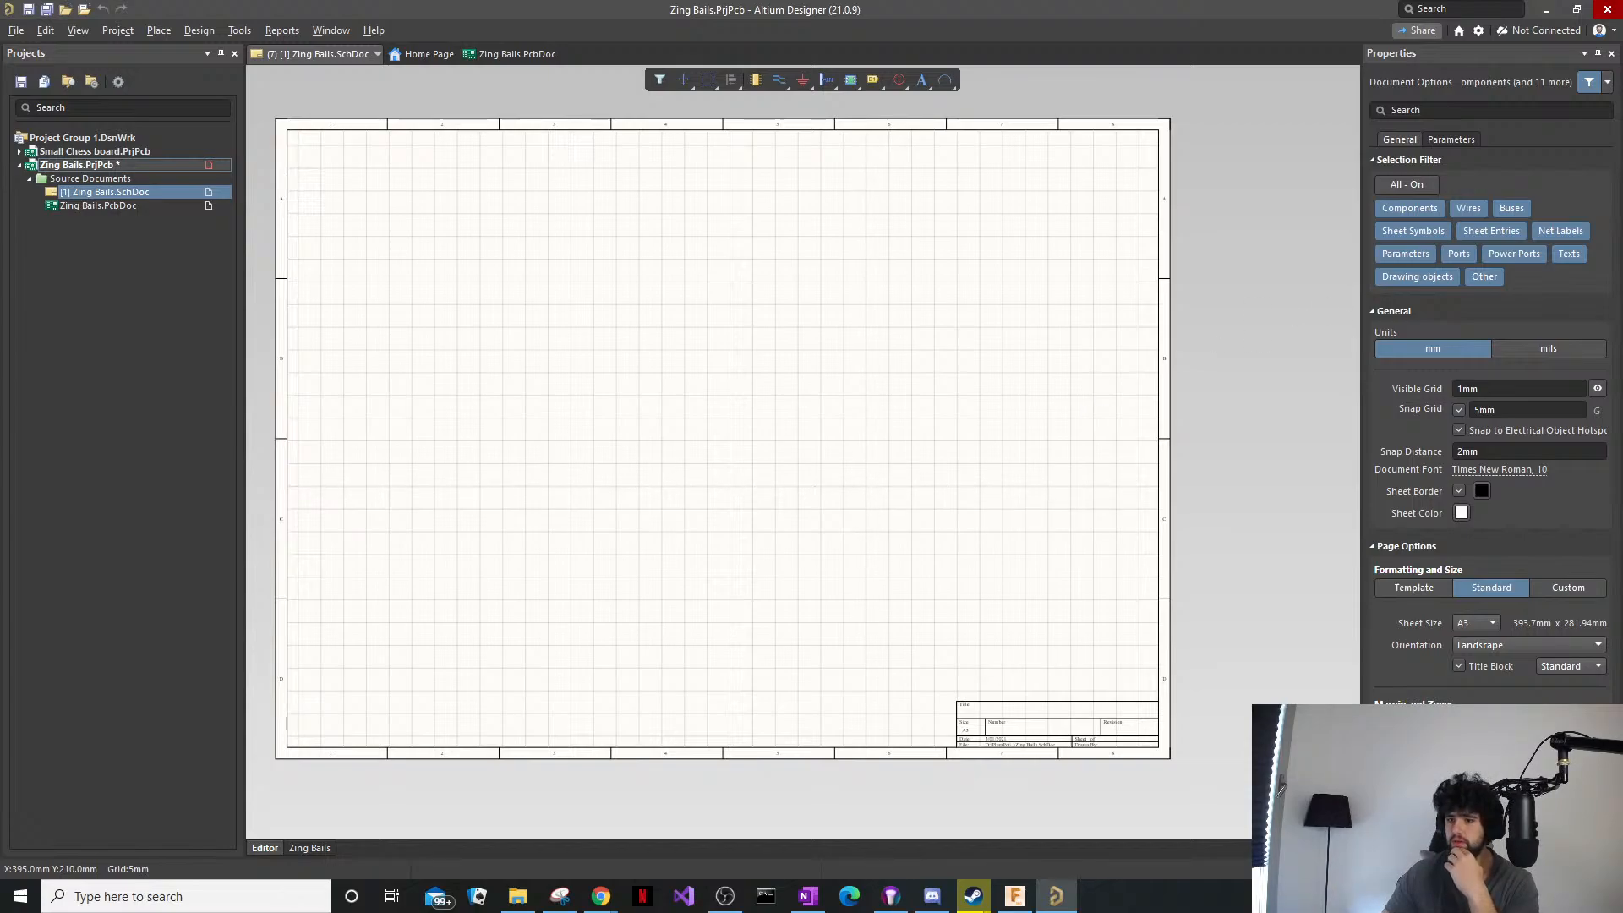
key(super+d)
key(super+d)
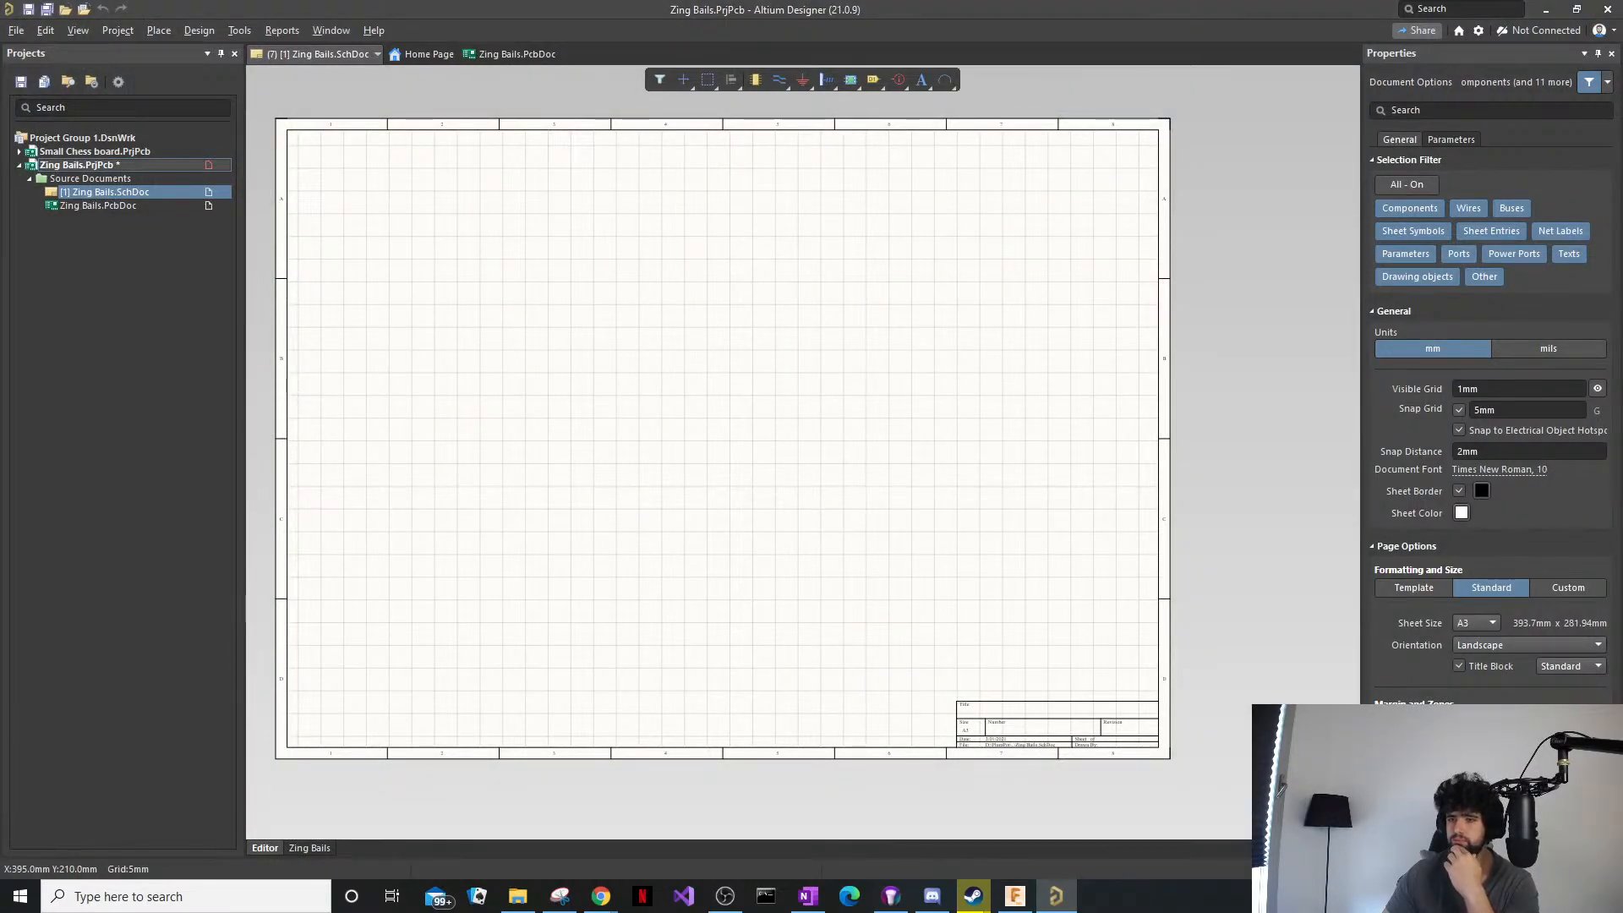
key(super+d)
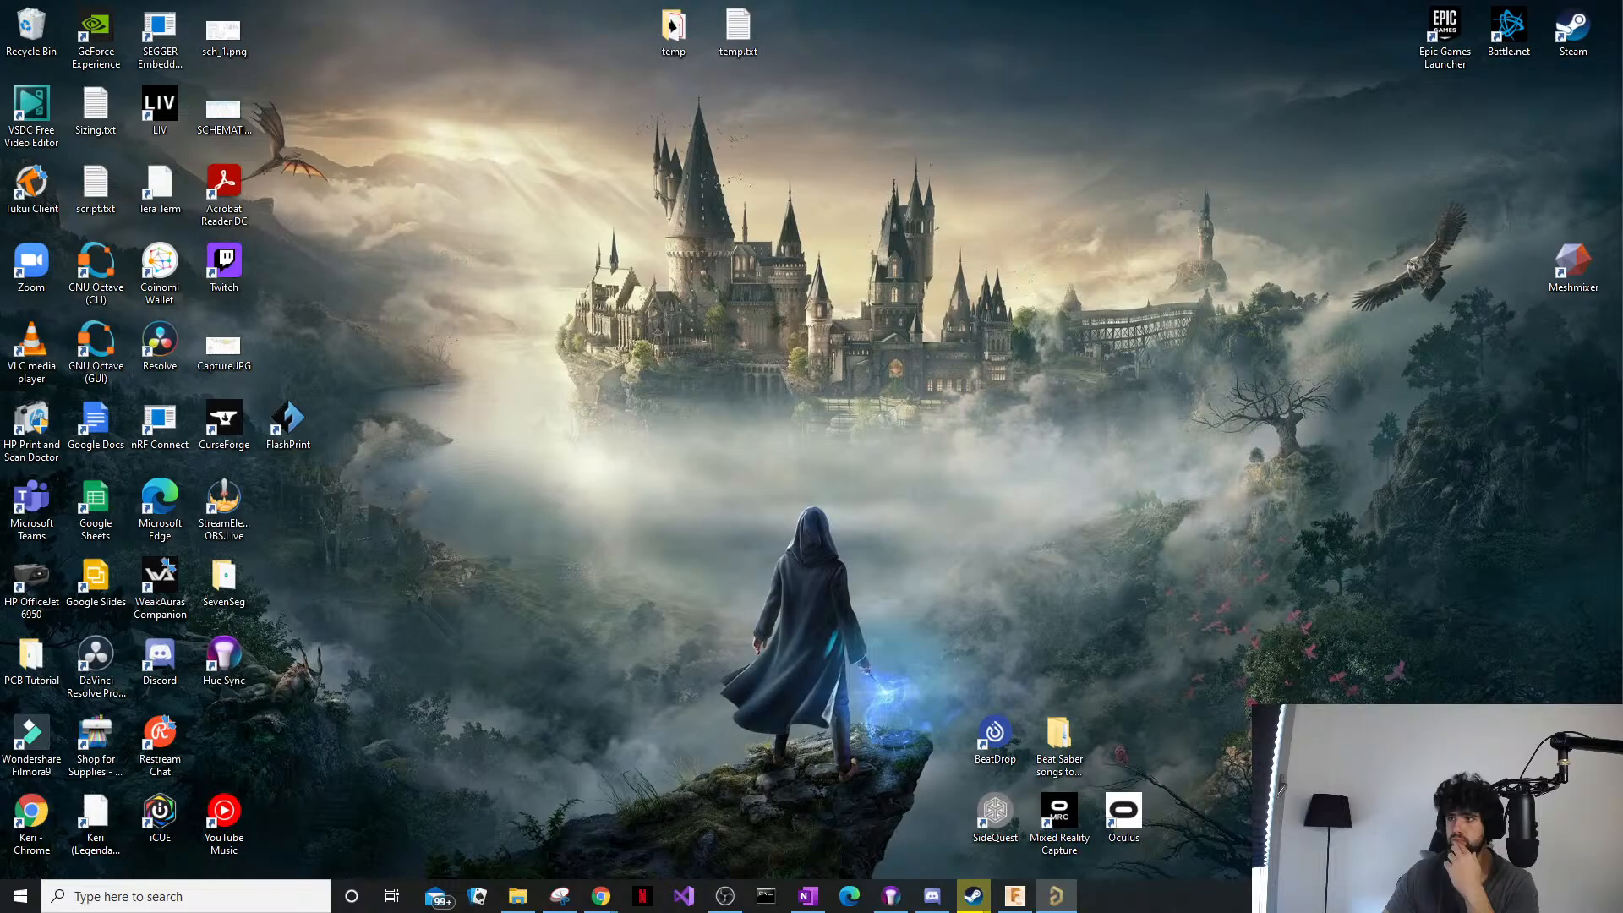
key(super+d)
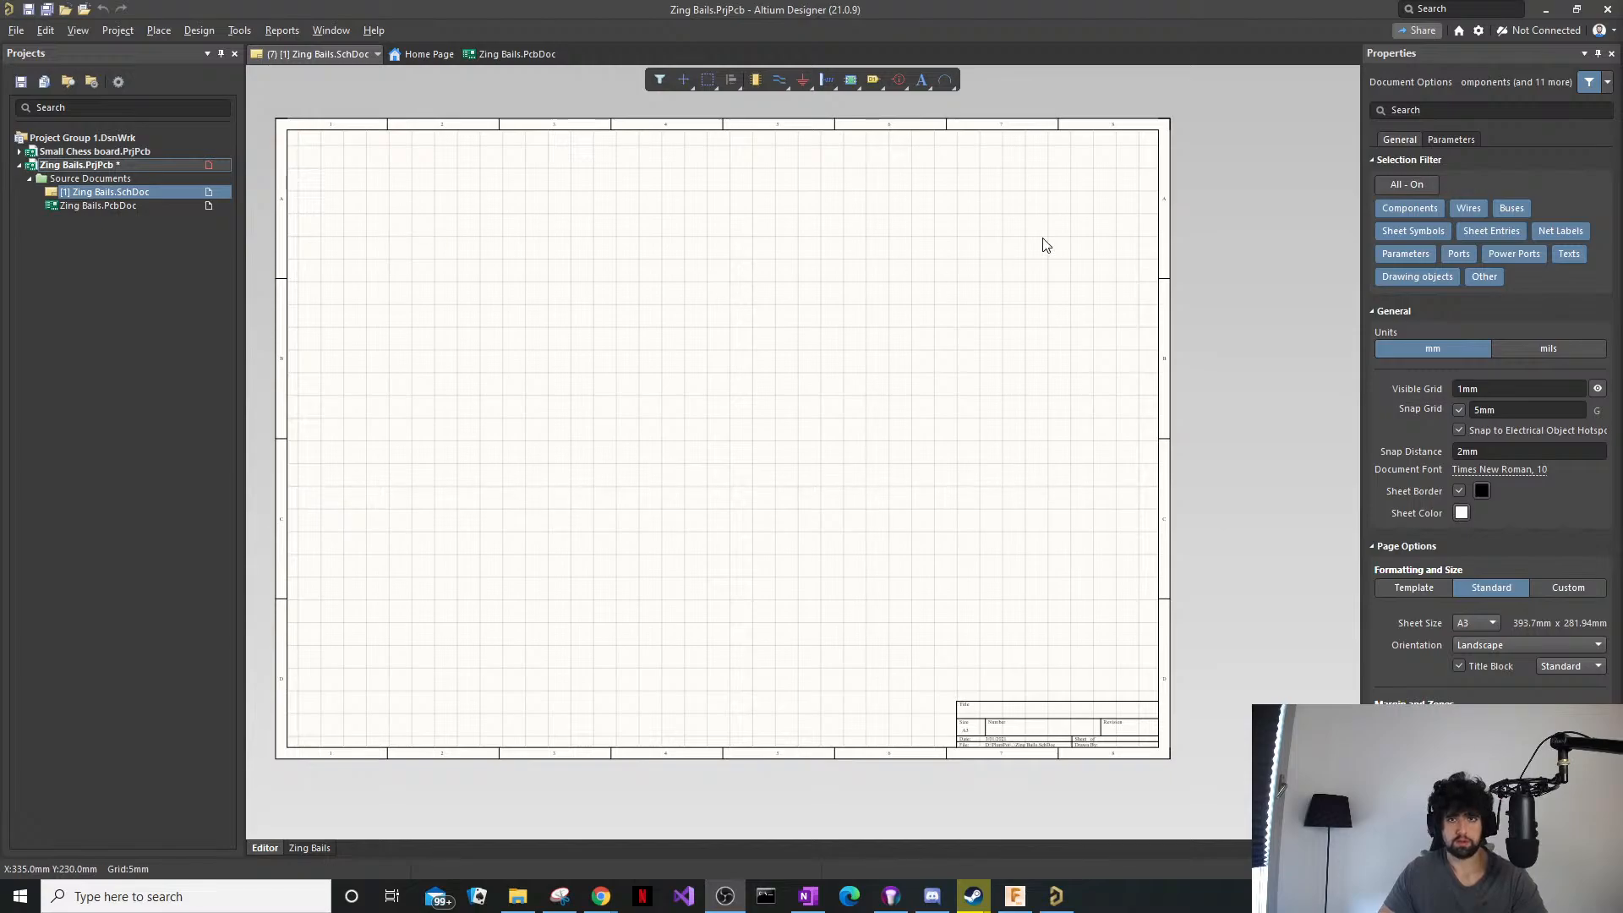
Open the component library, remove its Connector filter and search it for "Reed switch".
click(1446, 109)
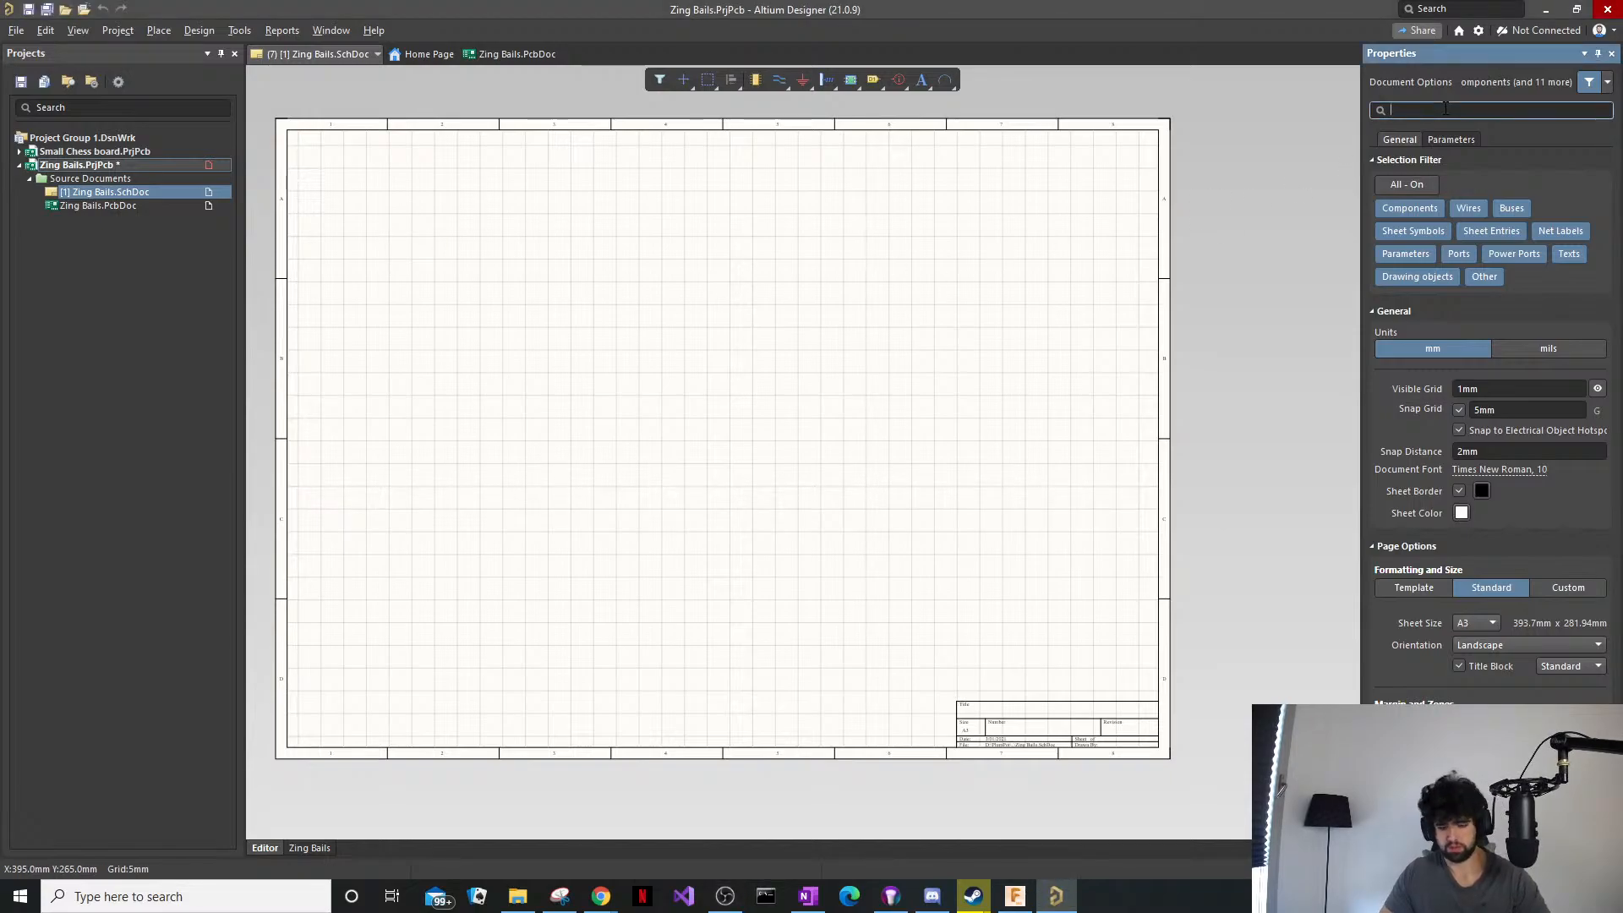
key(p)
key(p)
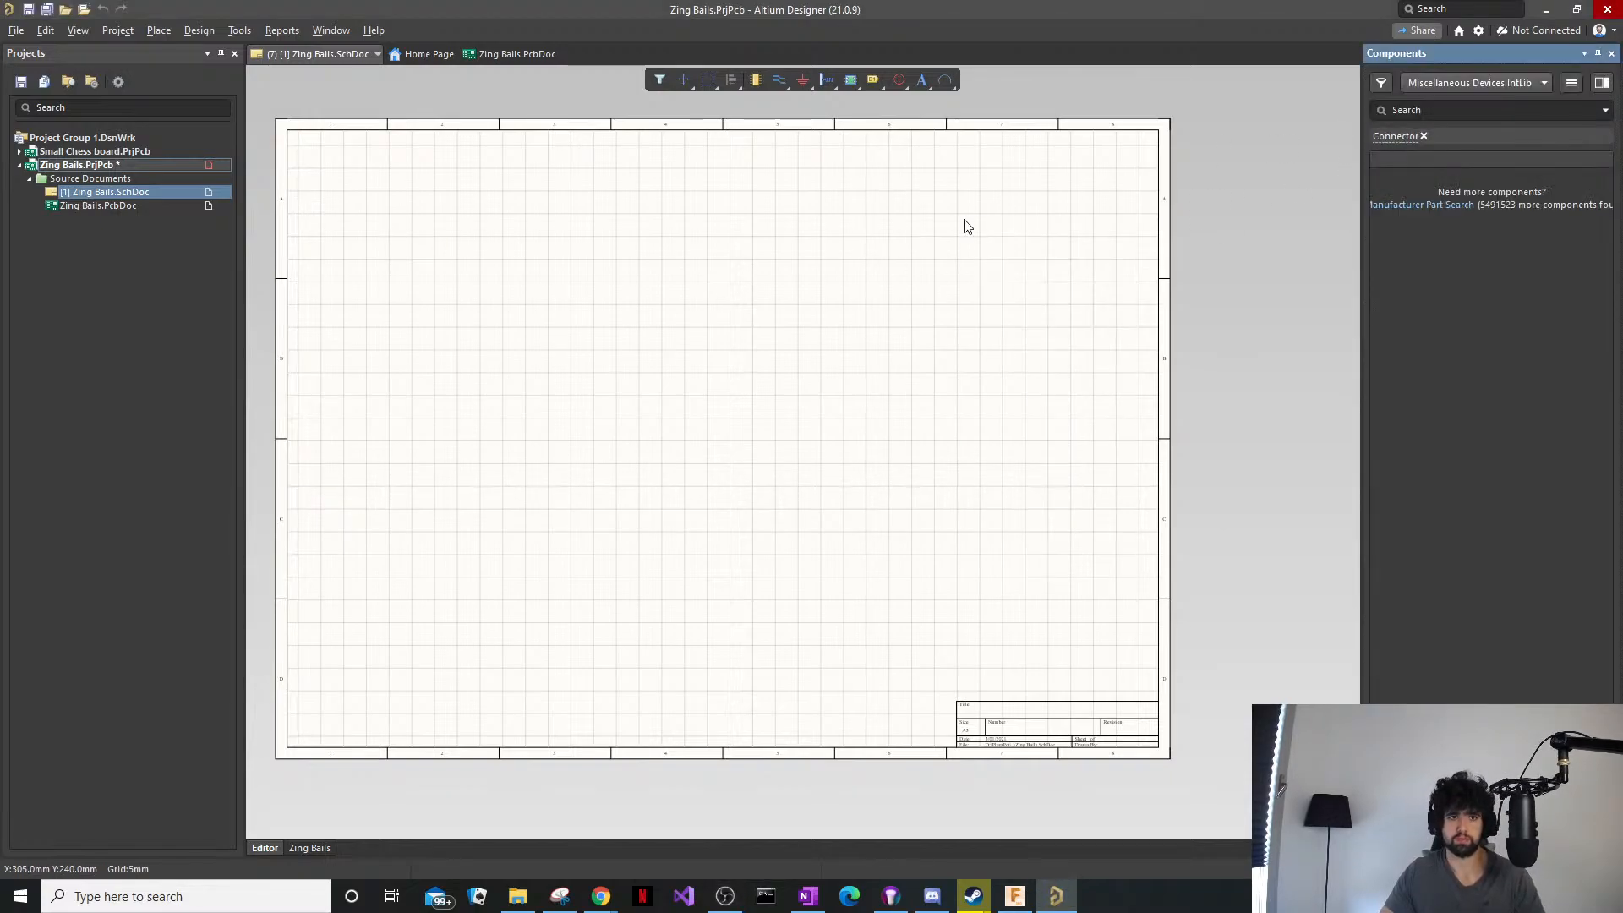
click(1424, 136)
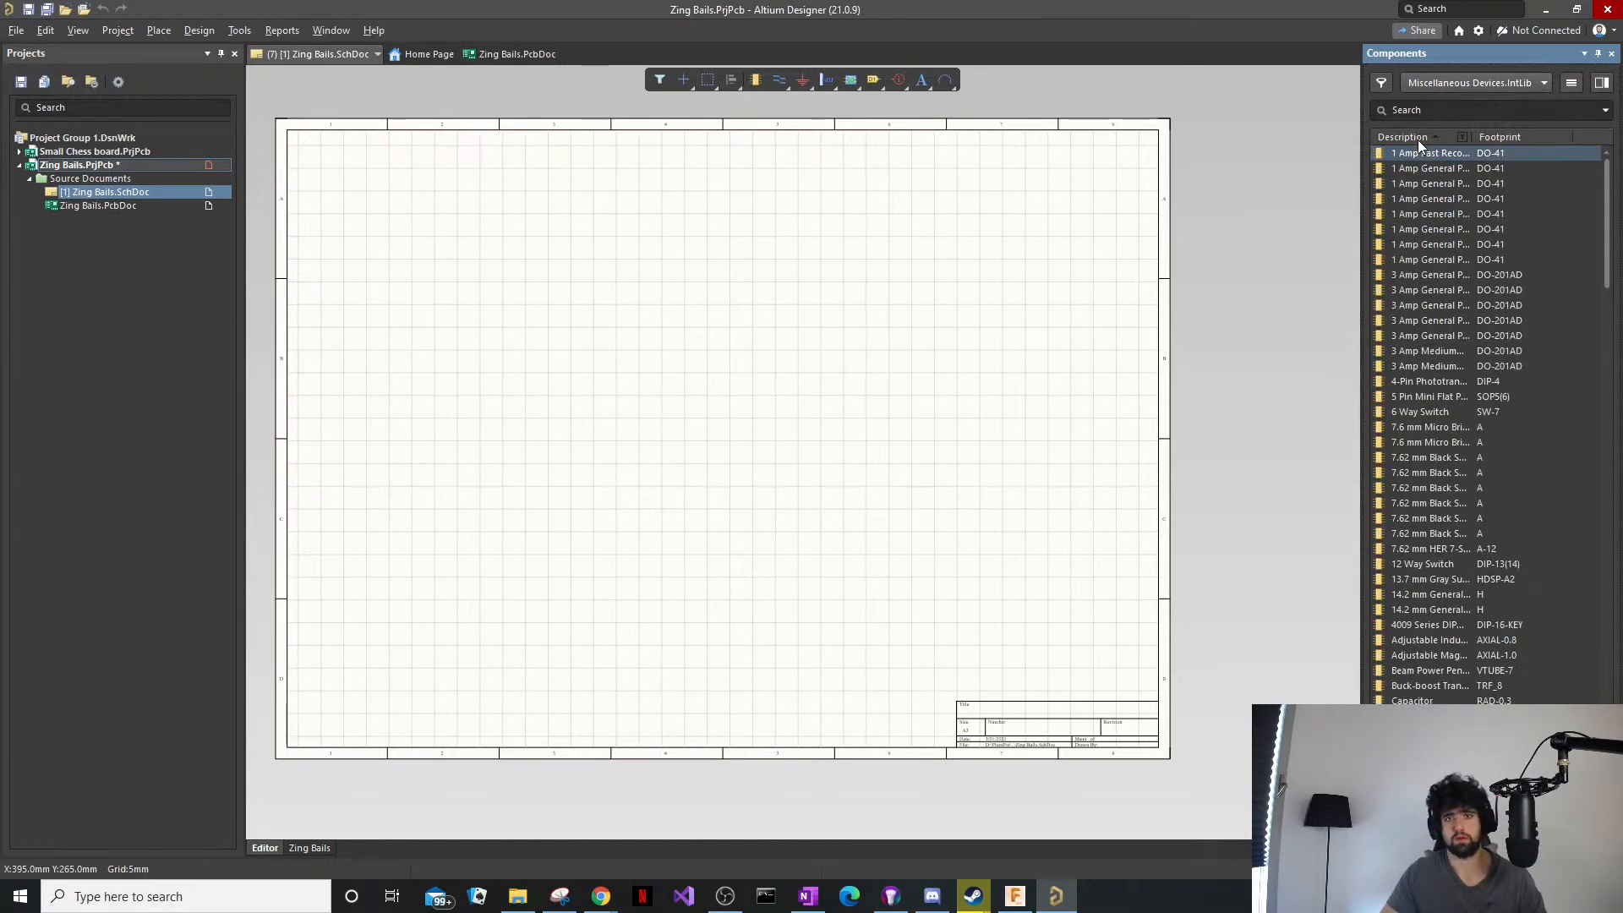
text(Ree)
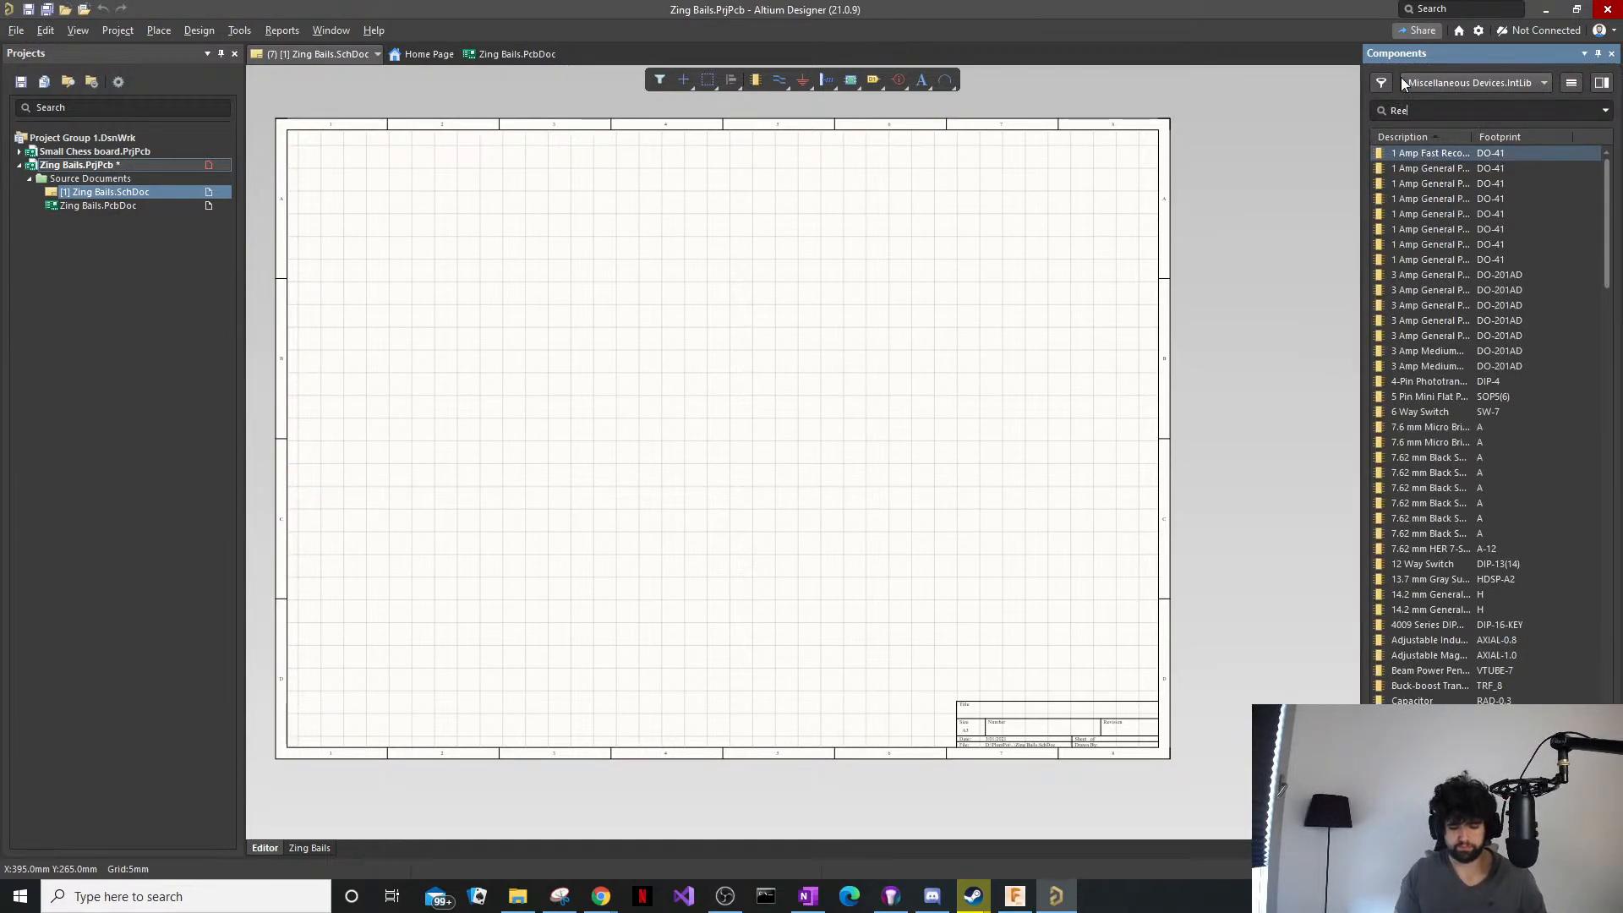
text(d switch)
key(Return)
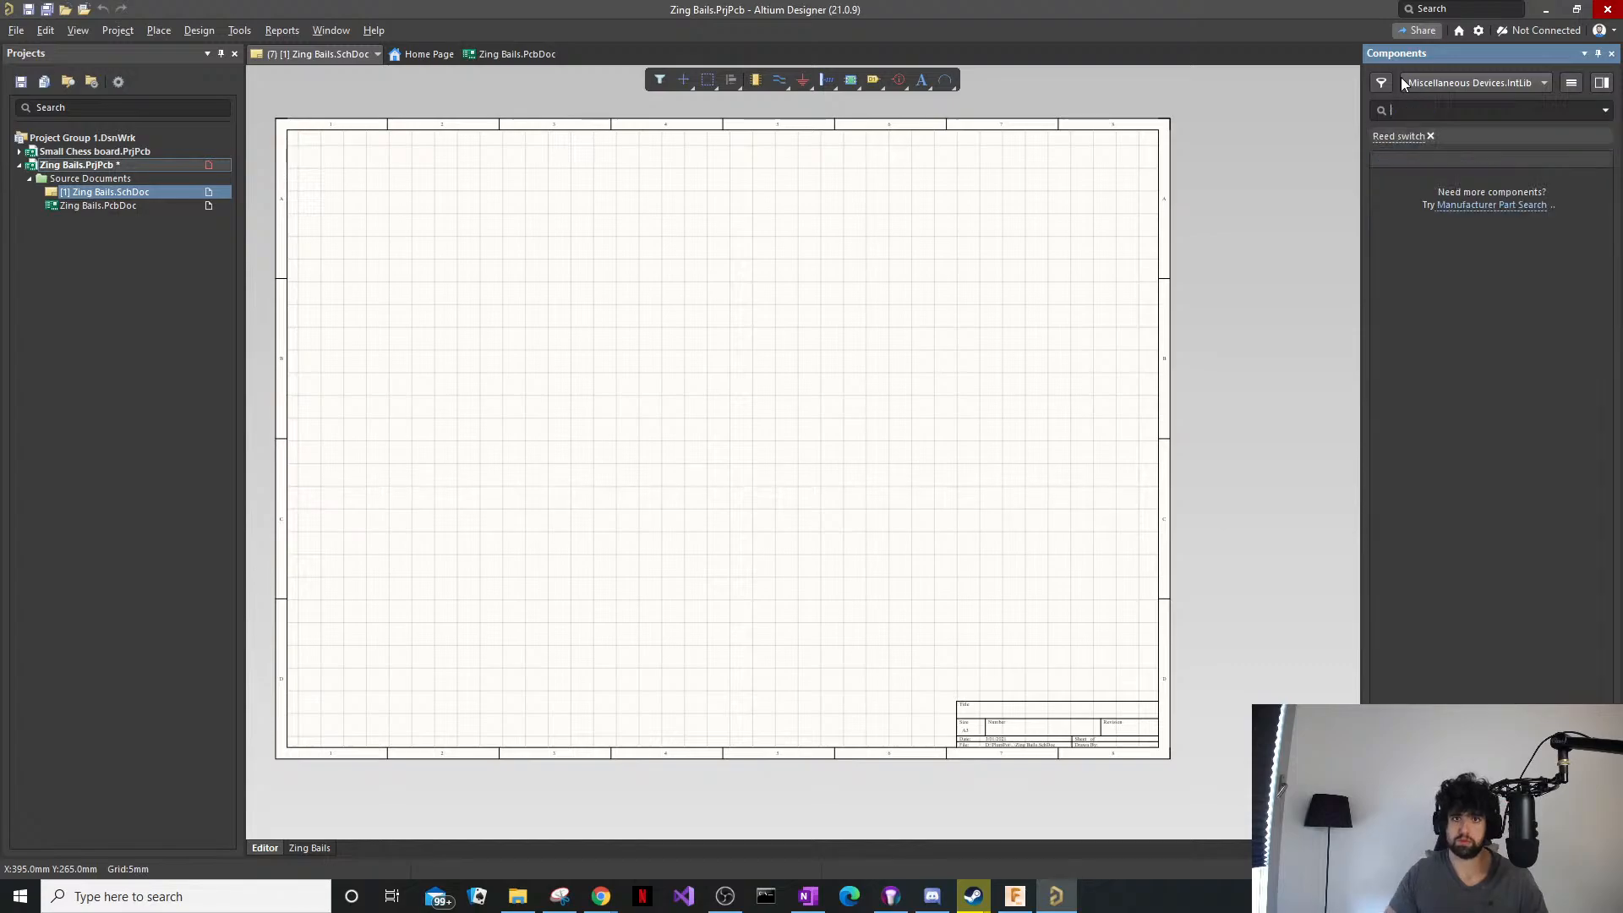
Extend the reed switch search to manufacturer parts and place the Littelfuse MDSM-4R-12-18 in the upper middle of the schematic sheet.
click(1441, 207)
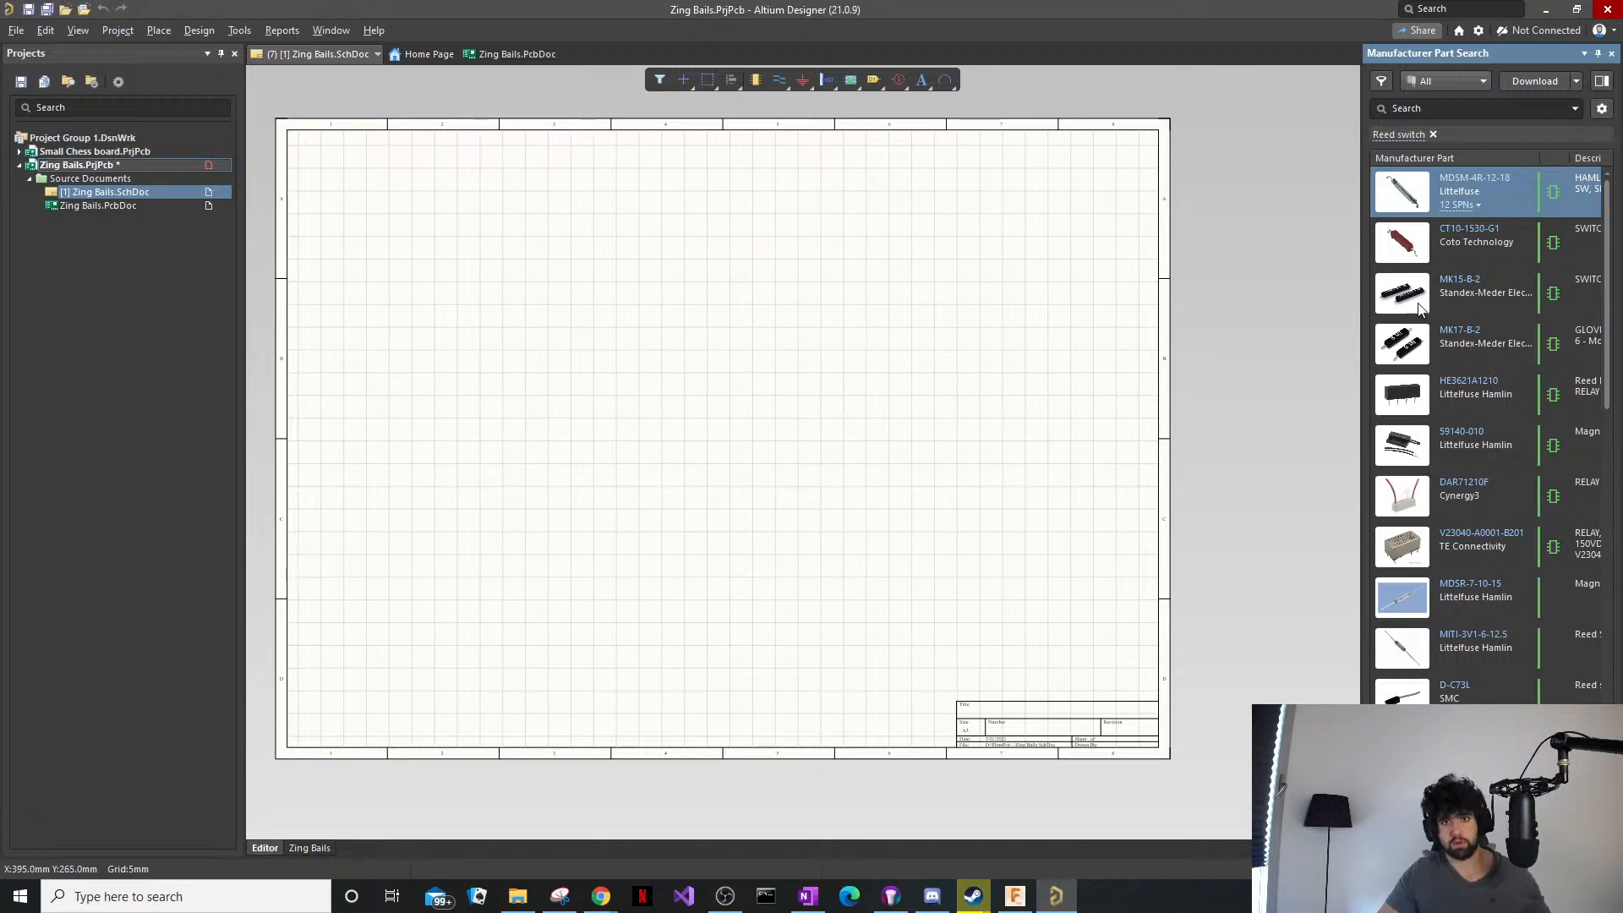
double_click(1509, 199)
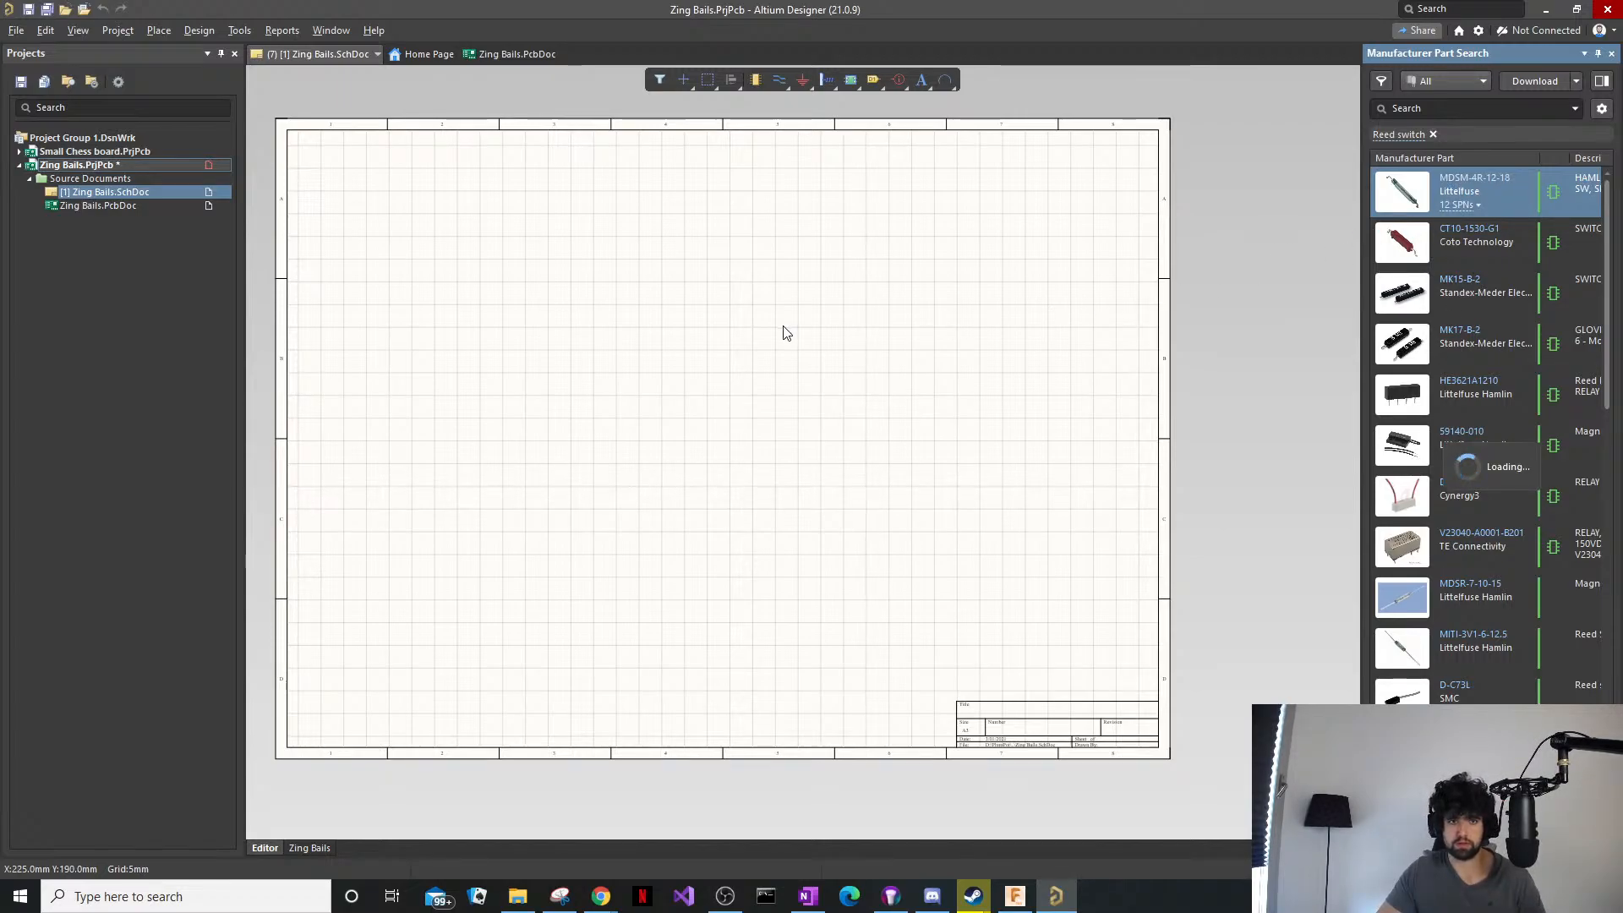
click(707, 349)
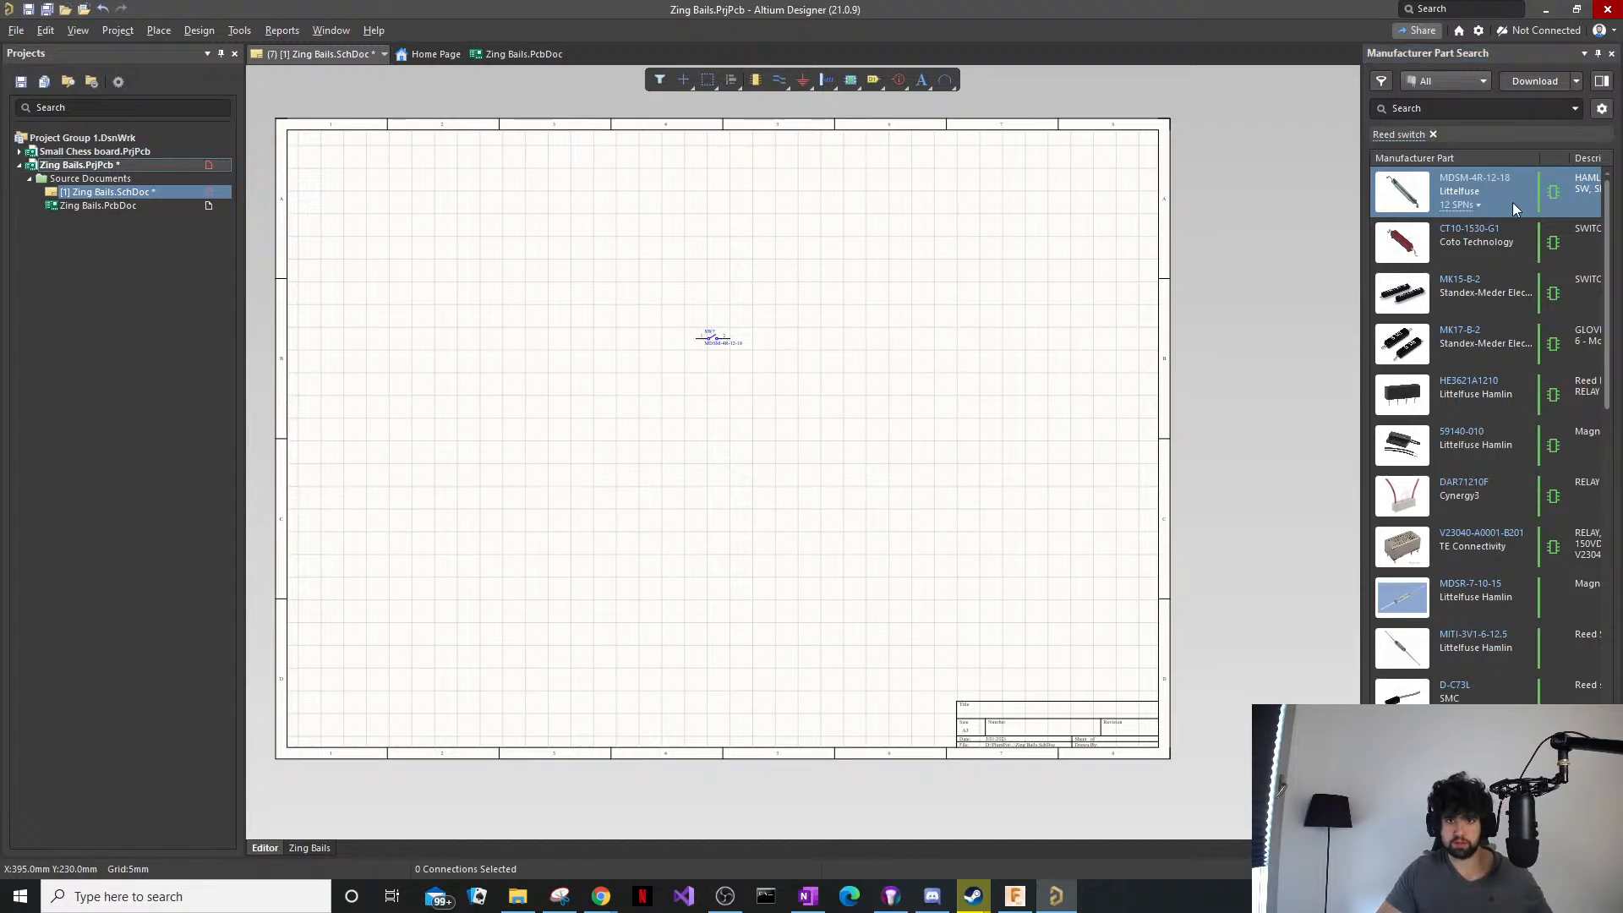
Open the Digi-Key product page of the MDSM-4R-12-18 and examine the MDSM-4 Series datasheet.
click(1478, 207)
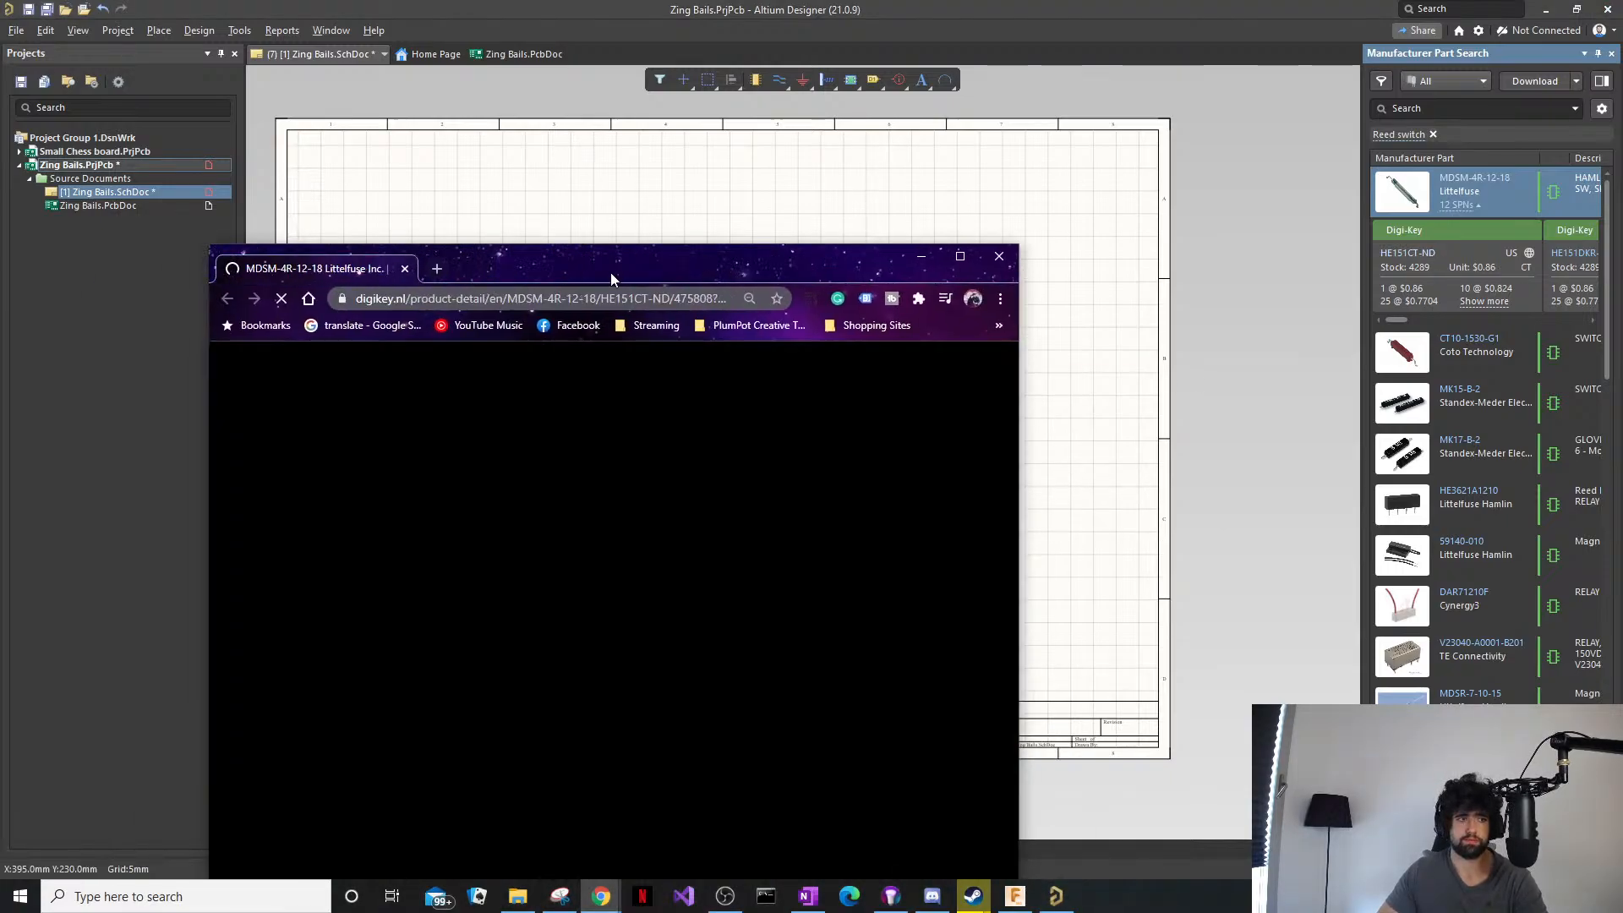
double_click(610, 273)
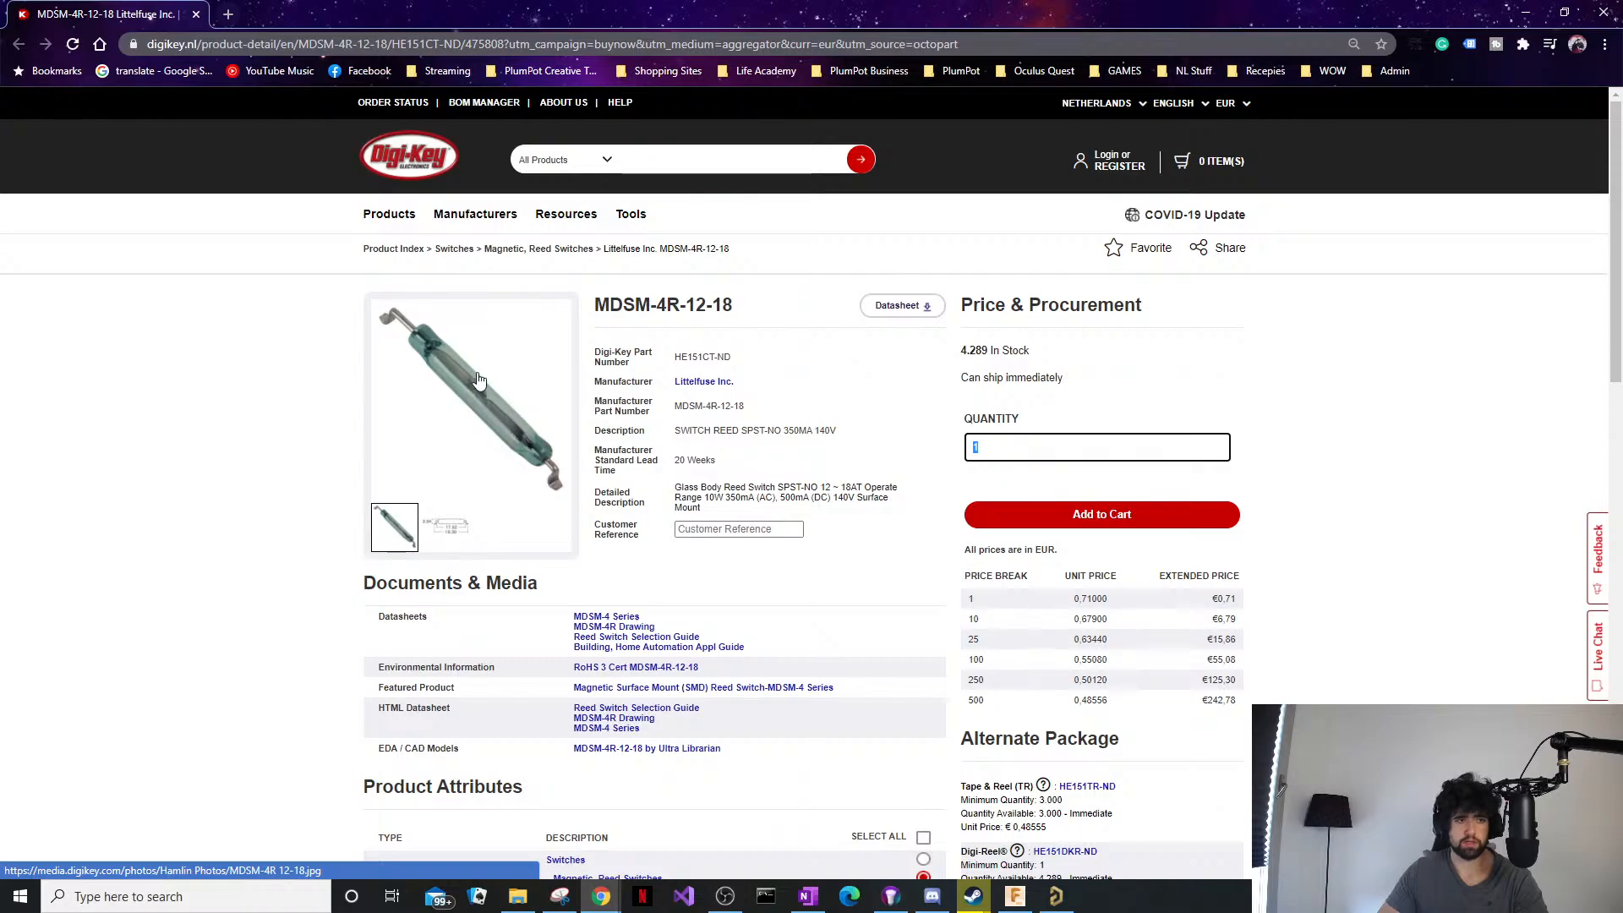
scroll(668, 759, down, 1)
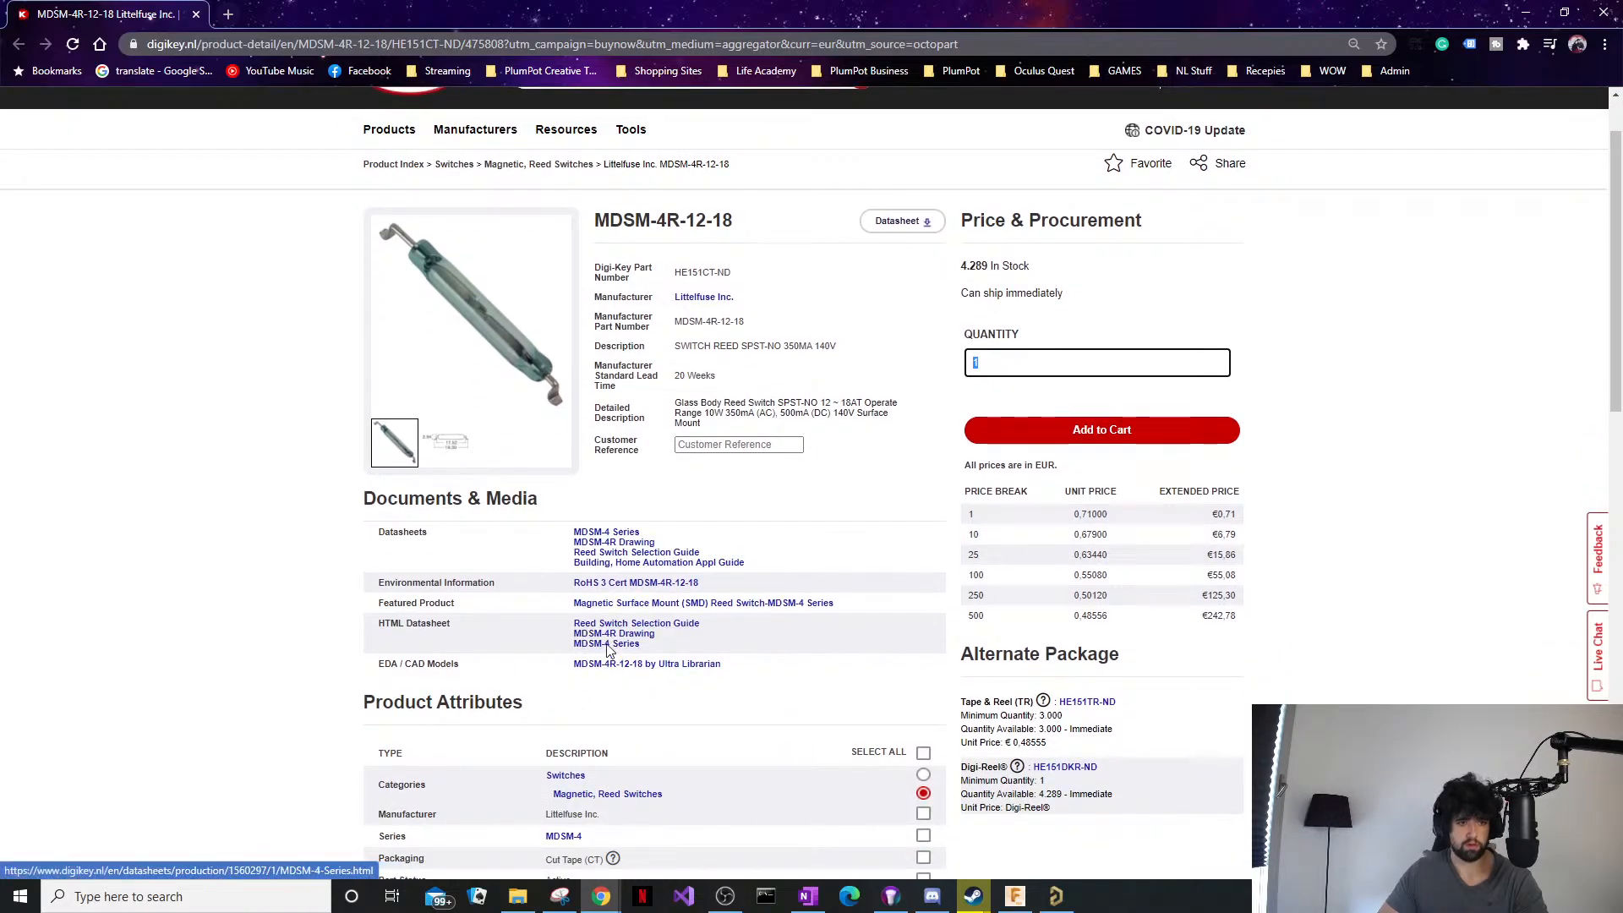
click(604, 533)
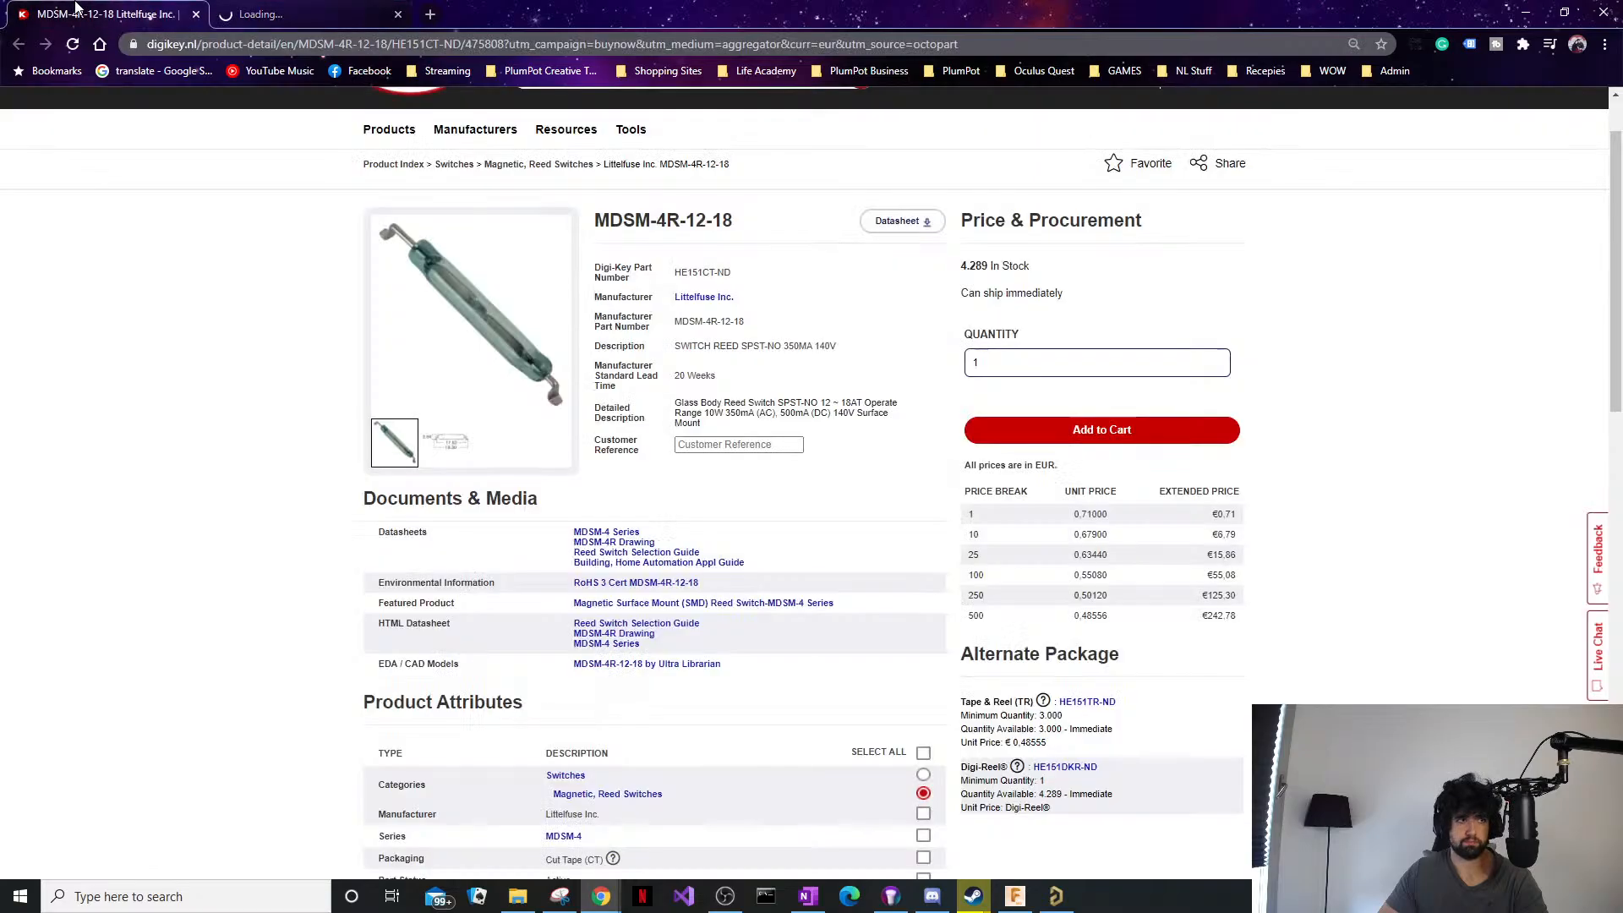
click(271, 8)
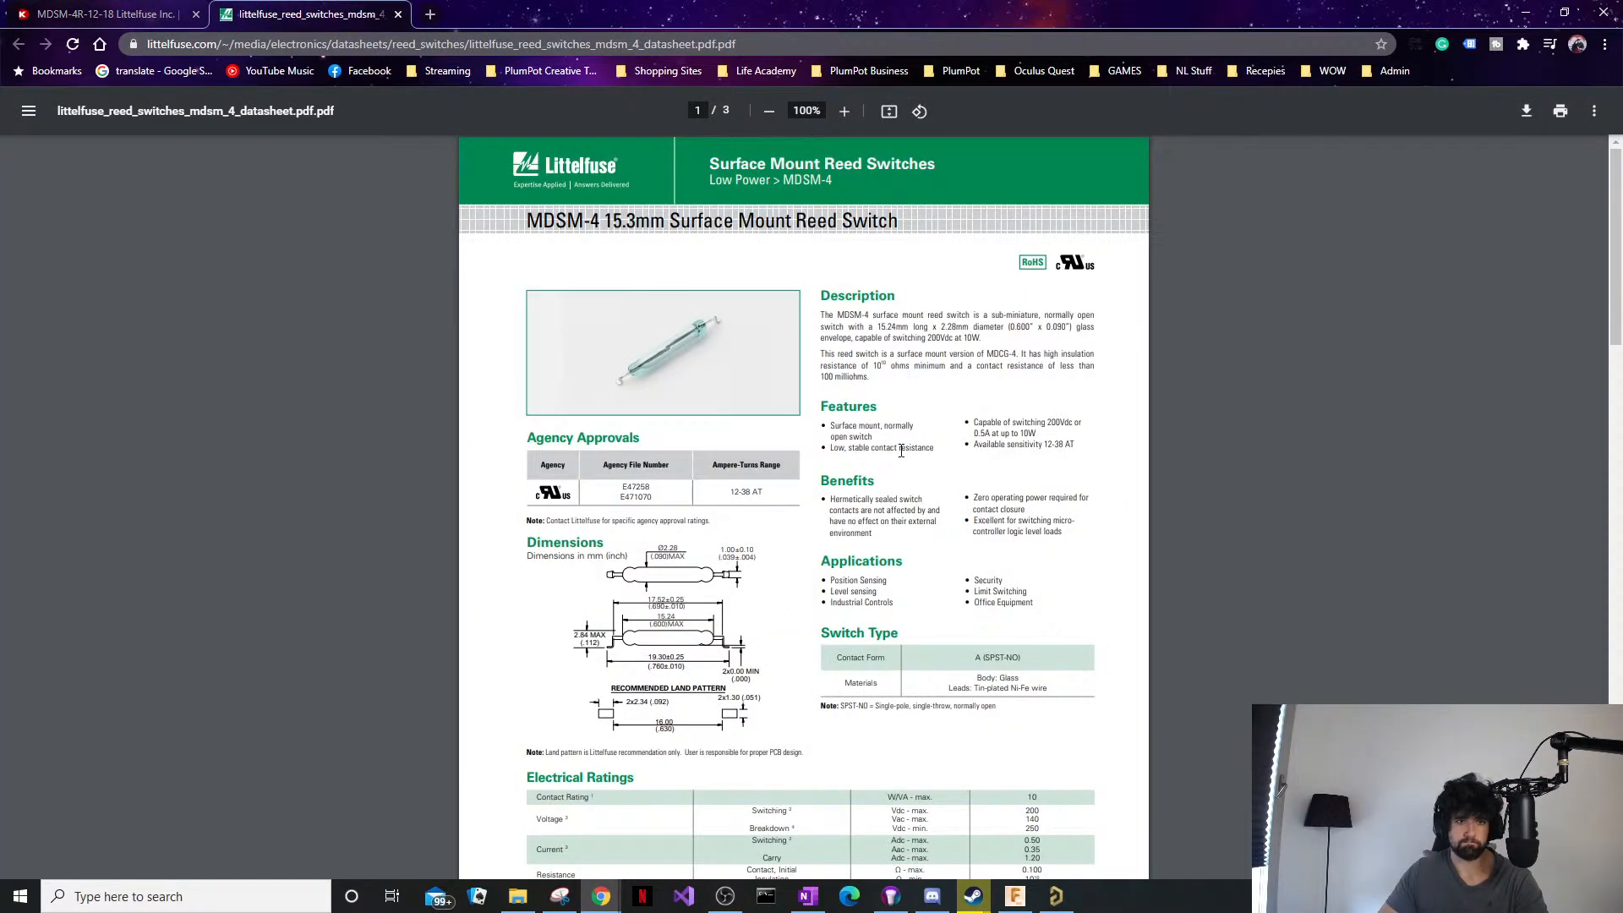
ctrl+scroll(758, 386, up, 5)
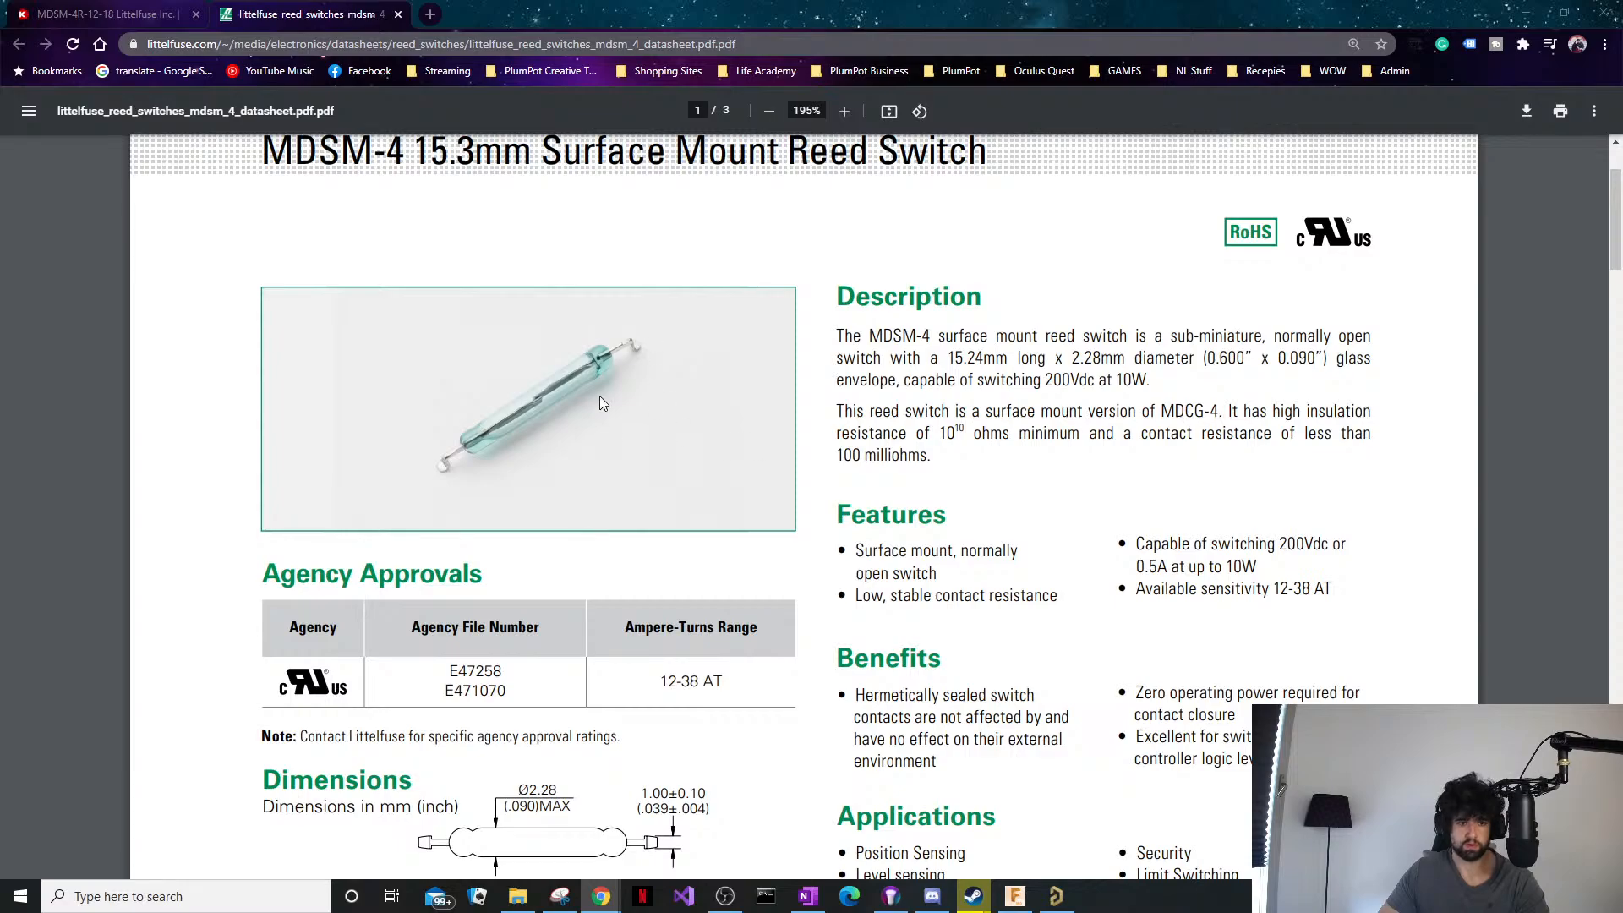
Search the web for images of "cricket stumps" and examine how the bails sit on the FORTRESS wooden stumps.
click(434, 17)
text(cricket)
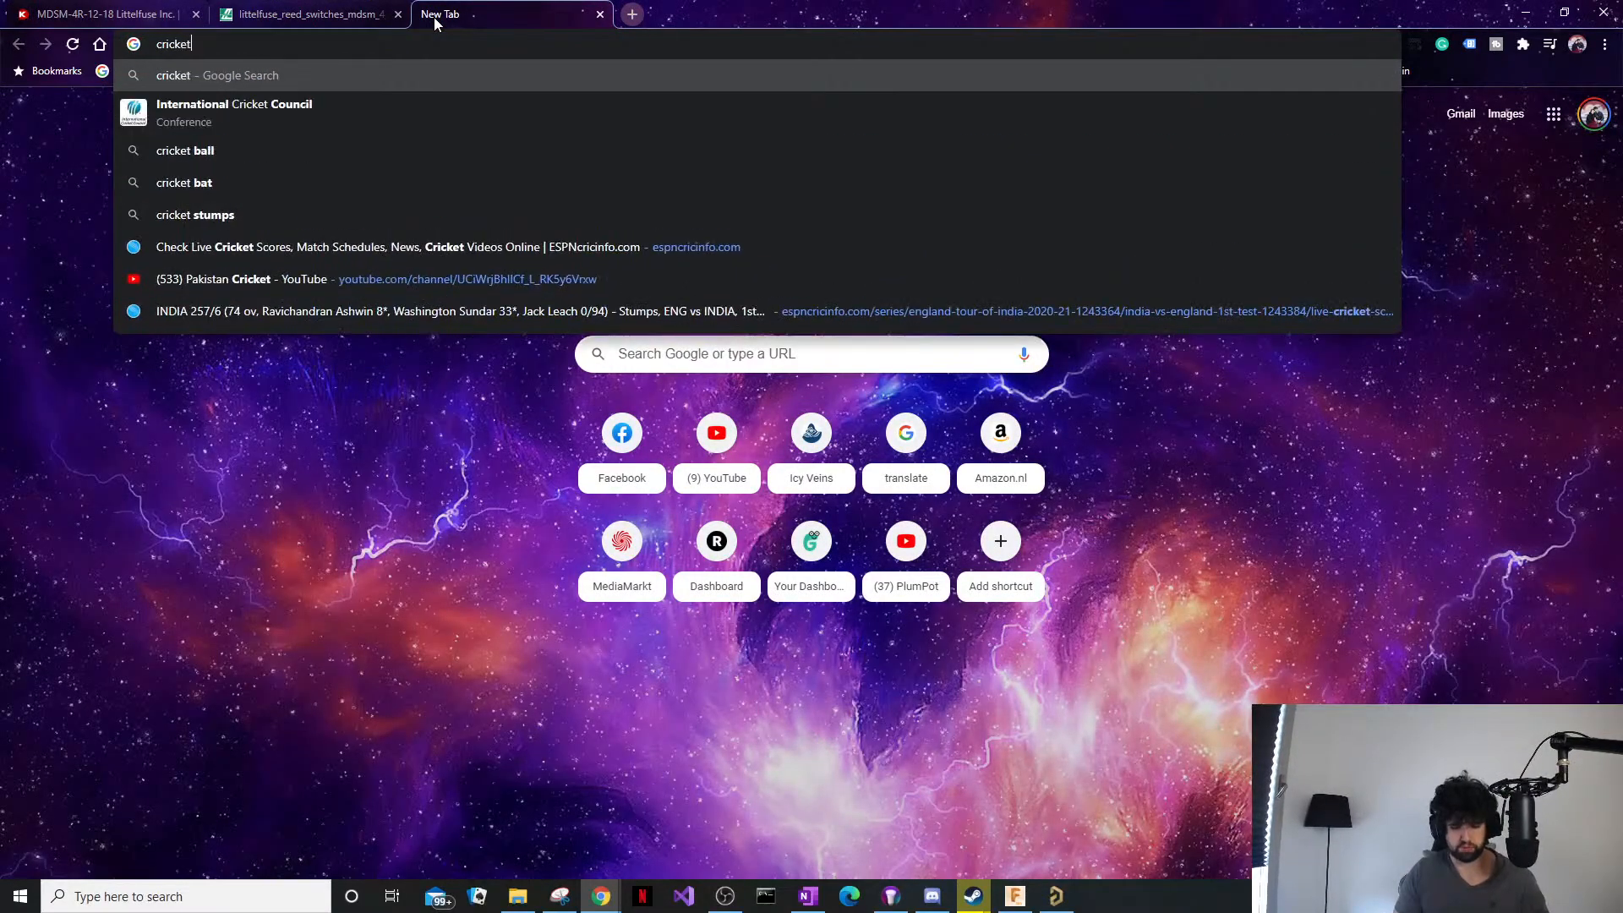
text( st)
key(Down)
key(Return)
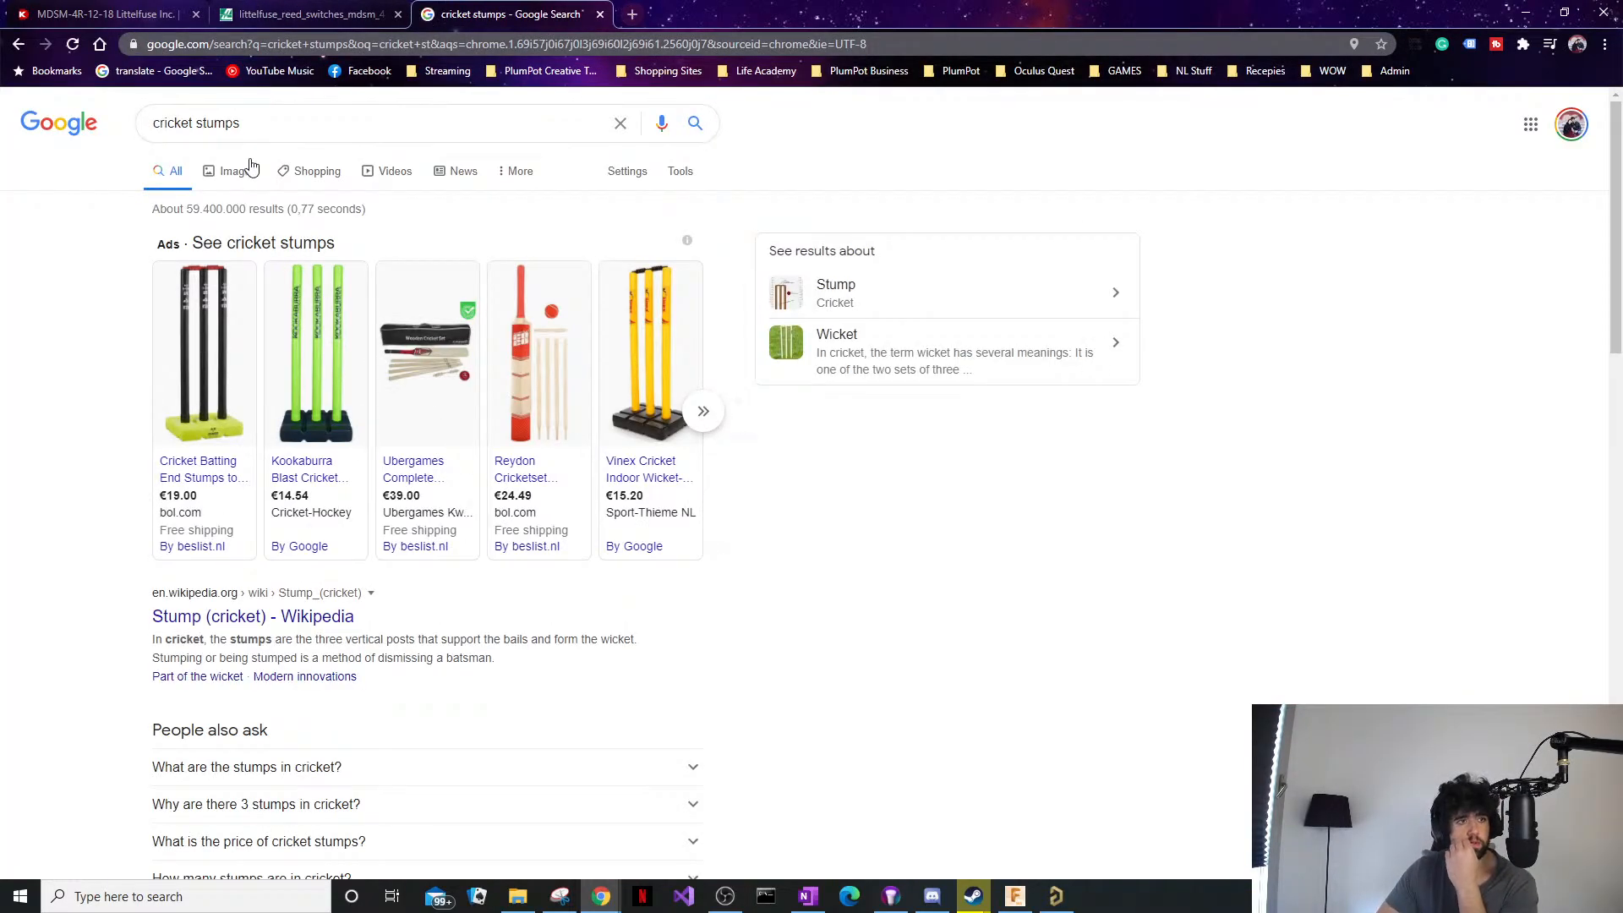
click(235, 171)
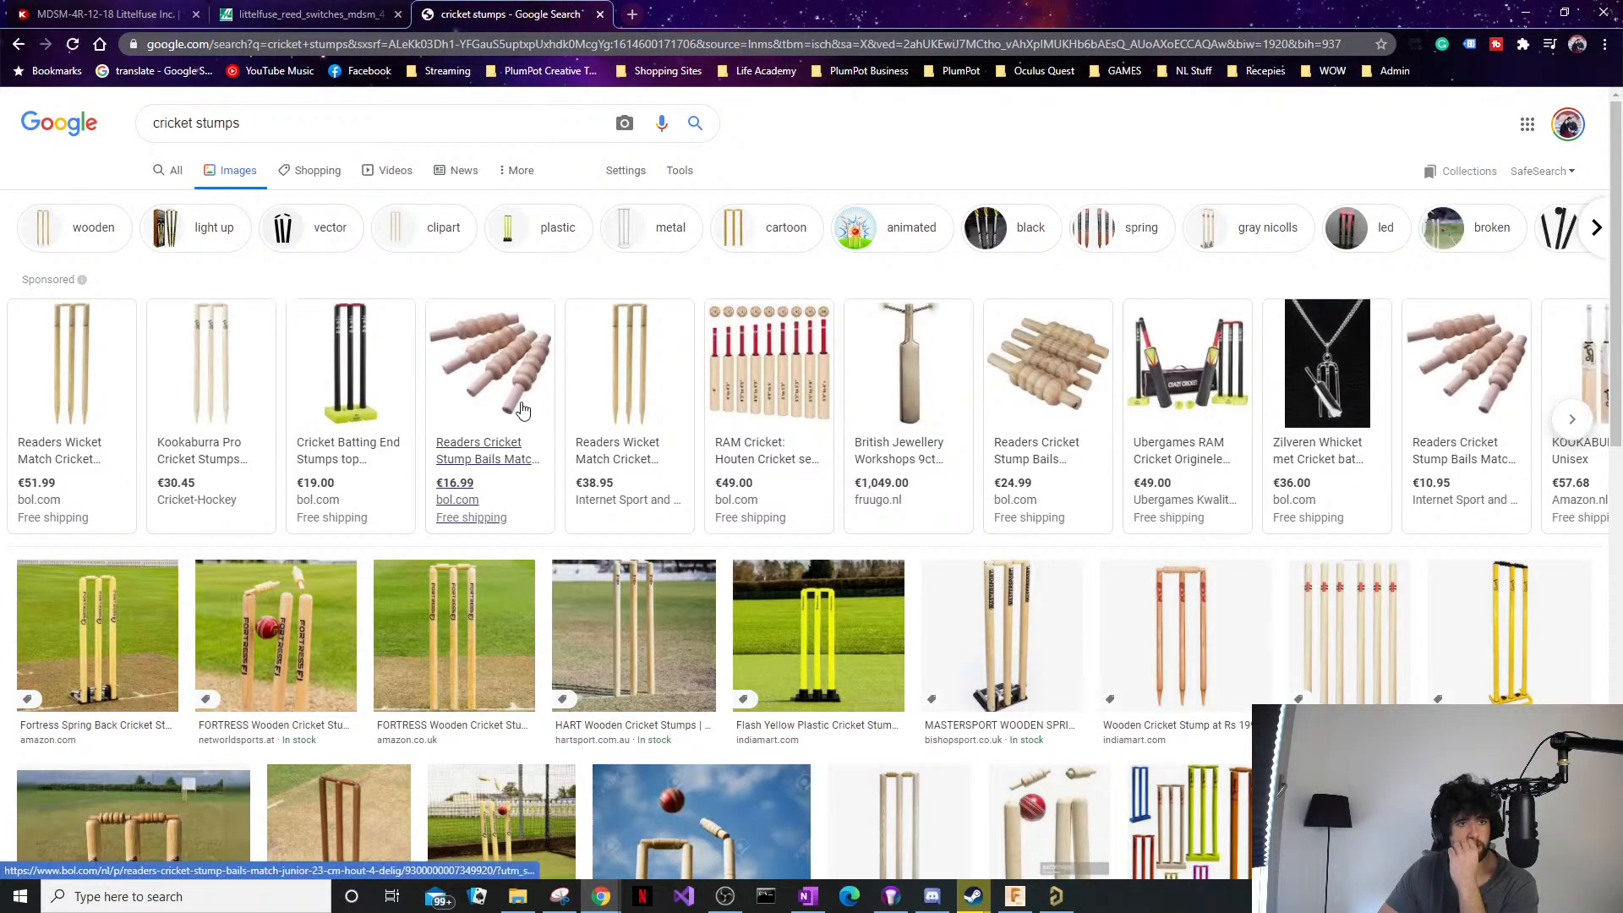
click(595, 359)
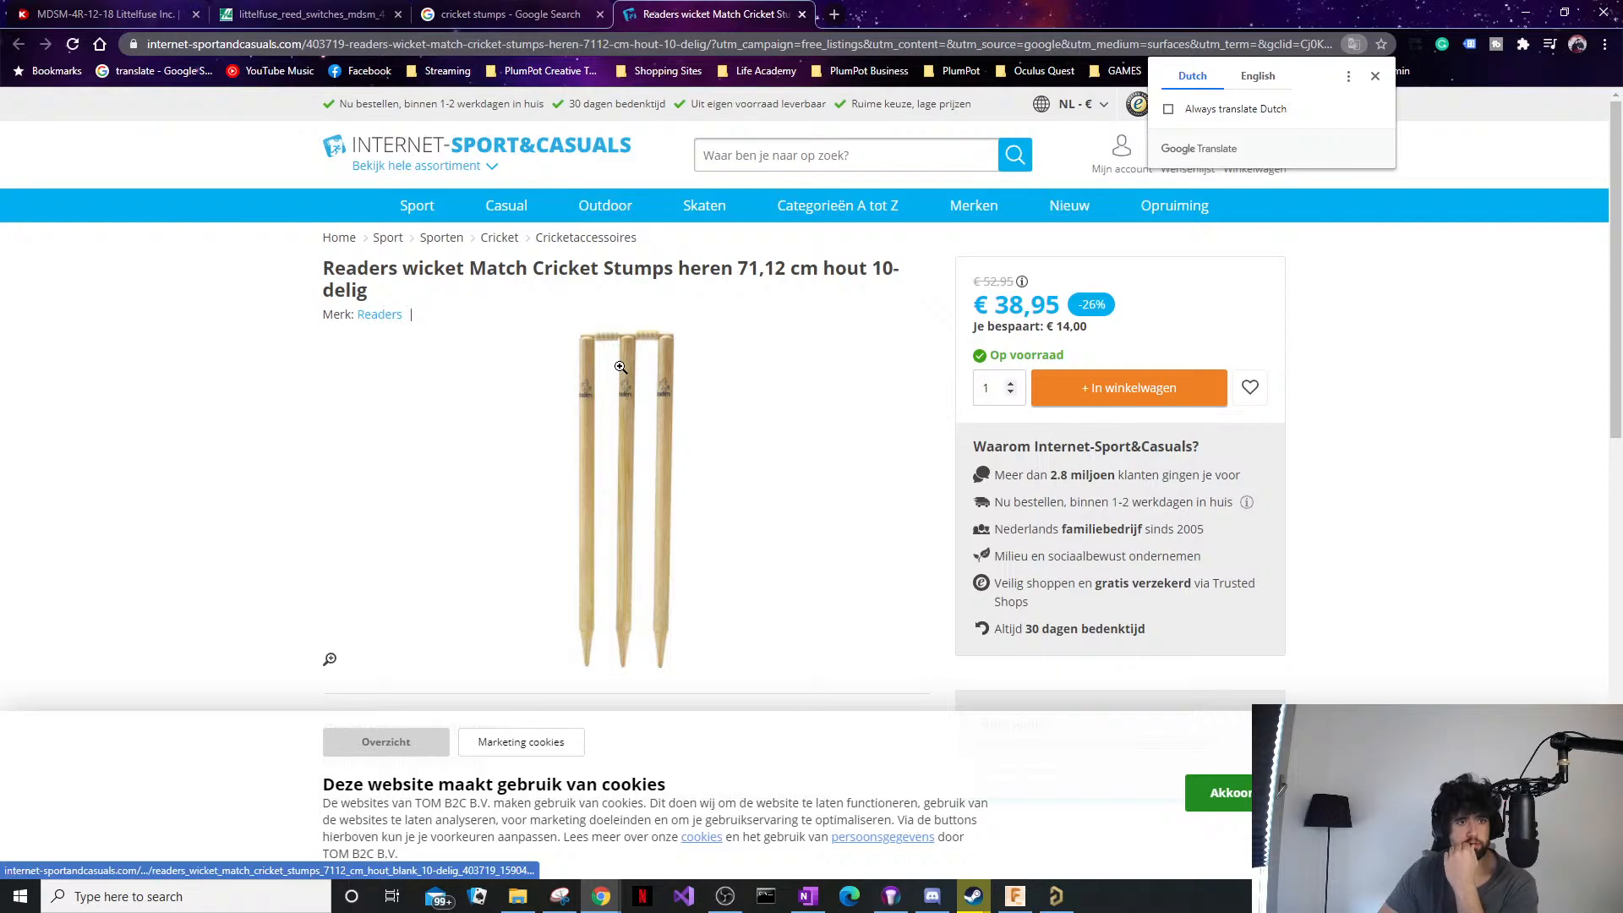
click(460, 17)
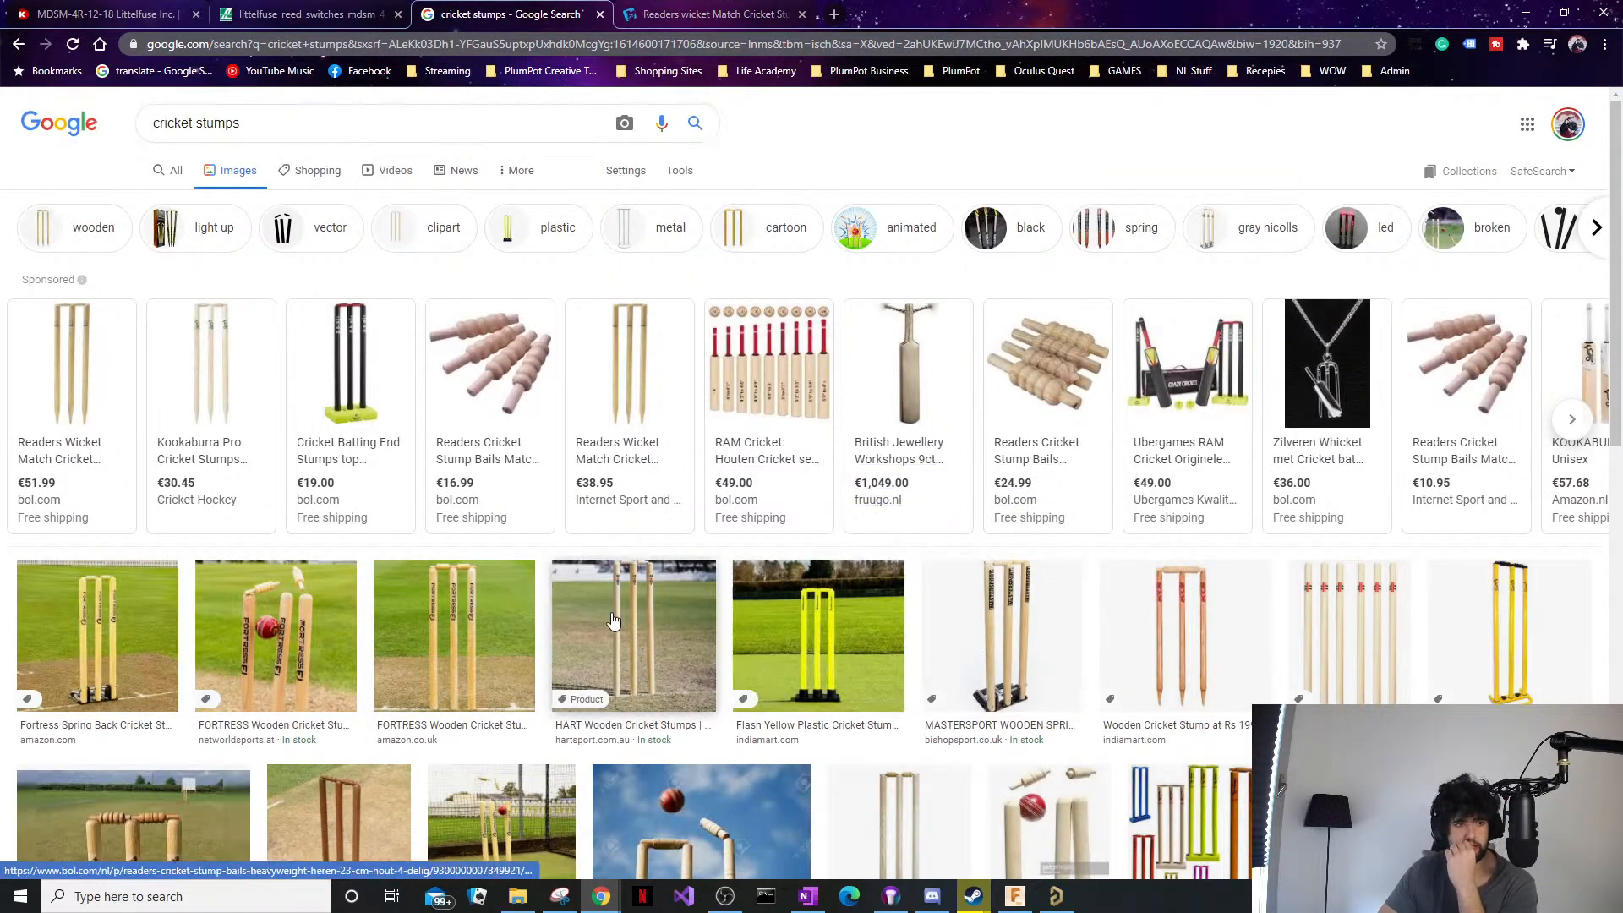
click(278, 609)
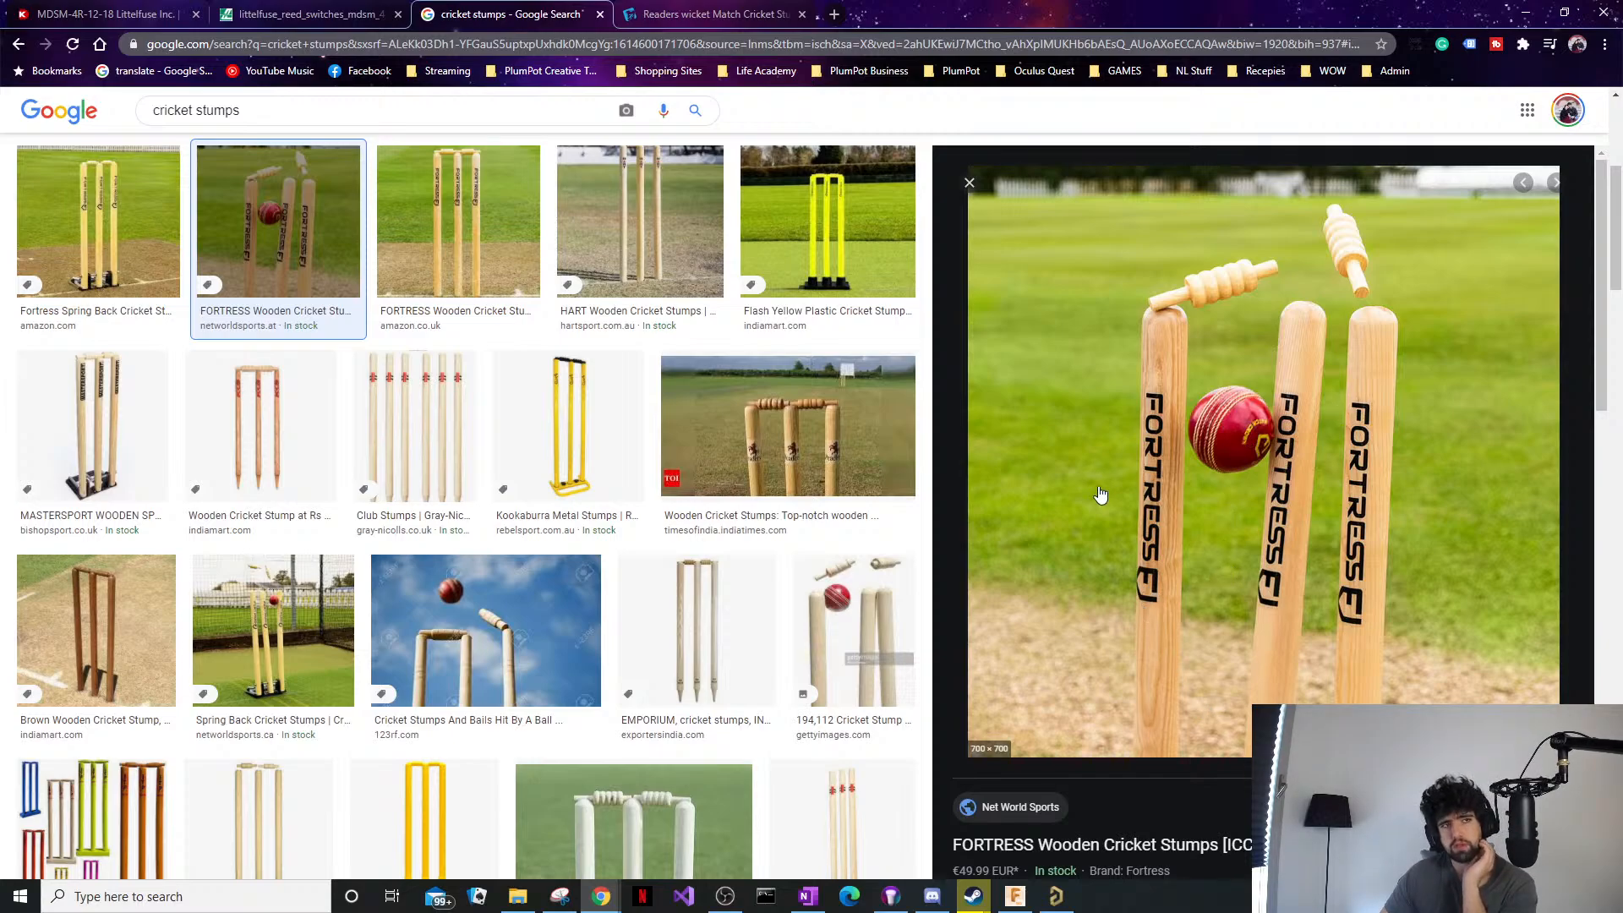
Search the web for "zing bails" and open the Zingology page on zings.biz.
click(844, 16)
text(zing bai)
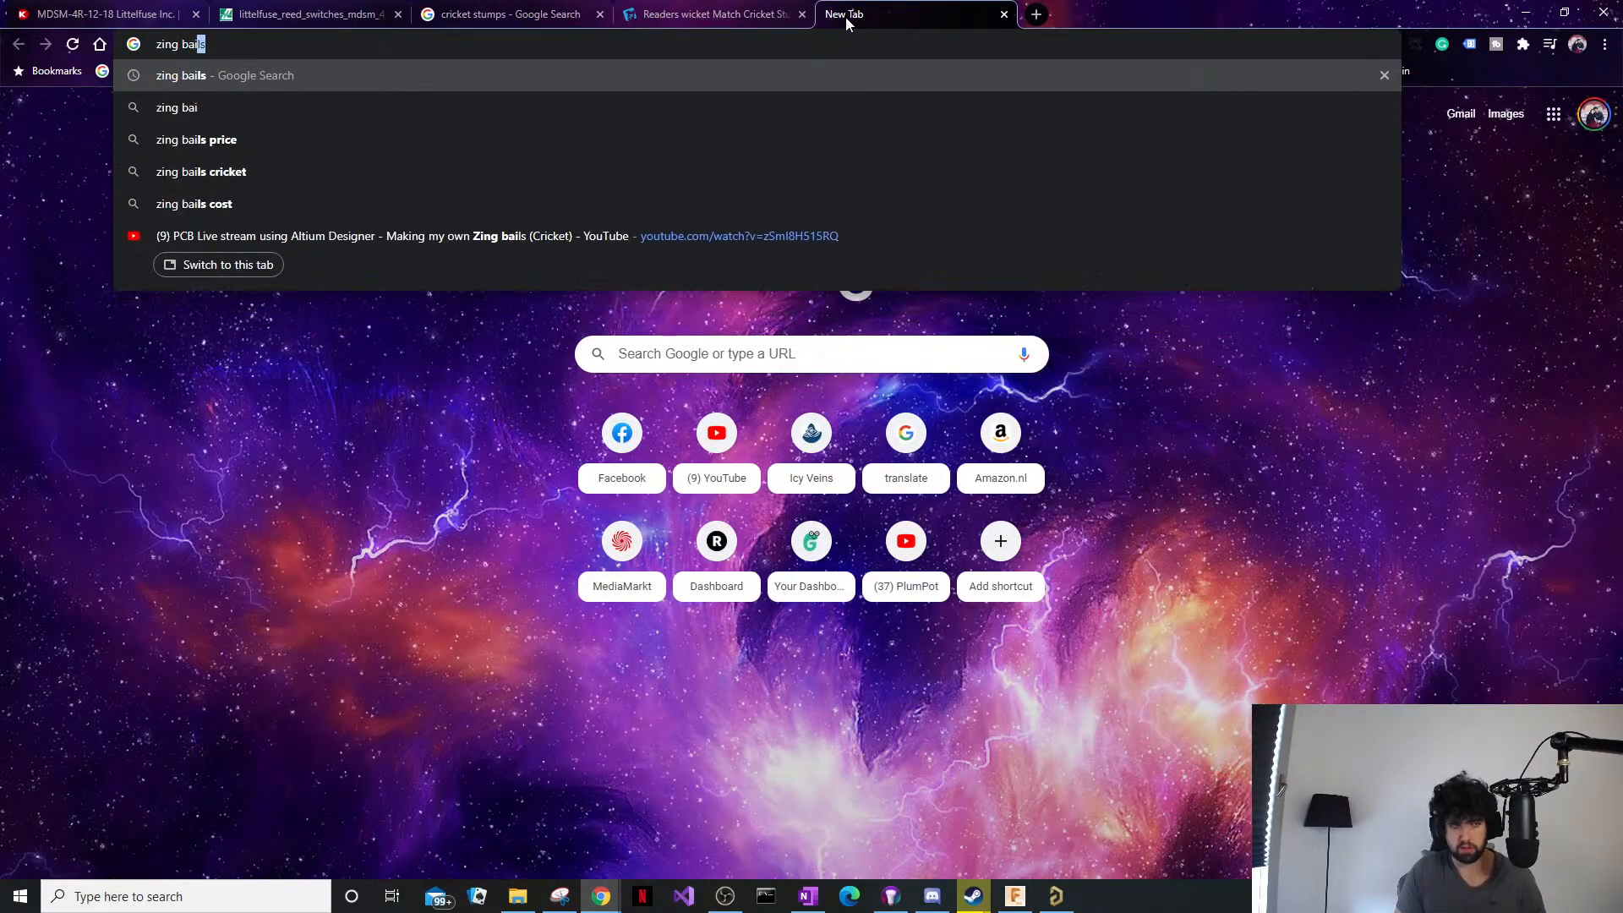
key(Return)
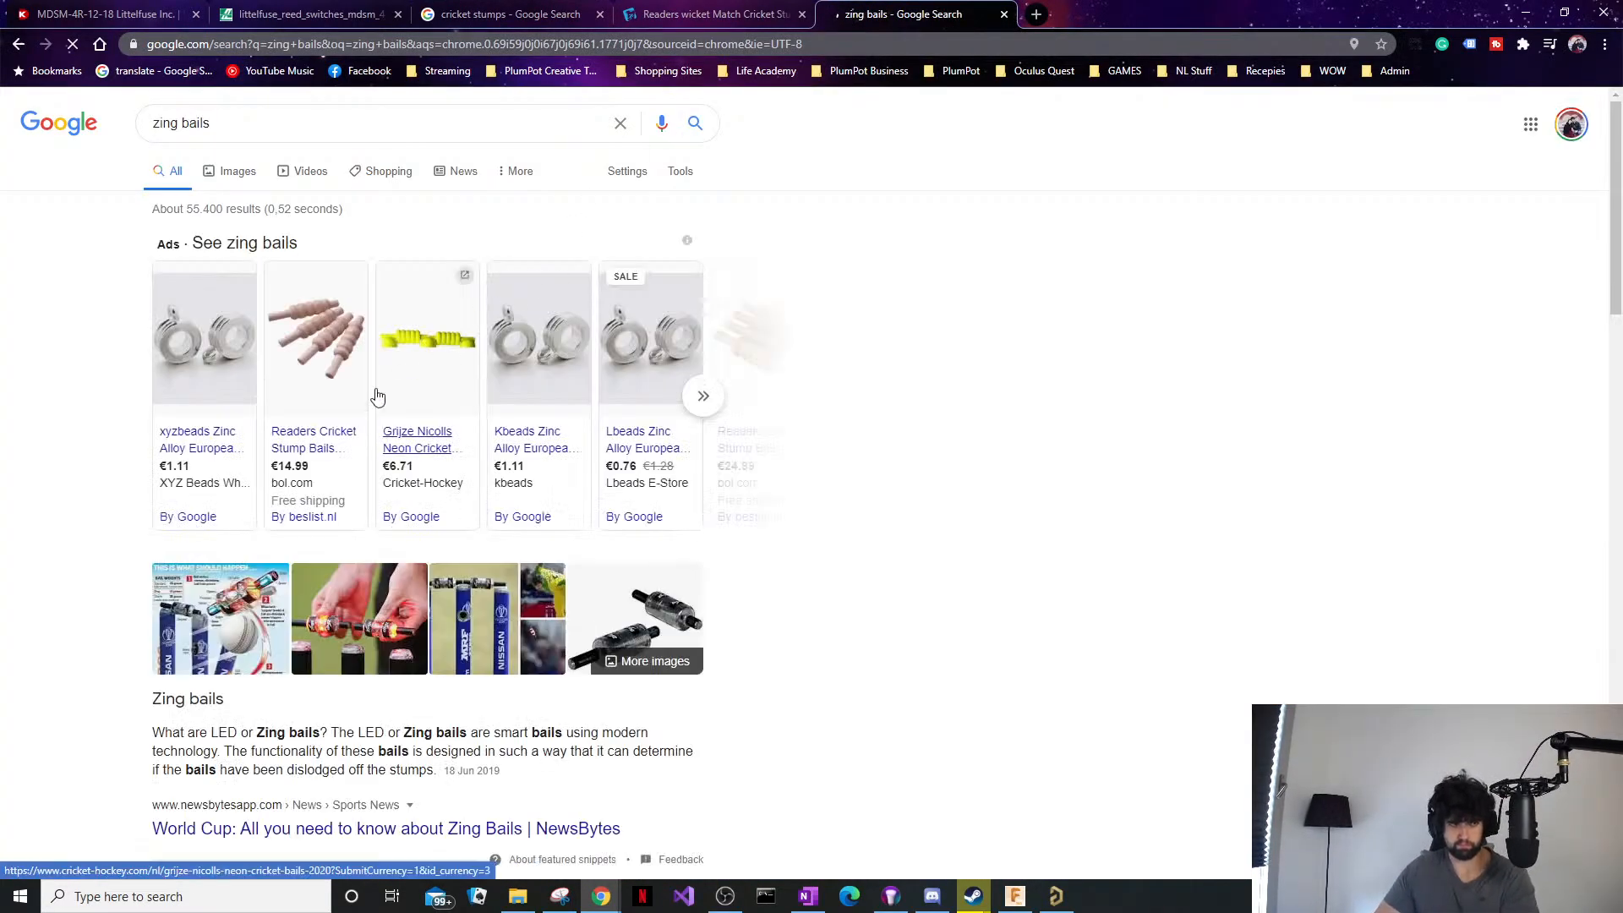
scroll(267, 670, down, 2)
scroll(266, 670, down, 5)
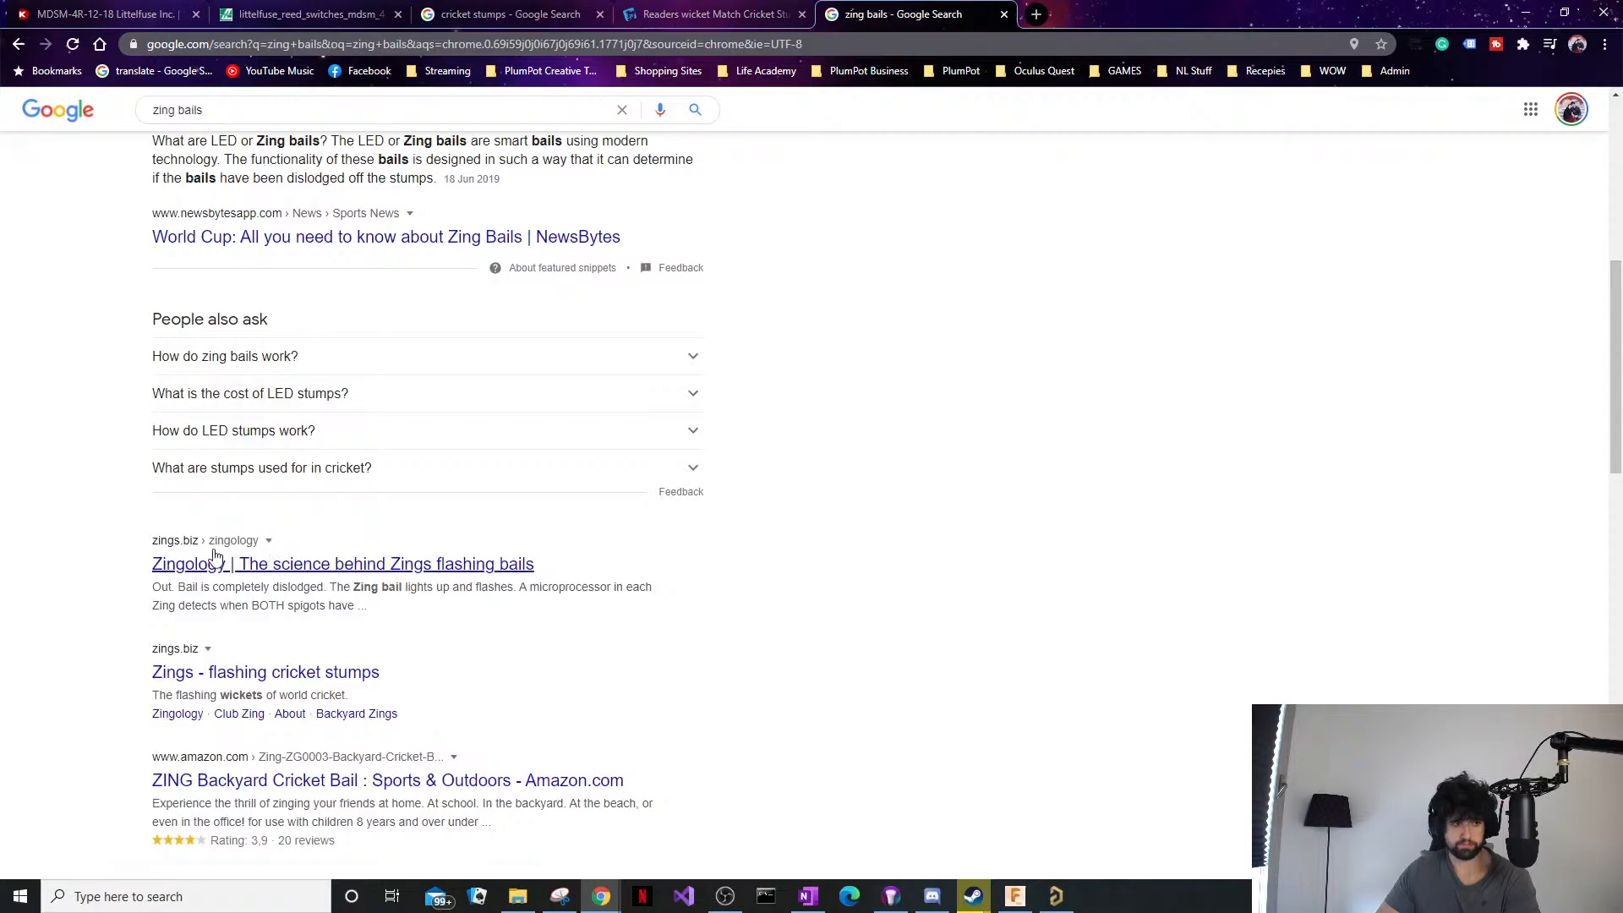
click(253, 576)
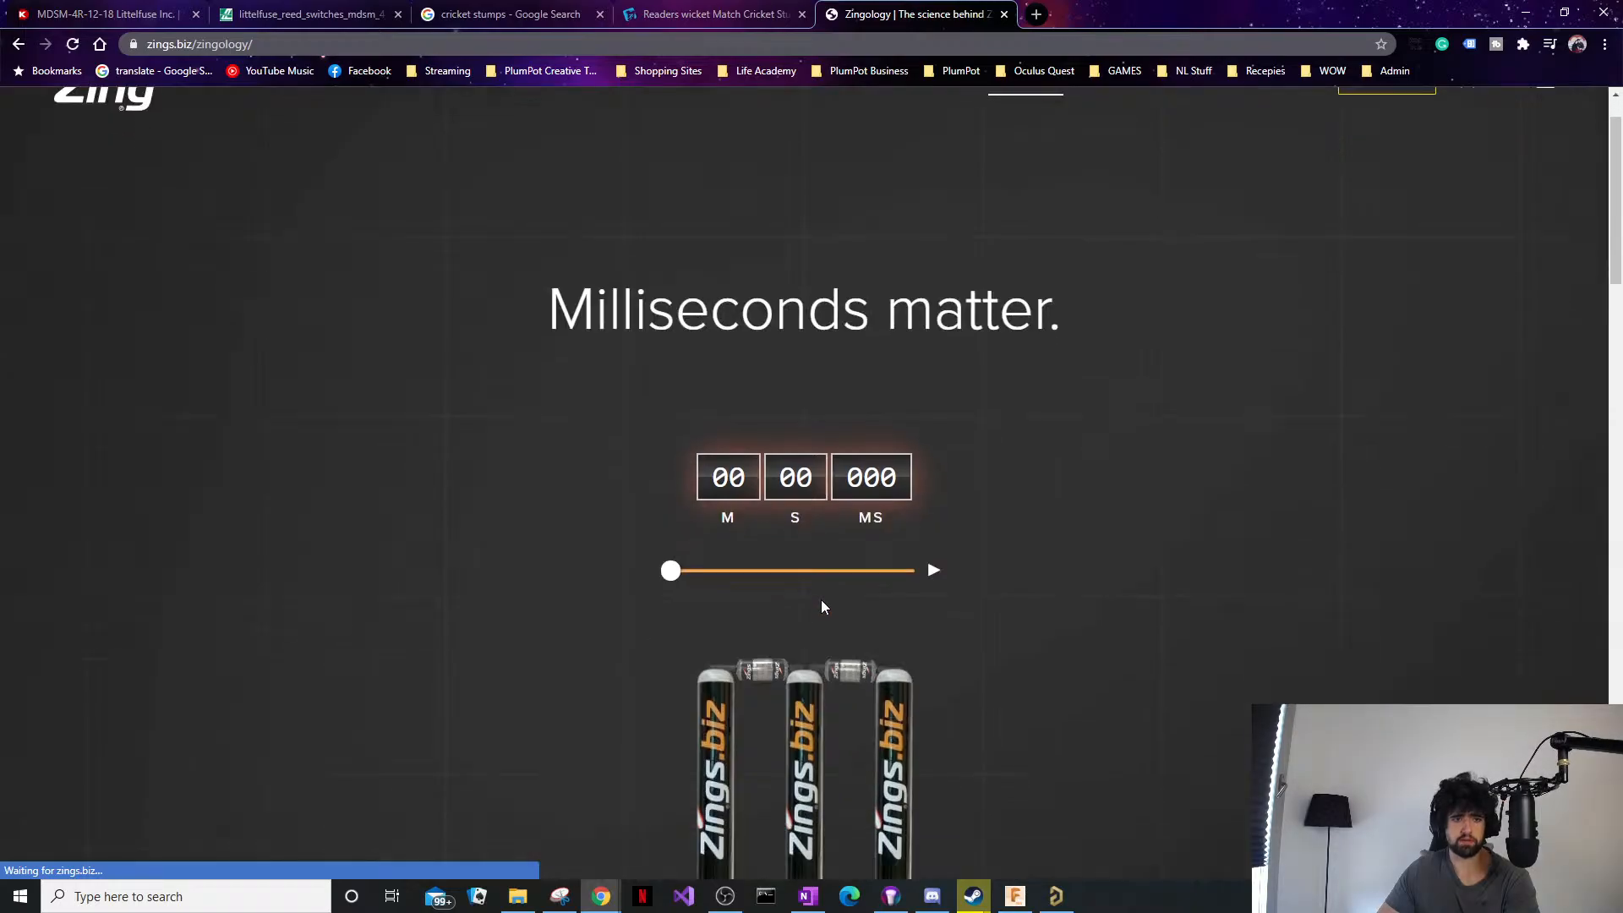
Rewind and replay the bail animation on the Zingology page to examine when the bails light up.
scroll(826, 592, down, 3)
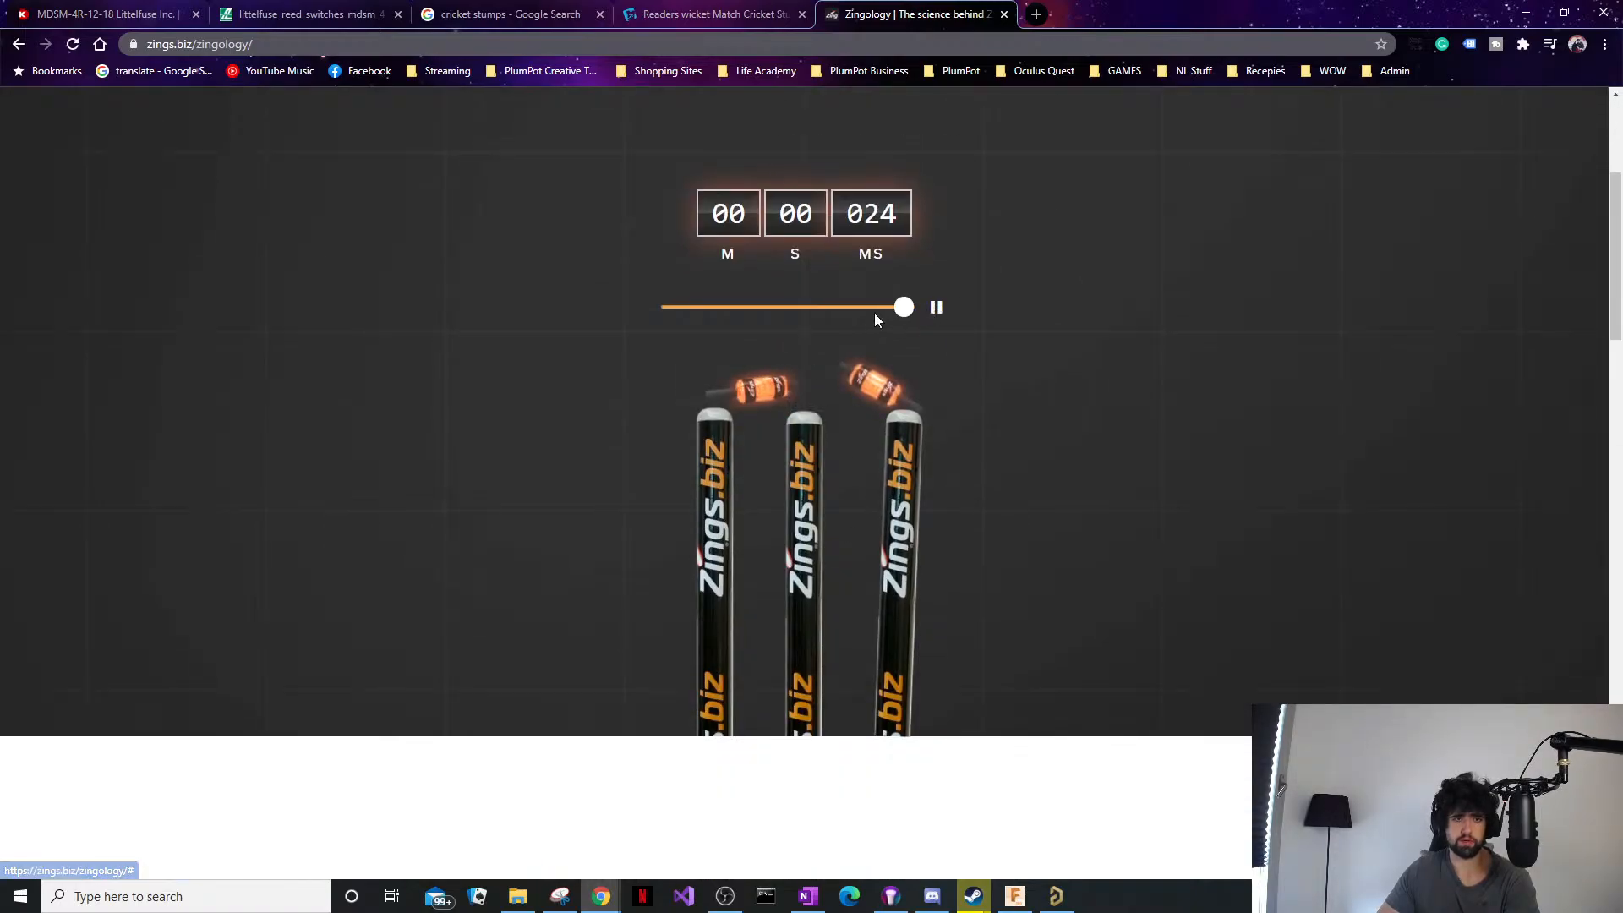
drag(905, 309, 639, 328)
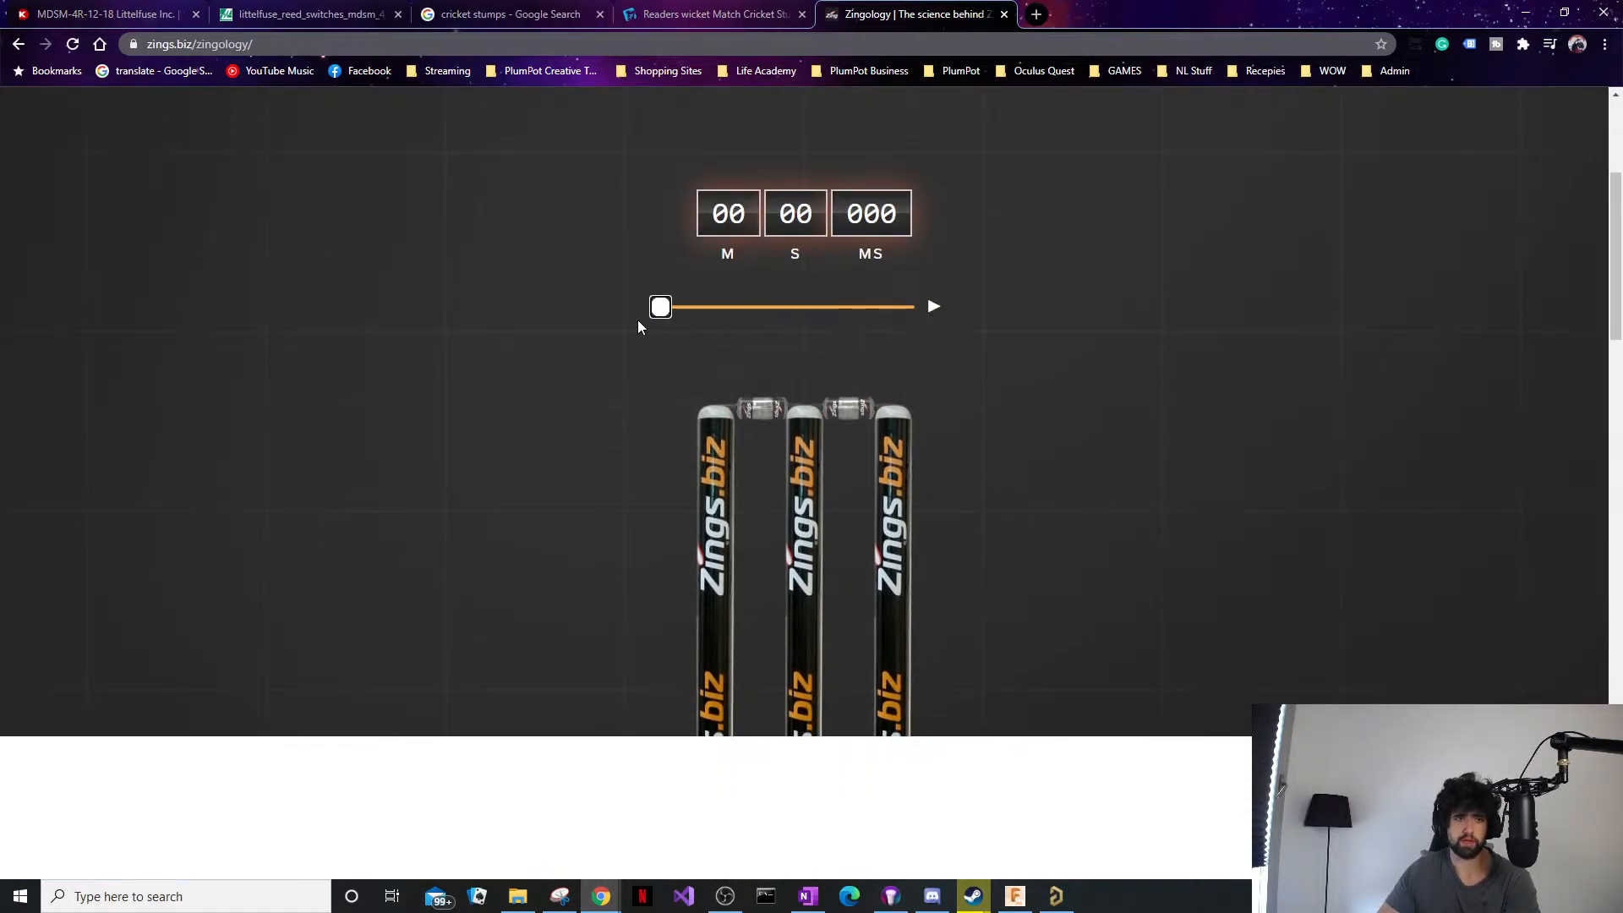
click(930, 308)
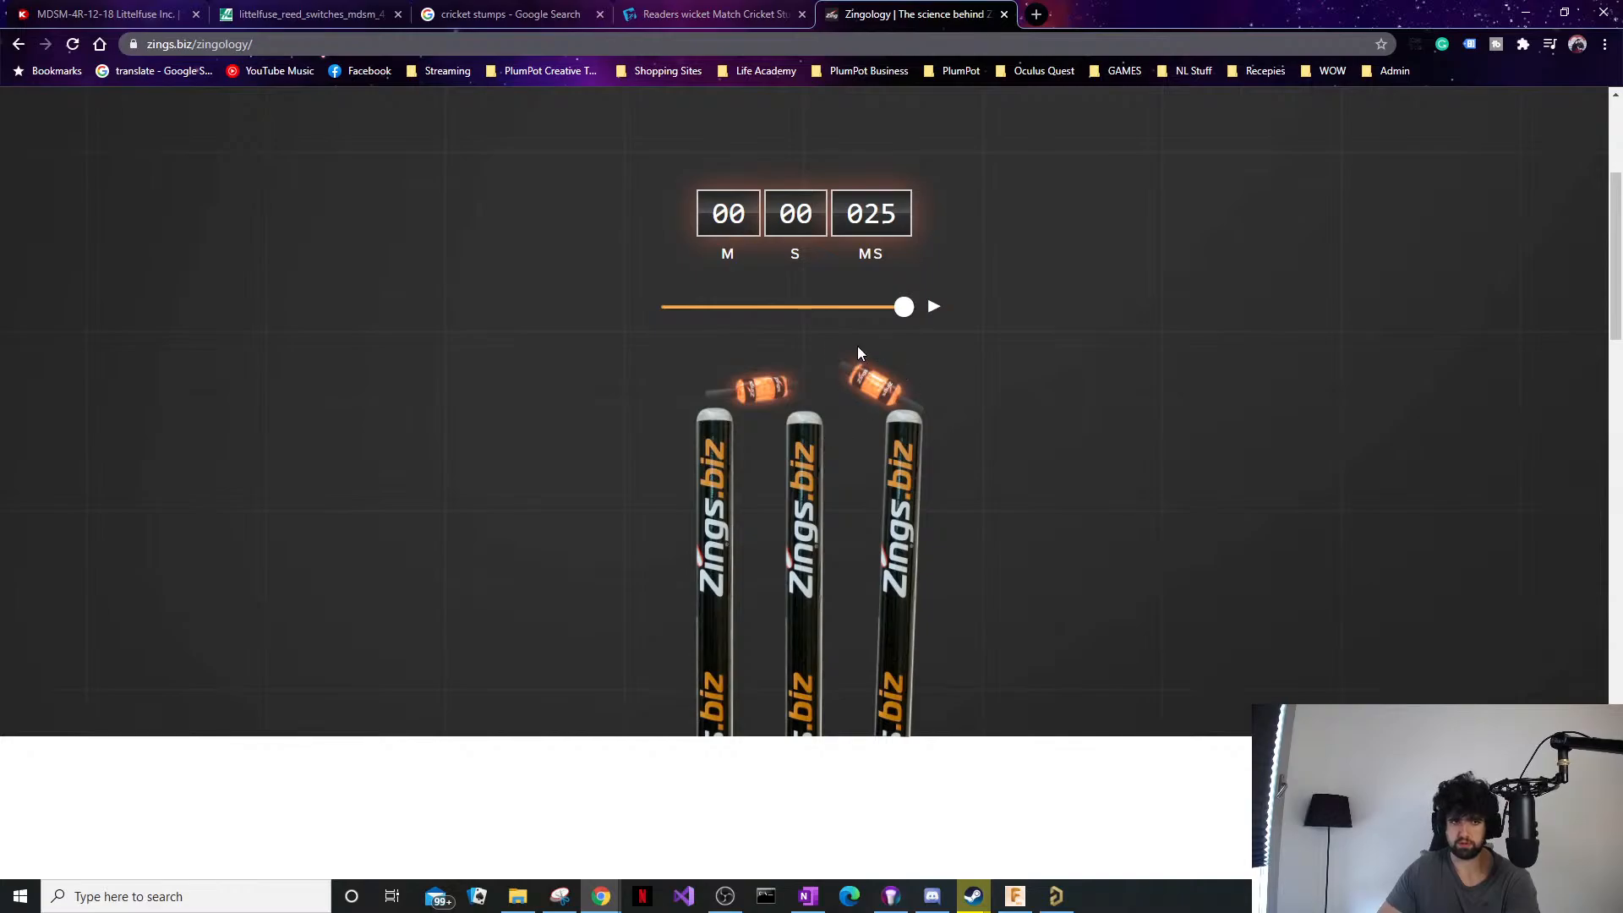
drag(904, 320, 682, 377)
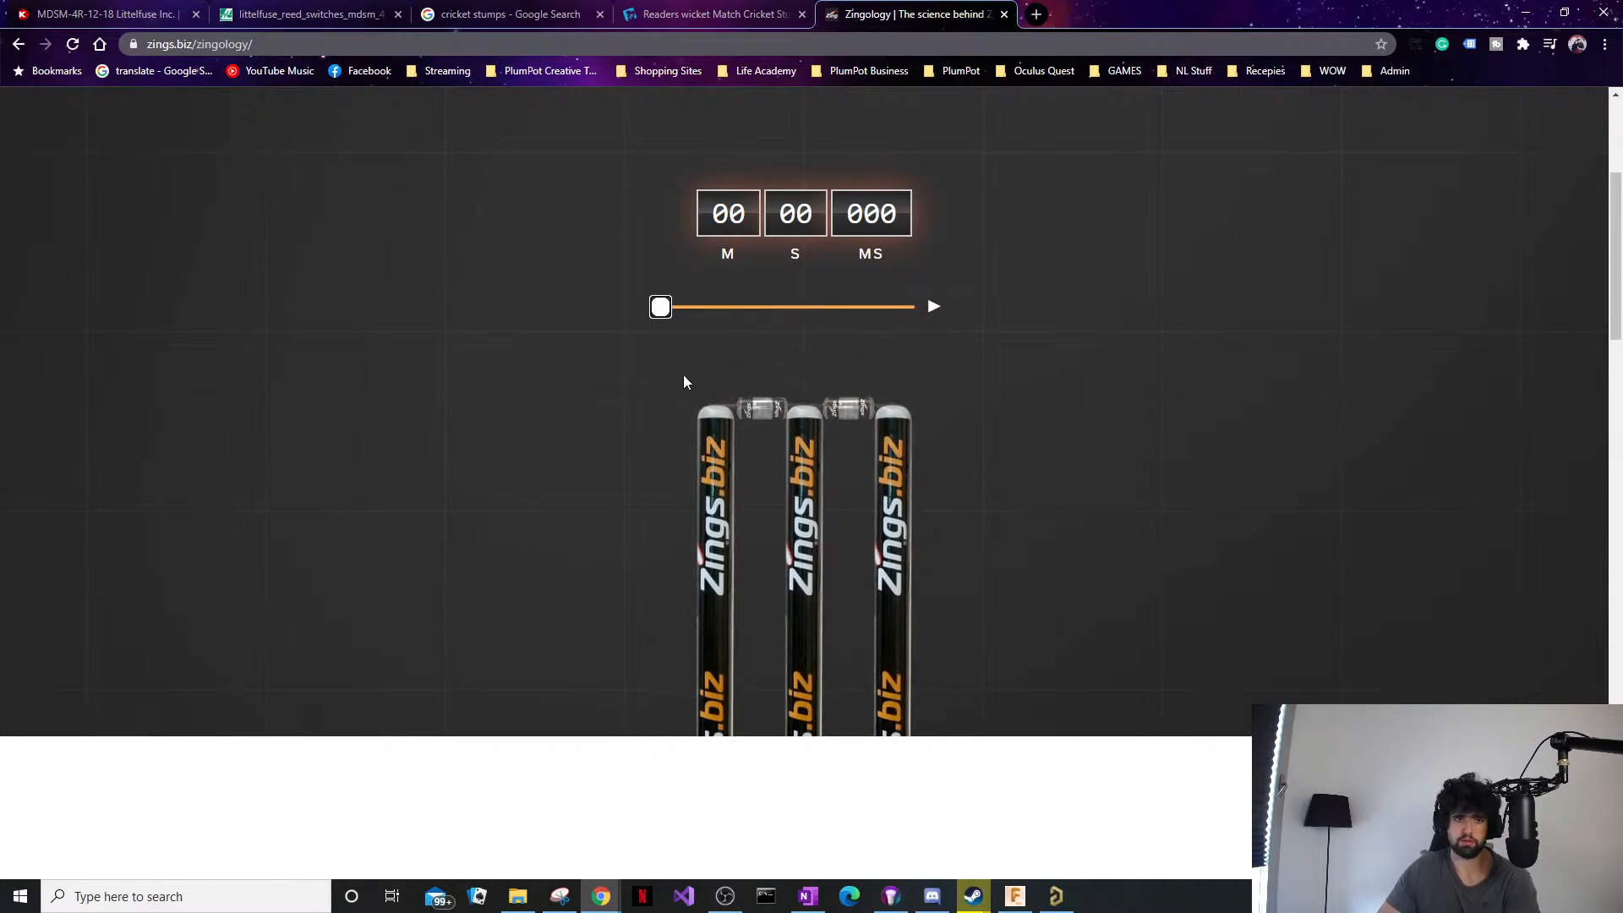
scroll(683, 398, down, 5)
scroll(744, 410, up, 6)
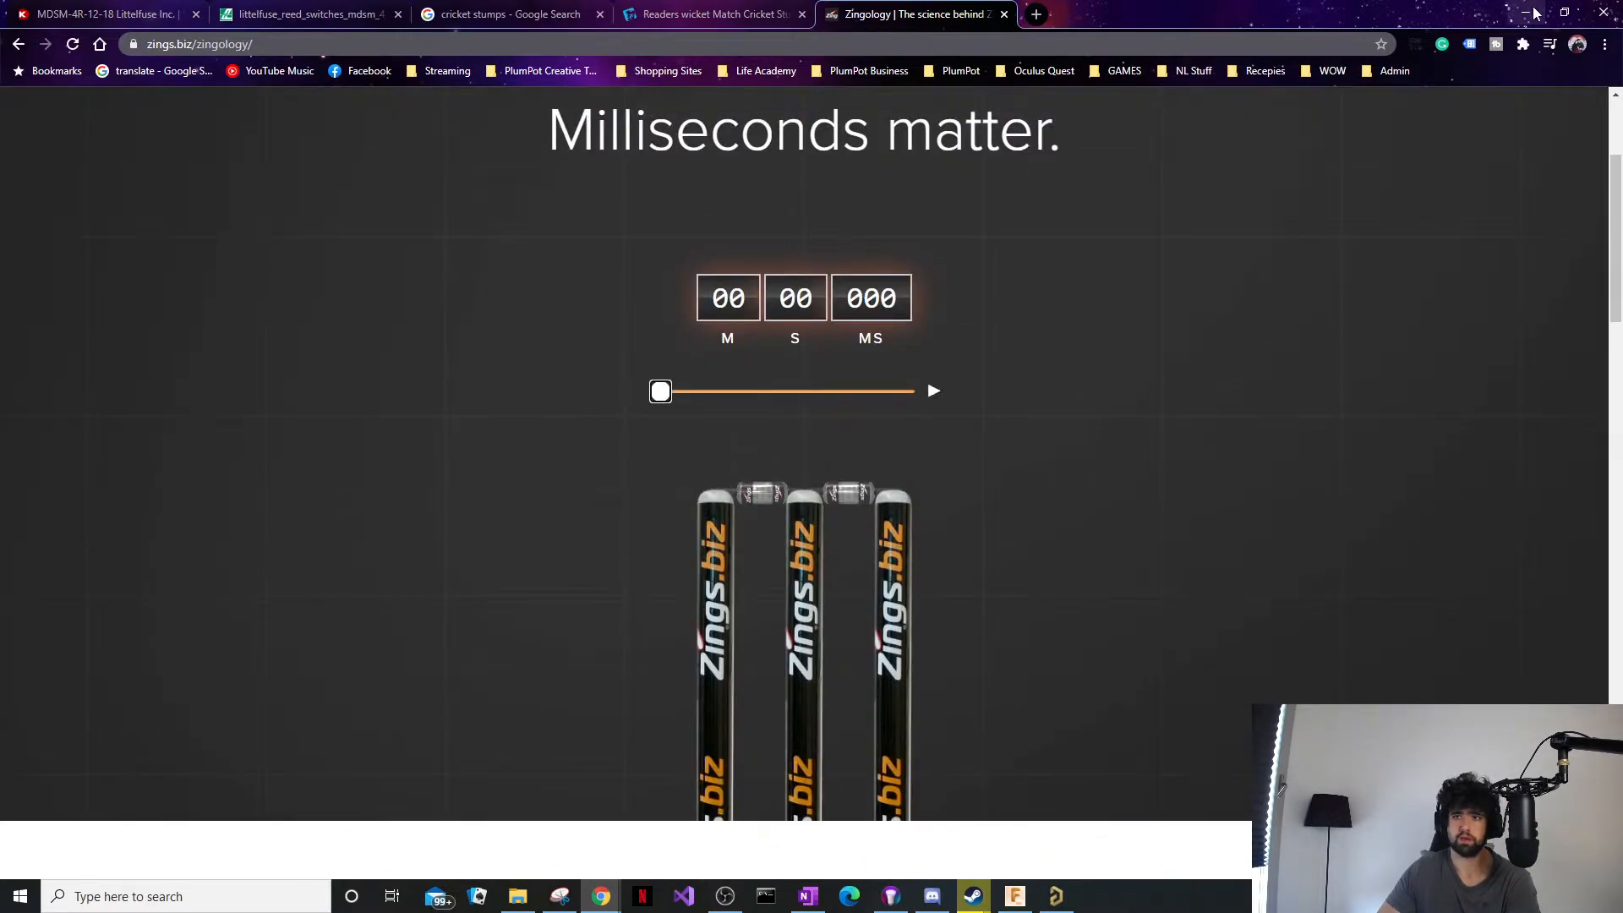
Switch back to Altium Designer, move the placed reed switch further left and place a second MDSM-4R-12-18 directly below it.
click(1527, 13)
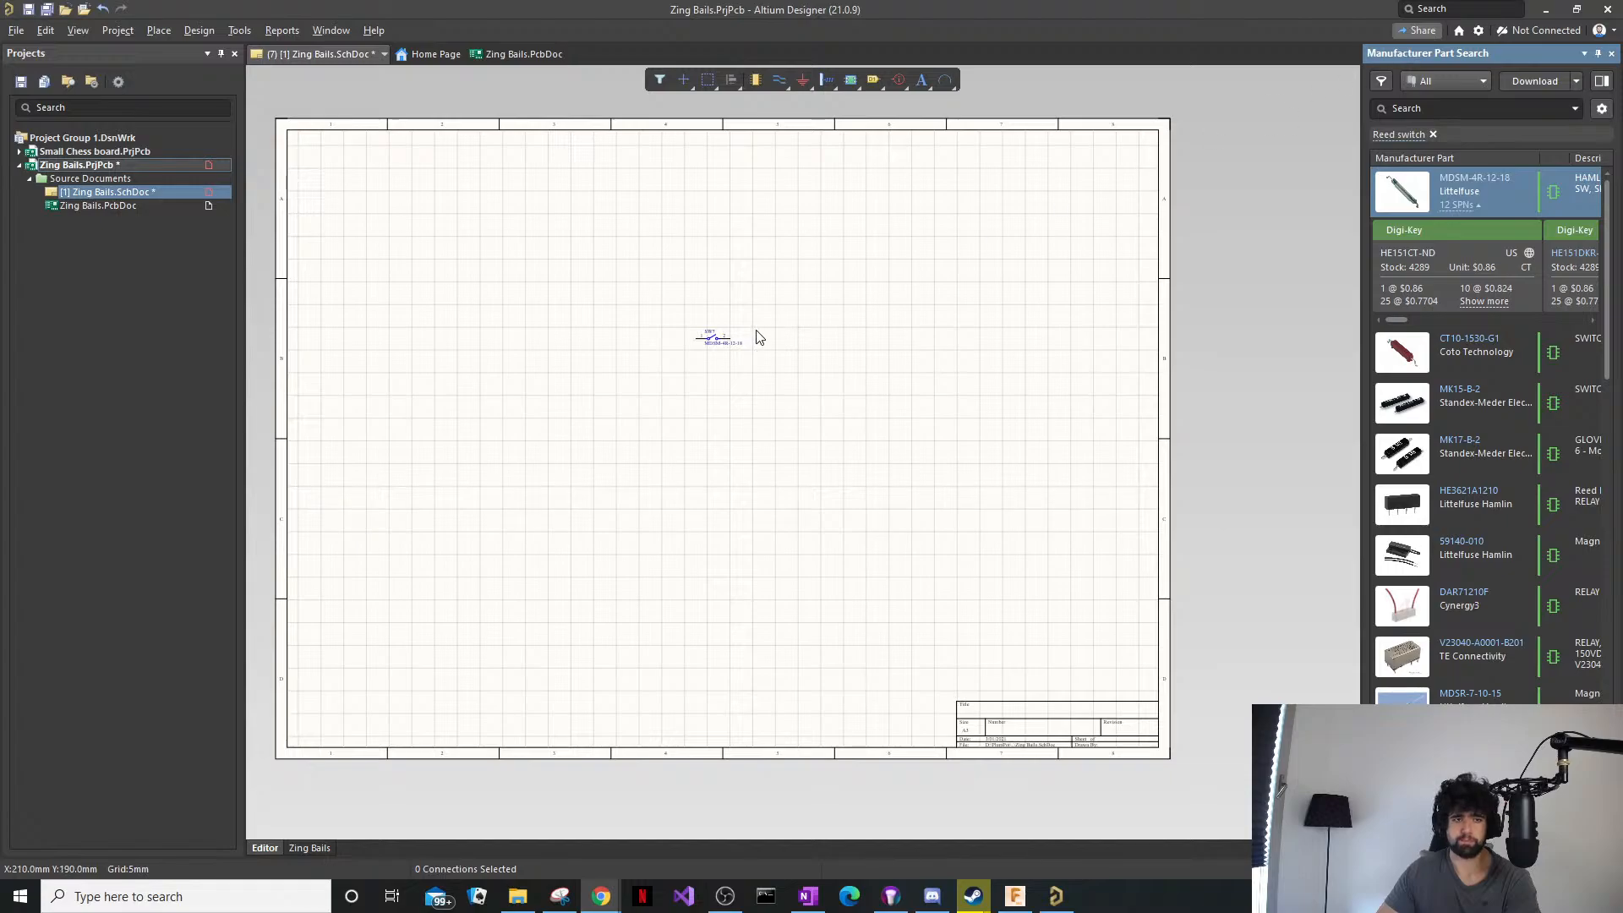
ctrl+scroll(748, 332, up, 3)
ctrl+scroll(748, 333, up, 2)
drag(677, 354, 440, 353)
click(734, 383)
drag(1446, 195, 373, 450)
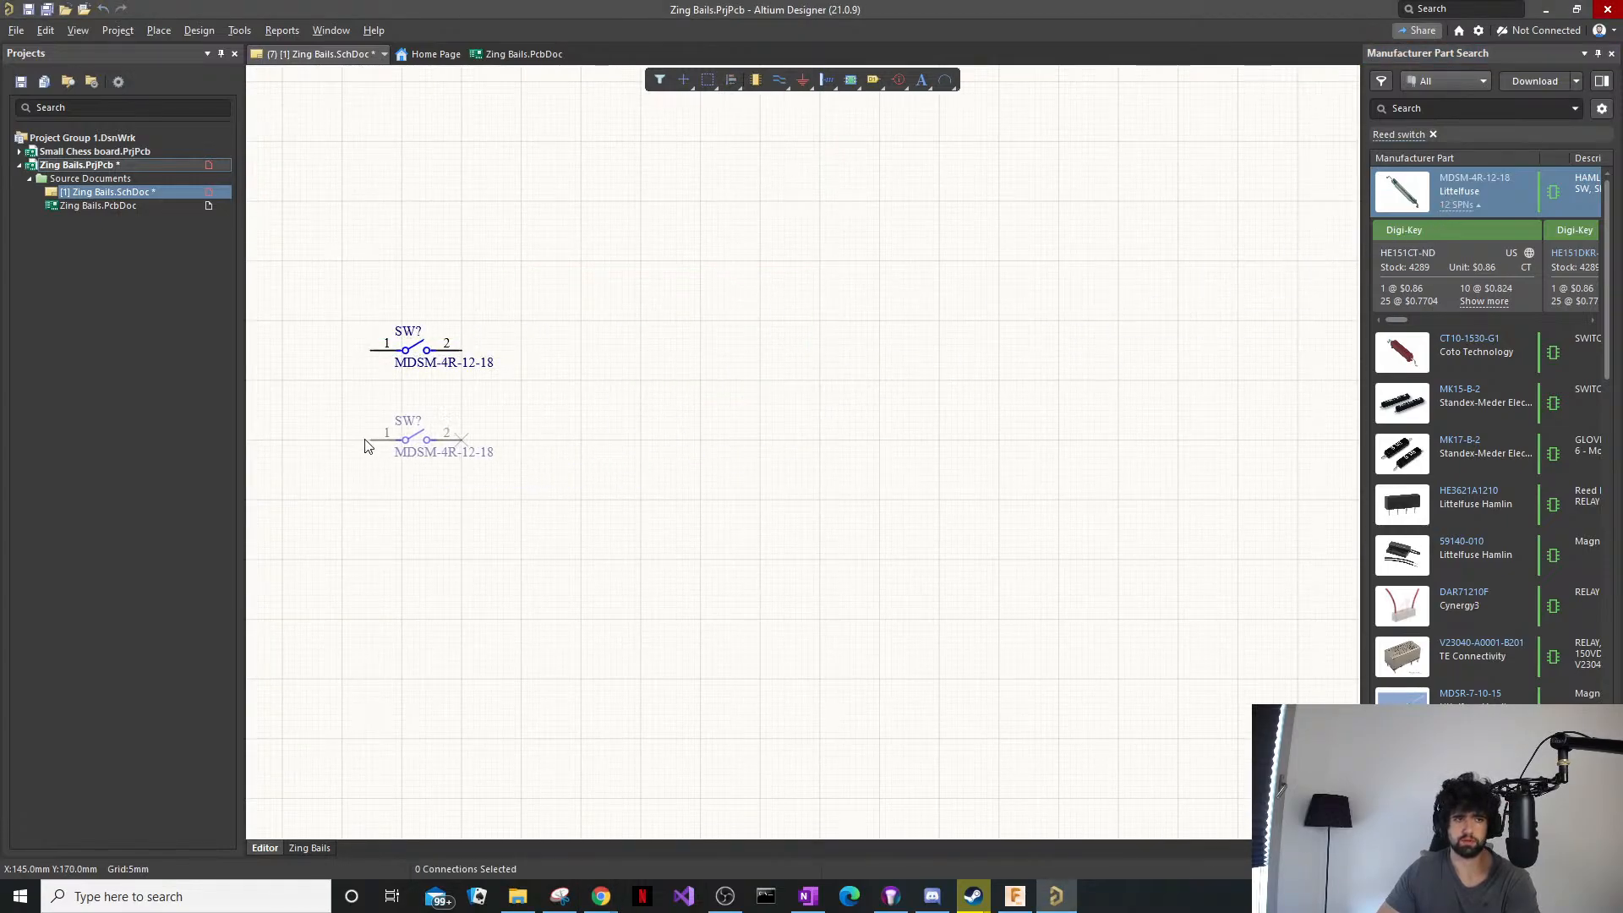
Search the manufacturer parts for "555" and place the Texas Instruments TLC555CDR timer on the schematic.
click(1423, 107)
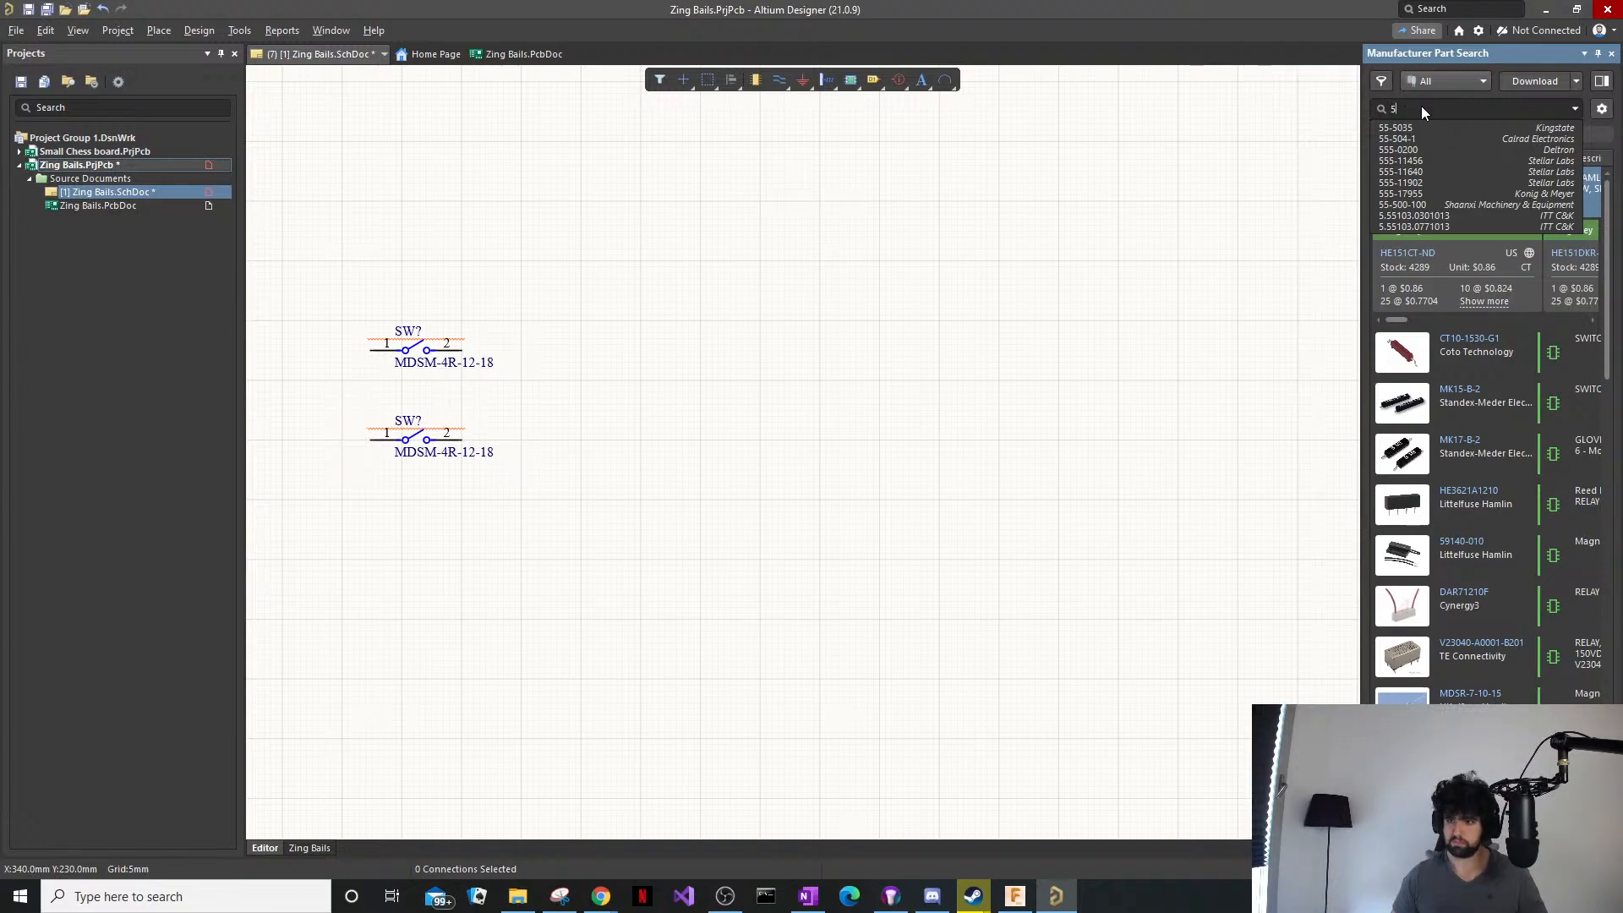
key(Return)
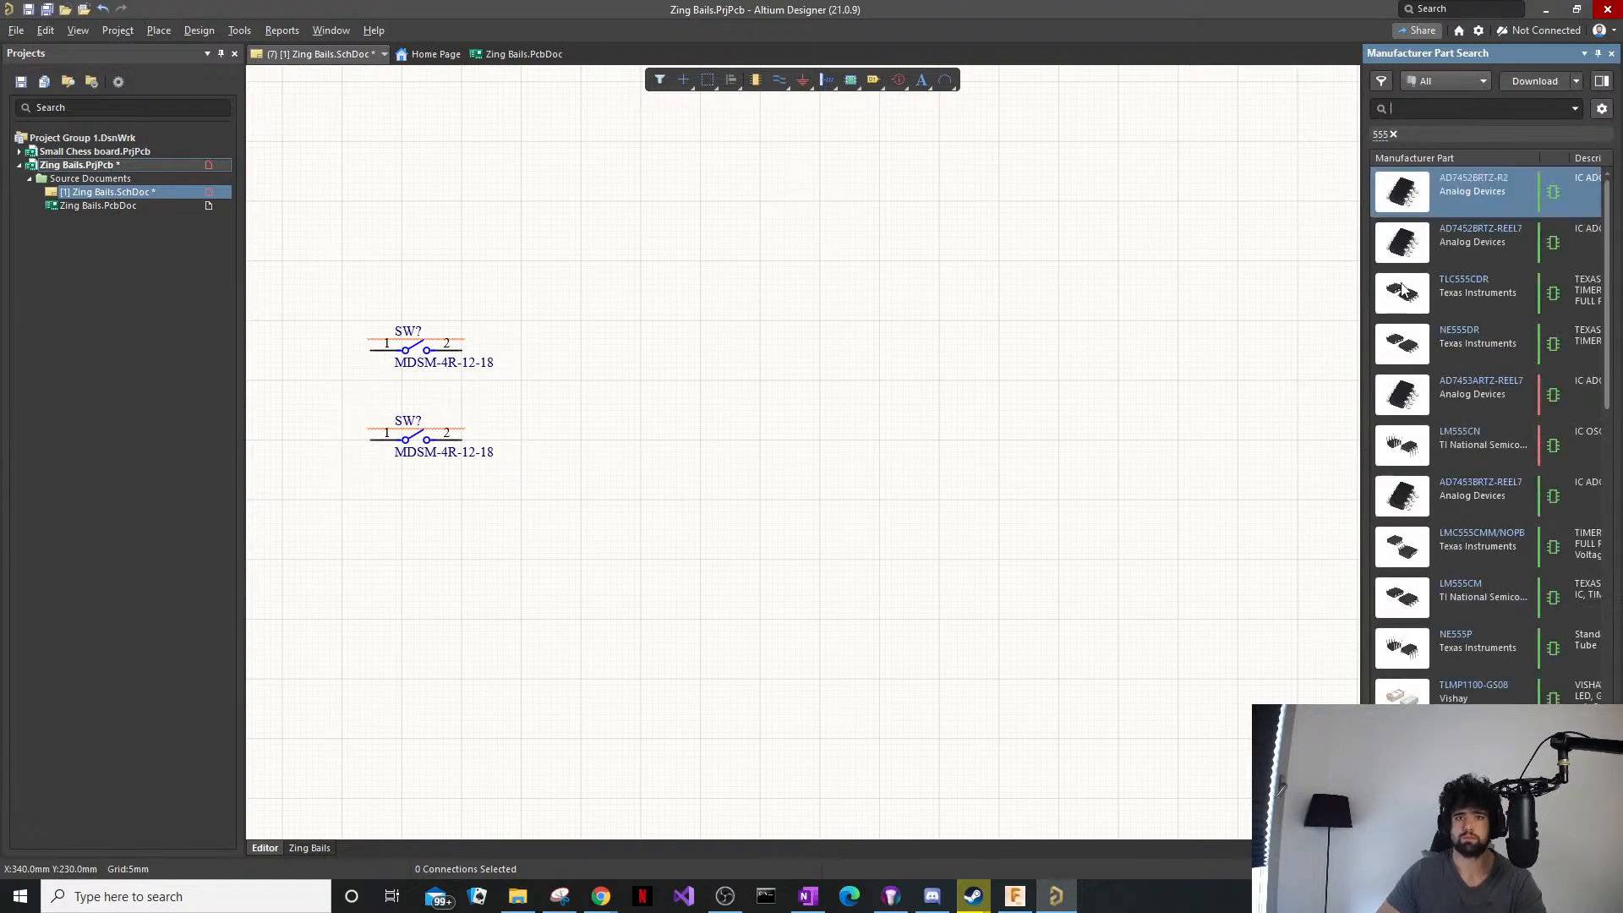
click(1465, 290)
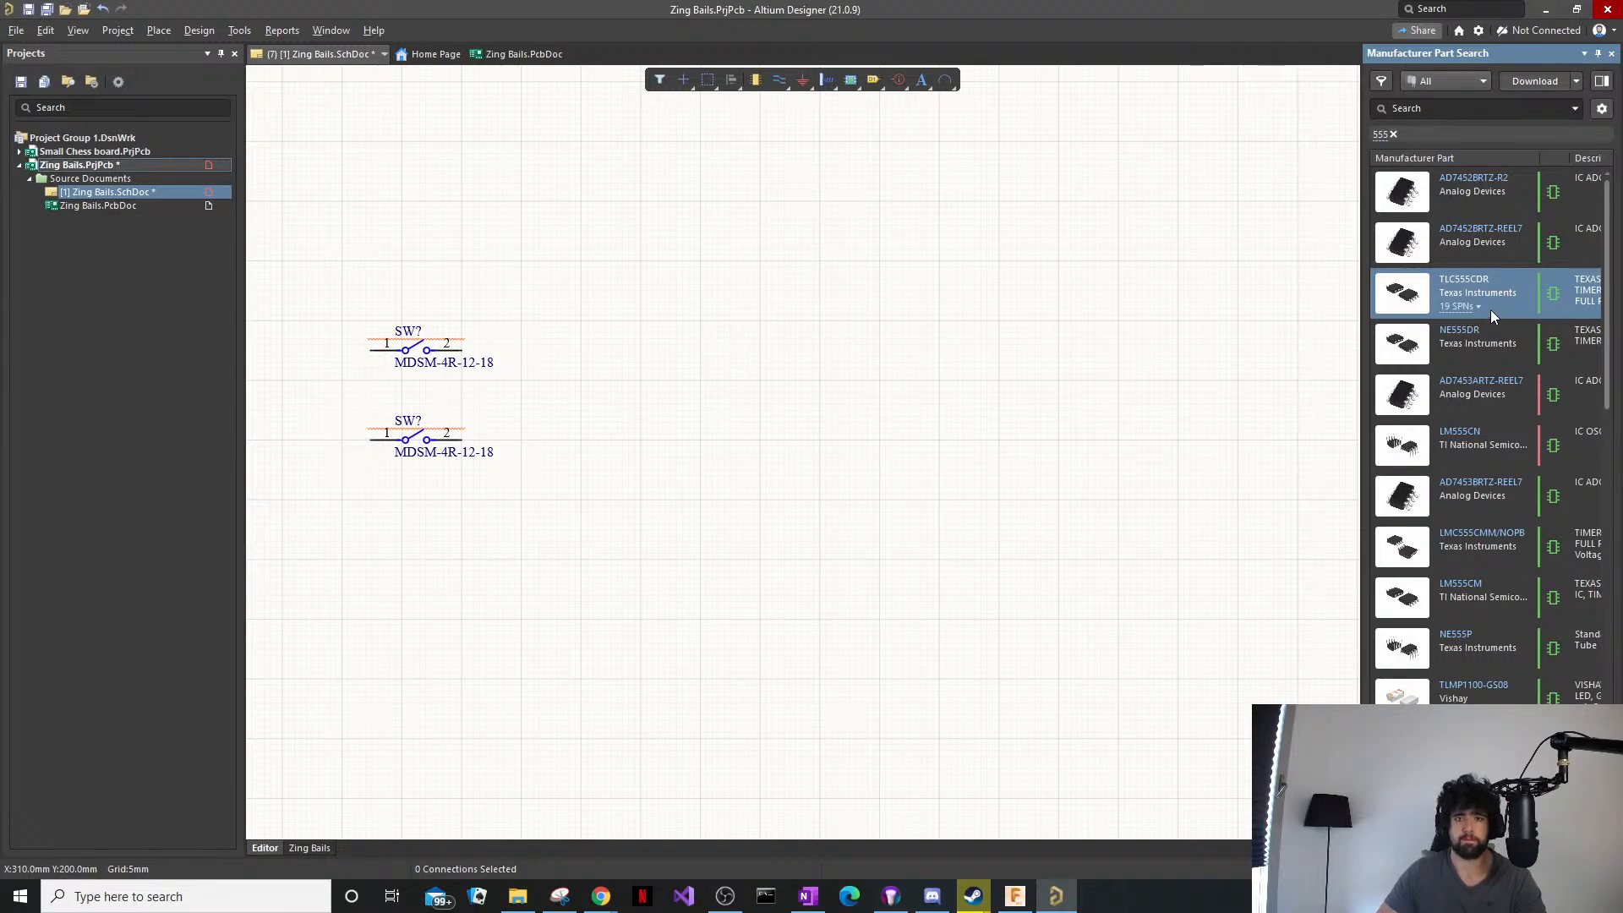
drag(1492, 316, 845, 421)
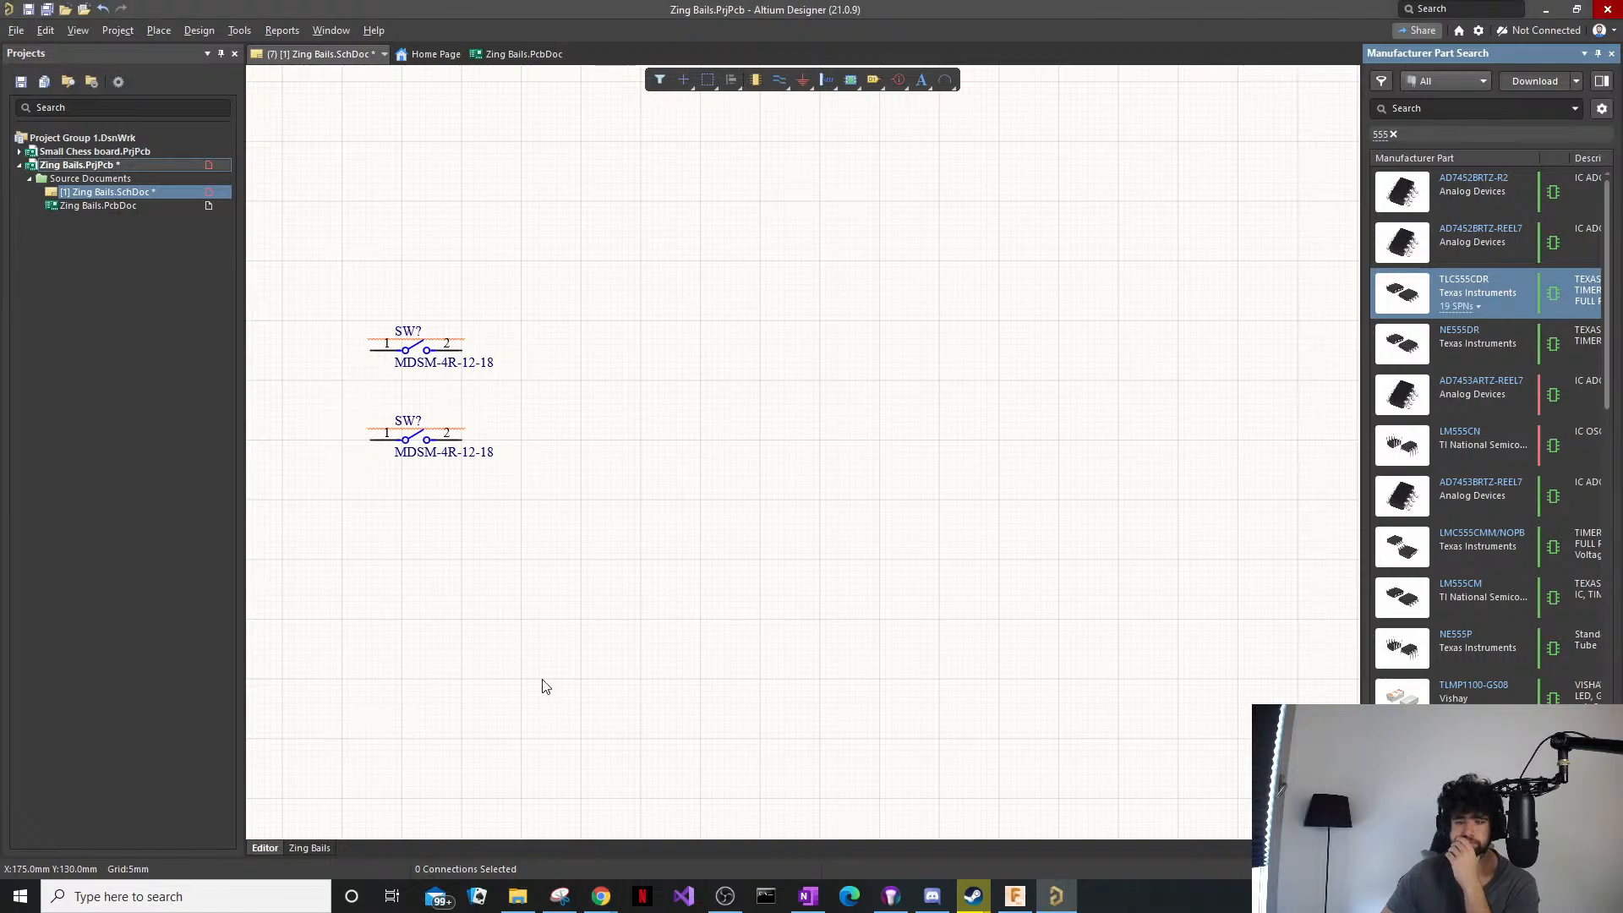
ctrl+scroll(797, 465, down, 5)
ctrl+scroll(909, 481, up, 3)
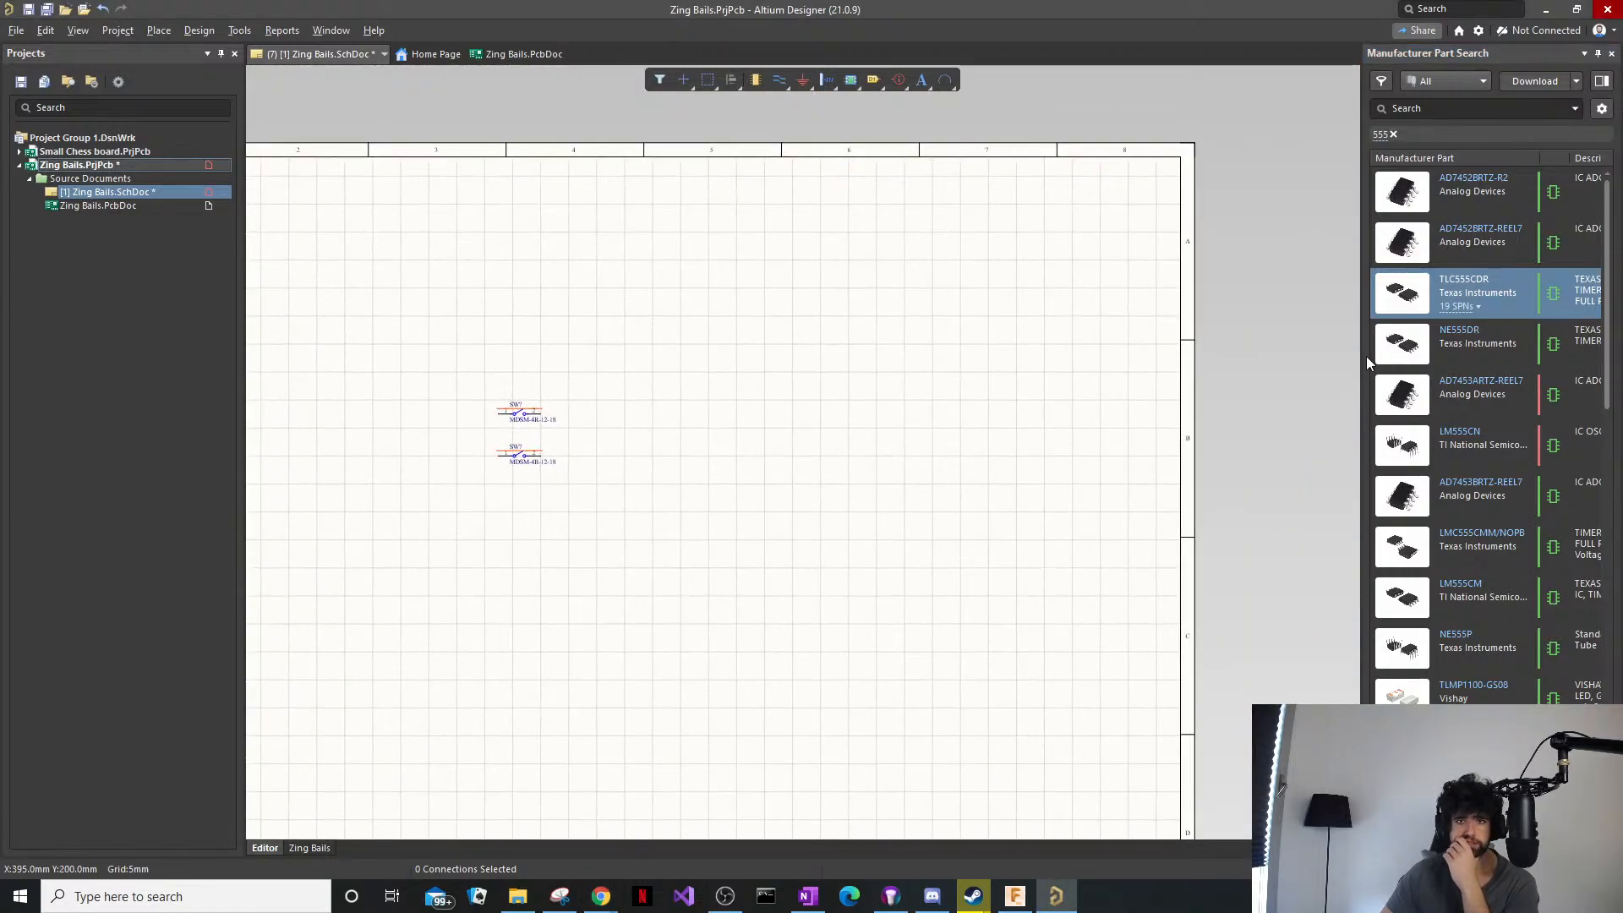
click(1537, 279)
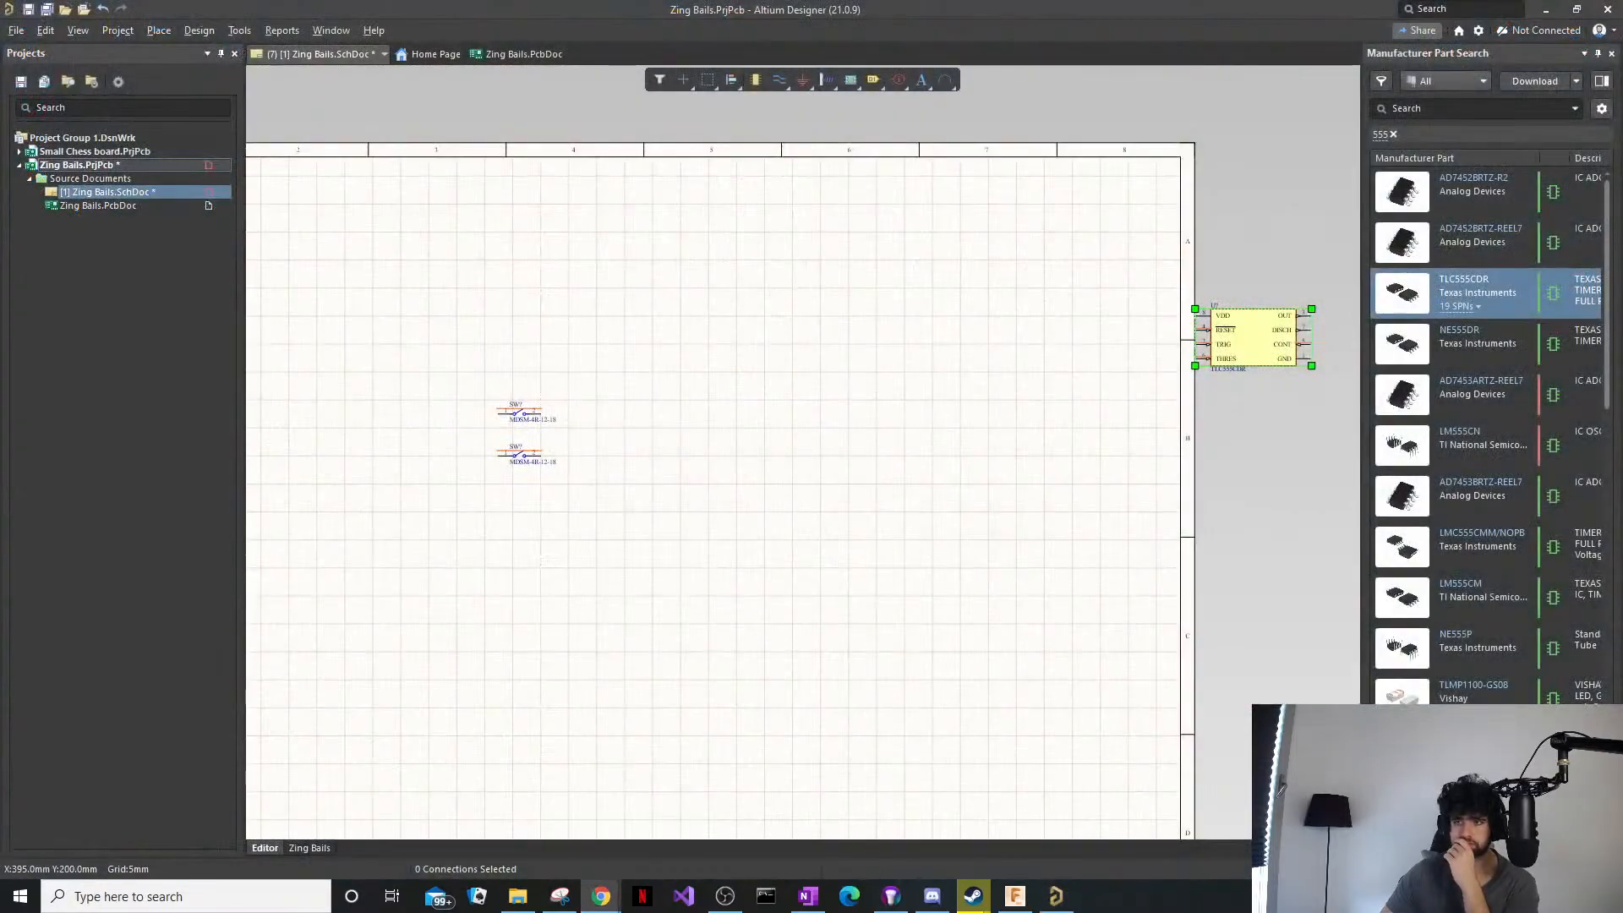
click(1207, 352)
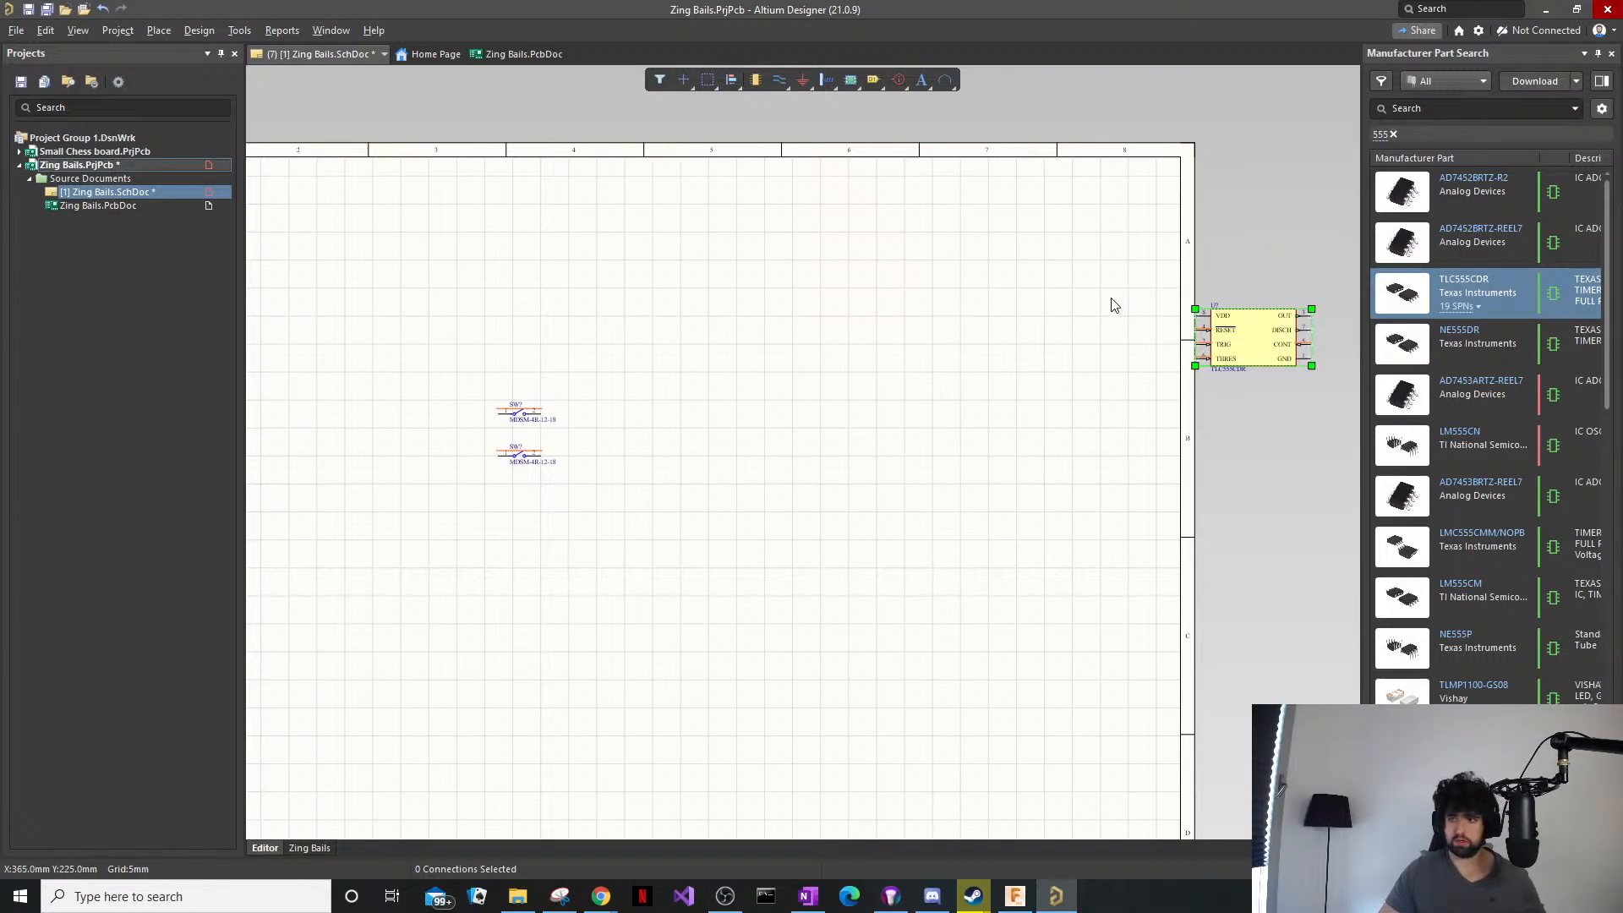
ctrl+scroll(1167, 356, up, 1)
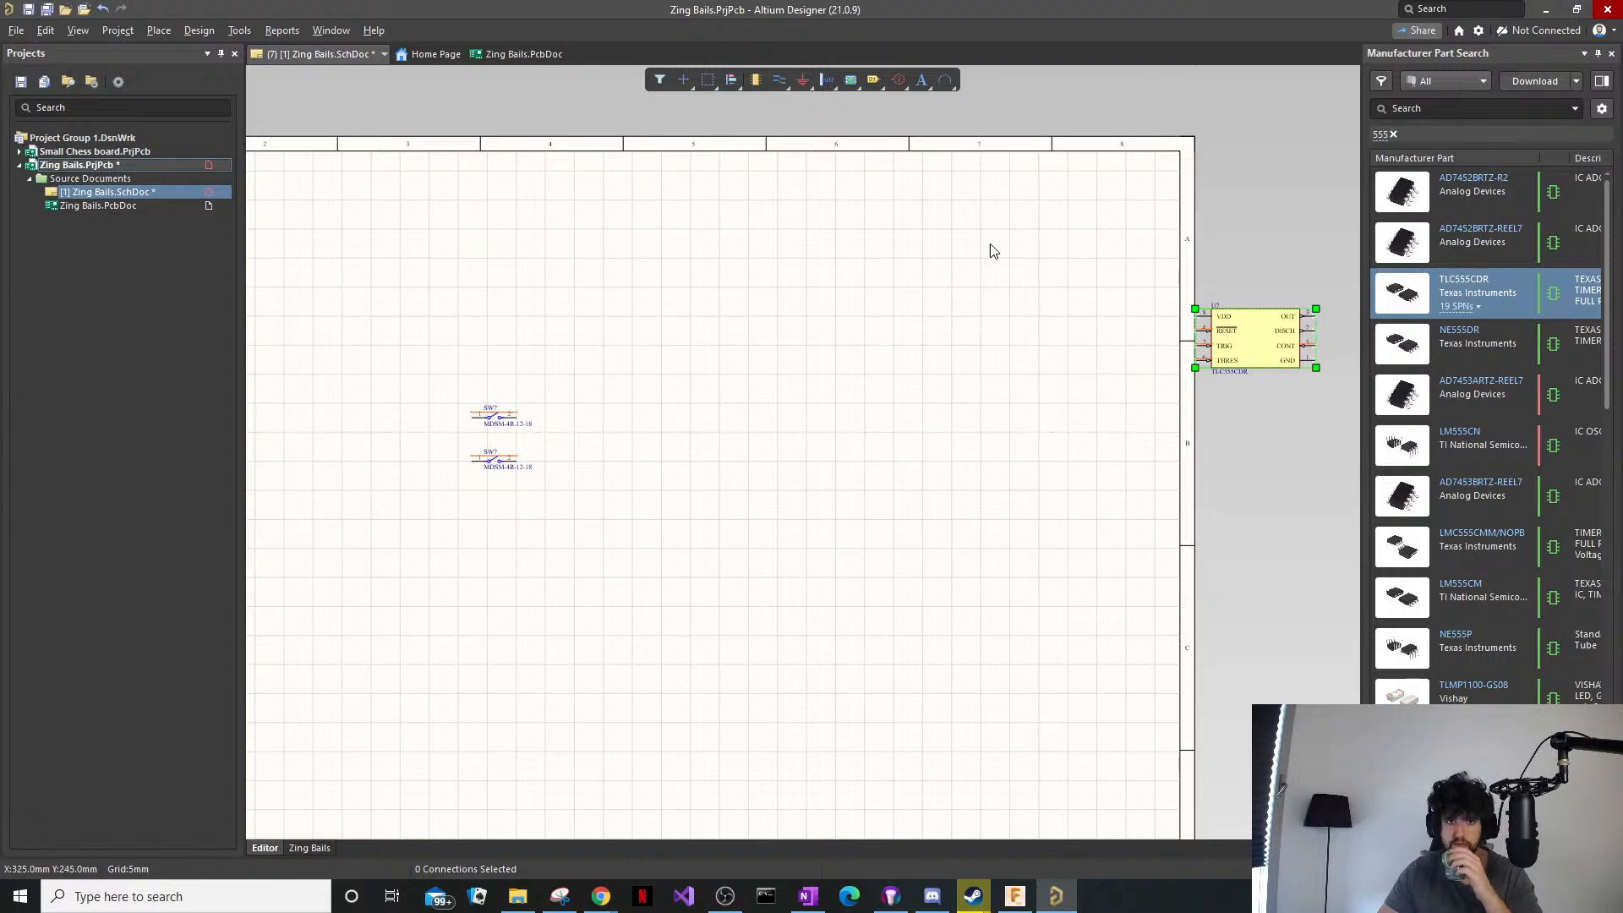
click(1054, 332)
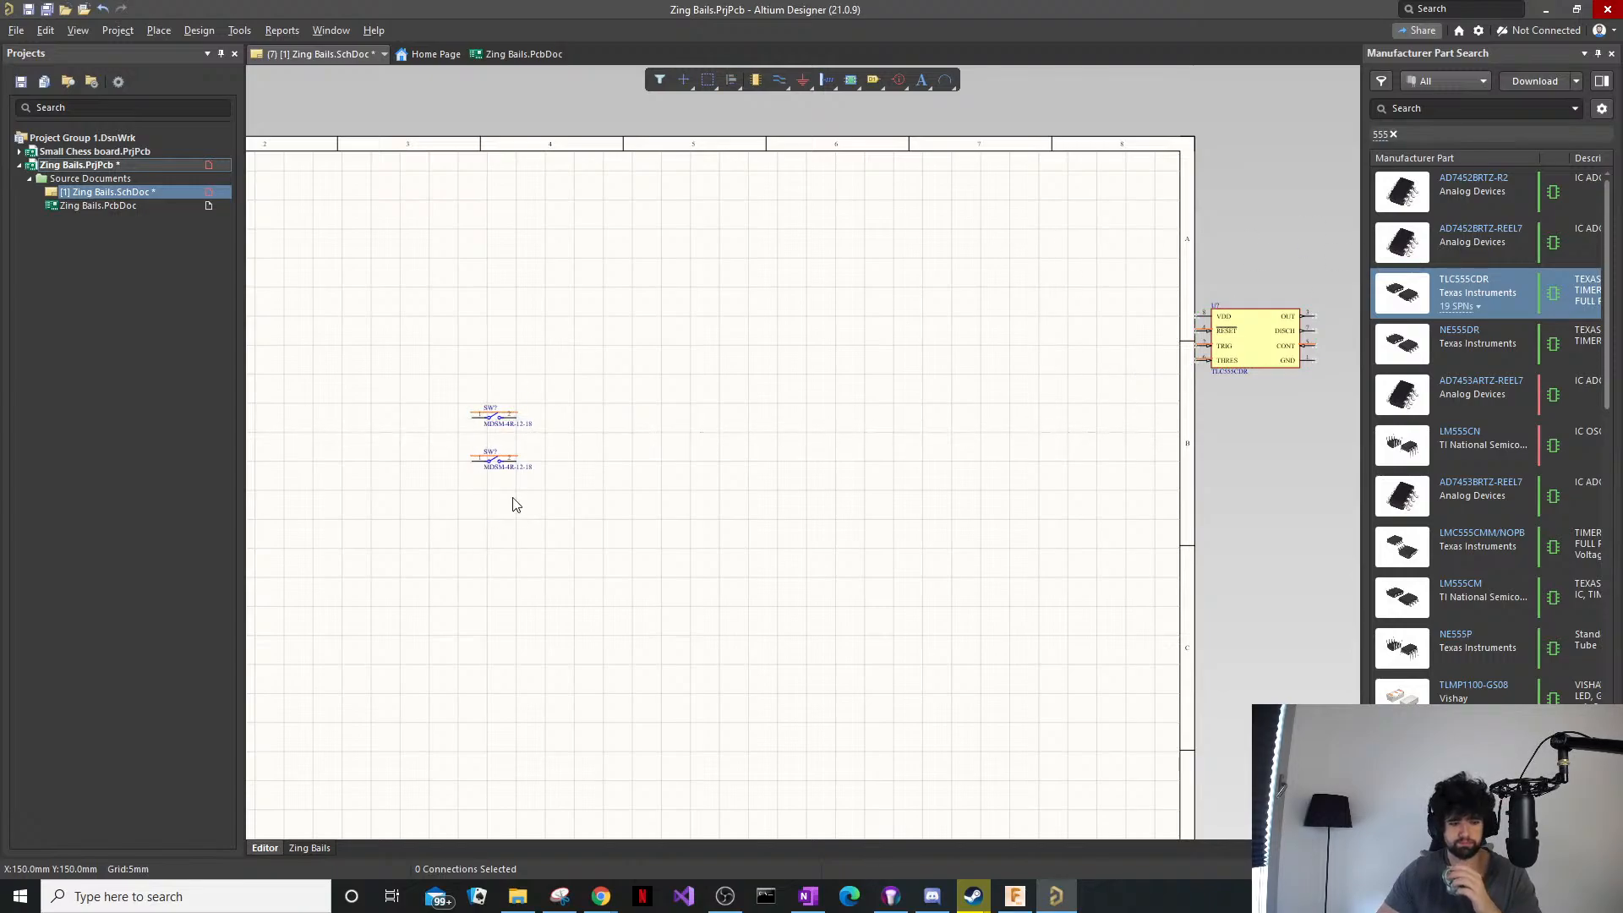
right_click(689, 443)
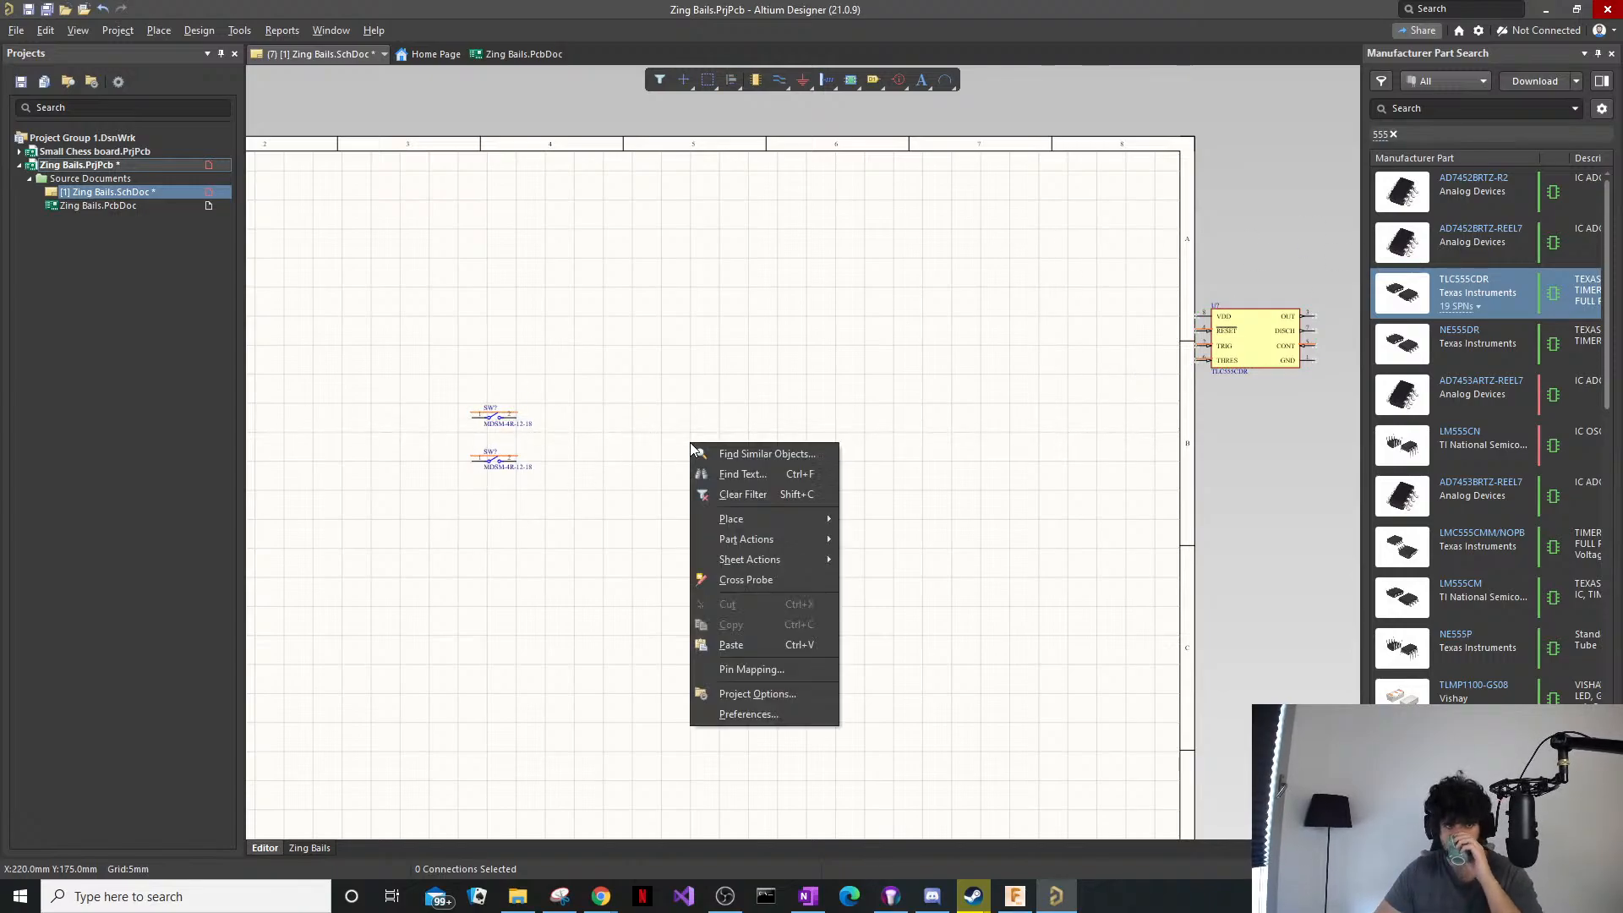
click(758, 500)
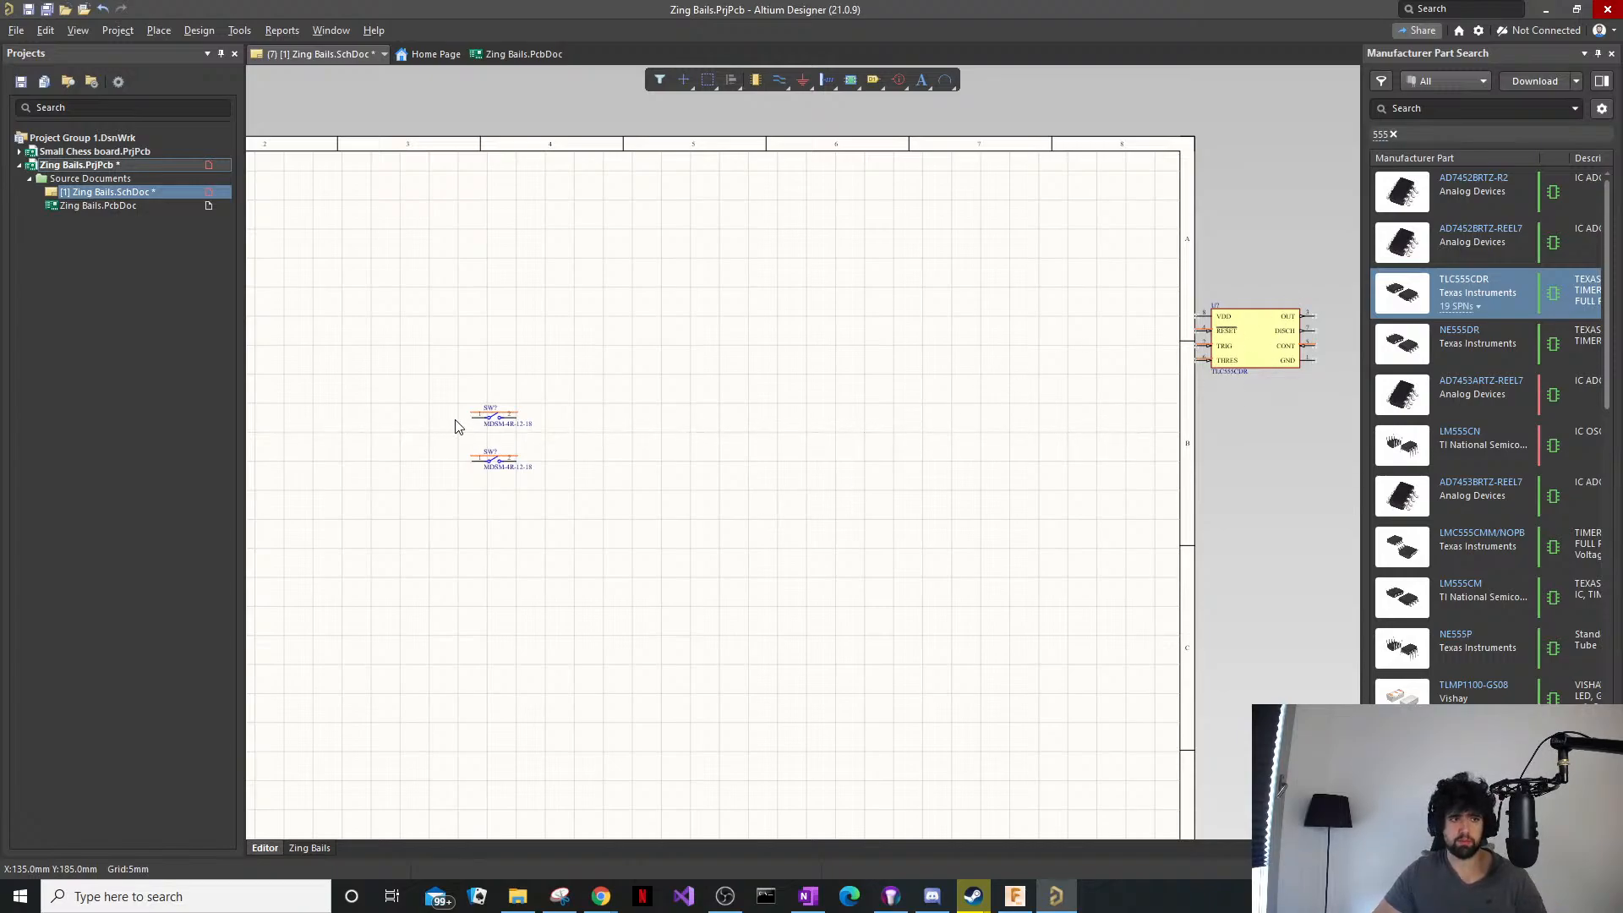
drag(554, 363, 432, 493)
click(457, 497)
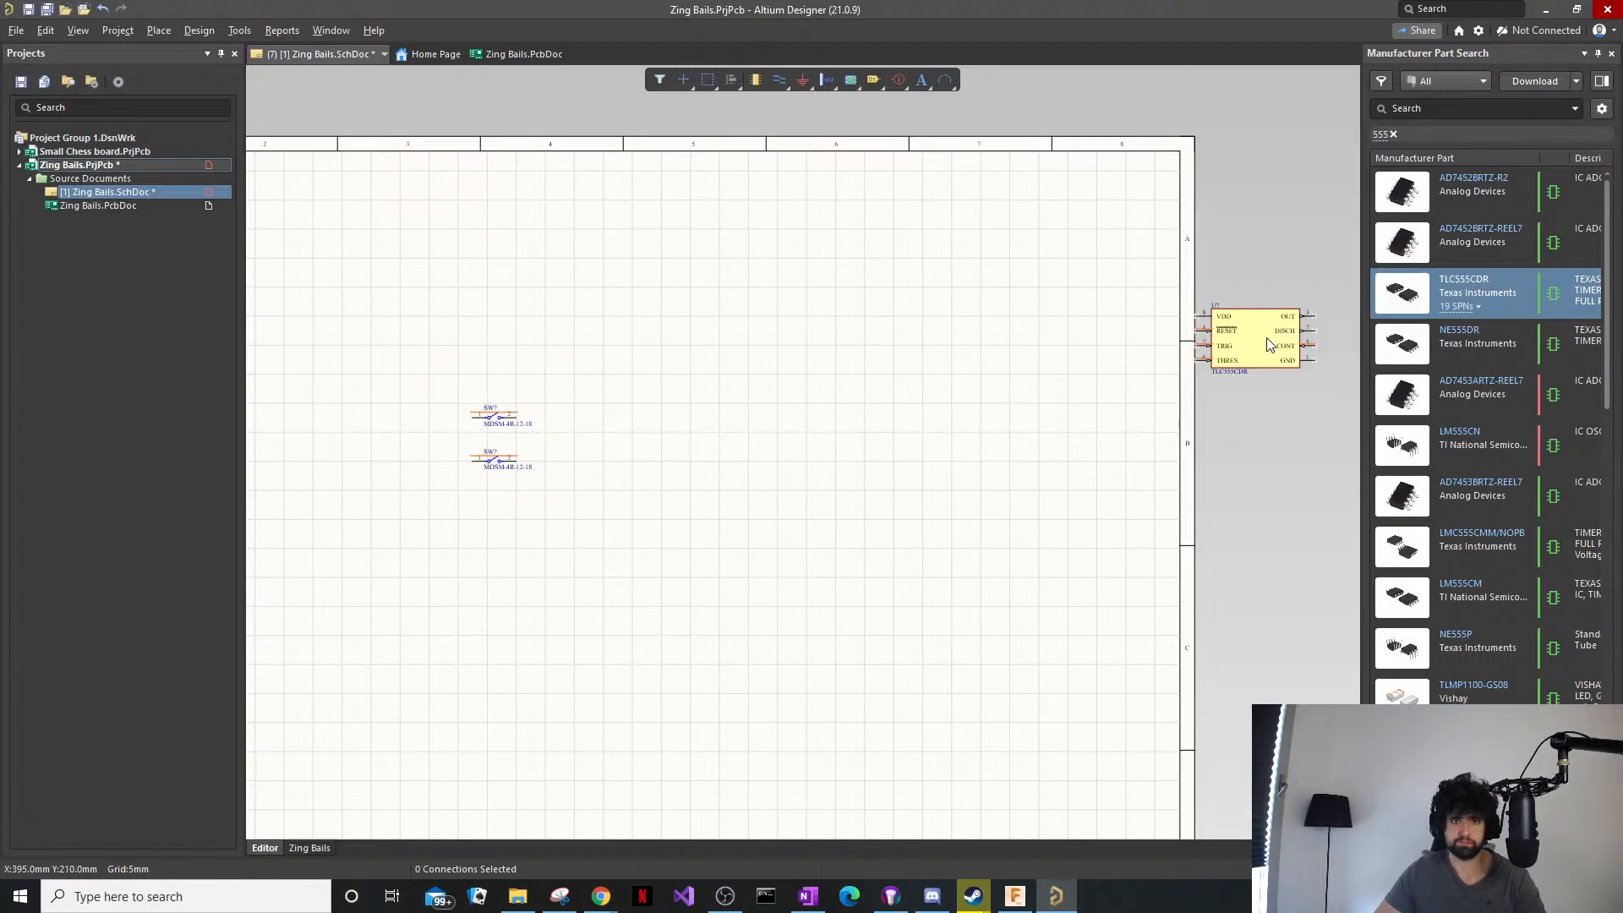
Undo the timer's placement beyond the sheet edge and place the TLC555CDR beside the two reed switches, on the side of their pin 2.
right_drag(1268, 345, 983, 380)
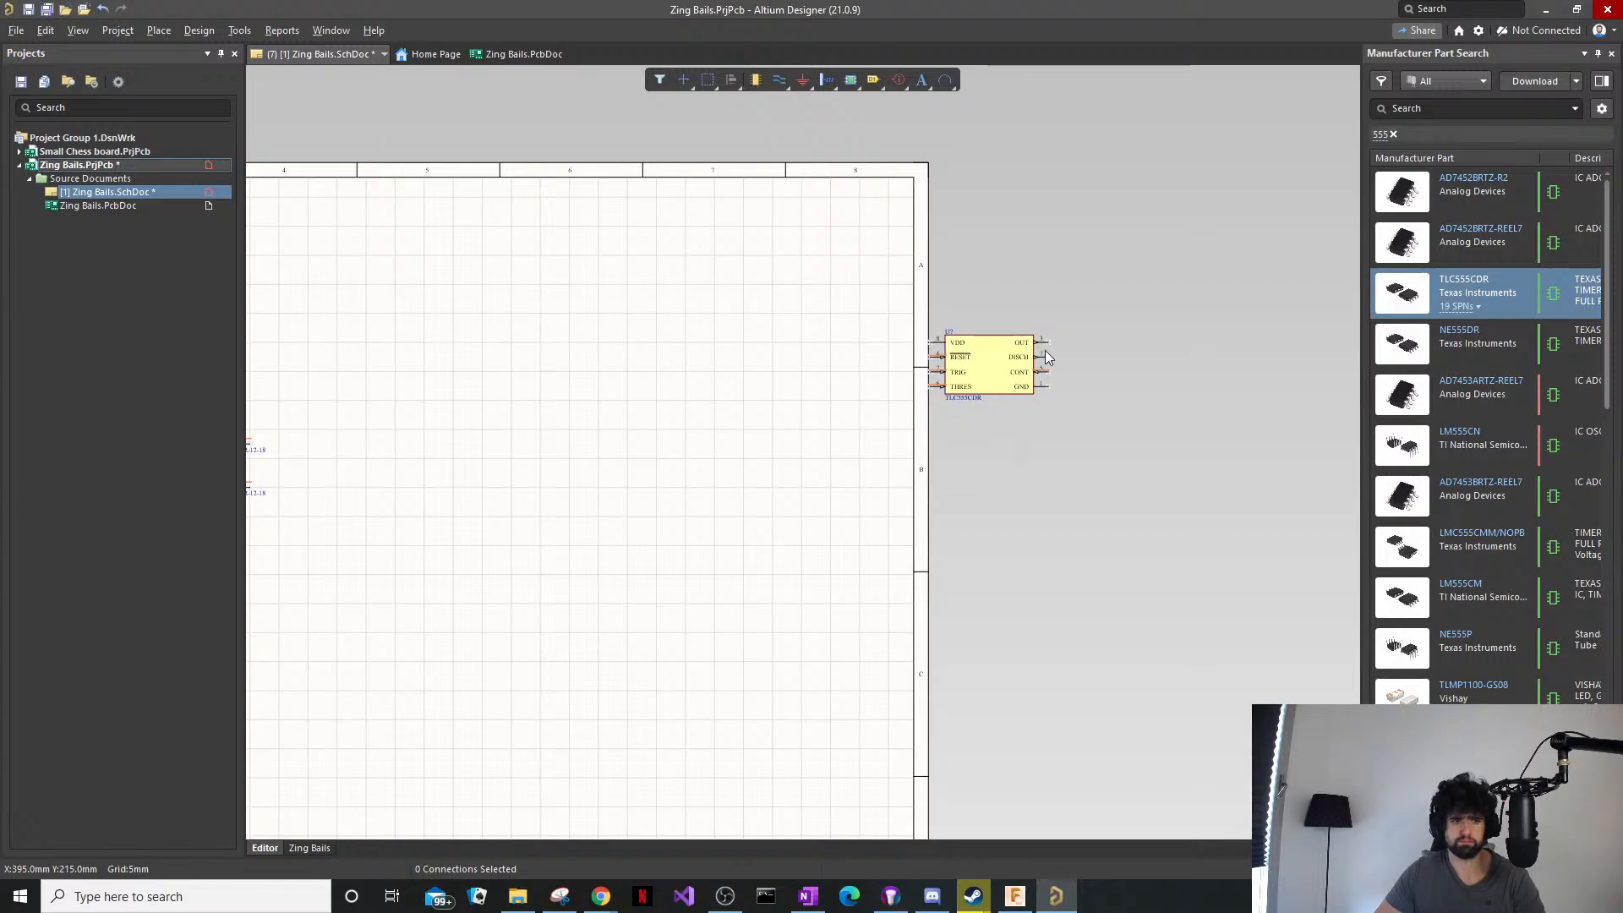
key(ctrl+z)
drag(1497, 311, 413, 479)
right_drag(457, 490, 897, 429)
ctrl+scroll(816, 479, up, 3)
middle_drag(816, 479, 816, 473)
right_drag(963, 482, 753, 570)
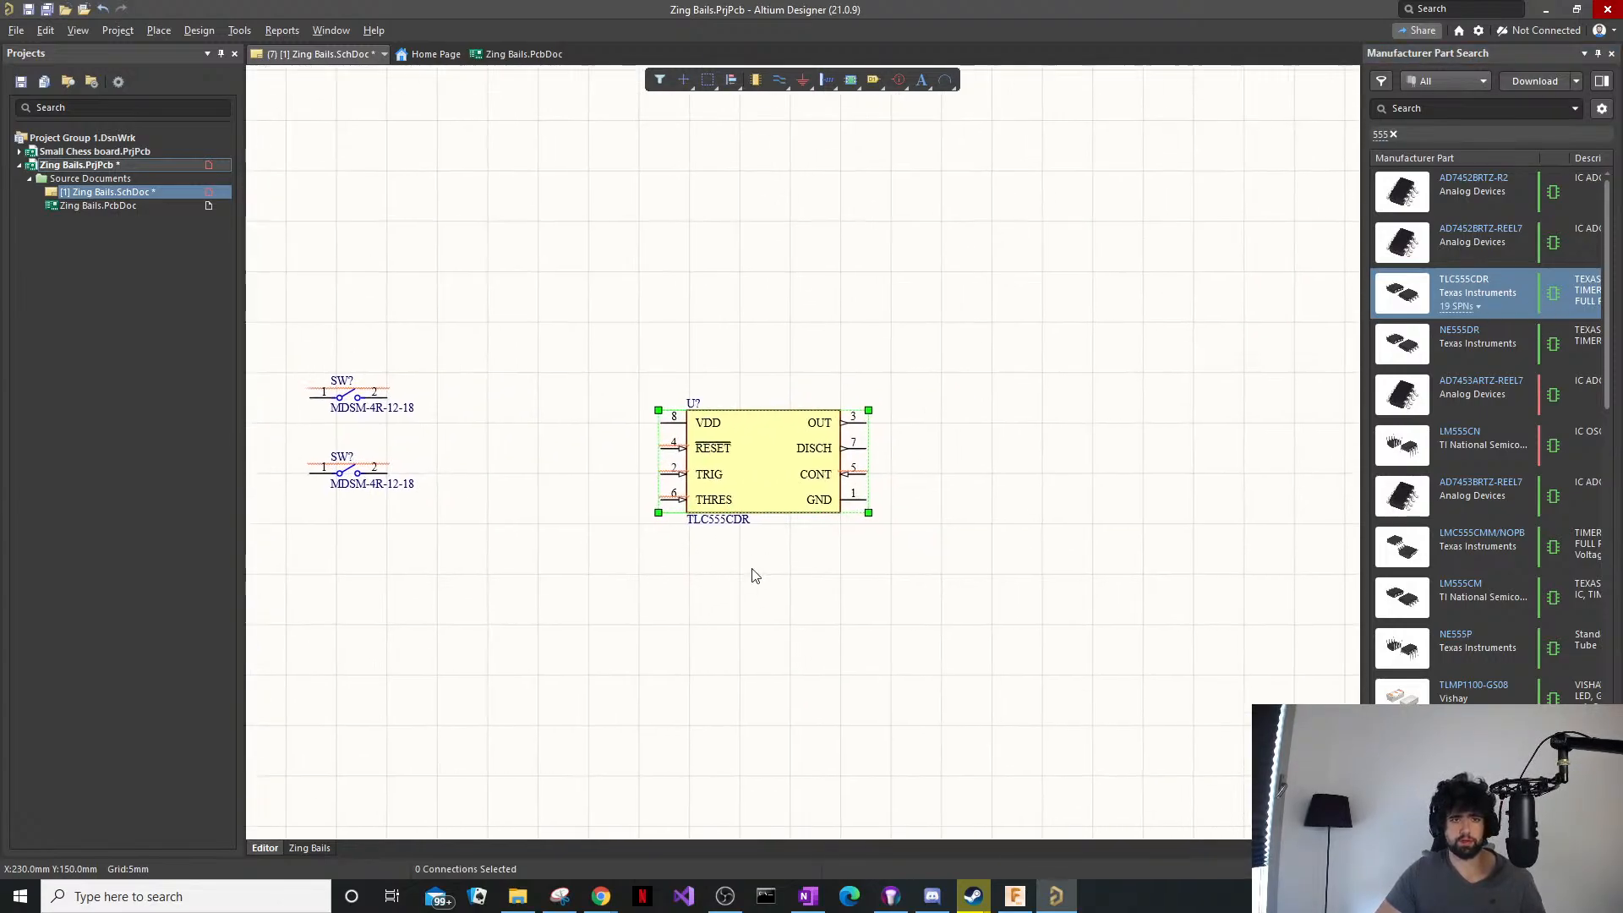
Show the suppliers of the TLC555CDR and open its Arrow Electronics product page in a maximized browser window.
click(1465, 308)
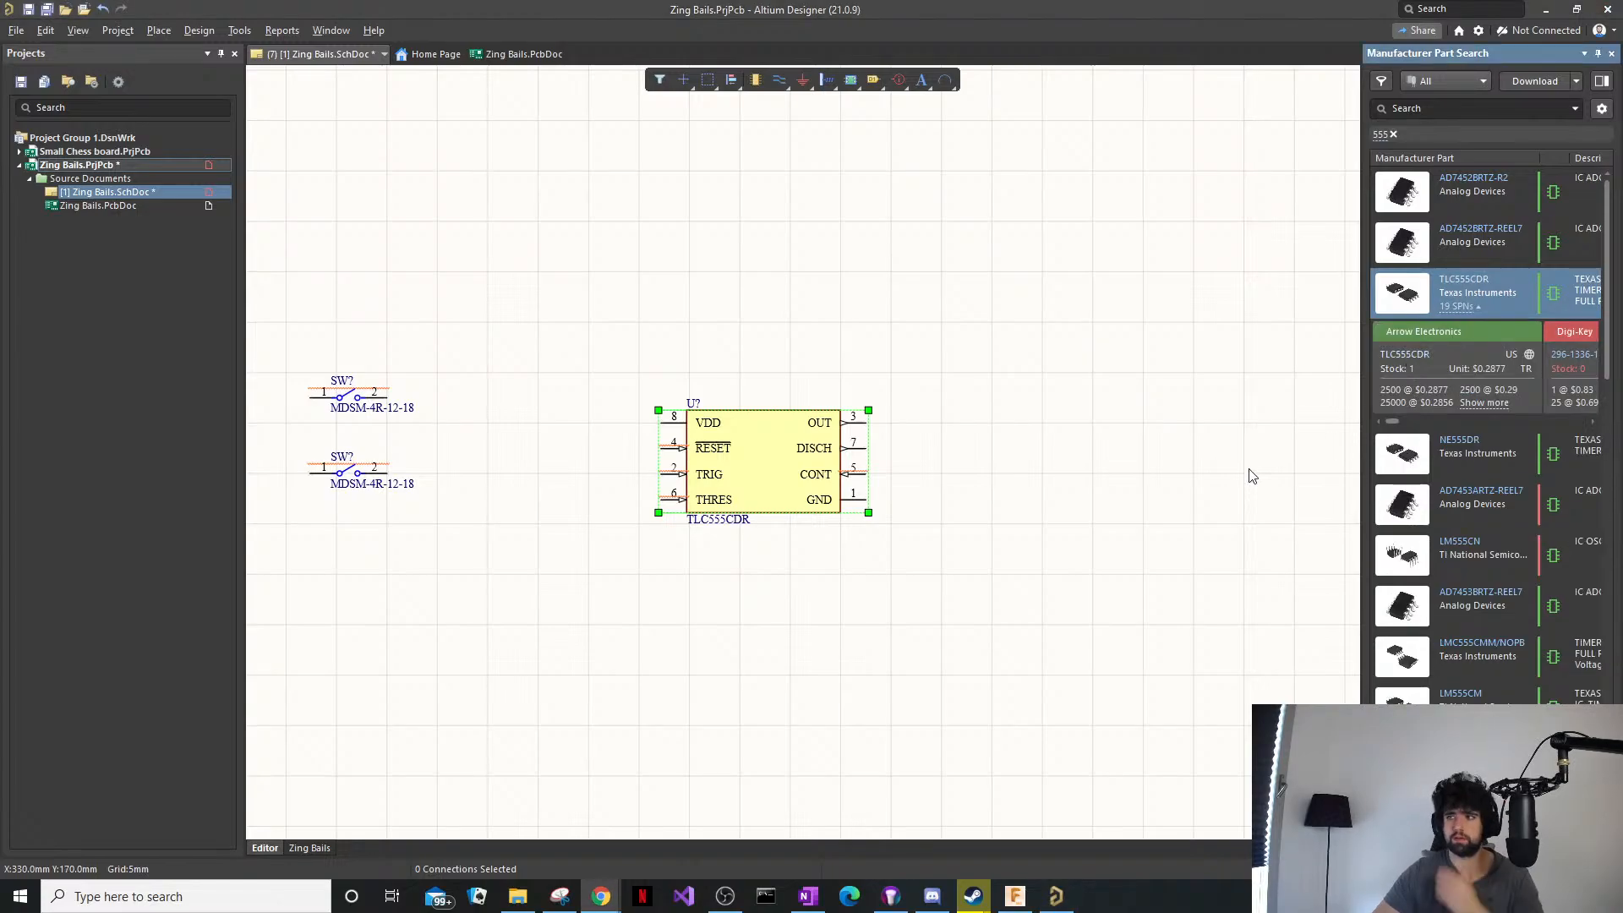
drag(1622, 372, 908, 253)
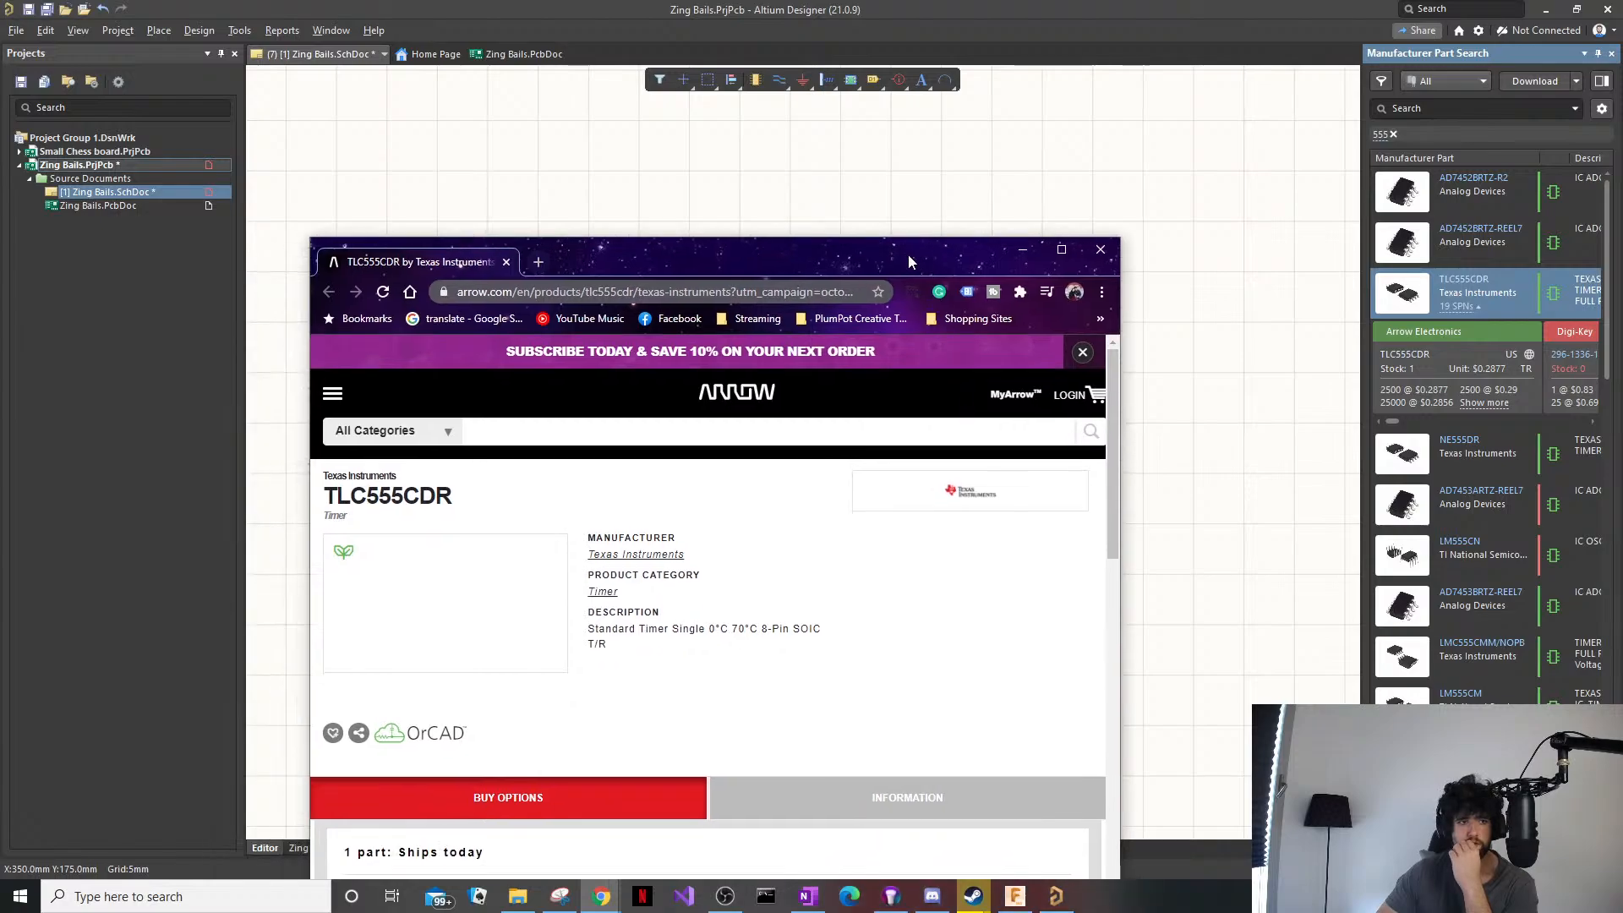
double_click(909, 254)
Examine the TLC555CDR product page on Arrow, including its technical specifications, cross references and reference designs.
scroll(739, 460, down, 1)
scroll(738, 466, down, 2)
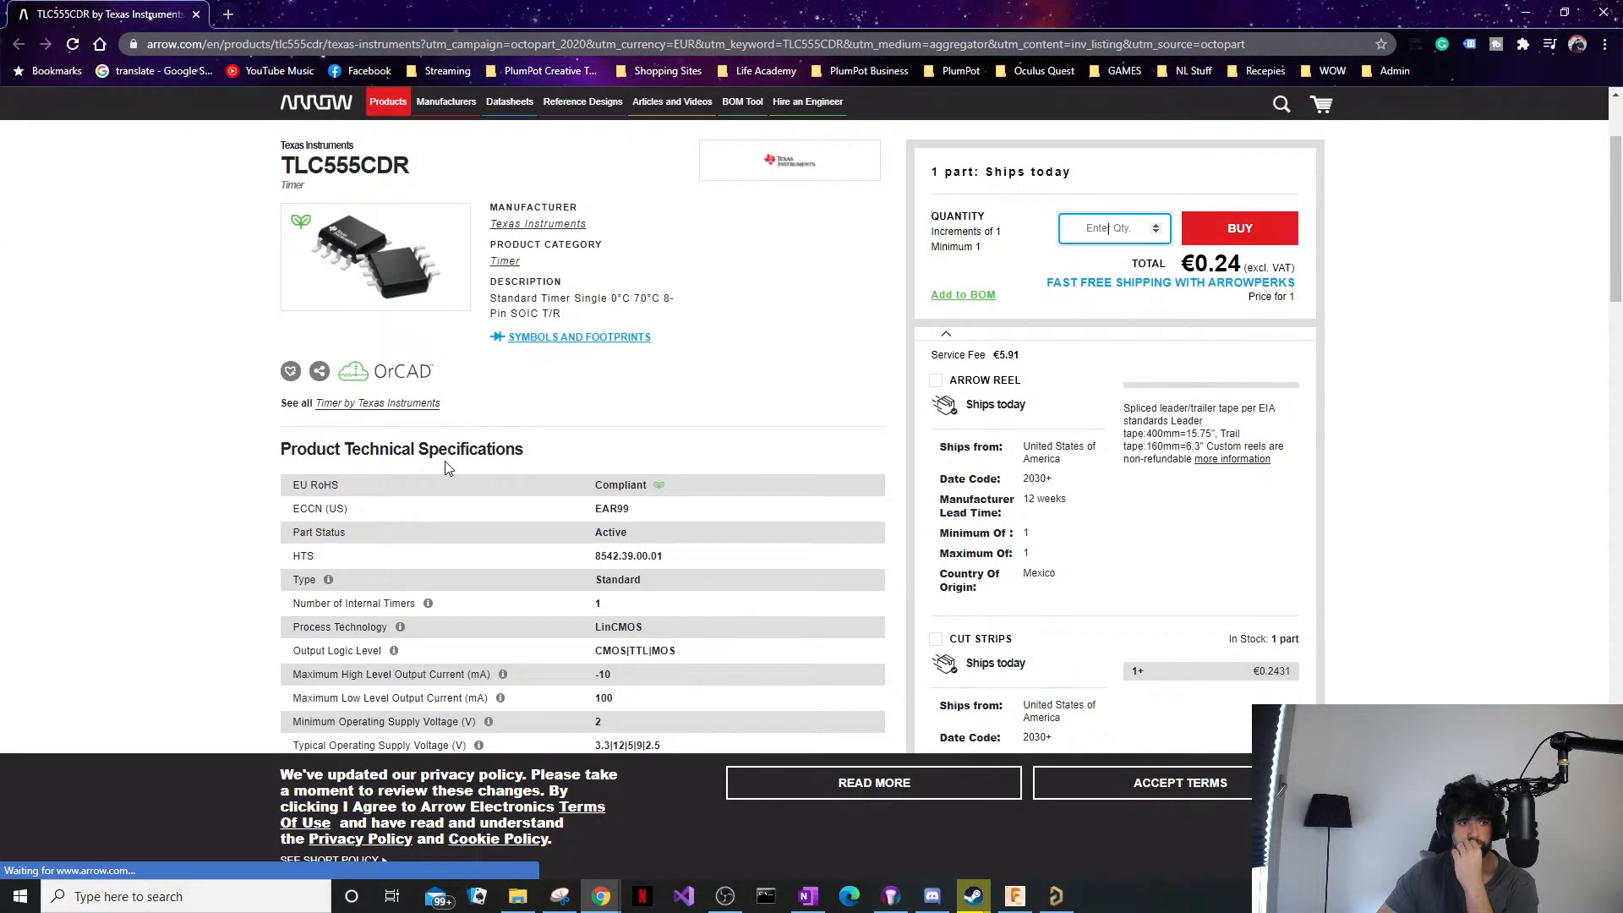
scroll(507, 463, down, 3)
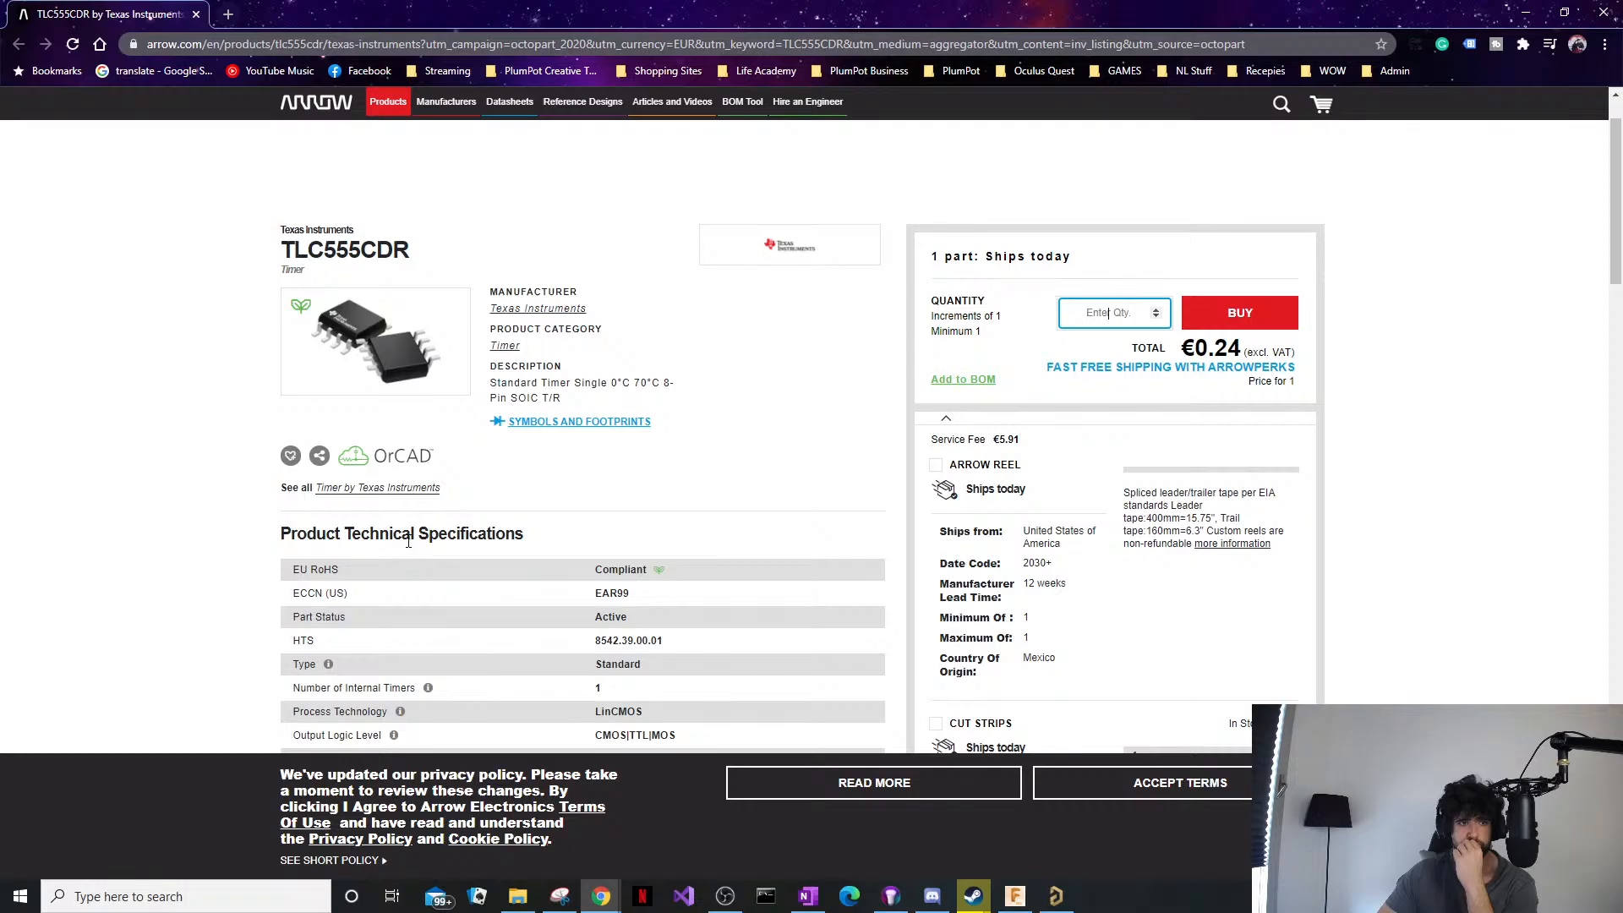
scroll(408, 541, down, 10)
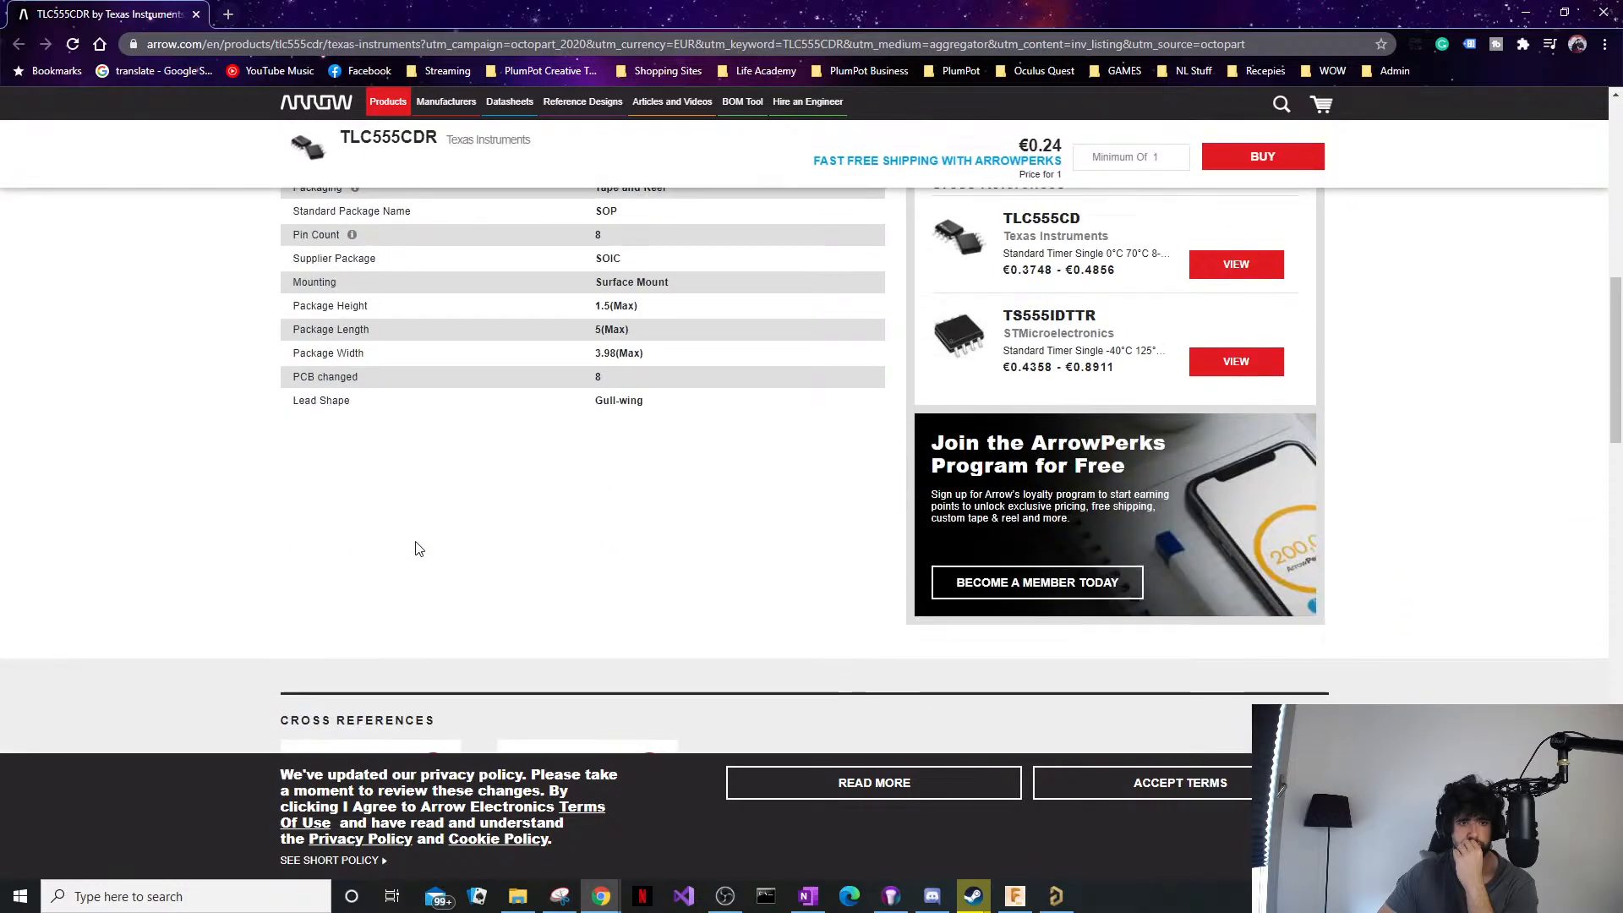
scroll(416, 548, down, 5)
scroll(375, 556, down, 5)
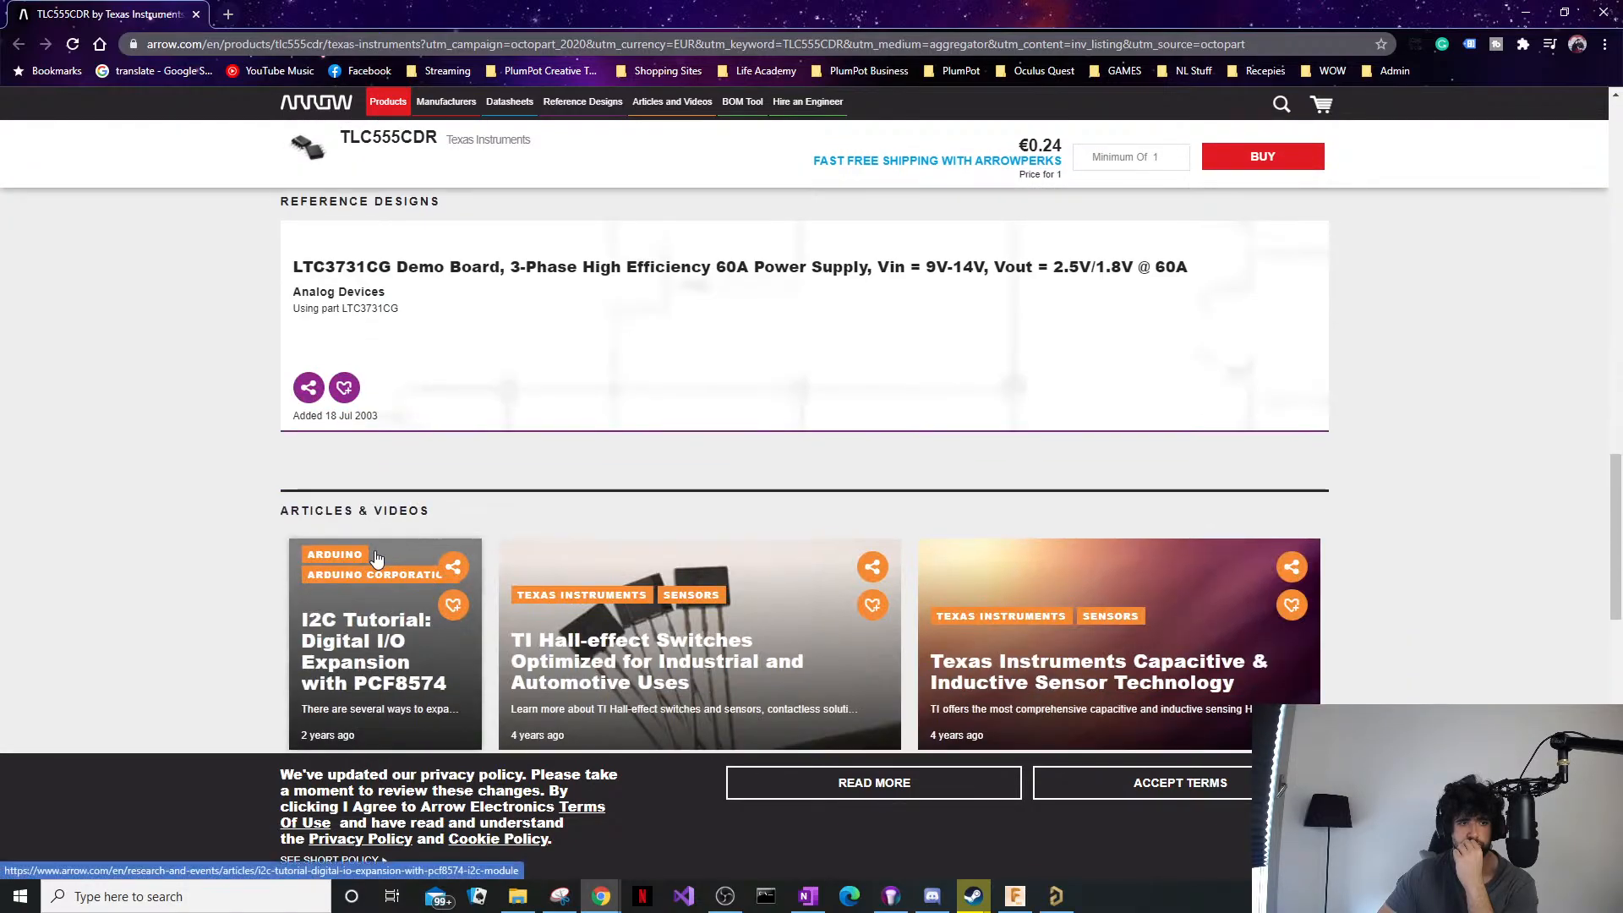
scroll(438, 514, up, 15)
scroll(448, 507, up, 4)
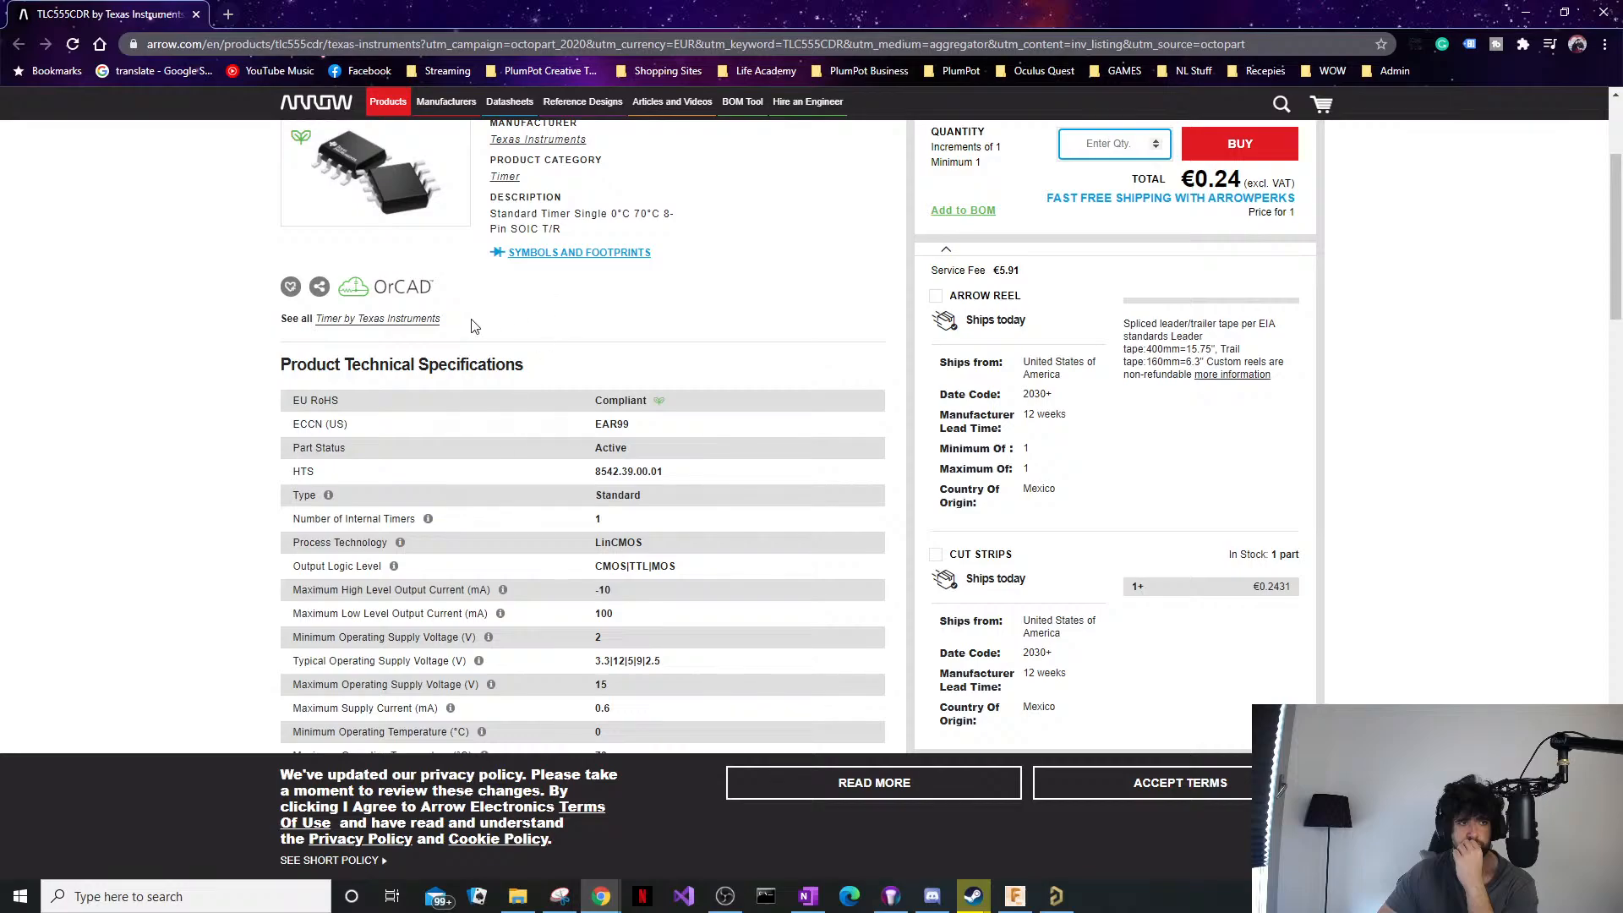
scroll(471, 326, up, 2)
scroll(561, 533, down, 2)
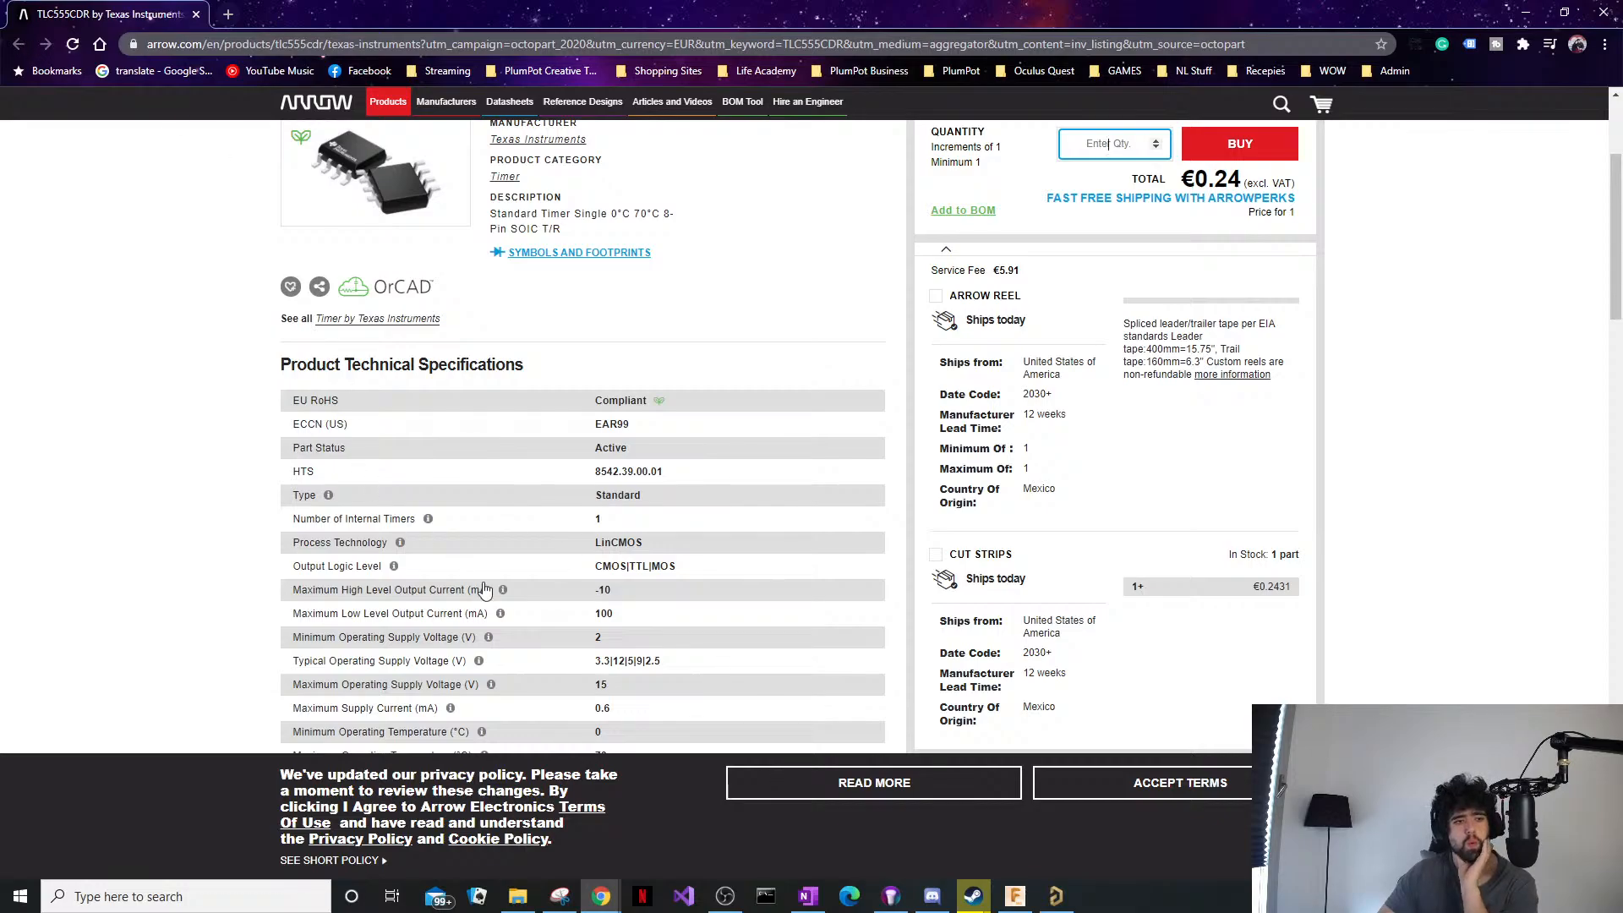
scroll(565, 480, up, 5)
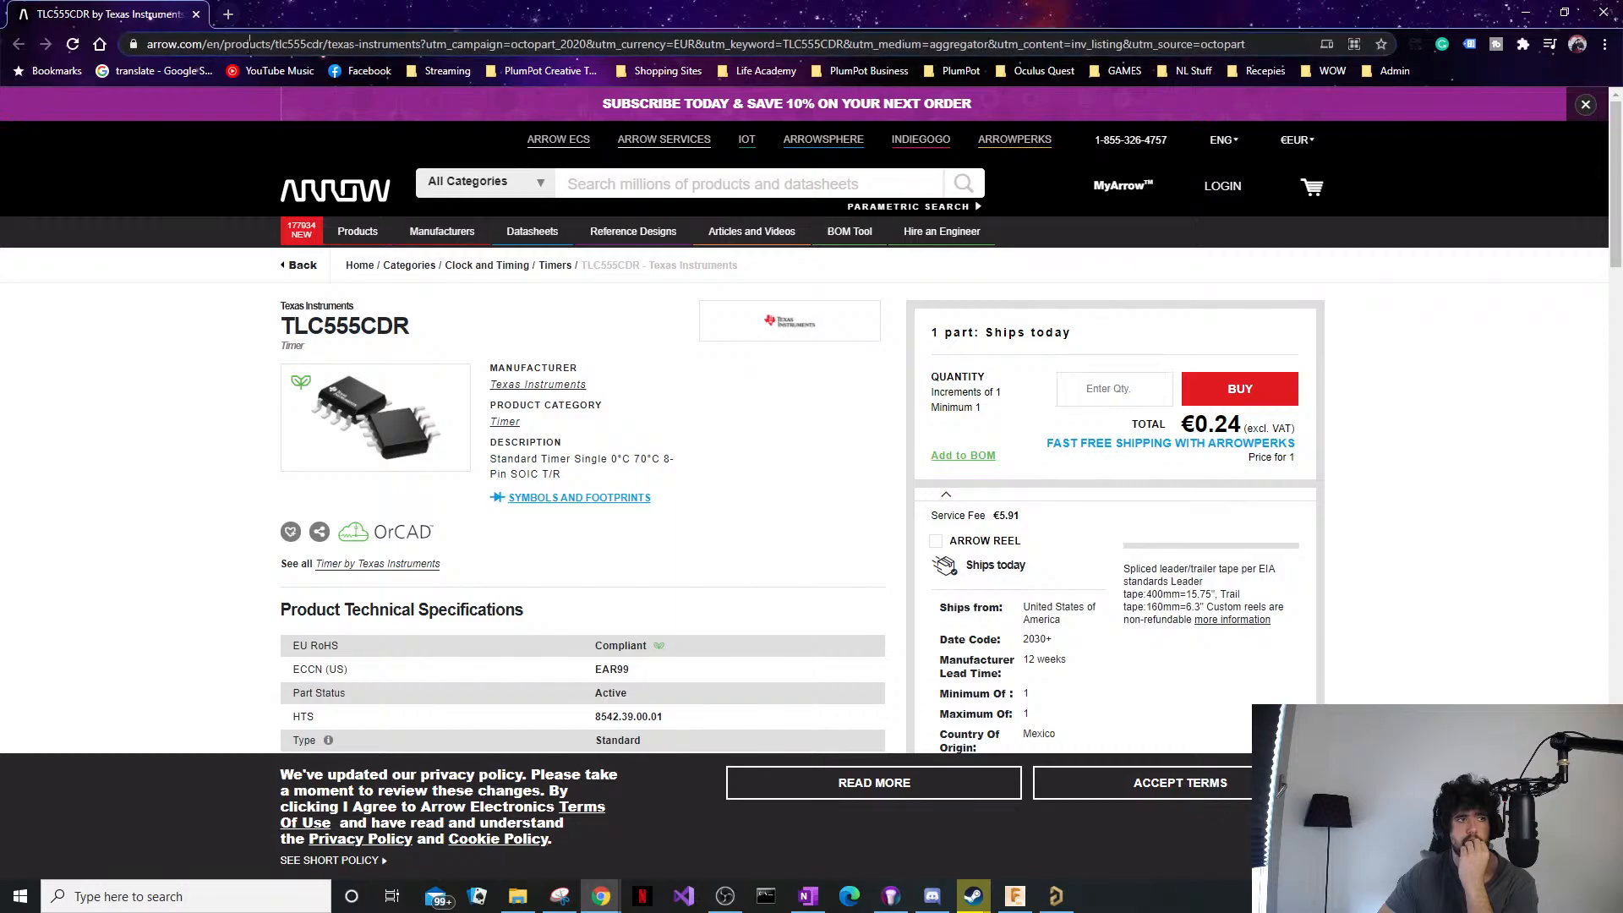
Copy the part number TLC555CDR from the Arrow page and search the web for "tlc555cdr datasheet".
double_click(290, 328)
key(ctrl+c)
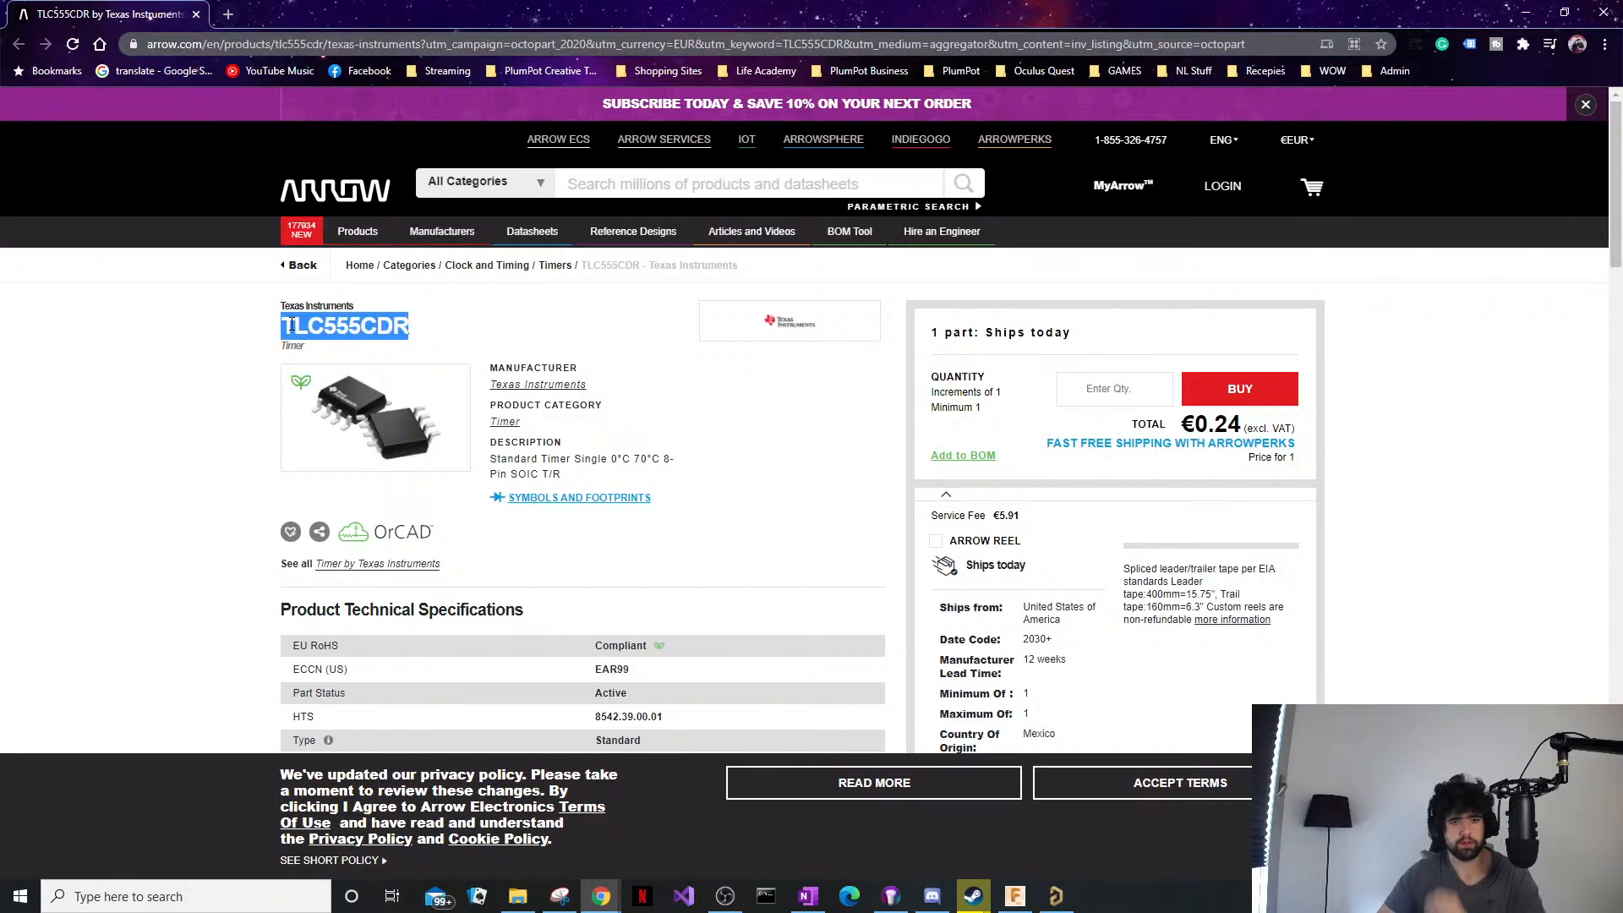
click(404, 44)
key(ctrl+v)
text(d)
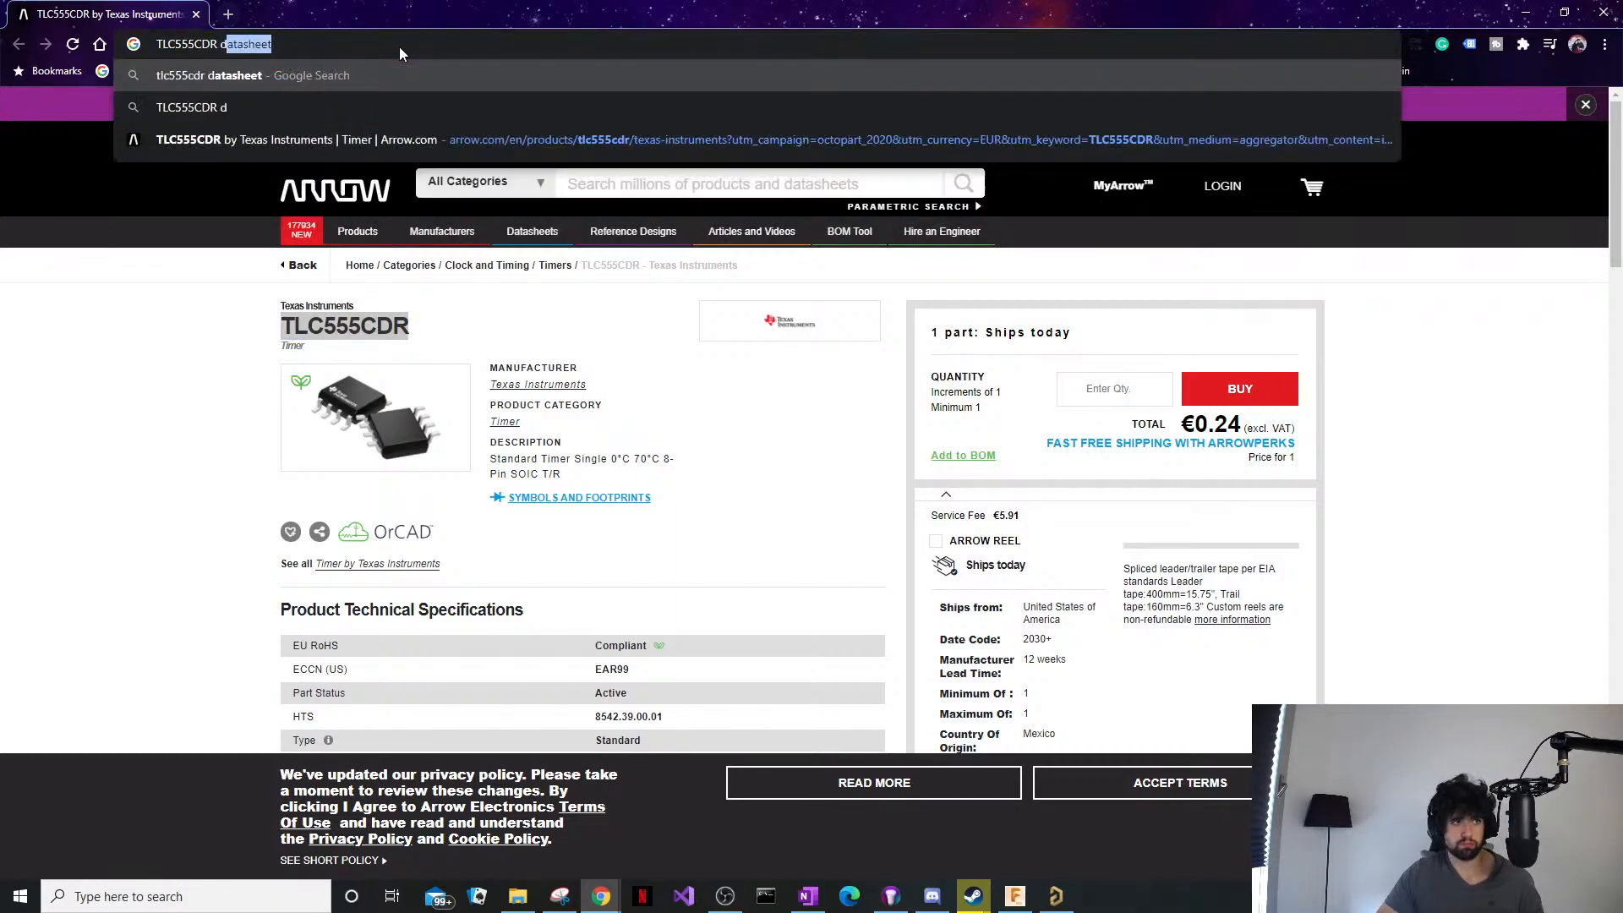
key(Return)
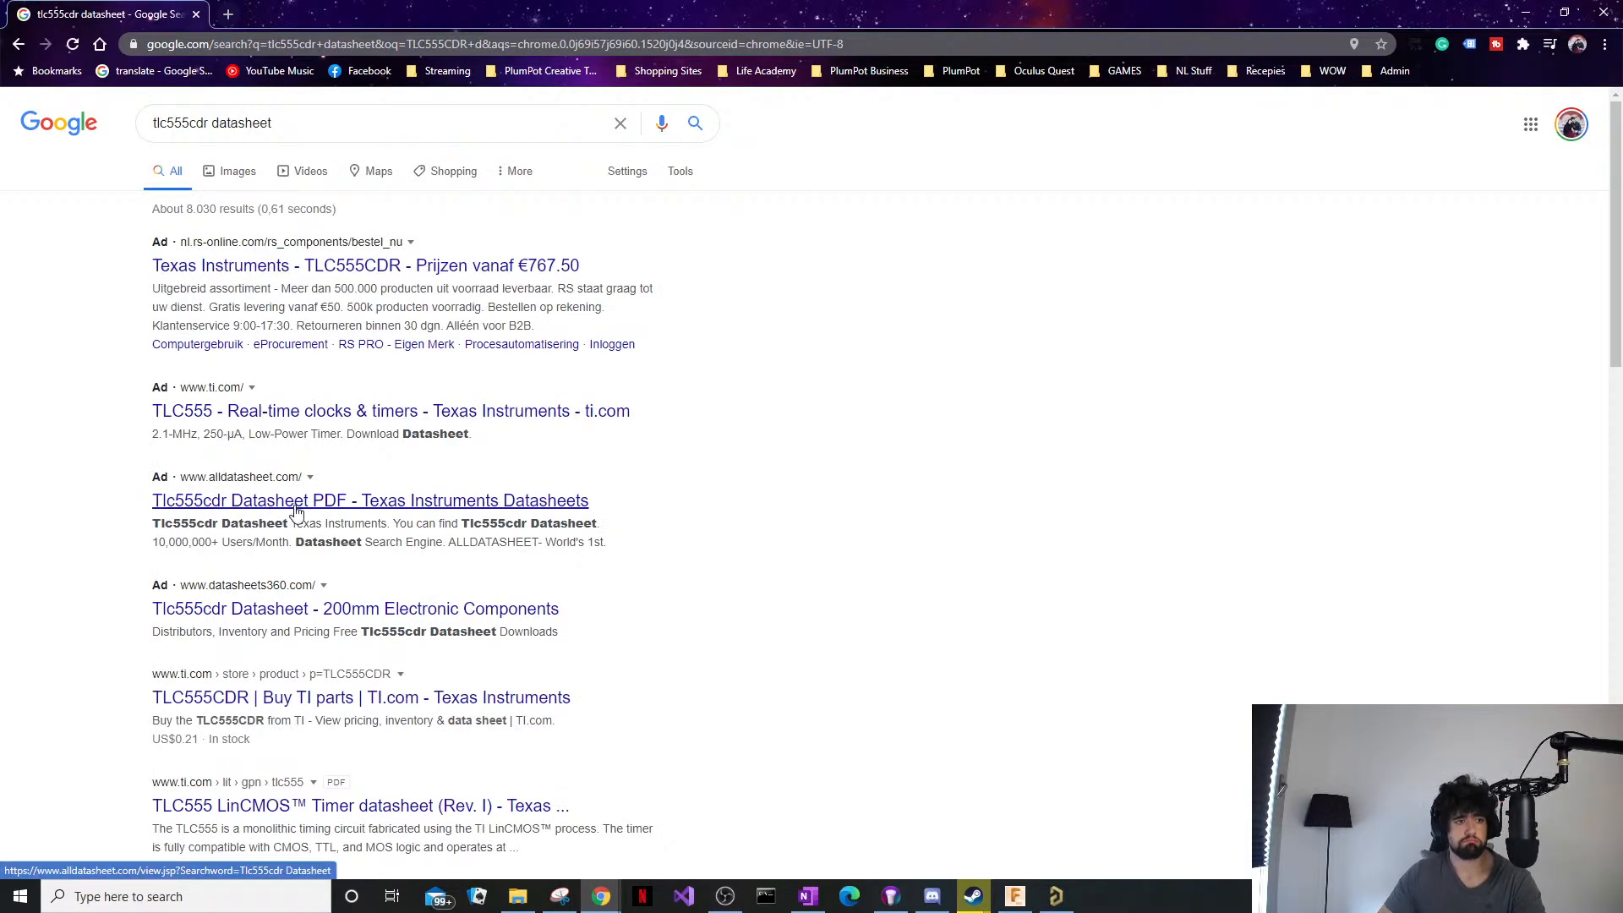
Open the TI.com product page for the TLC555CDR in a separate tab and the TLC555 LinCMOS Timer datasheet PDF in the current one.
middle_click(306, 707)
scroll(377, 617, down, 3)
click(433, 559)
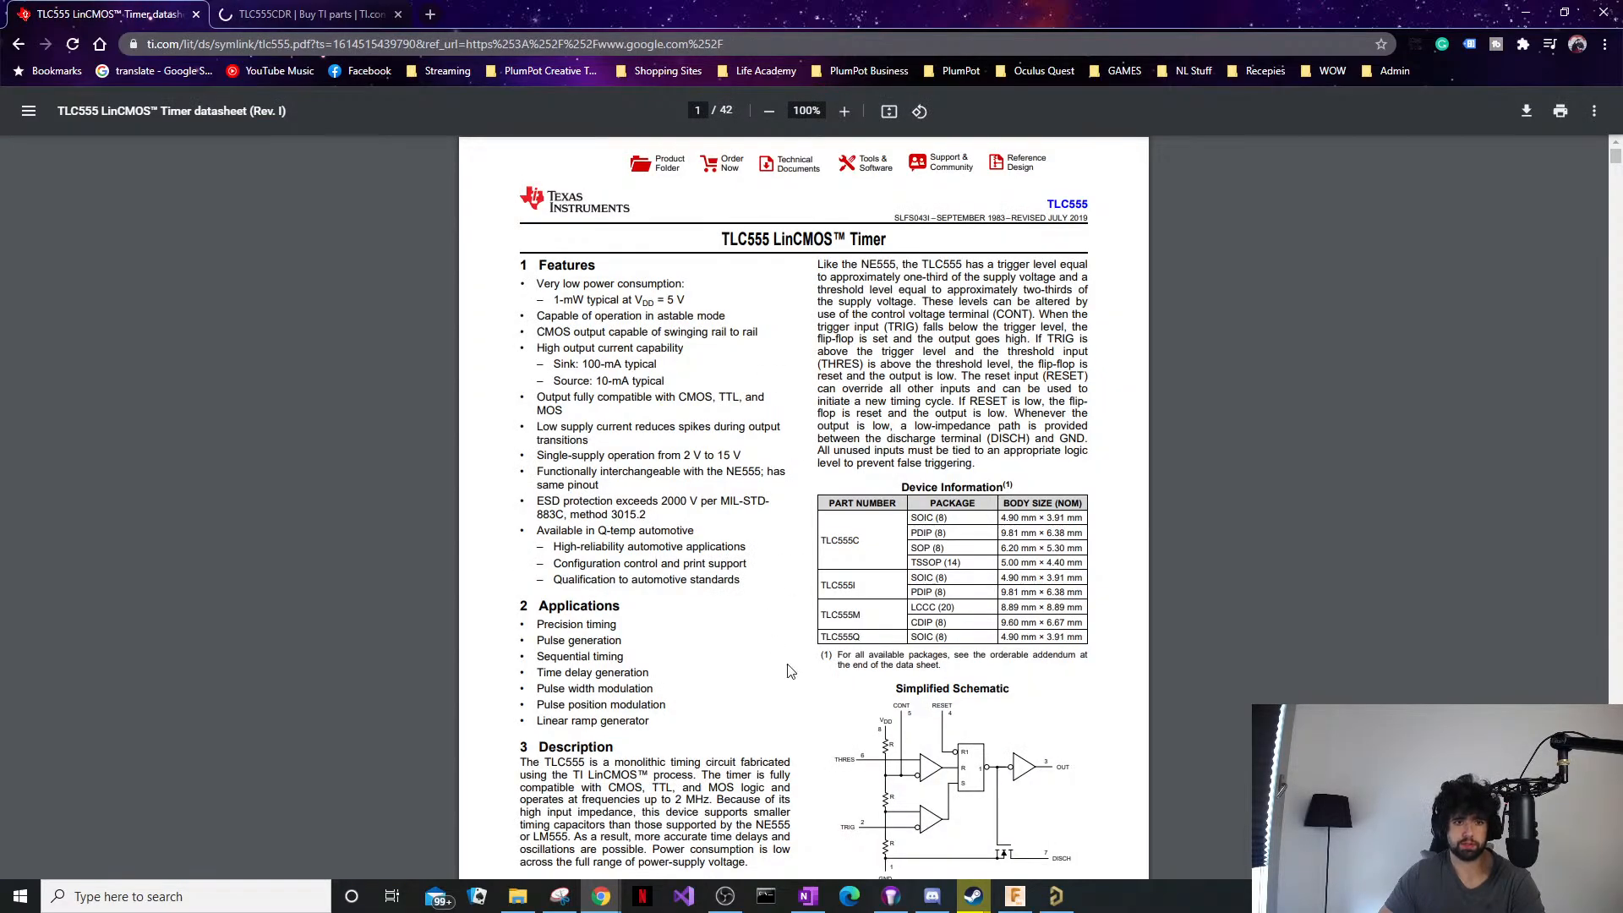
Examine the TLC555 datasheet's features, simplified schematic, table of contents and revision history.
scroll(958, 494, down, 2)
scroll(929, 425, up, 1)
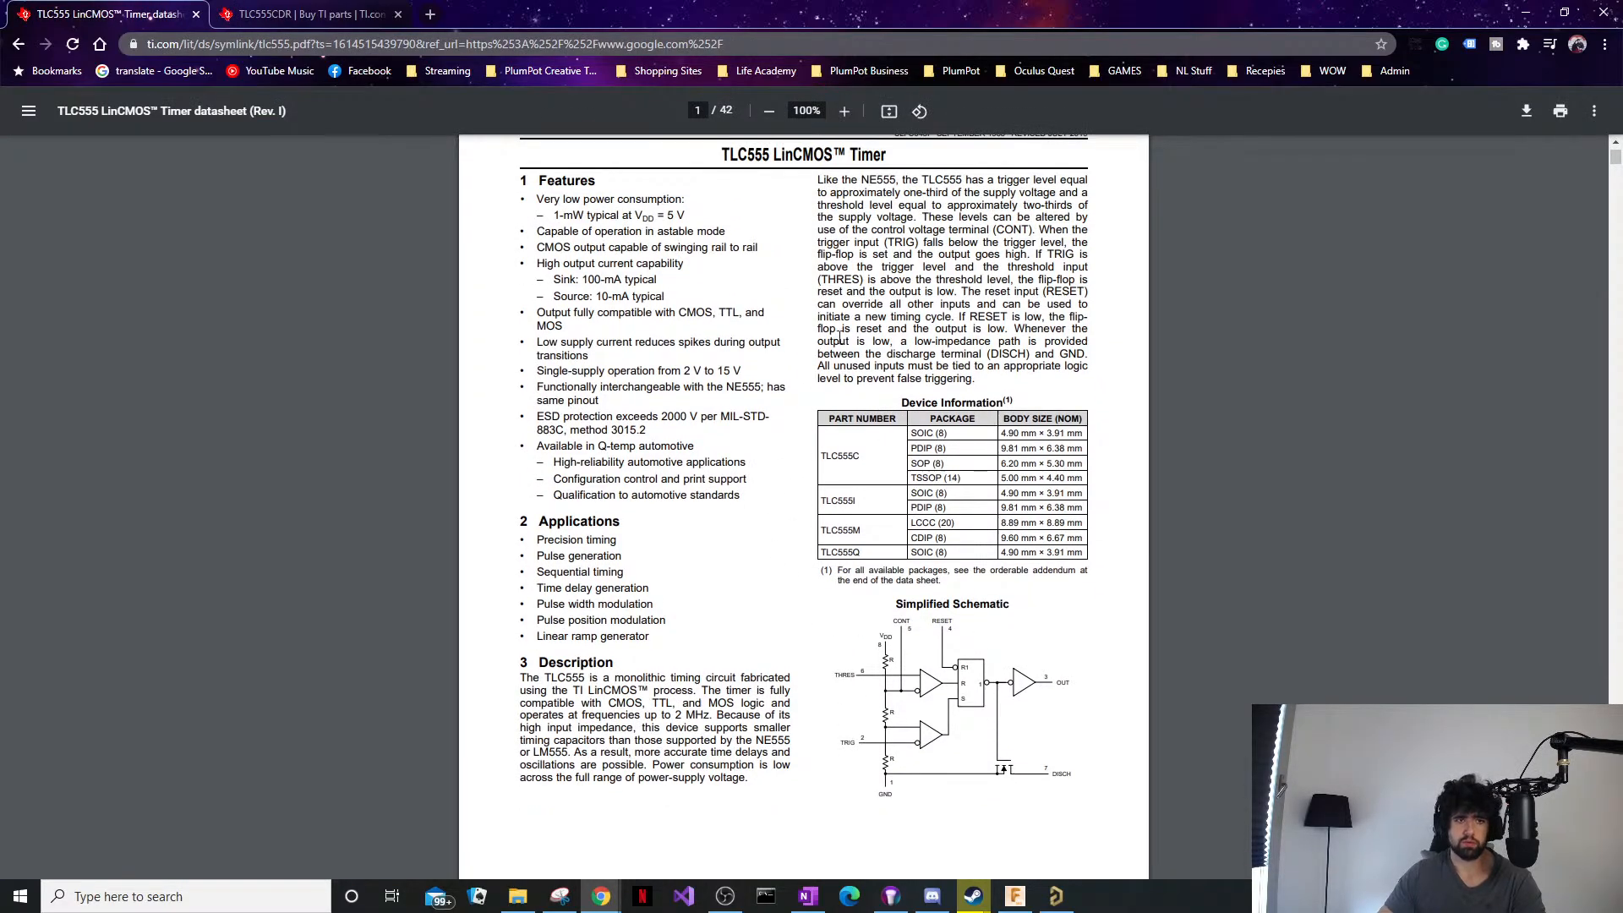
scroll(951, 311, down, 3)
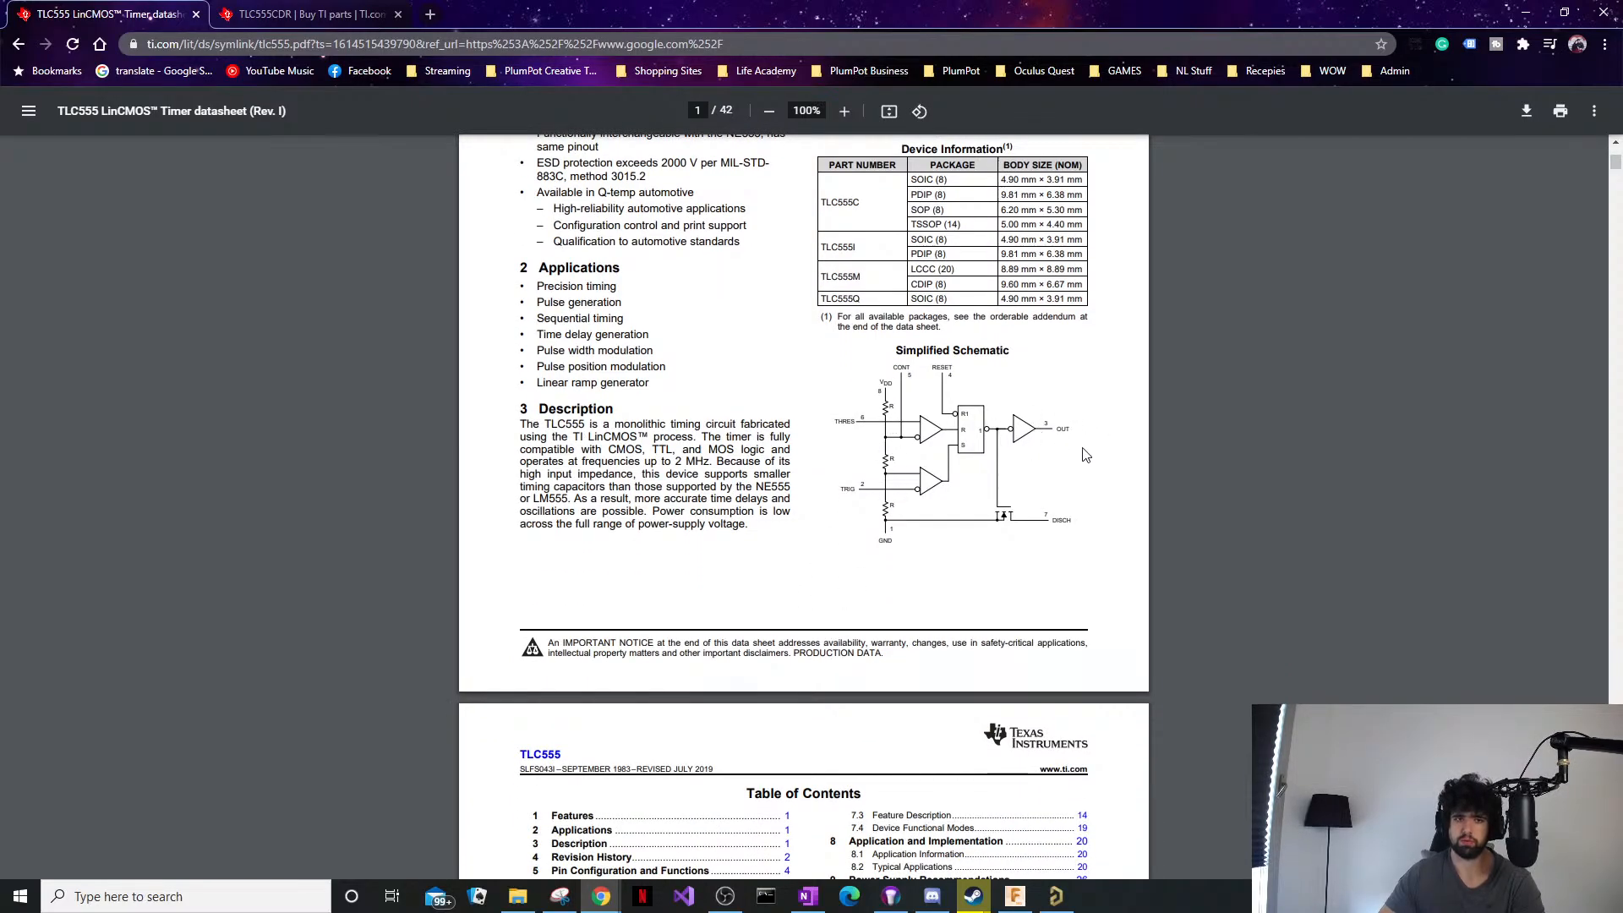
scroll(933, 525, down, 8)
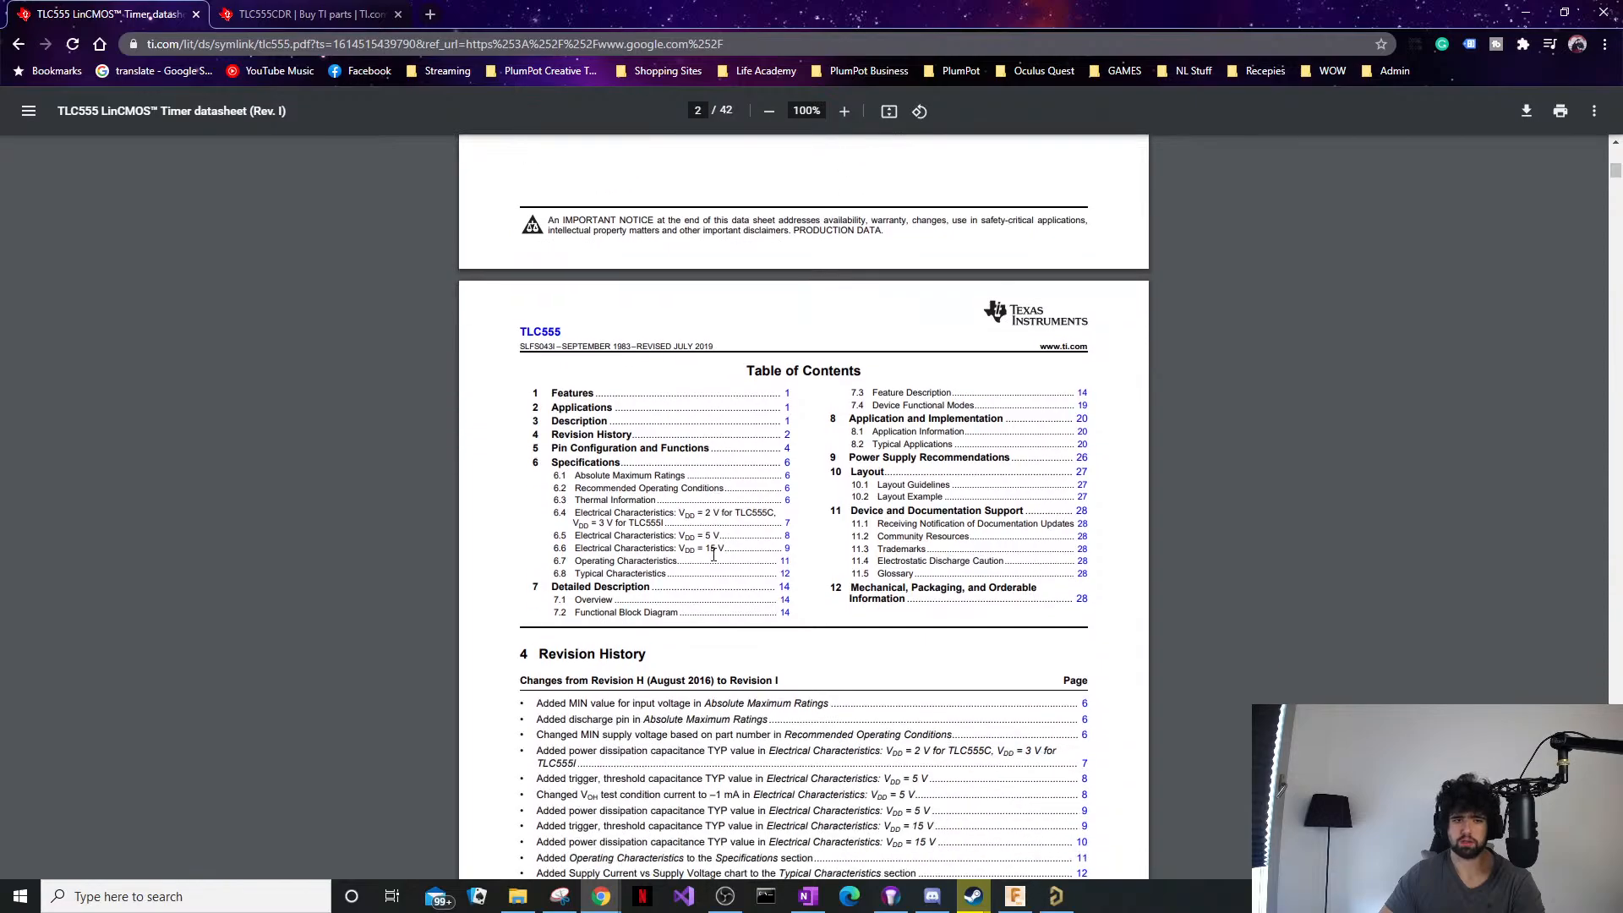
scroll(712, 555, down, 9)
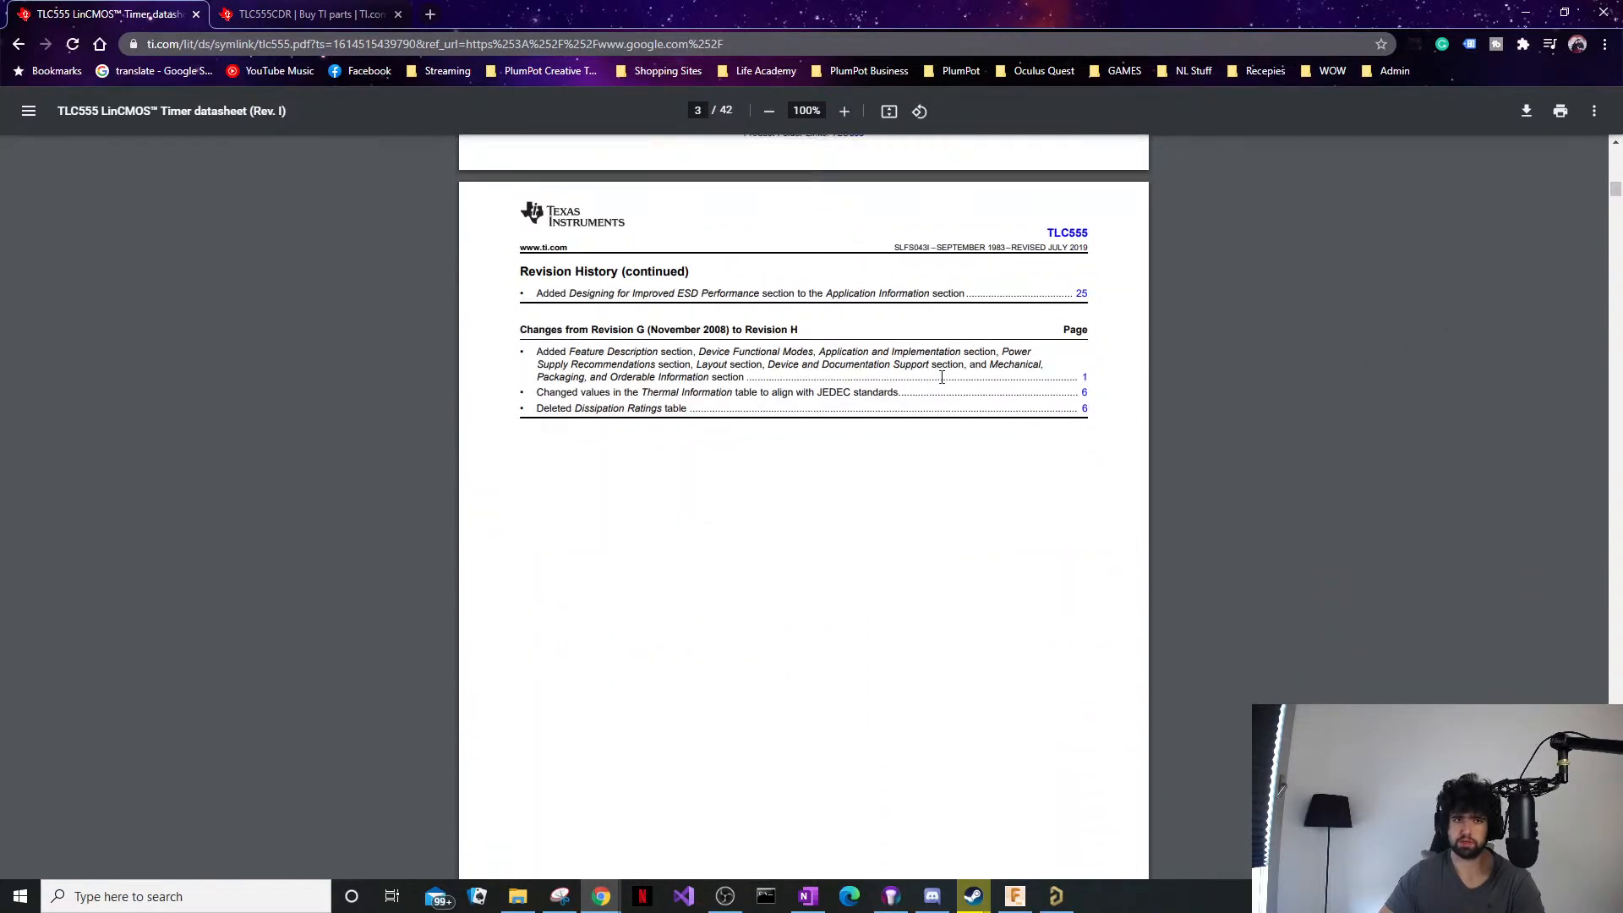
scroll(920, 487, up, 11)
scroll(919, 486, up, 10)
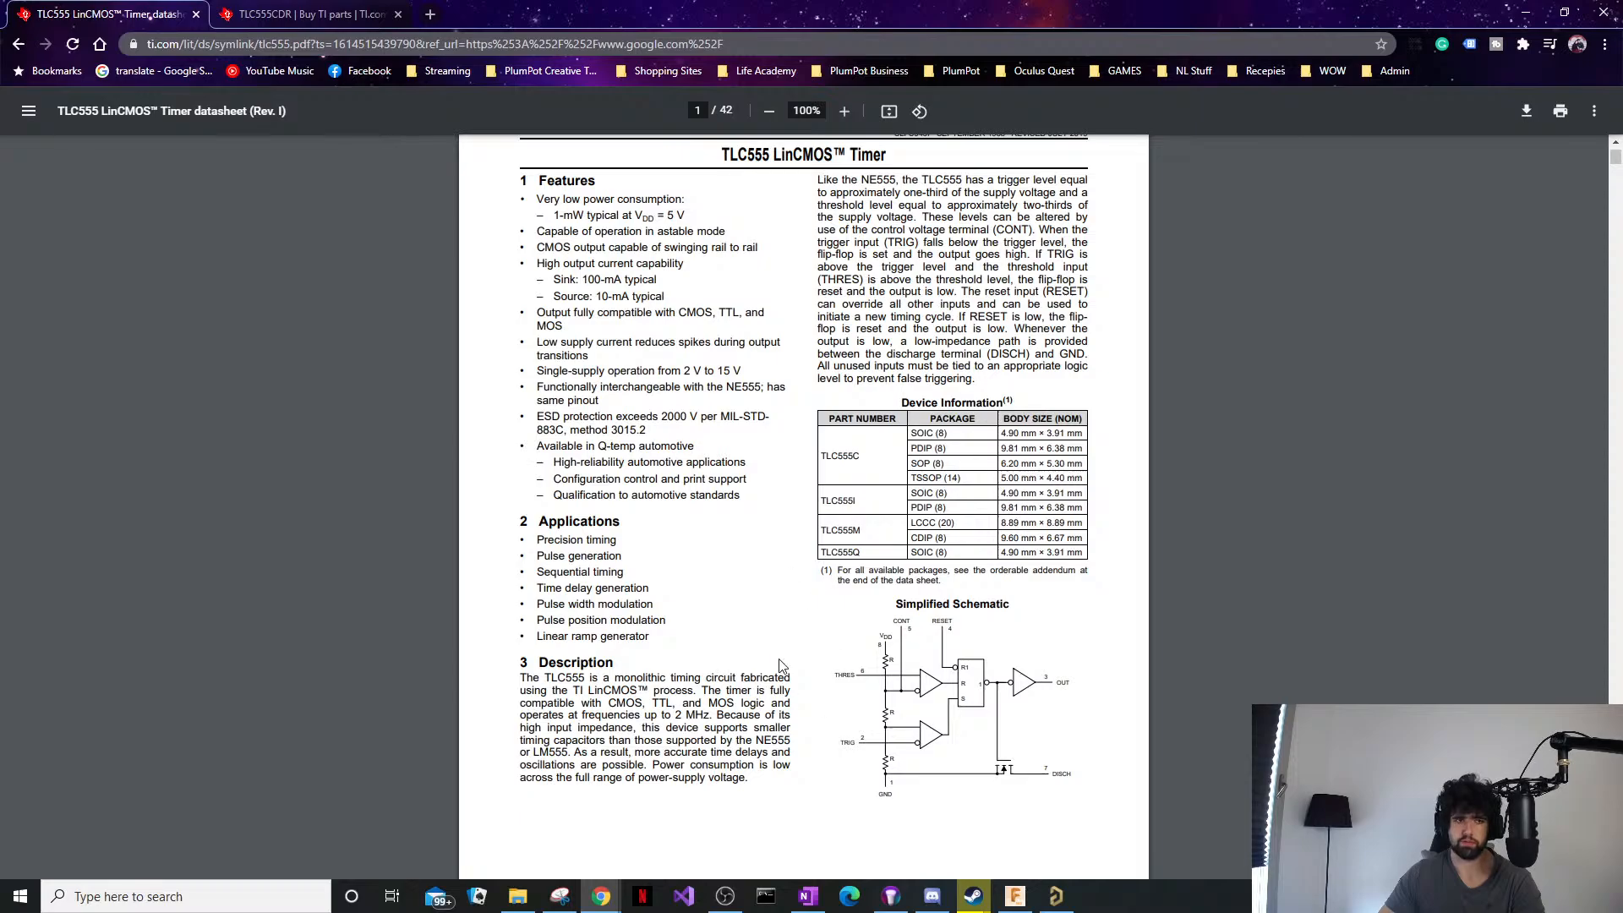
Examine the pin configuration tables, recommended operating conditions and thermal information in the TLC555 datasheet.
scroll(724, 679, down, 20)
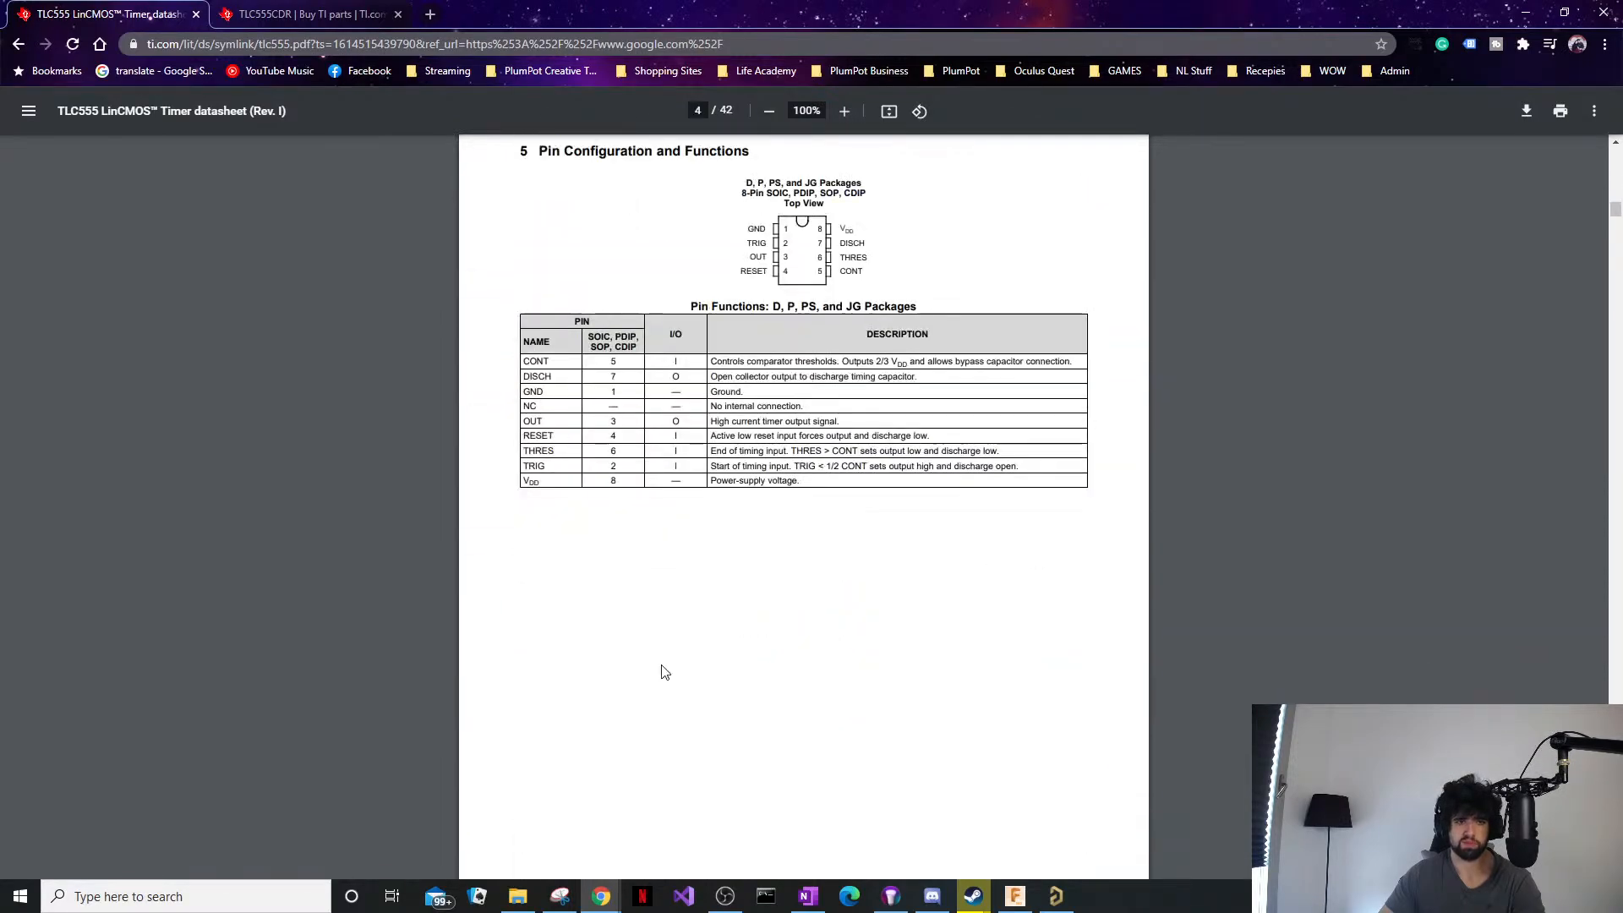
scroll(715, 602, down, 14)
scroll(742, 584, up, 3)
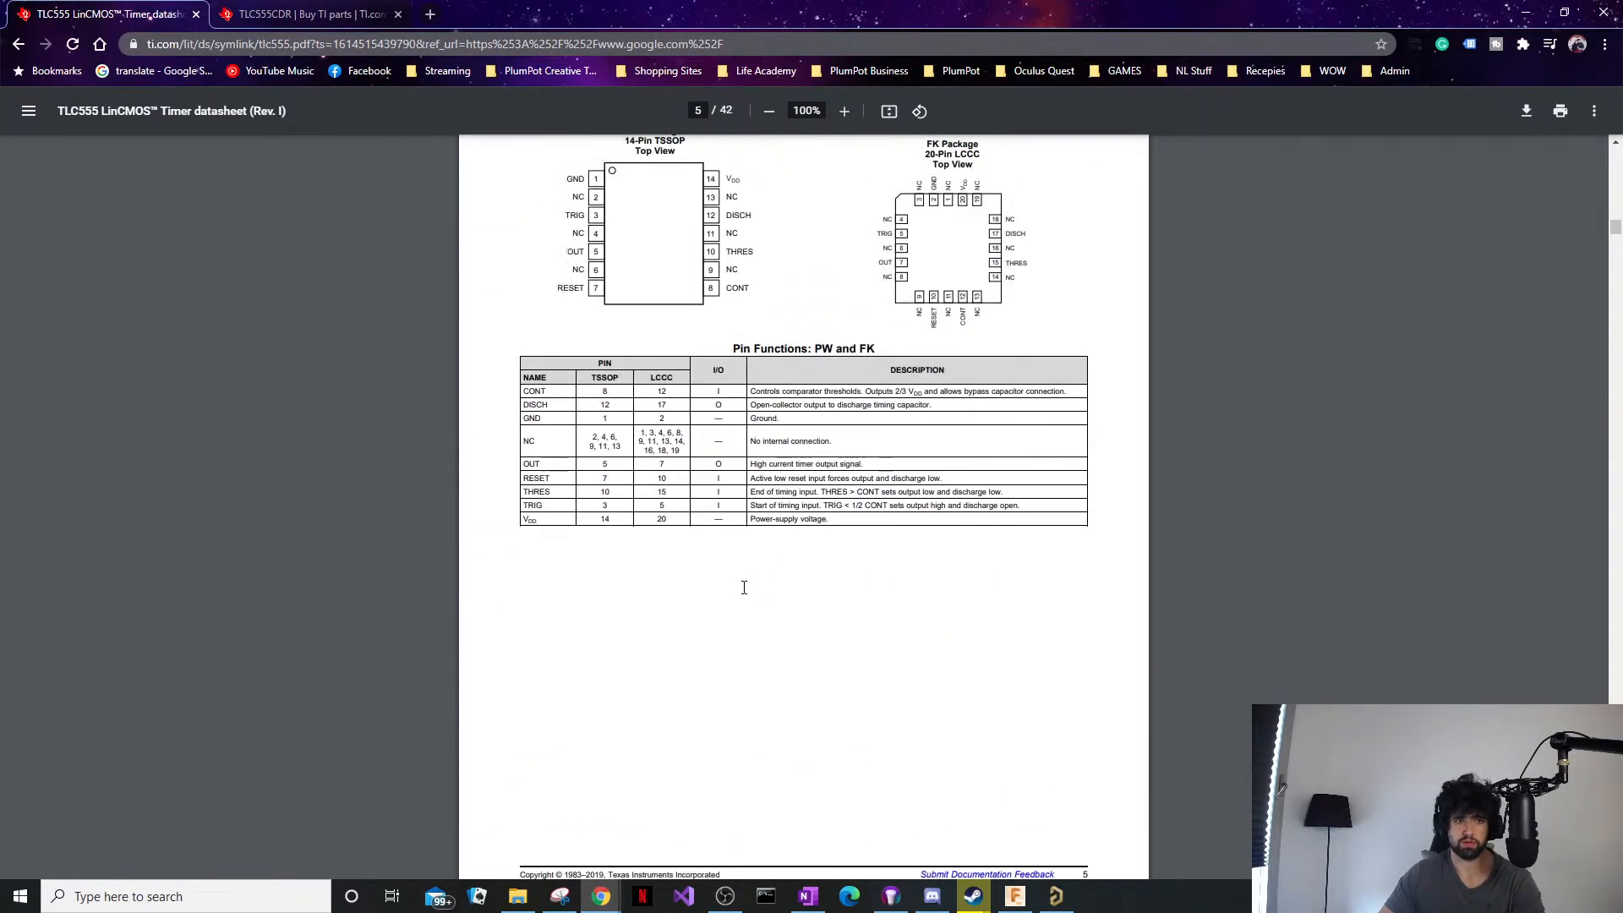
scroll(742, 592, down, 4)
scroll(740, 594, down, 8)
scroll(702, 589, up, 2)
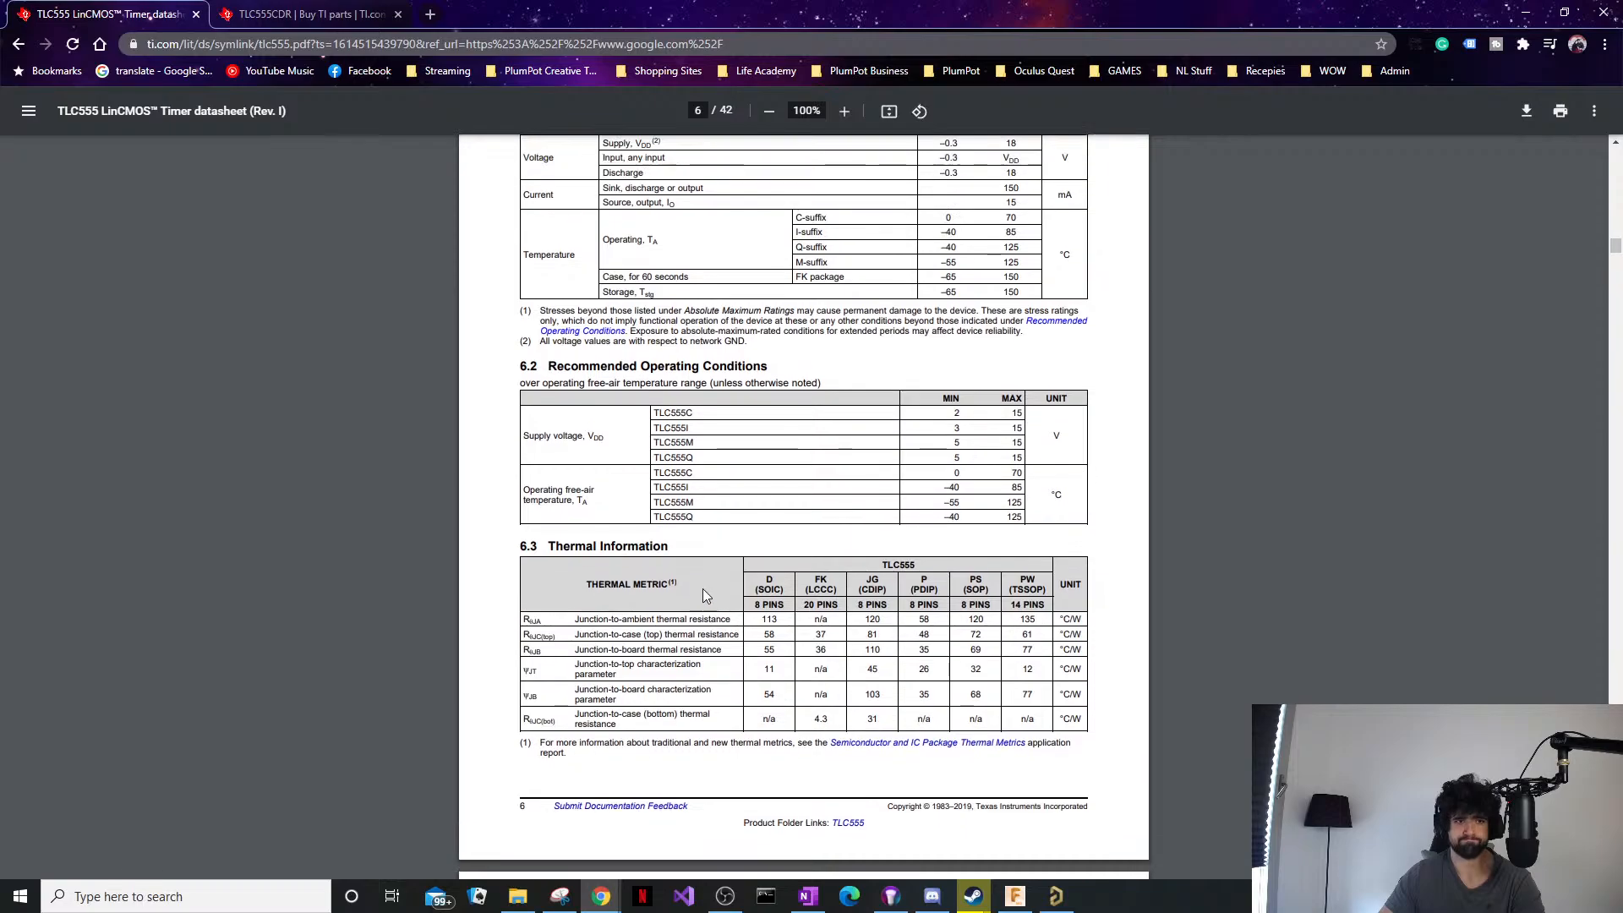
Examine the electrical characteristics tables, operating characteristics and typical characteristics graphs in the TLC555 datasheet.
scroll(698, 590, down, 16)
scroll(697, 591, down, 20)
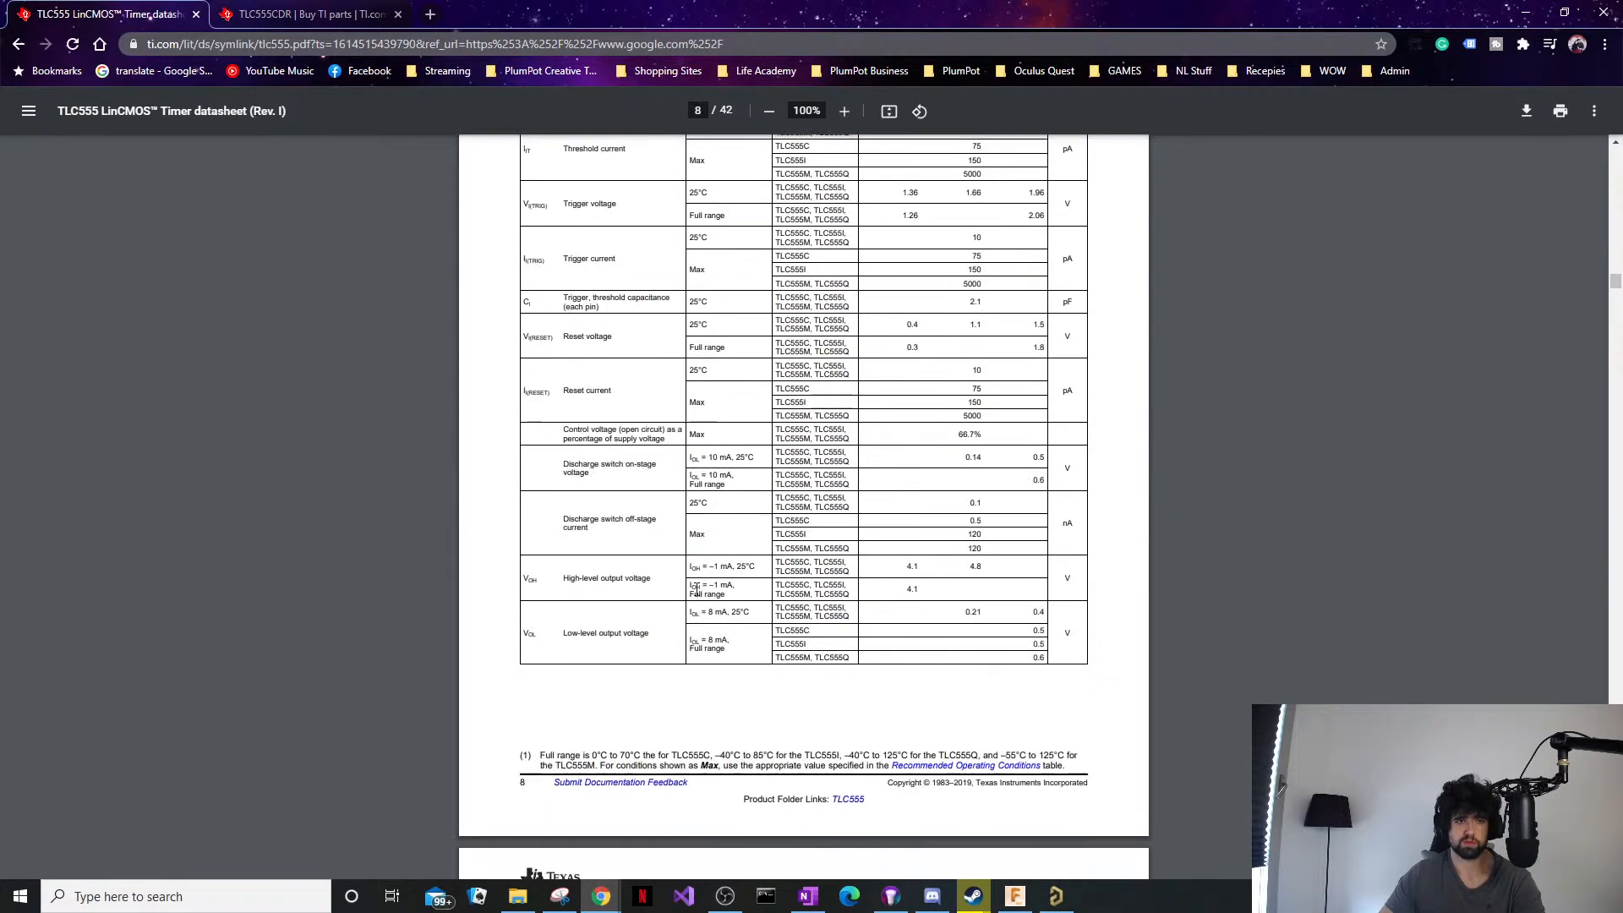
scroll(875, 486, down, 19)
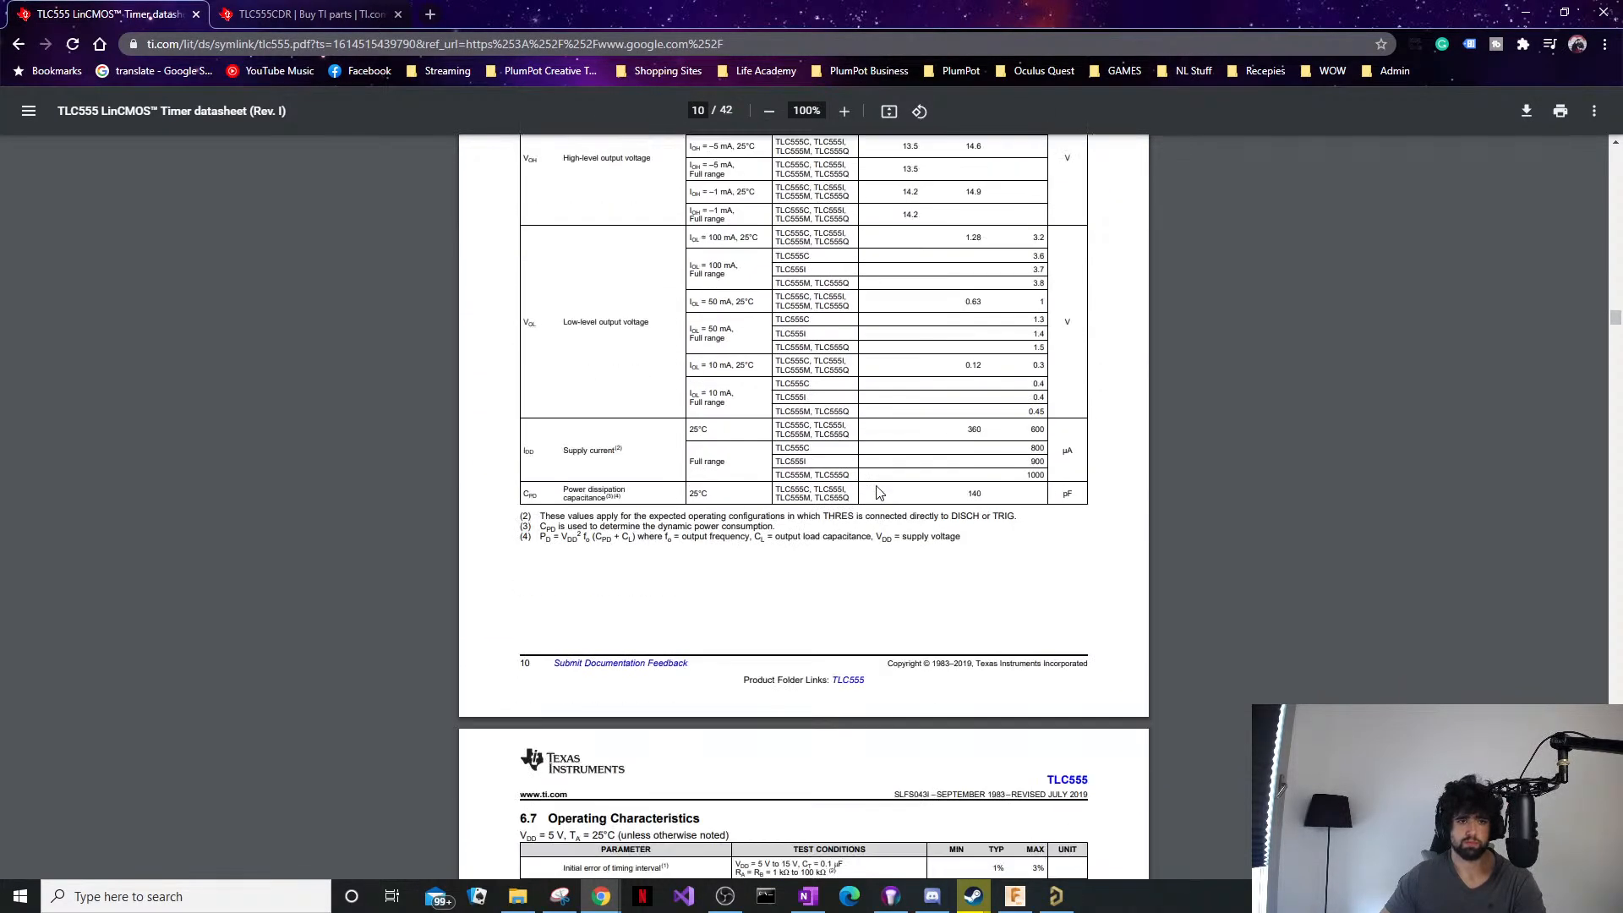
scroll(977, 483, down, 10)
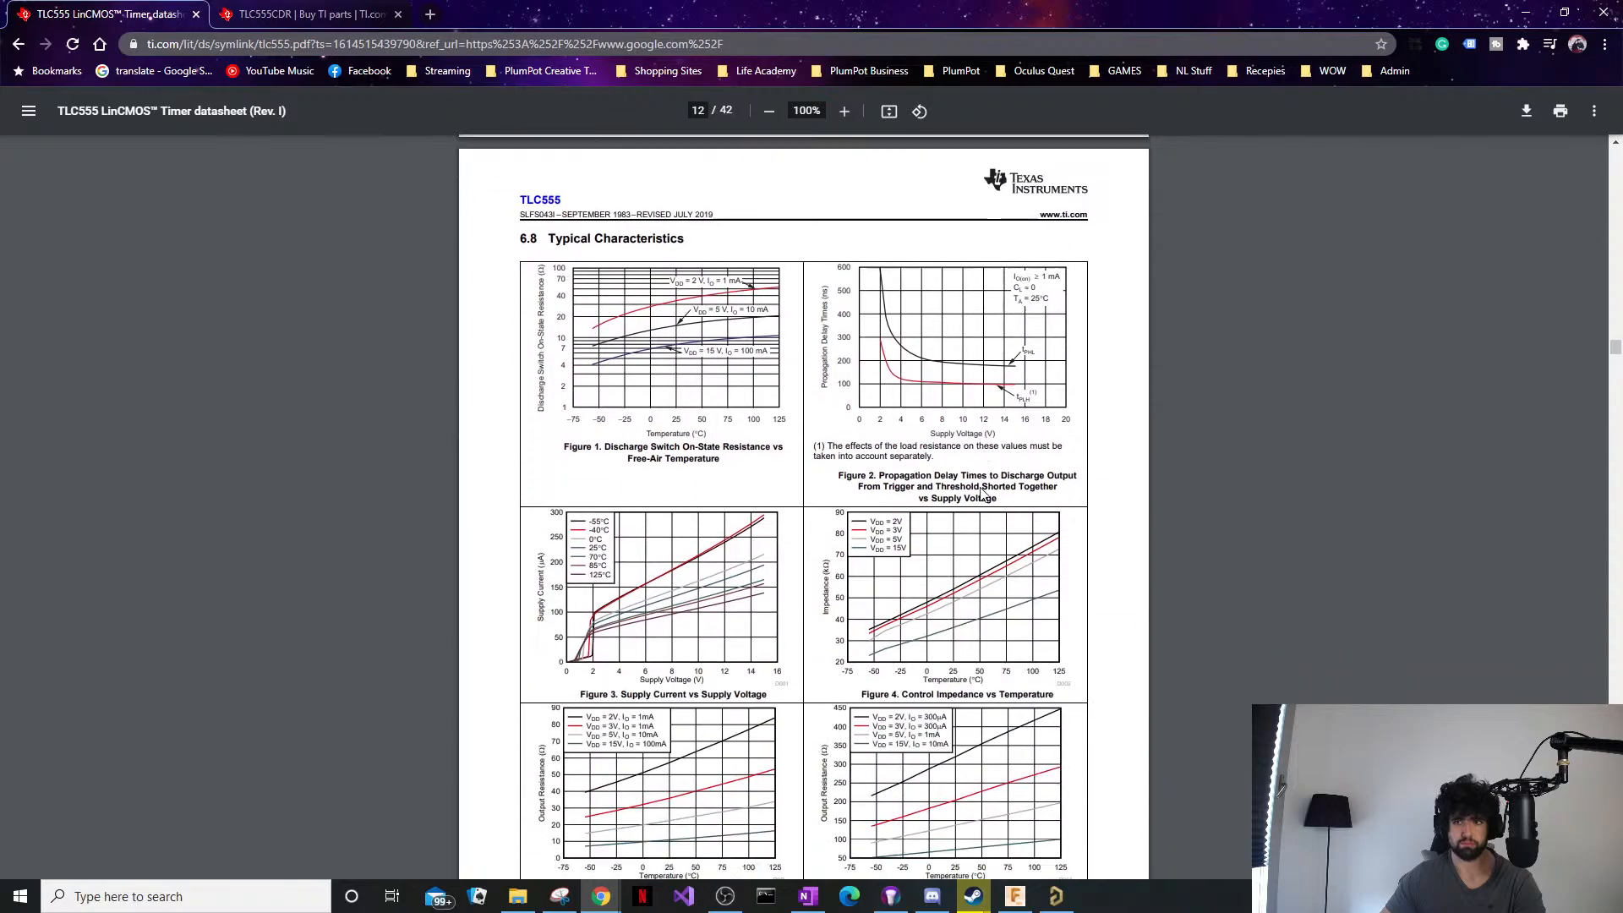
Switch to the Zing Bails schematic in Altium Designer and look over the two reed switches and the TLC555CDR pins.
key(alt+Tab)
ctrl+scroll(696, 474, up, 2)
right_drag(695, 474, 860, 394)
click(792, 410)
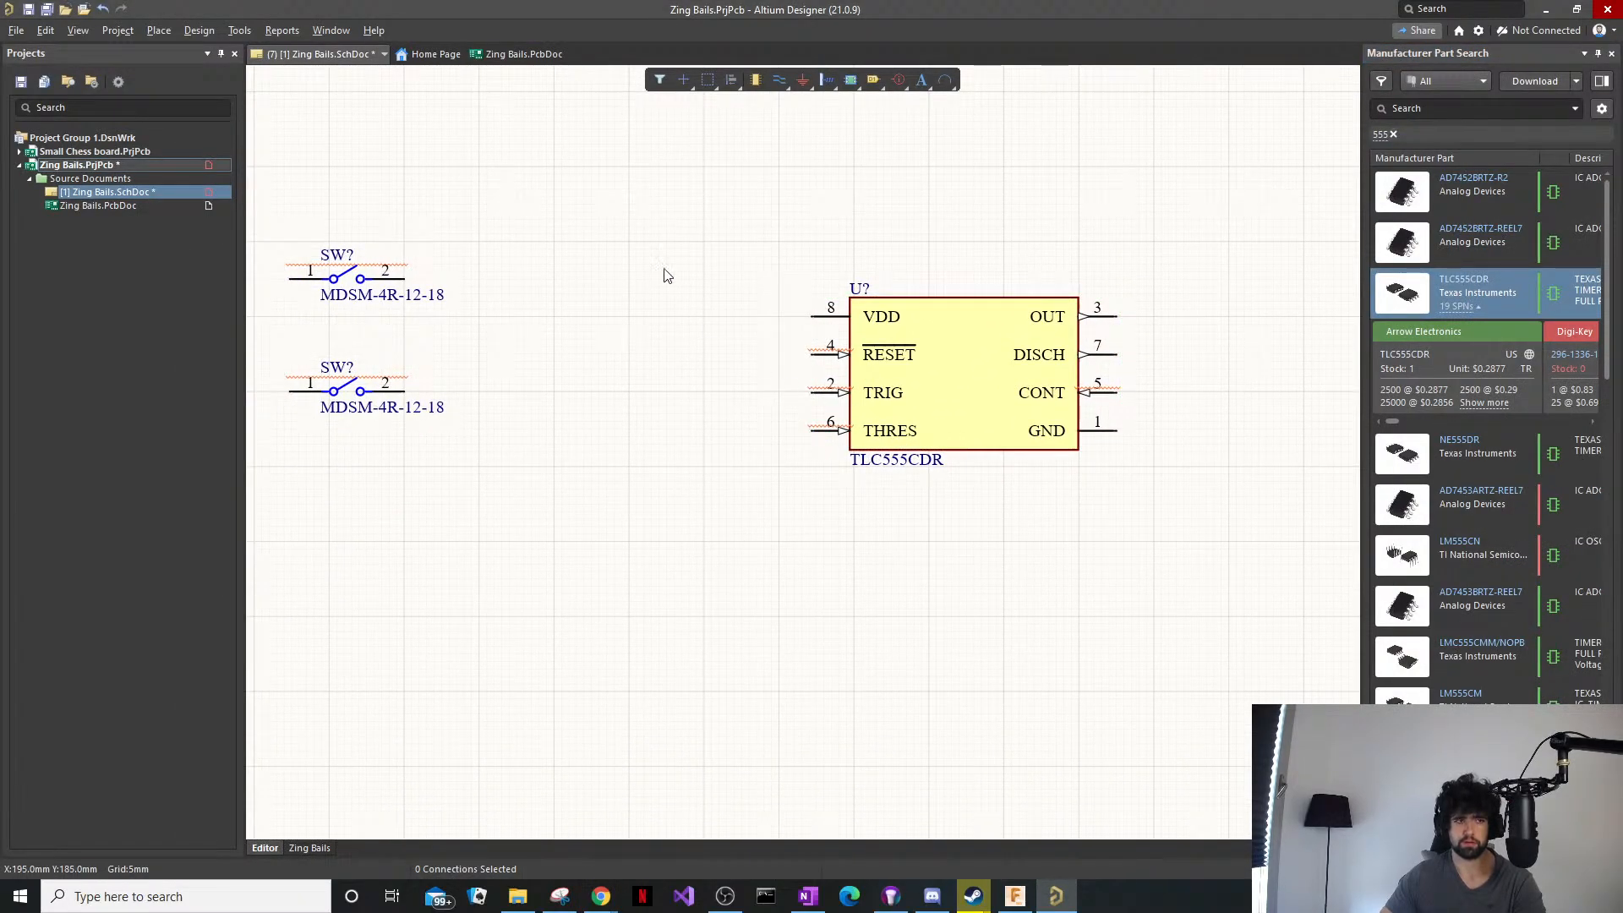
drag(457, 201, 328, 428)
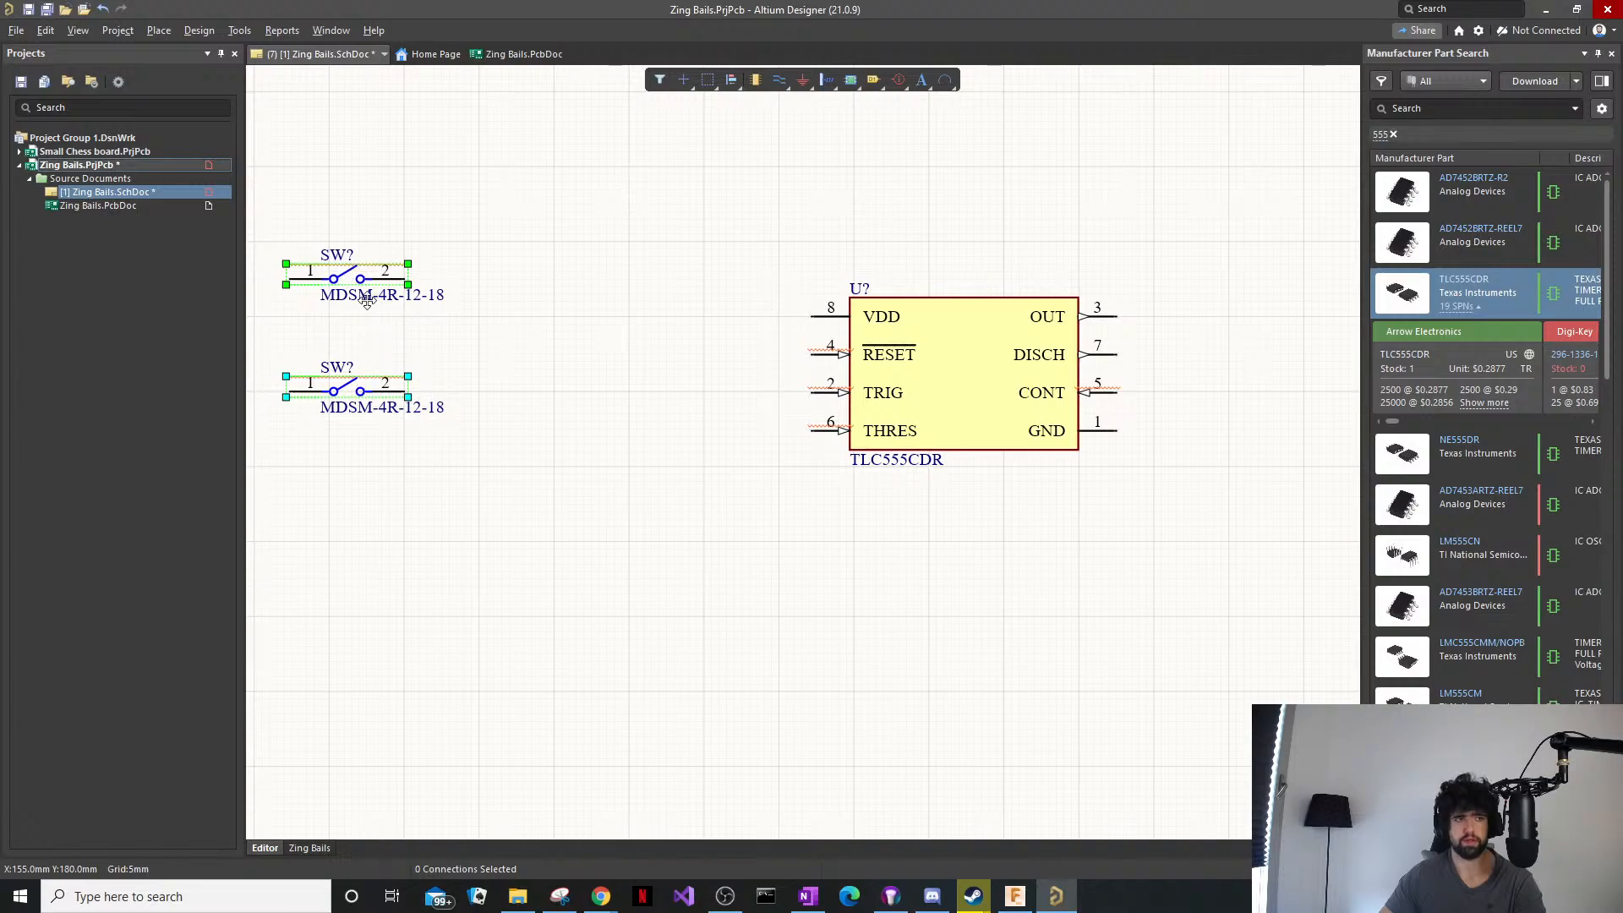
click(531, 264)
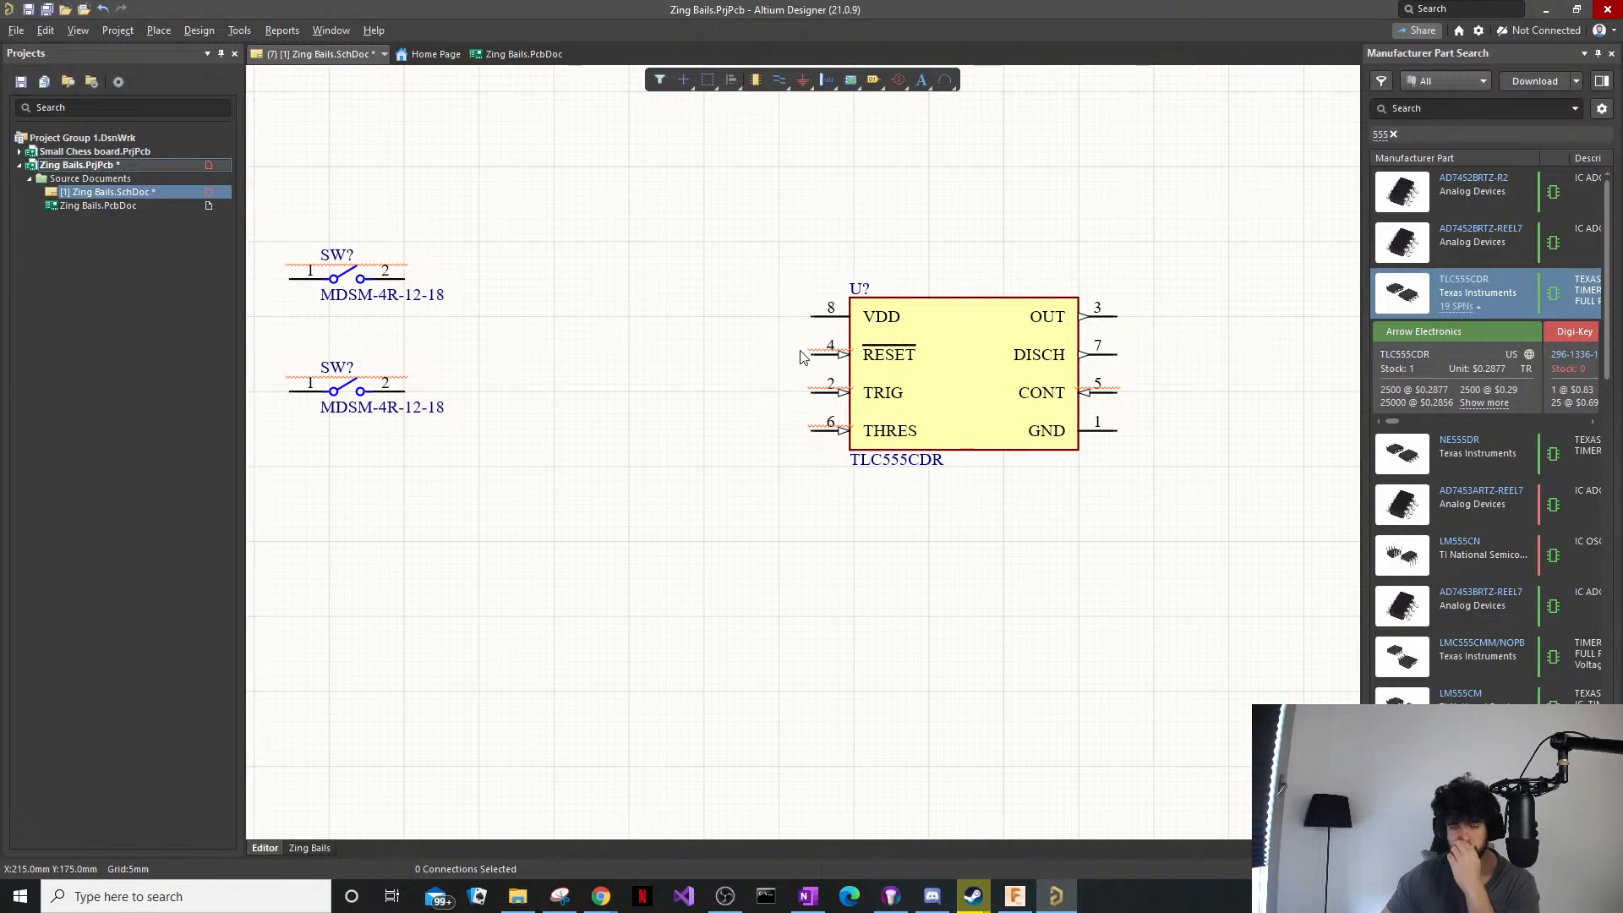
mouse_move(795, 299)
middle_down()
mouse_move(796, 286)
mouse_move(795, 310)
middle_up()
right_drag(794, 310, 787, 388)
middle_drag(786, 388, 777, 364)
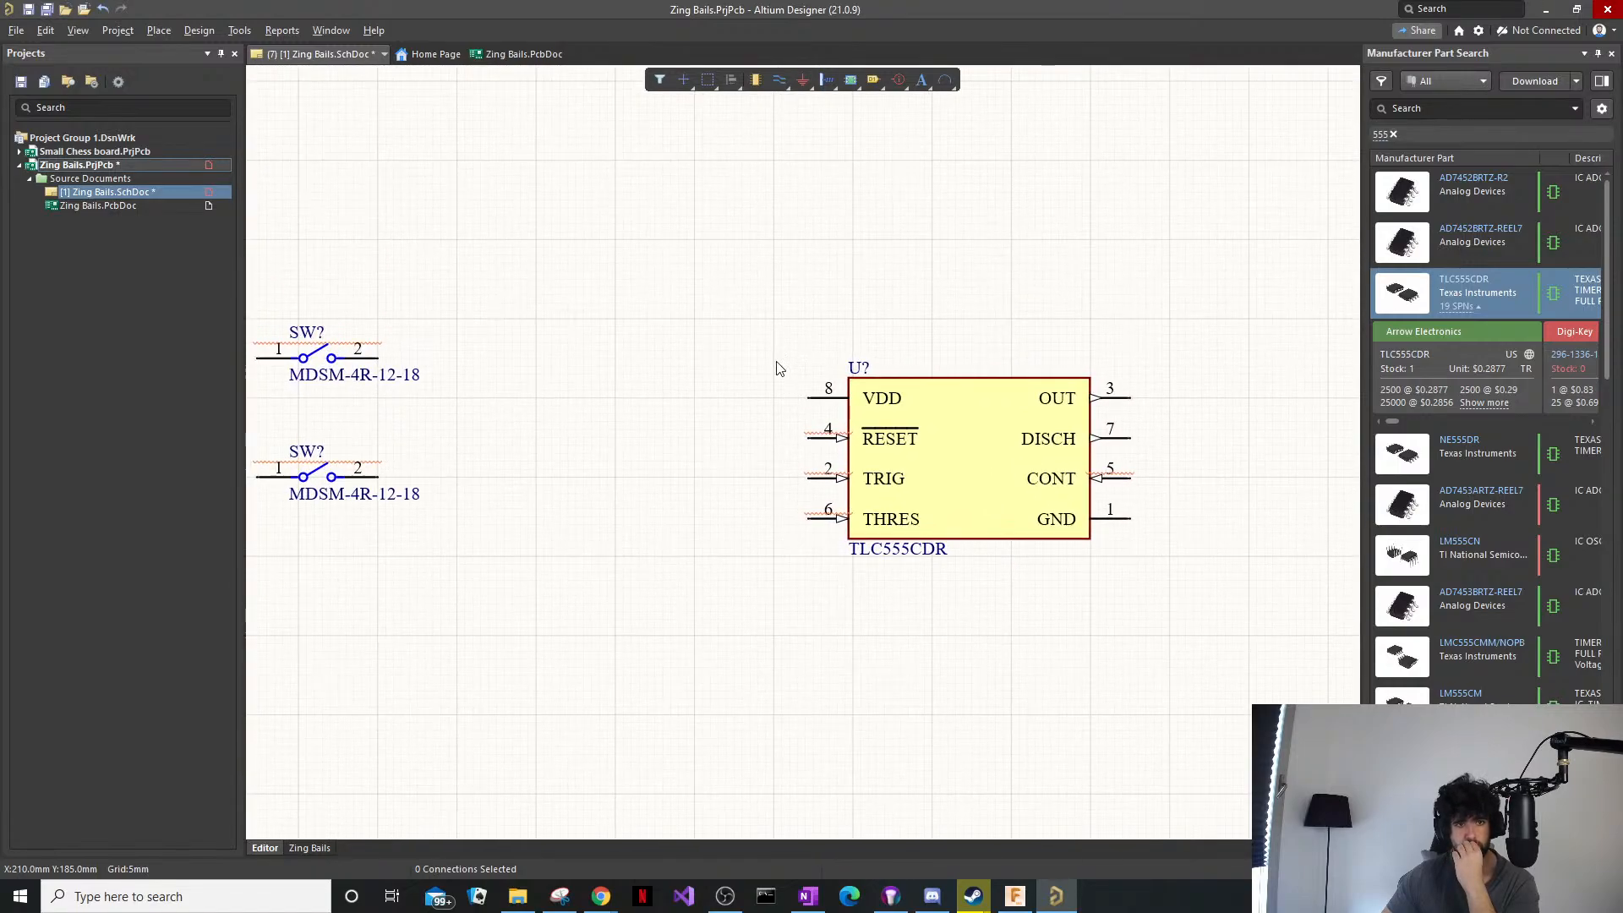
Draw a wire from the TLC555CDR's VDD pin, about 9 mm outward to the left and about 15 mm upward.
right_click(692, 378)
click(720, 399)
click(809, 398)
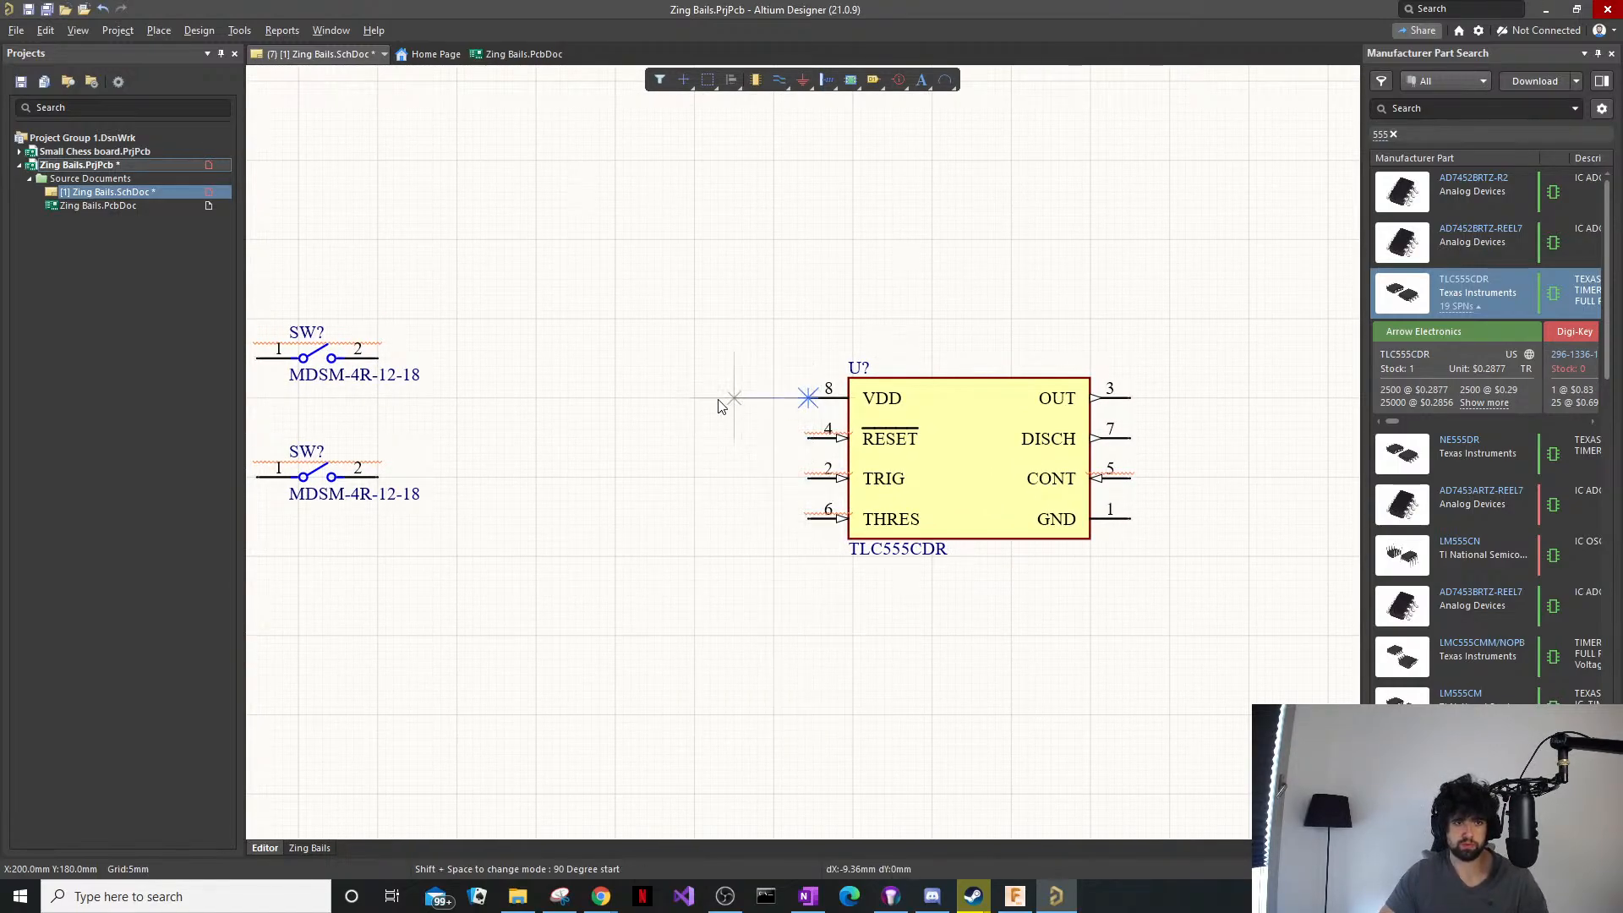
click(734, 280)
right_click(754, 310)
click(817, 289)
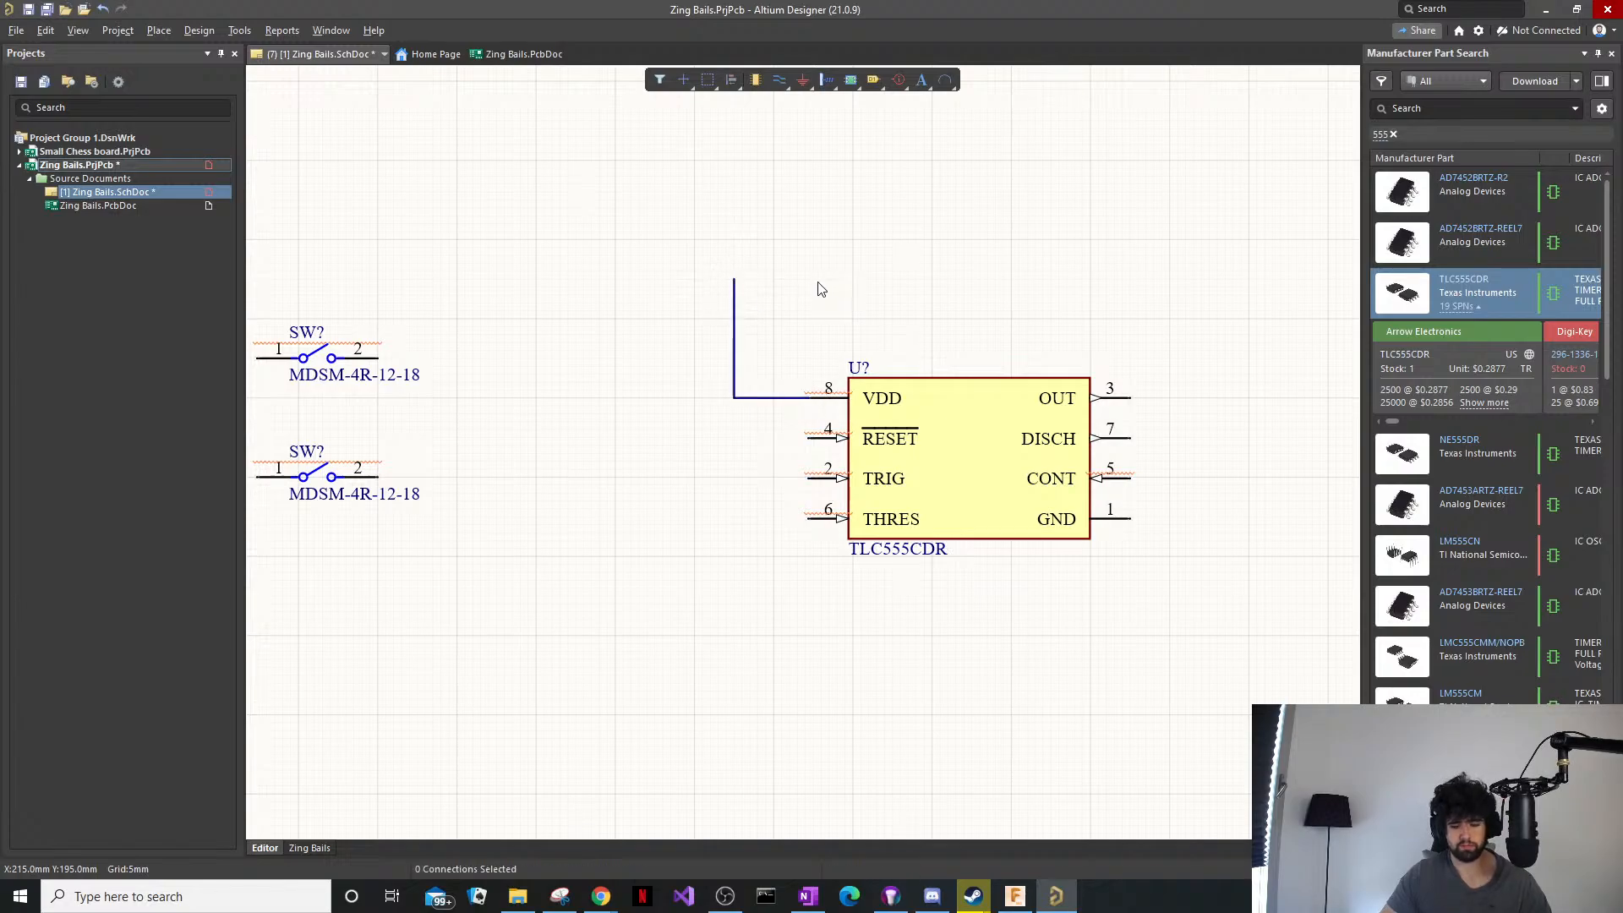
Place a power port pointing upward on the free end of the VDD wire and name it 5V.
key(p)
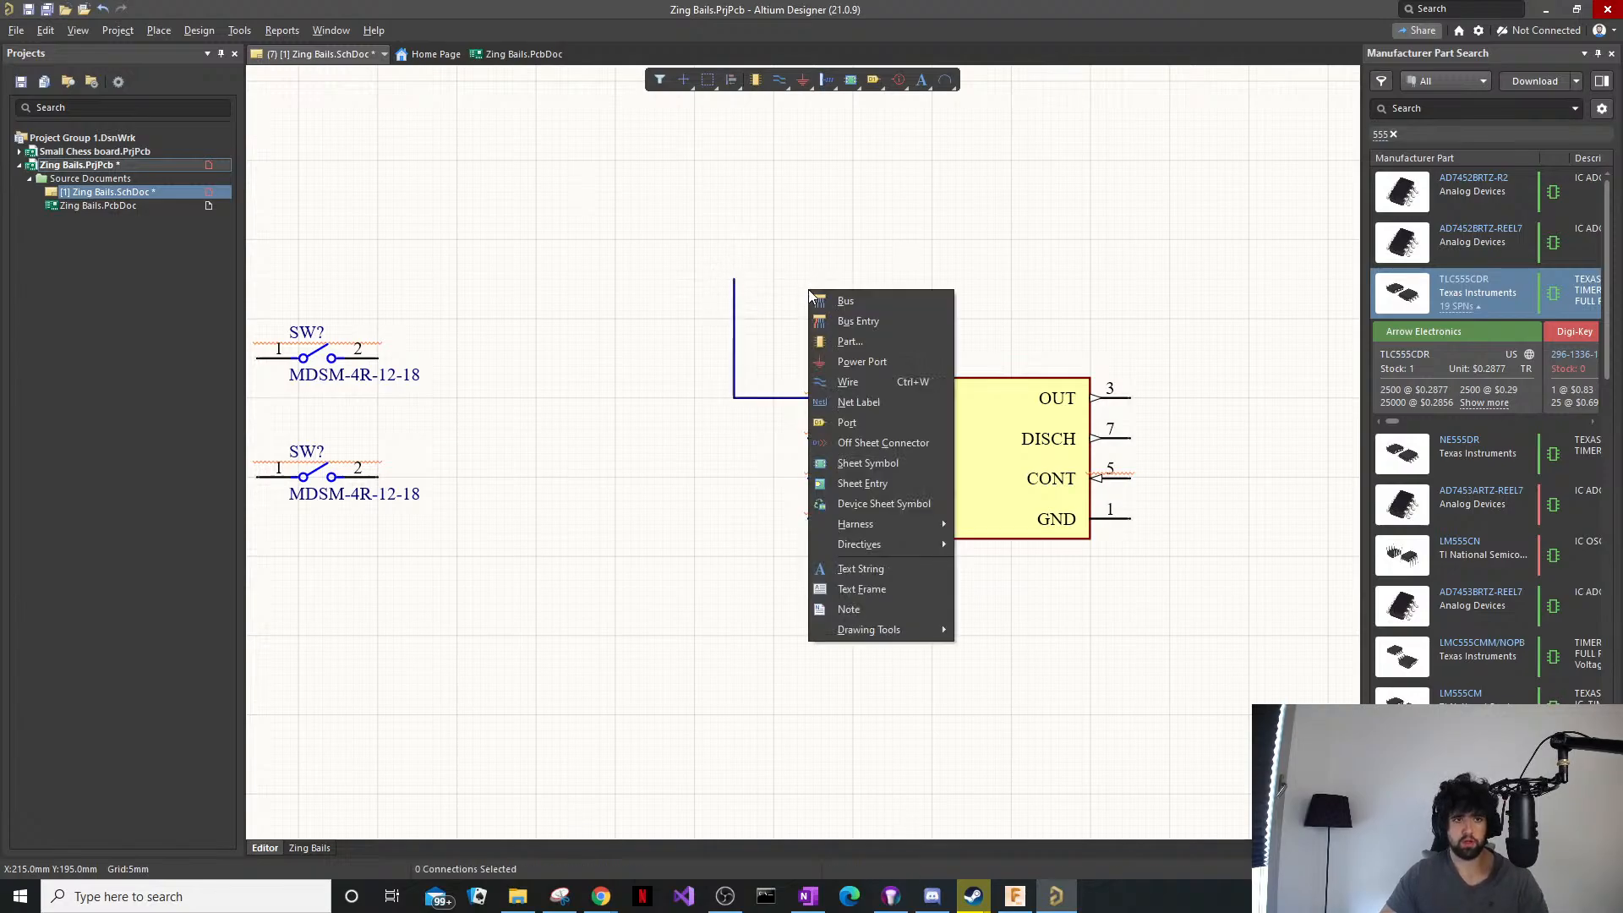
click(864, 362)
key(space)
click(735, 279)
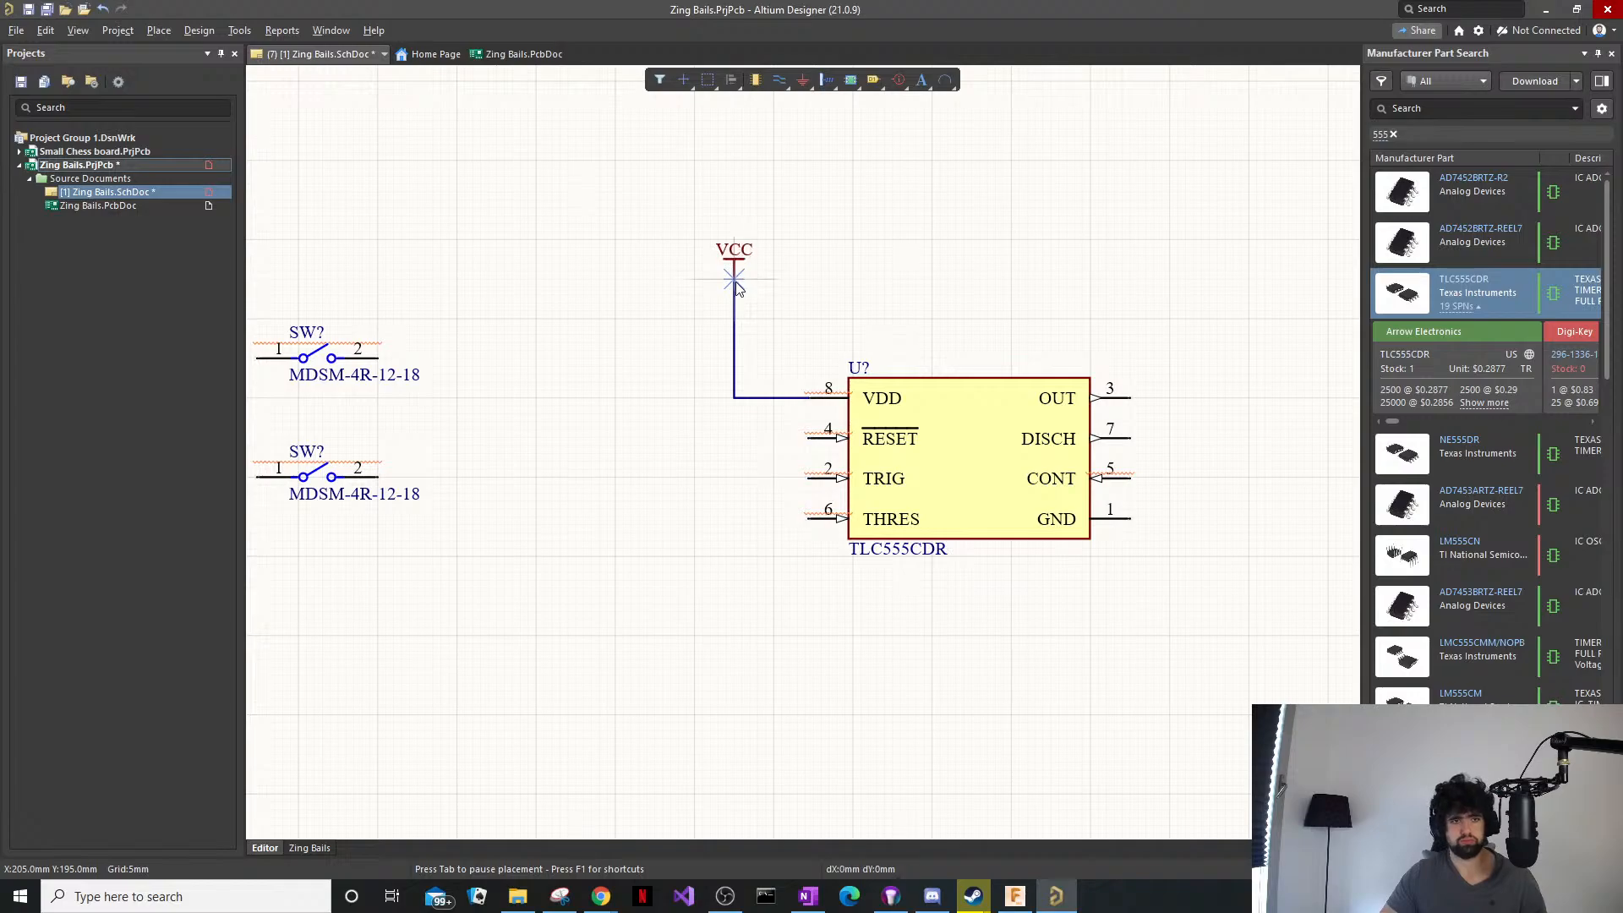
right_click(747, 262)
double_click(746, 262)
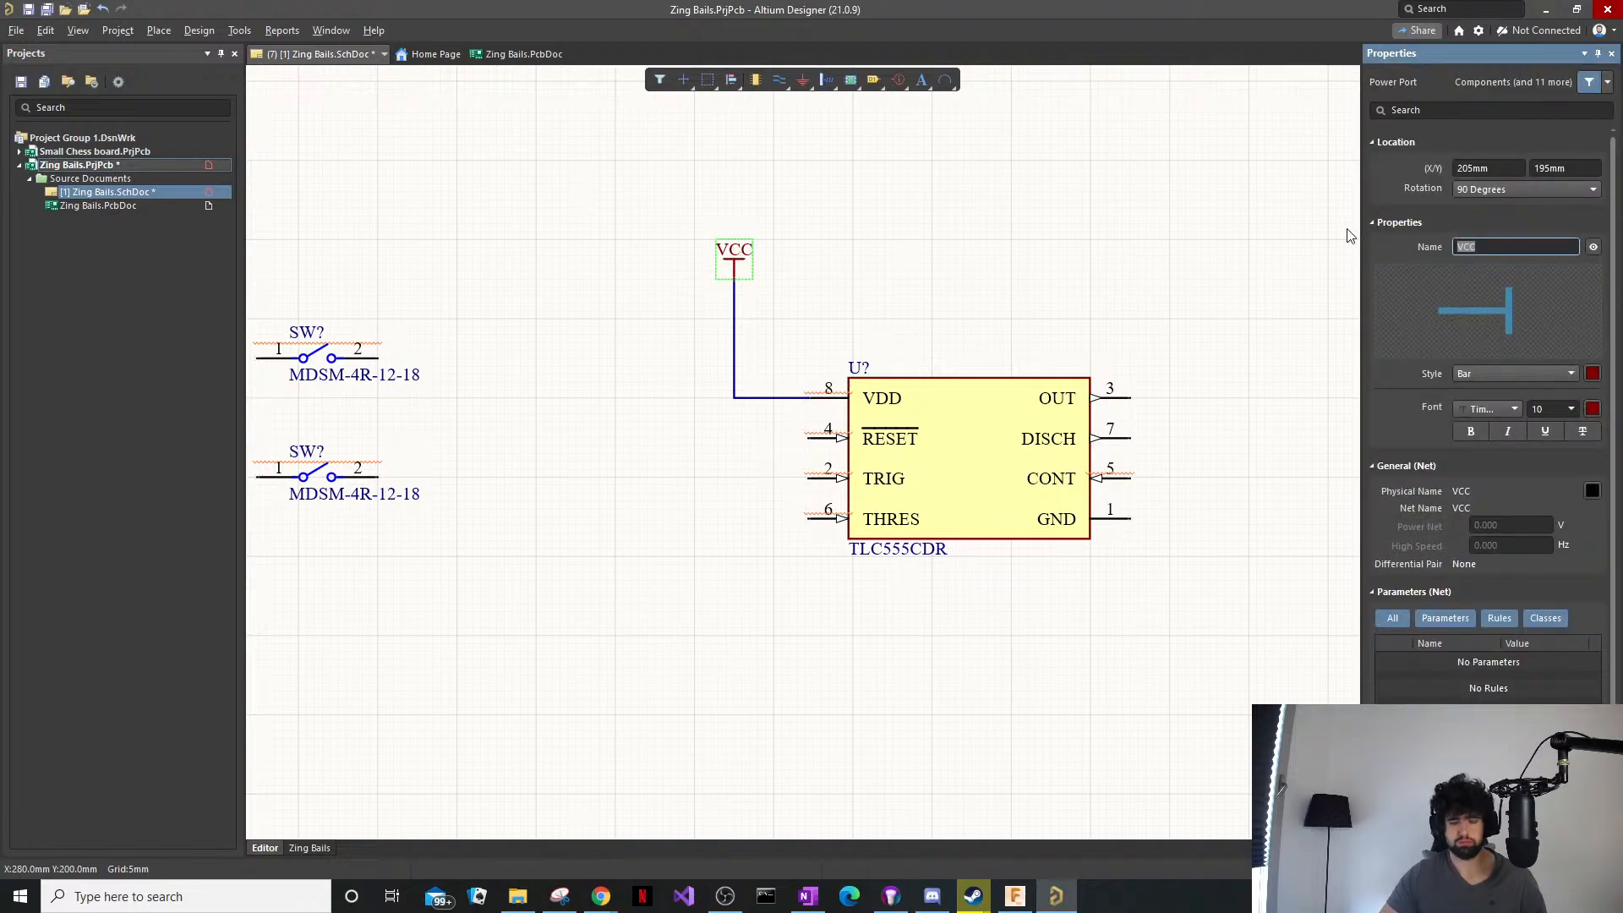
text(5V)
key(Return)
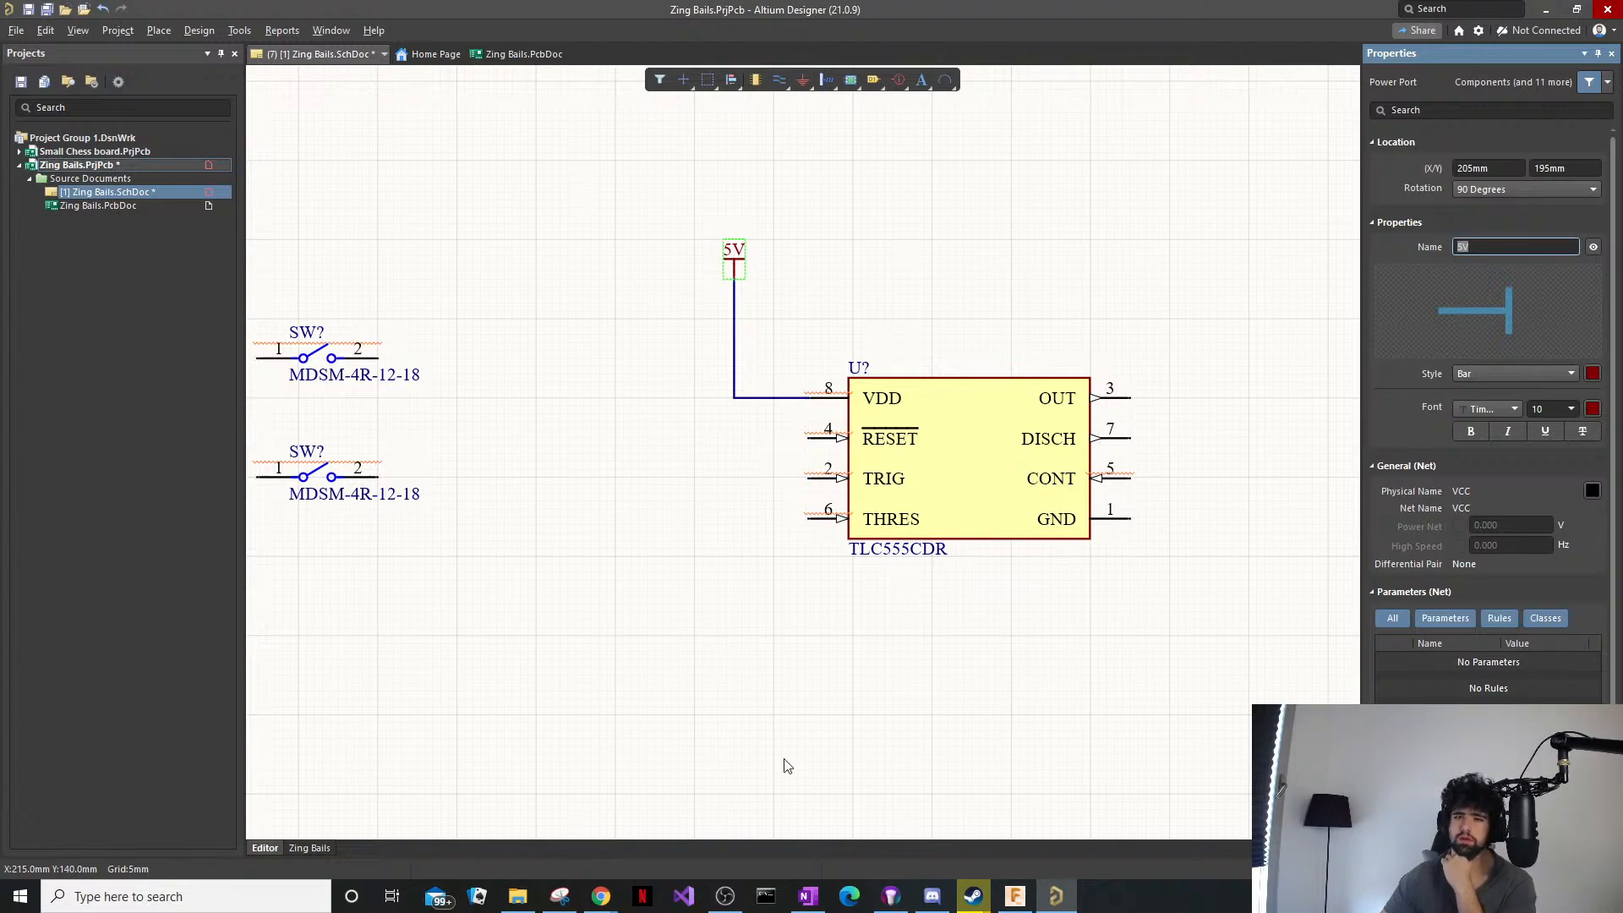
Switch to the TLC555 datasheet in Chrome and check the supply voltage ratings, pin functions and features on the first page.
mouse_move(600, 896)
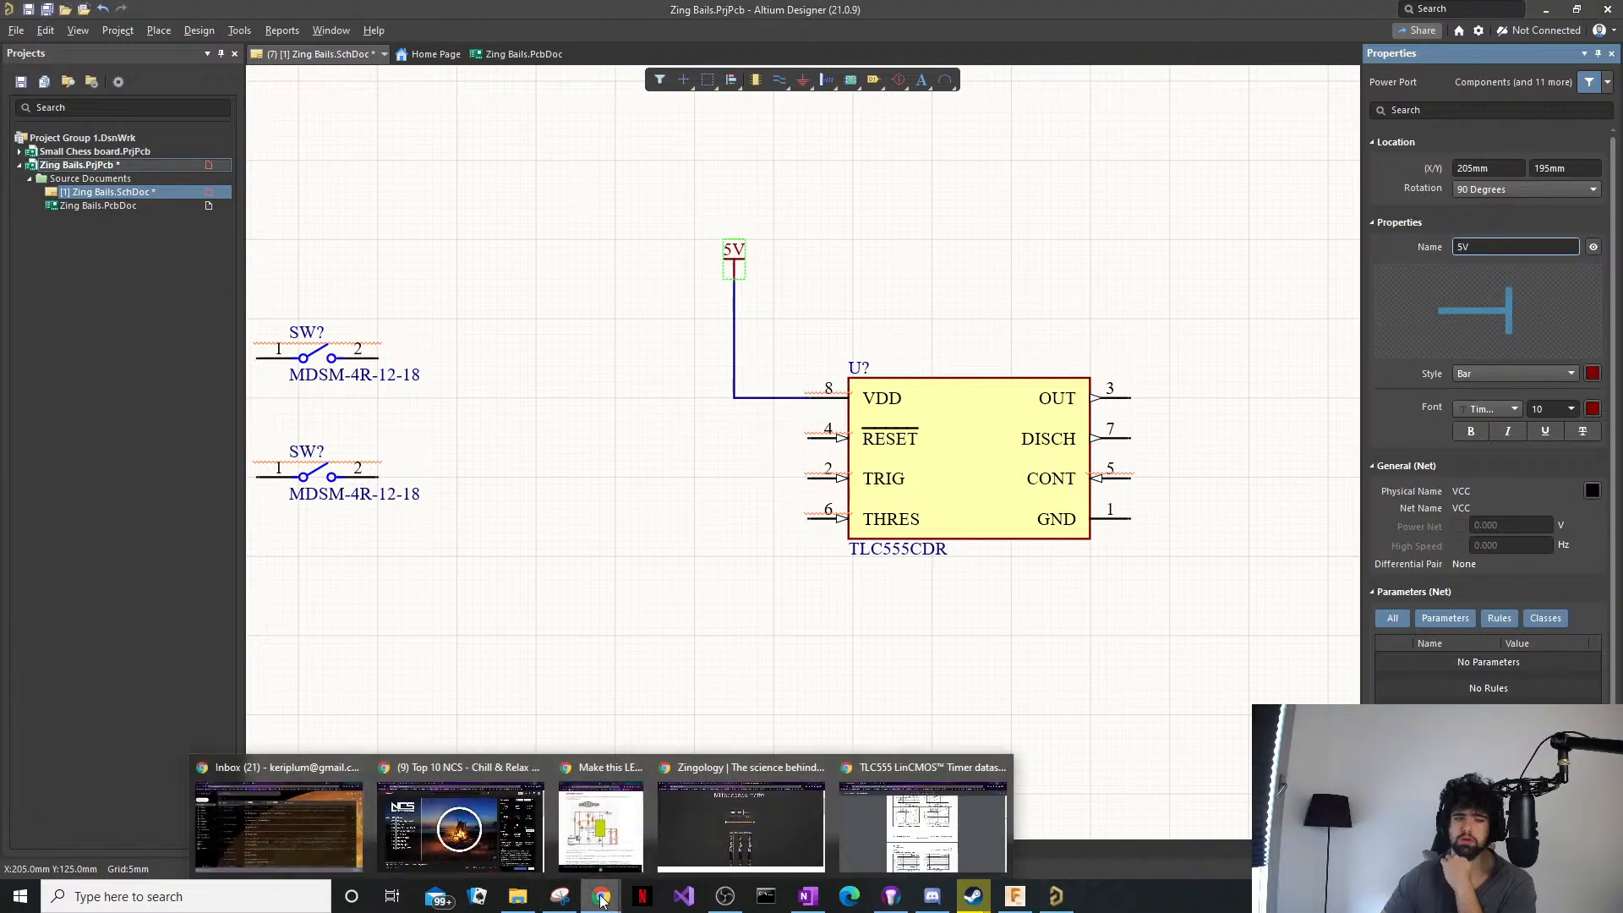
click(901, 808)
scroll(761, 208, up, 20)
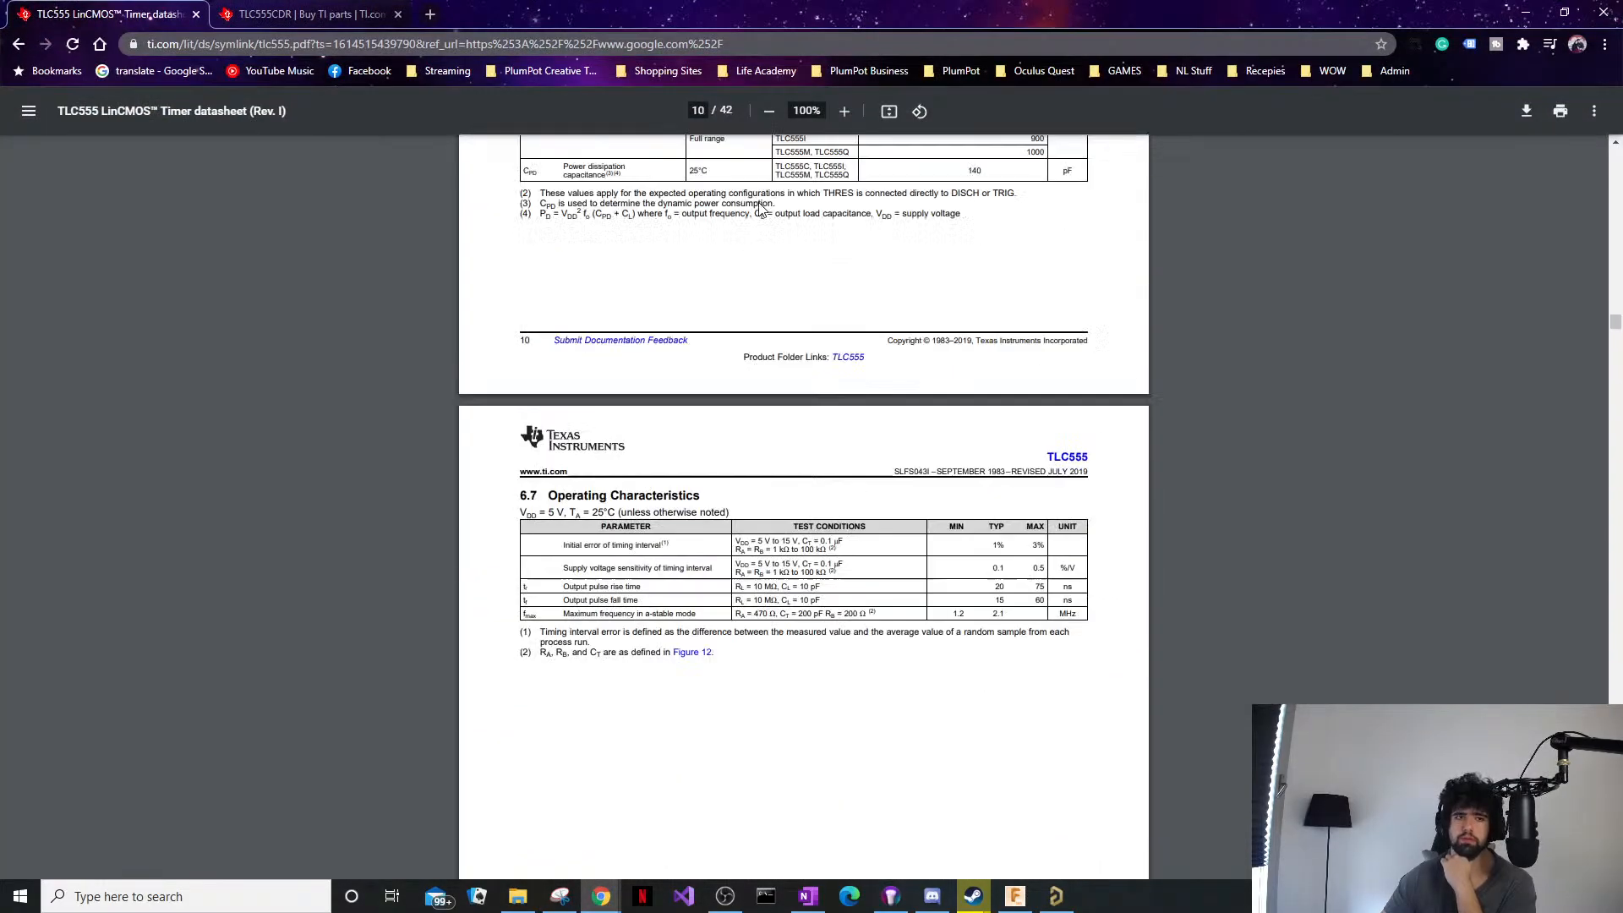
scroll(761, 208, up, 20)
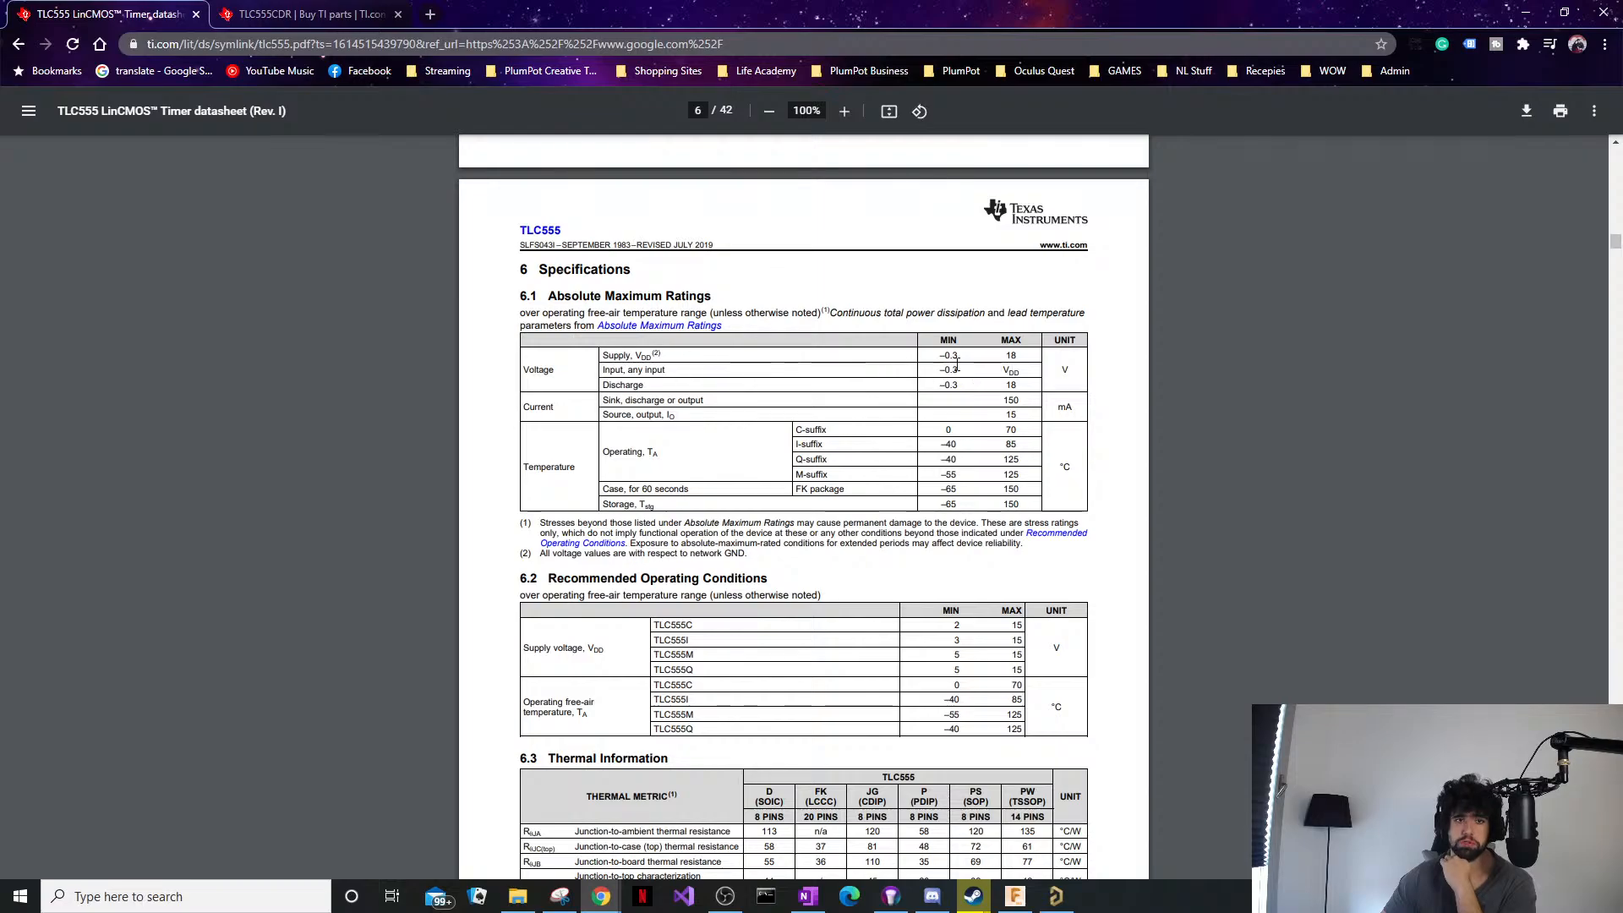
double_click(1011, 355)
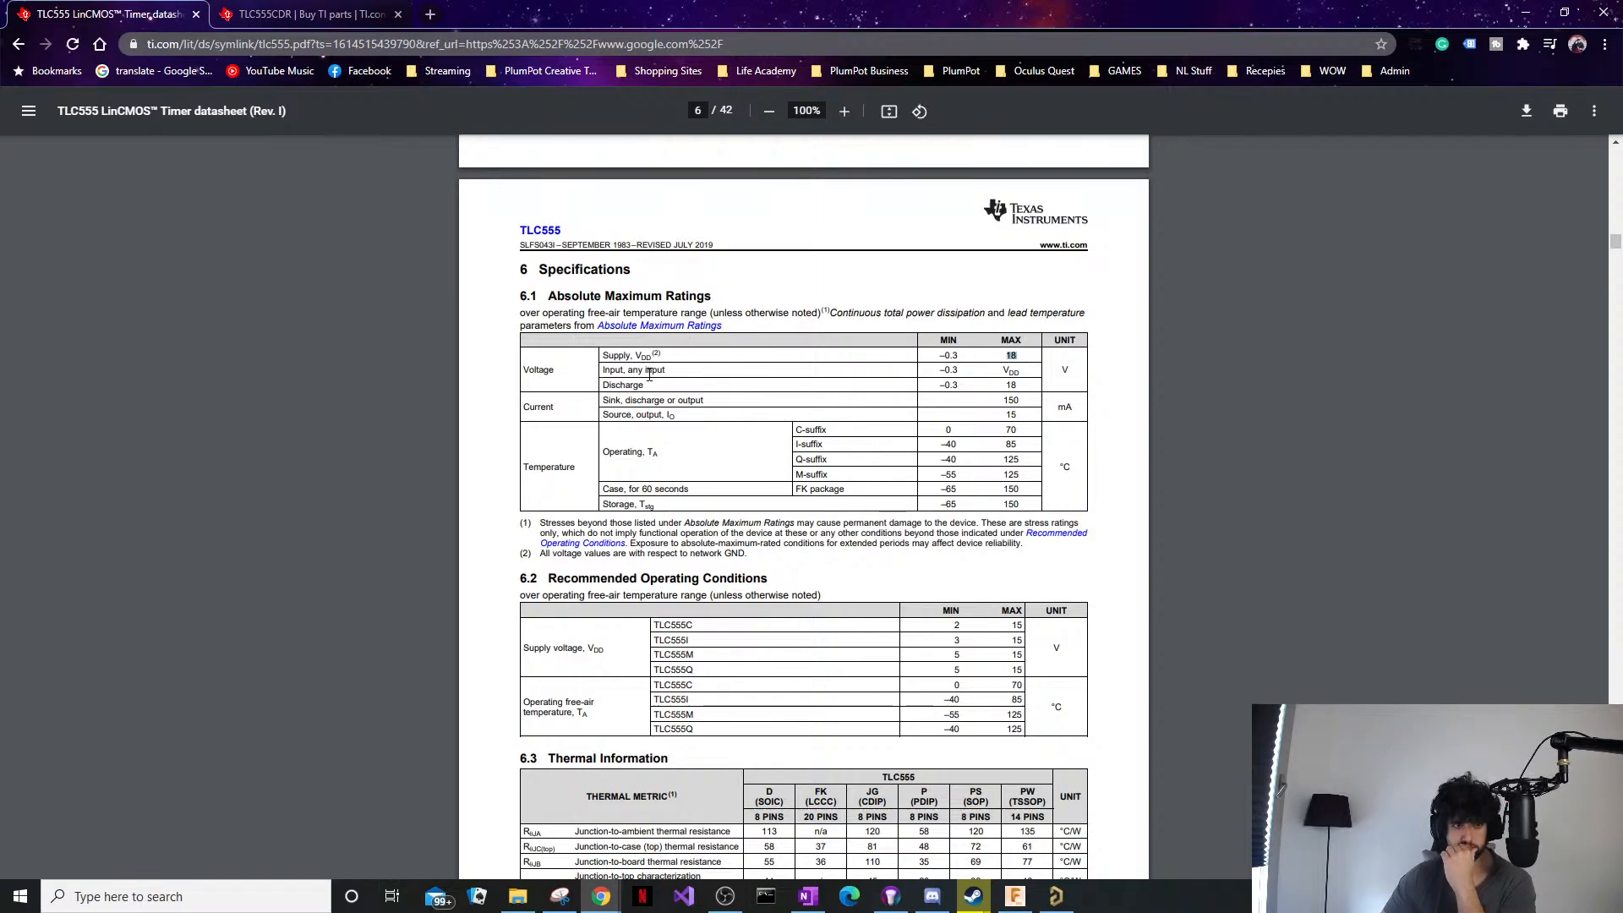
scroll(592, 321, up, 15)
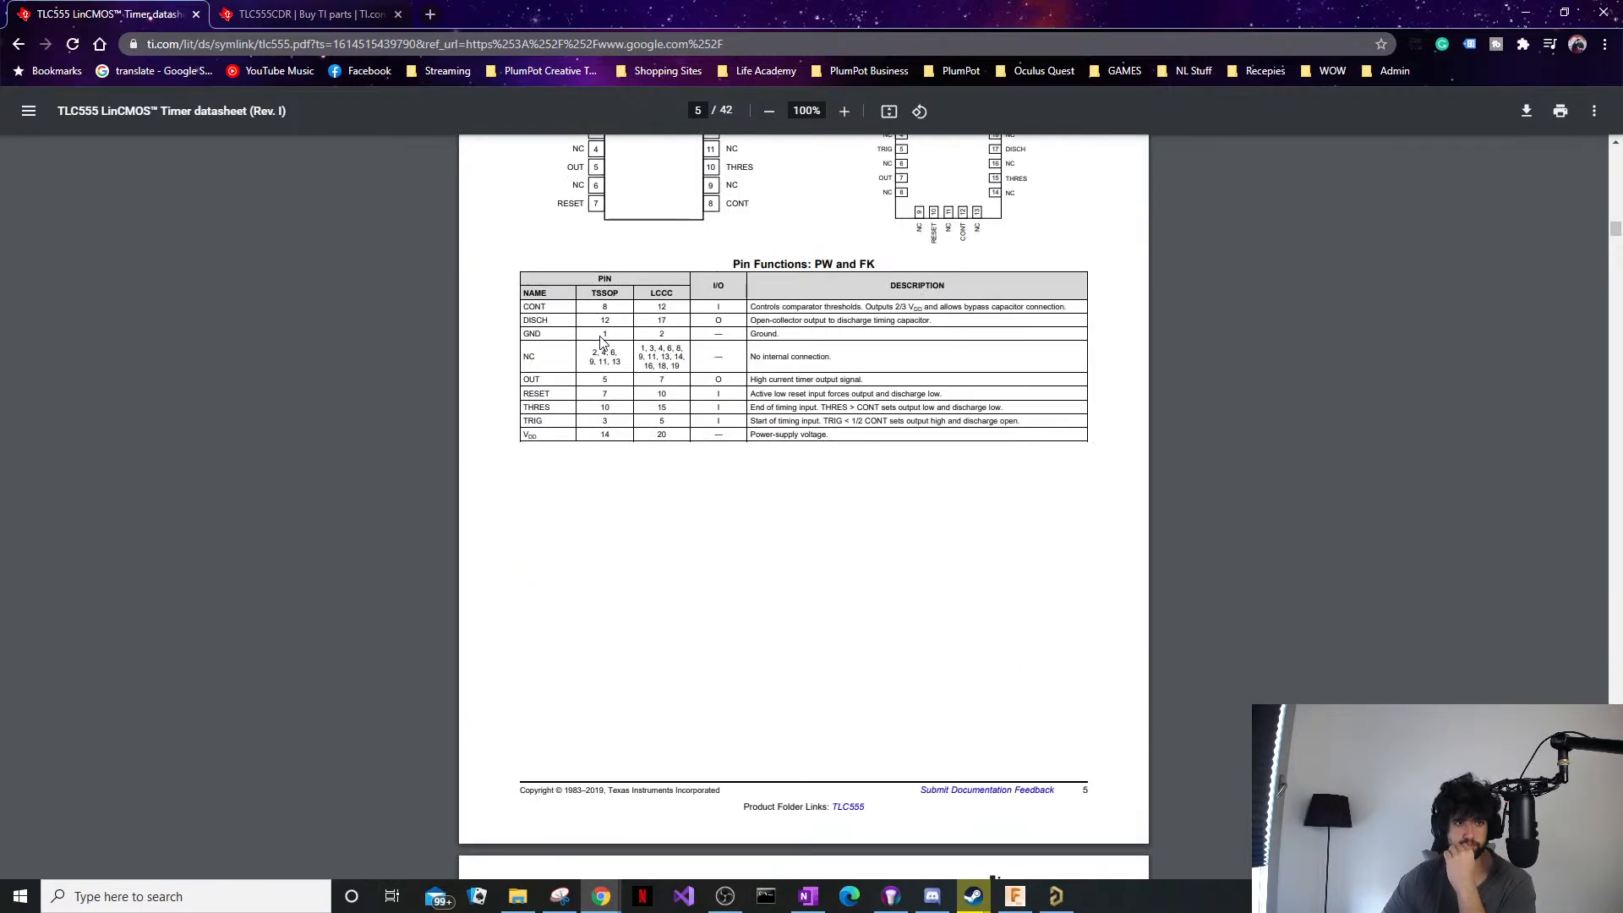
scroll(592, 355, up, 20)
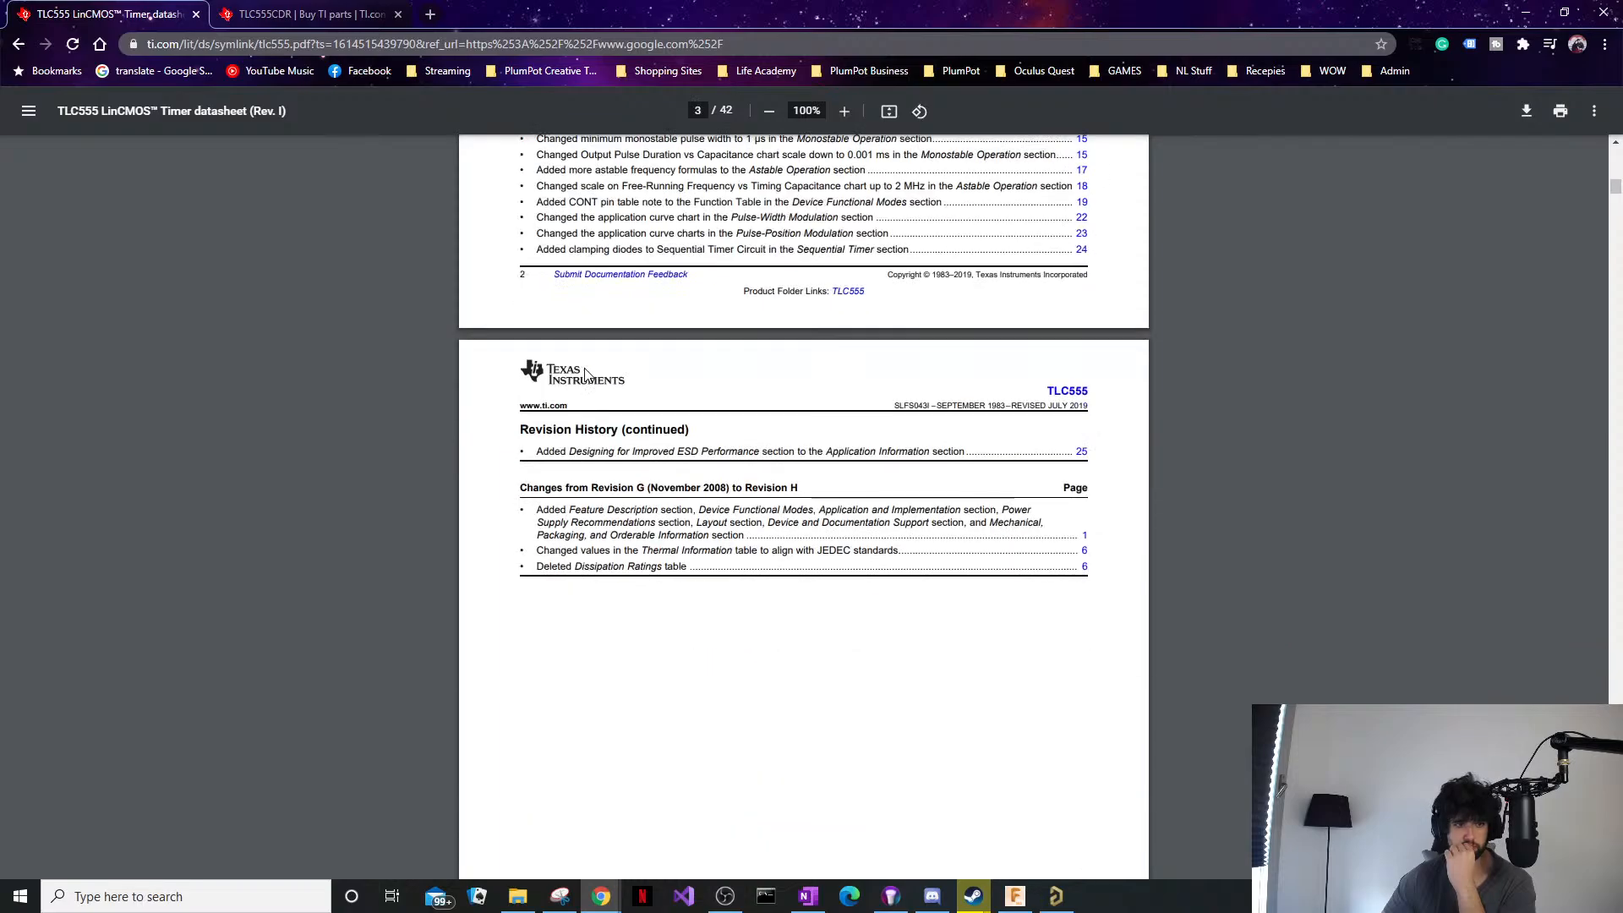
scroll(582, 364, up, 2)
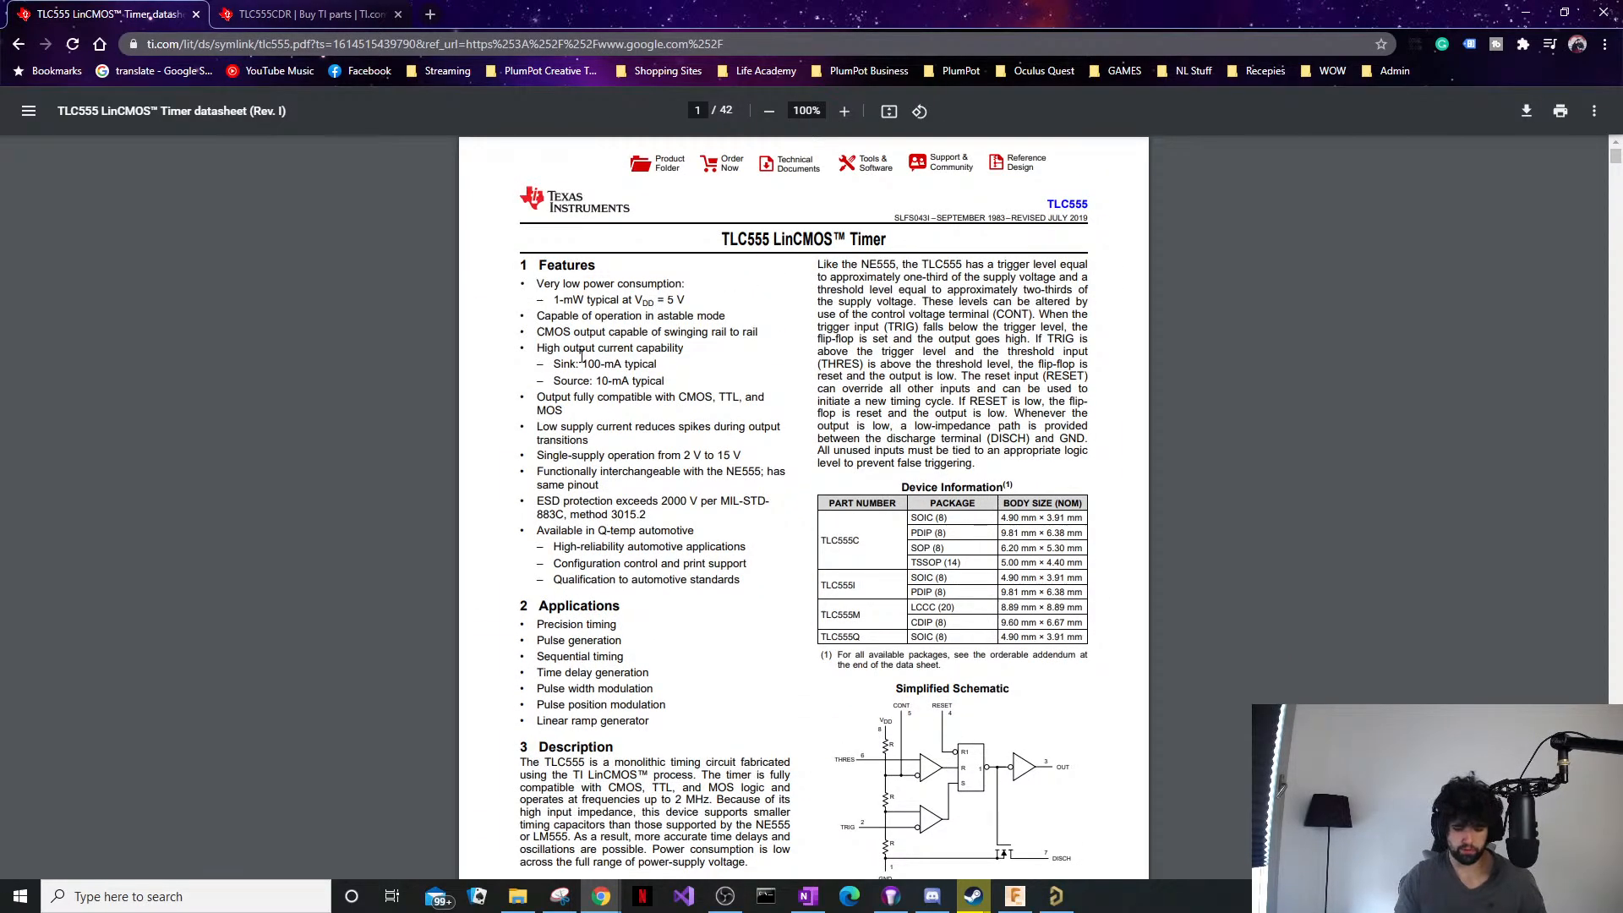
Search the datasheet for "operat".
key(ctrl+f)
text(operrat)
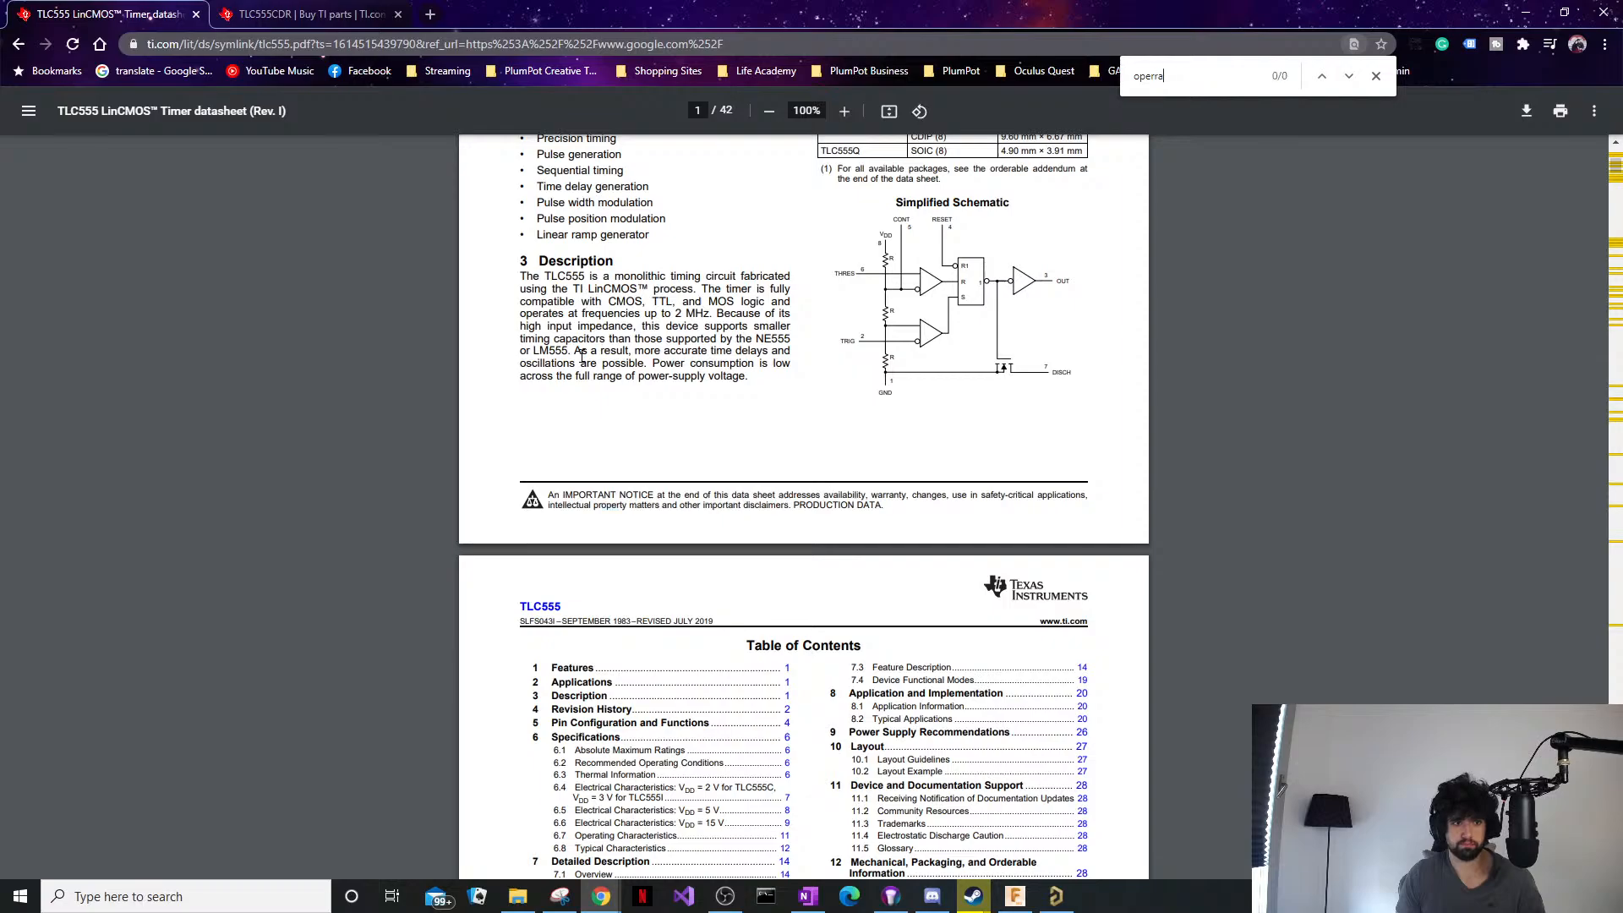
key(BackSpace)
key(BackSpace)
text(at)
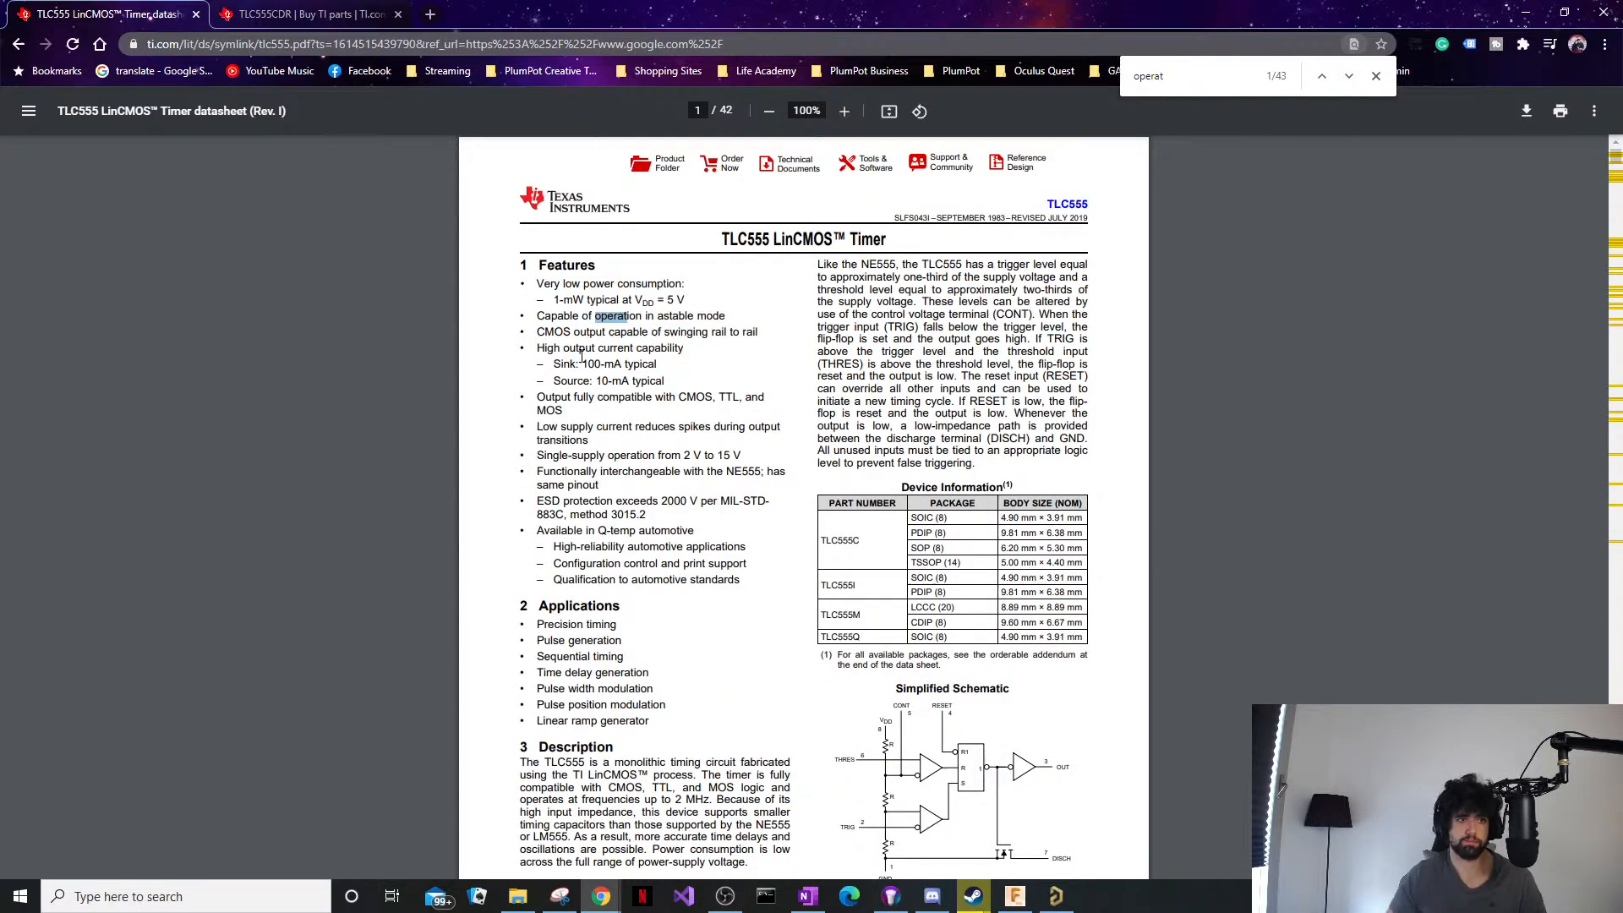
Check the typical VDD voltage and the source output current in the datasheet's Features list.
drag(657, 301, 687, 301)
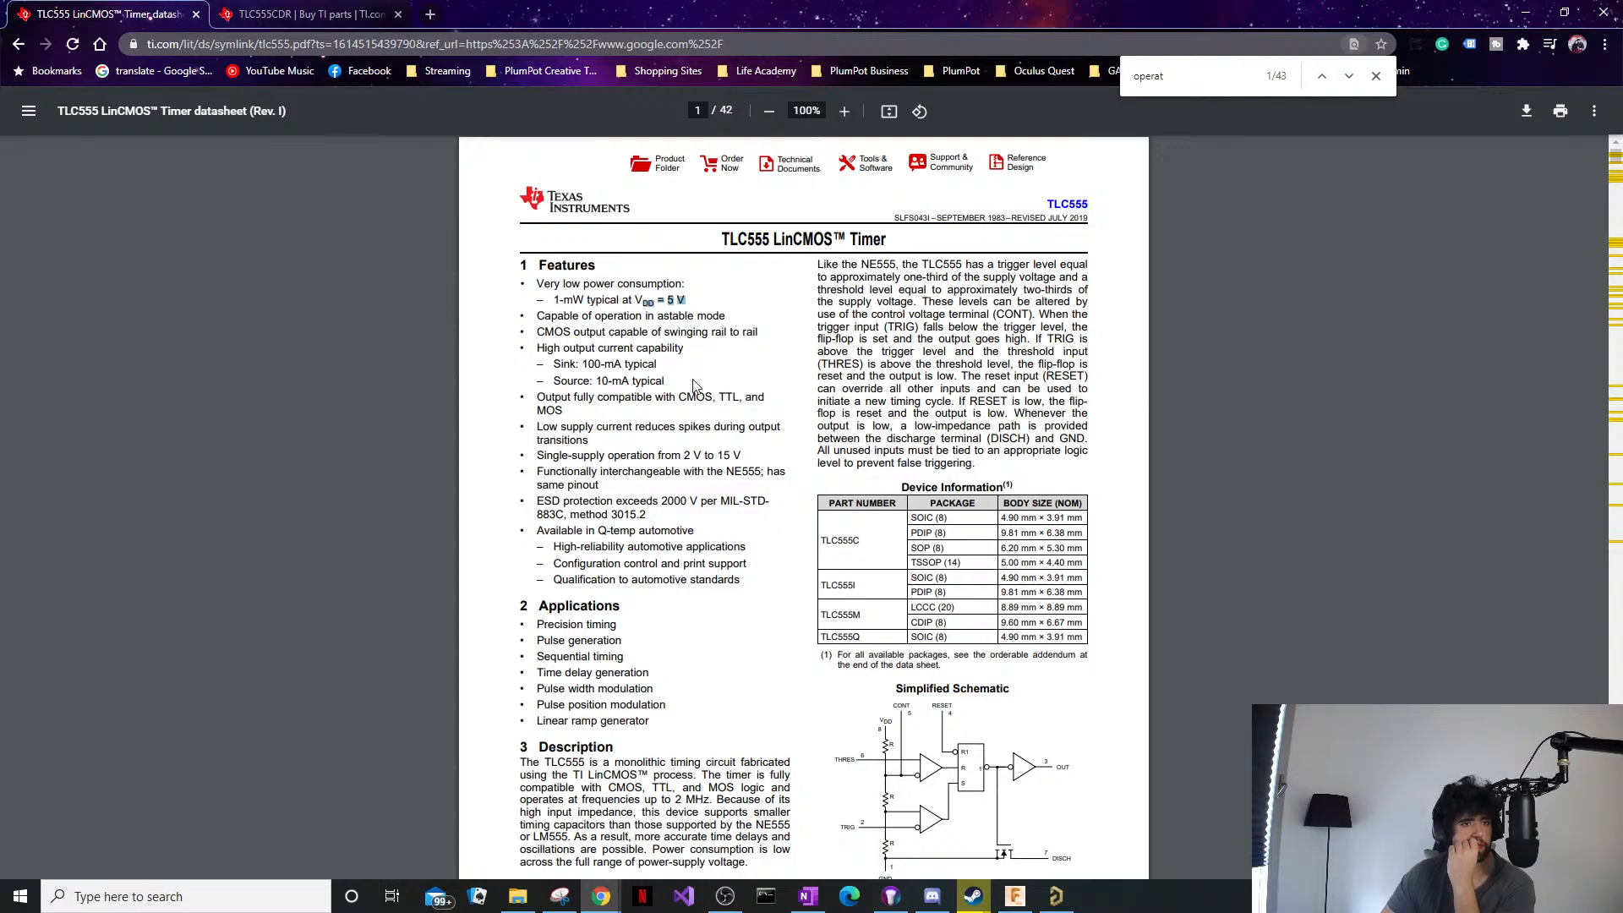
click(648, 373)
drag(596, 382, 666, 382)
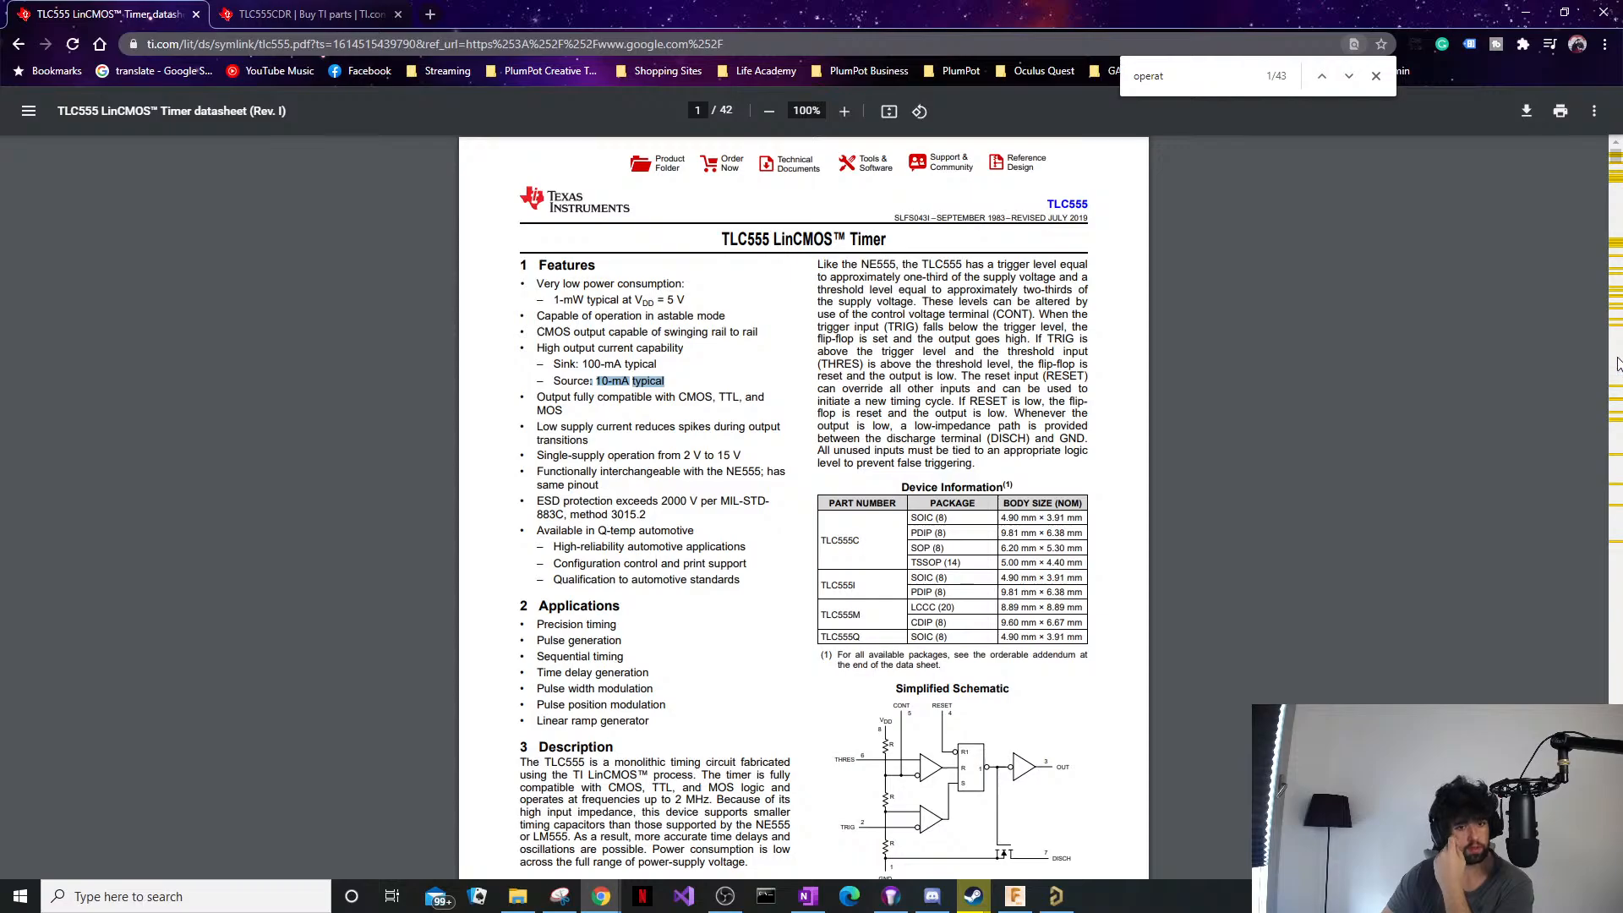
click(610, 382)
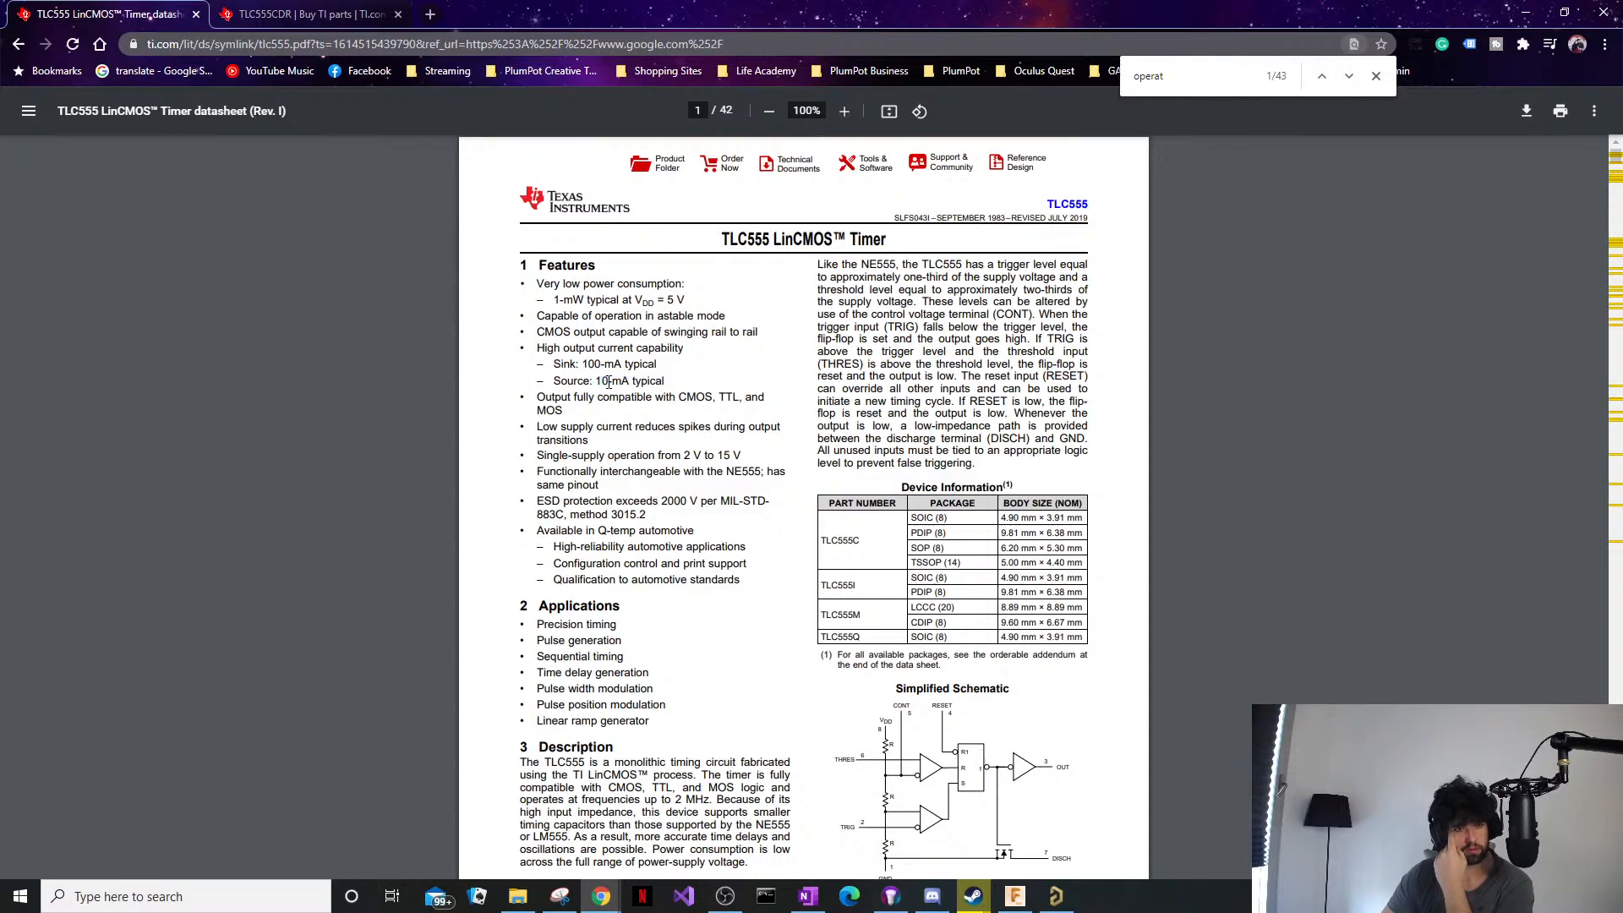
triple_click(610, 382)
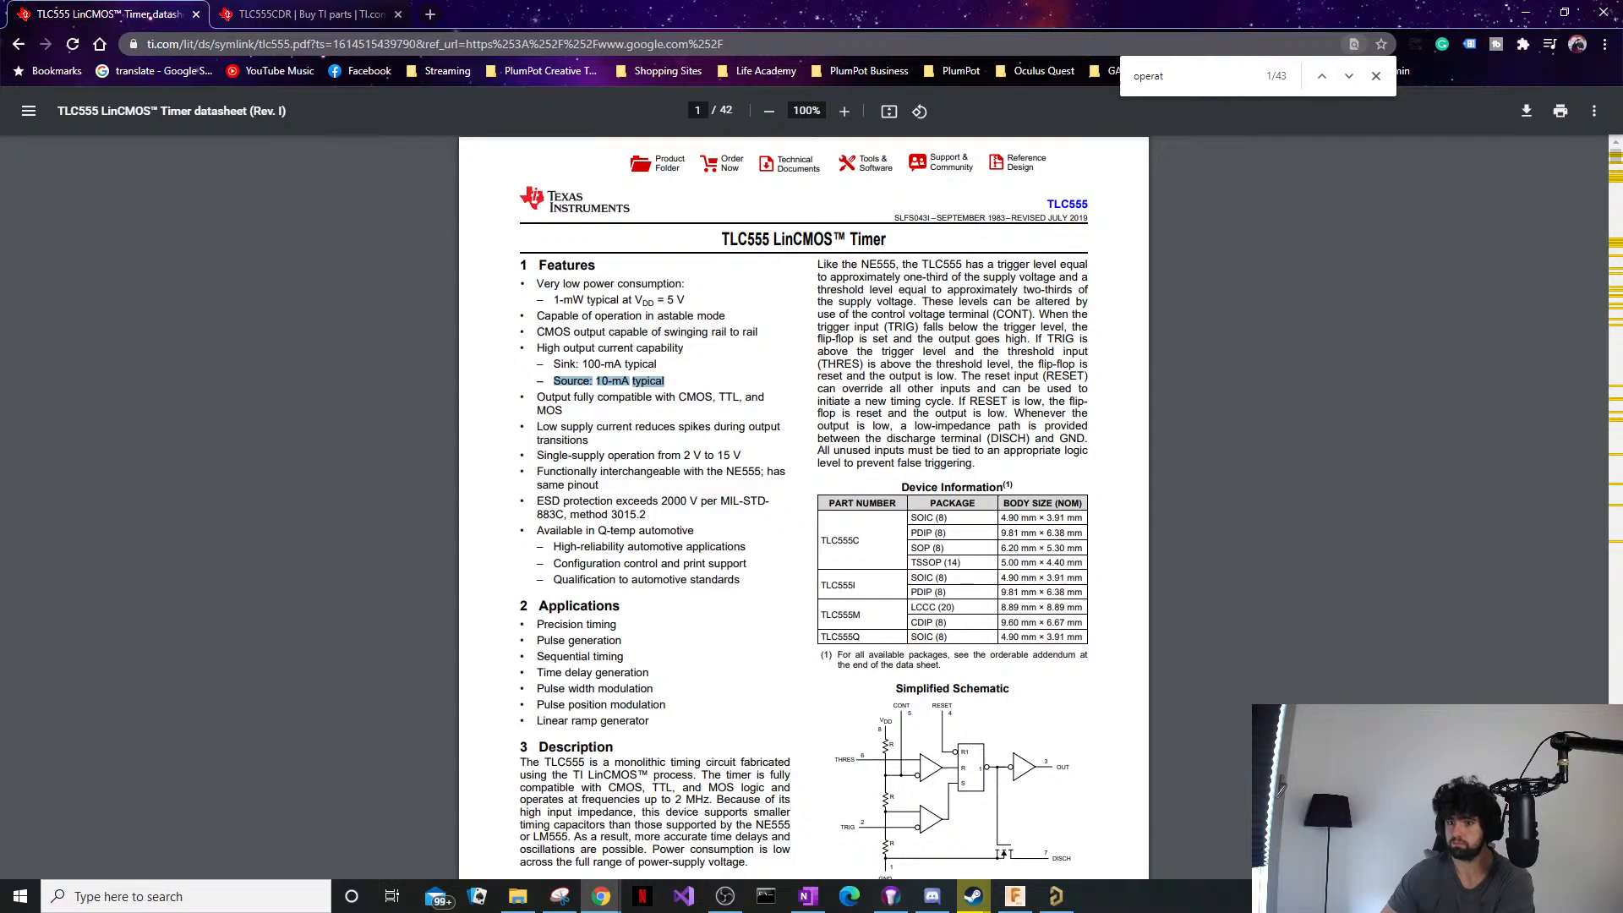
key(super+d)
key(super+d)
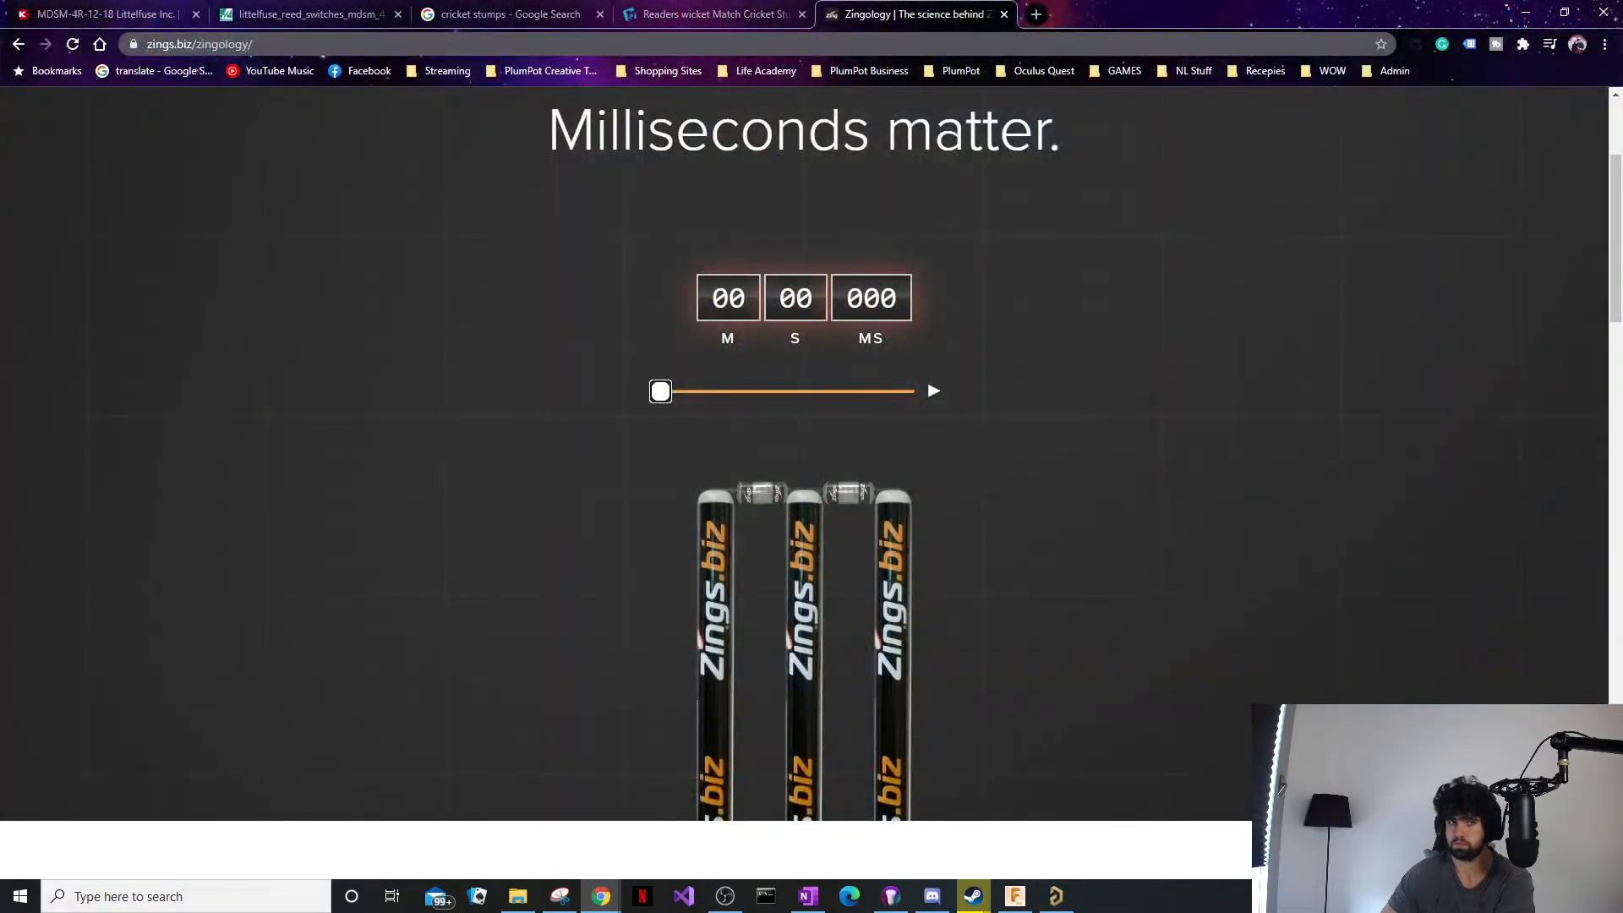
key(super+d)
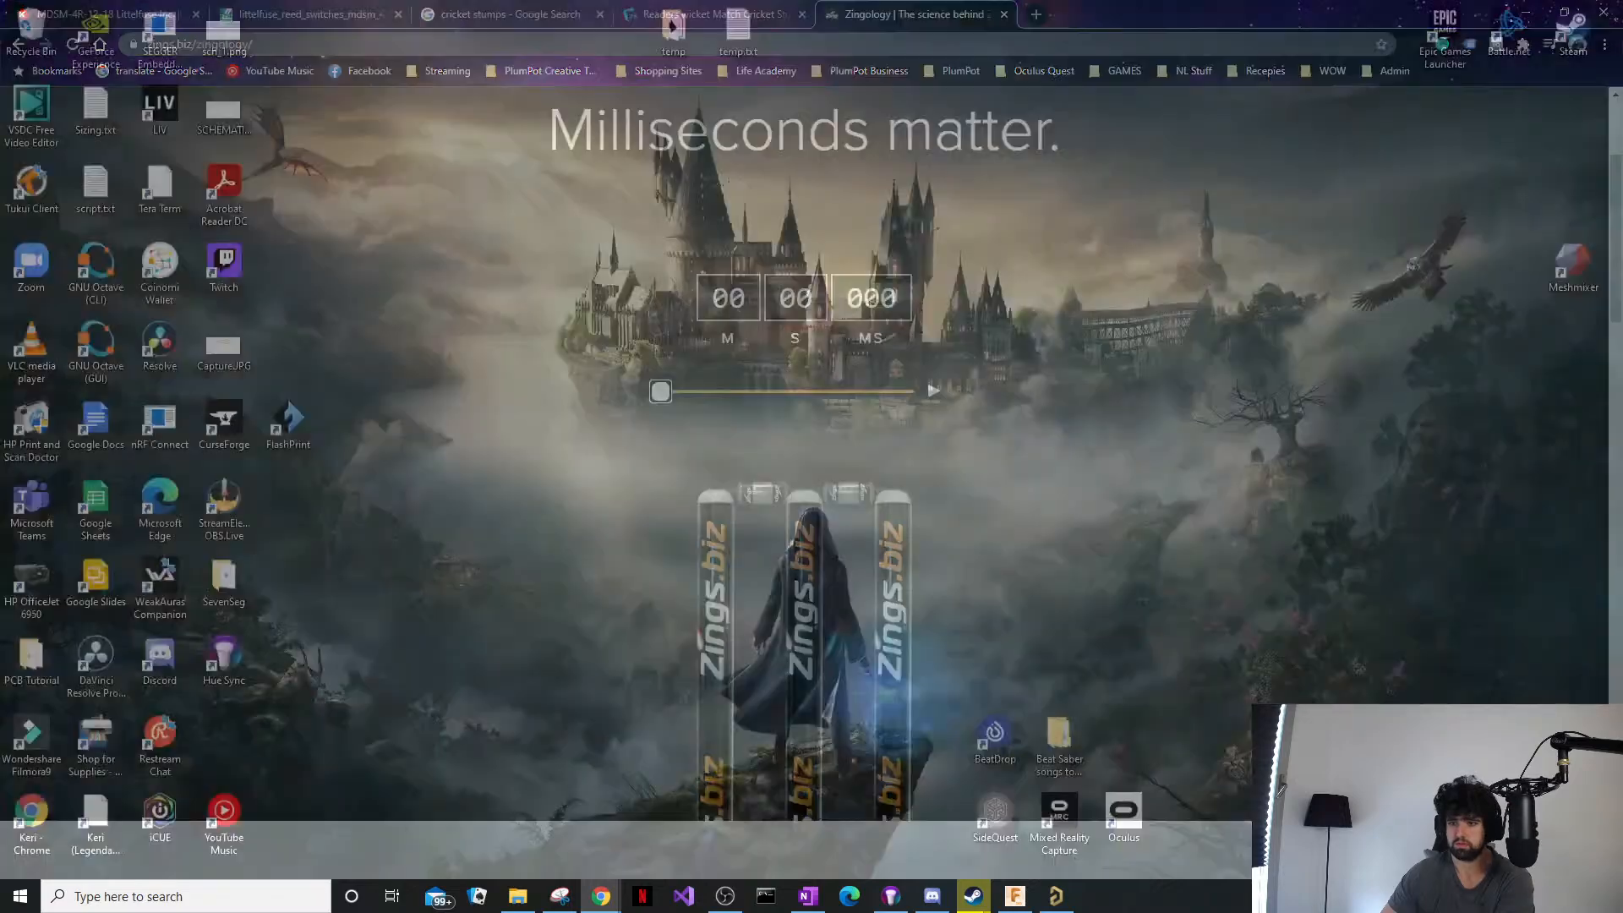
key(super+d)
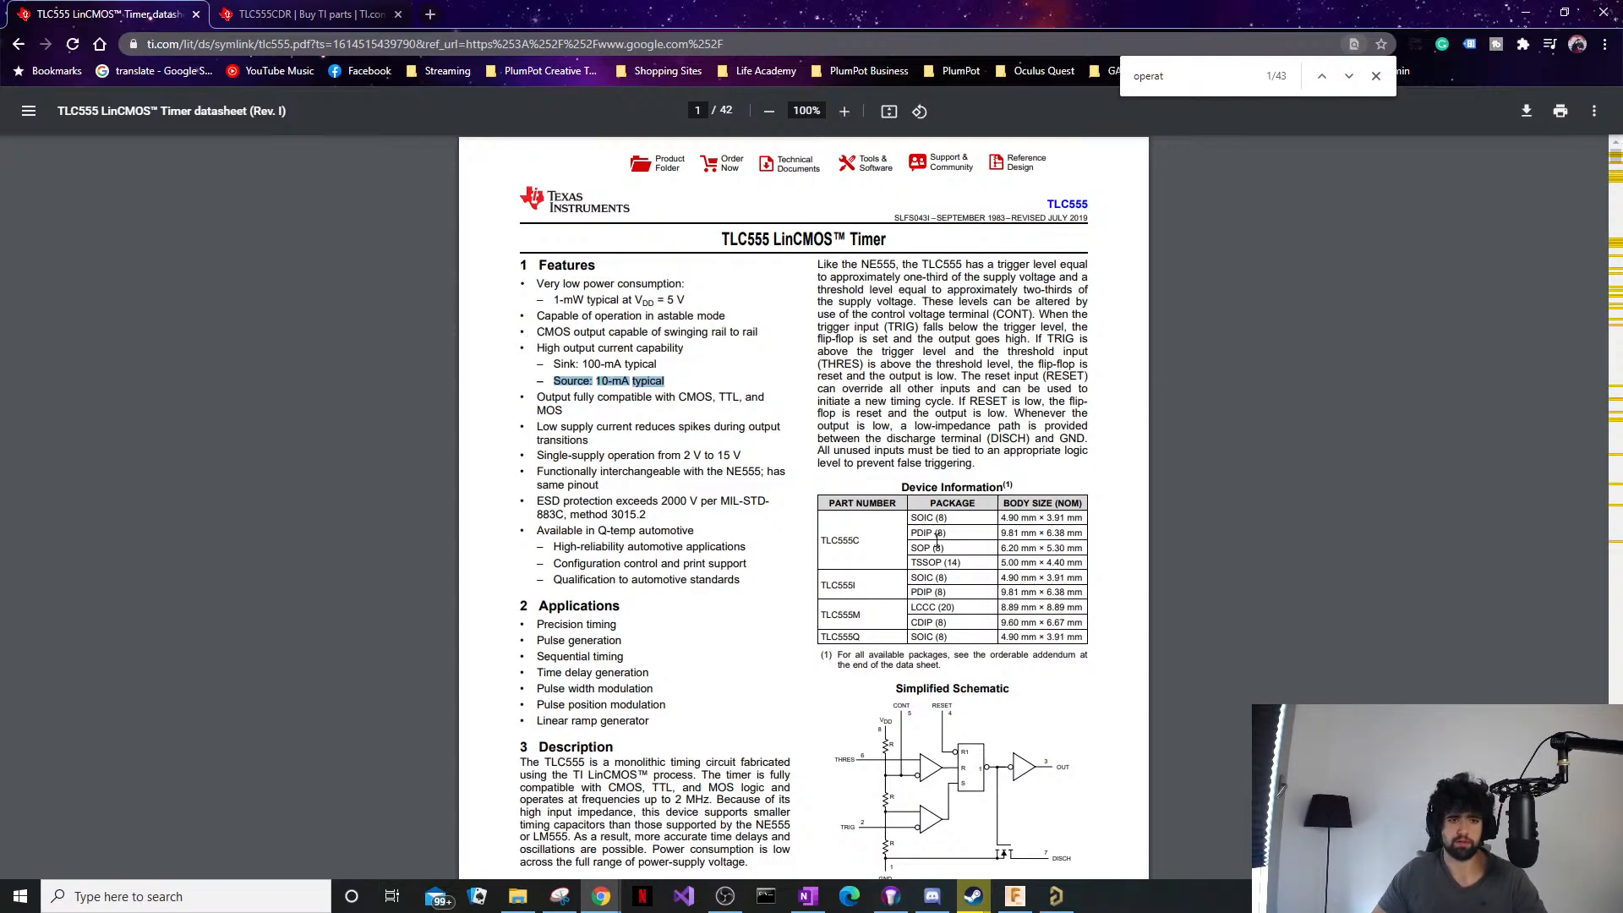
Examine the 8-pin package pinout and pin function descriptions in the datasheet's Pin Configuration and Functions section.
scroll(917, 569, down, 4)
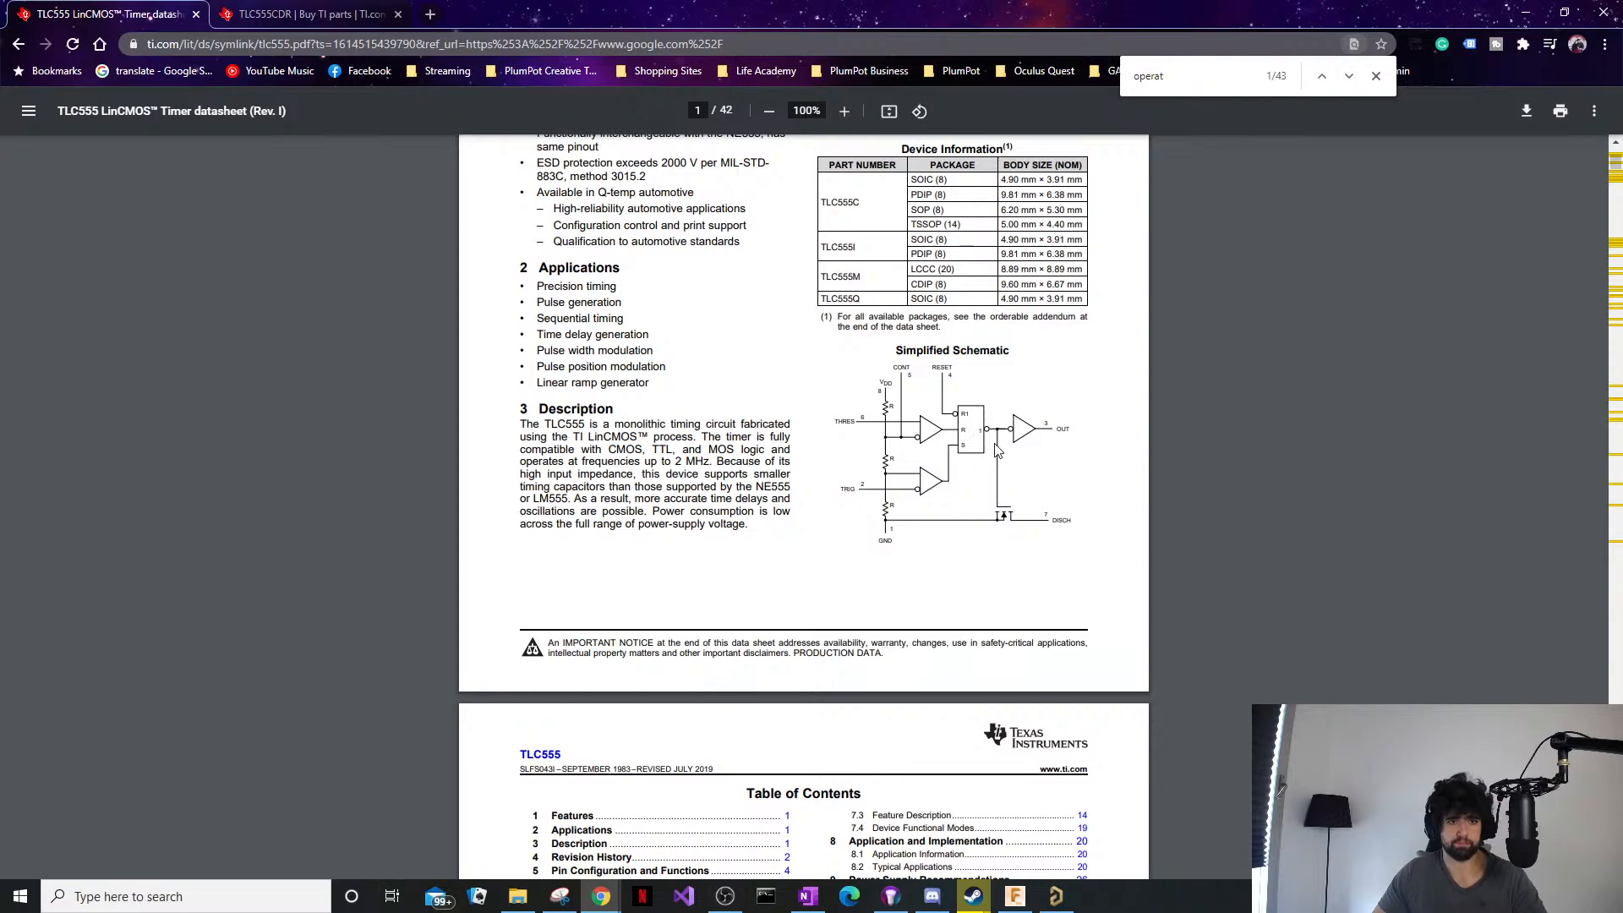
scroll(994, 461, down, 1)
scroll(995, 461, down, 18)
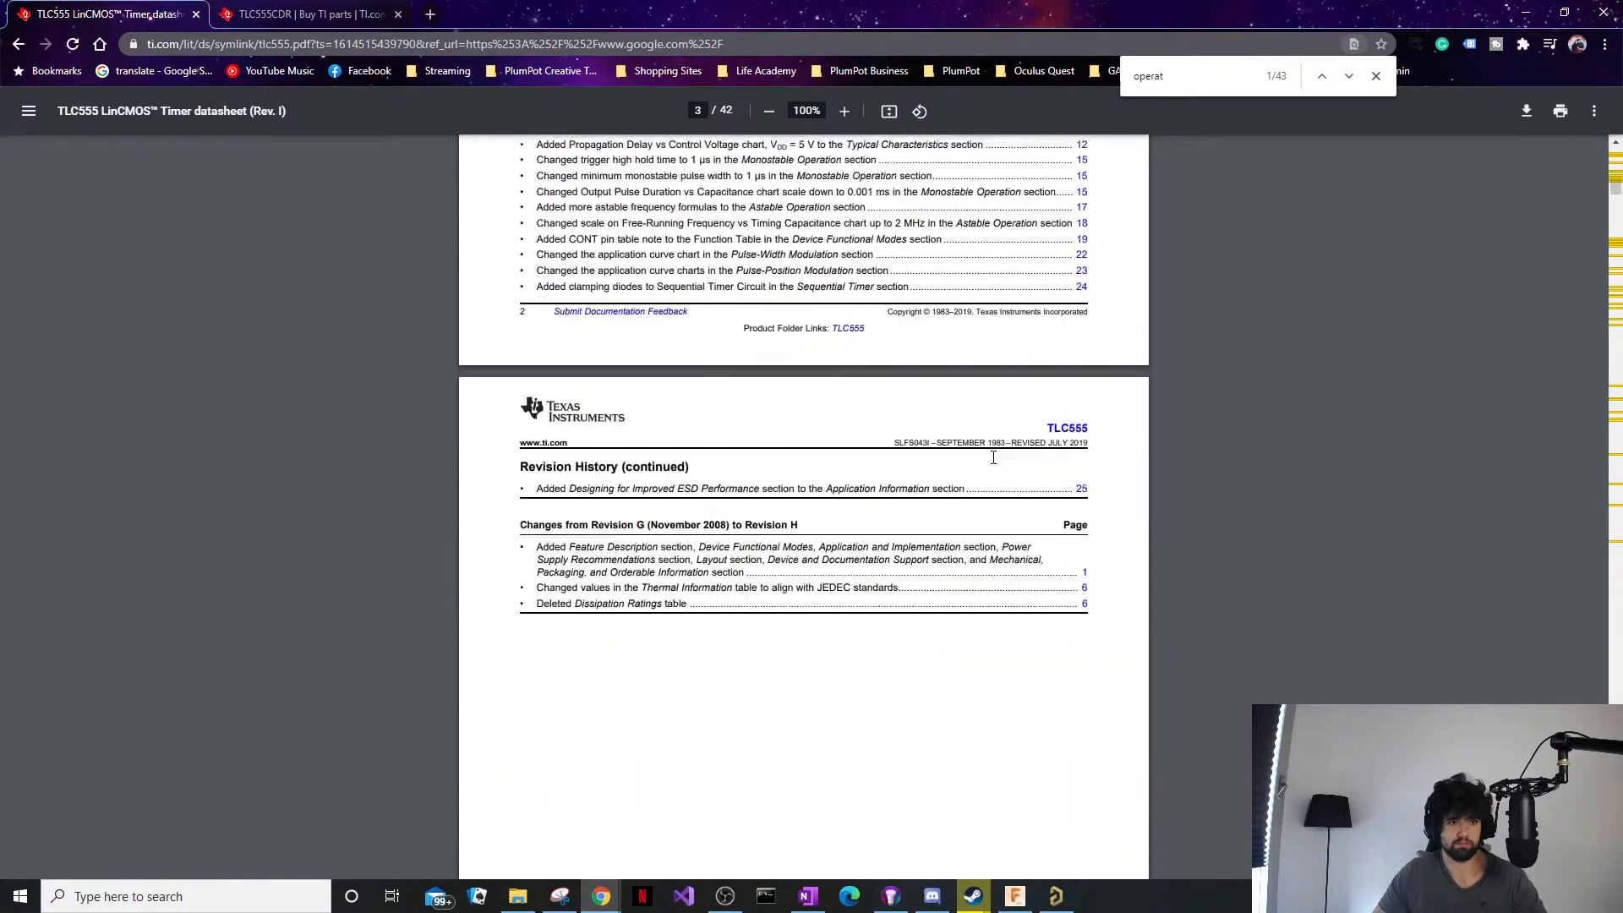
scroll(994, 458, down, 10)
scroll(981, 453, up, 2)
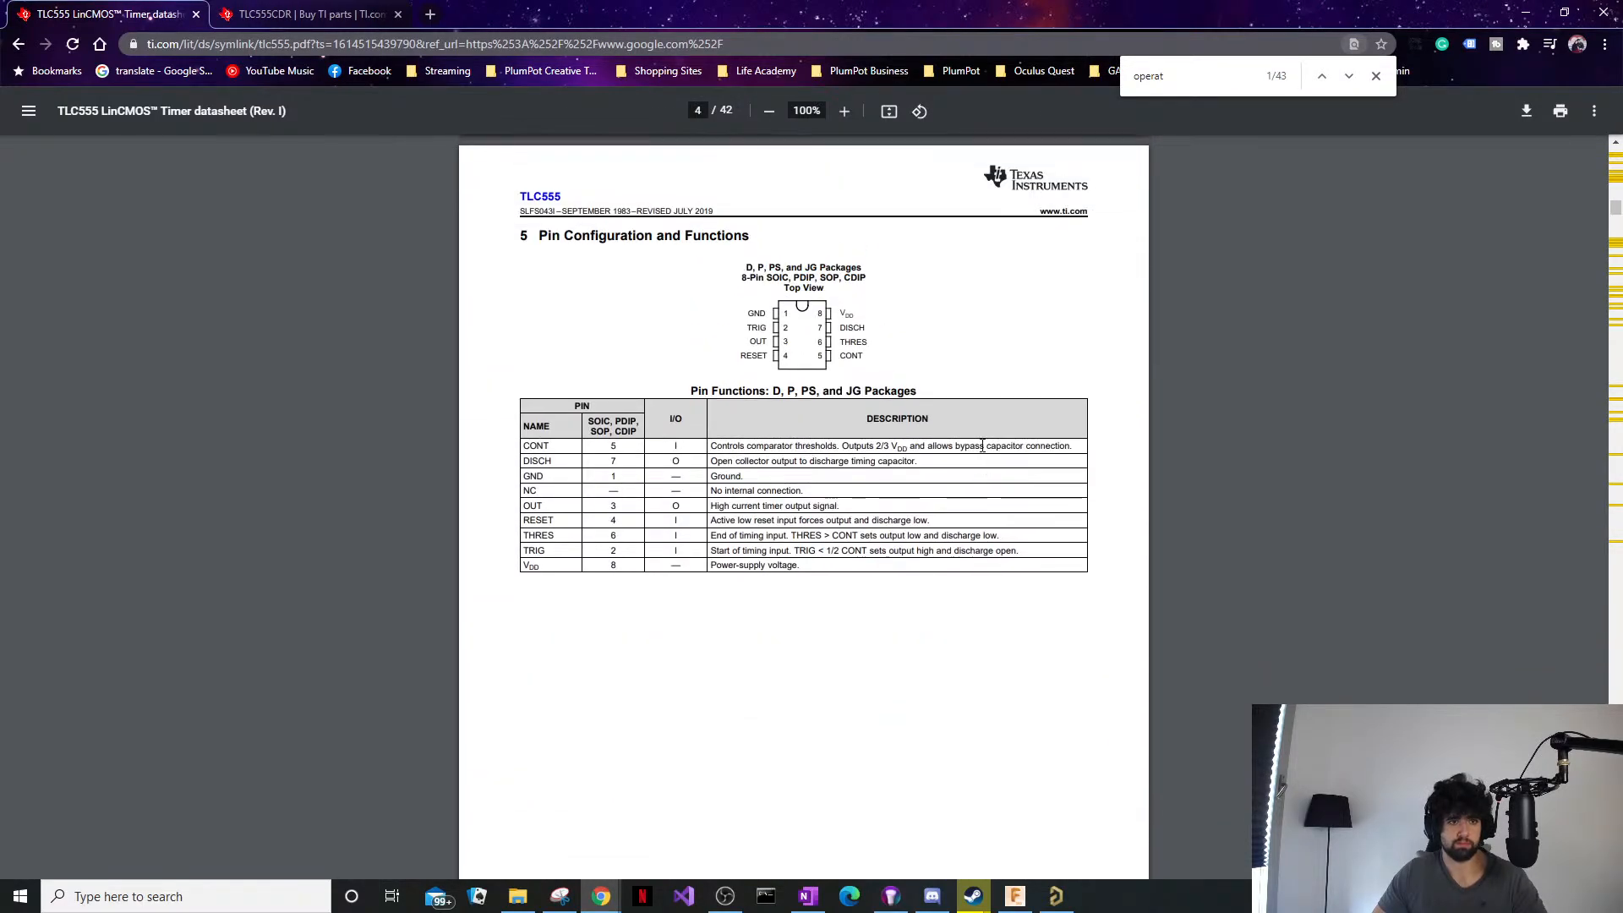
ctrl+scroll(737, 472, up, 4)
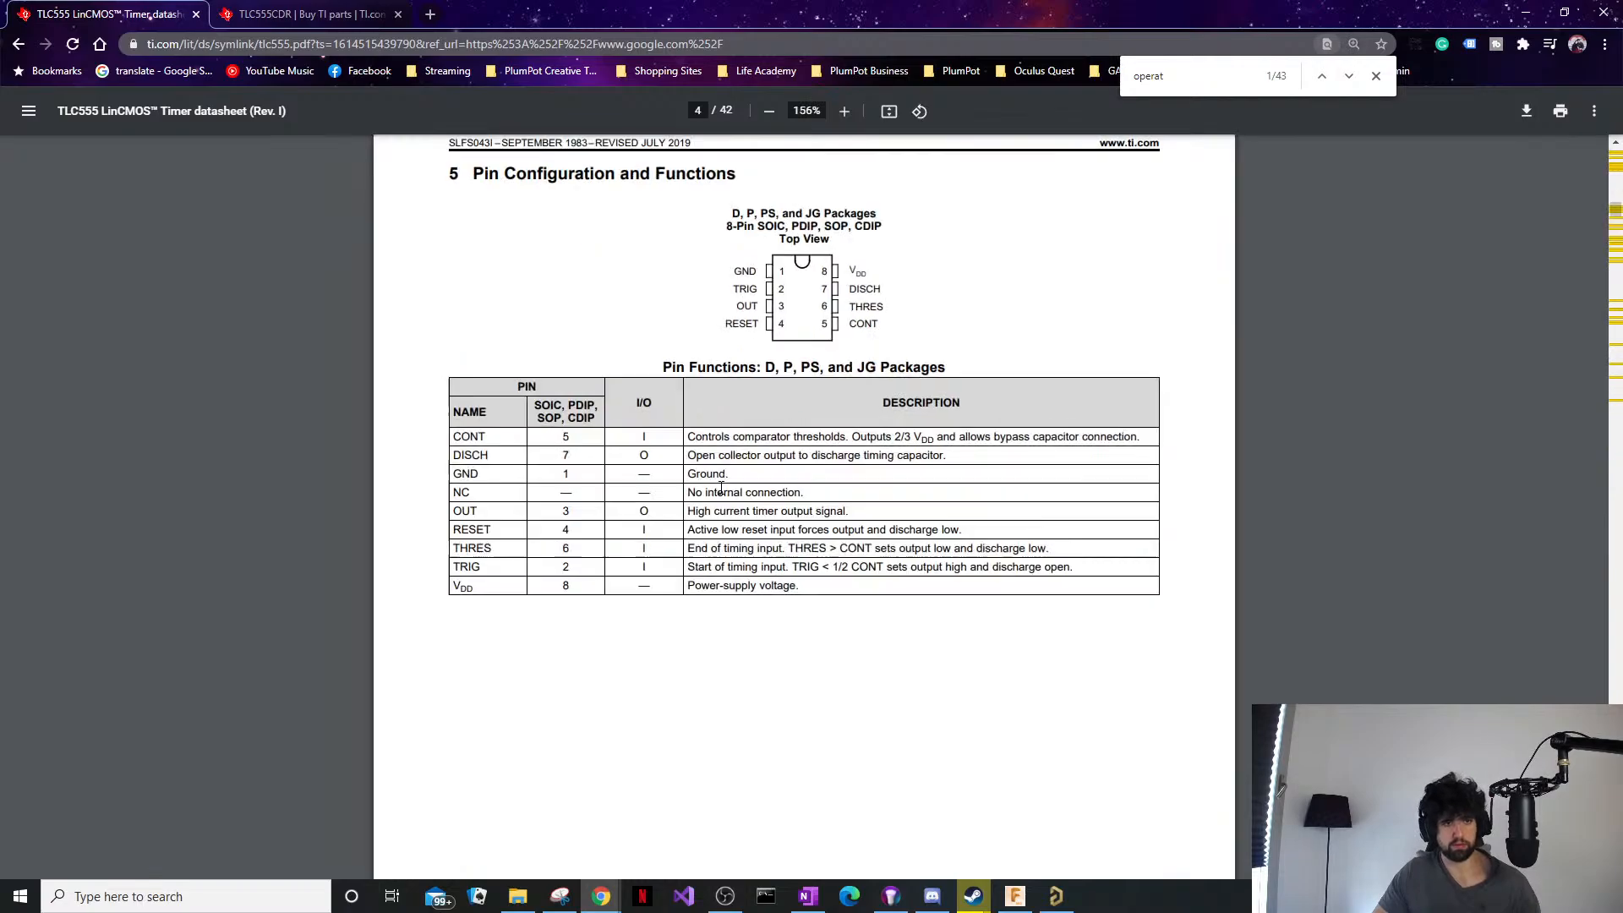
scroll(721, 464, up, 1)
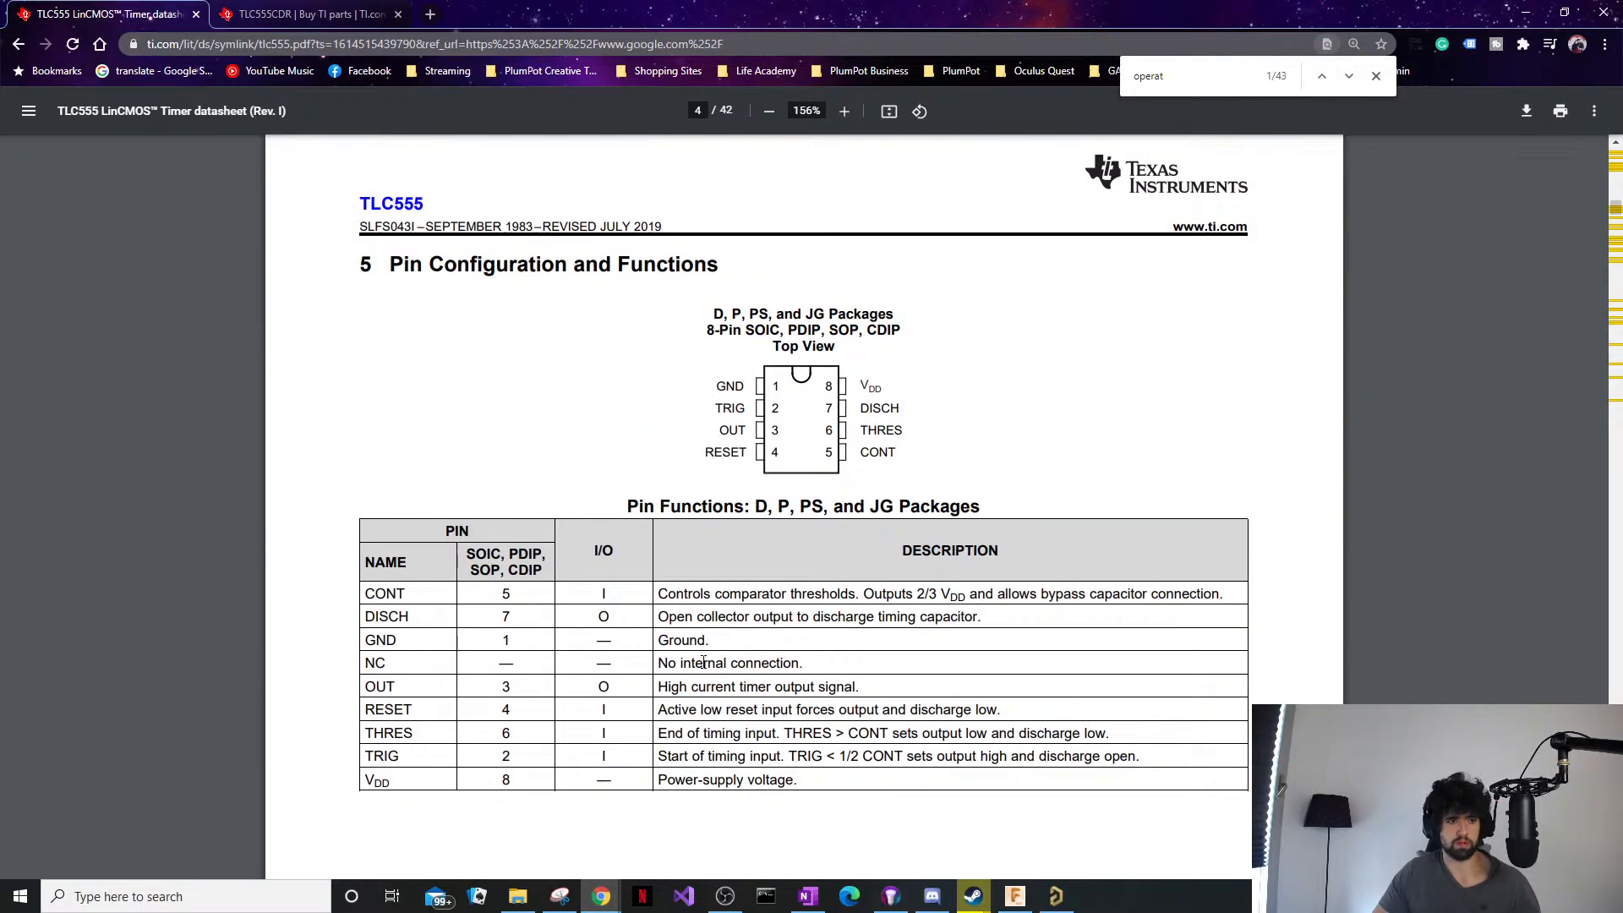
drag(755, 665, 760, 674)
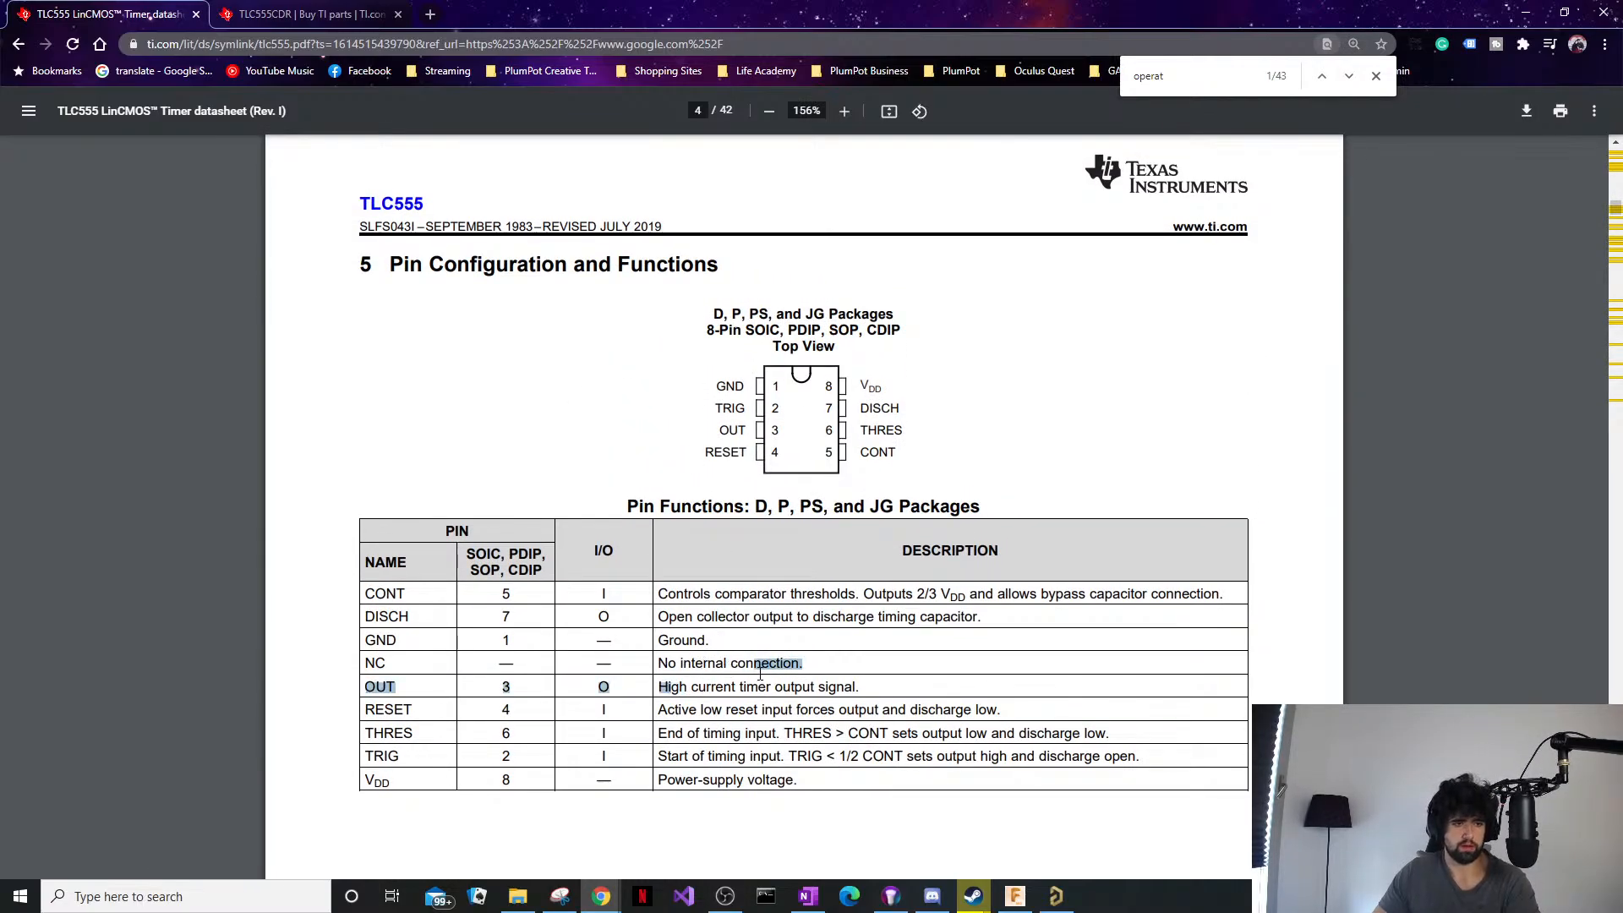
Read the reset, threshold, trigger, output and supply-voltage descriptions in the datasheet's Pin Functions table.
click(655, 750)
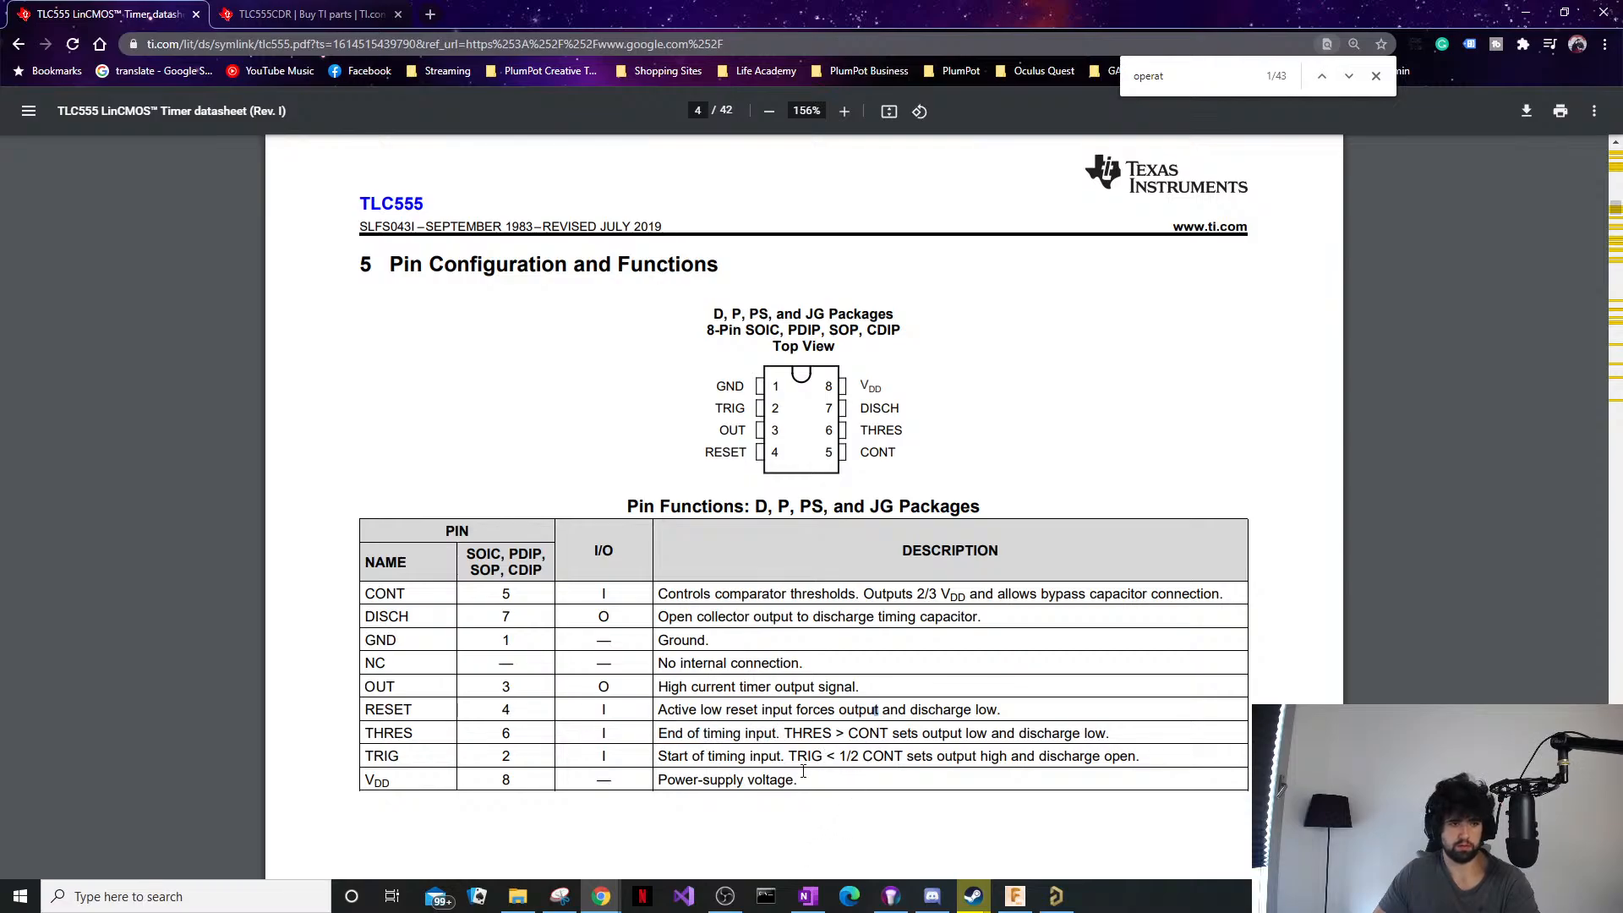
double_click(721, 755)
triple_click(720, 757)
double_click(730, 779)
click(720, 689)
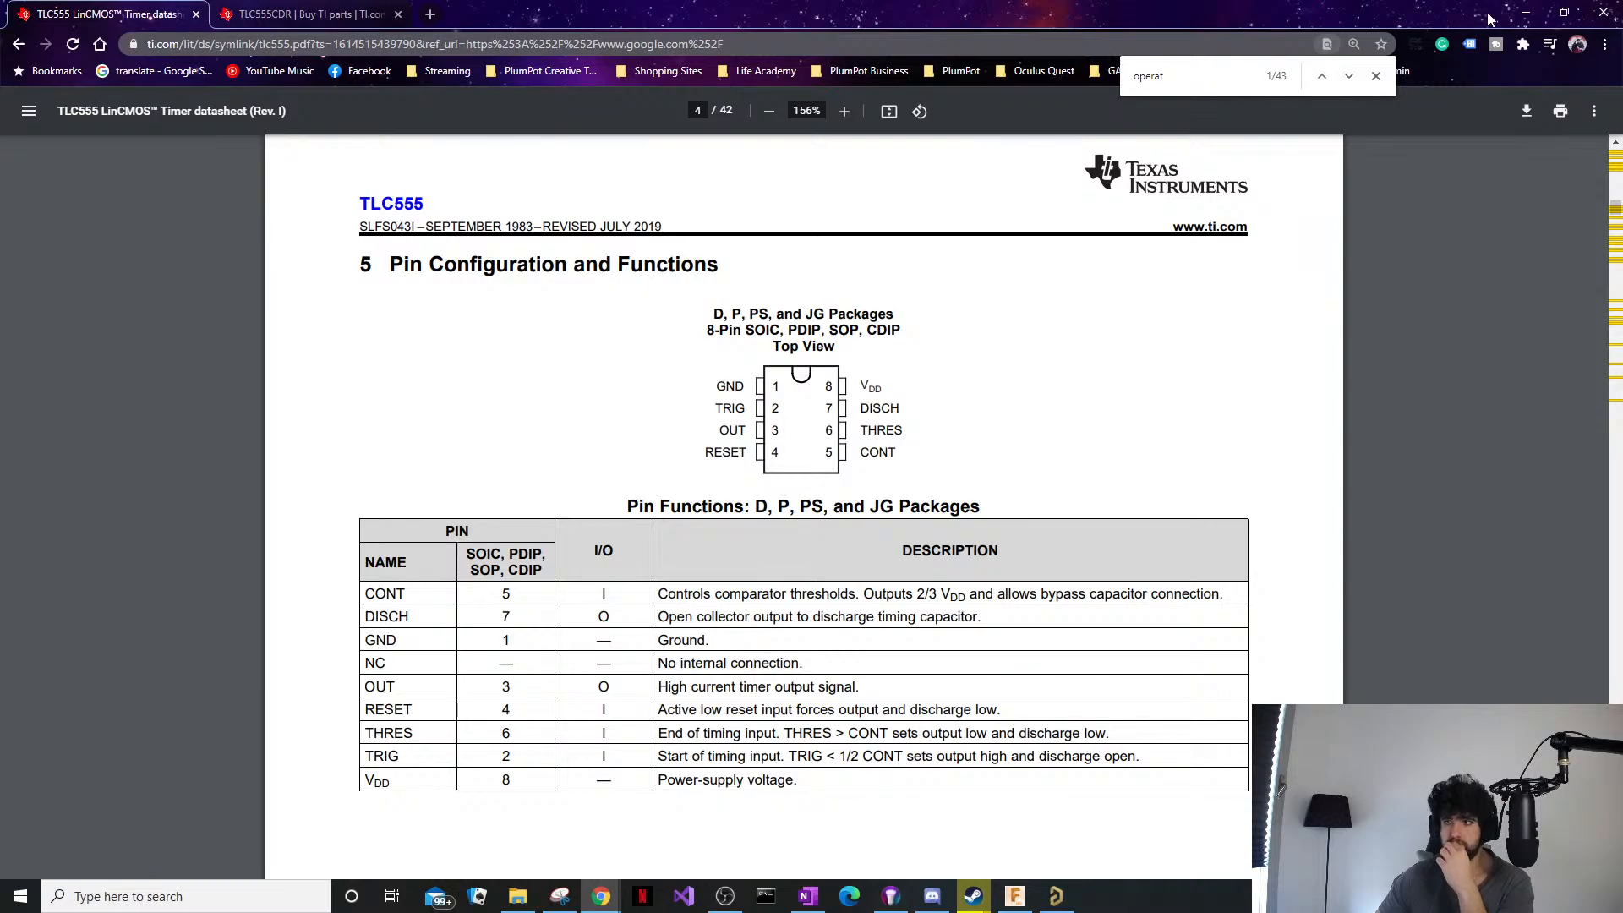
Return to the schematic in Altium Designer and draw a wire from the TLC555CDR's GND pin 1 about 20 mm right and 10 mm down.
click(1527, 12)
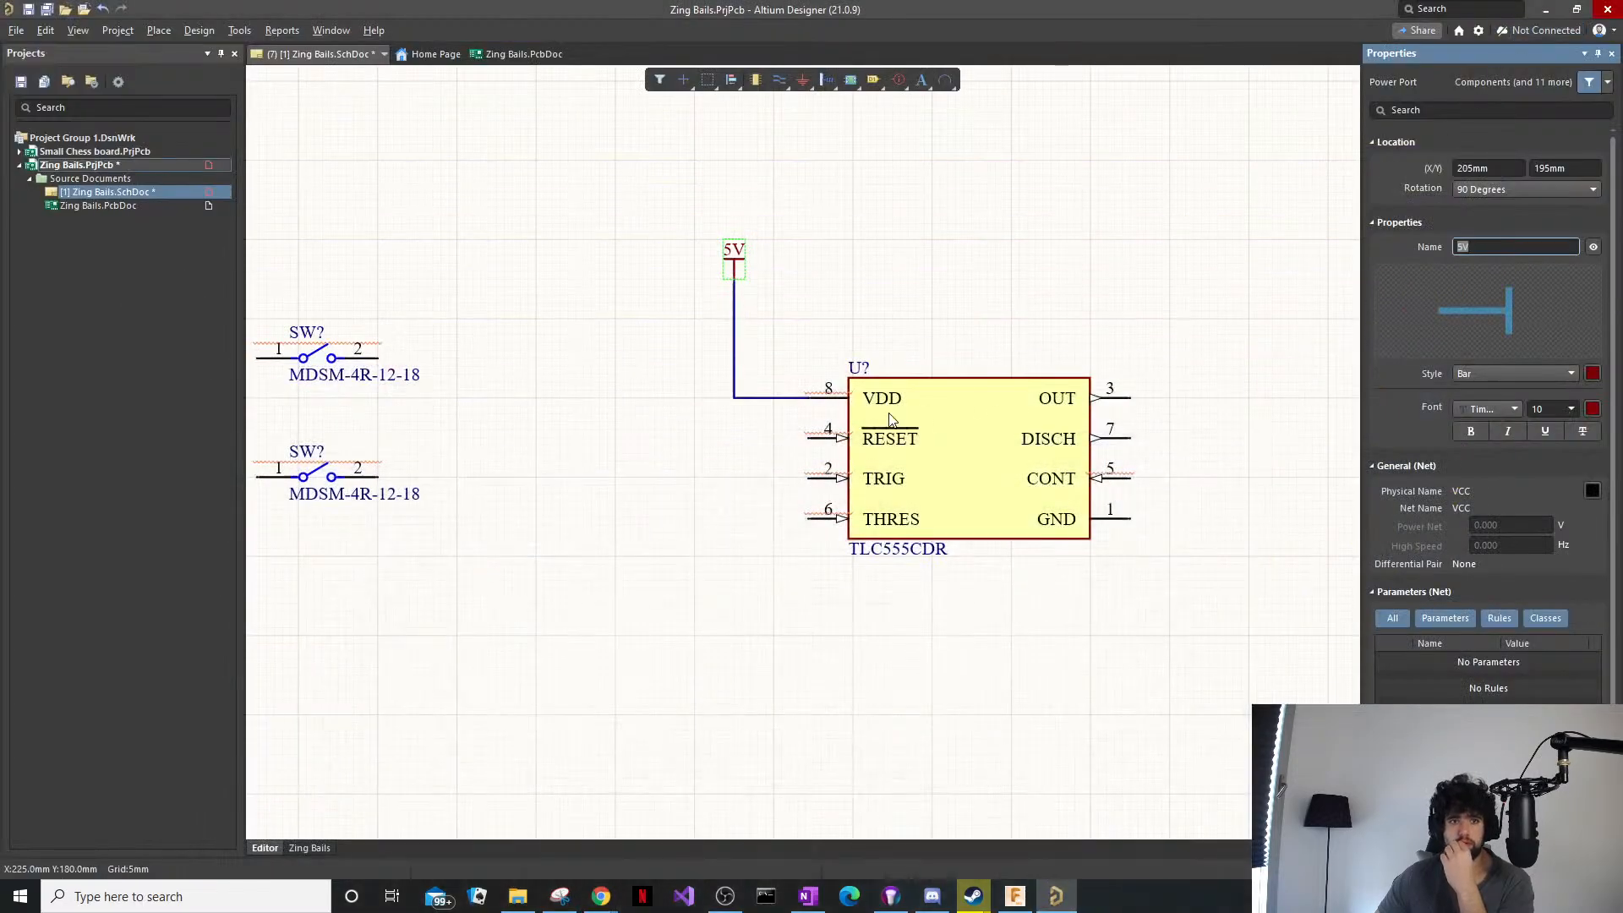
ctrl+scroll(923, 448, up, 1)
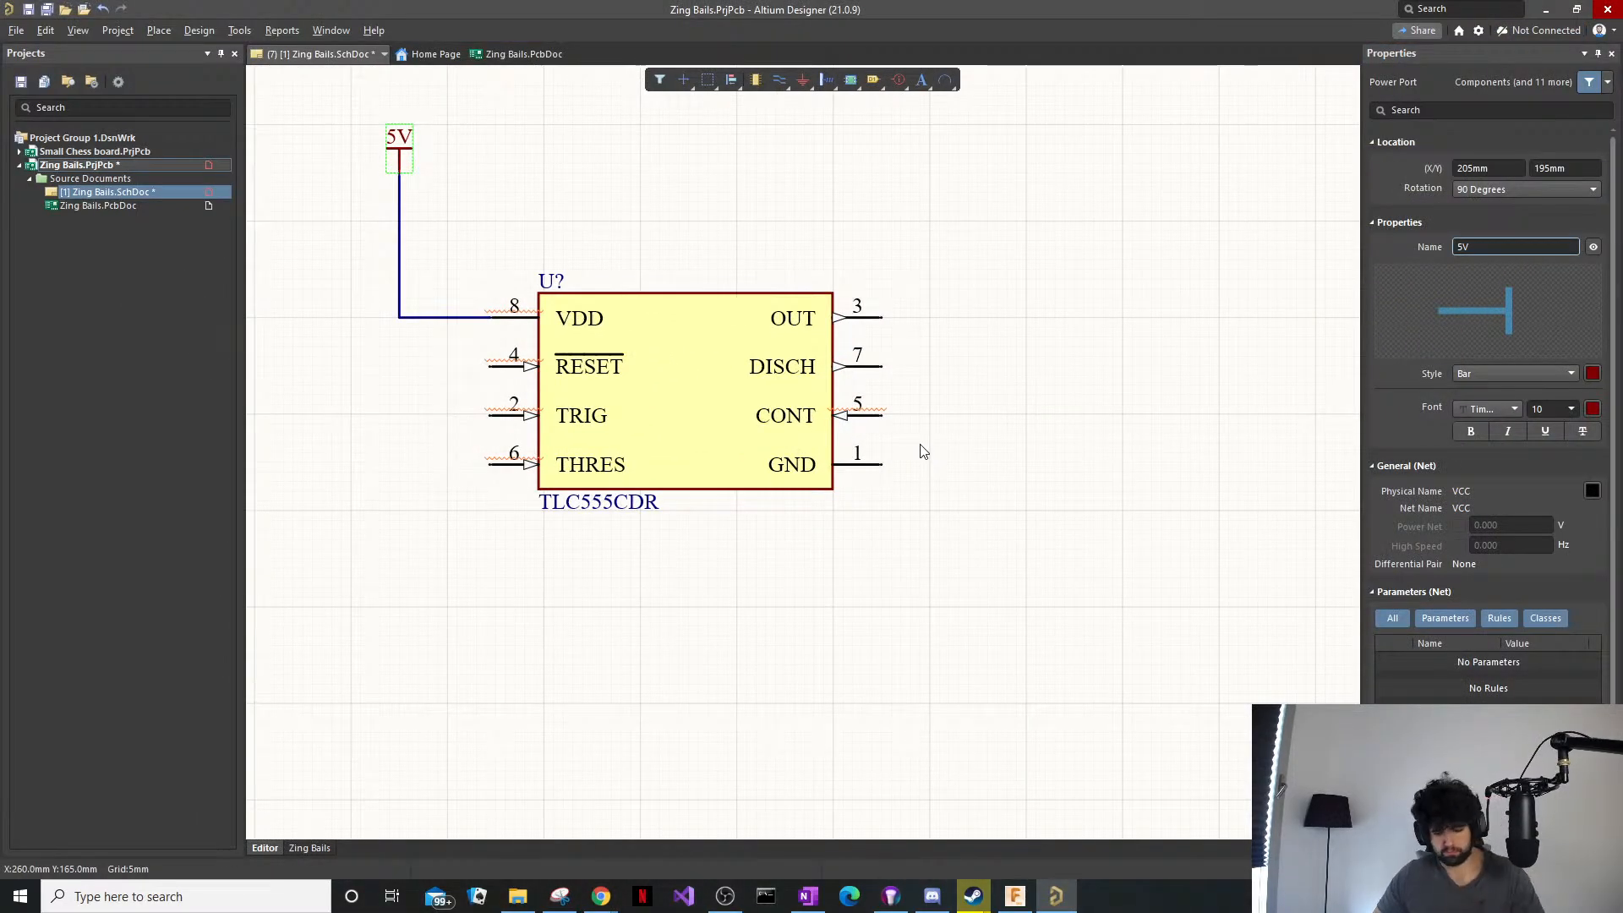
key(p)
key(w)
click(881, 464)
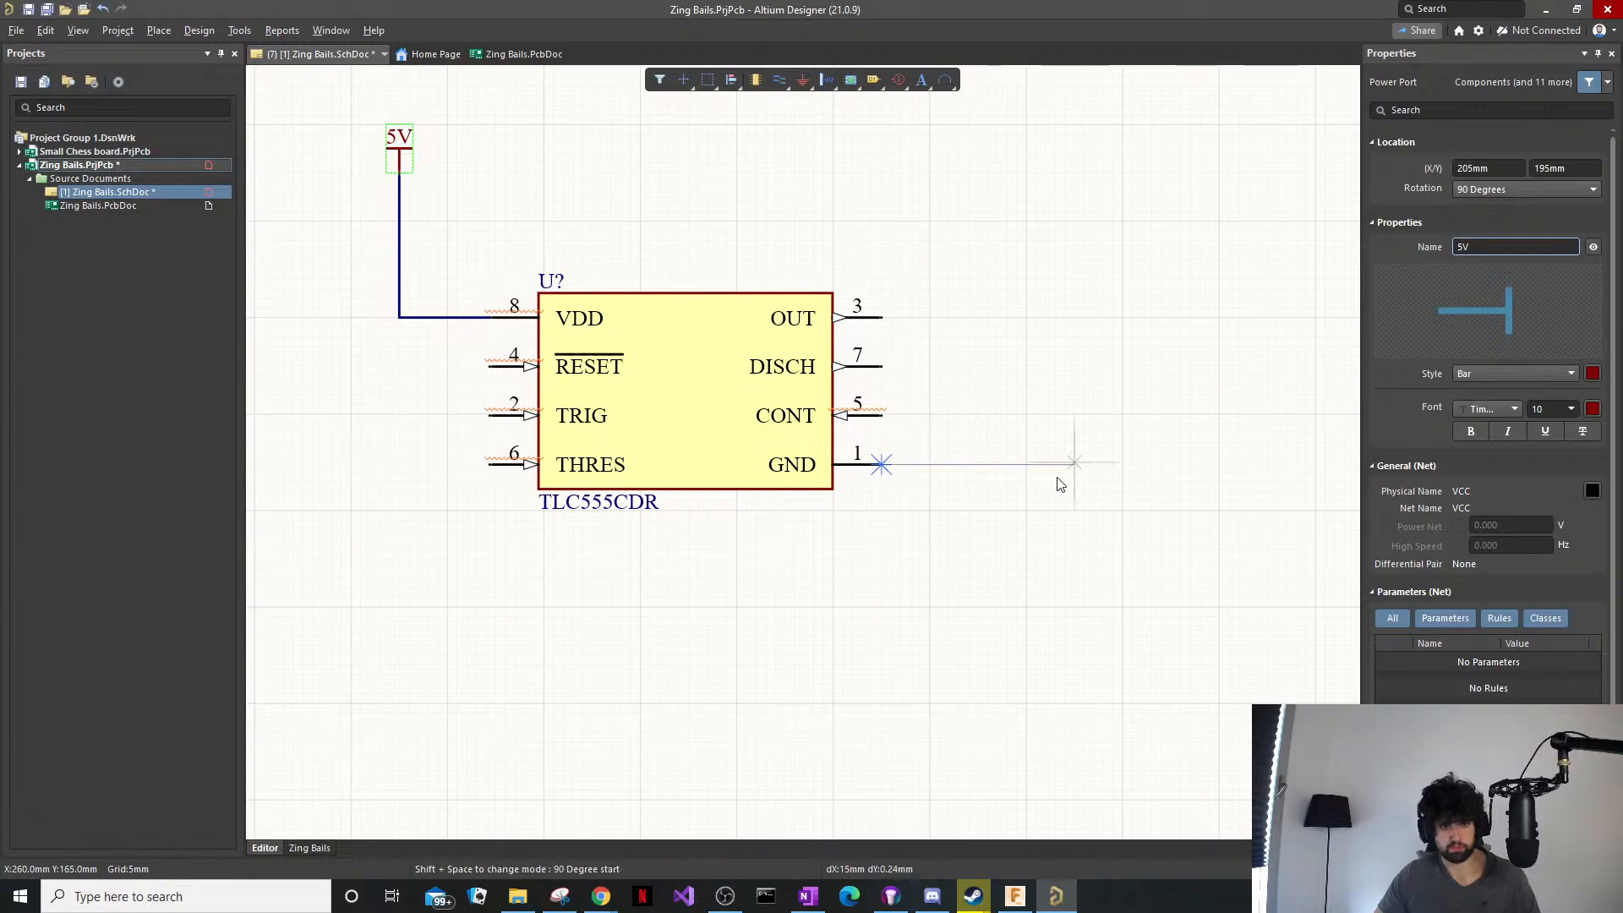
click(1073, 558)
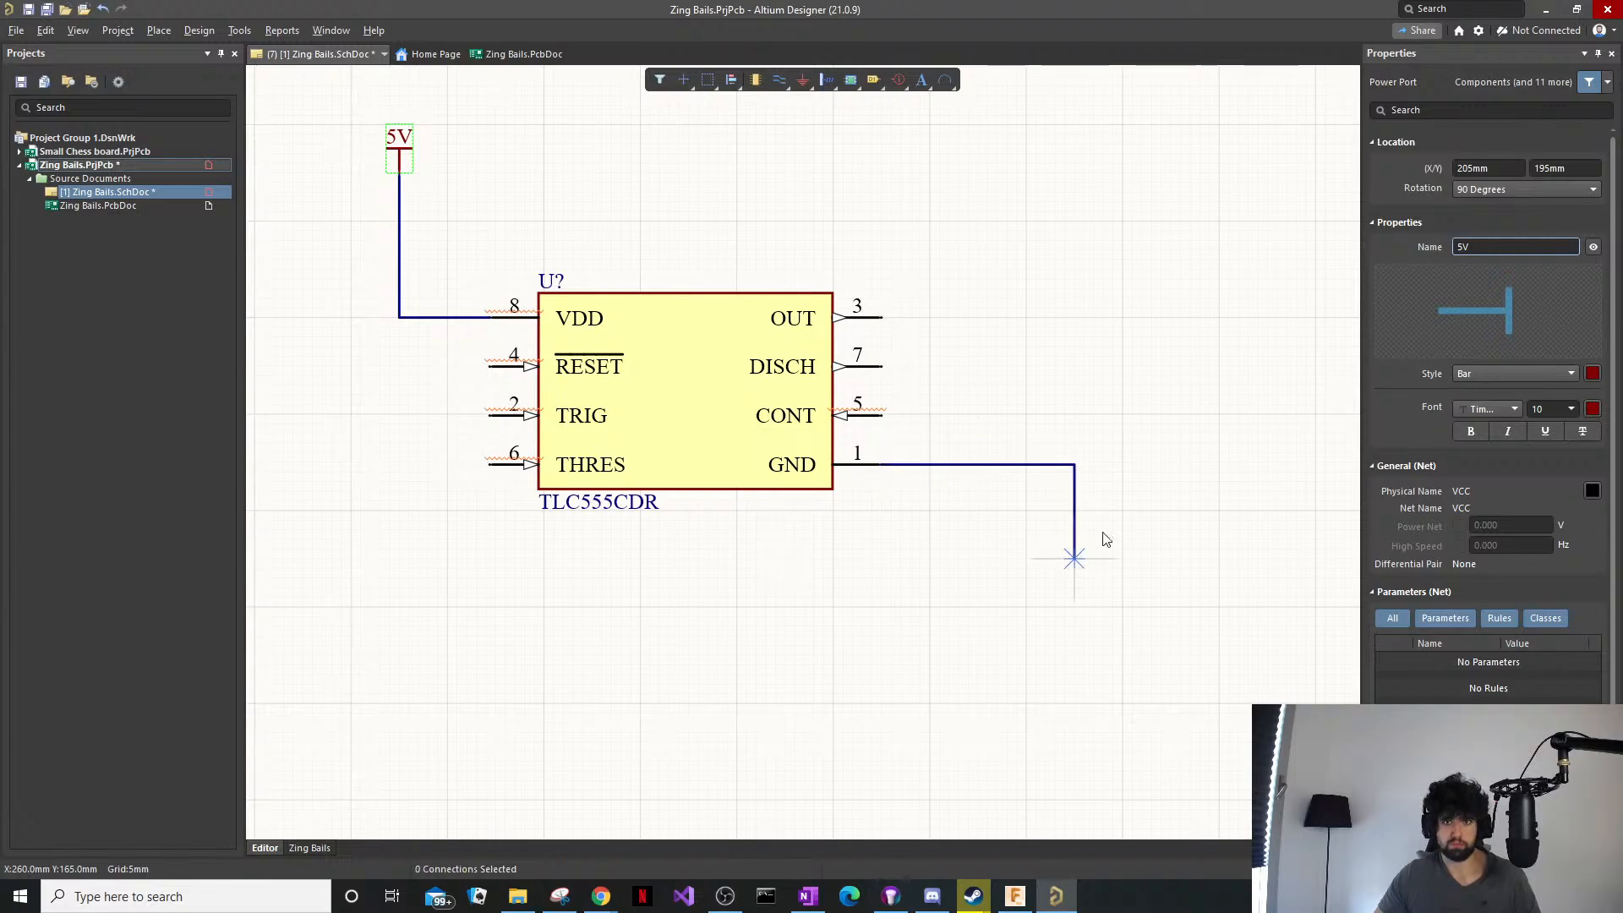
key(Escape)
Place a downward-facing power port at the free end of the GND pin's wire and name it GND.
key(p)
key(o)
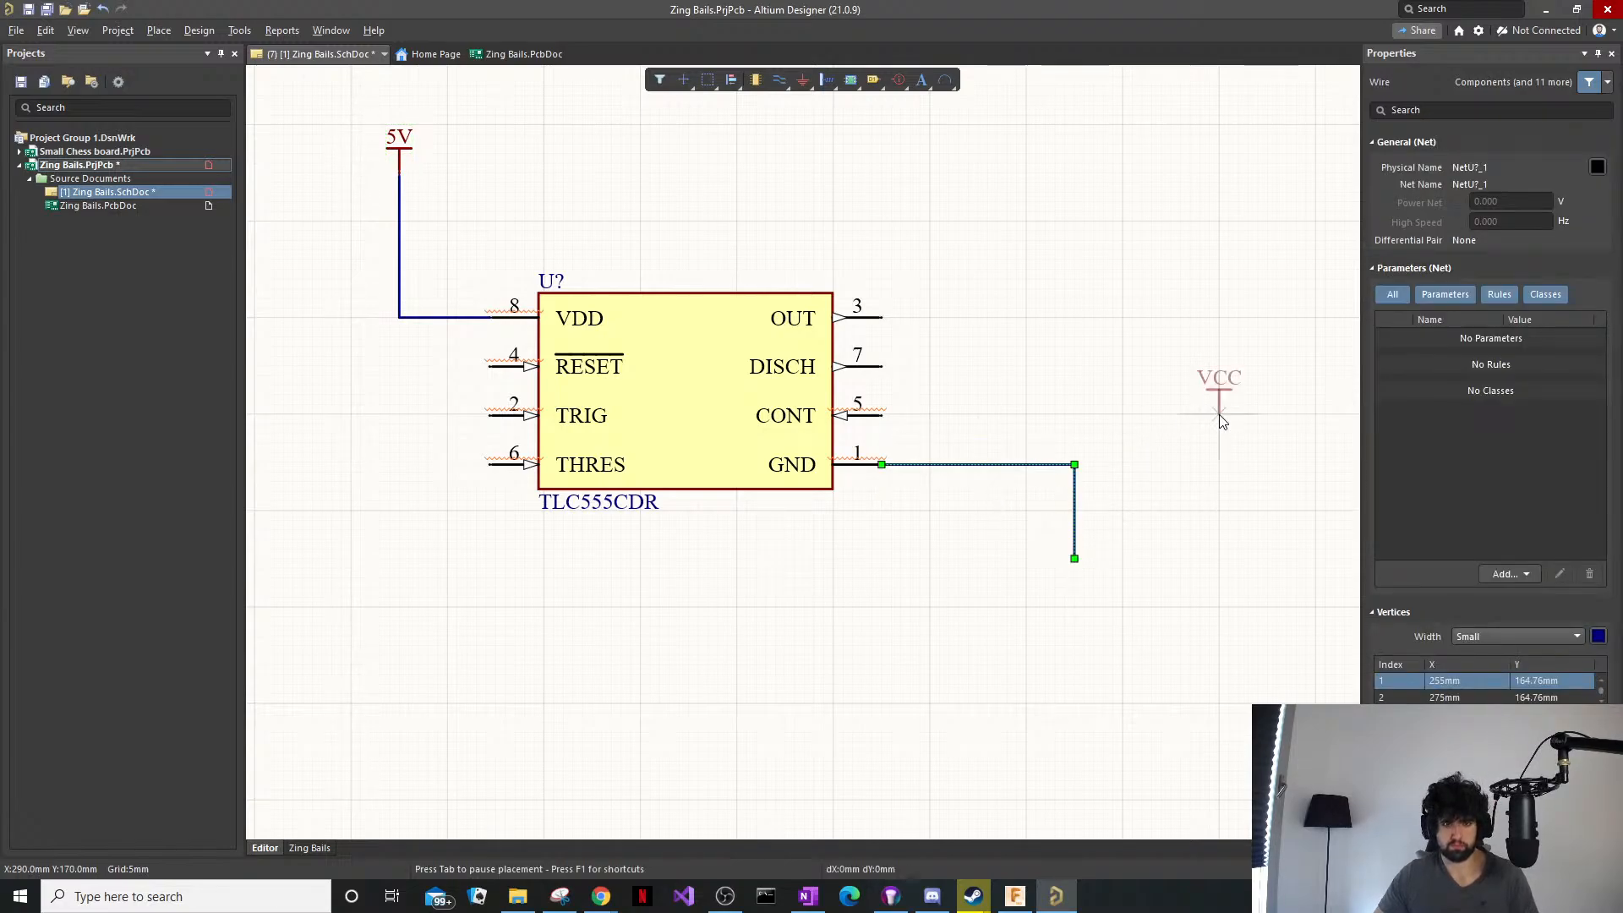
click(1074, 558)
key(Escape)
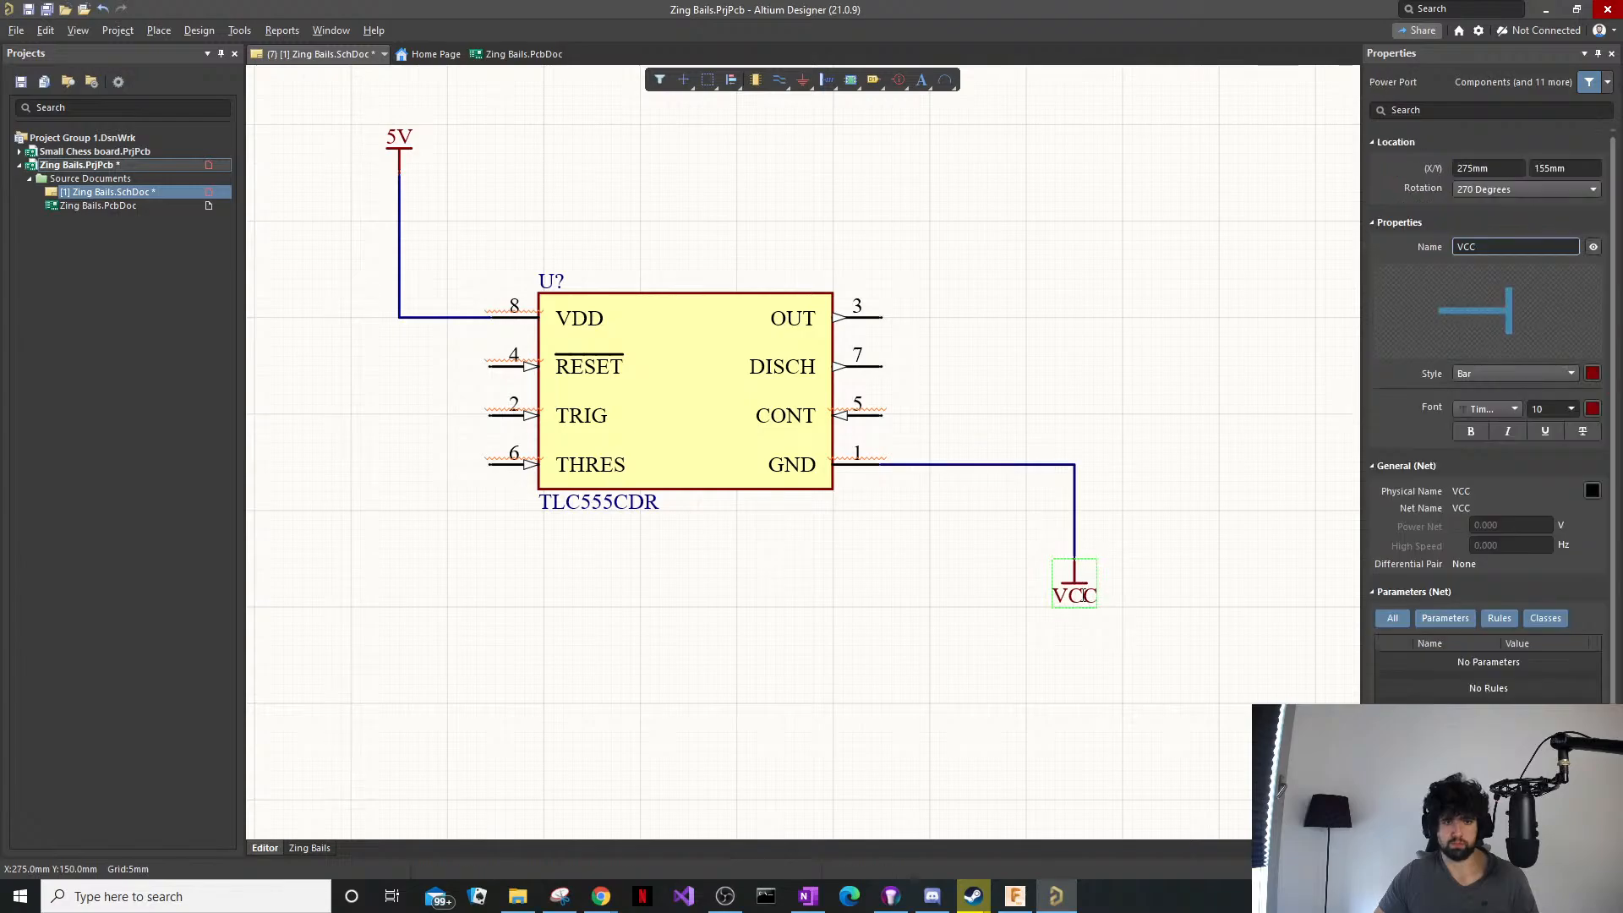
double_click(1490, 251)
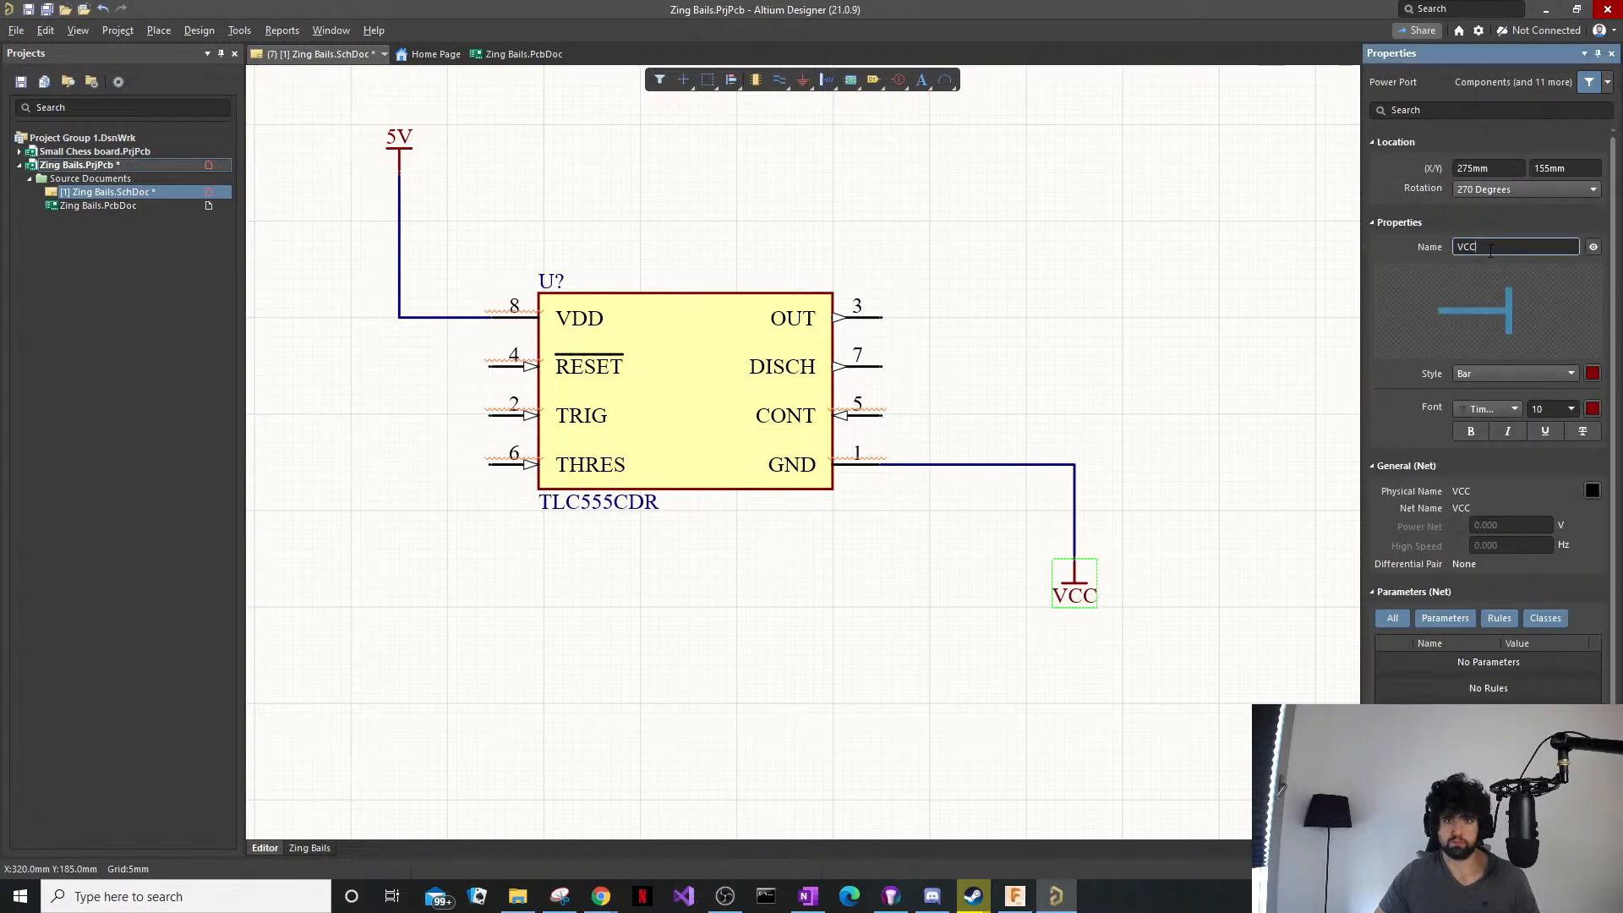
text(GND)
key(Return)
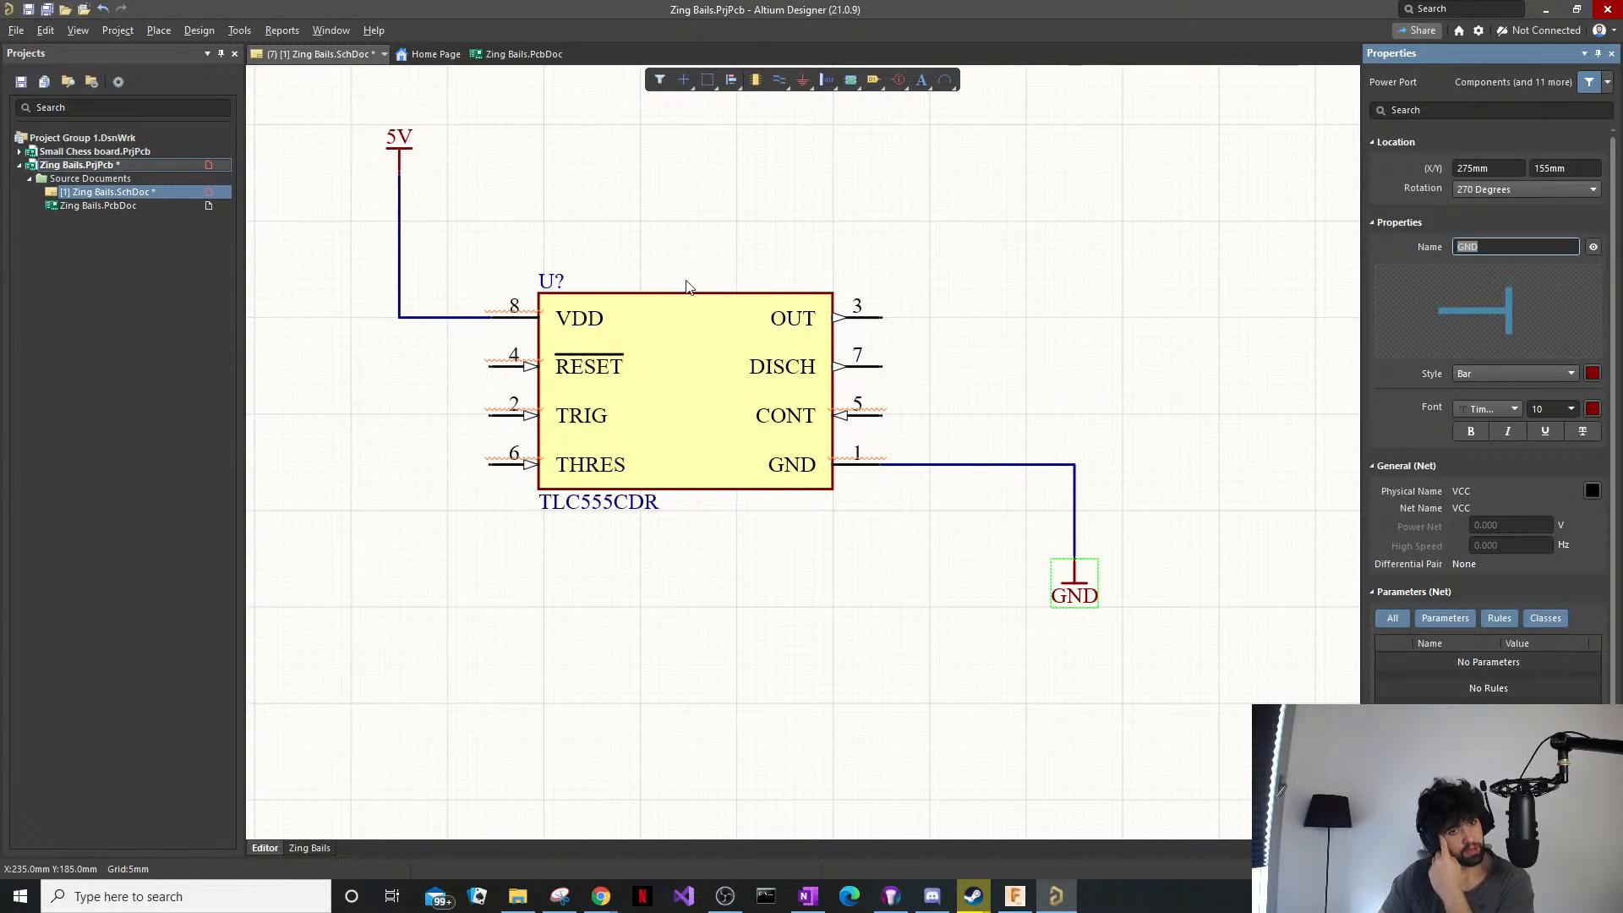
ctrl+scroll(868, 202, down, 2)
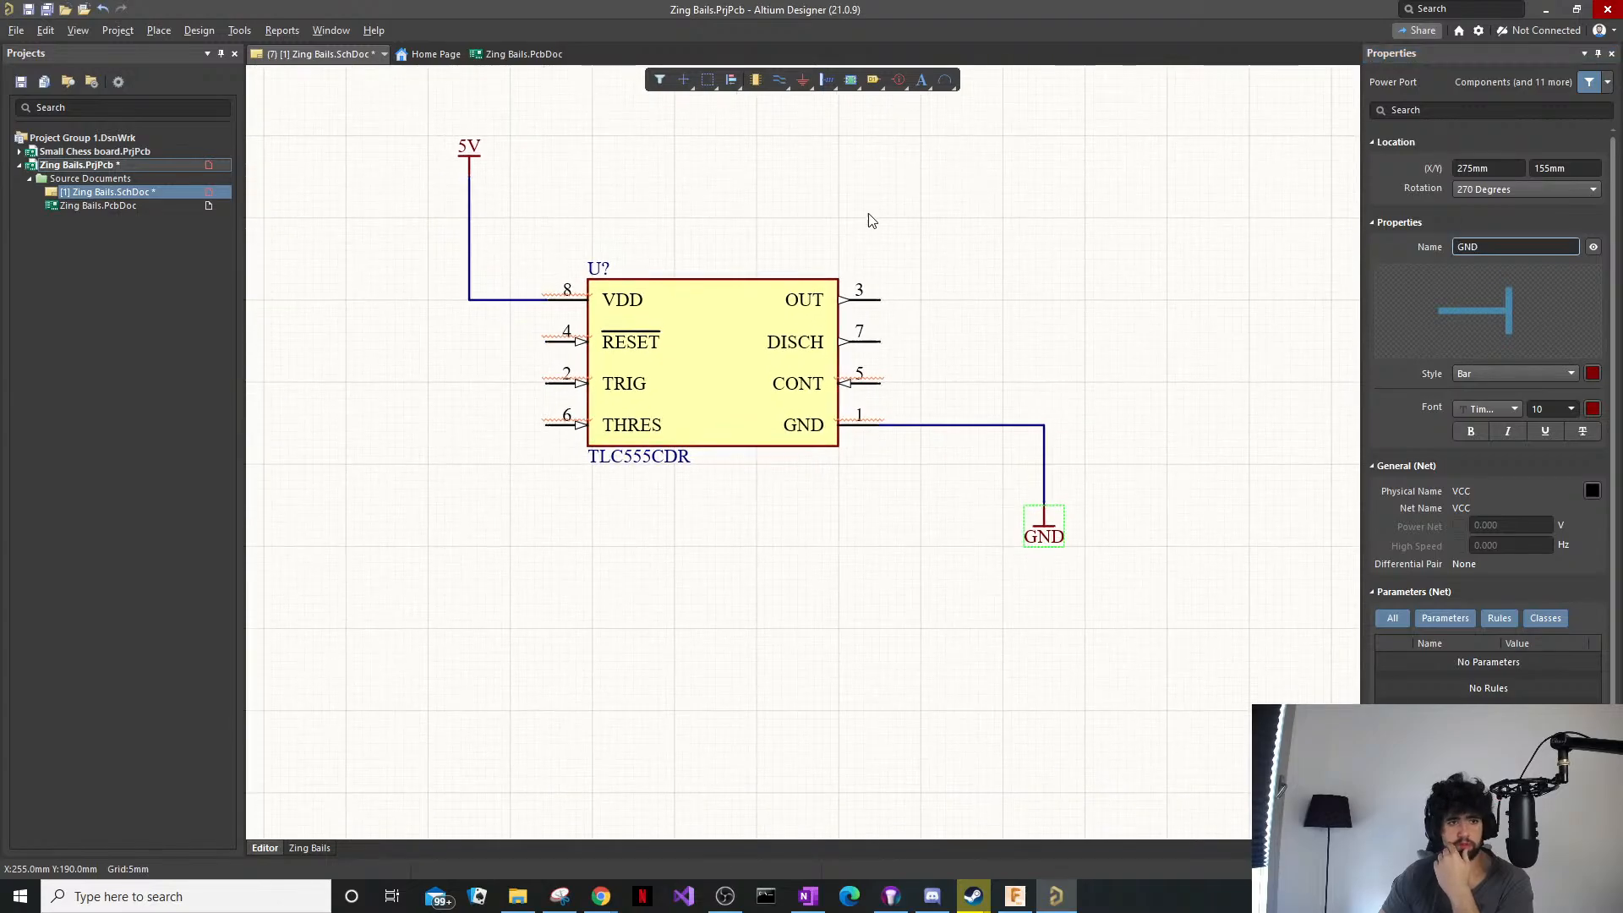
right_drag(868, 214, 896, 267)
ctrl+scroll(898, 269, up, 1)
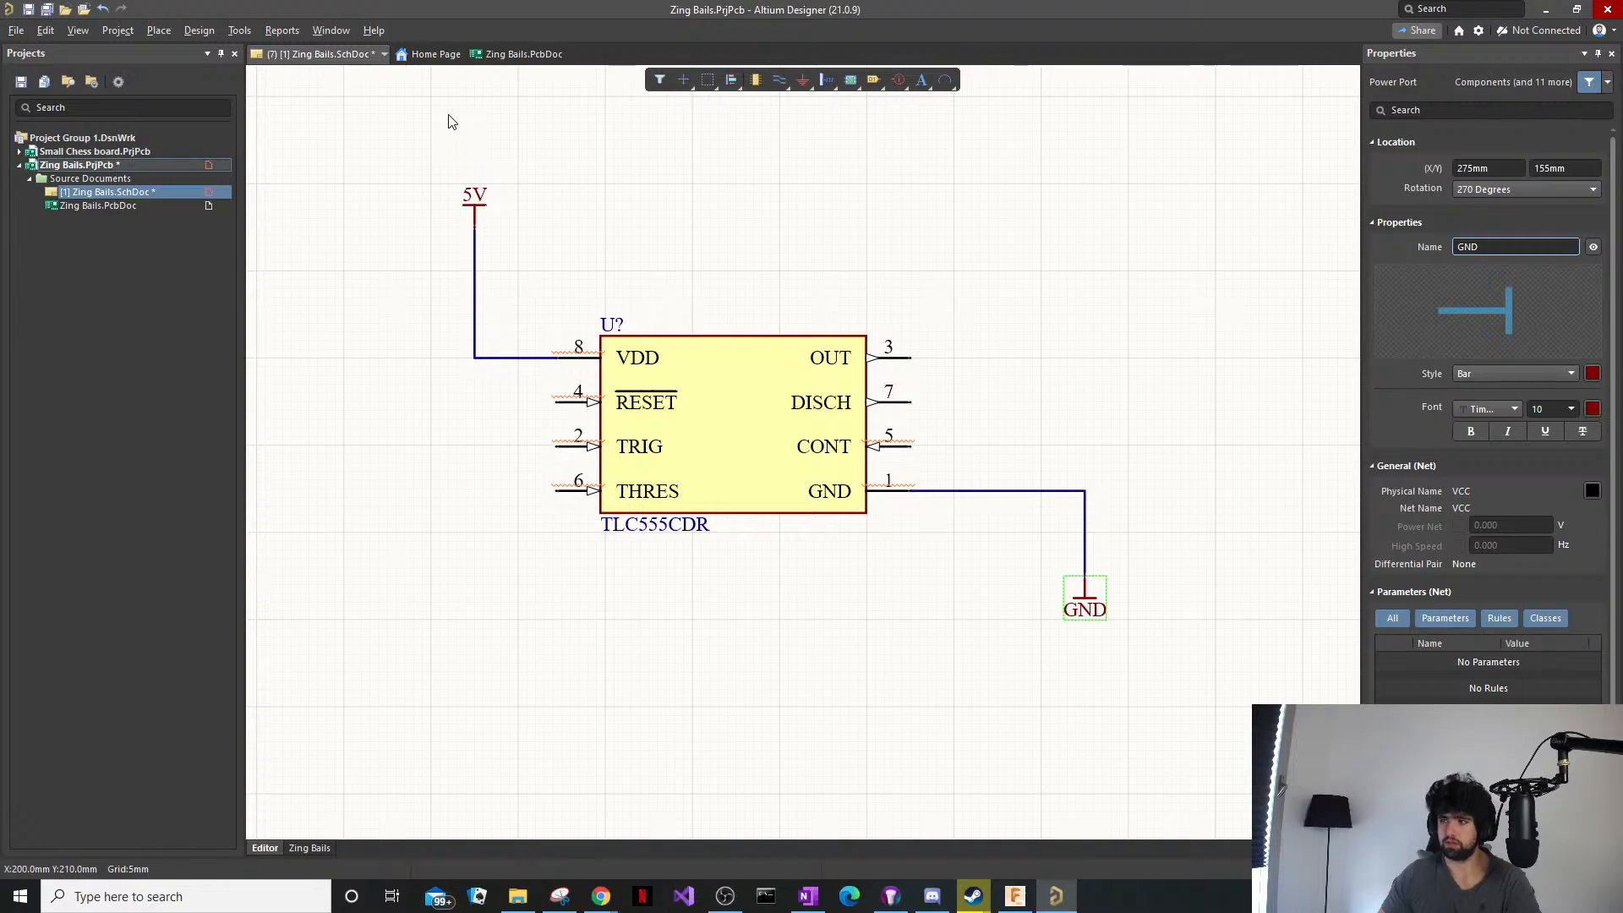
click(439, 157)
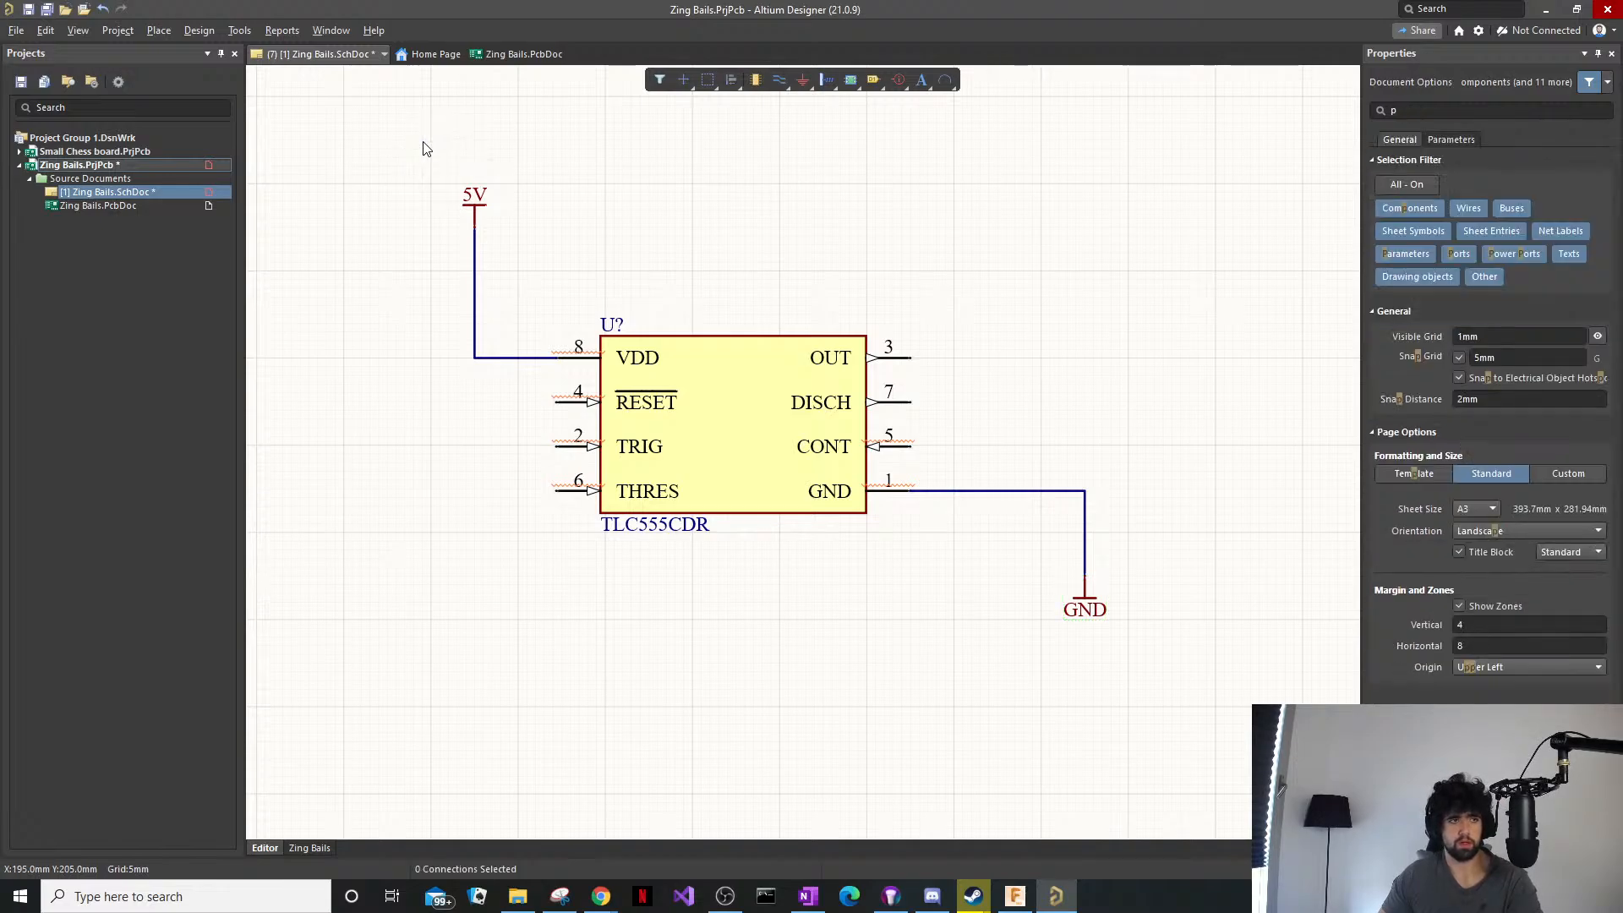
ctrl+scroll(660, 257, down, 1)
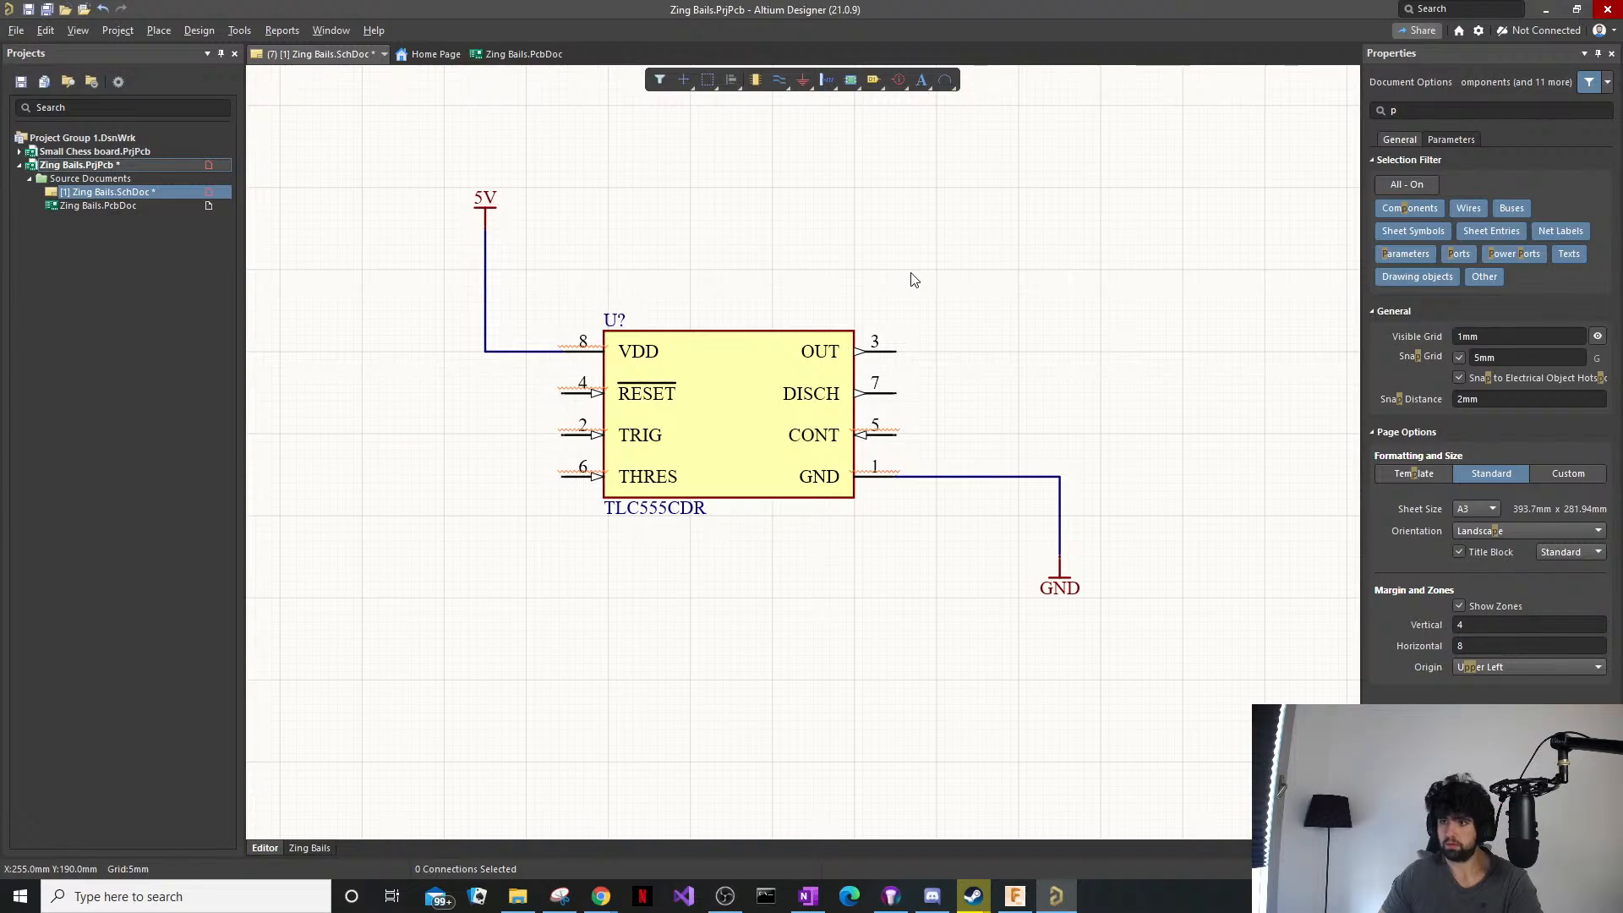
Move the two MDSM-4R-12-18 reed switches together closer to the TLC555CDR timer and slightly lower on the sheet.
ctrl+scroll(826, 257, down, 1)
right_drag(1002, 285, 1095, 291)
ctrl+scroll(803, 219, down, 1)
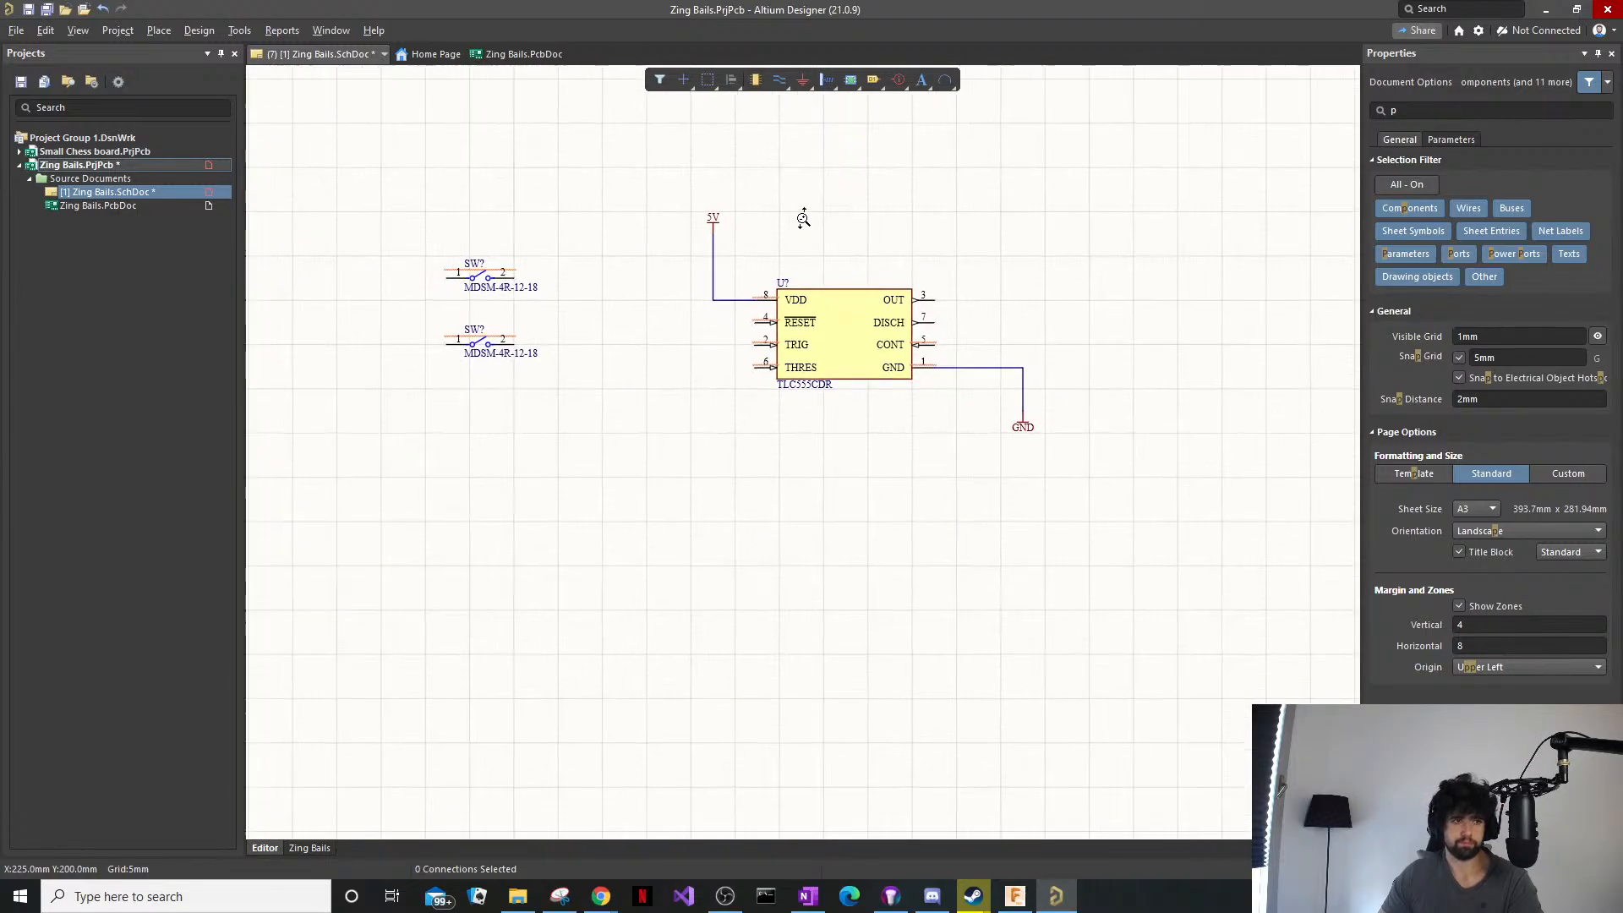
right_drag(803, 219, 880, 254)
drag(662, 285, 480, 433)
drag(528, 383, 601, 398)
click(674, 441)
mouse_move(694, 443)
mouse_down()
mouse_move(577, 389)
mouse_move(613, 407)
mouse_move(590, 409)
mouse_up()
click(700, 460)
click(770, 479)
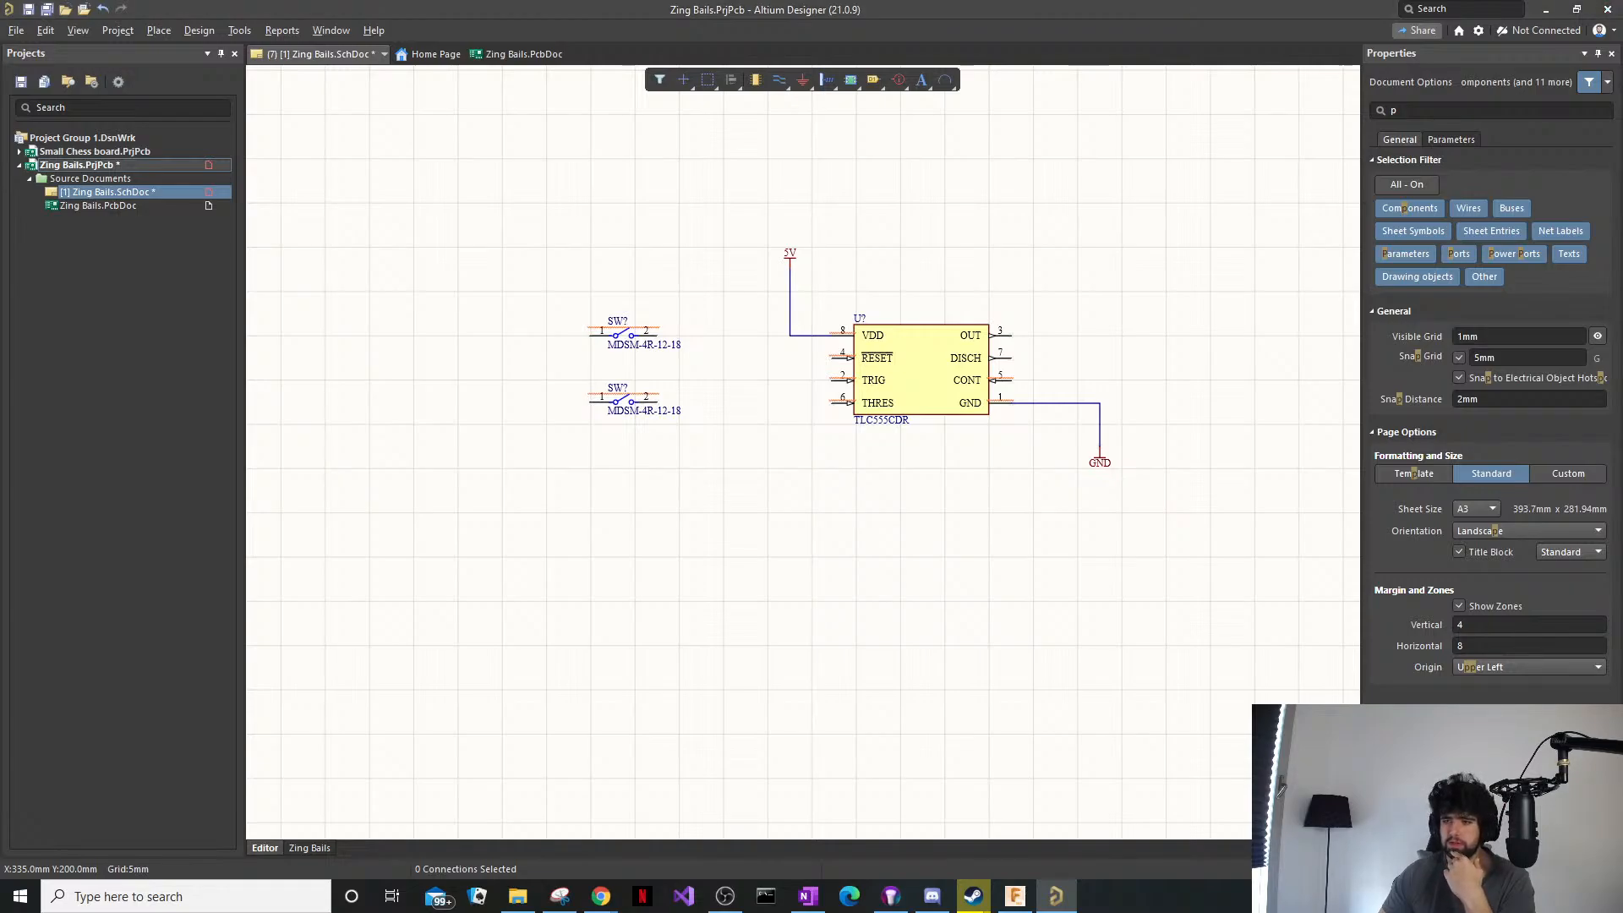
Look at the Zingology page on the Zings website in Chrome and return to the schematic in Altium Designer.
key(alt+Tab)
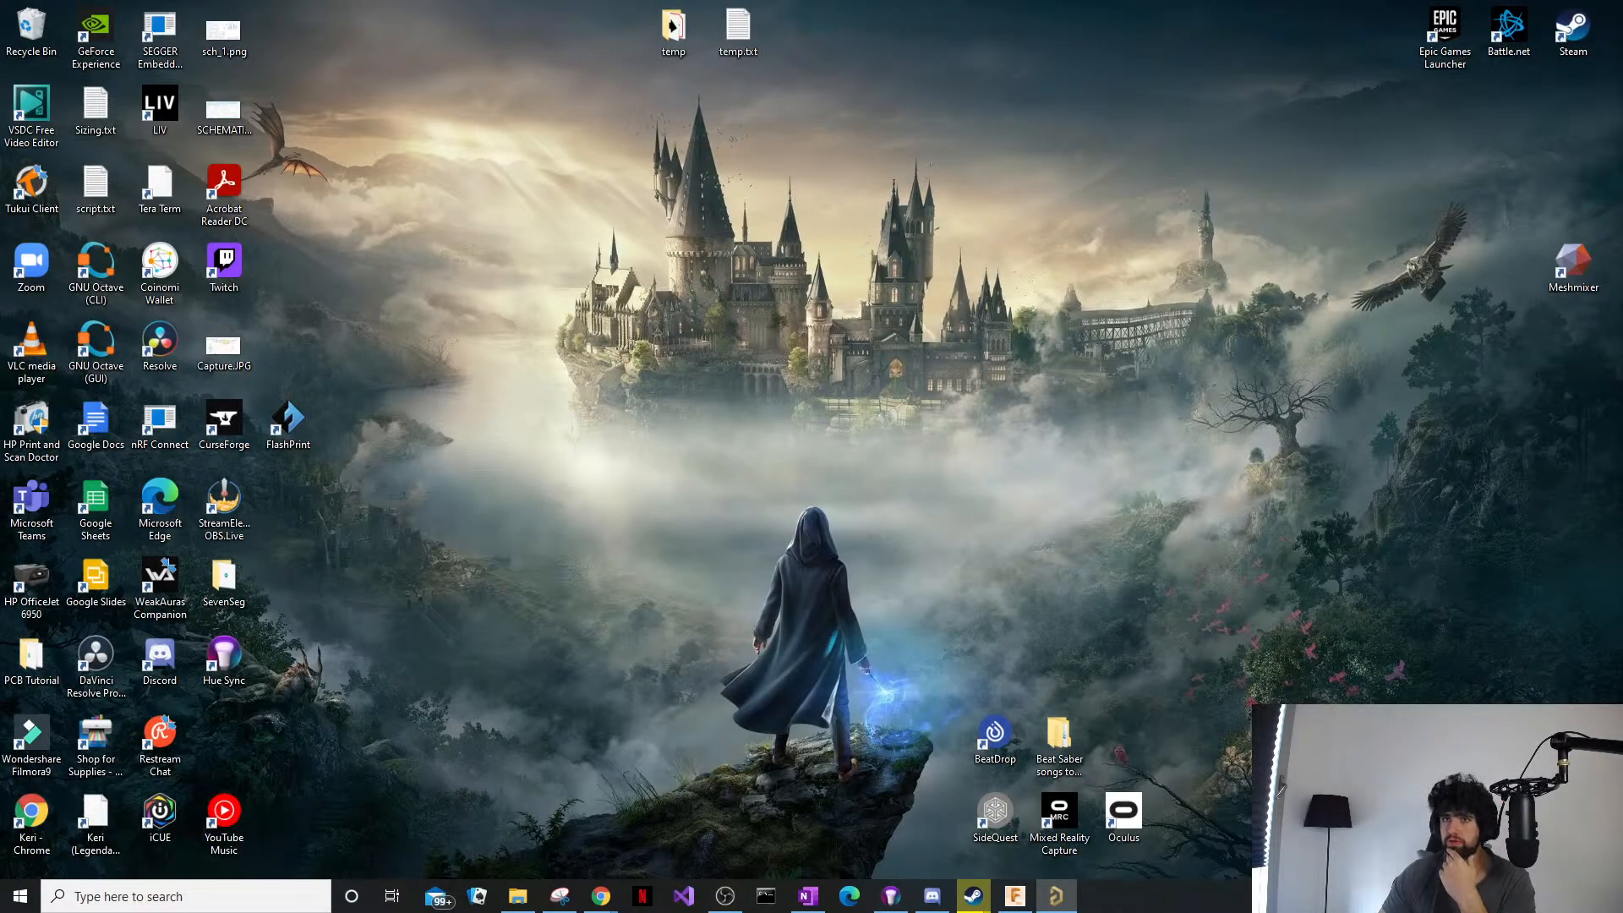
key(alt+Tab)
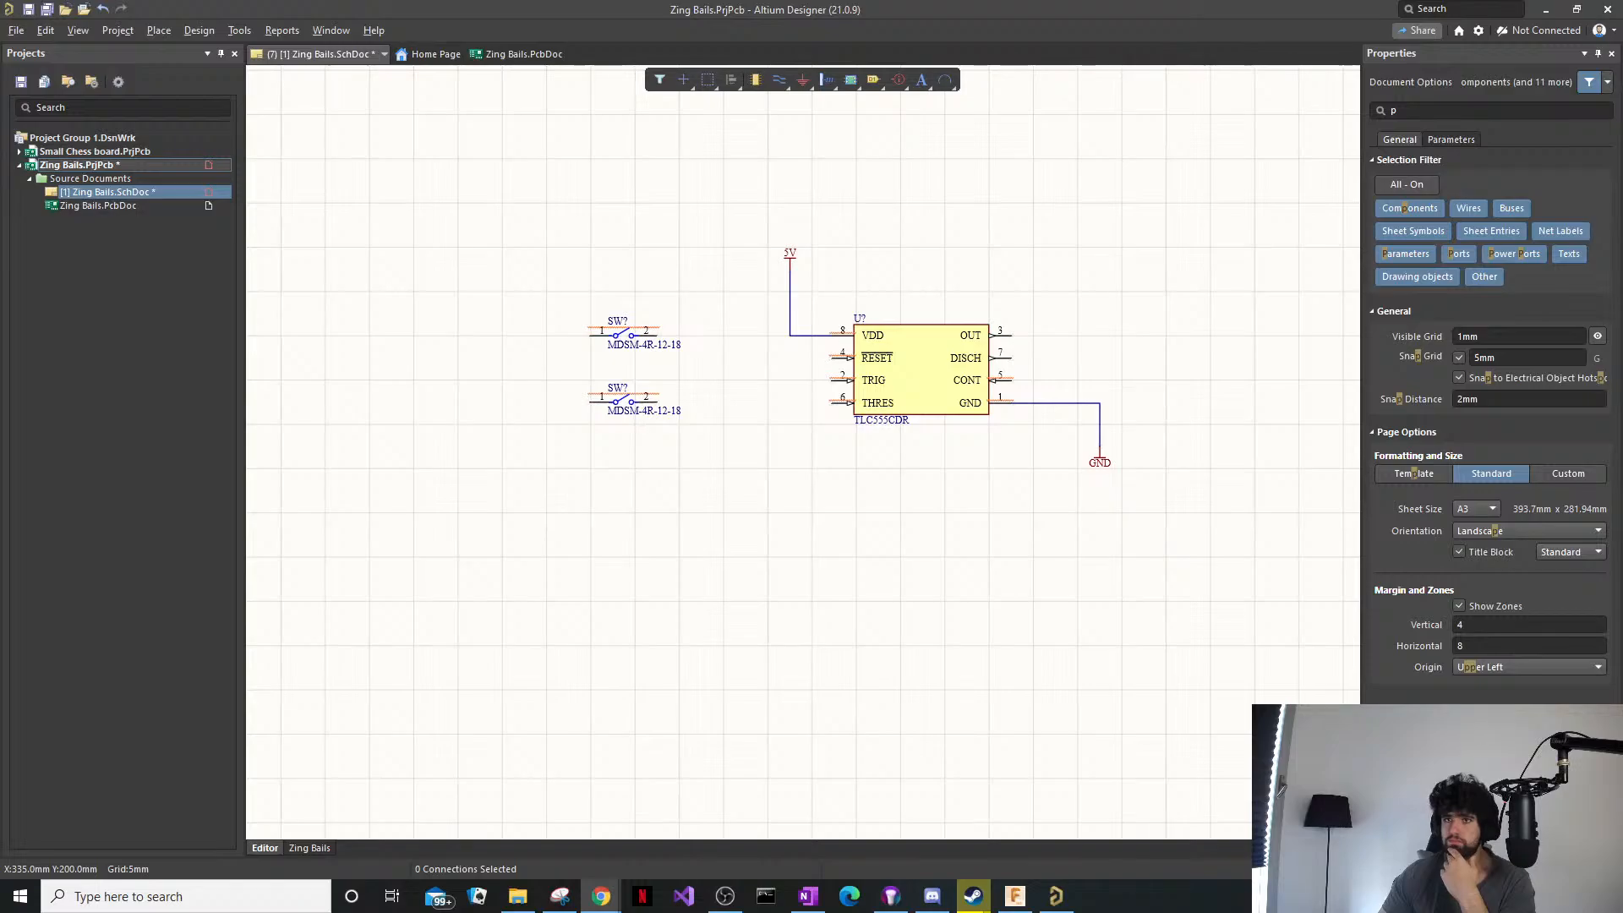
key(alt+Tab)
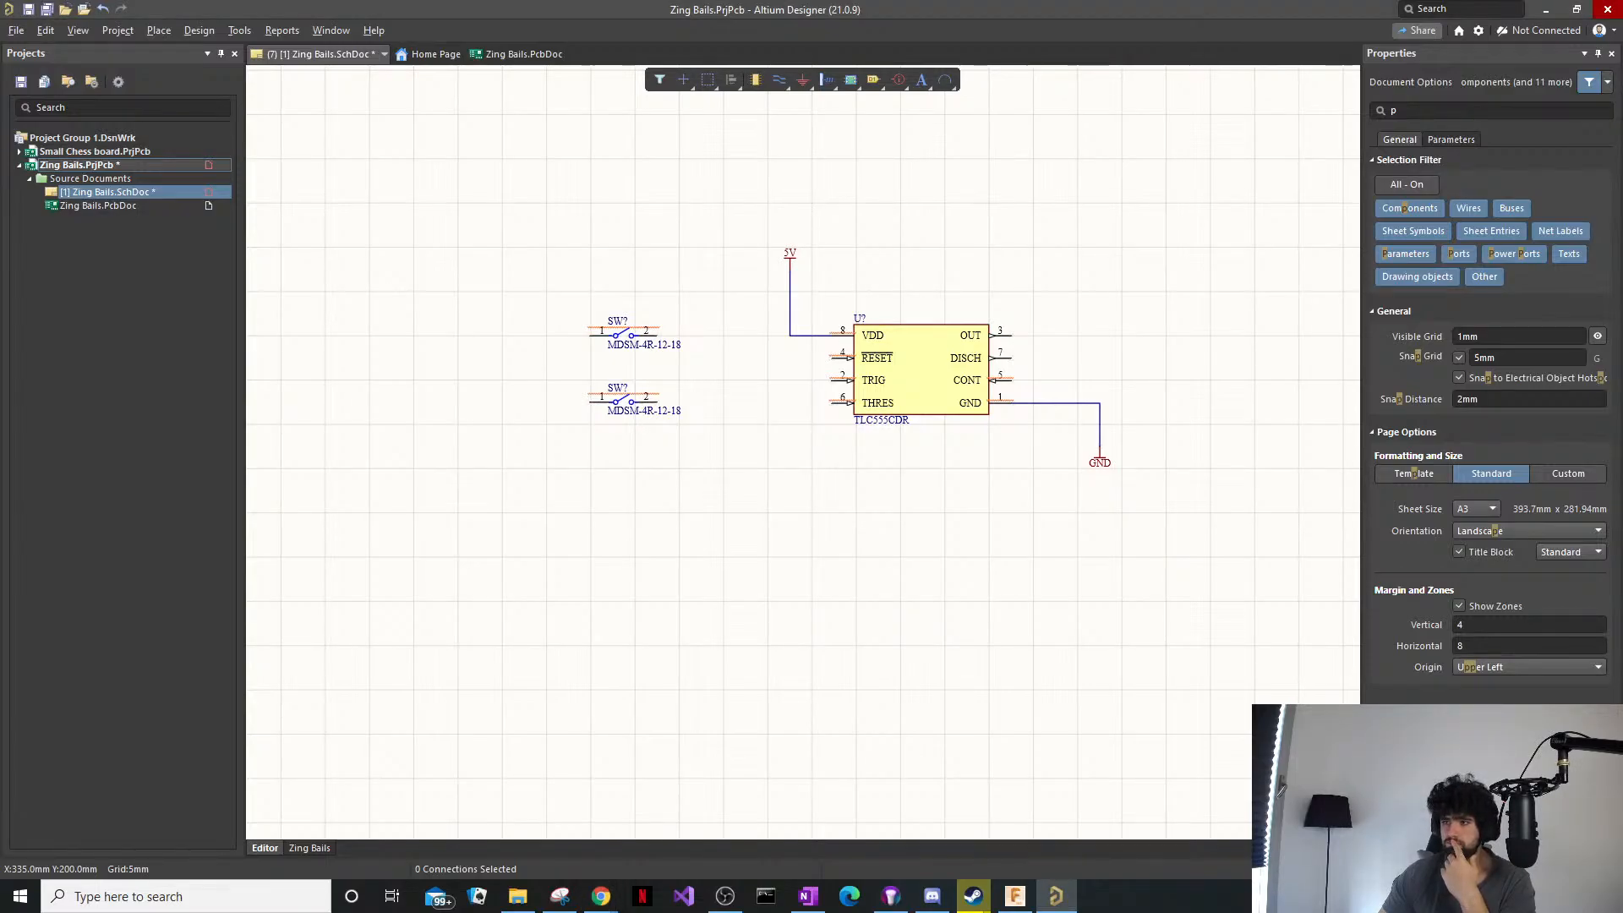
key(alt+Tab)
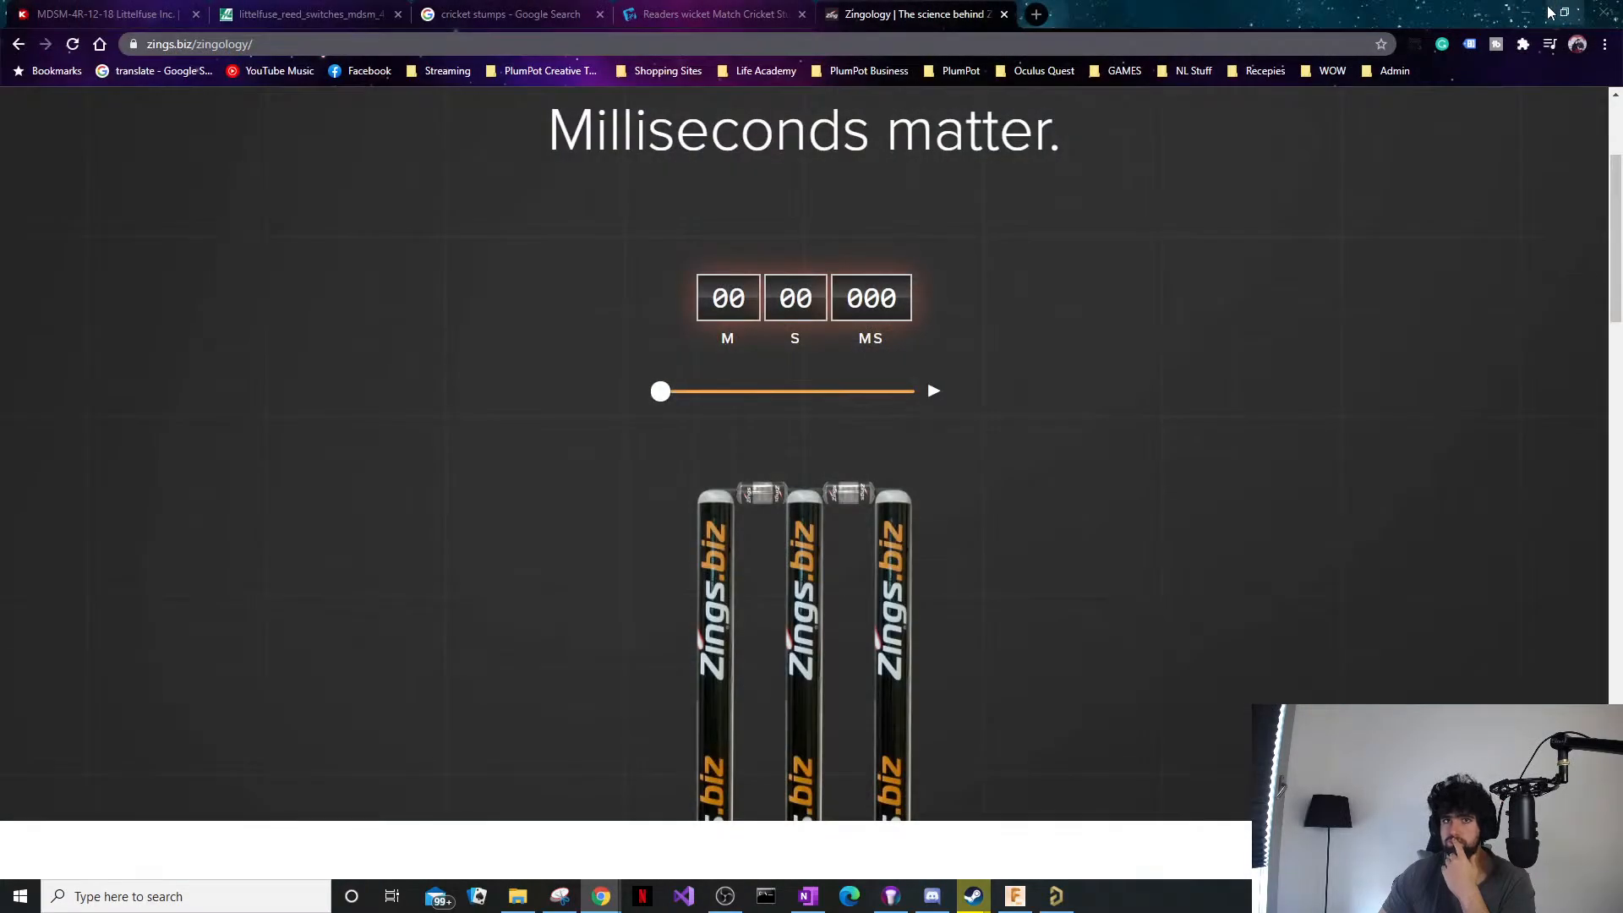
click(1527, 12)
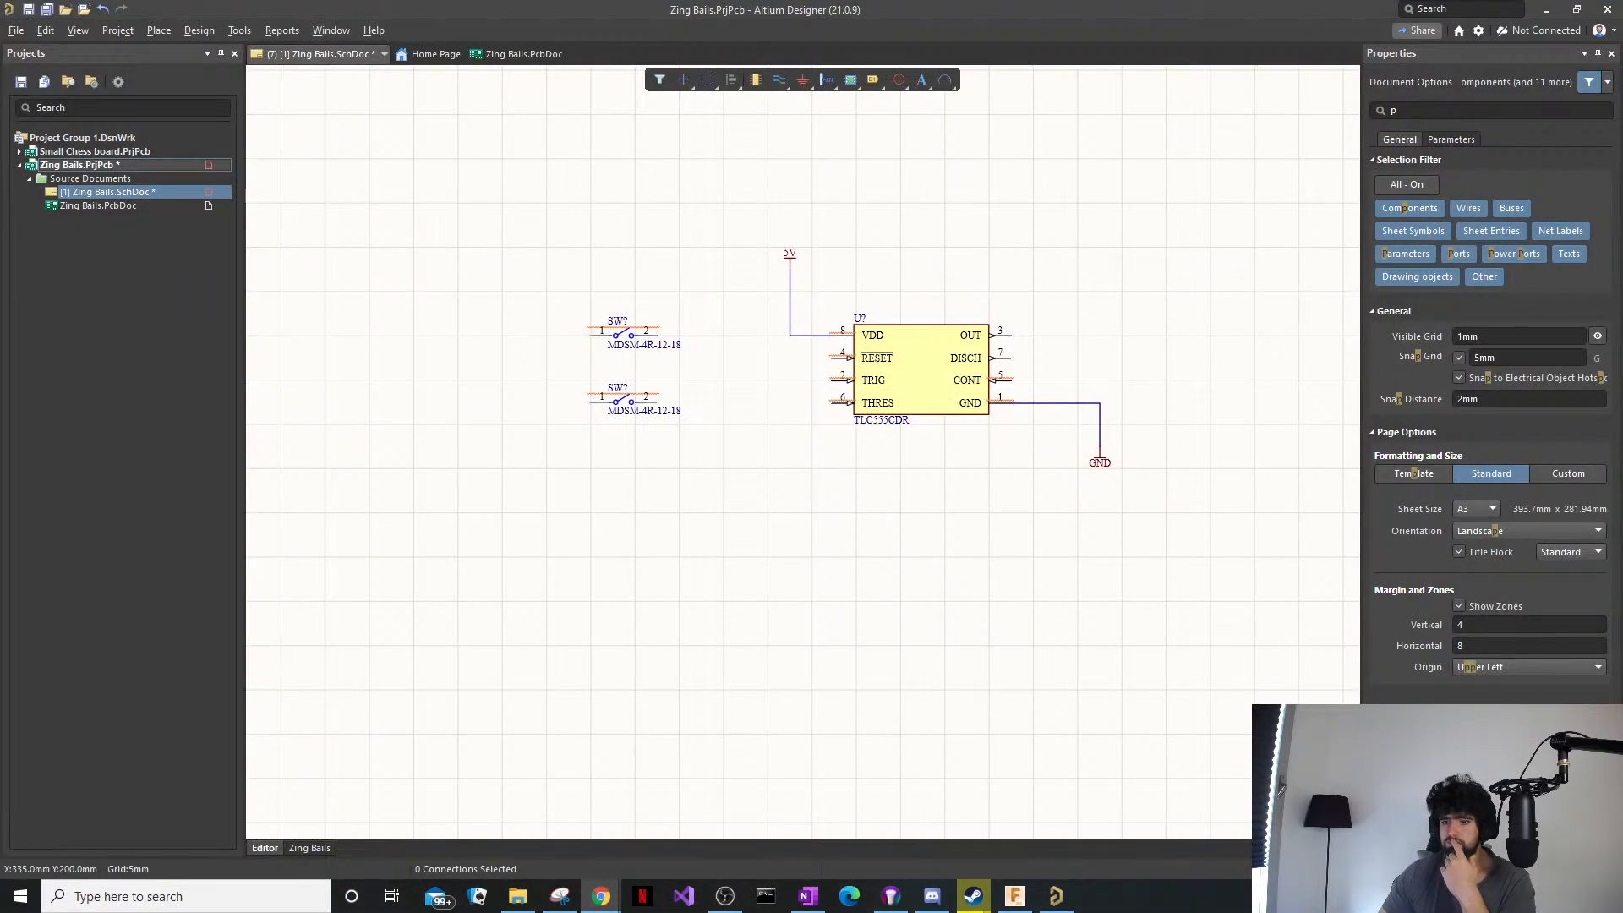
click(1546, 10)
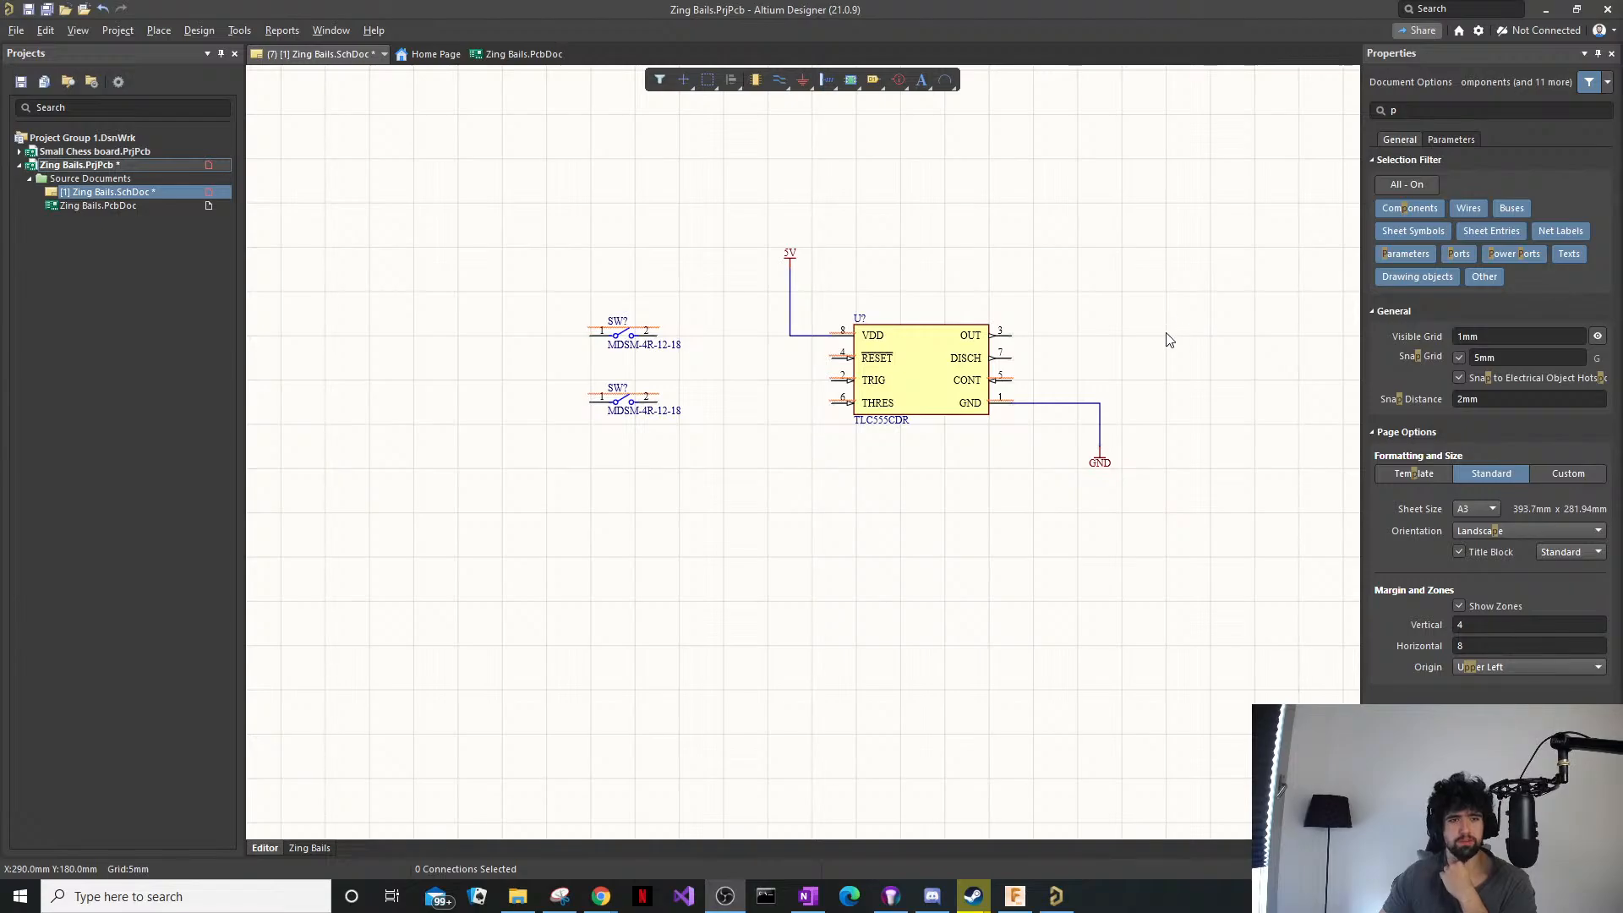
Move the TLC555CDR together with its 5V and GND wires and power ports about 5 mm closer to the reed switches.
drag(1263, 231, 766, 525)
drag(942, 383, 1001, 391)
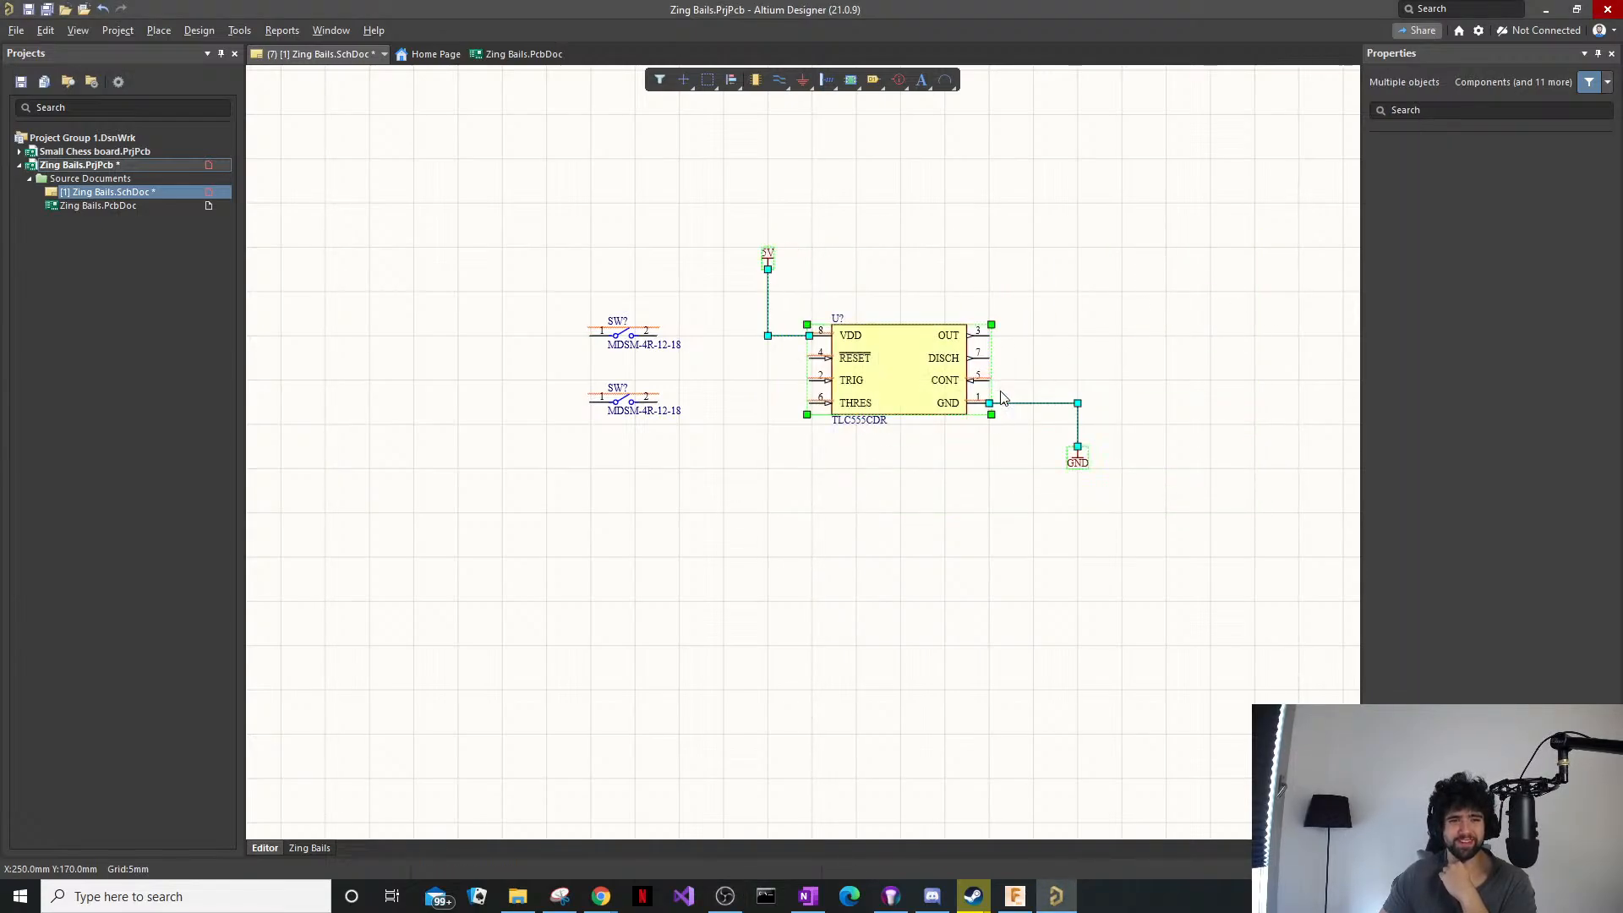
click(1118, 306)
text(p)
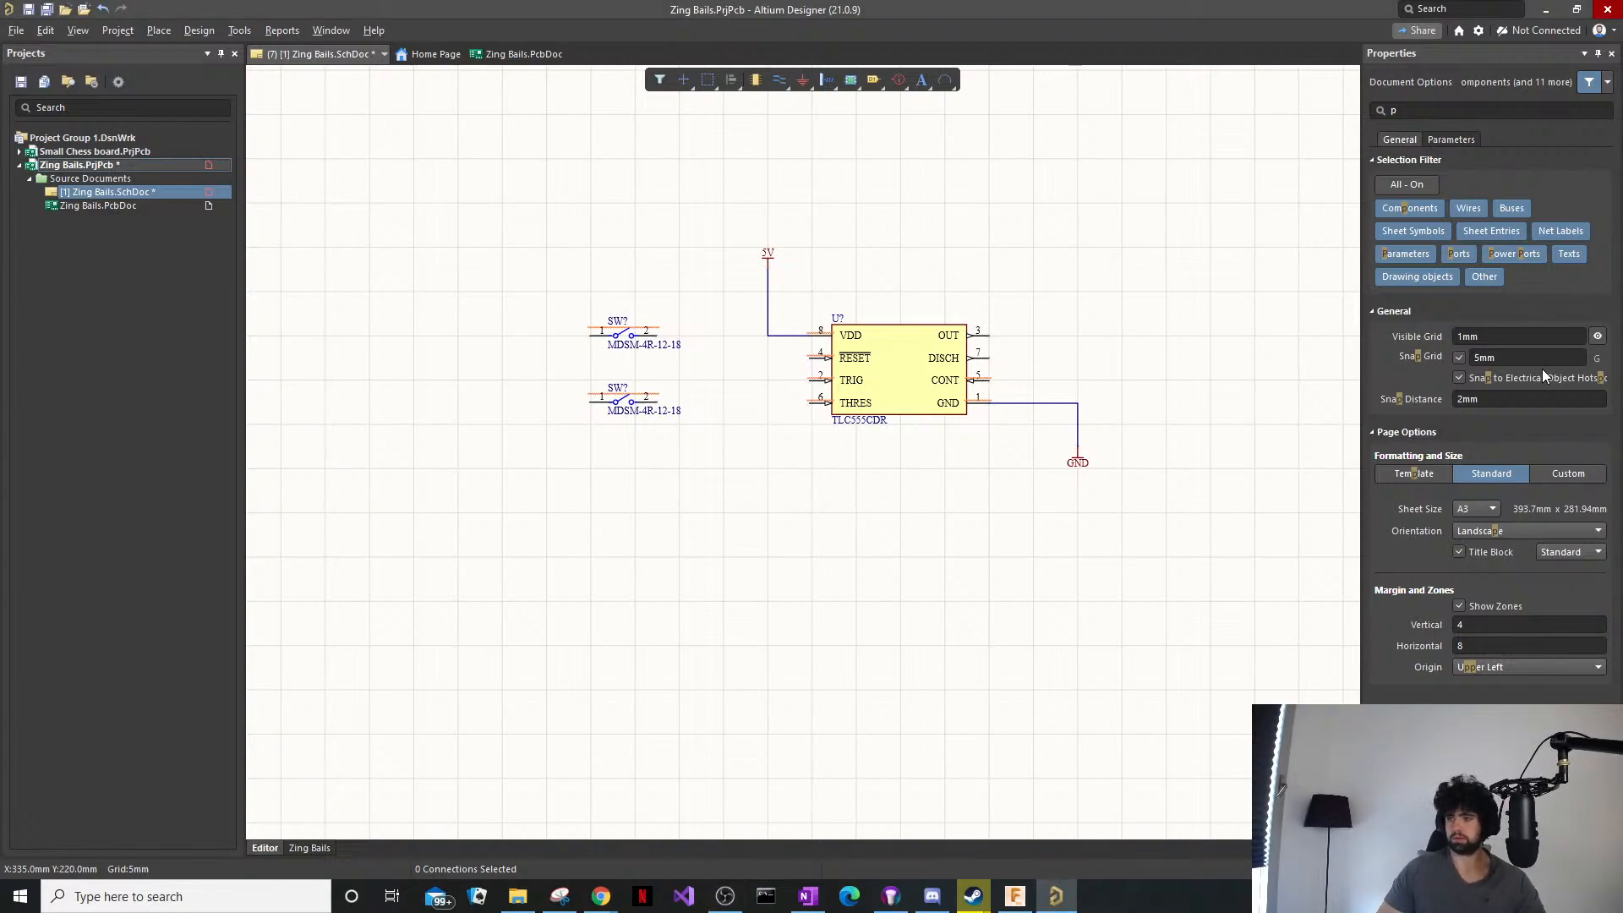
Draw a wire from the TLC555CDR's OUT pin 3 to the right past the GND port, ending in a short downward segment.
ctrl+scroll(1133, 413, up, 1)
right_drag(1133, 413, 901, 432)
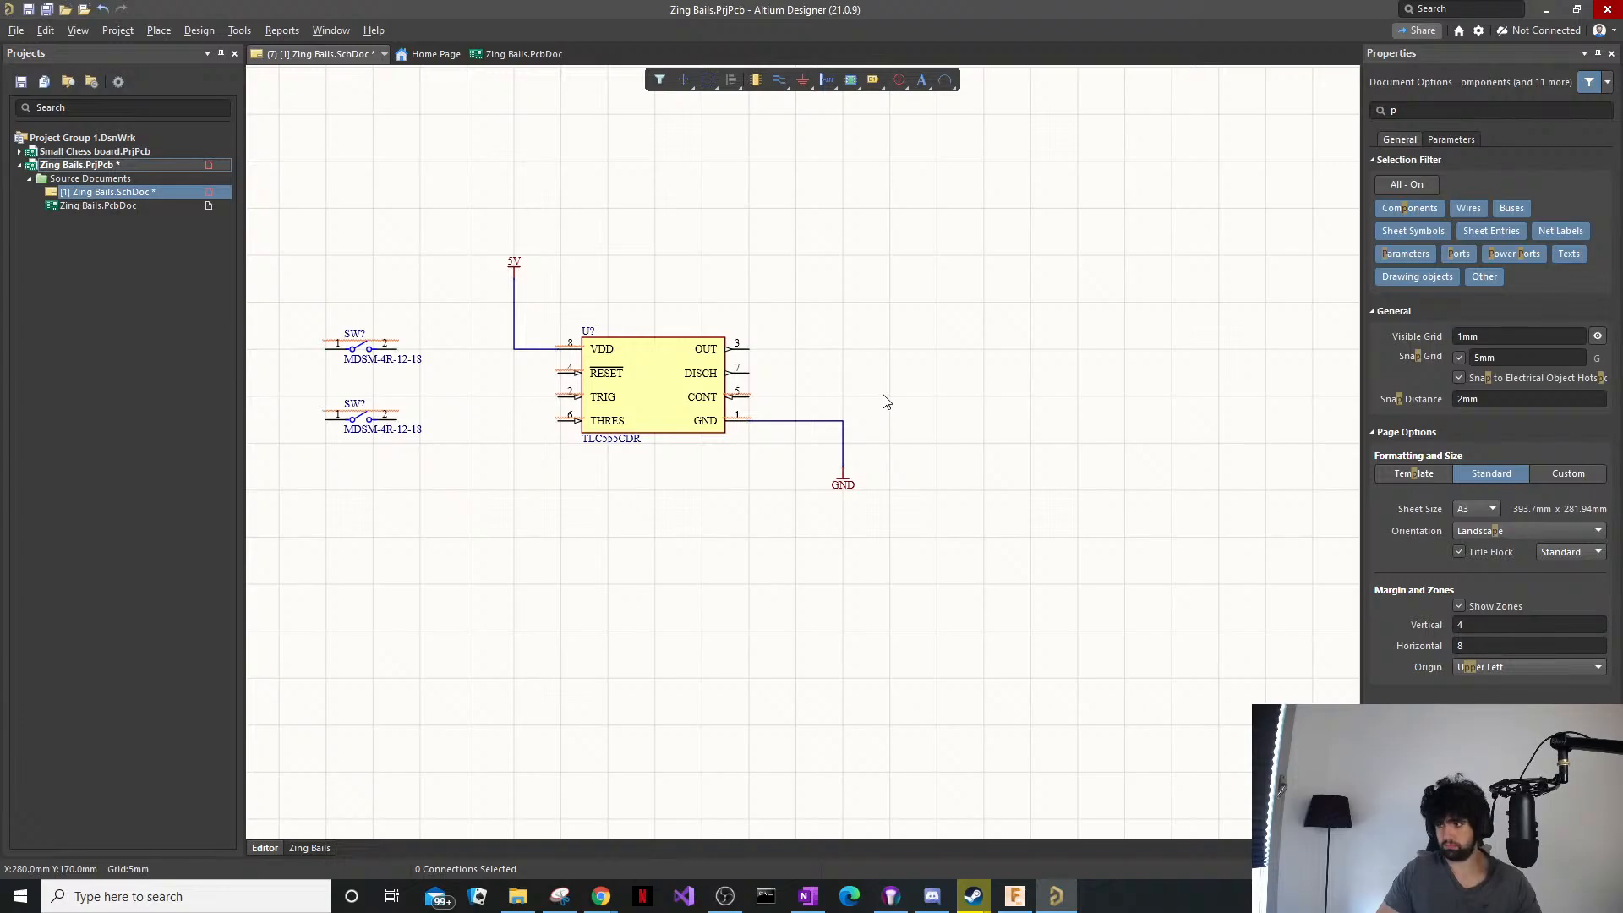
key(p)
key(w)
click(750, 349)
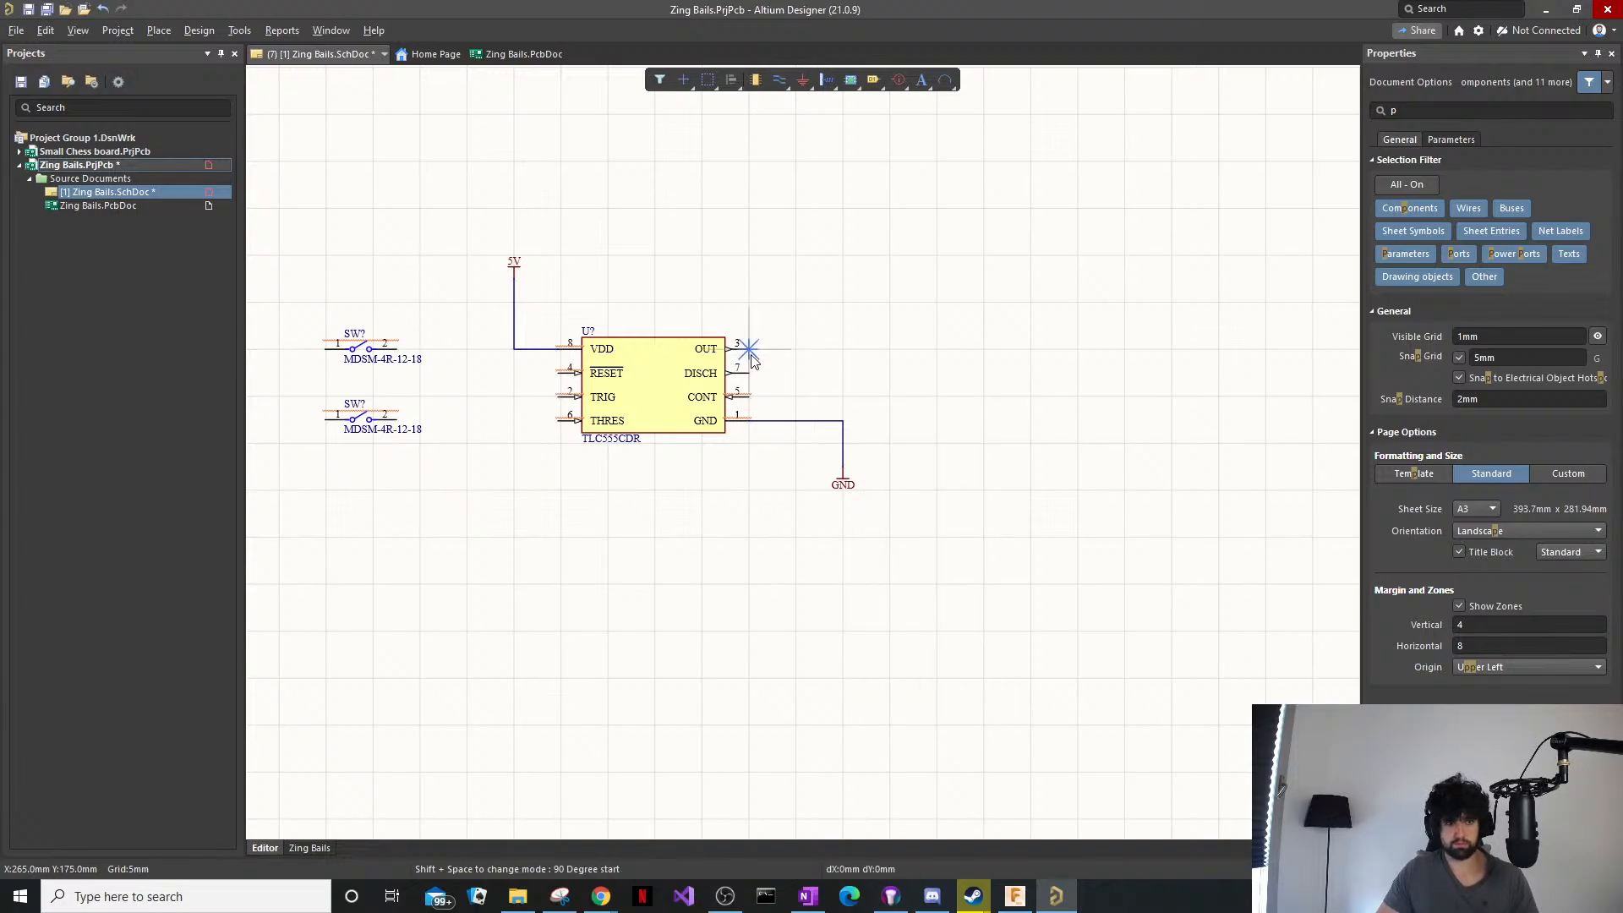
click(945, 357)
key(space)
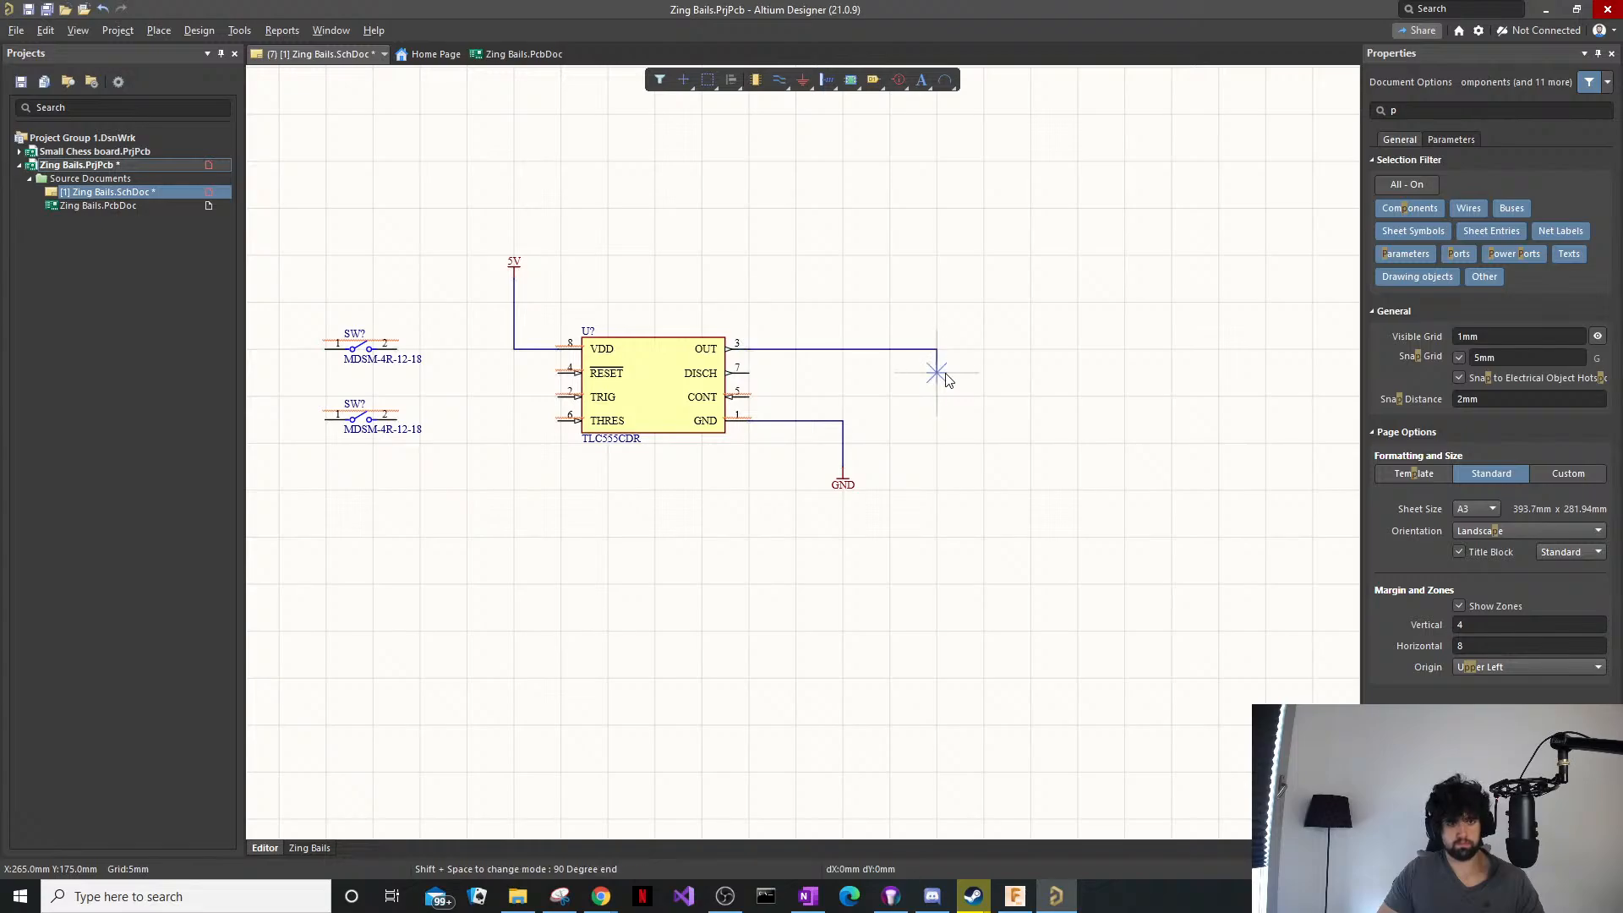
key(Escape)
key(Escape)
Inspect the properties of the TLC555CDR's OUT pin.
ctrl+scroll(766, 370, up, 2)
click(810, 354)
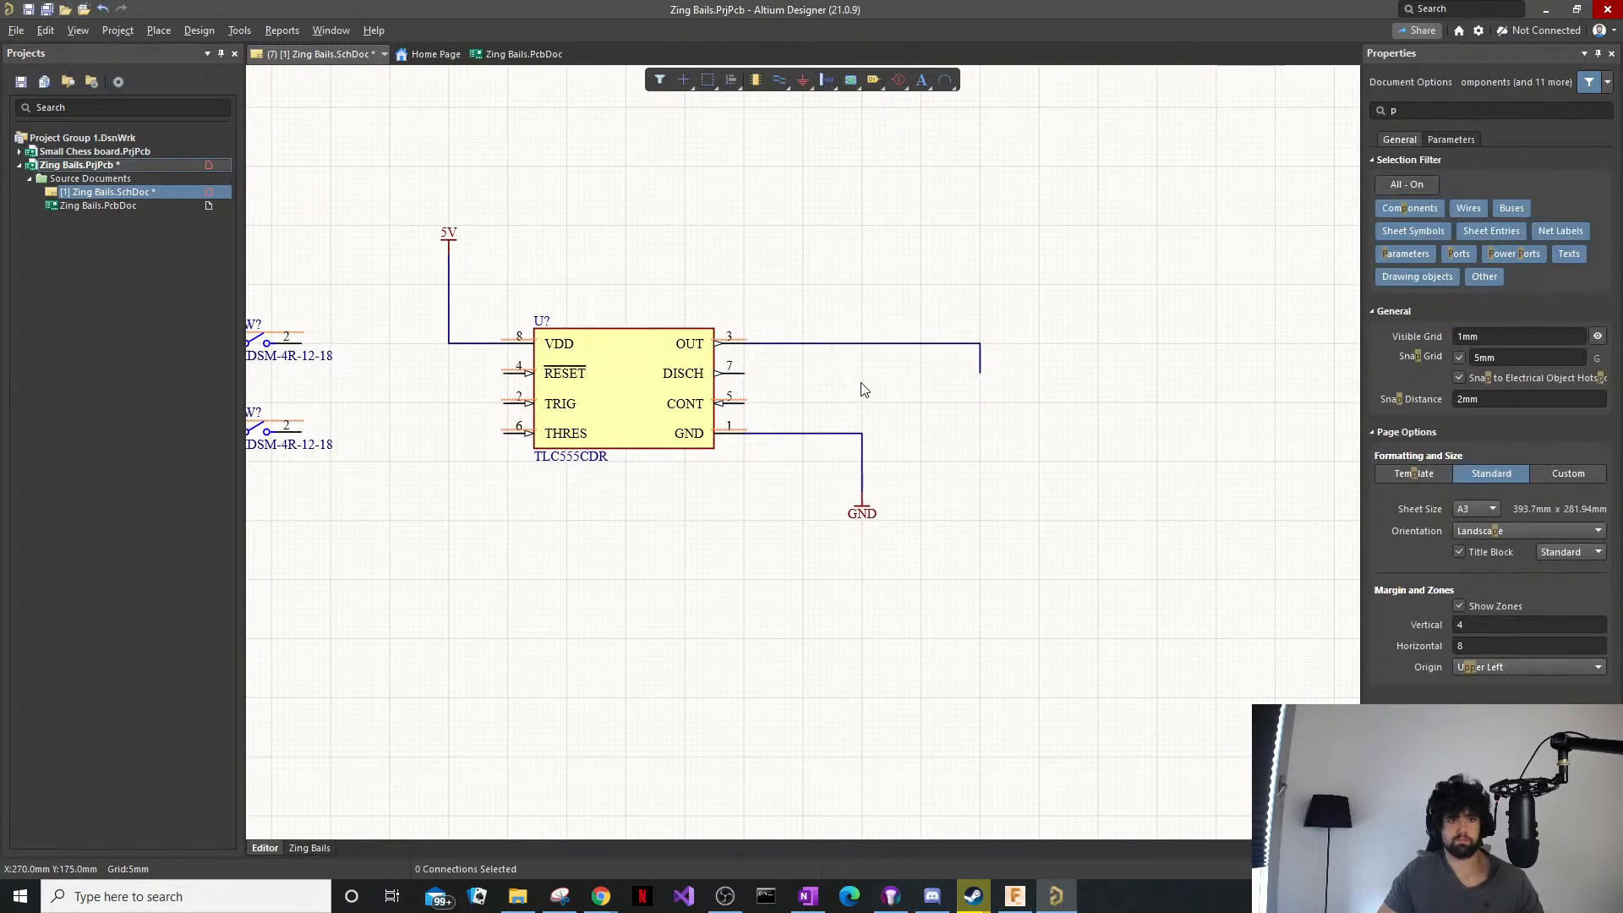
click(736, 344)
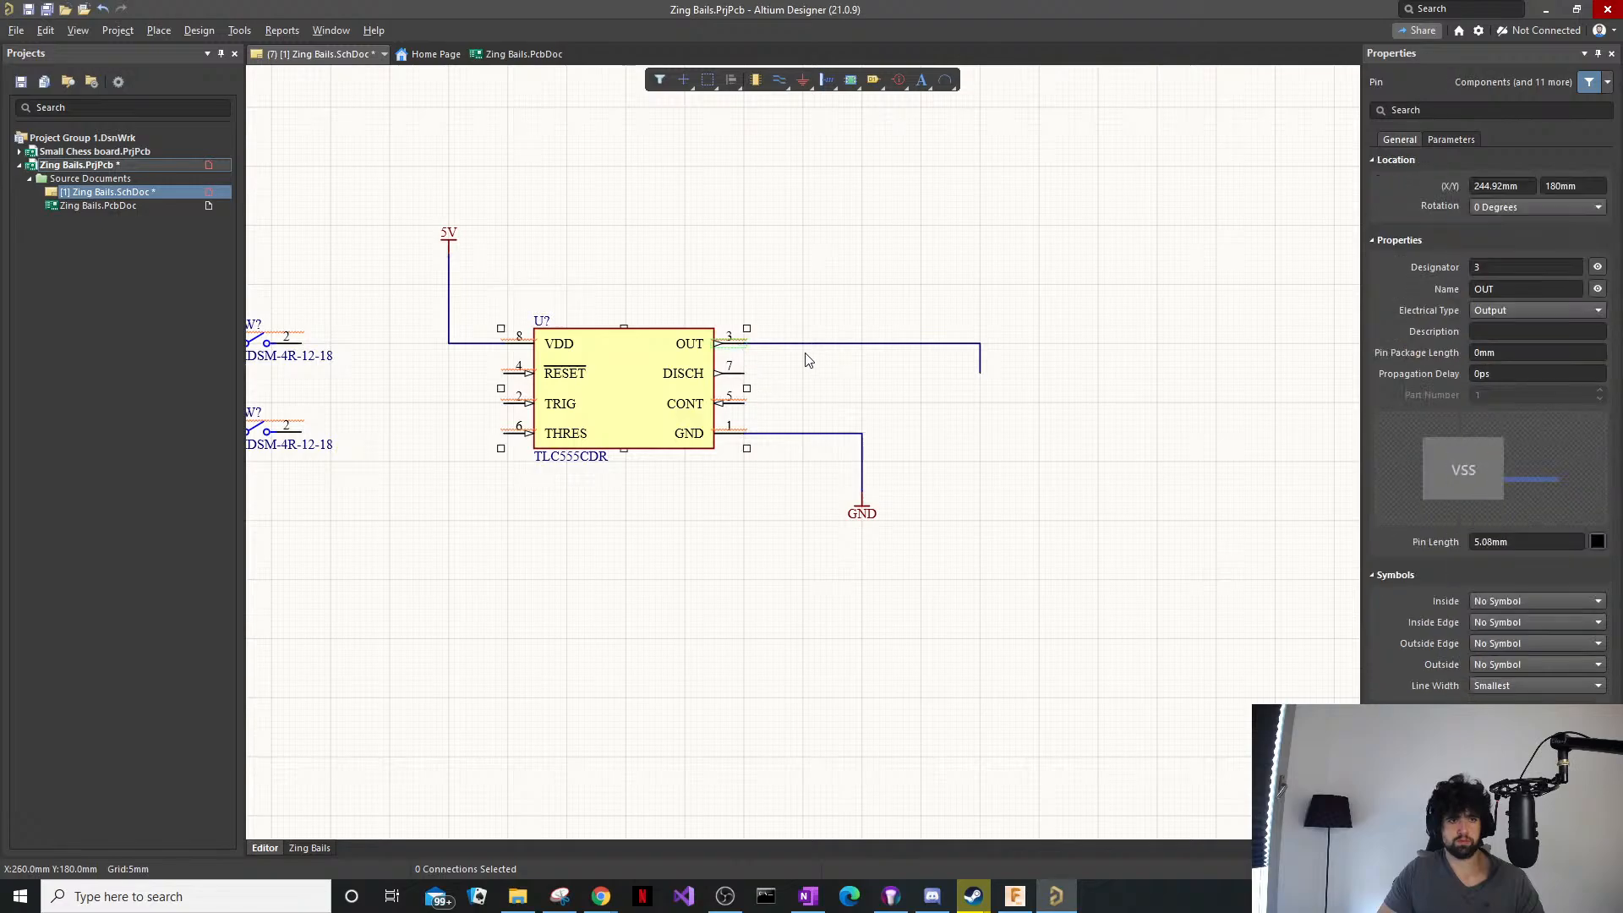
click(866, 386)
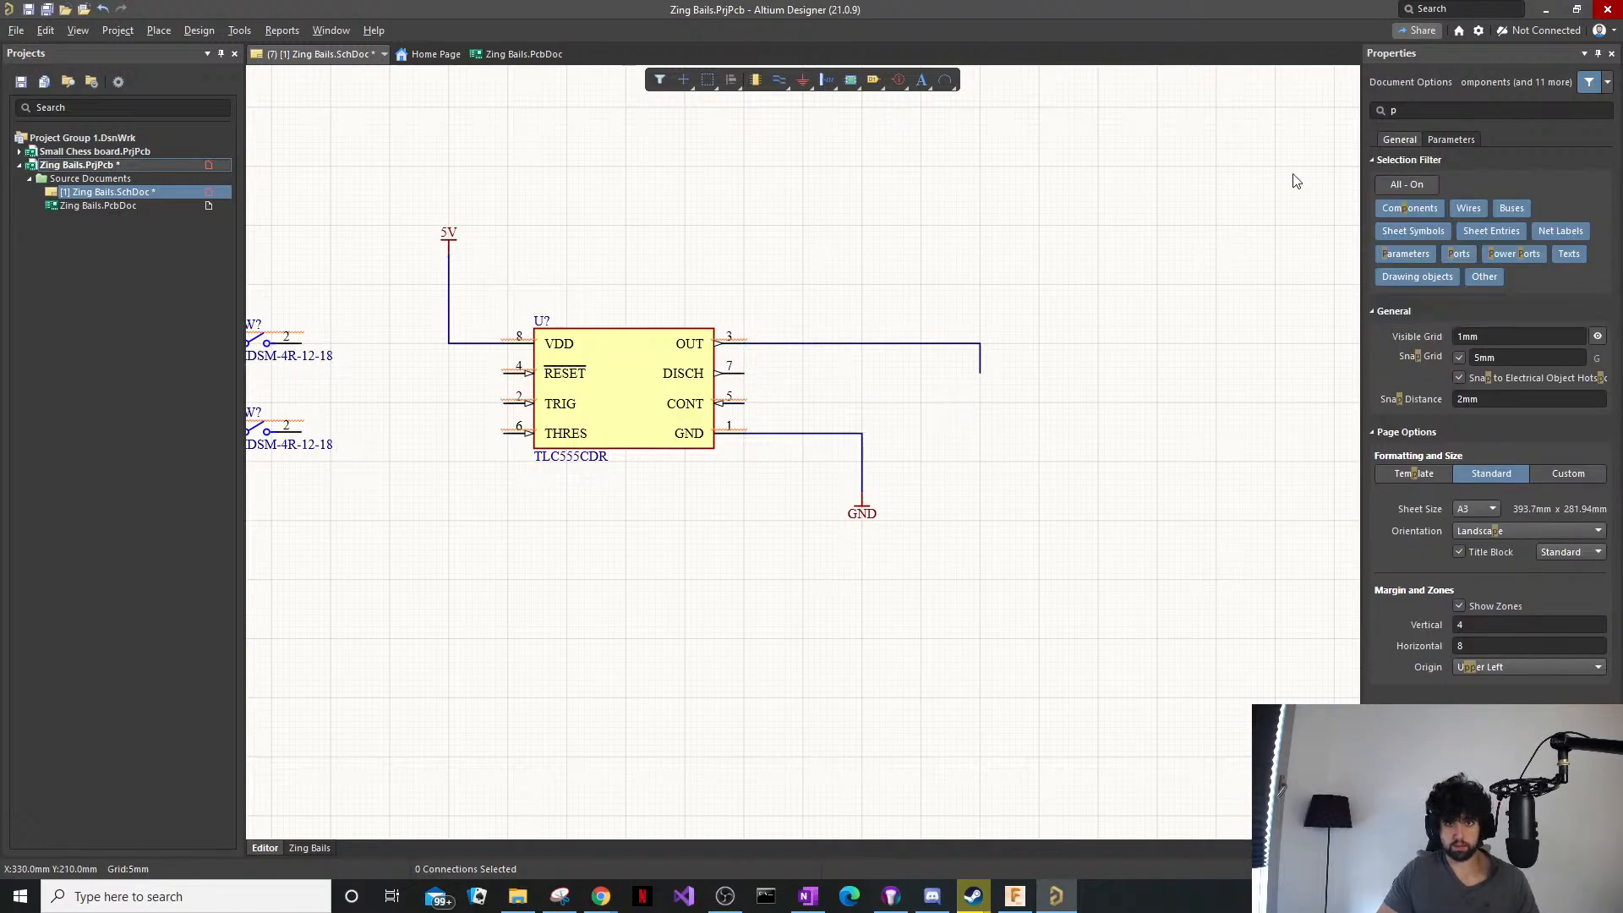
Clear the leftover property search text, open the component library and search it for 470R 0603.
click(1433, 105)
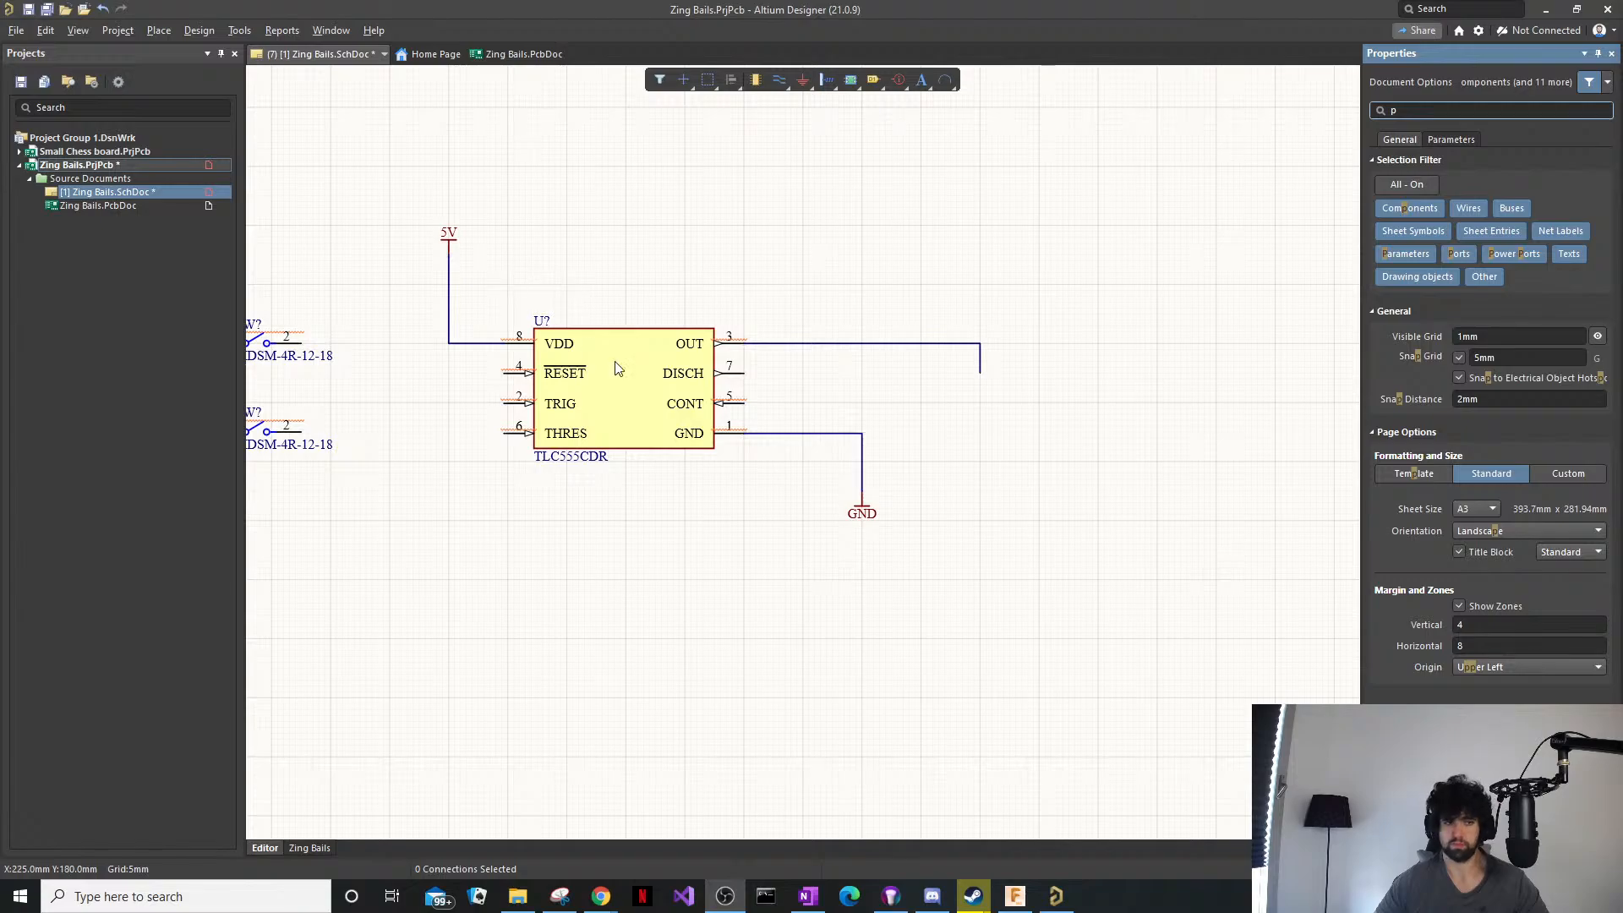
click(1373, 111)
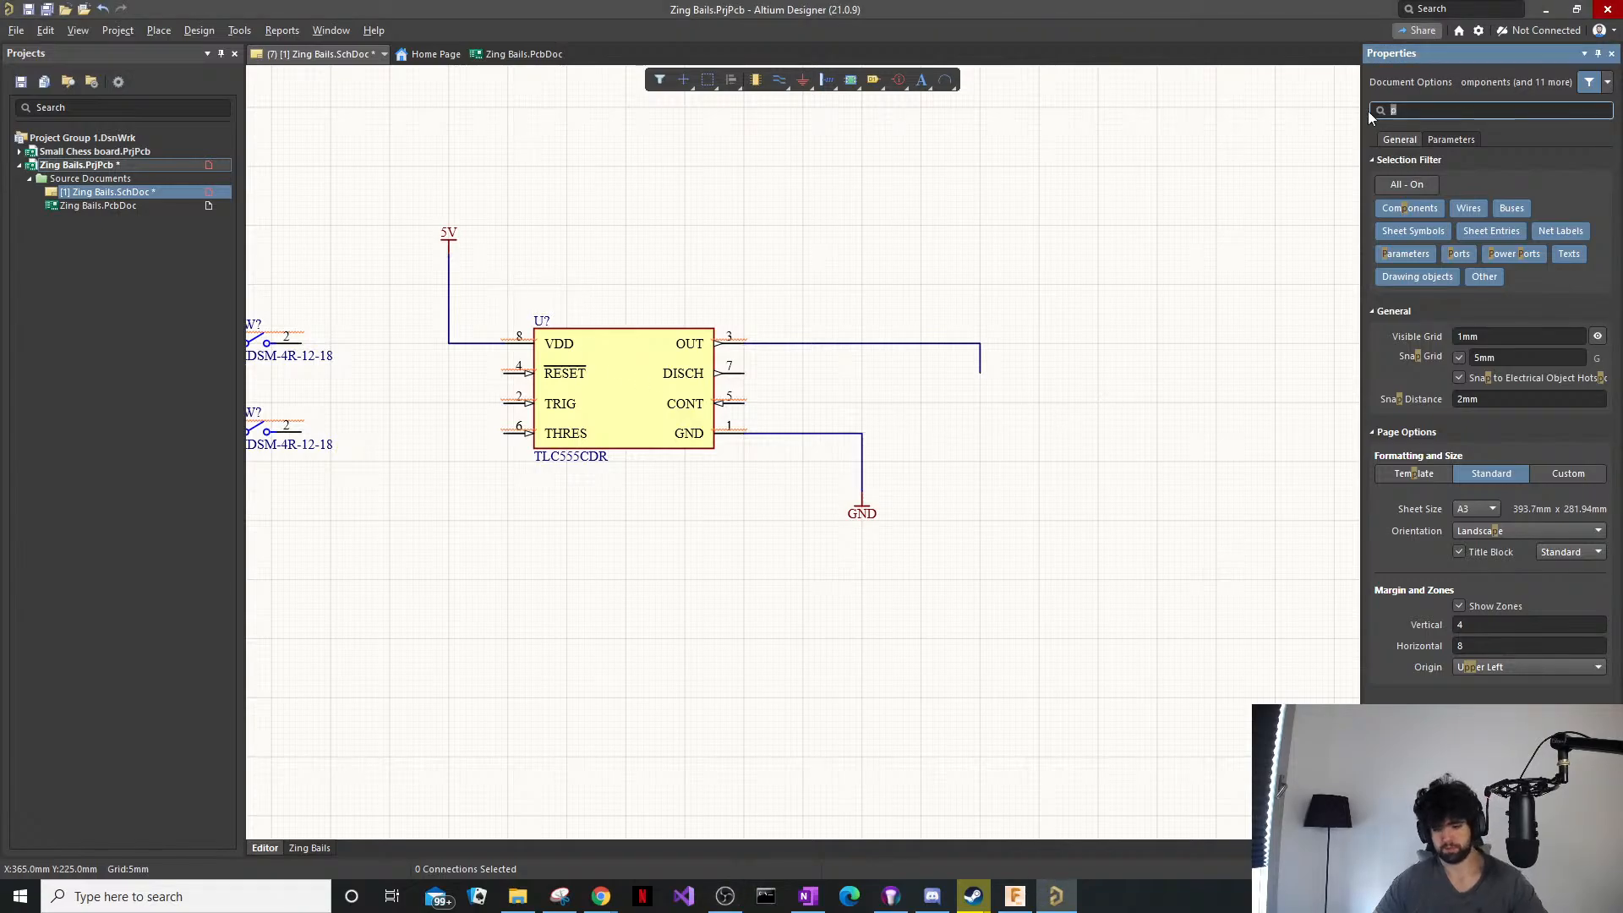
key(BackSpace)
key(p)
key(p)
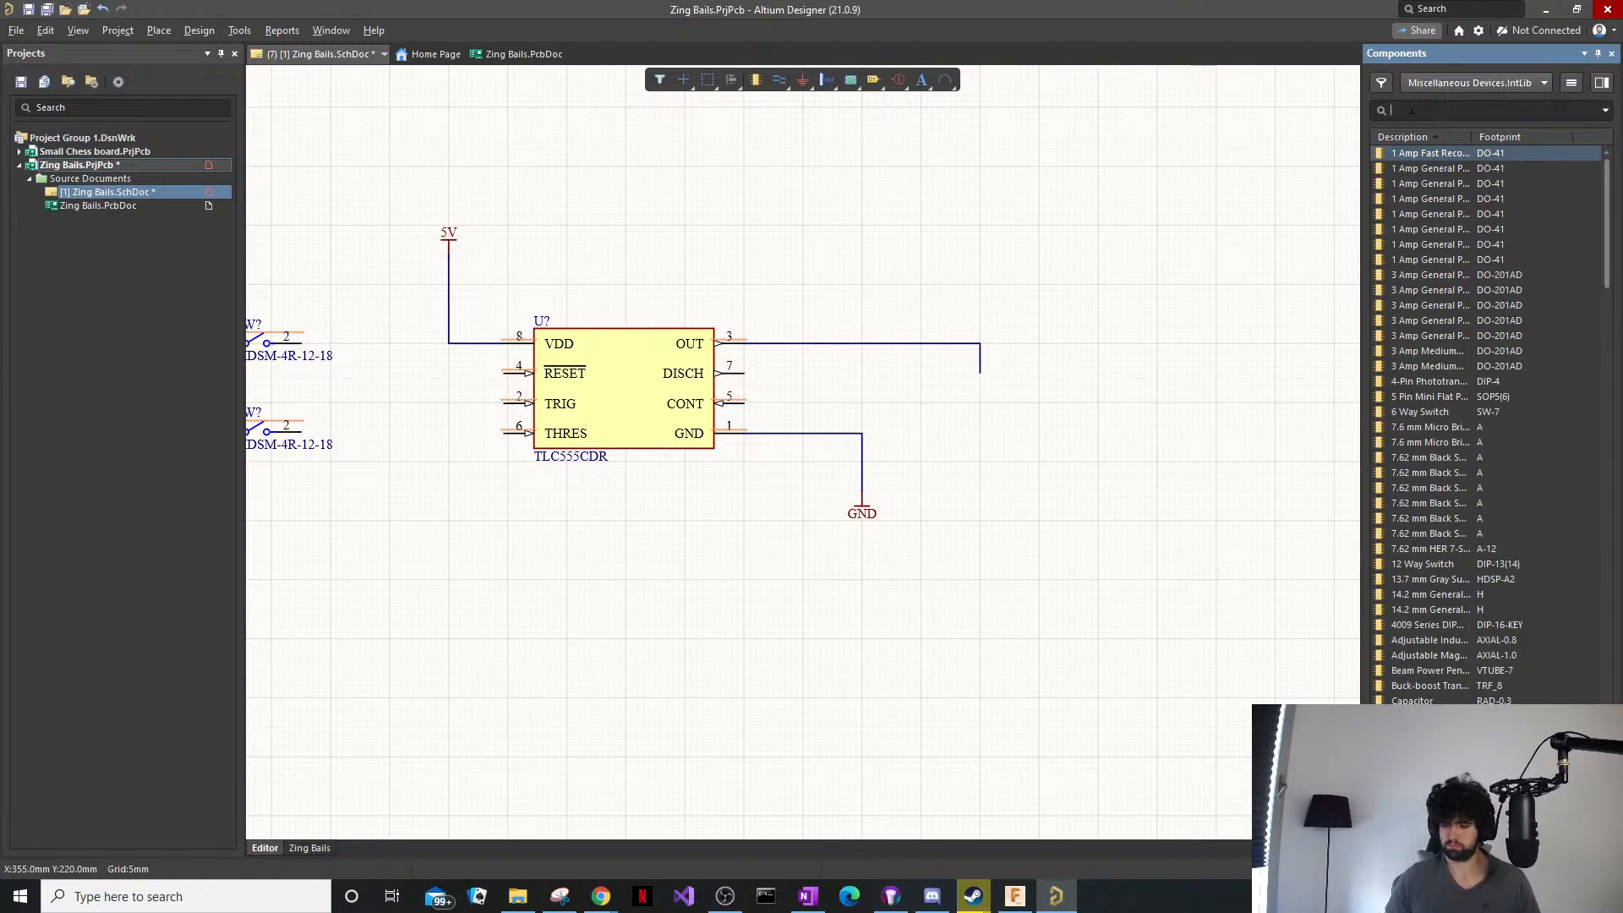
text(470R)
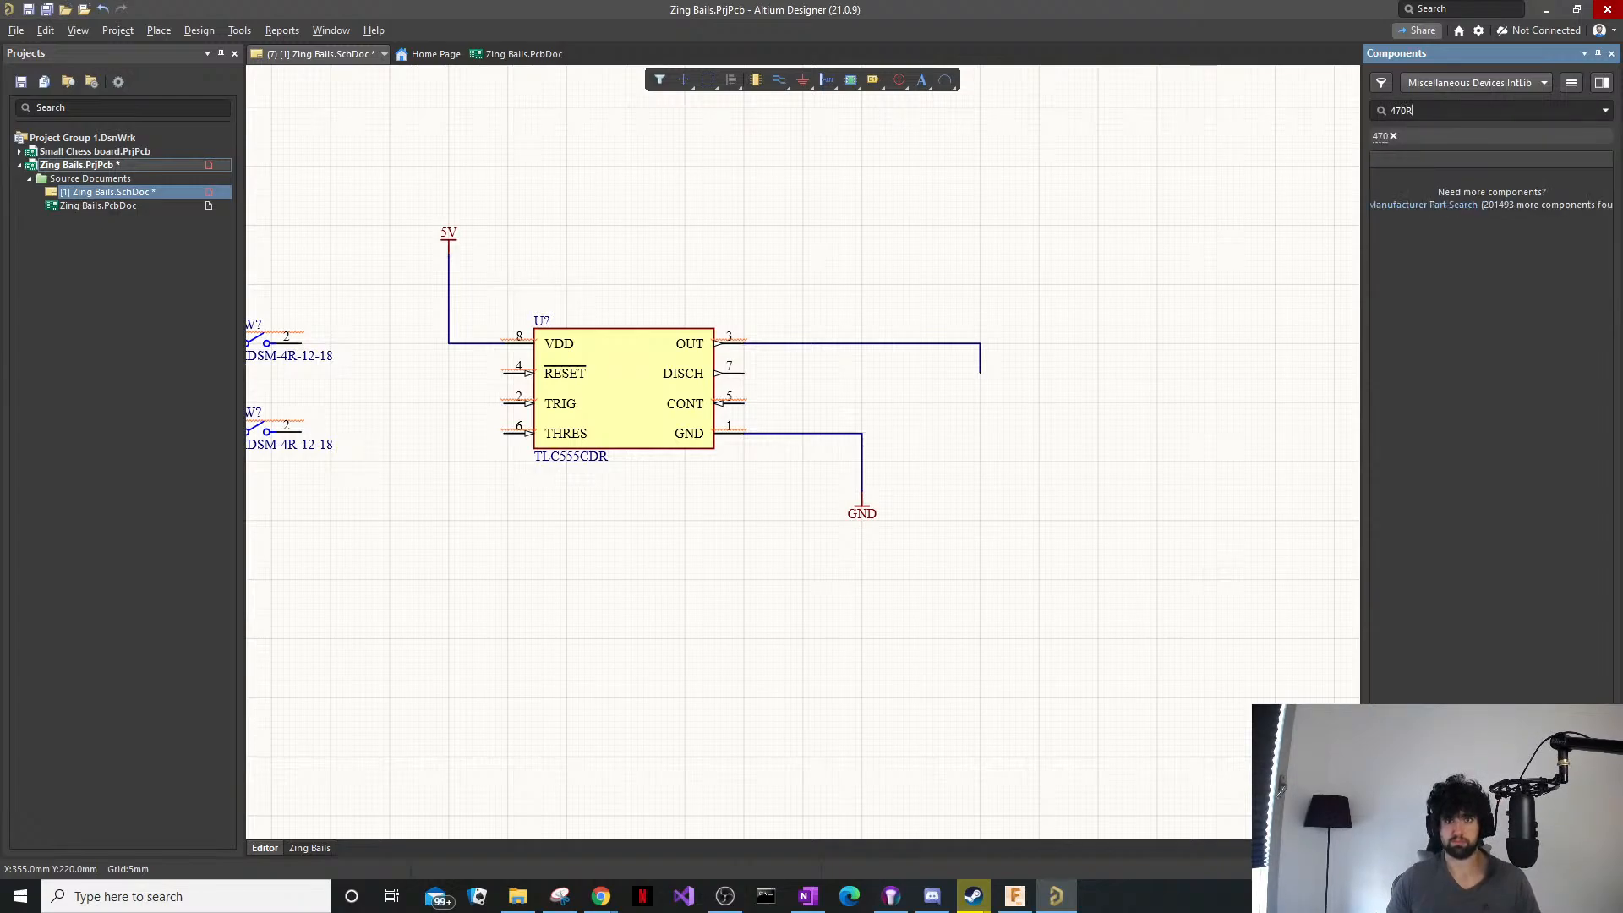
text( 0603)
key(Return)
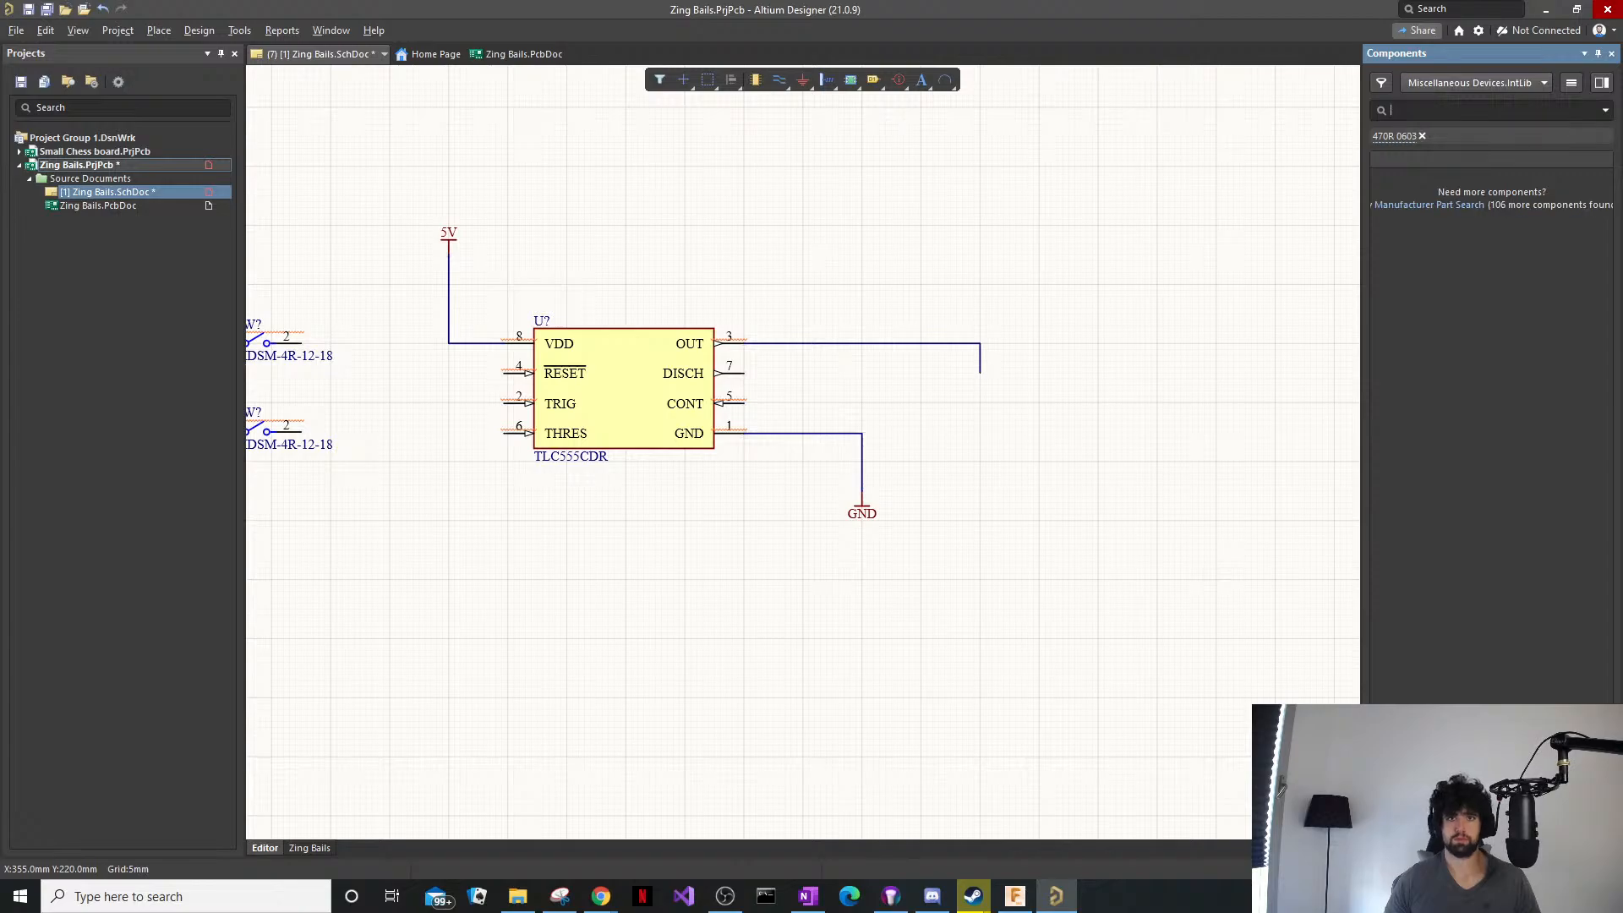
Place the Yageo RC0603FR-07470RL resistor from the manufacturer part search vertically at the end of the TLC555CDR's OUT wire.
click(1450, 205)
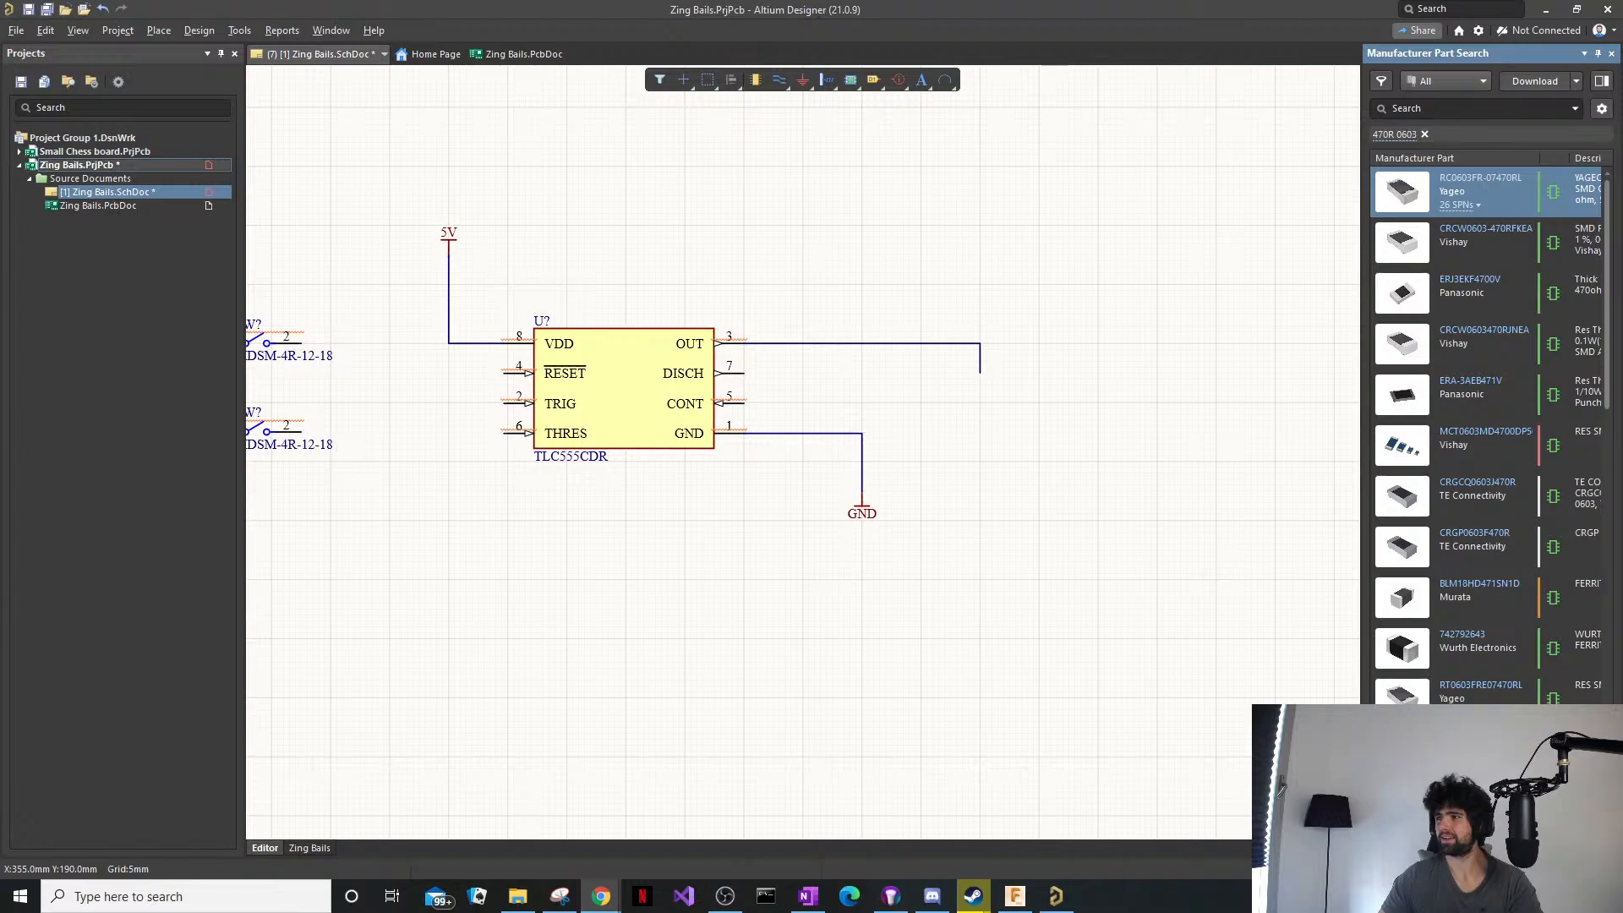
click(1110, 429)
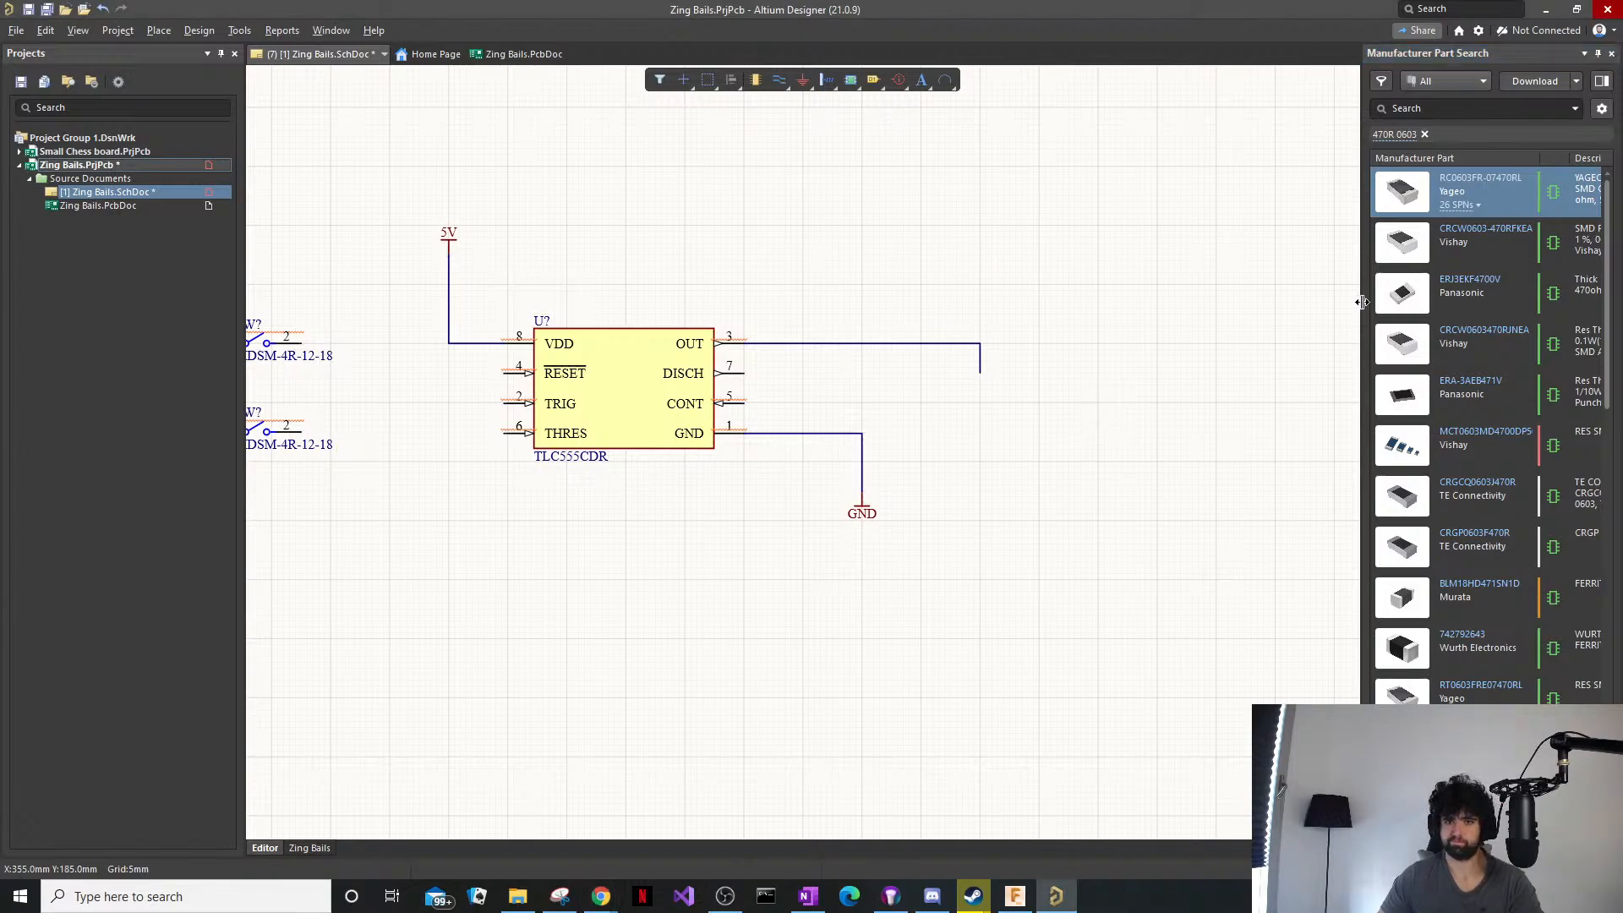
click(1523, 190)
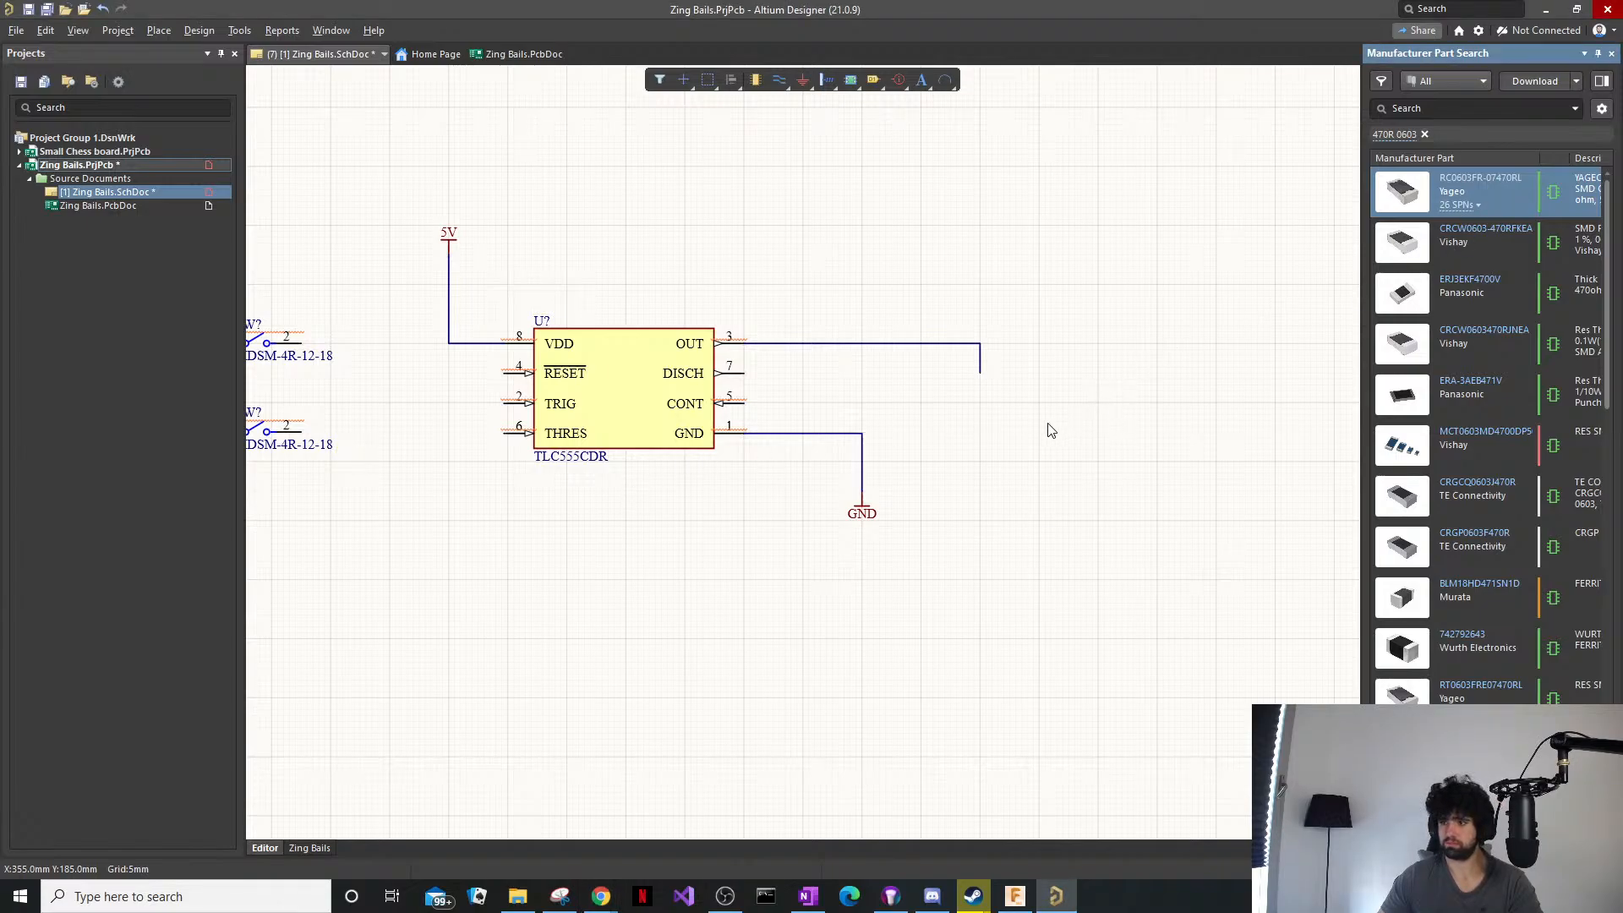
drag(1048, 425, 1066, 431)
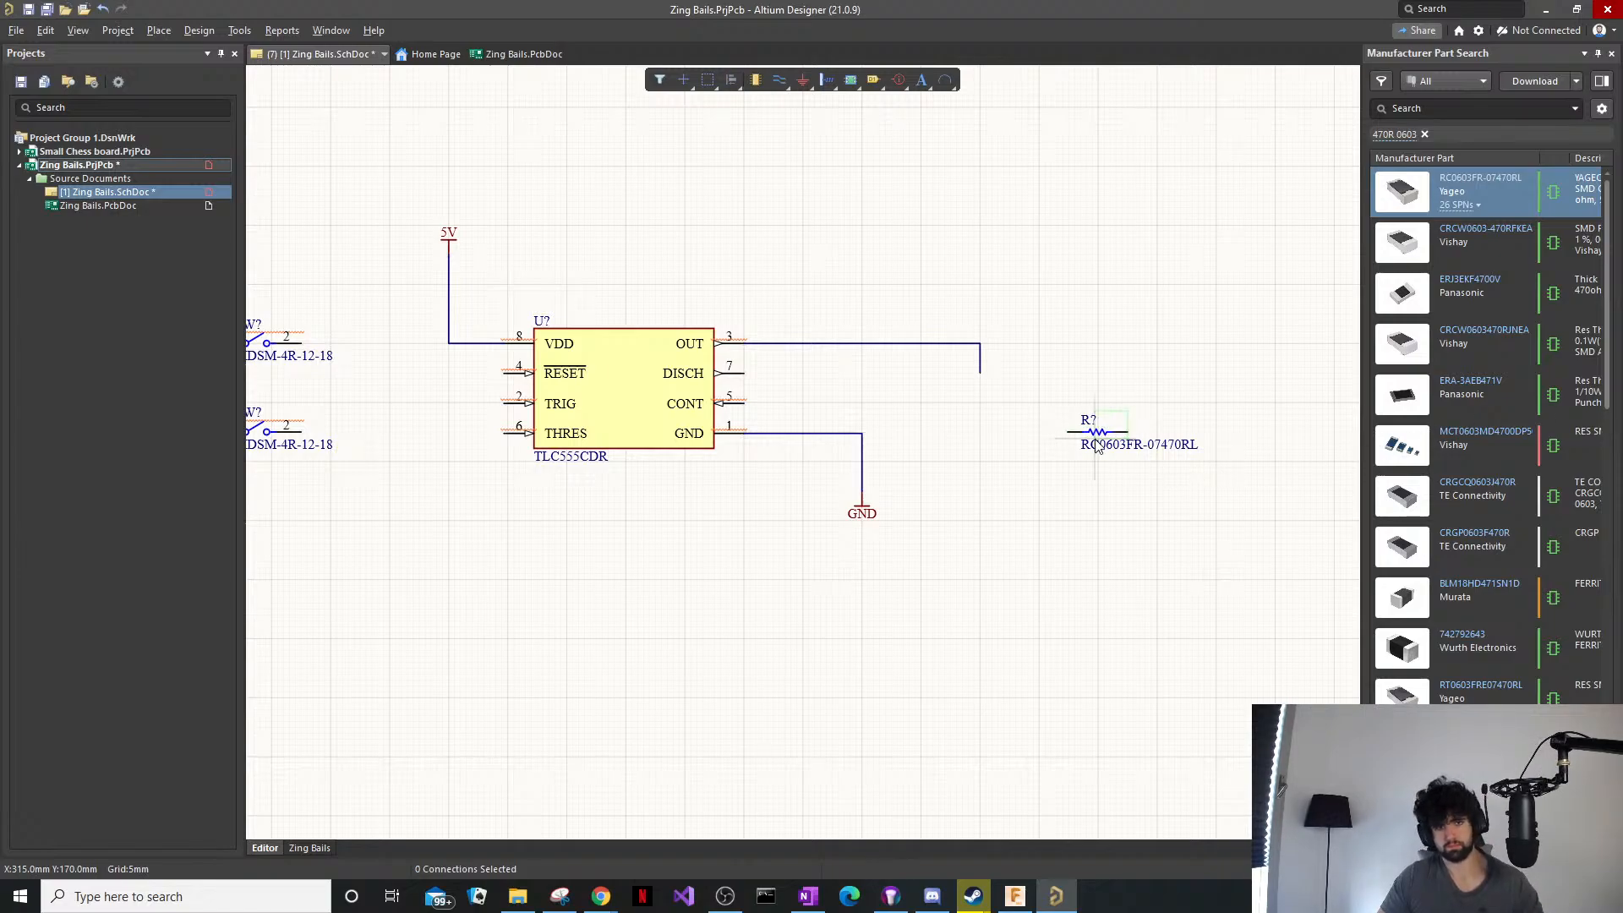
drag(1131, 426, 979, 358)
key(space)
Copy the GND power port and paste it directly below the RC0603FR-07470RL resistor, level with the original port.
ctrl+scroll(981, 403, up, 2)
click(888, 561)
click(817, 568)
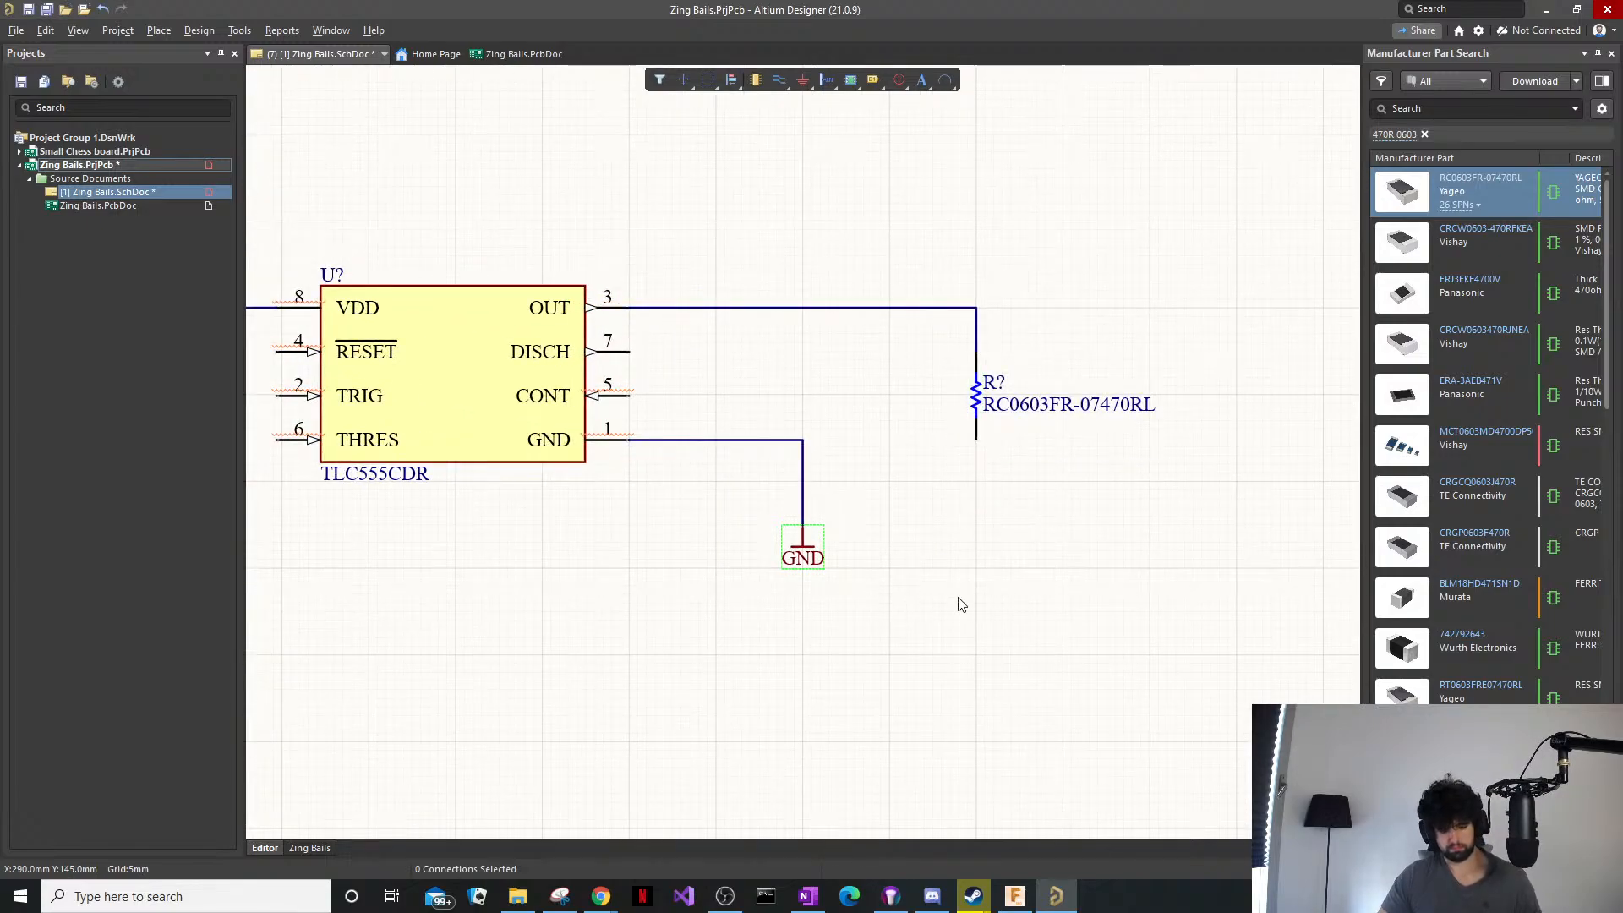
key(ctrl+c)
key(ctrl+v)
click(977, 533)
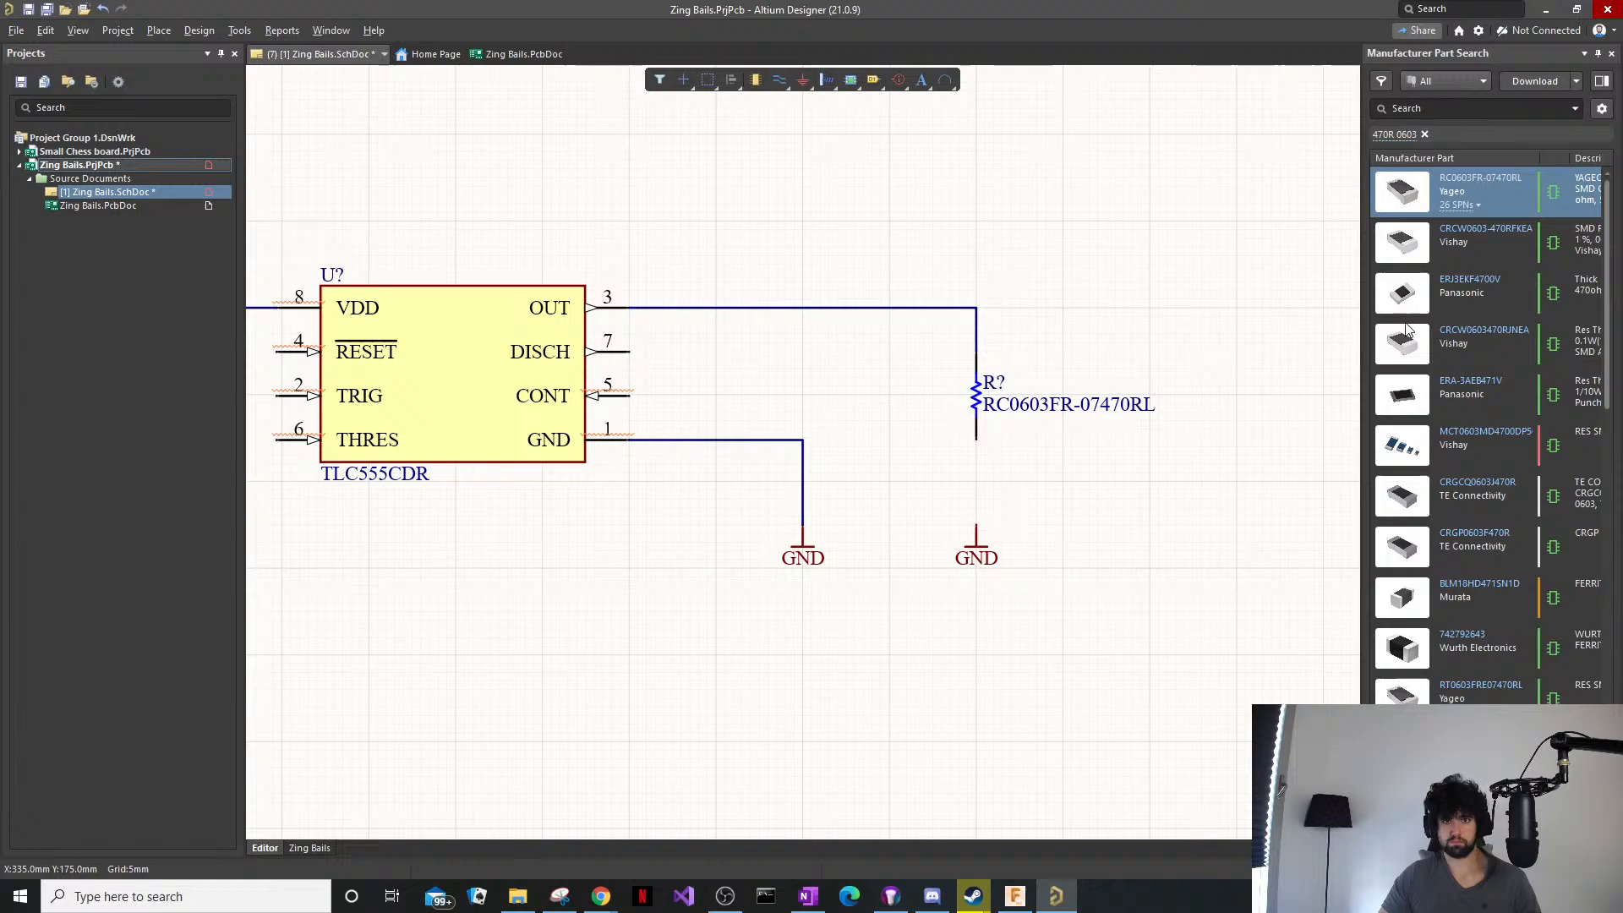
Search the manufacturer parts for LED 3mm.
click(1444, 110)
text(LED)
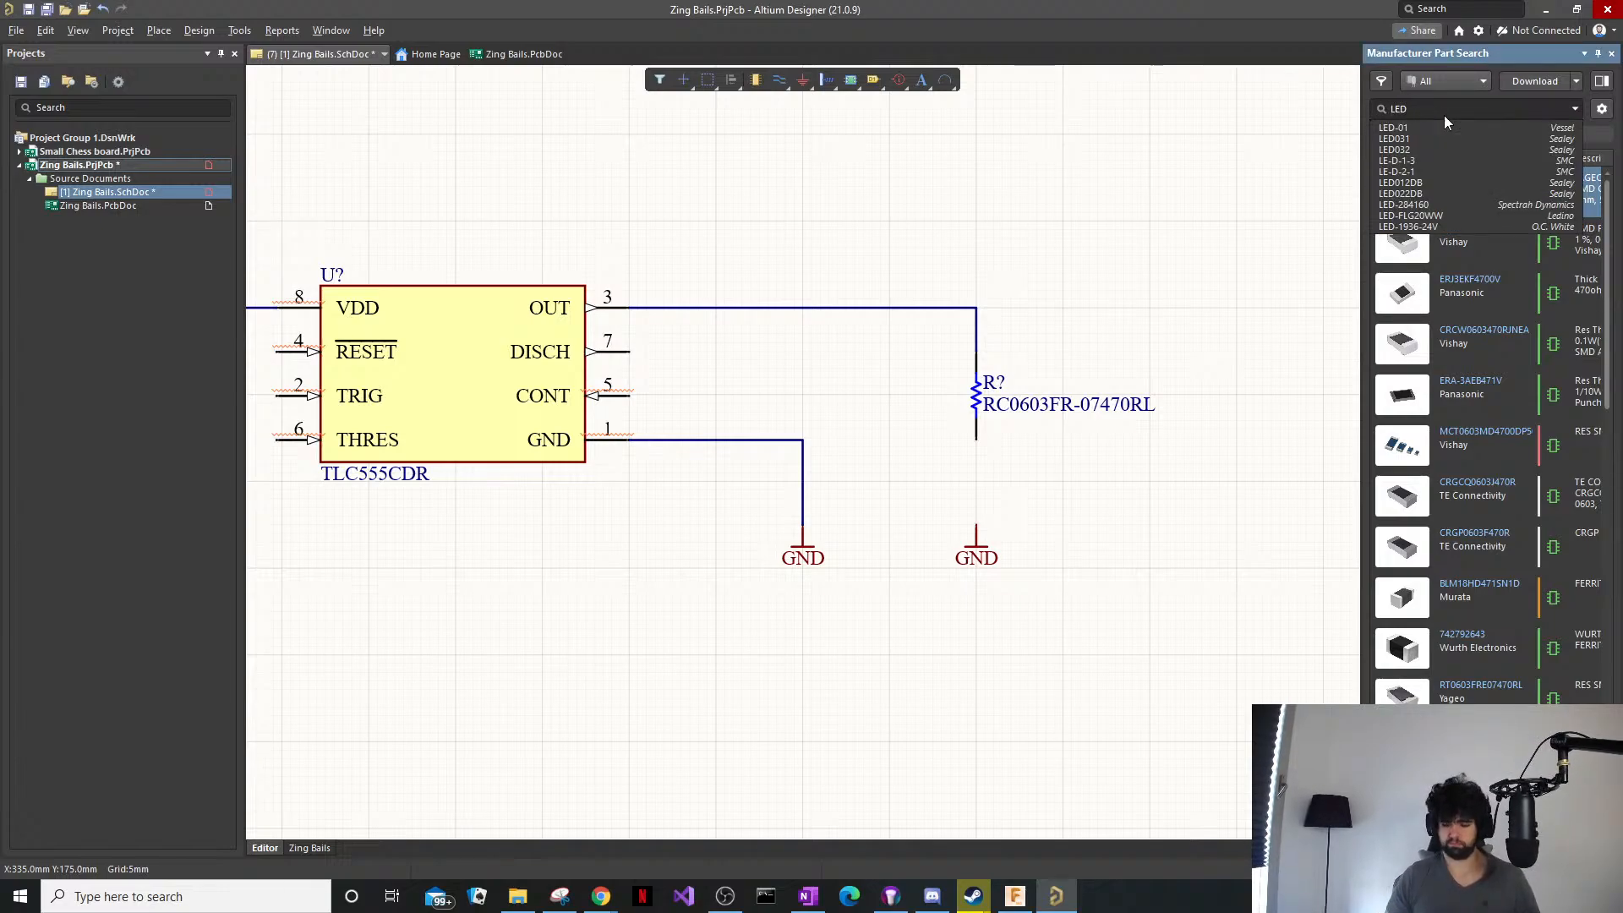
text( 3mm)
key(Return)
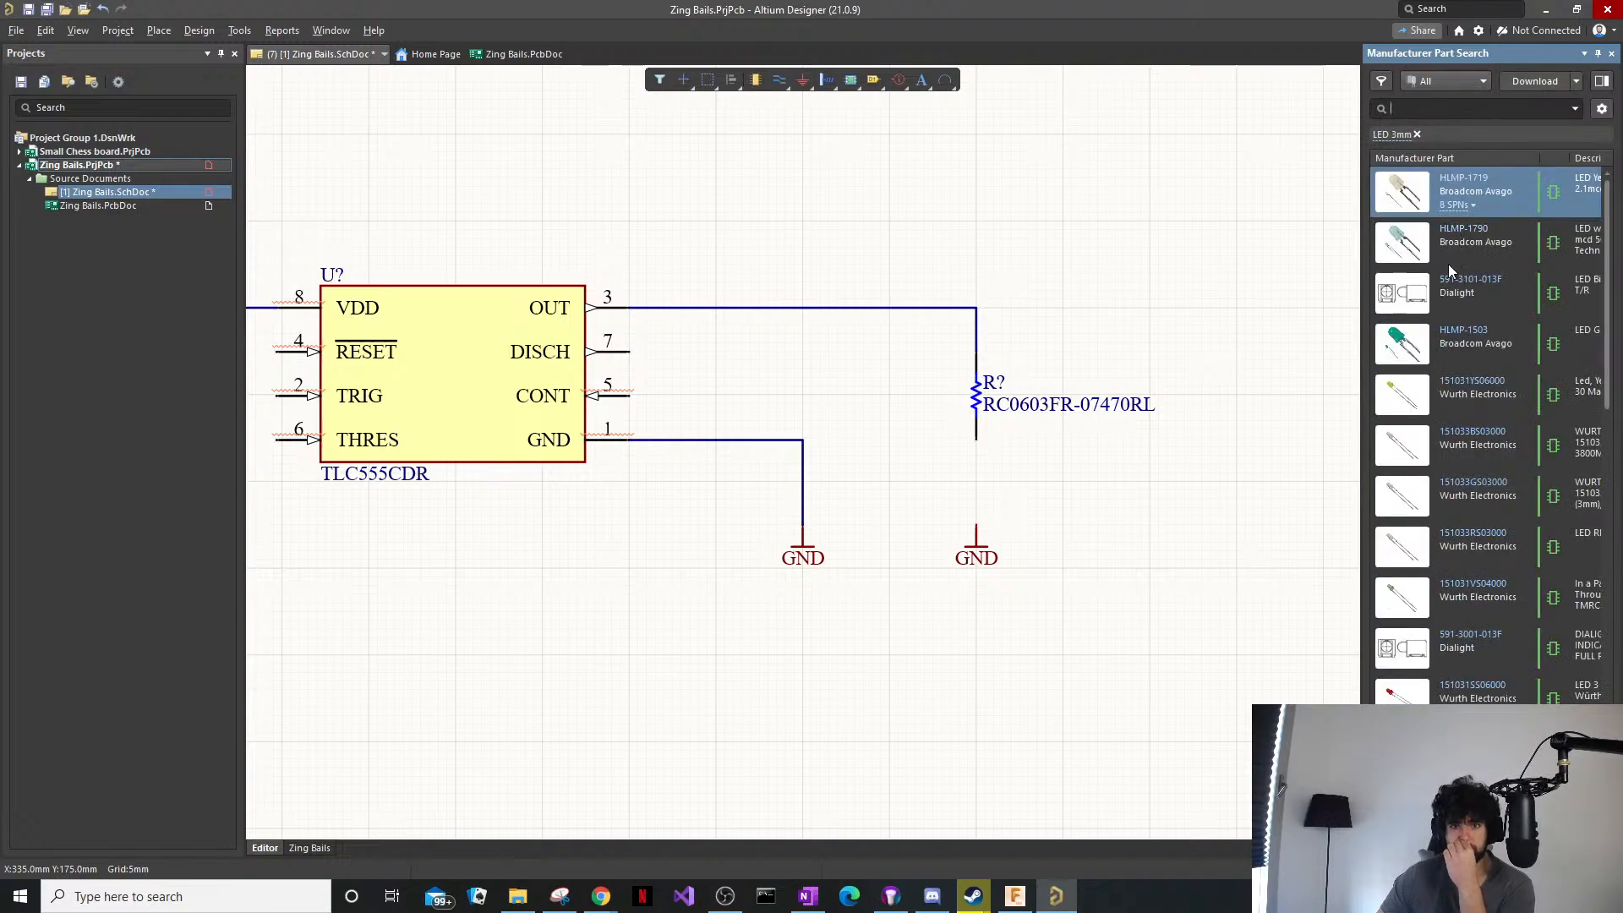
Place the Broadcom Avago HLMP-1503 LED horizontally between the resistor and the GND port below it.
click(1449, 350)
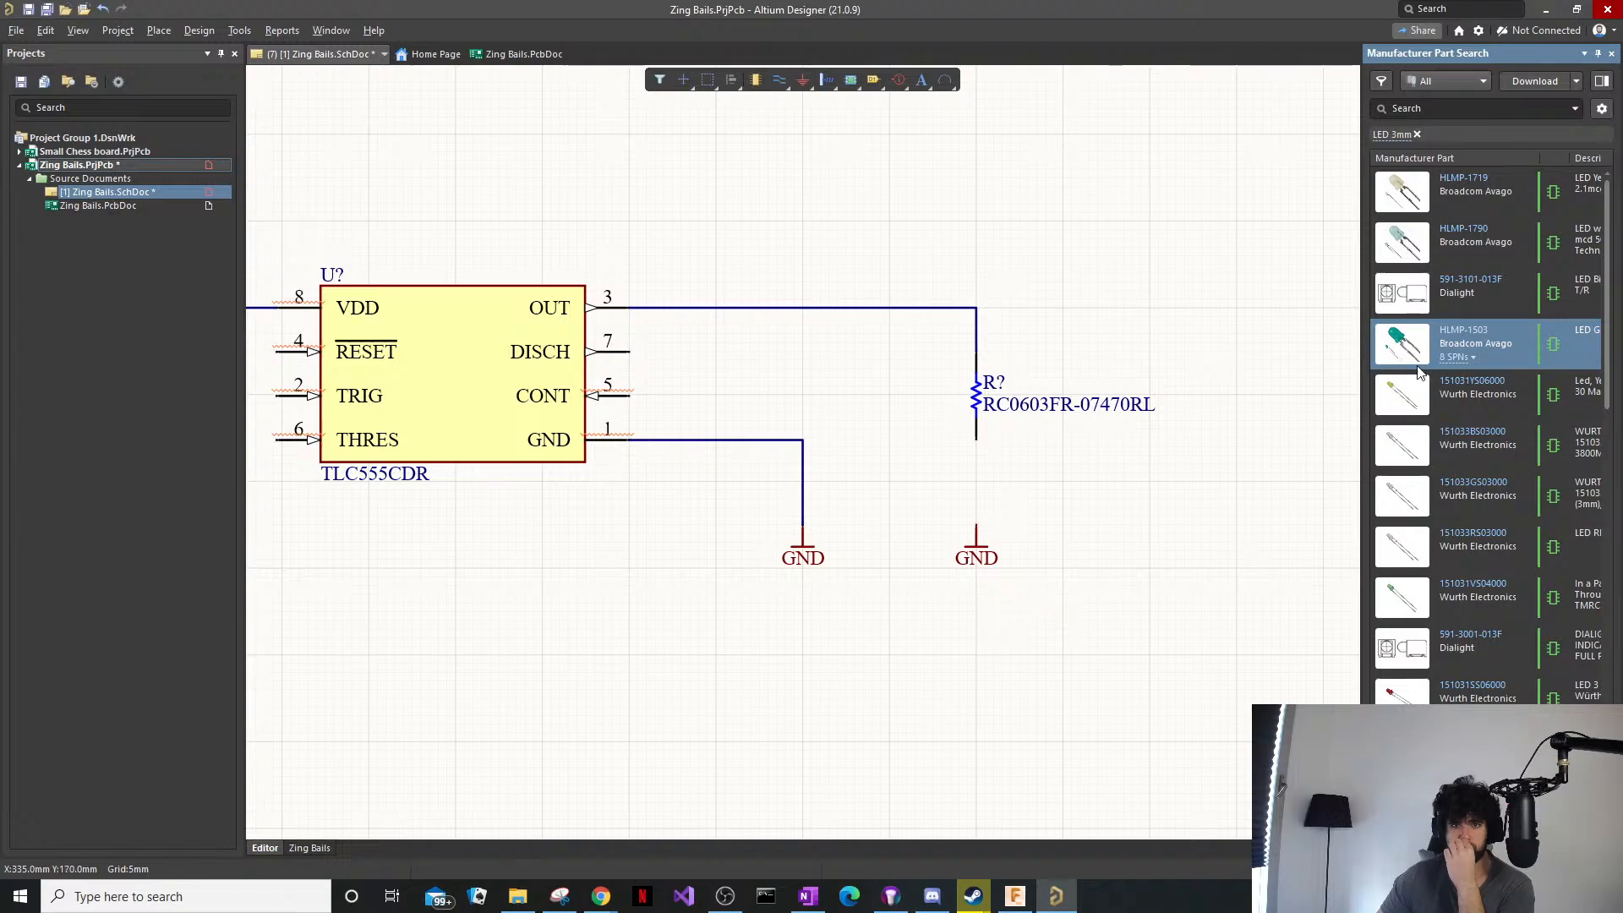
drag(1518, 348, 1049, 496)
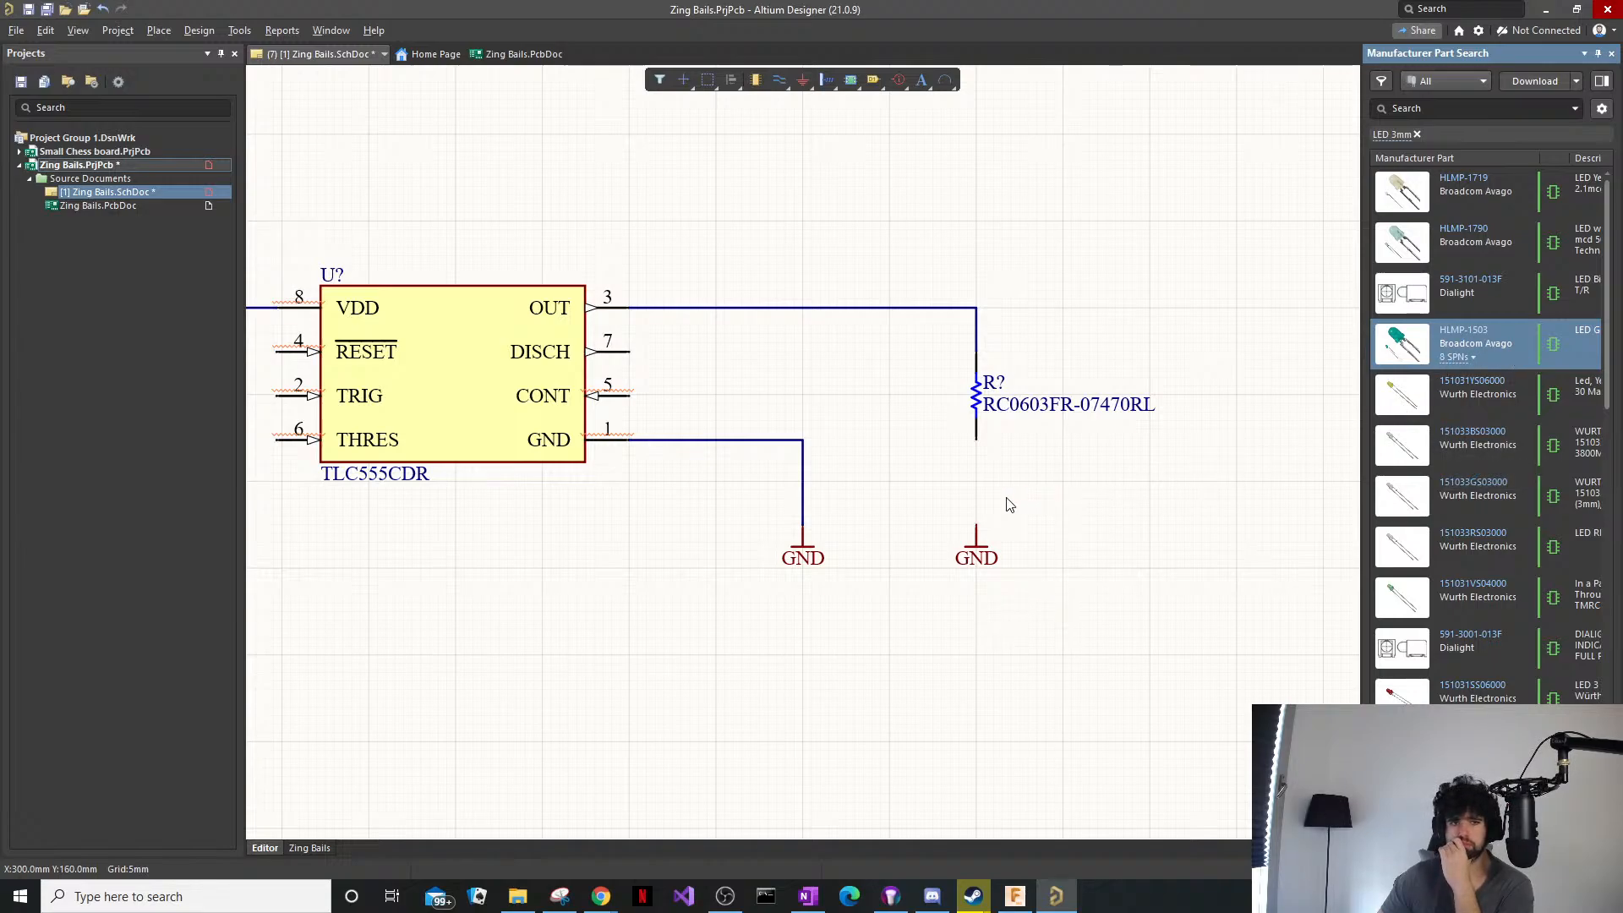
drag(1383, 359, 1000, 514)
click(990, 579)
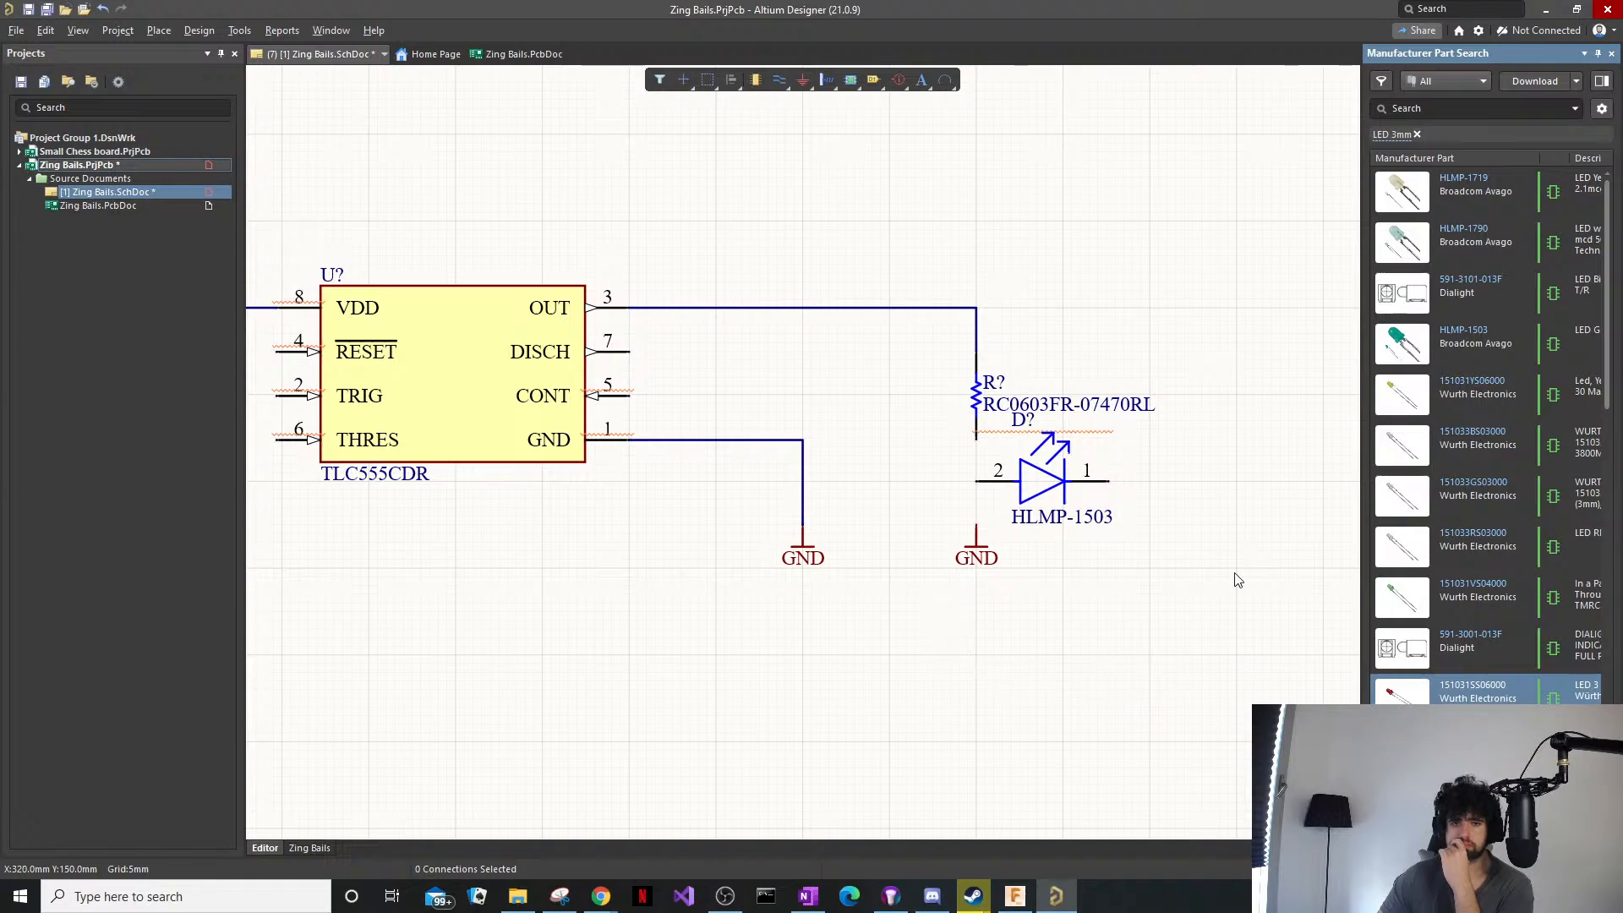
Delete the HLMP-1503 LED from the schematic.
scroll(1133, 478, down, 1)
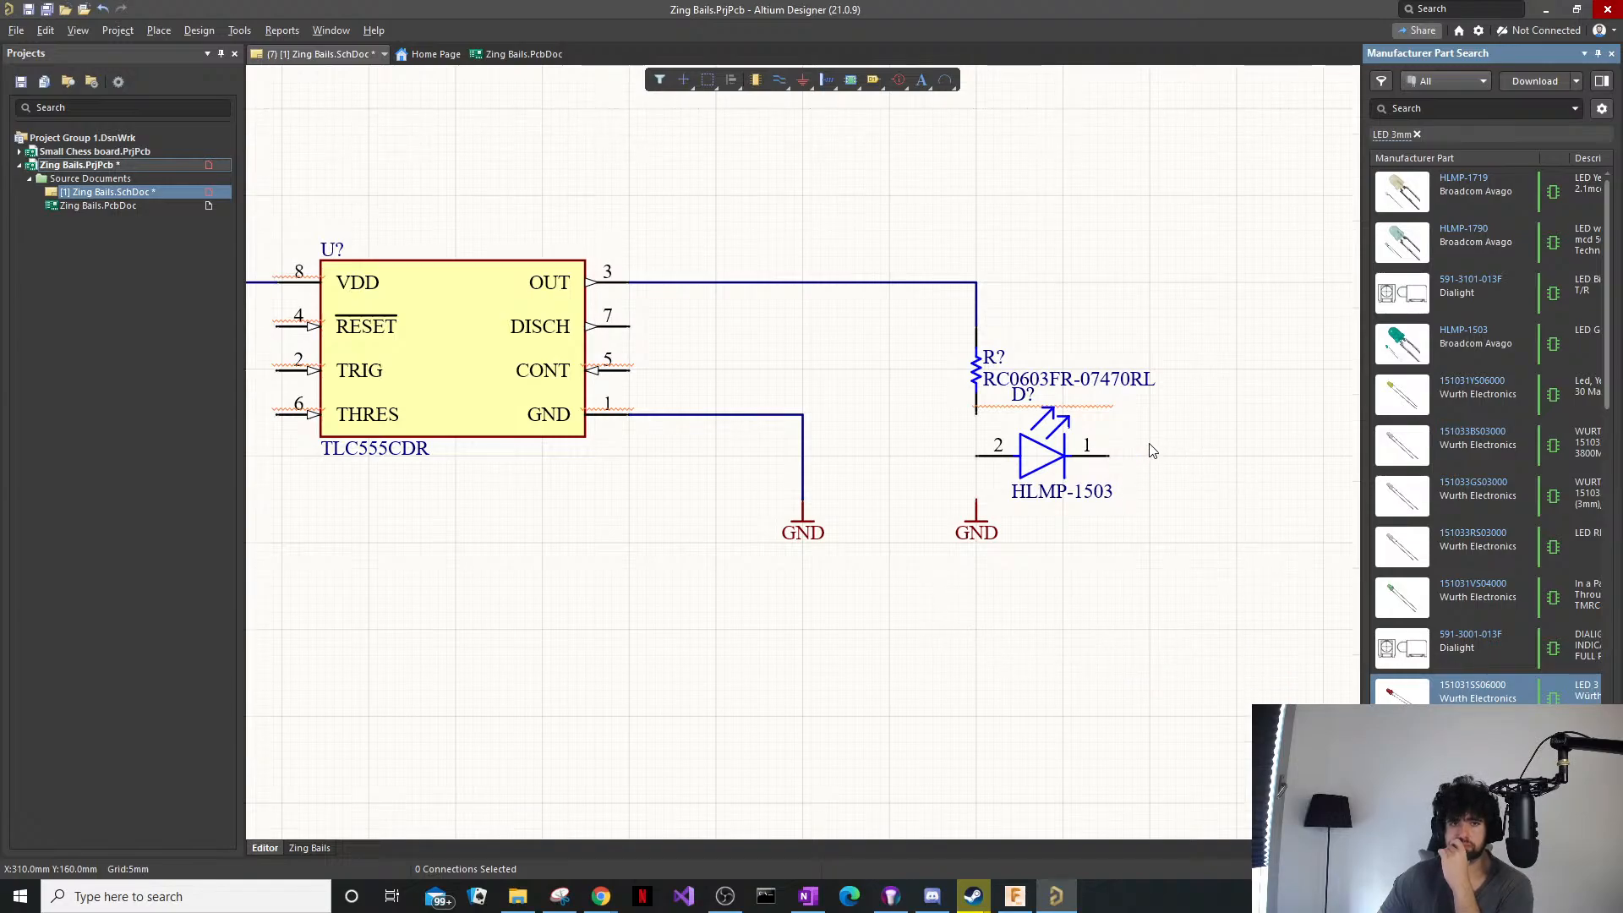
click(1038, 455)
key(Delete)
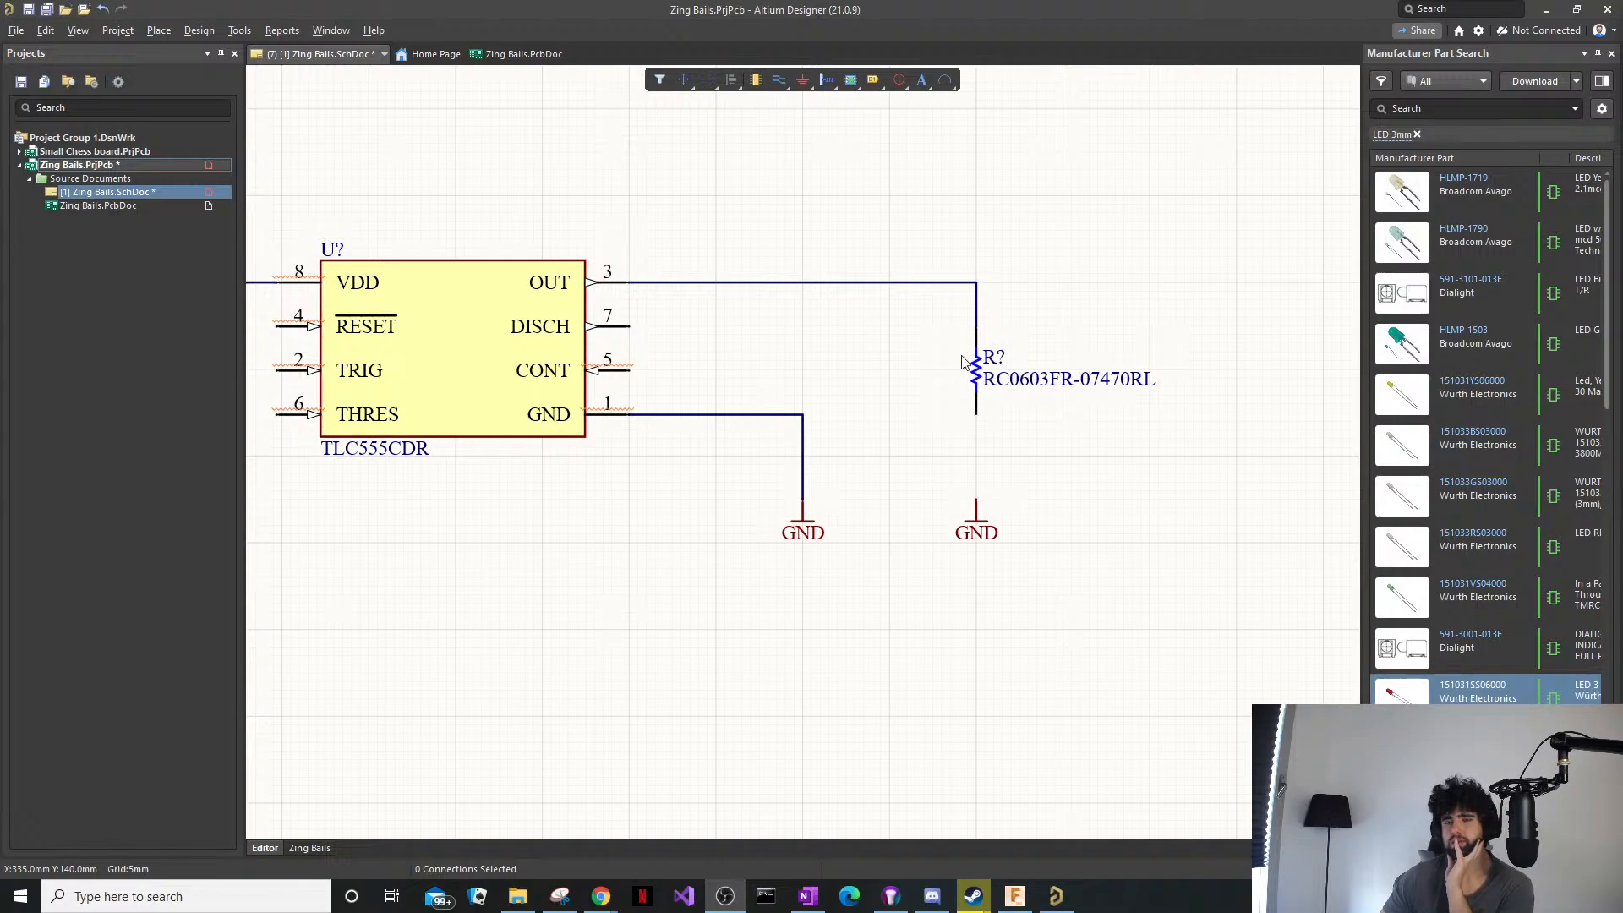
Open Zing Bails.PcbDoc and place a single via at about X 3960 mil, Y 2905 mil.
double_click(65, 206)
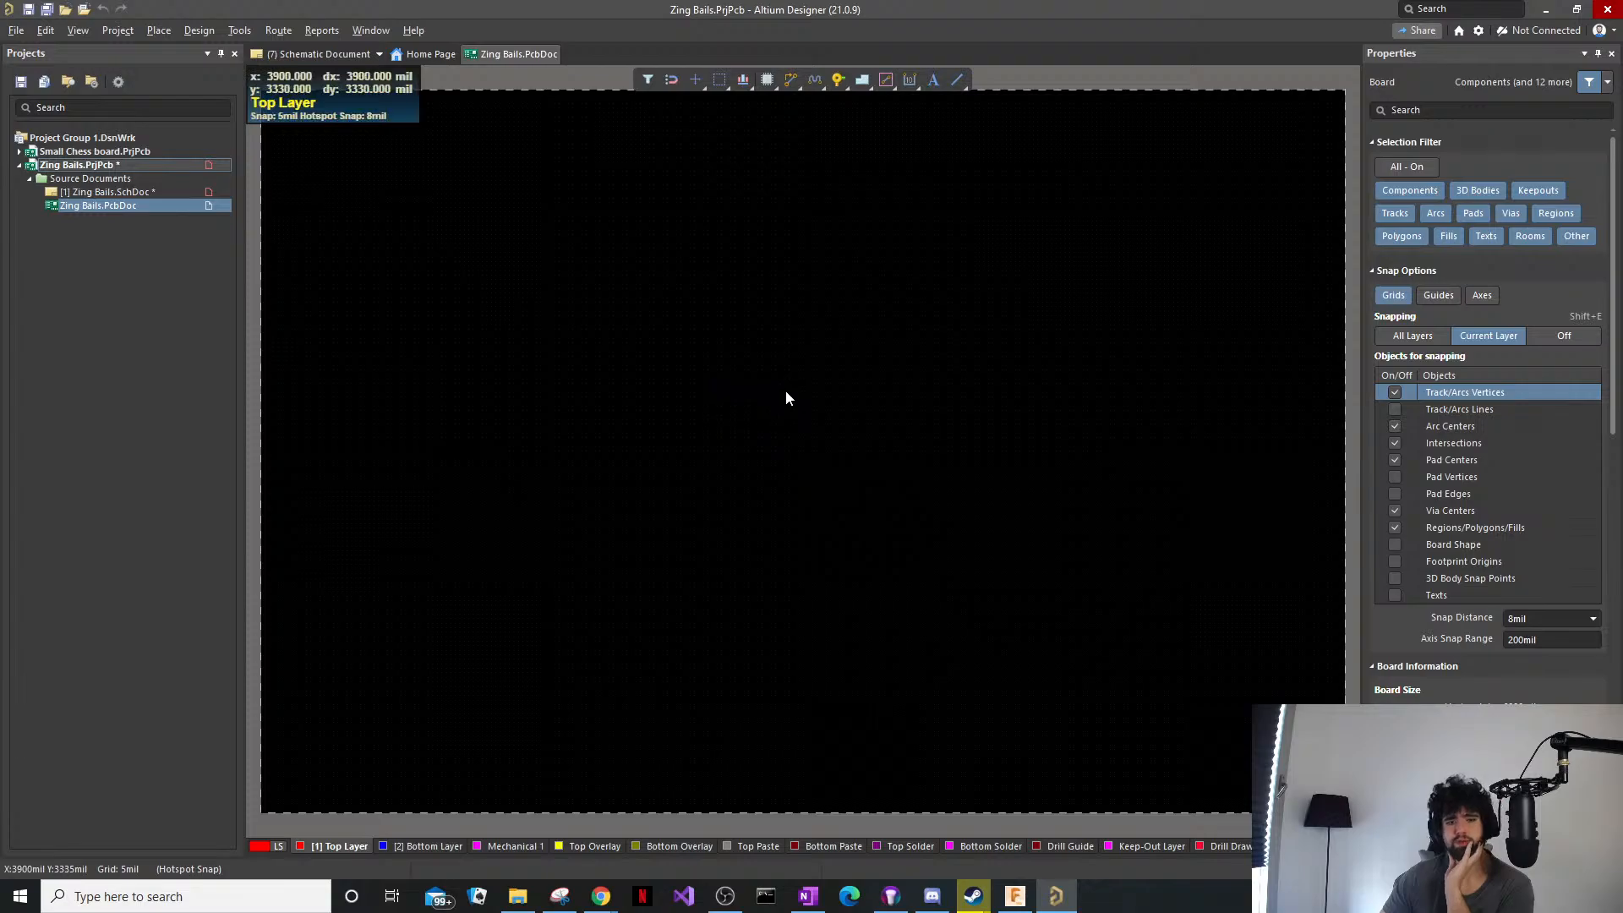
key(p)
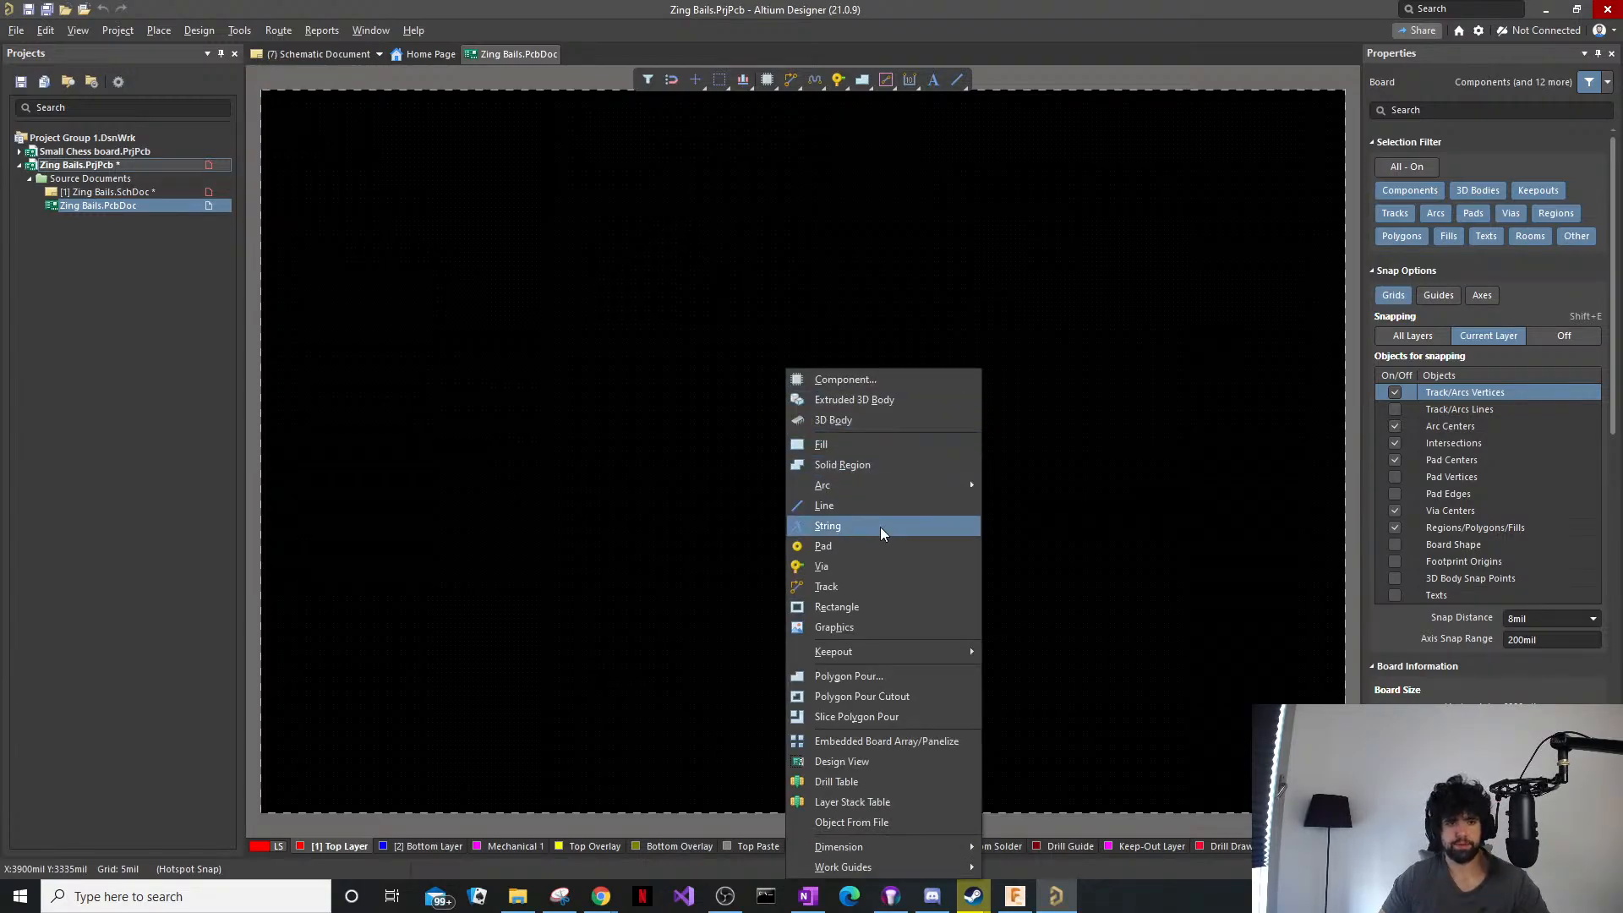
key(Escape)
key(p)
key(v)
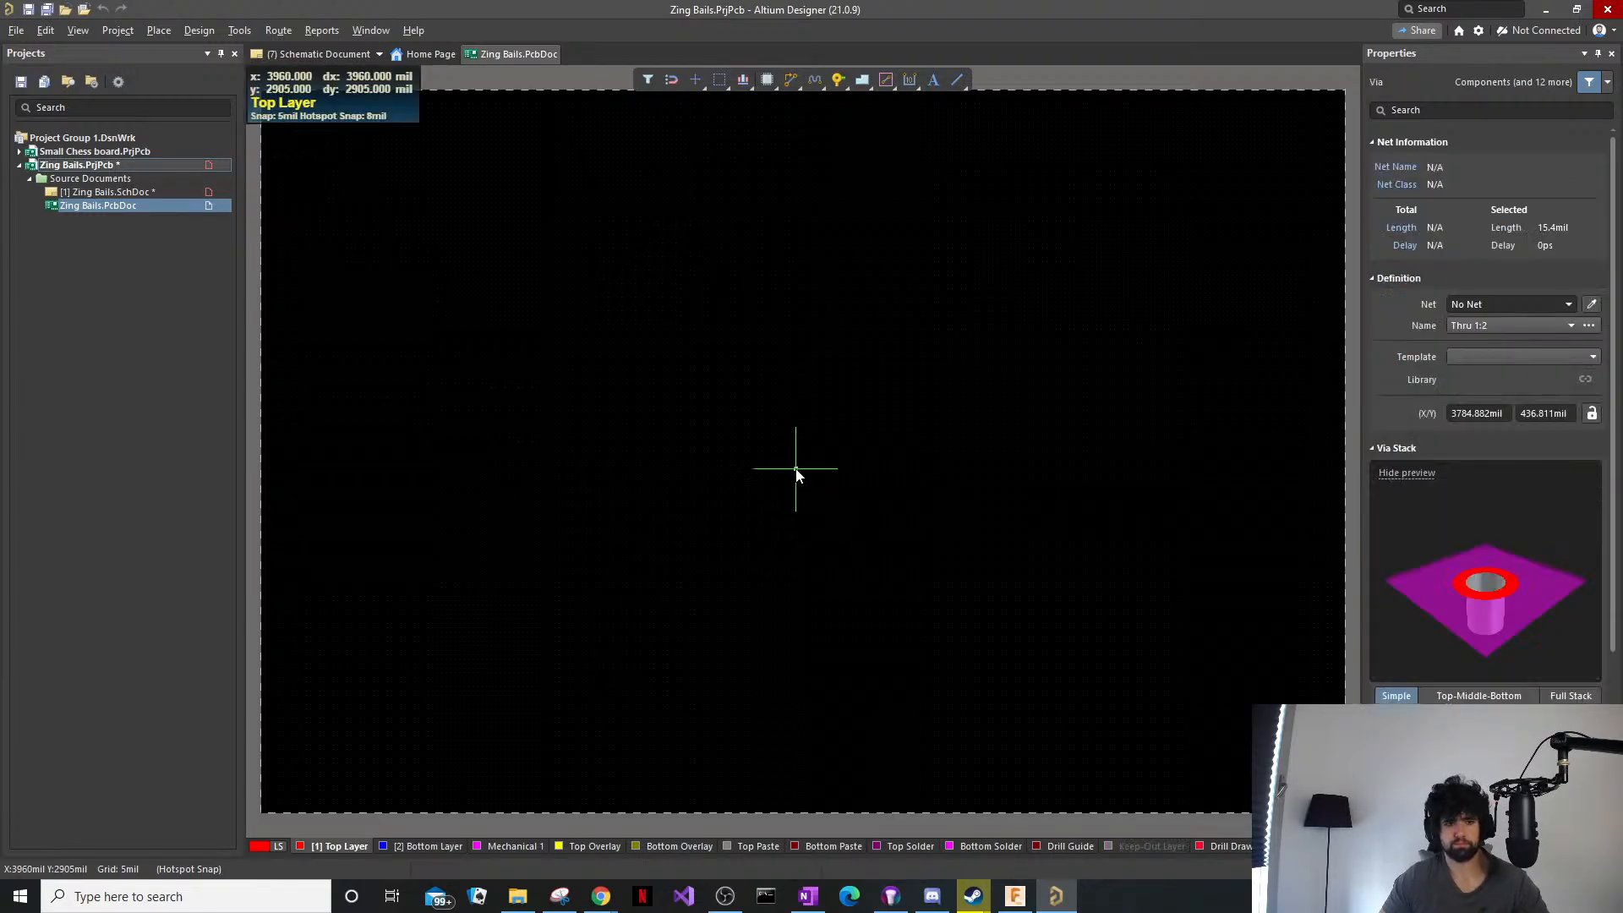
click(813, 607)
ctrl+scroll(789, 572, up, 3)
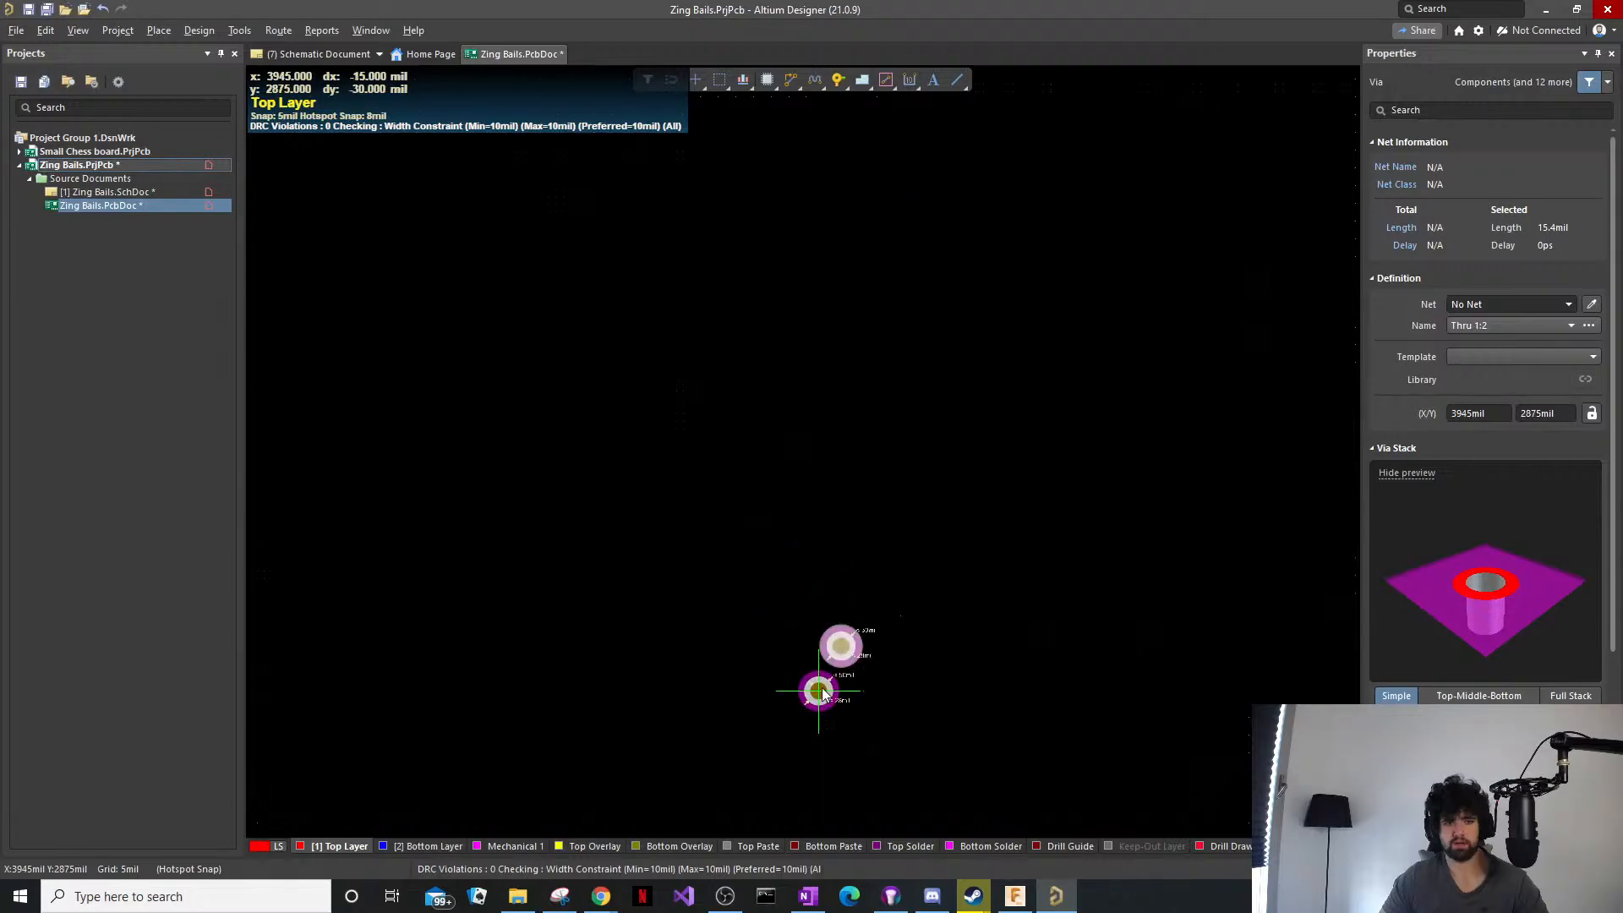
key(Escape)
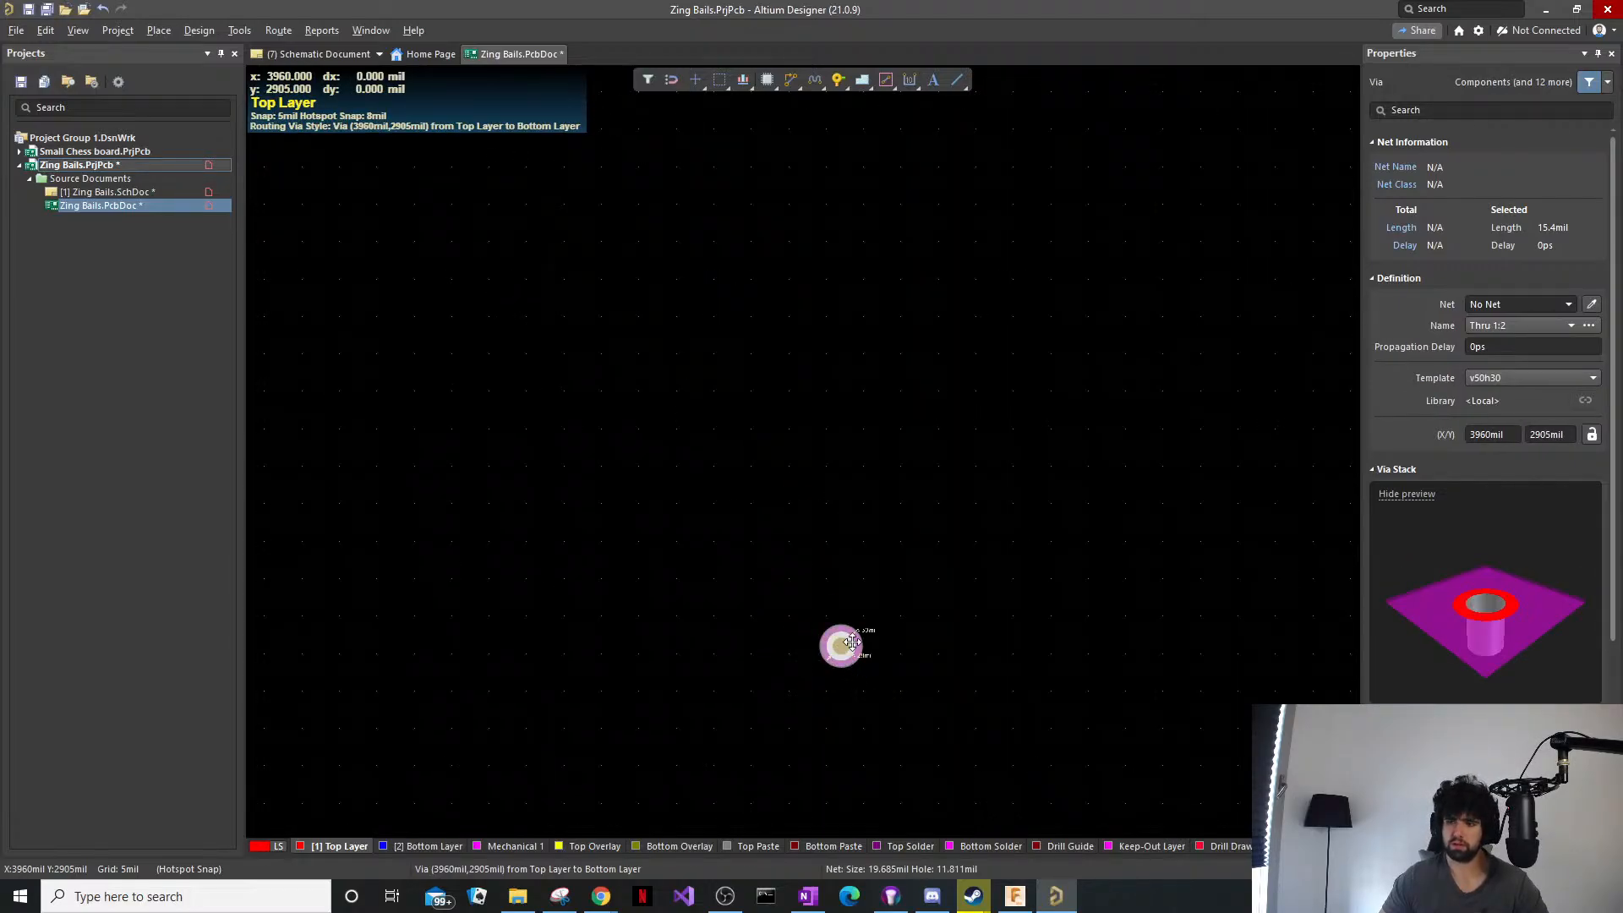
Place one multi-layer pad to the right of the via at about X 4135 mil, Y 2920 mil.
scroll(859, 556, down, 2)
ctrl+scroll(877, 525, down, 3)
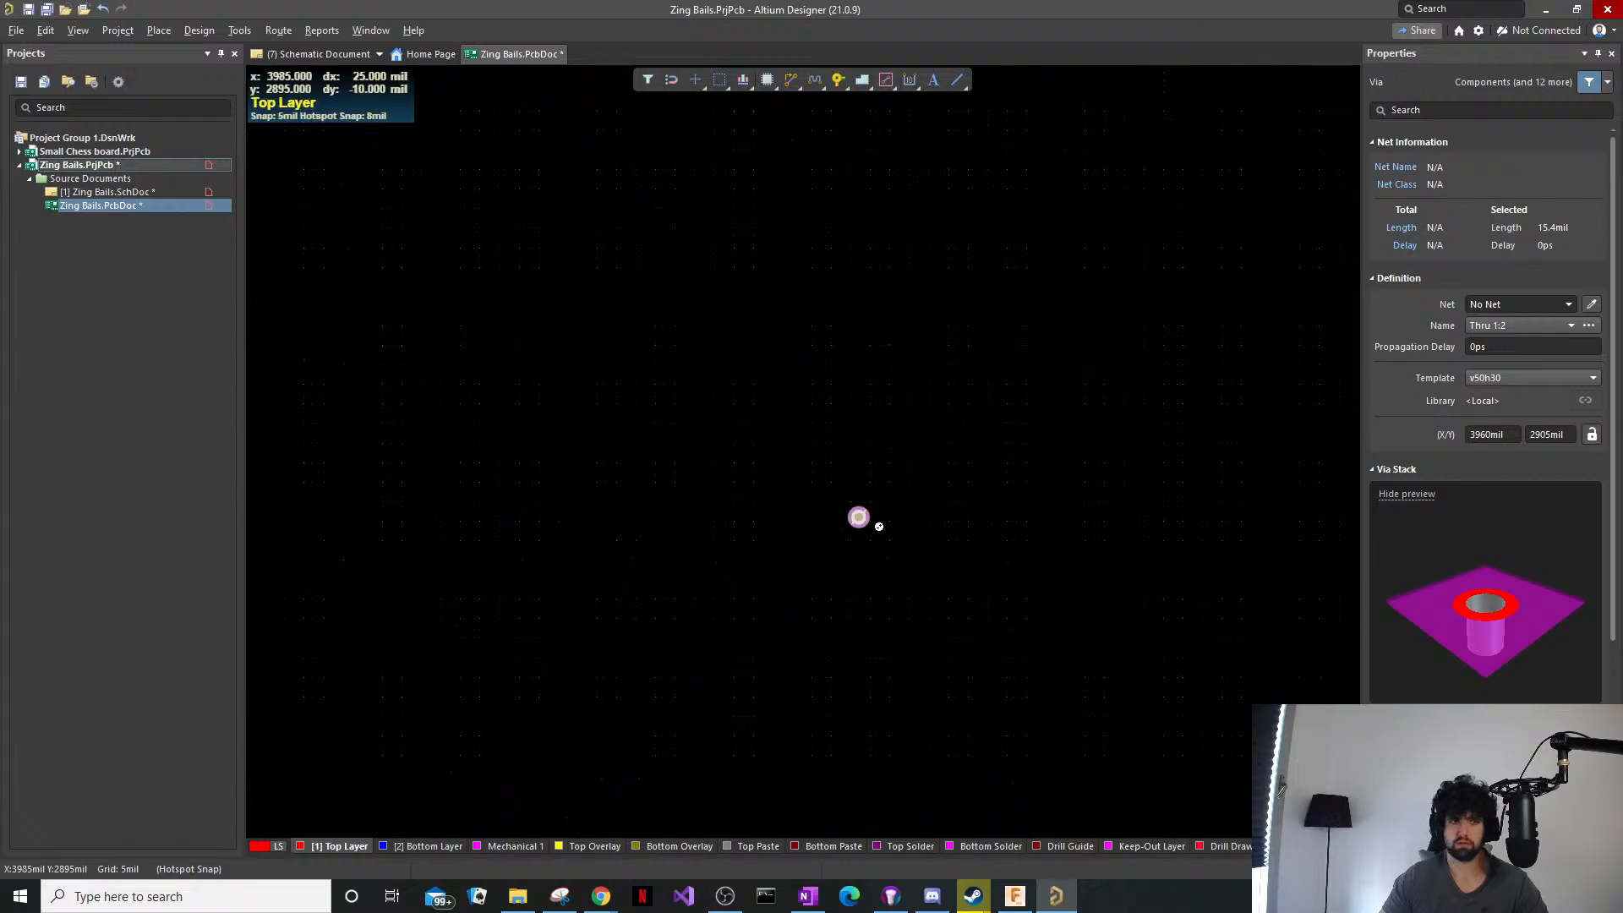
key(p)
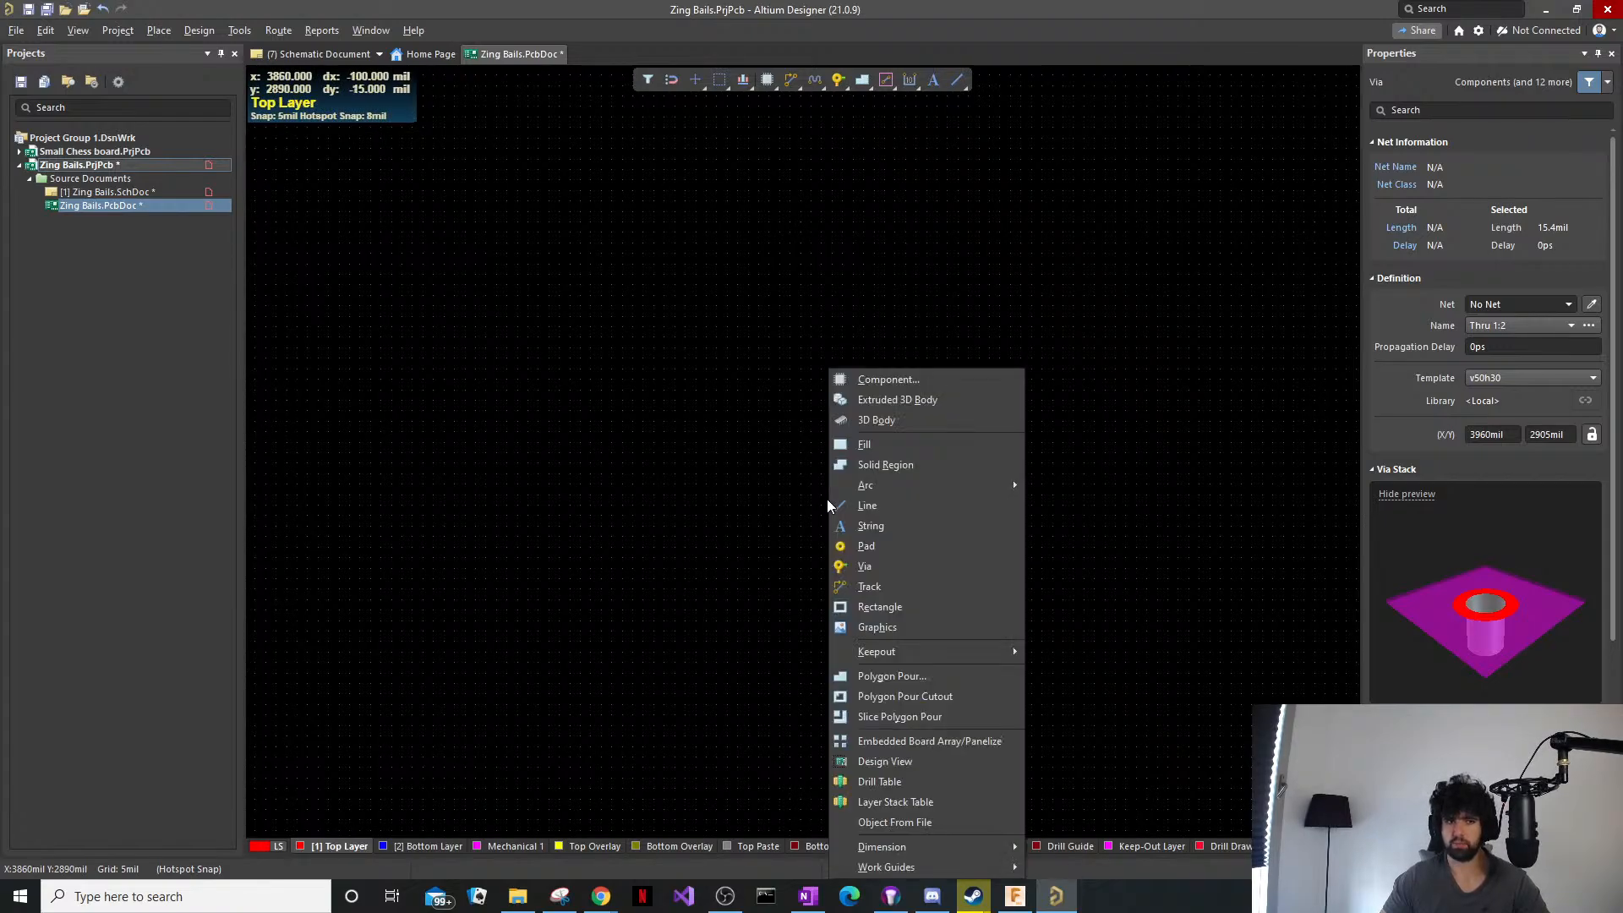
mouse_move(842, 486)
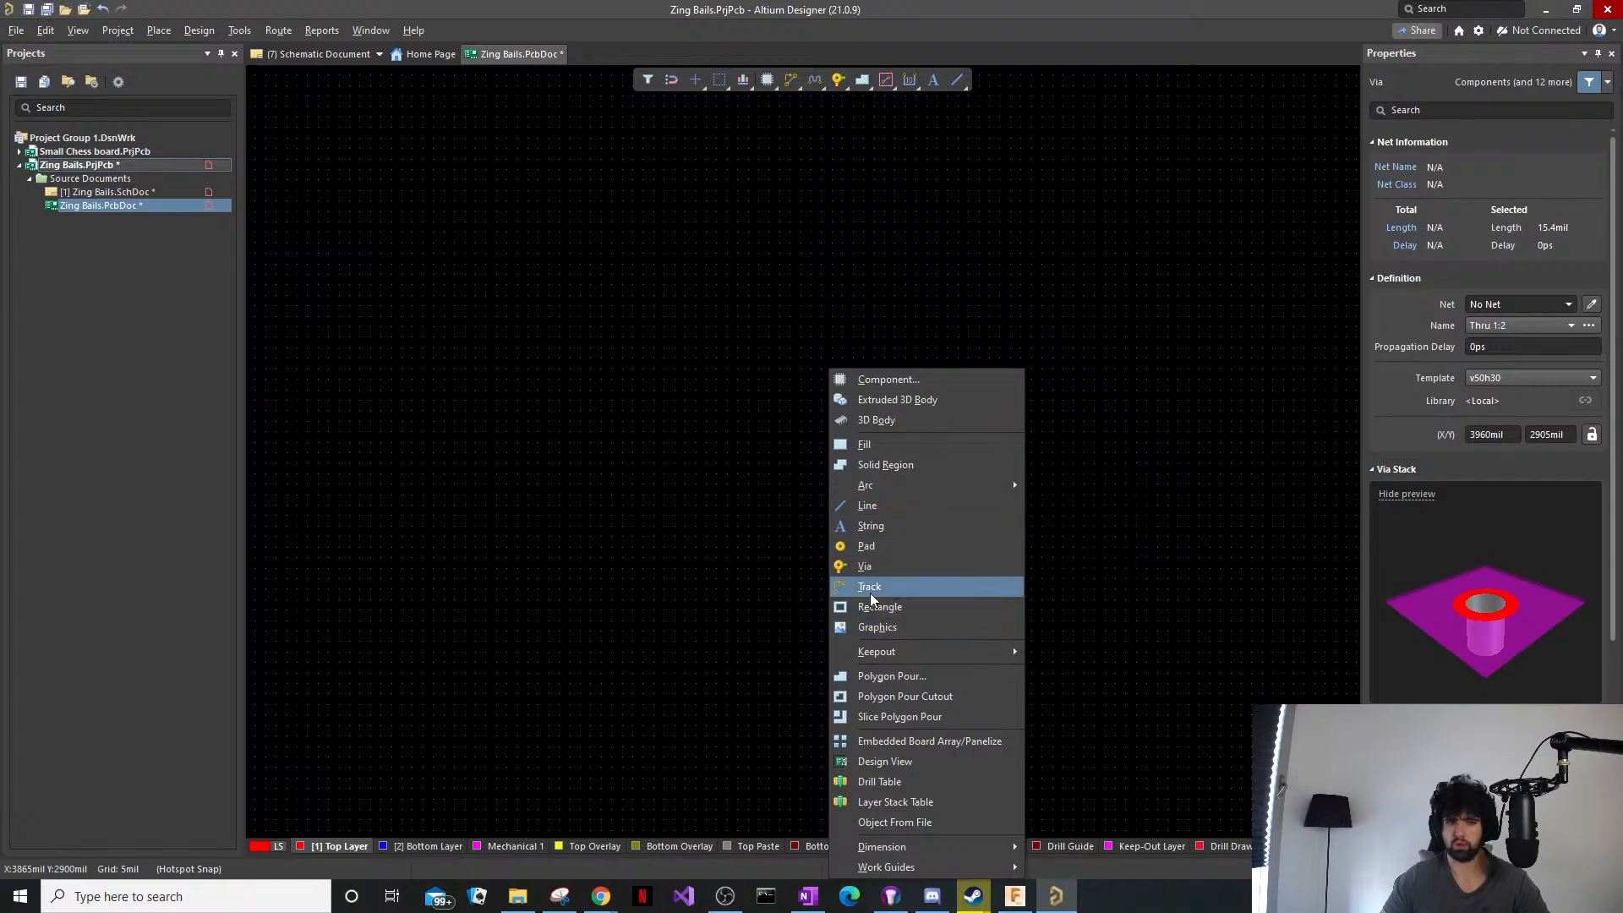
click(881, 550)
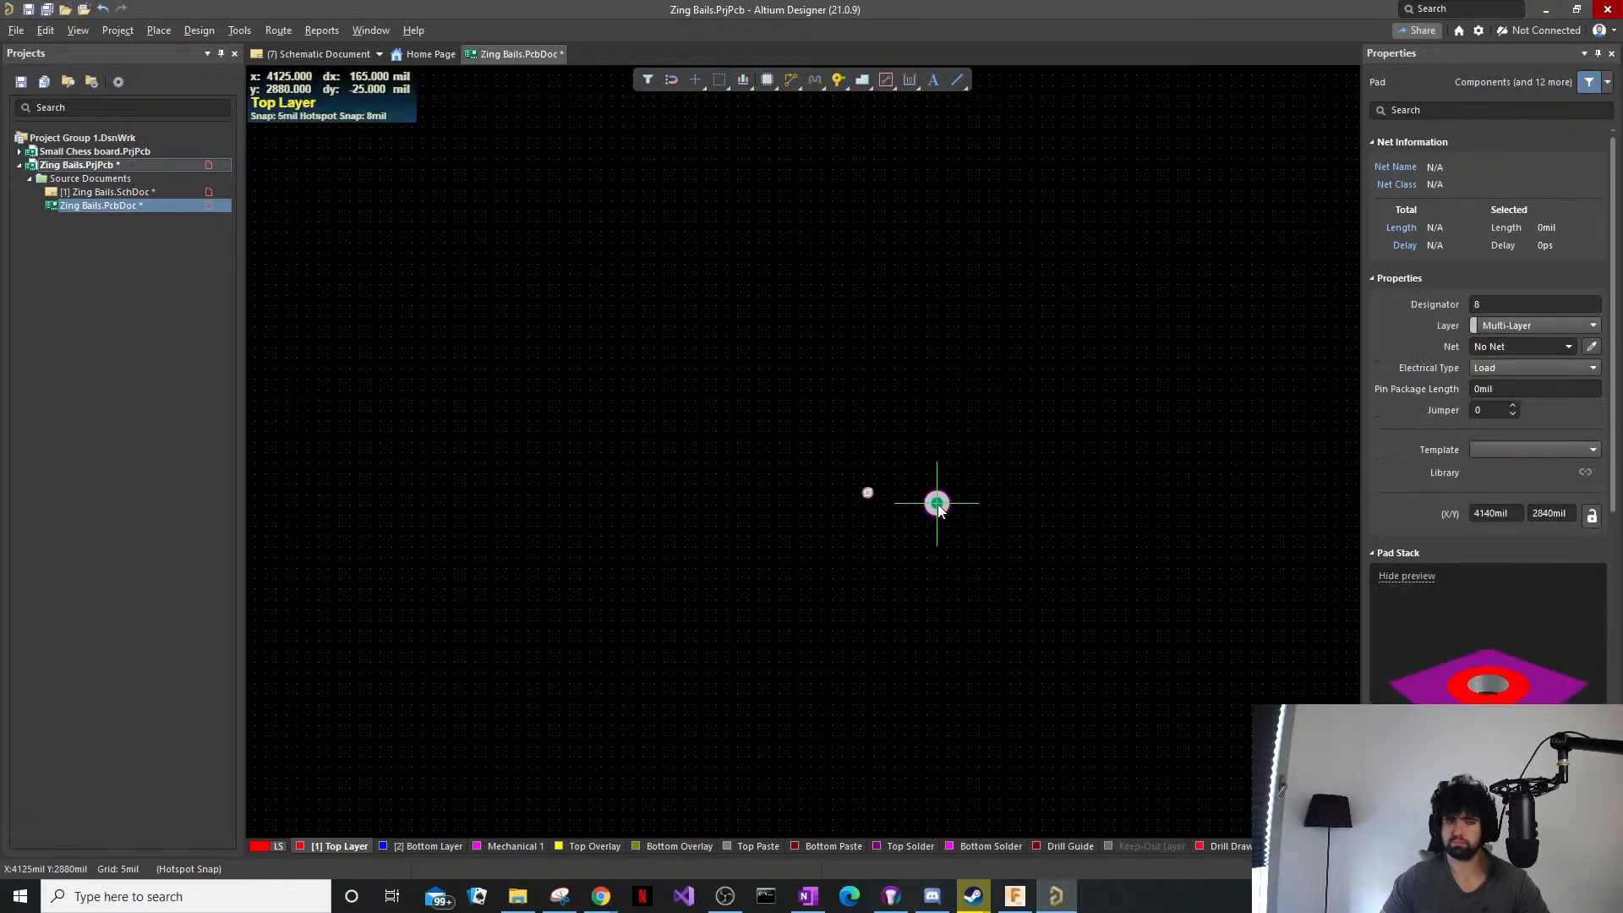
ctrl+scroll(938, 508, up, 3)
click(948, 461)
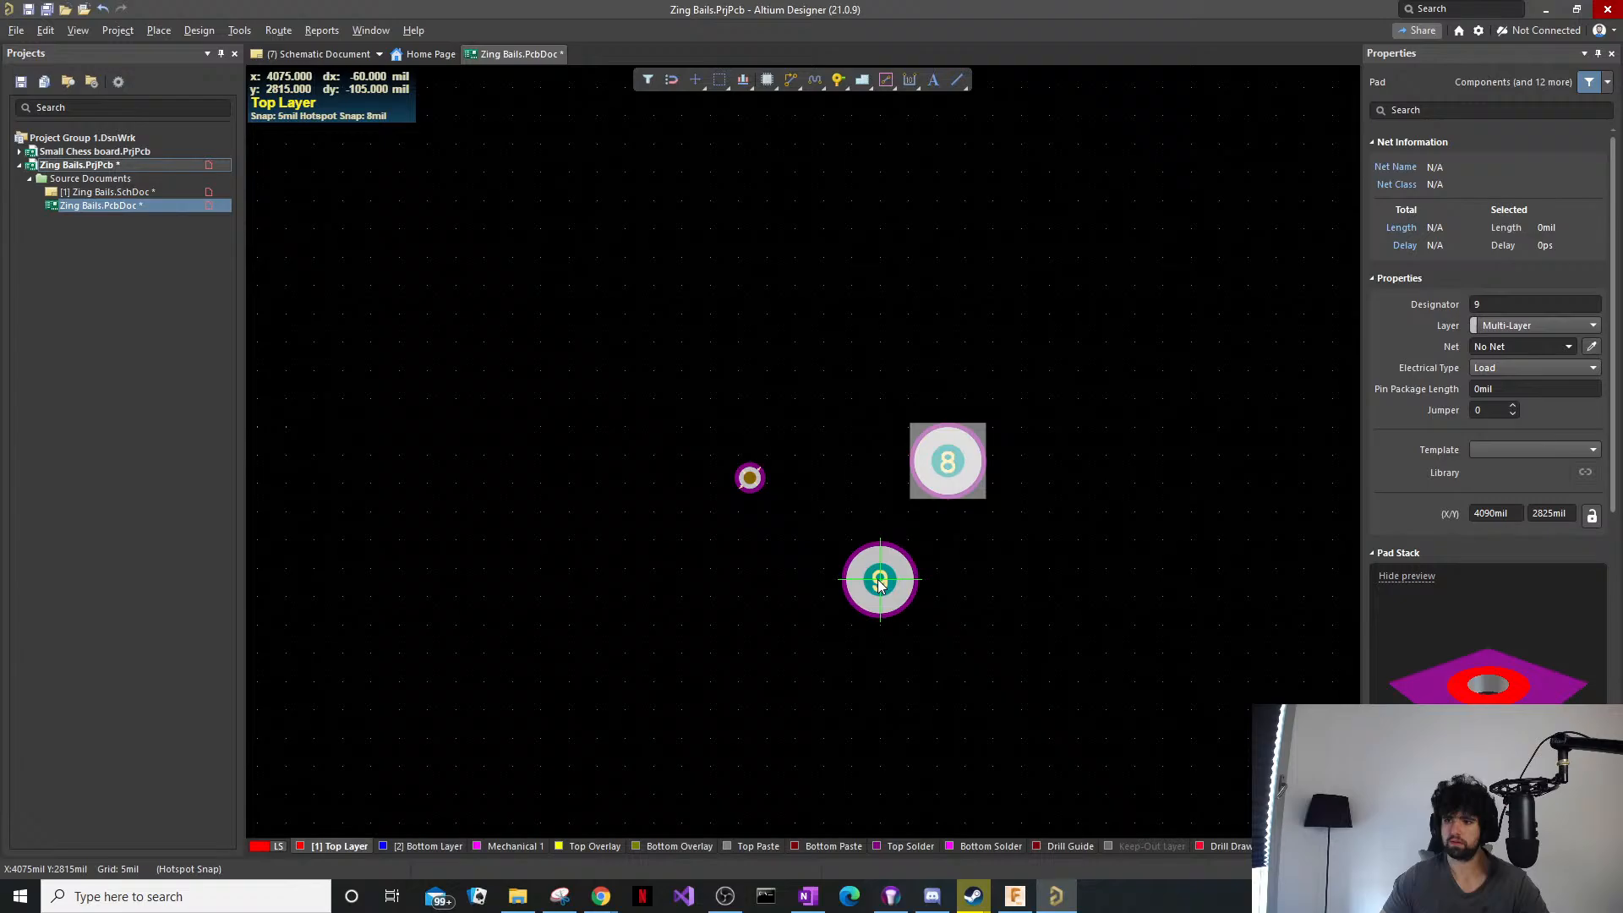
ctrl+scroll(848, 536, up, 2)
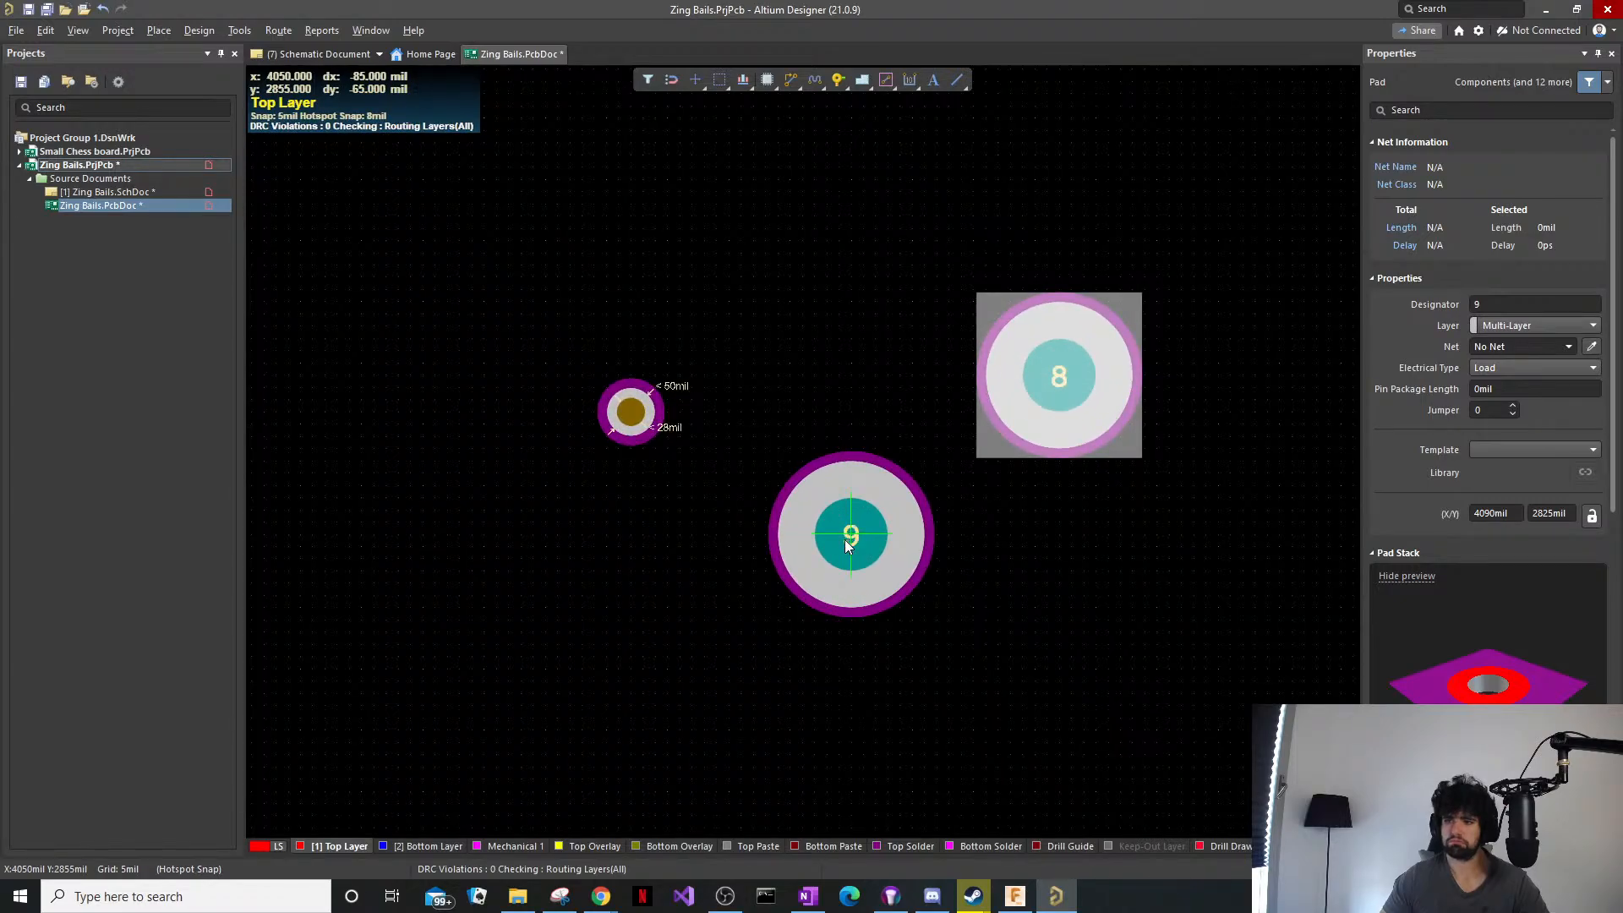
ctrl+scroll(812, 598, down, 1)
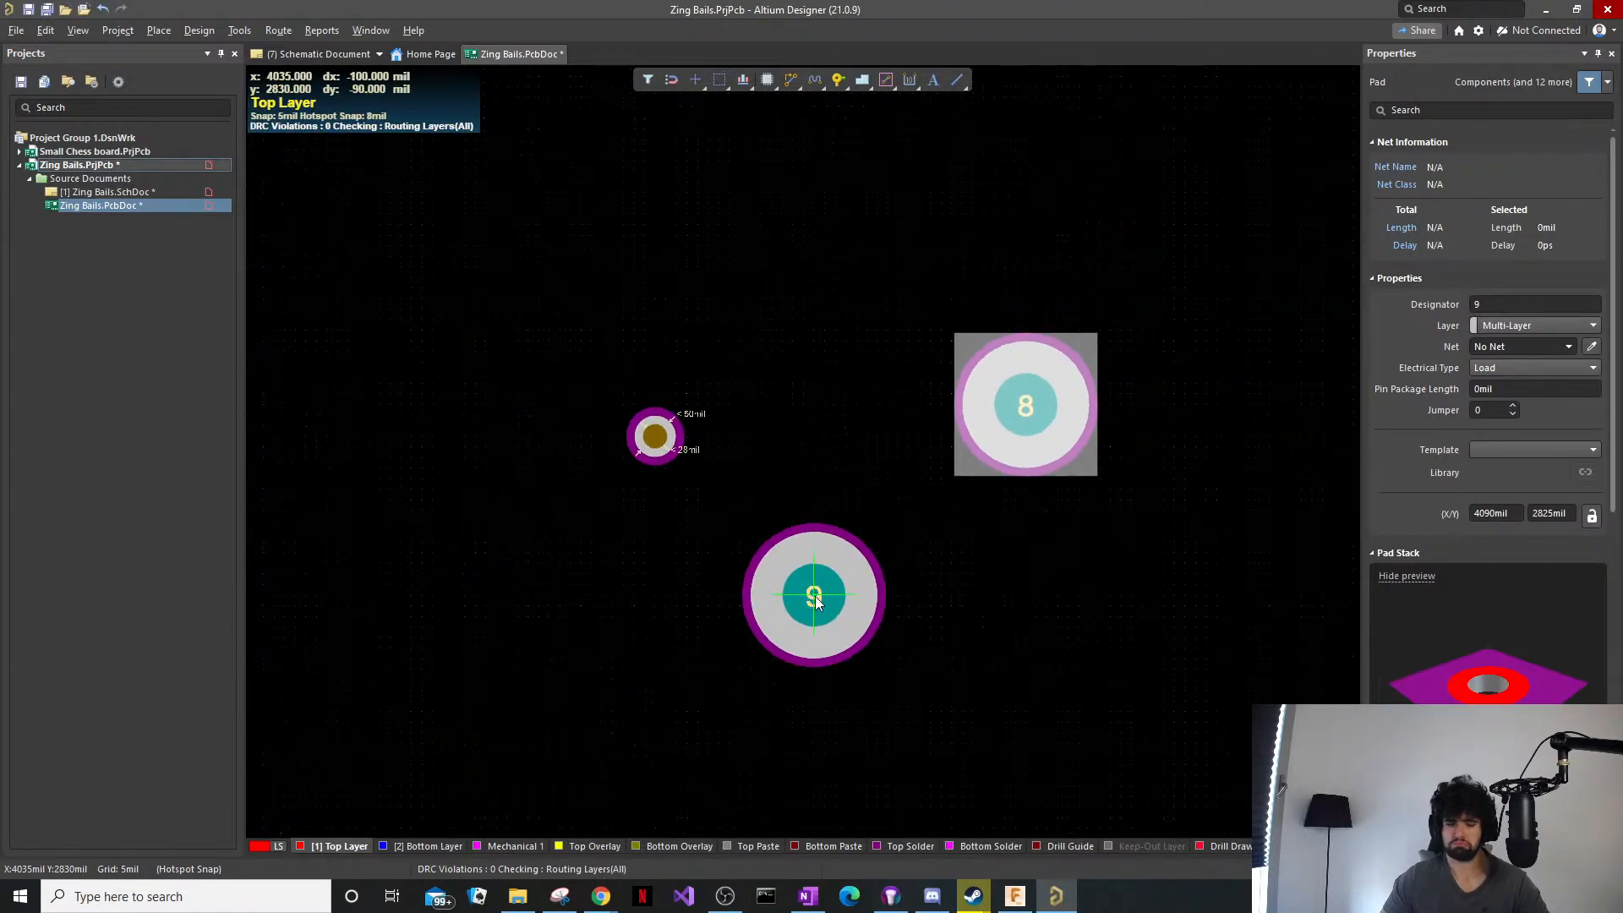
key(Escape)
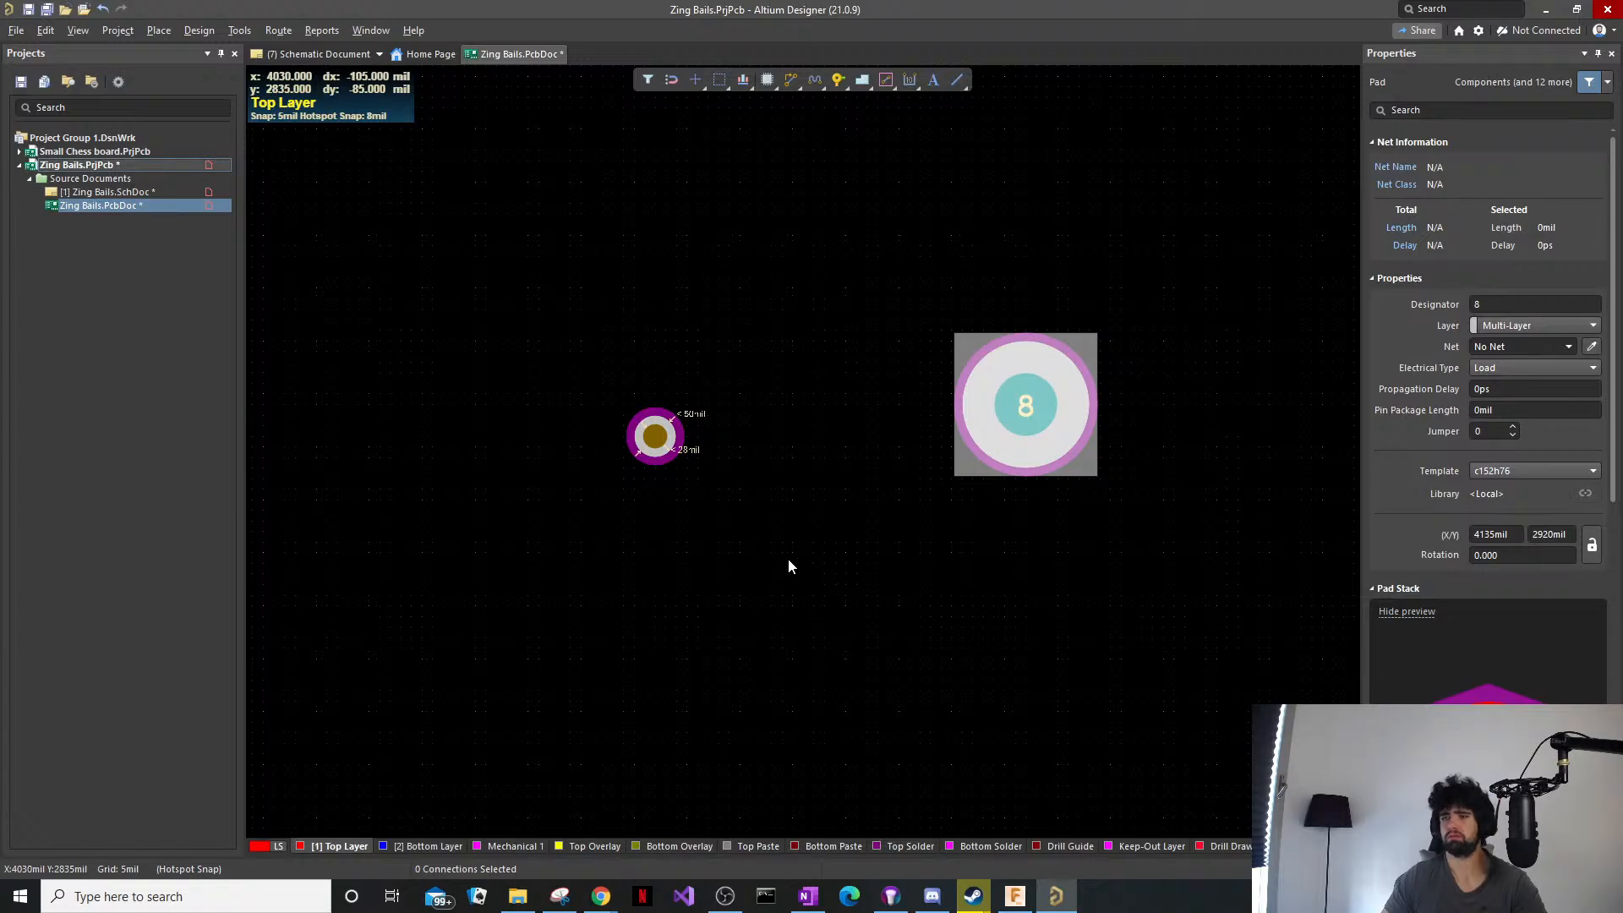
Move the via to about X 3965 mil, Y 2920 mil, level with pad 8.
click(893, 338)
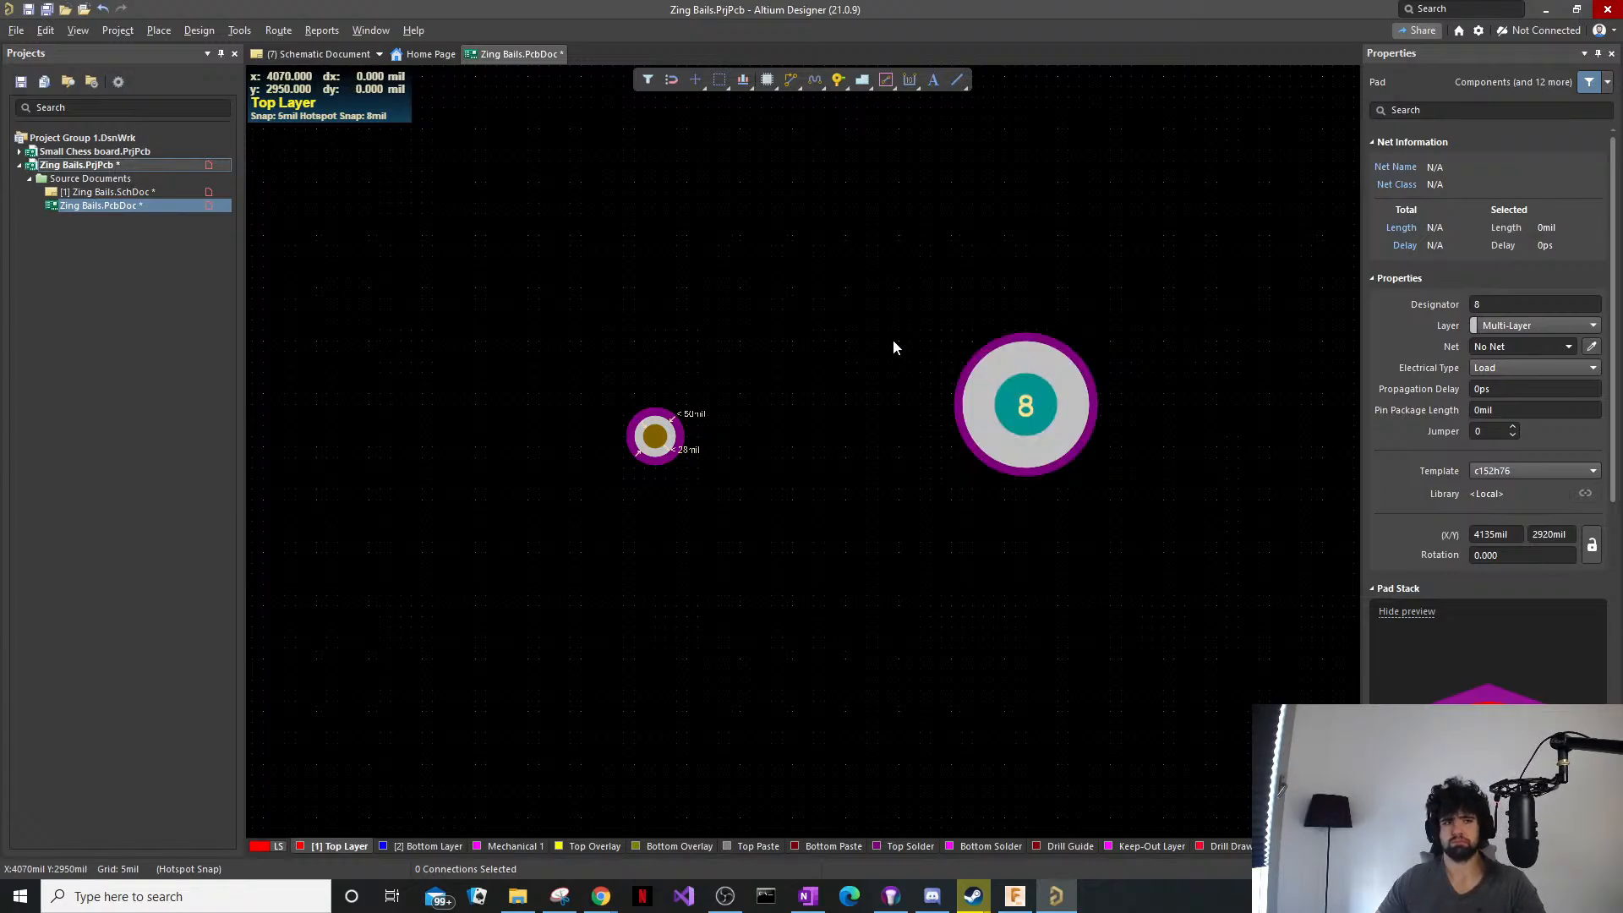
drag(815, 348, 604, 452)
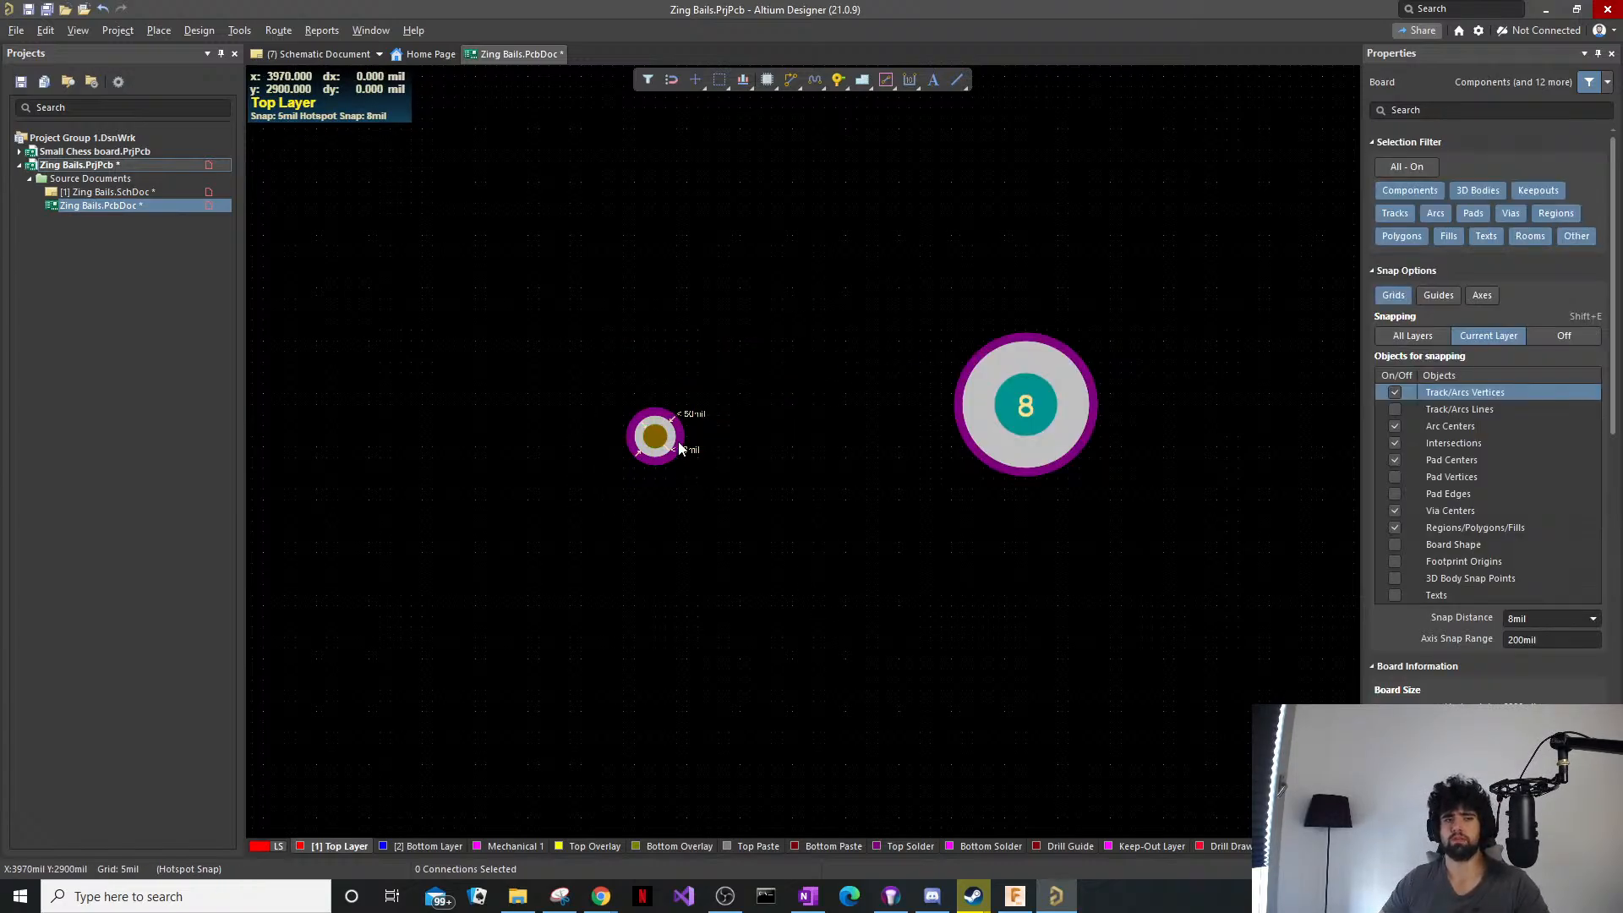
drag(741, 389, 609, 500)
drag(670, 441, 680, 409)
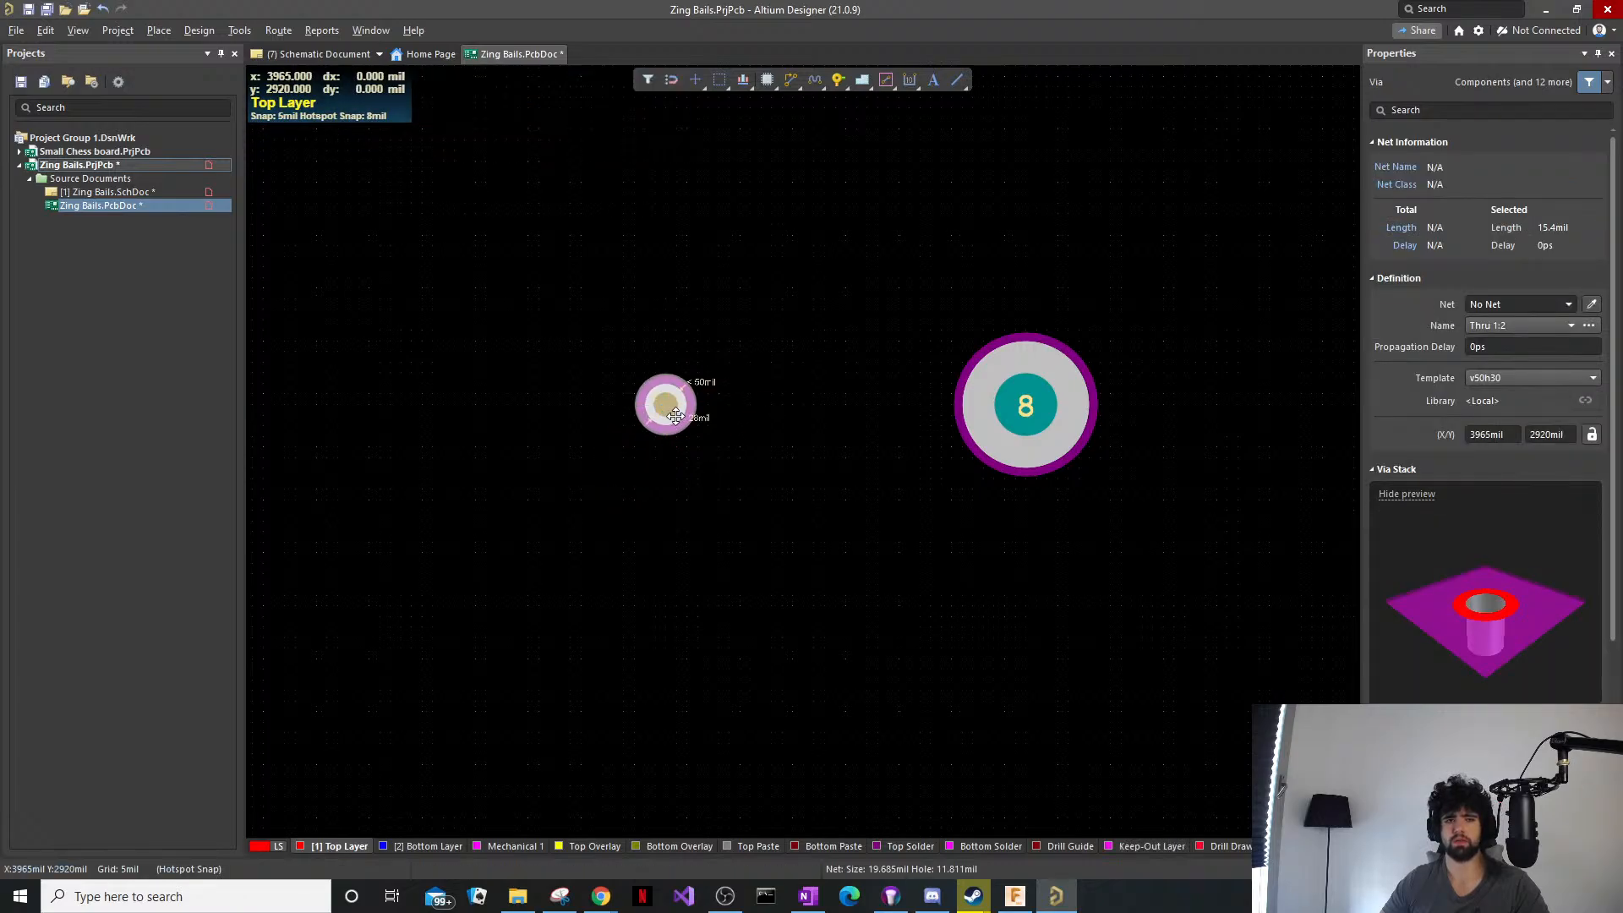
click(690, 424)
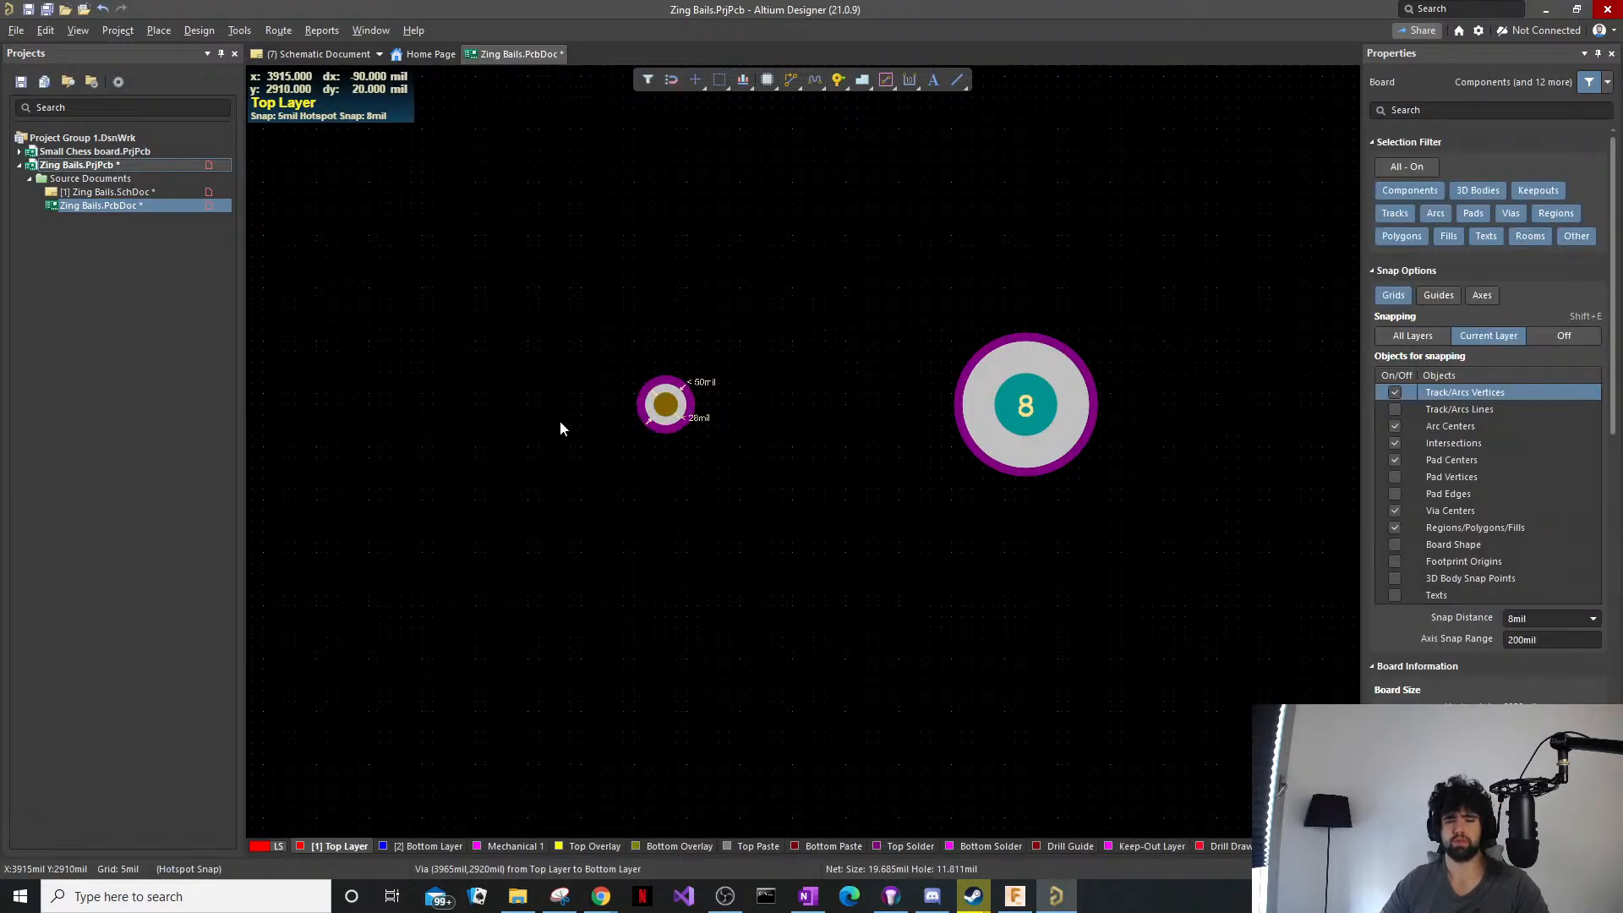
Examine the via and pad 8 up close, comparing their sizes and properties.
ctrl+scroll(601, 414, up, 5)
ctrl+scroll(842, 380, down, 2)
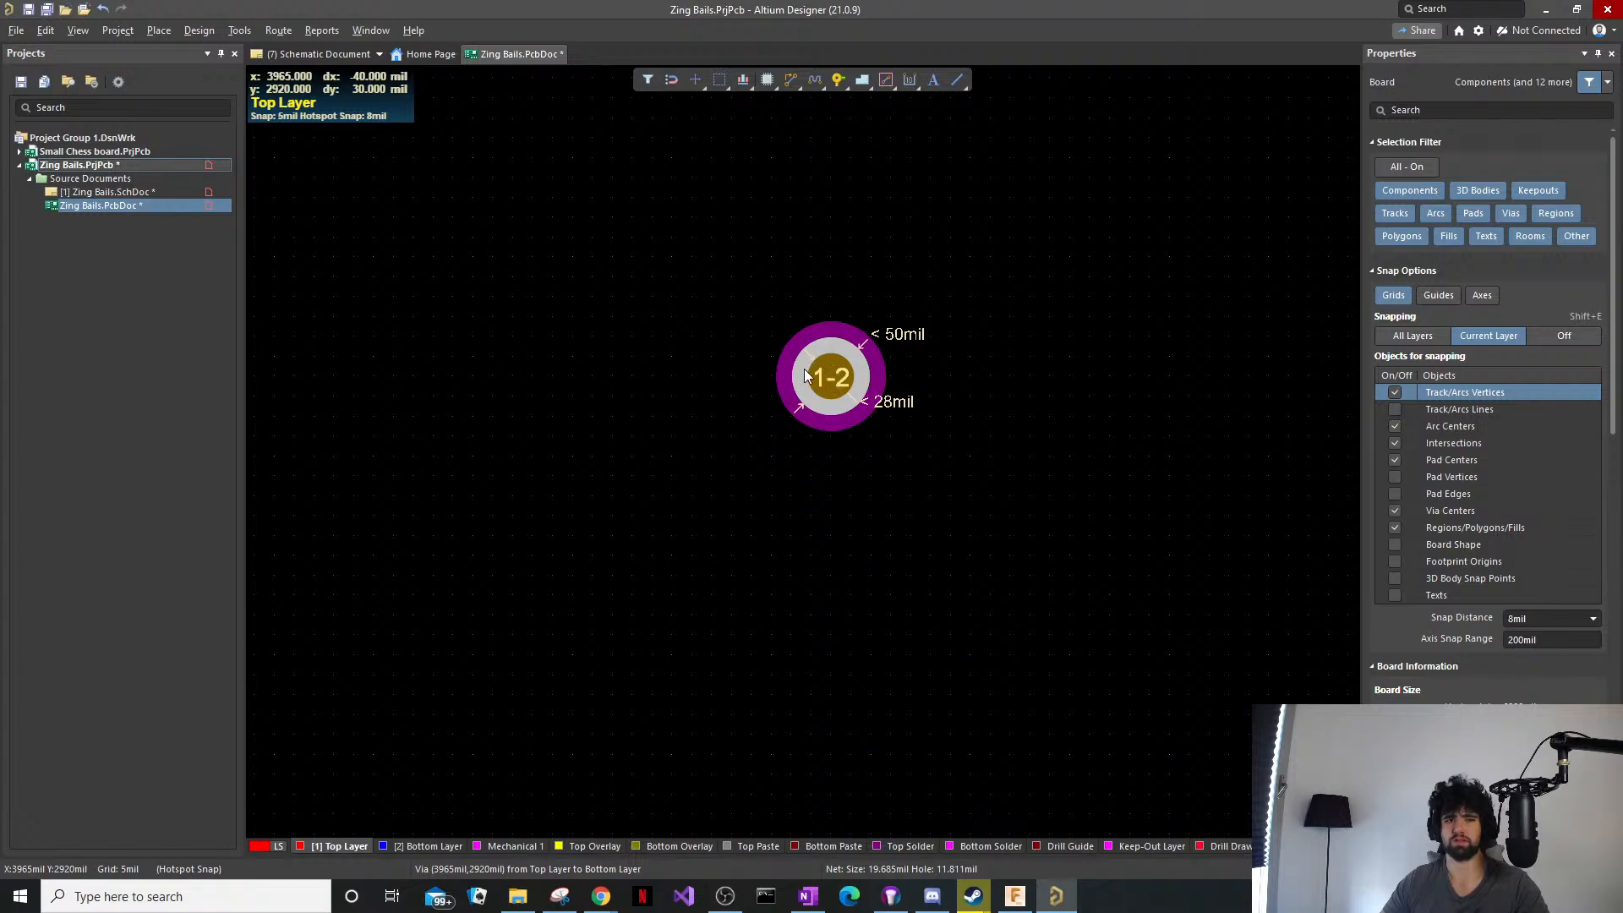
ctrl+scroll(806, 376, down, 3)
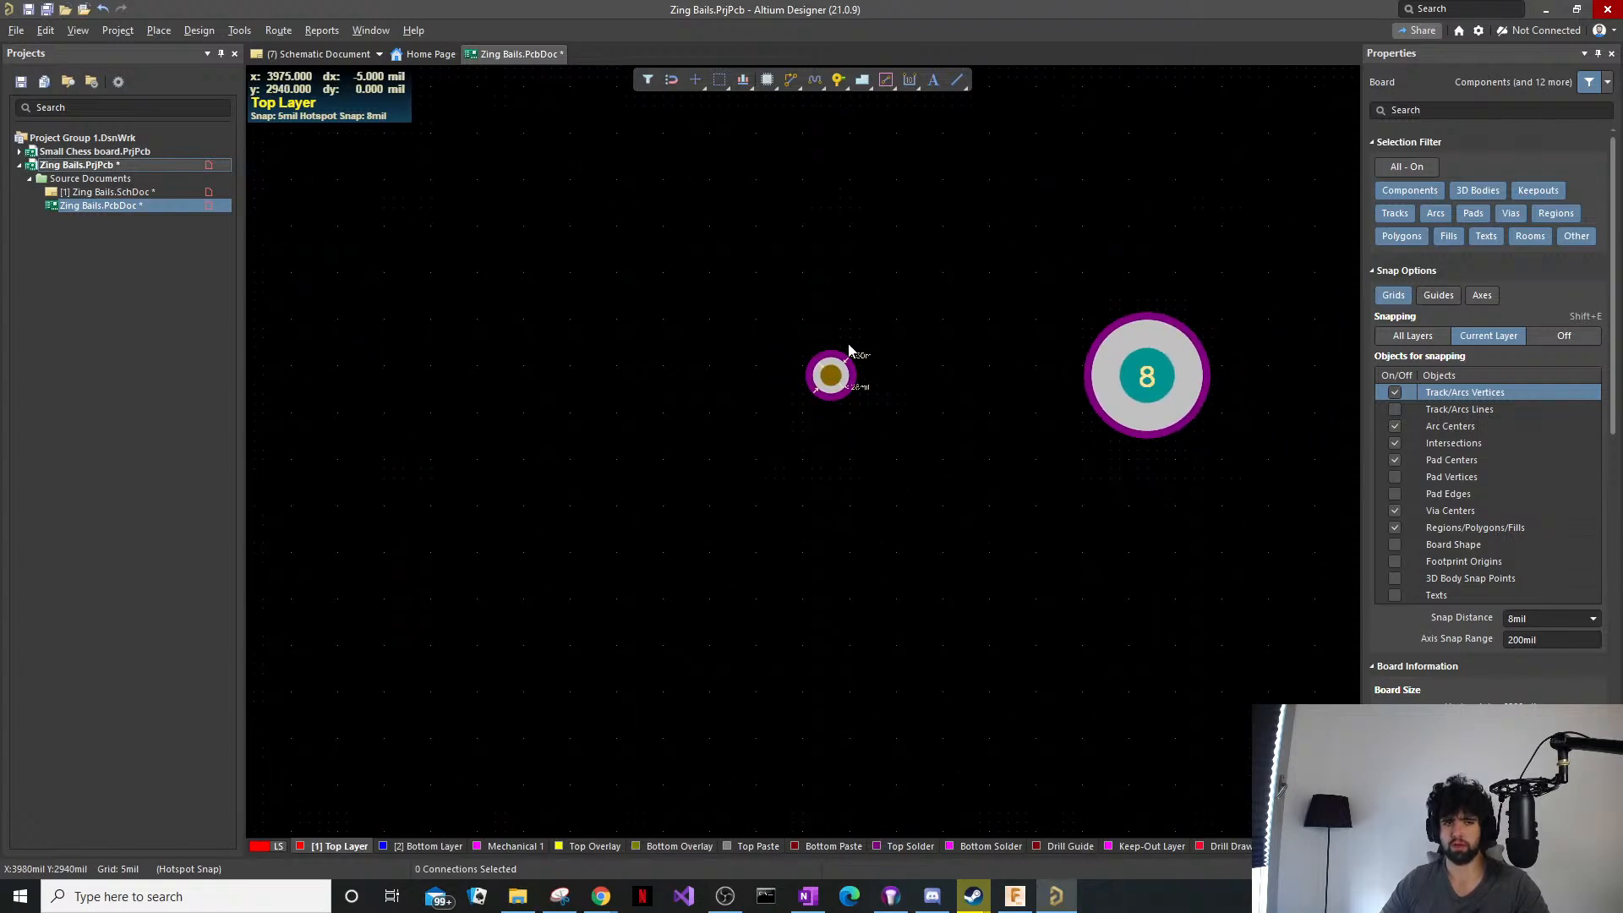
click(843, 360)
click(1194, 382)
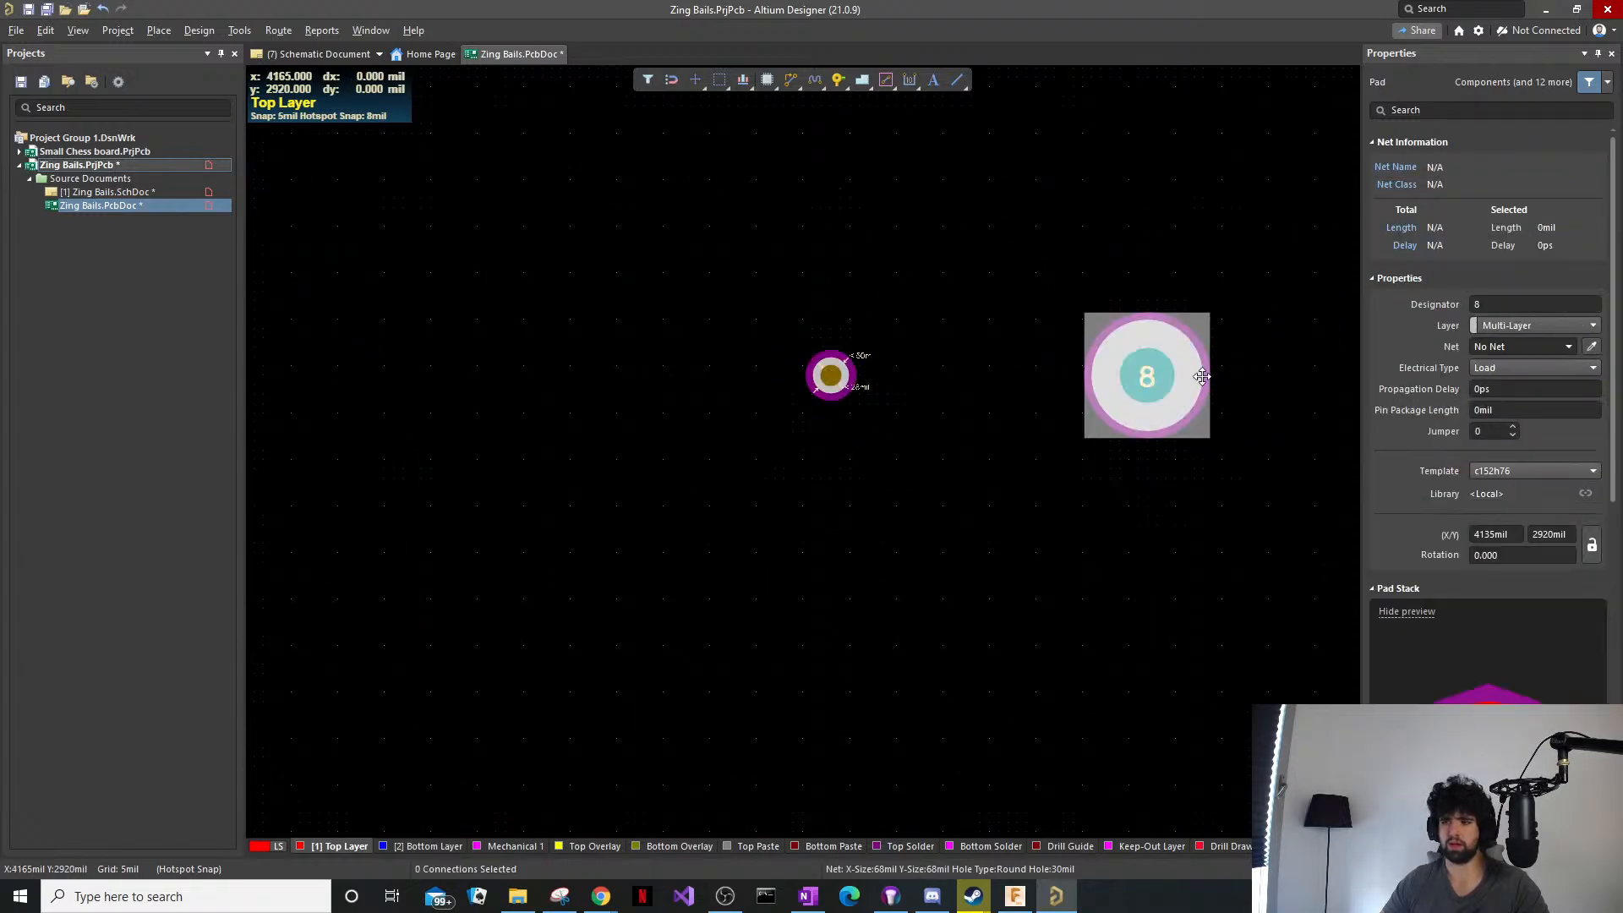
ctrl+scroll(922, 373, up, 1)
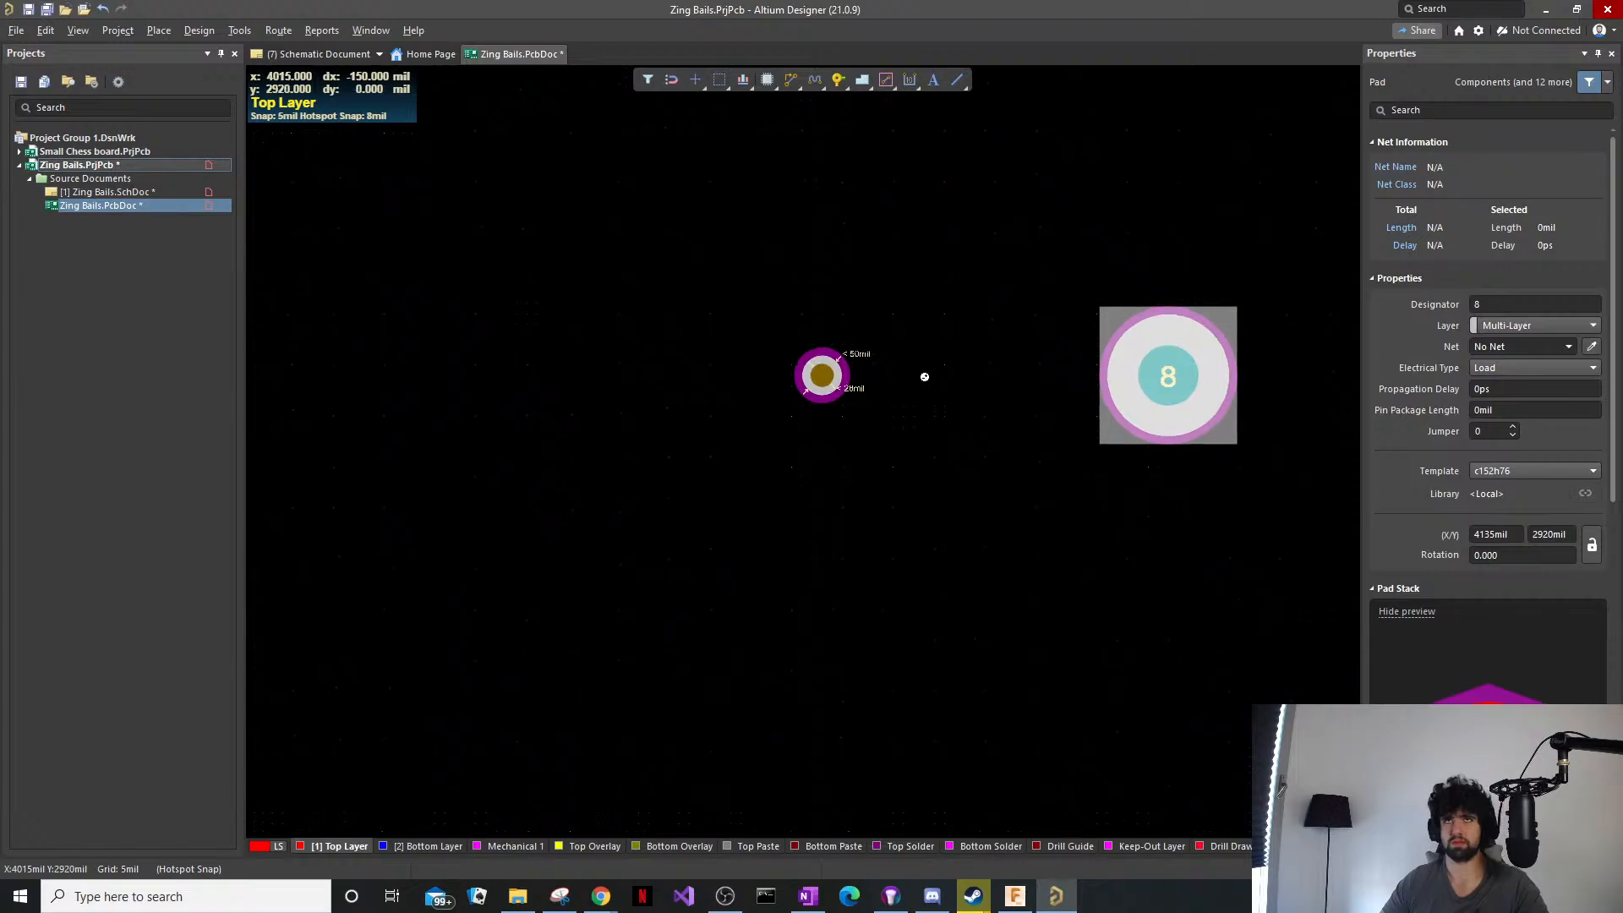
ctrl+scroll(925, 377, down, 2)
ctrl+scroll(925, 377, up, 3)
ctrl+scroll(924, 376, down, 2)
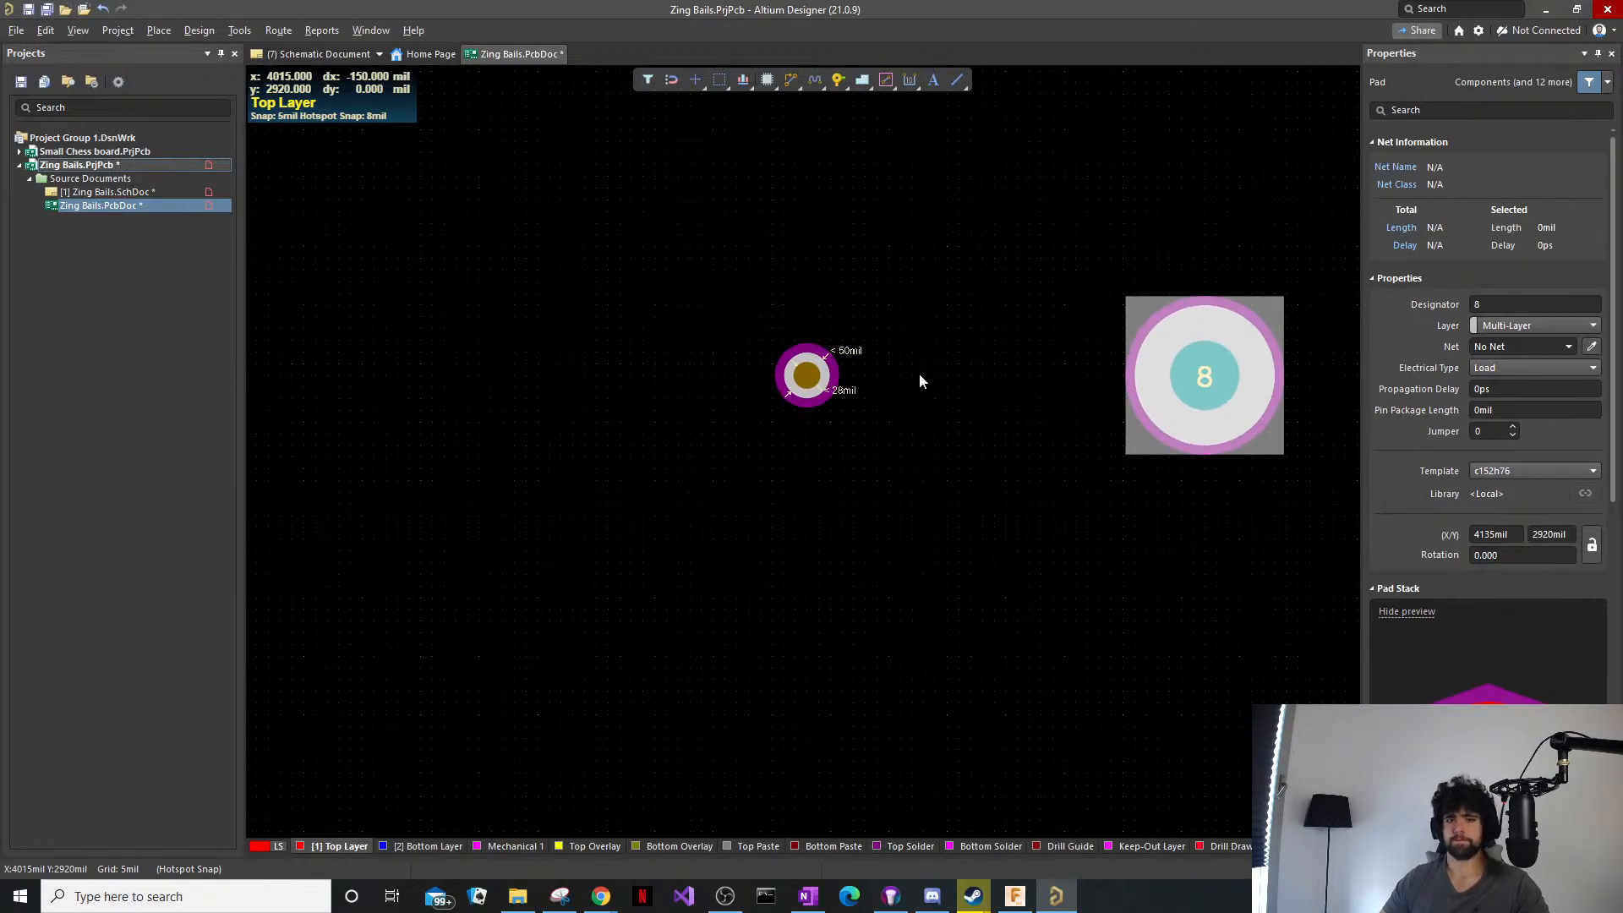
Compare the annular rings and holes of the via and pad 8 in the 2D view.
ctrl+scroll(920, 373, up, 1)
middle_drag(913, 377, 914, 376)
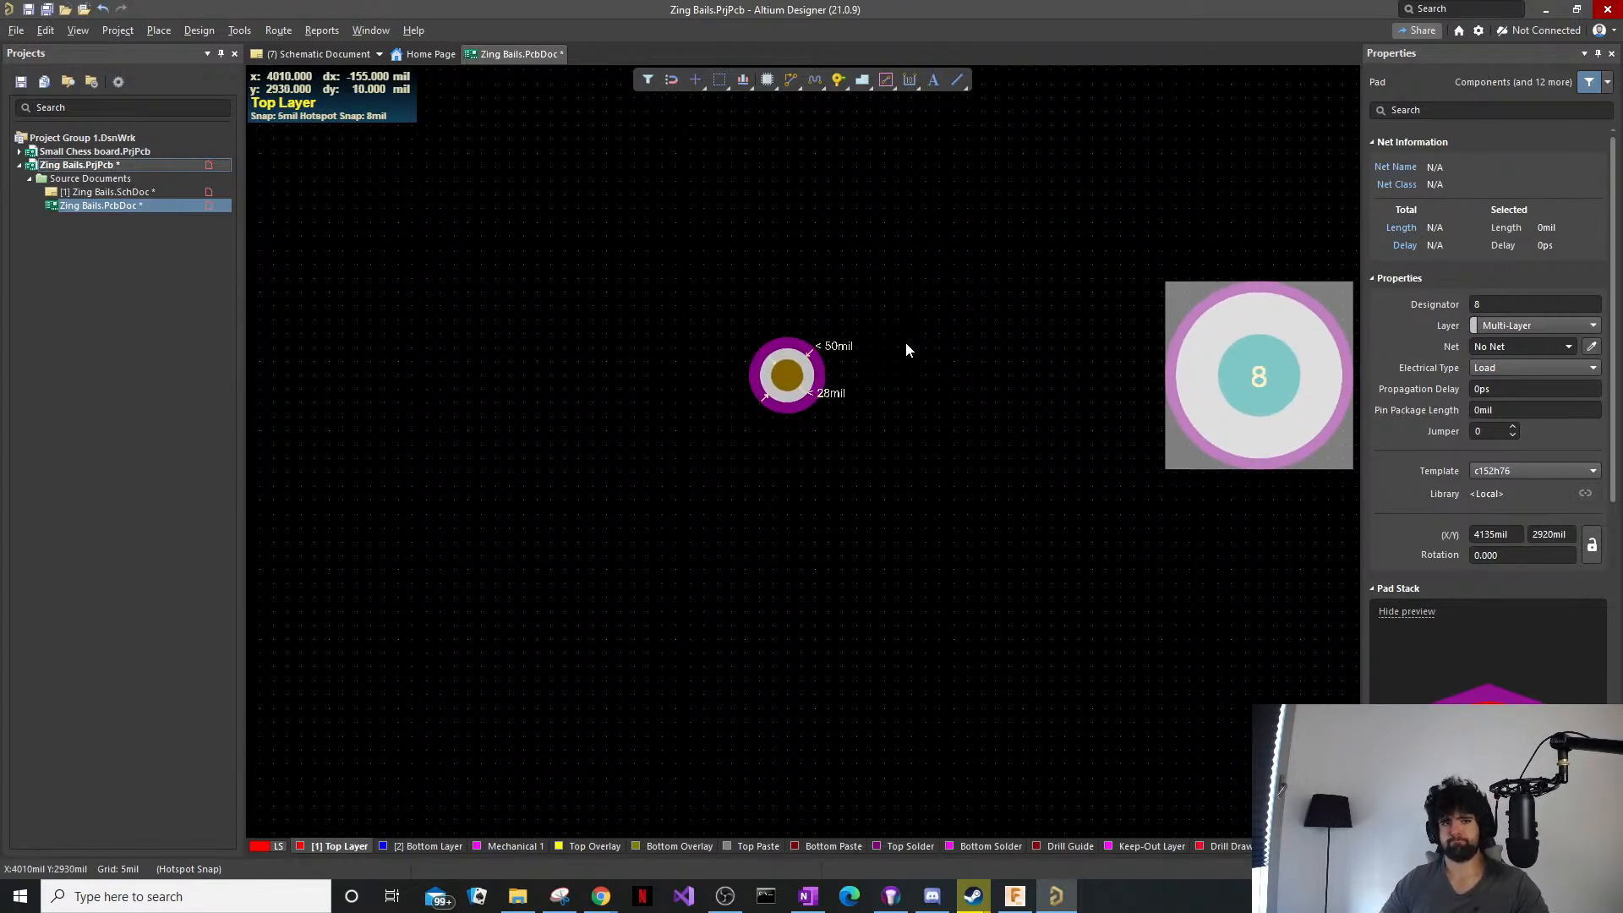
click(890, 416)
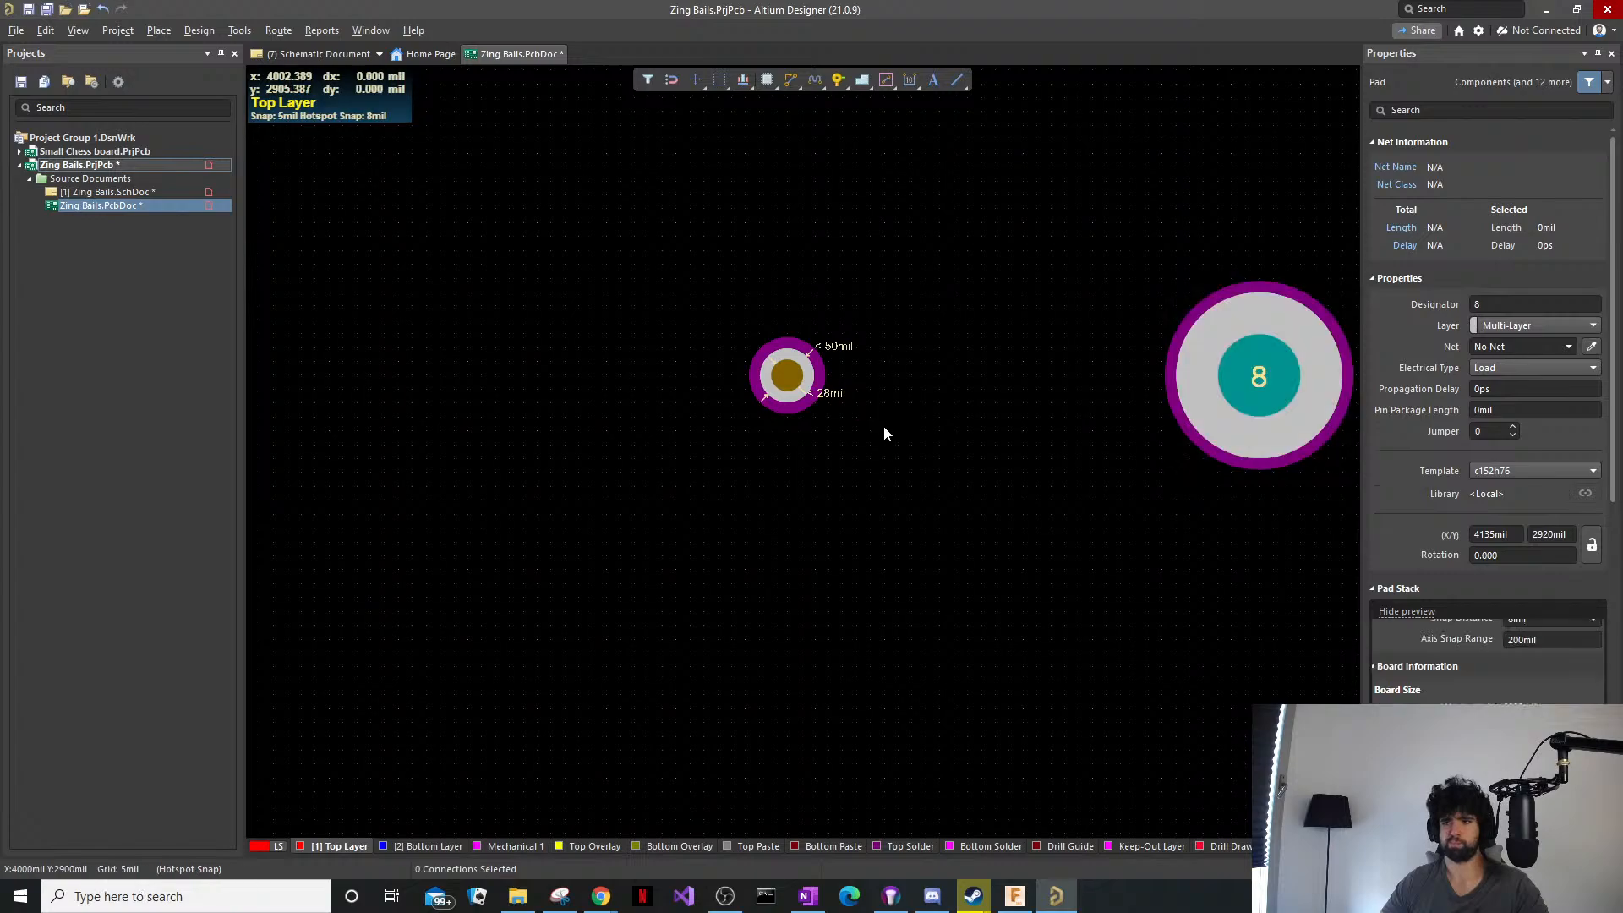
ctrl+scroll(884, 422, down, 2)
right_drag(864, 353, 804, 415)
middle_drag(791, 399, 790, 395)
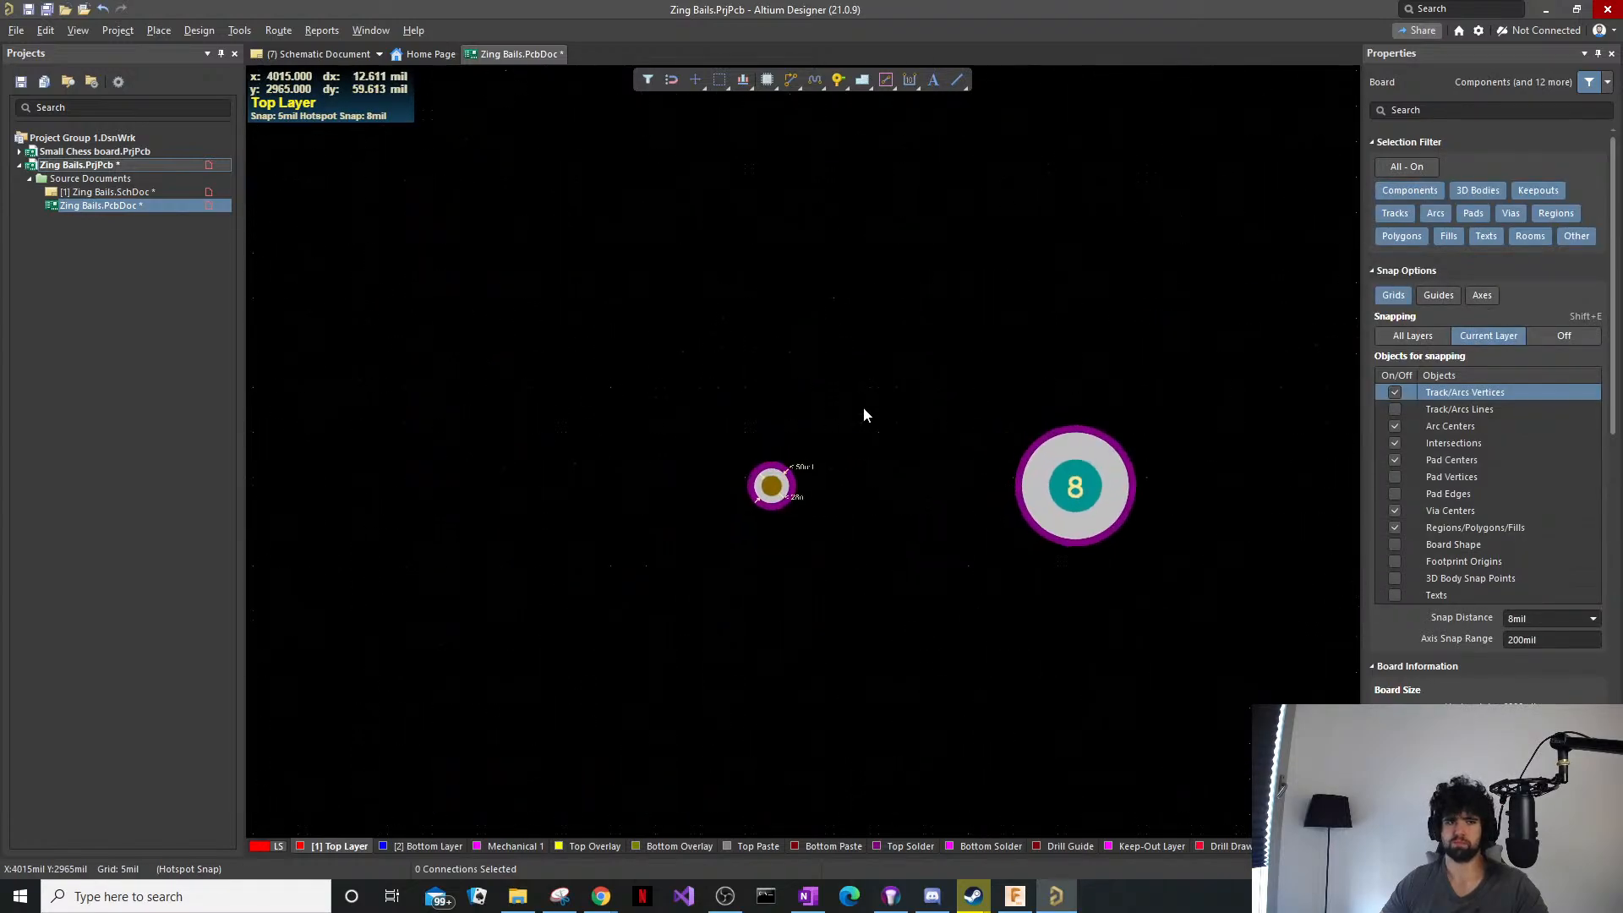
right_drag(827, 422, 761, 303)
middle_drag(758, 306, 754, 323)
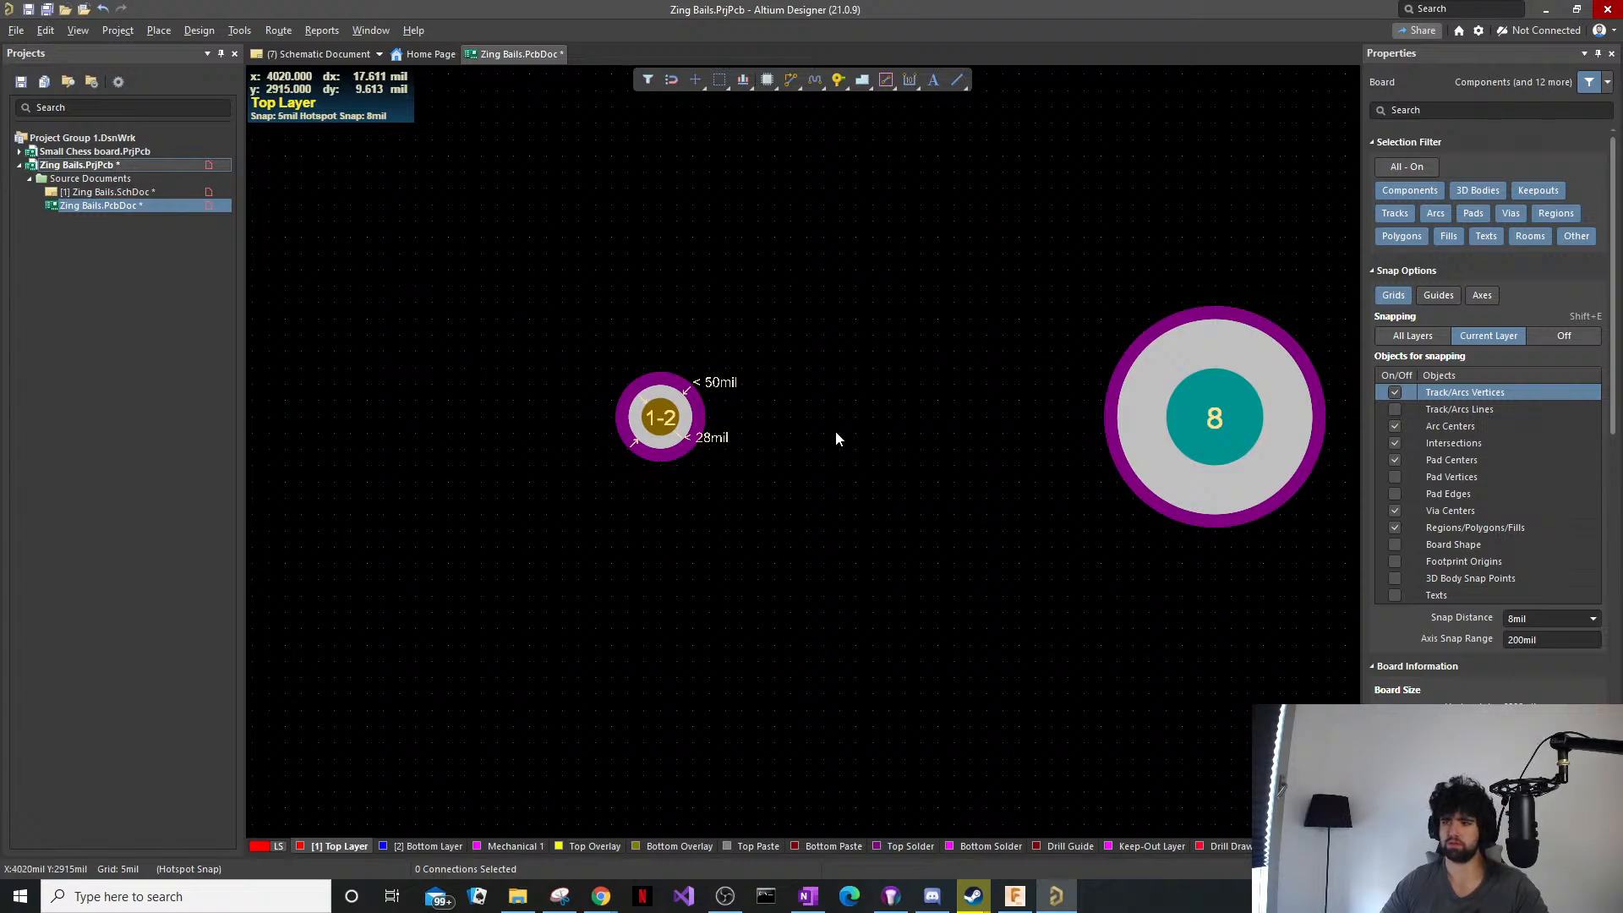
Change pad 8's layer to Top Layer, keeping its round shape.
click(1187, 384)
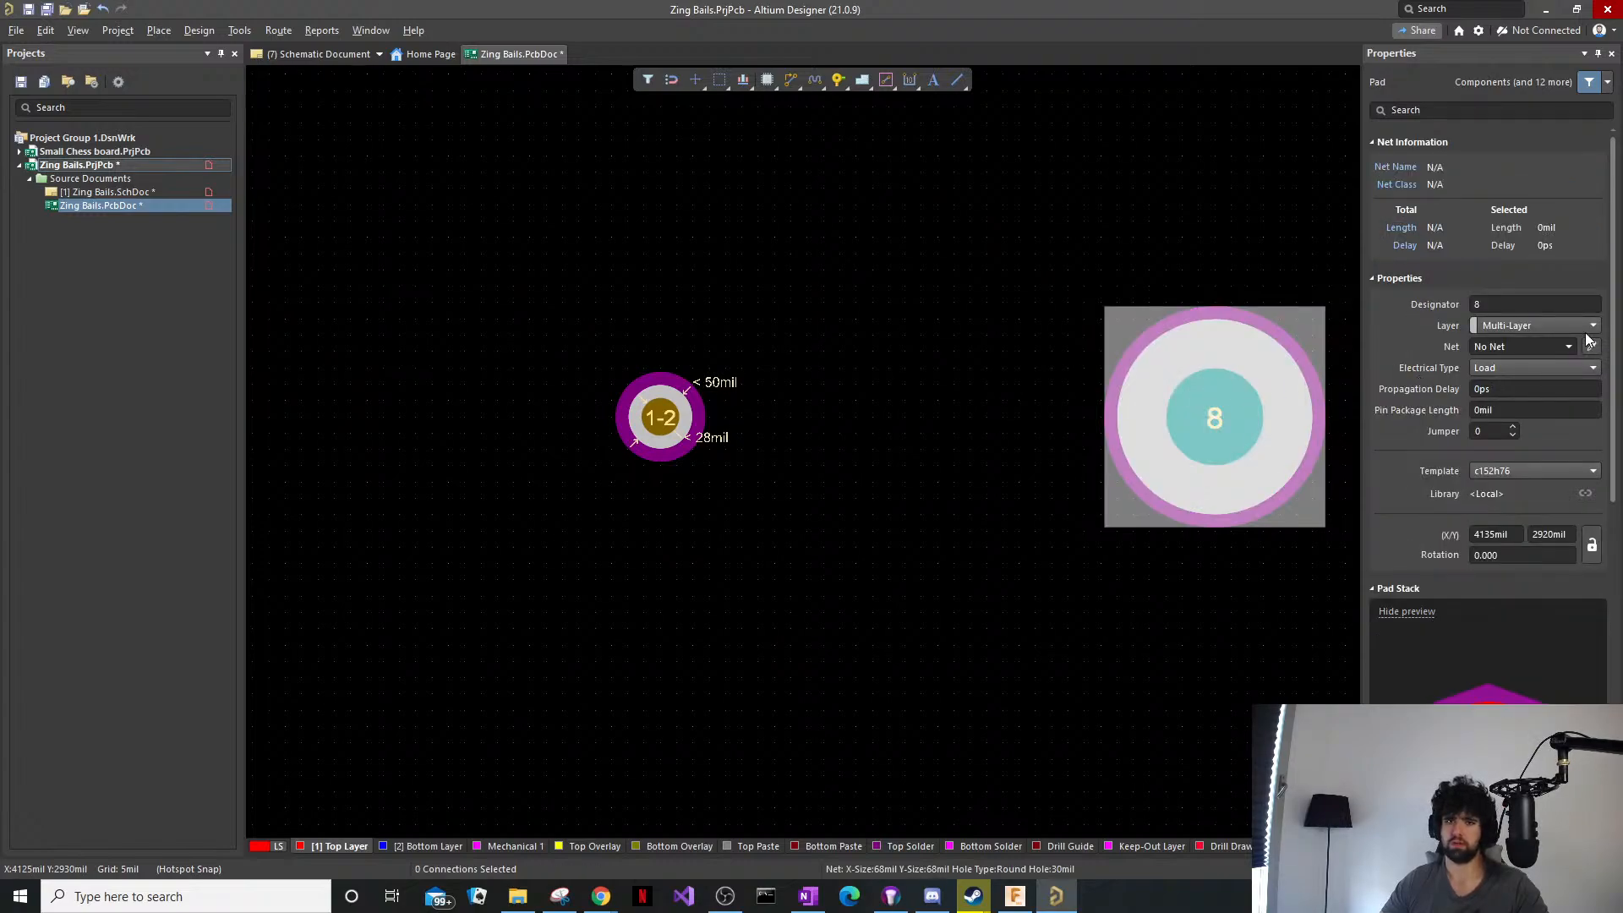
click(1551, 327)
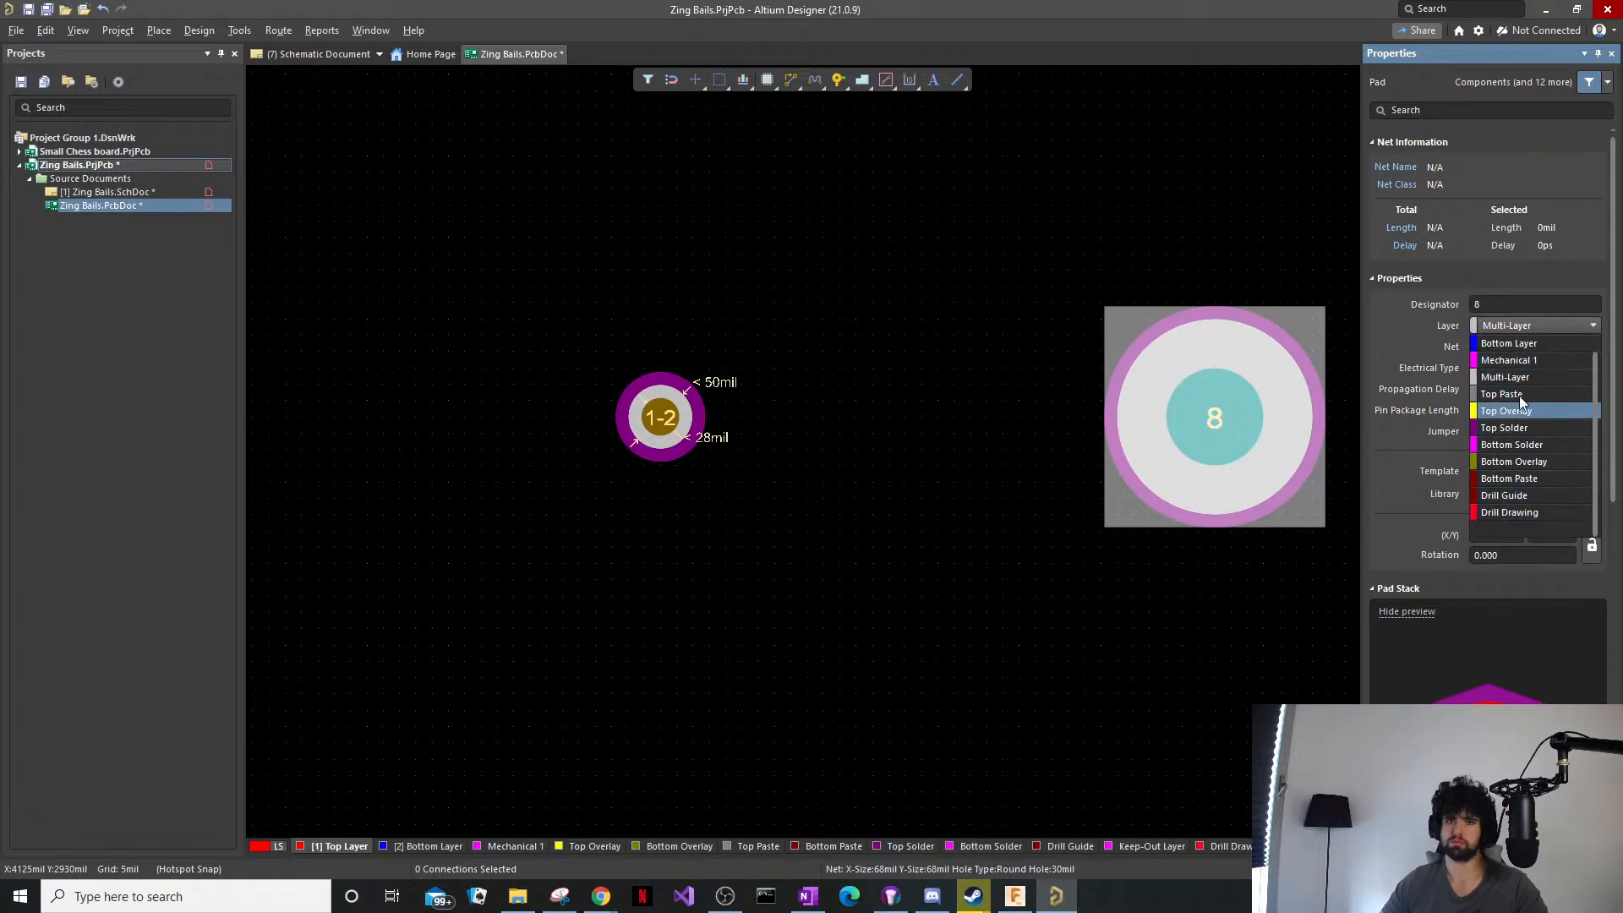
scroll(1522, 410, up, 1)
click(1527, 345)
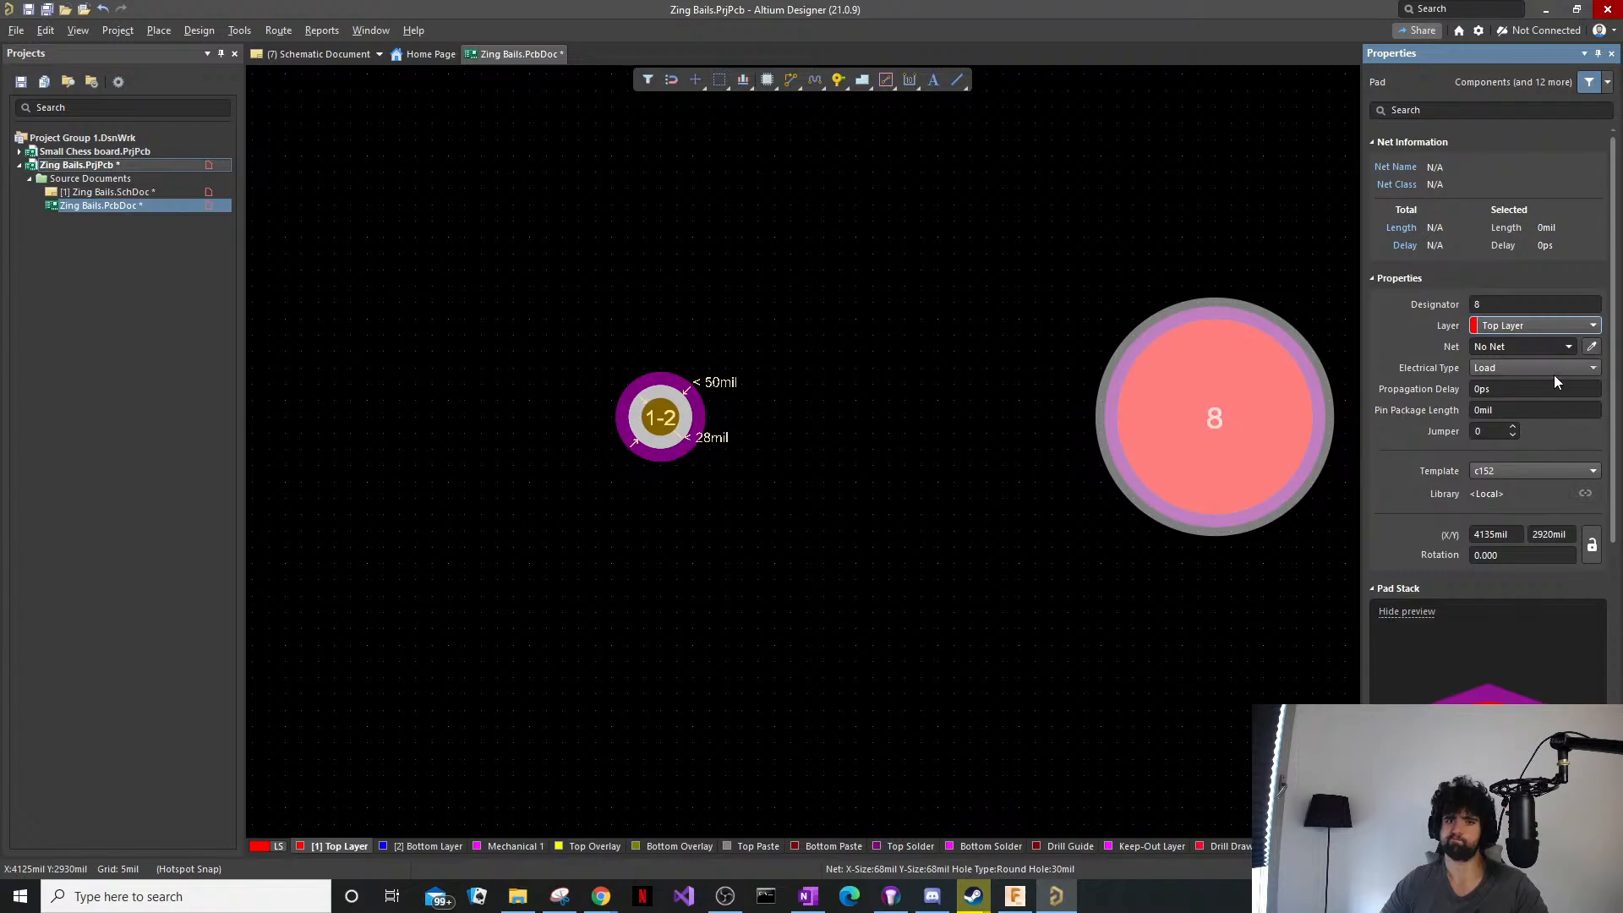
scroll(1552, 422, down, 3)
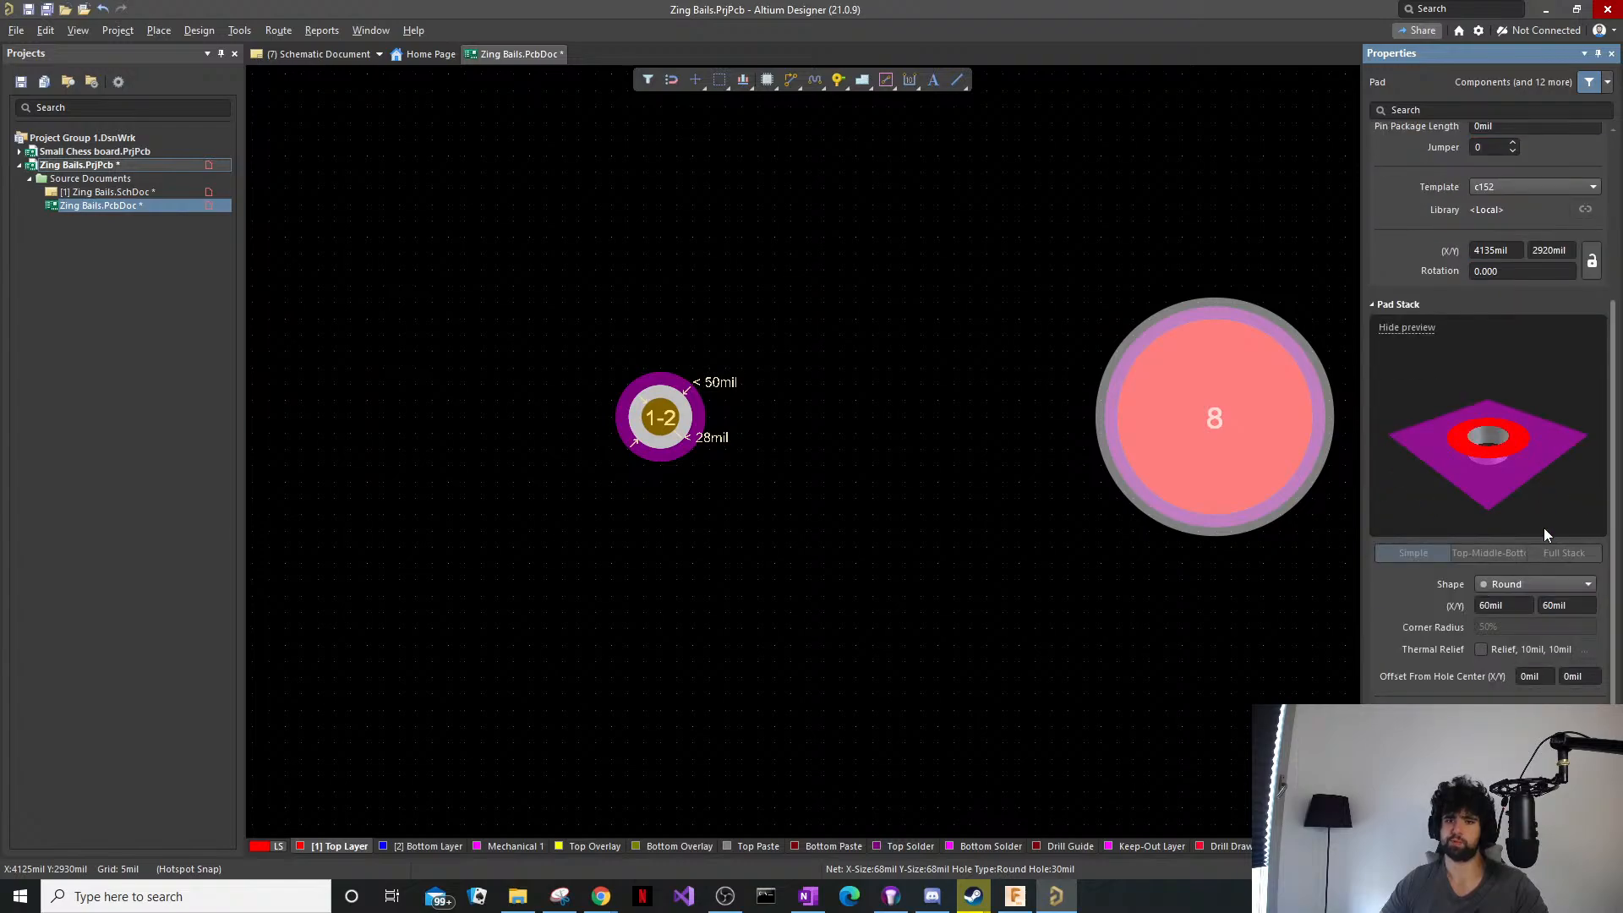
click(1559, 585)
click(1559, 585)
click(1241, 619)
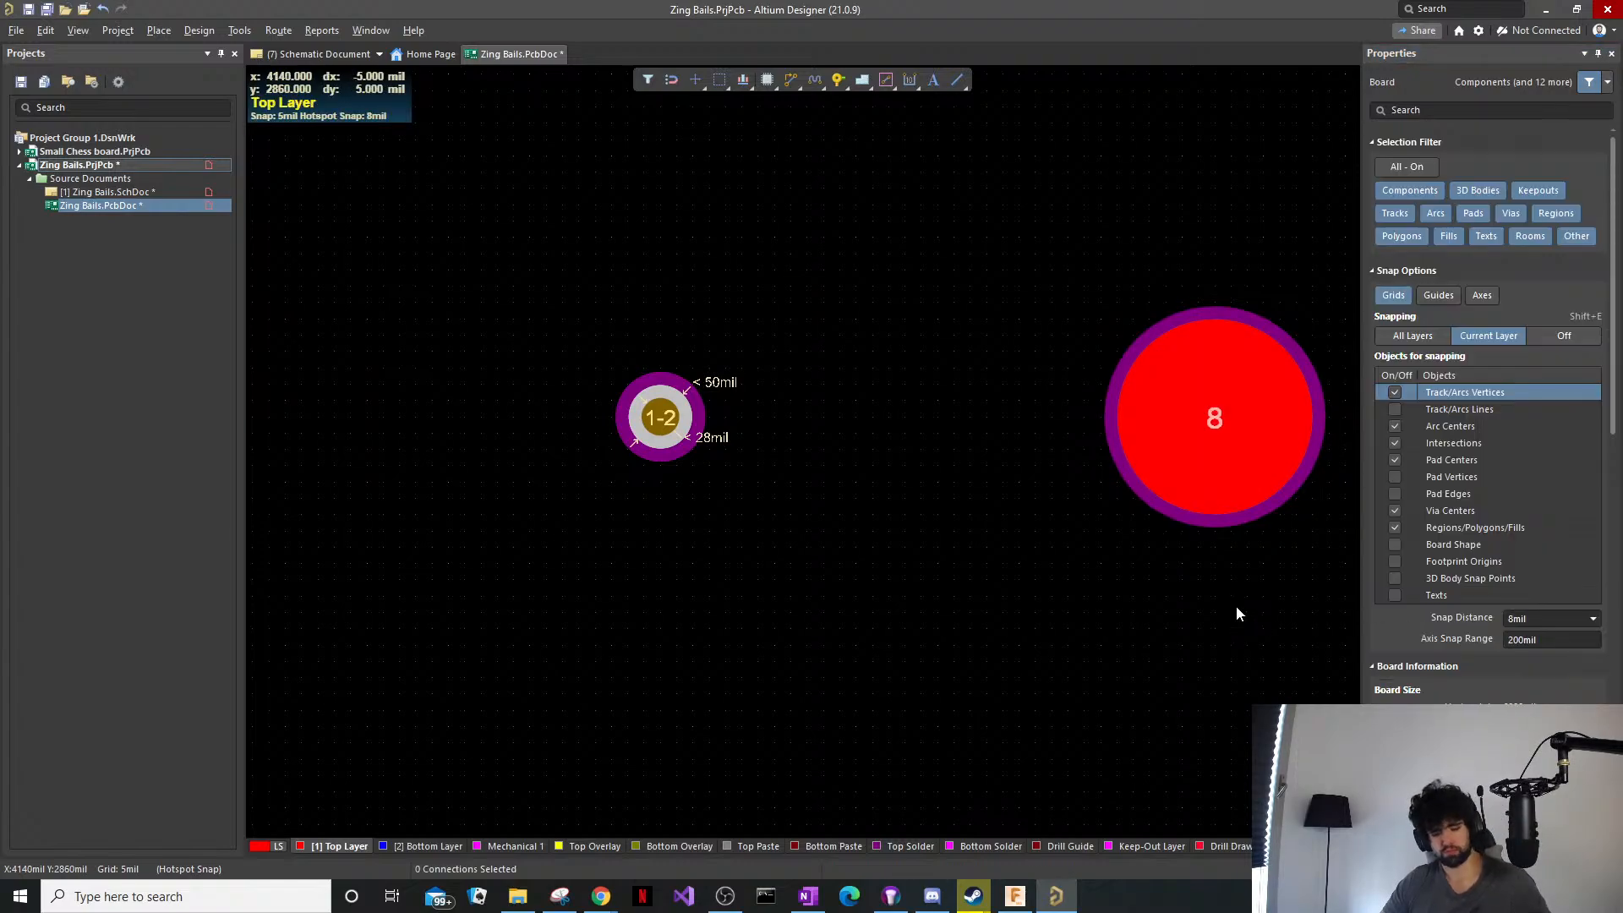
Inspect the via and the top-layer pad from a tilted angle in the 3D view.
key(3)
key(2)
key(3)
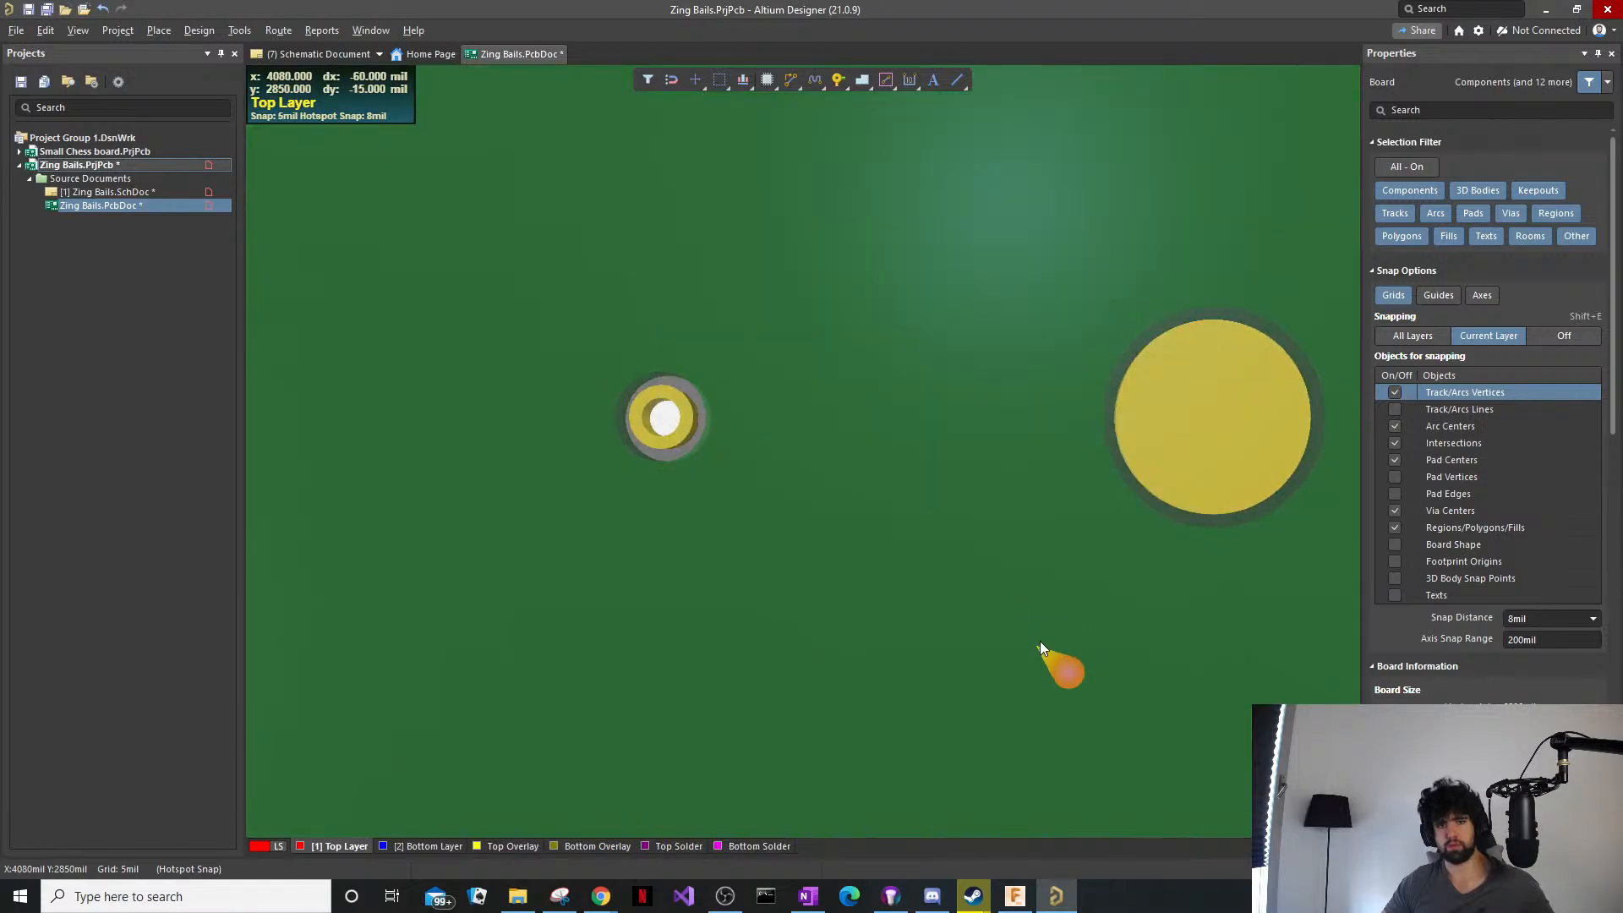
shift+right_drag(1038, 643, 1127, 329)
ctrl+scroll(1131, 260, up, 2)
right_drag(1131, 261, 886, 391)
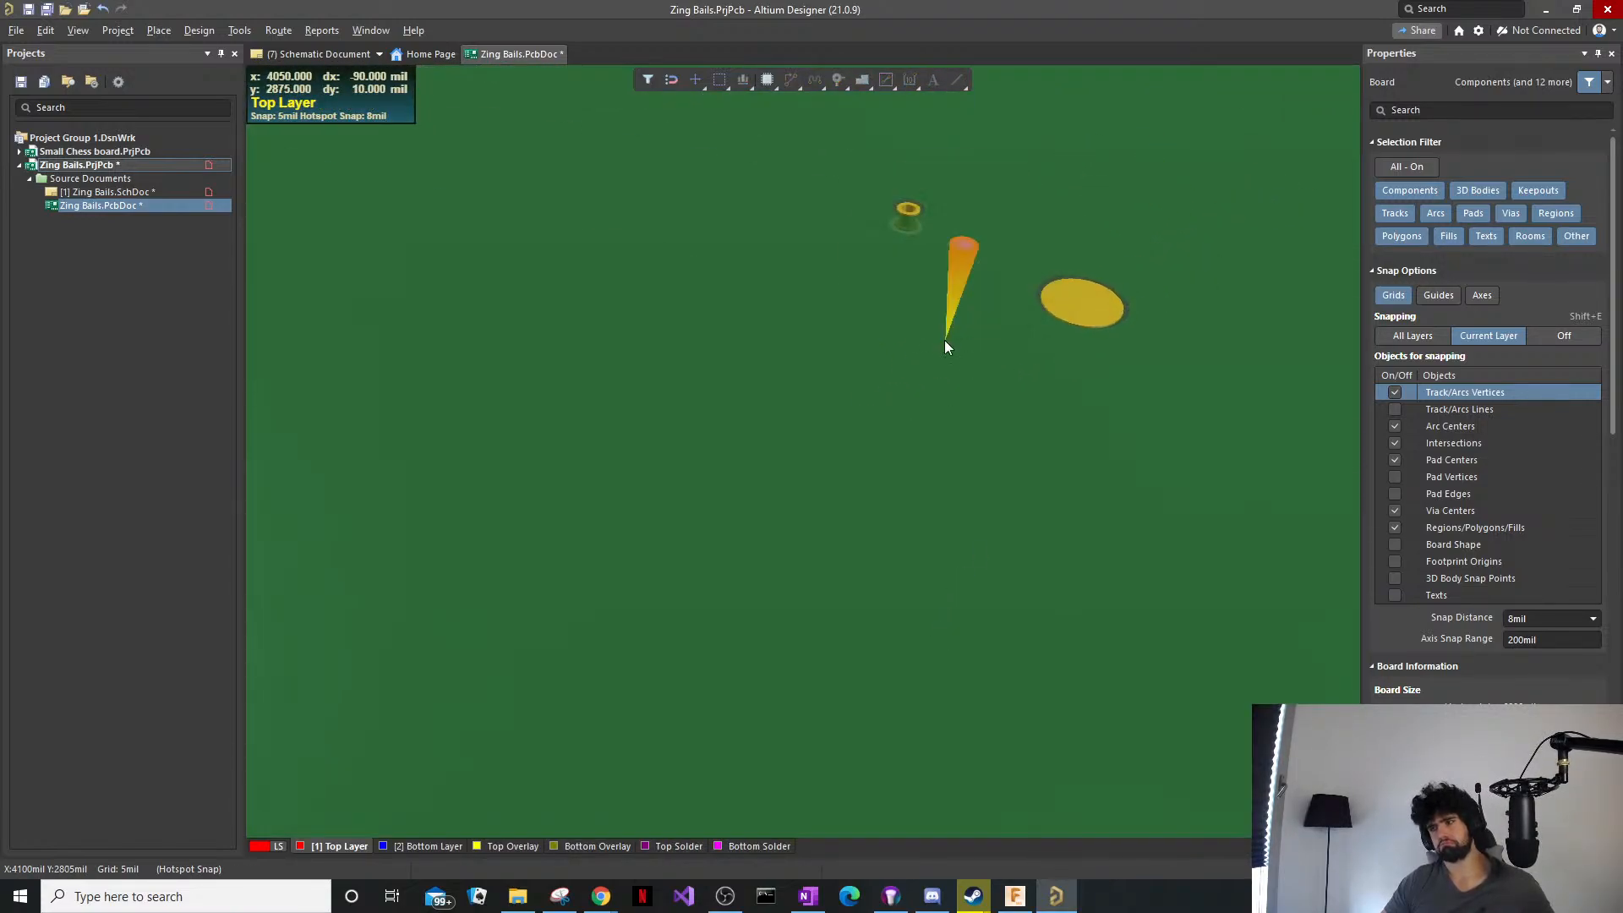
key(2)
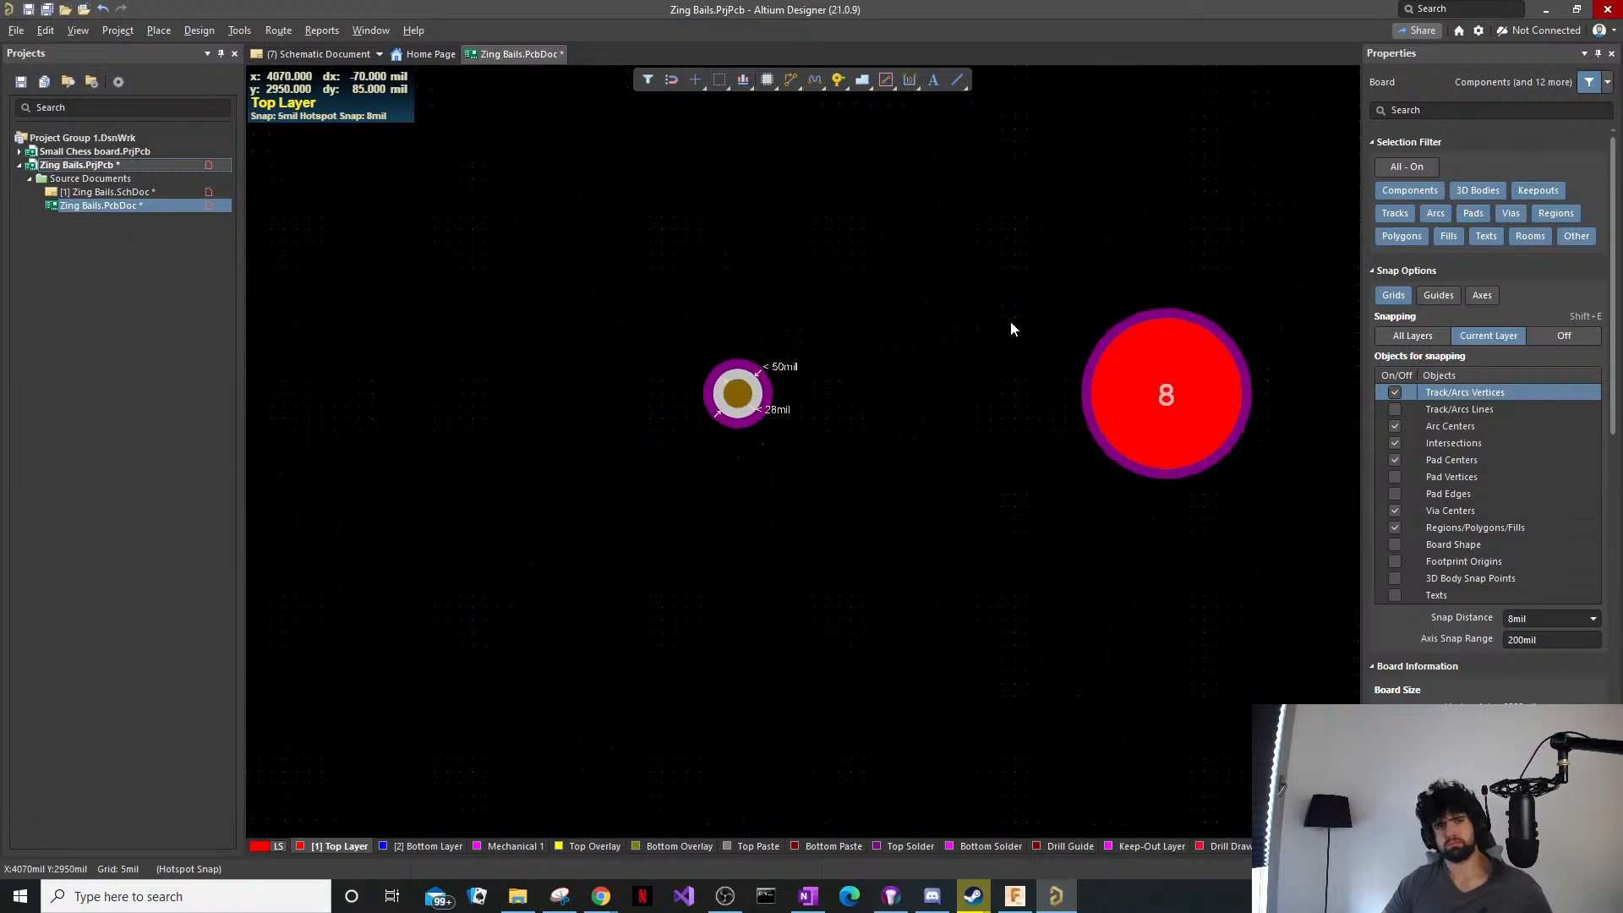
Move pad 8 closer to the via, to X 4100 mil, Y 2925 mil.
drag(1255, 285, 1061, 480)
drag(1113, 422, 1078, 382)
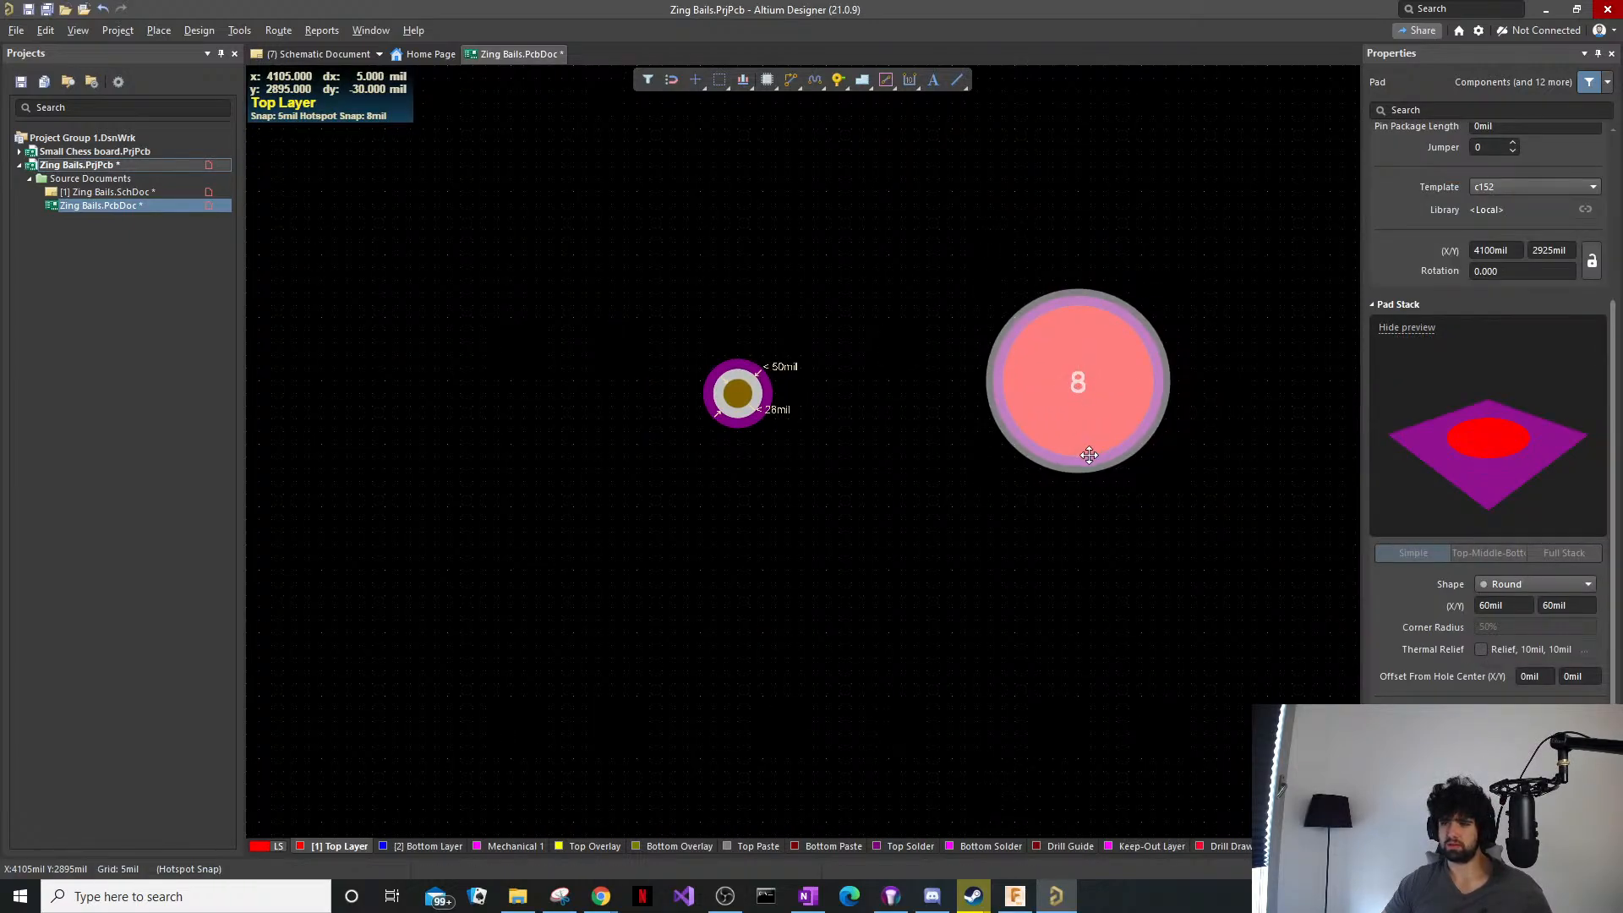
click(875, 450)
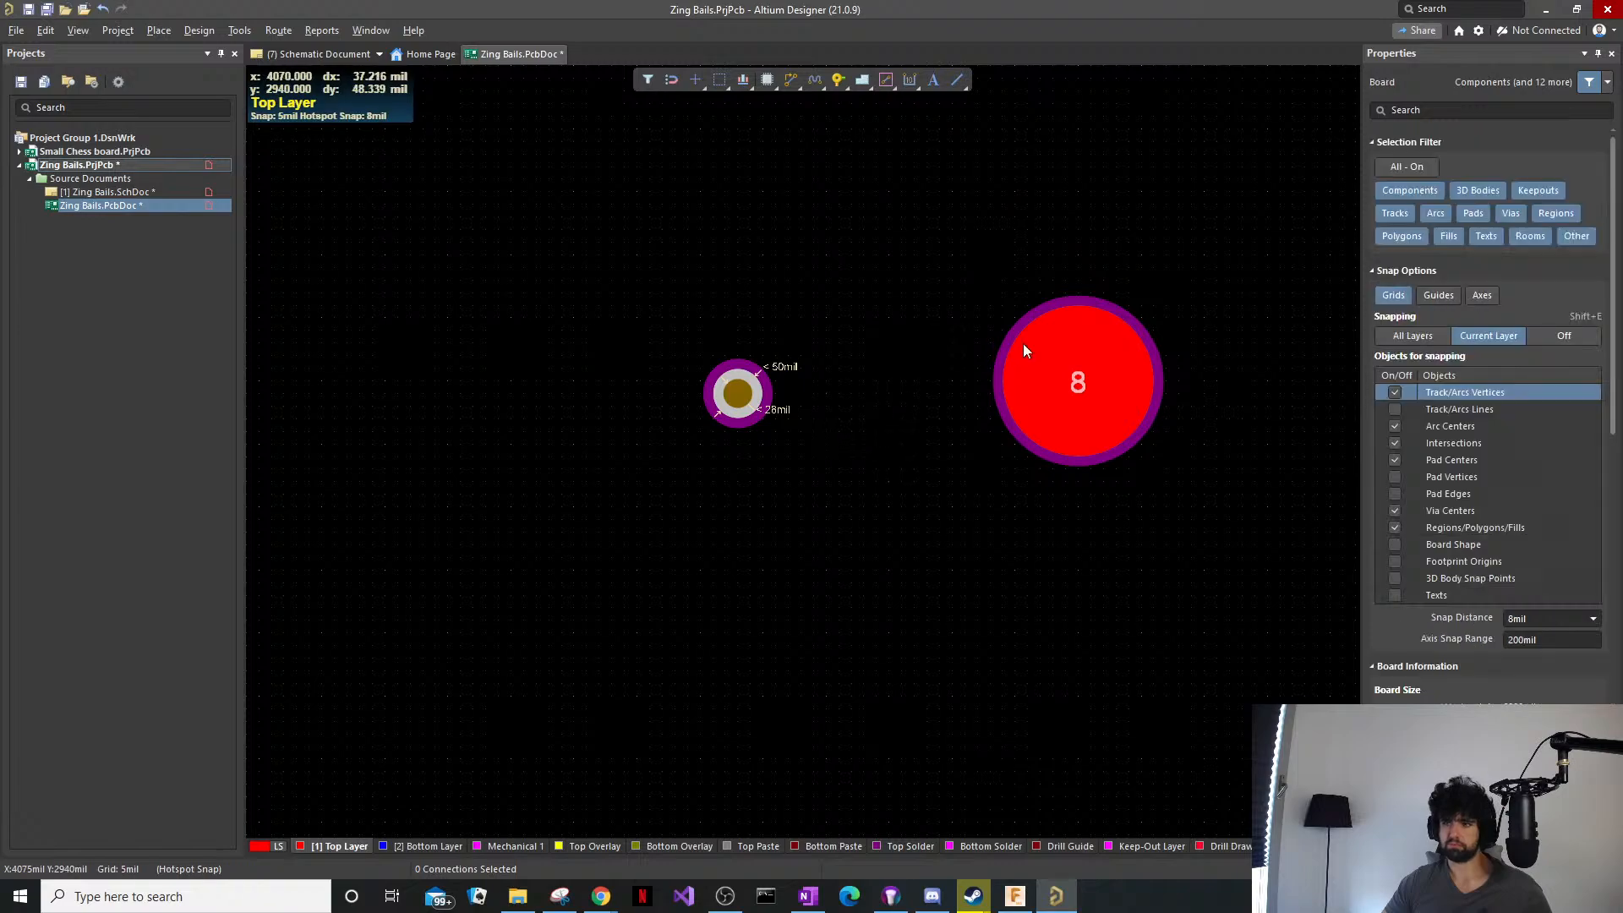
drag(1160, 292, 998, 435)
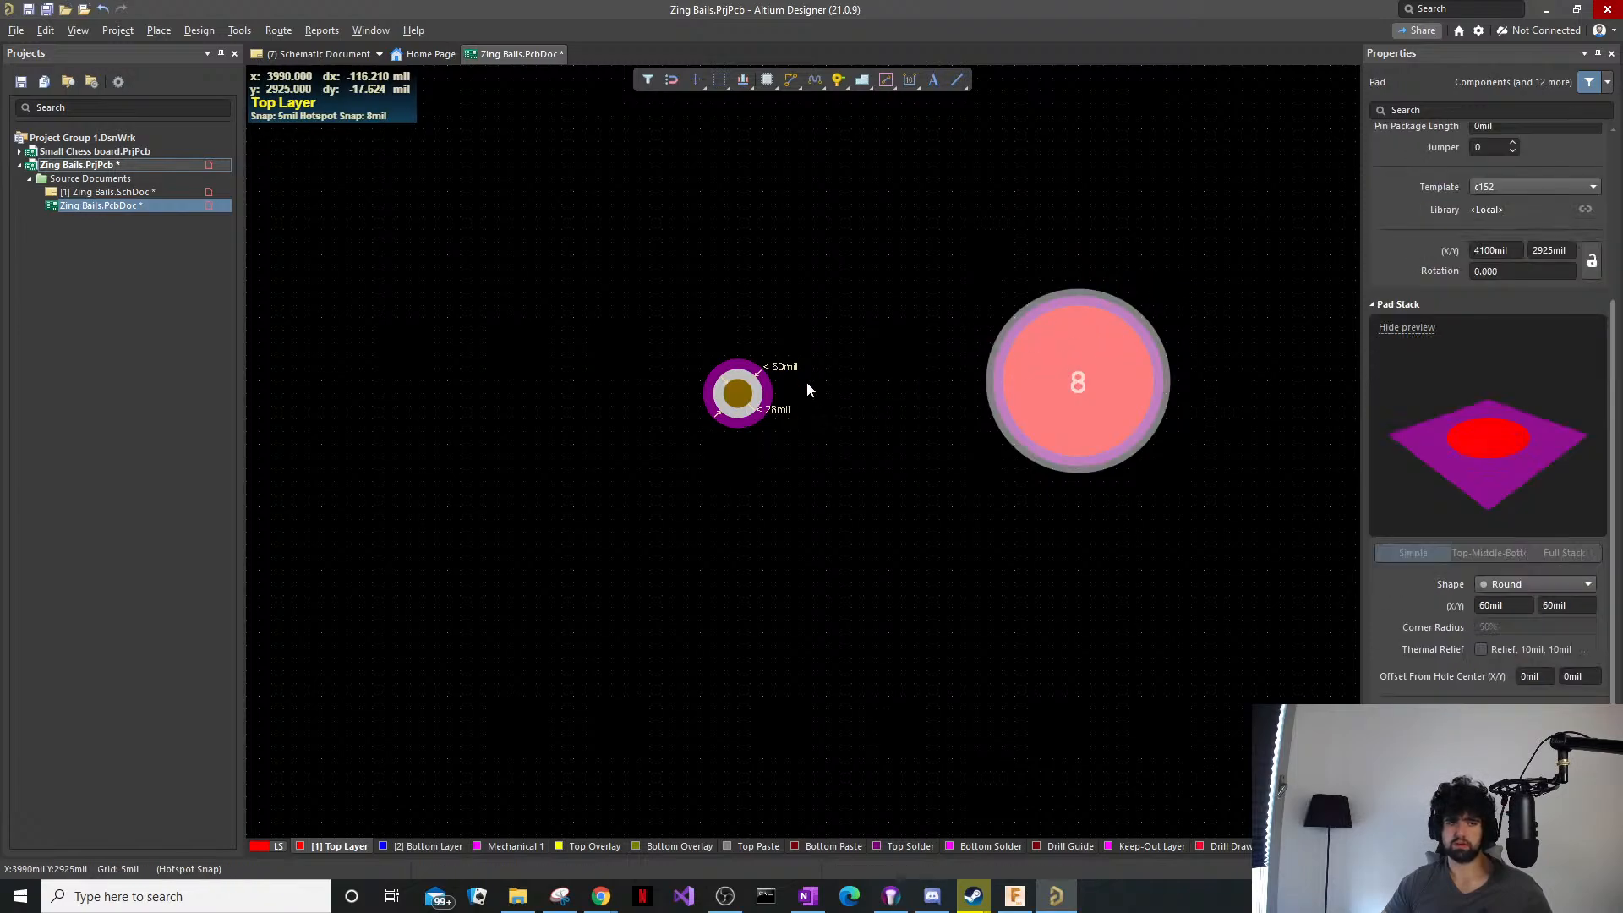
click(809, 381)
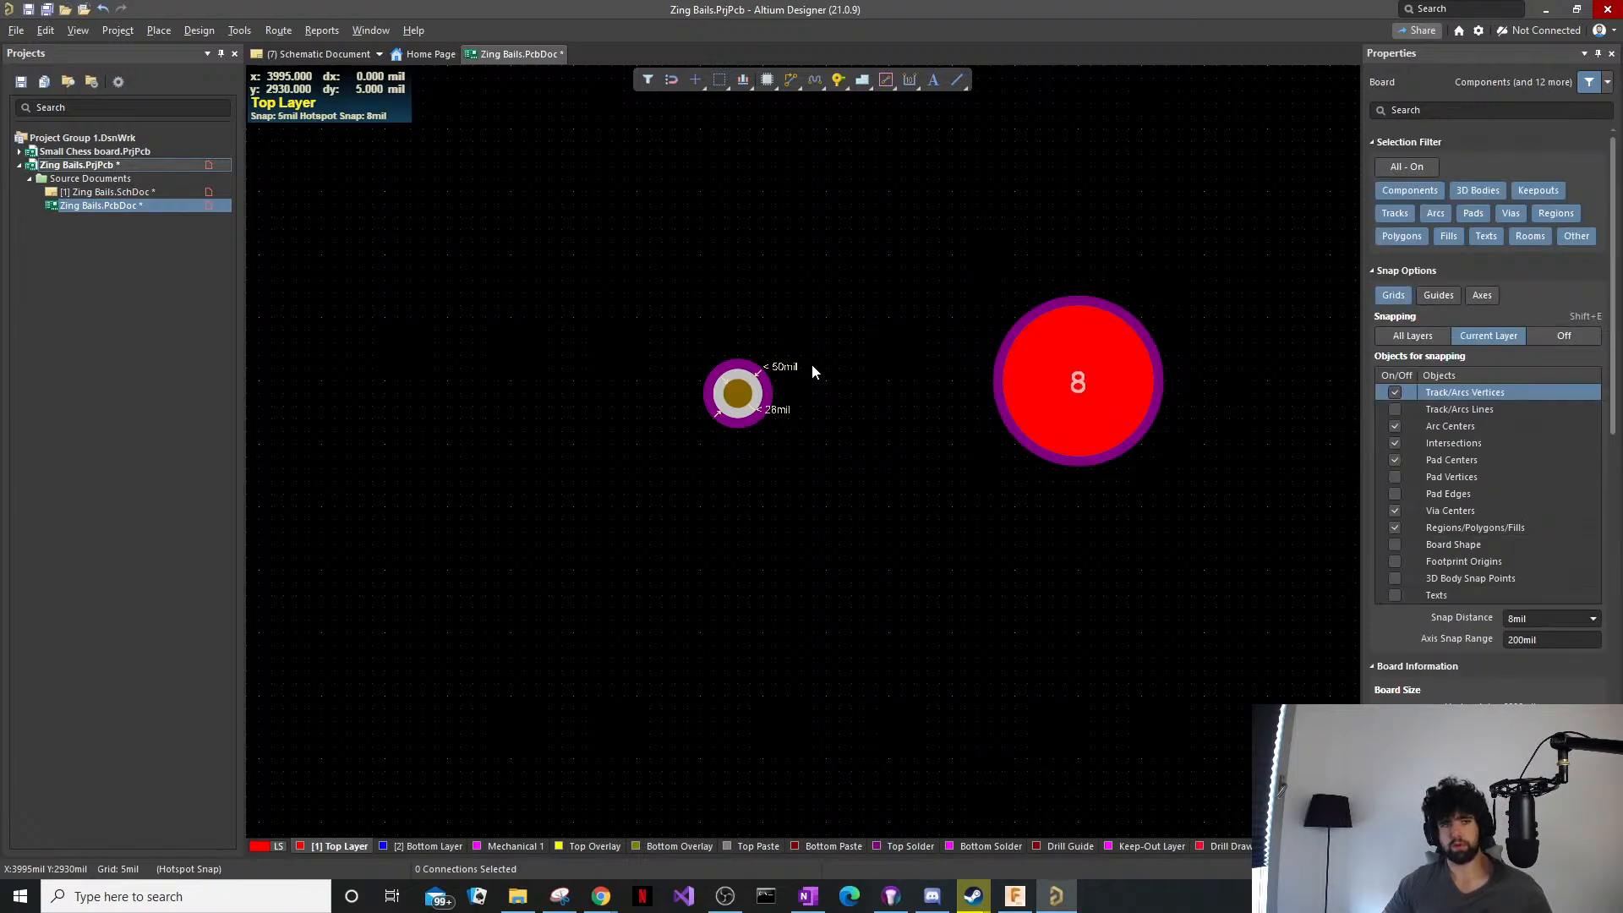
Examine how the via passes through the board compared with the top-layer pad, in both 2D and 3D.
middle_drag(750, 332, 751, 334)
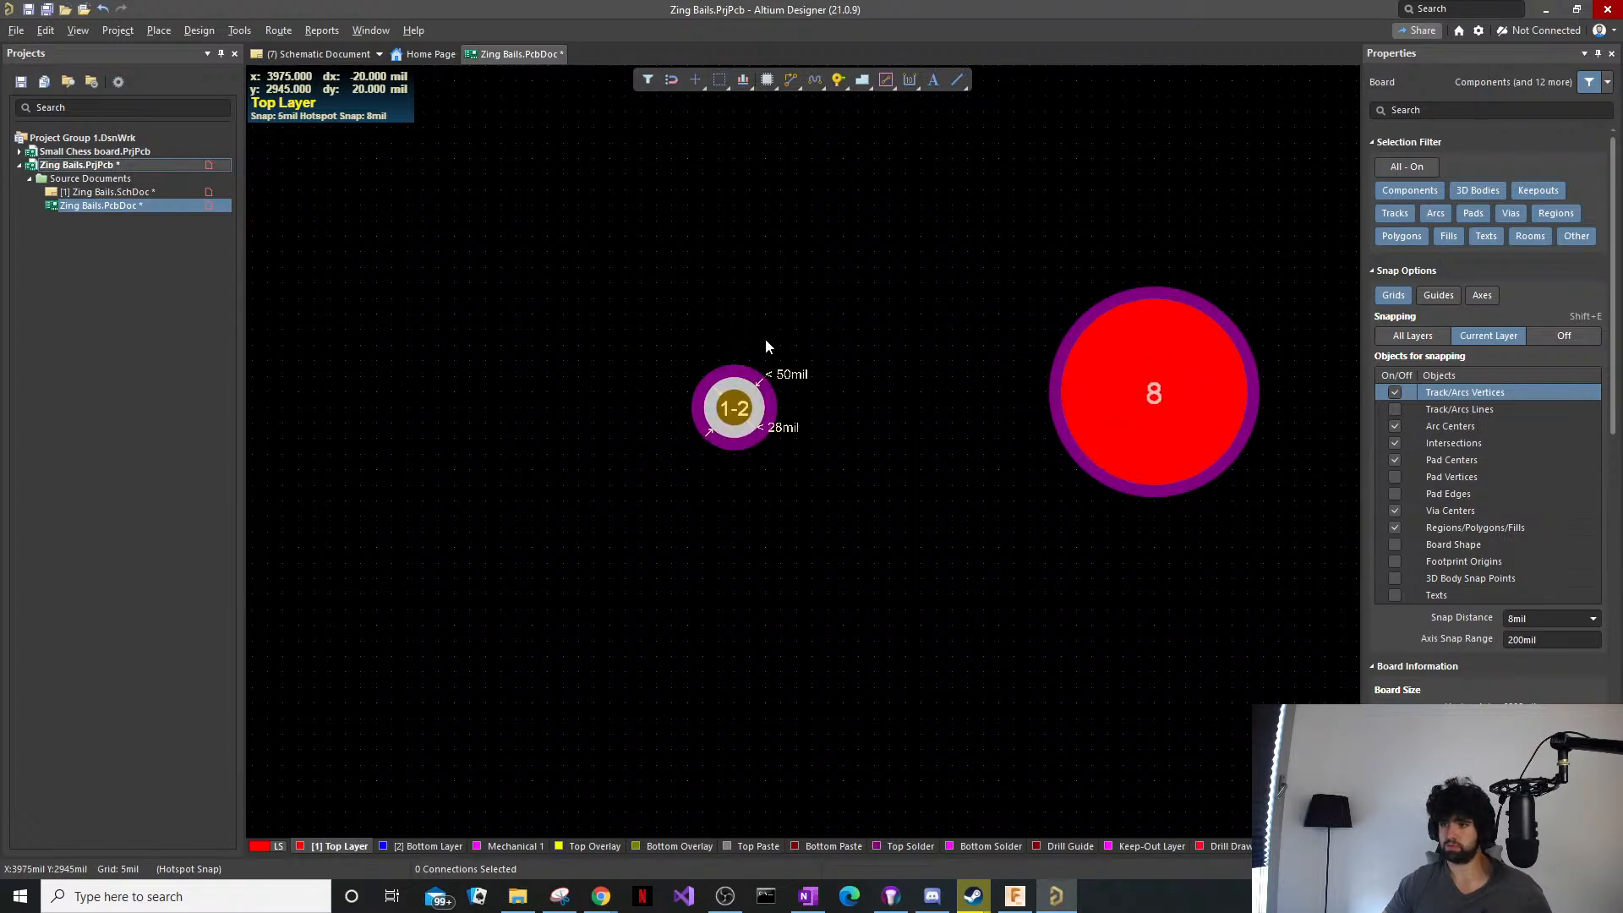
ctrl+scroll(983, 438, up, 1)
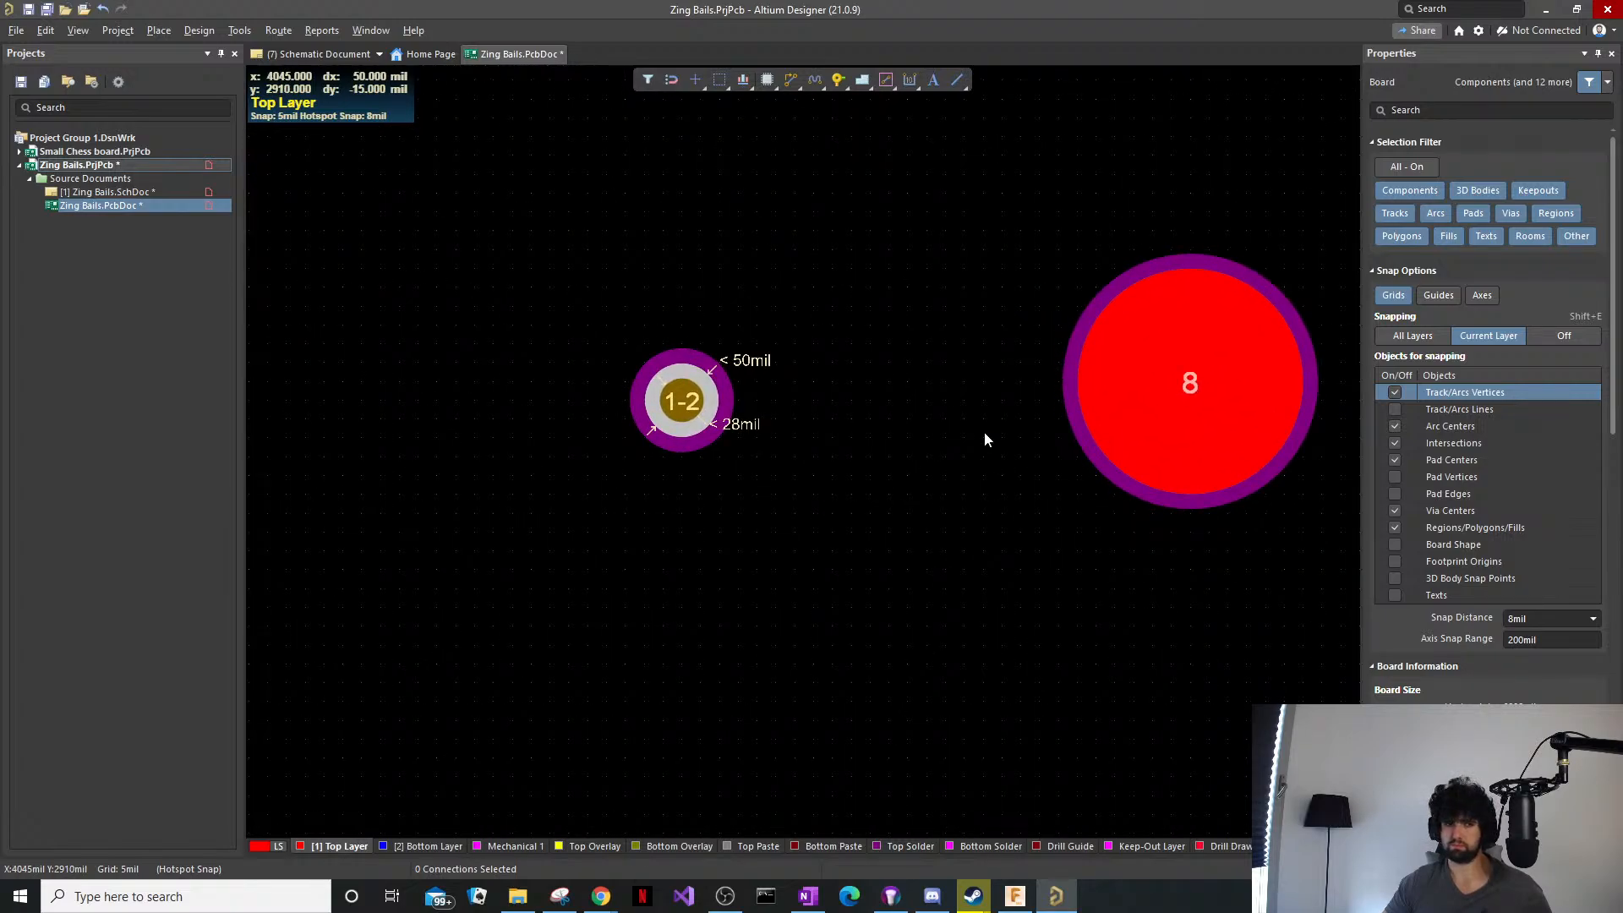
middle_drag(982, 439, 931, 437)
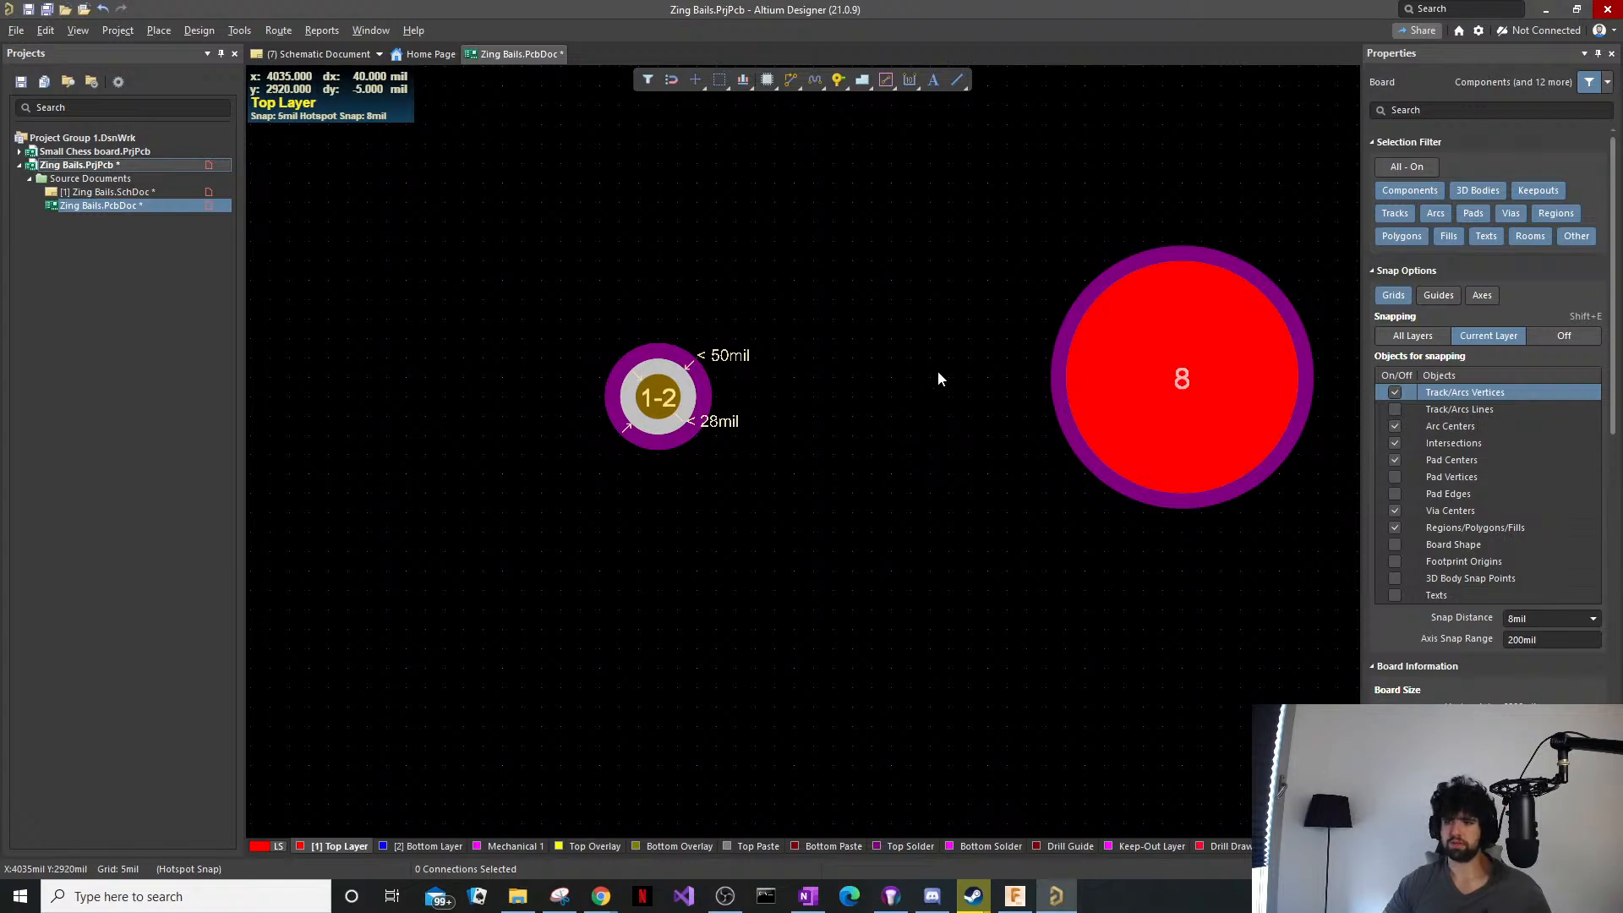
middle_drag(998, 353, 988, 359)
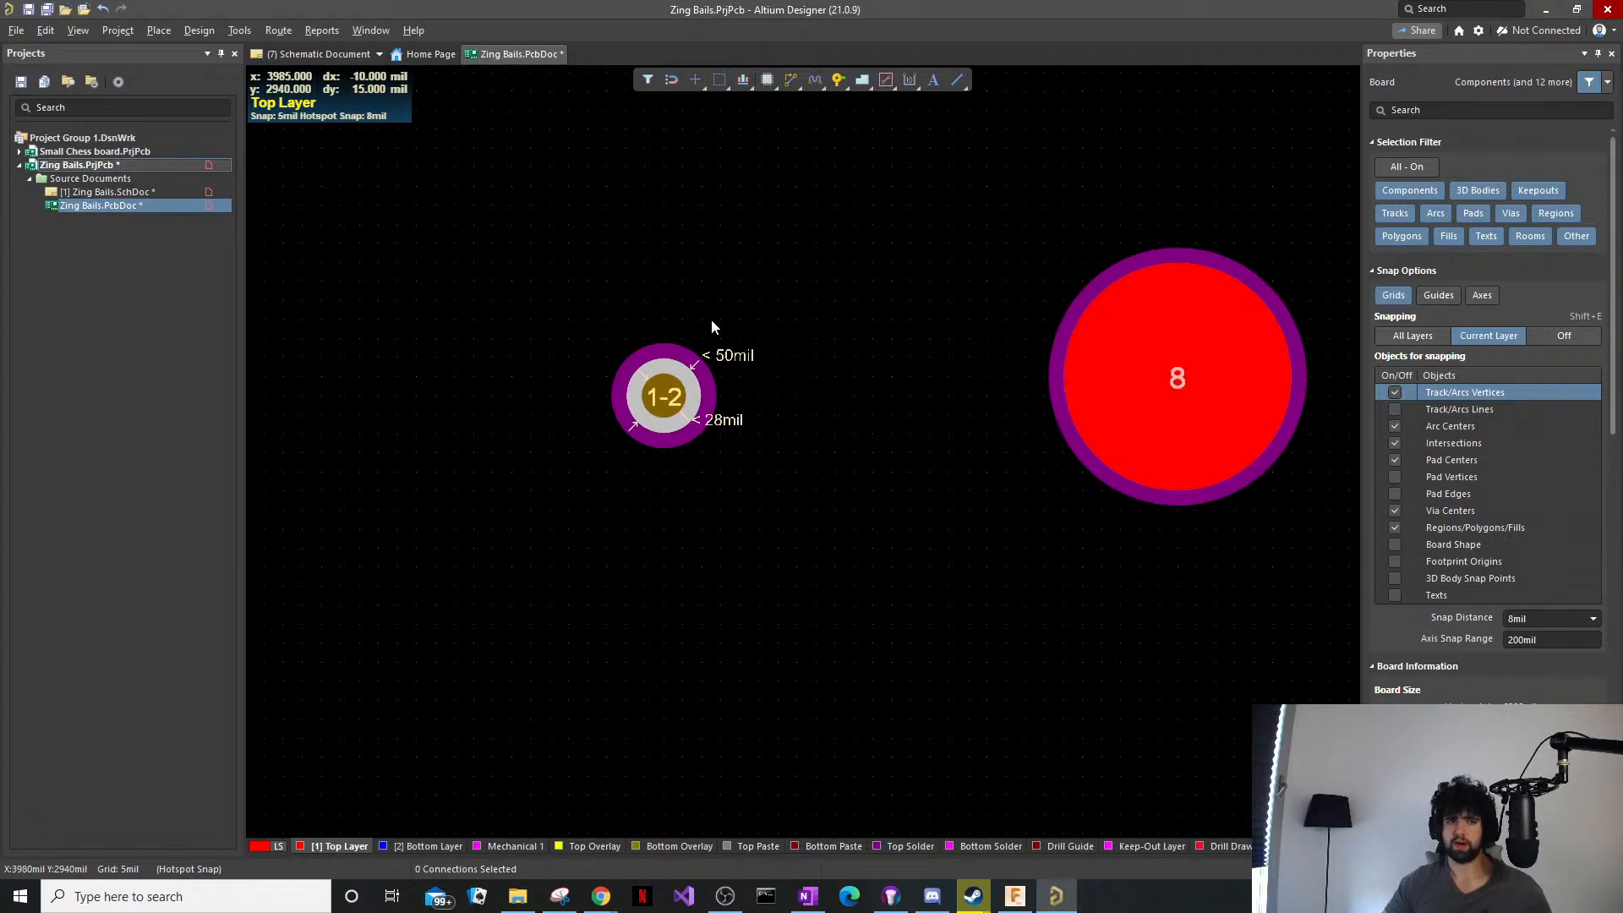
key(3)
ctrl+scroll(940, 171, up, 3)
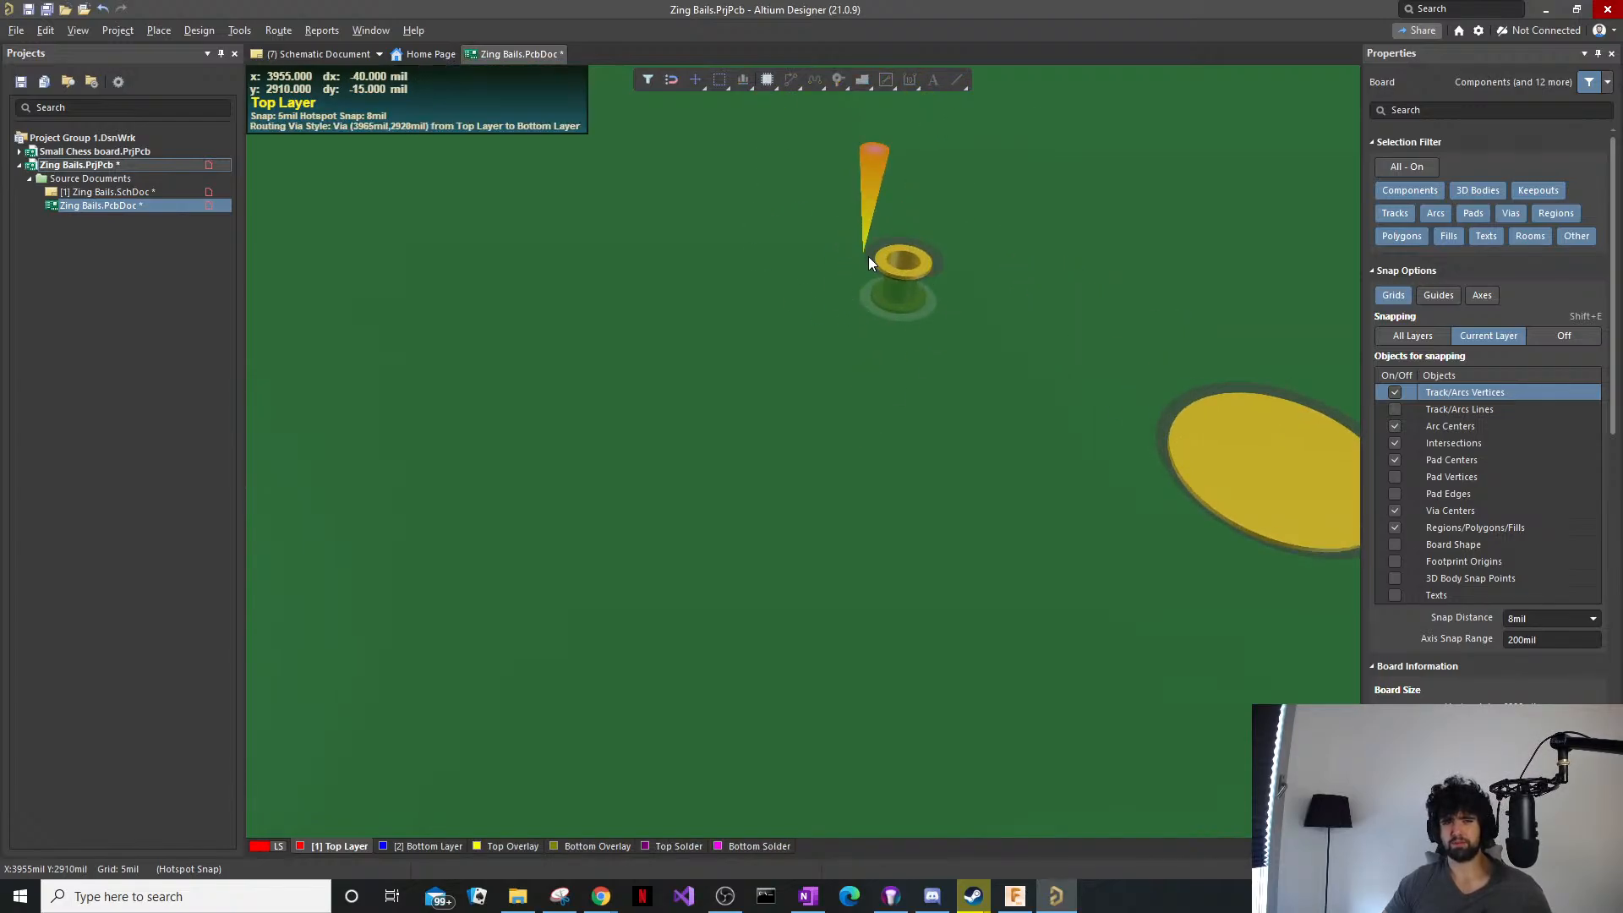
key(2)
ctrl+scroll(684, 443, up, 2)
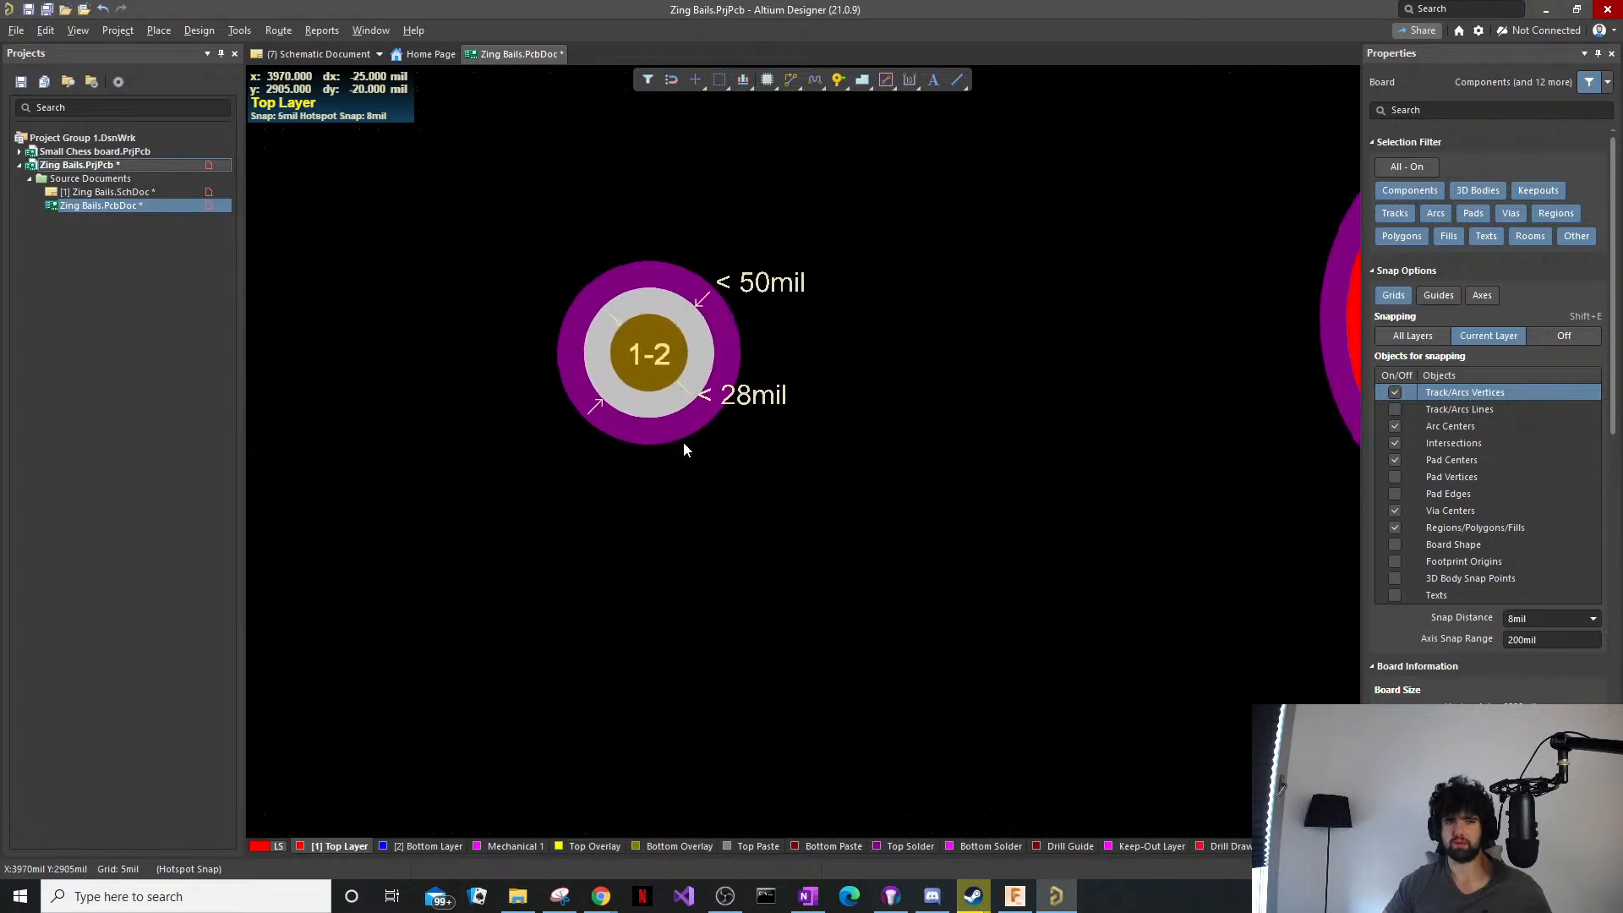
right_drag(482, 377, 527, 432)
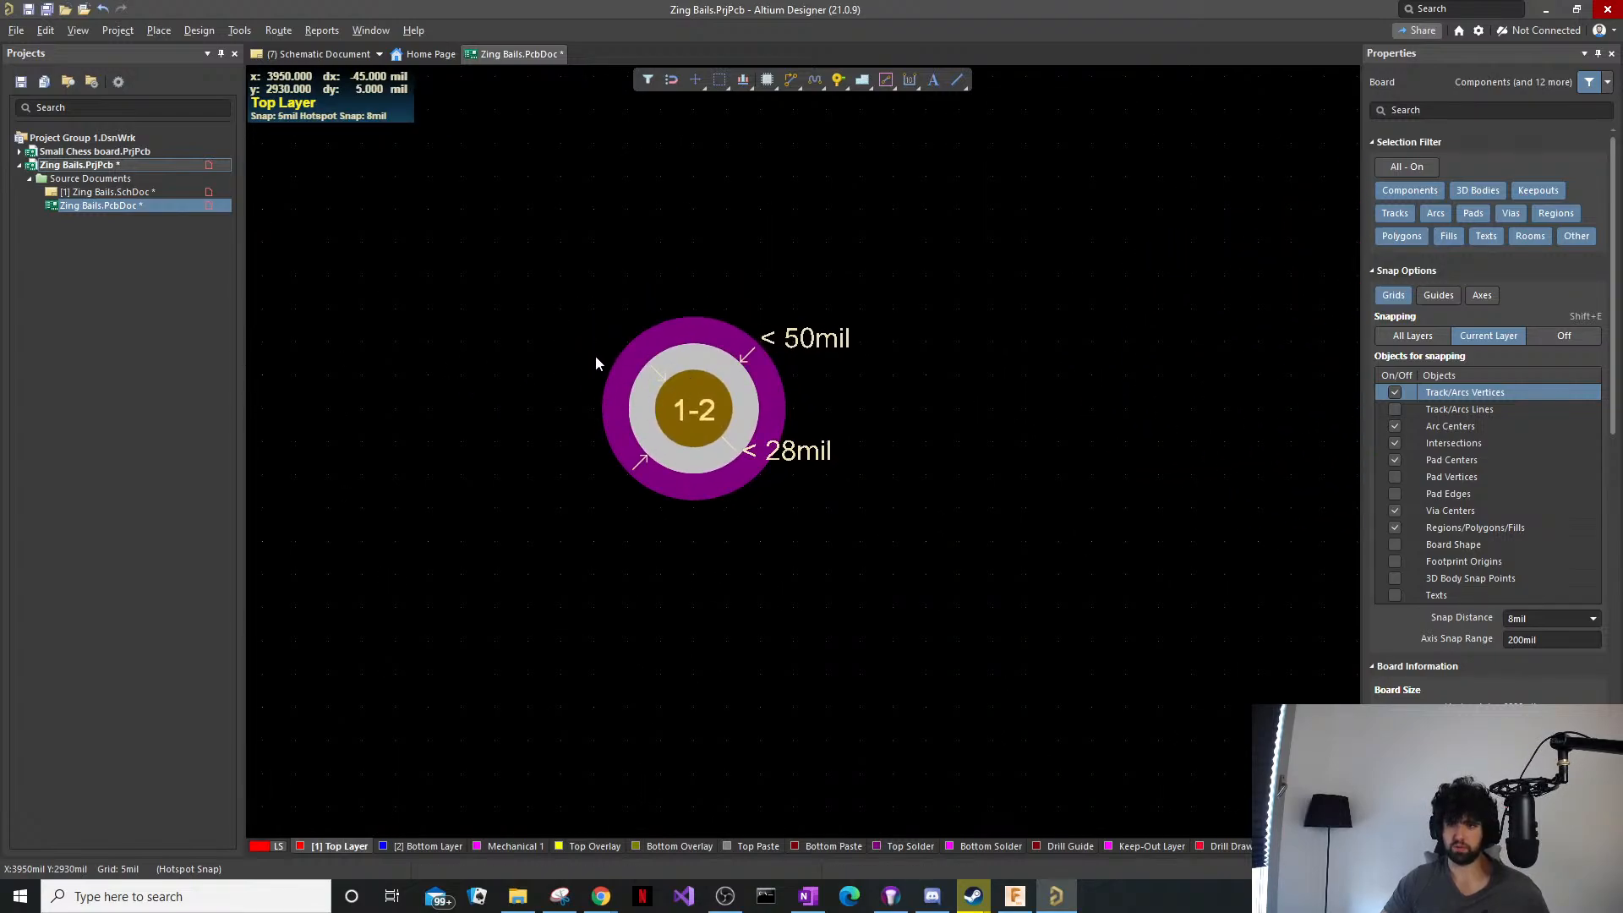
ctrl+scroll(682, 357, down, 2)
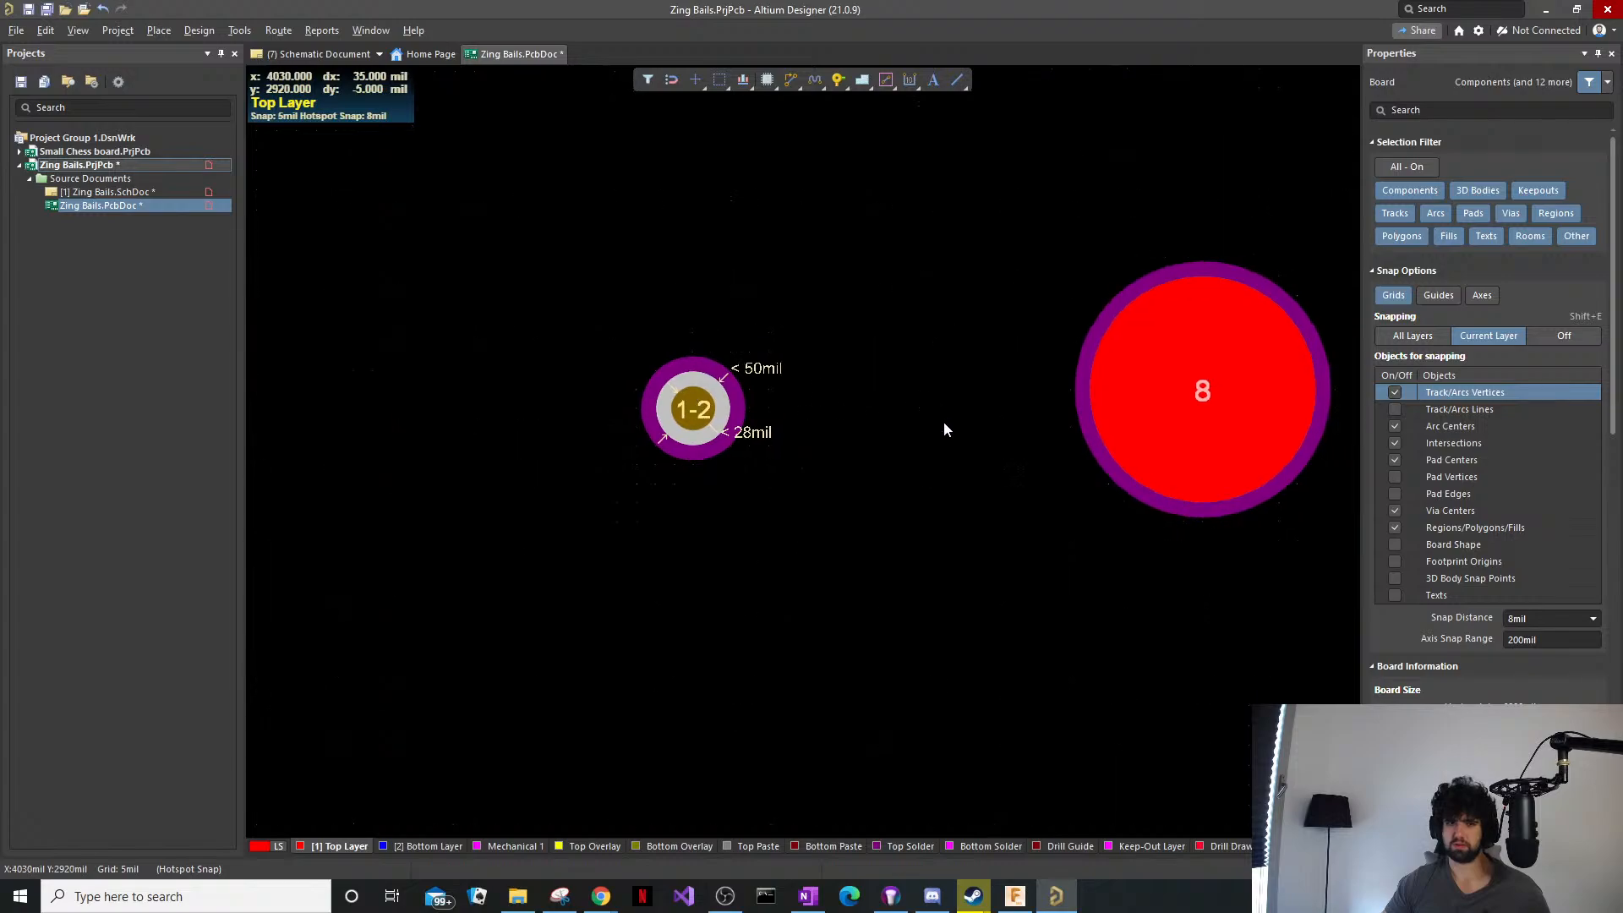
Set pad 8's layer to Multi-Layer and check the pad in the 3D view.
ctrl+scroll(942, 427, down, 2)
click(1129, 425)
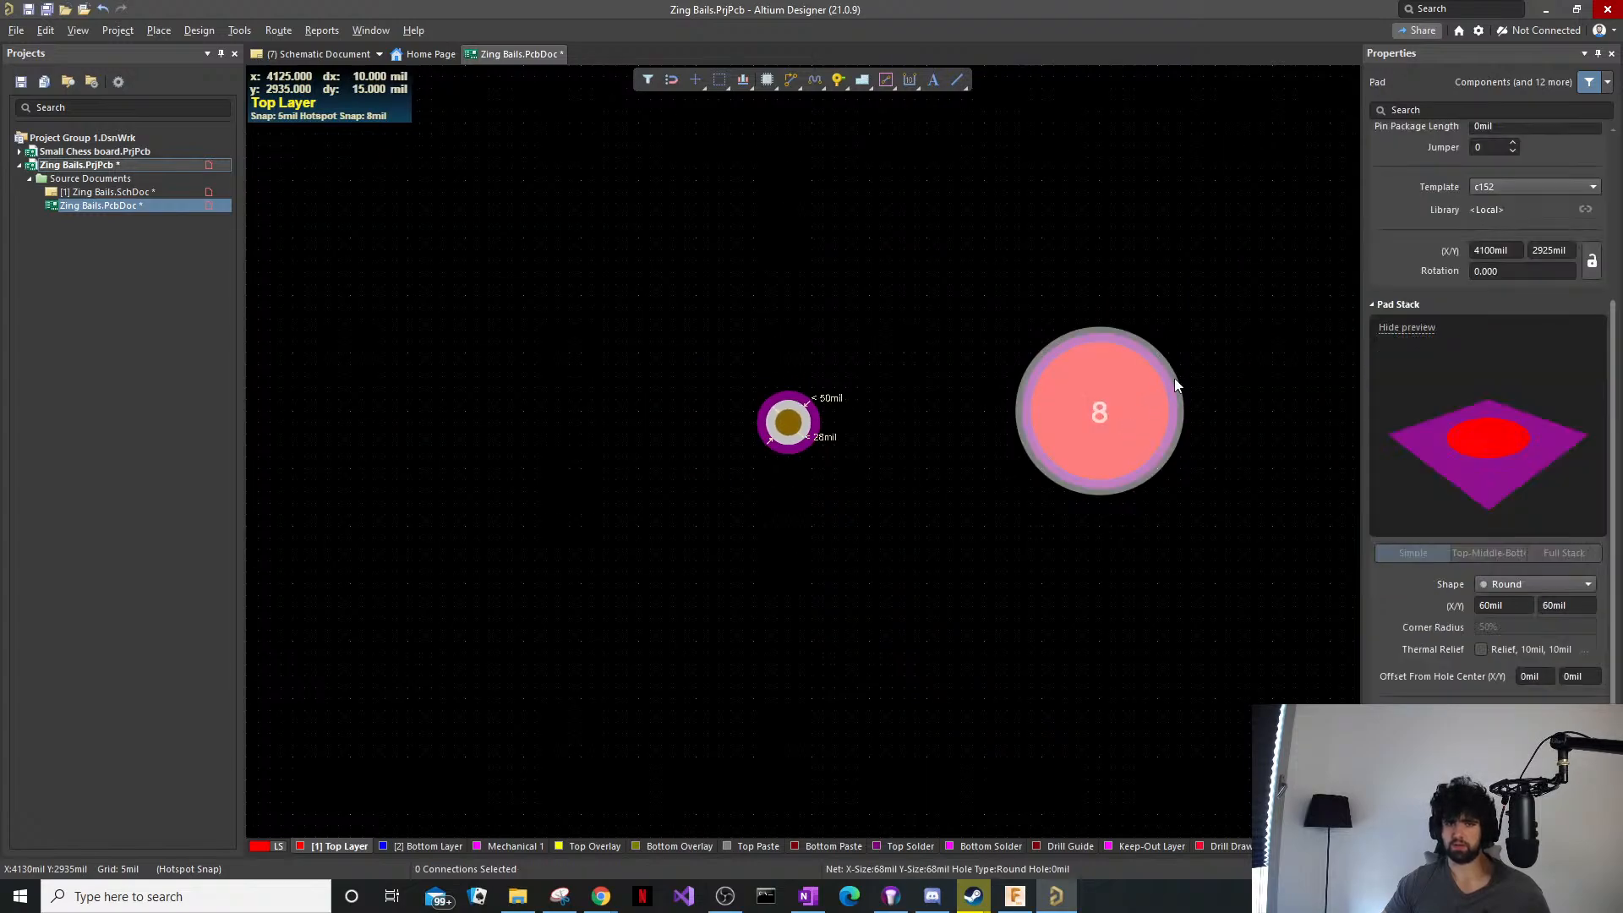
scroll(1465, 382, up, 3)
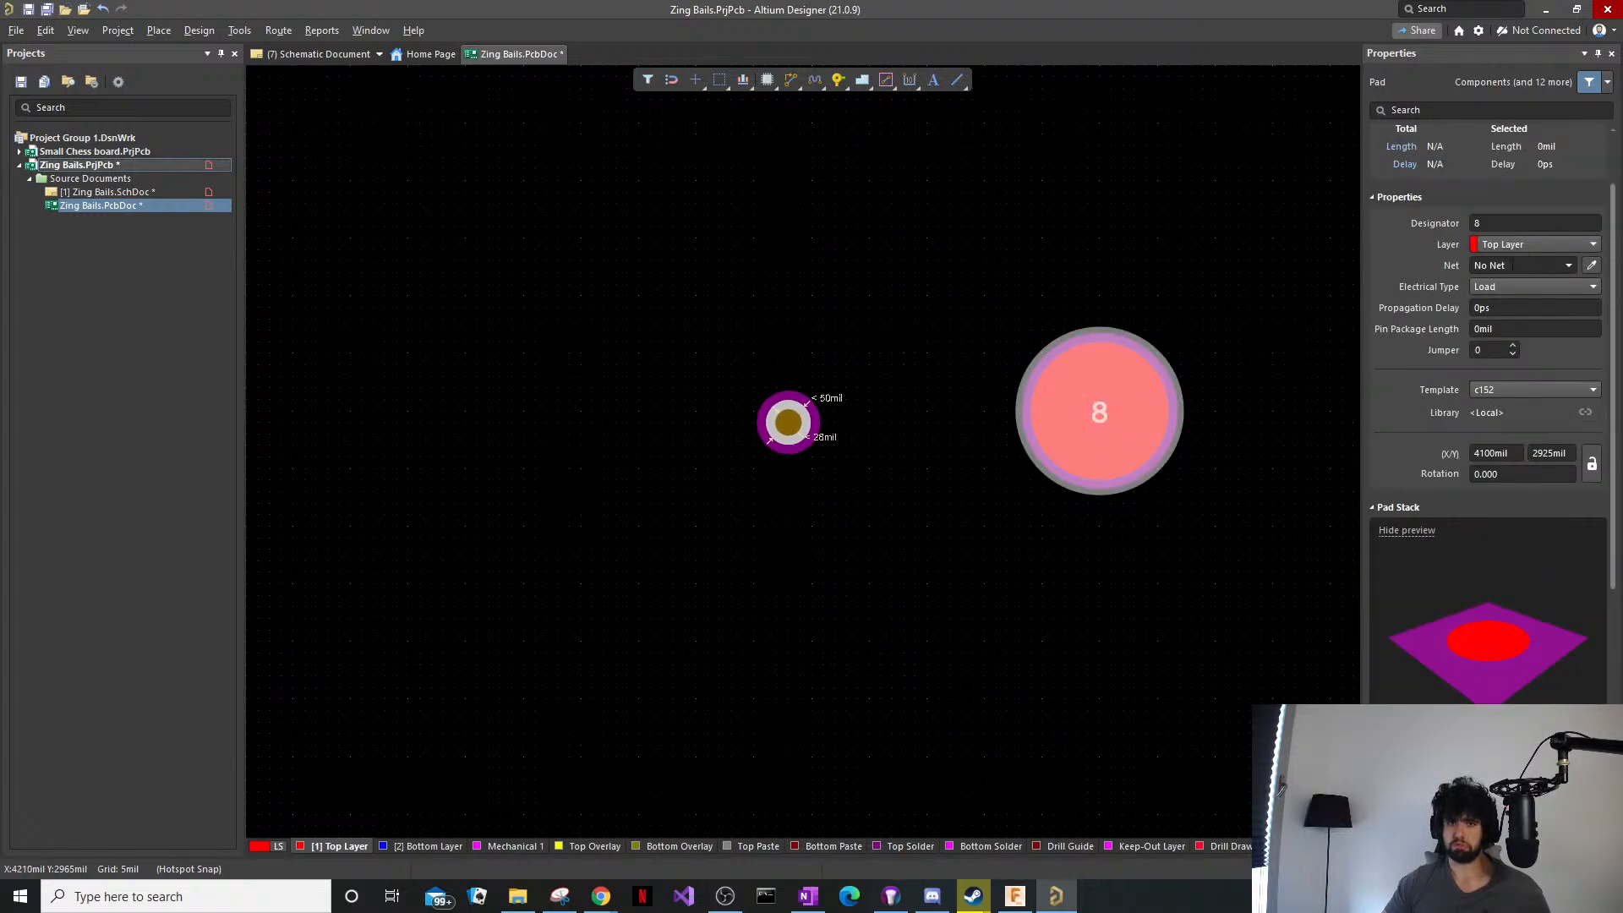
click(1560, 245)
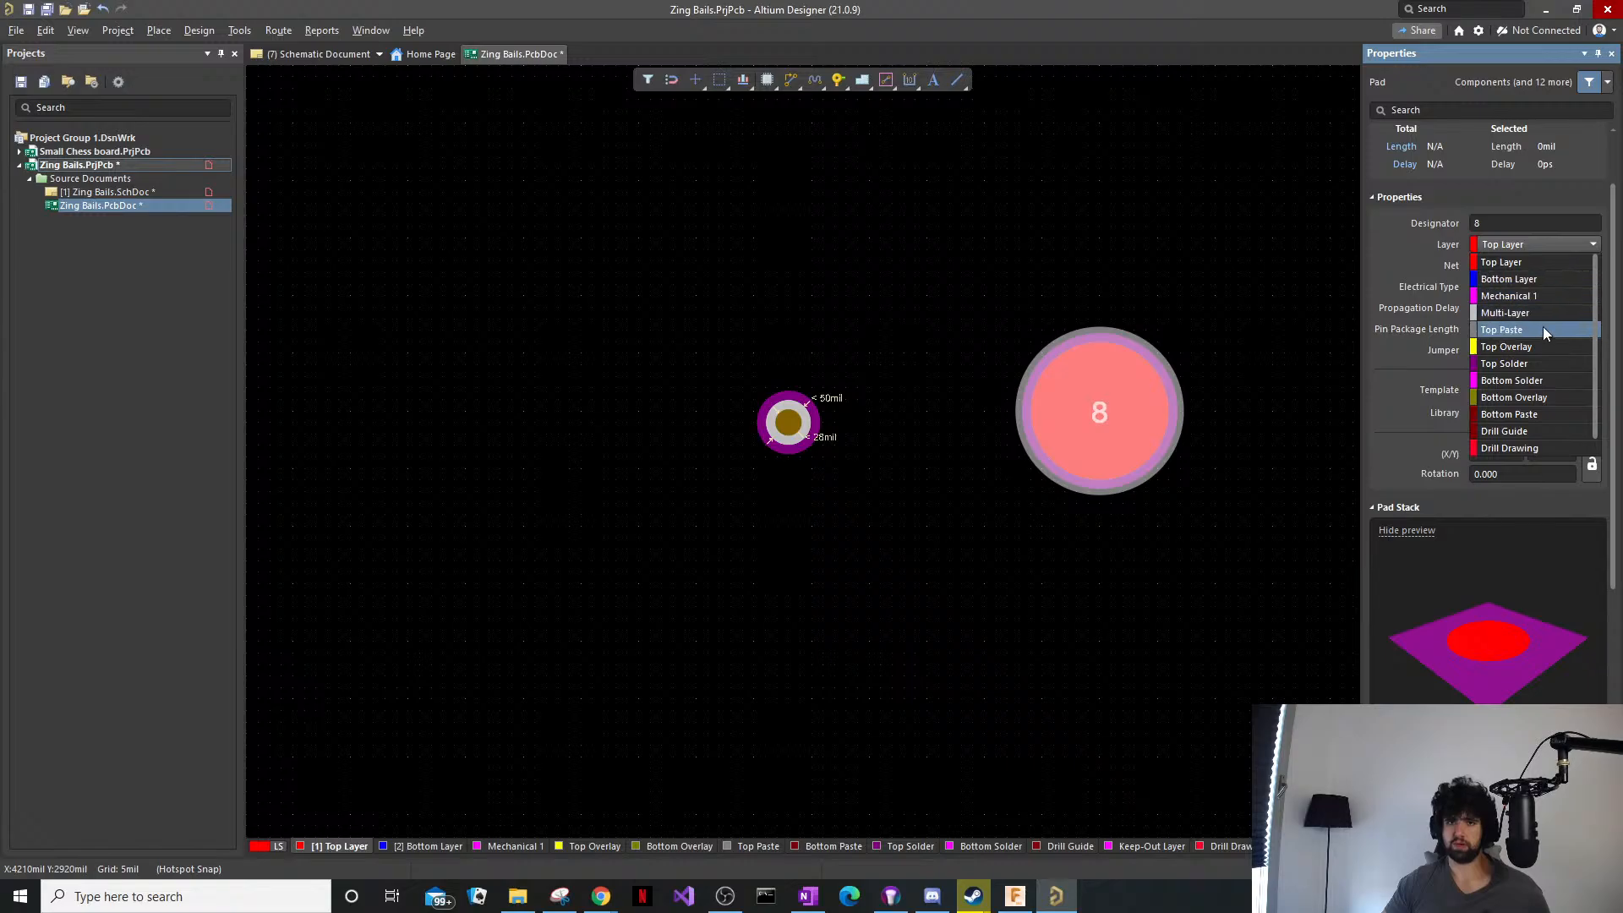
click(1534, 315)
key(3)
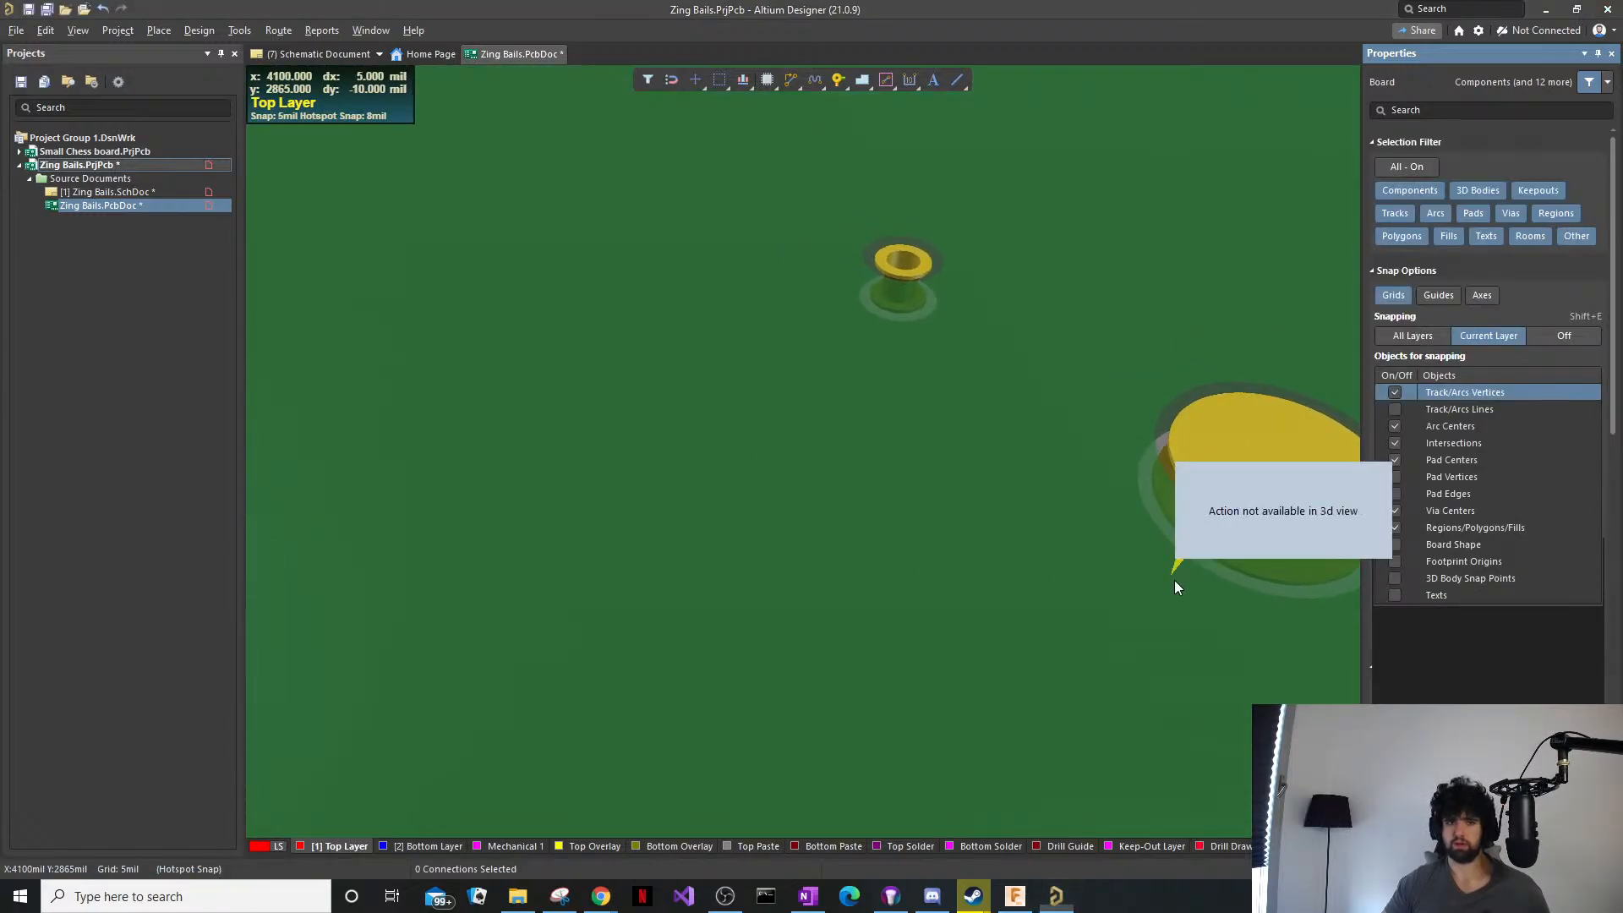
key(2)
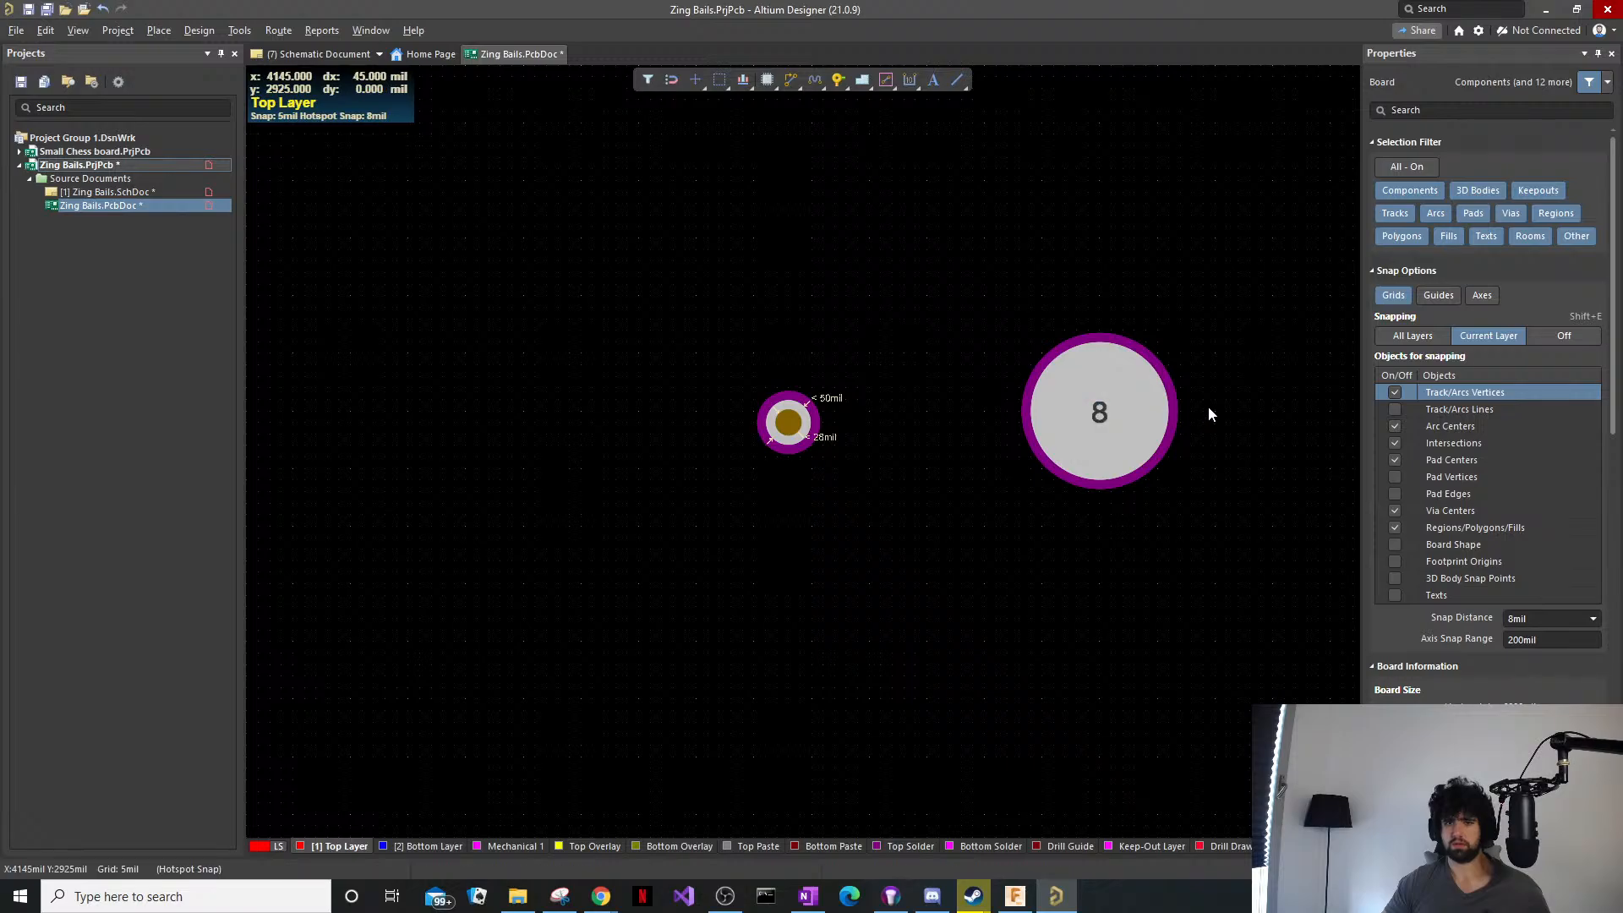
Set pad 8's hole size to 10 mil.
click(1160, 416)
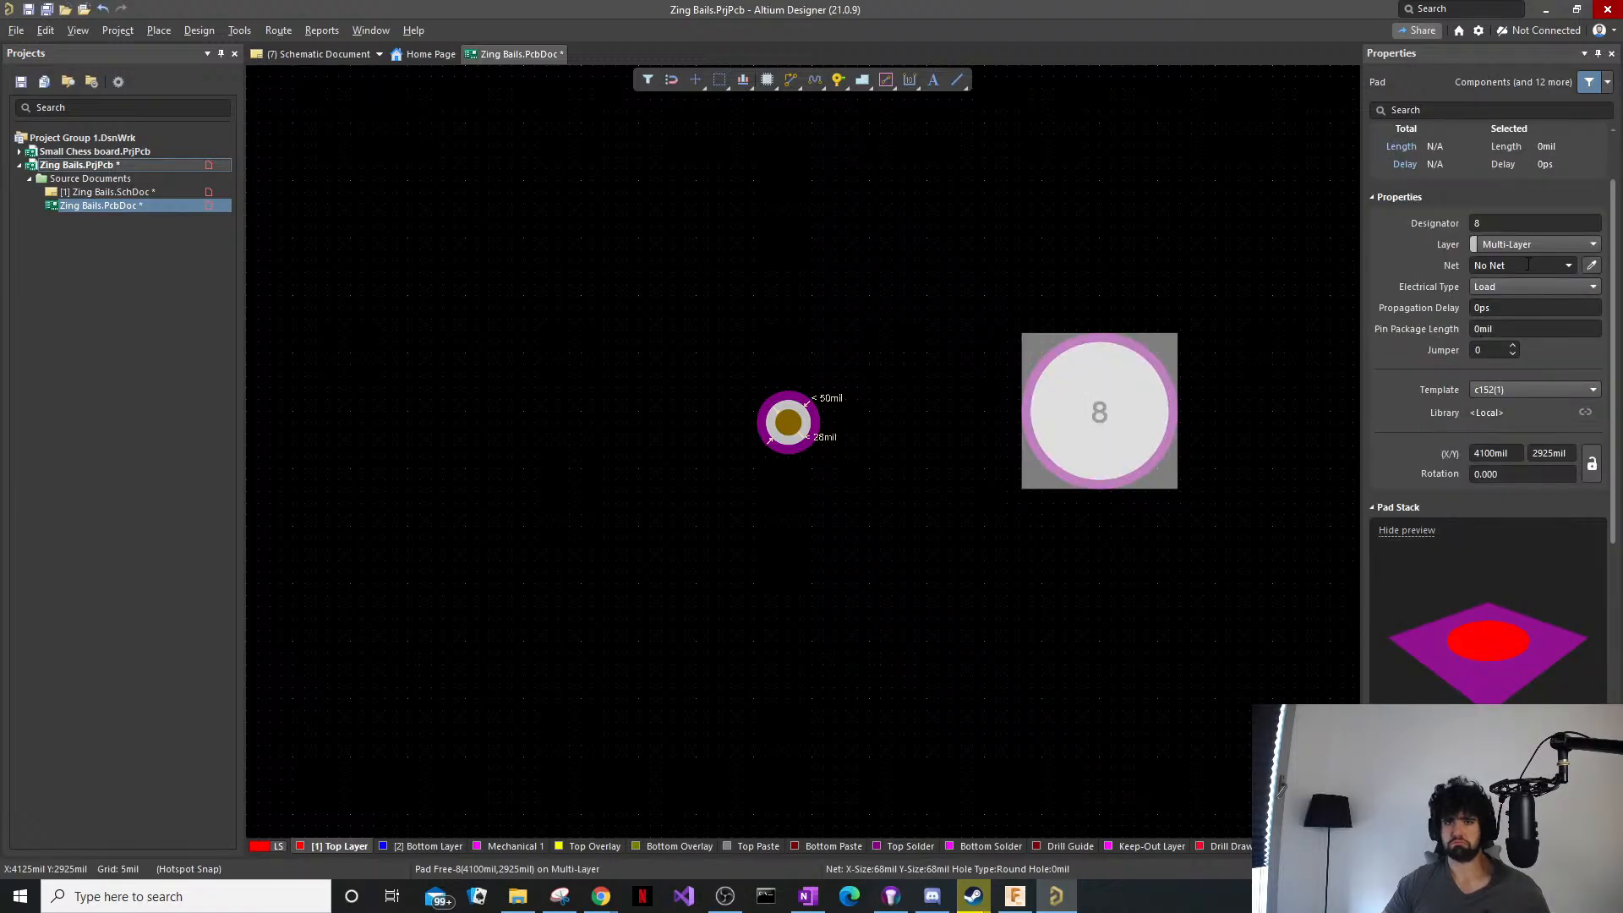
scroll(1512, 428, down, 5)
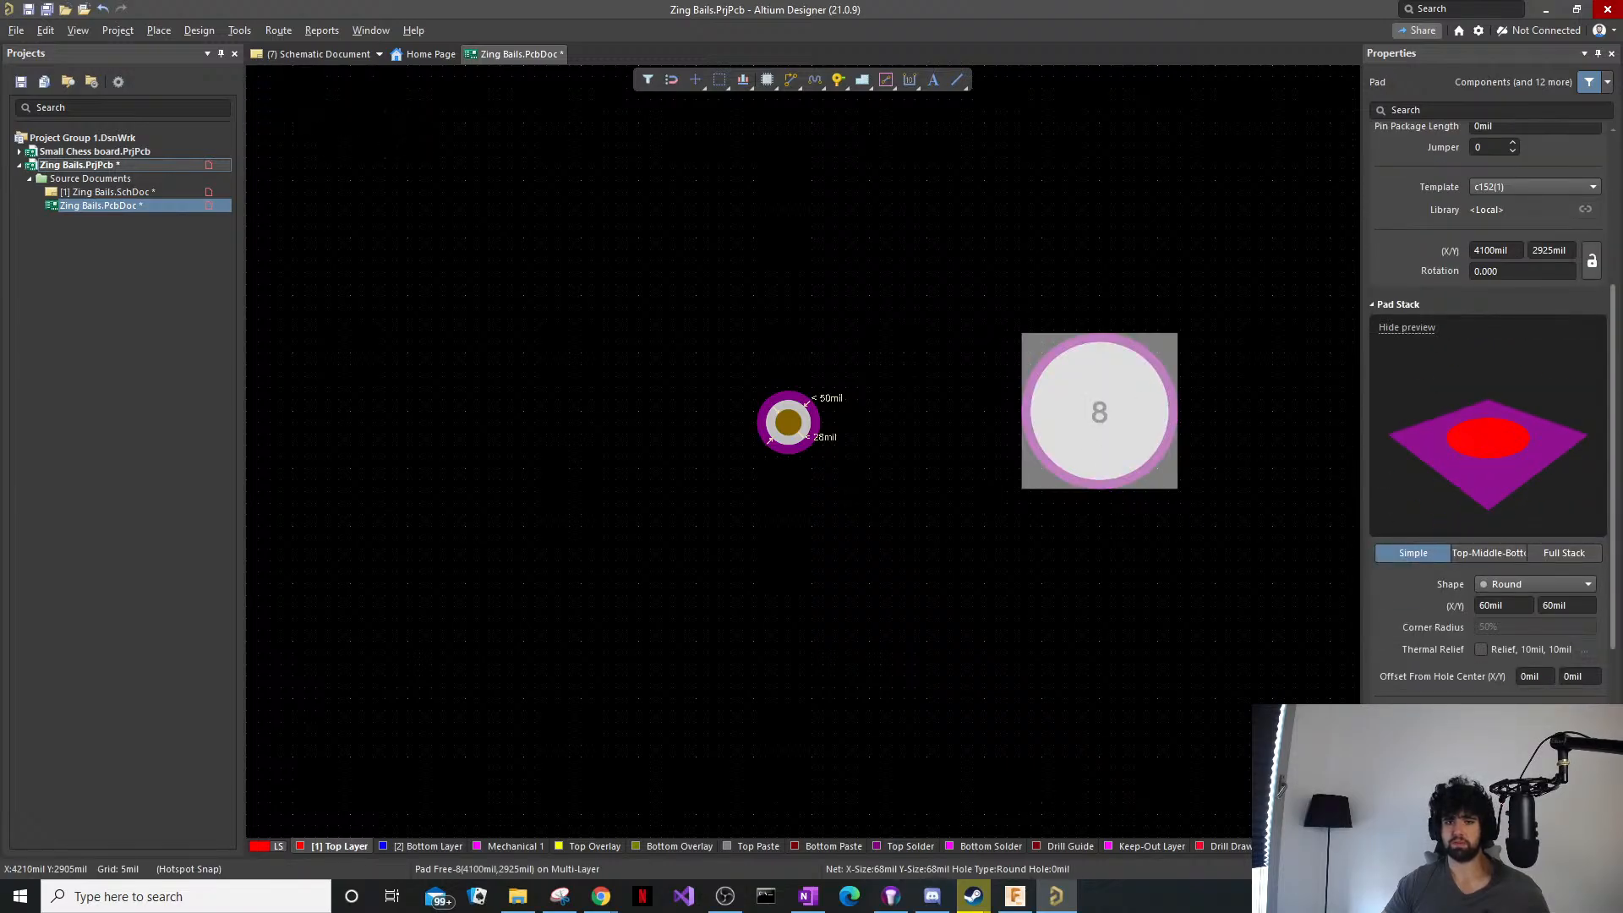
click(1505, 744)
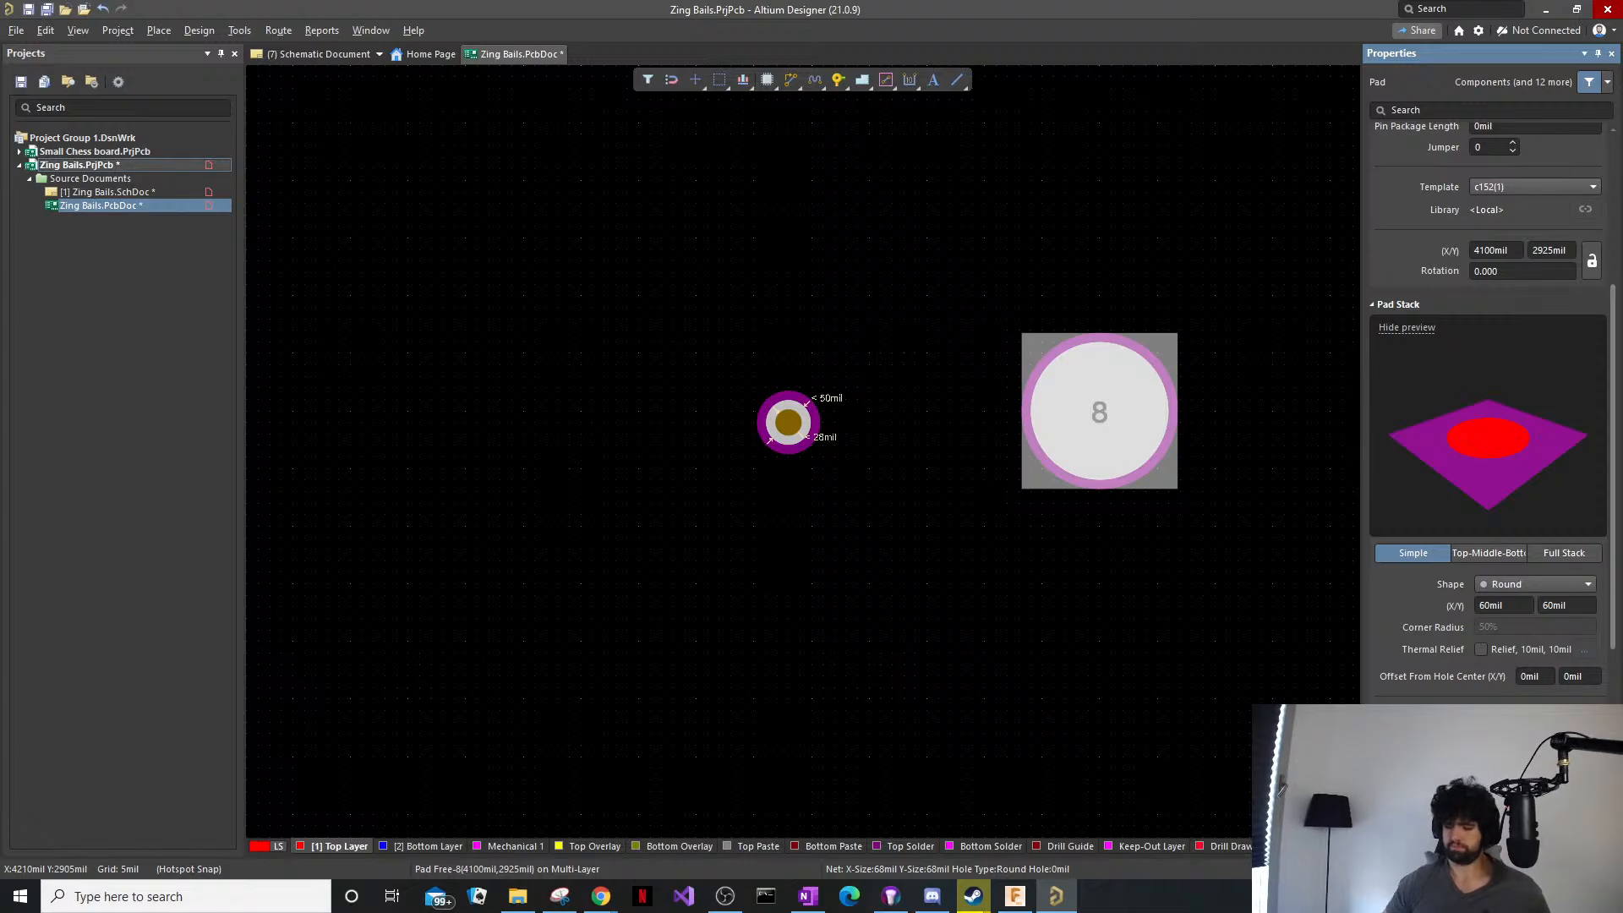
text(4)
click(1505, 744)
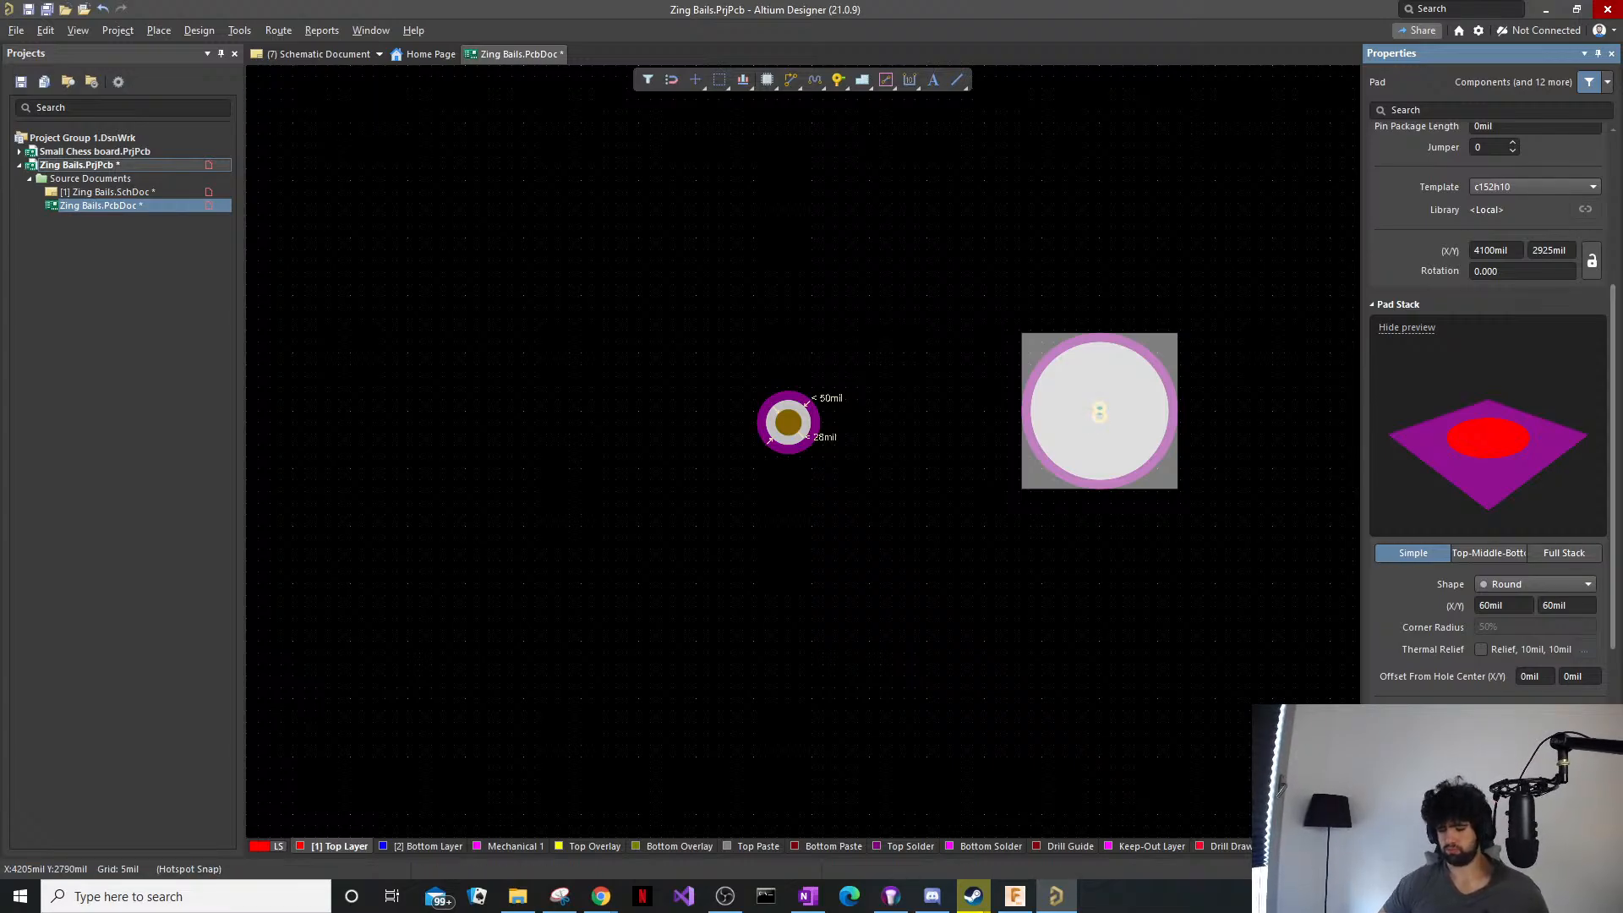
text(10)
key(Return)
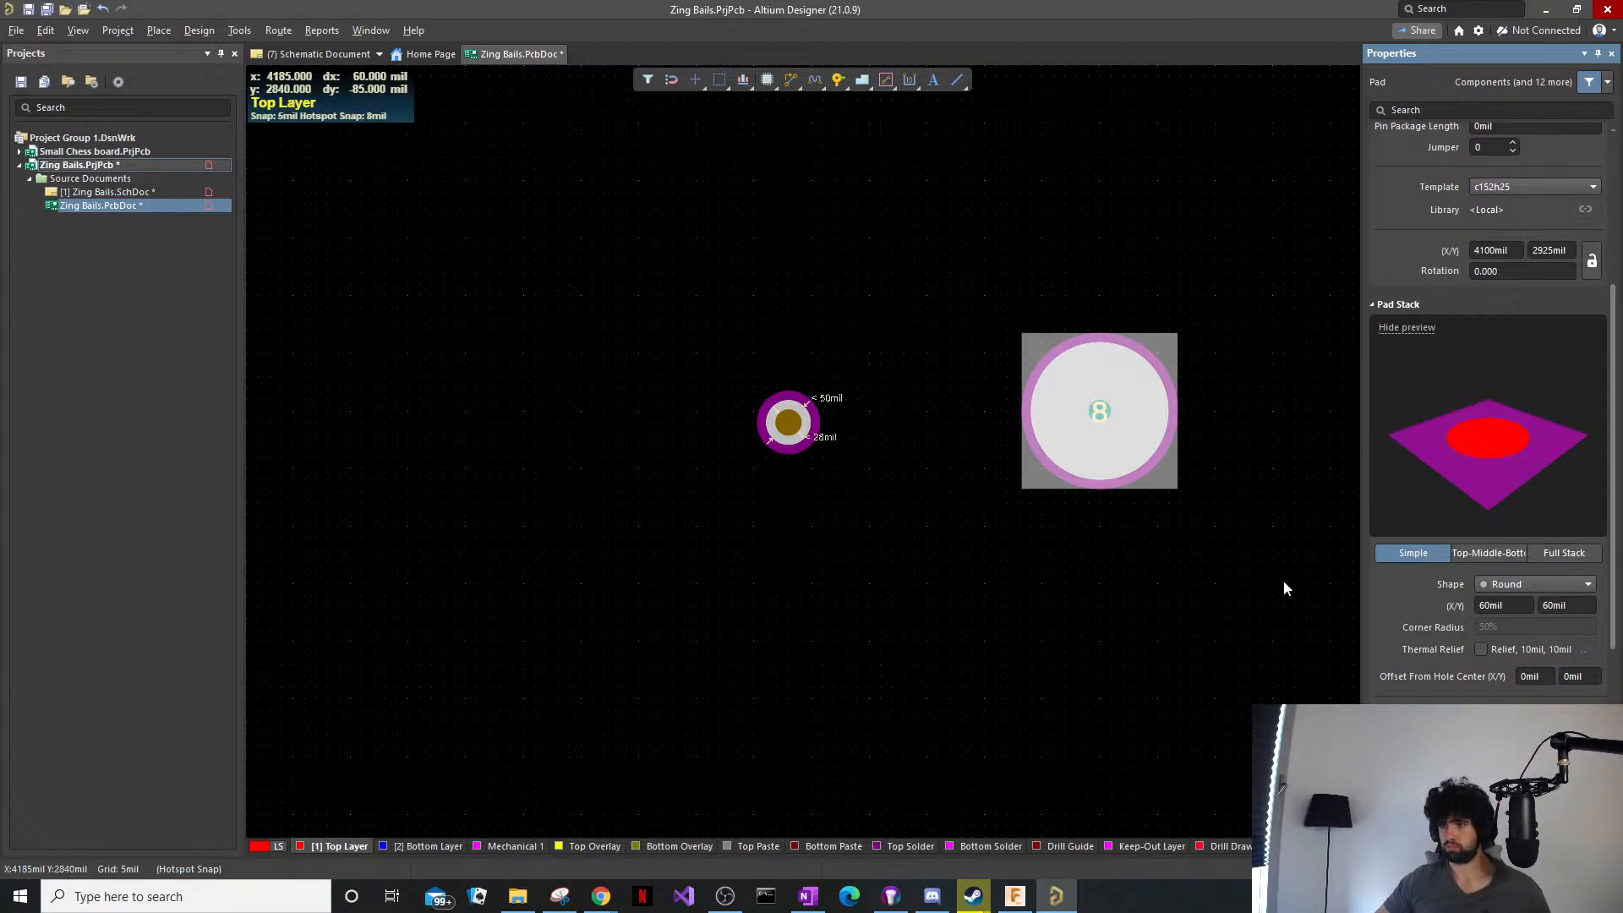
click(966, 550)
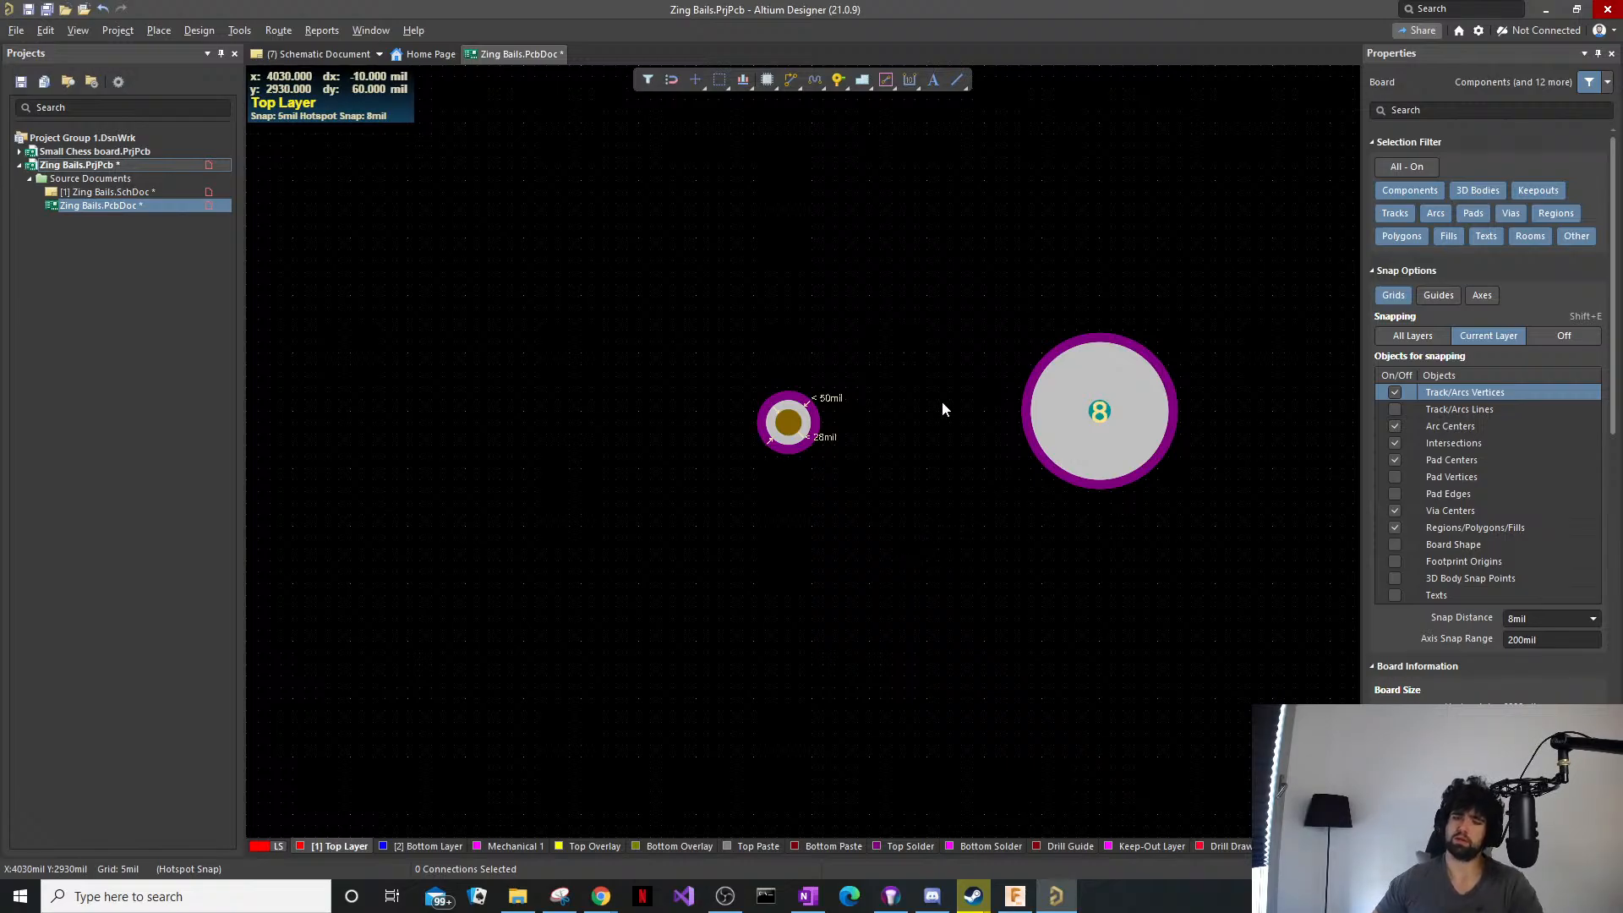
Compare pad 8's small hole with the neighbouring via in the 3D view, and return to 2D.
key(3)
shift+right_drag(710, 481, 953, 338)
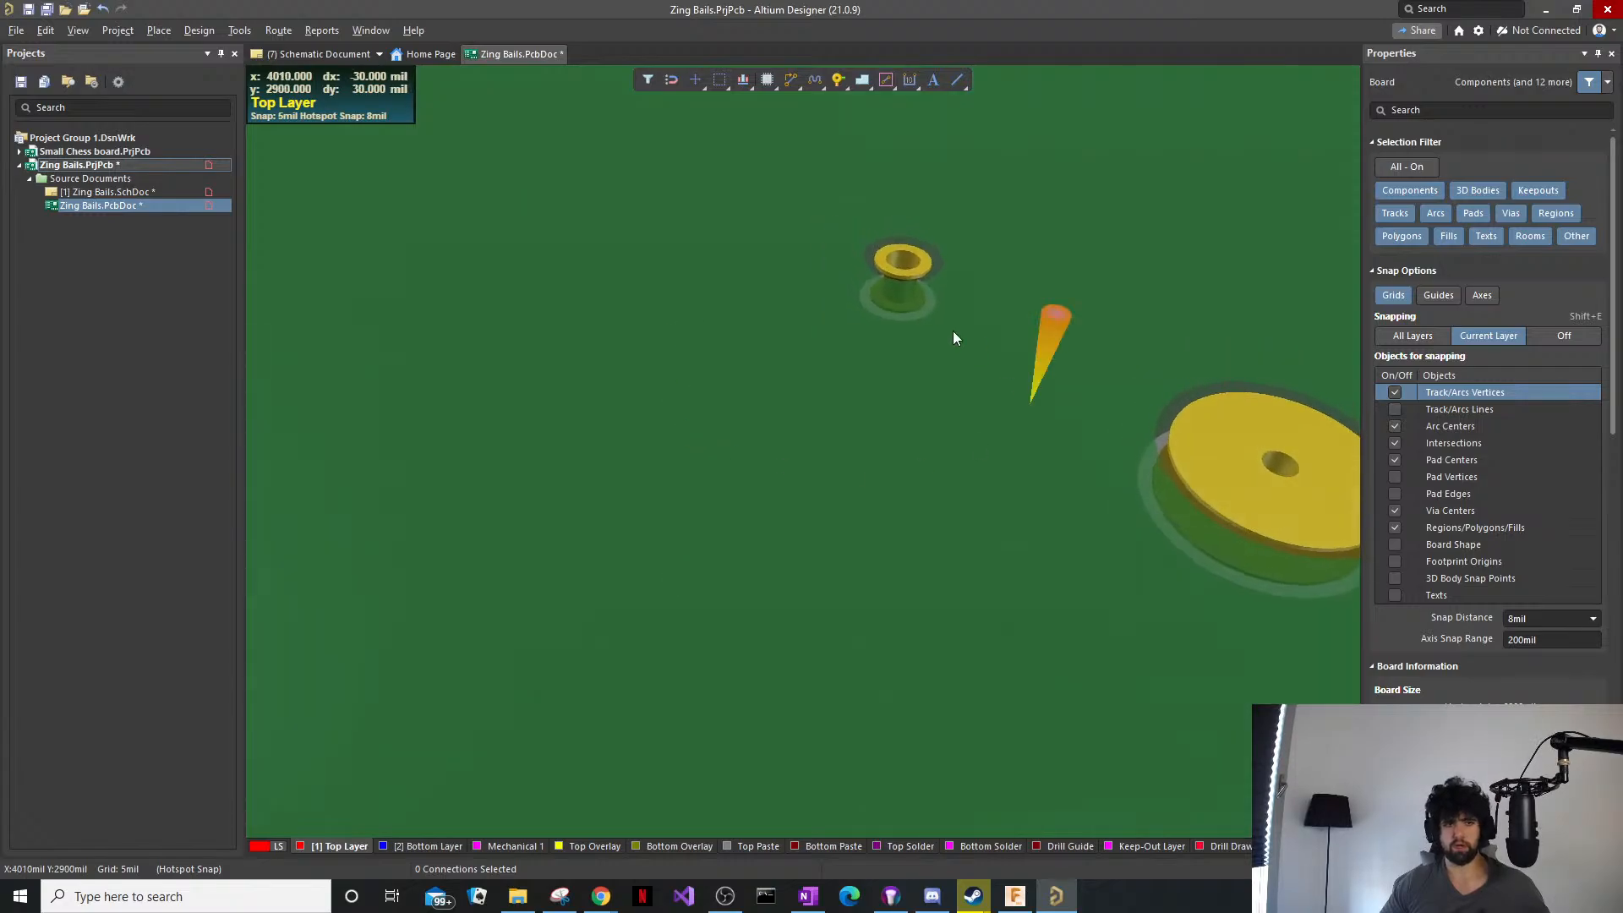
shift+right_drag(890, 274, 380, 126)
key(2)
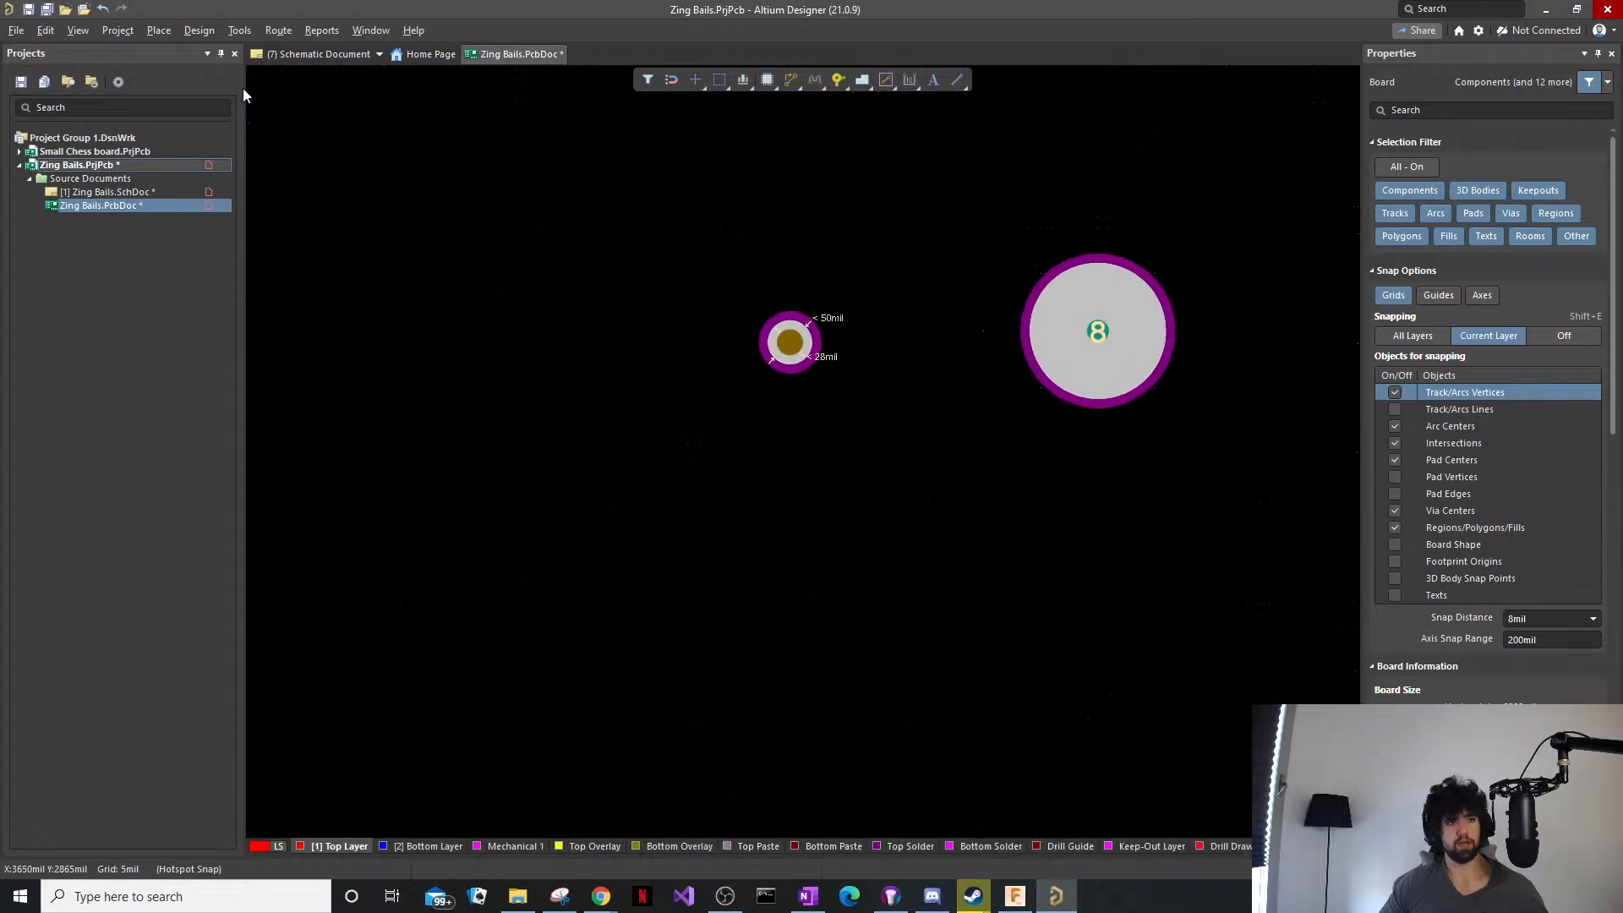
Open the board's Layer Stack Manager to review the layer stackup, and return to the Zing Bails PCB document.
click(240, 31)
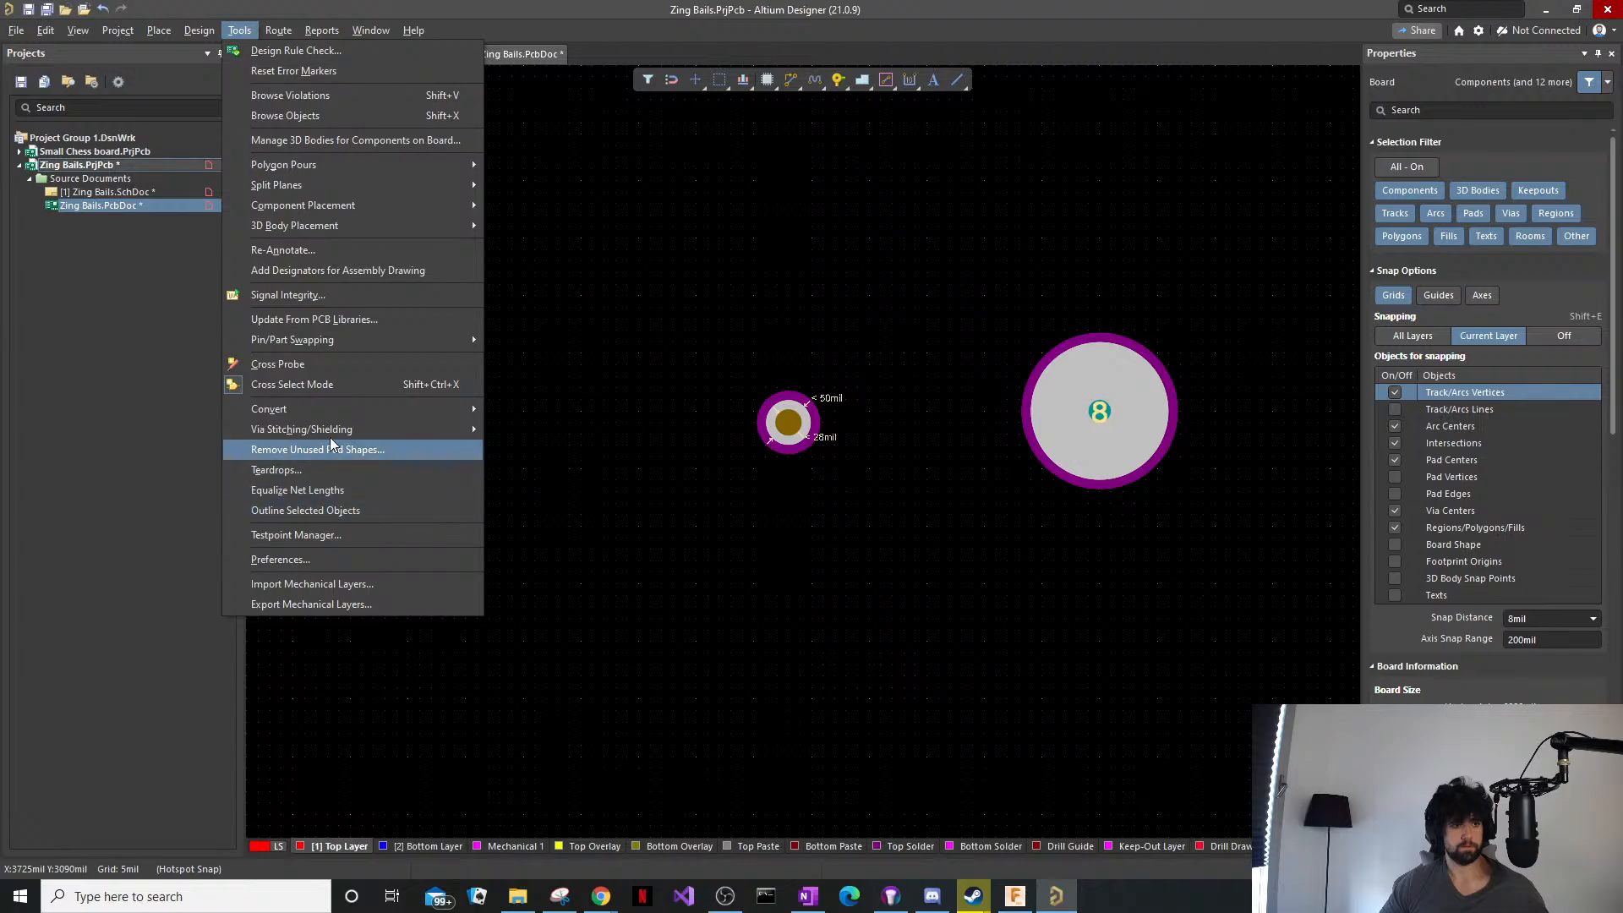
mouse_move(208, 34)
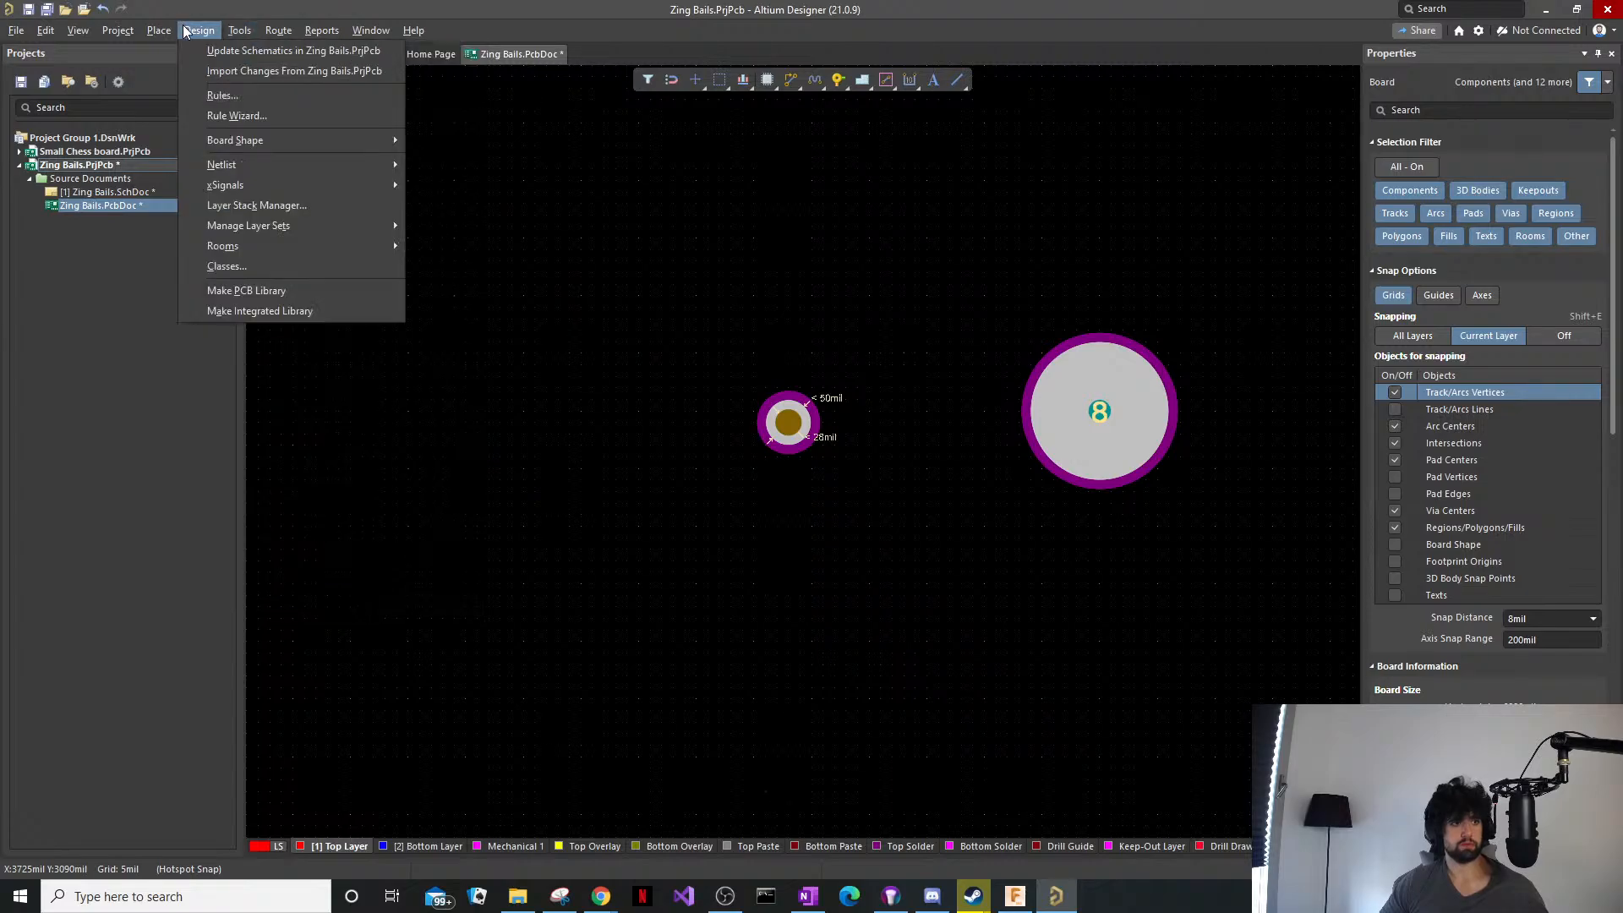
click(284, 204)
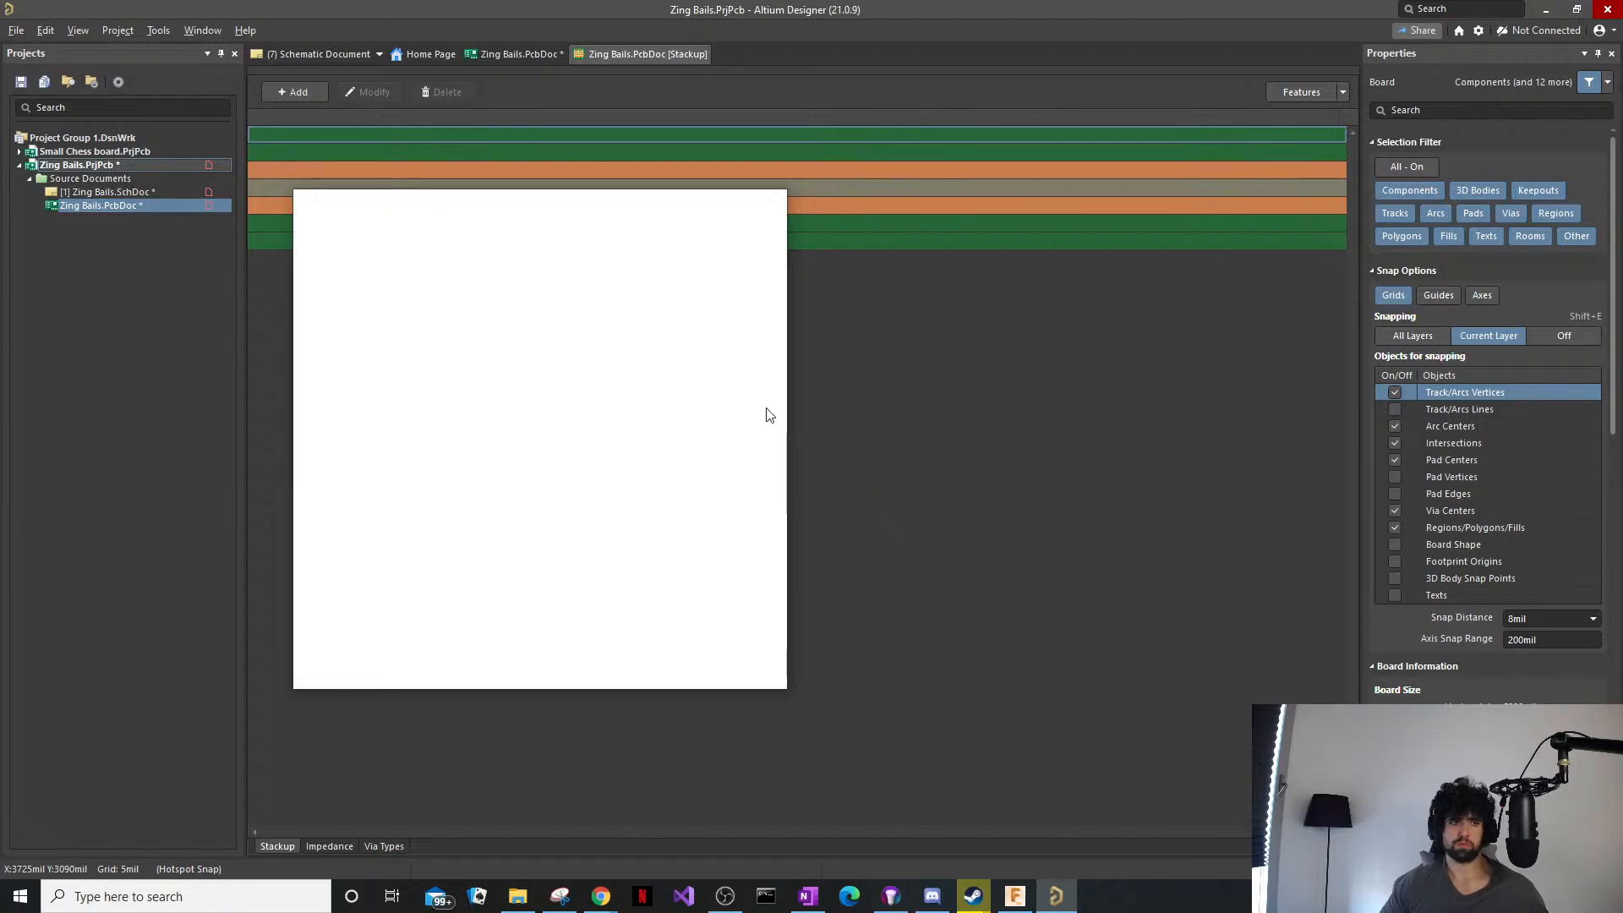
click(779, 205)
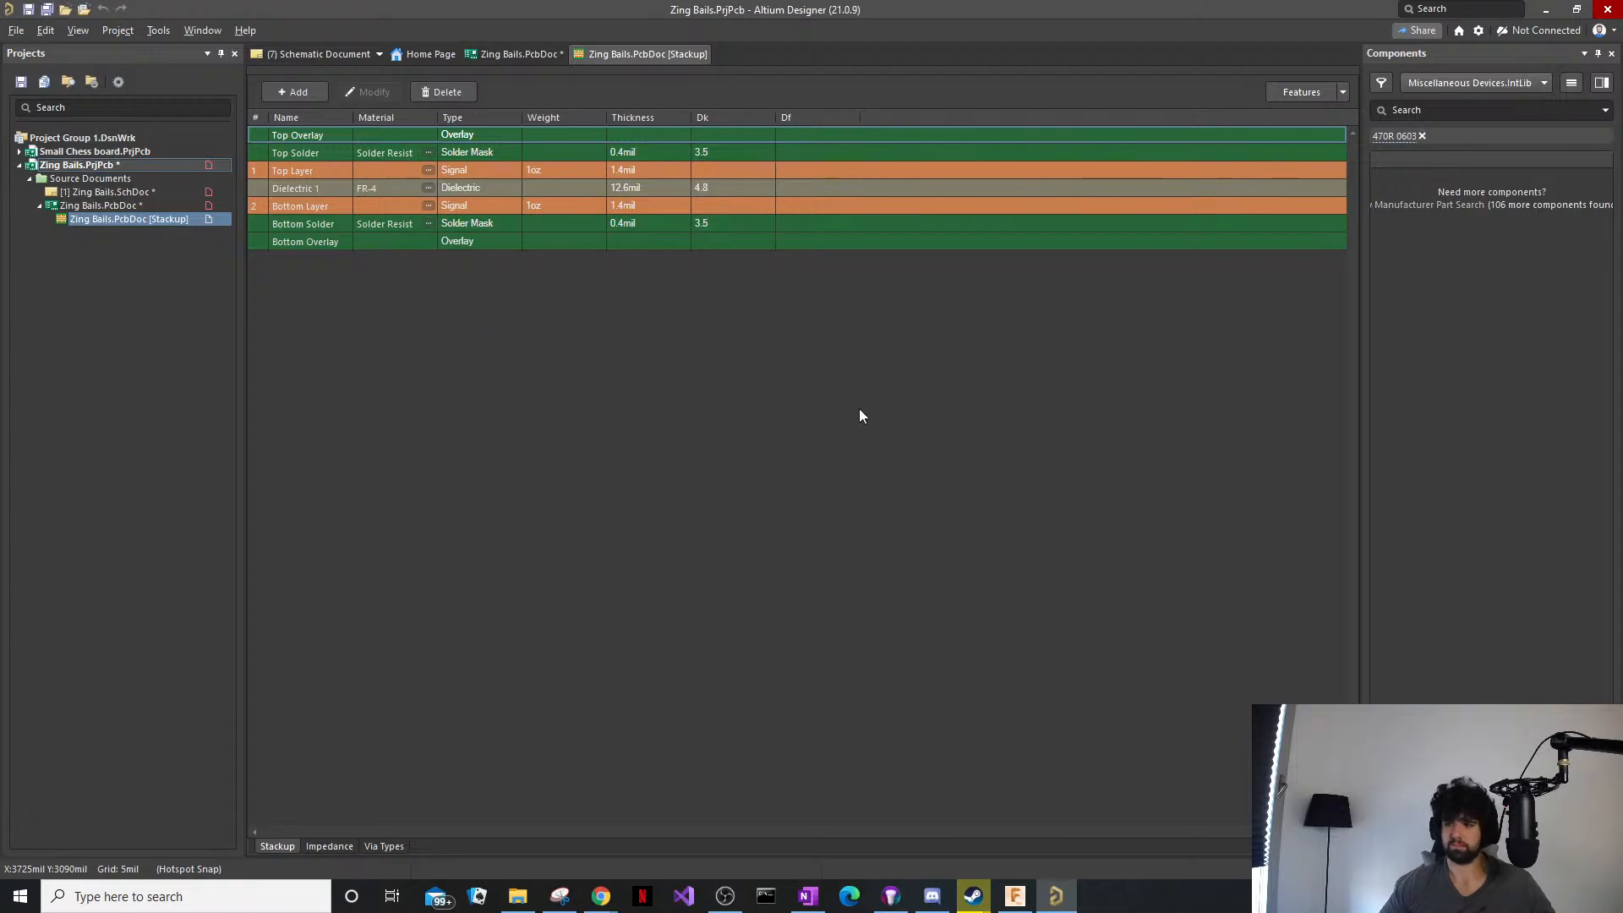
click(1546, 10)
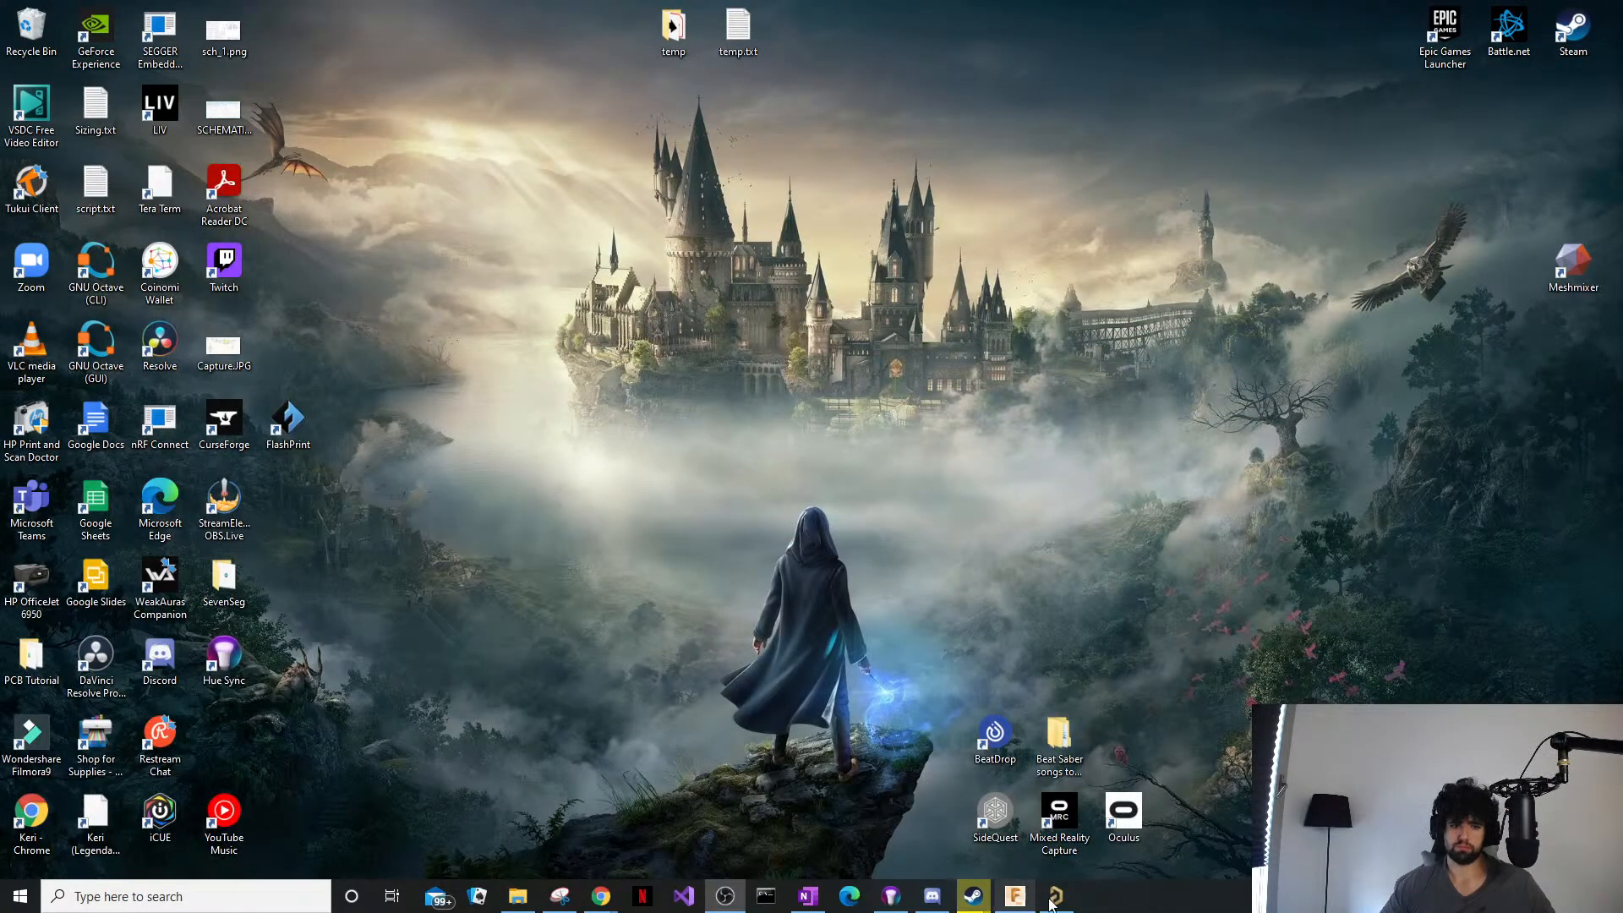
click(1056, 896)
click(71, 204)
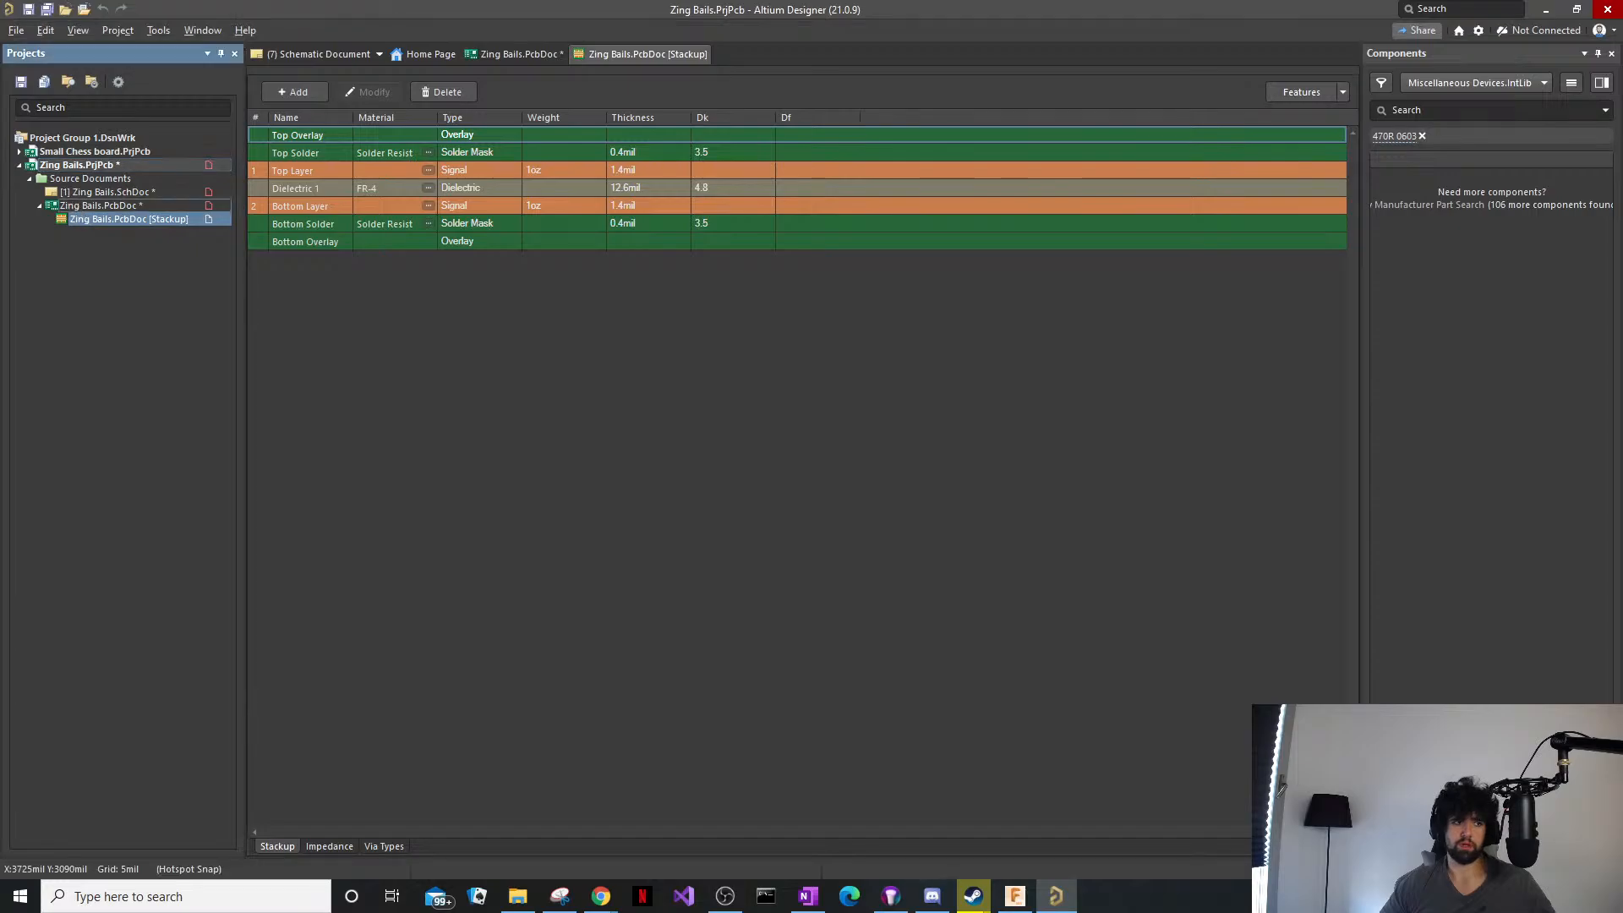
Change the template of pad 8 beside the via to c152h76.
click(1068, 438)
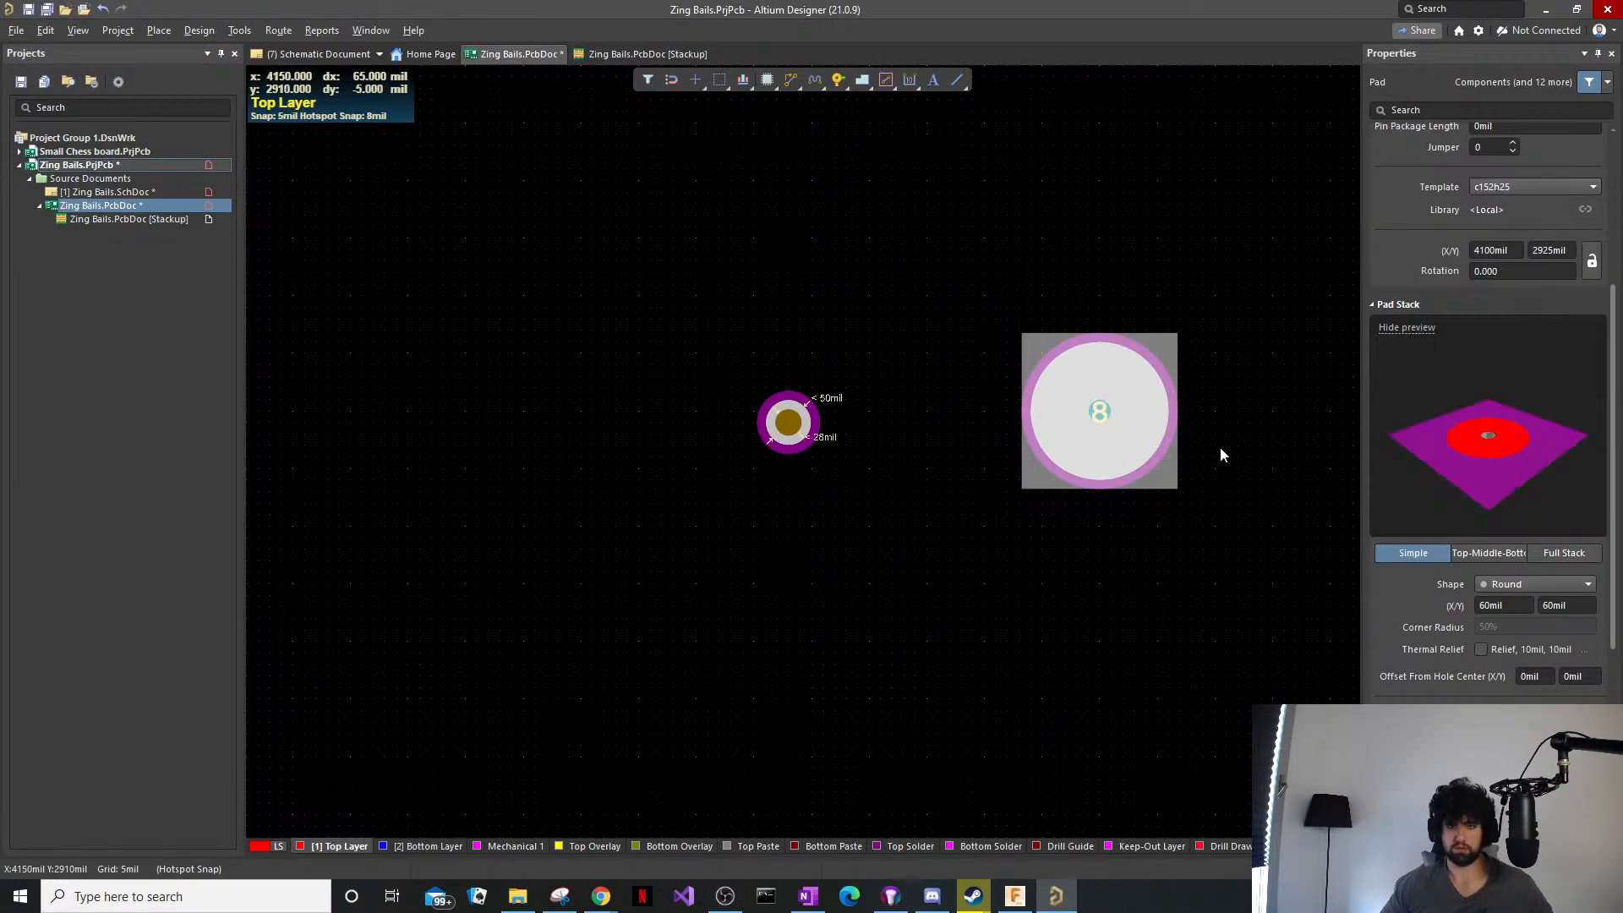
click(1266, 311)
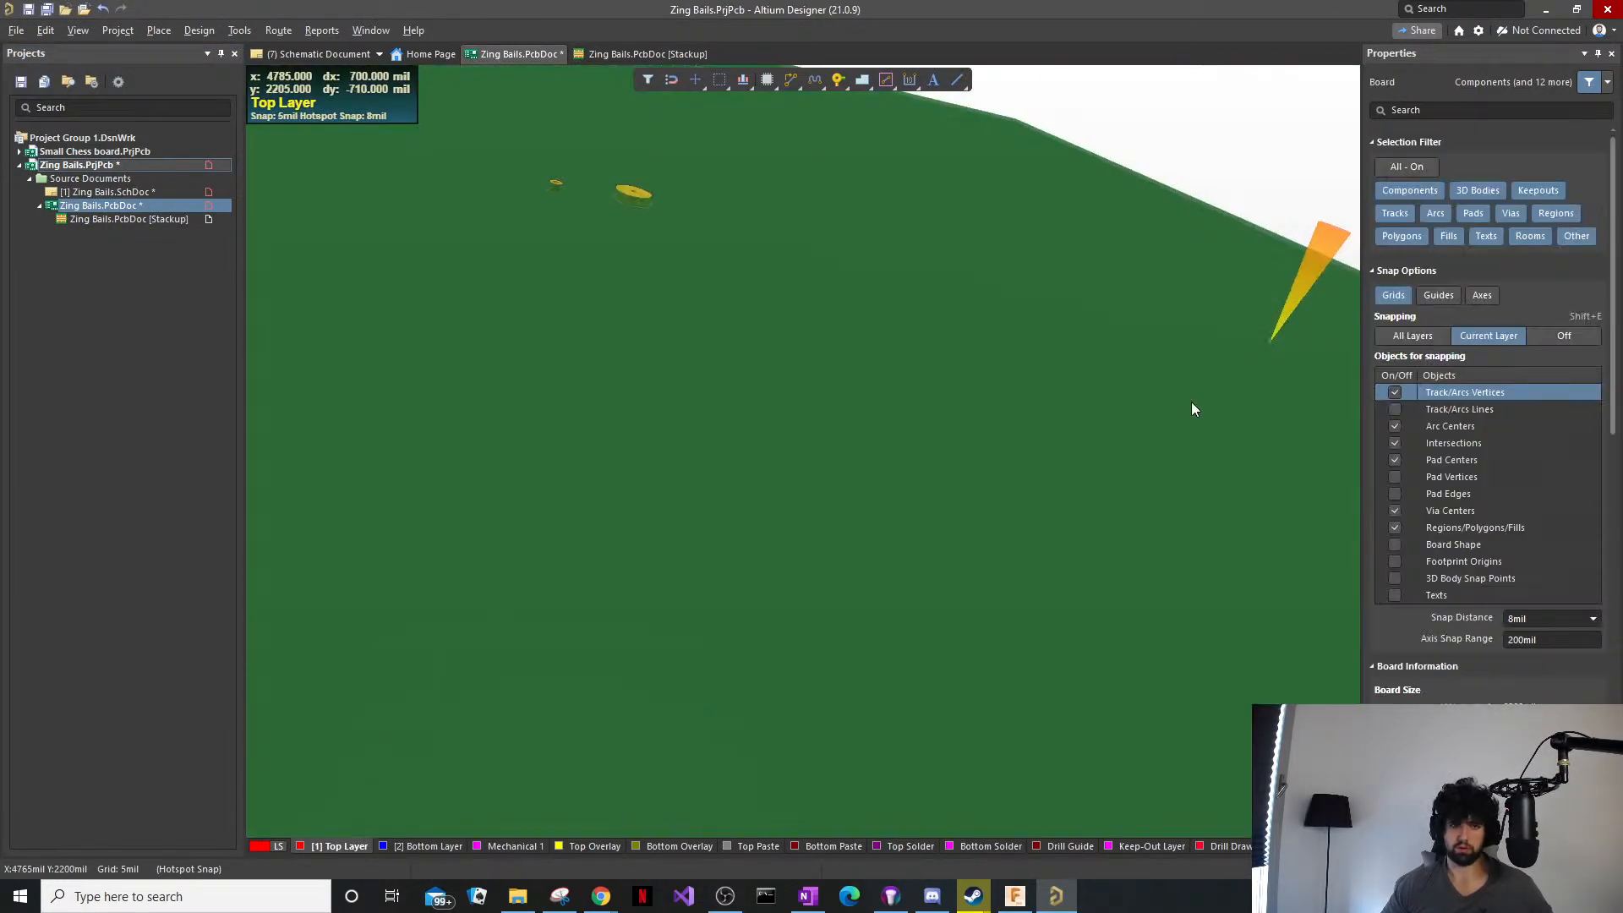
click(1138, 432)
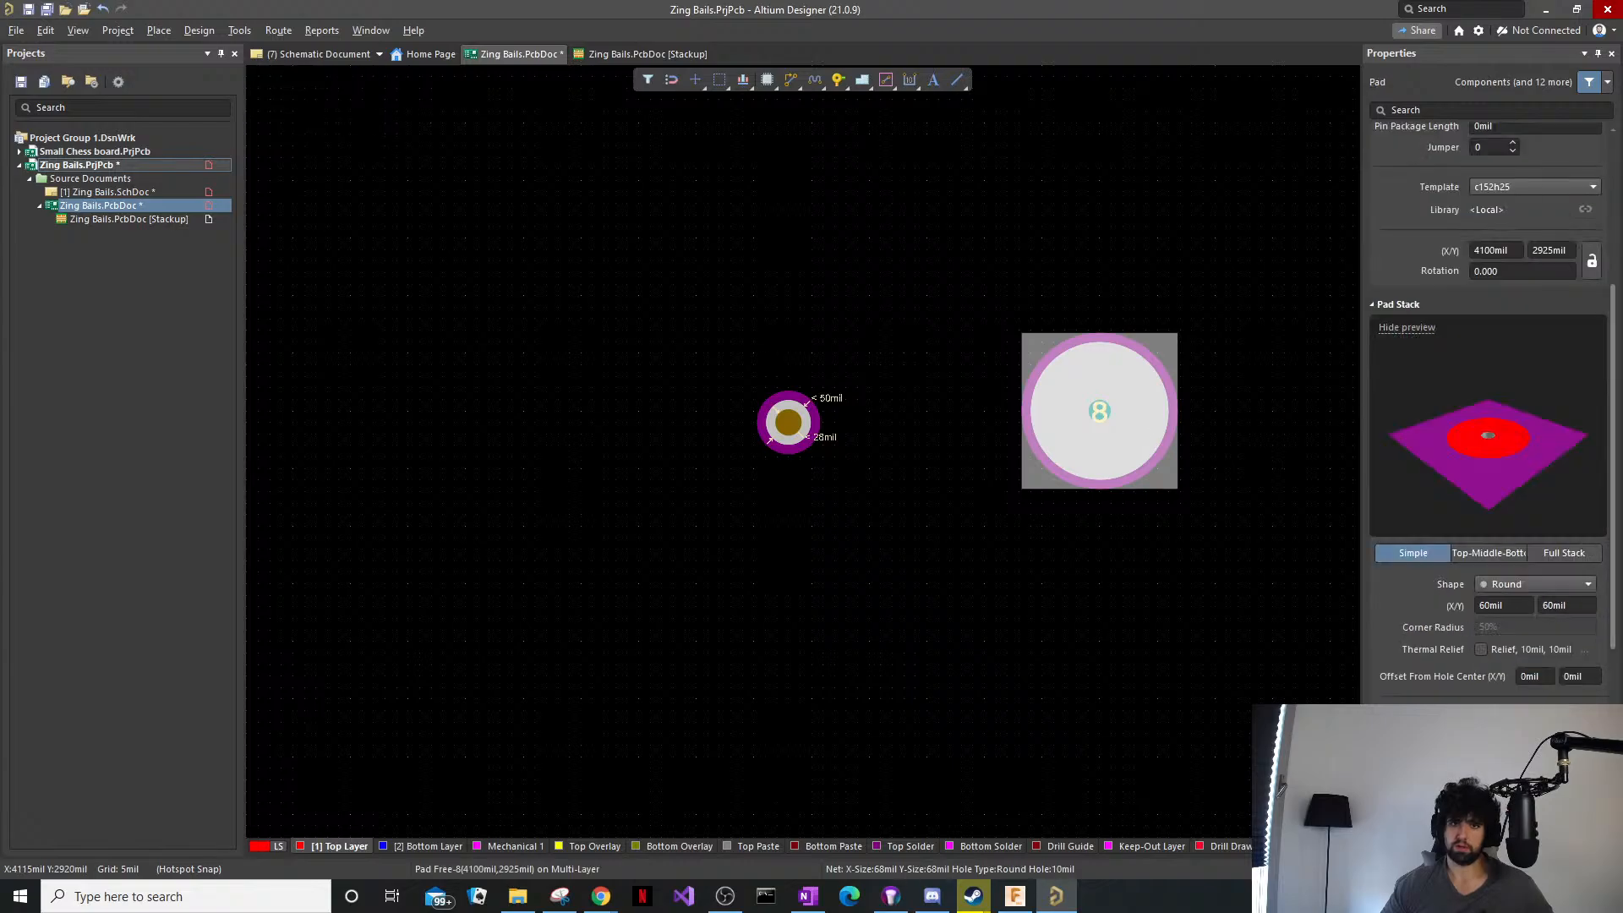
scroll(1535, 254, up, 3)
click(1525, 168)
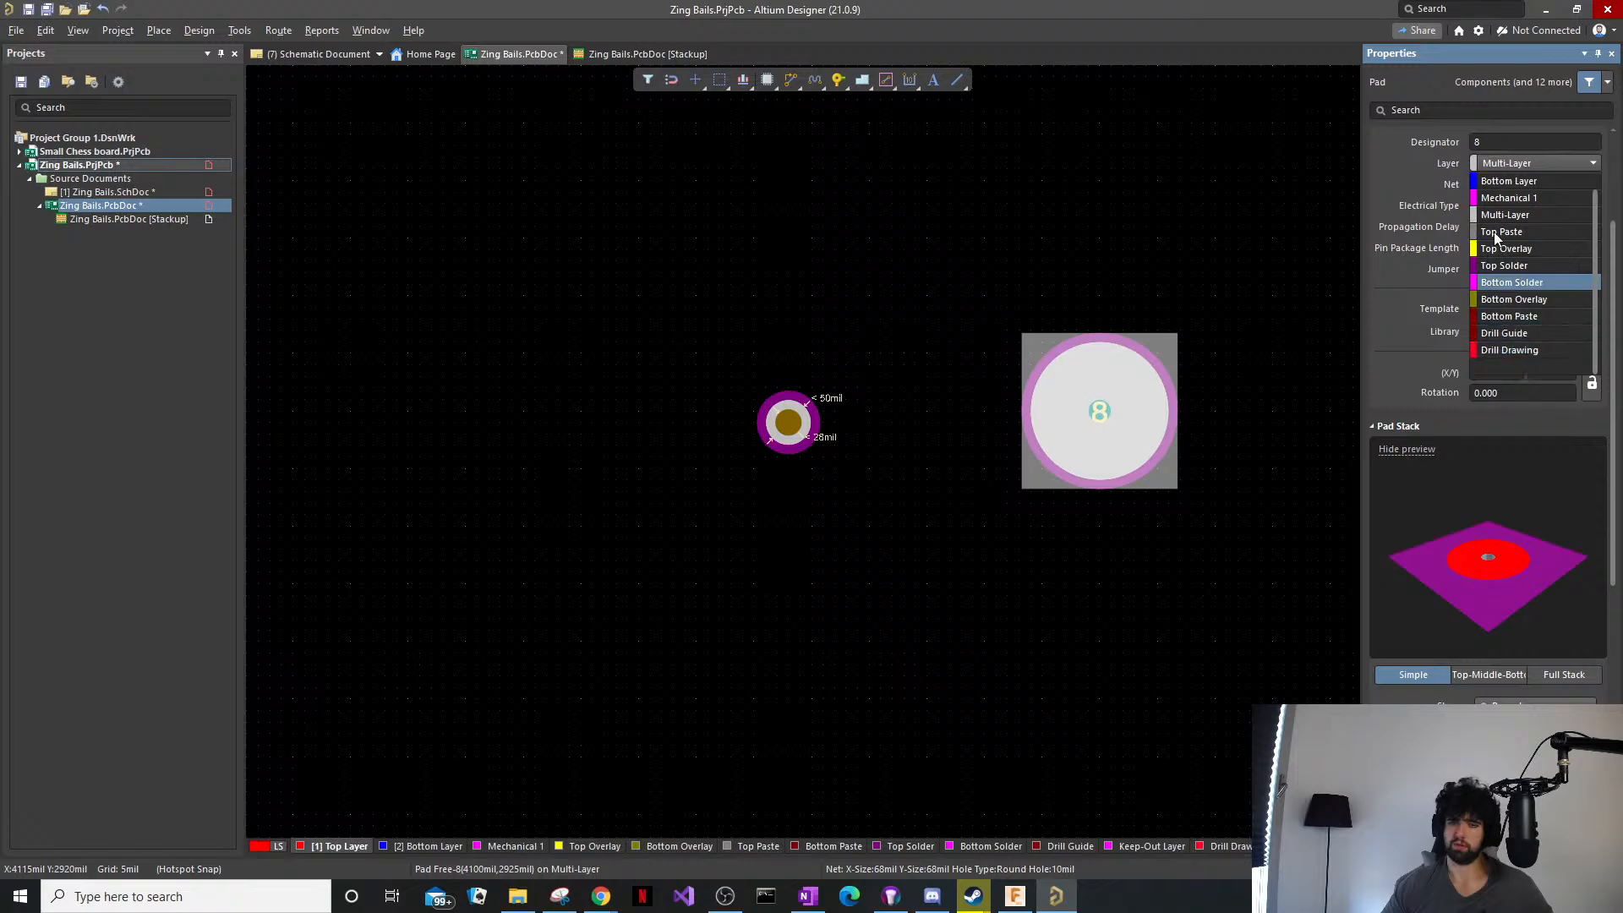
click(1386, 194)
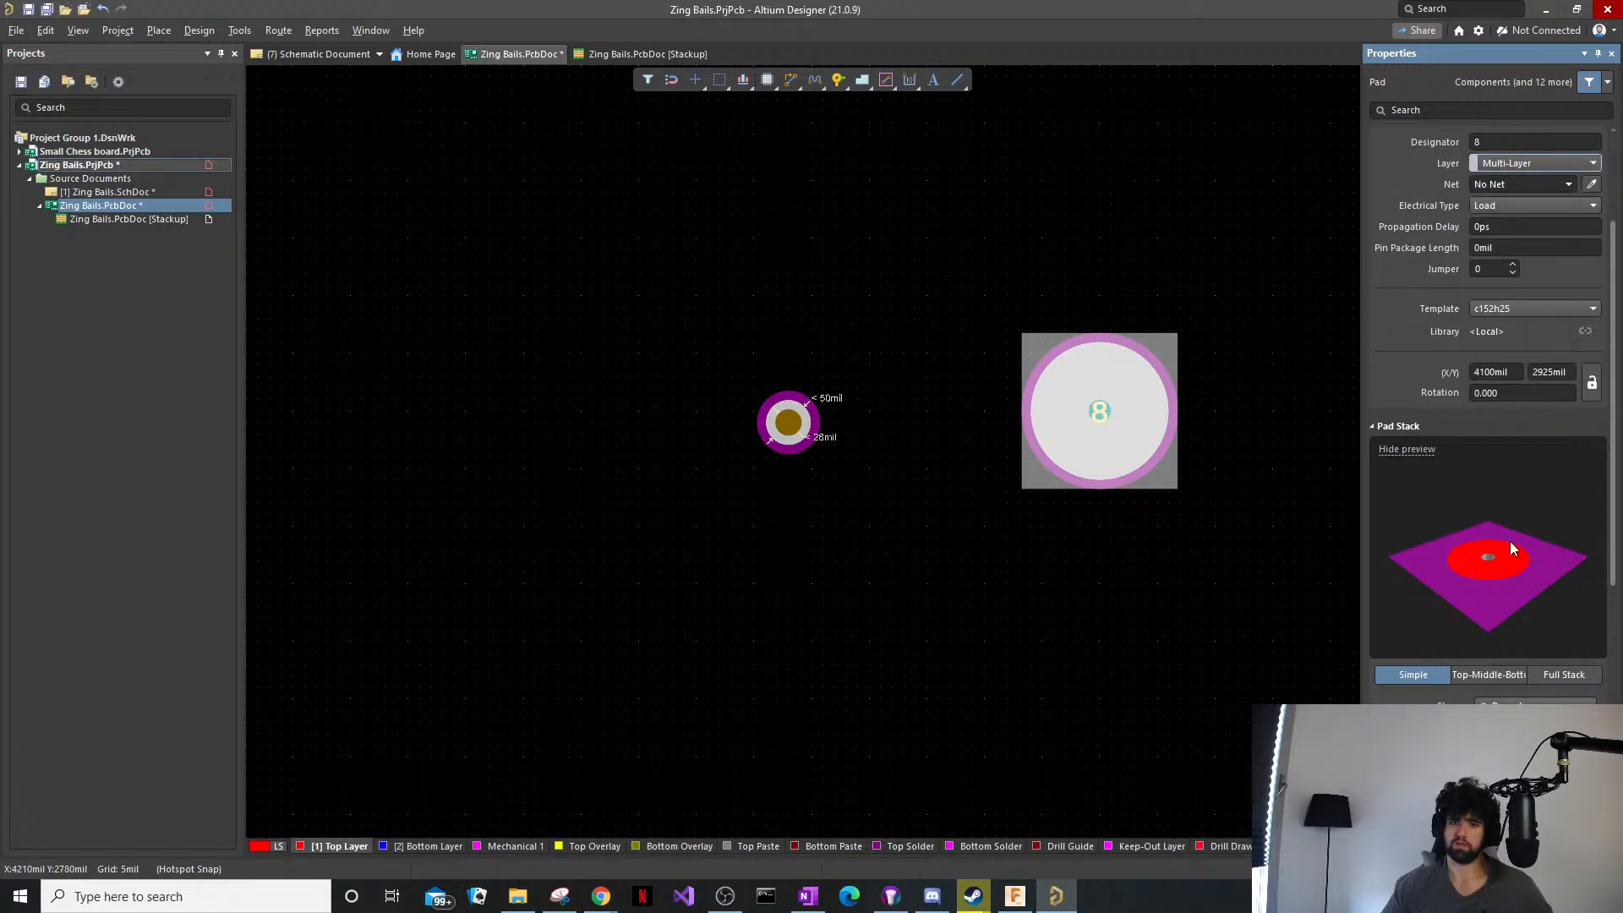
scroll(1510, 541, down, 2)
scroll(1518, 357, up, 2)
click(1509, 312)
click(1520, 337)
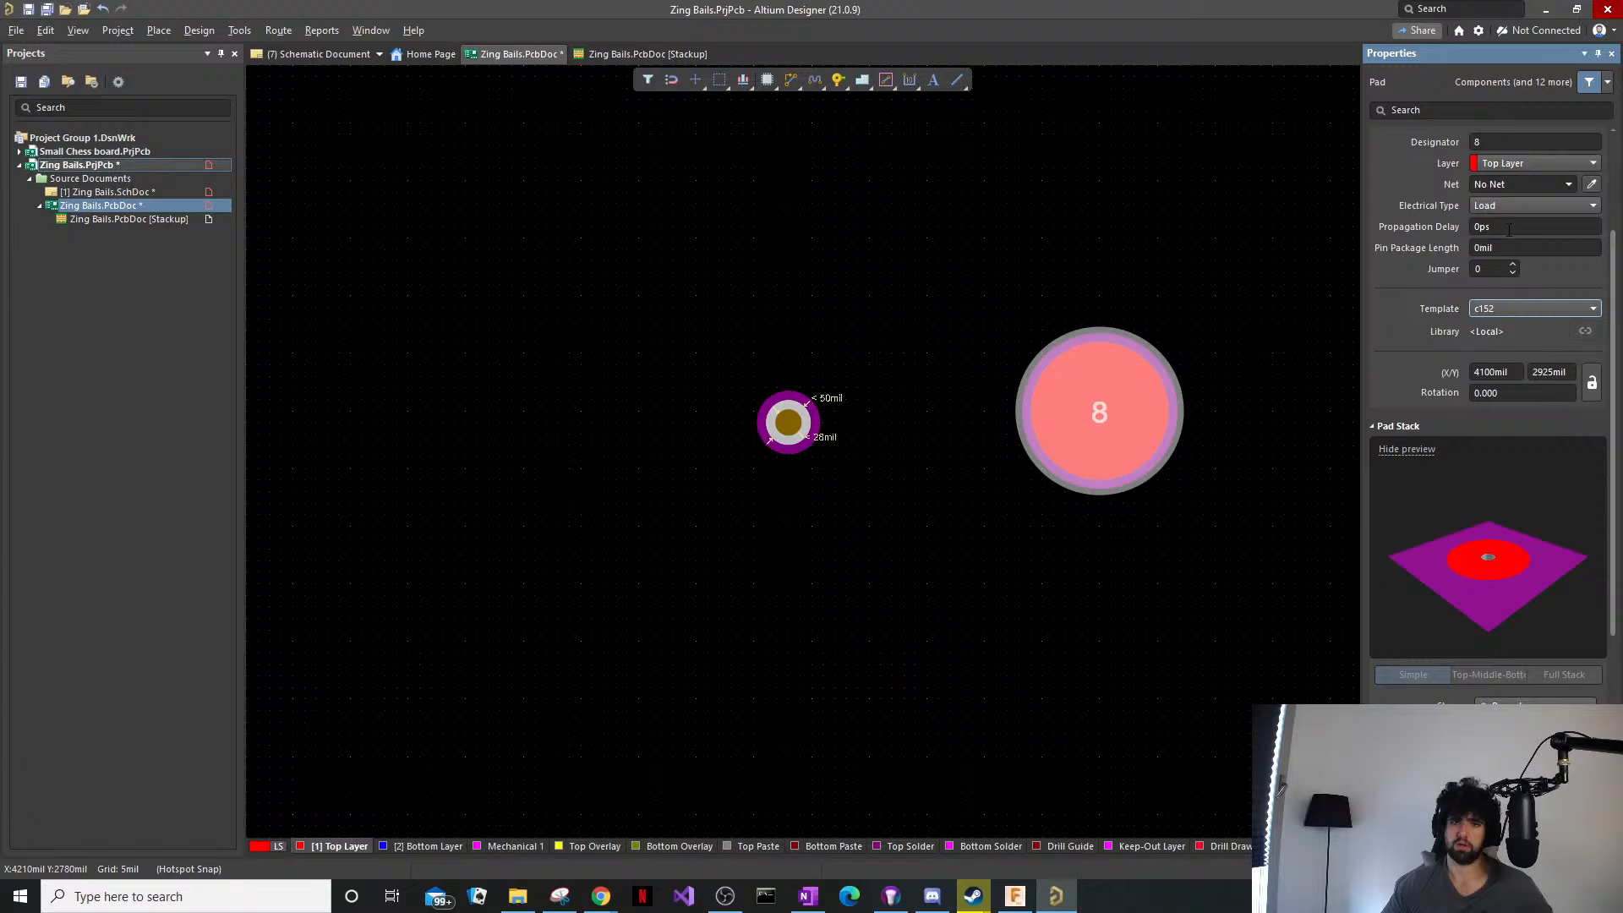
click(1530, 306)
click(1534, 331)
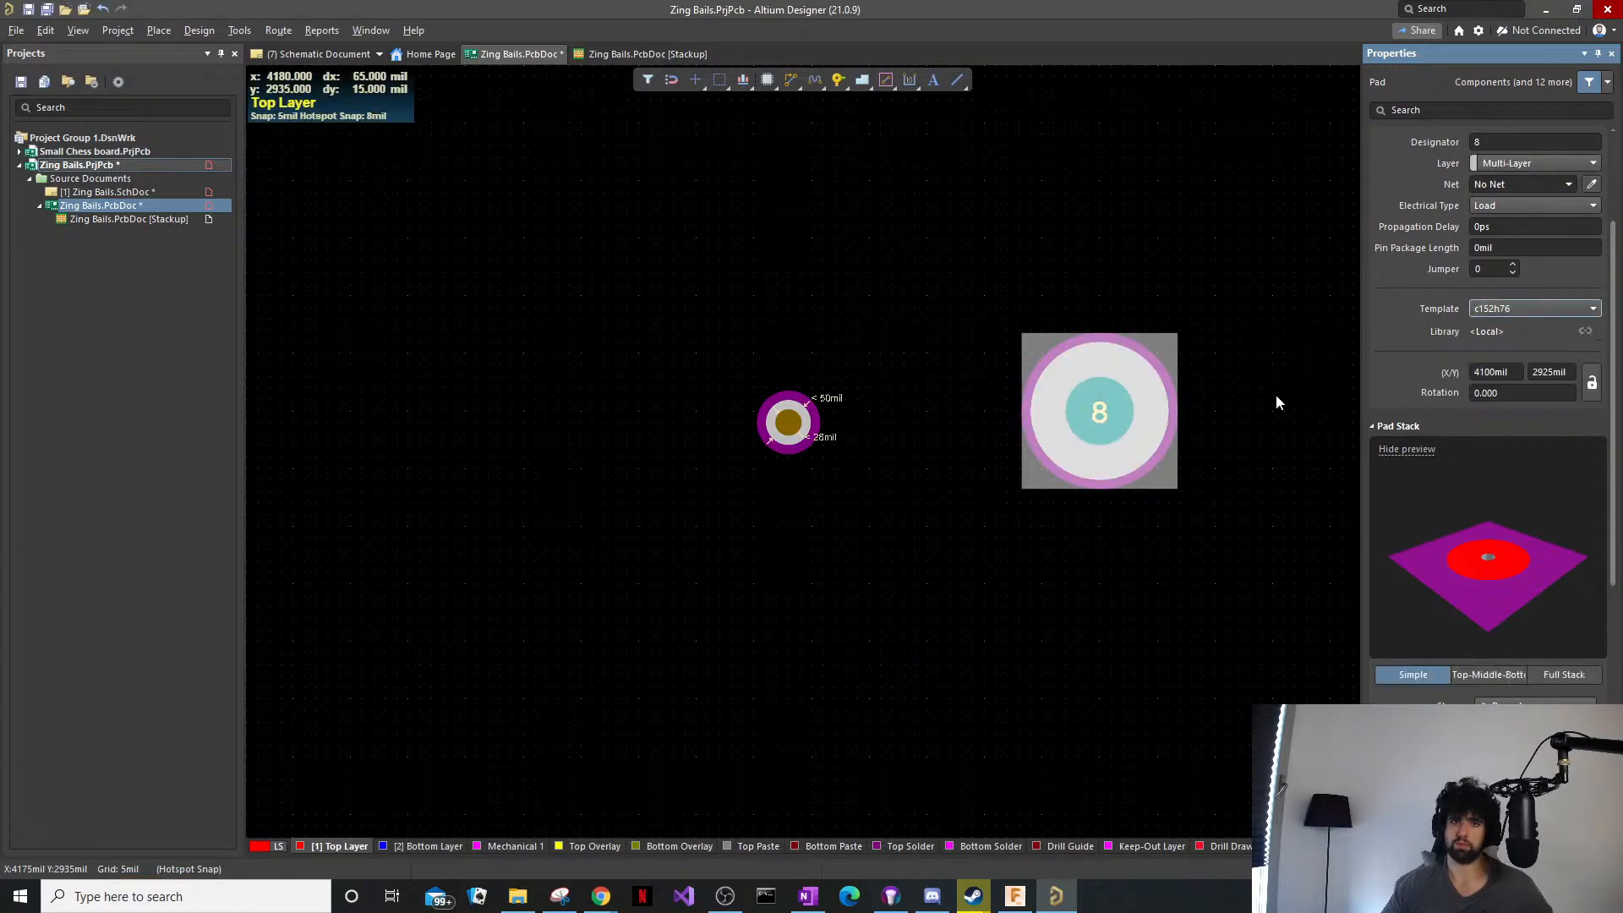
Compare pad 8's c152h76 hole with the via in the 3D view, and return to 2D.
click(1178, 571)
key(3)
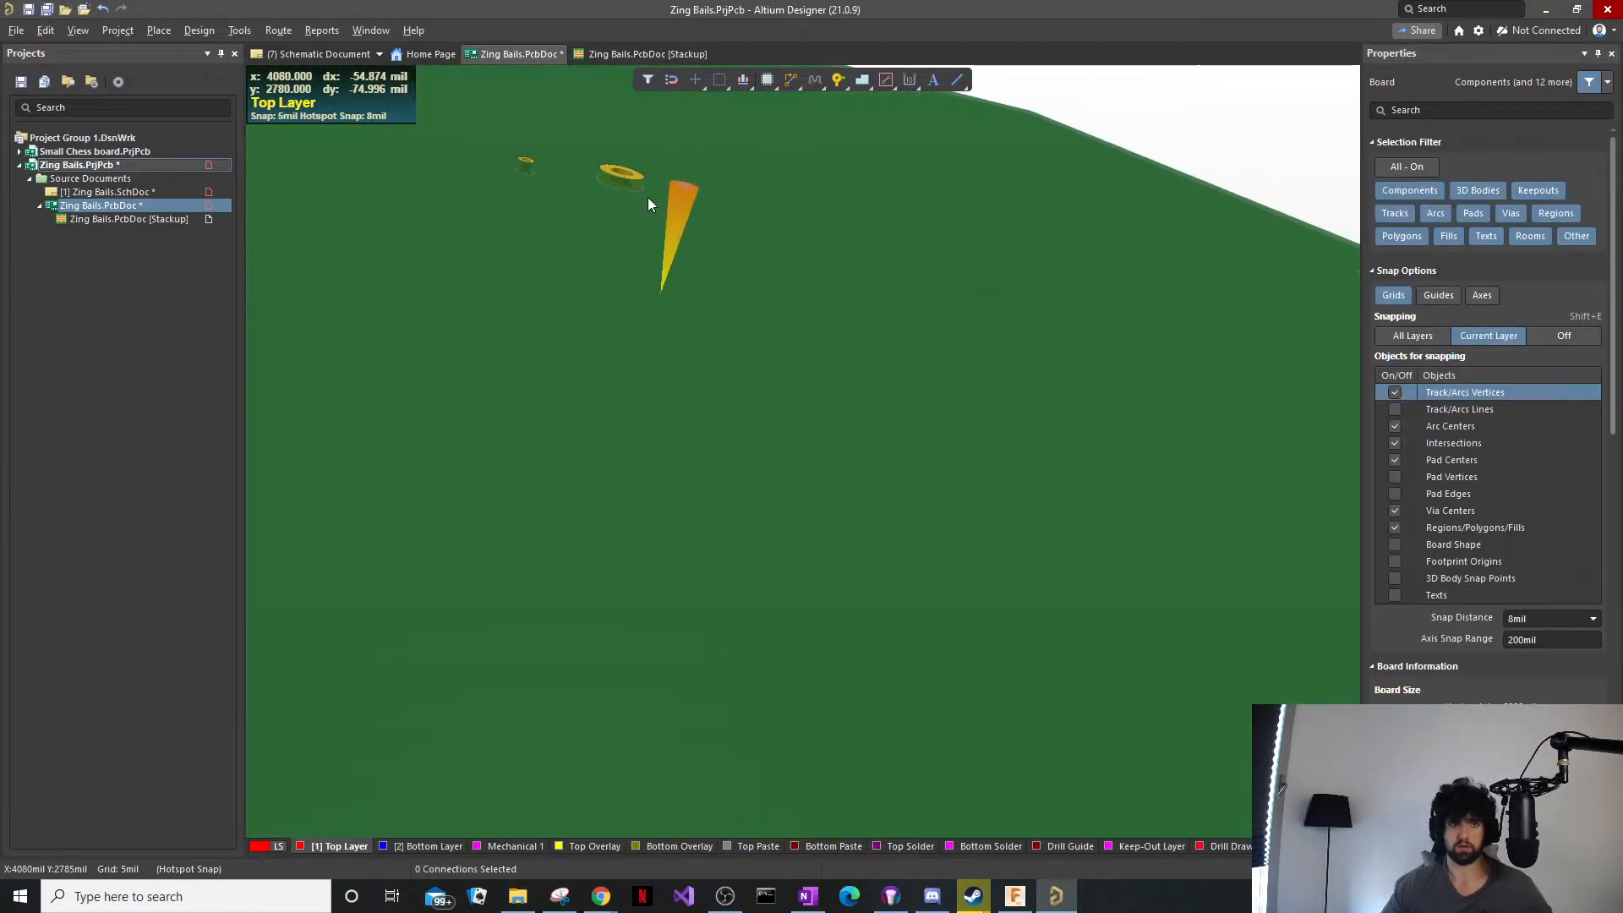
key(2)
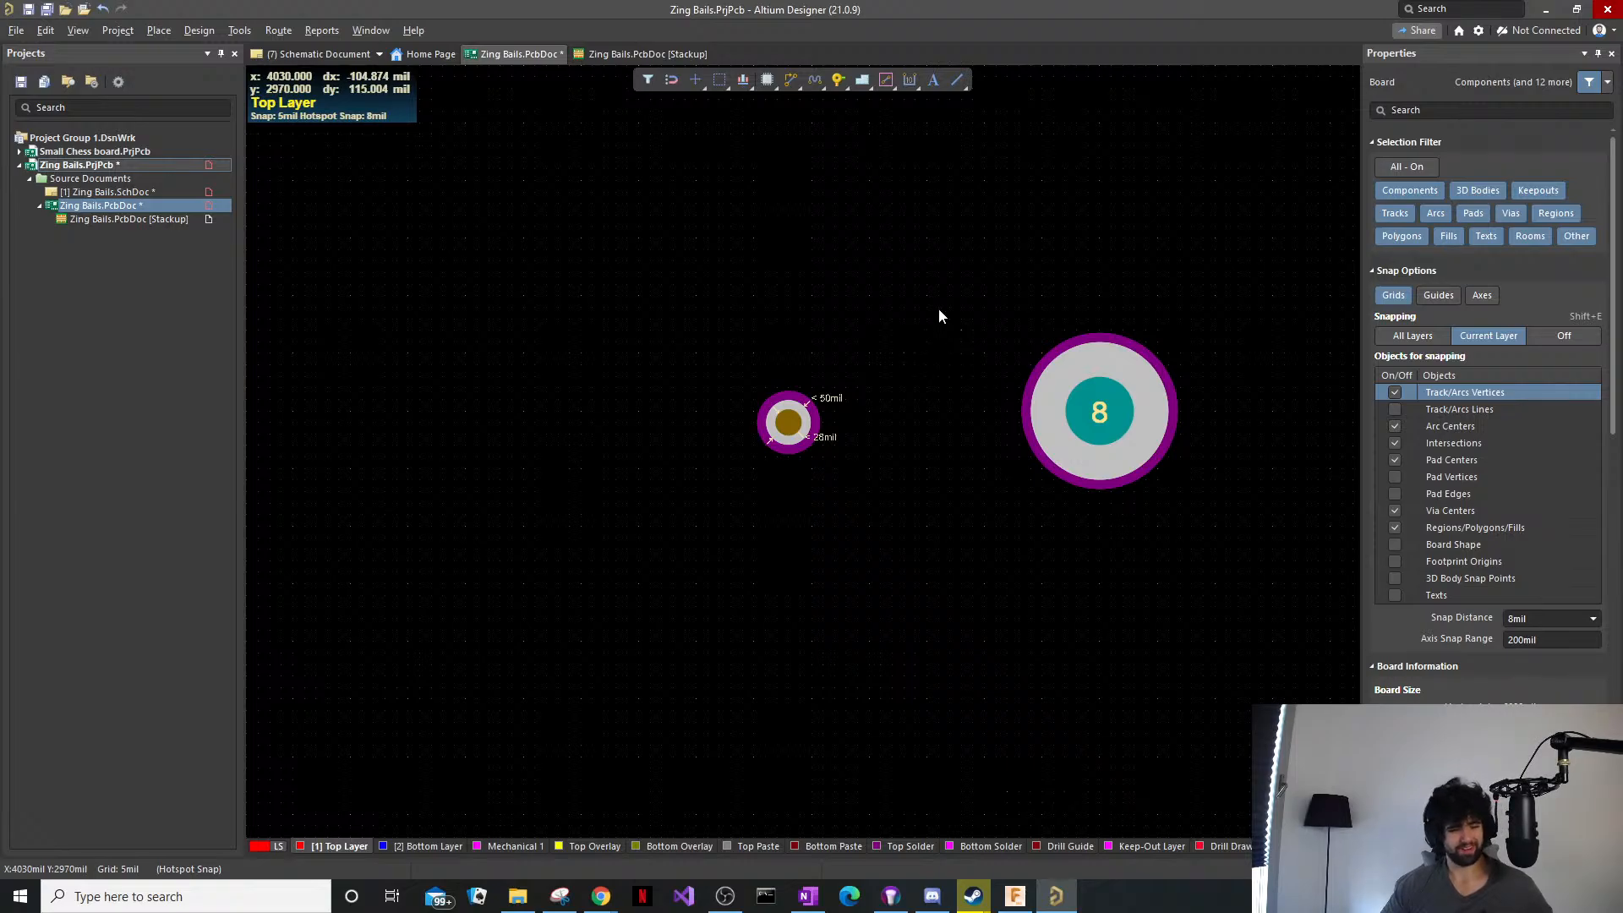
scroll(940, 309, up, 1)
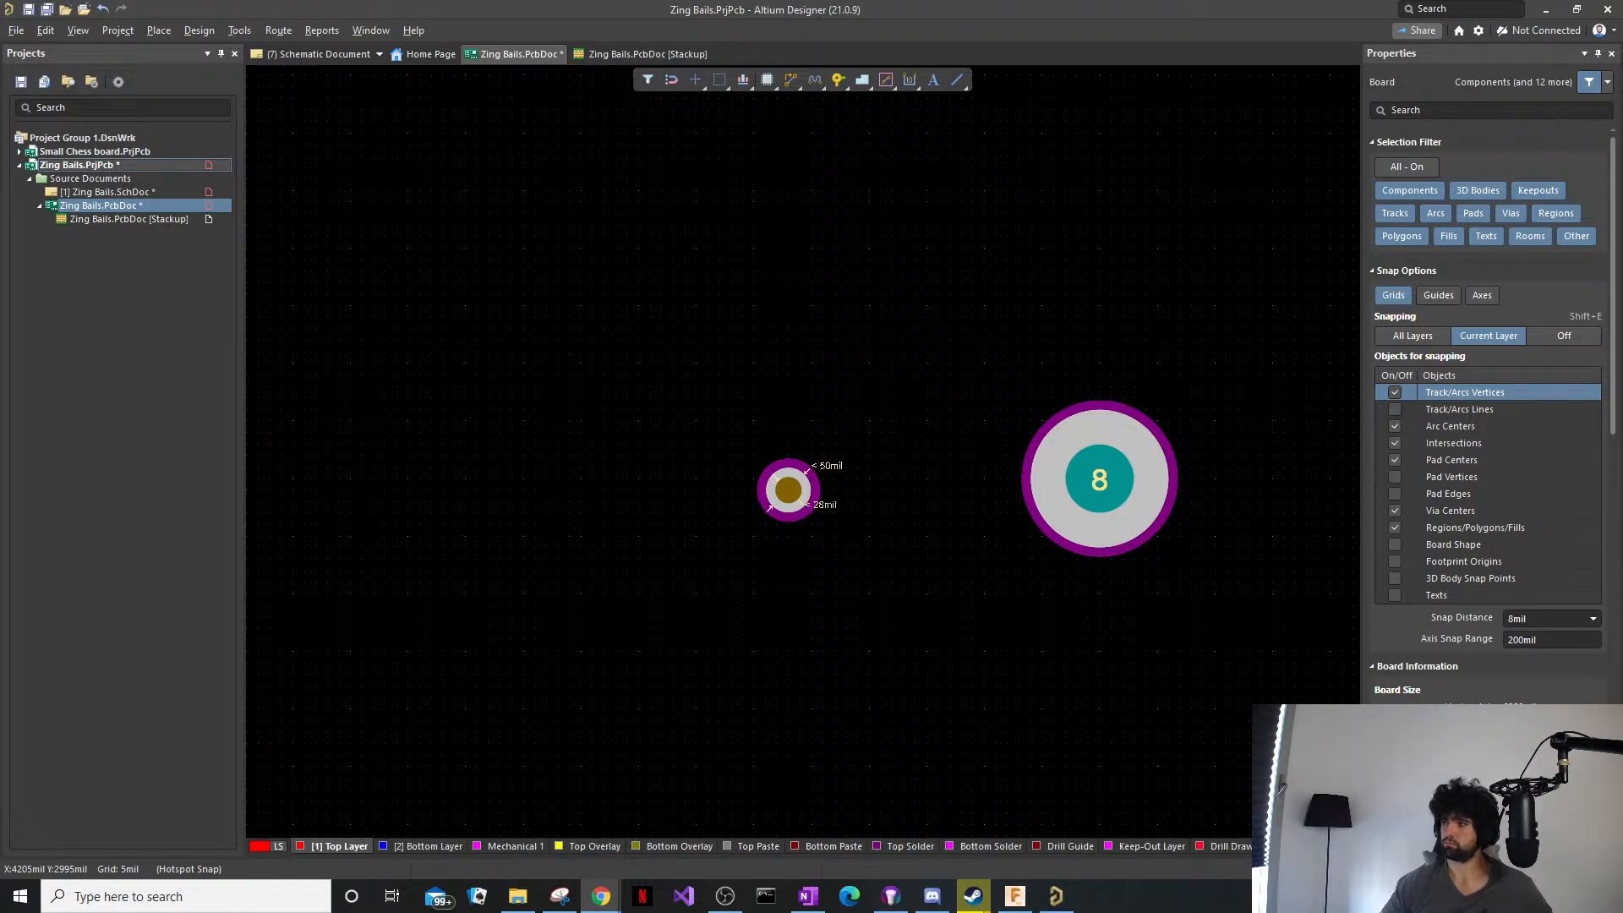
Launch Visual Studio Code, decline its firewall access request, and return to the PCB layout.
key(alt+Tab)
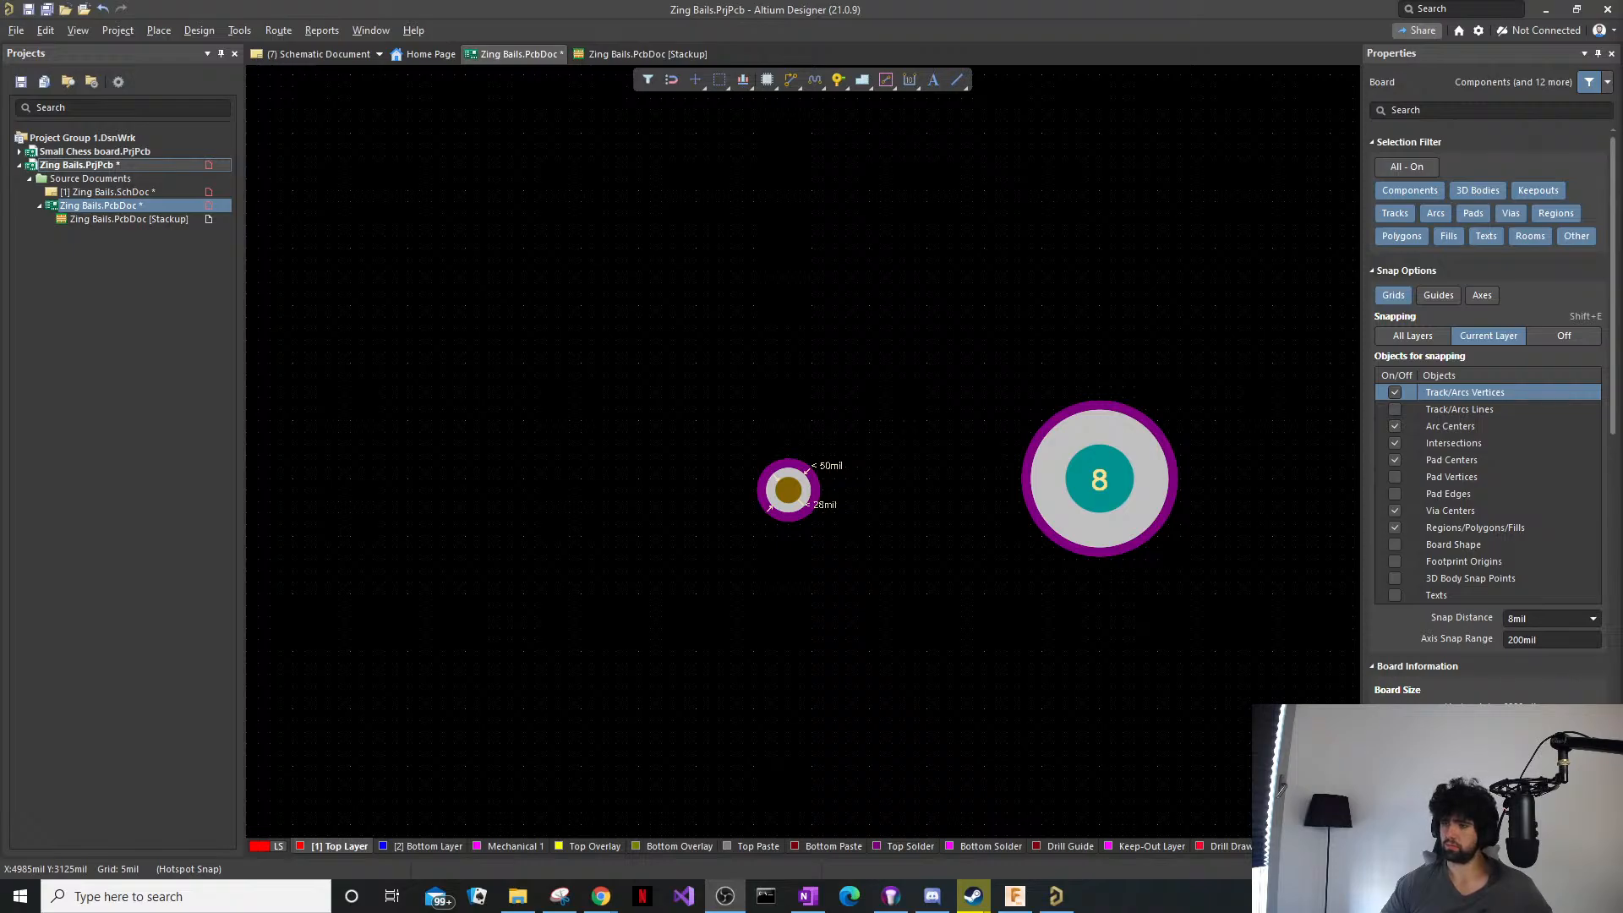
click(20, 896)
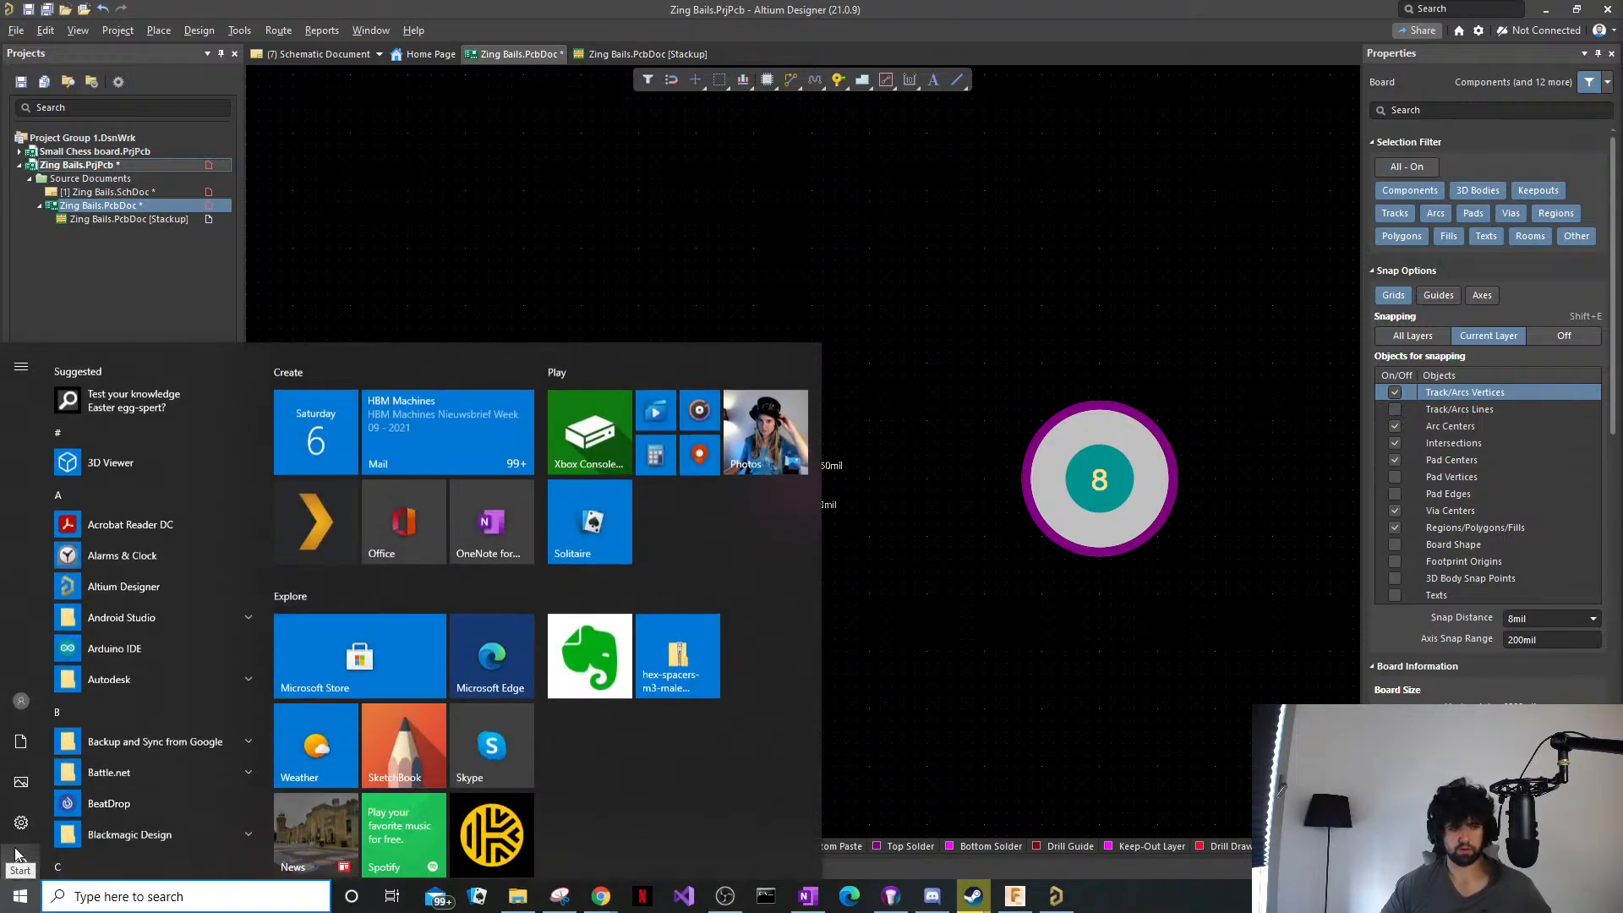
text(cod4)
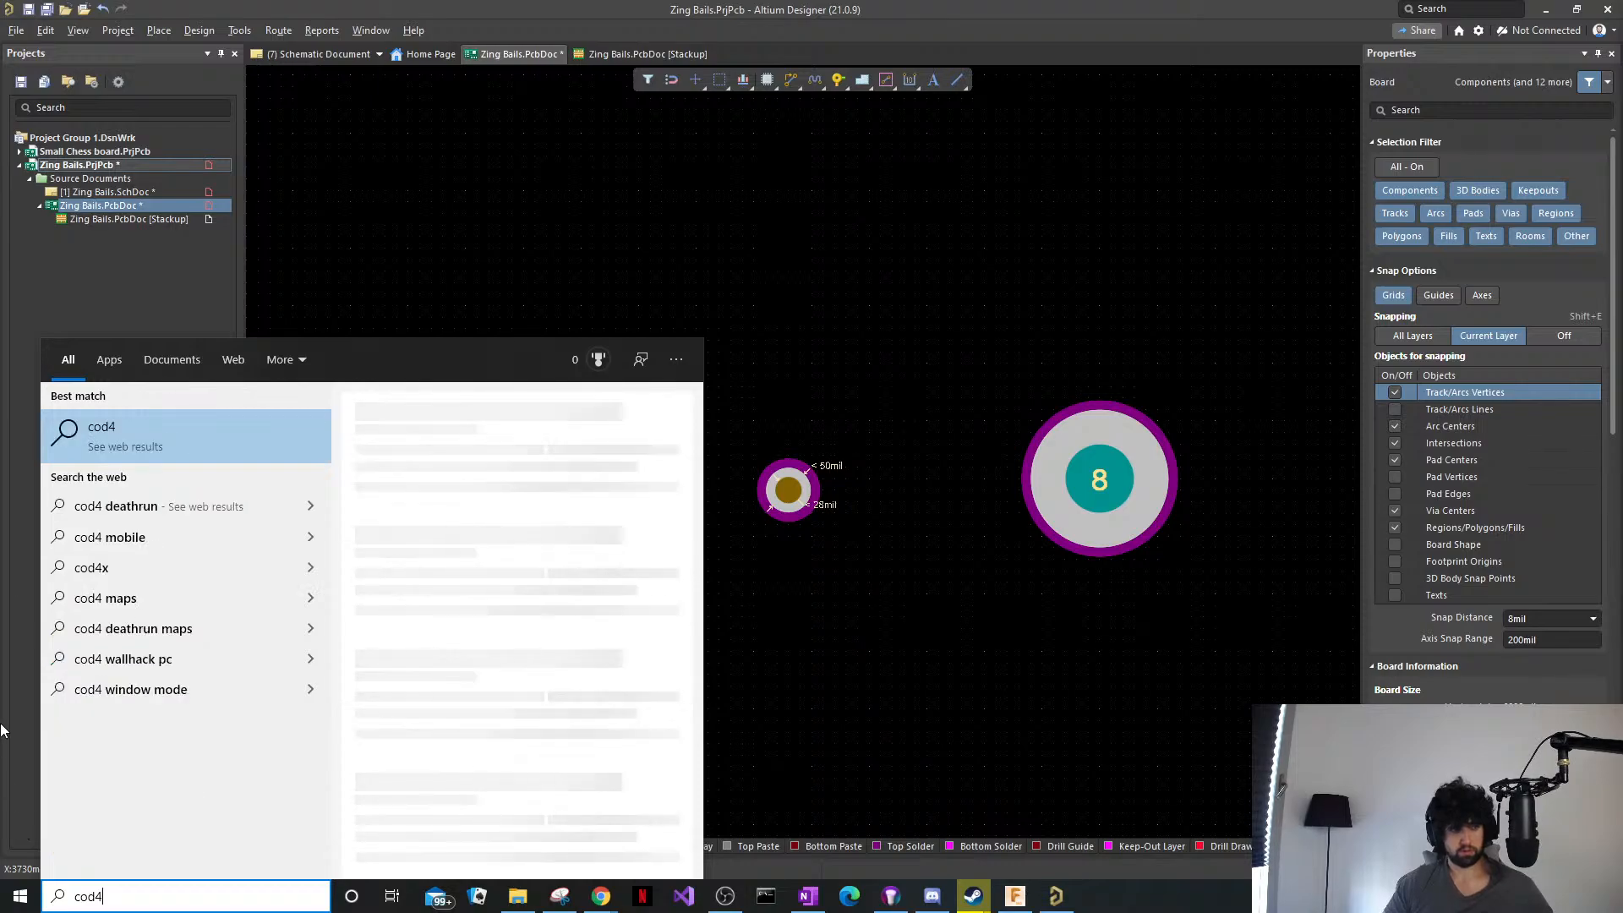
key(BackSpace)
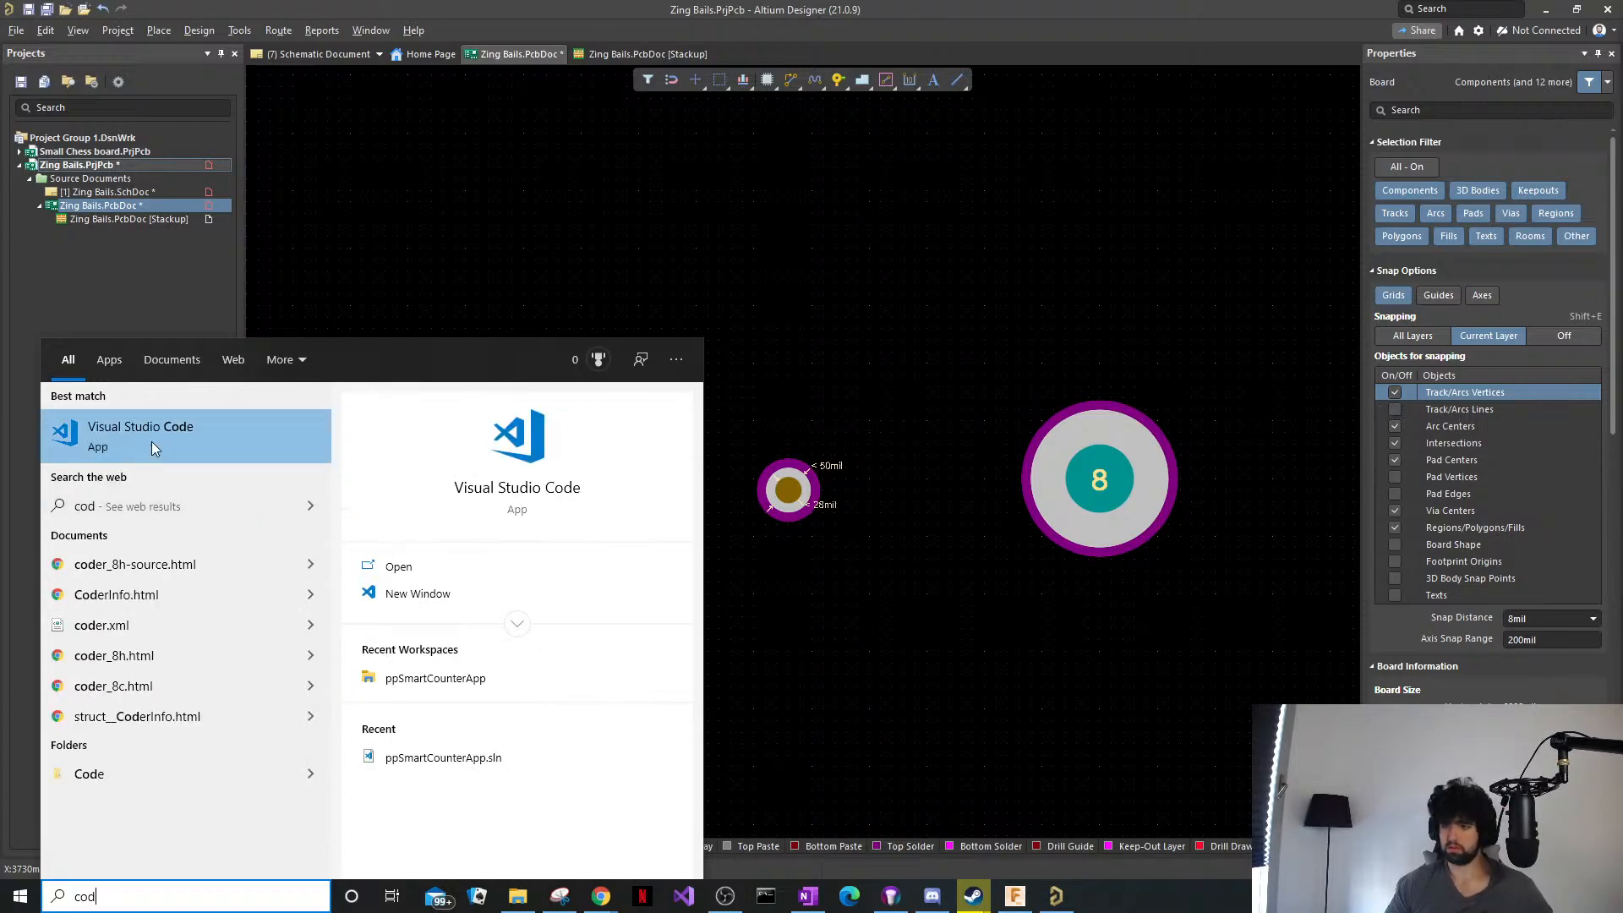
click(154, 446)
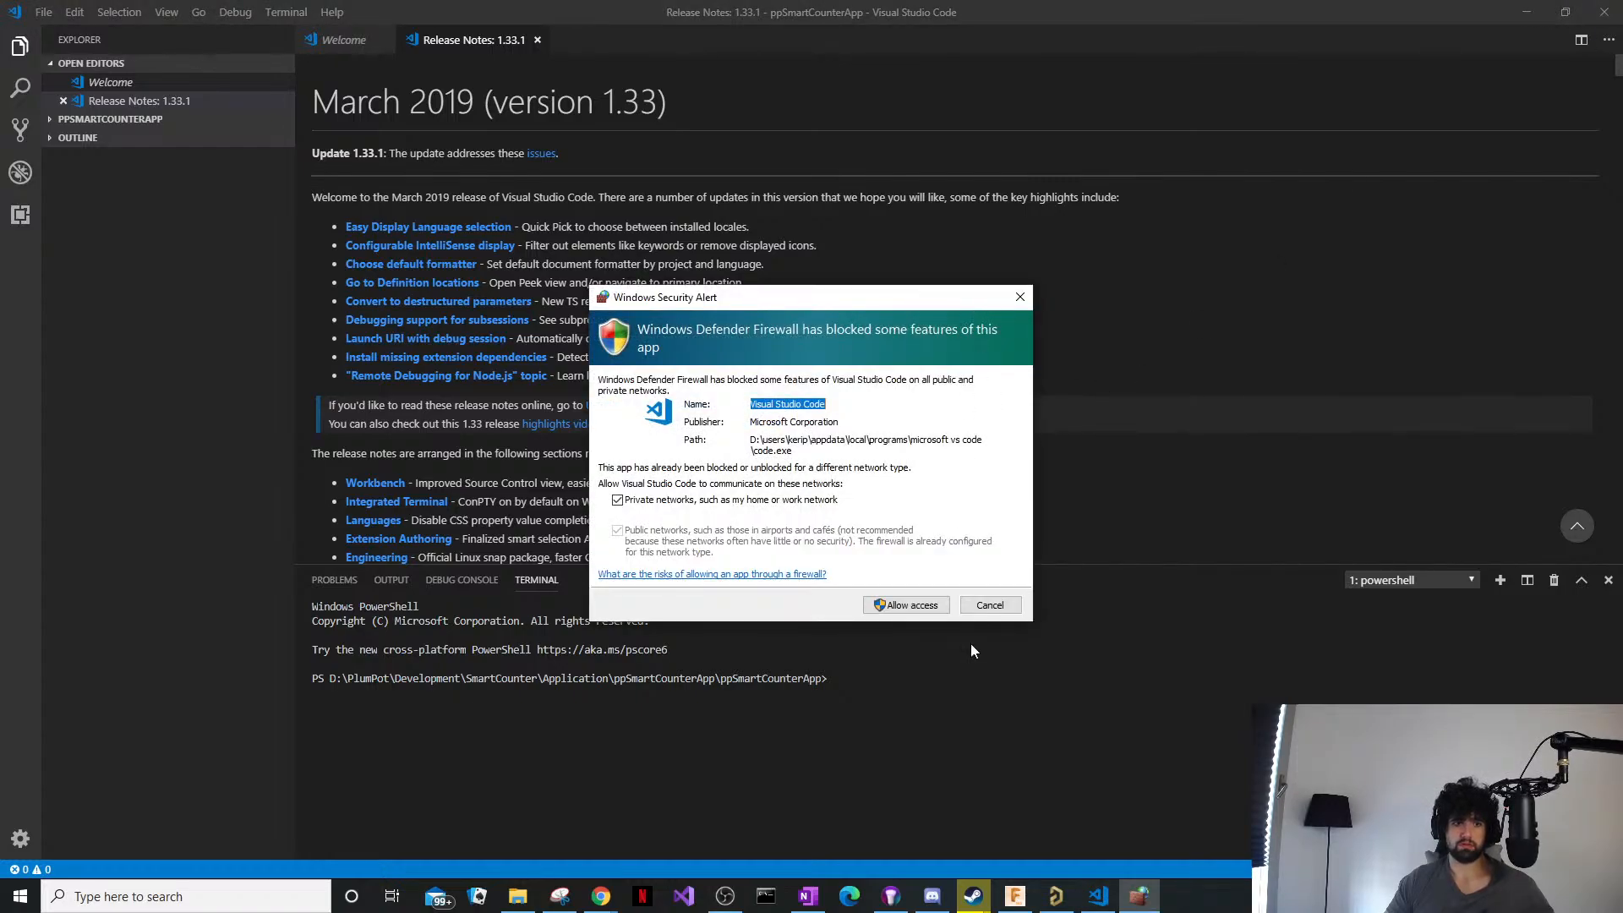
click(990, 605)
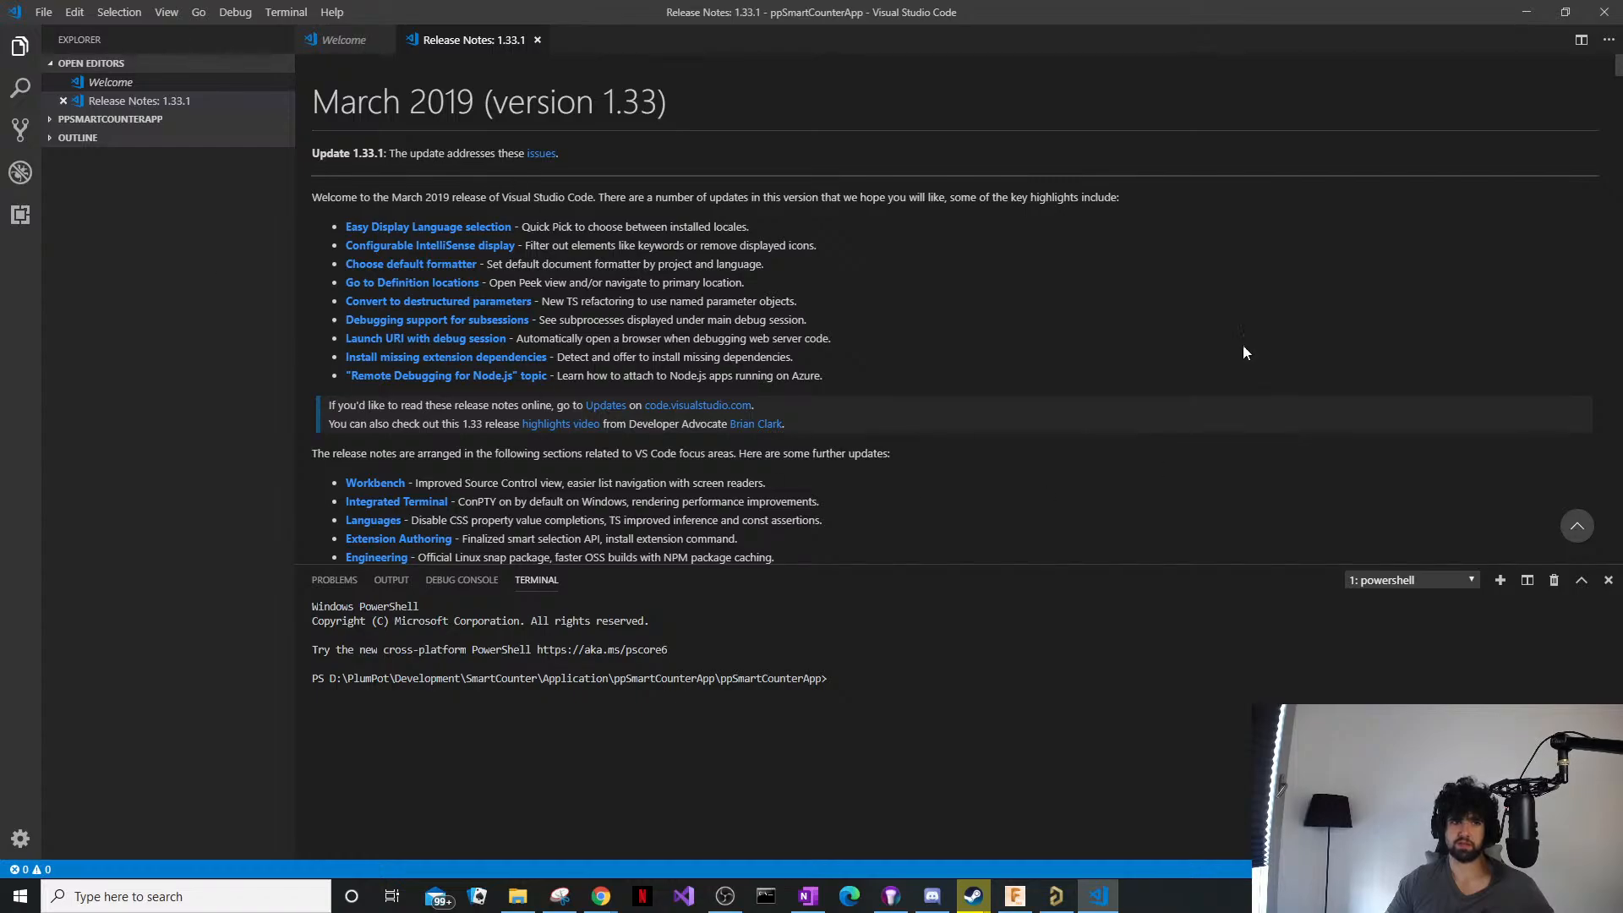
click(1527, 12)
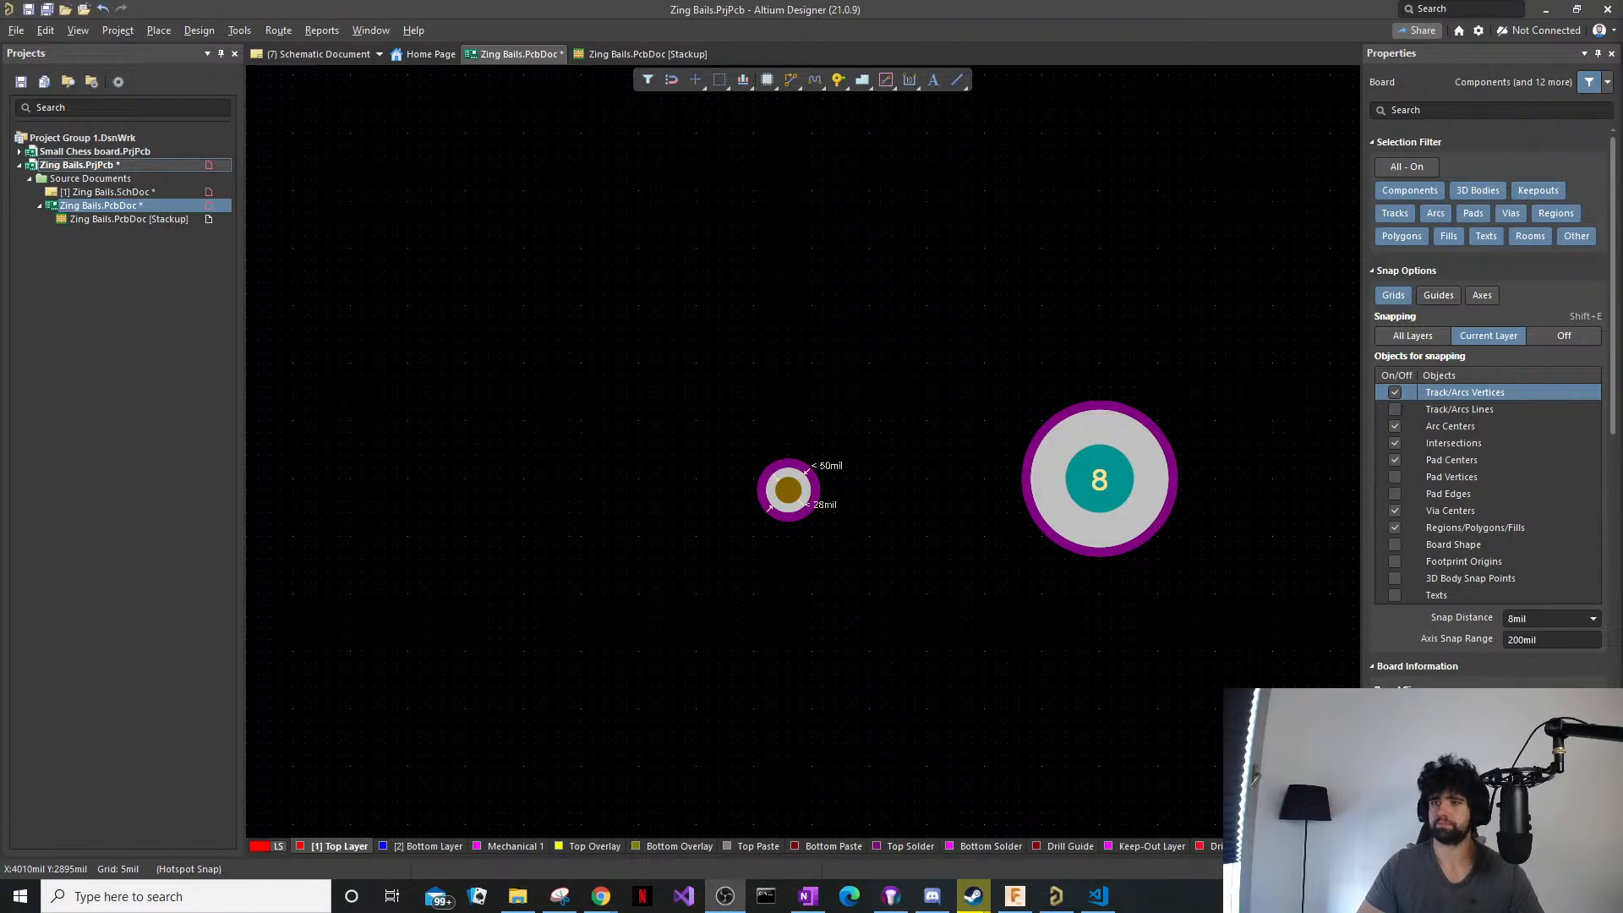
Move pad 8 closer to the via, to X 4075 mil, Y 2925 mil, and check the via's properties.
click(1167, 387)
click(1127, 489)
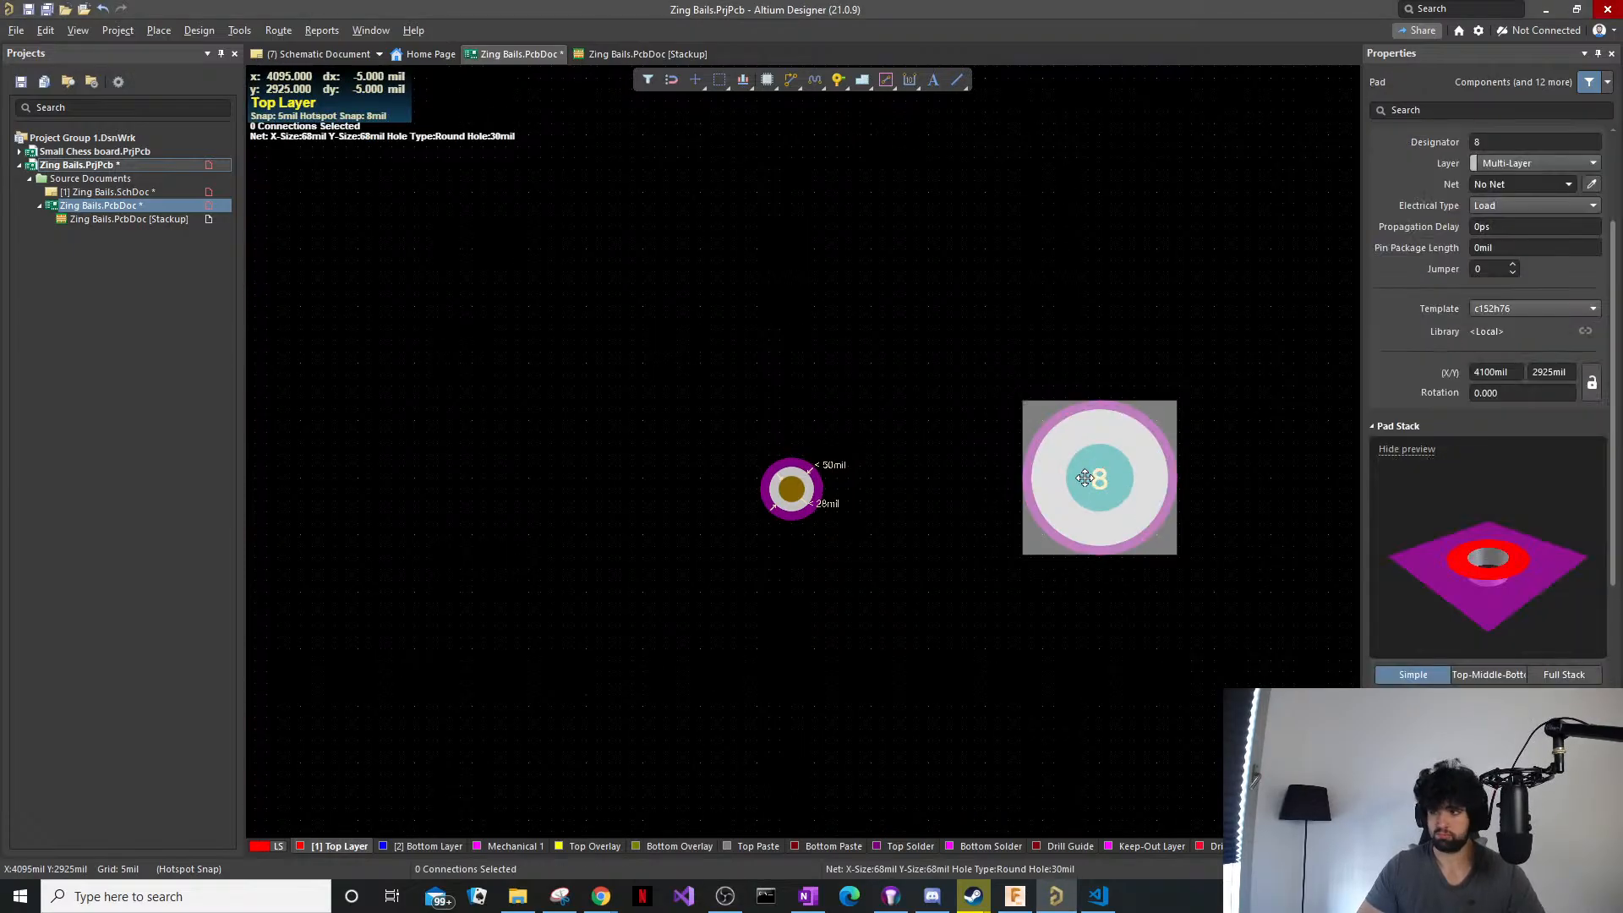
drag(1088, 480, 950, 491)
click(797, 517)
click(793, 486)
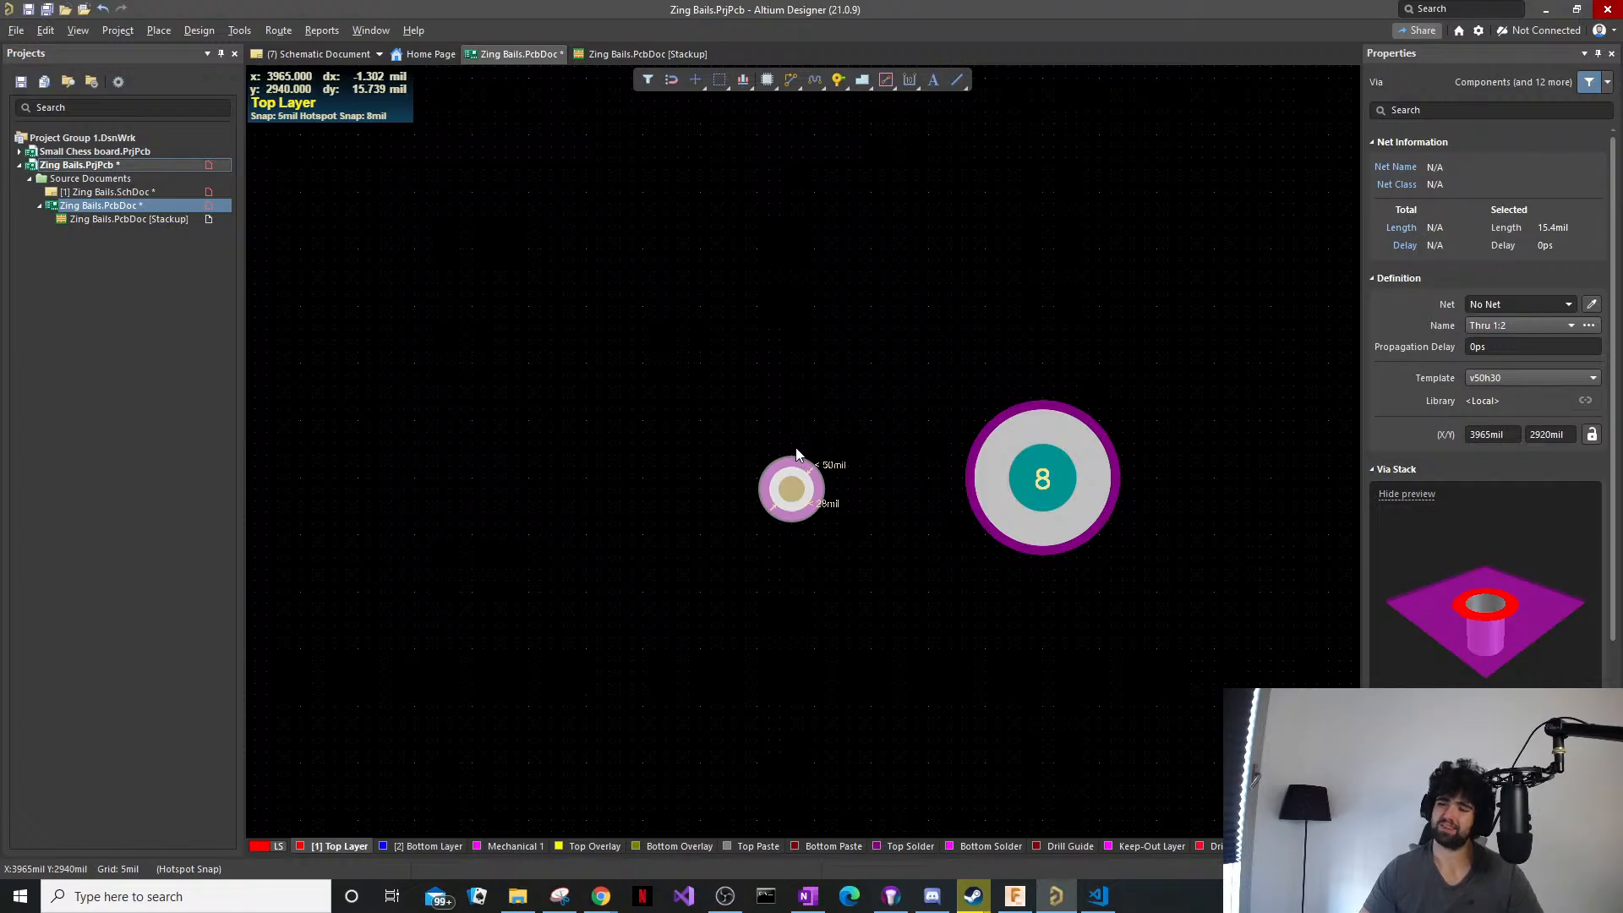
click(911, 404)
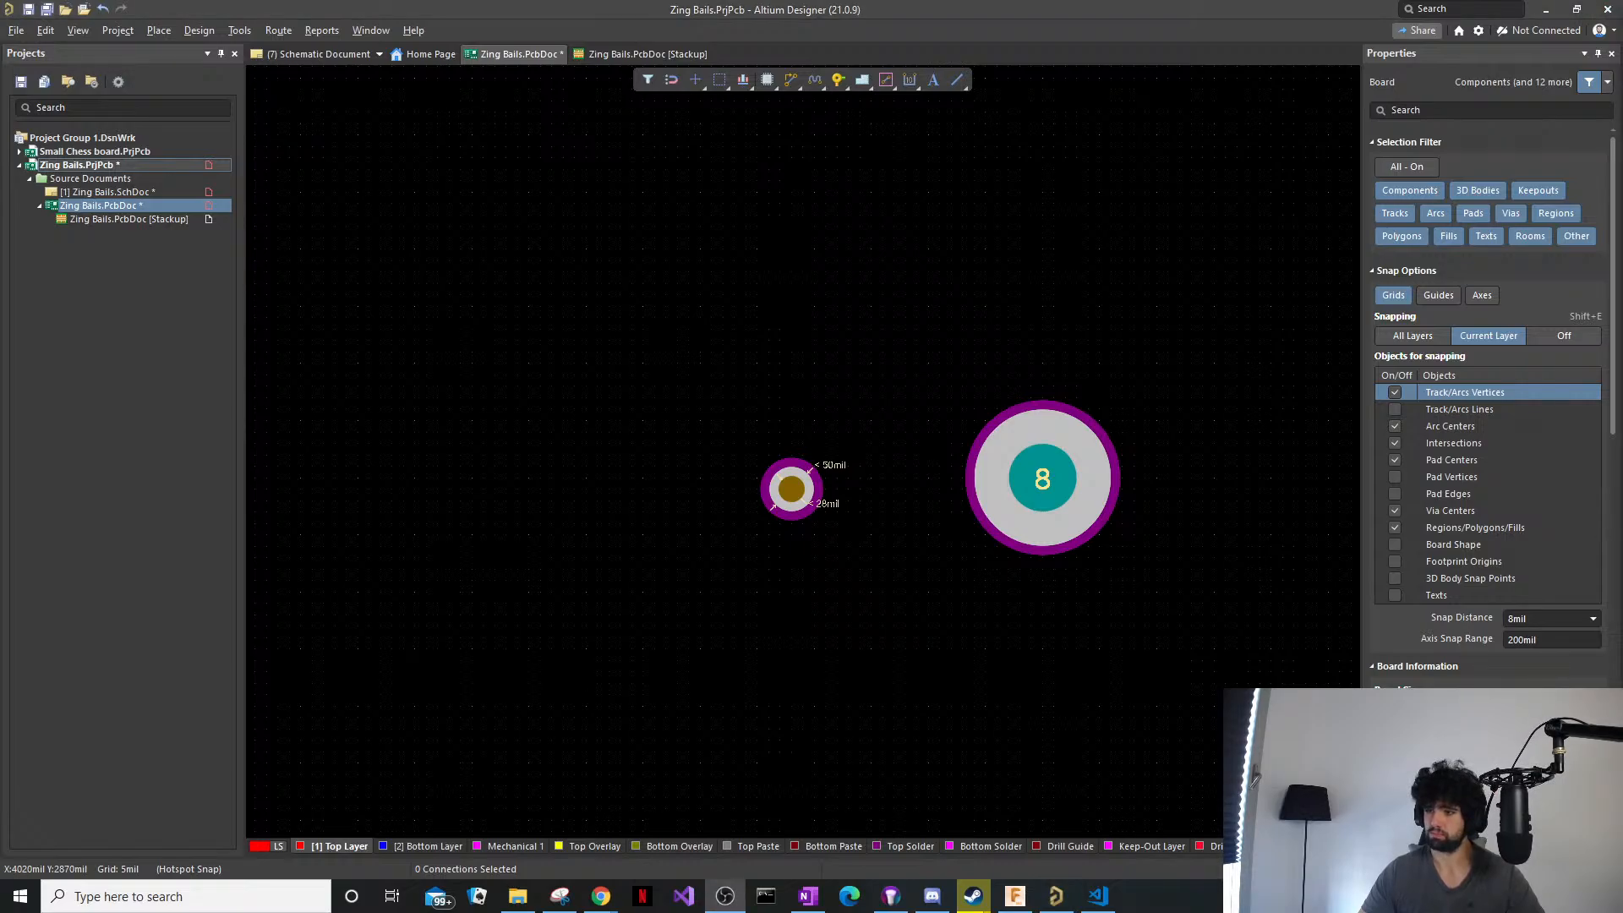
Switch to Visual Studio Code, view the recent Visual Studio projects, and return to the PCB layout.
click(1093, 902)
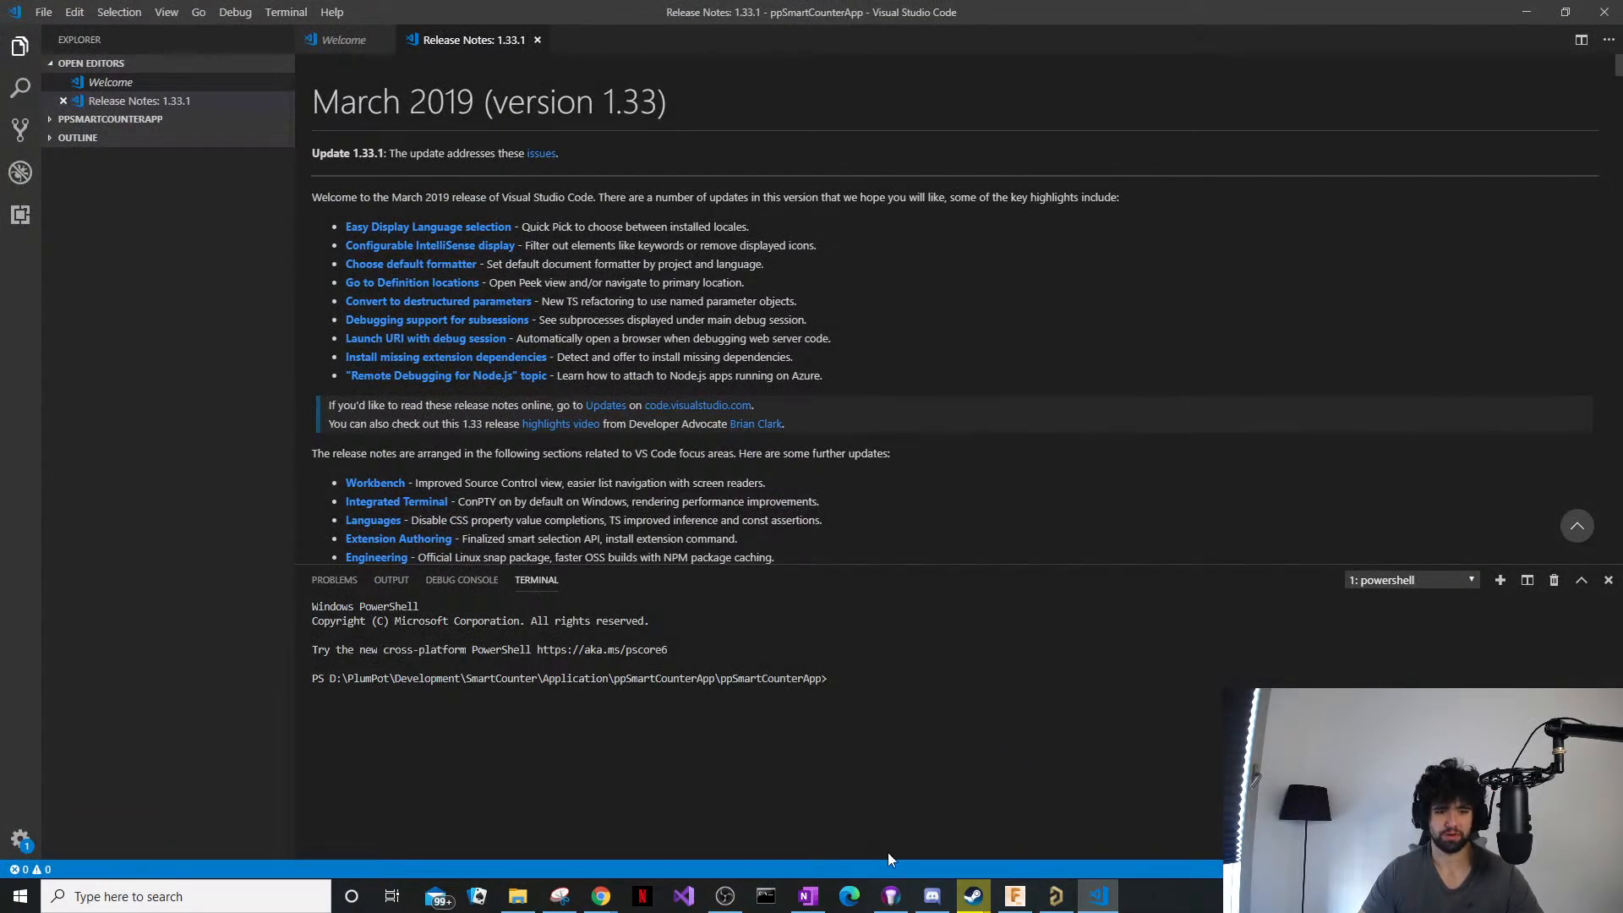
right_click(683, 903)
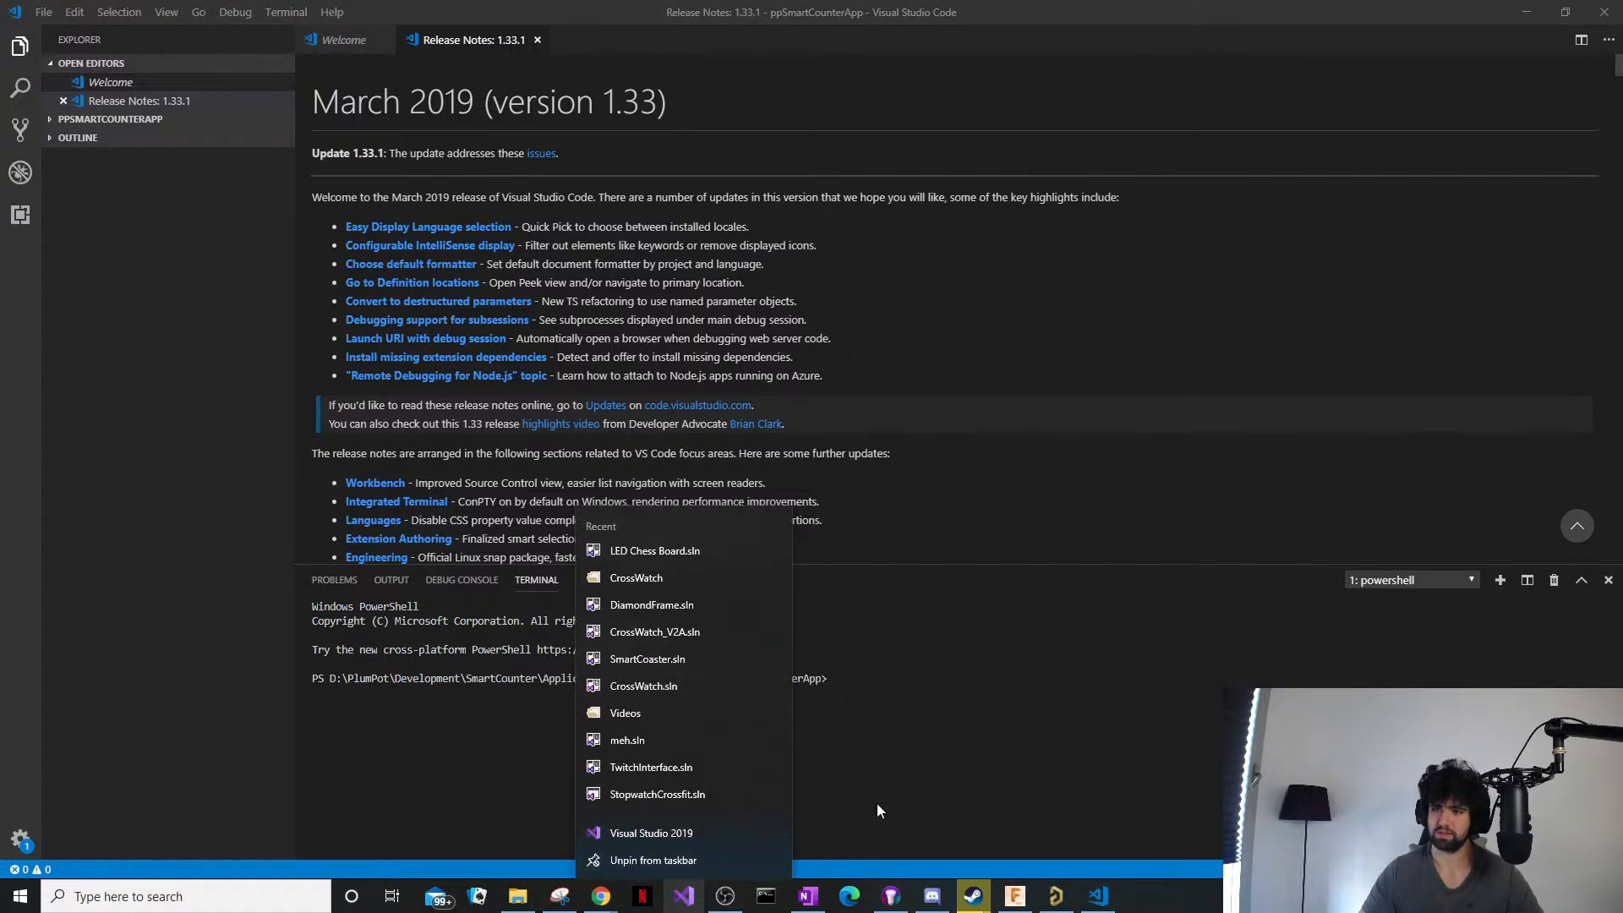
click(946, 759)
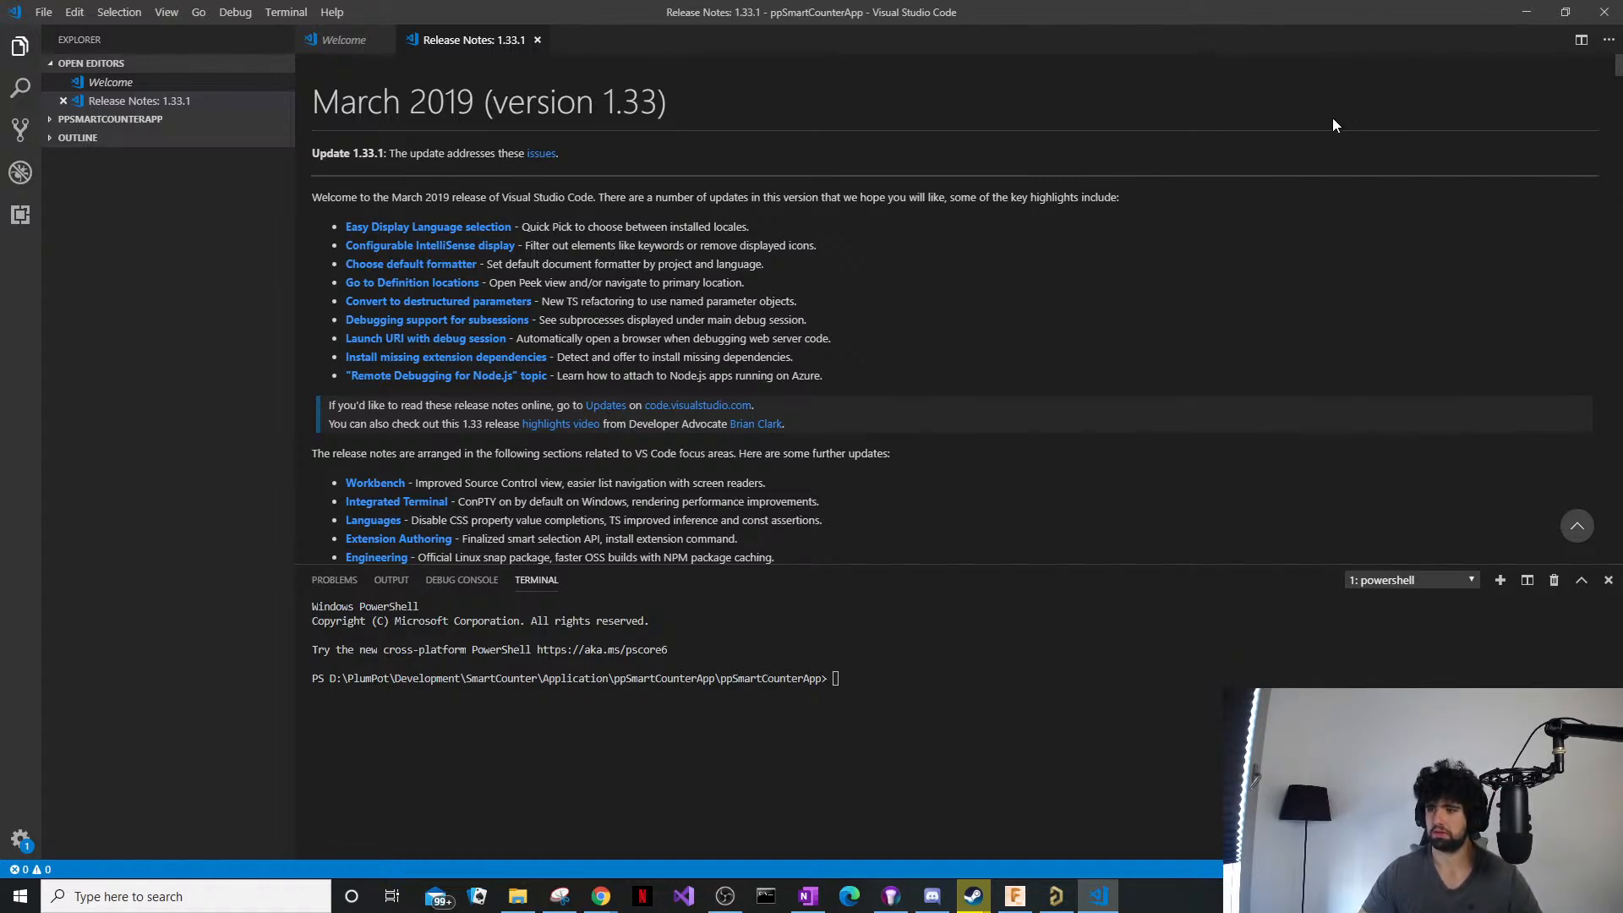
click(1527, 13)
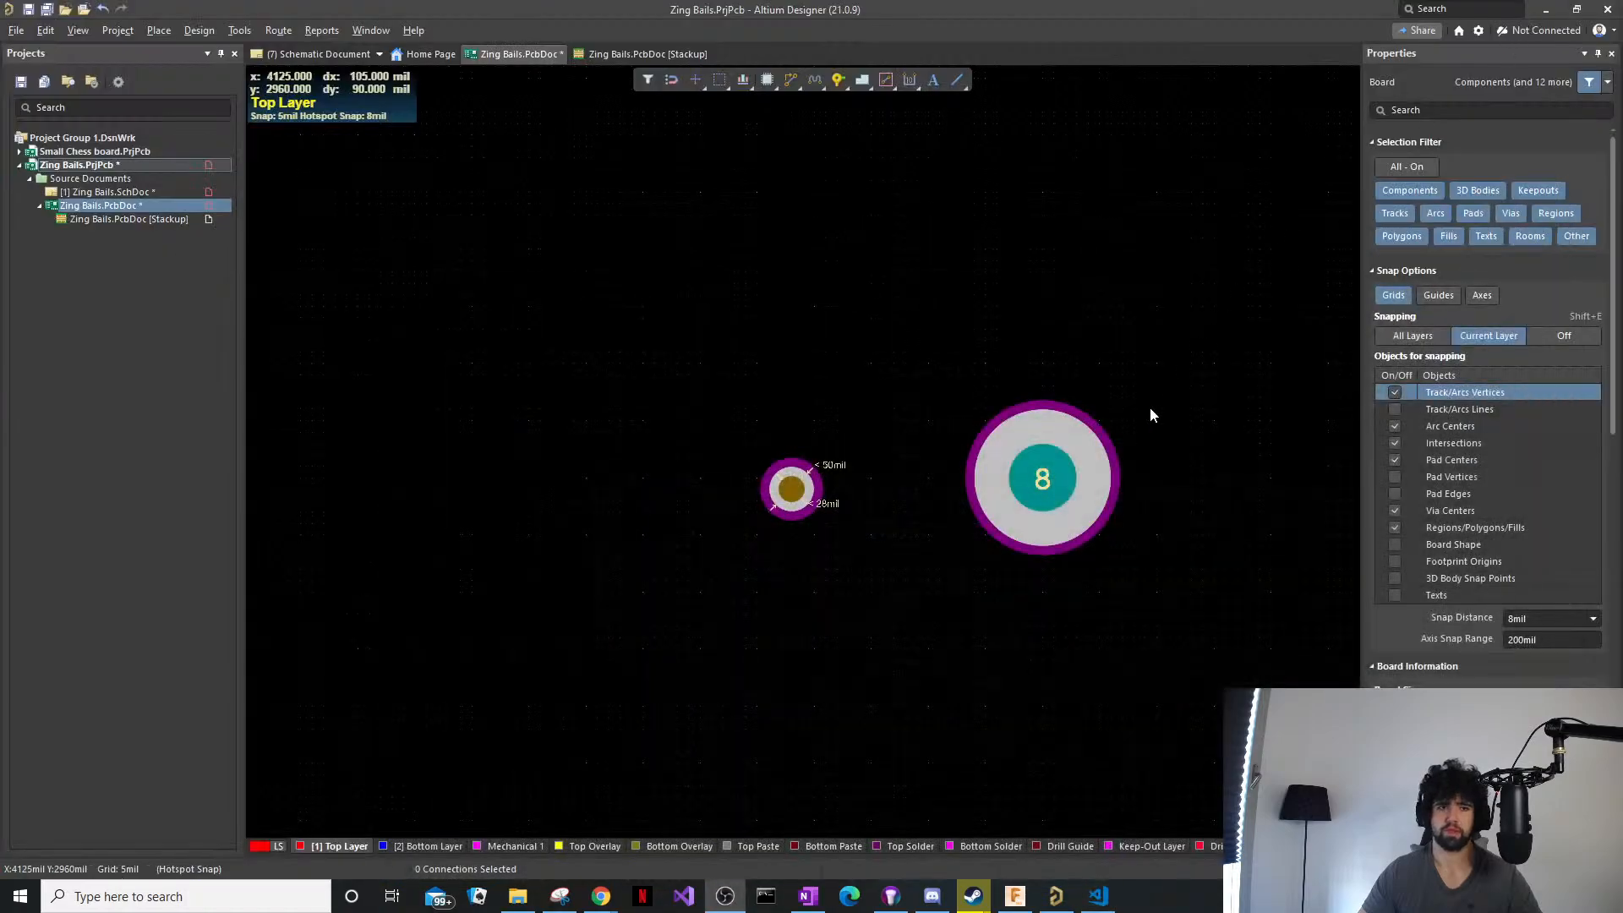
Open the Zing Bails schematic and move the GND symbol under resistor RC0603FR-07470RL further down.
ctrl+scroll(988, 451, up, 1)
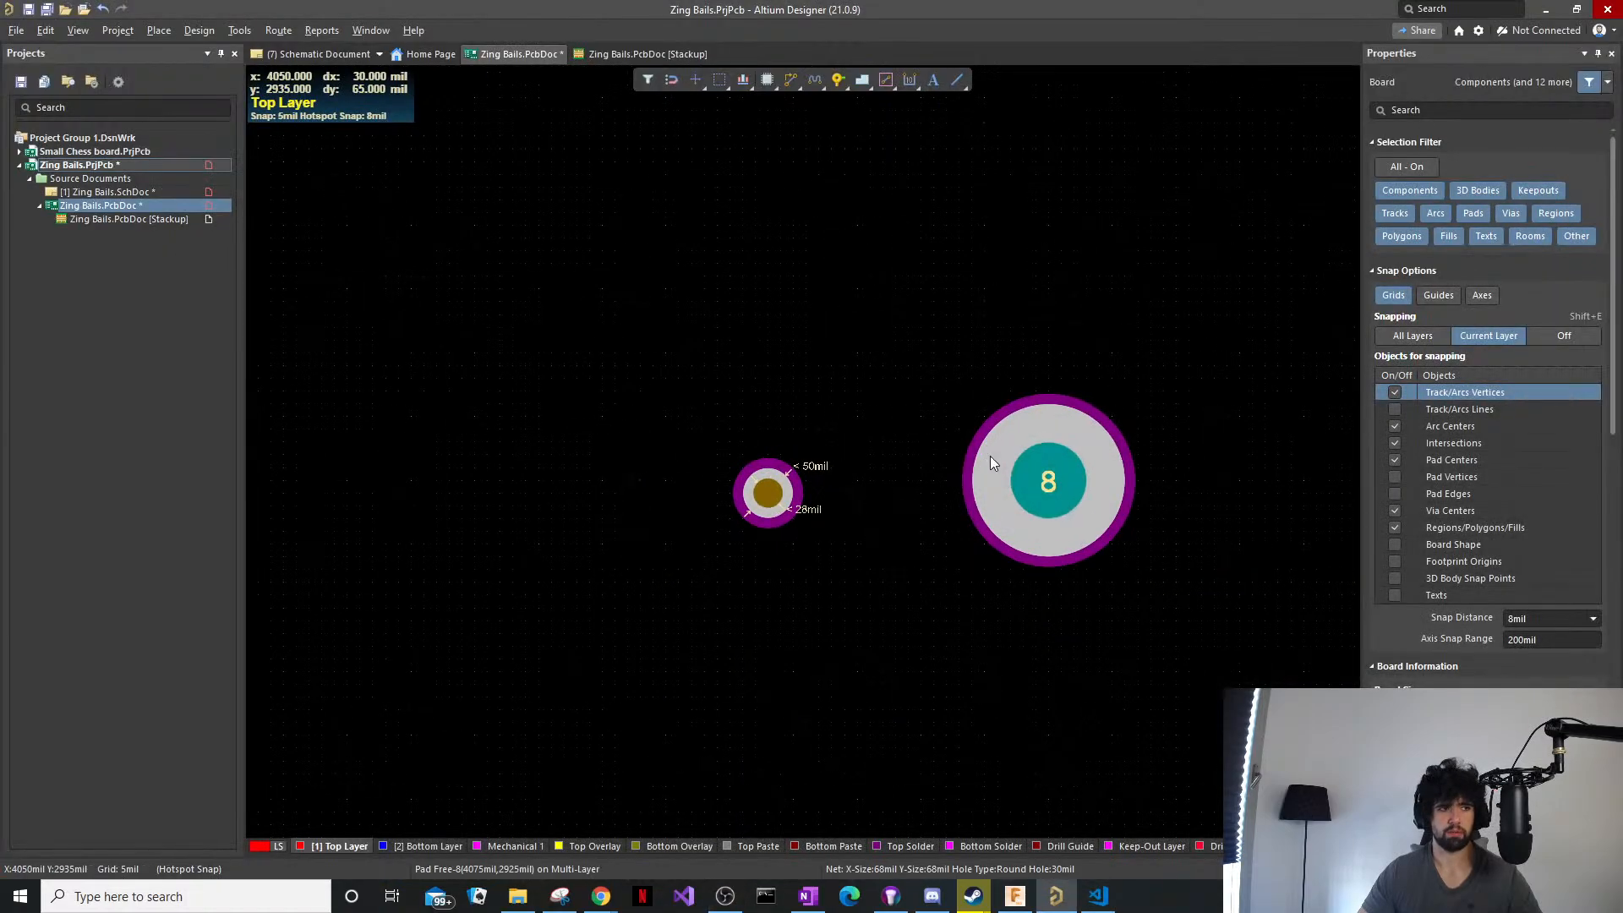
click(126, 193)
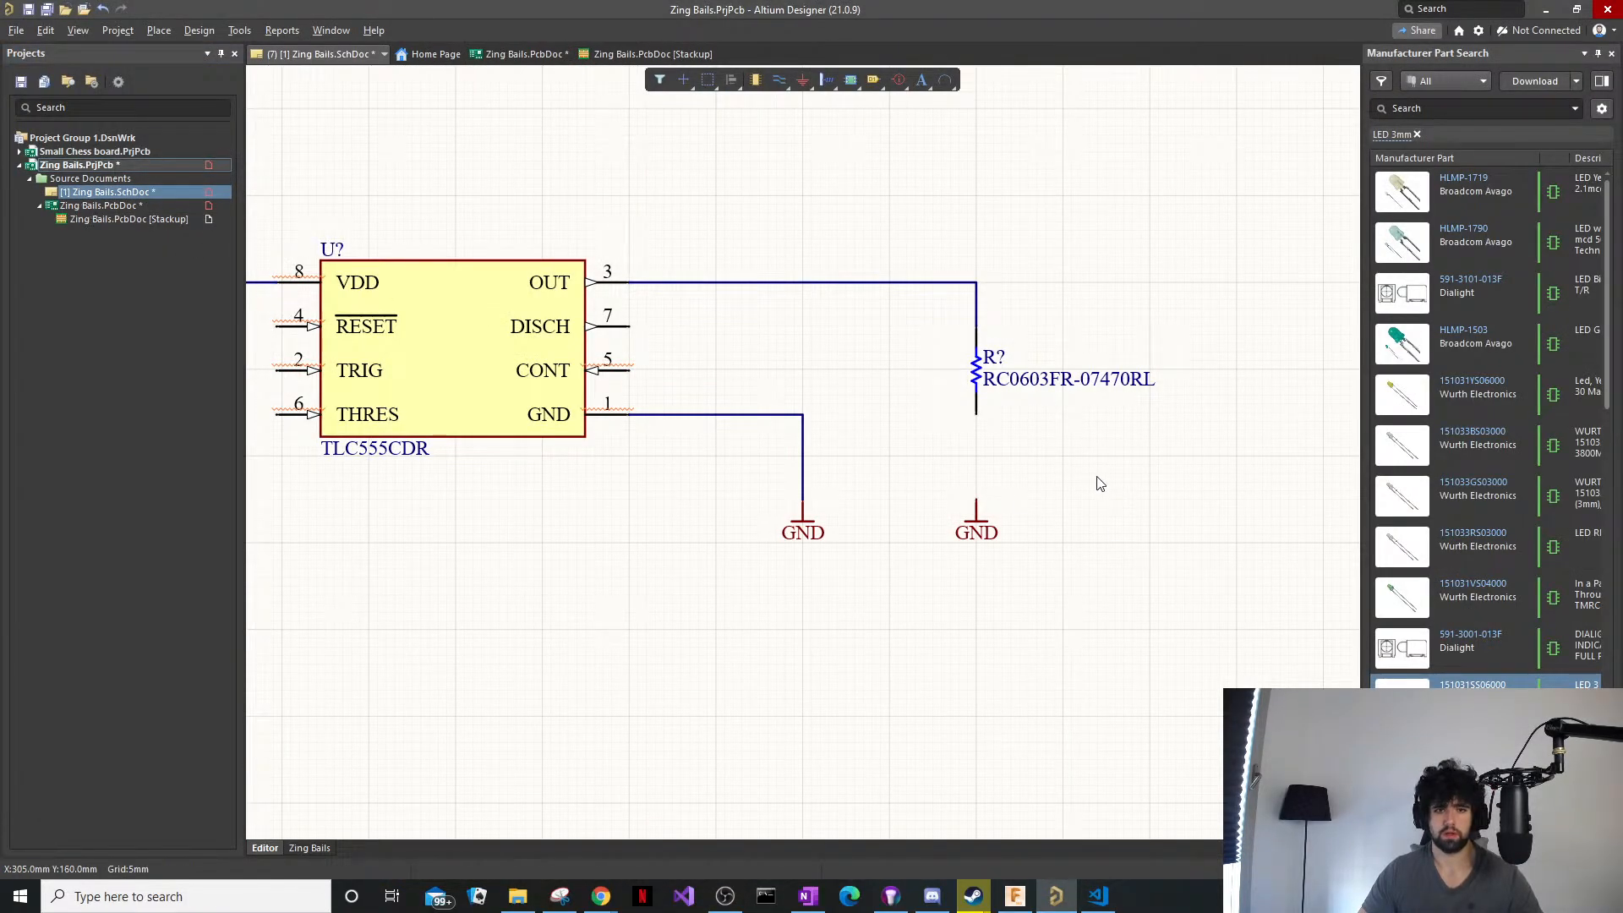
drag(1093, 482, 923, 586)
drag(978, 517, 981, 609)
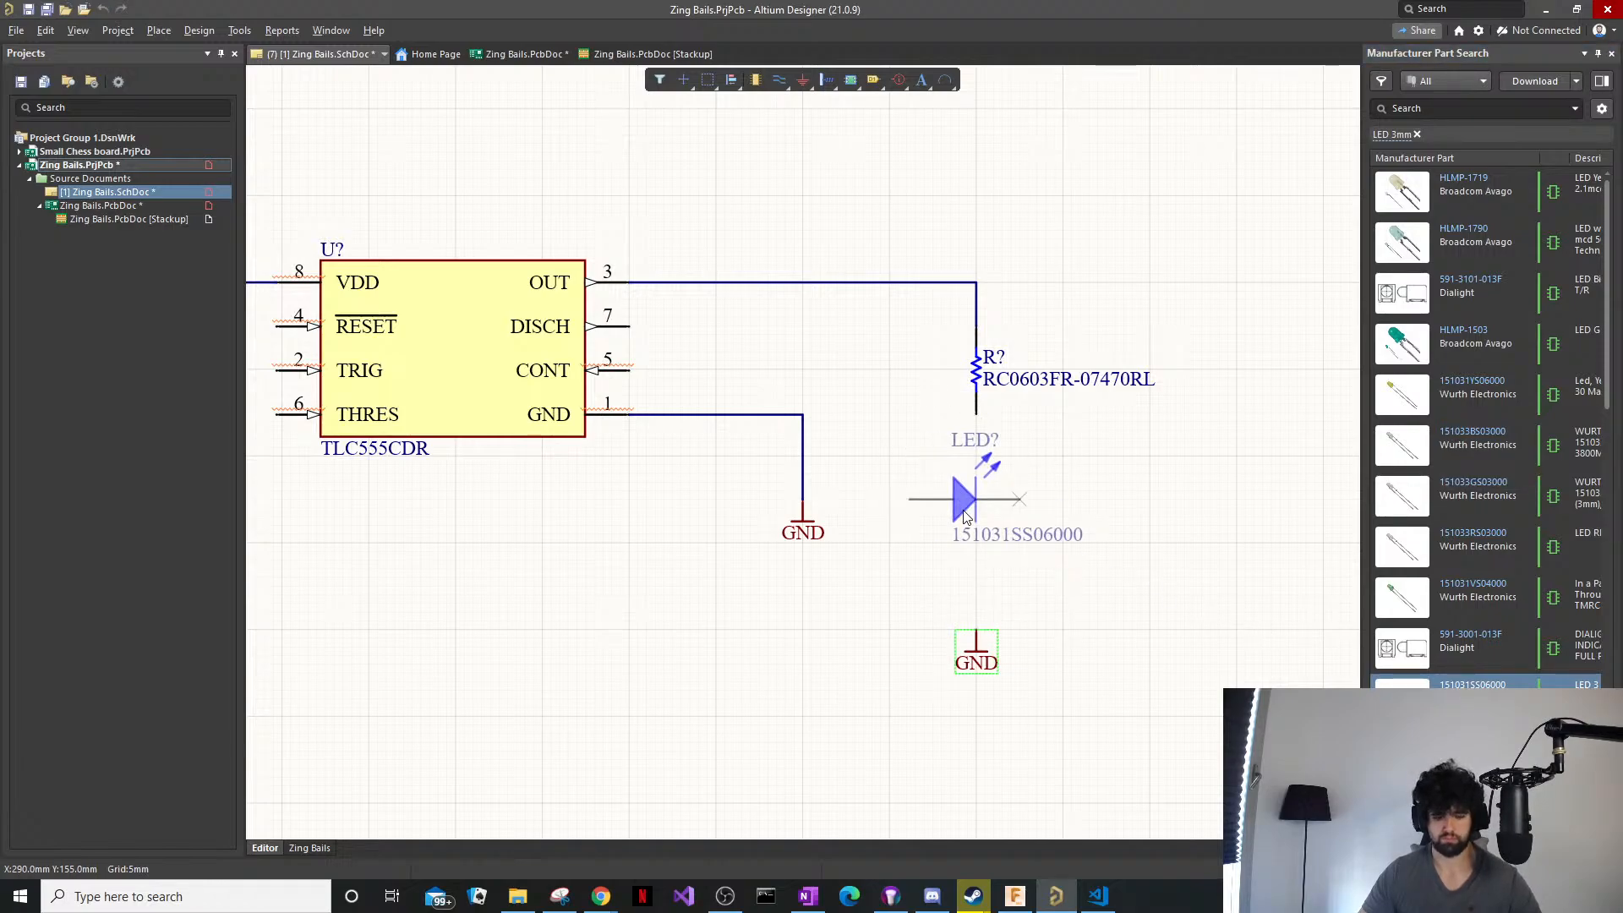
Rotate LED 151031SS06000 to point downward and place it between resistor RC0603FR-07470RL and the GND symbol.
key(space)
key(space)
key(space)
click(991, 495)
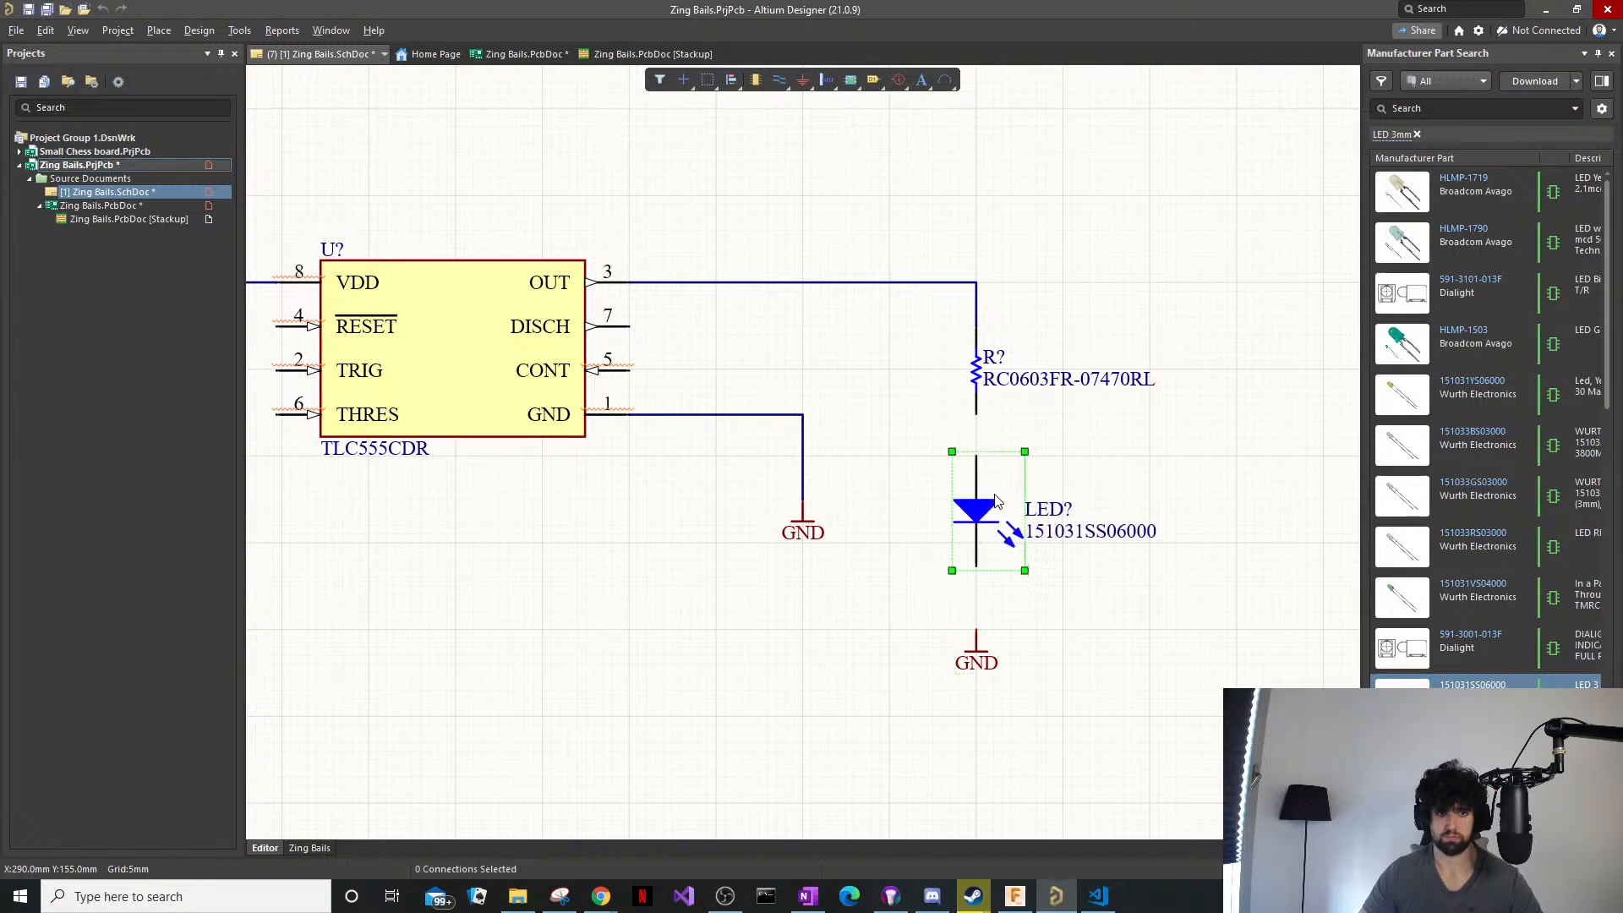
ctrl+scroll(996, 500, down, 3)
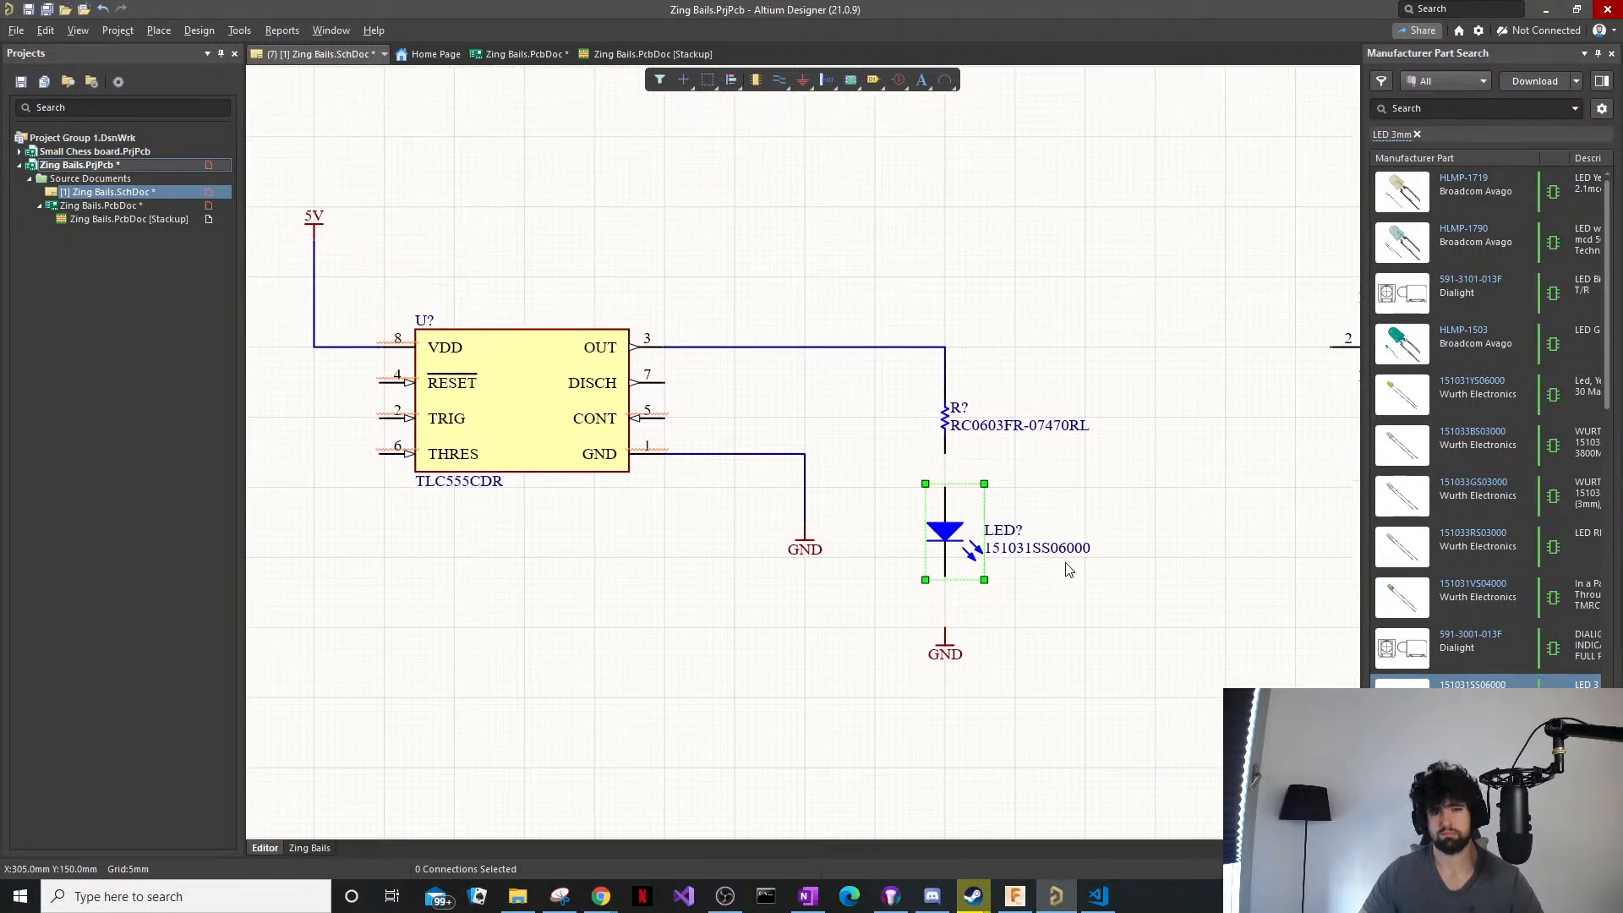
ctrl+scroll(1076, 659, down, 1)
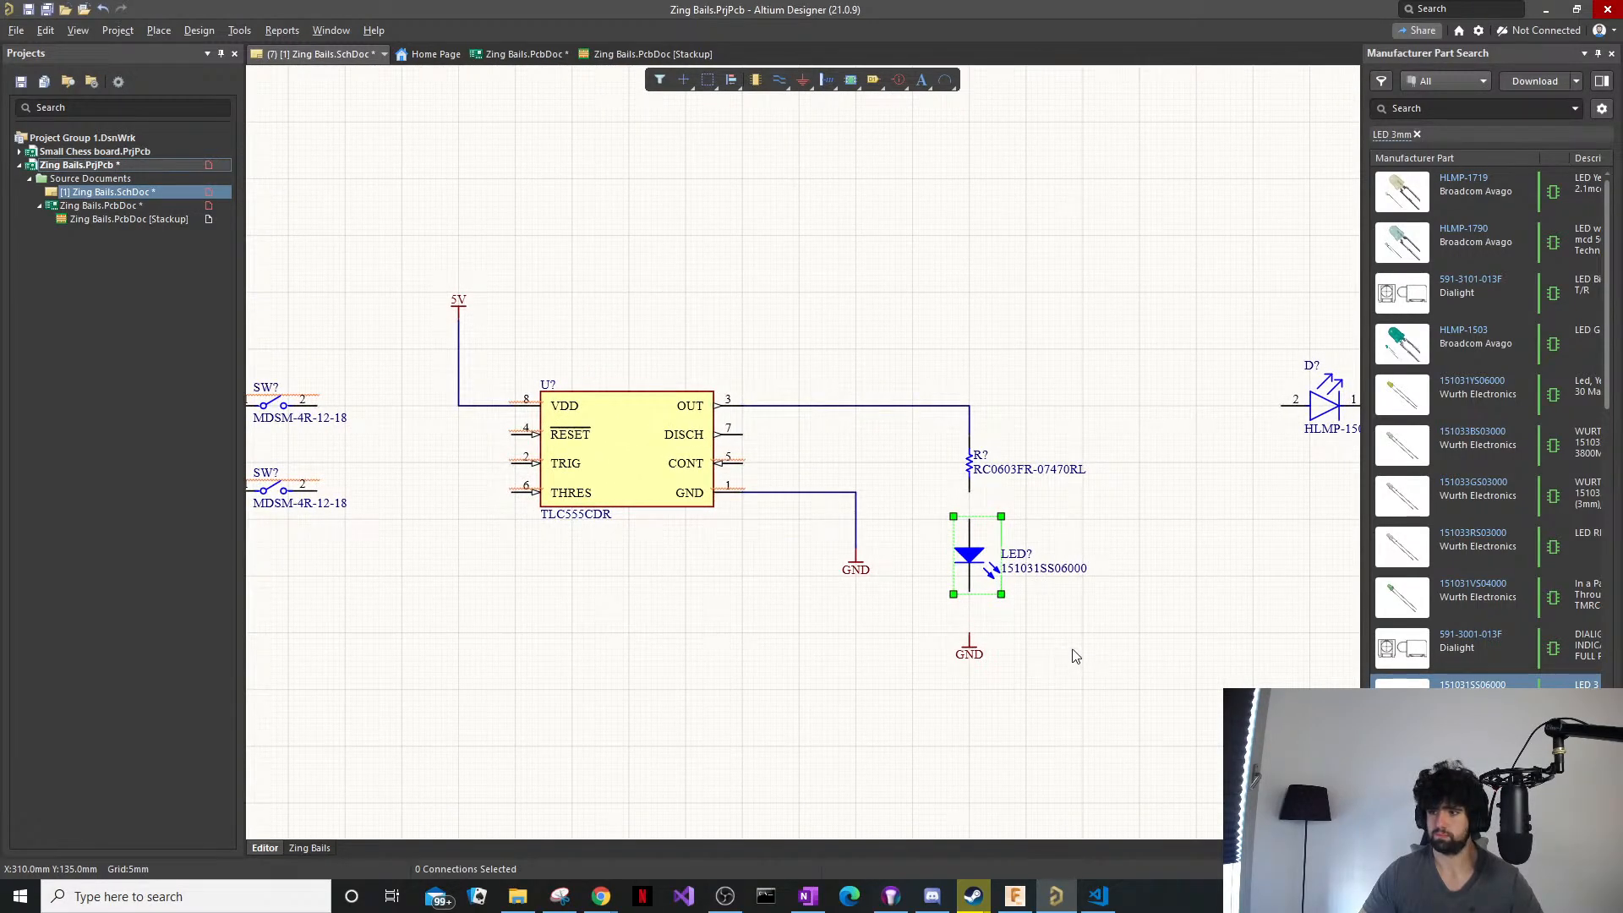
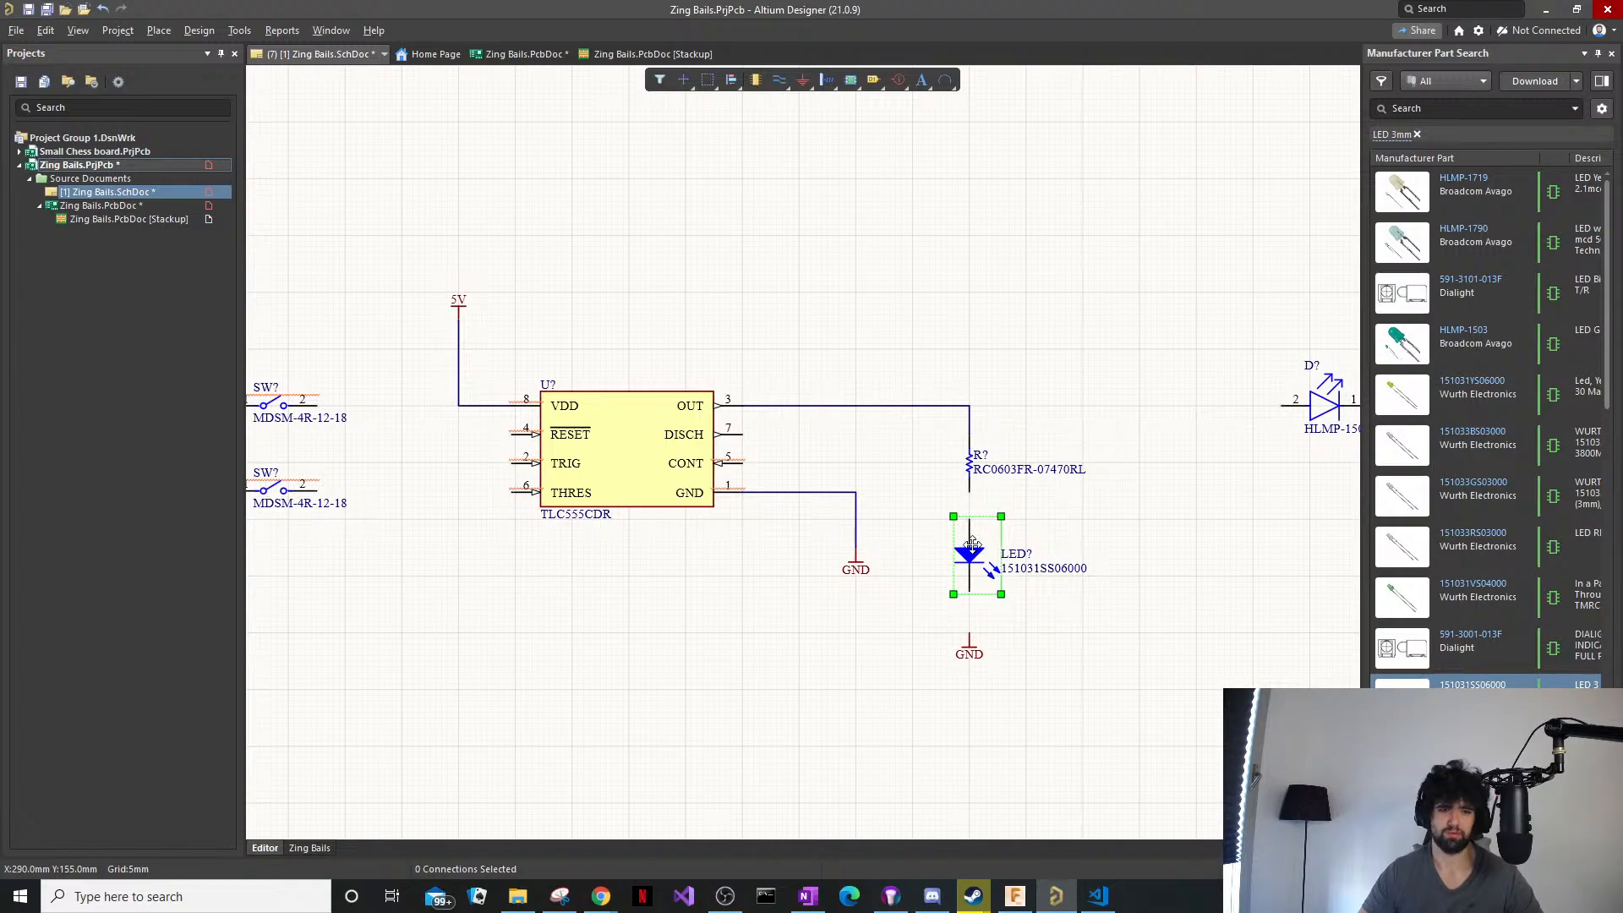
click(1010, 641)
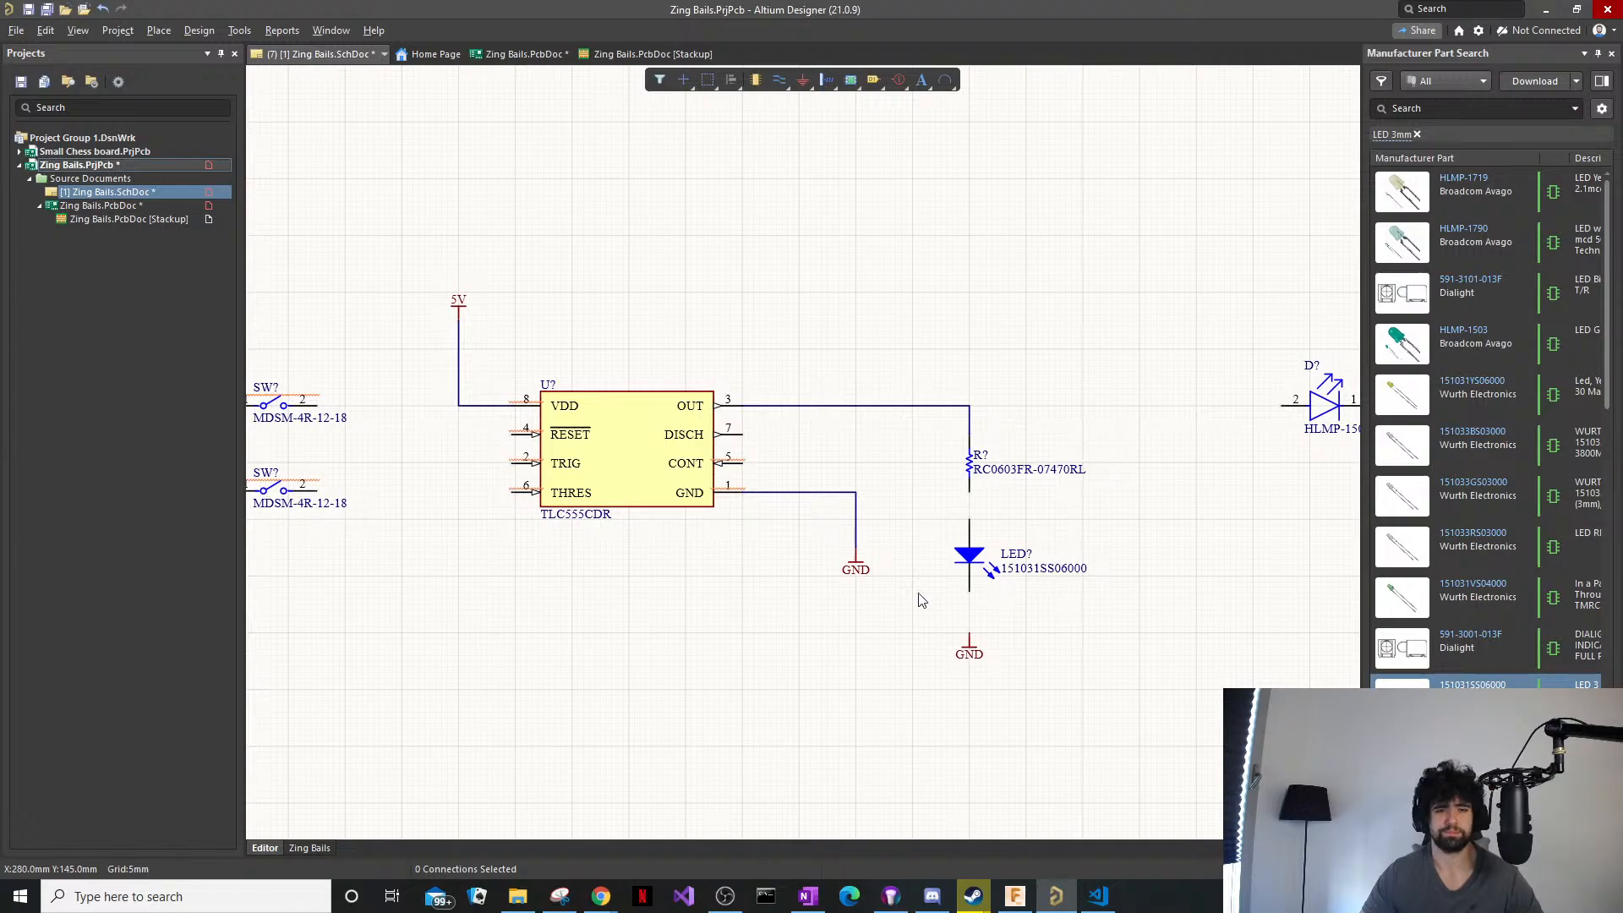
Check the Digi-Key product page for LED 151031SS06000, open its datasheet, and return to the schematic.
ctrl+scroll(921, 598, up, 4)
ctrl+scroll(876, 562, down, 3)
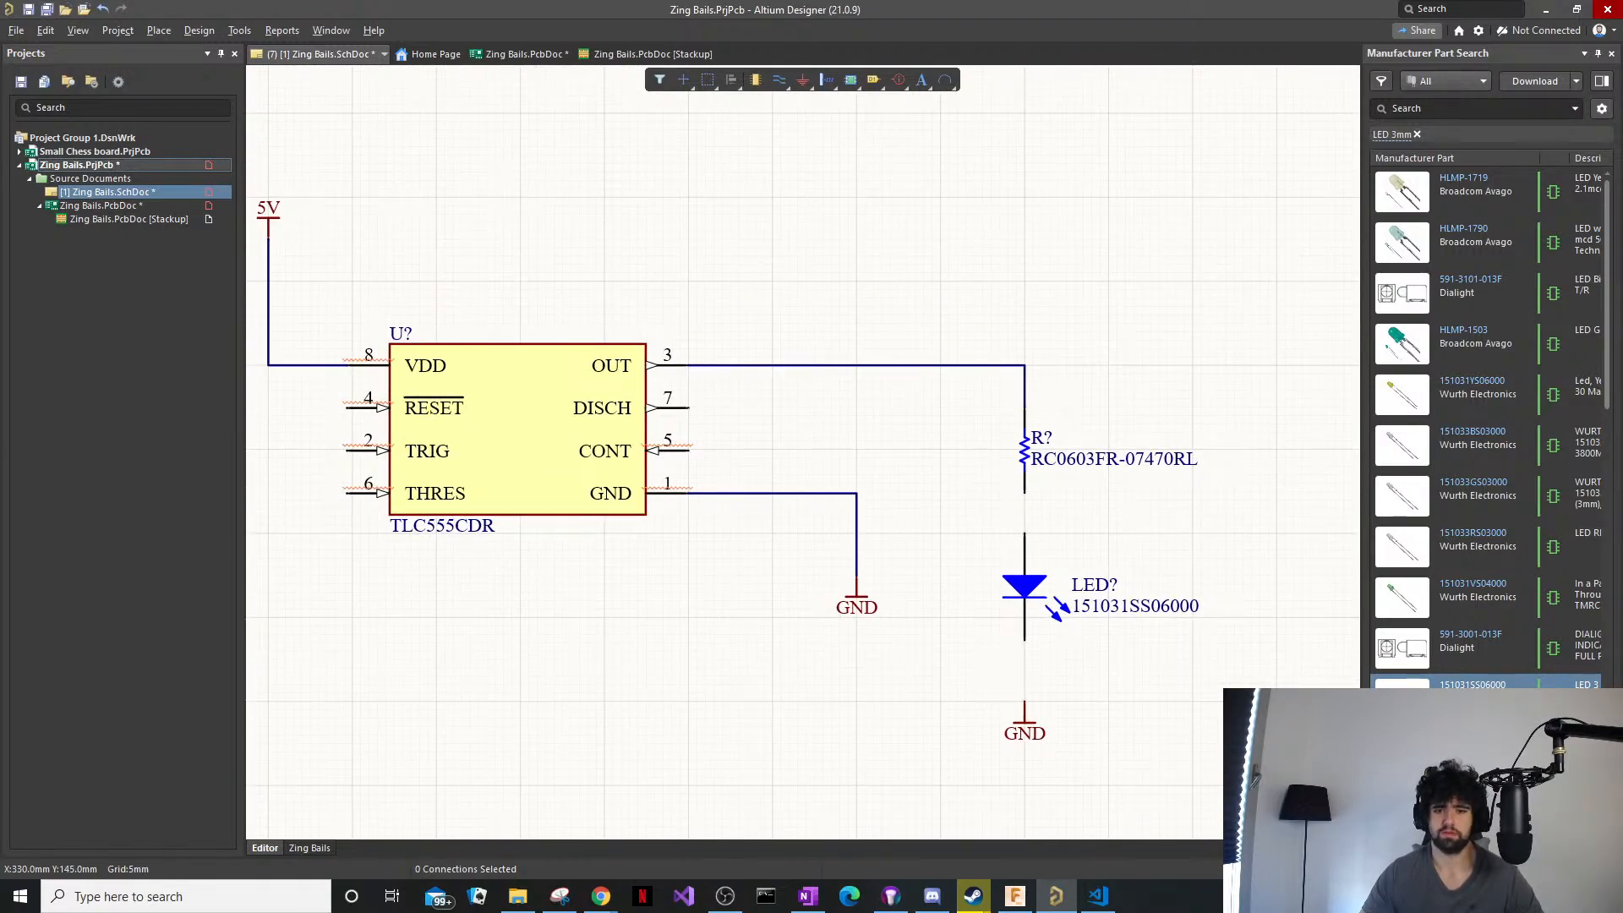
click(1476, 710)
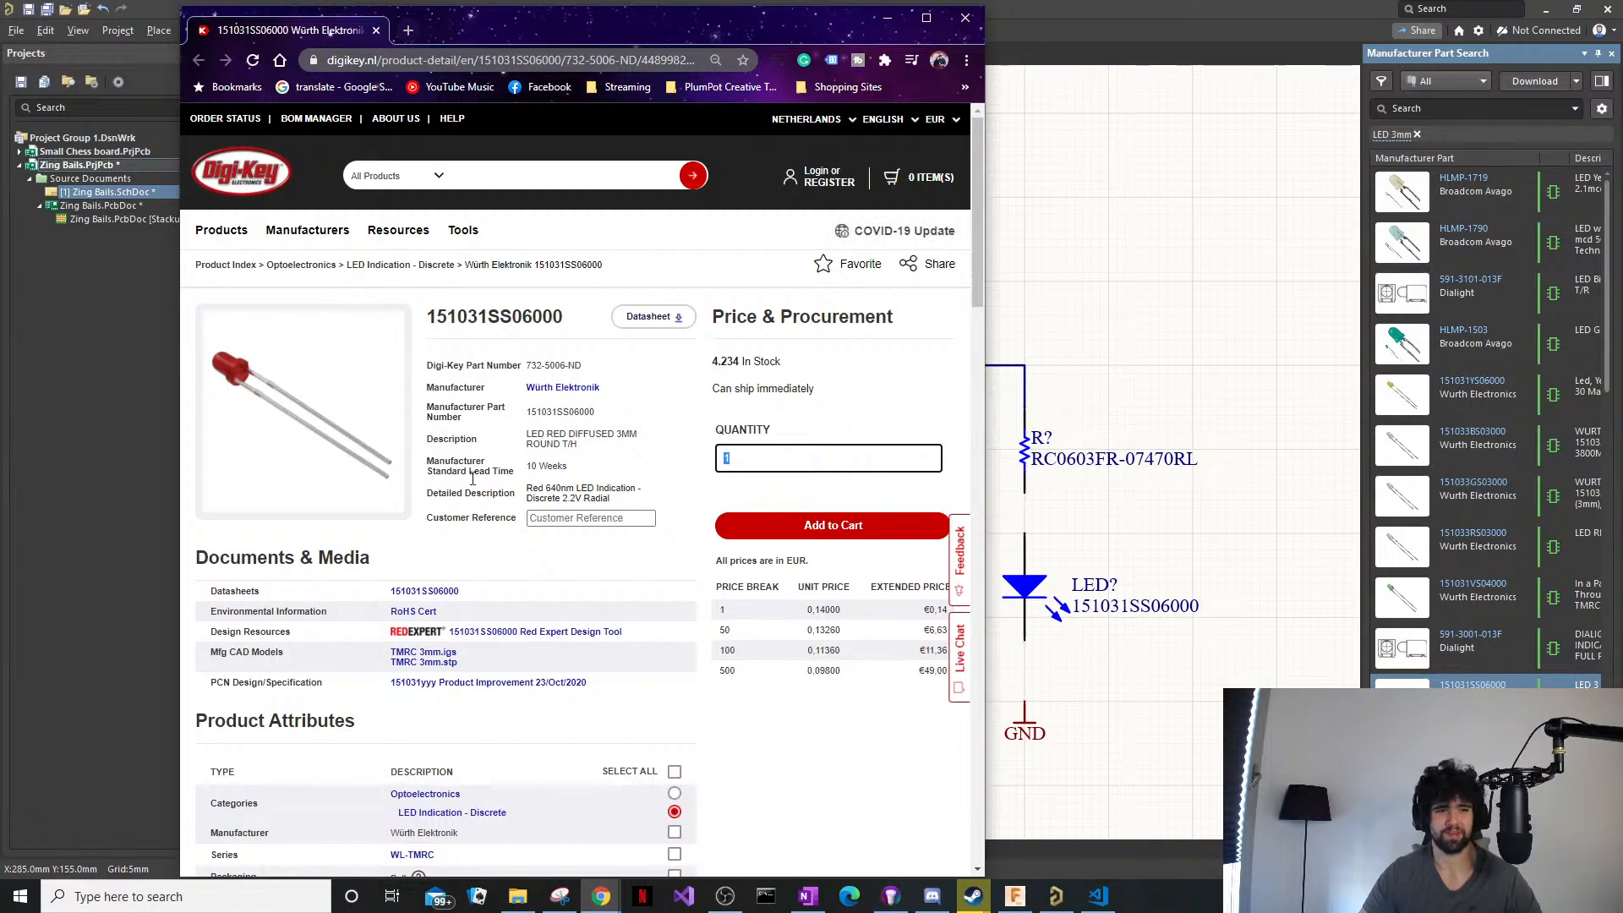
scroll(585, 489, down, 1)
scroll(586, 486, up, 1)
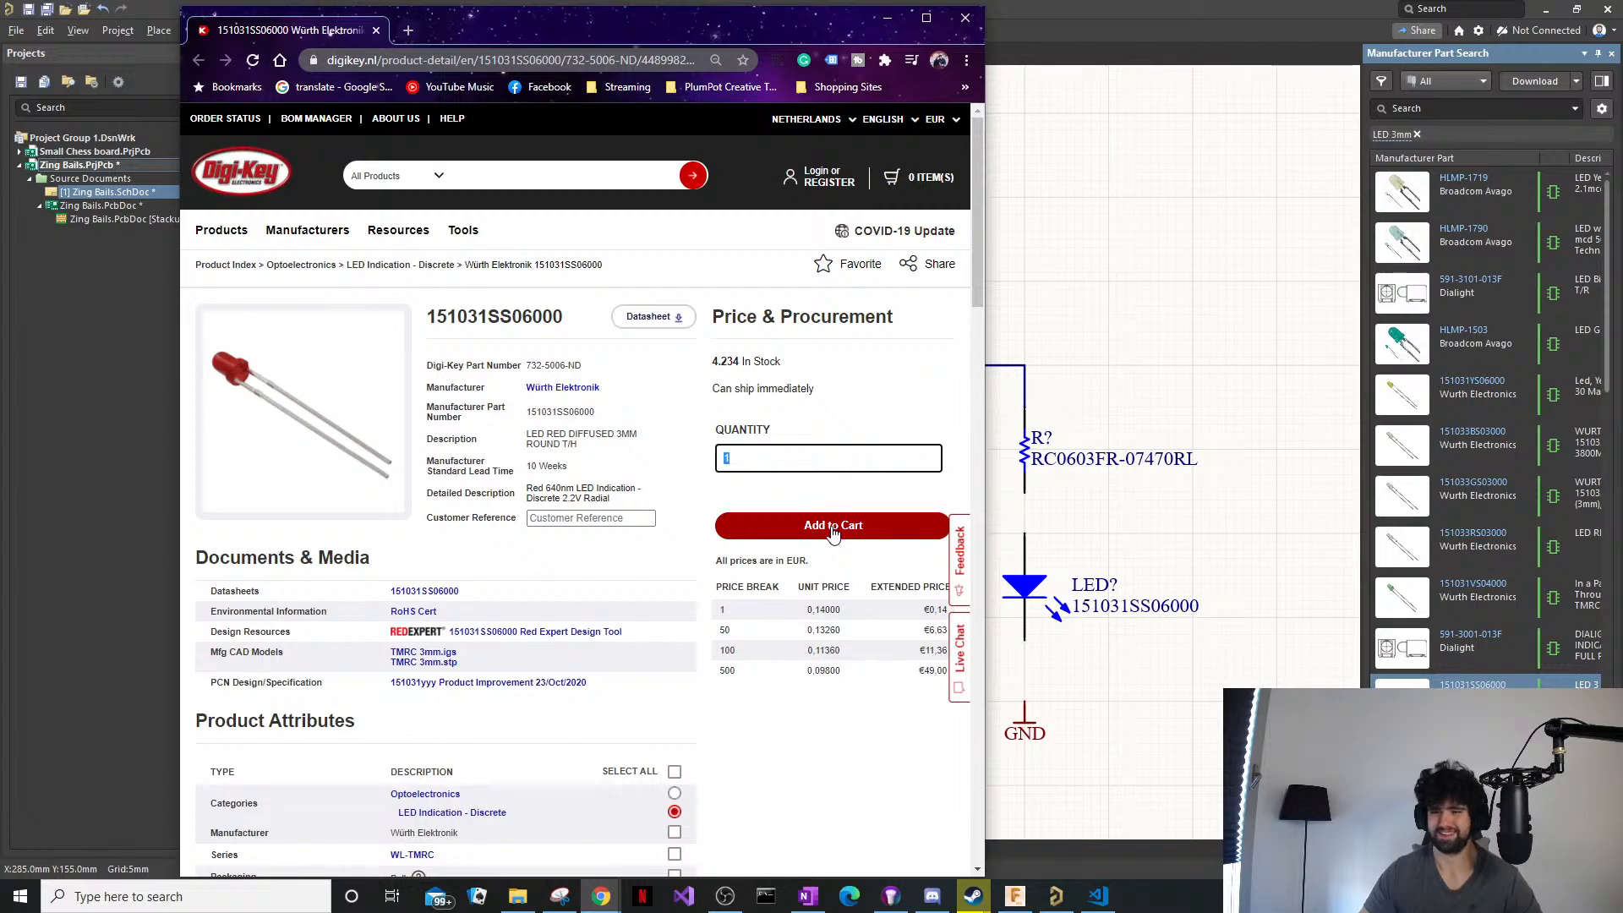
scroll(596, 558, down, 1)
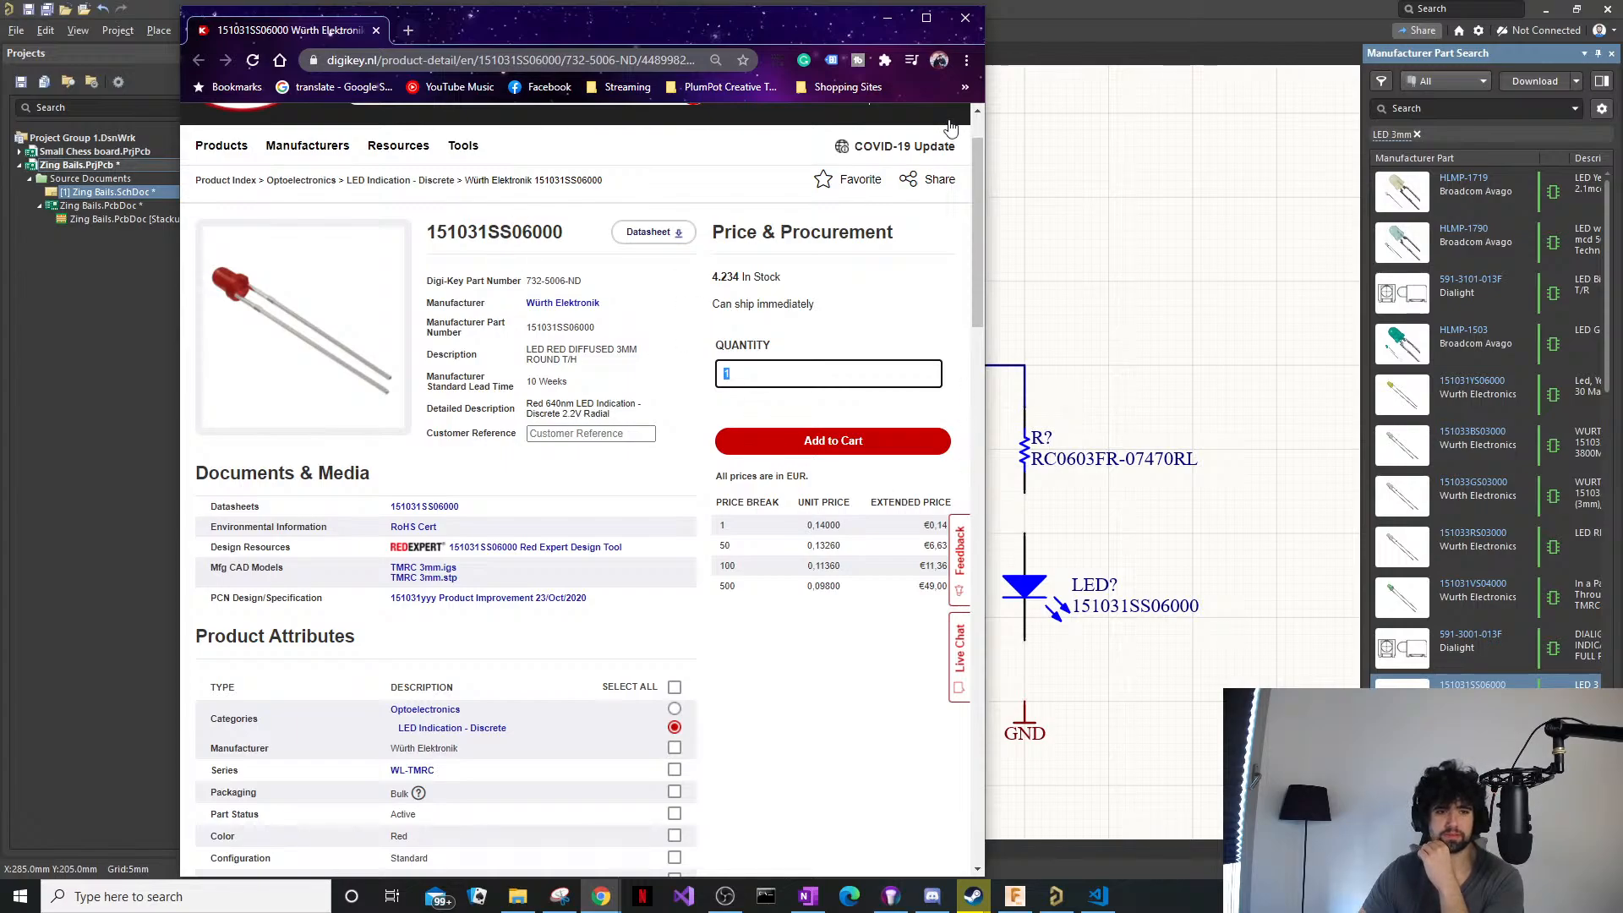
mouse_move(866, 103)
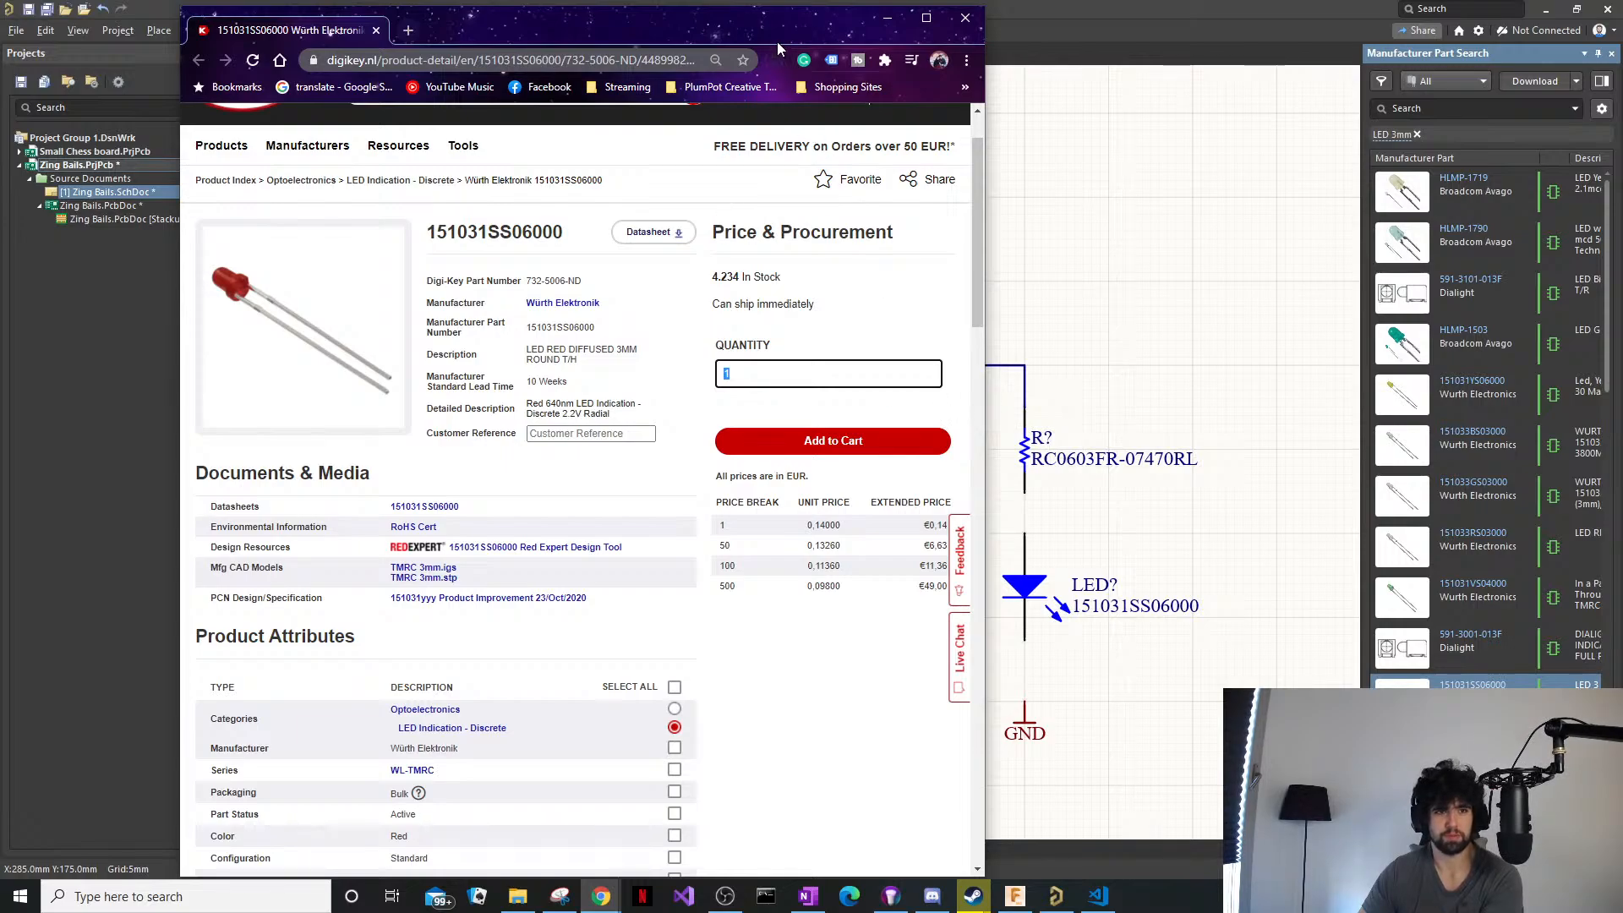
drag(784, 34, 797, 81)
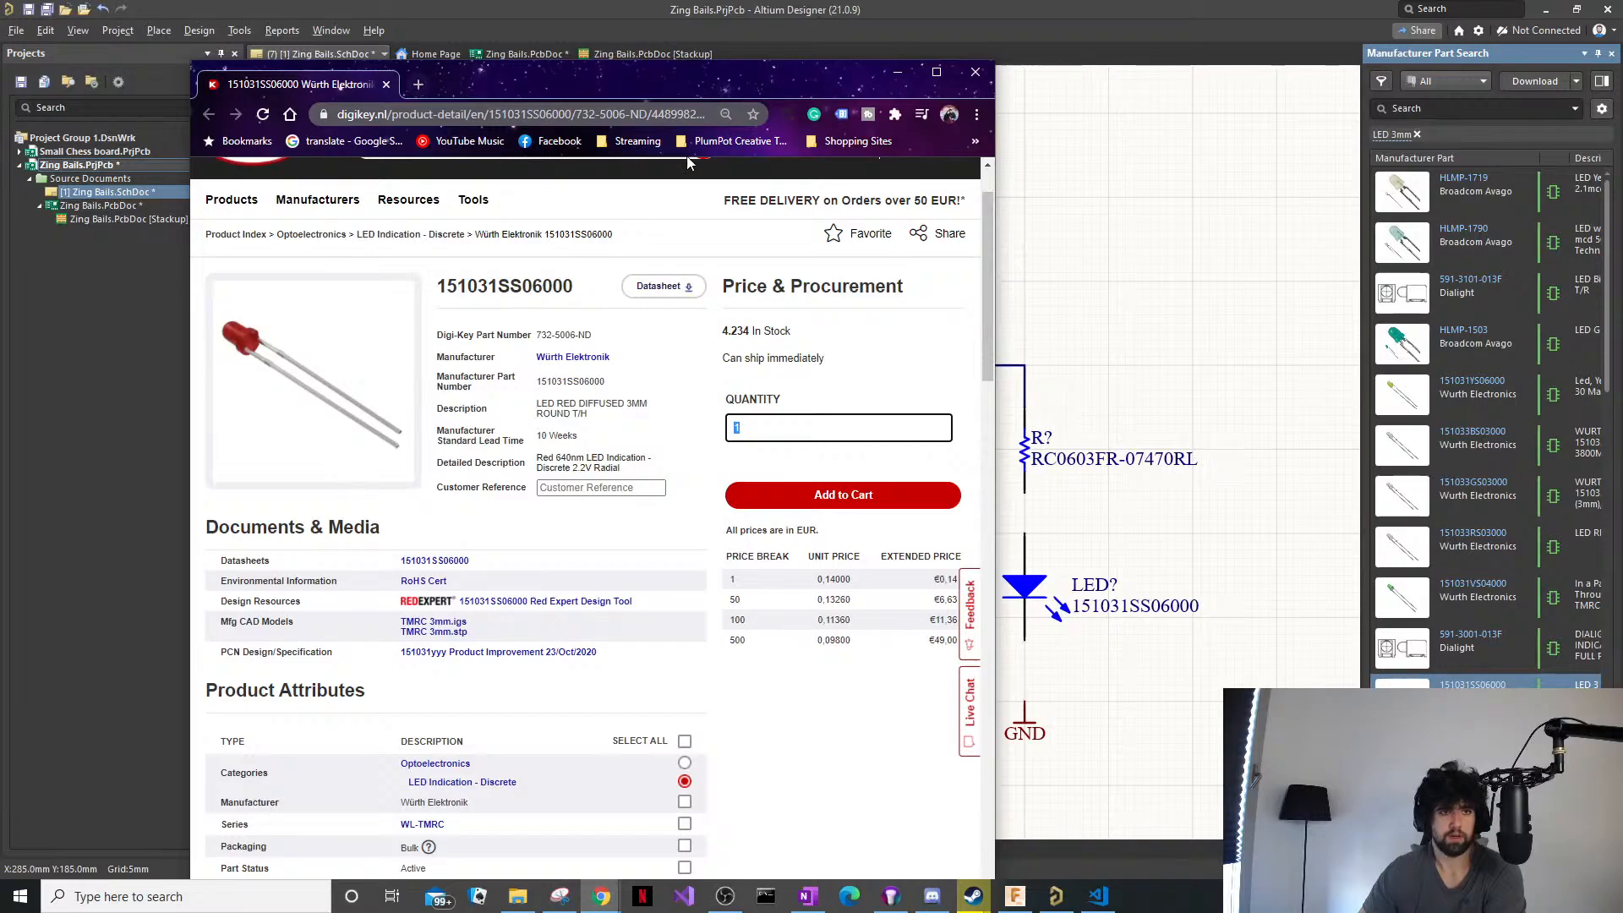
click(420, 562)
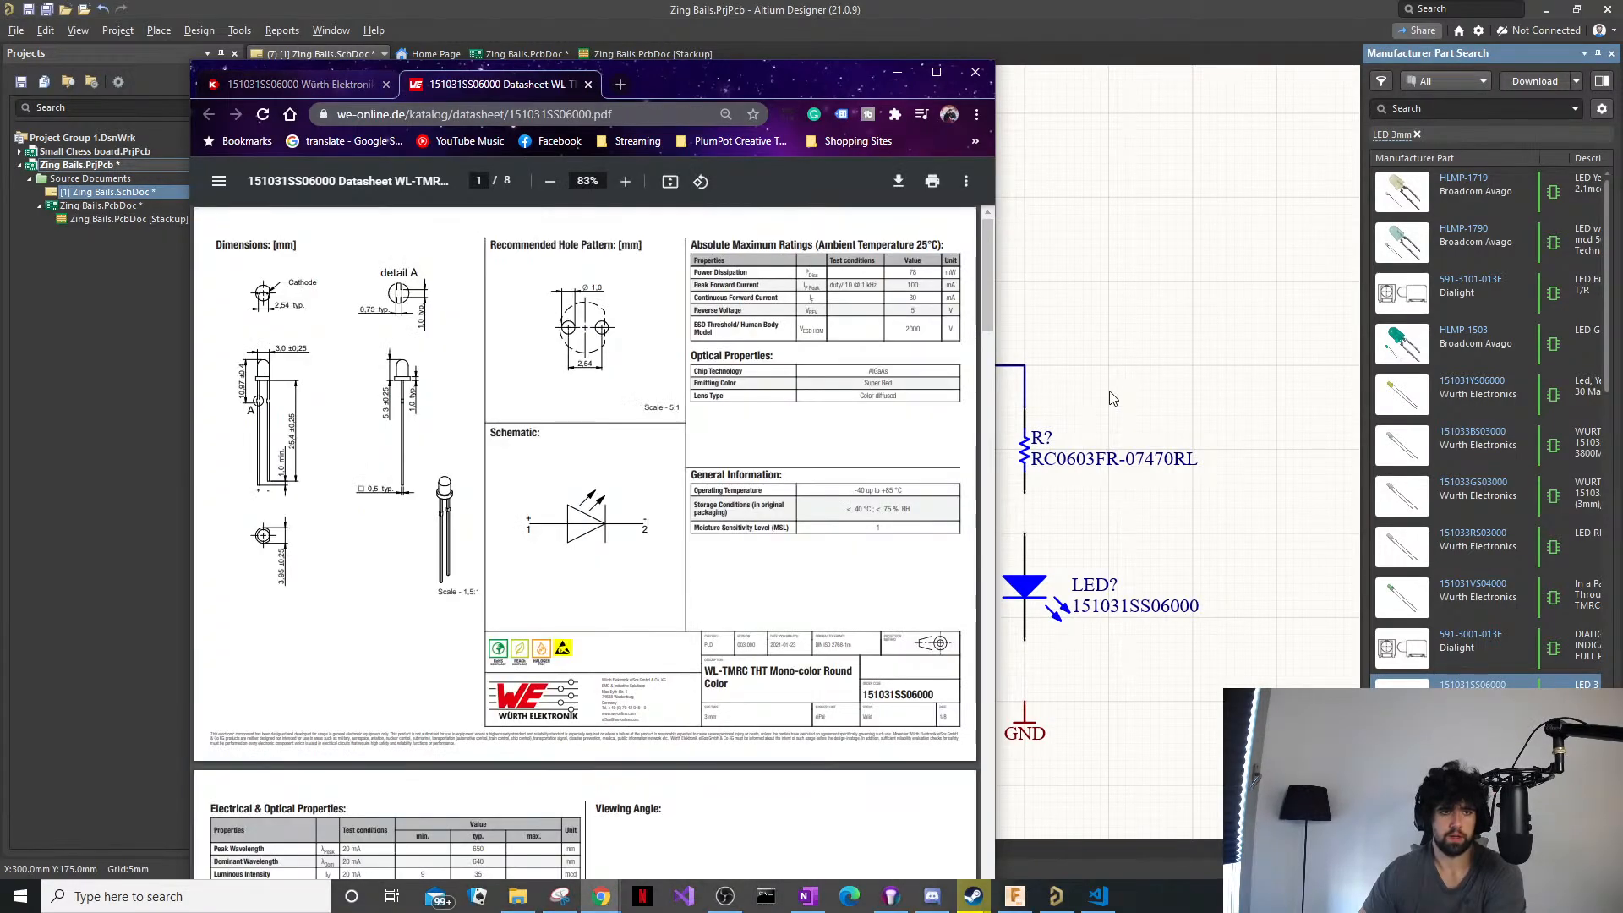
click(1109, 398)
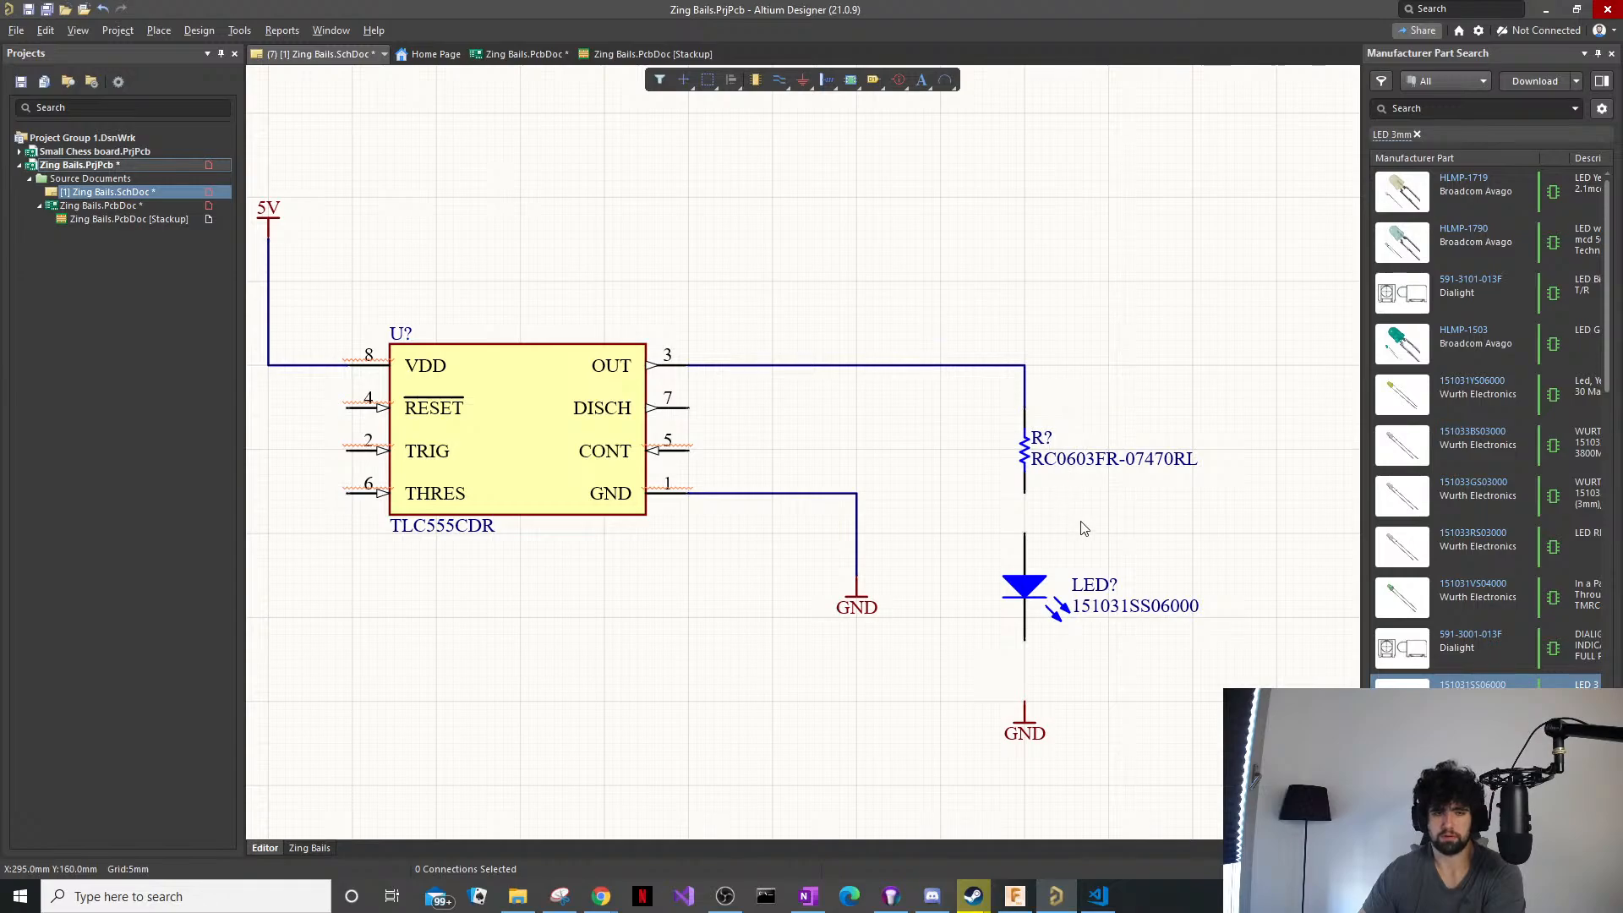
scroll(1015, 520, down, 1)
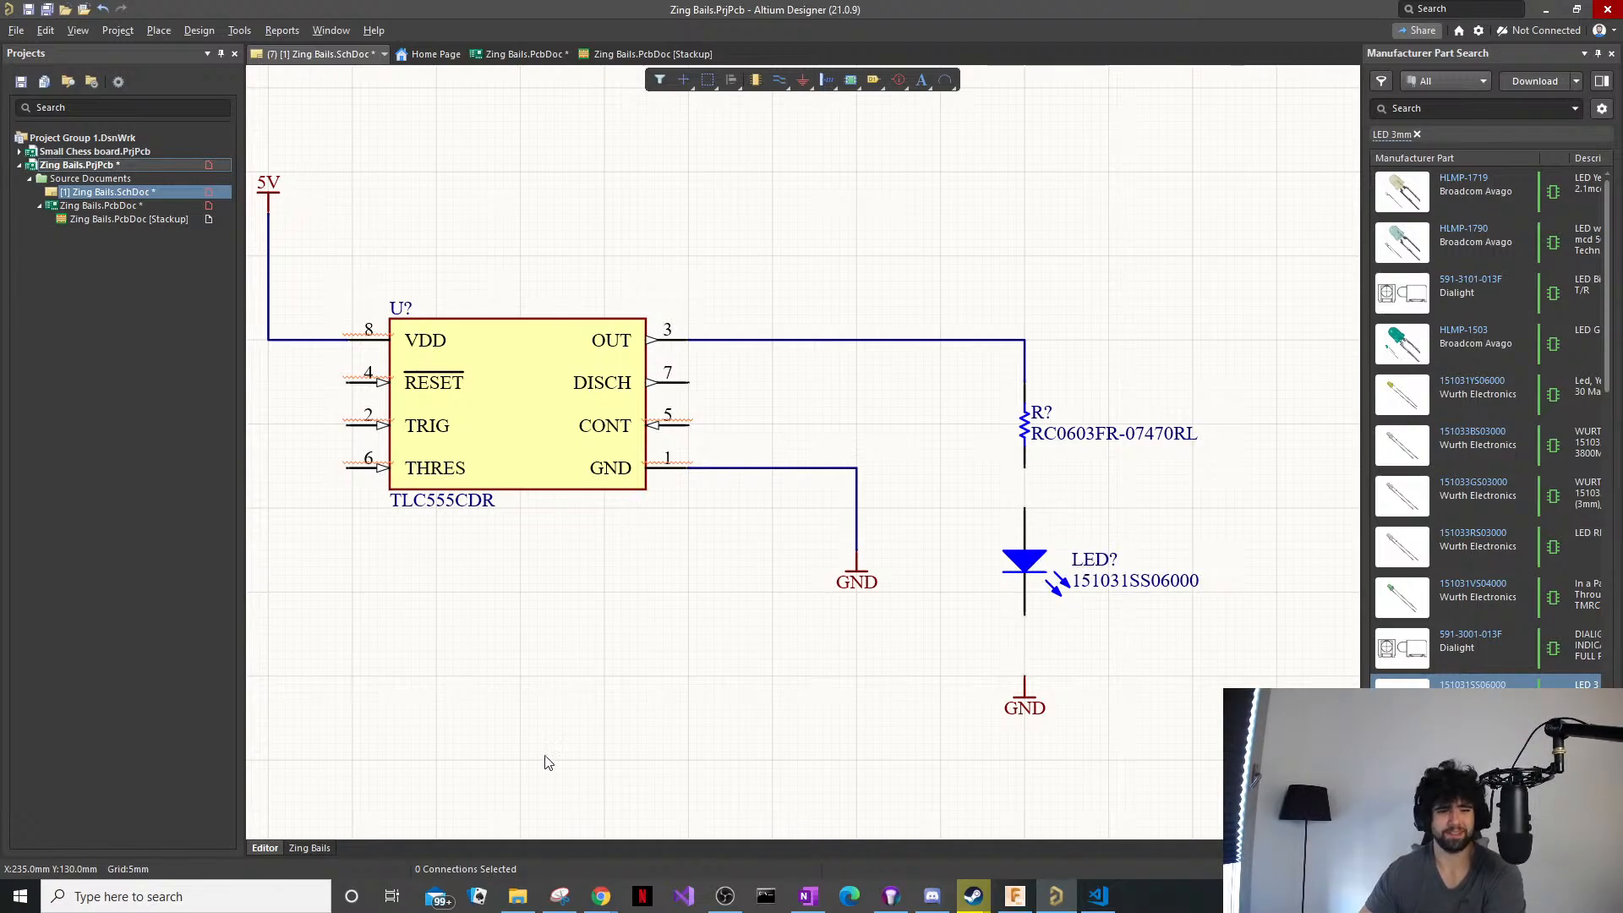
mouse_move(601, 895)
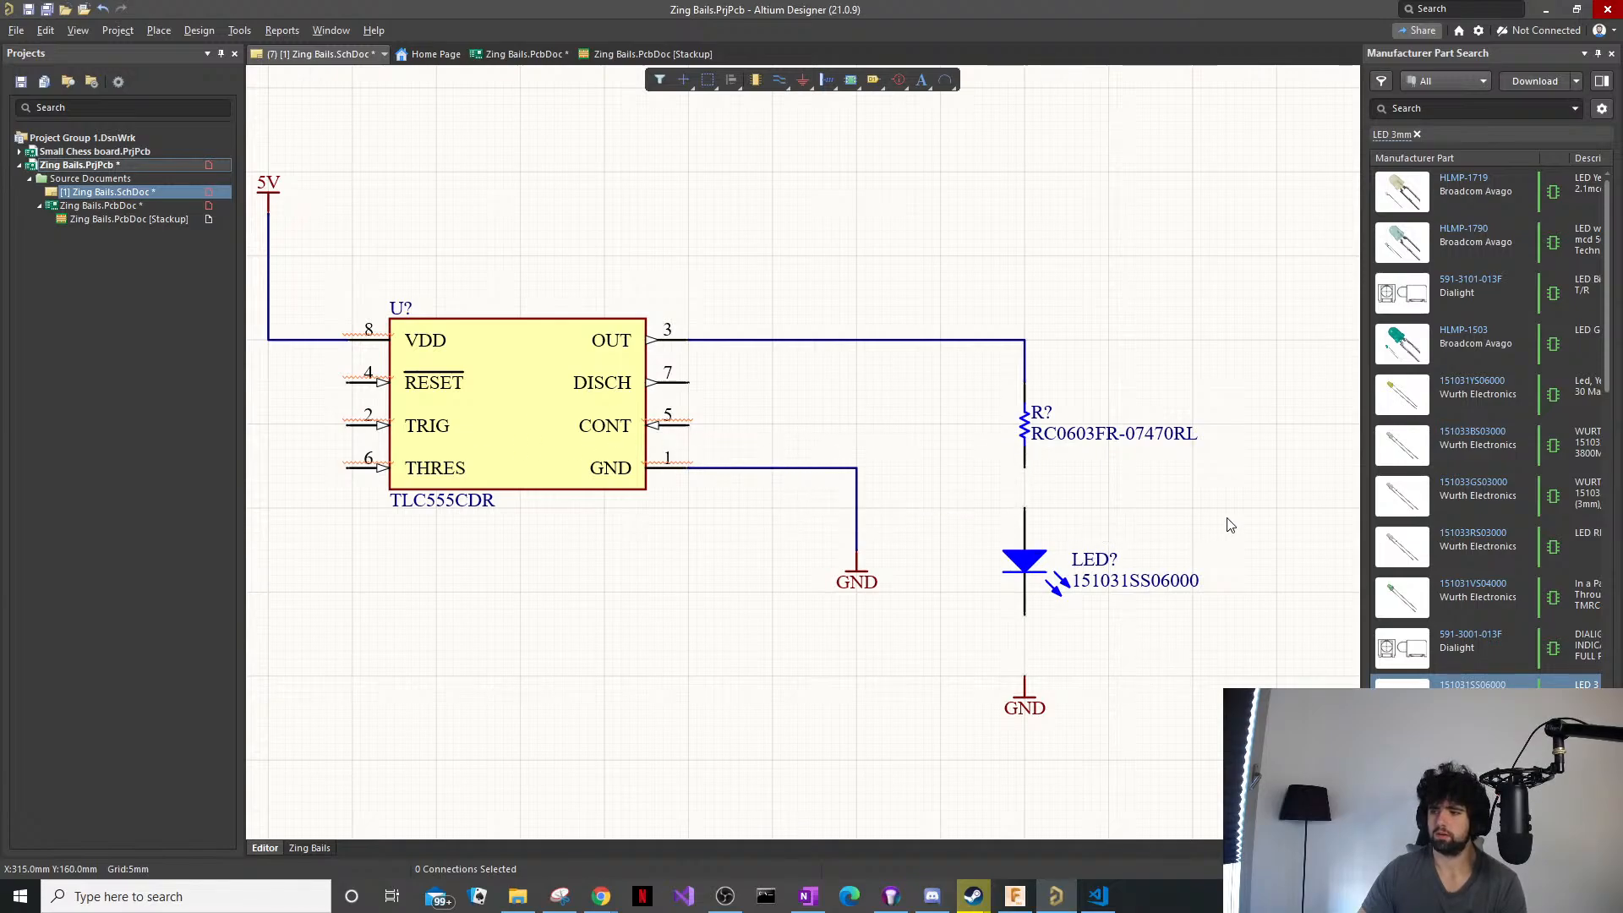
drag(1167, 535, 1052, 554)
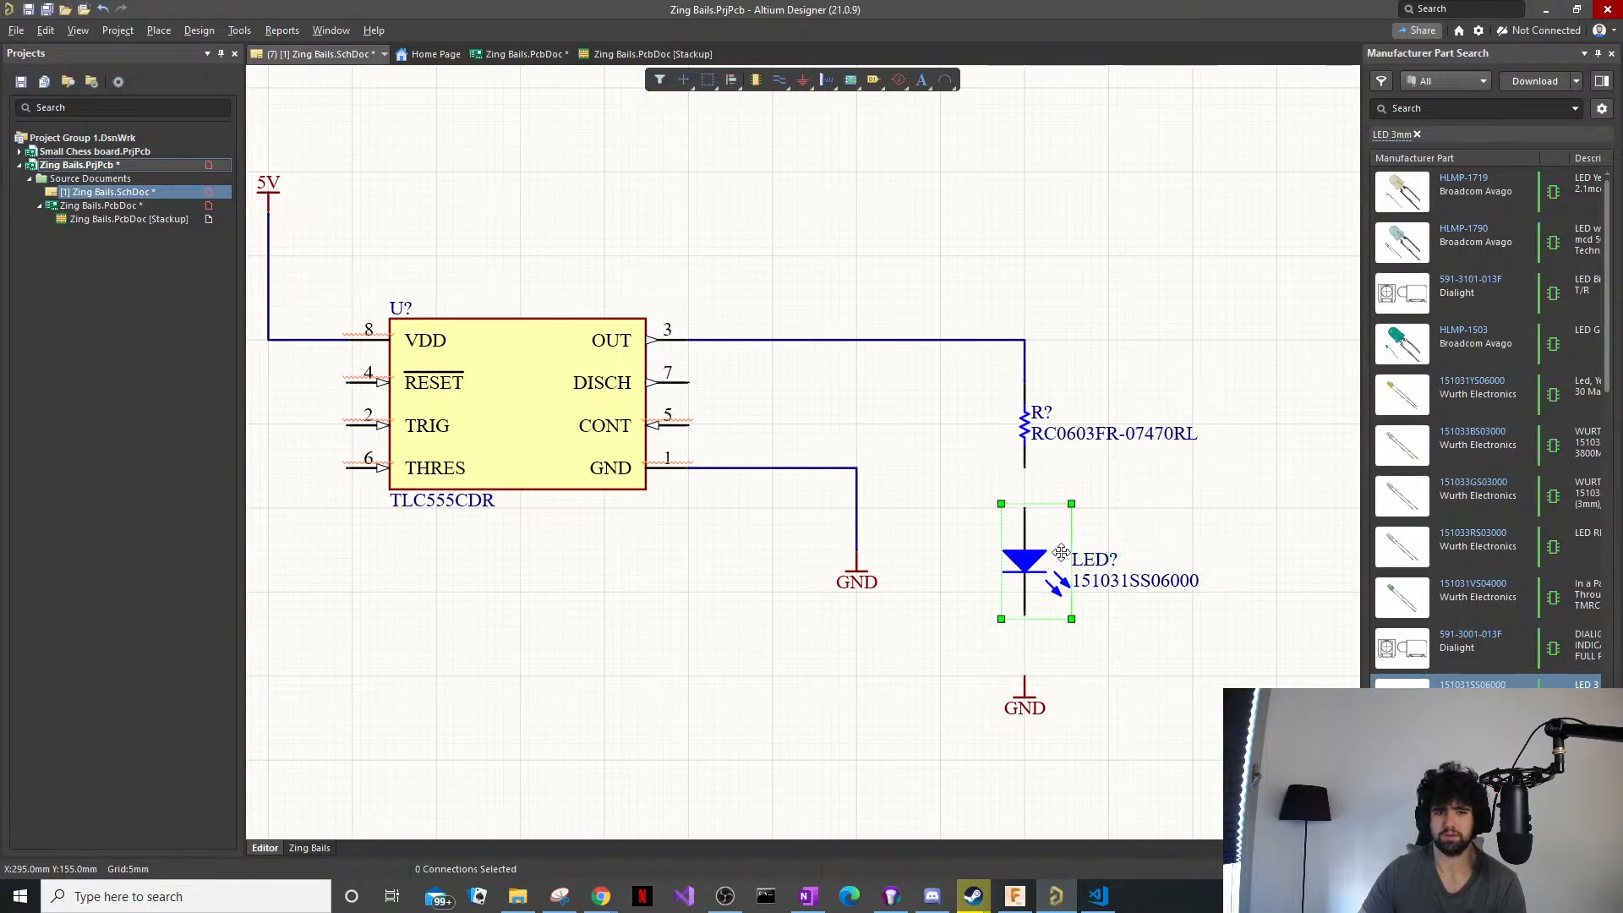
drag(1163, 542, 1024, 552)
click(1121, 528)
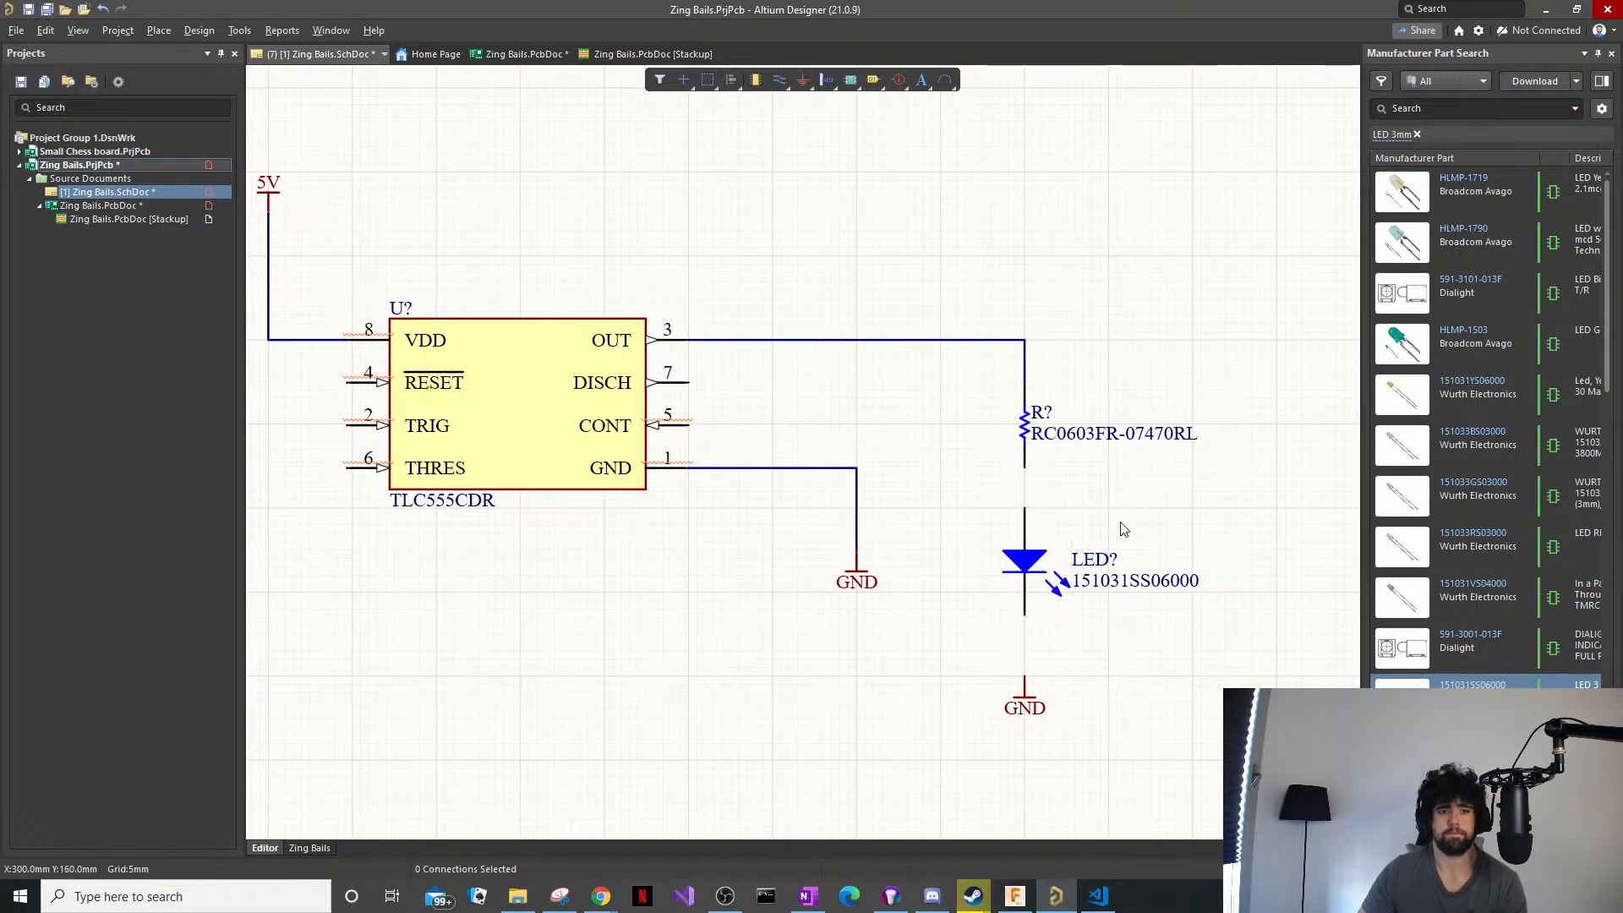
drag(1123, 513, 1026, 546)
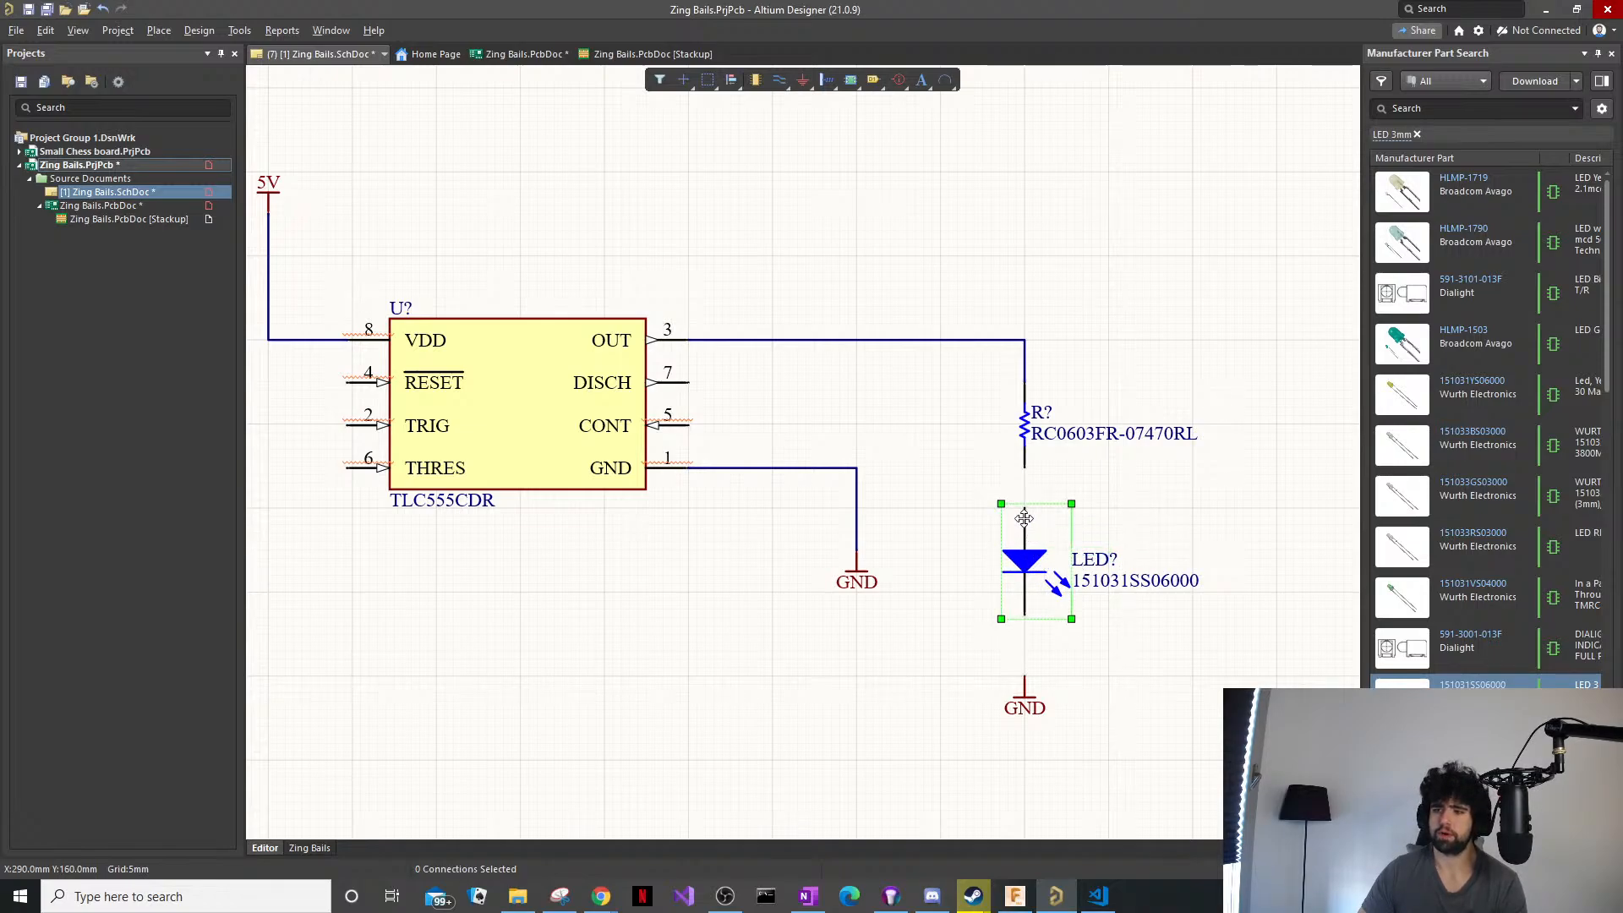
click(1077, 525)
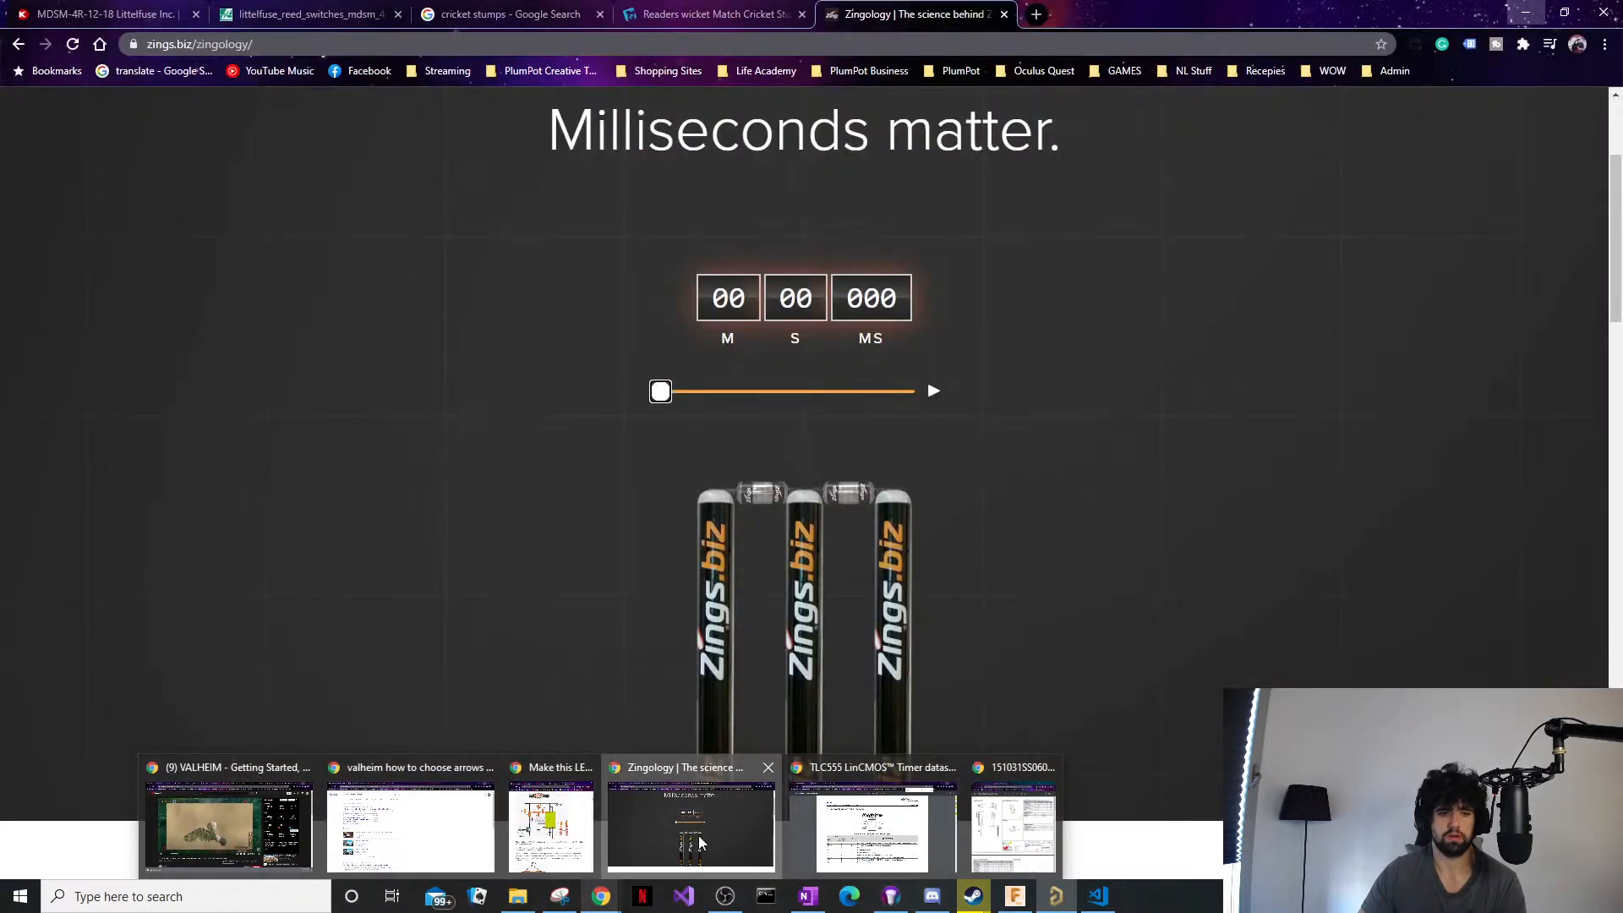
Switch to the Zingology page in Chrome, play and rewind the bails animation, and return to the schematic.
click(701, 845)
click(935, 393)
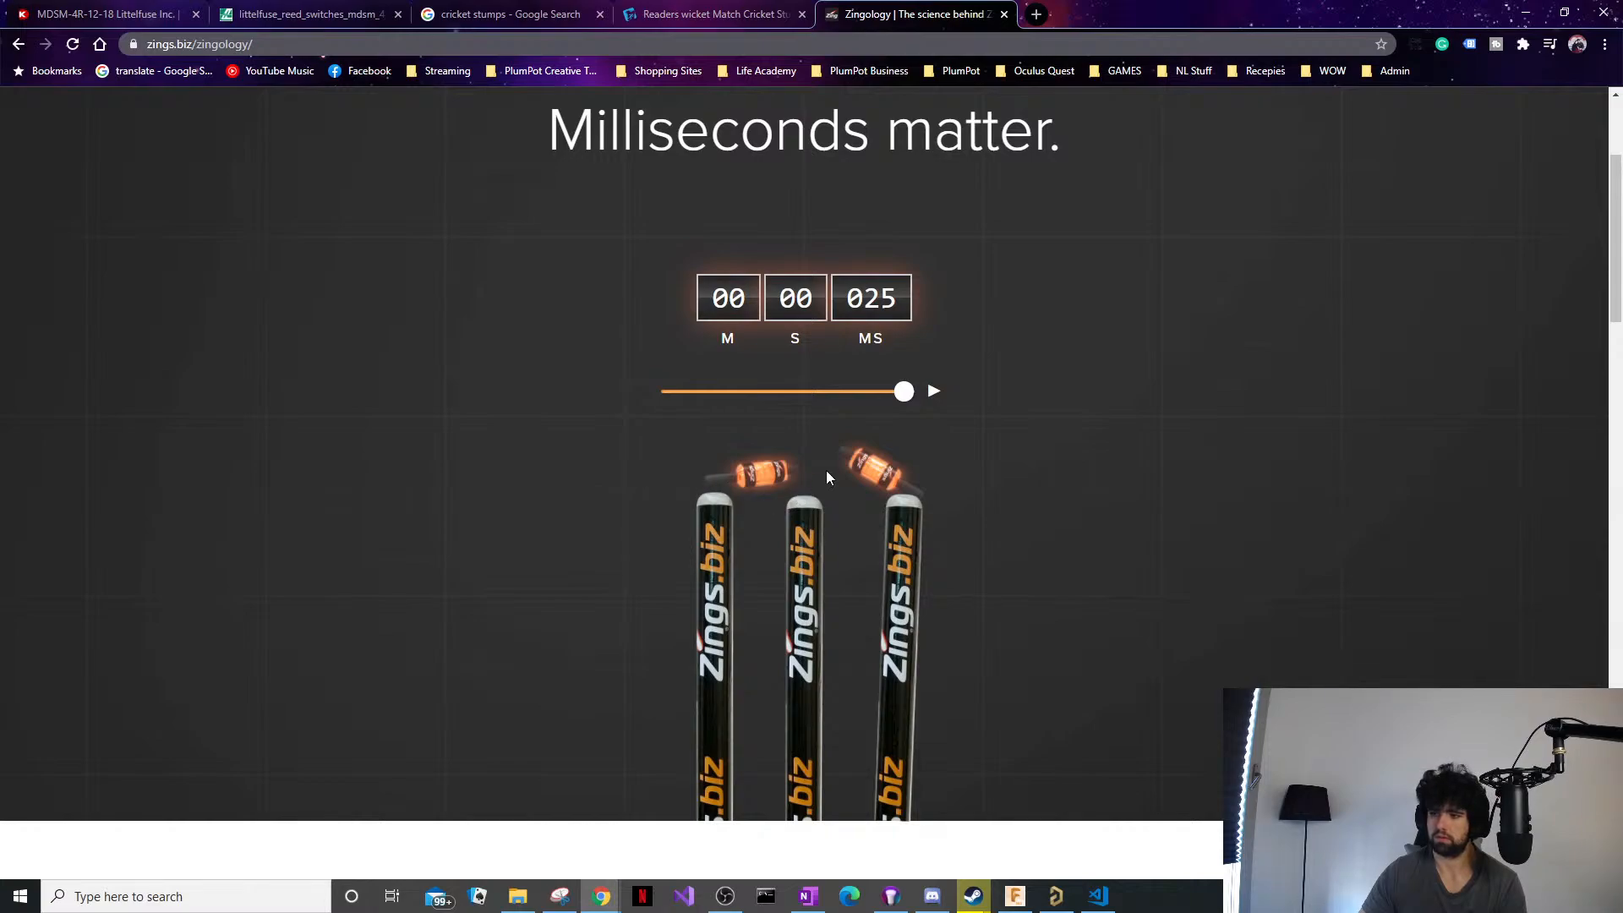
click(936, 393)
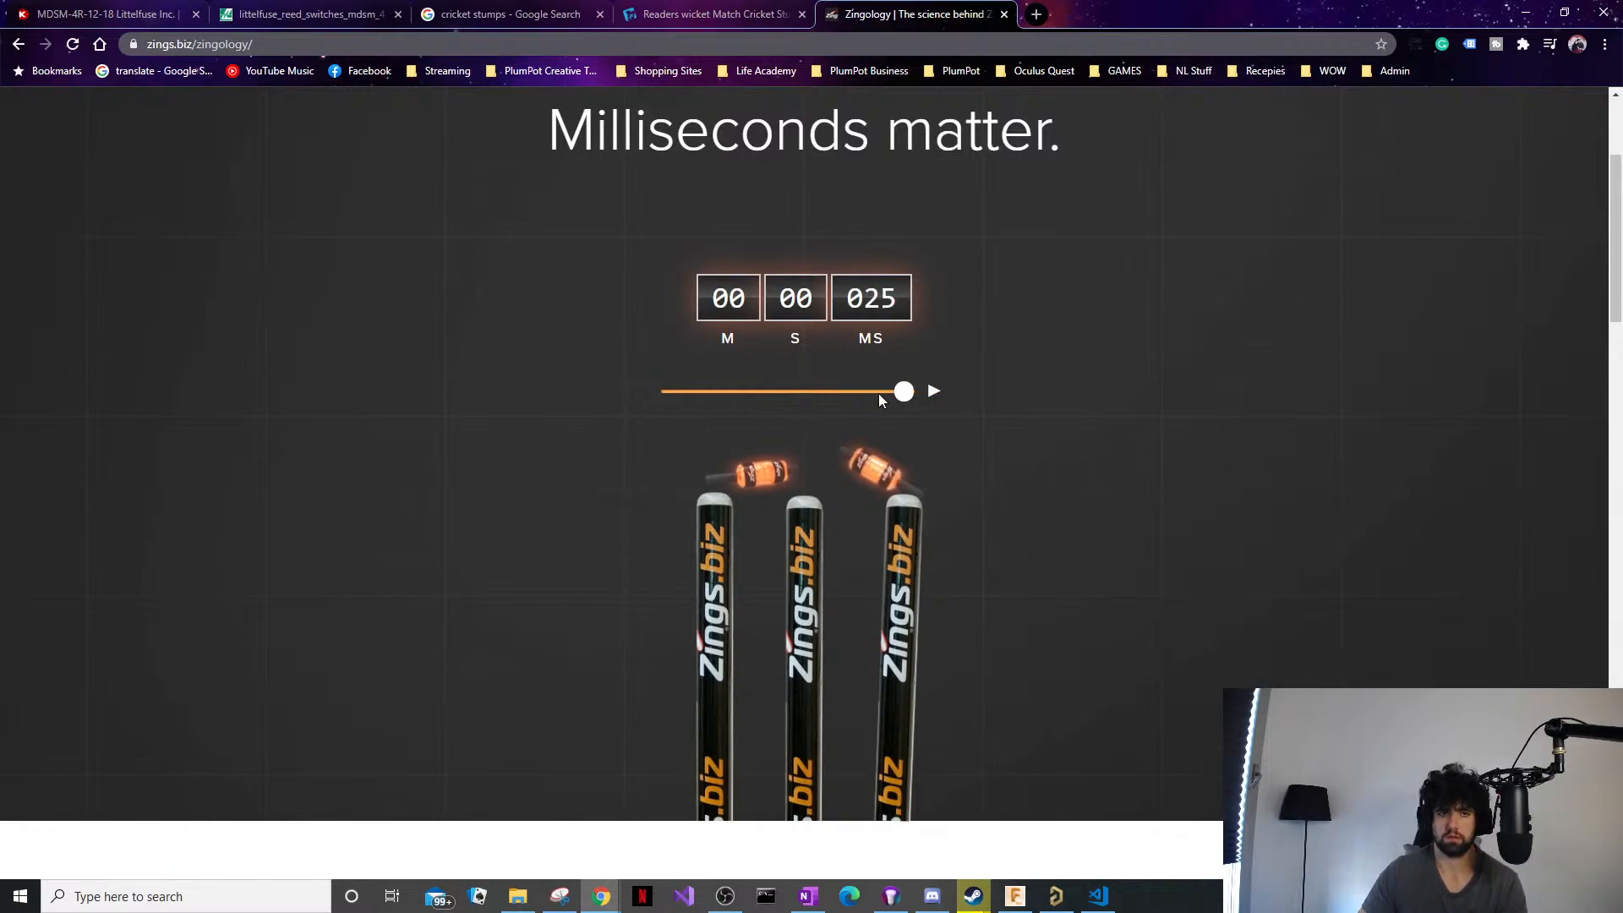
drag(903, 391, 660, 392)
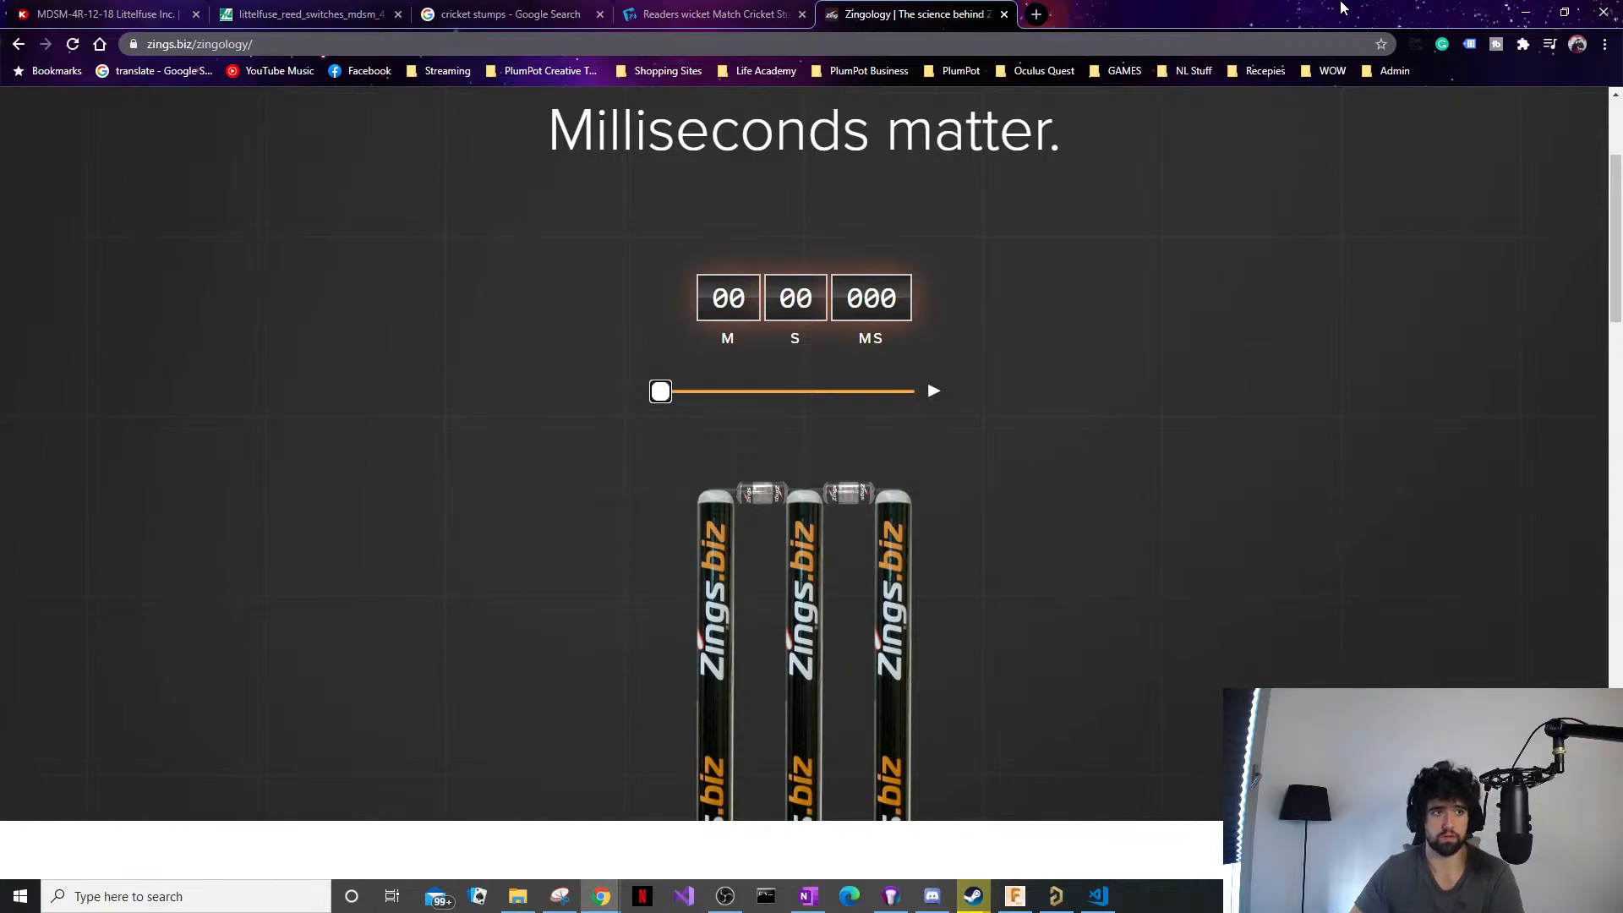
click(1526, 12)
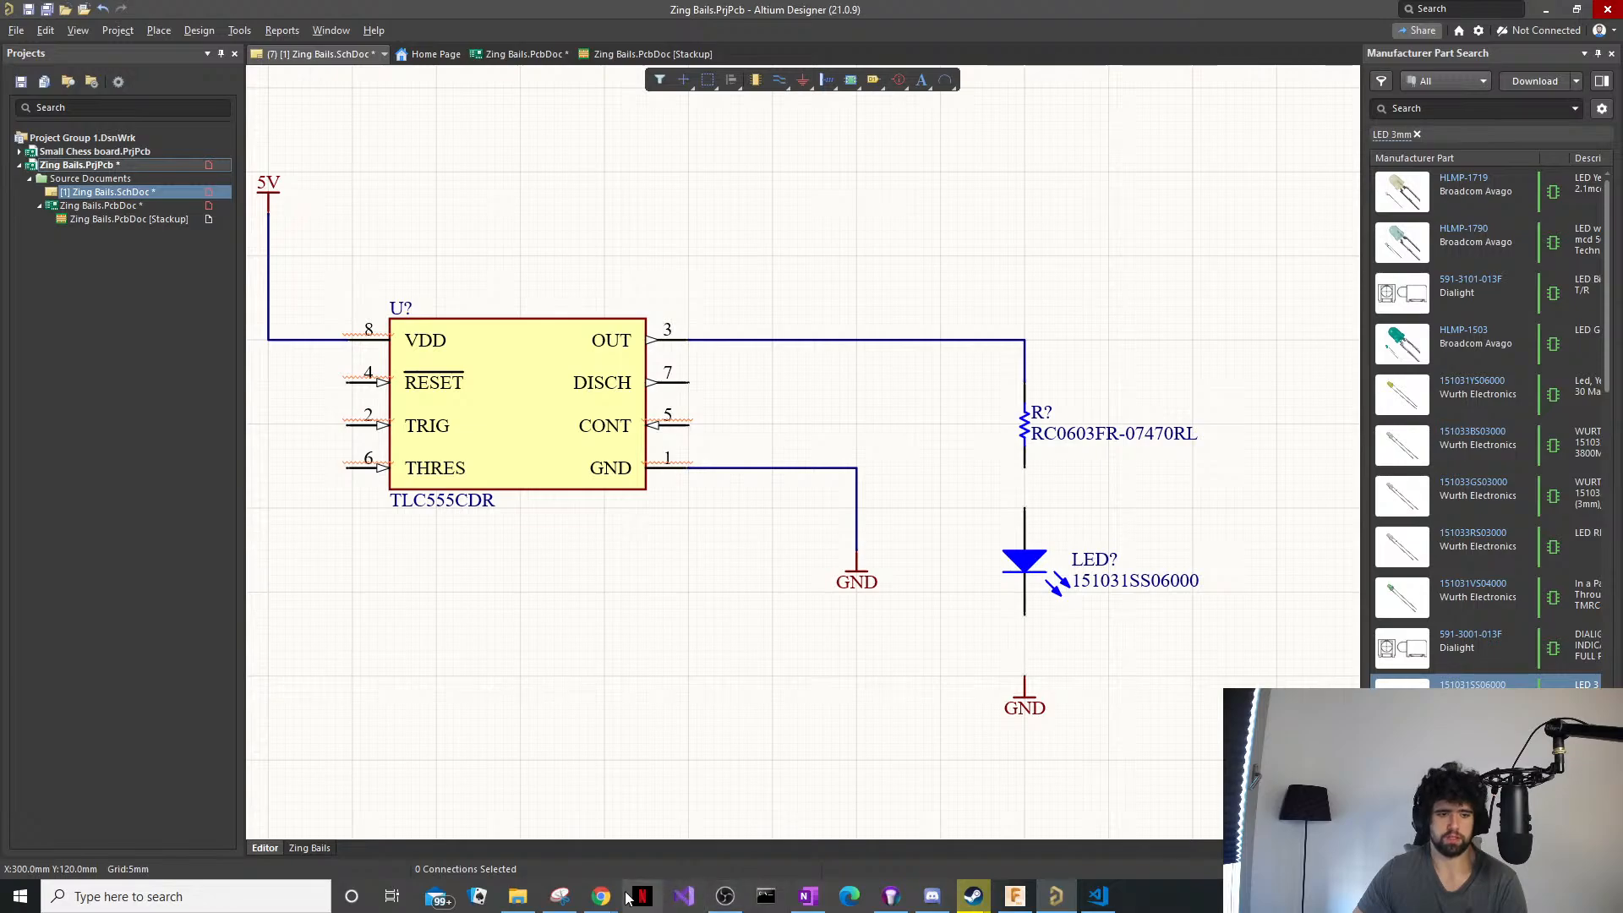
Examine the dimensions, maximum ratings and electrical properties in the LED 151031SS06000 datasheet in Chrome, and return to the schematic.
mouse_move(601, 896)
mouse_move(973, 839)
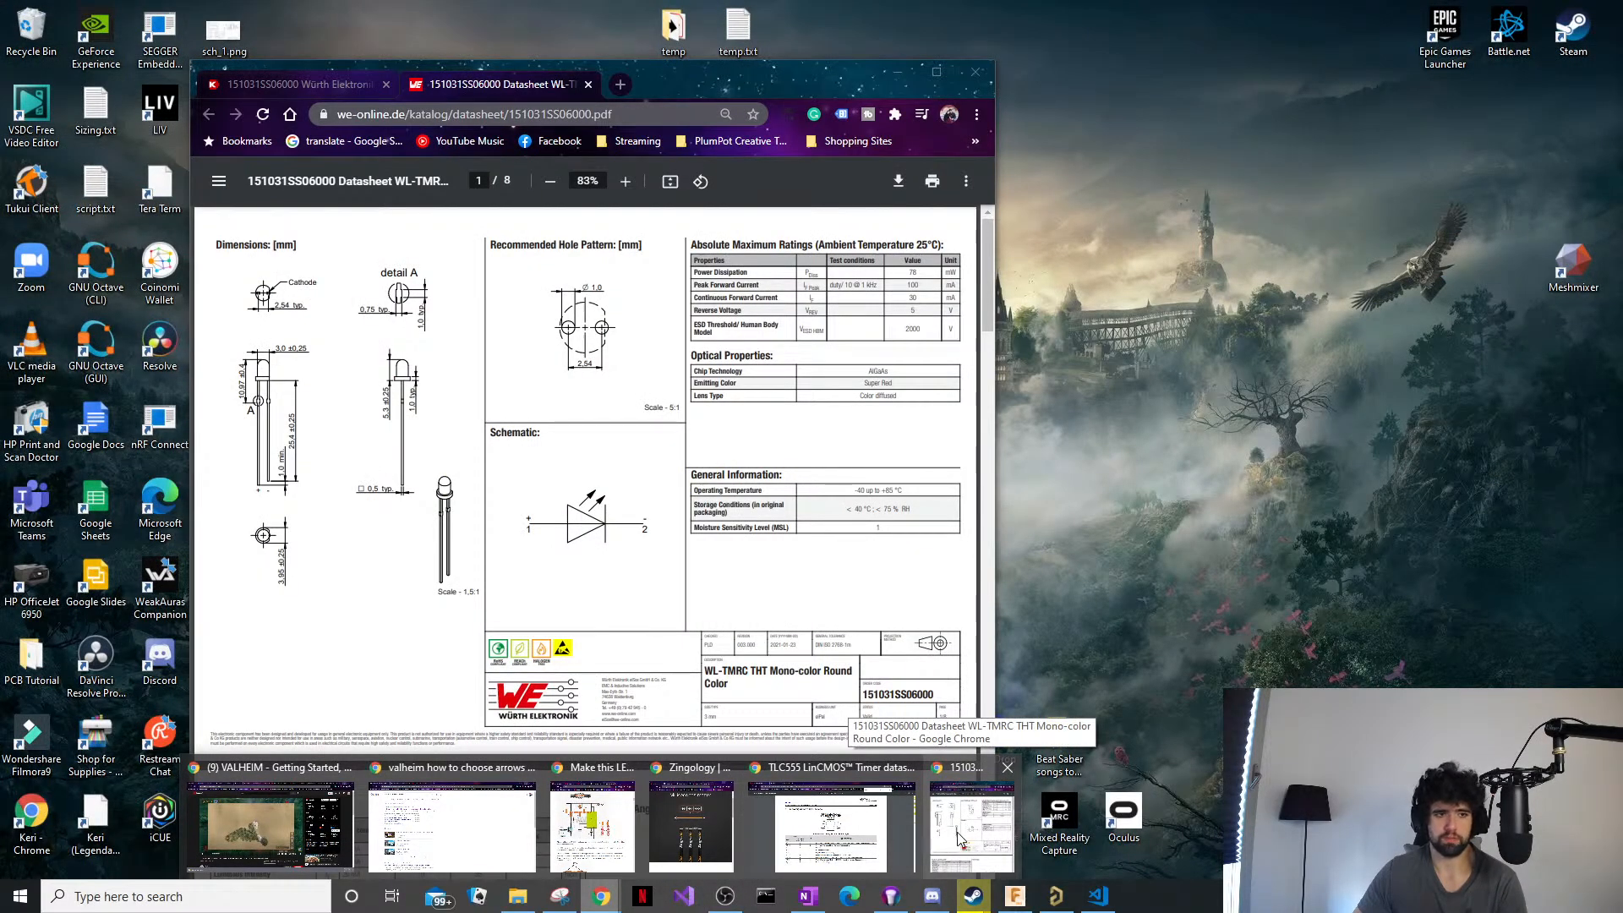
click(957, 832)
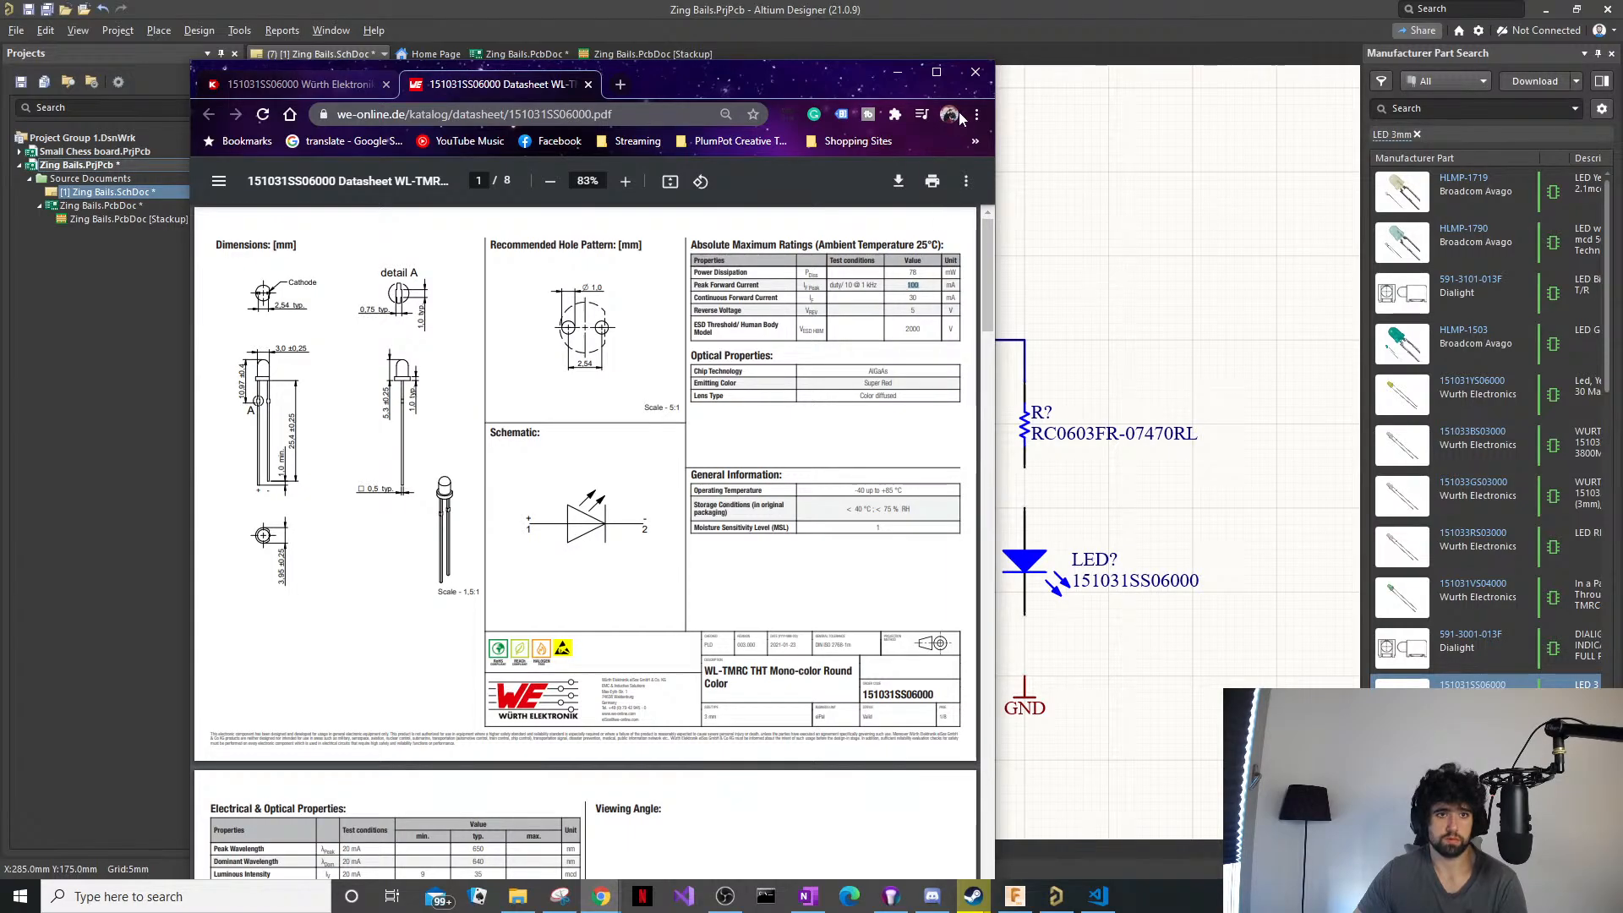
click(937, 72)
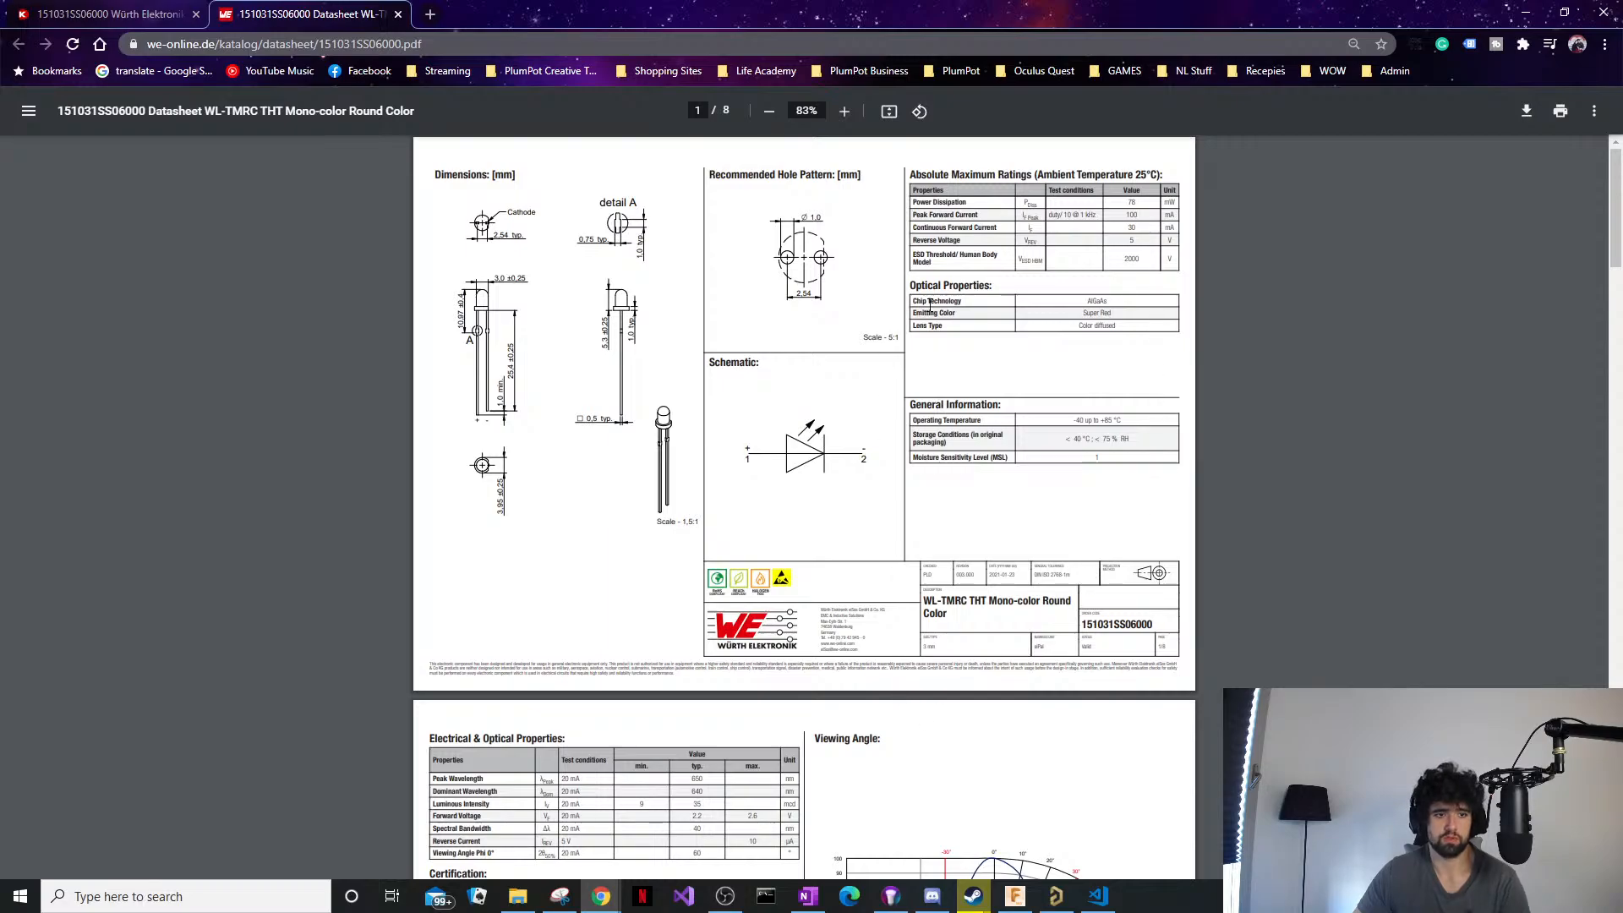
ctrl+scroll(541, 789, up, 1)
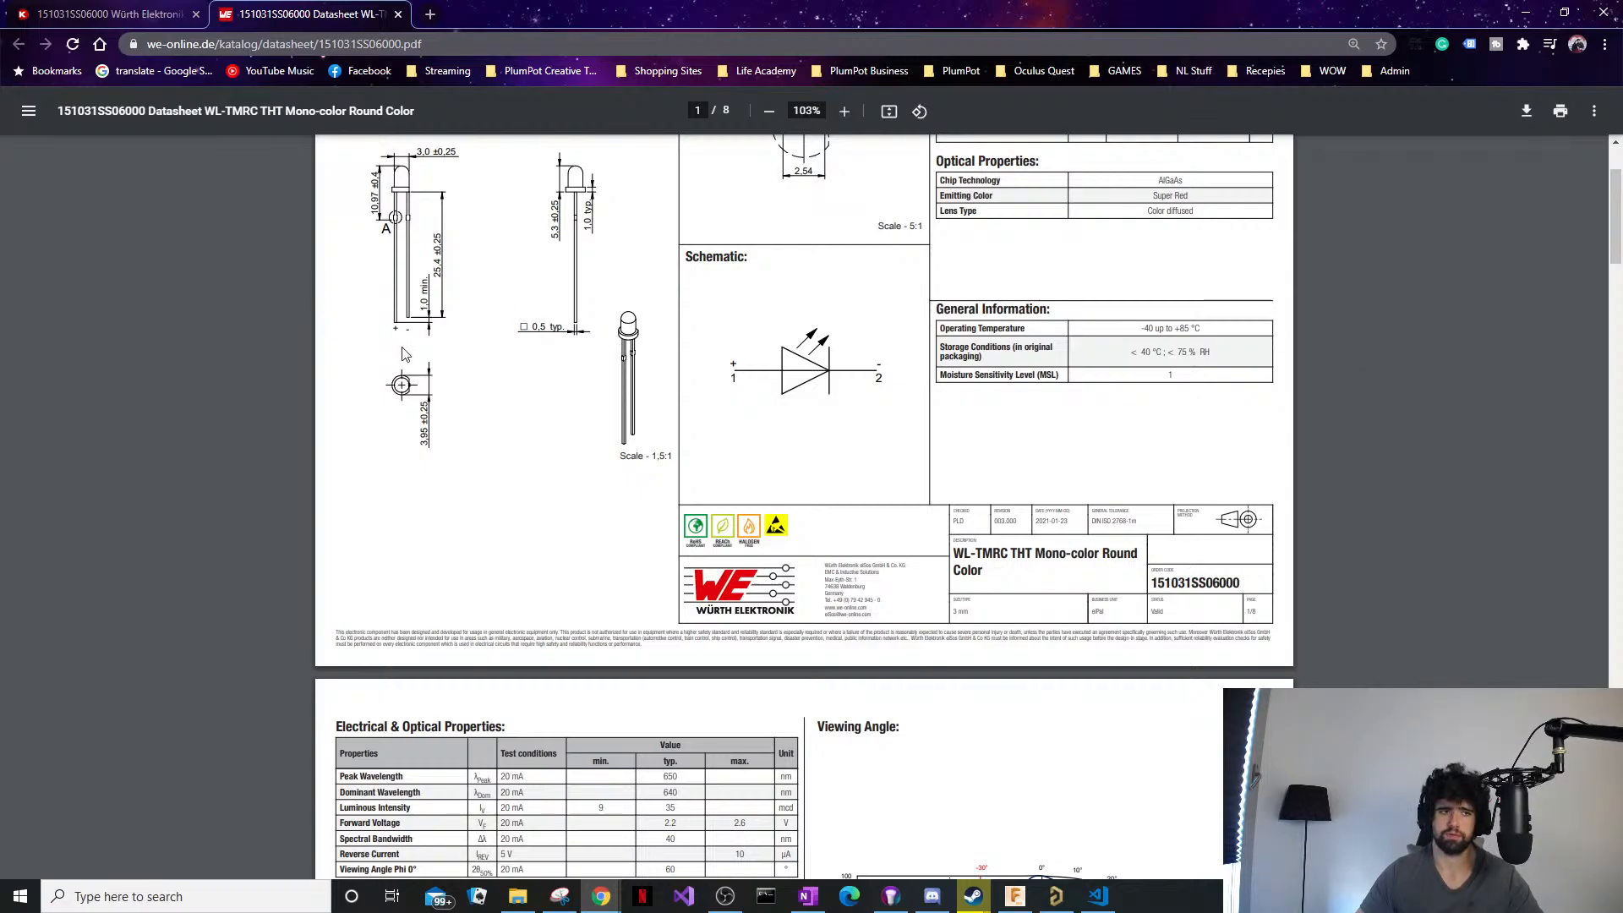
scroll(653, 383, up, 2)
scroll(652, 383, down, 3)
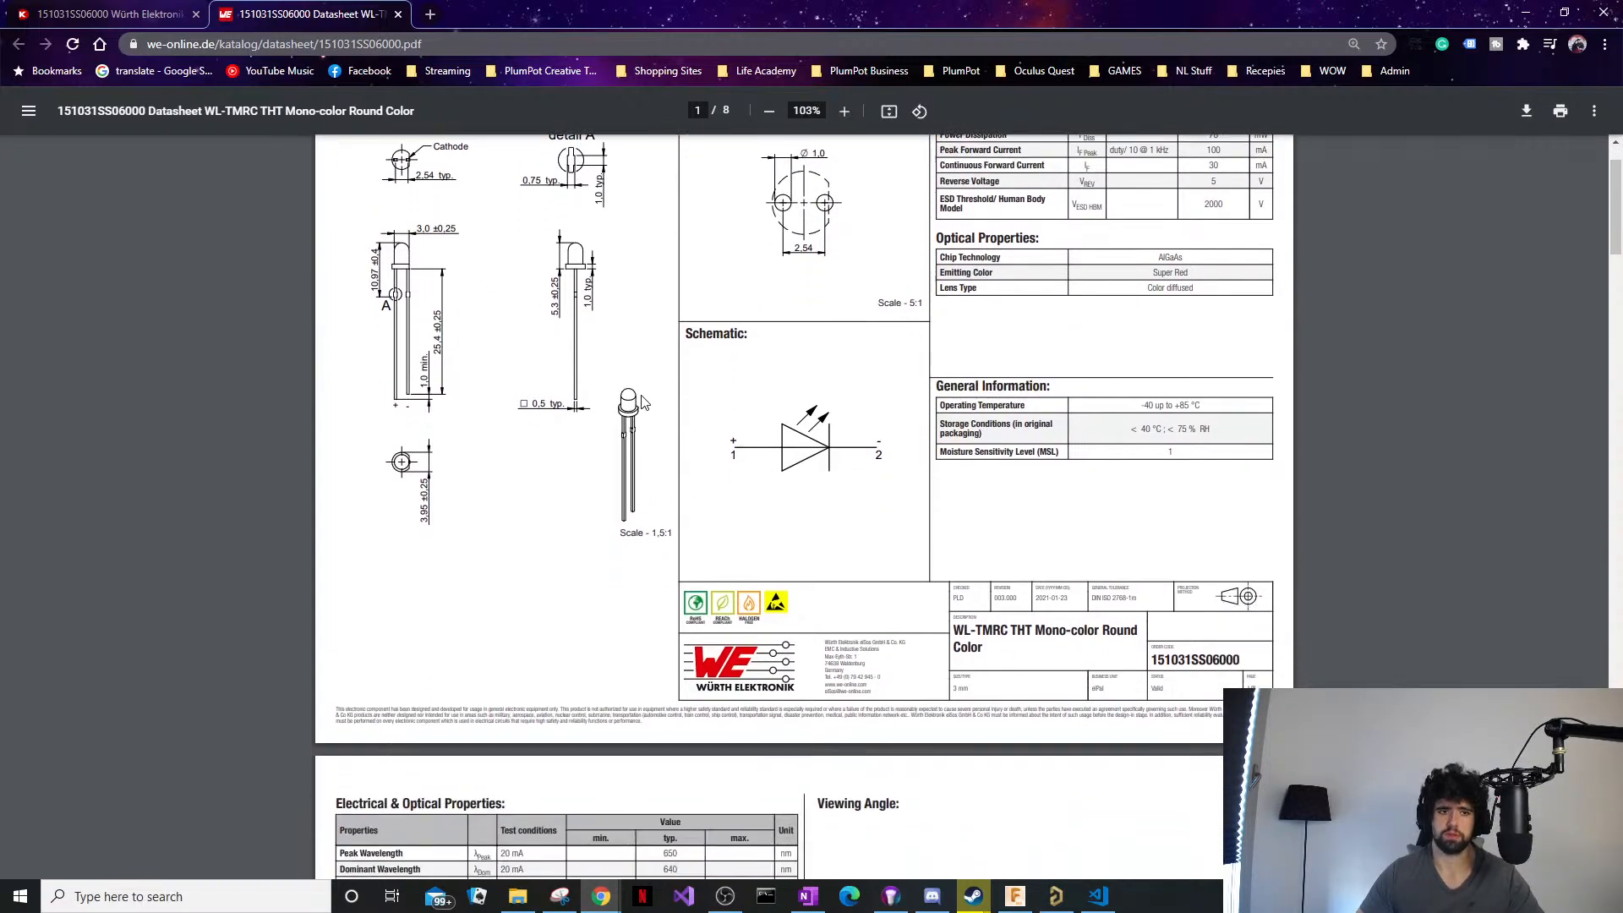
scroll(642, 402, down, 2)
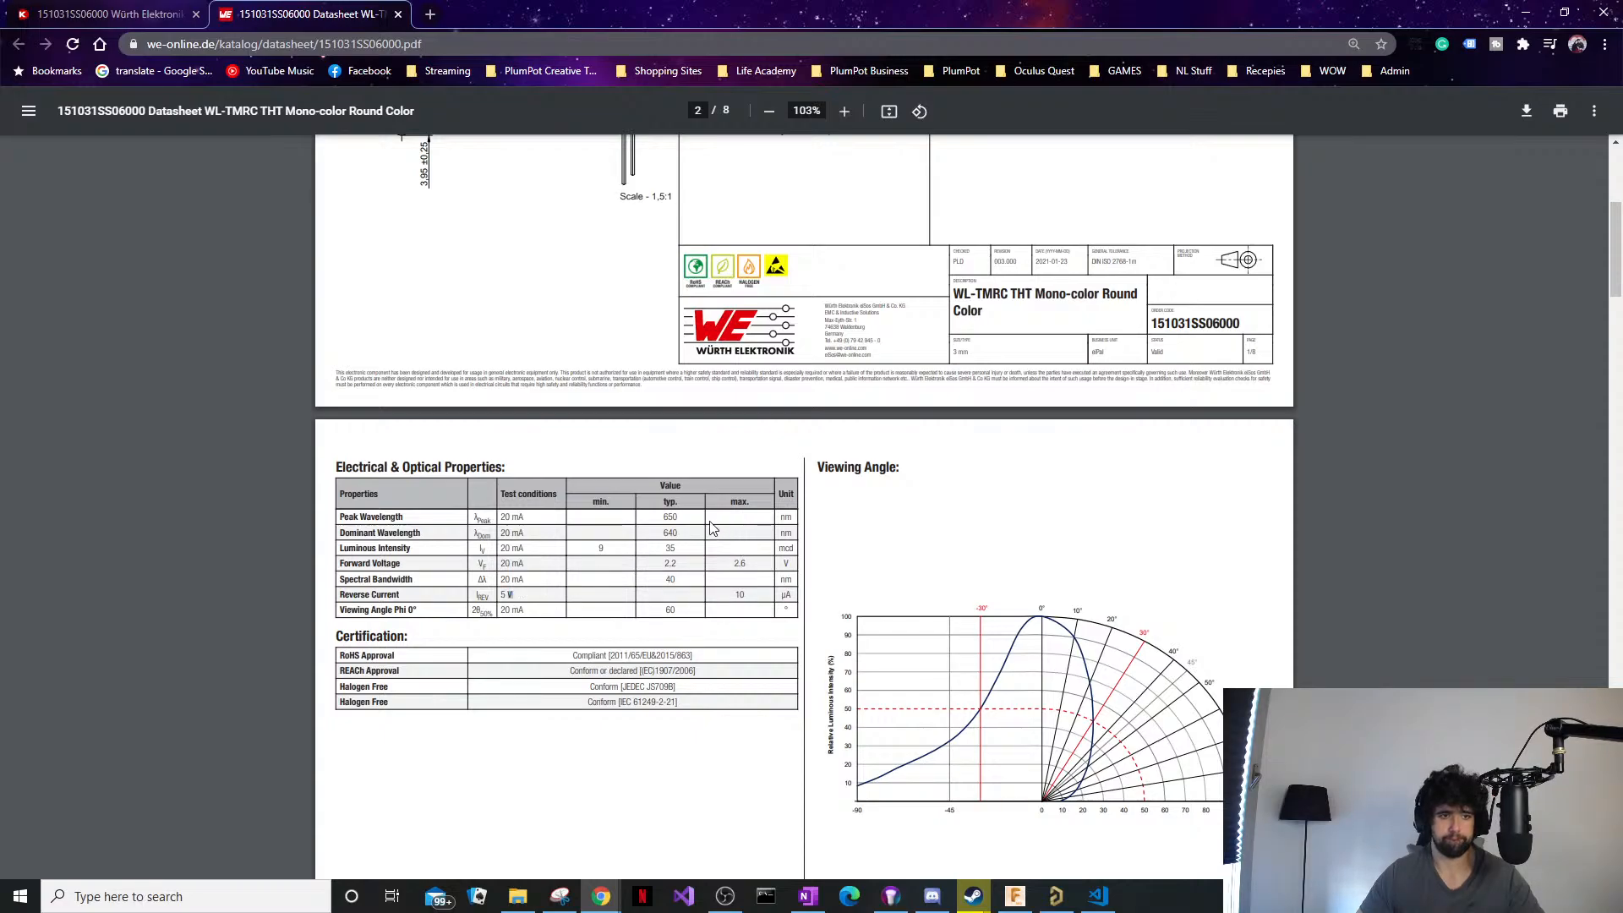
scroll(753, 671, up, 2)
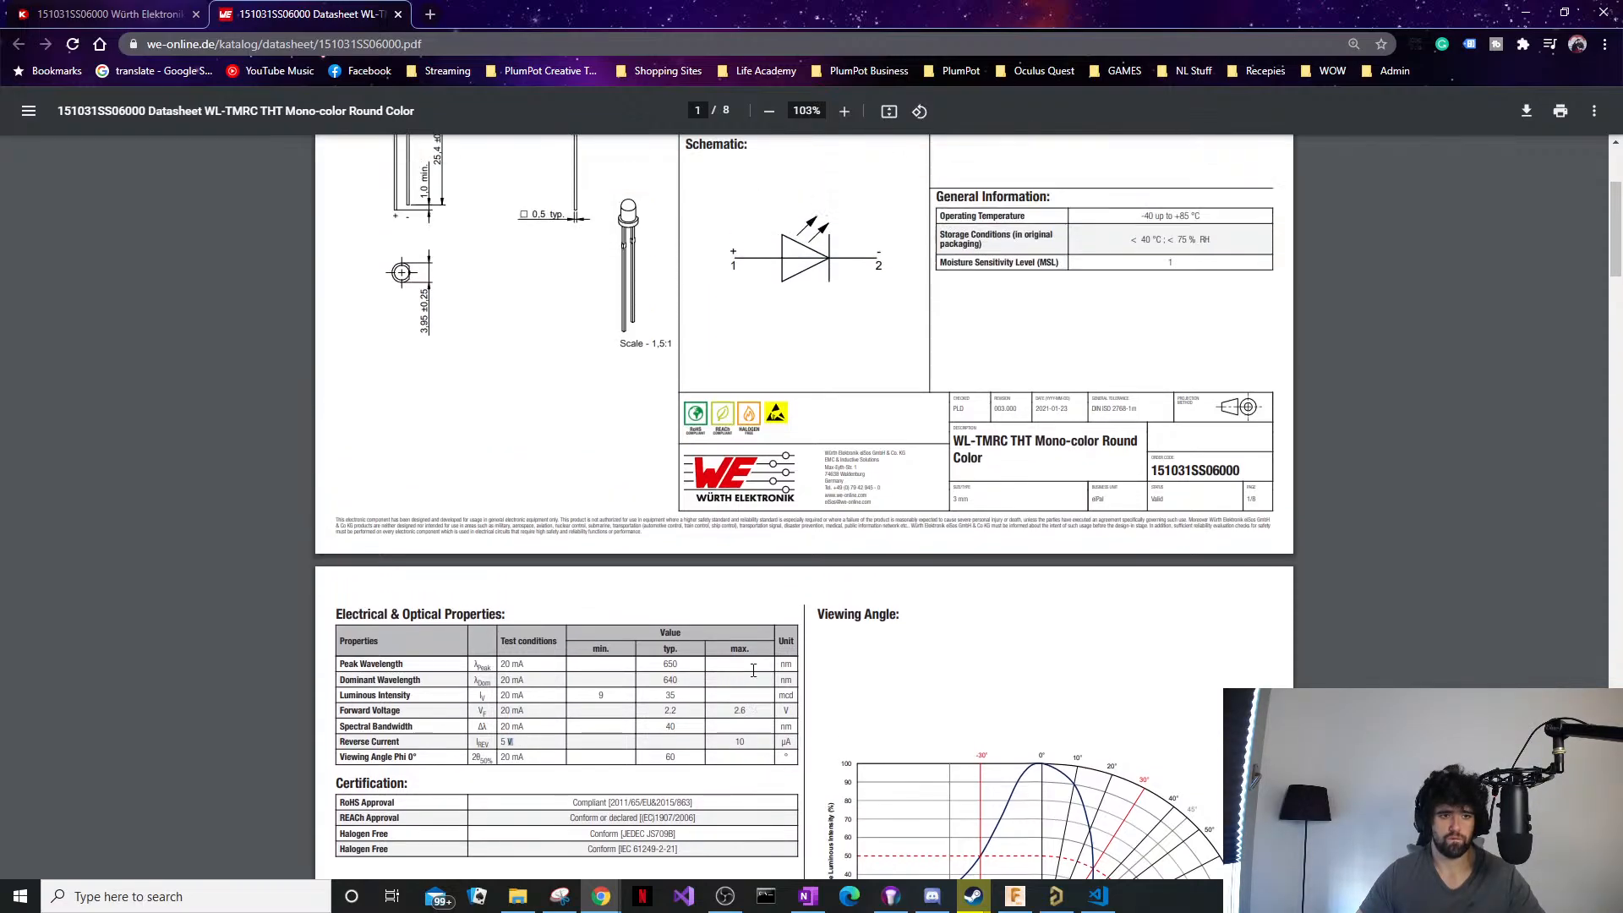
scroll(754, 670, up, 4)
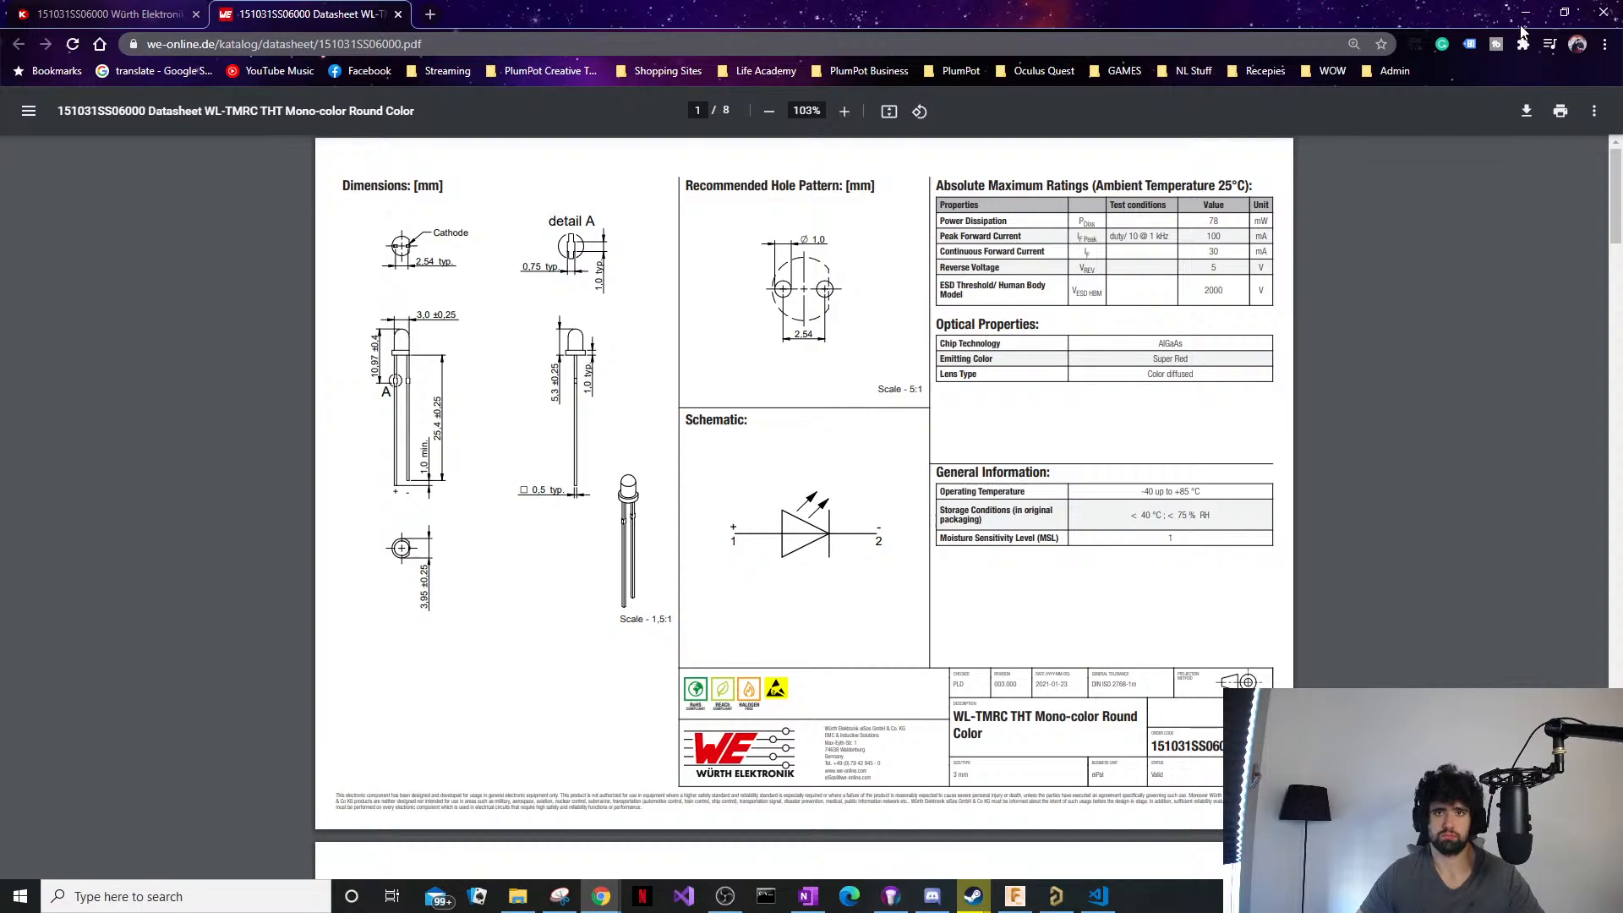
click(1525, 12)
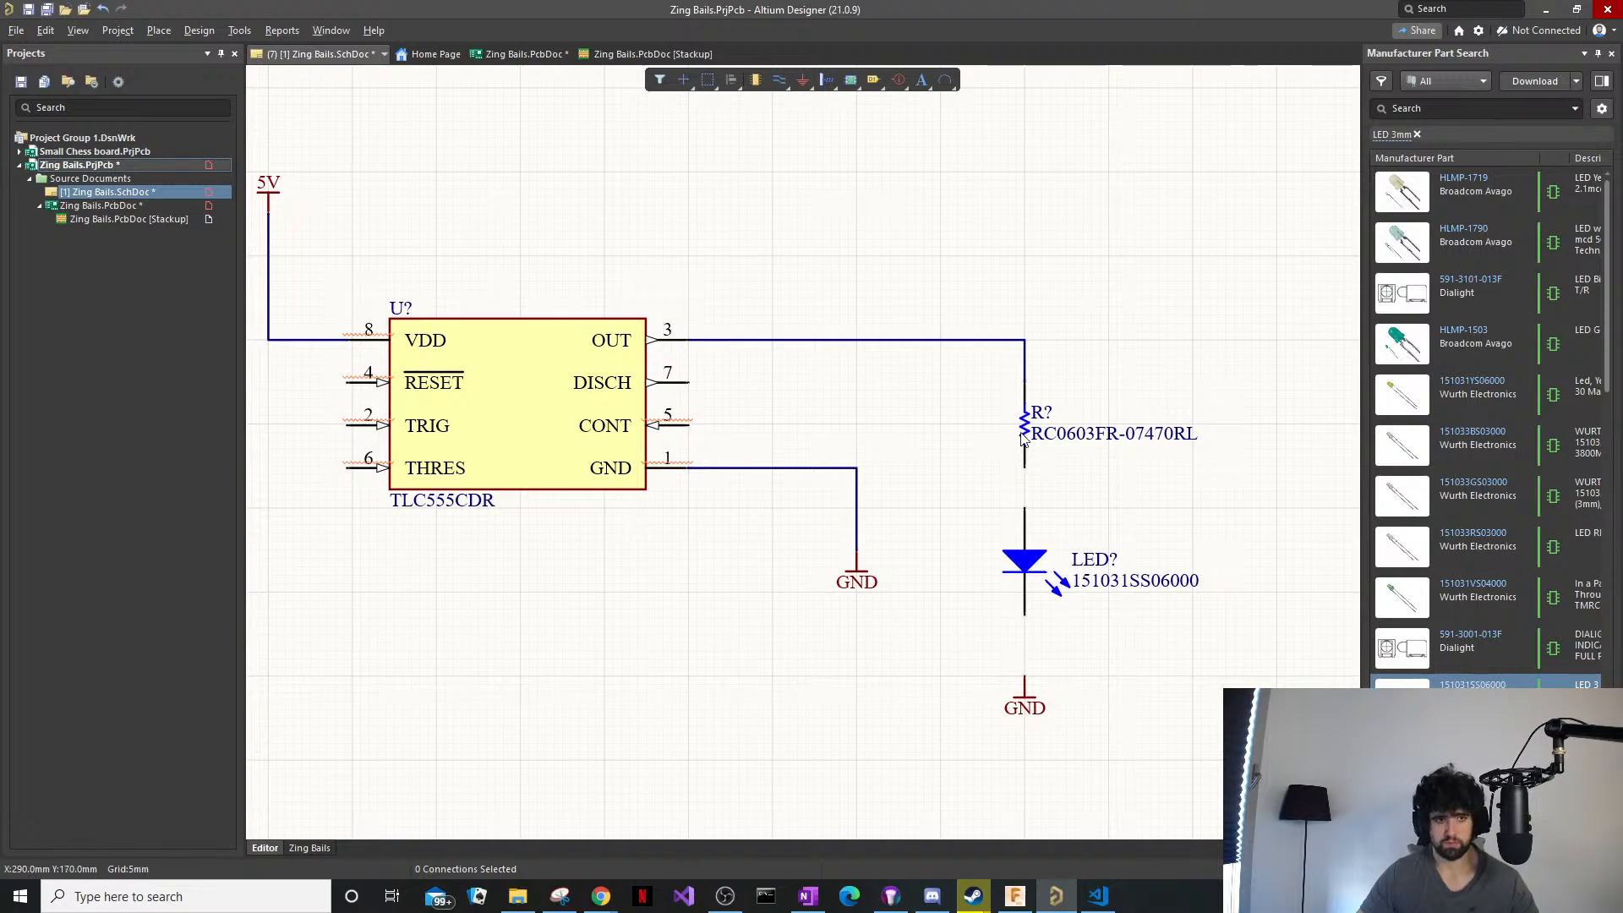
Duplicate resistor RC0603FR-07470RL close beside the original on its right, moving the original's part-number label to its left.
shift+drag(1023, 435, 1194, 385)
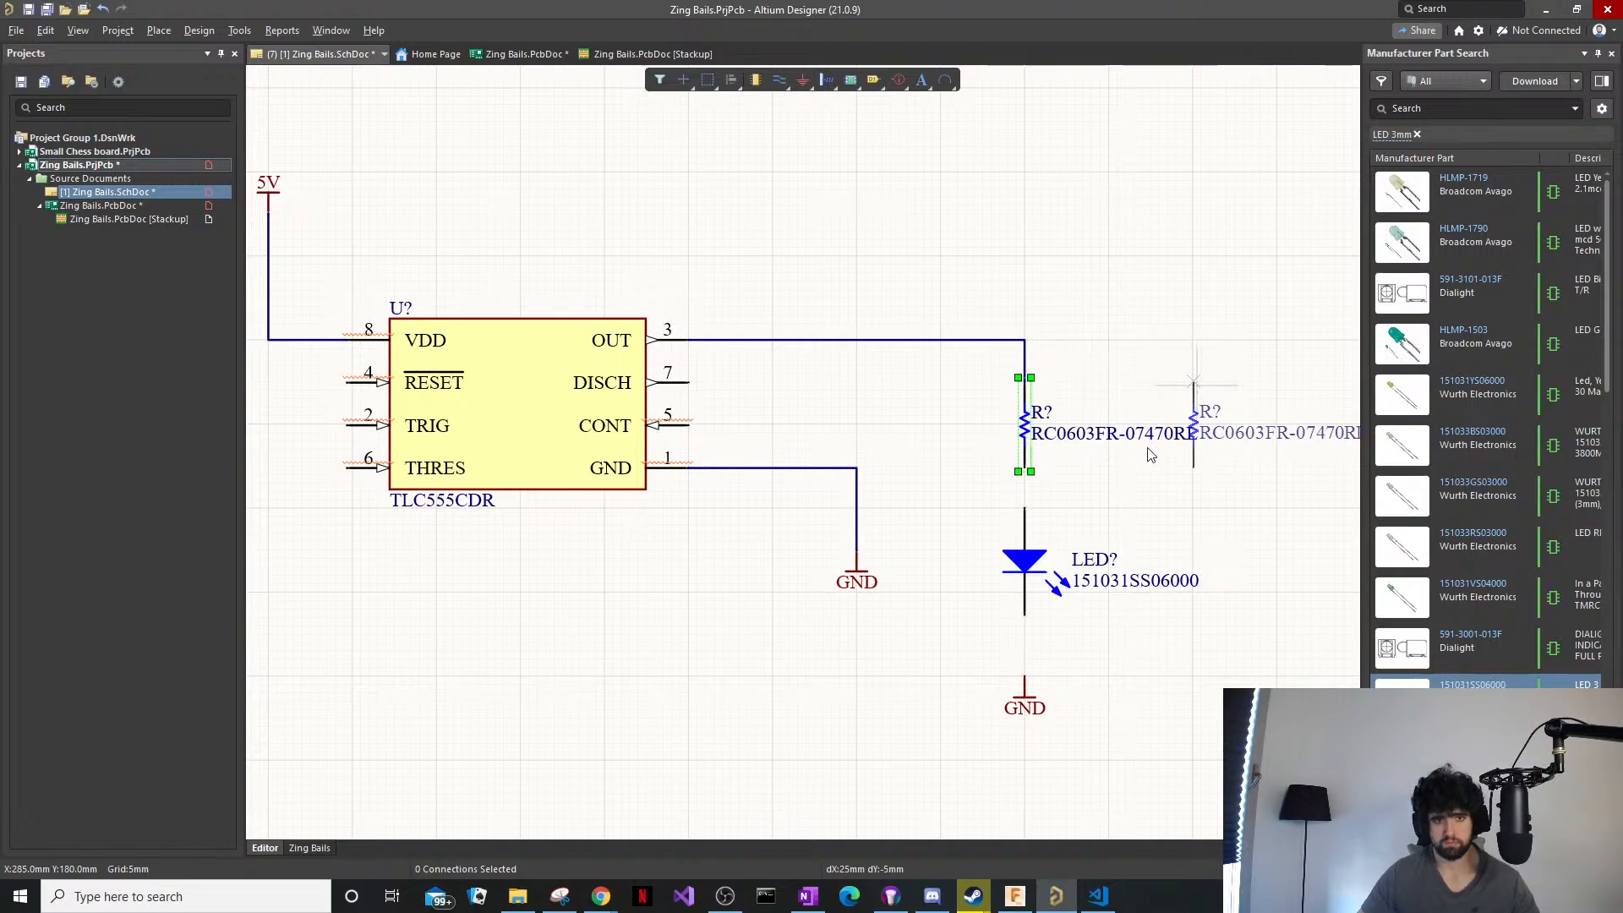
drag(1143, 440, 959, 438)
drag(1173, 466, 1089, 466)
drag(1109, 421, 1068, 420)
Duplicate LED 151031SS06000 to the right of the original and move the copy's part-number label lower.
drag(1055, 564, 1099, 533)
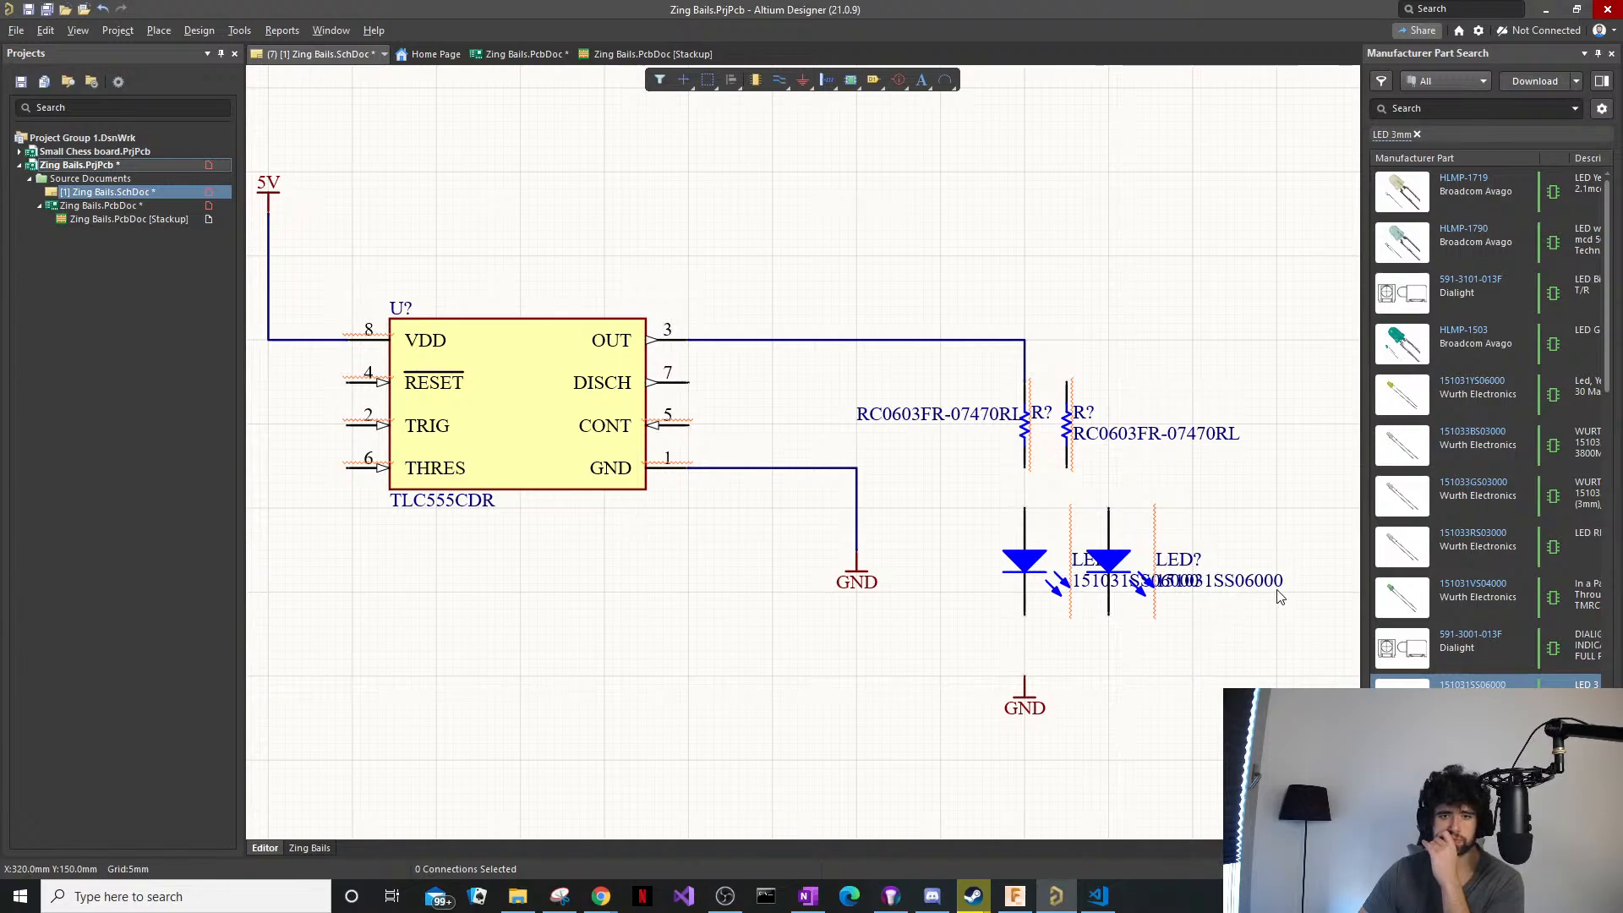
drag(1266, 581, 1259, 654)
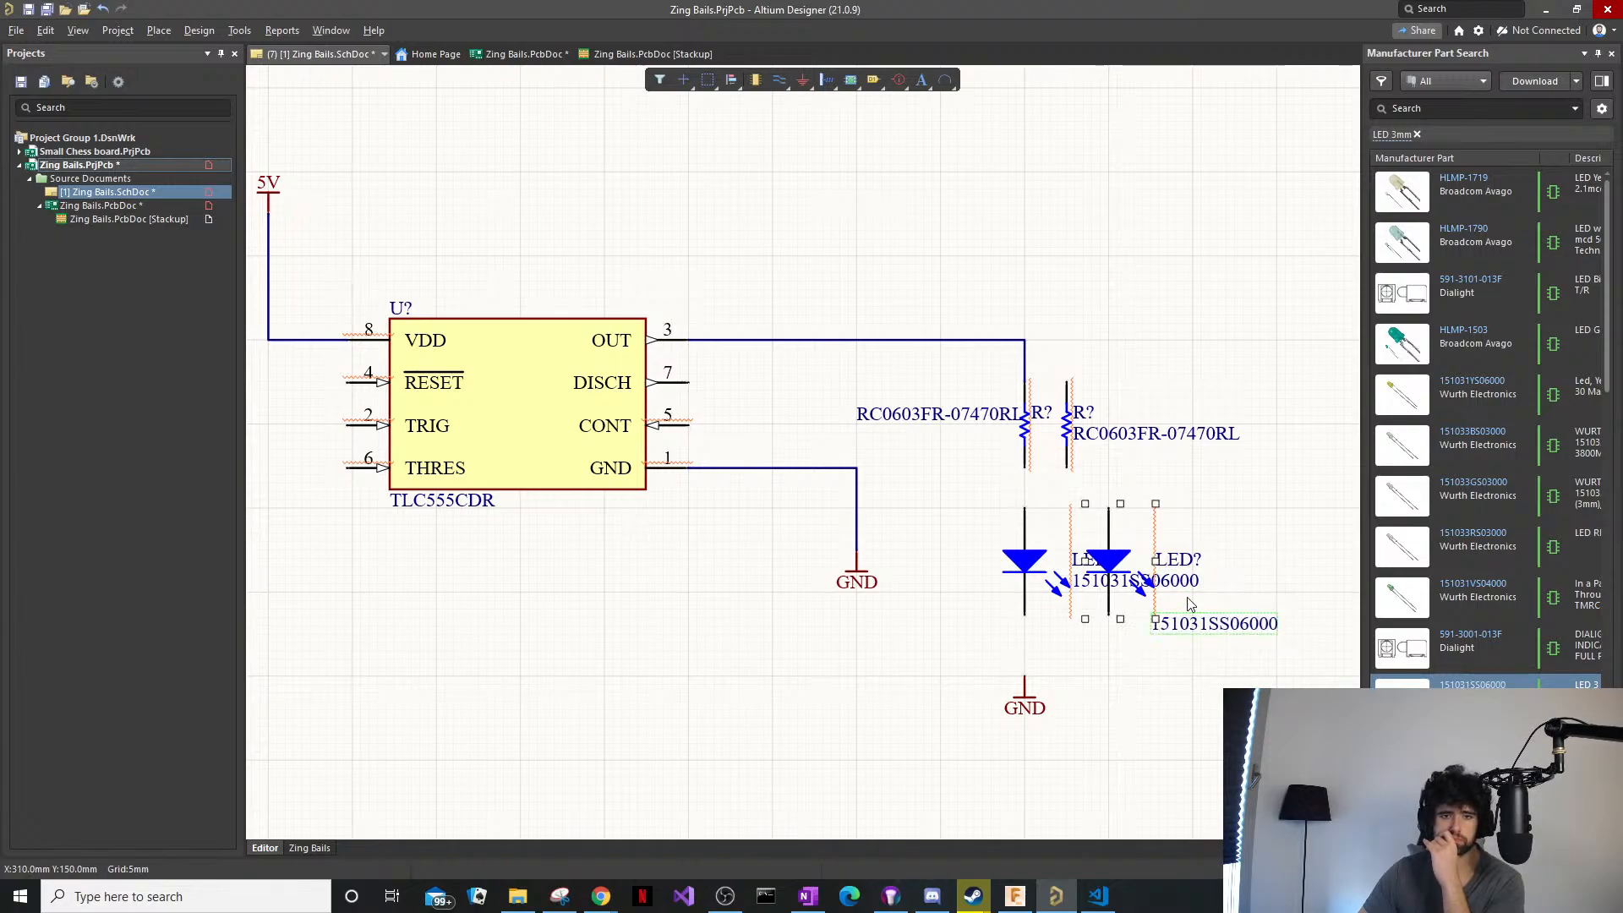
Move the original LED's part-number label to its lower left and align the duplicated resistor above the second LED.
drag(1189, 582, 974, 625)
mouse_move(1216, 632)
mouse_down()
mouse_move(1173, 633)
mouse_move(1215, 633)
mouse_up()
click(1063, 429)
drag(1063, 429, 1104, 428)
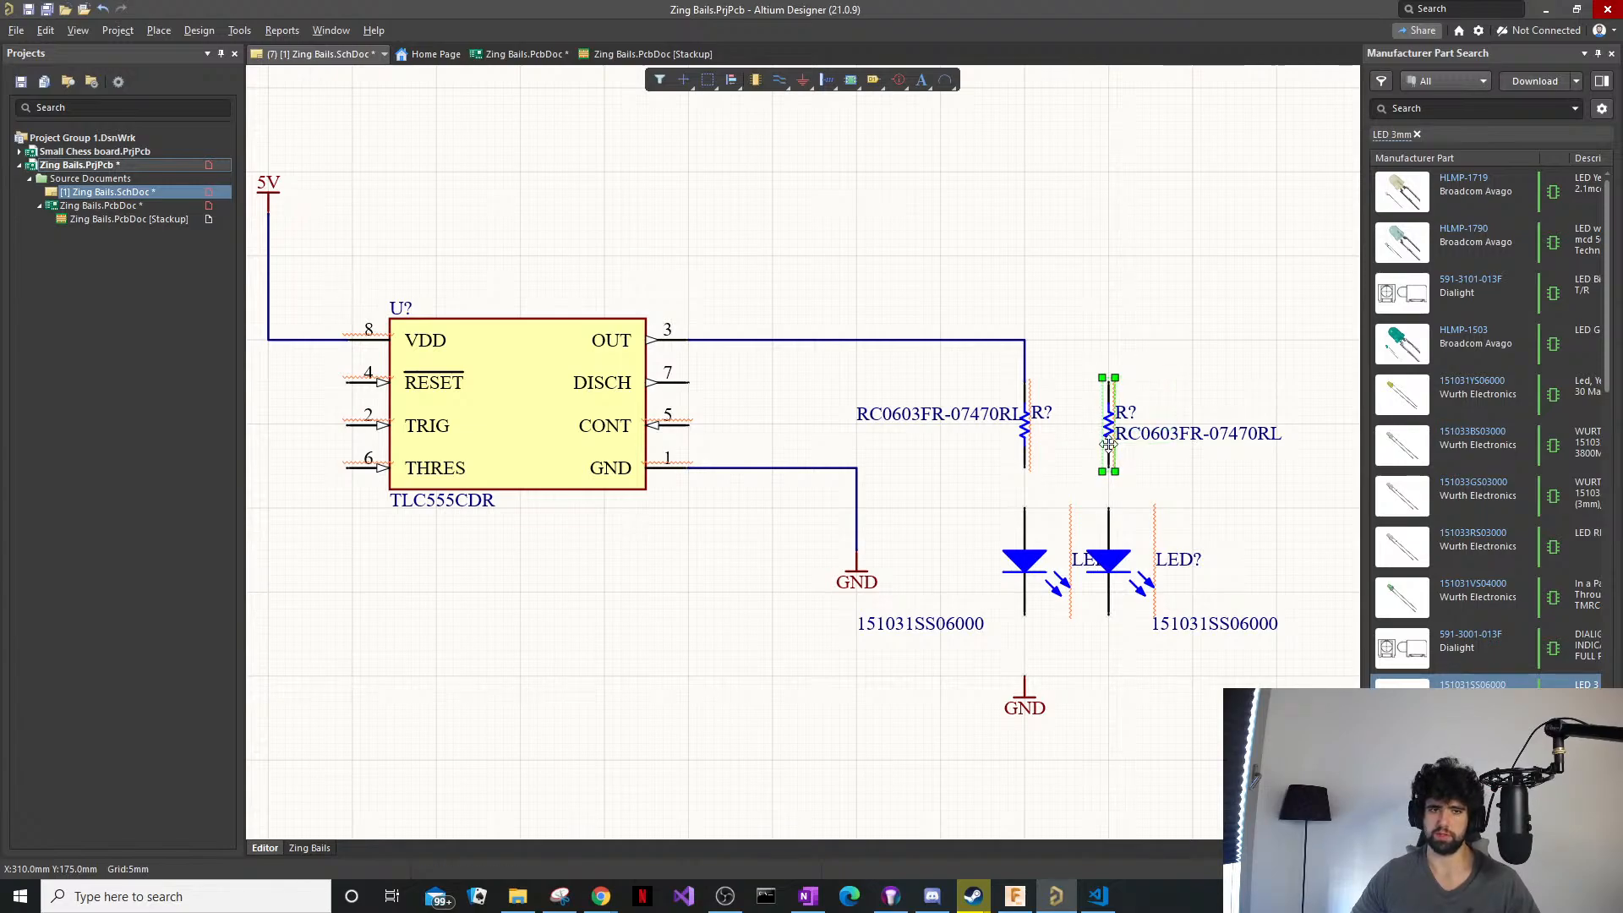
click(1226, 386)
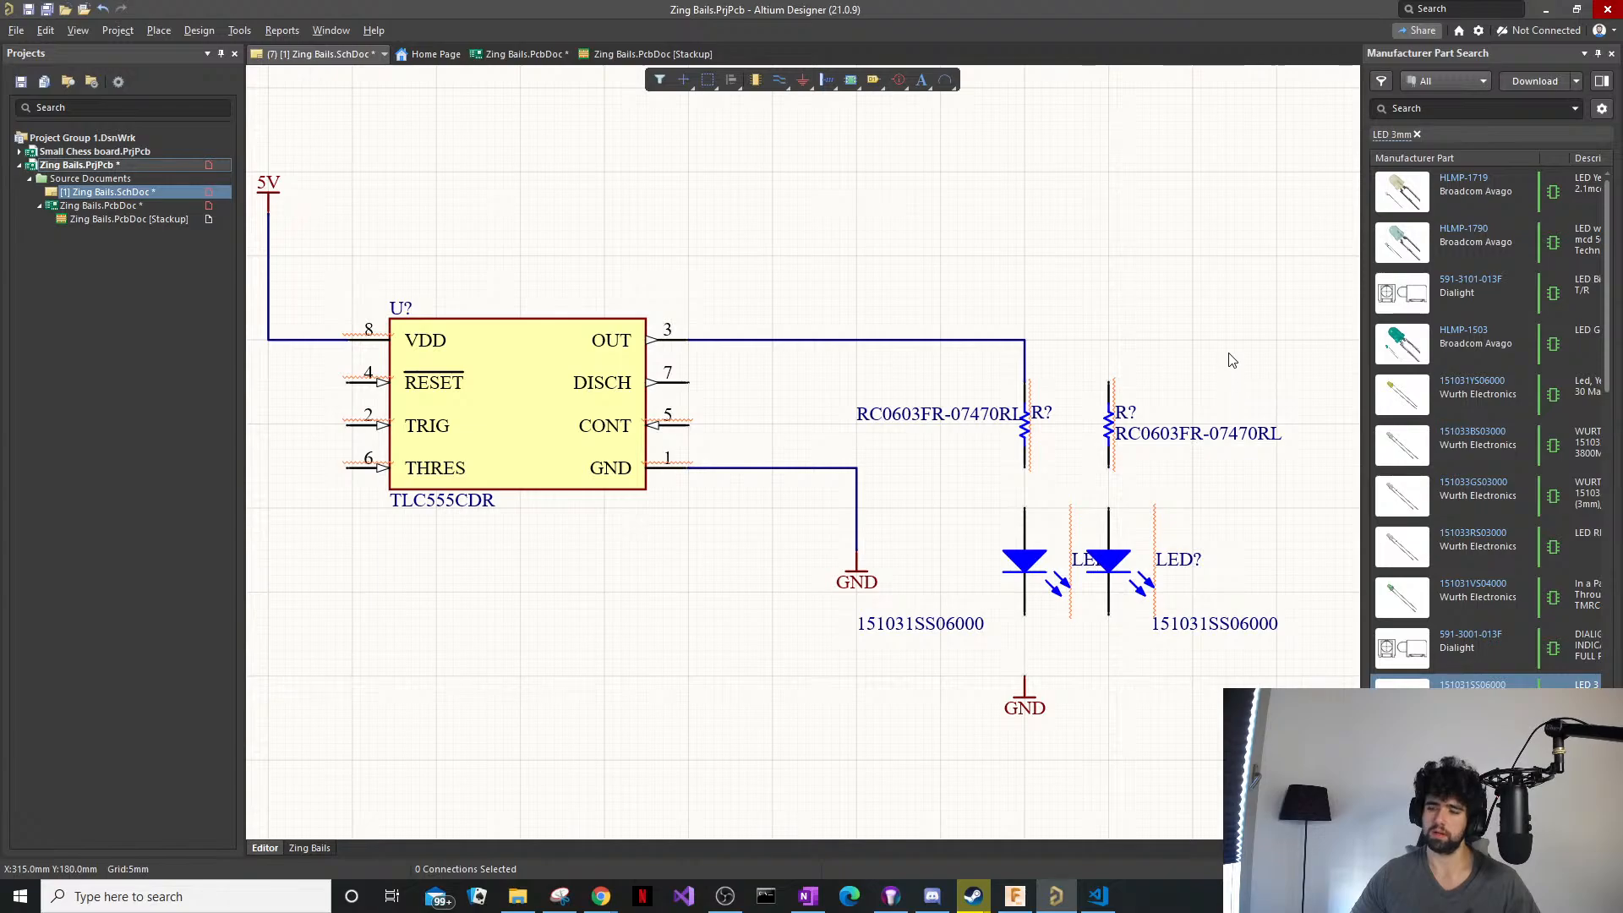
drag(1199, 393, 1102, 442)
click(1173, 347)
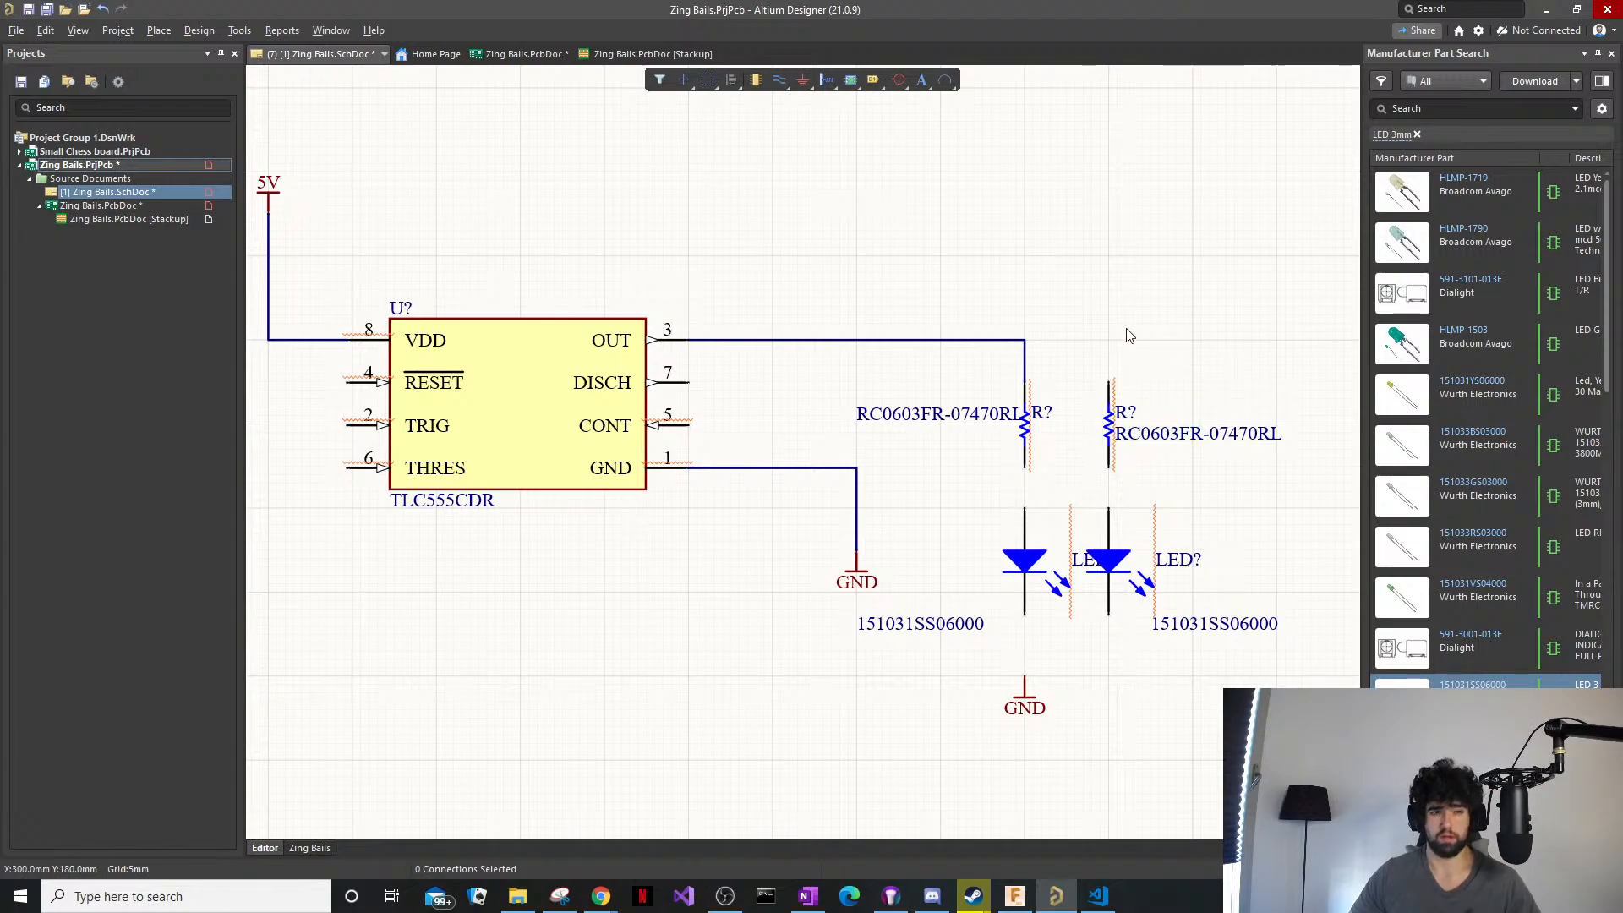
drag(1156, 394, 1105, 448)
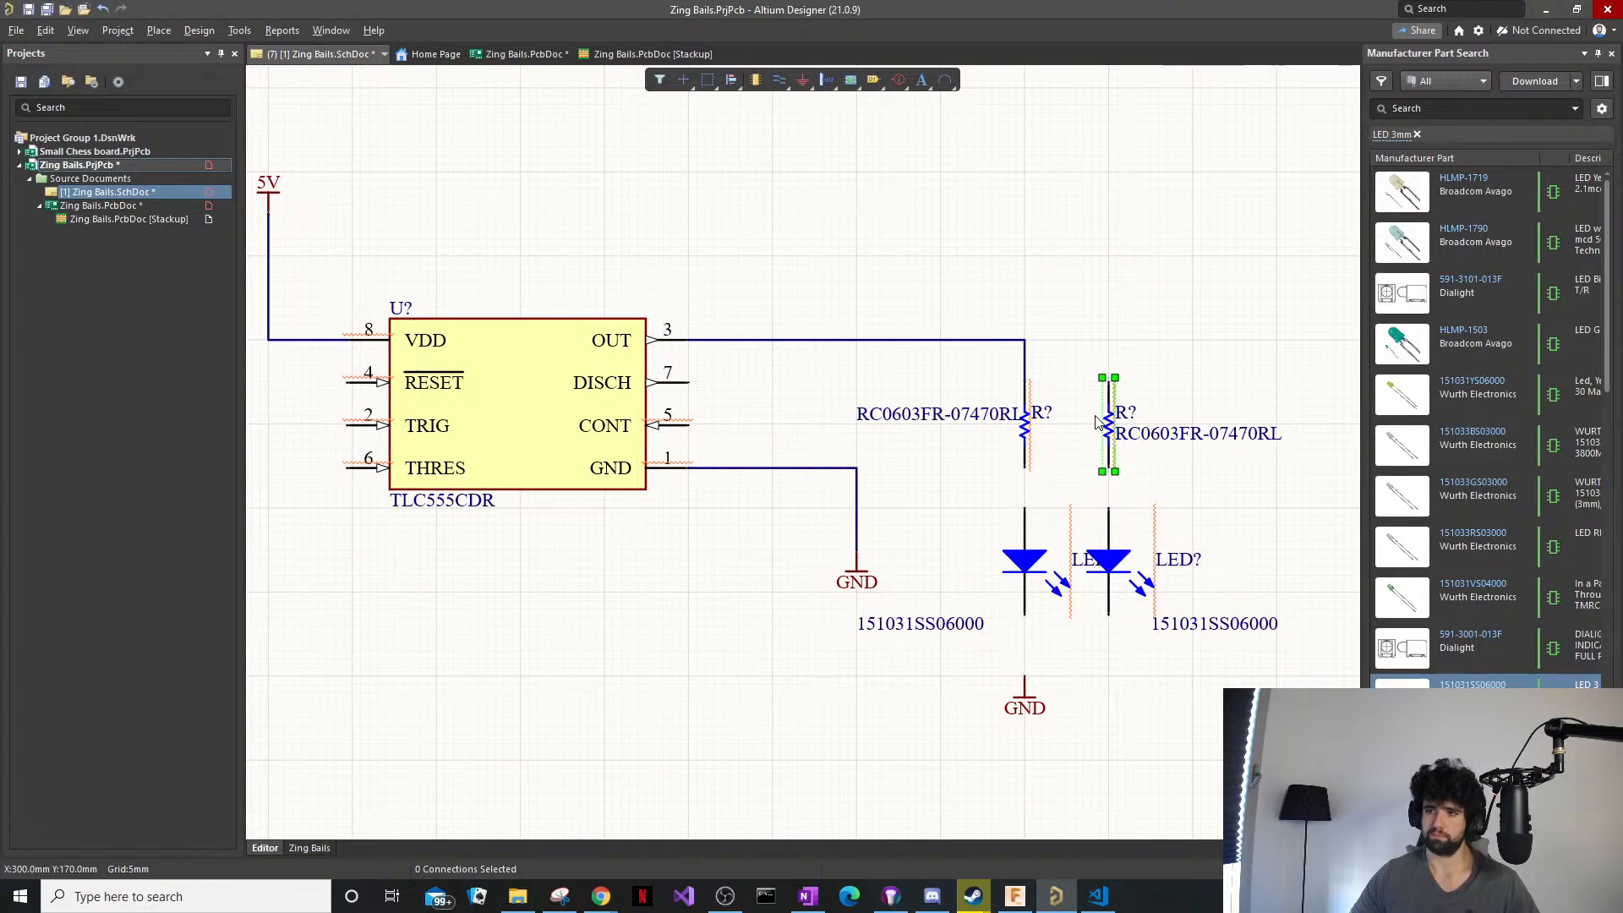
click(1155, 364)
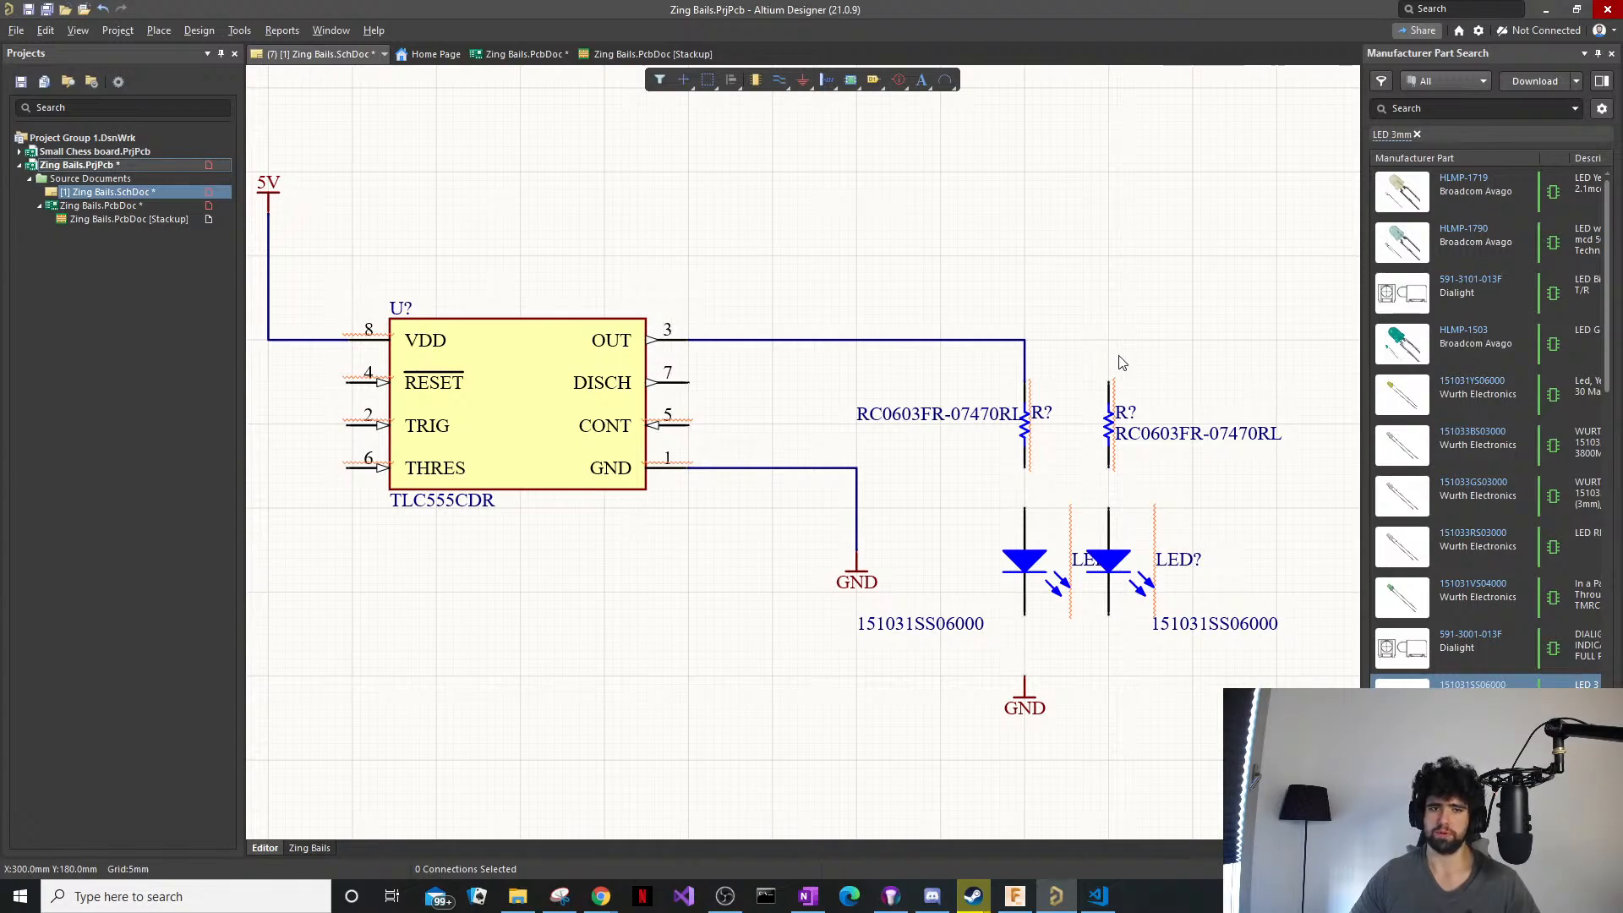
Move the original LED's designator to its upper left and the second LED's designator to its upper right.
click(1080, 564)
mouse_move(1080, 561)
mouse_down()
mouse_move(996, 530)
mouse_move(1083, 564)
mouse_up()
click(1089, 565)
click(1076, 553)
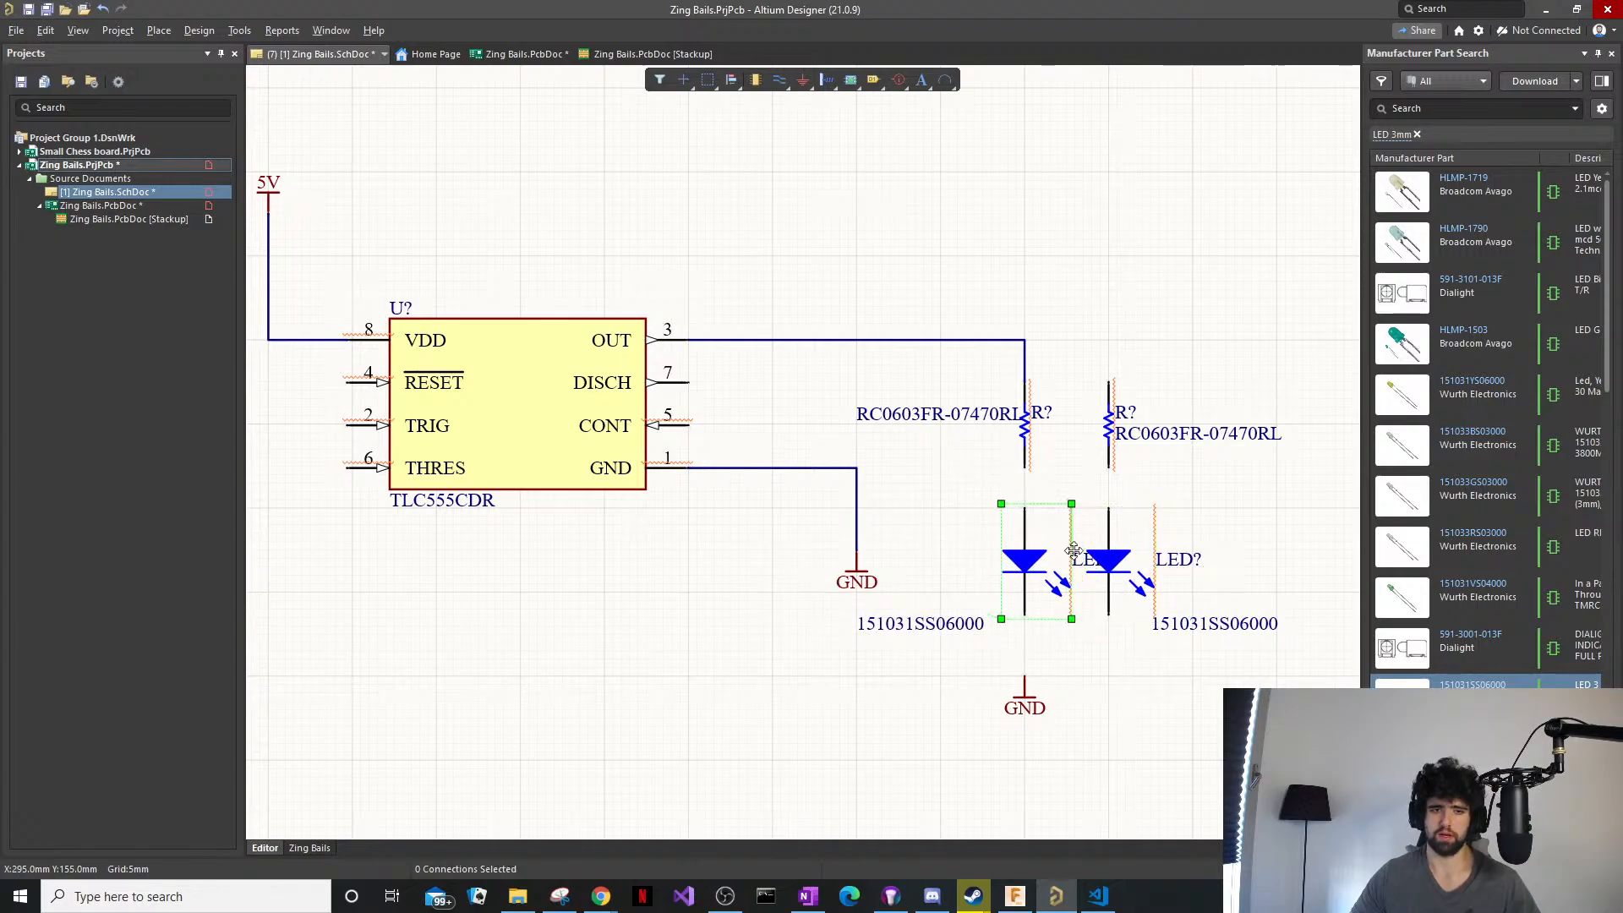
click(1087, 562)
click(1082, 564)
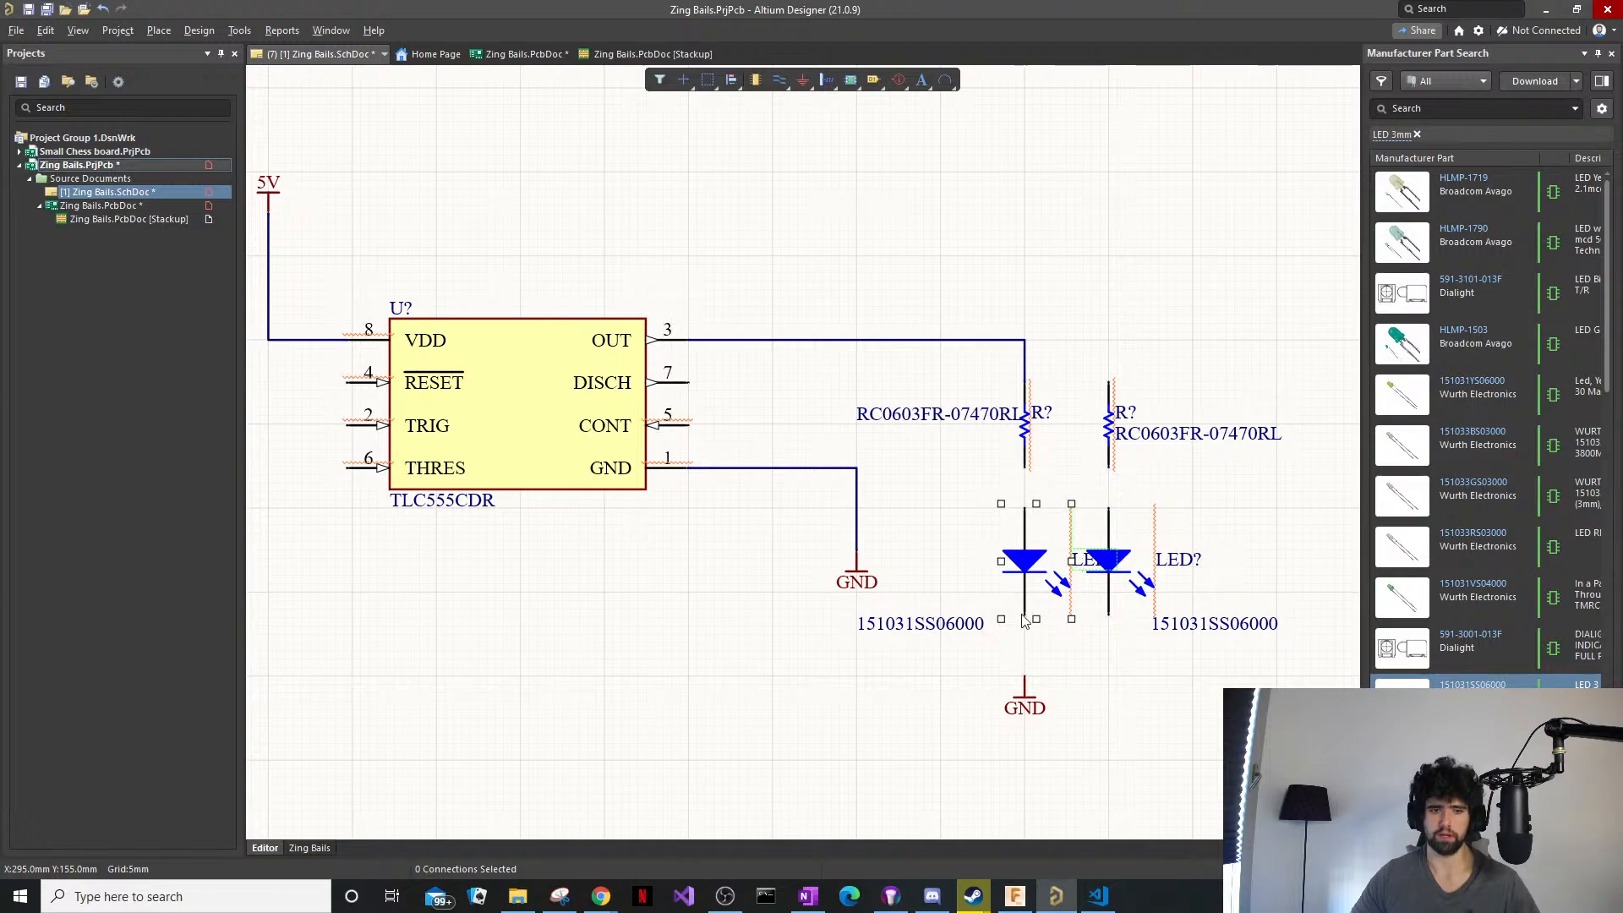
mouse_move(1022, 616)
mouse_down()
mouse_move(993, 615)
mouse_move(1006, 626)
mouse_up()
click(1074, 654)
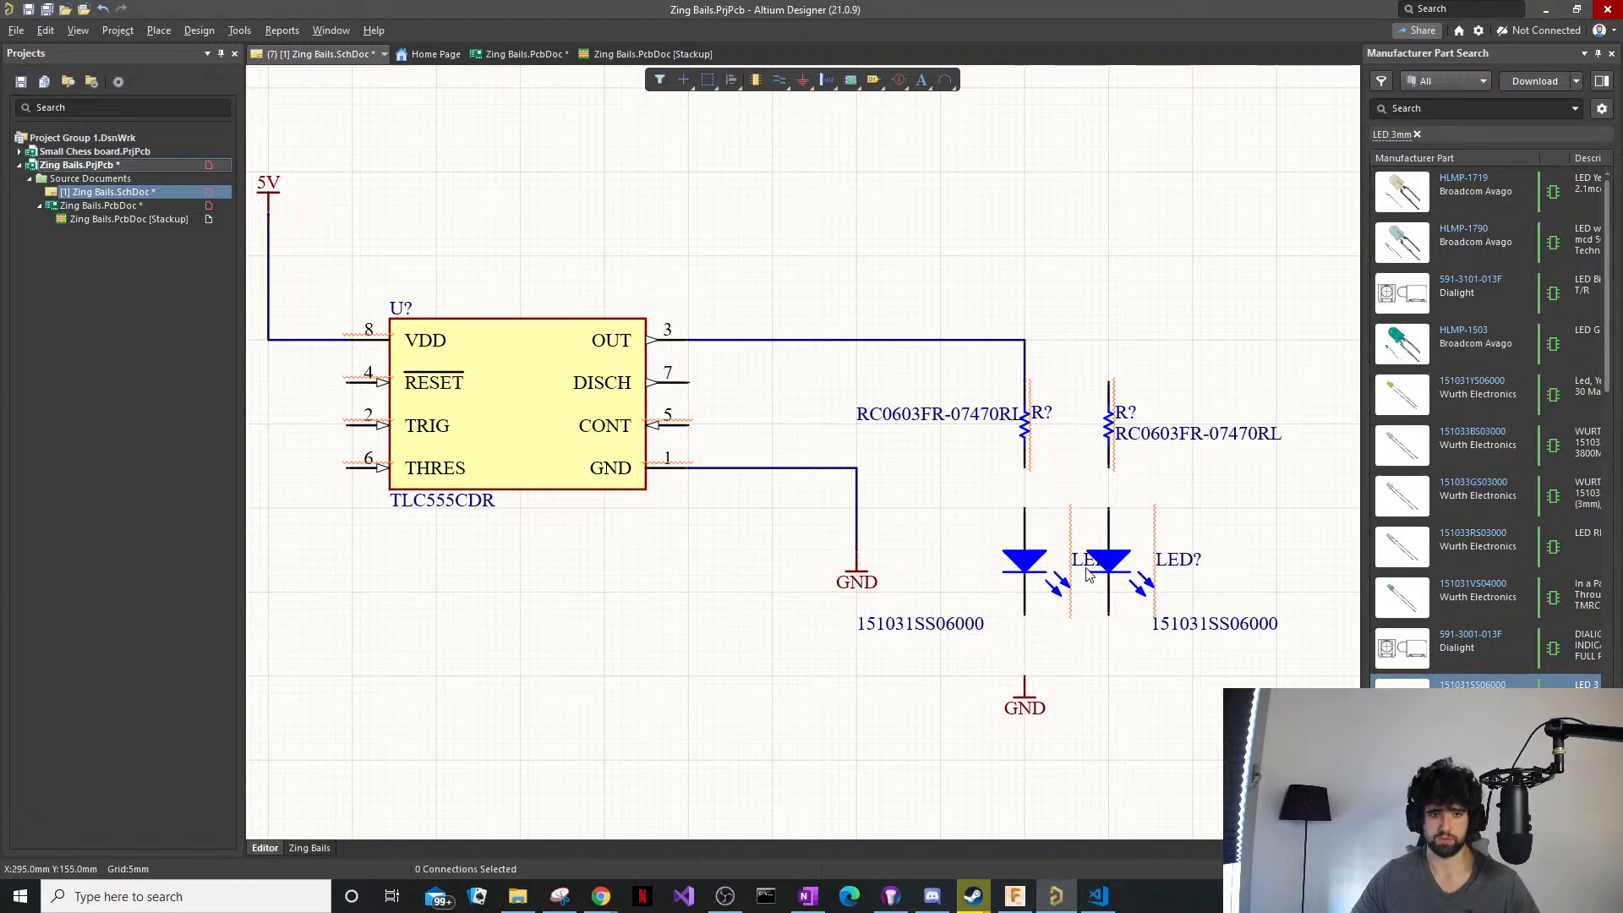
click(1024, 614)
click(1083, 558)
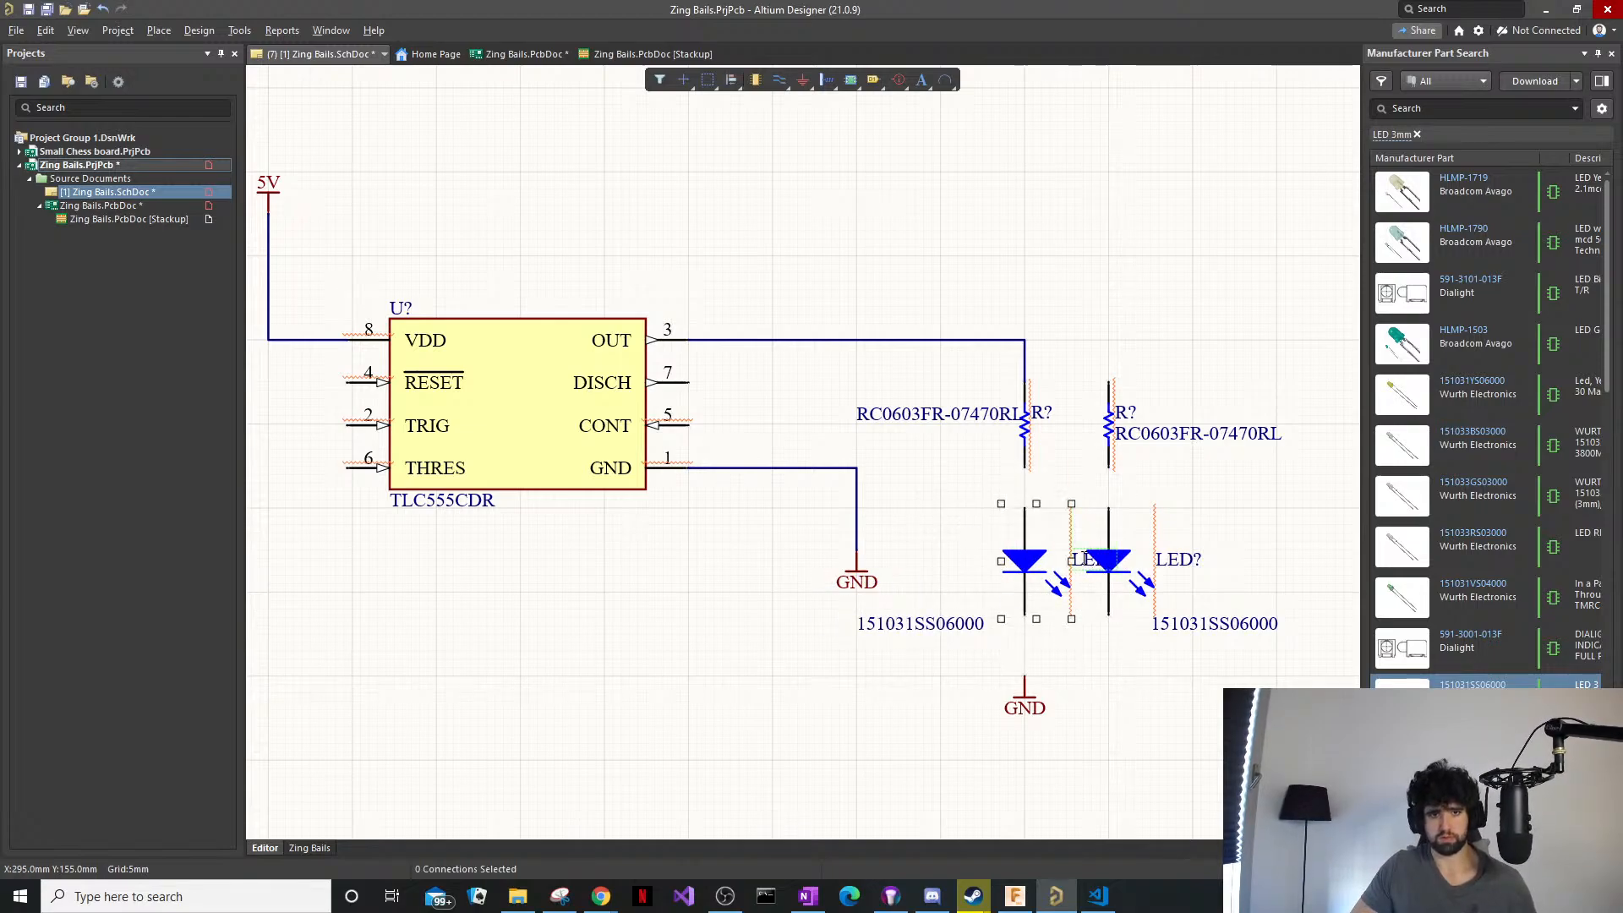
drag(1084, 558, 976, 501)
drag(1199, 567, 1197, 506)
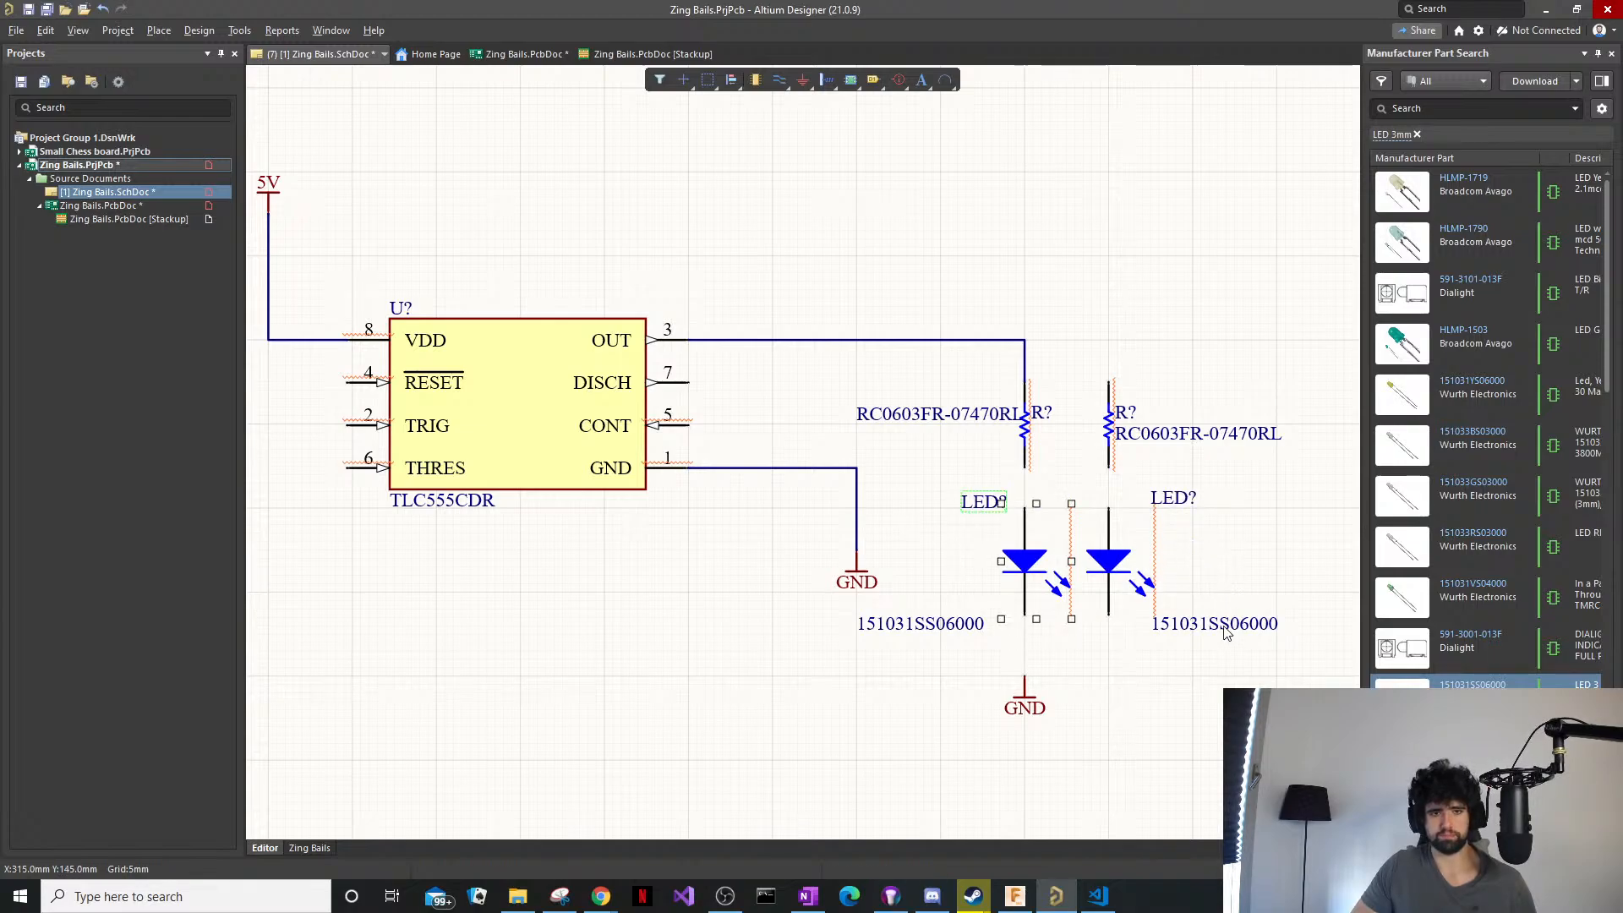
Move both 151031SS06000 part-number labels up beneath their LED designators.
drag(1231, 631, 1227, 540)
drag(920, 634, 961, 550)
click(1095, 277)
Branch the timer's OUT wire to the second resistor and wire both resistors to the LEDs below them.
key(p)
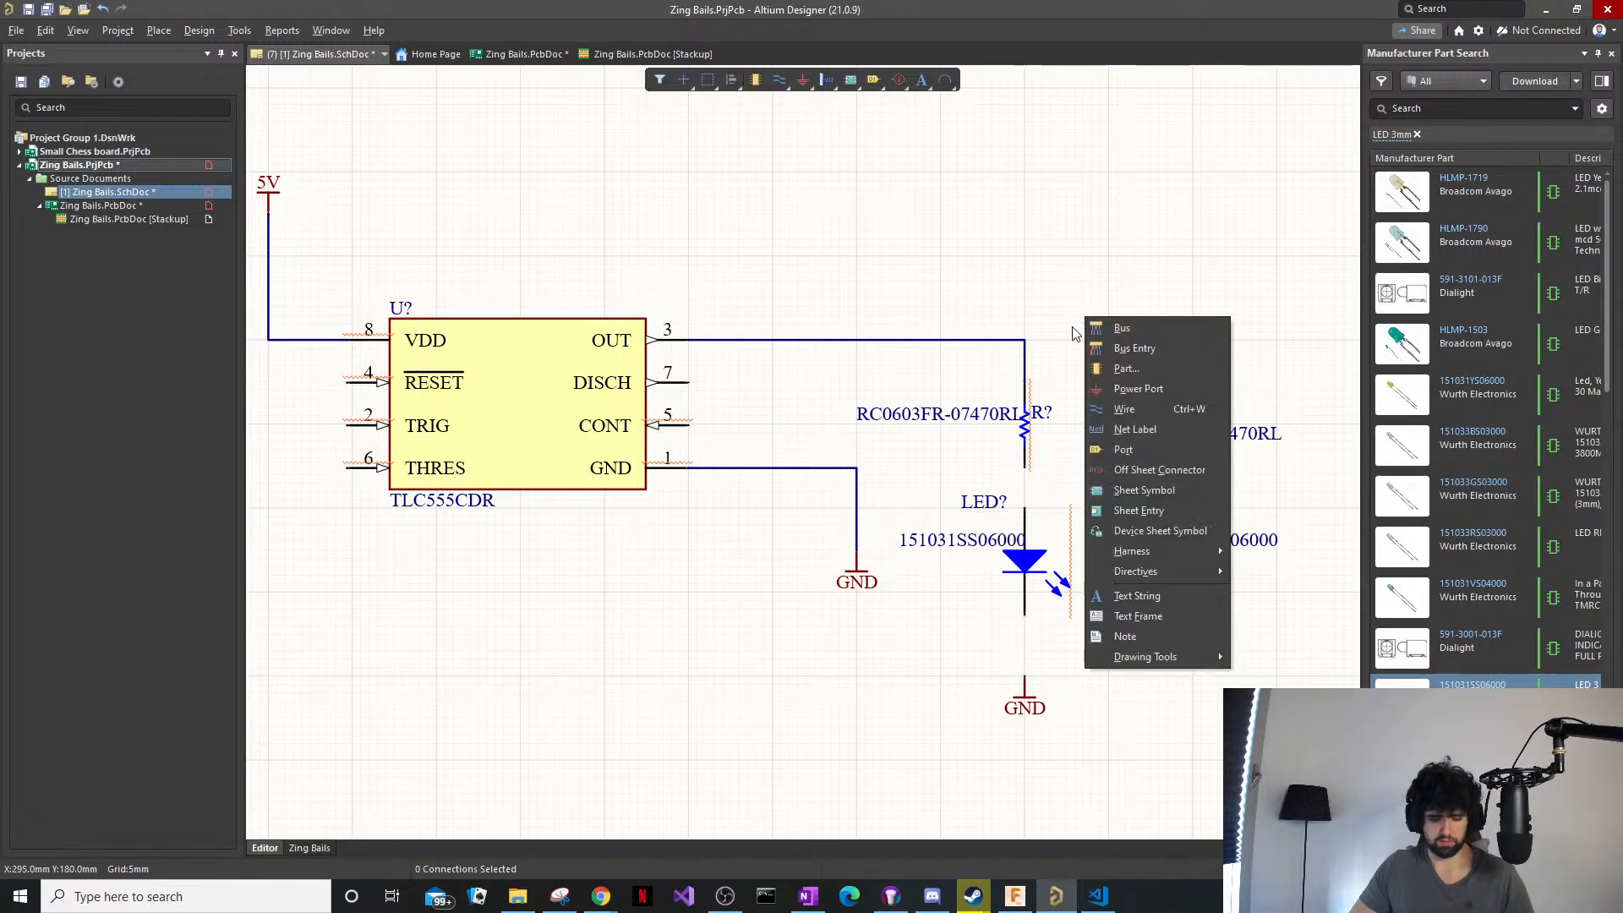
key(w)
click(1024, 340)
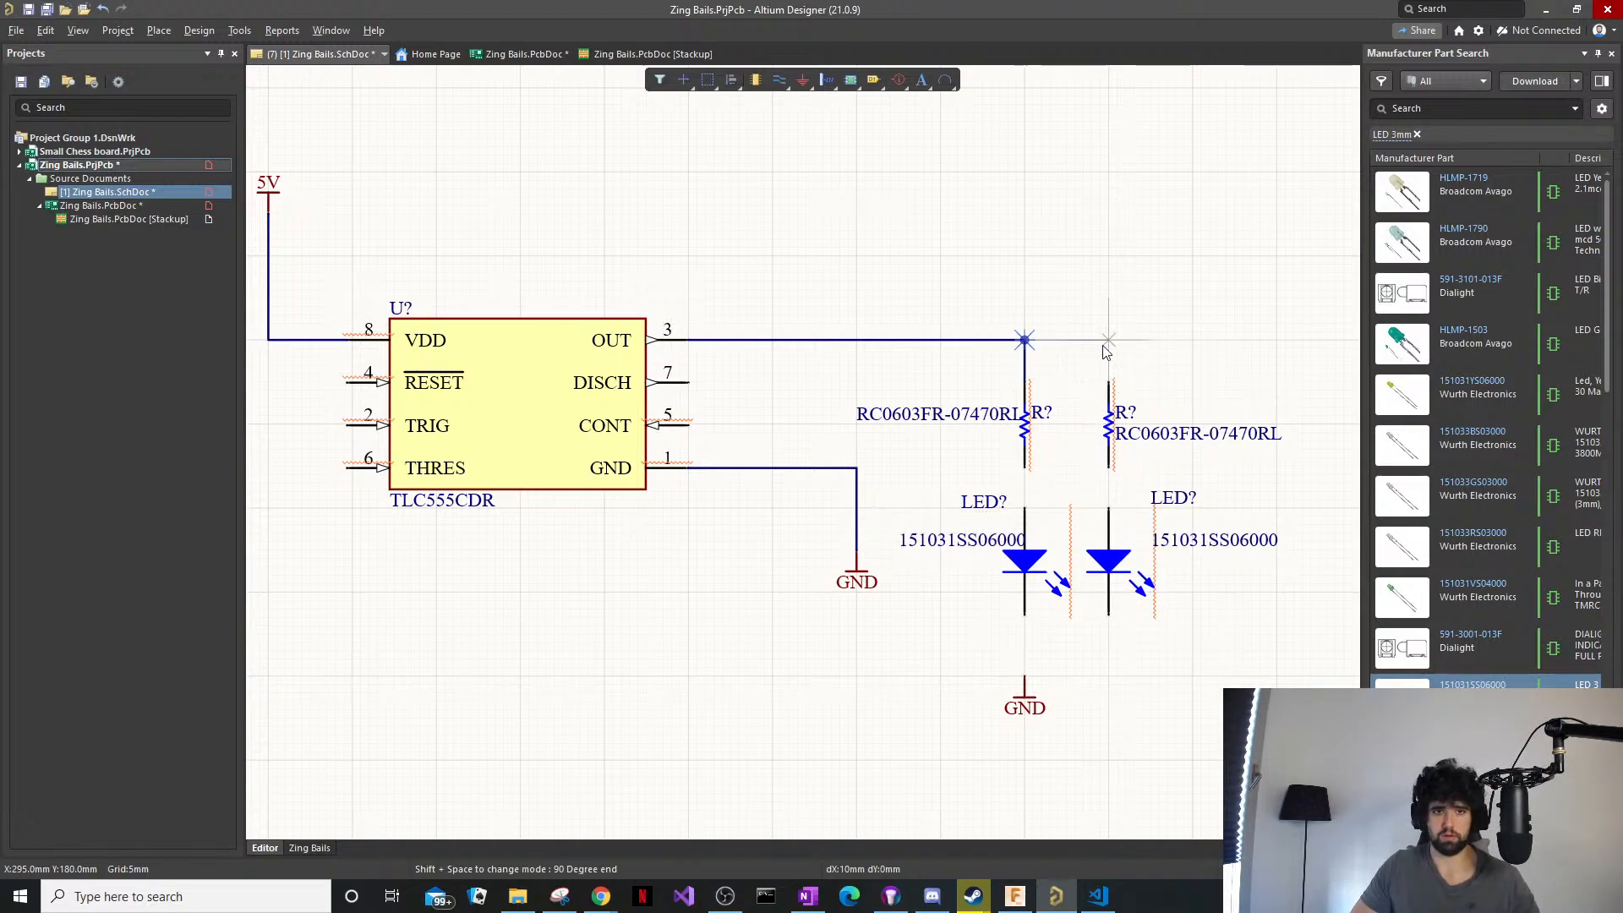
click(1108, 382)
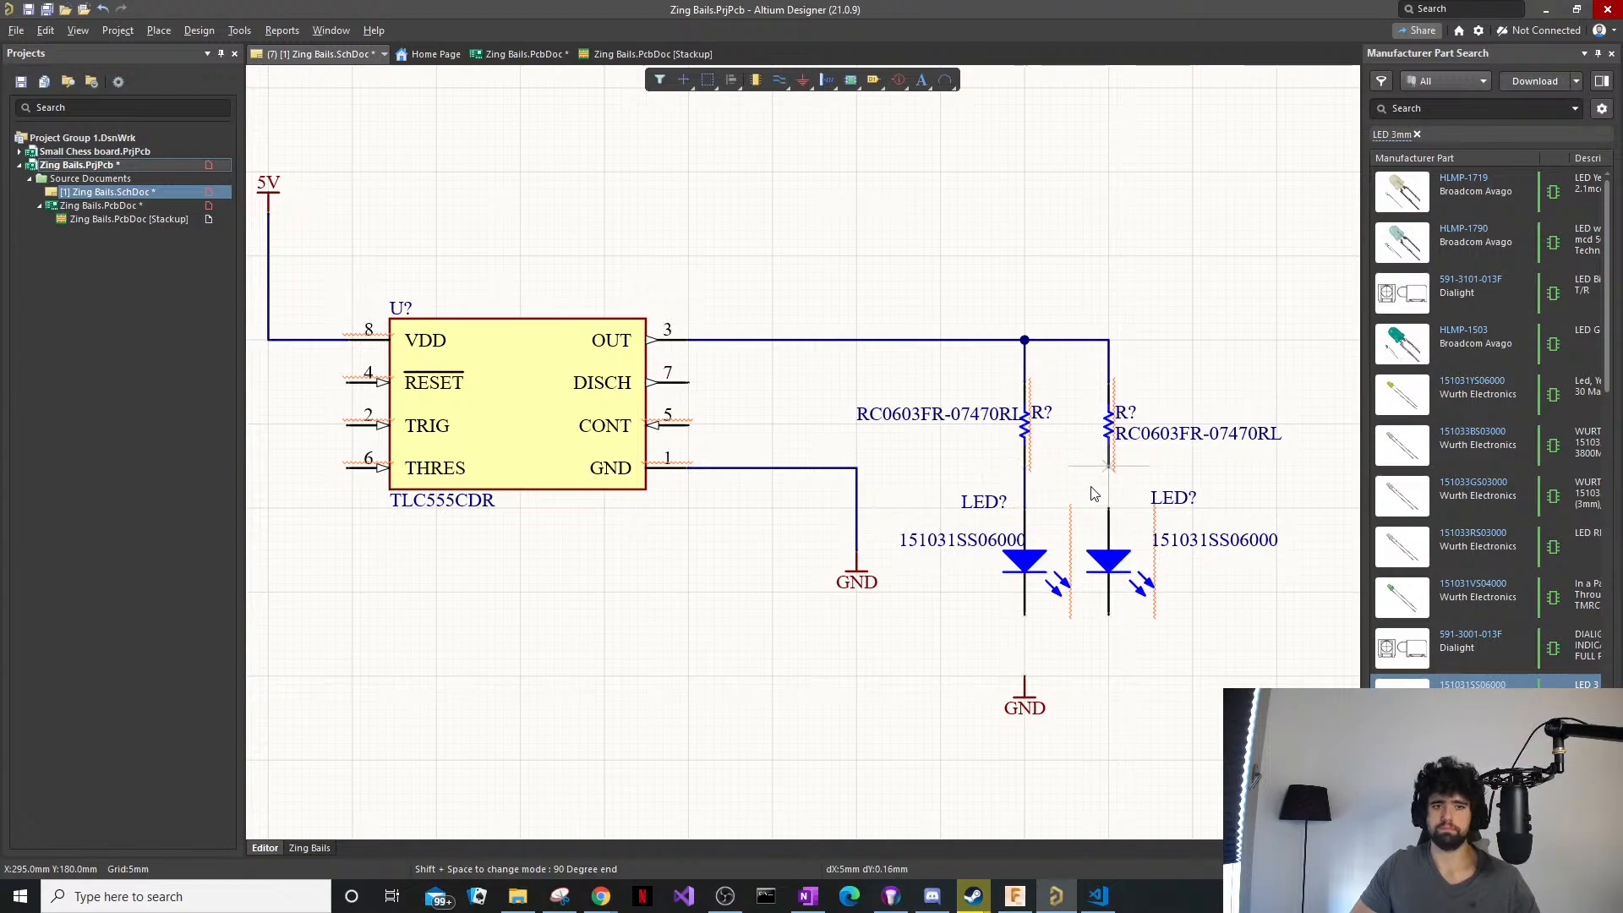
click(1108, 507)
click(1109, 466)
Draw a wire down from the second LED level with the ground symbol, and wire the first LED to GND.
click(1108, 615)
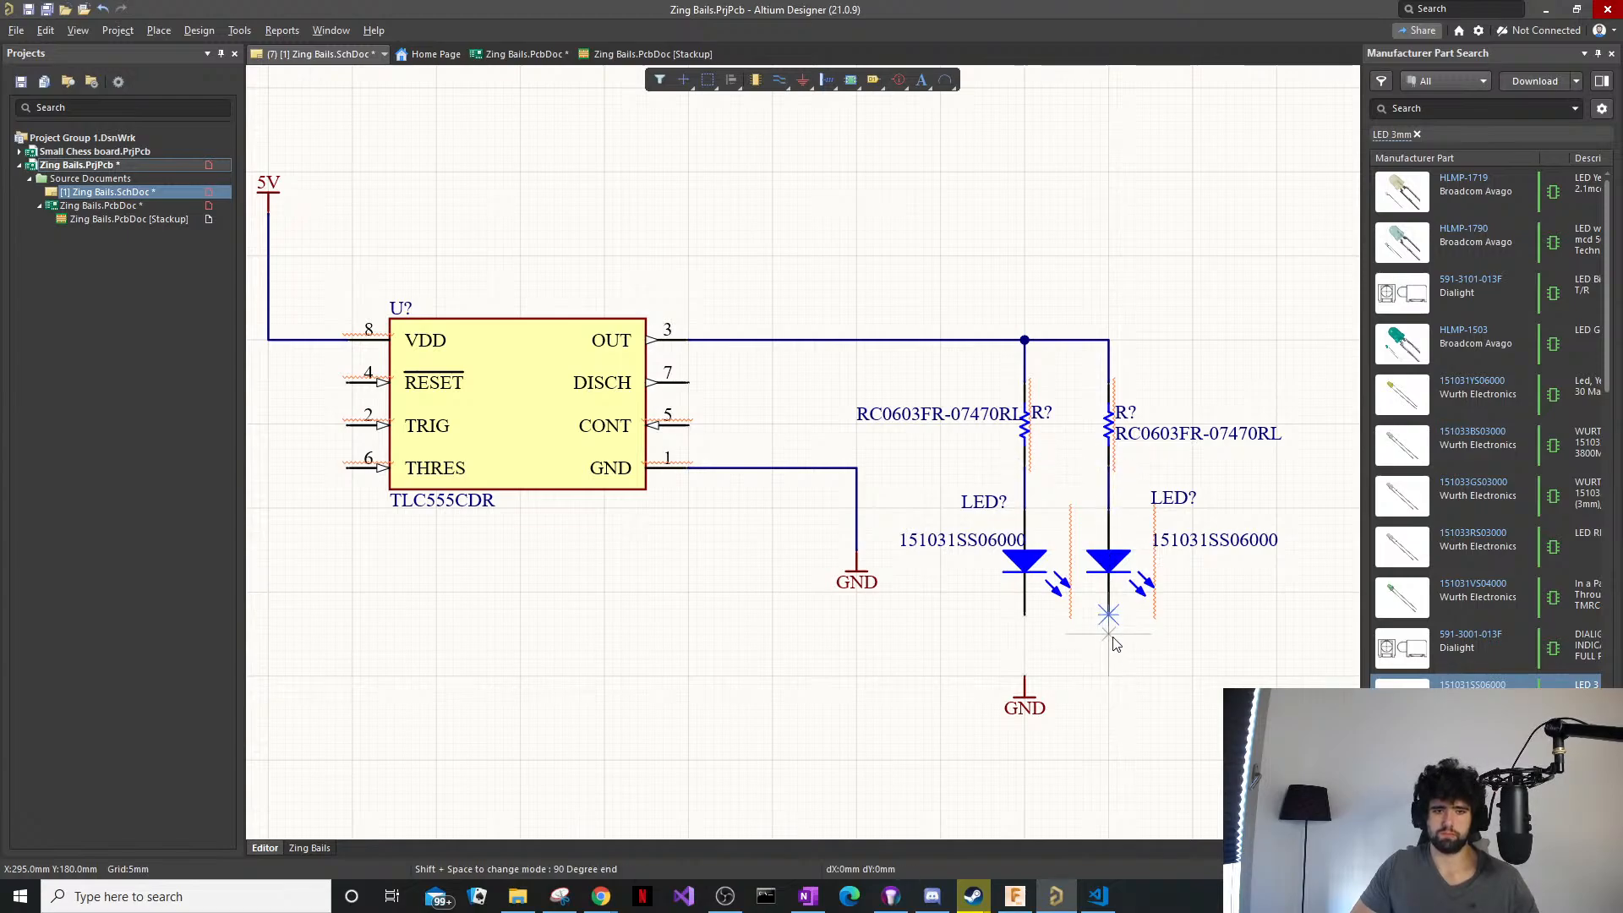
click(1108, 676)
right_click(1091, 670)
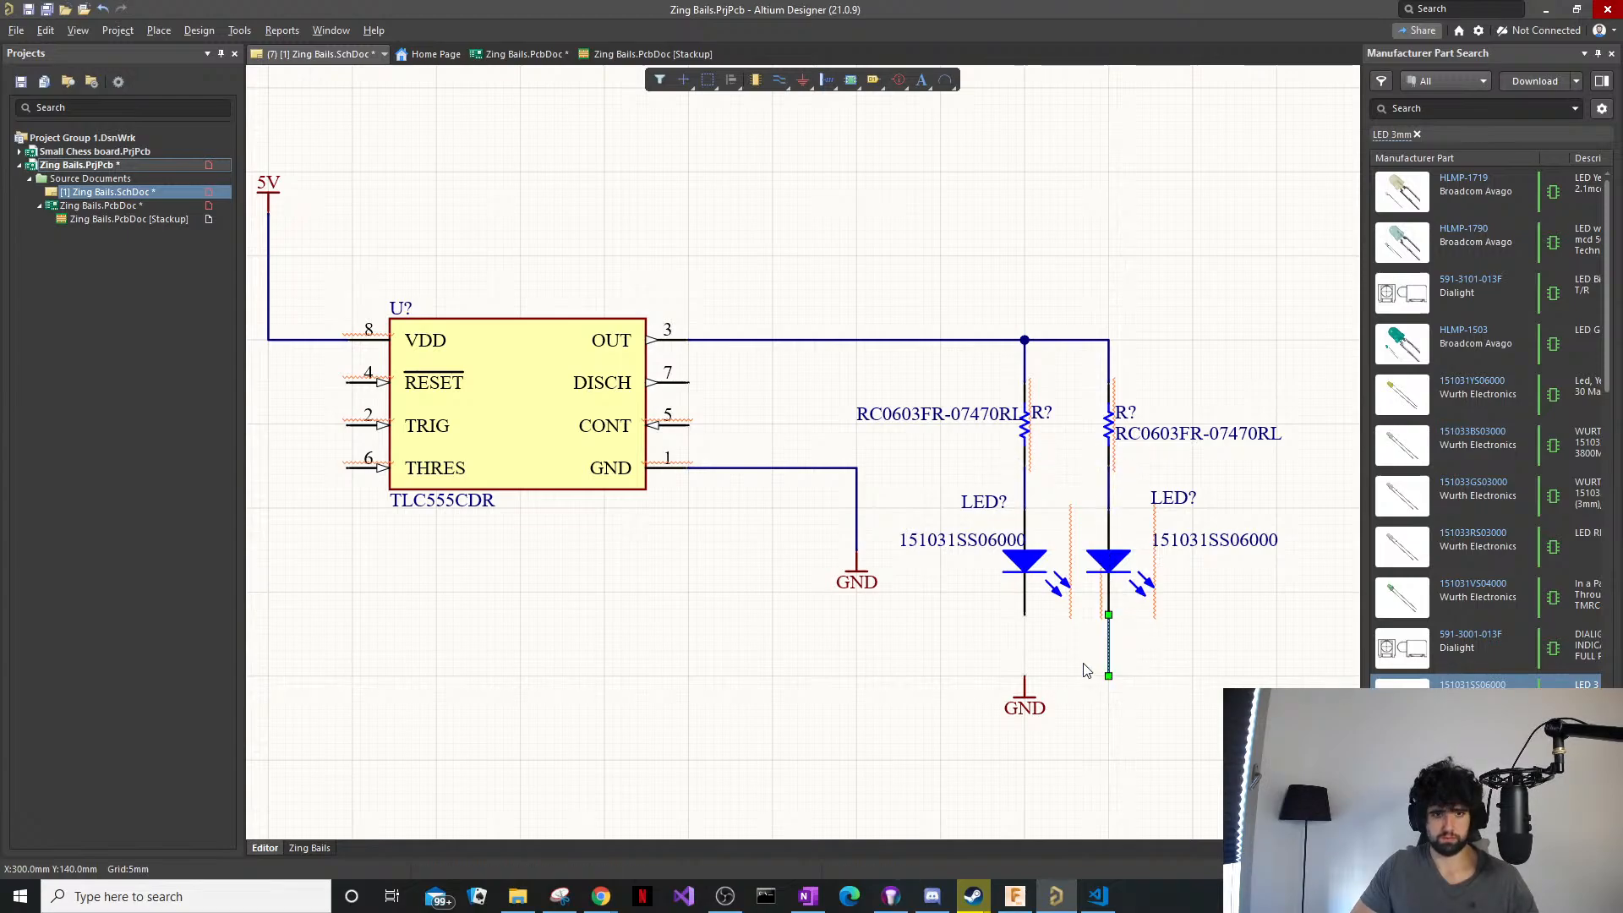
key(ctrl+w)
click(1025, 614)
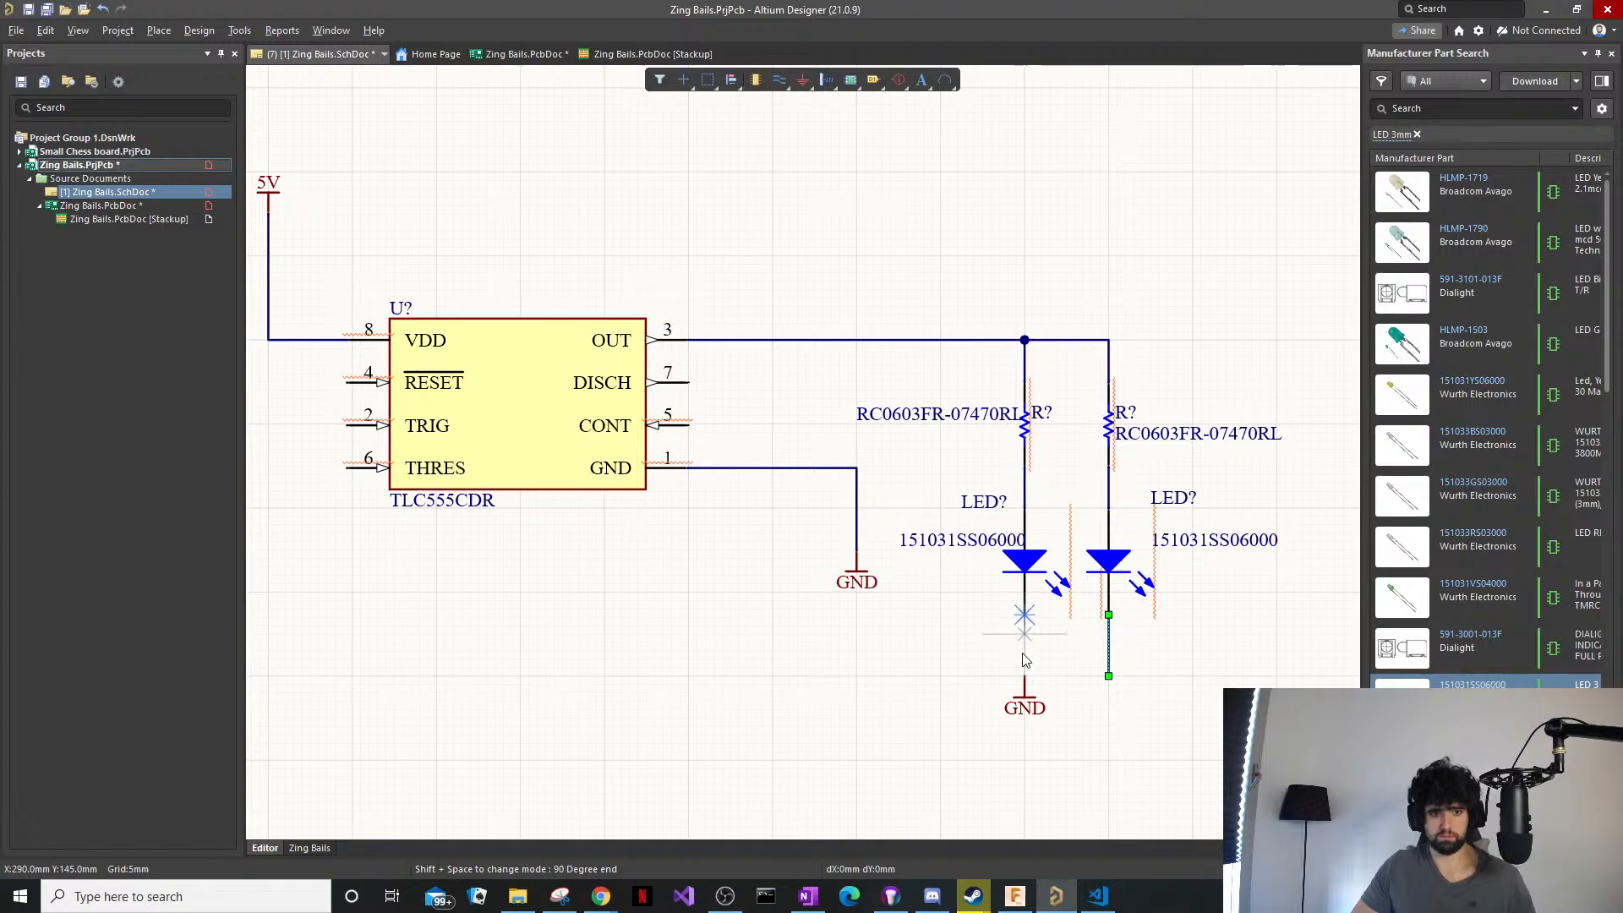
click(1025, 676)
right_click(1037, 728)
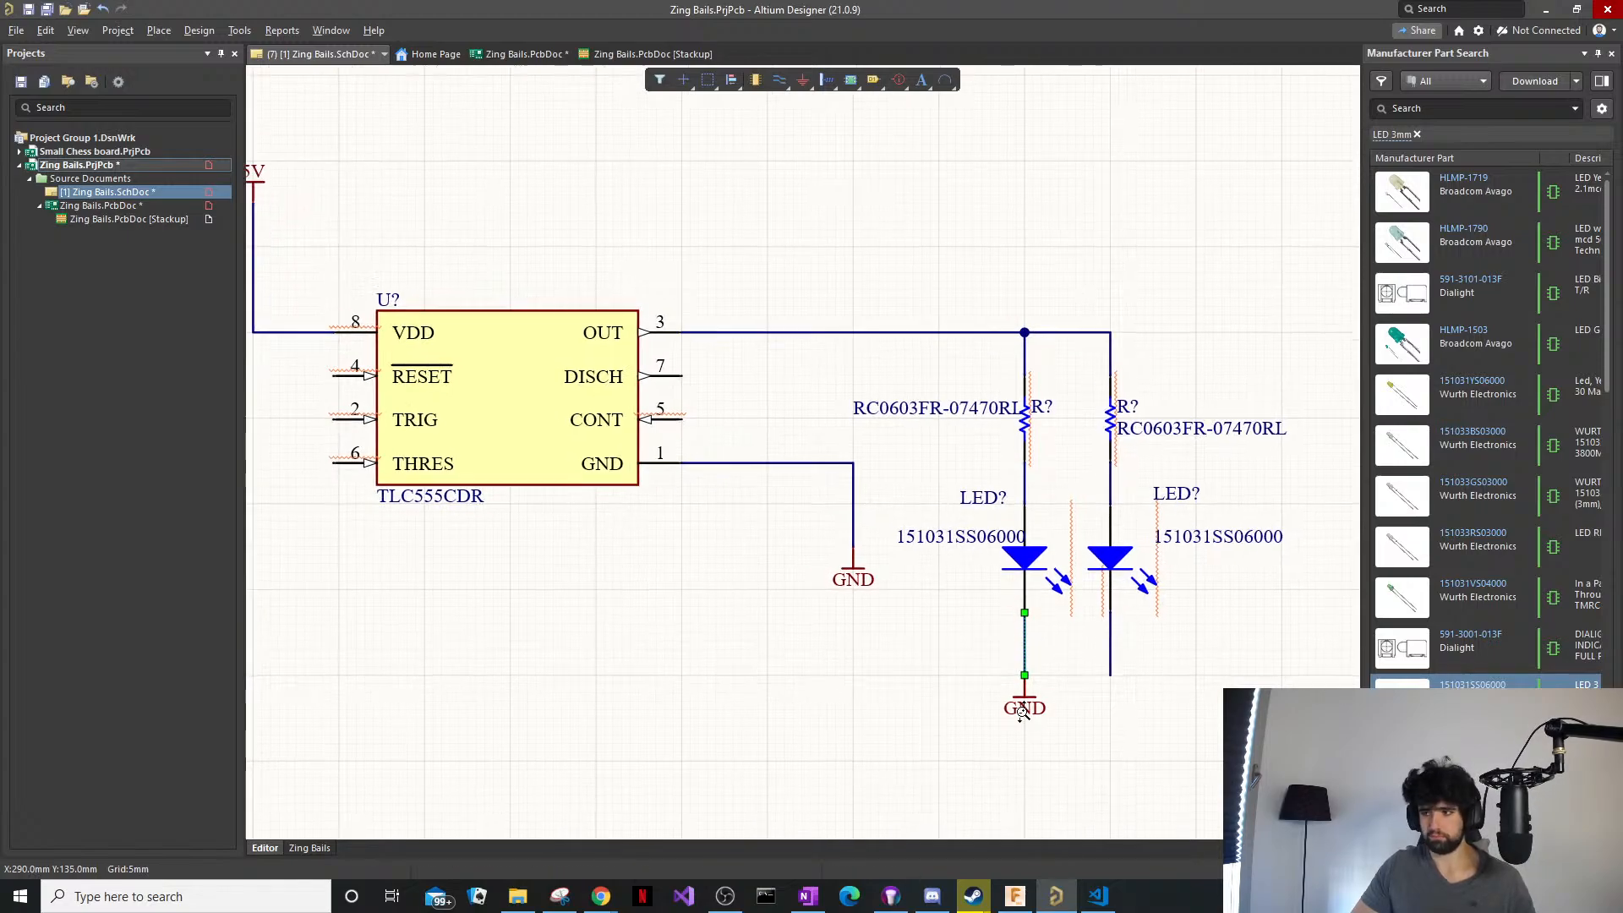
Duplicate the first LED's GND symbol onto the lower end of the second LED's wire.
ctrl+scroll(1030, 710, up, 1)
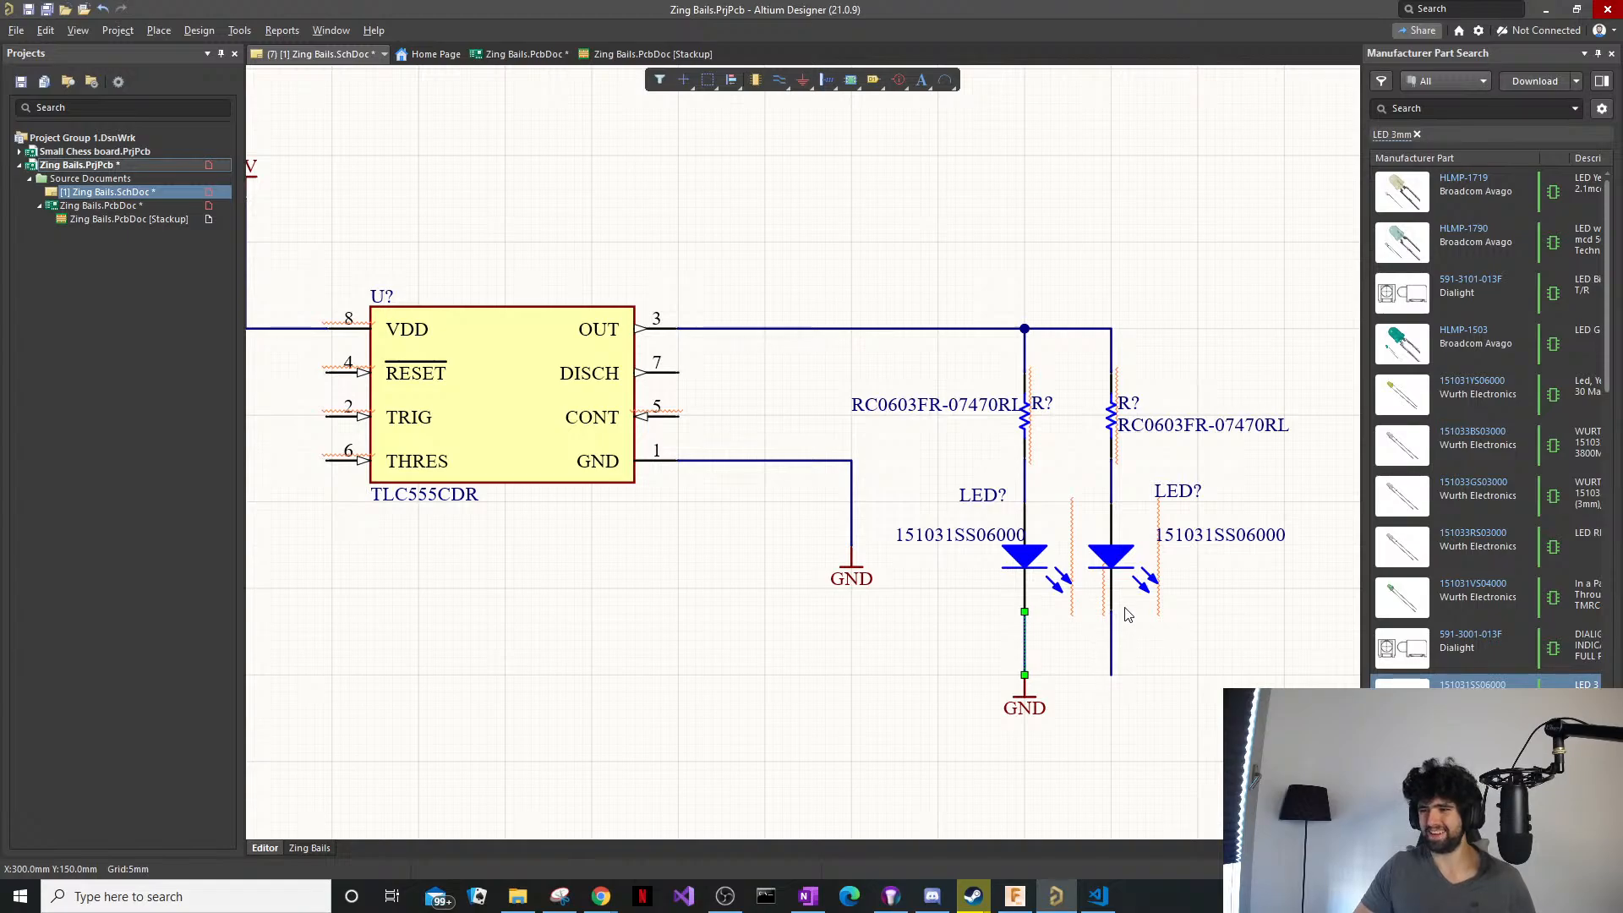
click(1035, 701)
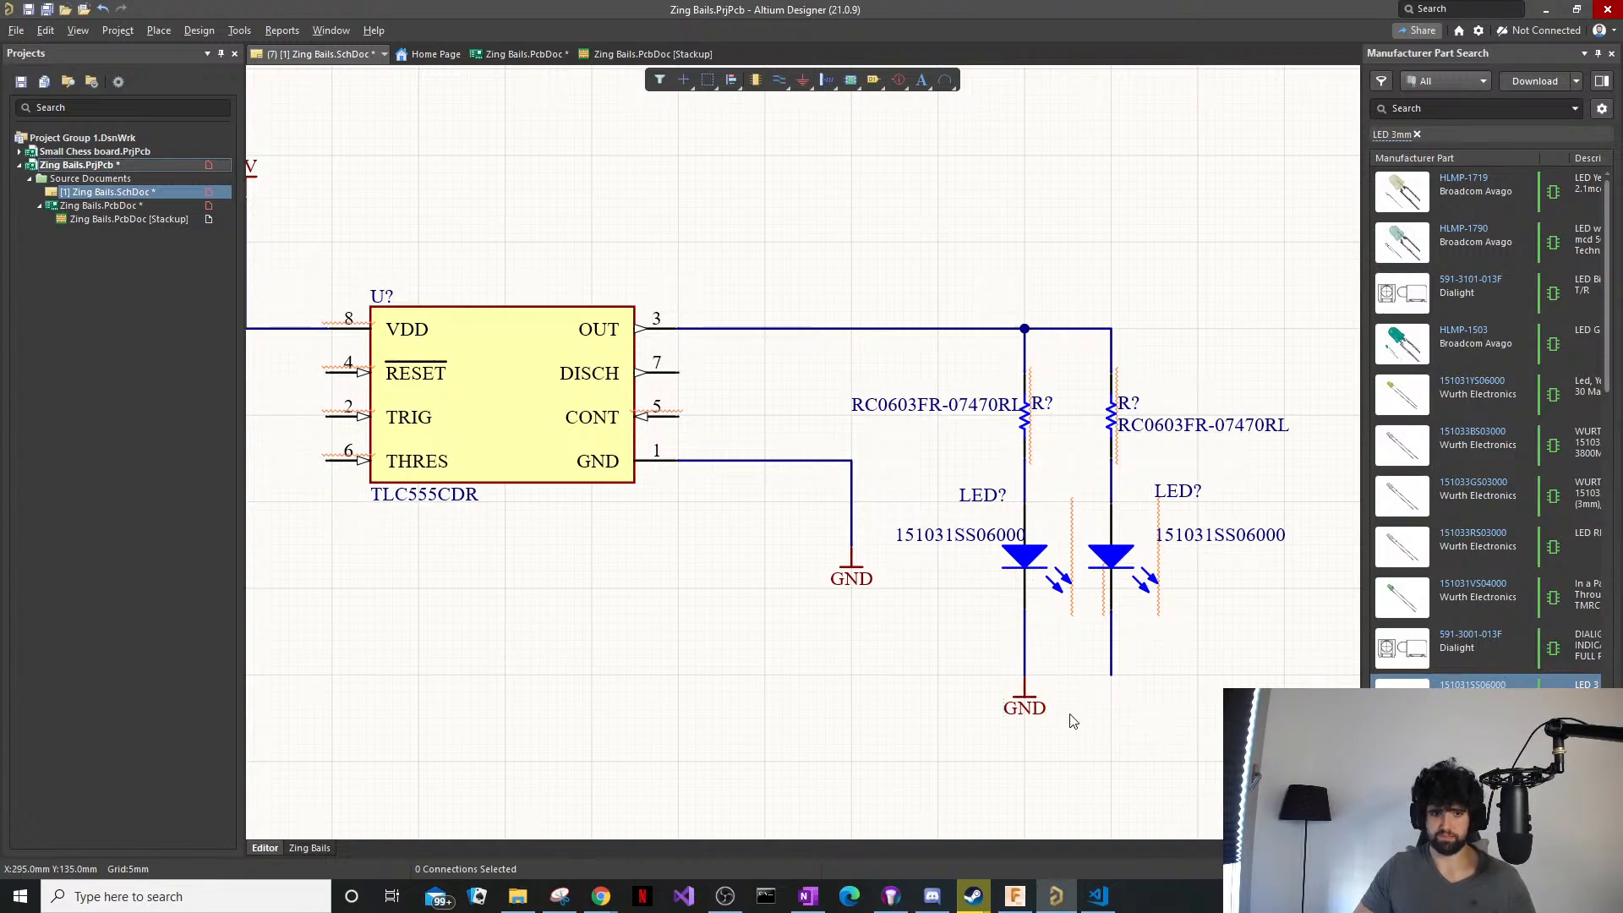
click(1054, 738)
key(ctrl+v)
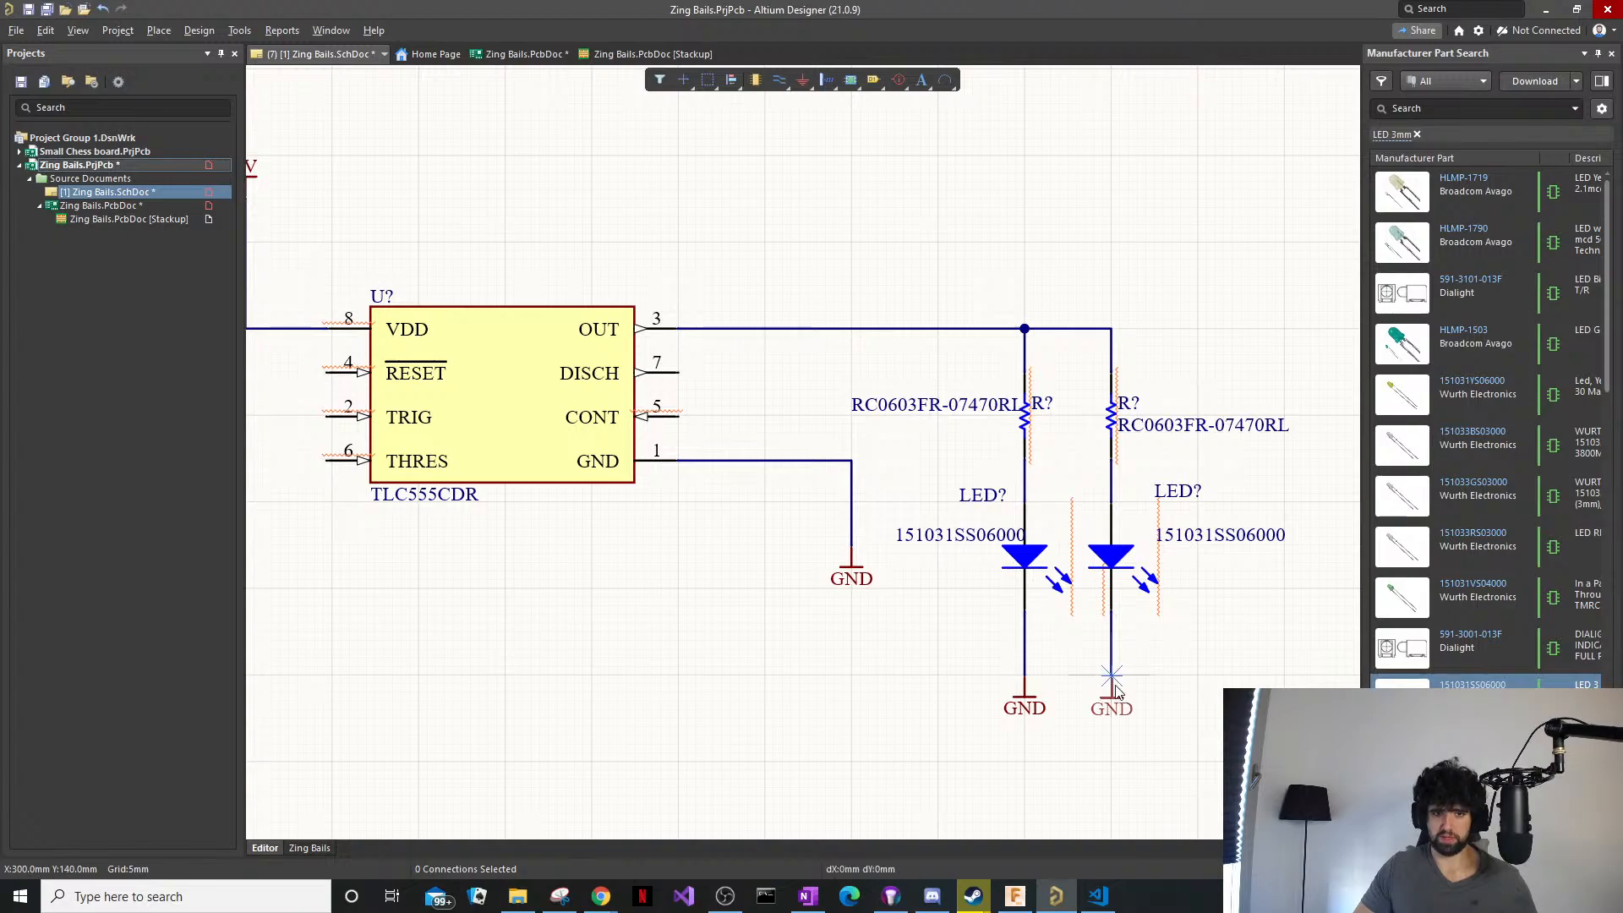
click(1113, 678)
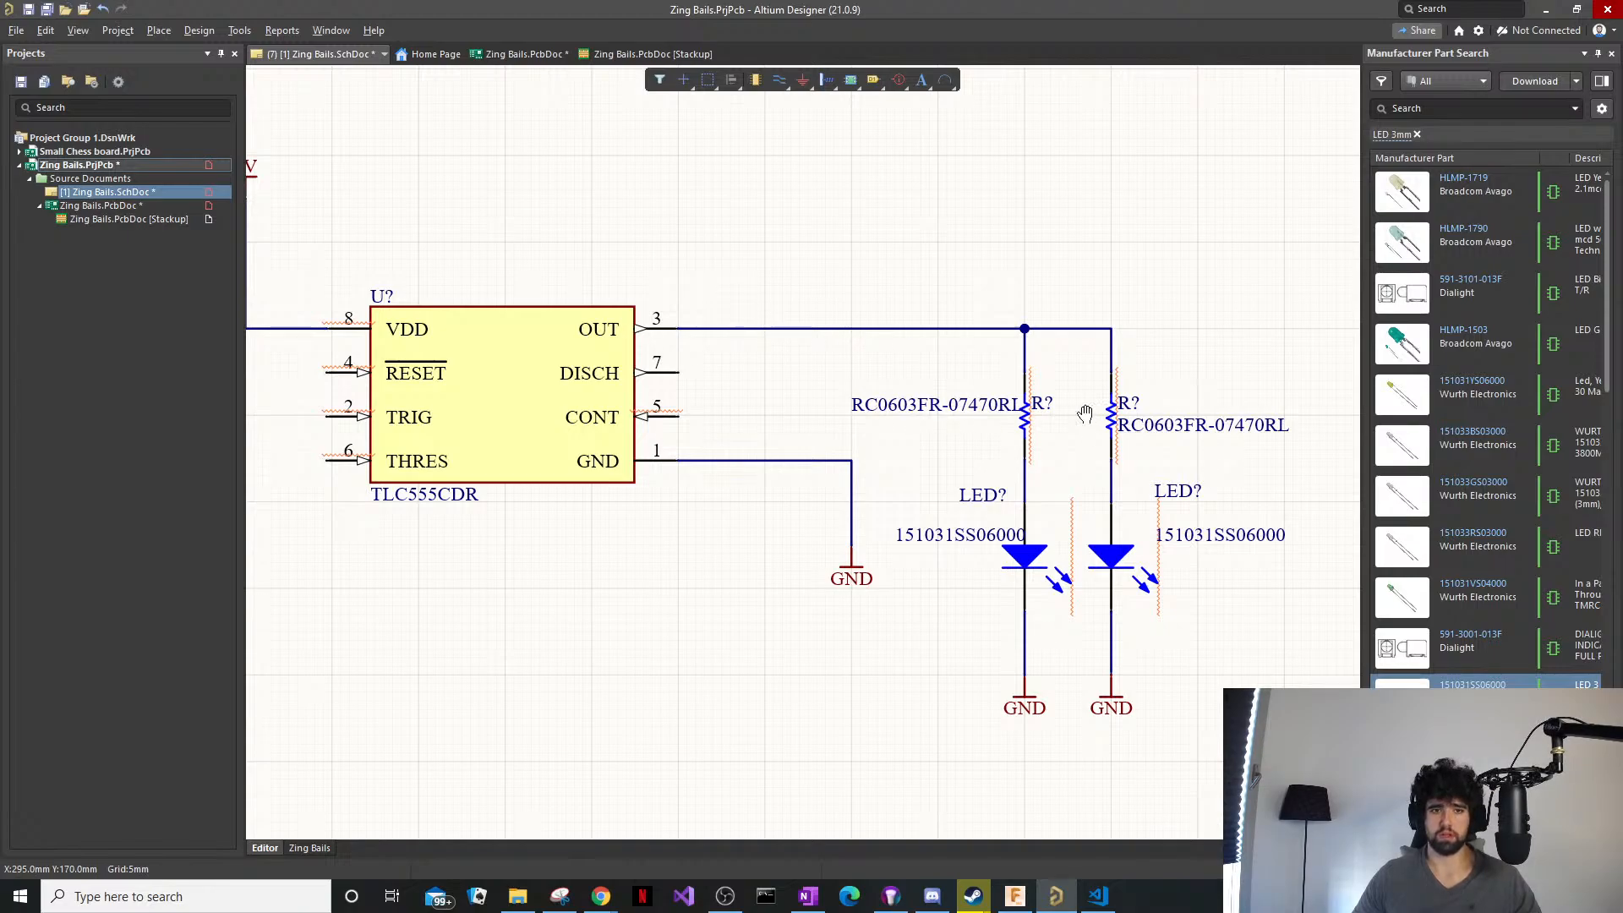
Delete the unused HLMP-1503 LED from the schematic.
right_drag(1083, 407, 876, 318)
ctrl+scroll(876, 318, down, 1)
click(1236, 279)
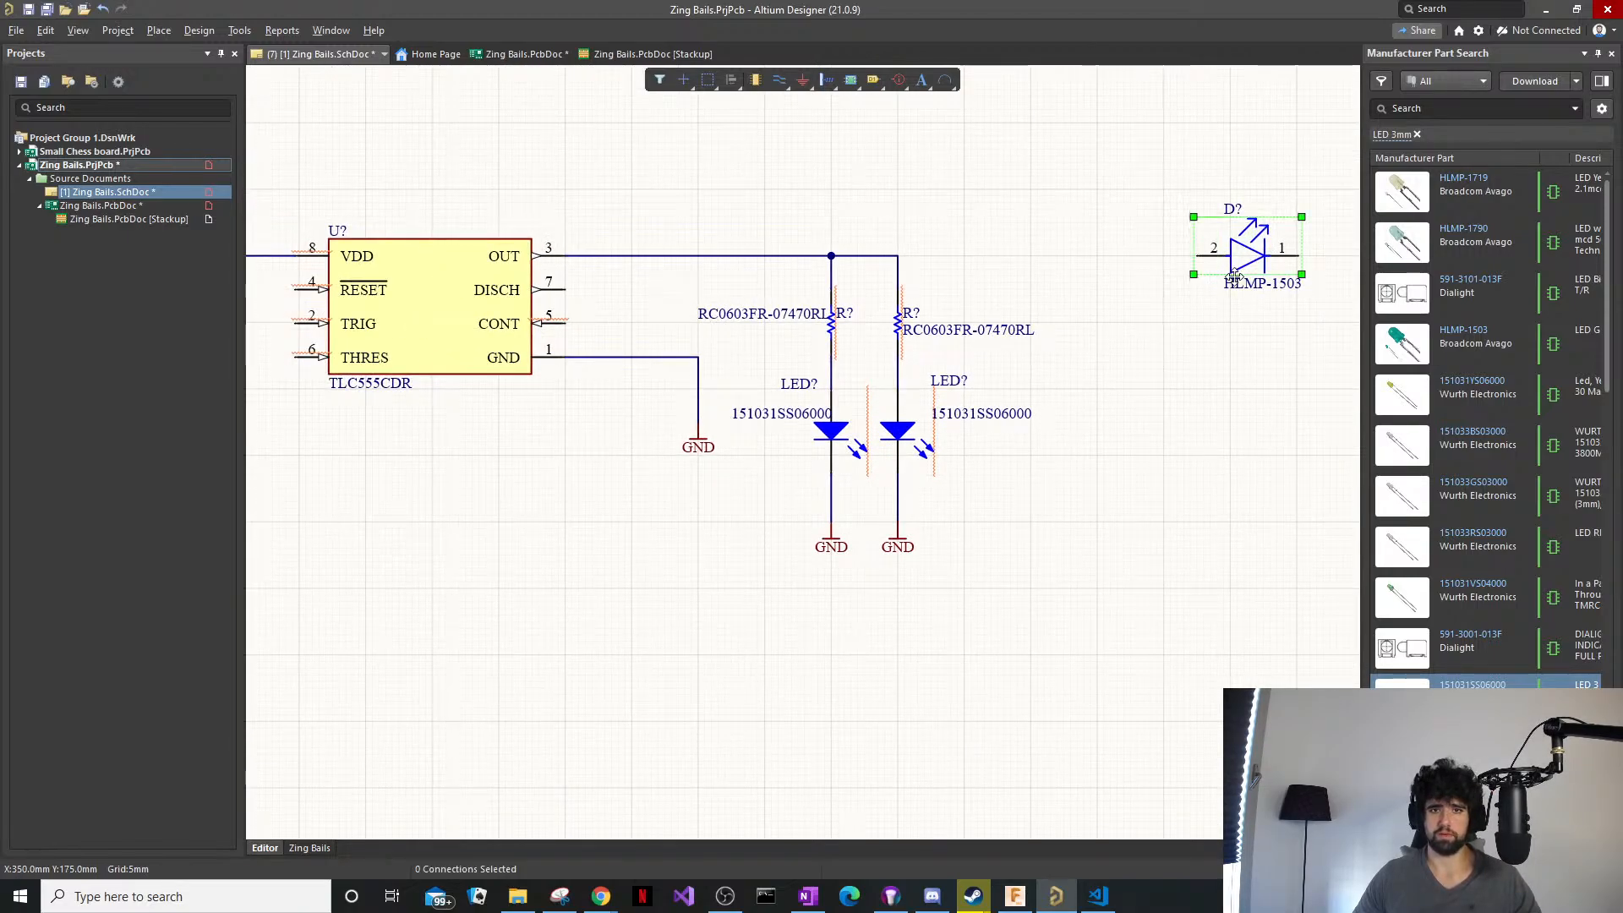
key(Delete)
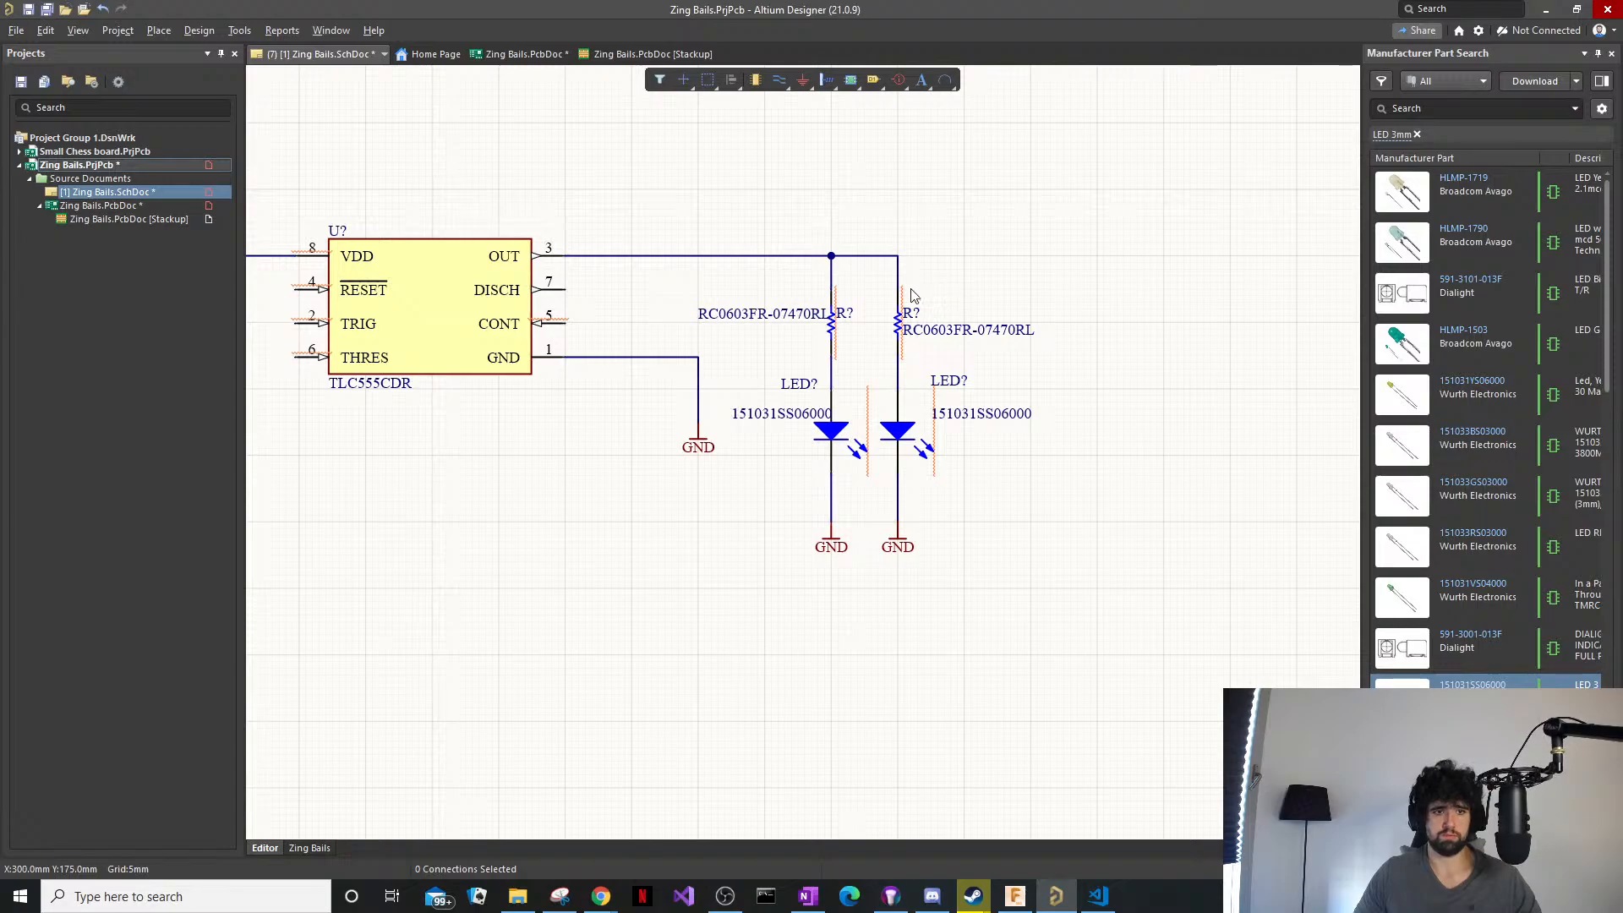
click(239, 29)
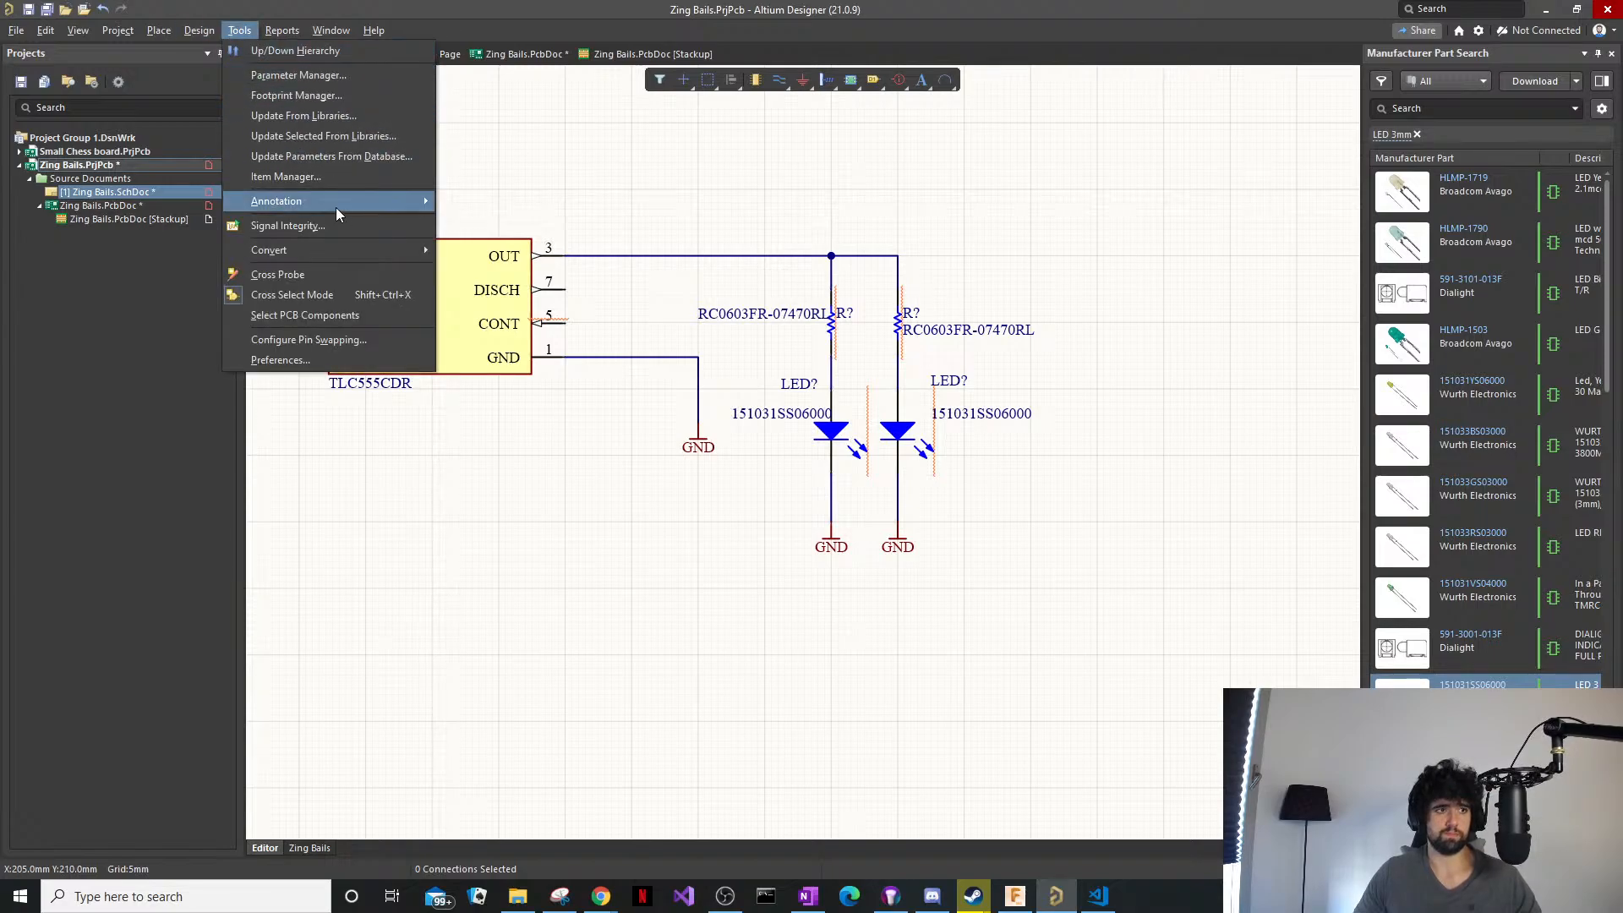
mouse_move(394, 201)
click(463, 203)
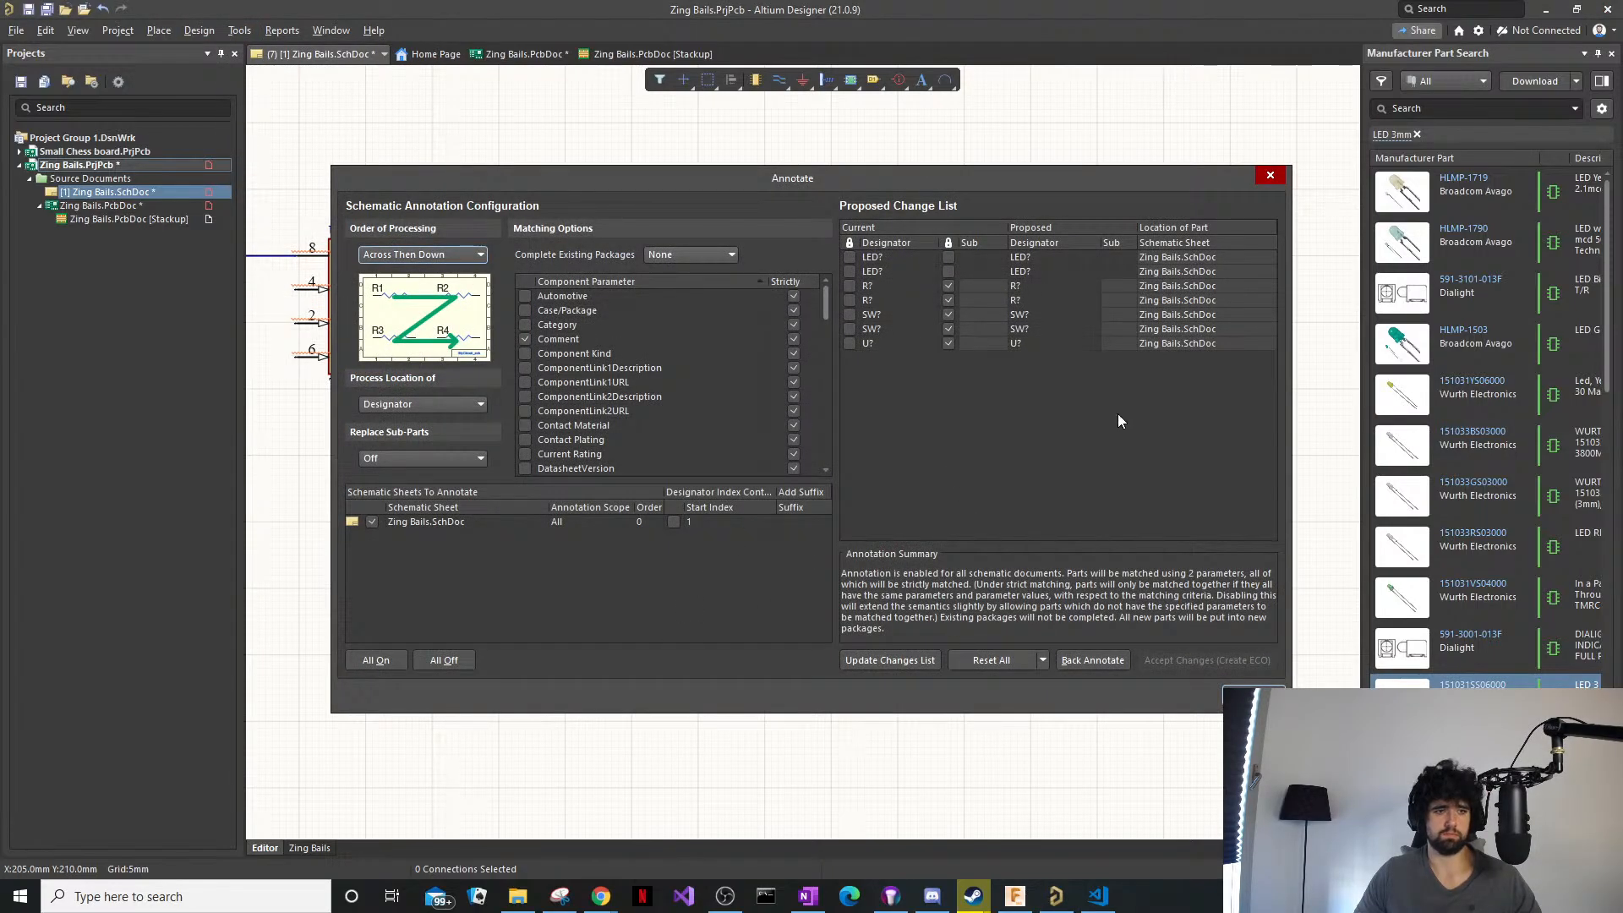
click(1260, 175)
Annotate the schematic quietly and accept the designator changes for all unnumbered components.
click(240, 30)
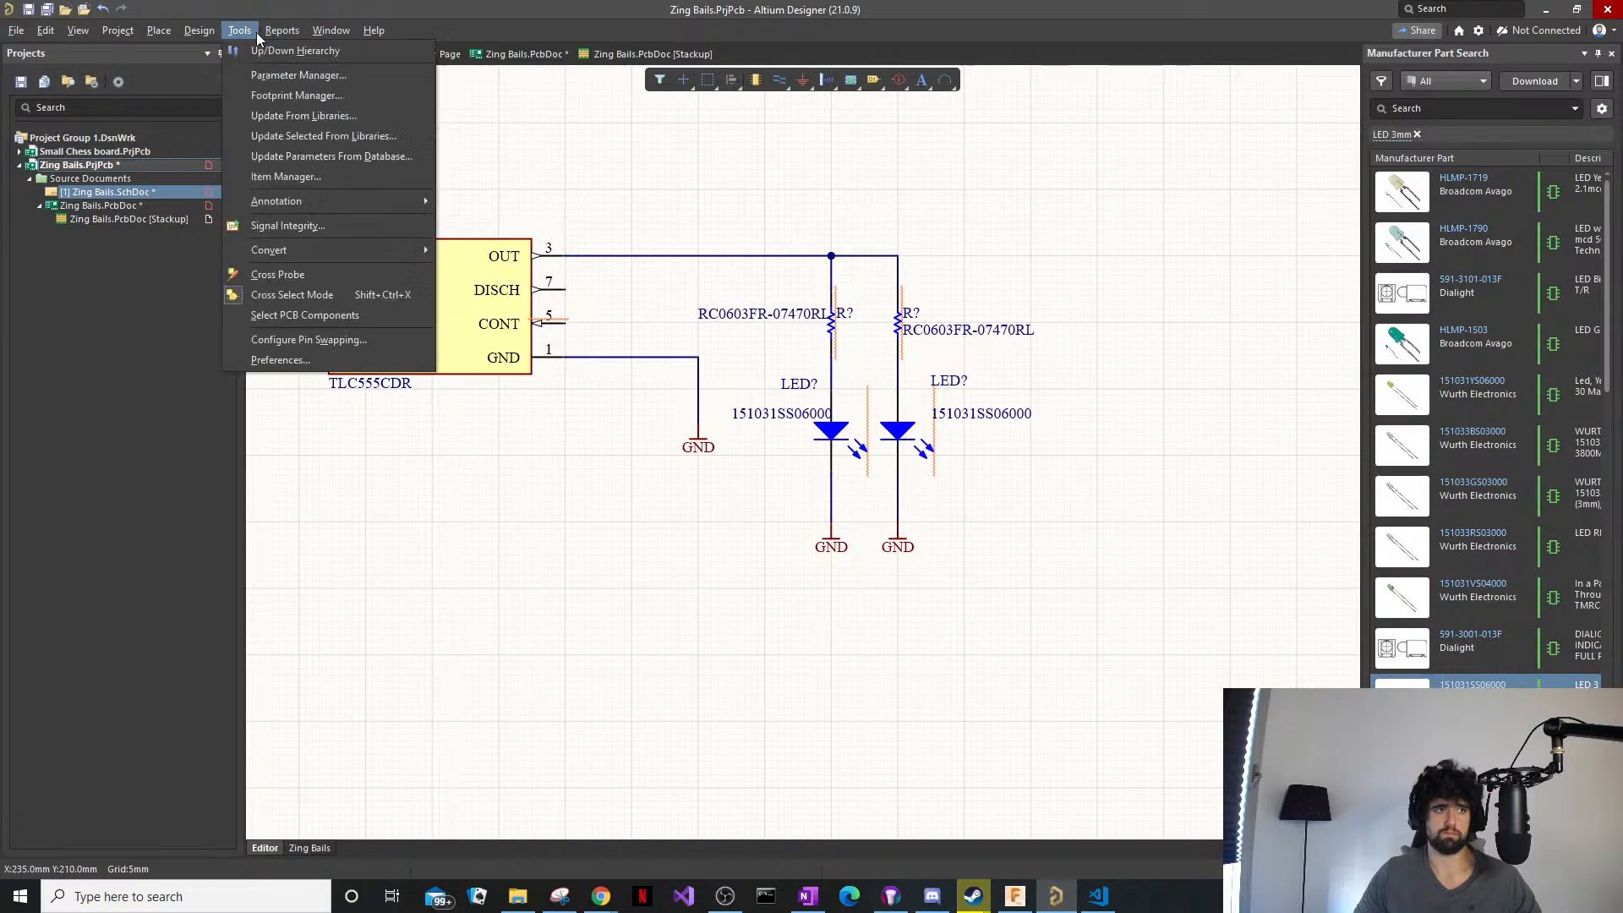
mouse_move(317, 201)
click(583, 267)
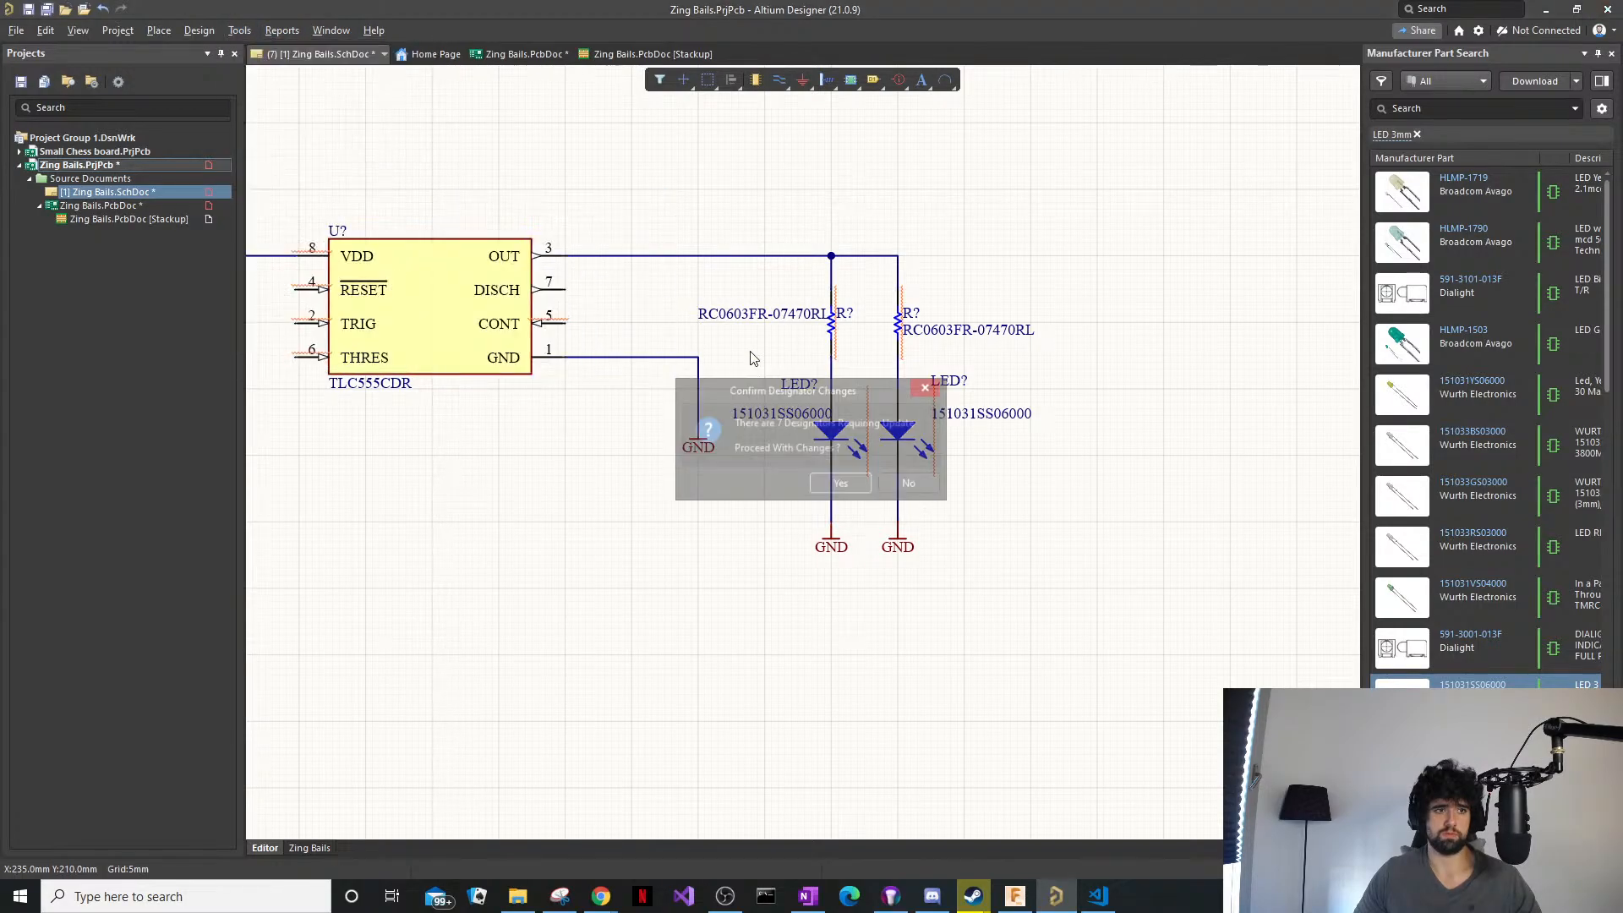
key(Return)
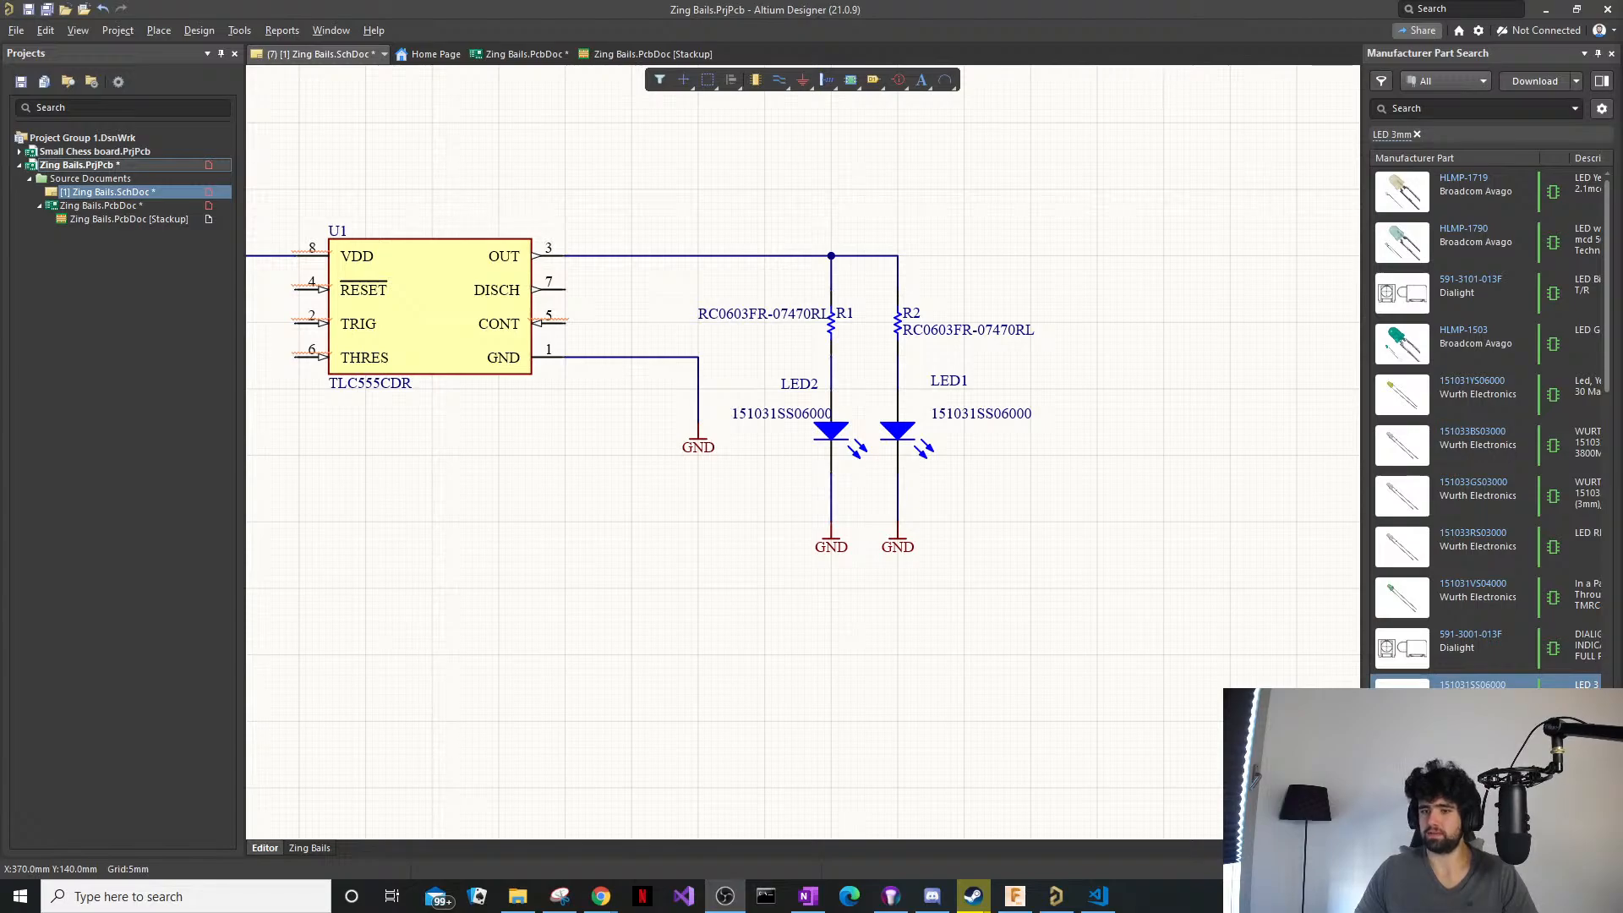
key(super+d)
key(super+d)
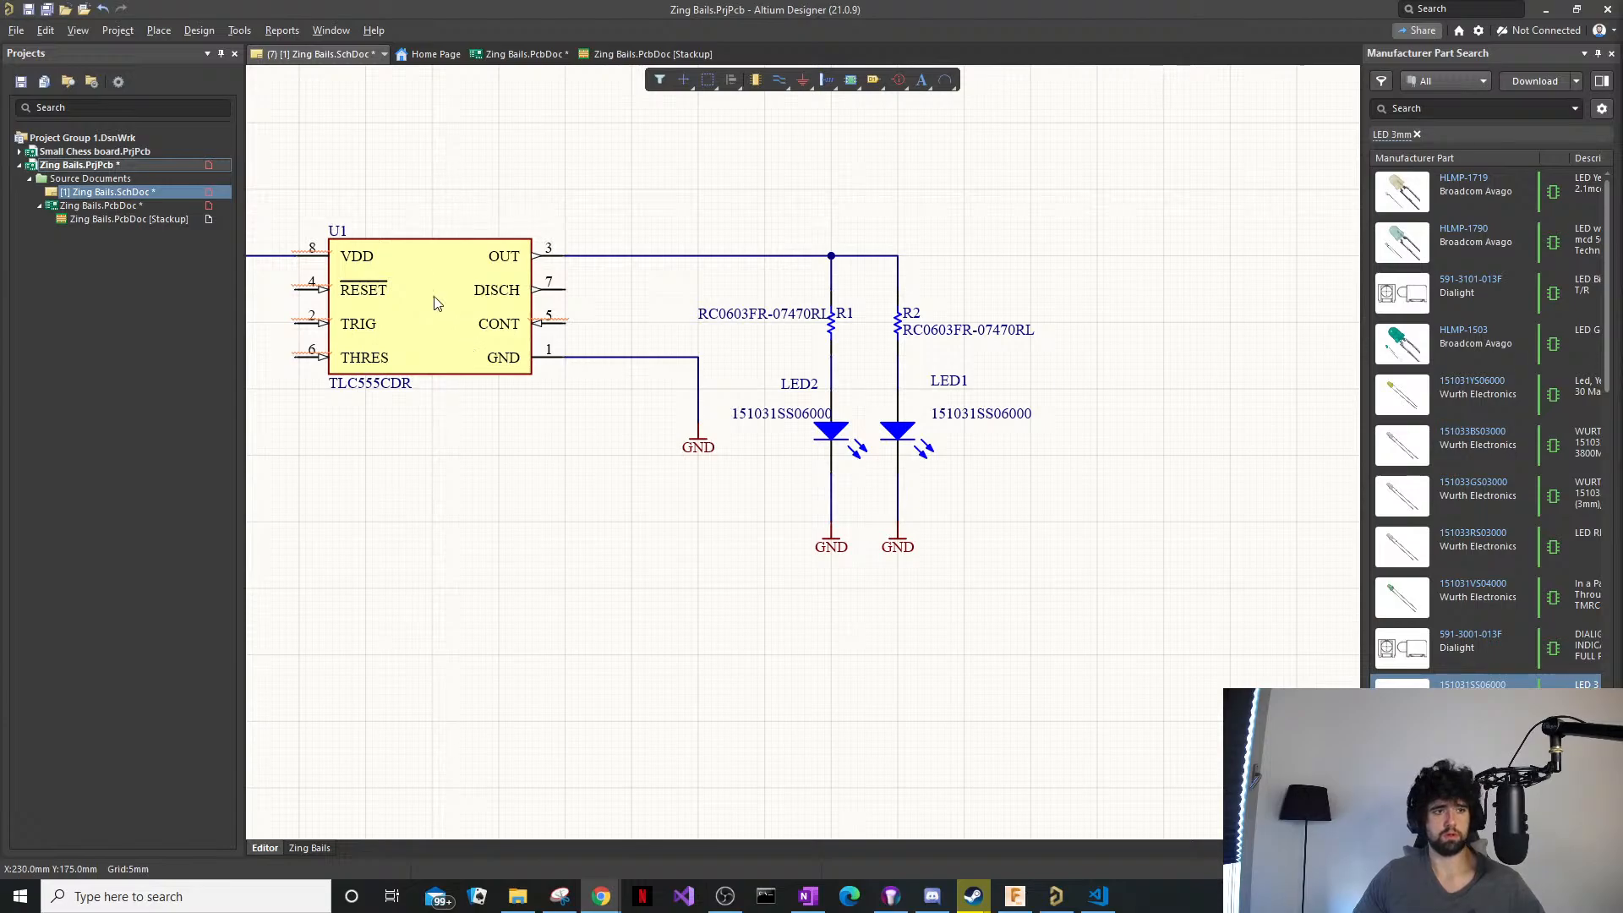
Inspect the properties and parameters of timer U1, and switch to the Texas Instruments TLC555 product page in Chrome.
ctrl+scroll(439, 301, down, 1)
right_drag(494, 296, 755, 264)
ctrl+scroll(755, 264, up, 3)
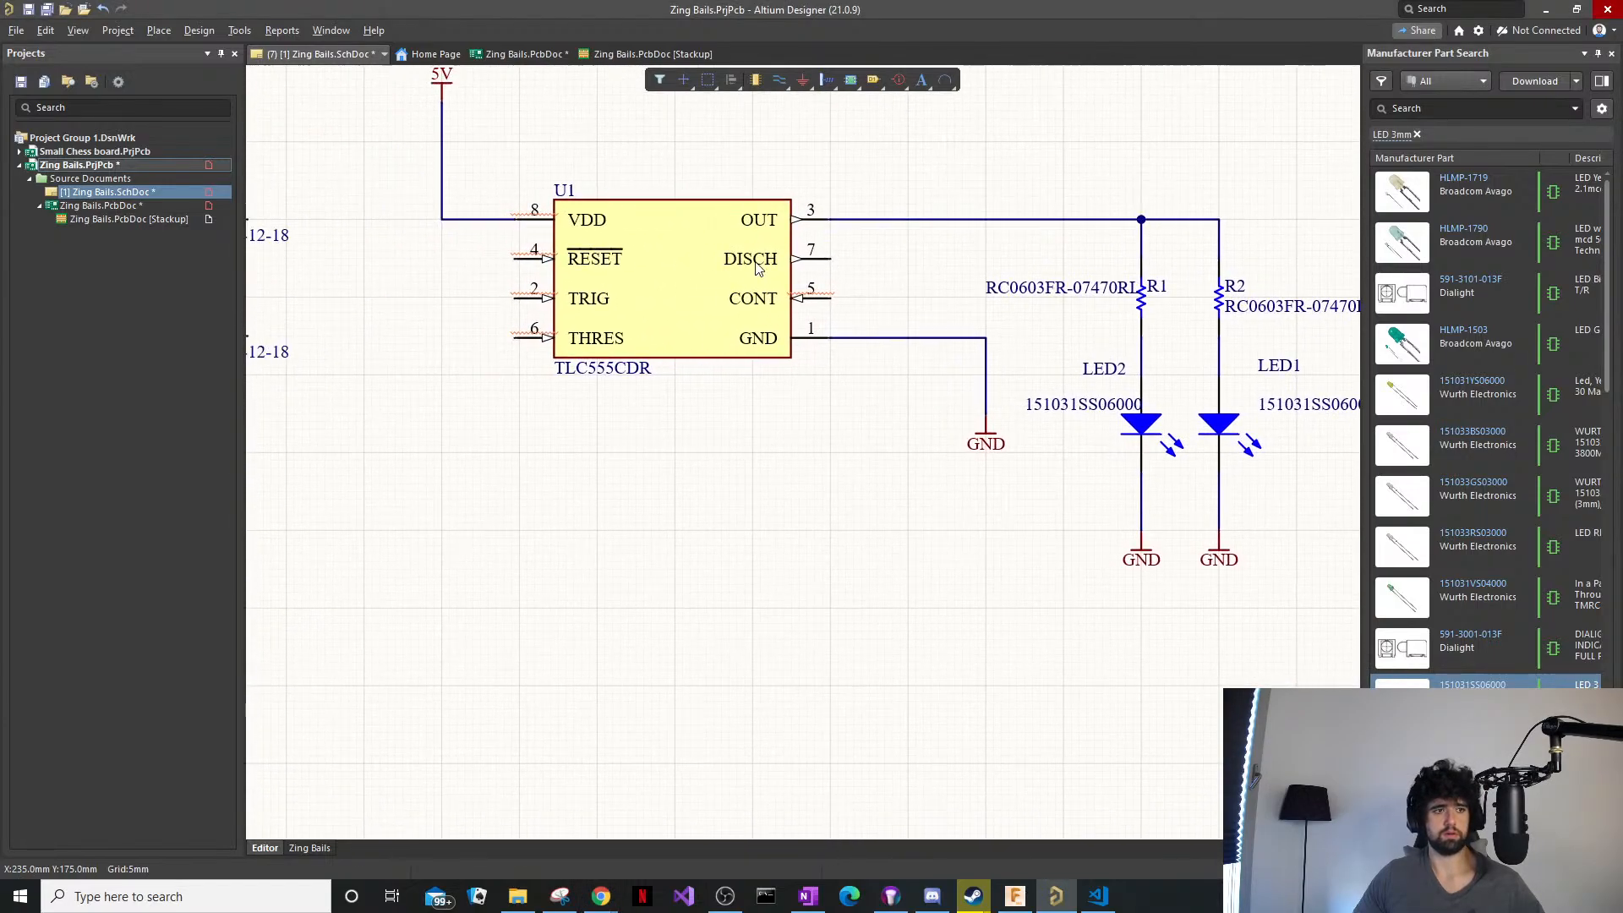
click(673, 274)
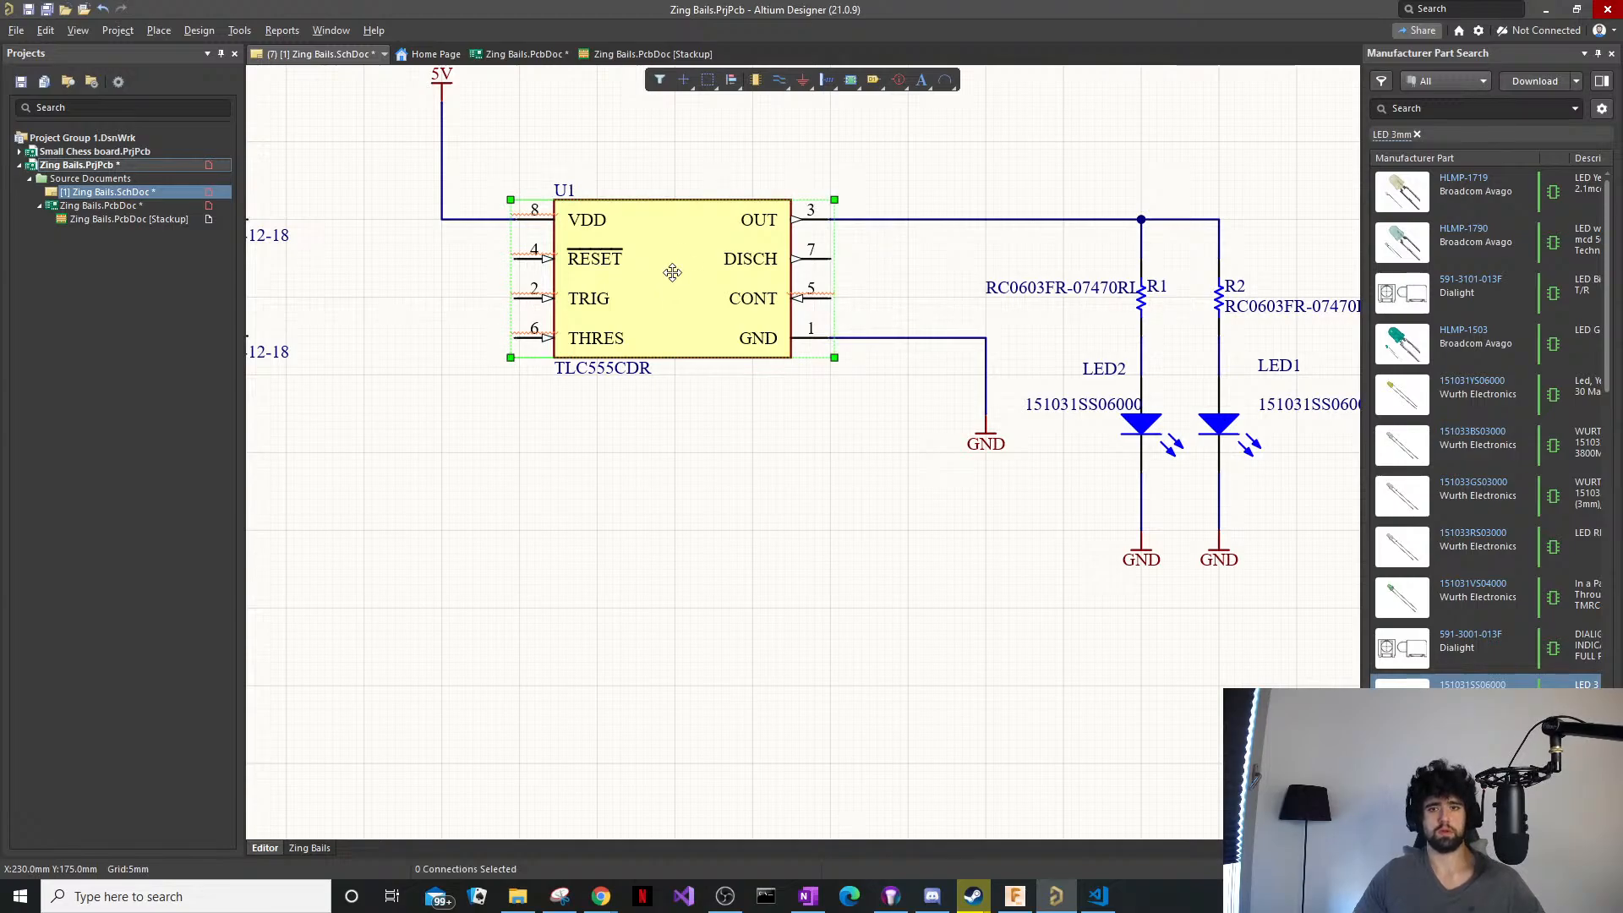
double_click(672, 273)
click(830, 573)
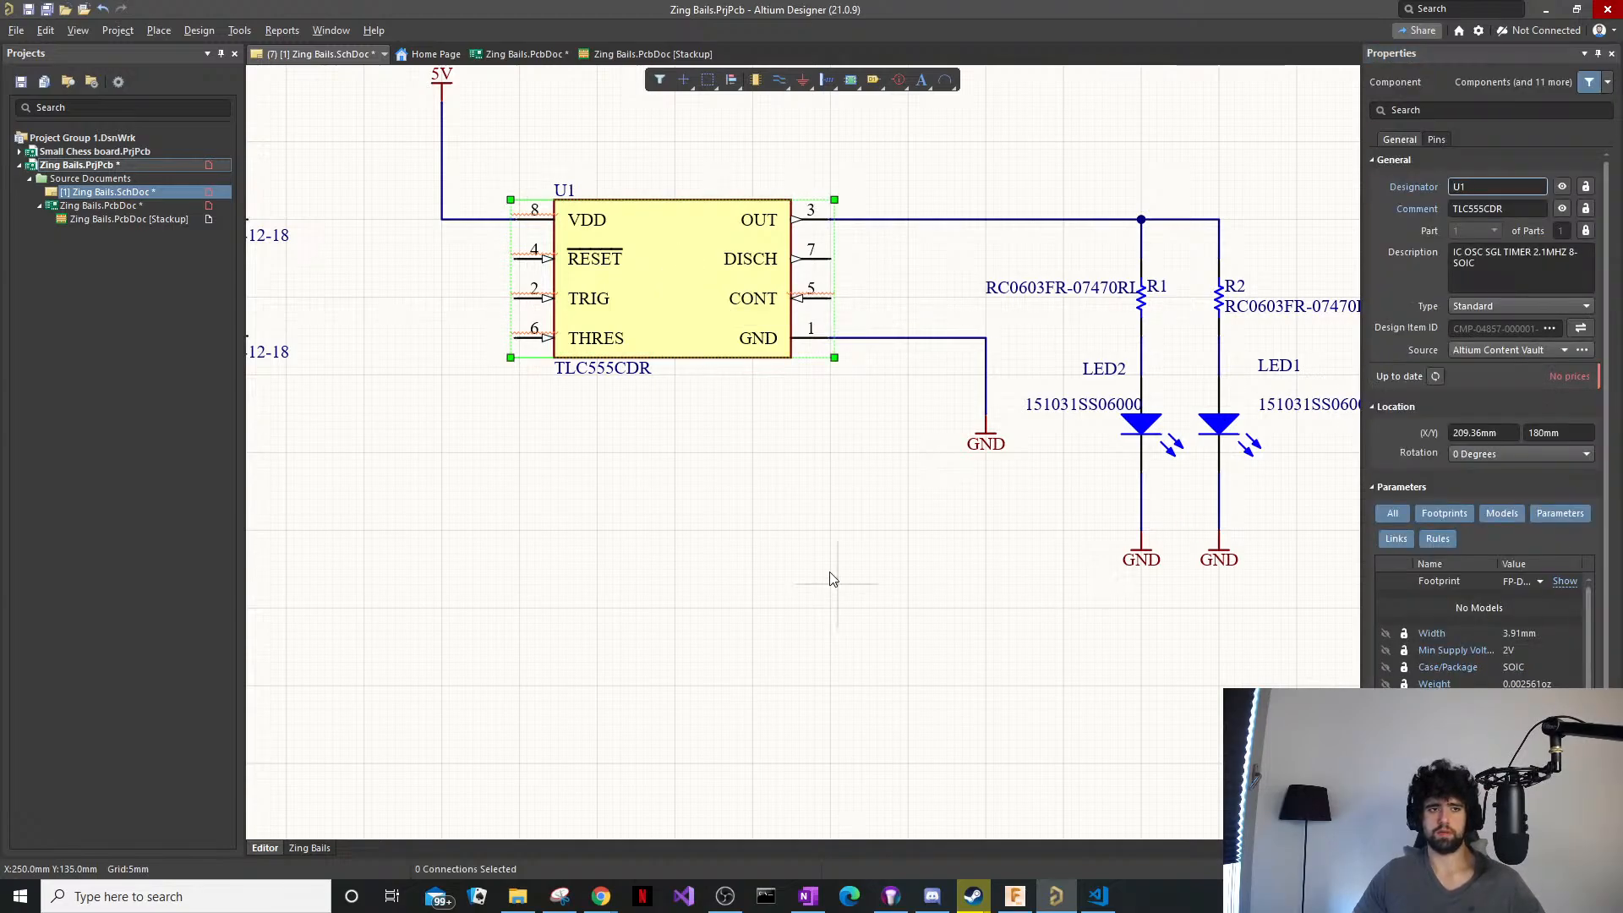
click(831, 580)
click(699, 264)
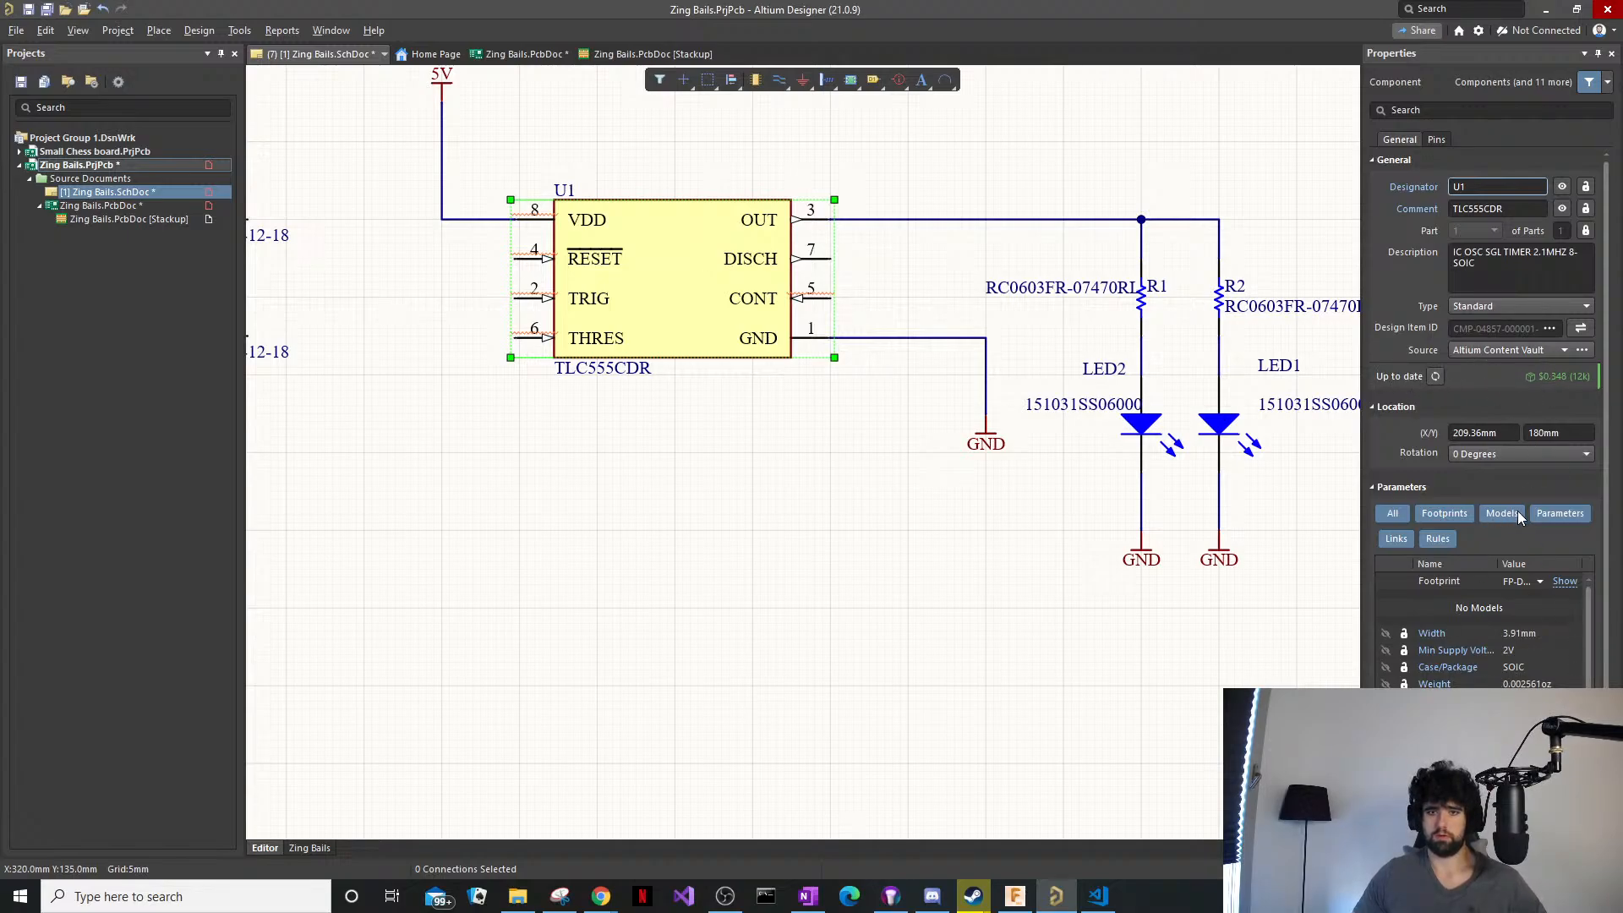
scroll(1482, 538, down, 2)
scroll(1482, 538, down, 1)
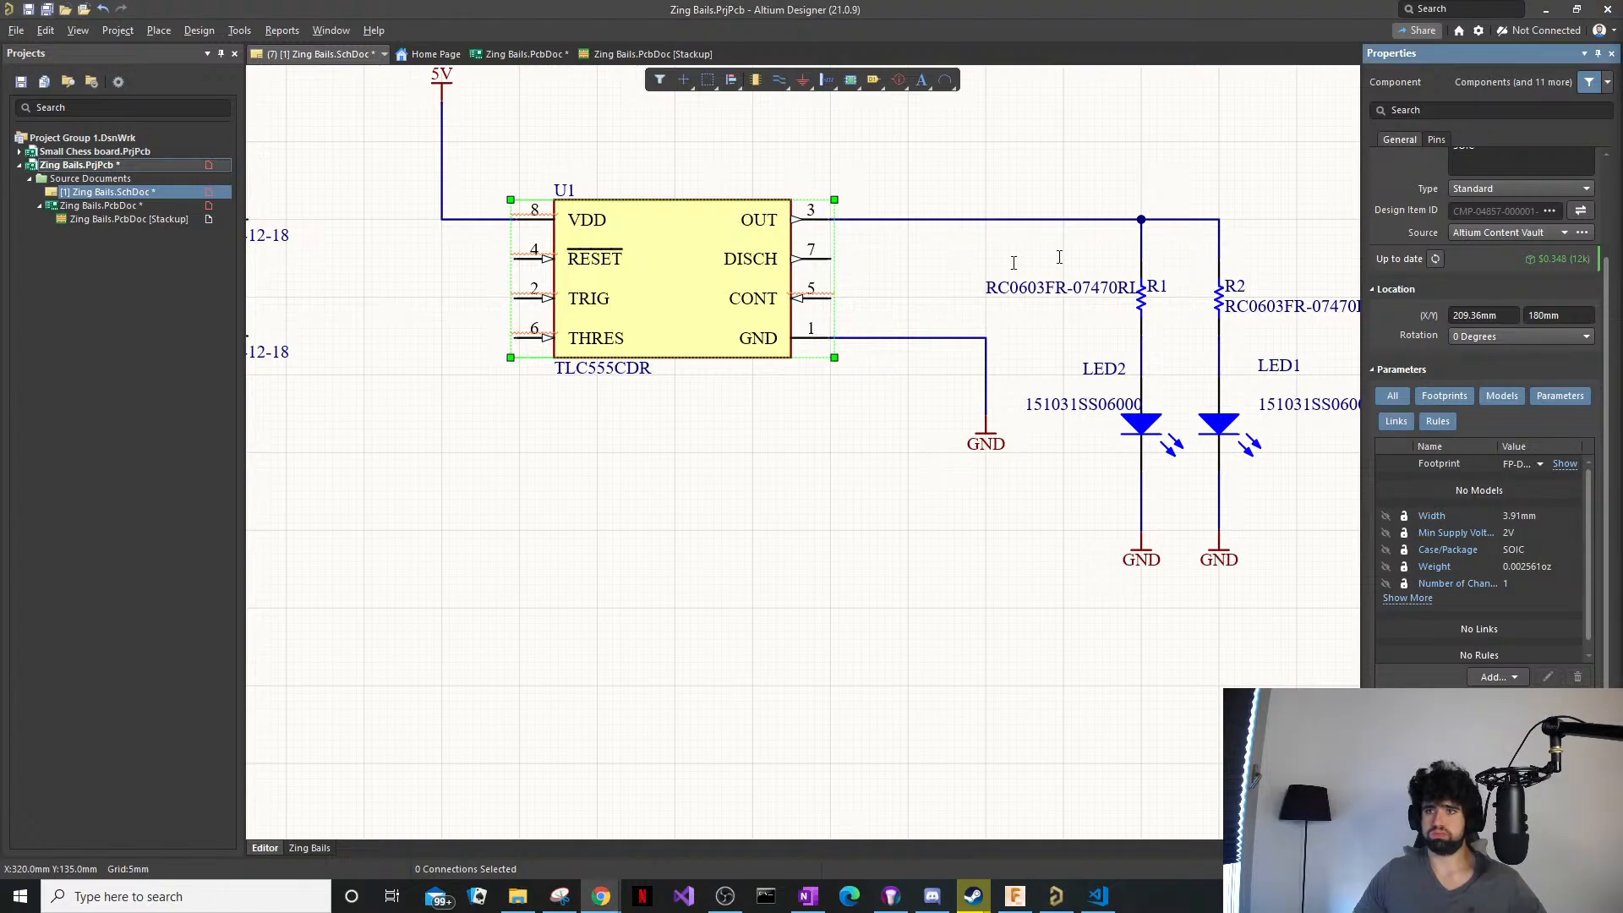
drag(763, 250, 845, 2)
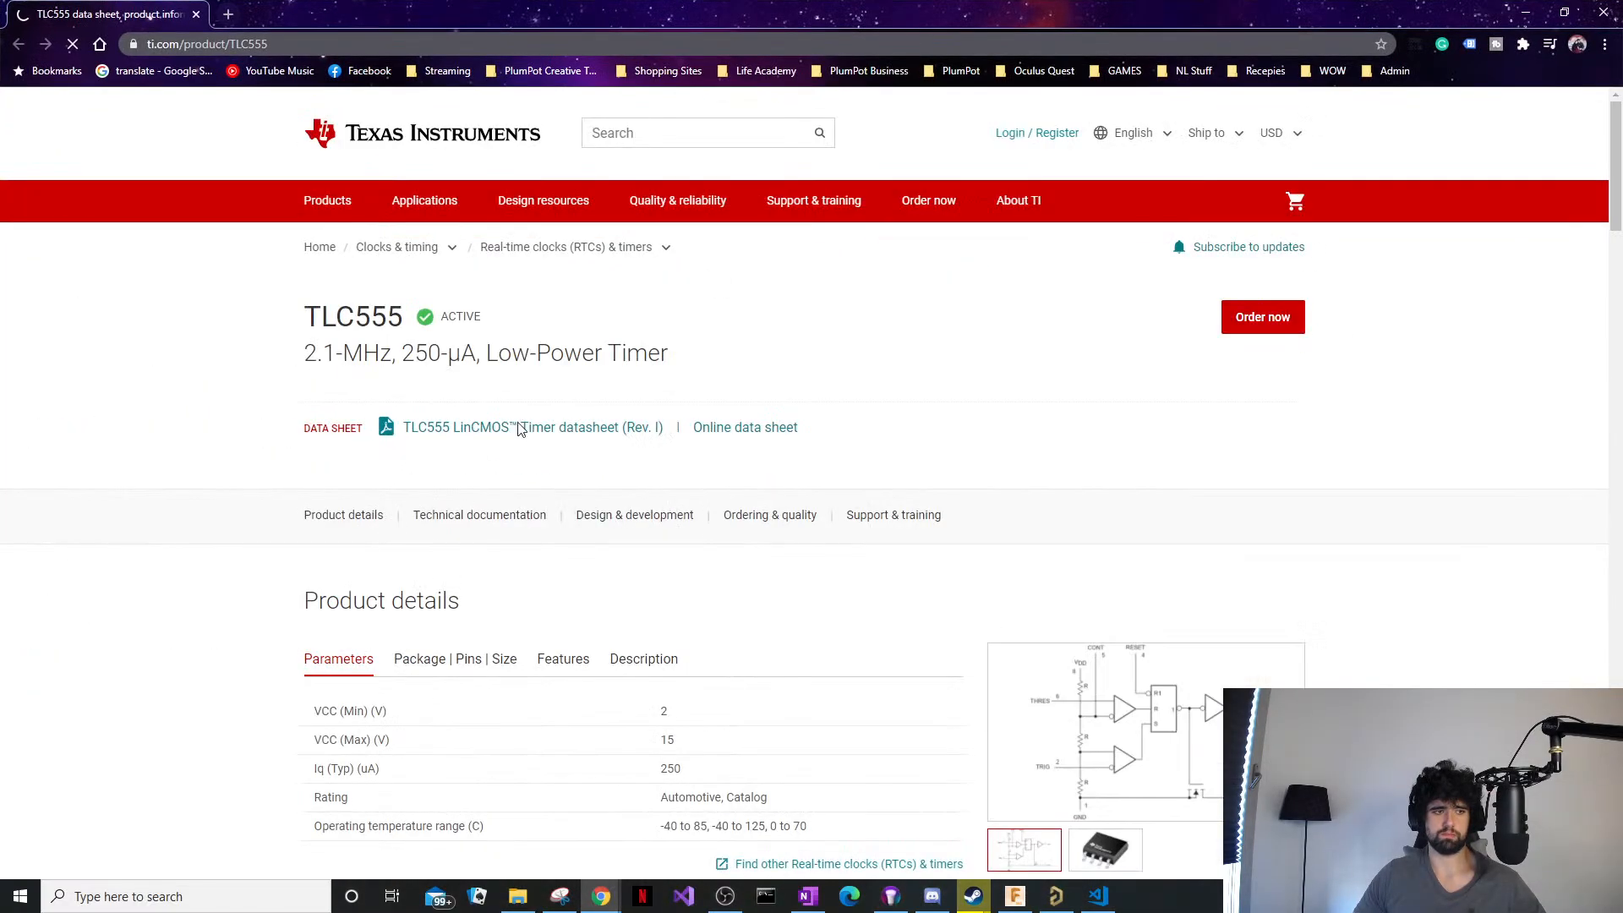
Open the TLC555 LinCMOS Timer datasheet (Rev. I) and examine the features and device information on its first page at 156% zoom.
click(466, 432)
scroll(707, 383, down, 1)
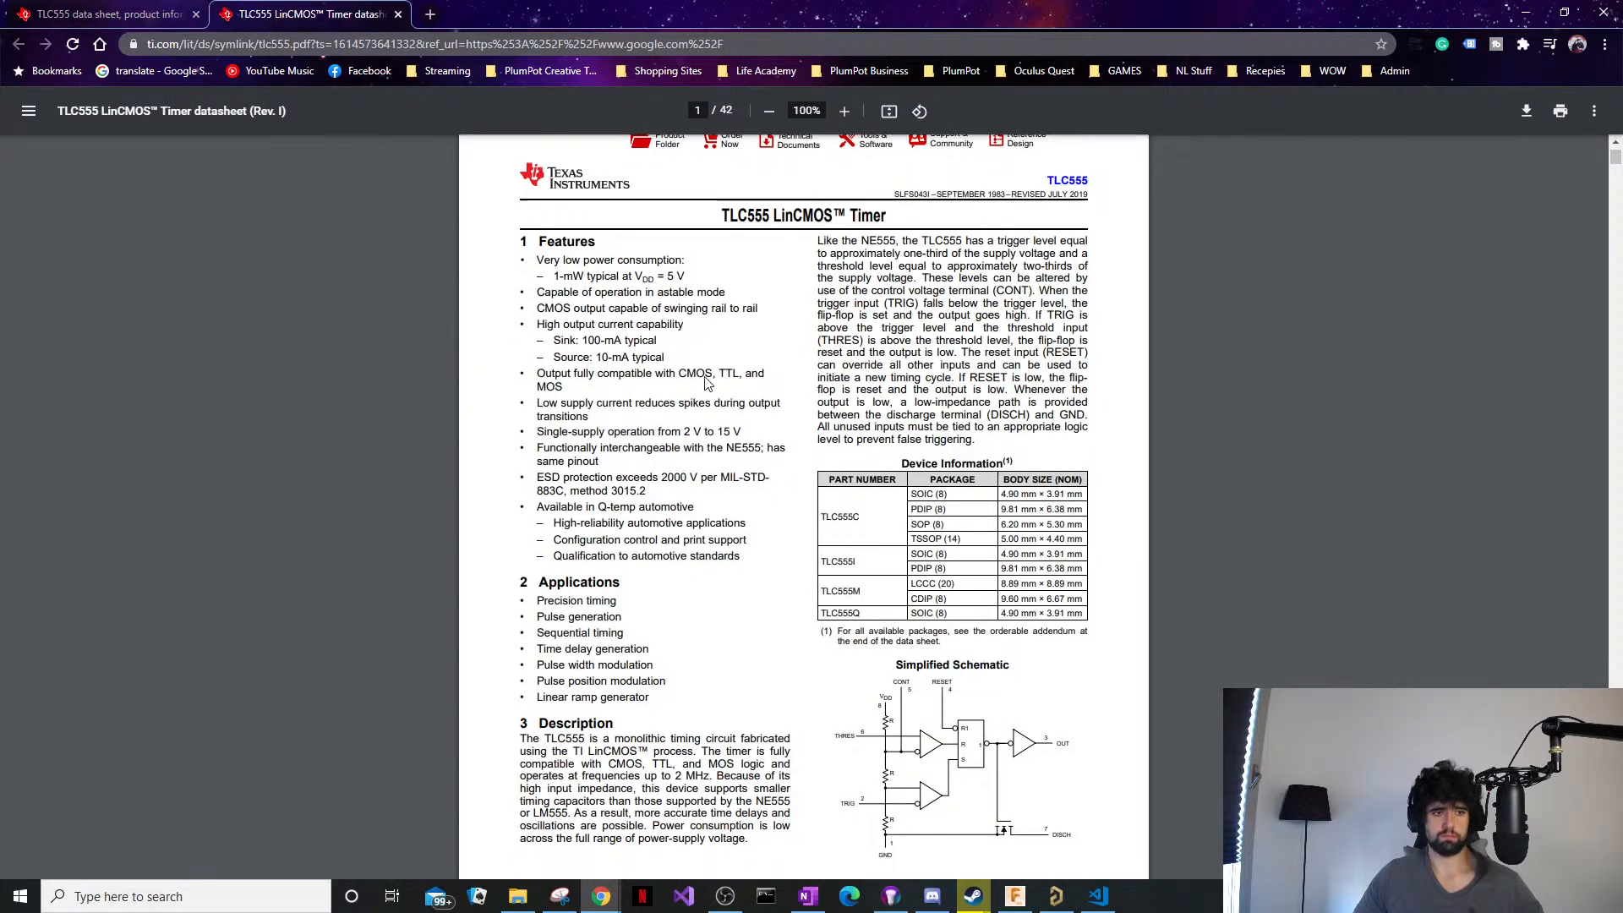
scroll(707, 383, down, 3)
scroll(707, 372, up, 3)
ctrl+scroll(735, 387, up, 3)
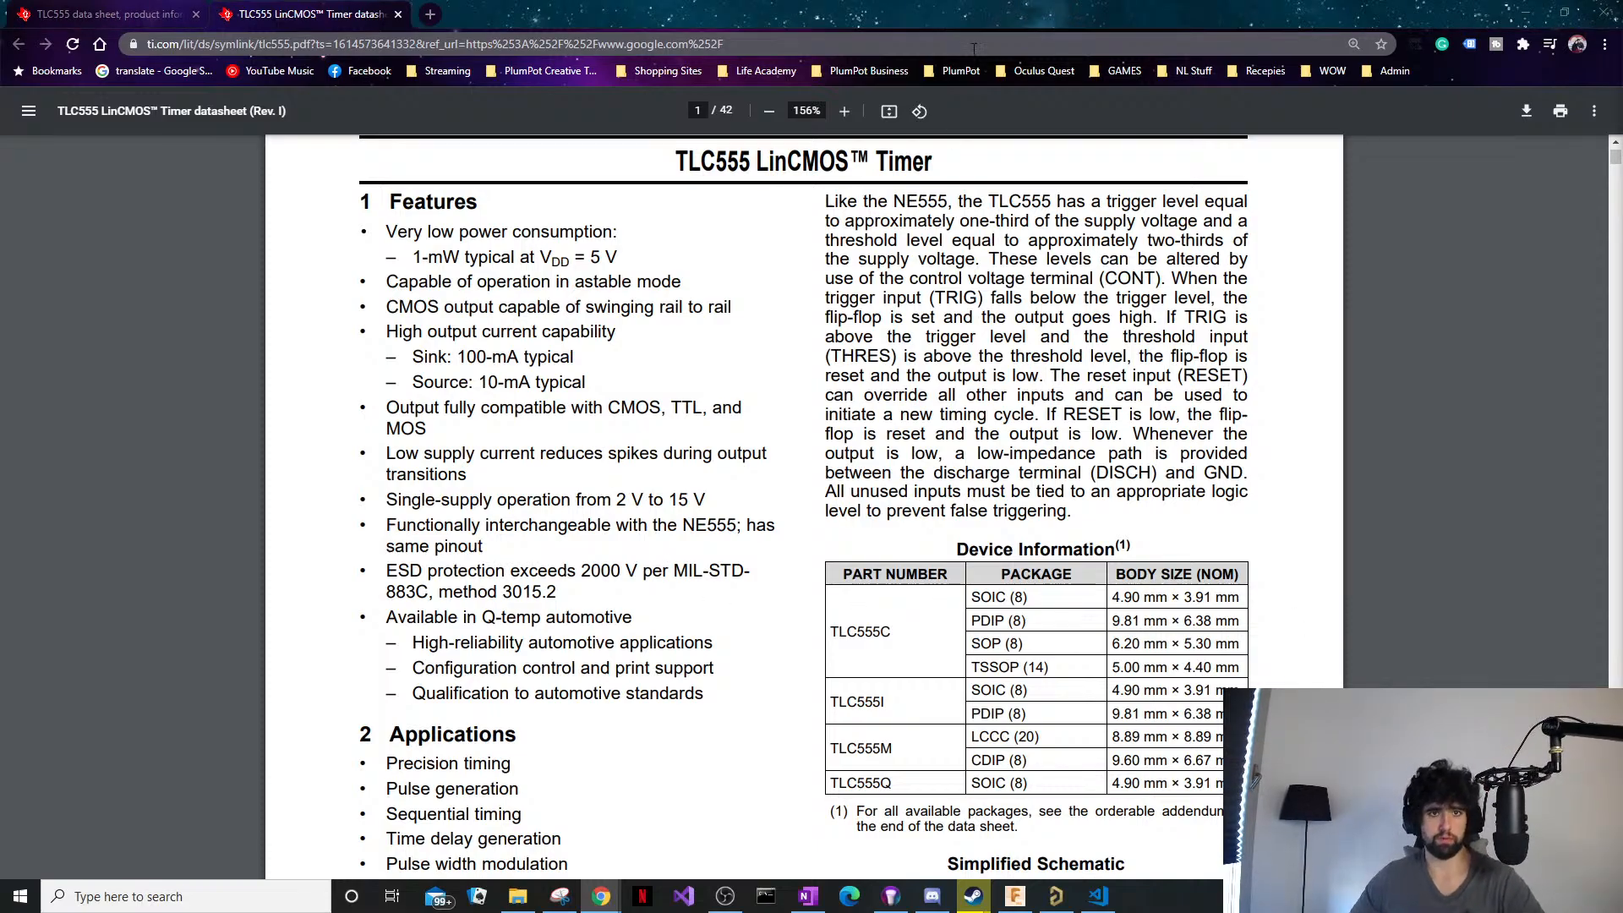
Shrink the datasheet window and switch to the Altium Designer schematic to review U1's pins and its LED connections.
drag(808, 16, 660, 545)
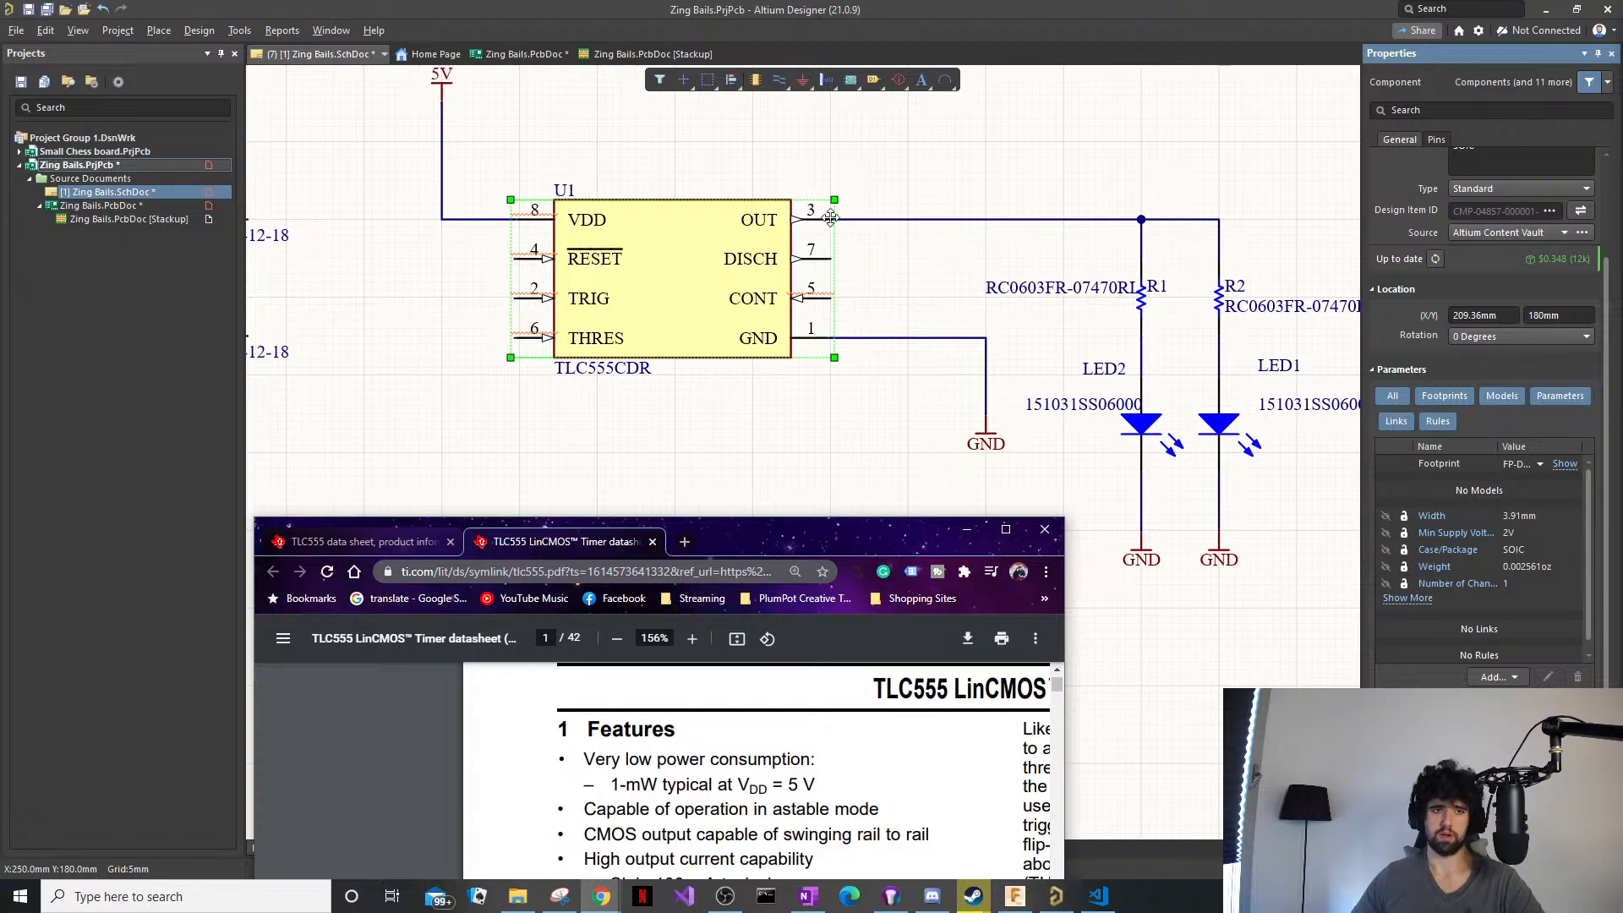
click(935, 227)
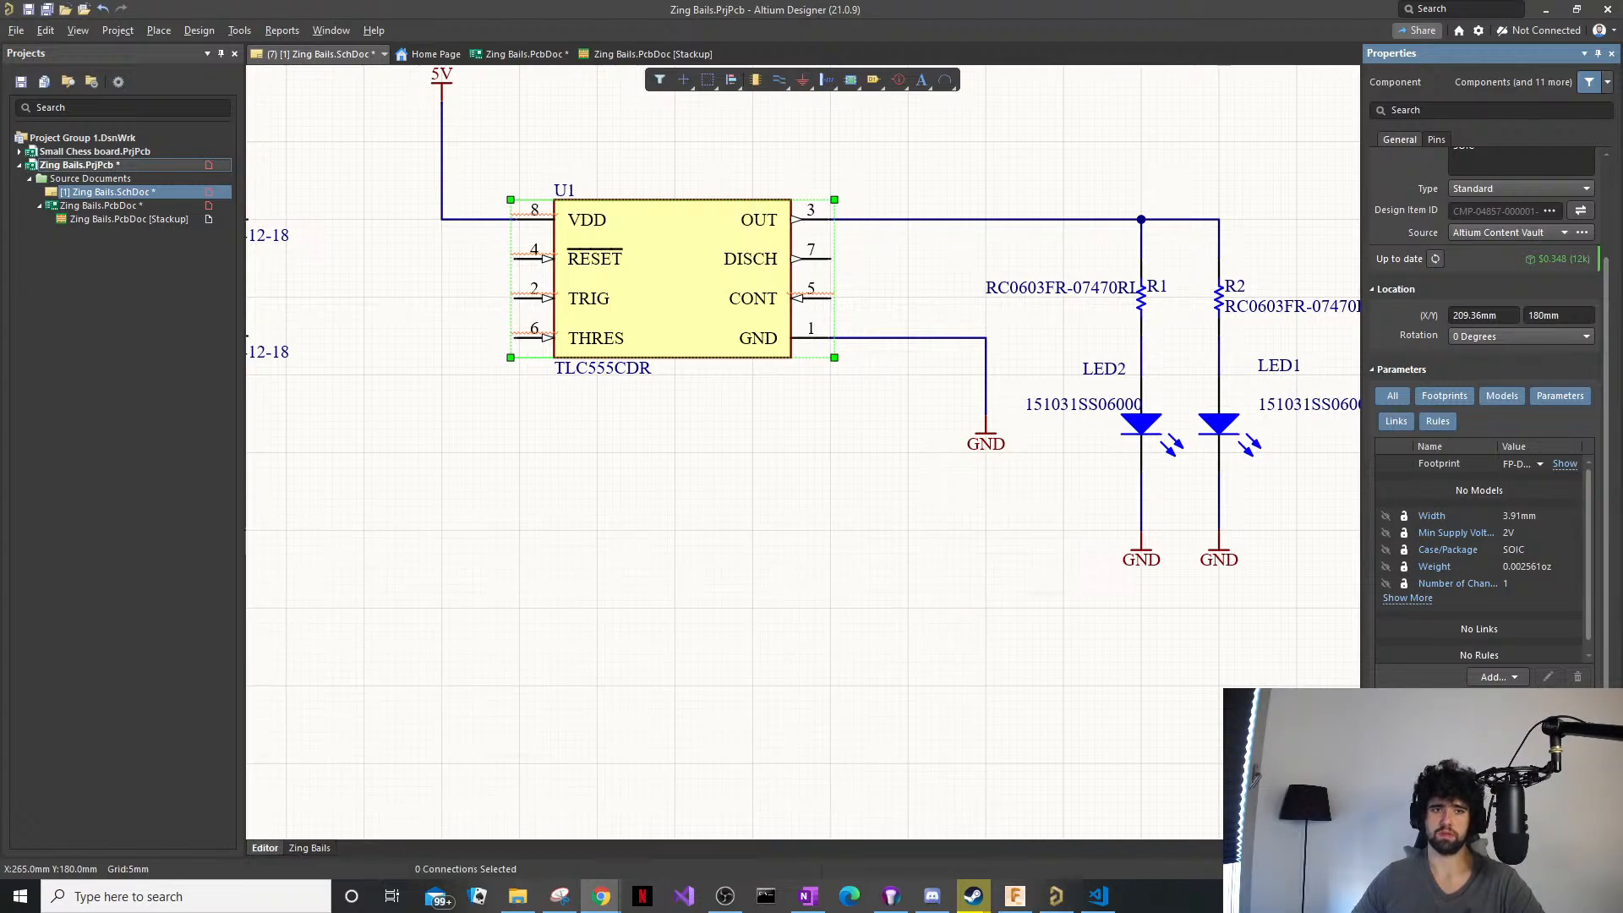
ctrl+scroll(940, 230, down, 2)
right_drag(943, 235, 757, 293)
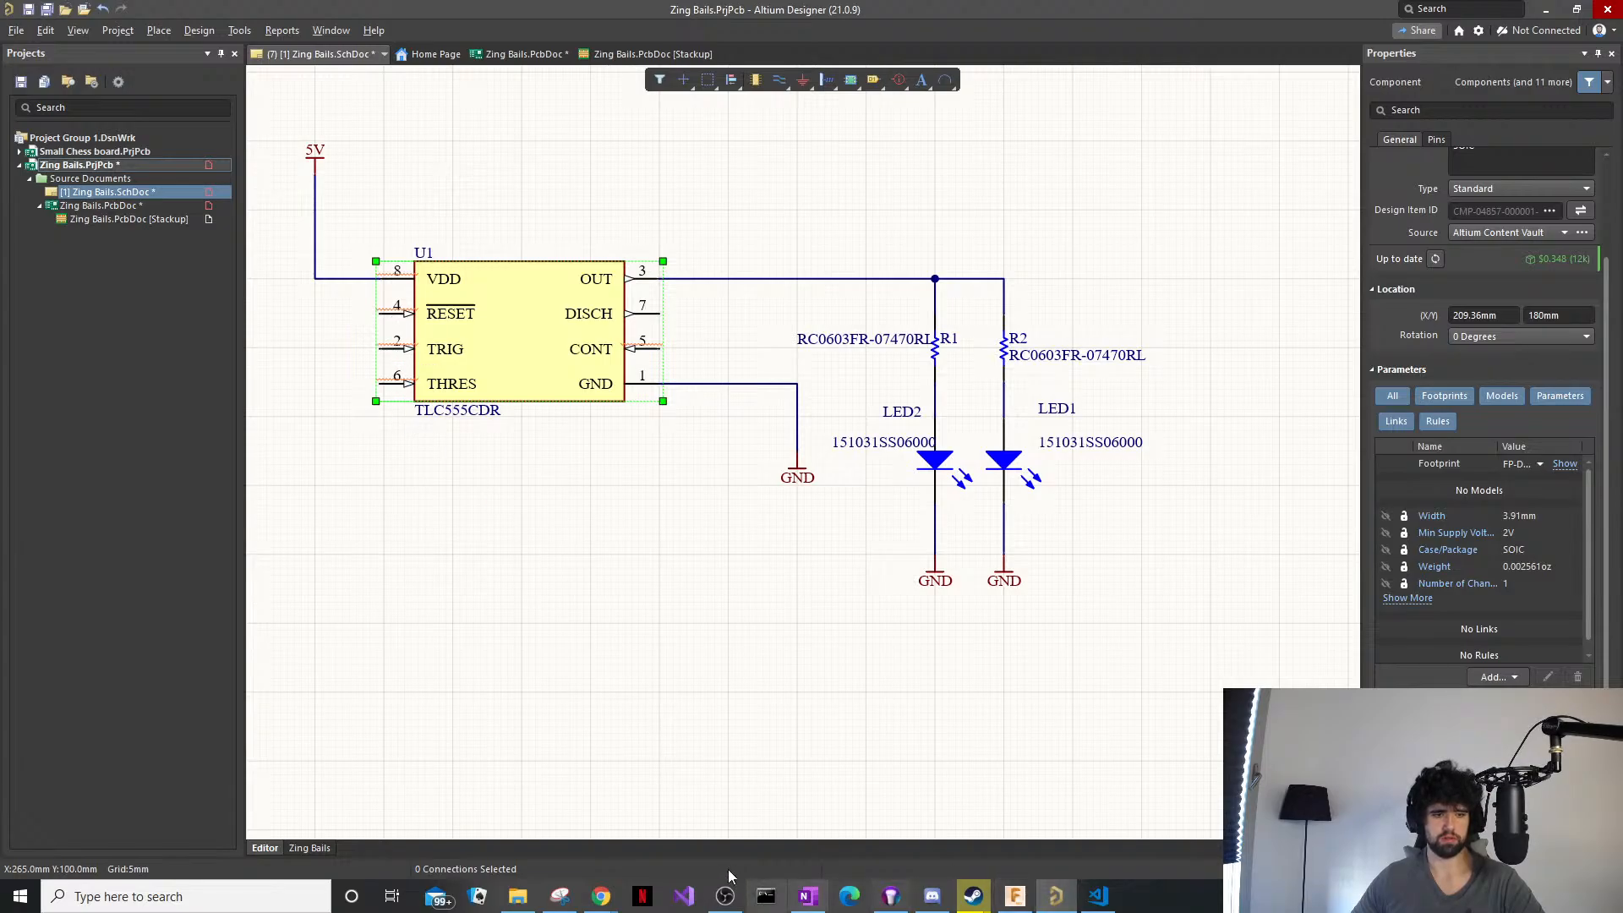
Switch back to the TLC555 datasheet in Chrome, maximize its window and find the Pin Configuration and Functions section.
mouse_move(601, 896)
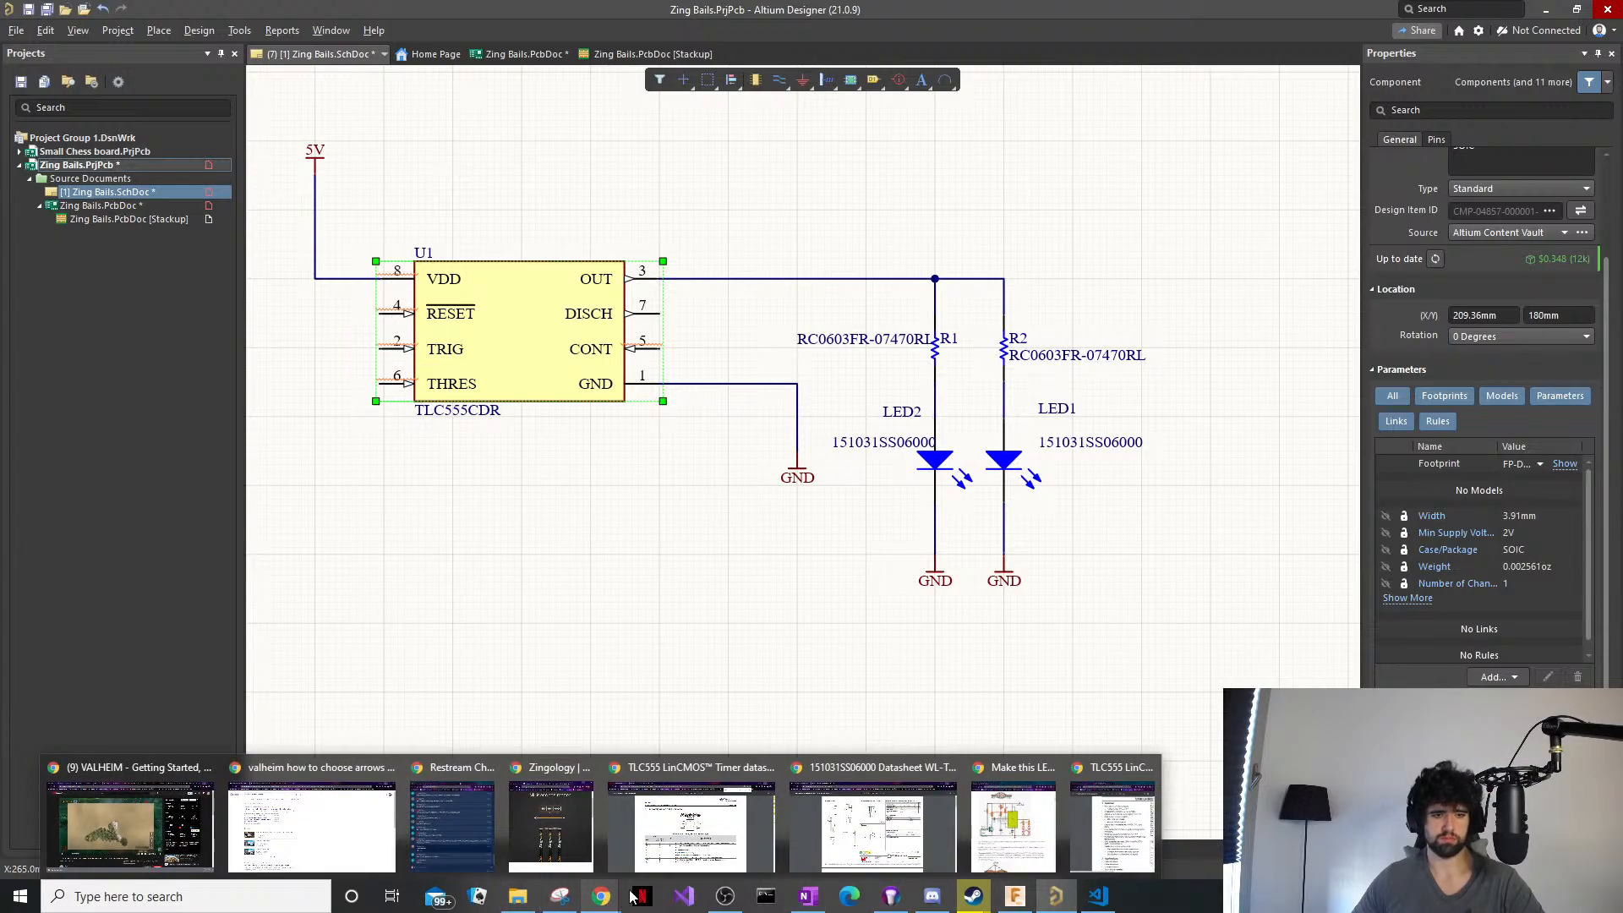
mouse_move(668, 860)
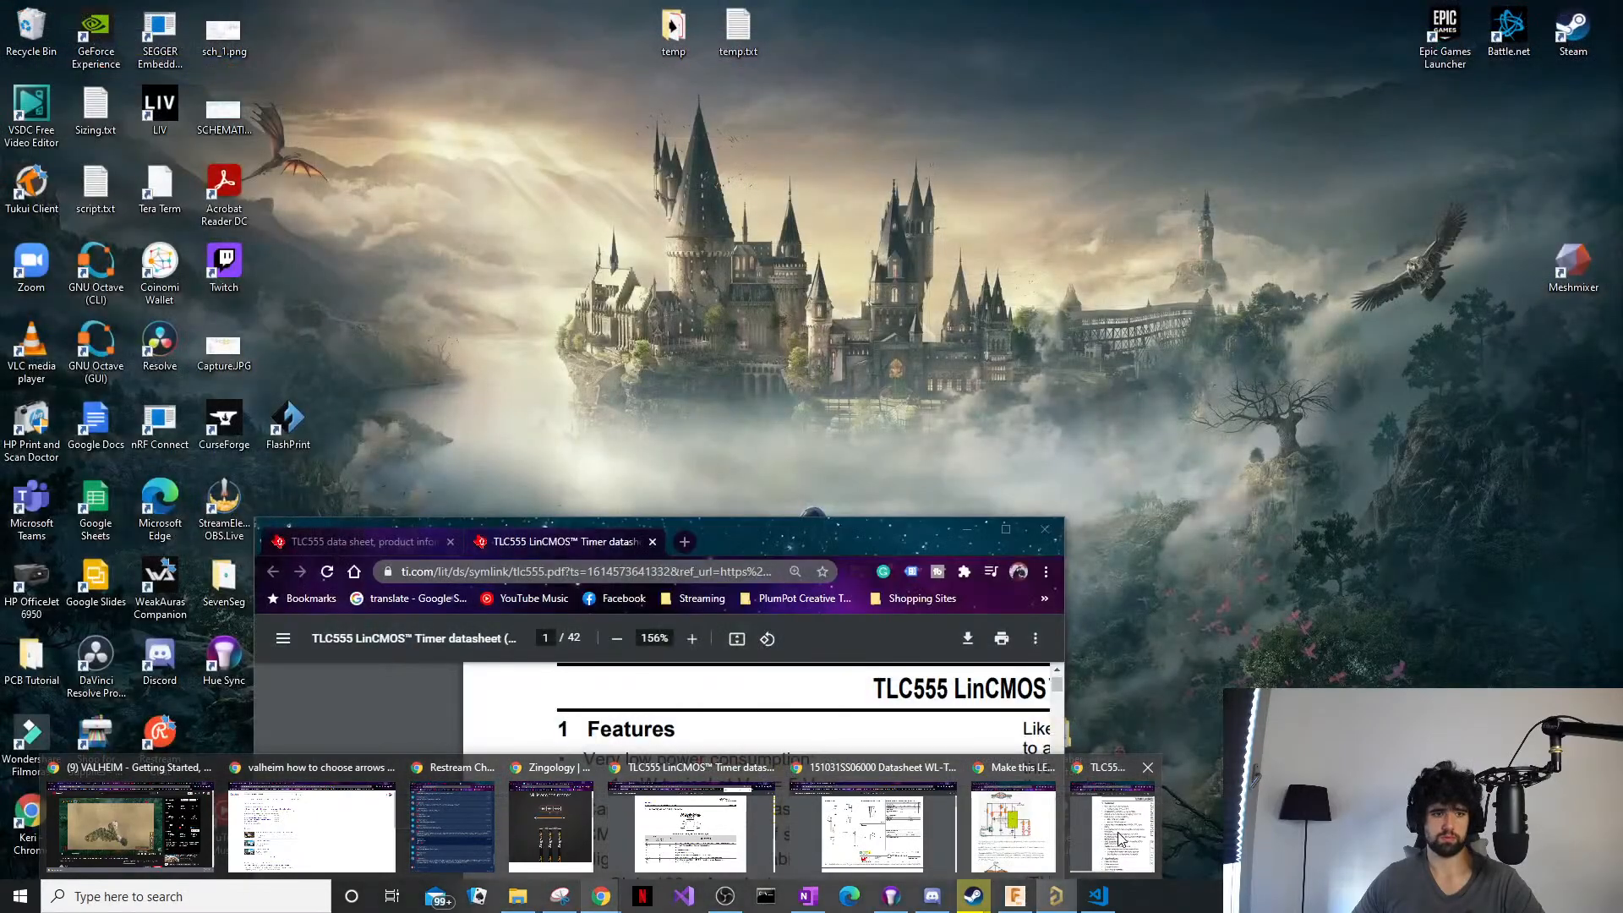
click(1090, 839)
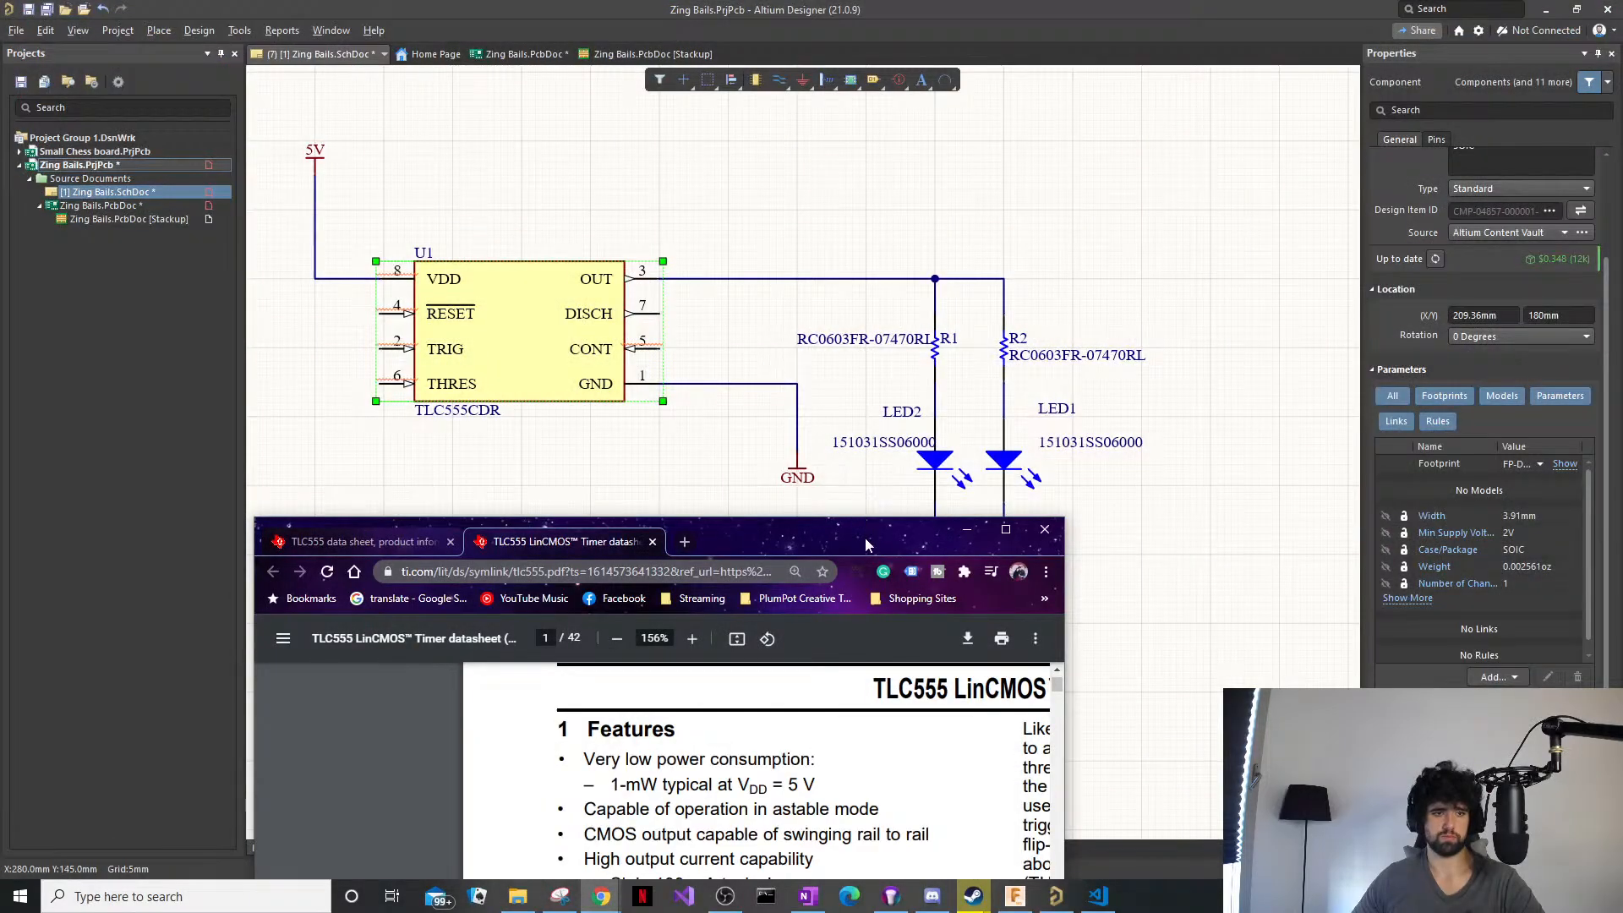
drag(865, 538, 843, 527)
double_click(844, 528)
scroll(633, 572, down, 12)
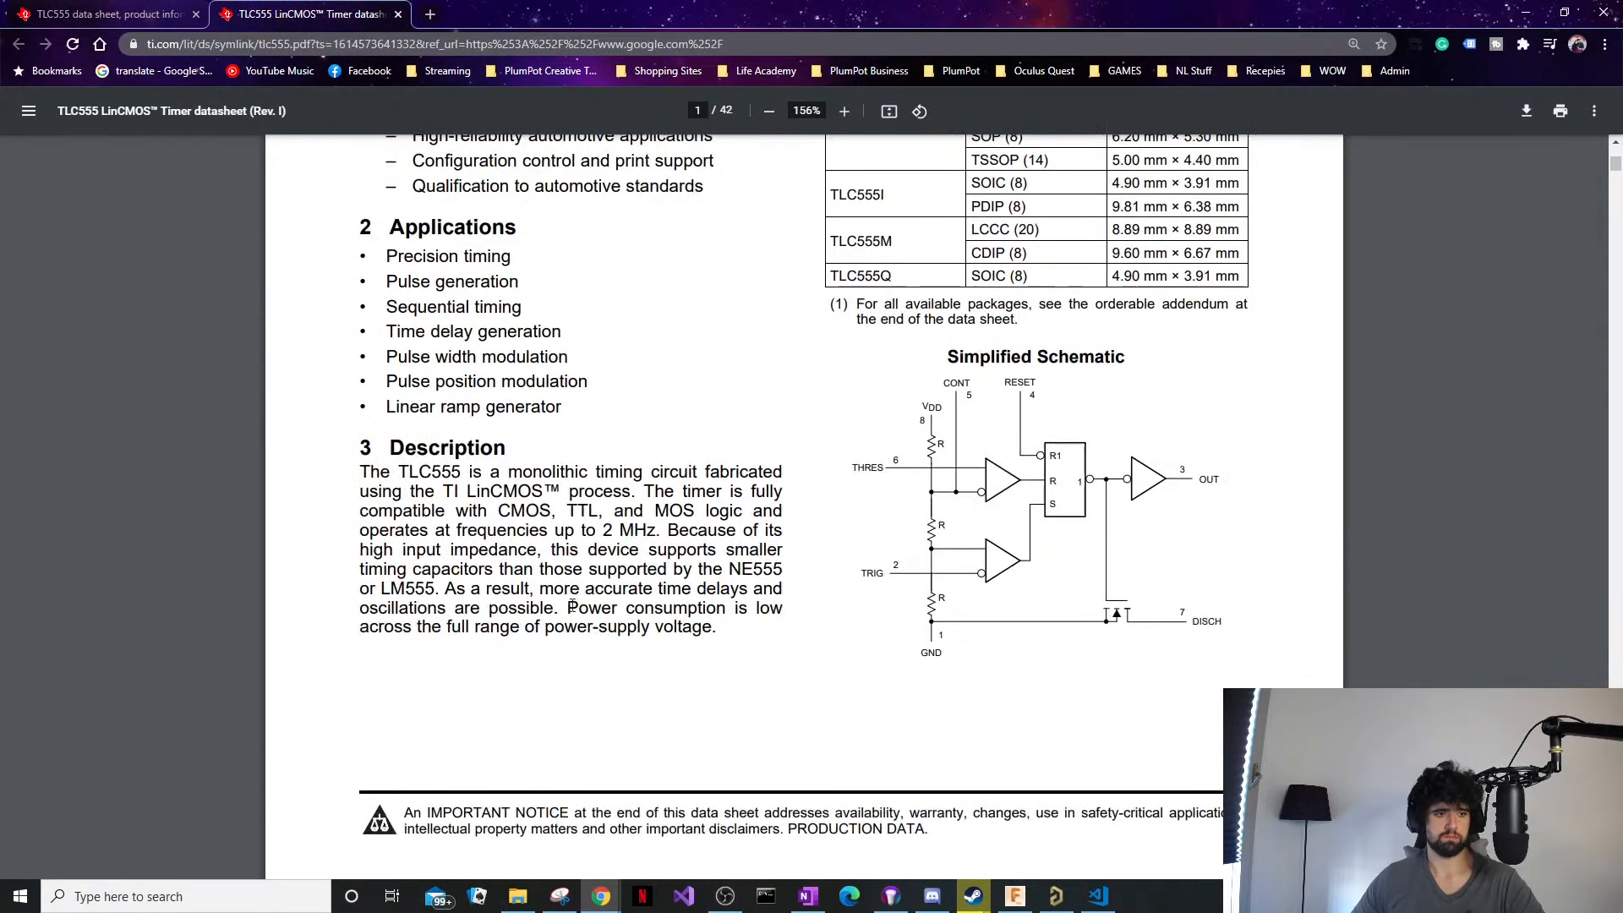
scroll(540, 683, down, 20)
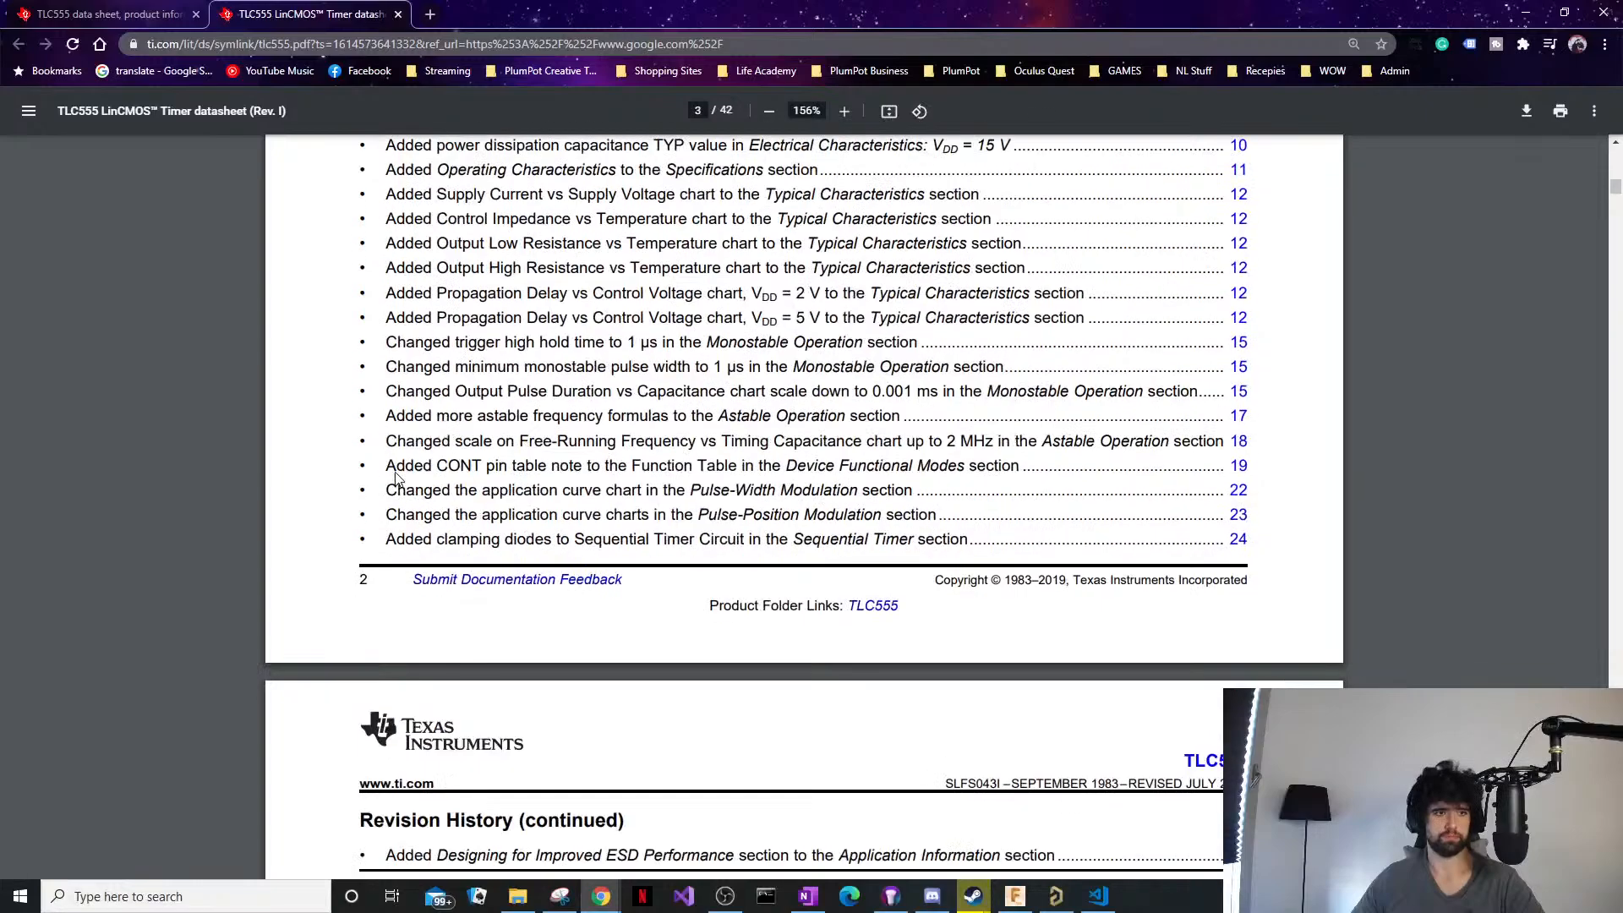
scroll(381, 498, down, 10)
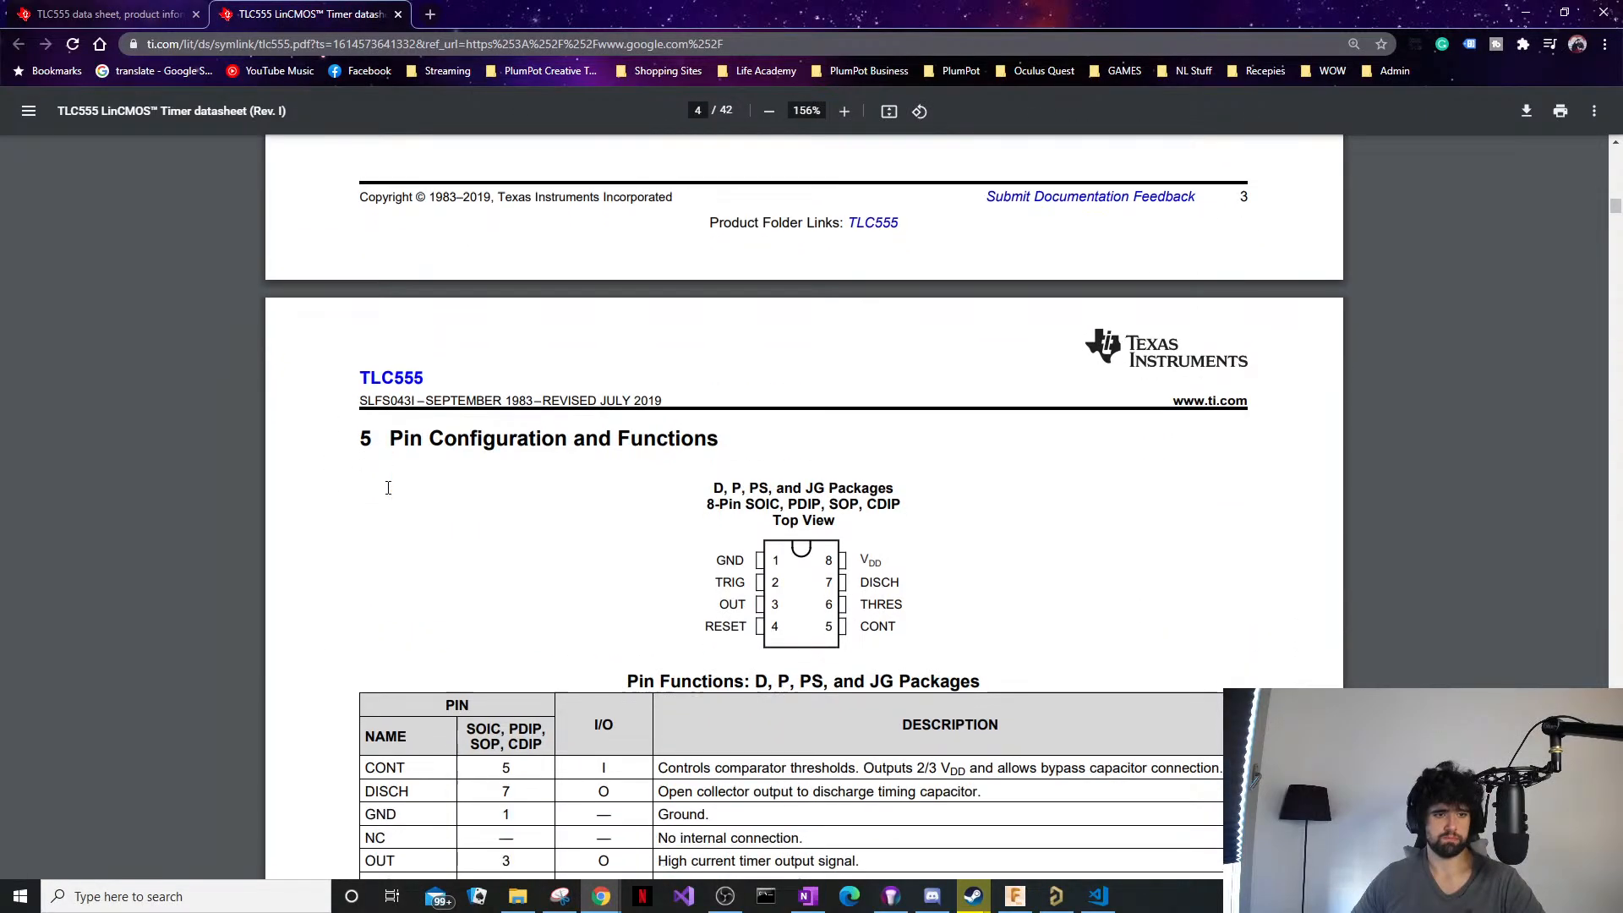
Examine the RESET pin's number, input type and description in the pin functions table for the D, P, PS and JG packages.
drag(525, 517, 464, 525)
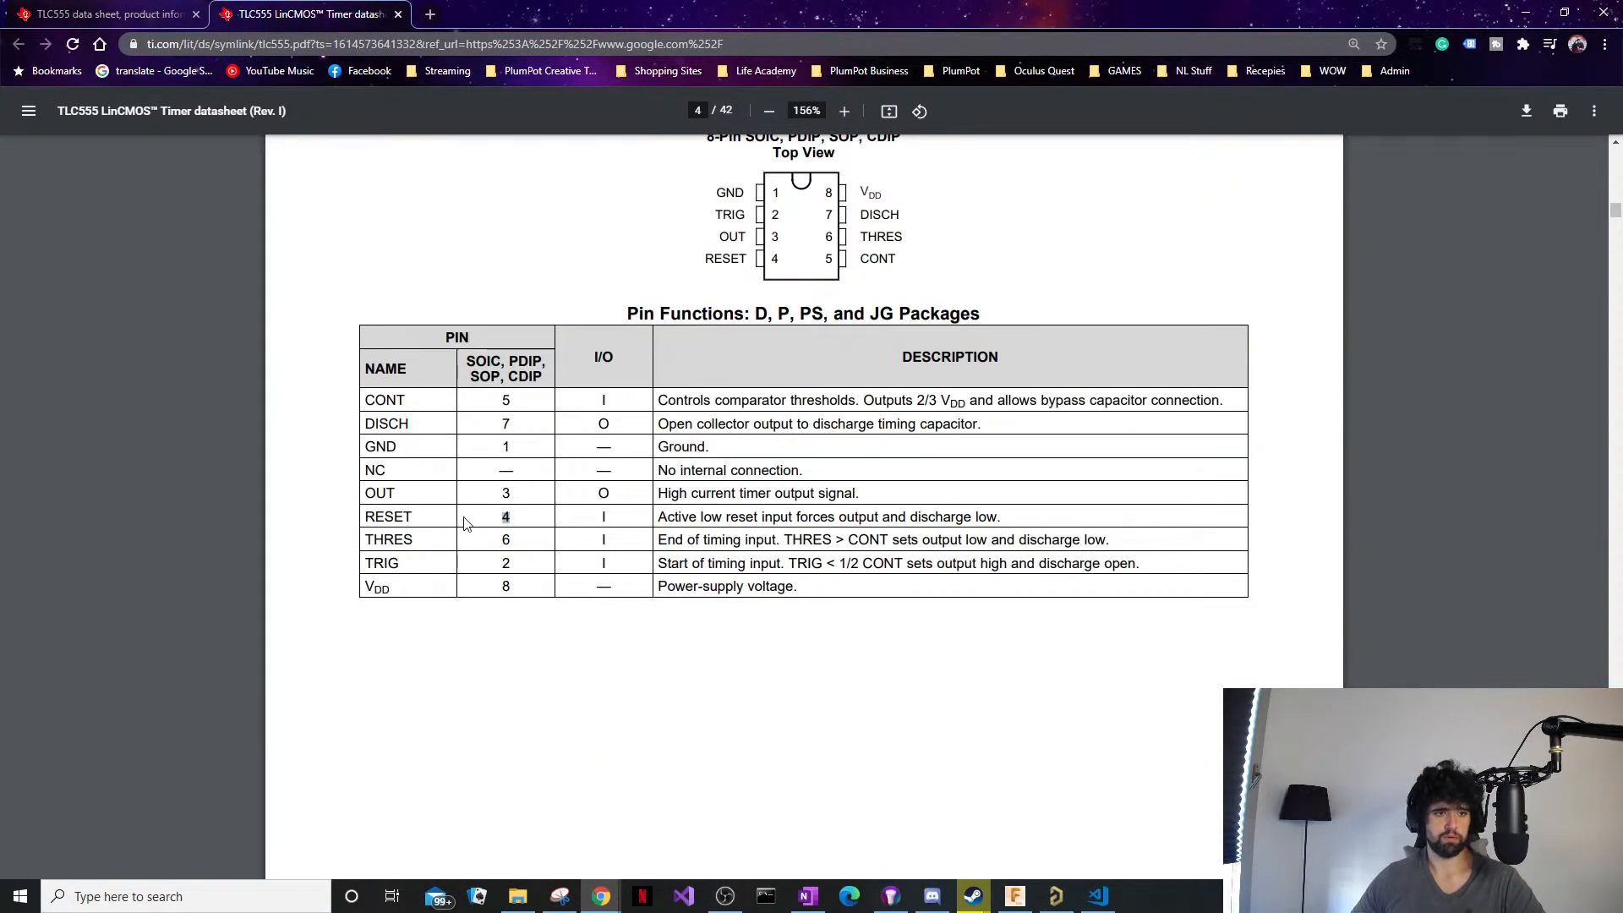
drag(658, 516, 786, 517)
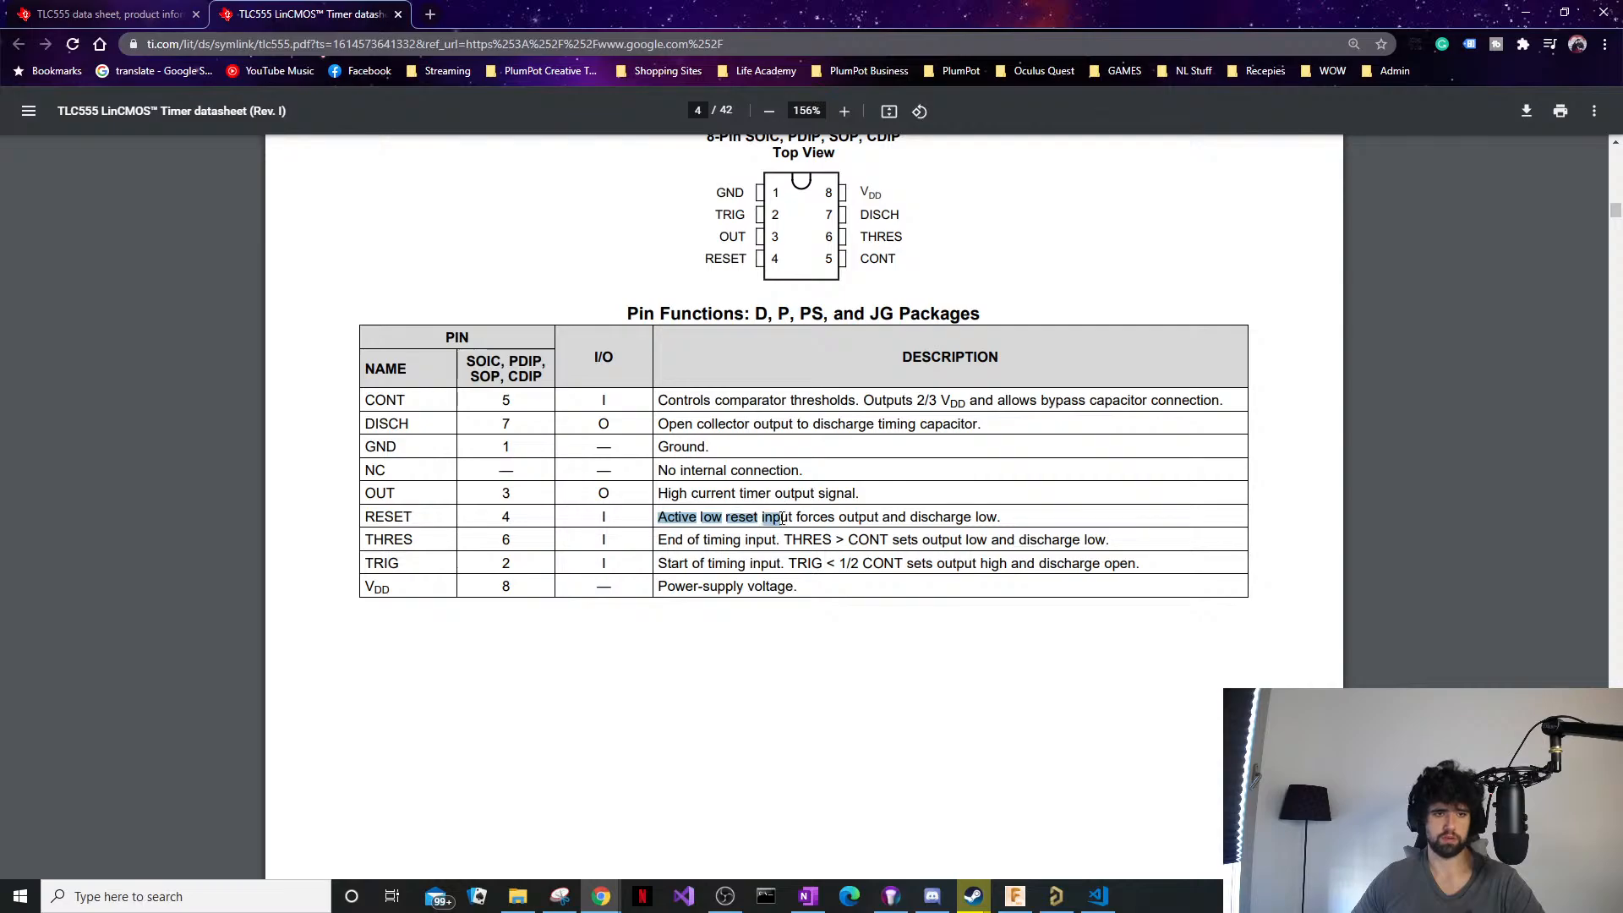
click(858, 519)
triple_click(862, 516)
click(929, 516)
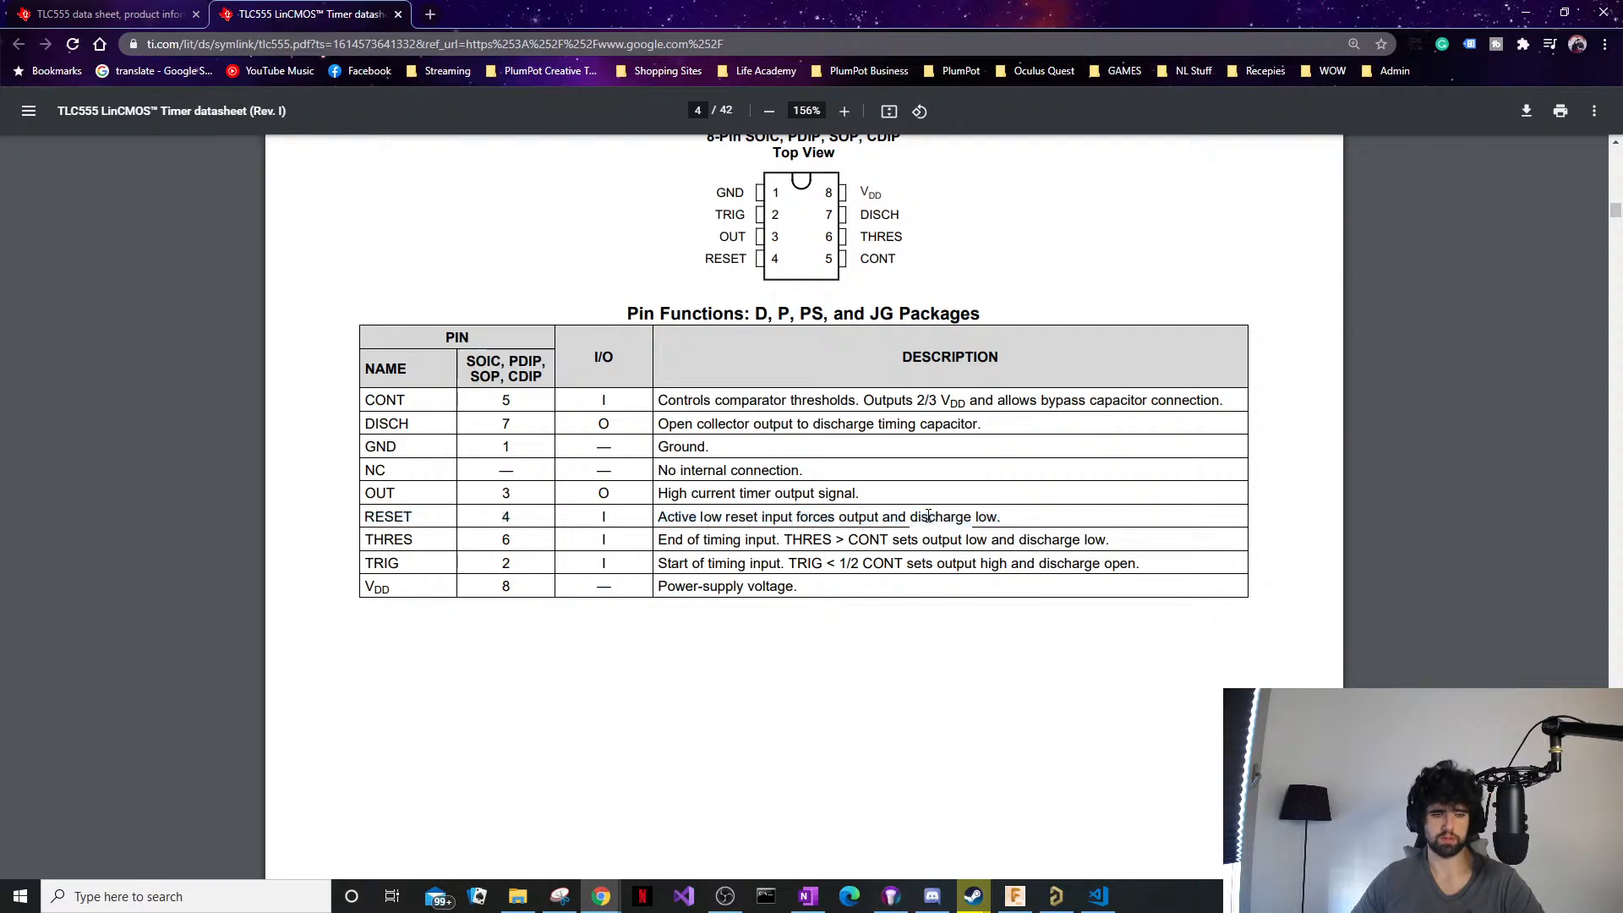
double_click(519, 518)
click(640, 532)
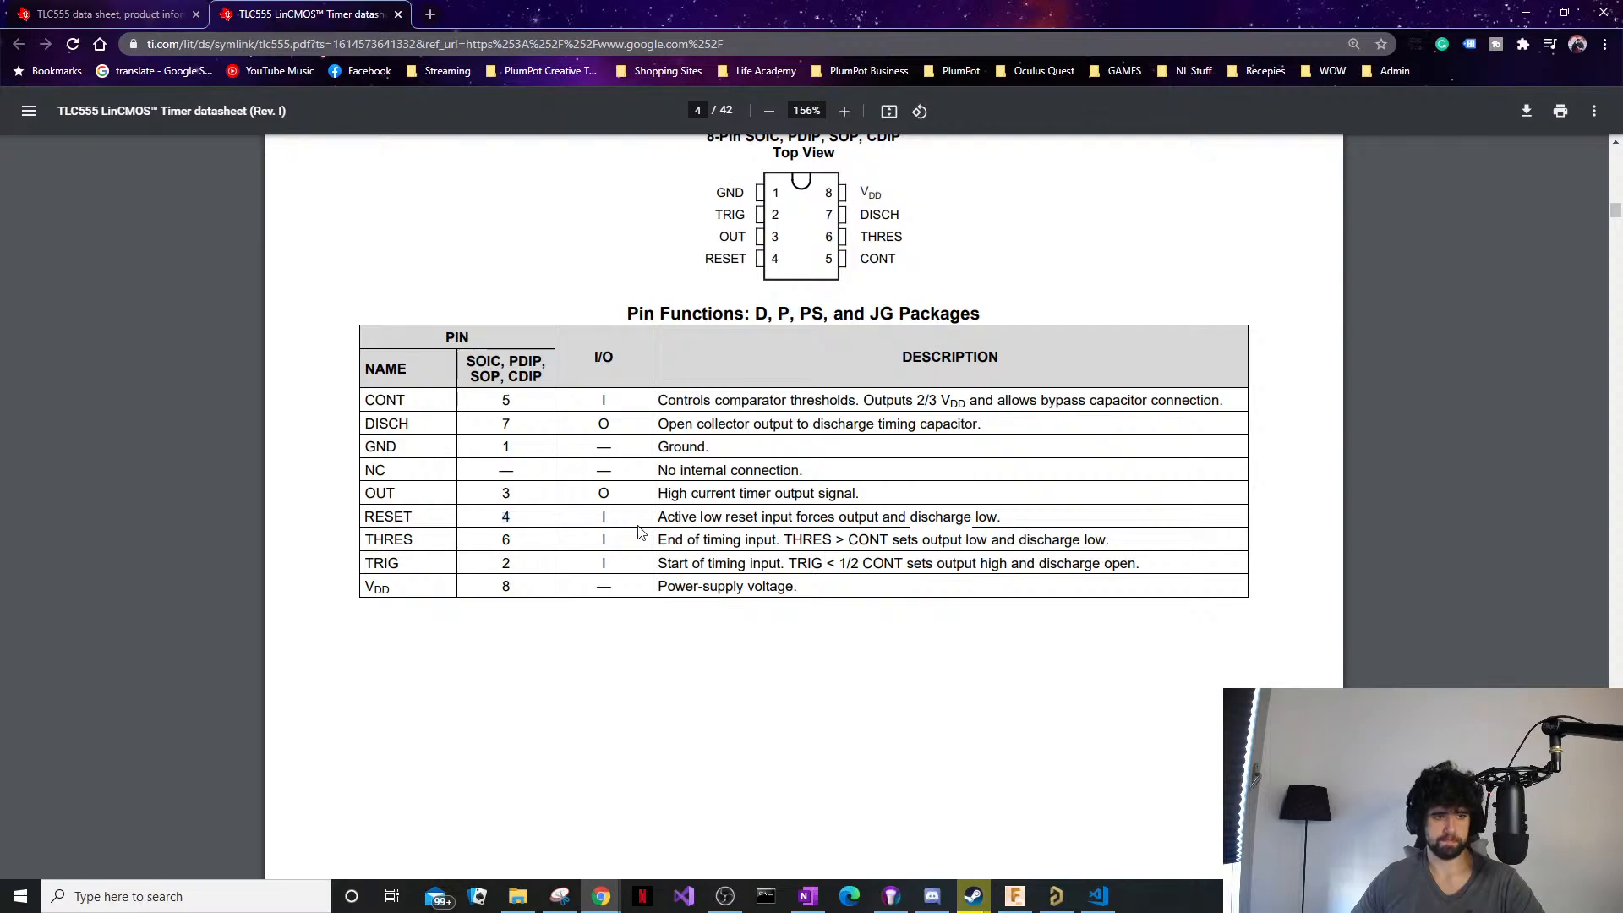
drag(628, 509, 719, 526)
click(601, 522)
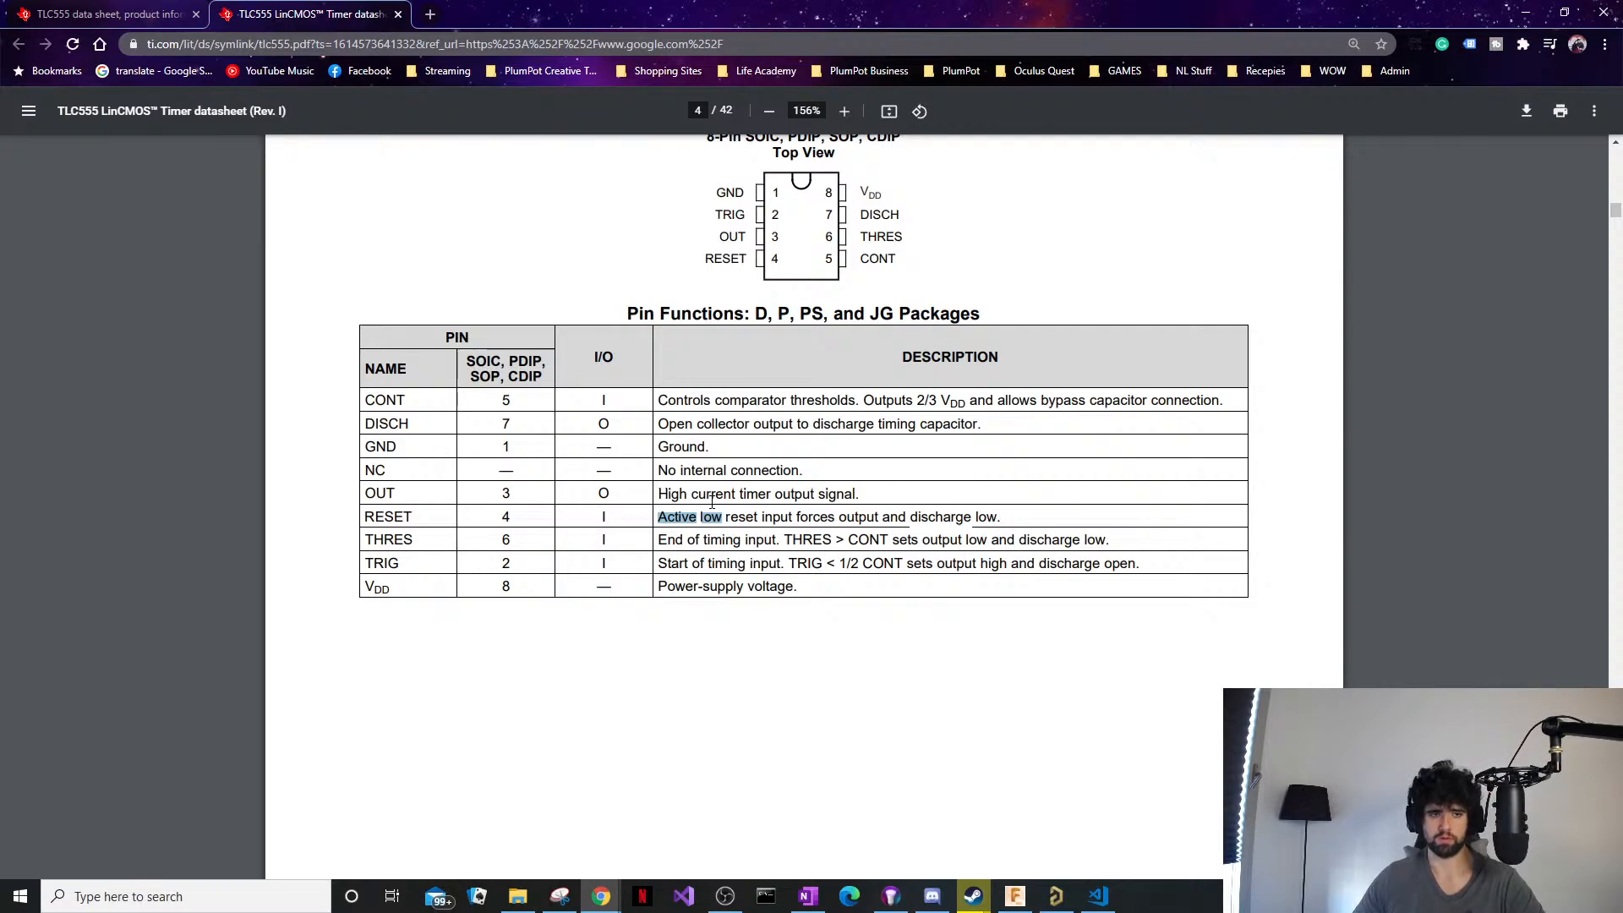
click(851, 517)
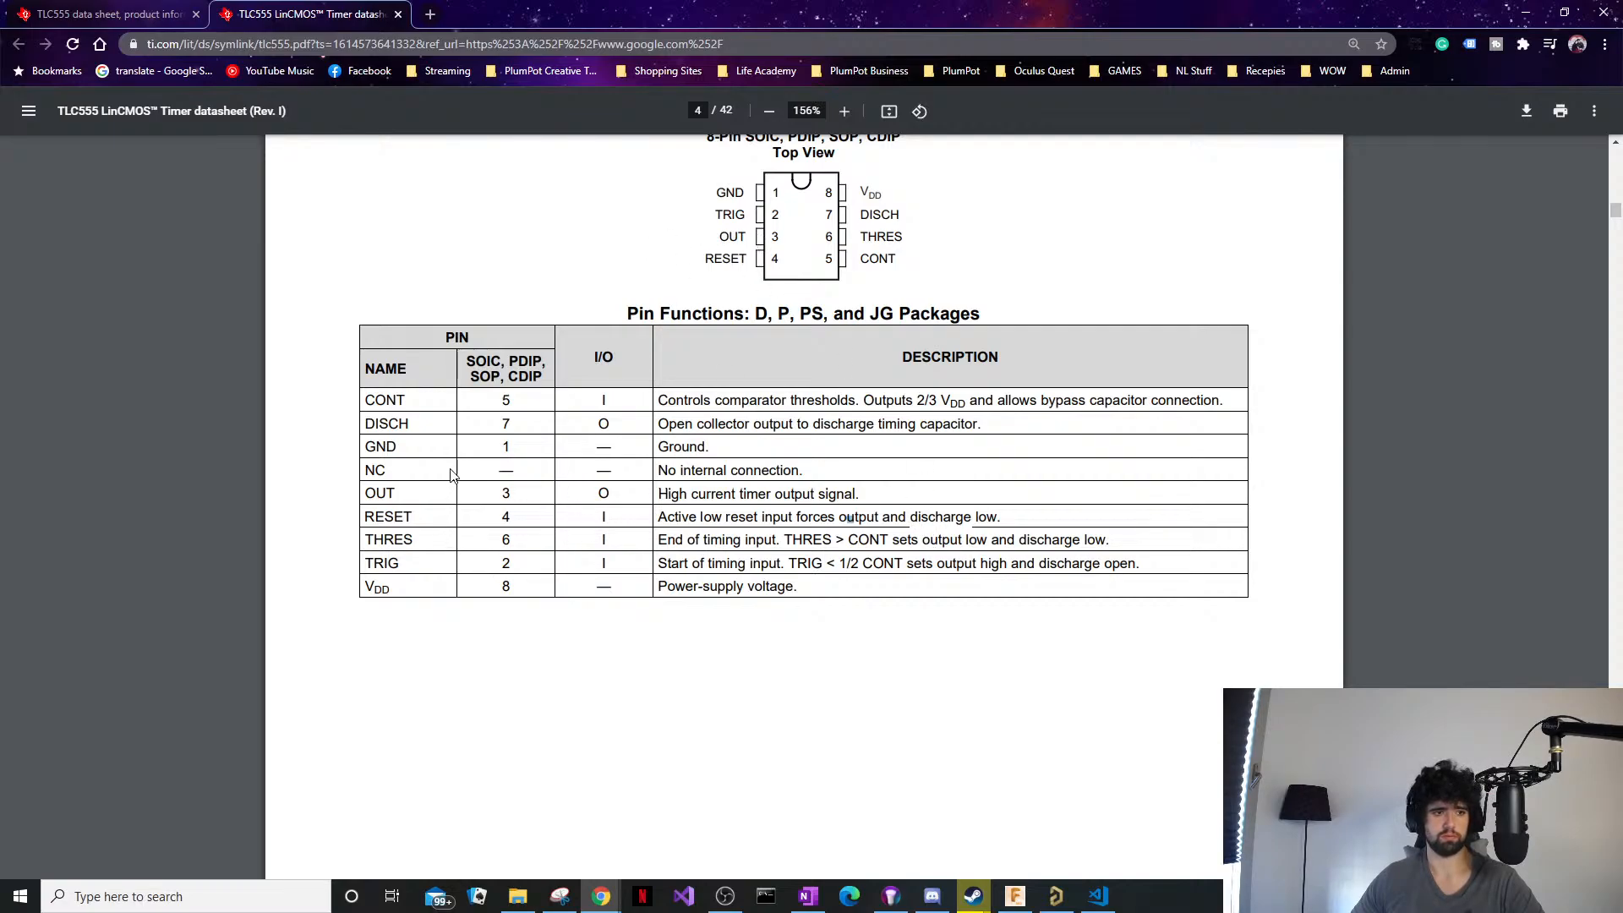
Read the CONT pin description, recheck the RESET description, and continue to the PW and FK package pinouts on page 5.
drag(685, 401, 964, 412)
click(718, 488)
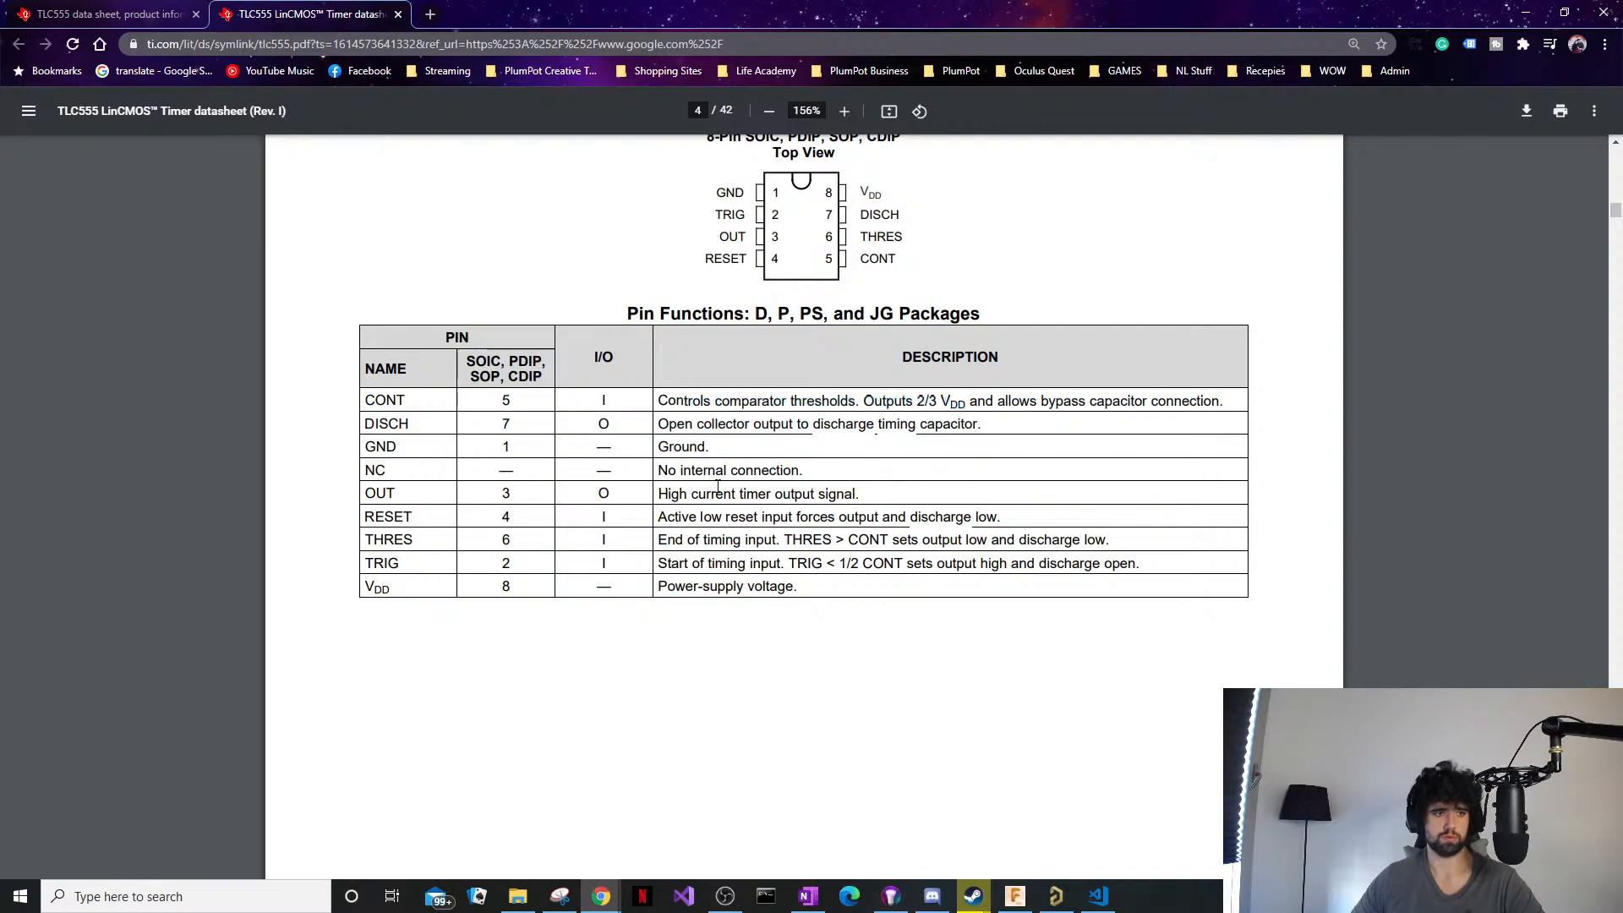
scroll(707, 449, down, 6)
scroll(706, 449, up, 5)
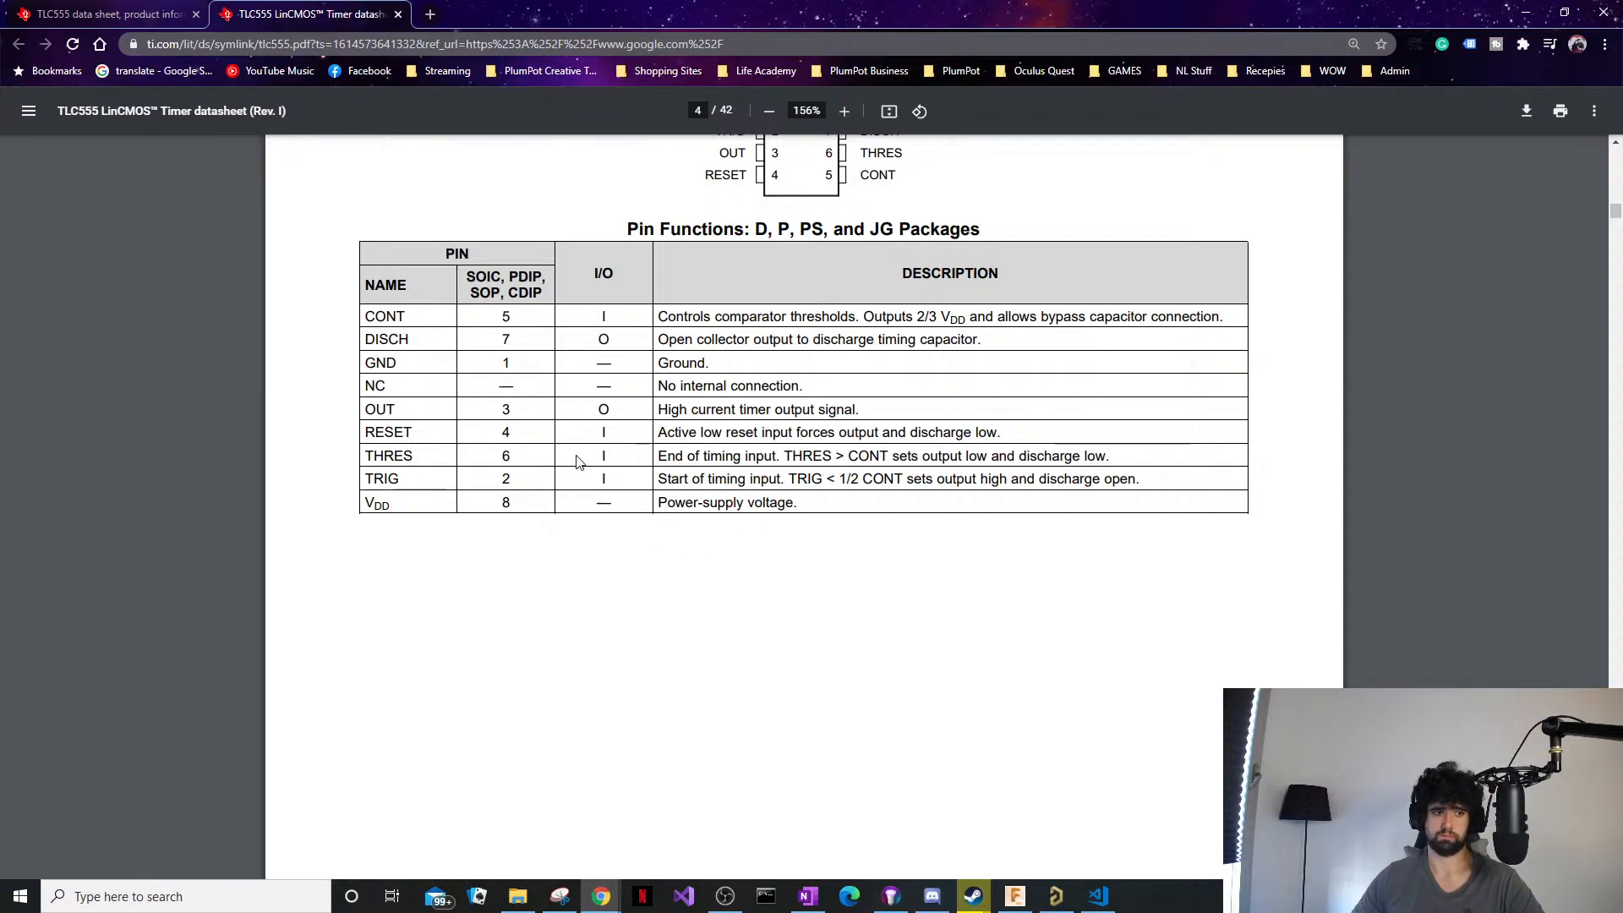
drag(677, 456, 800, 429)
click(558, 470)
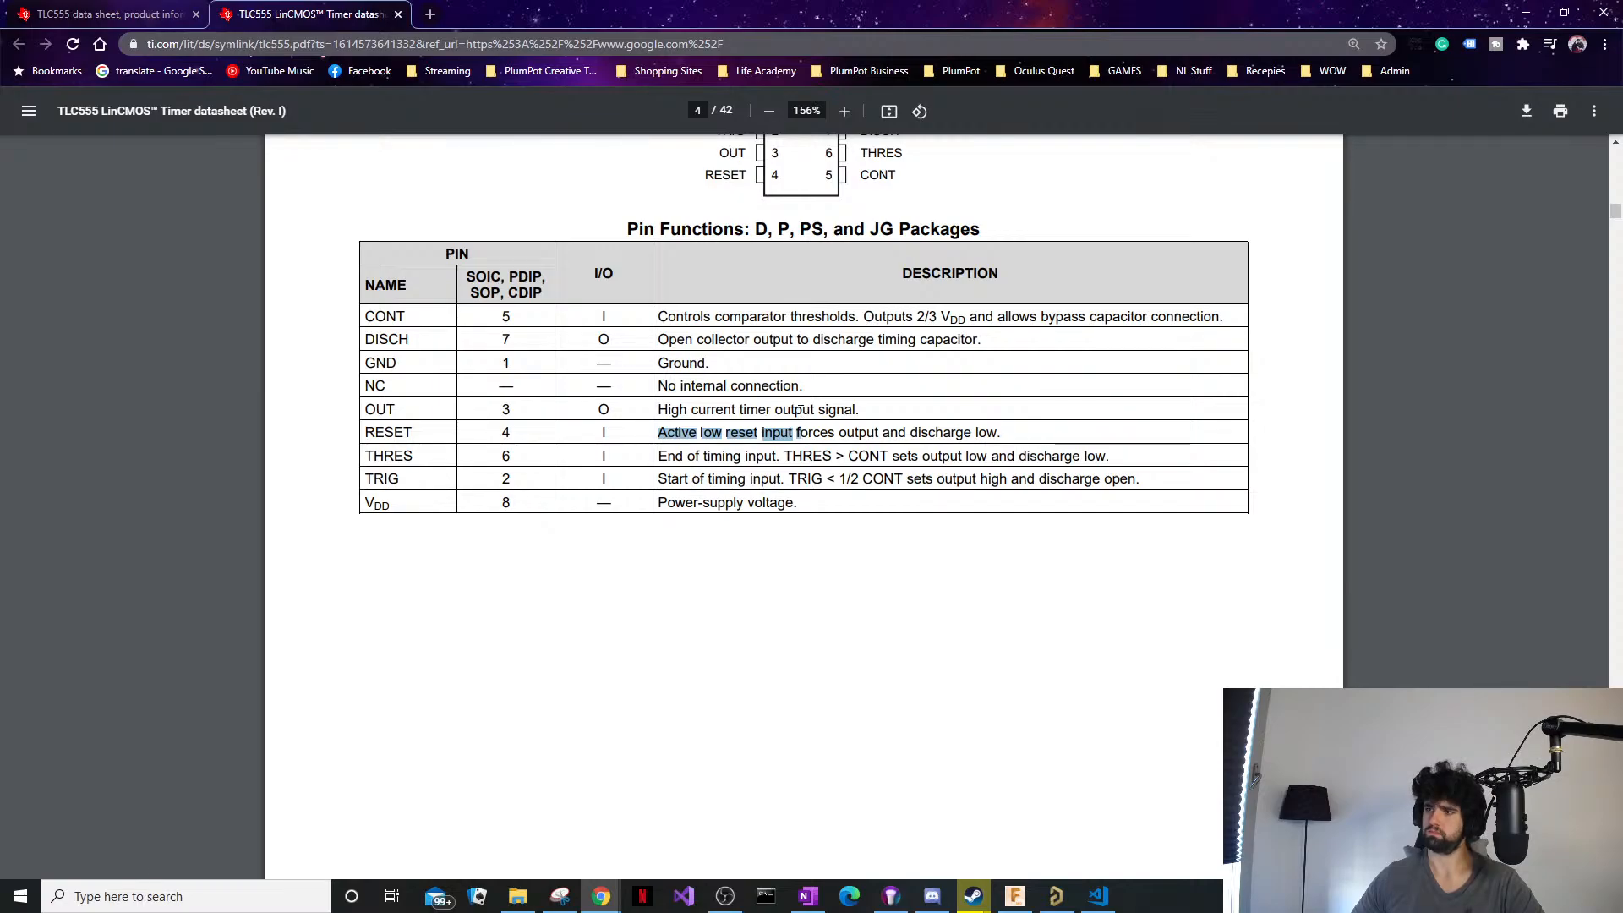
scroll(815, 438, down, 5)
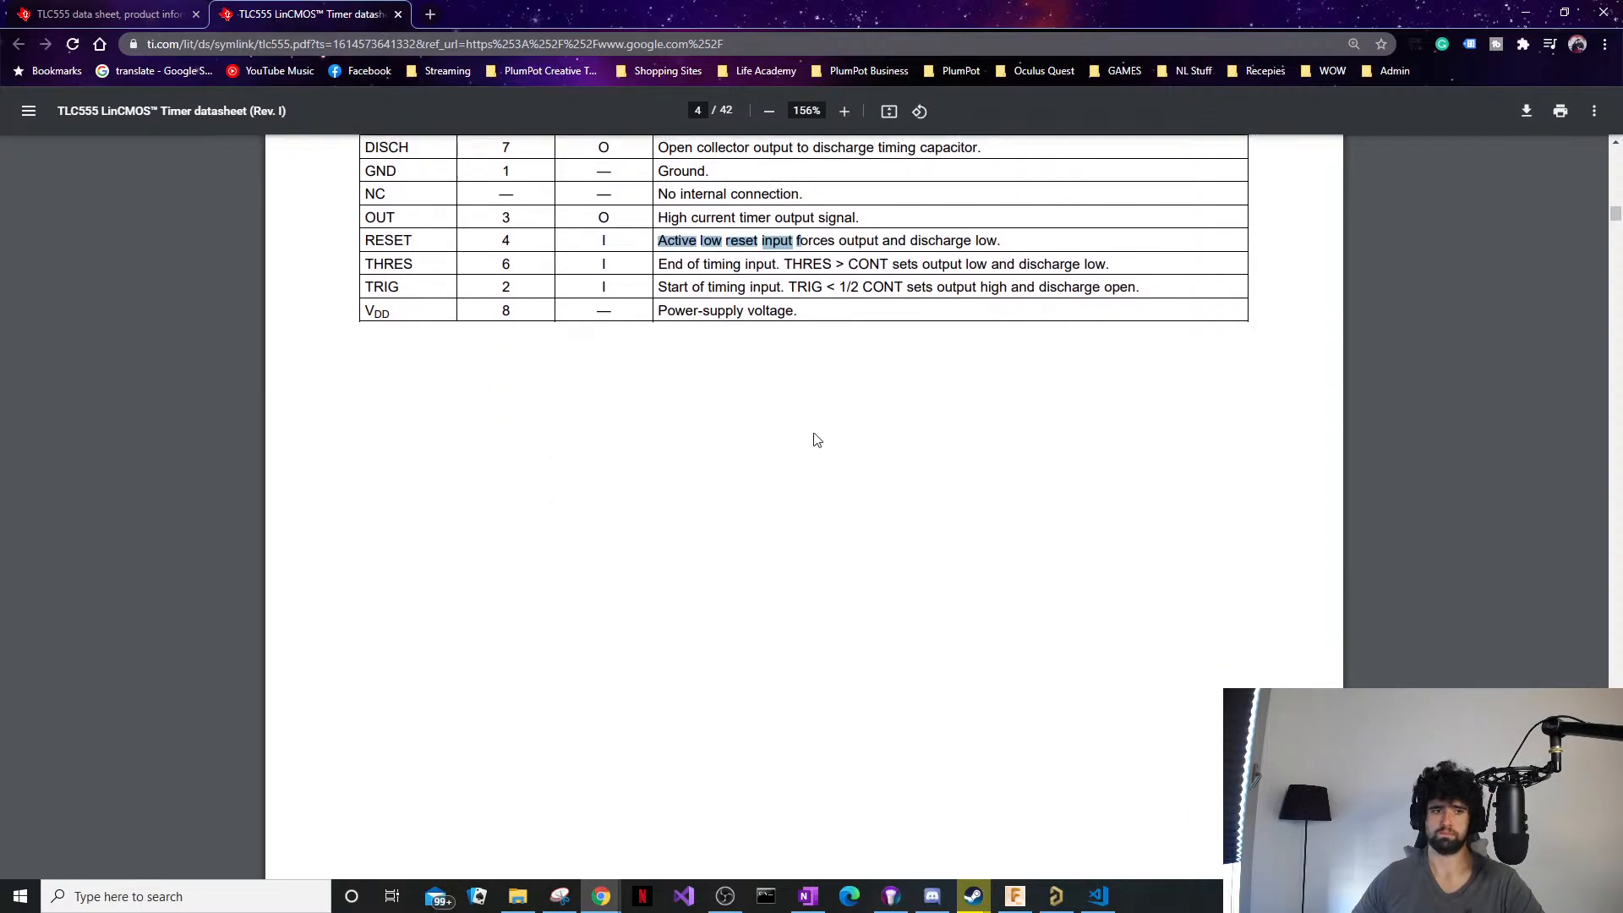
scroll(808, 417, down, 5)
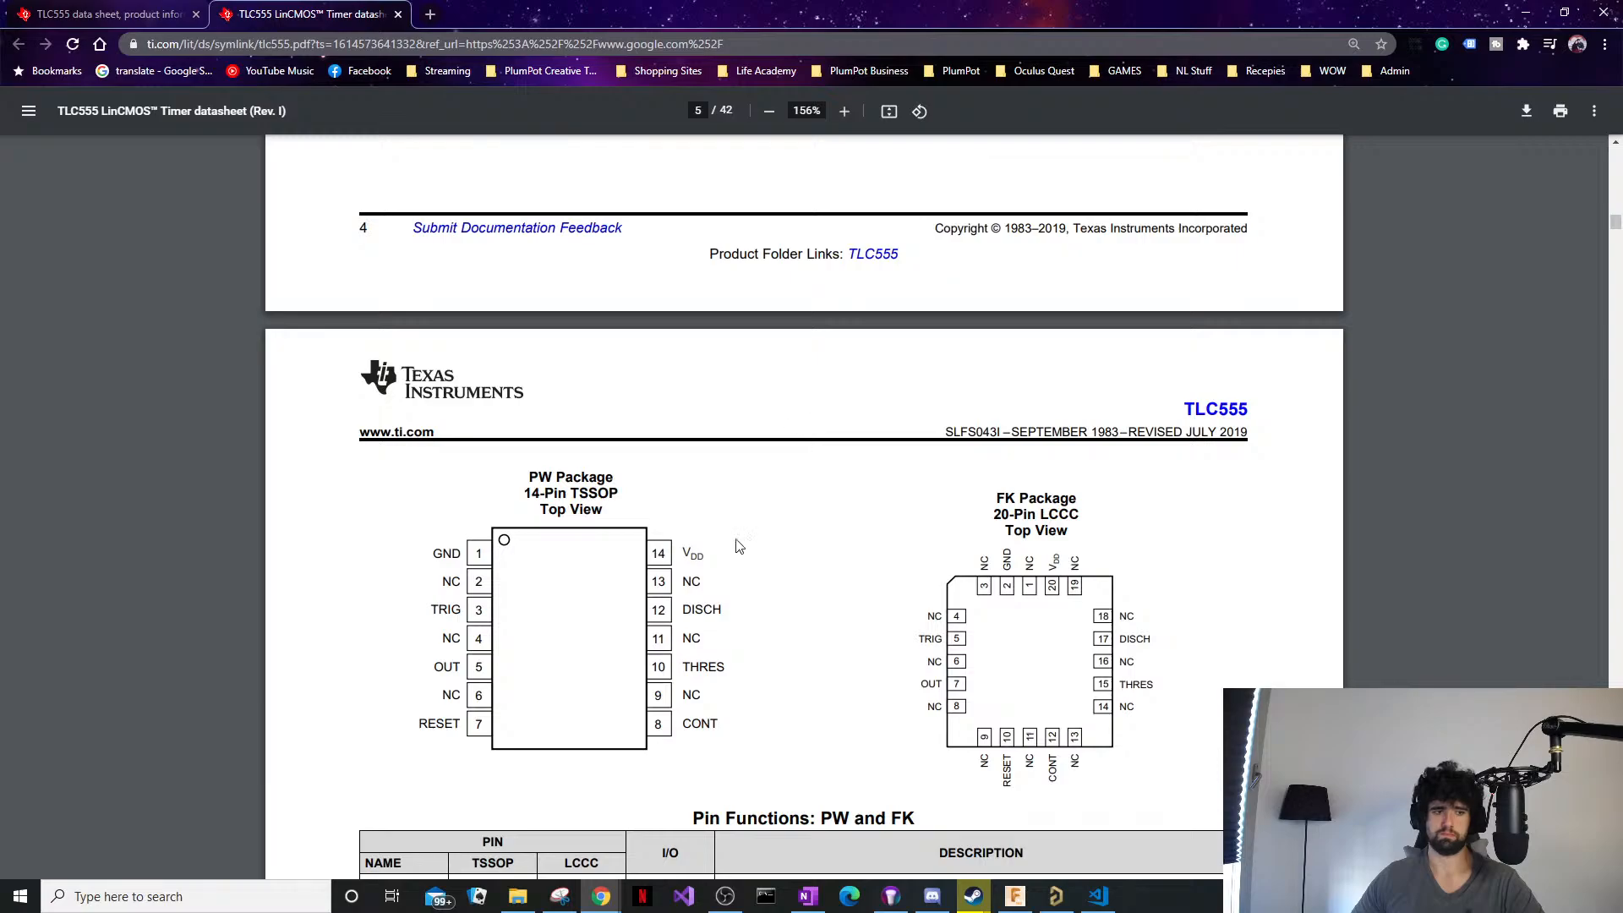
Search the TLC555 datasheet for "typical".
scroll(743, 544, down, 5)
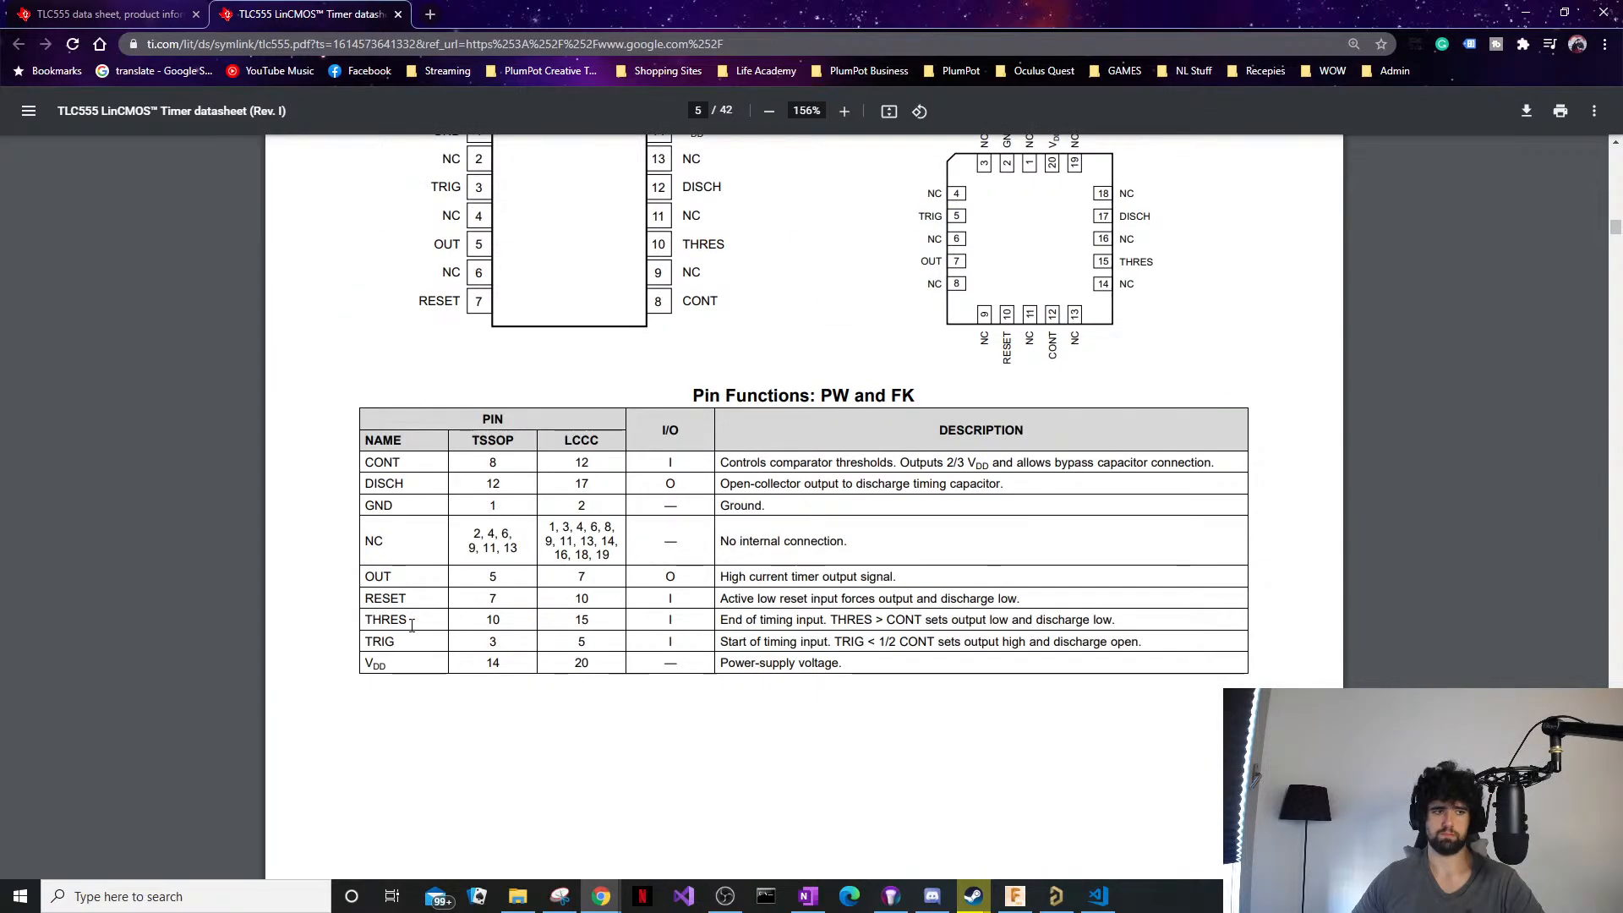
scroll(573, 609, down, 10)
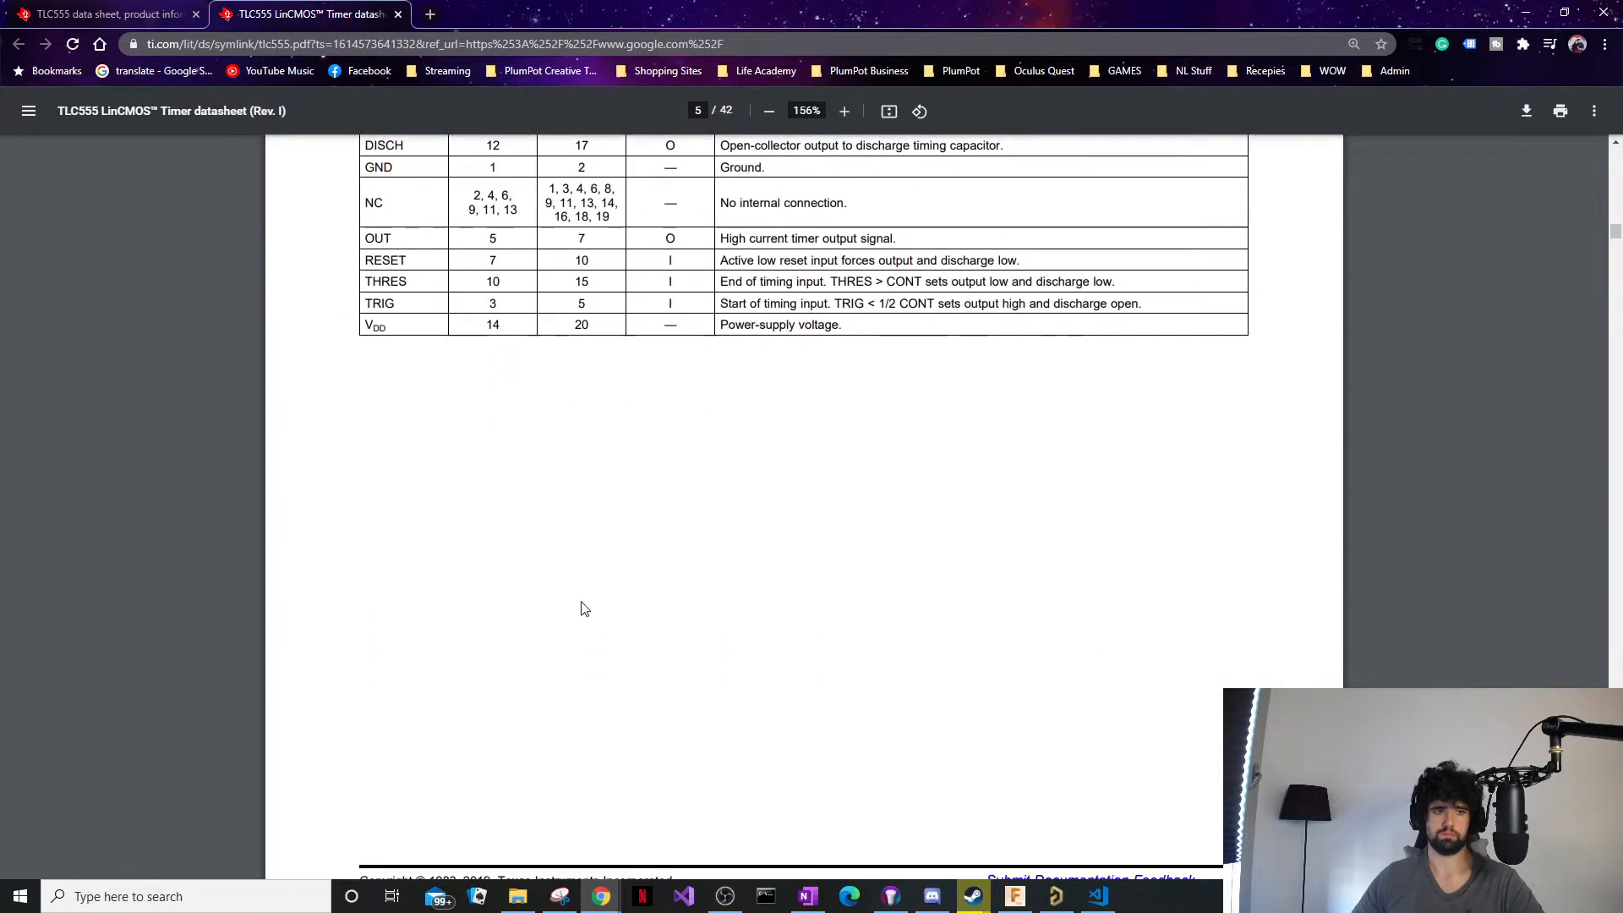
scroll(583, 579, down, 20)
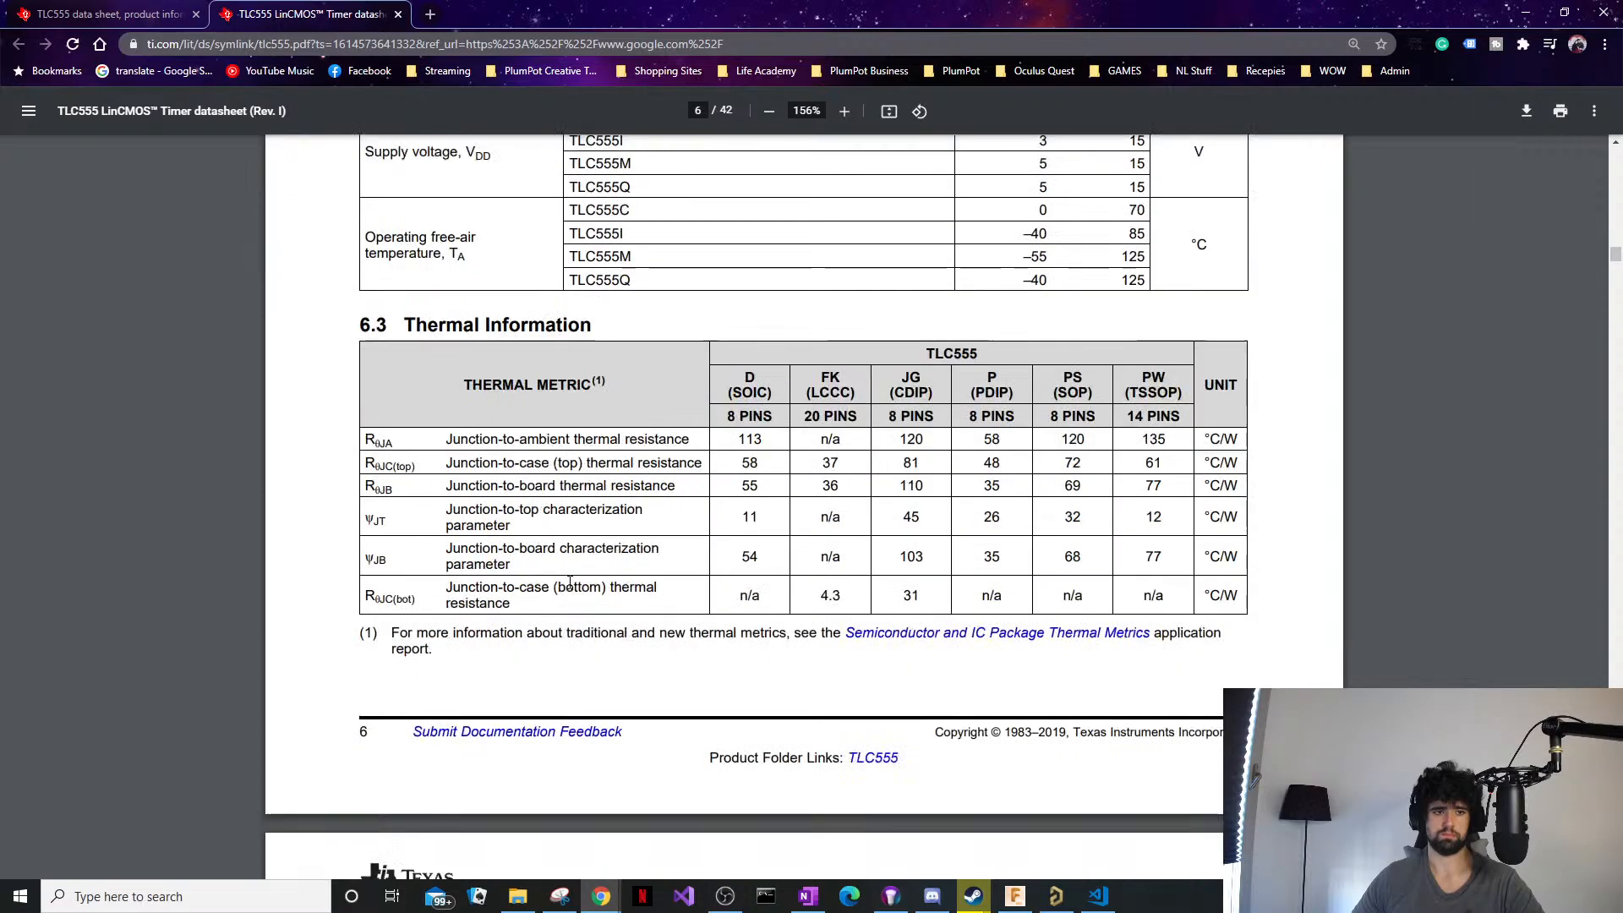
key(ctrl+f)
text(ty)
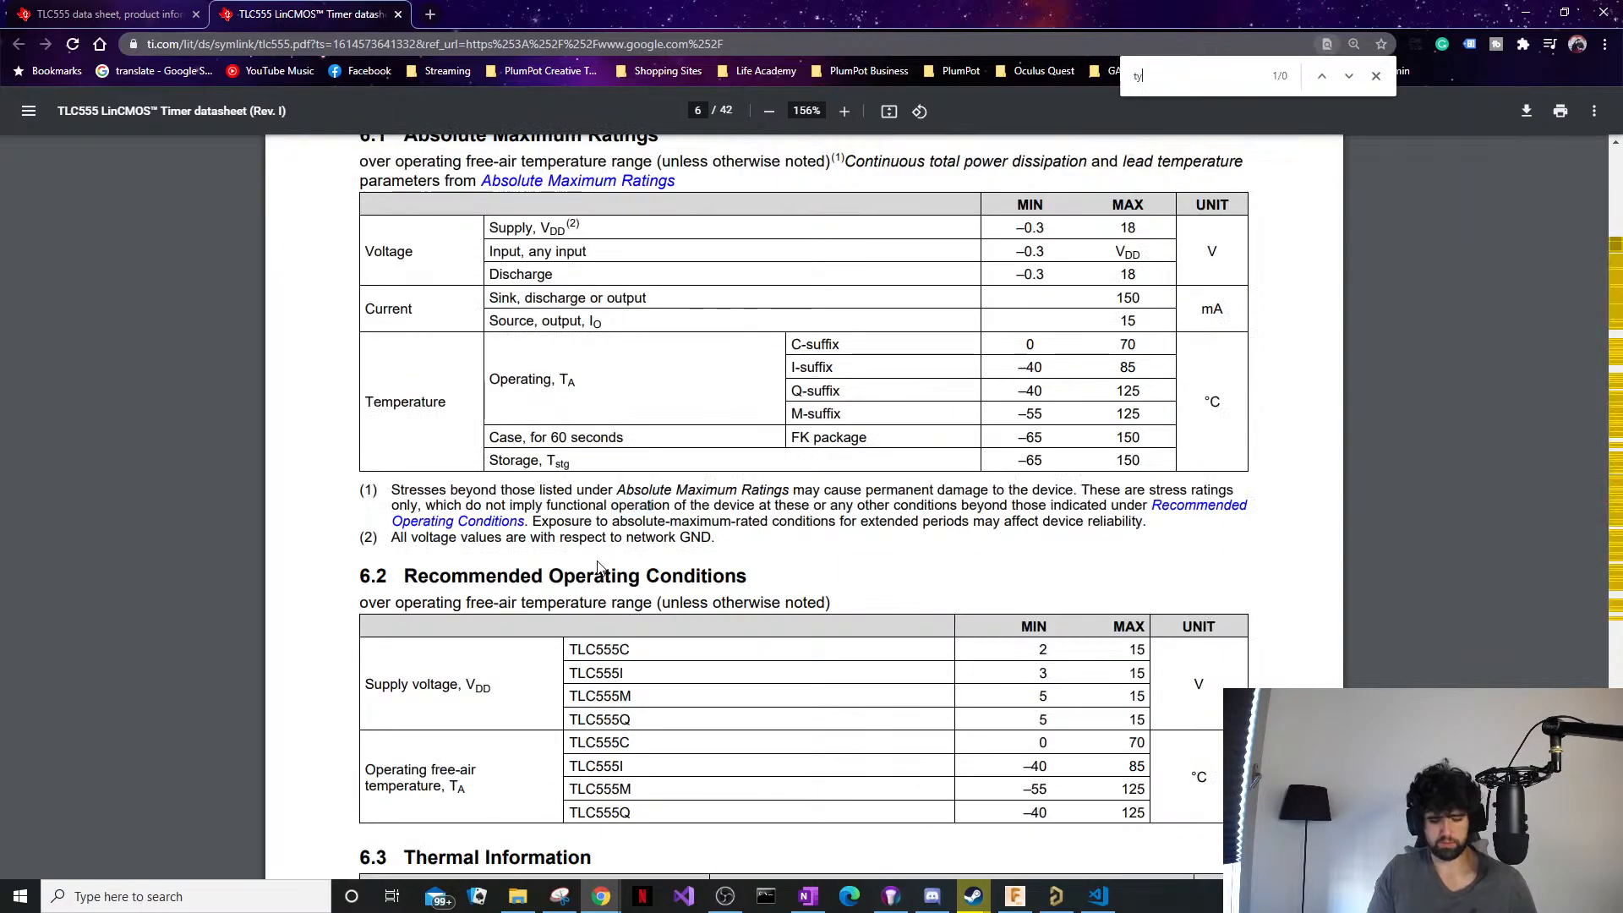
text(pical)
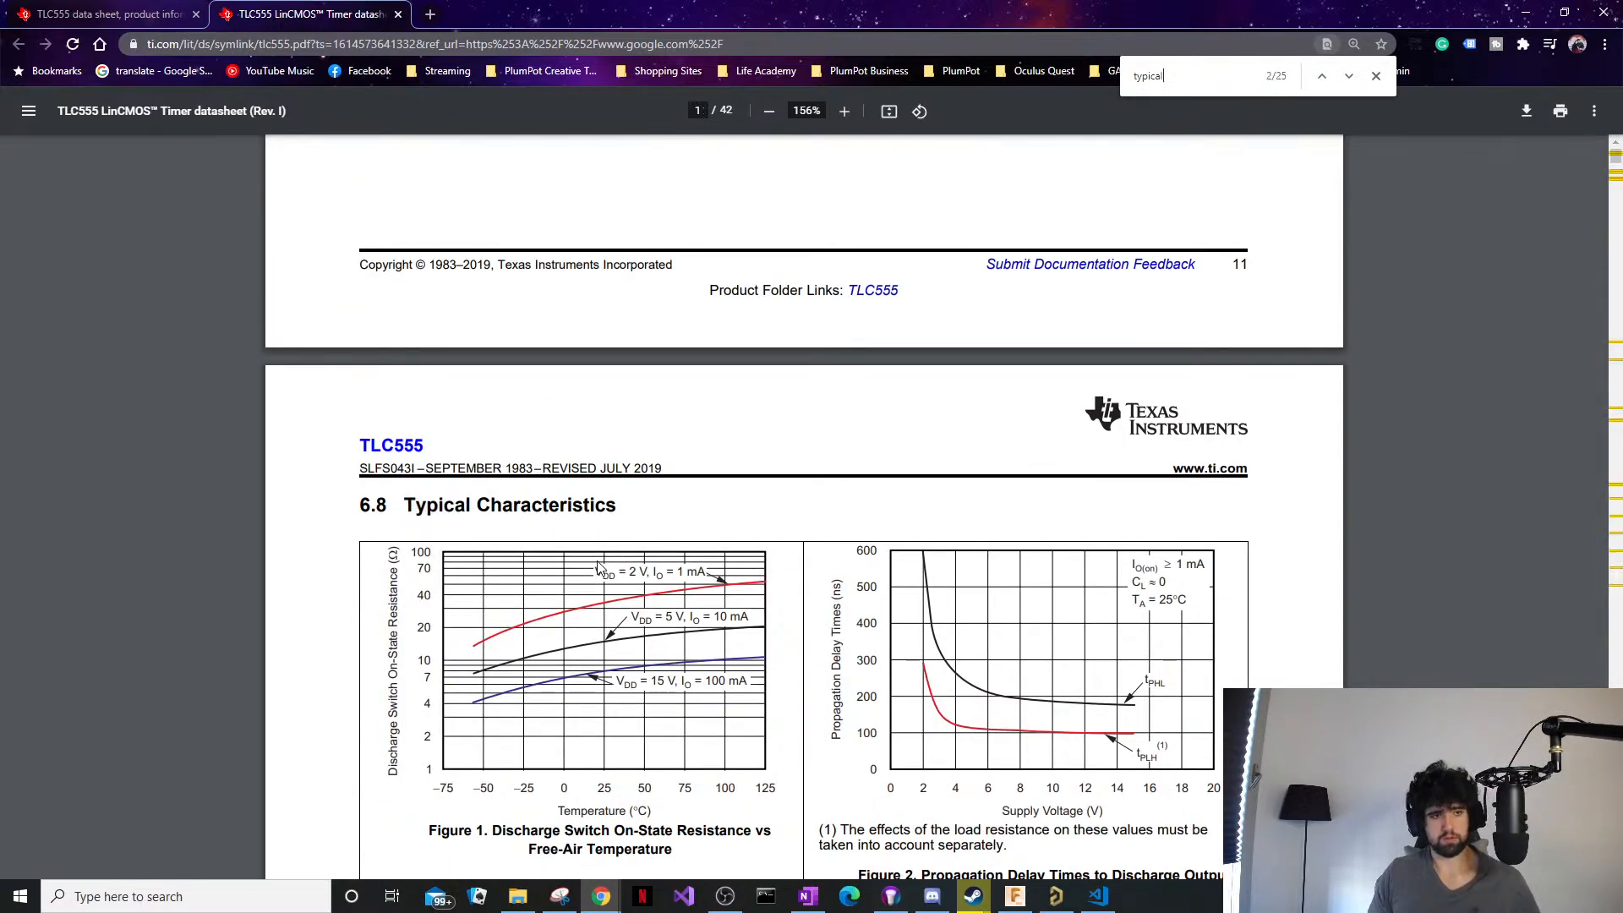
Step through the search matches to the 8.2 Typical Applications heading on page 20 of the datasheet.
key(Return)
key(Return)
key(Return)
key(Return)
key(Return)
key(Return)
key(Return)
key(Return)
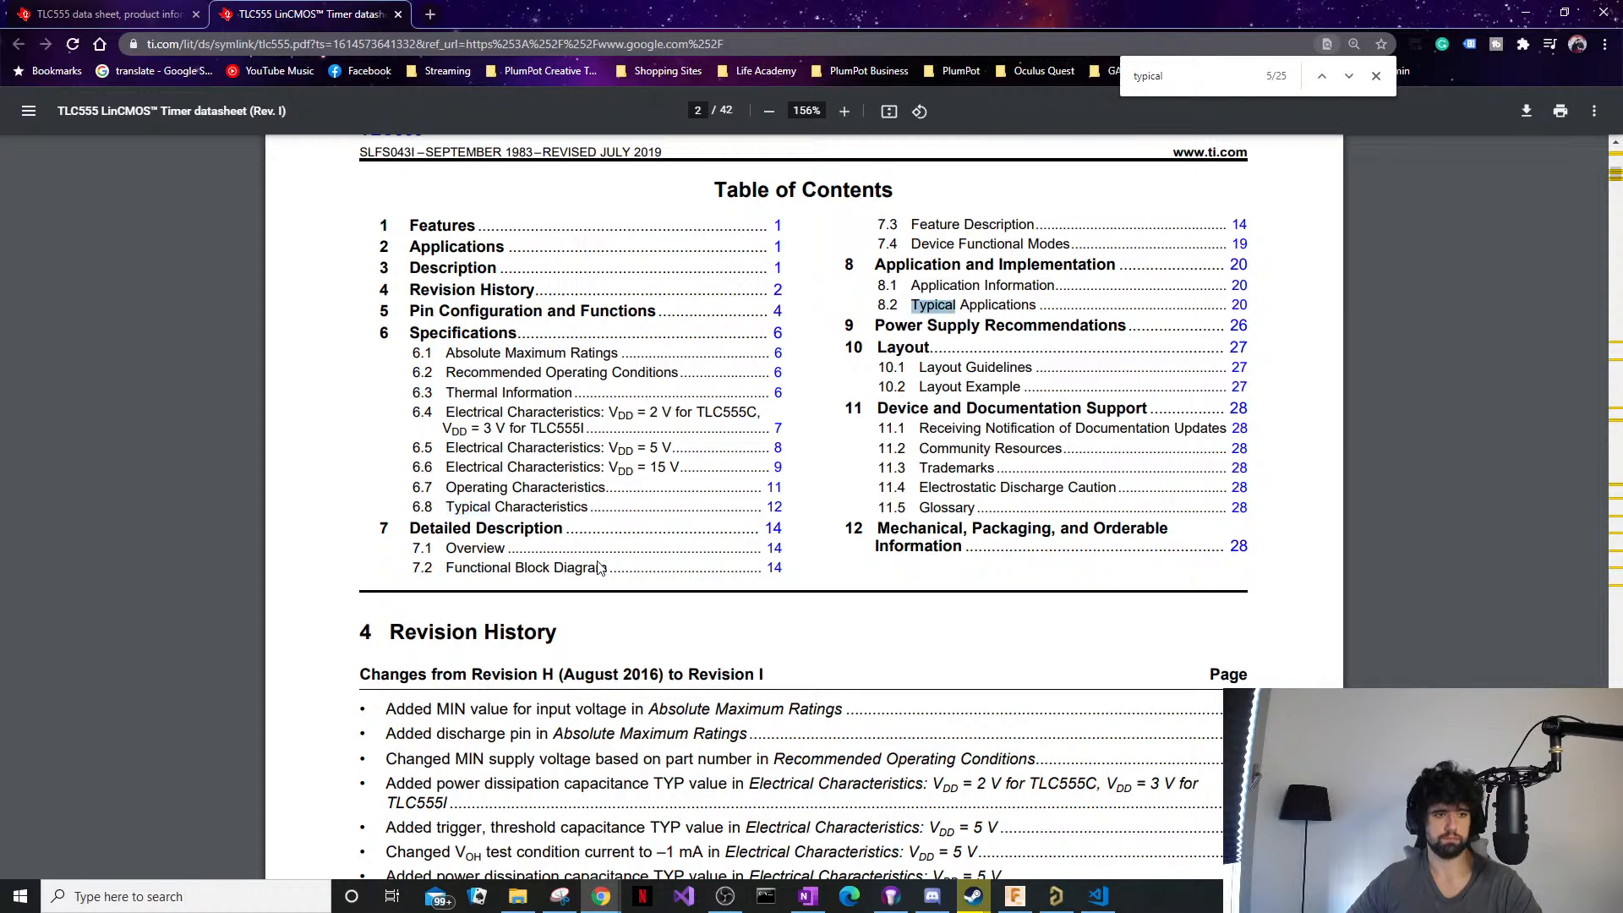
key(Return)
key(Return)
key(Return)
key(Return)
key(Return)
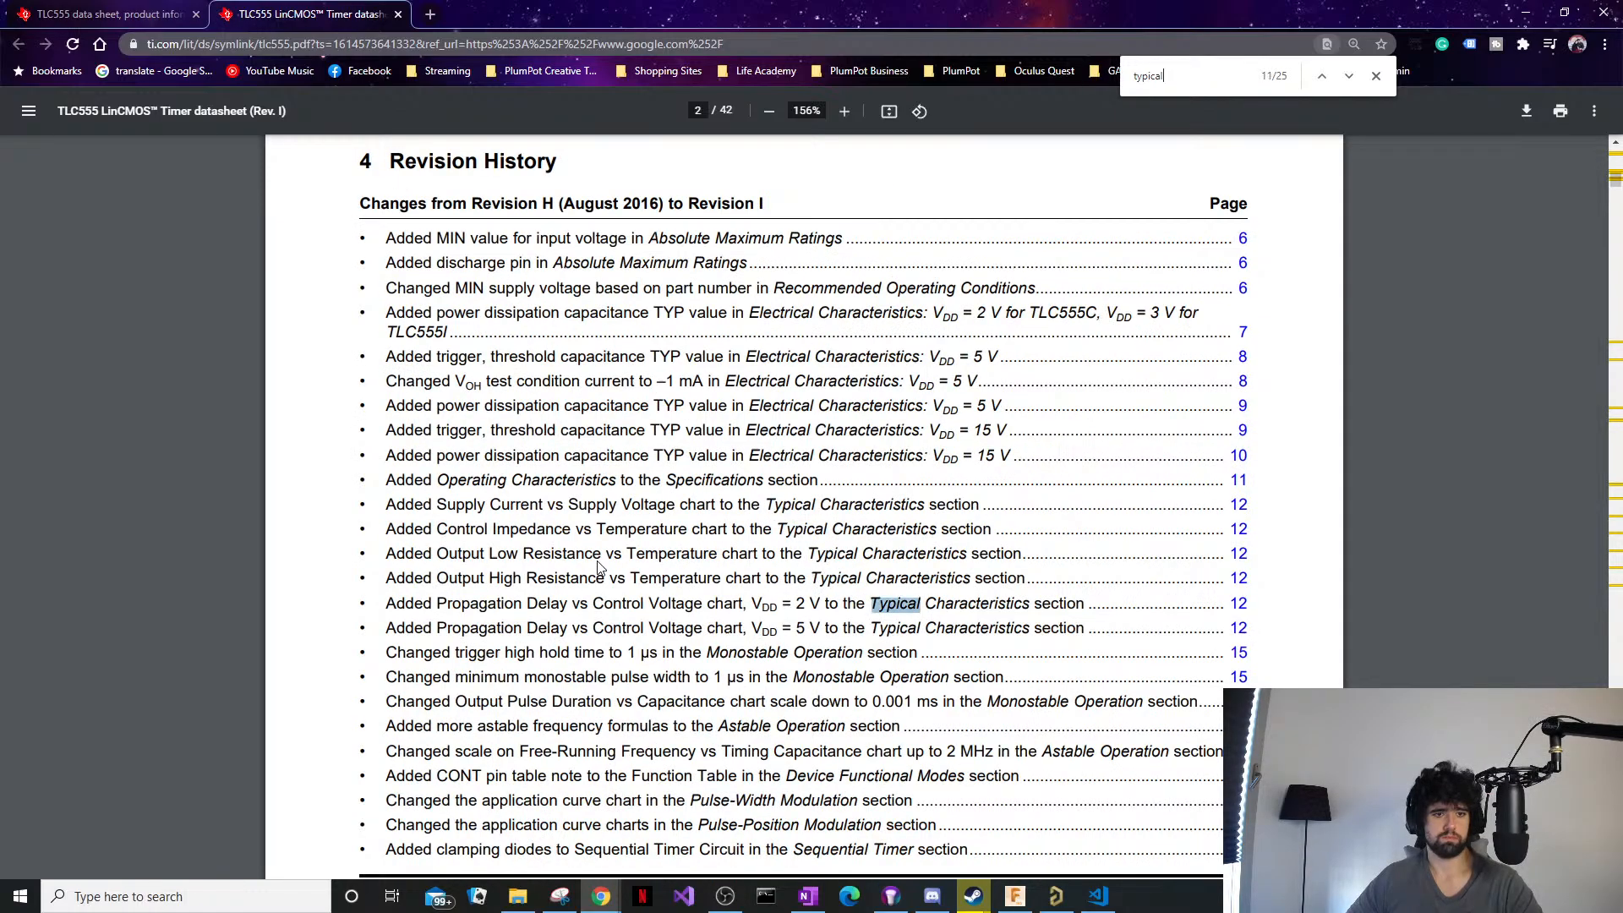
key(Return)
key(Return)
key(Return)
key(Return)
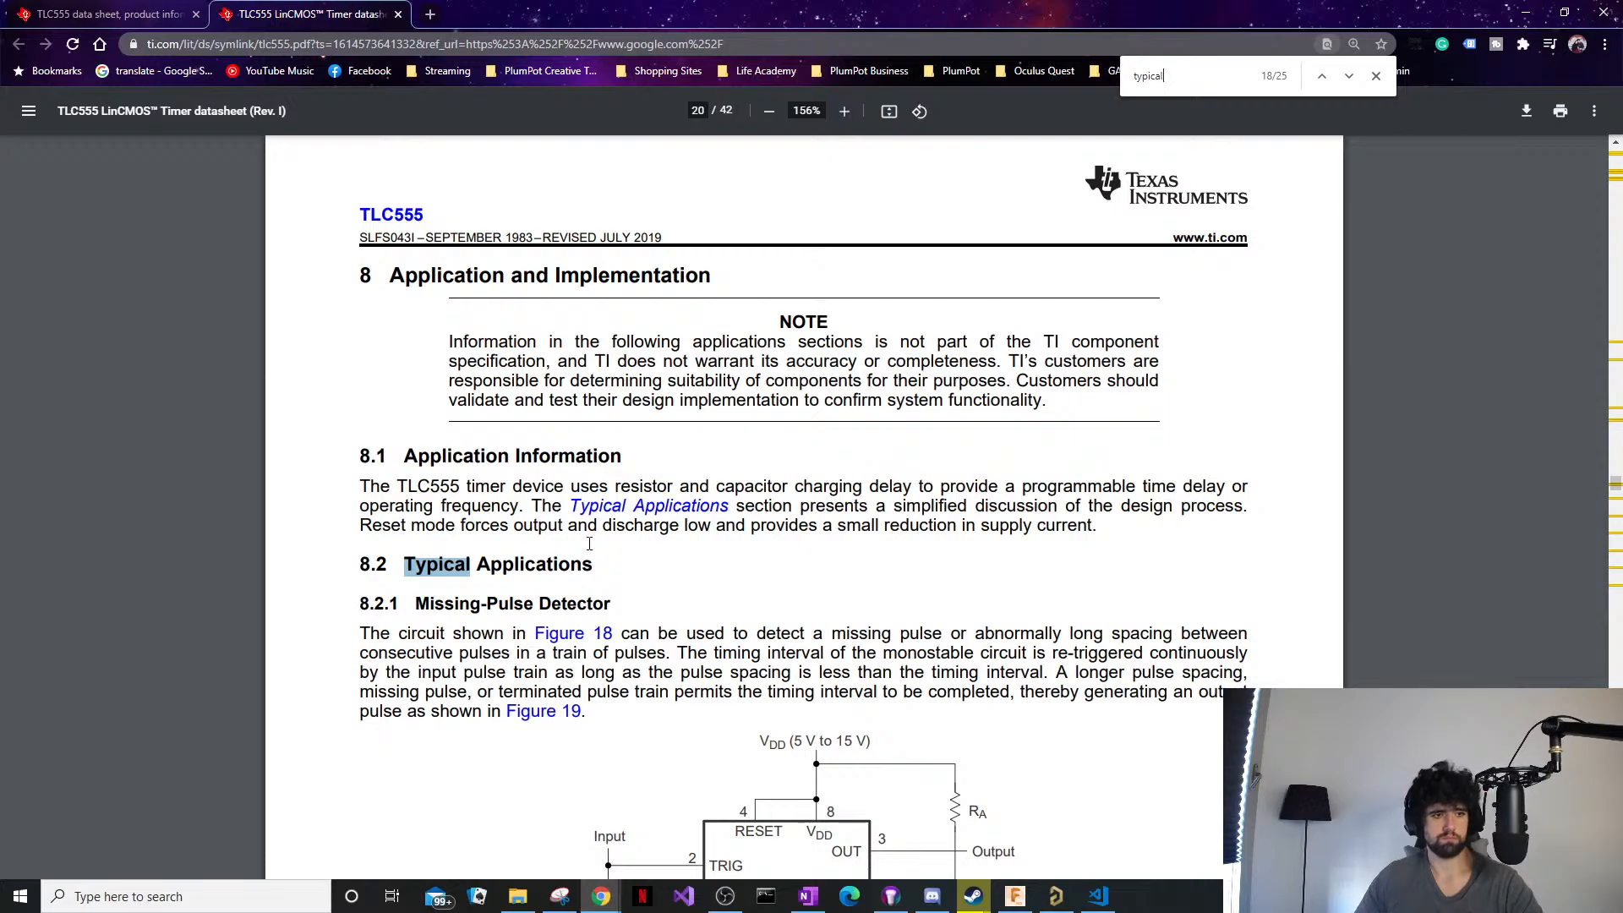
Examine the Missing-Pulse Detector circuit in Figure 18, its design notes and the timing waveforms in Figure 19.
scroll(551, 640, down, 4)
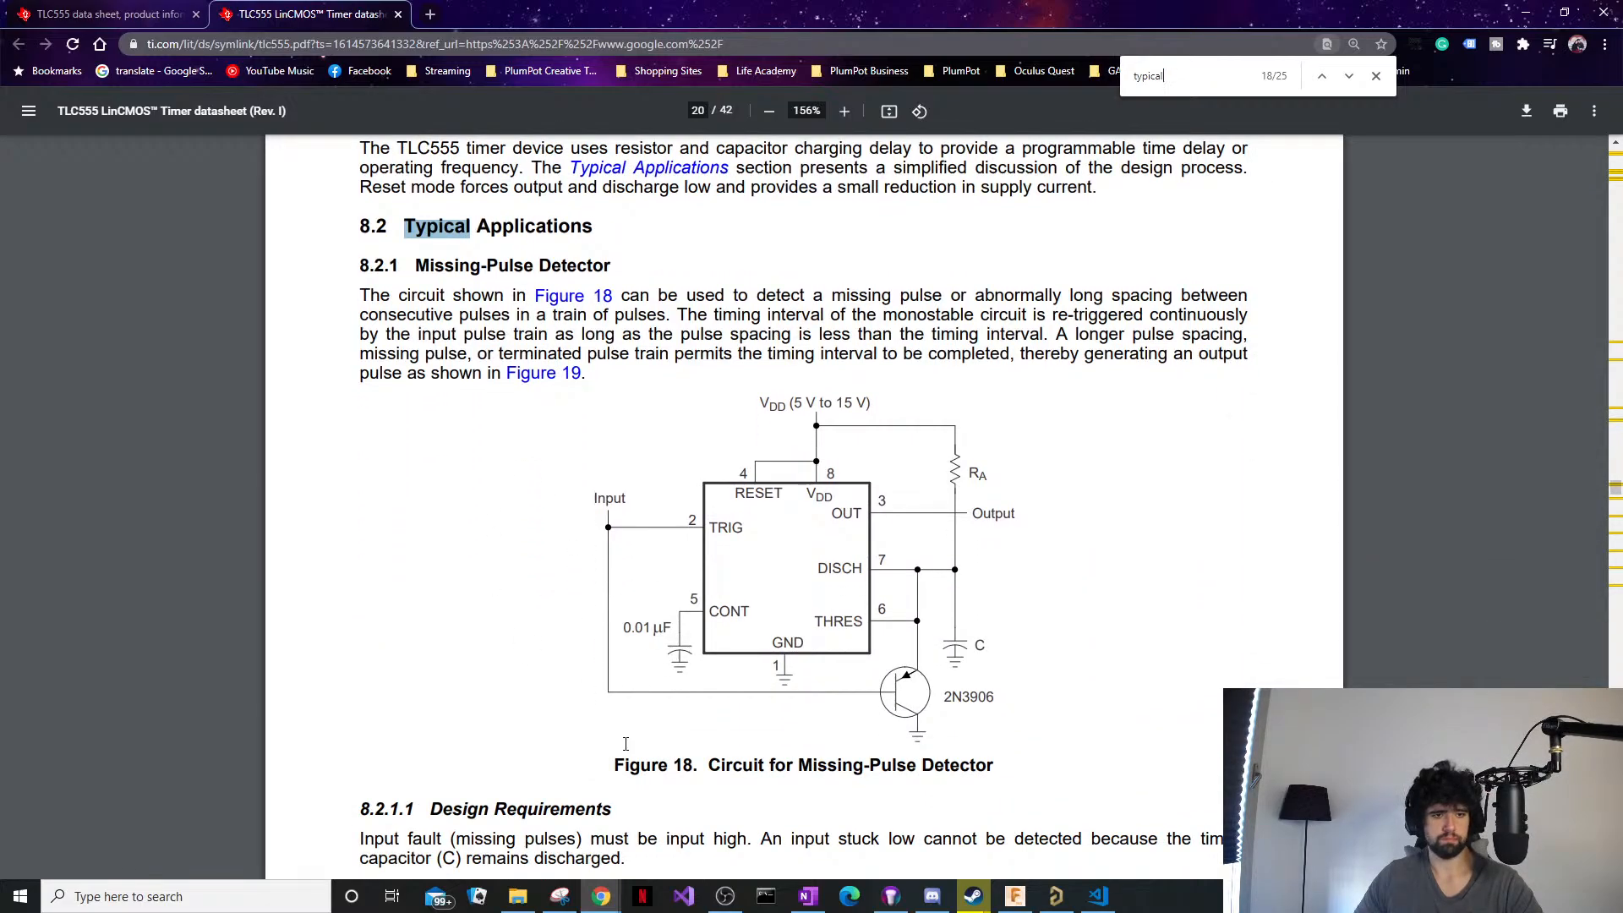
scroll(531, 626, up, 1)
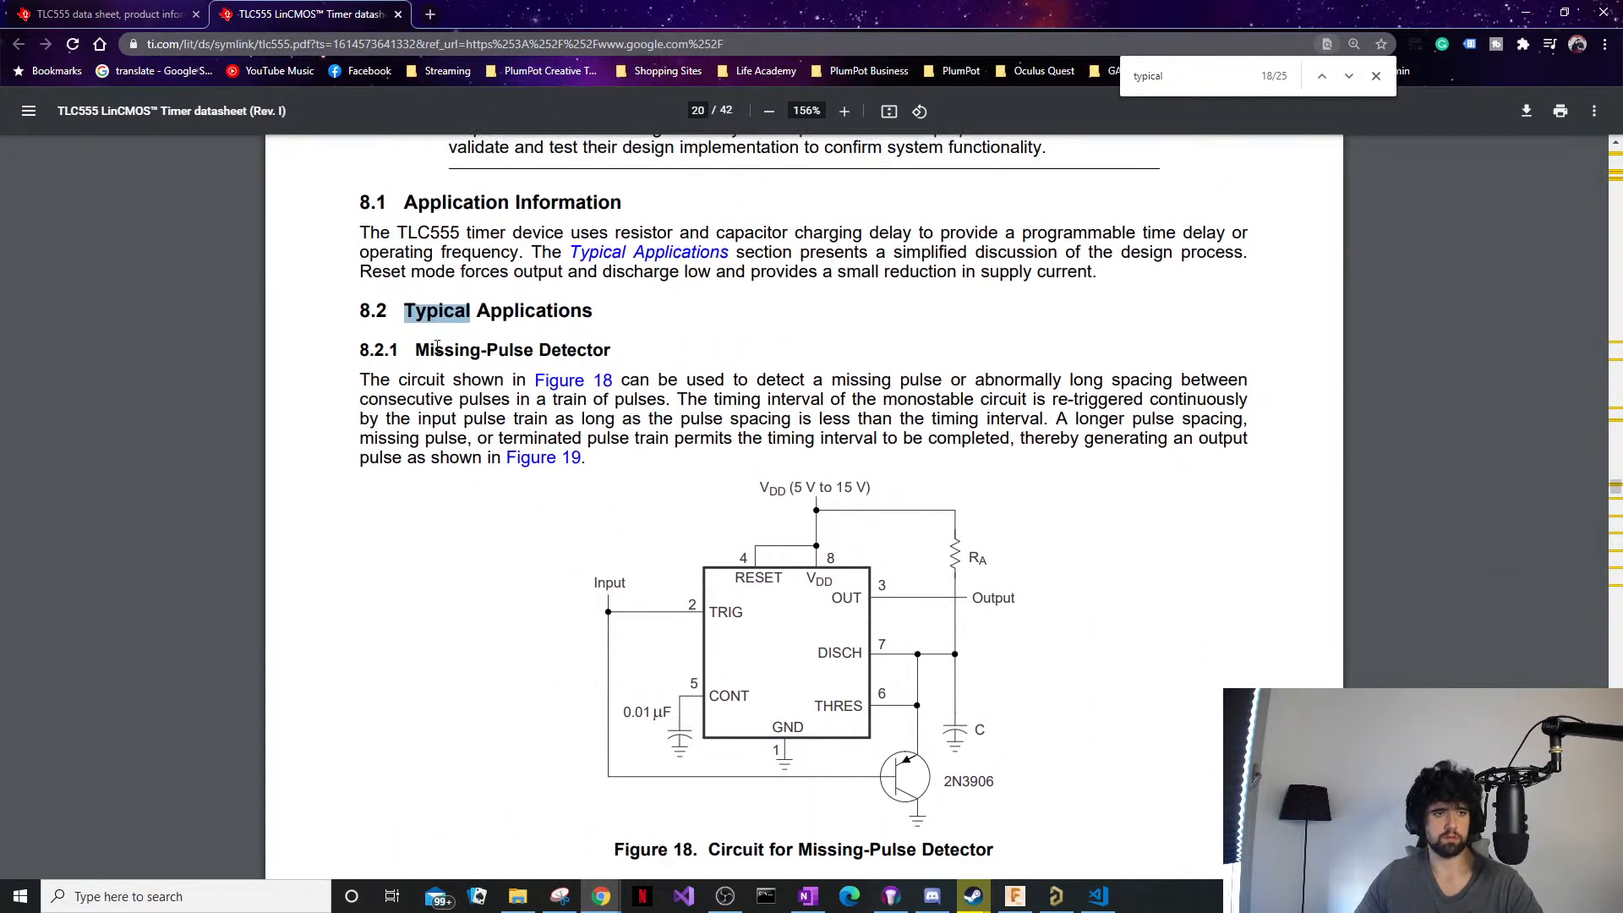
scroll(531, 599, down, 5)
scroll(1055, 427, up, 2)
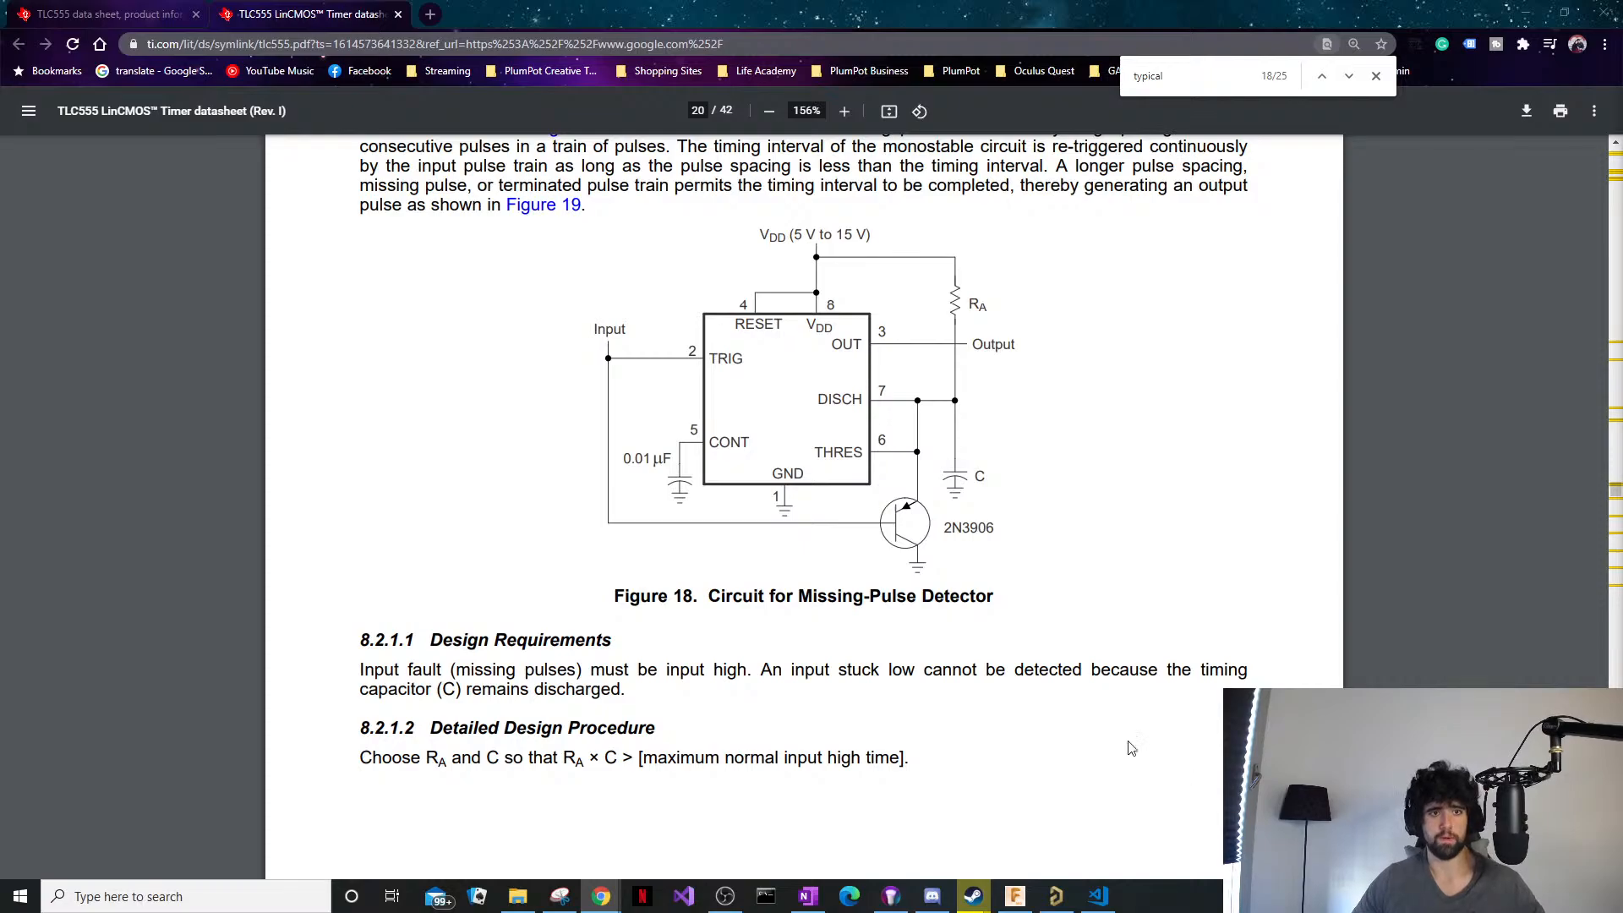
scroll(594, 599, down, 1)
scroll(594, 599, down, 6)
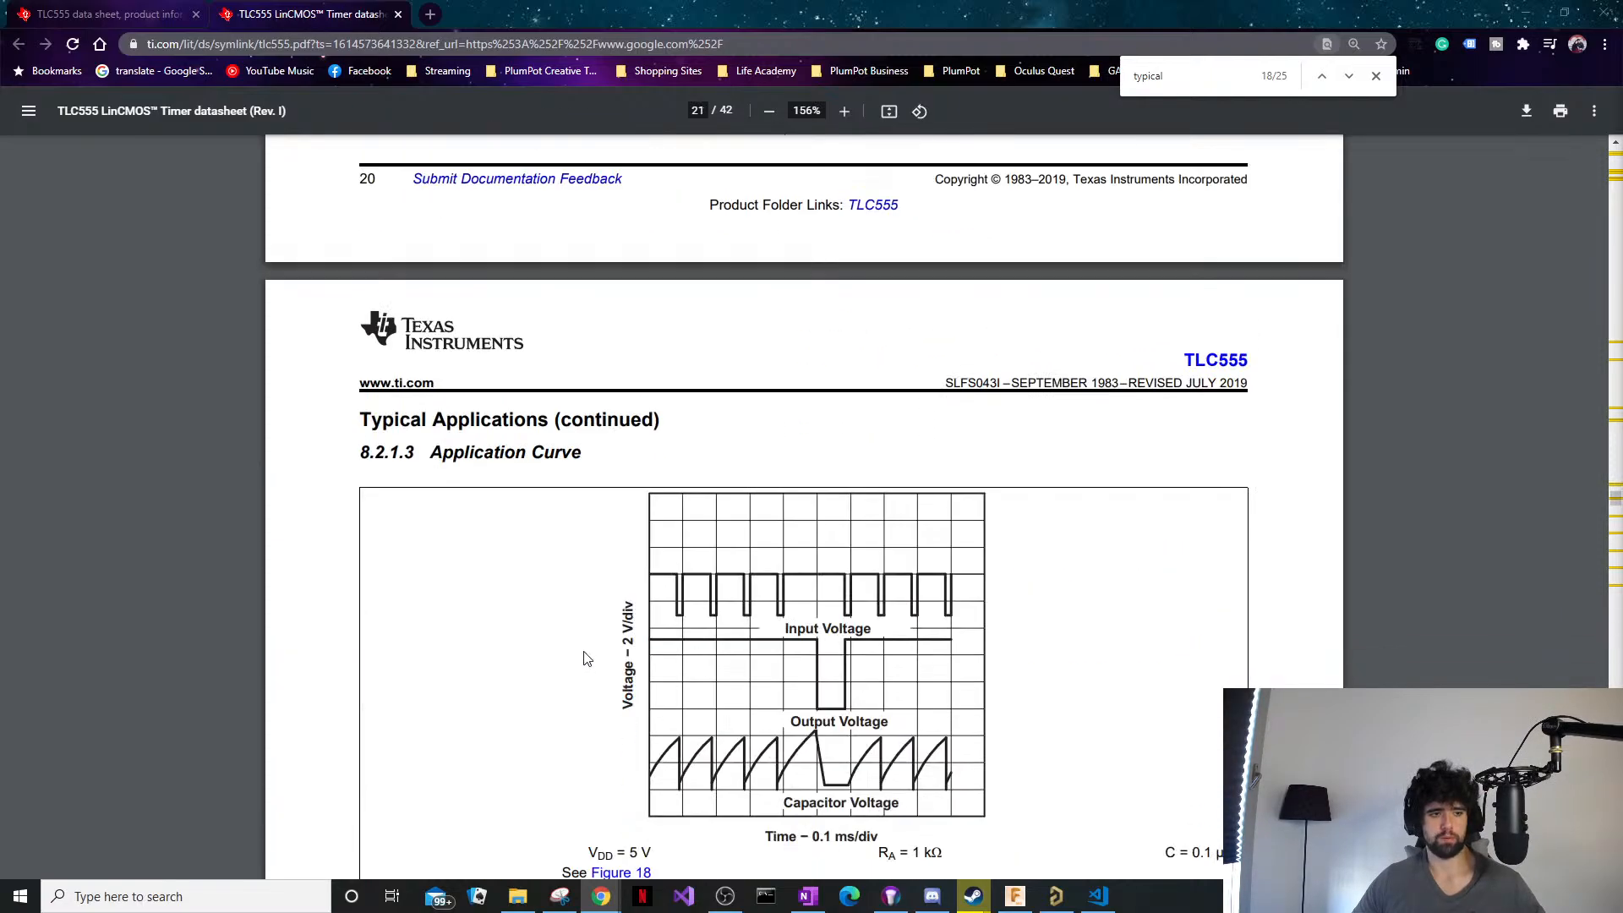
scroll(878, 377, up, 1)
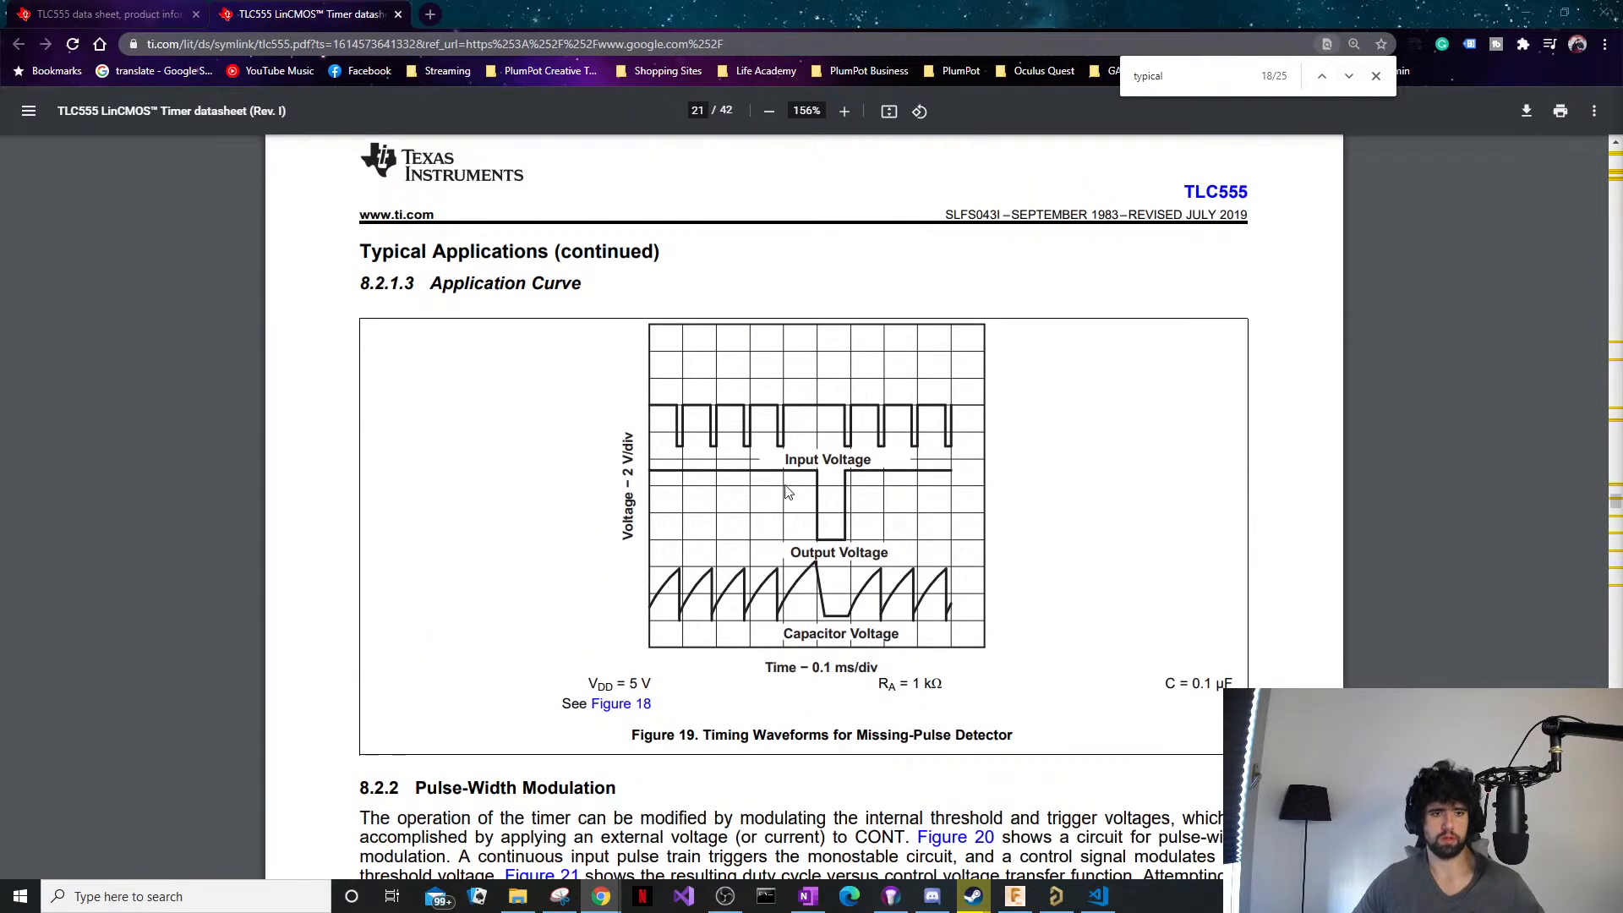
Read section 8.2.2 Pulse-Width Modulation and examine the Figure 20 circuit, including its modulation input, Note A and clock input.
scroll(812, 565, down, 5)
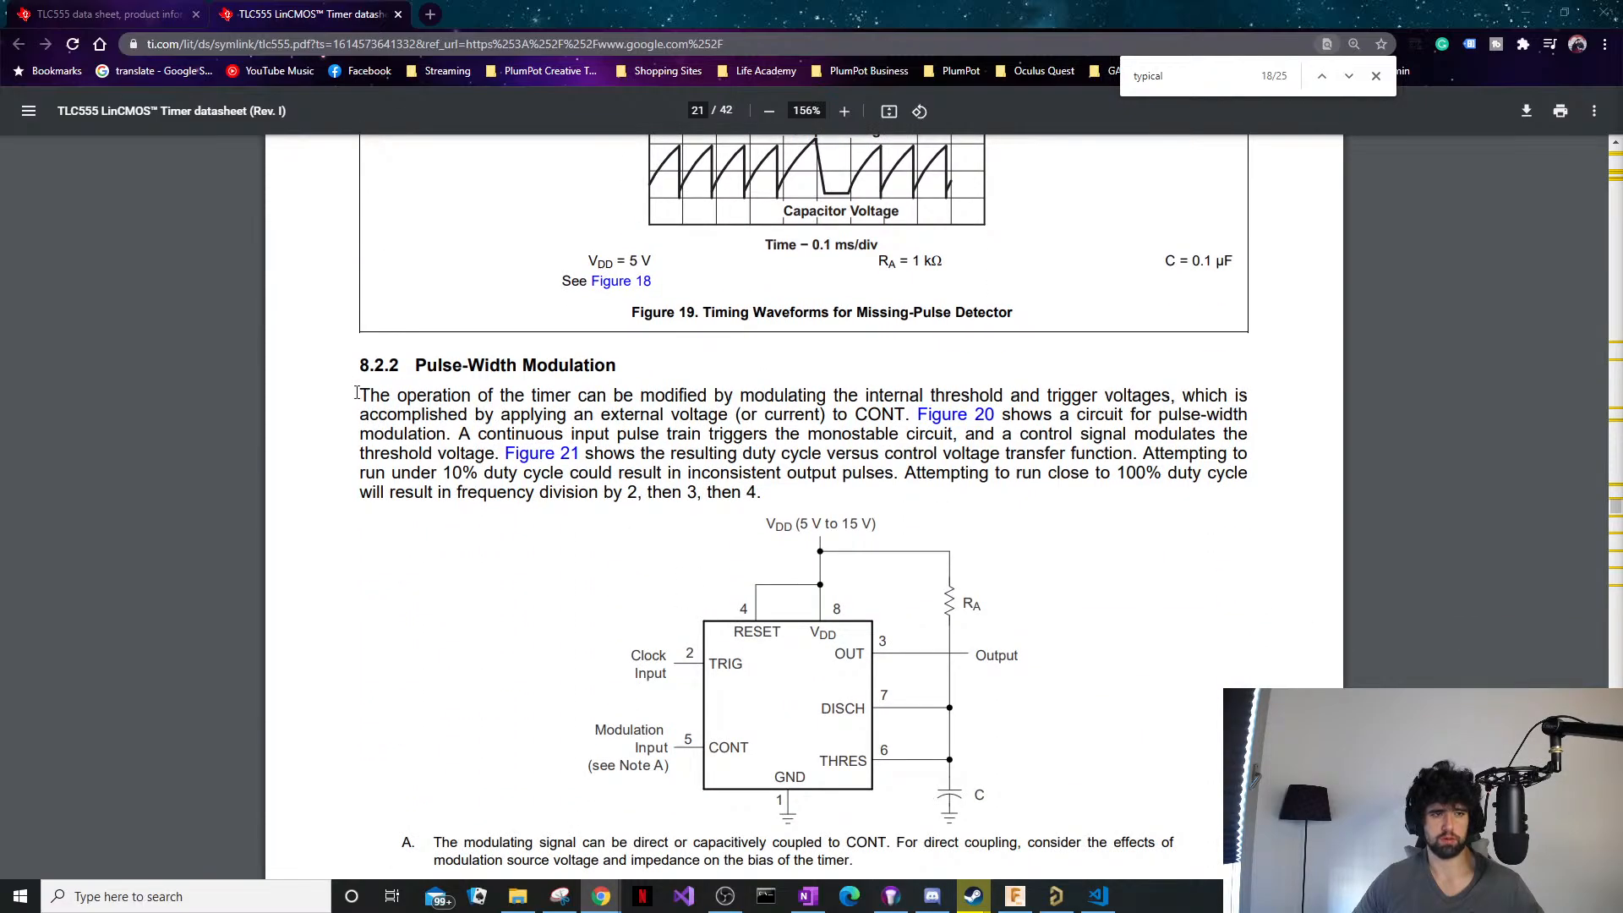
drag(357, 394, 706, 383)
scroll(556, 486, down, 1)
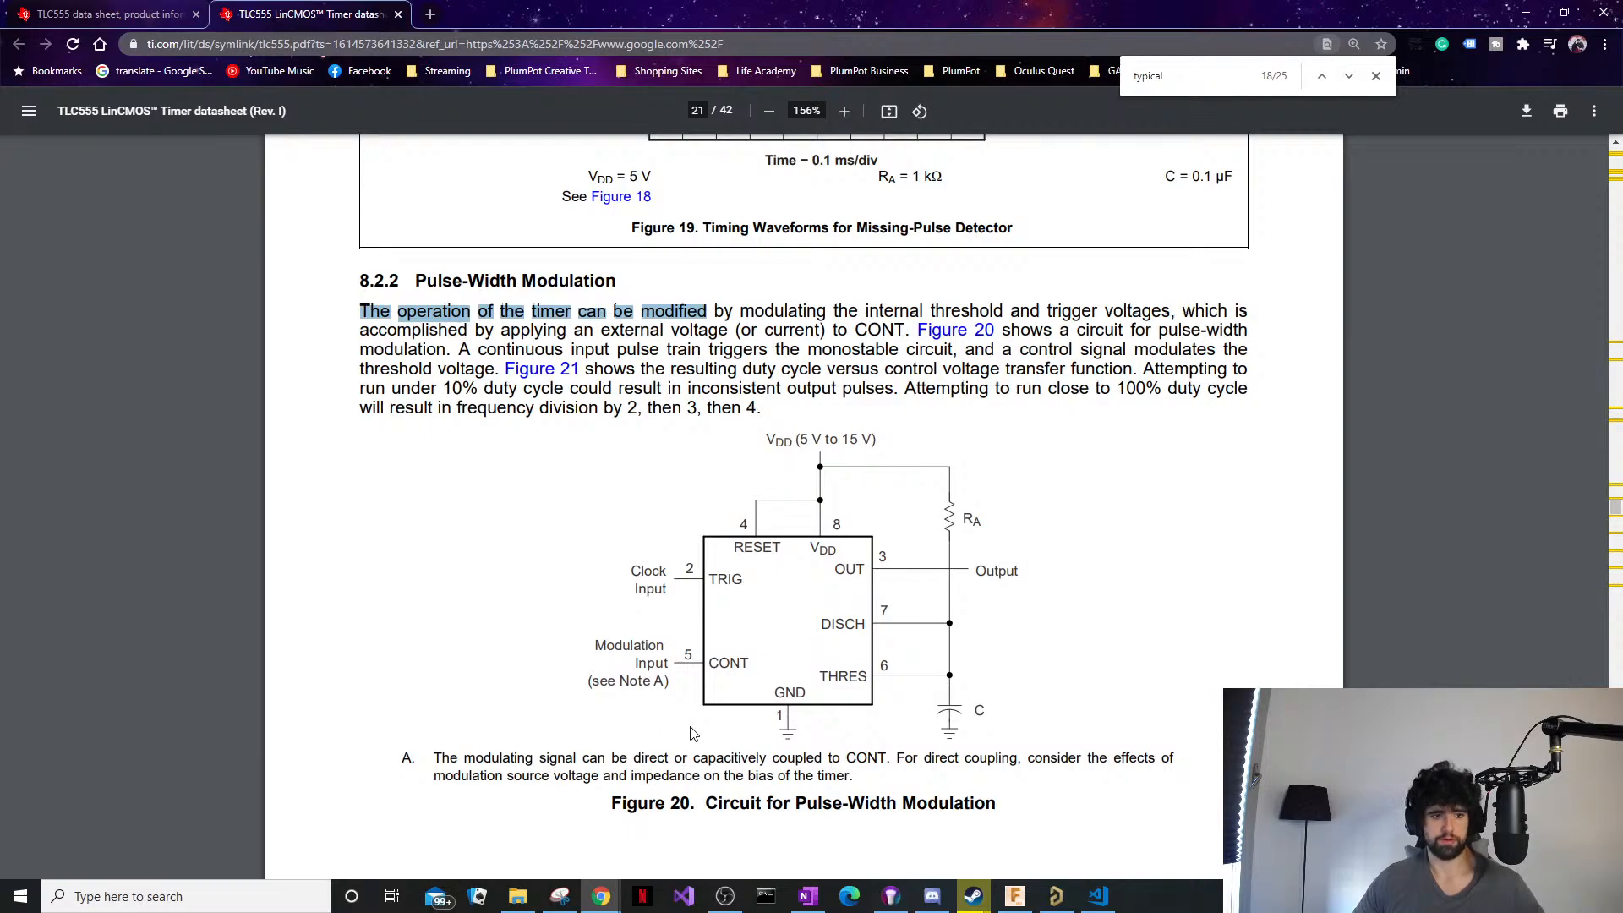
drag(611, 646, 670, 671)
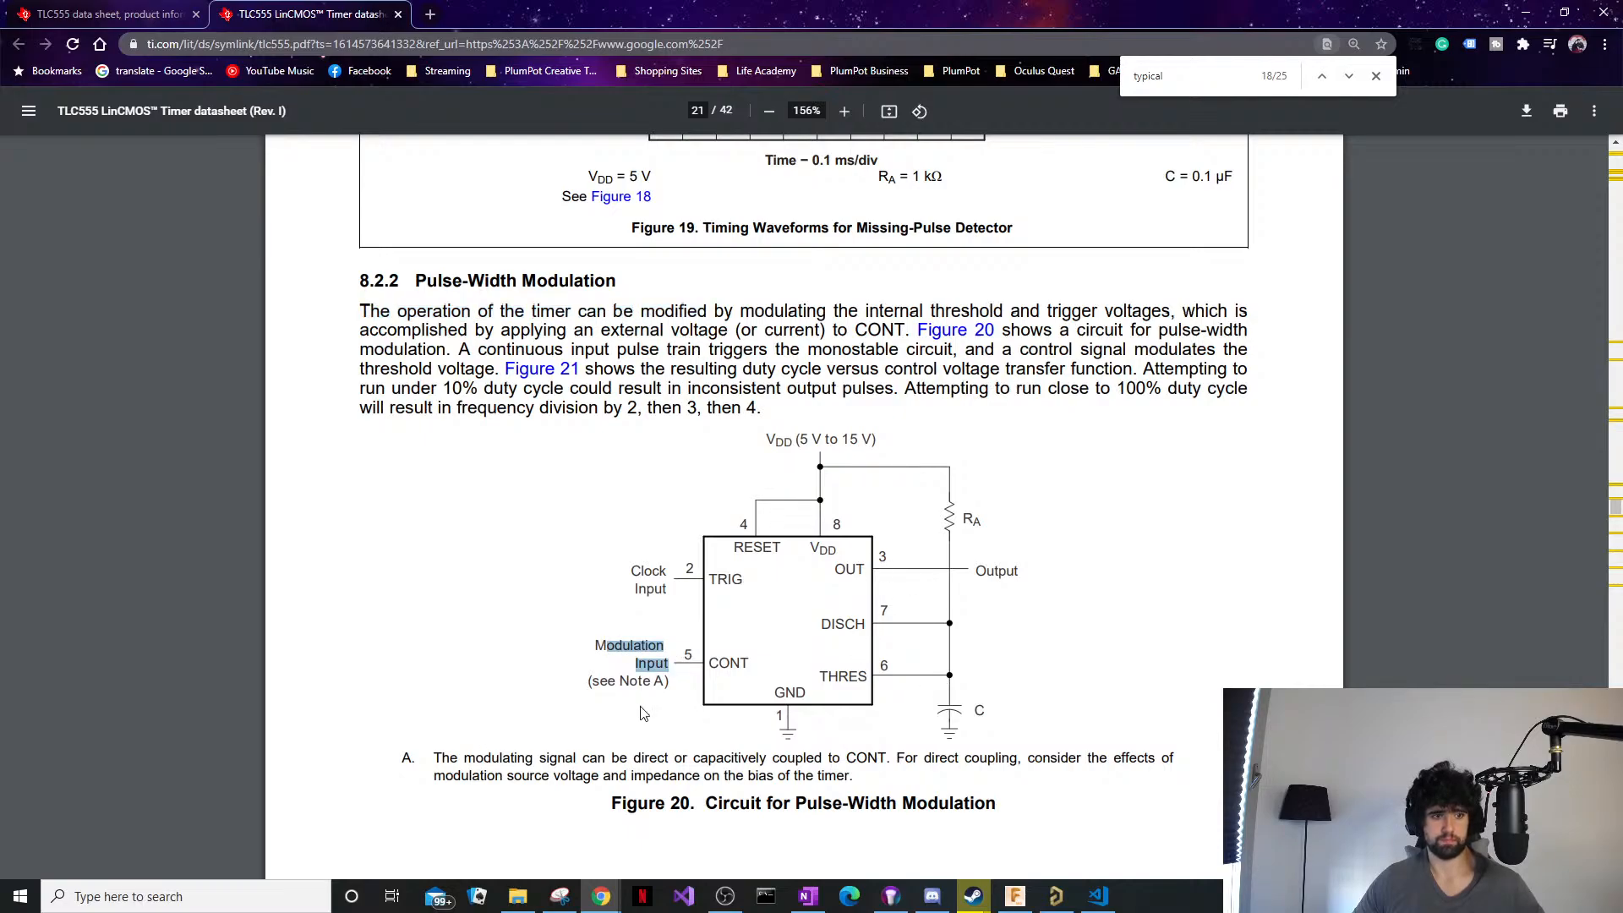
scroll(642, 715, down, 3)
drag(441, 505, 685, 519)
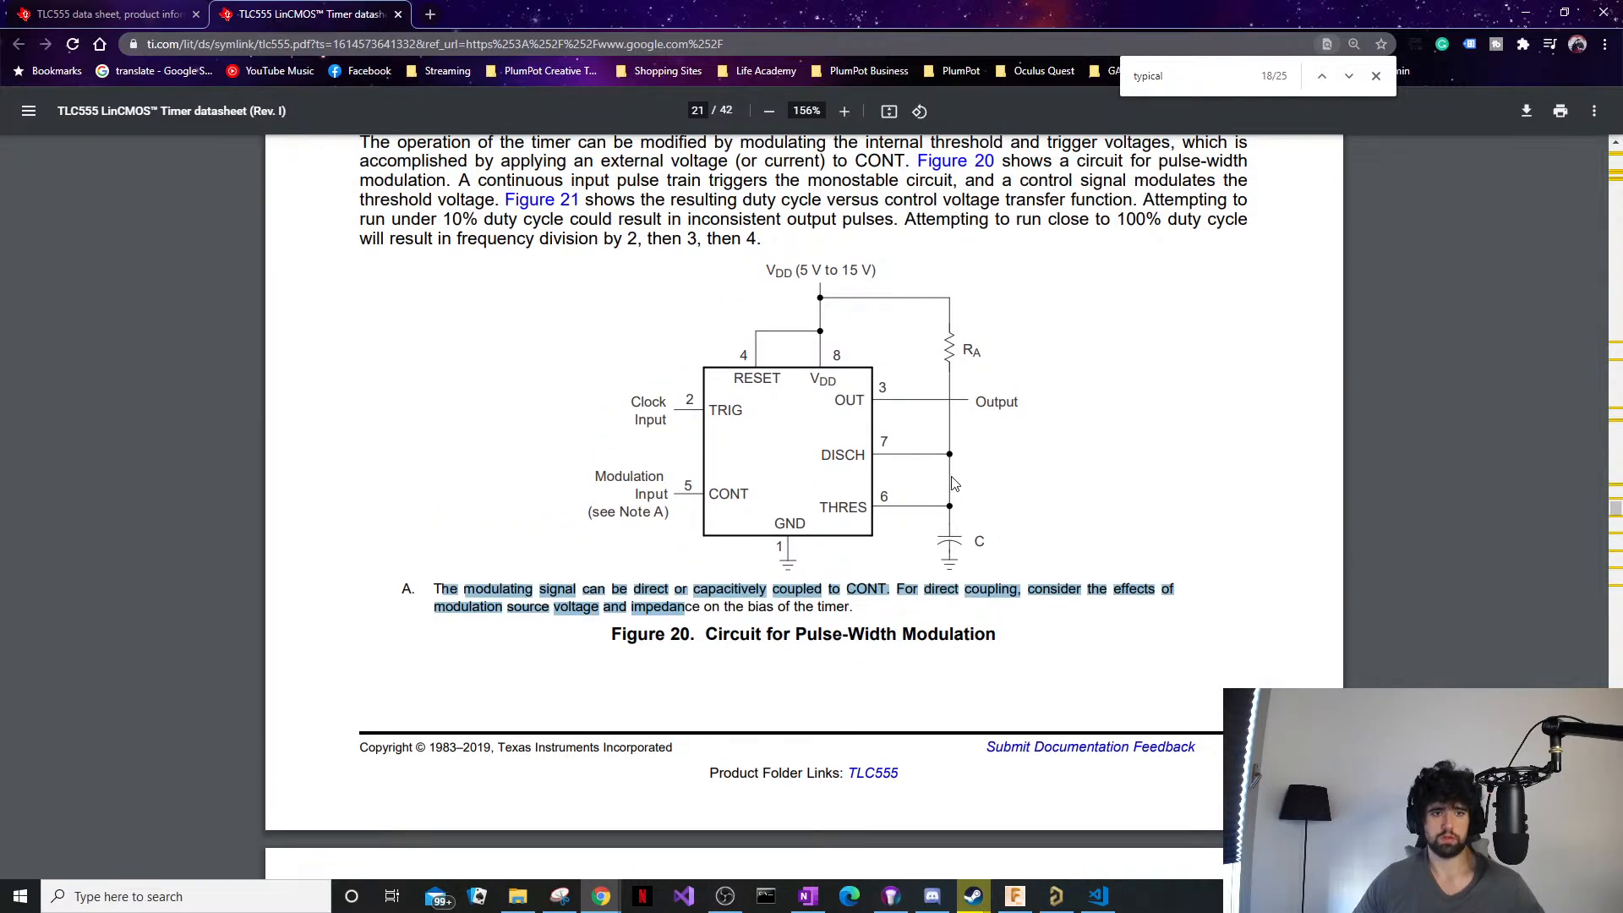
scroll(986, 436, up, 1)
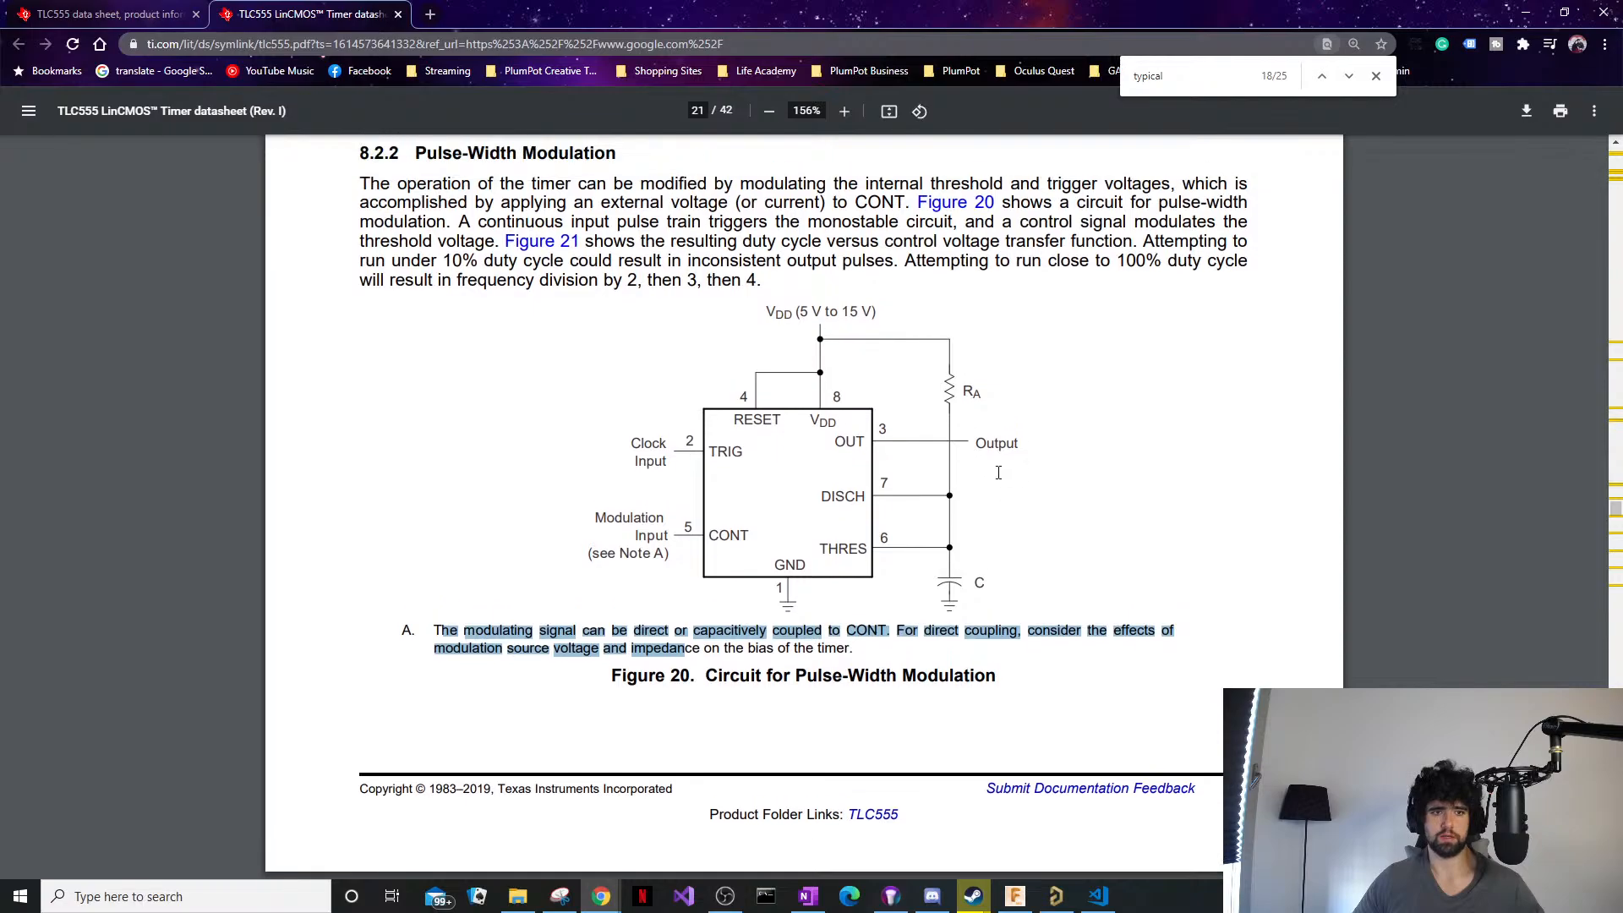
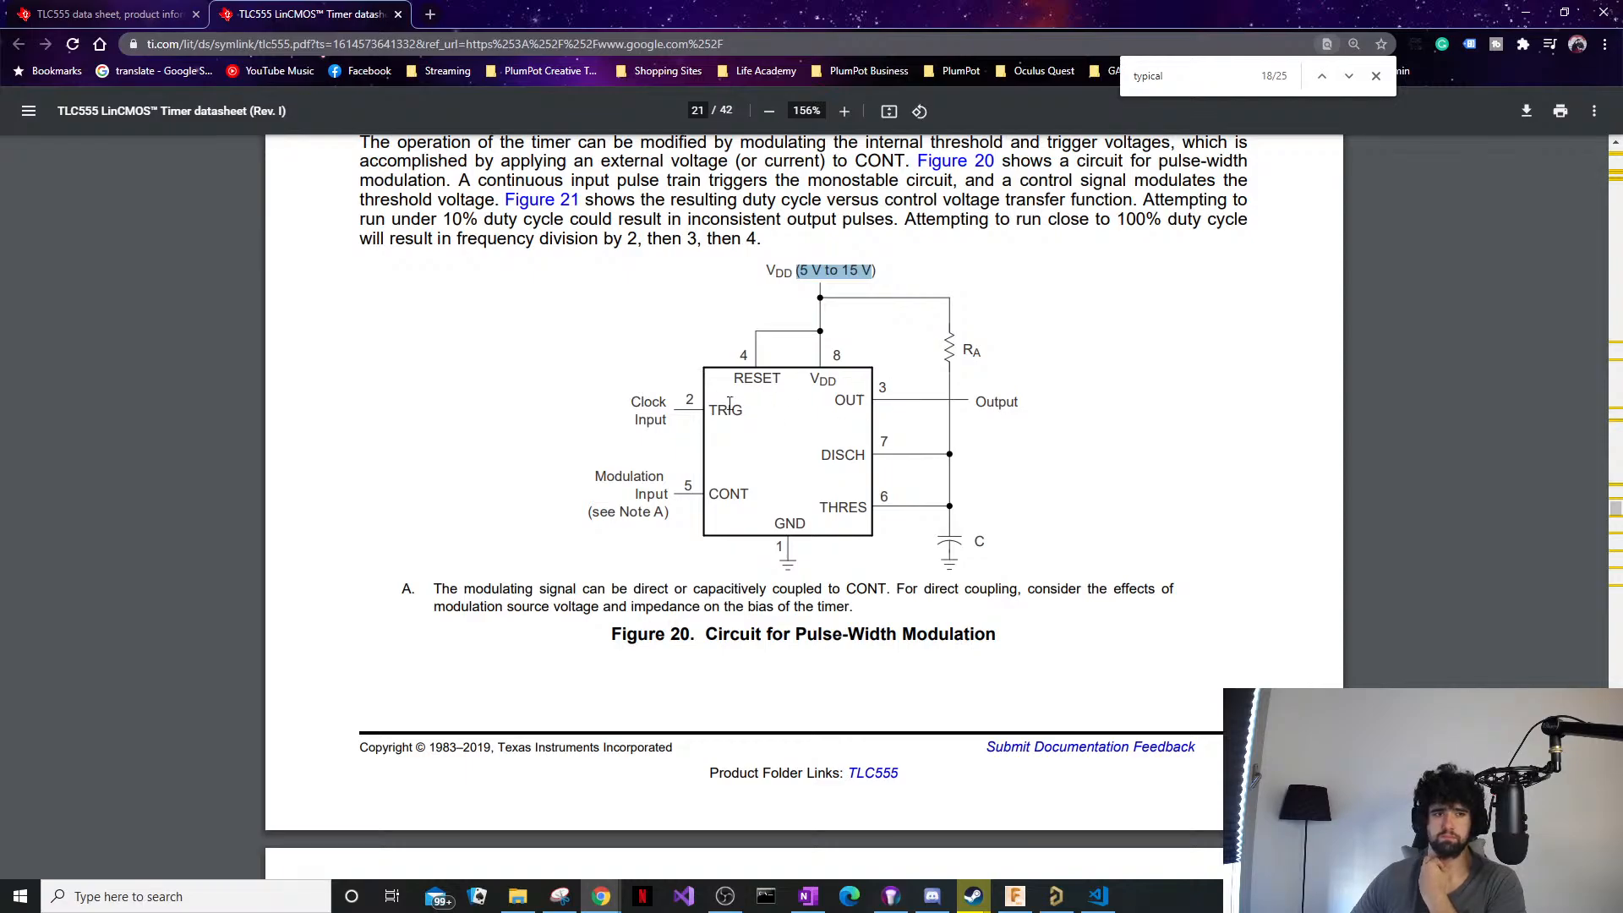
drag(627, 389, 679, 422)
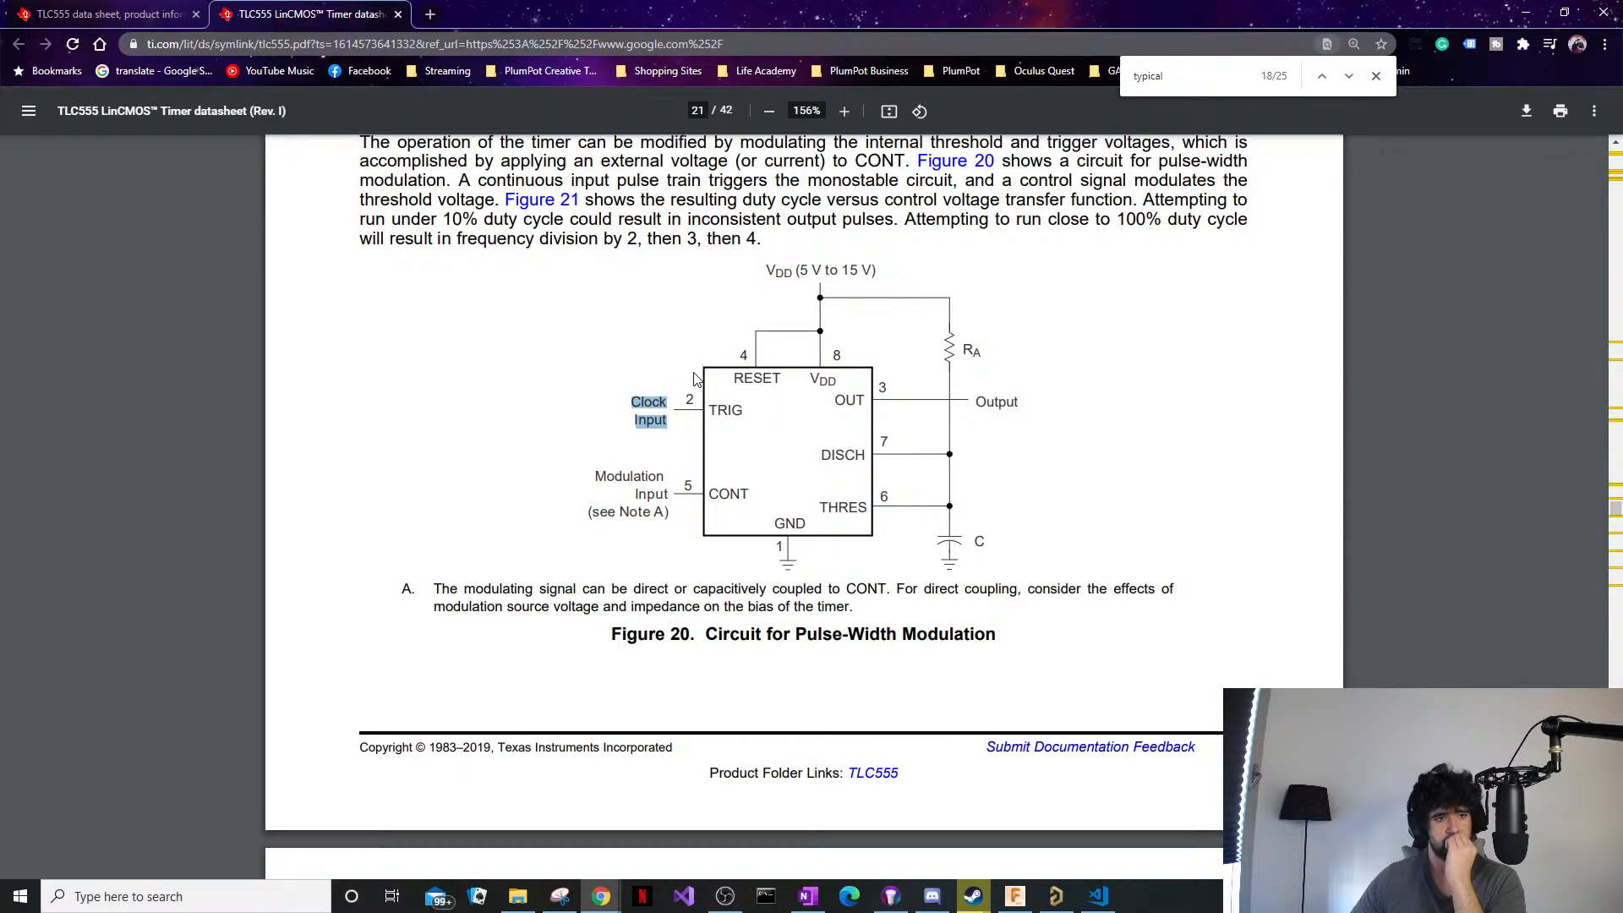
scroll(692, 385, up, 3)
Look through the pulse-width modulation design notes and examine the Pulse-Position Modulation circuit in Figure 22.
scroll(678, 434, down, 10)
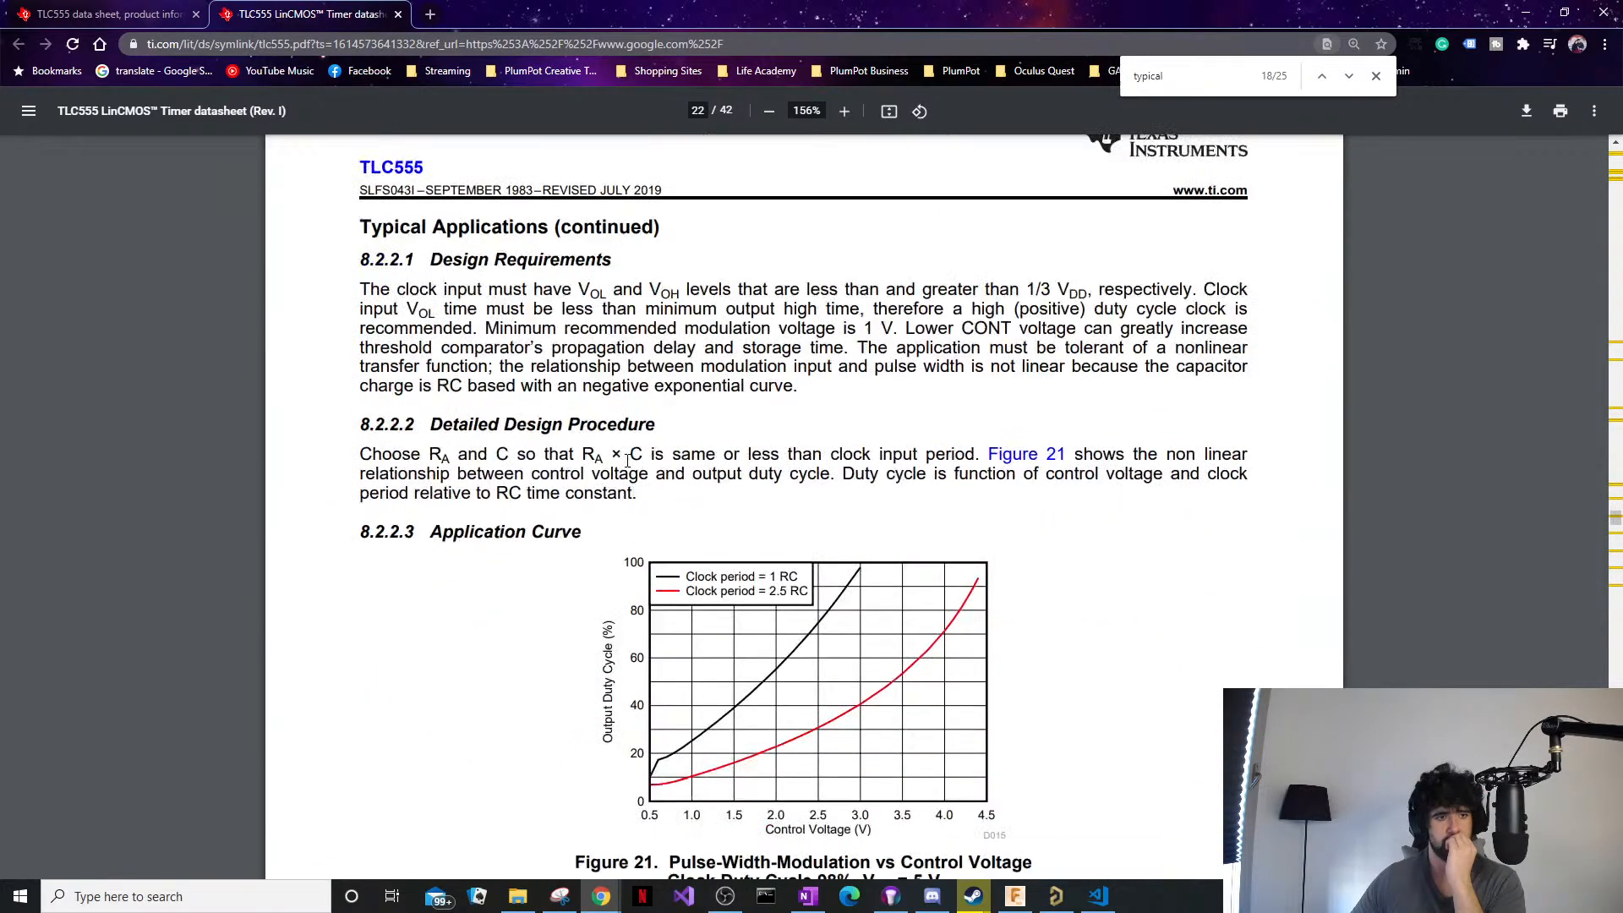
scroll(613, 448, down, 18)
scroll(605, 446, up, 2)
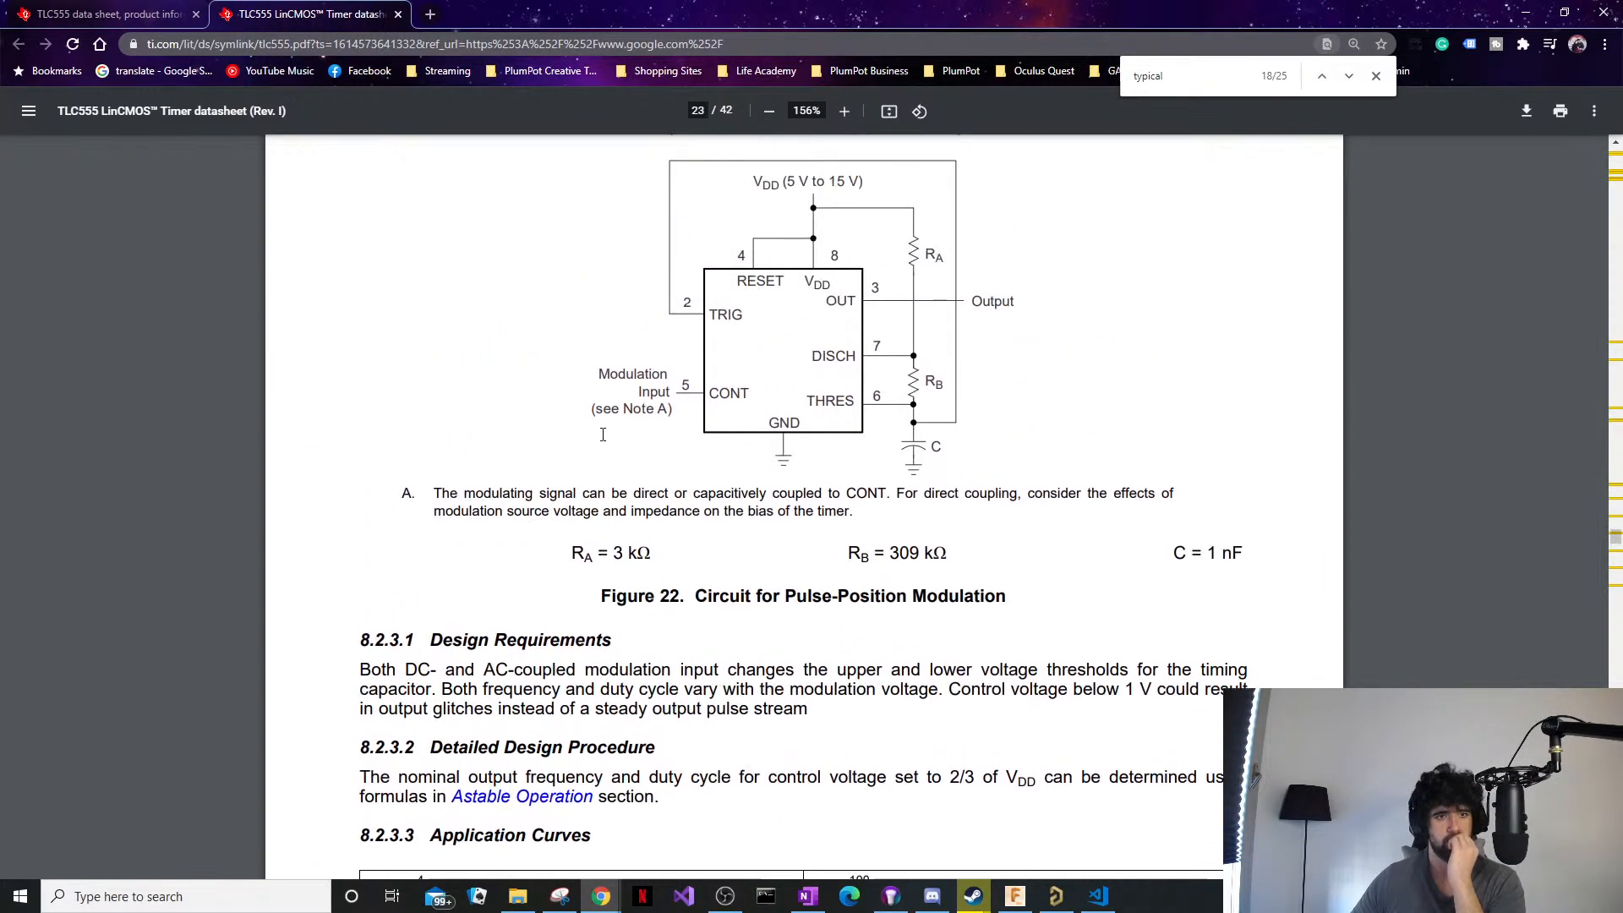
scroll(605, 445, up, 1)
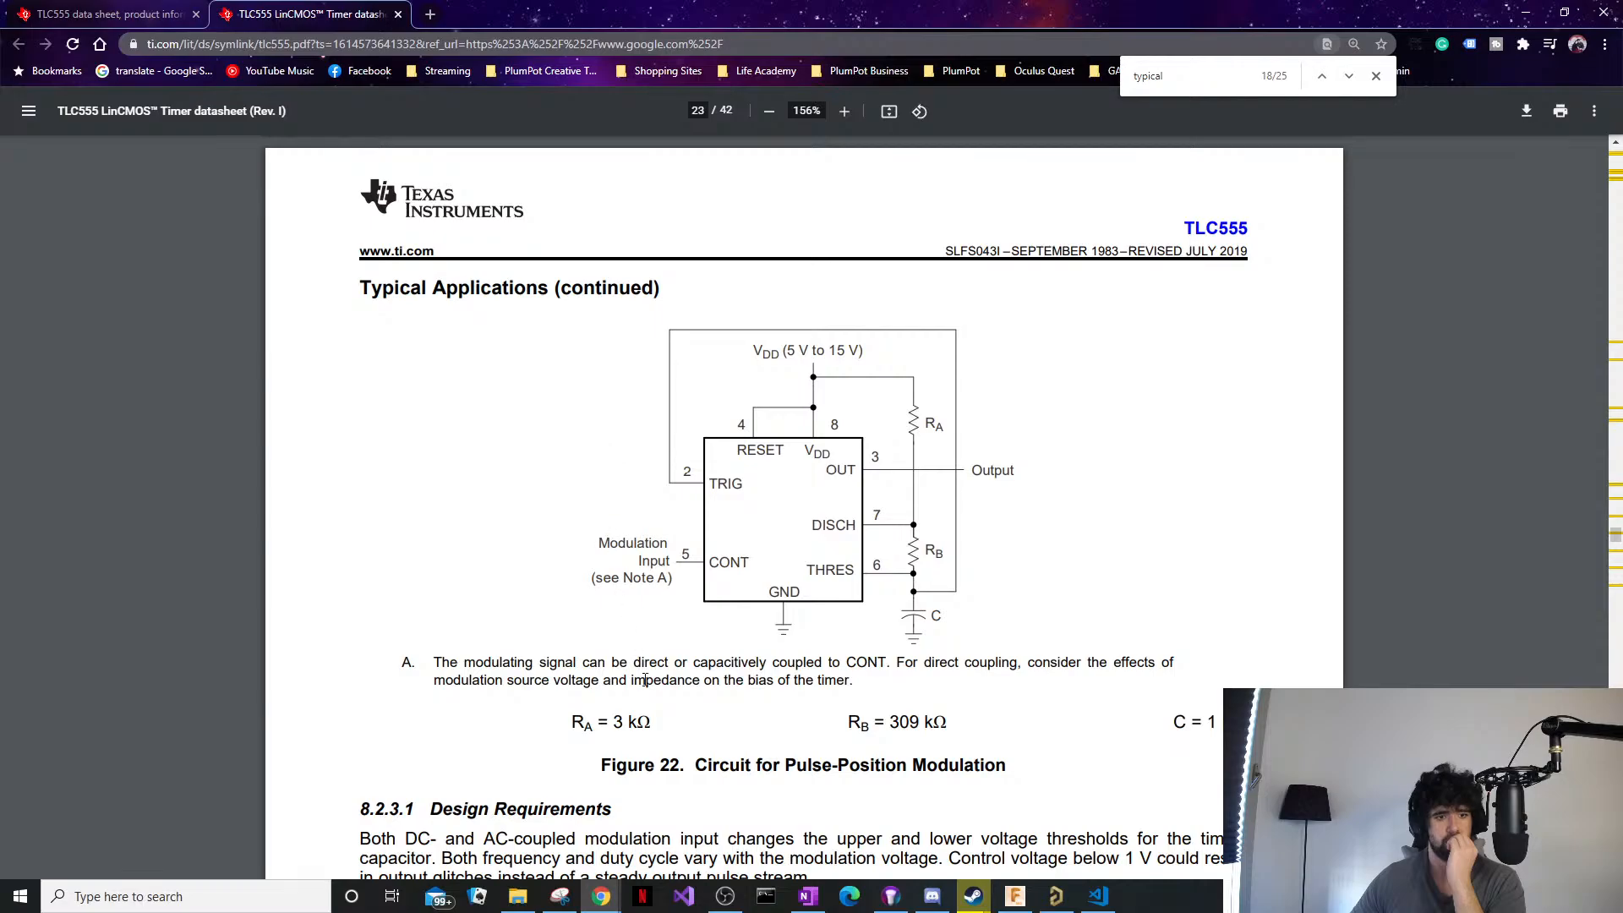
drag(803, 778, 879, 764)
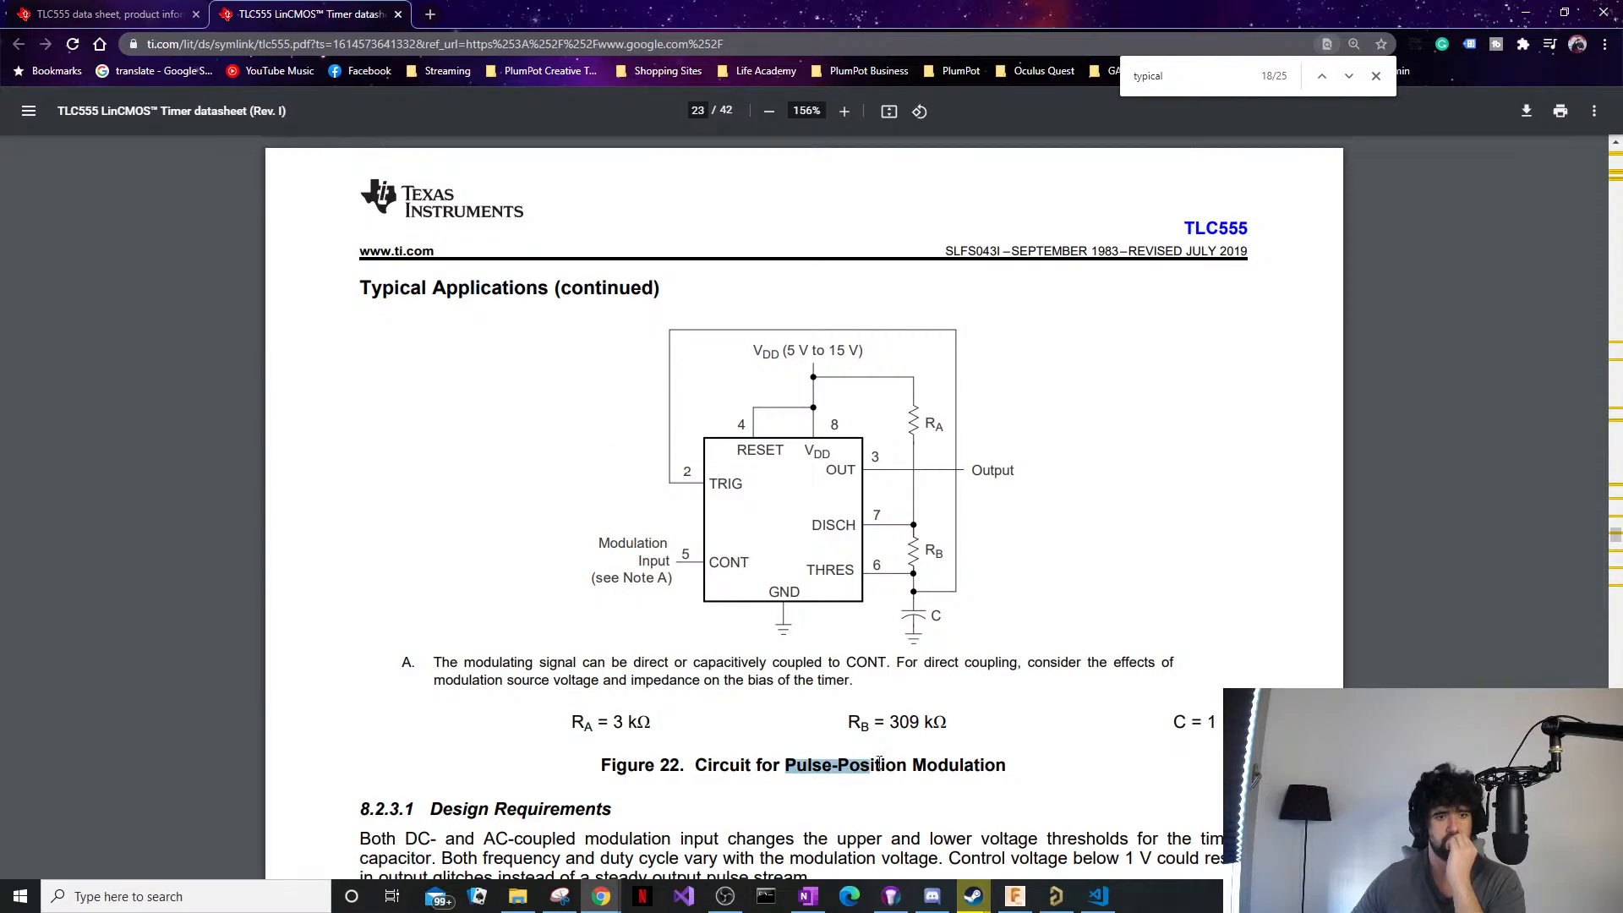
scroll(800, 488, up, 1)
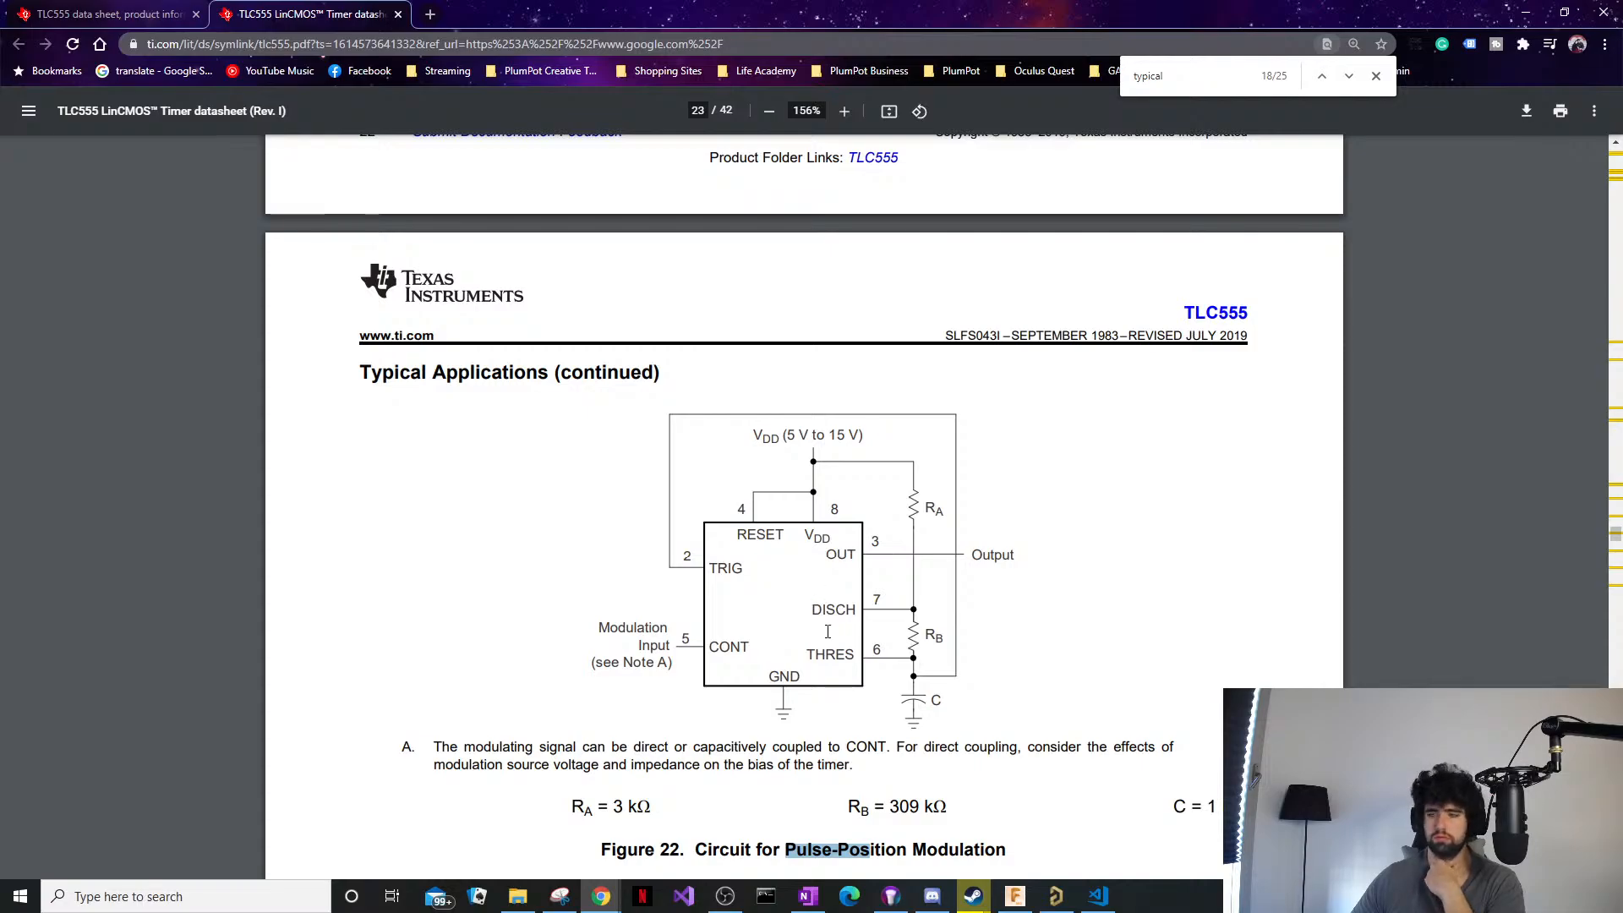
scroll(837, 592, up, 15)
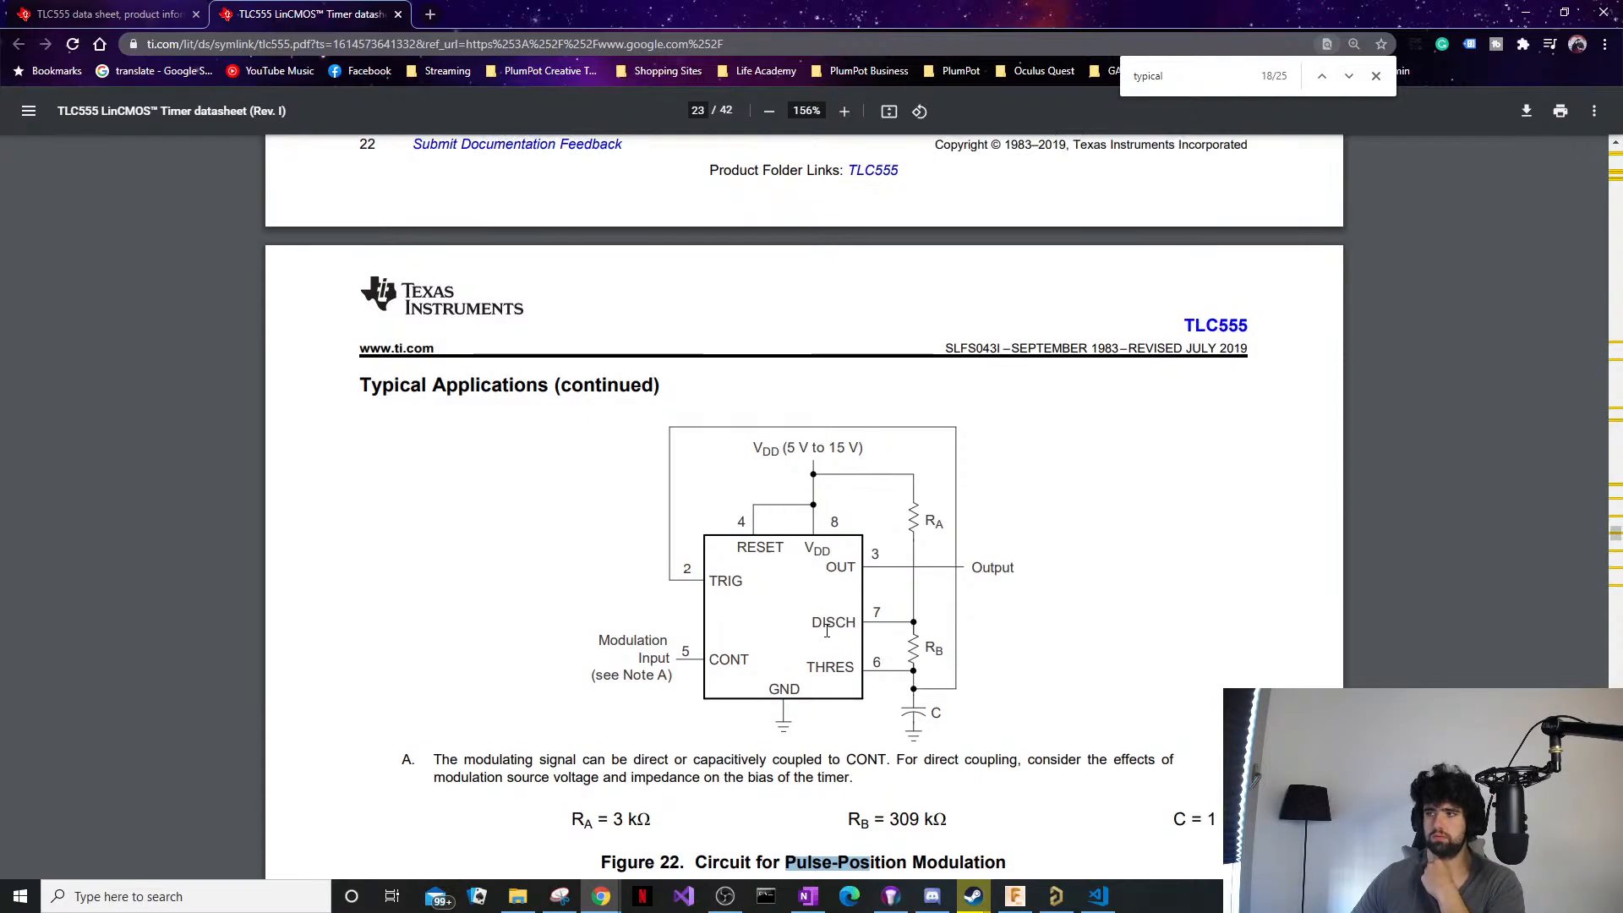
scroll(857, 534, down, 15)
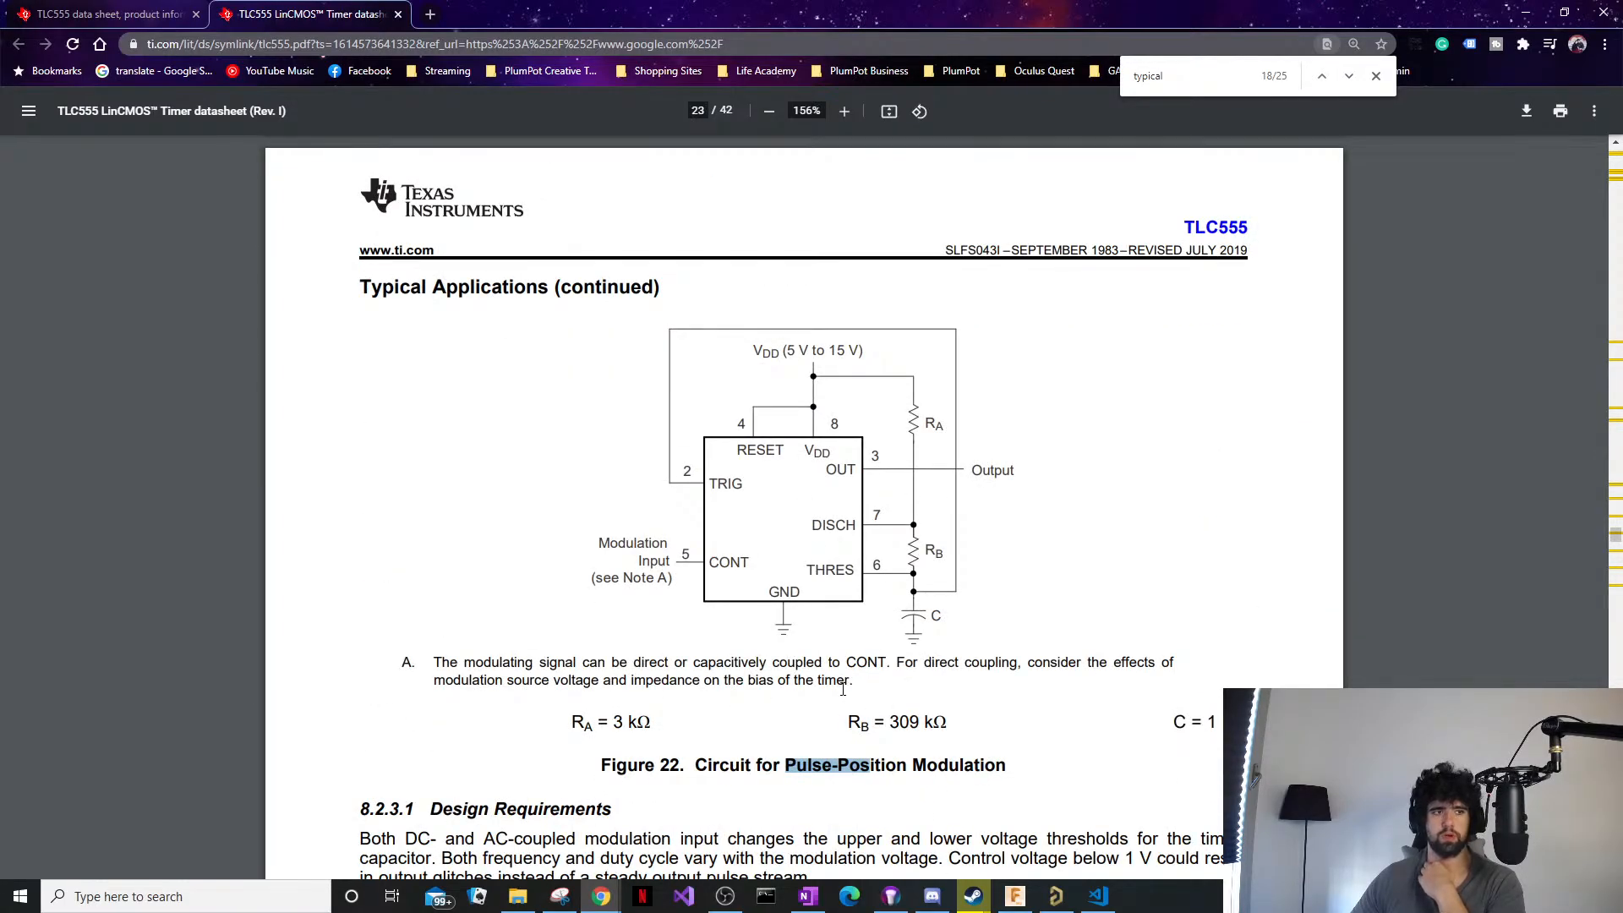
Return to Figure 18 on page 20 and check how the Missing-Pulse Detector circuit is wired.
scroll(843, 690, up, 18)
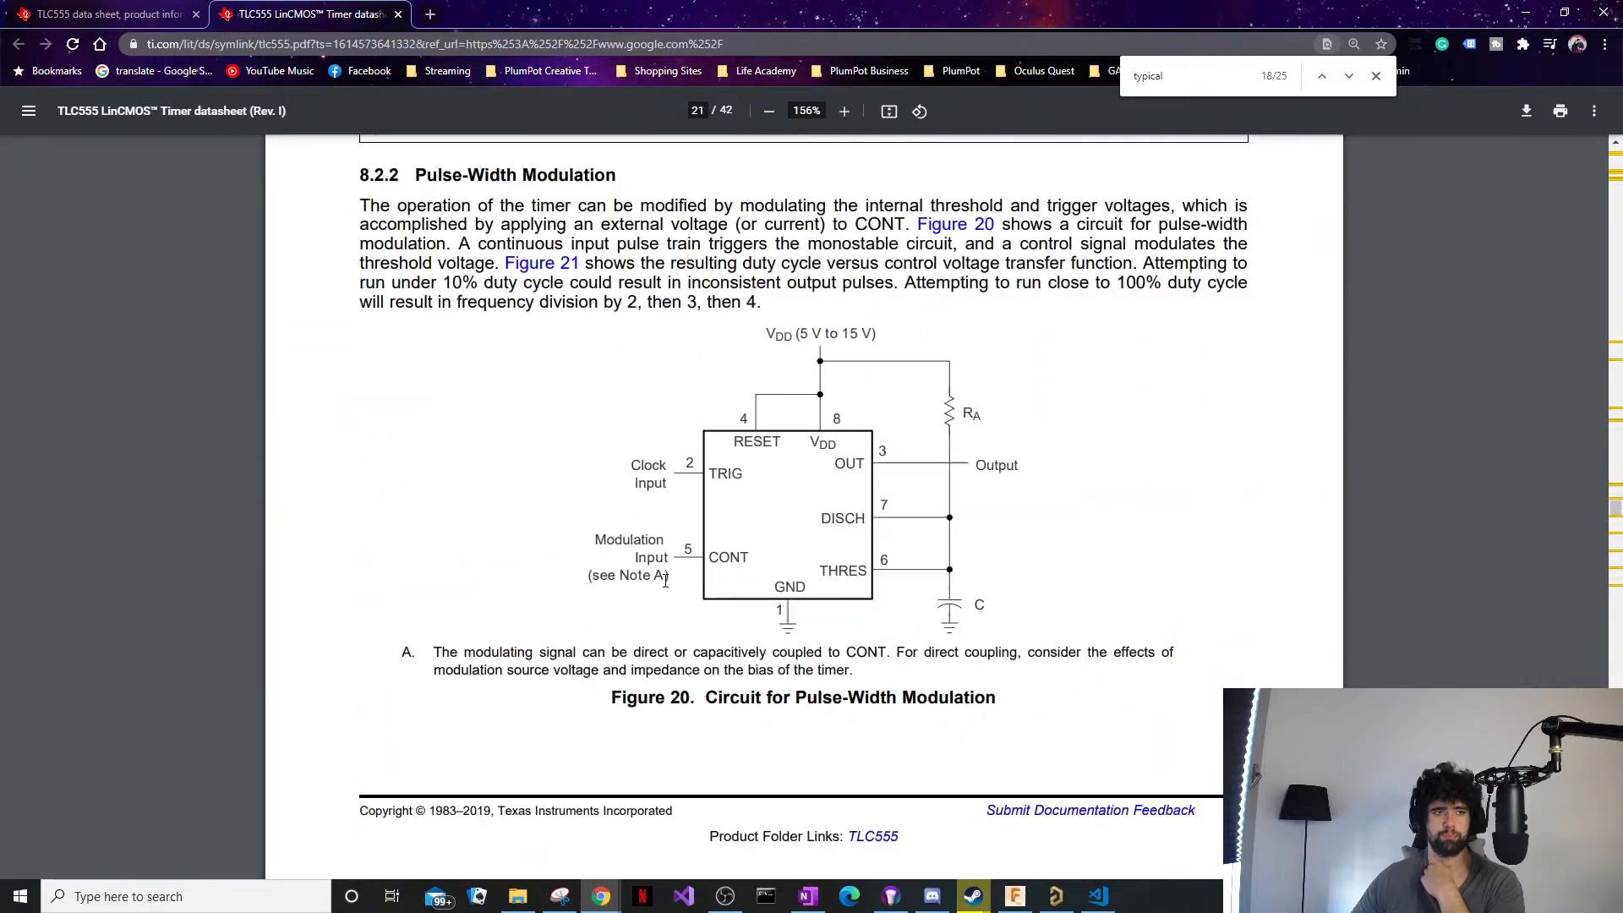
scroll(665, 581, up, 9)
scroll(665, 581, up, 9)
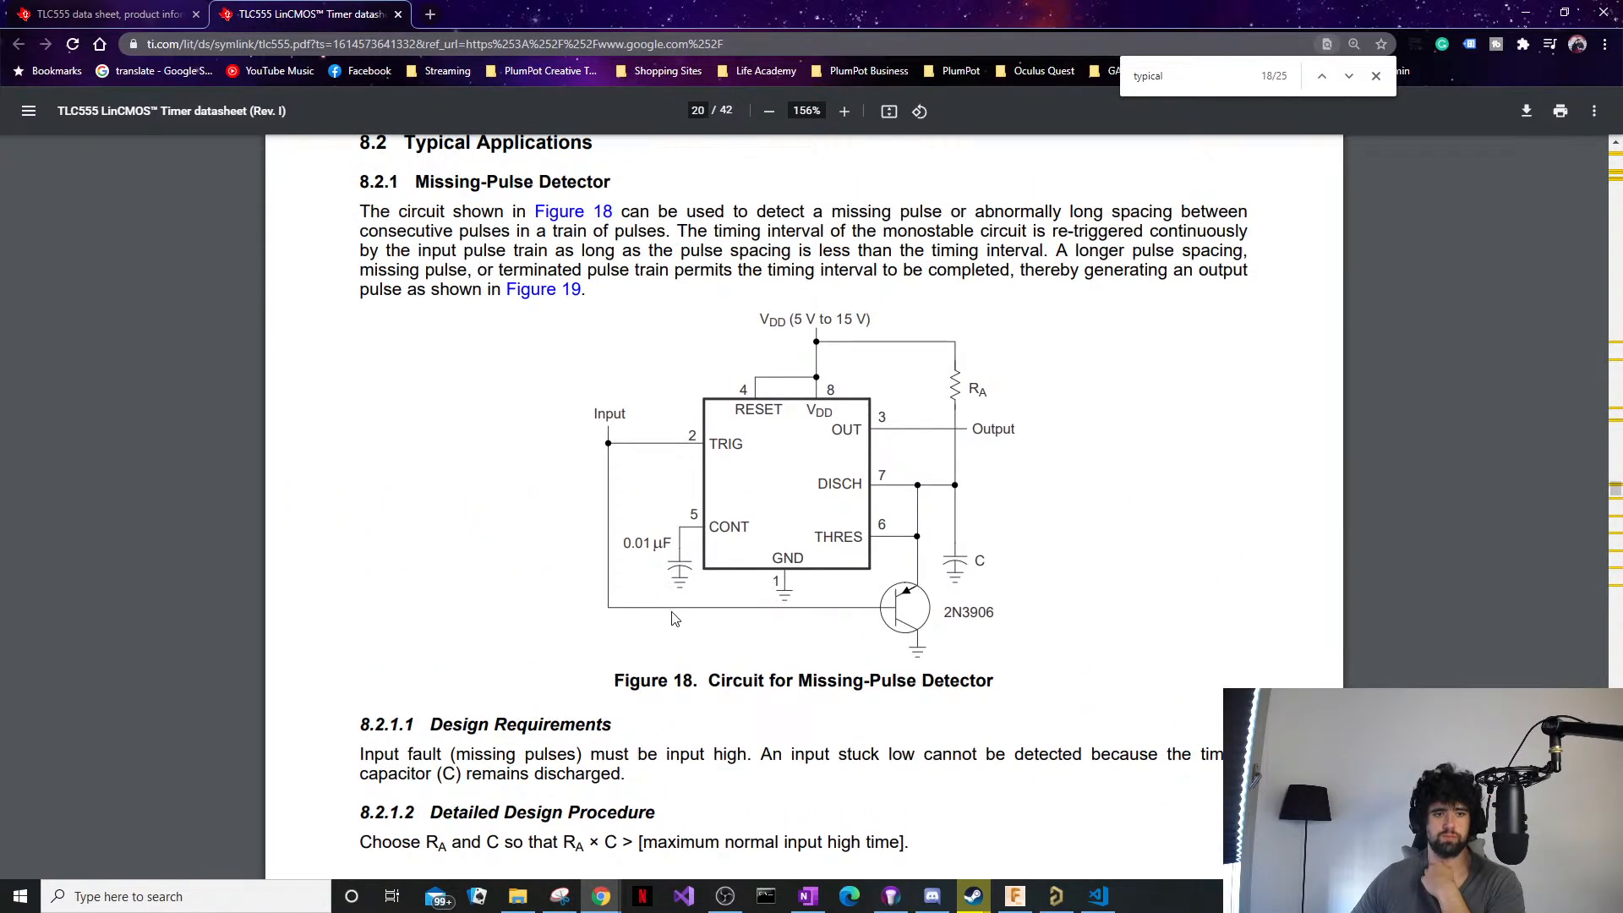
drag(728, 680, 840, 679)
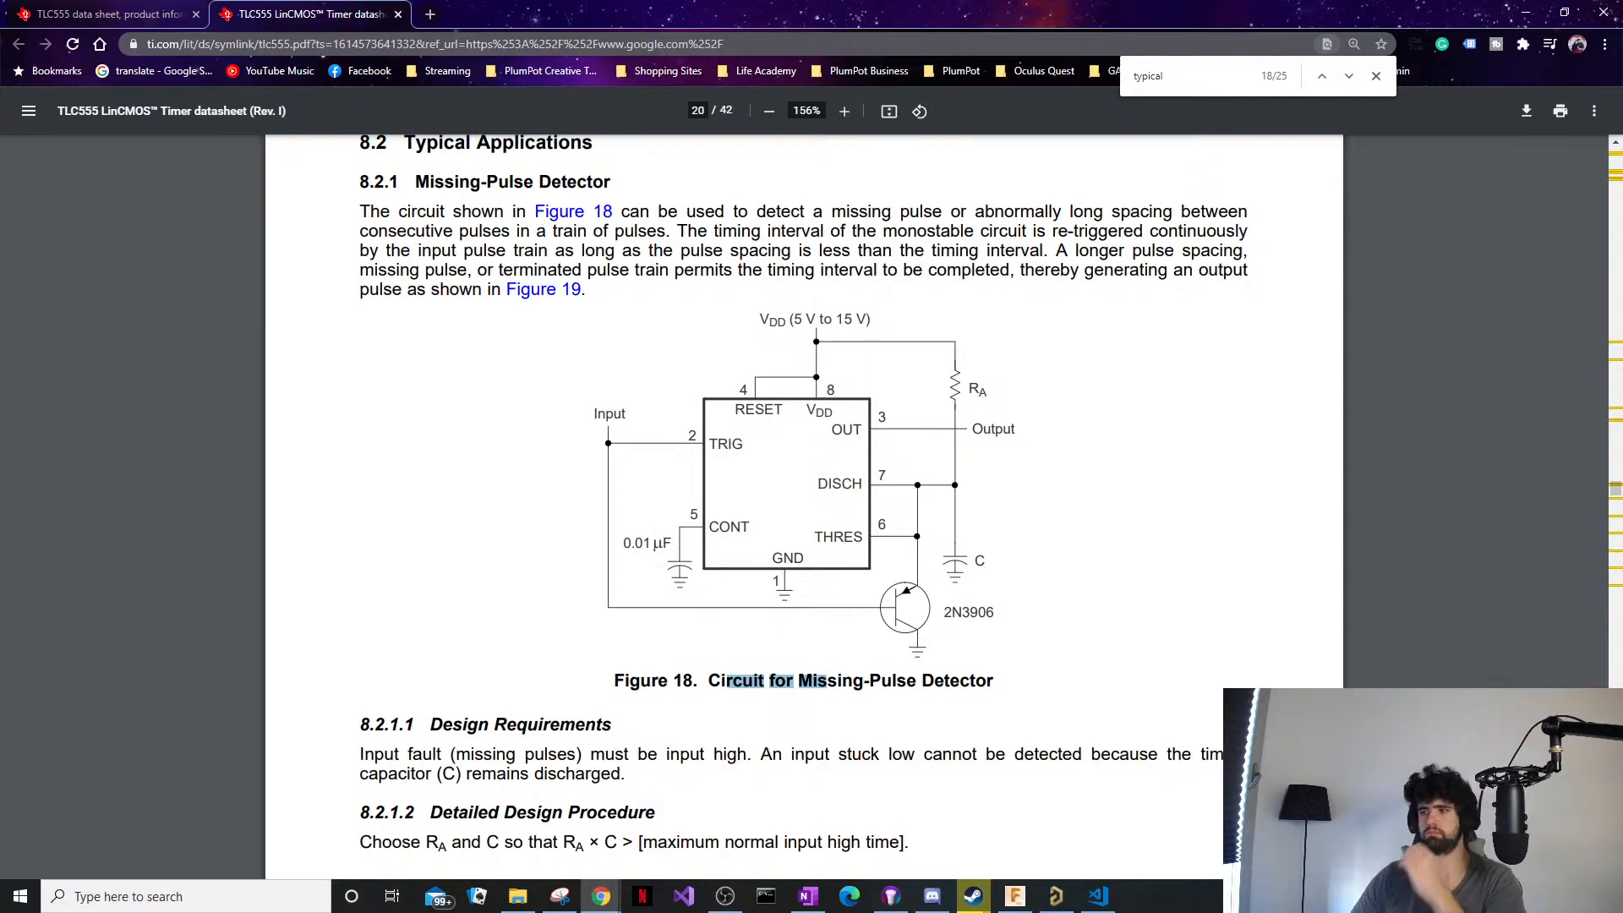
Switch to the Altium Designer schematic and wire U1's RESET pin 4 to the 5V wire feeding the VDD pin.
click(1526, 11)
right_drag(637, 352, 884, 486)
ctrl+scroll(947, 513, down, 1)
ctrl+scroll(751, 380, up, 2)
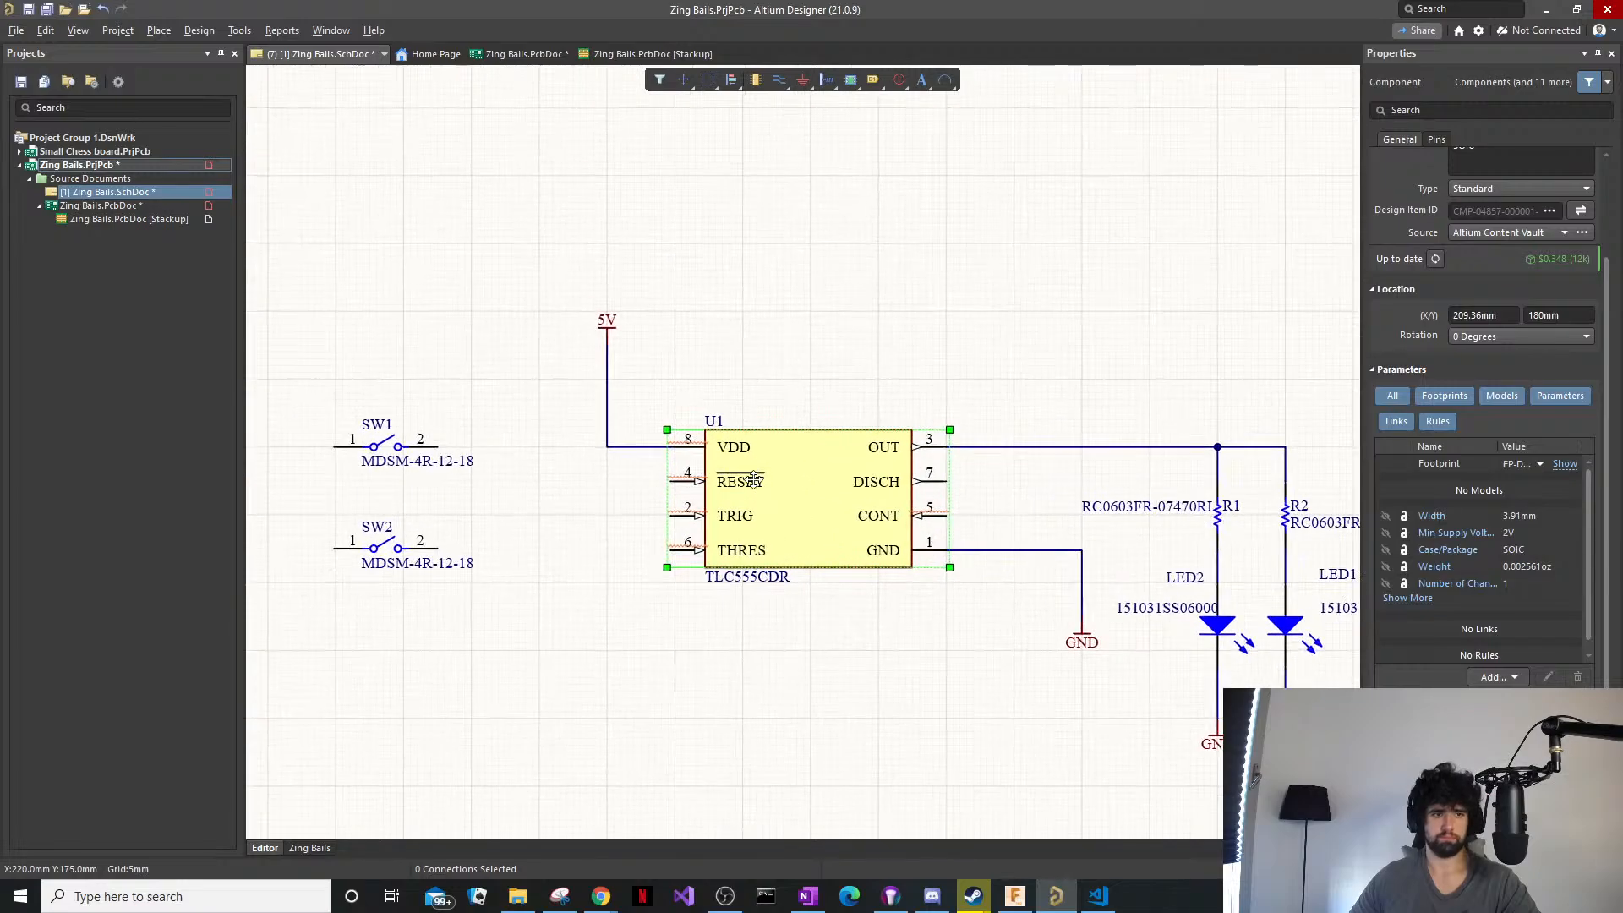
right_drag(727, 468, 850, 440)
ctrl+scroll(827, 438, up, 2)
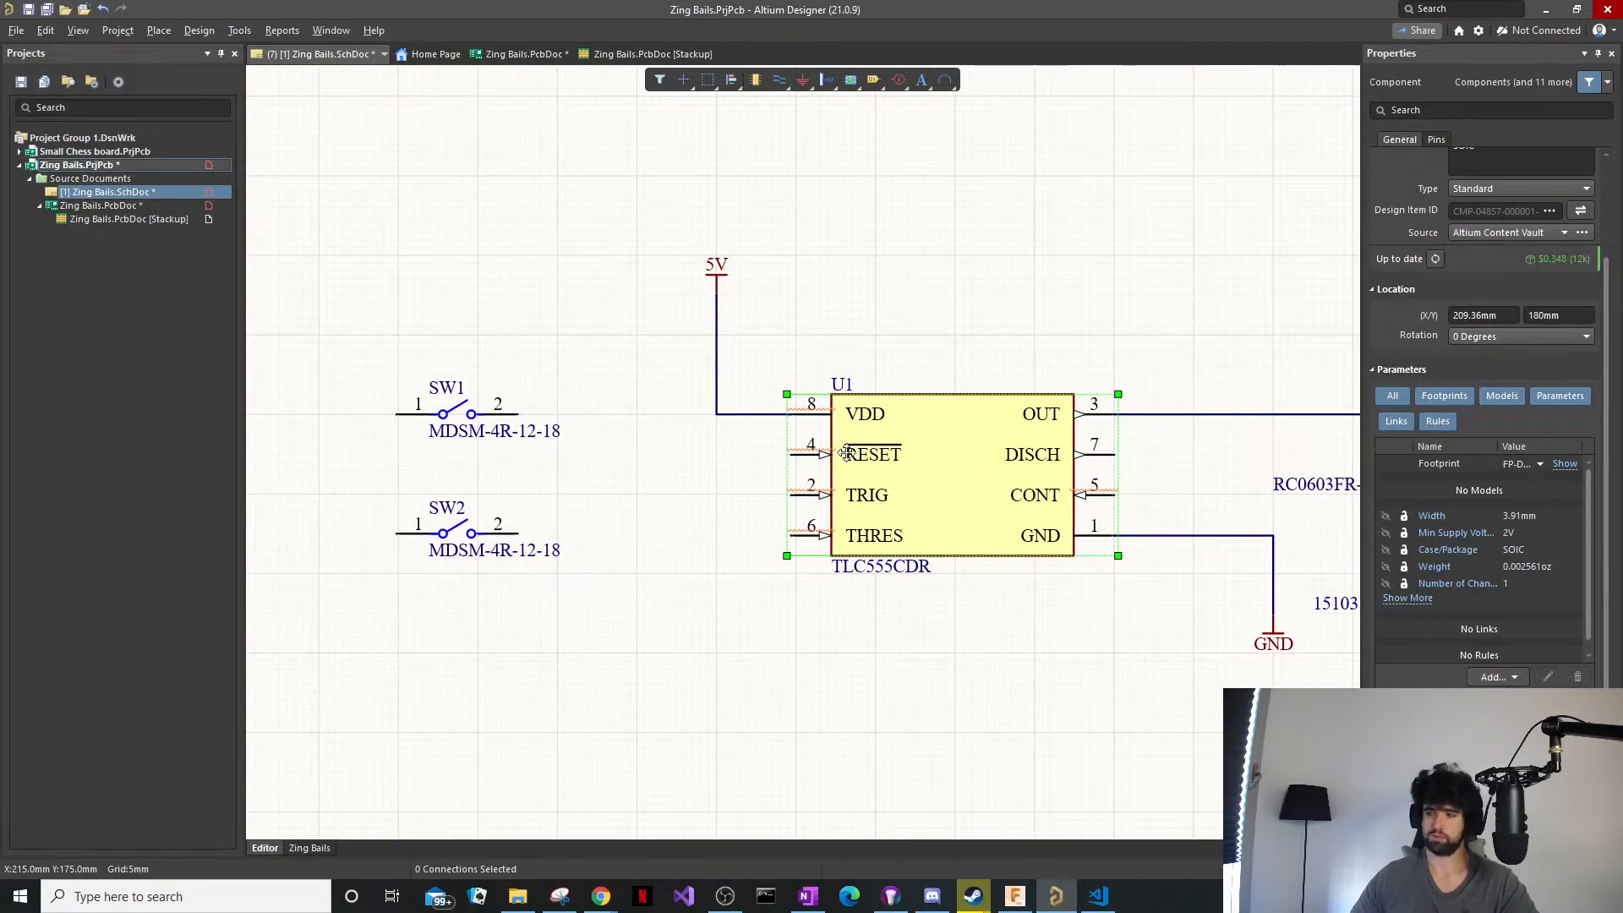
key(p)
key(w)
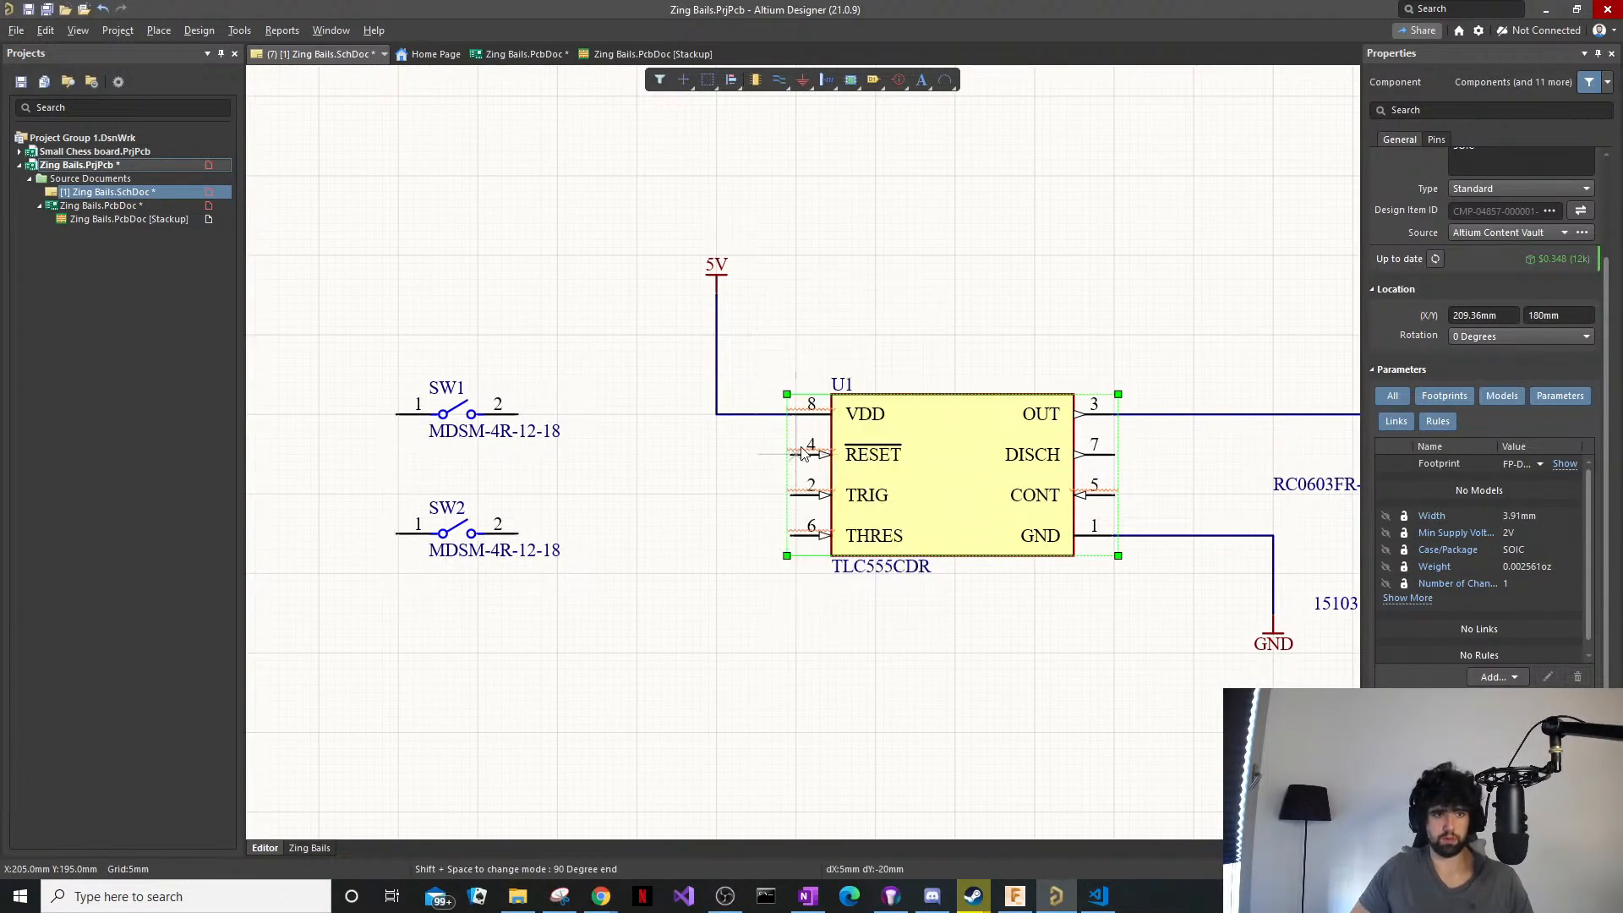
click(791, 454)
click(718, 416)
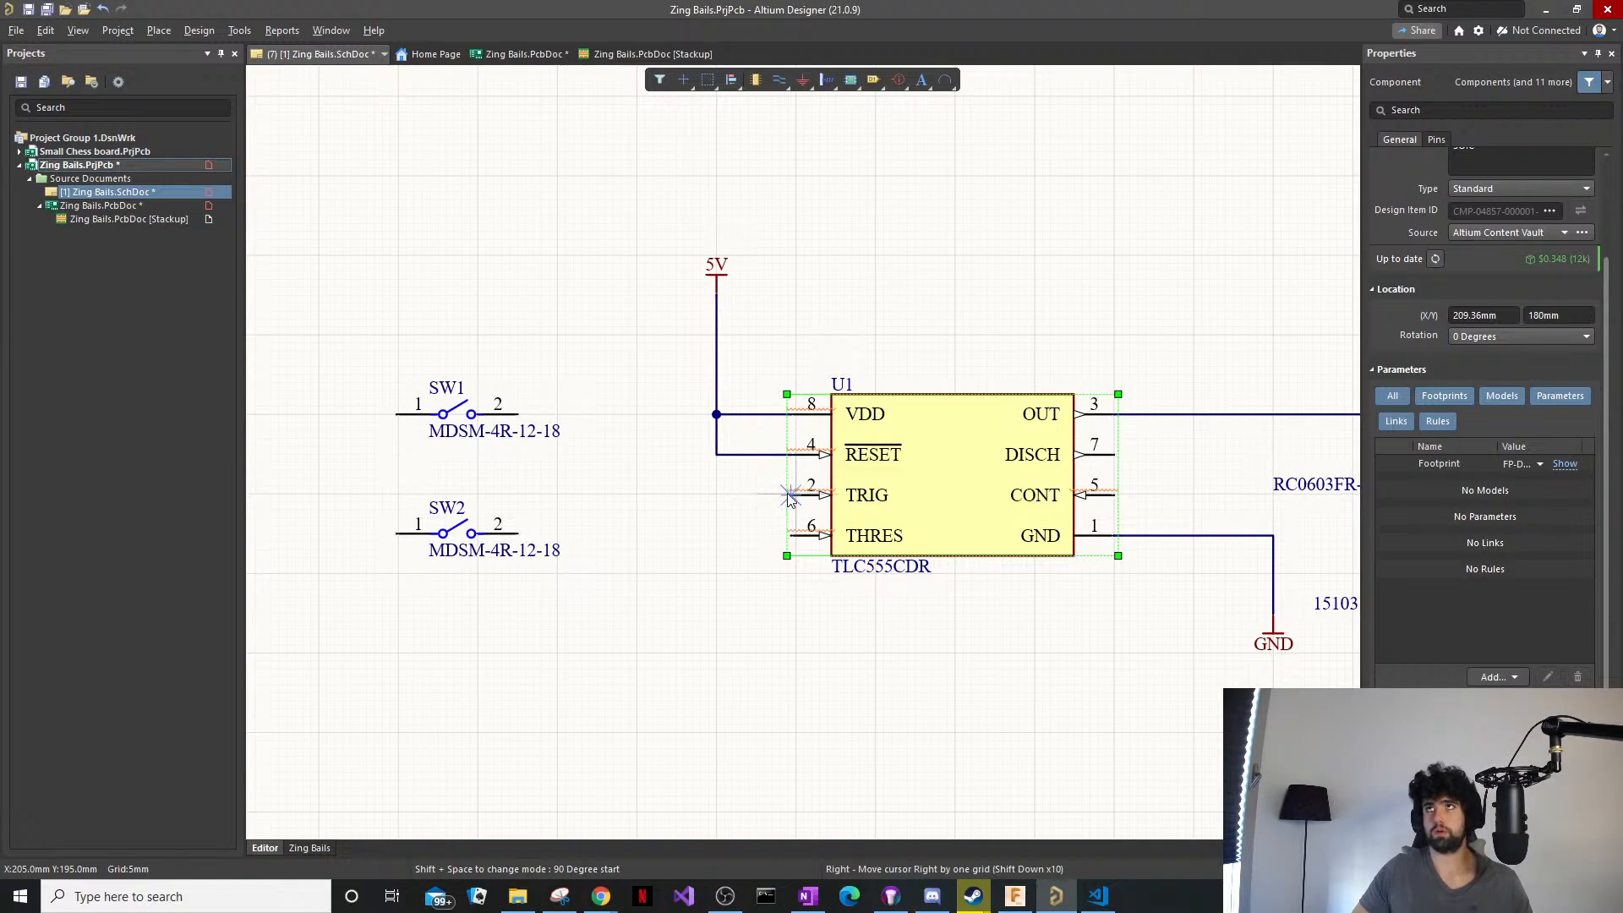
key(Escape)
click(773, 455)
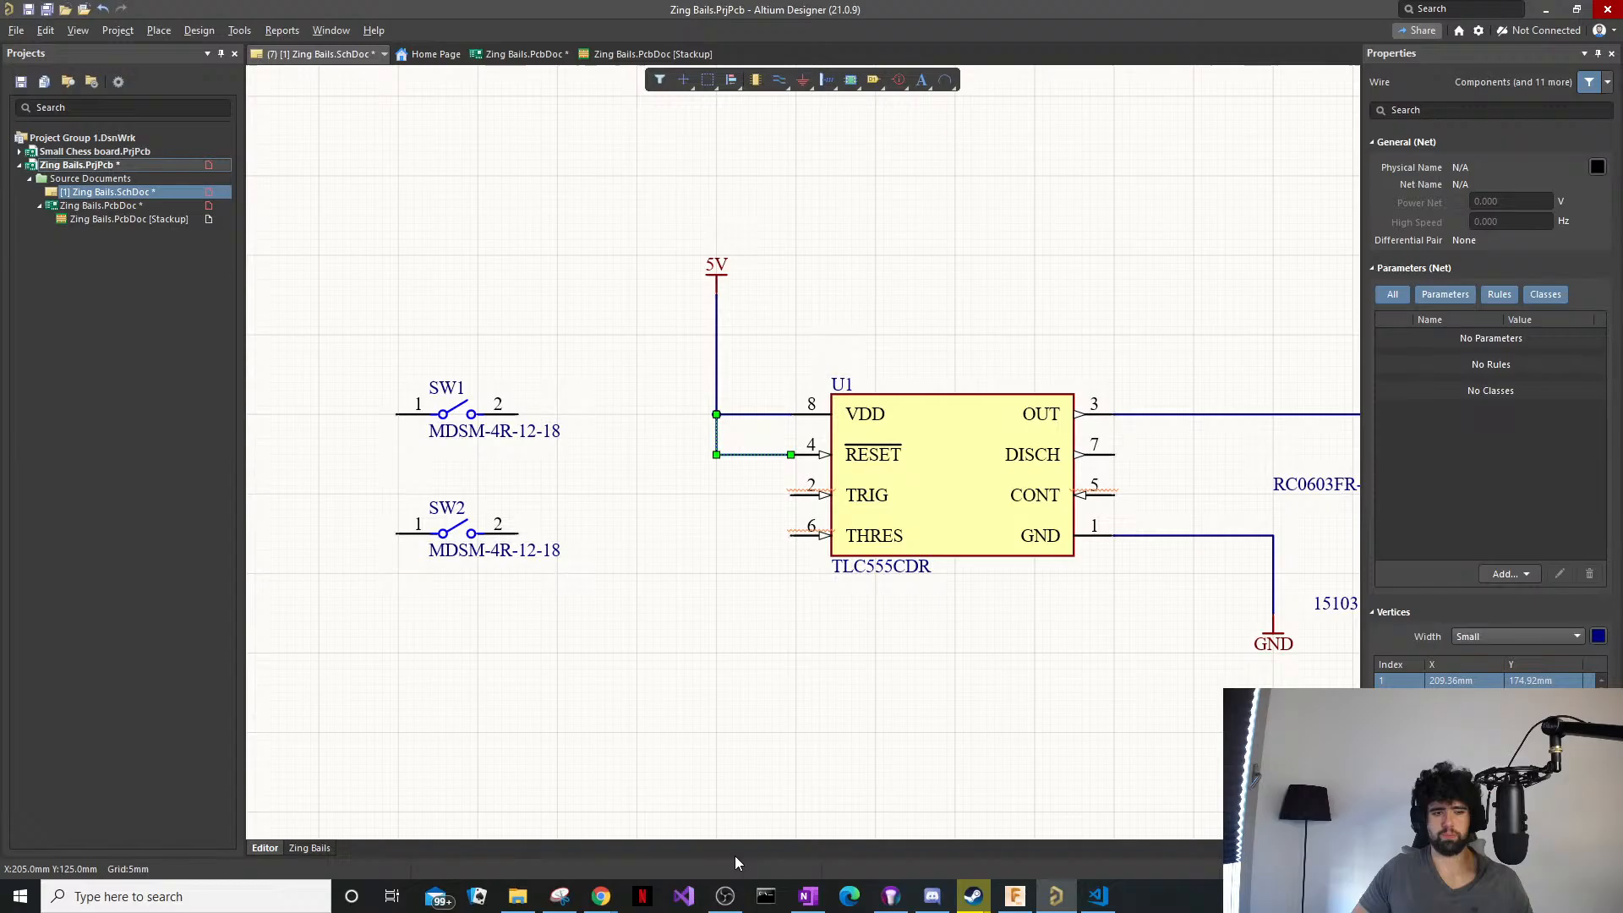
Switch to the TLC555 timer datasheet in the browser and search it for "Trigger".
click(601, 899)
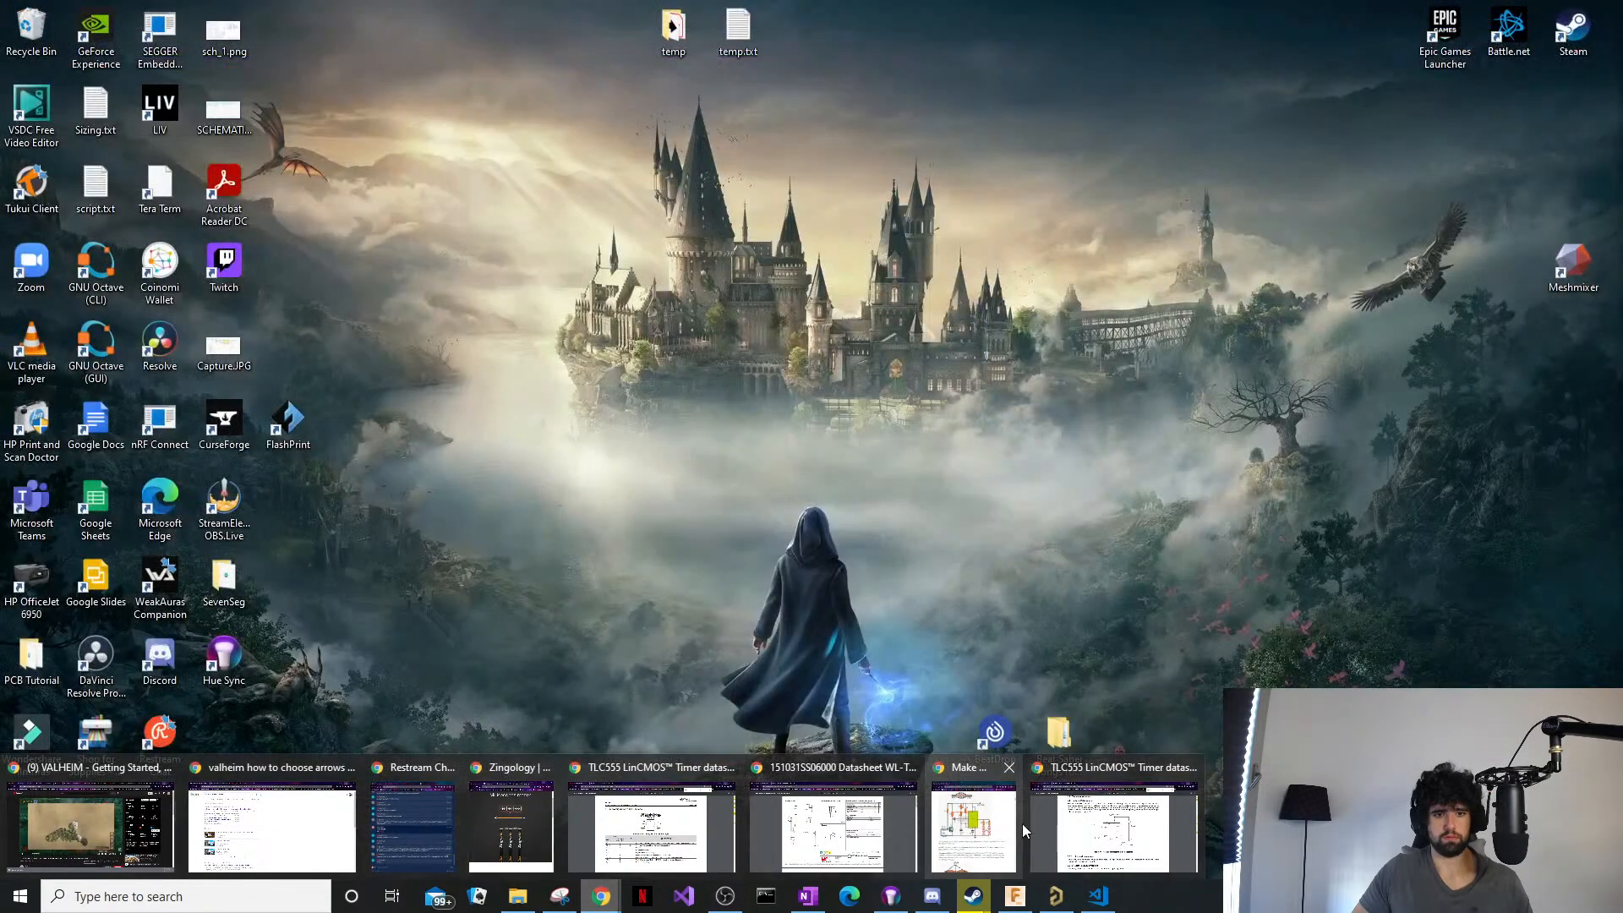
click(1048, 824)
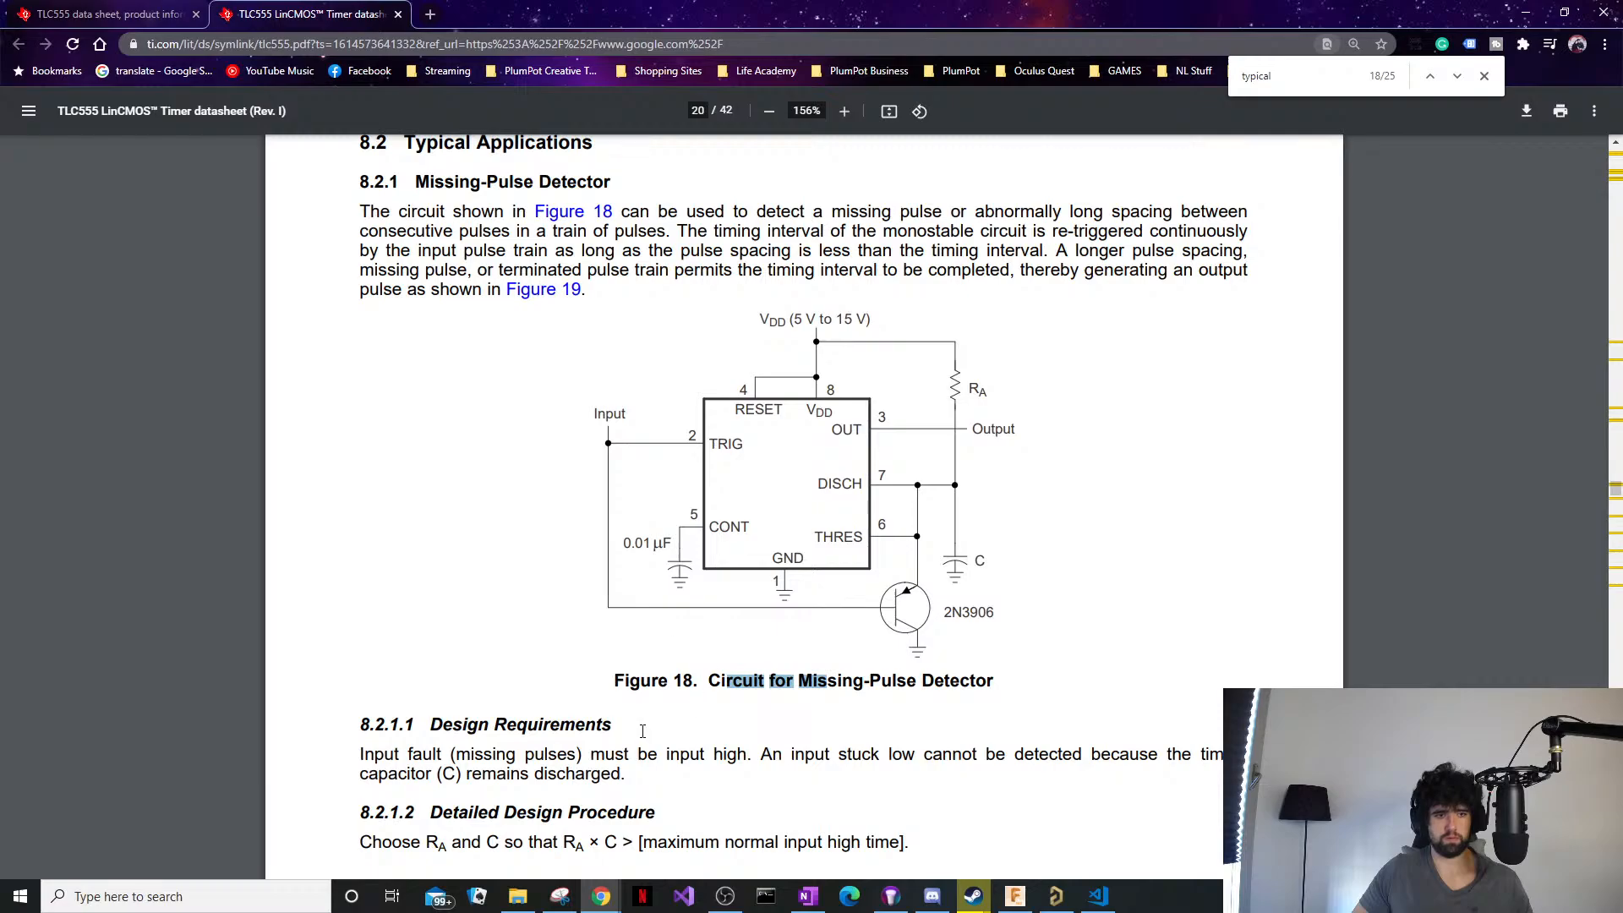
double_click(1256, 75)
text(Tr)
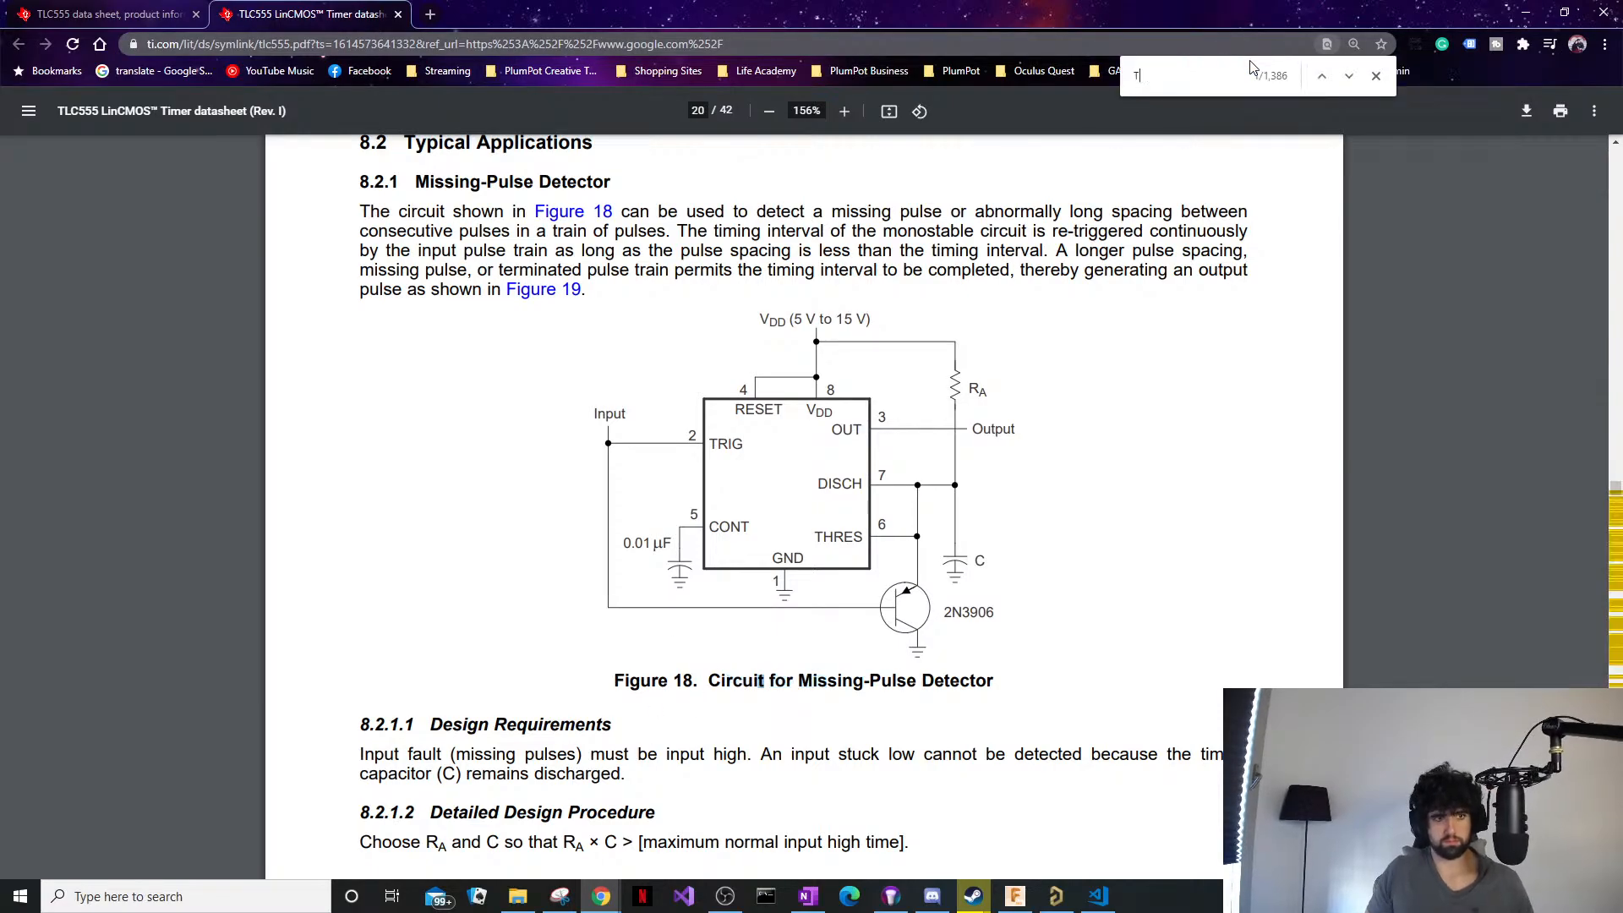
text(igger)
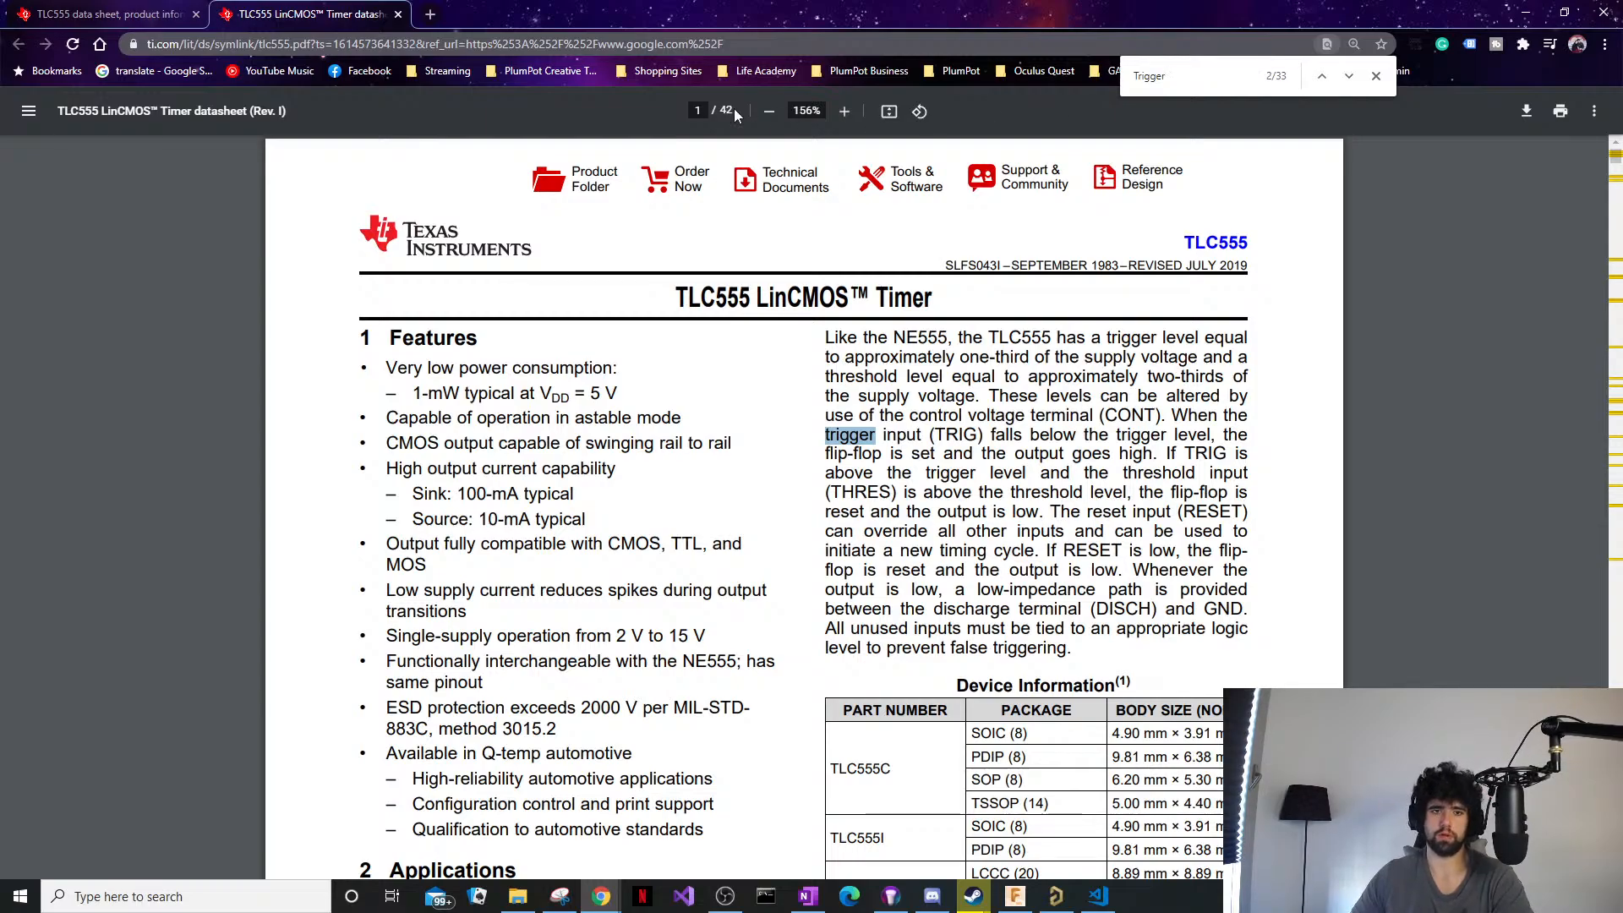
Read the page 1 description of how the trigger and threshold levels control the flip-flop and the output.
drag(861, 454, 1113, 455)
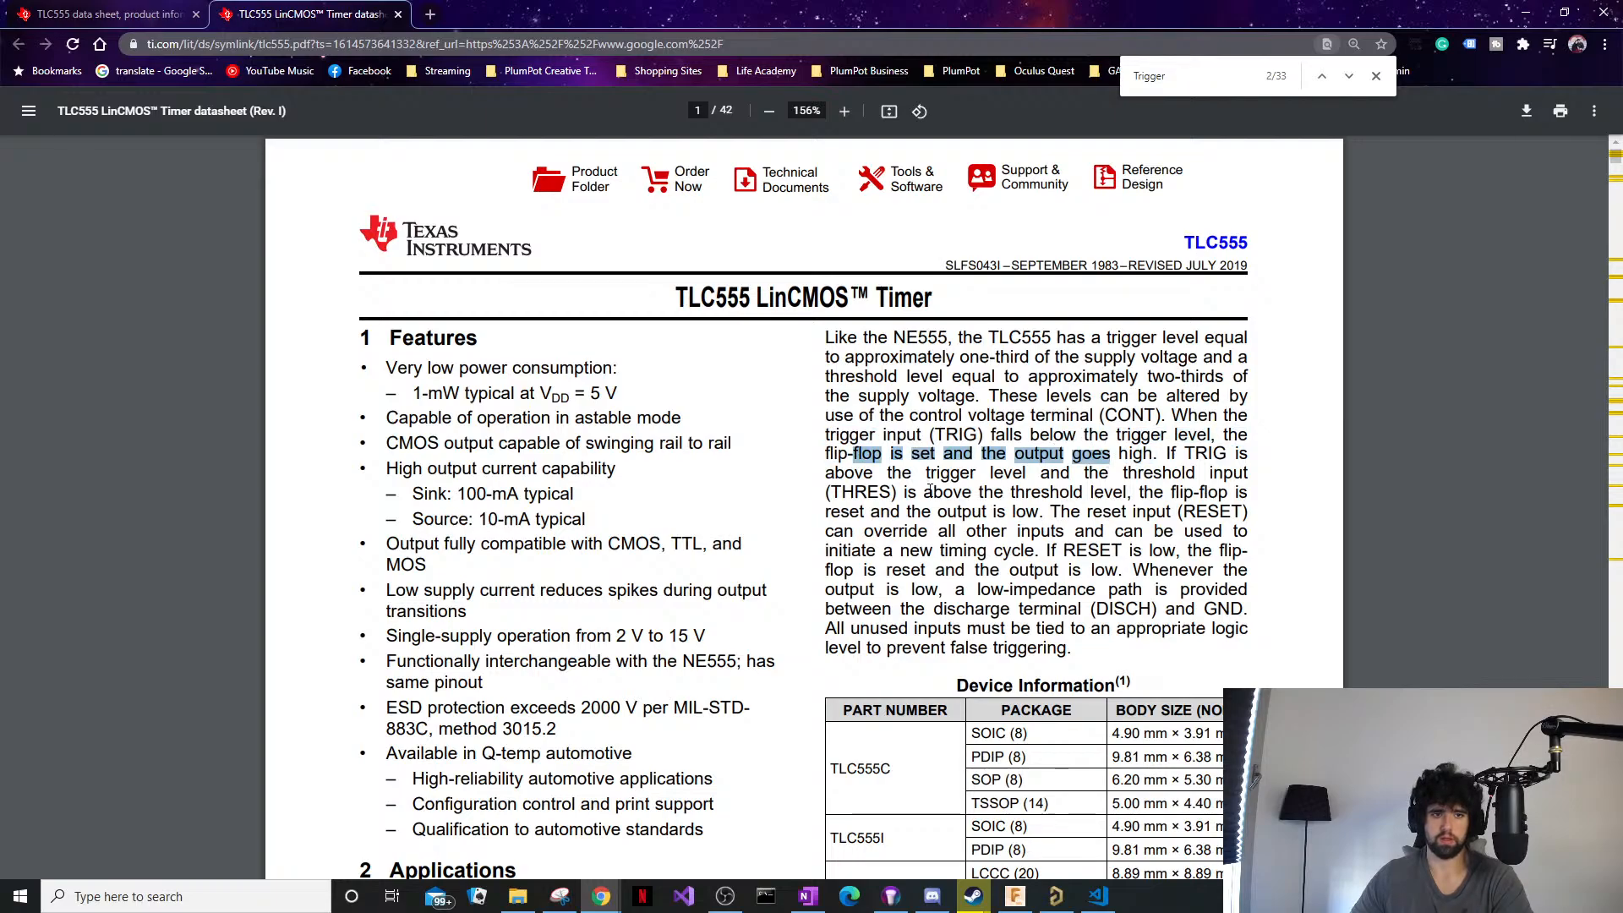
drag(927, 474, 1131, 474)
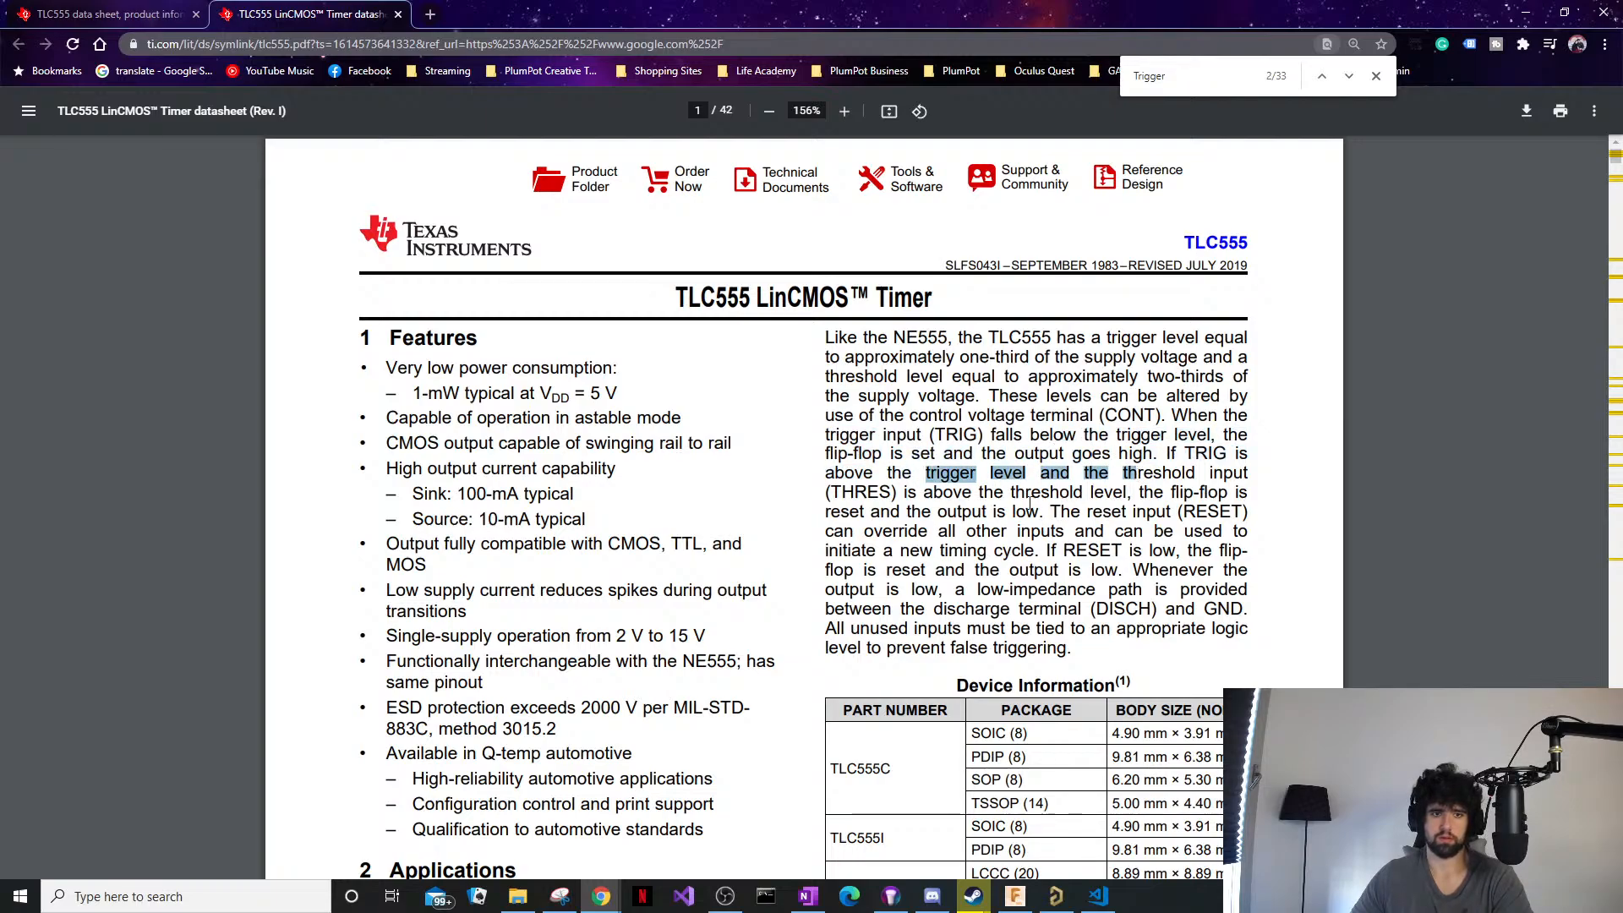
drag(1014, 496, 987, 513)
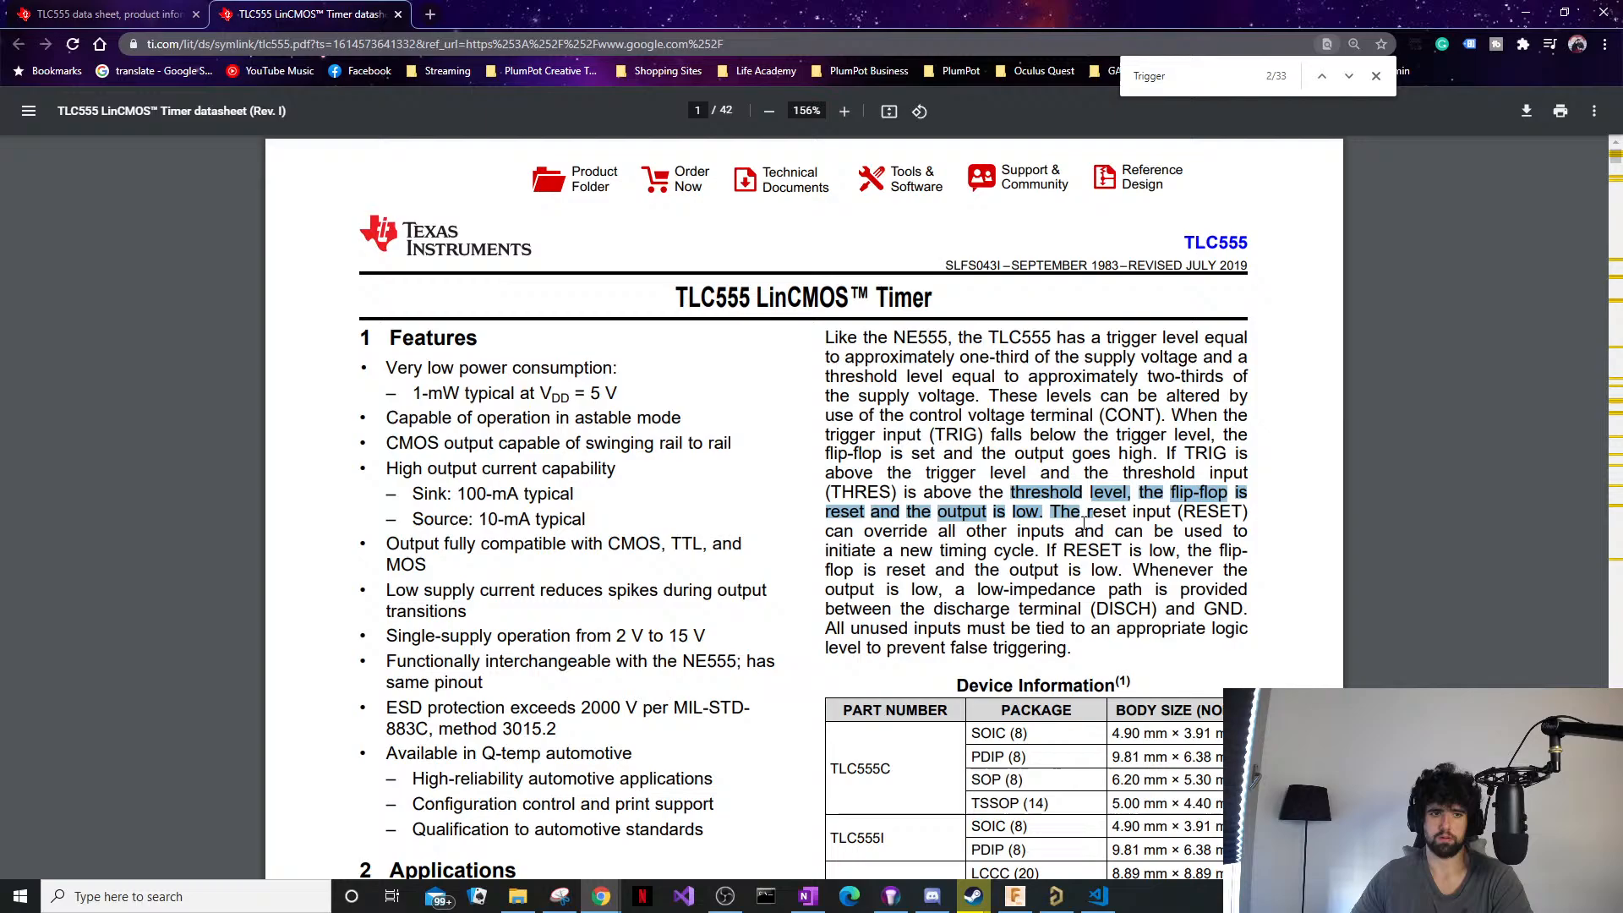
click(1030, 520)
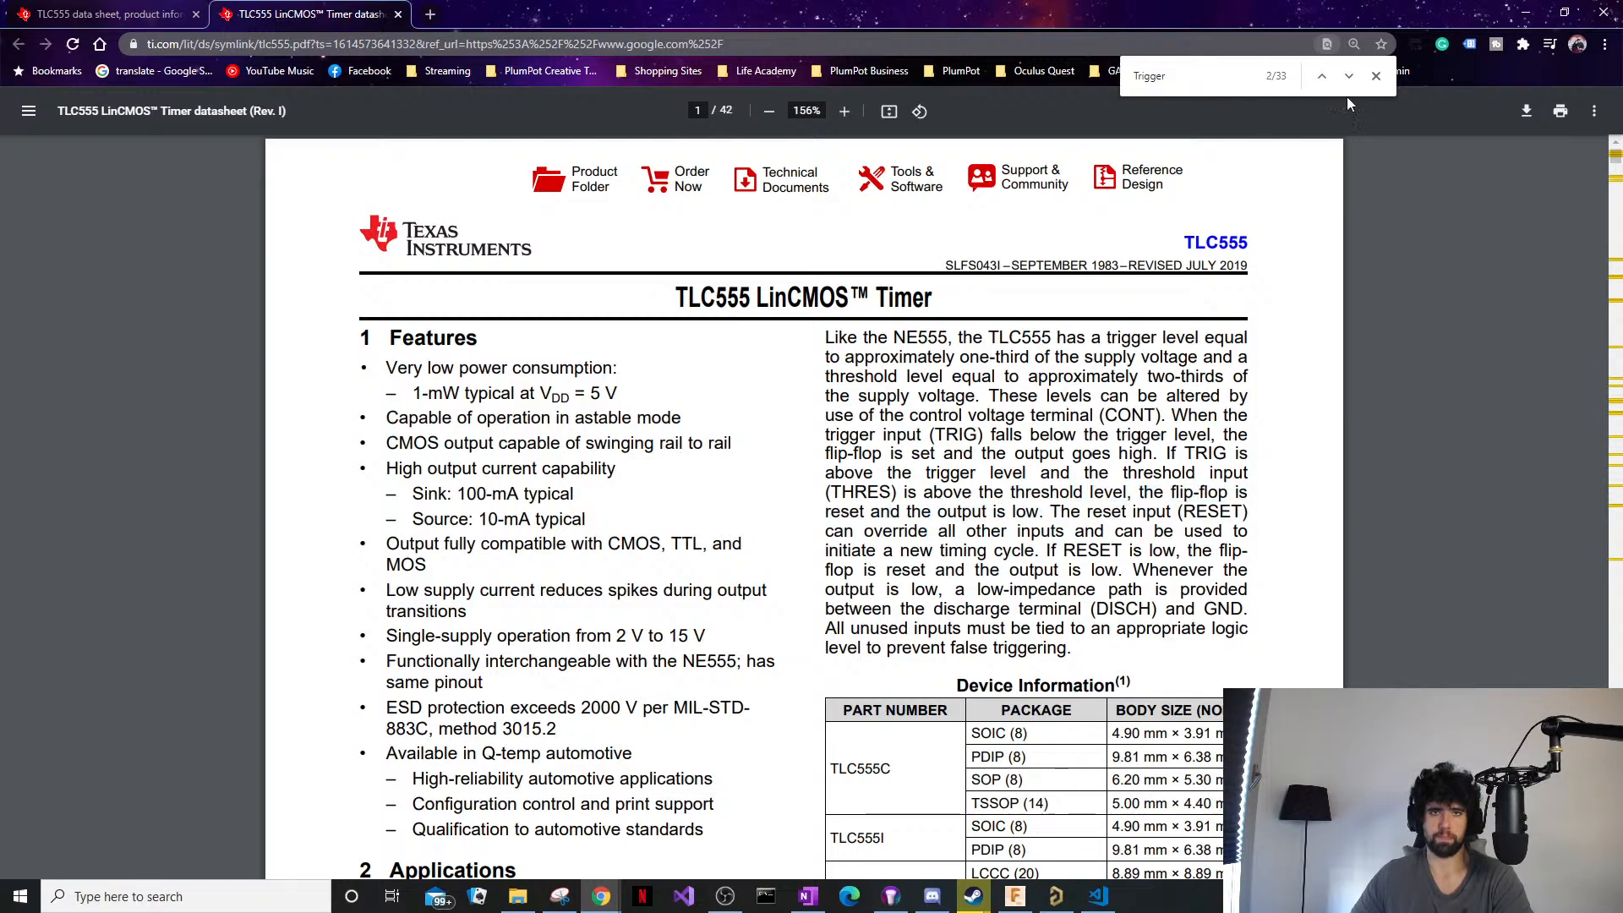
Return to the Altium Designer schematic and draw a wire from U1's TRIG pin 2 out to the left with a short upward bend.
click(1528, 15)
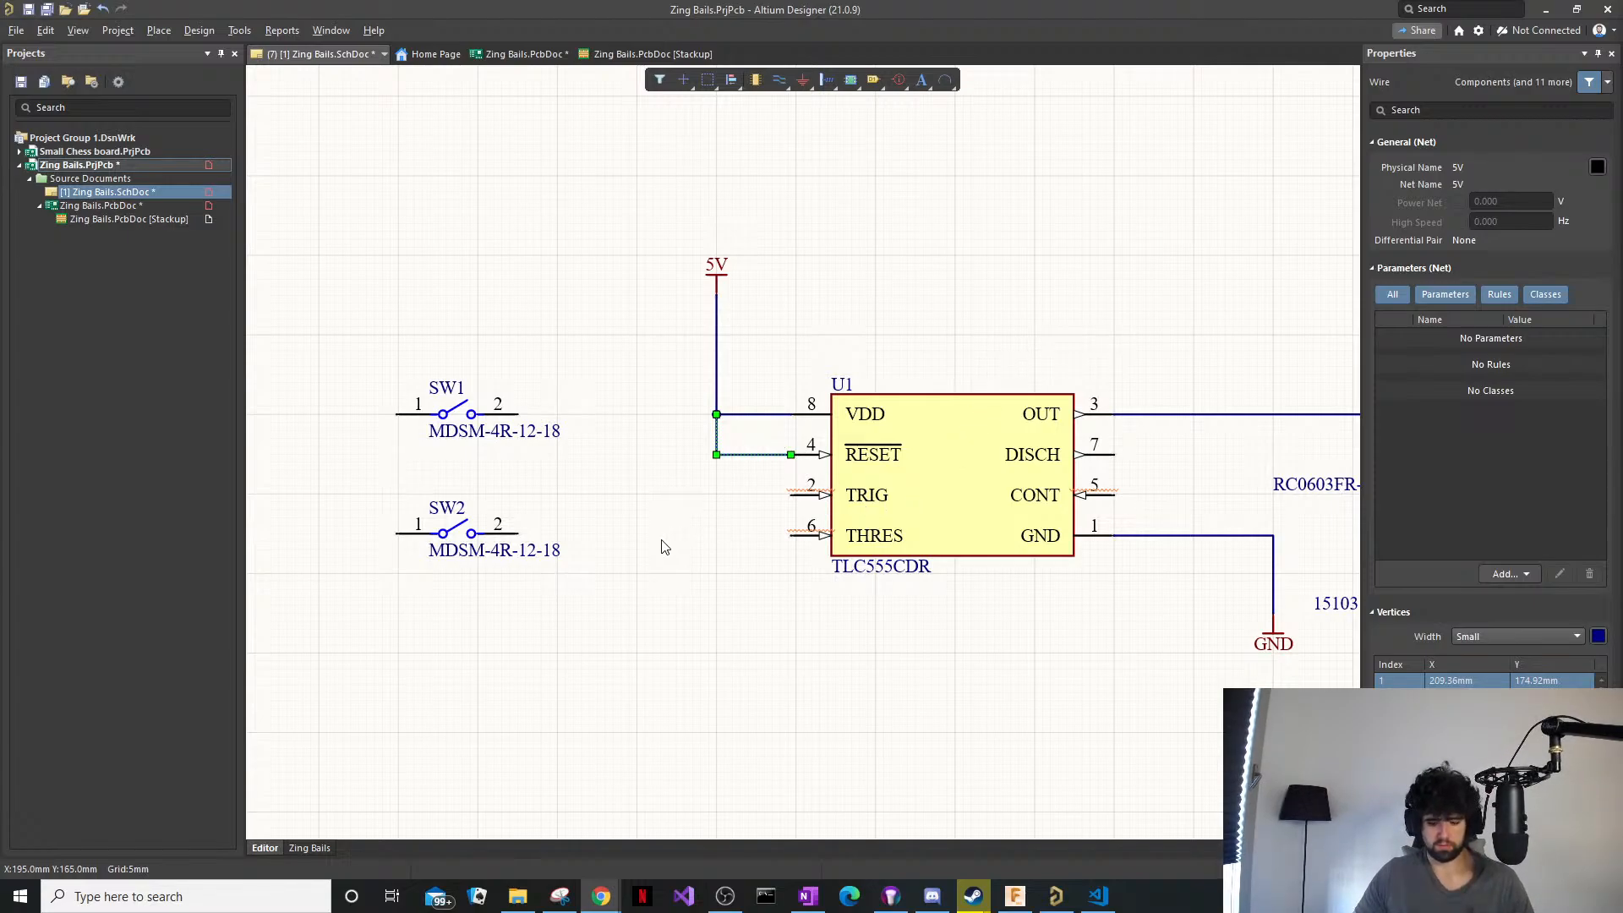
key(p)
key(w)
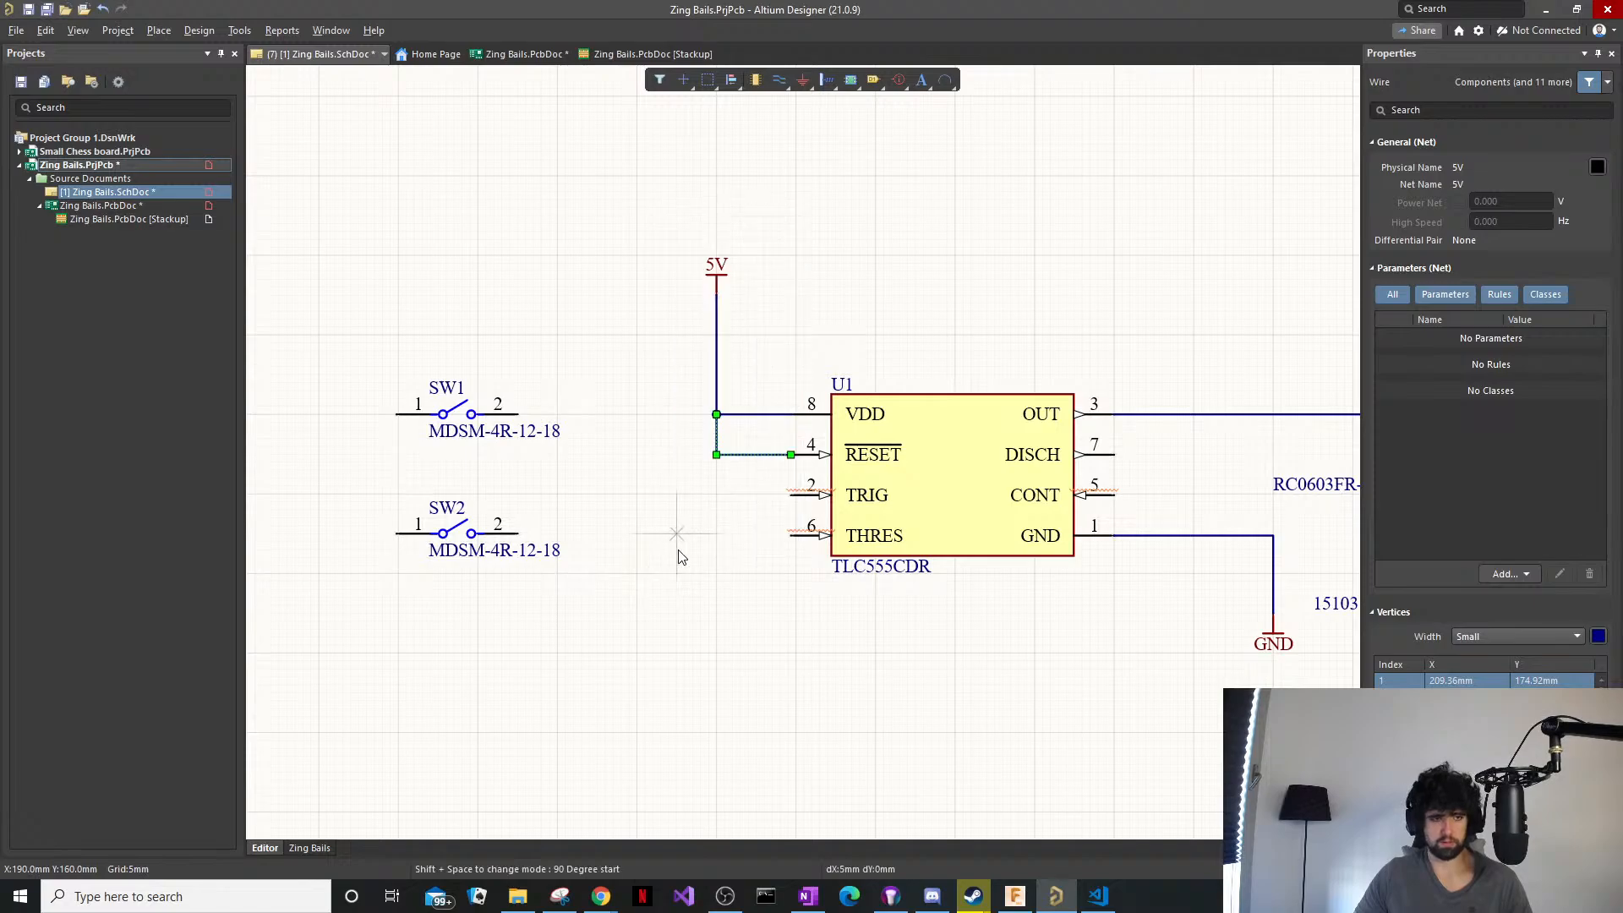
click(790, 495)
click(651, 480)
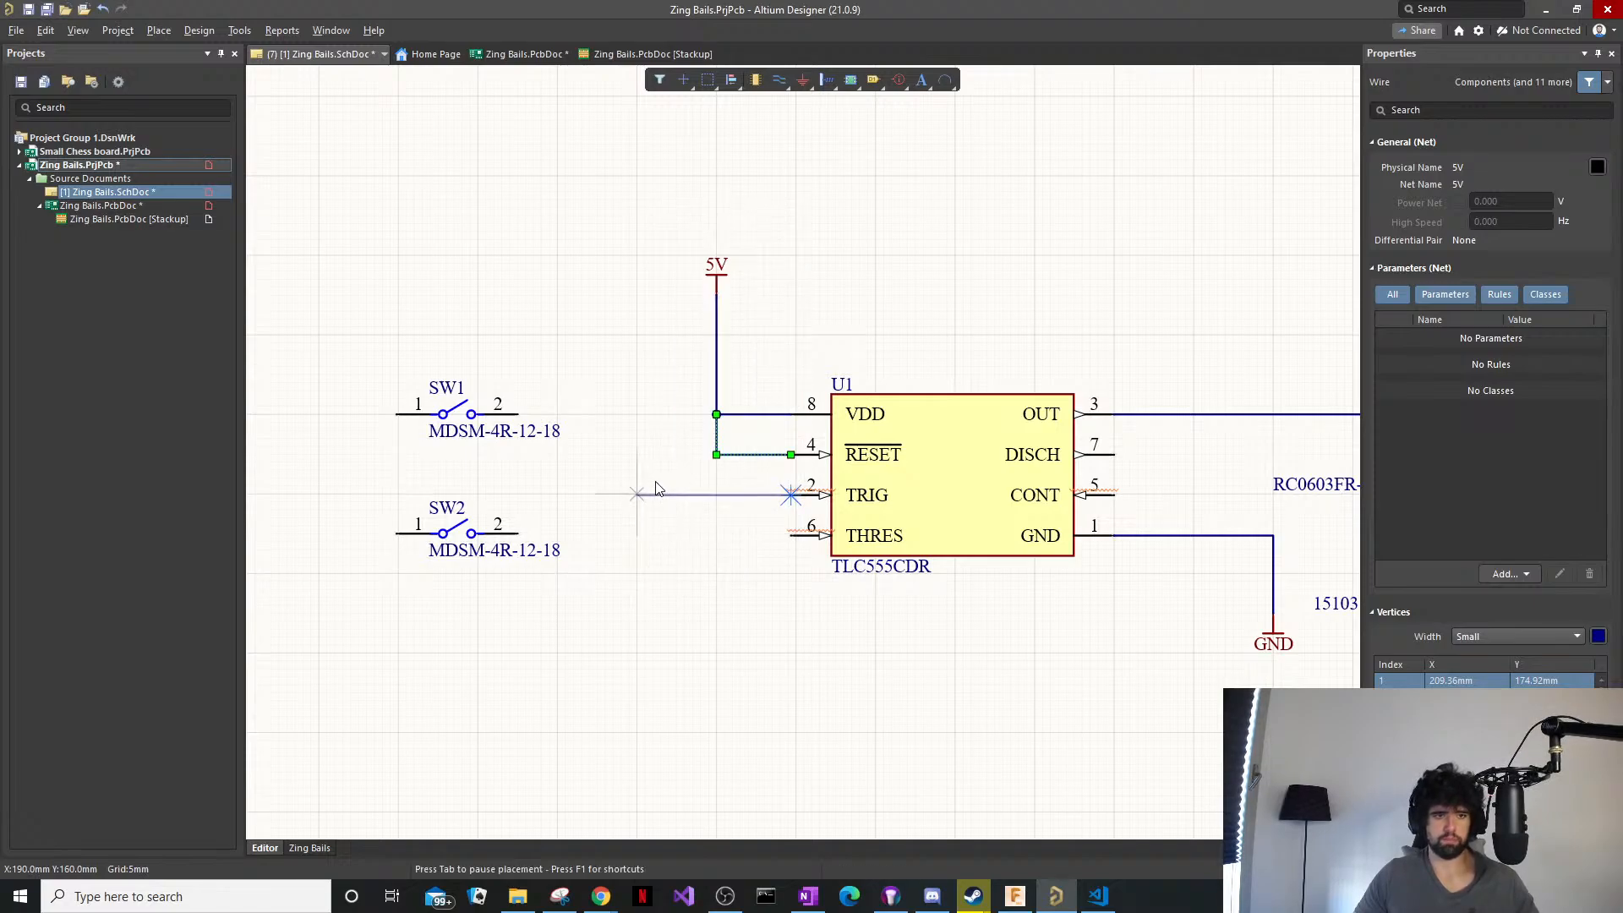
click(649, 457)
right_click(649, 458)
right_click(650, 458)
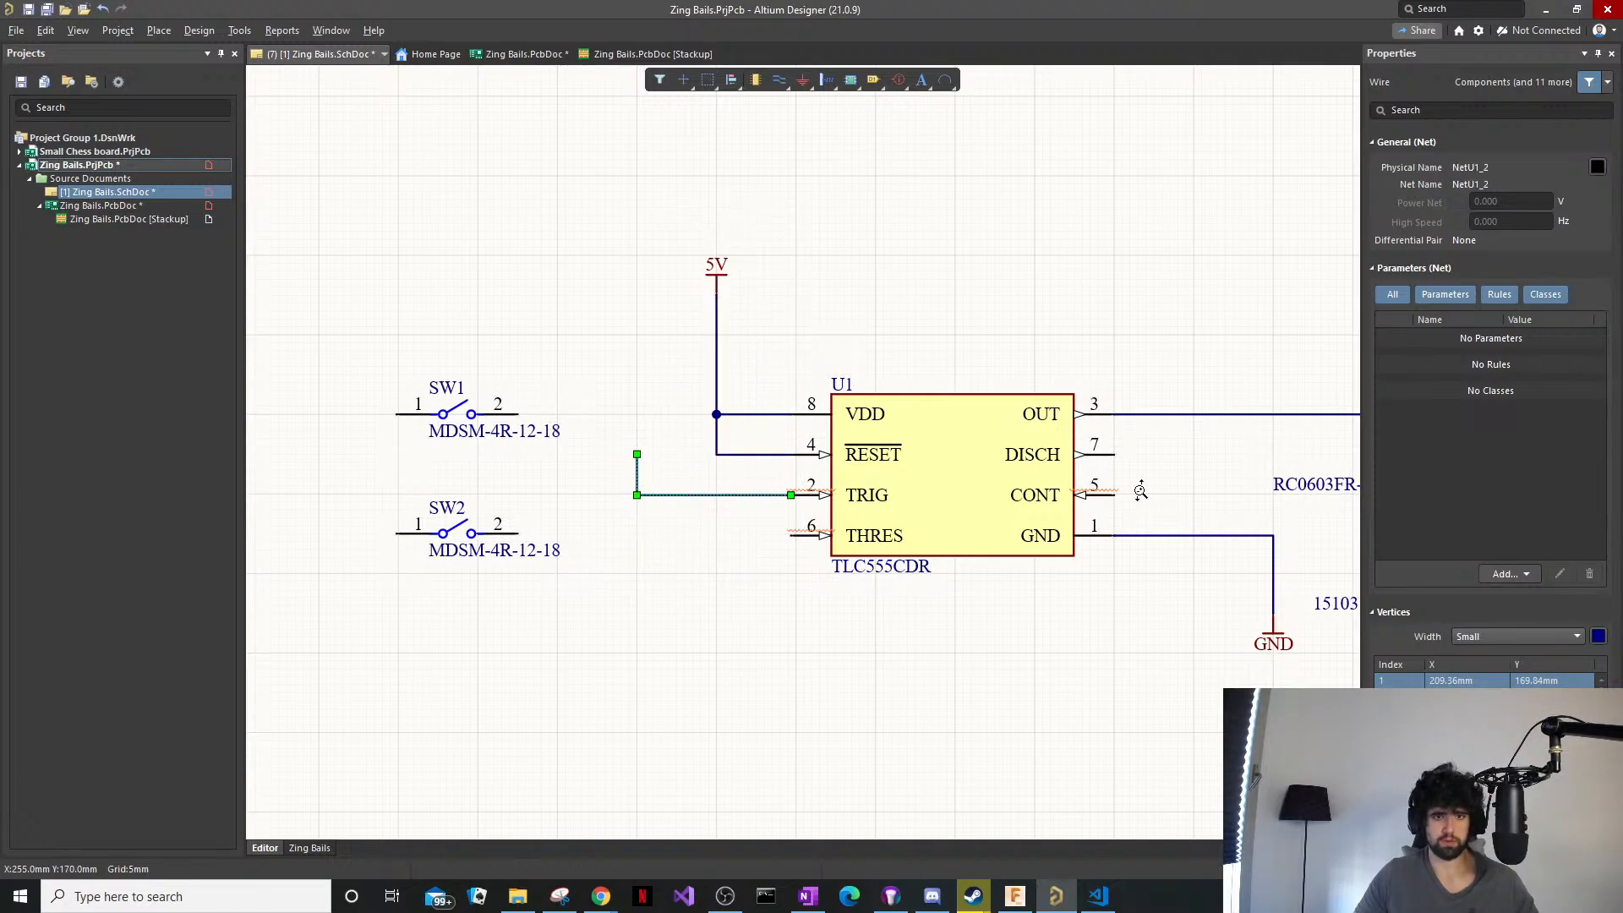
Copy resistor R2 (RC0603FR-07470RL) and place the copy vertically on the free end of the TRIG wire.
ctrl+scroll(1145, 489, down, 2)
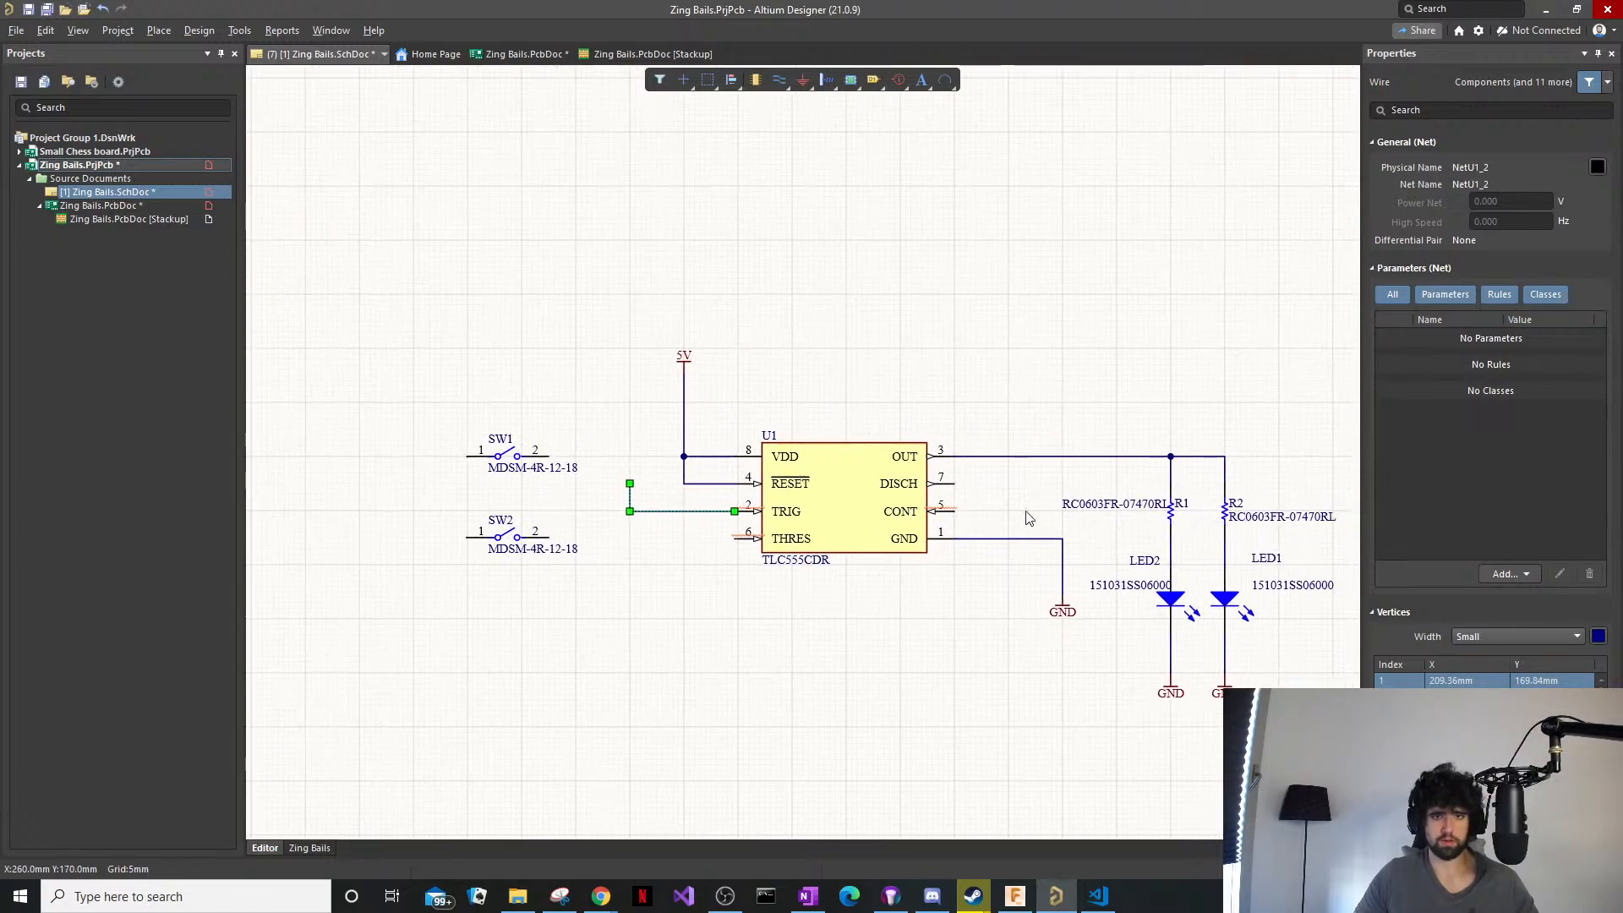
click(1226, 512)
key(ctrl+c)
key(ctrl+v)
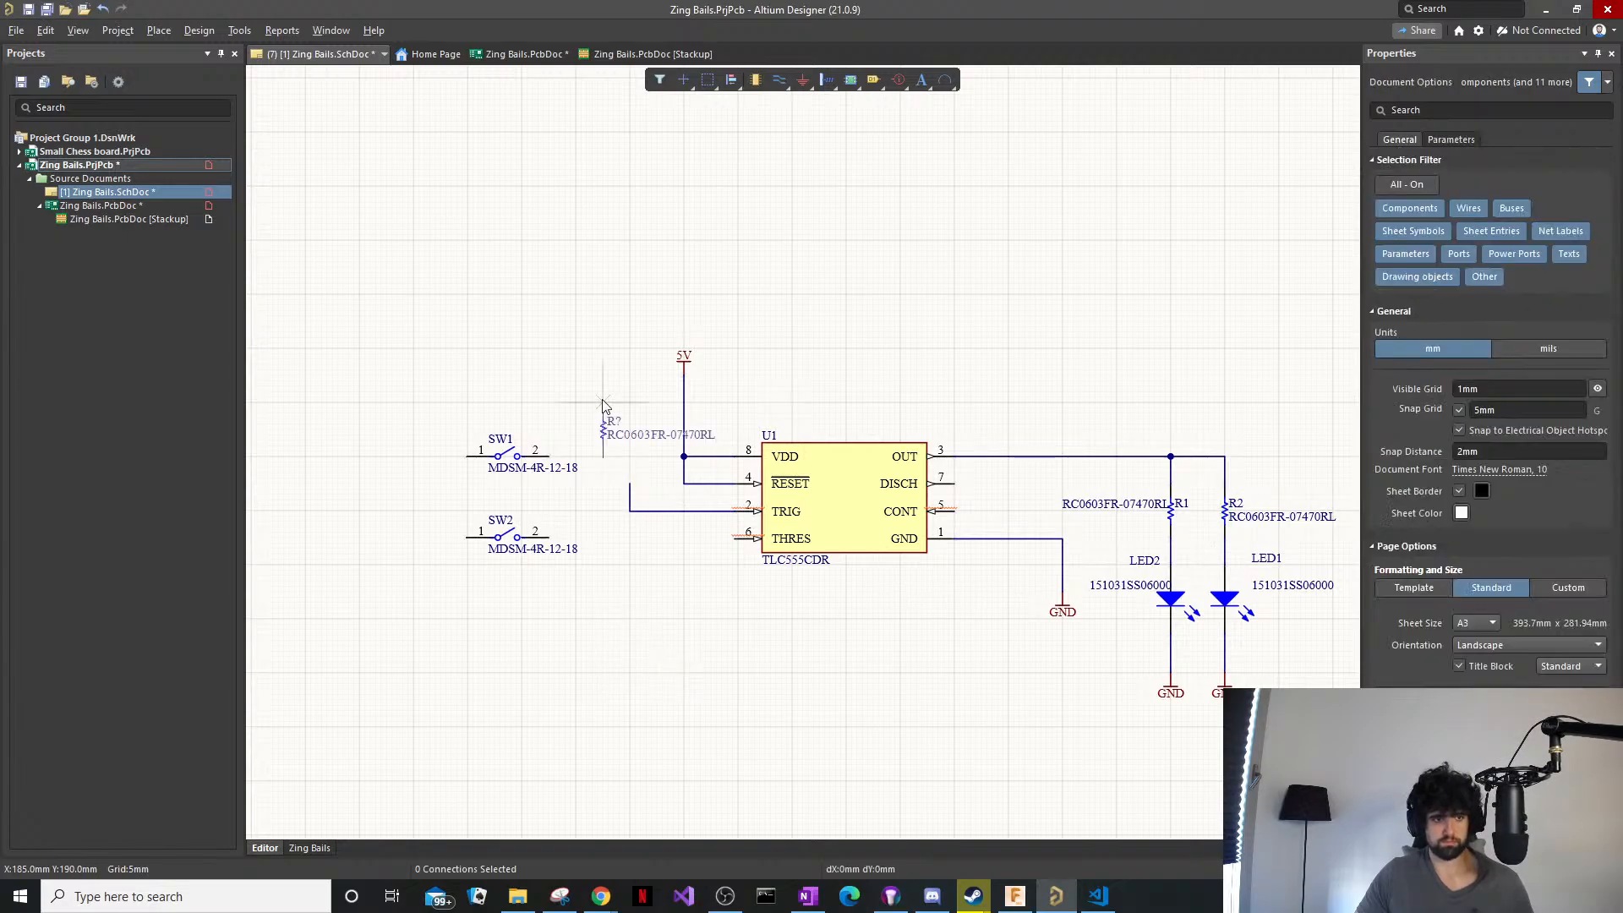
ctrl+scroll(630, 448, up, 3)
click(630, 448)
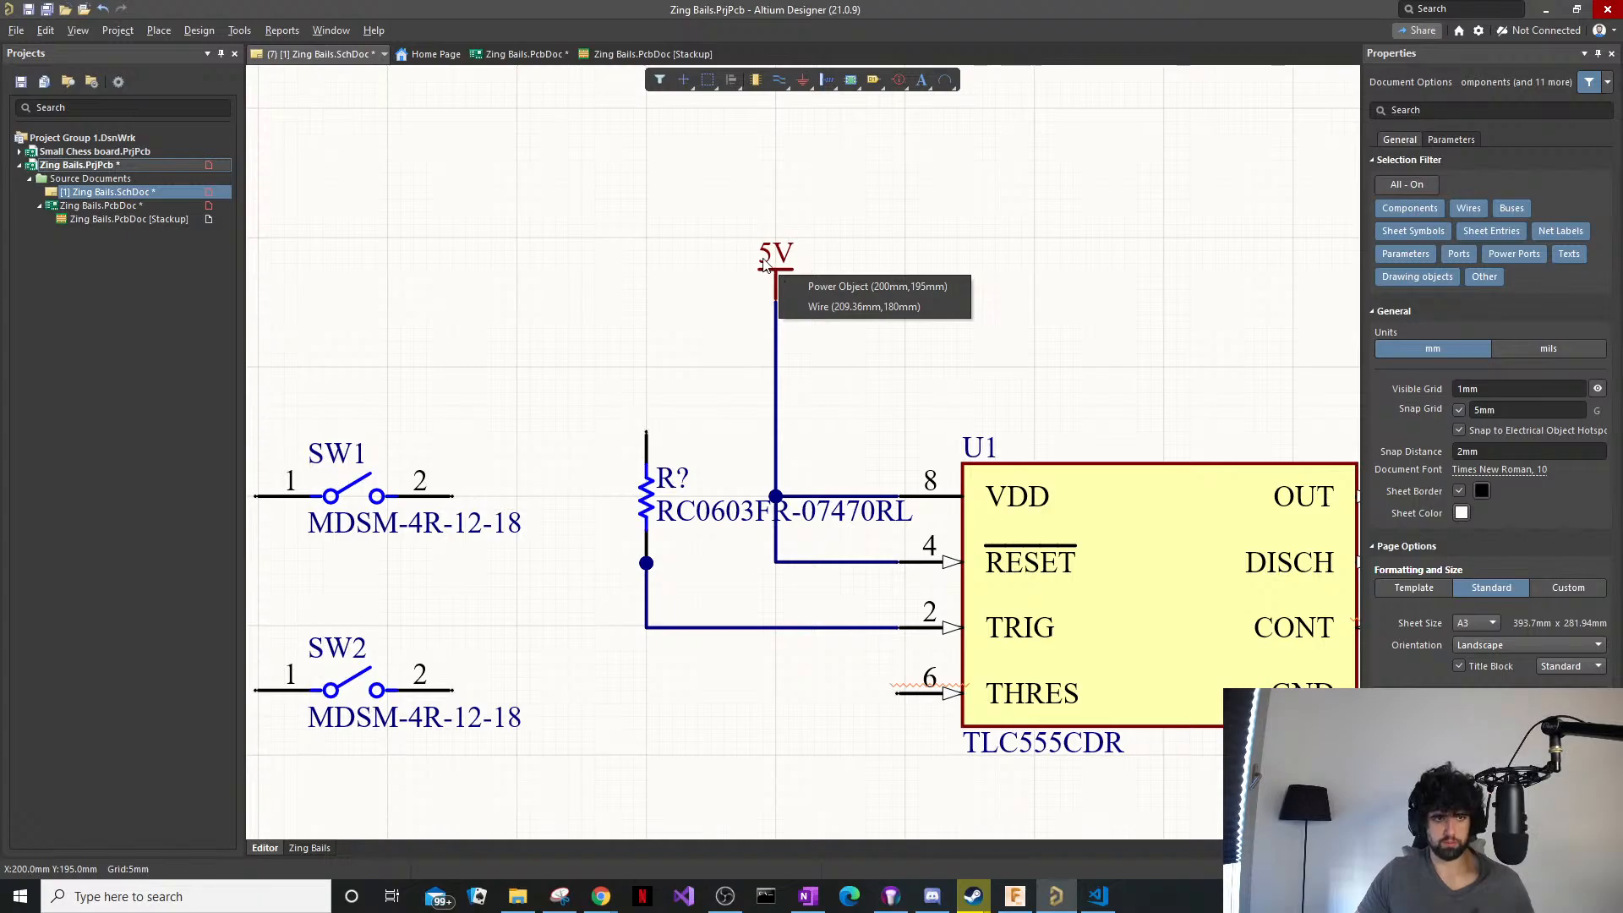
Copy the 5V power port, place it above the new resistor and wire it to the resistor's upper pin.
click(776, 275)
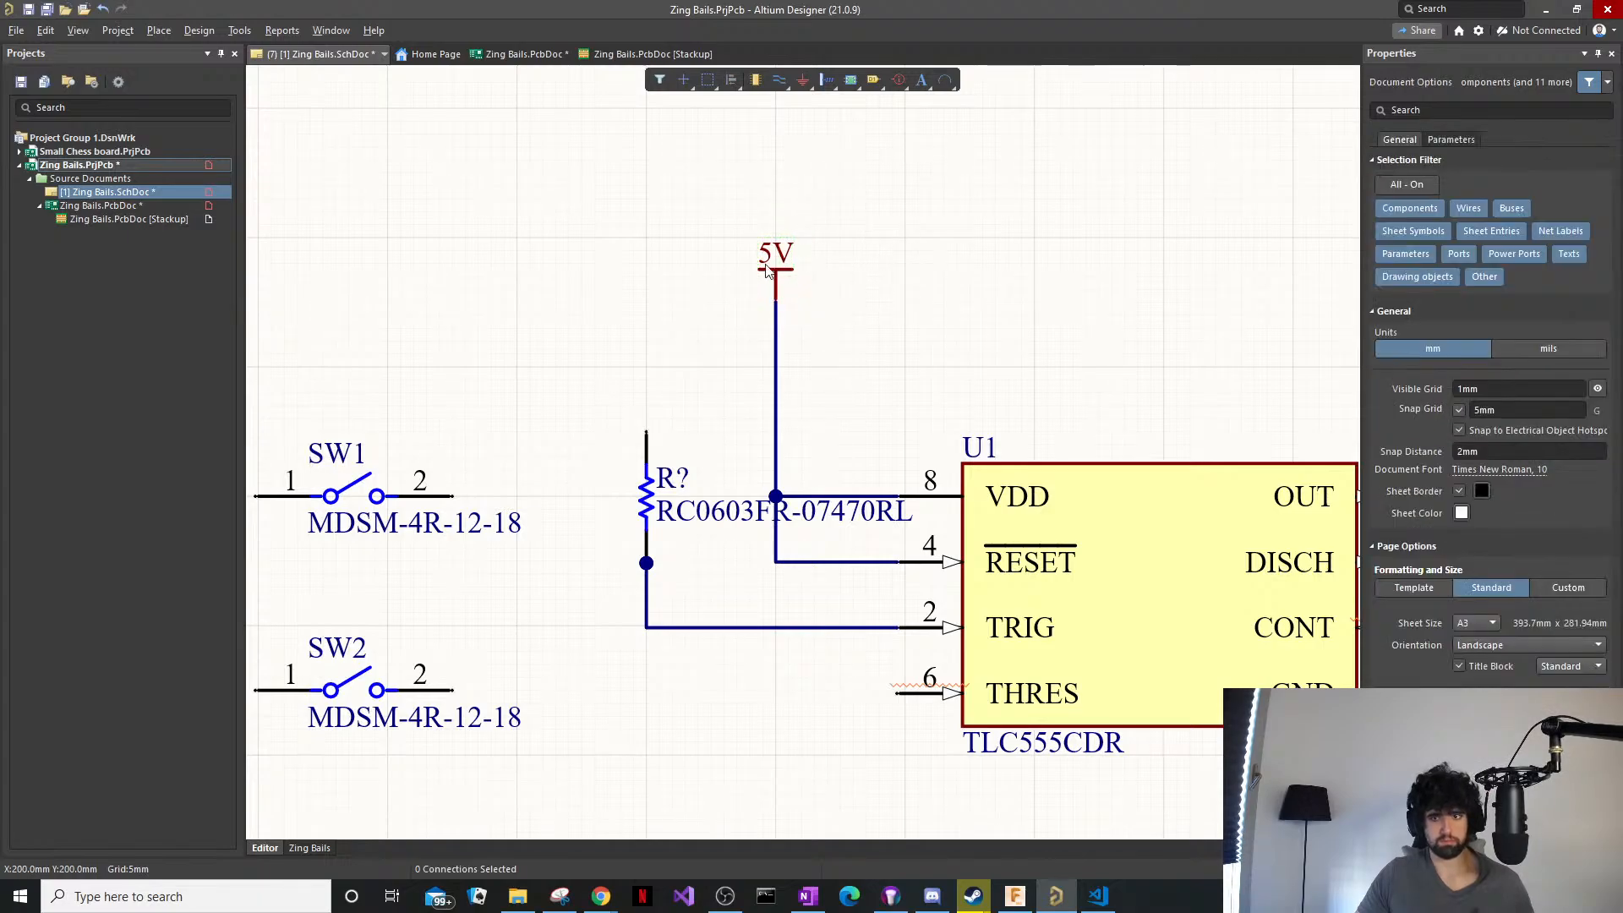
key(ctrl+c)
key(ctrl+v)
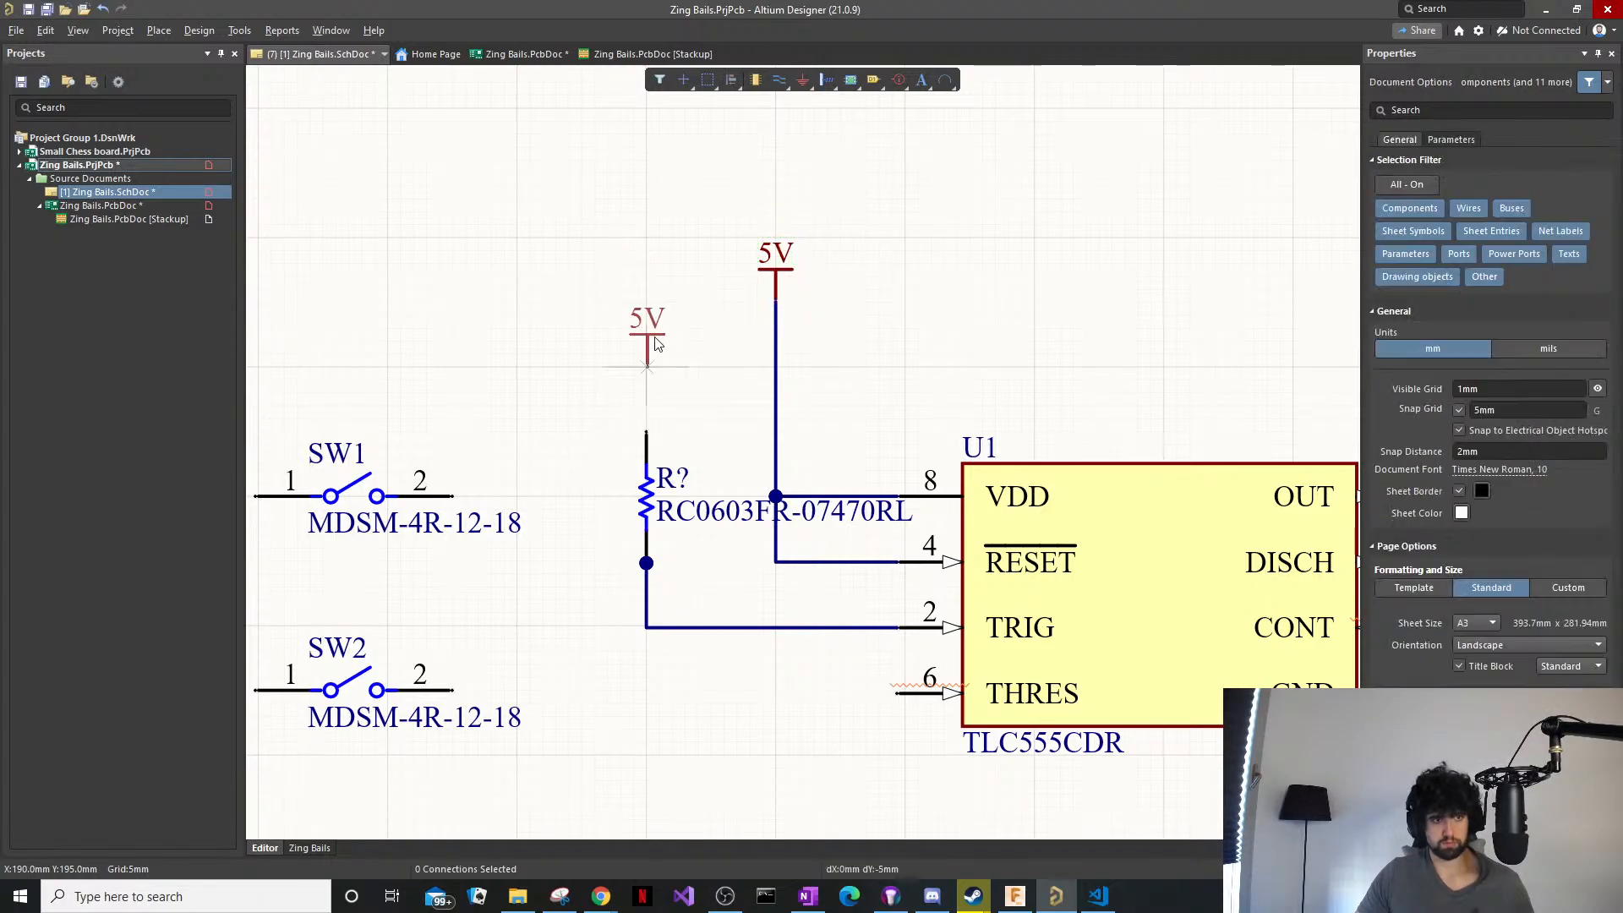
click(649, 306)
key(ctrl+w)
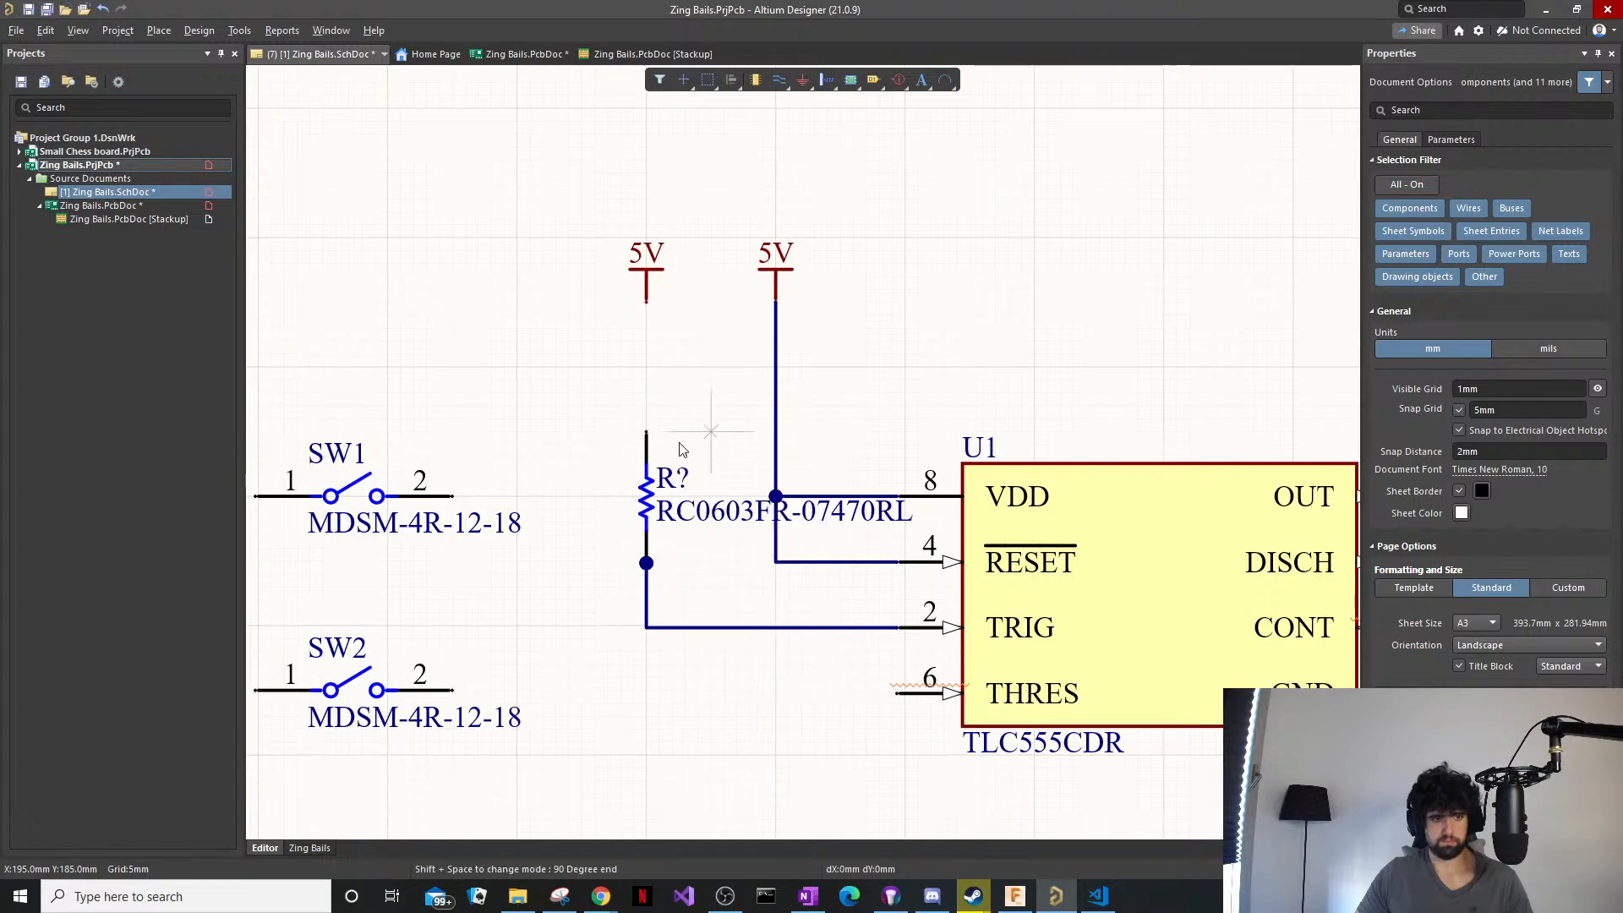
click(646, 433)
click(636, 314)
right_click(679, 439)
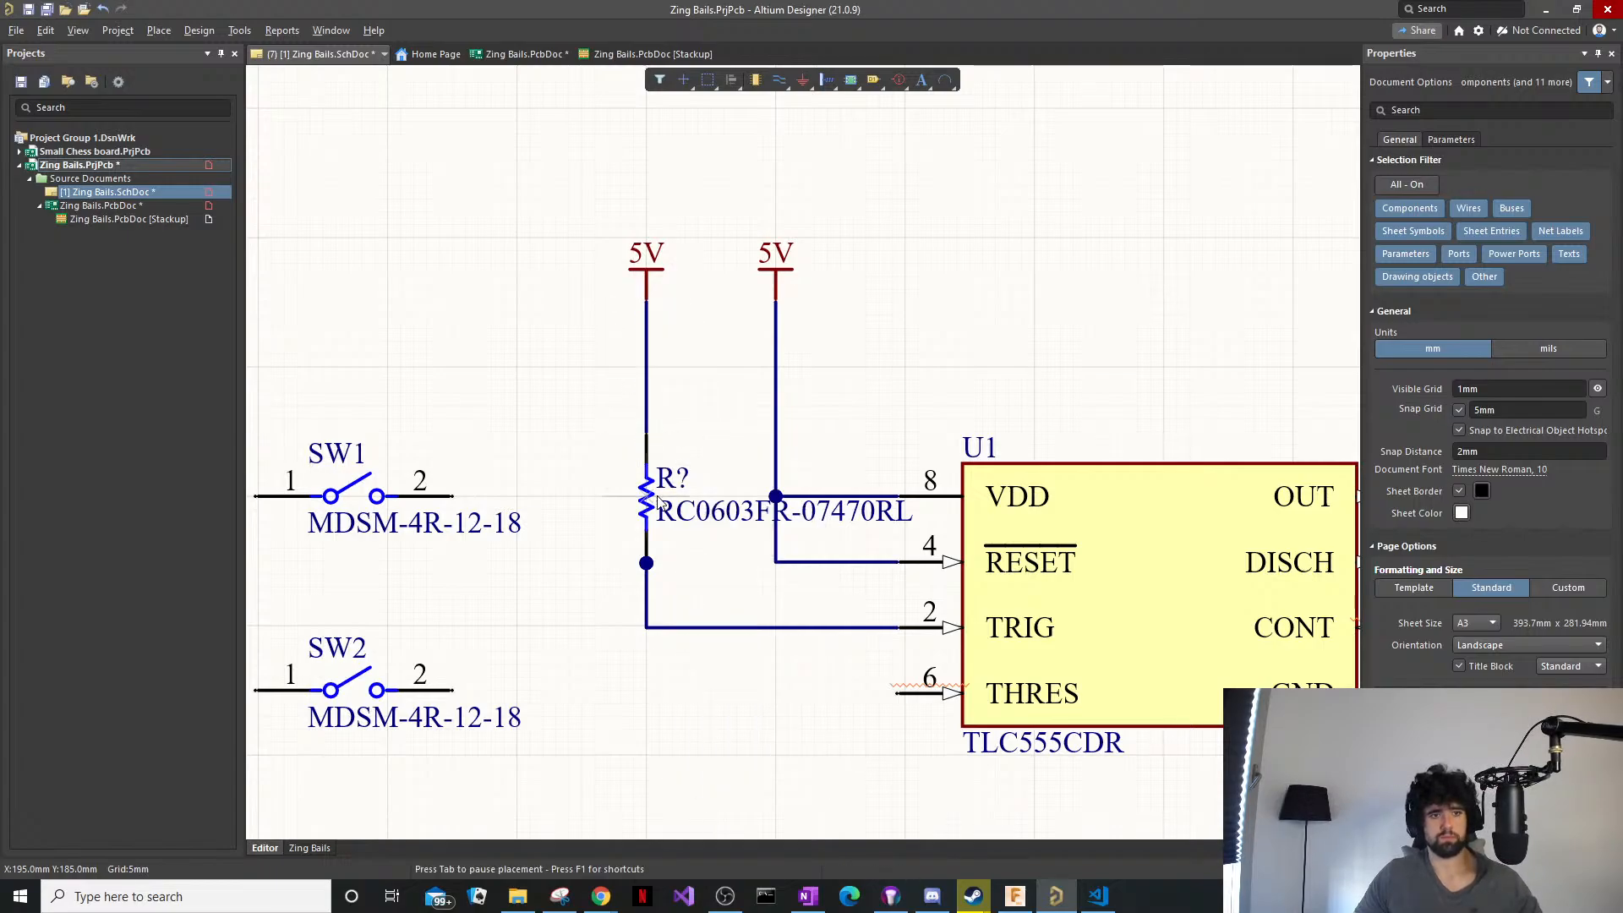
Select switches SW1 and SW2 together and move them down and further away from the TRIG resistor.
click(664, 488)
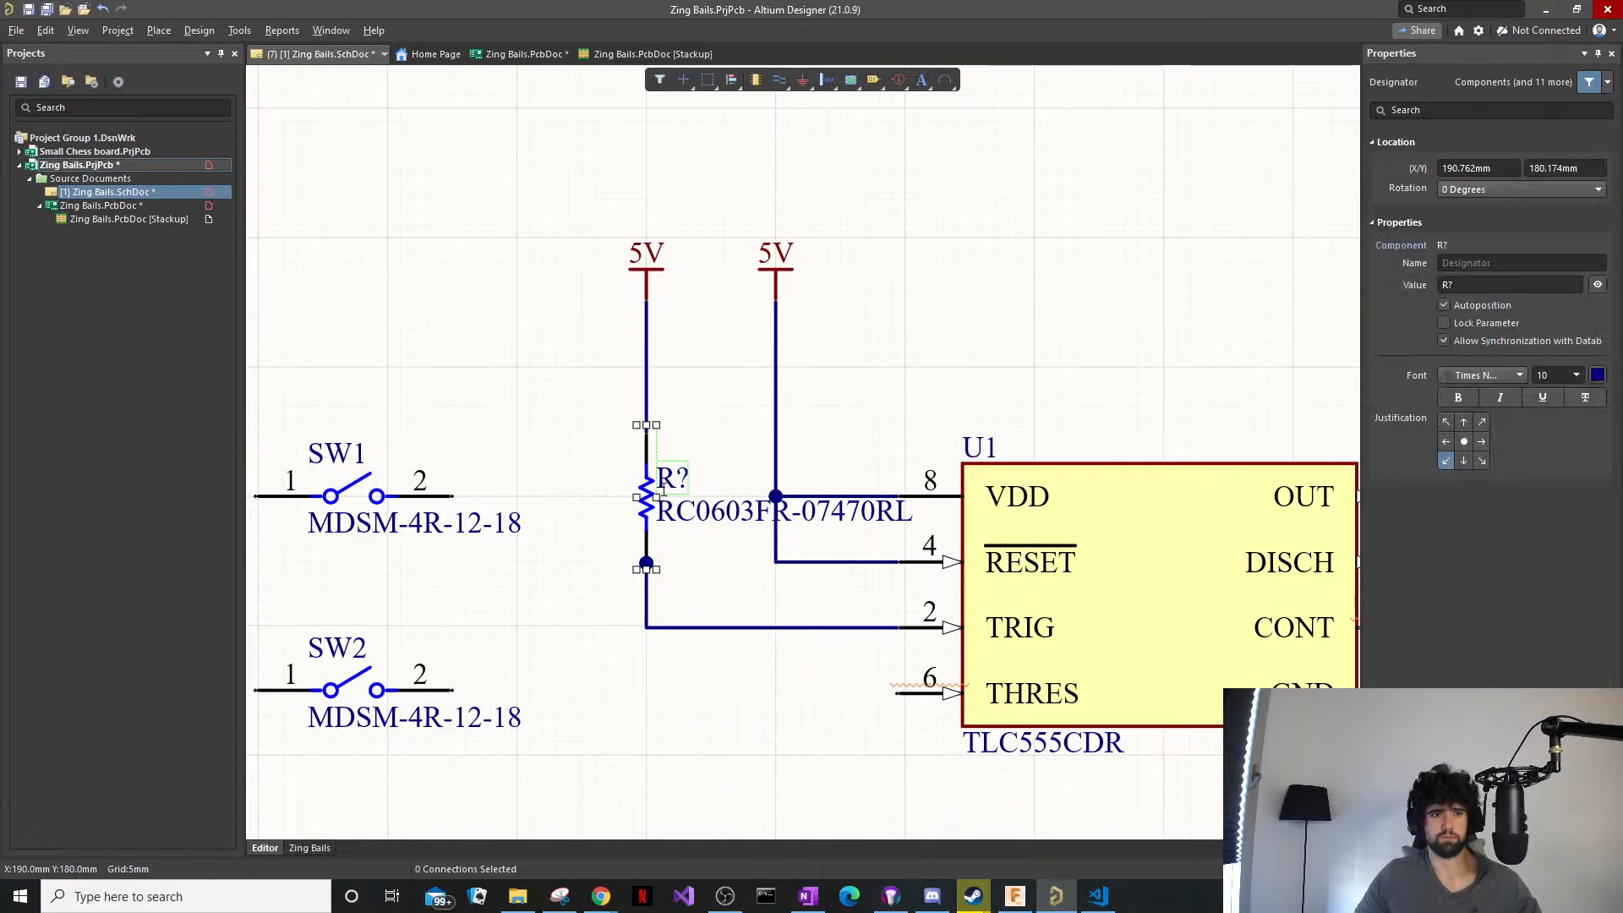
ctrl+scroll(713, 563, down, 2)
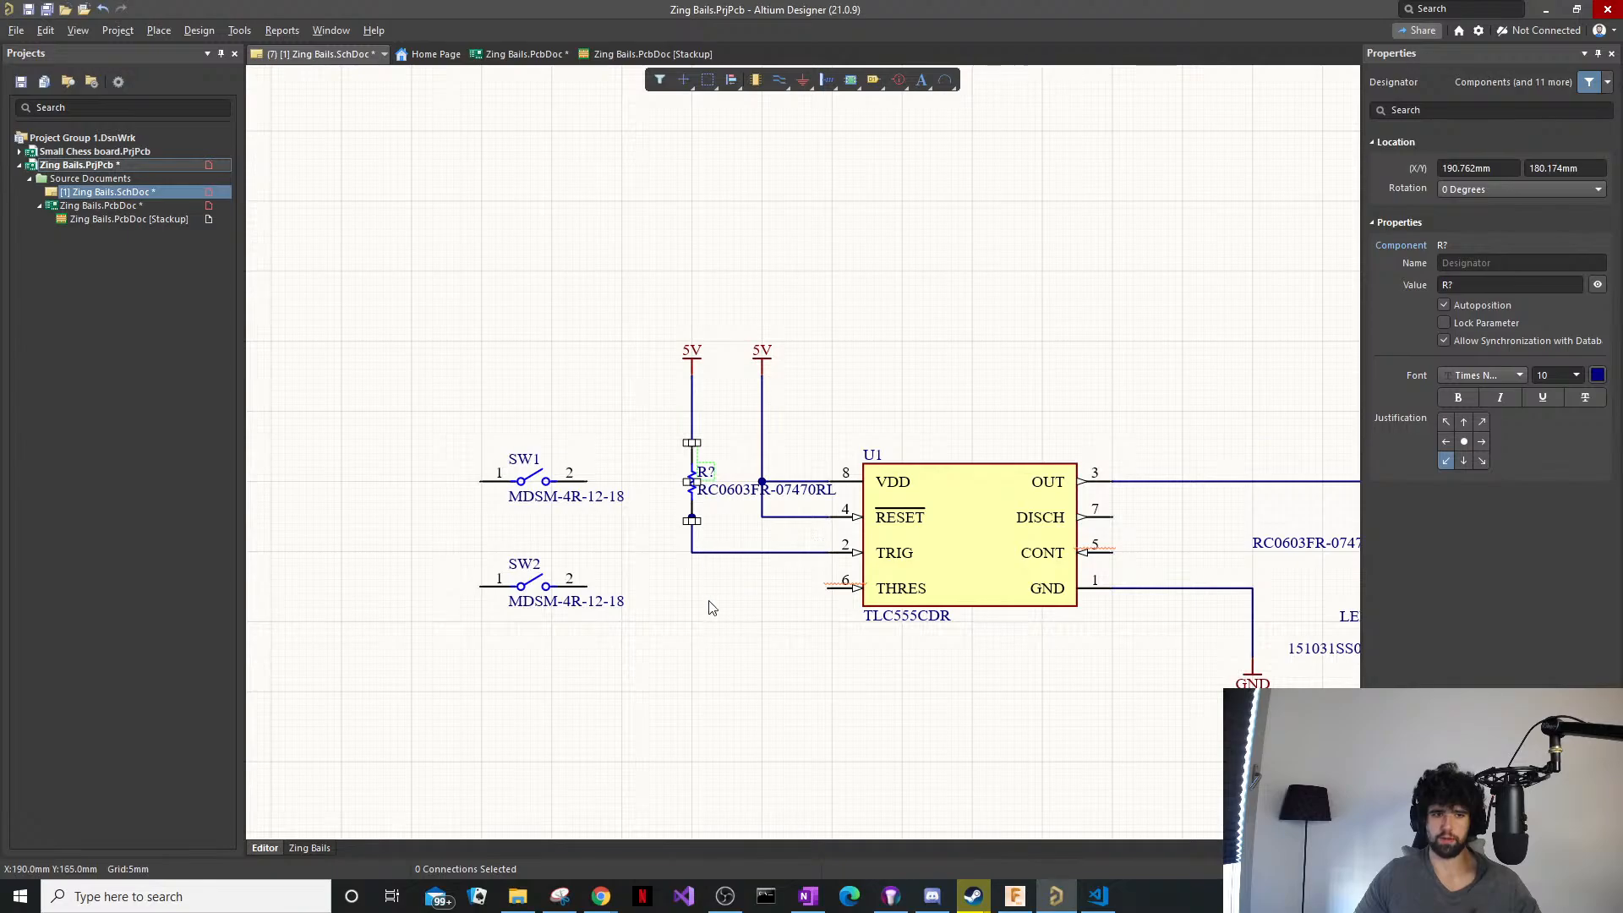
ctrl+scroll(728, 576, down, 1)
right_drag(607, 524, 687, 477)
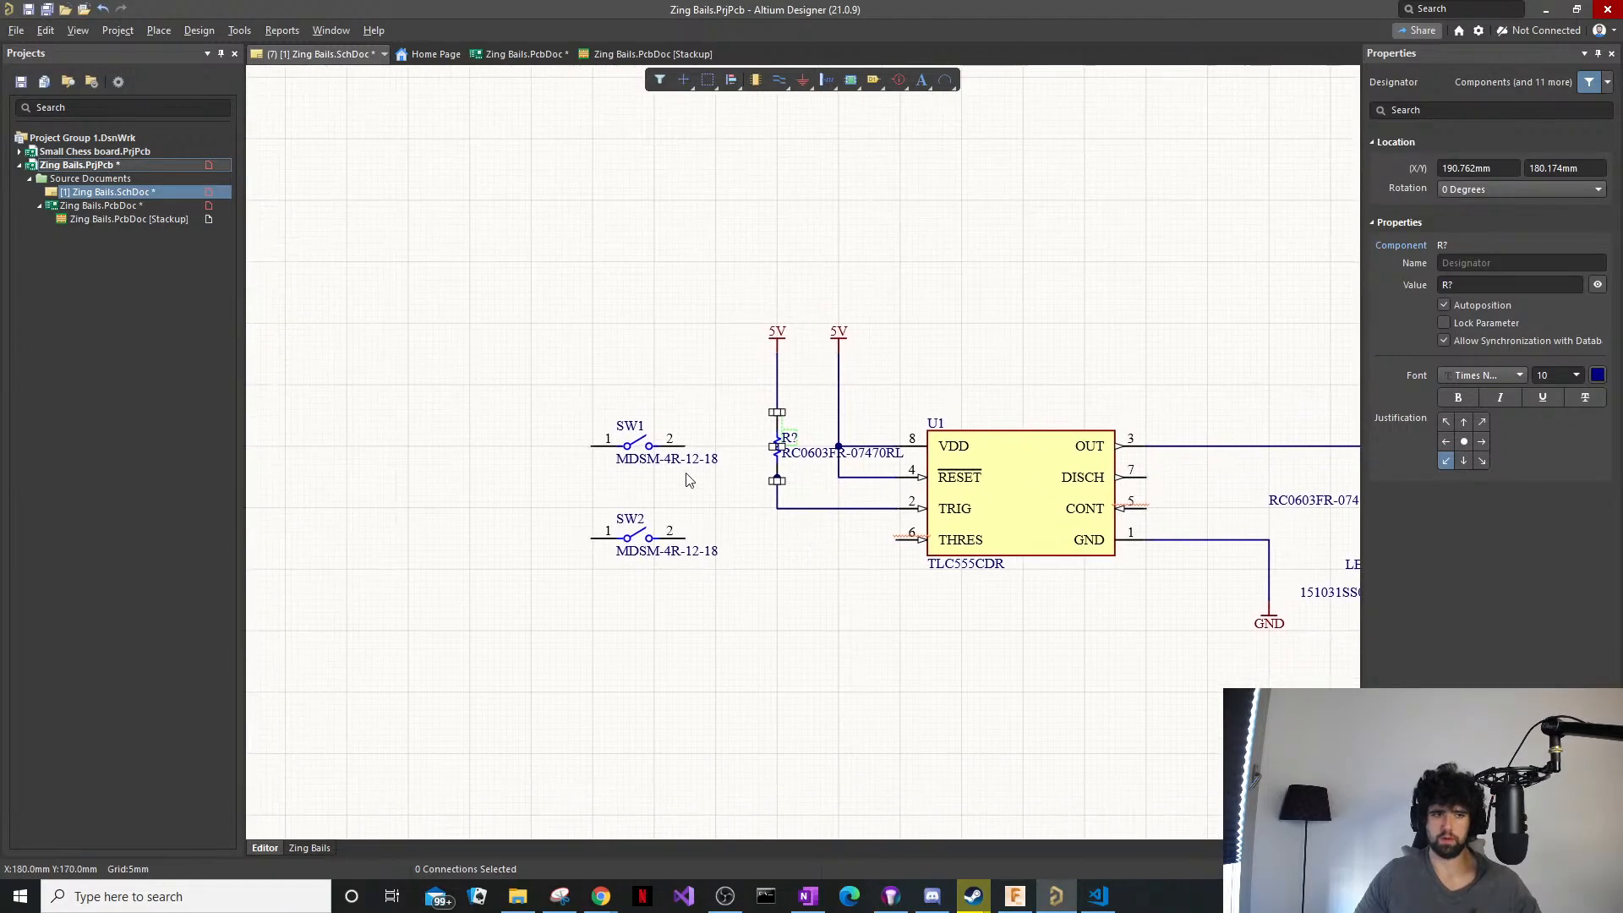
drag(668, 392, 550, 597)
drag(666, 535, 494, 594)
Move the new resistor's RC0603FR-07470RL label to the left of its symbol, clear of the VDD and RESET wiring.
ctrl+scroll(715, 446, up, 3)
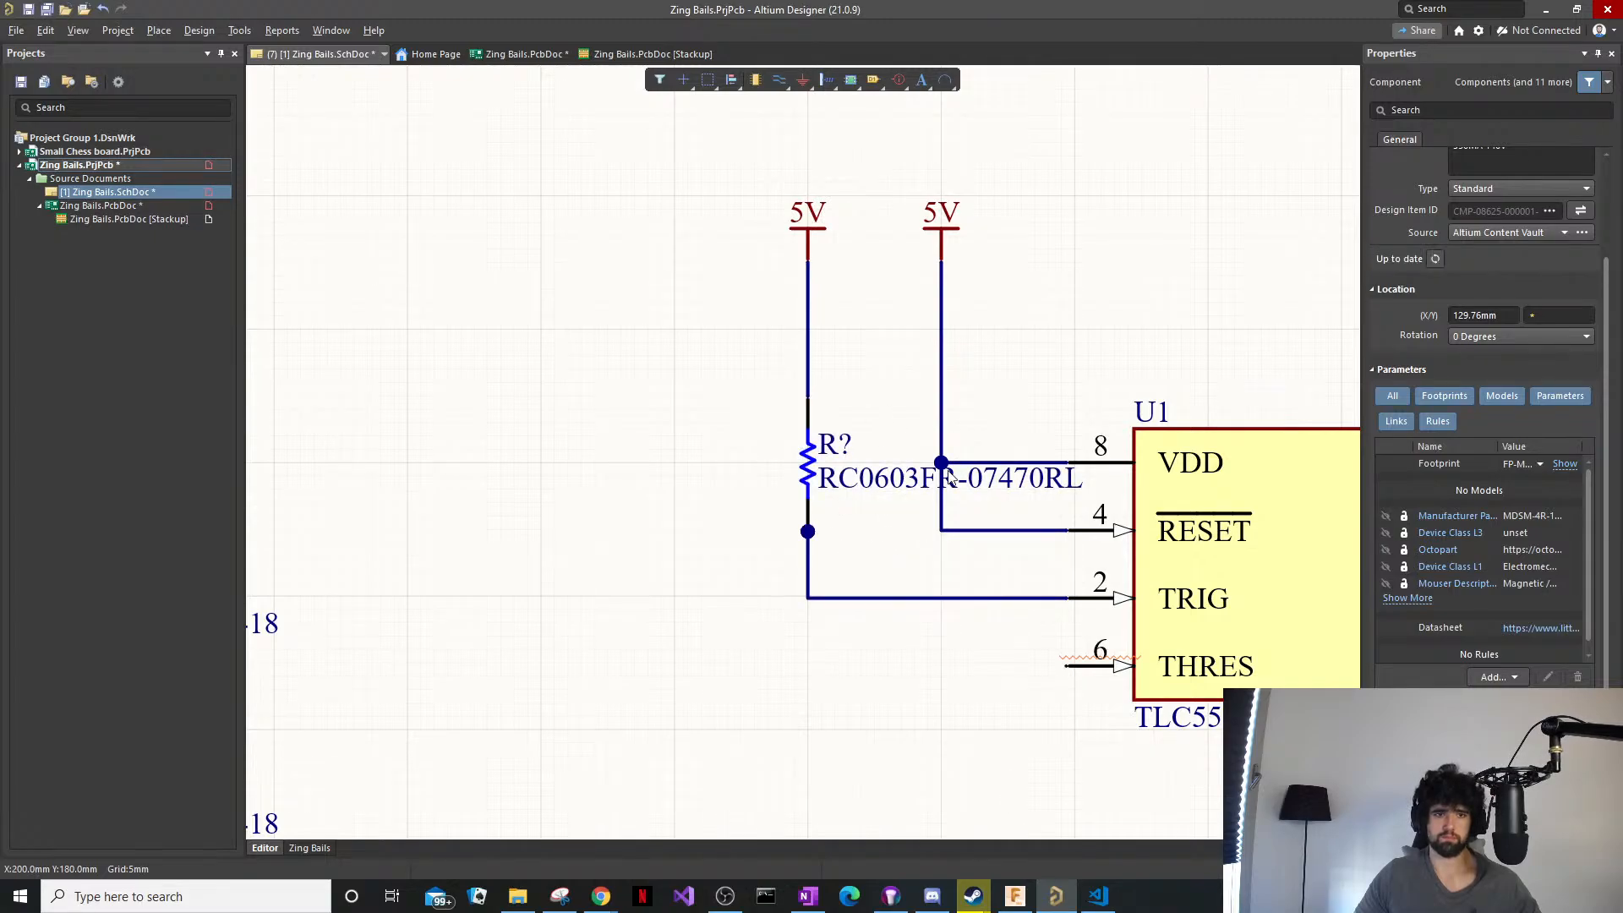
drag(871, 491, 601, 538)
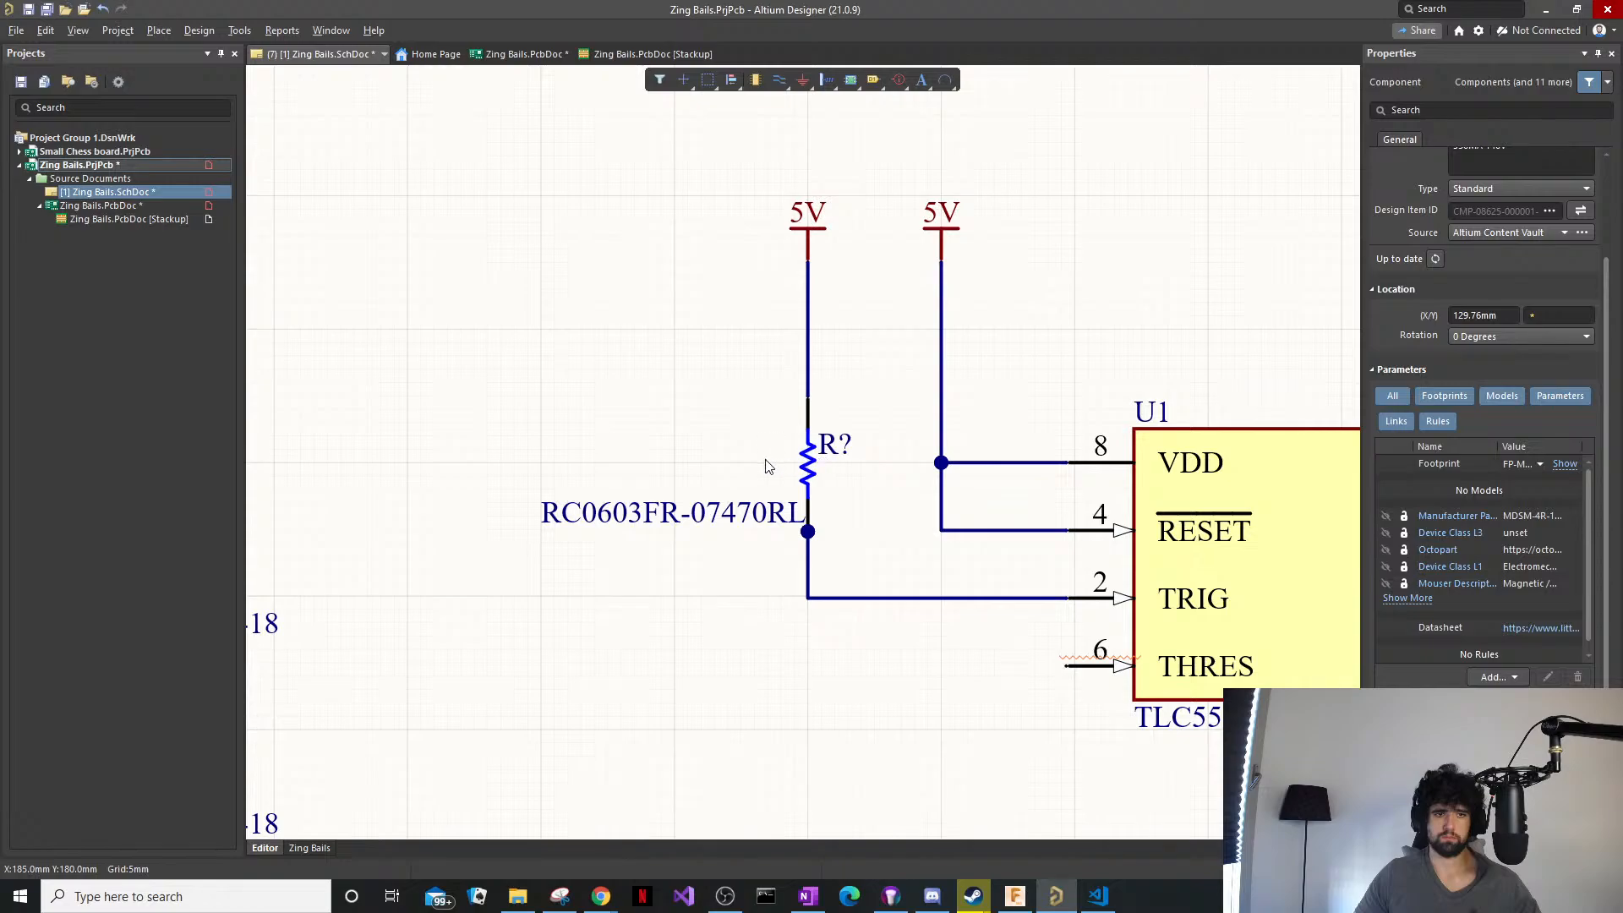
drag(831, 452, 728, 418)
click(793, 418)
ctrl+scroll(791, 518, down, 4)
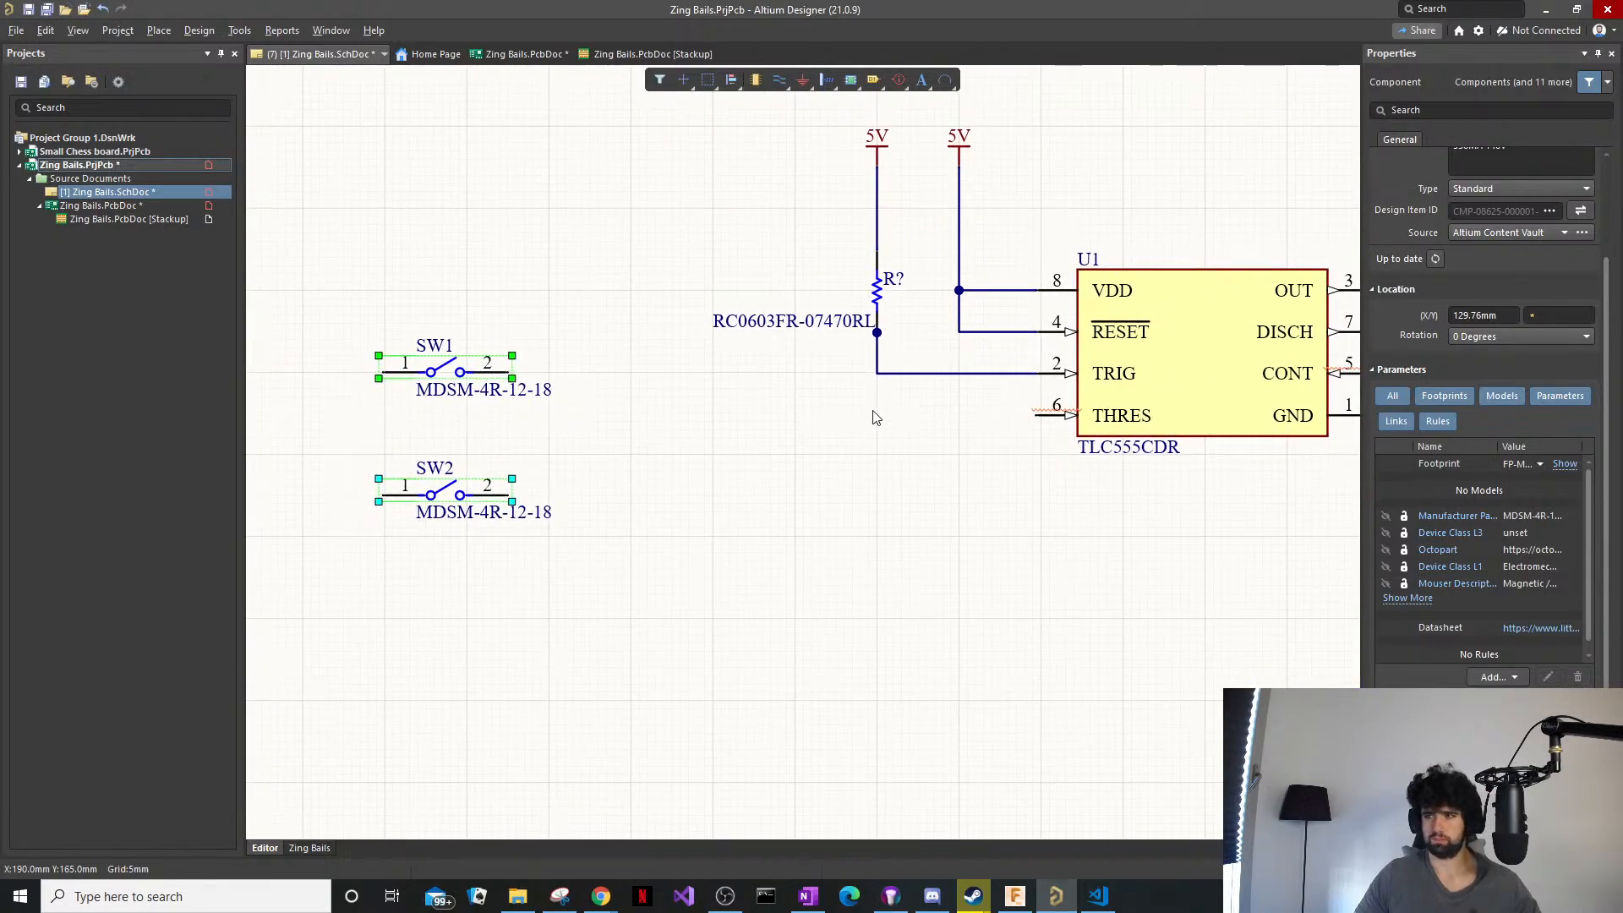
right_drag(819, 441, 783, 459)
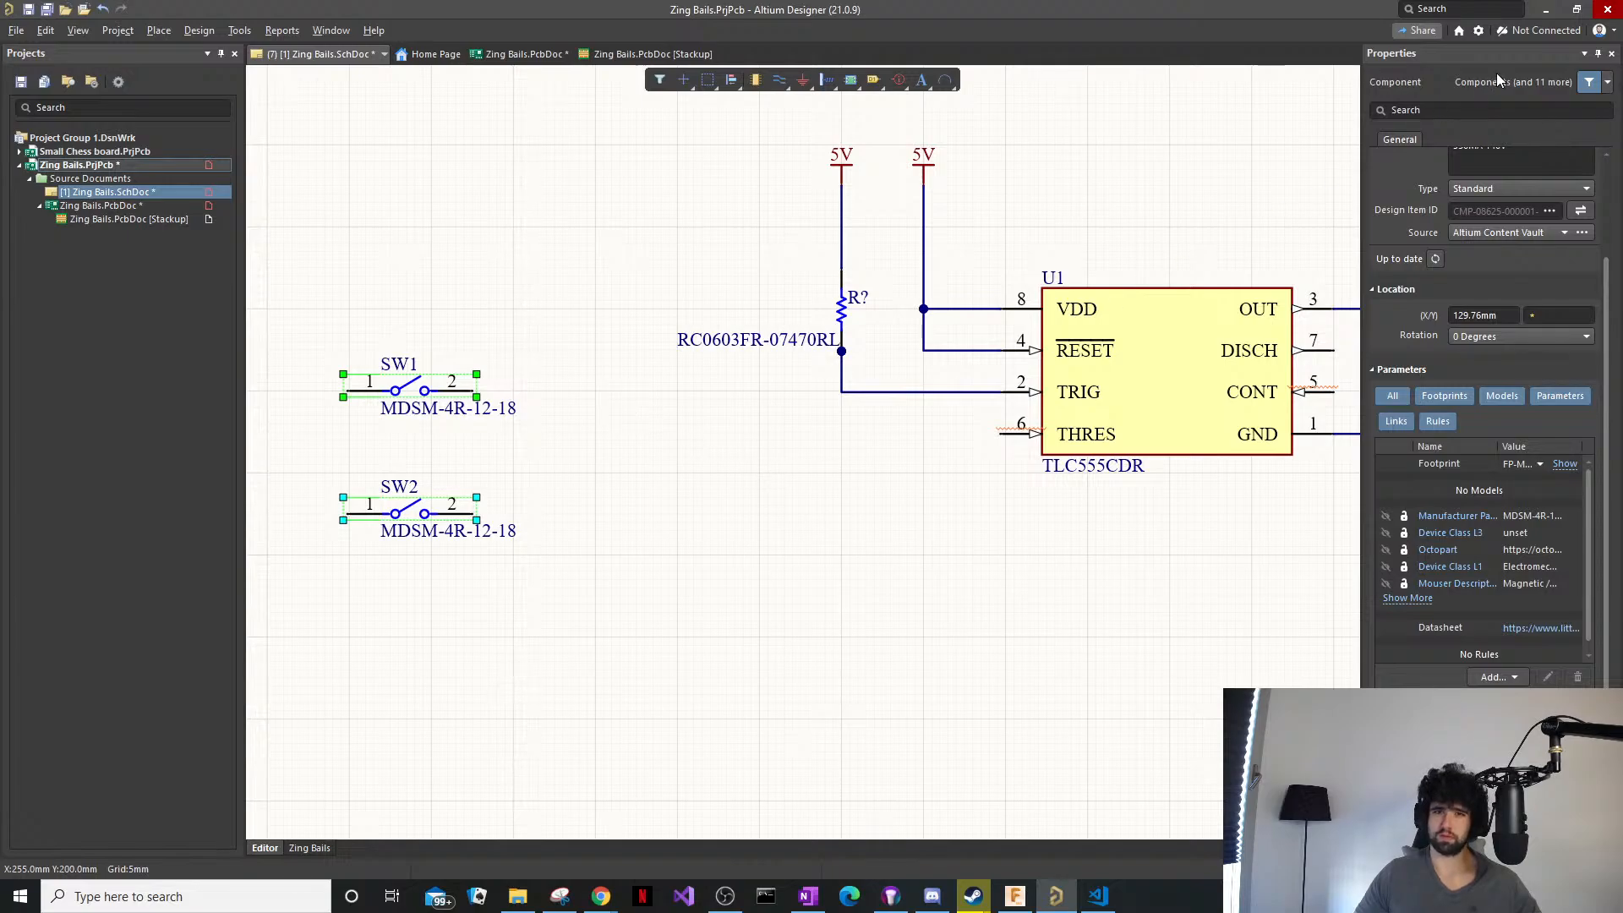
Search the component library for "transistor" and extend the search to Manufacturer Part Search.
click(853, 535)
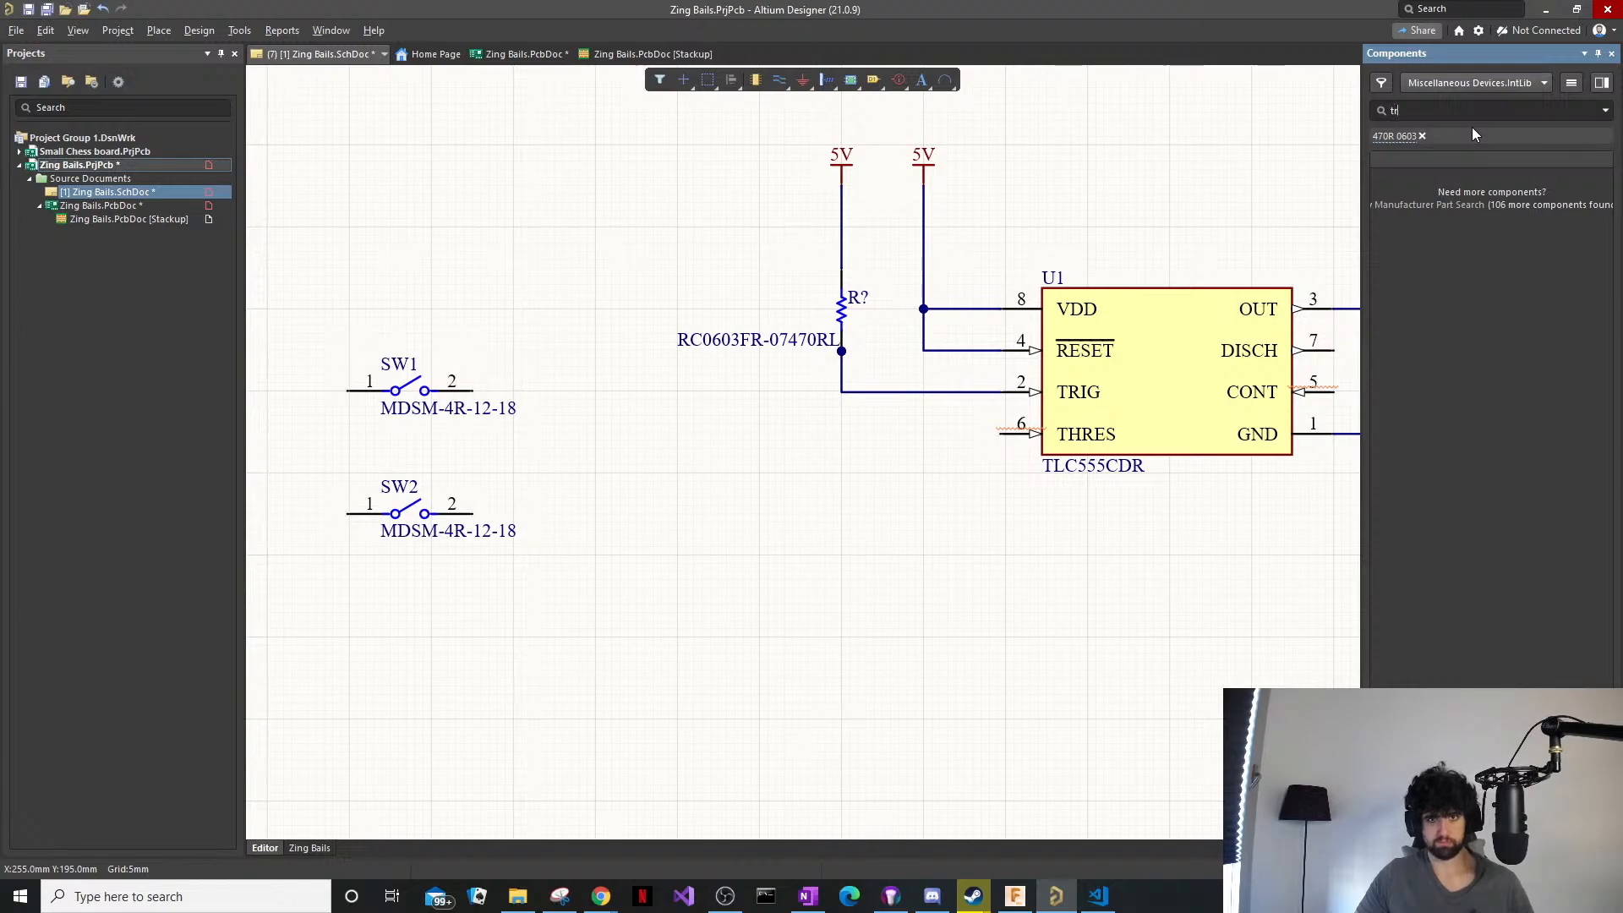
text(transistor)
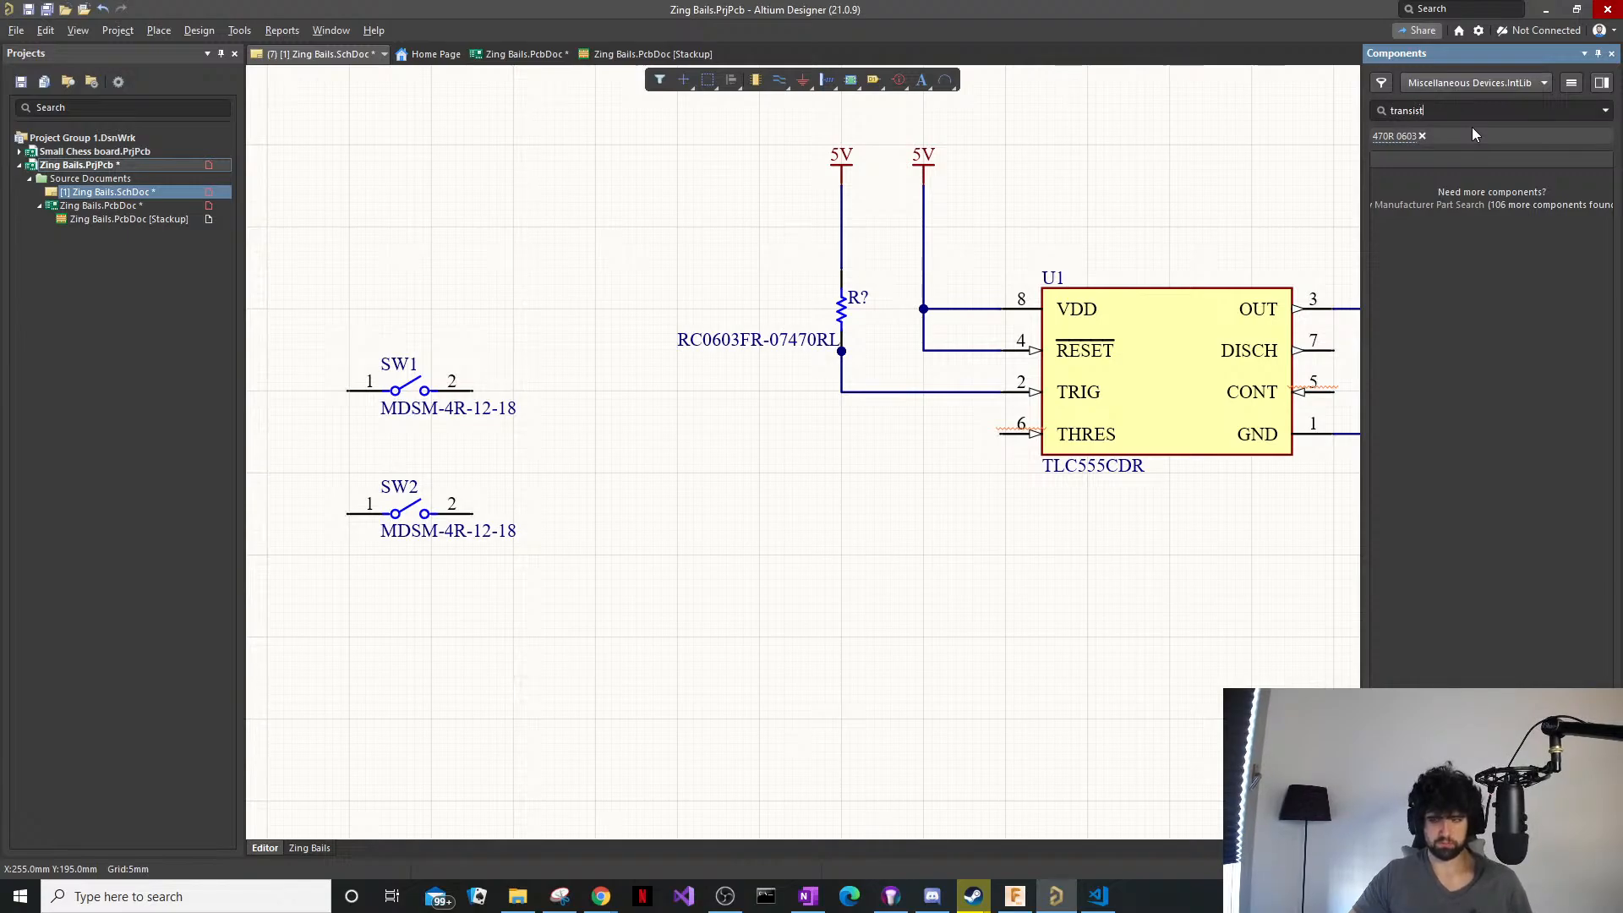
key(Return)
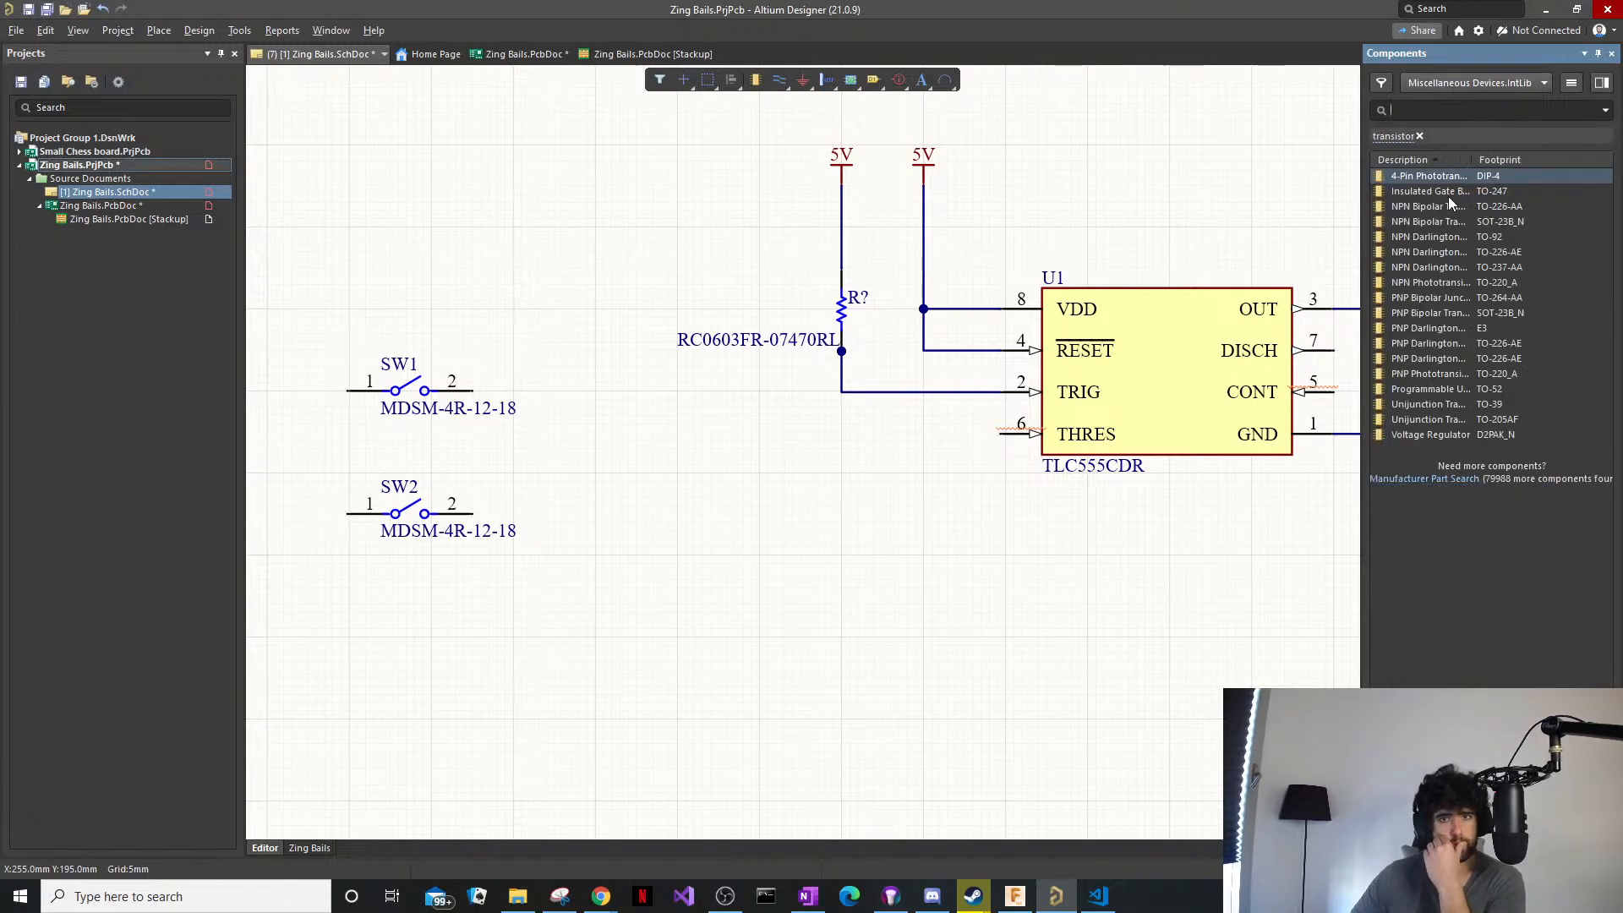
click(1449, 479)
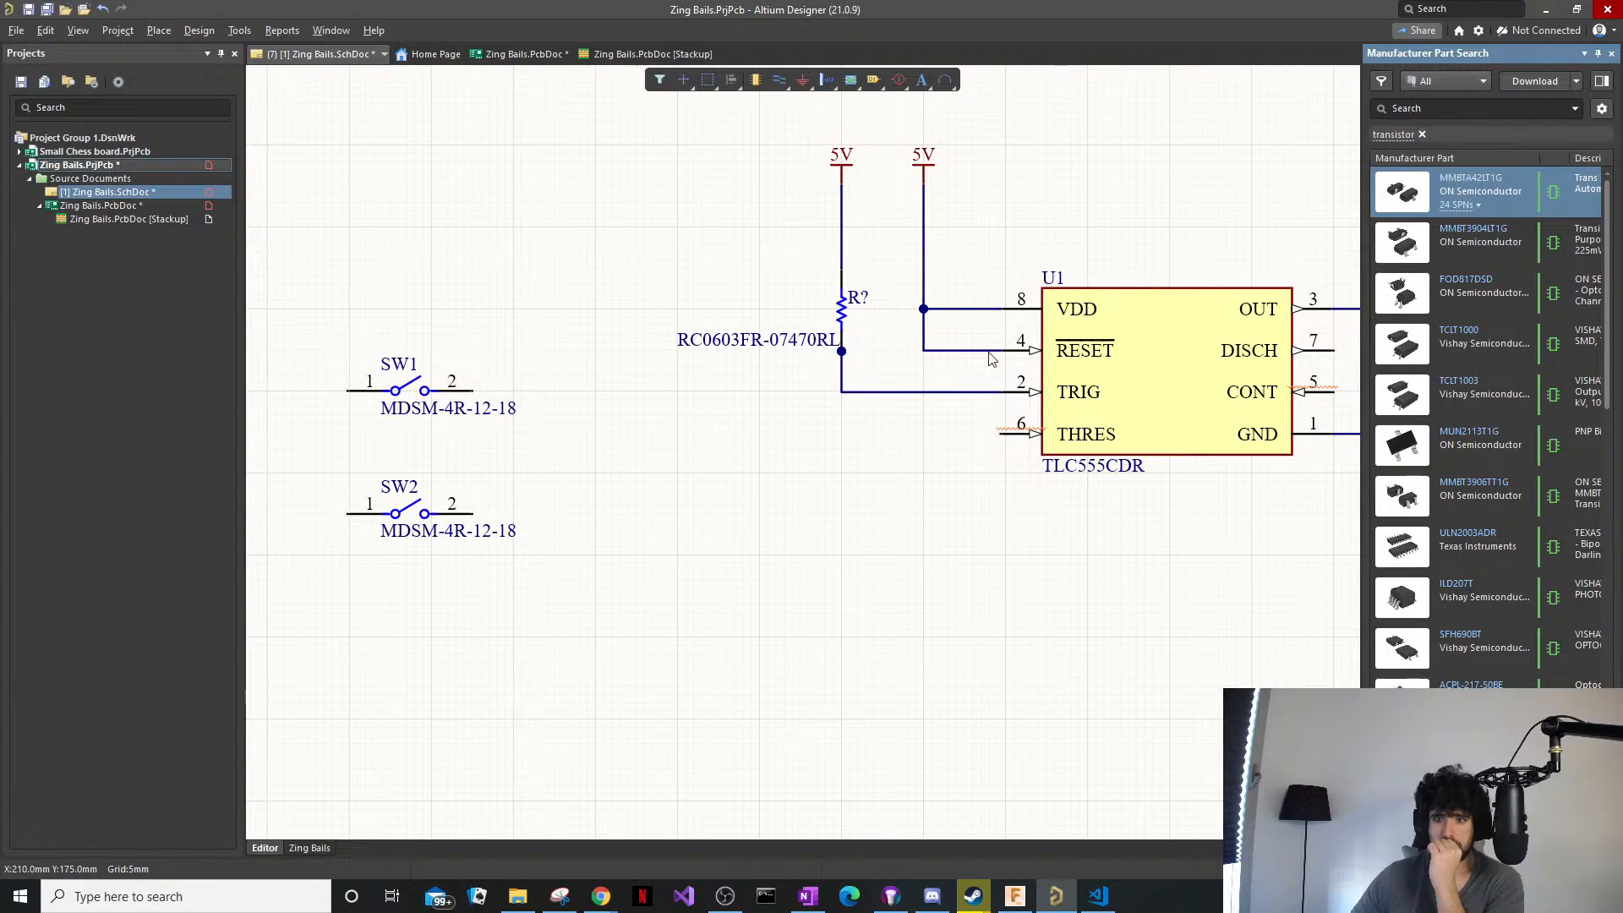
scroll(981, 372, up, 1)
ctrl+scroll(956, 374, up, 2)
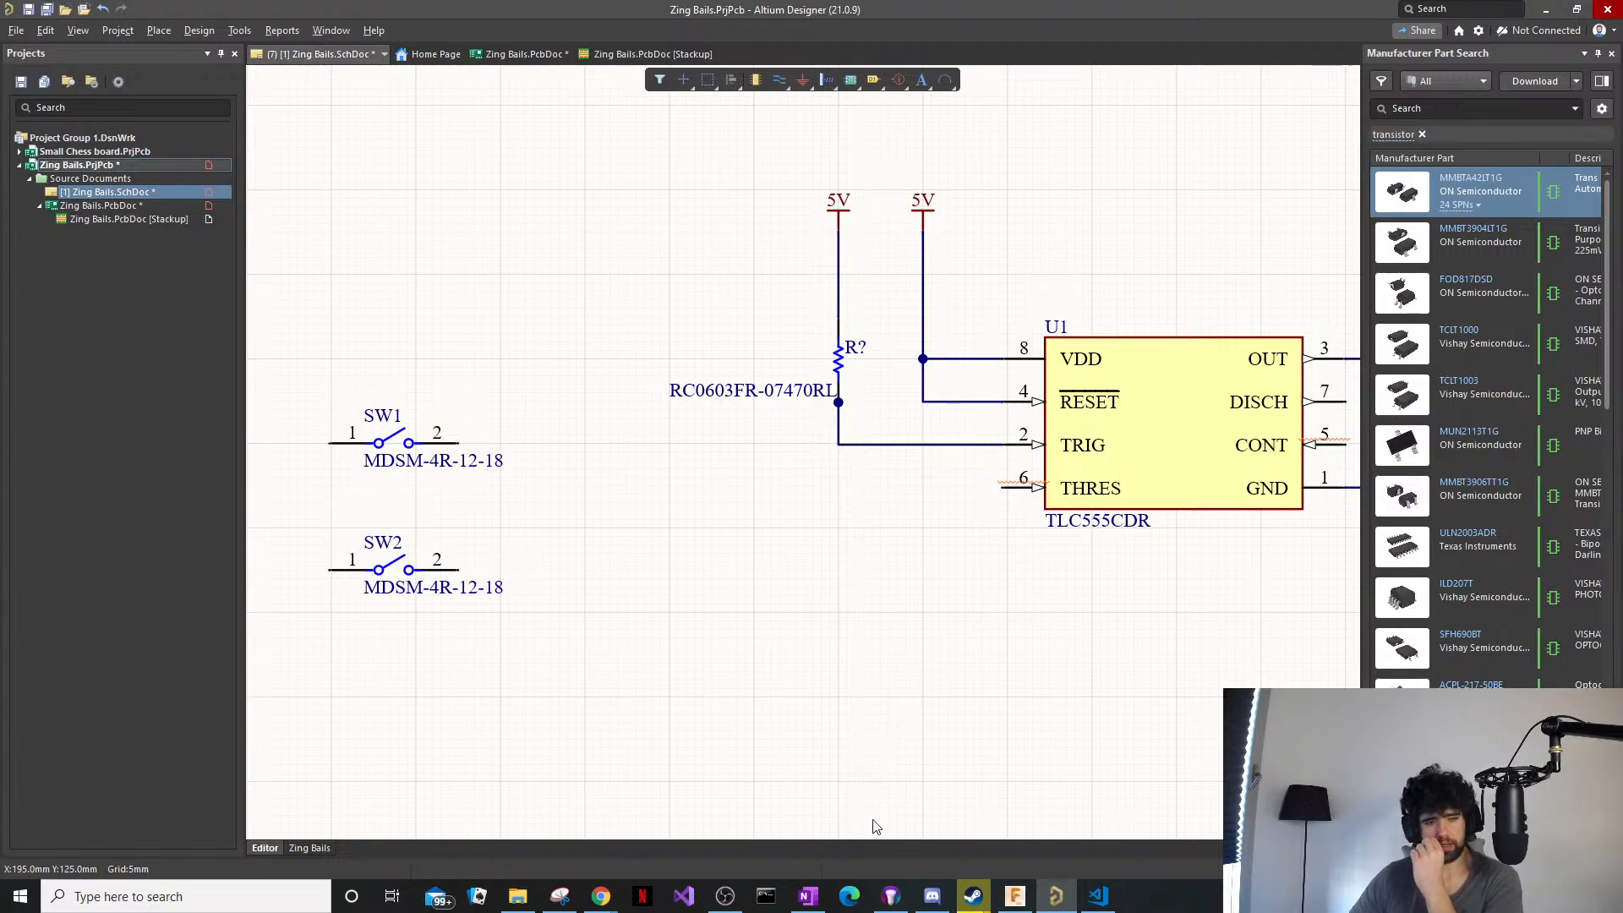
Switch back to the TLC555 datasheet and find the Figure 9 monostable operation circuit on page 15.
mouse_move(600, 897)
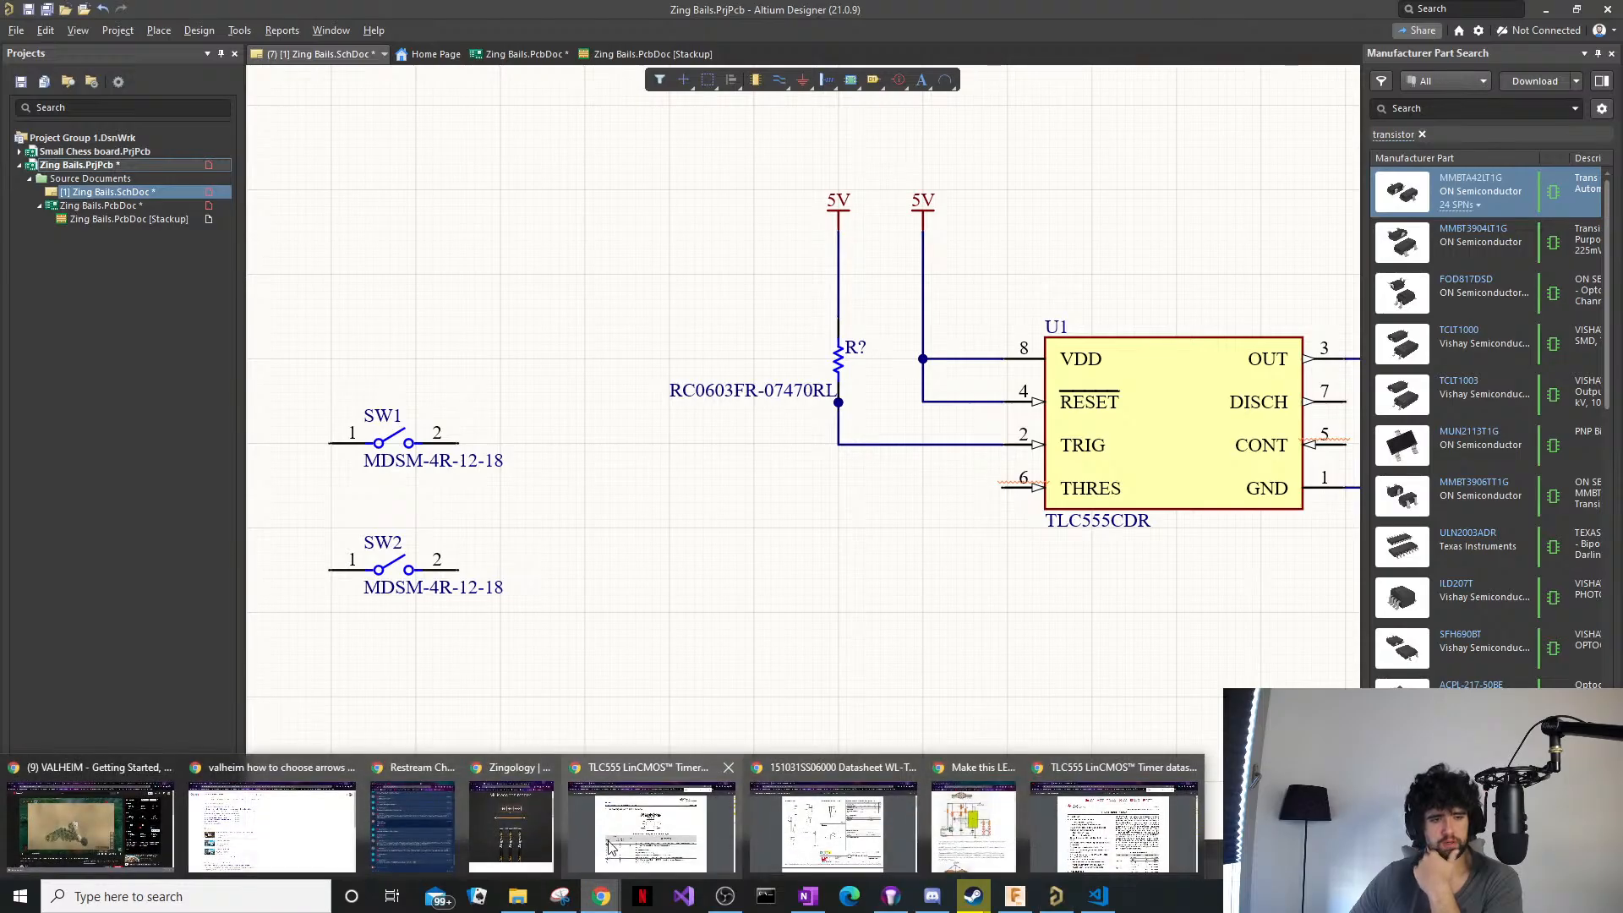
mouse_move(733, 824)
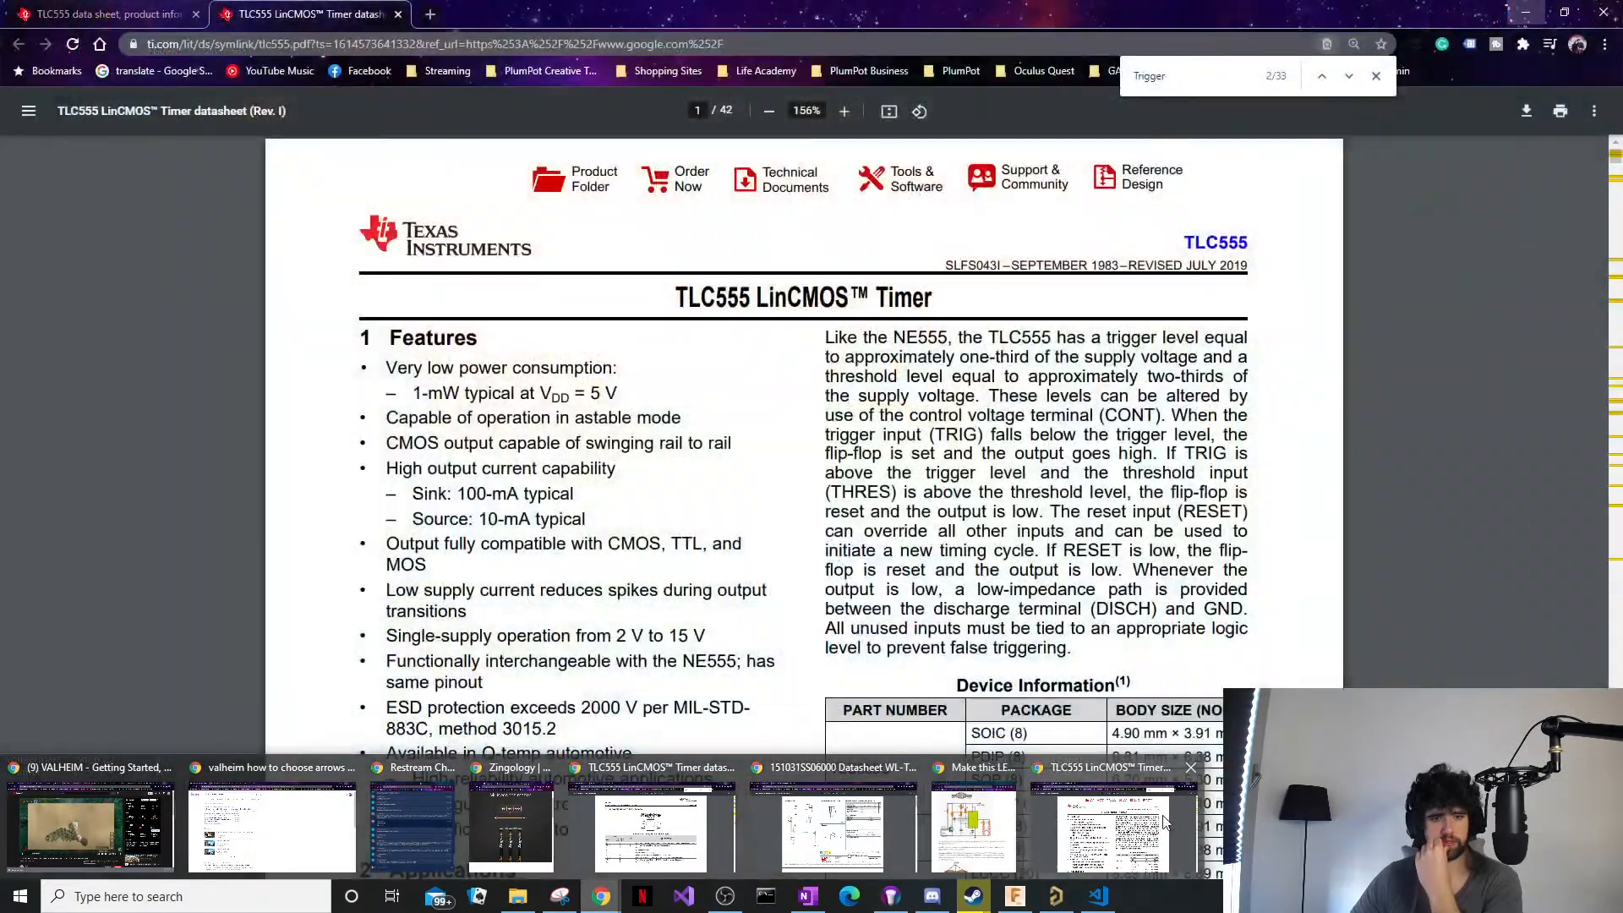
click(1127, 833)
scroll(1378, 351, down, 20)
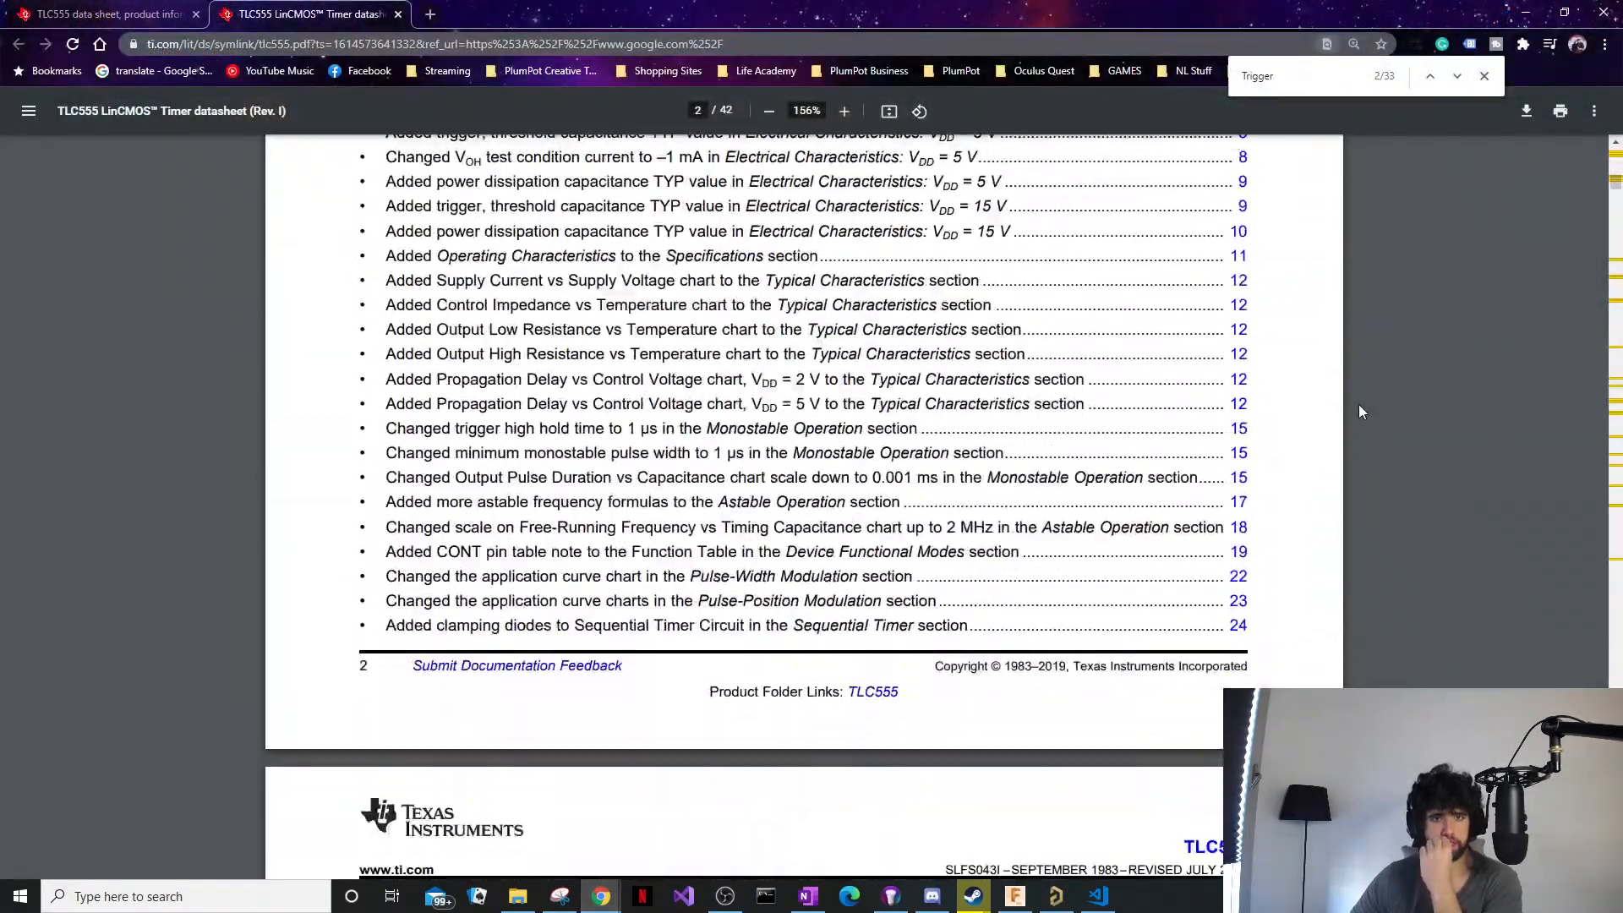
drag(1614, 179, 1618, 396)
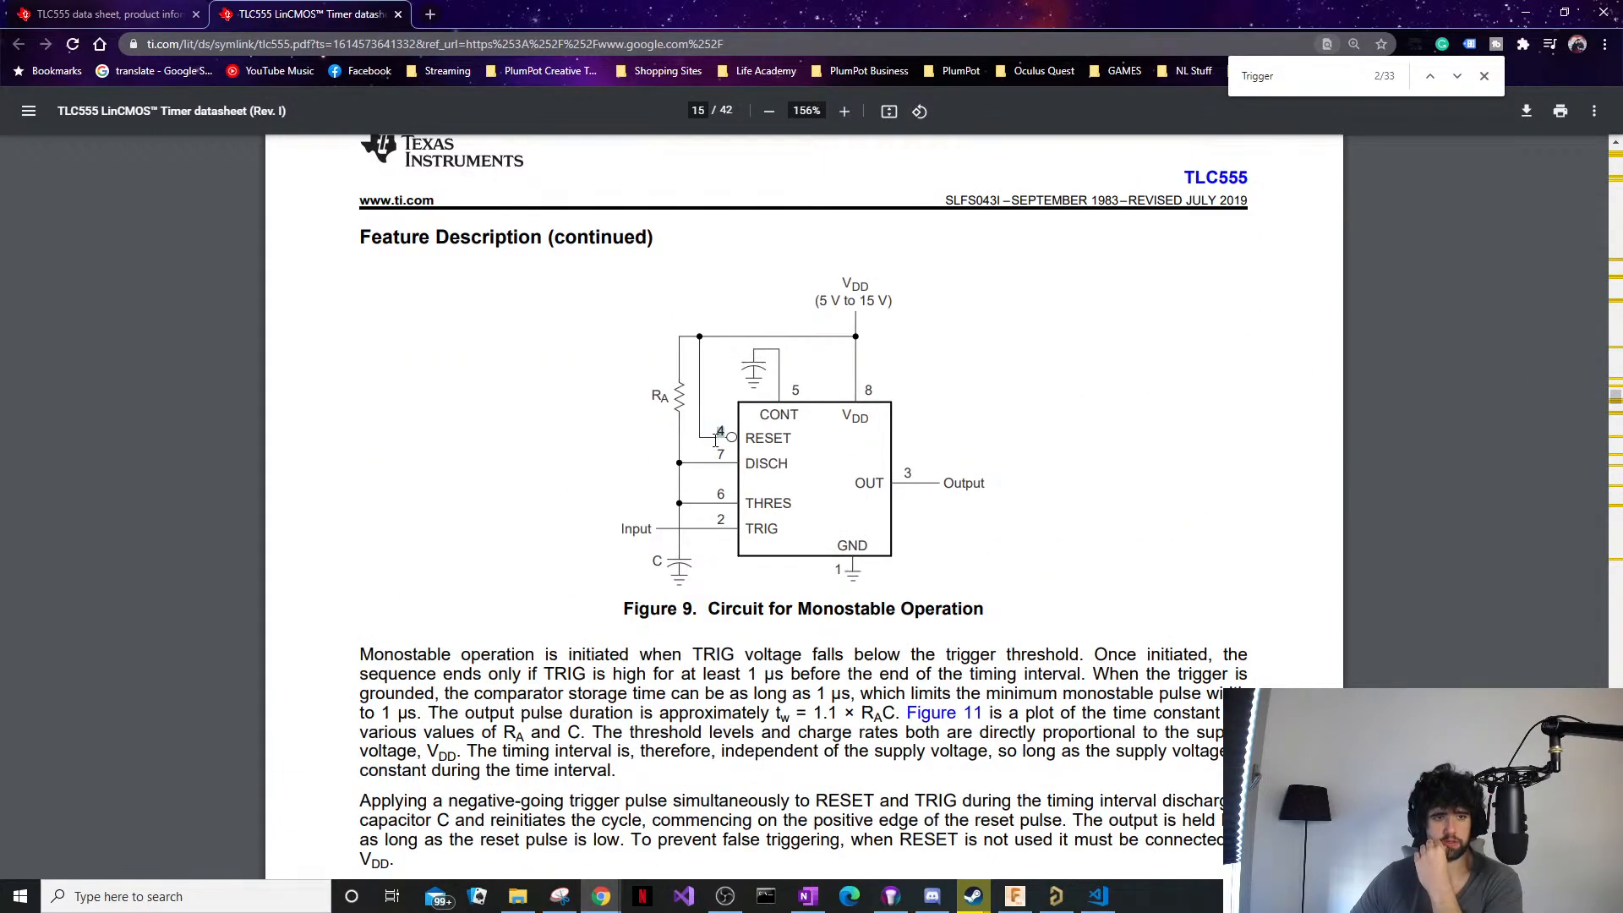
Examine the Figure 12 astable operation circuit and the timing formulas on page 16 of the TLC555 datasheet.
scroll(709, 415, down, 20)
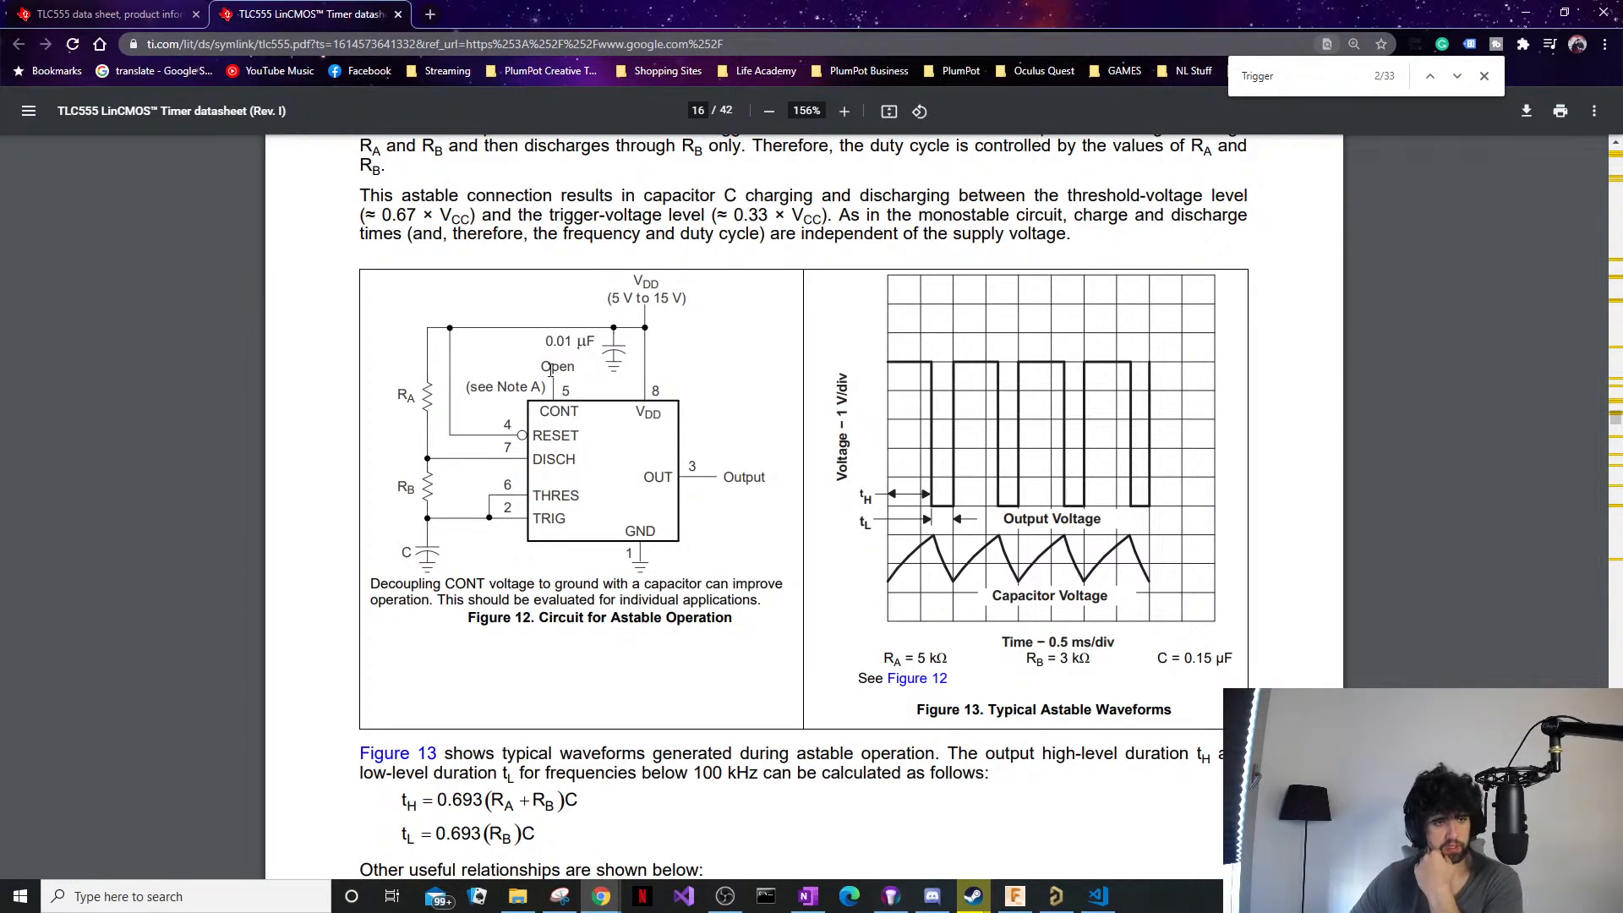
scroll(710, 427, down, 7)
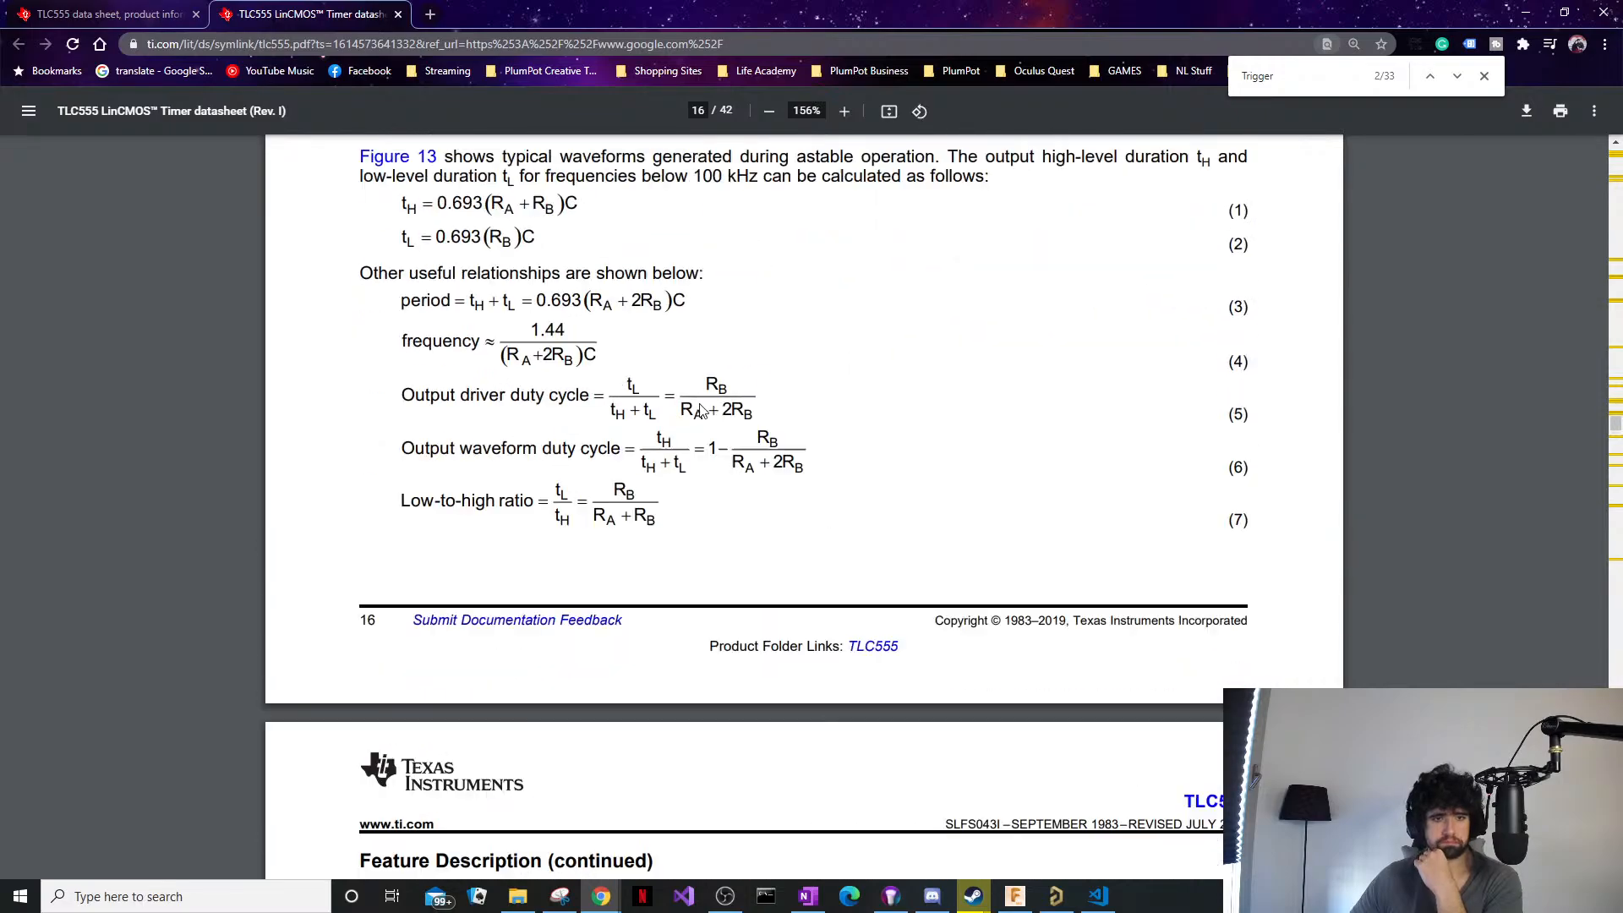
scroll(699, 406, up, 5)
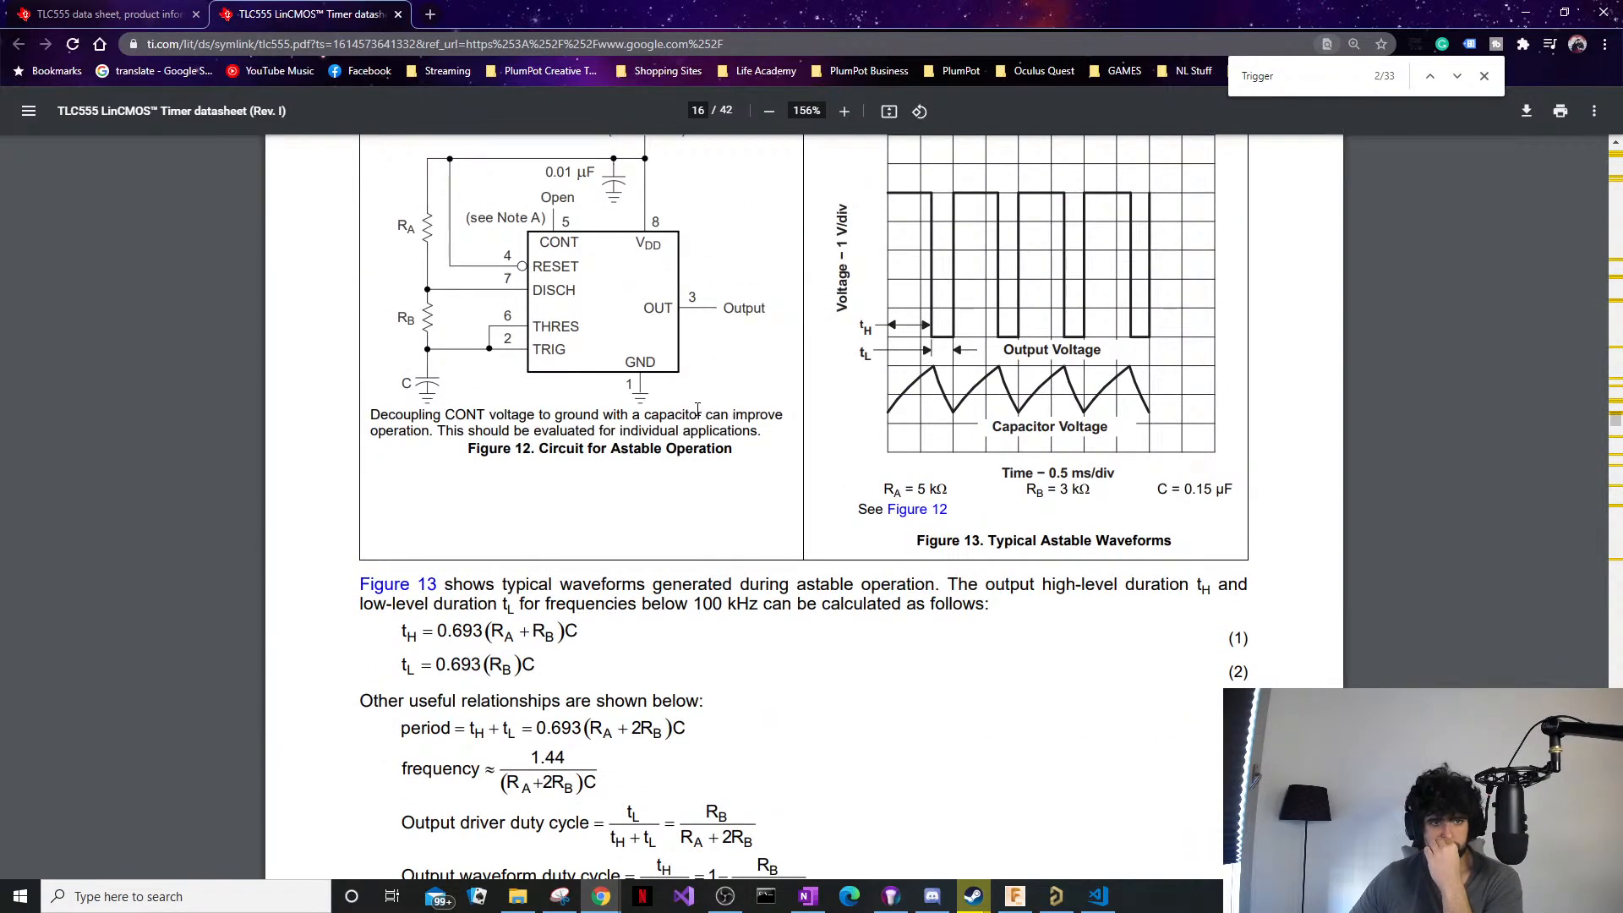
scroll(698, 409, up, 2)
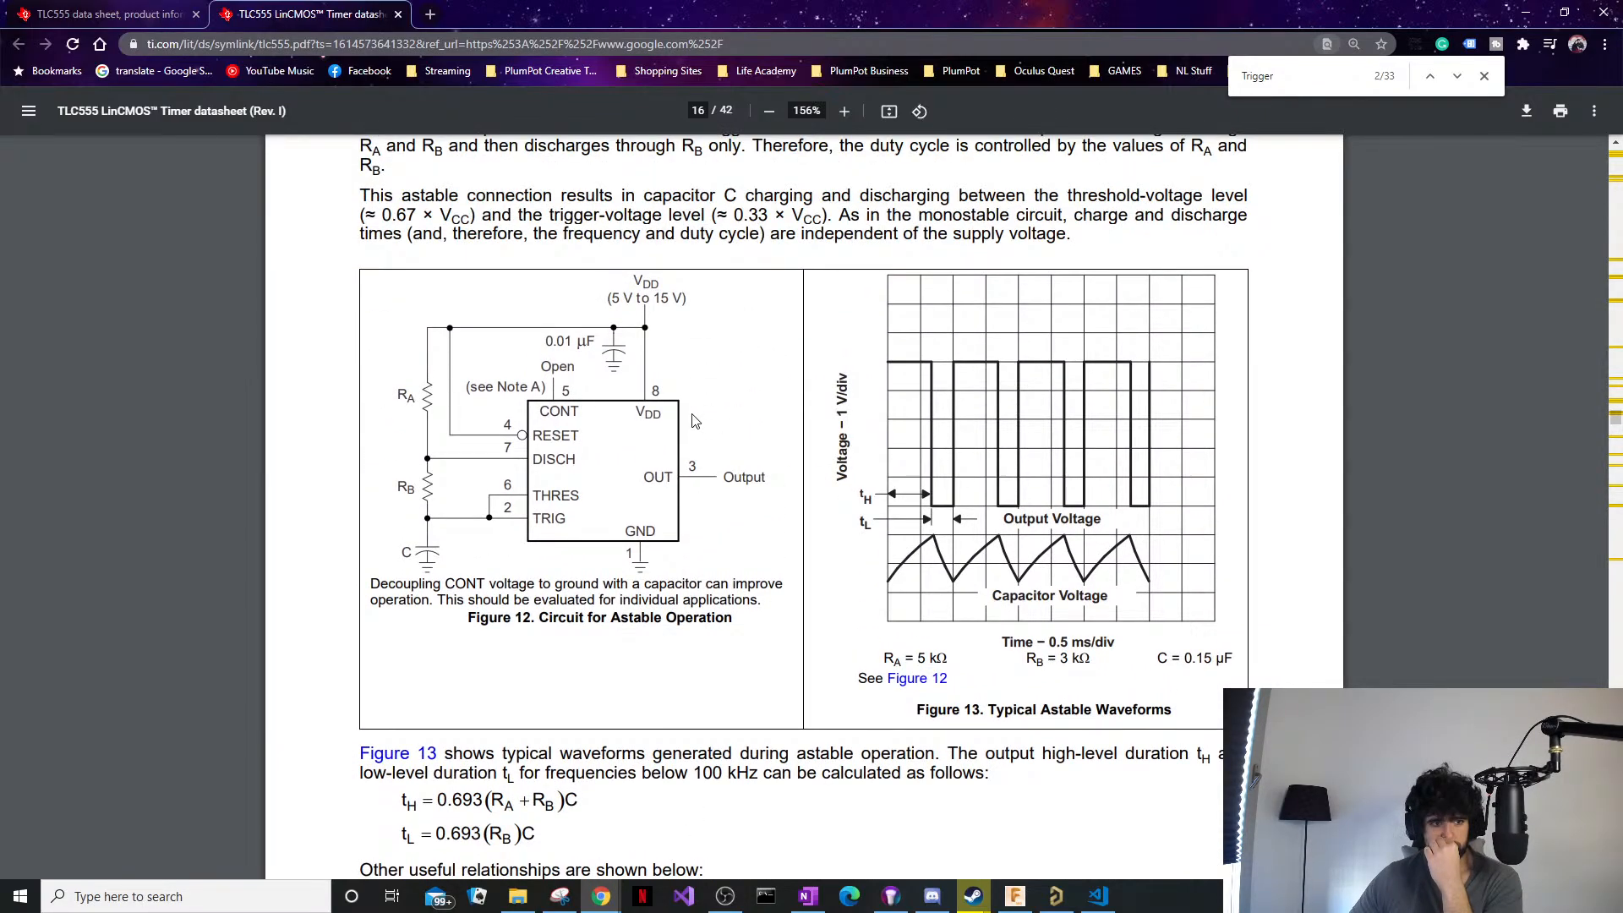
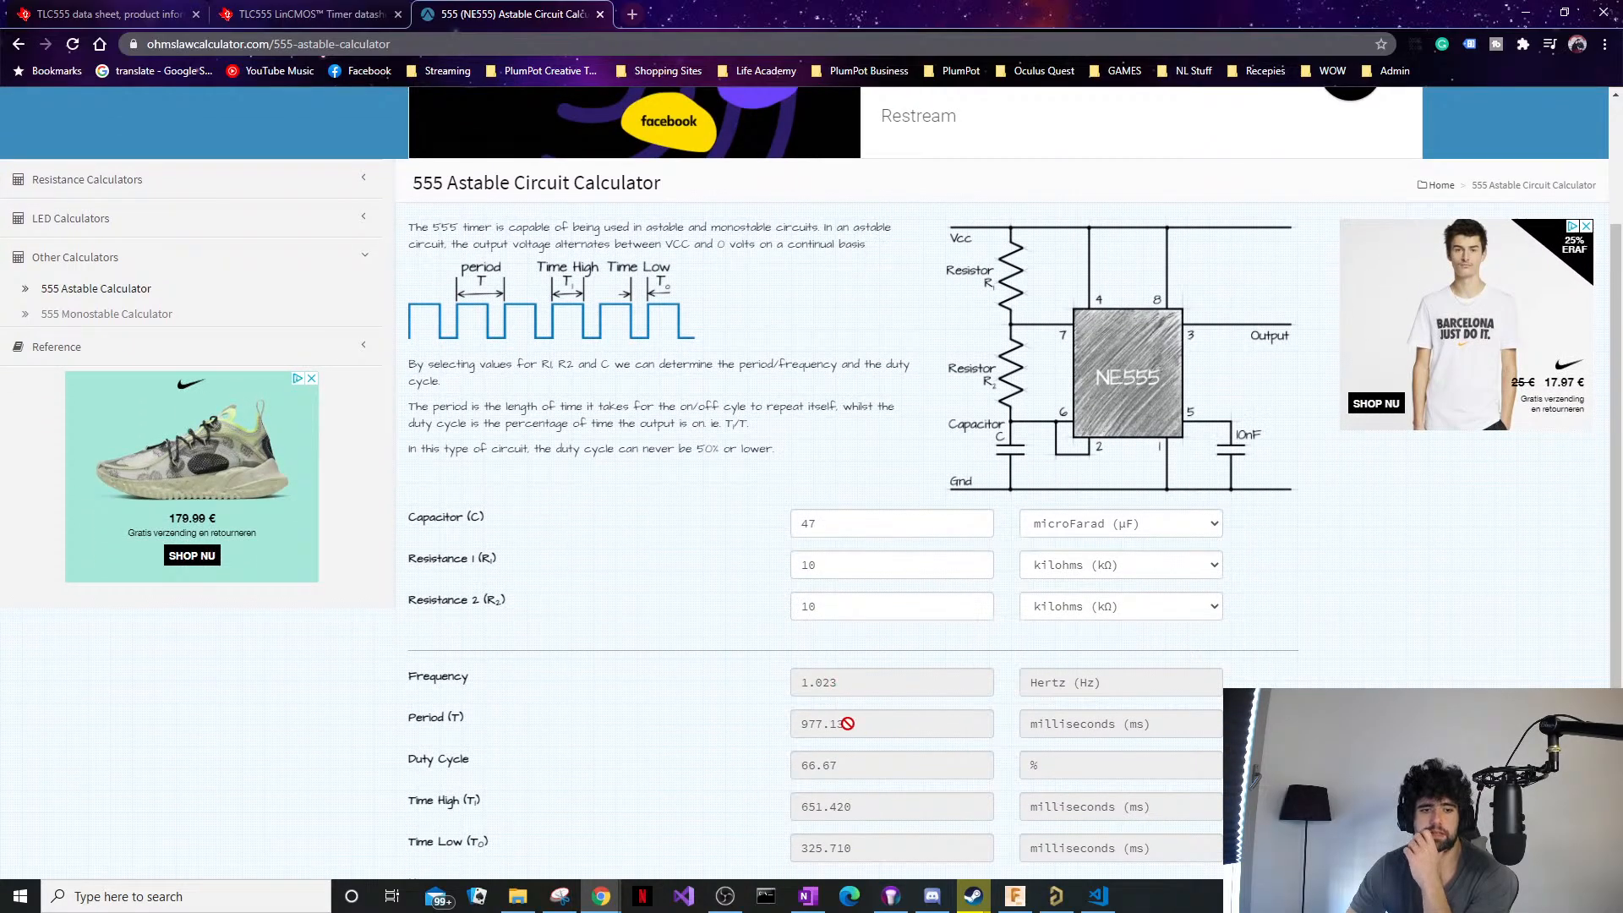
Study the 555 Astable Circuit Calculator's wiring diagram and component values, comparing them with the timer schematic in Altium Designer.
scroll(847, 724, down, 1)
scroll(848, 724, up, 1)
scroll(848, 724, up, 1)
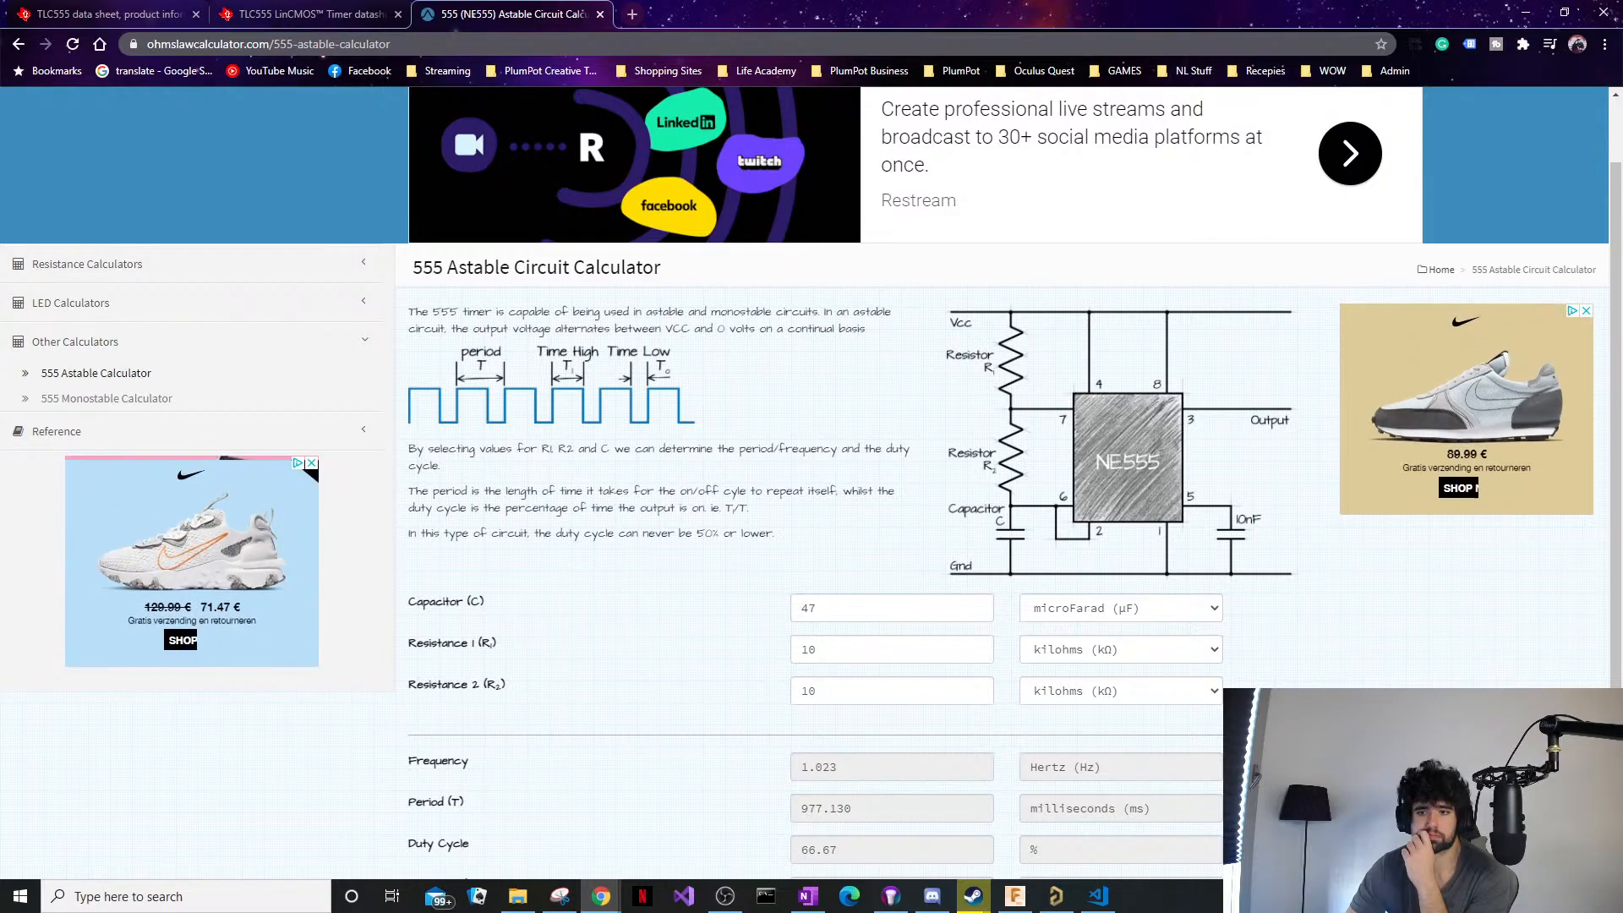
scroll(983, 513, up, 1)
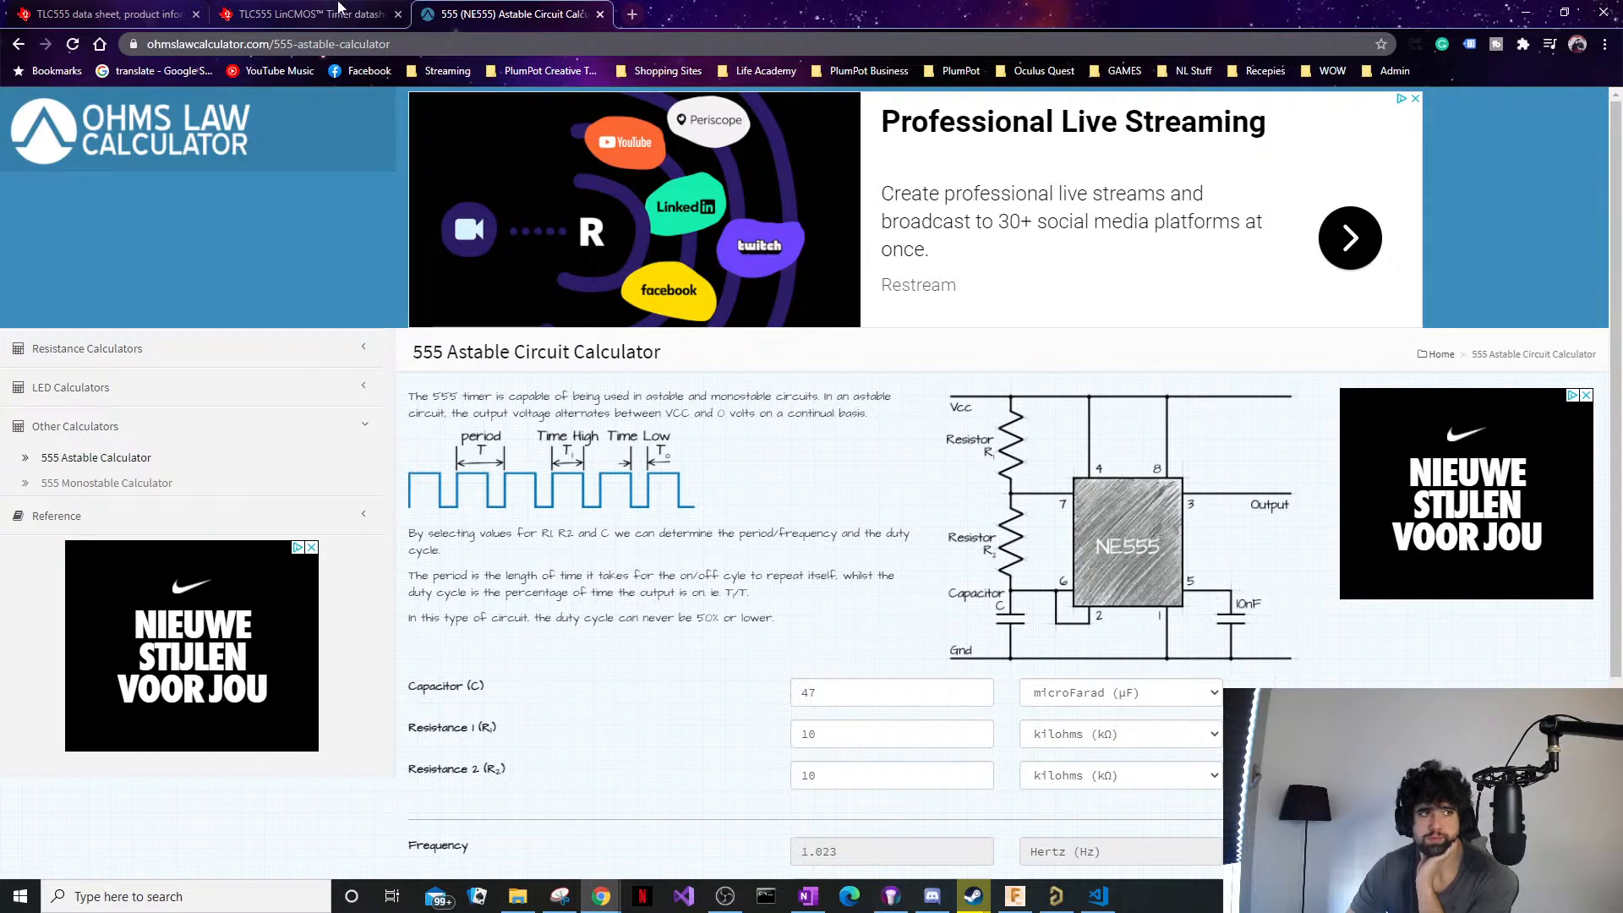
click(1527, 13)
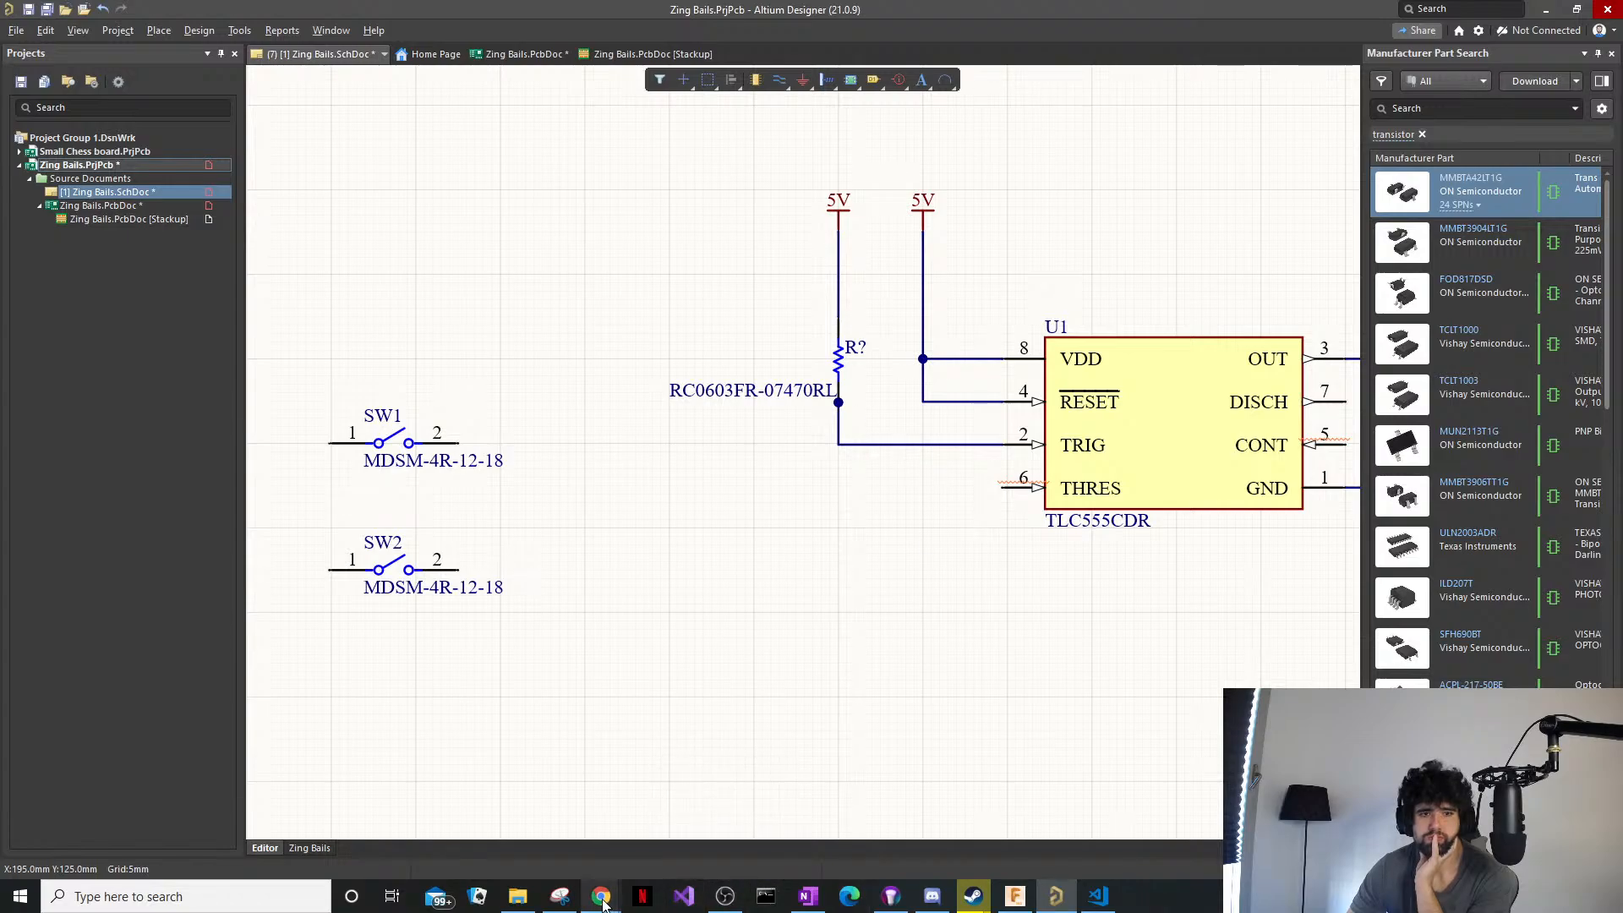
mouse_move(603, 903)
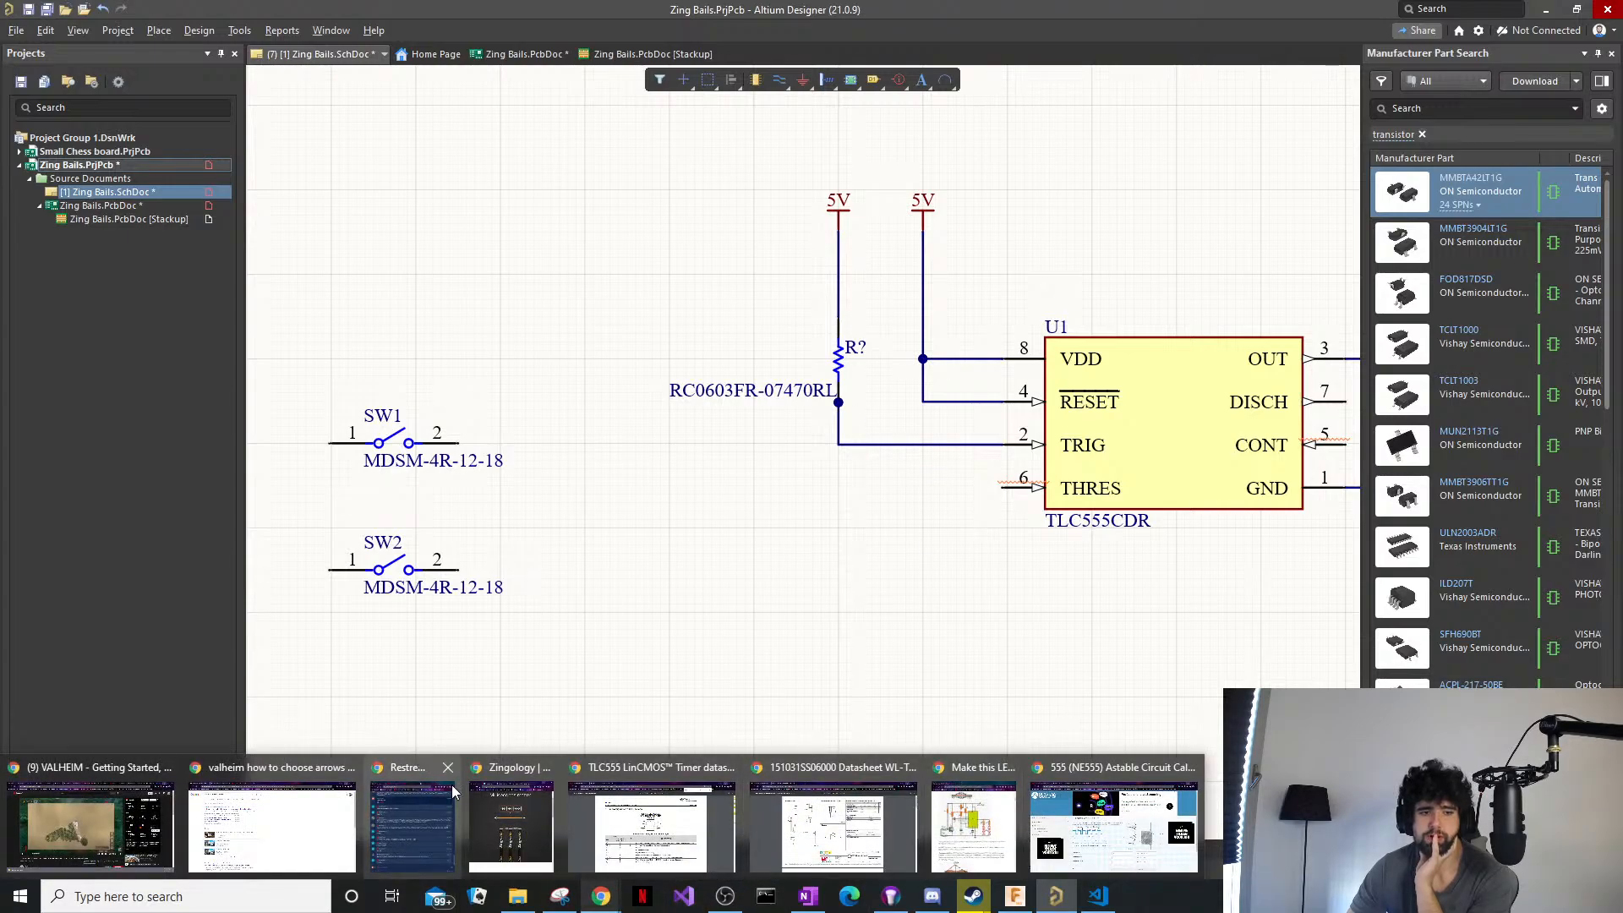
click(1157, 825)
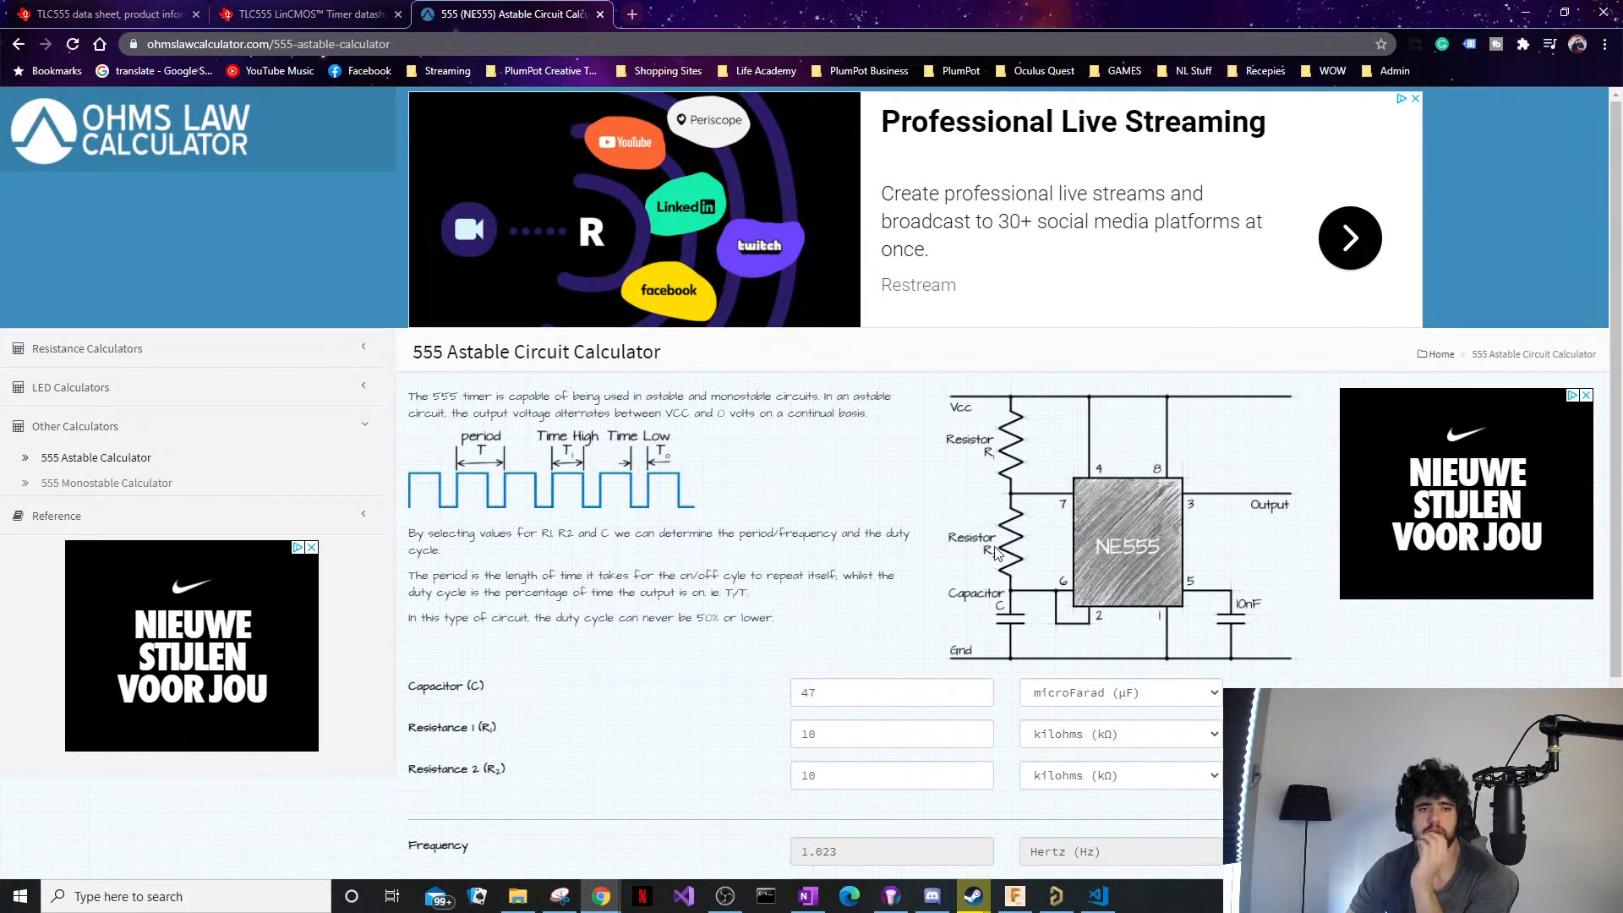
Switch back to Altium Designer and inspect the TRIG pull-up resistor and the wiring around the timer's input pins.
click(1526, 13)
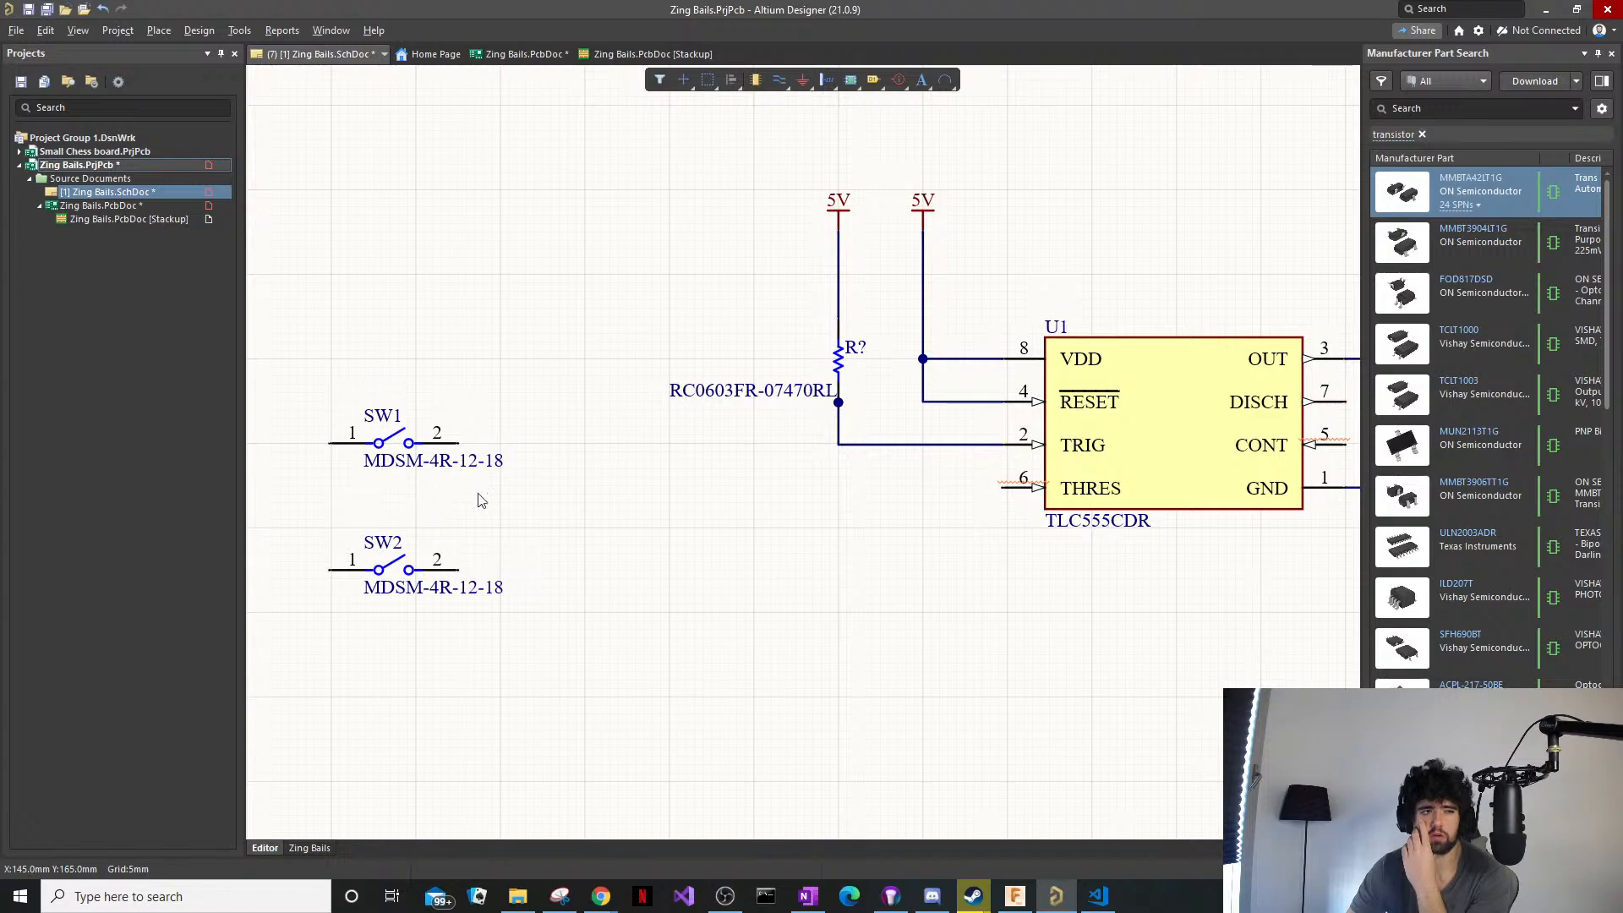
ctrl+scroll(783, 378, up, 5)
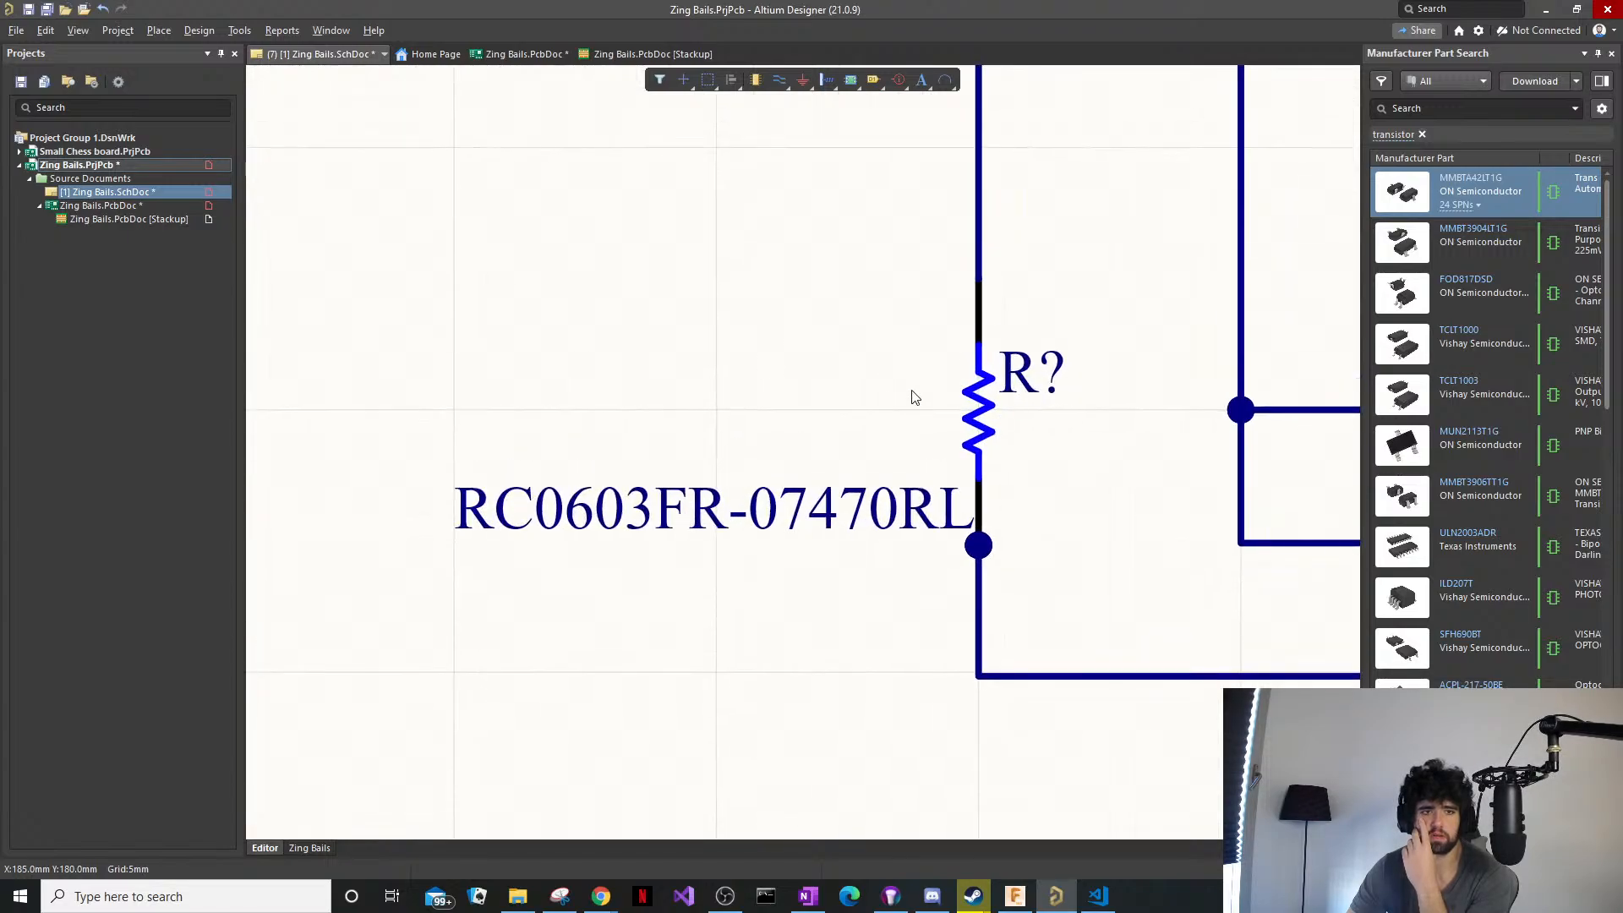
scroll(998, 473, down, 1)
ctrl+scroll(865, 591, down, 5)
ctrl+scroll(865, 591, down, 2)
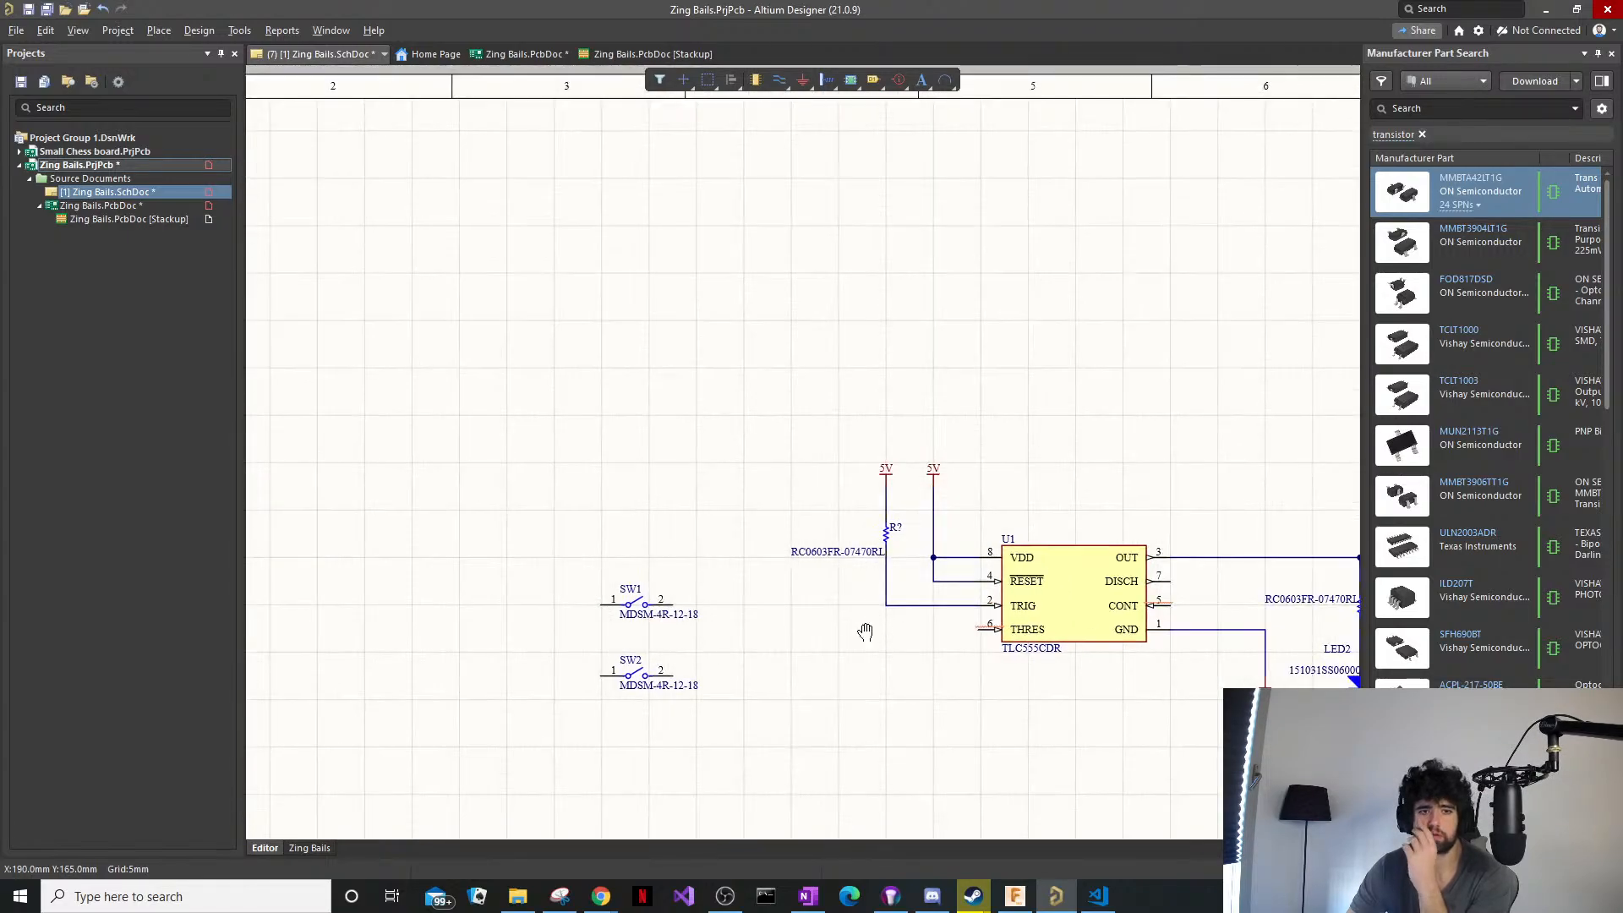
ctrl+scroll(831, 563, up, 4)
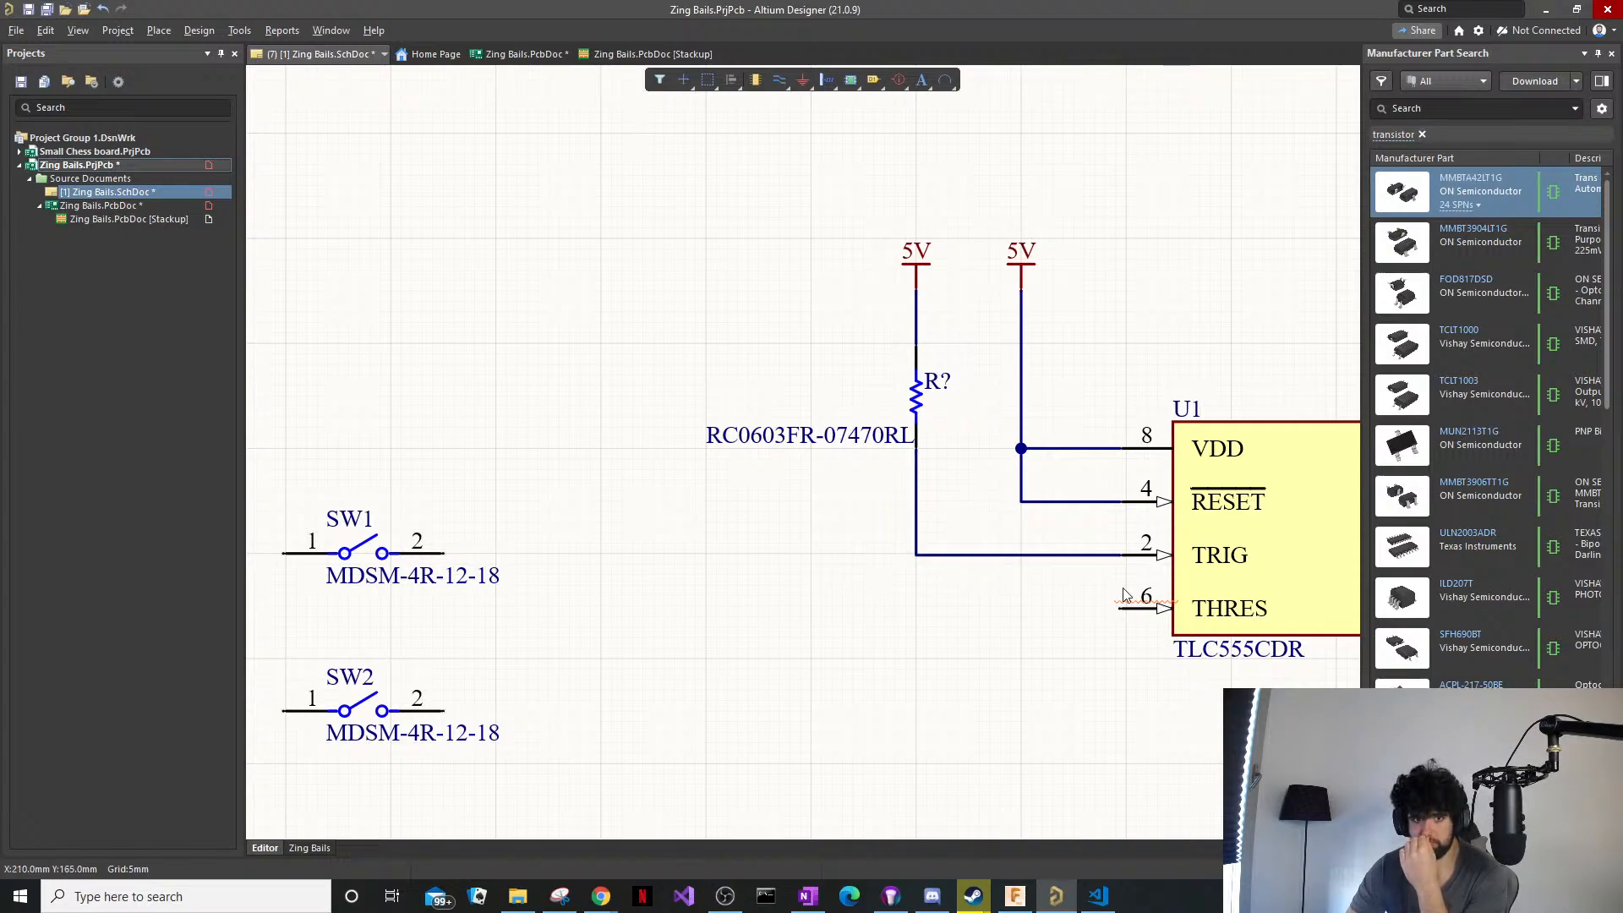
right_drag(1023, 554, 824, 333)
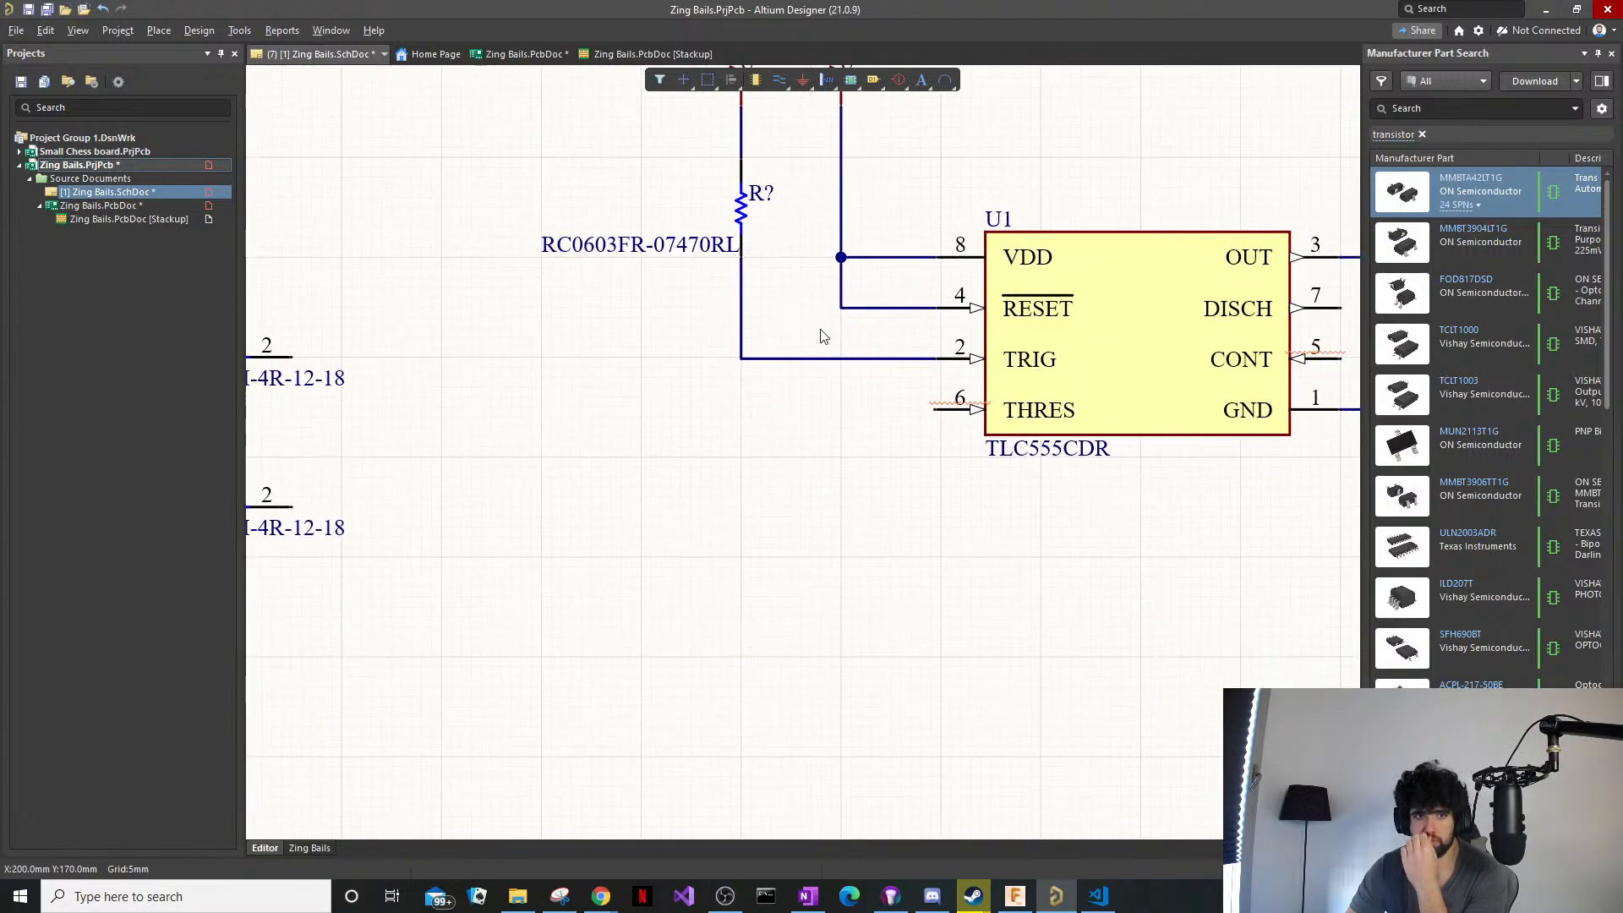
ctrl+scroll(770, 283, down, 1)
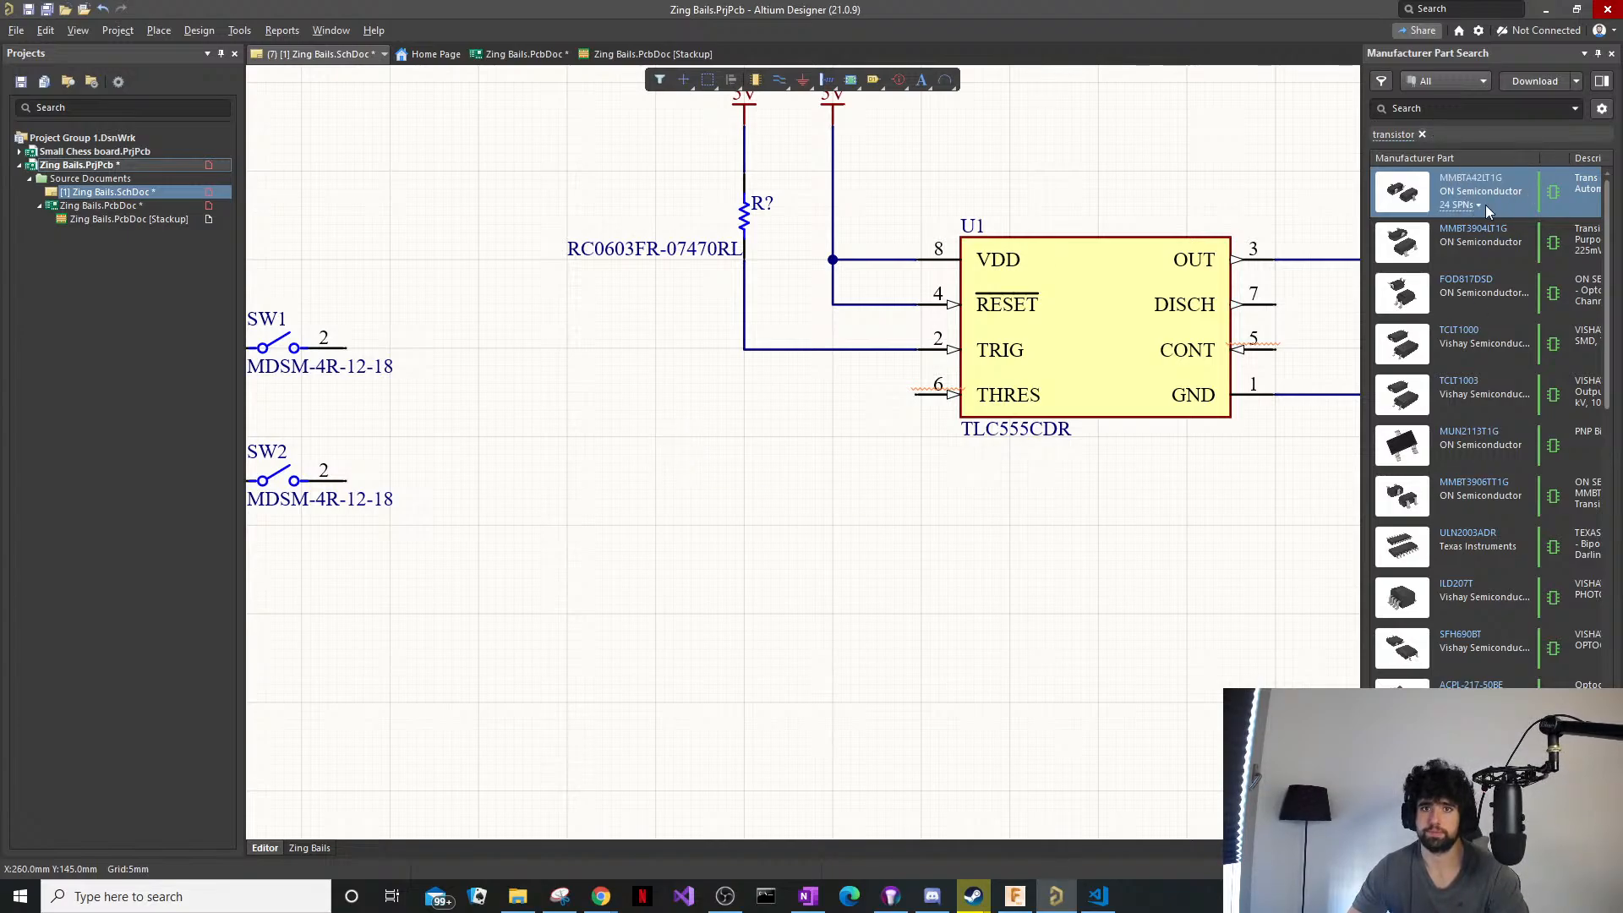
click(1430, 108)
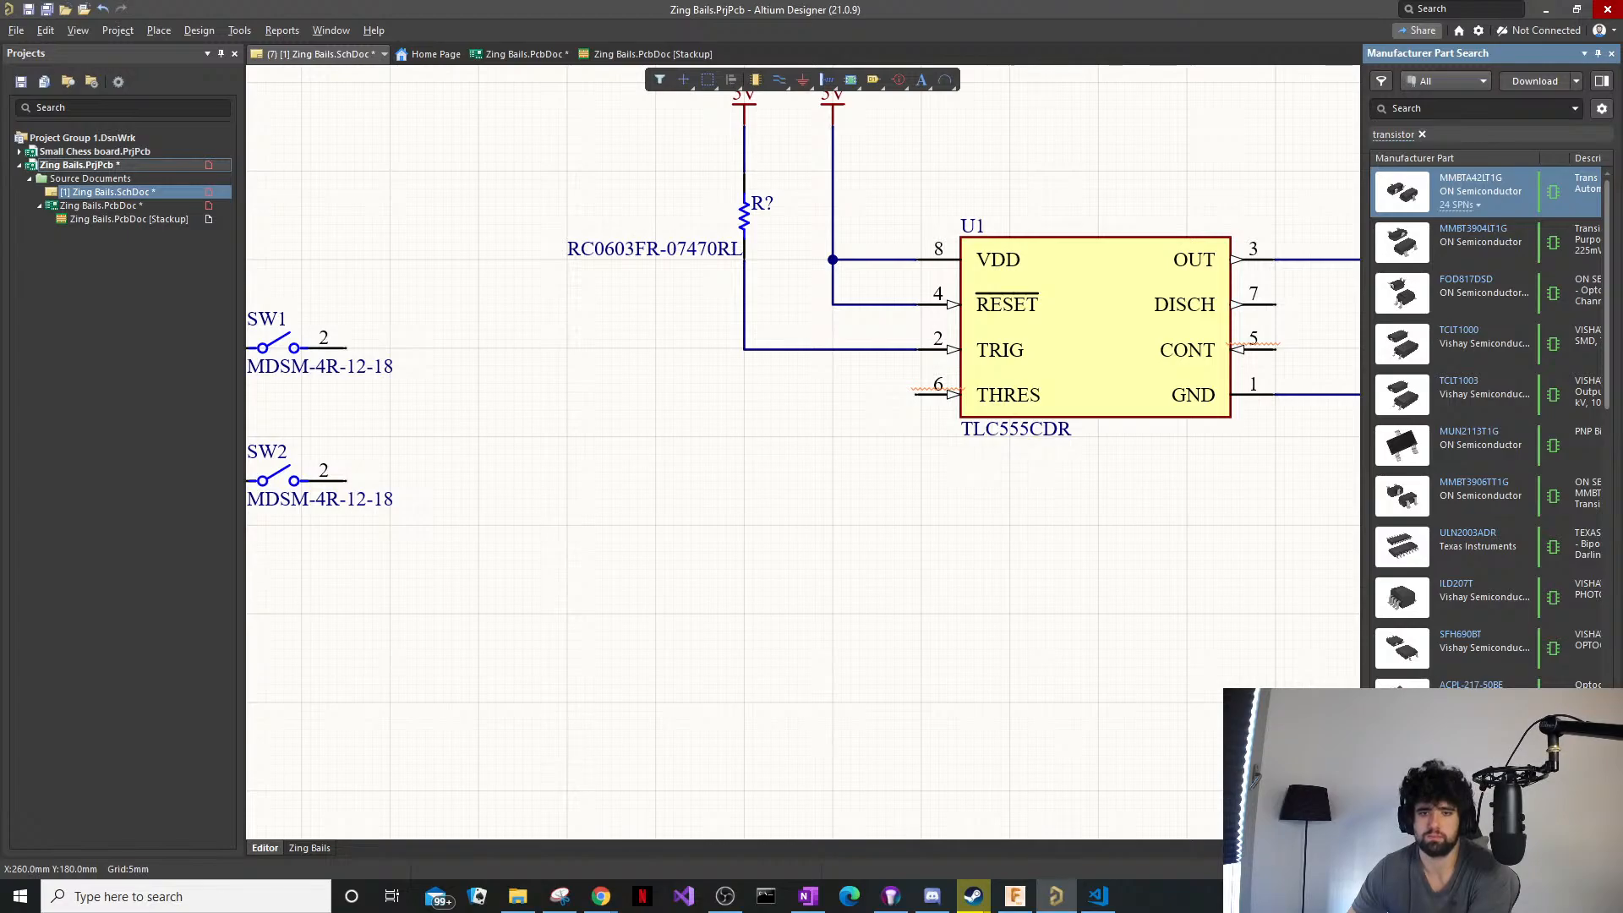
scroll(1489, 423, down, 2)
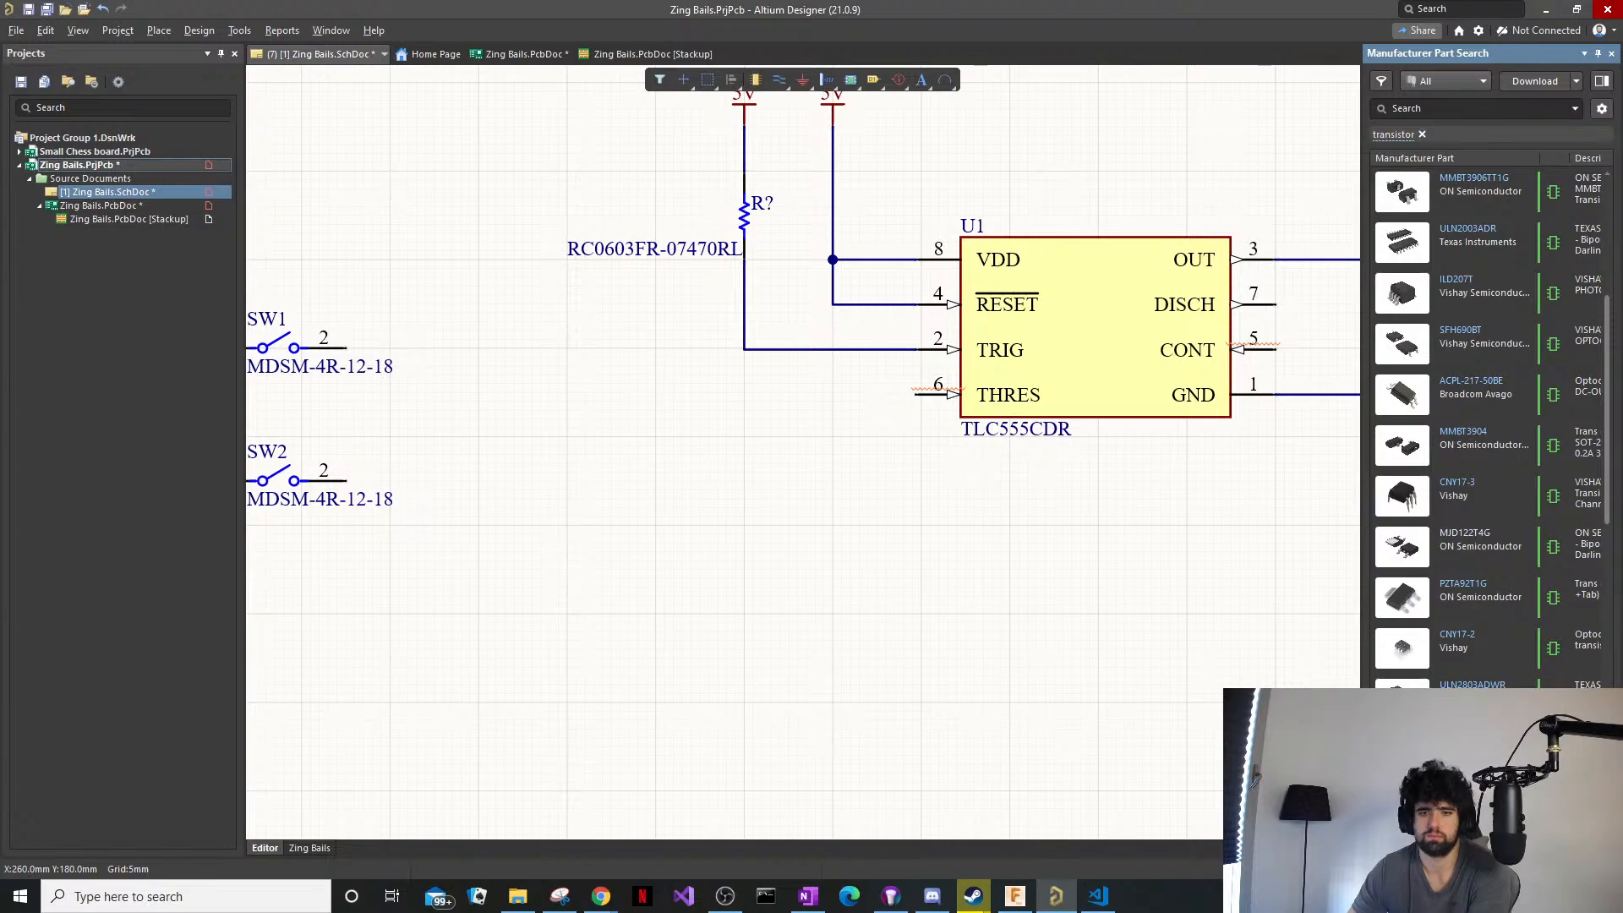
click(1460, 179)
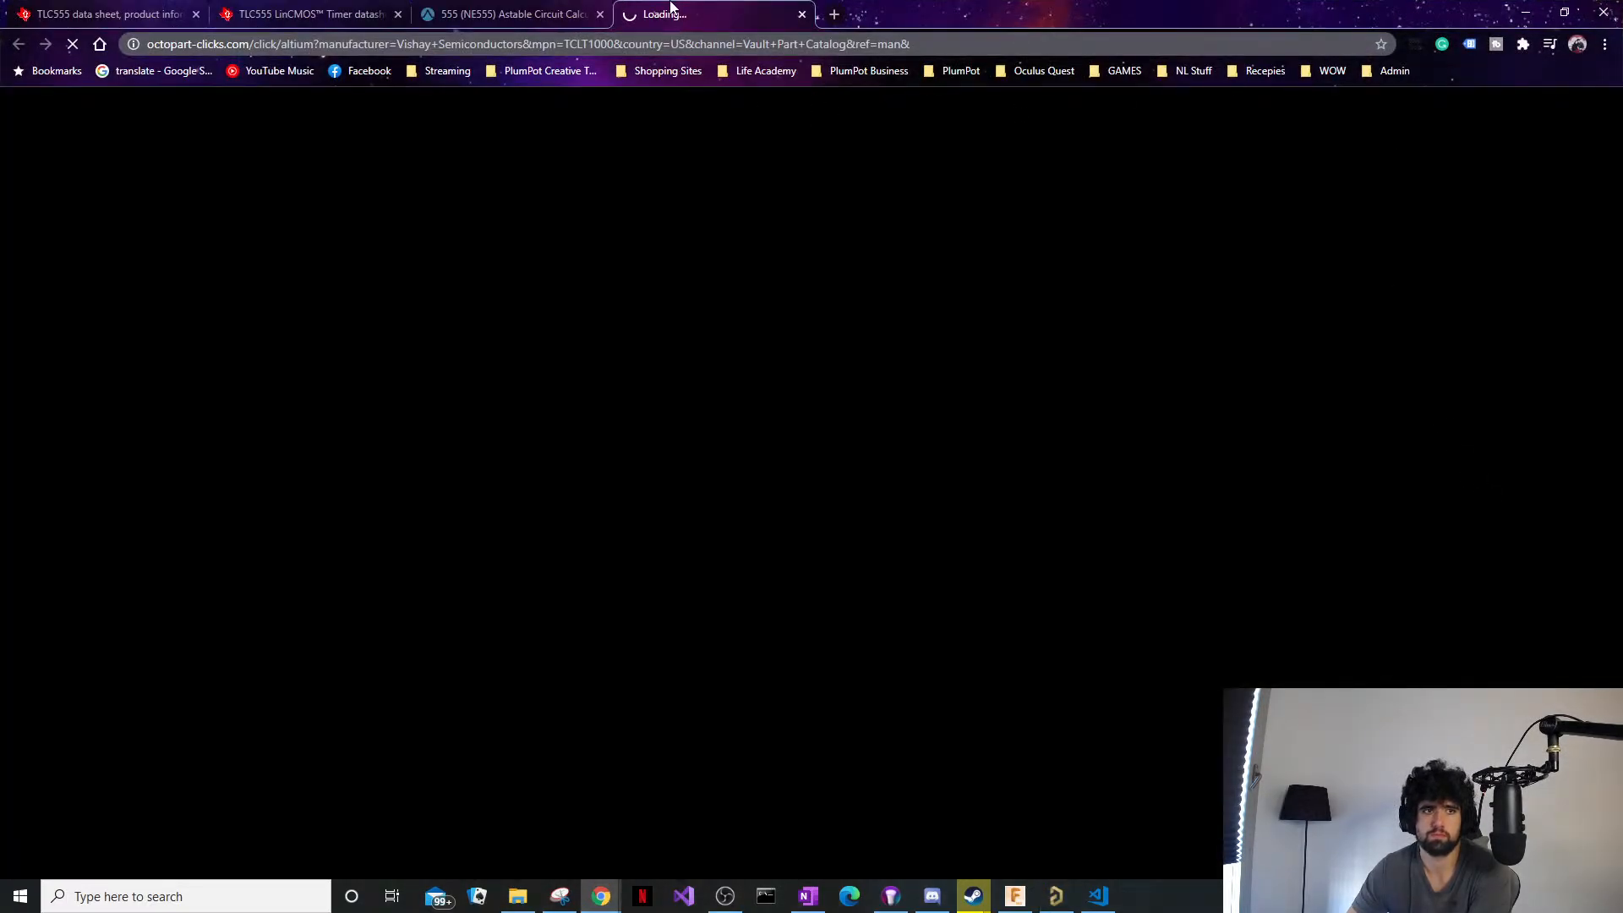
click(801, 13)
click(1526, 12)
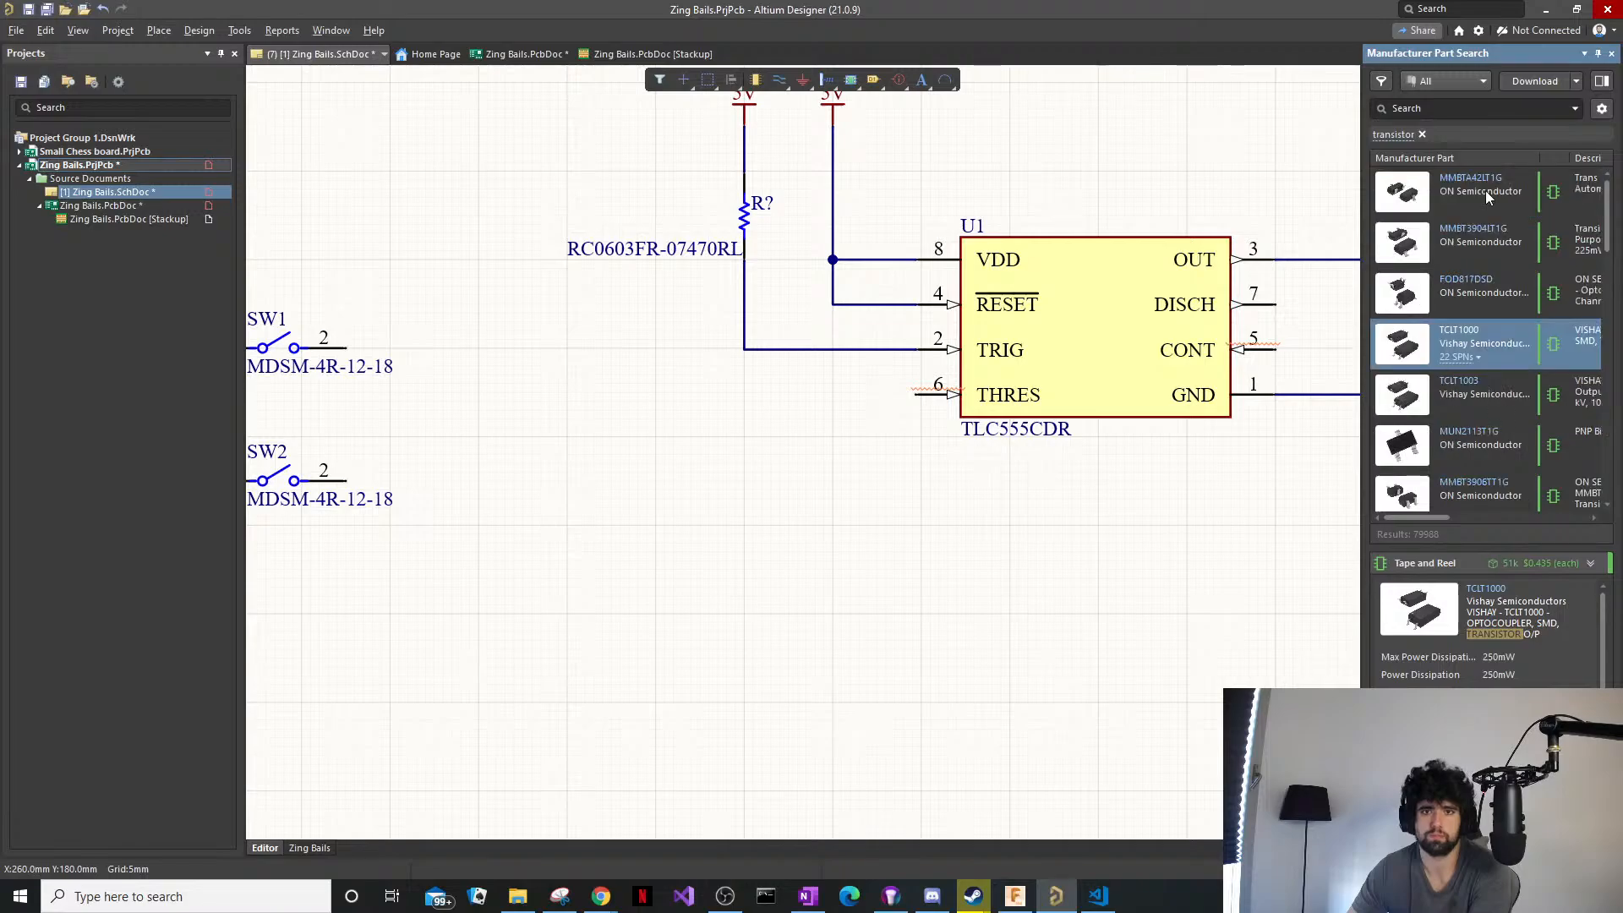
Choose the MMBTA42LT1G NPN transistor from the part search results and place it below the TRIG wire, collector aligned with the pull-up resistor.
click(1469, 178)
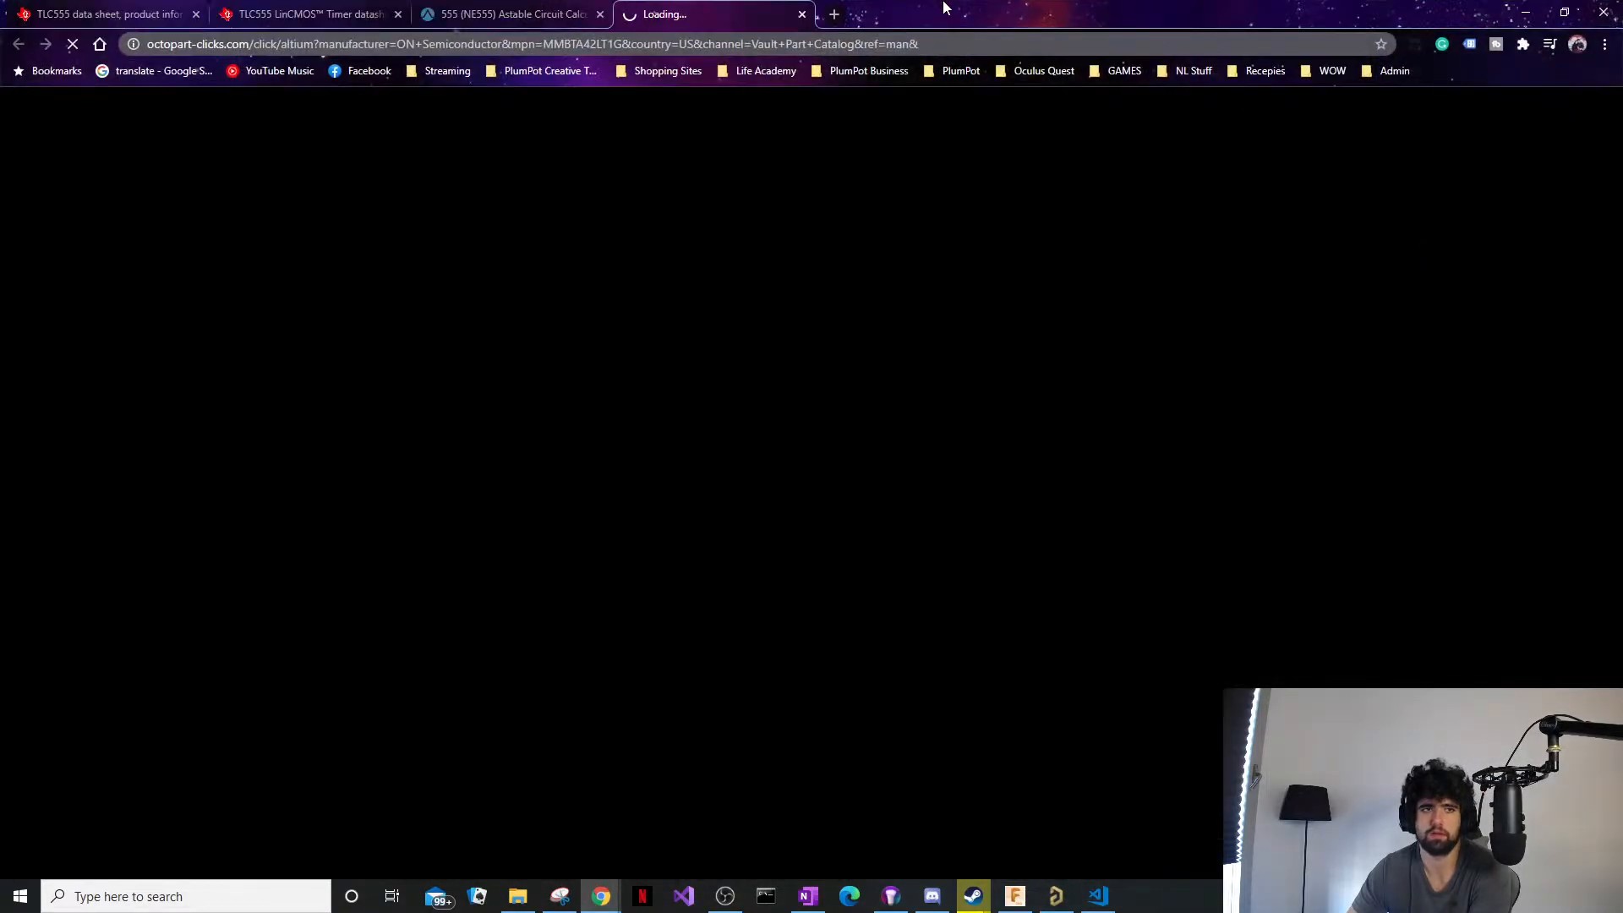
click(802, 13)
click(1526, 12)
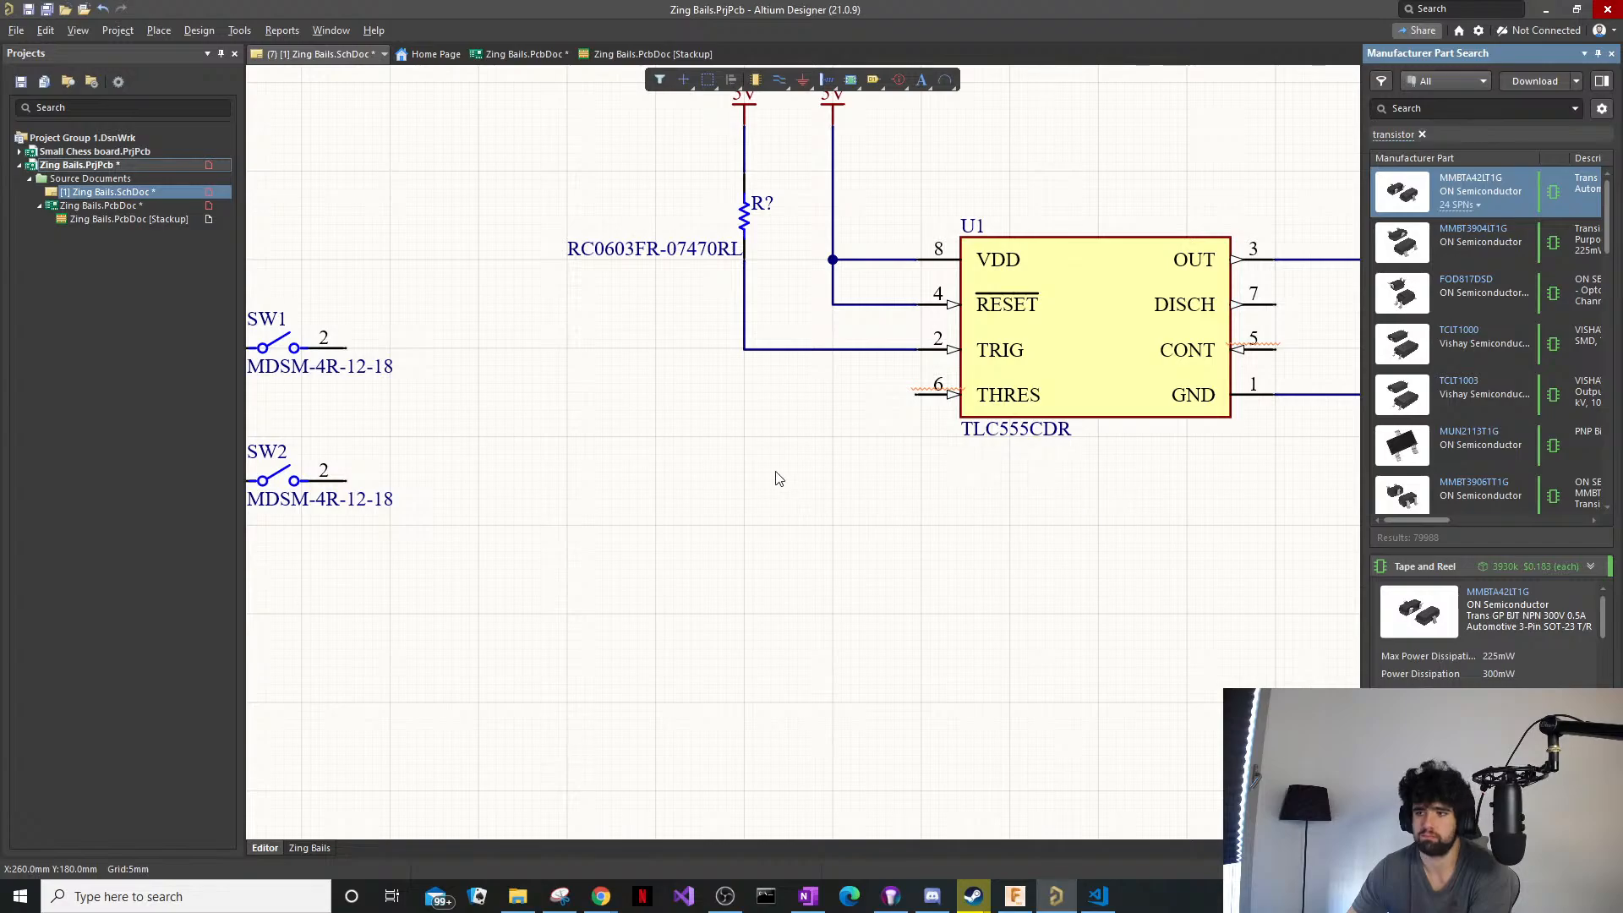
drag(774, 476, 736, 480)
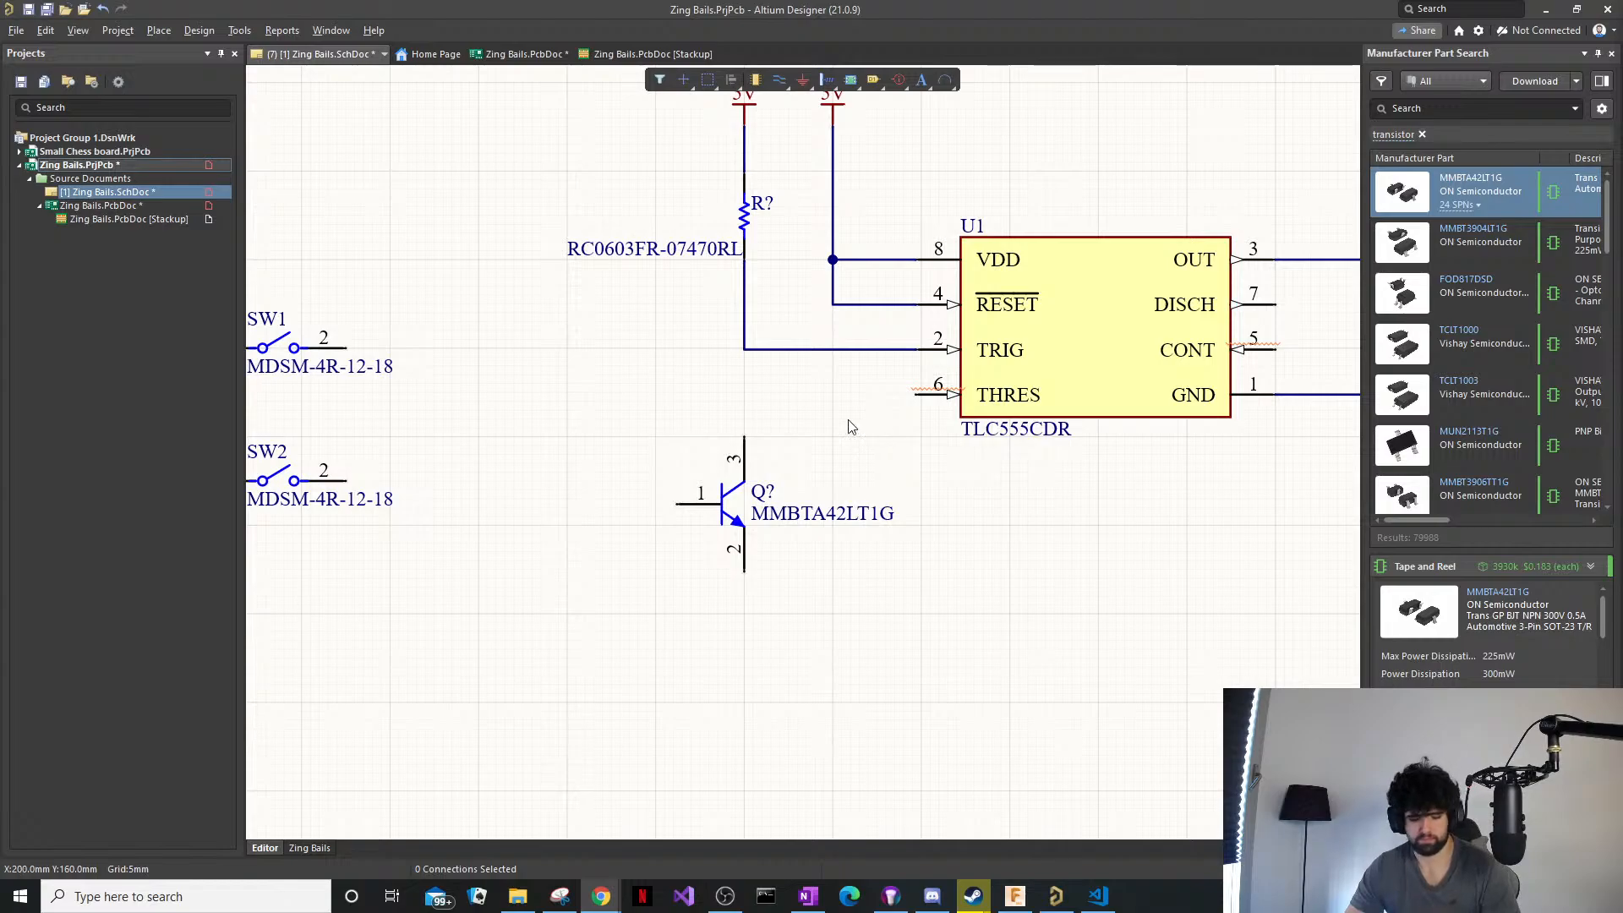
Wire the transistor's collector up to the TRIG line and draw a short wire straight down from its emitter.
right_click(774, 397)
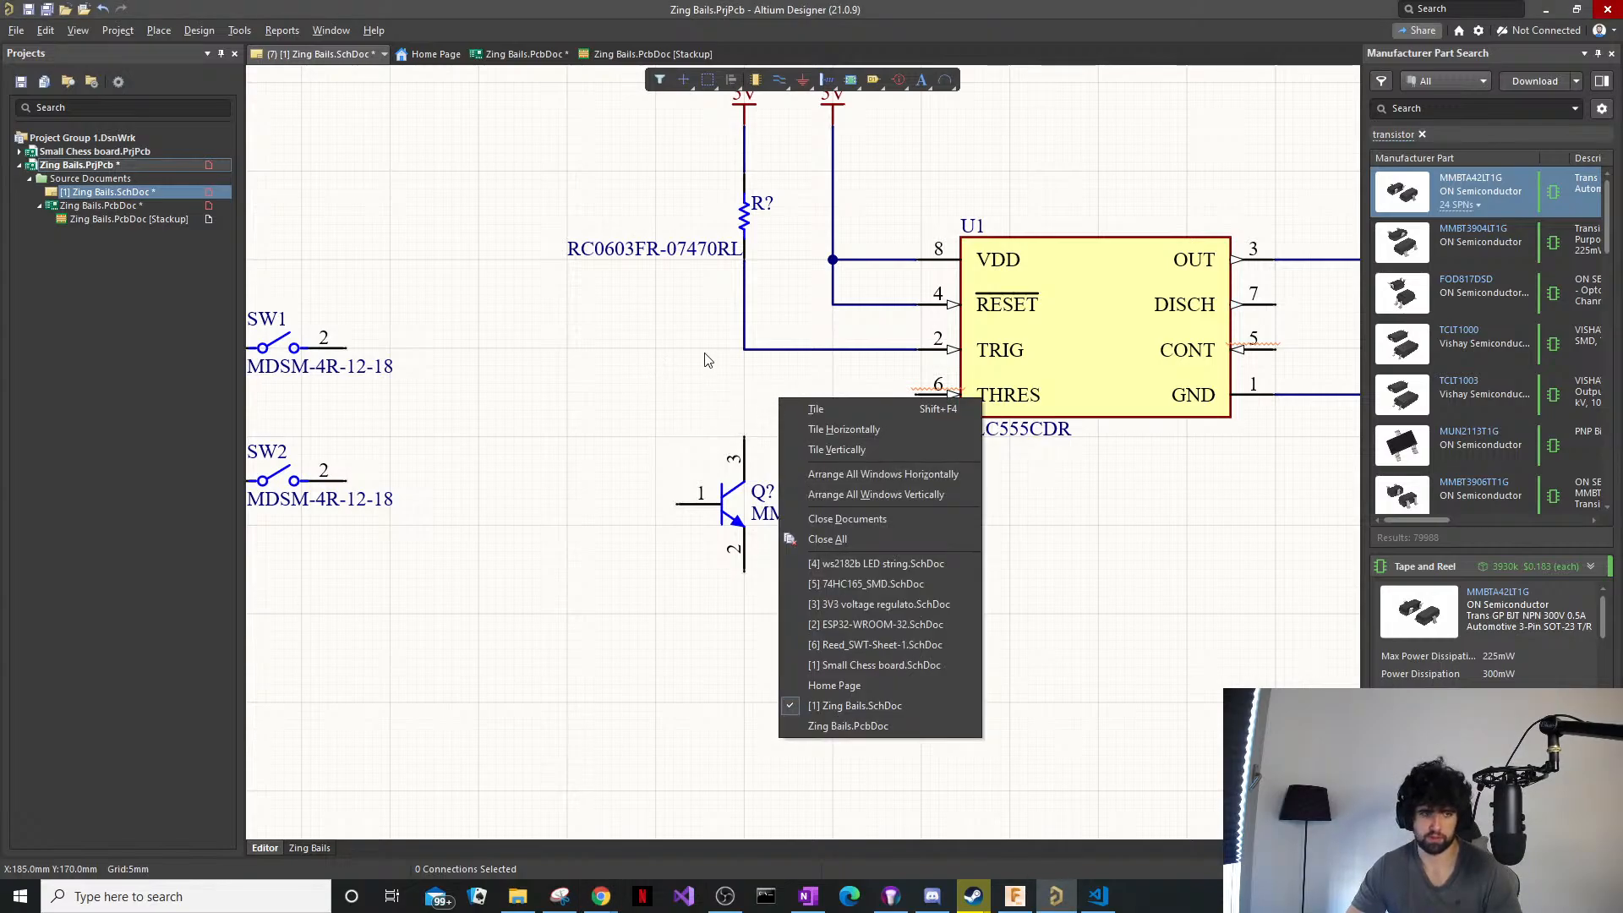
right_click(636, 357)
key(w)
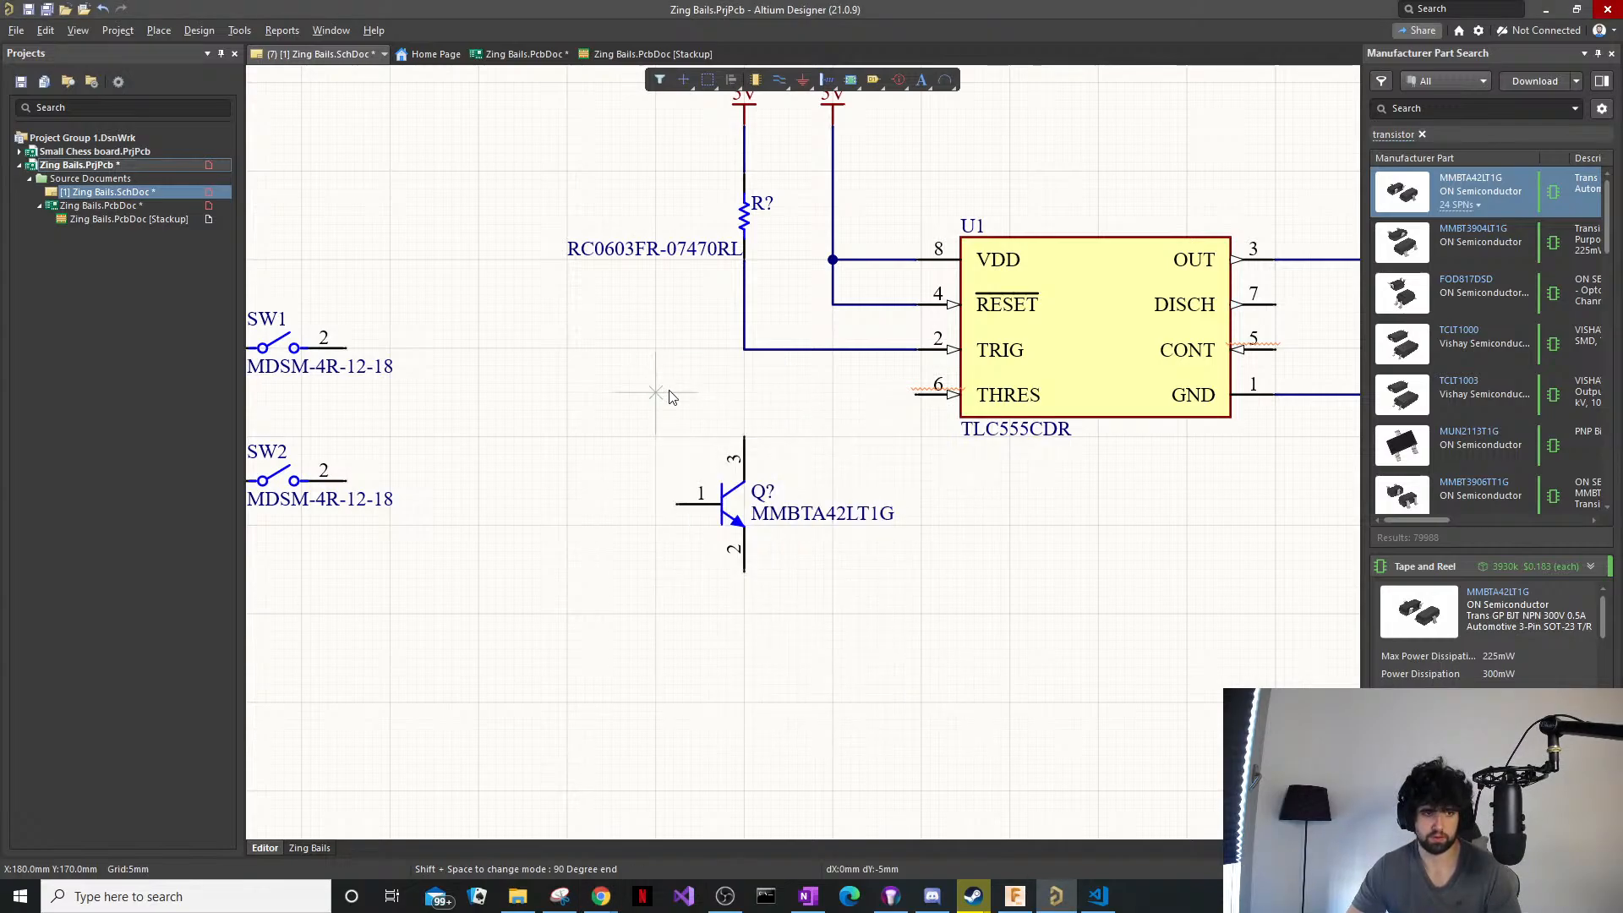
click(744, 437)
click(744, 349)
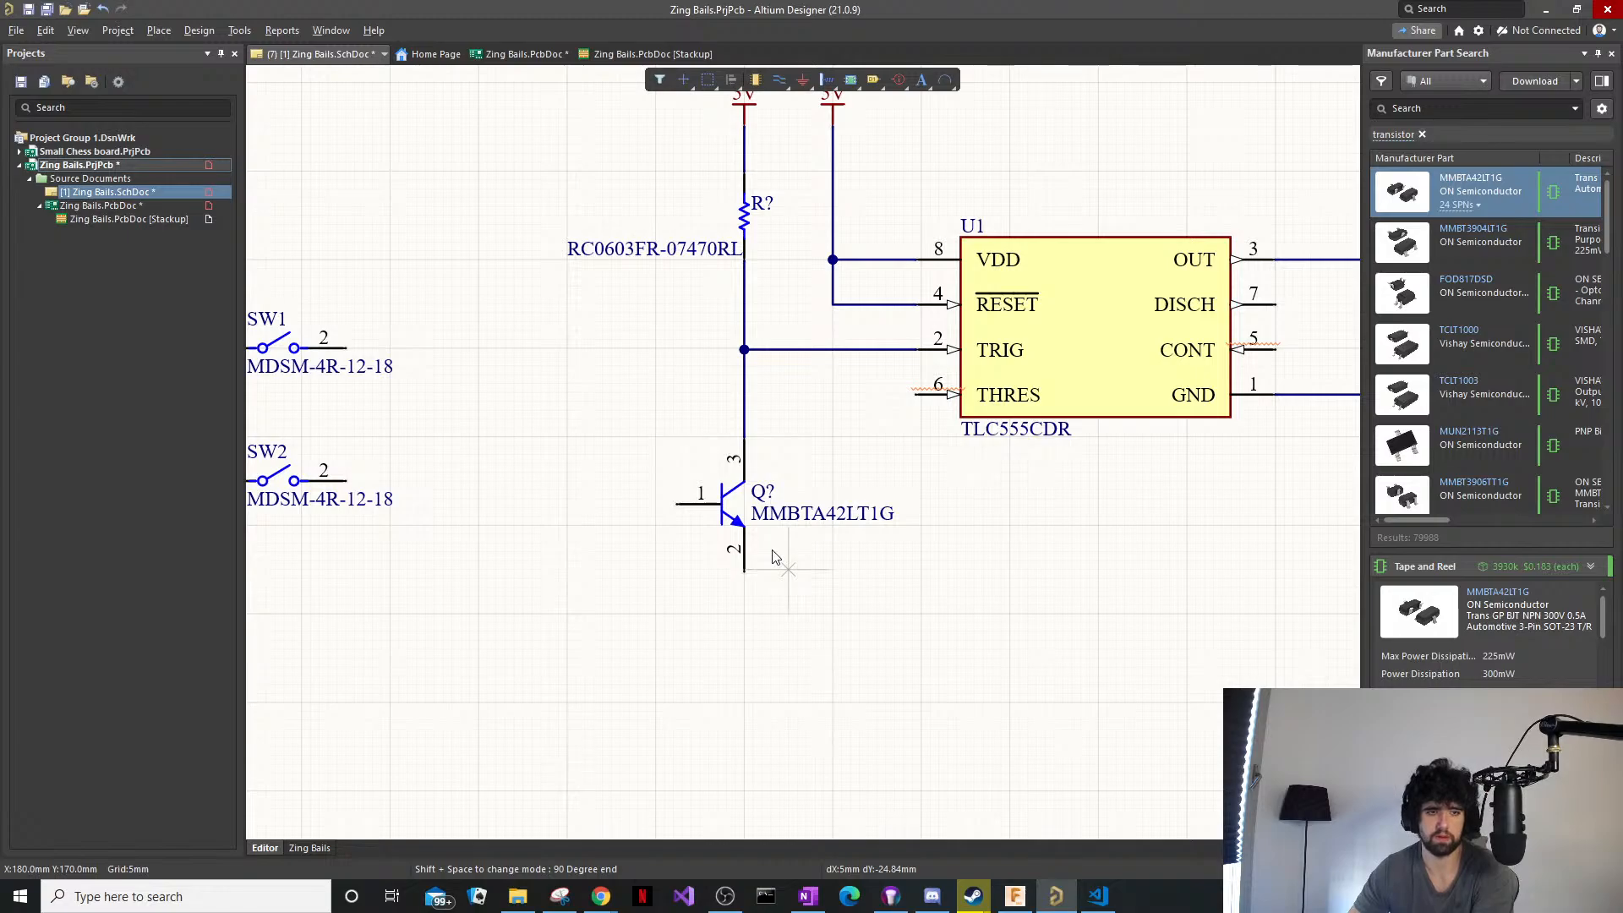
click(744, 571)
click(742, 658)
key(Escape)
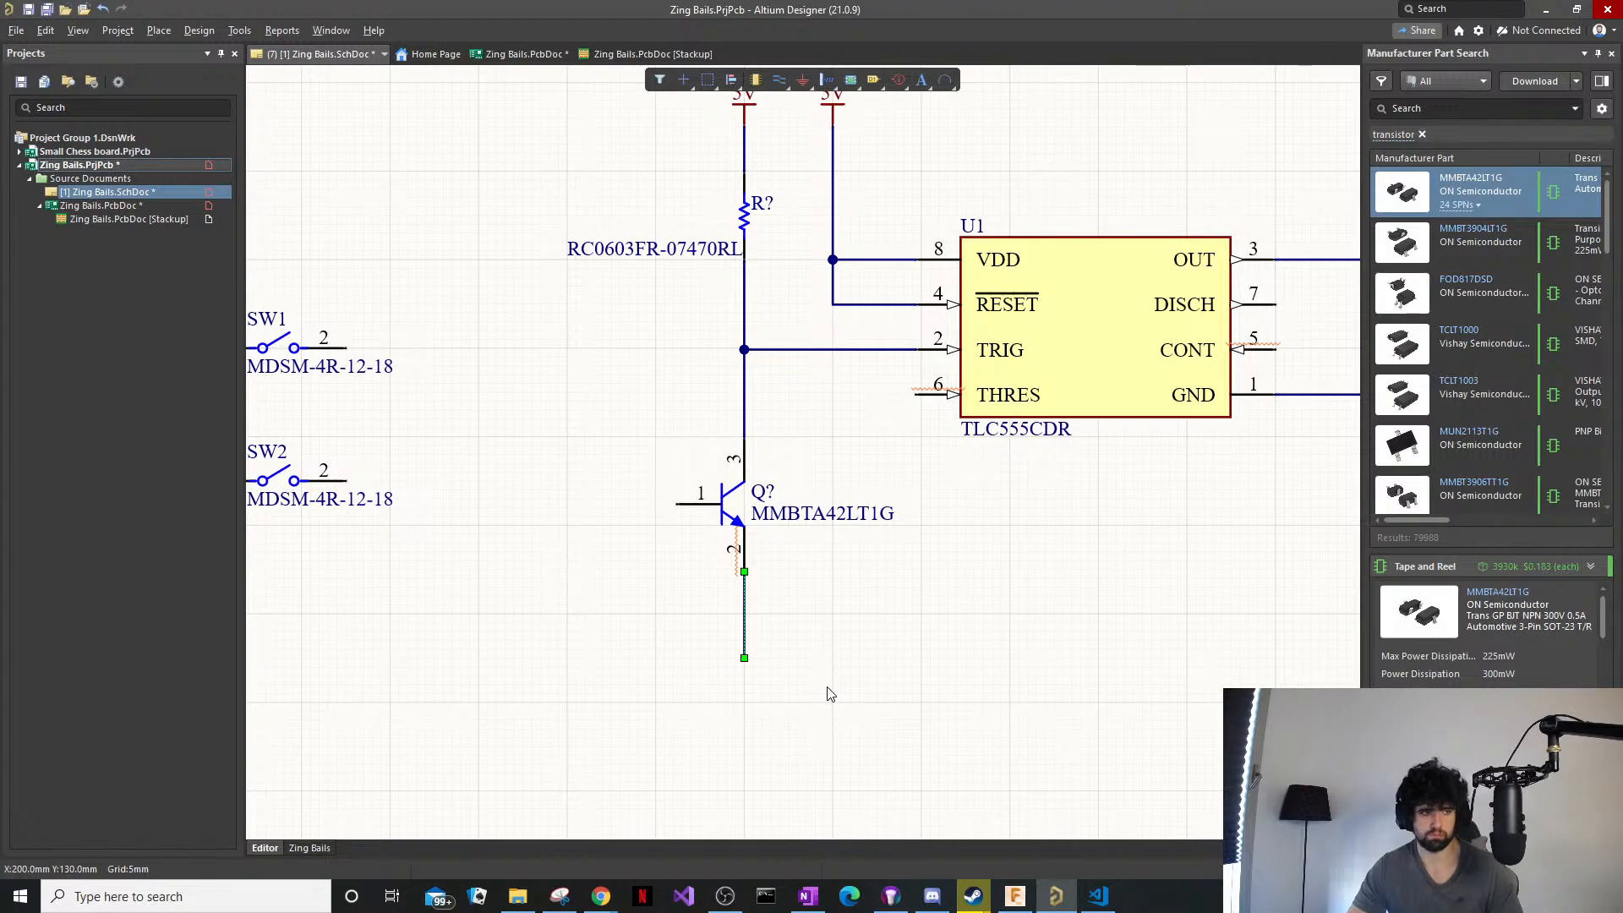
Place a power port at the lower end of the emitter wire and name it GND.
right_click(828, 705)
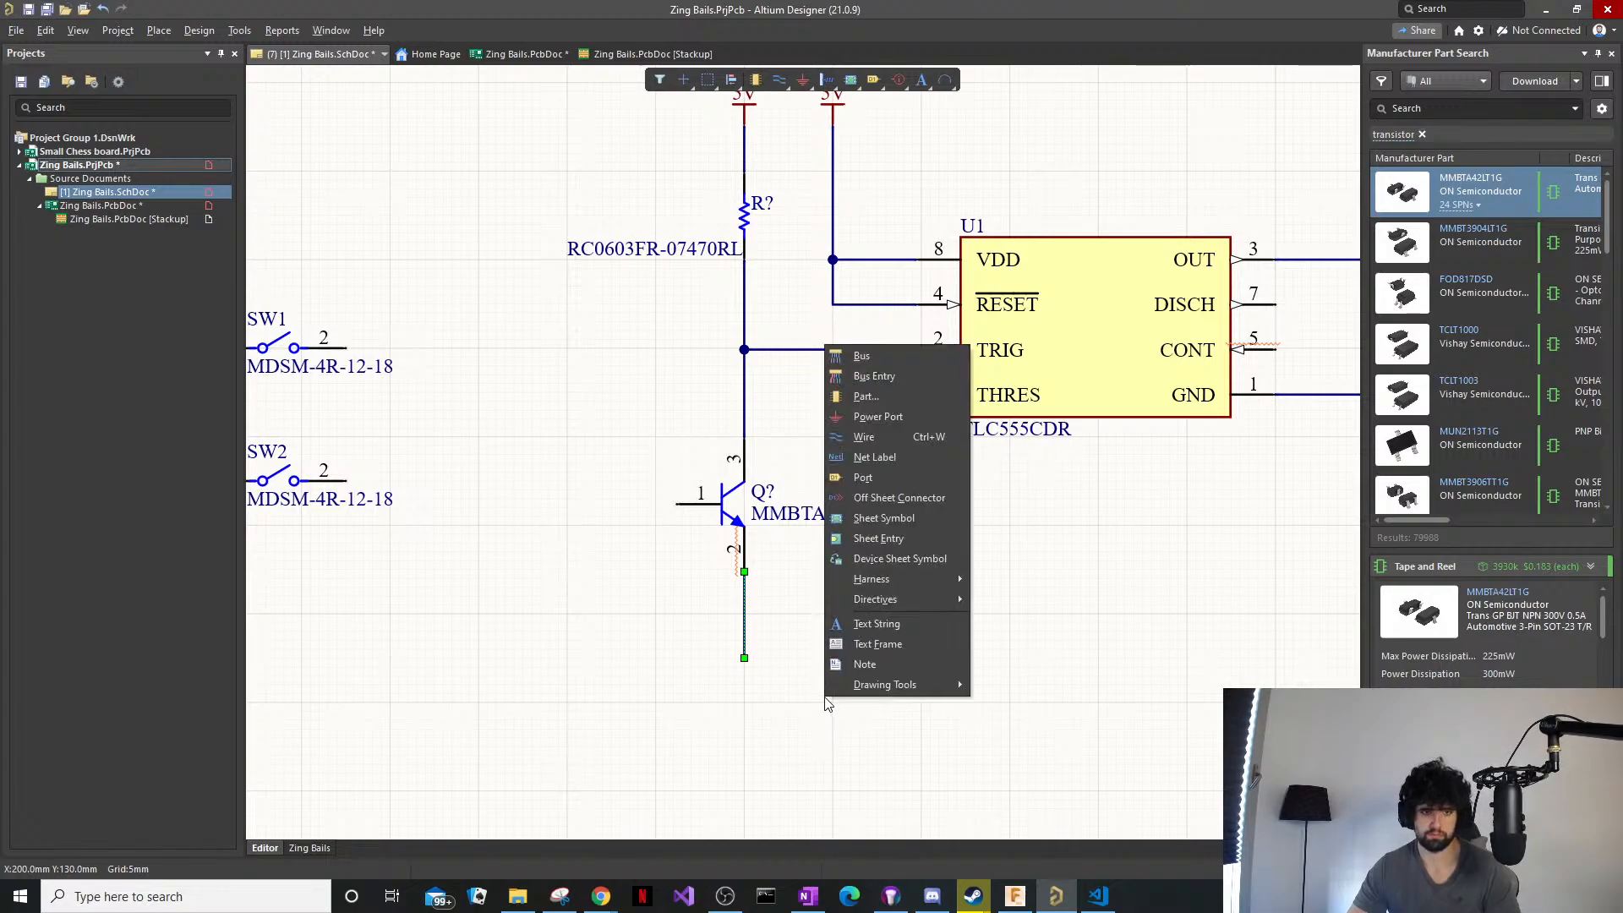
click(875, 417)
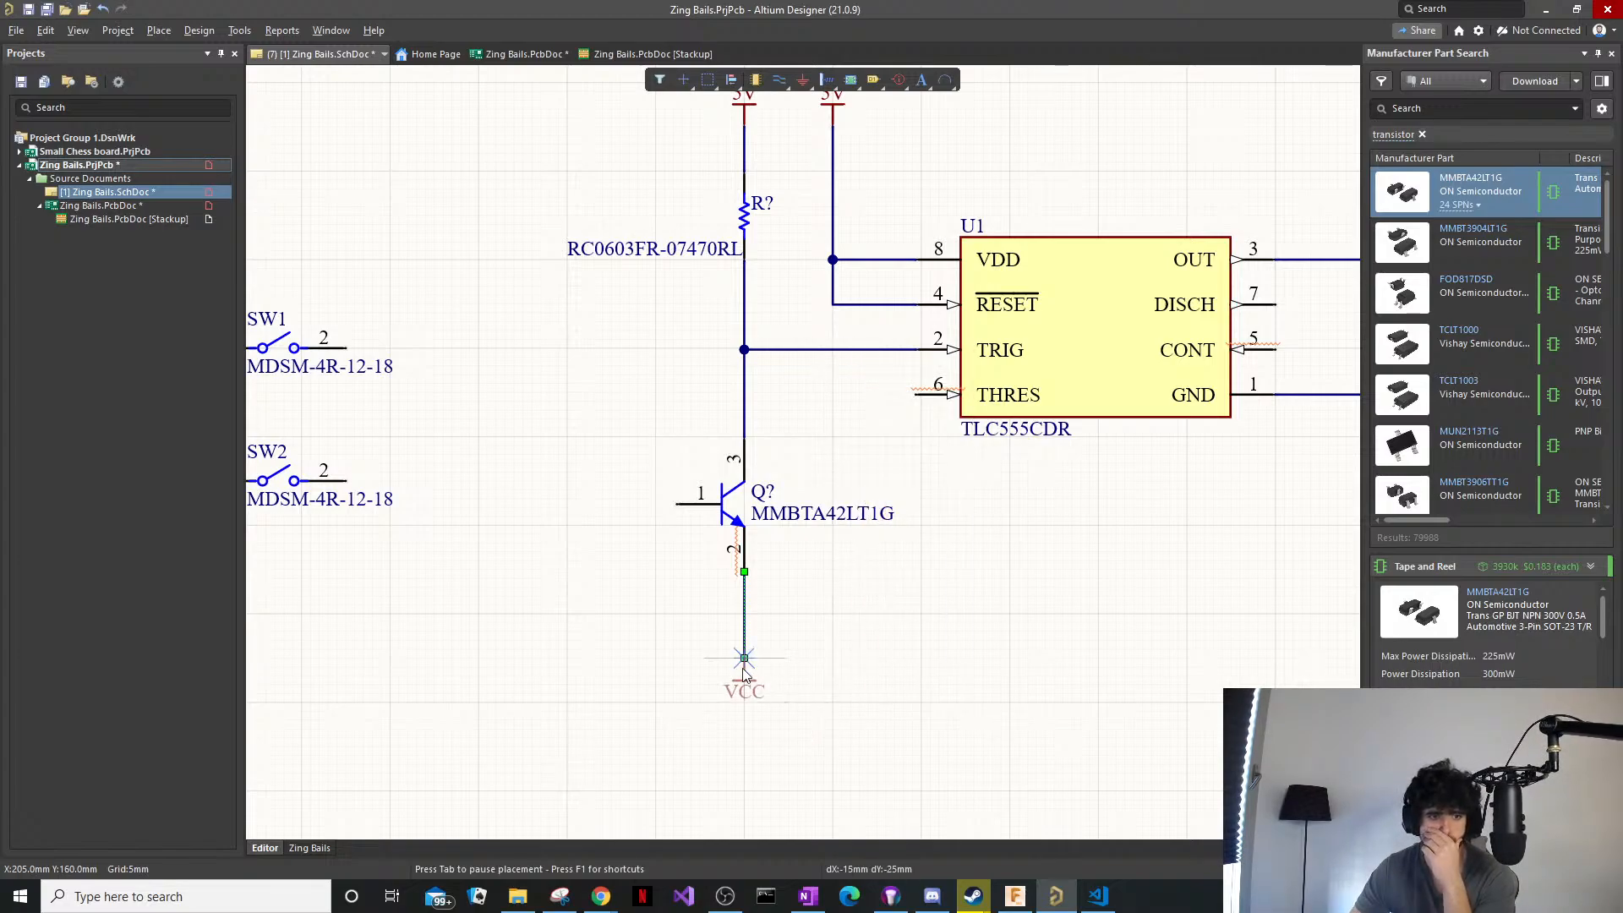
click(762, 686)
key(Escape)
double_click(759, 687)
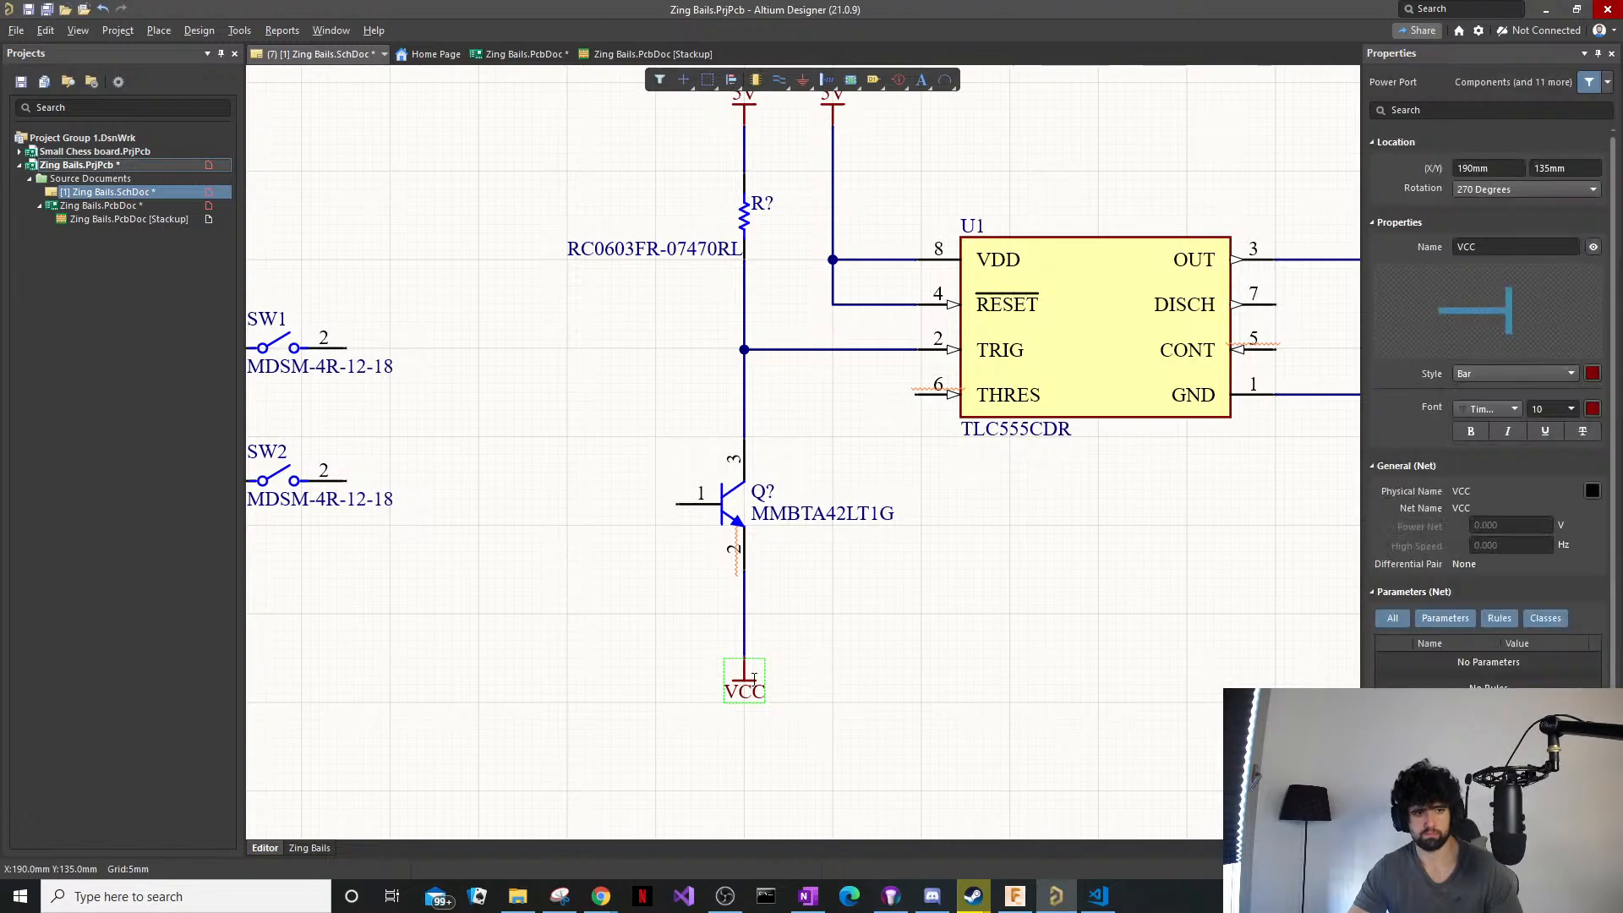
text(GND)
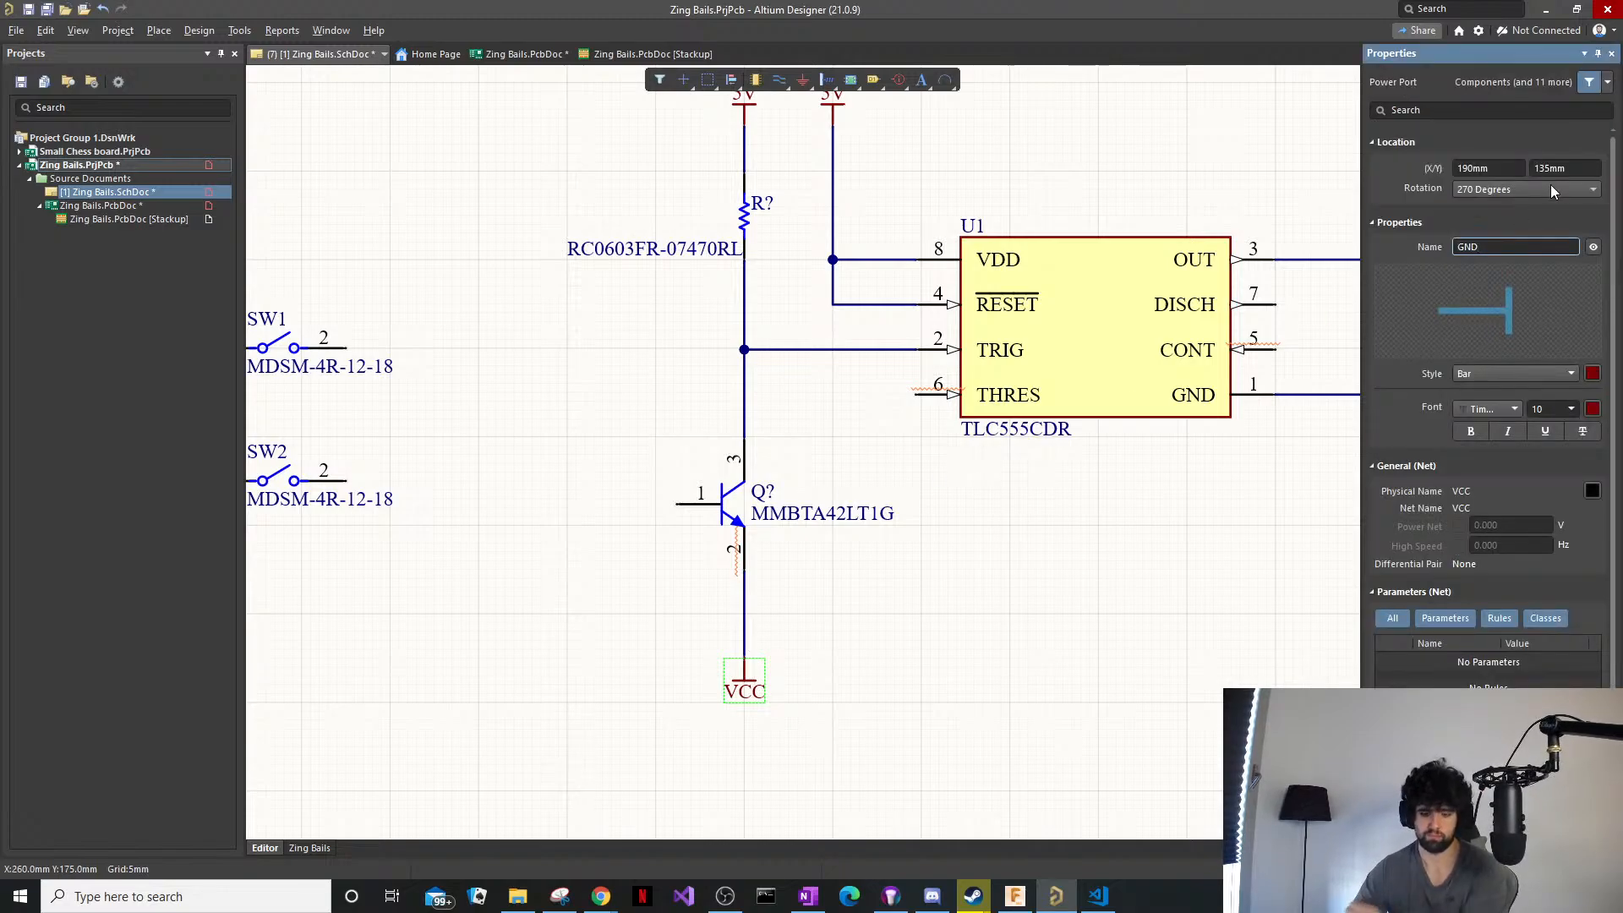
key(Return)
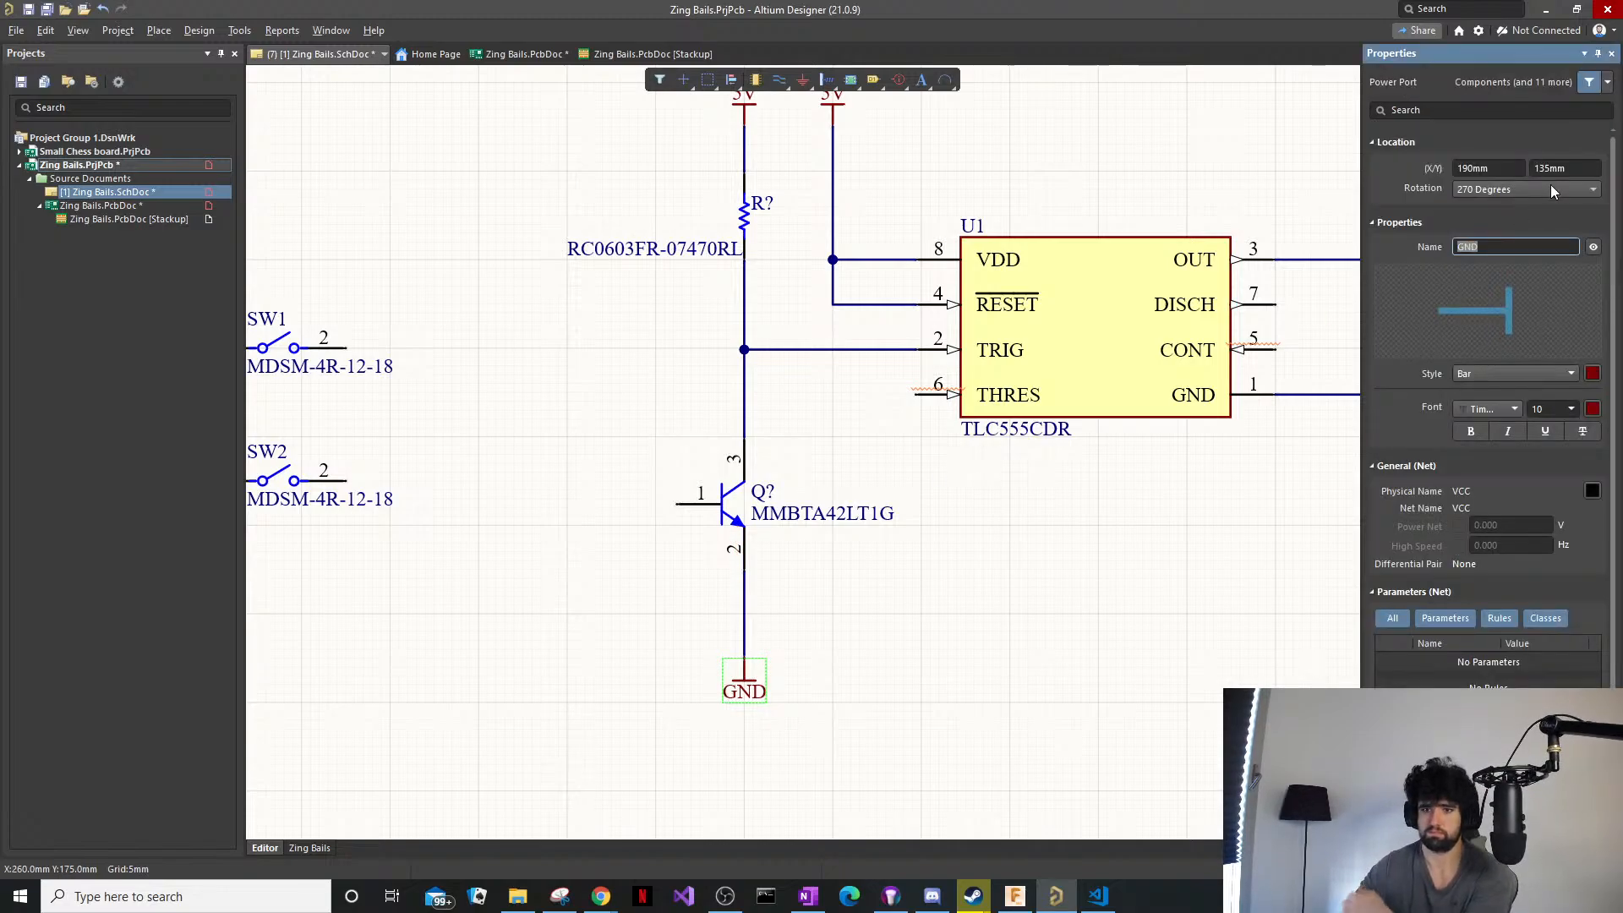
Move switch SW2 next to the transistor's emitter wire, just above the GND port.
ctrl+scroll(866, 393, down, 2)
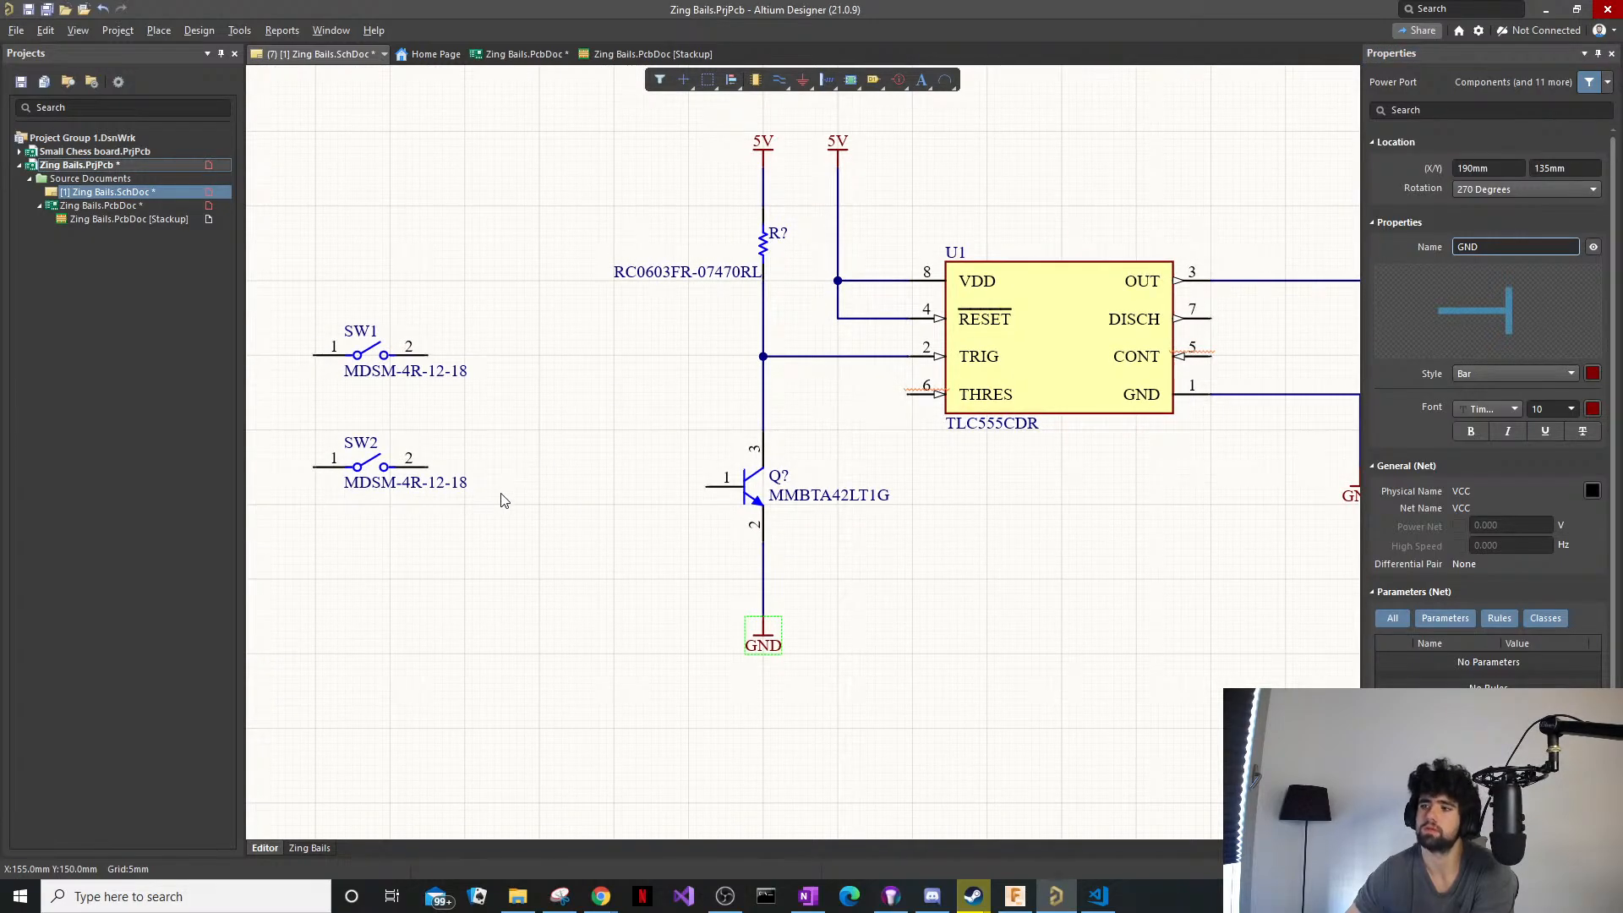
click(453, 490)
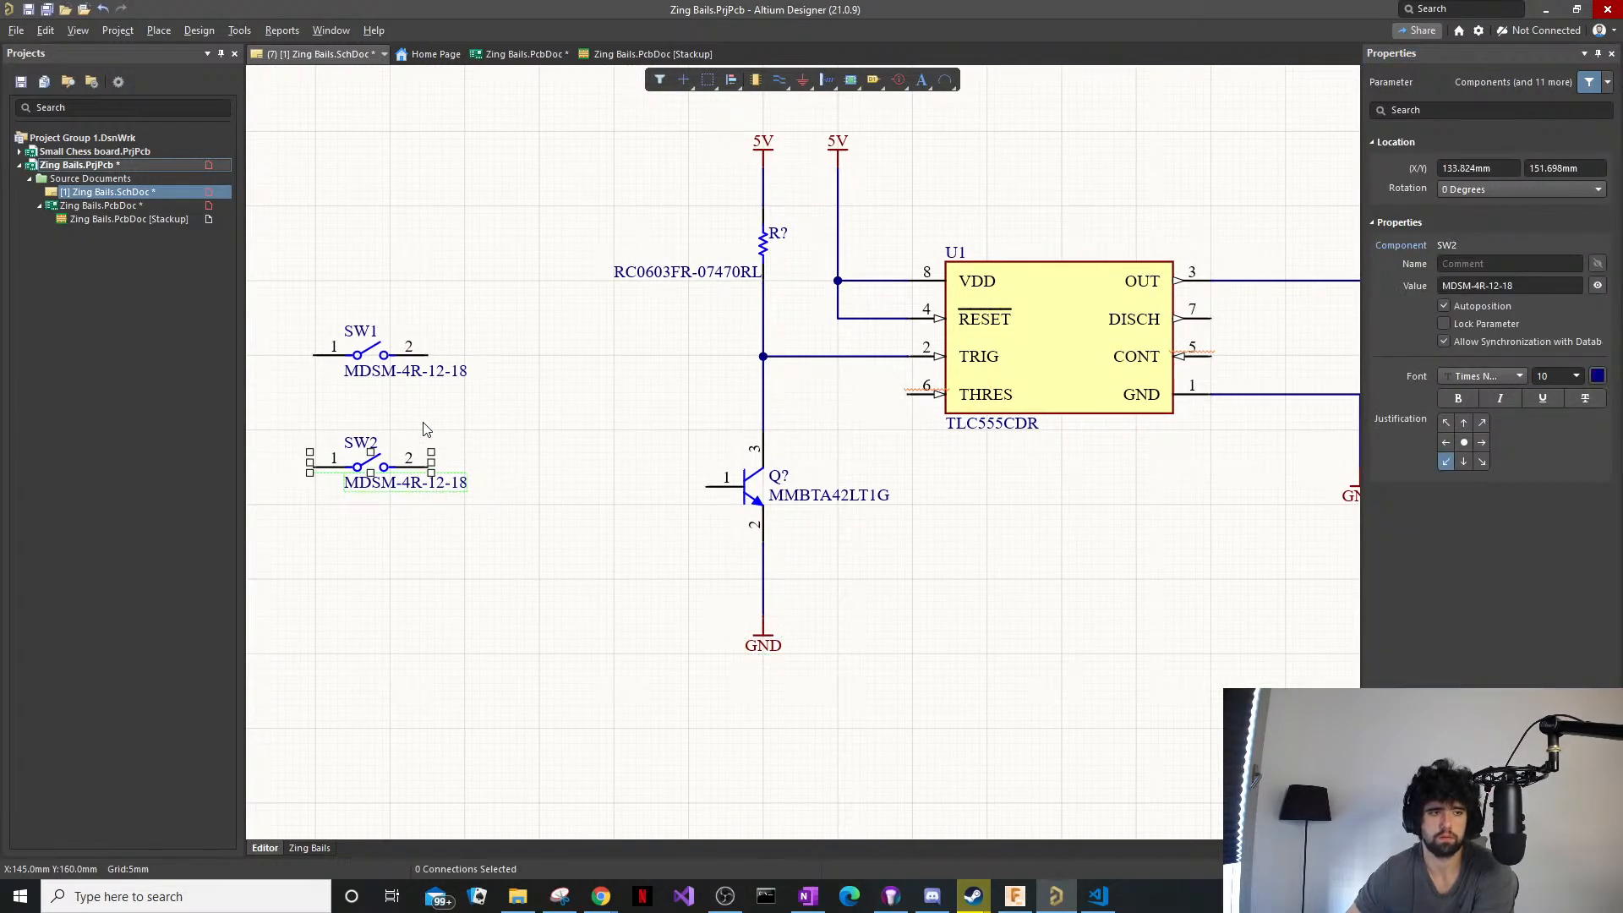
click(384, 447)
drag(384, 447, 683, 597)
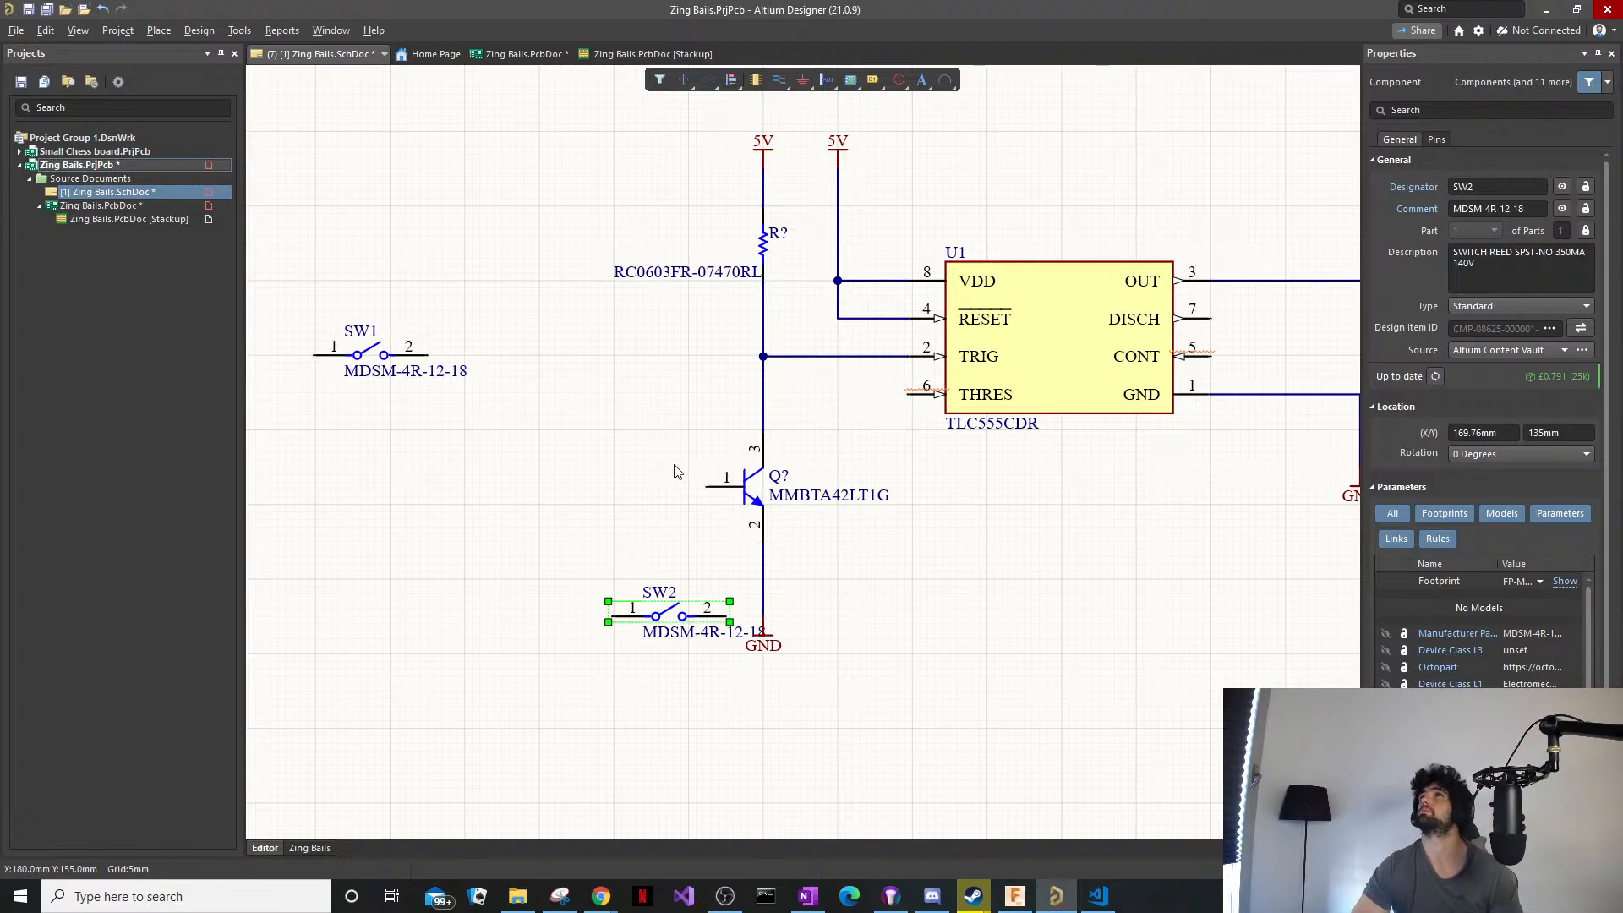
Draw a wire from the transistor's base outward to the left, then straight up, leaving its end free.
key(p)
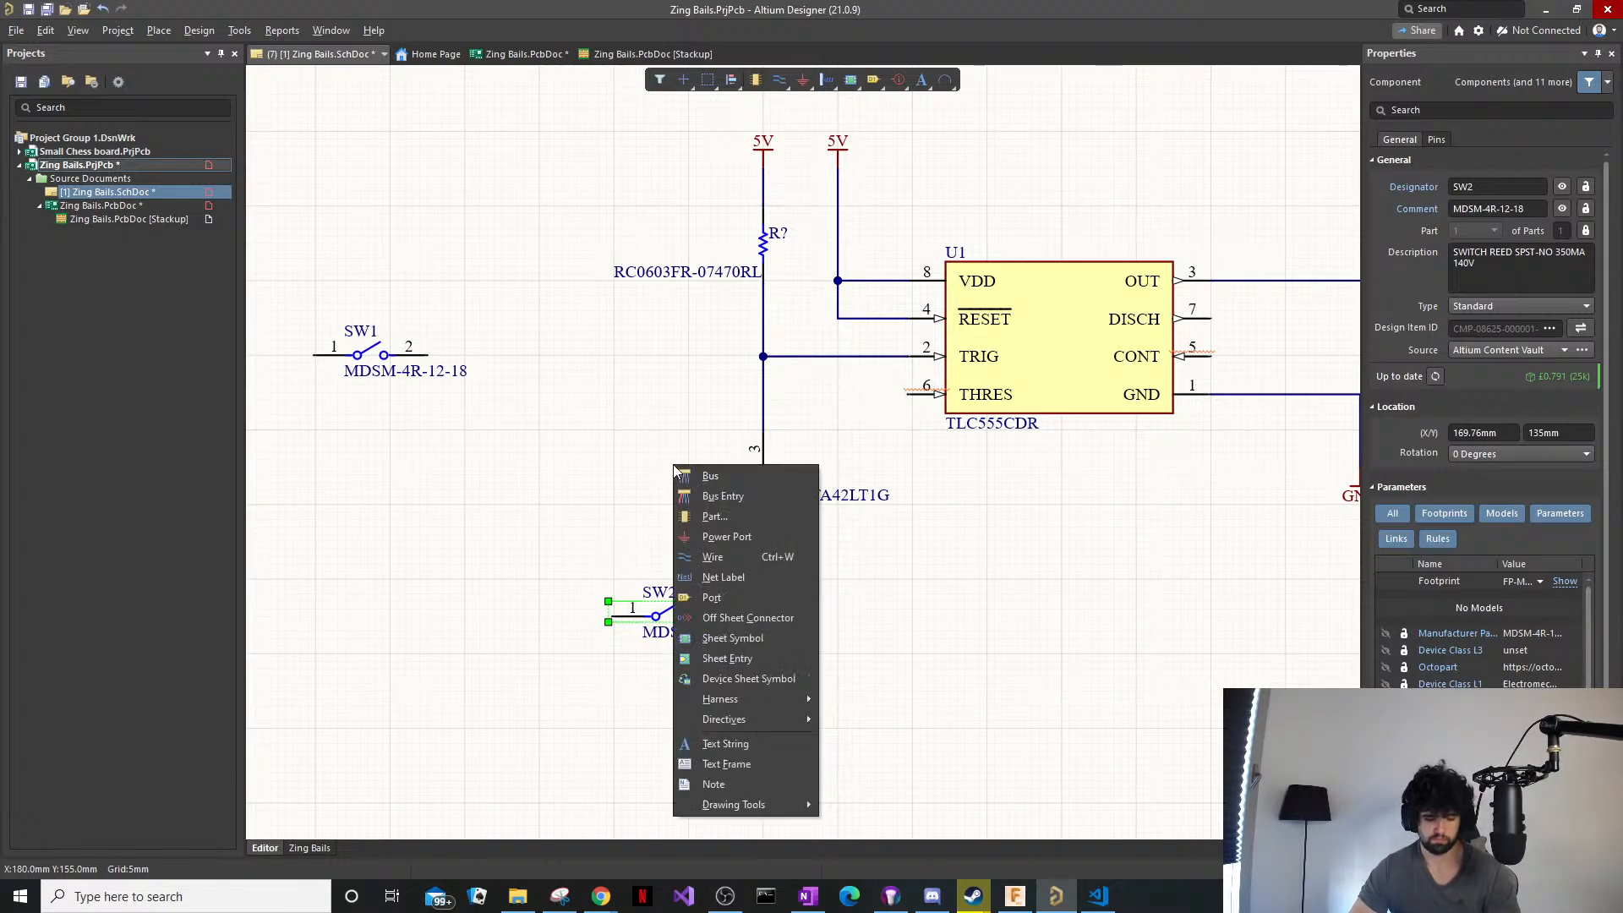
key(w)
click(706, 487)
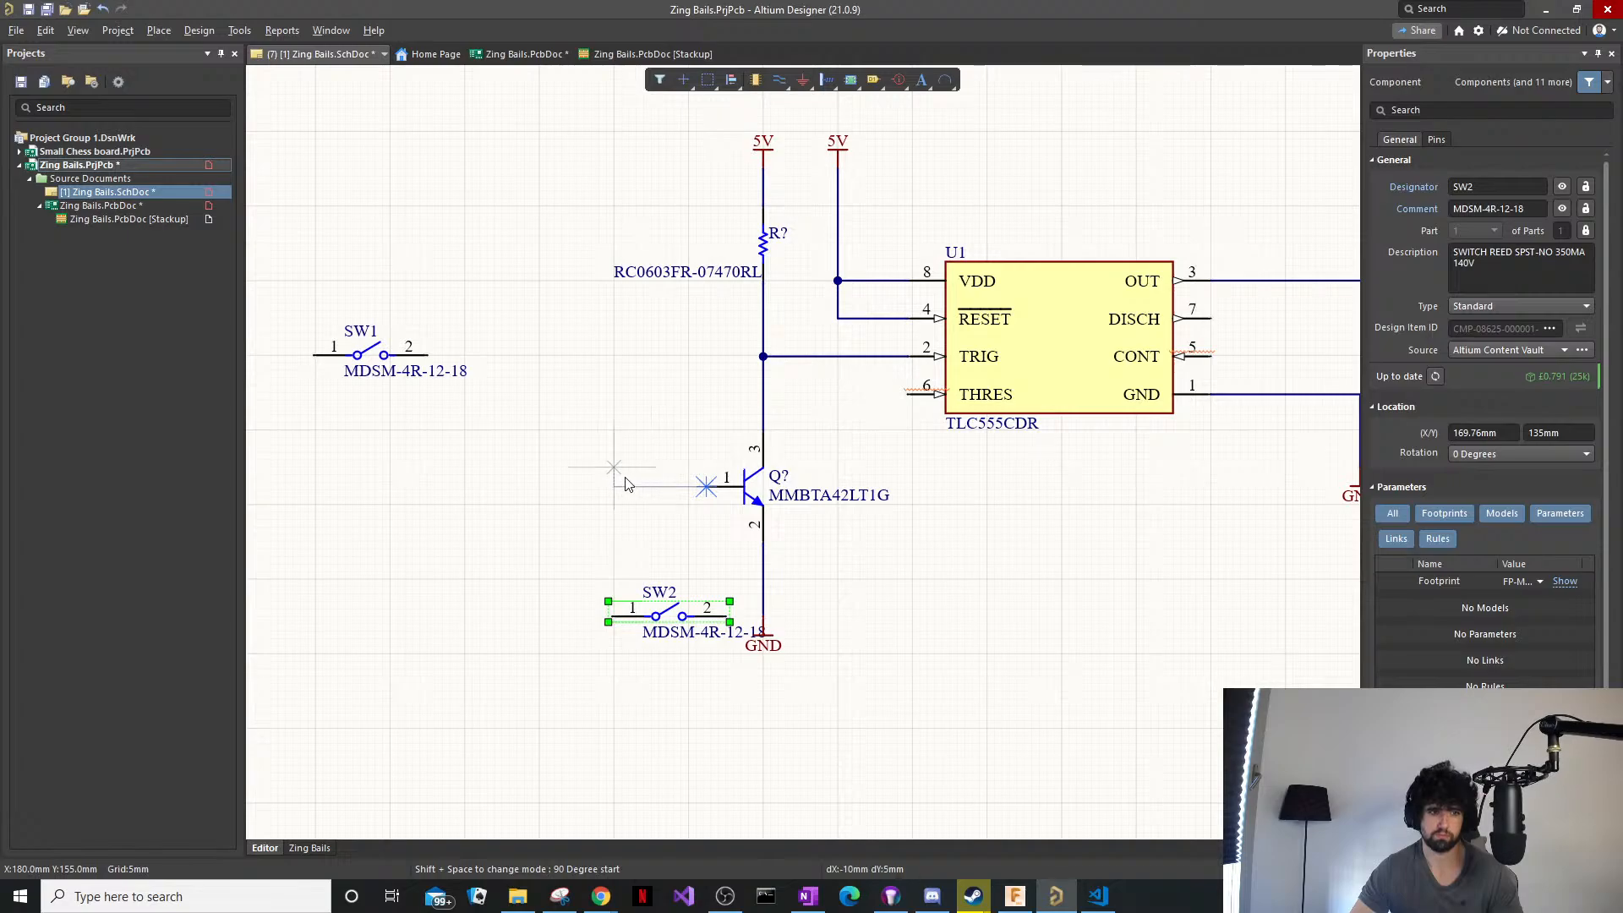
click(620, 431)
key(Escape)
key(Escape)
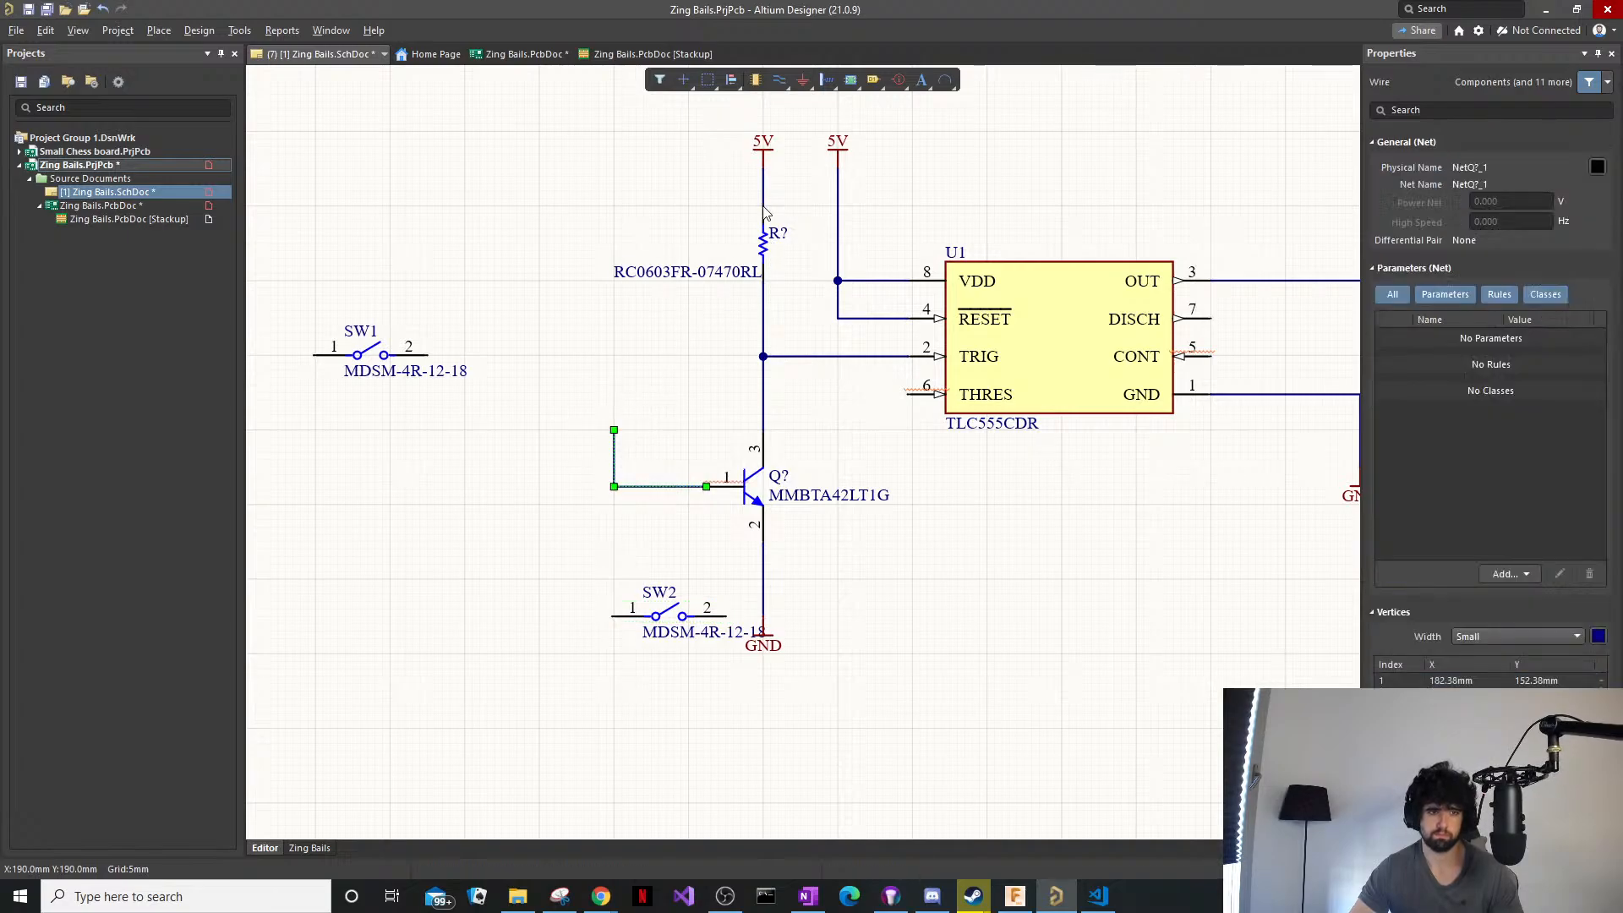
Copy the TRIG pull-up resistor onto the free upper end of the base wire and move the copy's part-number label above it.
click(763, 245)
right_click(762, 243)
click(691, 312)
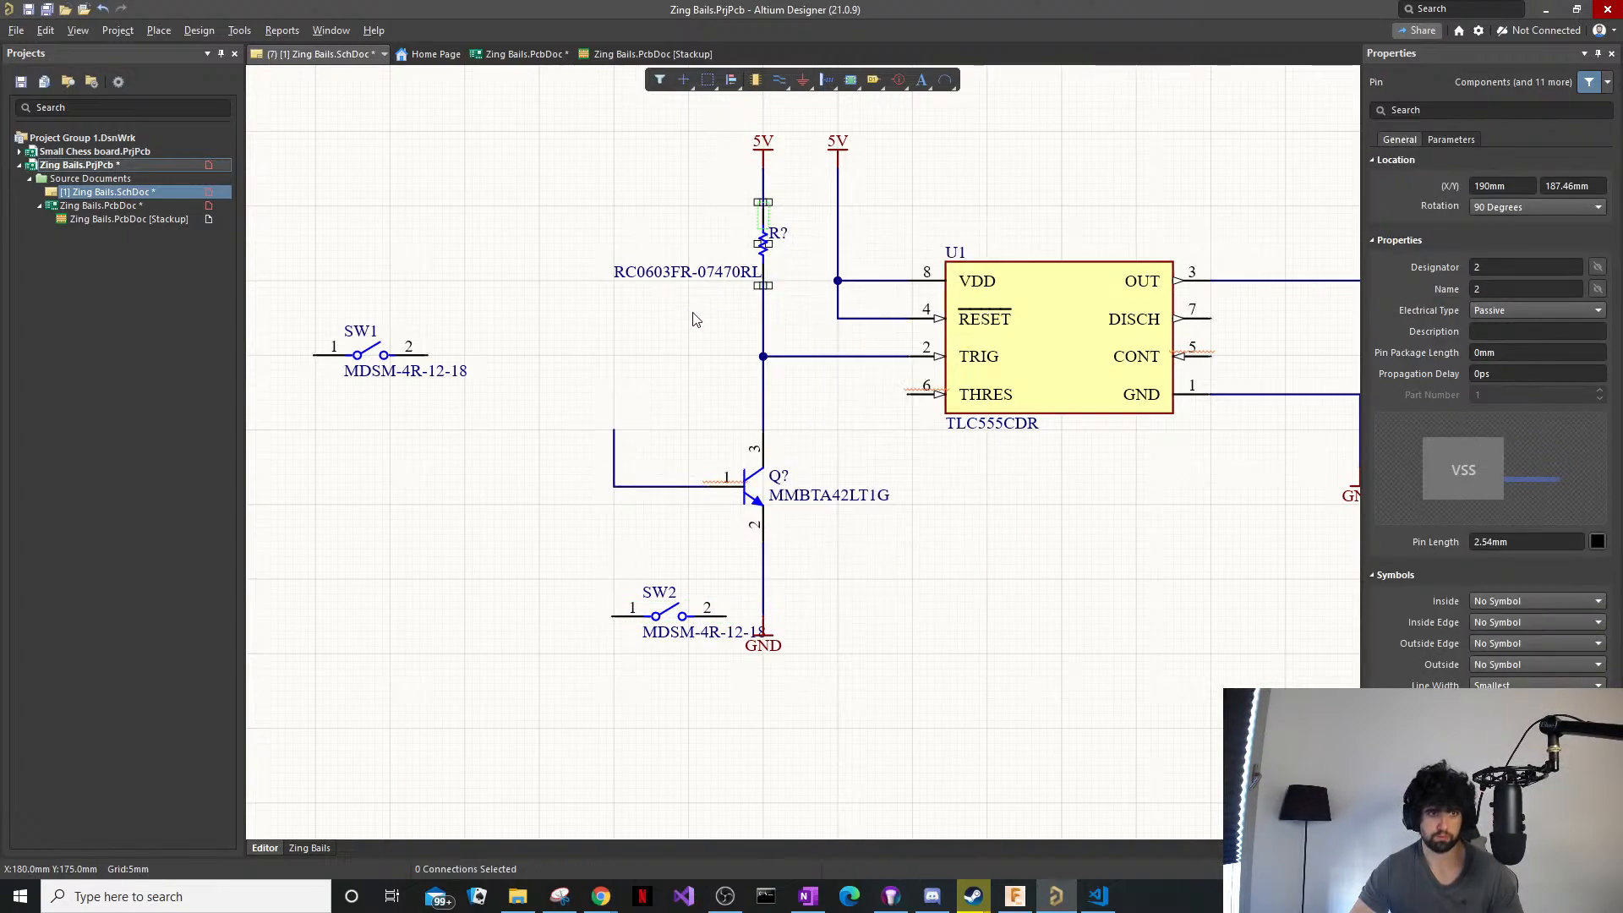
click(737, 250)
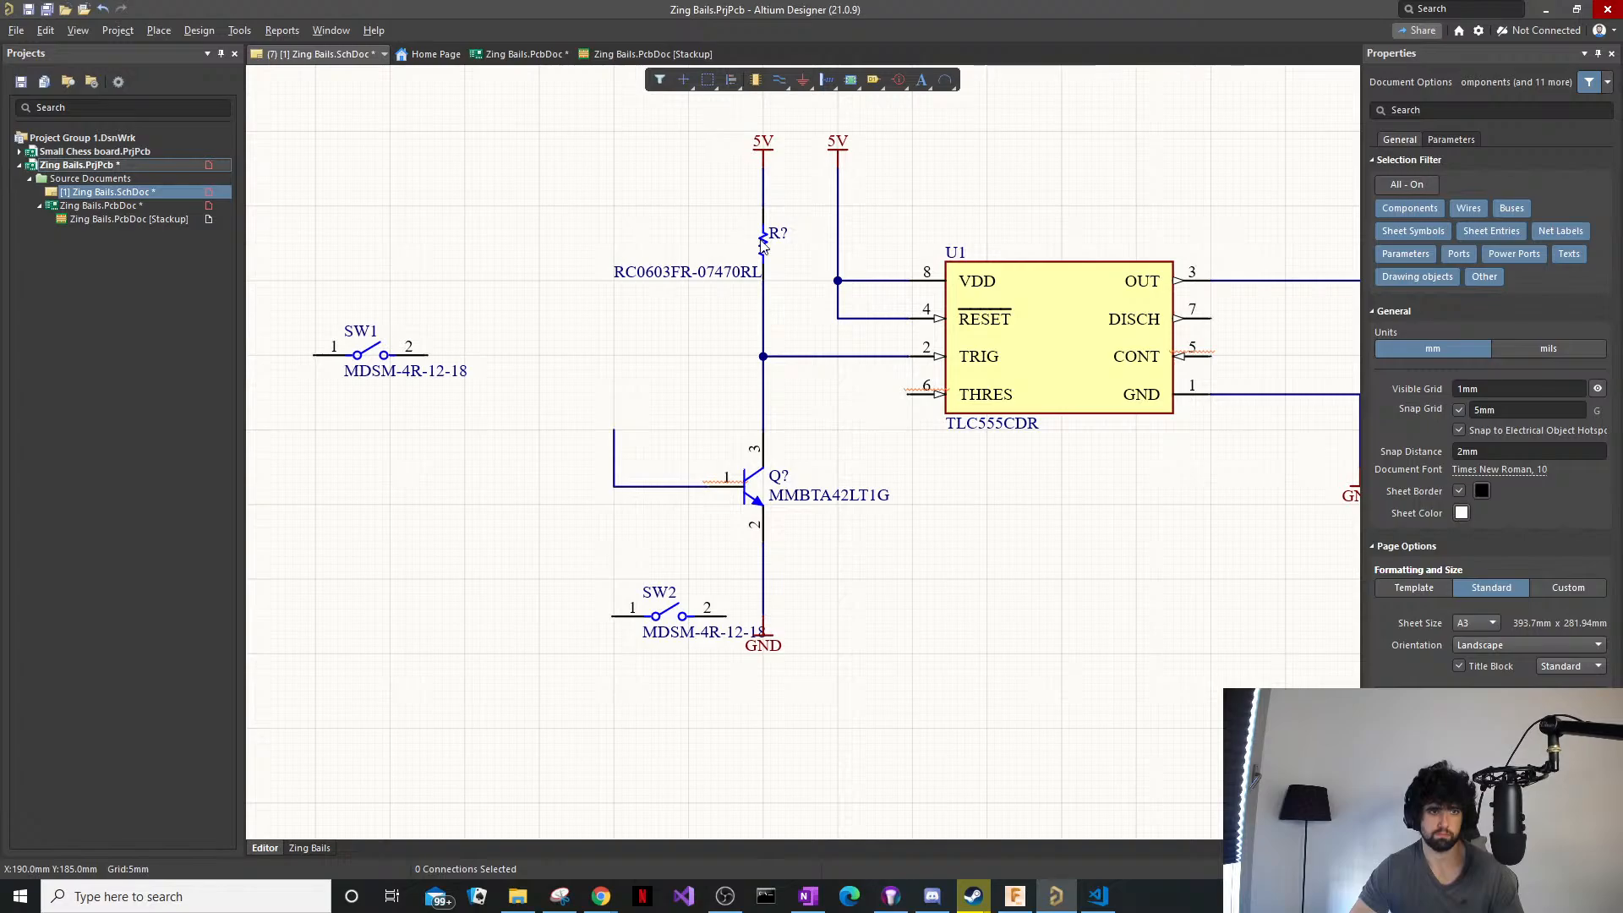
click(764, 242)
key(ctrl+c)
key(ctrl+v)
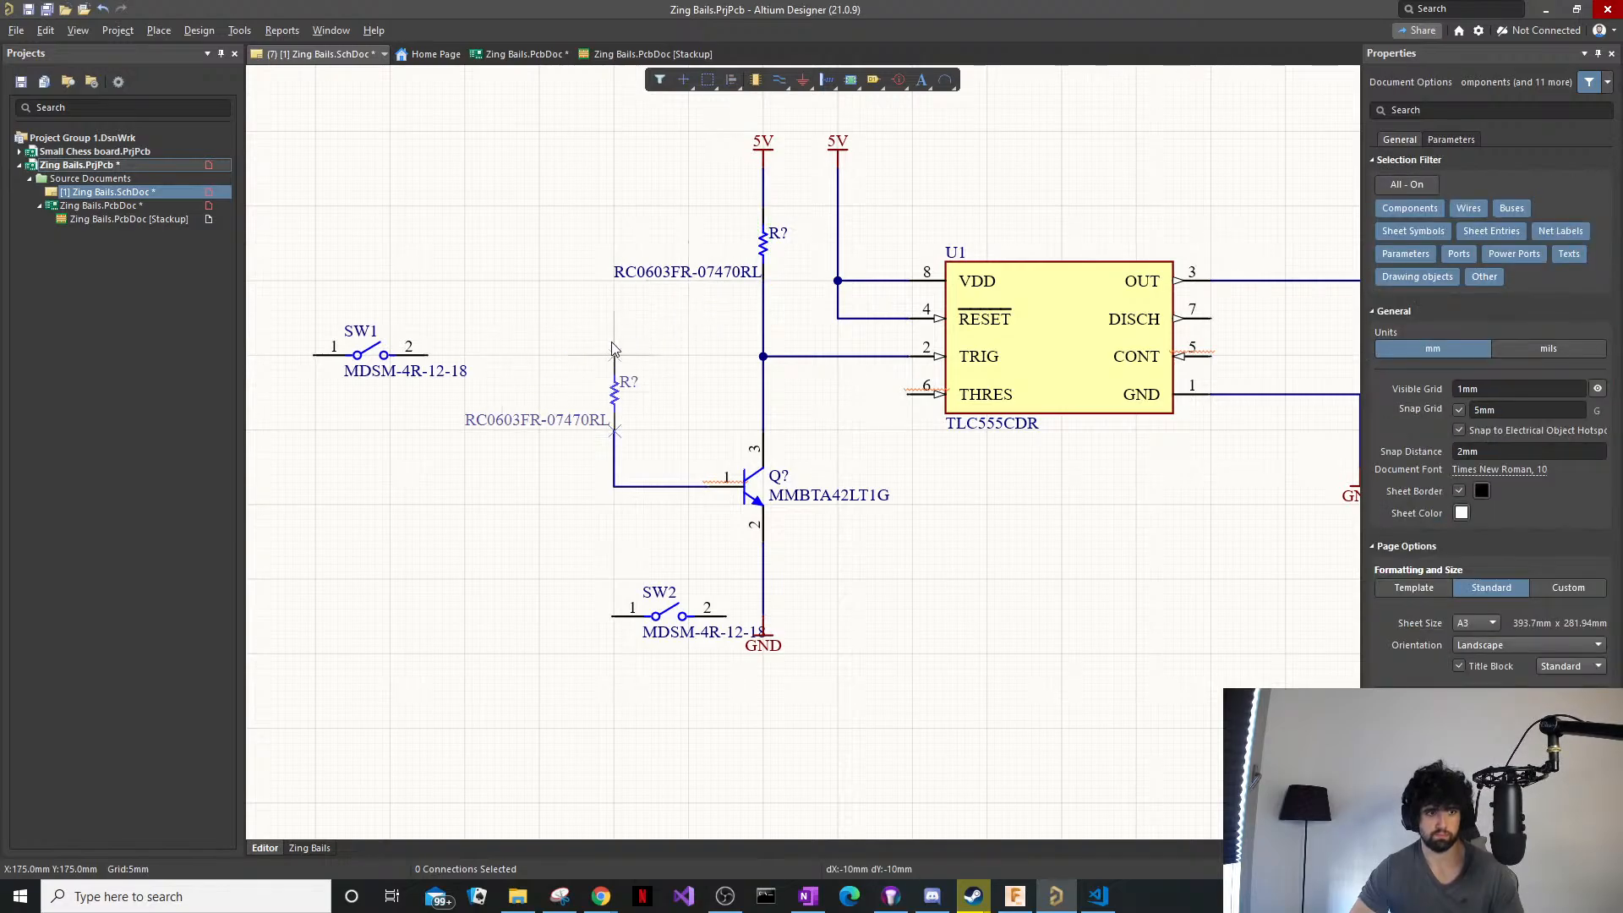
click(613, 355)
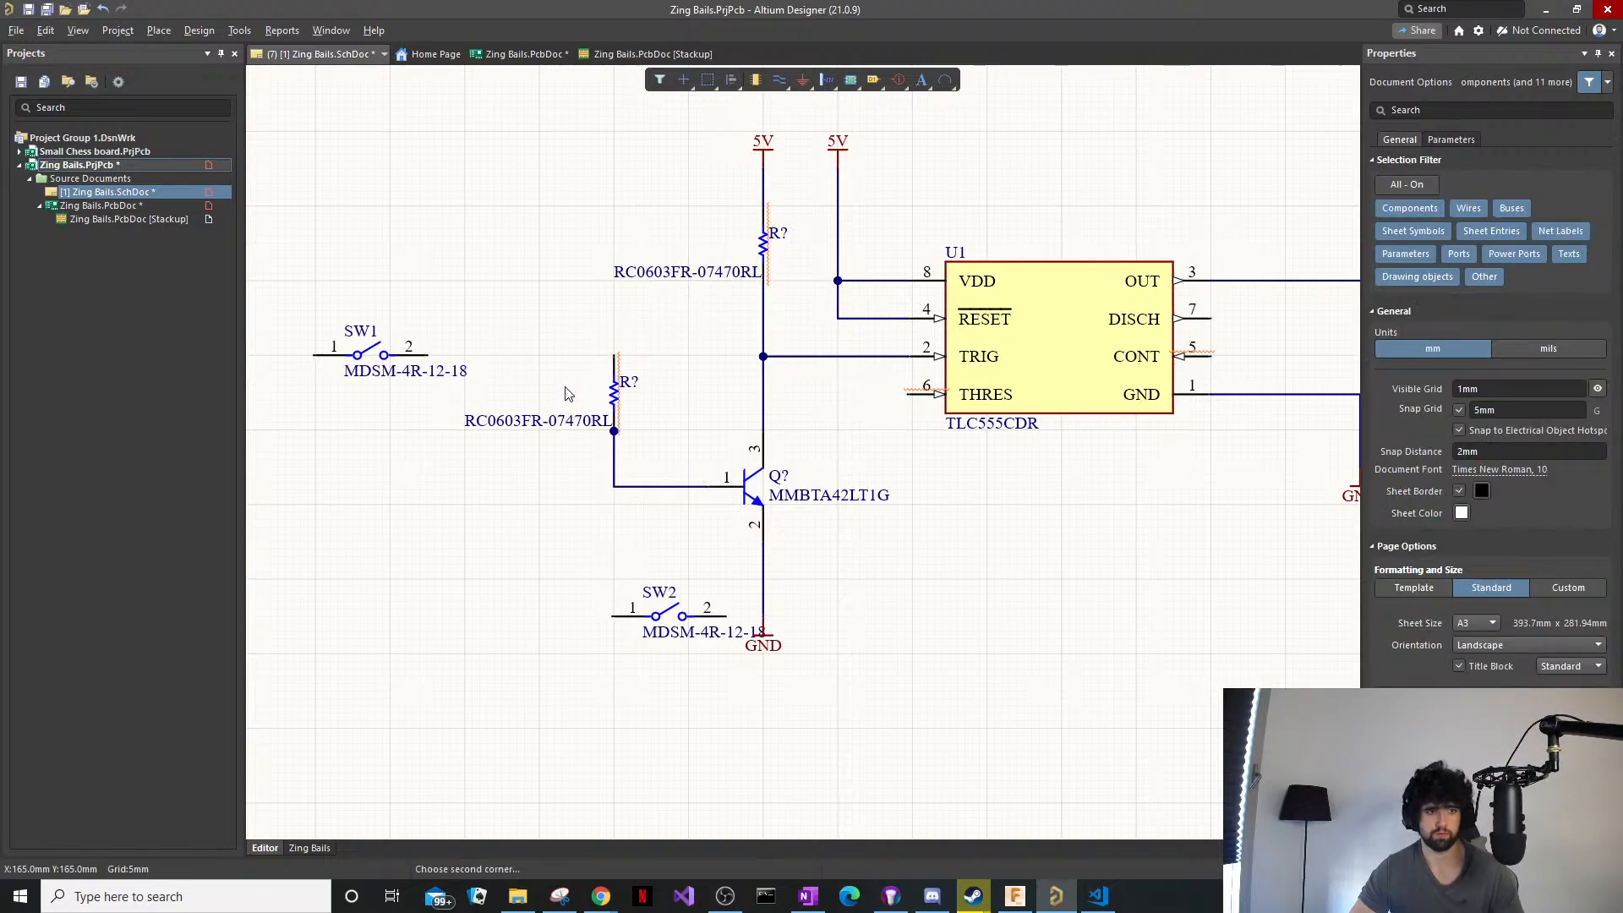
drag(578, 422, 577, 311)
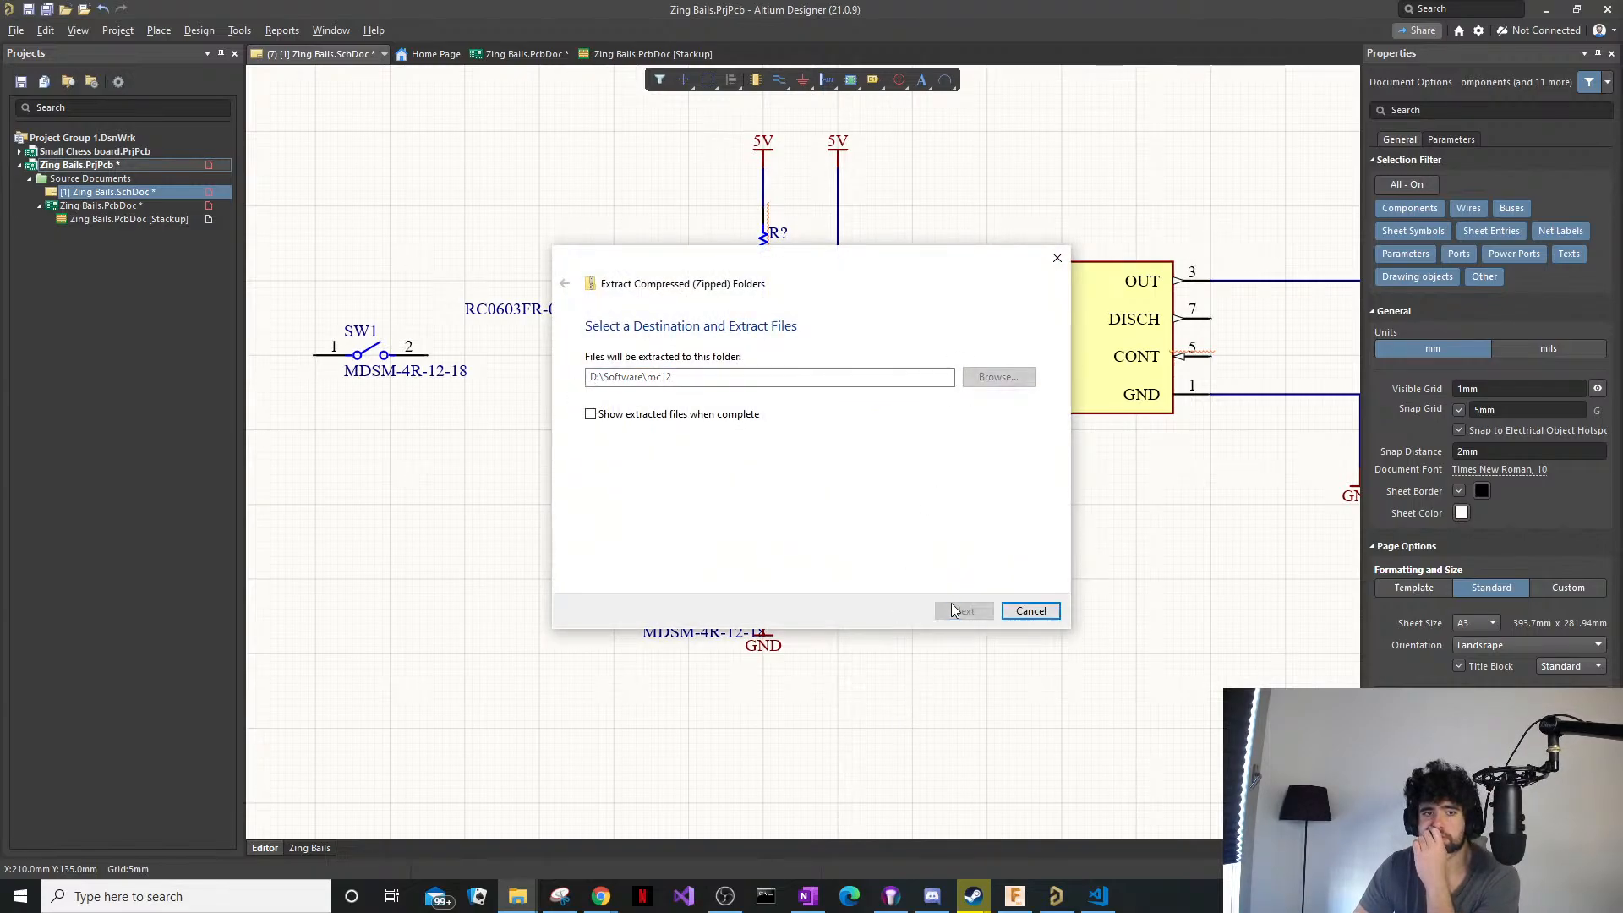
Extract the mc12 zip archive to D:\Software\mc12.
click(953, 611)
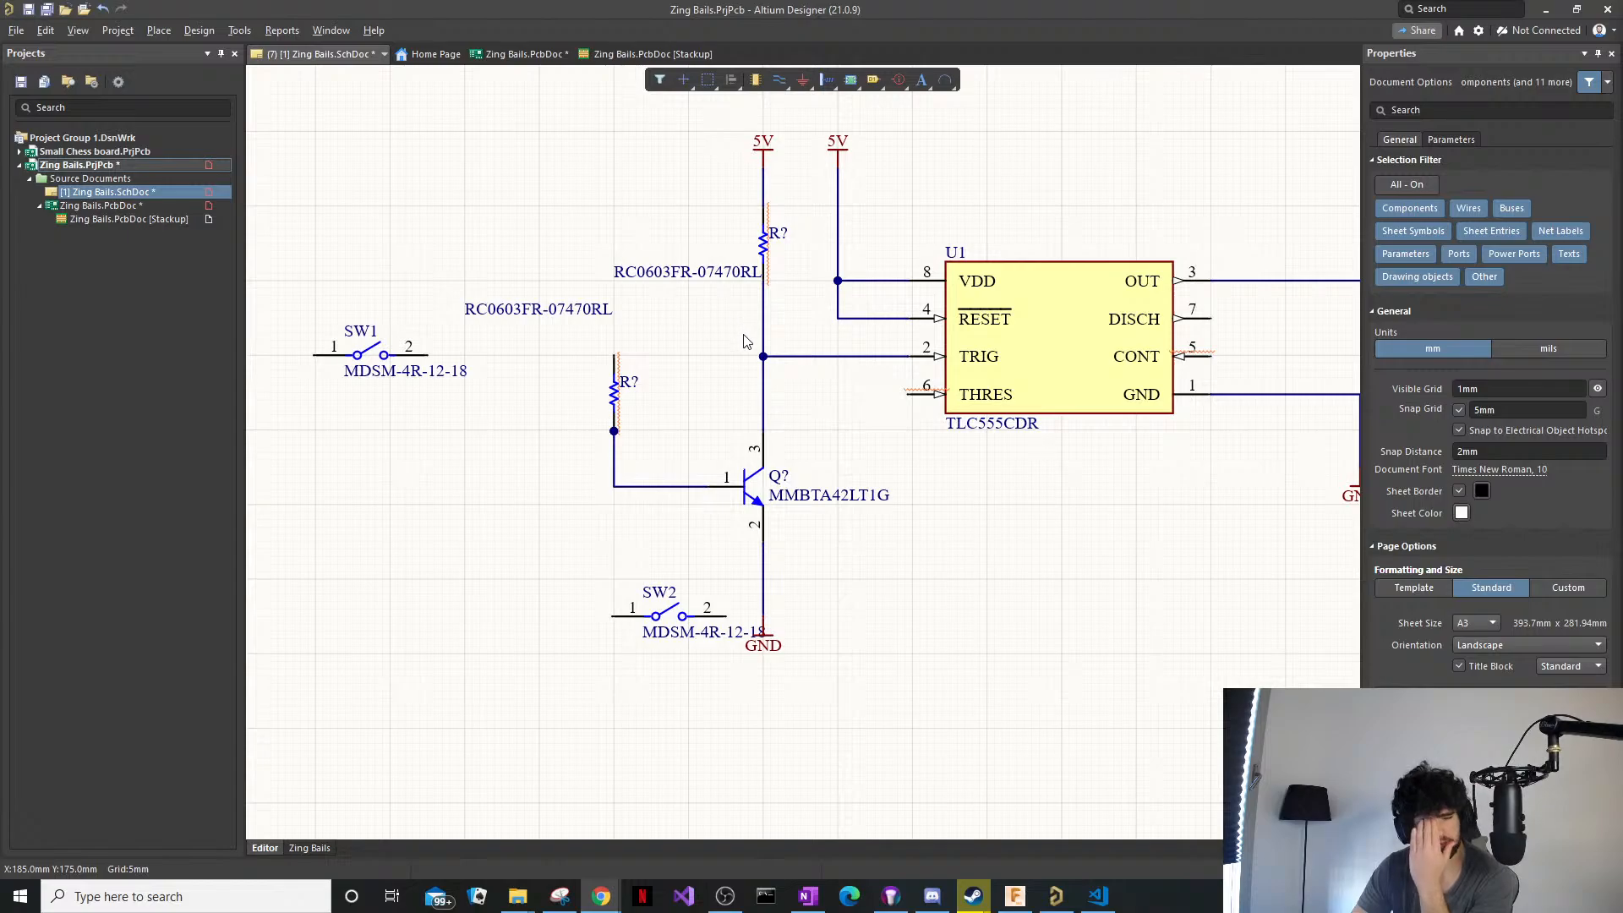
Move the base resistor up one grid step, keeping it in line with the base wire.
ctrl+scroll(633, 419, up, 1)
click(629, 382)
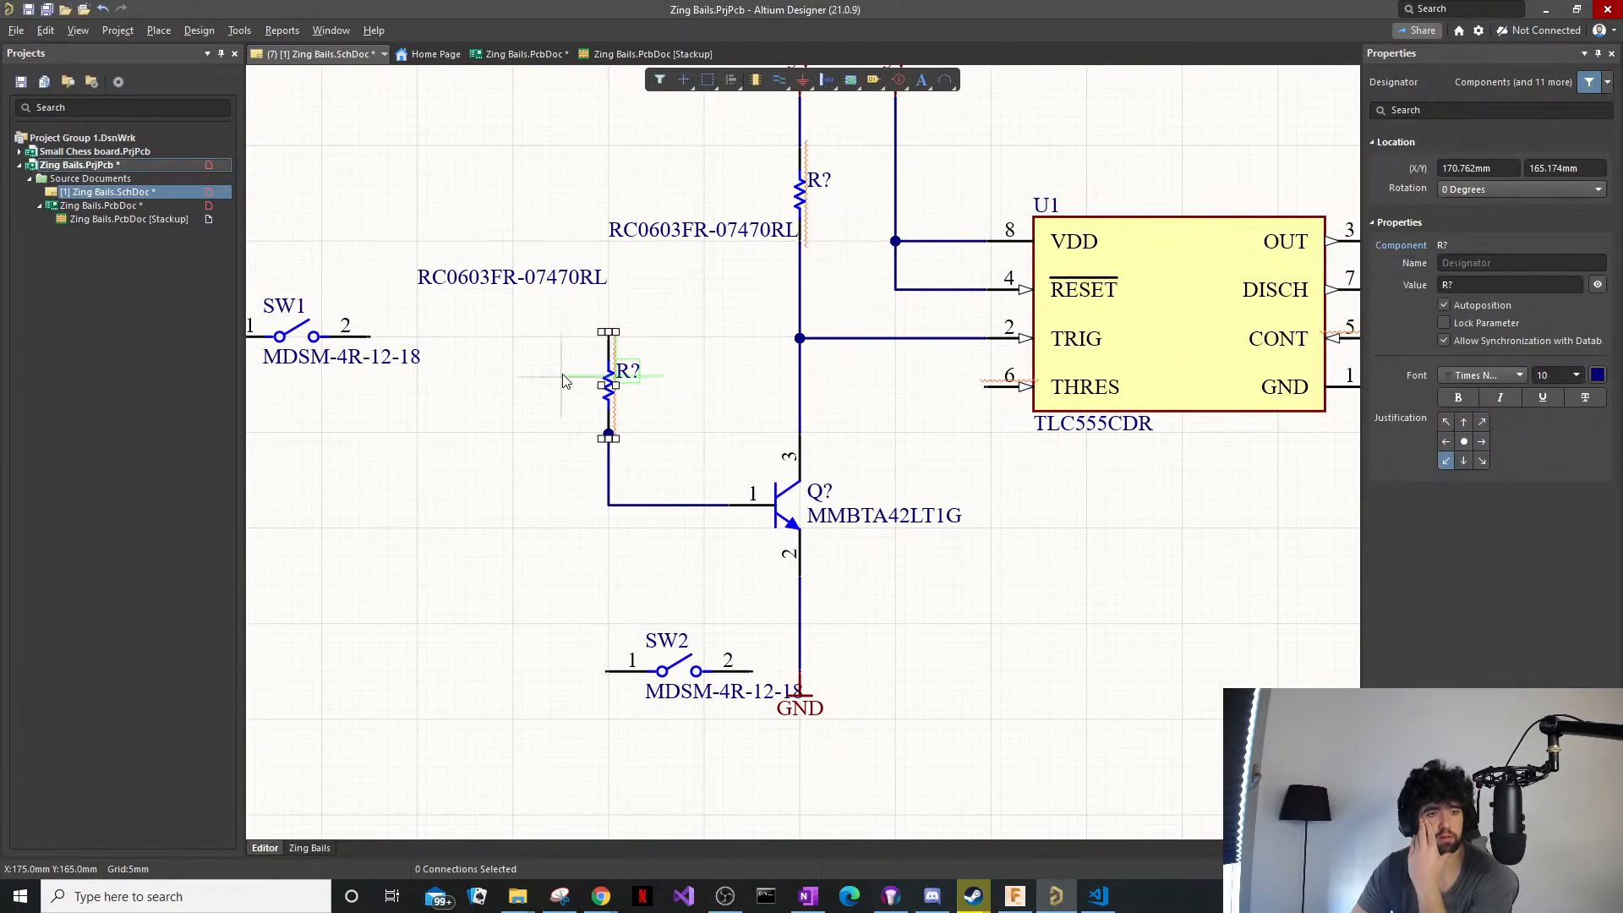
click(611, 388)
drag(606, 423, 608, 404)
click(705, 423)
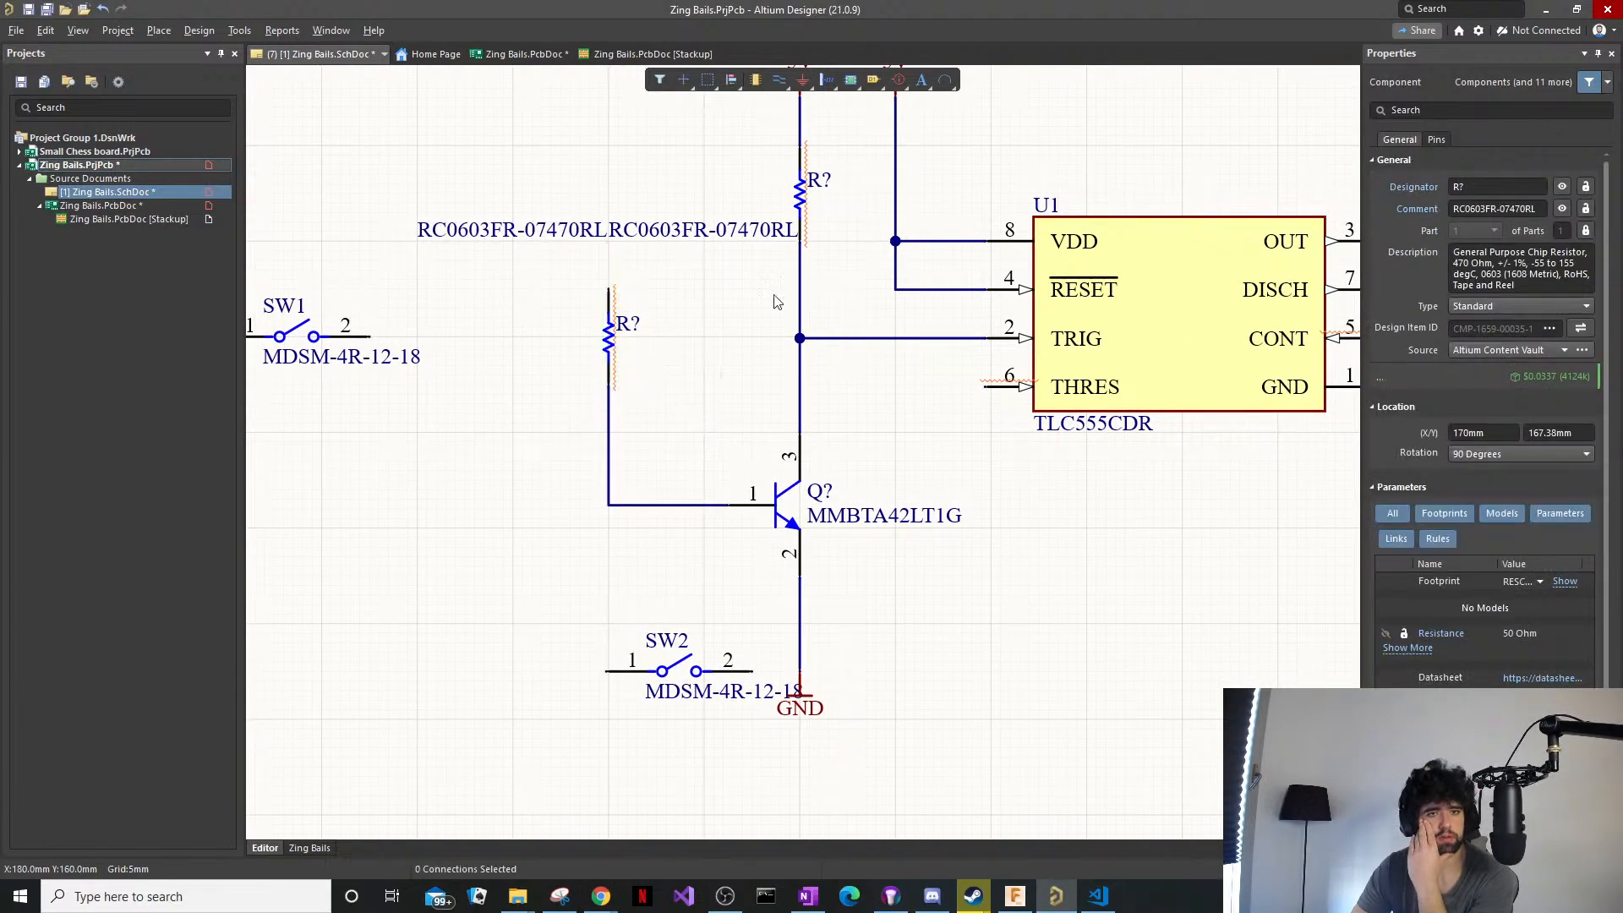
ctrl+scroll(939, 411, down, 2)
right_drag(940, 409, 822, 408)
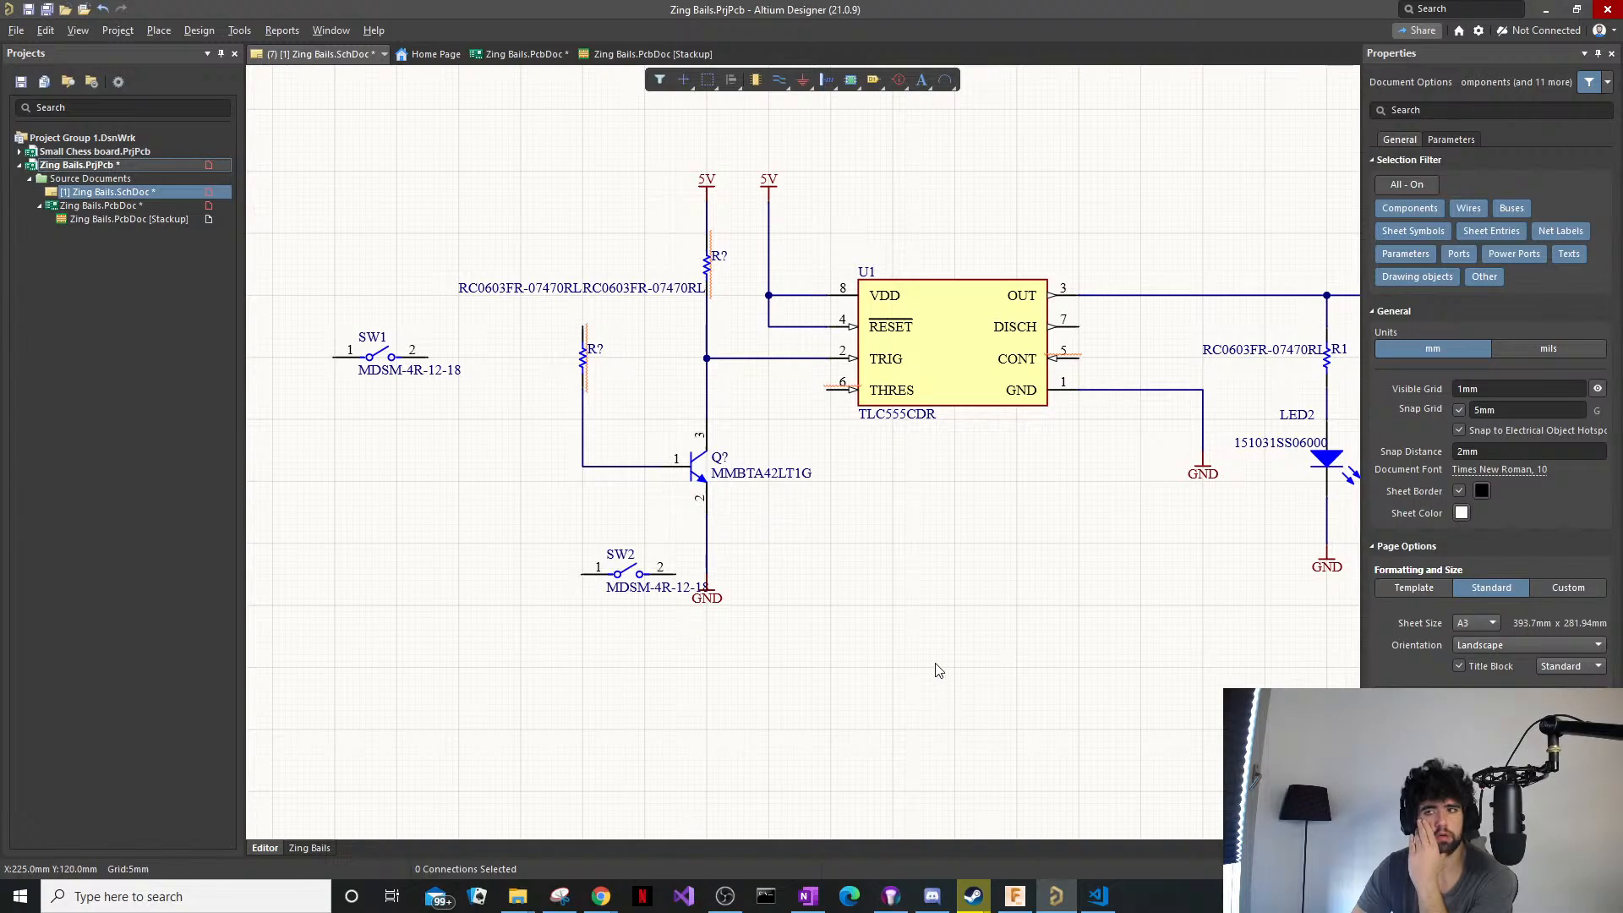
ctrl+scroll(867, 446, down, 2)
right_drag(806, 545, 684, 600)
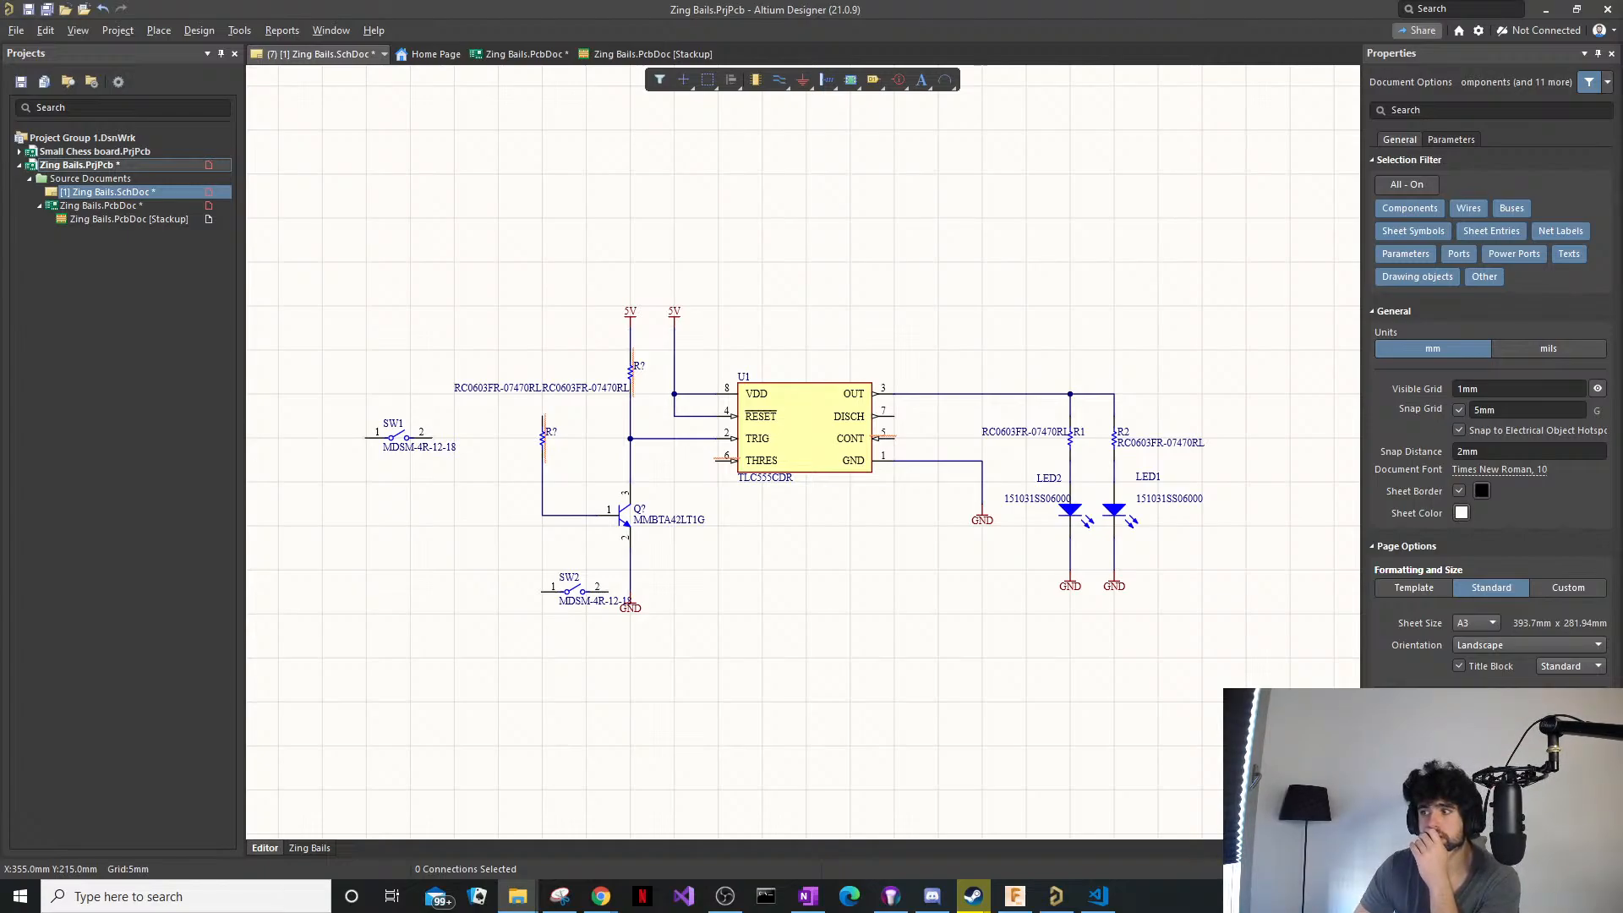
Extract the mc12cd zip archive to D:\Software\mc12cd and move the extraction windows aside from the schematic.
click(981, 609)
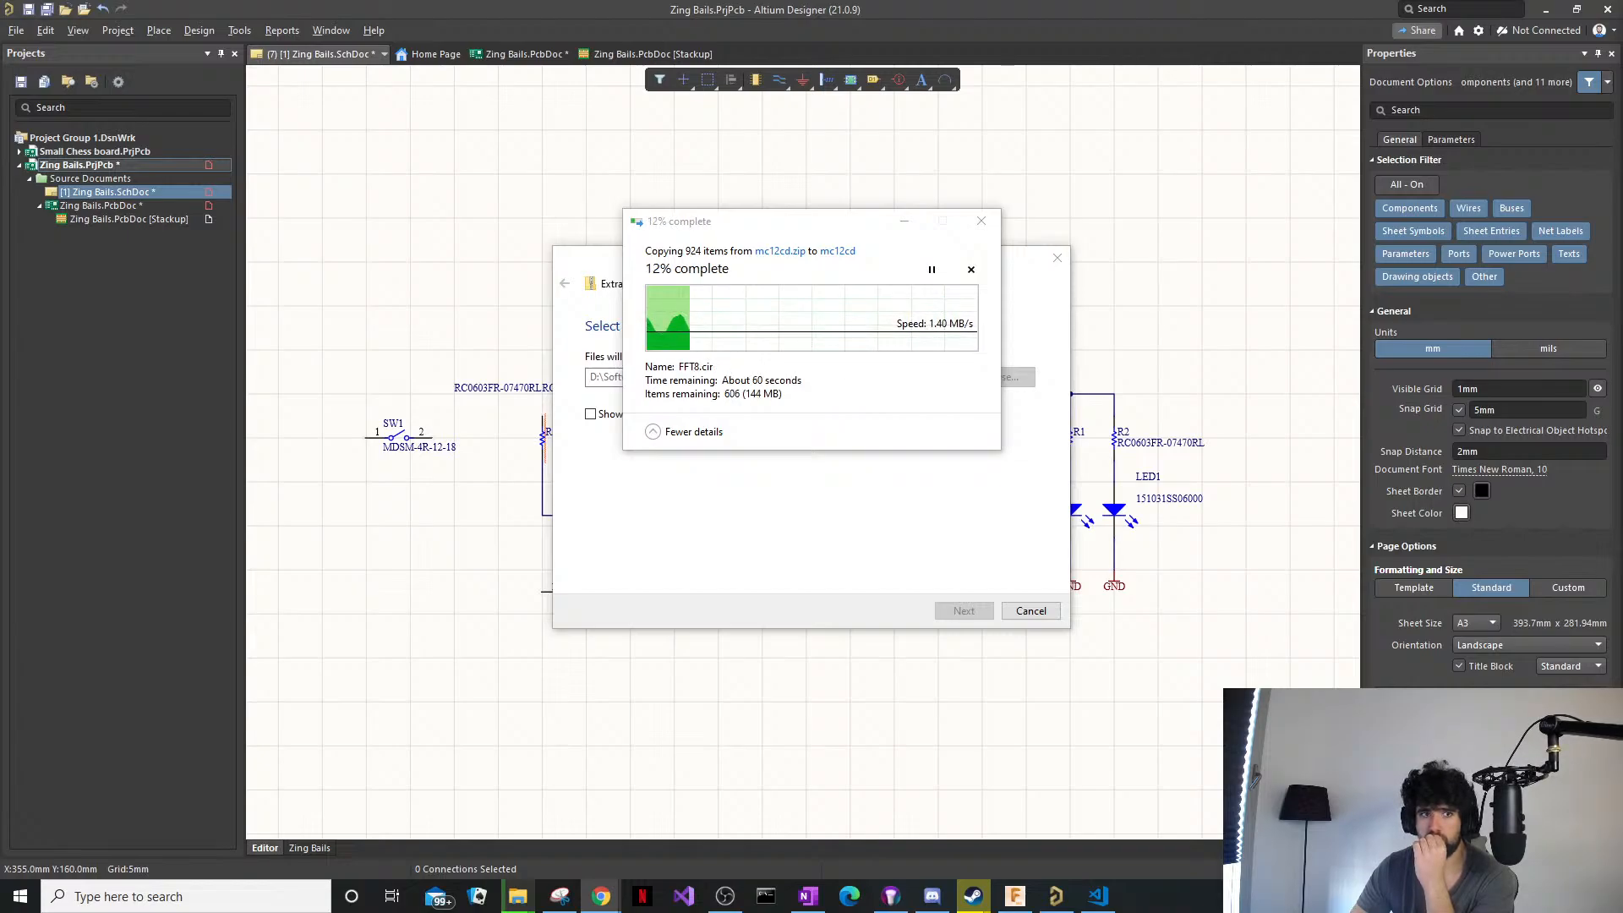
drag(761, 221, 1319, 121)
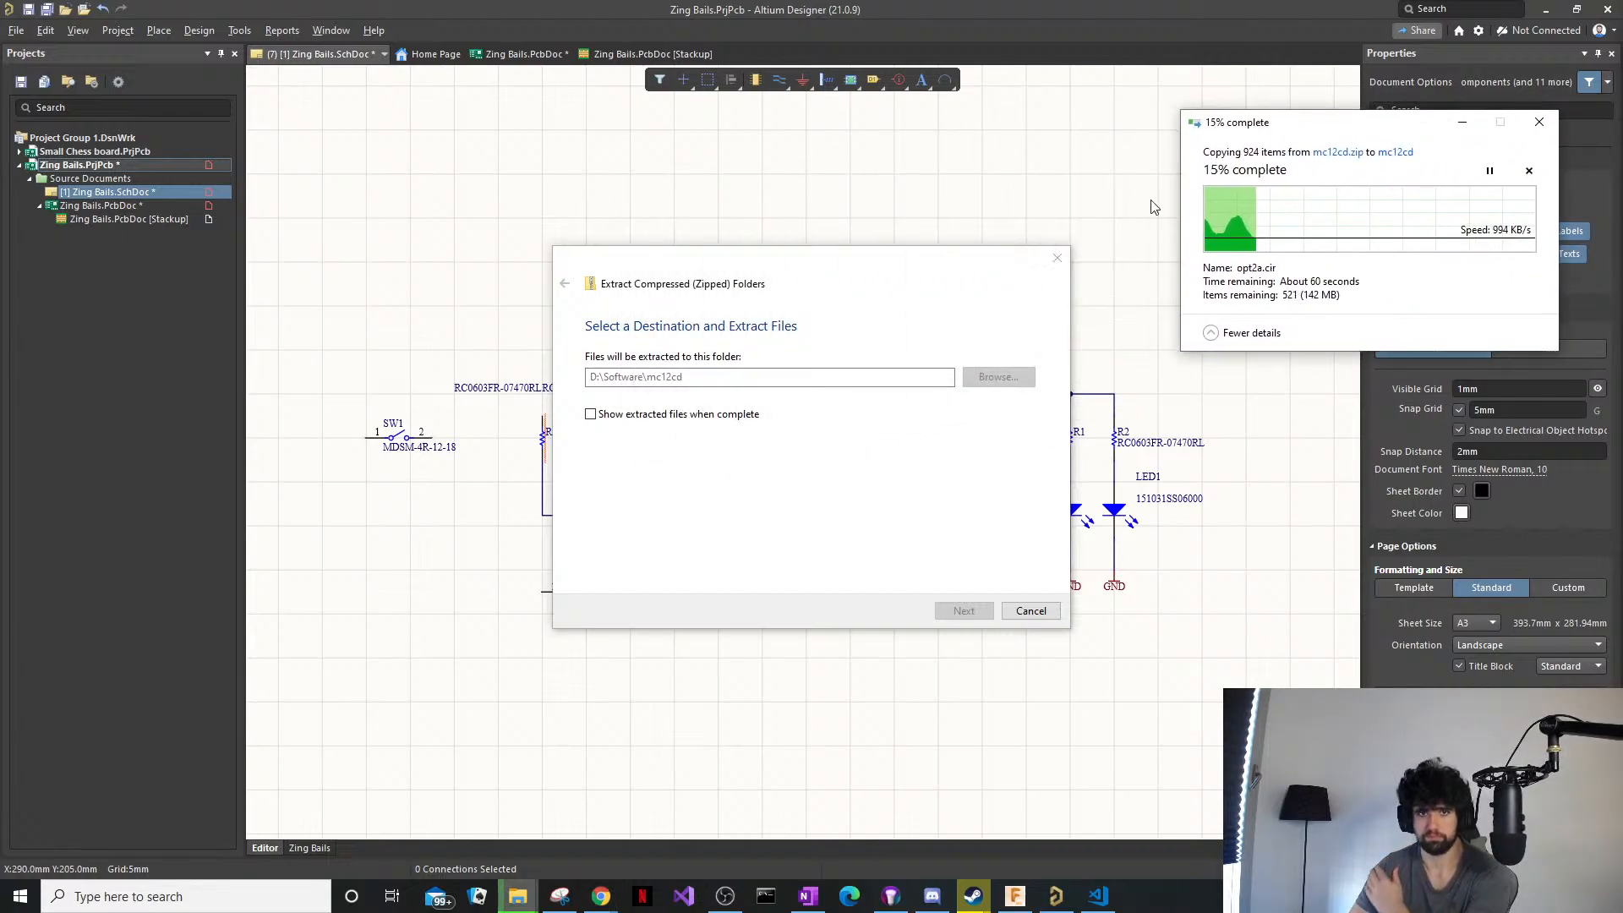
drag(962, 278, 1488, 203)
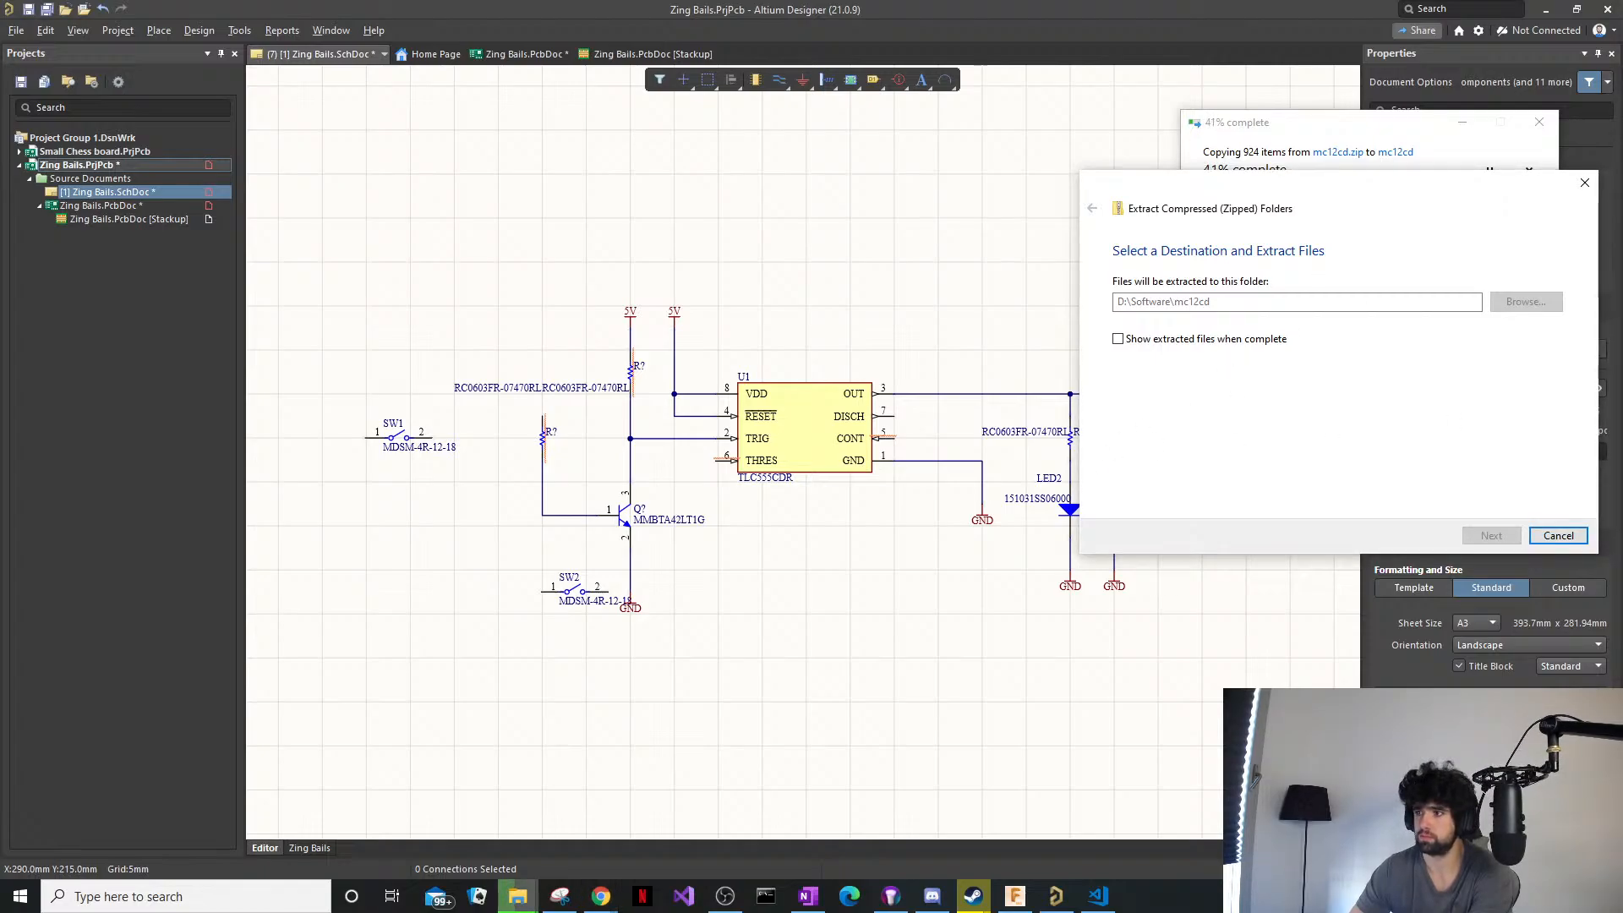
Move switch SW2 up and to the left so its label clears the transistor's emitter wire and GND port.
click(617, 597)
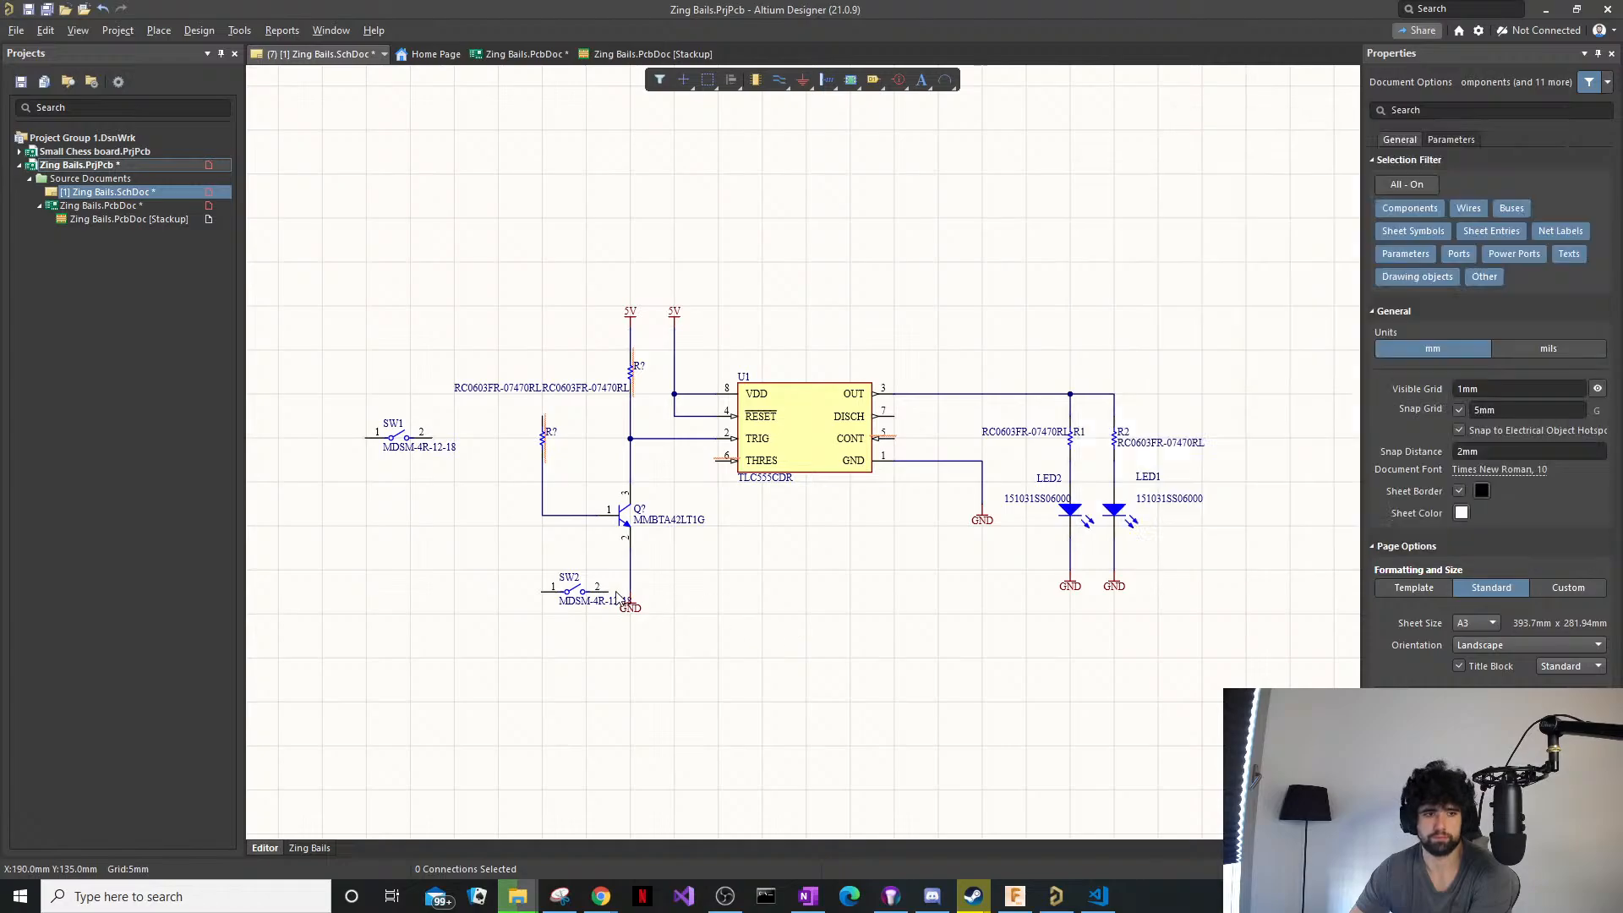
ctrl+scroll(617, 597, up, 2)
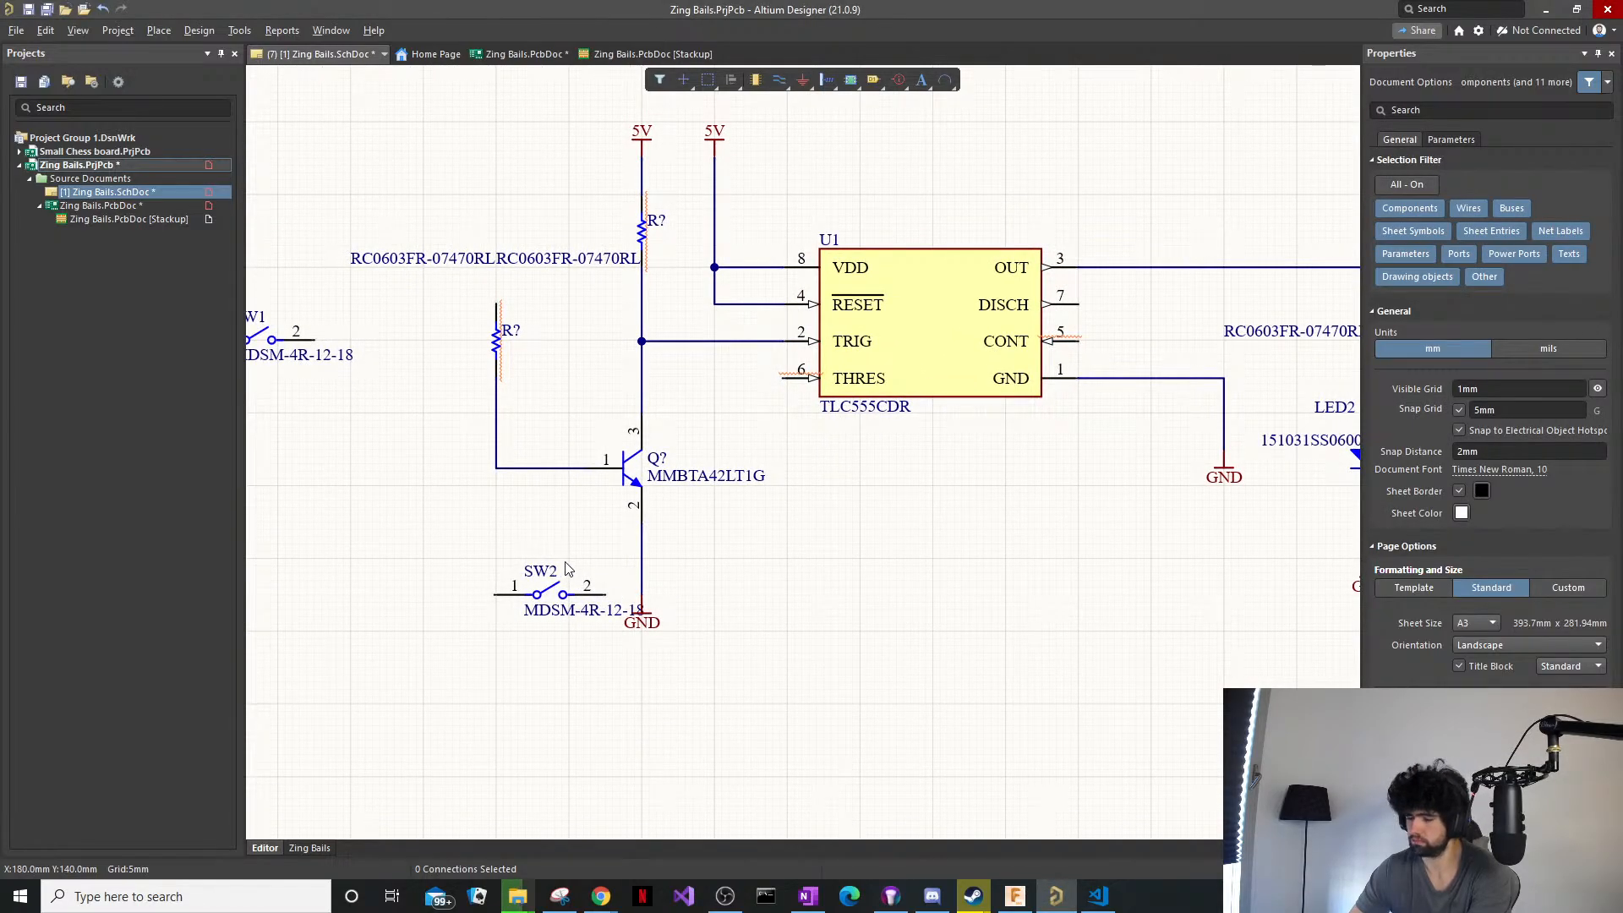
drag(551, 595, 476, 549)
click(718, 586)
middle_drag(575, 589, 579, 580)
right_drag(625, 592, 533, 612)
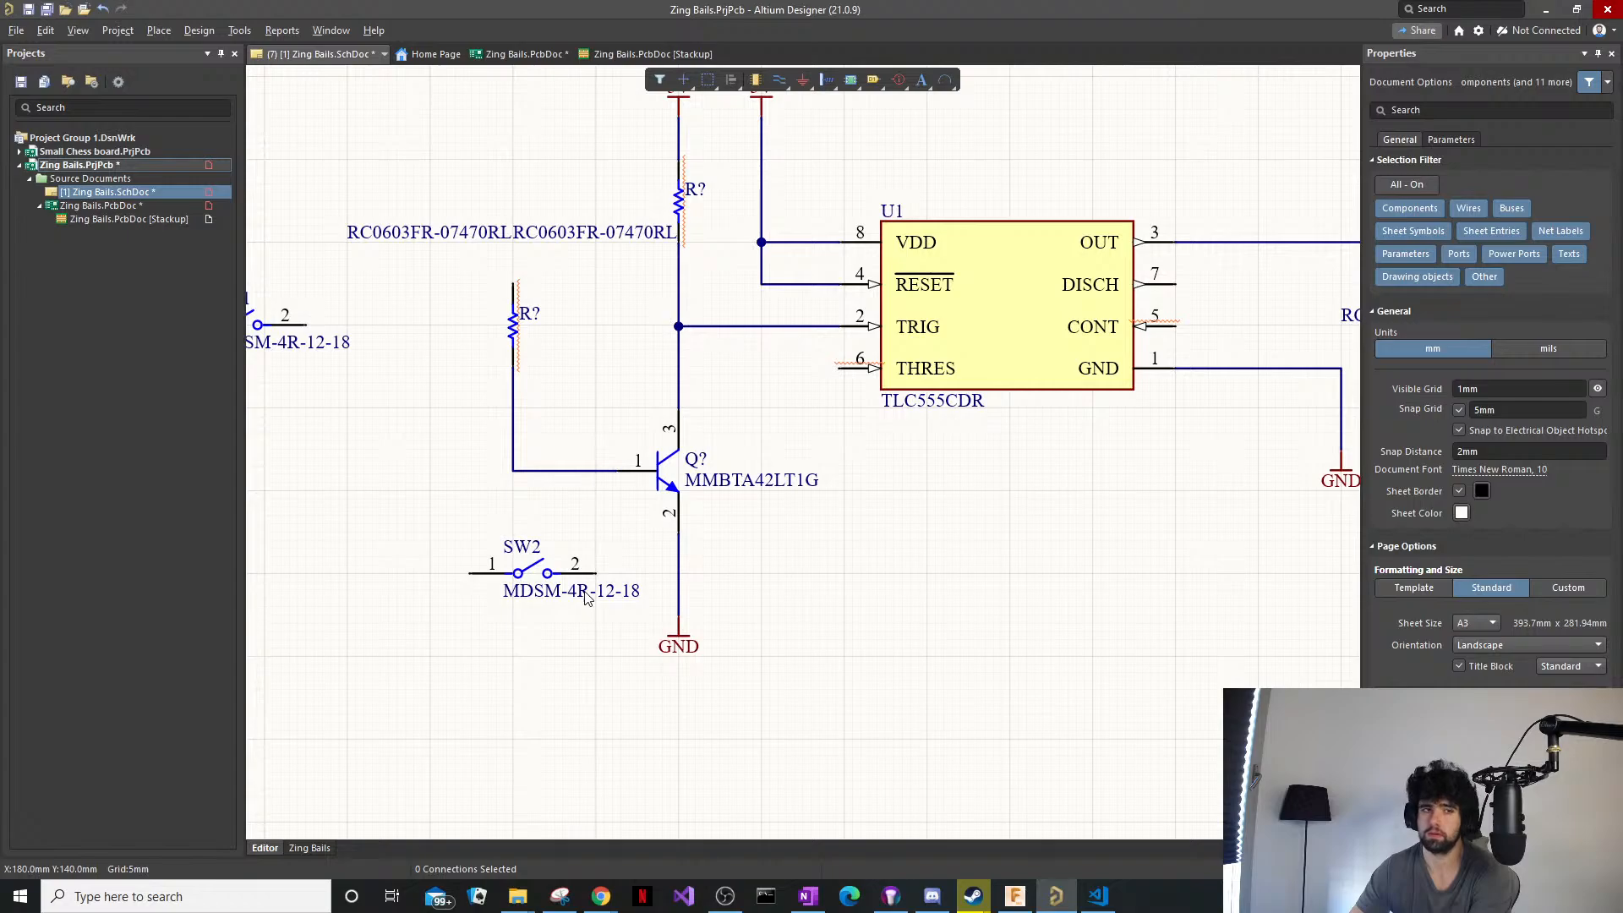
Try to wire the base resistor's upper end to the 5V side of the TRIG pull-up resistor, then remove that wire.
middle_drag(543, 397, 548, 407)
right_drag(558, 427, 586, 556)
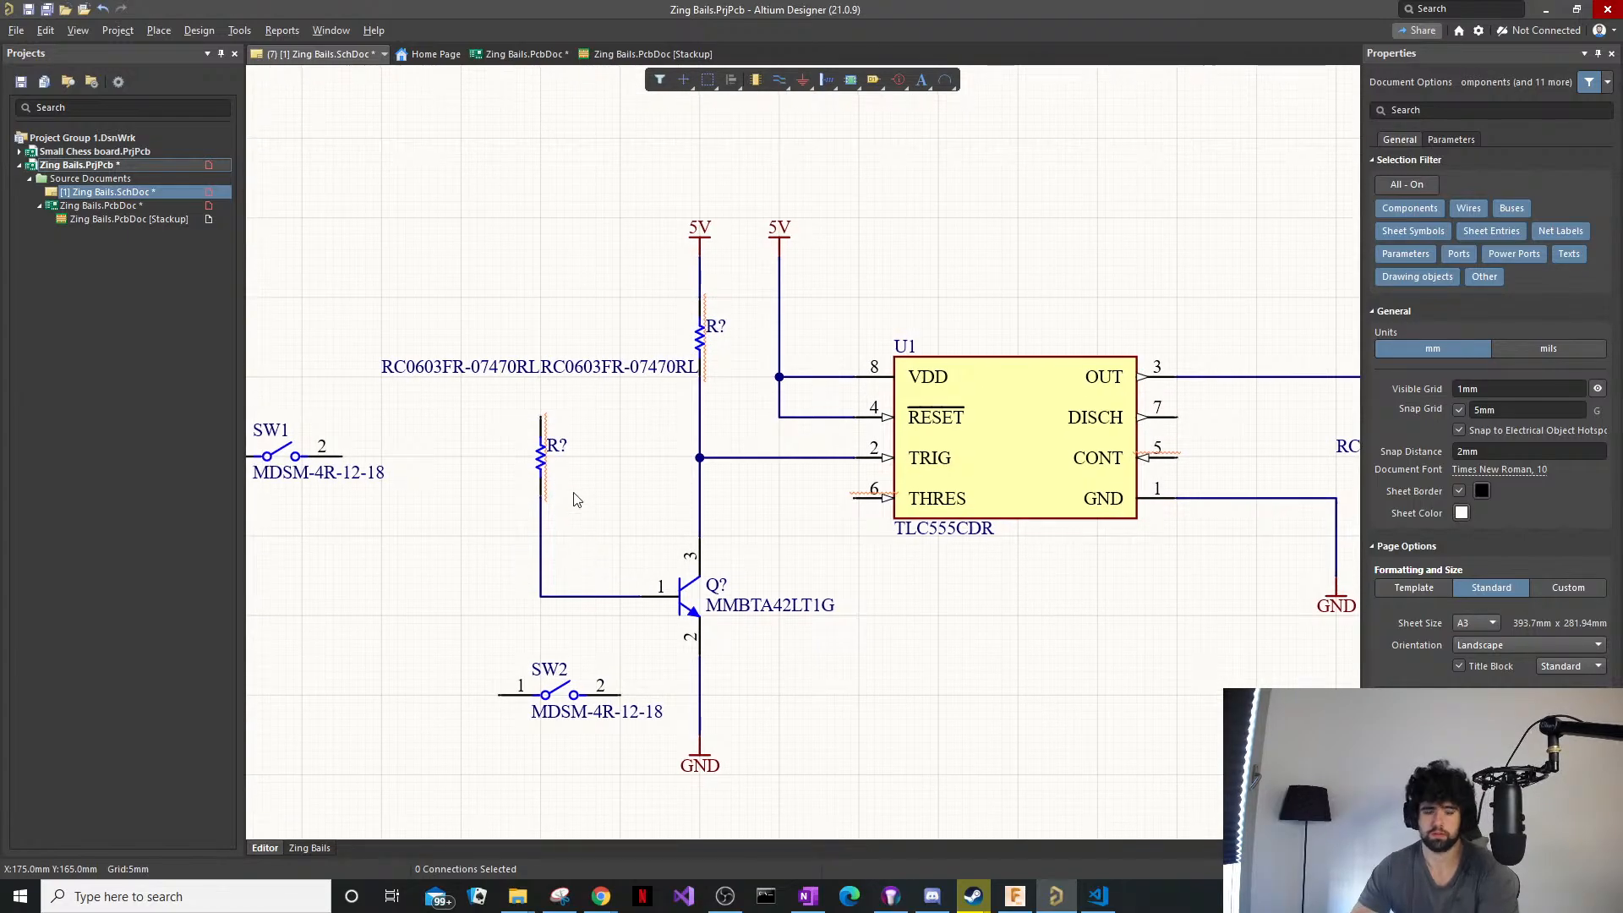
key(ctrl+w)
click(541, 417)
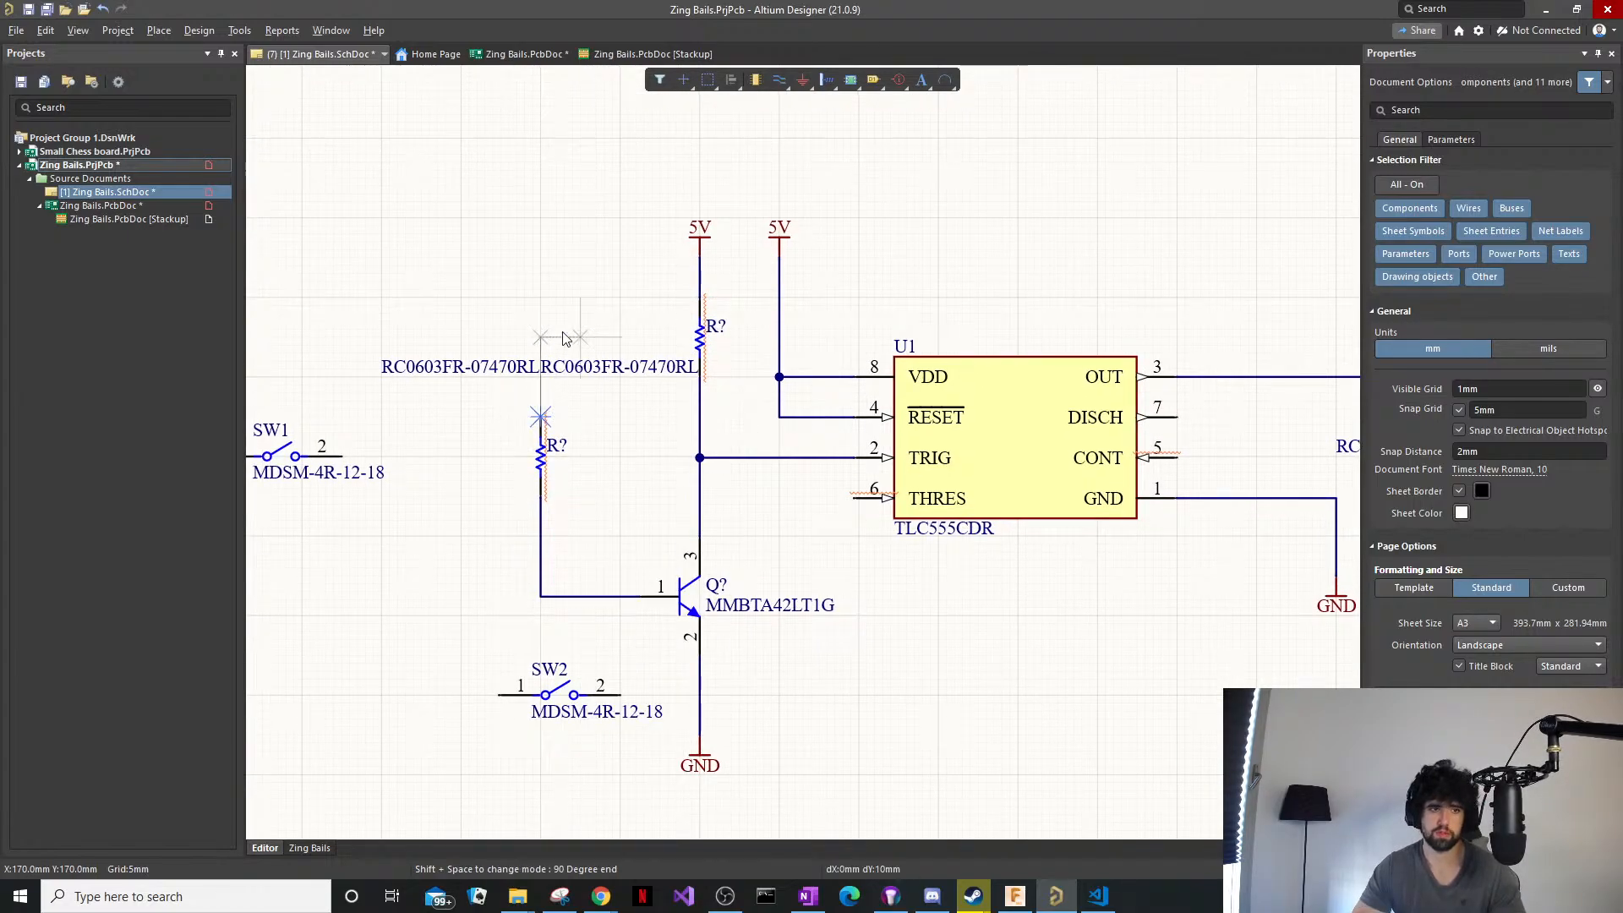
click(699, 295)
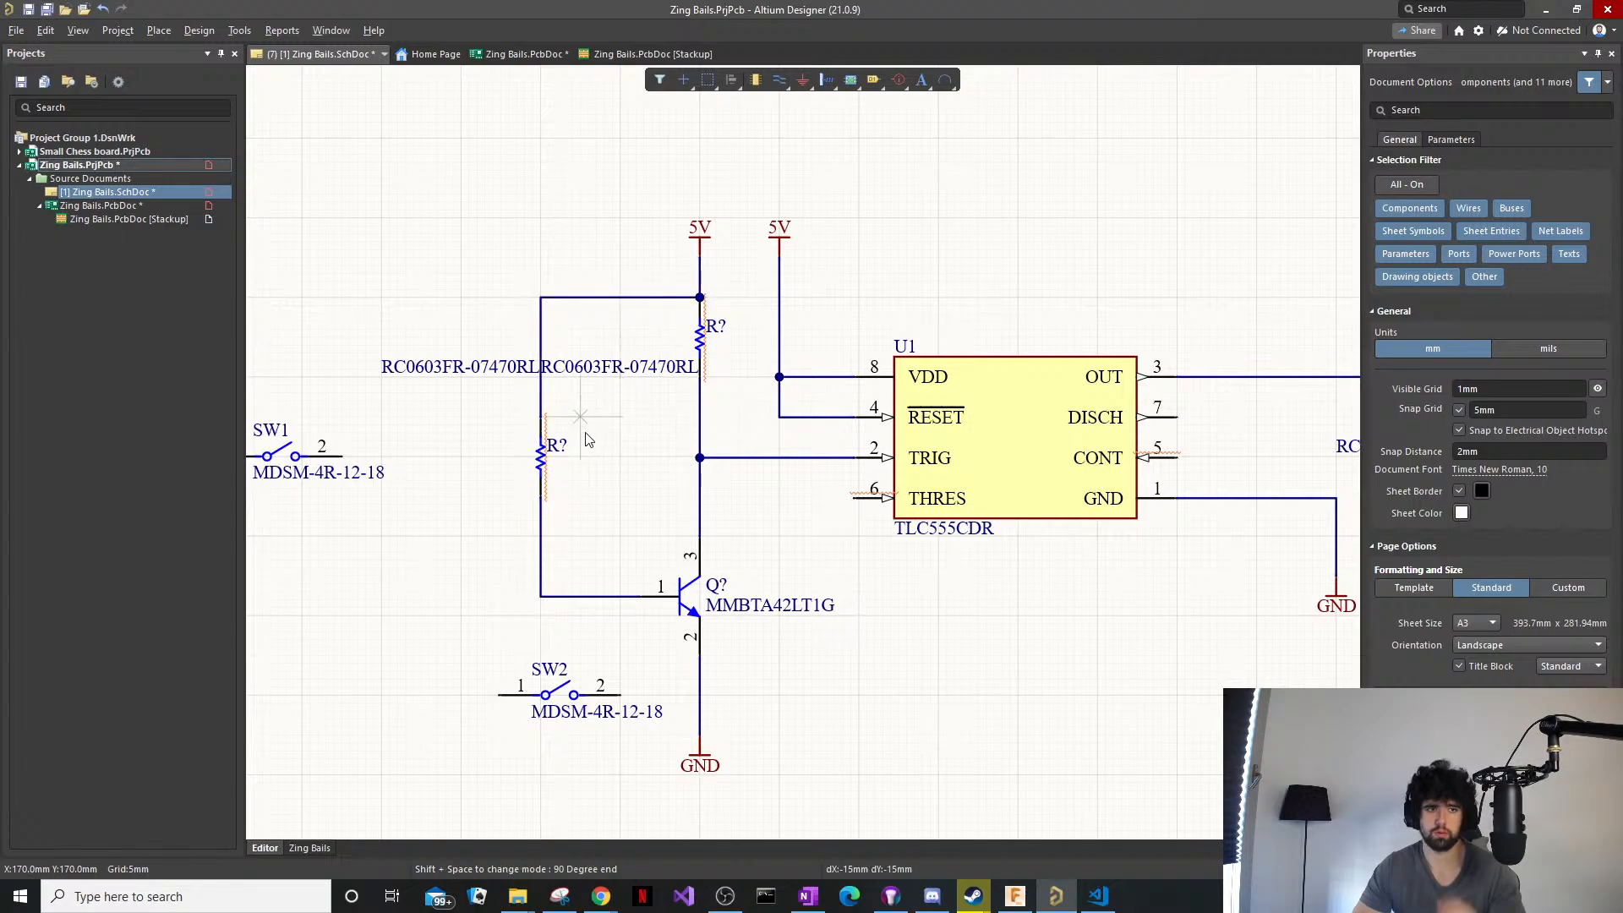
right_click(560, 366)
click(554, 362)
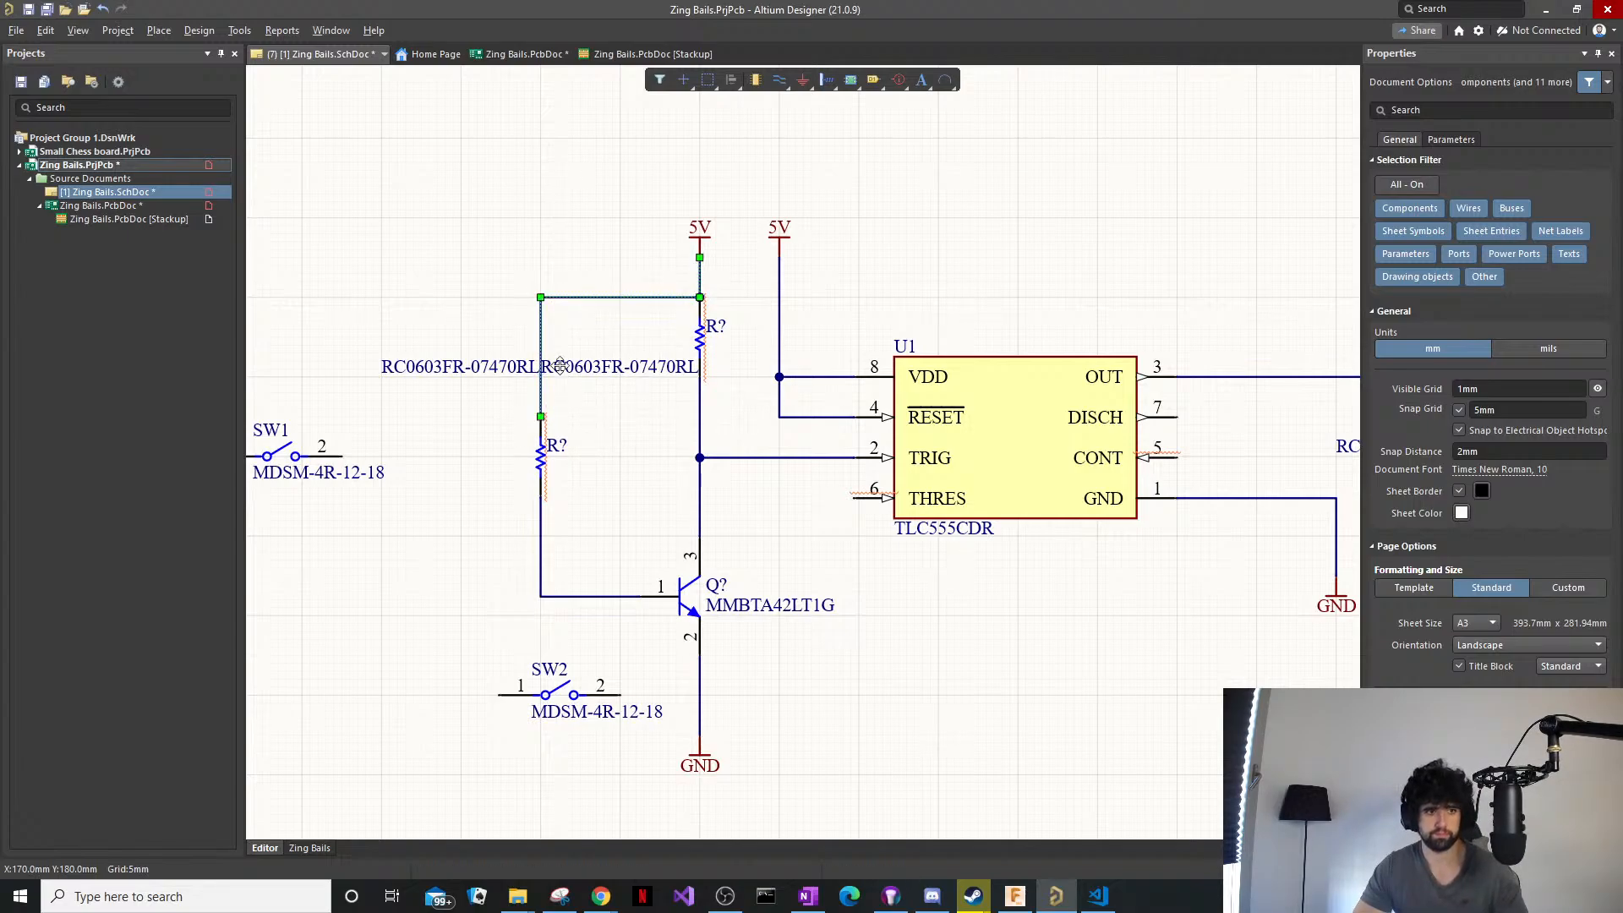
key(Delete)
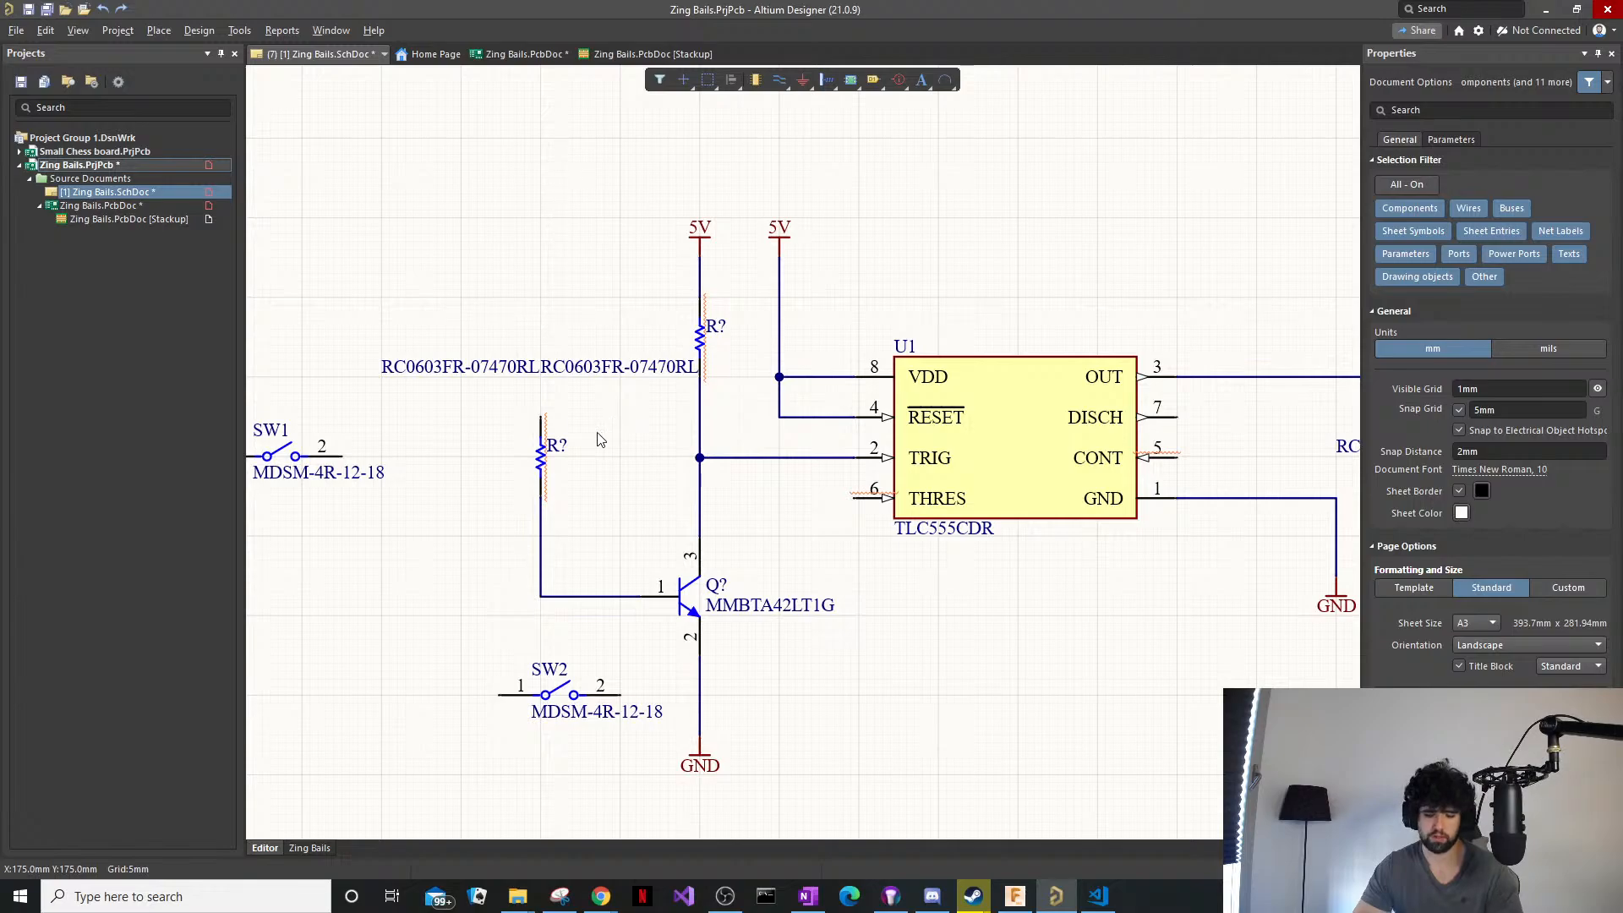
Draw a wire about 15 mm long straight up from the base resistor's upper pin.
key(ctrl+w)
click(541, 417)
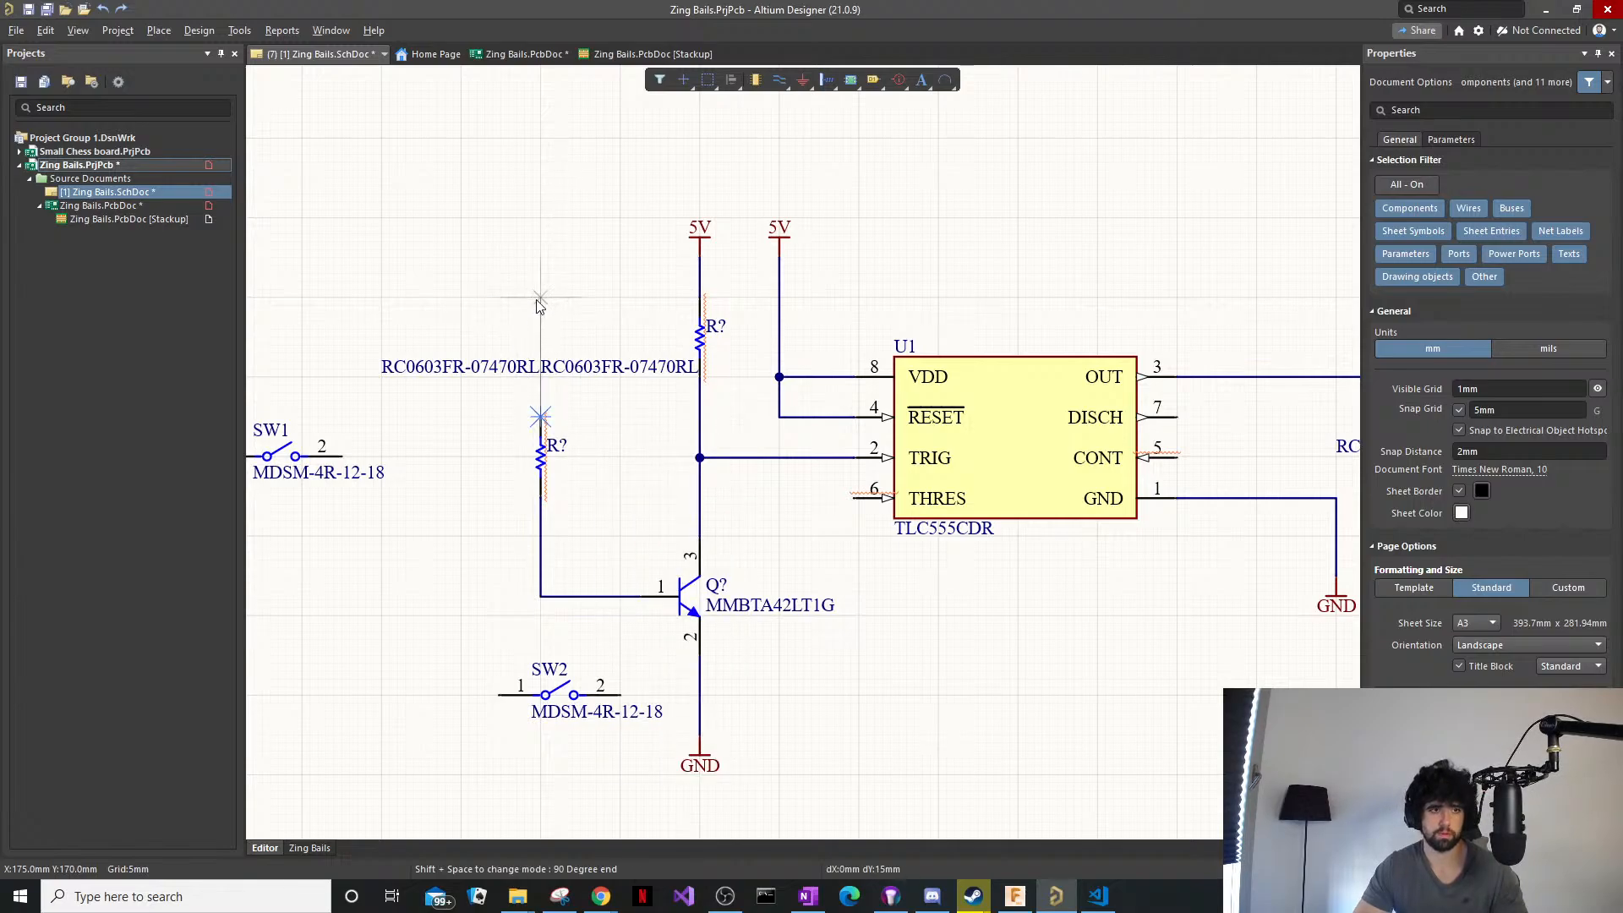
click(542, 298)
key(Escape)
Copy the 5V power port above the base resistor and connect it to the upper end of that resistor's wire.
click(709, 224)
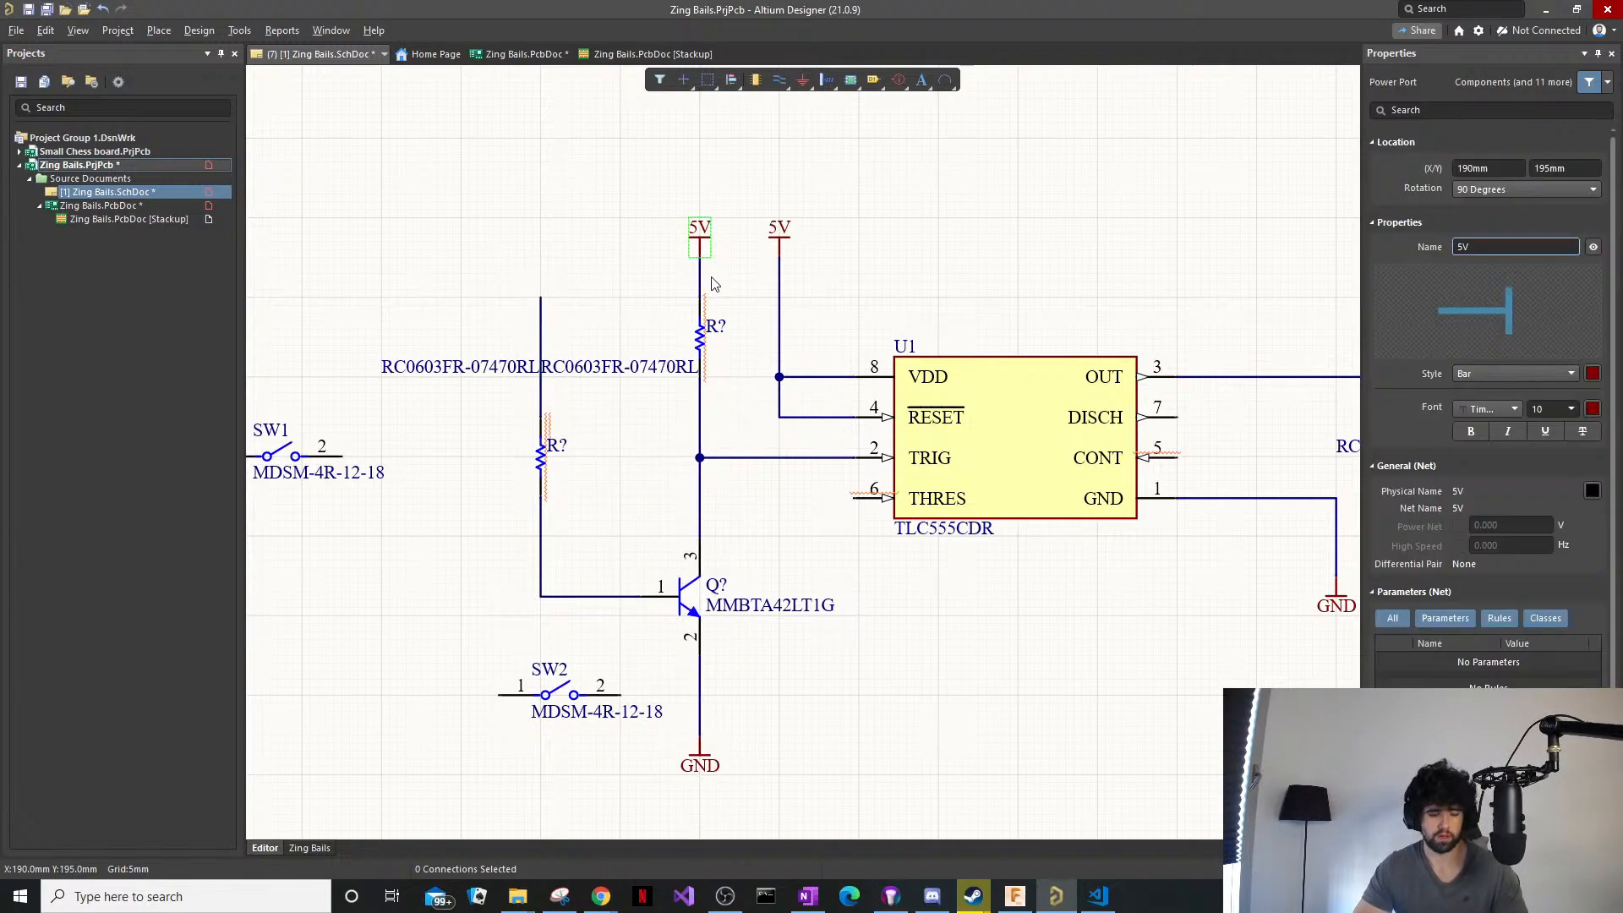
key(ctrl+v)
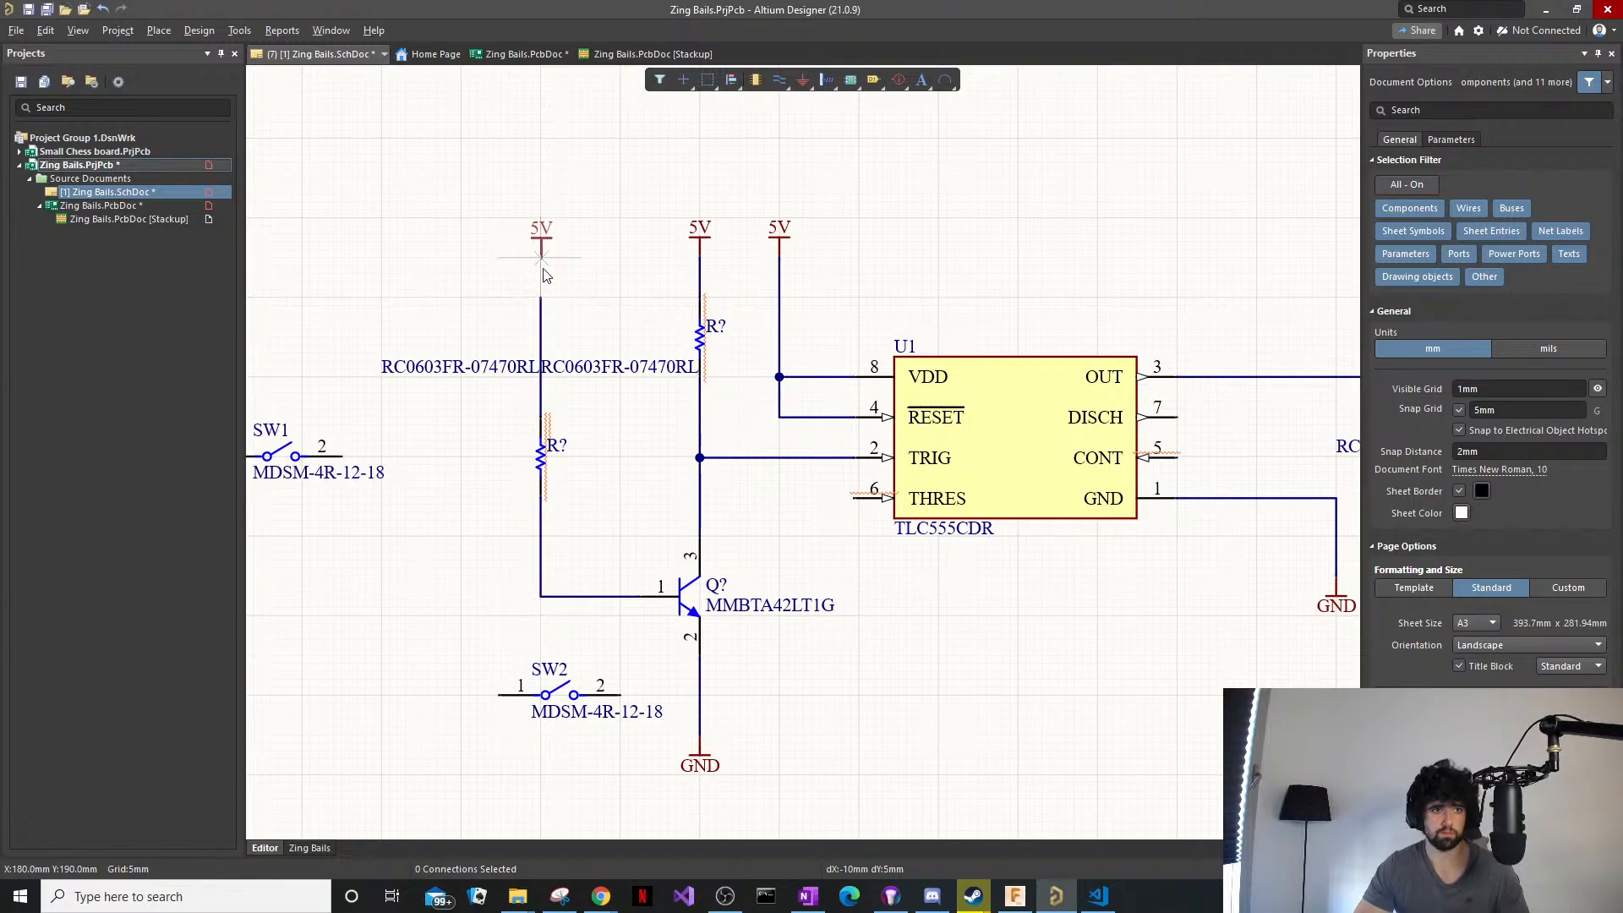
click(543, 264)
key(p)
key(w)
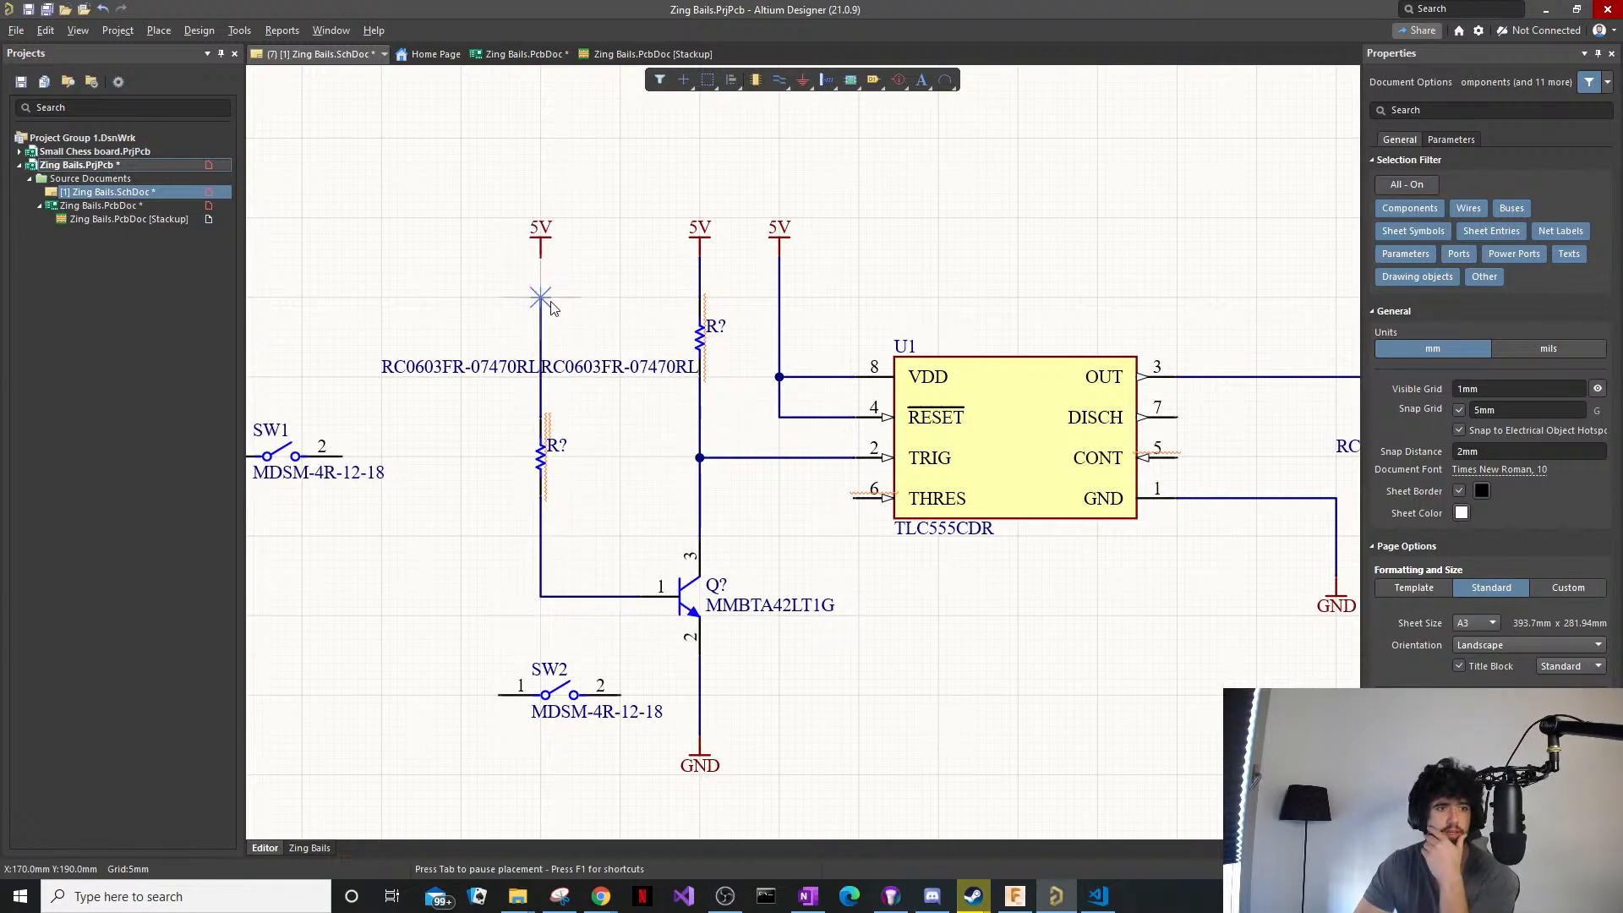
ctrl+scroll(498, 562, up, 2)
ctrl+scroll(497, 565, down, 2)
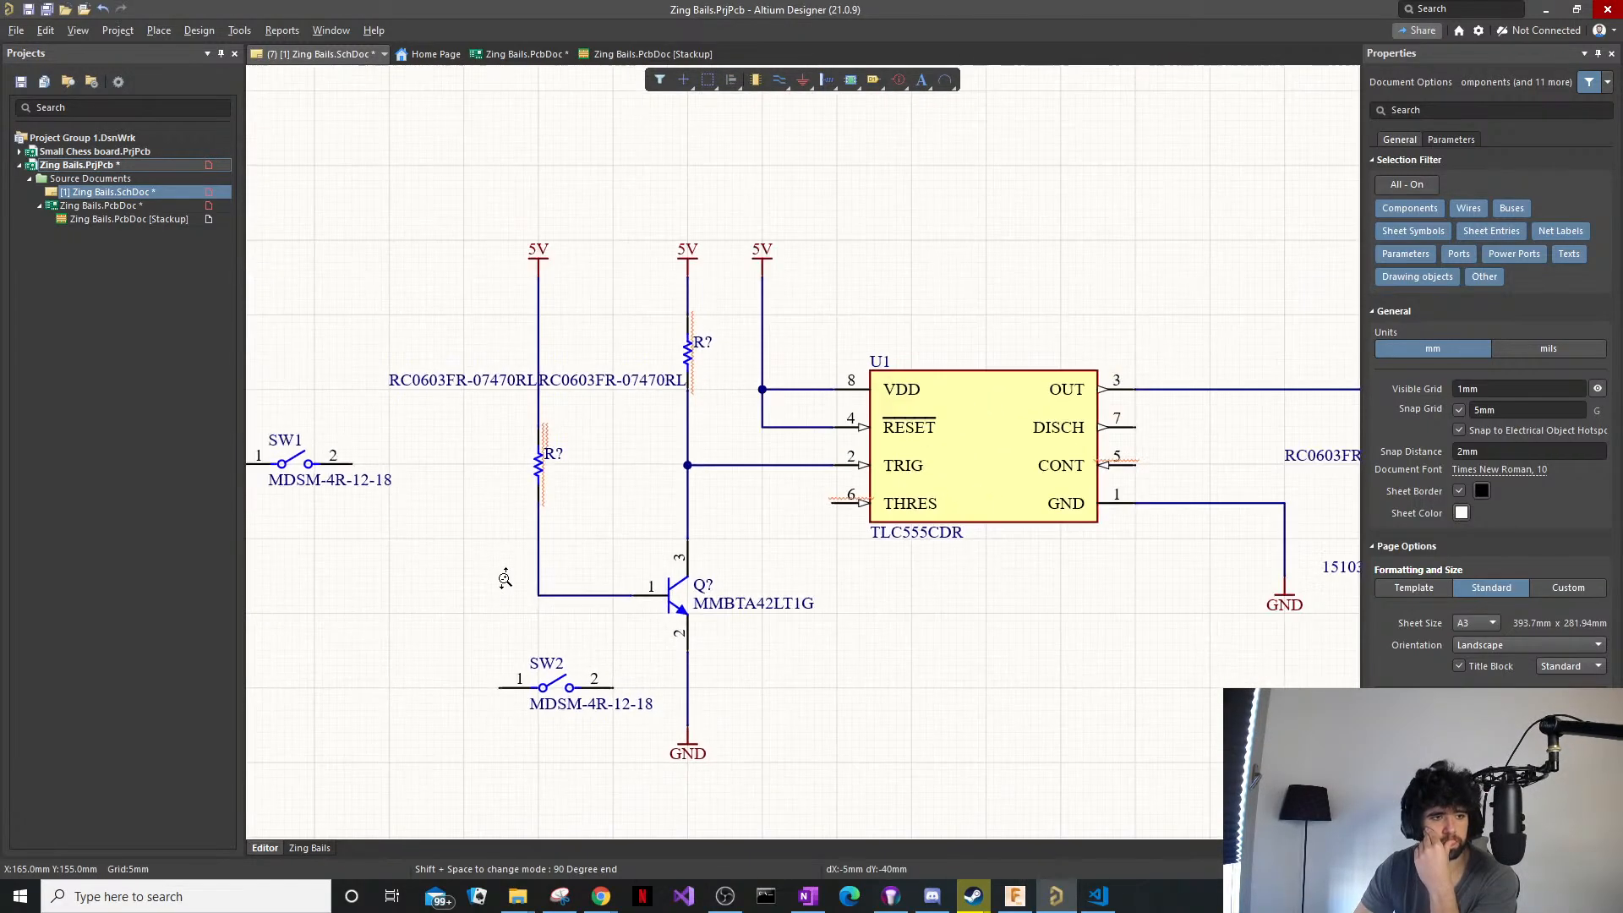
key(Escape)
Set the snap grid to 2.5 mm and place SW1 left of the base wire's corner, level with the transistor's base.
drag(294, 464, 389, 596)
ctrl+scroll(389, 596, up, 3)
right_drag(715, 523, 732, 519)
key(g)
key(g)
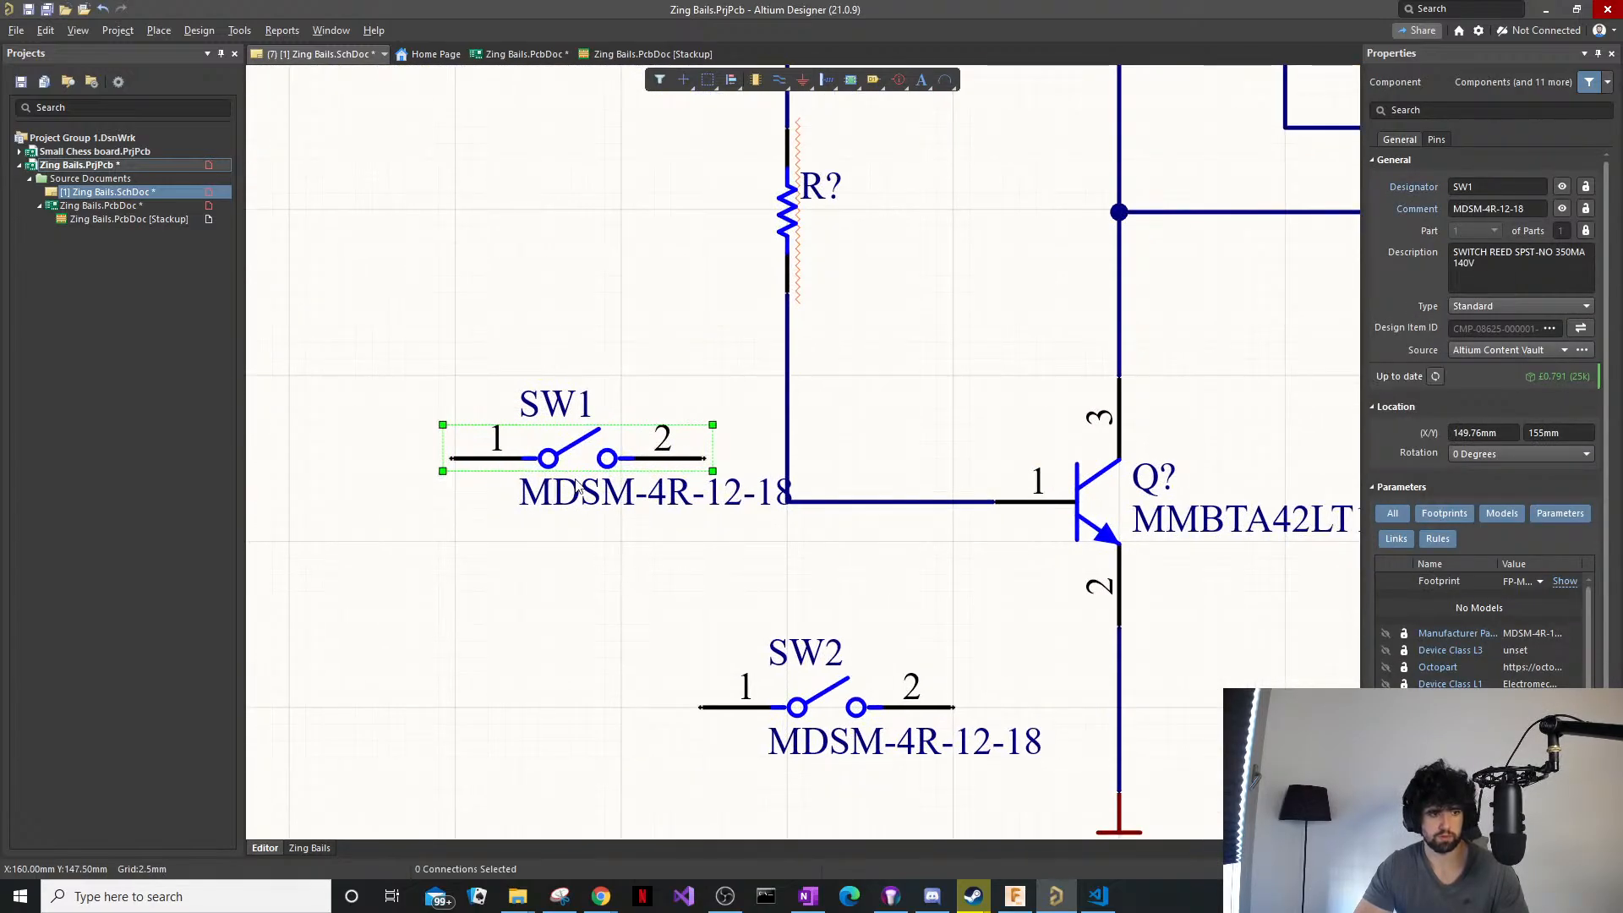
drag(507, 460, 457, 522)
Move SW2 directly below SW1 so that the pins of both switches line up vertically.
ctrl+scroll(766, 642, down, 2)
right_drag(726, 646, 610, 636)
mouse_move(722, 678)
mouse_down()
mouse_move(782, 678)
mouse_move(635, 697)
mouse_move(577, 680)
mouse_move(604, 671)
mouse_up()
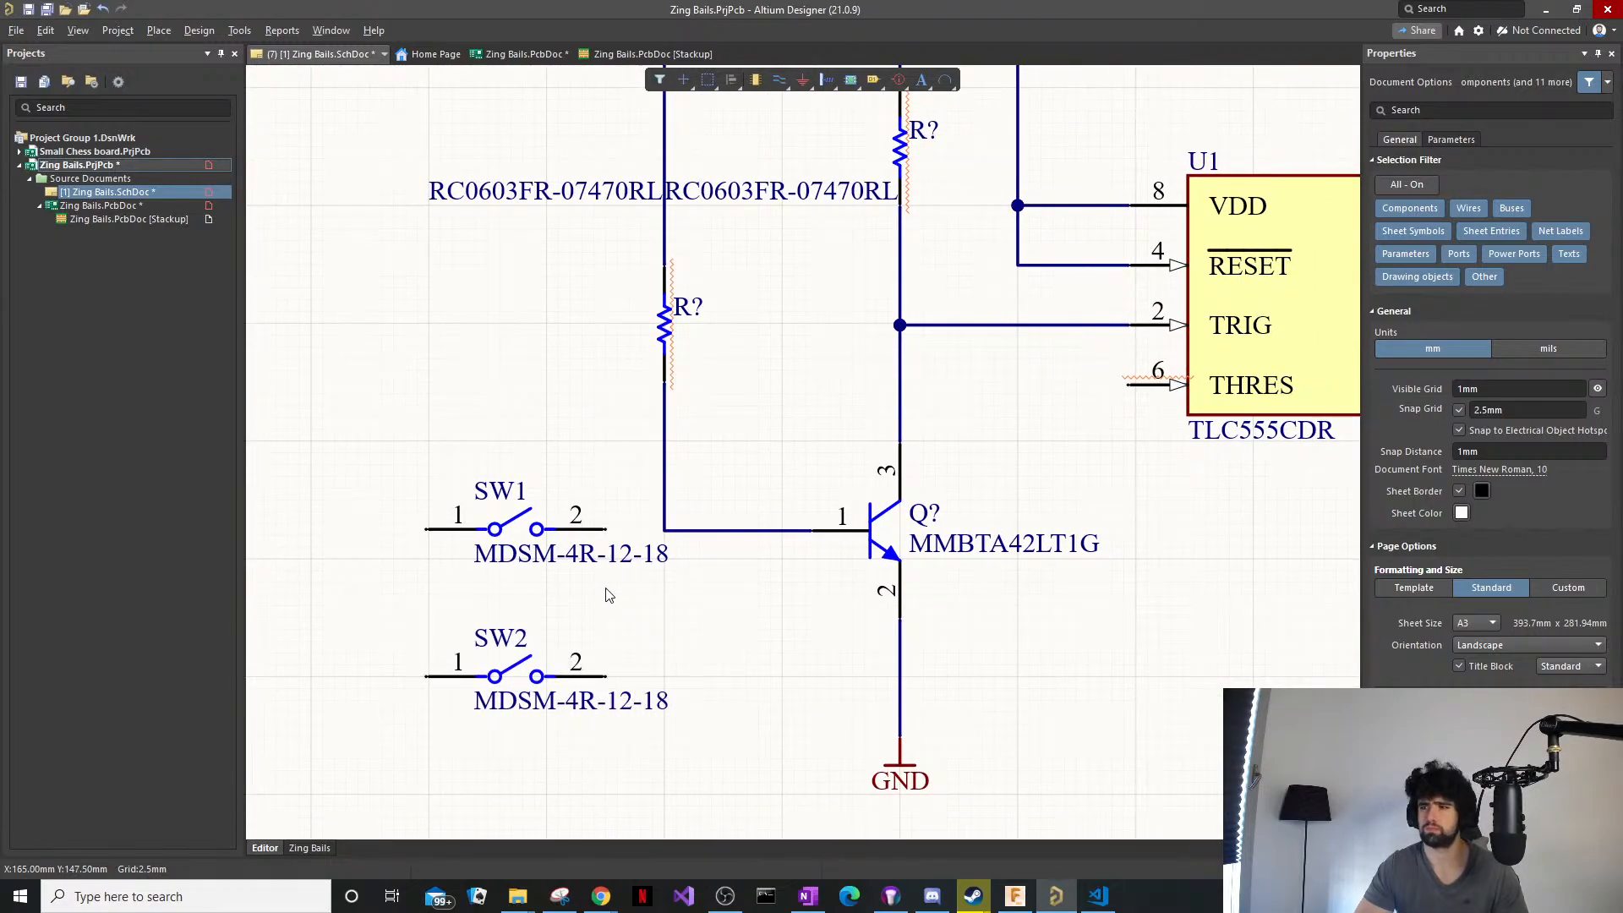
Wire pin 2 of SW1 to the corner of the transistor's base wire.
ctrl+scroll(622, 599, down, 1)
right_drag(624, 598, 679, 566)
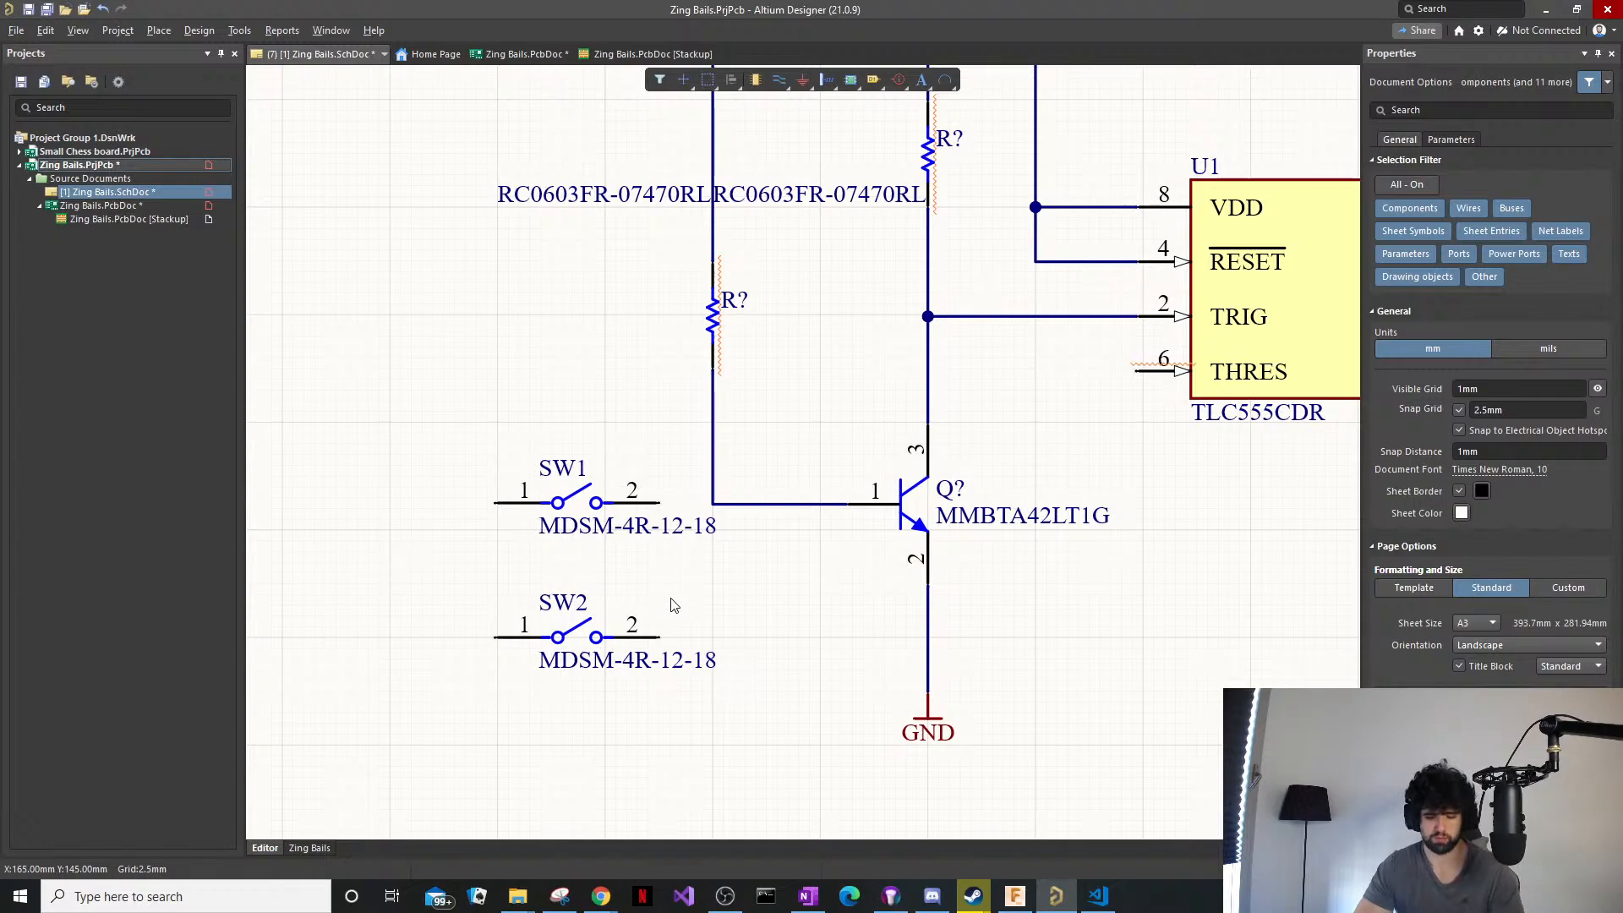
key(p)
key(w)
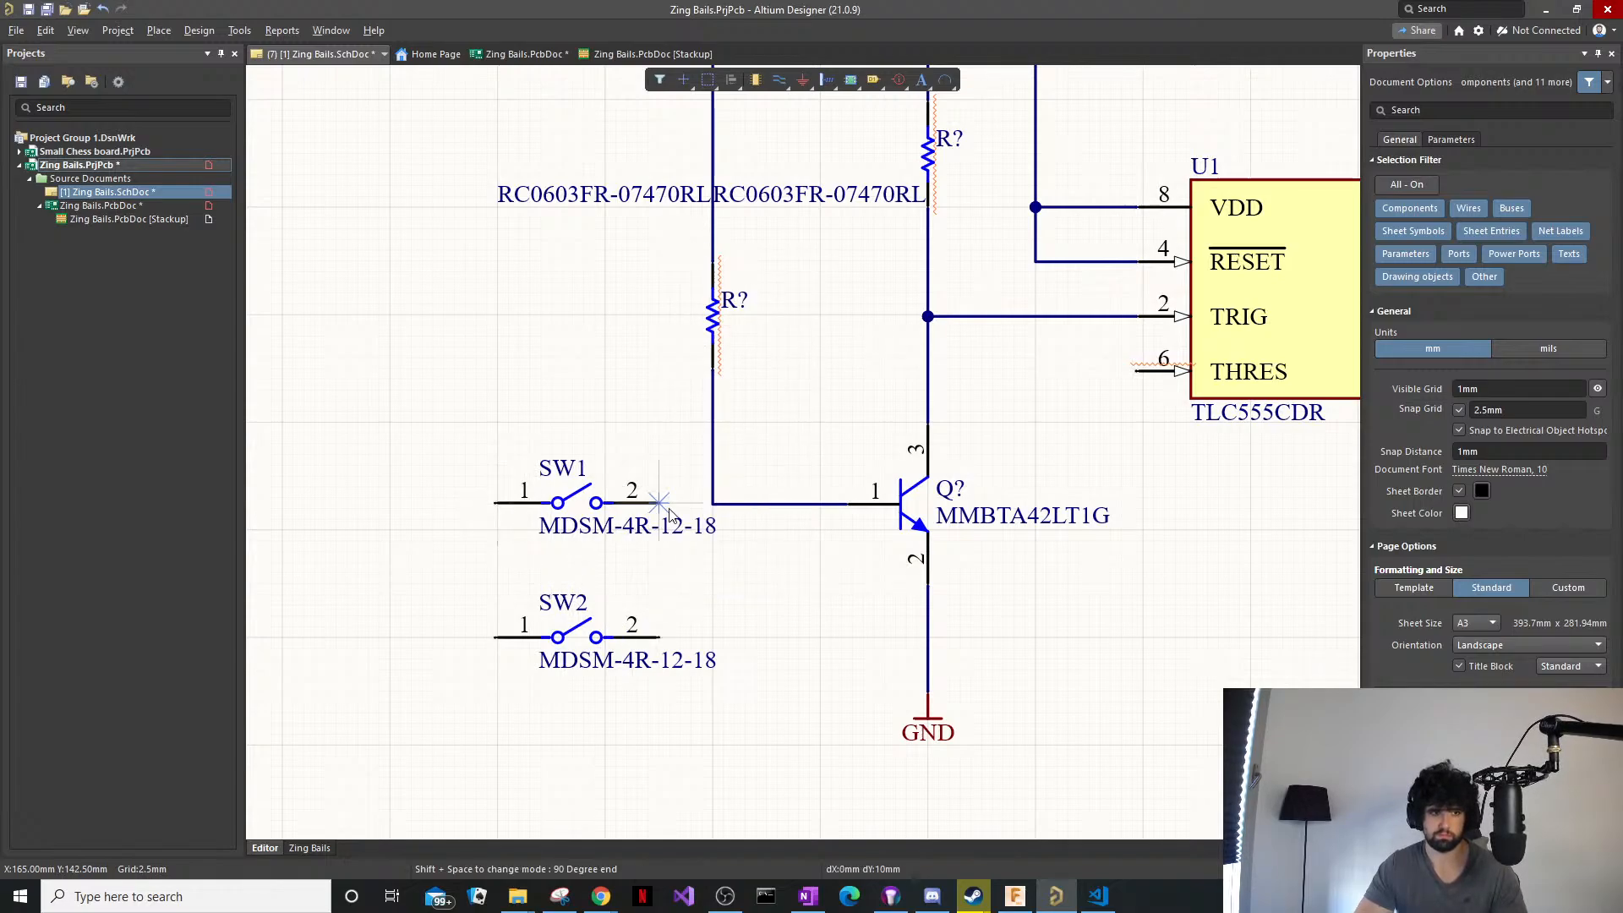
click(696, 510)
click(713, 503)
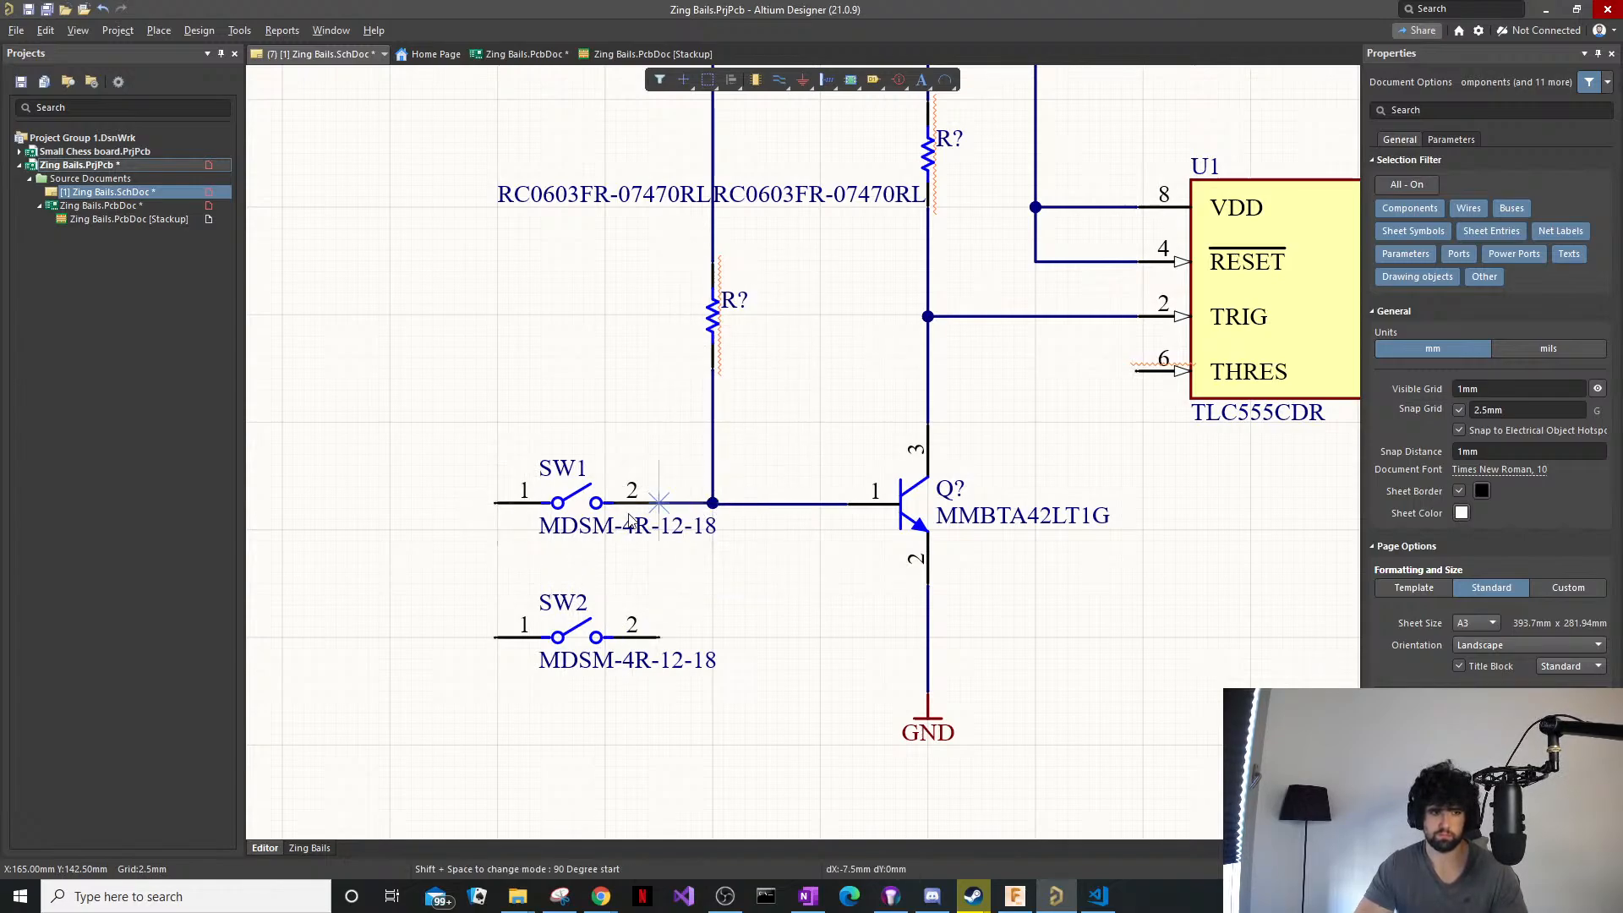
Wire pin 1 of SW1 to pin 1 of SW2, and pin 2 of SW2 to the transistor's ground wire.
click(471, 504)
click(495, 638)
click(659, 636)
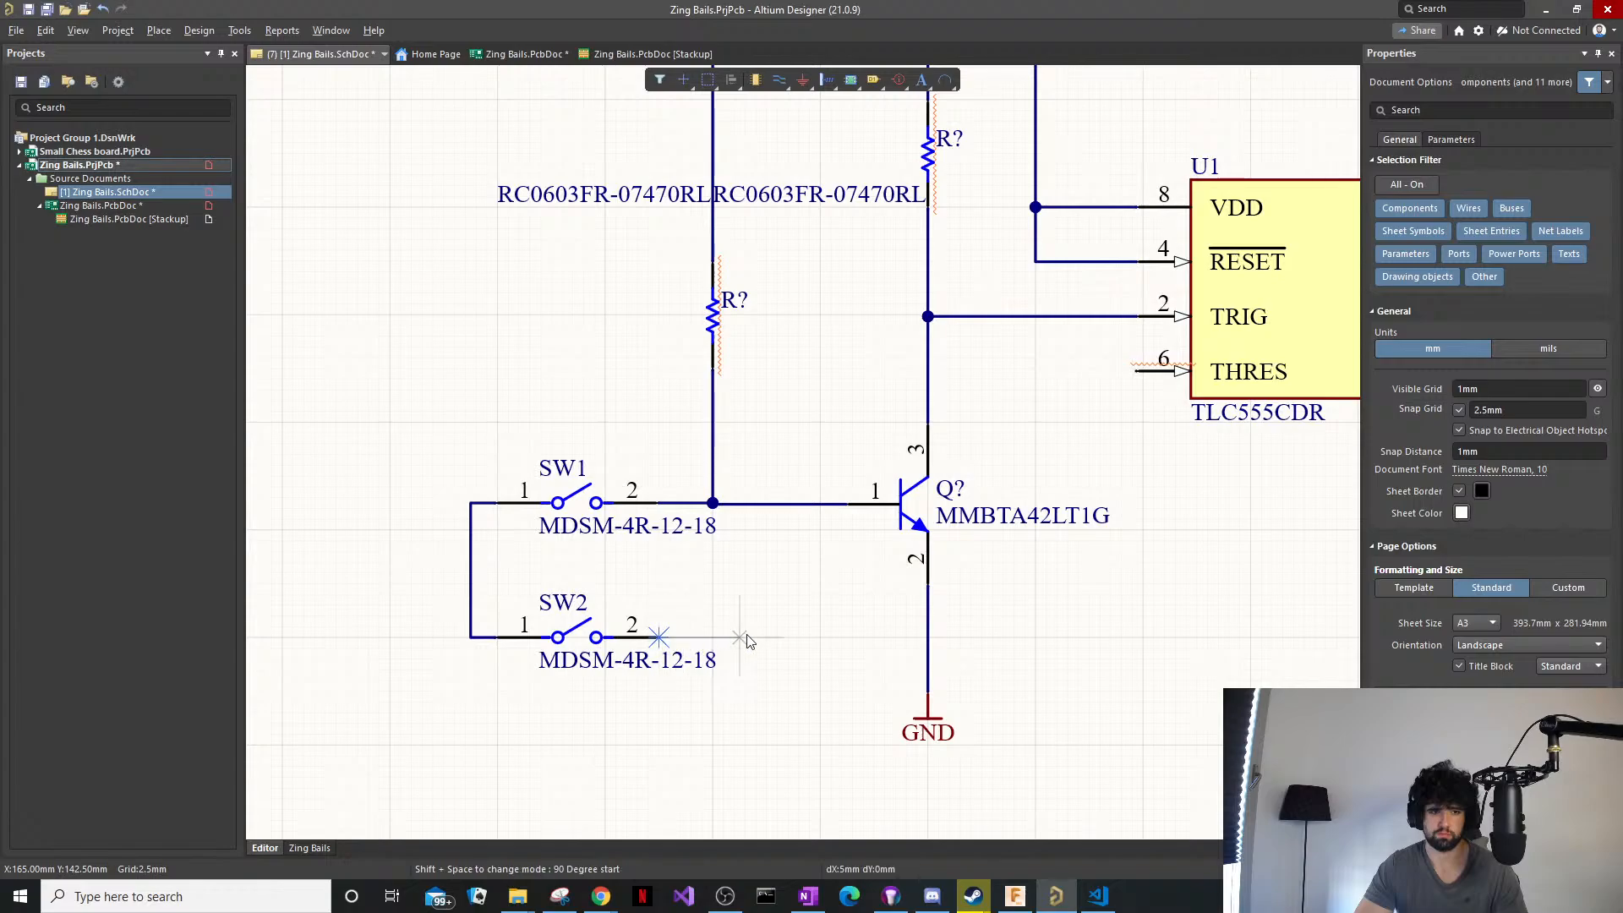
click(928, 637)
key(Escape)
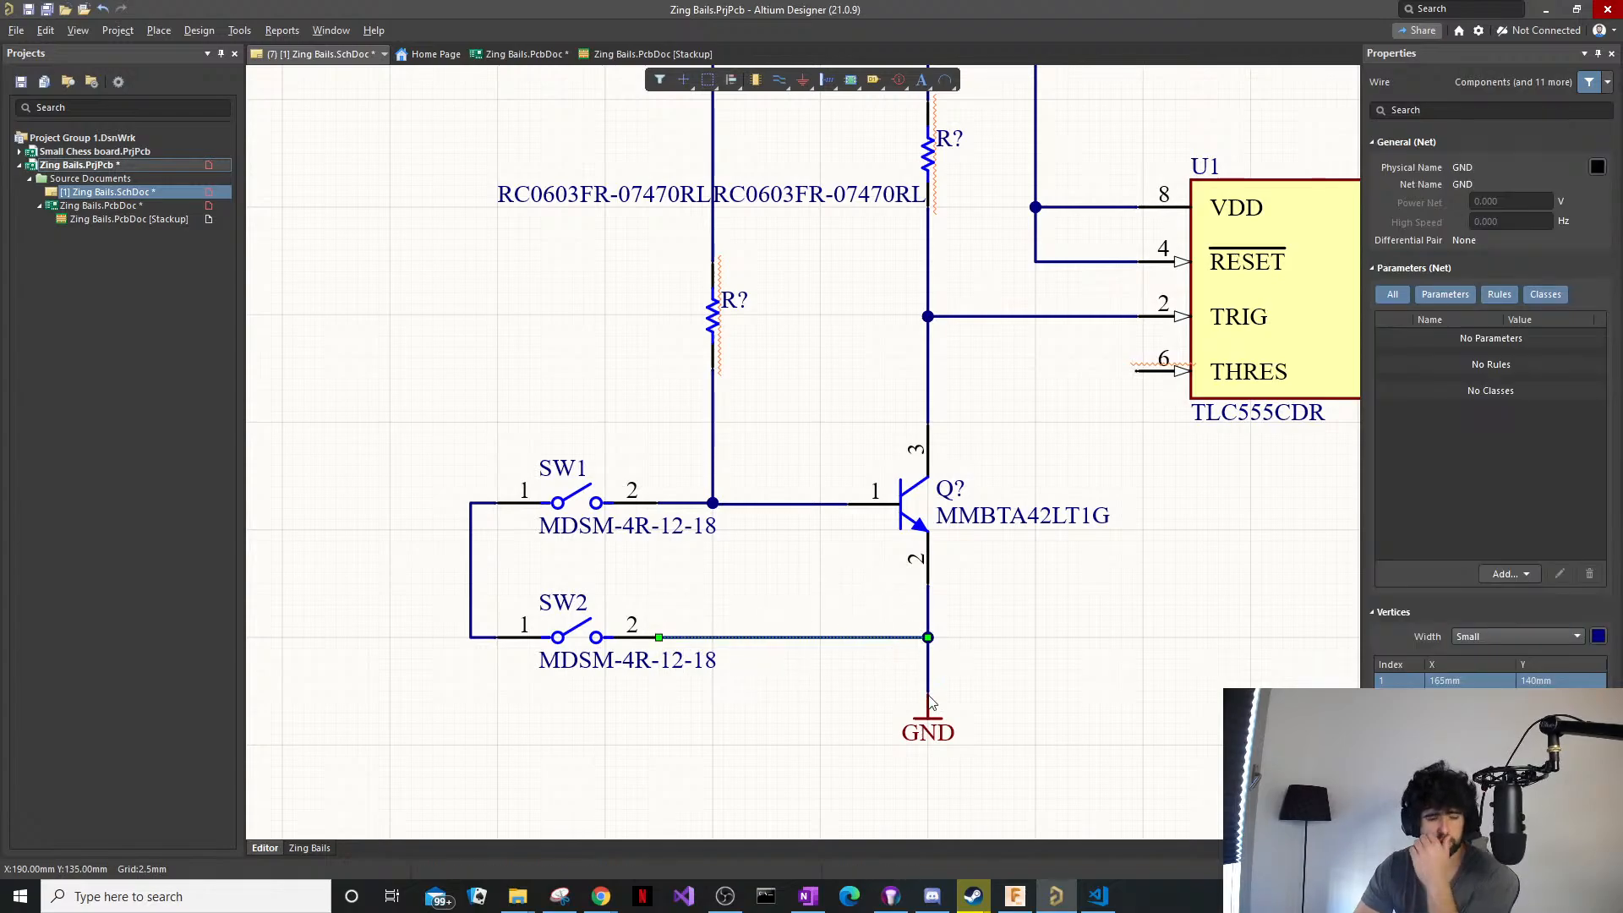
ctrl+scroll(769, 591, down, 2)
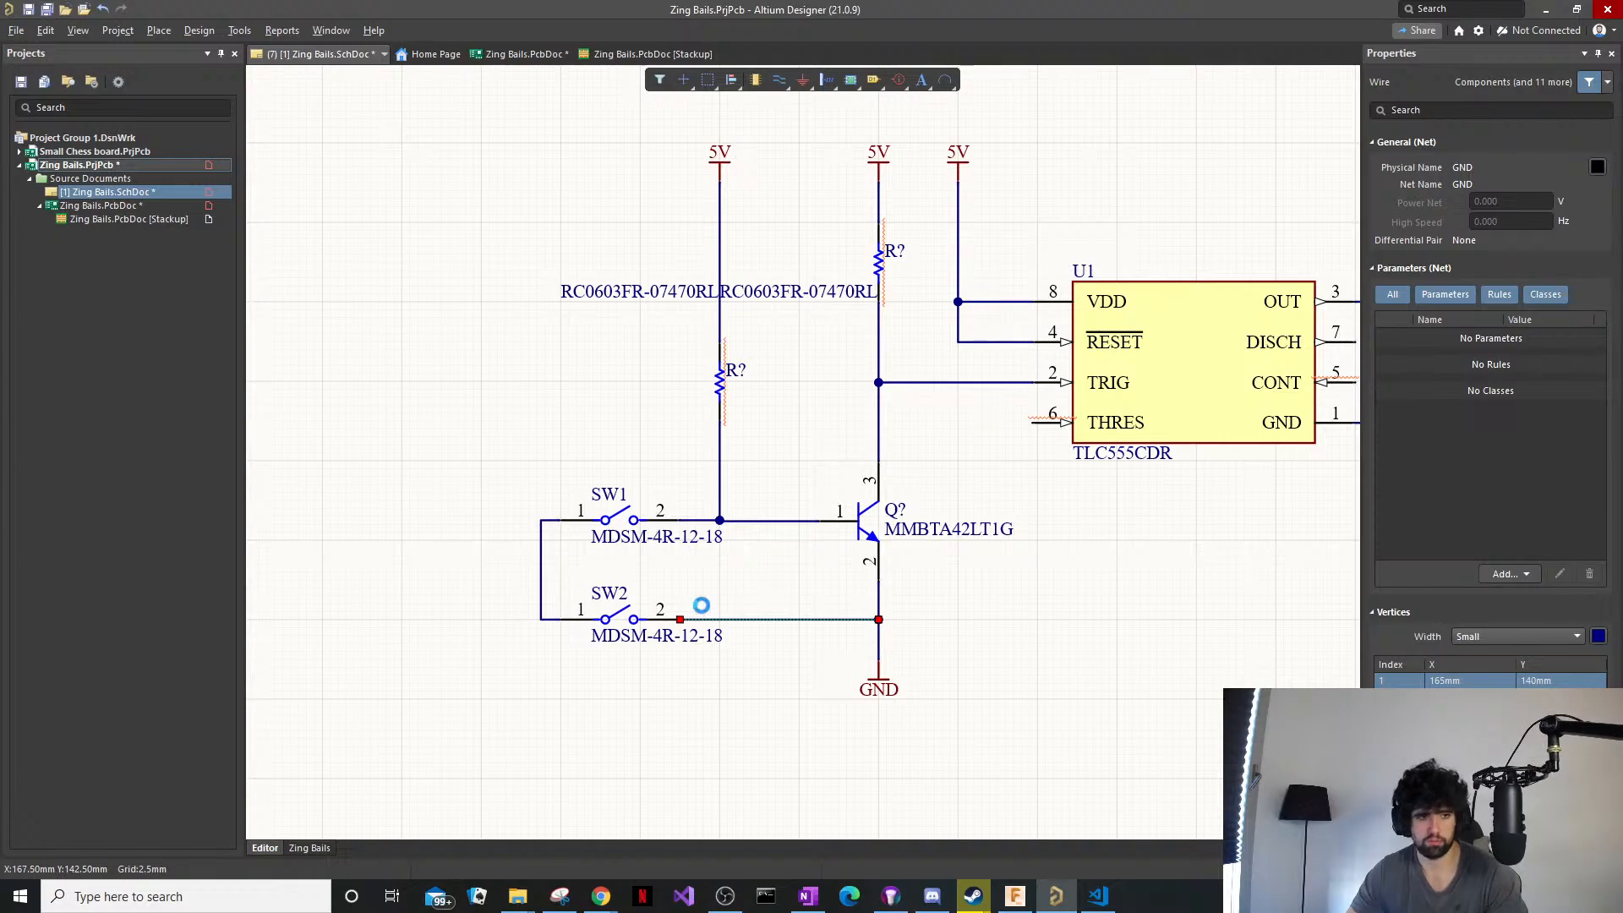
Delete the wire from SW2 to the ground line and the wire linking pin 1 of both switches.
key(Delete)
click(541, 602)
key(Delete)
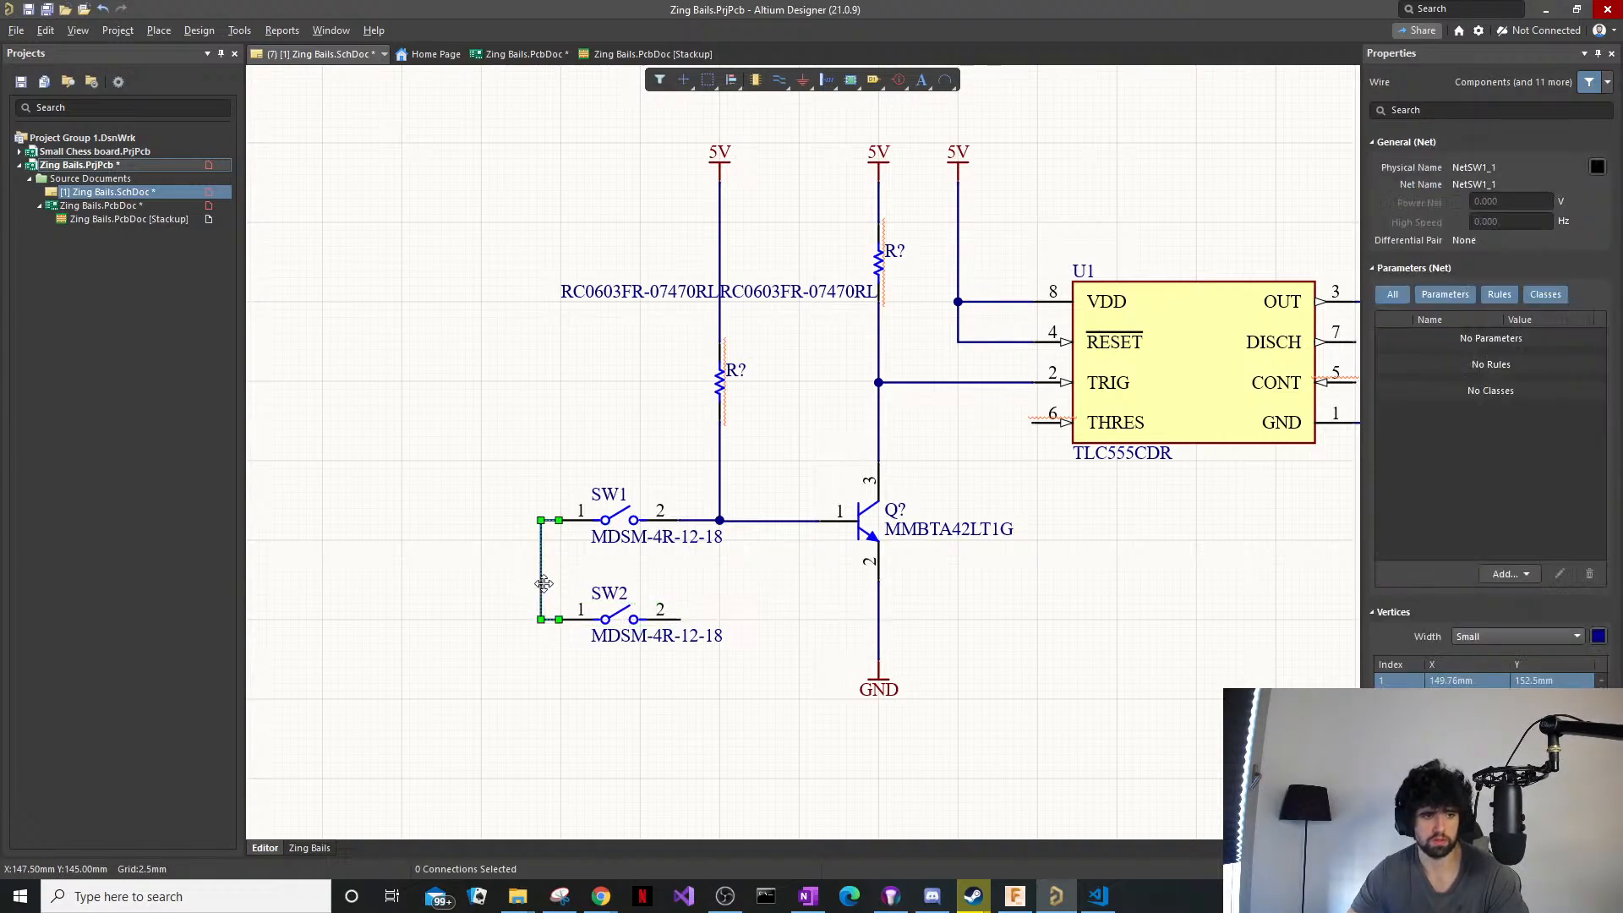
Move SW2 below and left of SW1, rotate it to 90 degrees and run a wire from its pin 2 up to SW1's level.
drag(608, 640, 513, 679)
key(space)
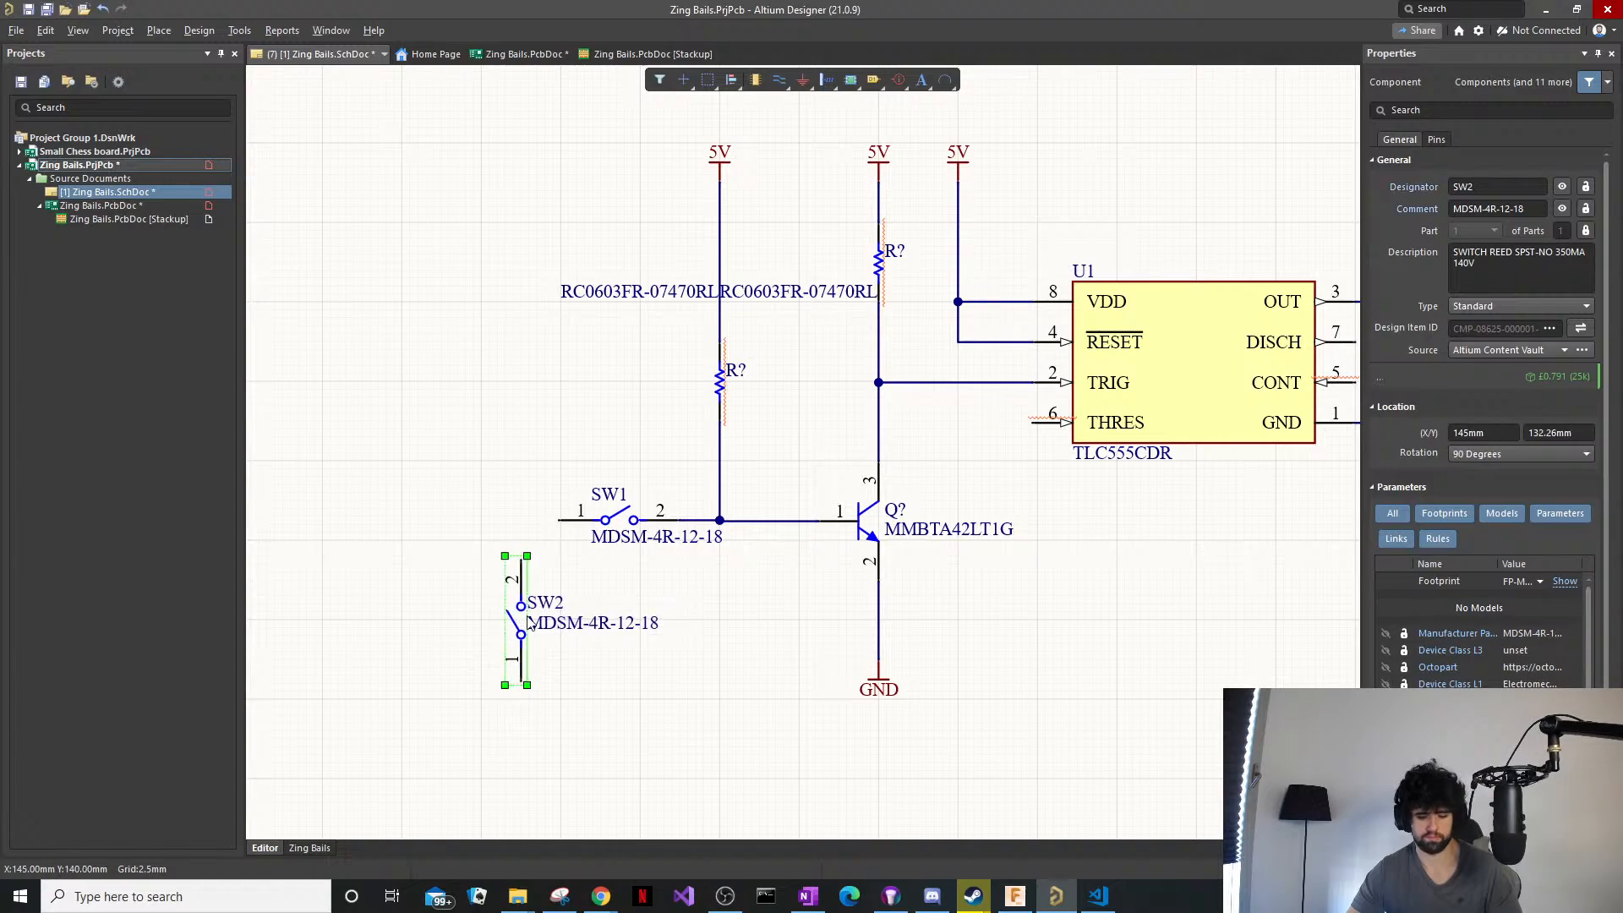
key(p)
key(w)
click(522, 560)
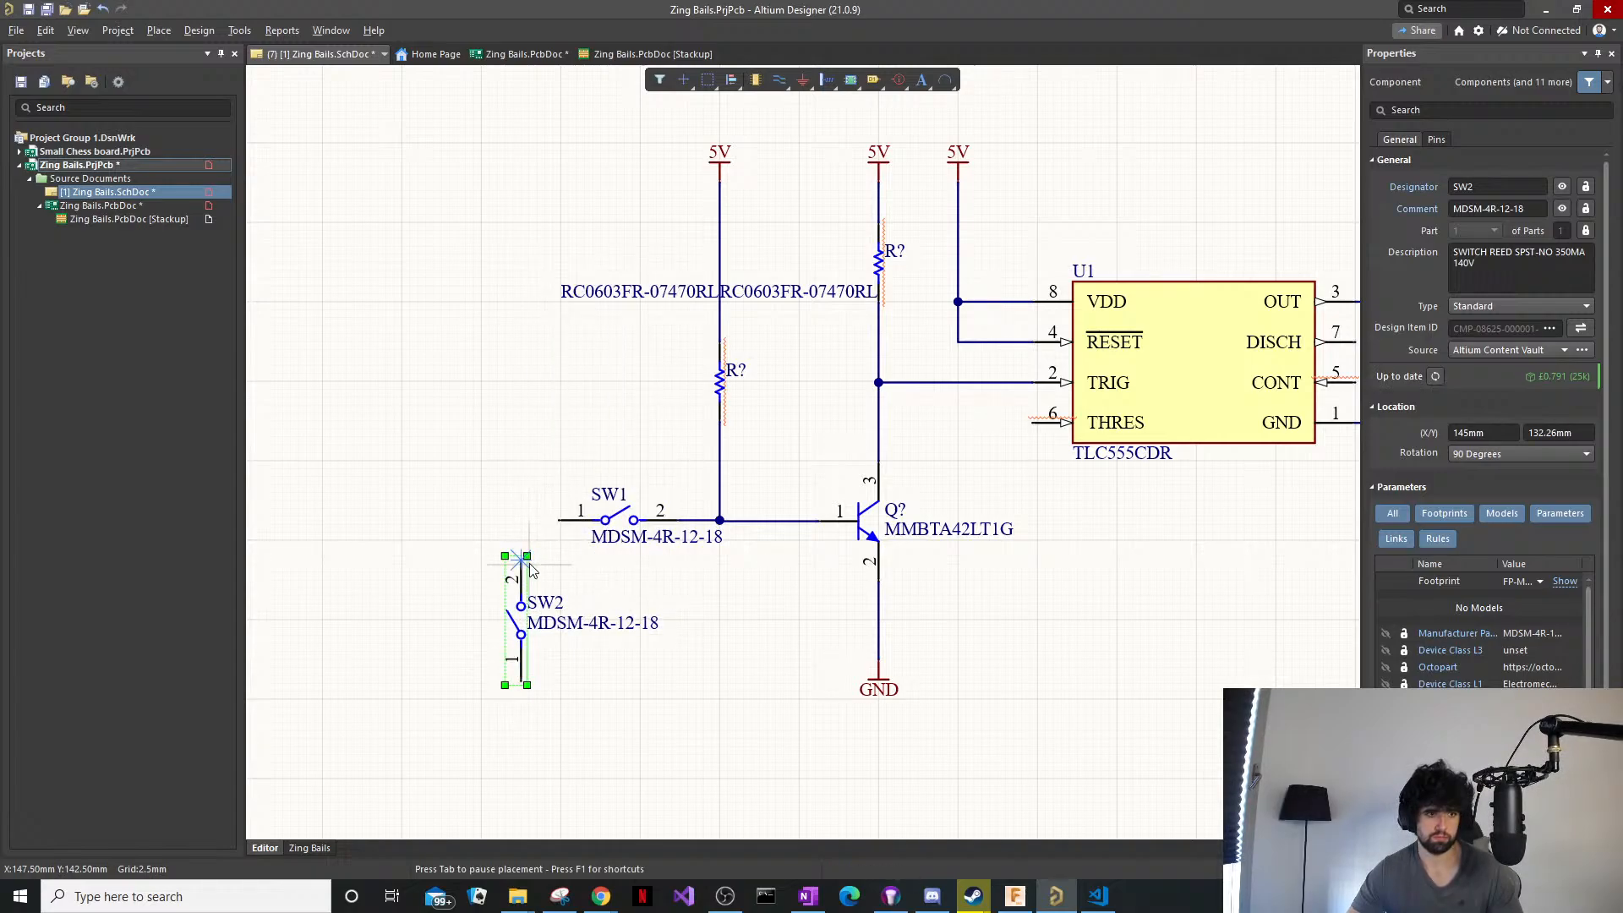
click(559, 520)
right_click(561, 520)
right_click(700, 620)
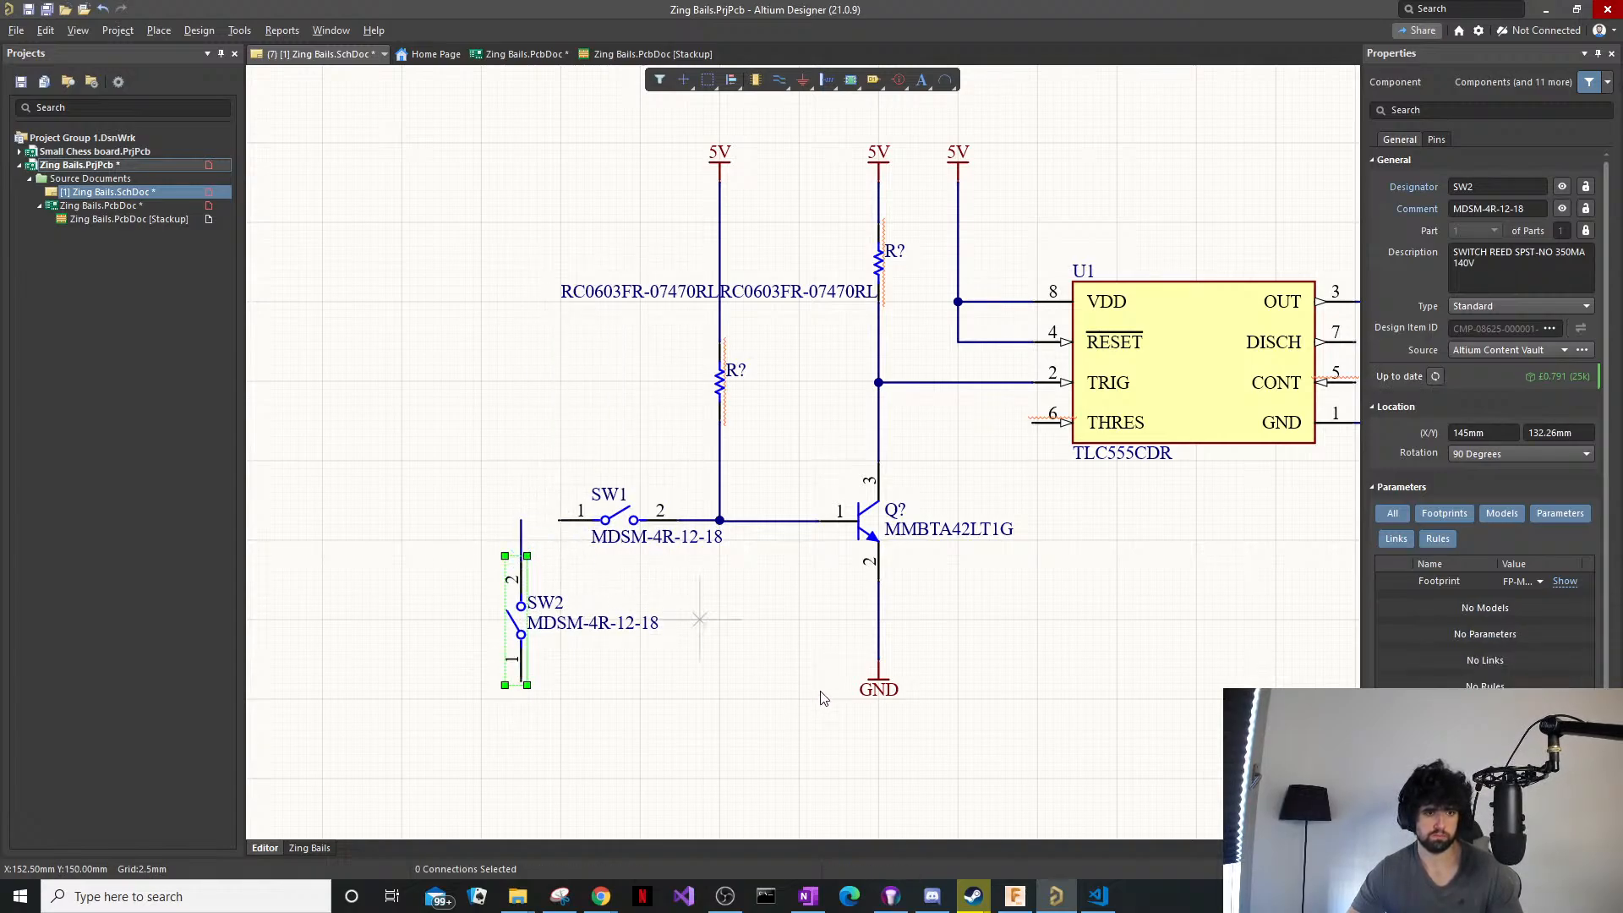
Wire the upper end of SW2's vertical wire to pin 1 of SW1.
key(p)
key(w)
click(521, 520)
click(560, 520)
right_click(561, 520)
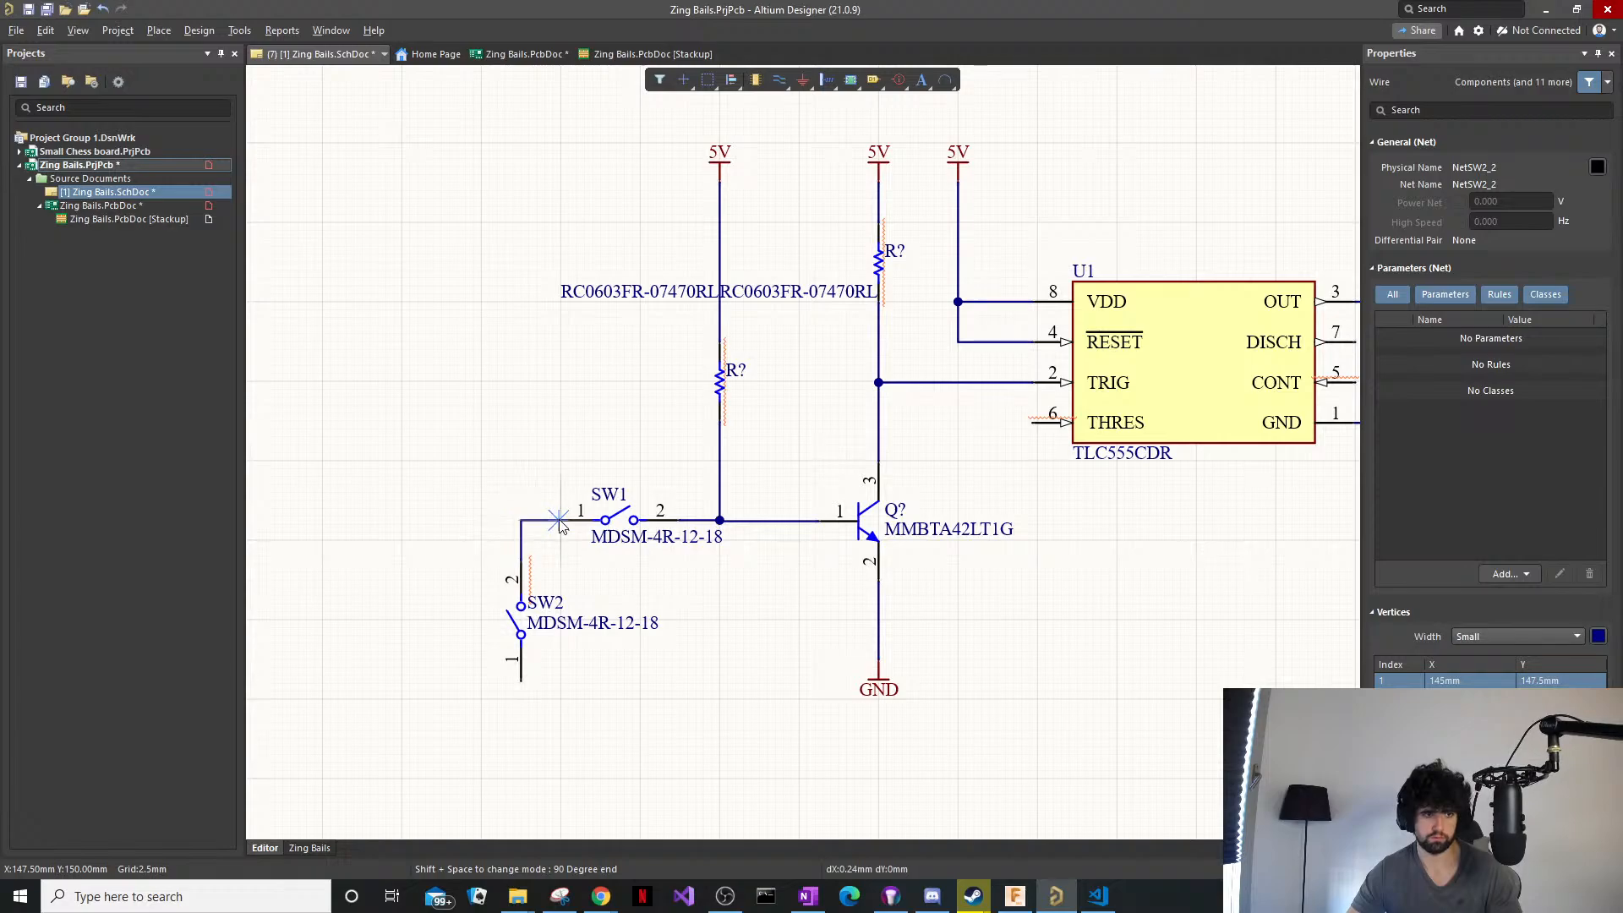
right_click(700, 592)
Copy the transistor's GND power port to just below SW2 and wire it to pin 1 of SW2.
click(870, 687)
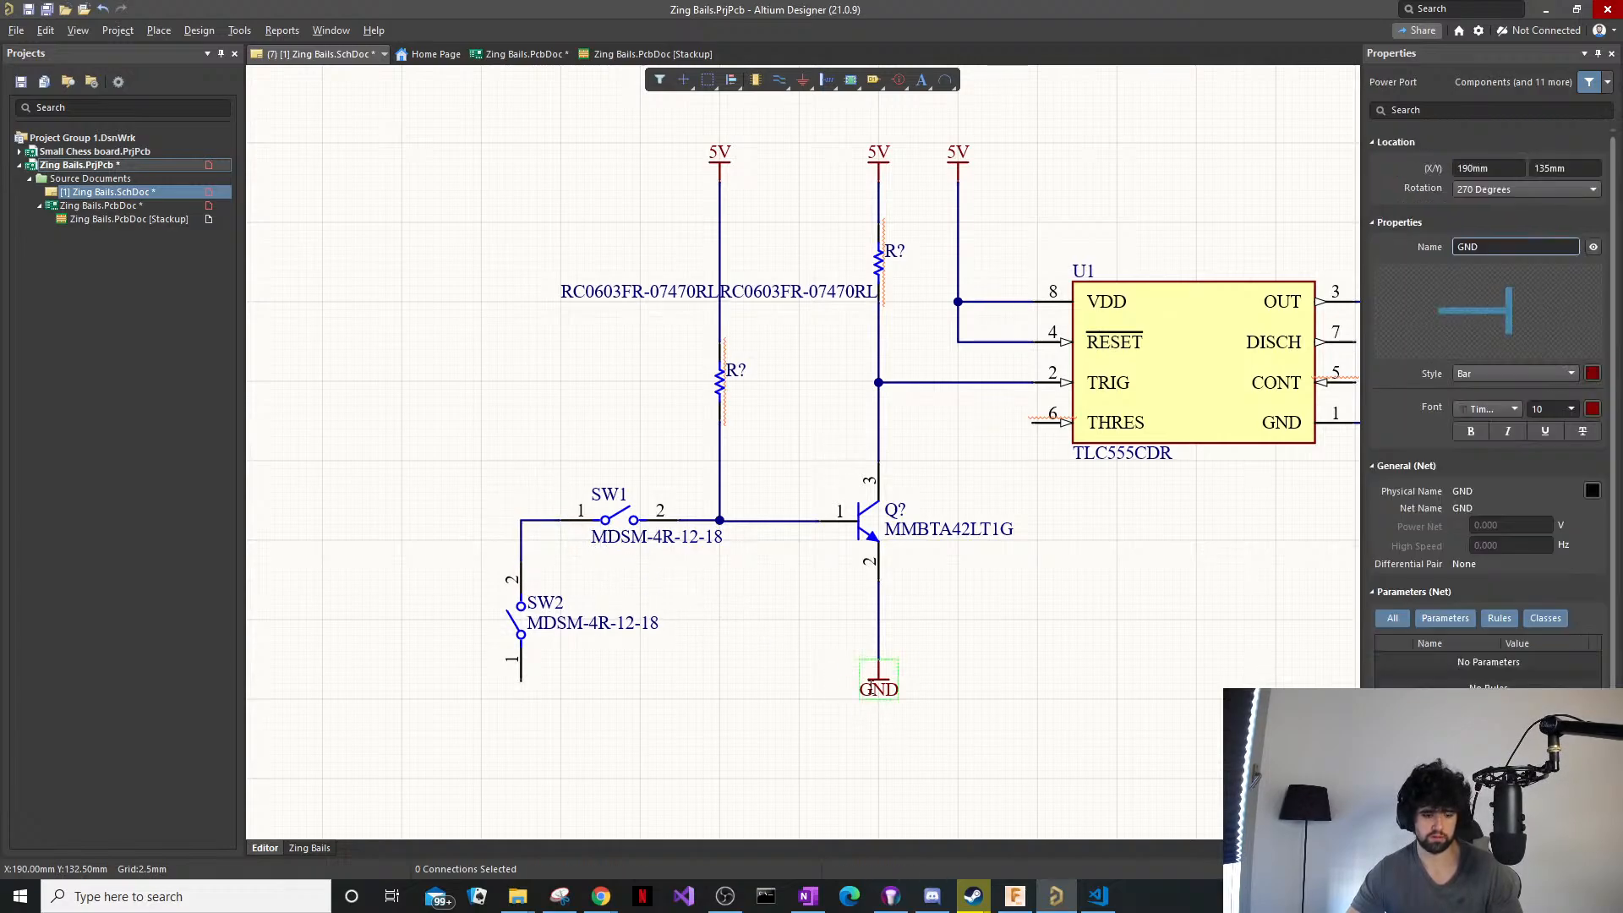
key(ctrl+v)
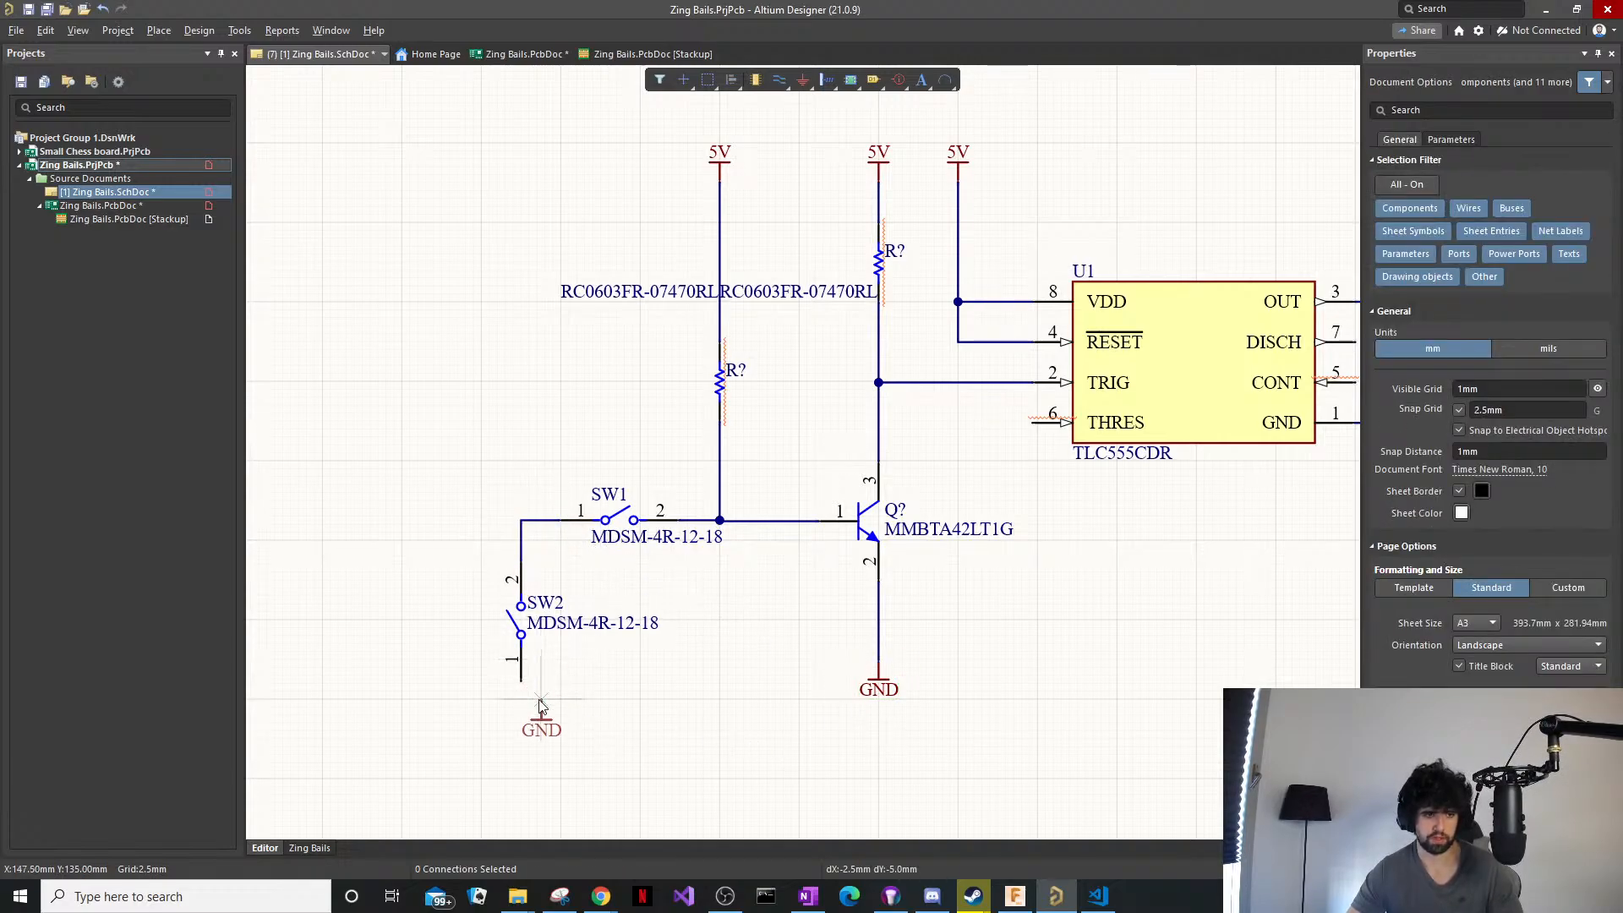
key(p)
key(w)
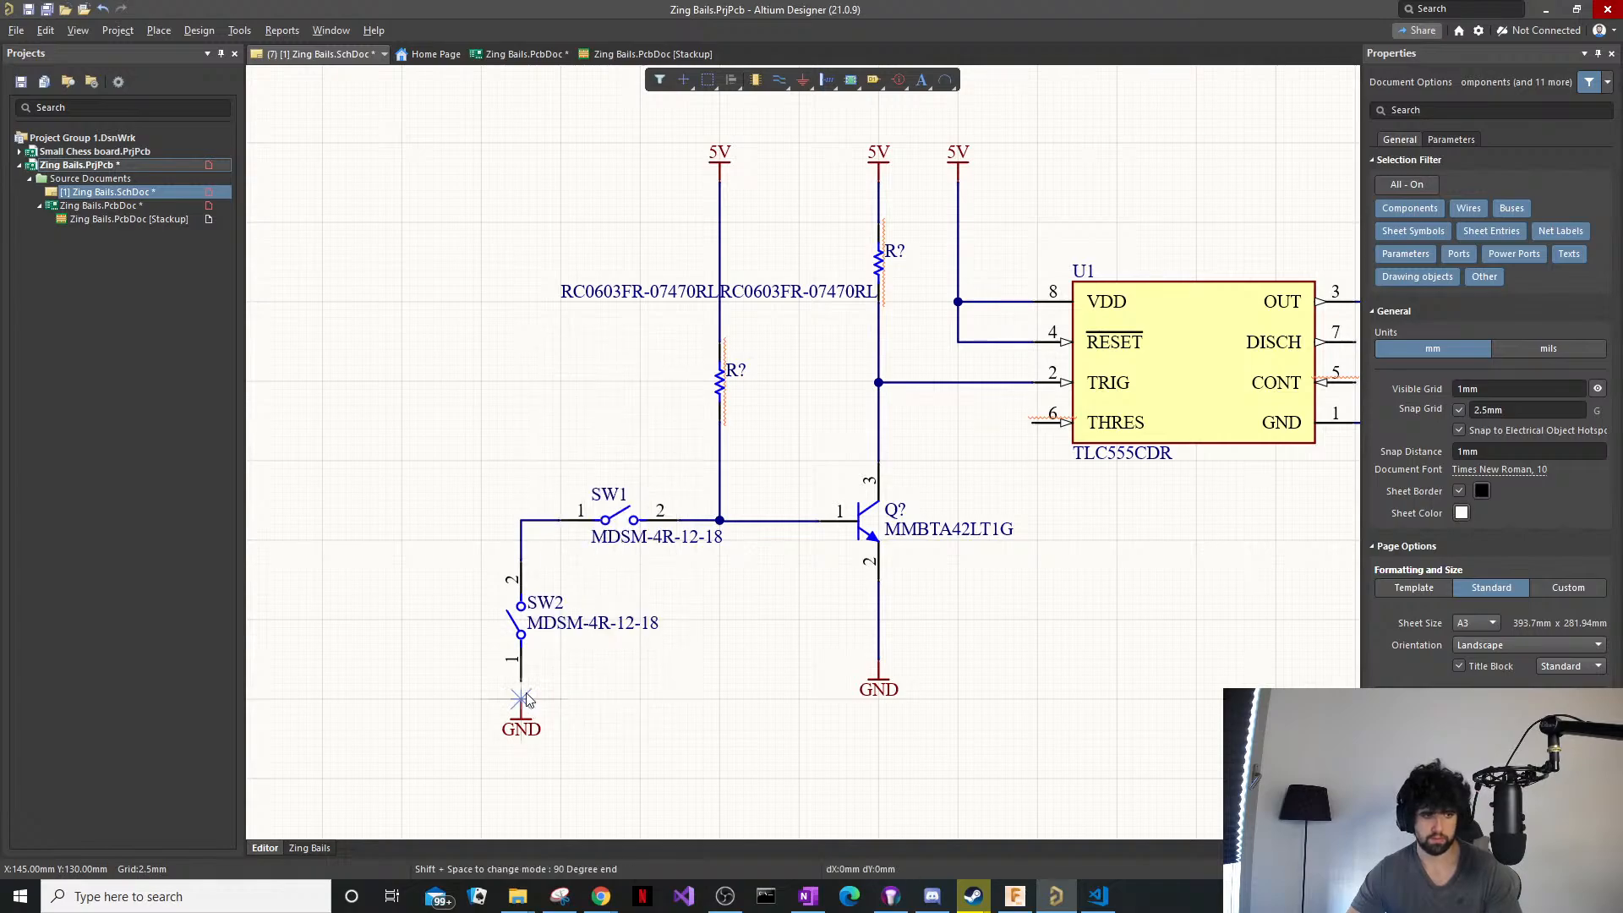
click(521, 699)
click(522, 681)
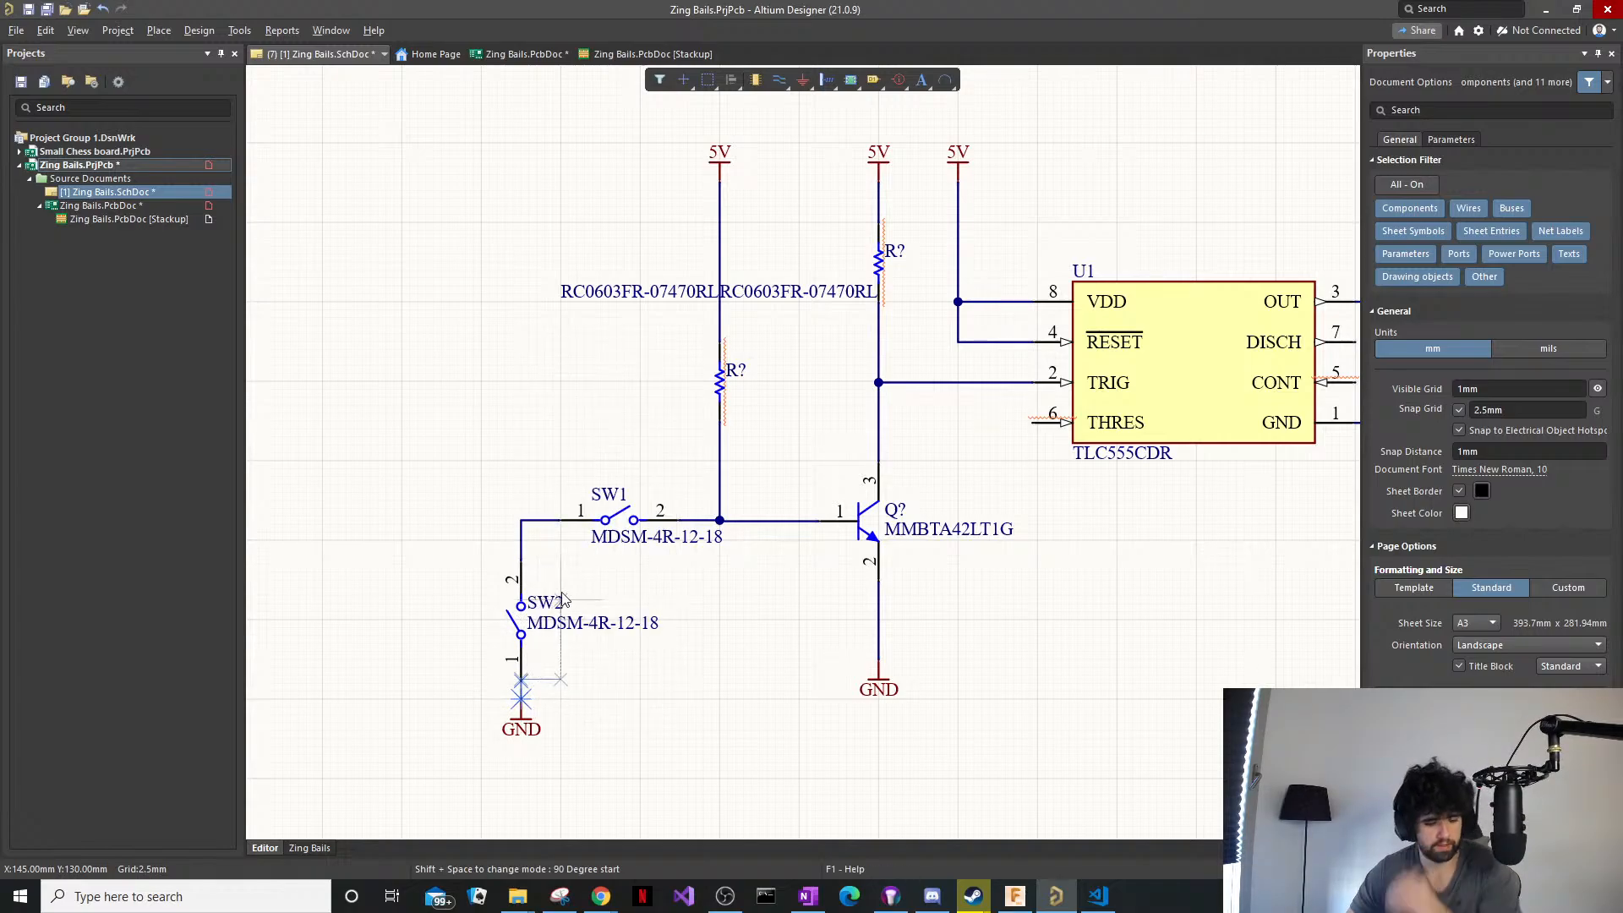
key(Escape)
Move the GND port below SW2 down by 2.5 mm and delete the wire between it and the switch.
drag(523, 711, 528, 726)
click(514, 659)
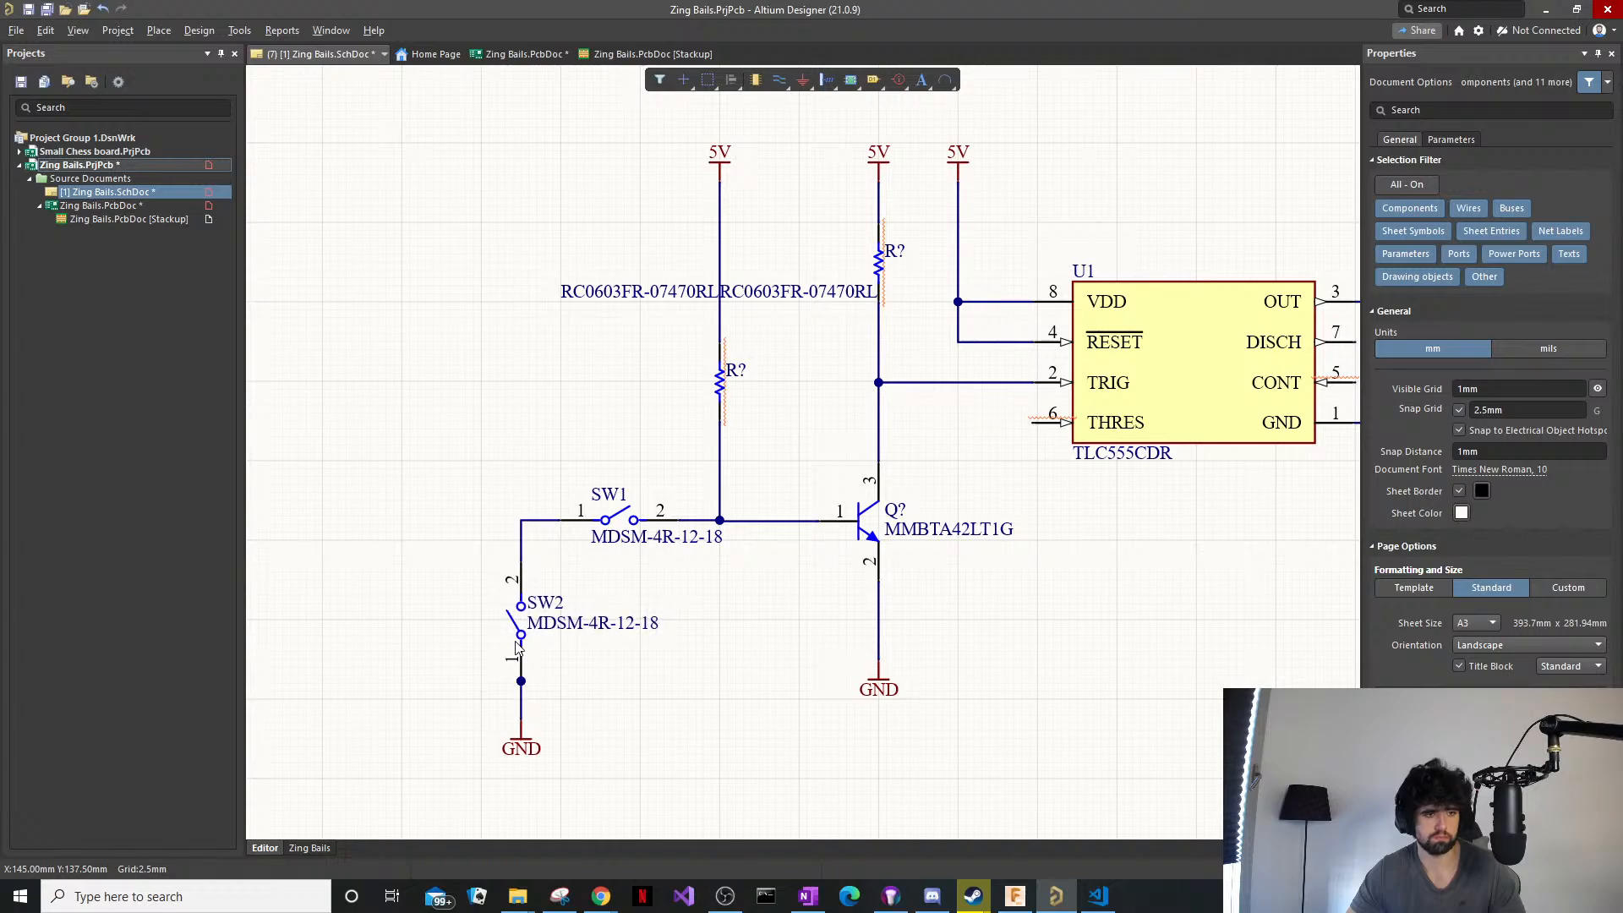
click(525, 615)
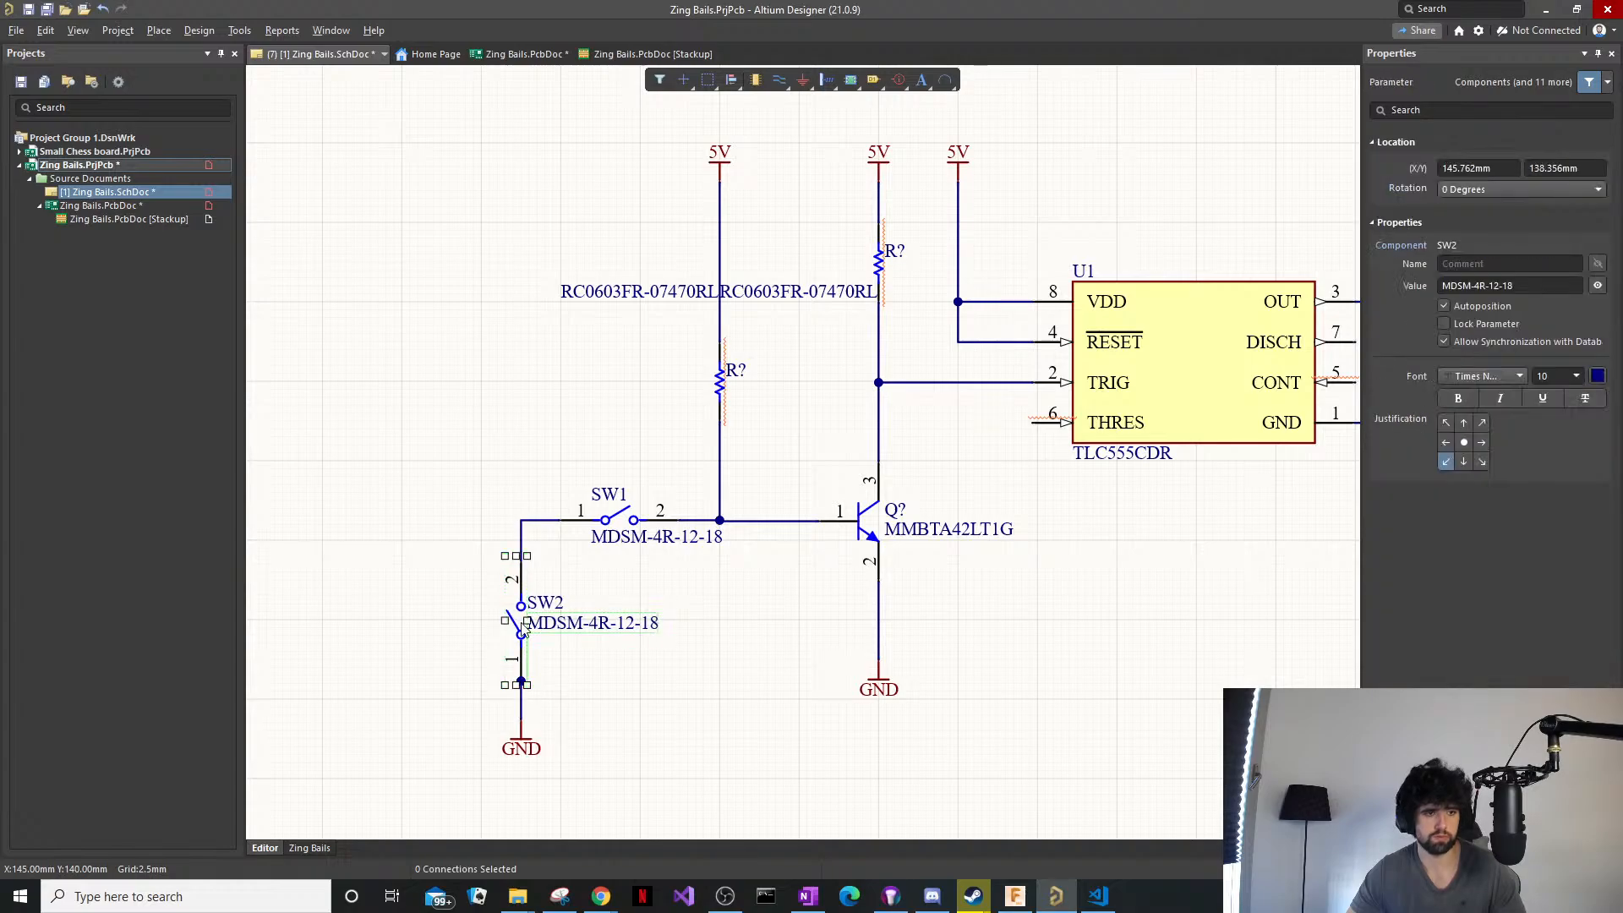
click(522, 704)
click(523, 703)
key(Delete)
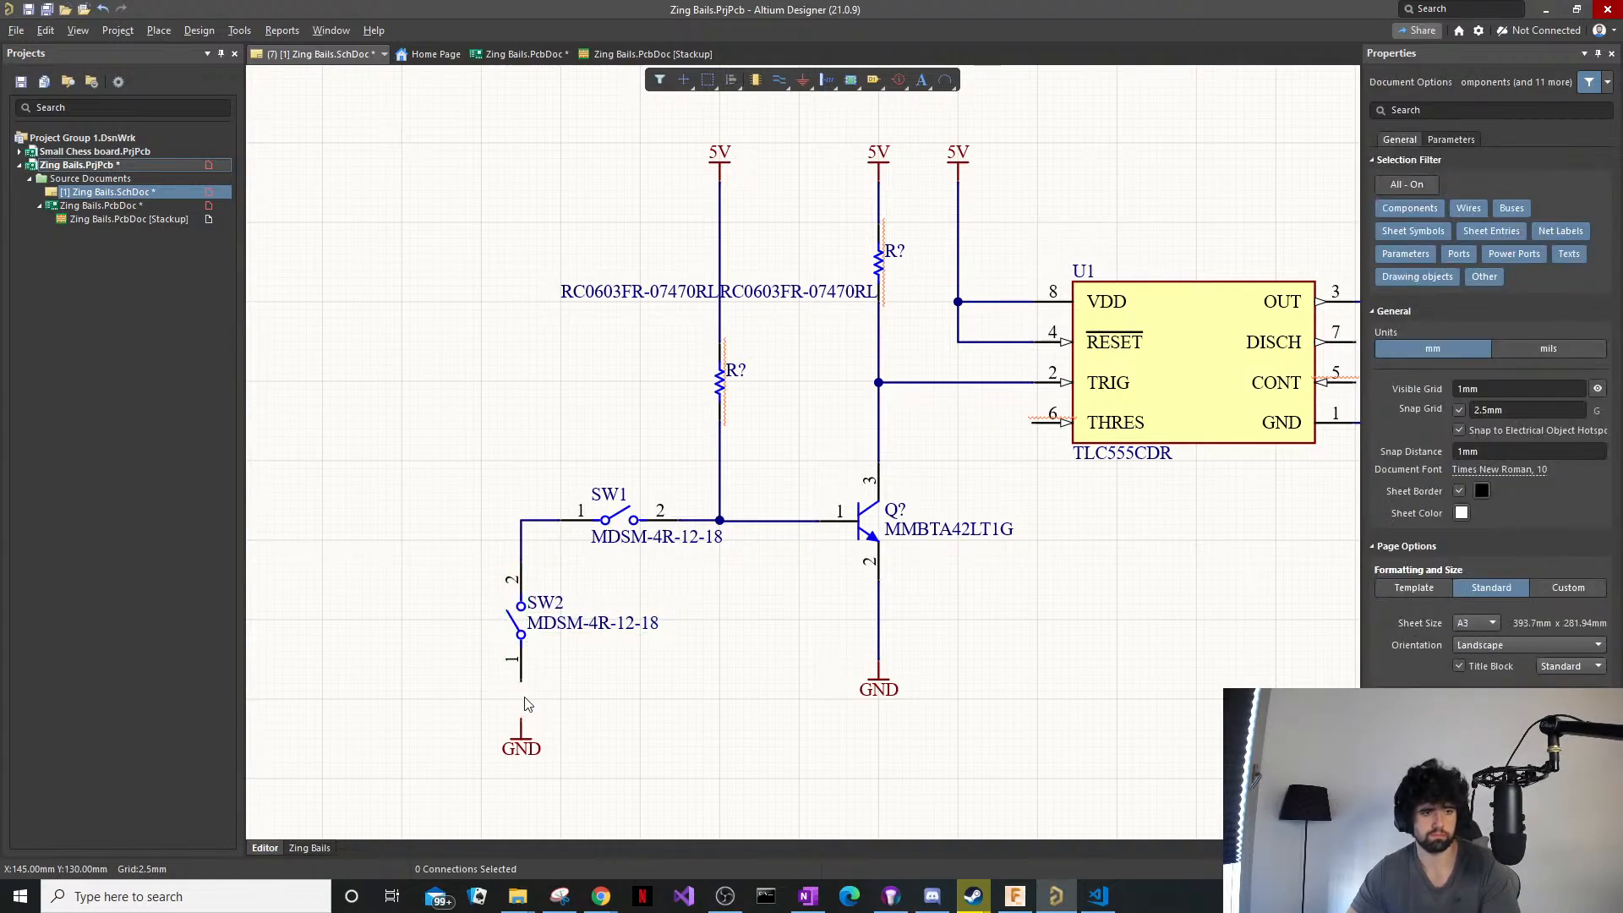
Draw a straight wire from the GND port up to pin 1 of SW2.
key(p)
key(w)
click(522, 721)
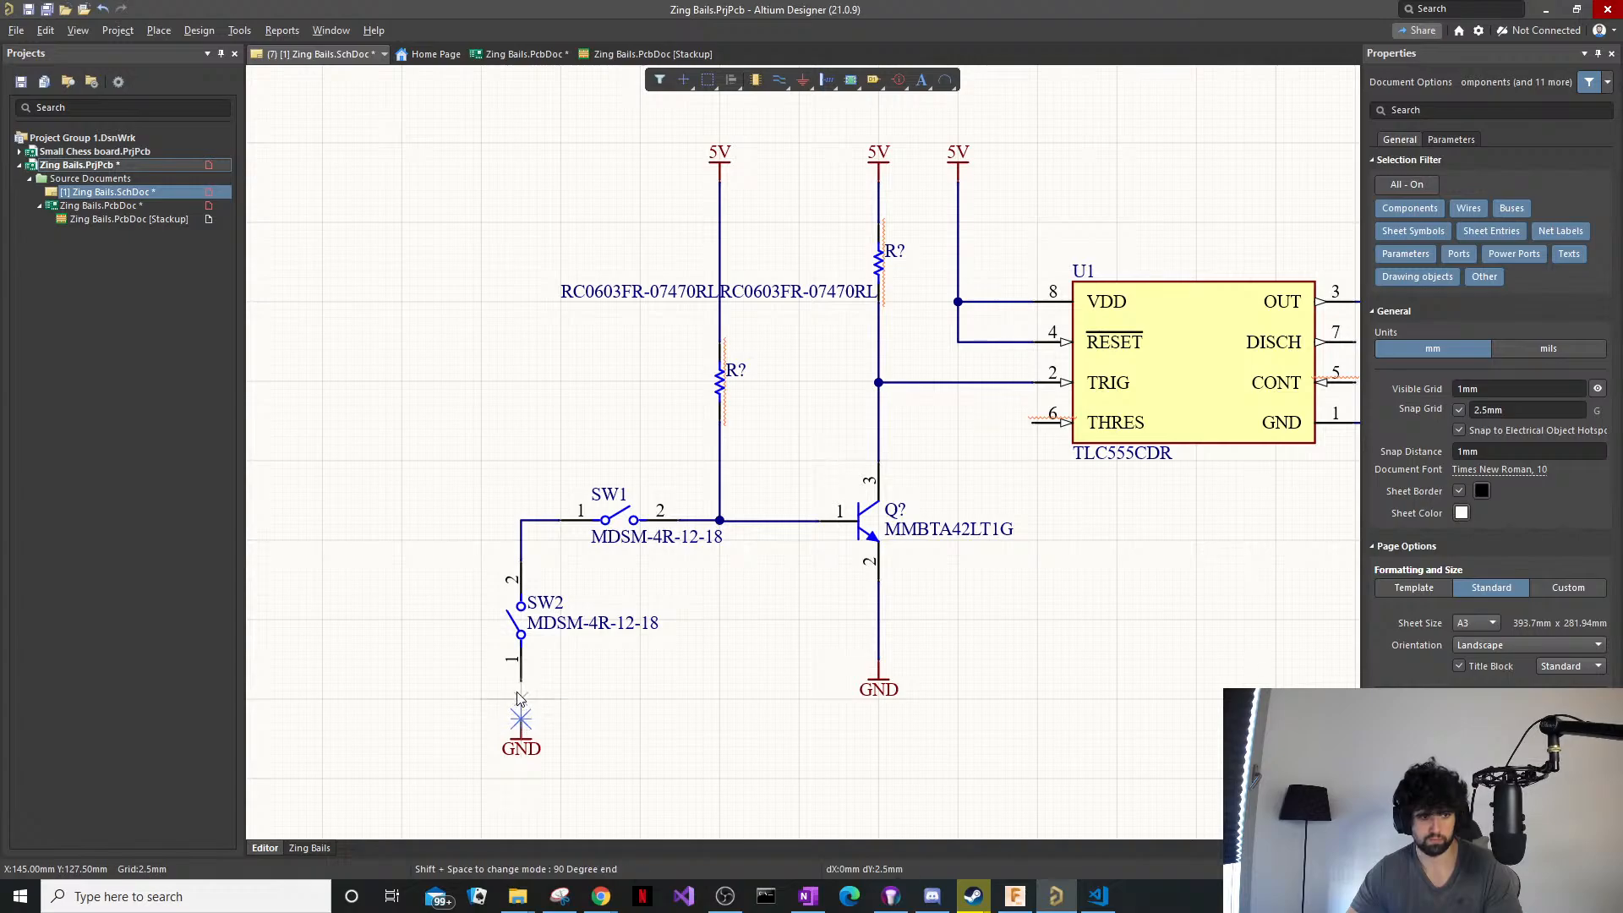
click(520, 681)
right_click(561, 706)
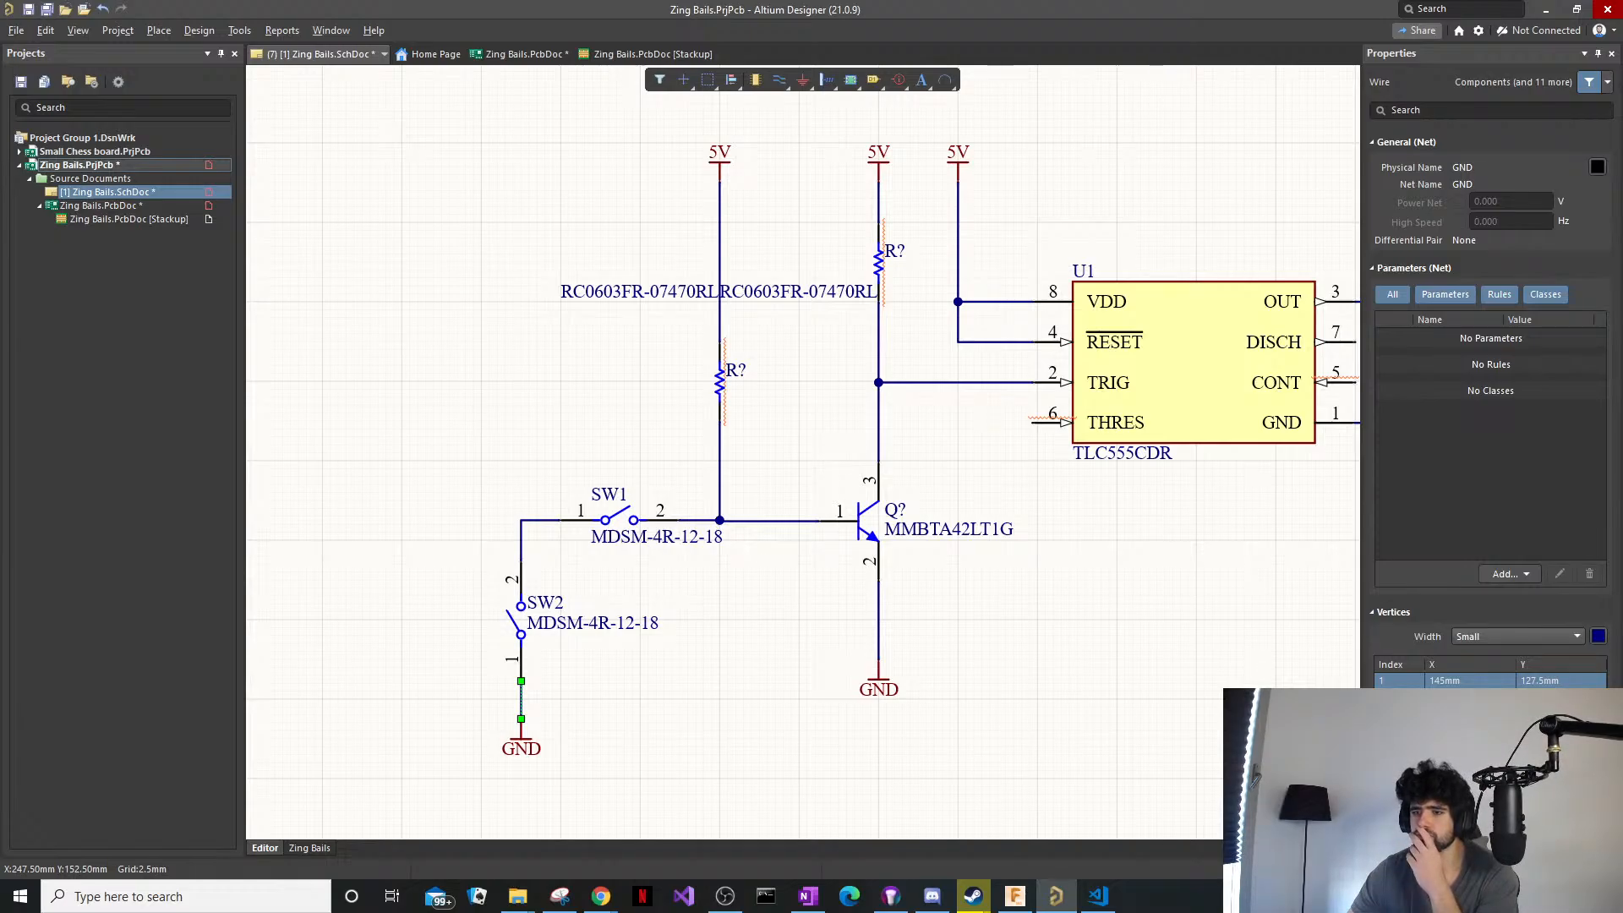
Switch to Micro-Cap and dismiss the Tip of the Day.
key(super+d)
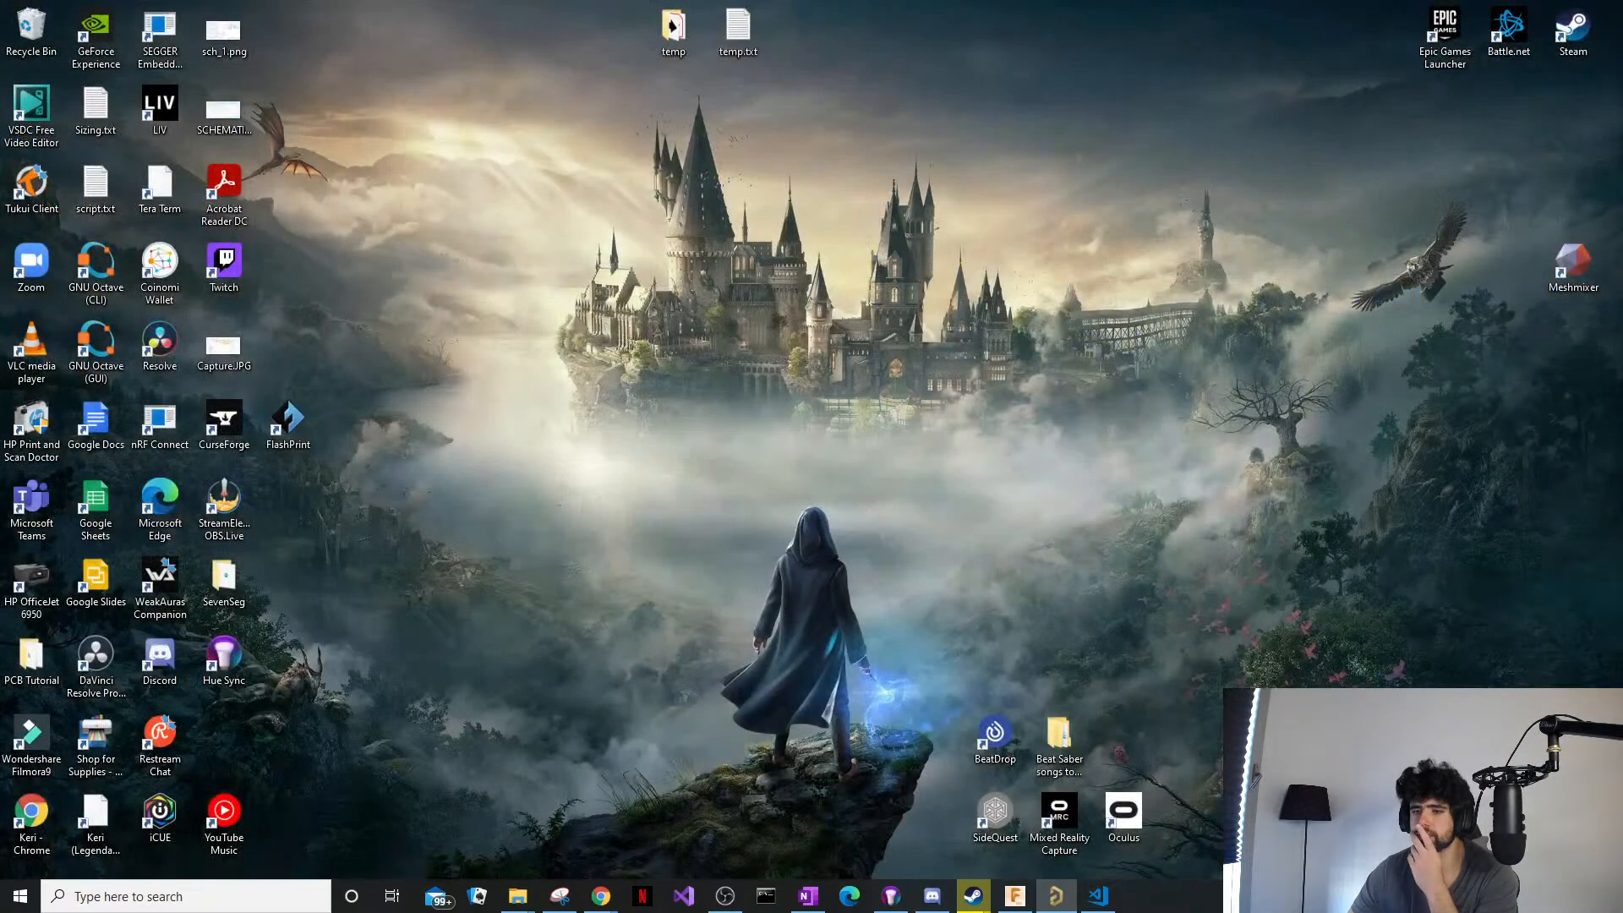
key(super+d)
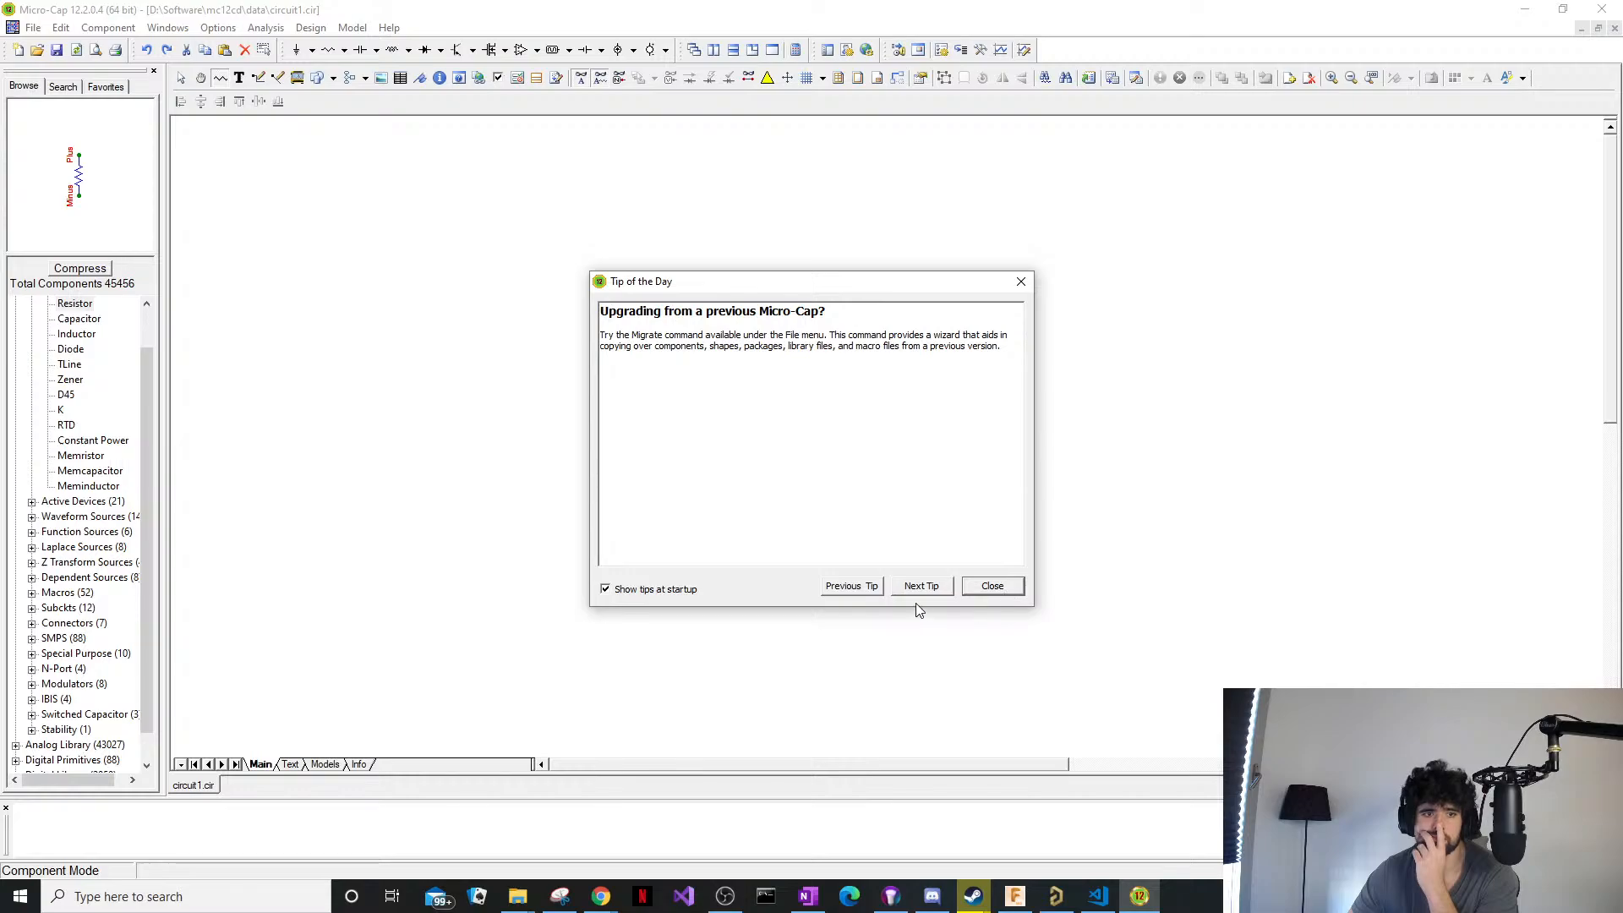
click(971, 590)
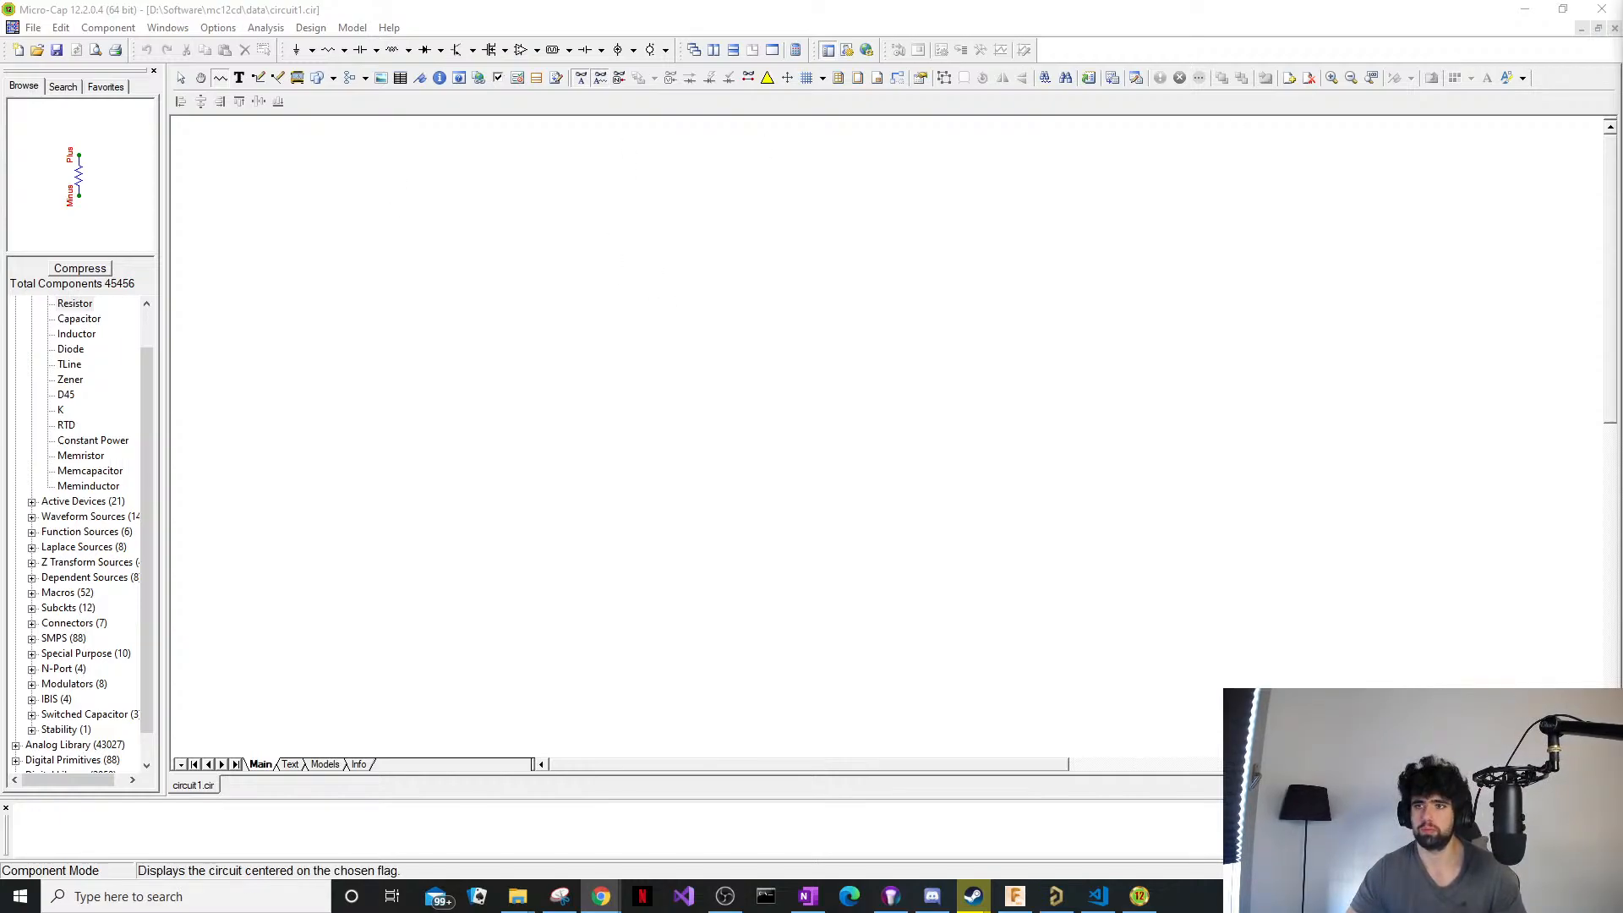
Discard the resistor placement and place an NPN transistor on the blank circuit sheet.
click(531, 305)
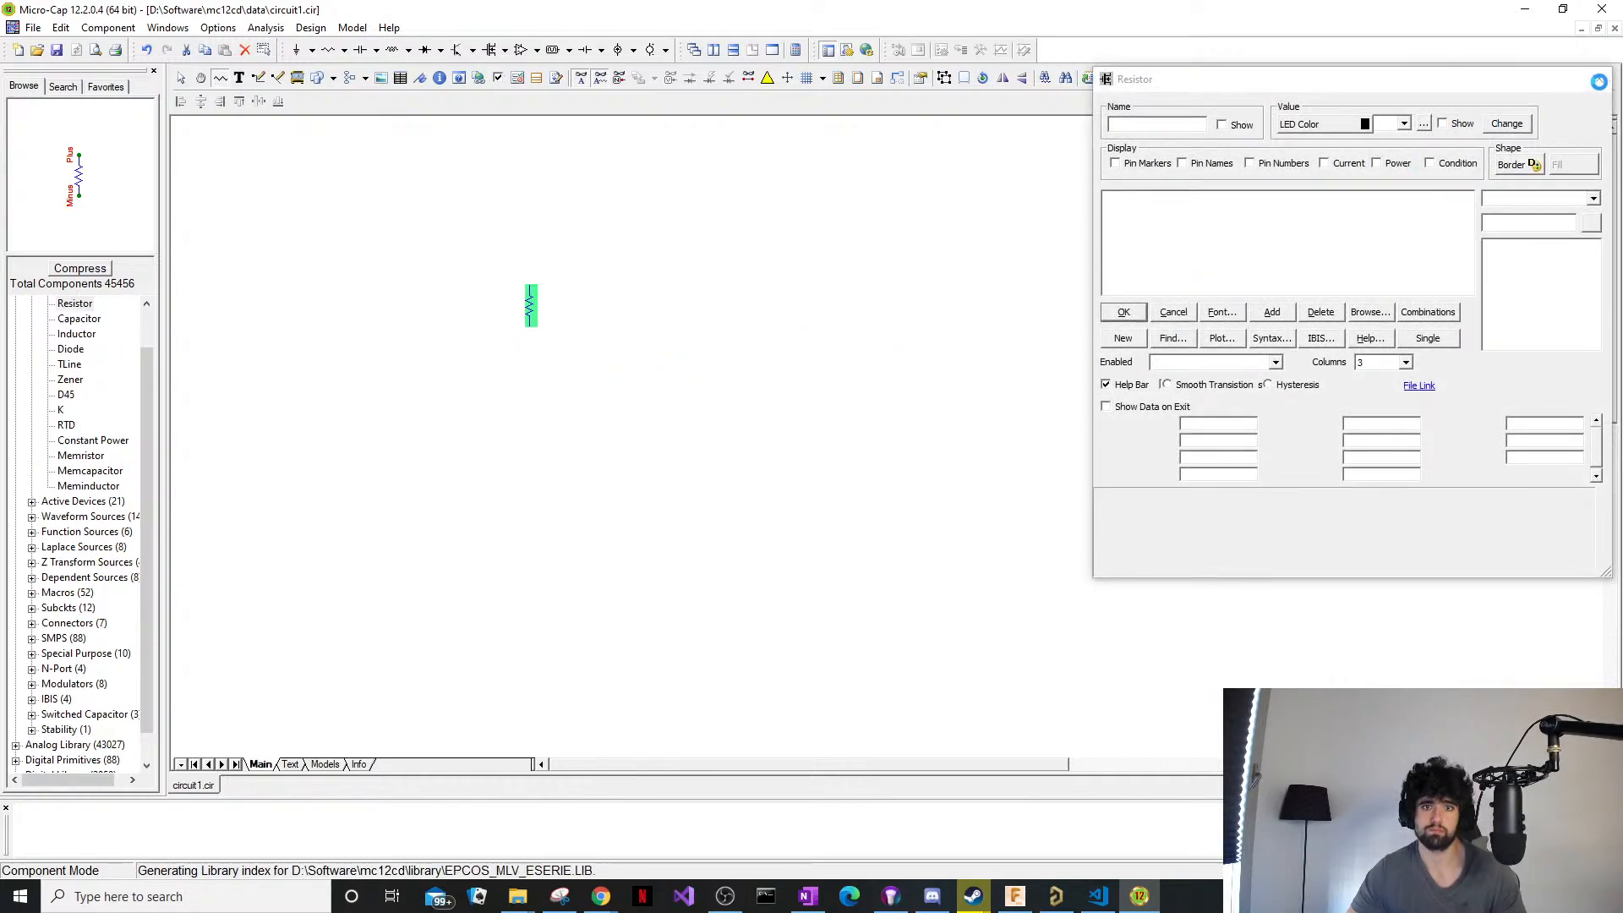
click(1599, 82)
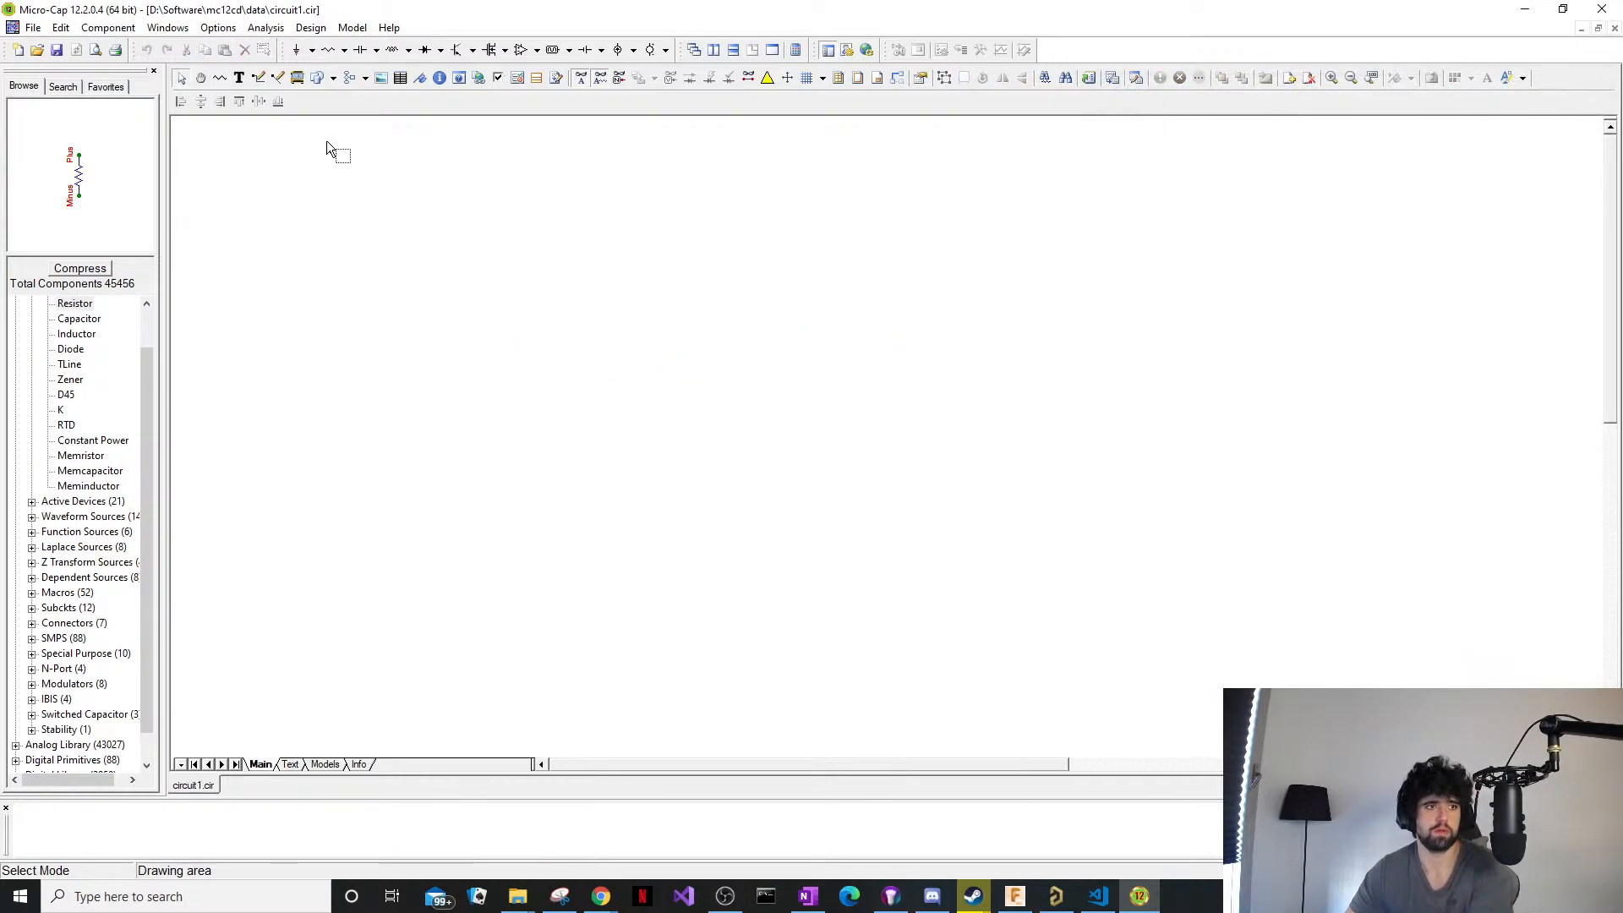
click(461, 52)
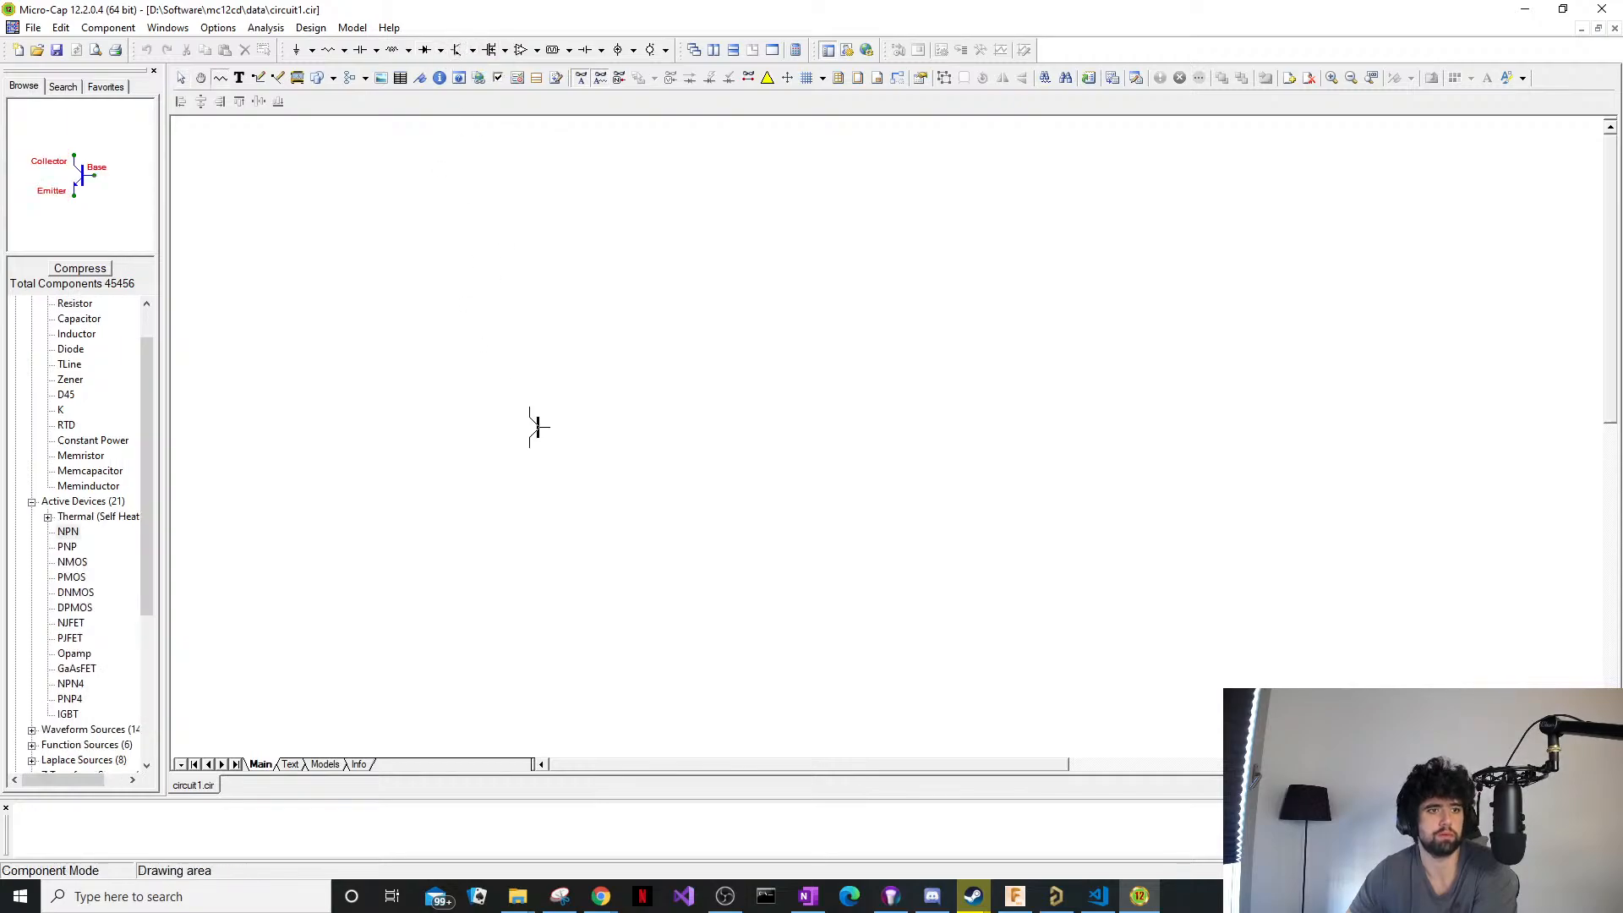
click(542, 435)
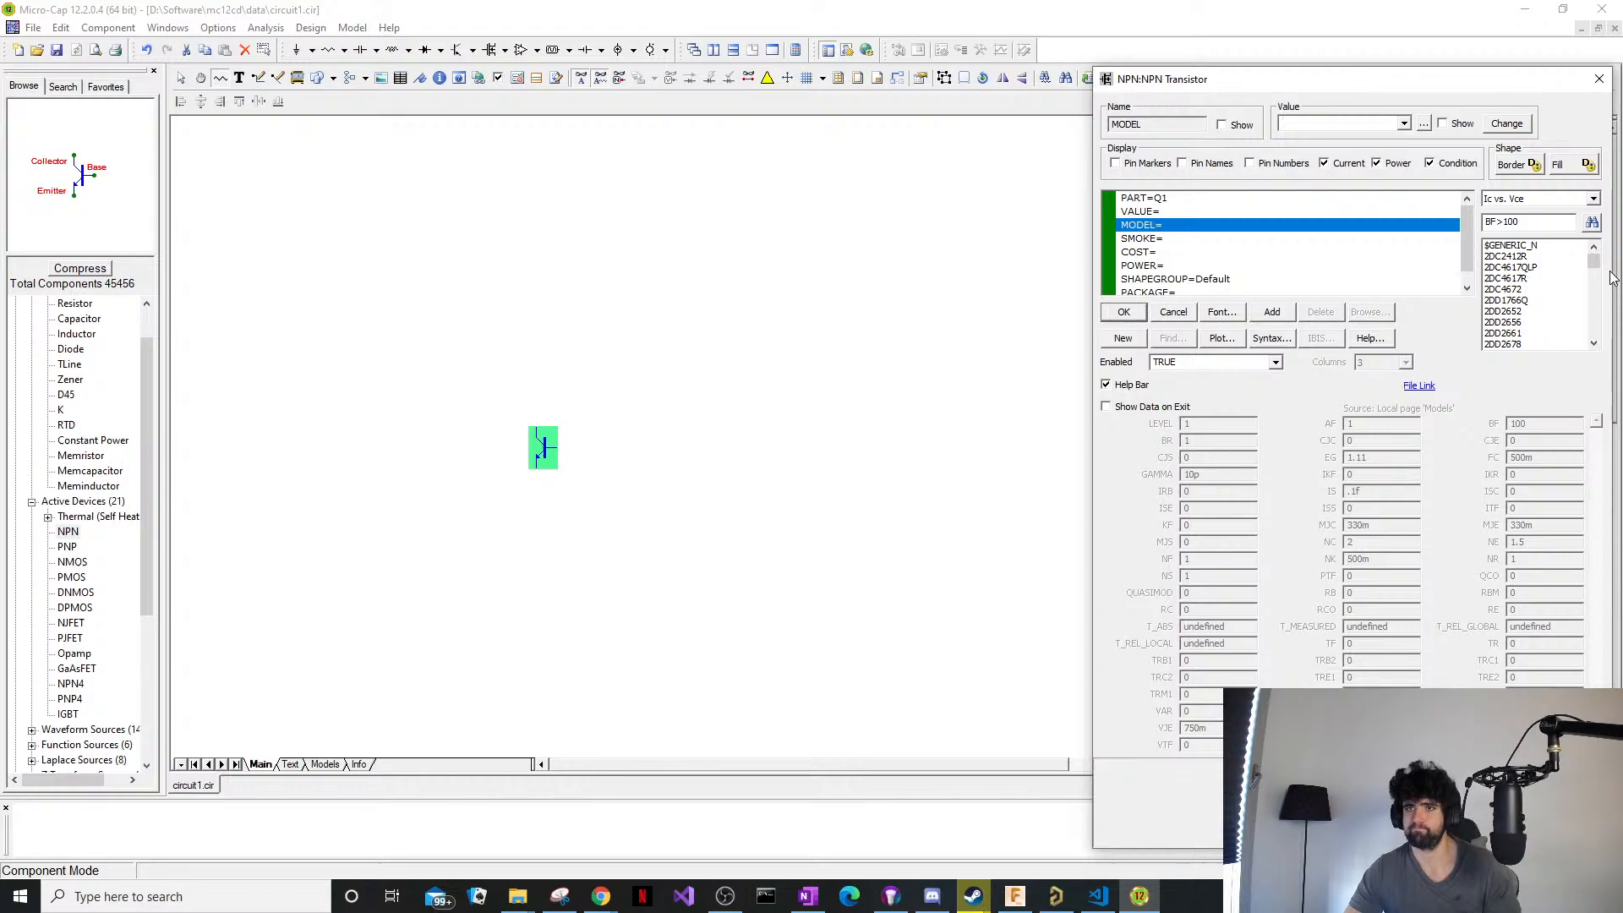
Switch to Altium Designer to check the transistor's part number, and return to the NPN transistor settings in Micro-Cap.
click(1067, 903)
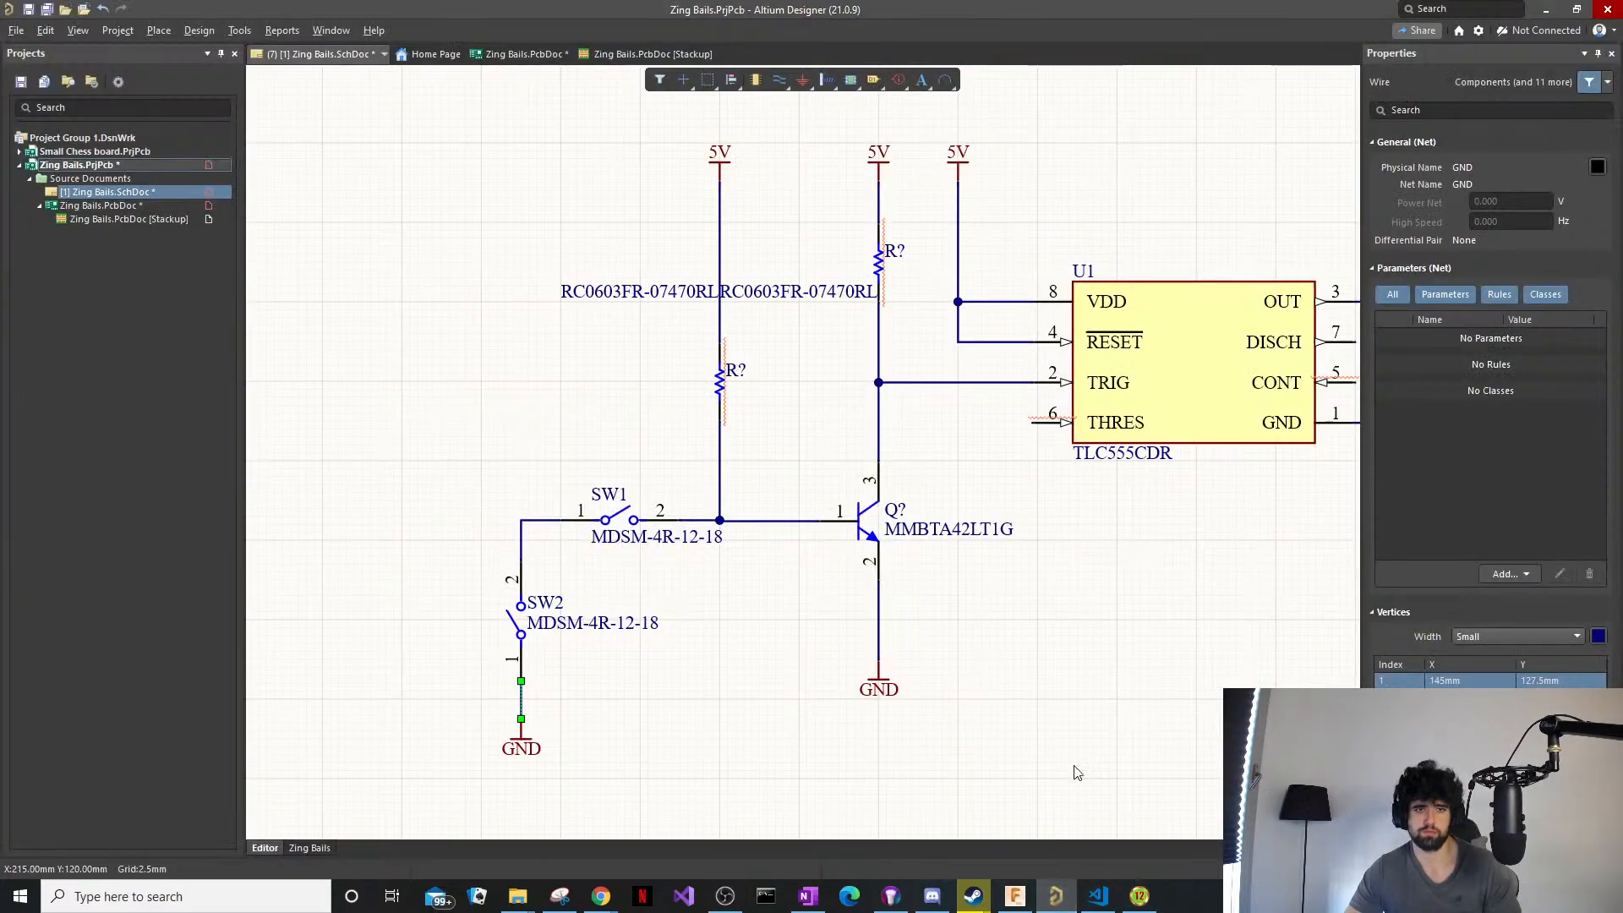
click(931, 529)
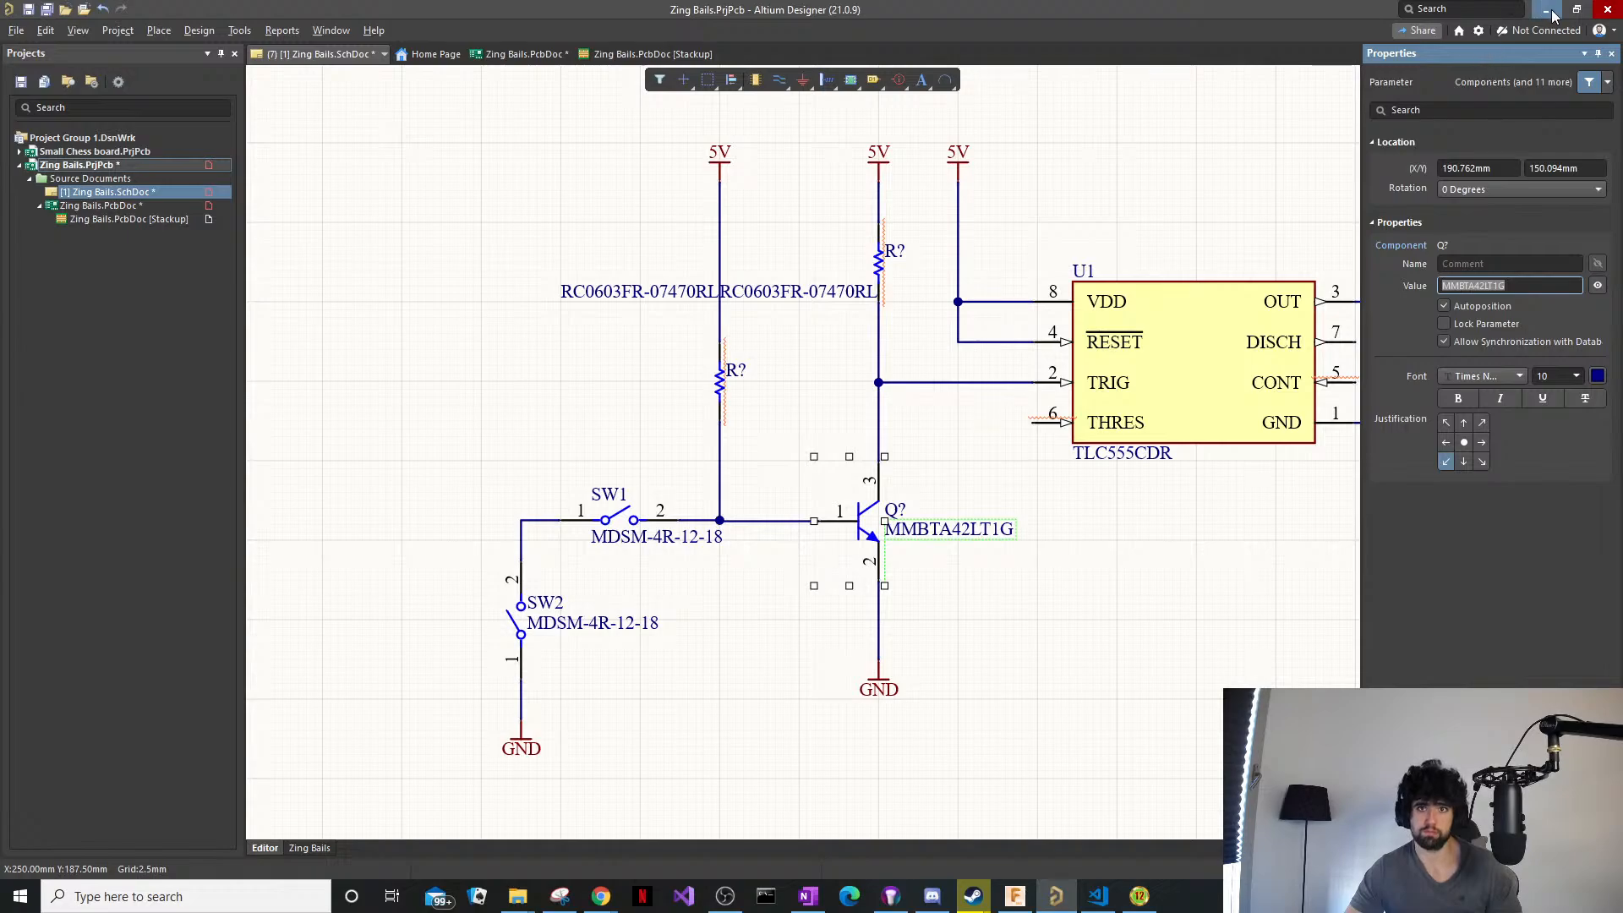
key(alt+Tab)
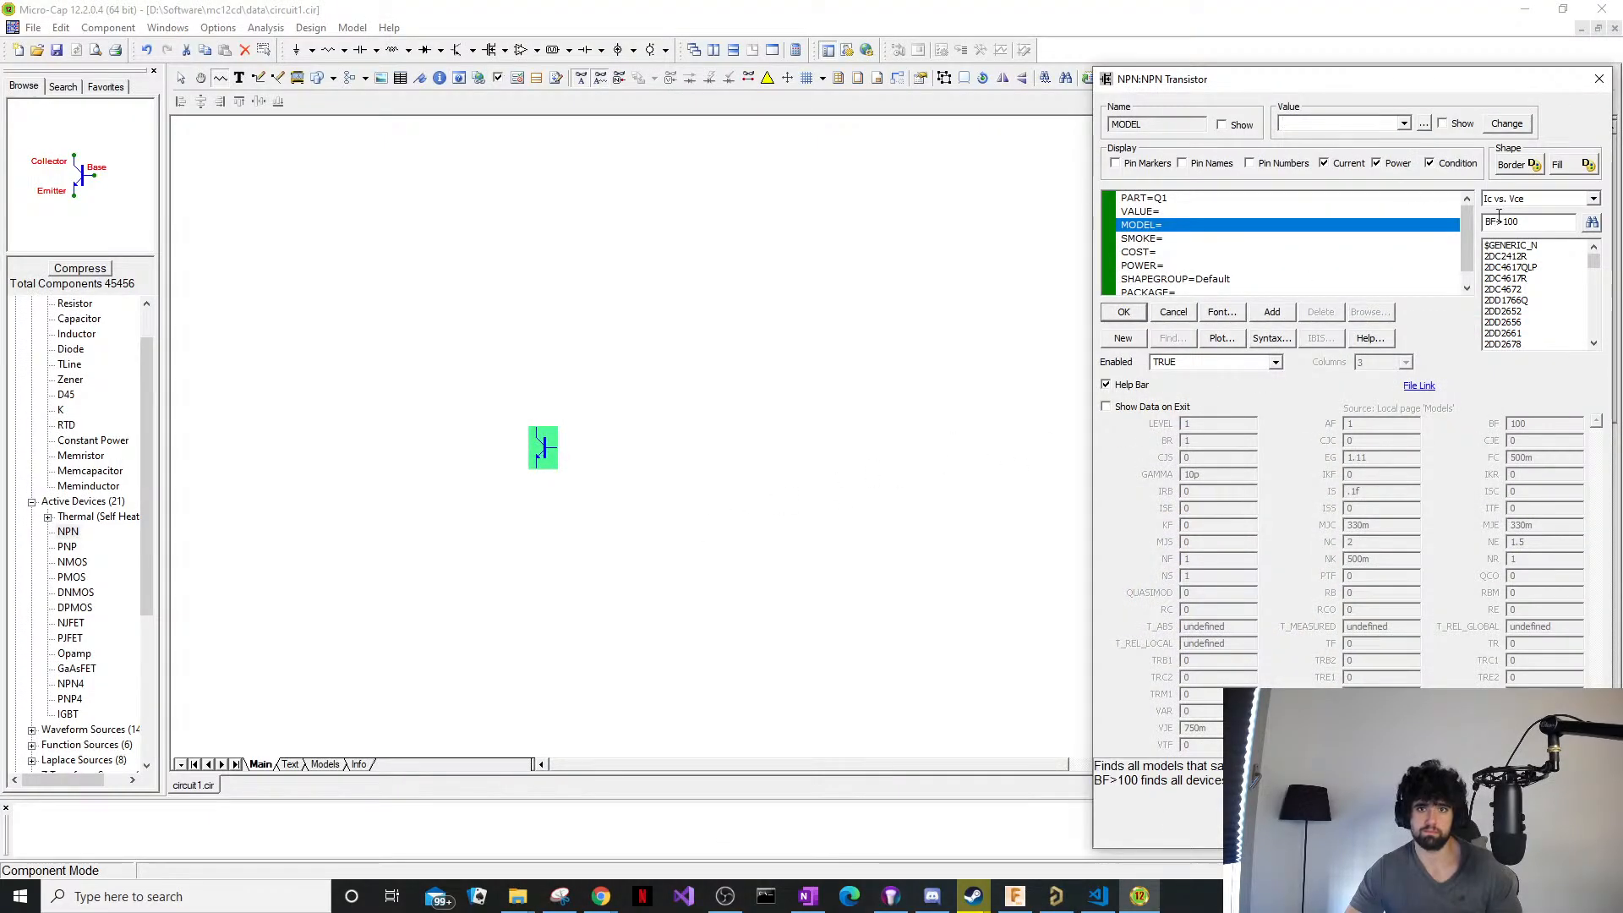
Browse the models at the end of the NPN transistor list and select VT6Z2_NPN.
text(VT6X1)
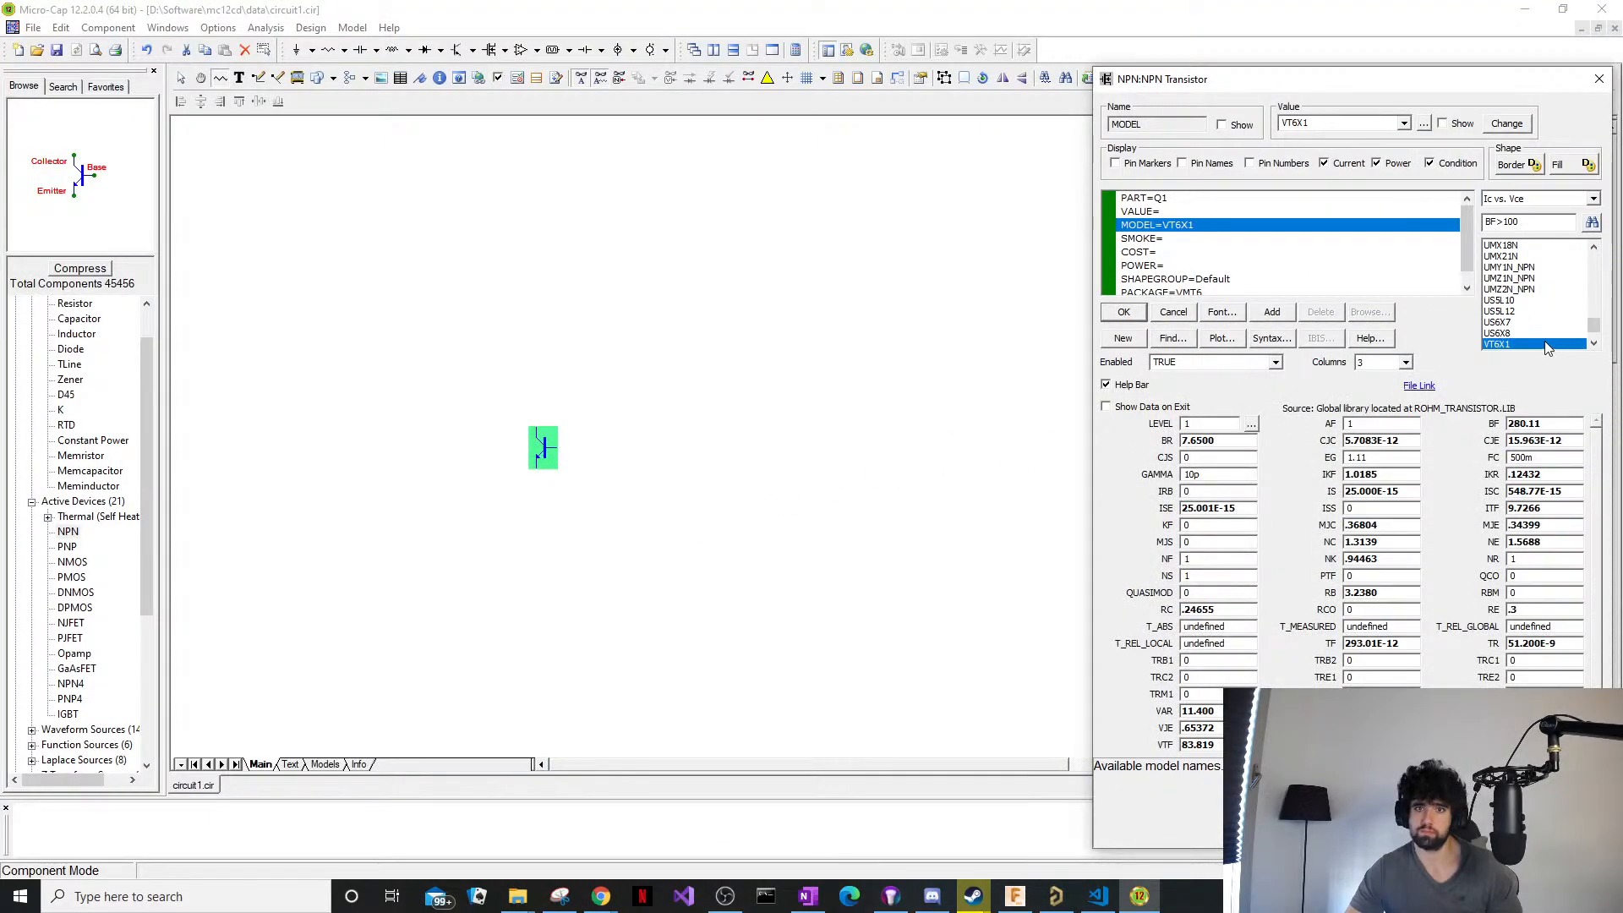
key(Down)
key(Down)
key(Down)
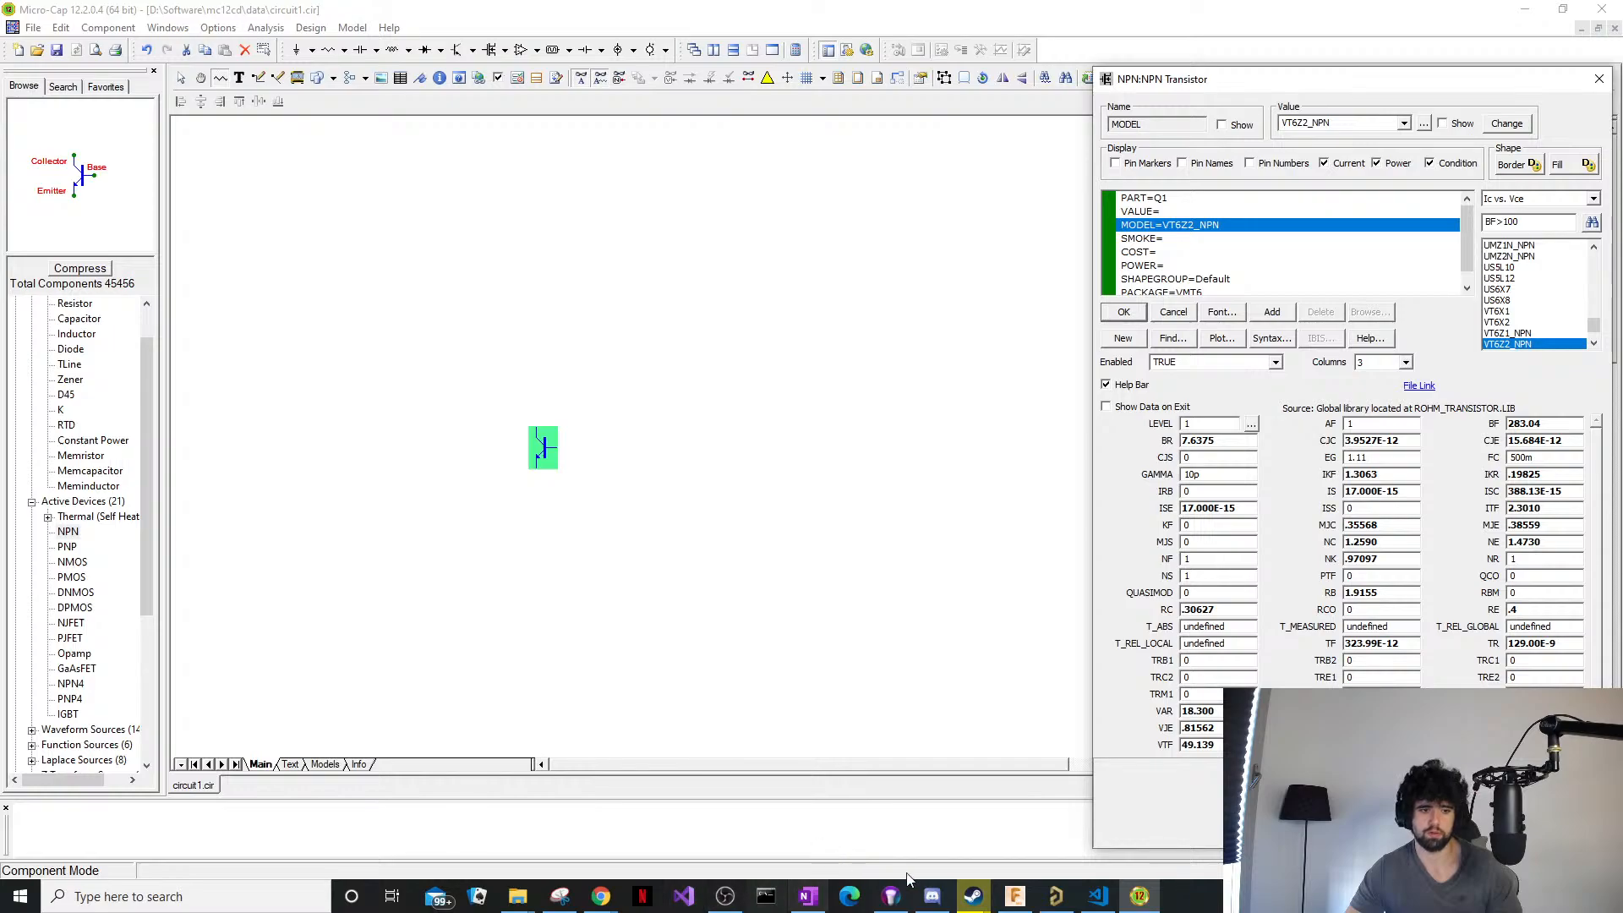
Check the transistor's part number in Altium Designer and browse Micro-Cap's NPN model list through the entries starting with M.
click(1059, 896)
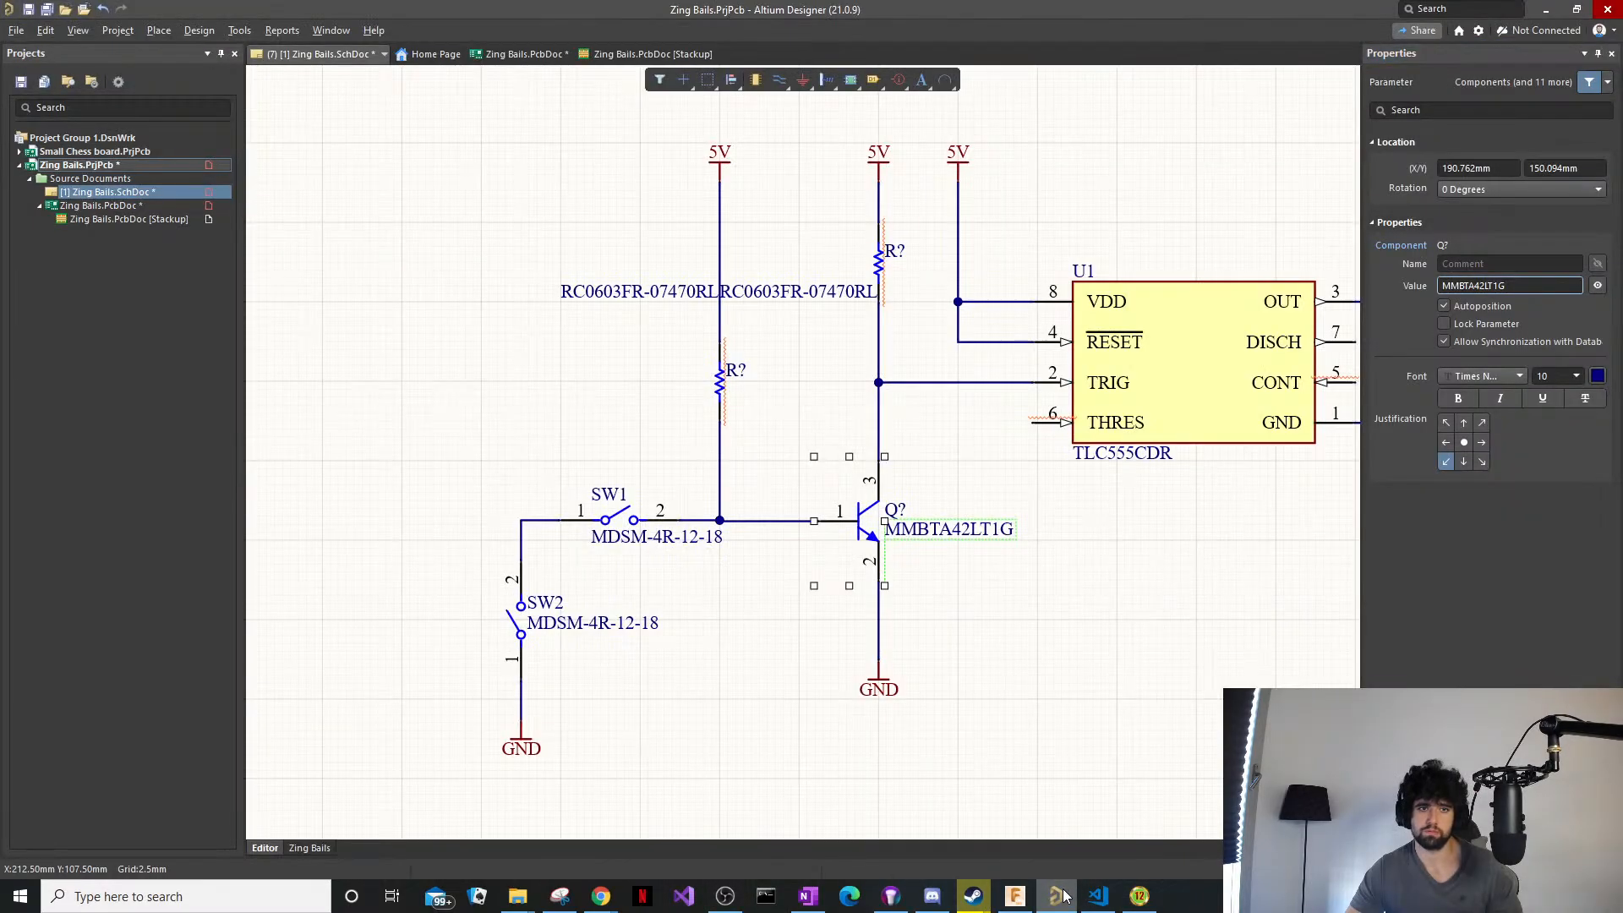
click(1059, 896)
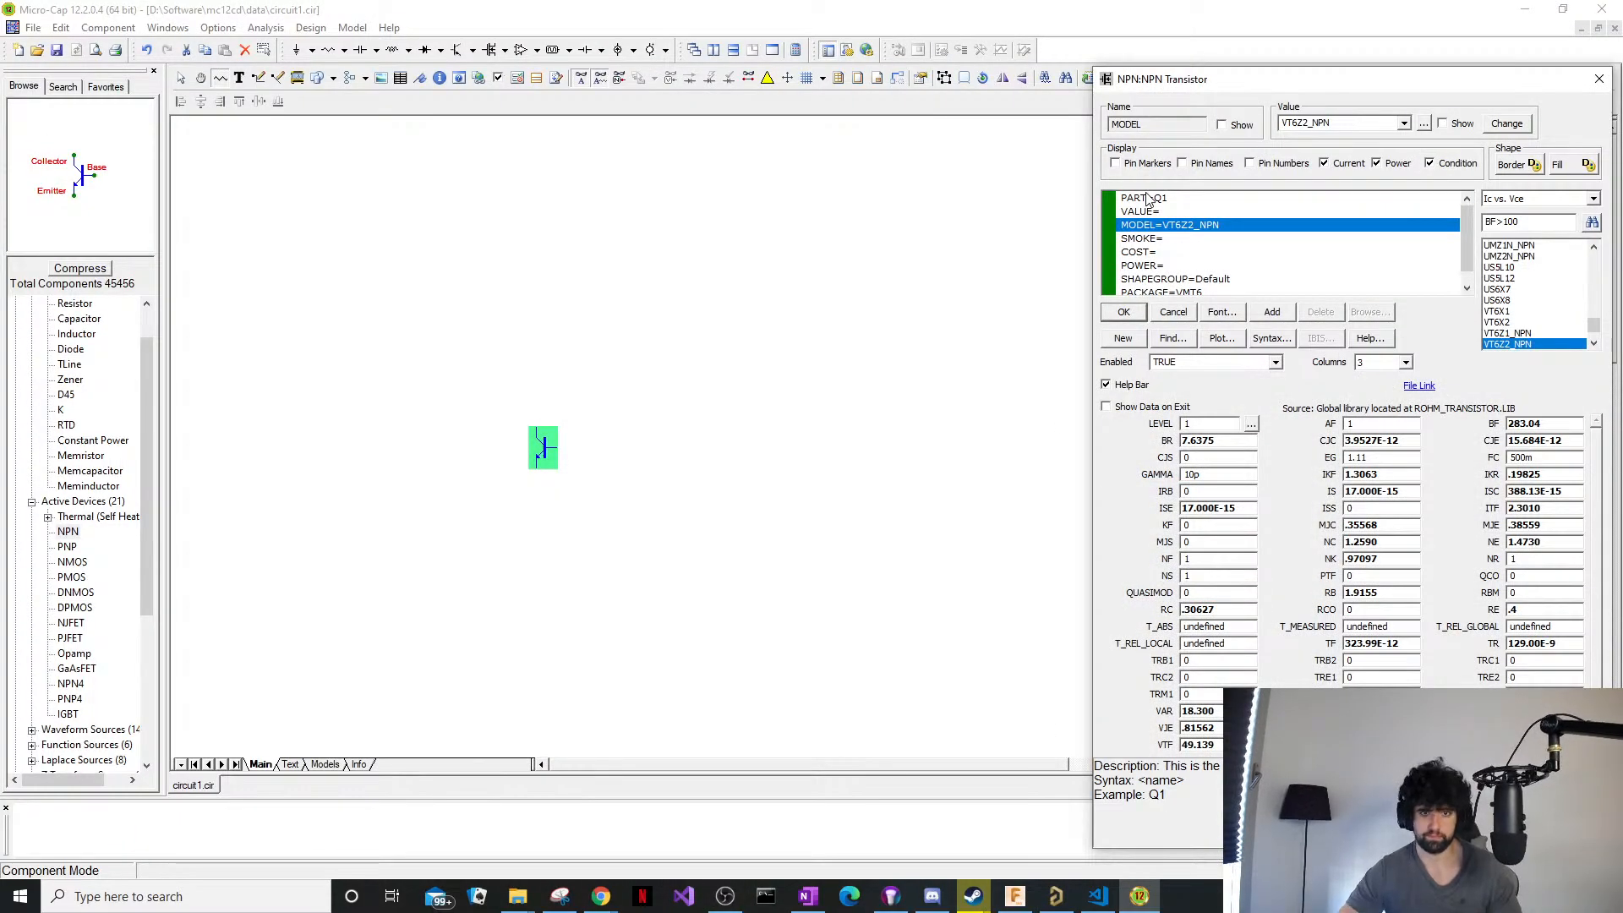
key(m)
key(m)
key(m)
key(m)
key(b)
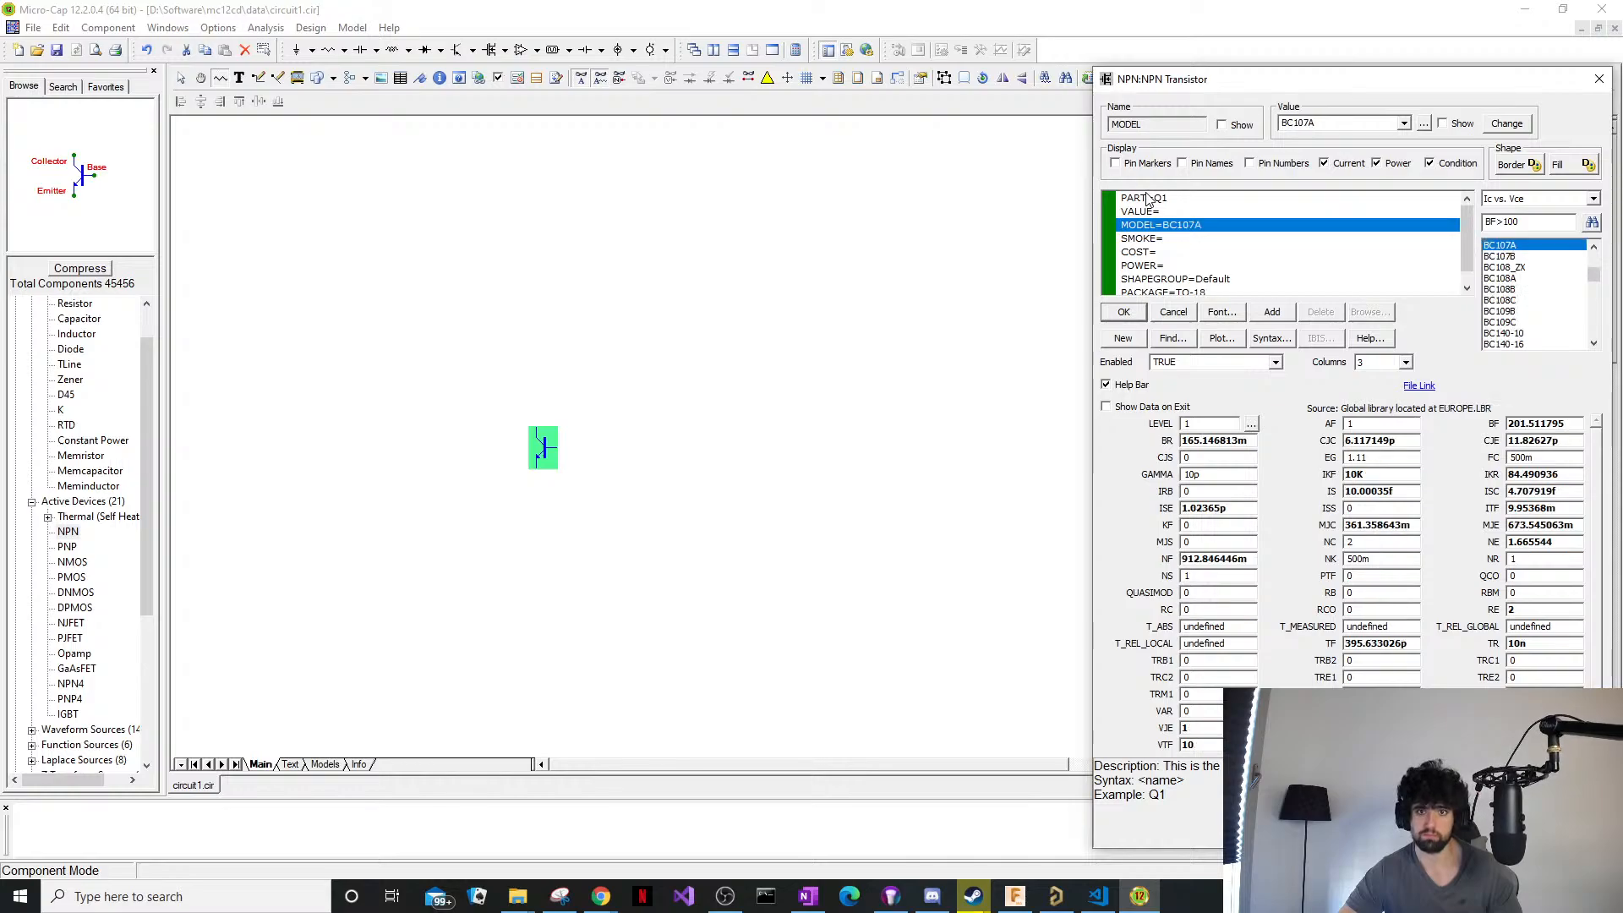
key(m)
key(m)
key(m)
key(m)
key(m)
key(m)
key(m)
key(m)
key(m)
key(m)
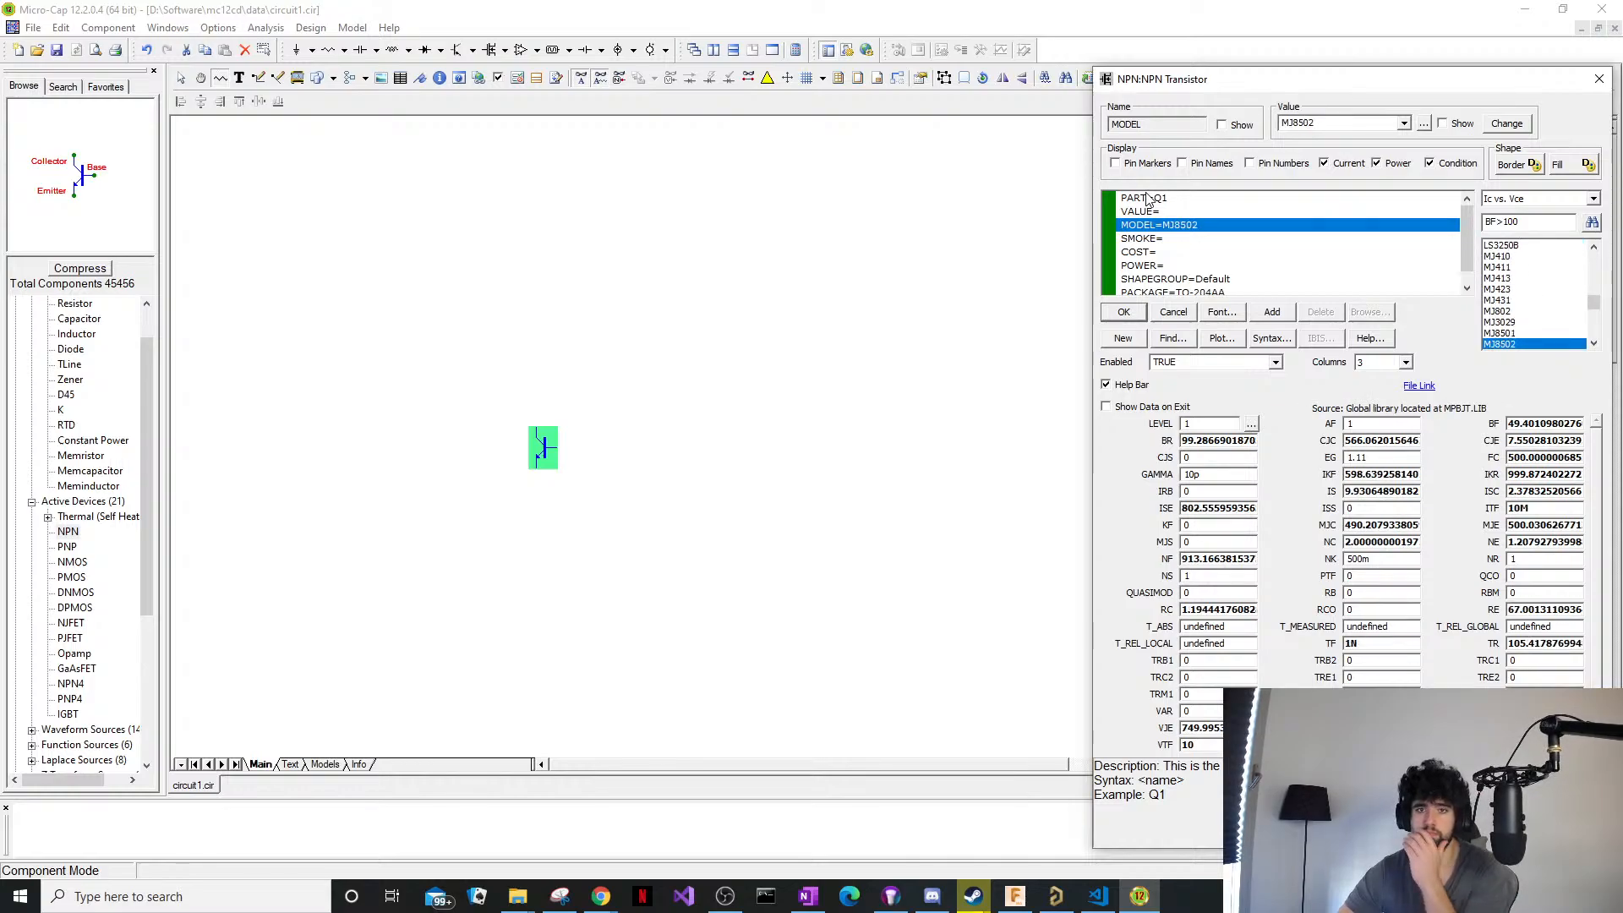
key(m)
key(m)
key(m)
key(m)
key(m)
key(m)
key(m)
key(m)
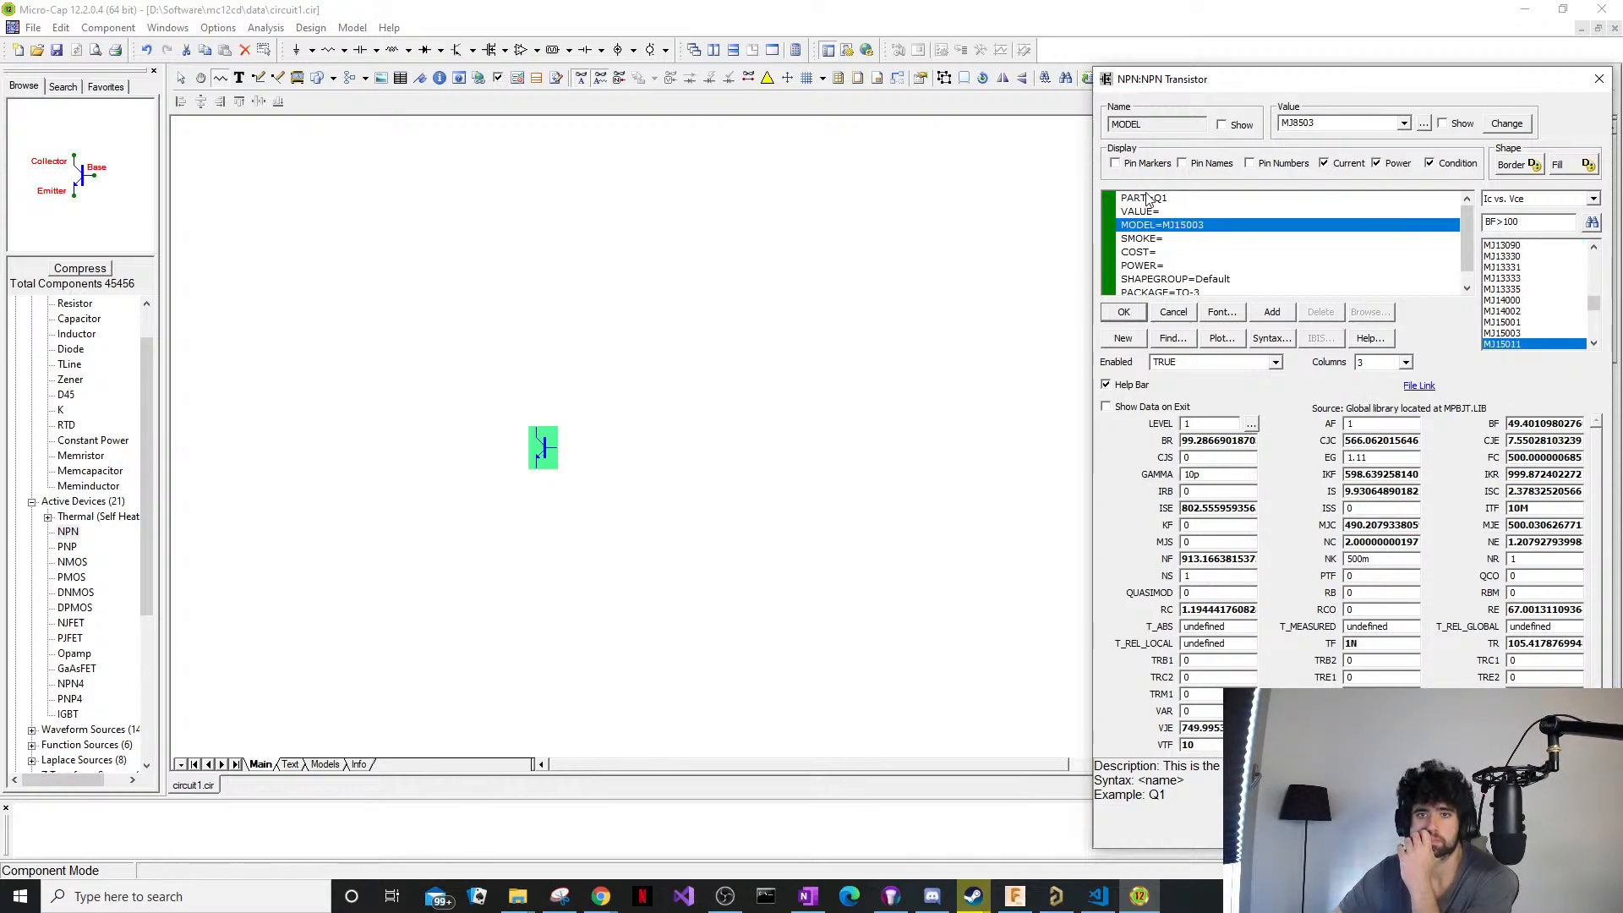
key(m)
key(m)
key(m)
key(m)
key(m)
key(m)
key(m)
key(m)
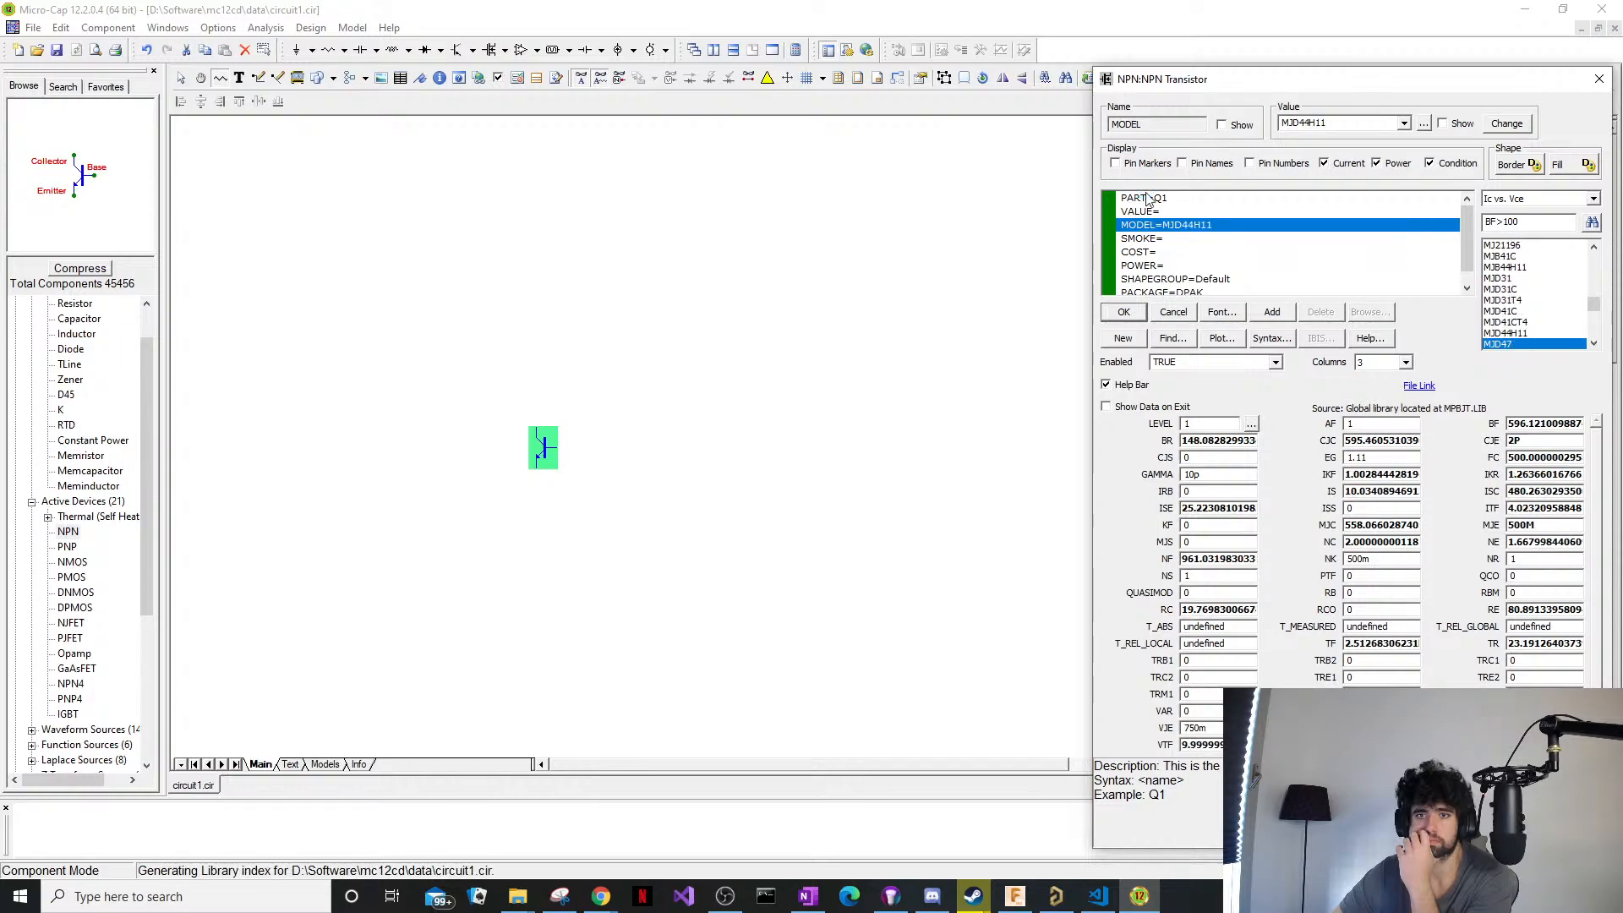
key(m)
key(m)
key(m)
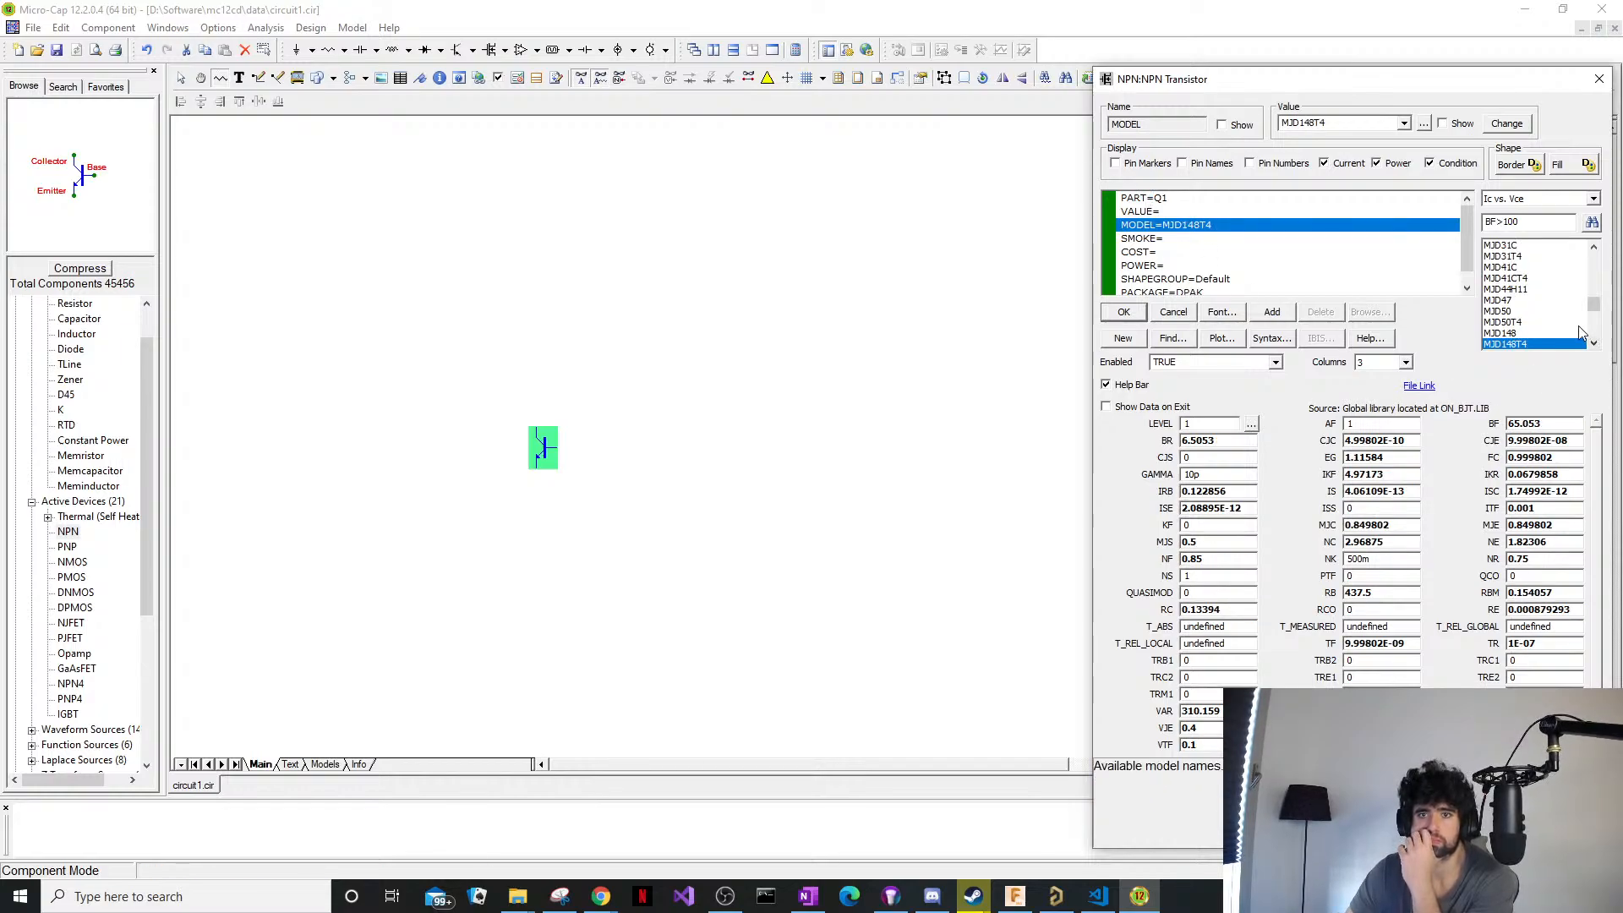
scroll(1588, 325, down, 8)
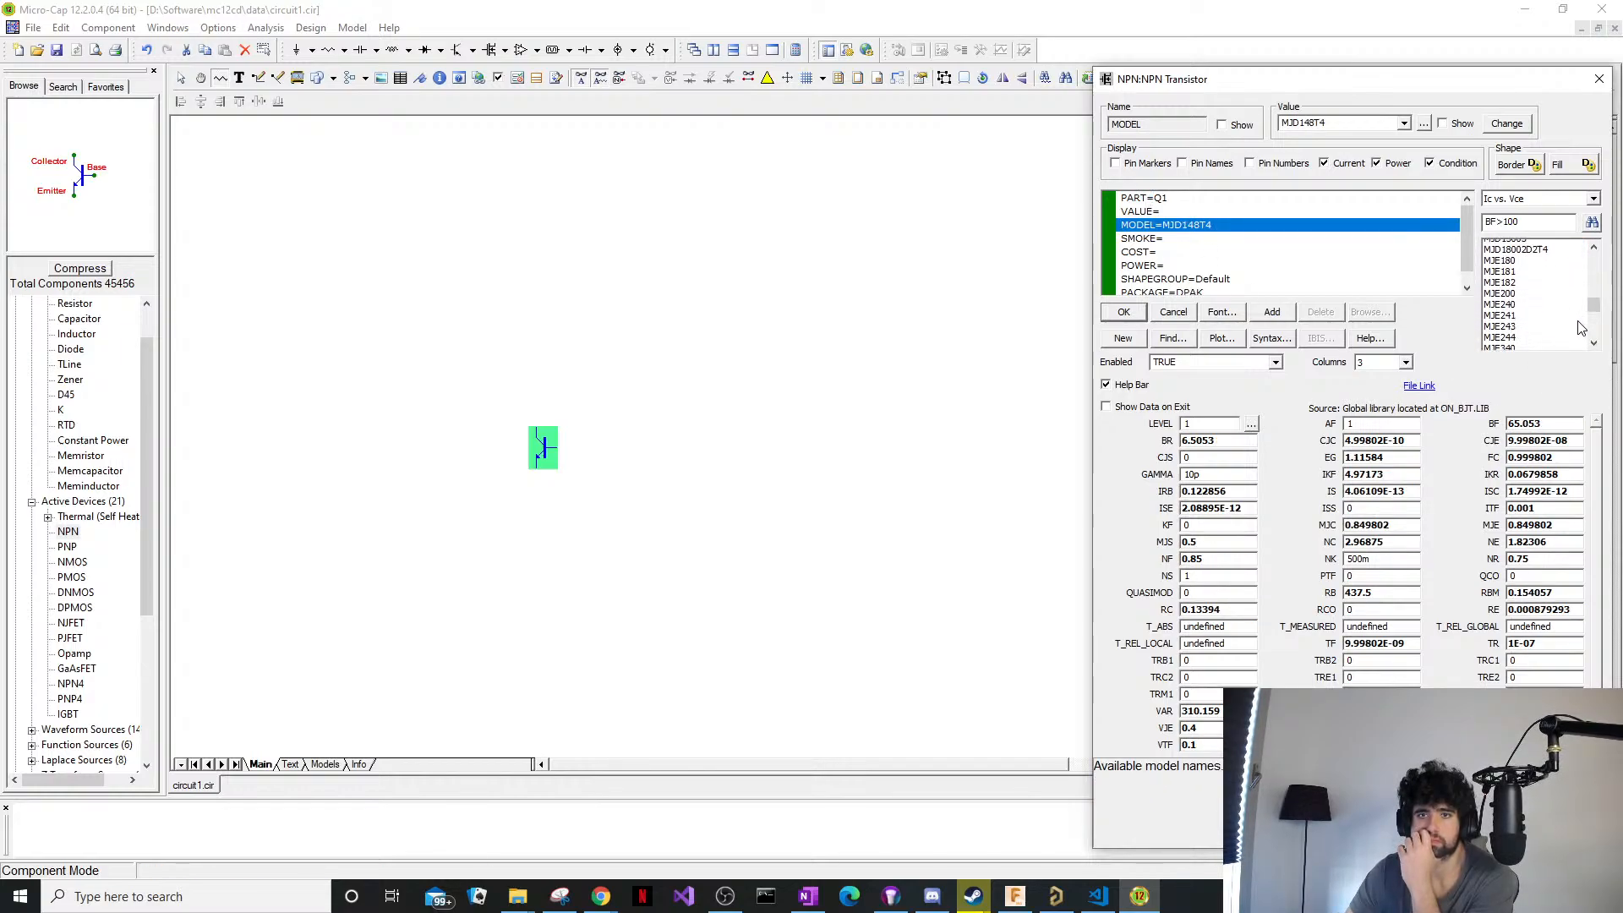
scroll(1577, 326, down, 15)
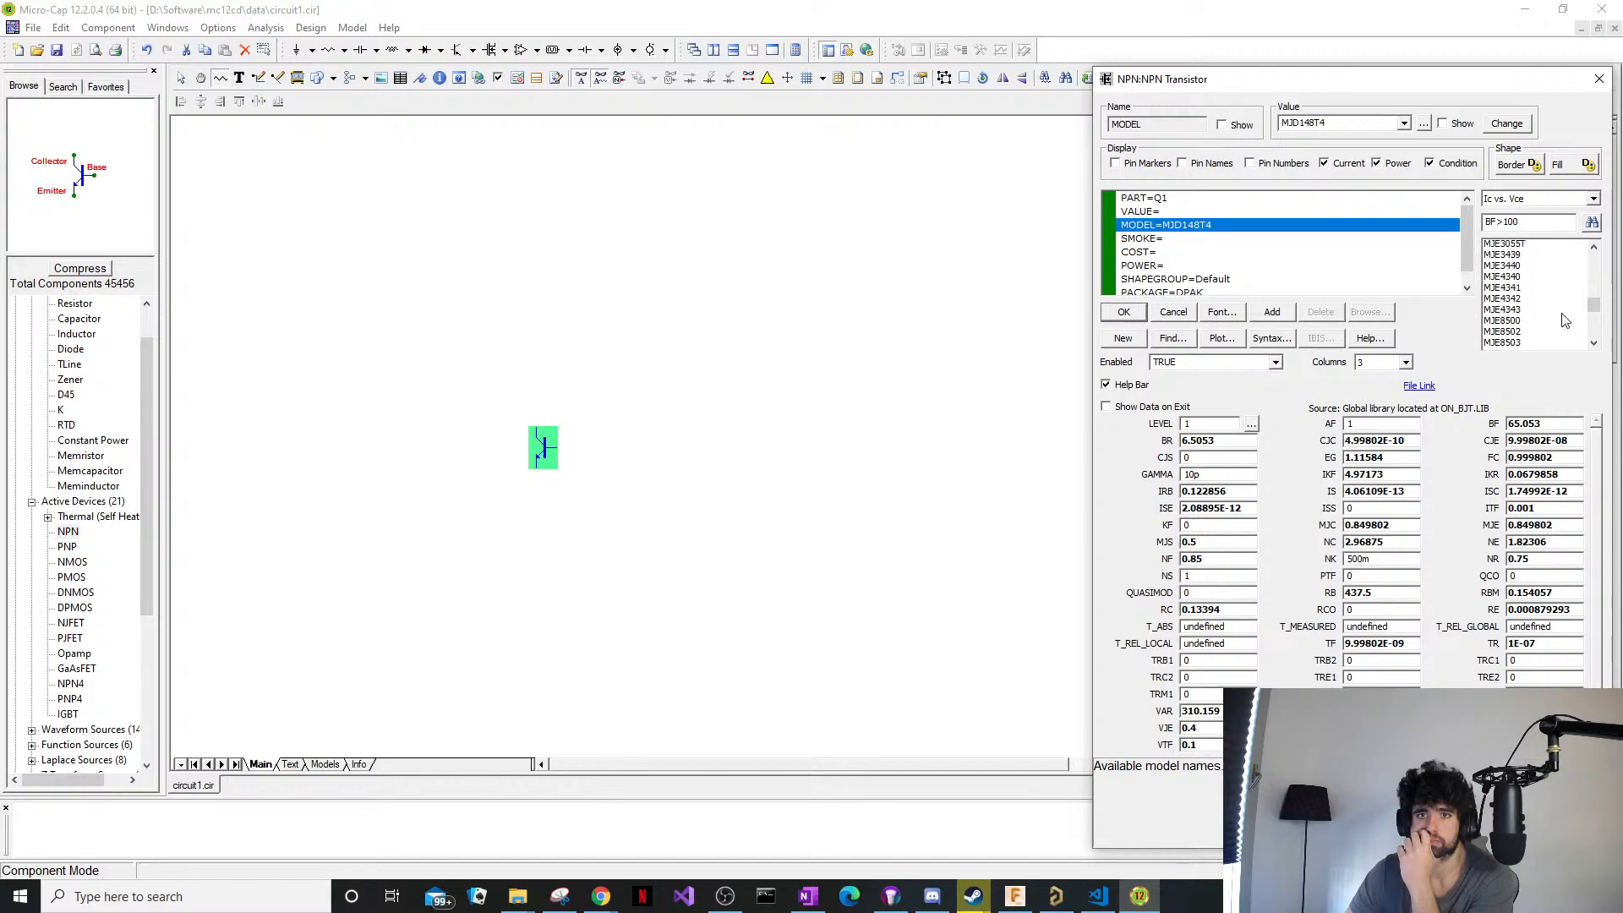
drag(1593, 307, 1593, 308)
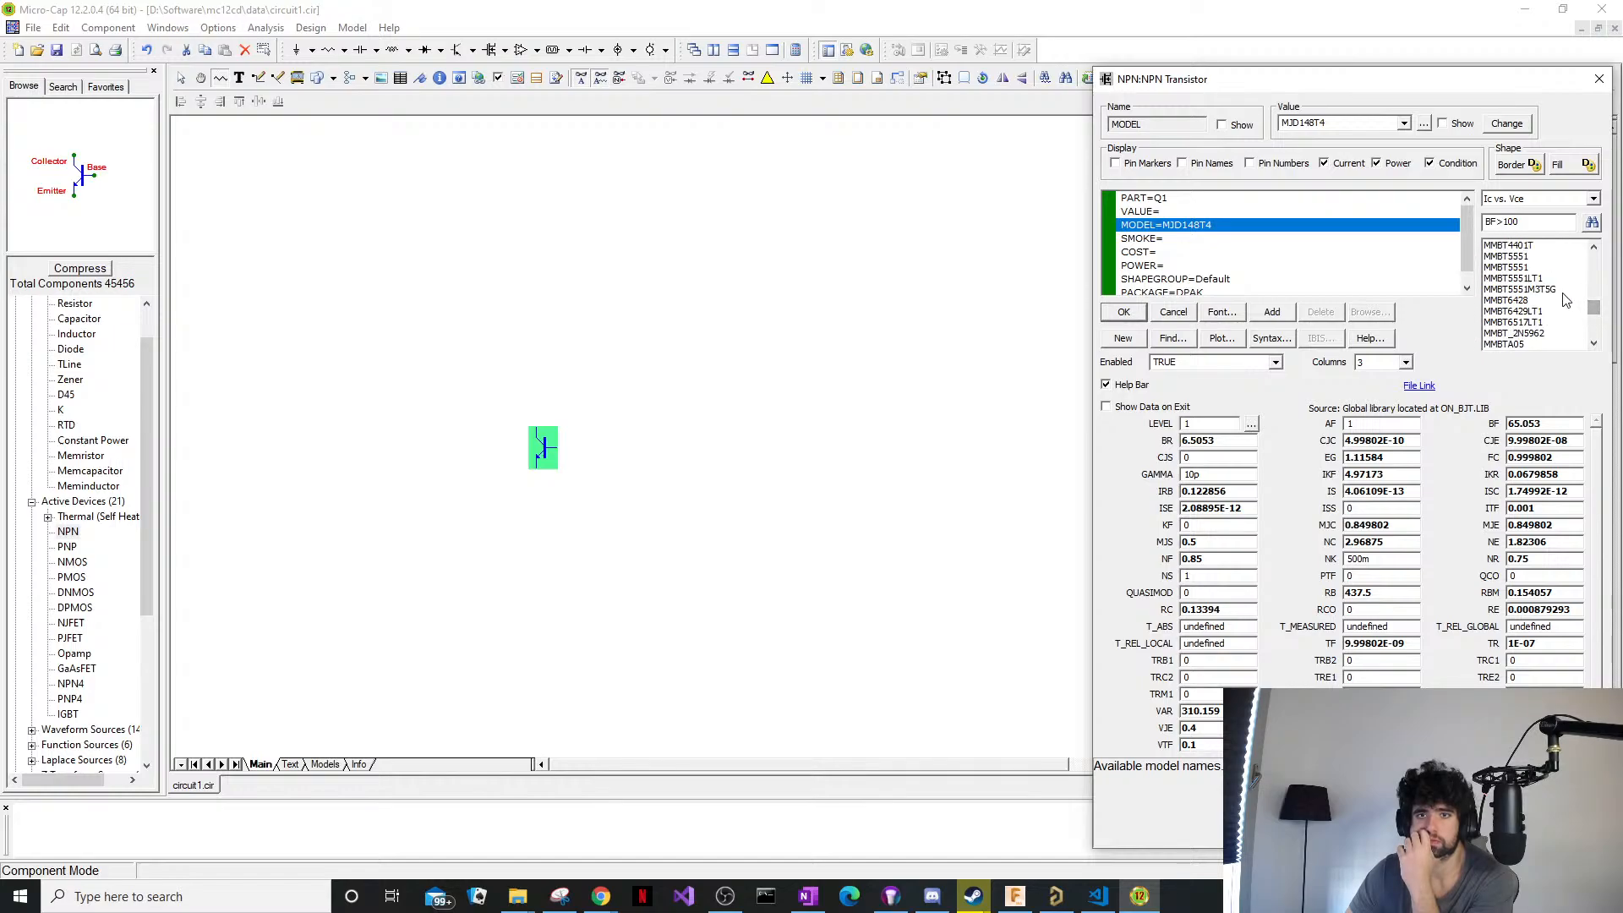
Switch to Altium Designer, copy the transistor's value MMBTA42LT1G, and return to Micro-Cap.
click(1058, 897)
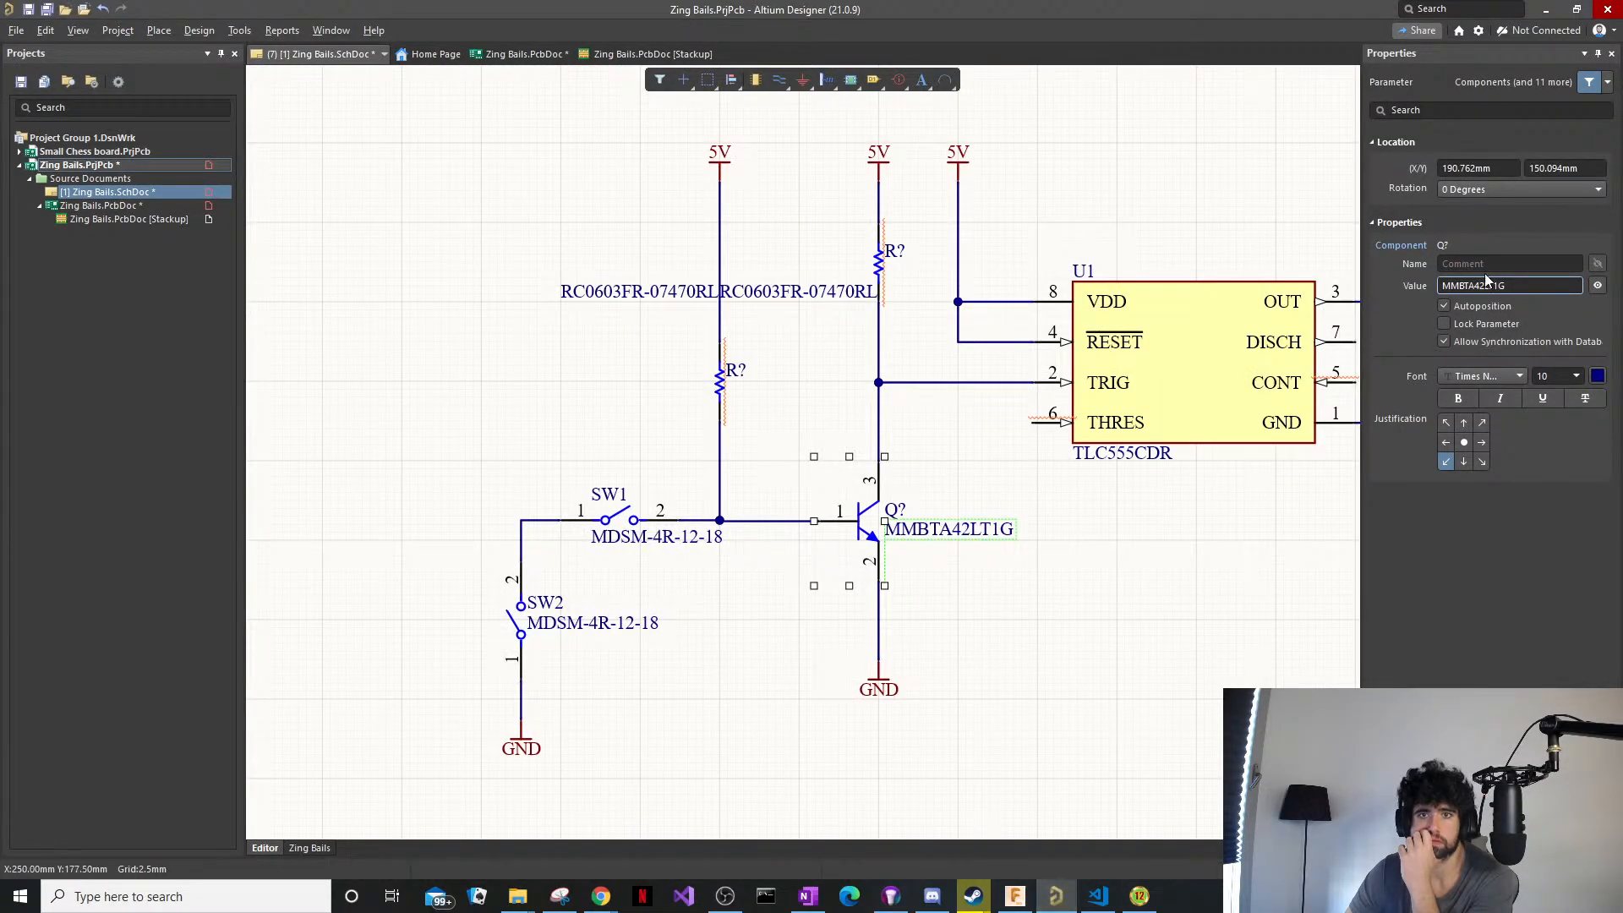
double_click(1533, 285)
key(ctrl+c)
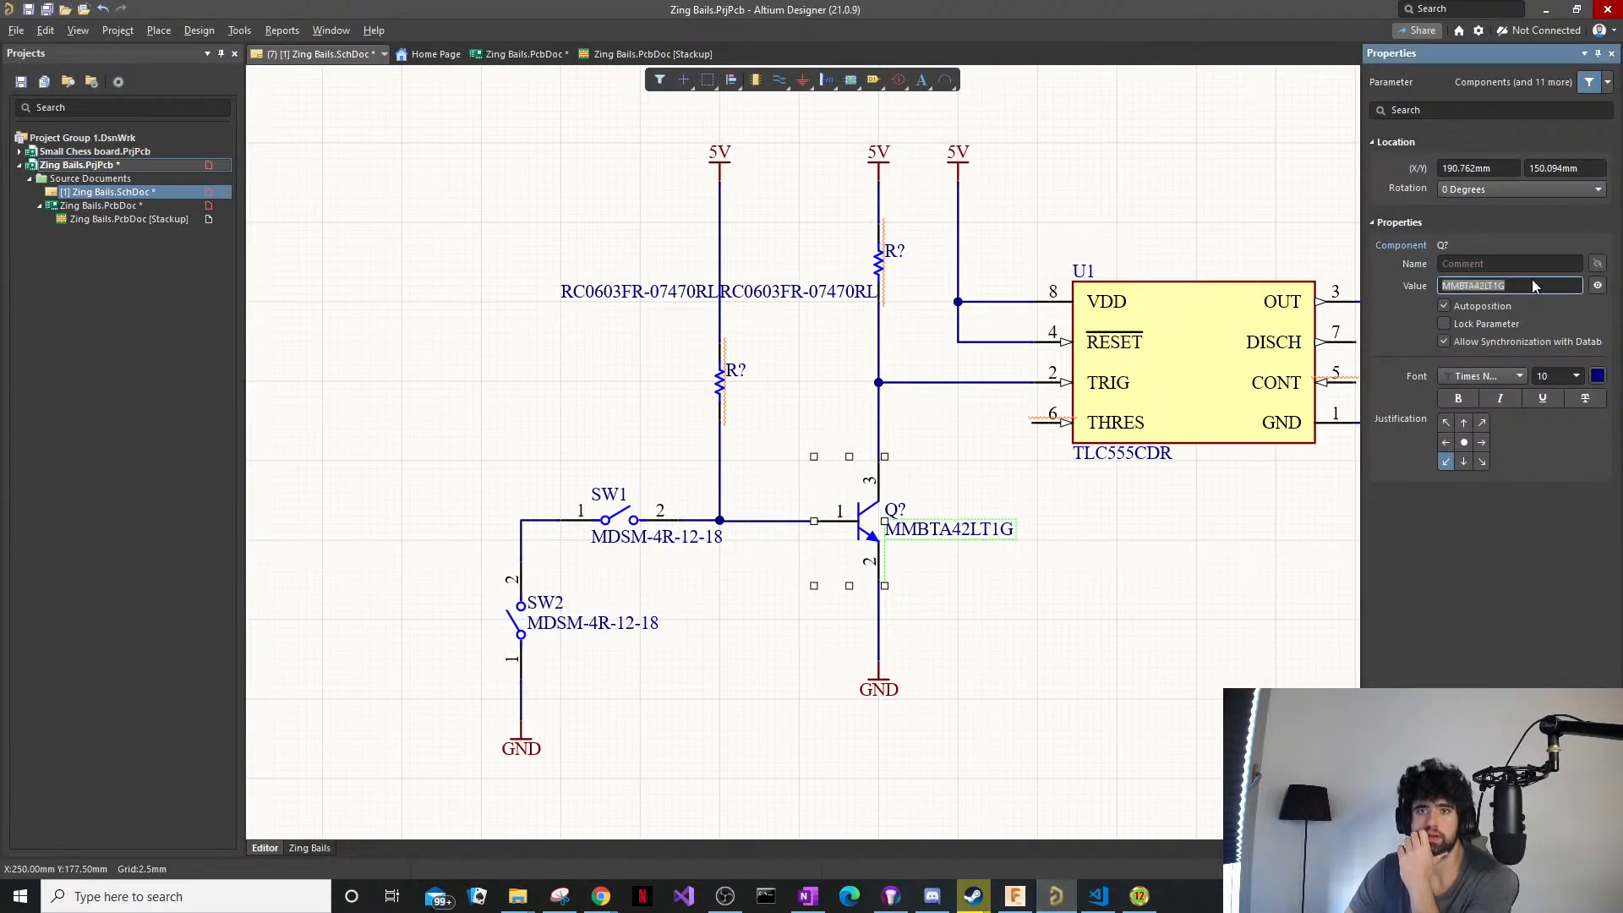
click(1546, 12)
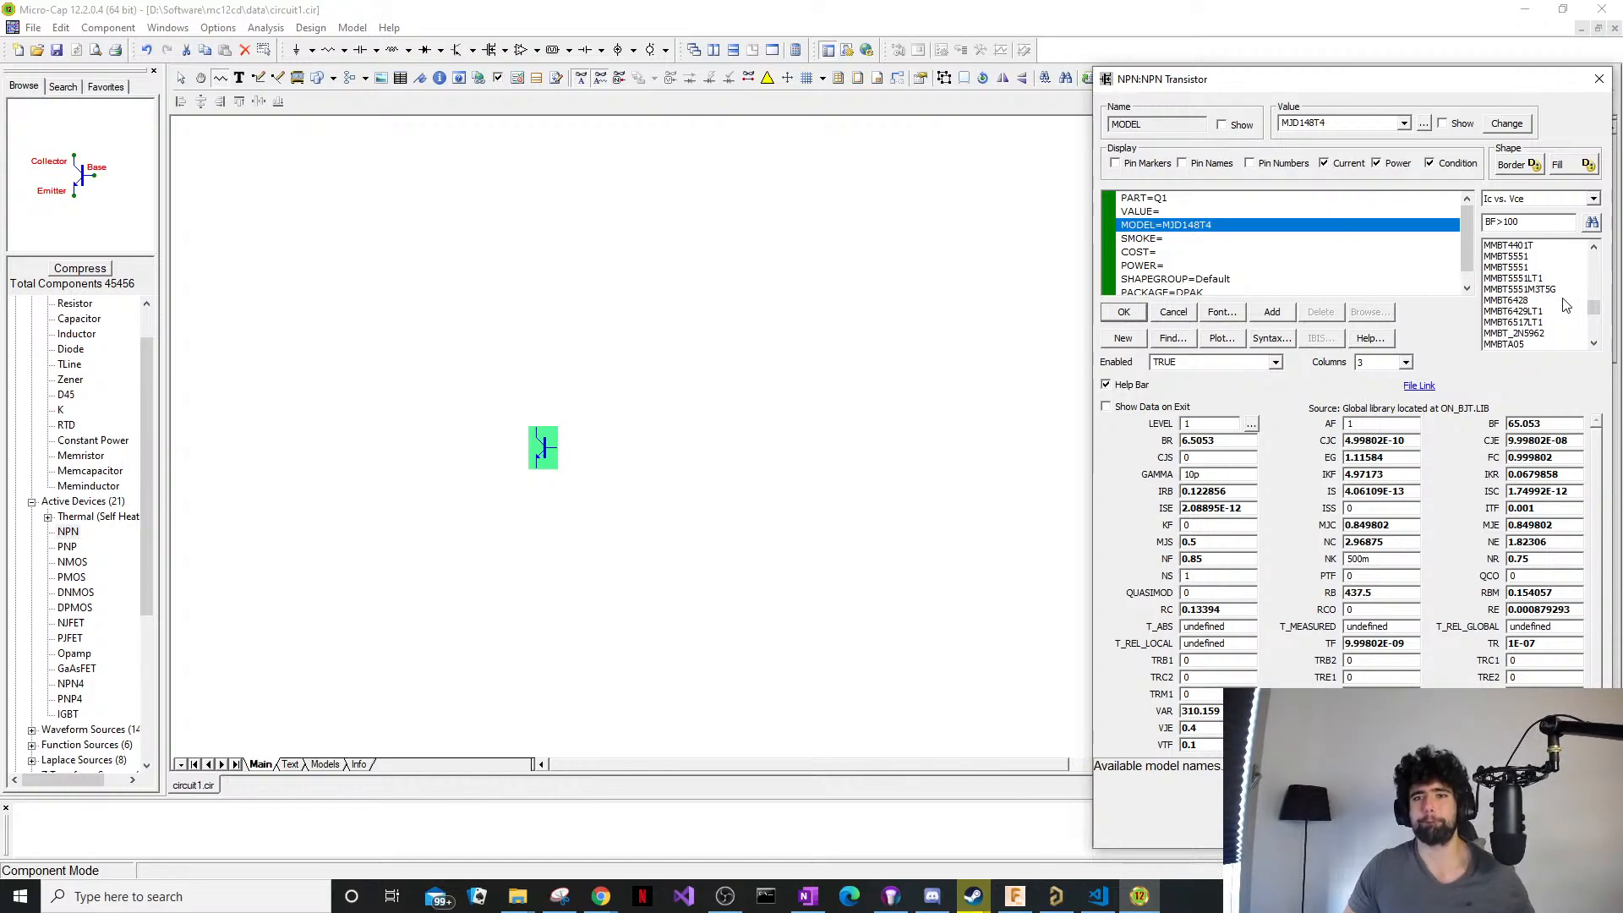
Search the NPN model list for MMBTA42LT1G in place of the BF>100 condition, and clear the search text.
click(1591, 224)
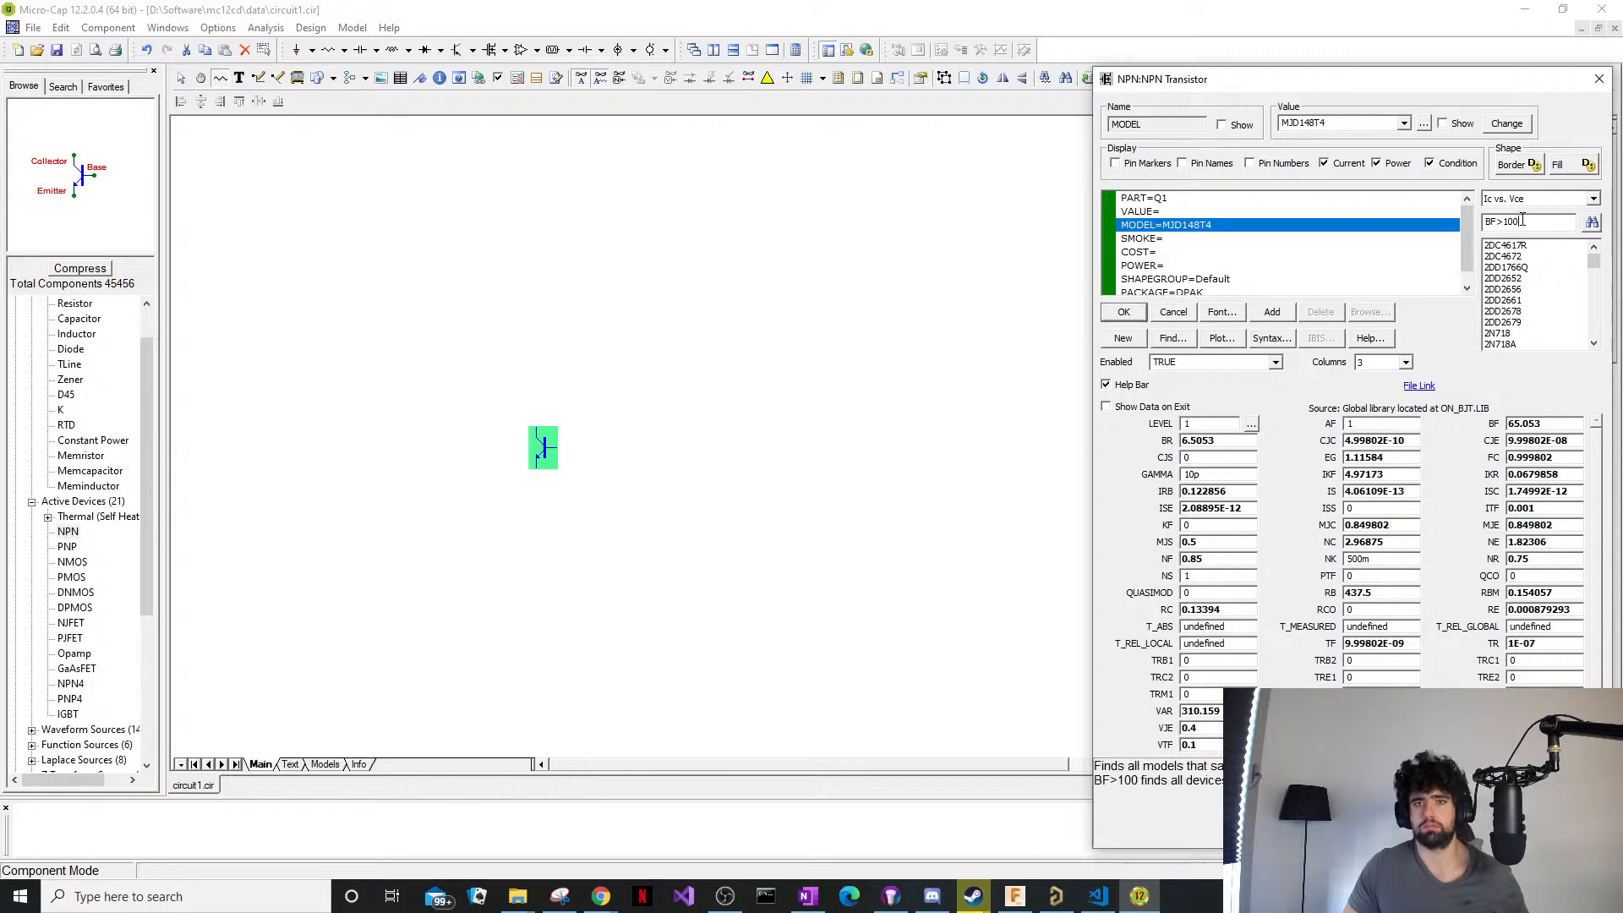
drag(1527, 222, 1479, 221)
key(ctrl+v)
click(1596, 225)
key(ctrl+c)
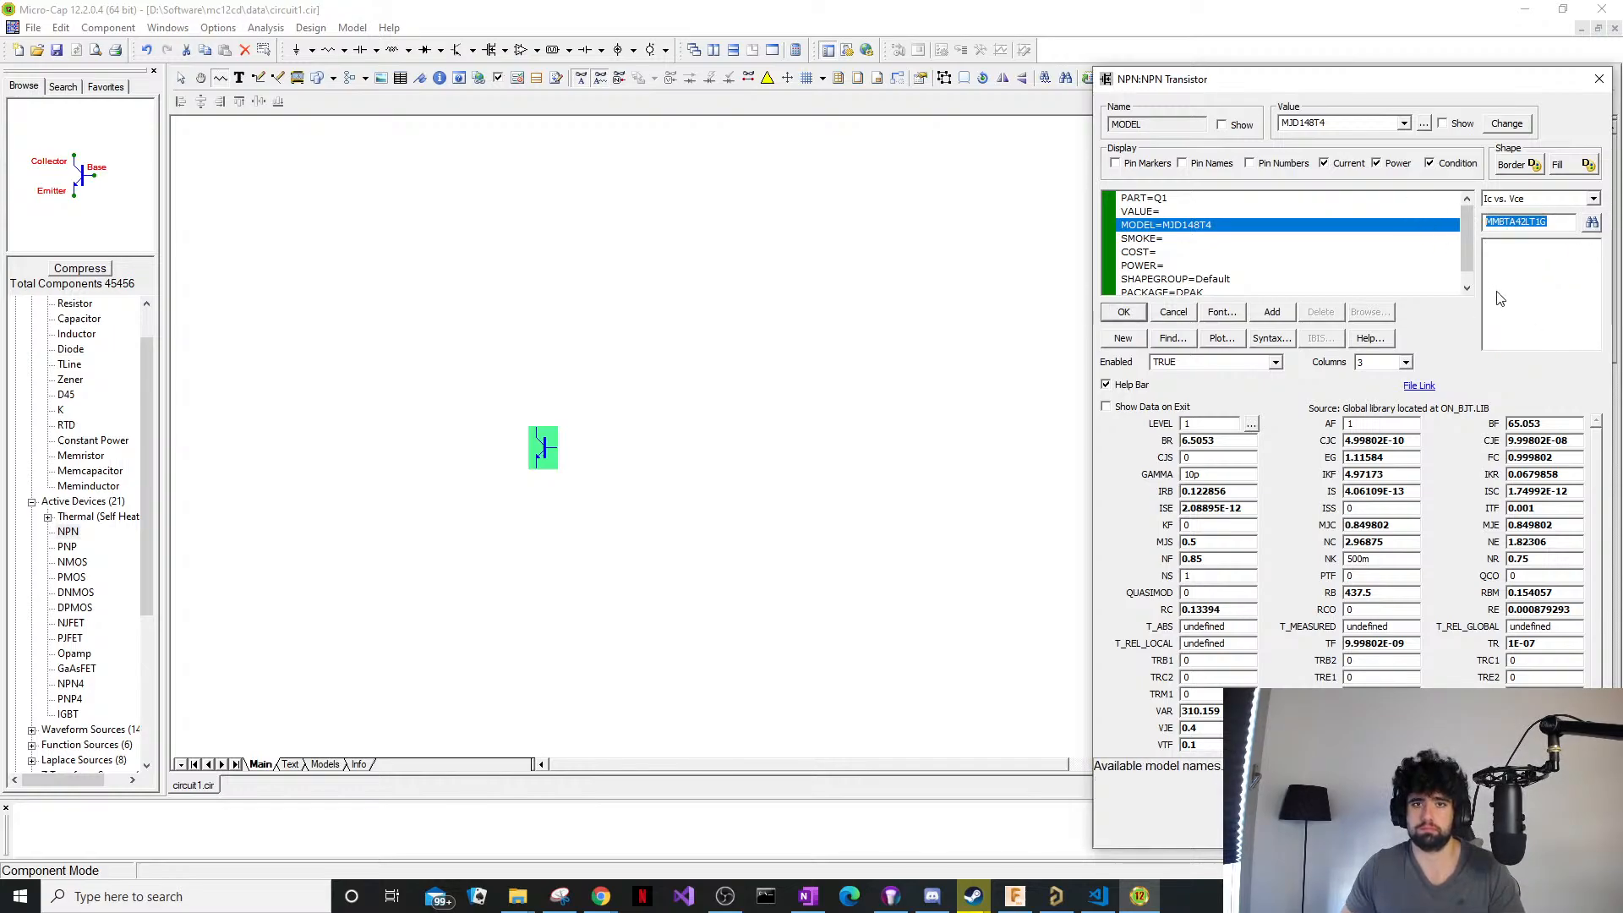
key(BackSpace)
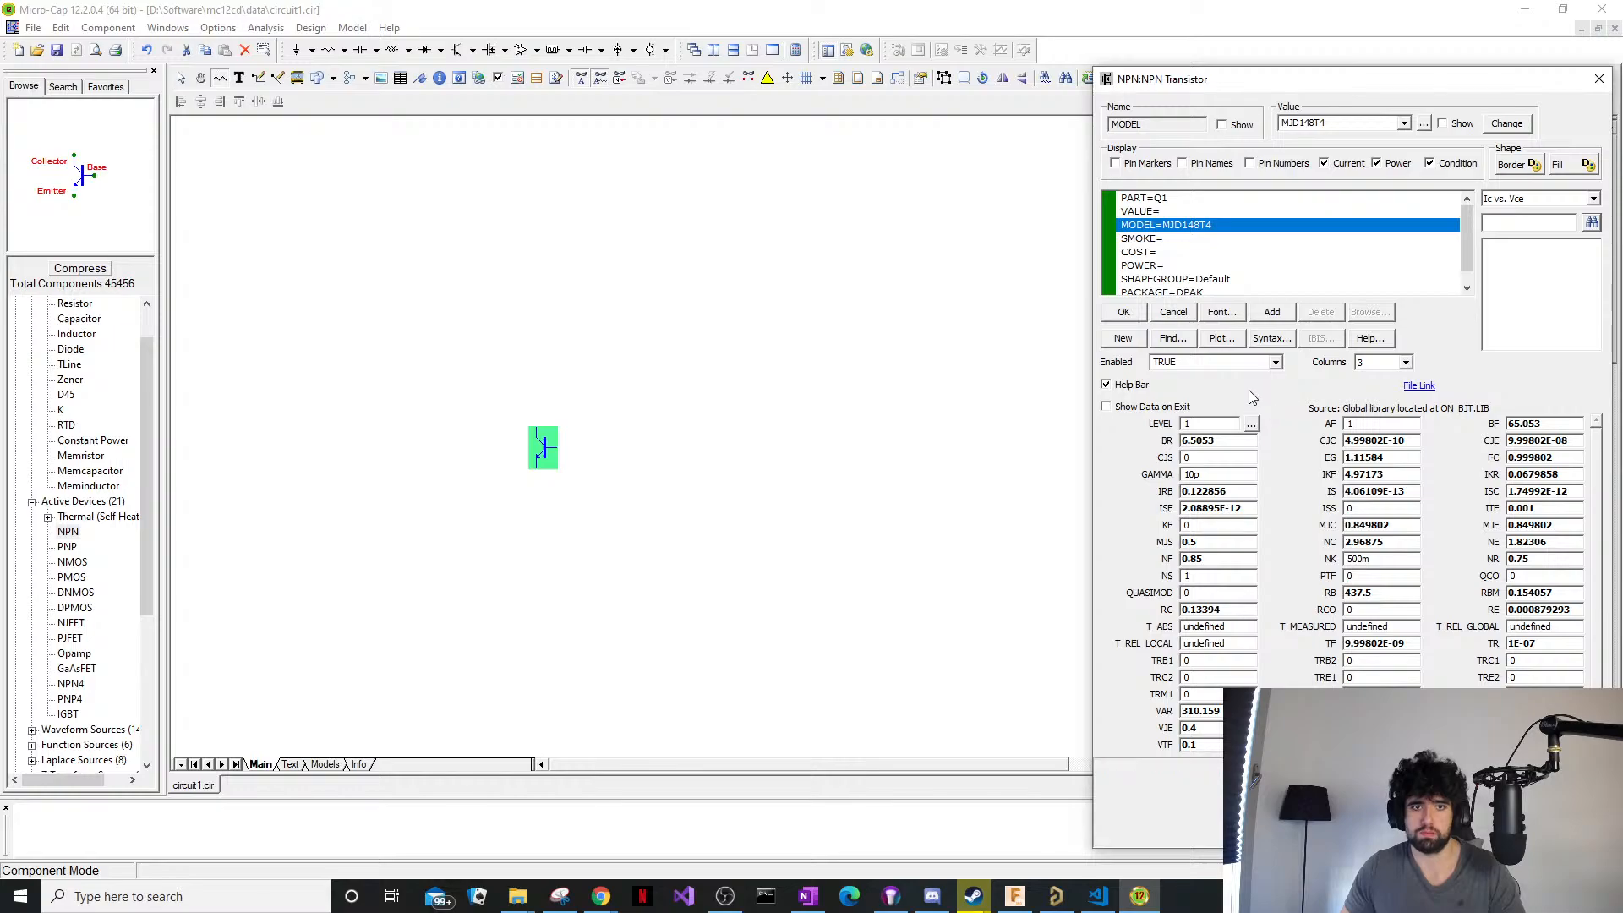
click(1362, 251)
click(1393, 225)
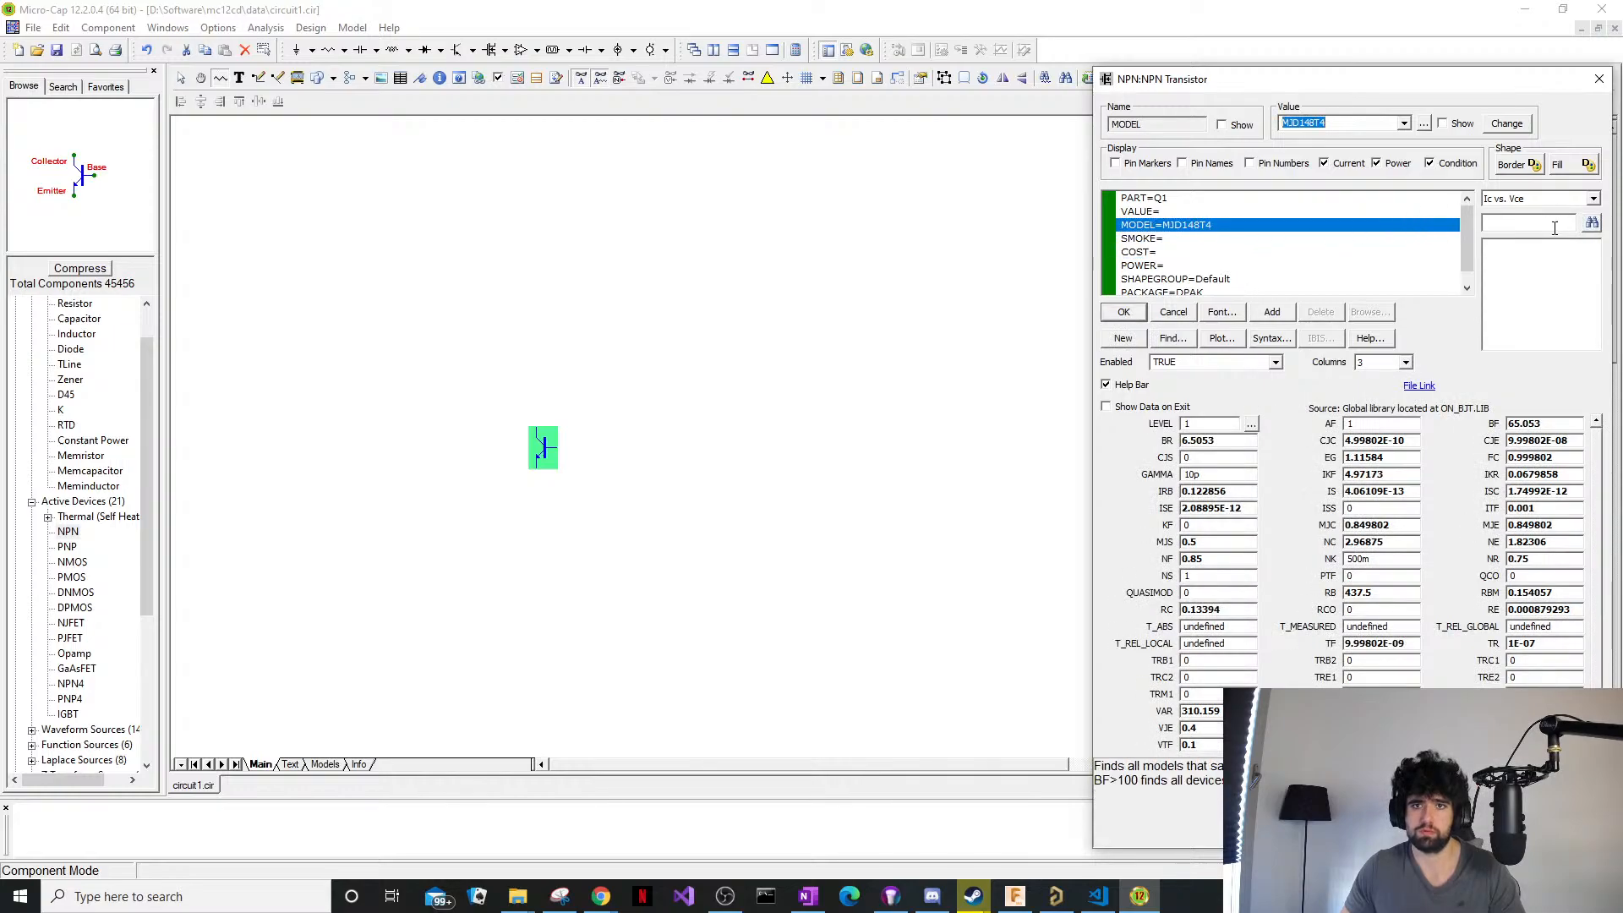
click(1591, 200)
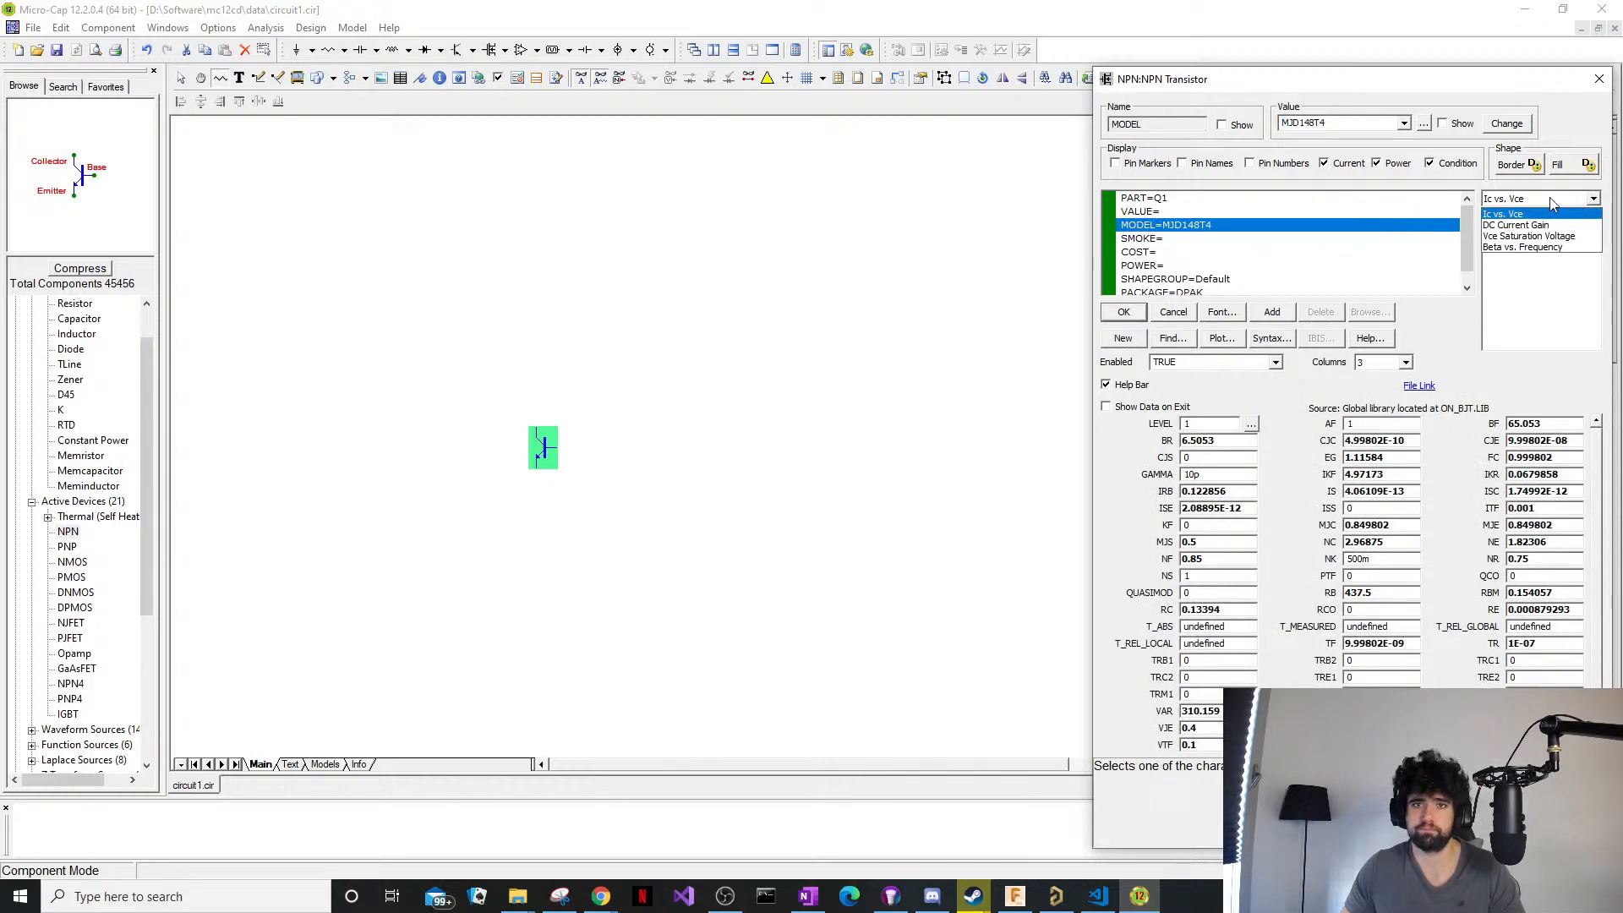
click(1556, 215)
click(1403, 125)
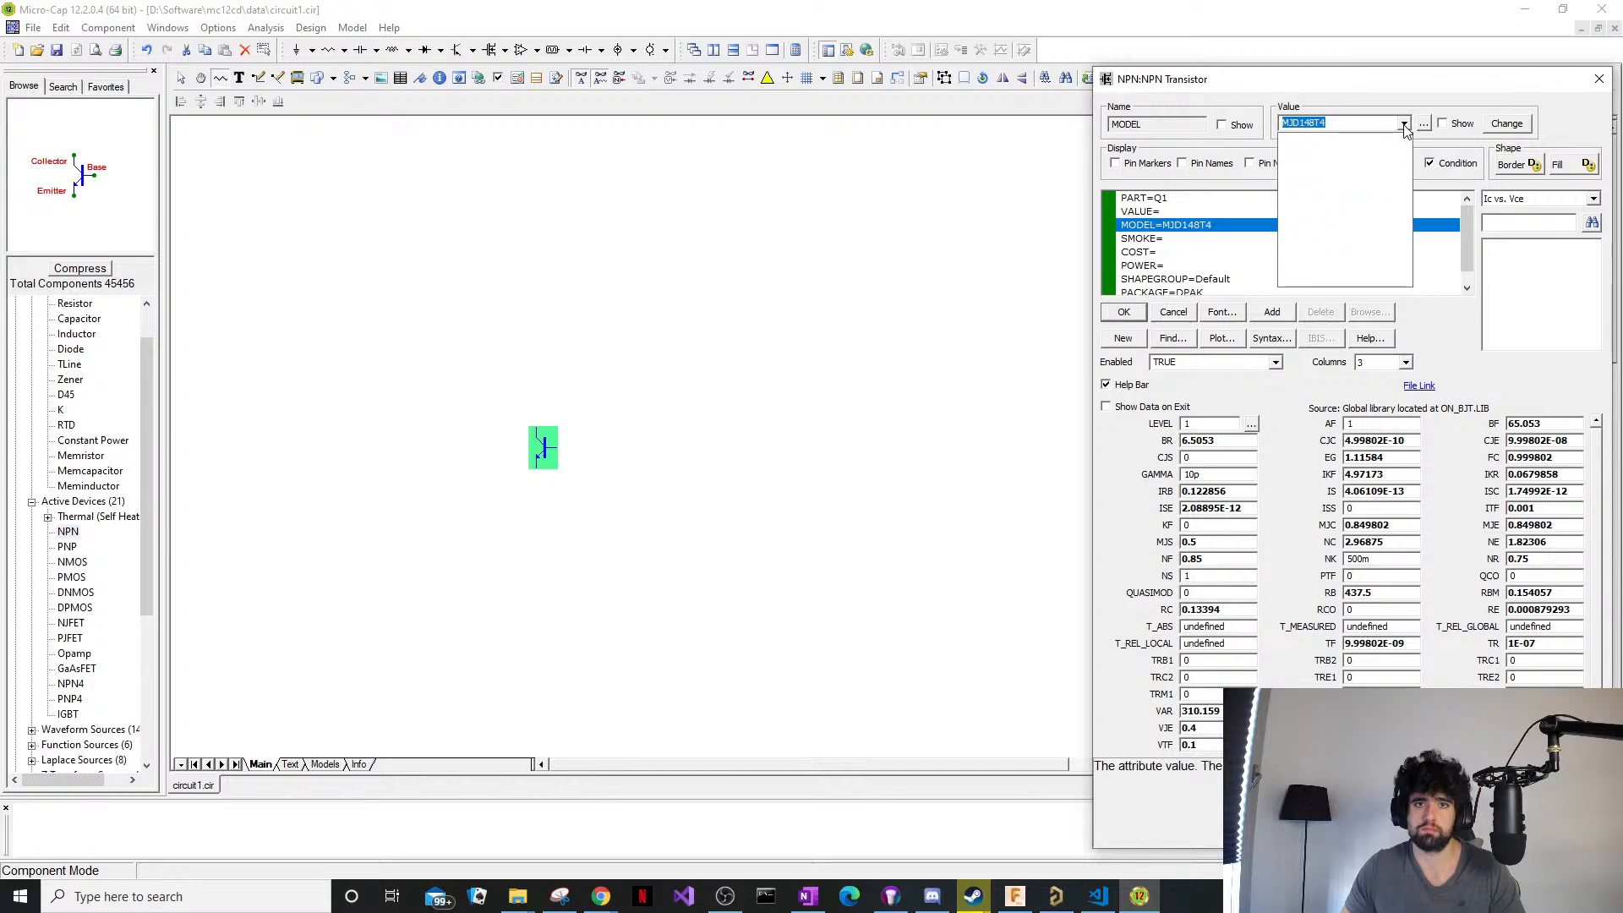
click(1370, 124)
Discard the current transistor and place a new NPN transistor with its model set to MMBTA42LT1G.
click(1599, 78)
click(888, 319)
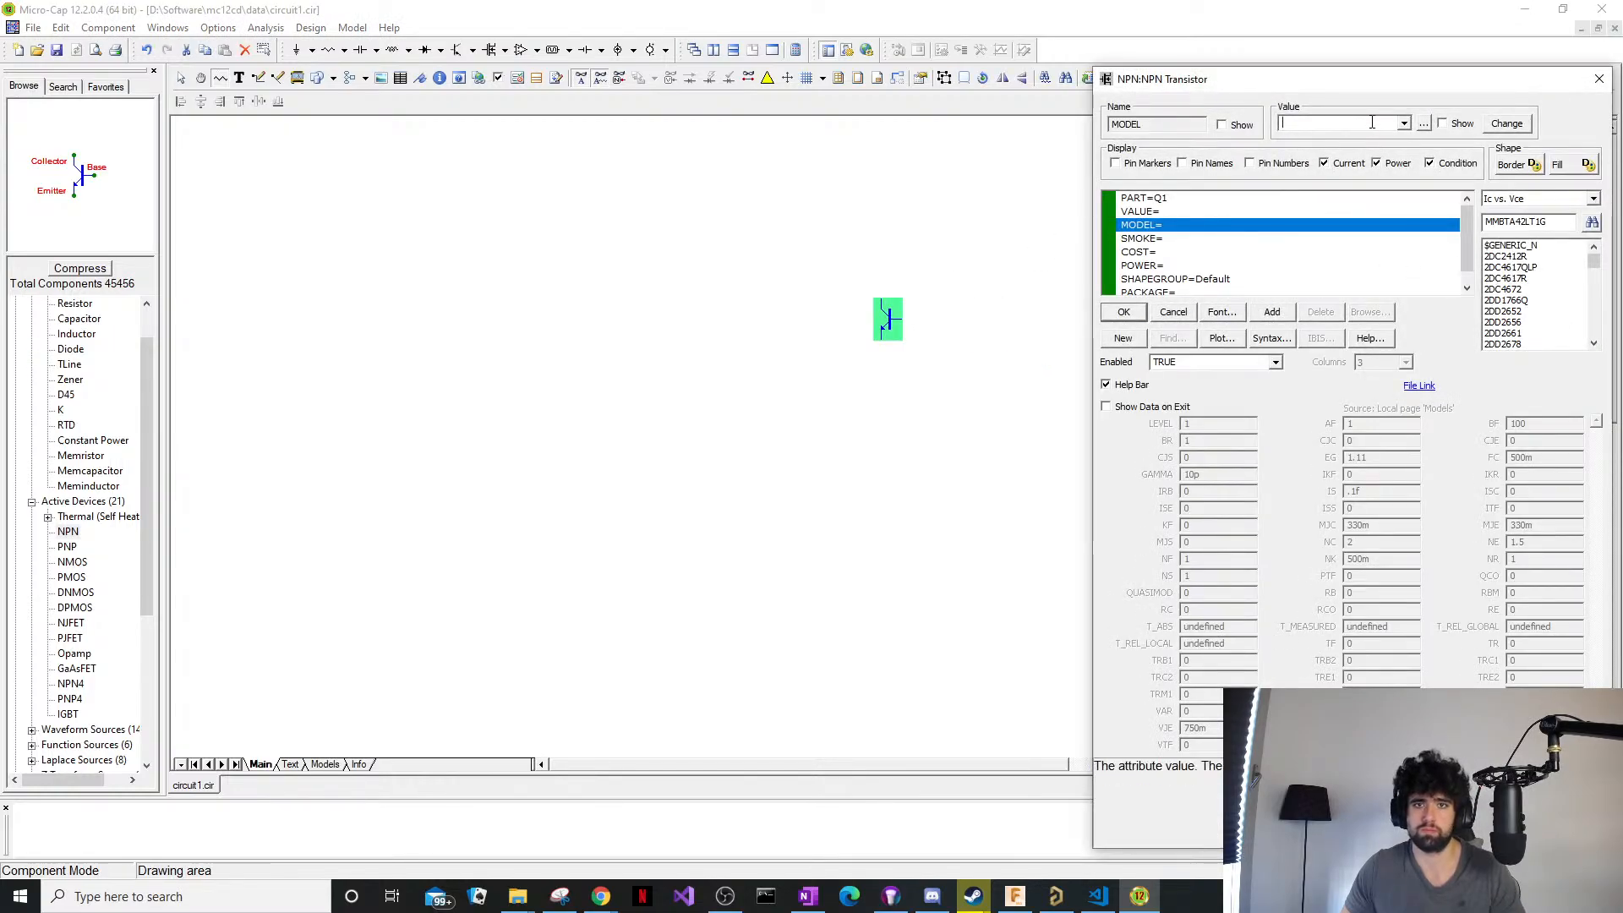
key(ctrl+v)
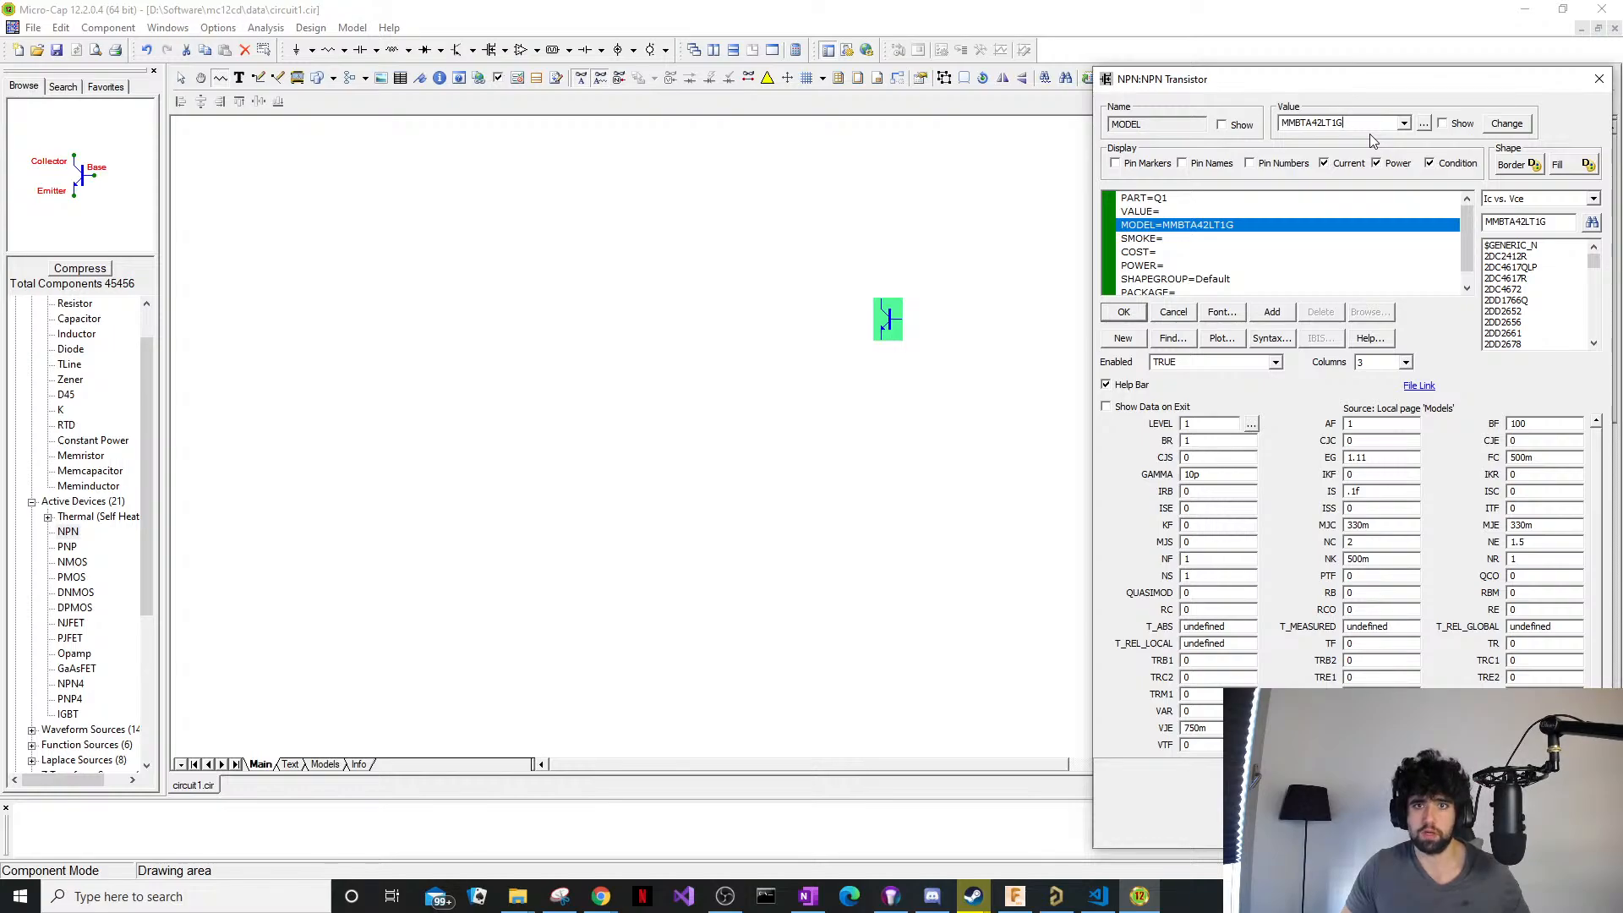
key(Return)
click(948, 366)
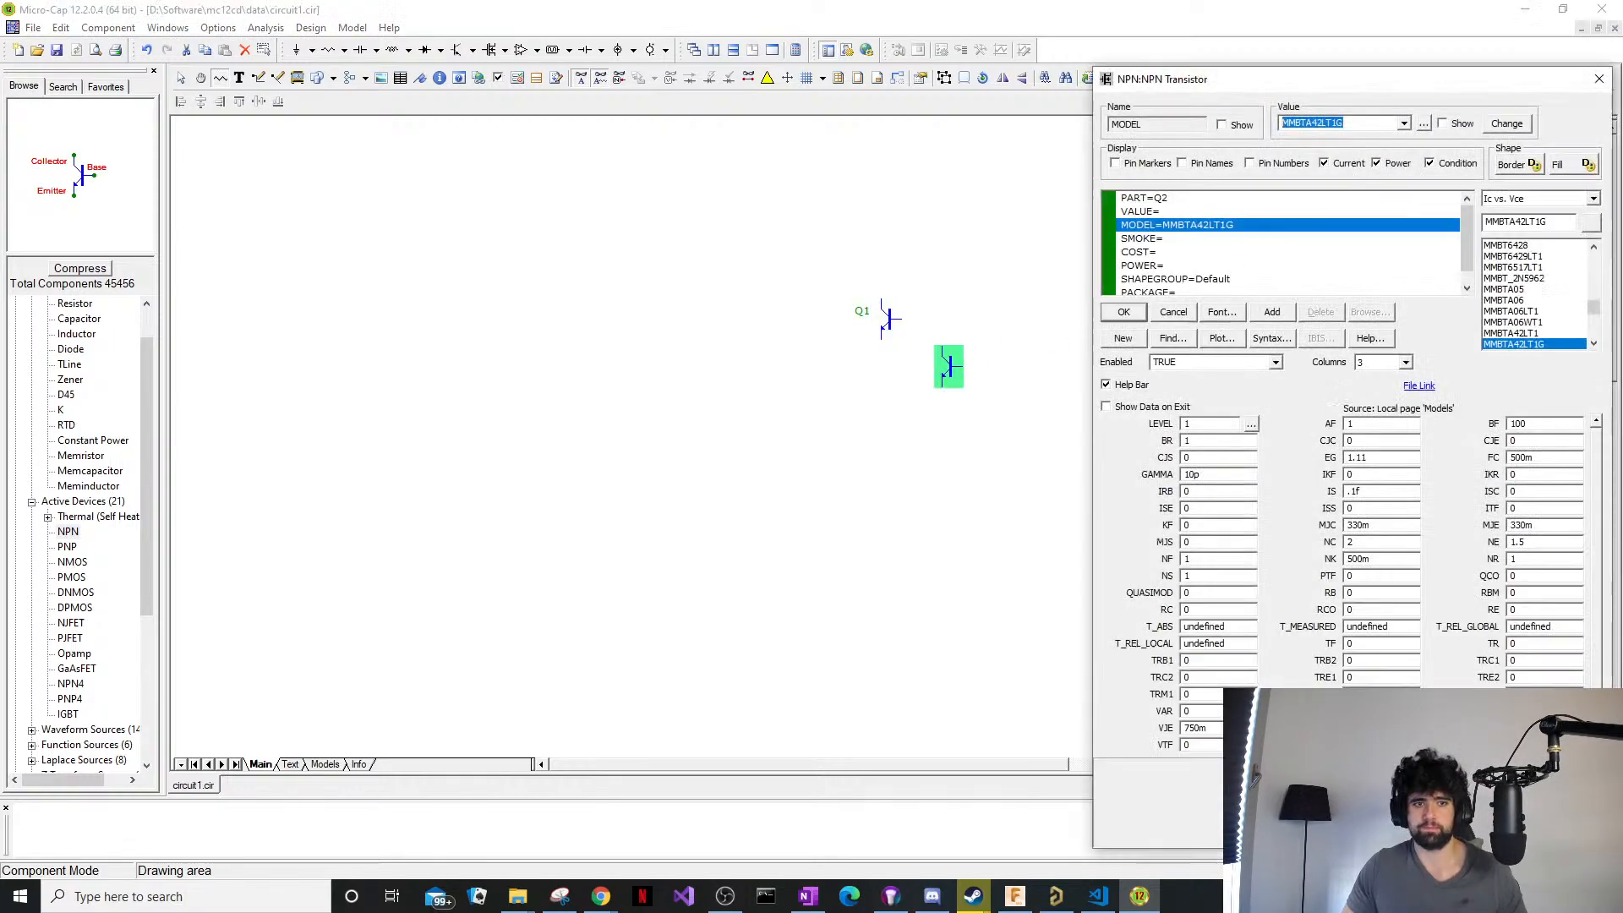
key(Escape)
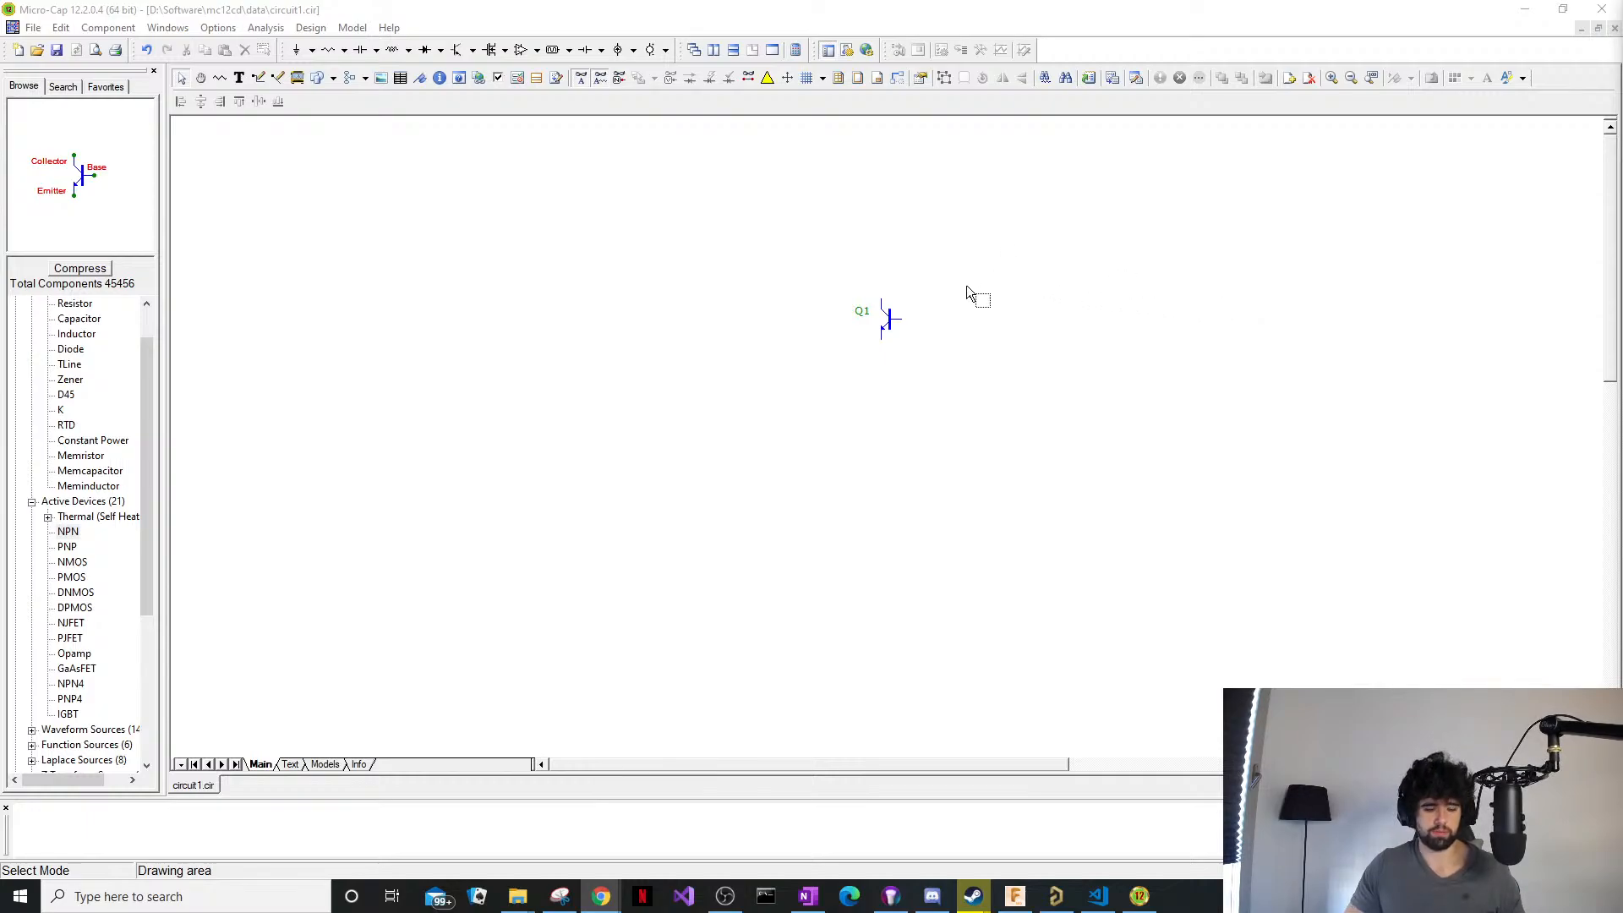
Turn transistor Q1 so its base faces left, and move it down and left on the sheet.
drag(961, 286, 818, 341)
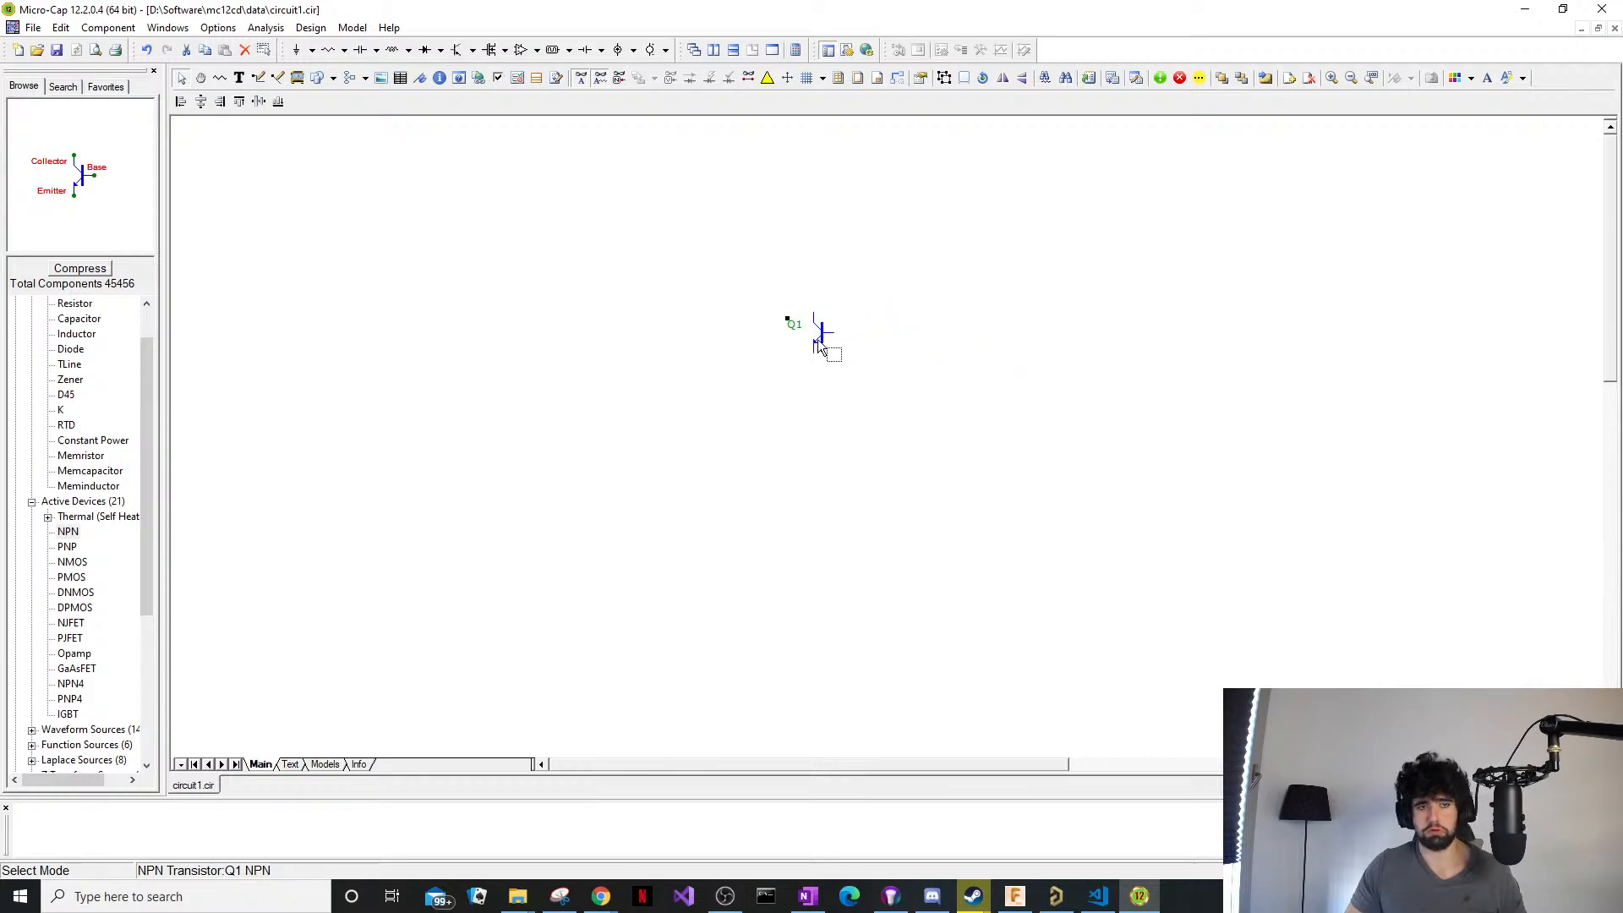
right_click(818, 340)
right_click(818, 340)
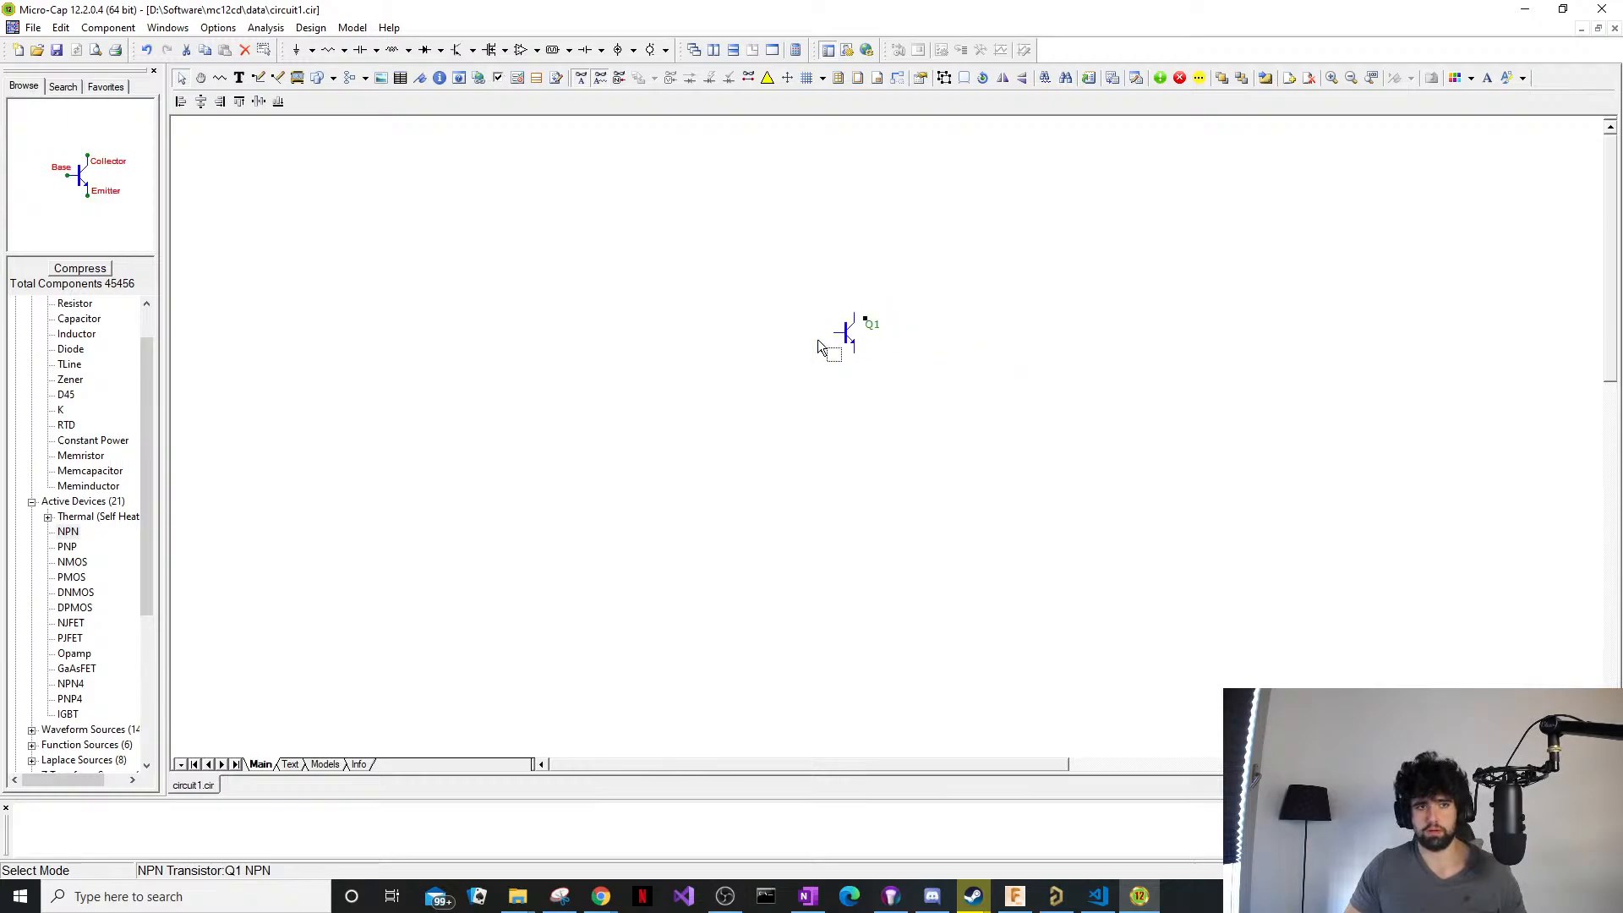
click(910, 364)
drag(881, 297, 647, 514)
click(832, 477)
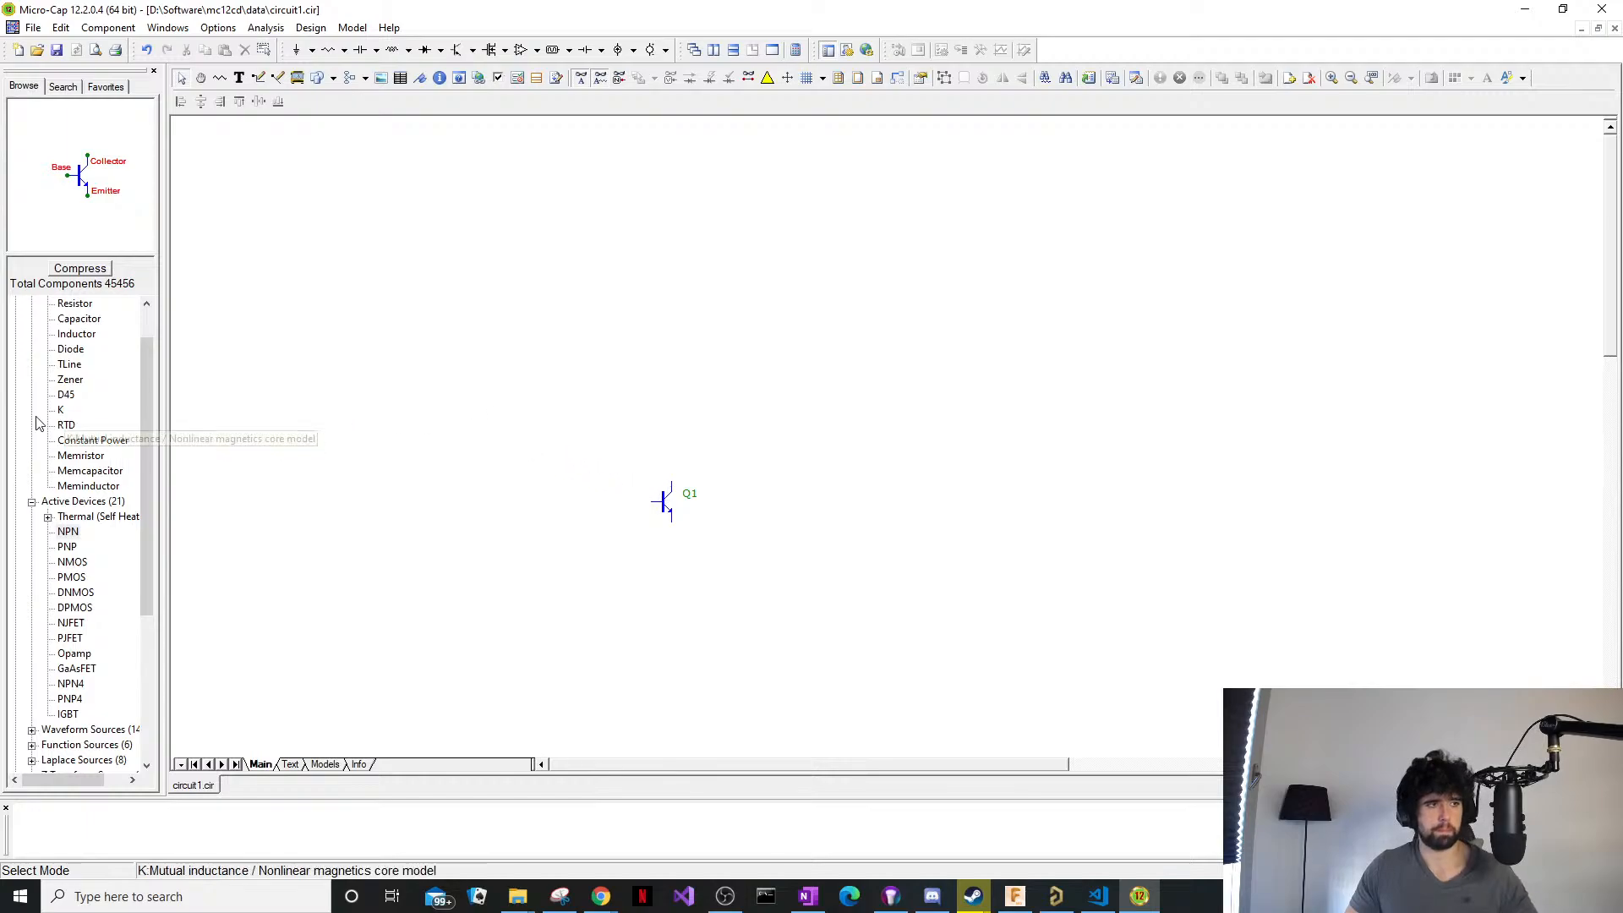
scroll(85, 423, up, 1)
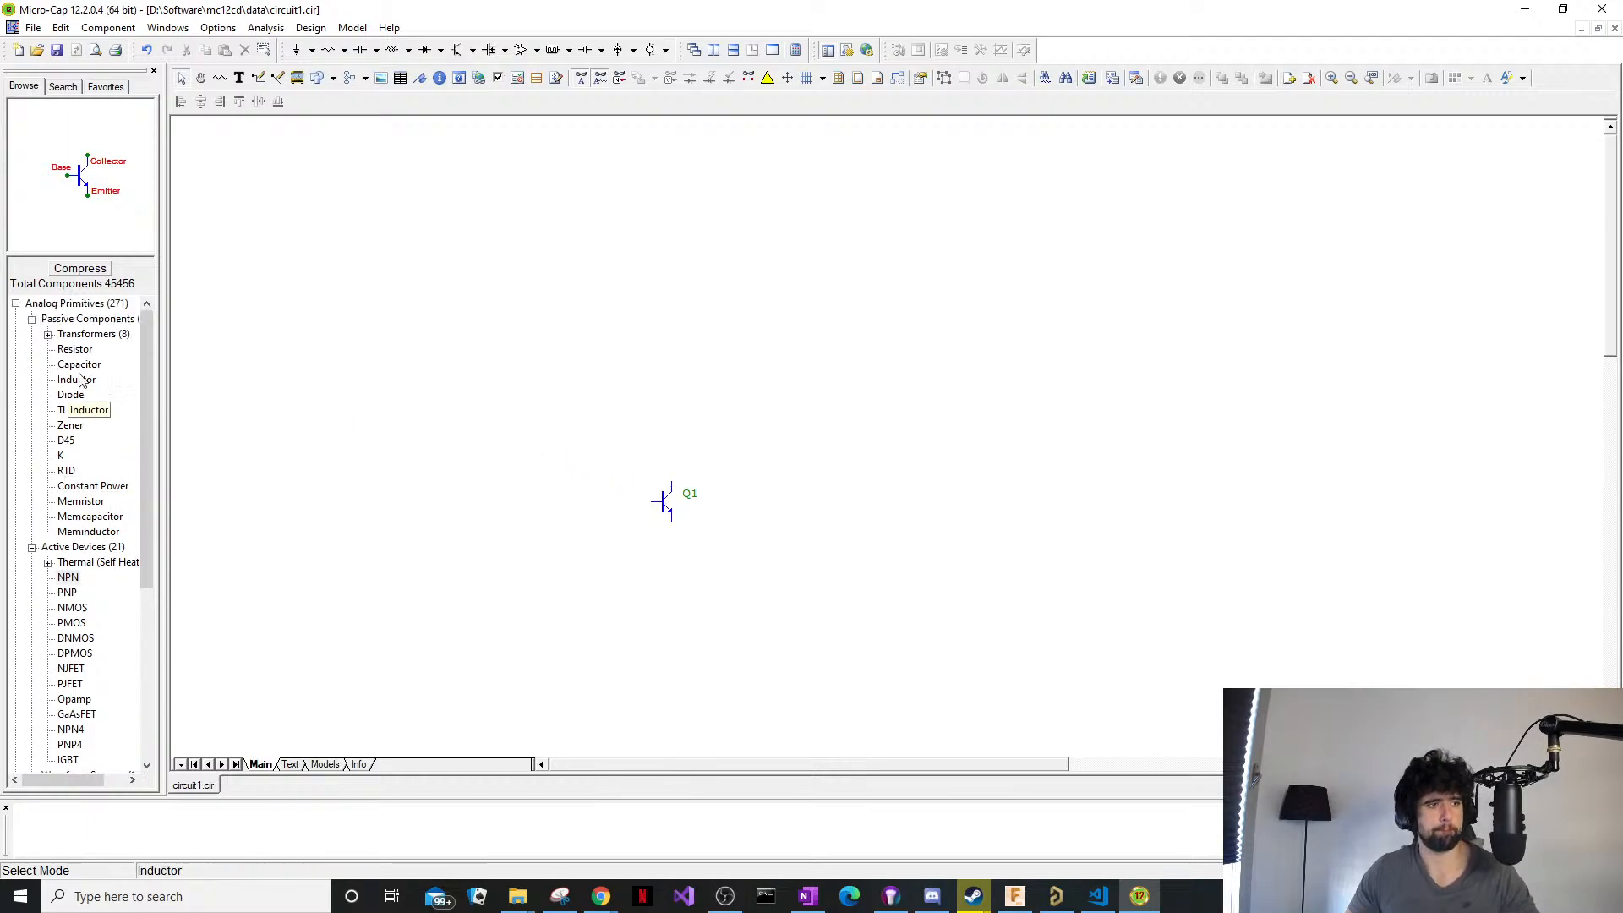
click(194, 31)
click(194, 31)
click(252, 30)
click(288, 29)
click(320, 30)
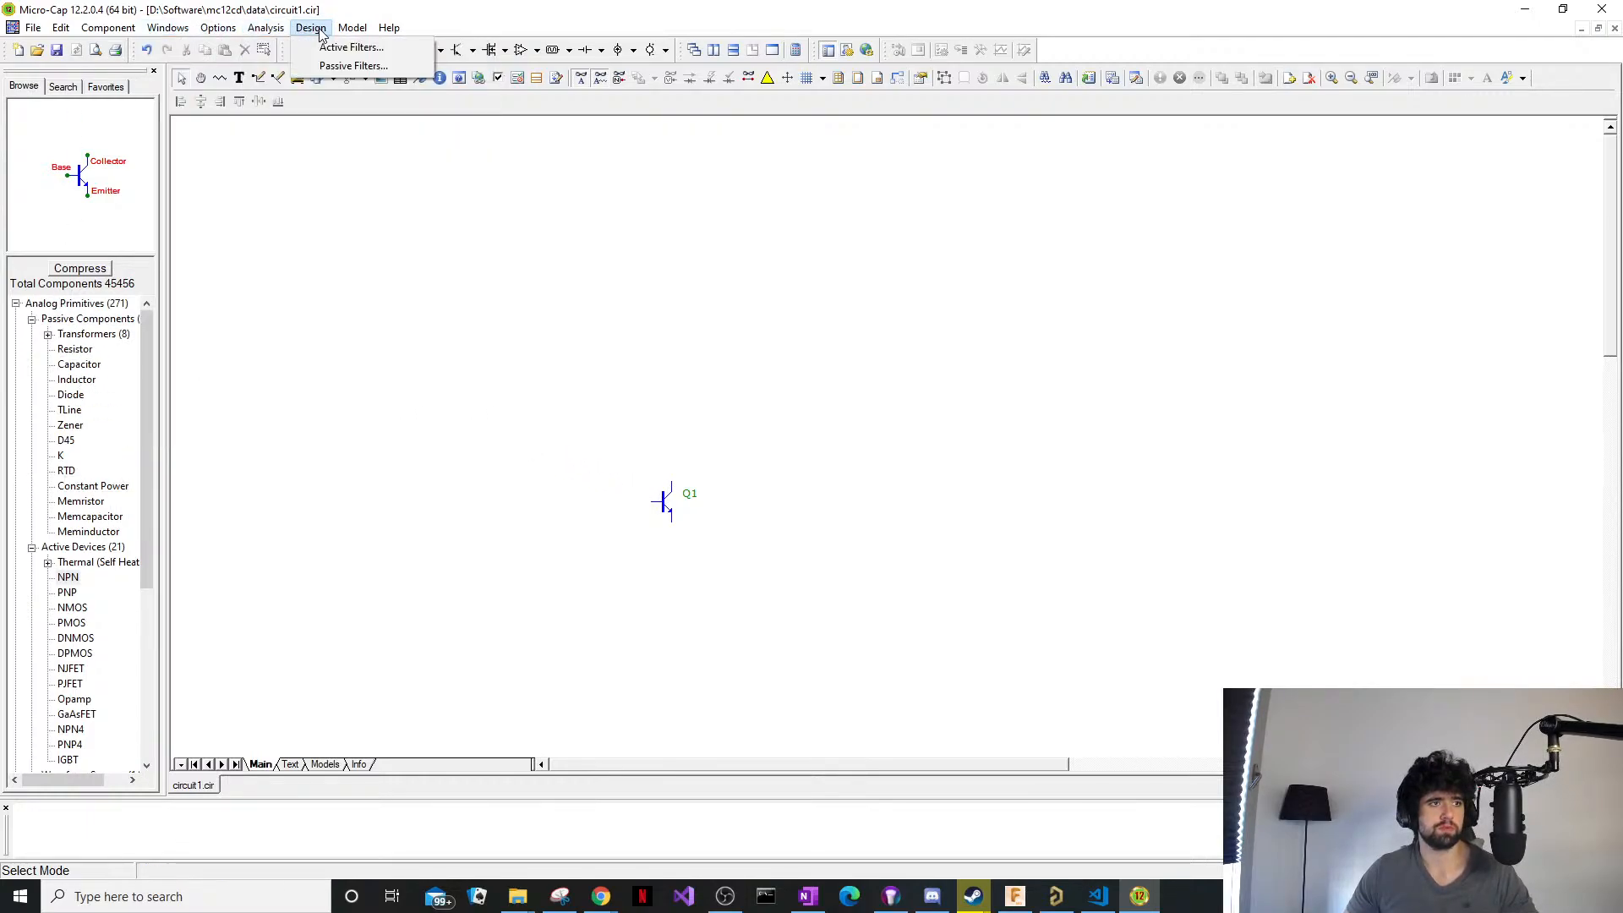
click(332, 49)
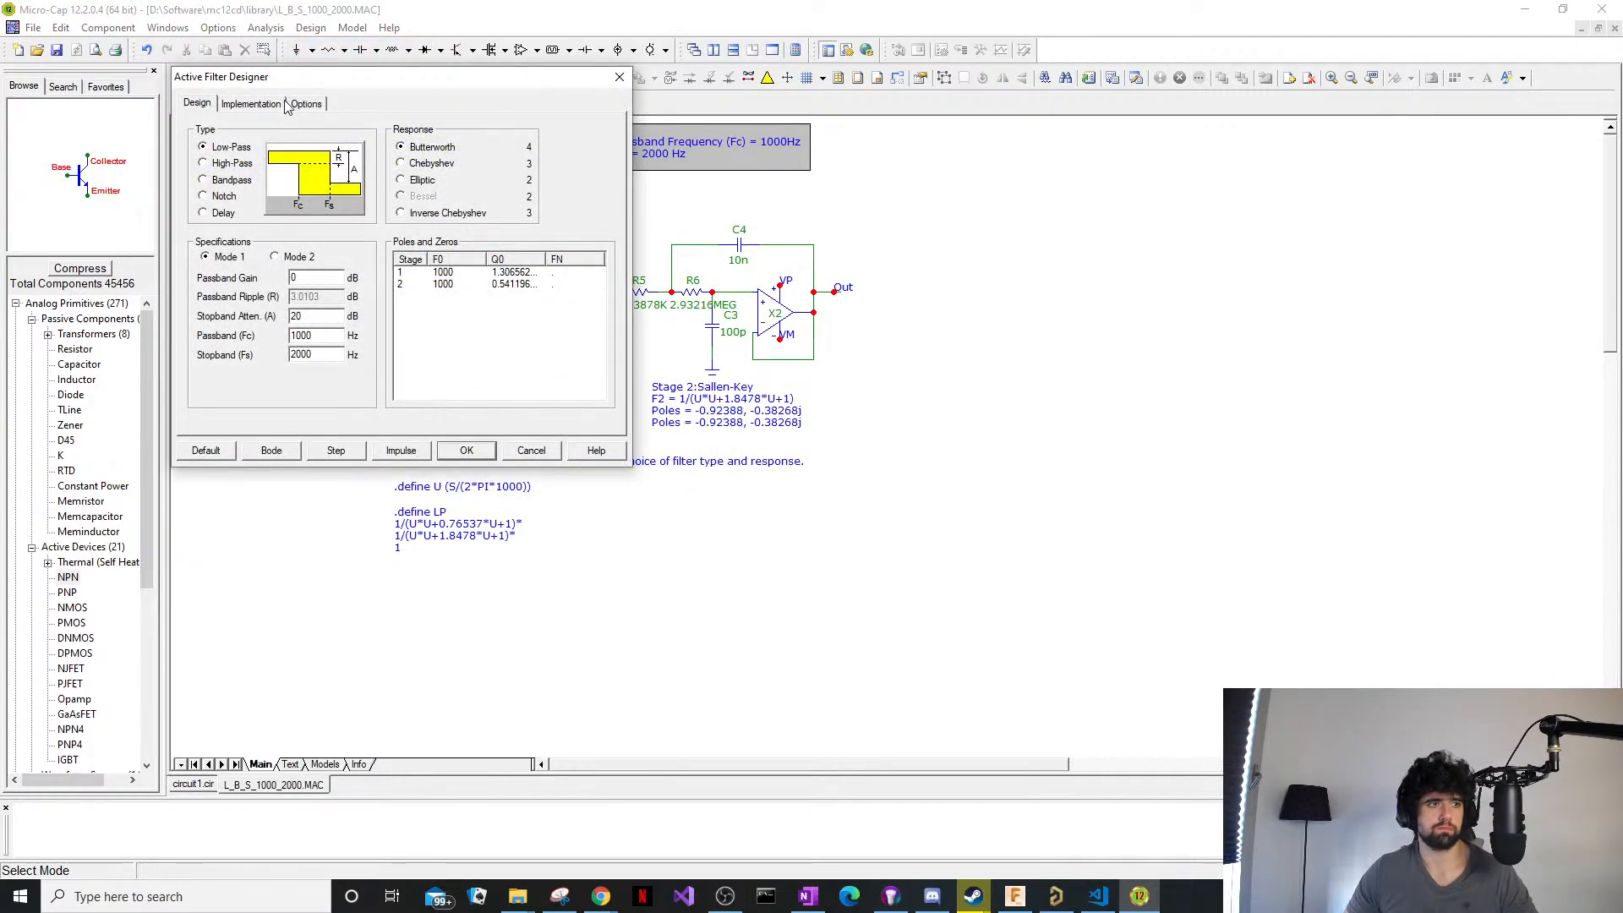
click(315, 108)
click(619, 77)
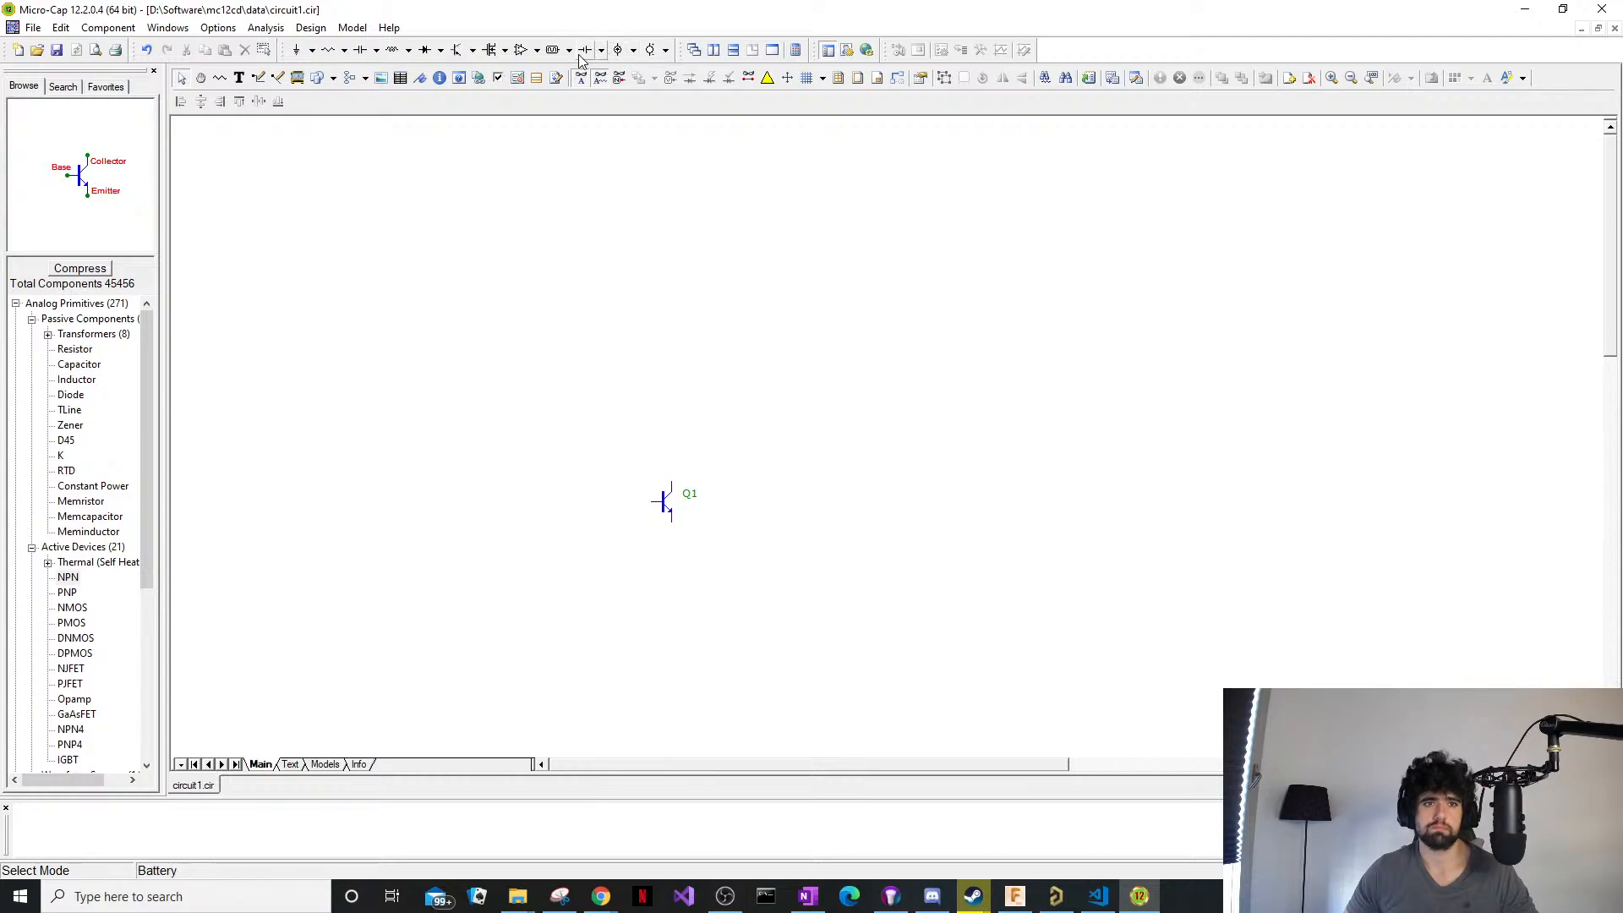
Place a resistor above and slightly right of transistor Q1, with its resistance set to 470.
click(127, 27)
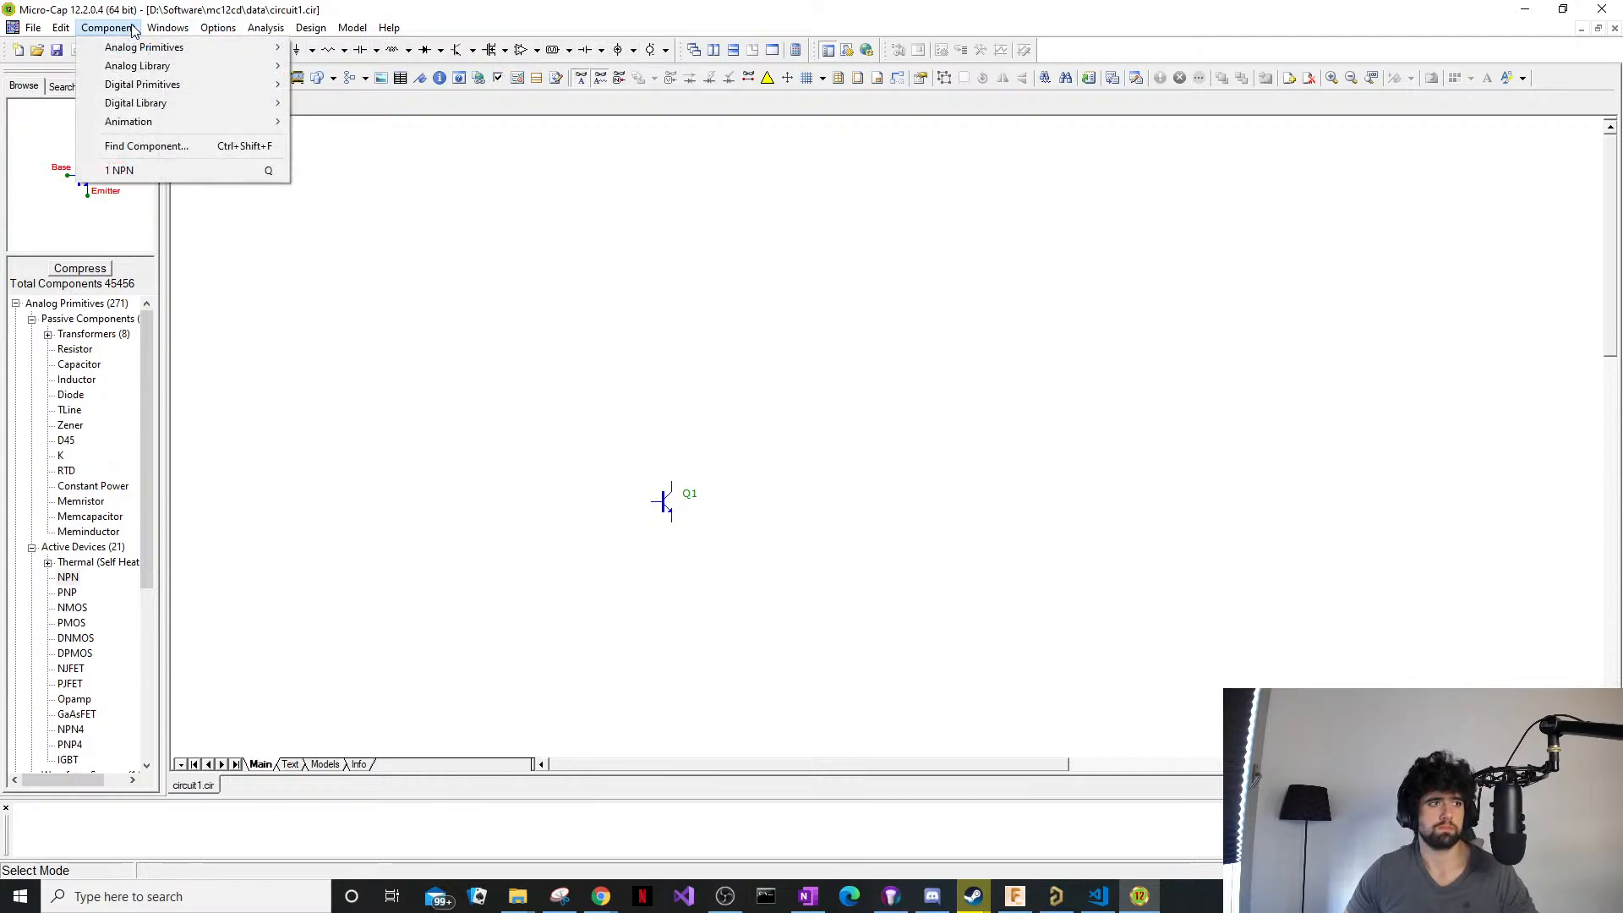
mouse_move(141, 52)
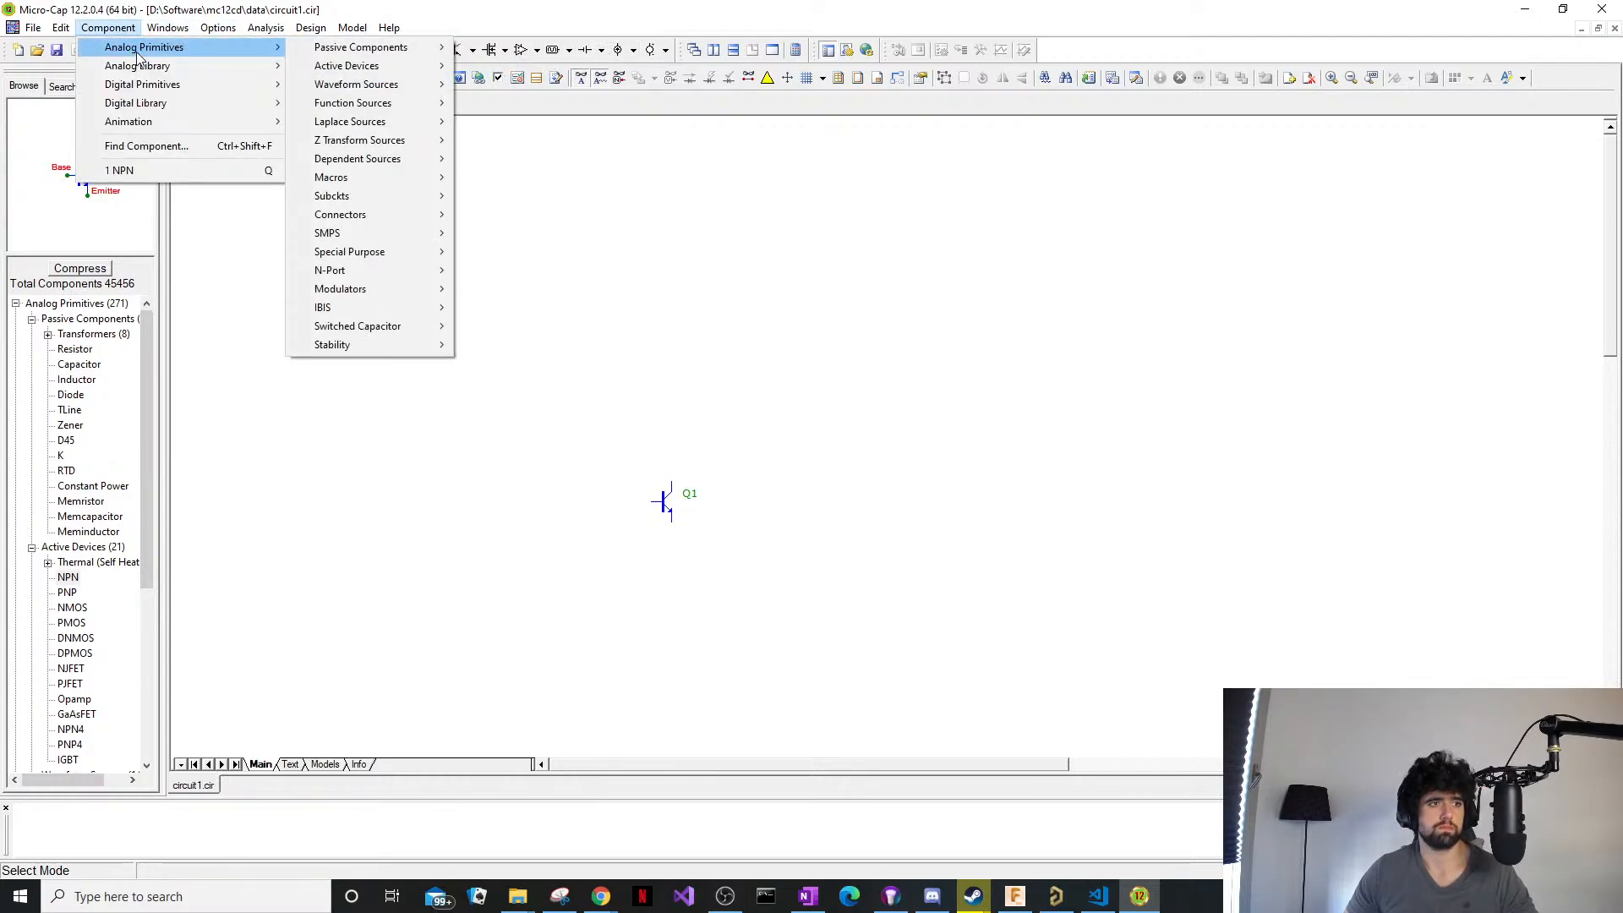
mouse_move(316, 51)
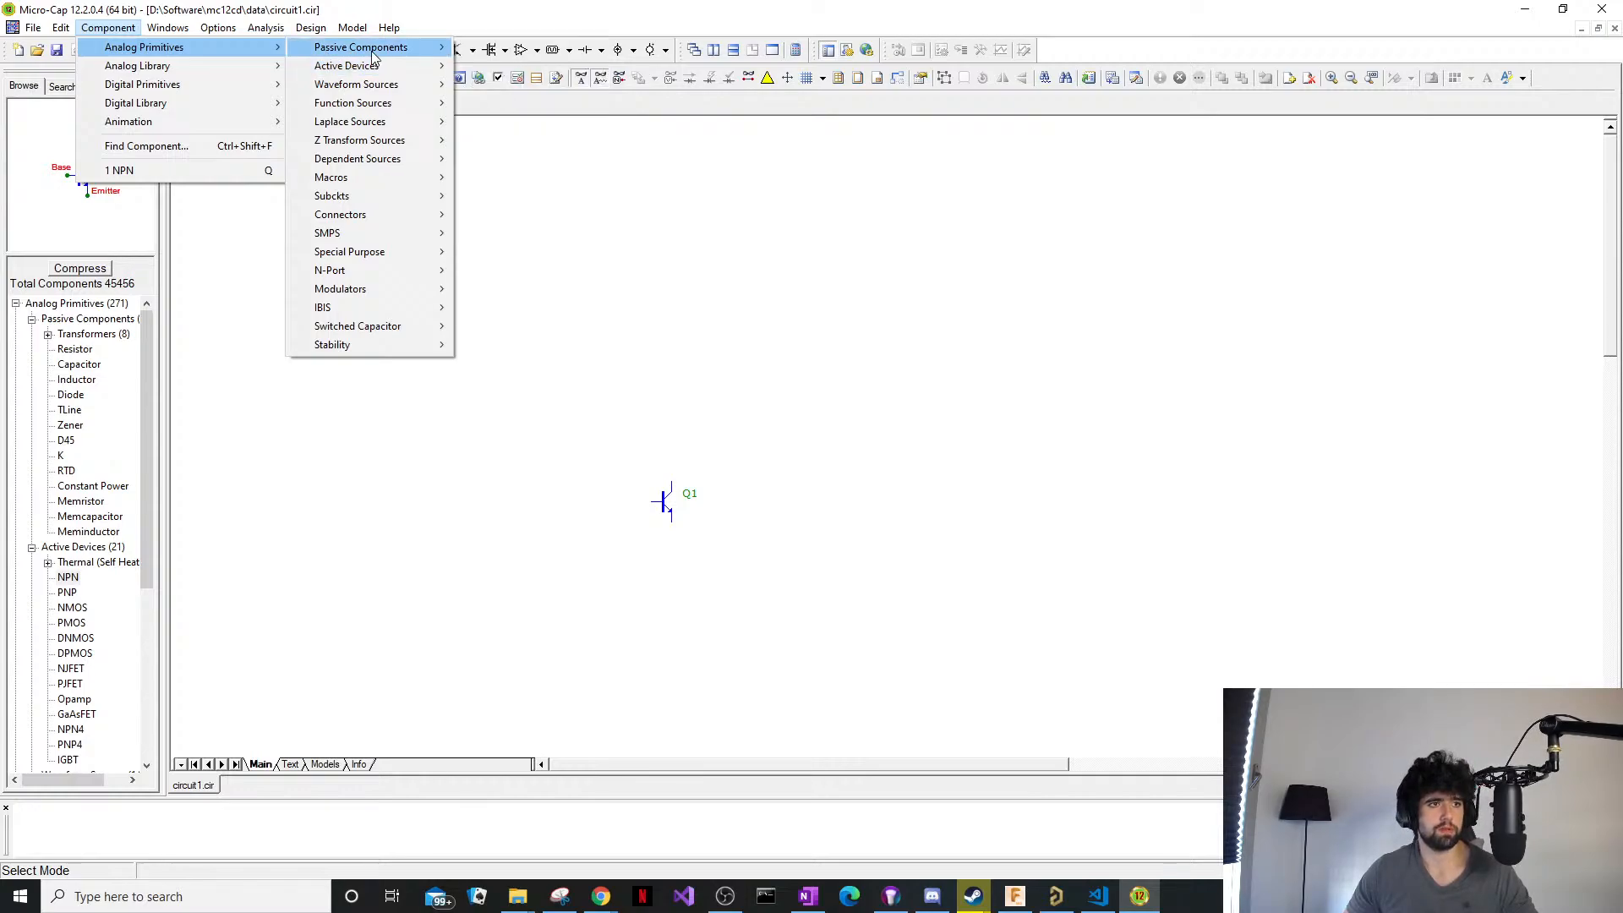
click(496, 71)
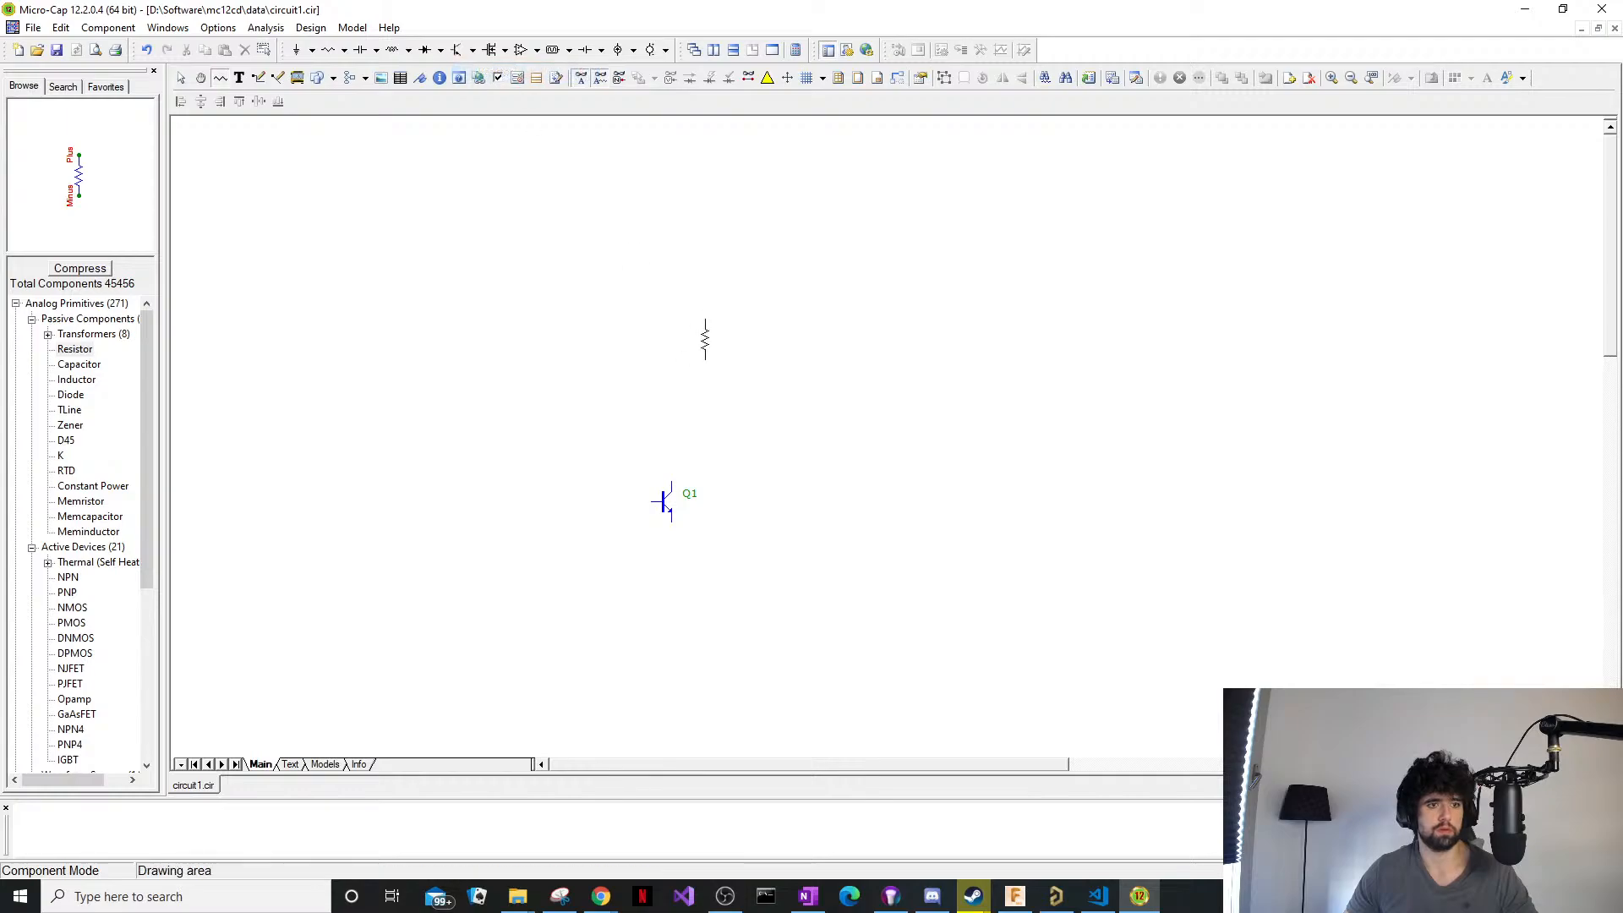
click(726, 373)
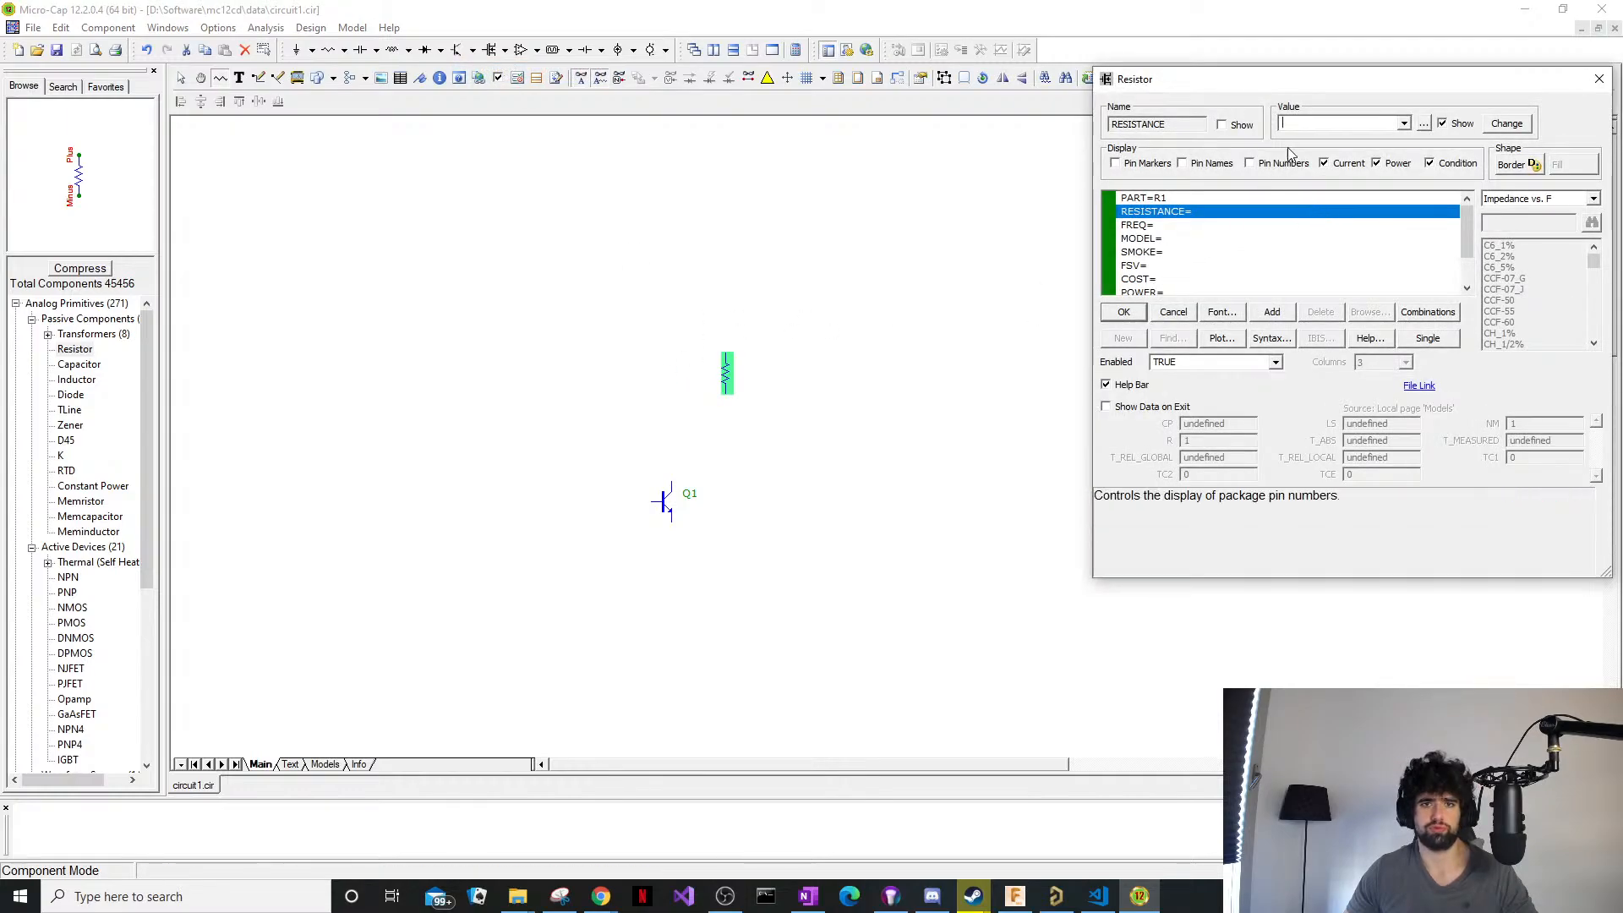
text(47)
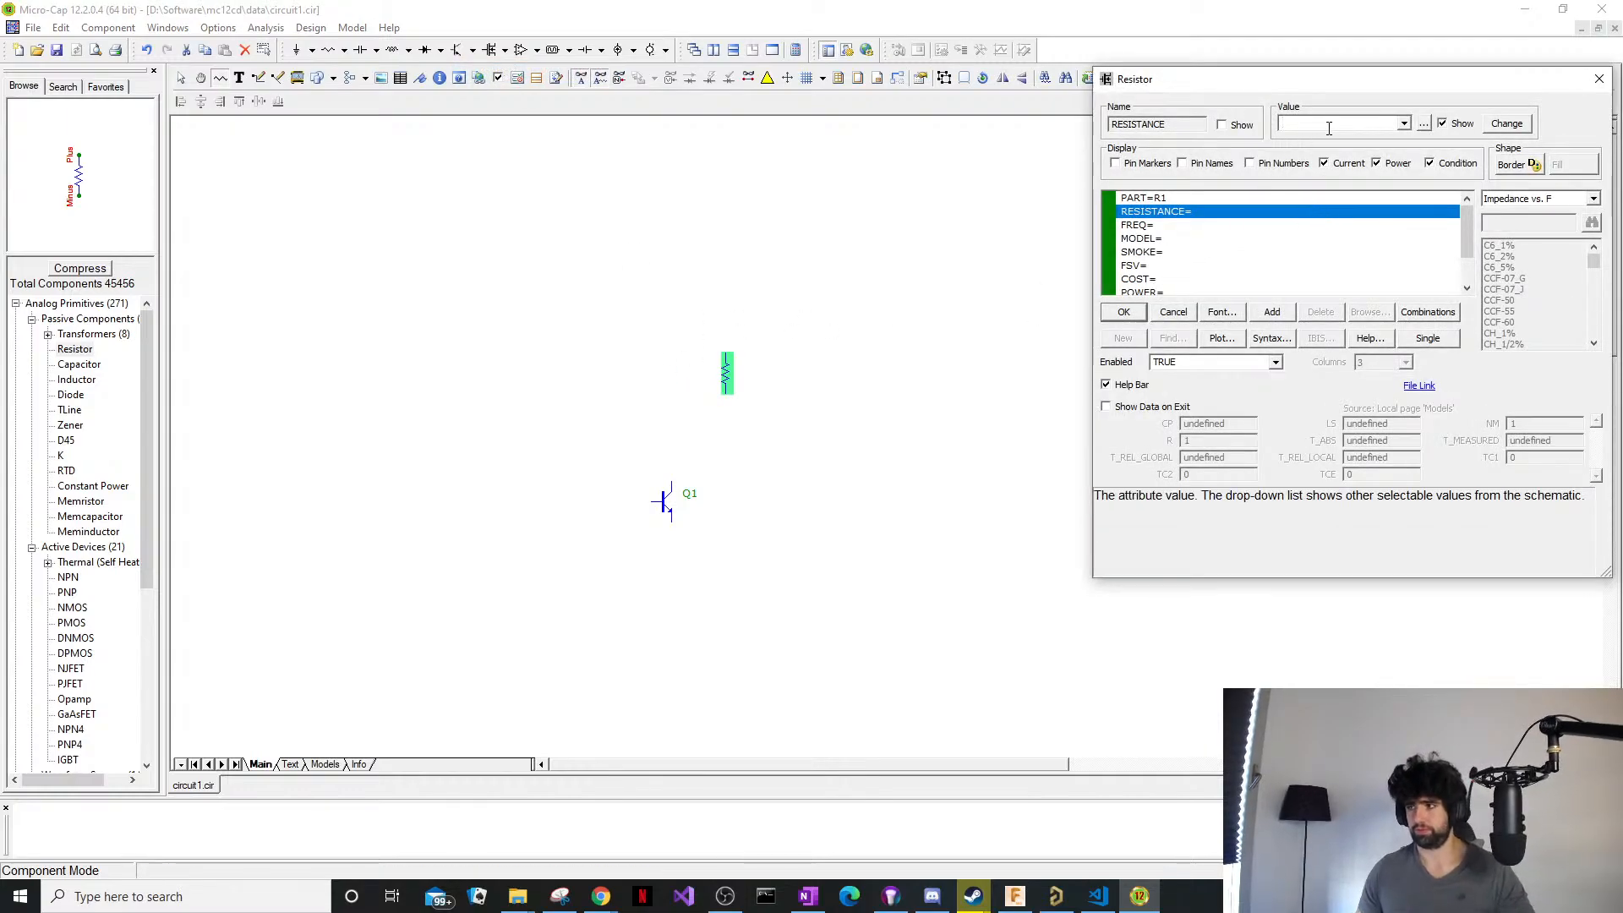
text(0R)
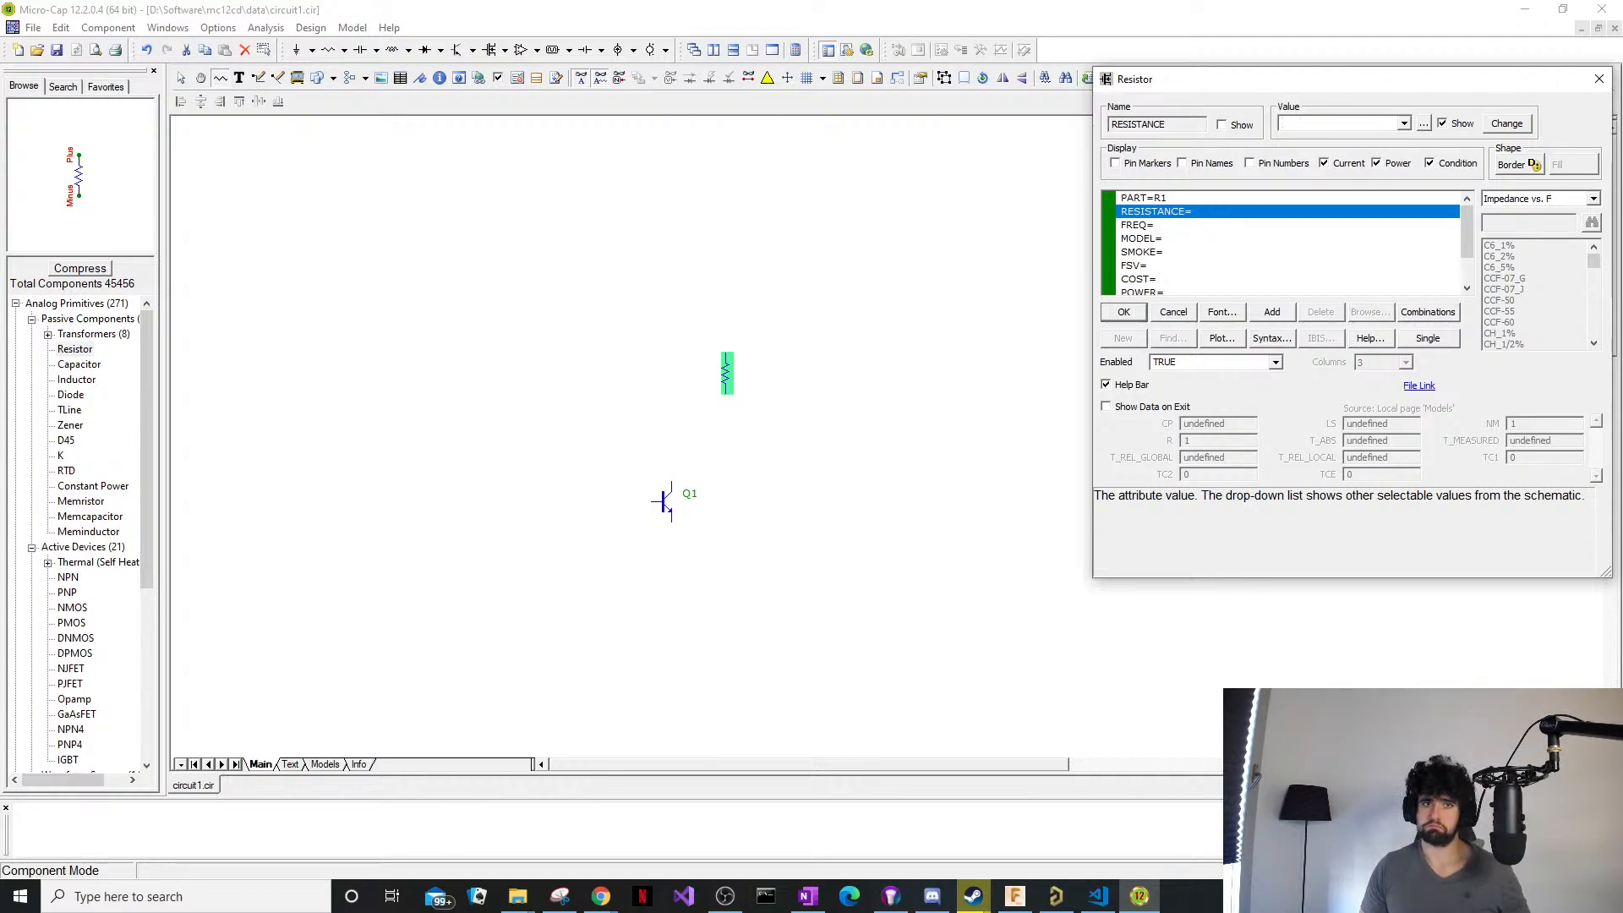
text(70)
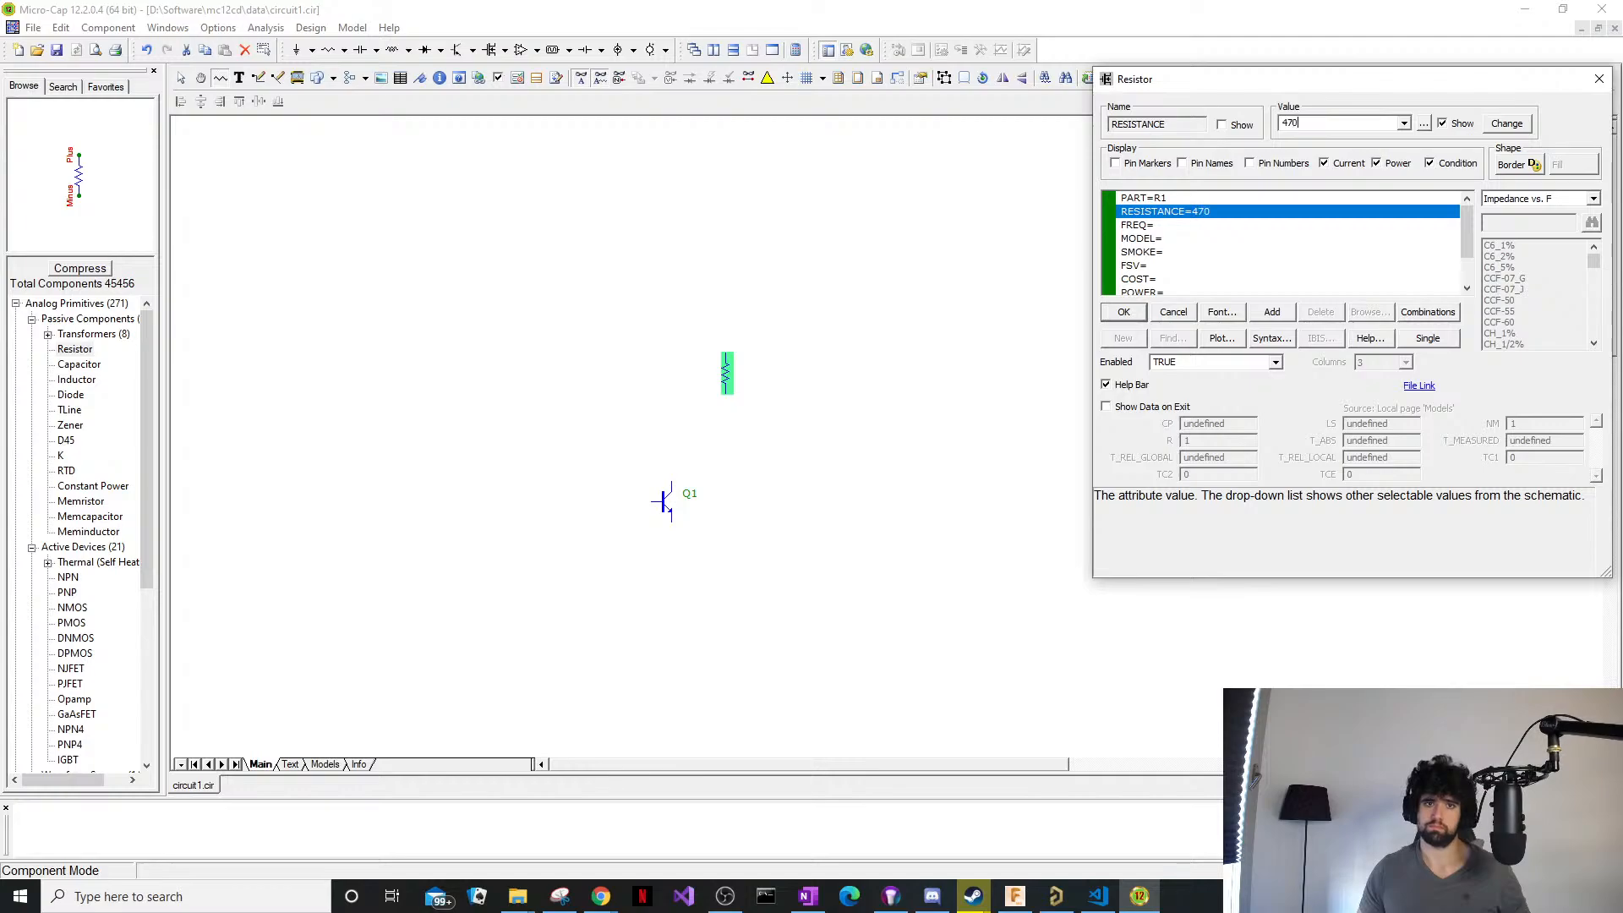
key(Return)
key(Escape)
click(906, 465)
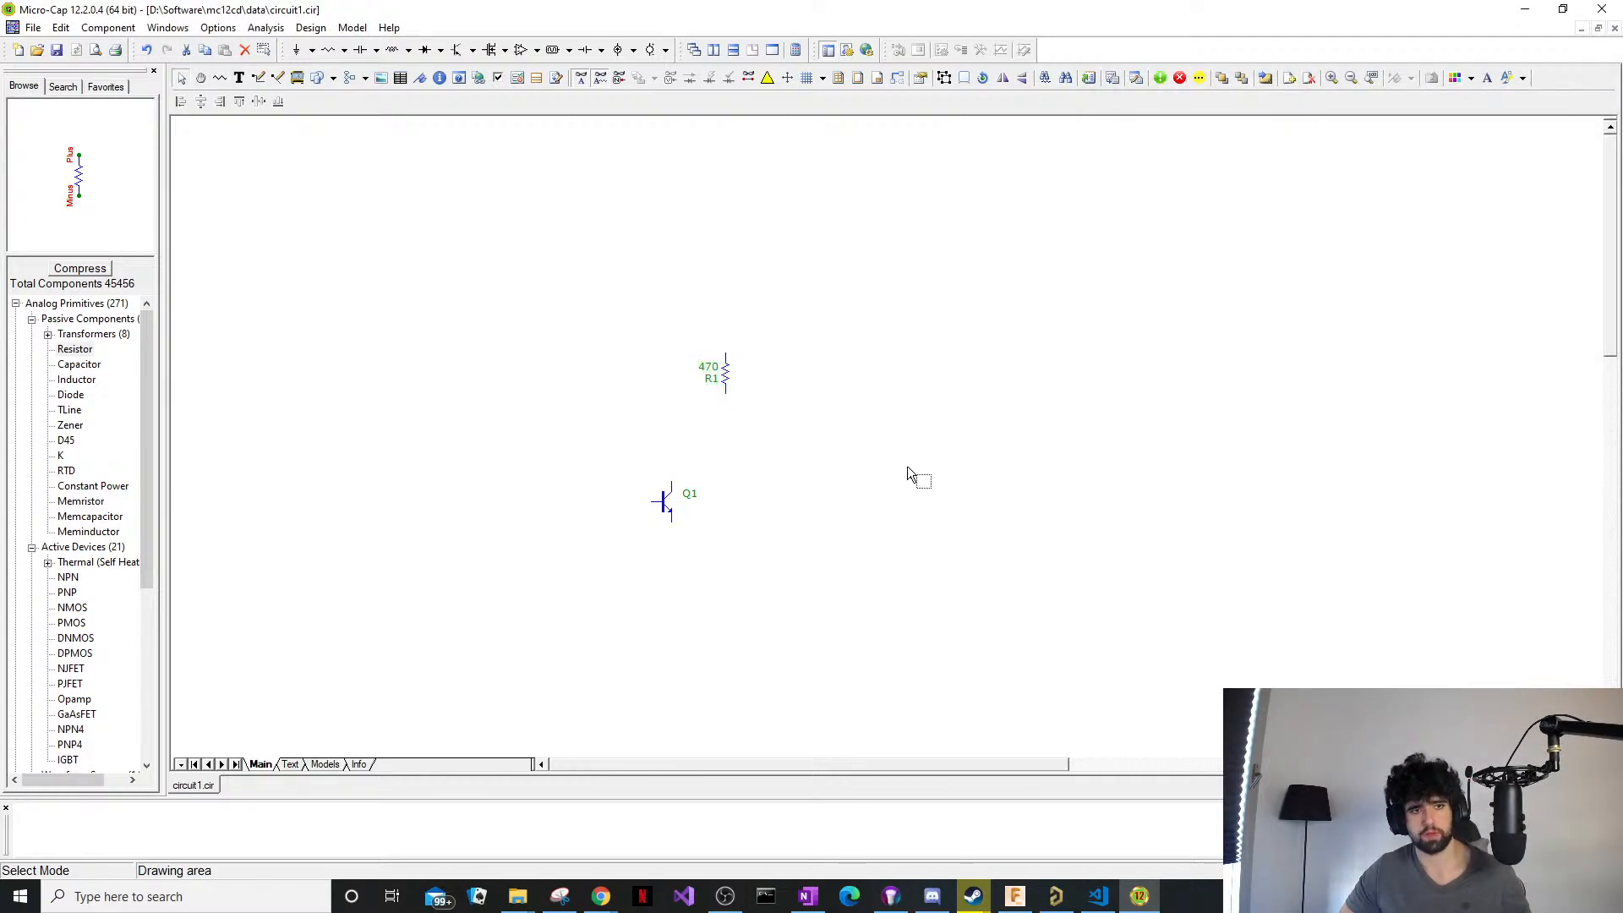
click(725, 372)
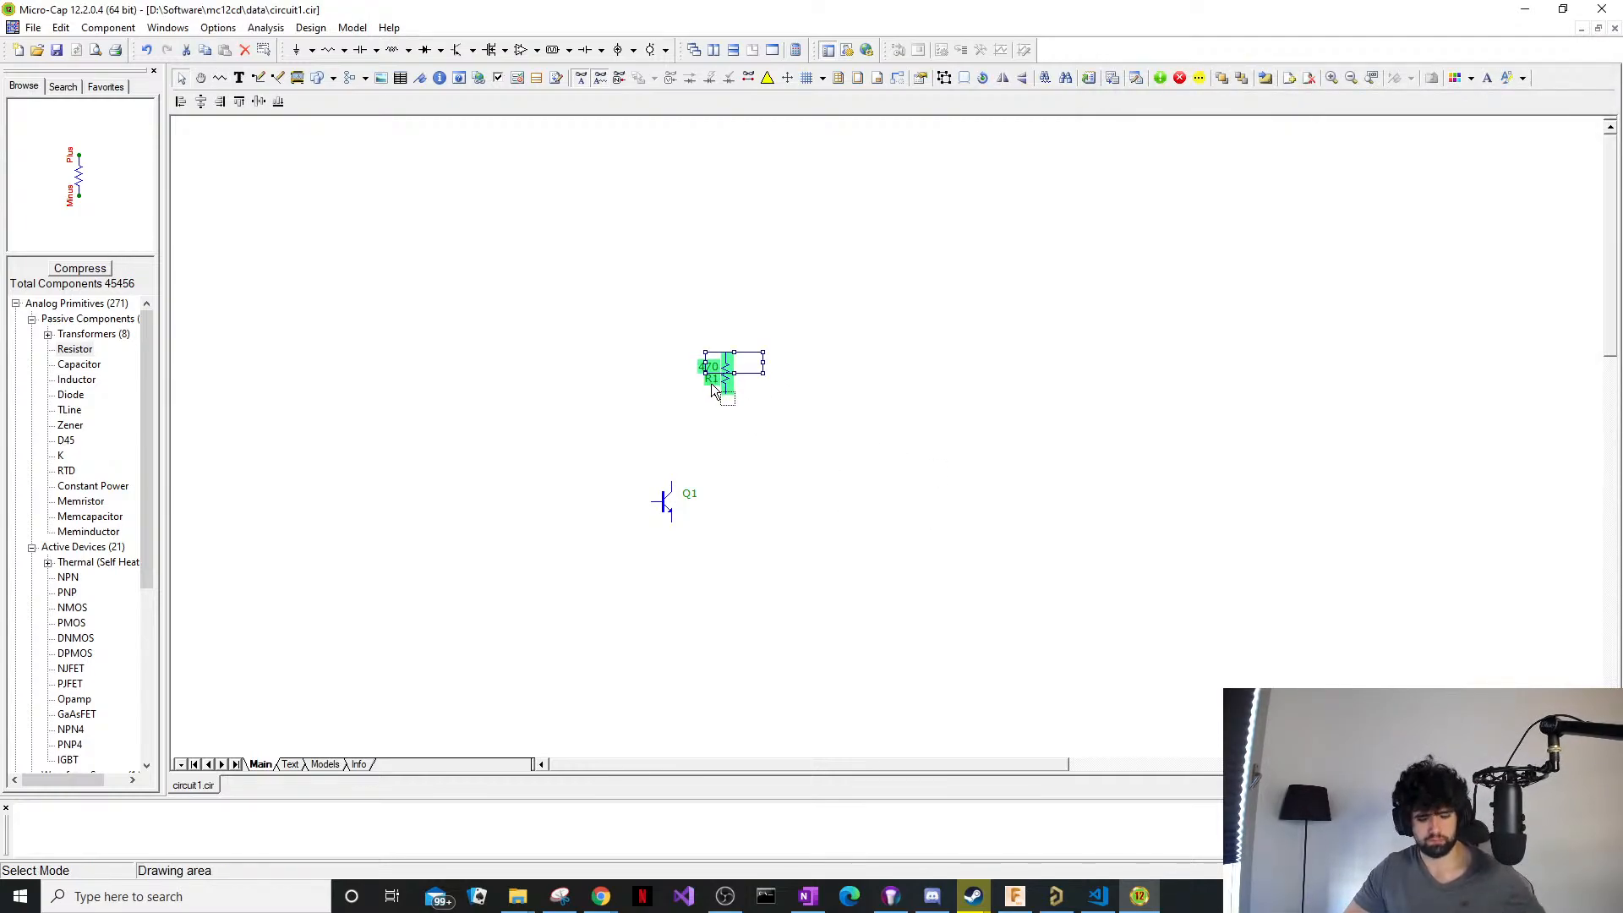
click(758, 430)
click(728, 373)
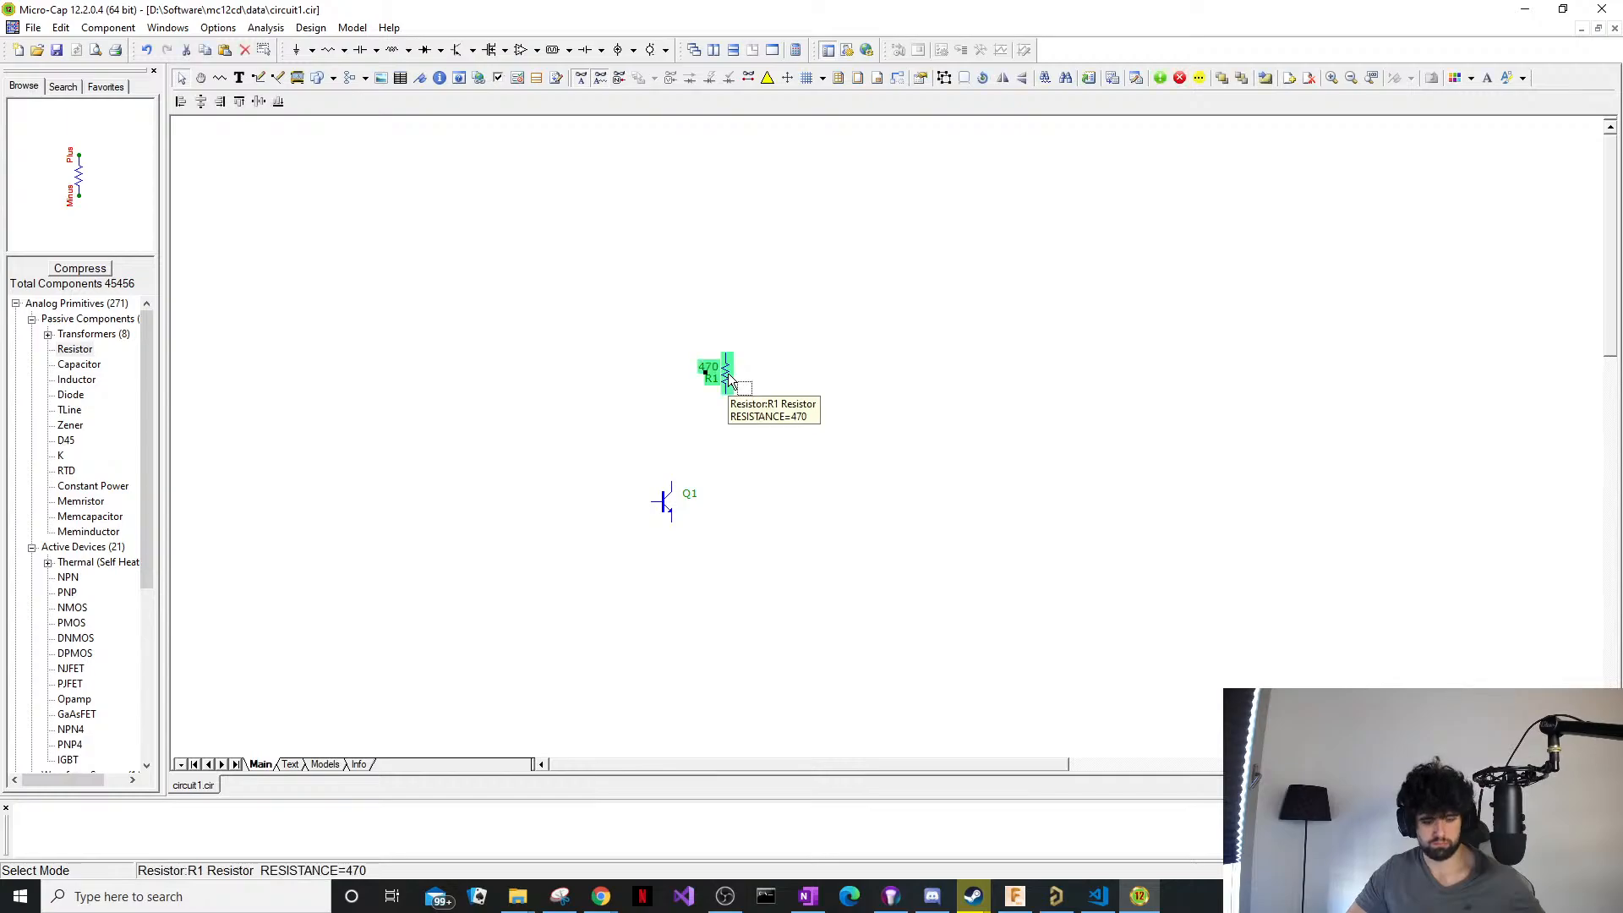
key(c)
click(766, 415)
key(Escape)
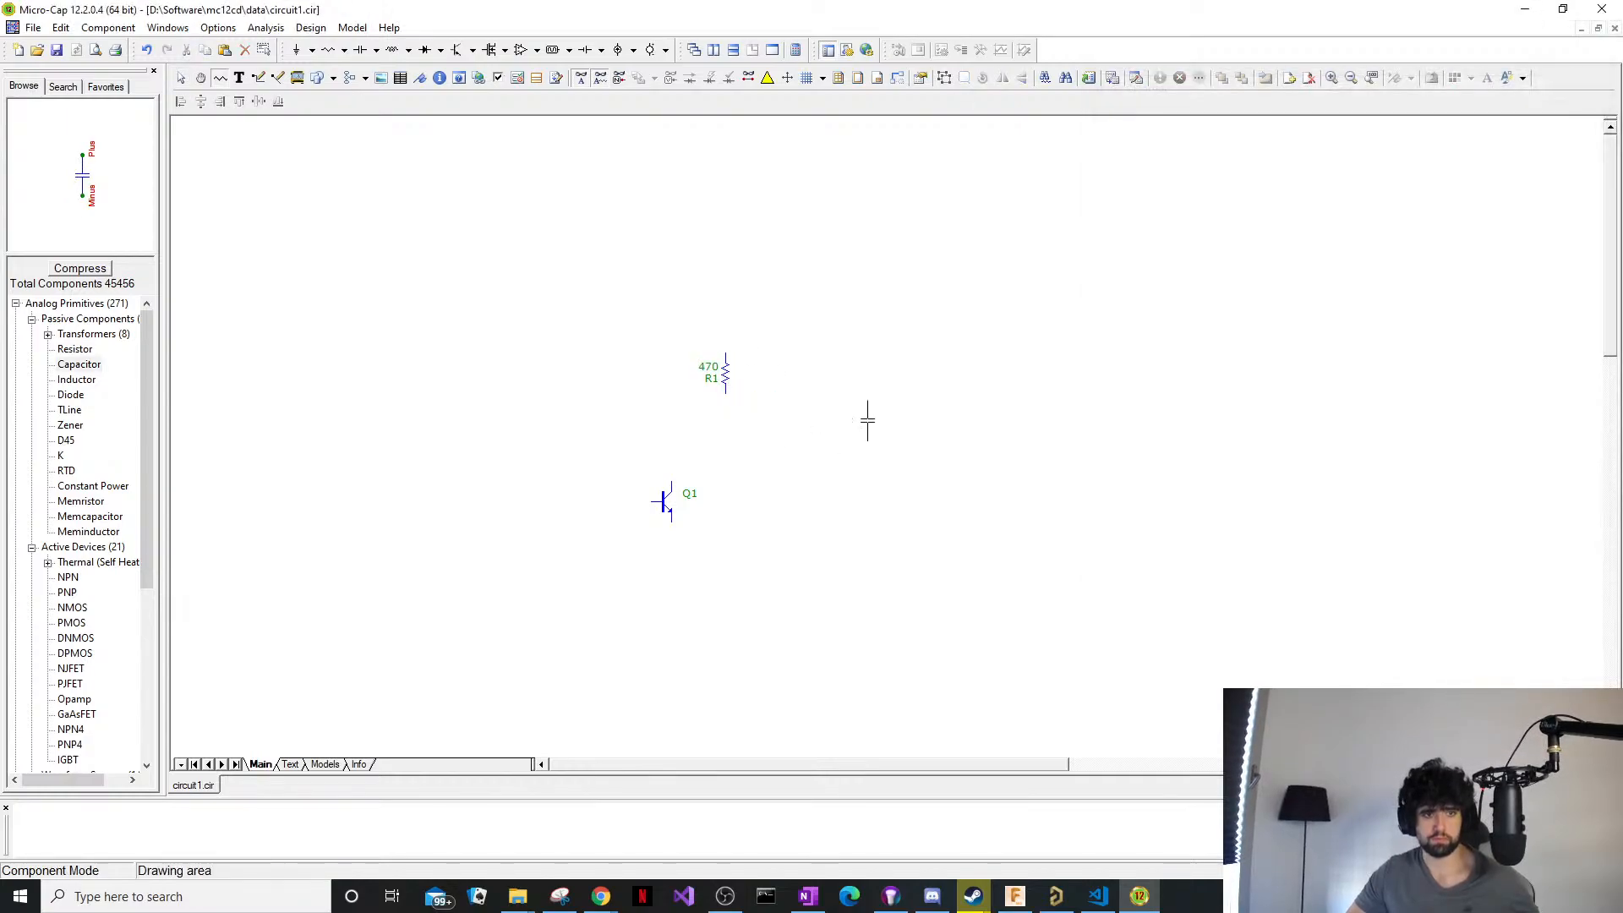
key(Escape)
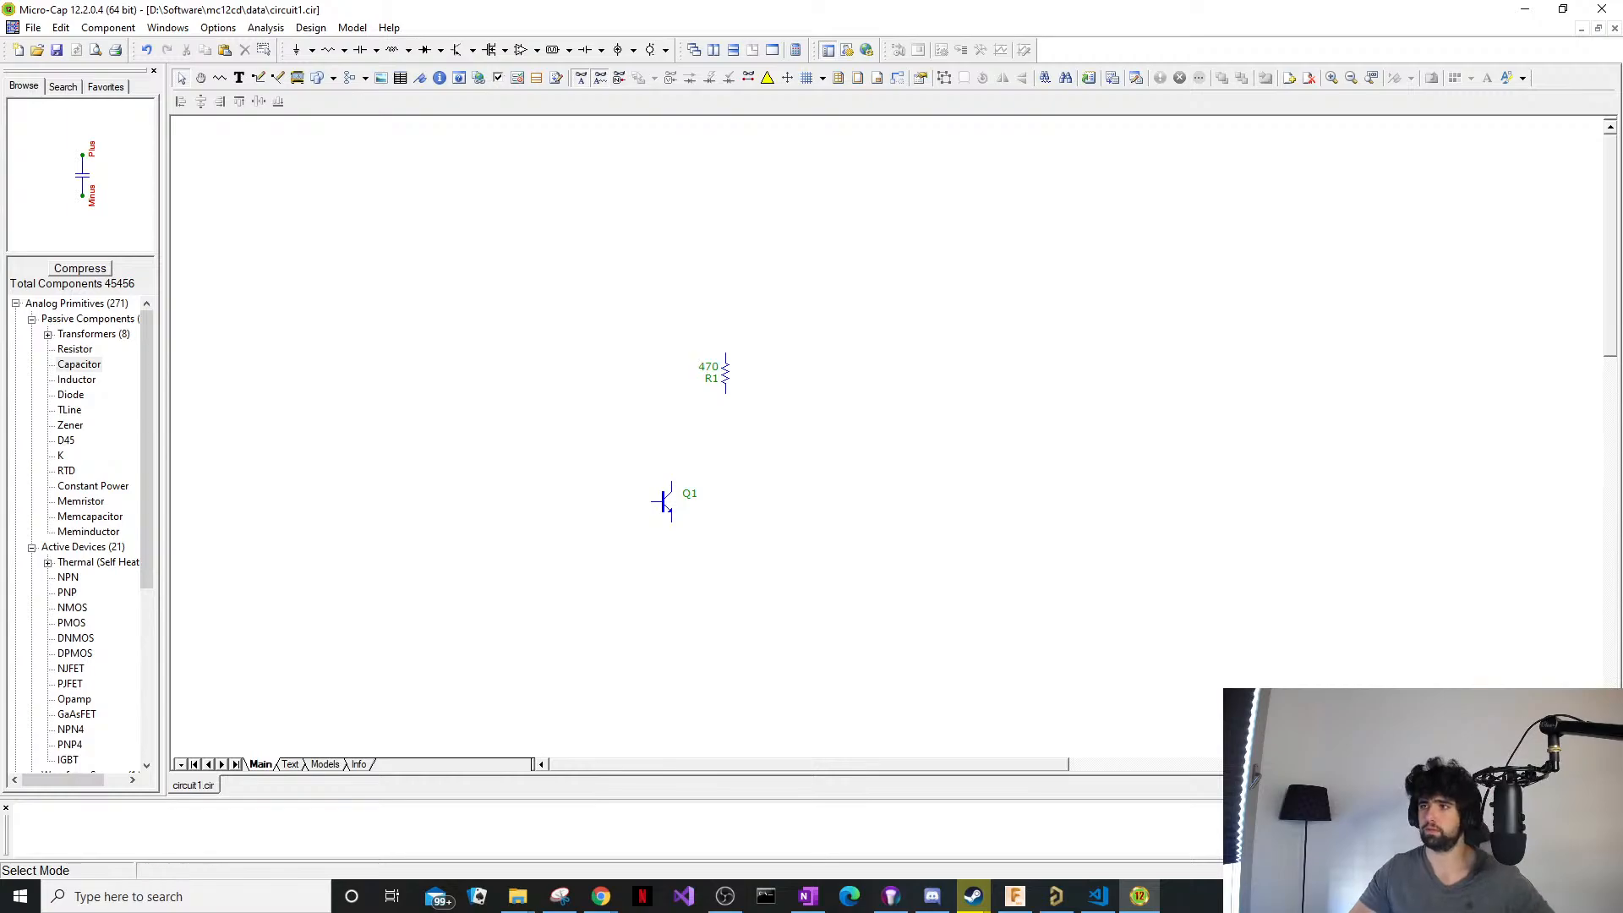
Switch to Altium Designer and move its window off onto the other monitor.
click(1056, 896)
drag(996, 12, 1622, 363)
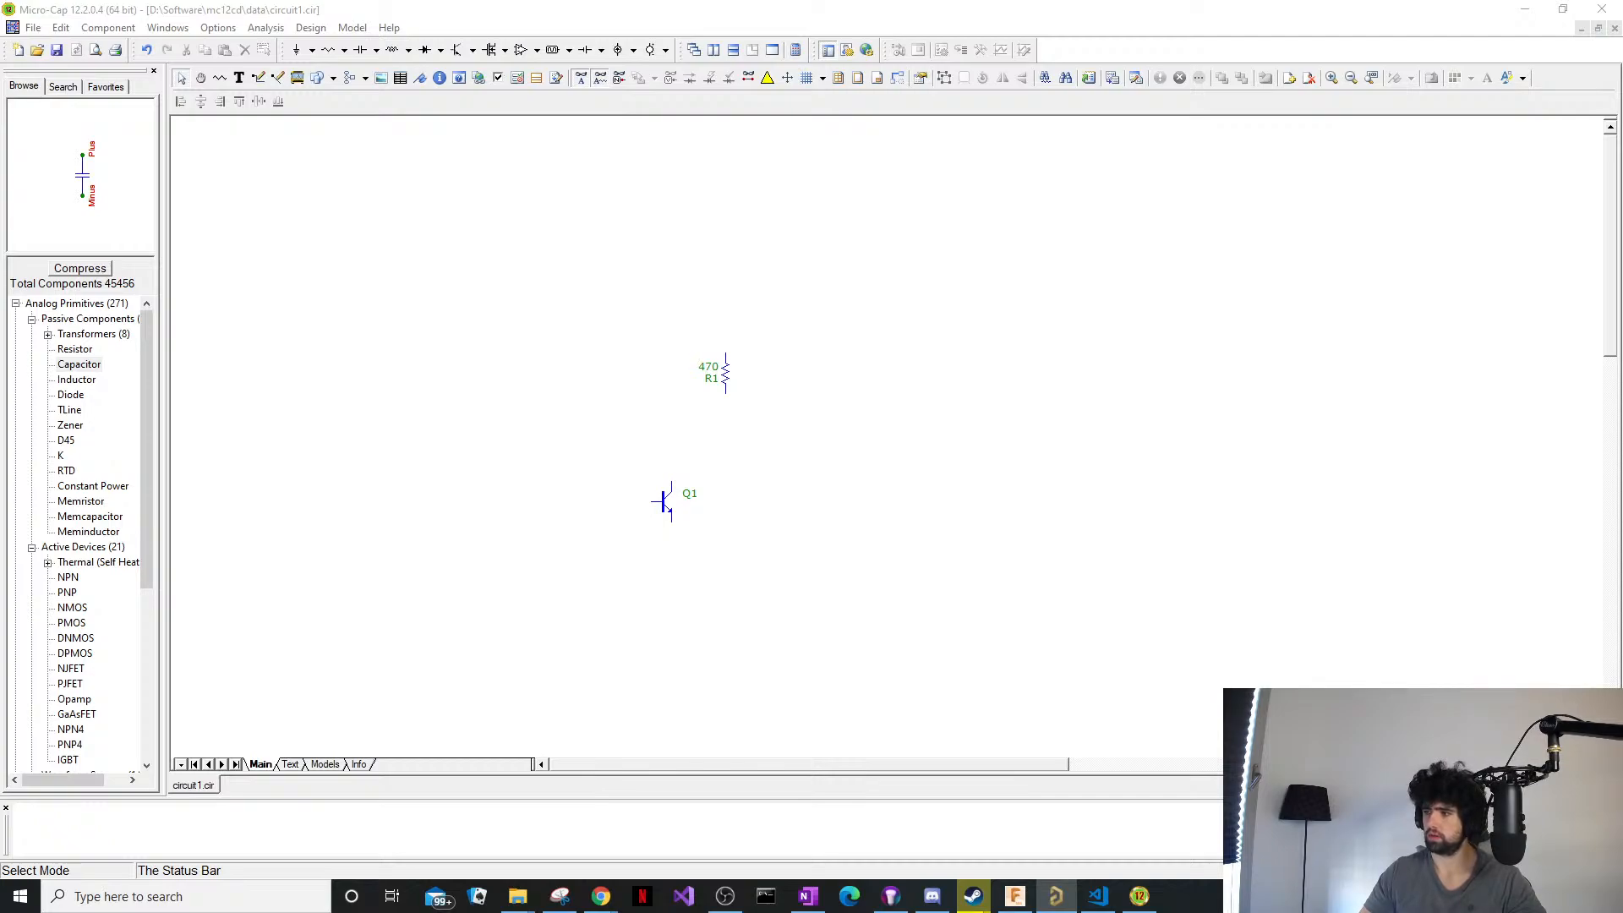
Find the 555 timer macro in the component library by searching for 555, and place it to the right of resistor R1.
click(303, 32)
mouse_move(359, 34)
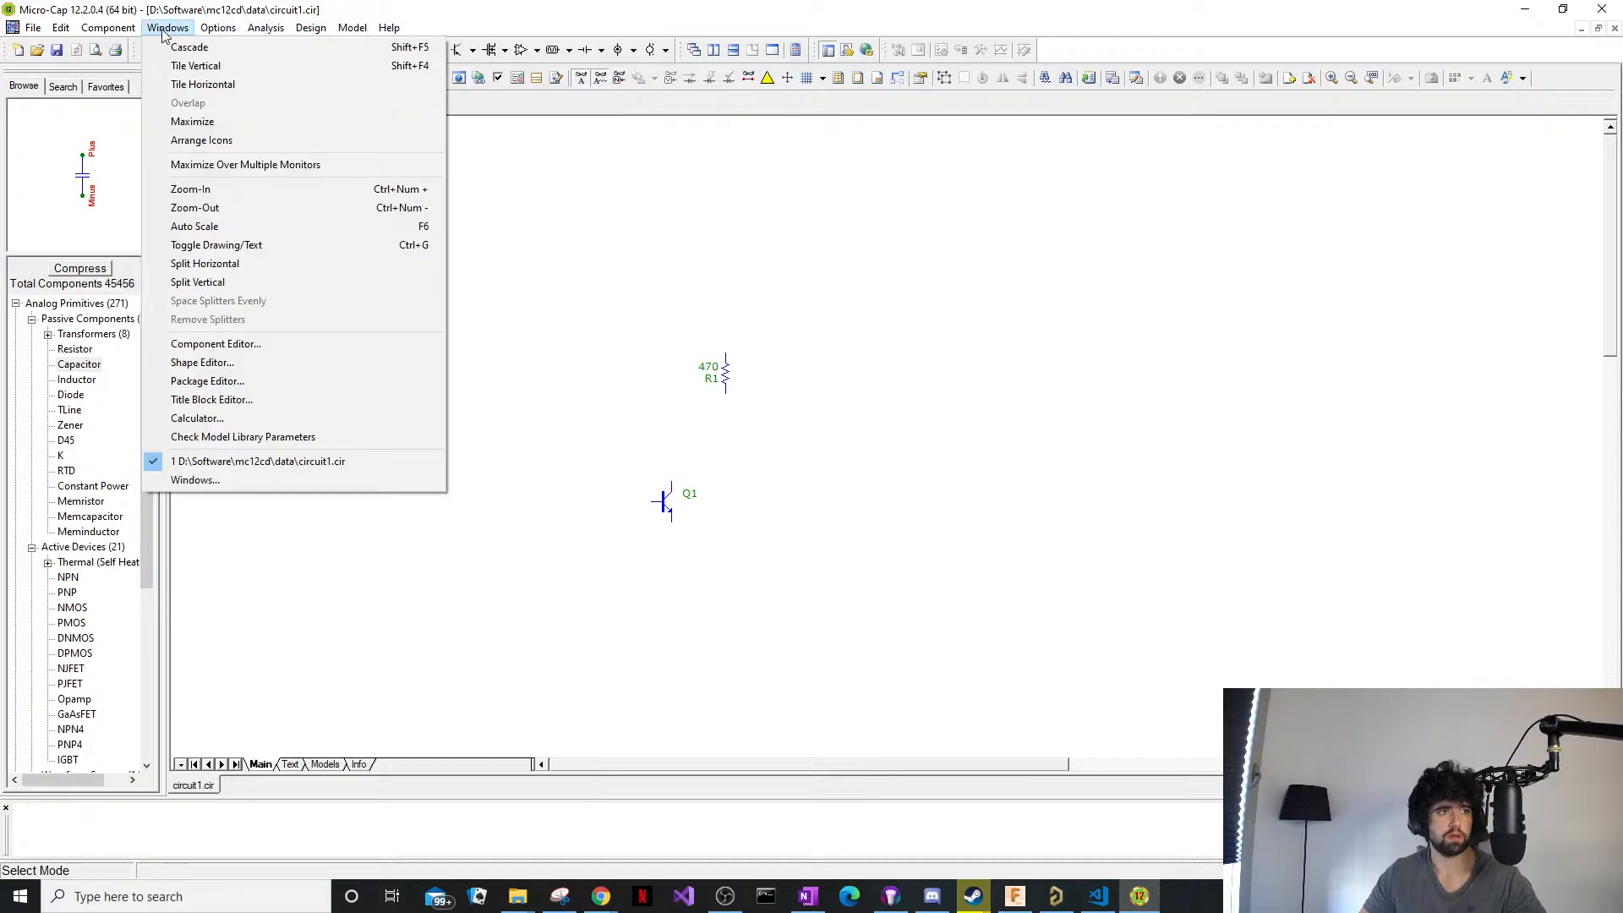
mouse_move(109, 30)
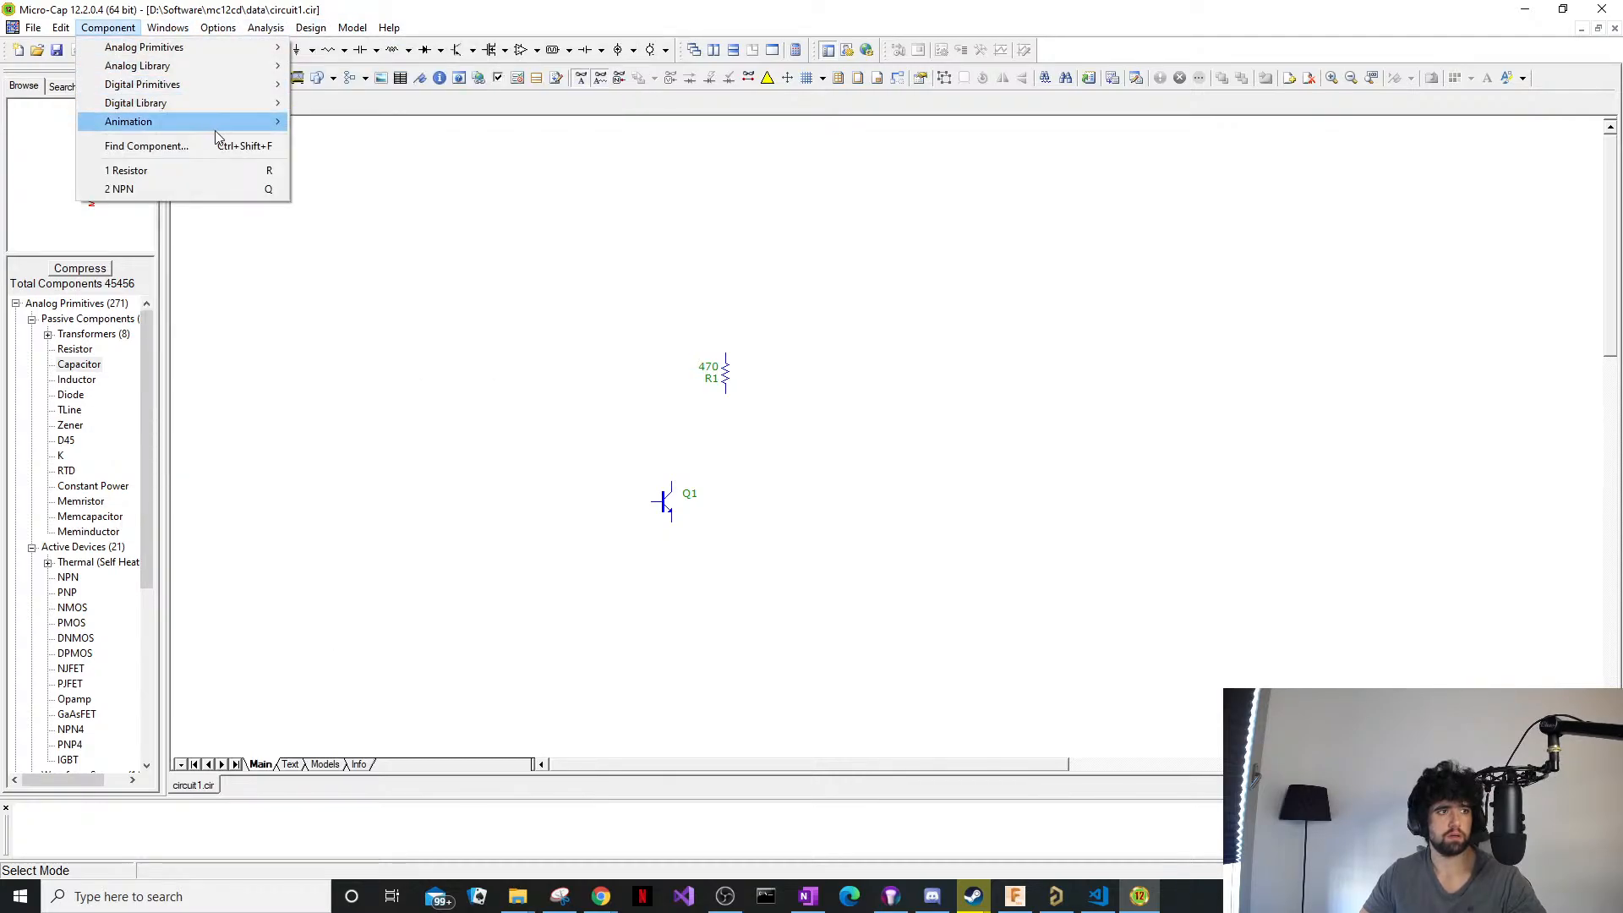
mouse_move(191, 72)
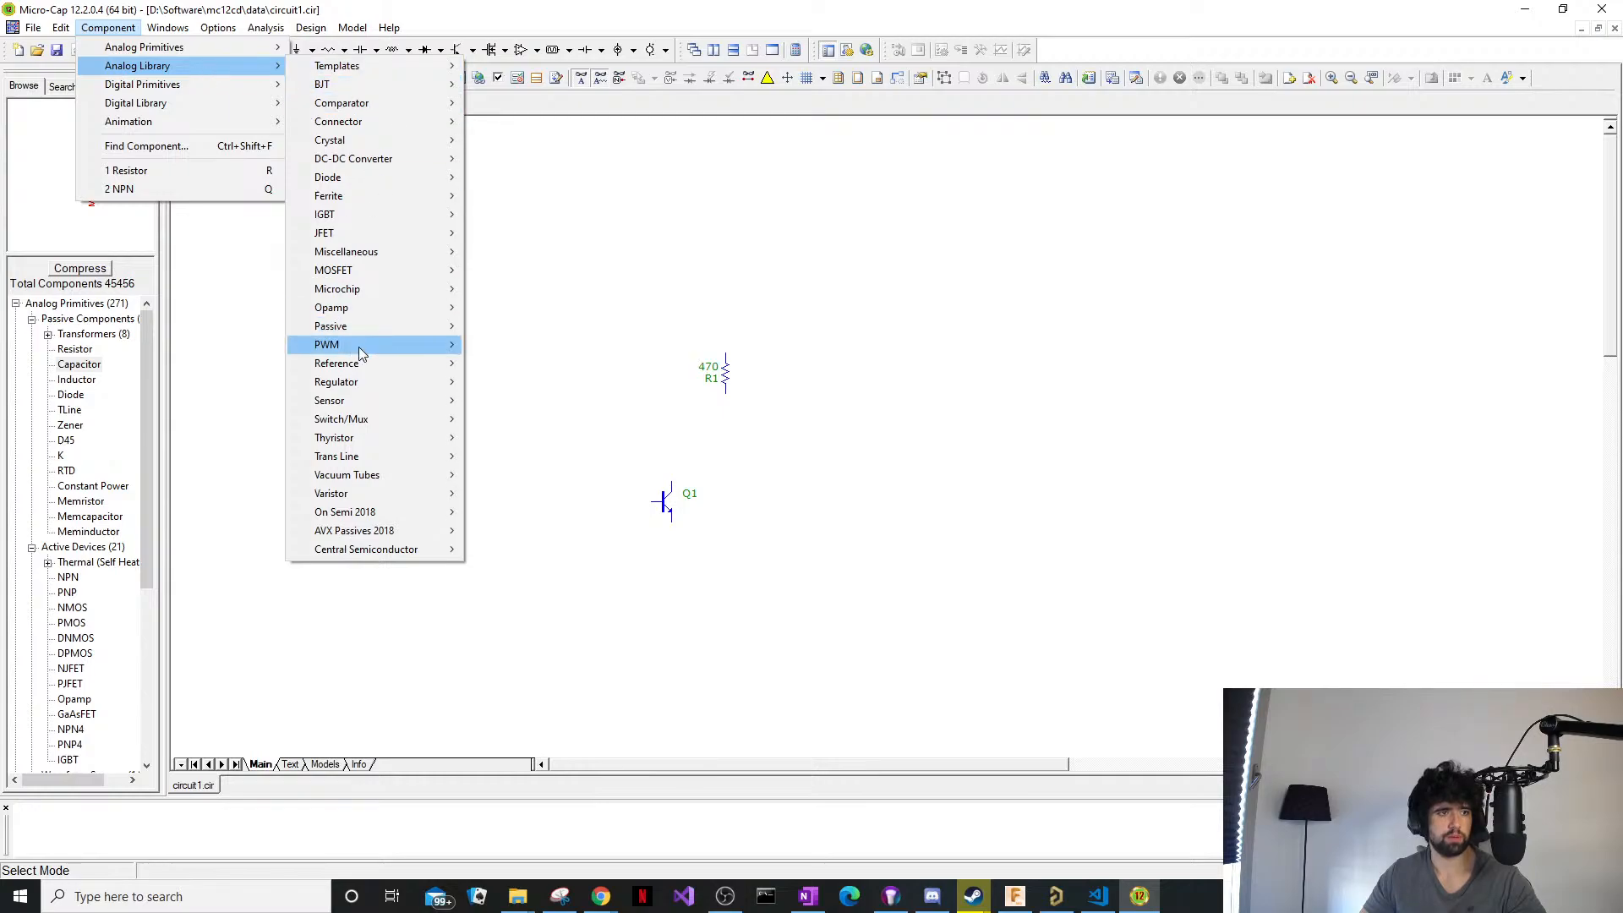
mouse_move(405, 352)
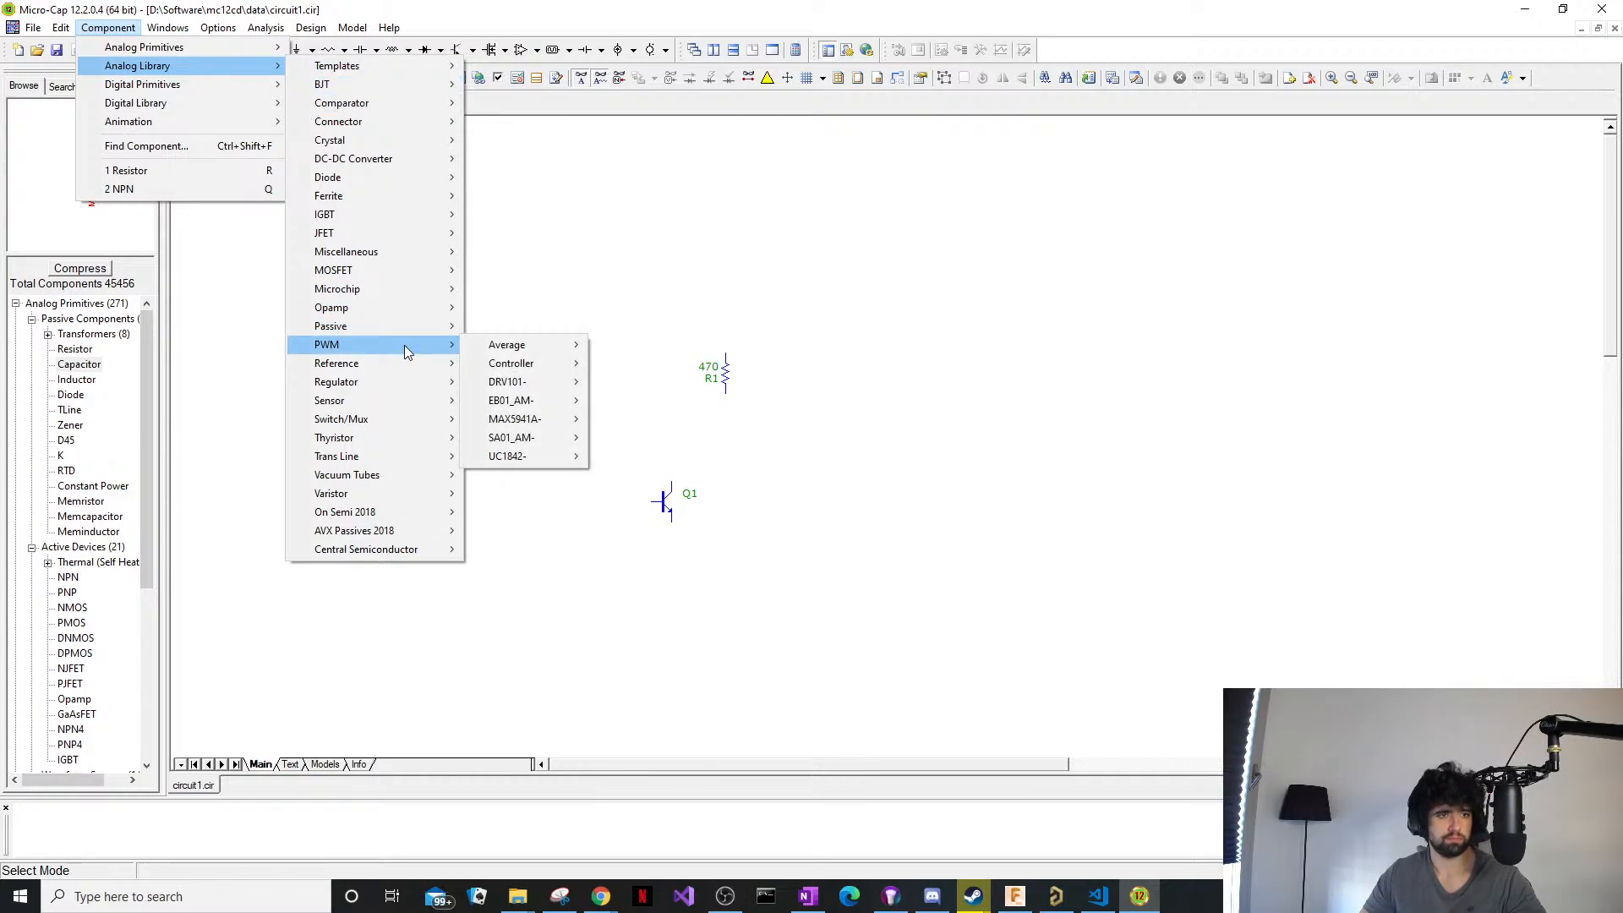
mouse_move(518, 349)
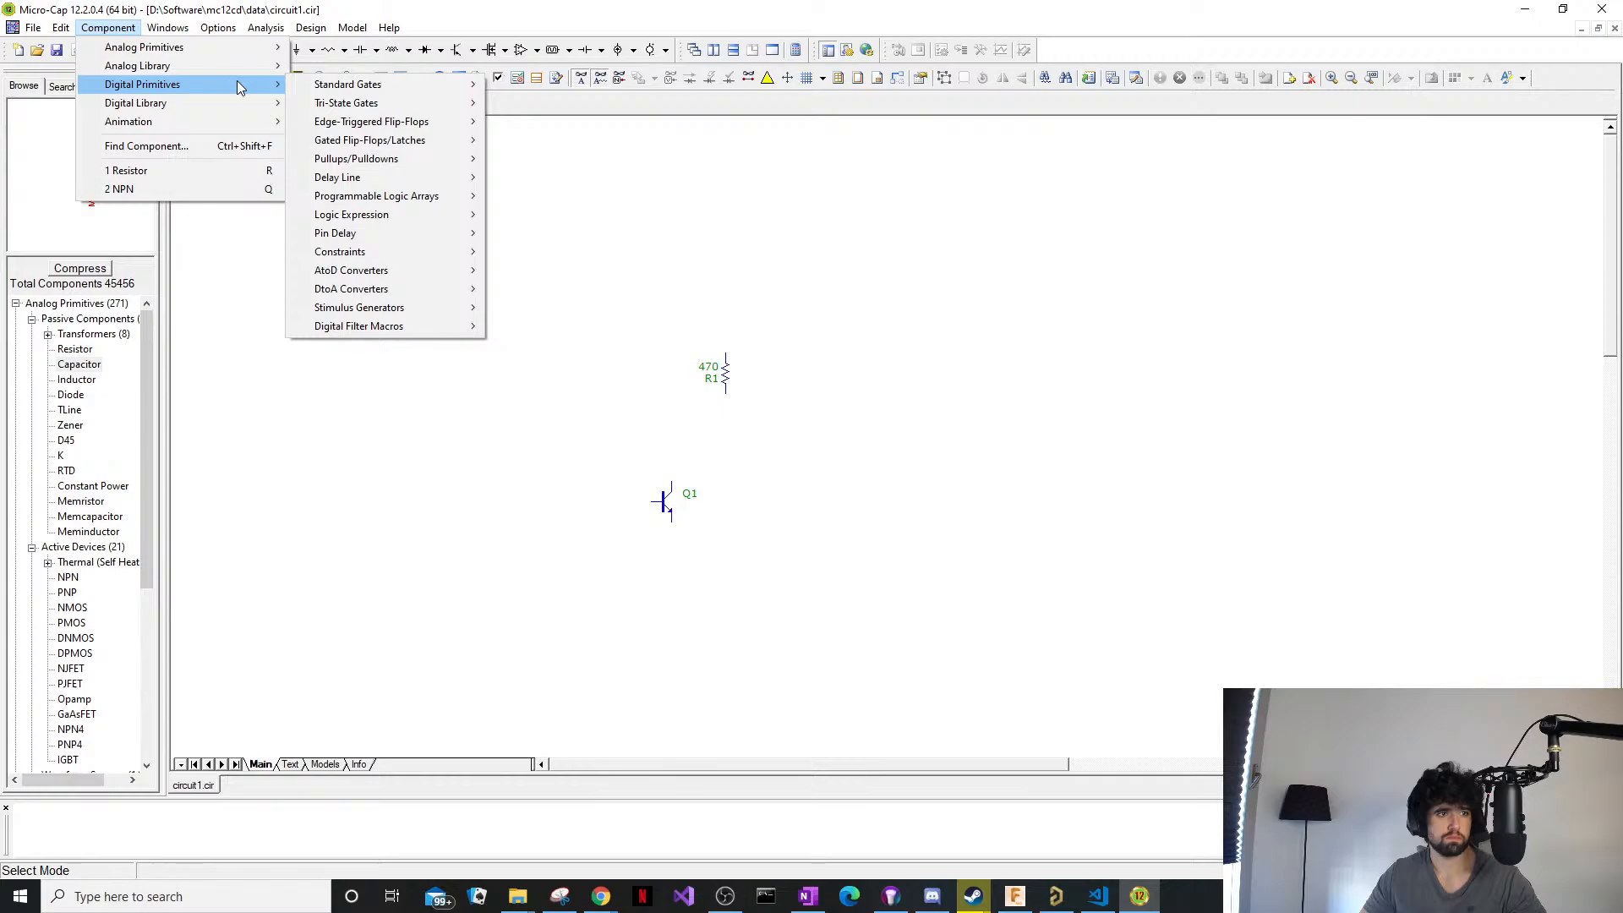
mouse_move(342, 85)
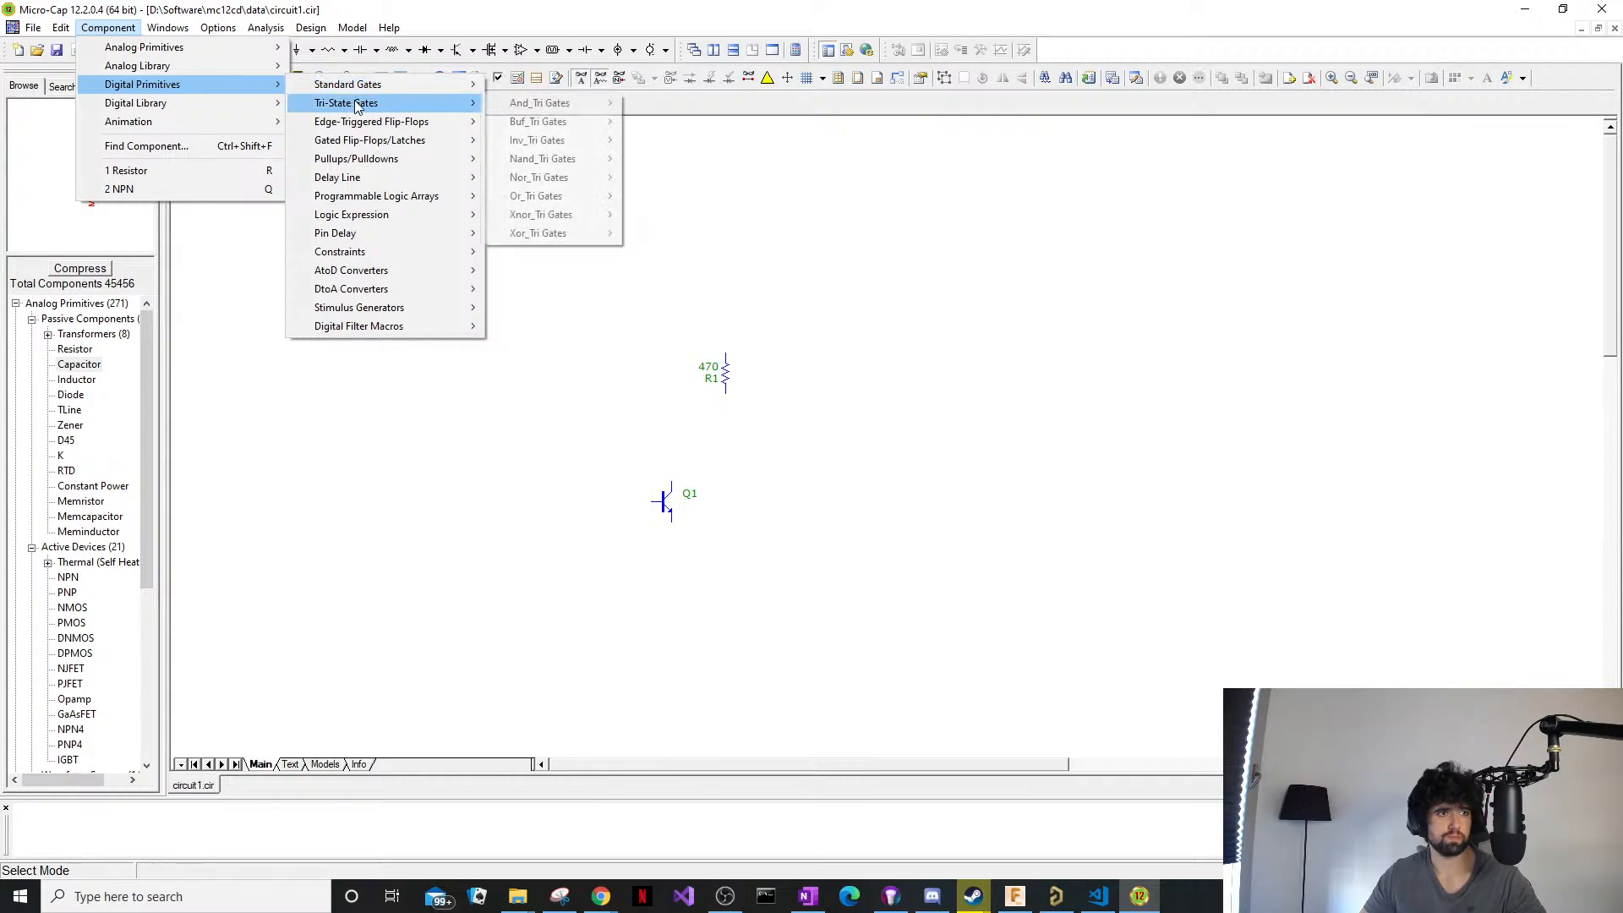
mouse_move(429, 142)
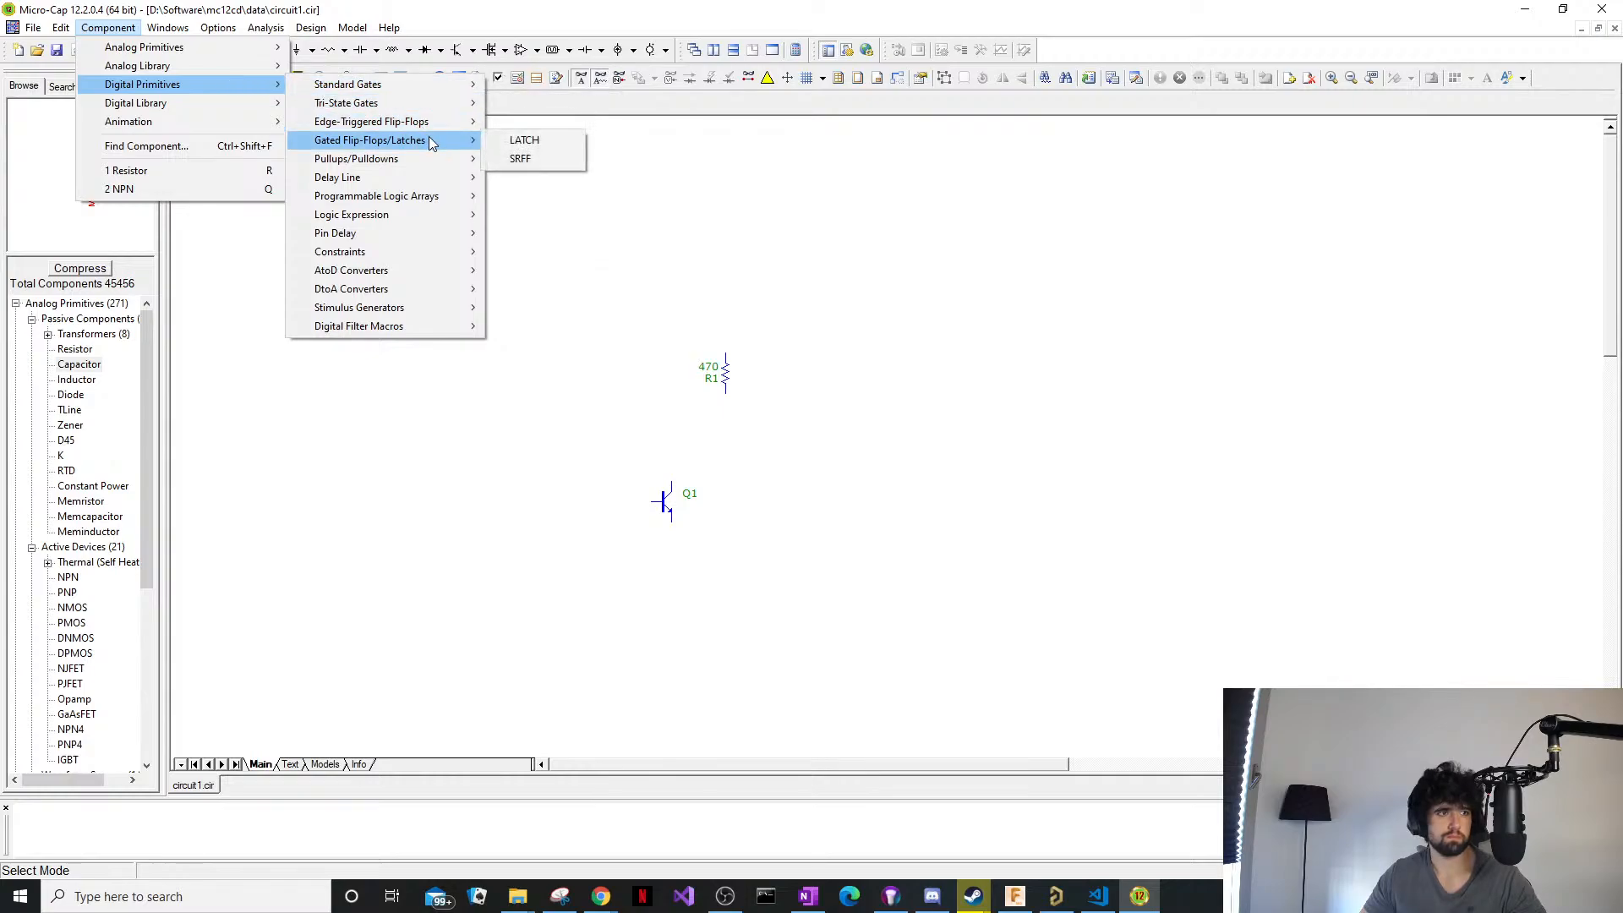
click(148, 146)
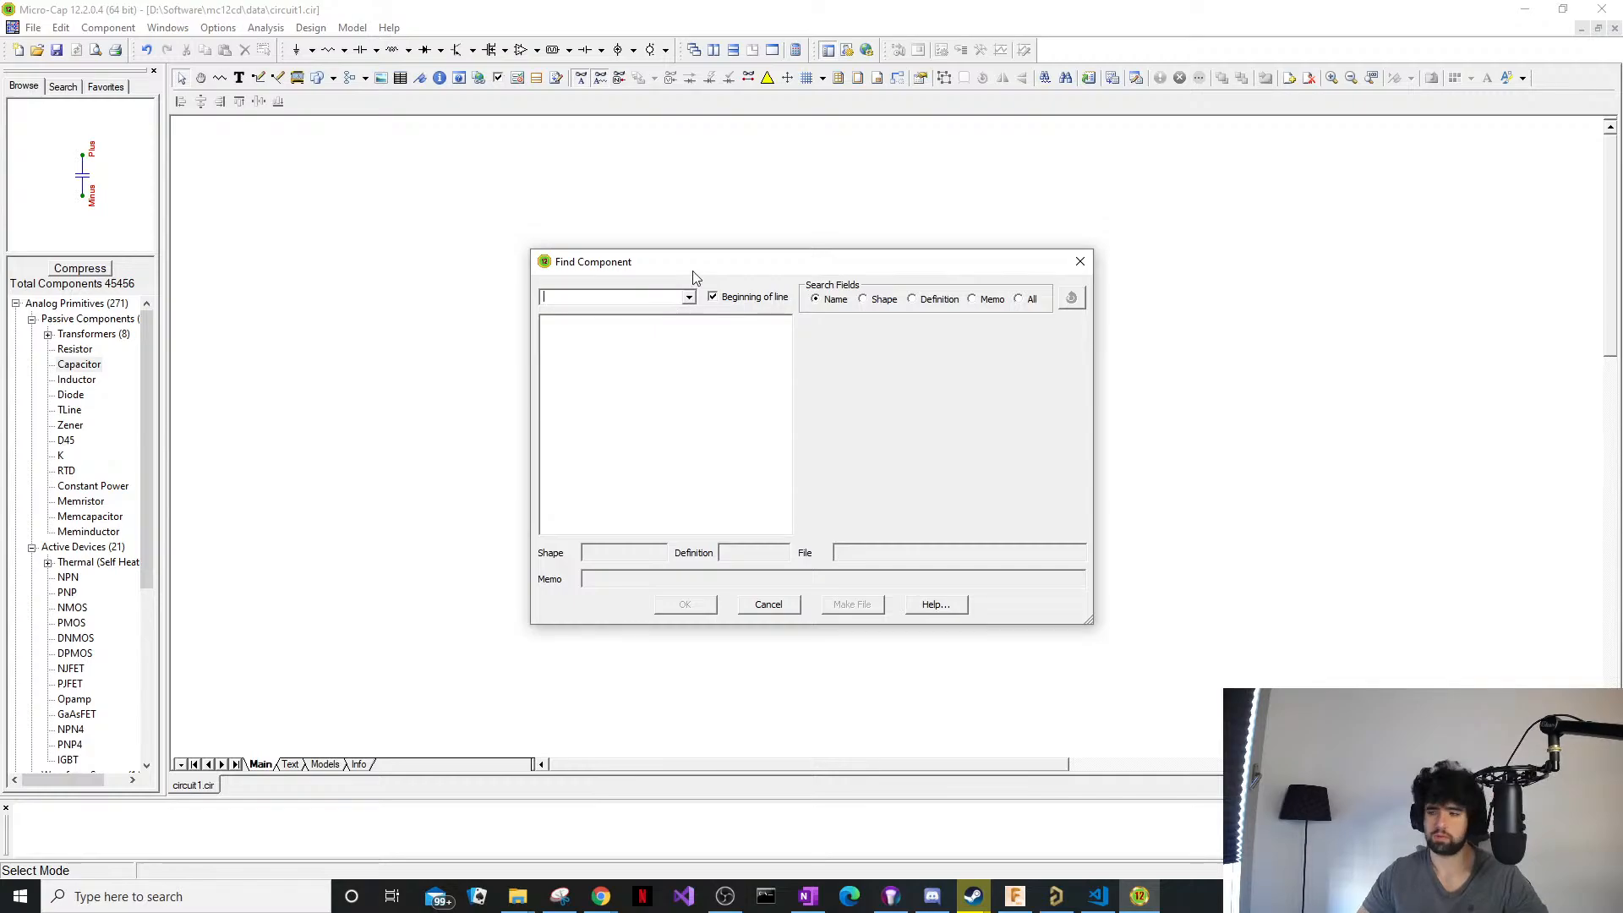
text(555)
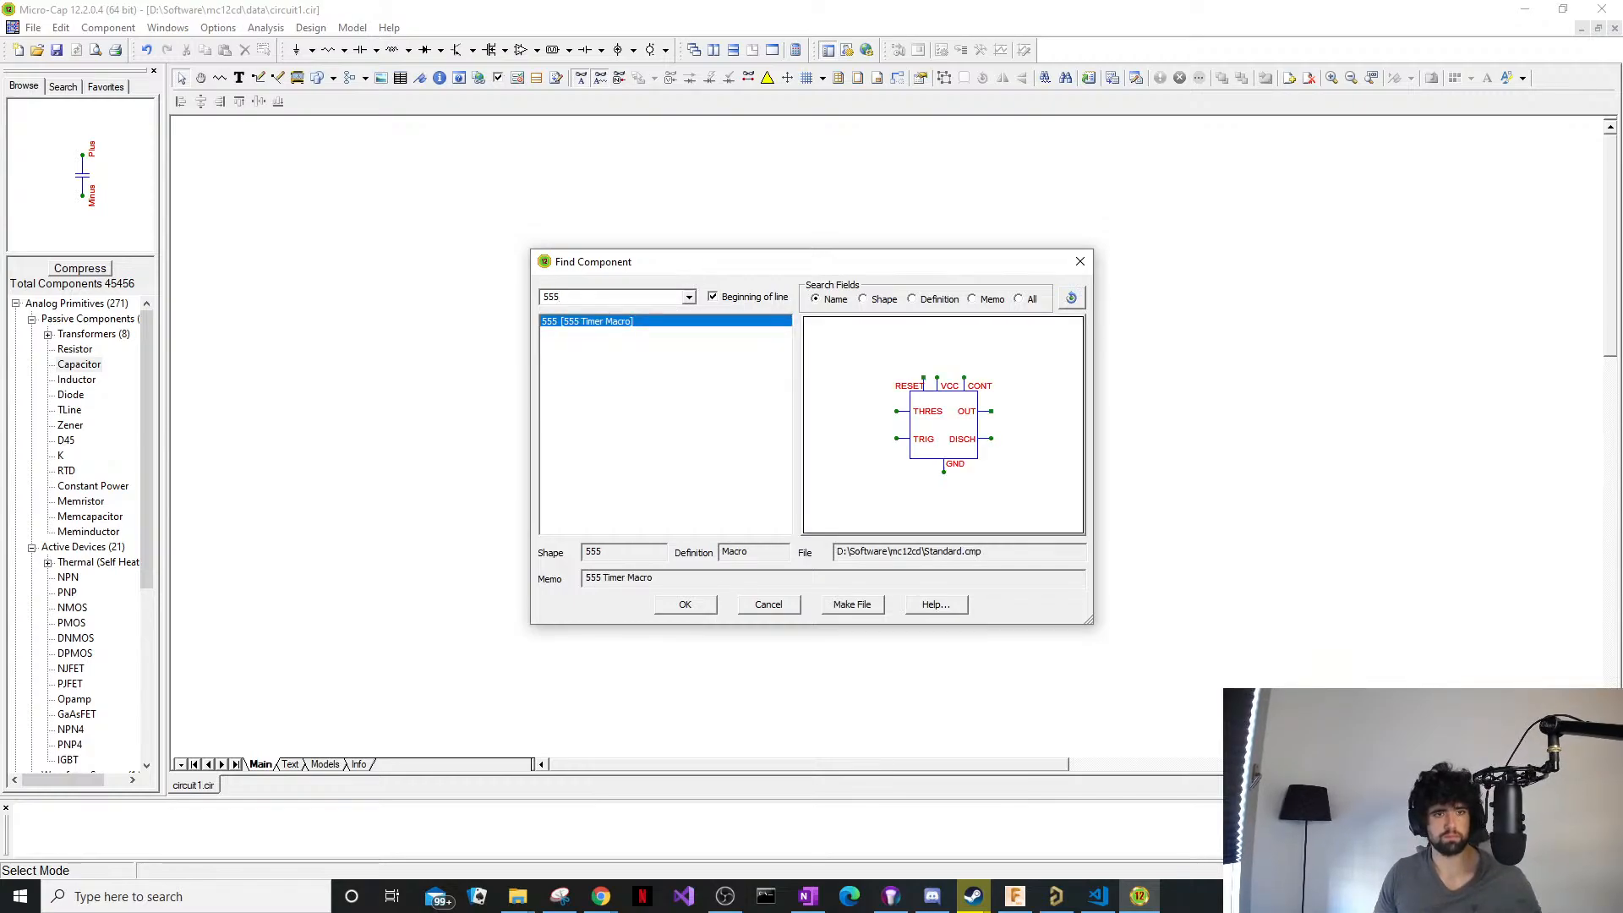
key(Return)
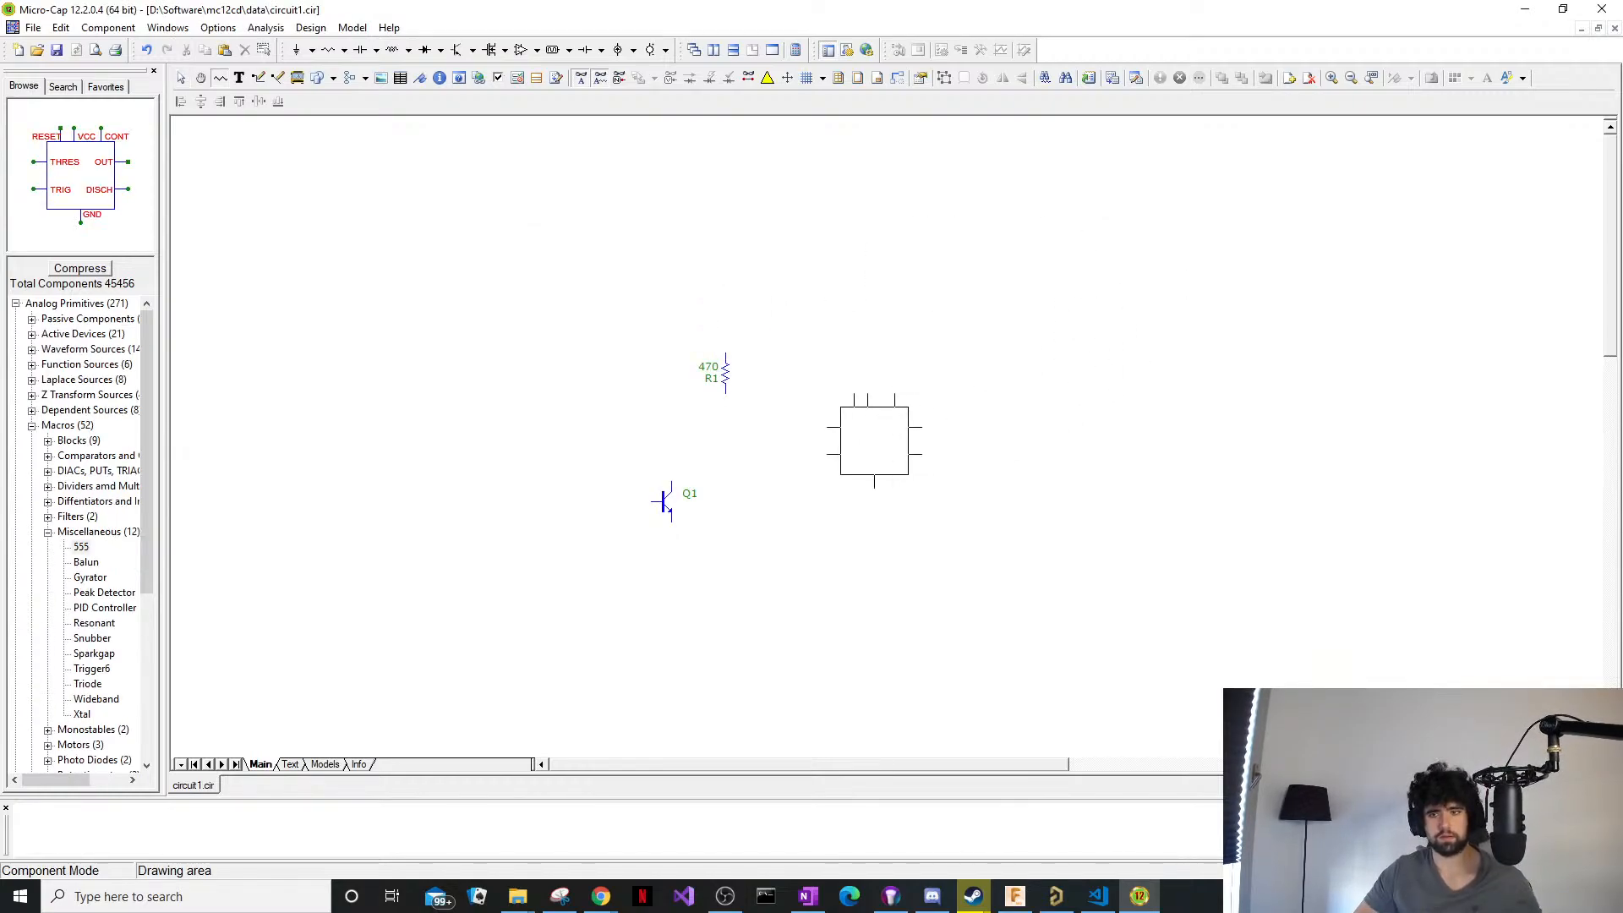
click(843, 378)
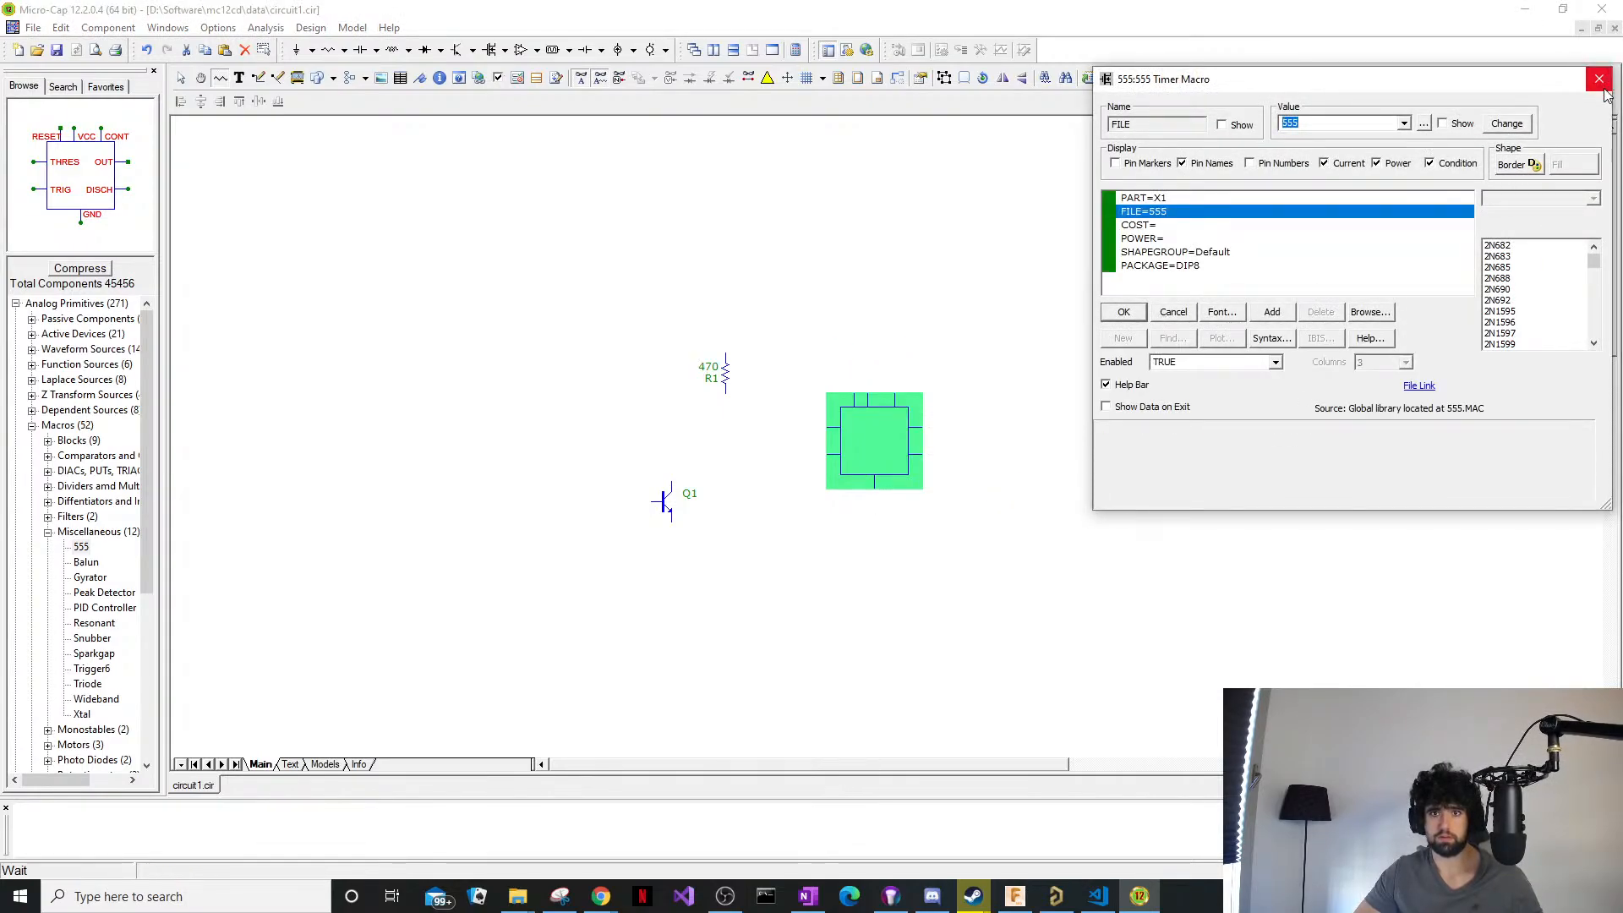
Look through the timer's available model names, then accept its properties with the file kept as 555.
scroll(1534, 296, down, 10)
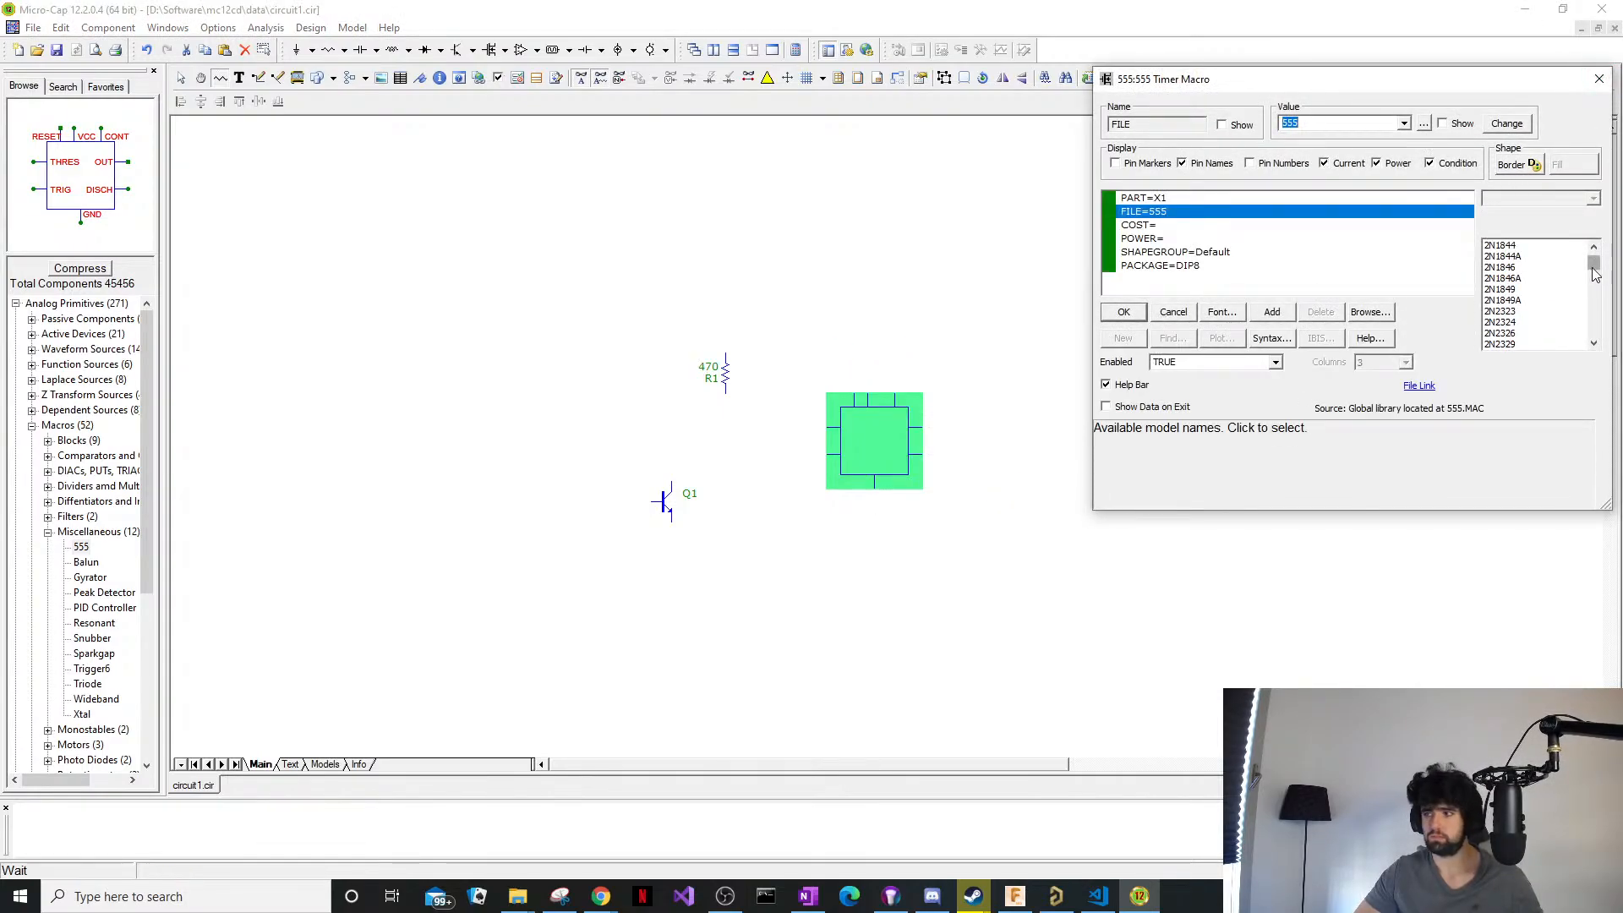
drag(1598, 271, 1609, 343)
scroll(1525, 319, up, 5)
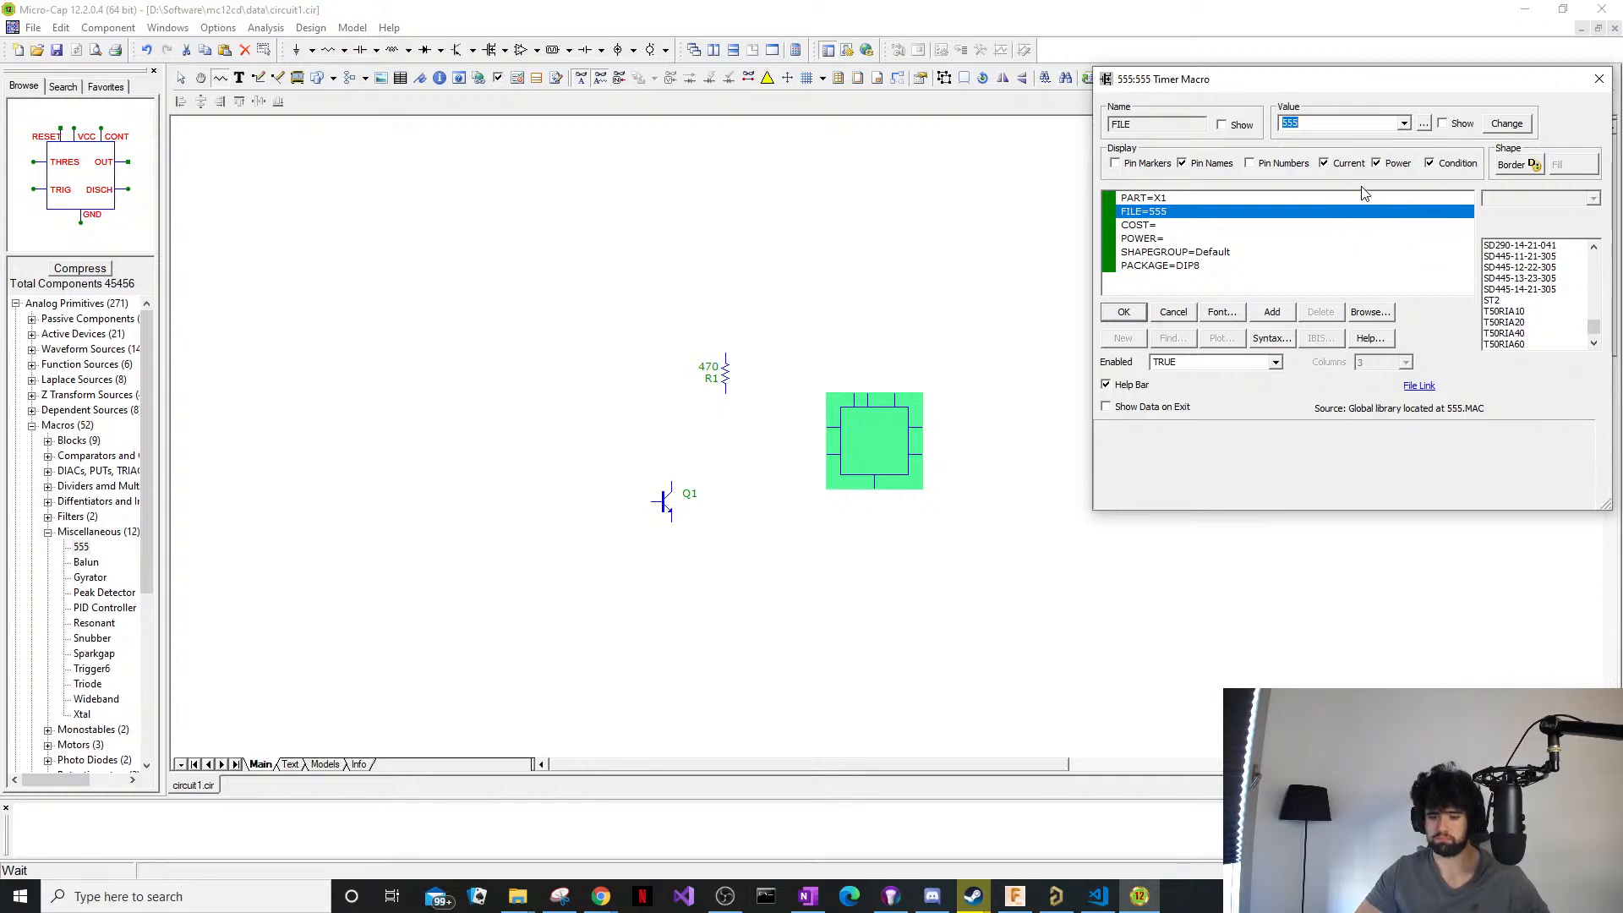
key(Return)
key(Escape)
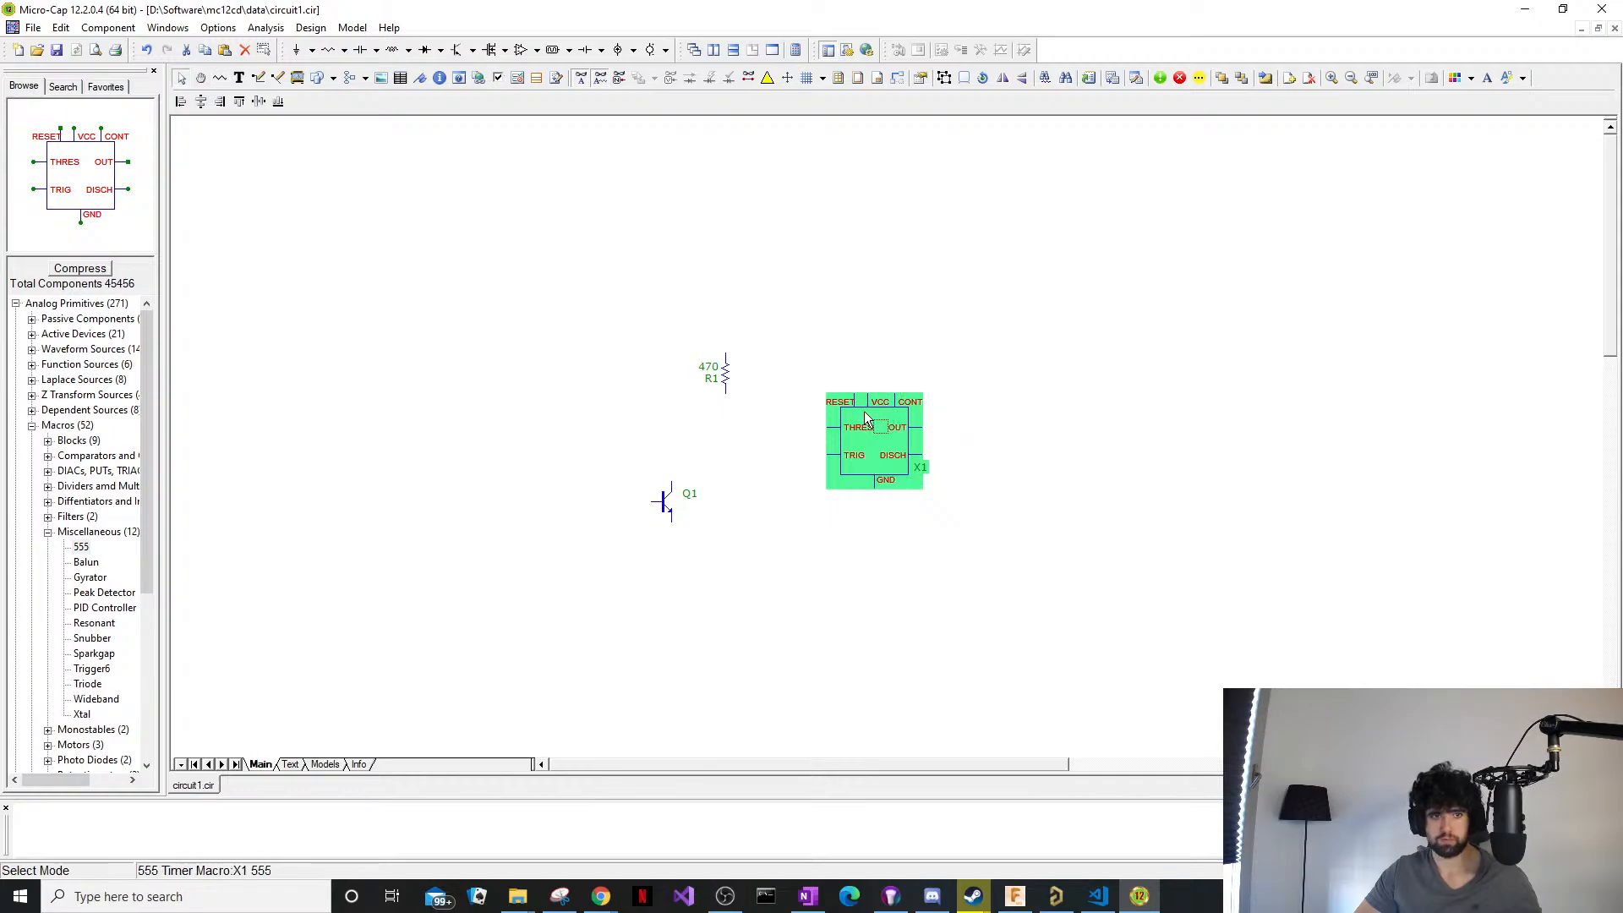
click(956, 415)
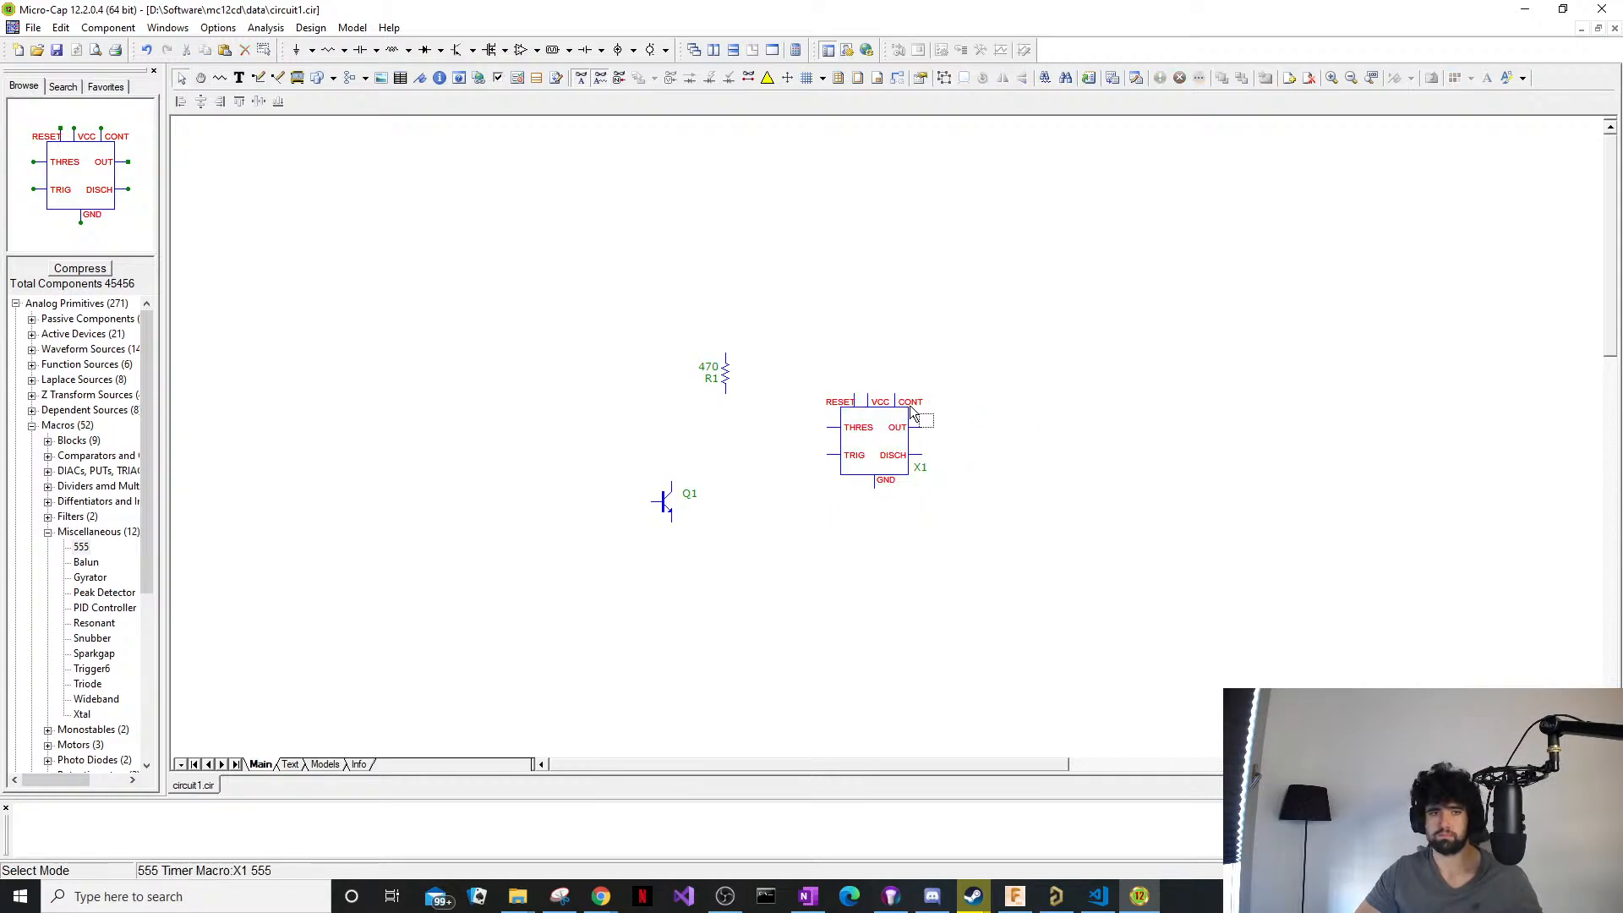
drag(950, 366, 841, 467)
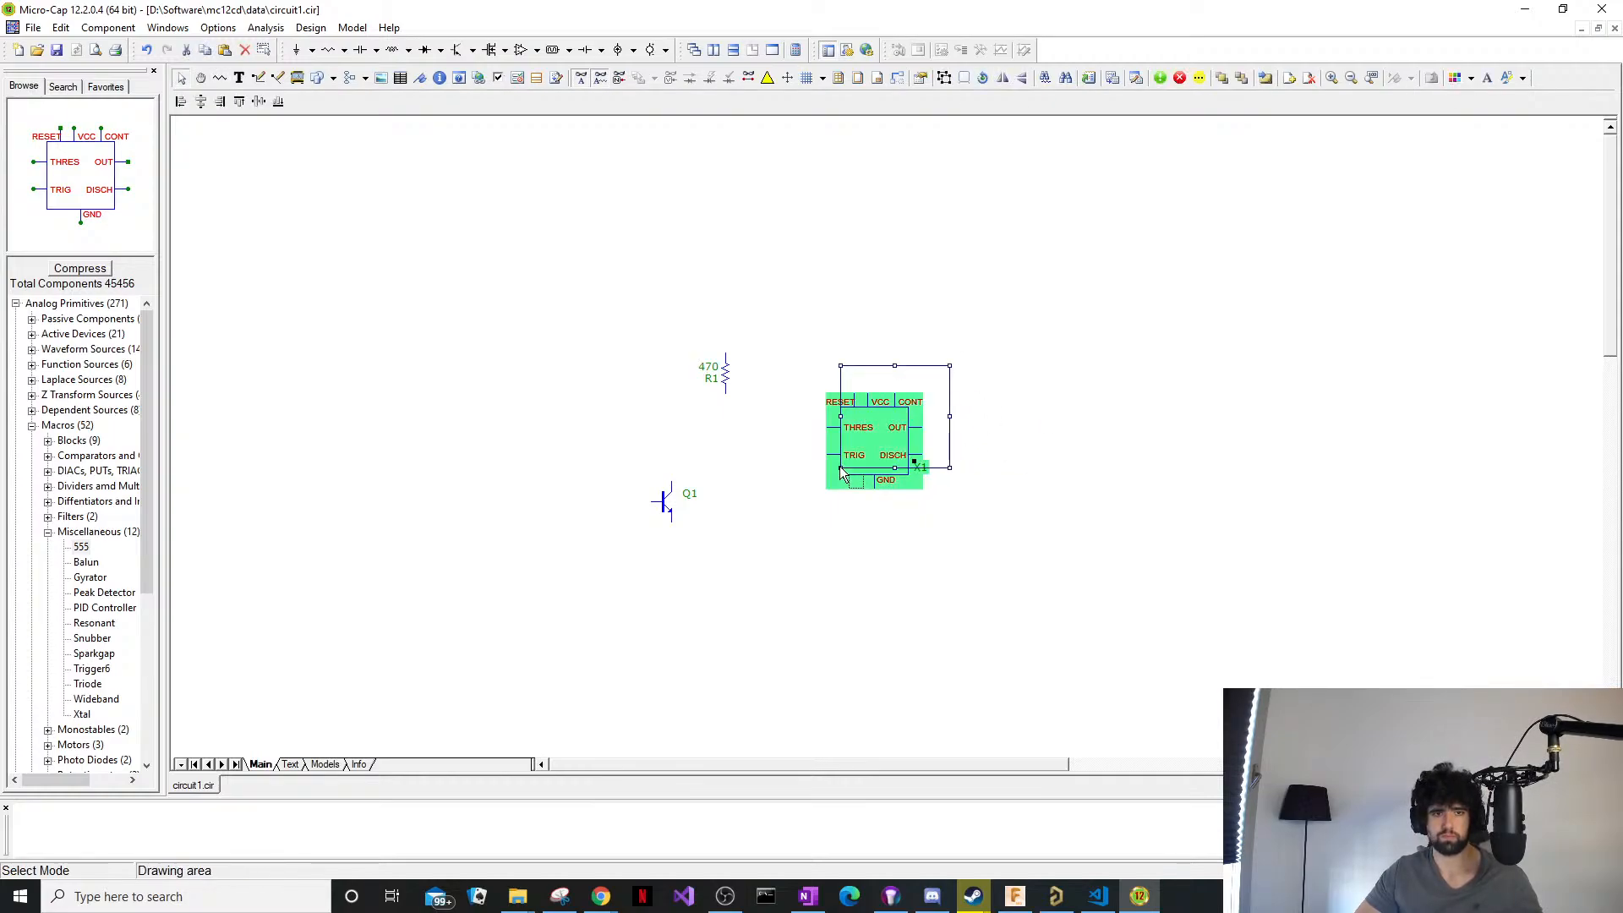
click(1023, 469)
click(863, 457)
click(761, 423)
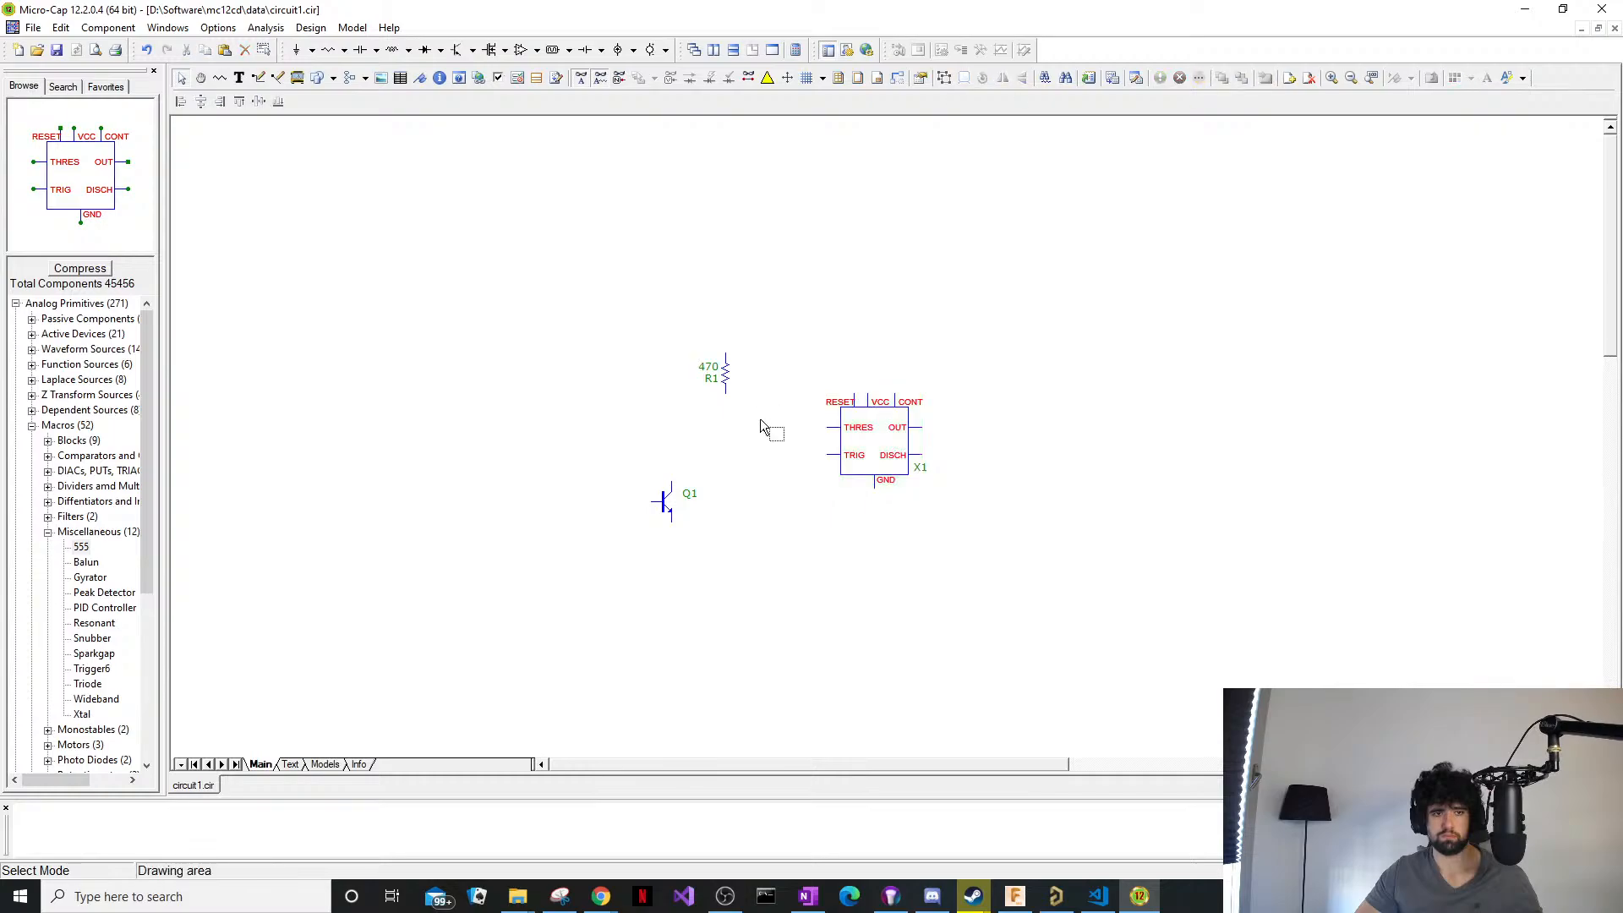
drag(749, 329, 668, 427)
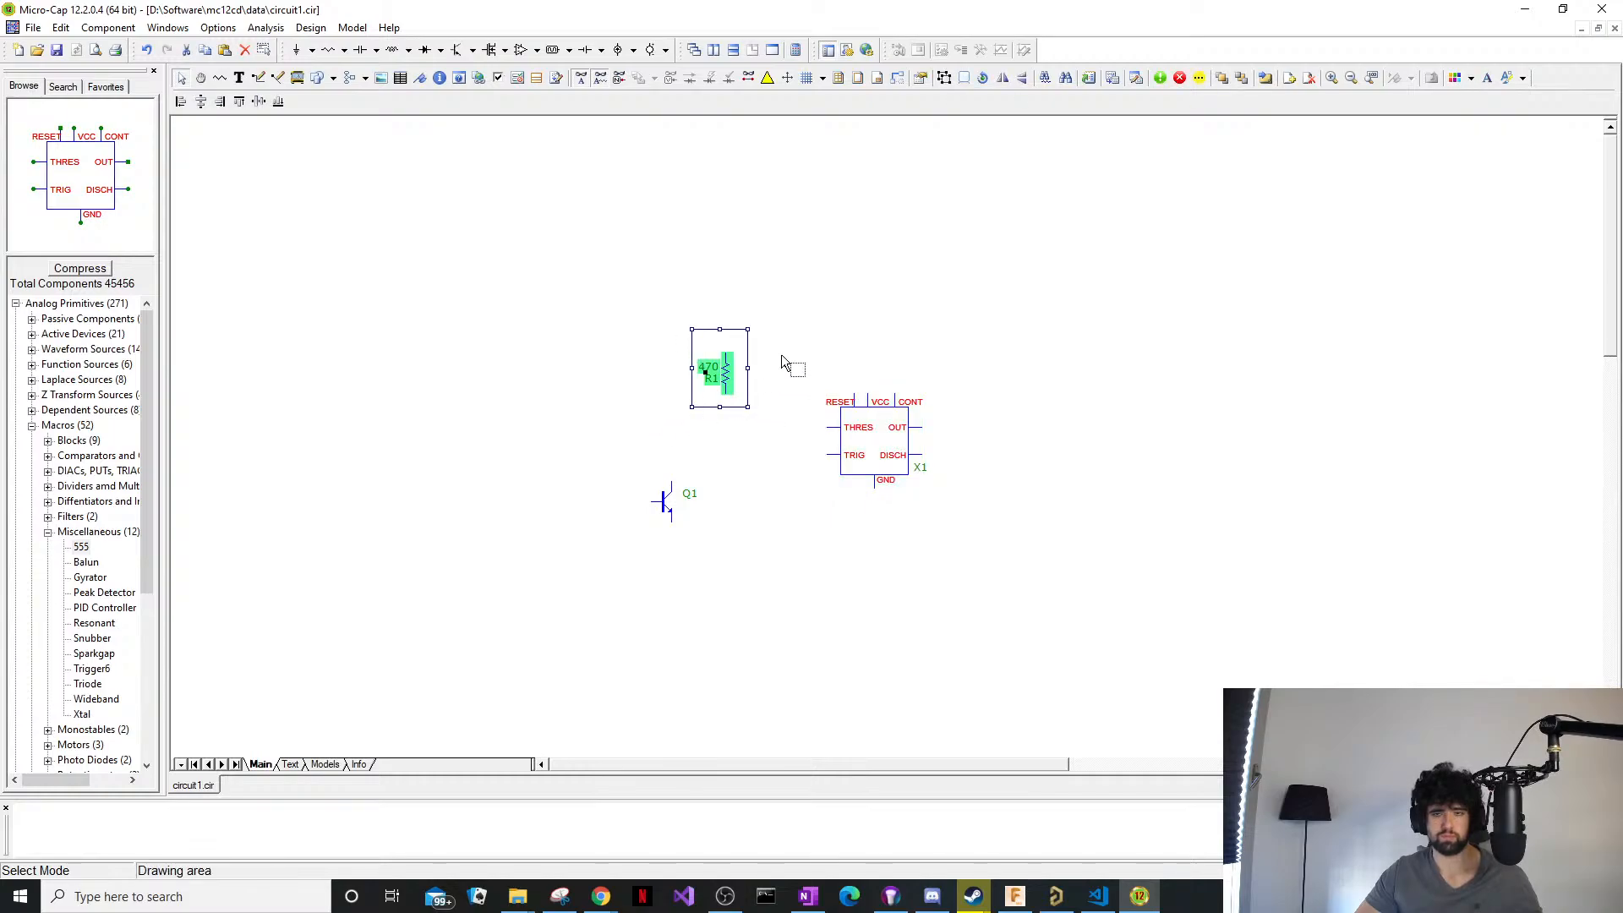
click(757, 460)
Open a DC analysis of the circuit and close its limits dialog without running it.
click(108, 28)
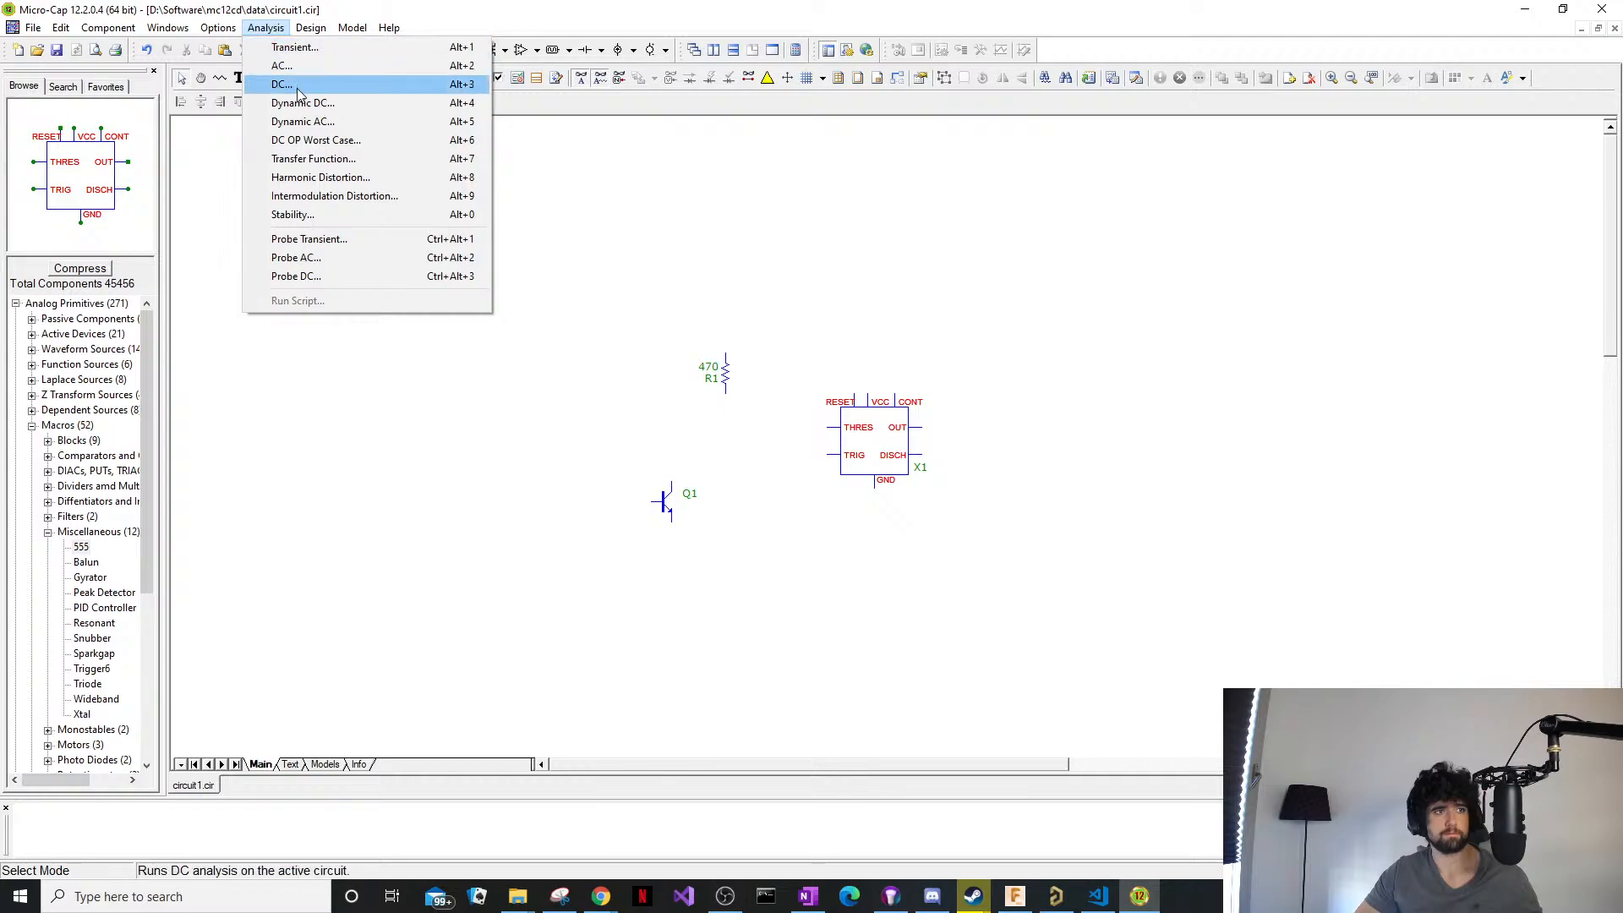
click(283, 84)
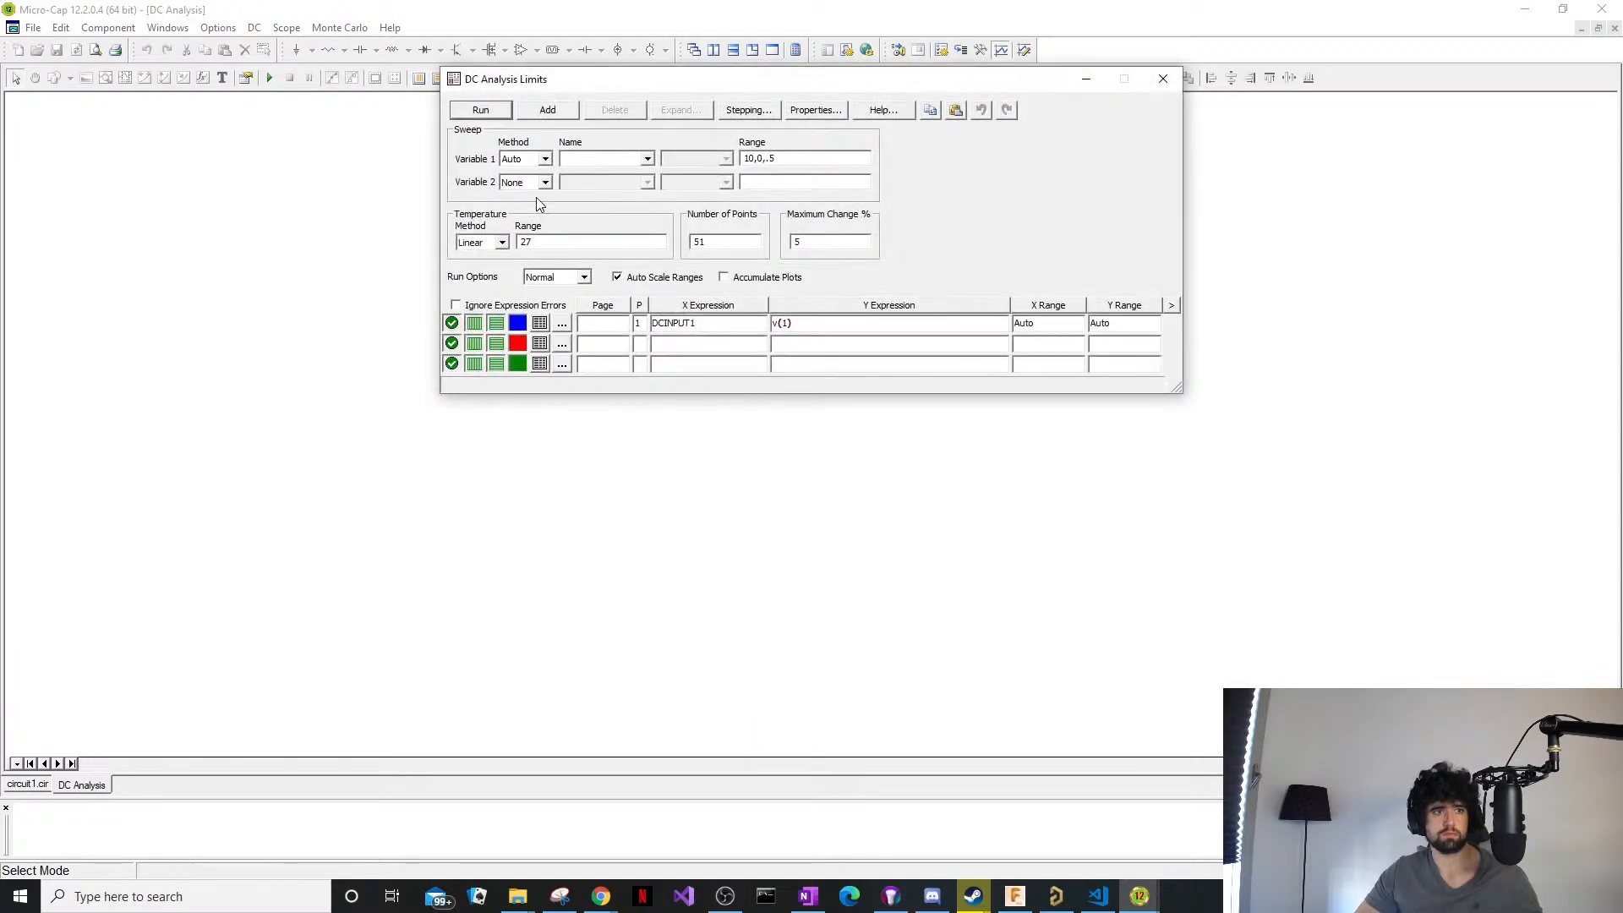
click(1164, 77)
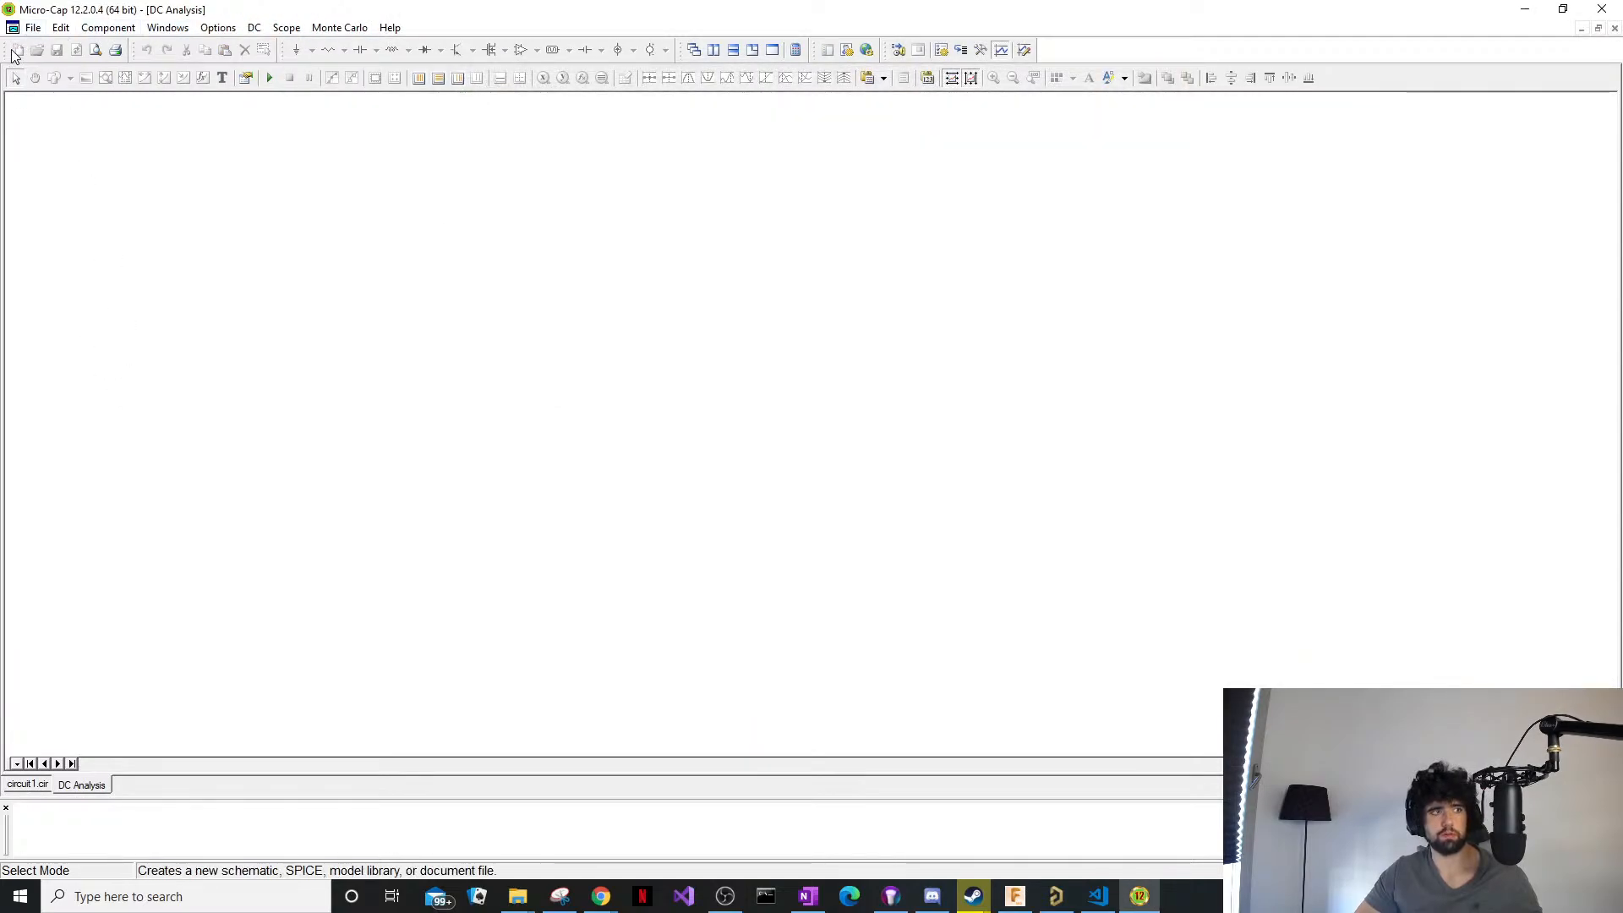
Return to the circuit1.cir schematic, duplicate the 470 resistor R1 and position the copy to the right of the 555 timer.
click(38, 785)
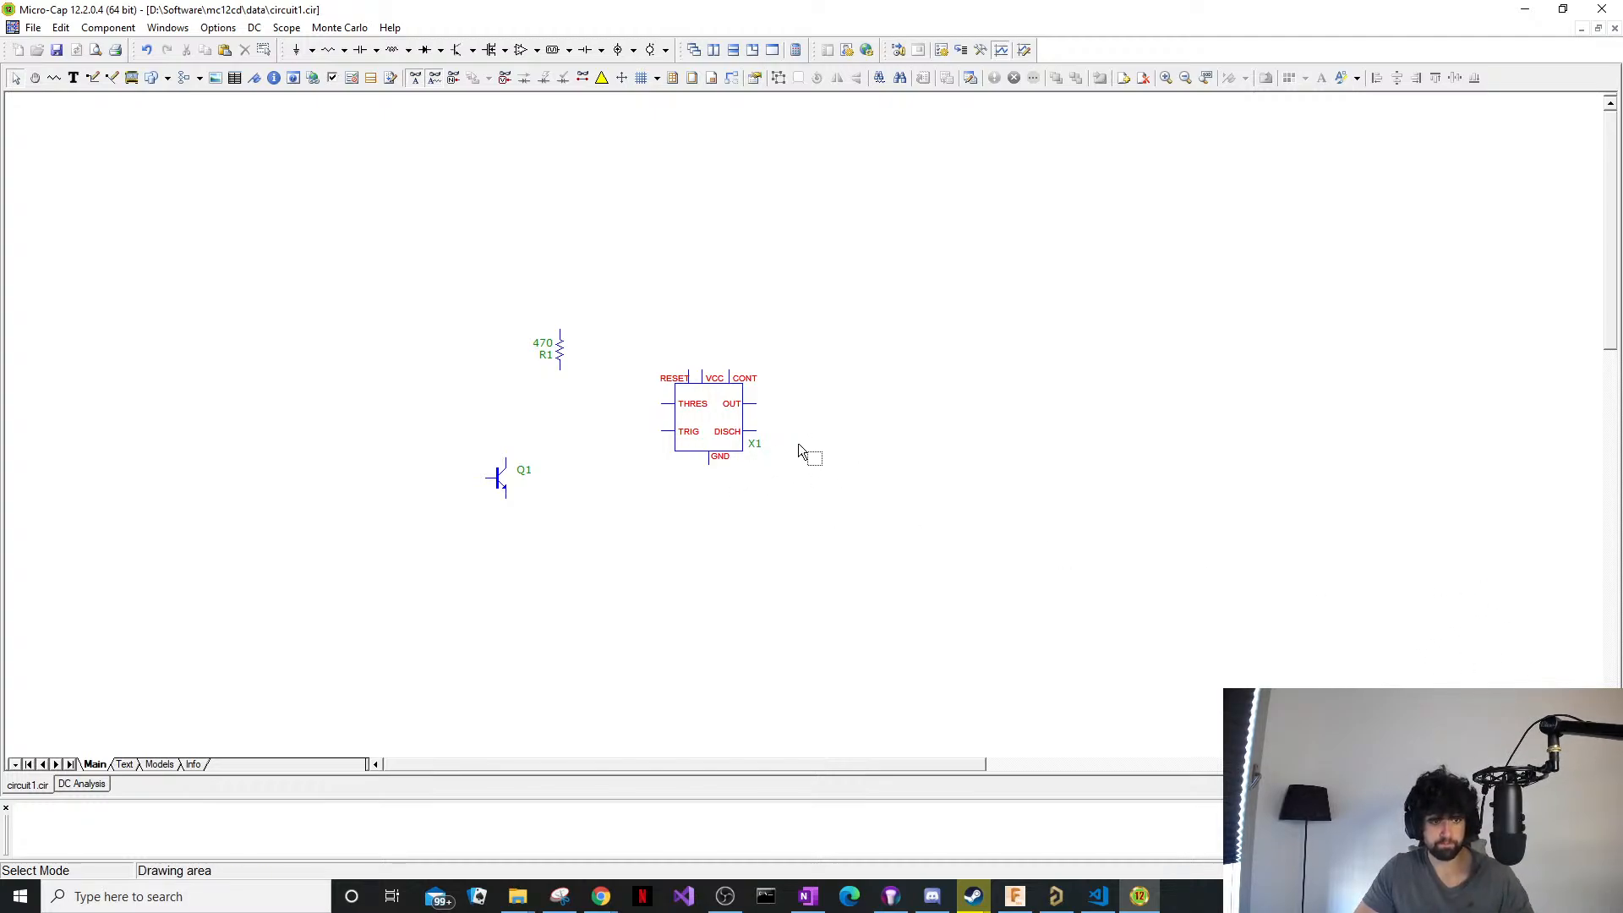
click(568, 354)
click(720, 317)
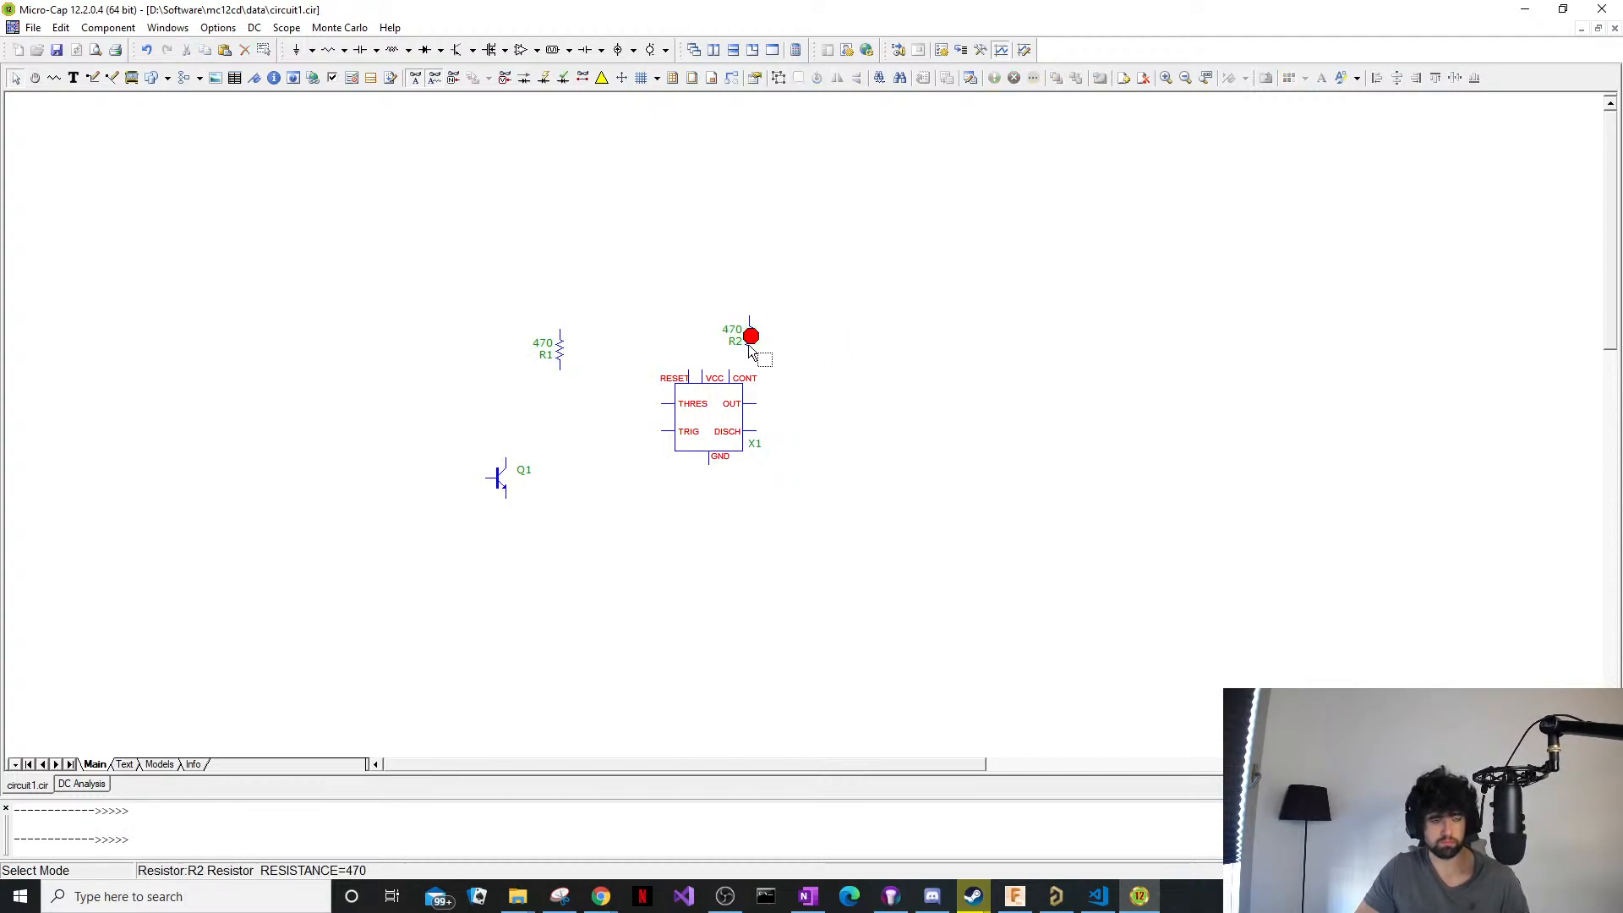
double_click(751, 338)
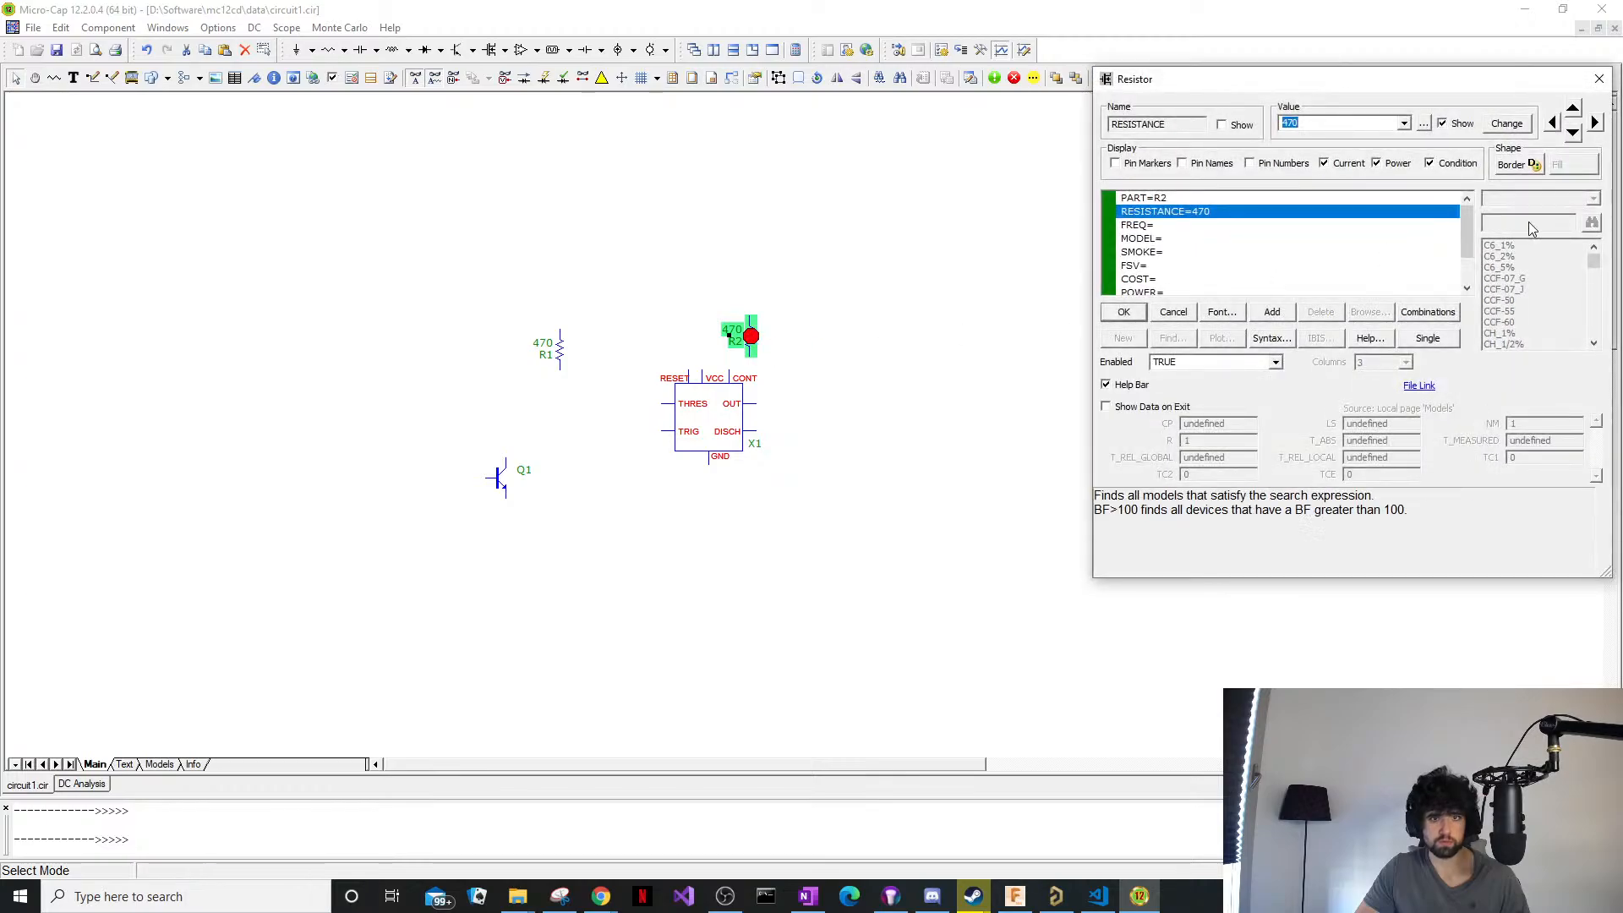
click(1598, 82)
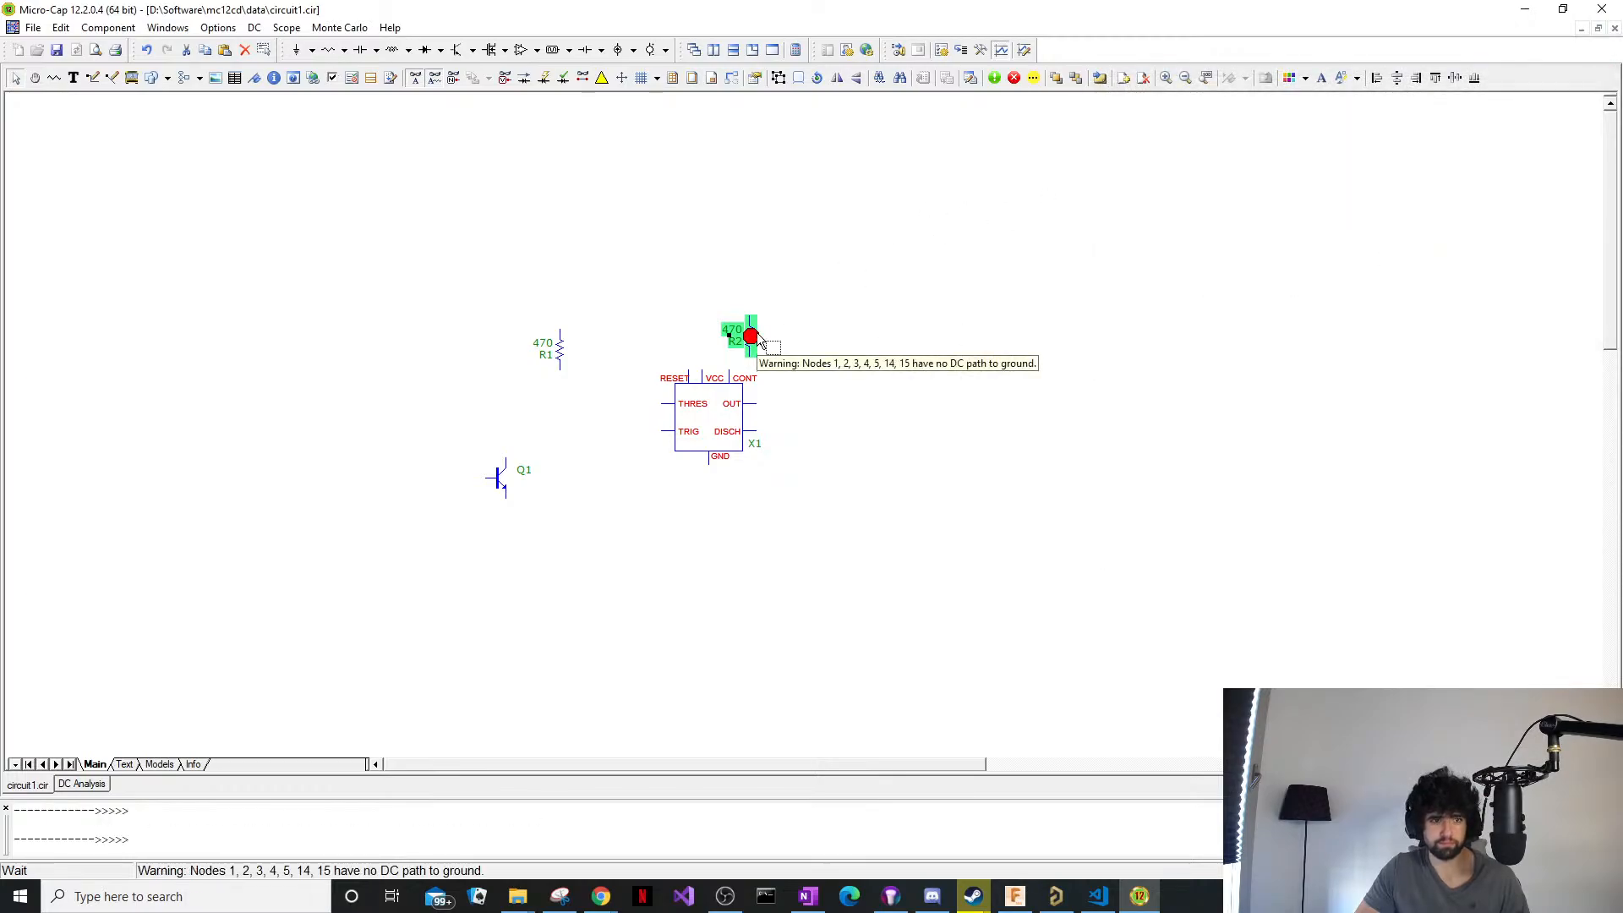
drag(751, 338, 859, 460)
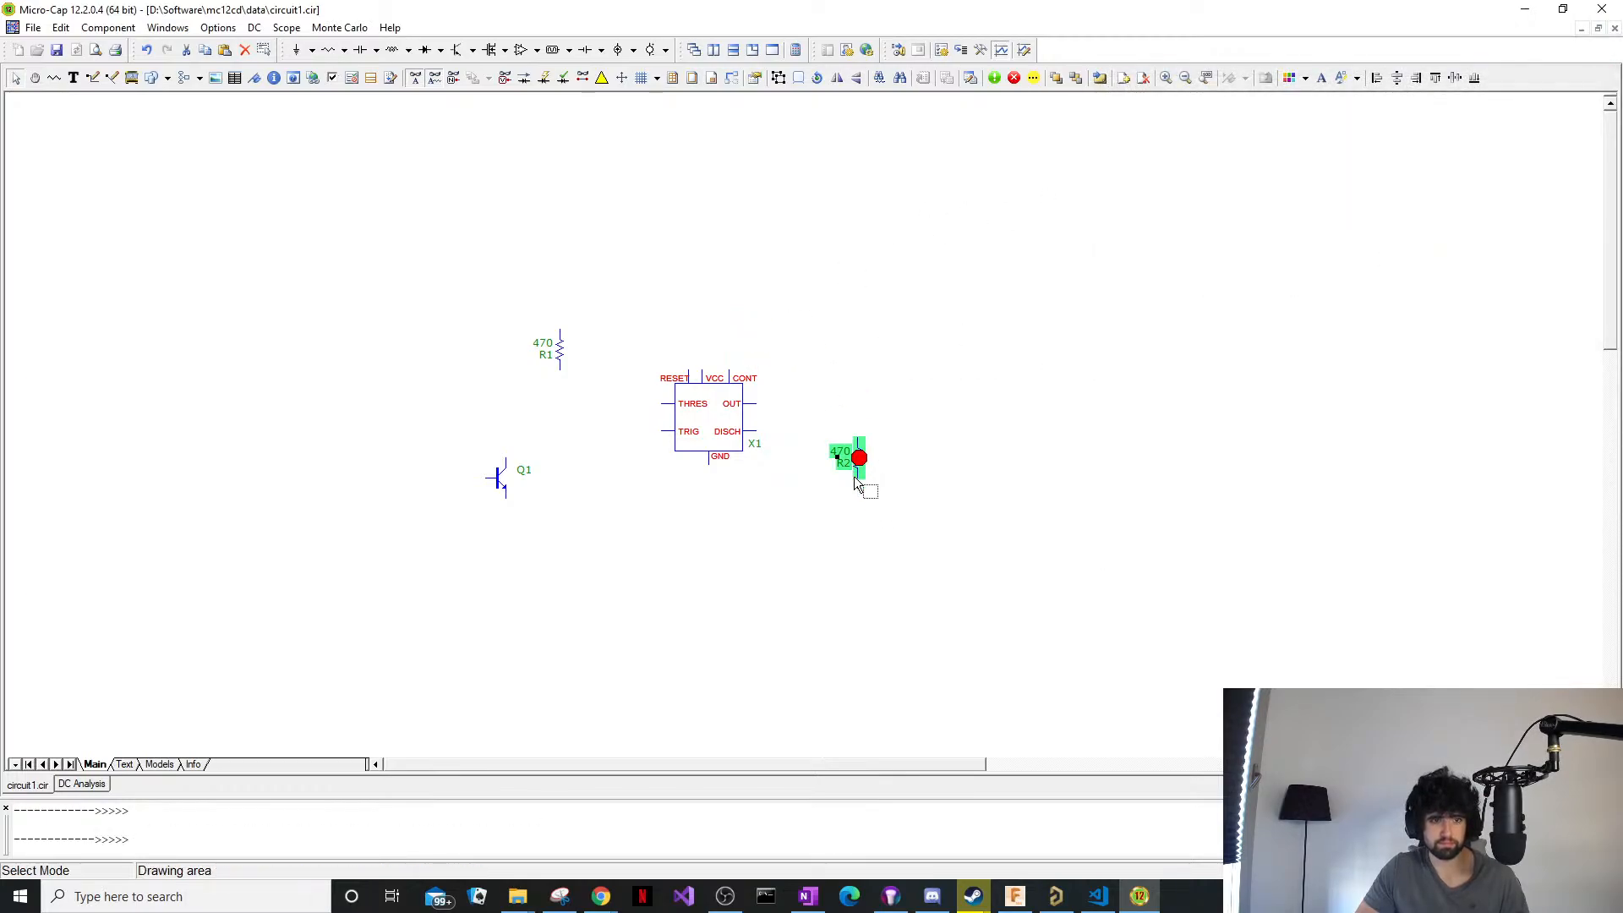
Open the properties of the resistor beside the timer's output and close them without changes.
click(861, 485)
click(864, 466)
double_click(859, 461)
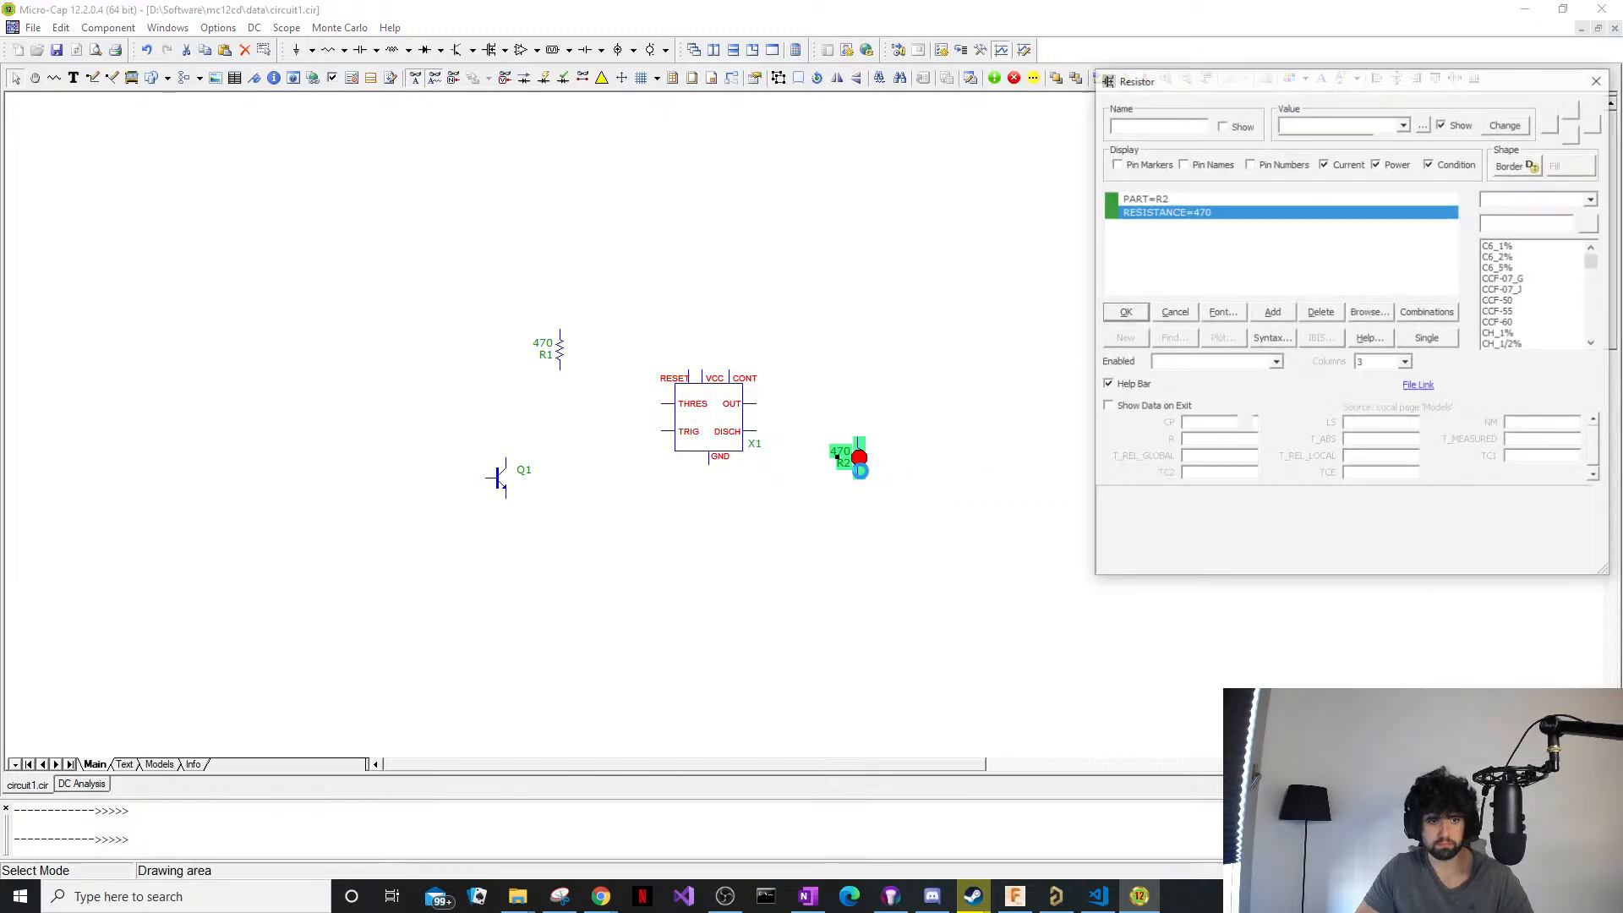
click(1598, 79)
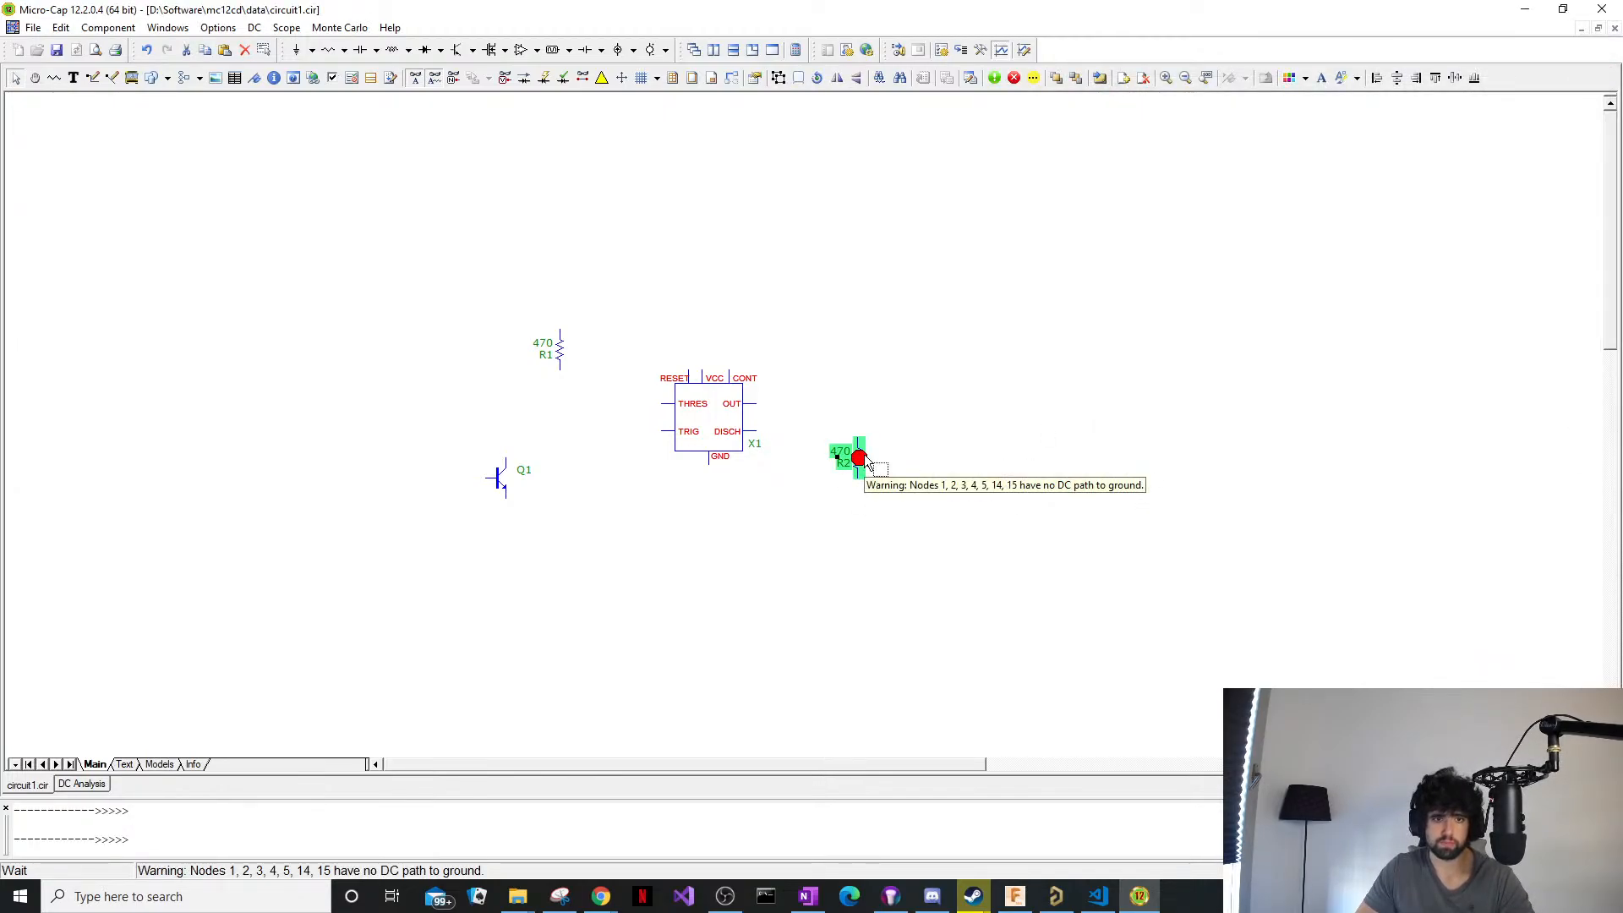
click(784, 405)
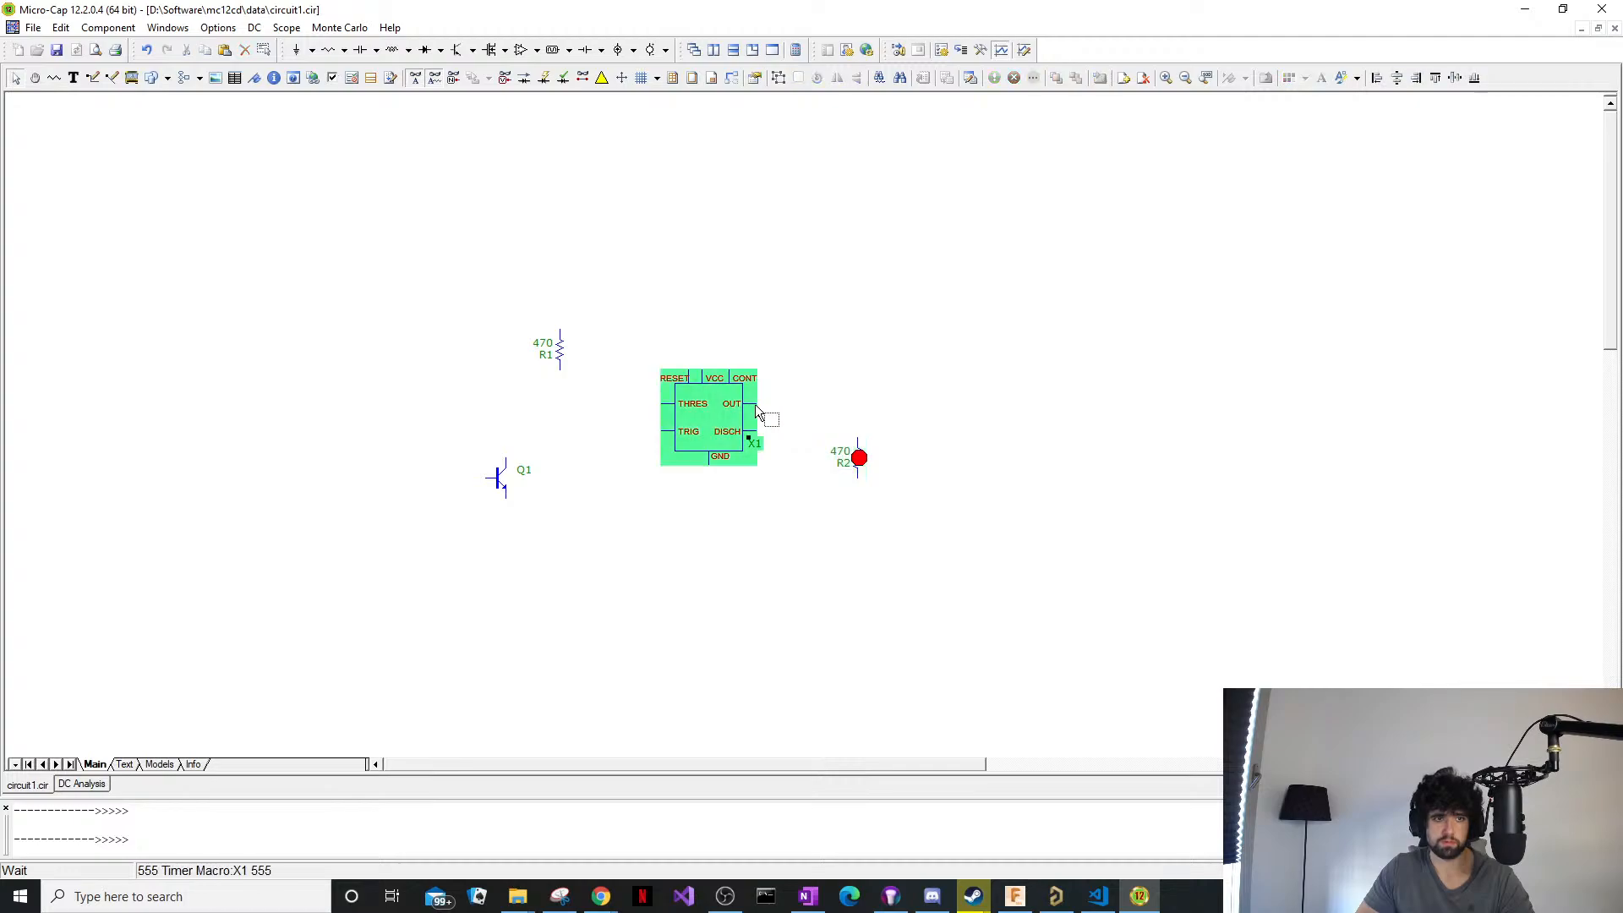
click(782, 409)
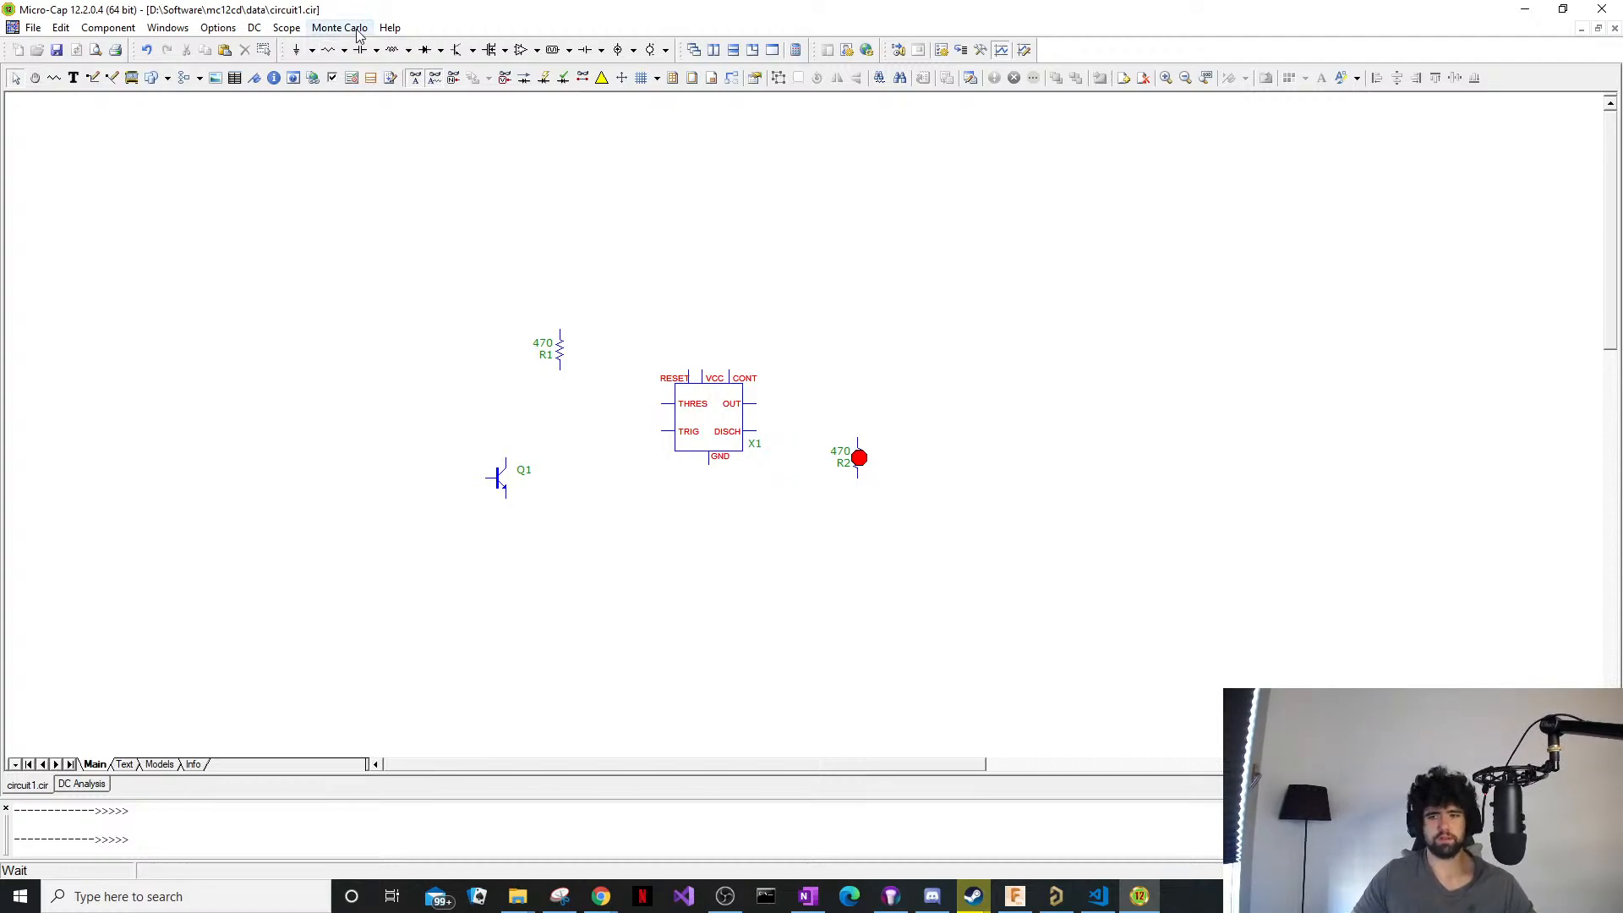
Place a ground symbol directly below the 555 timer's GND pin.
click(311, 52)
click(311, 53)
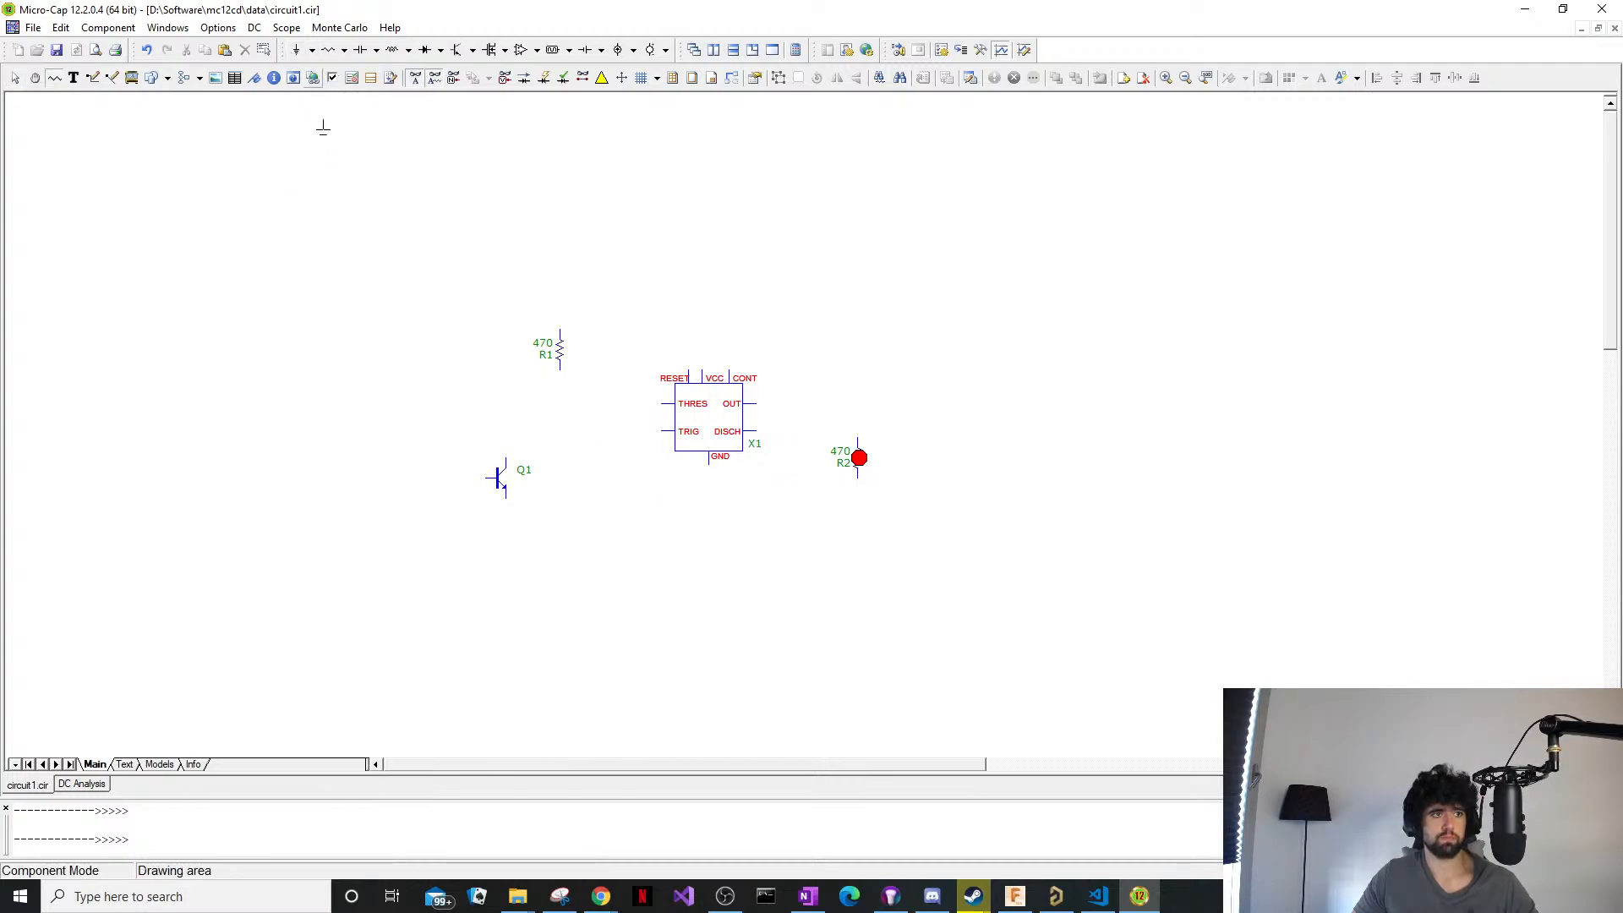
click(708, 499)
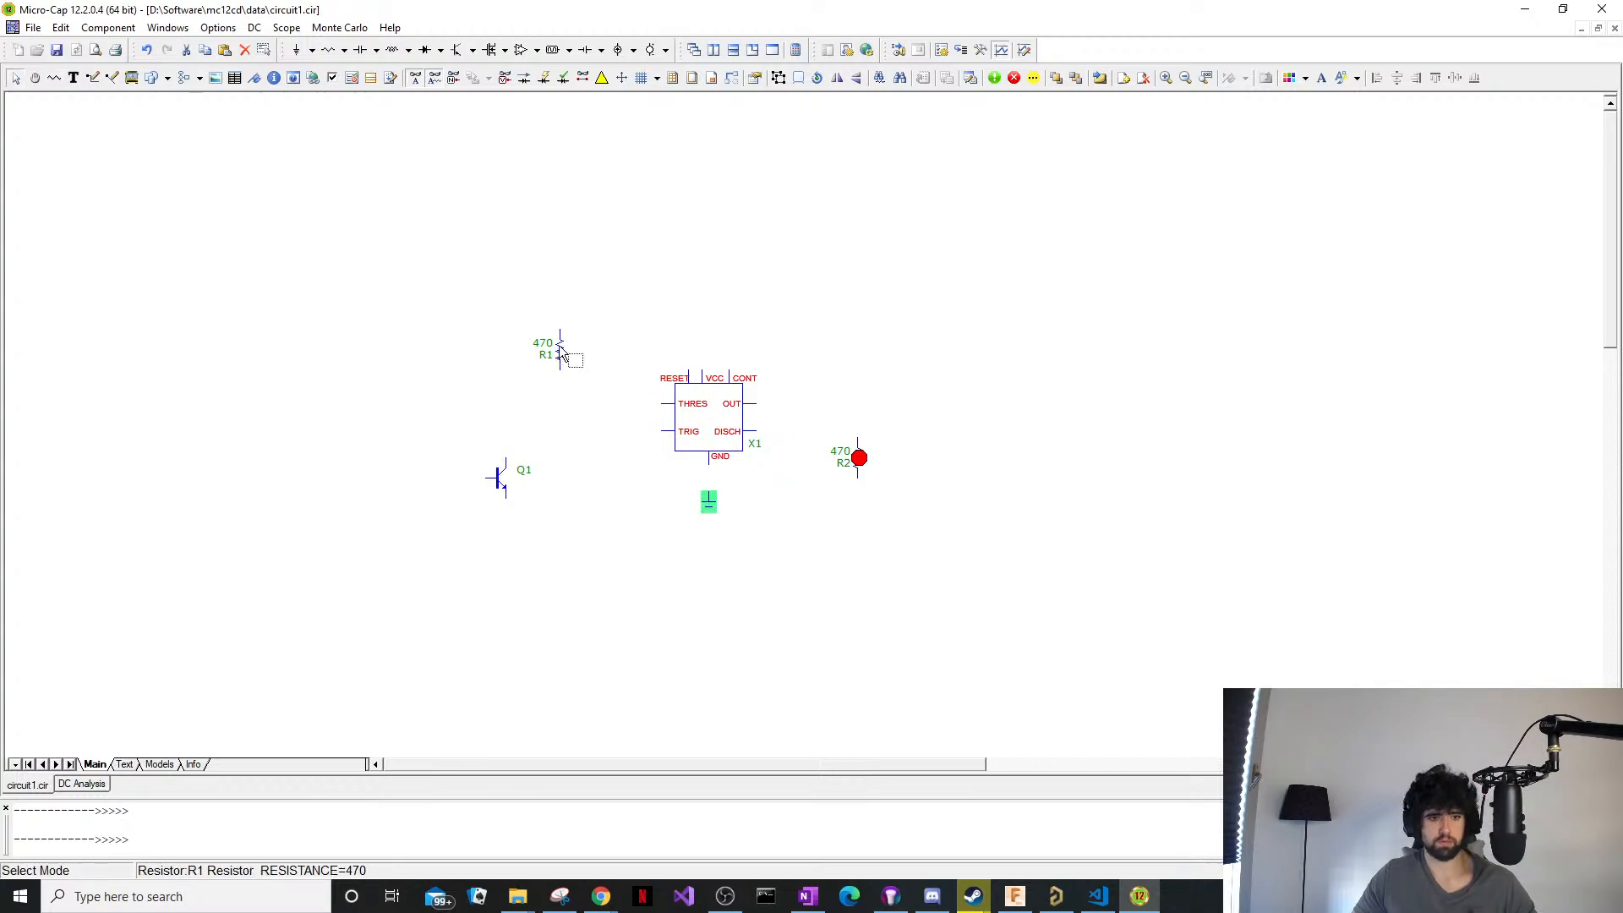
click(253, 31)
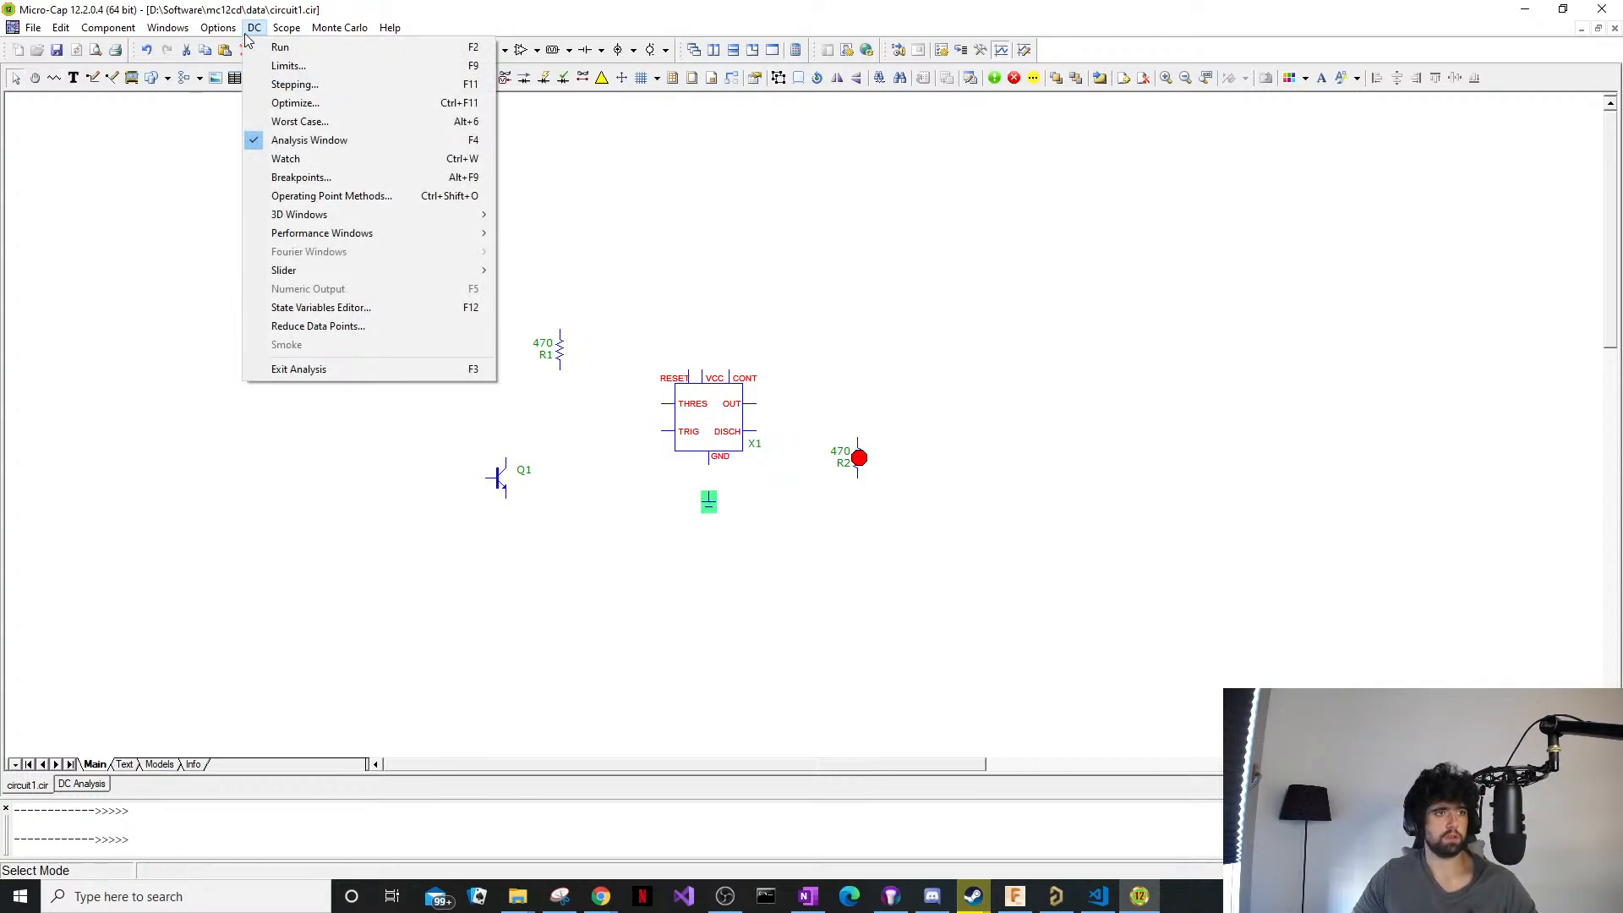
click(717, 205)
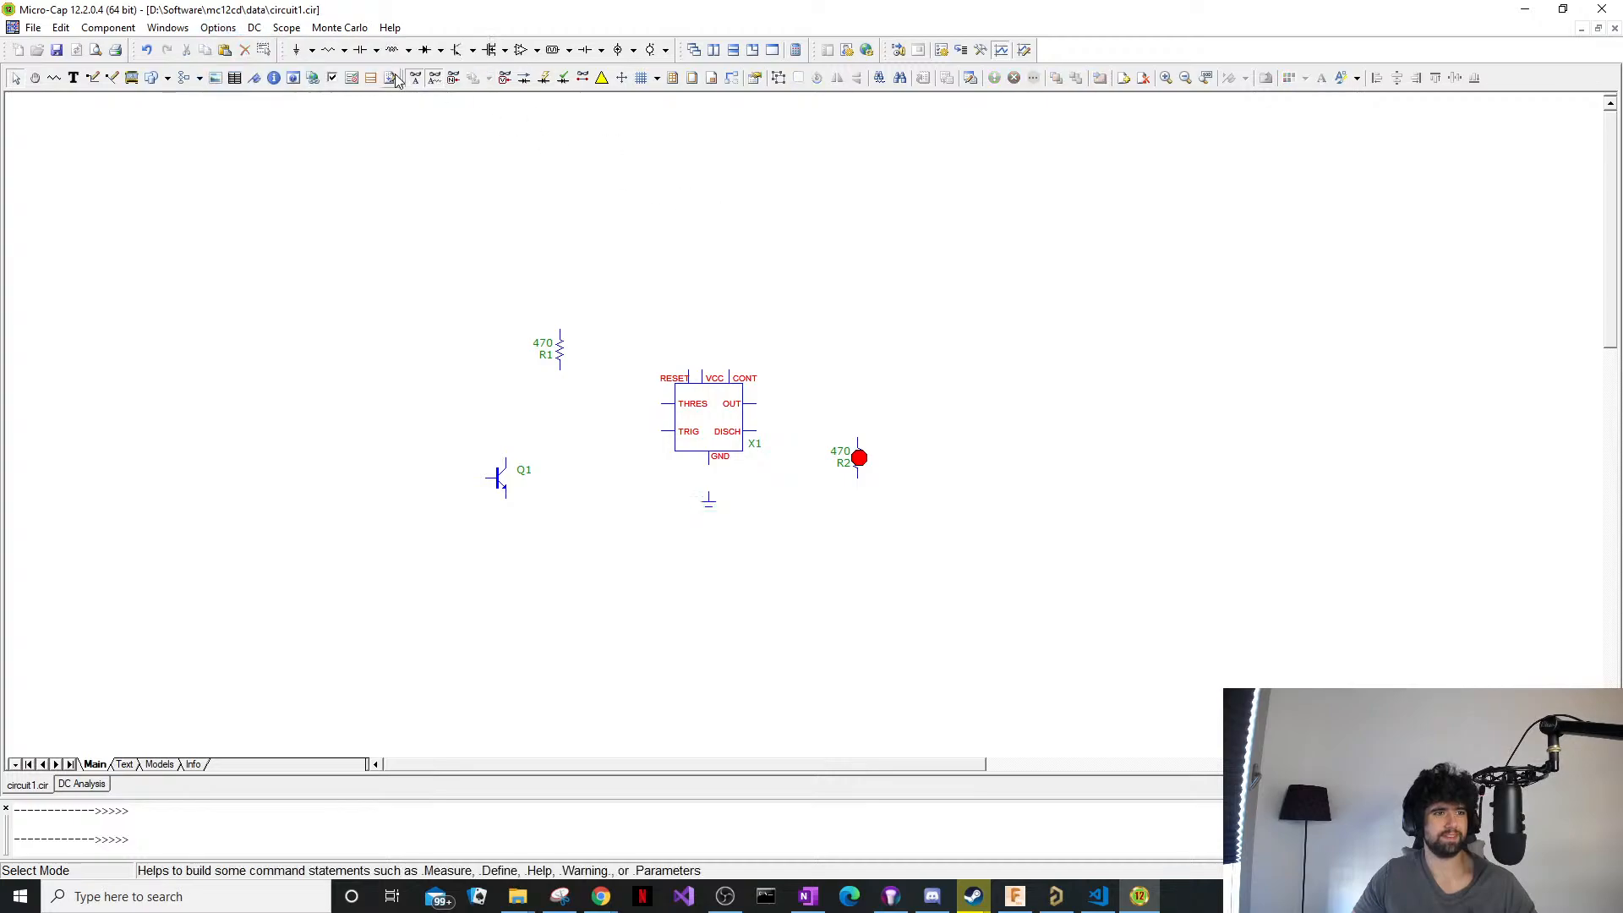
click(312, 50)
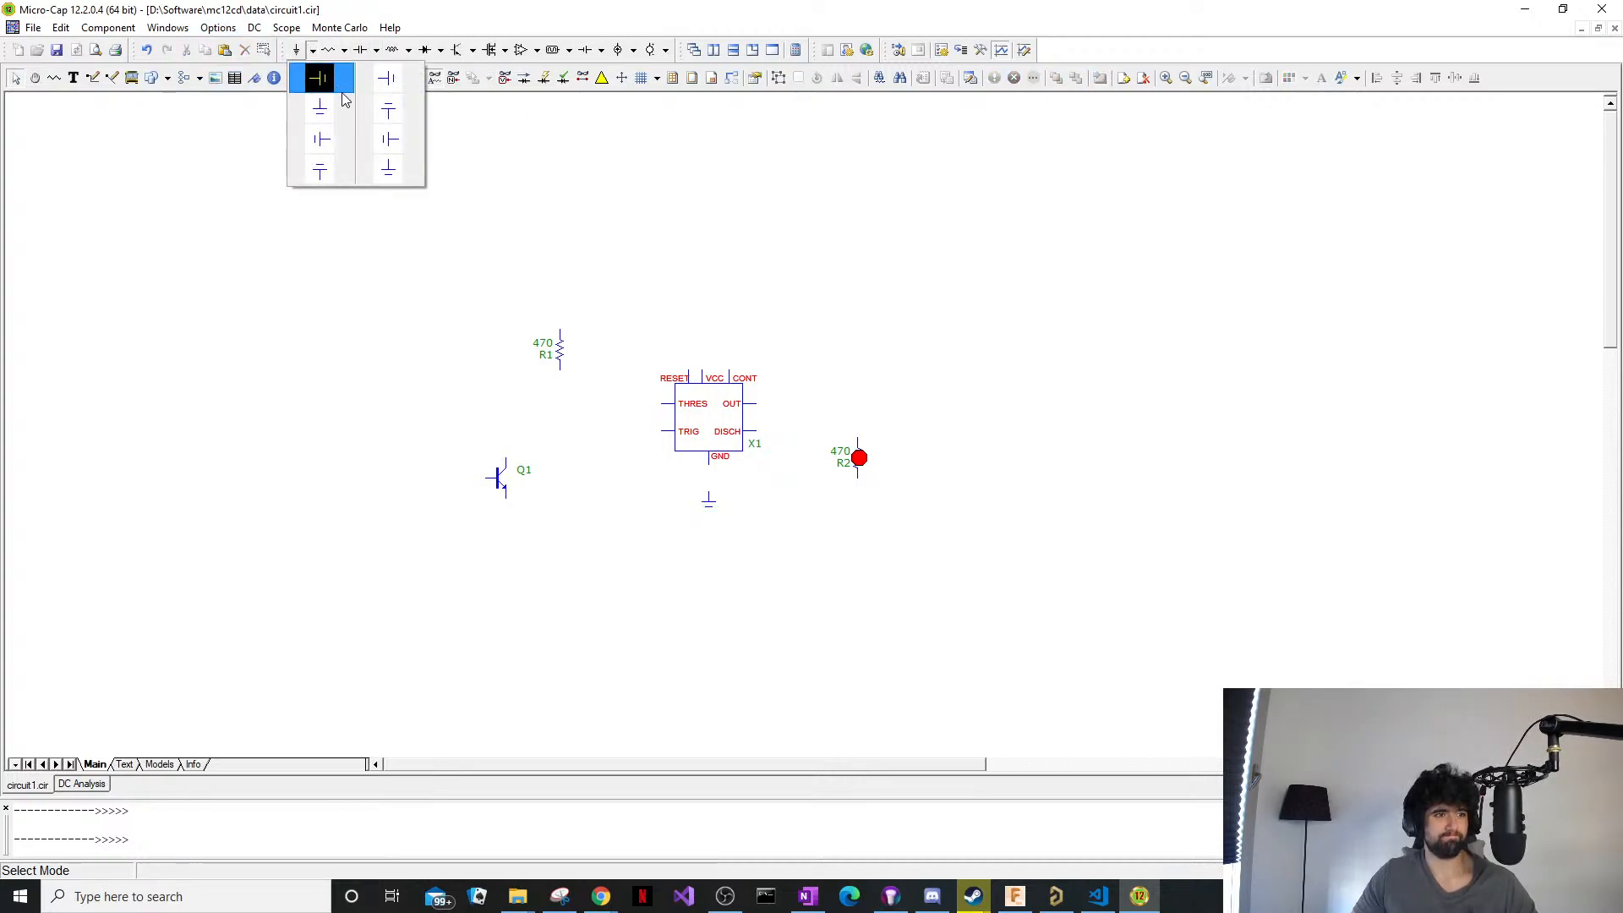
click(504, 145)
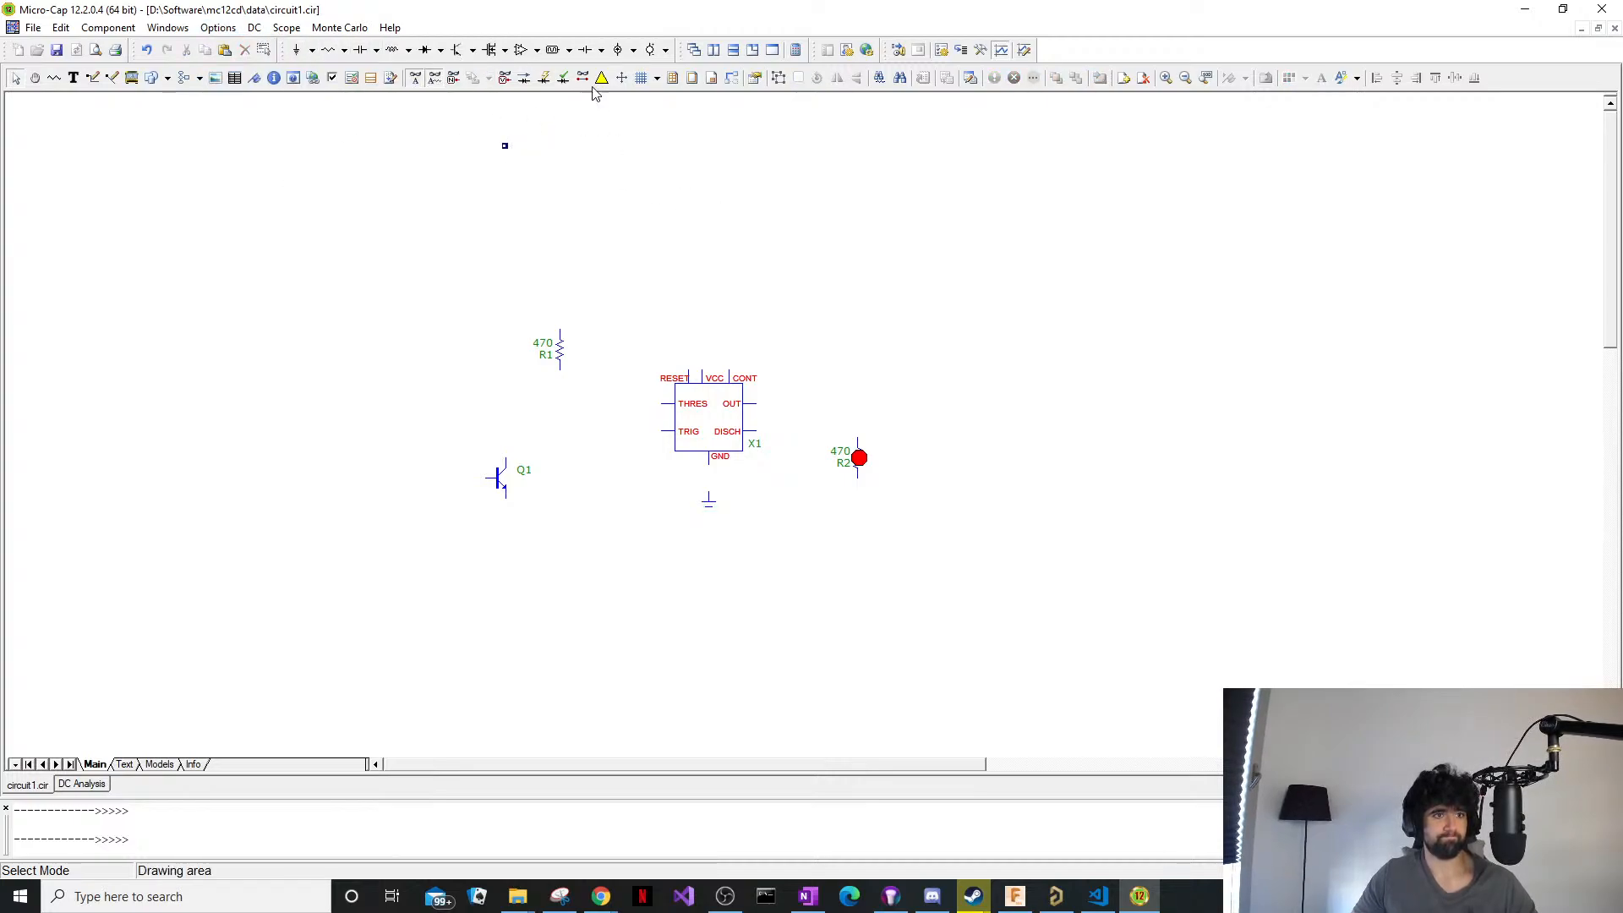
Place a horizontal voltage source above the 555 timer and set its value to 5V.
click(602, 50)
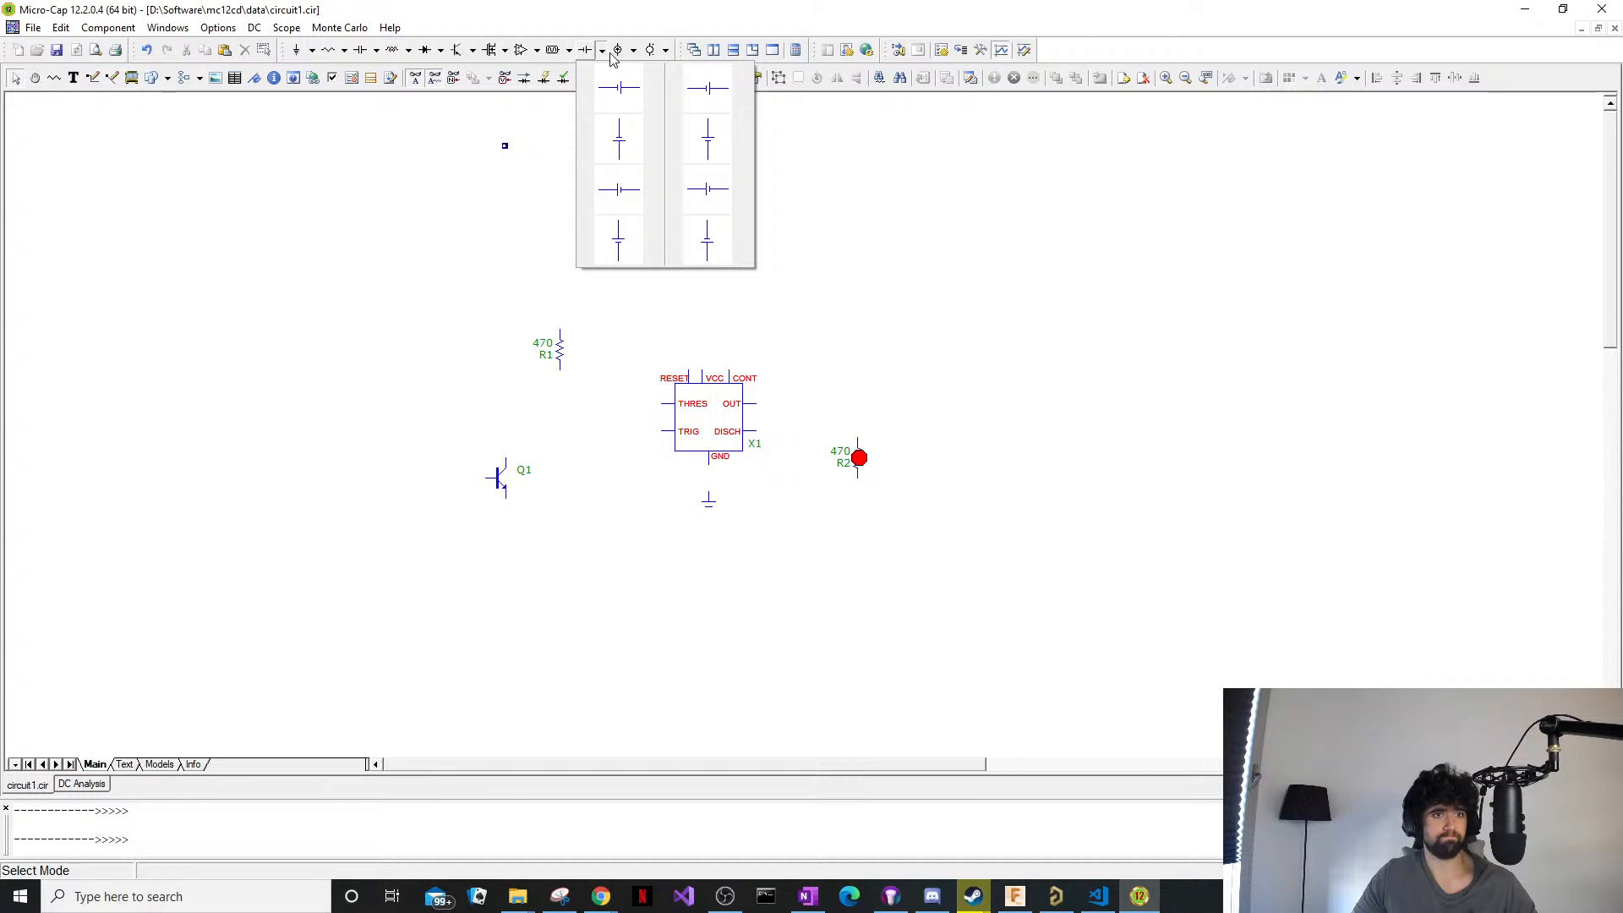
click(667, 52)
click(668, 52)
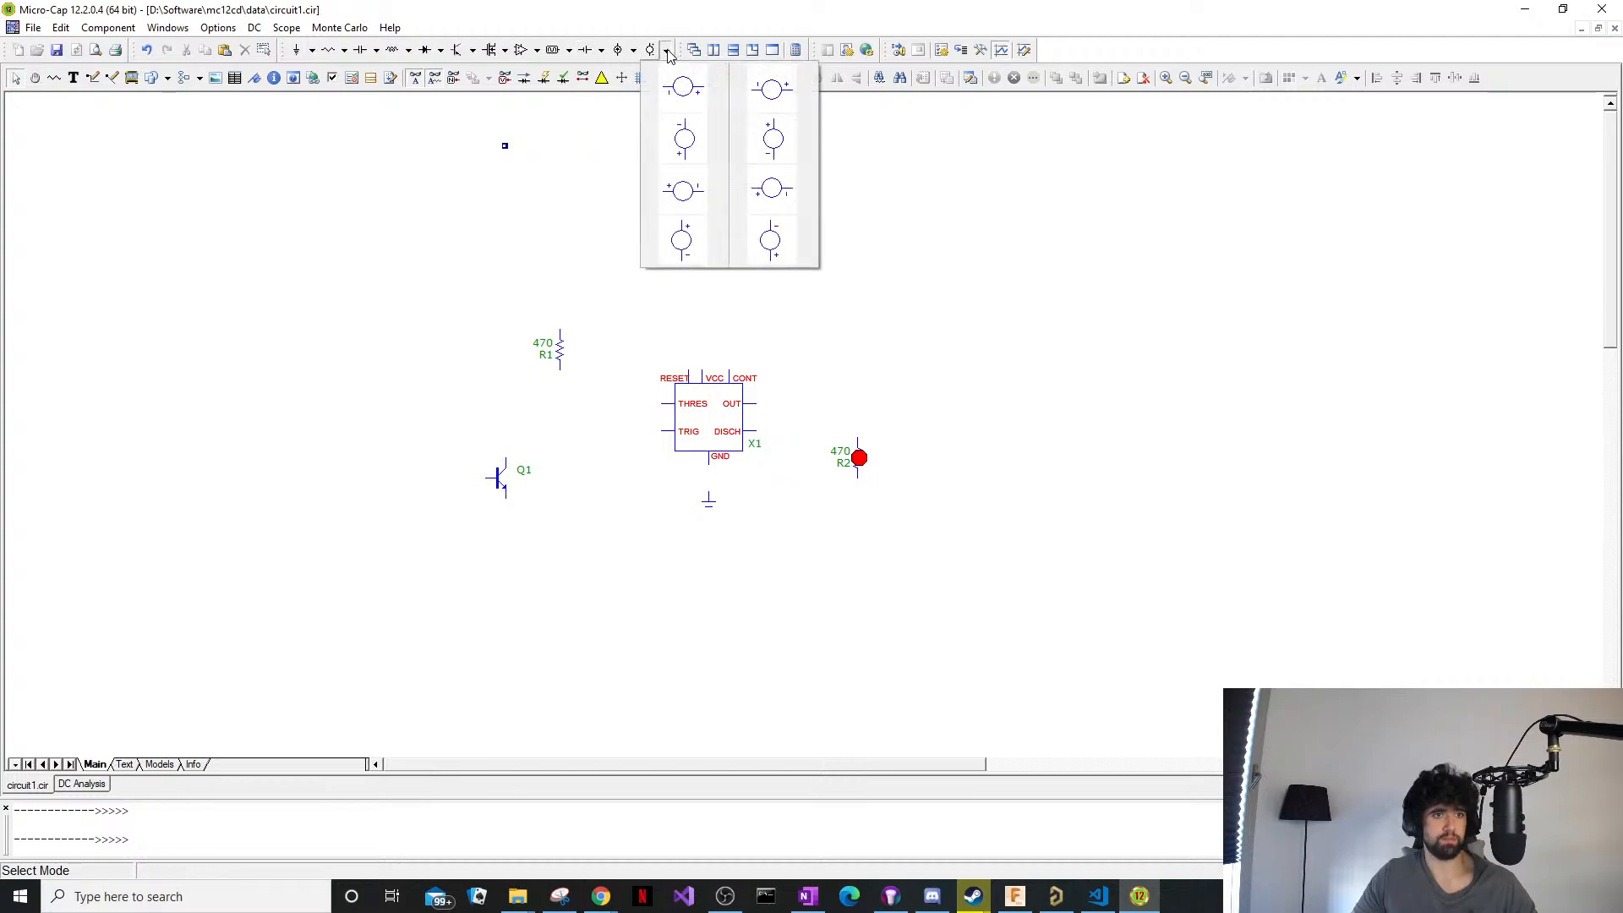
click(683, 87)
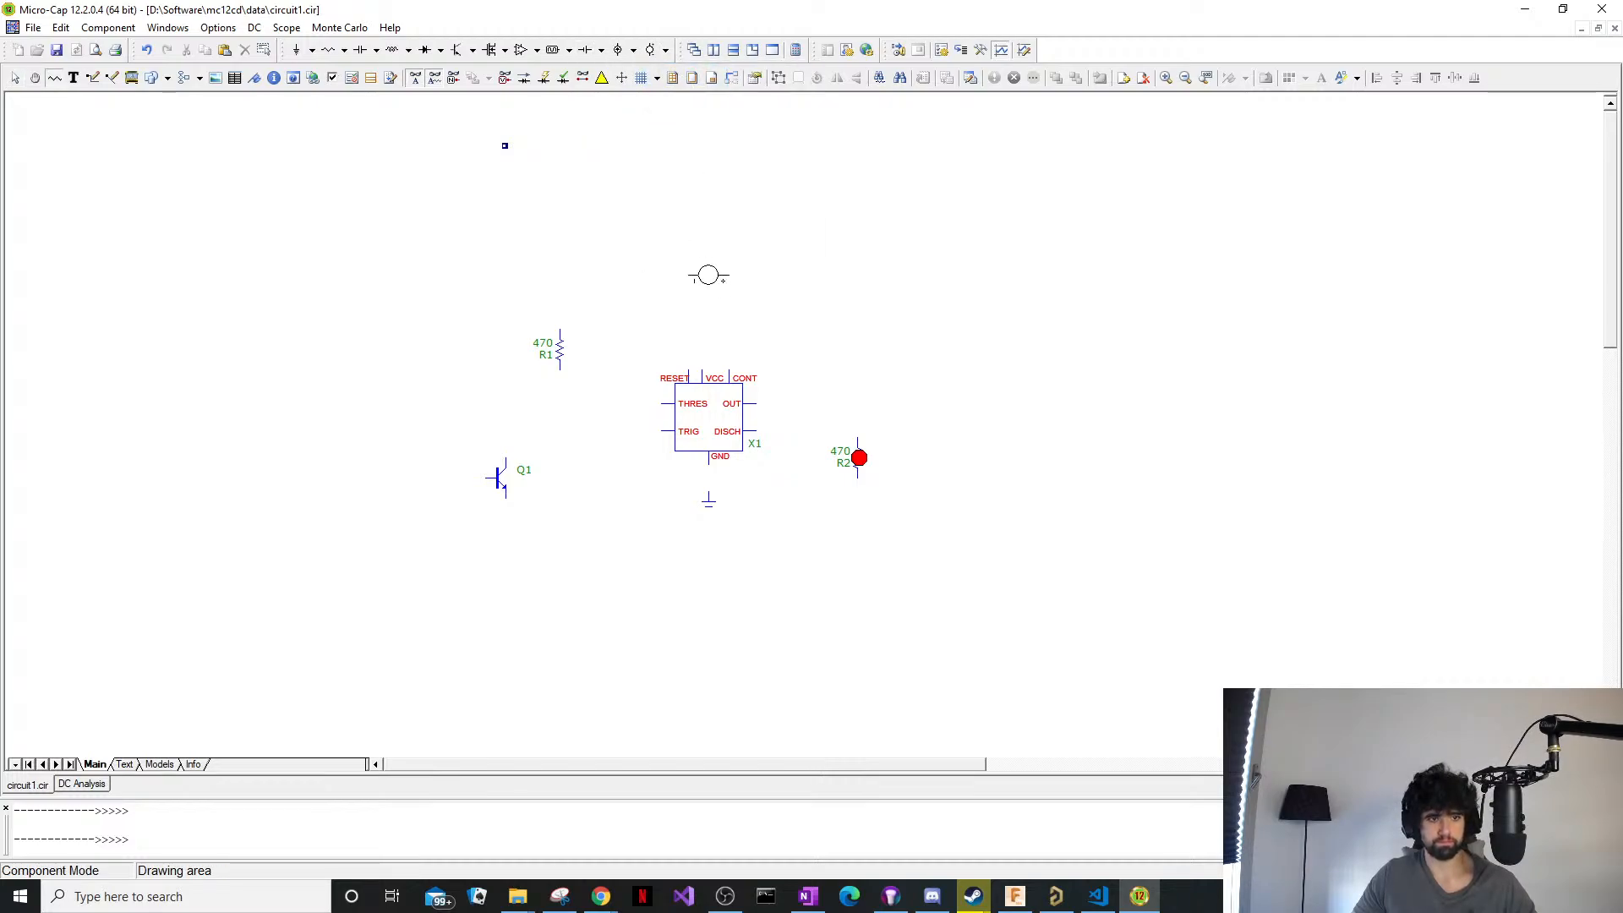
click(679, 276)
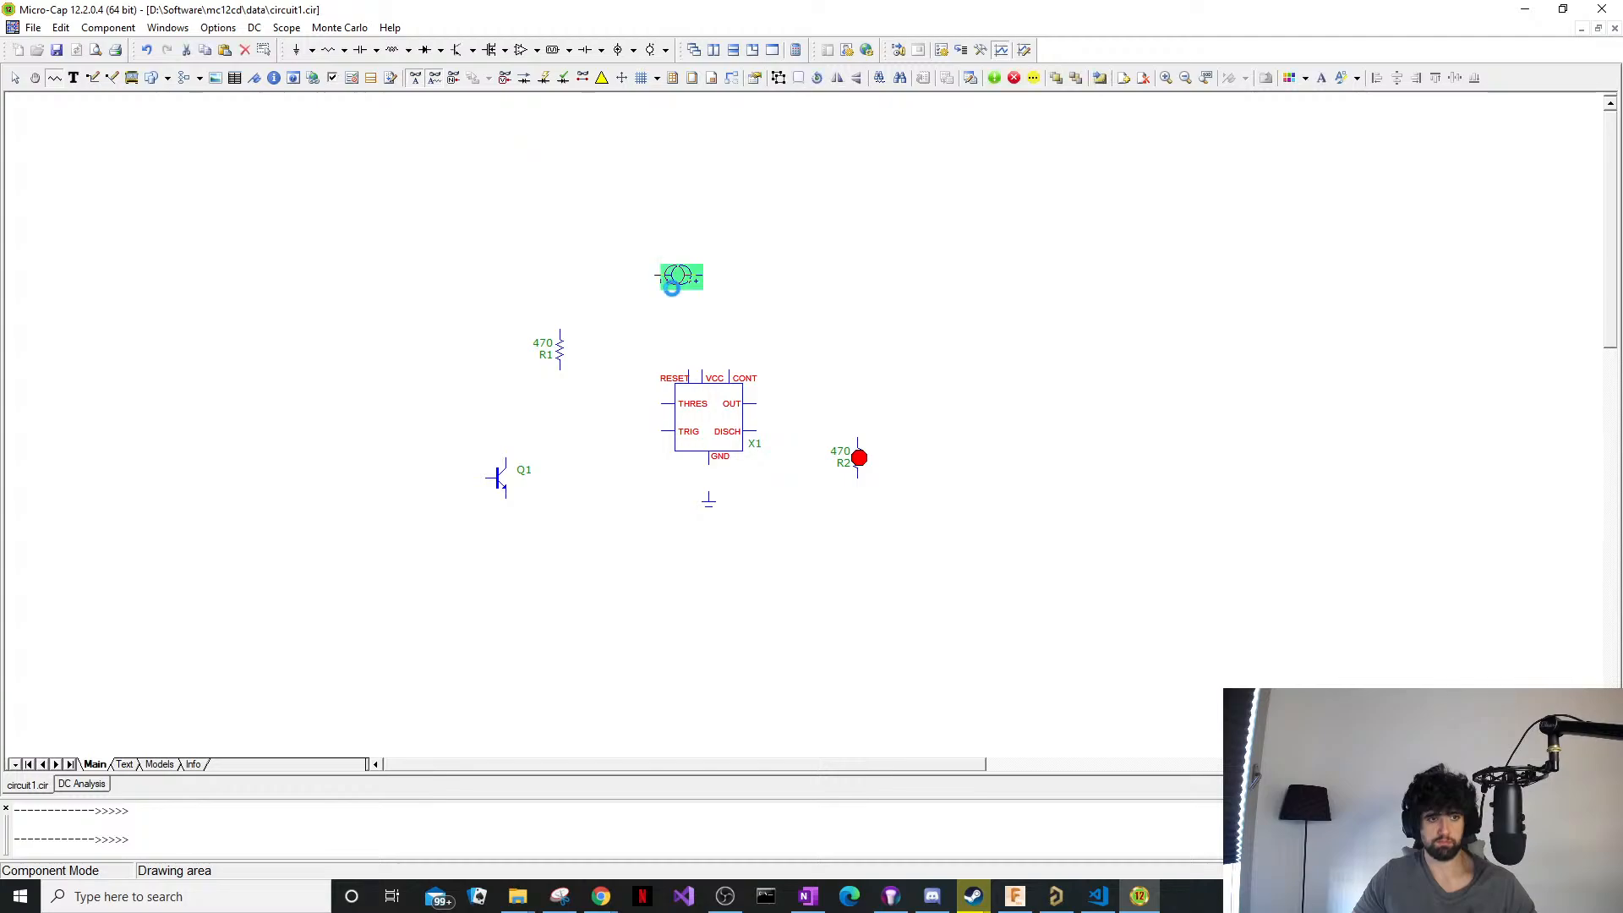
key(Escape)
click(688, 296)
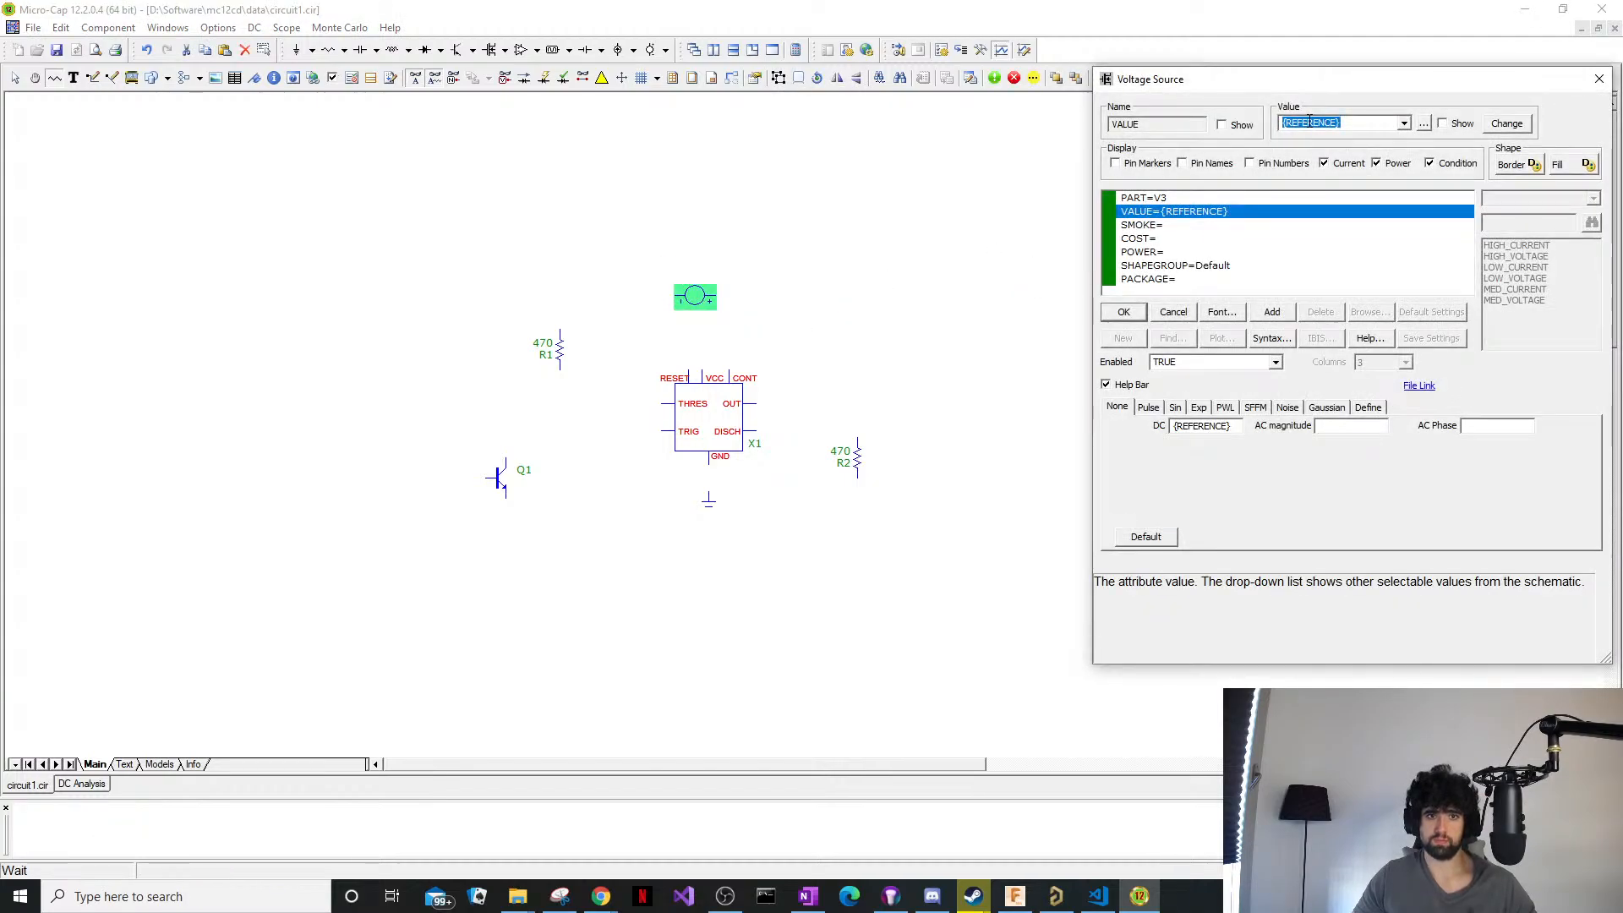
text(5V)
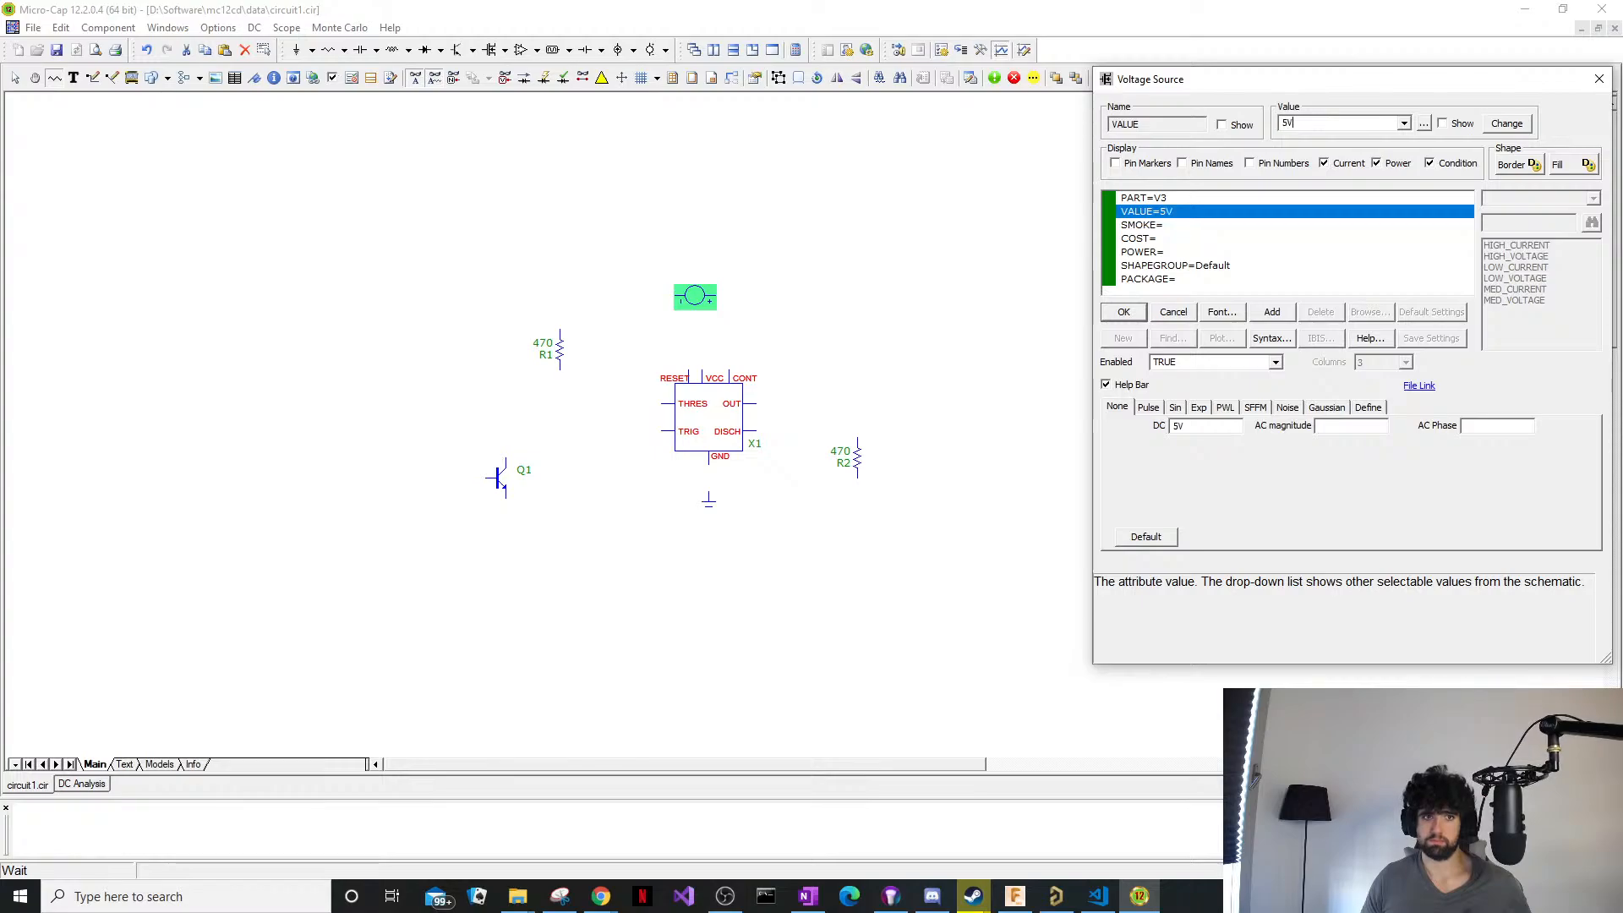
key(Return)
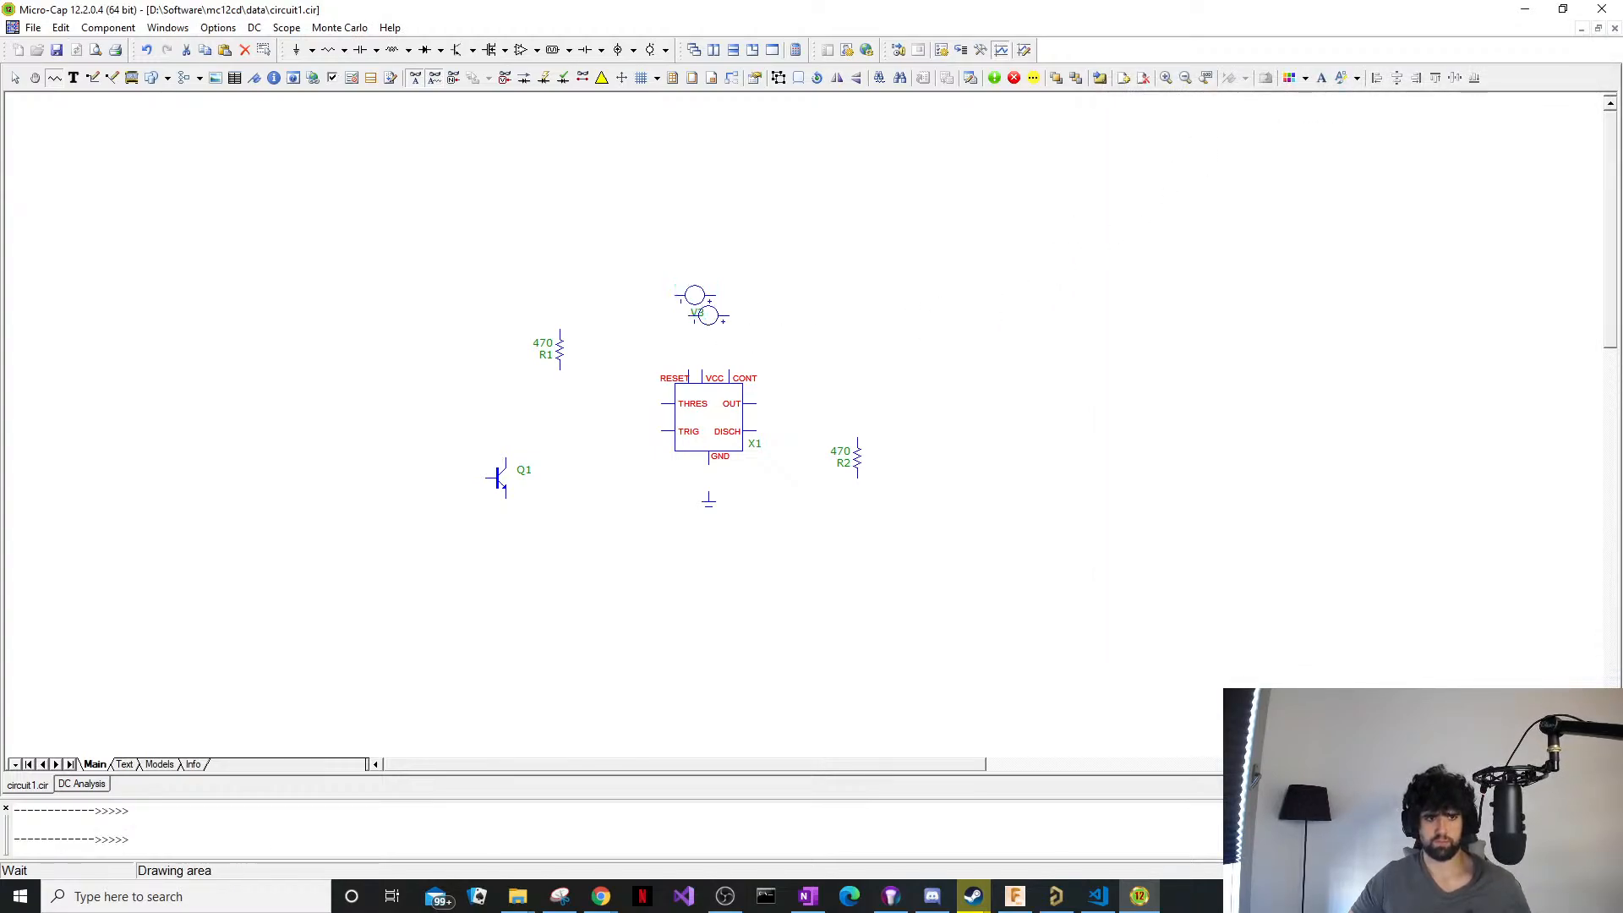
click(708, 315)
key(Escape)
key(Escape)
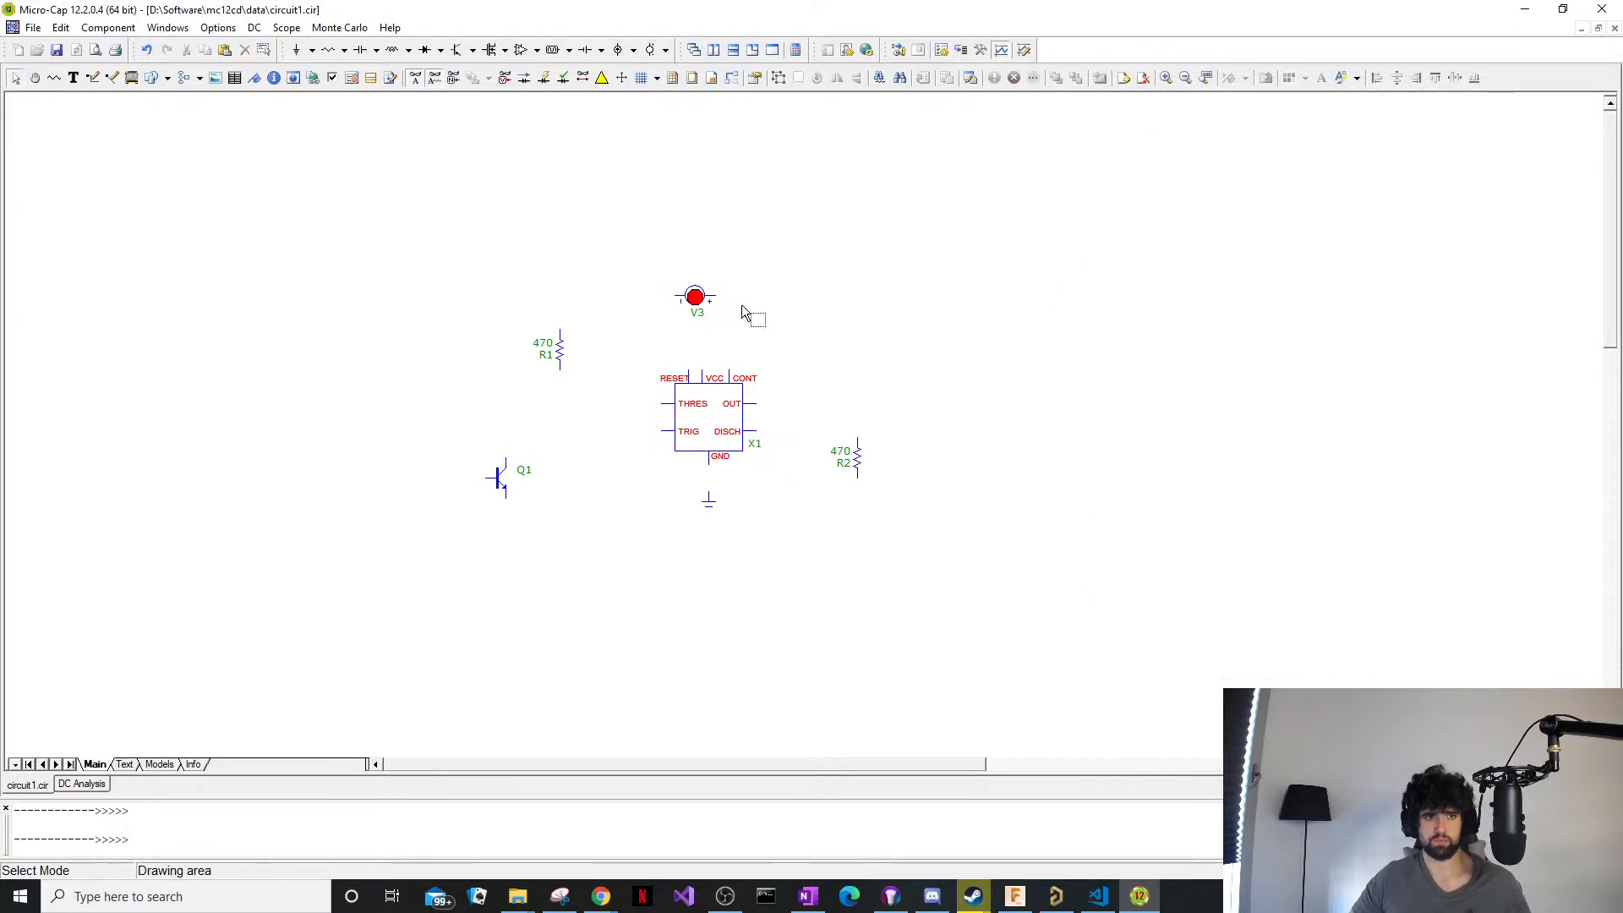
Review the voltage source's smoke, power, shape group, package and value attributes, and close its properties without changes.
click(695, 298)
double_click(693, 301)
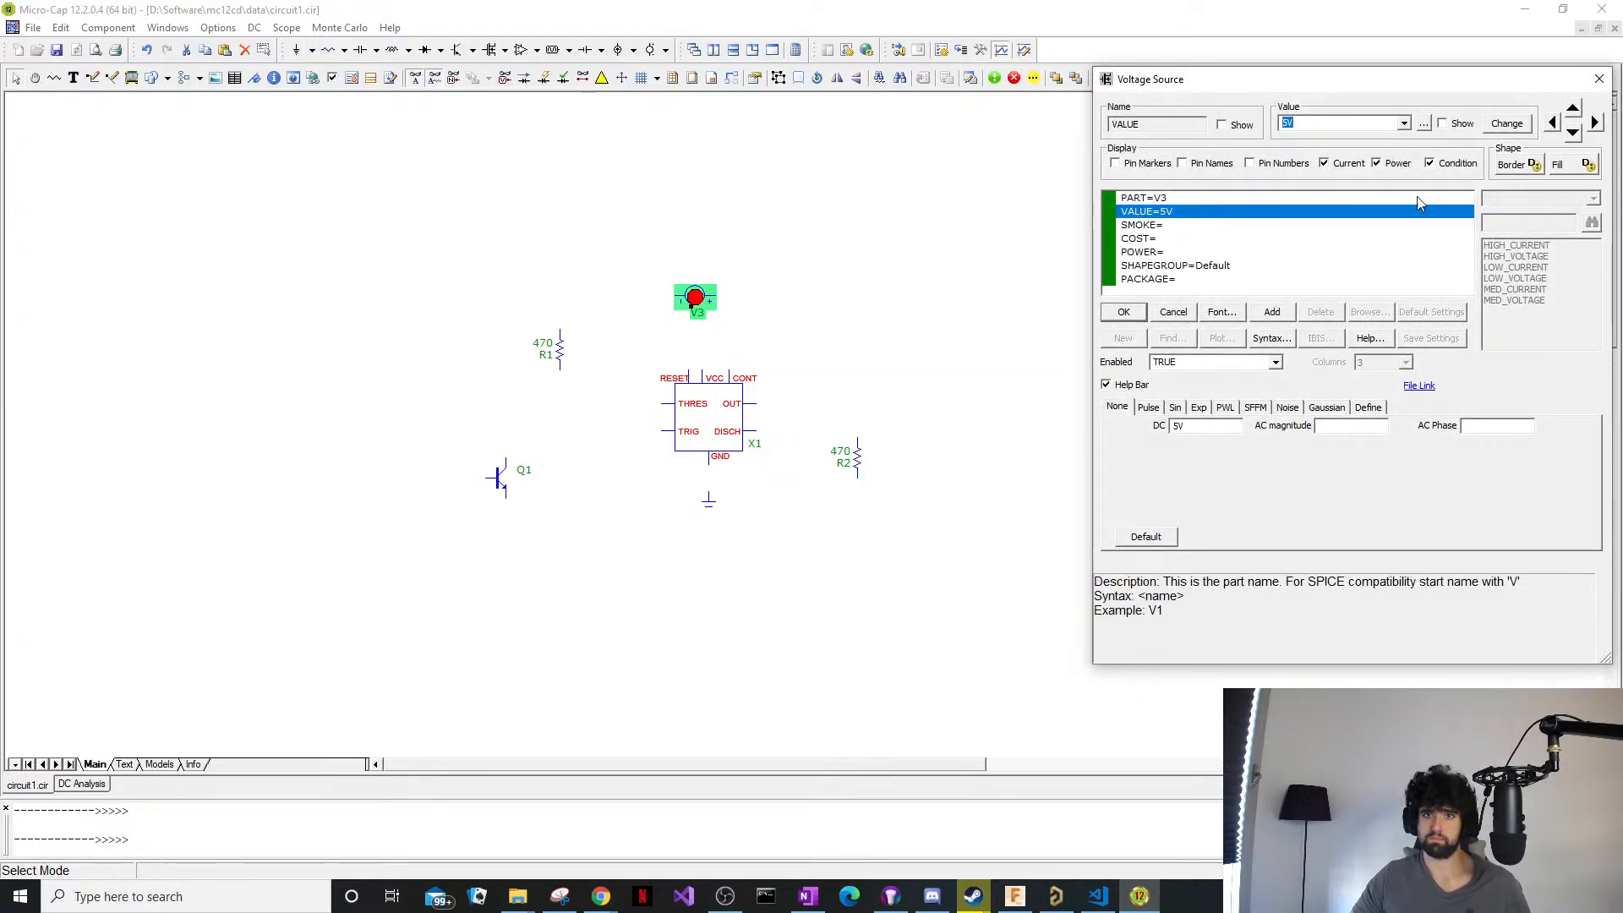
click(1163, 227)
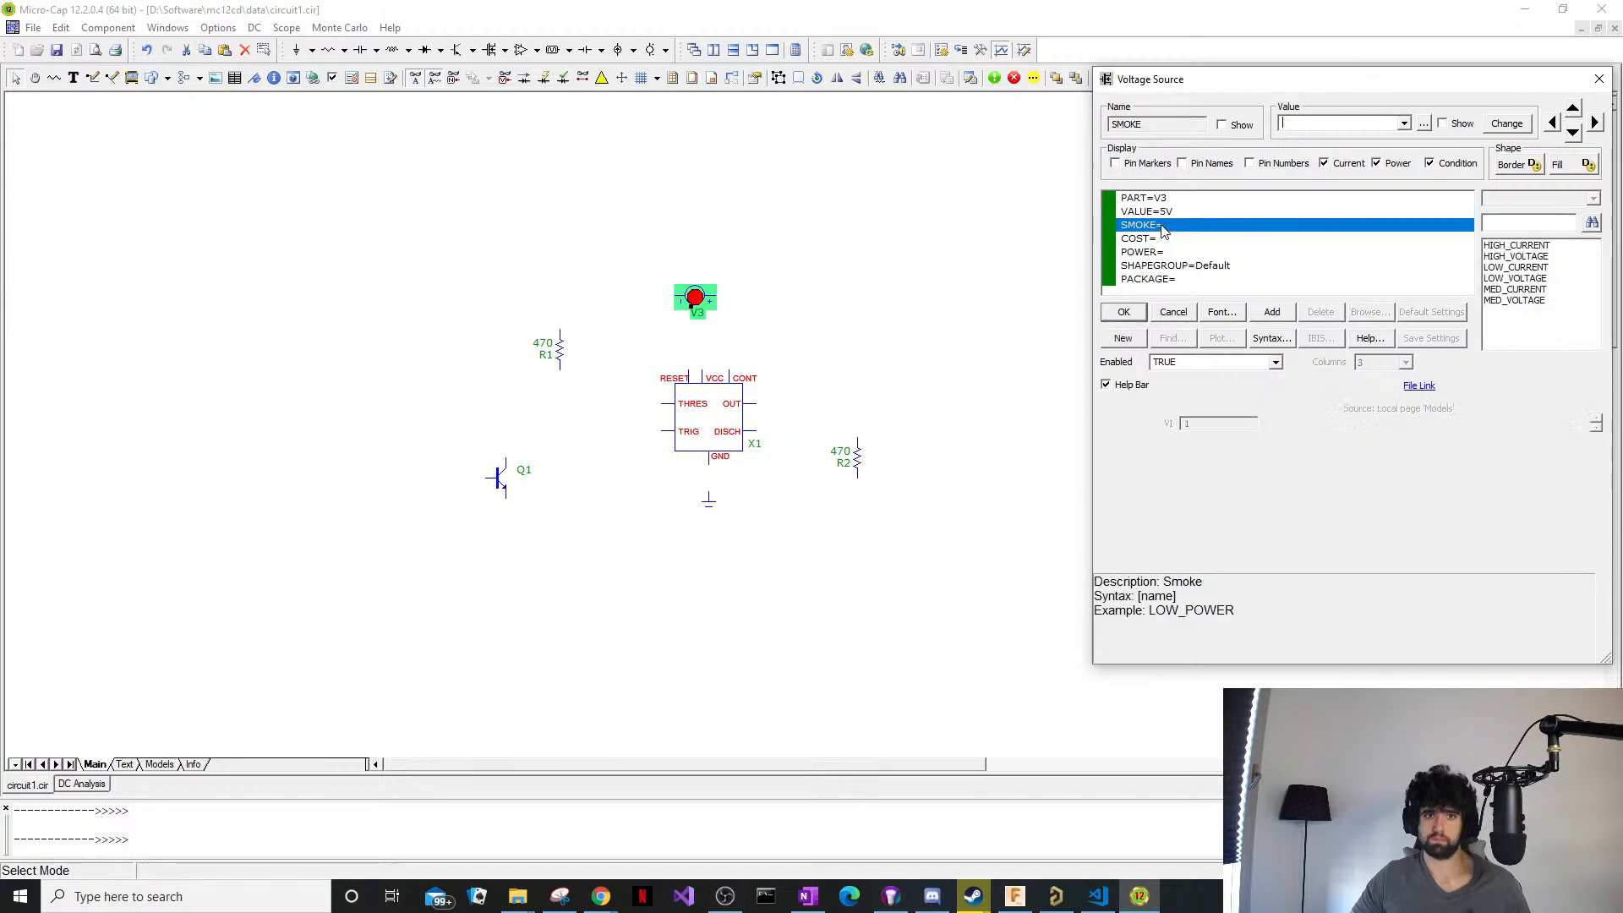
click(1197, 251)
click(1225, 267)
click(1217, 280)
click(1181, 227)
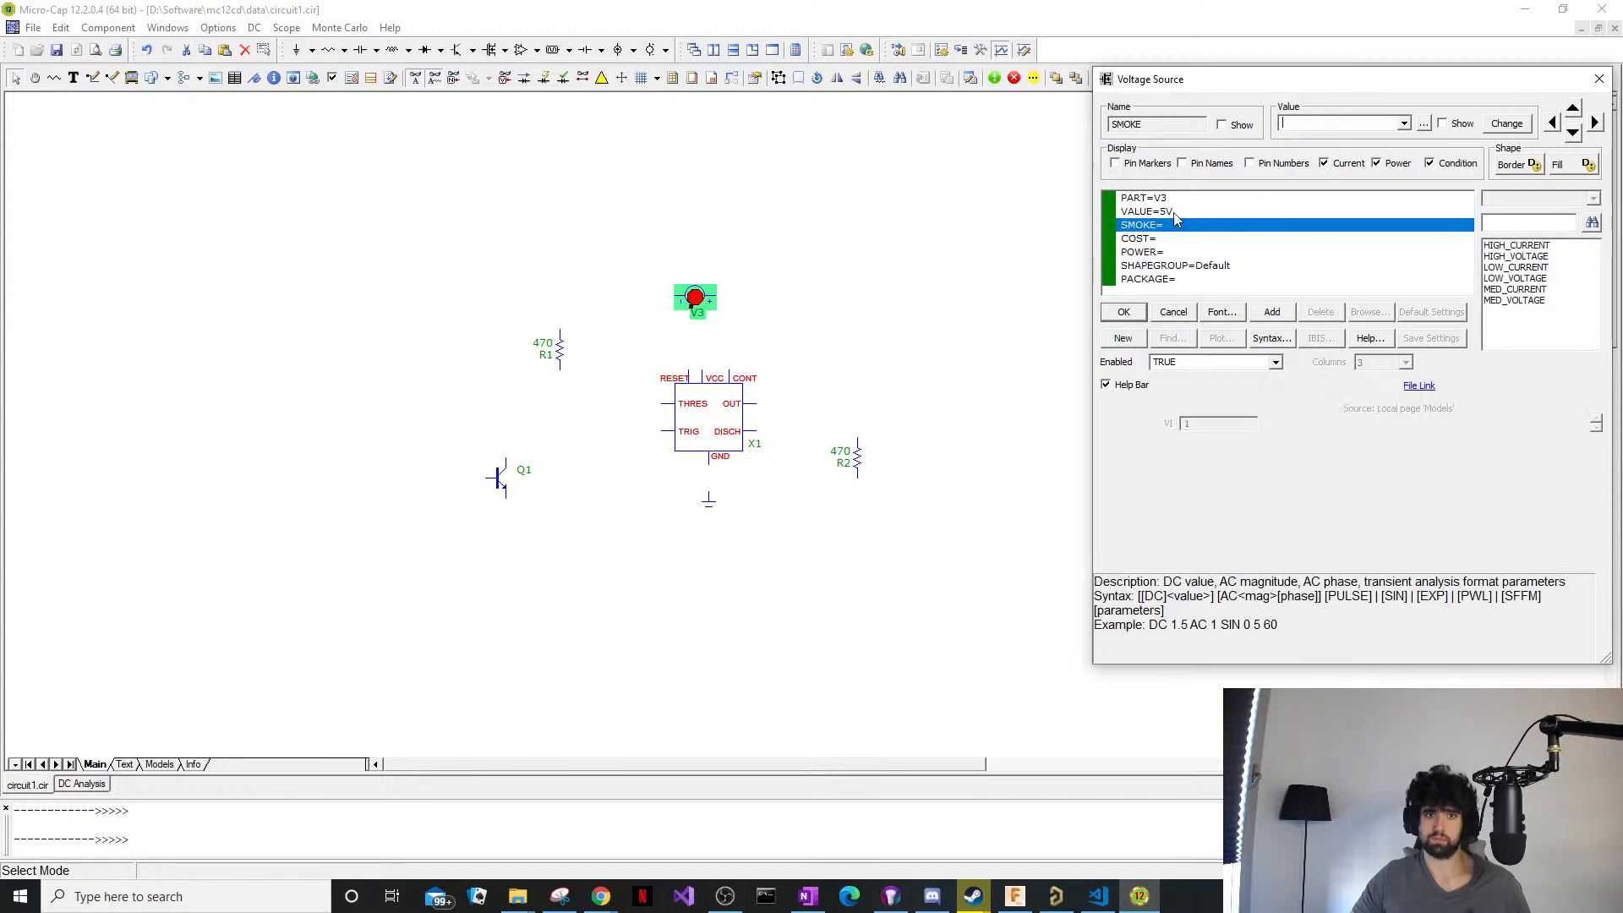
click(1174, 213)
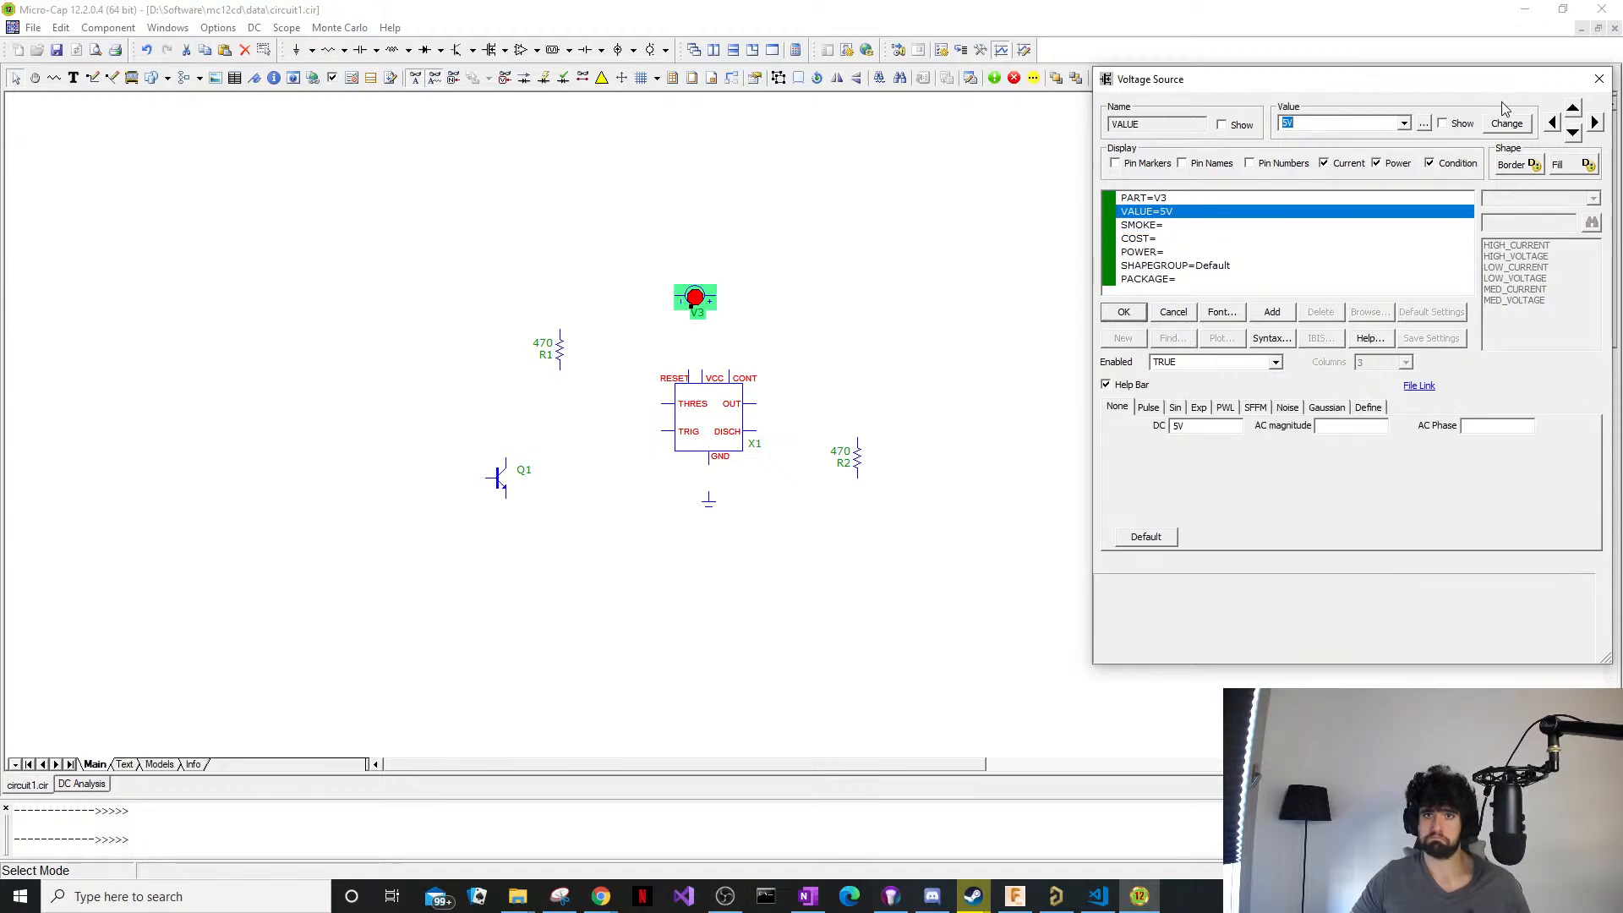
click(1596, 79)
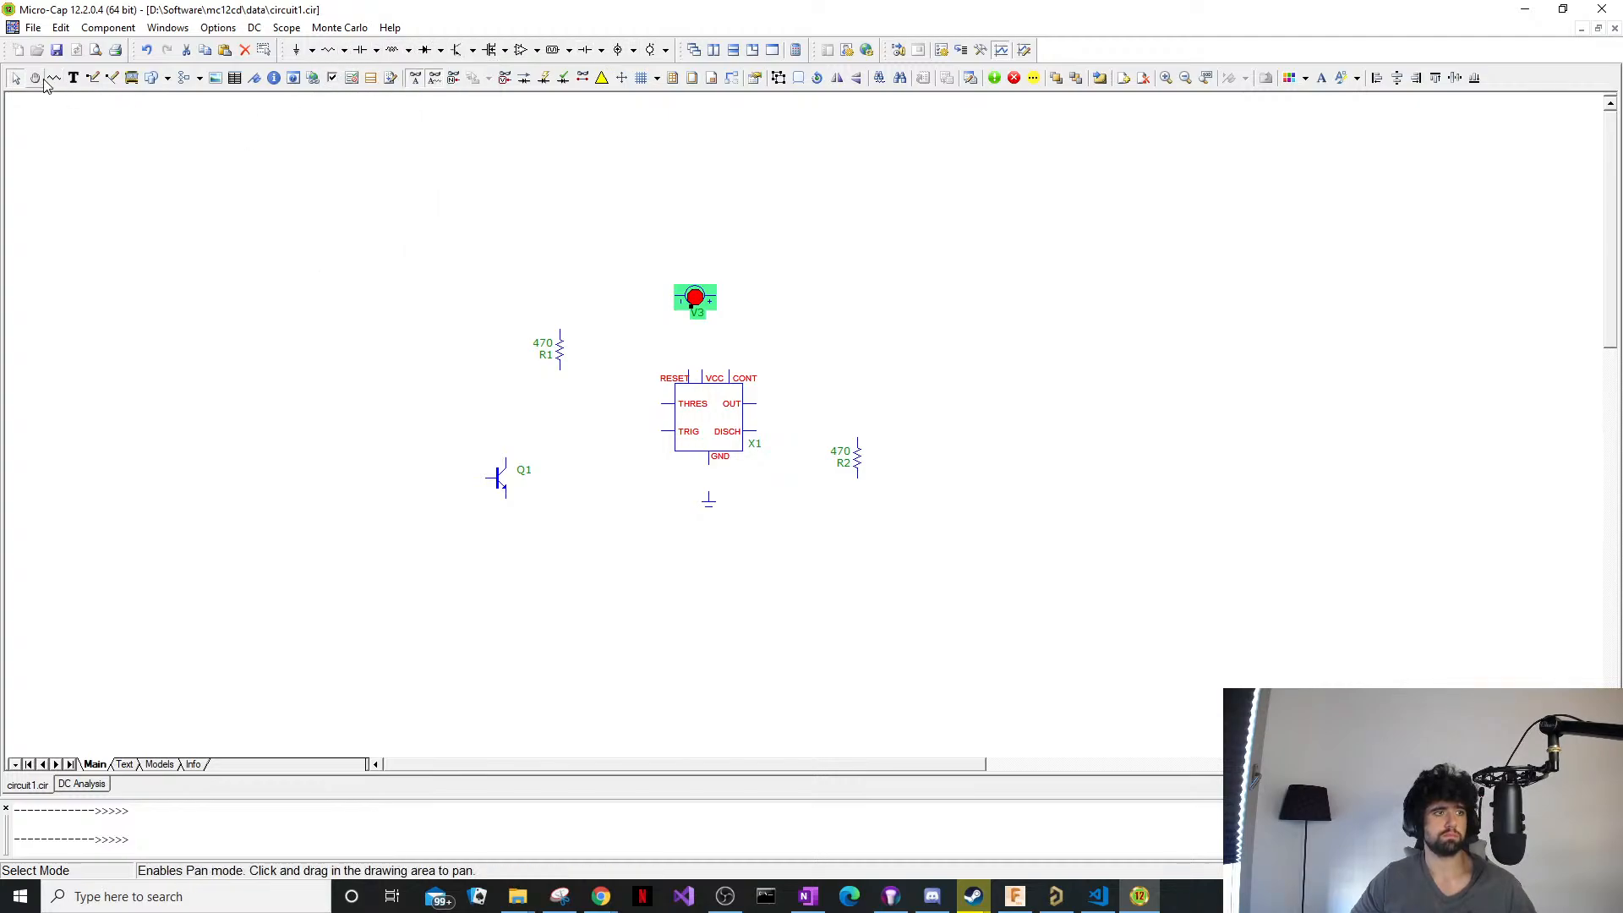
Wire the 555 timer's GND pin to the ground symbol below it.
click(93, 78)
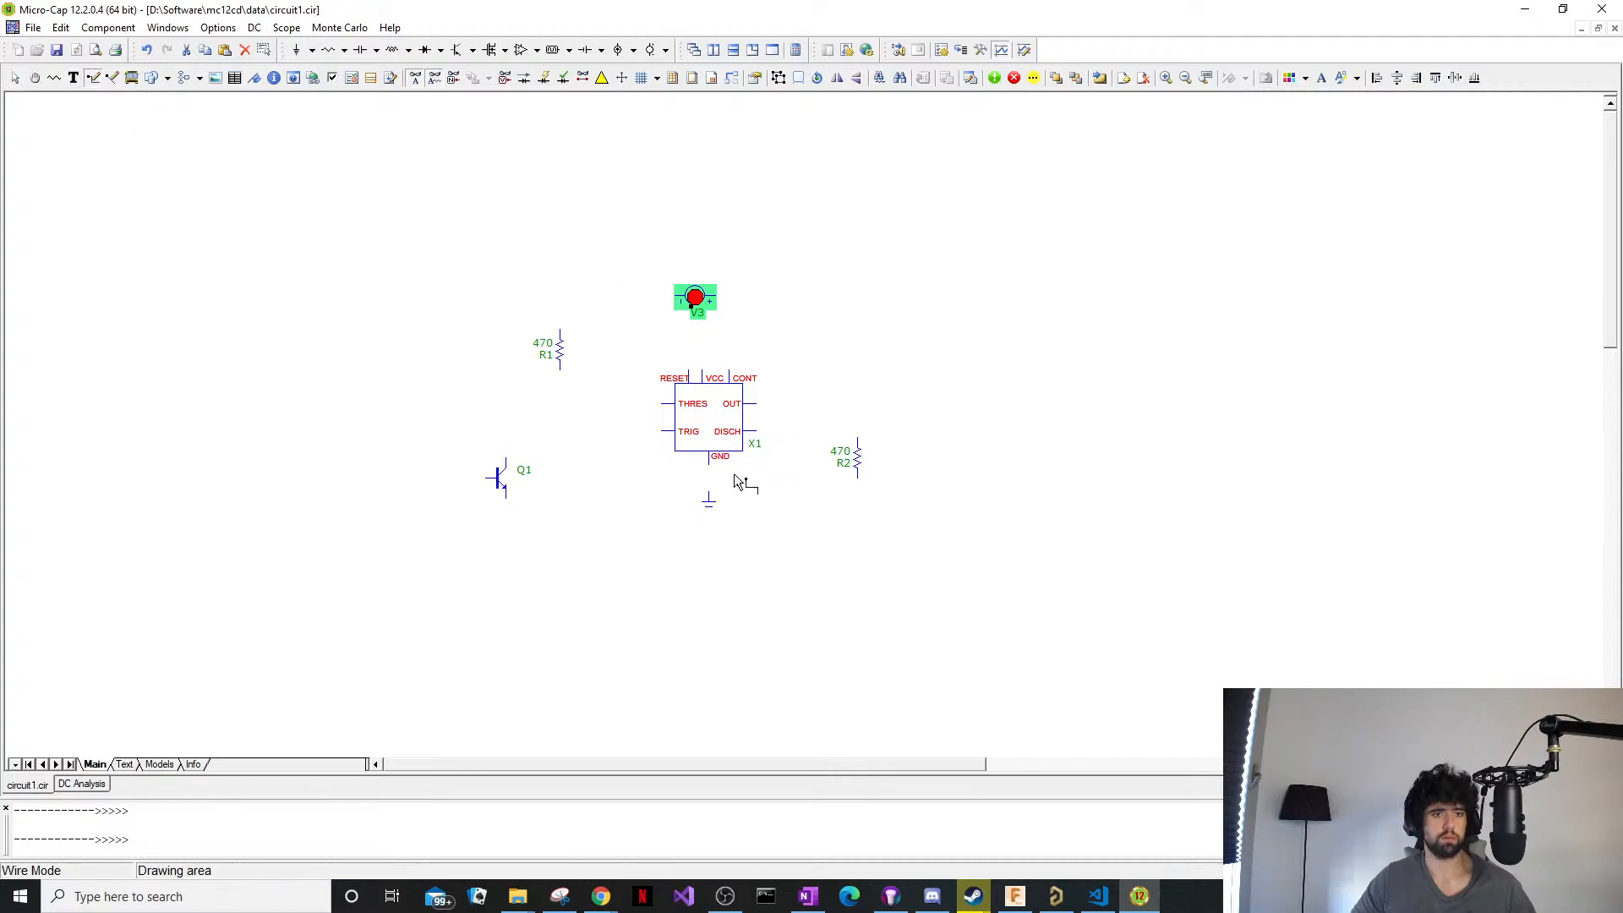
click(707, 465)
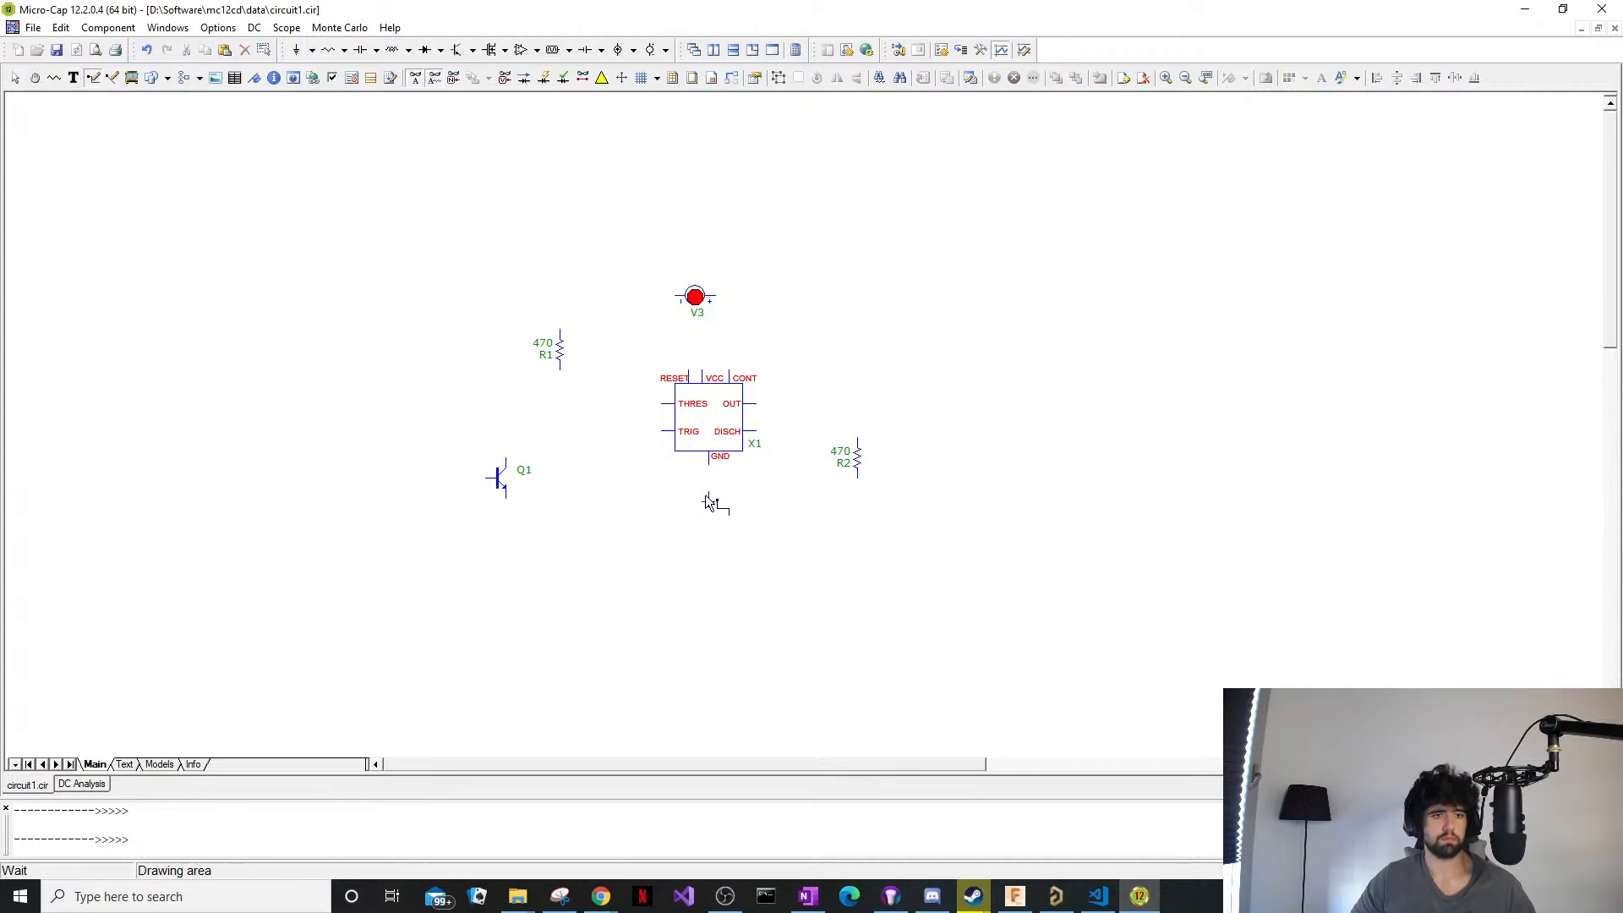
drag(712, 498, 712, 464)
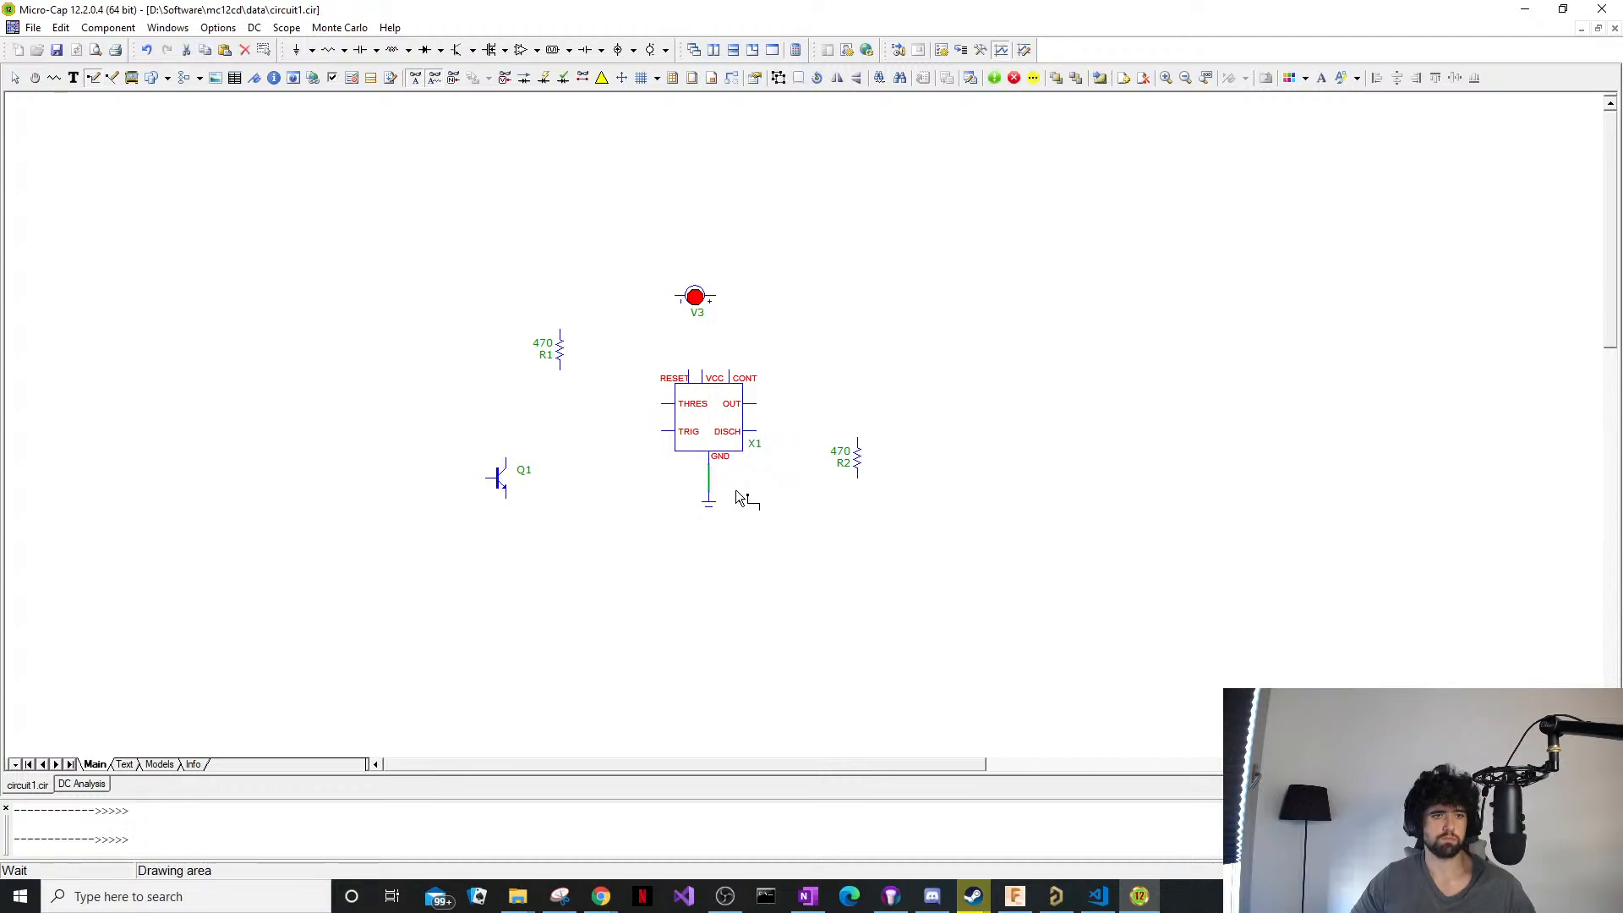
key(Escape)
drag(755, 413, 788, 407)
key(ctrl+z)
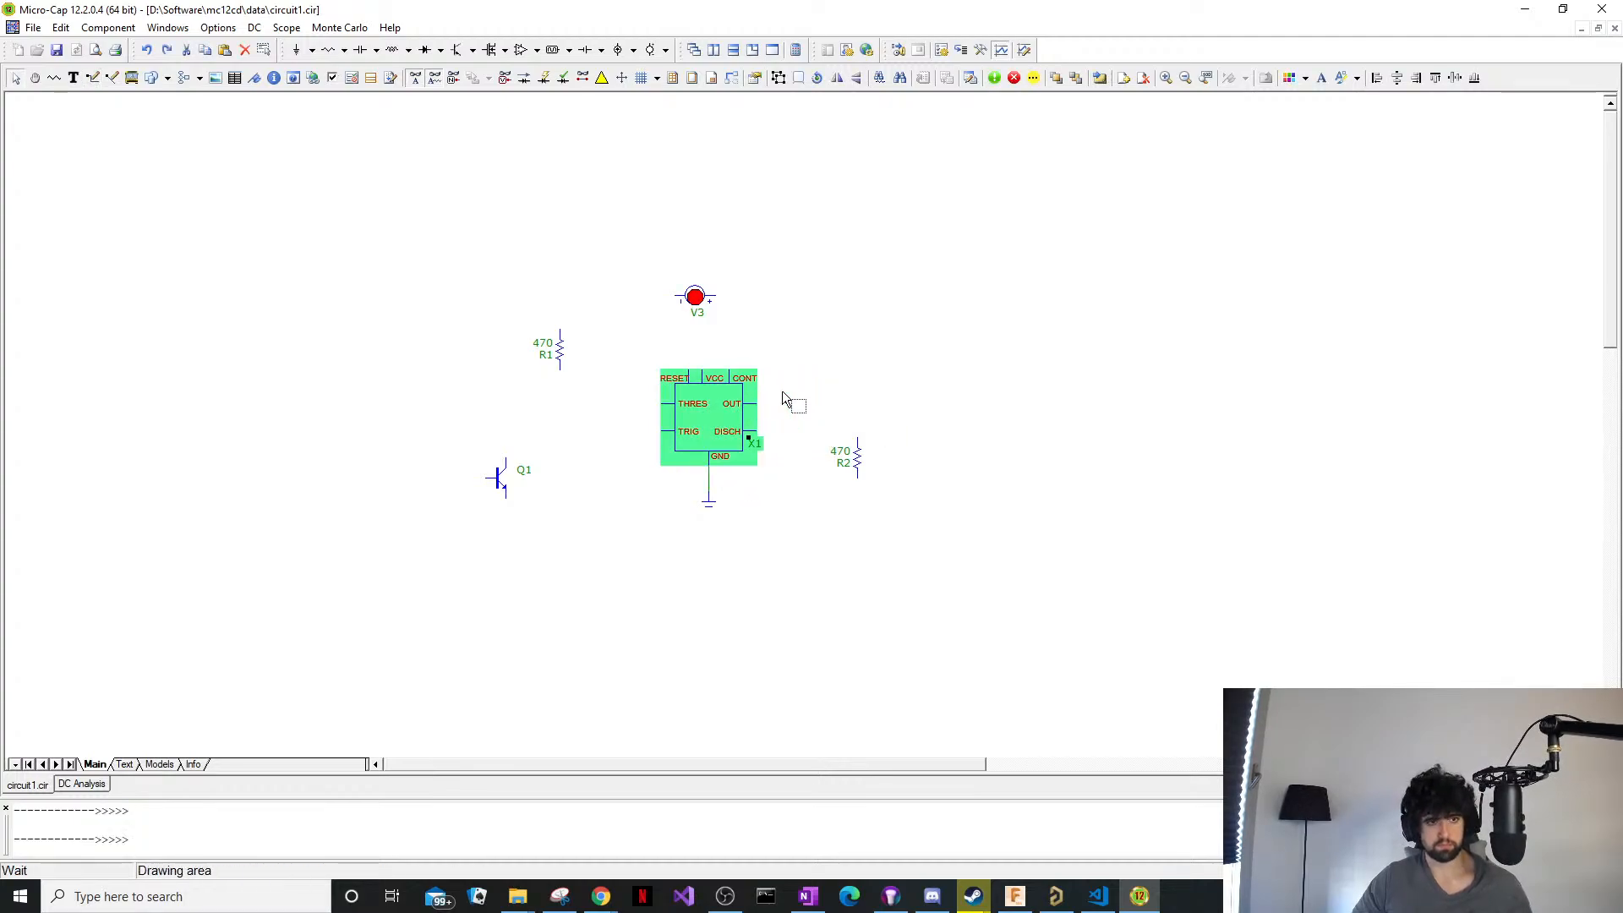
Wire the 555 timer's OUT pin to the upper end of resistor R2.
key(ctrl+w)
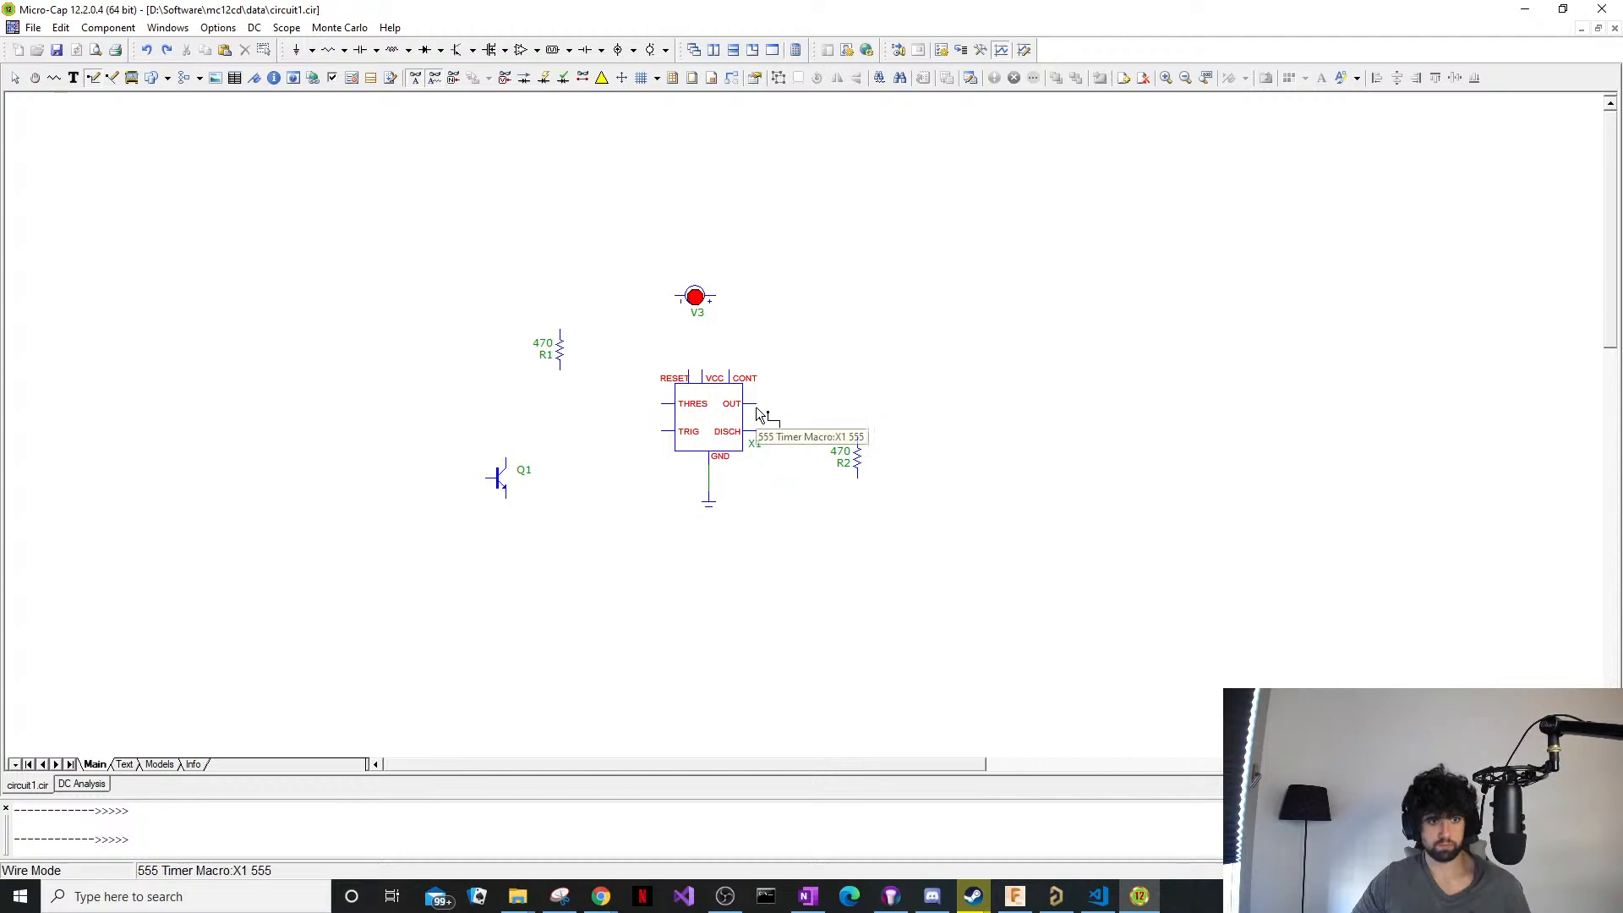
scroll(793, 428, up, 2)
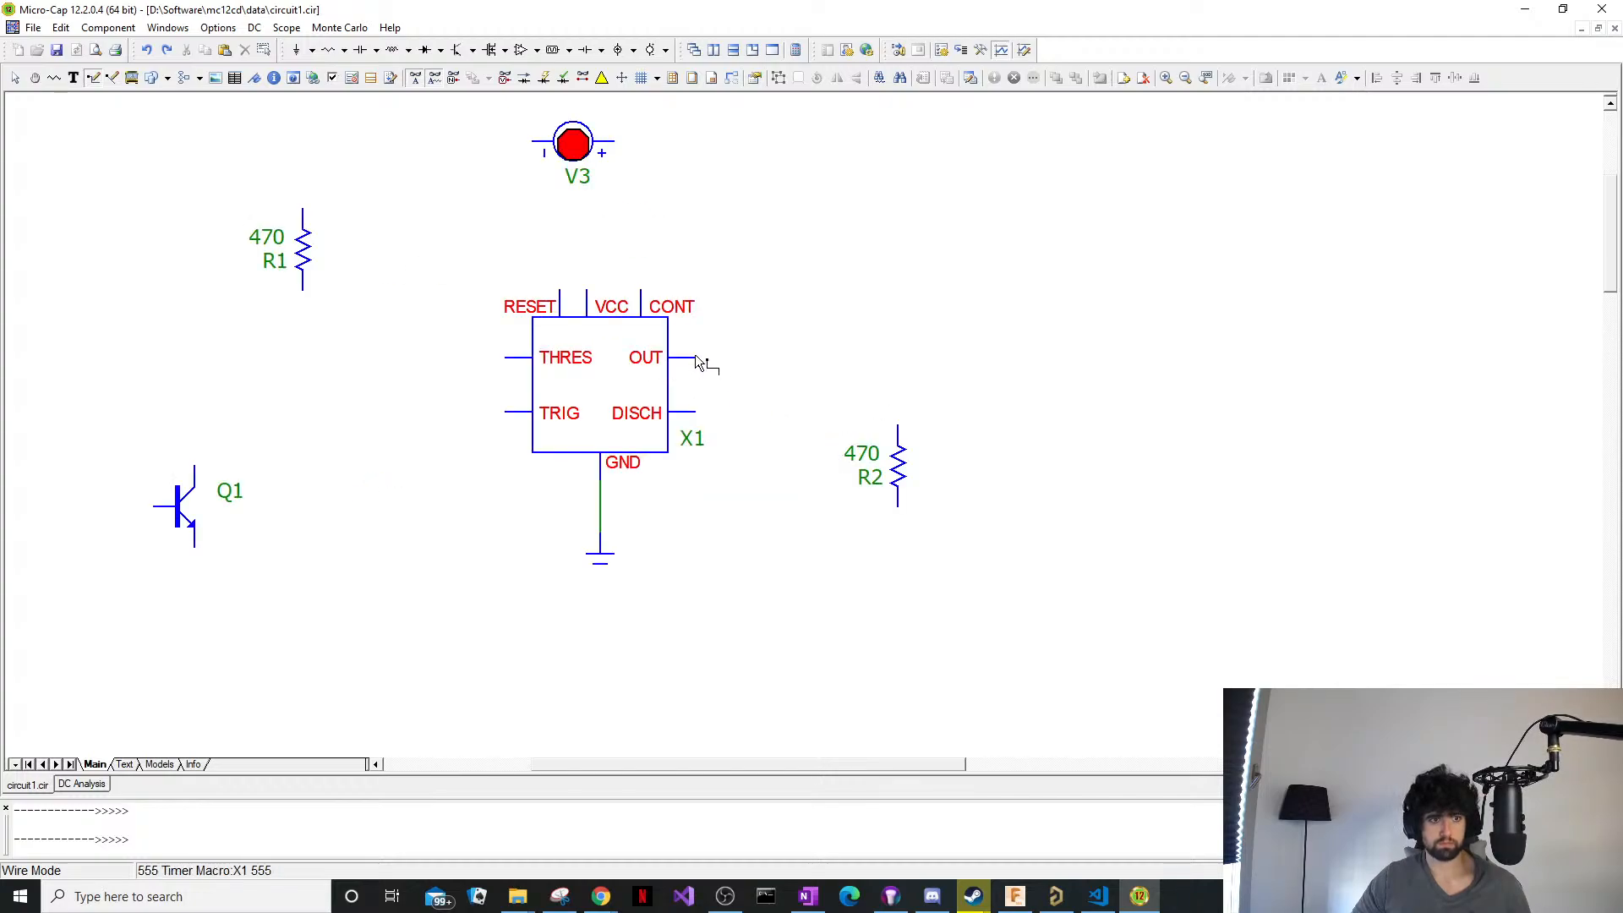
drag(696, 364, 901, 424)
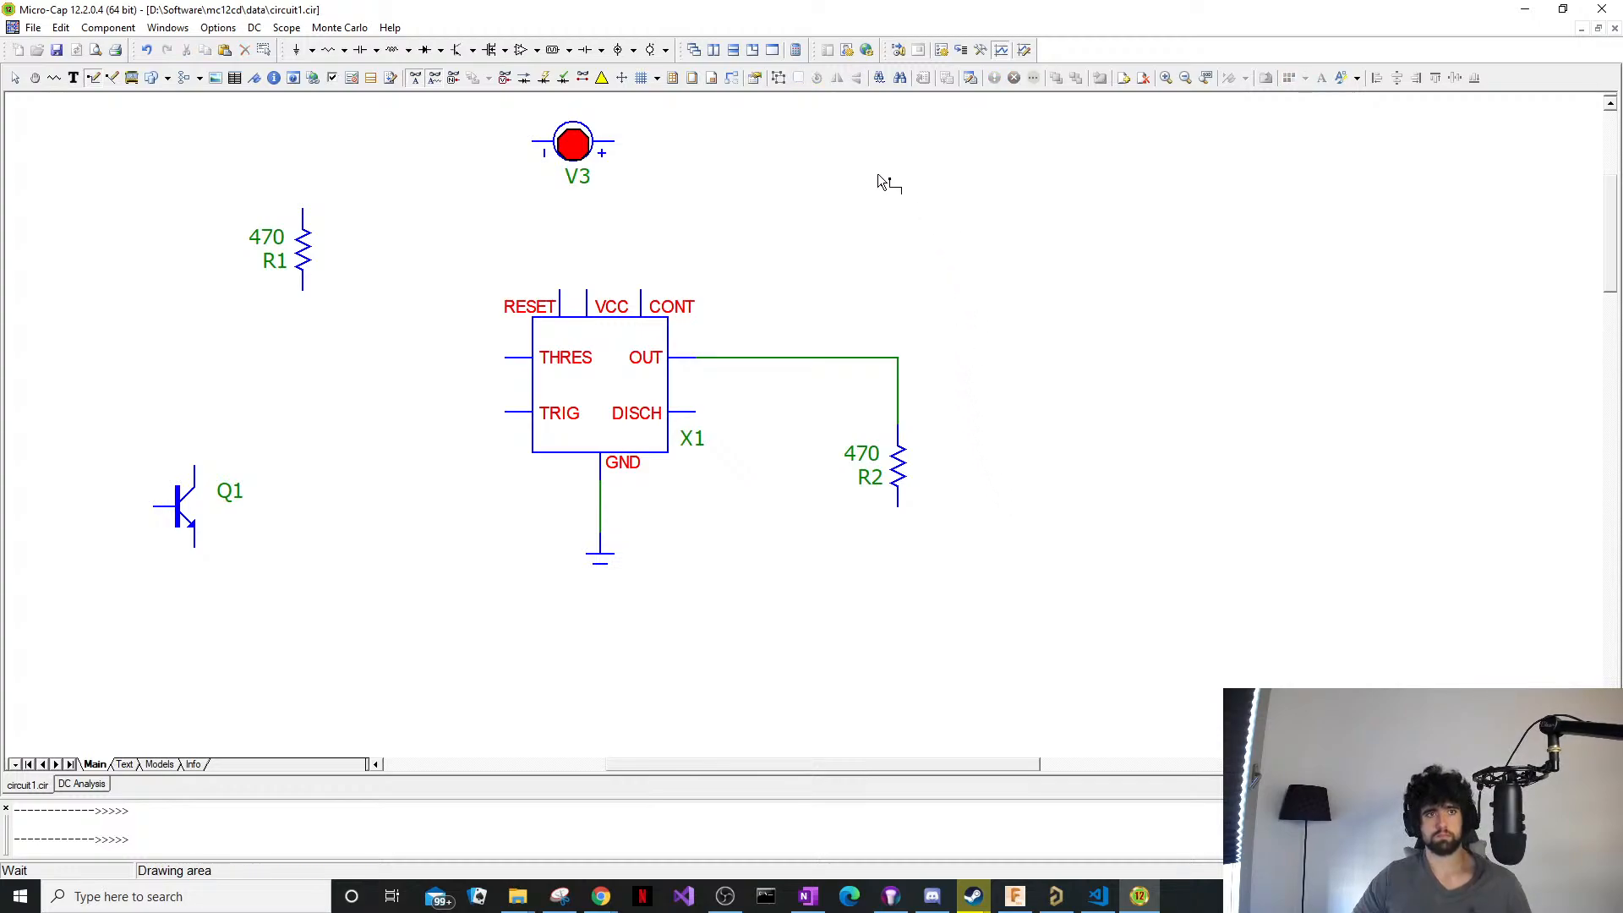
Search the component library by name for parts beginning with "LE".
click(536, 51)
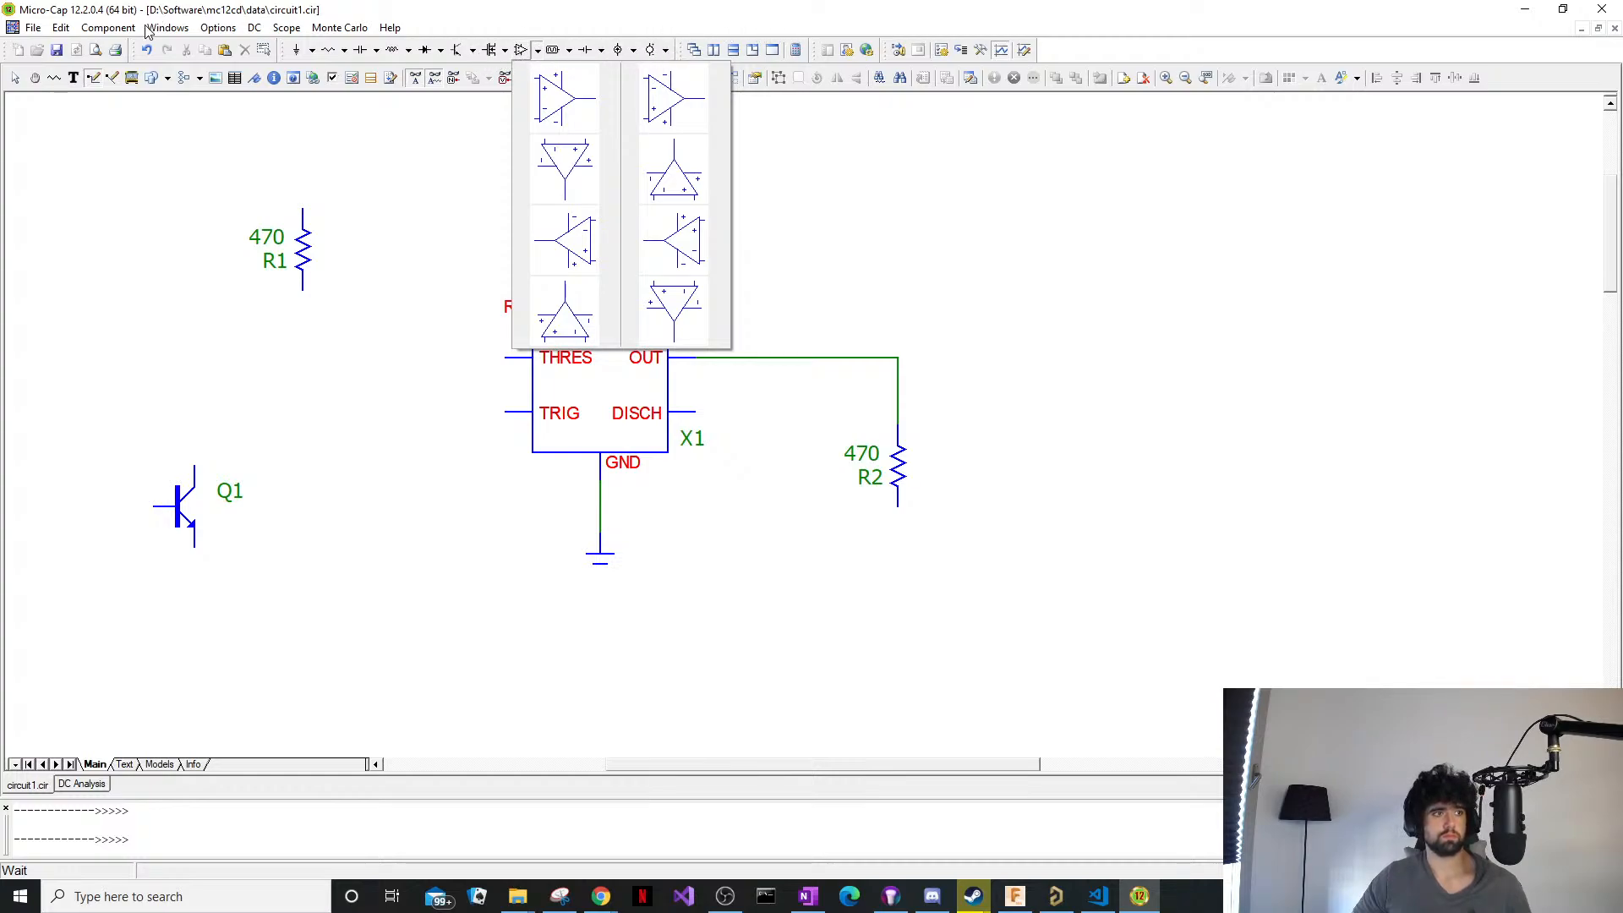
click(108, 27)
click(161, 146)
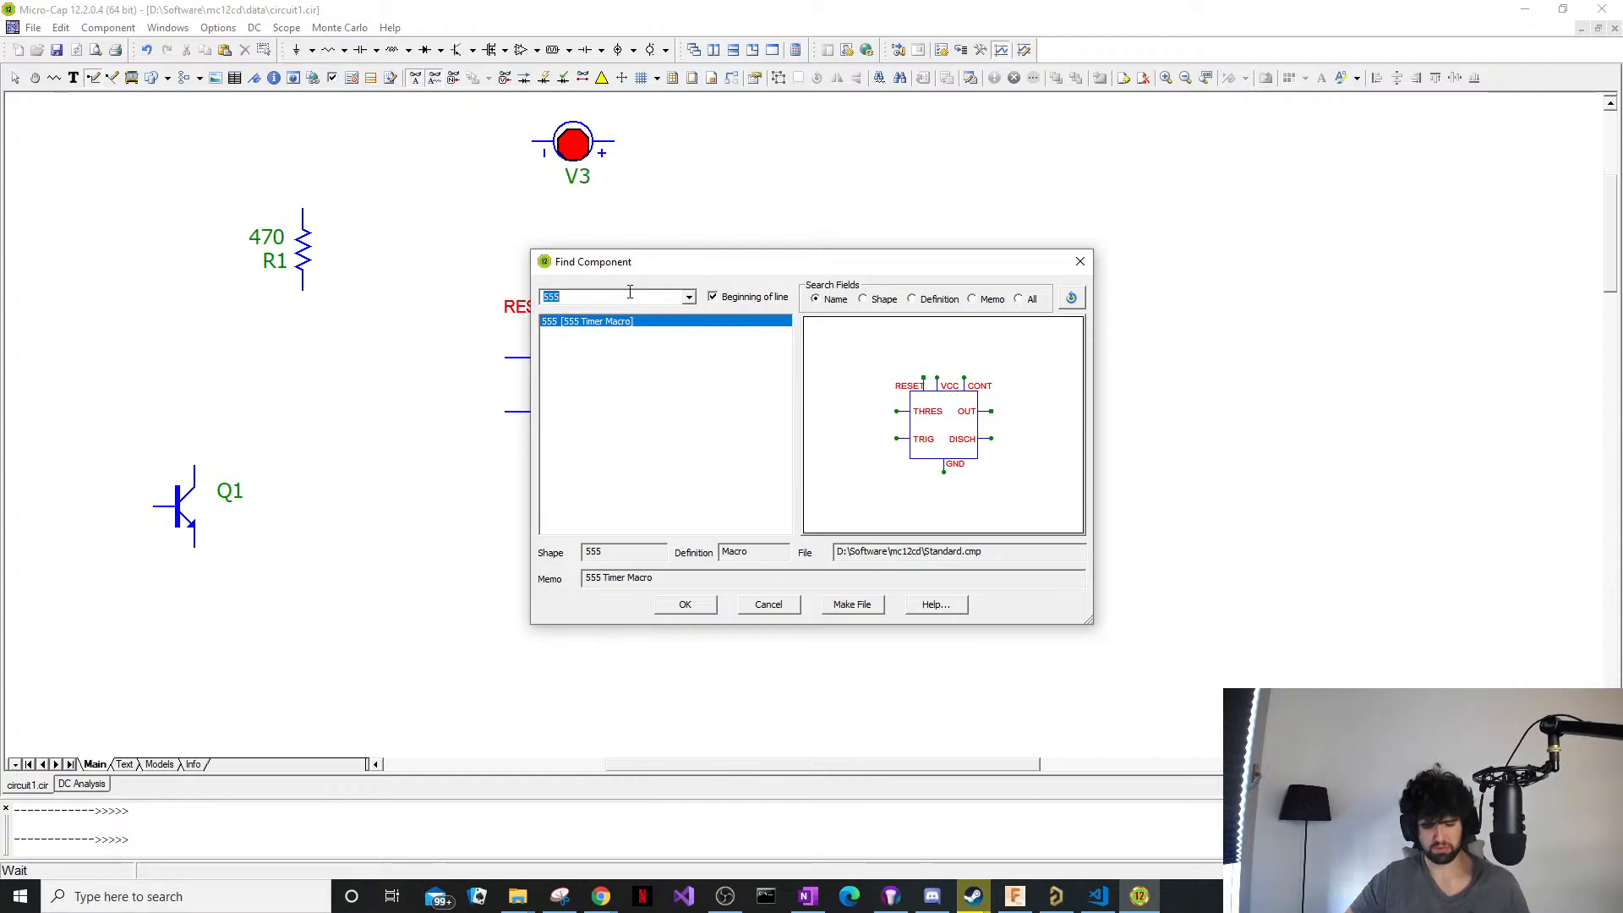
text(LED)
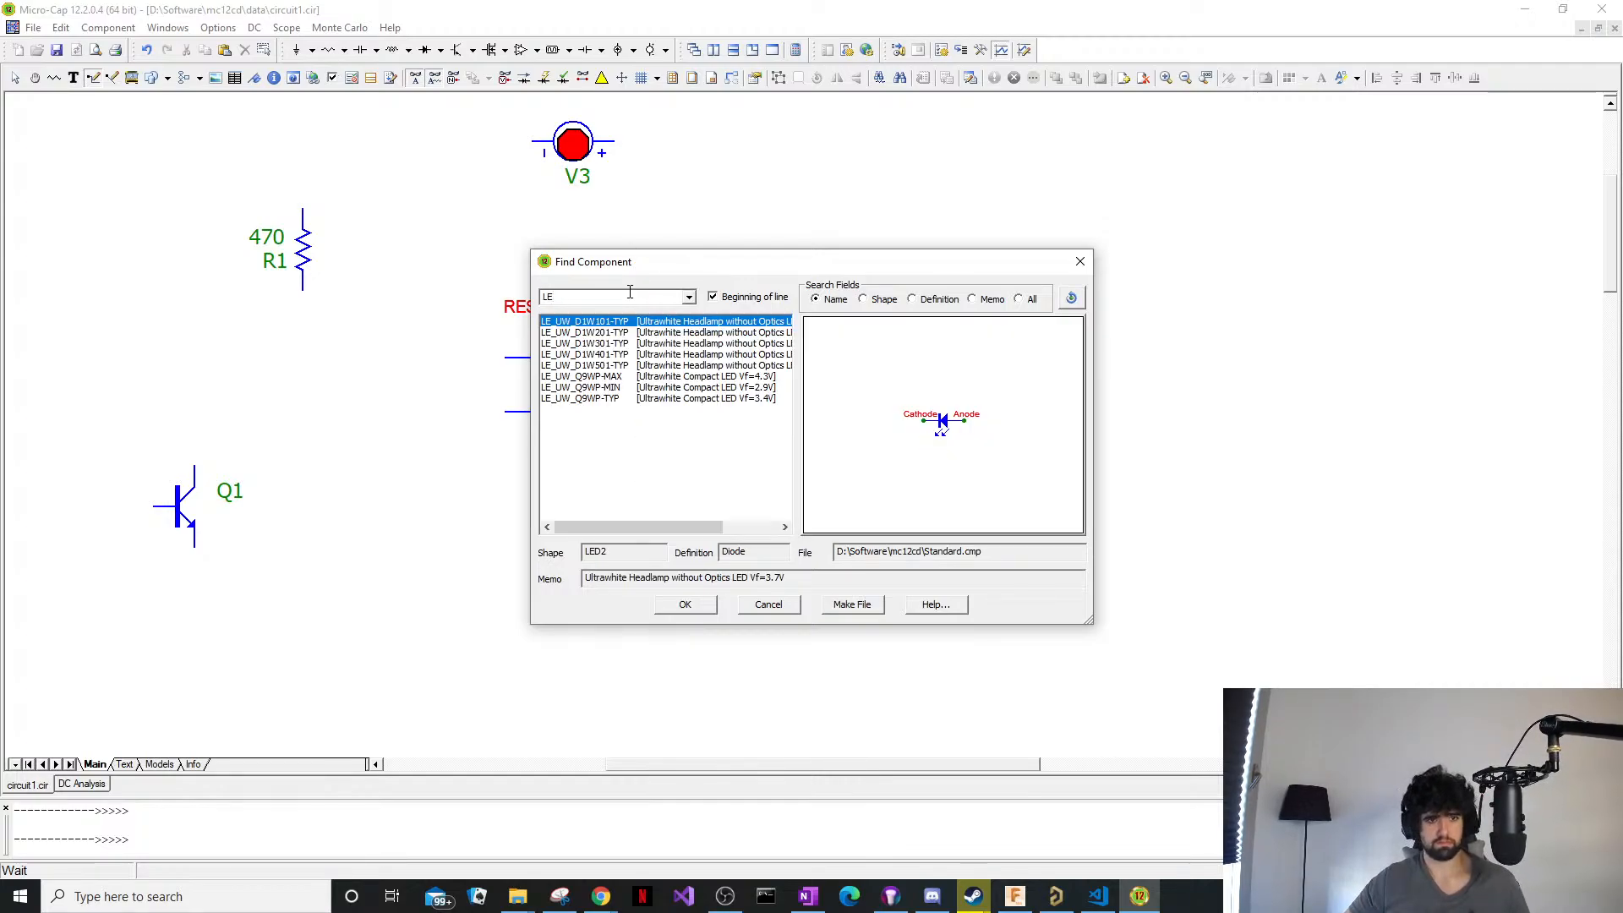
key(BackSpace)
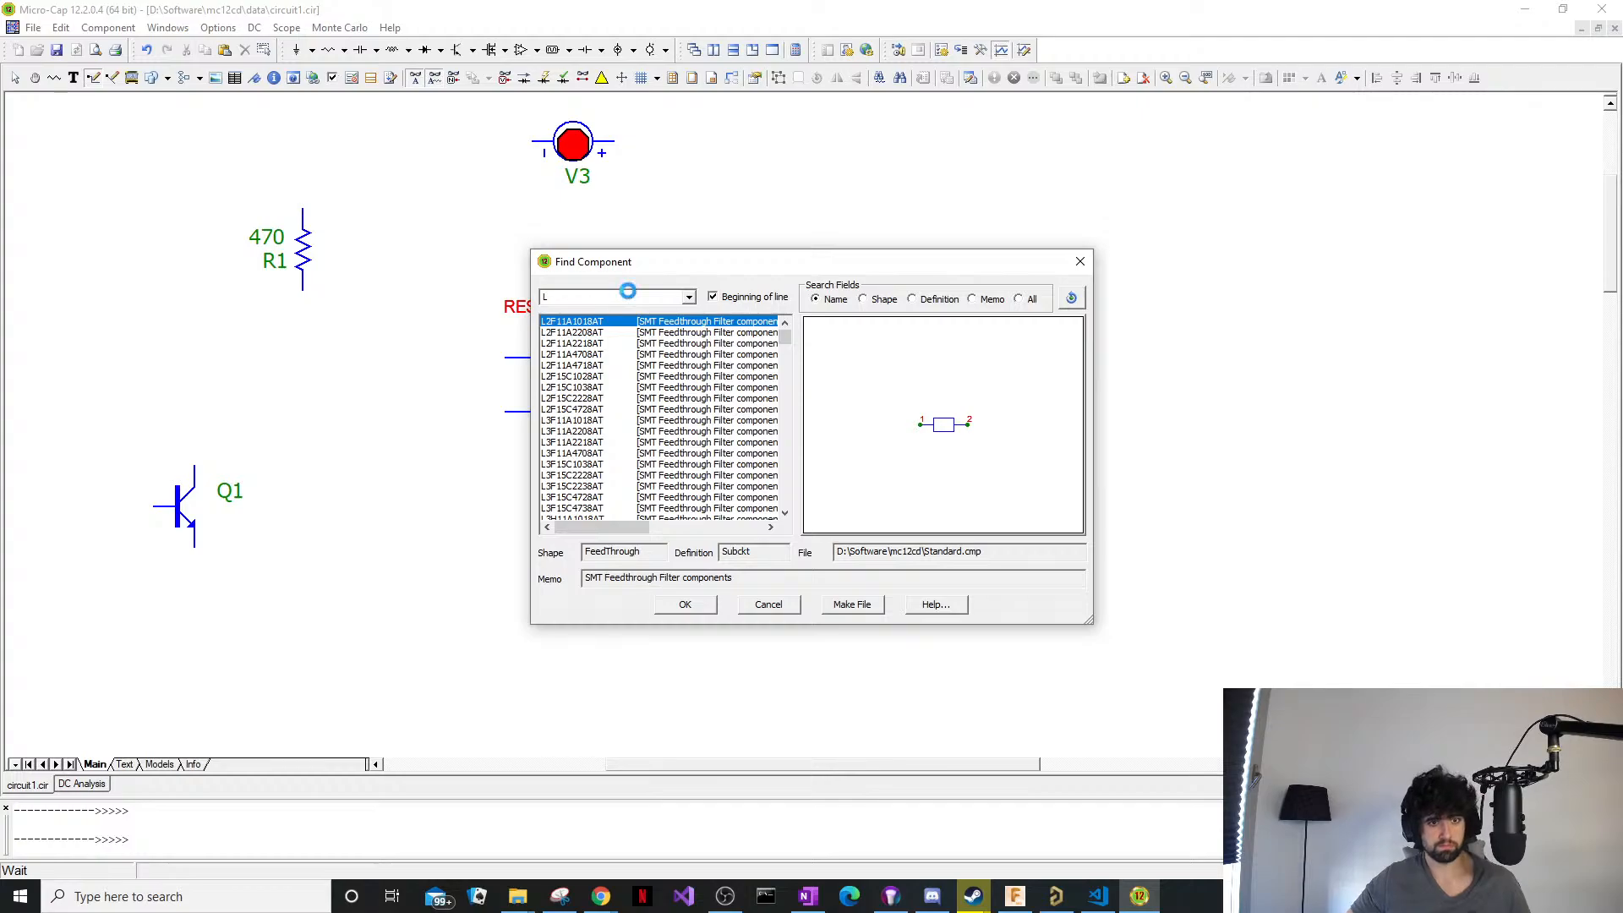
text(E)
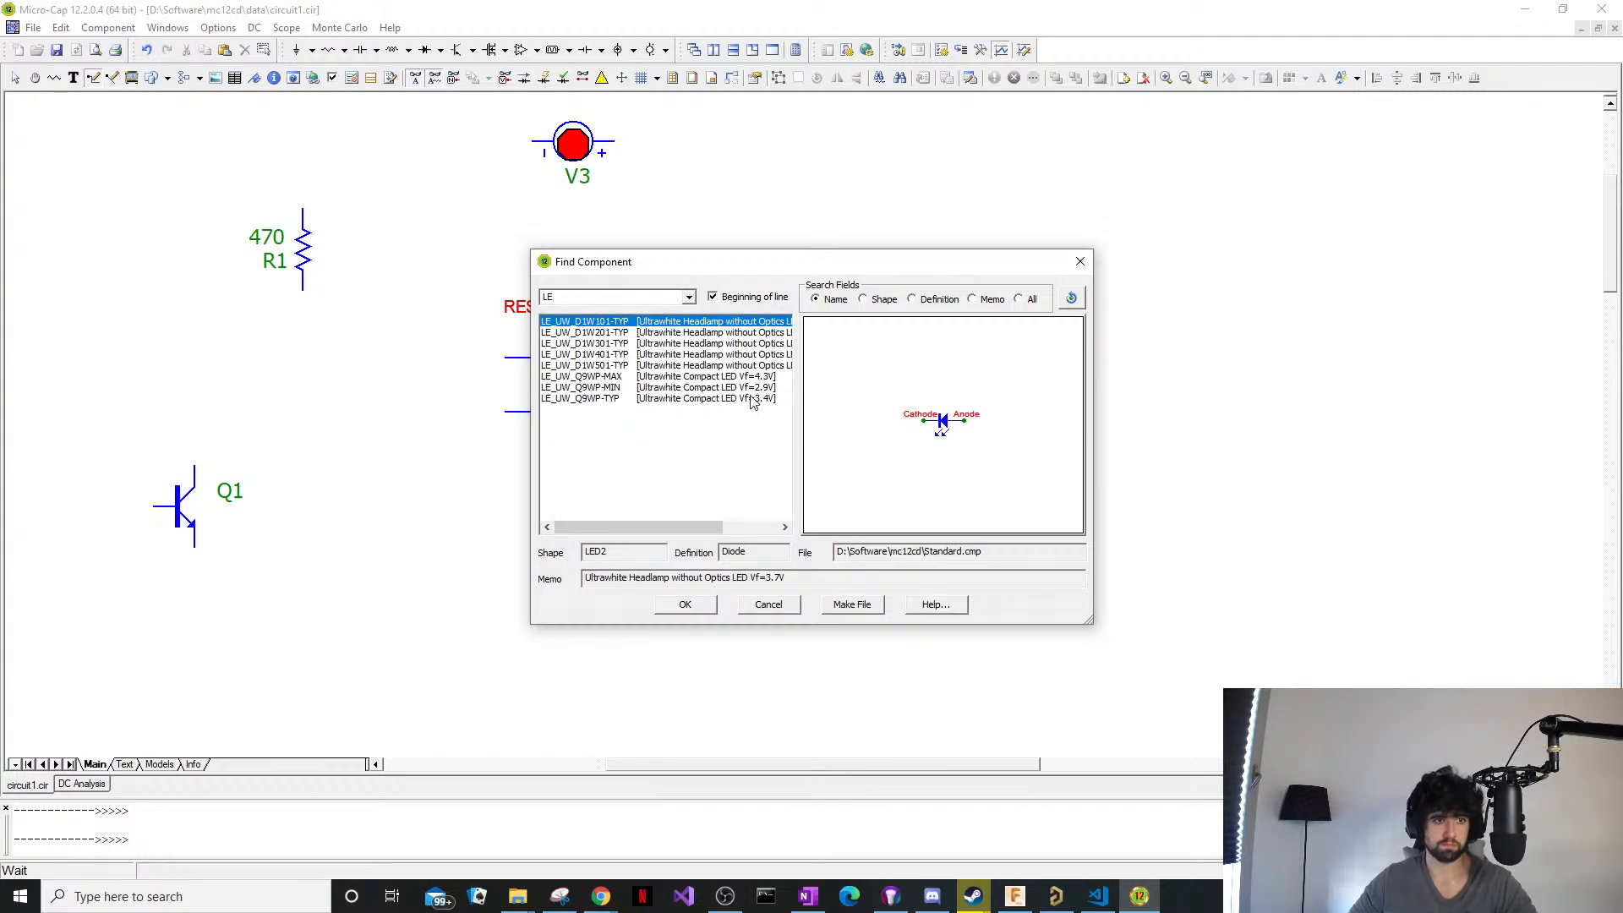
Place the ultrawhite compact LED LE_UW_Q9WP-MIN on the schematic below resistor R2.
click(681, 388)
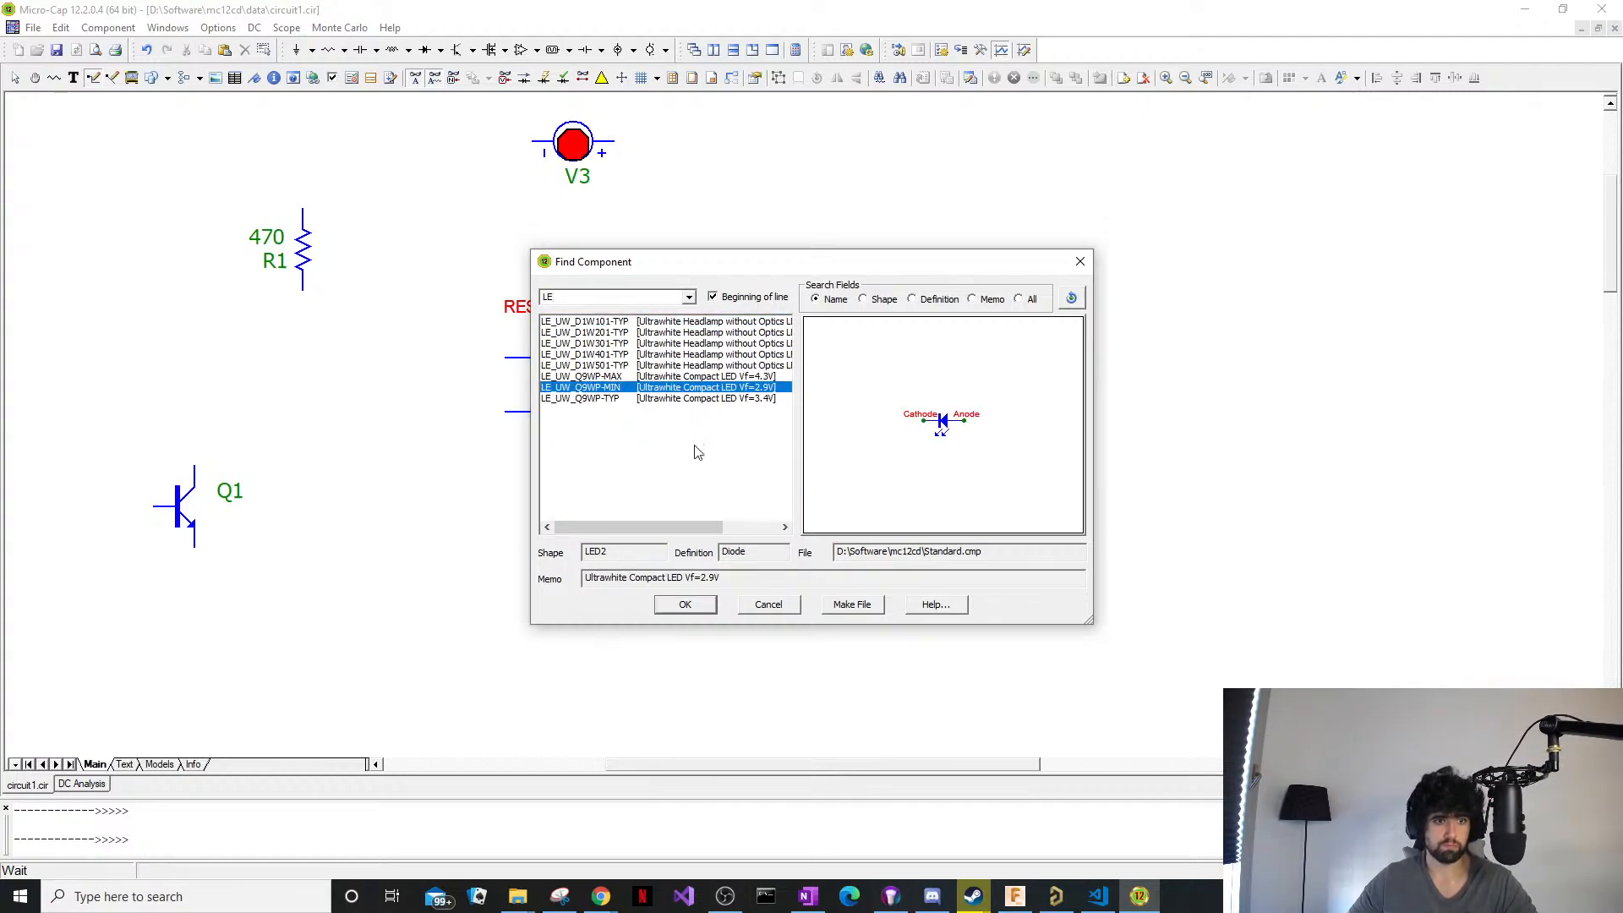
click(708, 606)
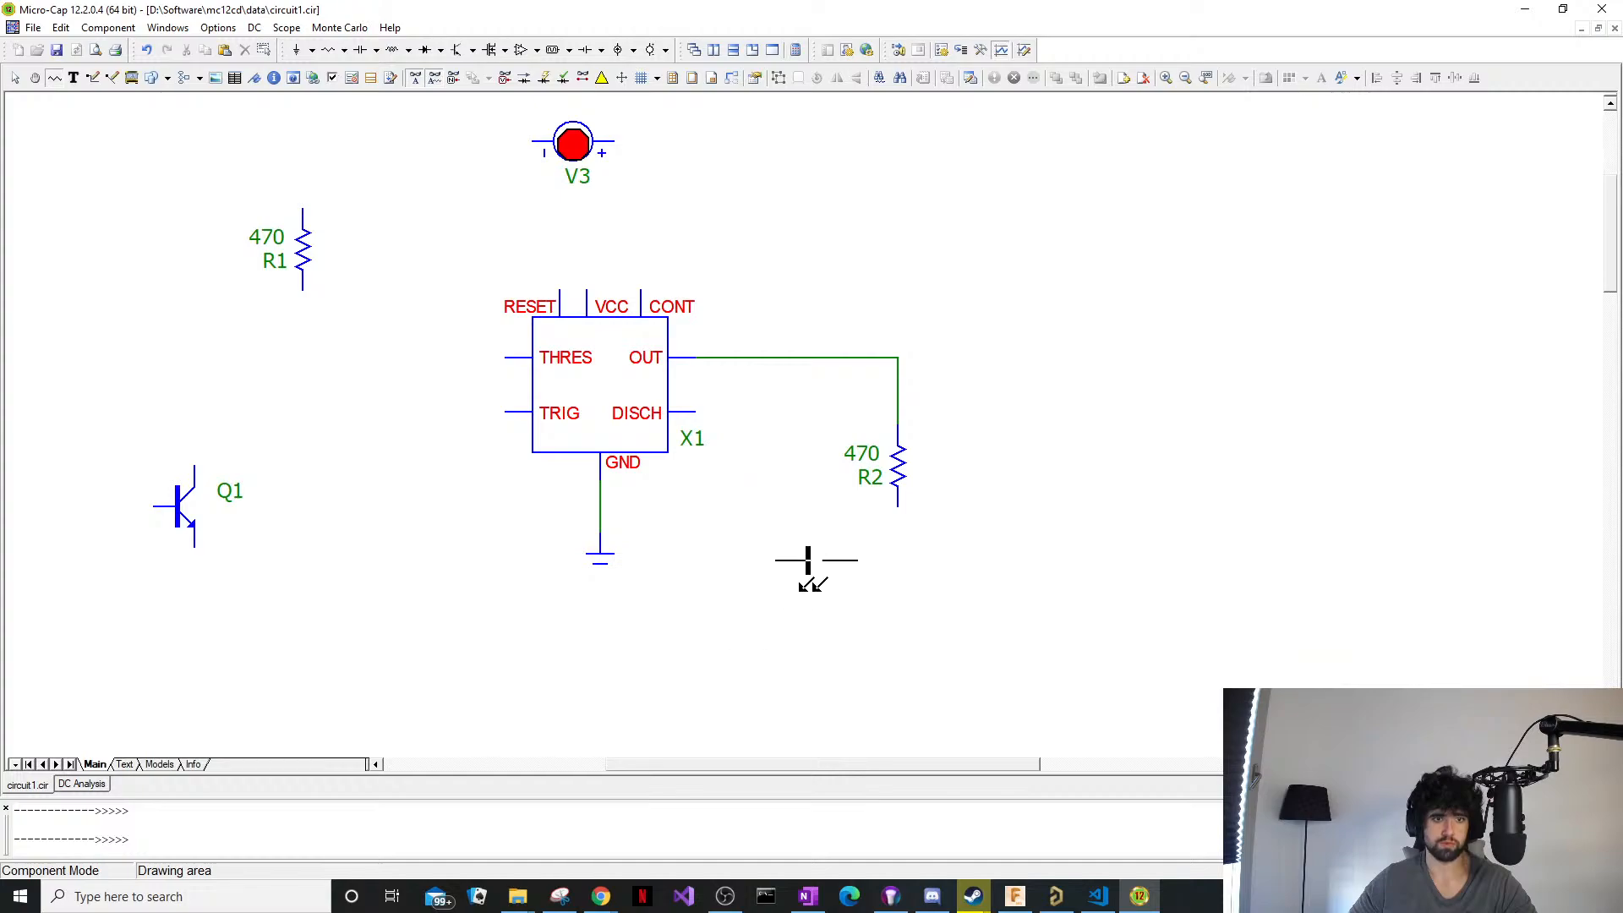
key(r)
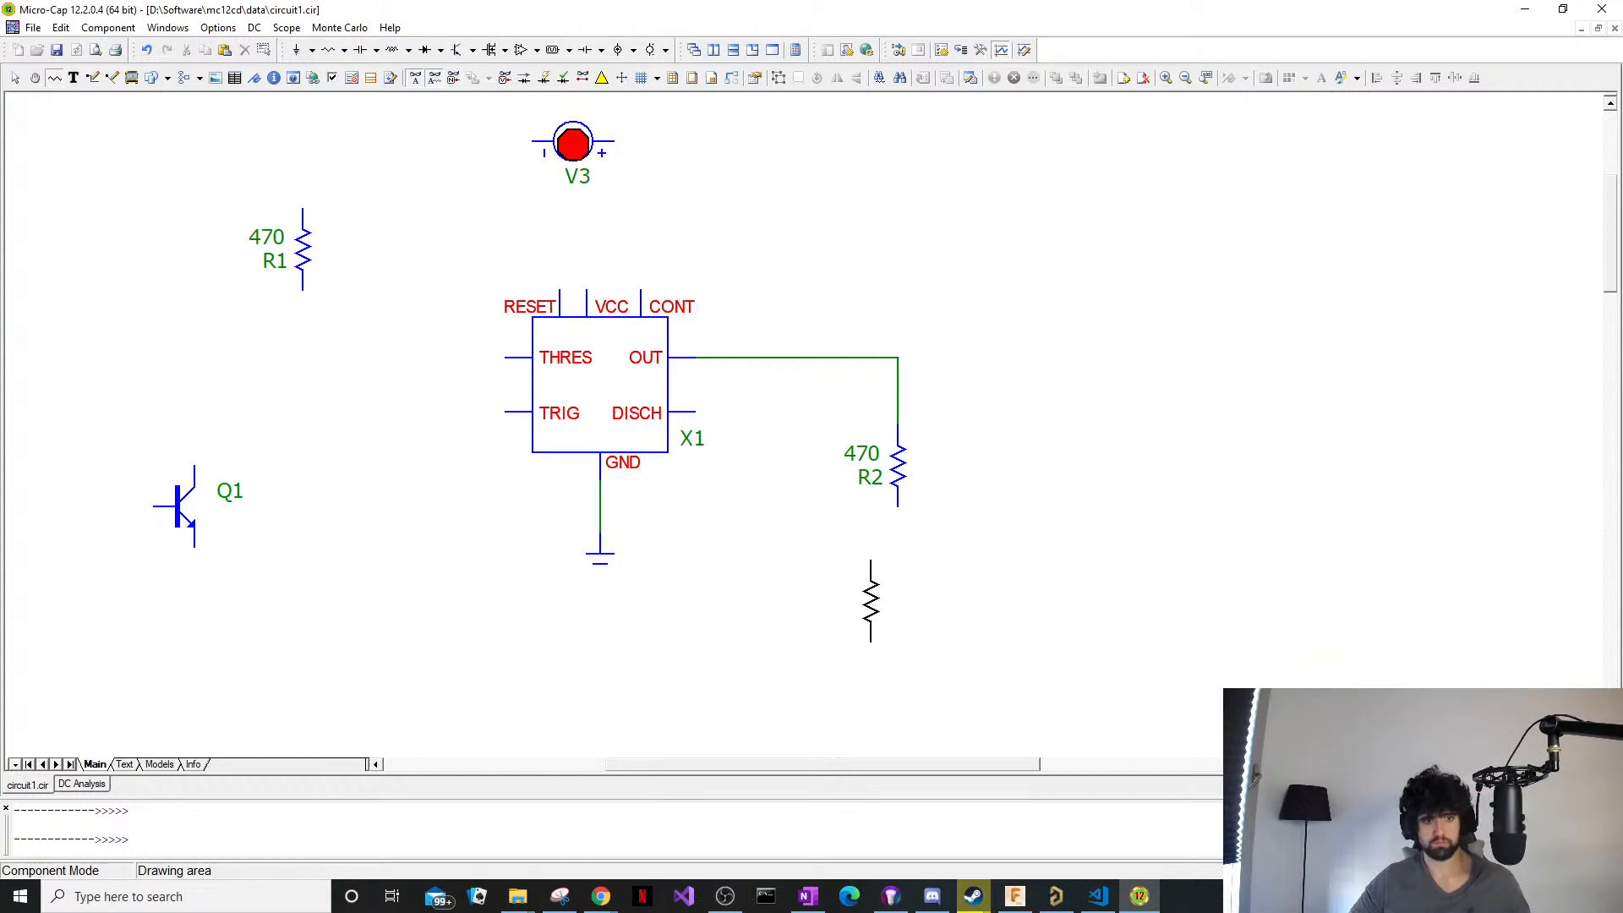
key(Escape)
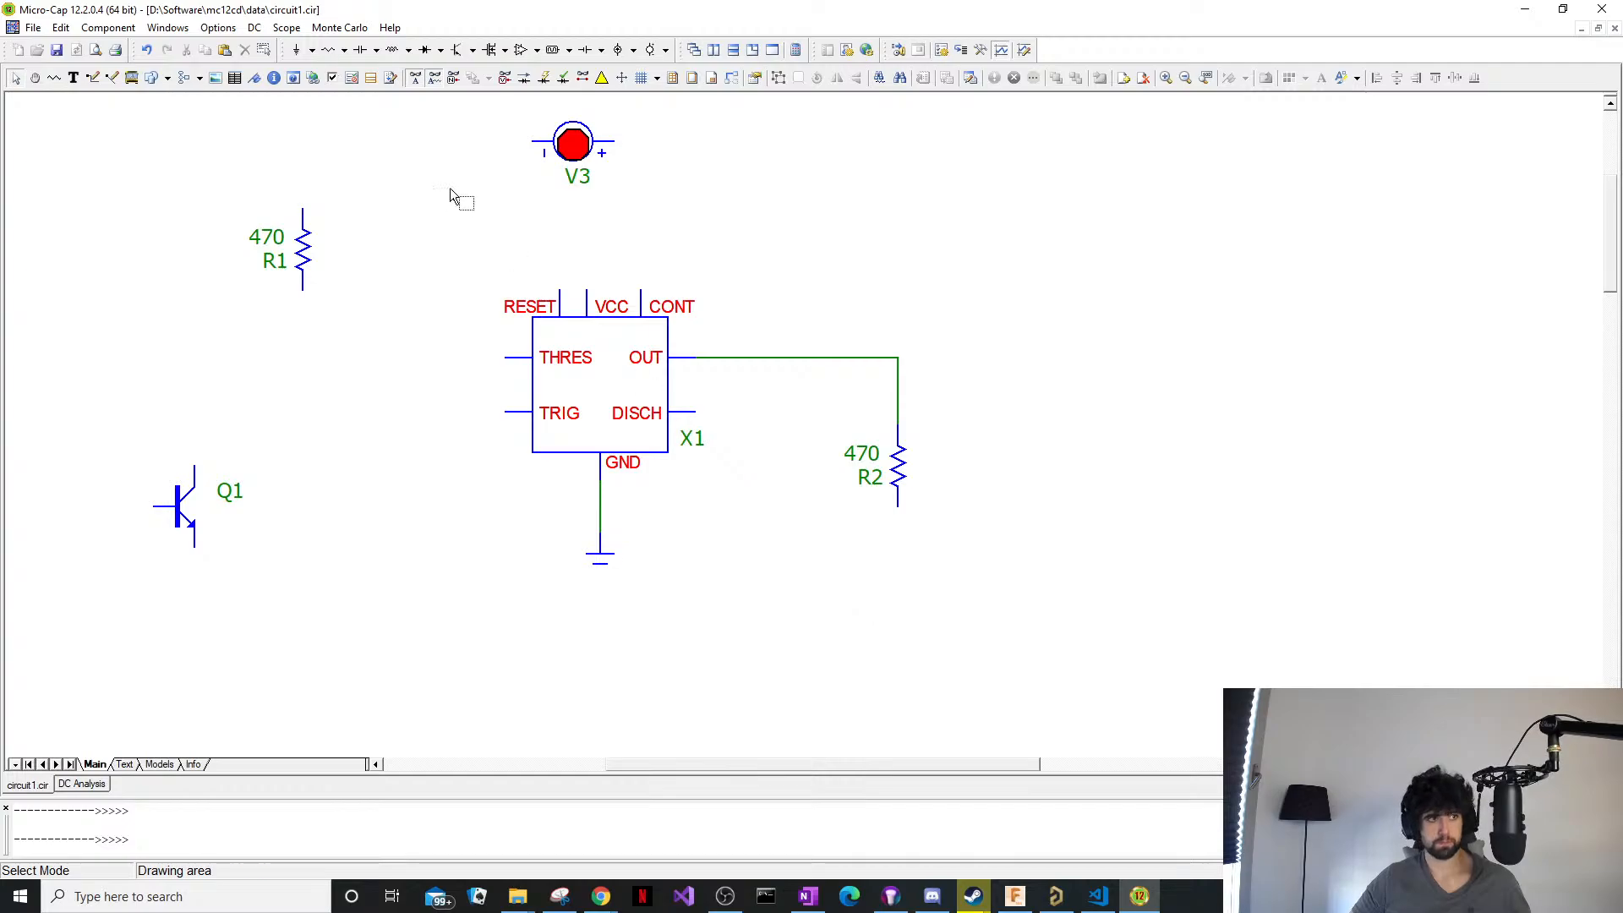
key(ctrl+shift+f)
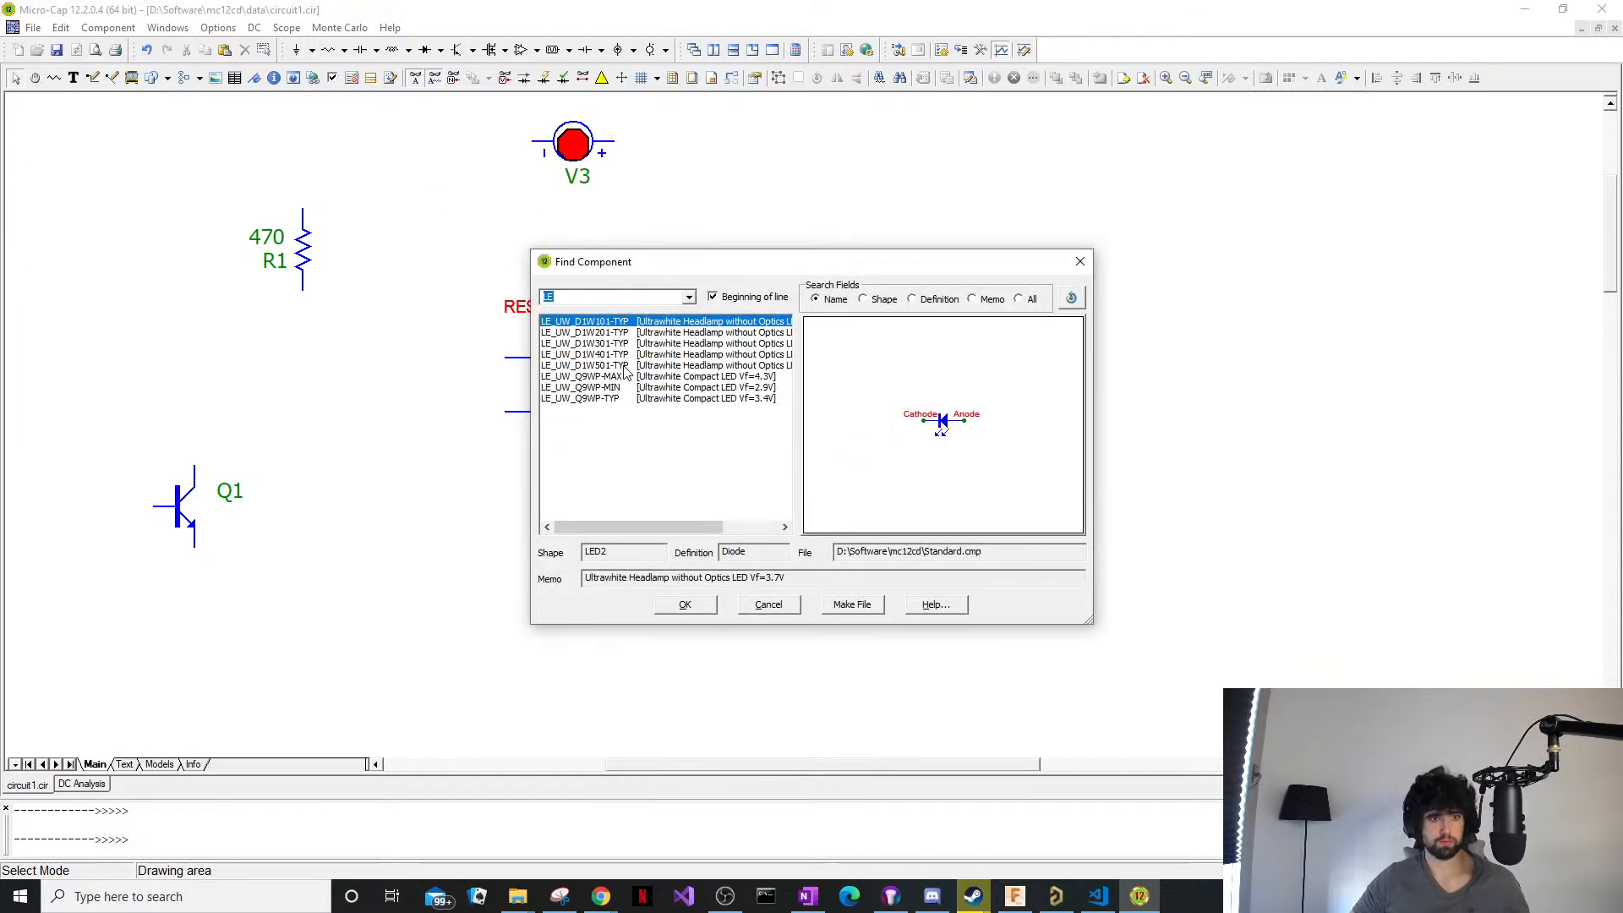
click(627, 387)
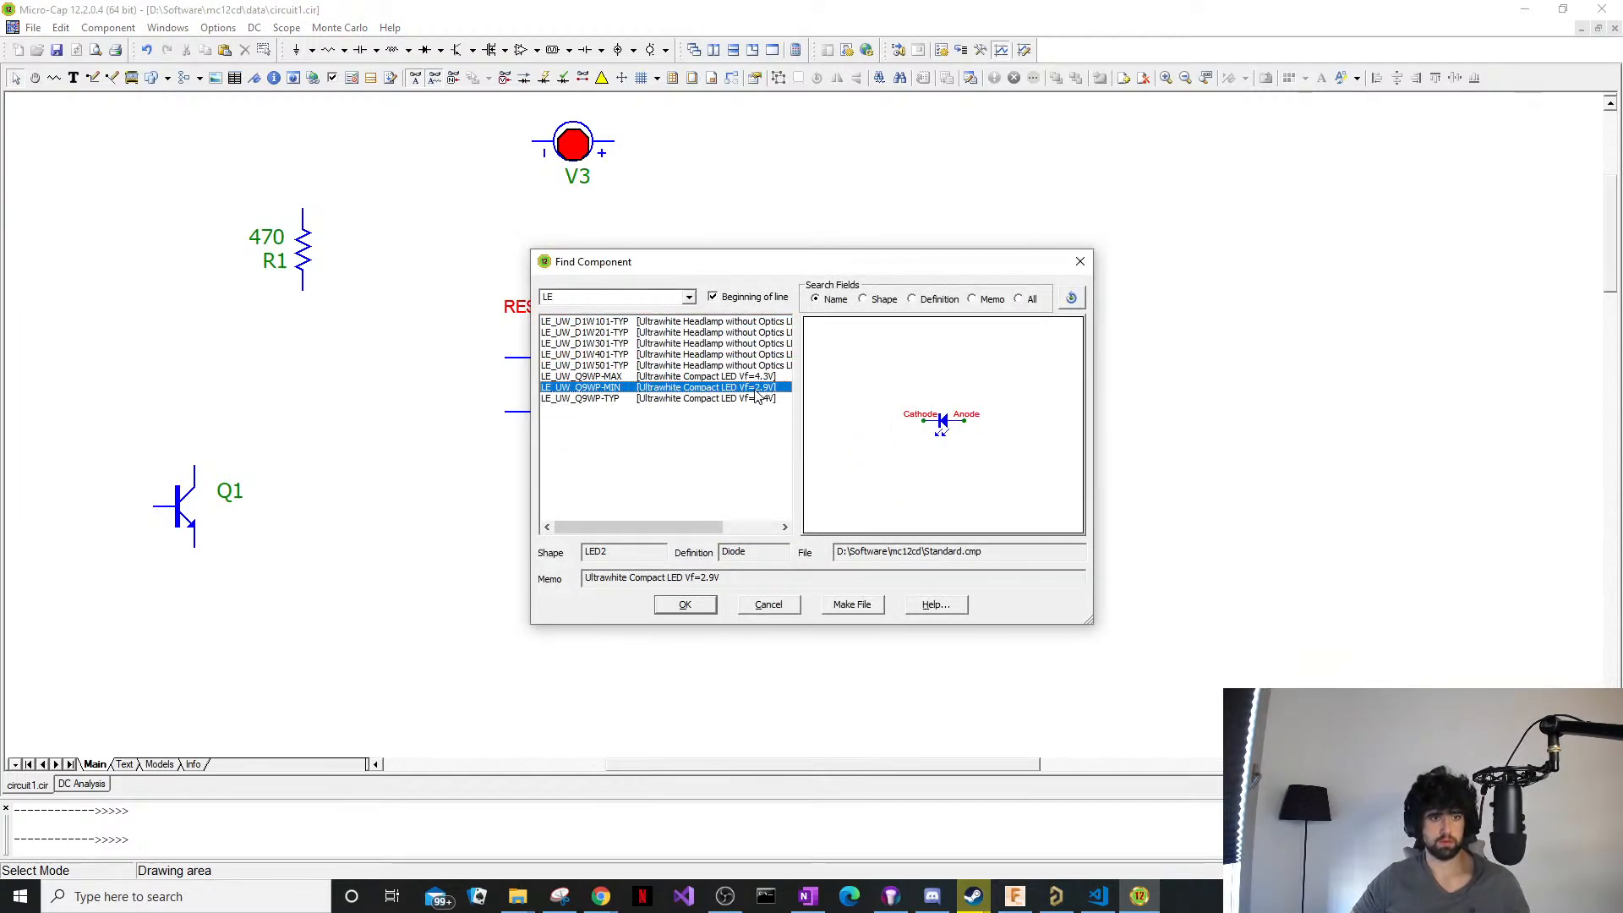
click(685, 605)
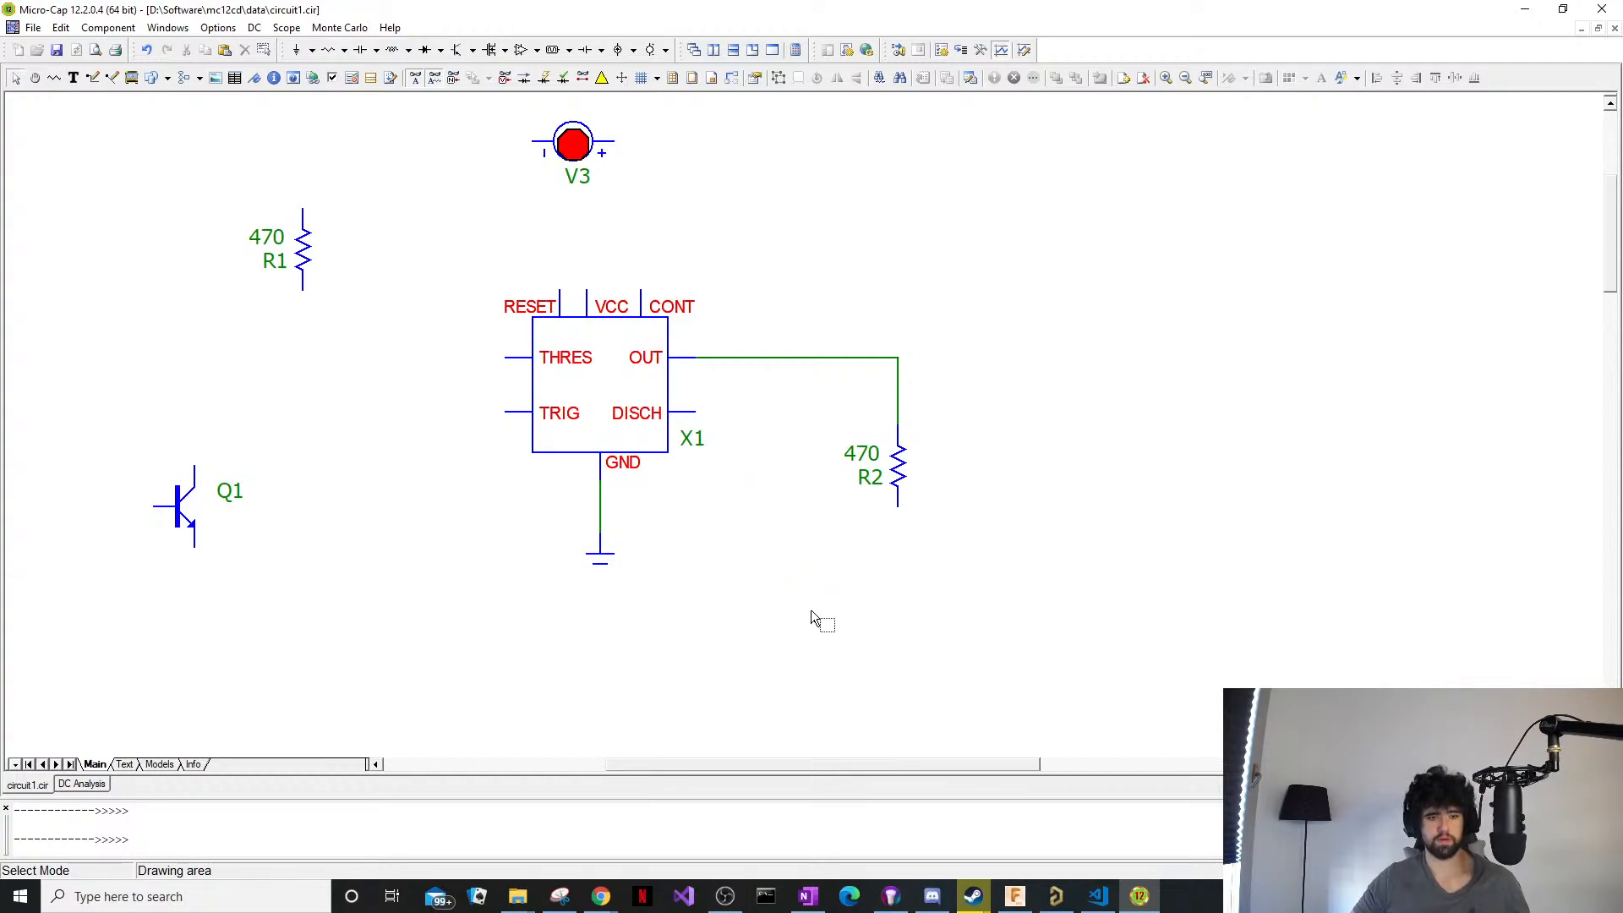
key(ctrl+shift+f)
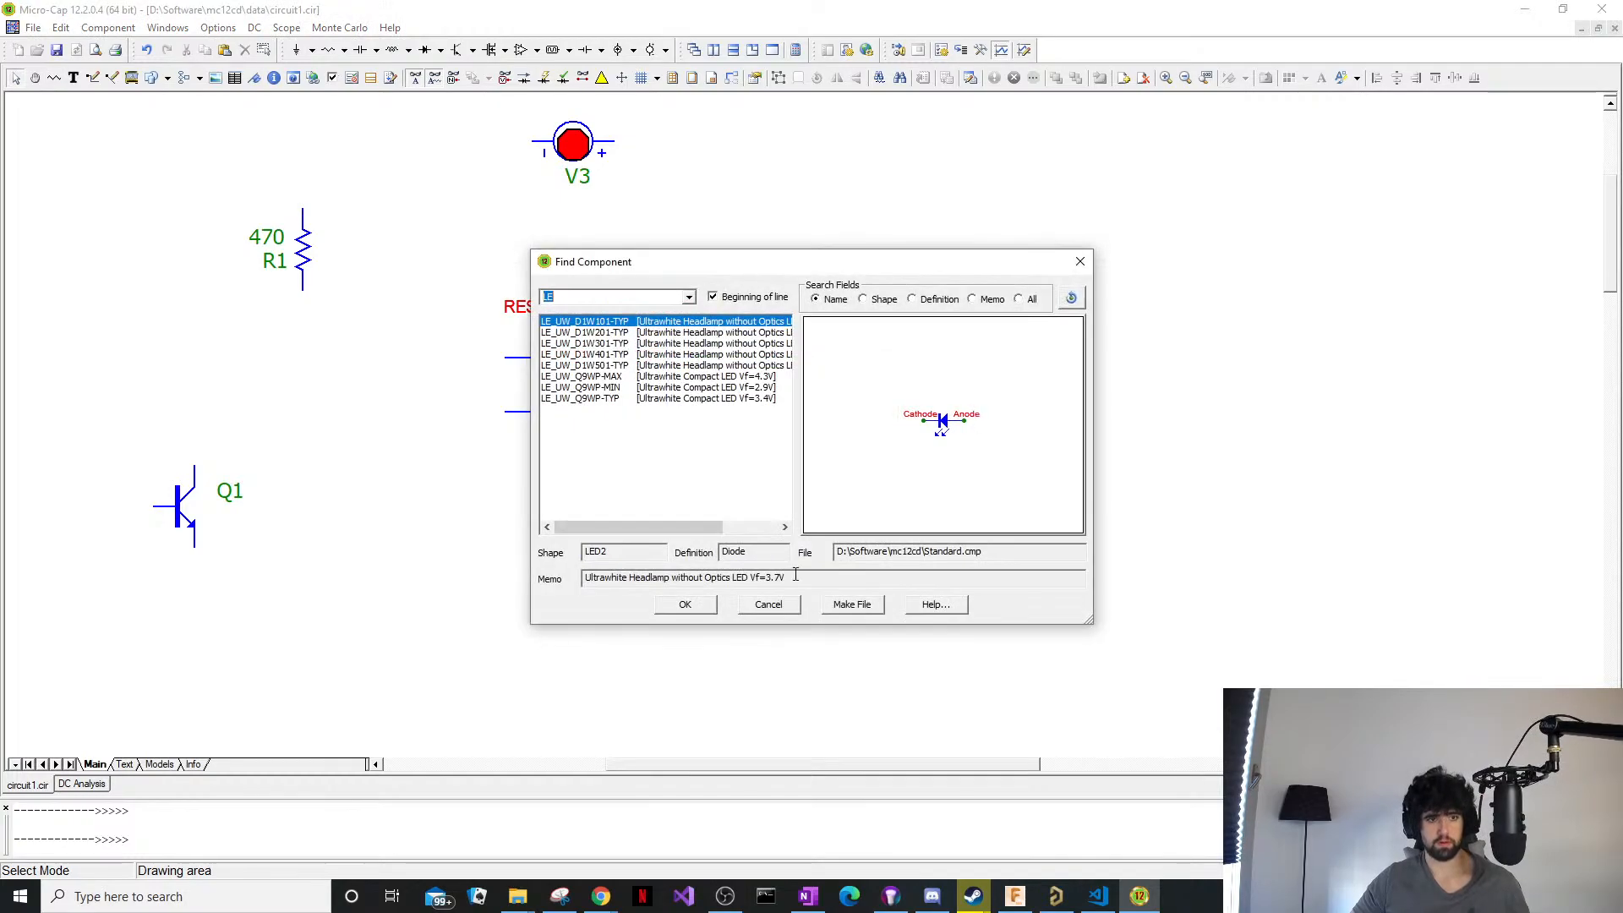
click(630, 388)
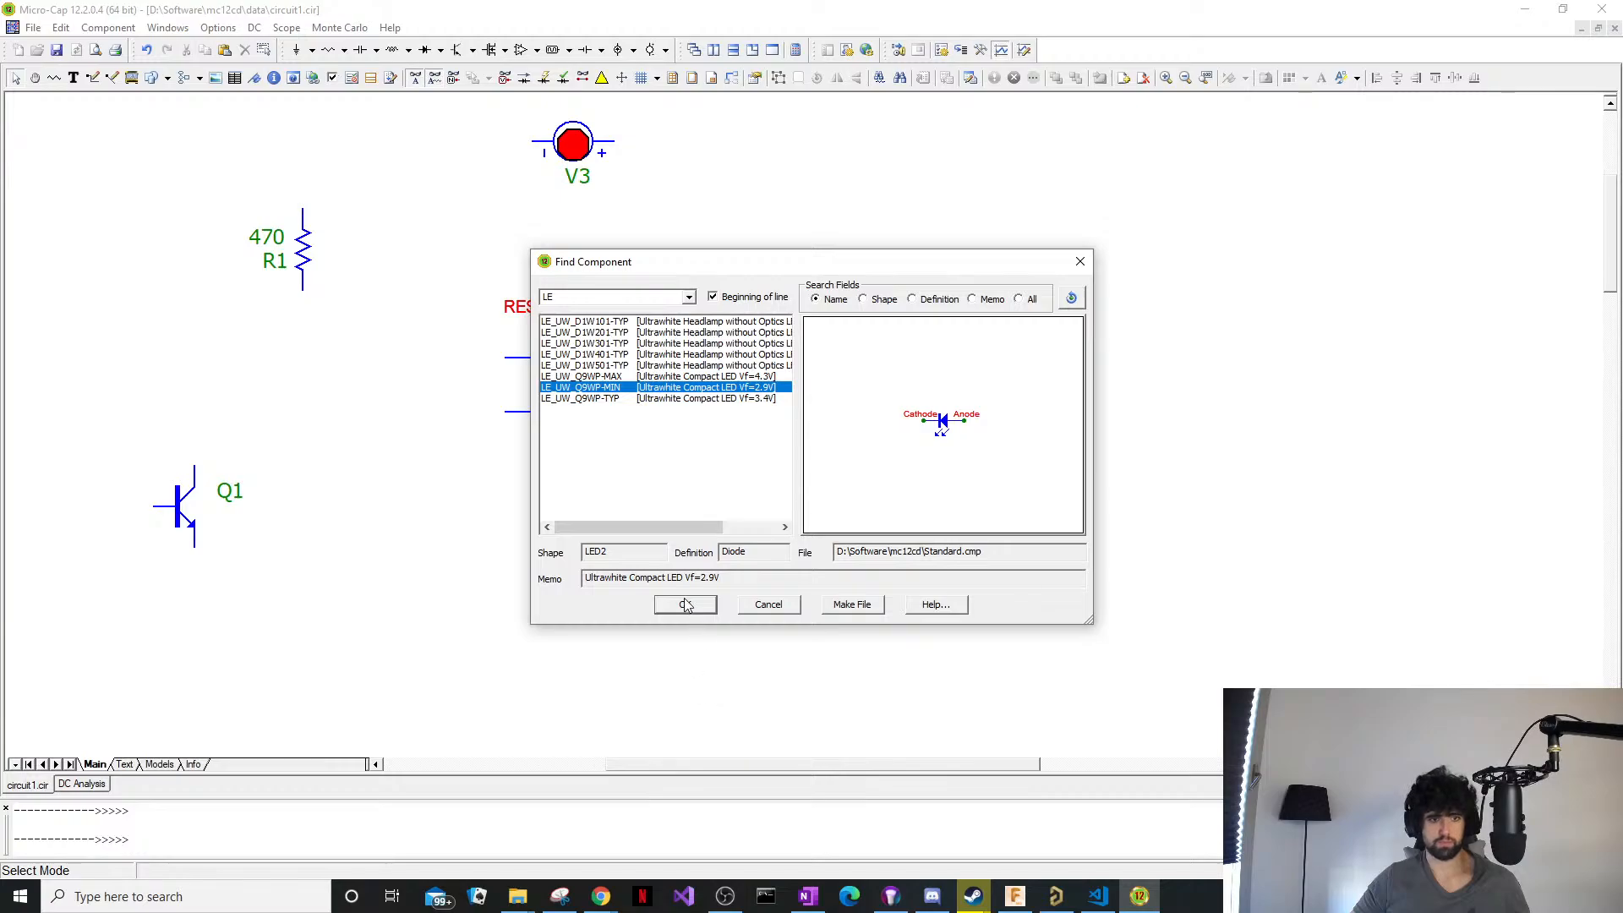
click(685, 604)
click(843, 562)
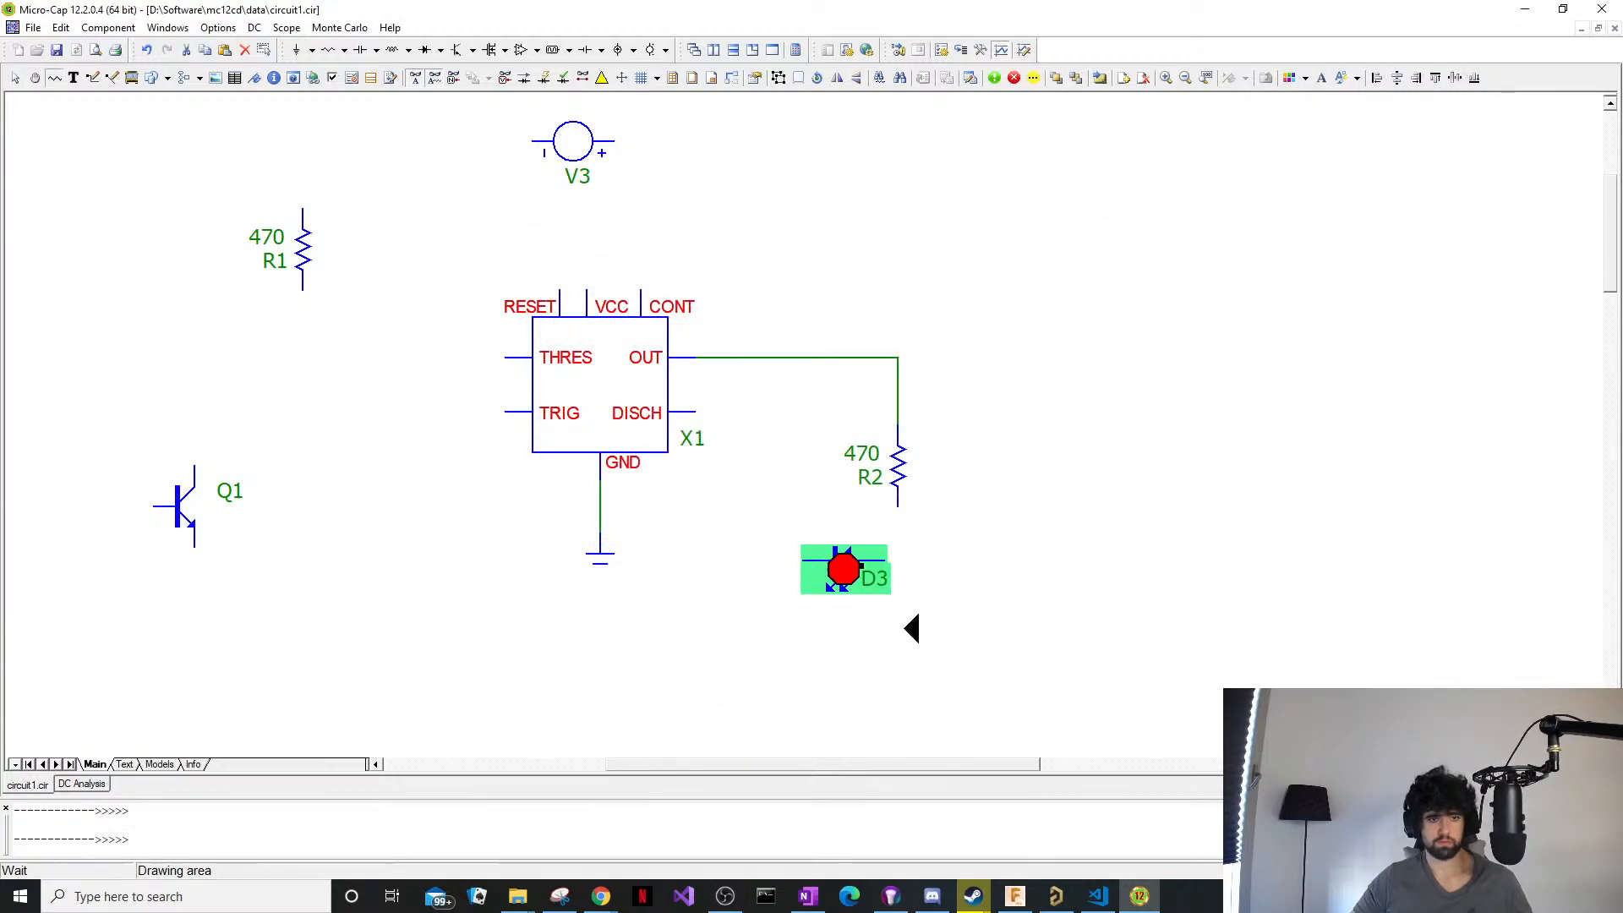
Rotate the LED so it points downward and attach its upper pin to the lower end of resistor R2.
right_click(841, 578)
click(905, 827)
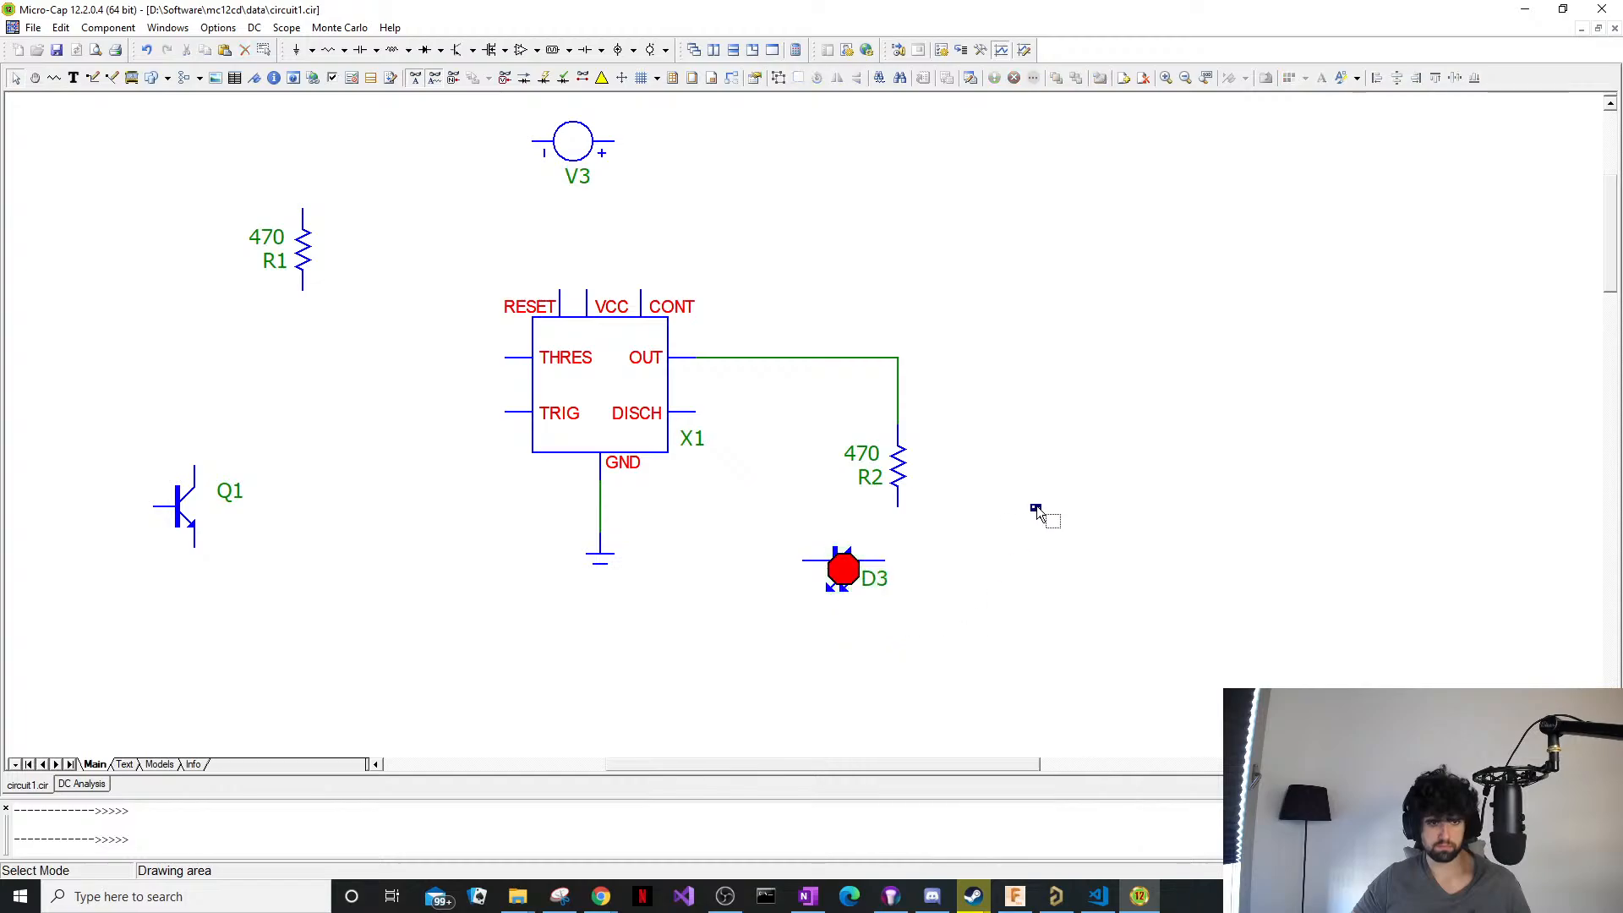
key(Escape)
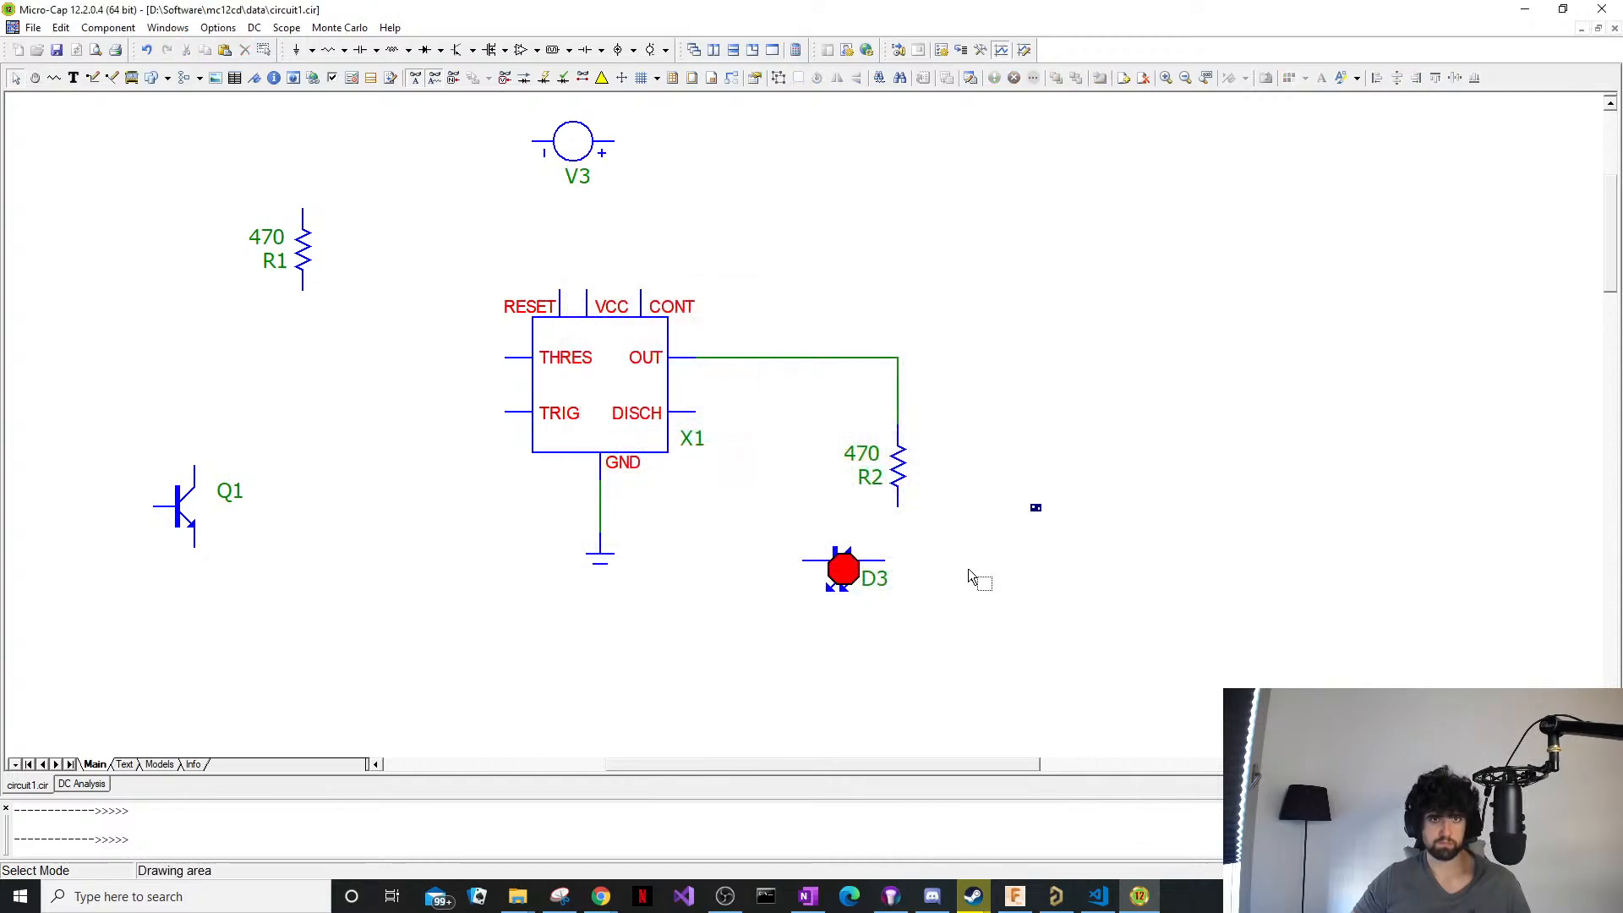
right_click(860, 570)
click(841, 522)
drag(844, 522, 817, 615)
click(853, 566)
right_click(869, 568)
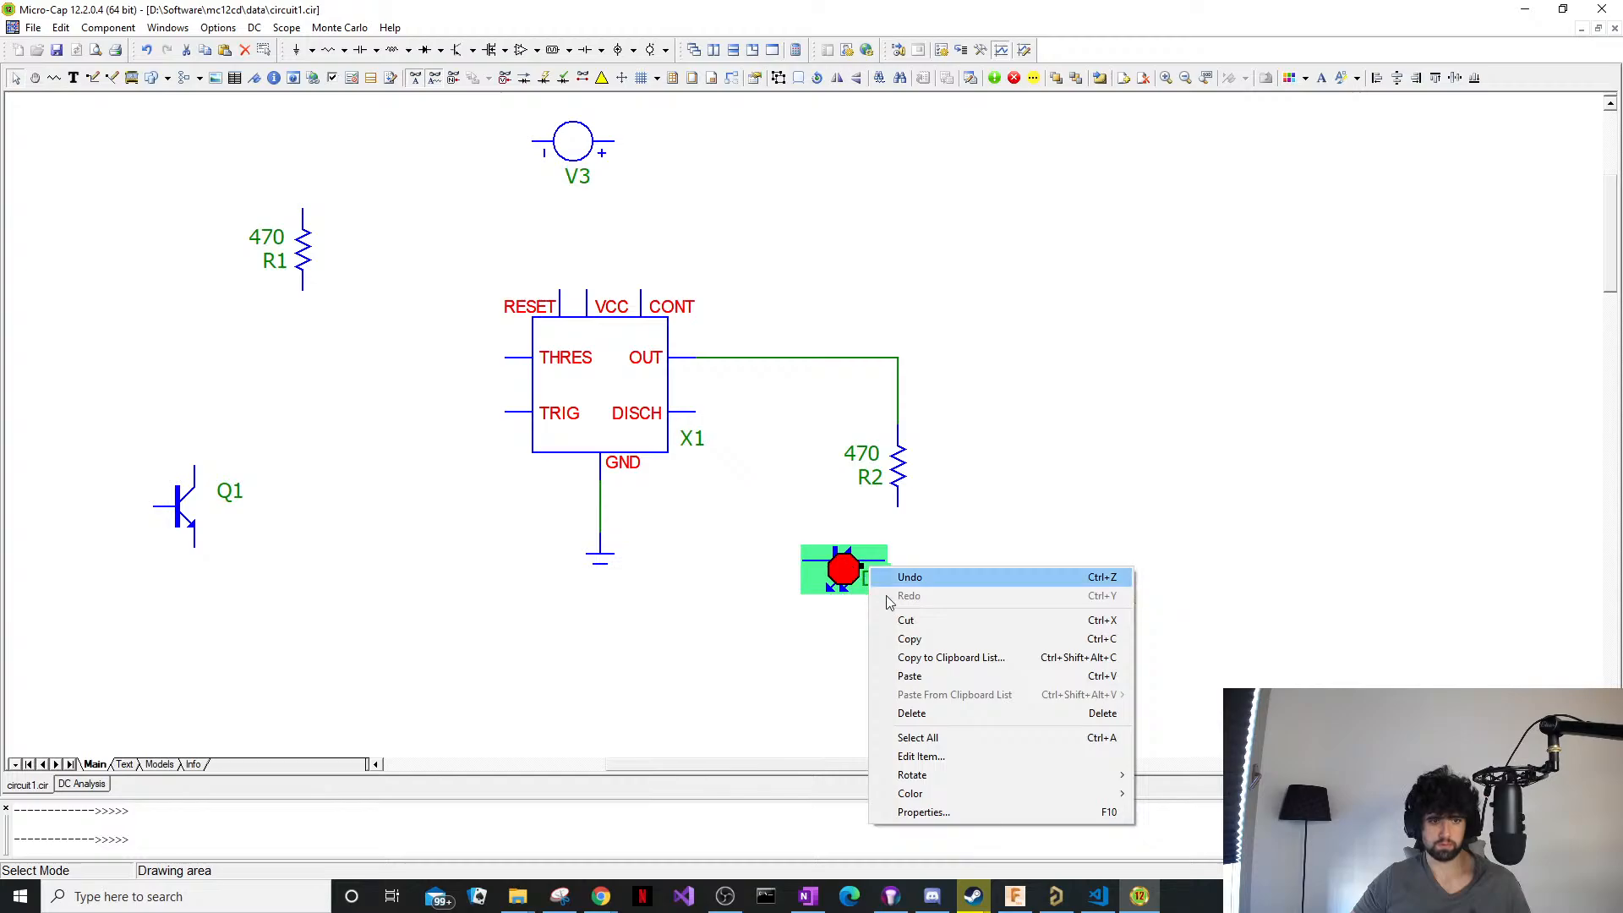
mouse_move(1041, 778)
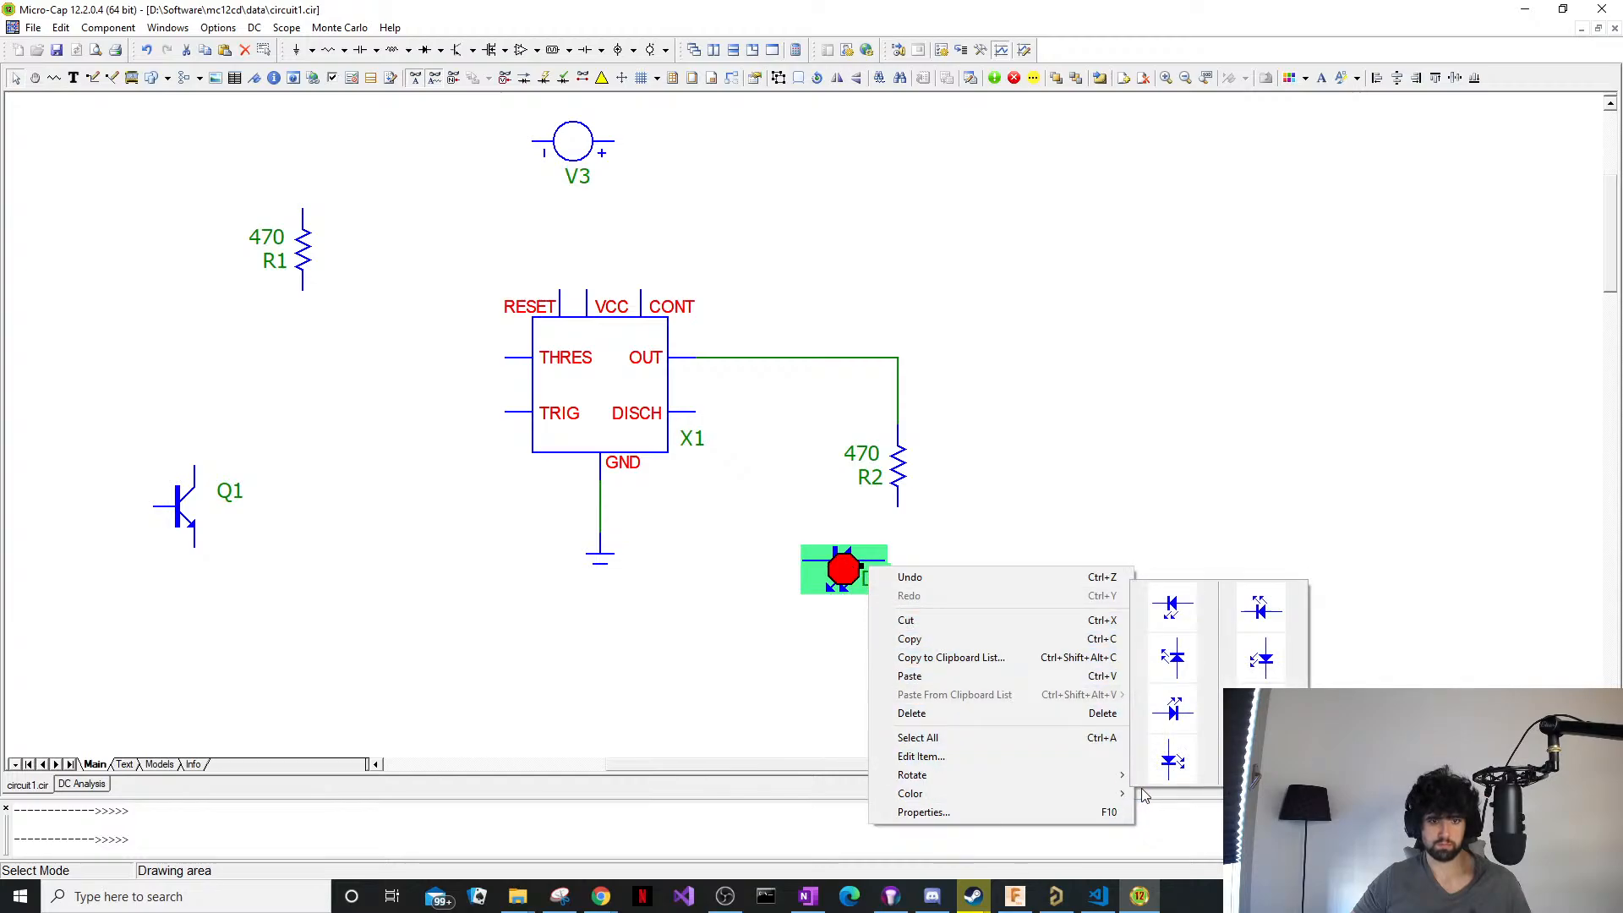
click(1174, 759)
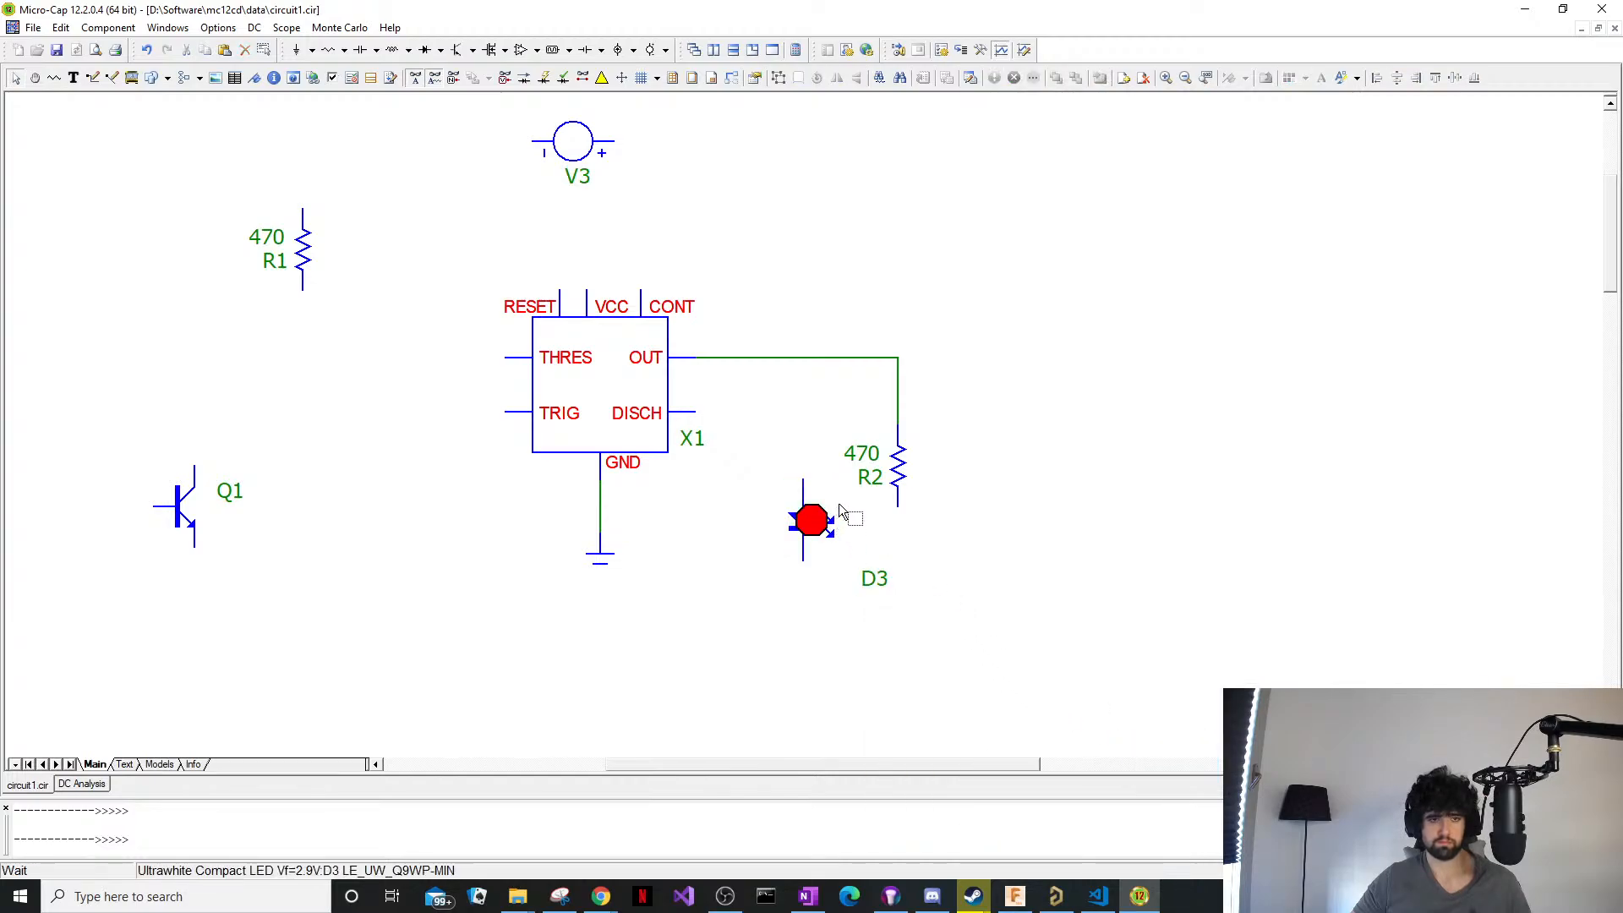
click(807, 527)
drag(805, 530, 891, 559)
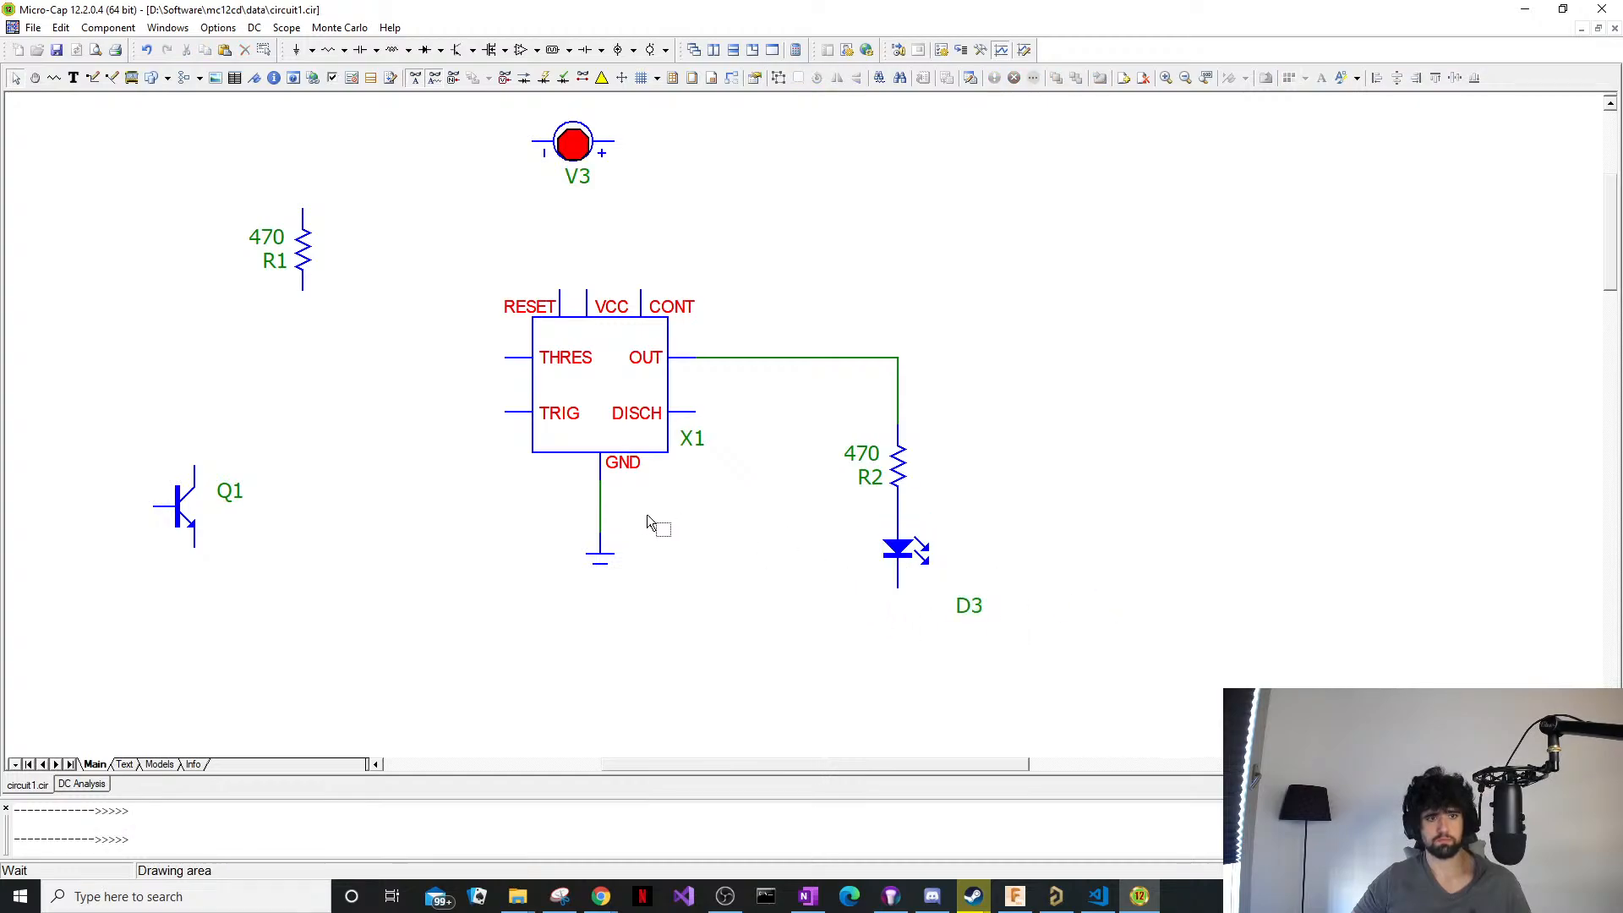
Copy the ground symbol under the 555 timer and attach the copy to the LED's lower pin.
click(626, 571)
drag(678, 584, 571, 555)
key(ctrl+c)
click(615, 617)
key(ctrl+v)
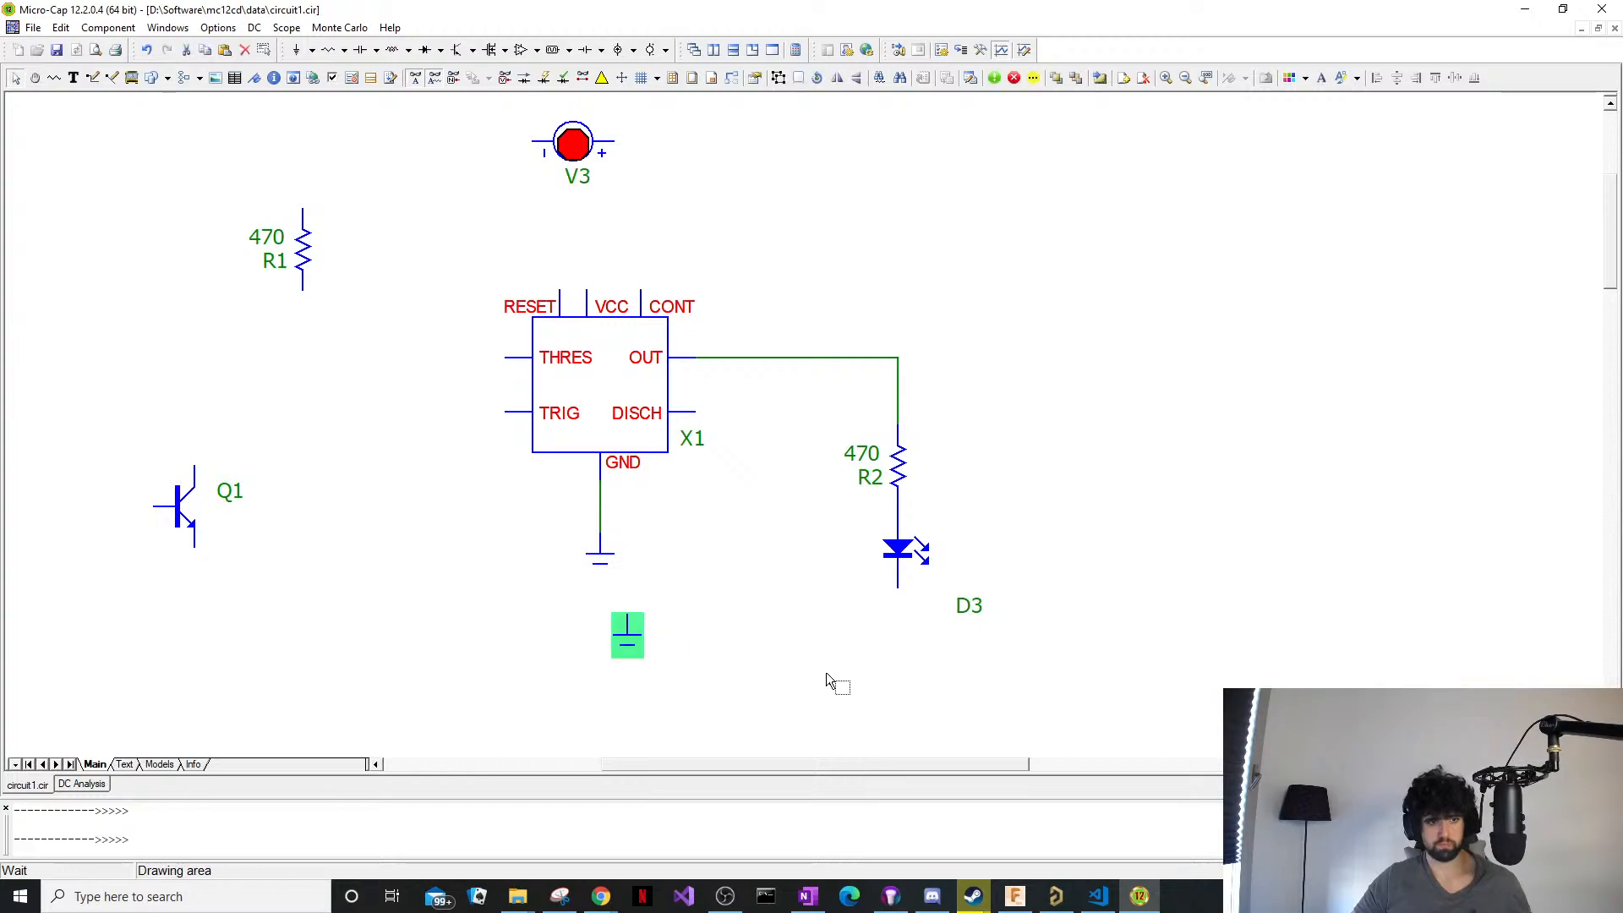
drag(627, 640, 898, 609)
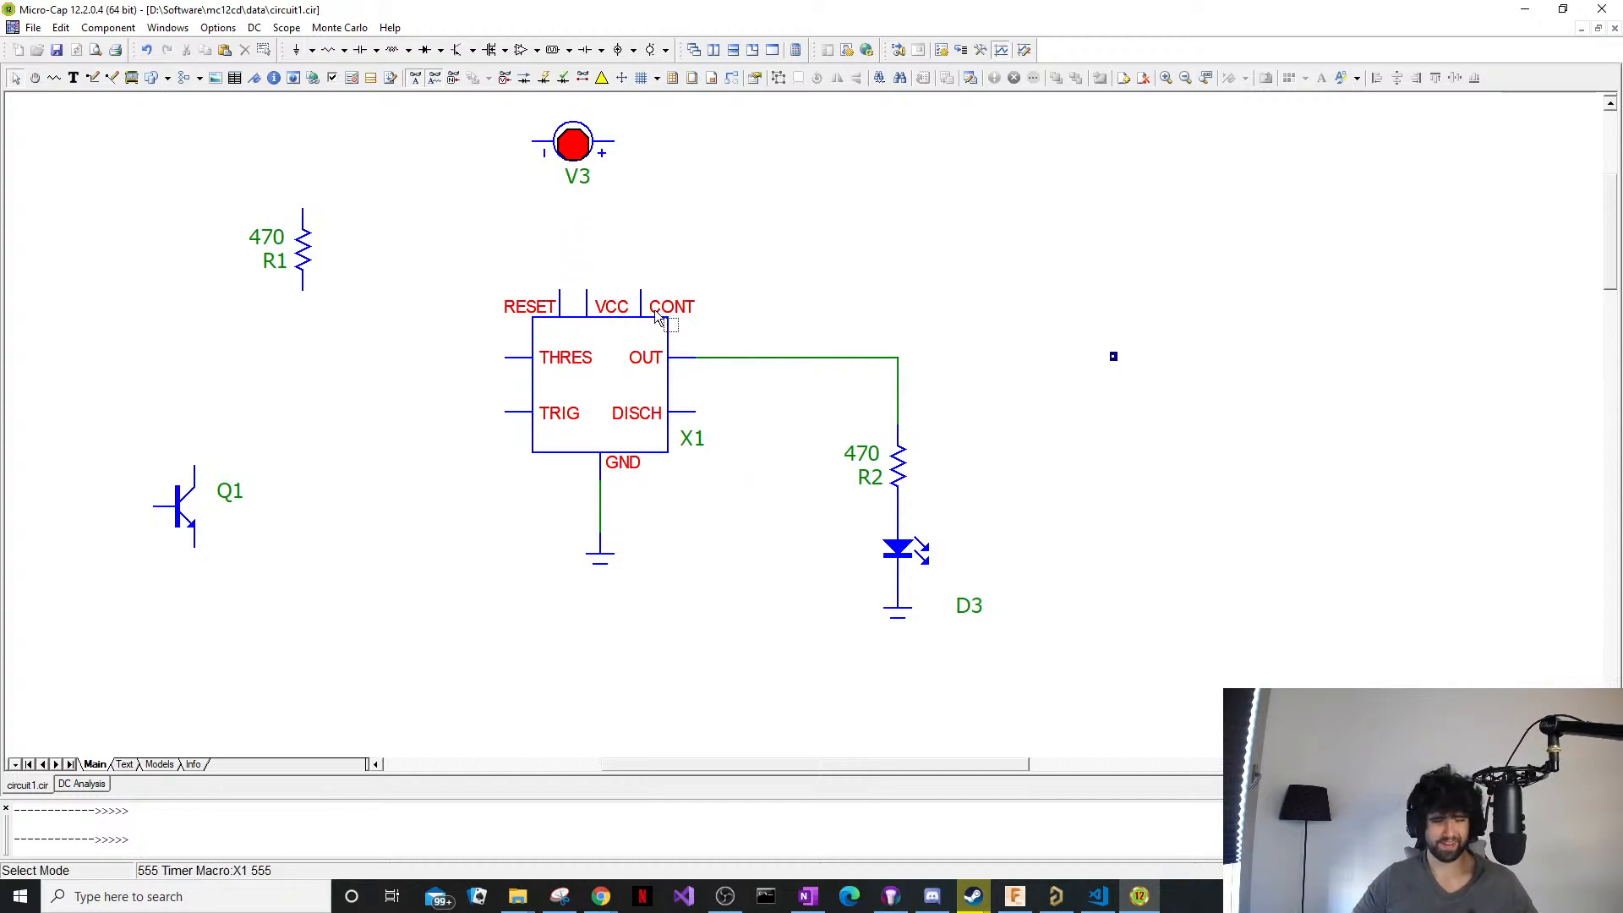
Move the voltage source so its positive terminal sits above the timer's VCC pin, and wire the two together.
drag(636, 121, 534, 186)
click(668, 272)
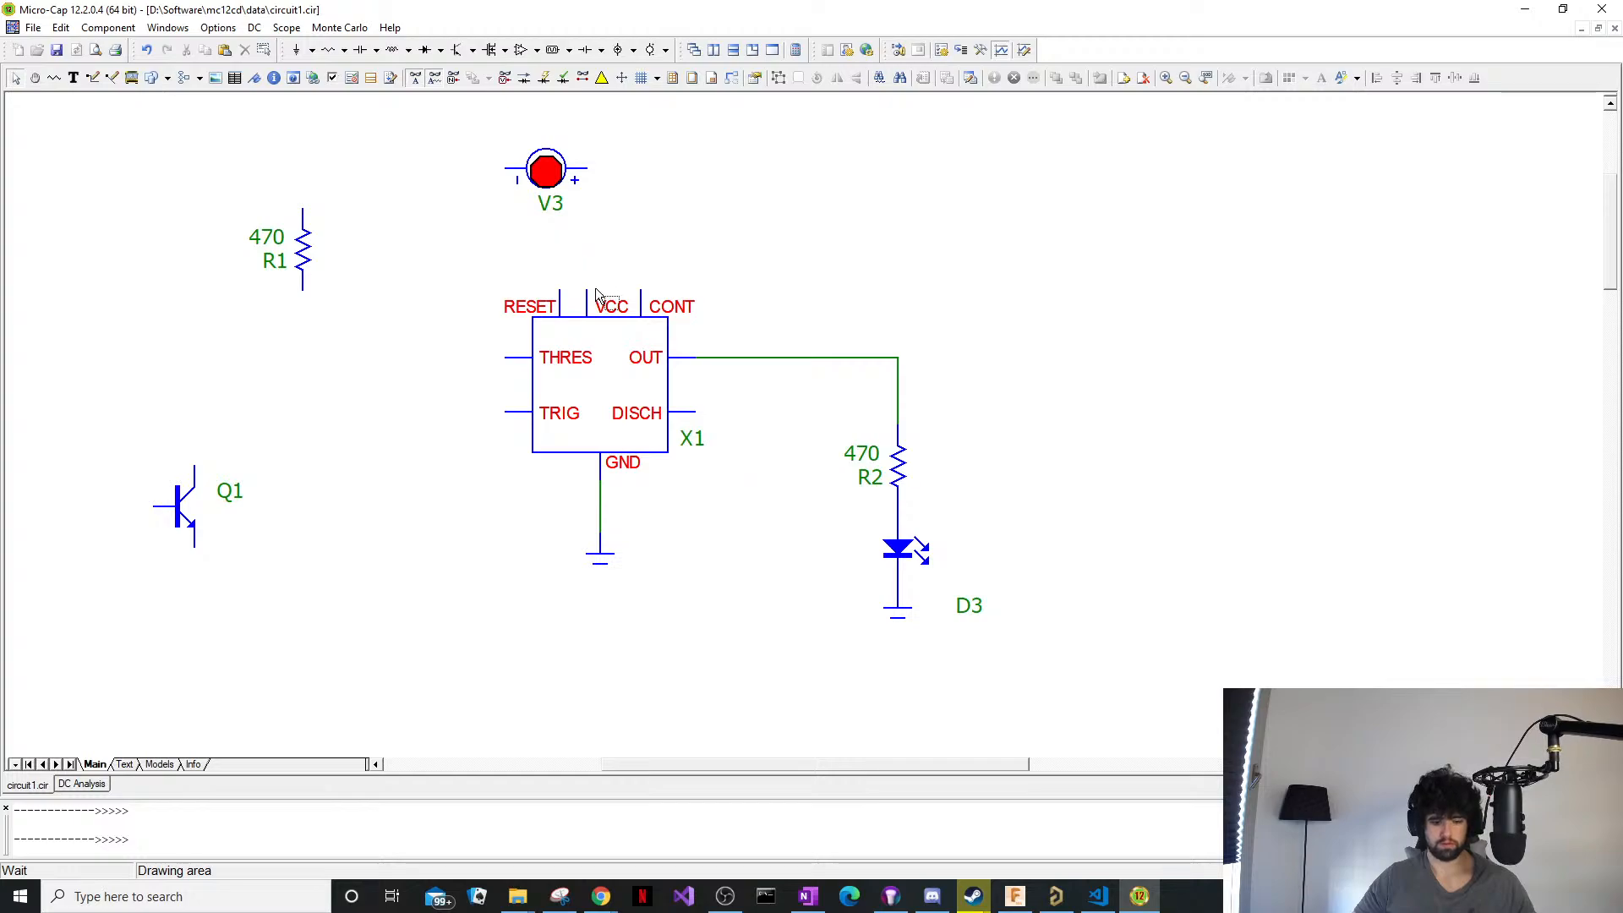
key(ctrl+w)
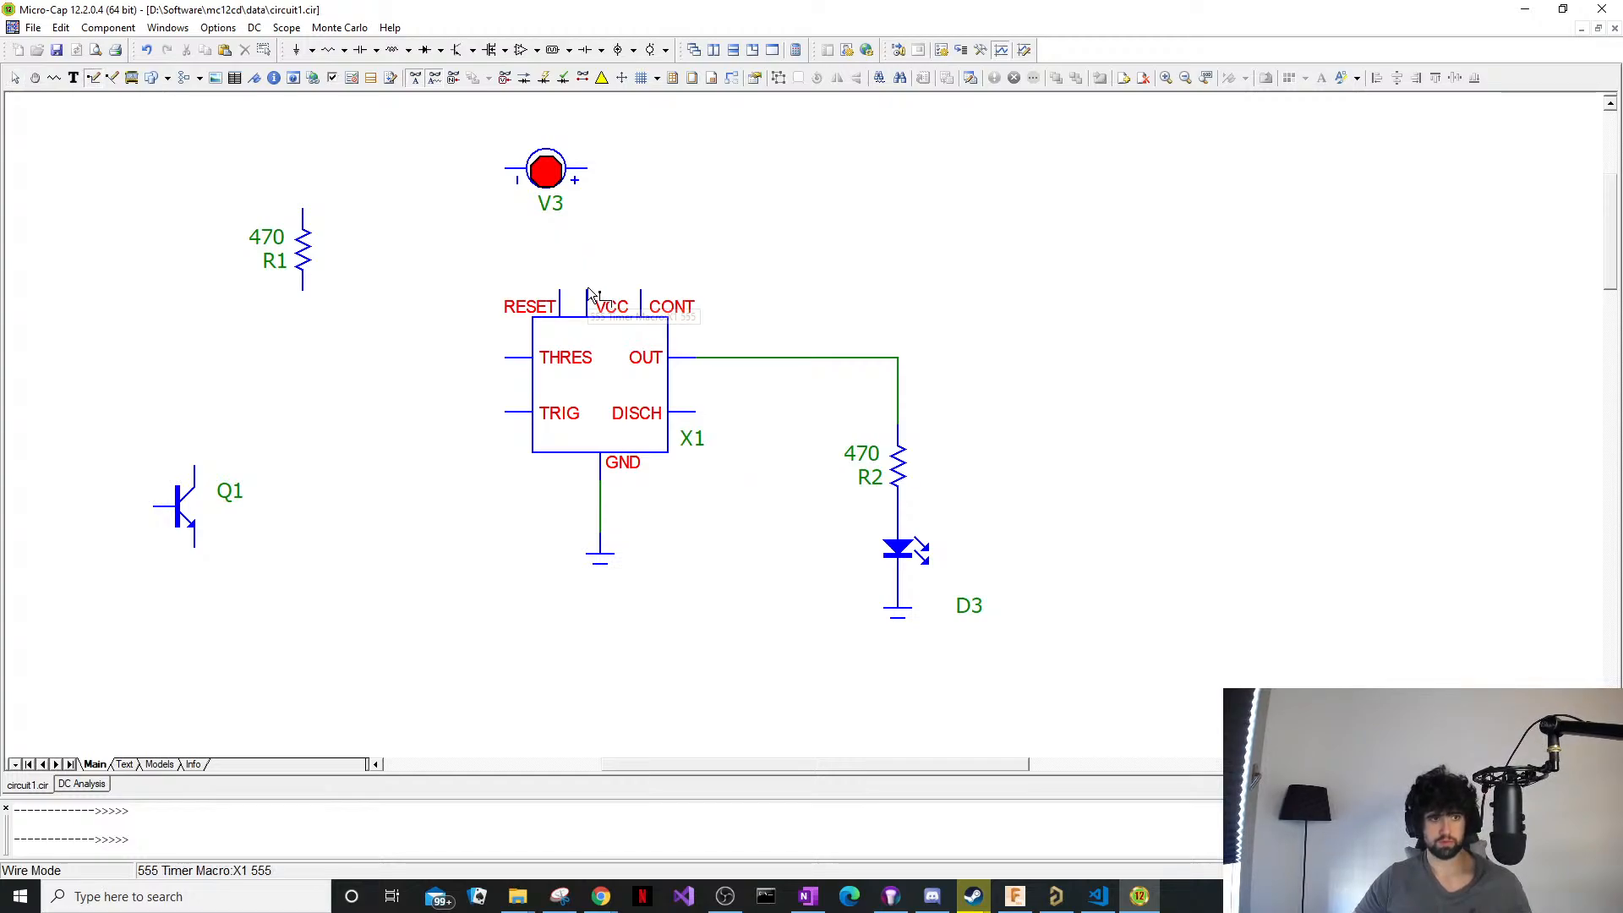
drag(589, 292, 592, 176)
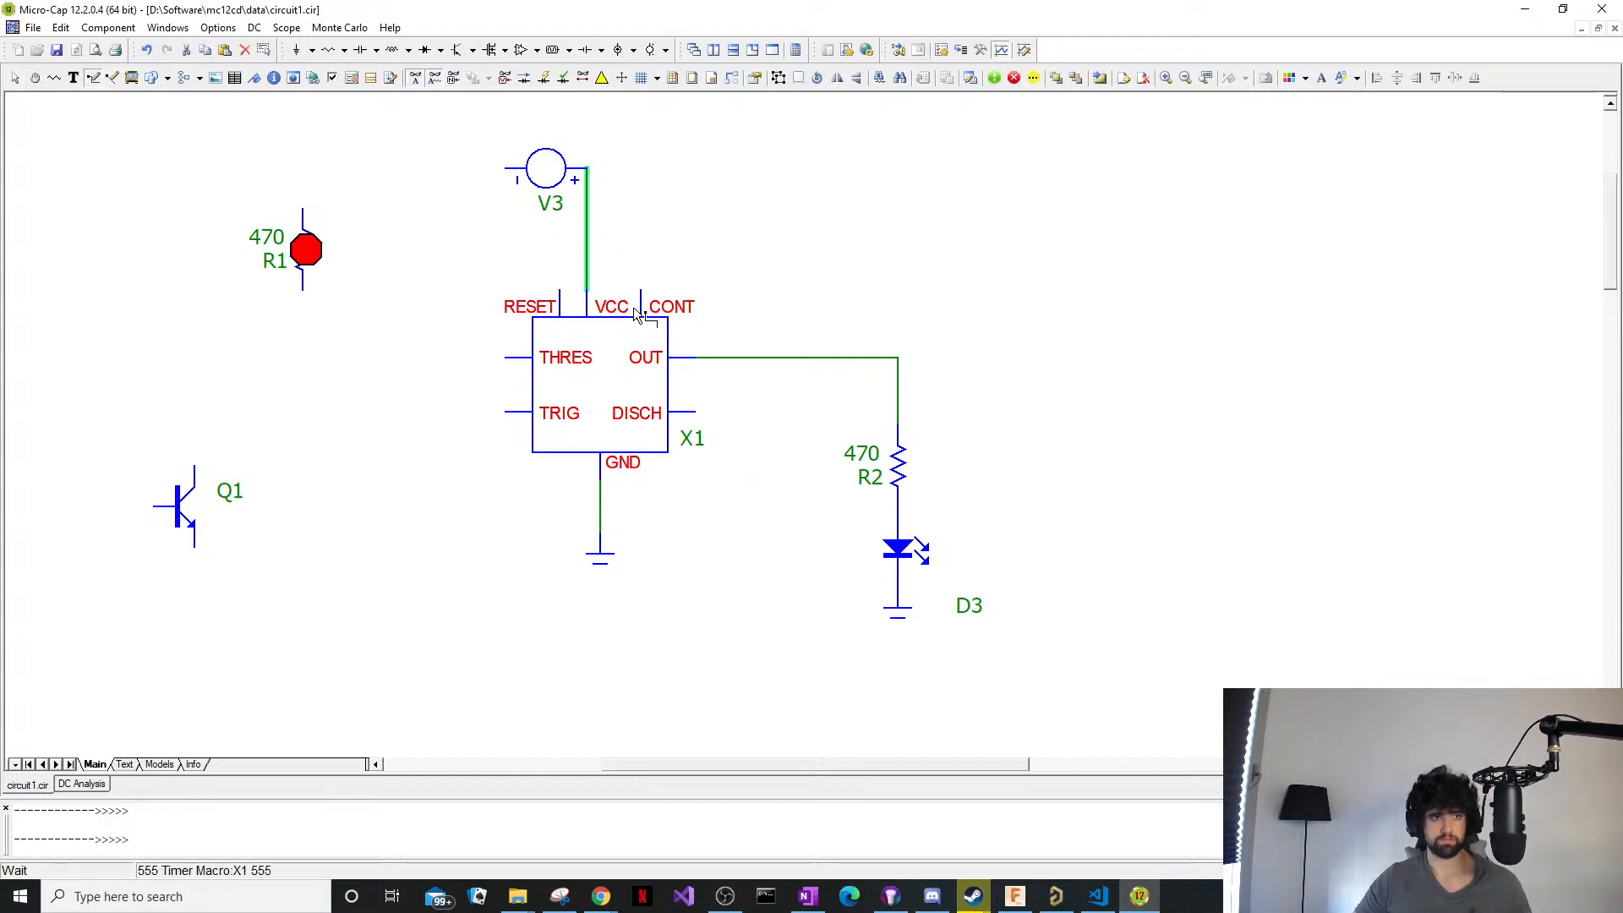
key(ctrl+e)
Paste another ground symbol and position it between resistor R1 and the voltage source, just below the source's level.
click(582, 562)
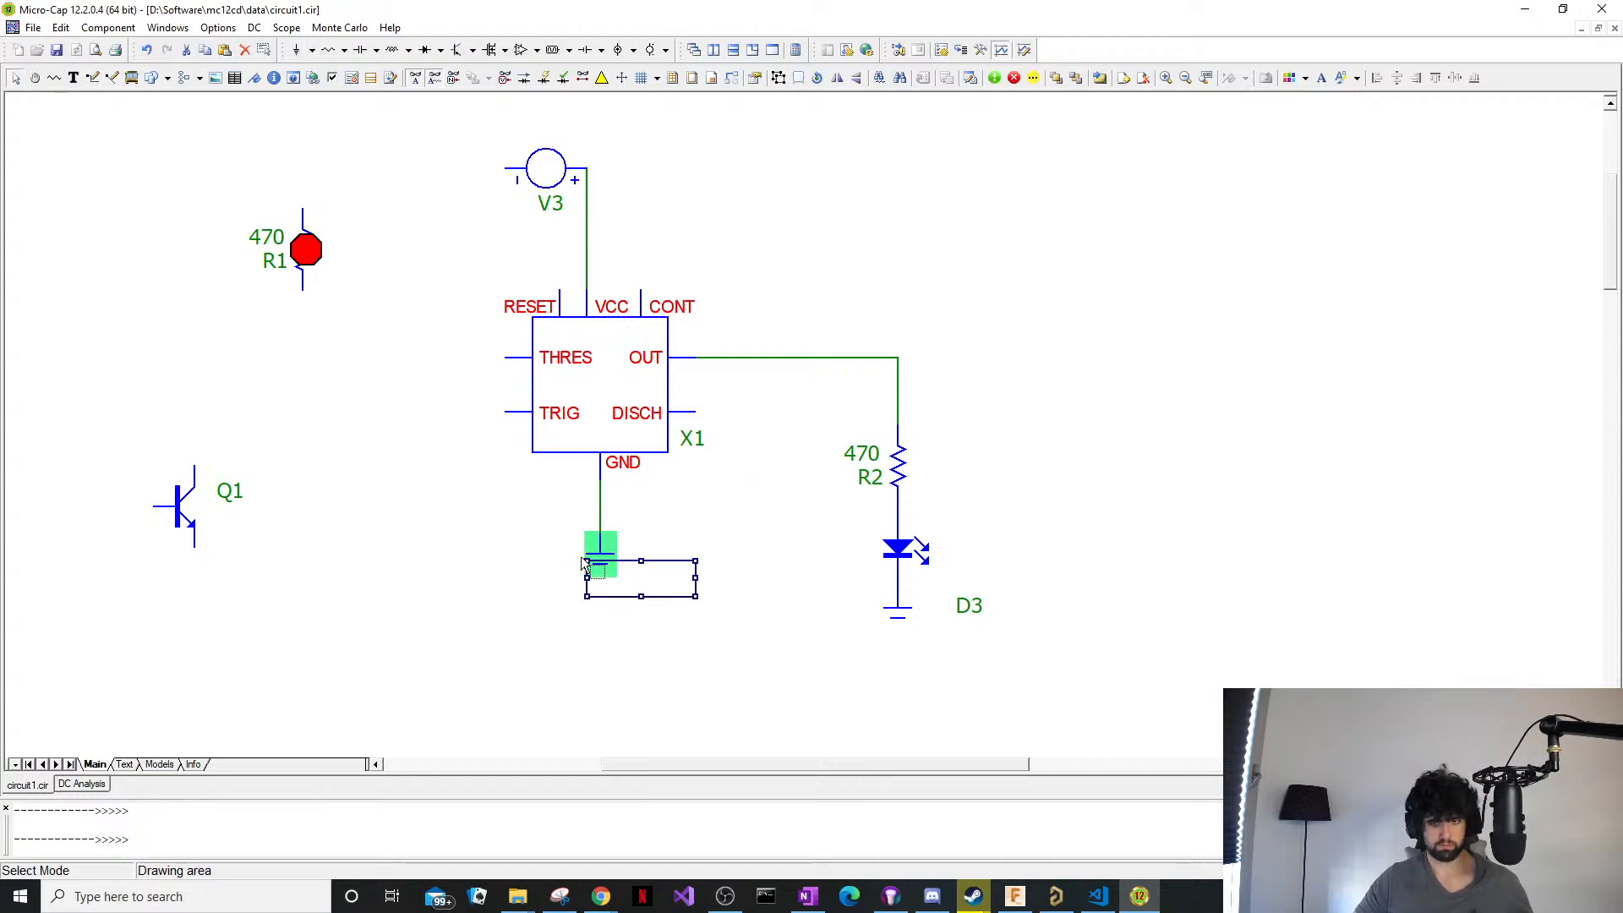
click(470, 205)
key(ctrl+v)
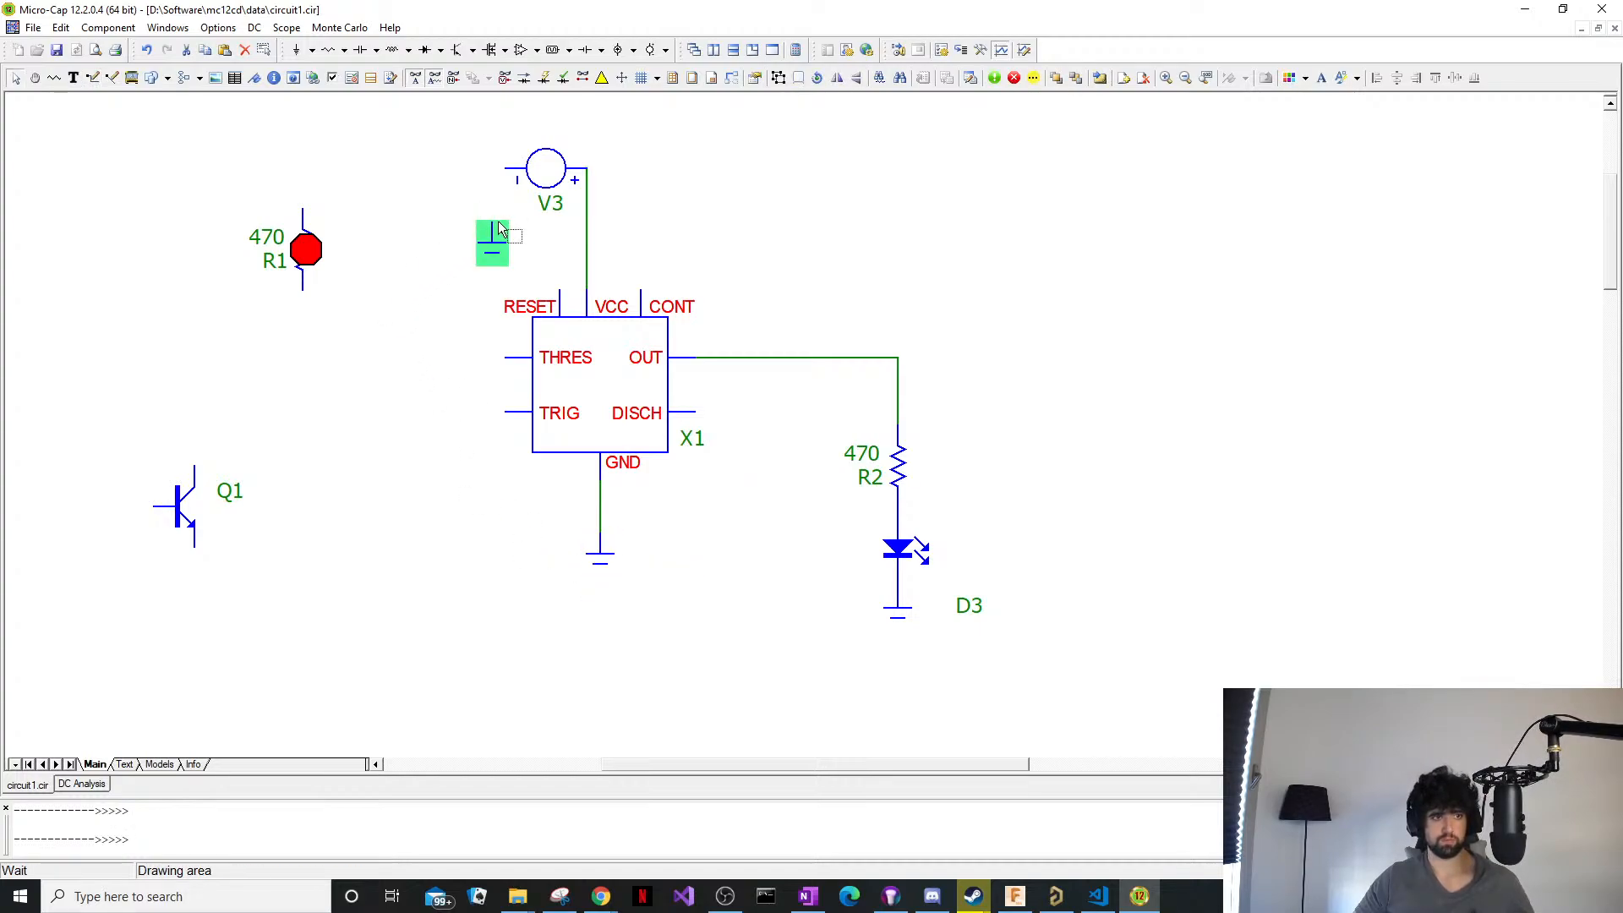
drag(519, 227, 458, 262)
drag(484, 244, 438, 213)
click(493, 226)
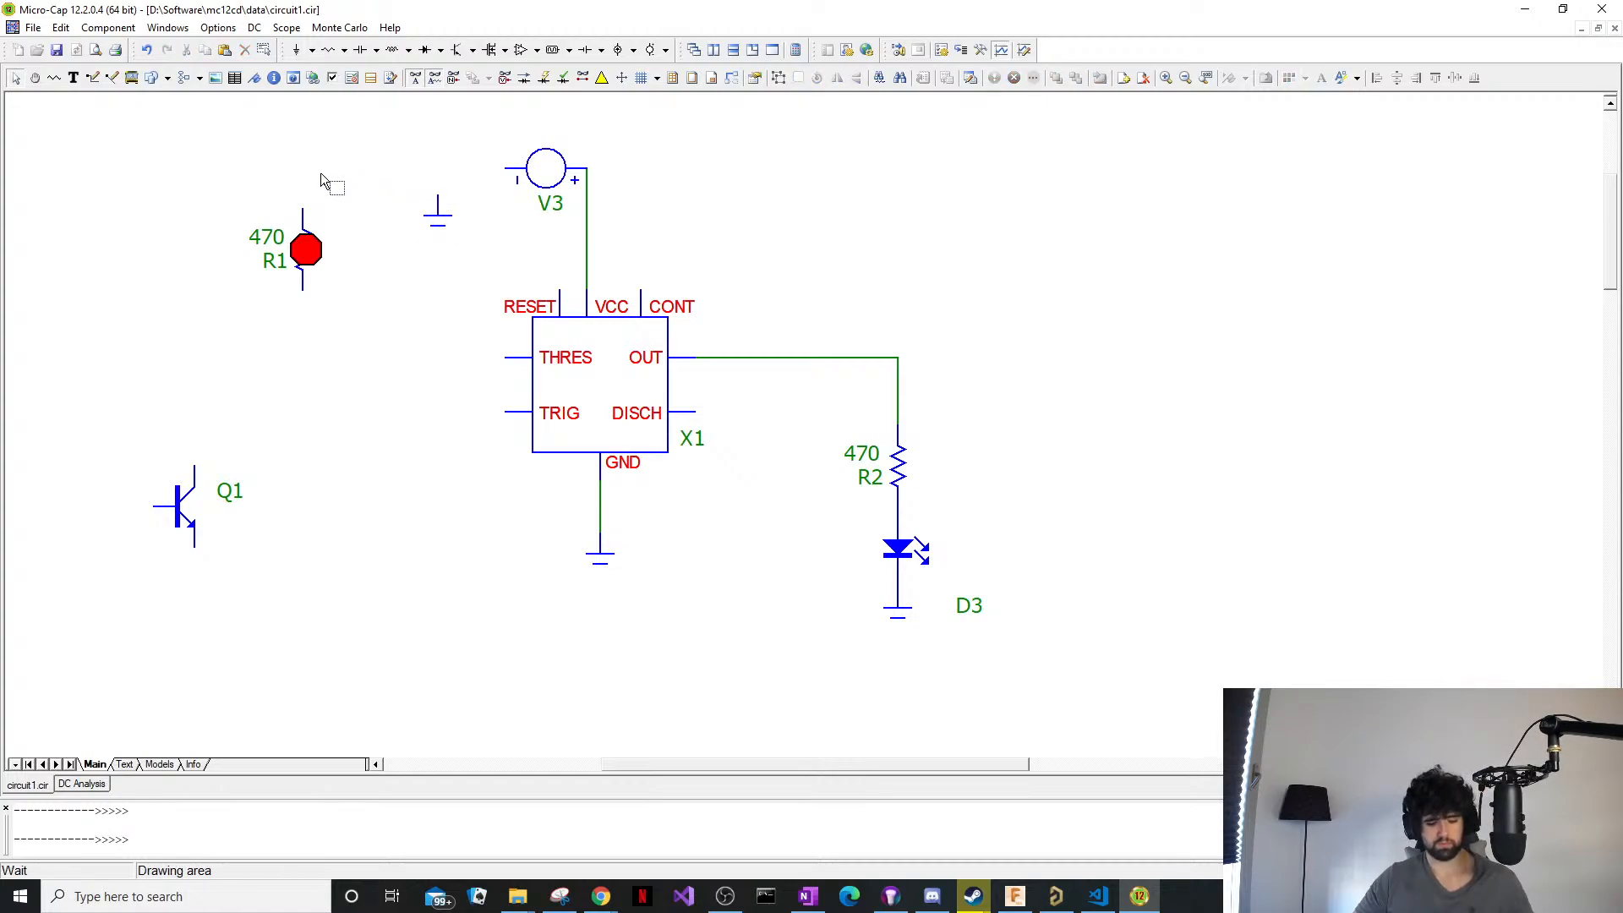
Wire the new ground symbol to the negative terminal of the voltage source.
key(ctrl+w)
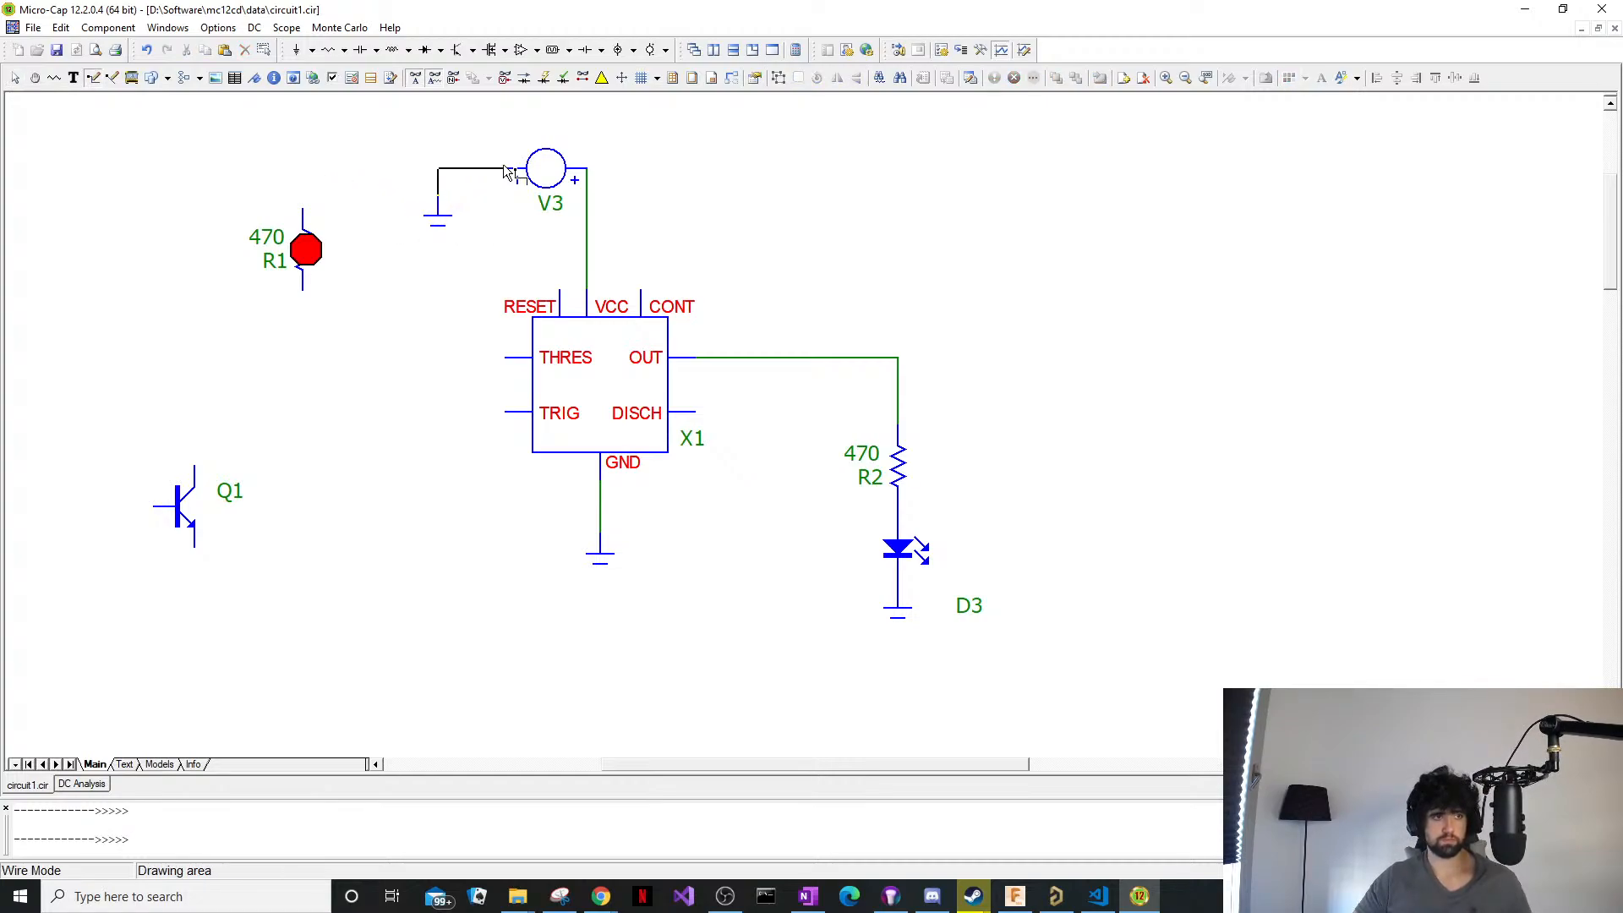
drag(504, 169, 508, 169)
key(ctrl+e)
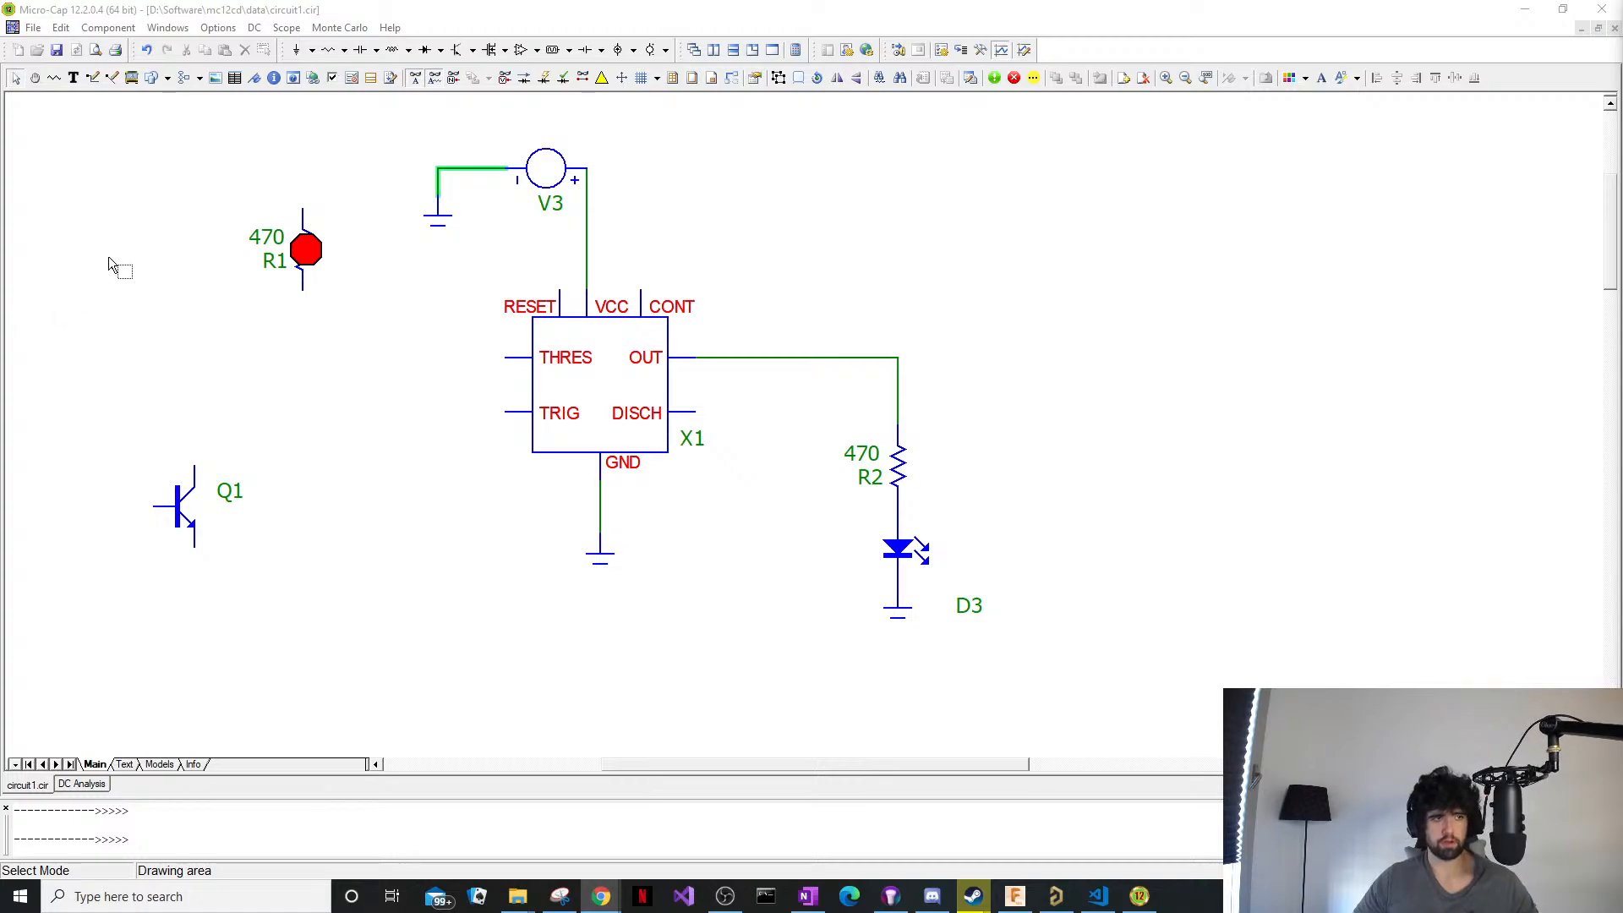
click(246, 346)
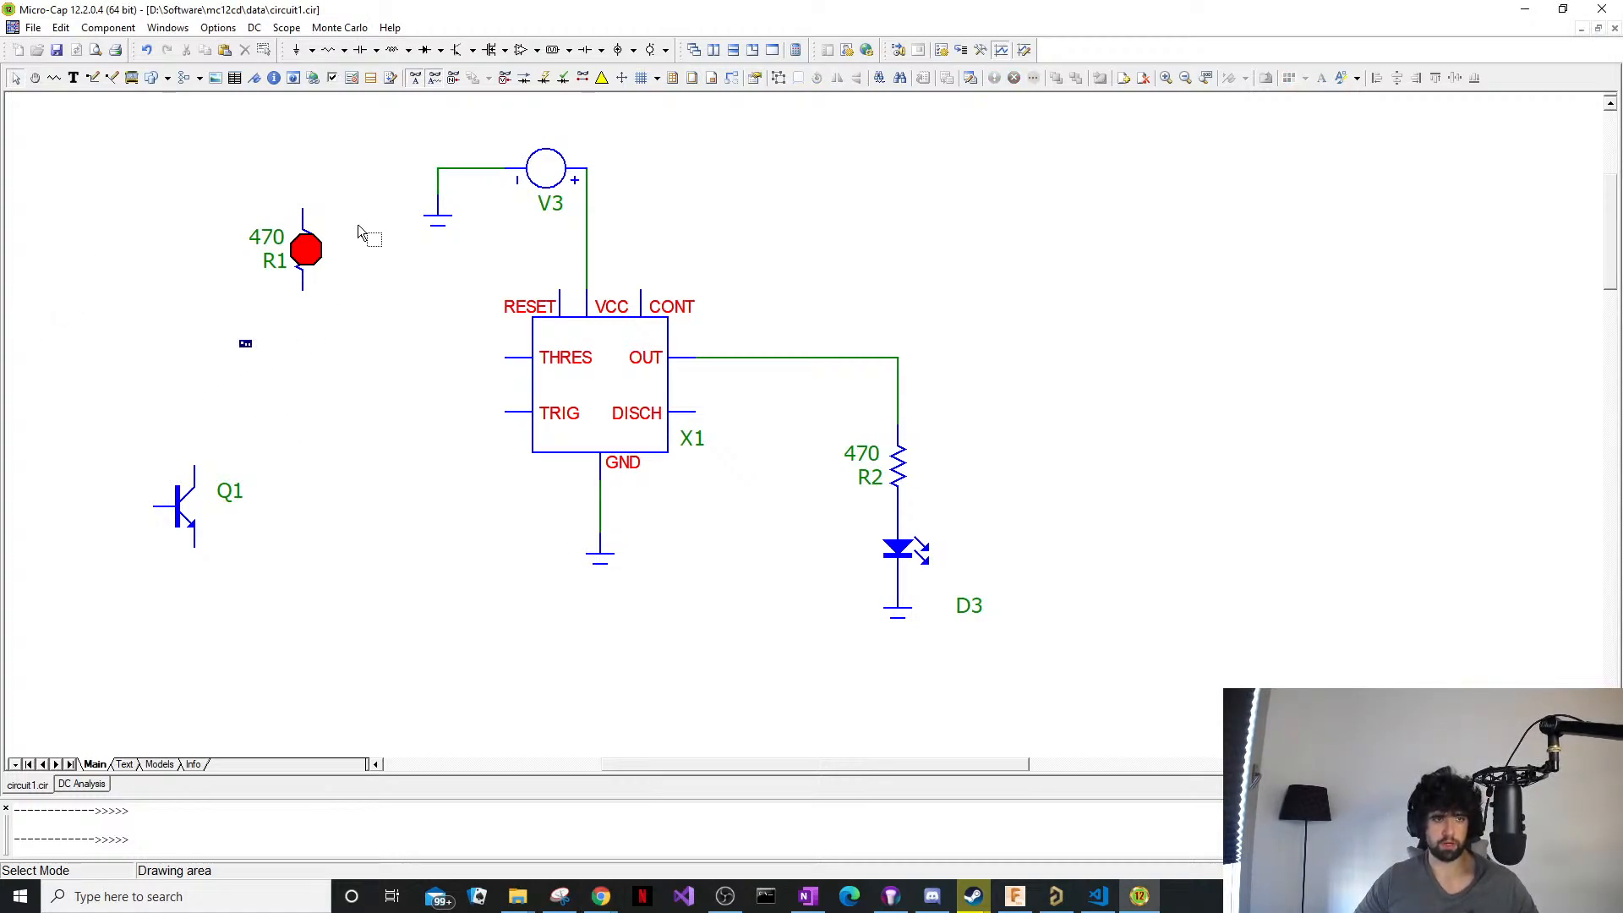
Move transistor Q1 to the right, closer to the 555 timer.
click(315, 265)
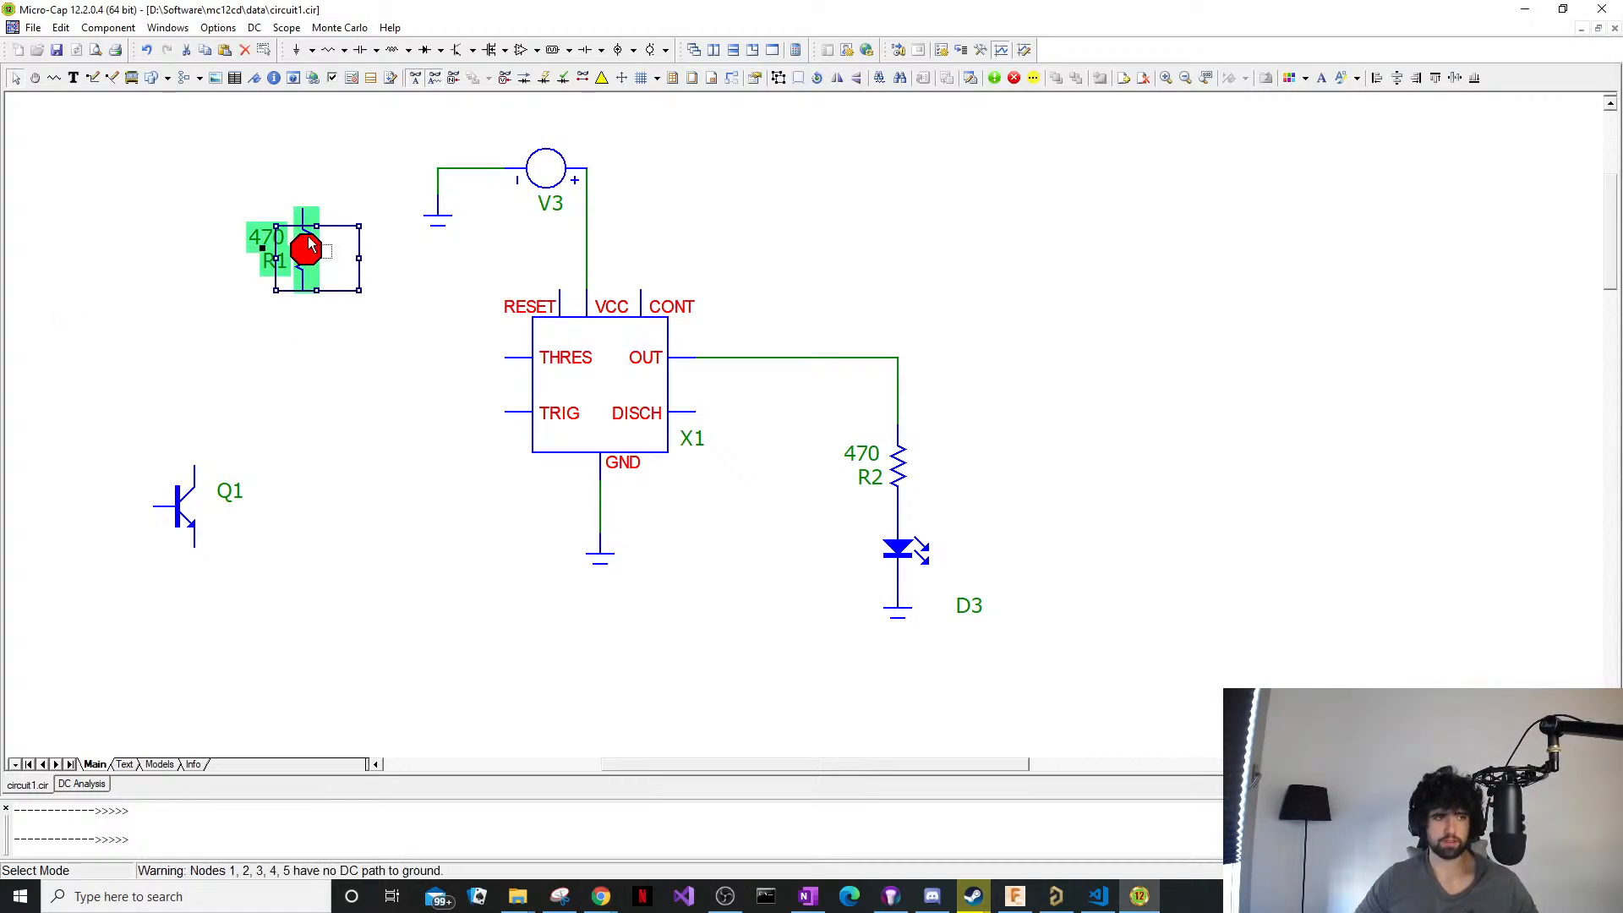
click(373, 190)
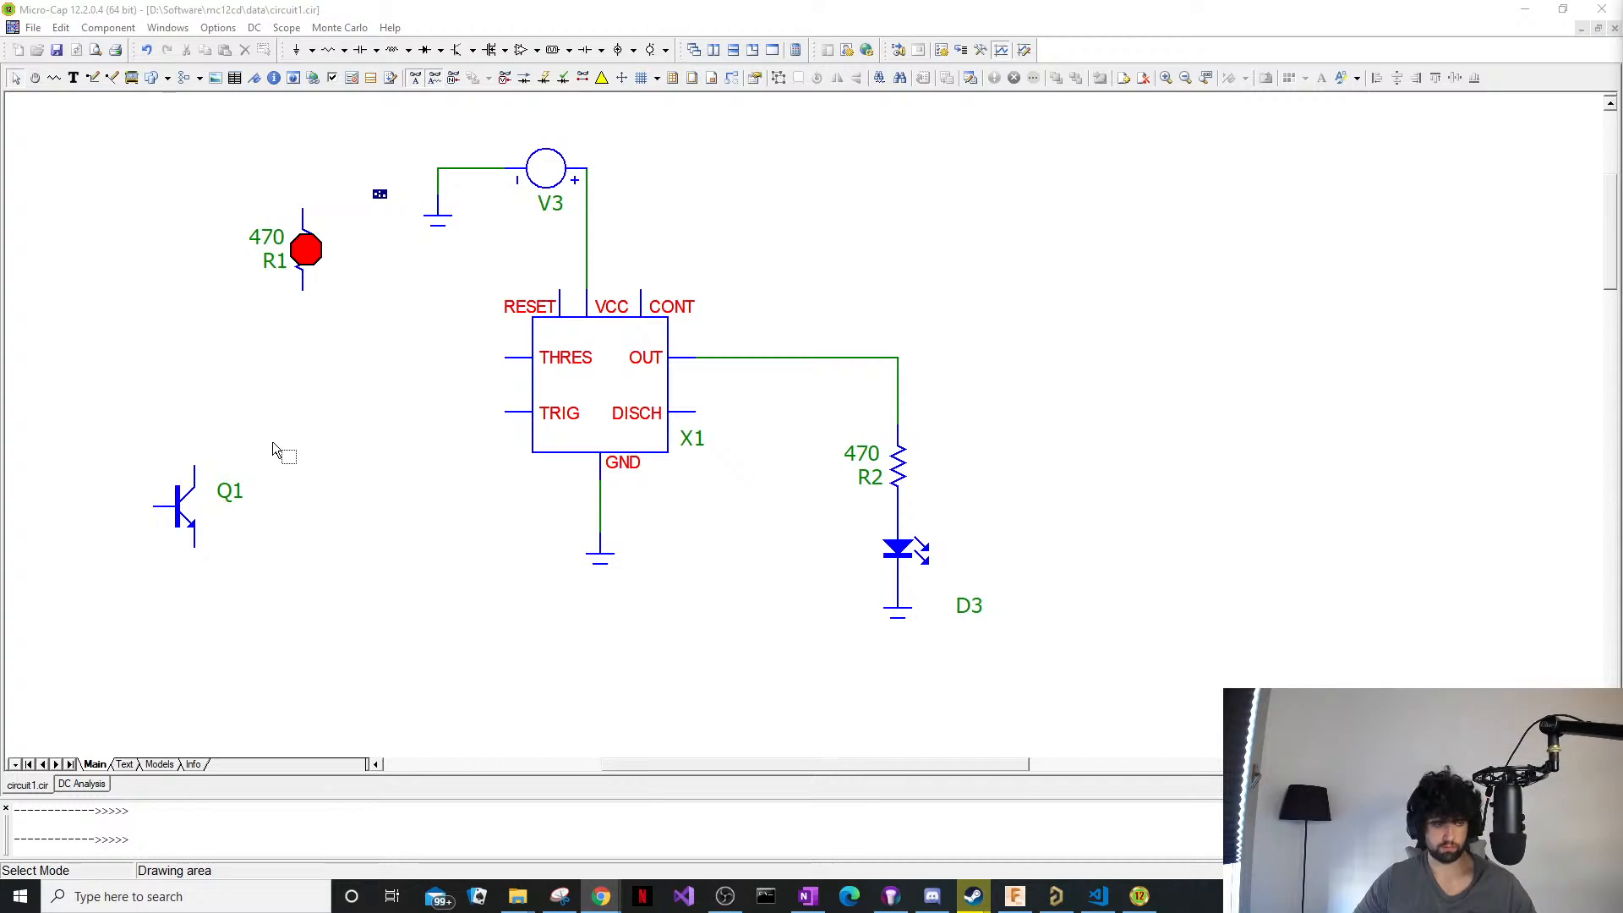
drag(271, 442, 387, 506)
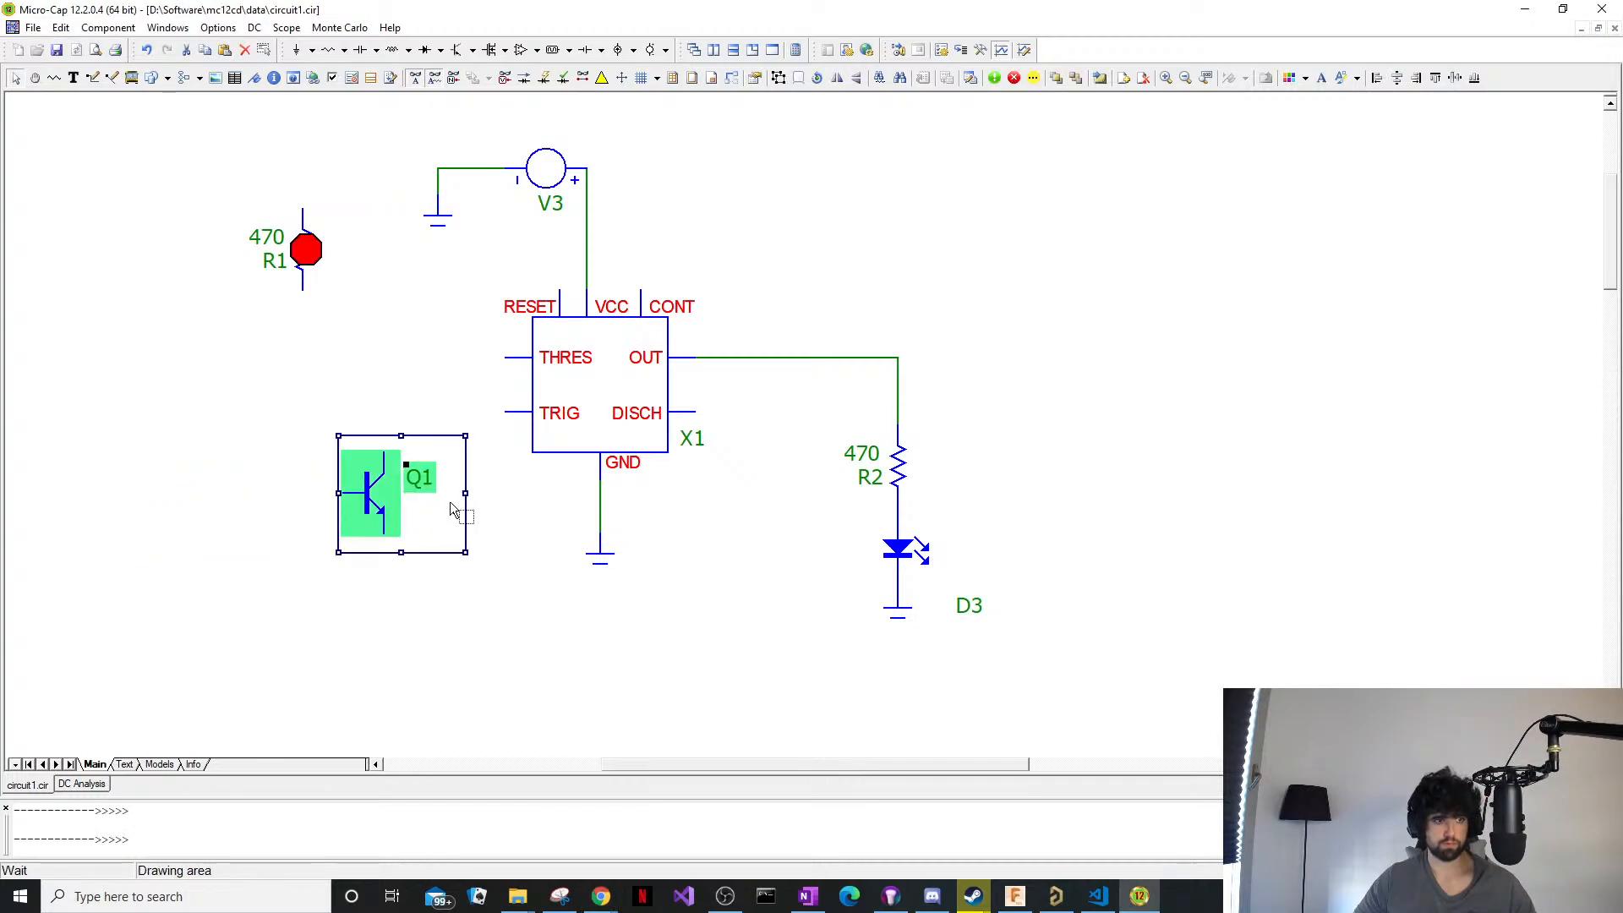
Wire the collector of transistor Q1 to the TRIG pin of the 555 timer.
click(459, 499)
key(ctrl+w)
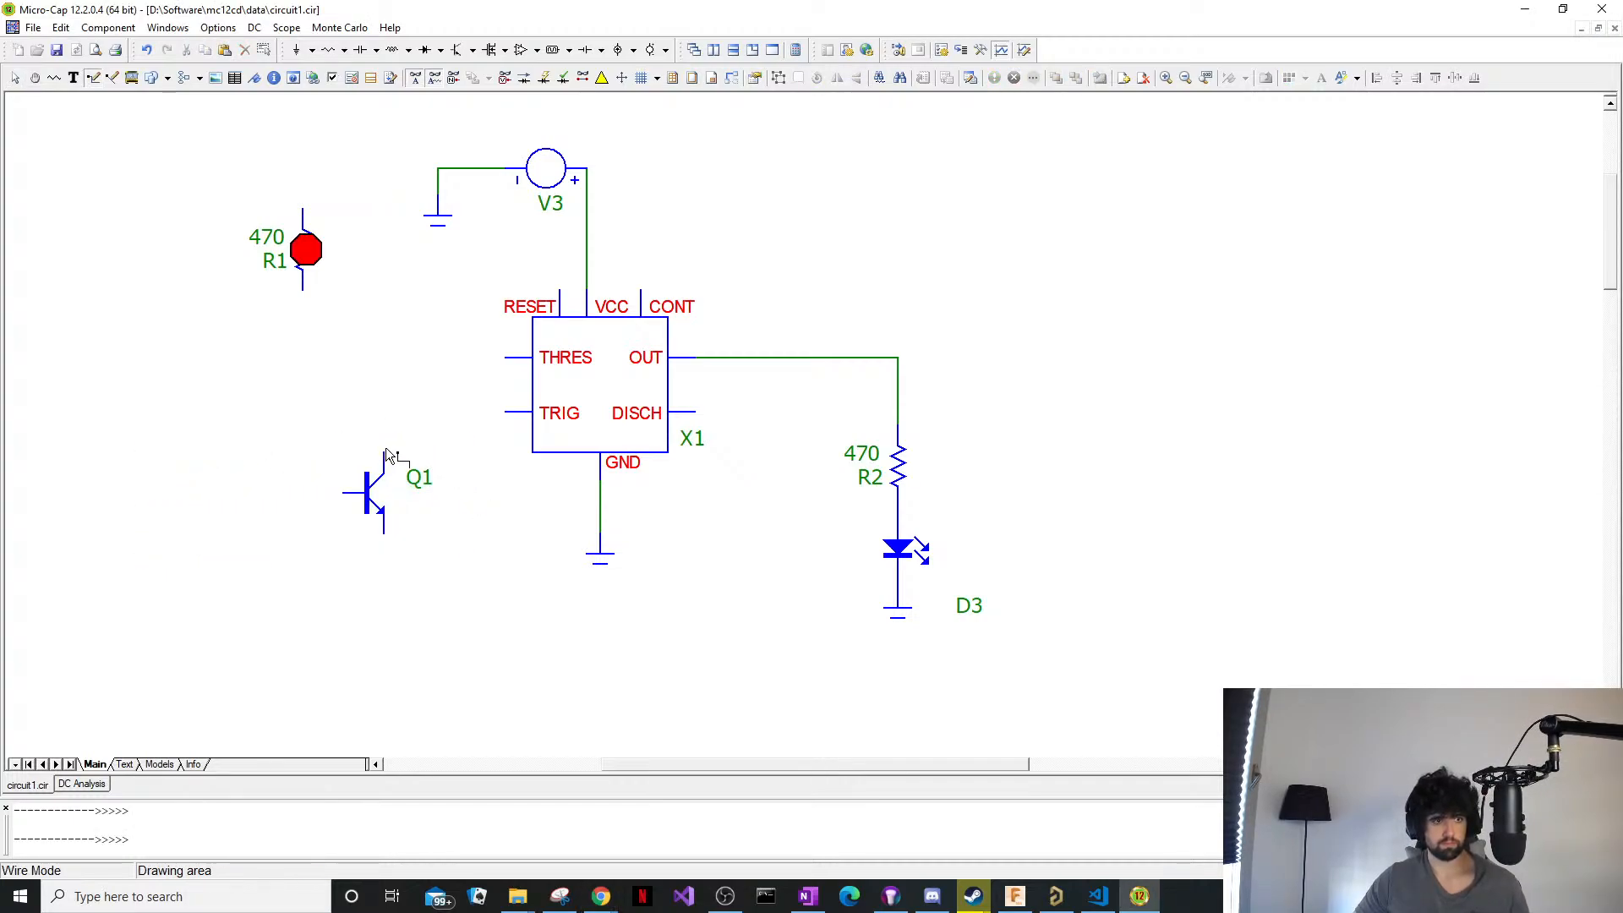
drag(425, 408, 505, 411)
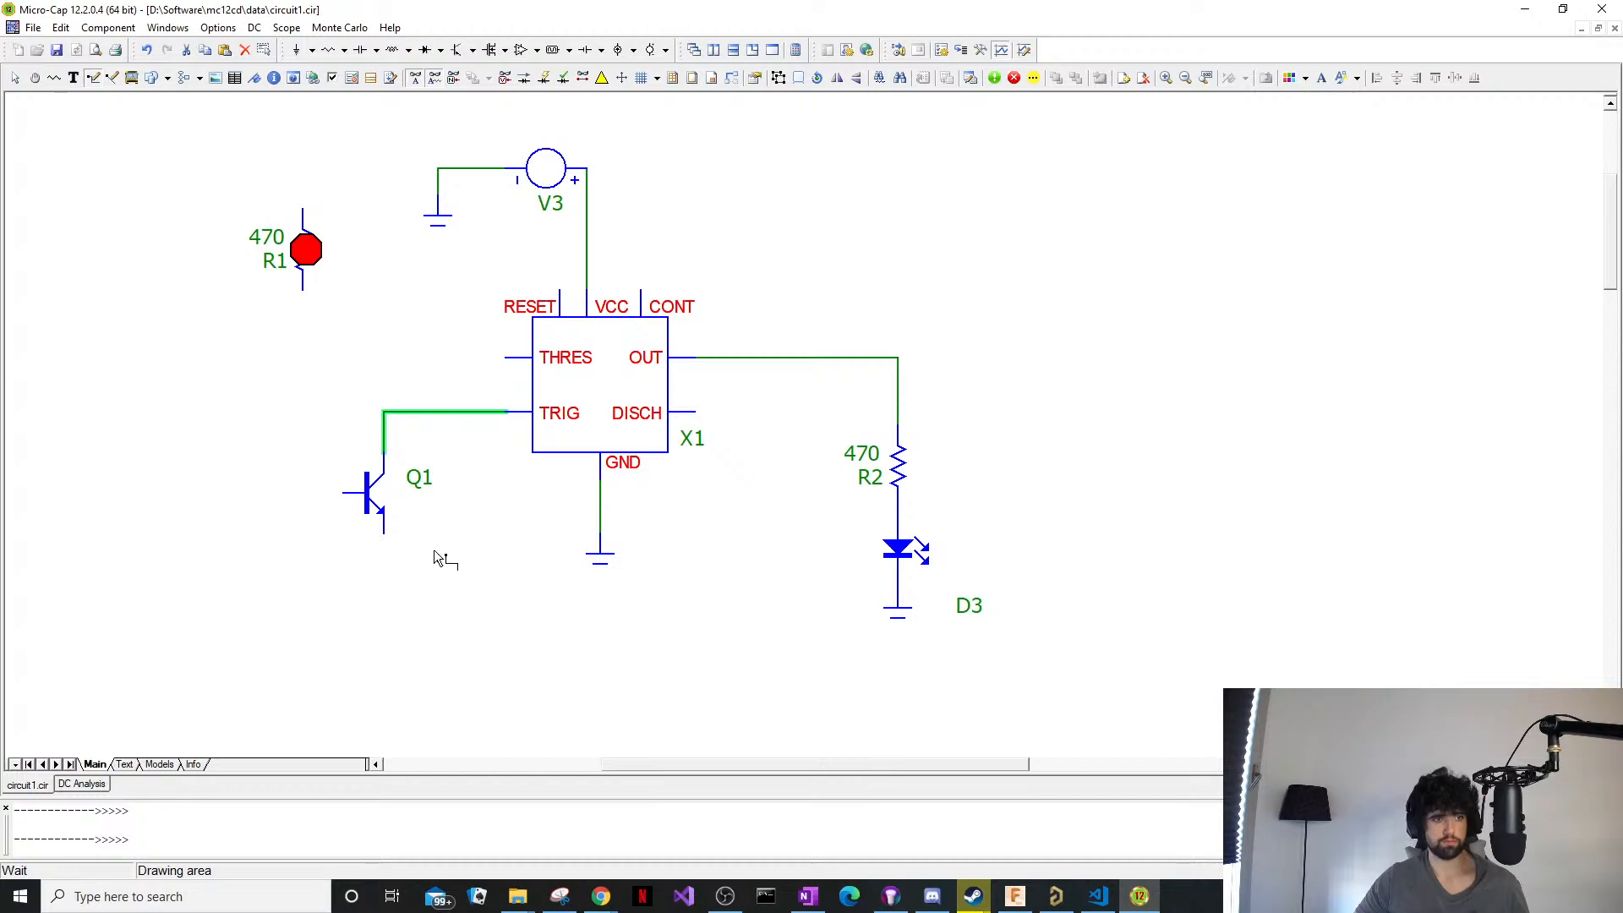
Paste another ground symbol directly below transistor Q1 and wire it to Q1's emitter.
click(602, 558)
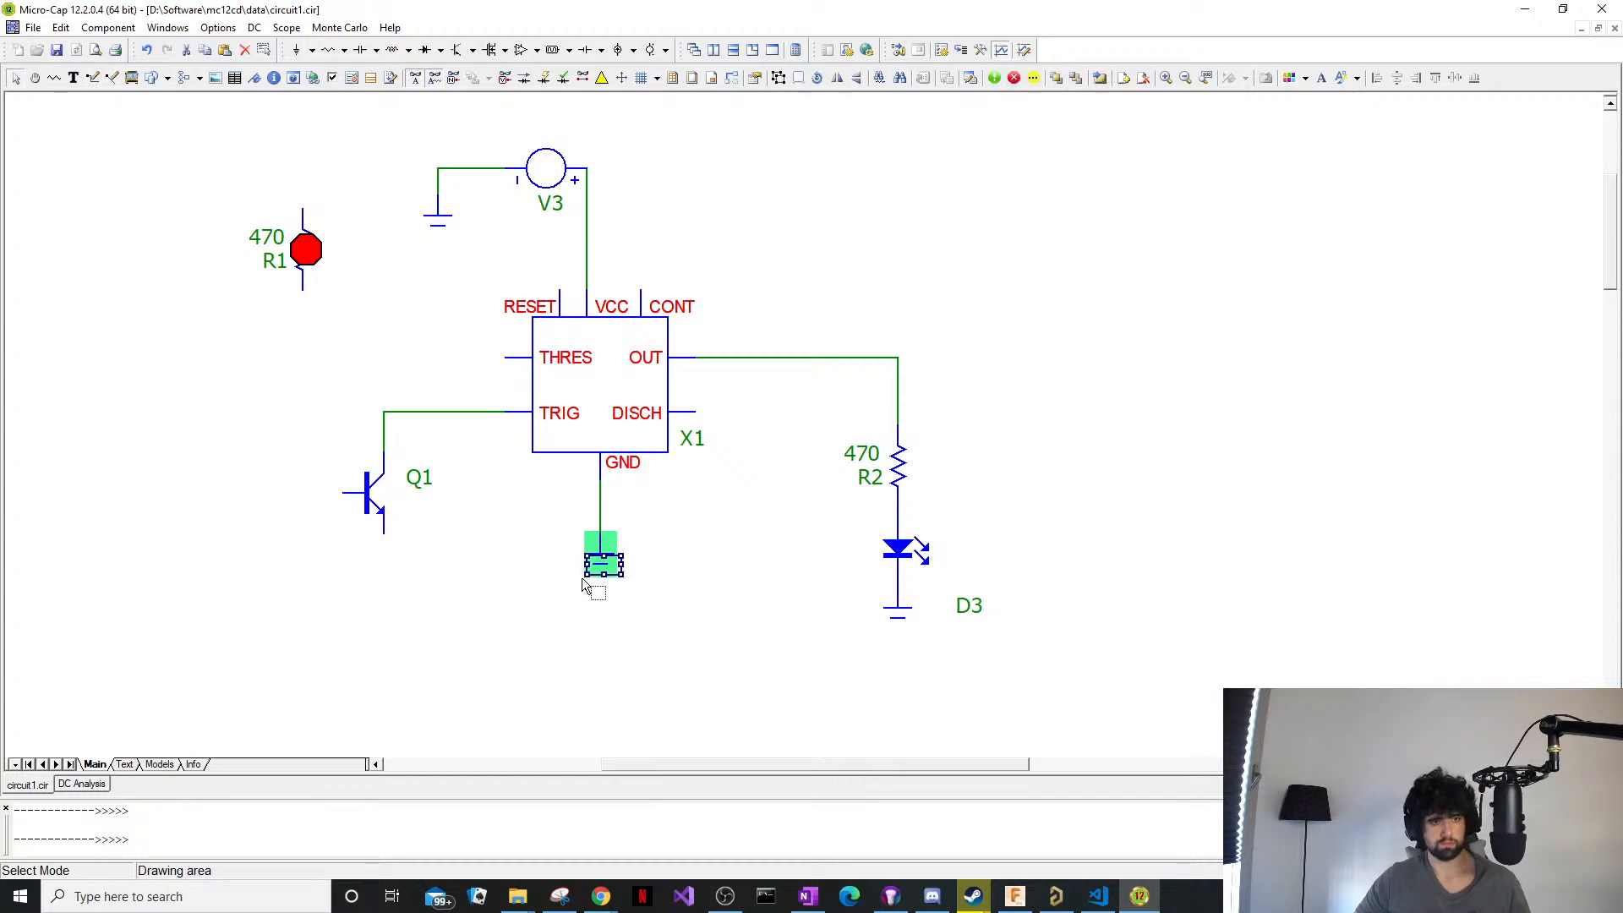
click(492, 605)
key(ctrl+v)
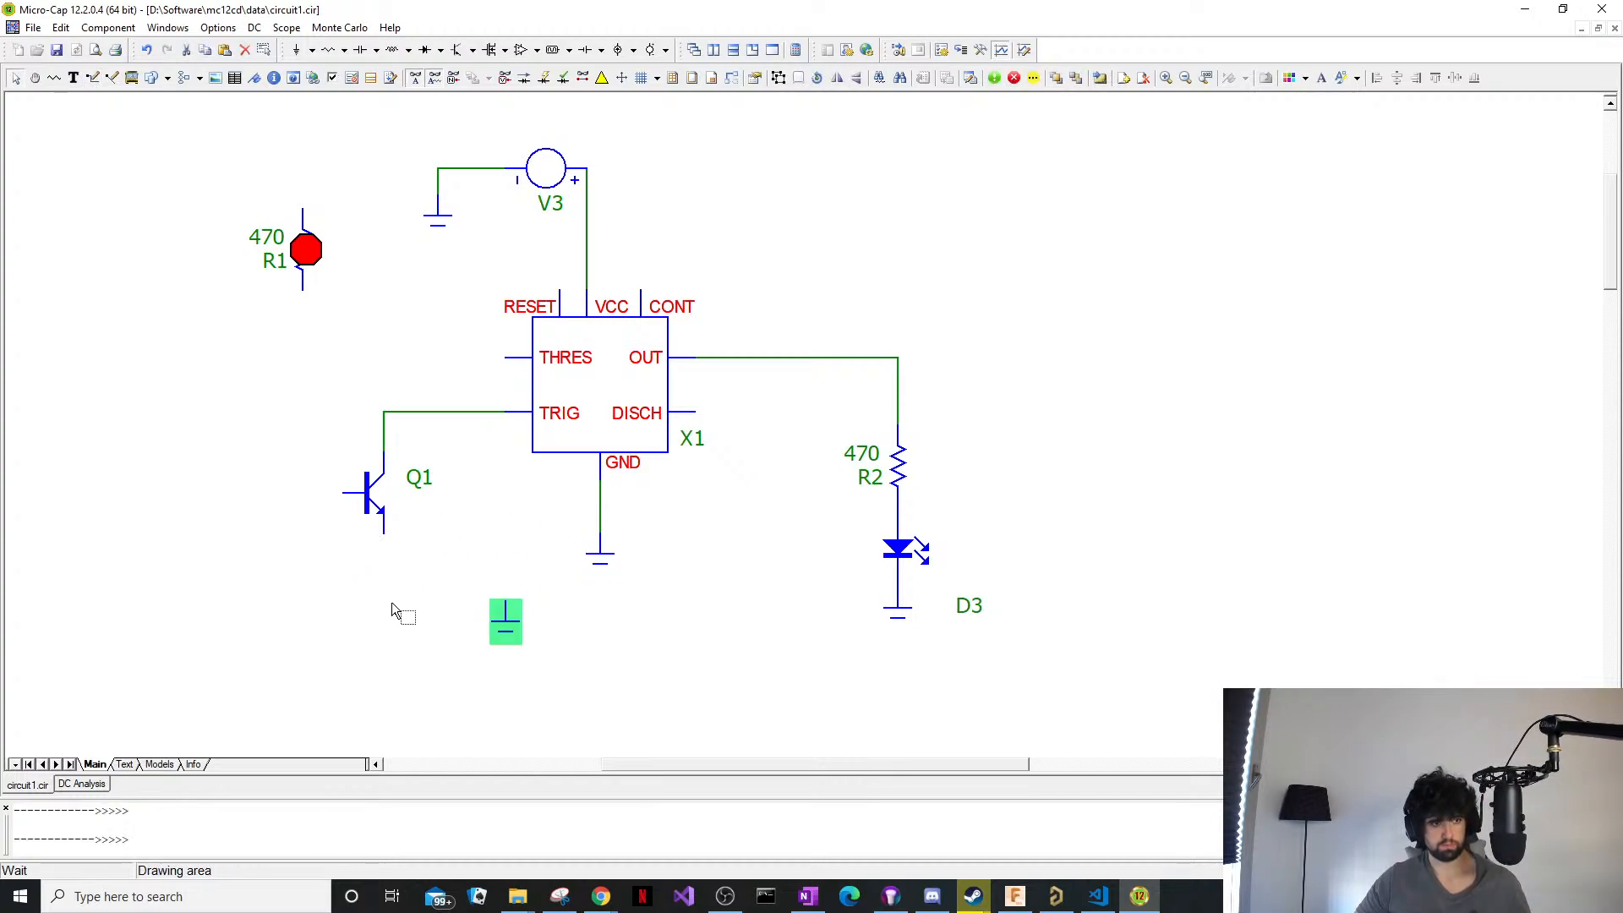
drag(509, 623, 389, 605)
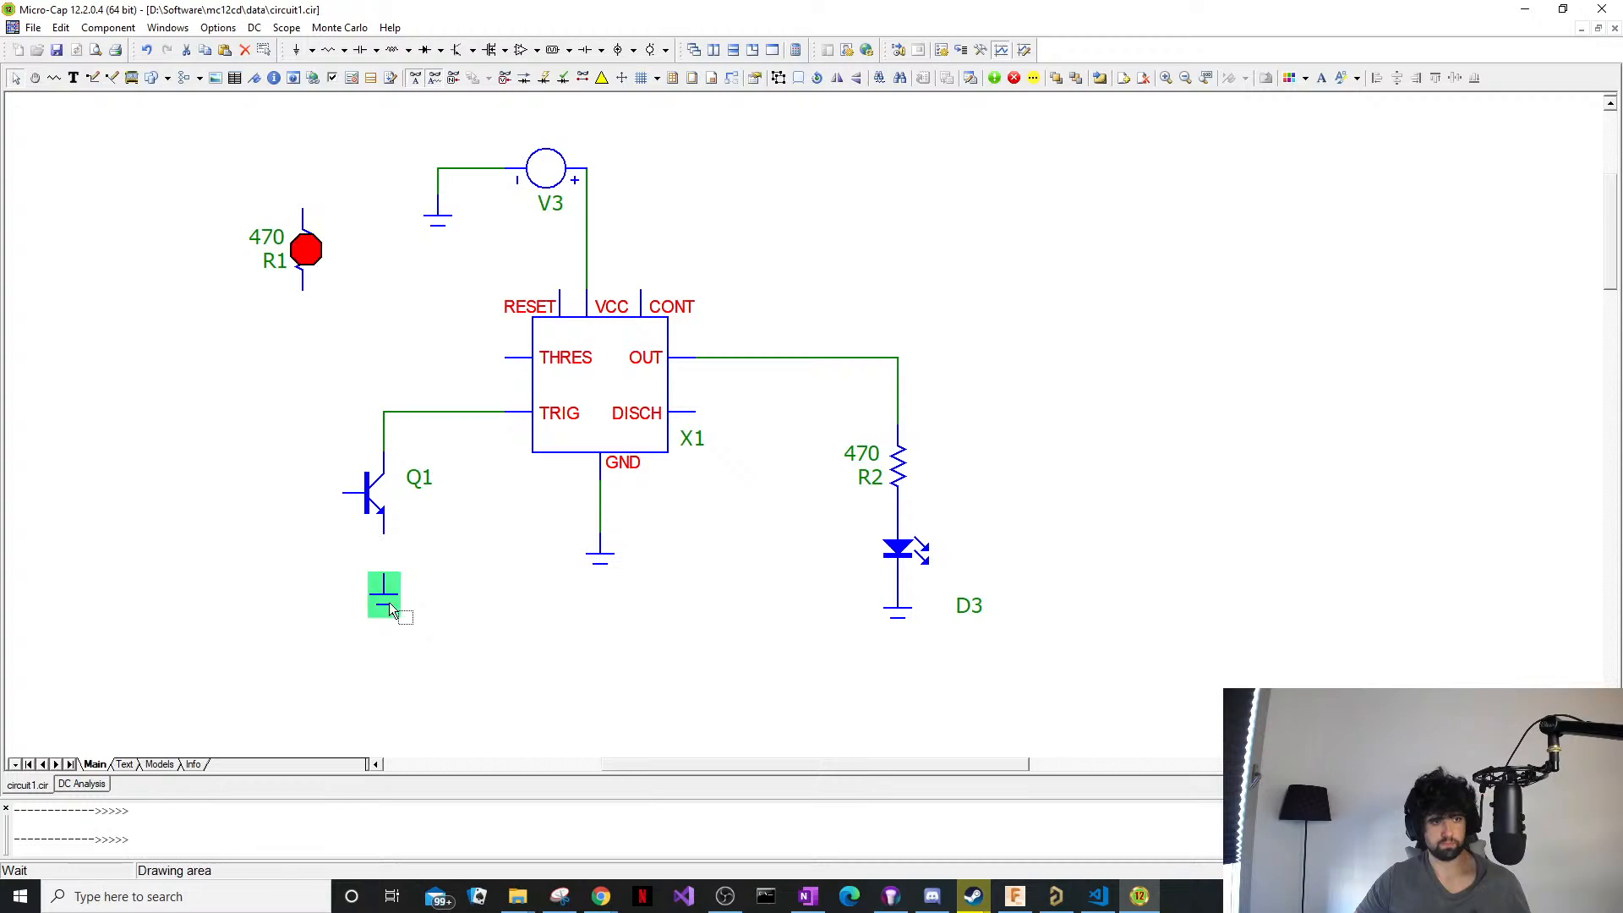
key(ctrl+w)
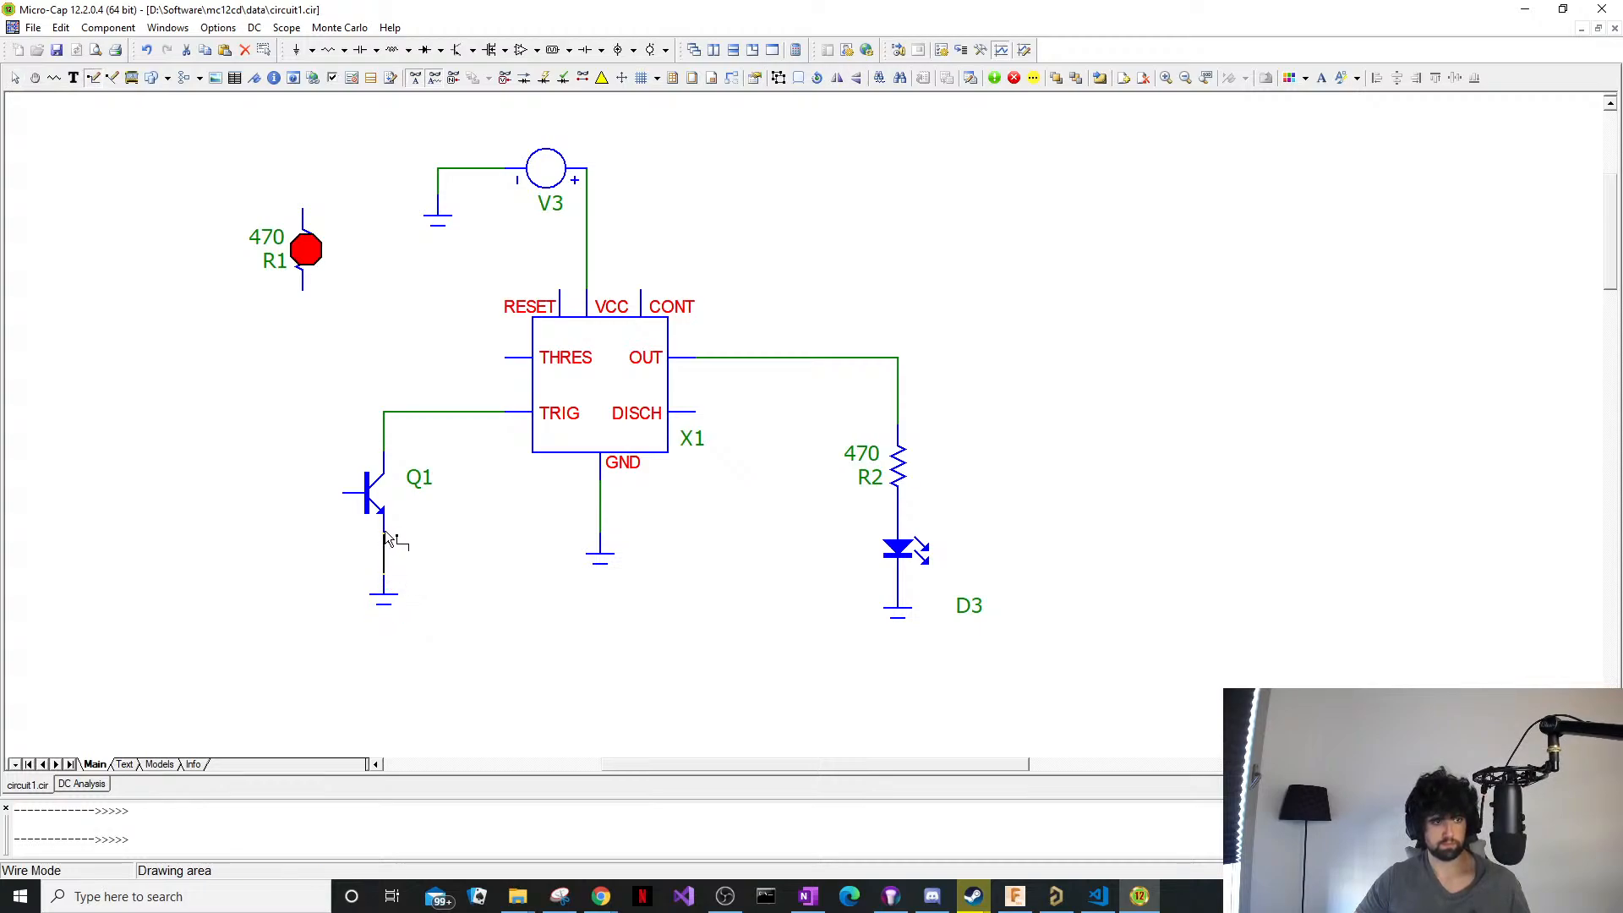
drag(384, 540, 384, 576)
key(ctrl+e)
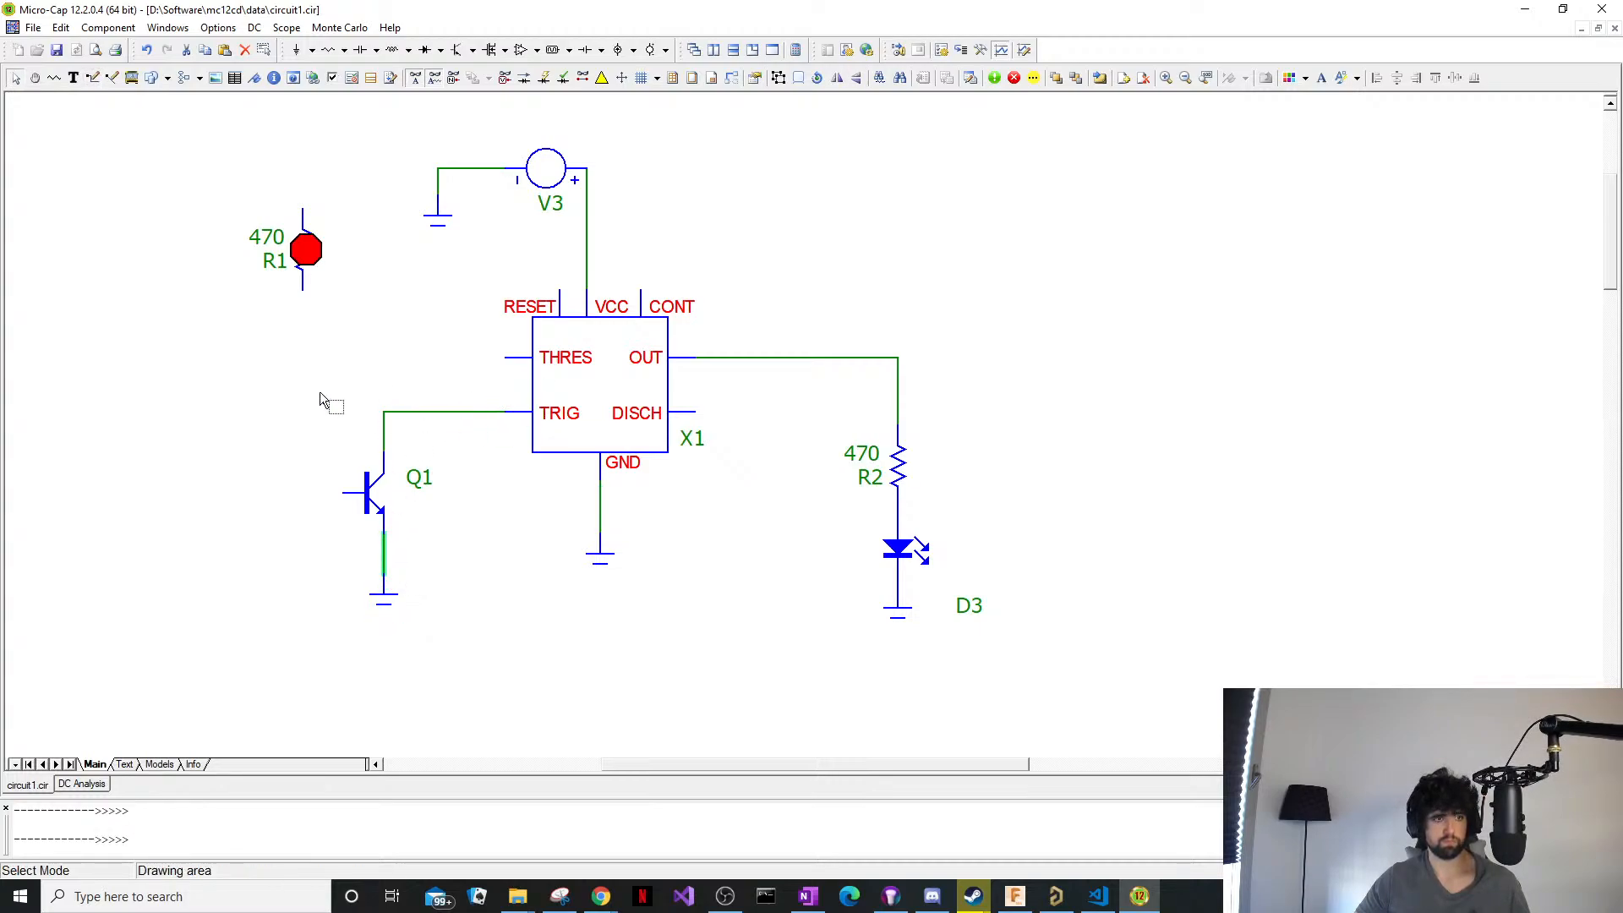
click(909, 489)
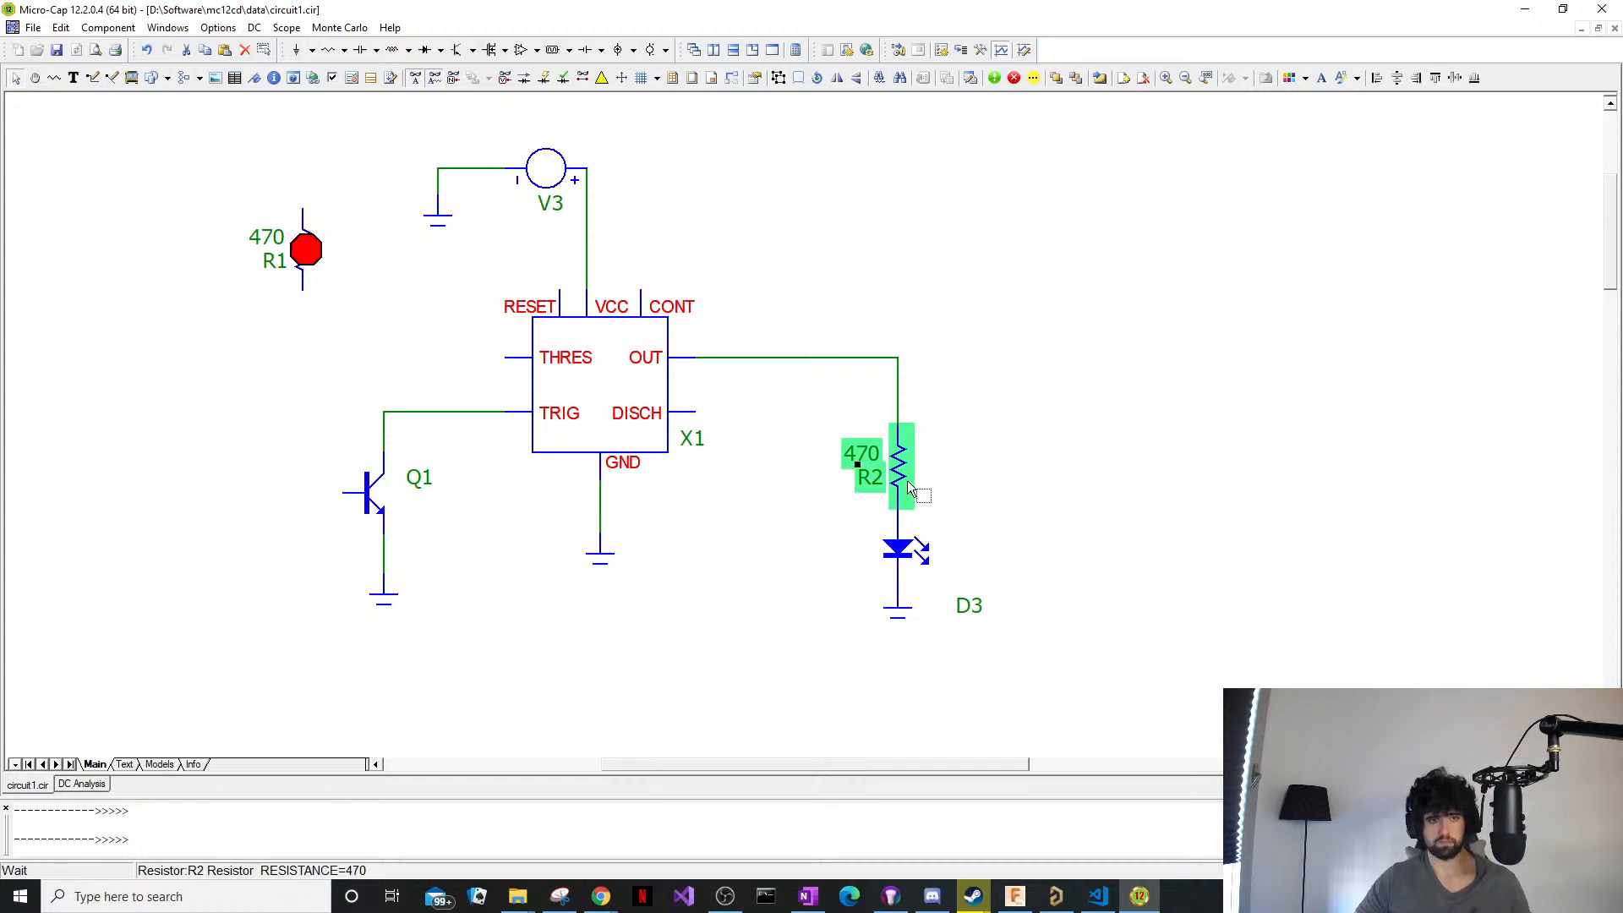
click(408, 294)
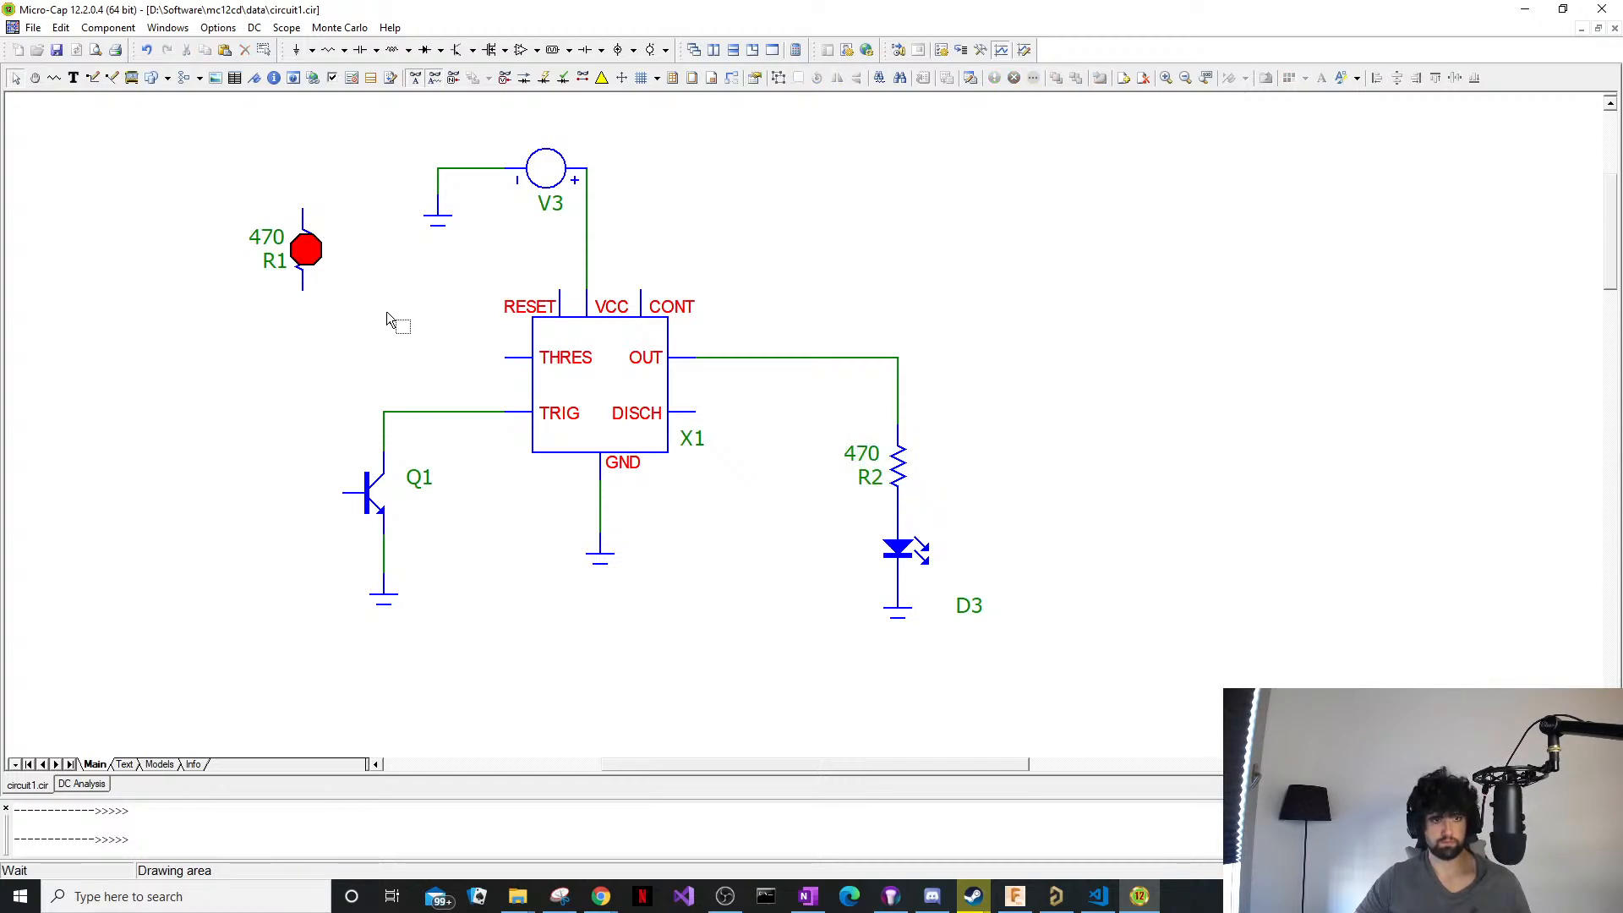
click(291, 254)
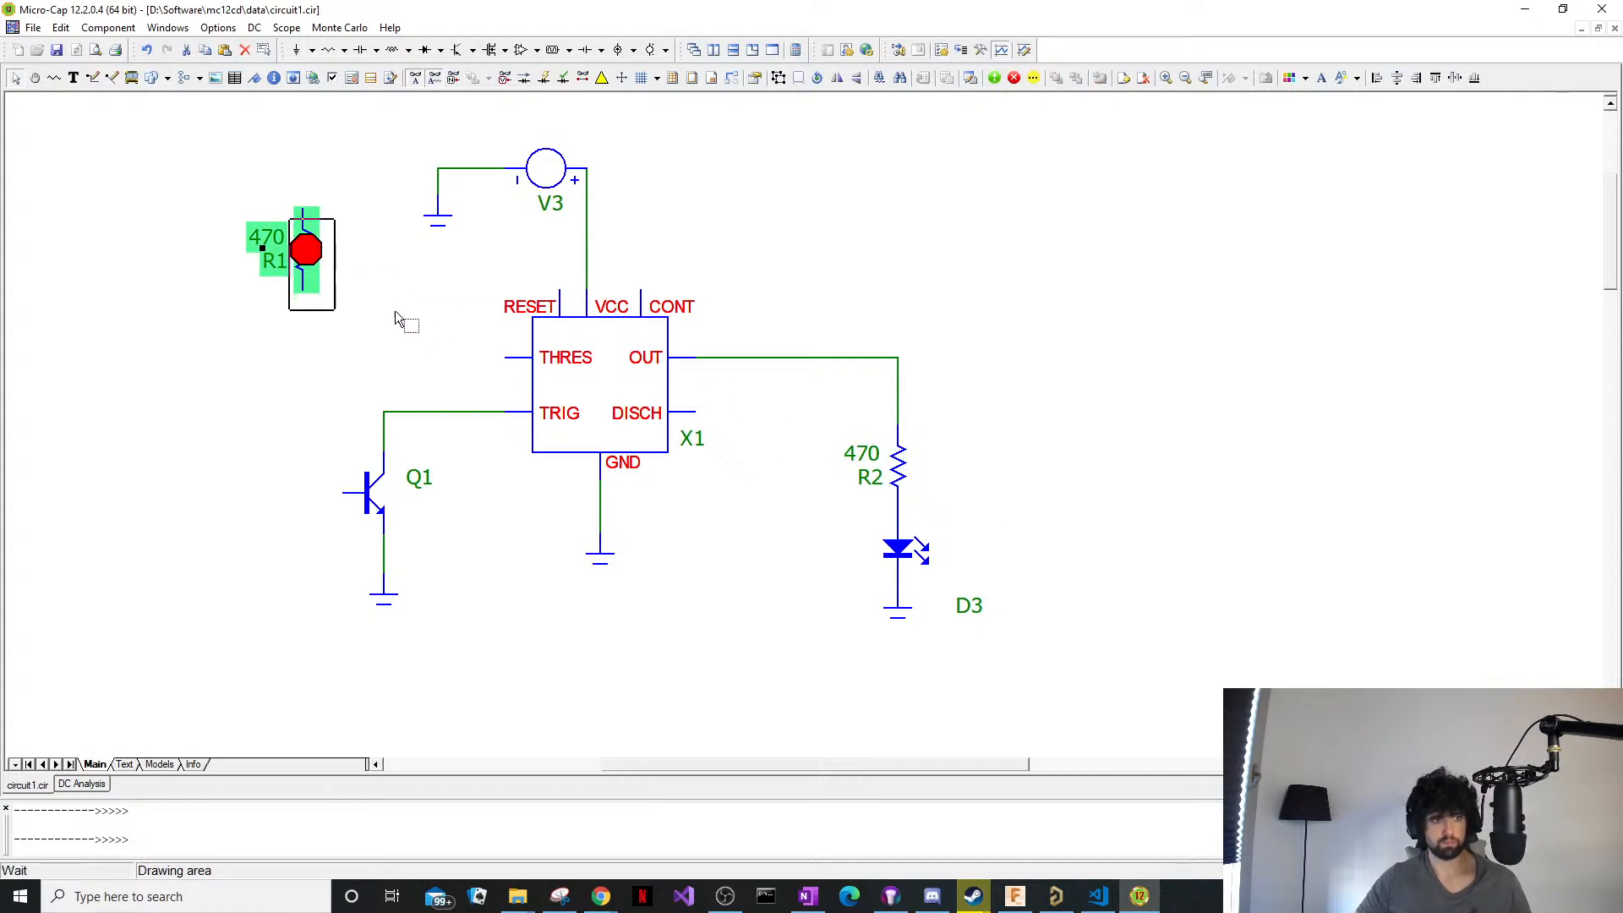
click(427, 284)
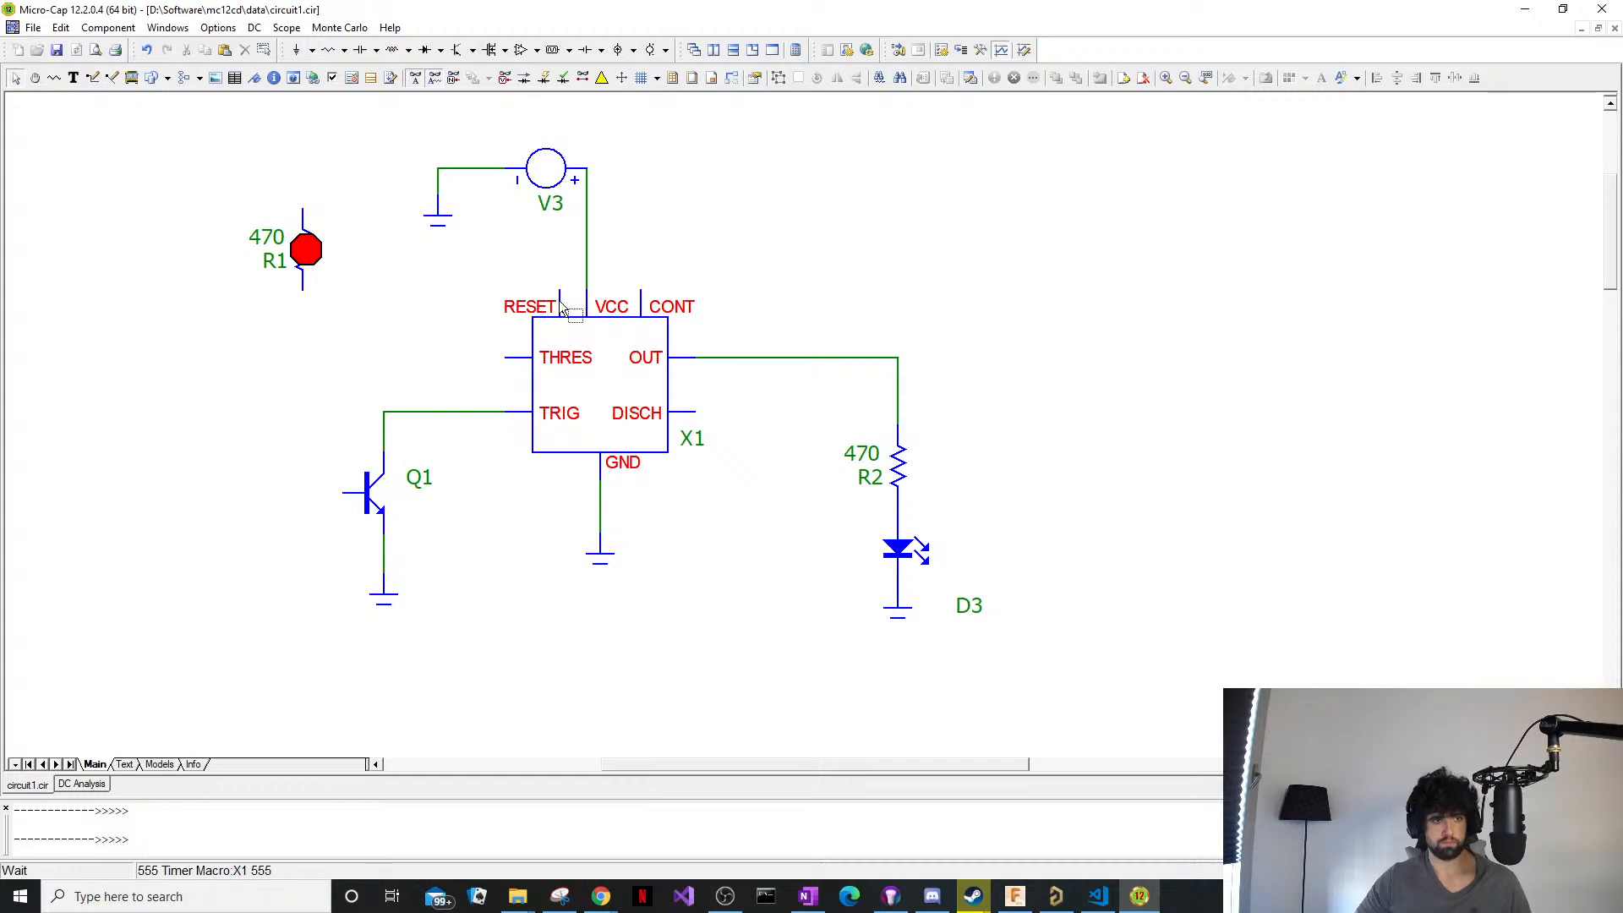
Wire the timer's RESET pin to the supply wire between the voltage source and the VCC pin.
click(561, 286)
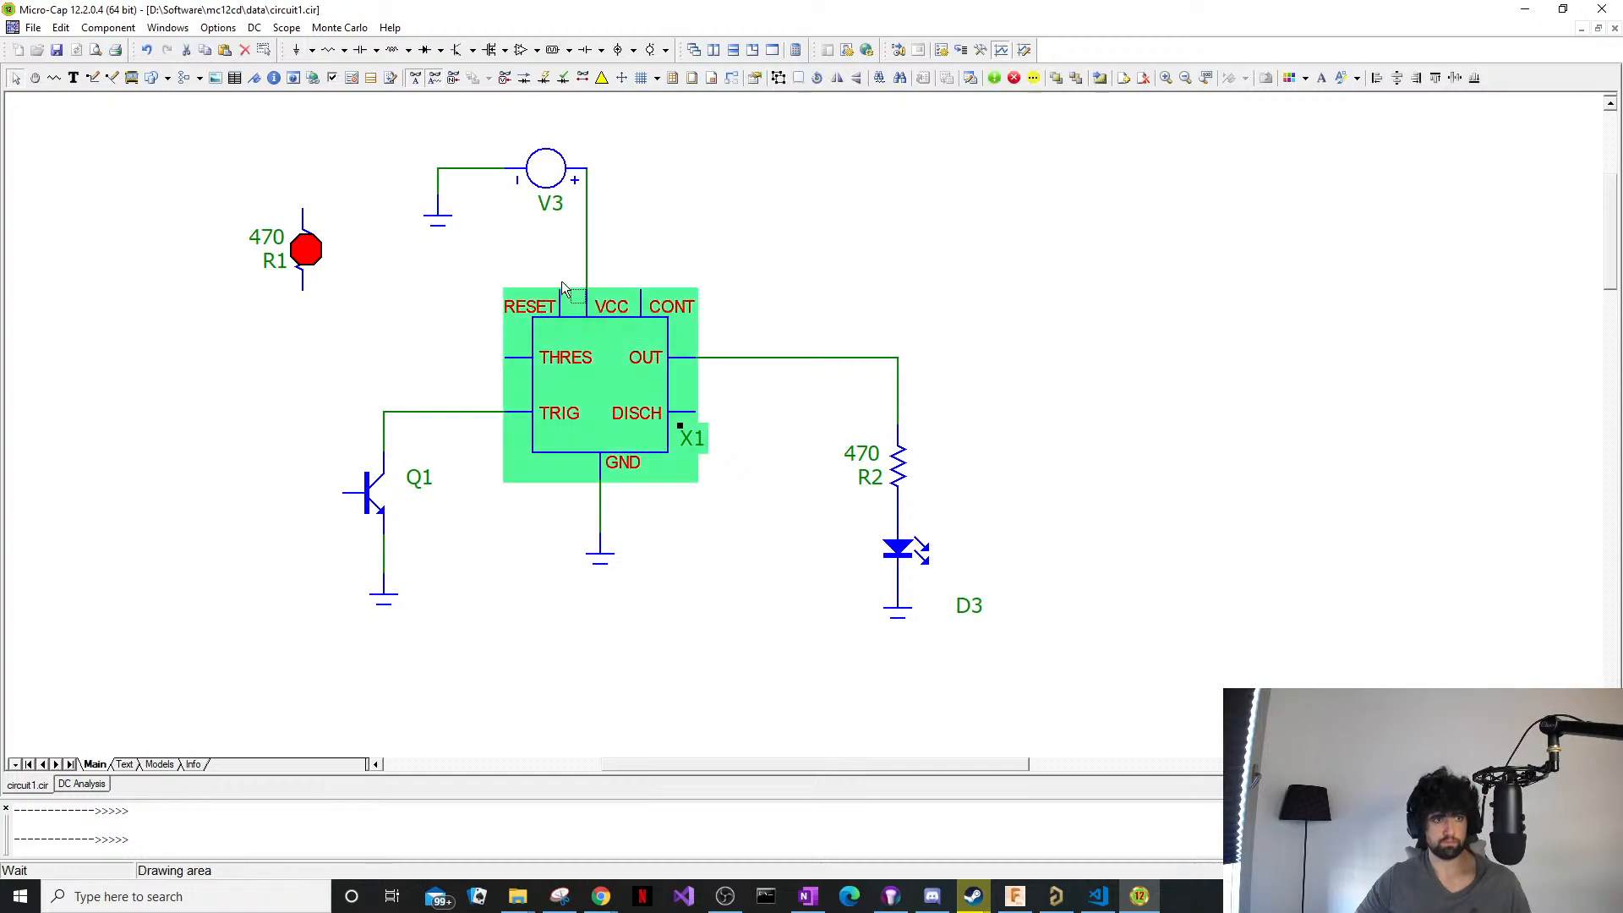
click(560, 271)
click(546, 265)
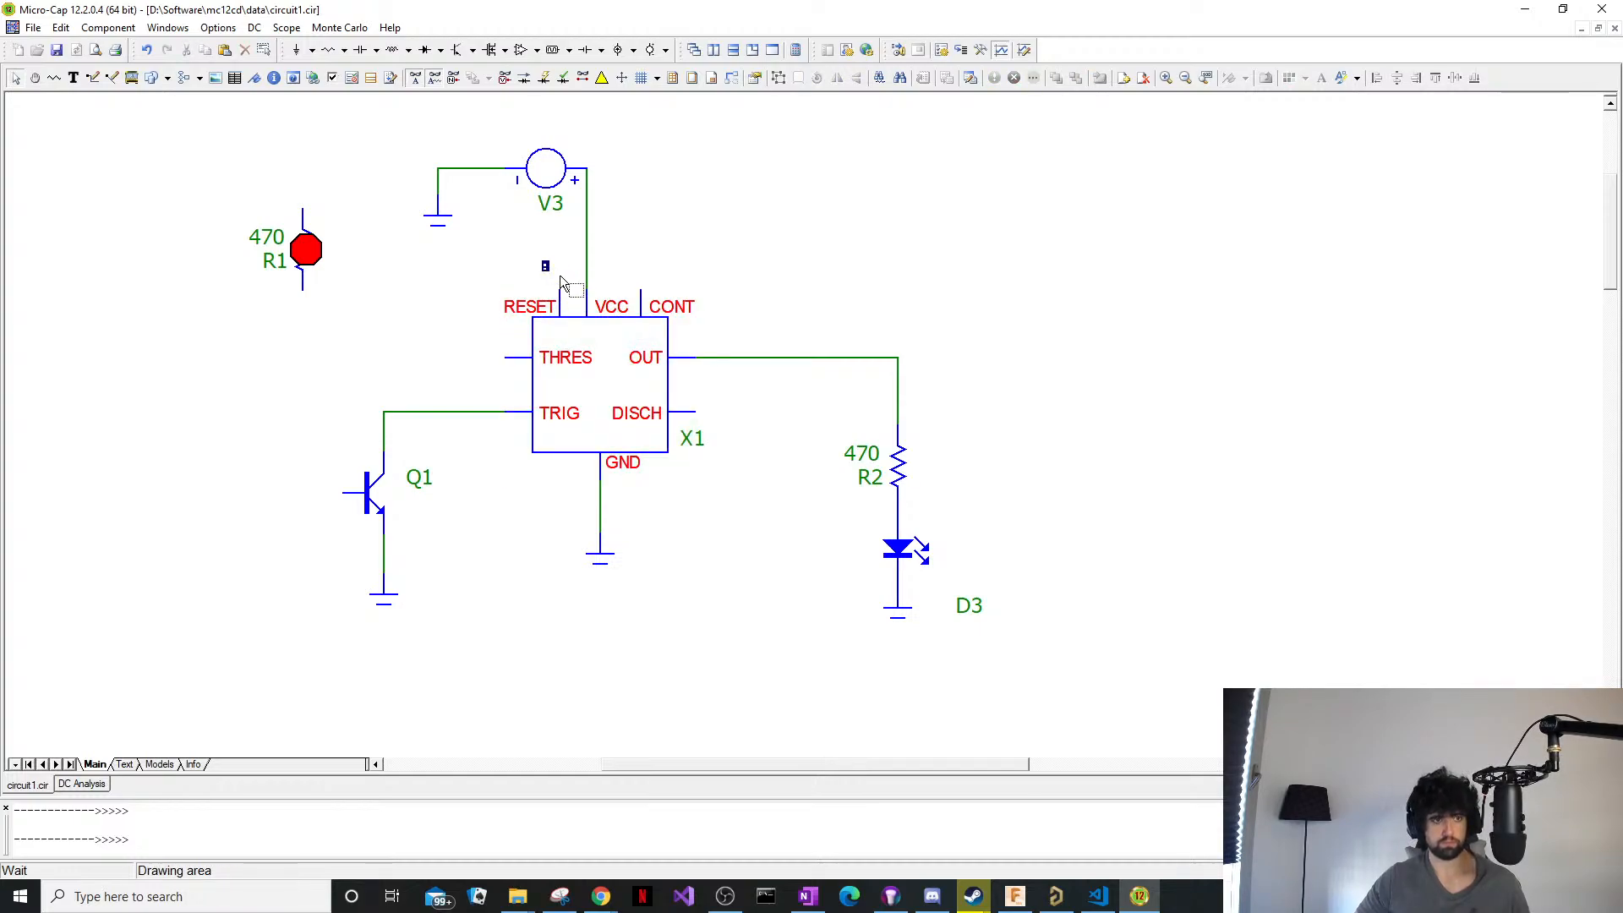
key(ctrl+w)
drag(562, 292, 585, 236)
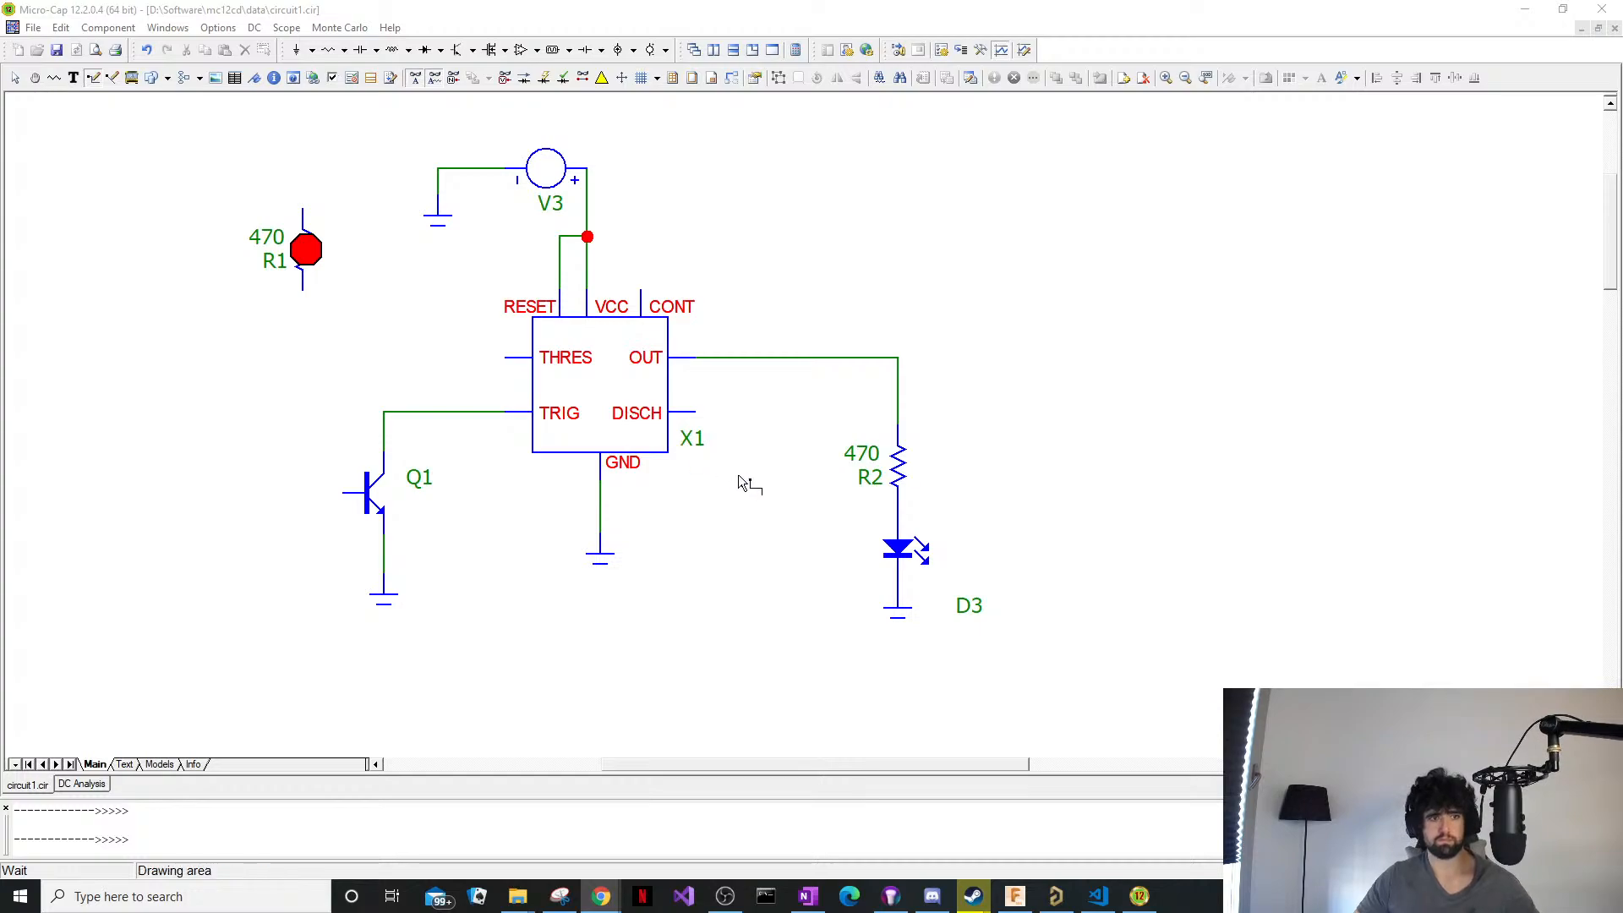
Move resistor R1 directly above Q1's collector and wire its lower end to the collector–TRIG wire.
click(315, 241)
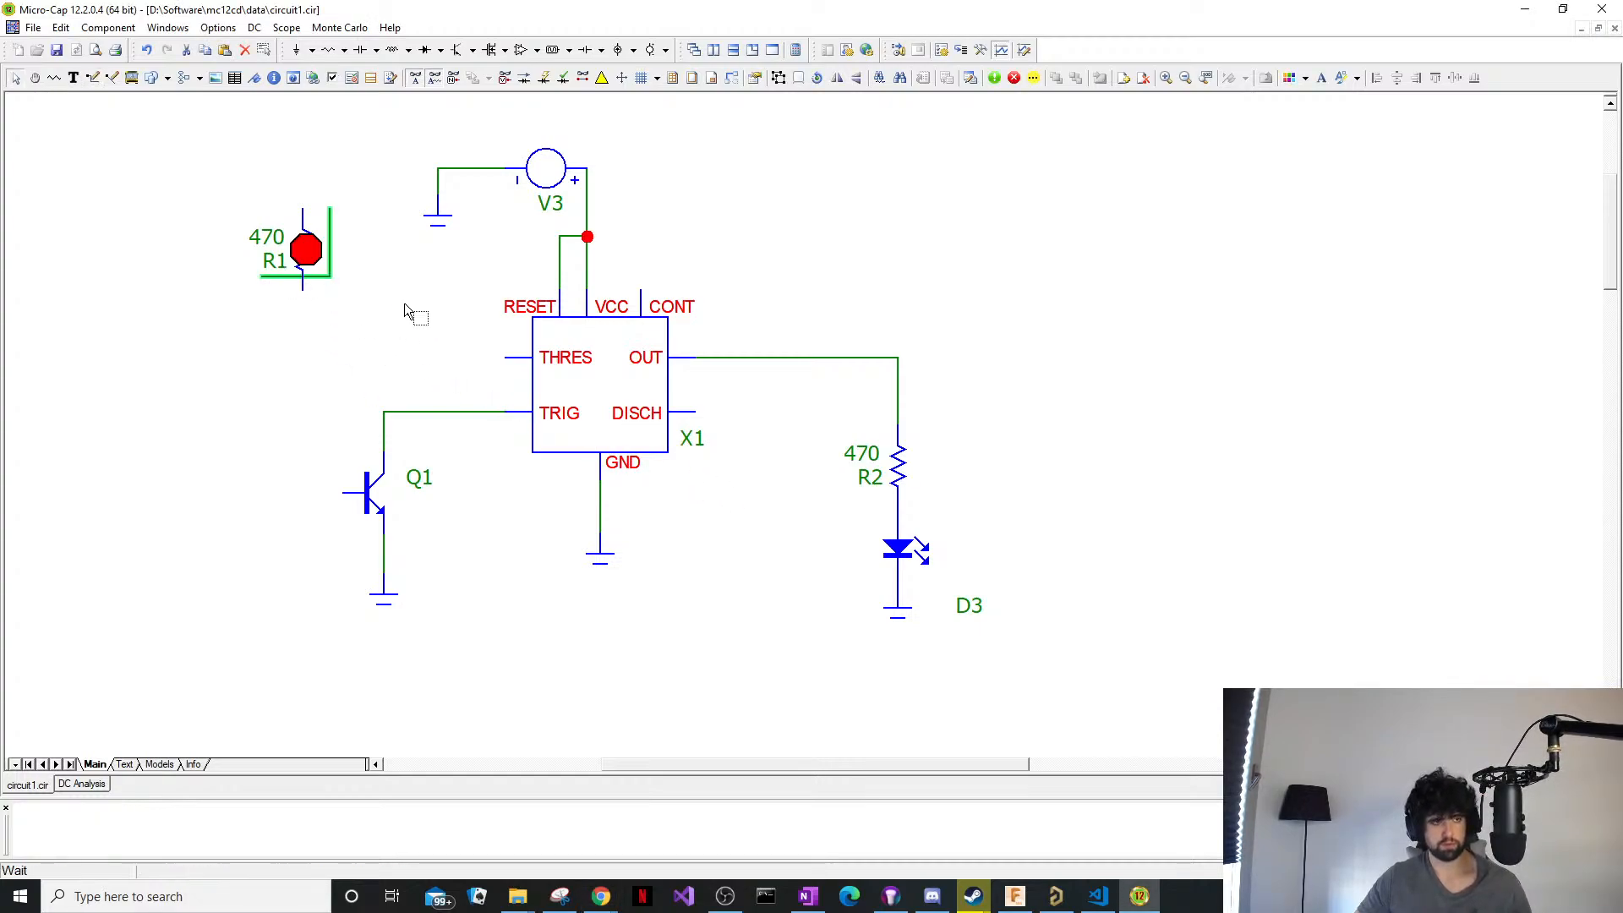
key(ctrl+z)
drag(320, 195, 242, 259)
drag(296, 258, 378, 338)
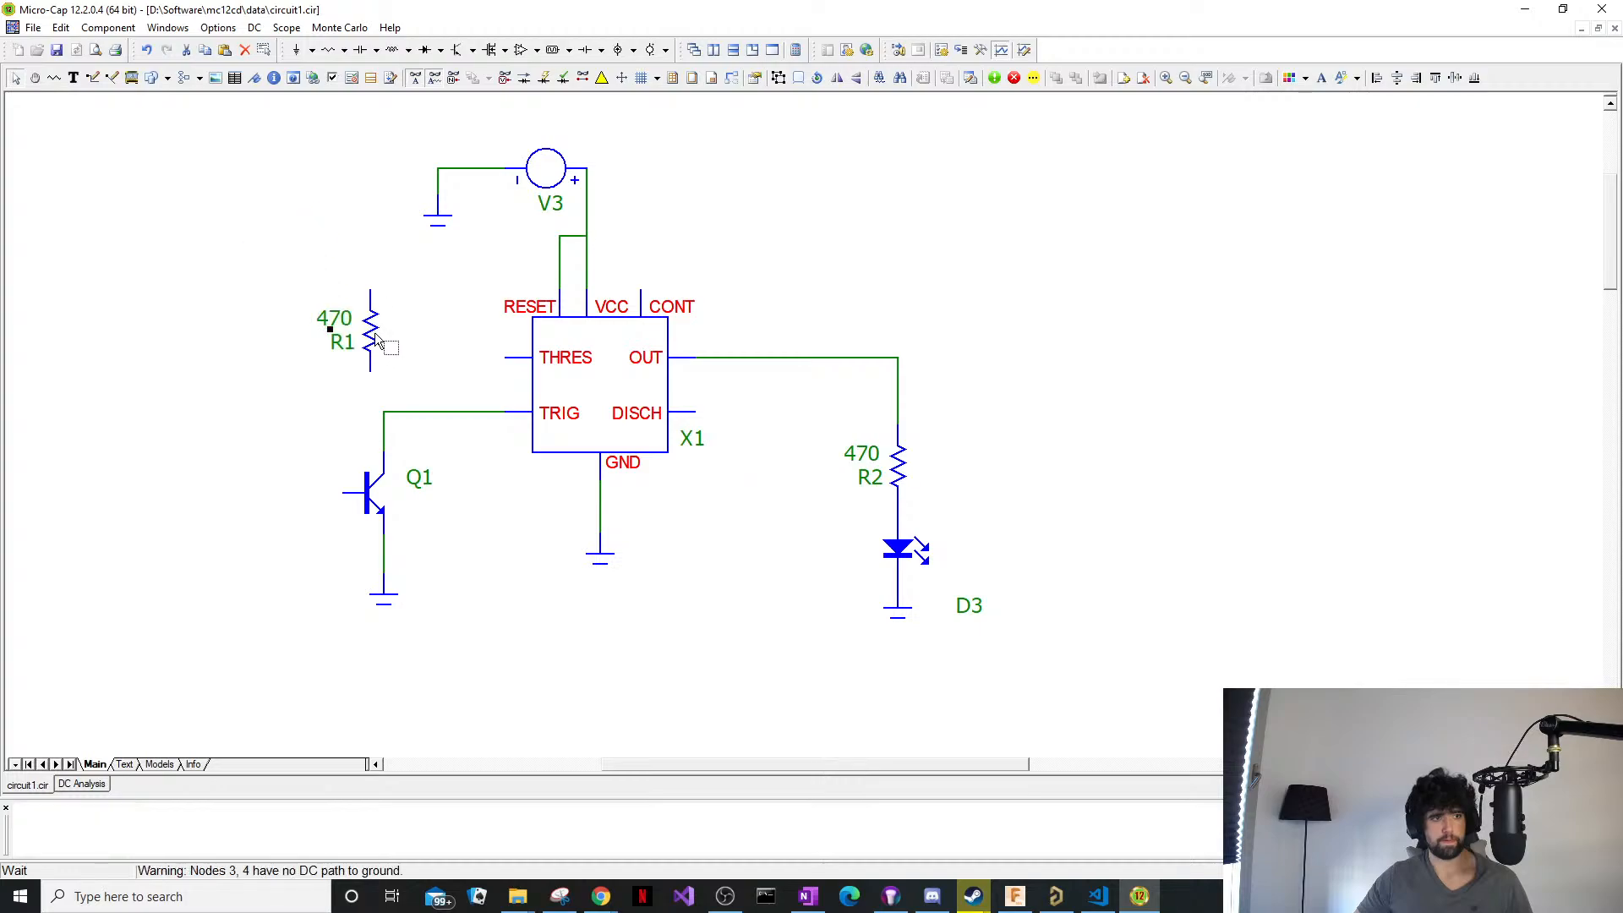
click(382, 335)
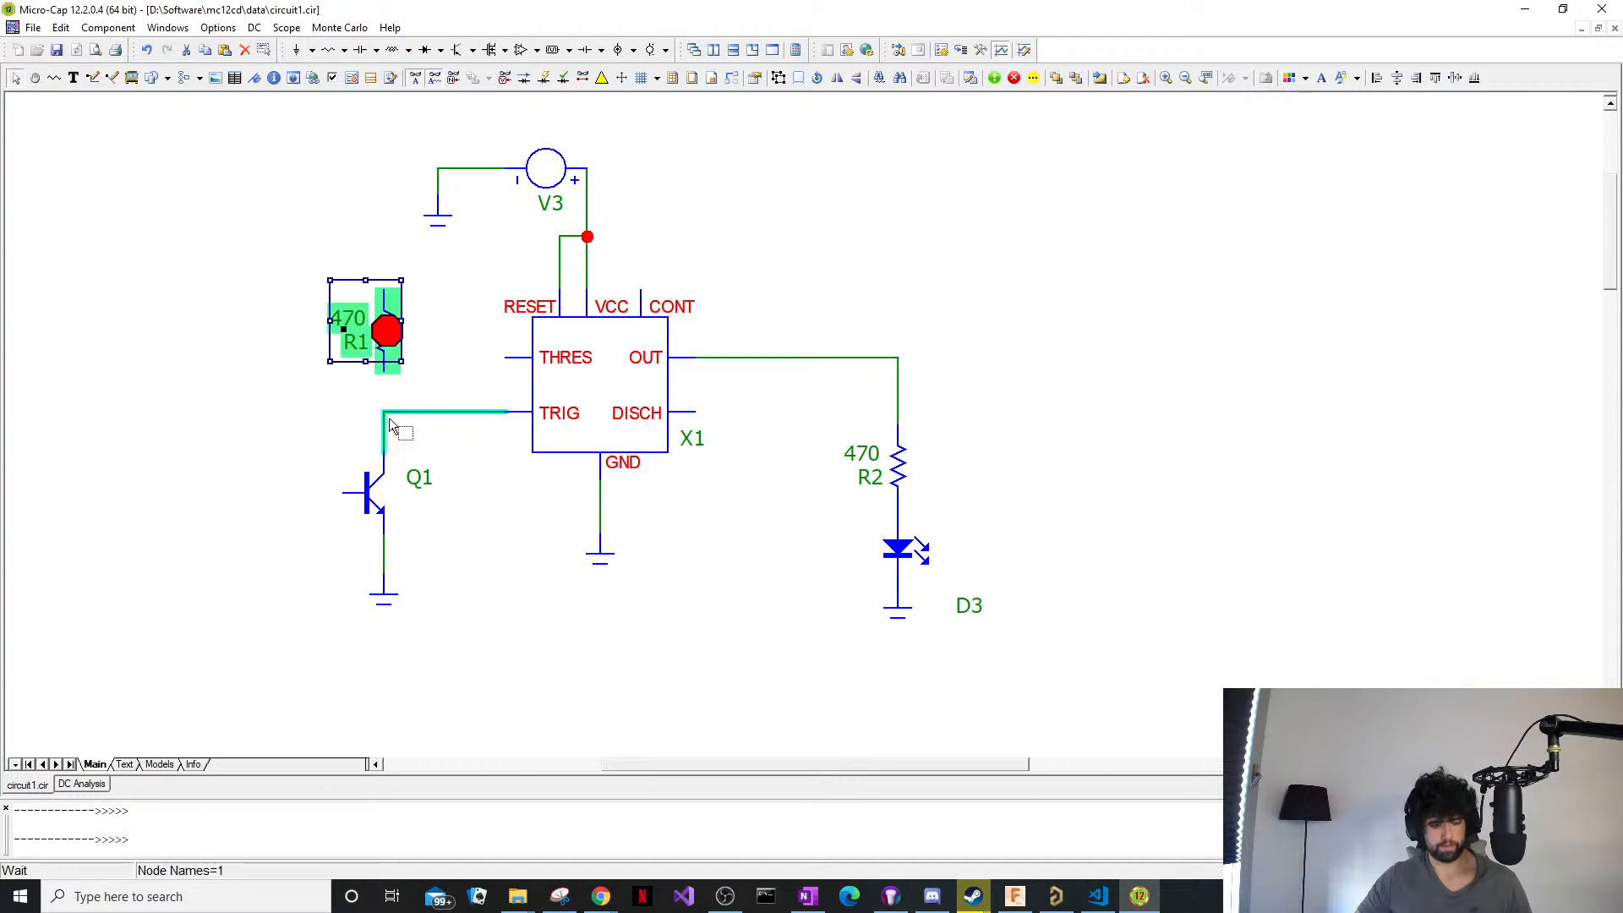
drag(380, 364, 387, 413)
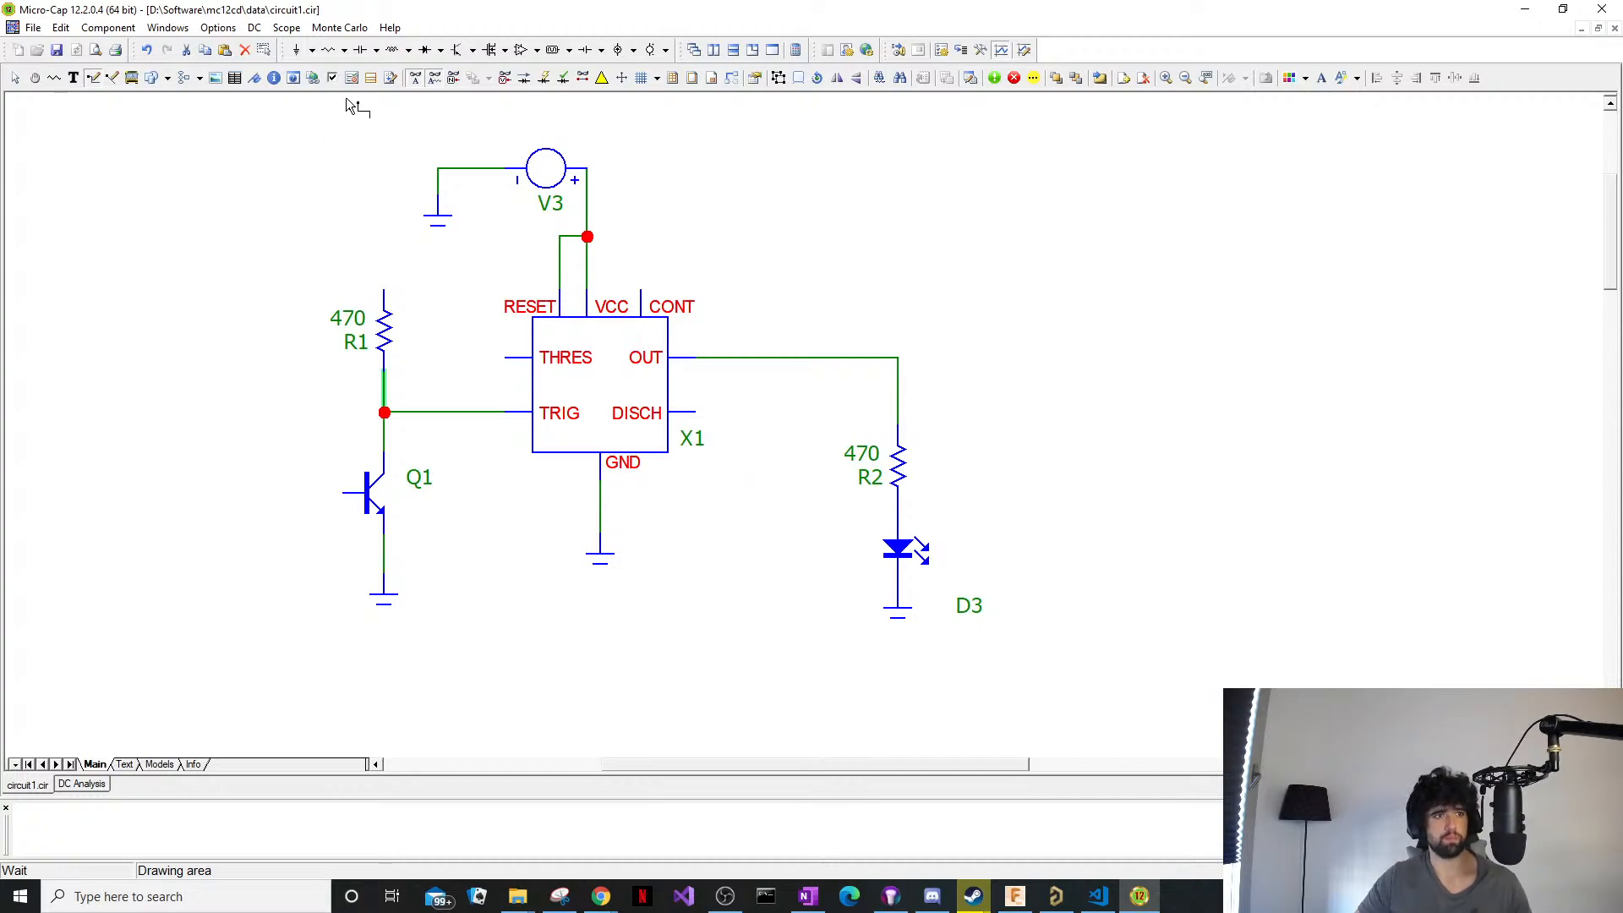
key(ctrl+e)
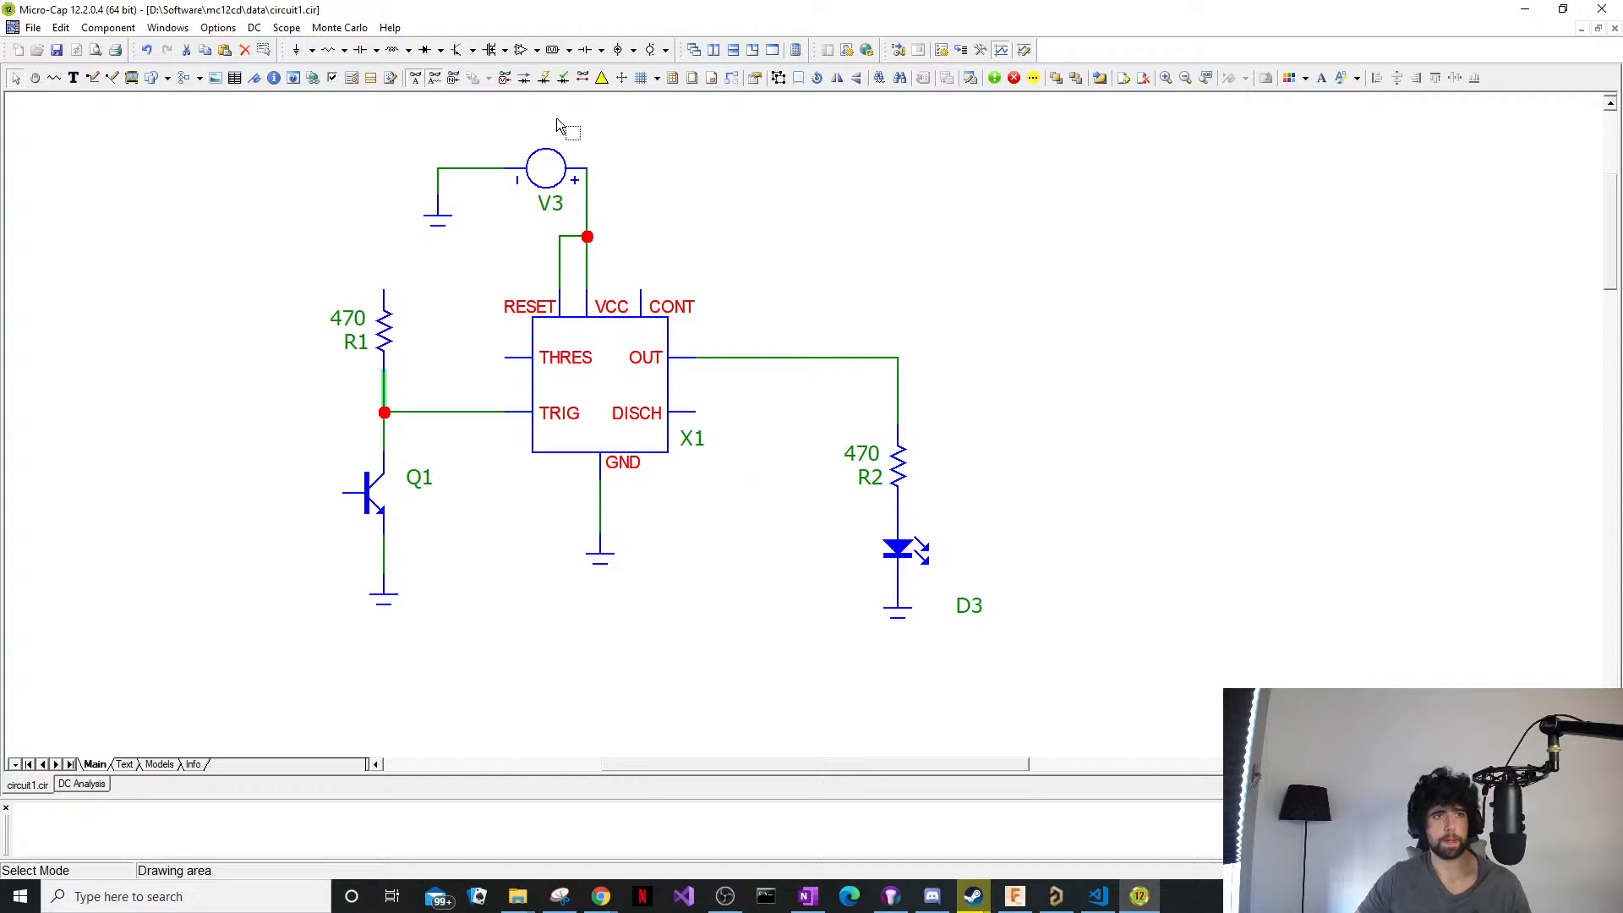
click(601, 52)
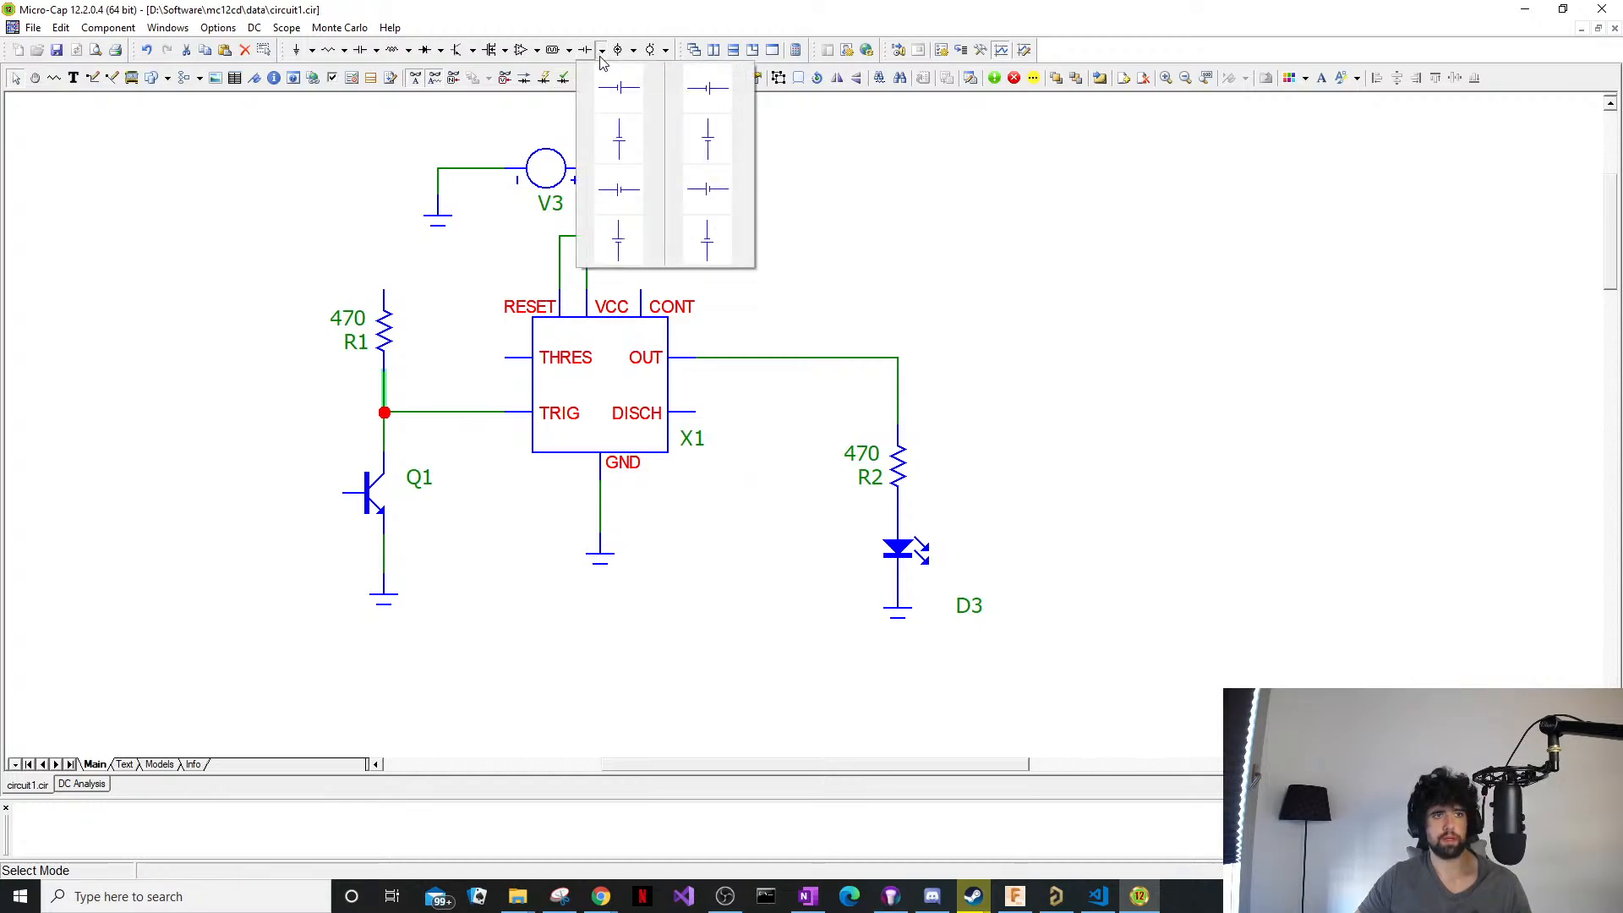
click(634, 191)
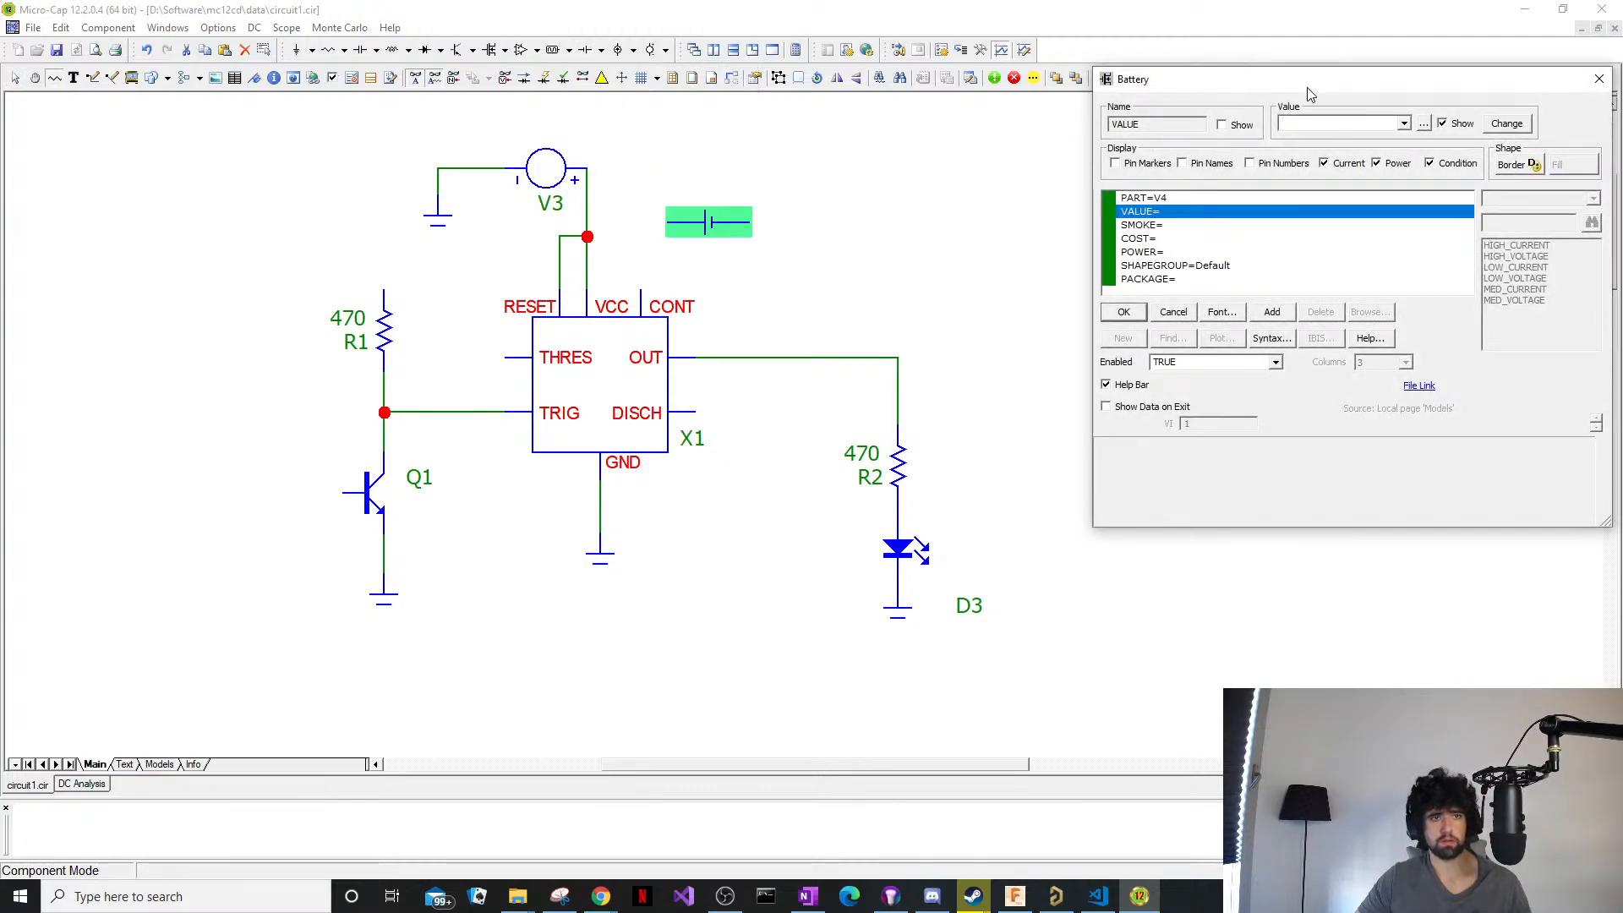
click(1598, 80)
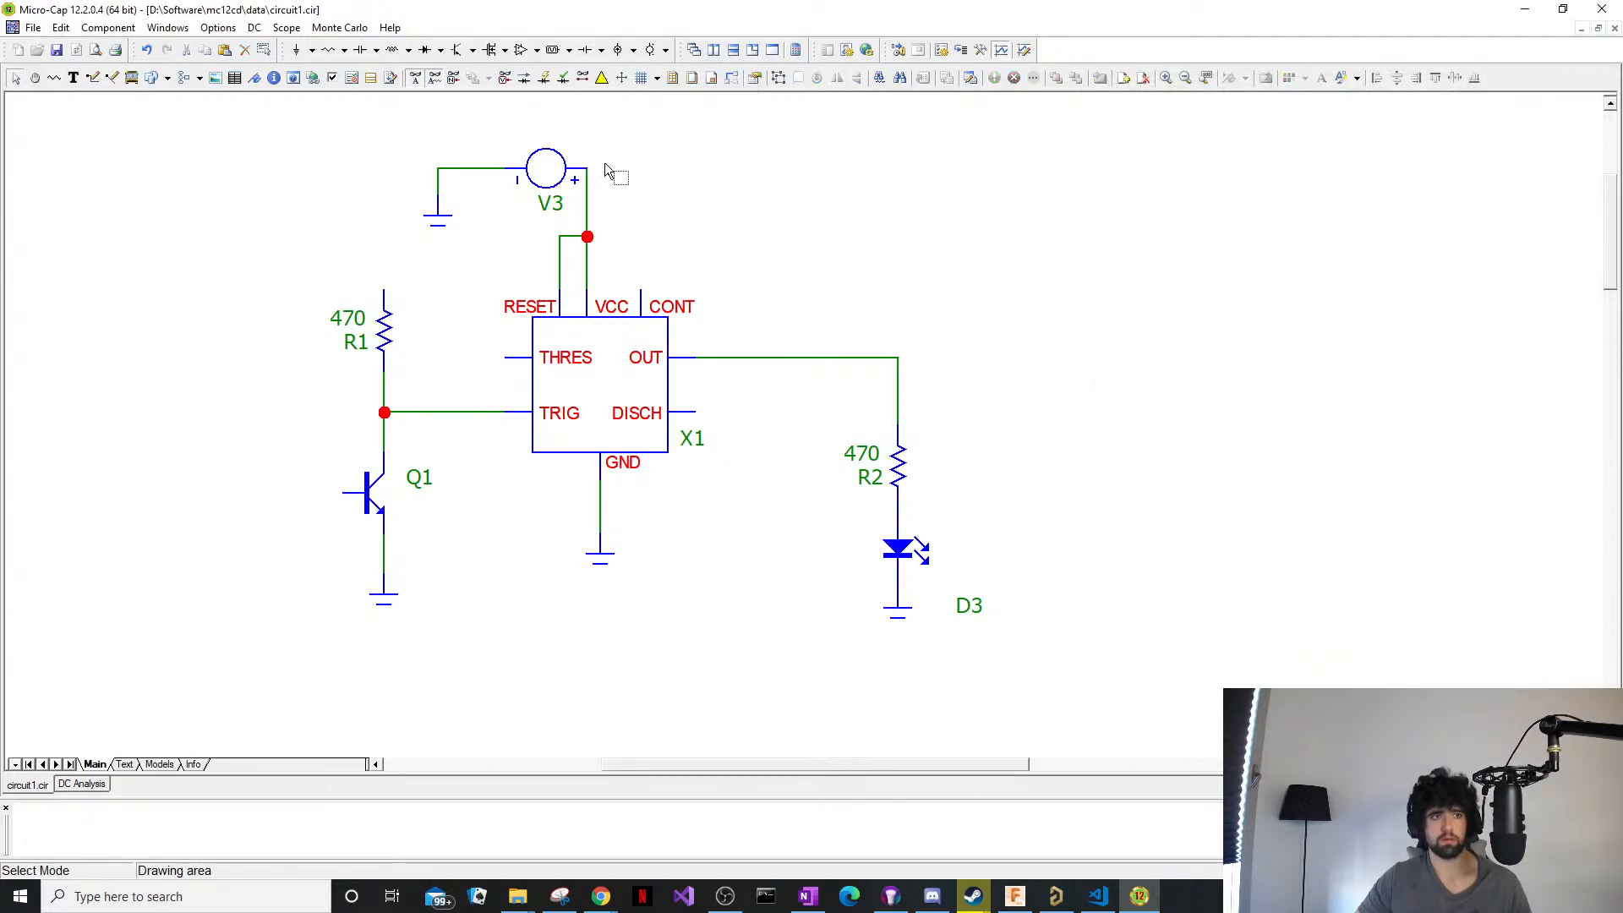
Check the DC value in the properties of voltage source V3.
click(566, 163)
double_click(566, 162)
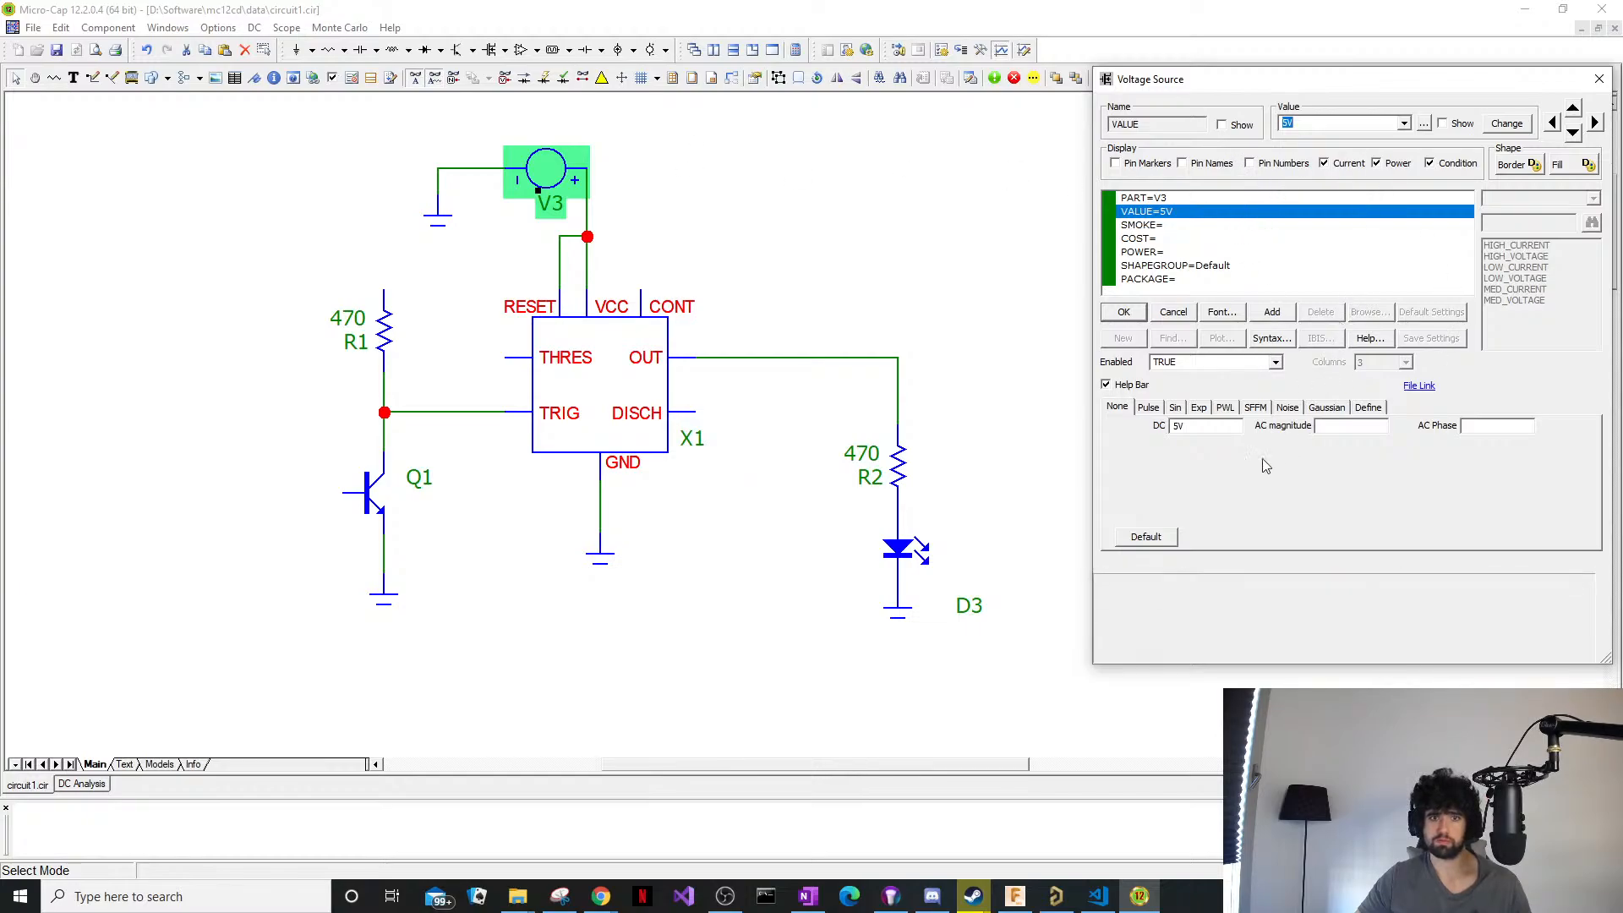
click(1207, 426)
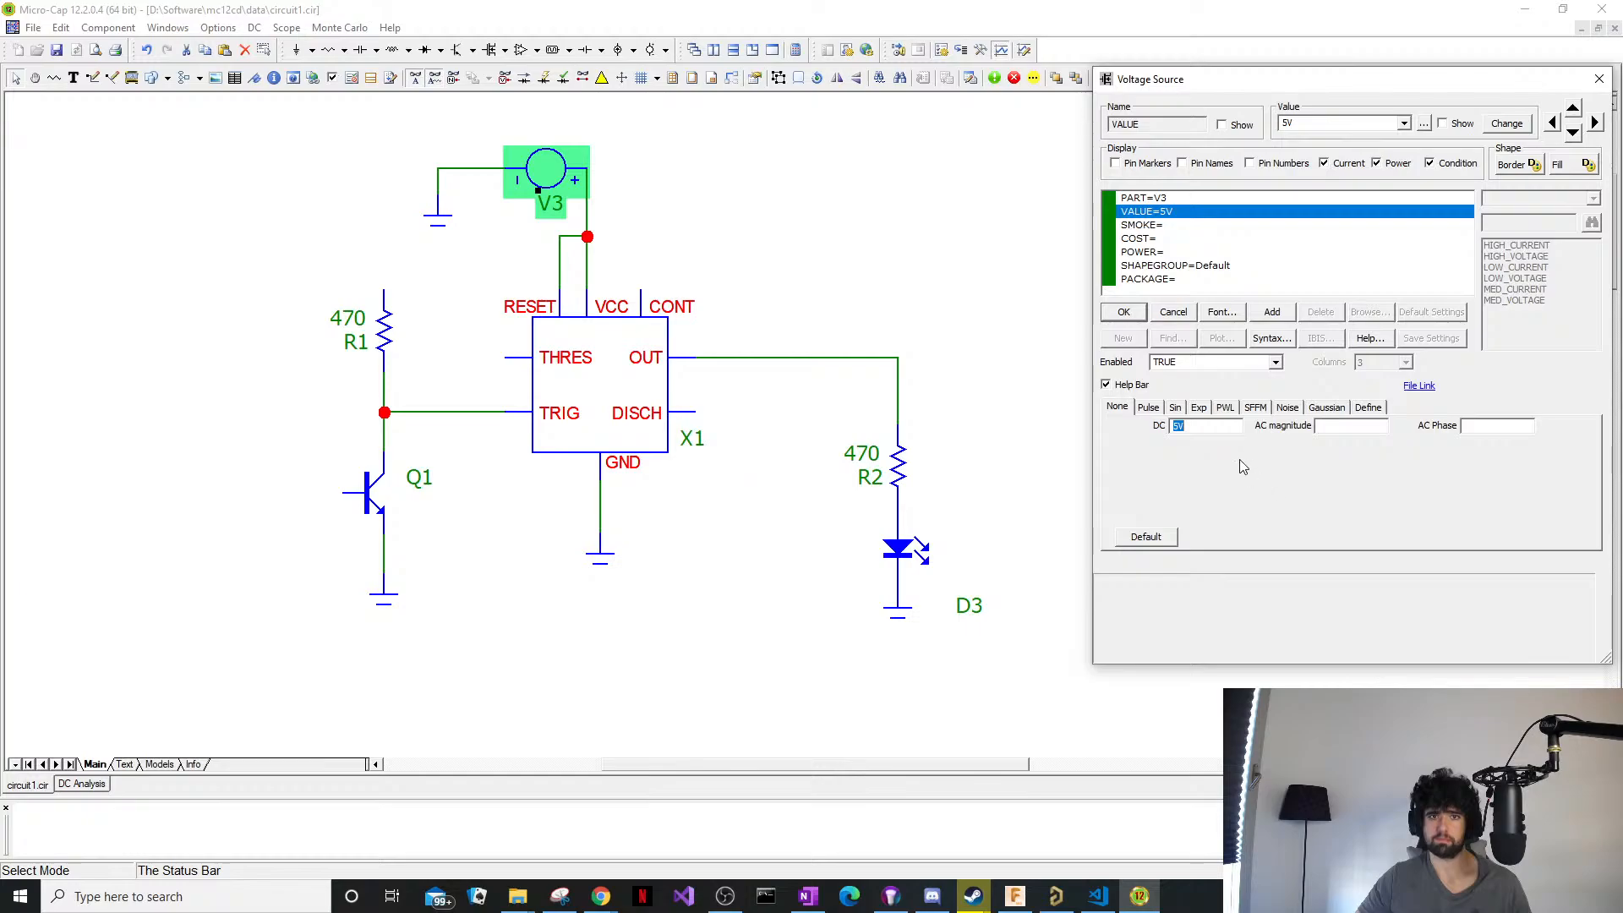
click(1599, 79)
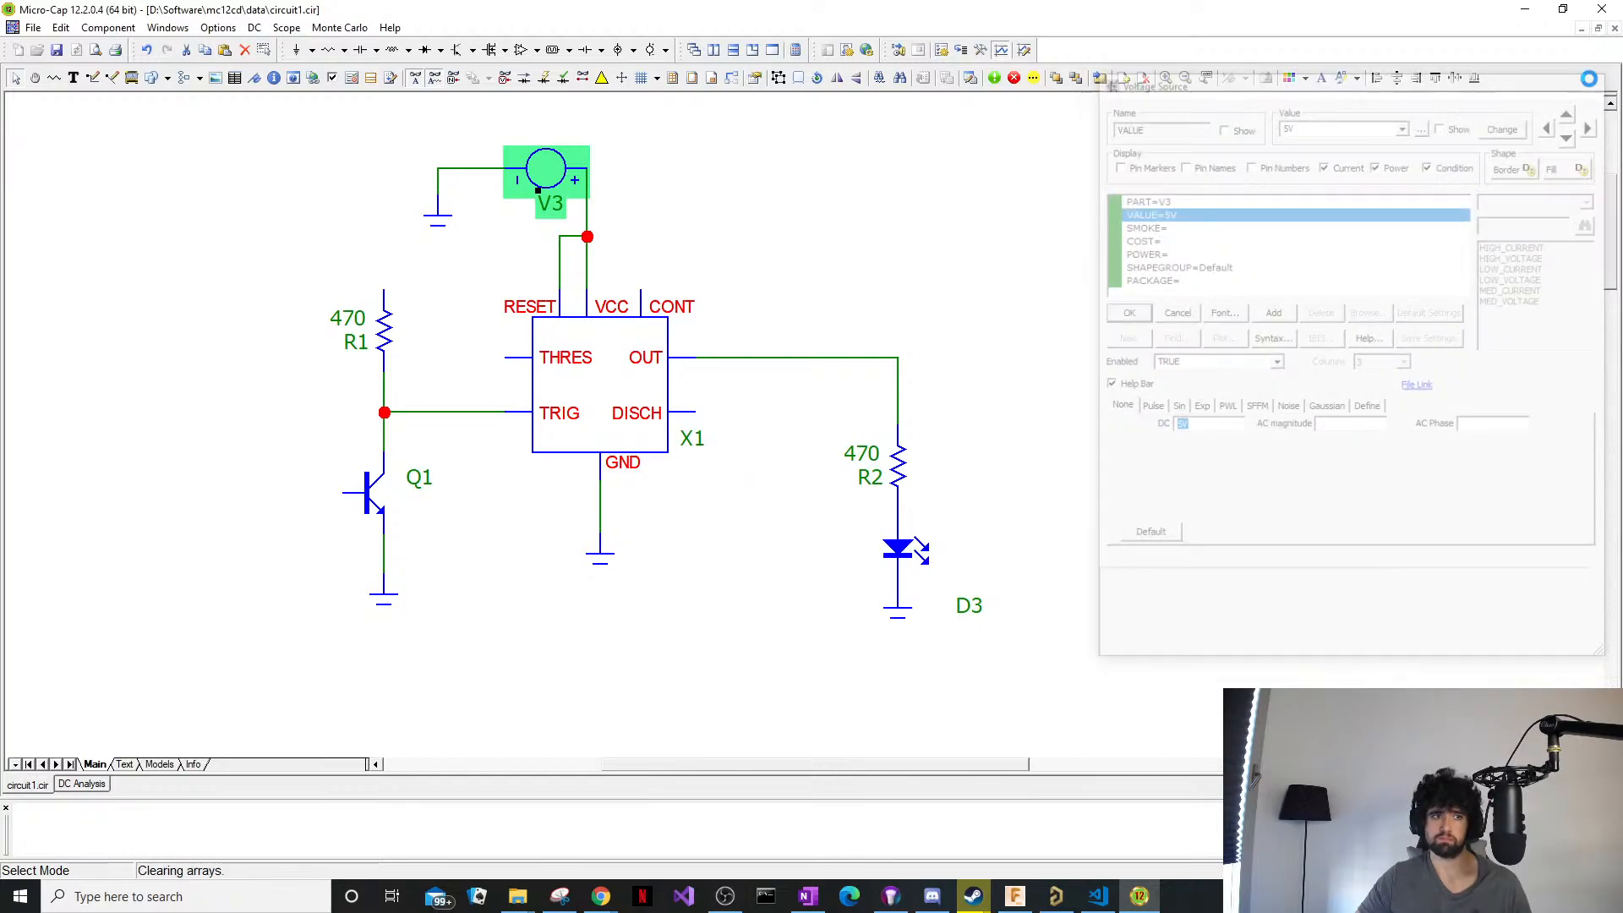
Wire the positive terminal of voltage source V3 to the upper end of resistor R1, routing around the source.
click(392, 288)
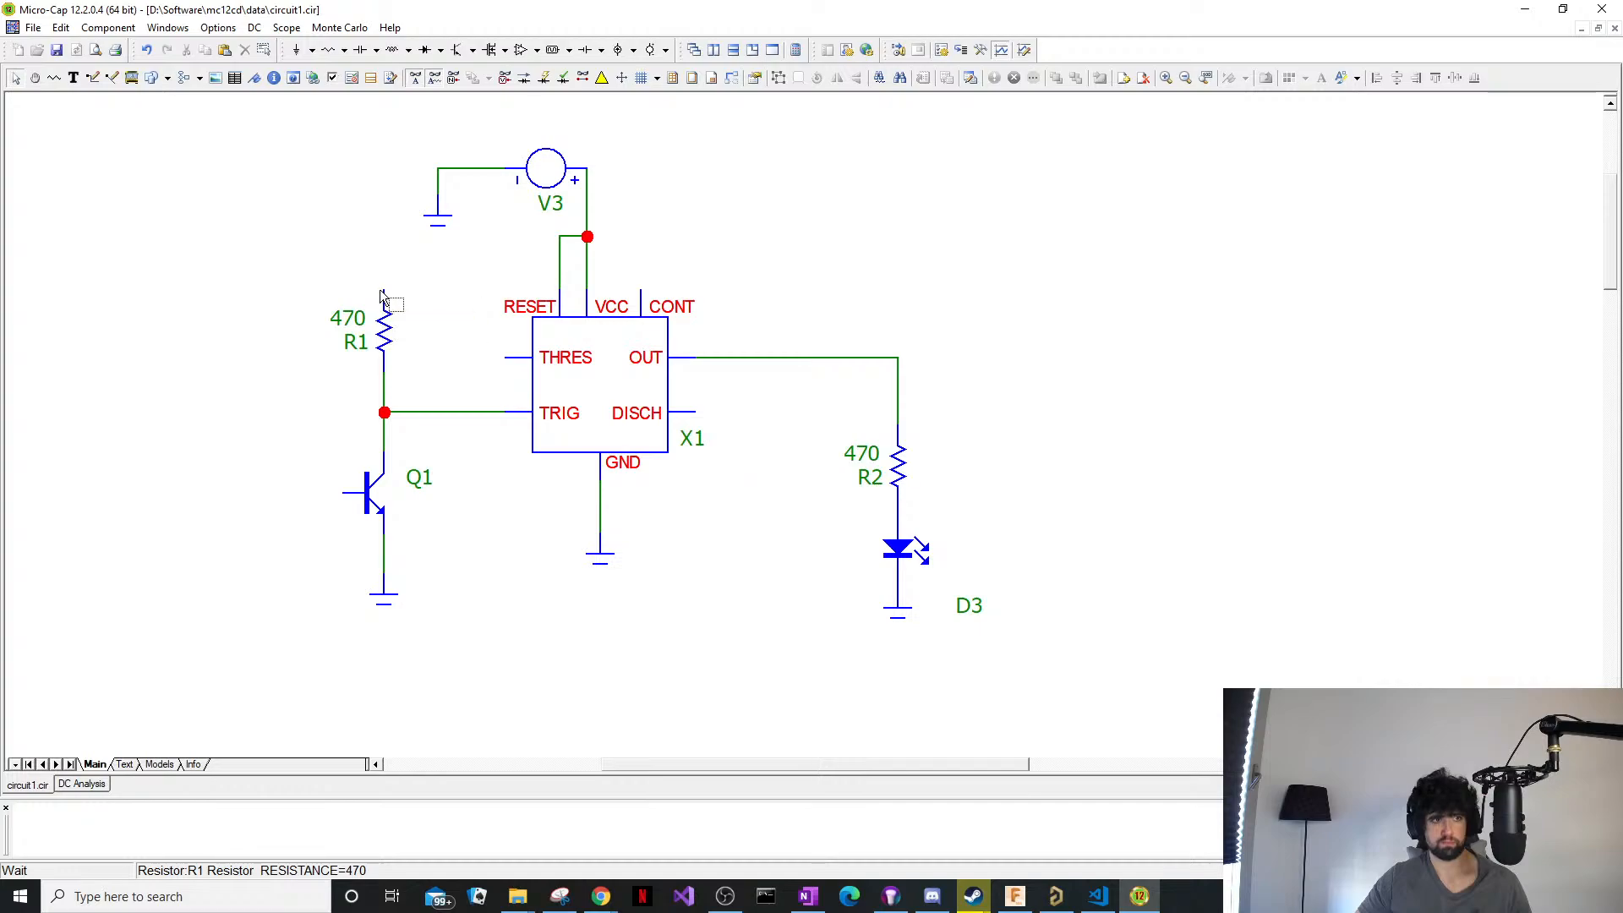
key(ctrl+w)
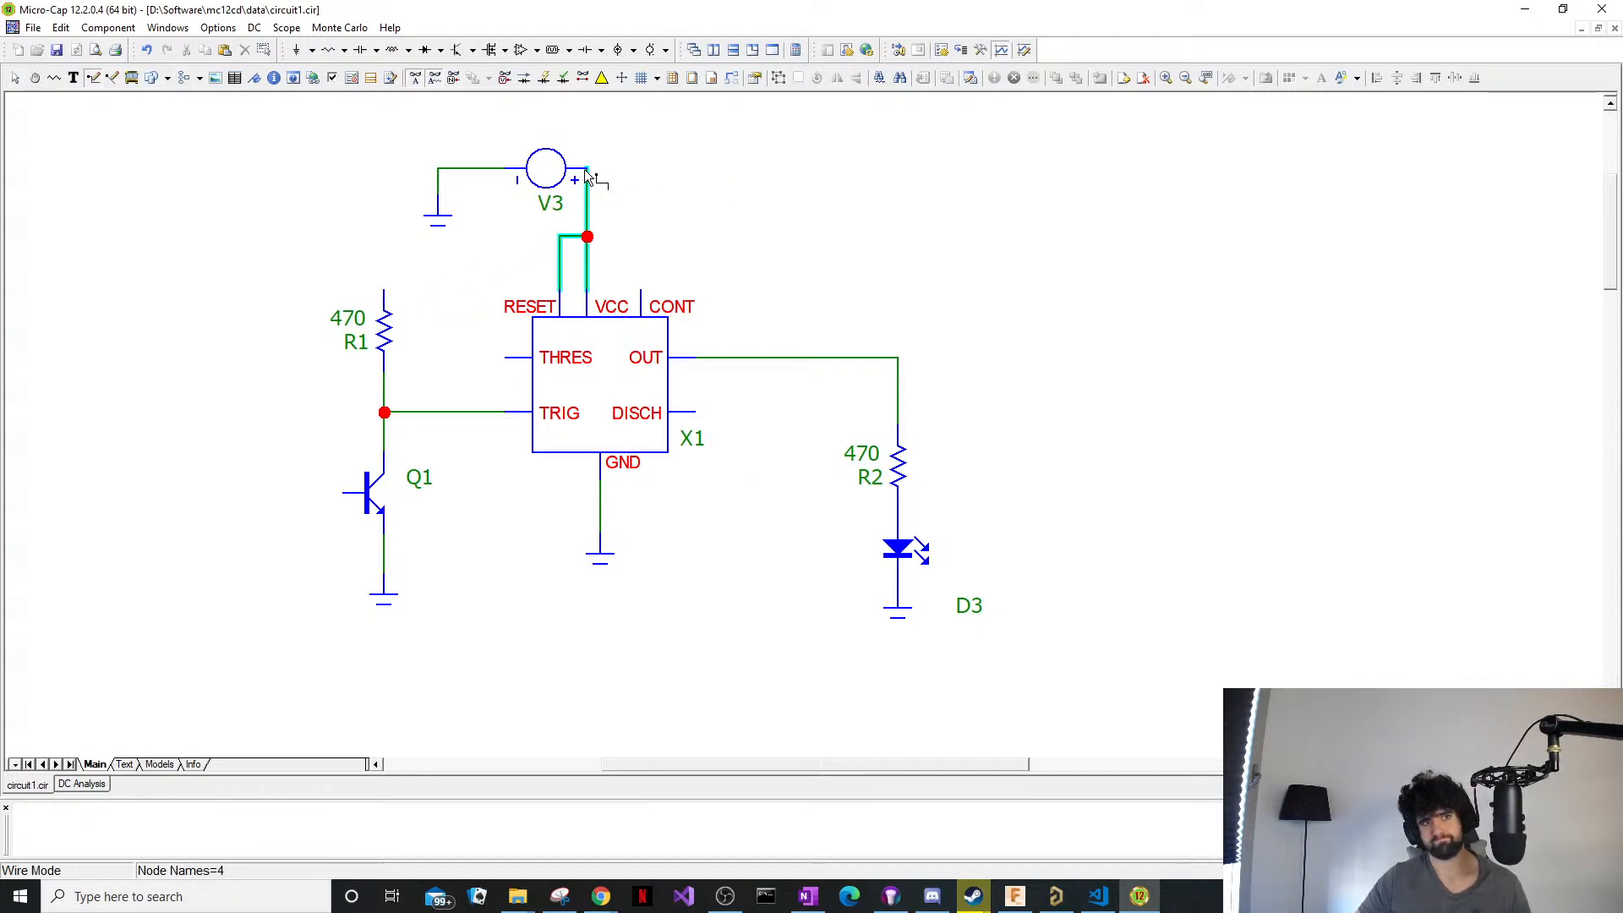
drag(589, 171, 386, 287)
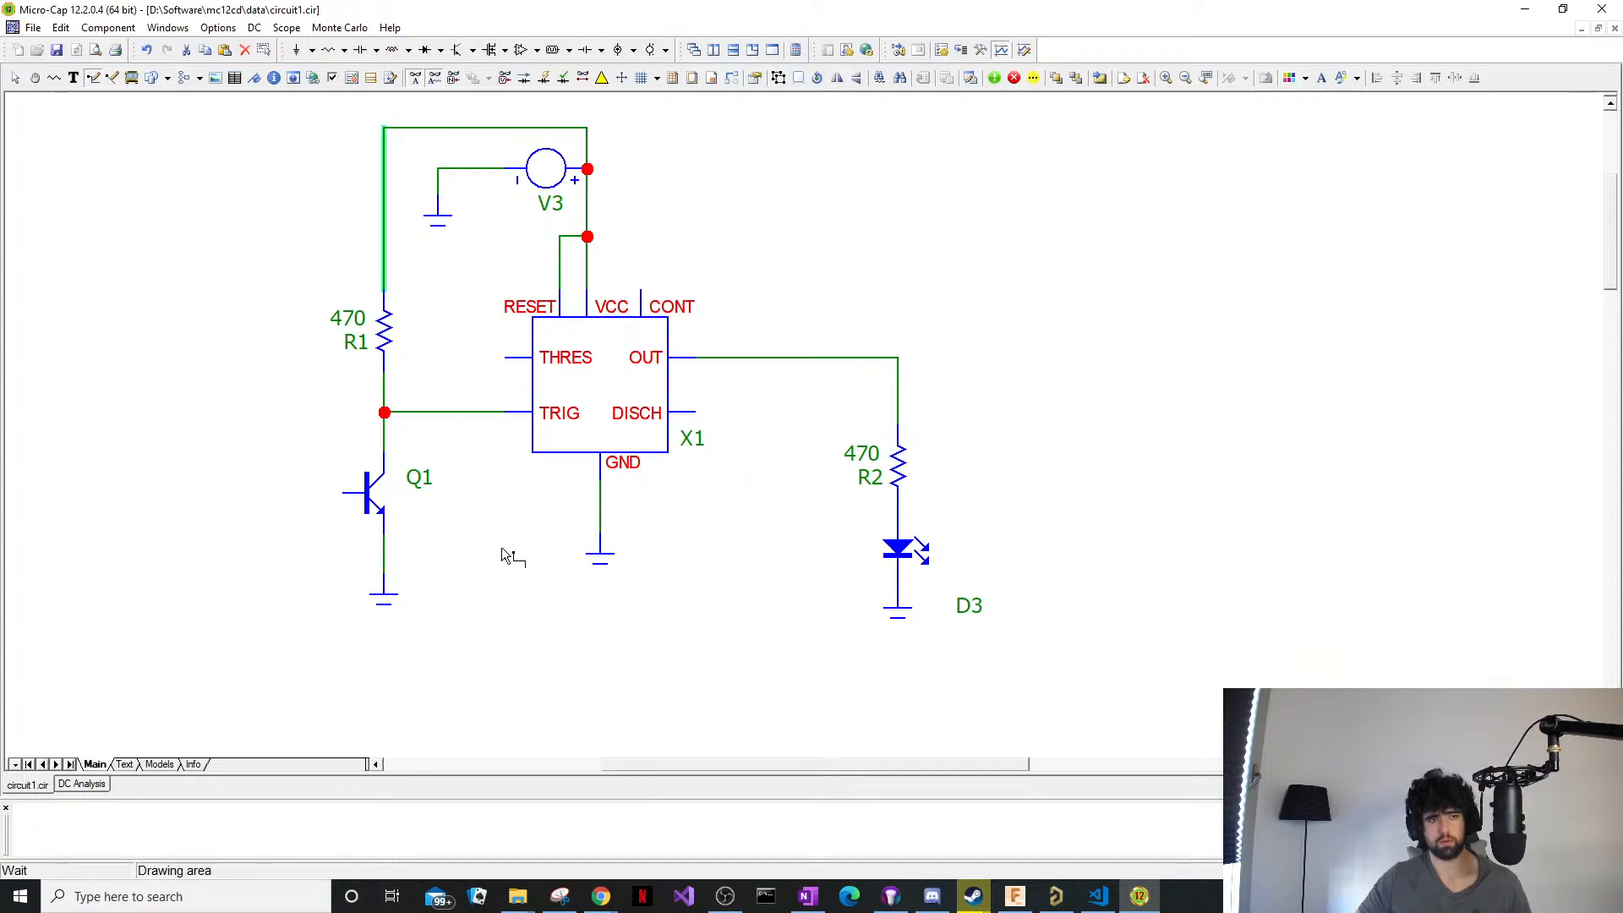
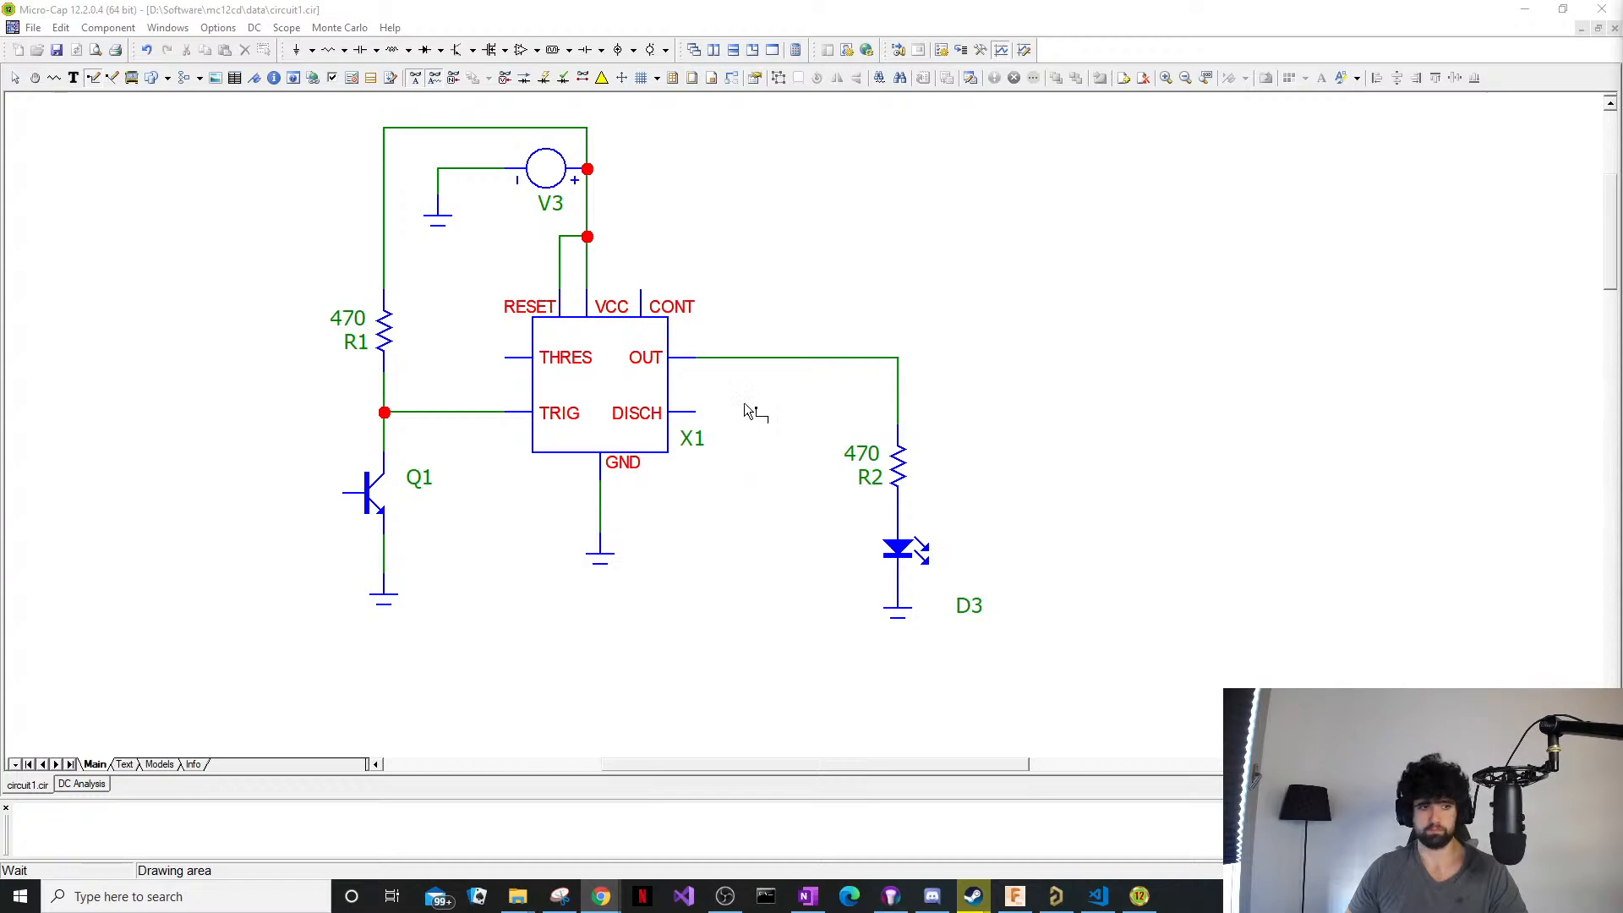
Search the component library by name for a switch, using "Sw" as the search text.
click(108, 27)
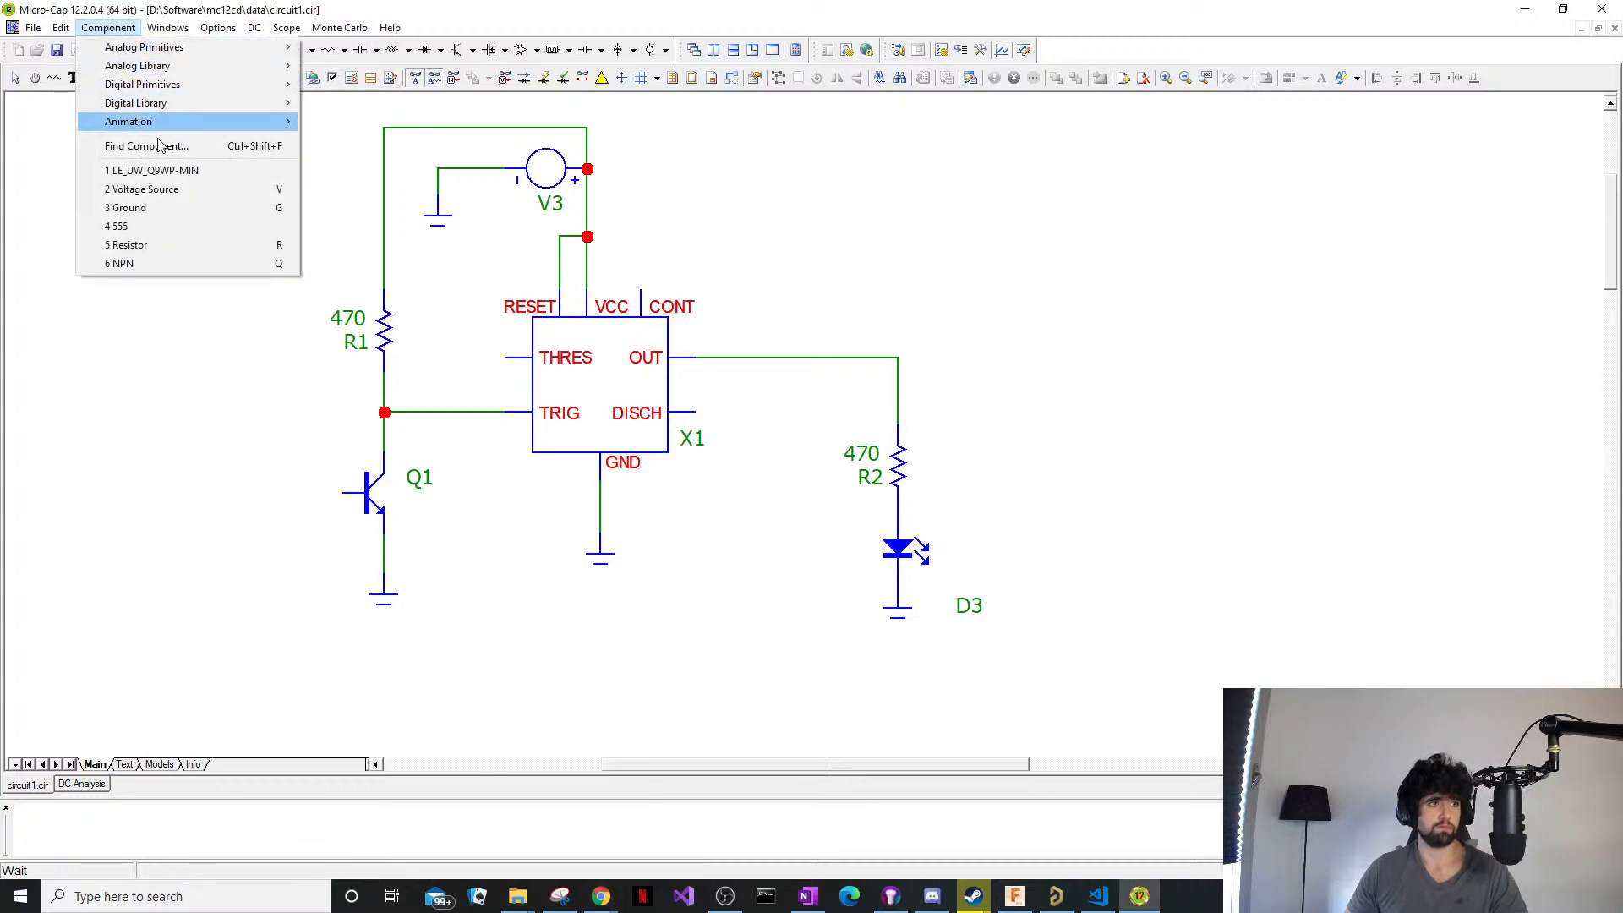
click(148, 146)
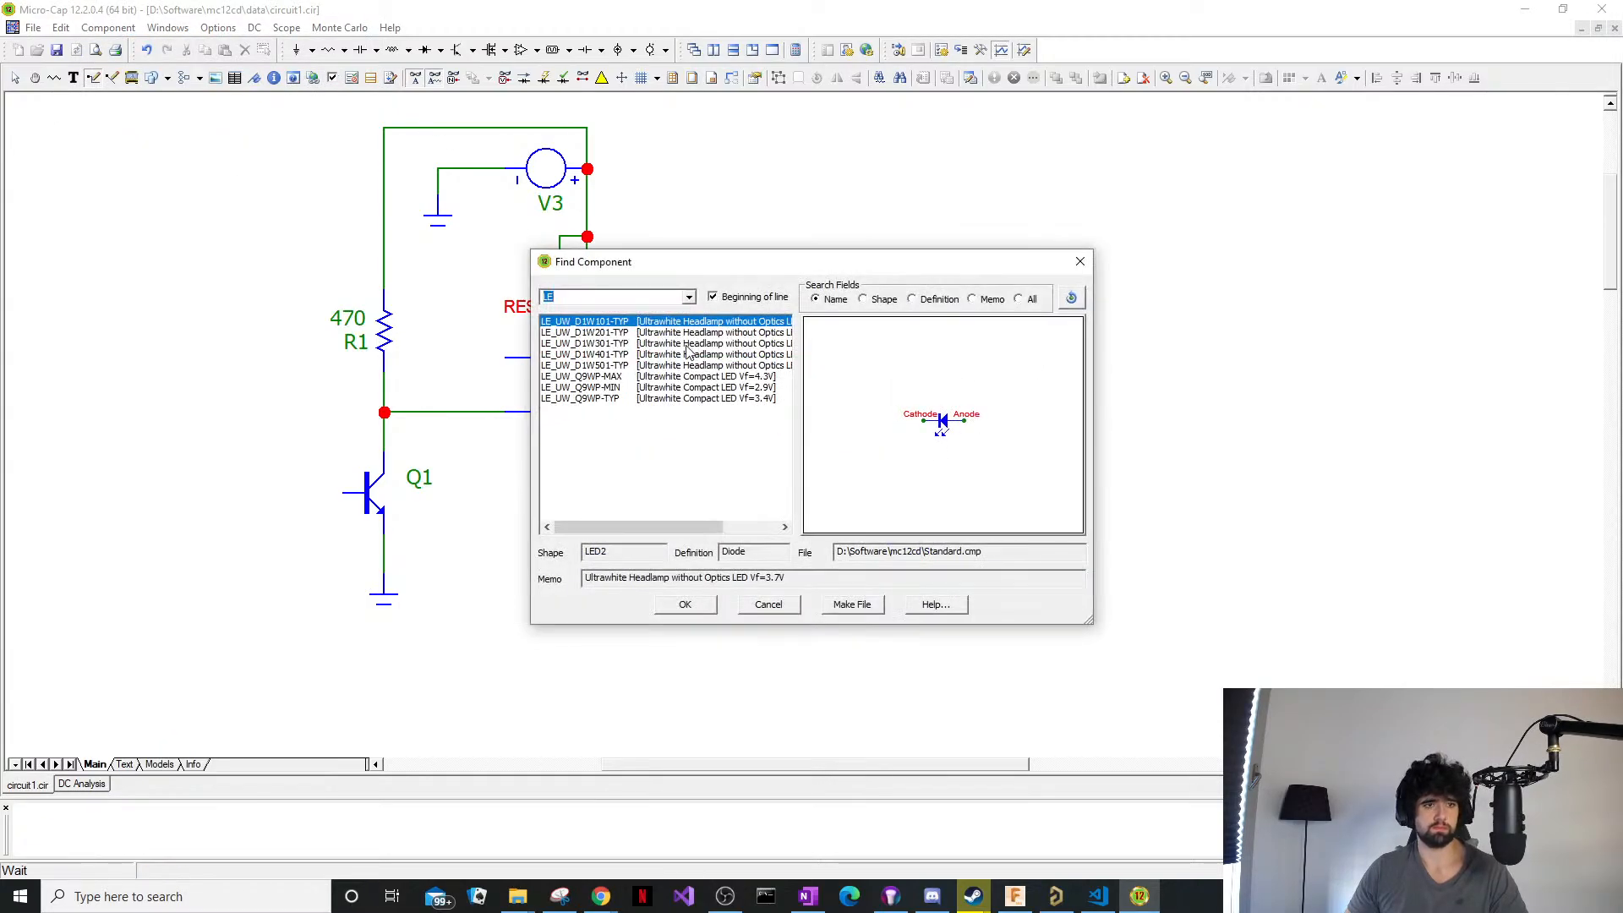
text(Sw)
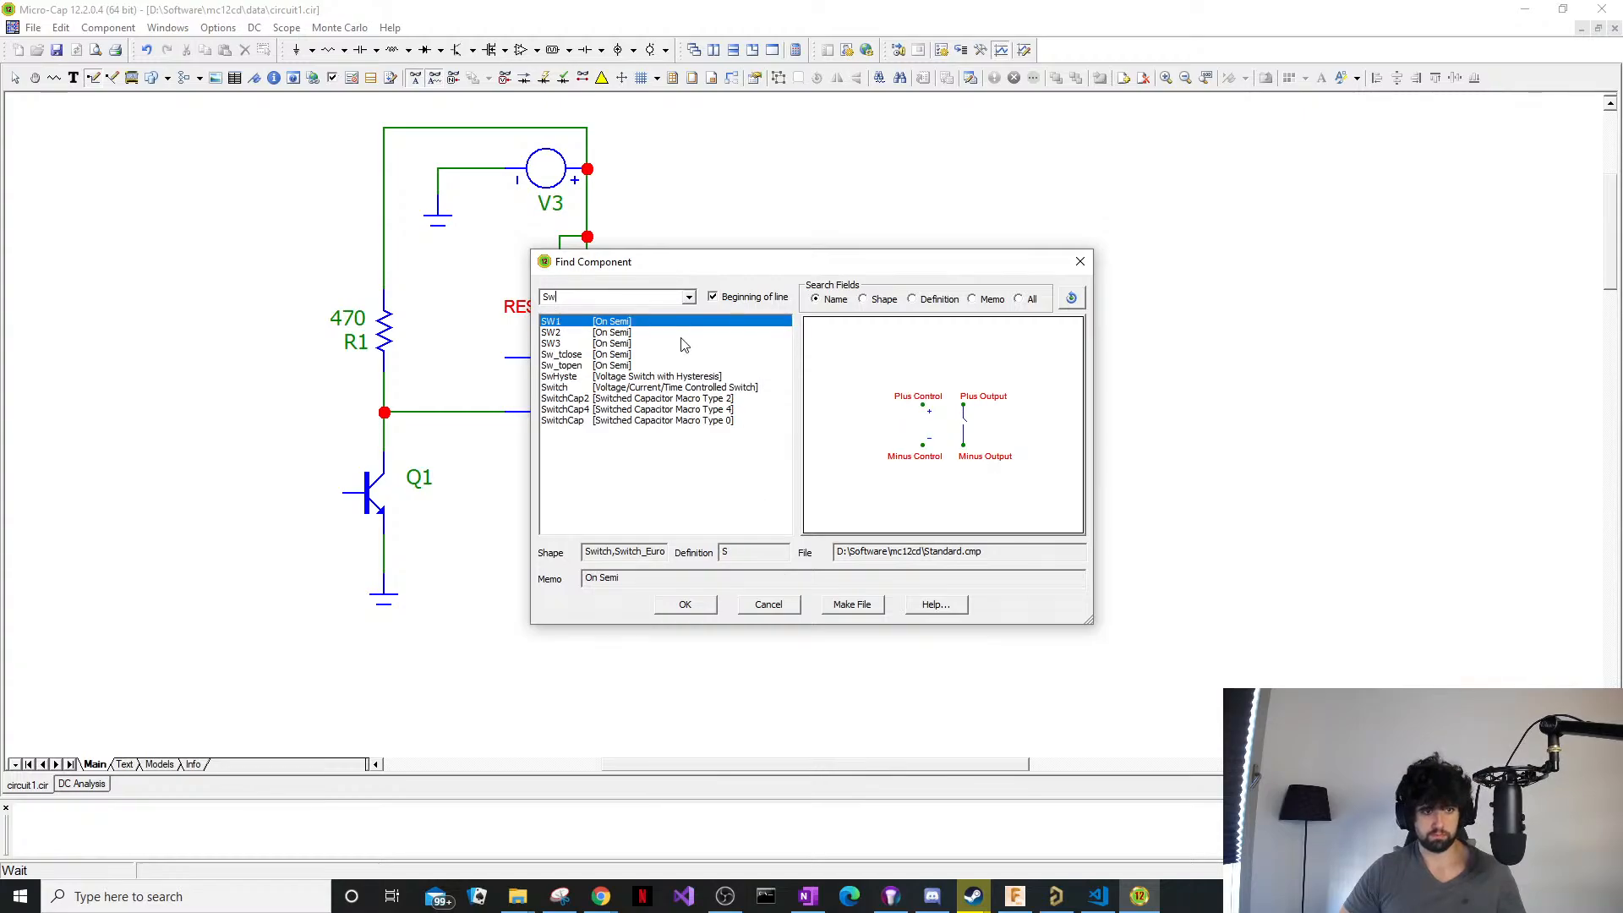
text(it)
key(BackSpace)
key(BackSpace)
key(BackSpace)
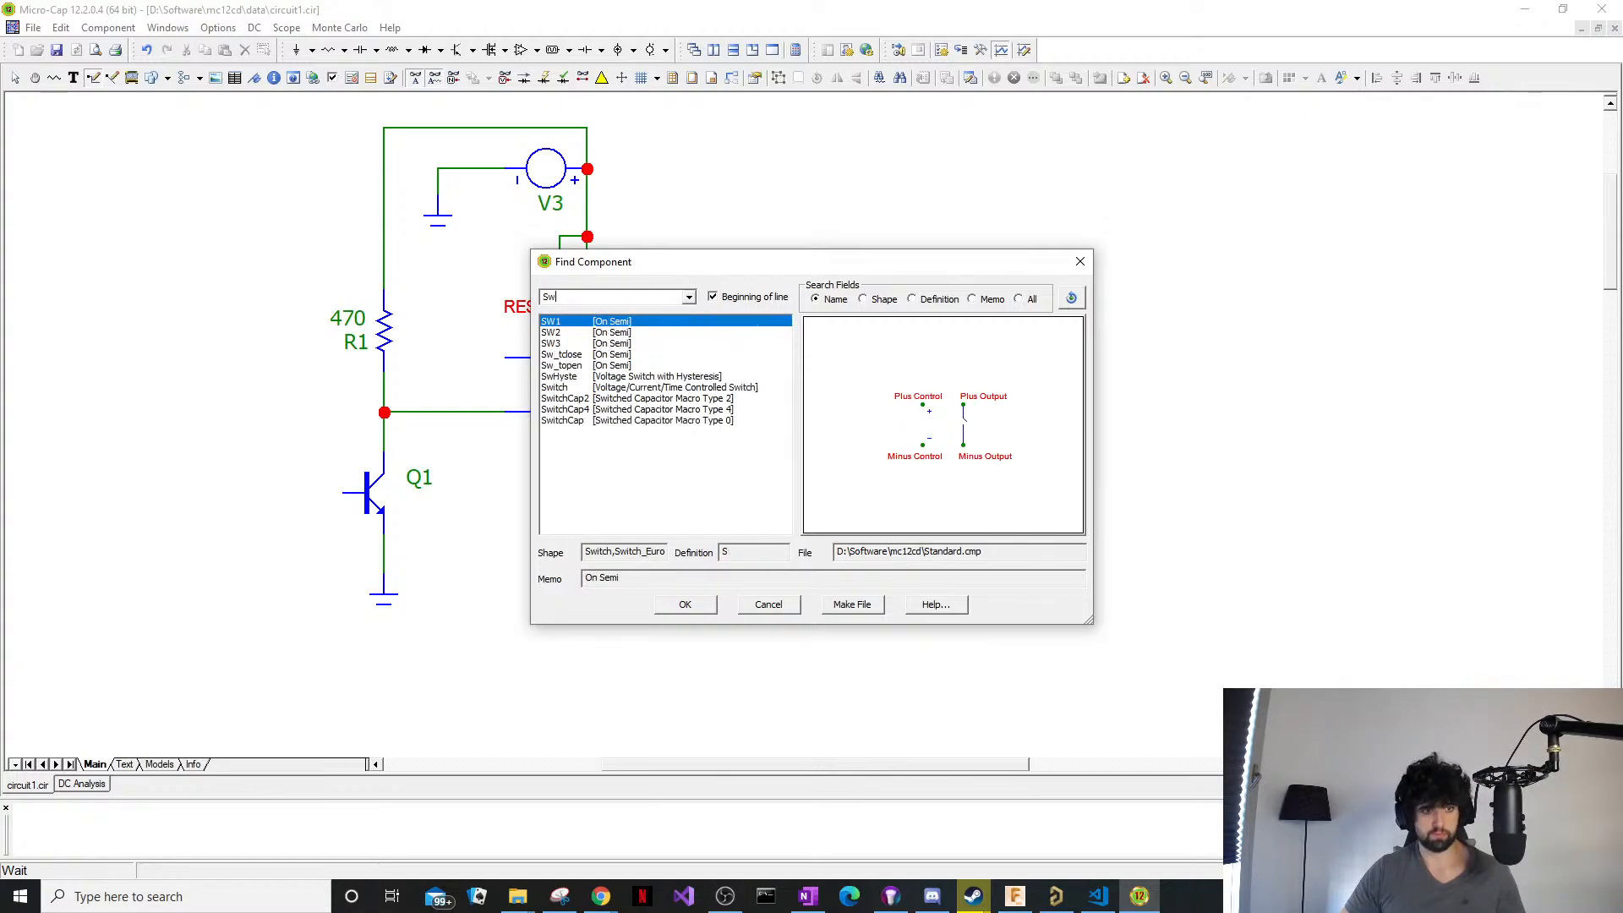
Search the component library for SW and Switch, previewing the SW1, Sw_tclose, SwitchCap and SwitchCap2 parts.
text(W)
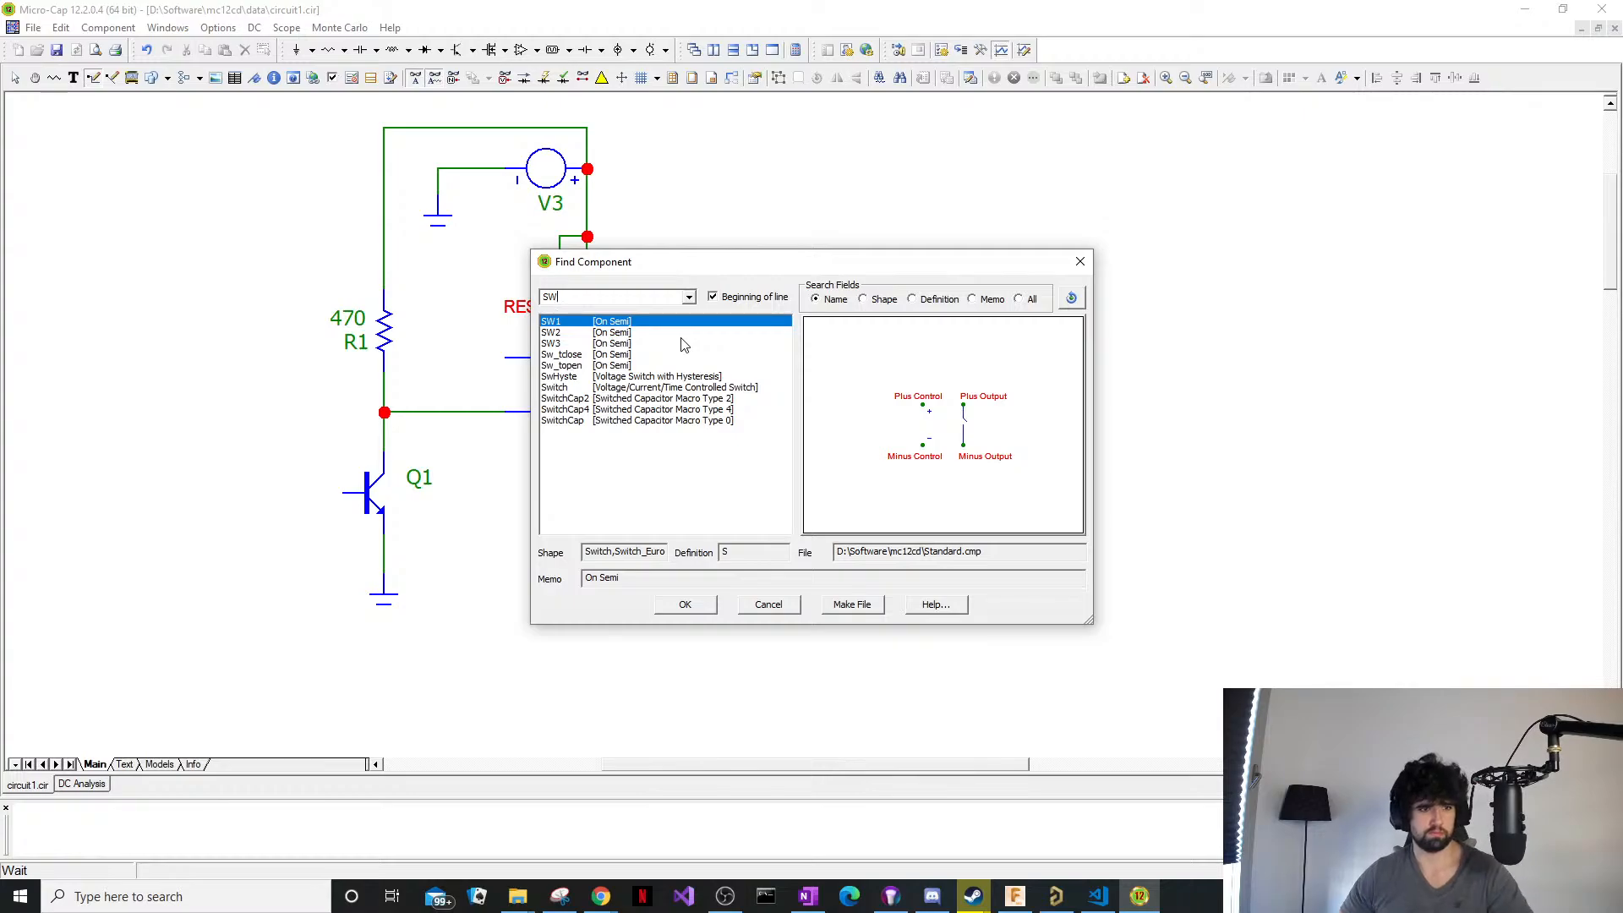
click(697, 420)
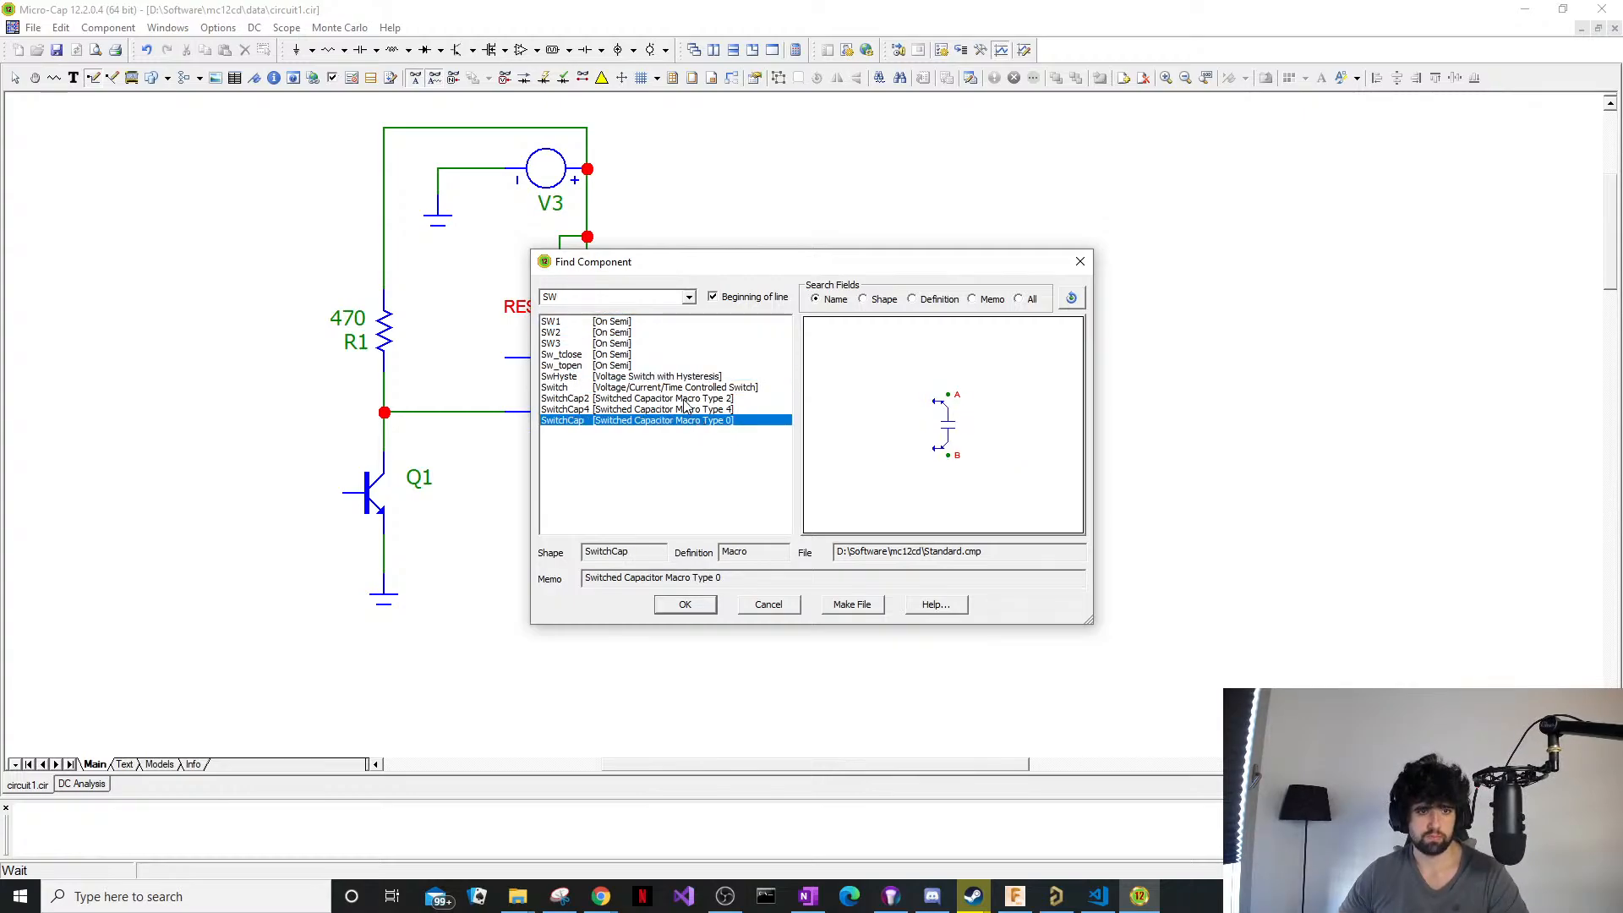
click(581, 324)
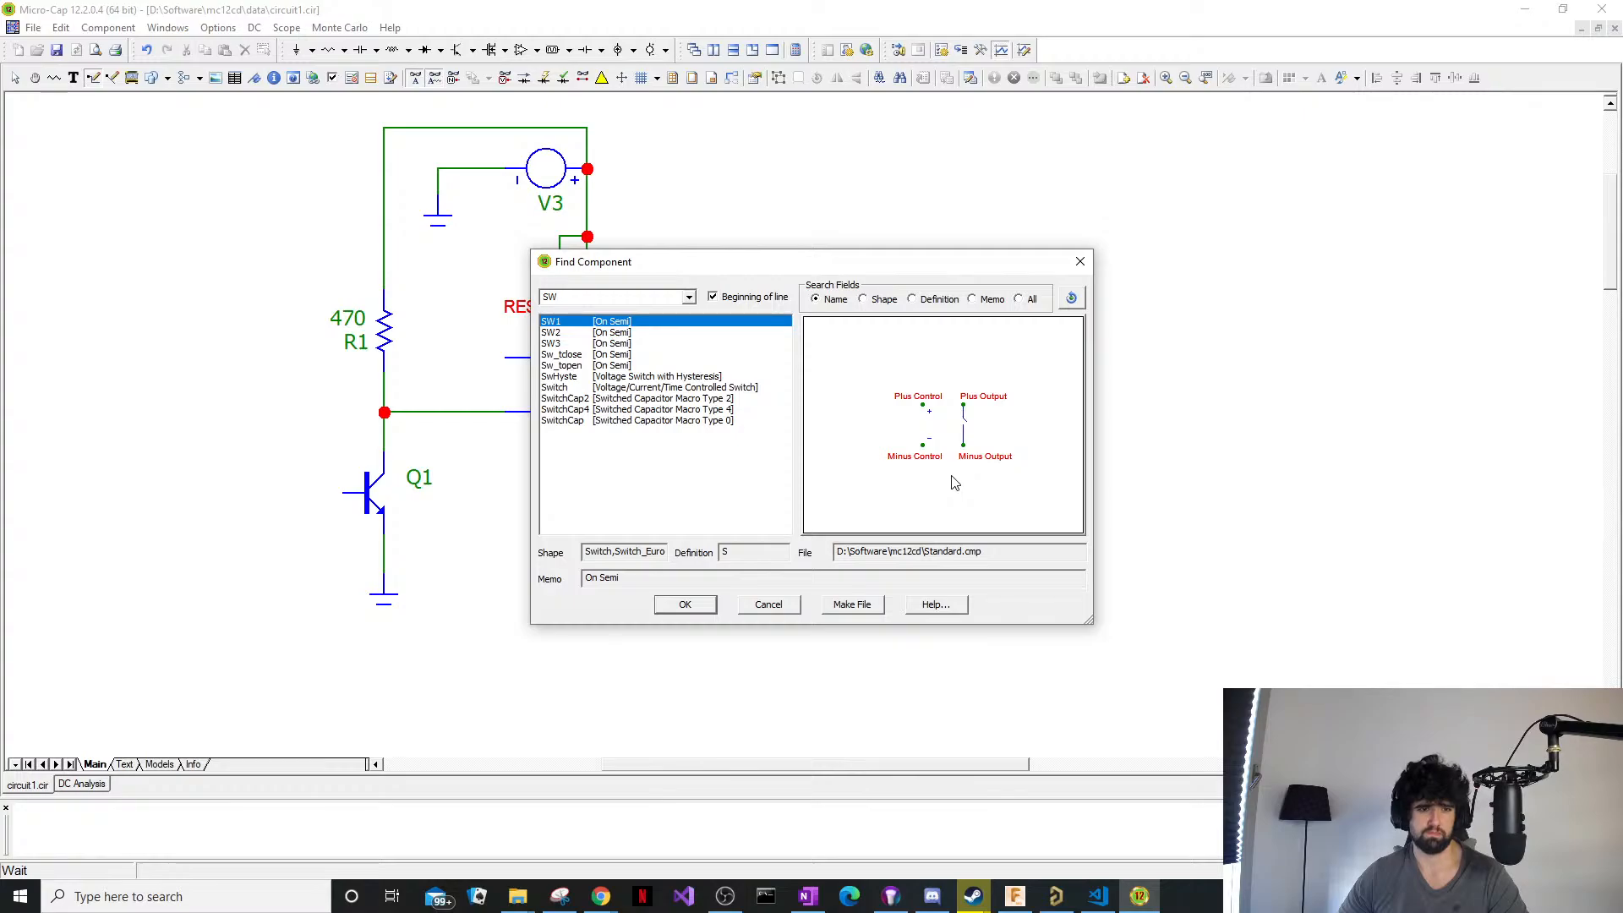
click(647, 354)
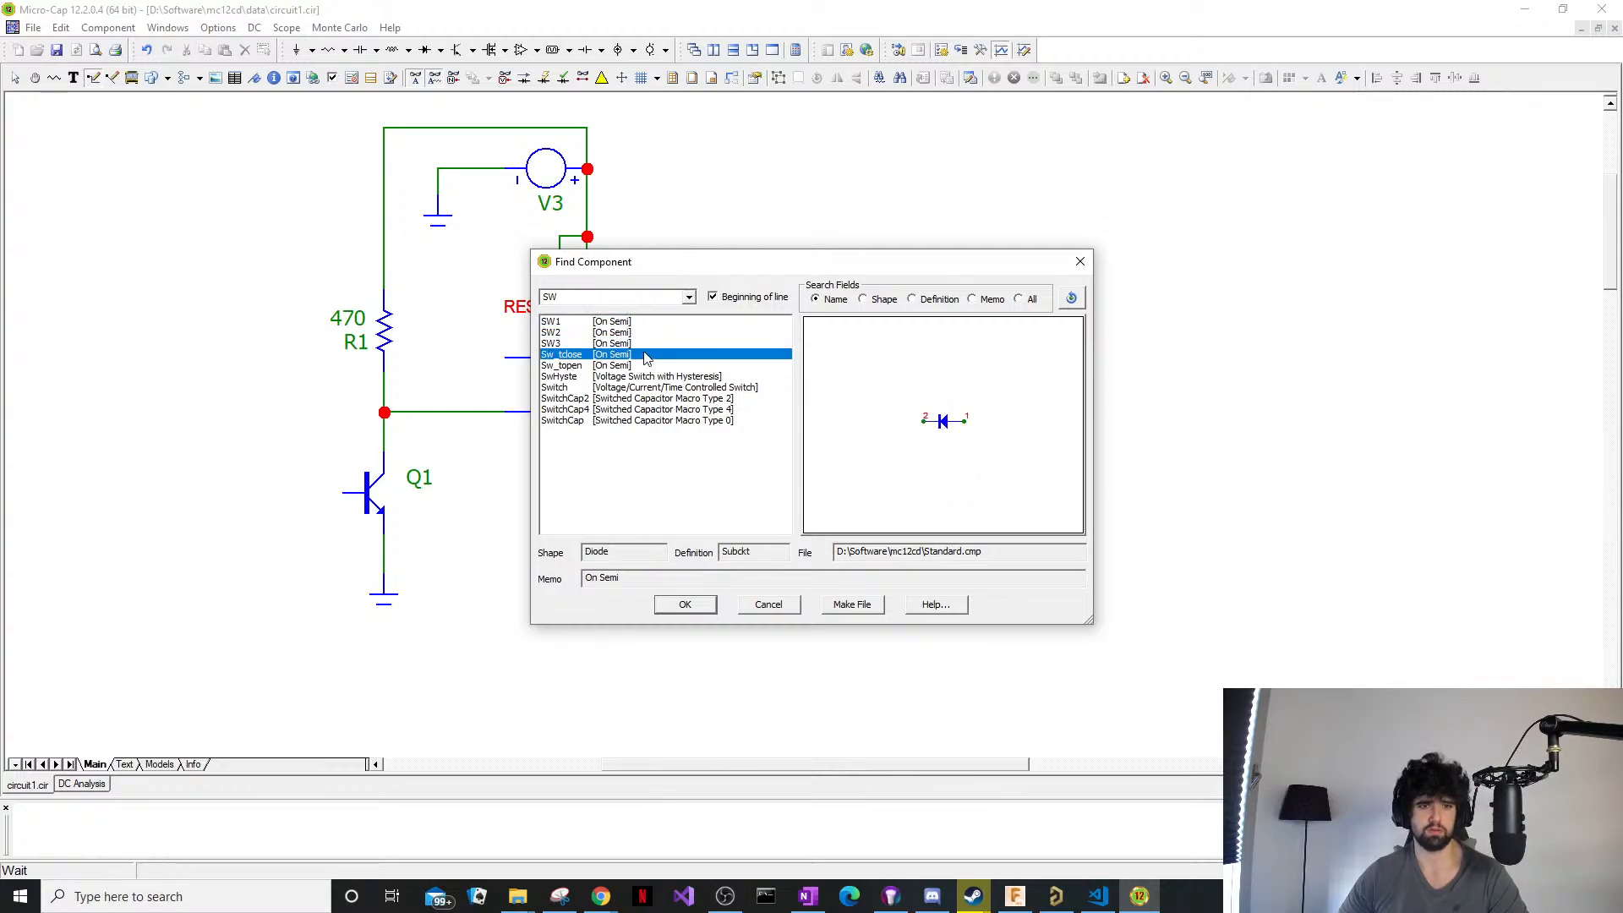
click(651, 399)
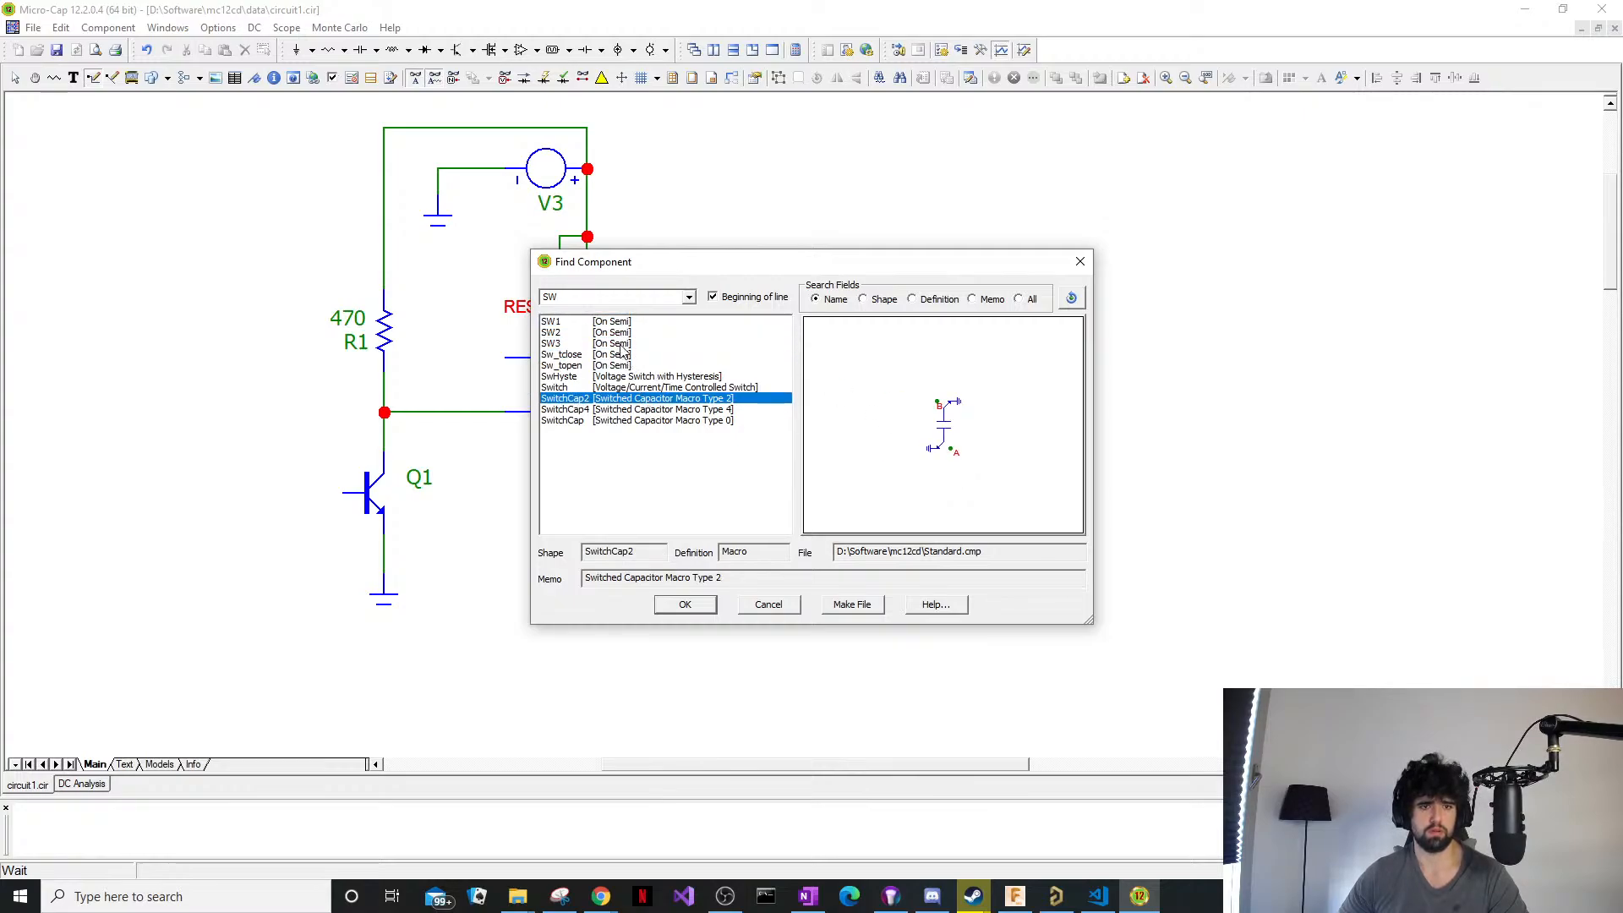
click(577, 297)
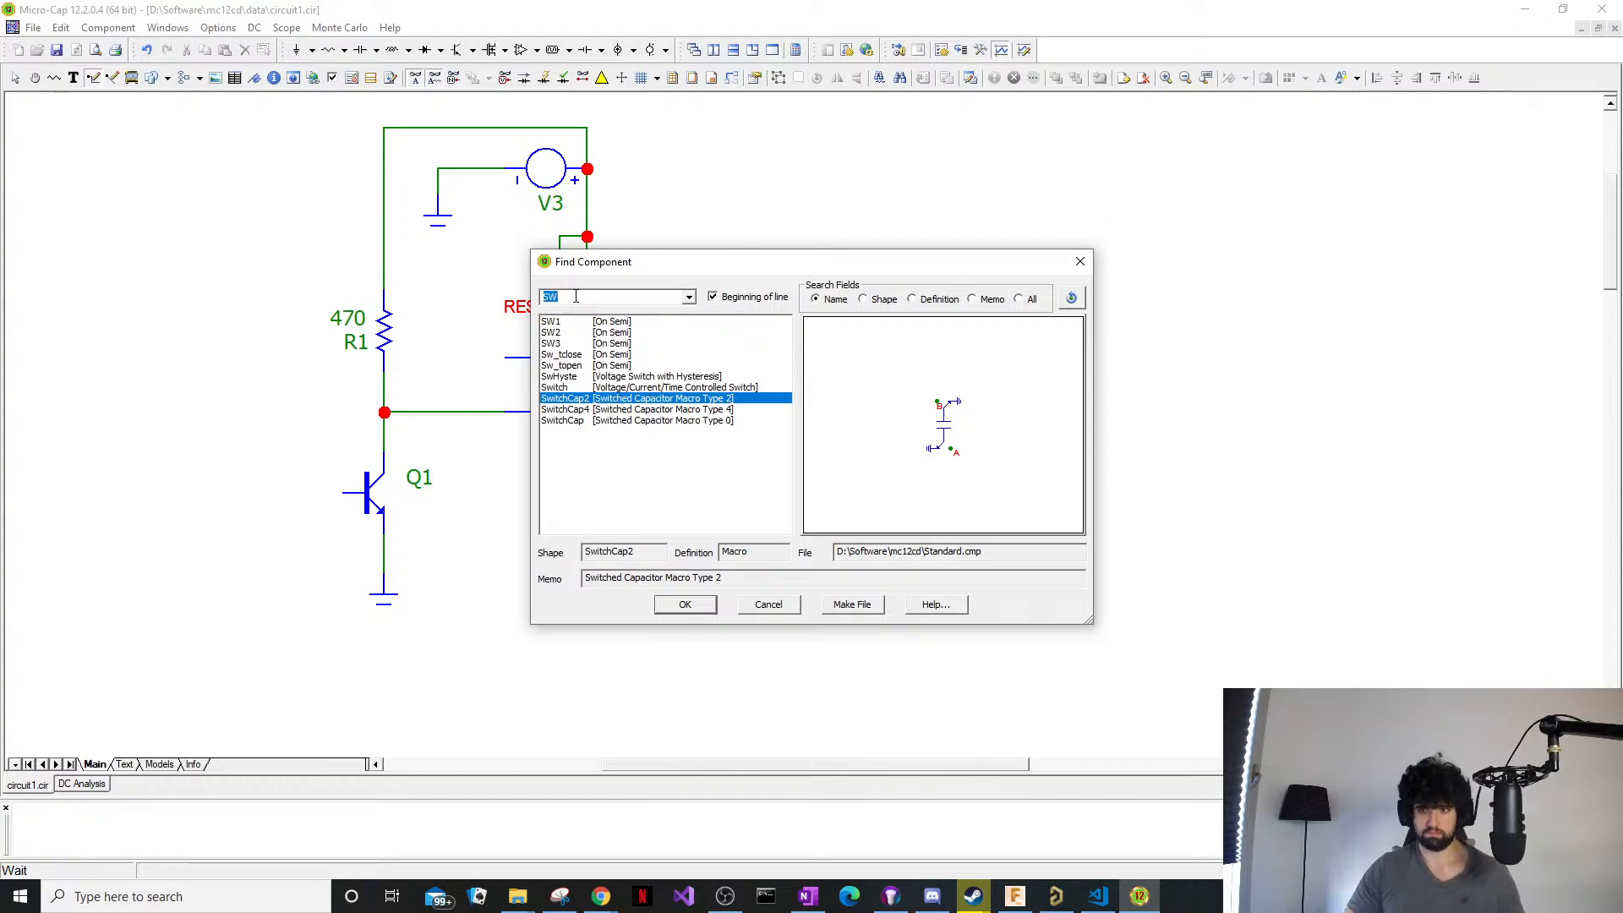
text(Switch)
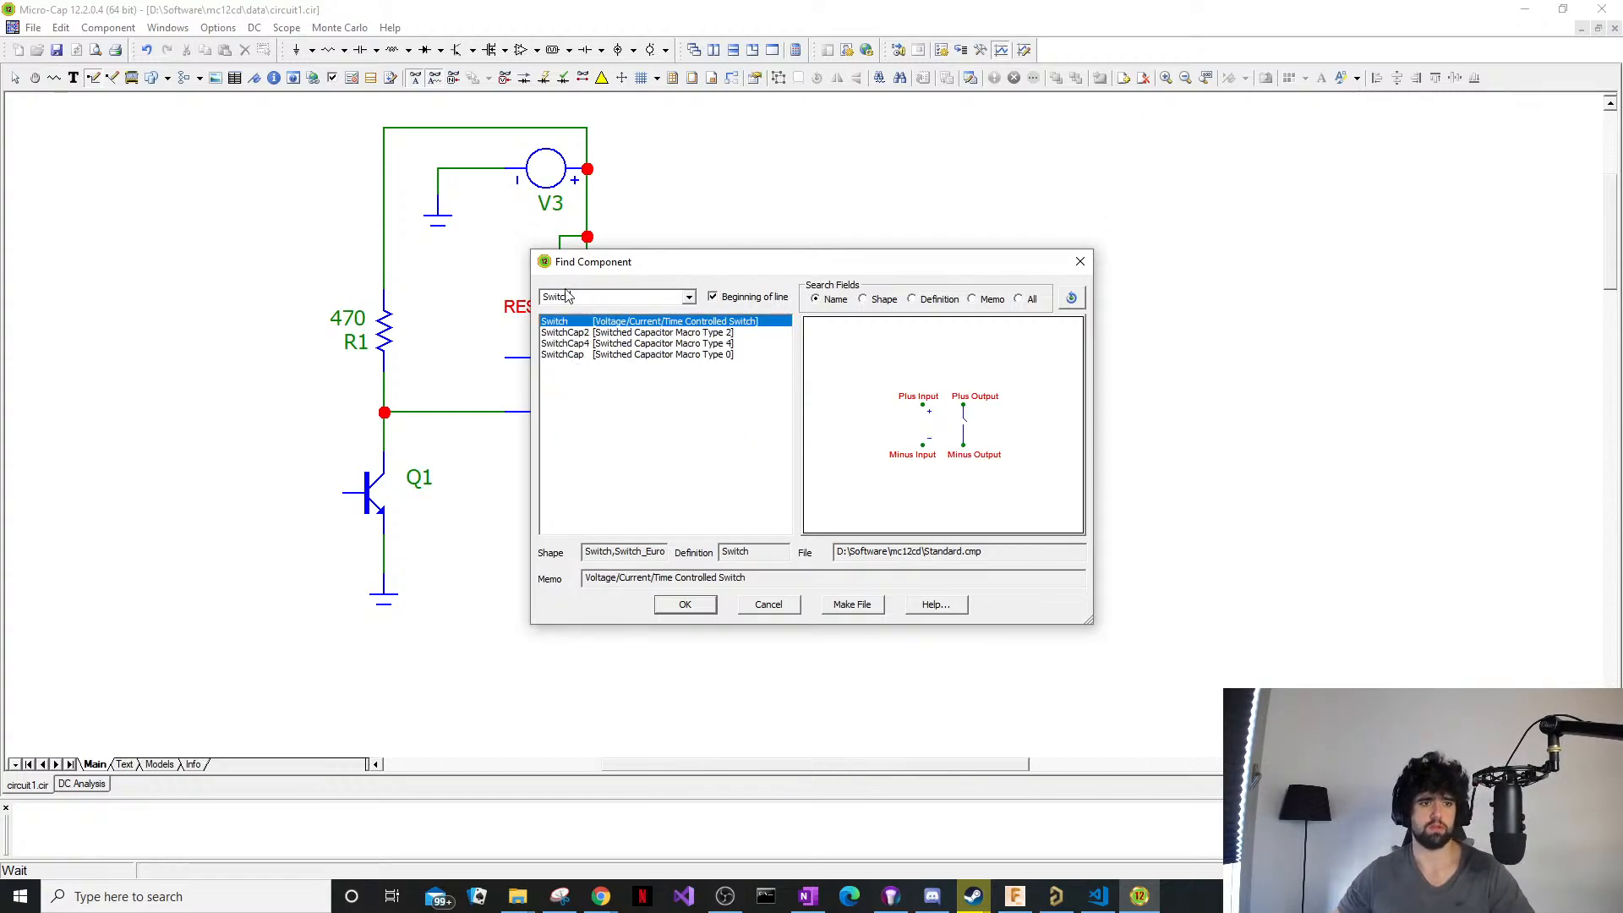
click(554, 384)
click(560, 332)
click(562, 292)
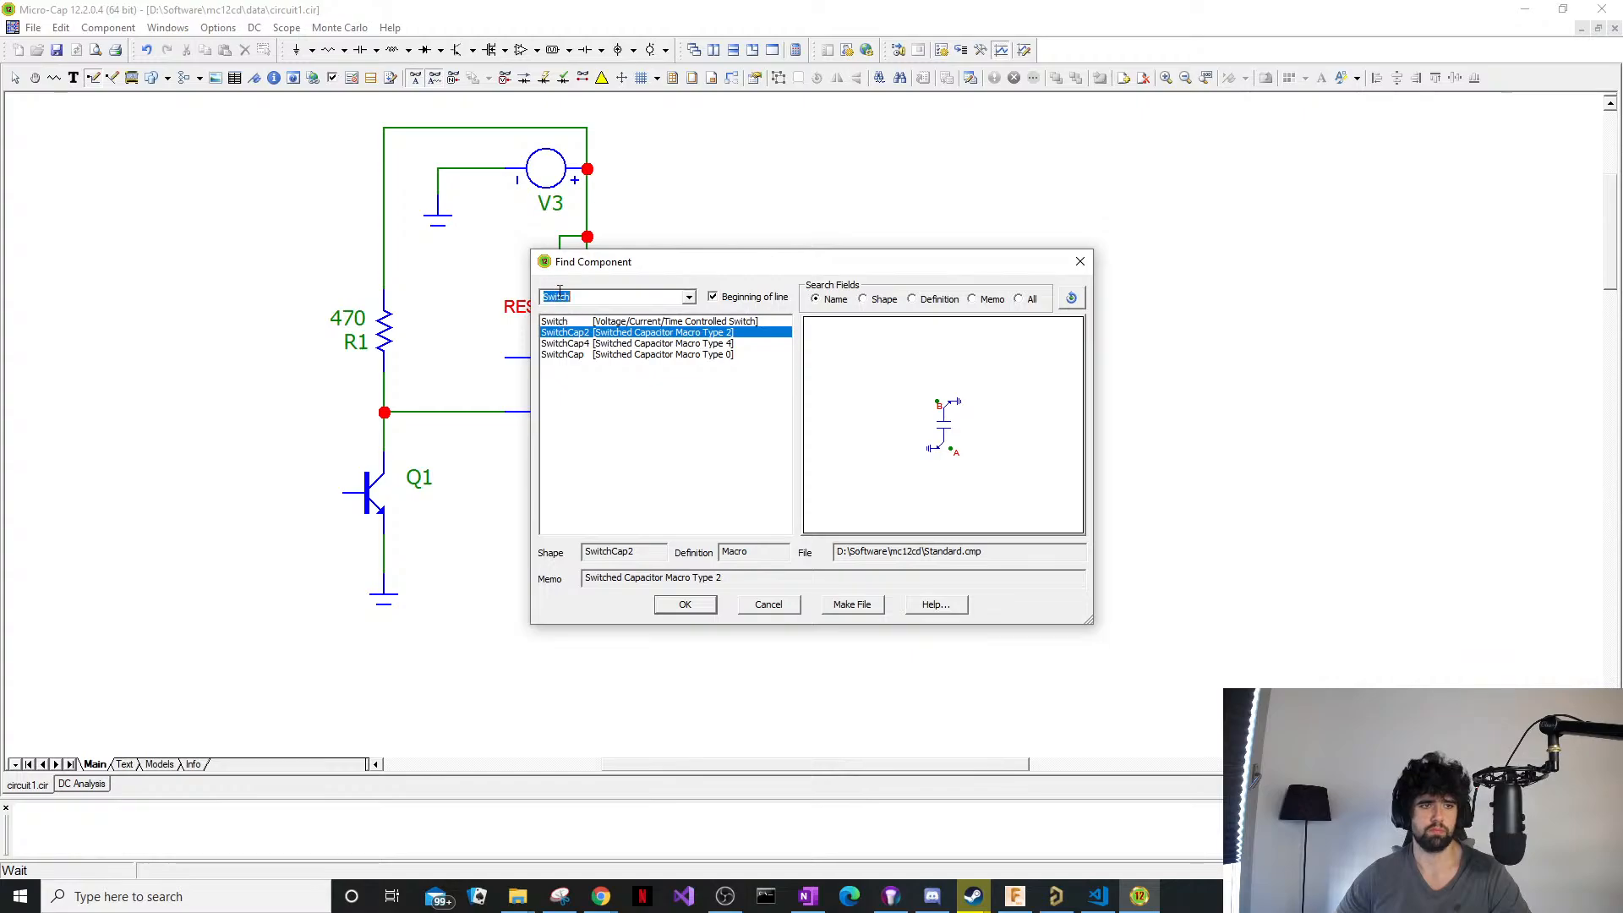
Search the component library for Button and again for SW, leaving the search without choosing a part.
text(Button)
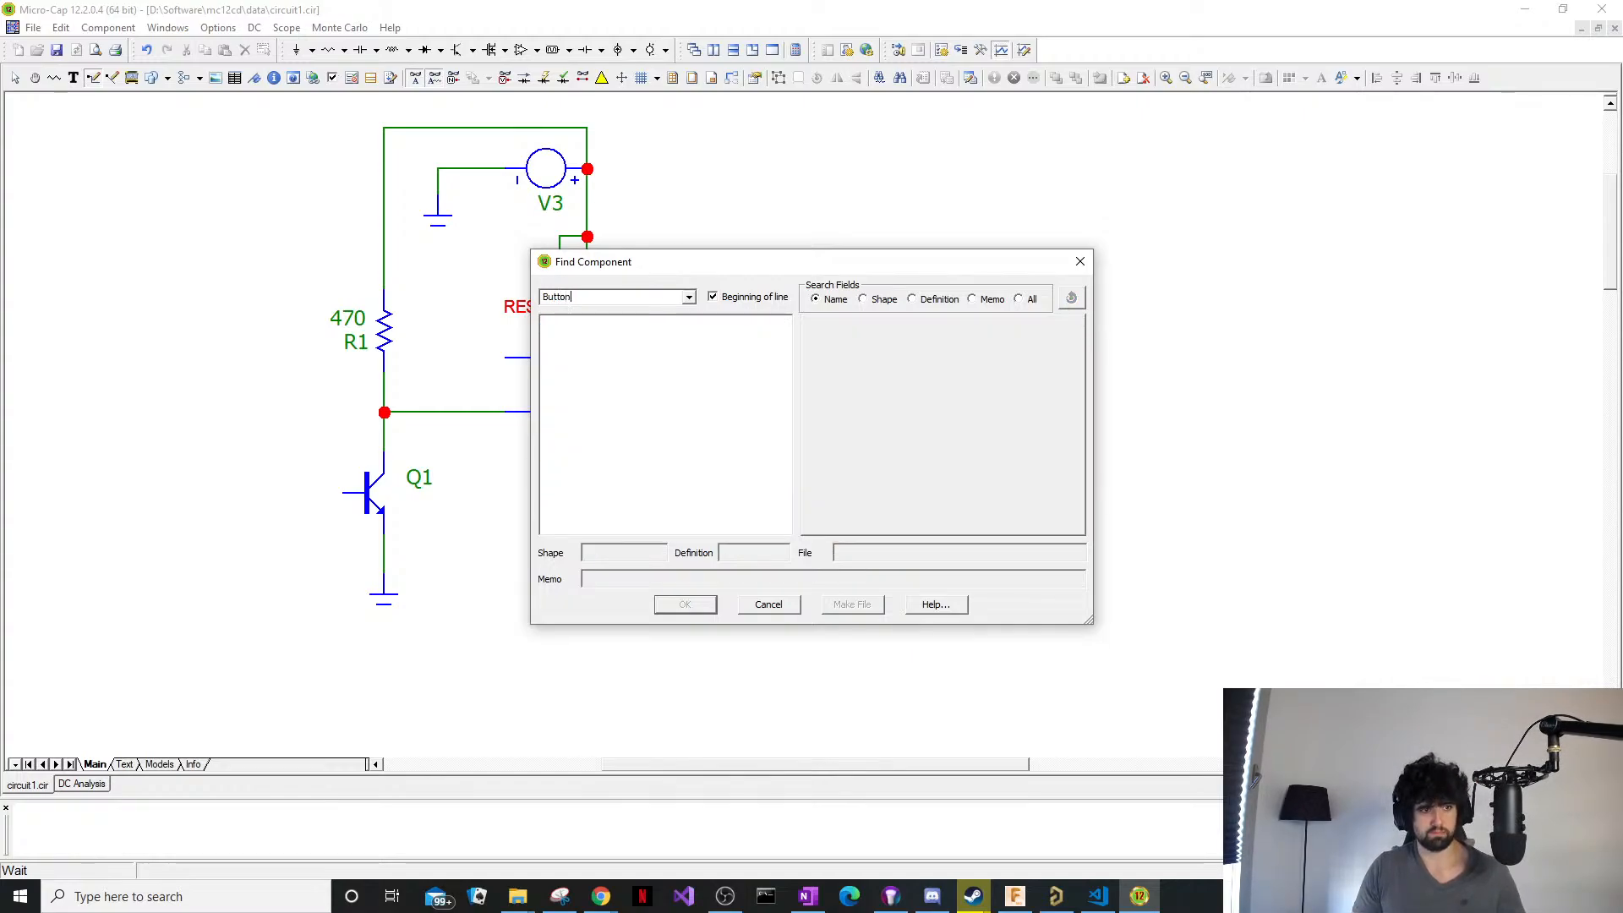
key(BackSpace)
key(BackSpace)
key(BackSpace)
key(BackSpace)
key(BackSpace)
text(SW)
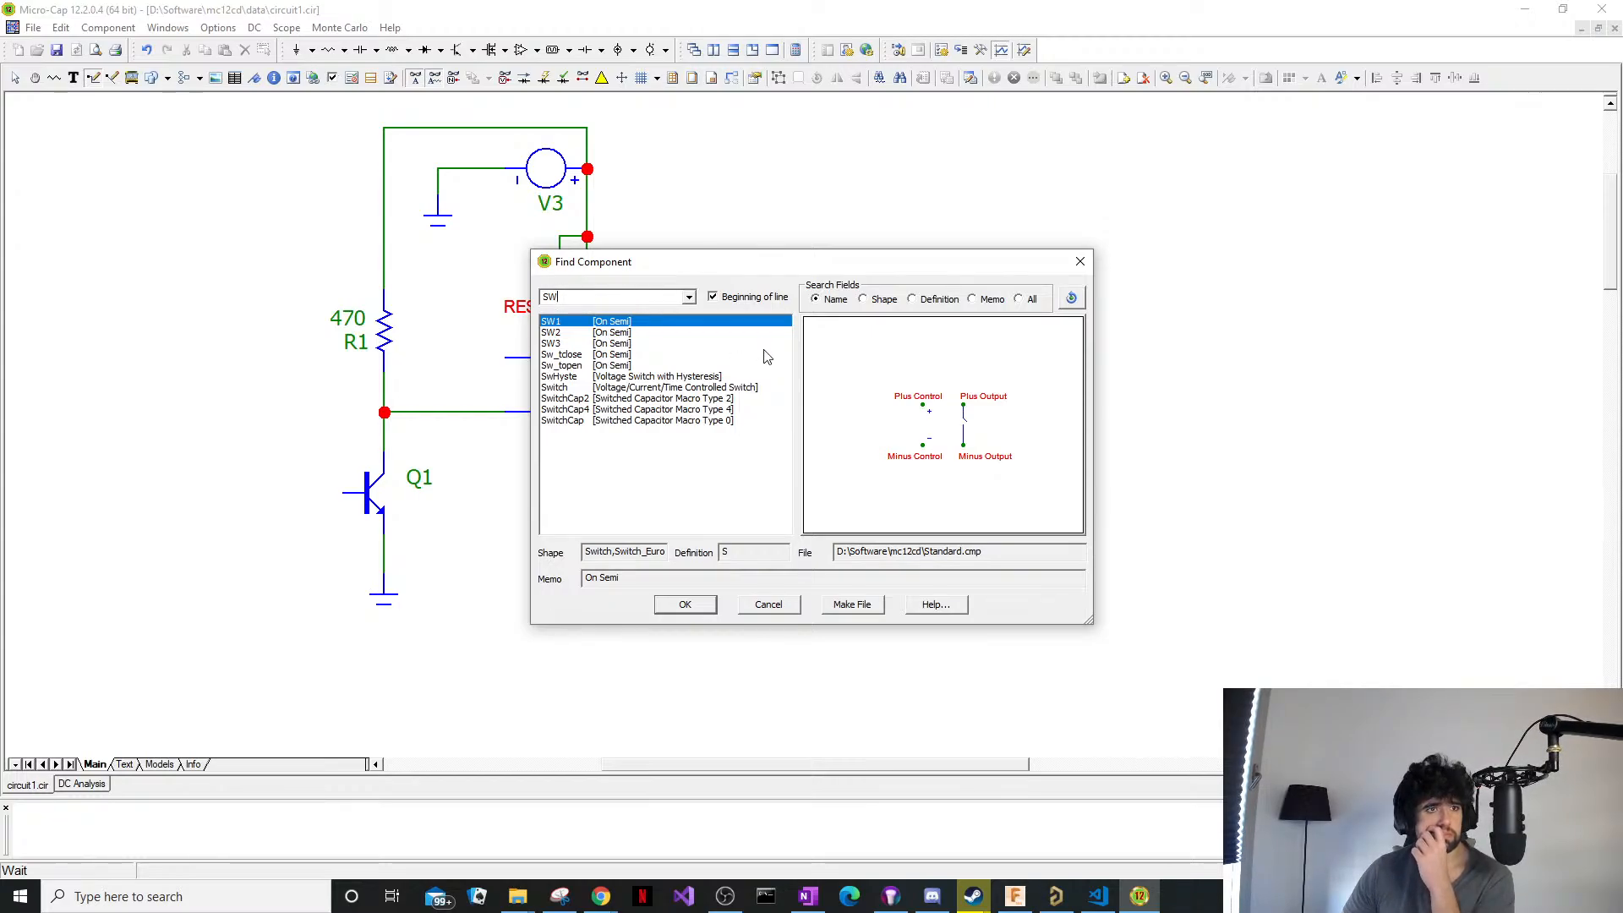
click(1080, 262)
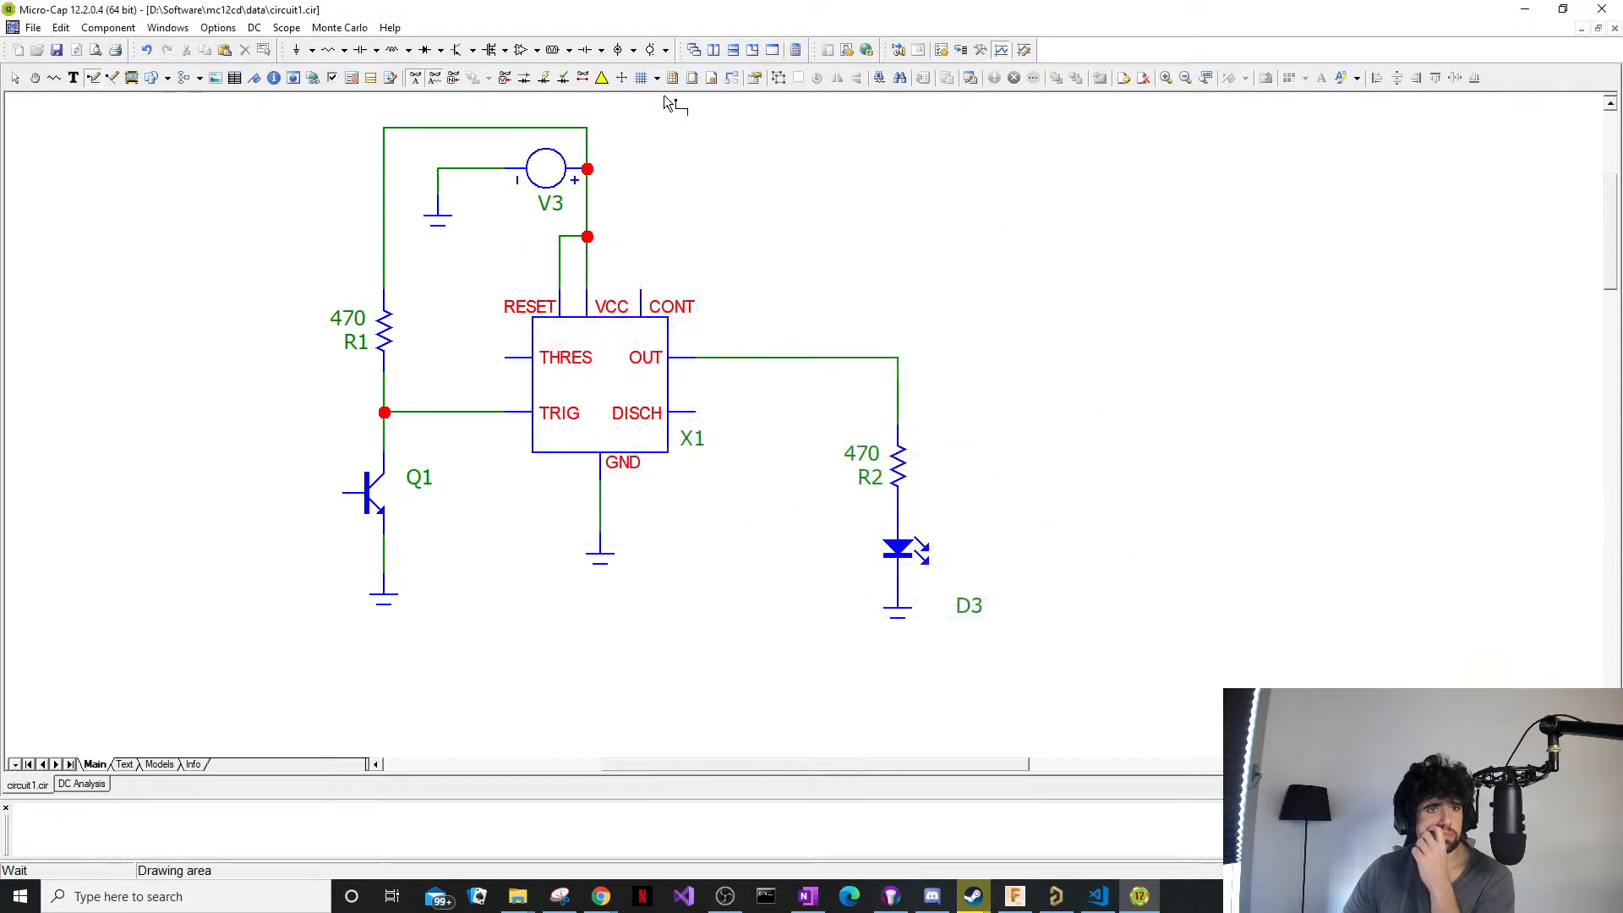
click(536, 52)
click(569, 52)
click(570, 54)
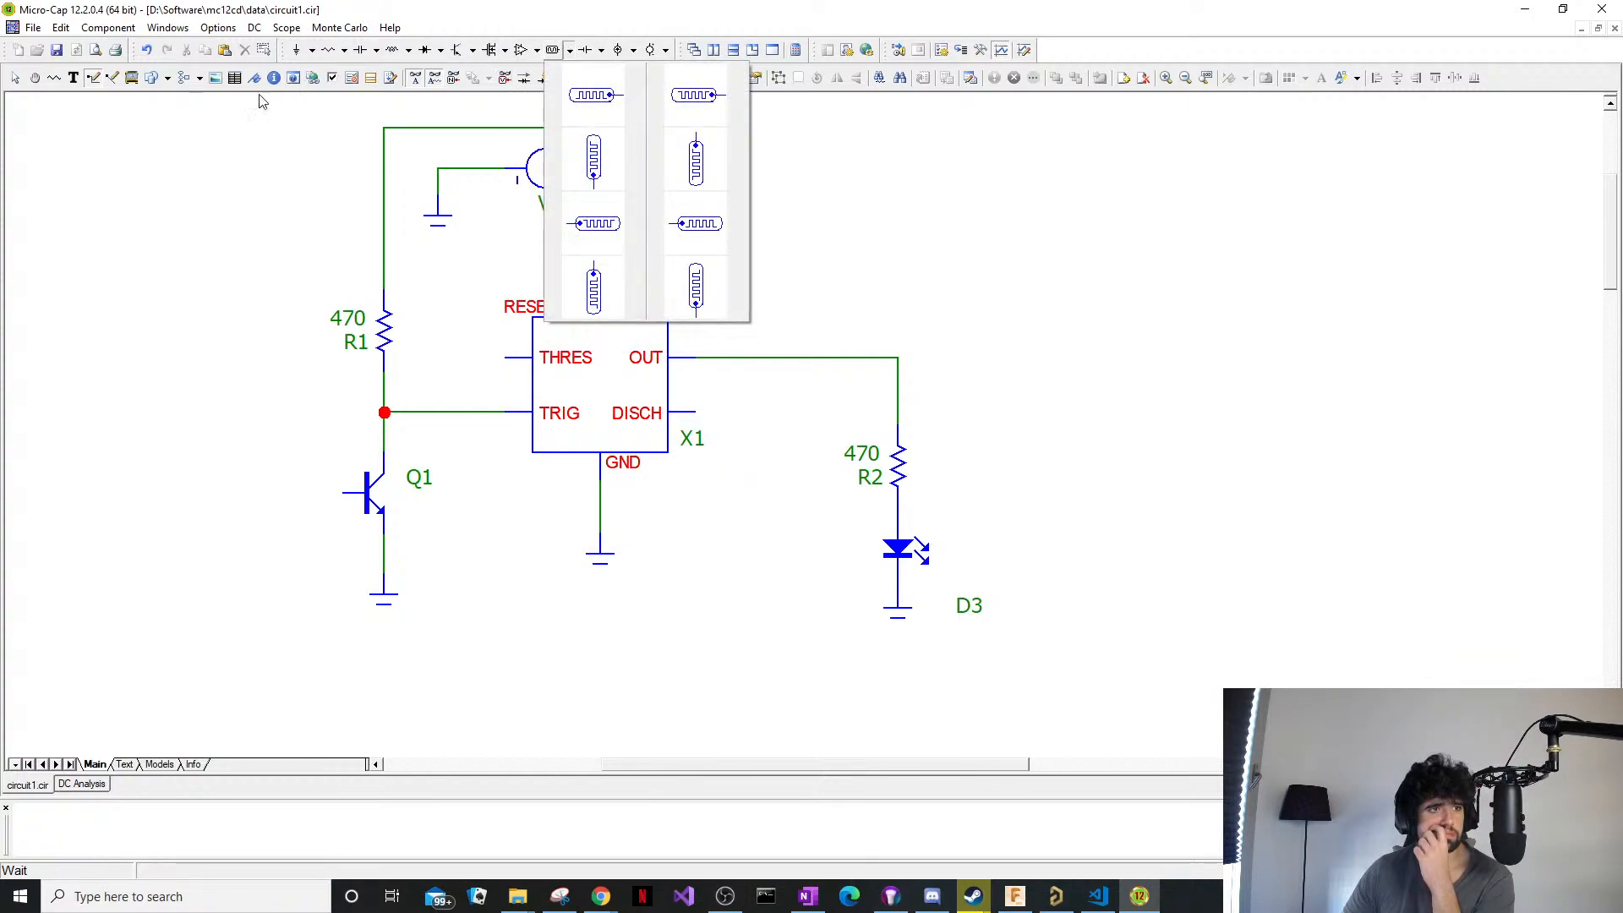
click(221, 128)
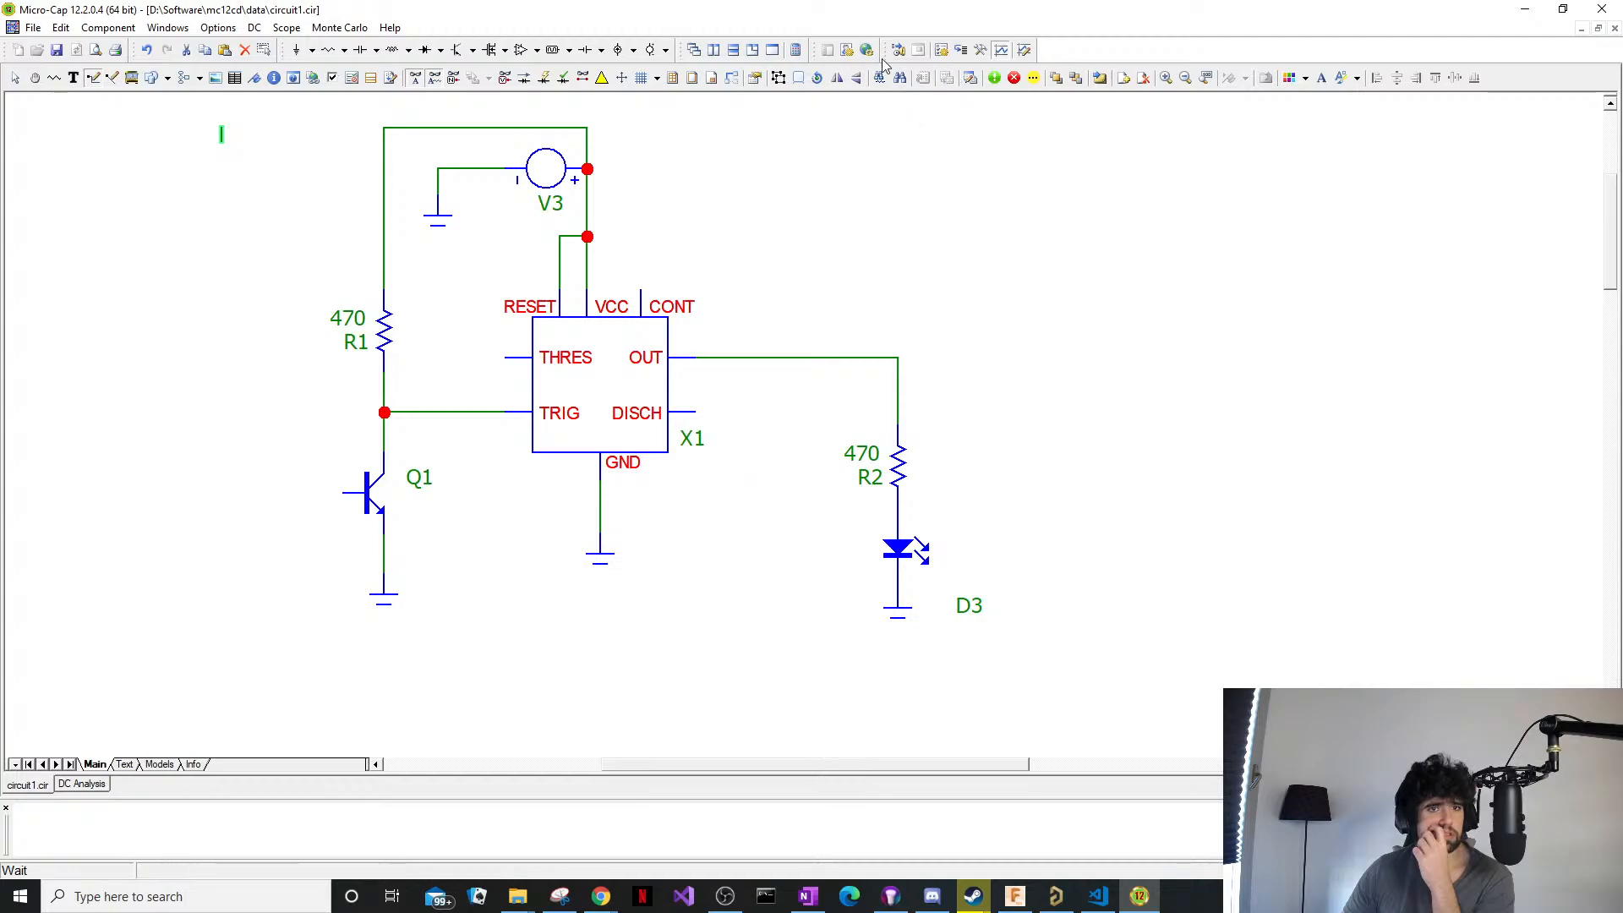
click(255, 28)
mouse_move(284, 28)
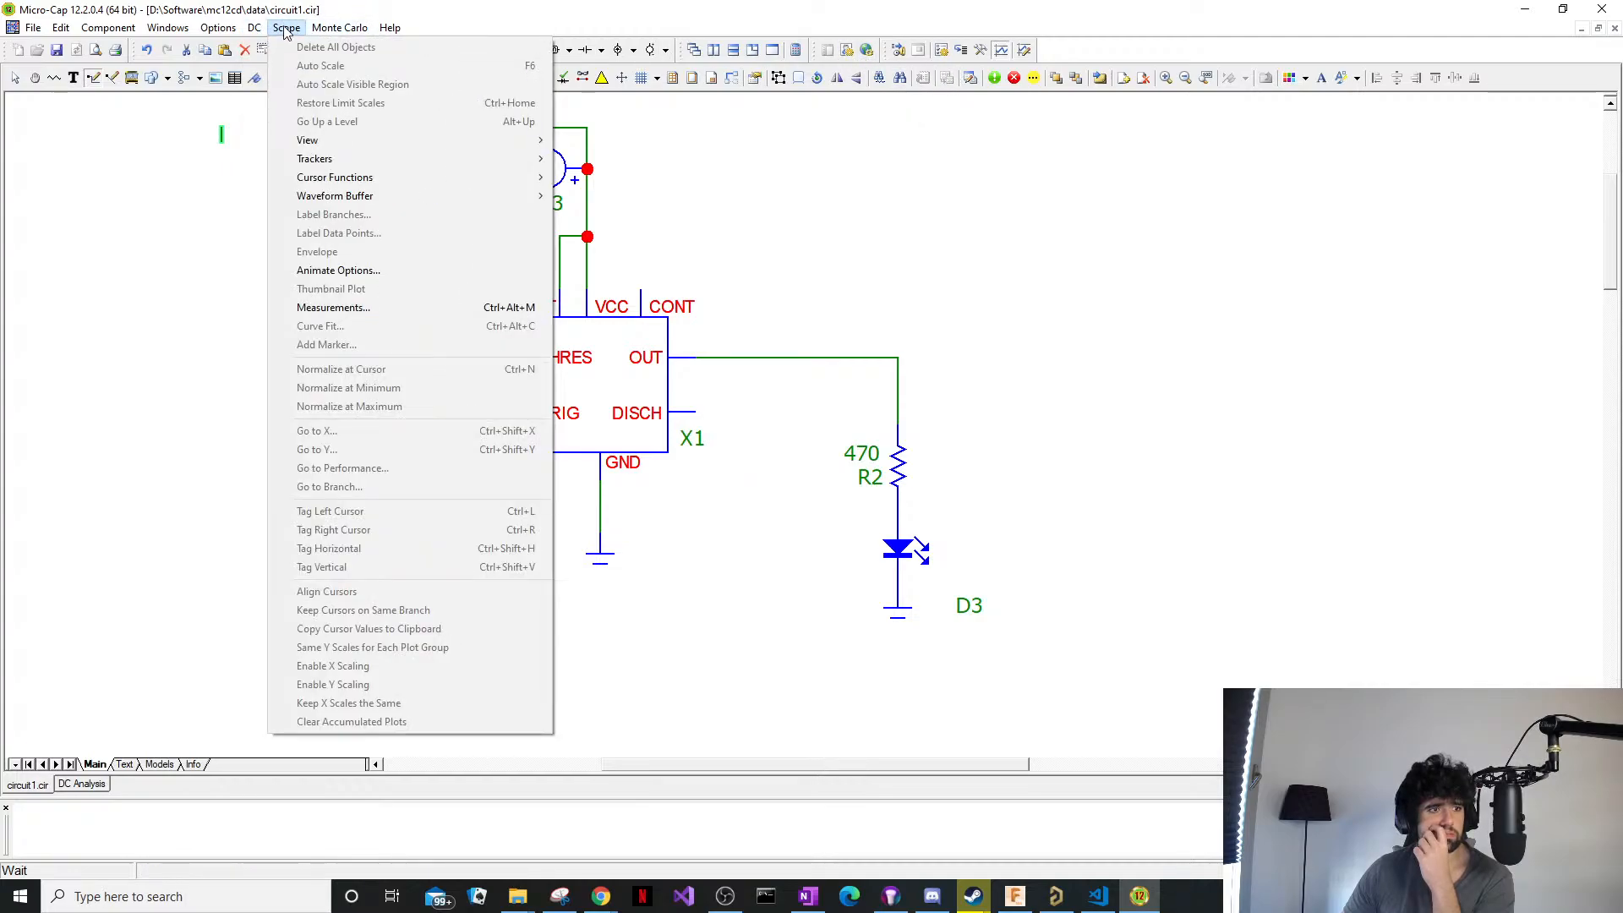
click(227, 166)
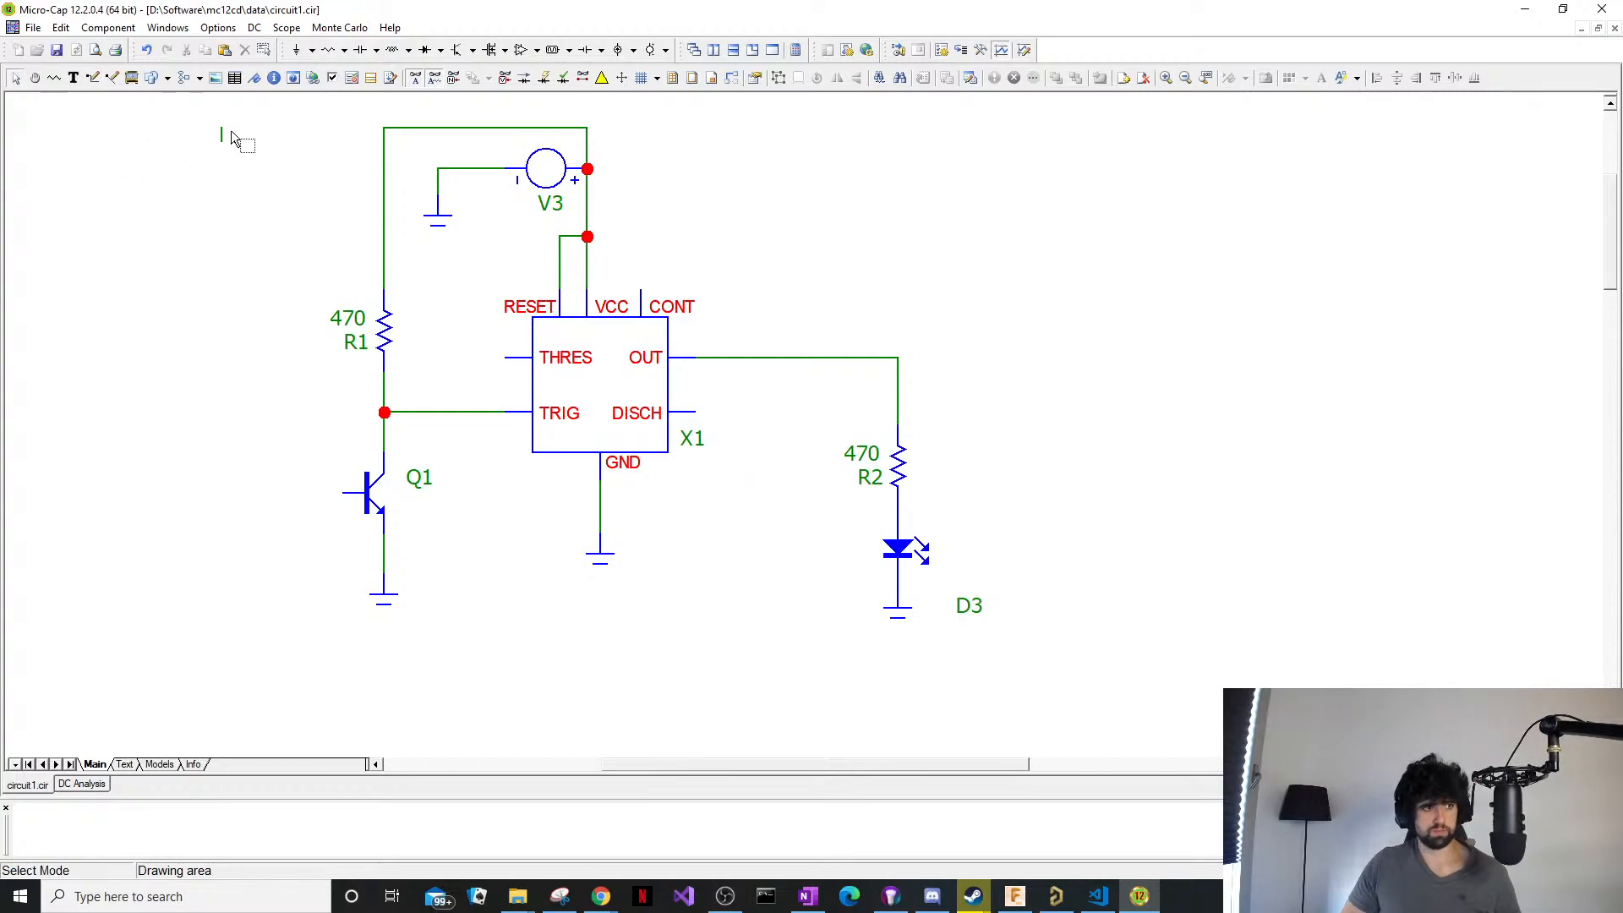
click(232, 139)
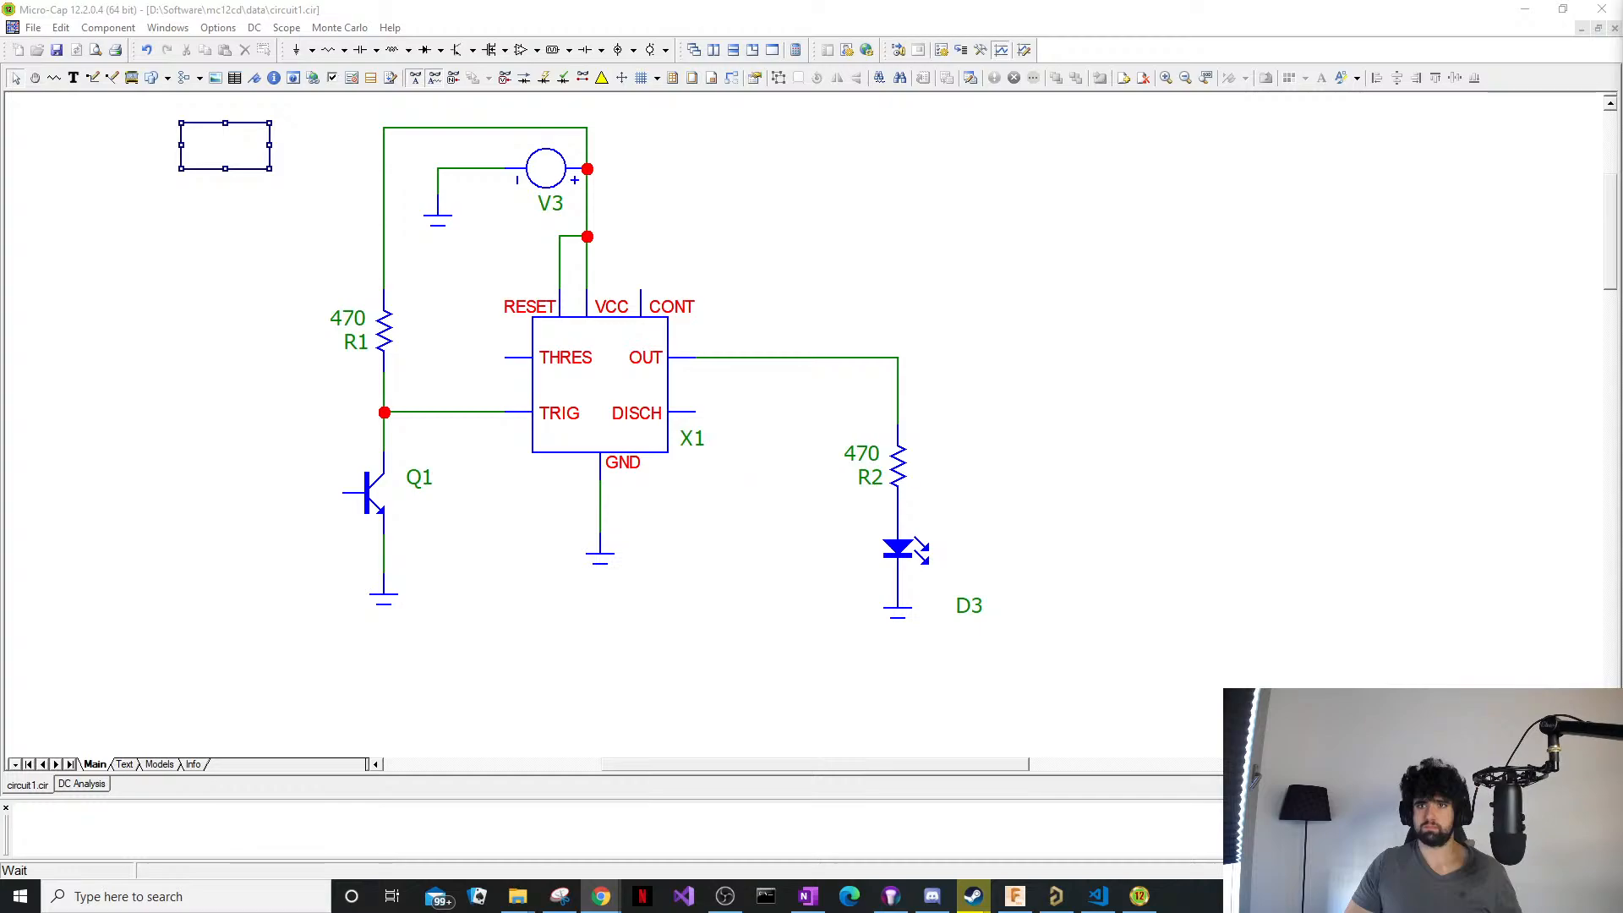
click(326, 457)
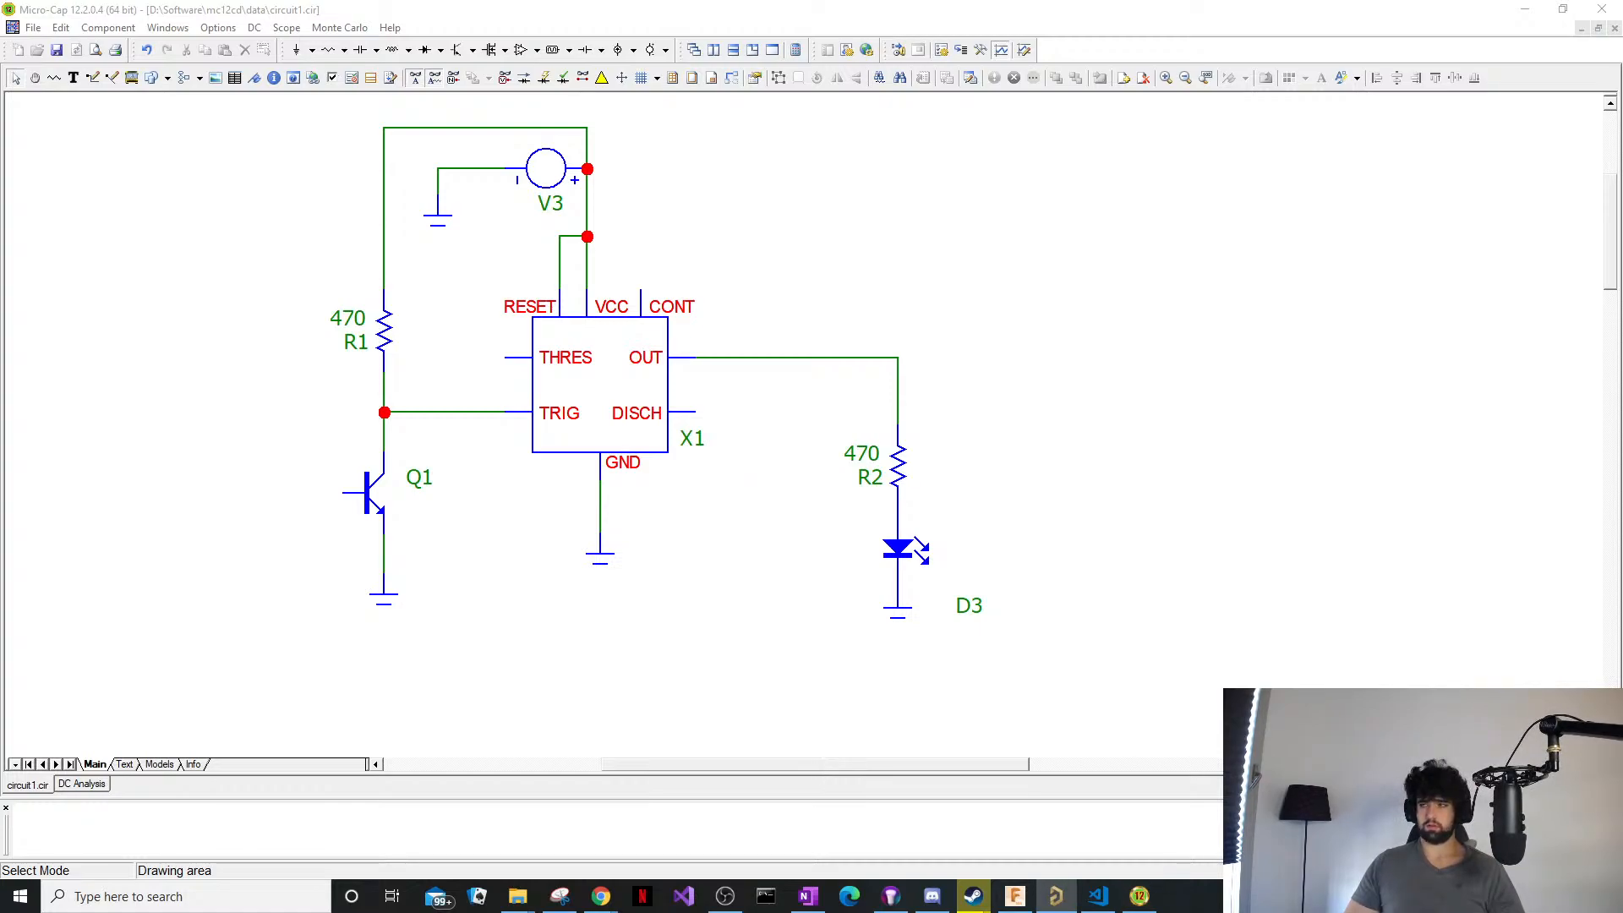
key(alt+Tab)
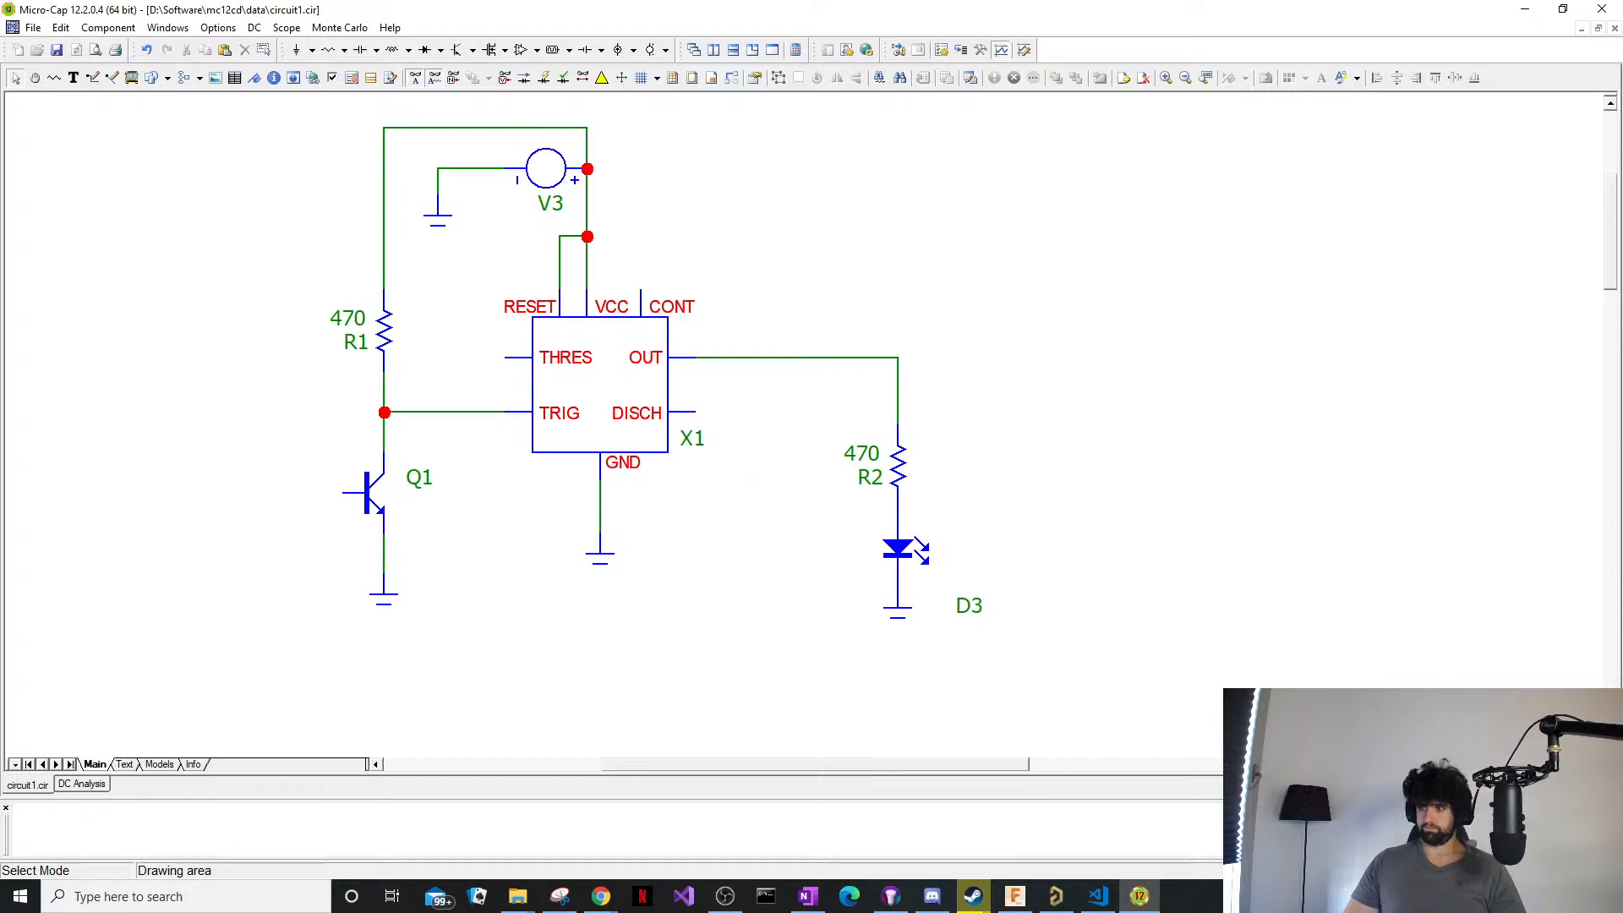
key(alt+Tab)
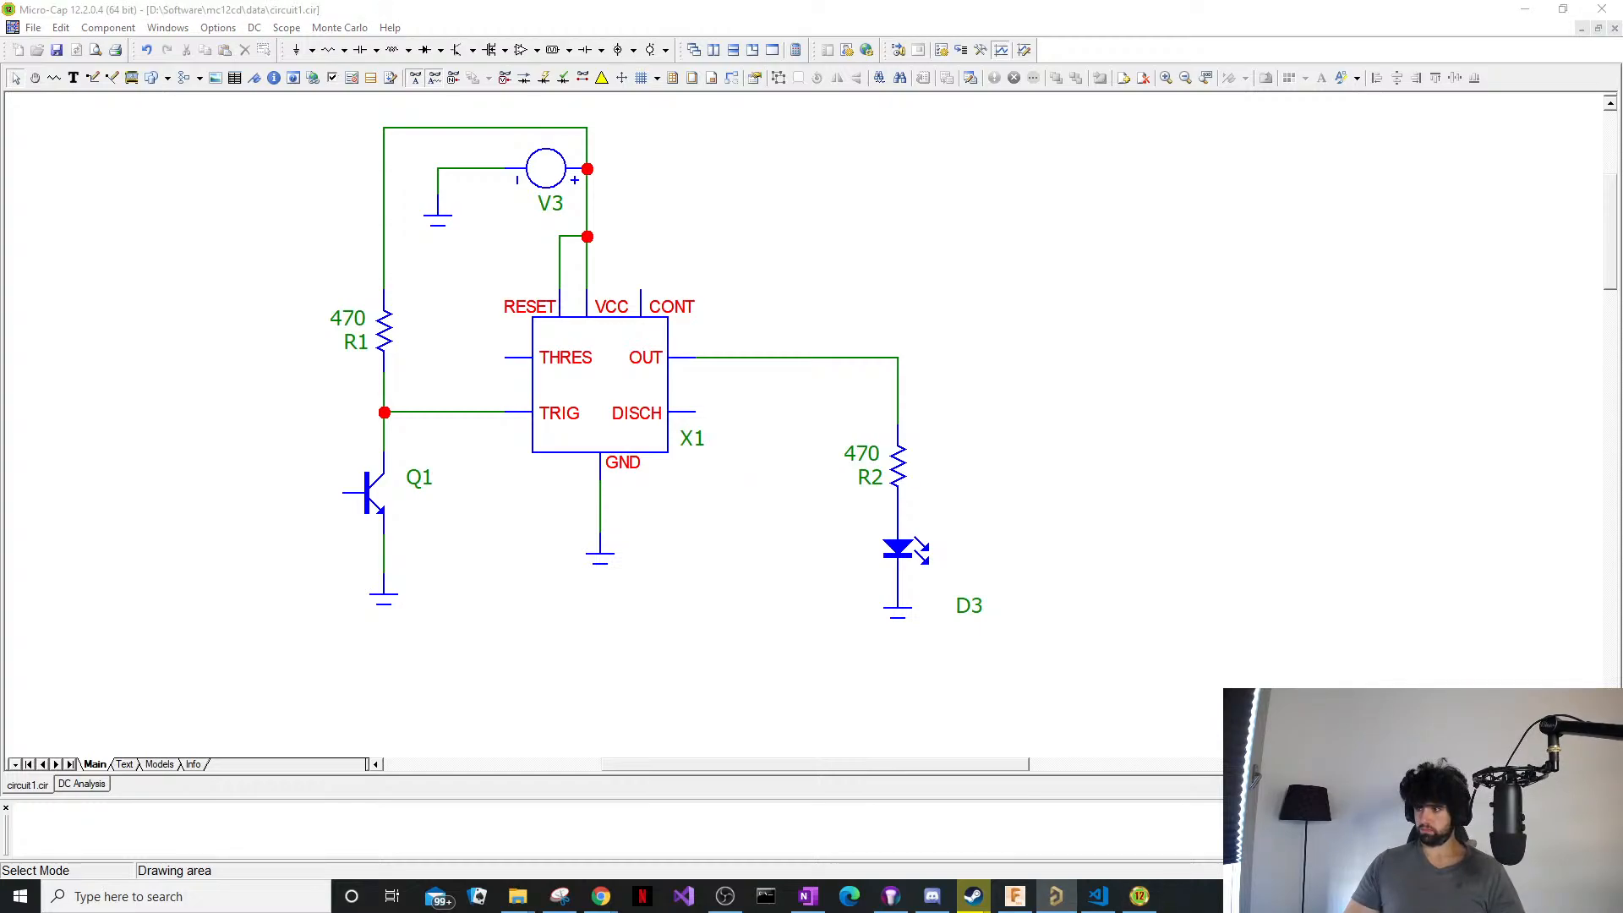
key(alt+Tab)
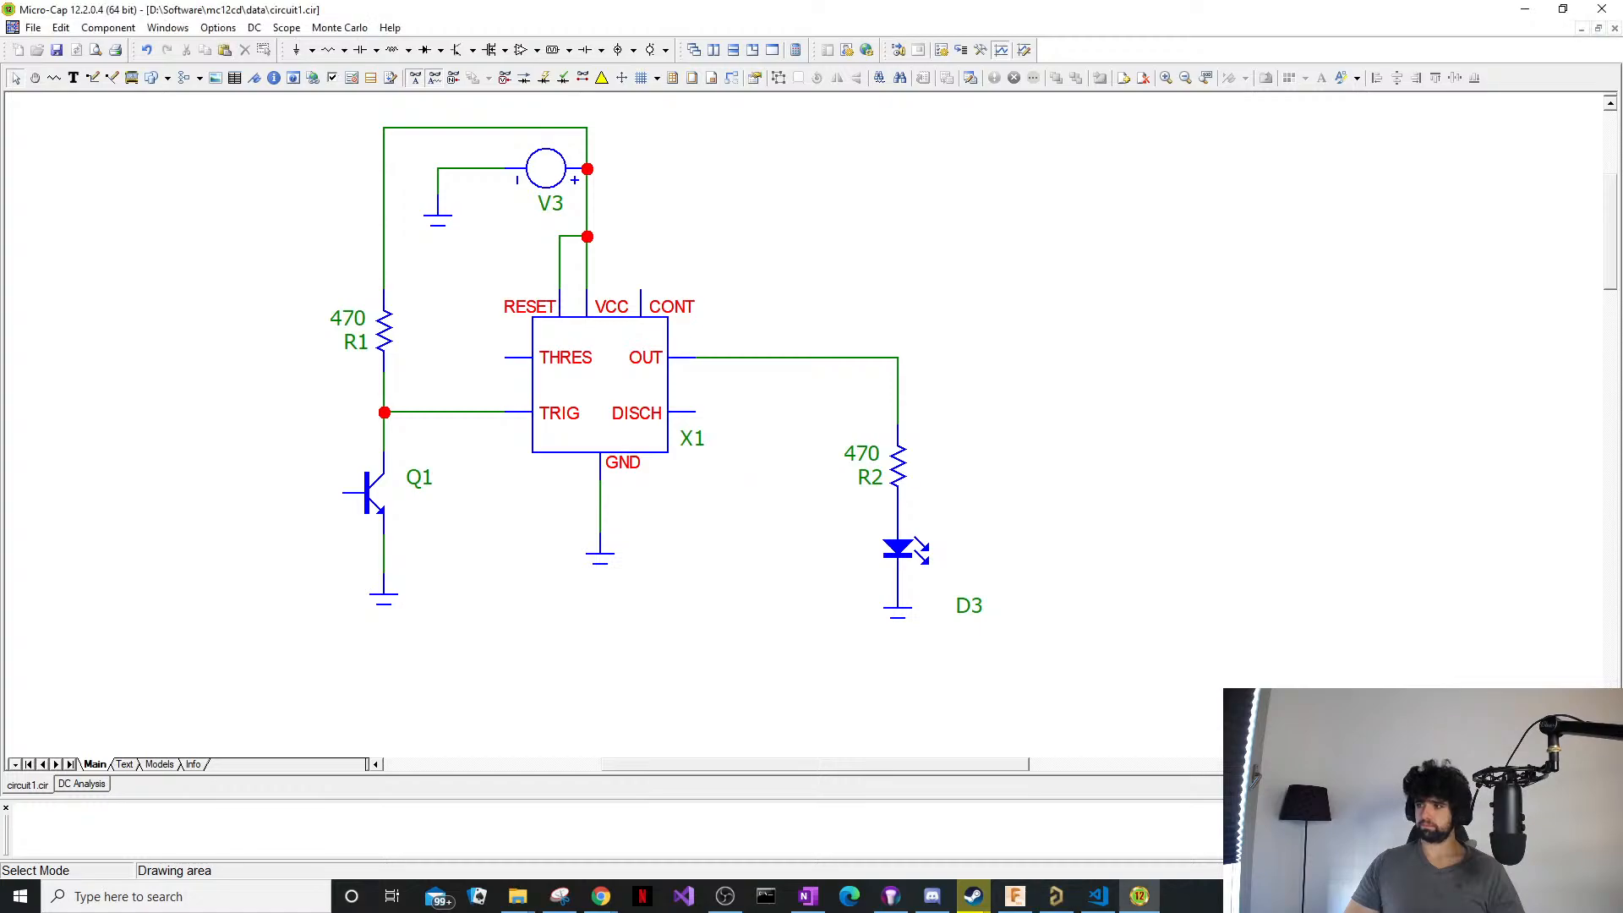
key(alt+Tab)
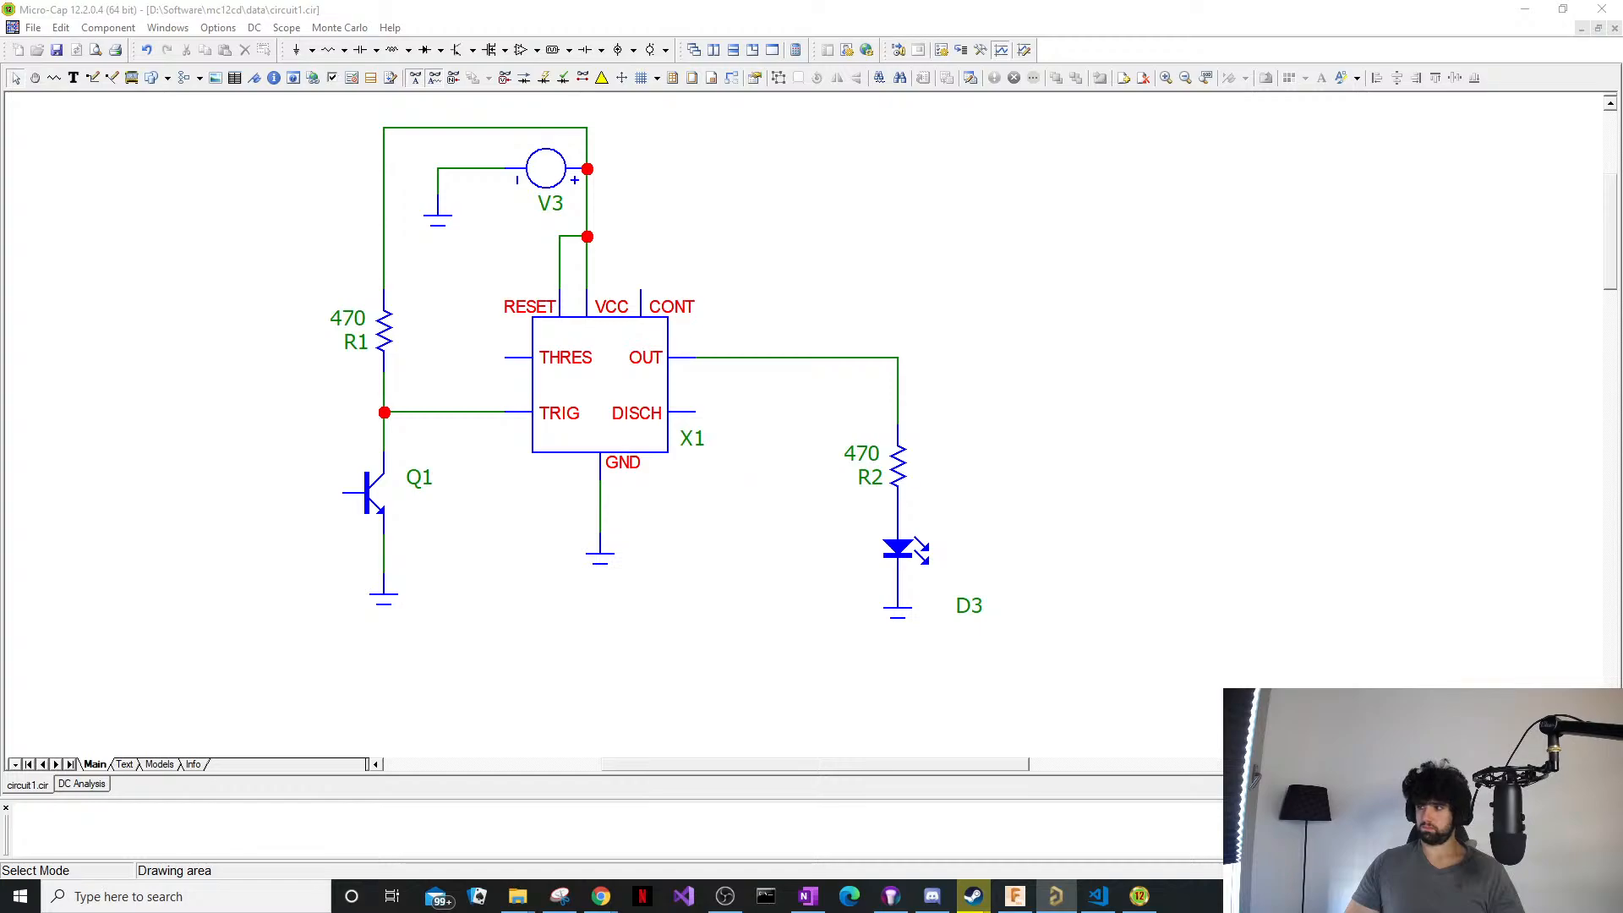
key(alt+Tab)
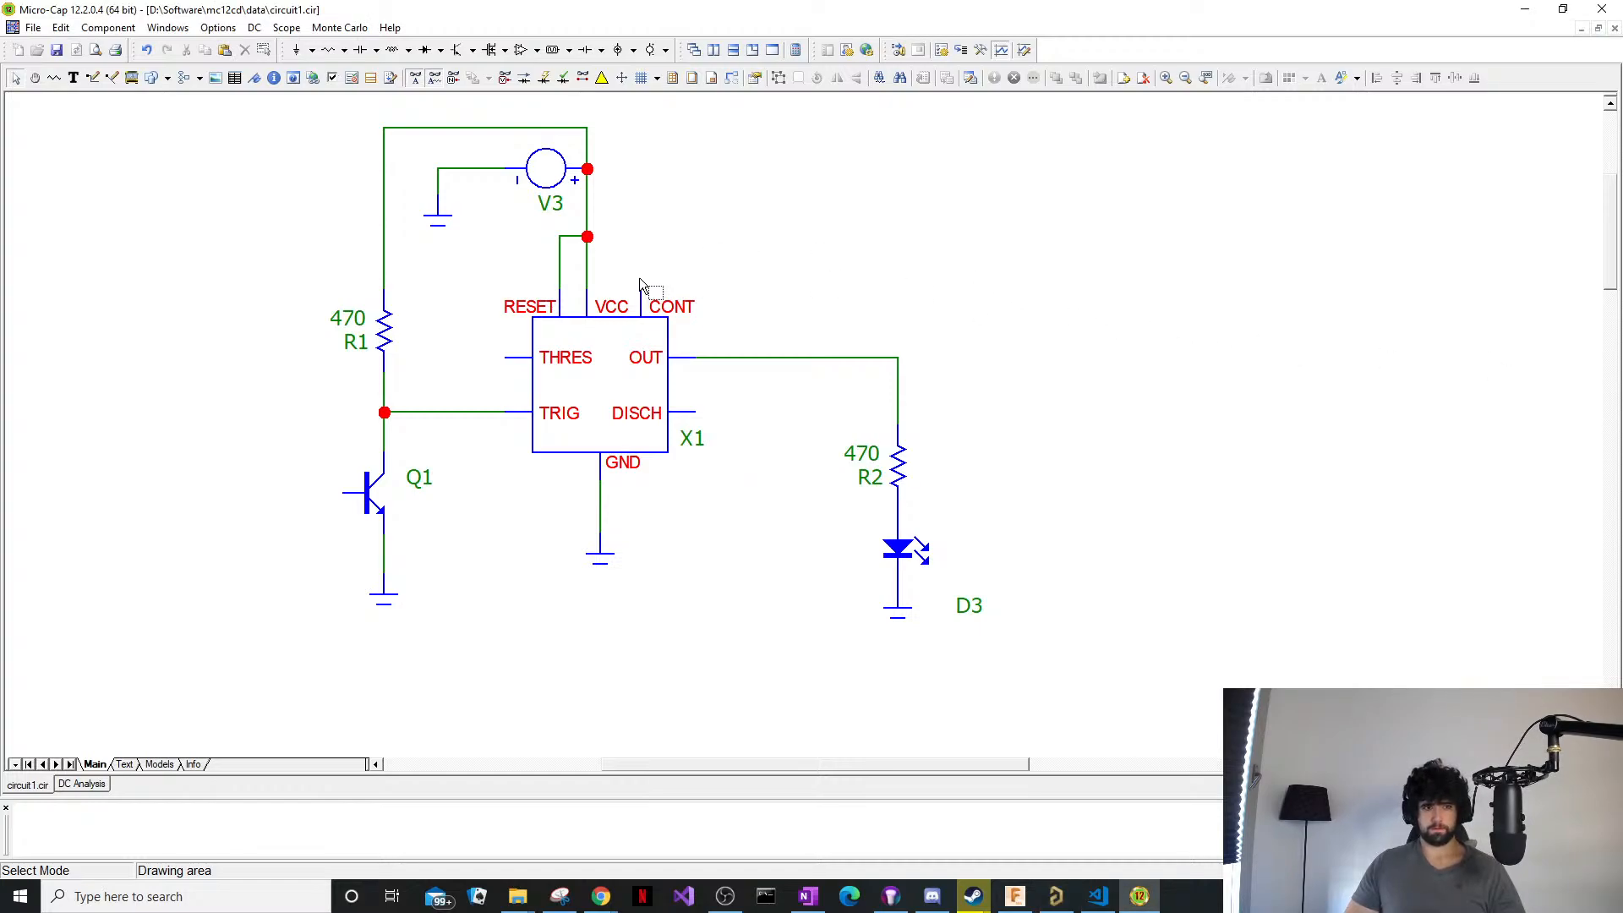
Draw a wire from X1's CONT pin upward and then to the right, ending in free space above the OUT wire.
key(ctrl+w)
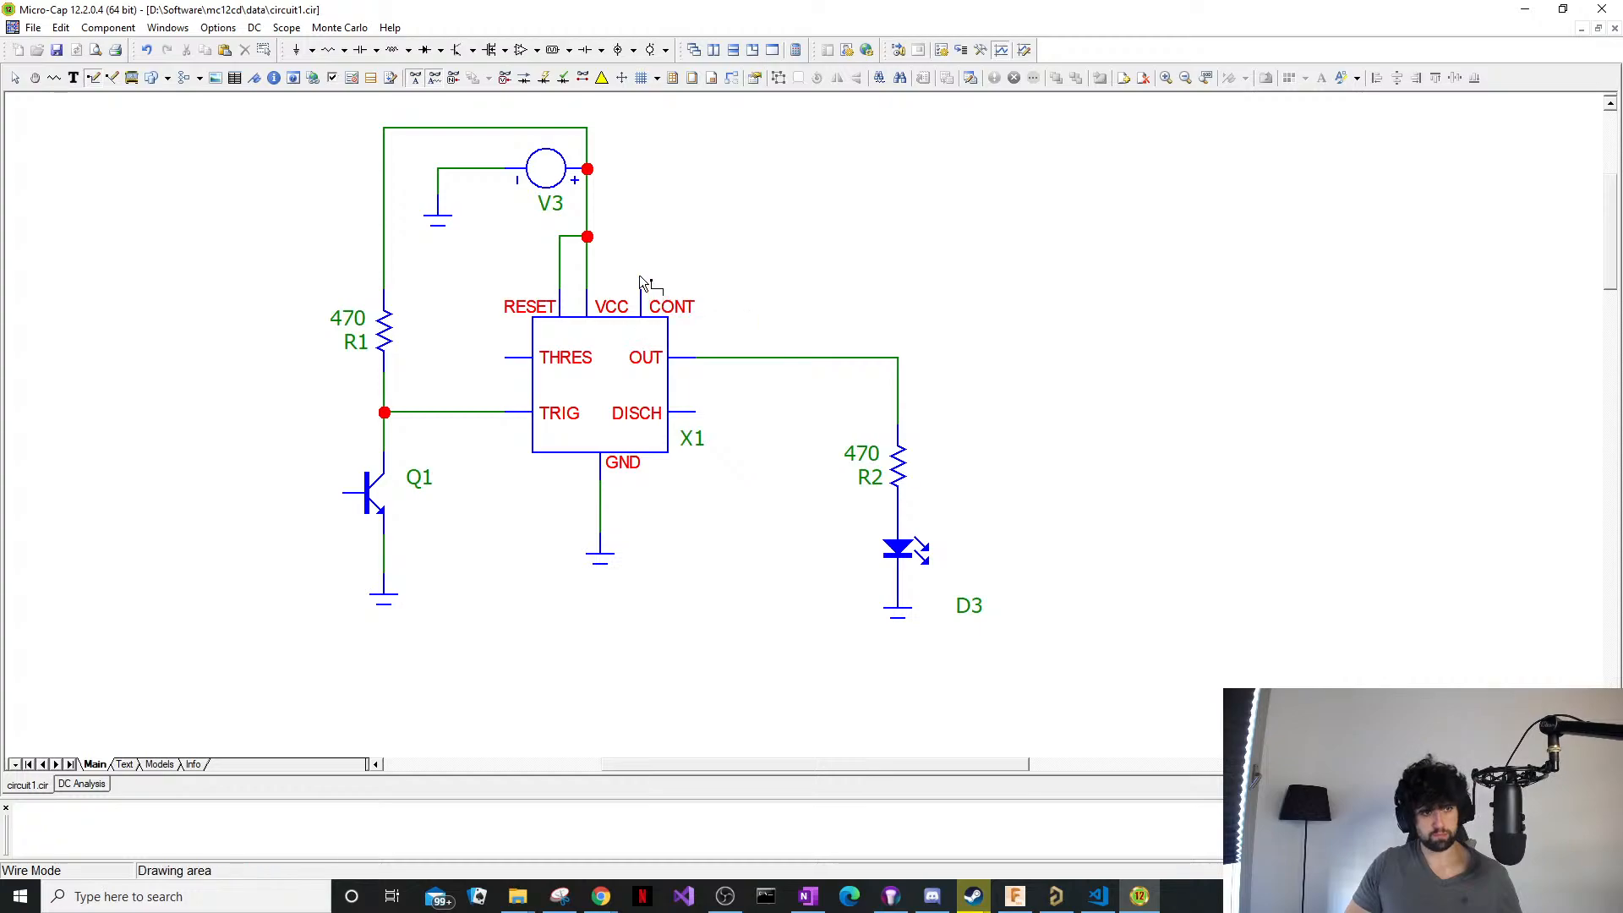
drag(640, 282, 731, 221)
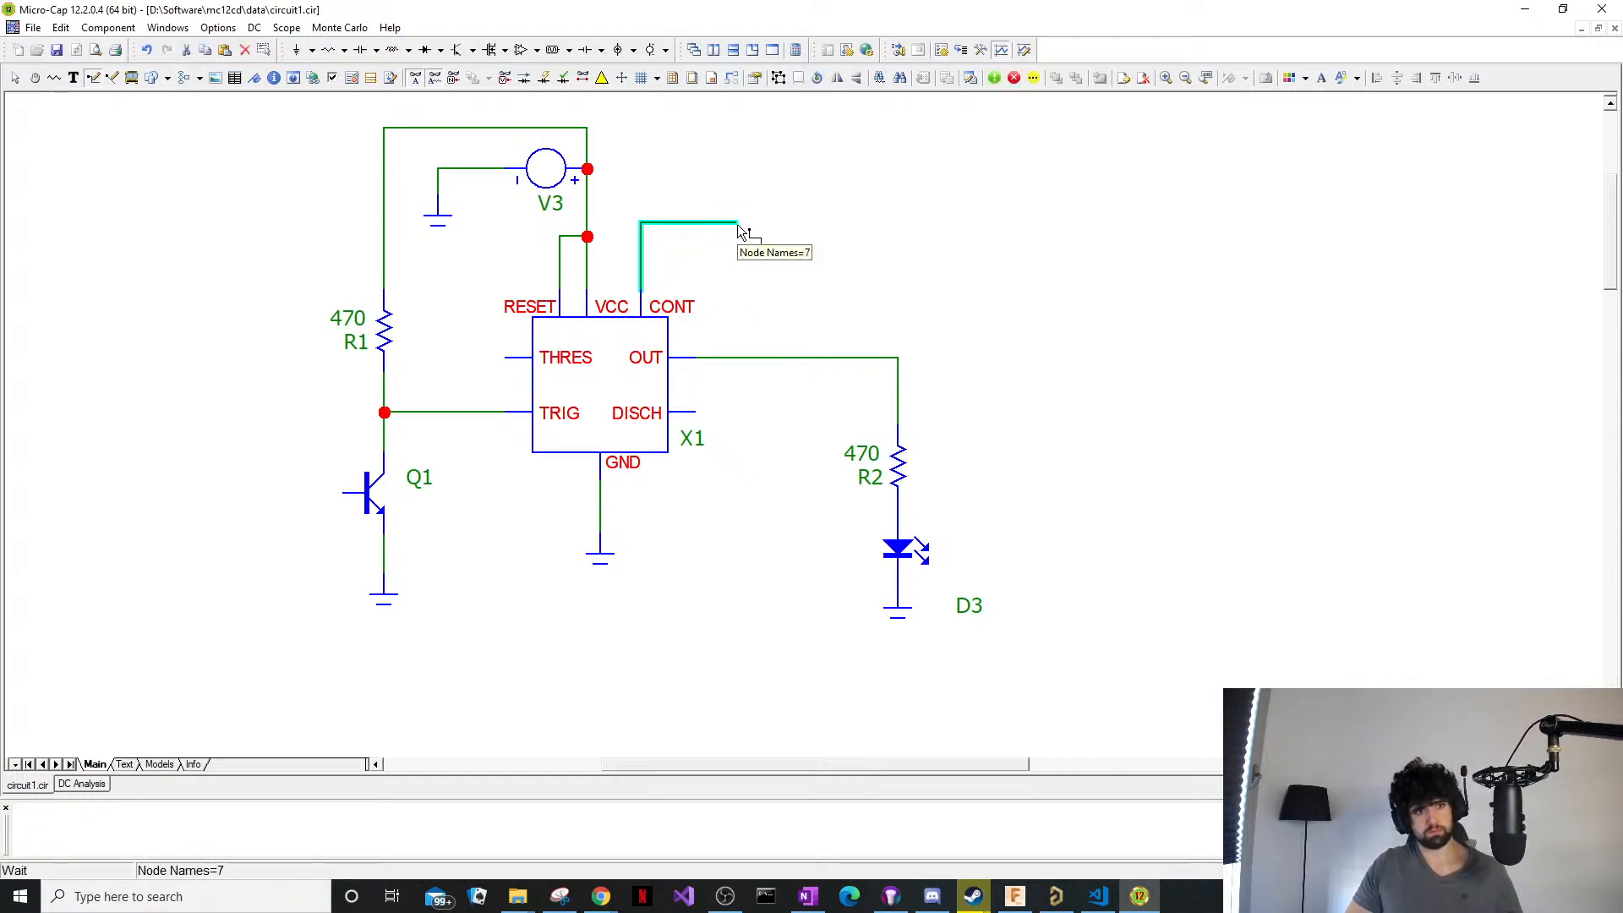
key(ctrl+e)
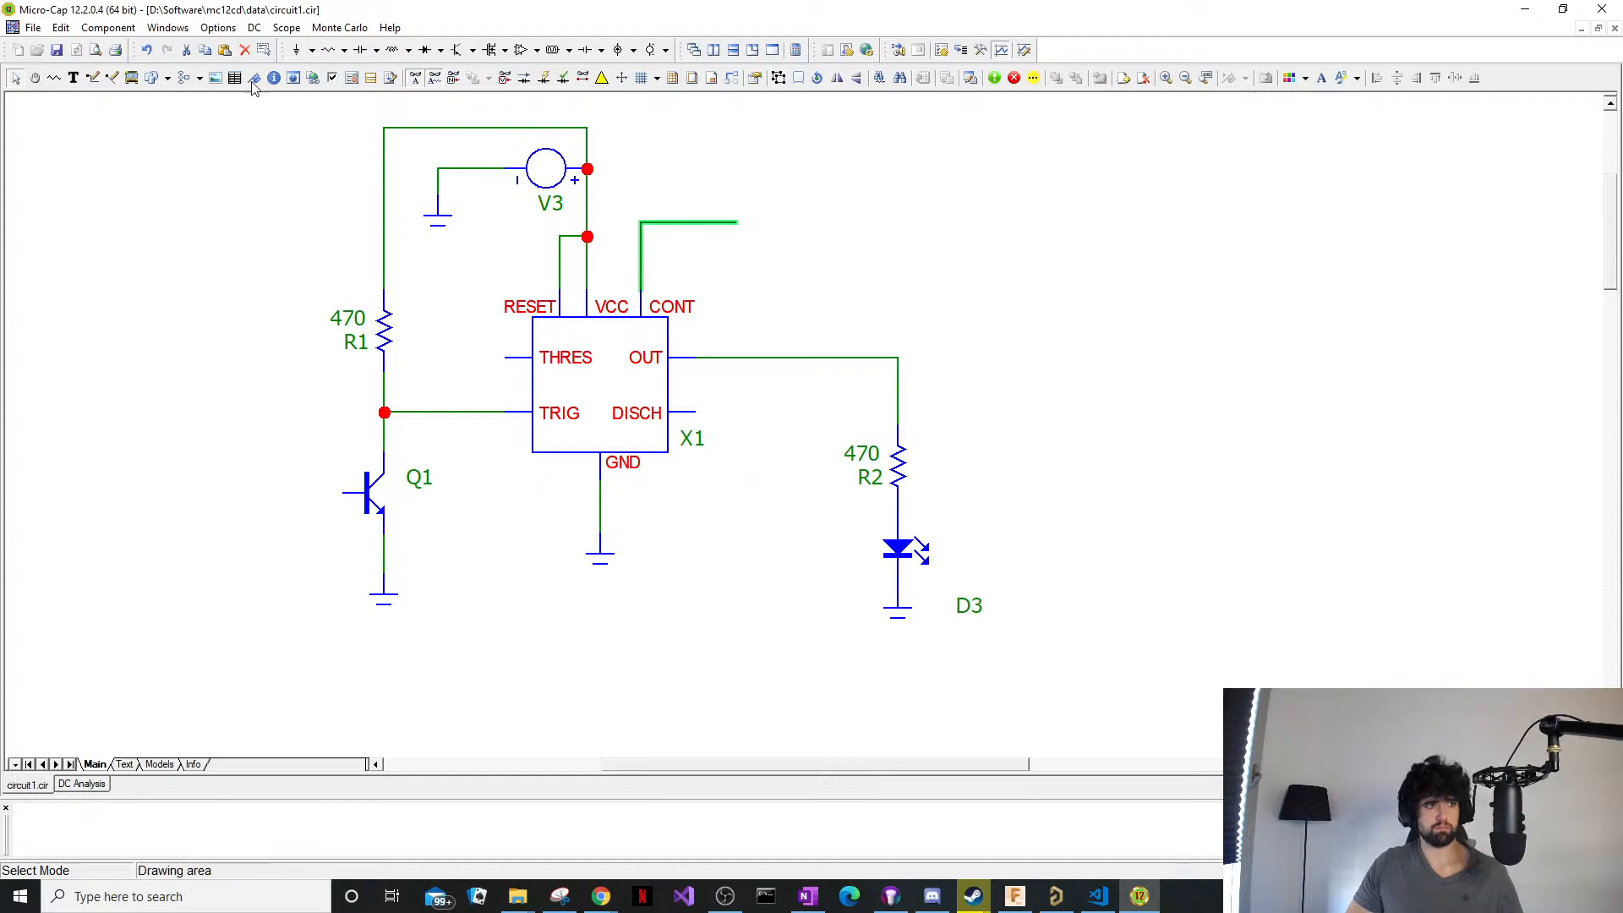
Place a vertical capacitor at the free end of the CONT wire with a capacitance of 10uF.
click(358, 51)
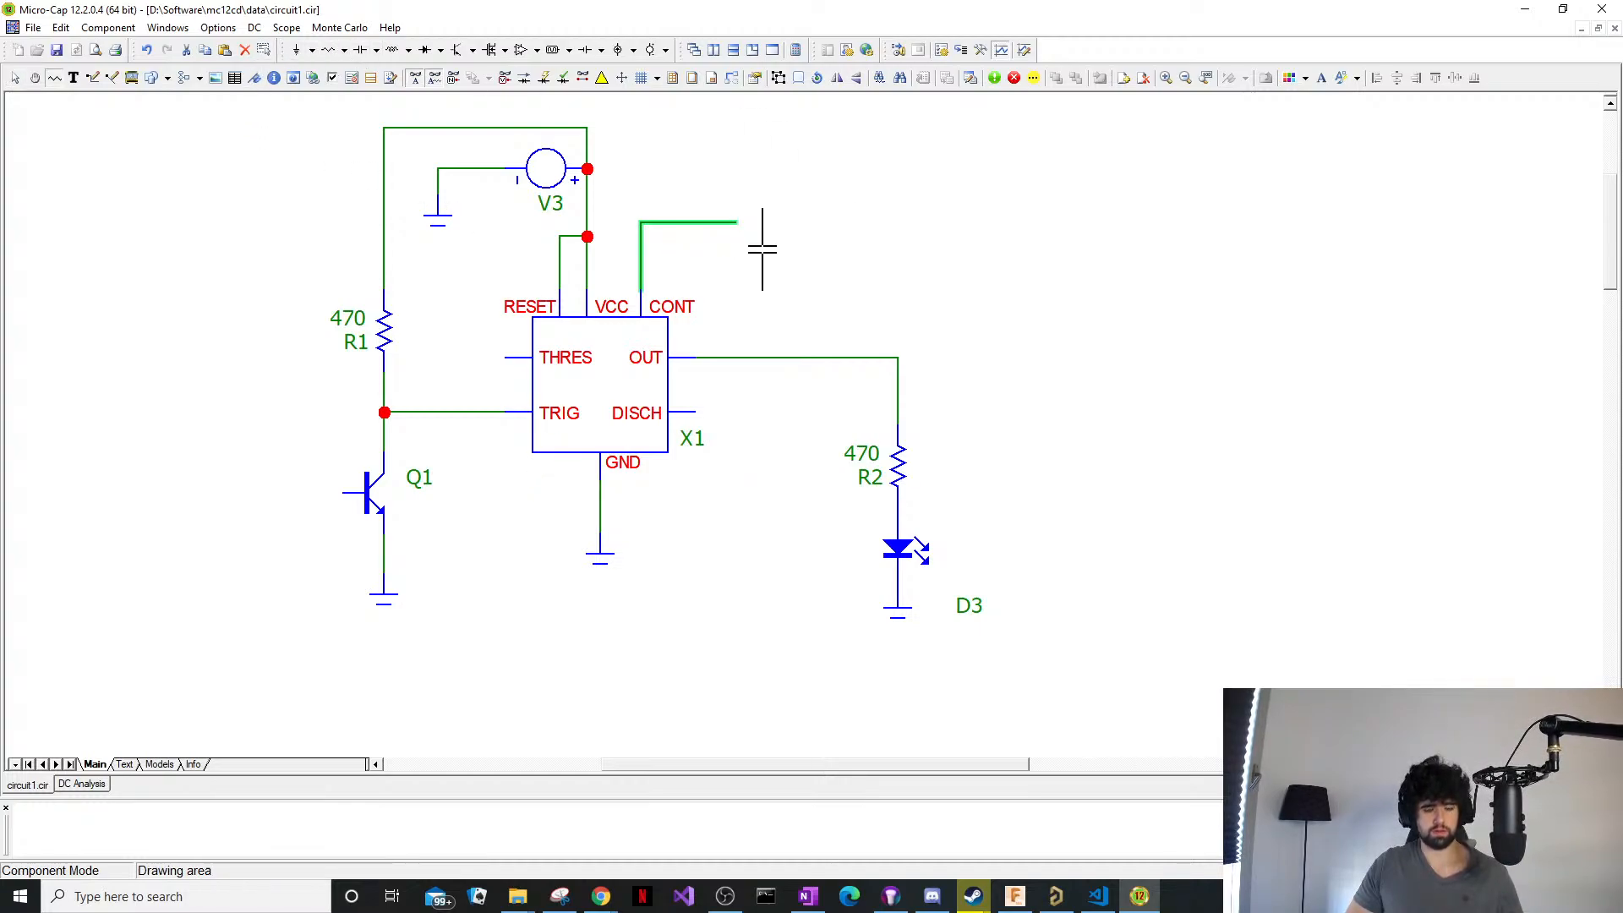
click(736, 264)
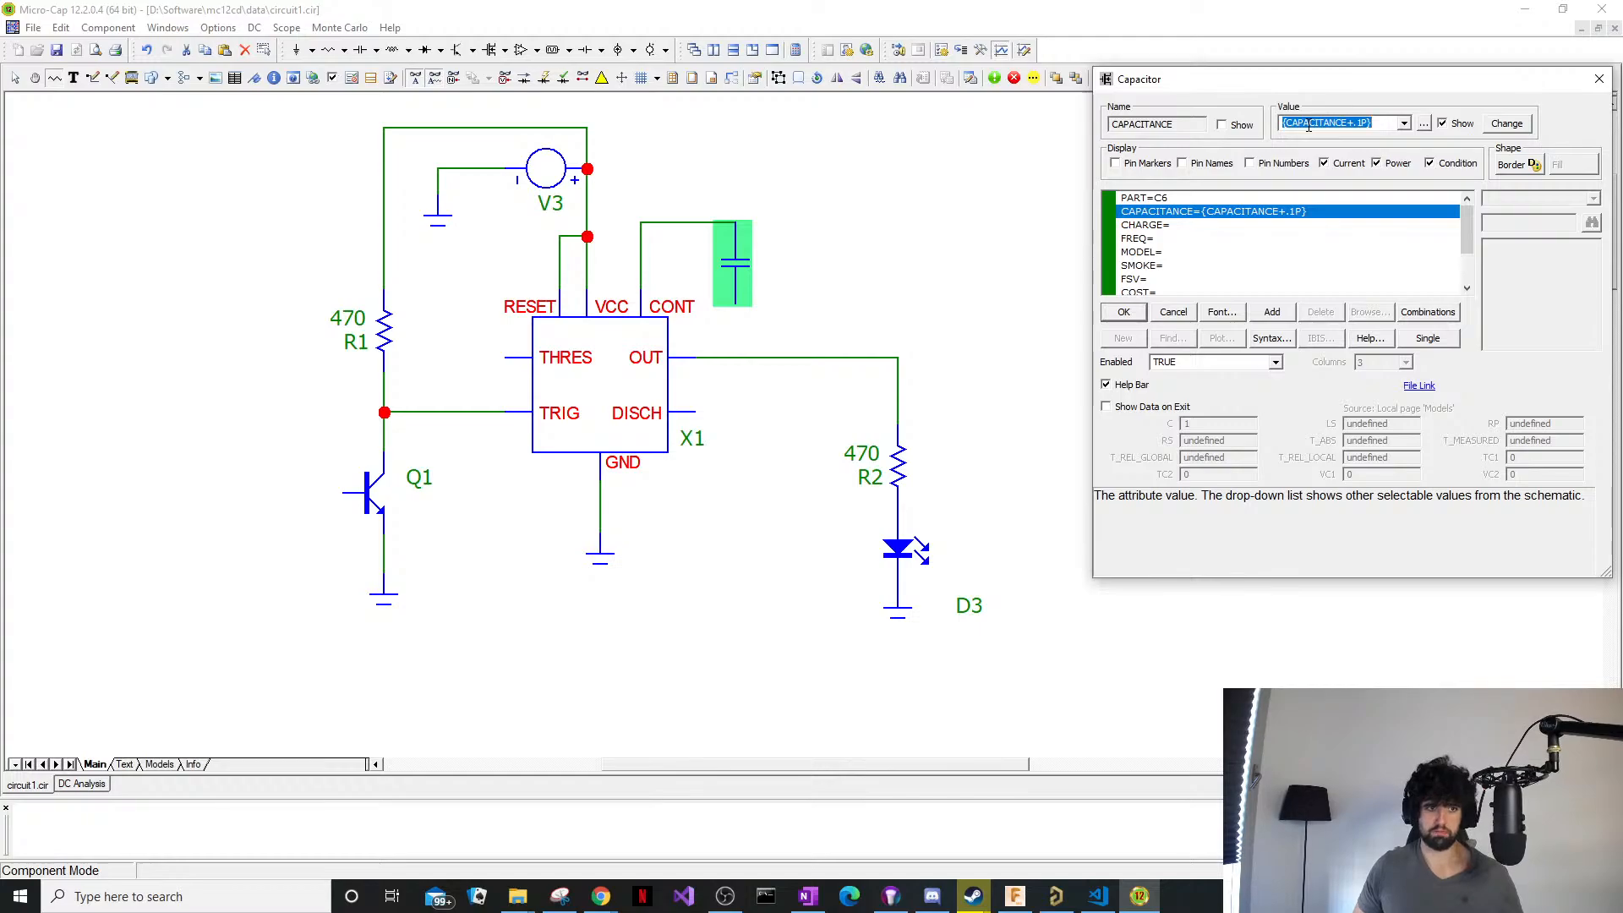
text(10n)
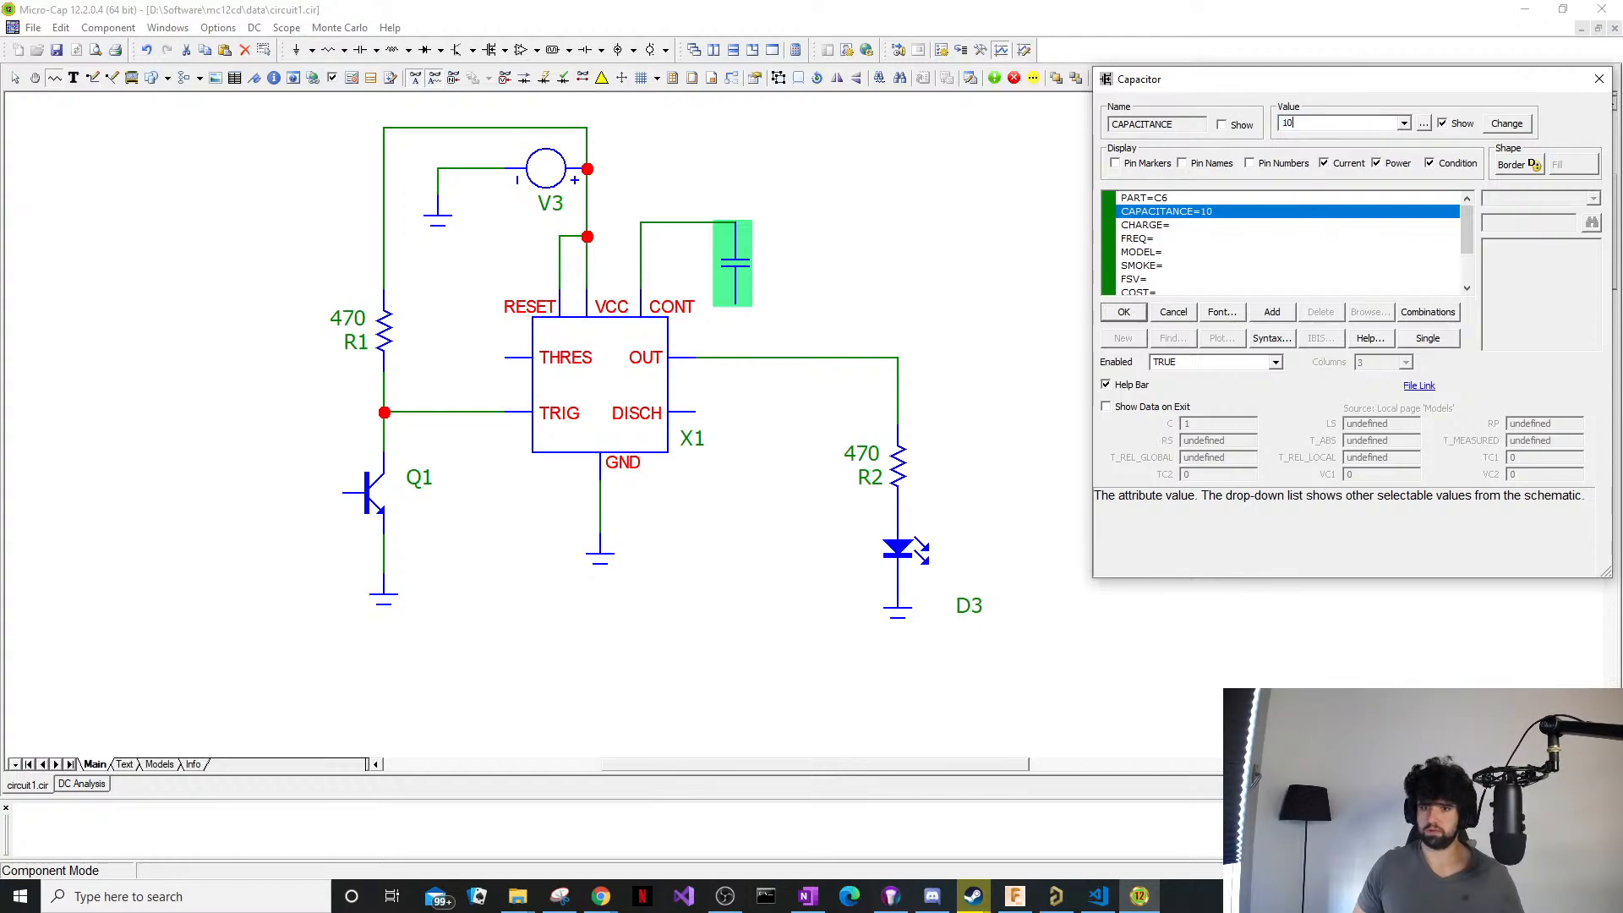
key(Return)
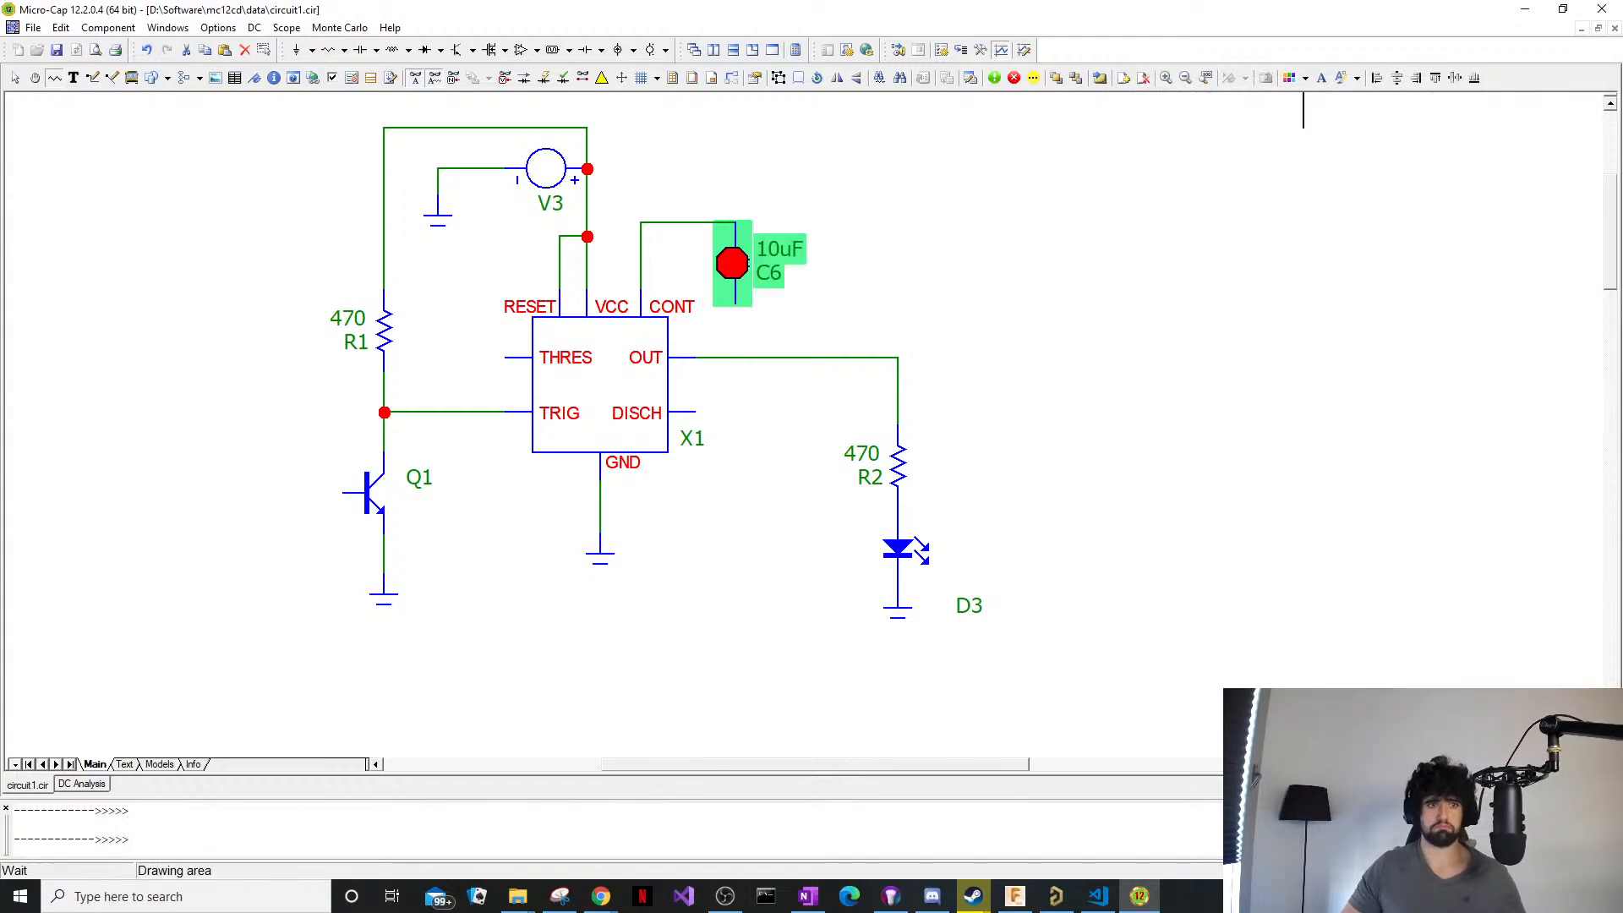
key(Escape)
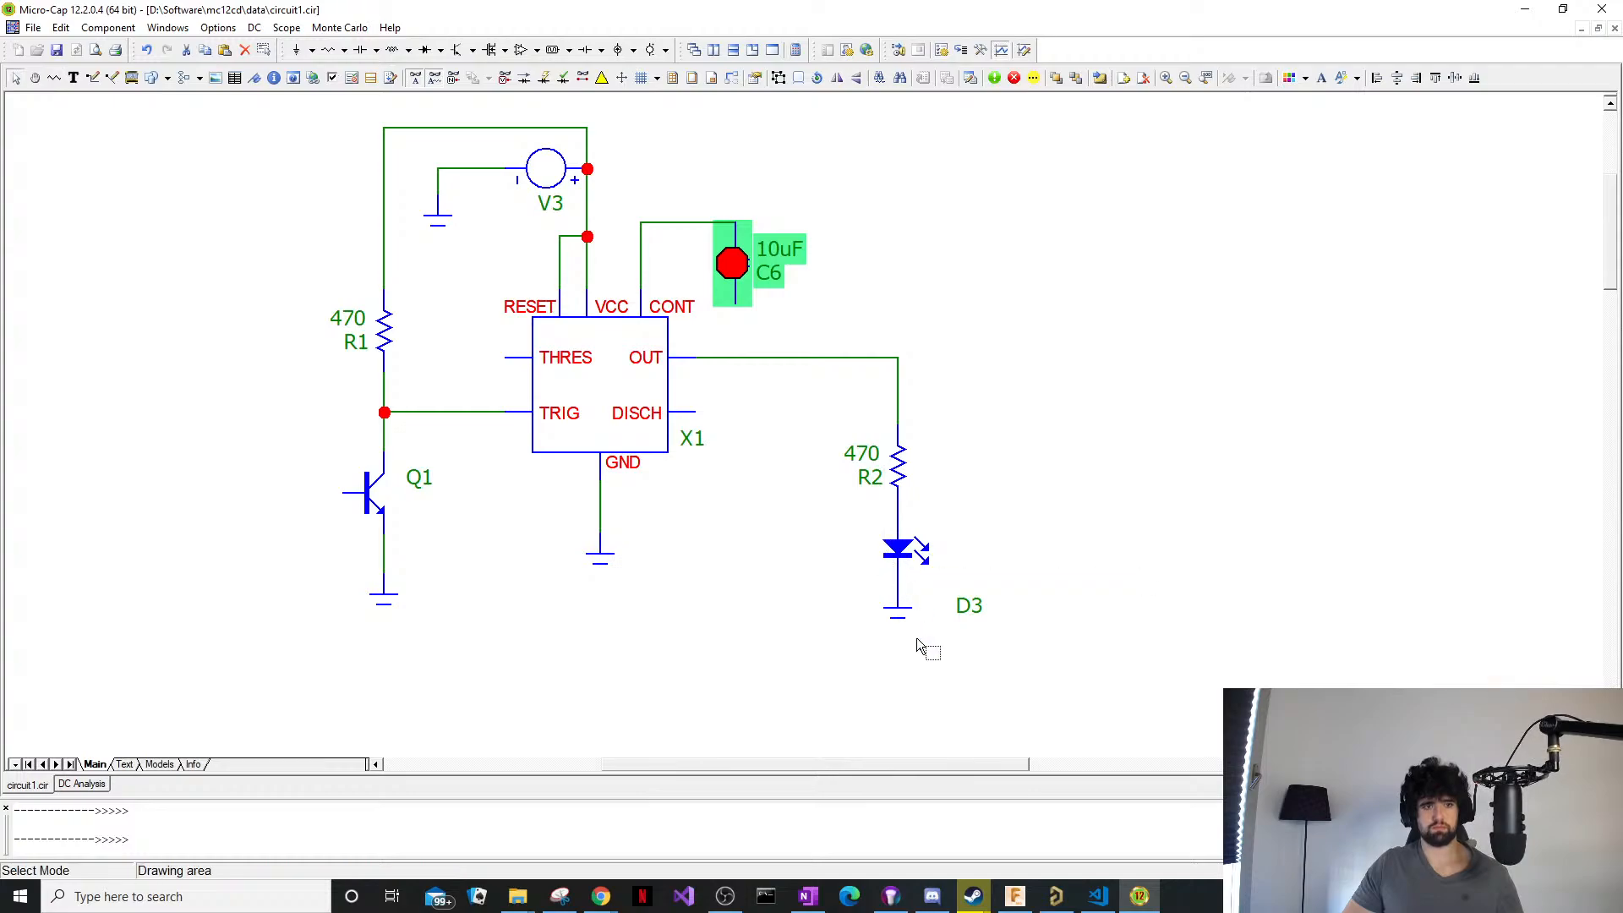
Copy the ground symbol under X1 and connect the copy to the lower end of capacitor C6.
drag(639, 586, 586, 545)
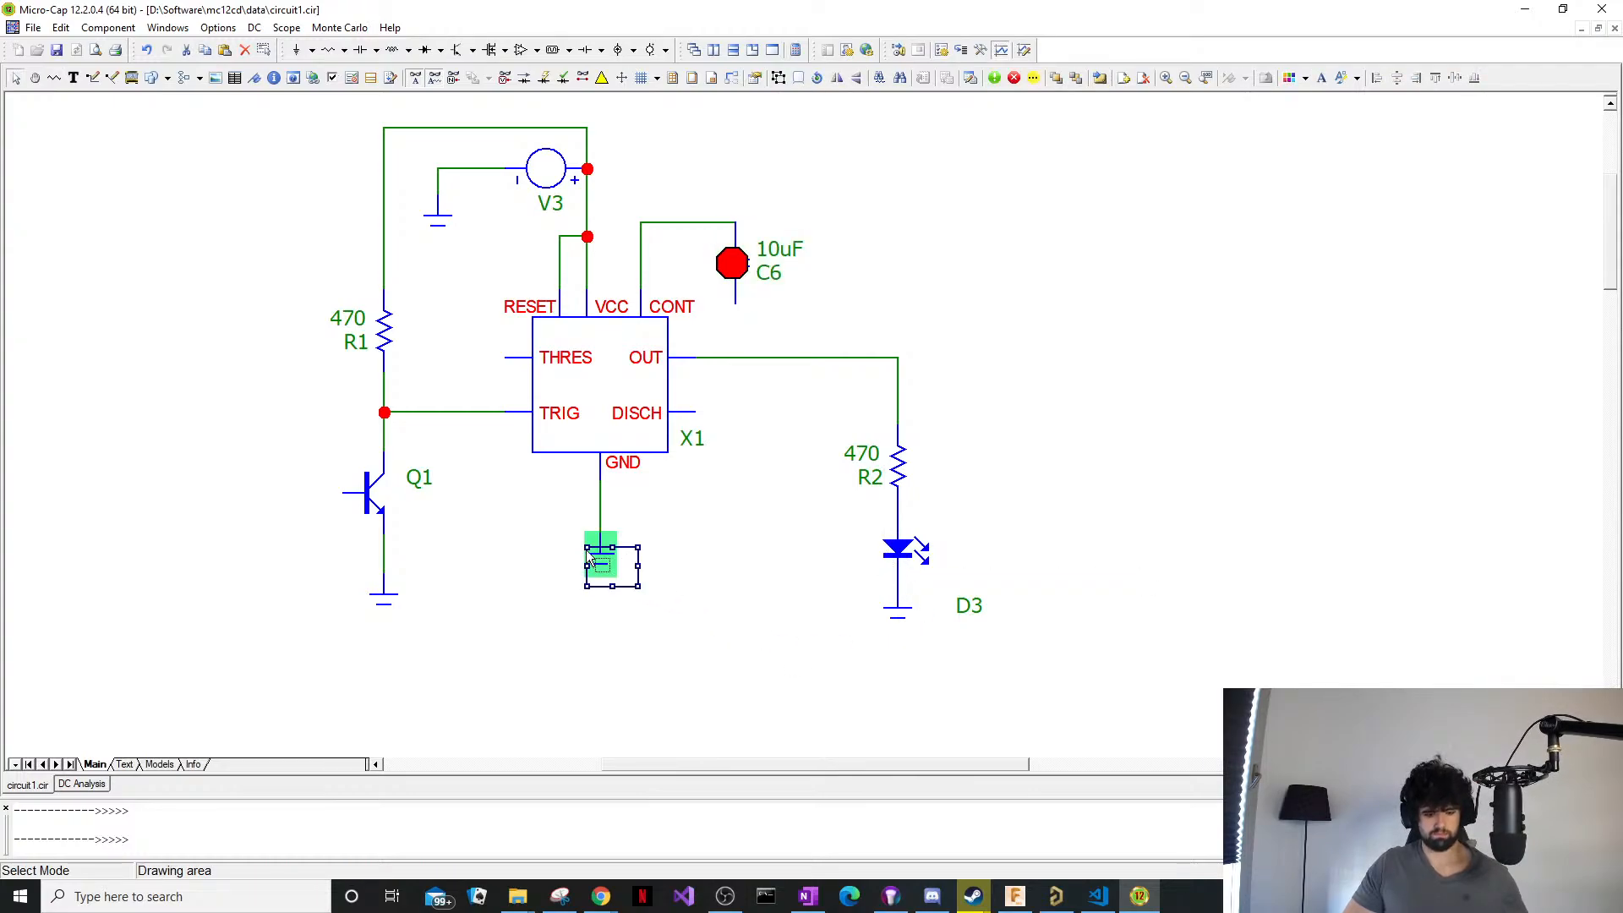
key(ctrl+c)
key(ctrl+v)
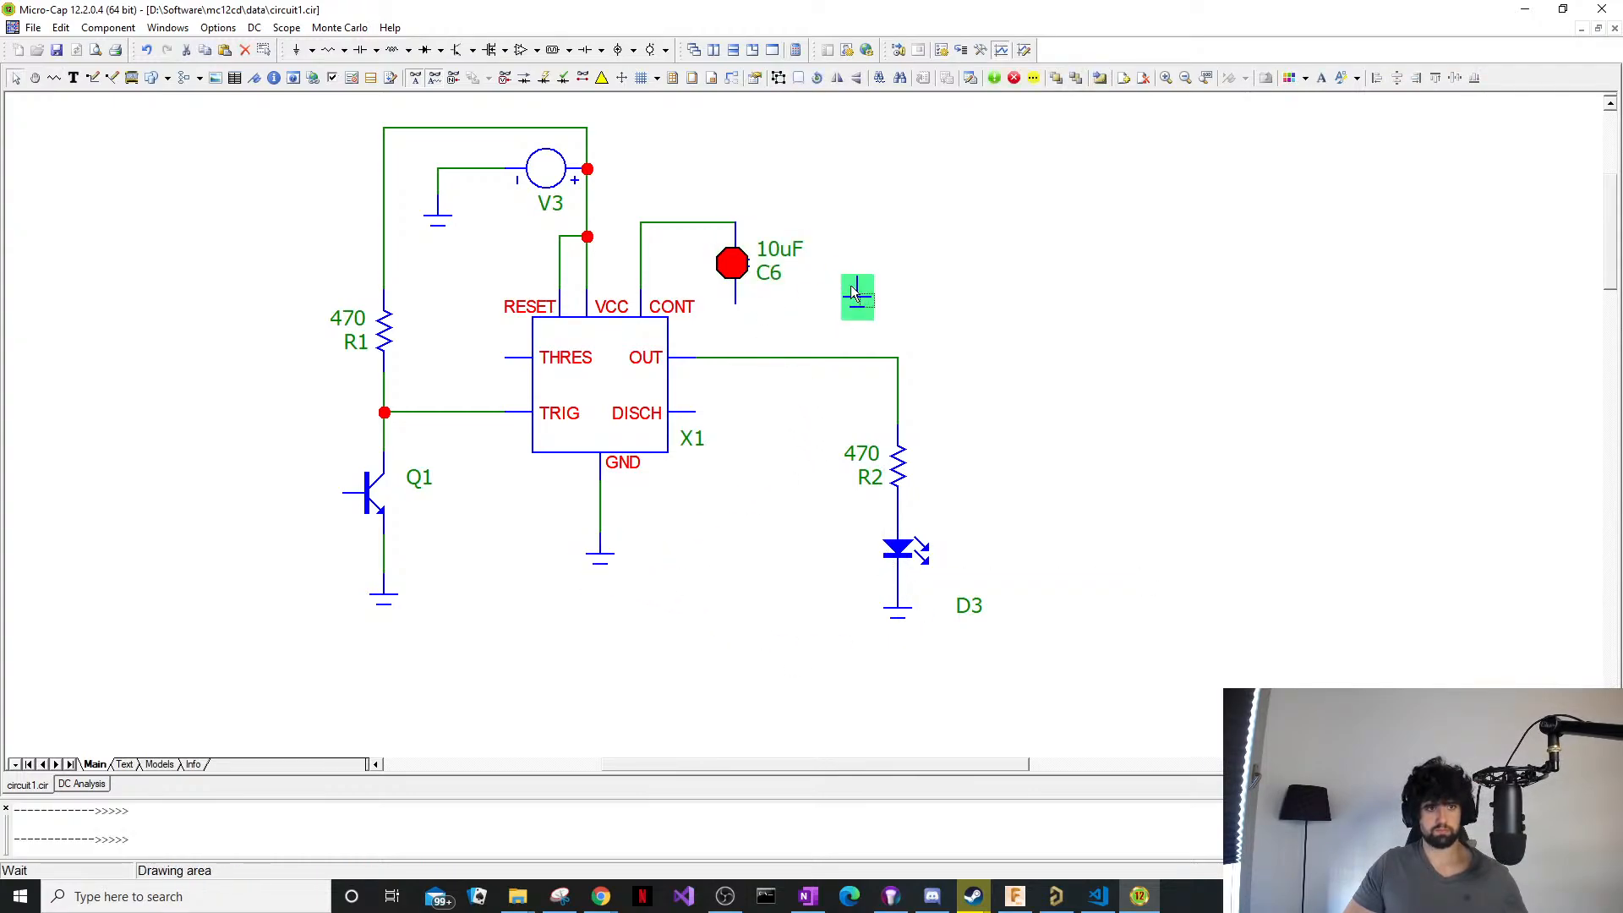
drag(854, 288, 734, 330)
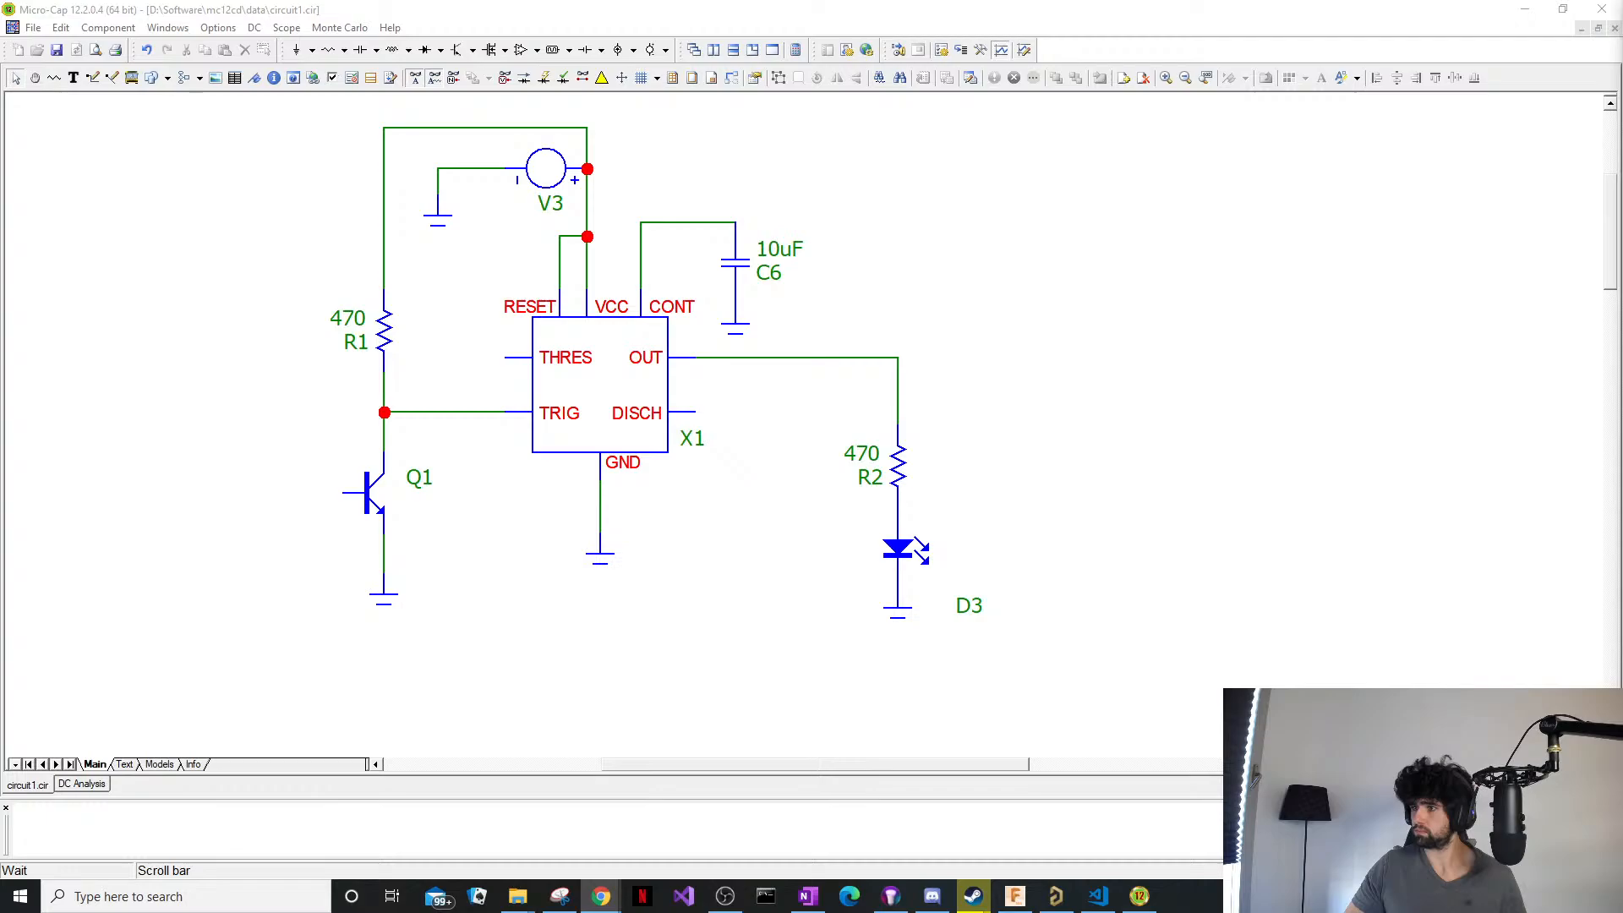
drag(858, 413, 645, 308)
double_click(645, 307)
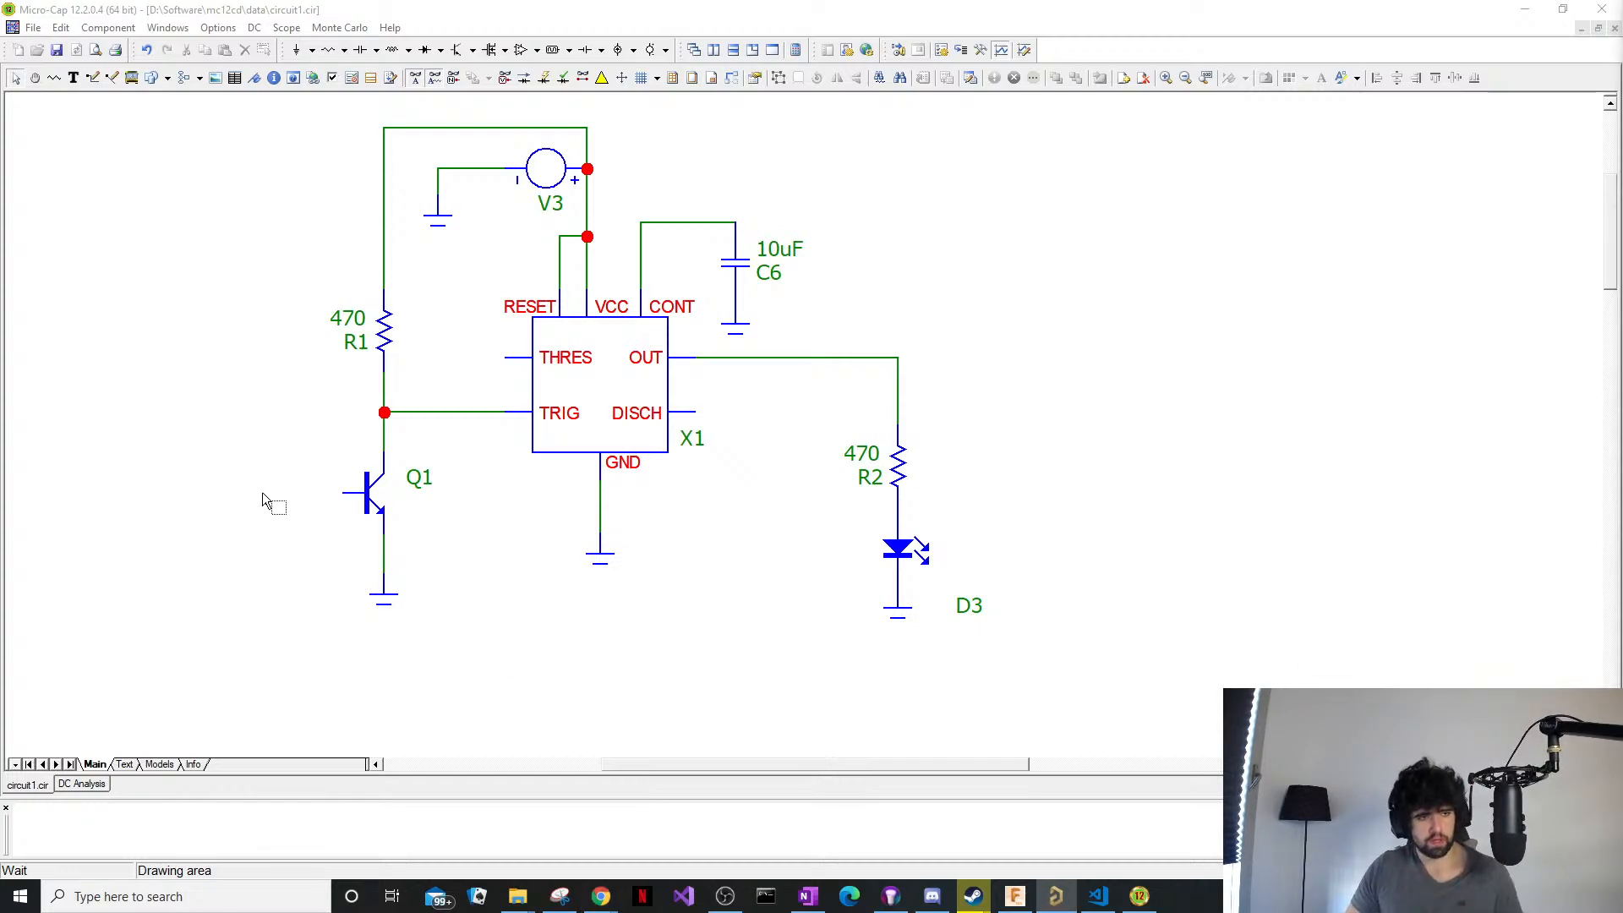
Draw a wire from the base of transistor Q1 to the left and then down to about the emitter ground's height.
click(343, 499)
mouse_move(344, 500)
mouse_down()
mouse_move(260, 521)
mouse_move(250, 568)
mouse_up()
key(Escape)
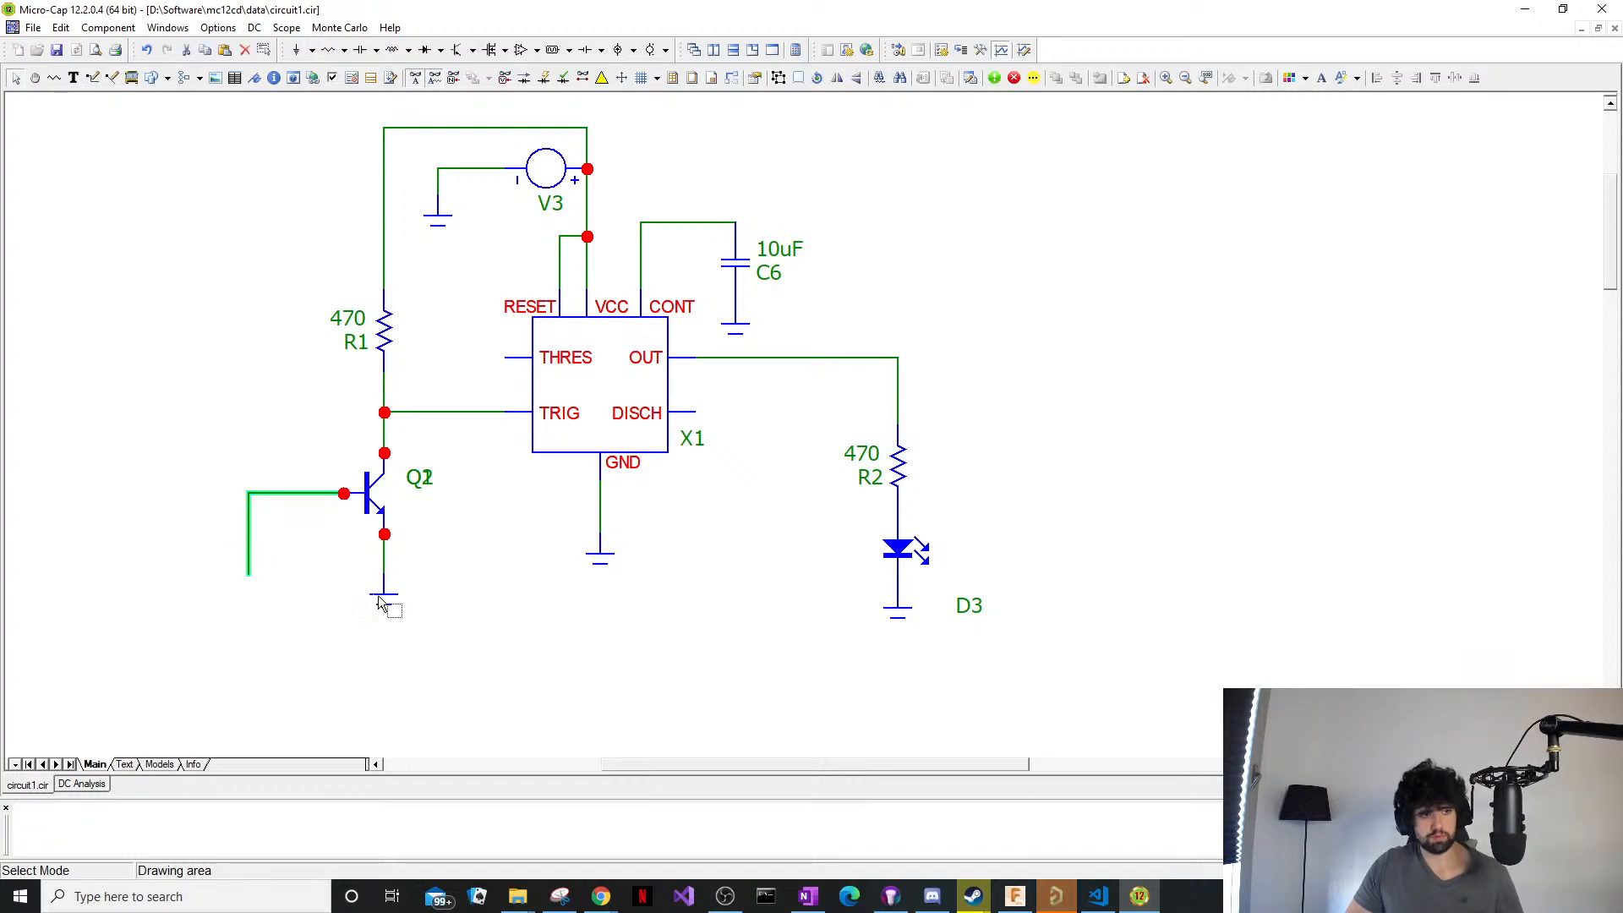
Copy the ground symbol under Q1's emitter and connect the copy to the lower end of the base wire.
click(396, 604)
click(386, 597)
key(ctrl+c)
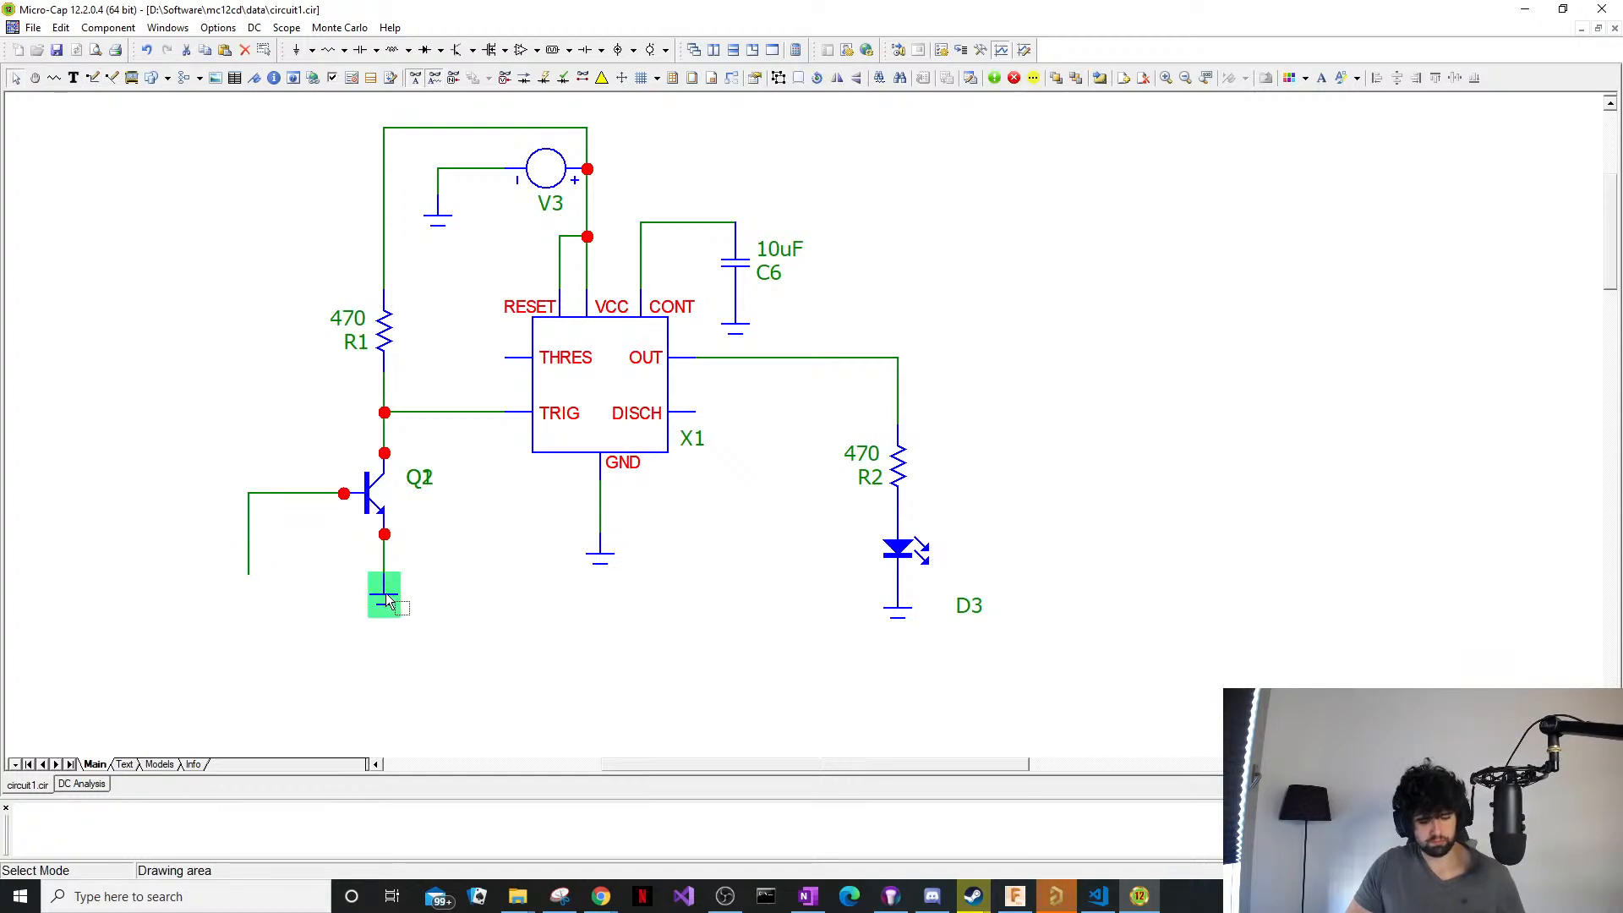
click(297, 601)
key(ctrl+v)
drag(316, 622, 248, 593)
click(467, 634)
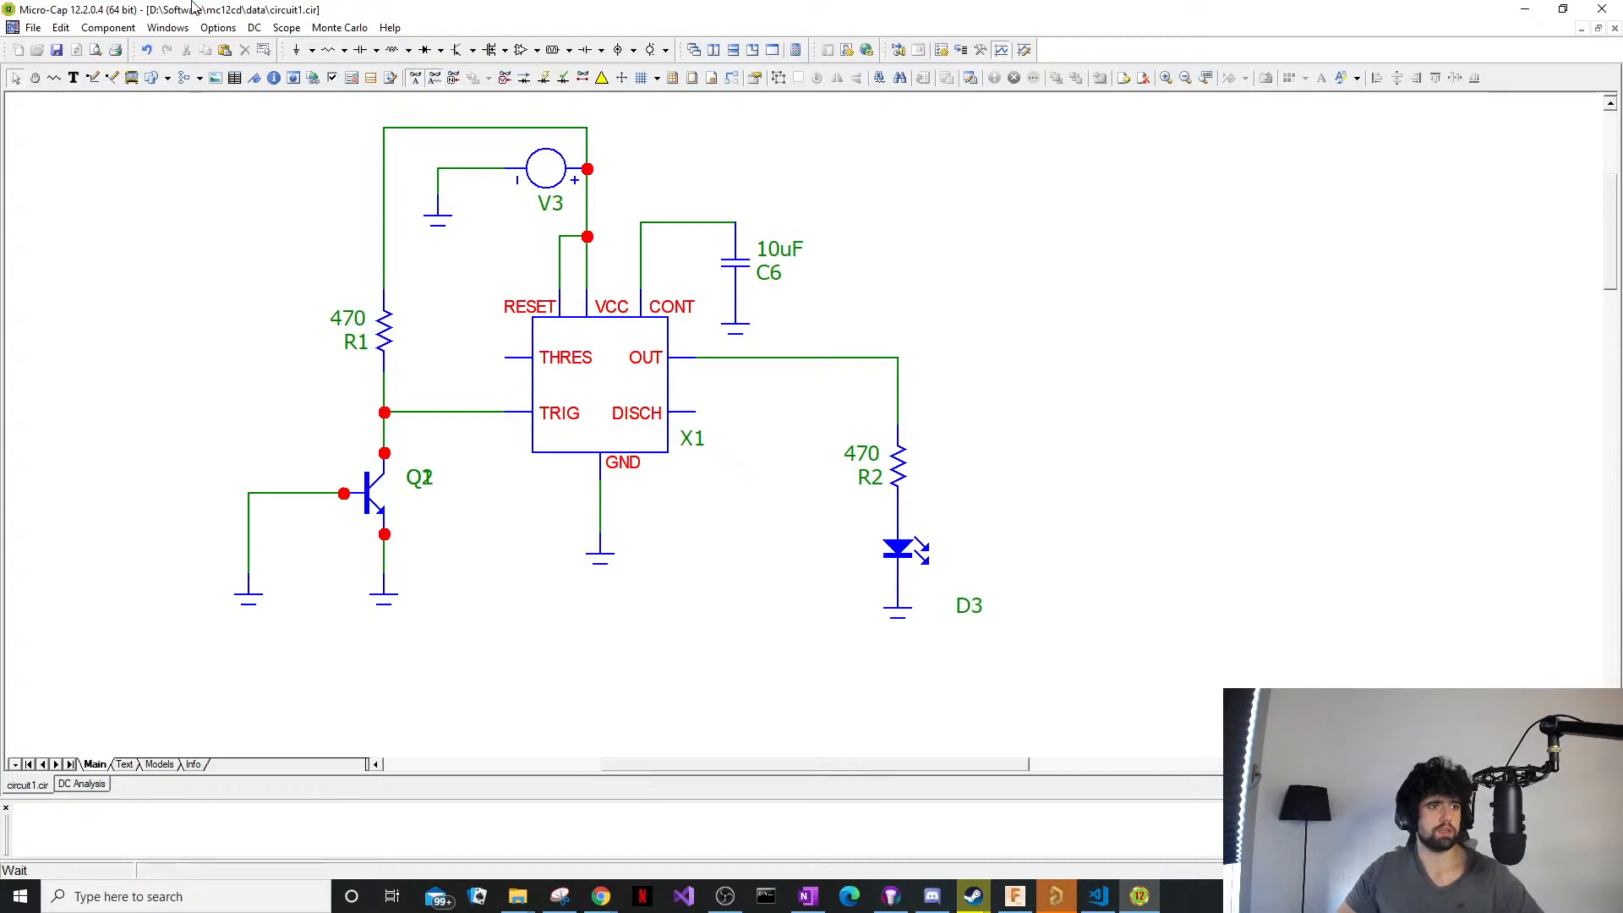
click(287, 27)
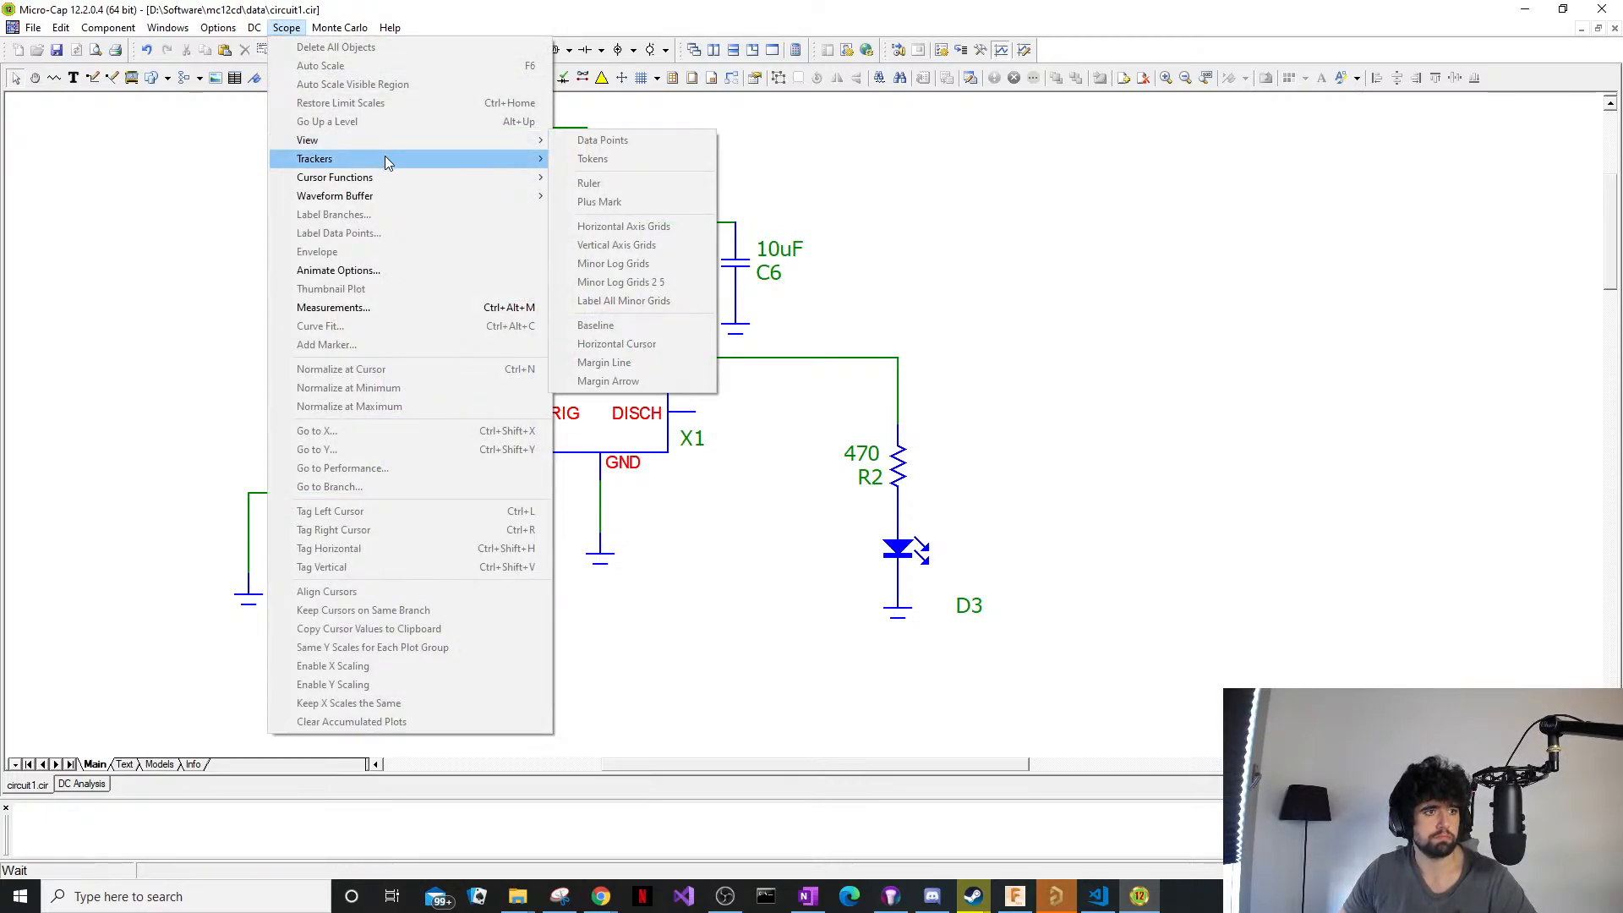
mouse_move(388, 158)
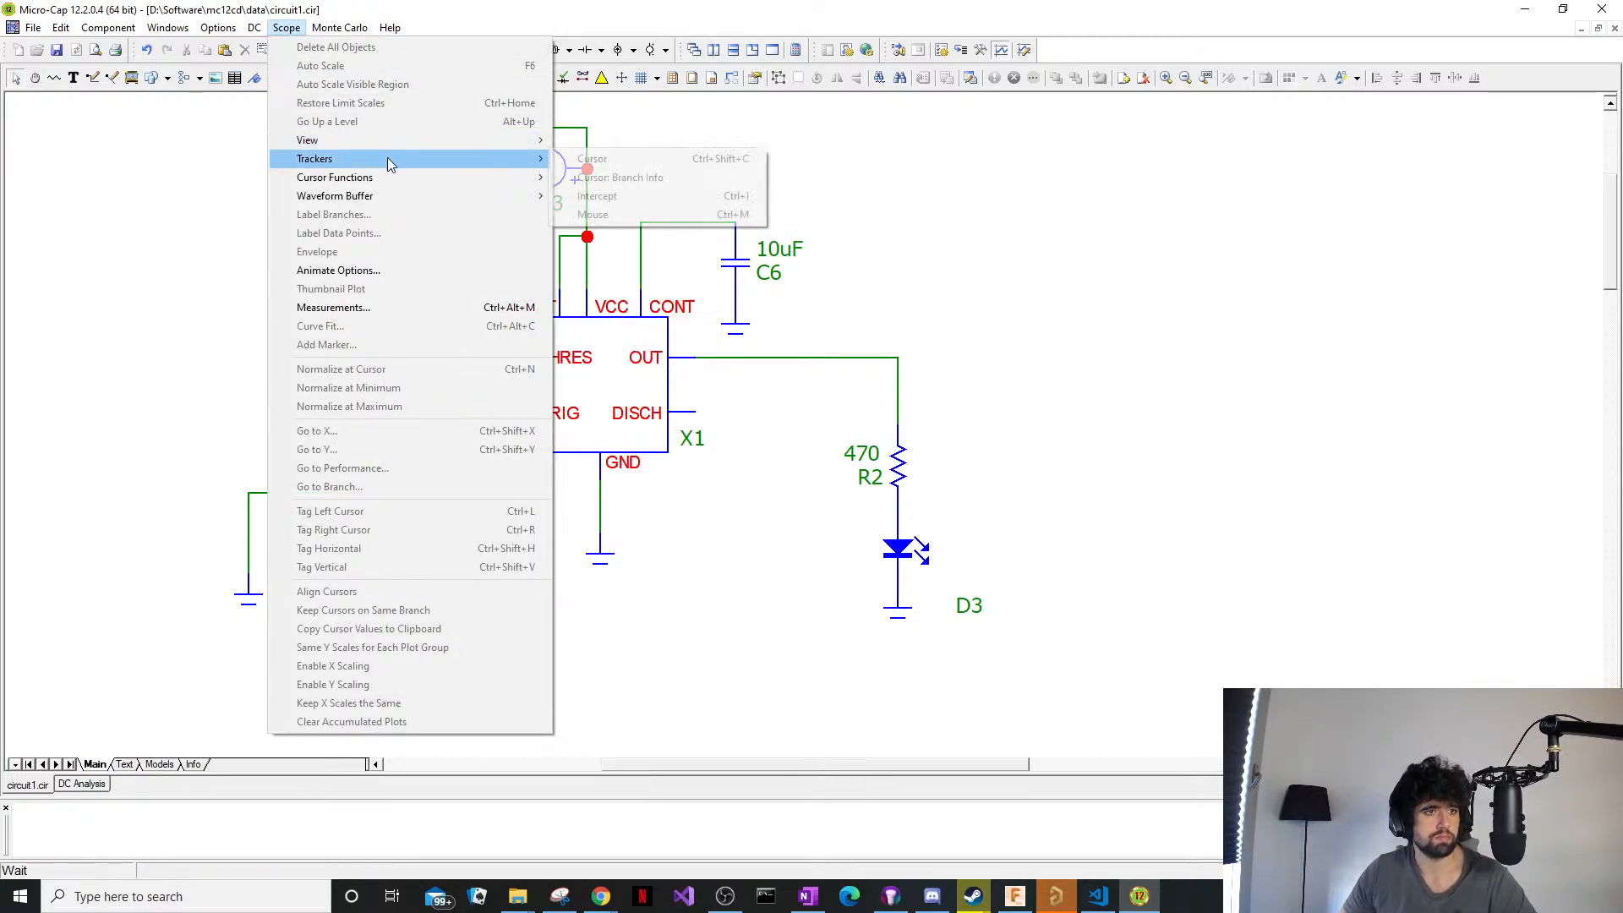
click(445, 307)
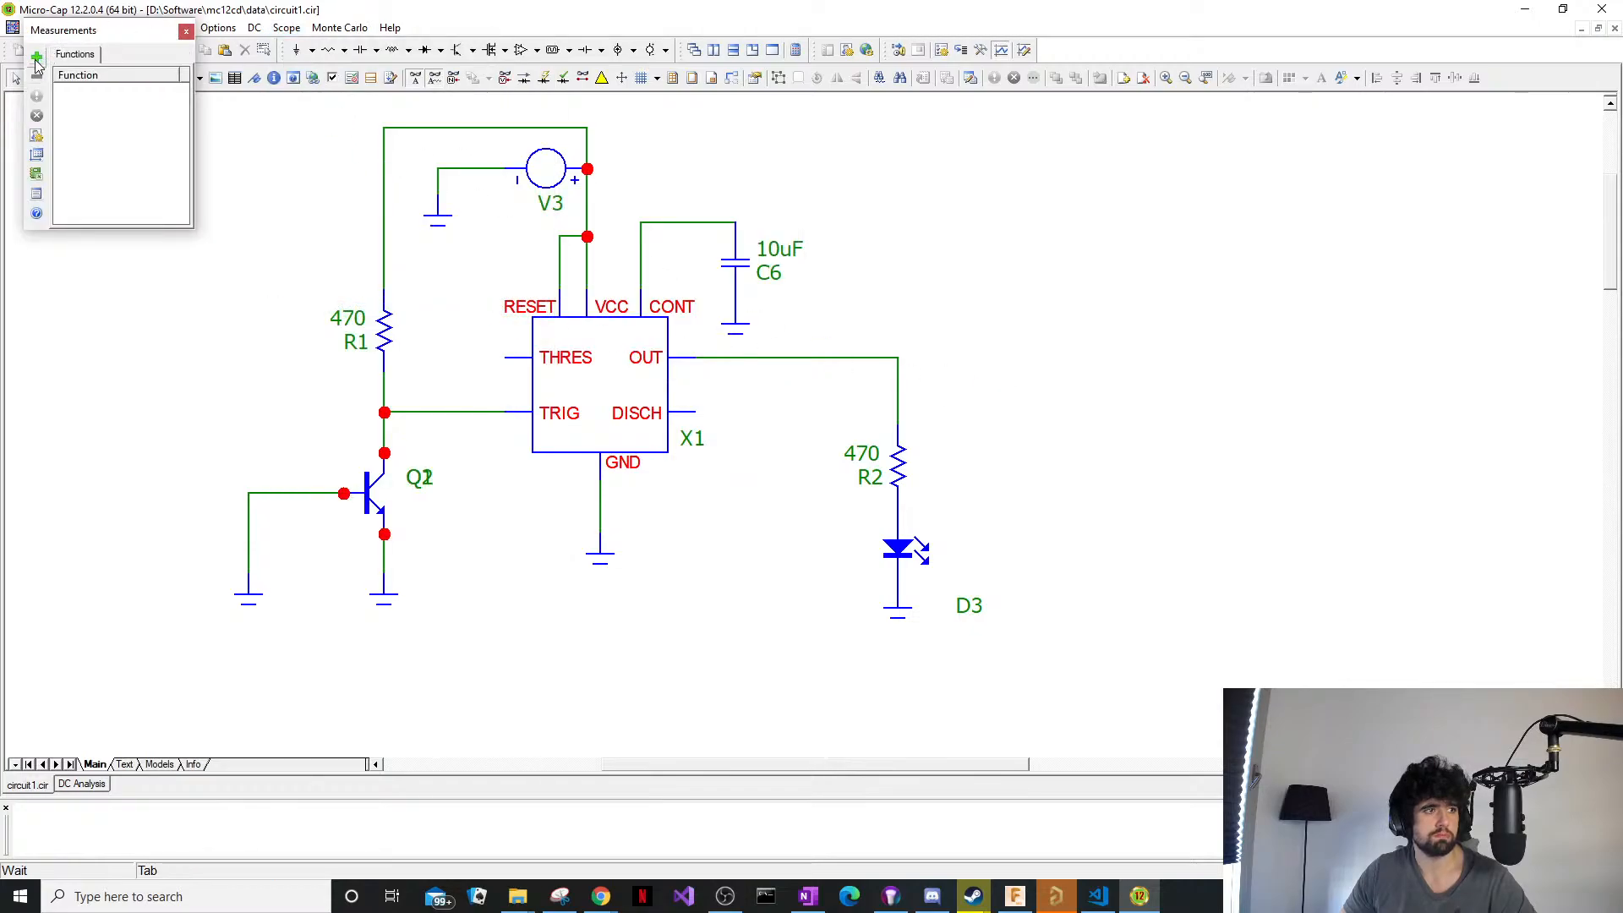
click(36, 58)
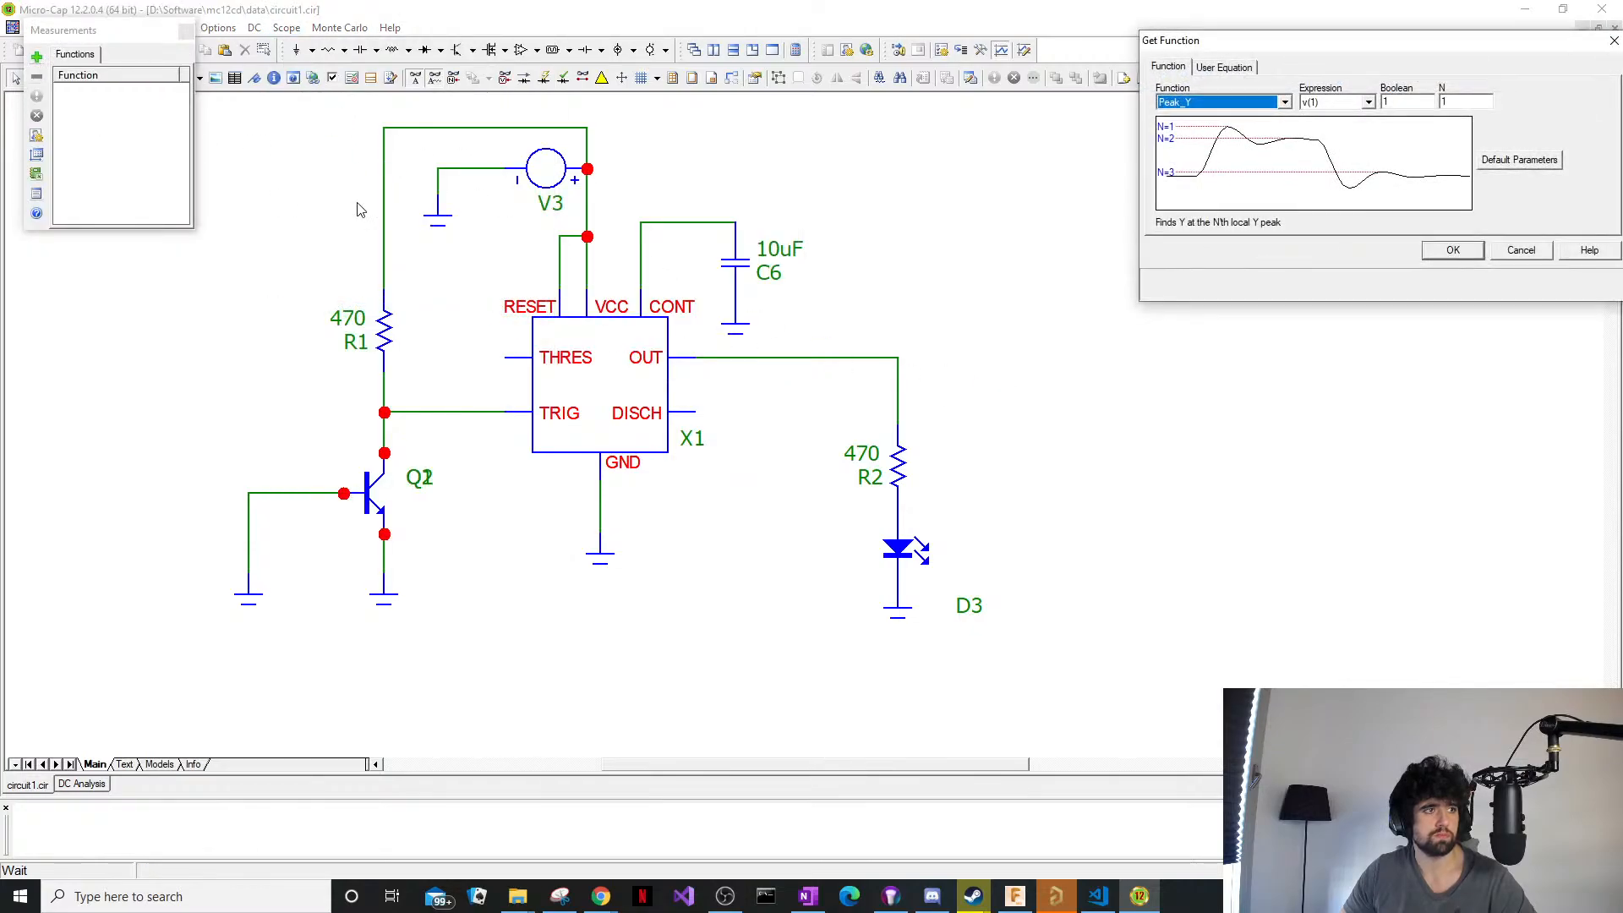
click(1274, 104)
click(1275, 108)
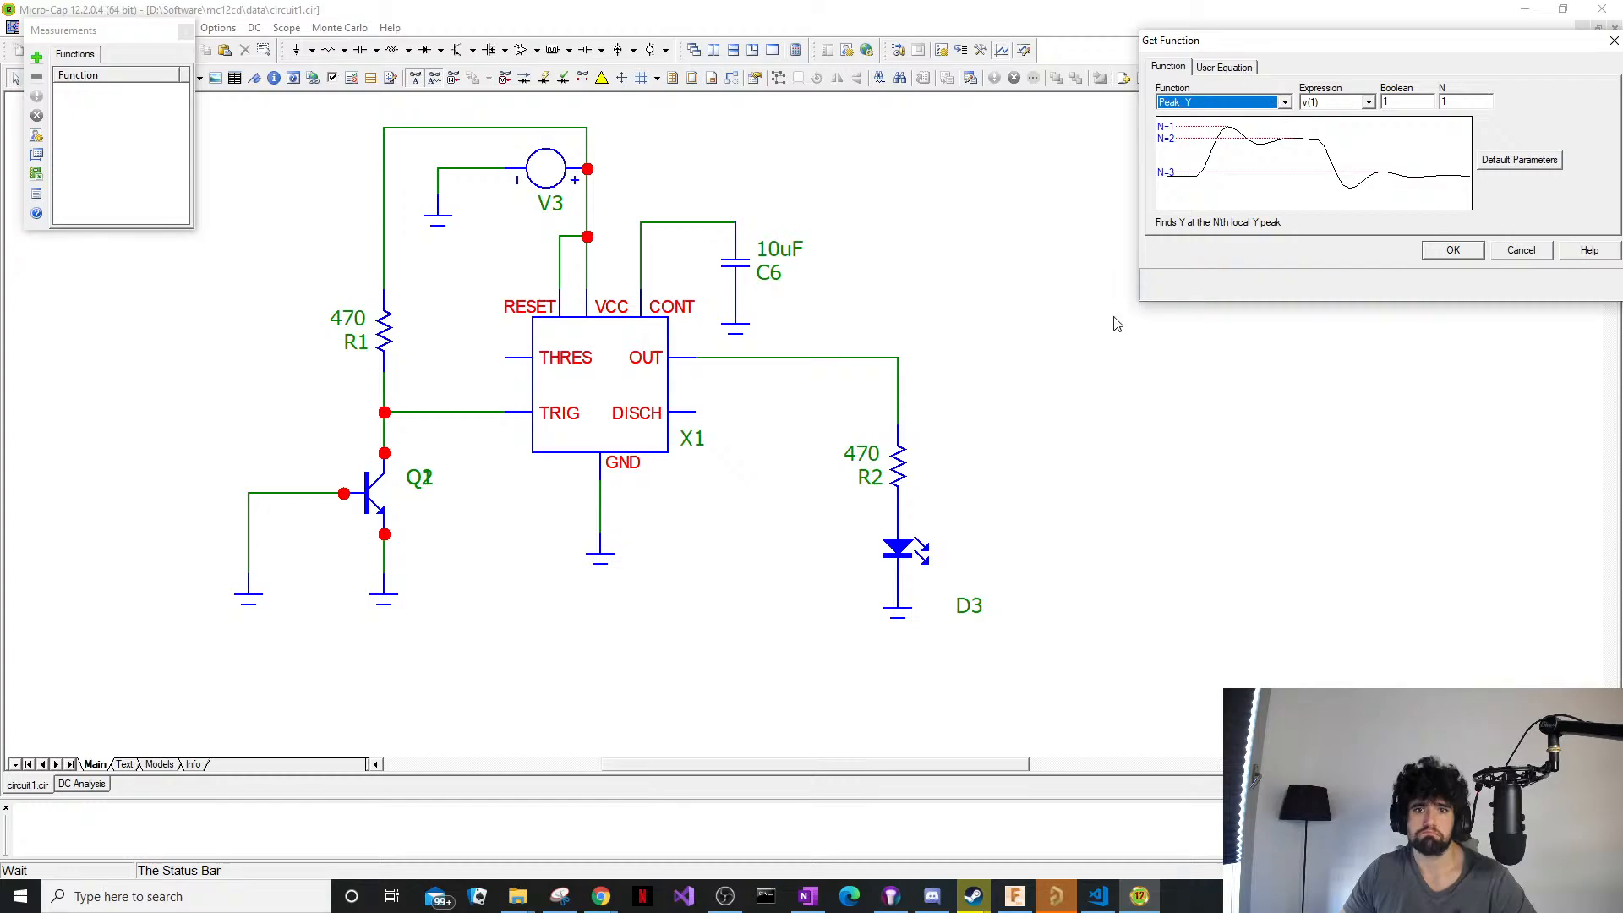
click(1549, 255)
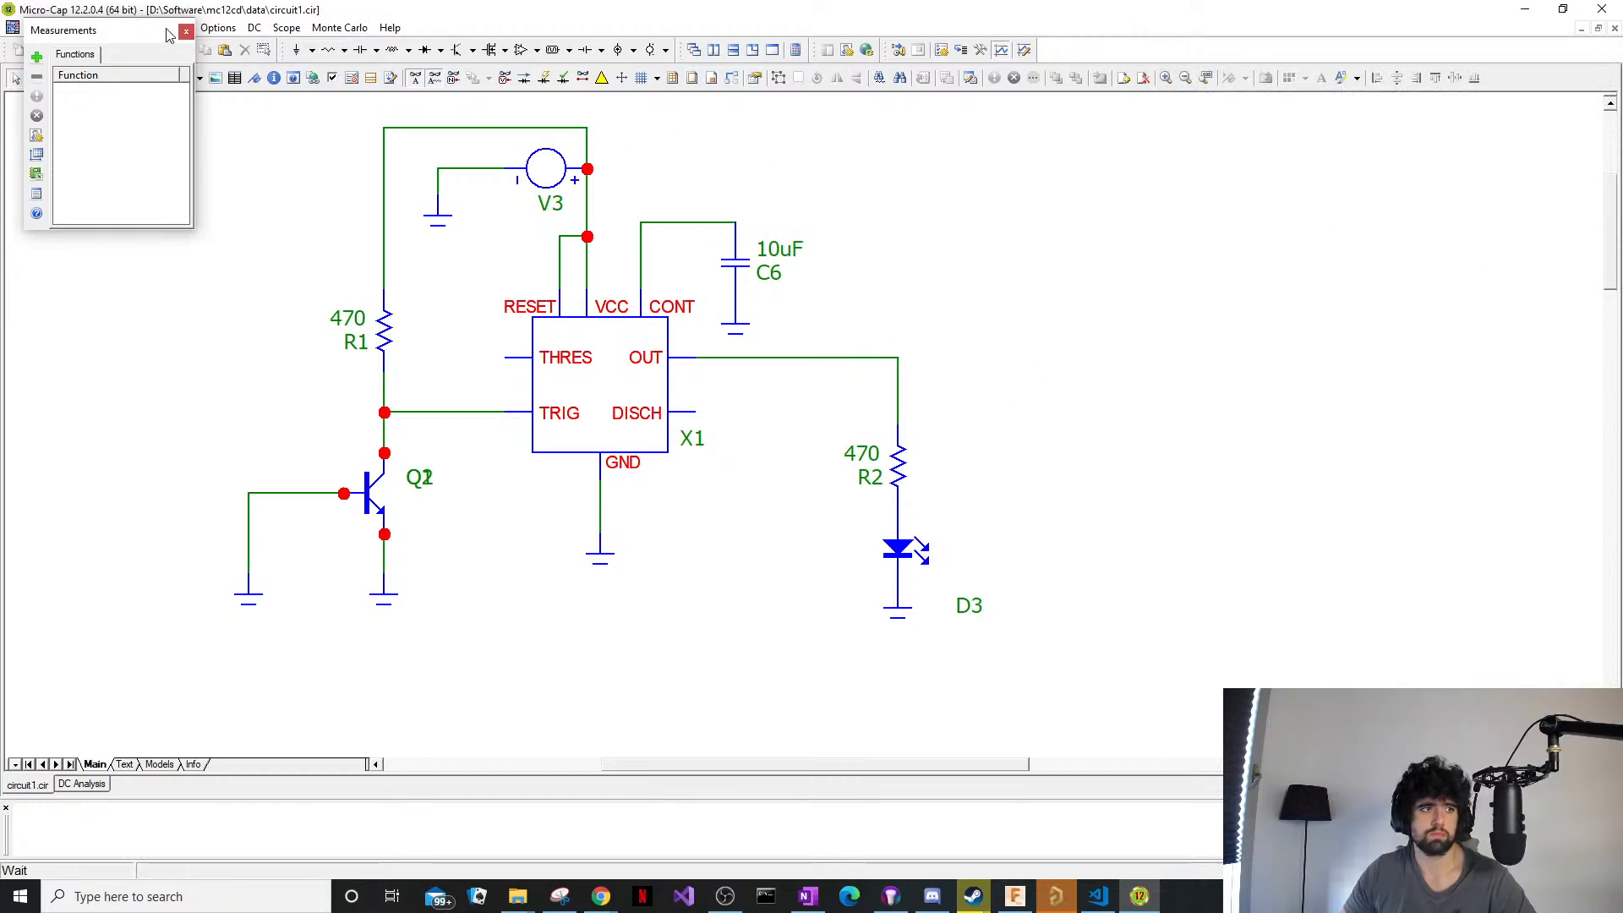
Inspect the wire properties and node names of the connection between X1's OUT pin and resistor R2.
click(869, 358)
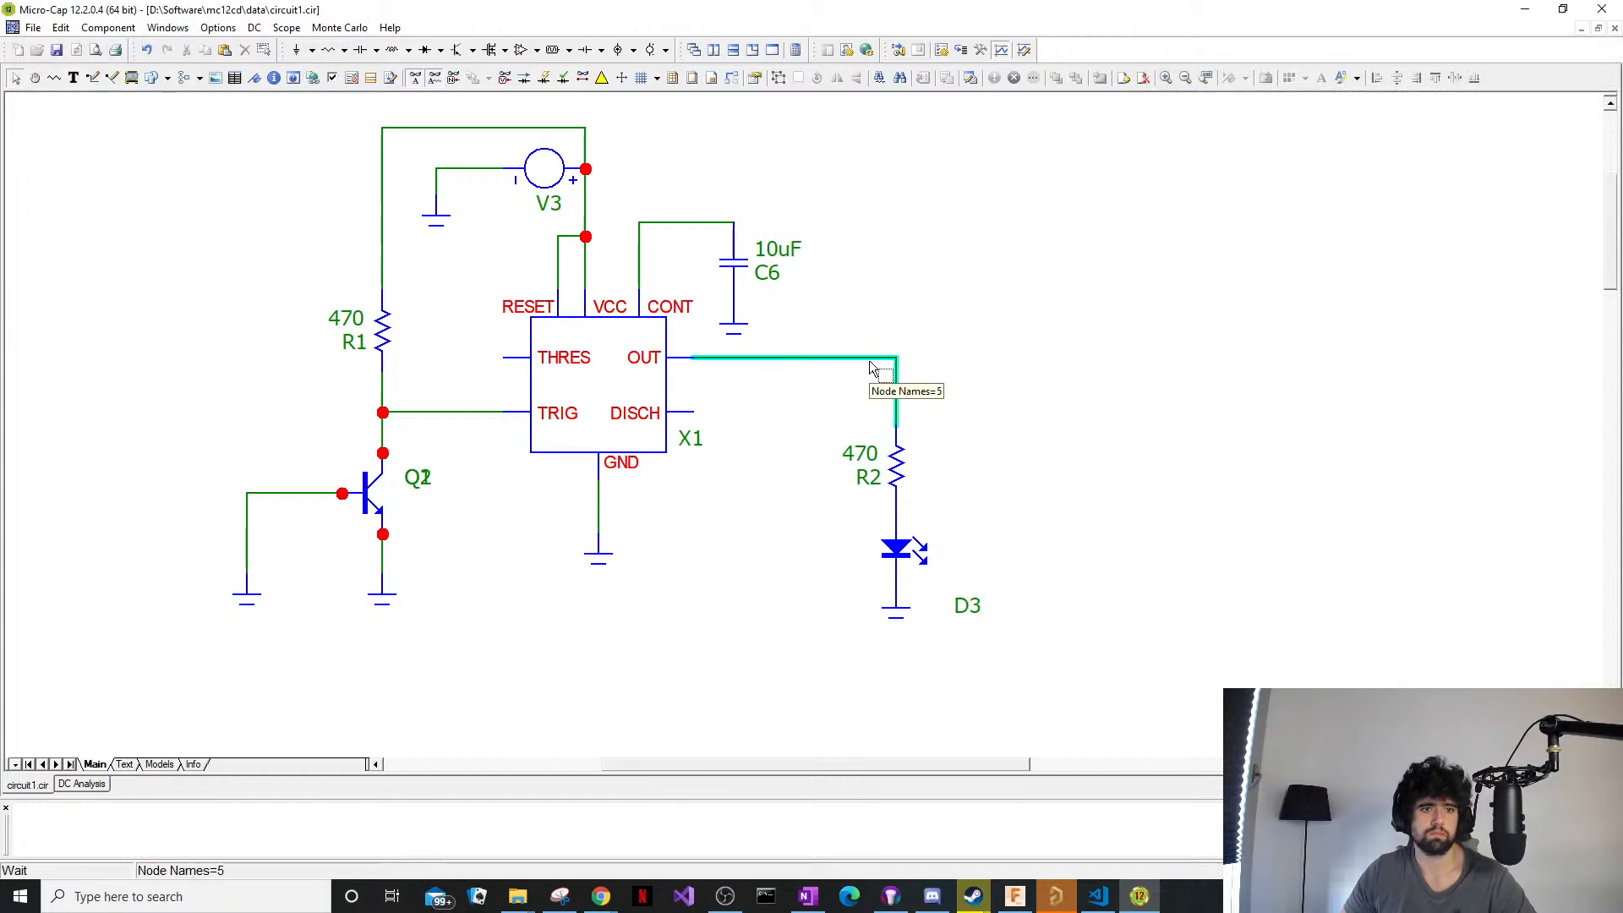
right_click(869, 358)
key(Escape)
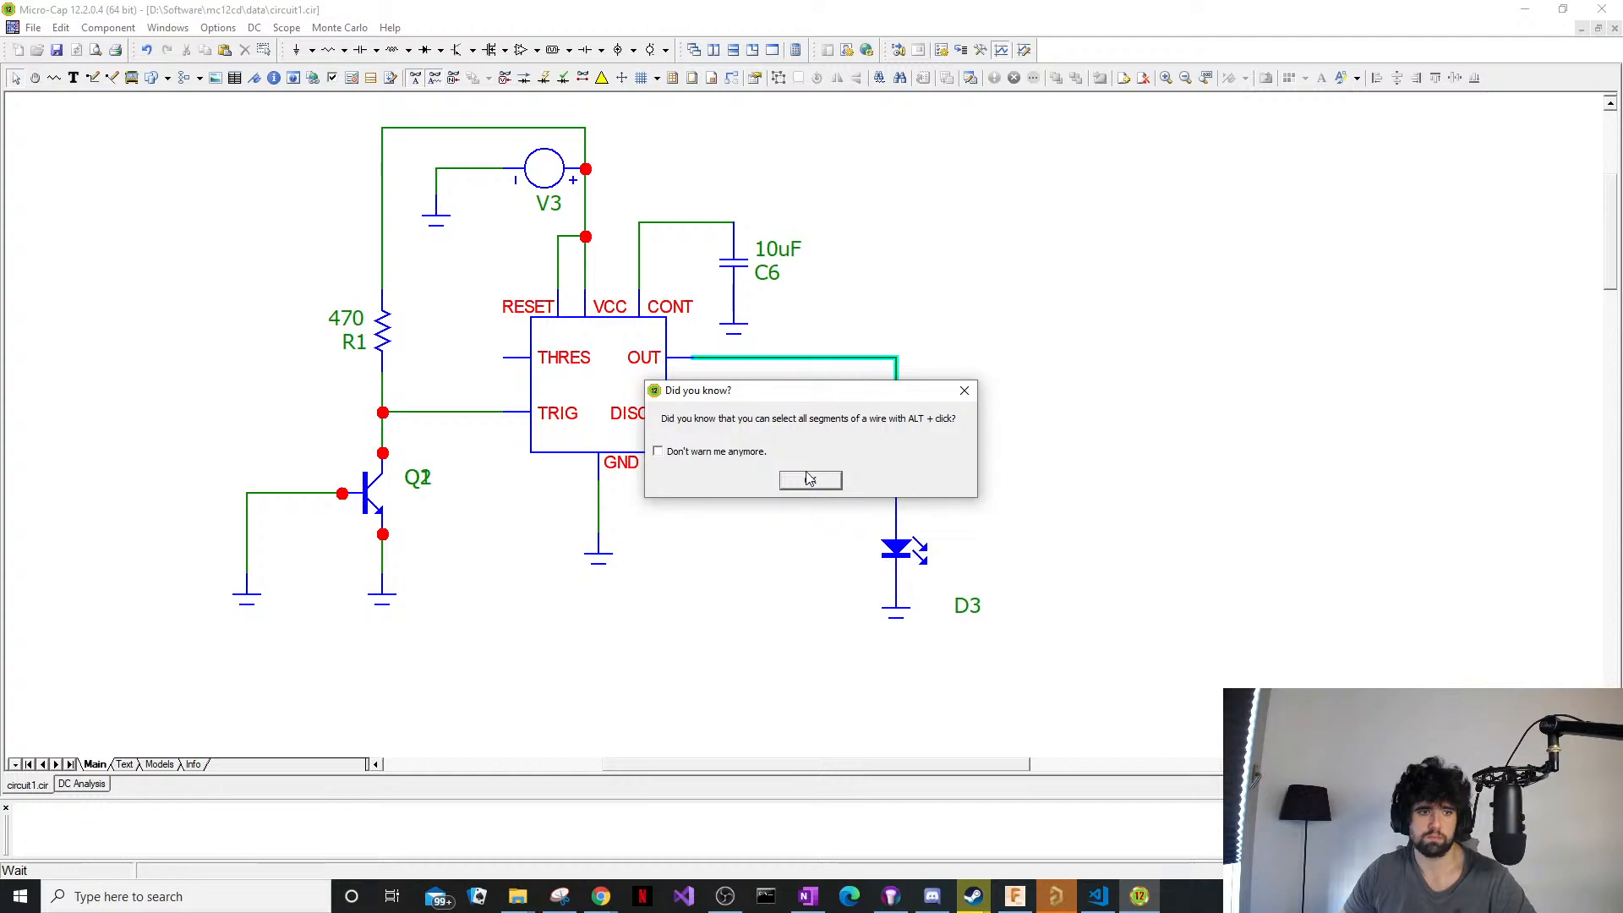
click(809, 479)
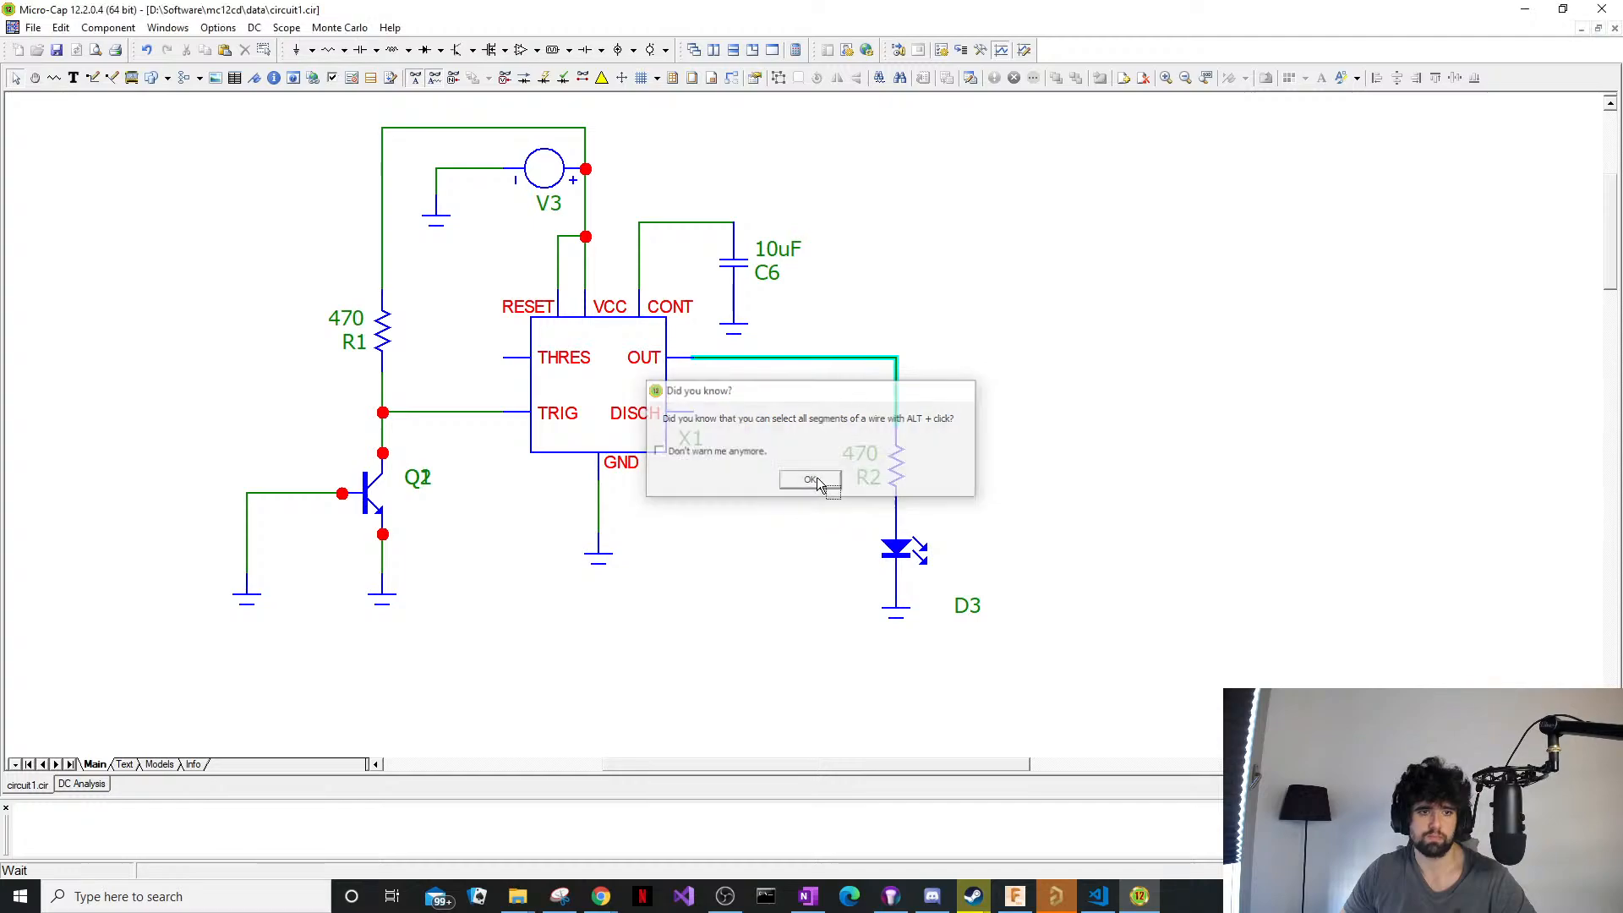
double_click(831, 355)
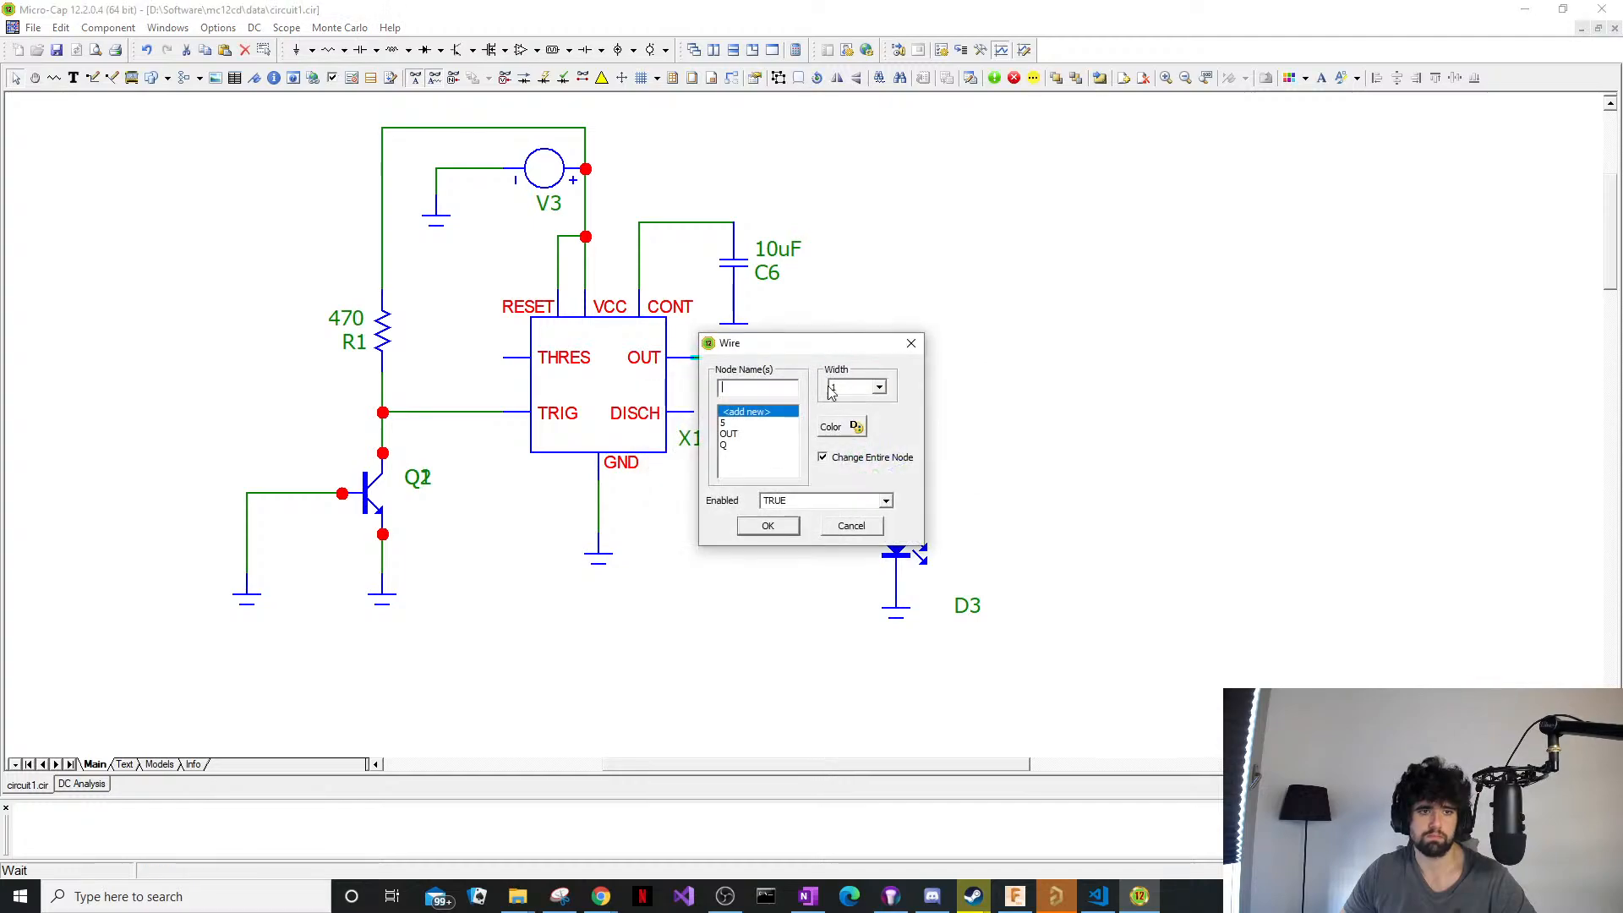
click(732, 433)
click(769, 528)
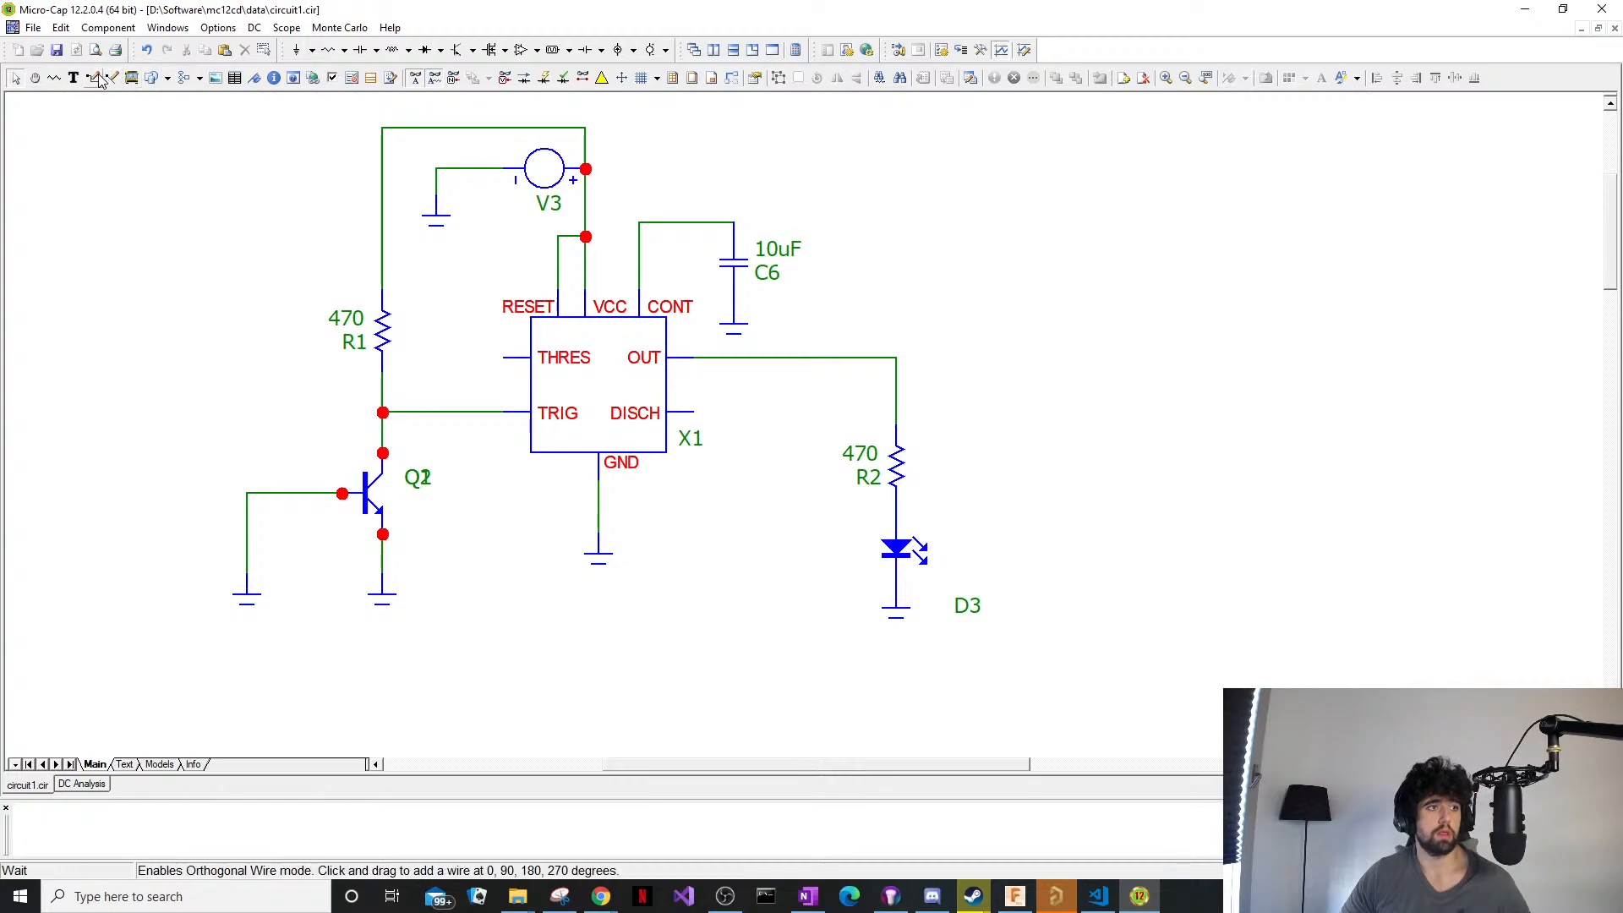
Try to run the DC analysis on the schematic and close its analysis limits.
click(148, 29)
mouse_move(256, 31)
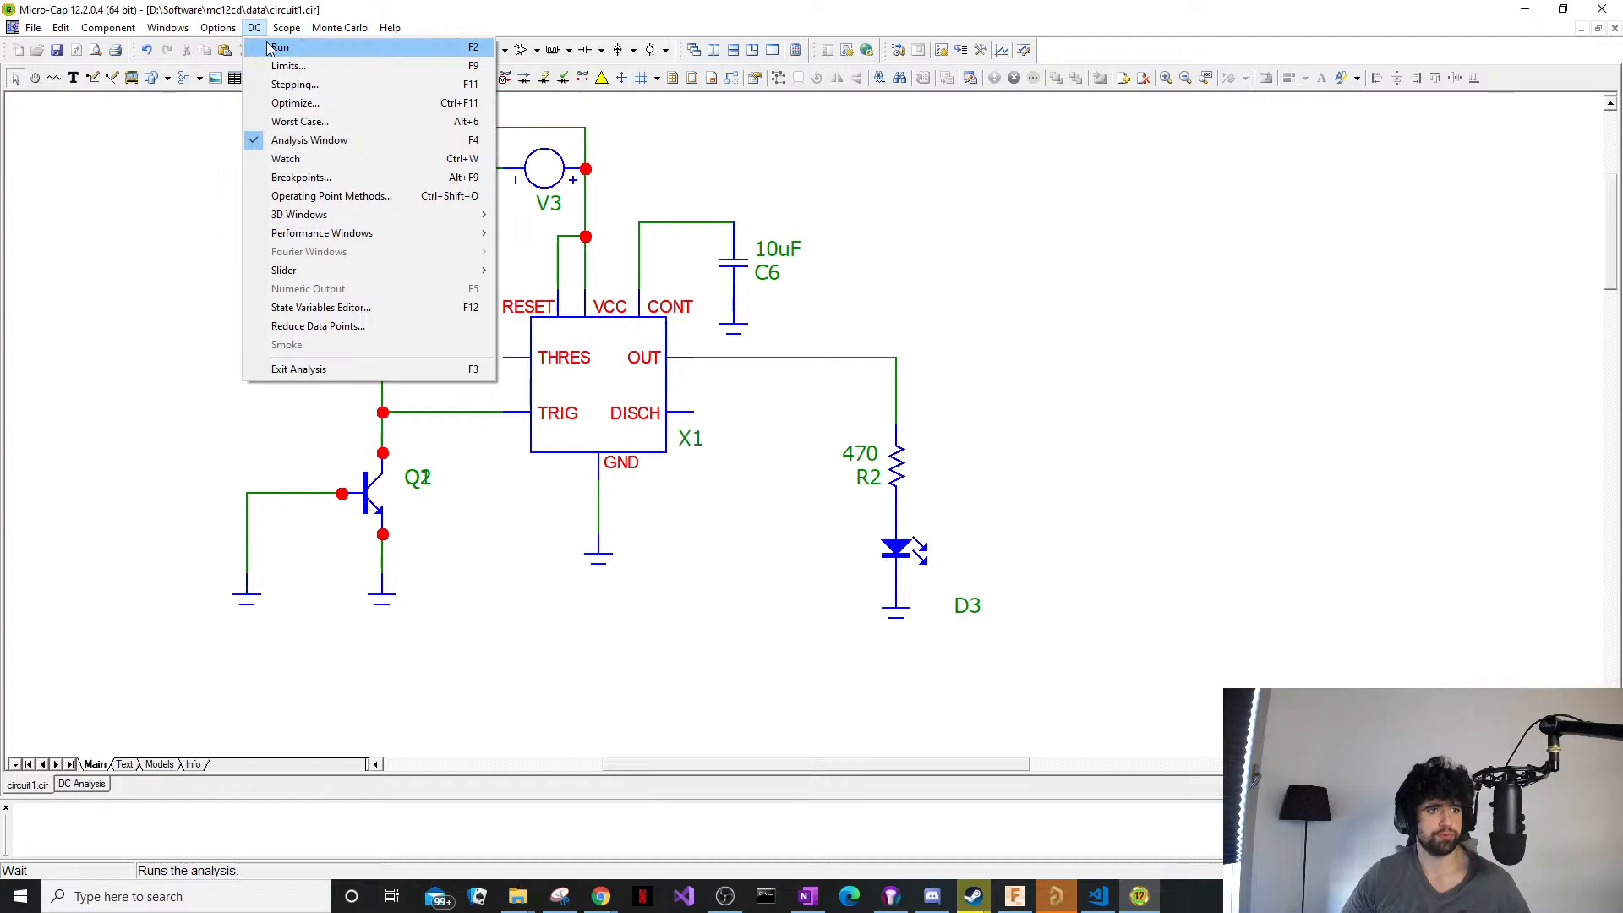
click(269, 48)
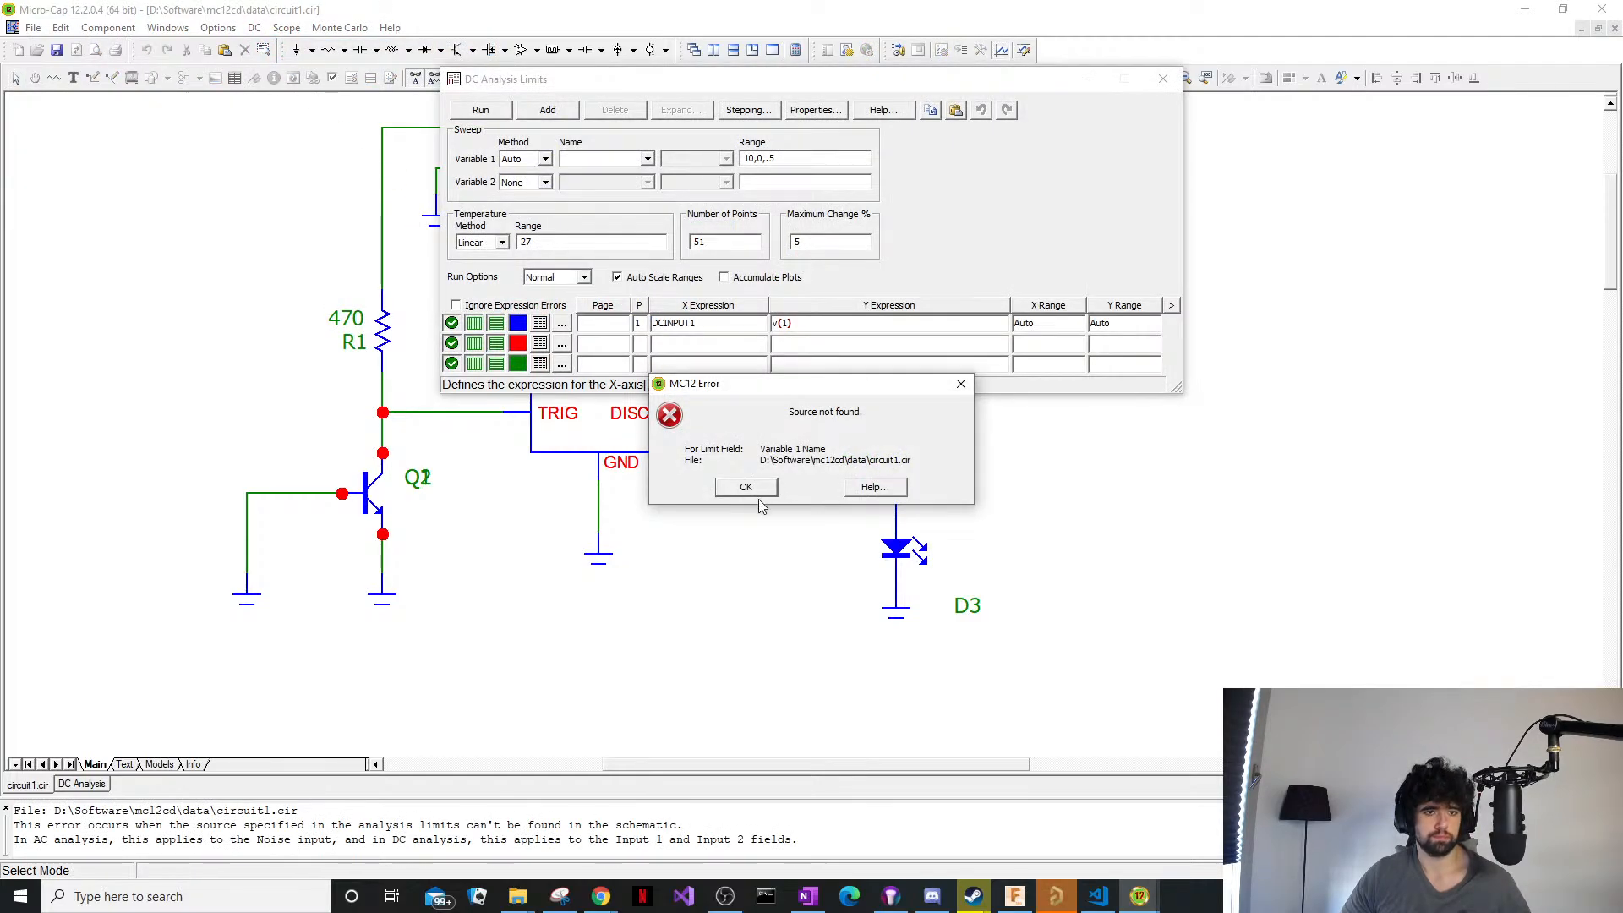
click(746, 489)
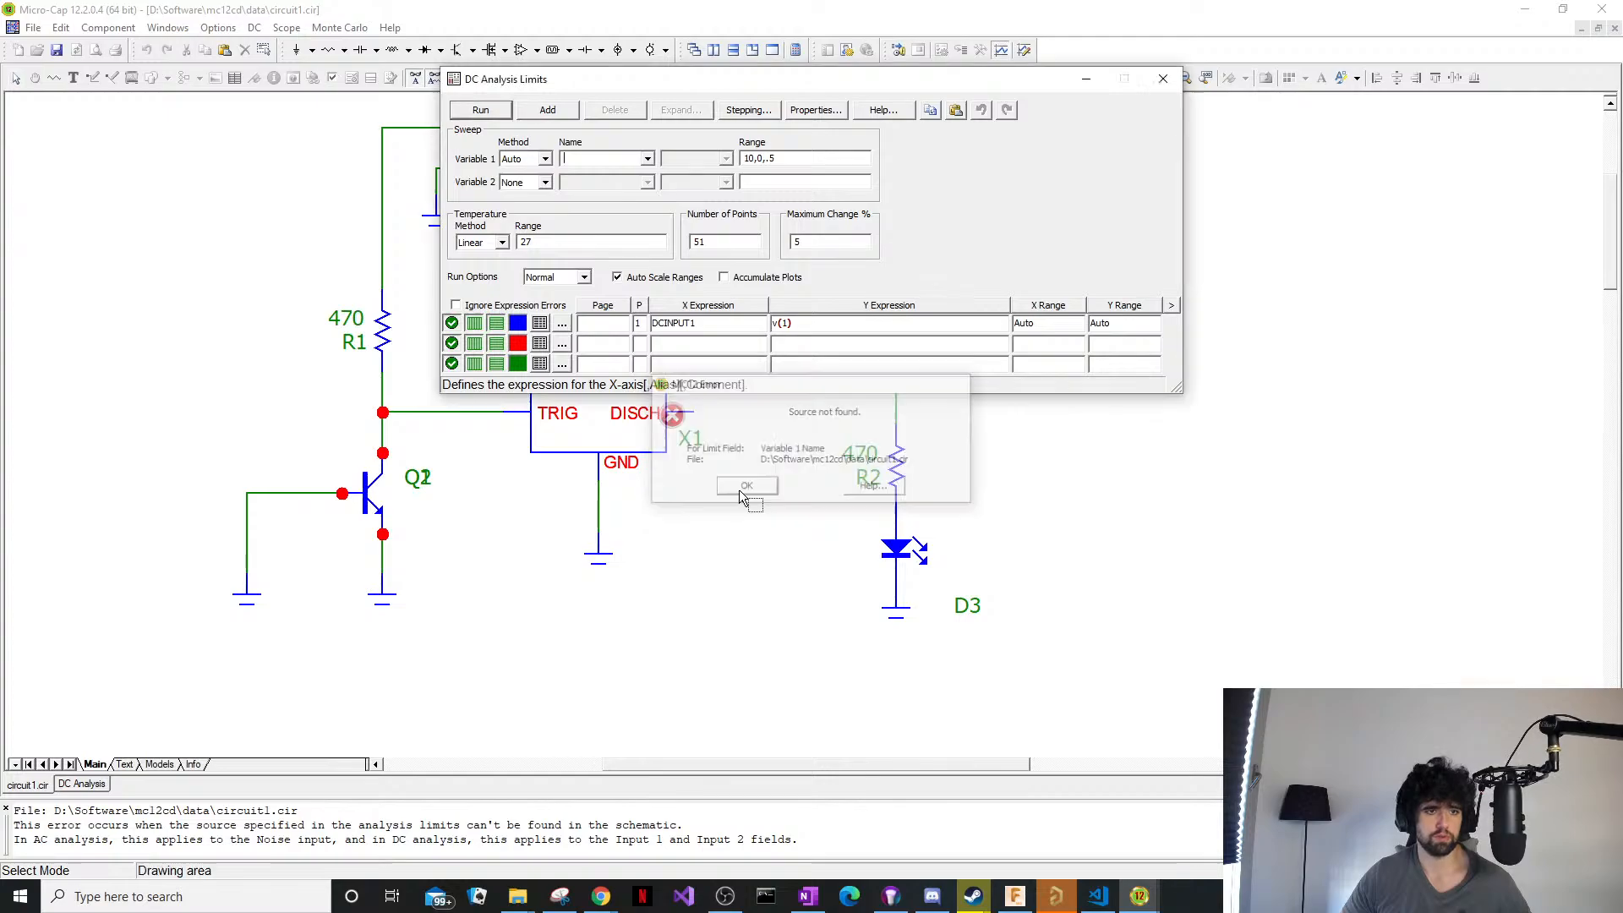
click(795, 325)
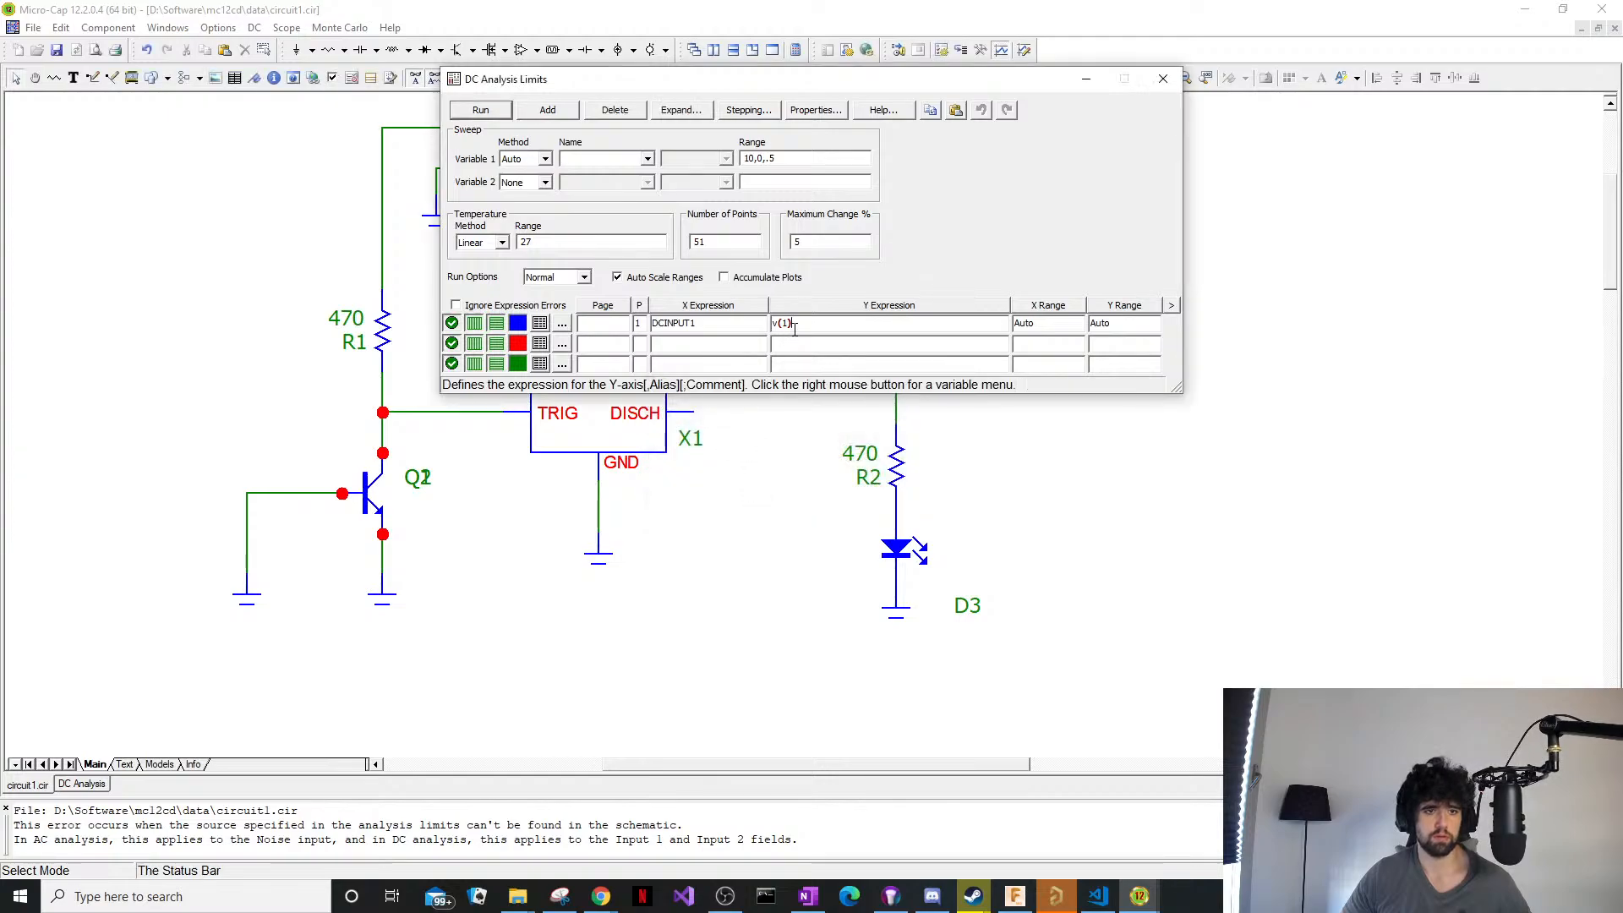
click(1164, 78)
Check the parameters of voltage source V3 and deselect it.
double_click(531, 188)
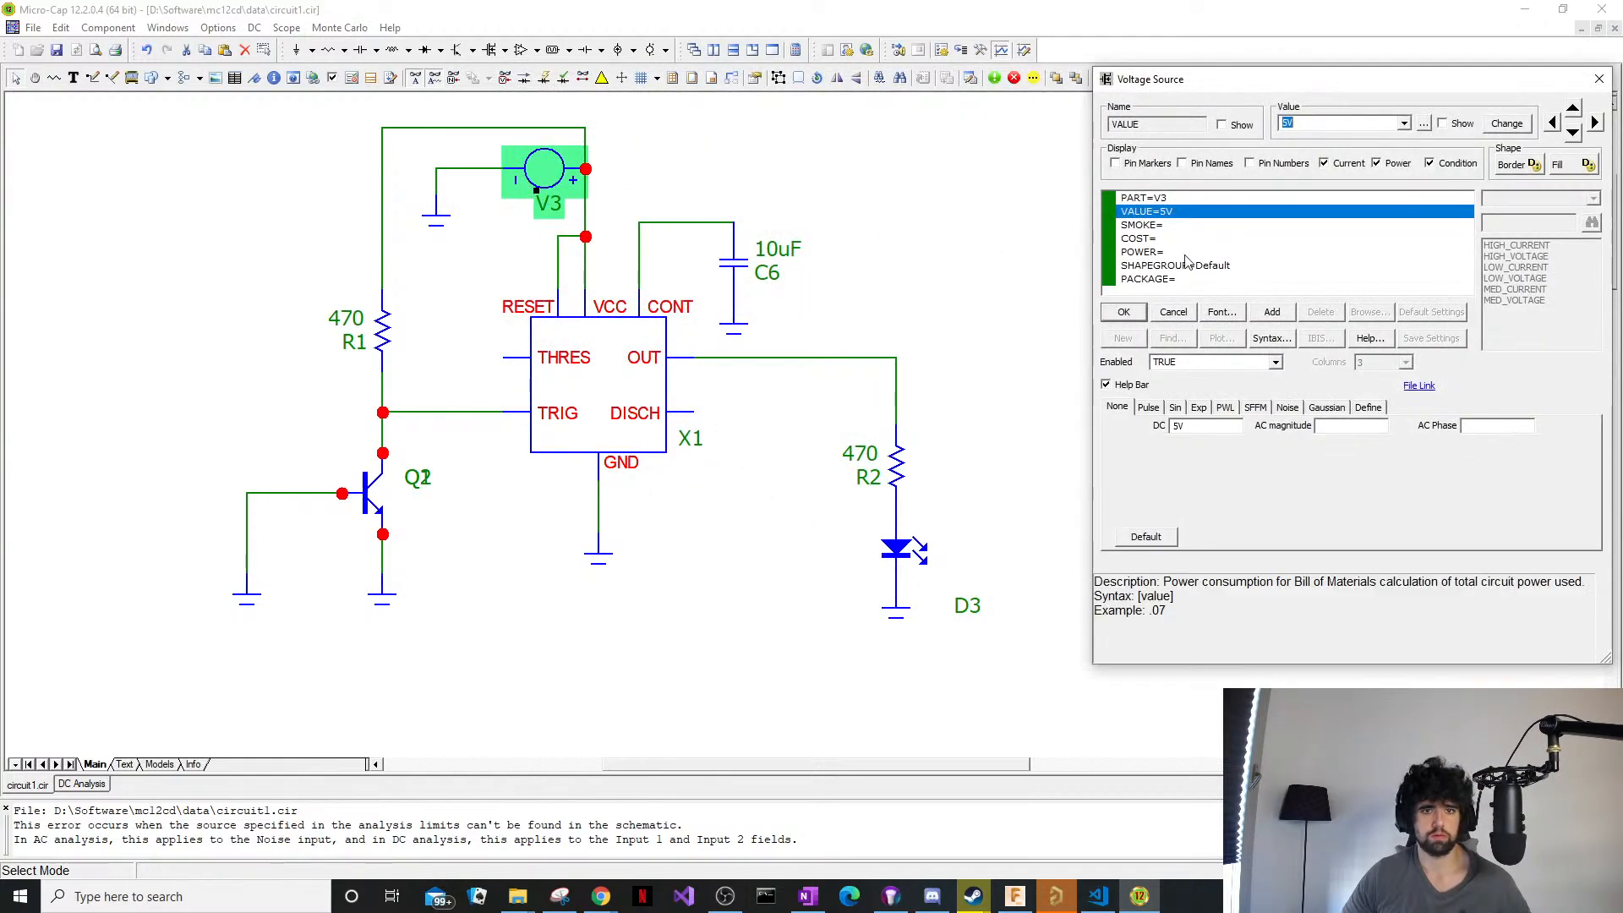
click(1599, 79)
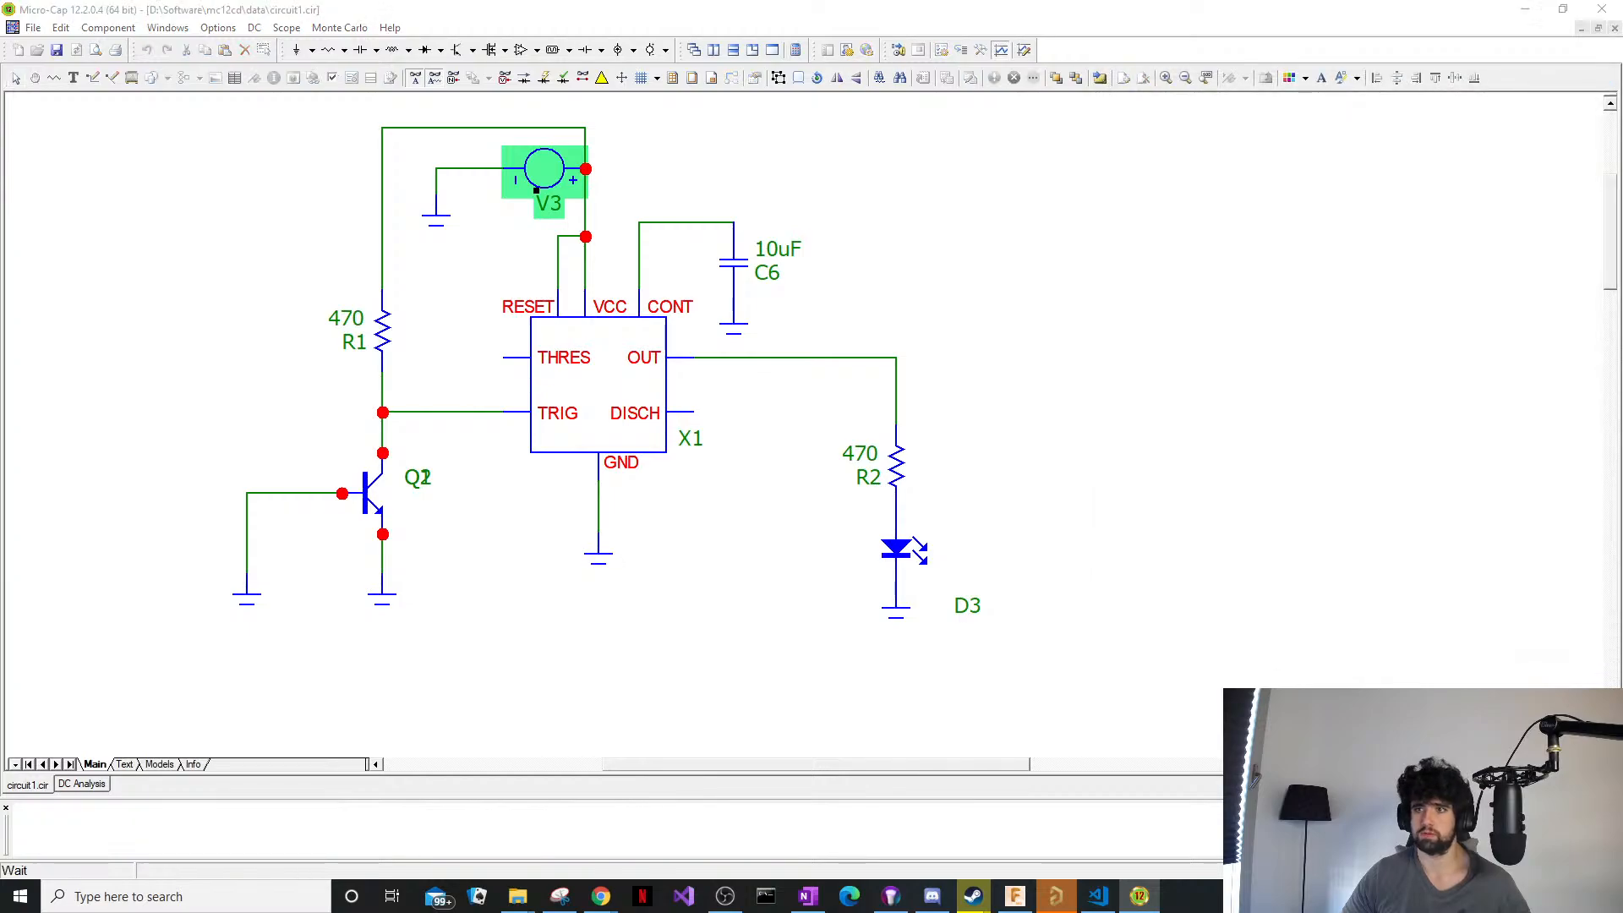
click(981, 315)
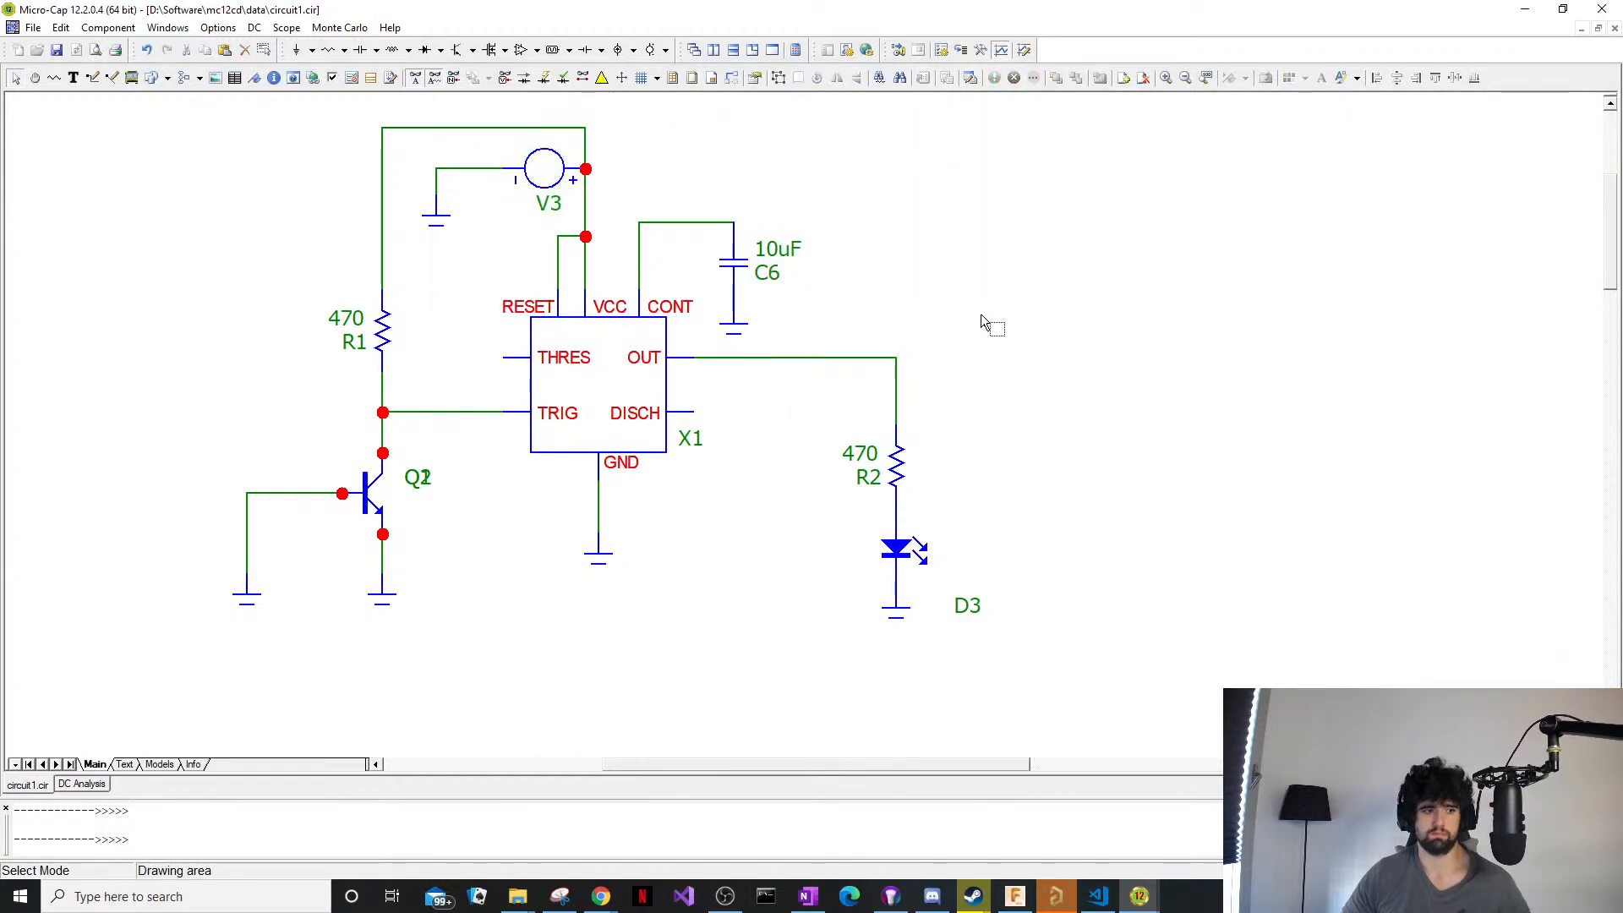
Try running the simulation again from the DC Analysis window and close its limits.
click(83, 784)
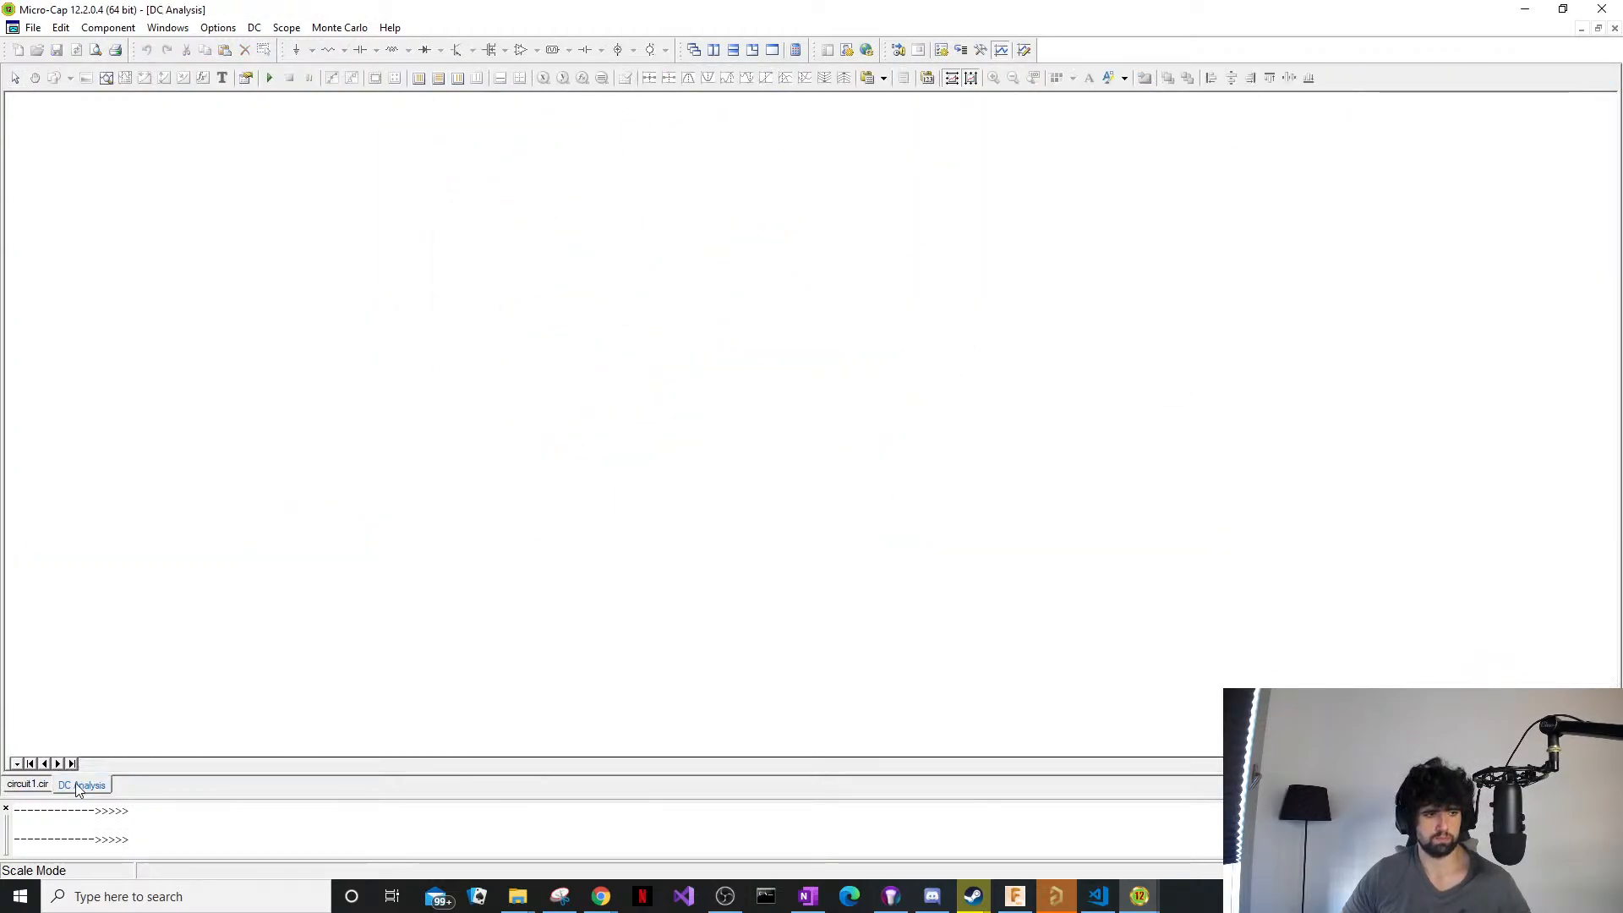
click(272, 79)
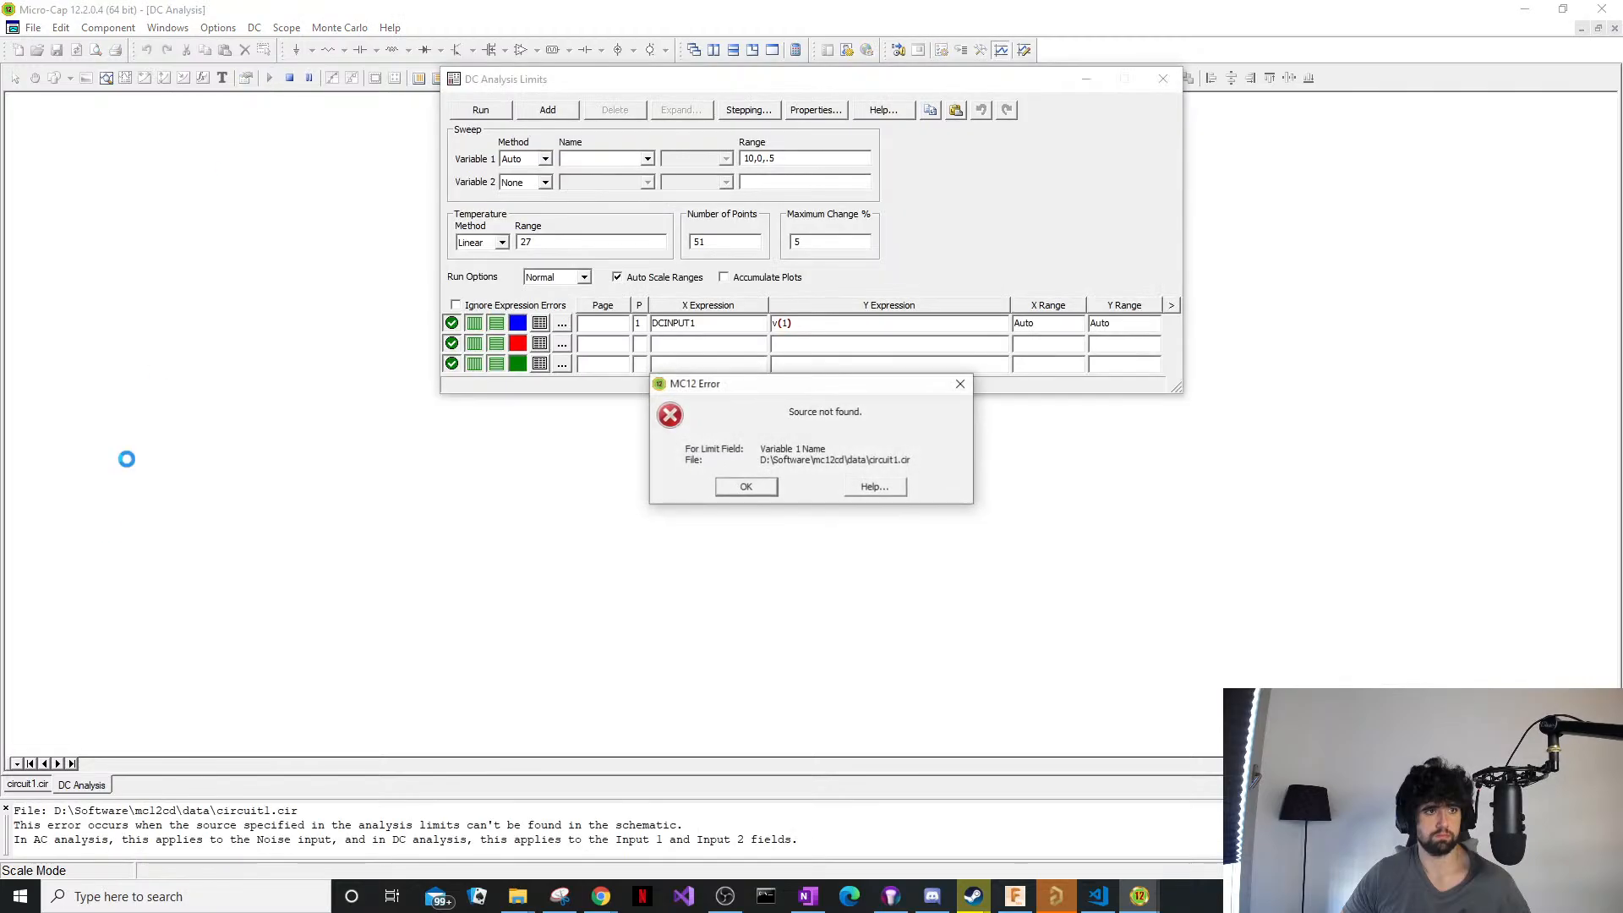
click(745, 488)
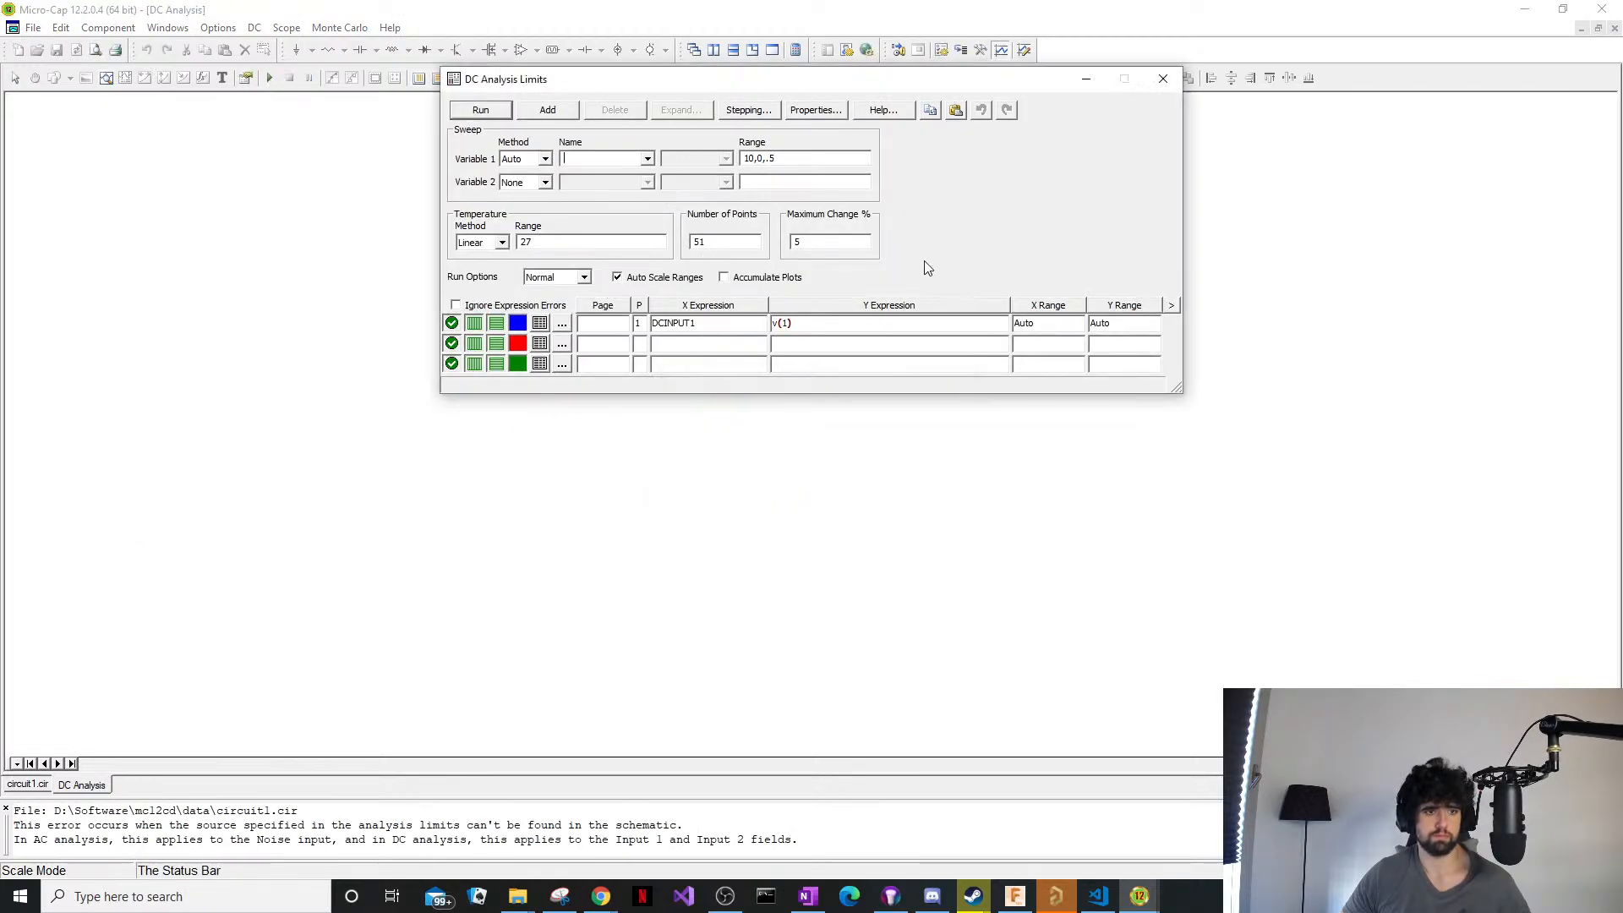
click(1163, 81)
Return to the circuit1.cir schematic and view the circuit's node voltages in the State Variables Editor.
click(28, 784)
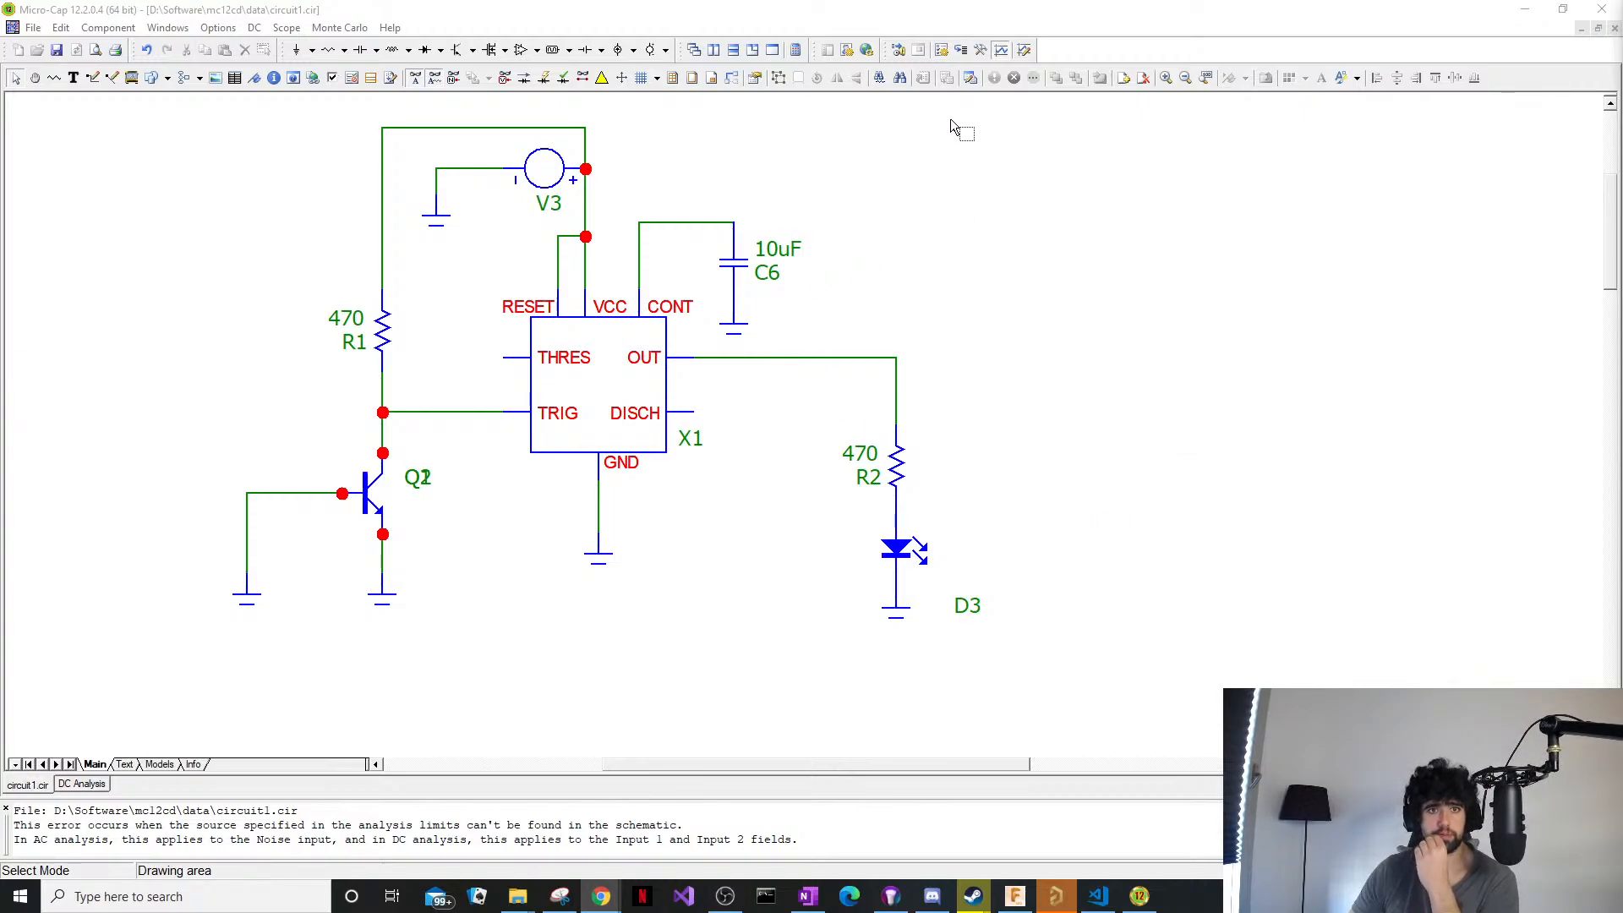
click(1023, 50)
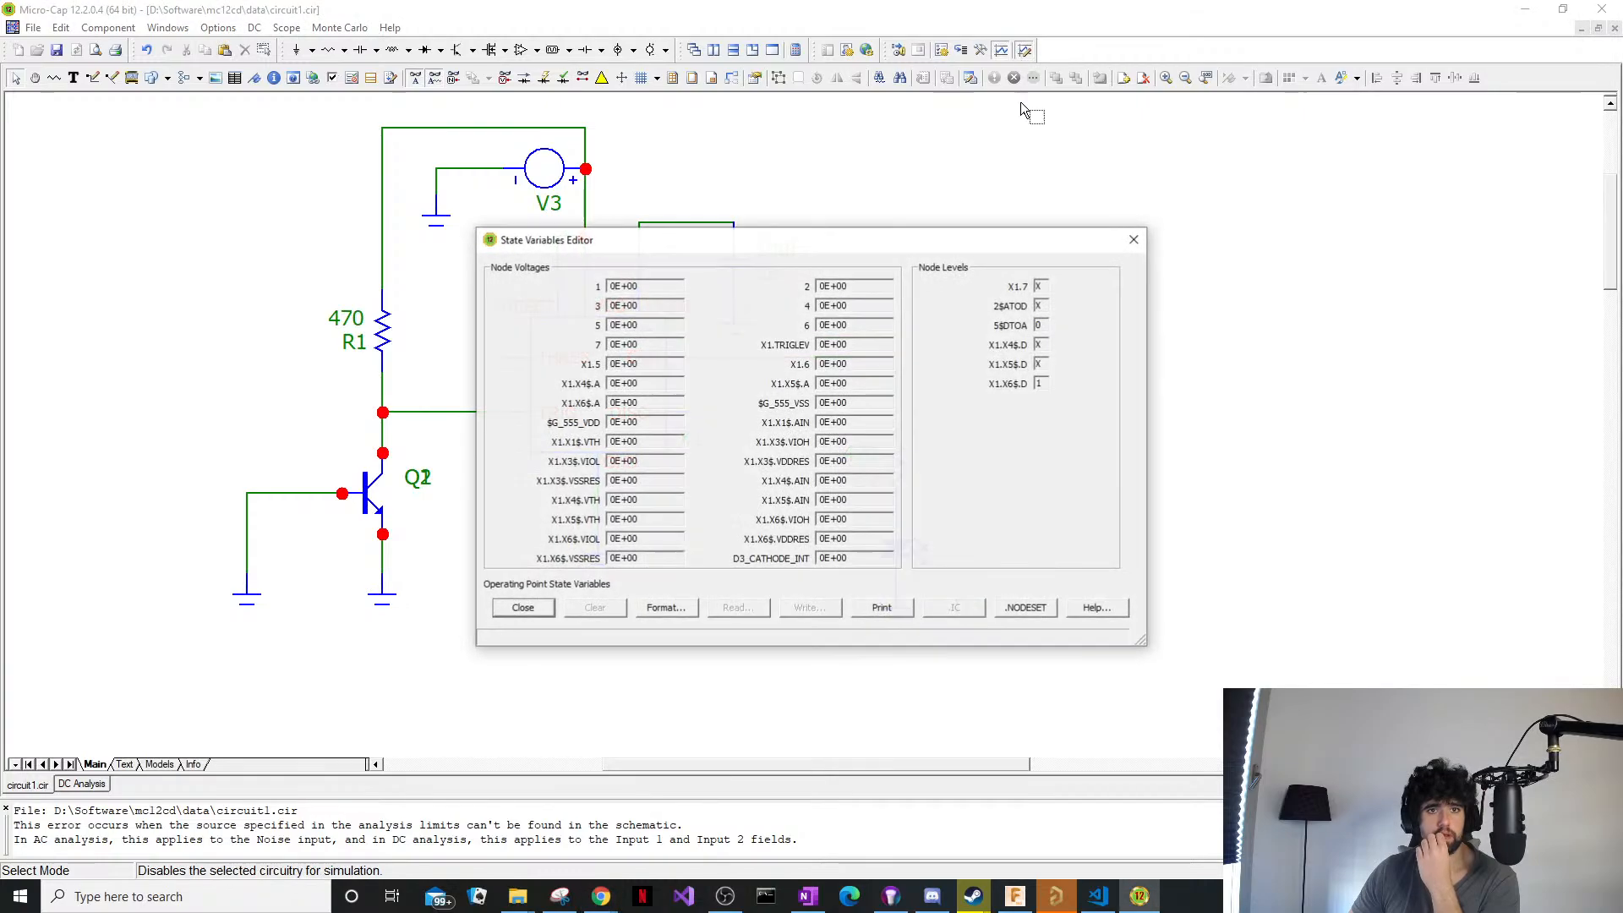
click(1135, 234)
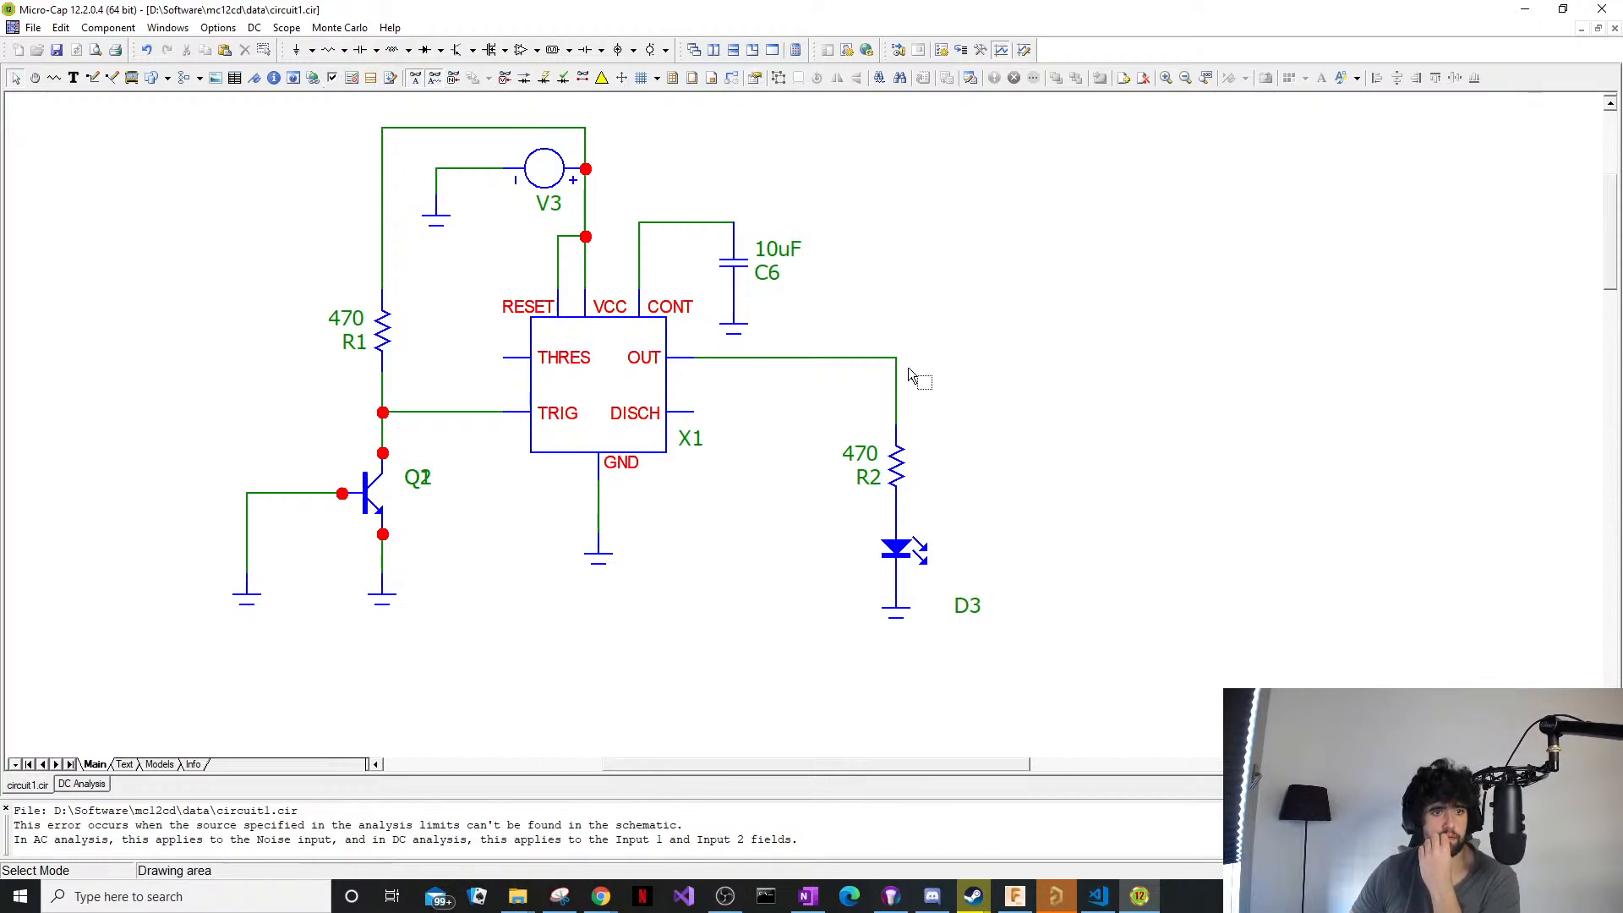
Select the horizontal wire segment at X1's OUT pin and review its node name settings without changing them.
click(865, 357)
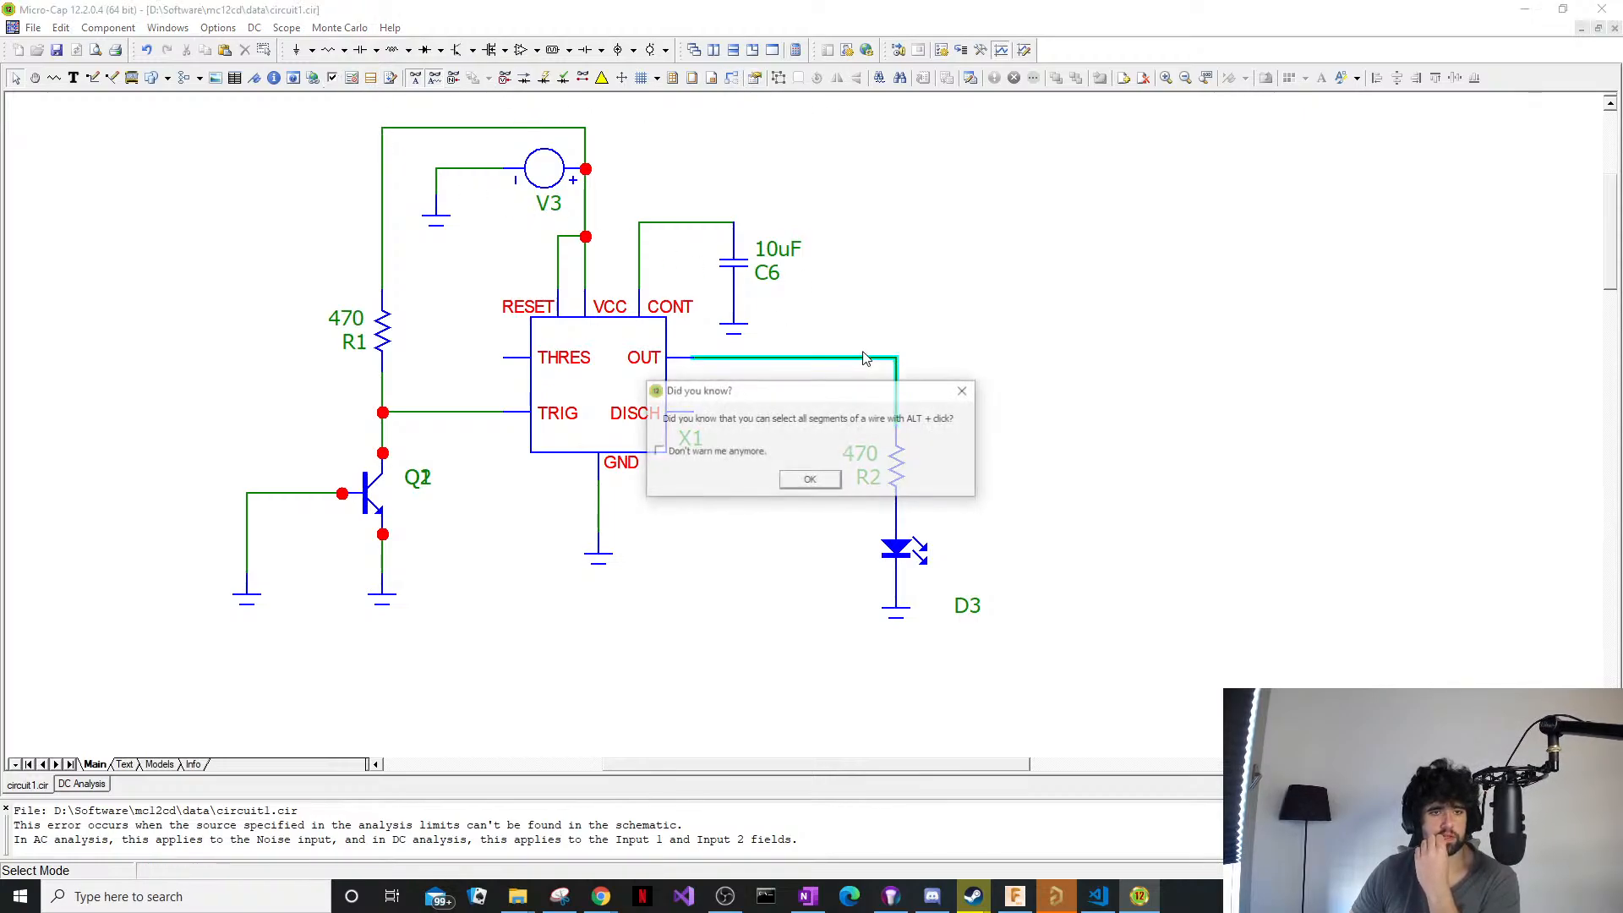
click(810, 482)
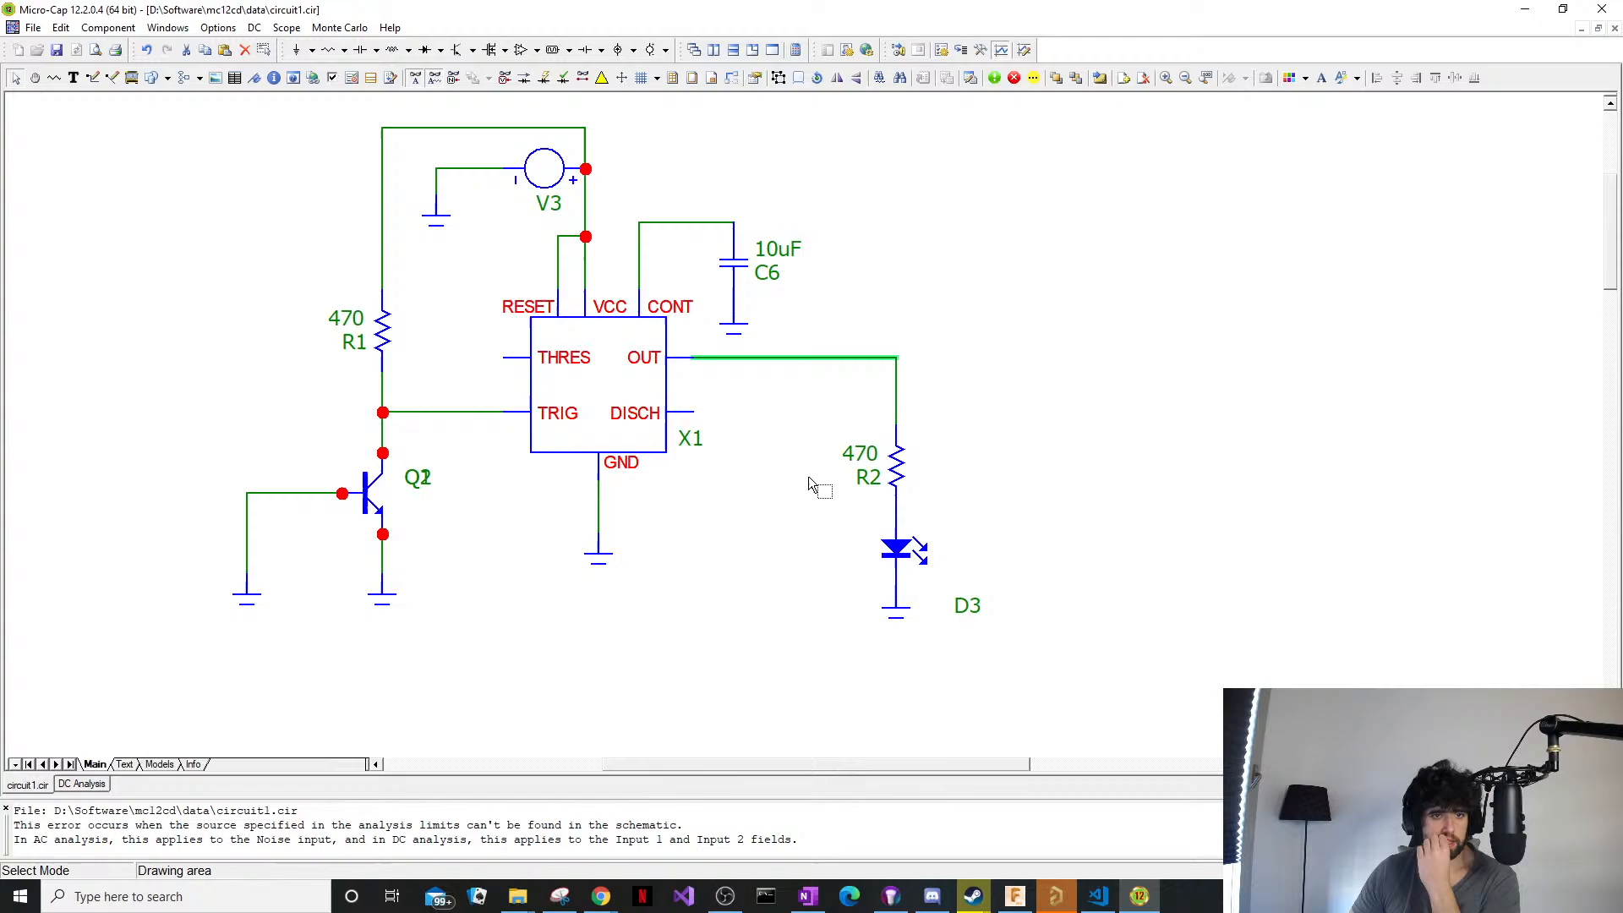
click(984, 360)
click(847, 361)
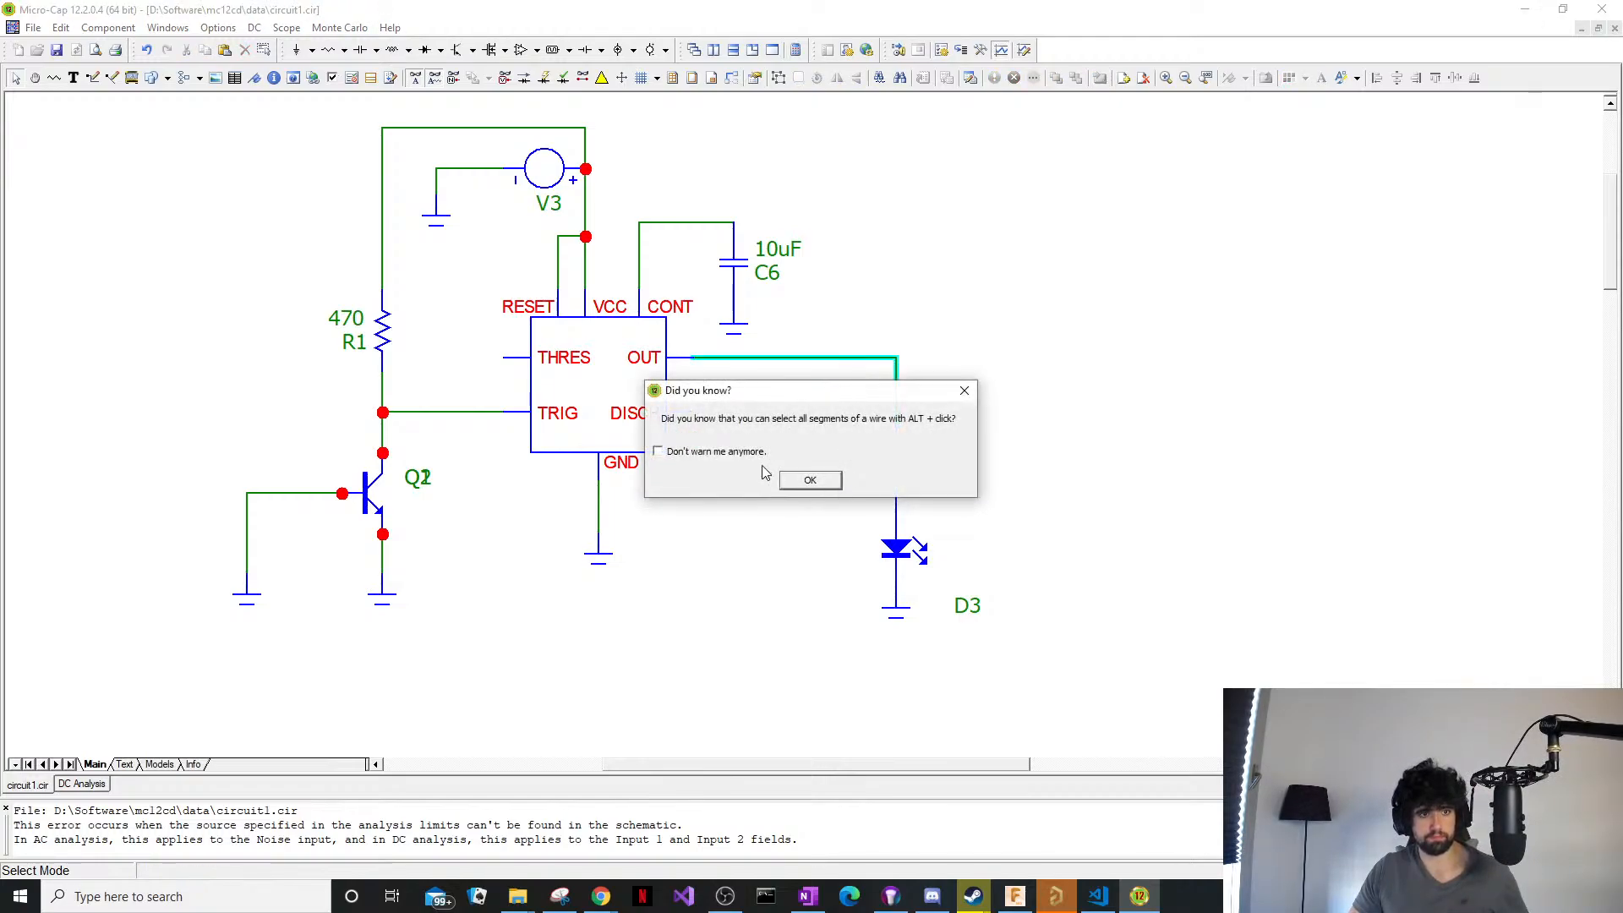
click(810, 481)
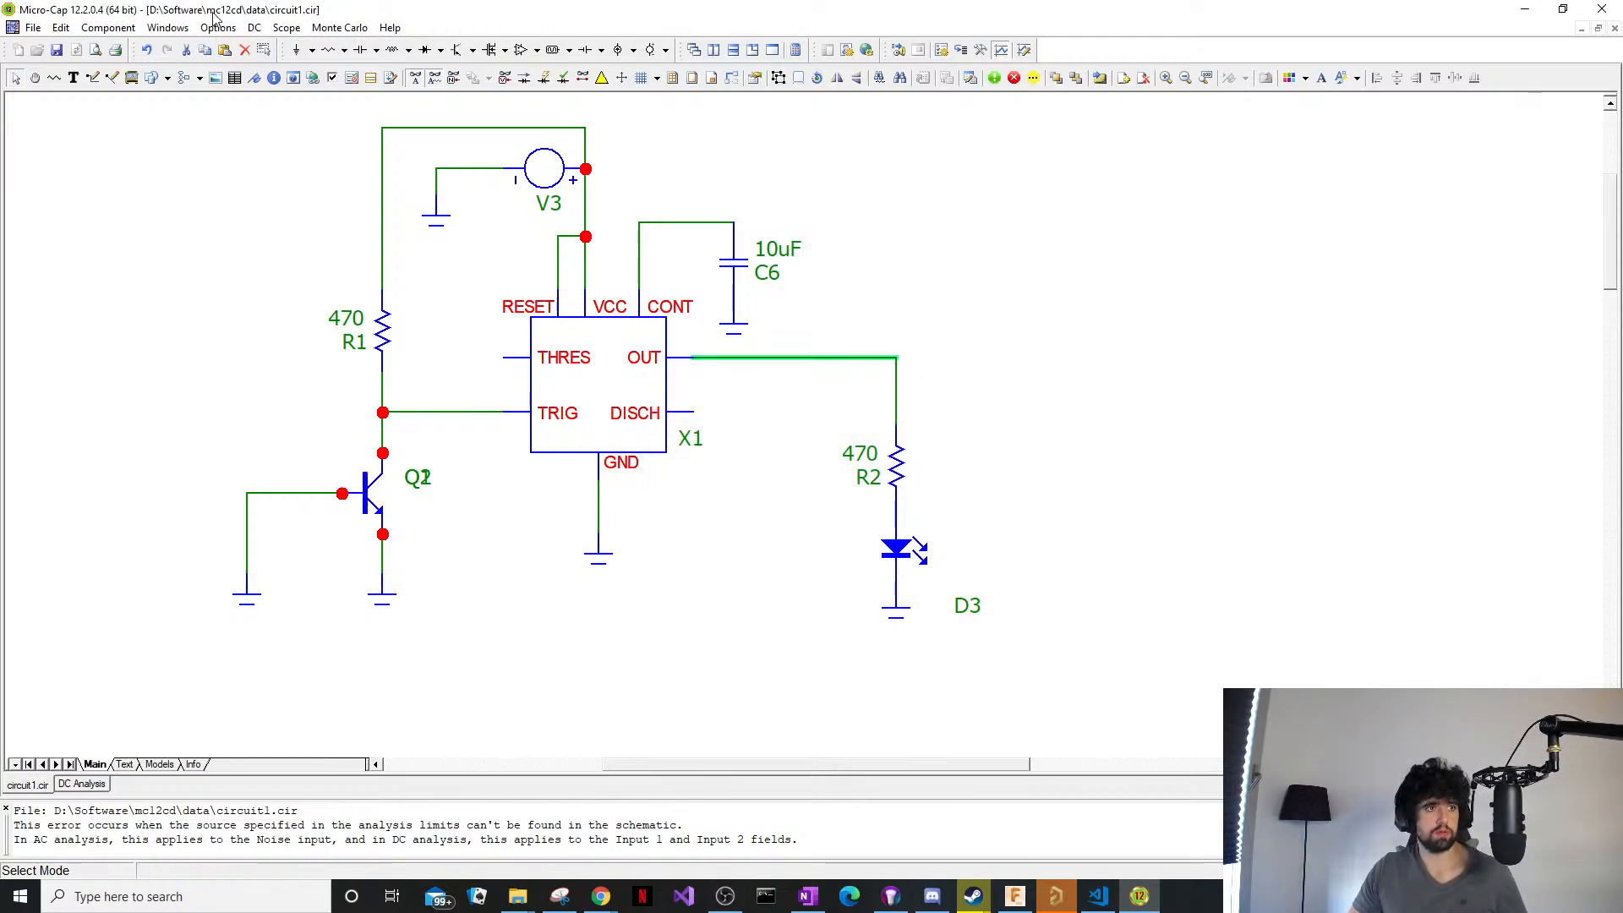
click(278, 30)
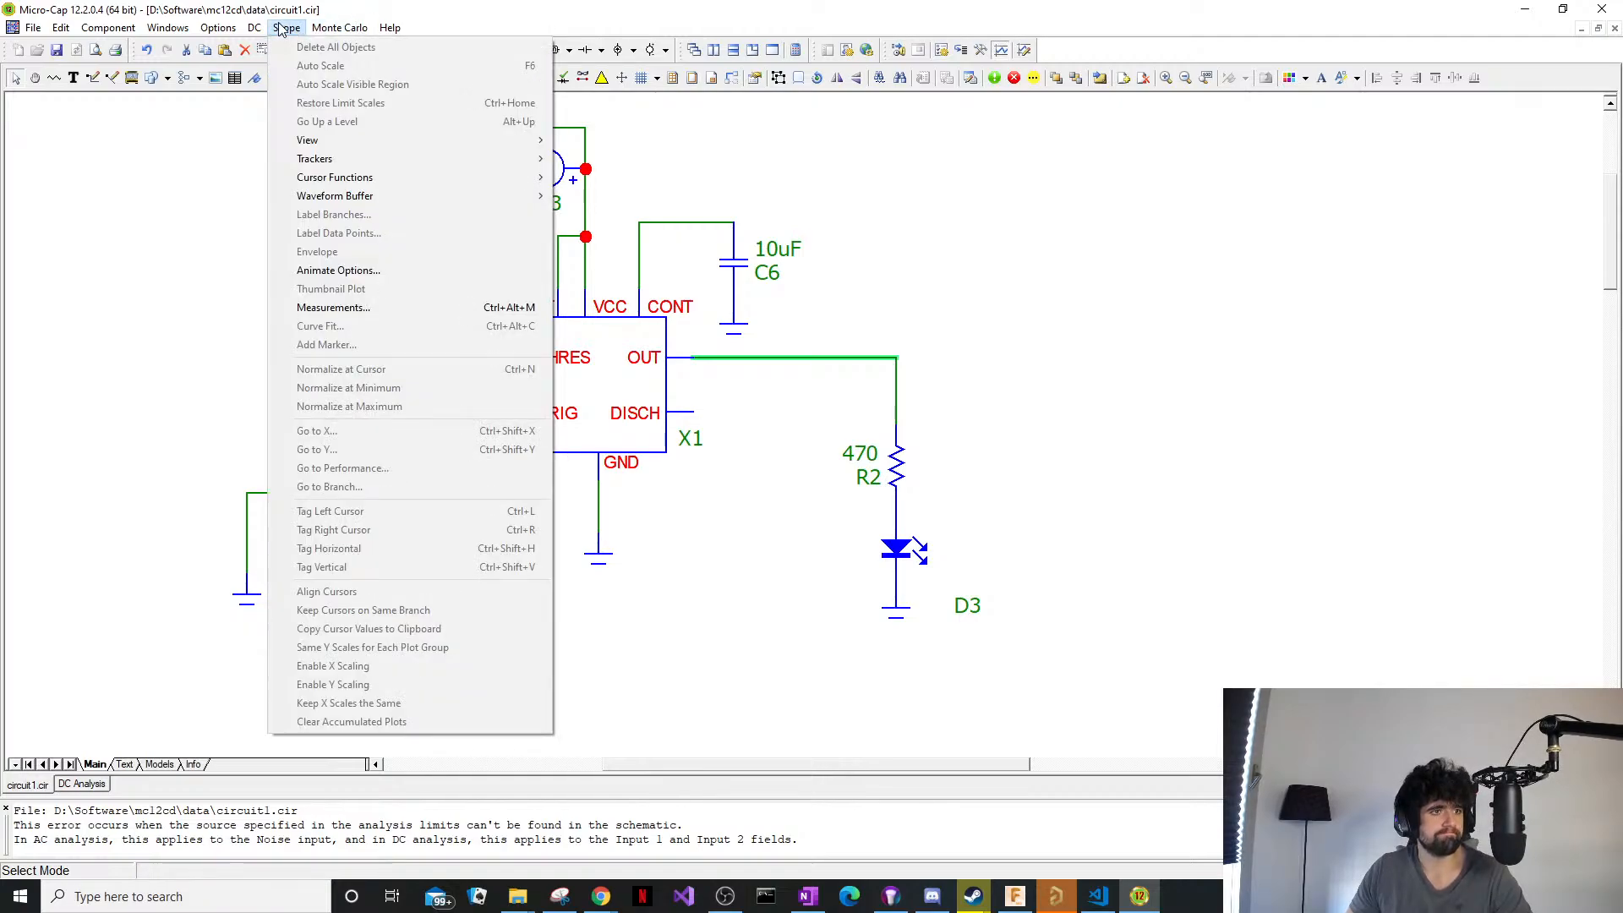
mouse_move(254, 28)
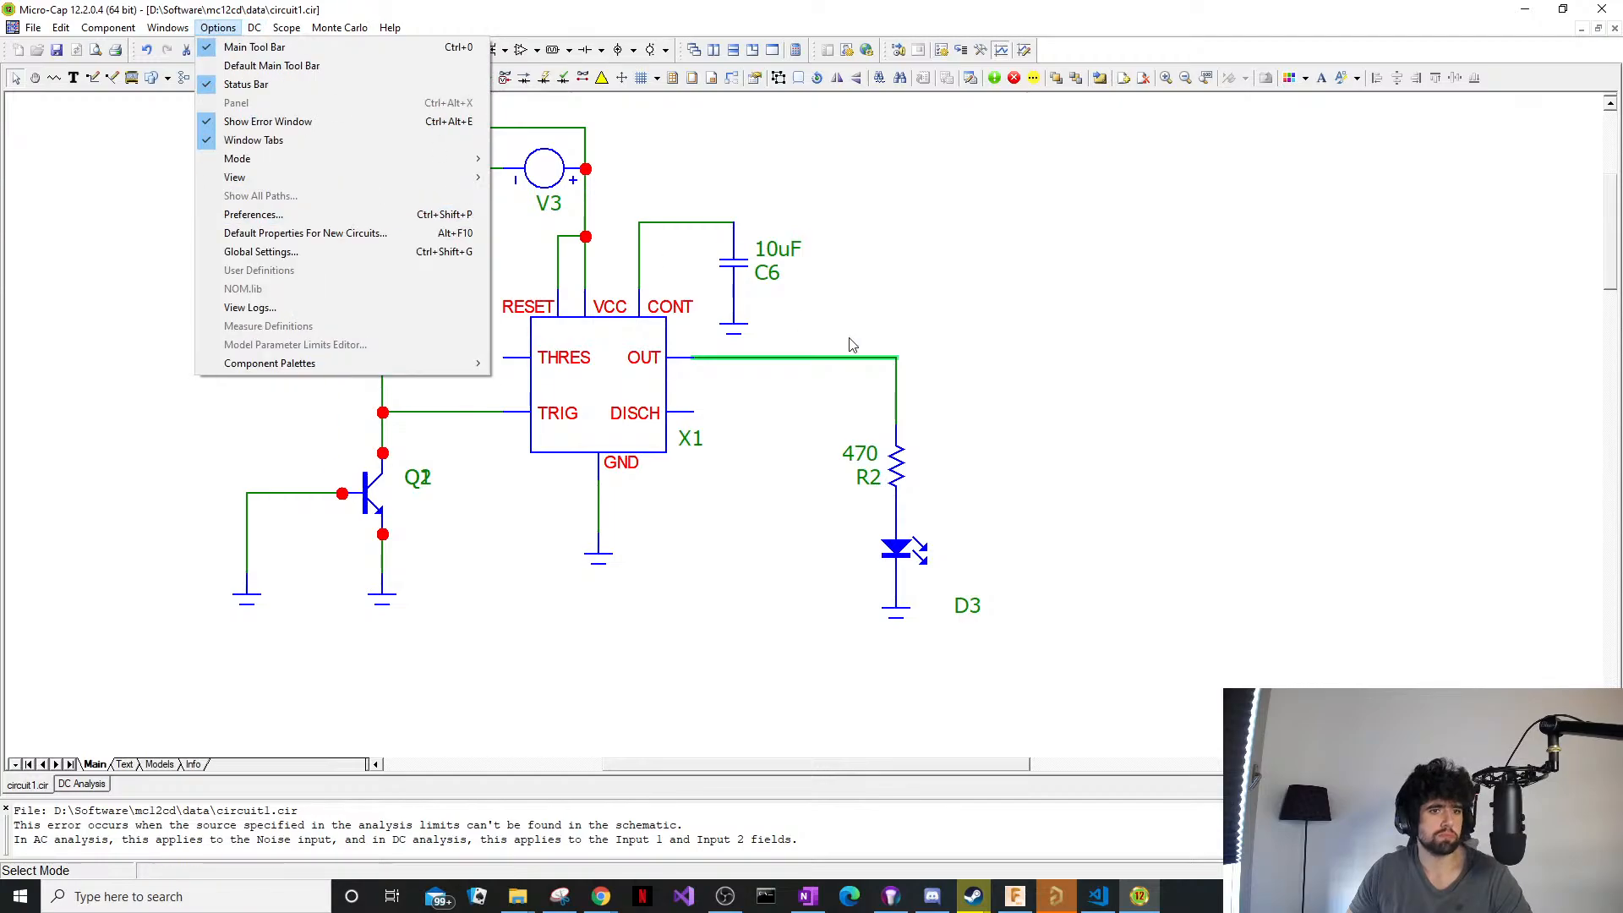
click(932, 362)
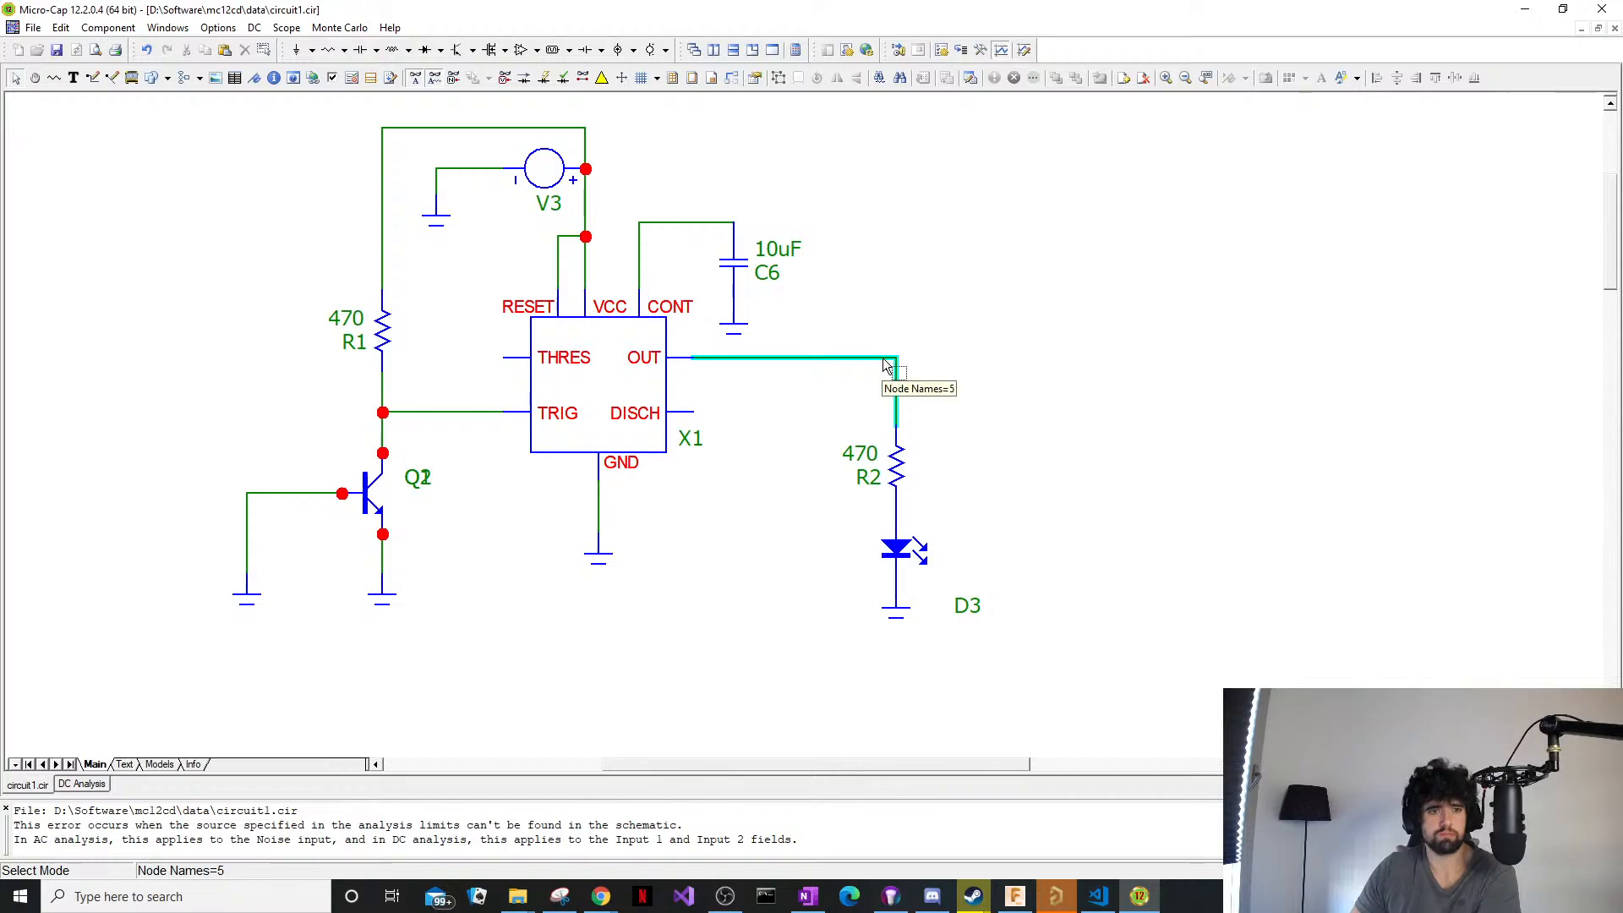
double_click(883, 357)
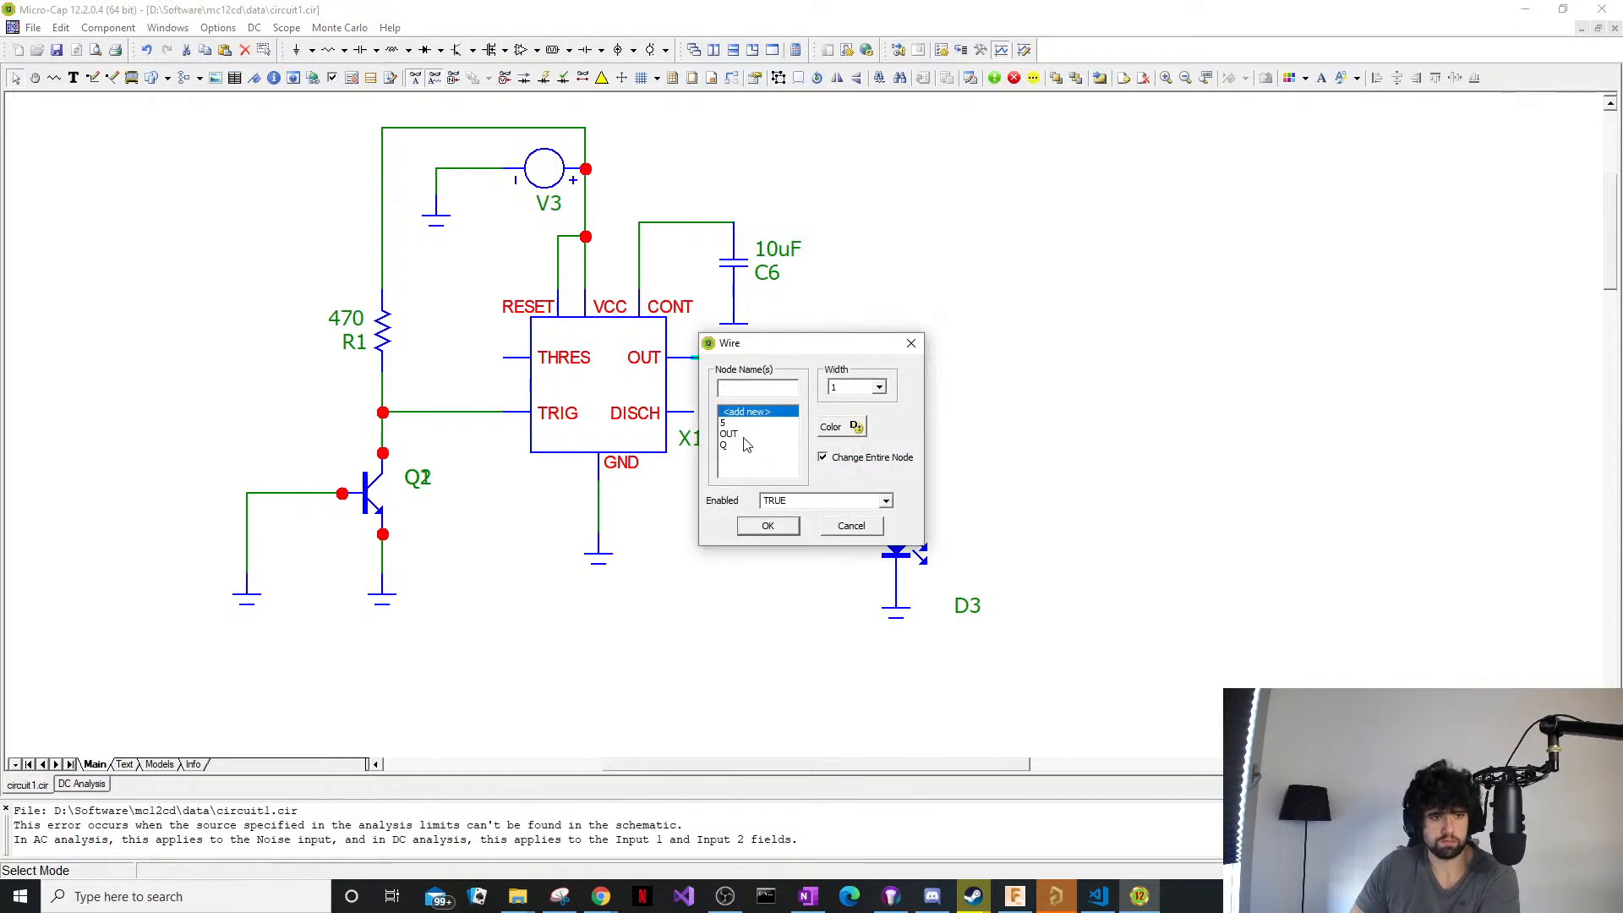
click(910, 346)
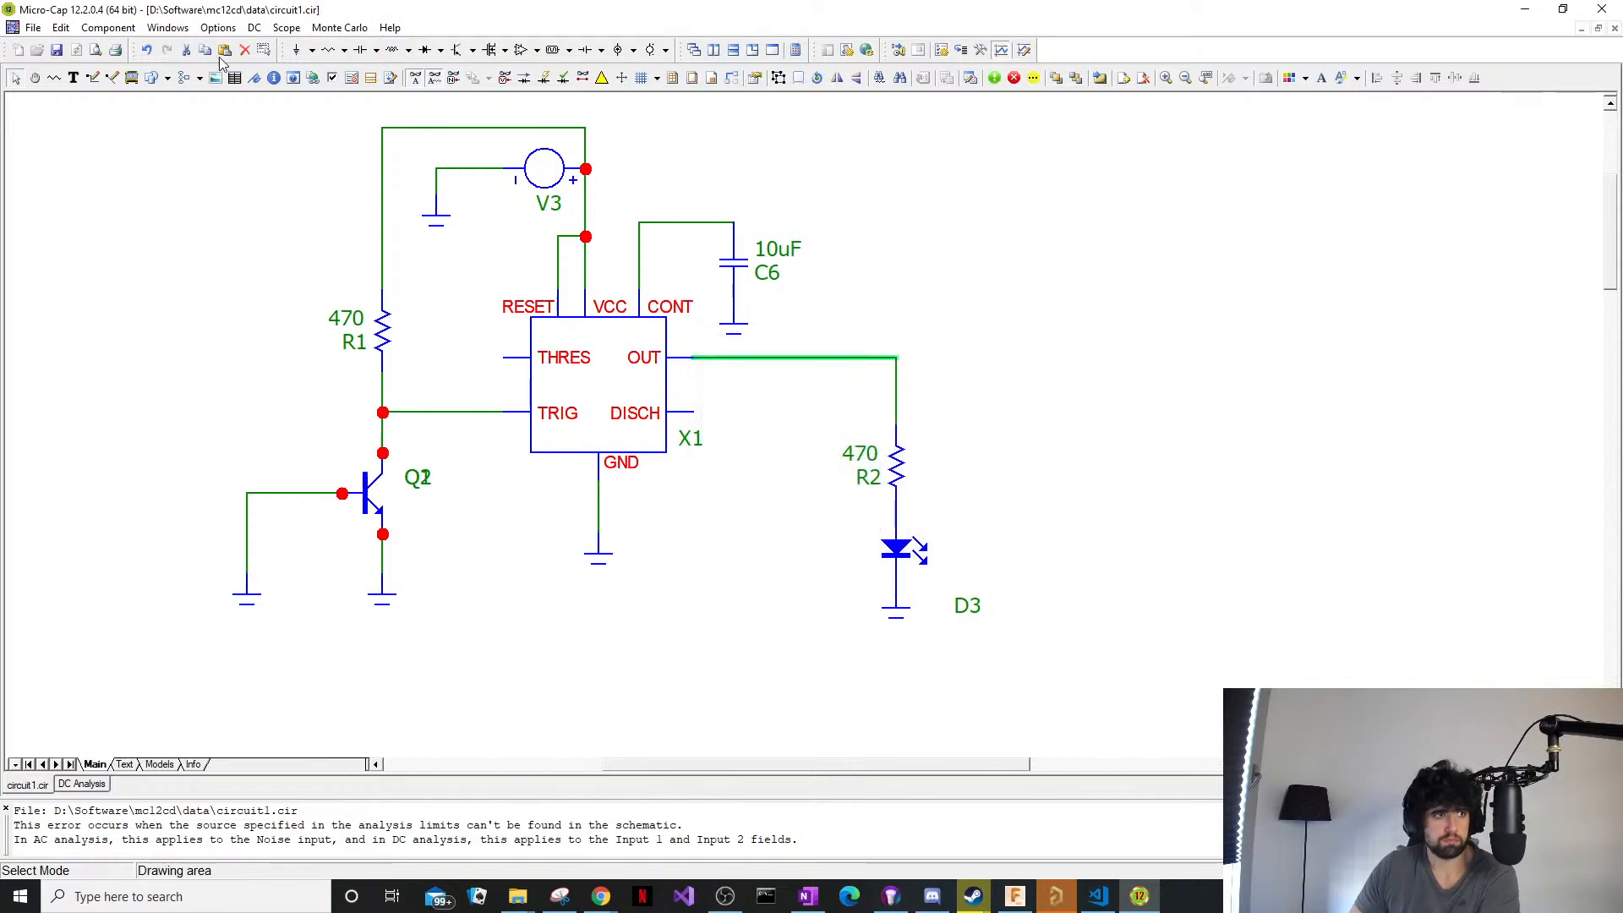
Try running the DC analysis, add another waveform row to its limits, and close the limits dialog.
click(107, 28)
click(12, 272)
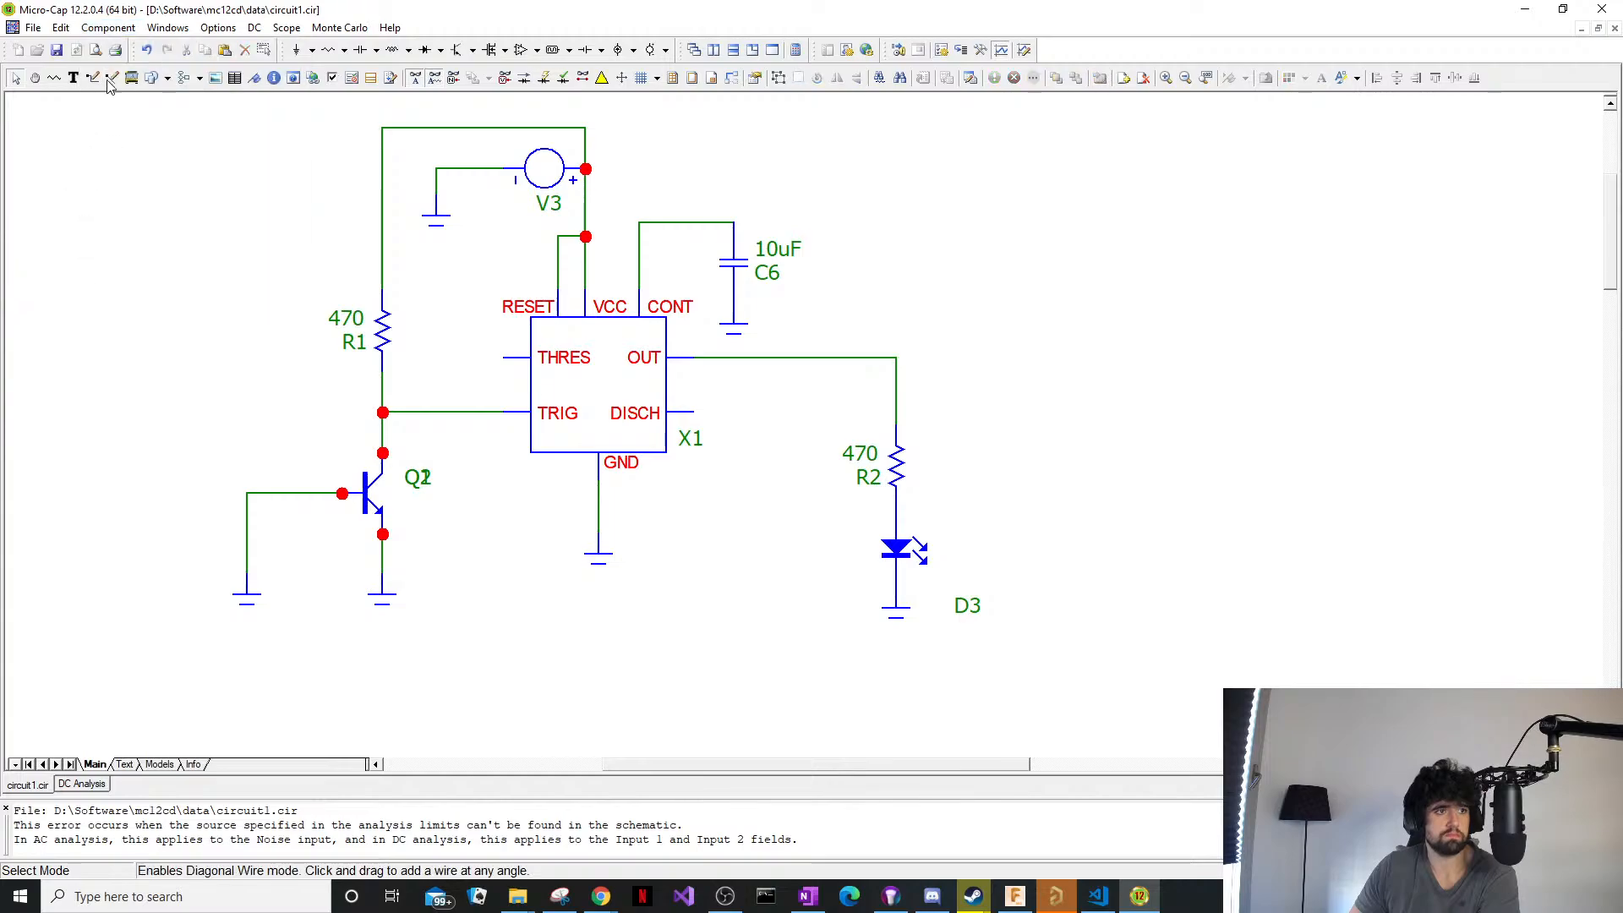
click(254, 28)
click(263, 46)
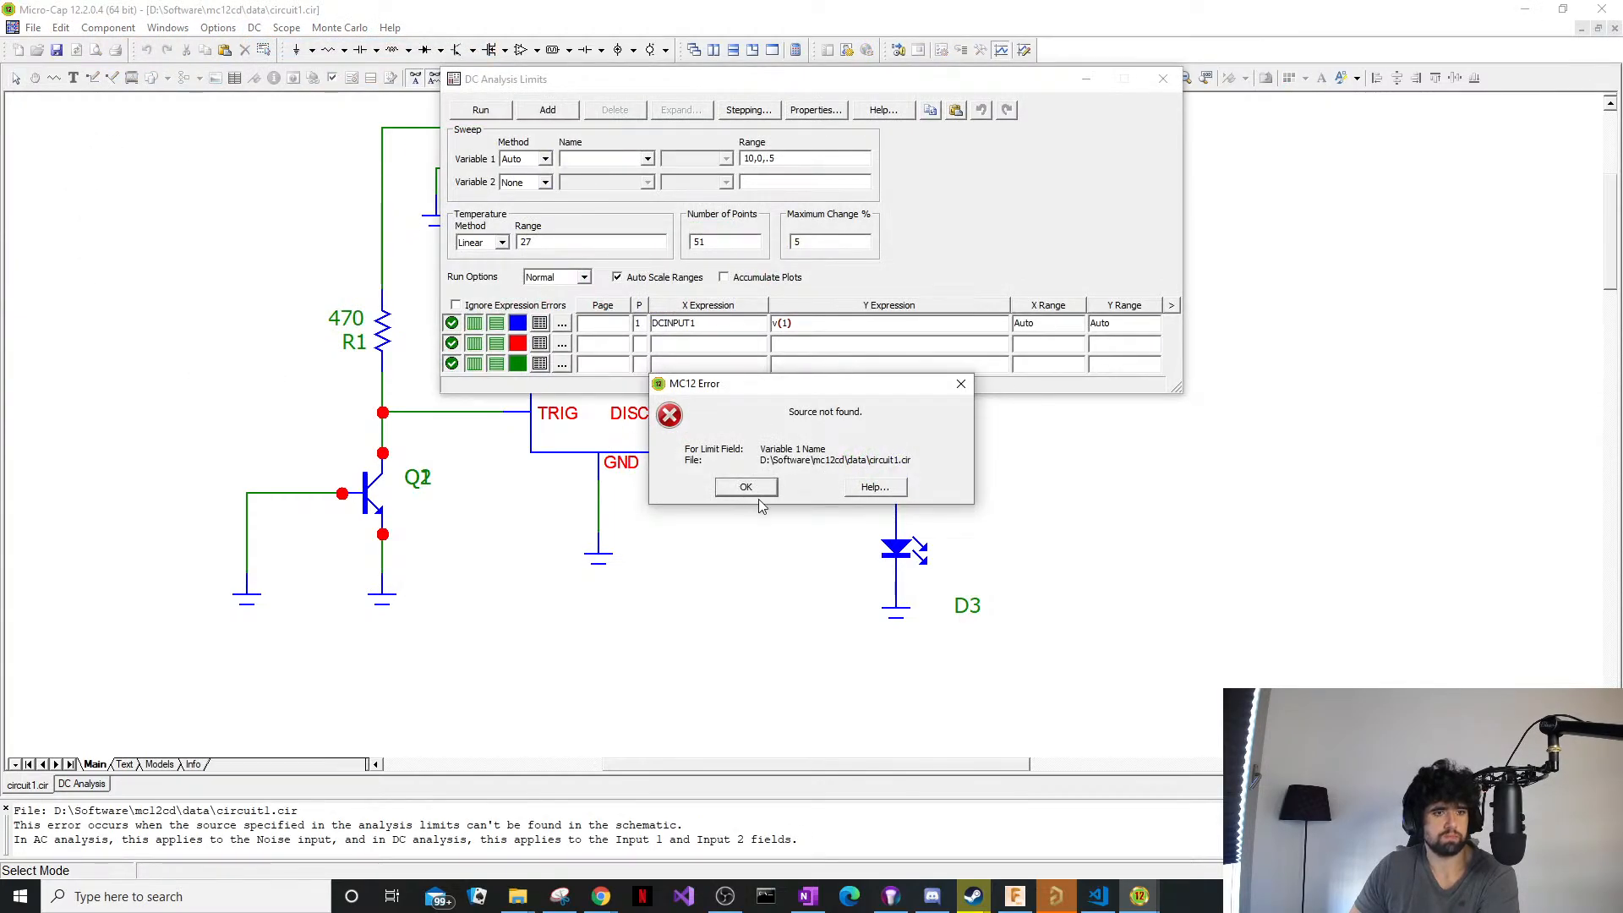
click(748, 488)
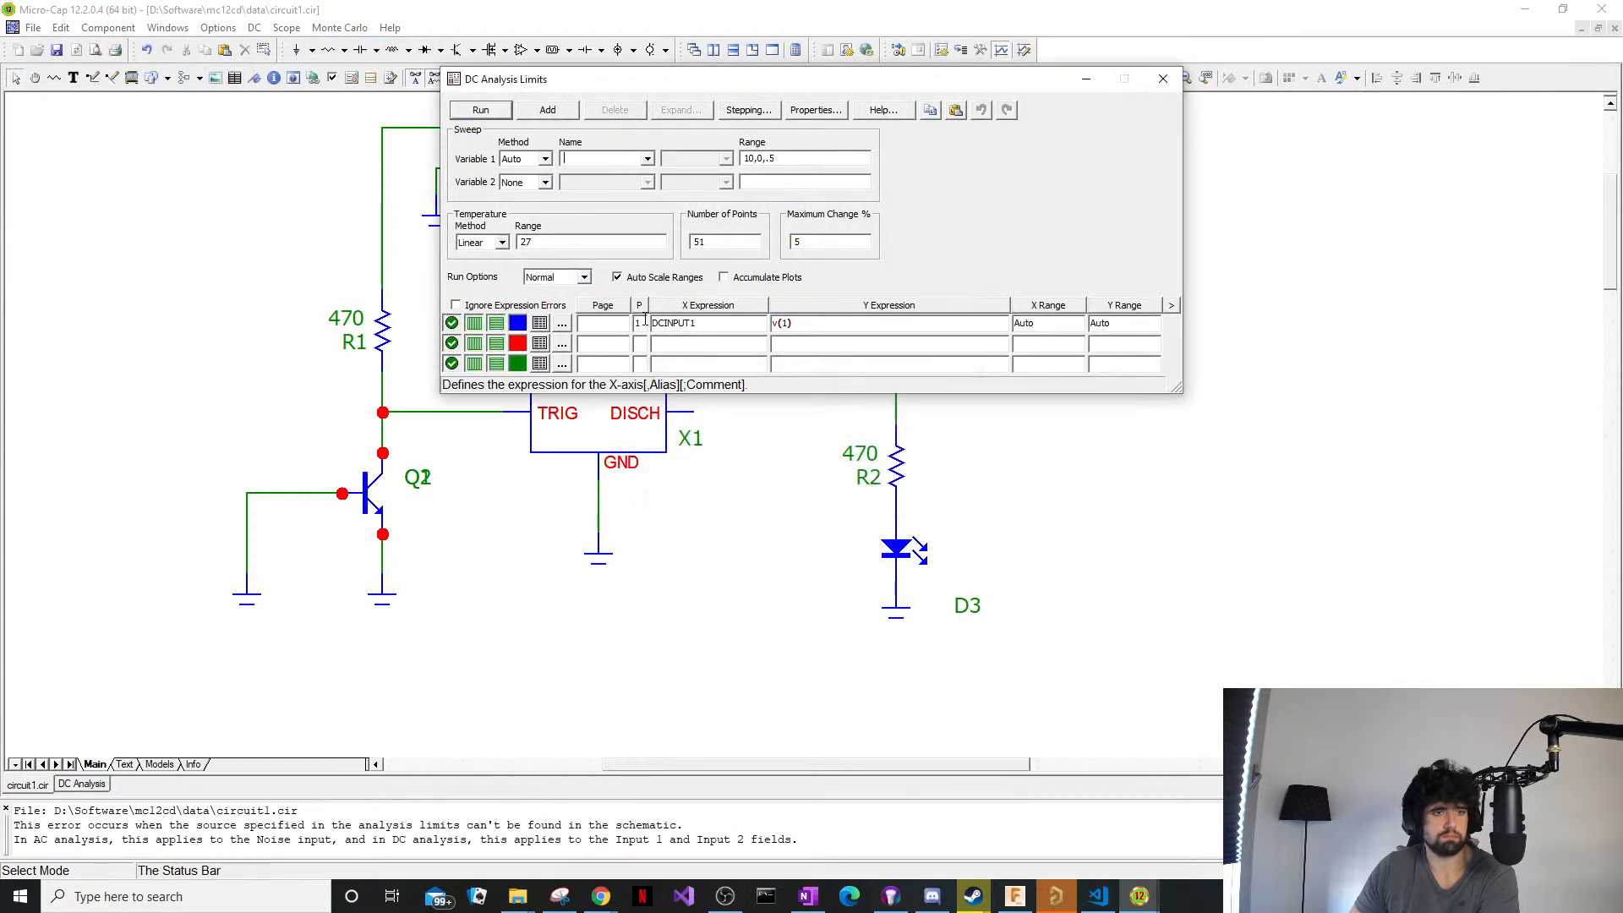
click(548, 110)
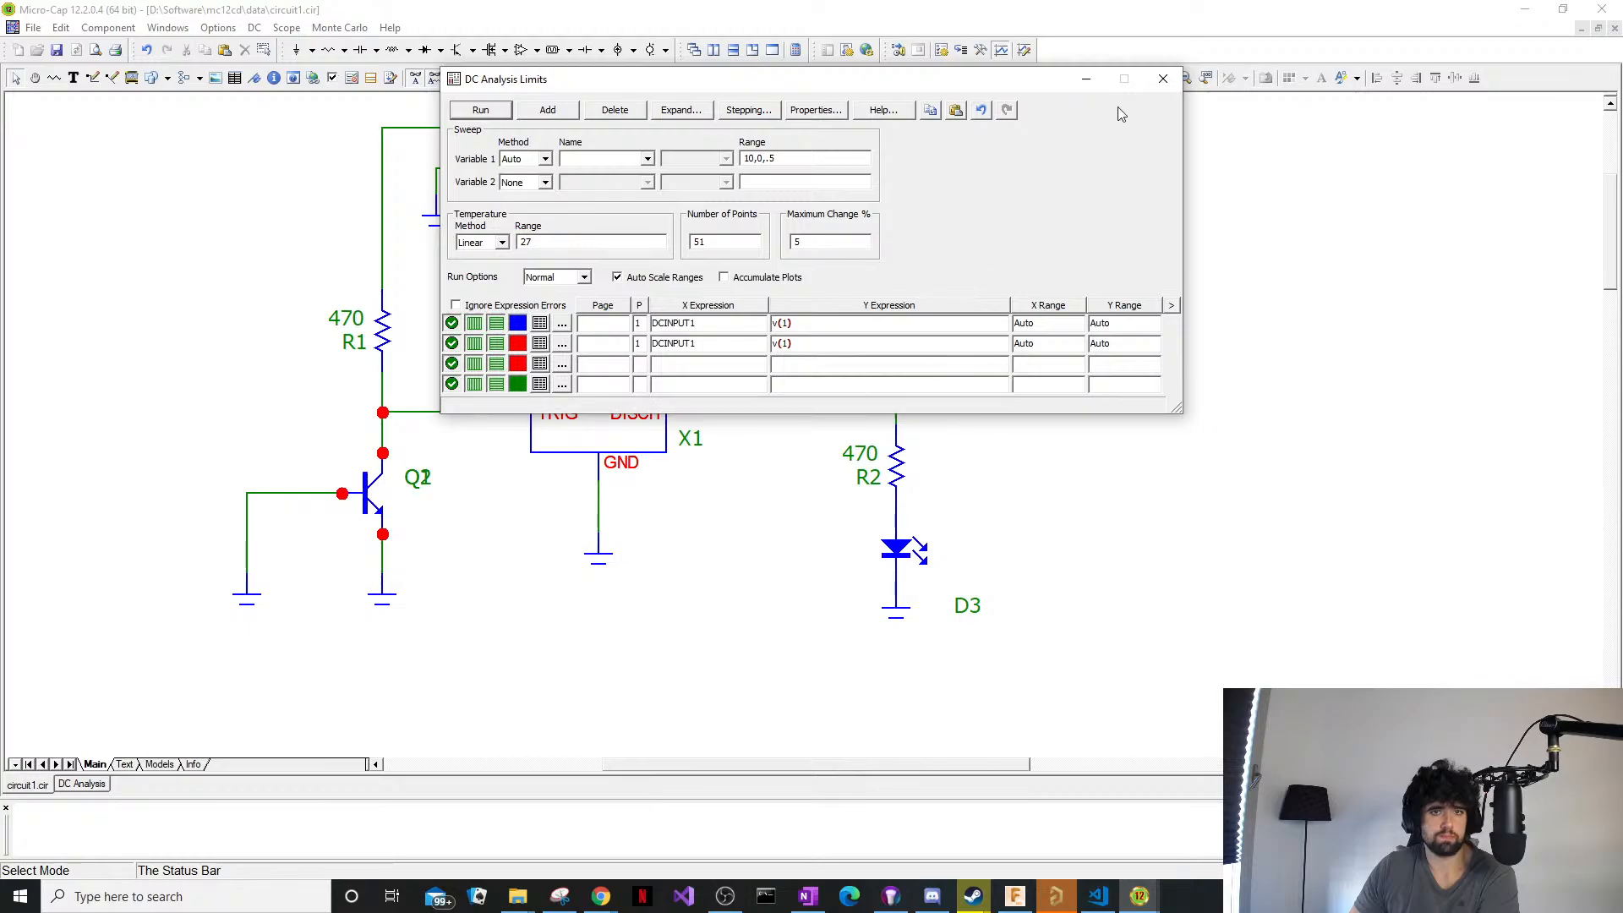
click(1163, 79)
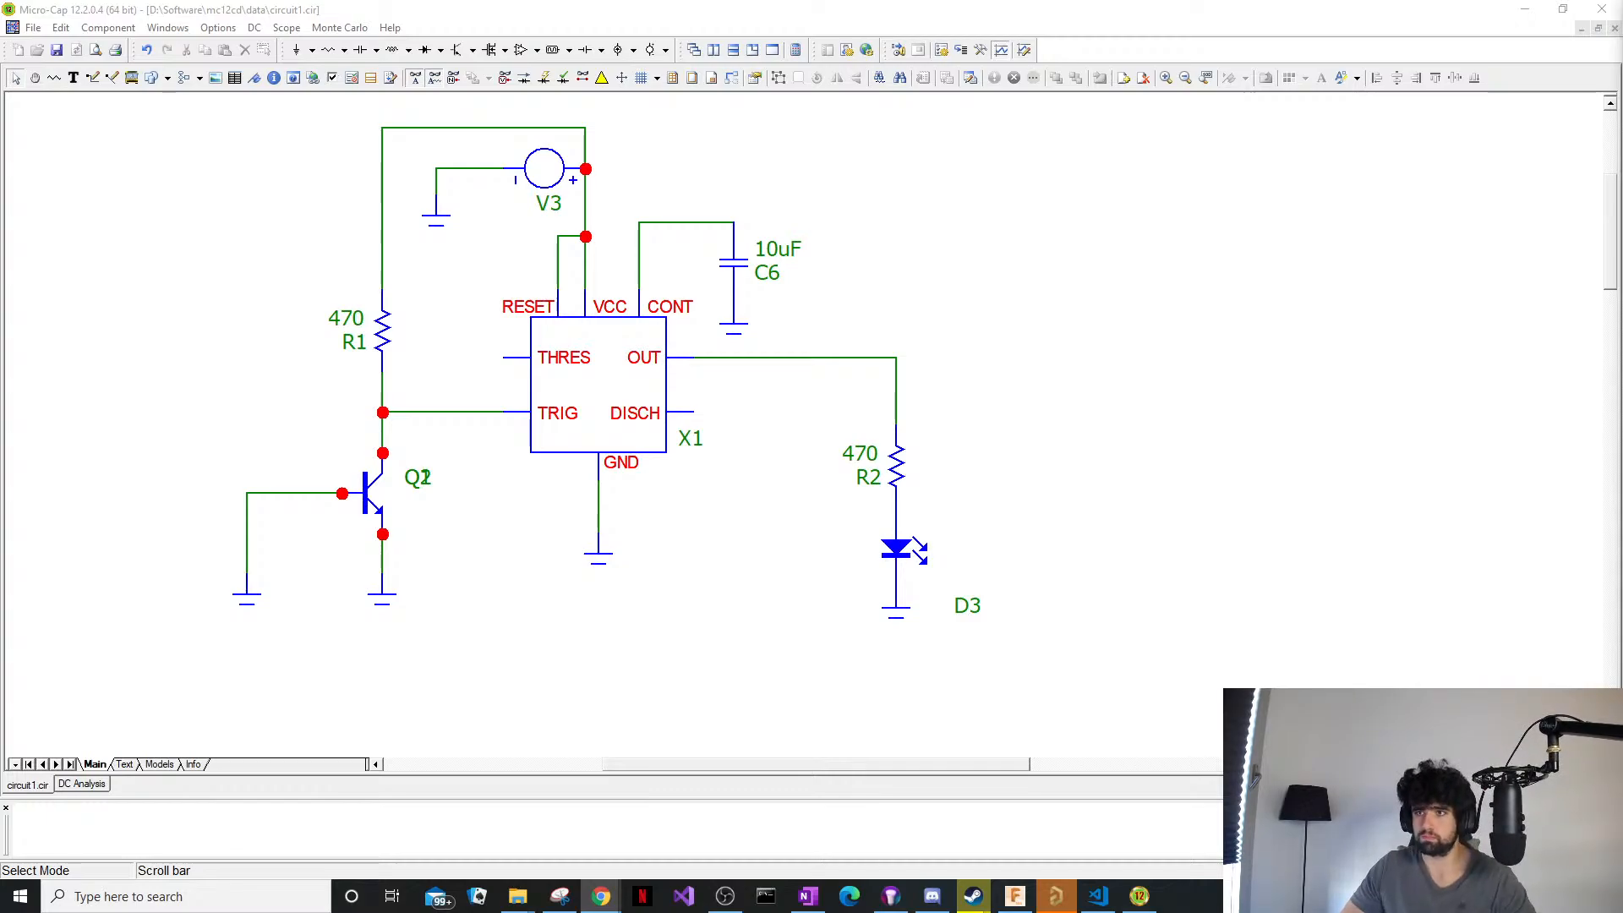
Switch to Chrome and open the "Getting started with the MicroCap Simulator" video from the search results for running a Micro-Cap simulation.
drag(1622, 306, 756, 311)
double_click(756, 311)
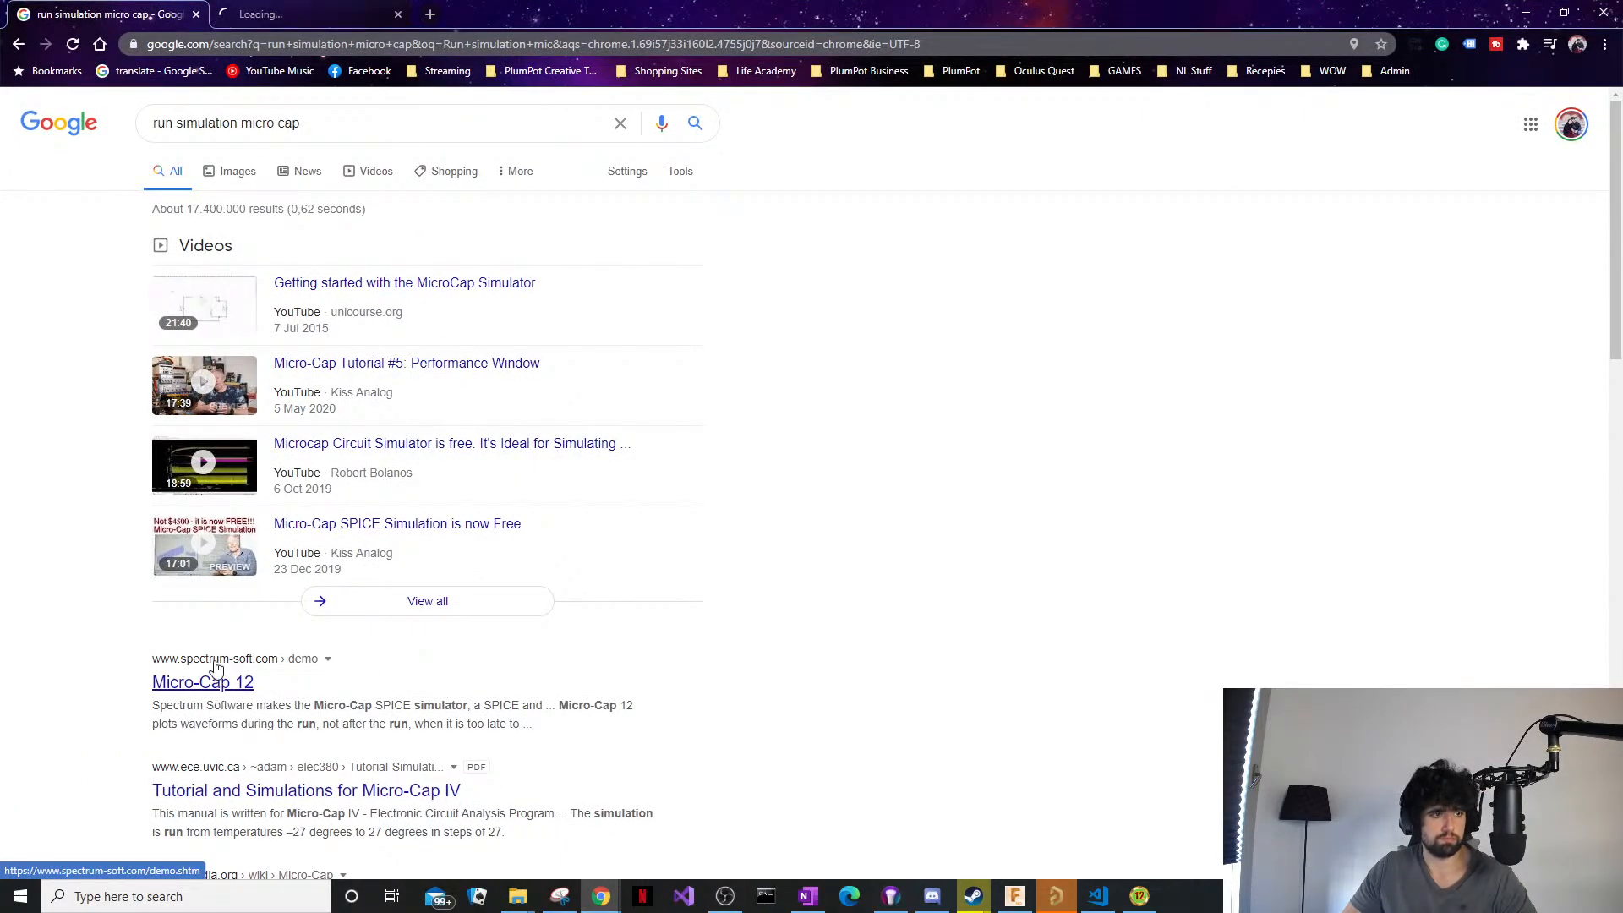
click(383, 284)
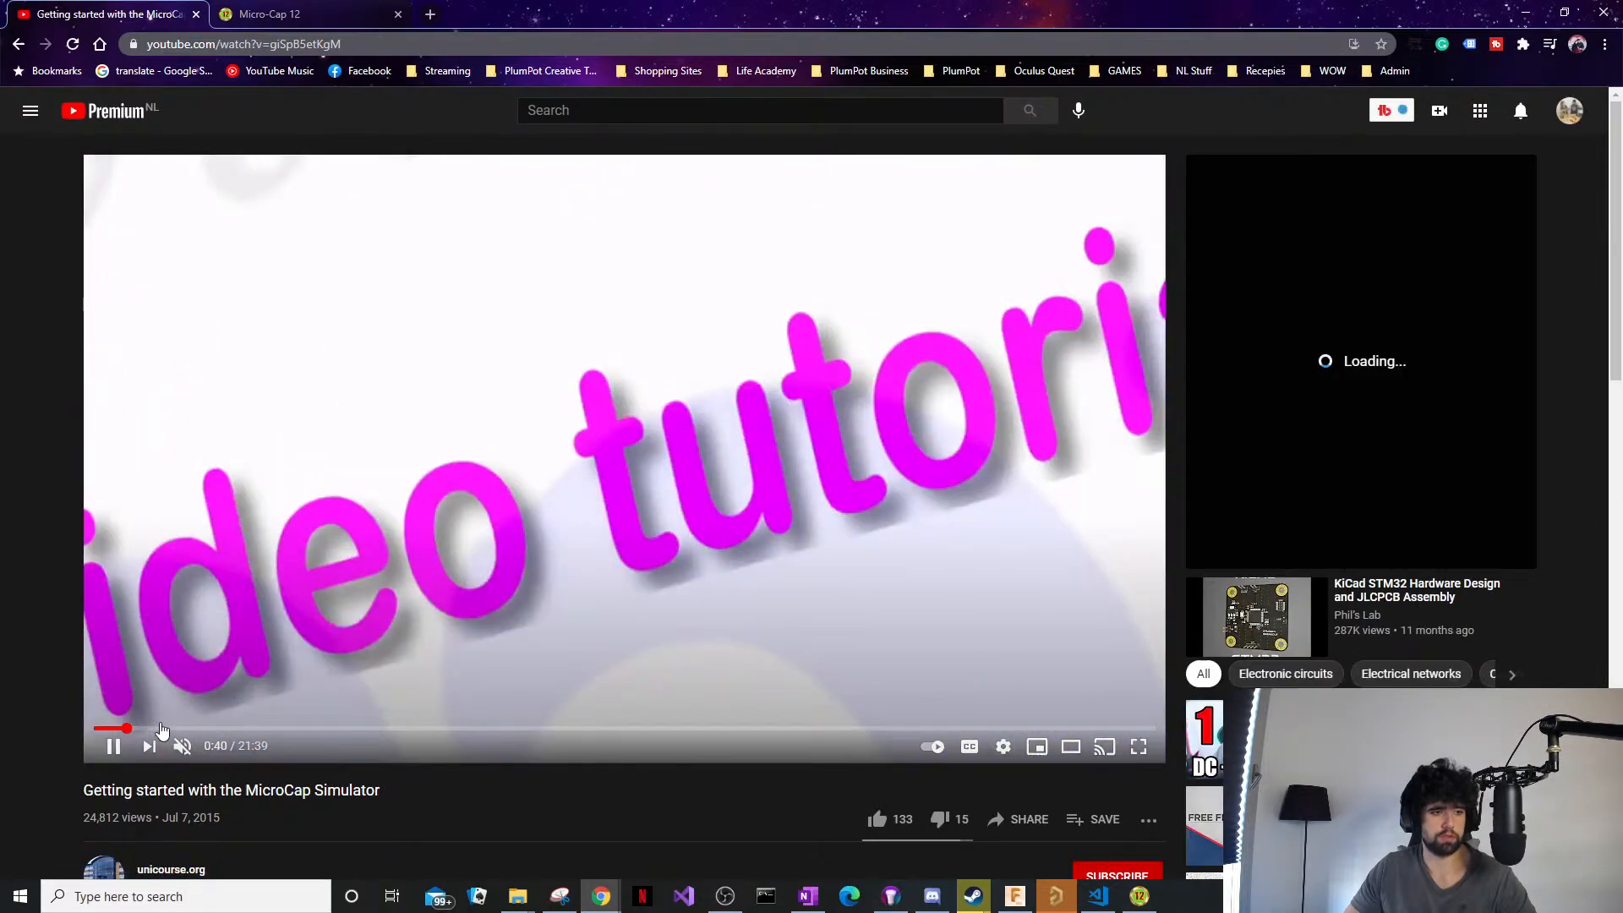
Skim the tutorial video's component library and schematic editing sections up to the overview of analysis types.
click(127, 727)
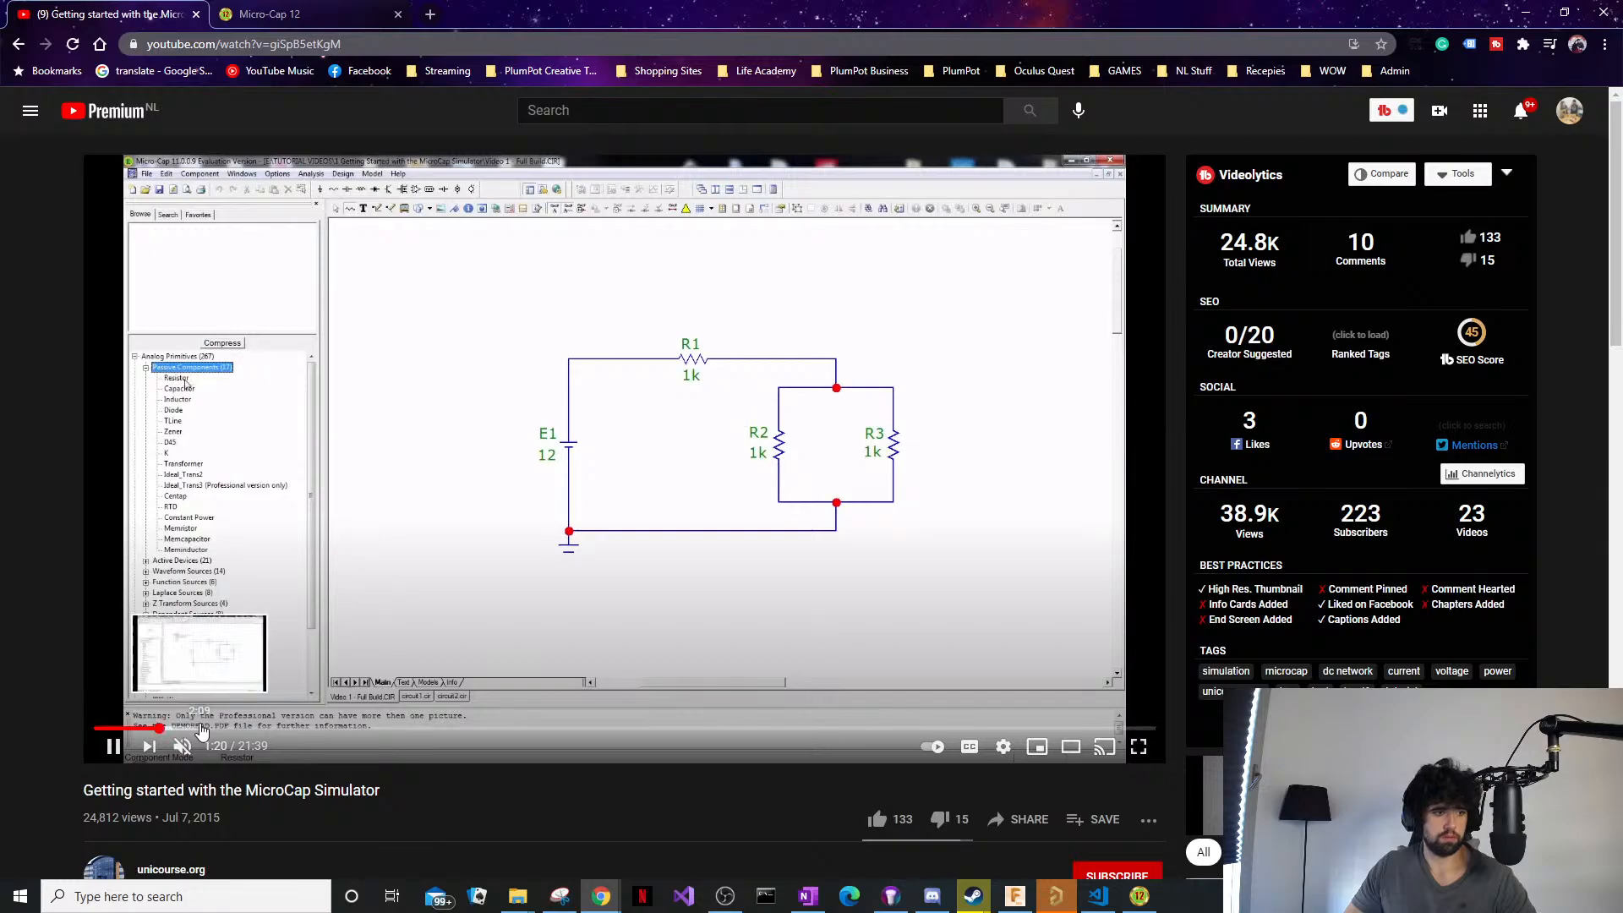
click(201, 727)
click(227, 727)
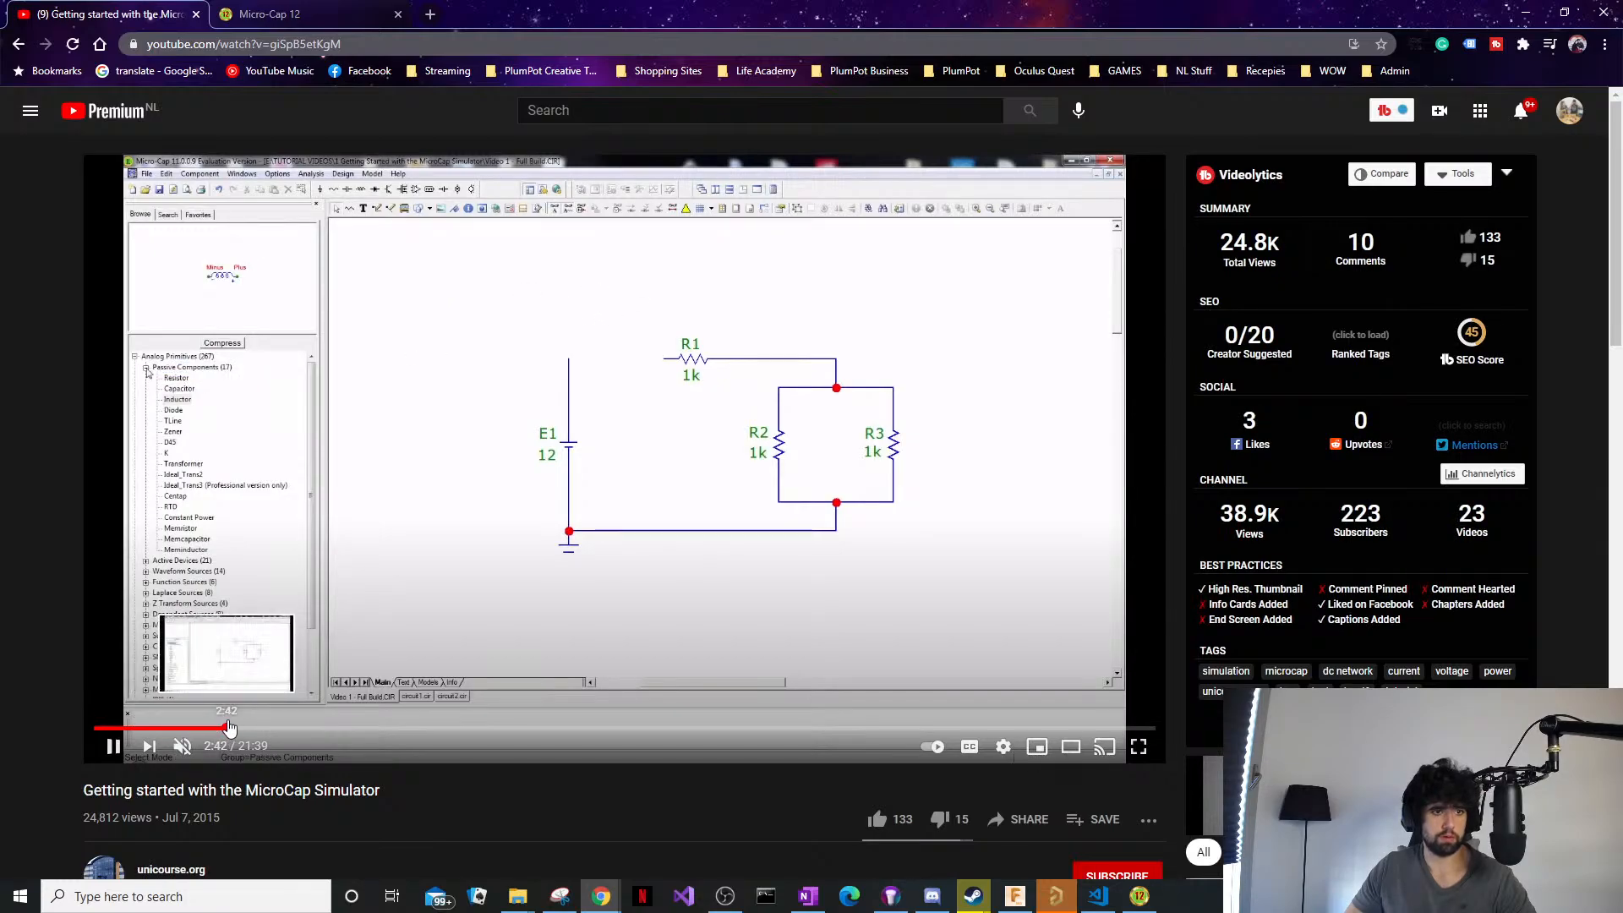
click(270, 729)
click(295, 728)
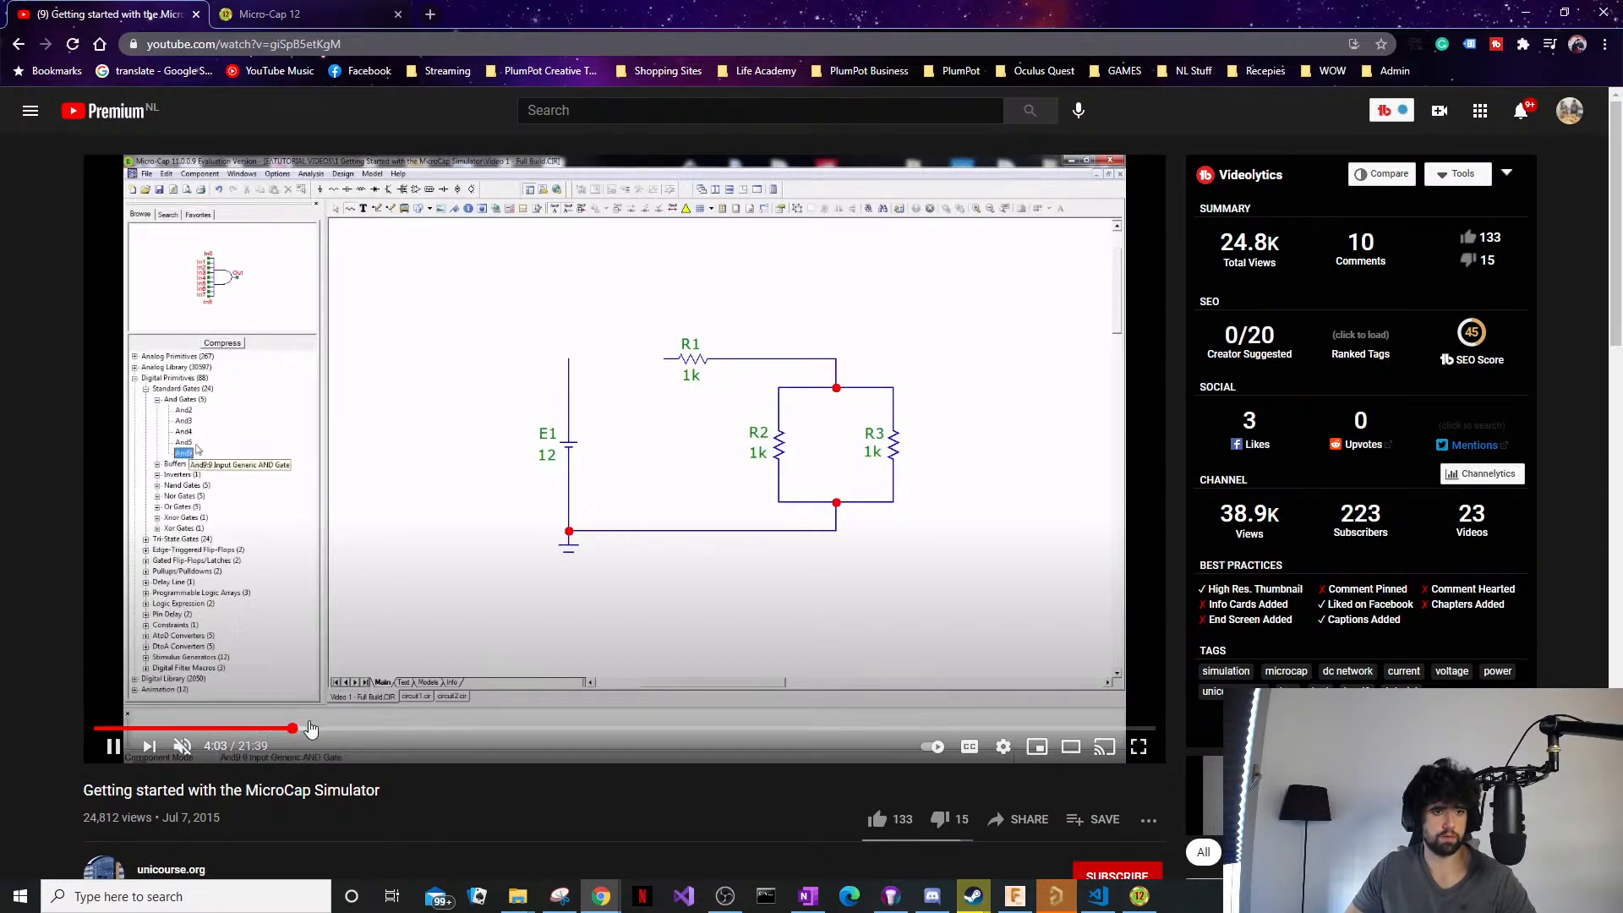
click(313, 728)
click(331, 728)
click(366, 721)
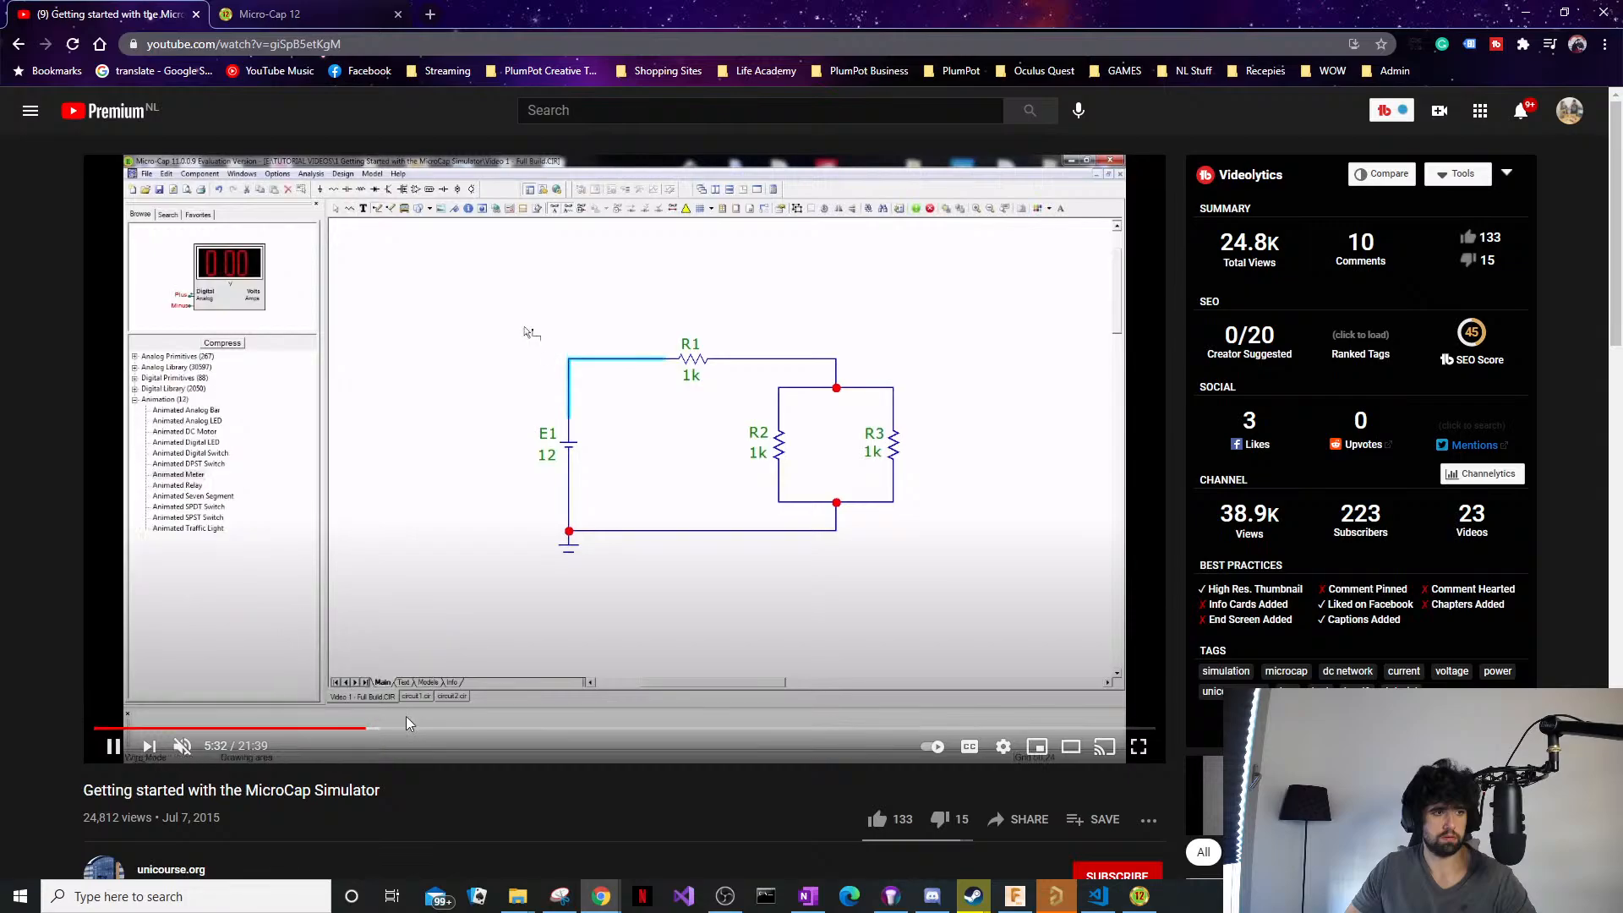
click(406, 717)
click(442, 721)
click(472, 727)
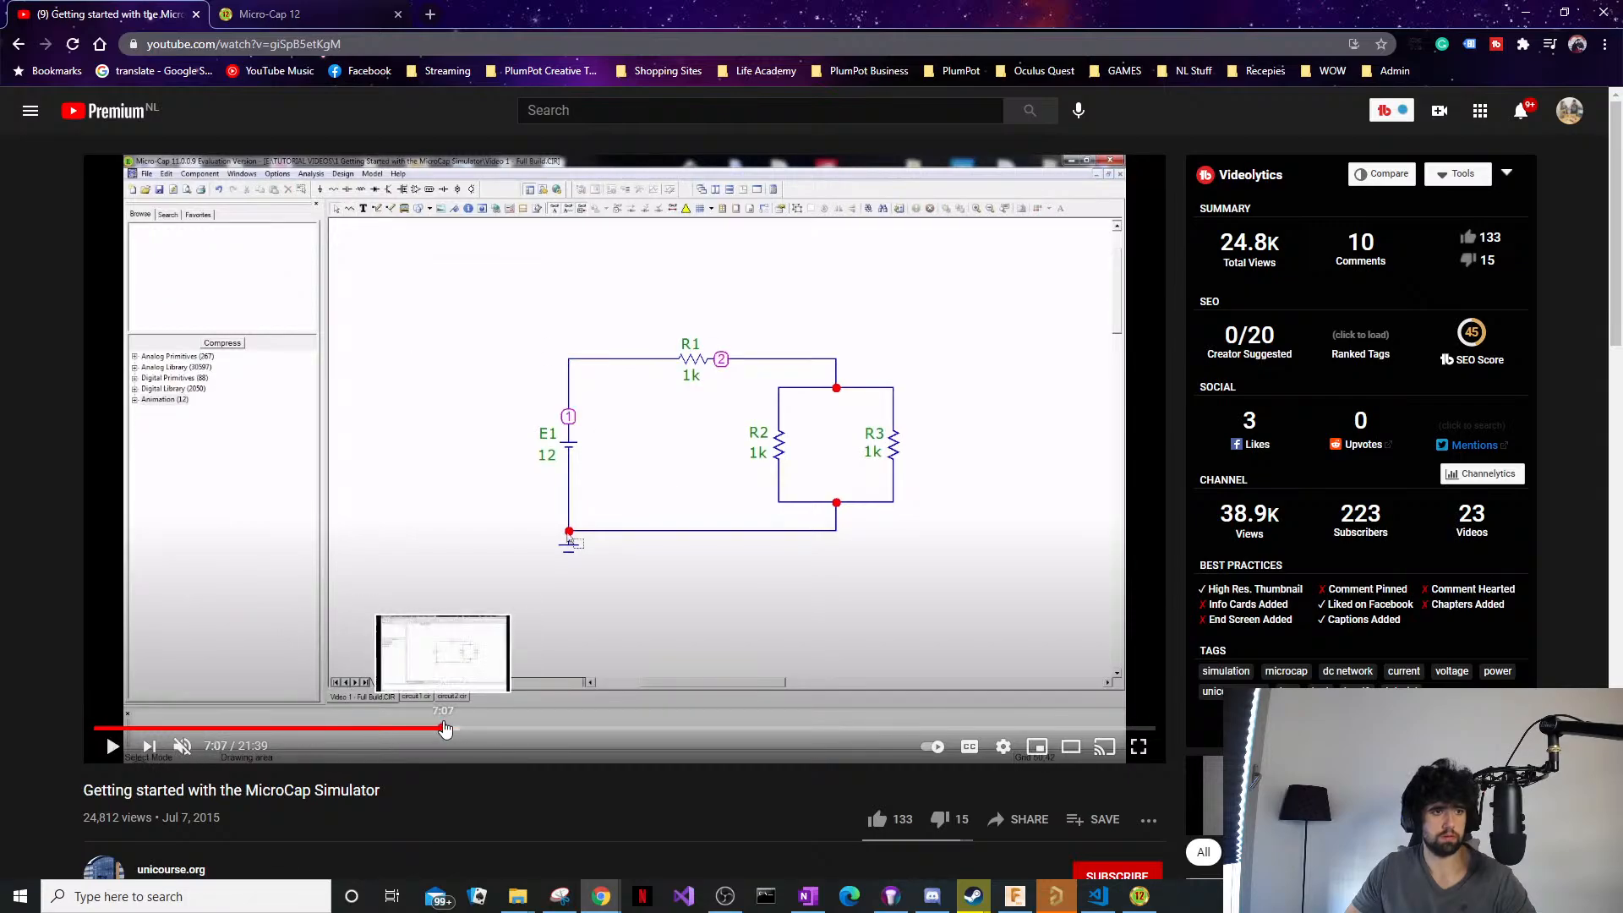
click(432, 728)
click(465, 728)
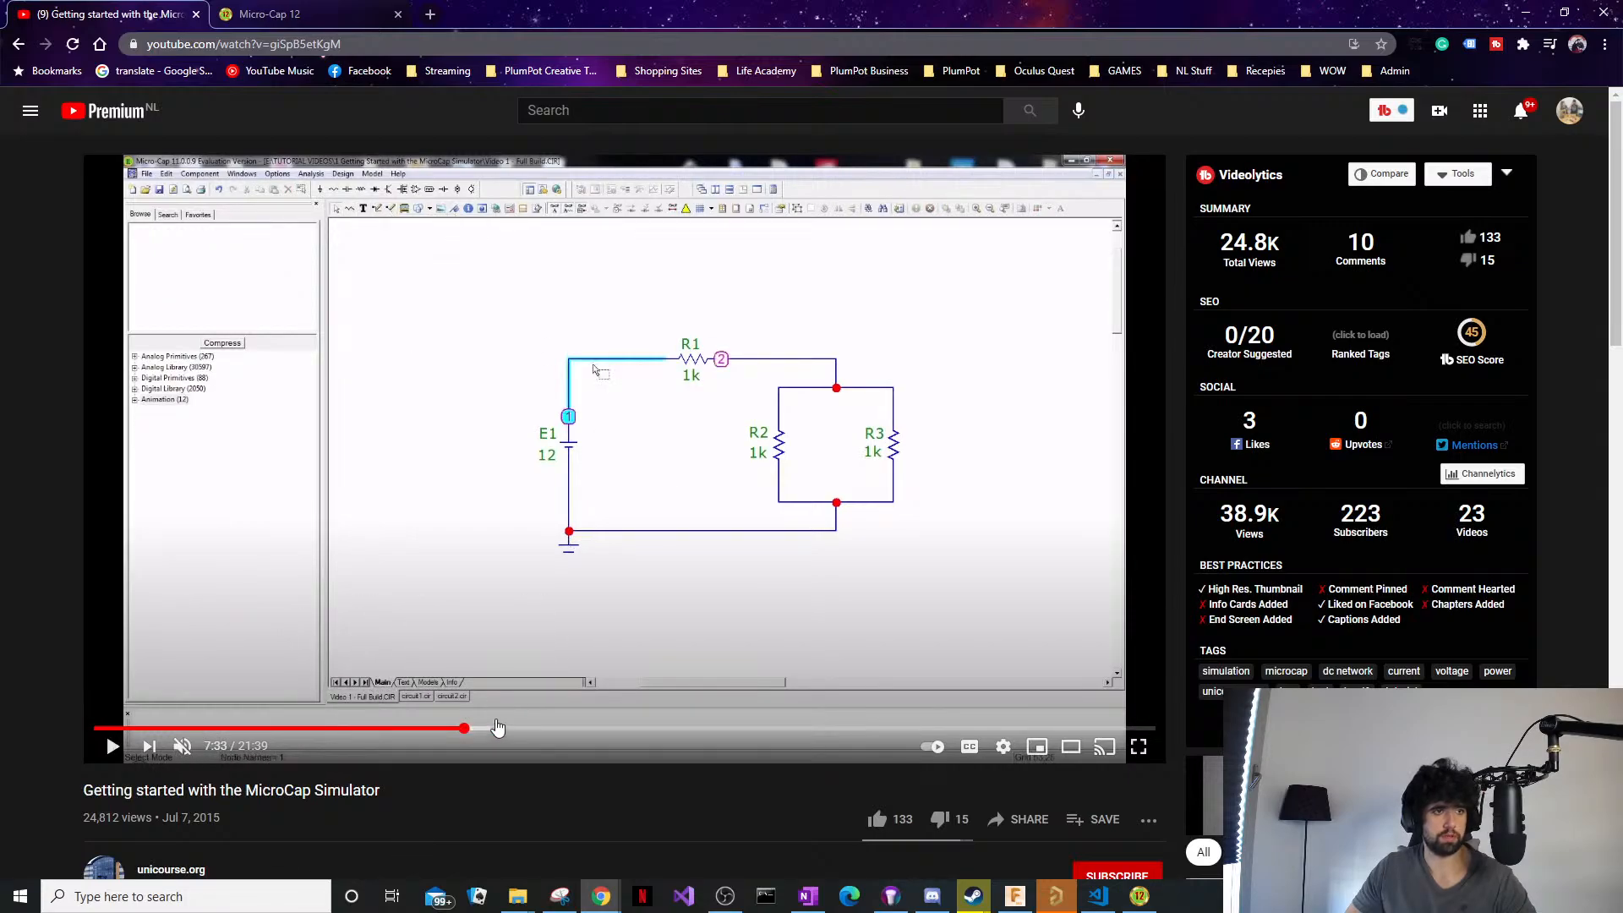
click(497, 728)
click(522, 728)
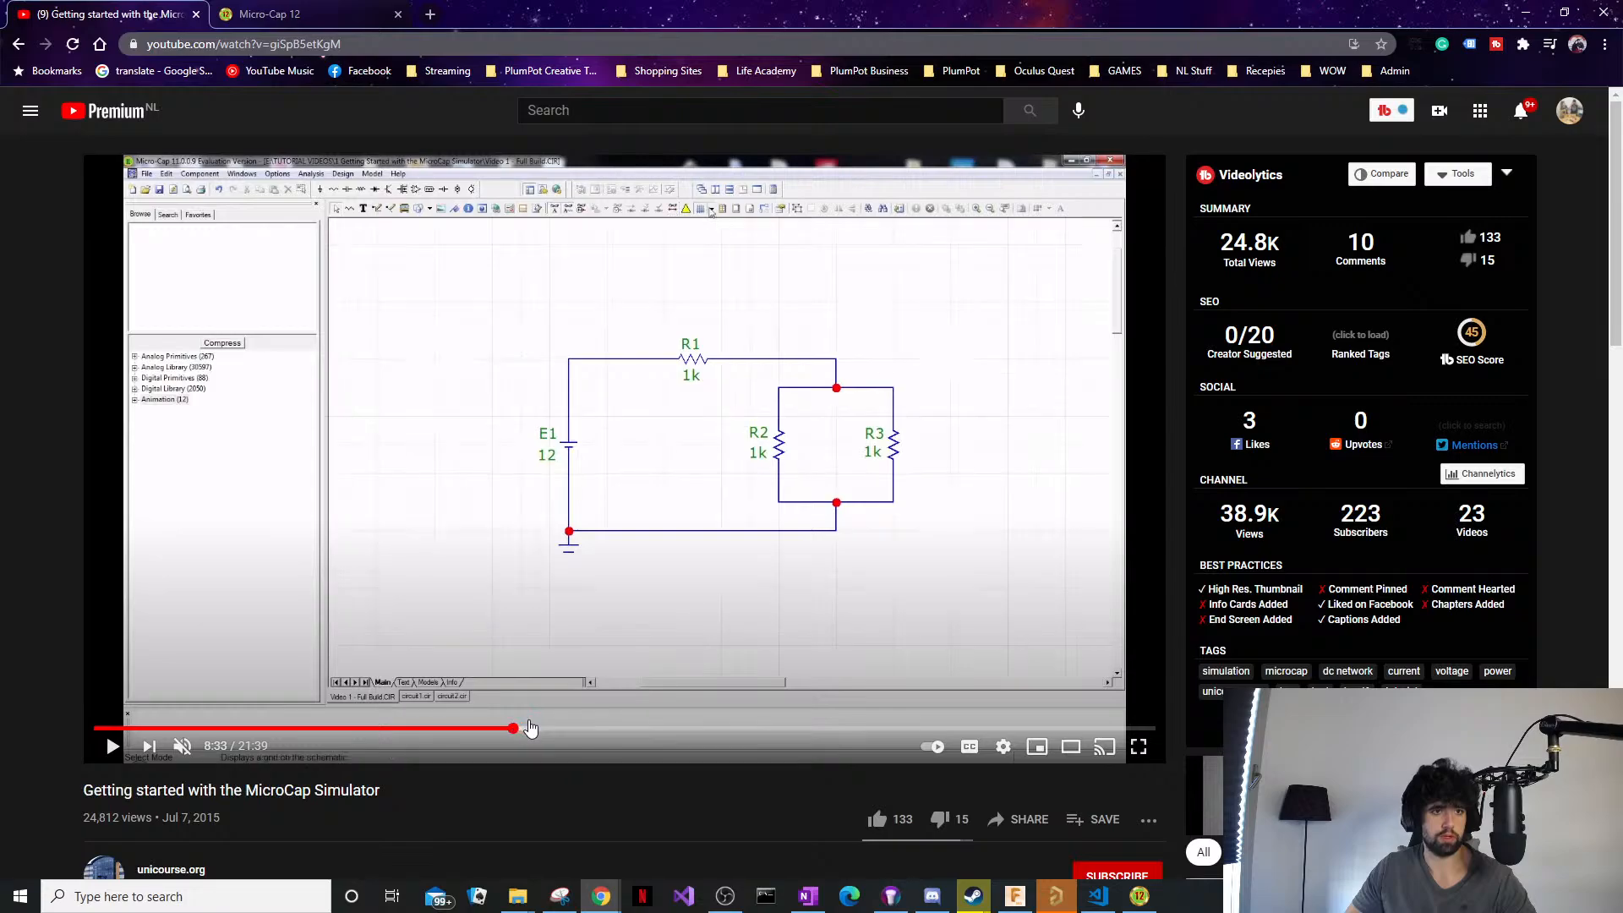
click(533, 728)
click(542, 728)
click(576, 728)
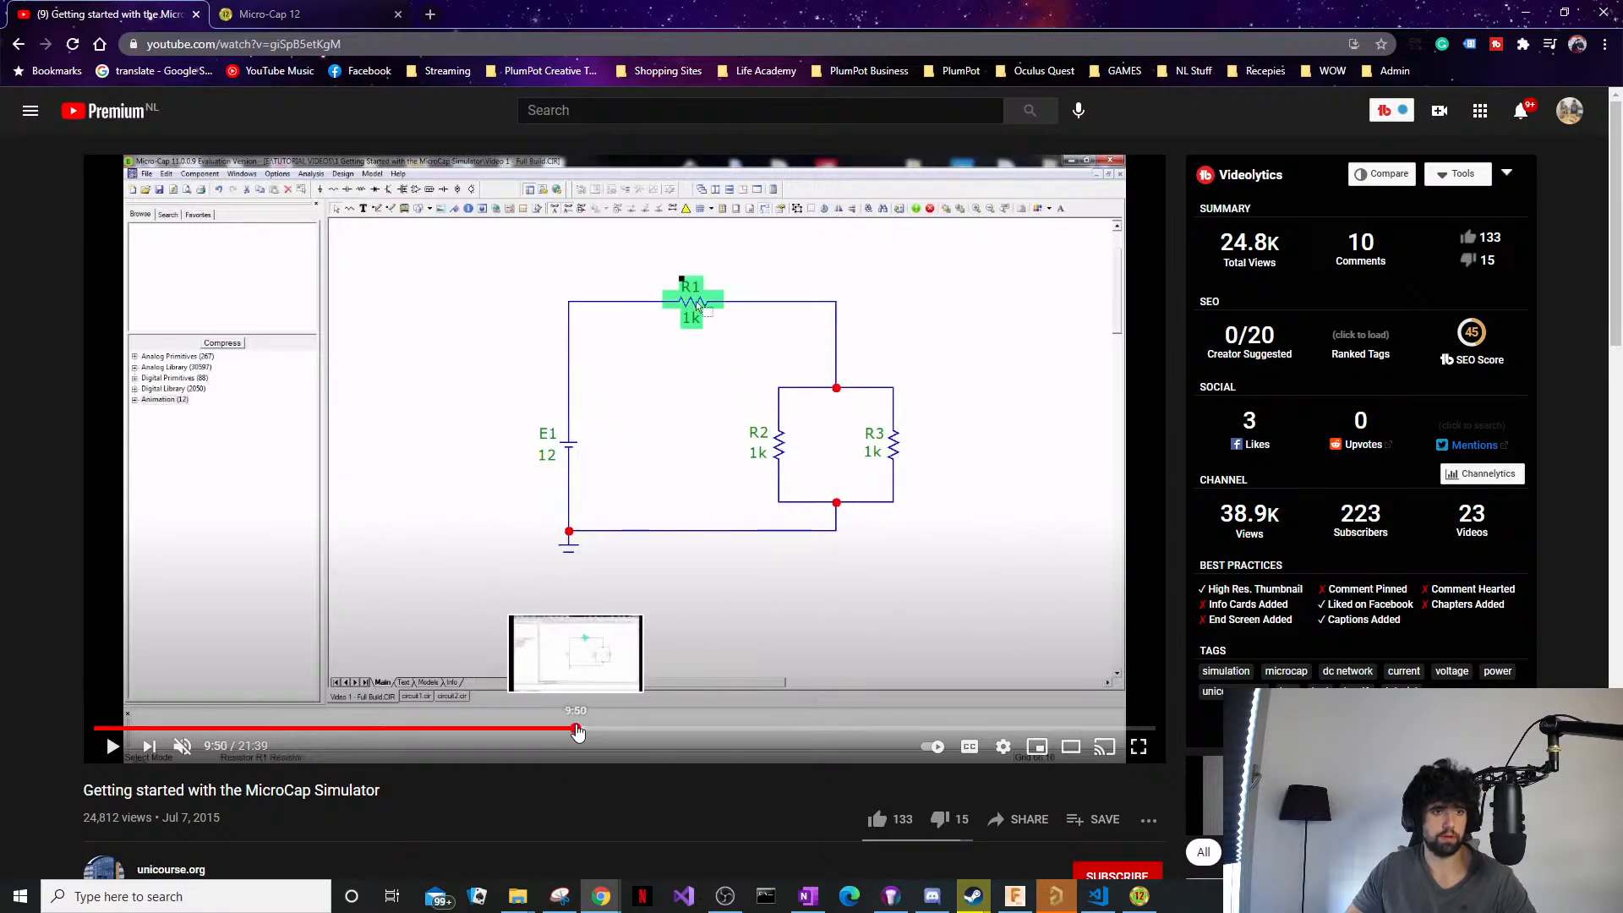
click(589, 728)
click(612, 728)
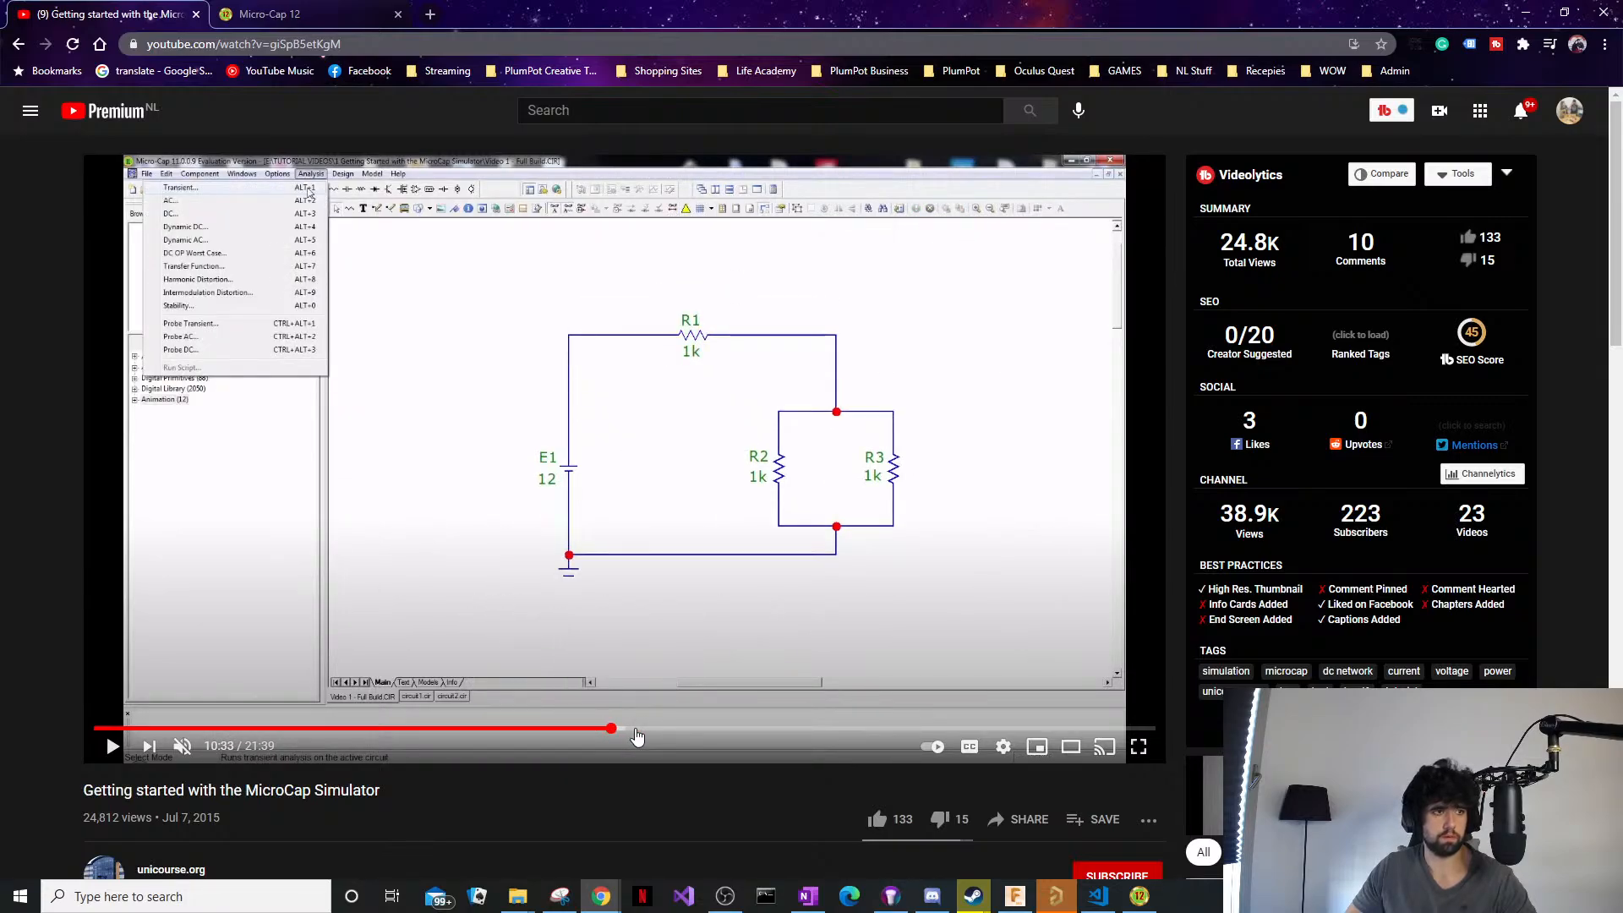
Skim the video's overview of analysis types and its construction of the battery and resistor example circuit.
click(648, 728)
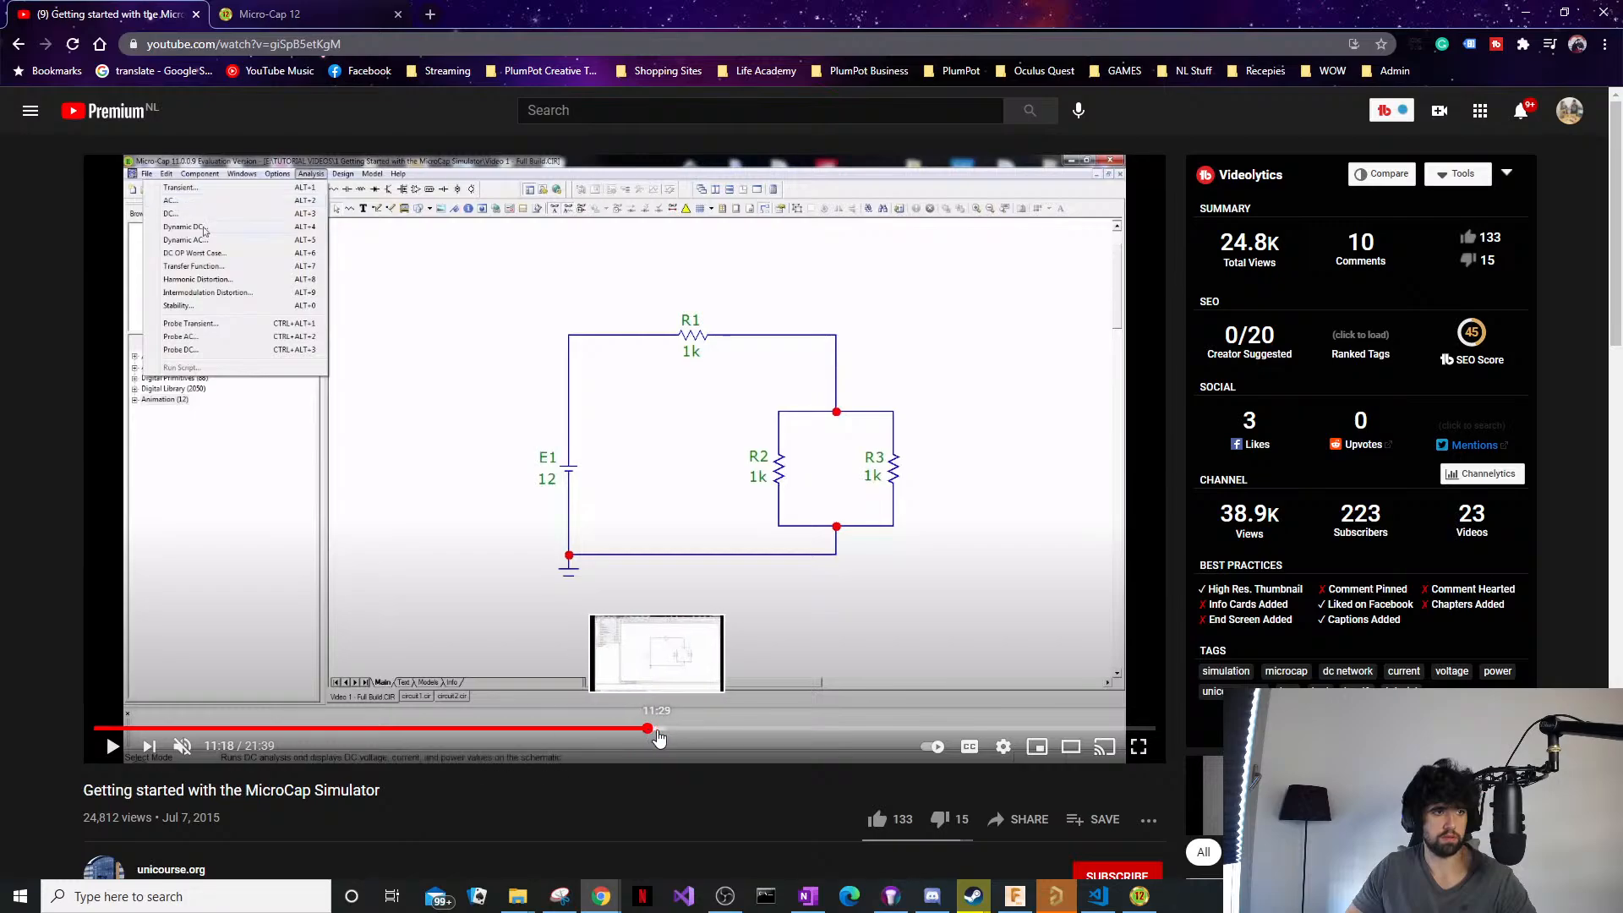
click(669, 728)
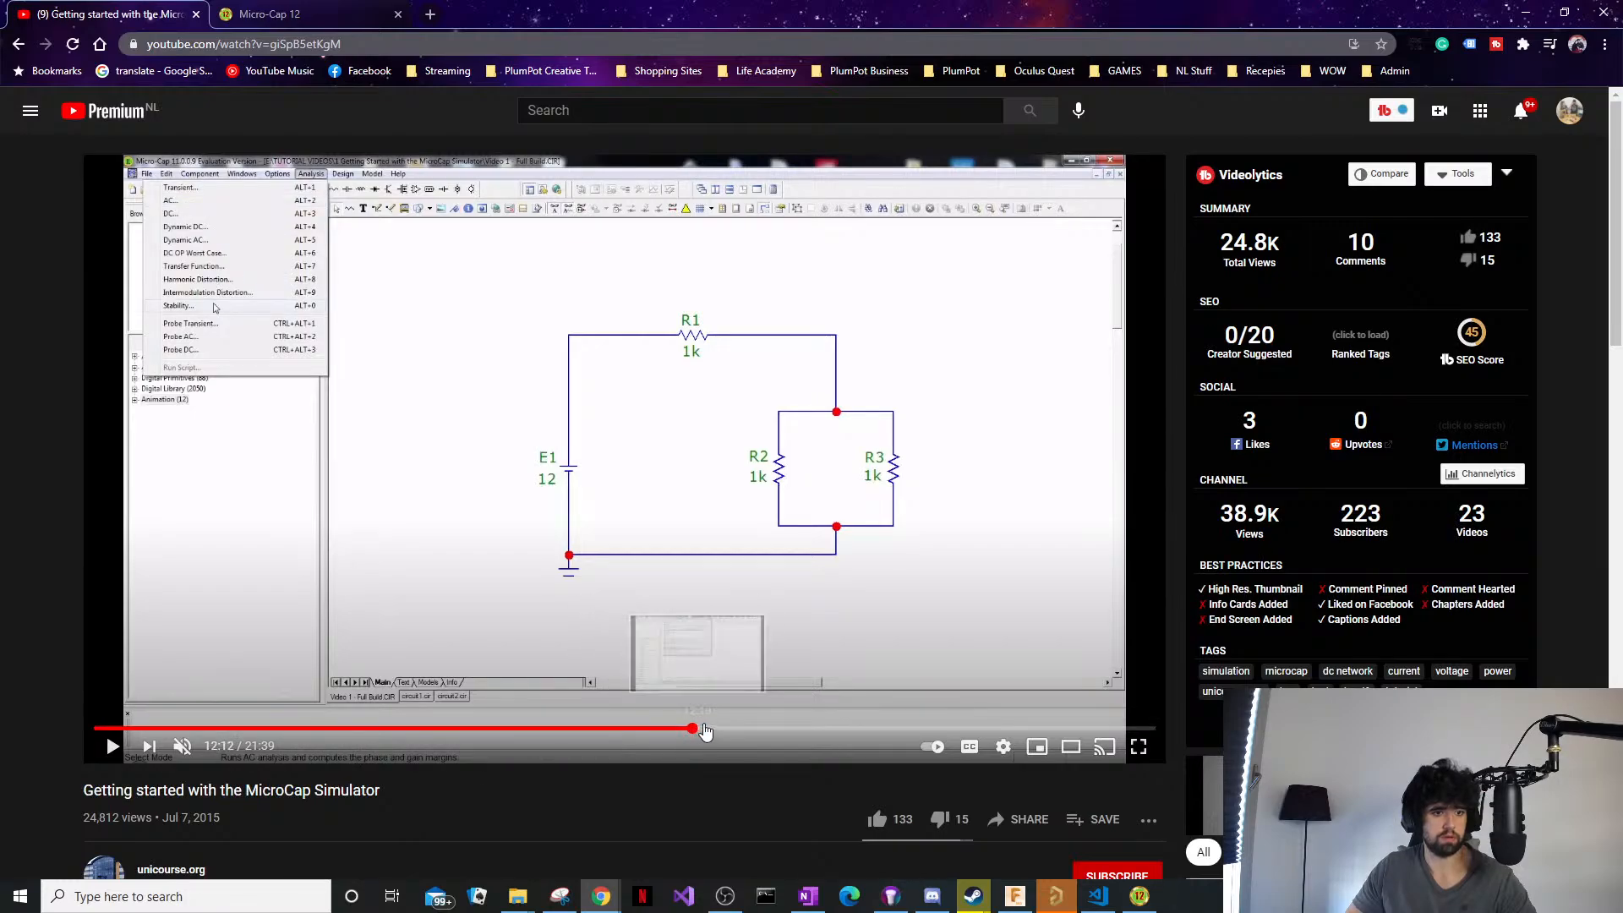
click(693, 728)
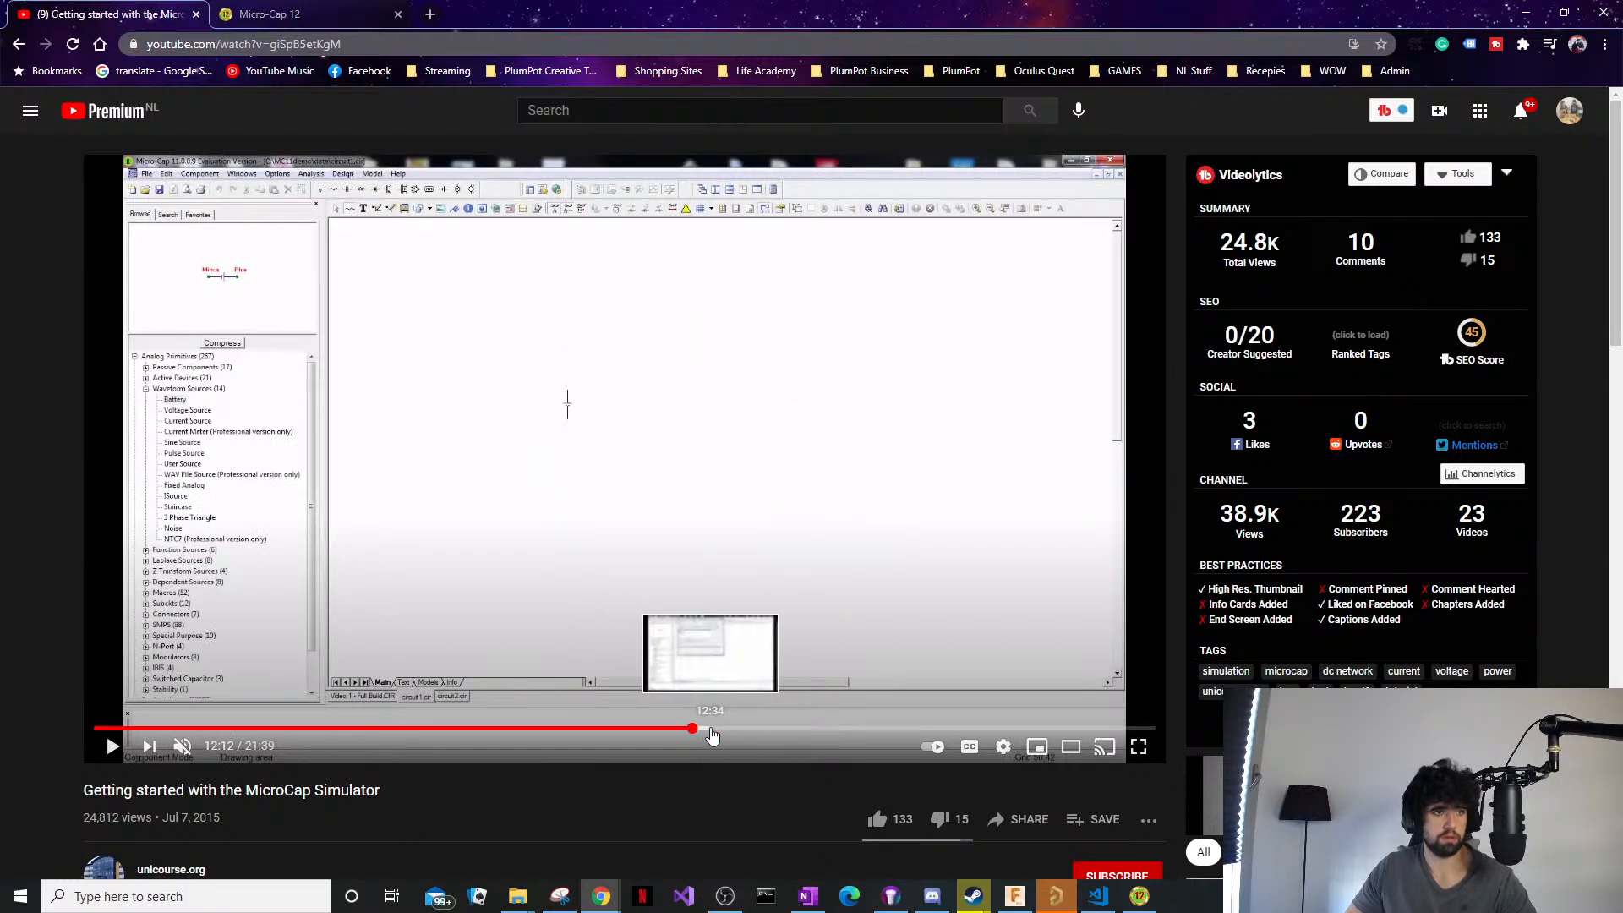
click(724, 728)
click(750, 730)
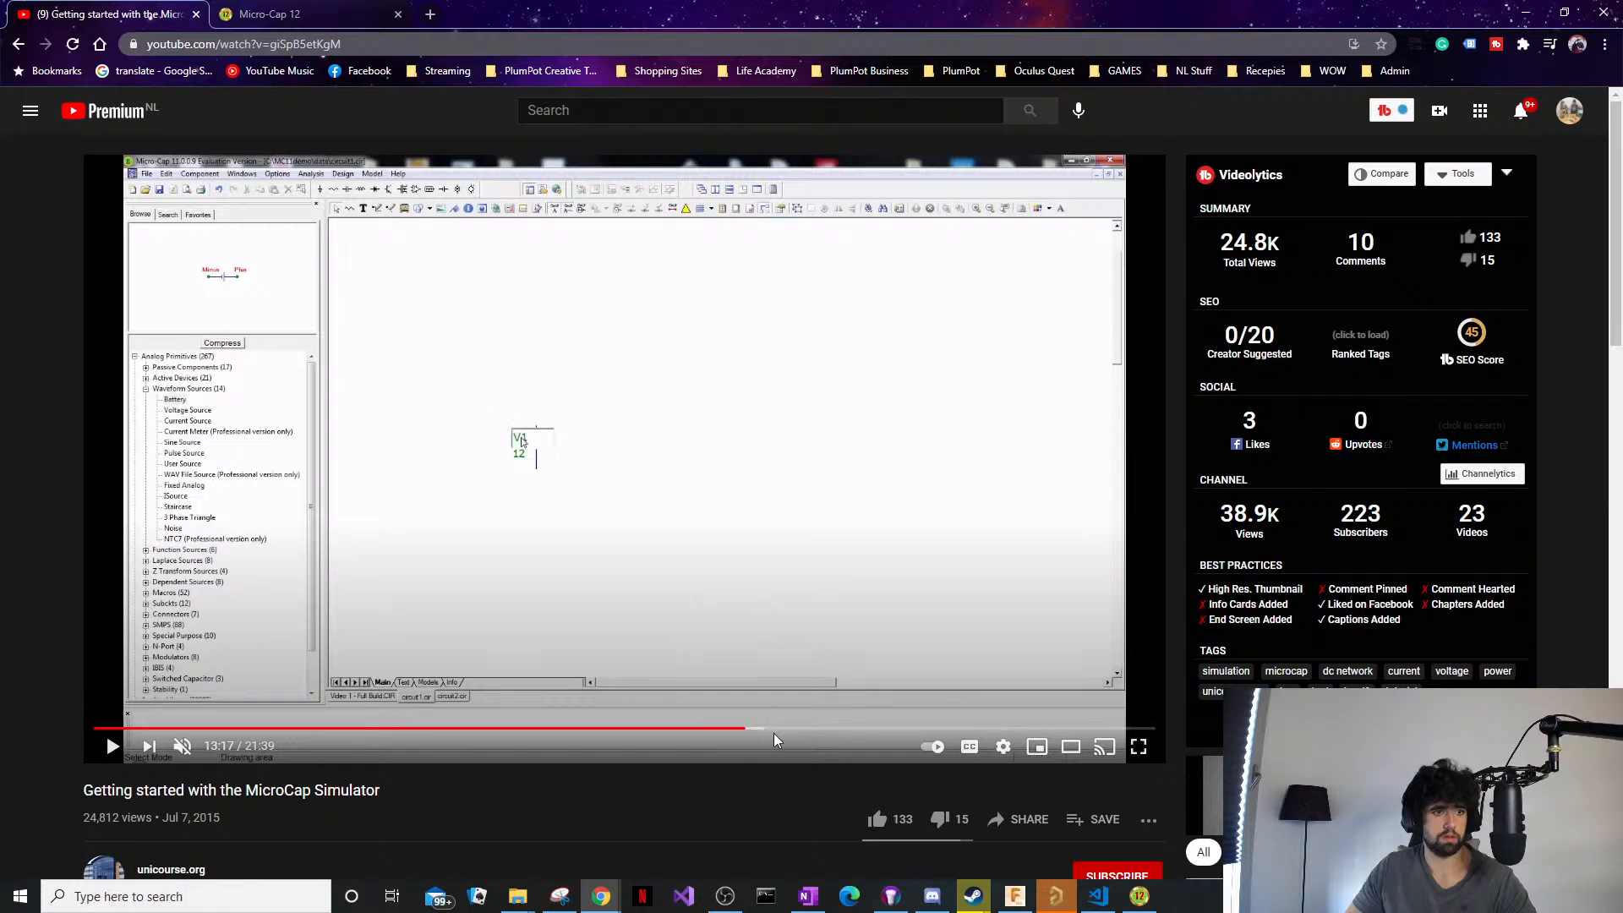
click(772, 729)
click(797, 728)
click(824, 729)
click(852, 729)
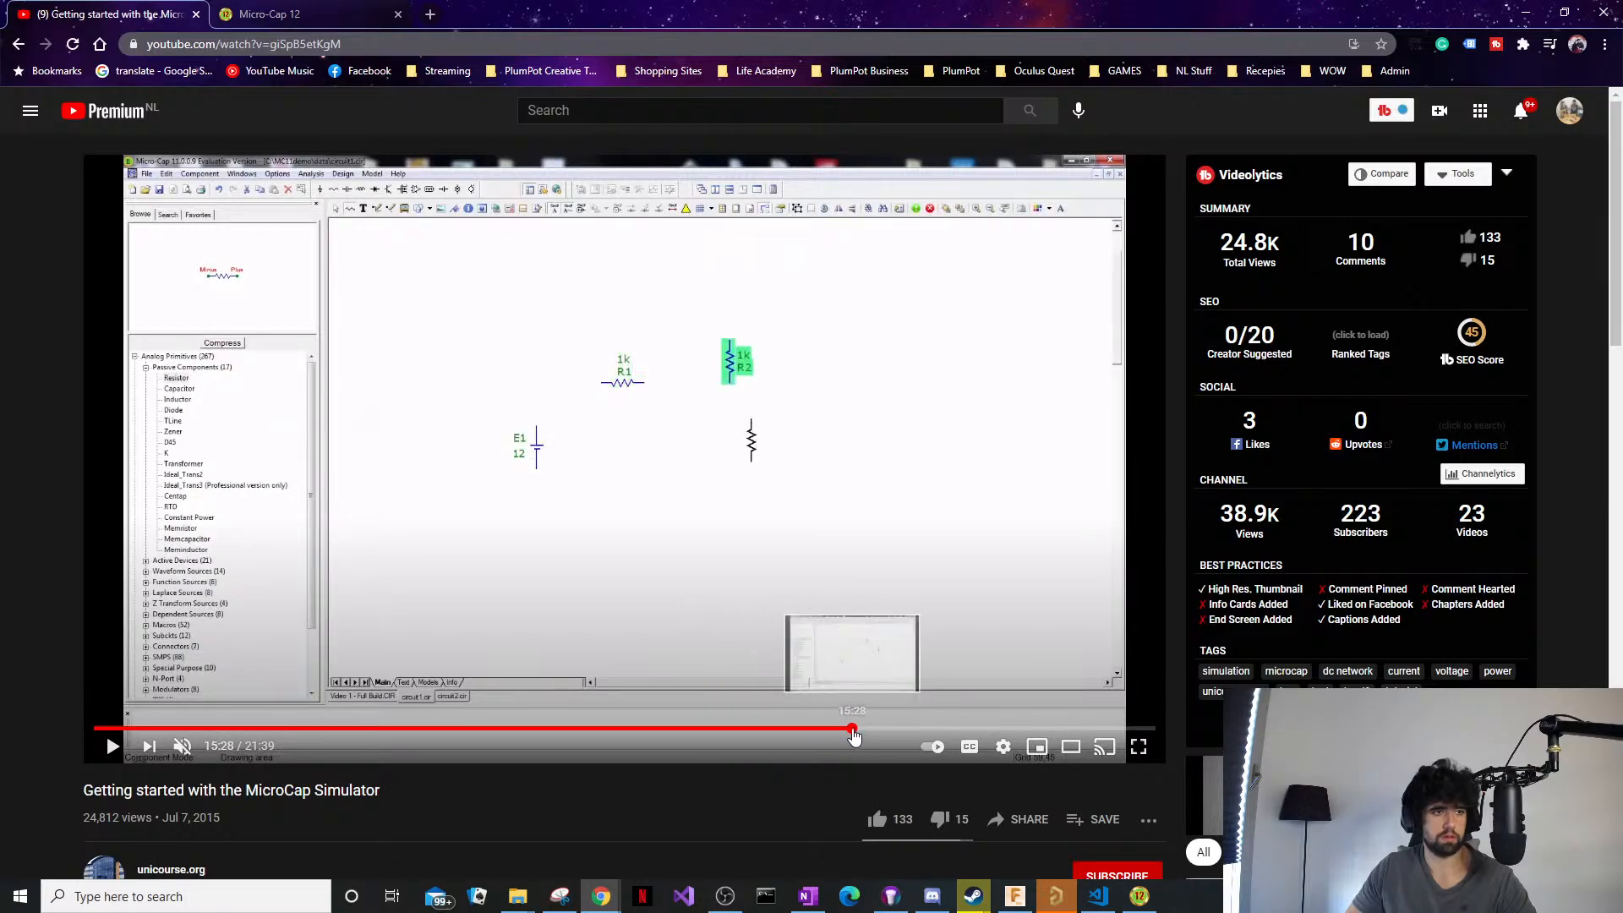
click(880, 728)
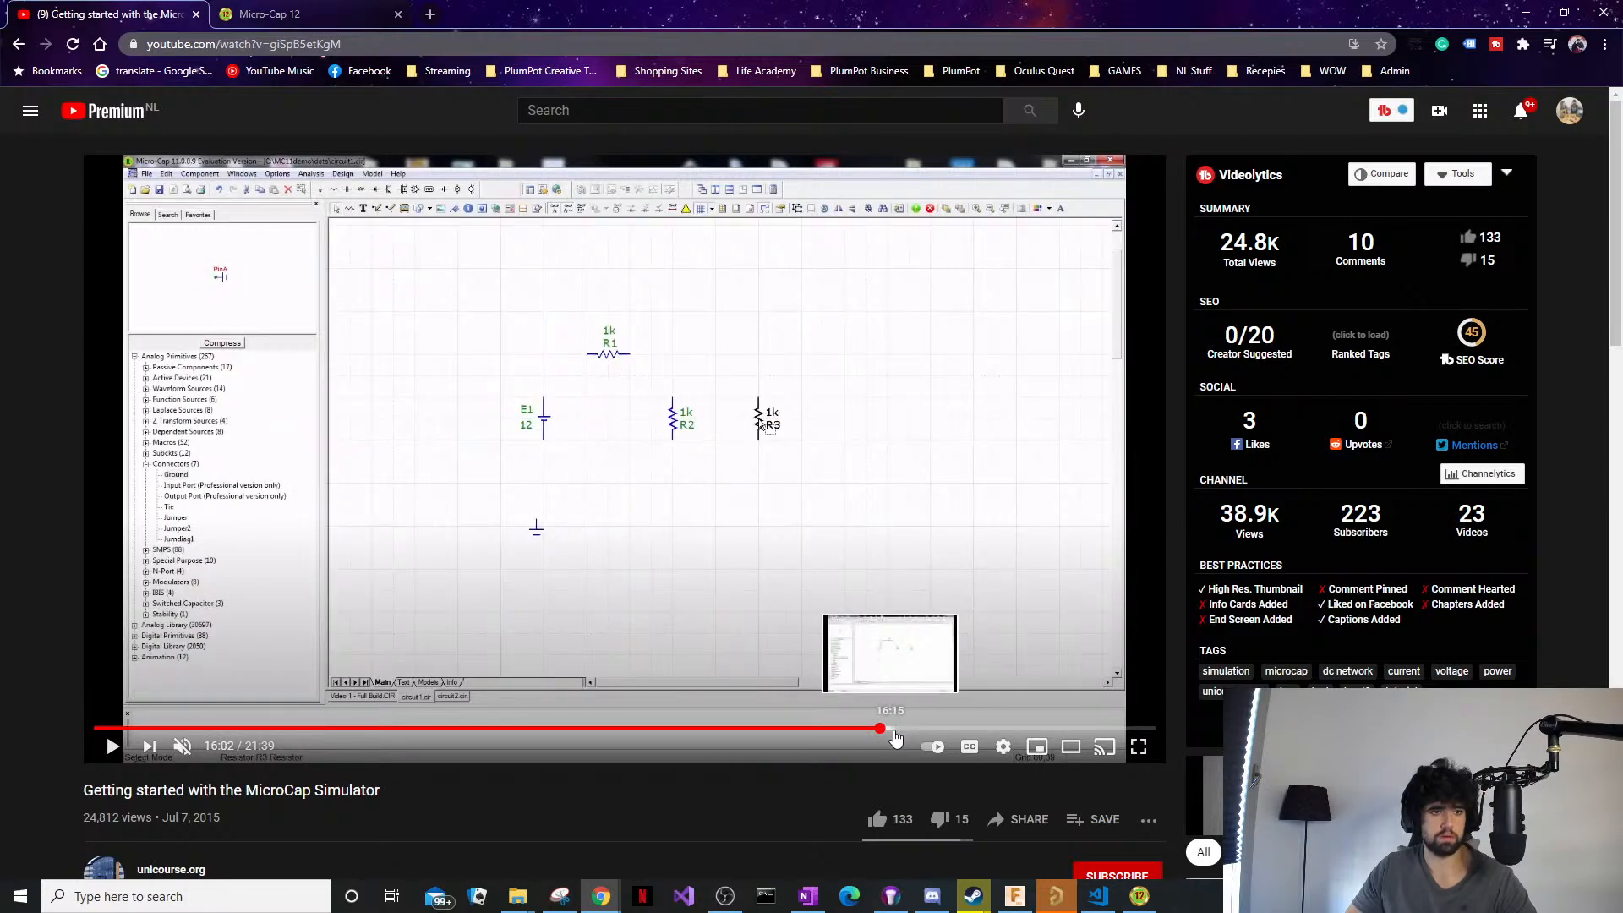
click(898, 728)
click(916, 728)
click(941, 728)
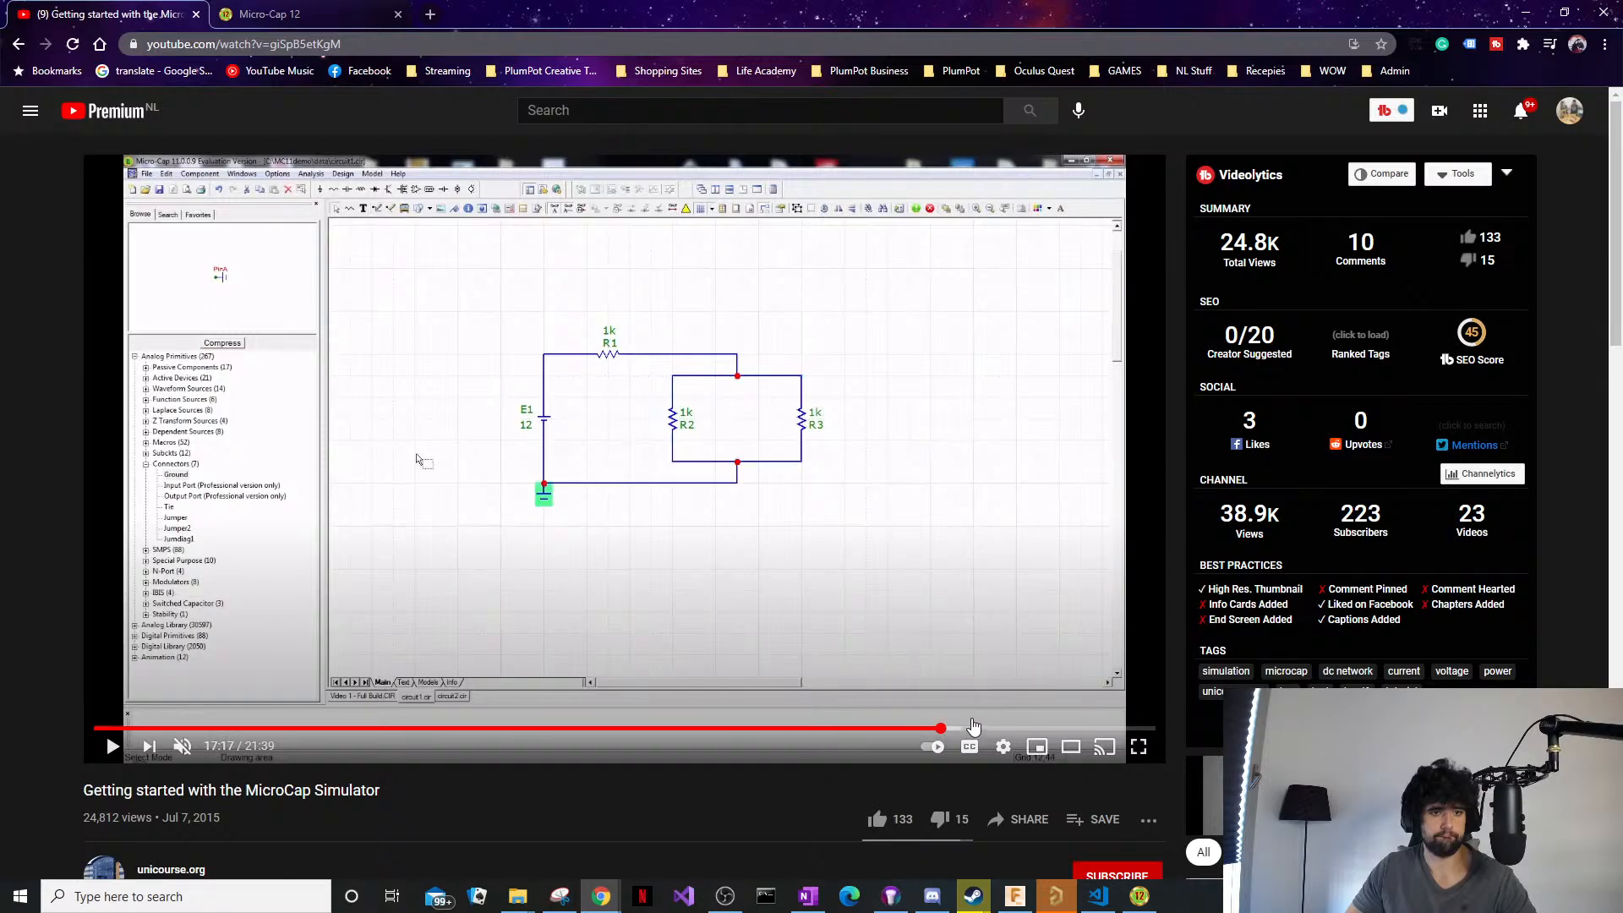
click(978, 729)
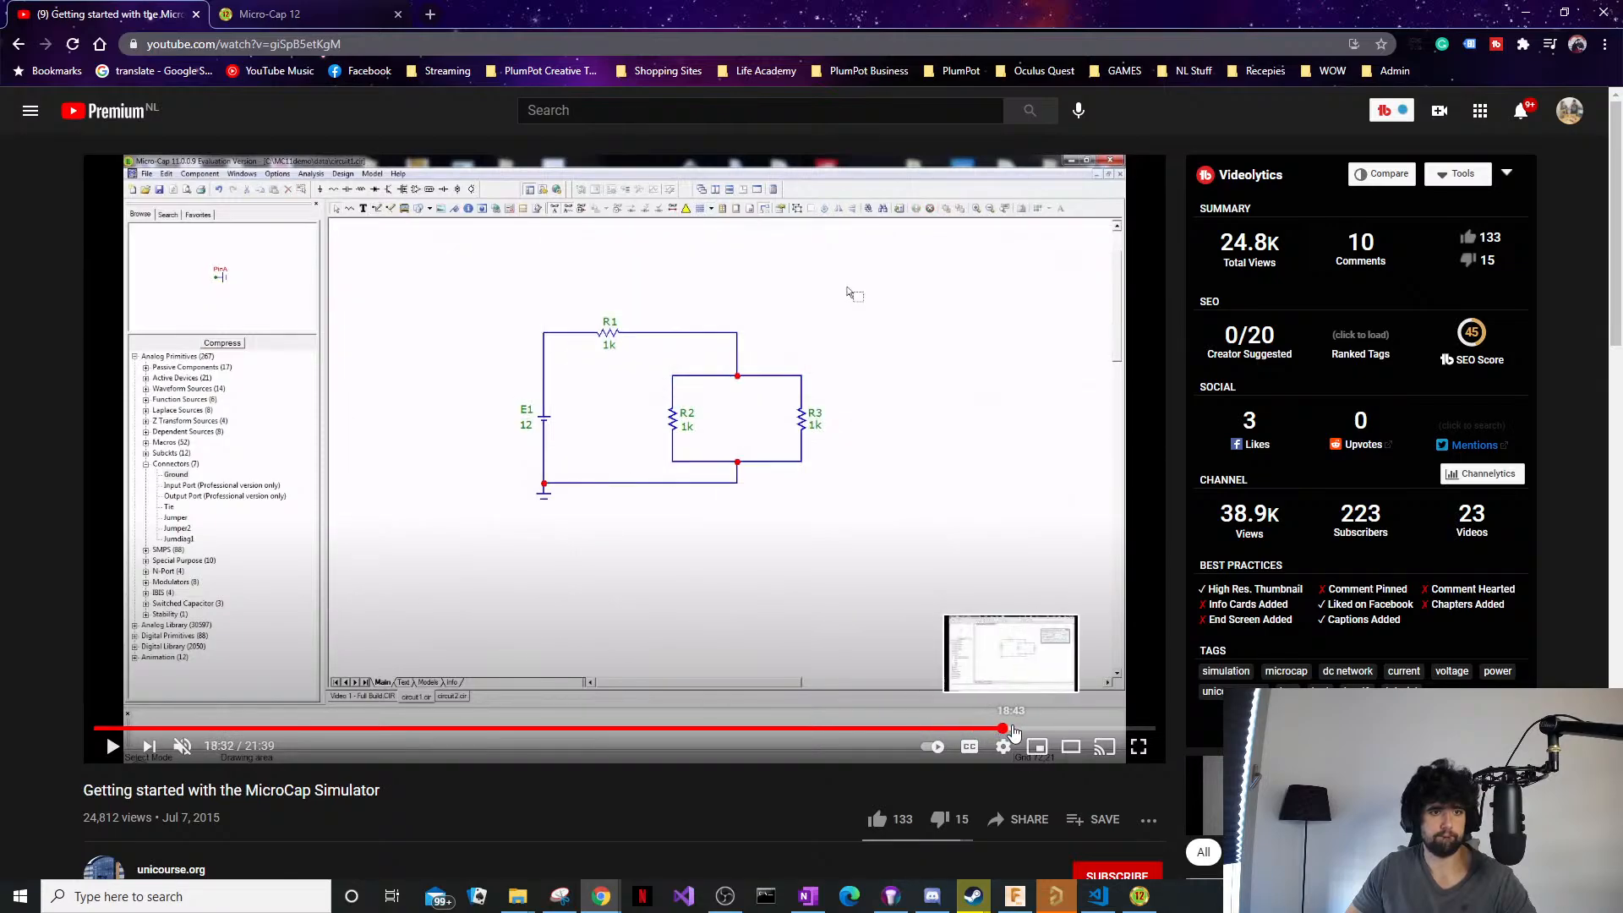
Examine the video's Dynamic DC demonstration of node voltages and powers, and go back to where Dynamic DC is chosen.
click(1011, 729)
click(1020, 729)
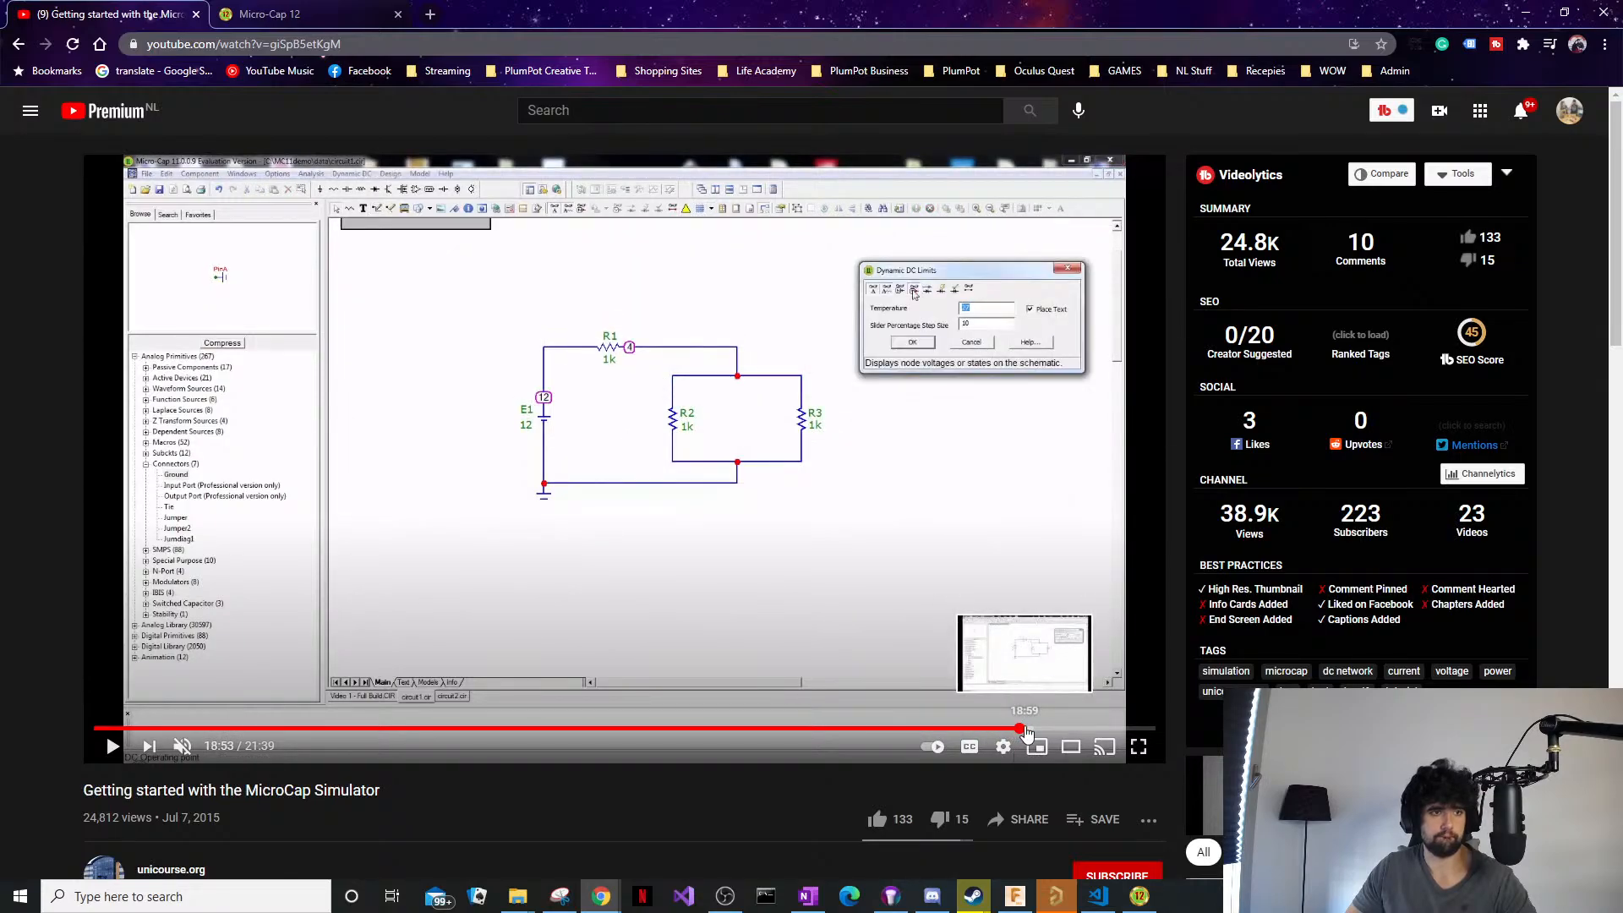
key(Left)
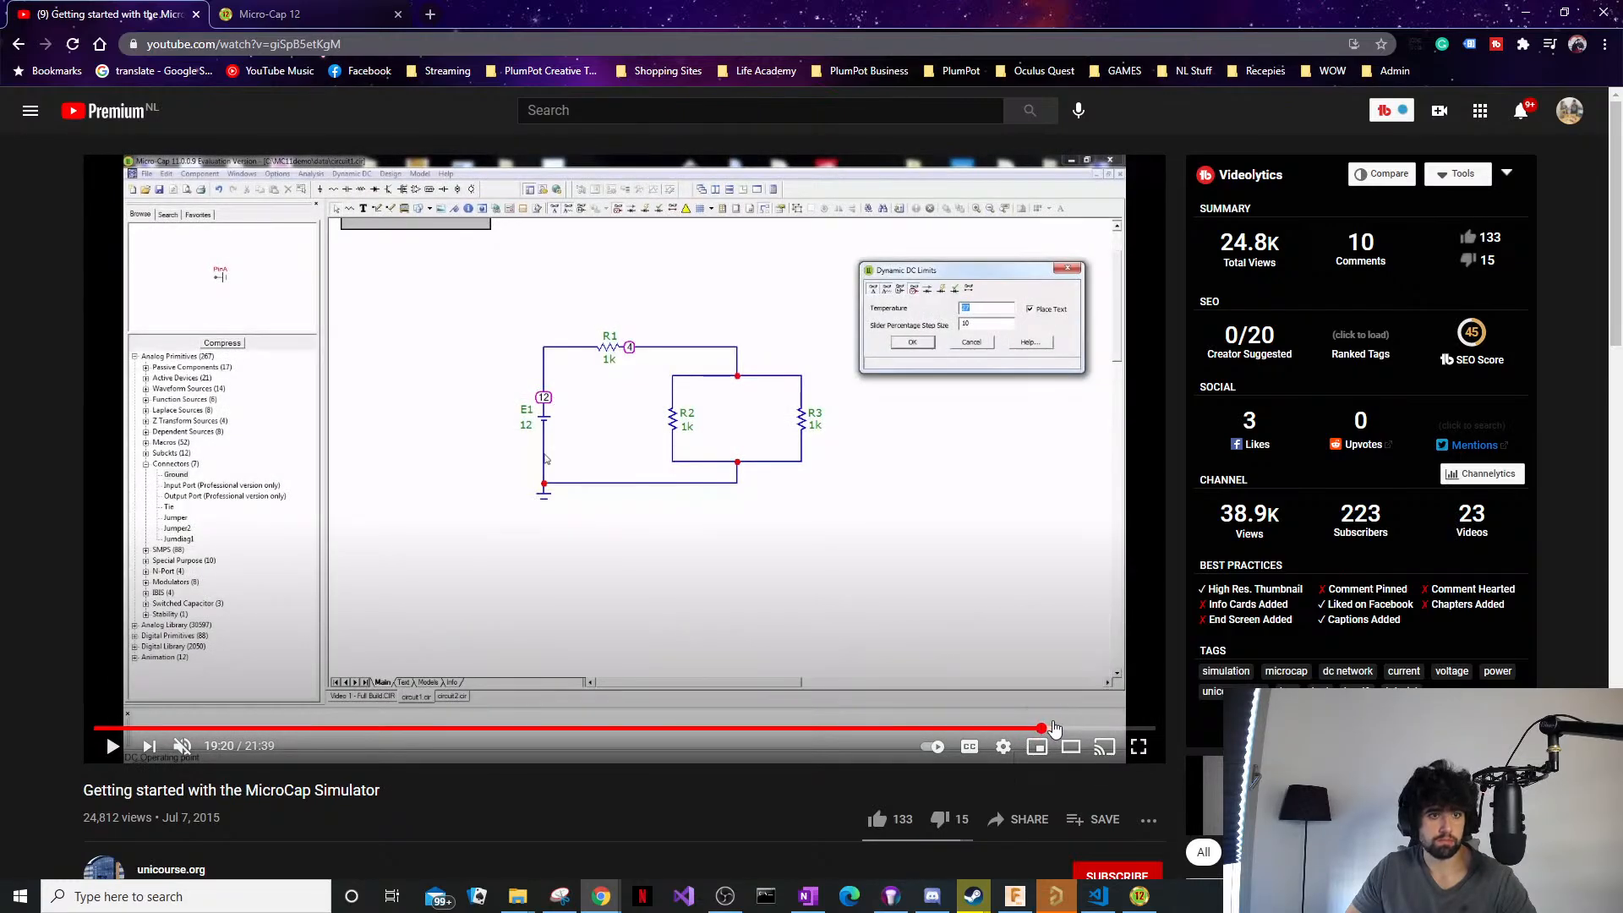
click(1056, 729)
click(1080, 729)
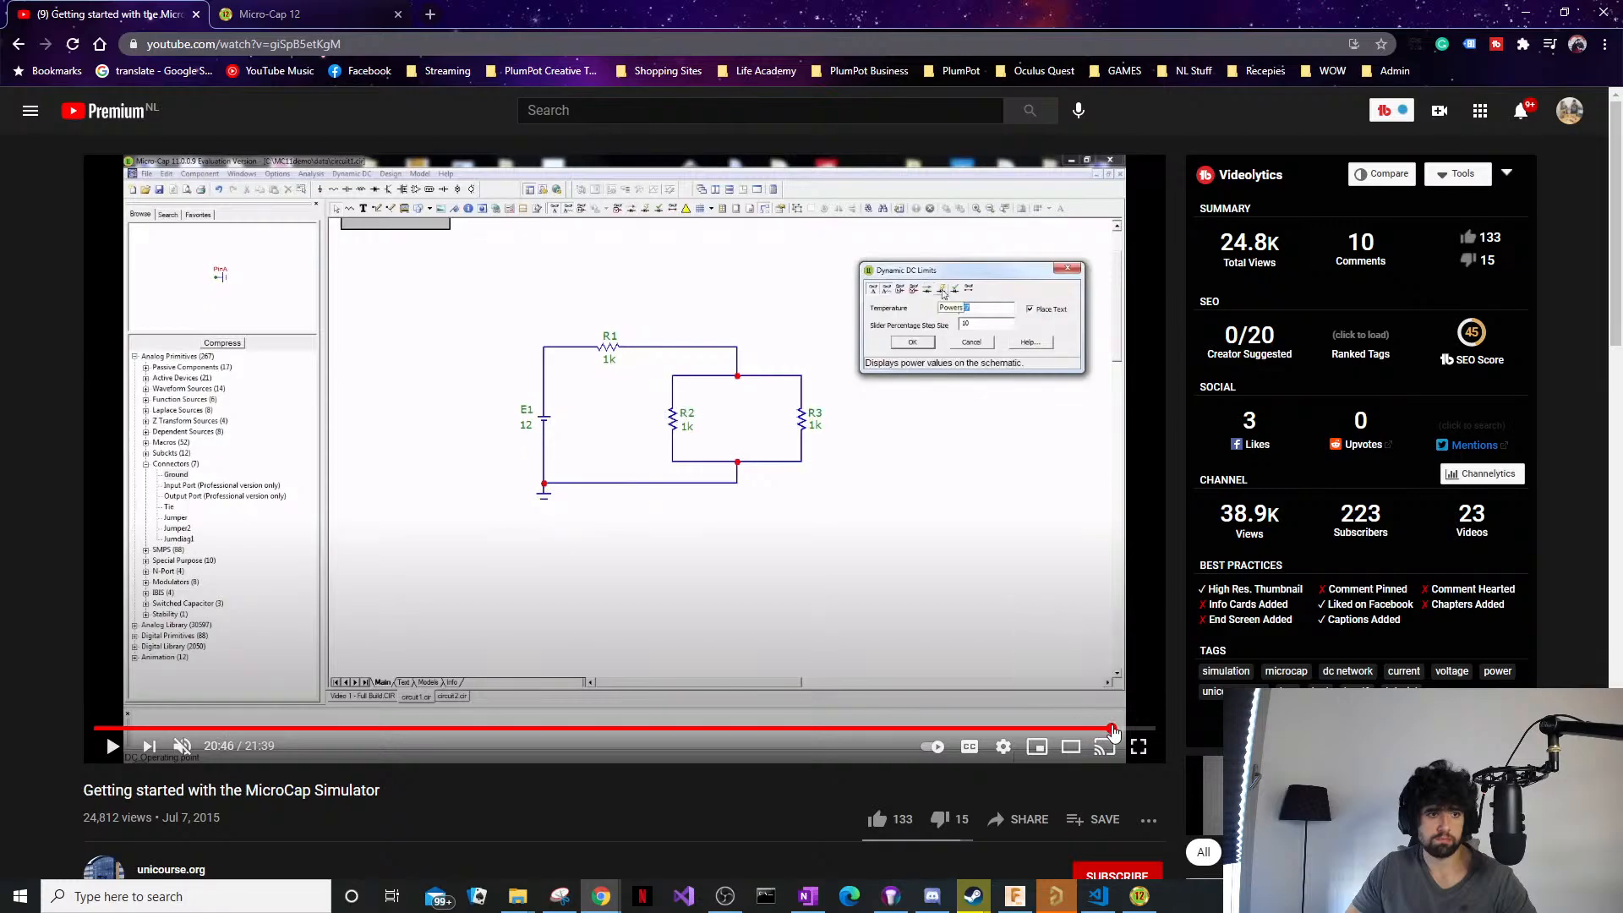
click(1109, 729)
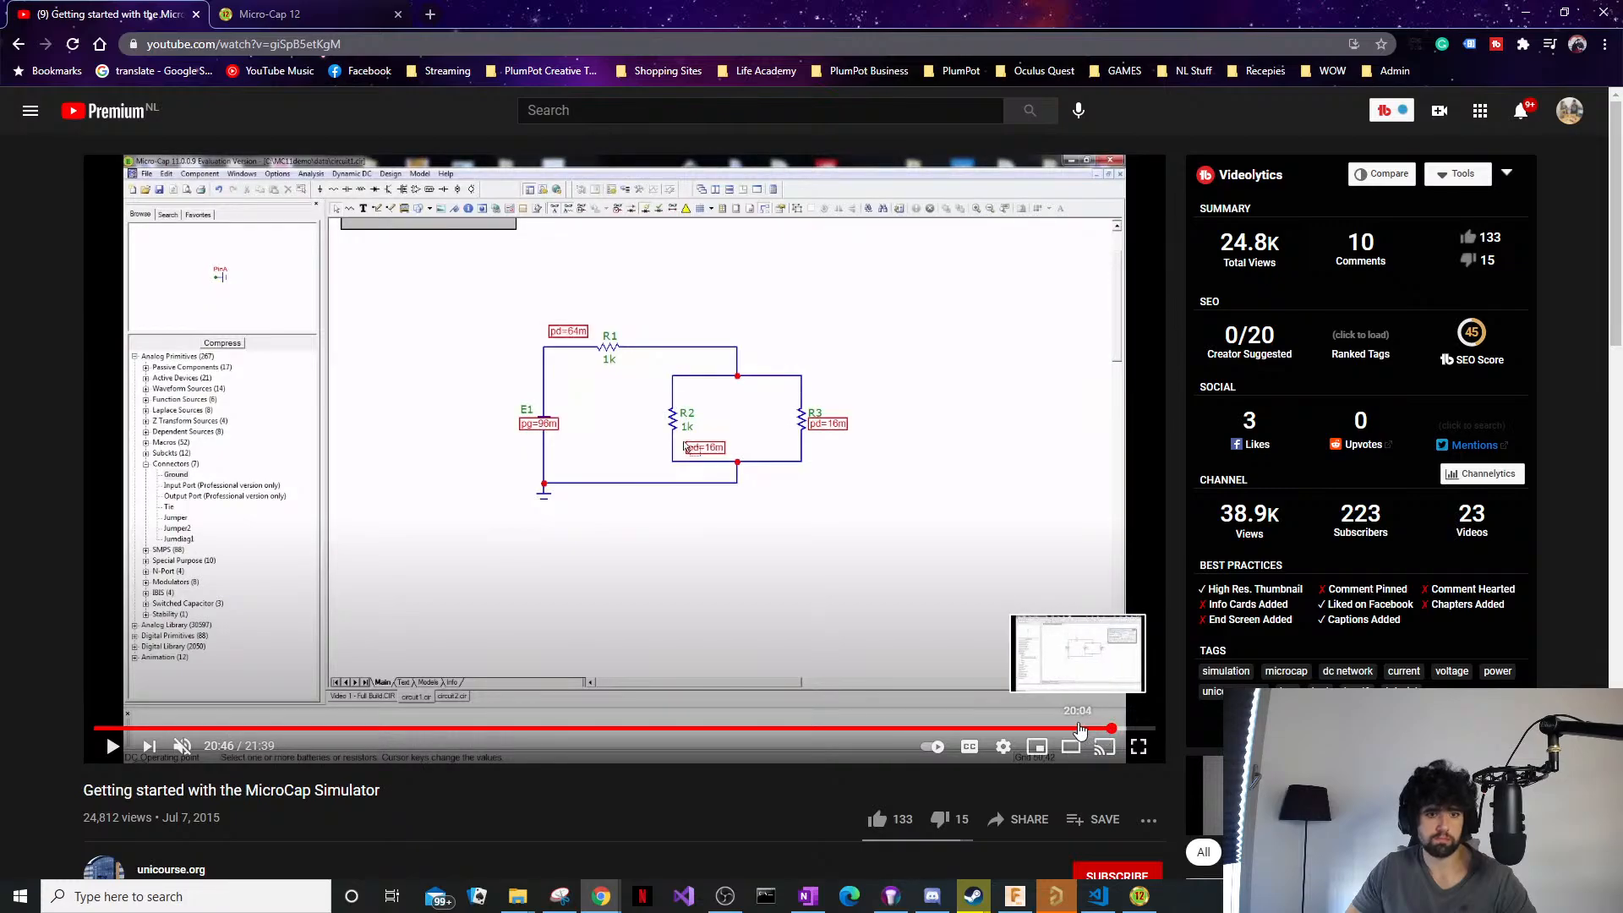
click(1047, 729)
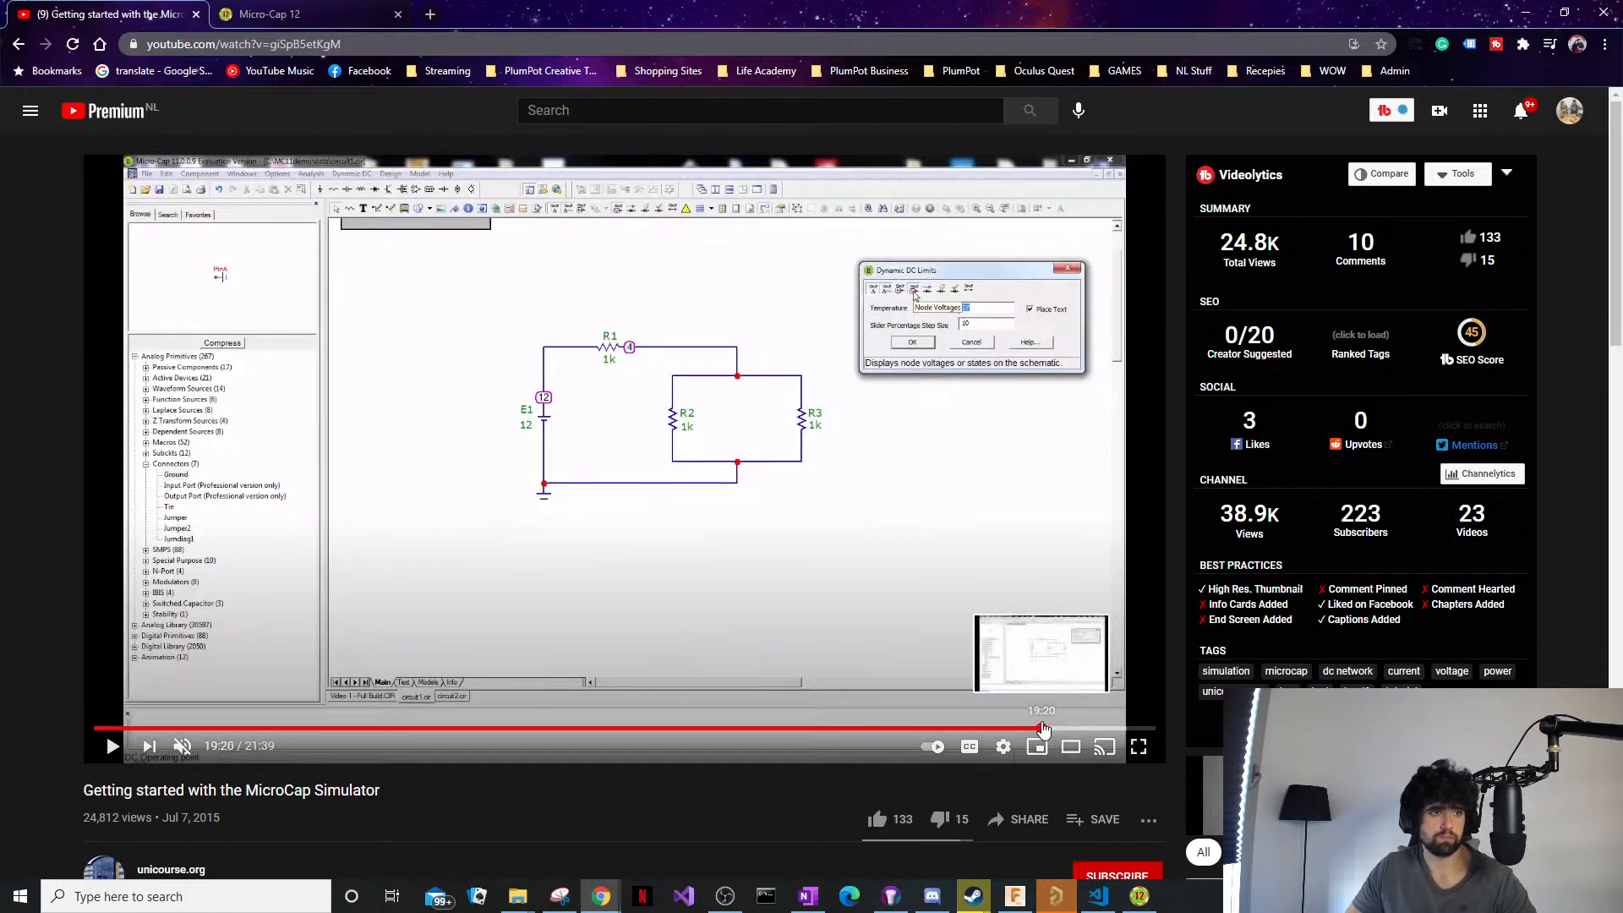
click(1015, 729)
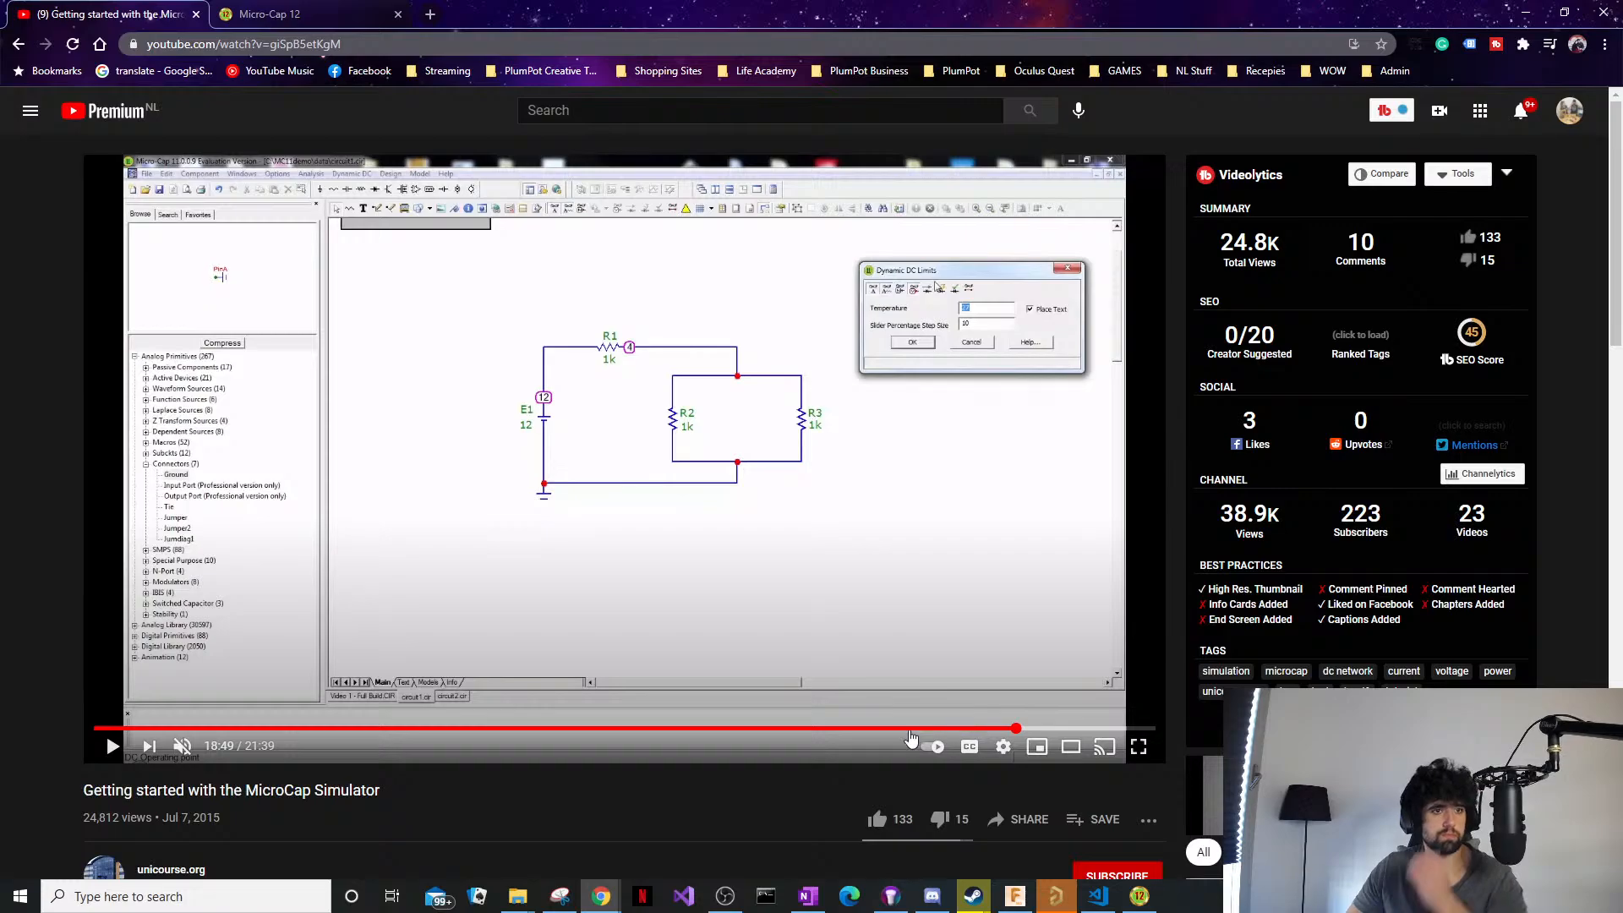
click(886, 730)
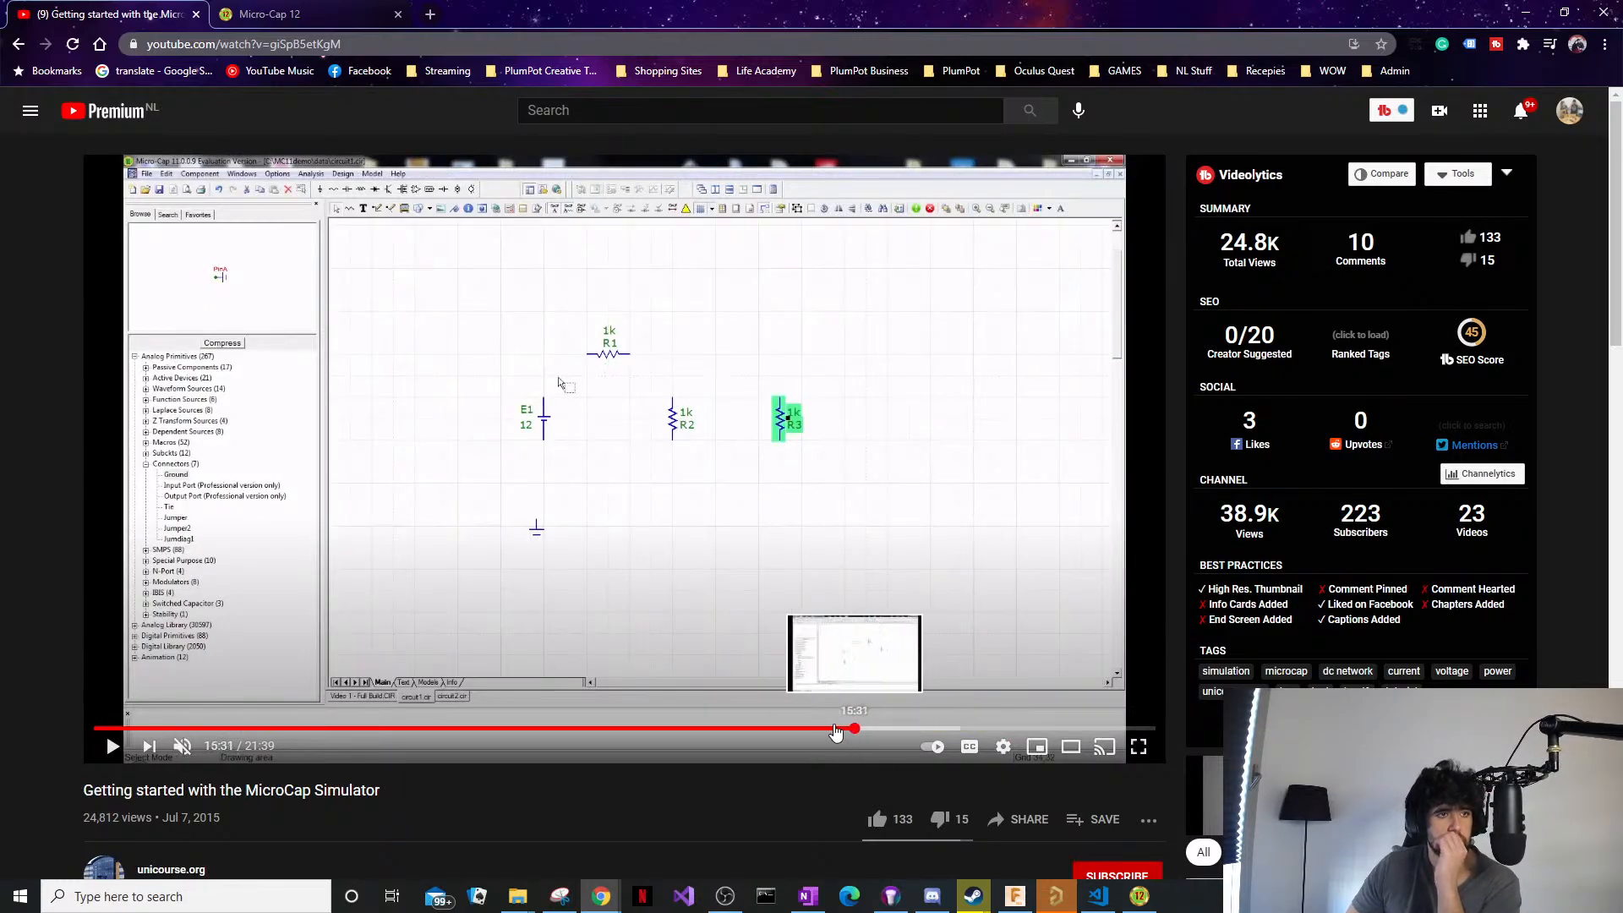
click(647, 732)
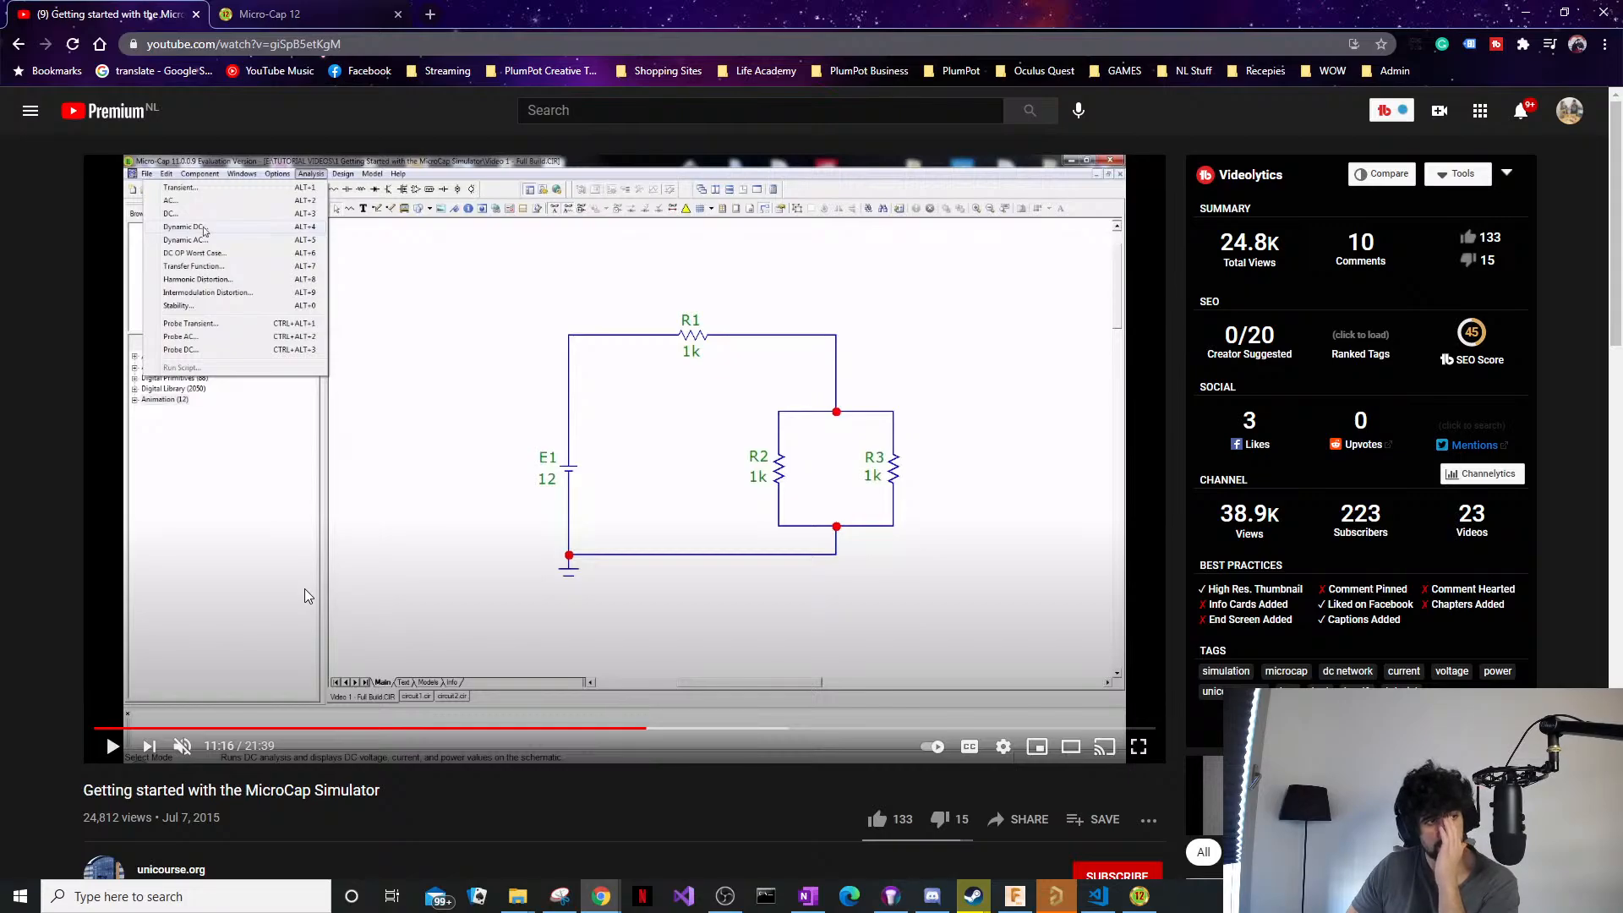
Switch to Micro-Cap and look through its menus for the command that simulates the circuit.
click(1526, 15)
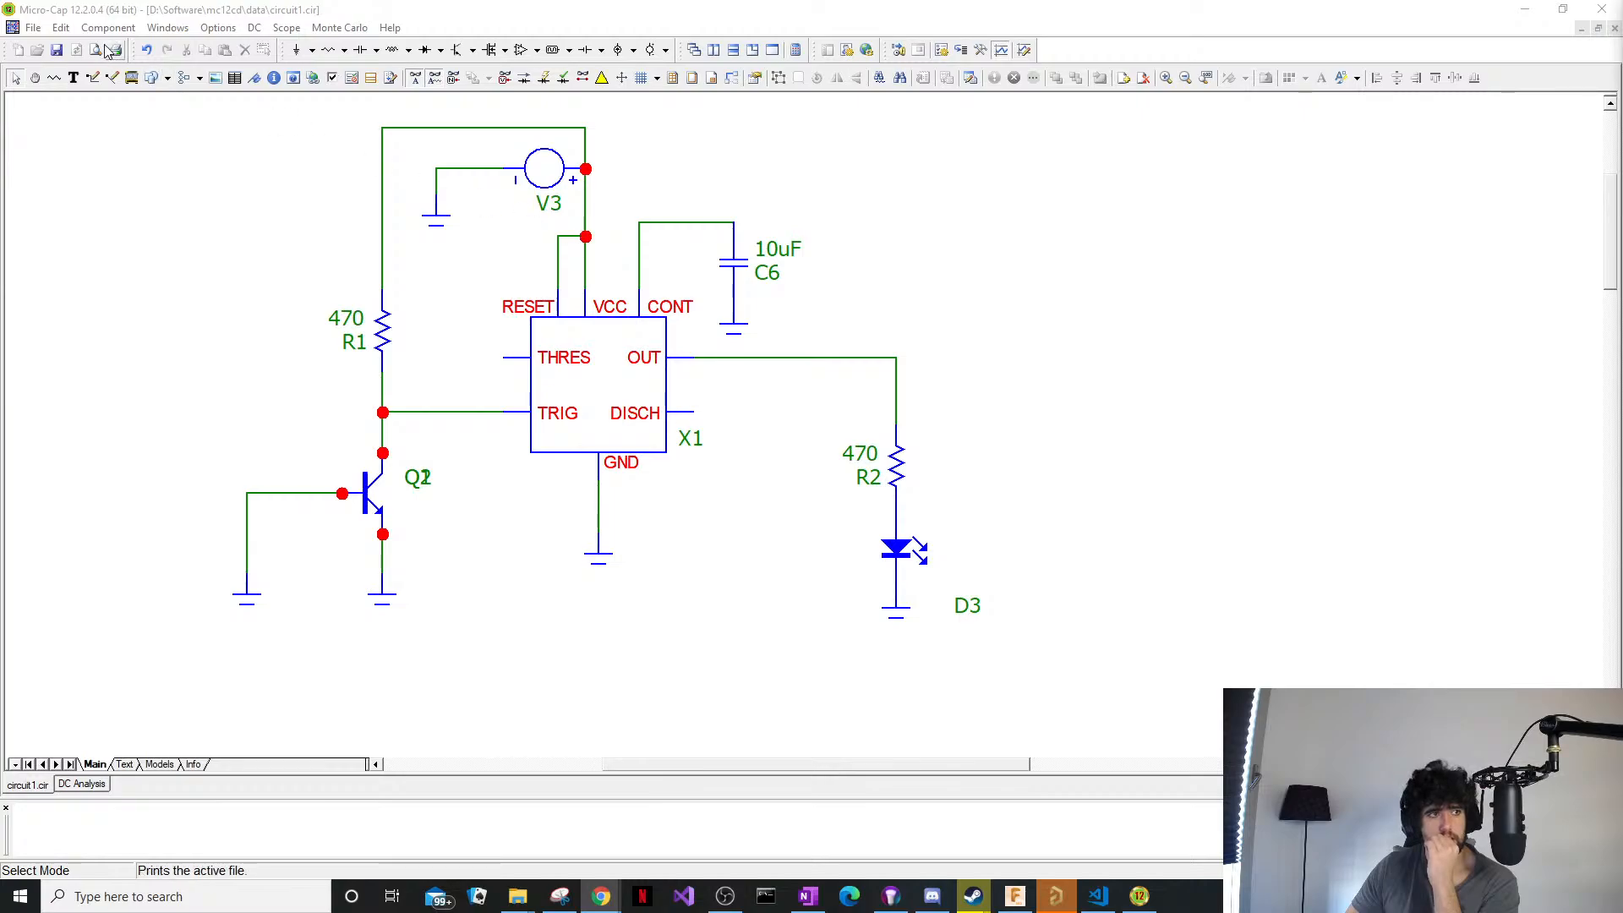
click(33, 27)
mouse_move(113, 36)
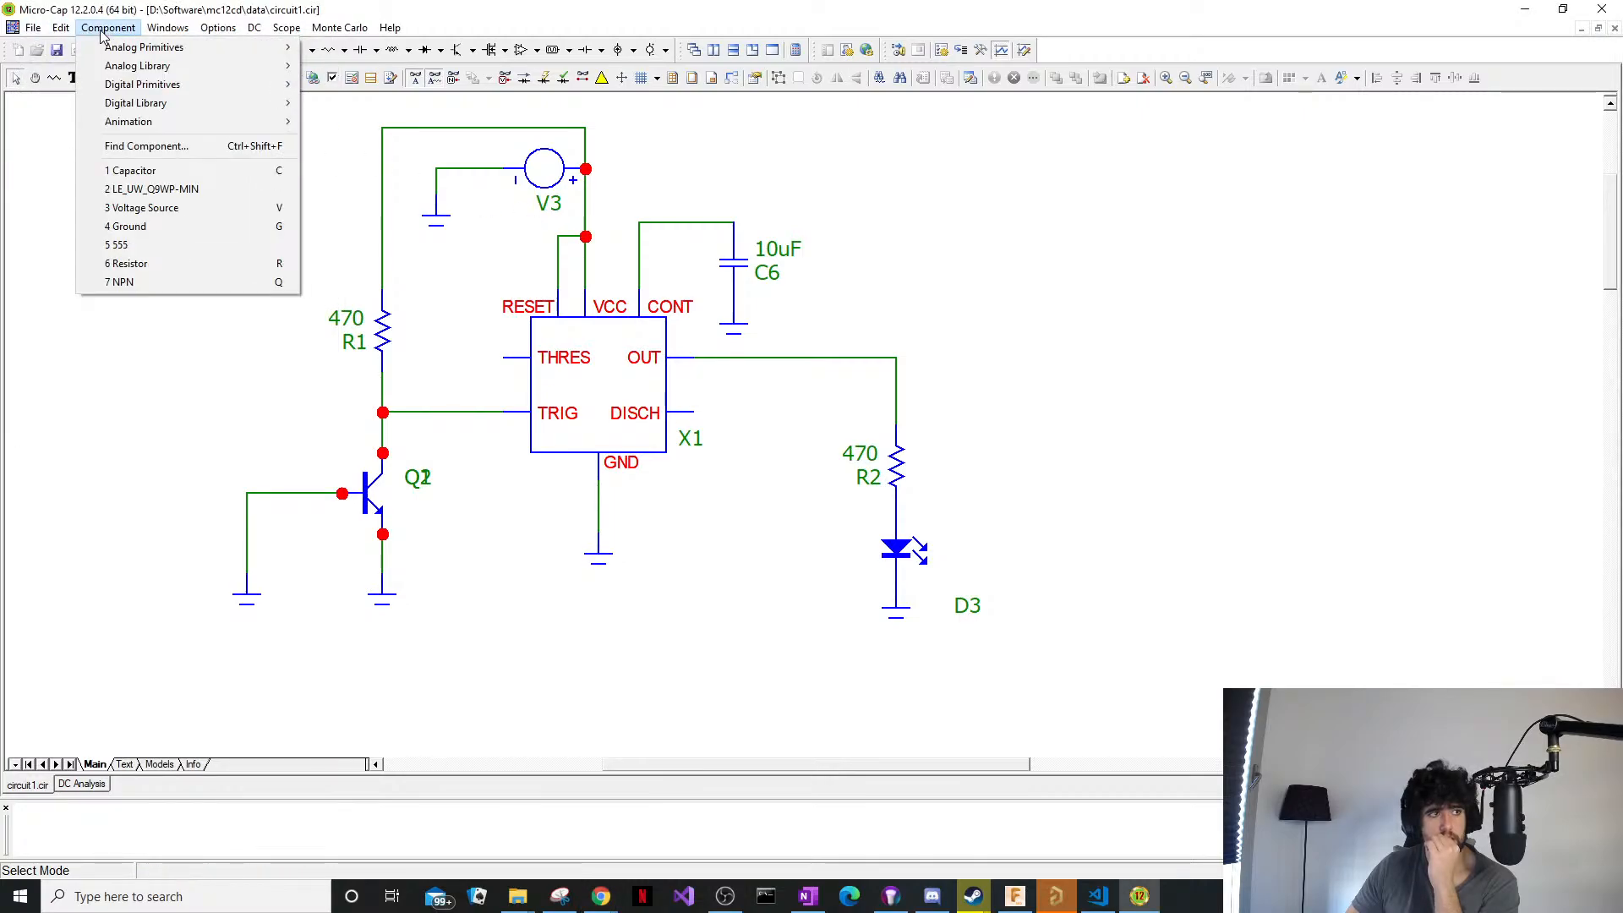
mouse_move(252, 32)
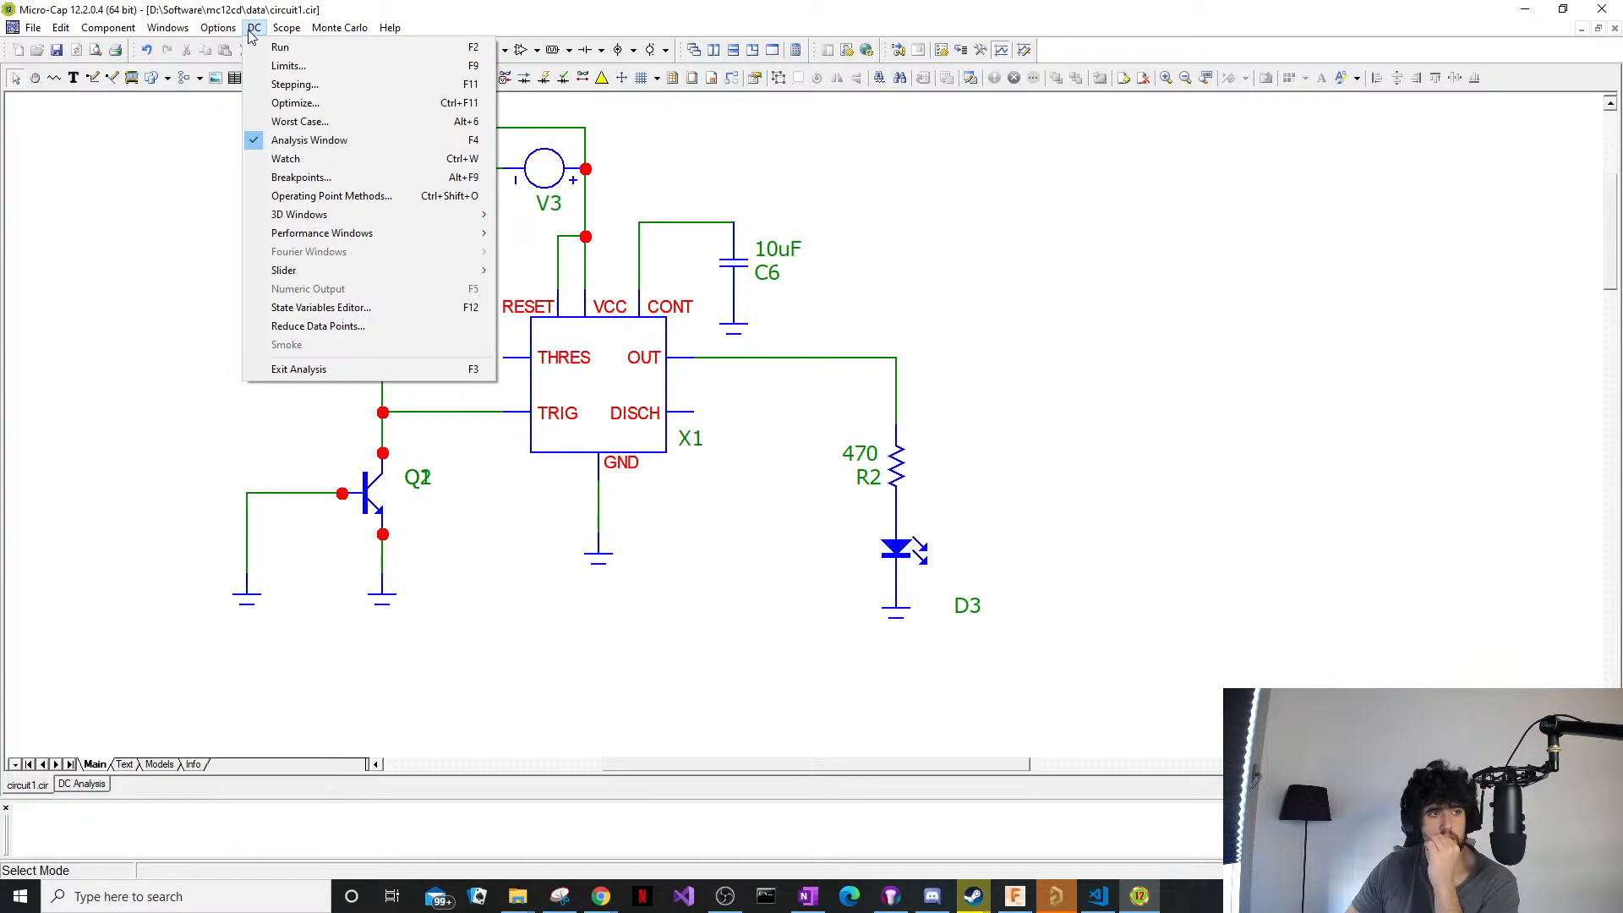
mouse_move(38, 31)
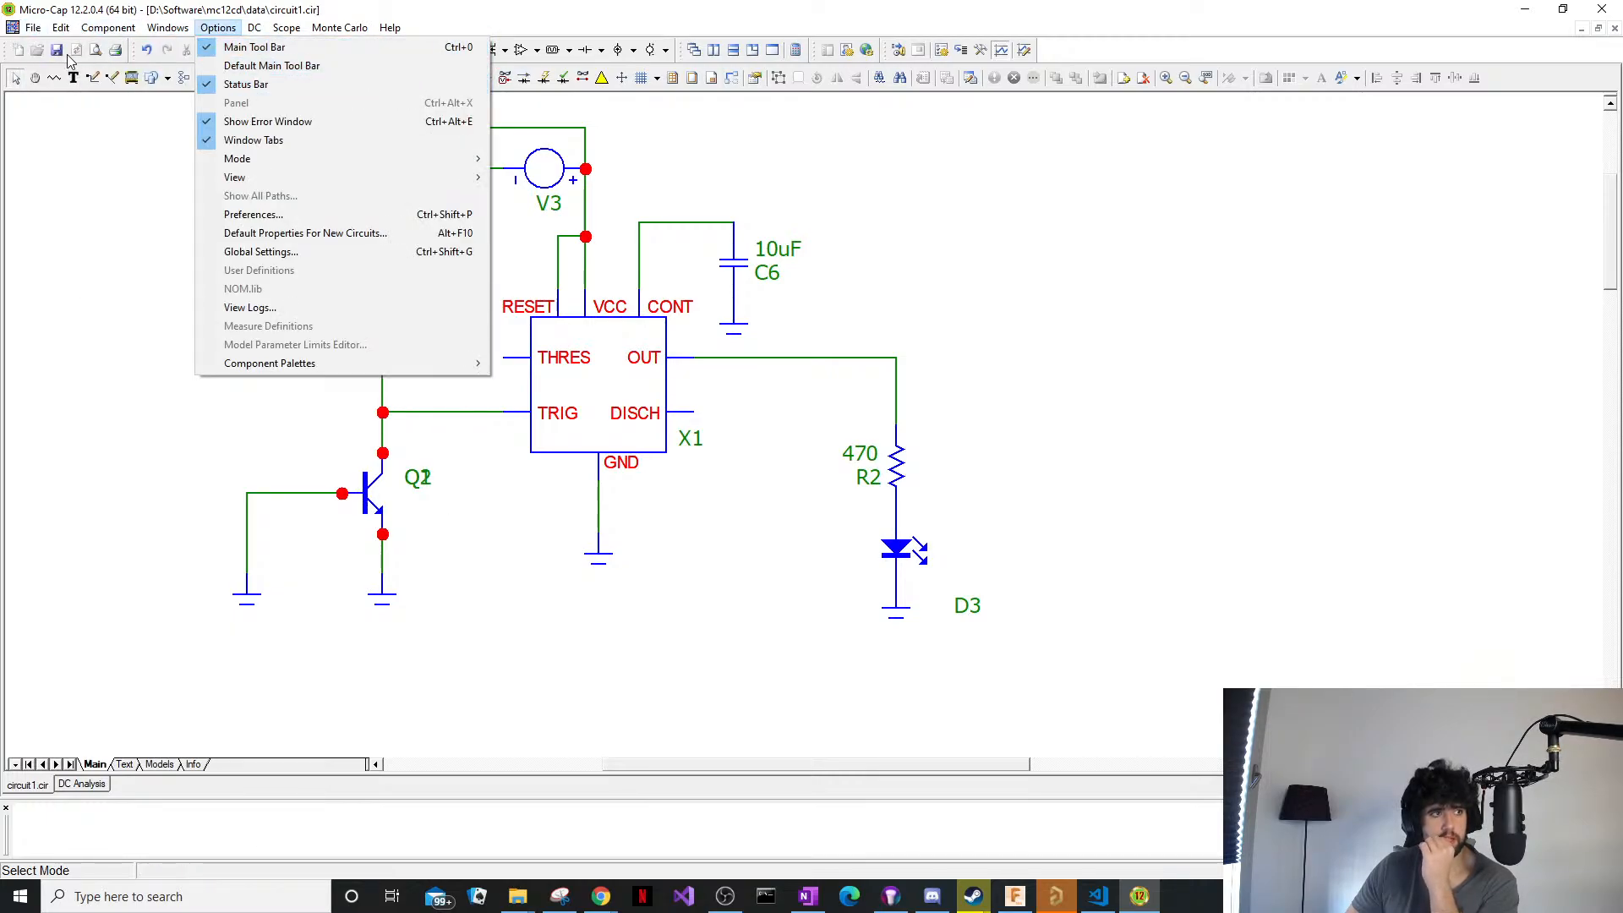
click(131, 107)
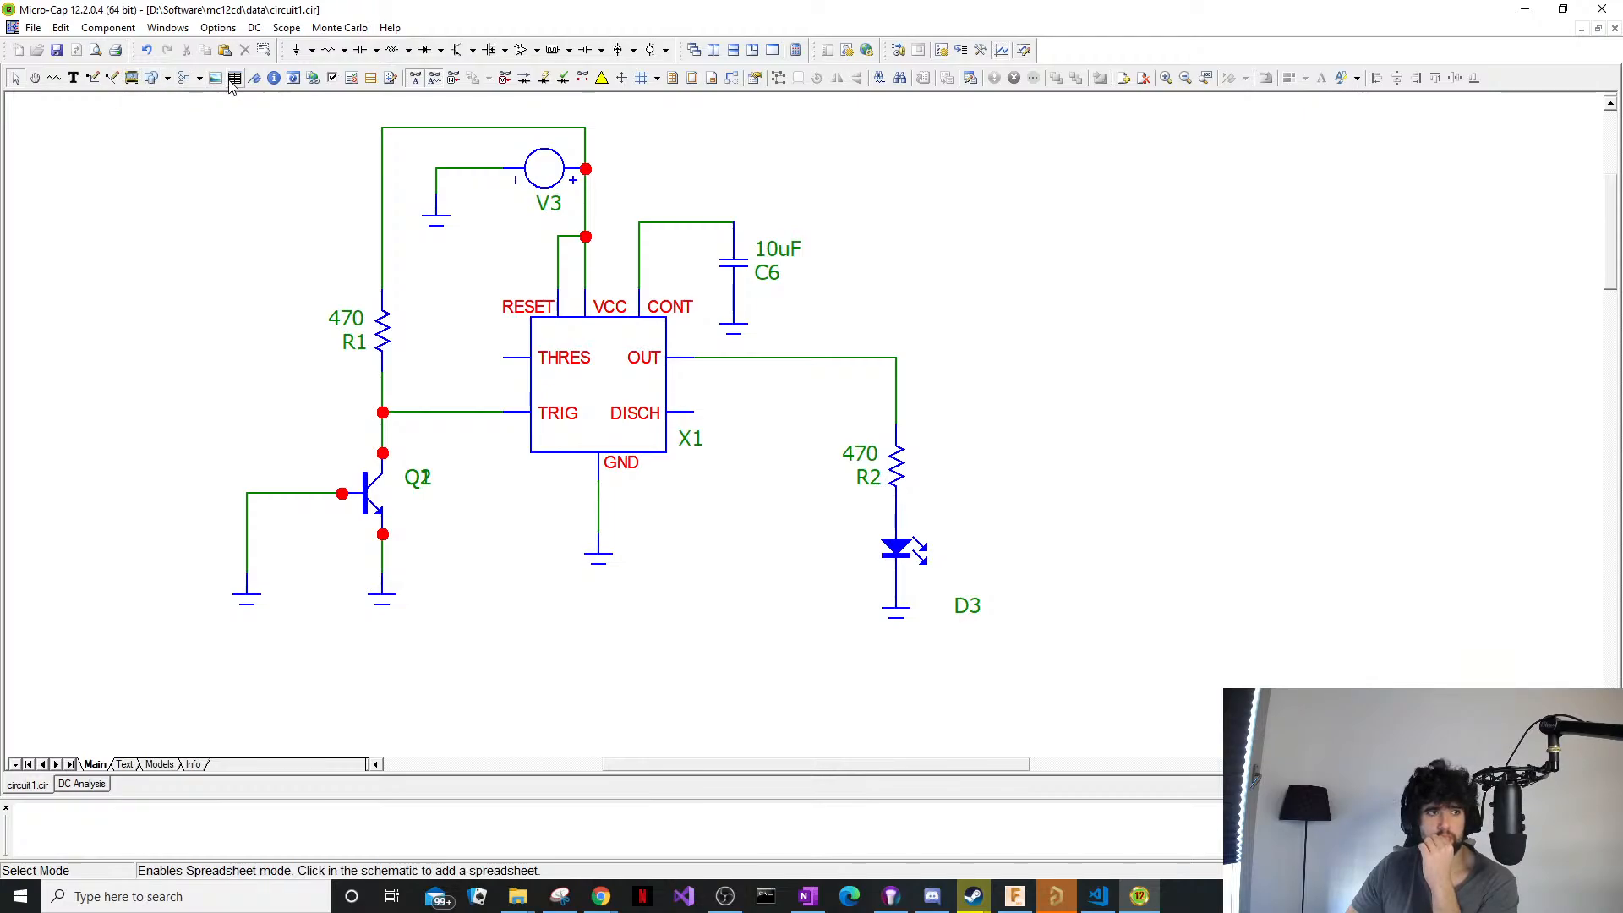
Display the currents on the schematic, hide them again, and inspect the wire from OUT to R2.
click(524, 79)
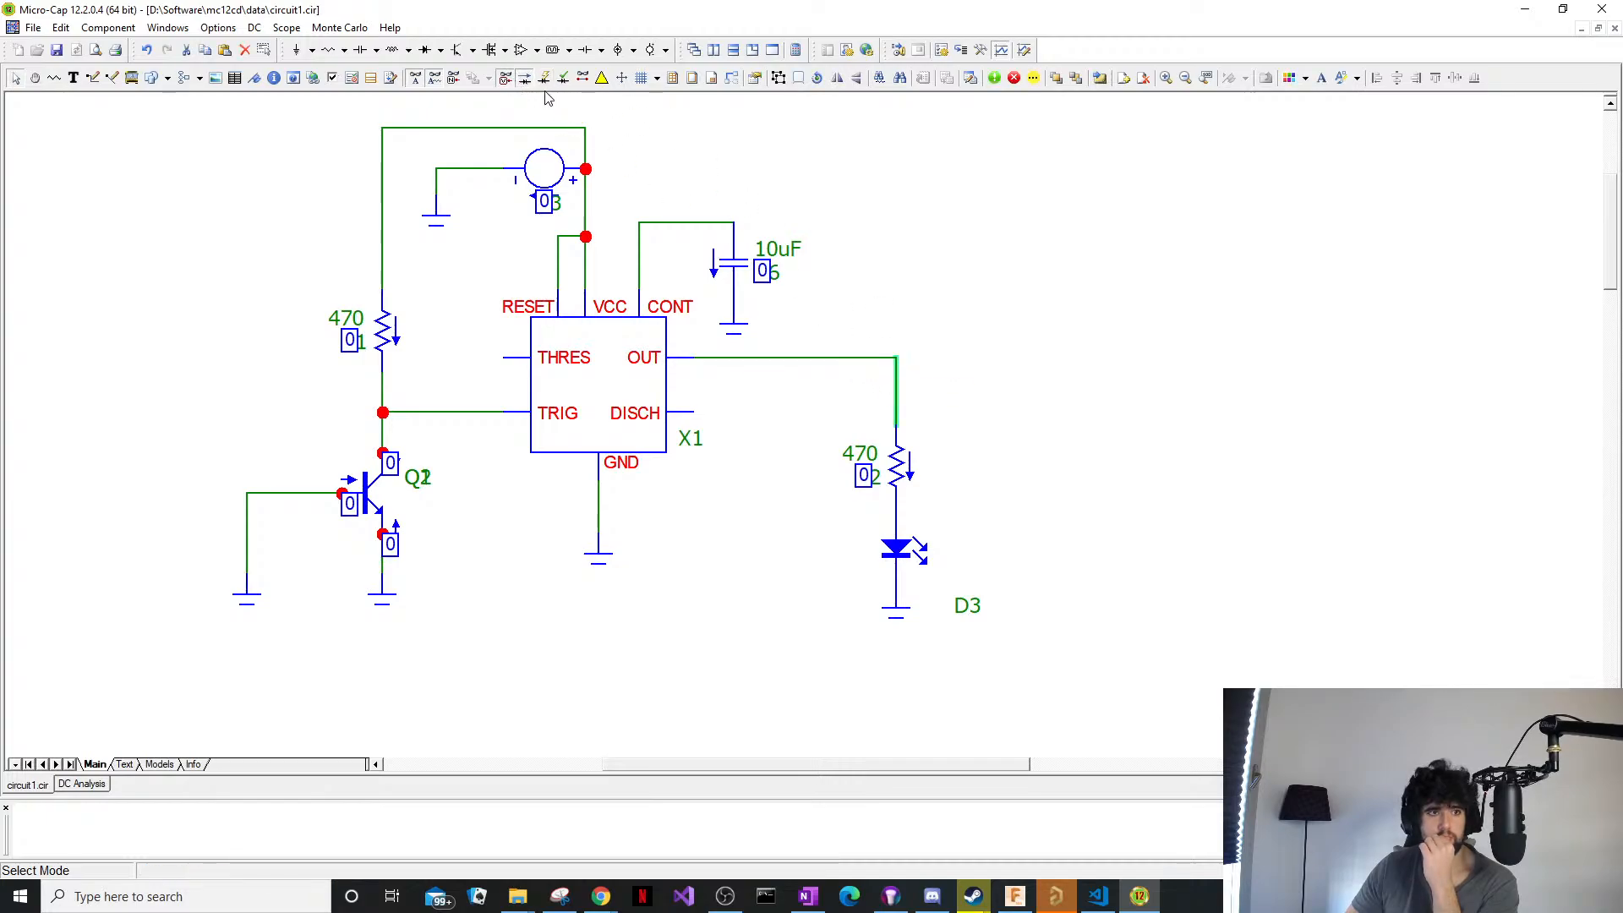
click(525, 78)
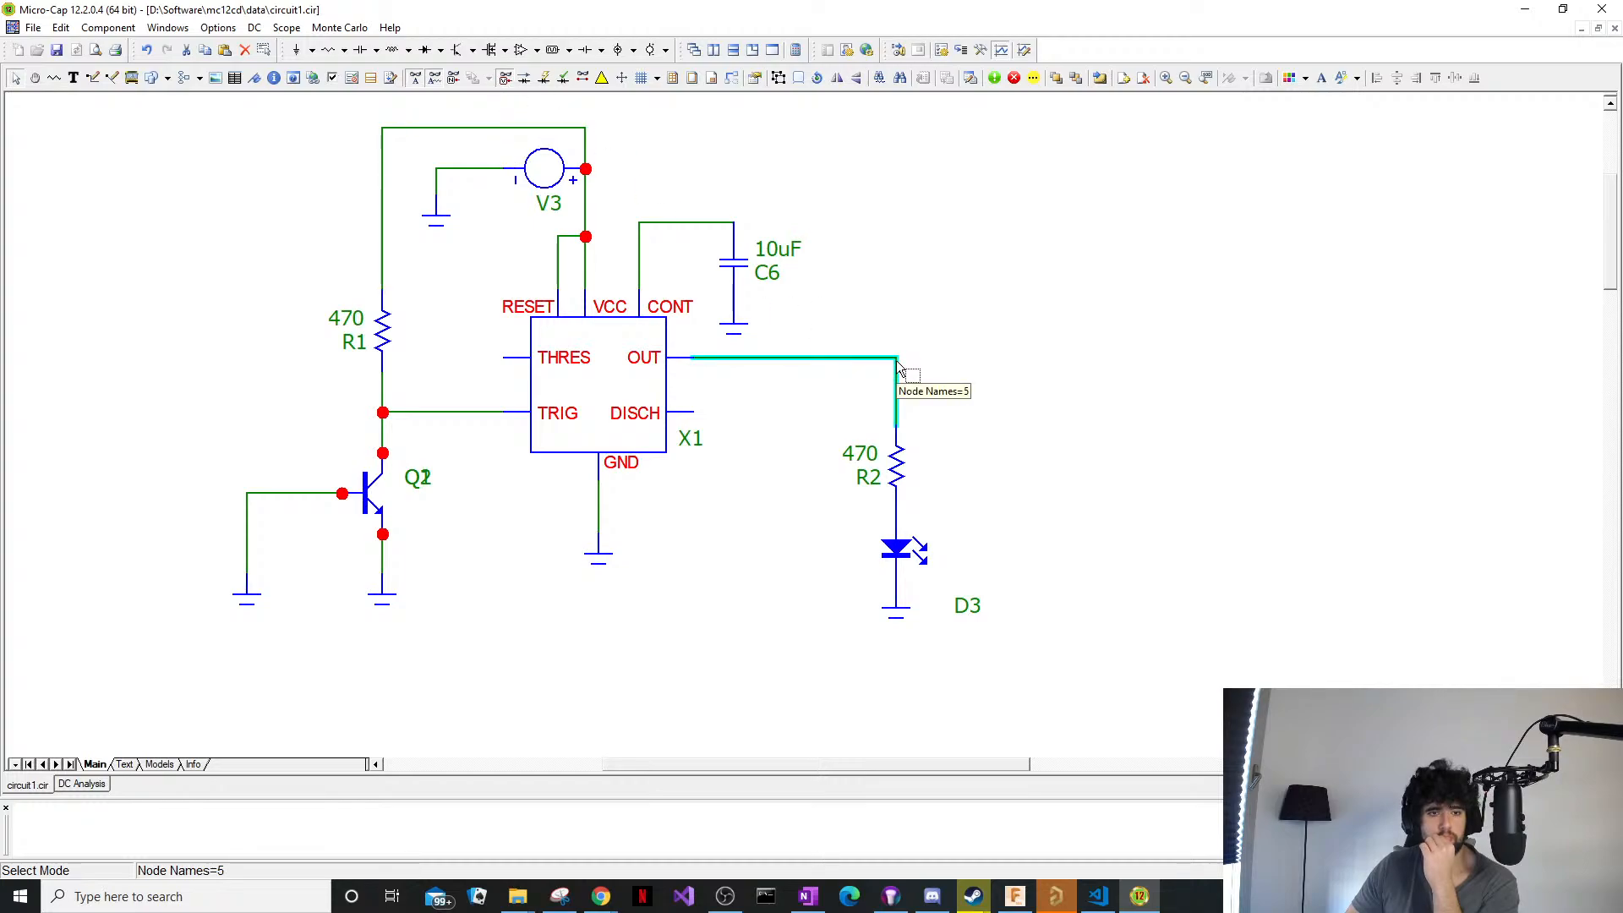
click(792, 359)
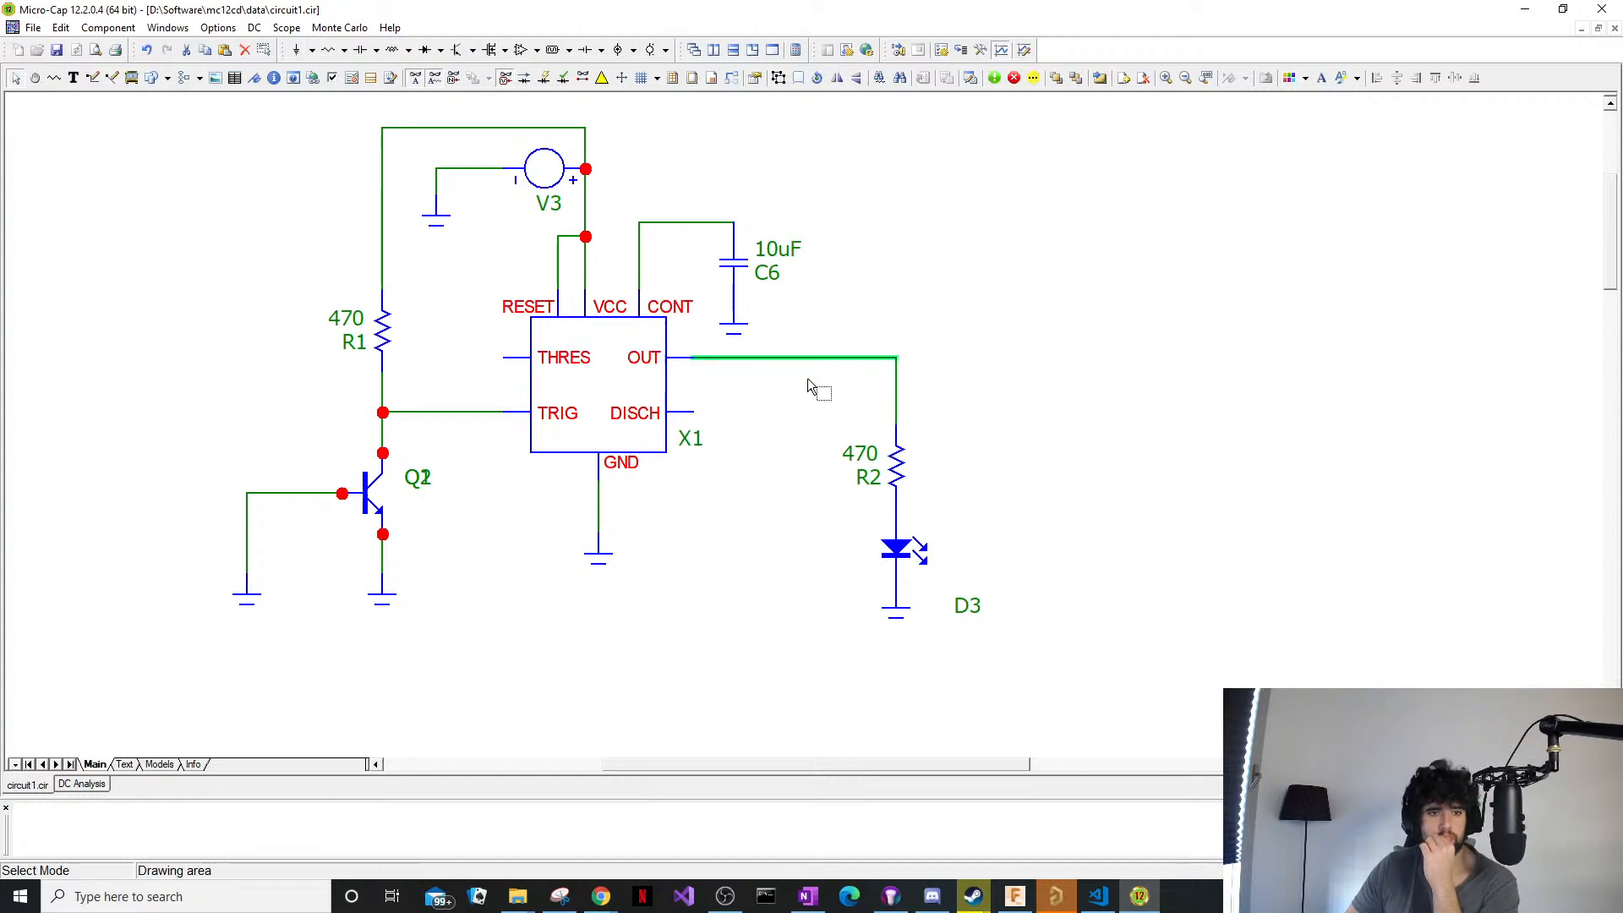
click(834, 454)
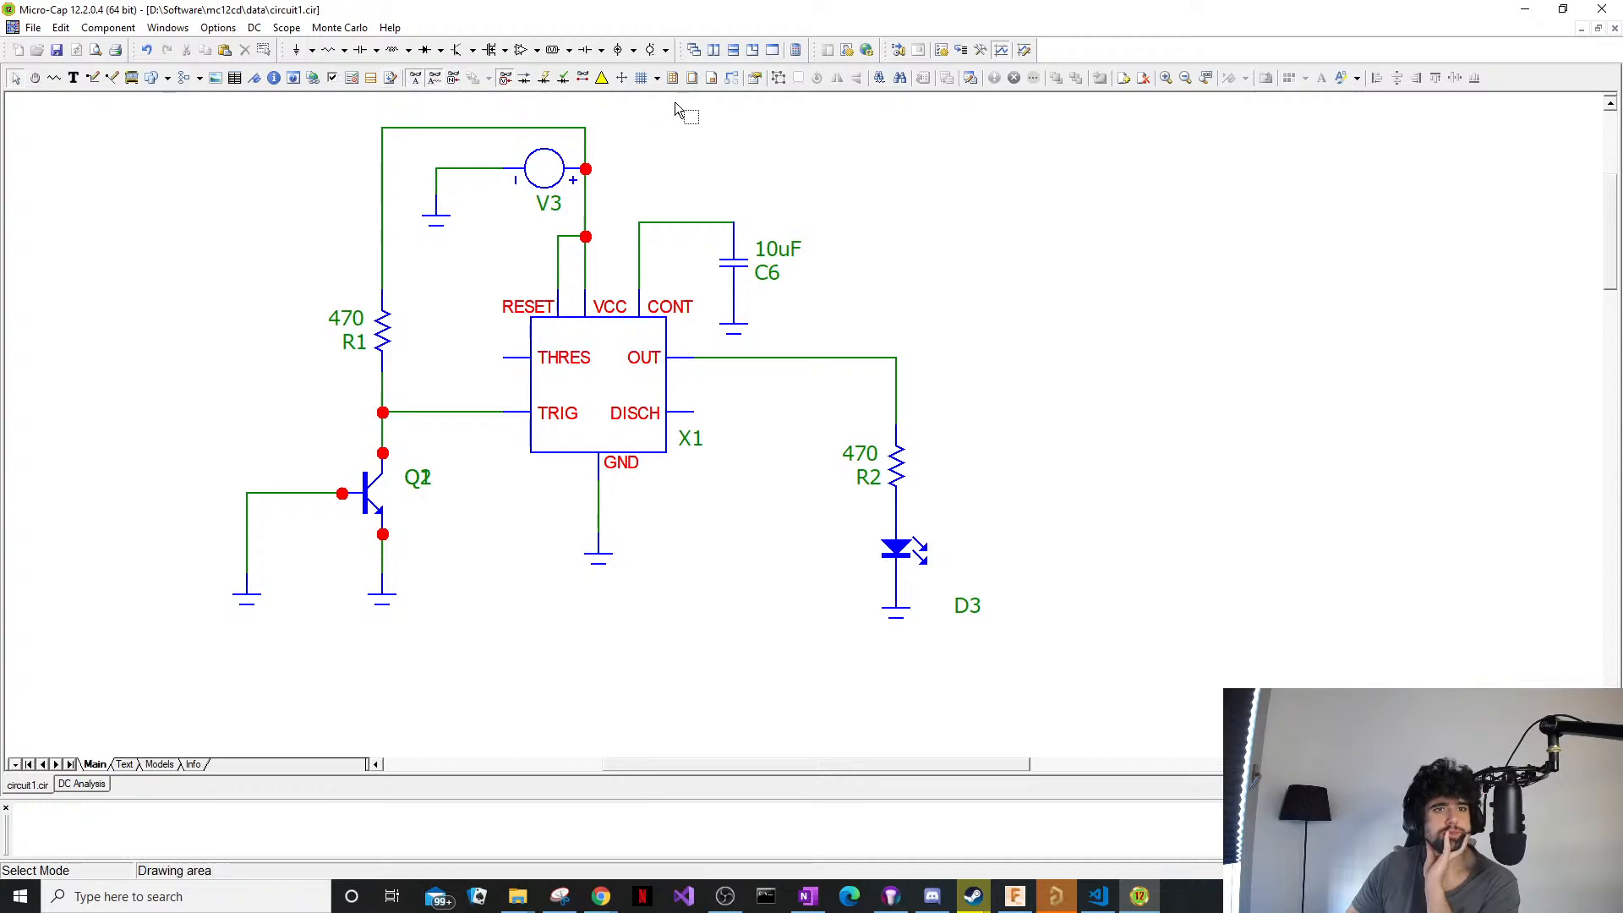
Try to run the DC analysis with its existing limits, and go back to the schematic.
click(255, 28)
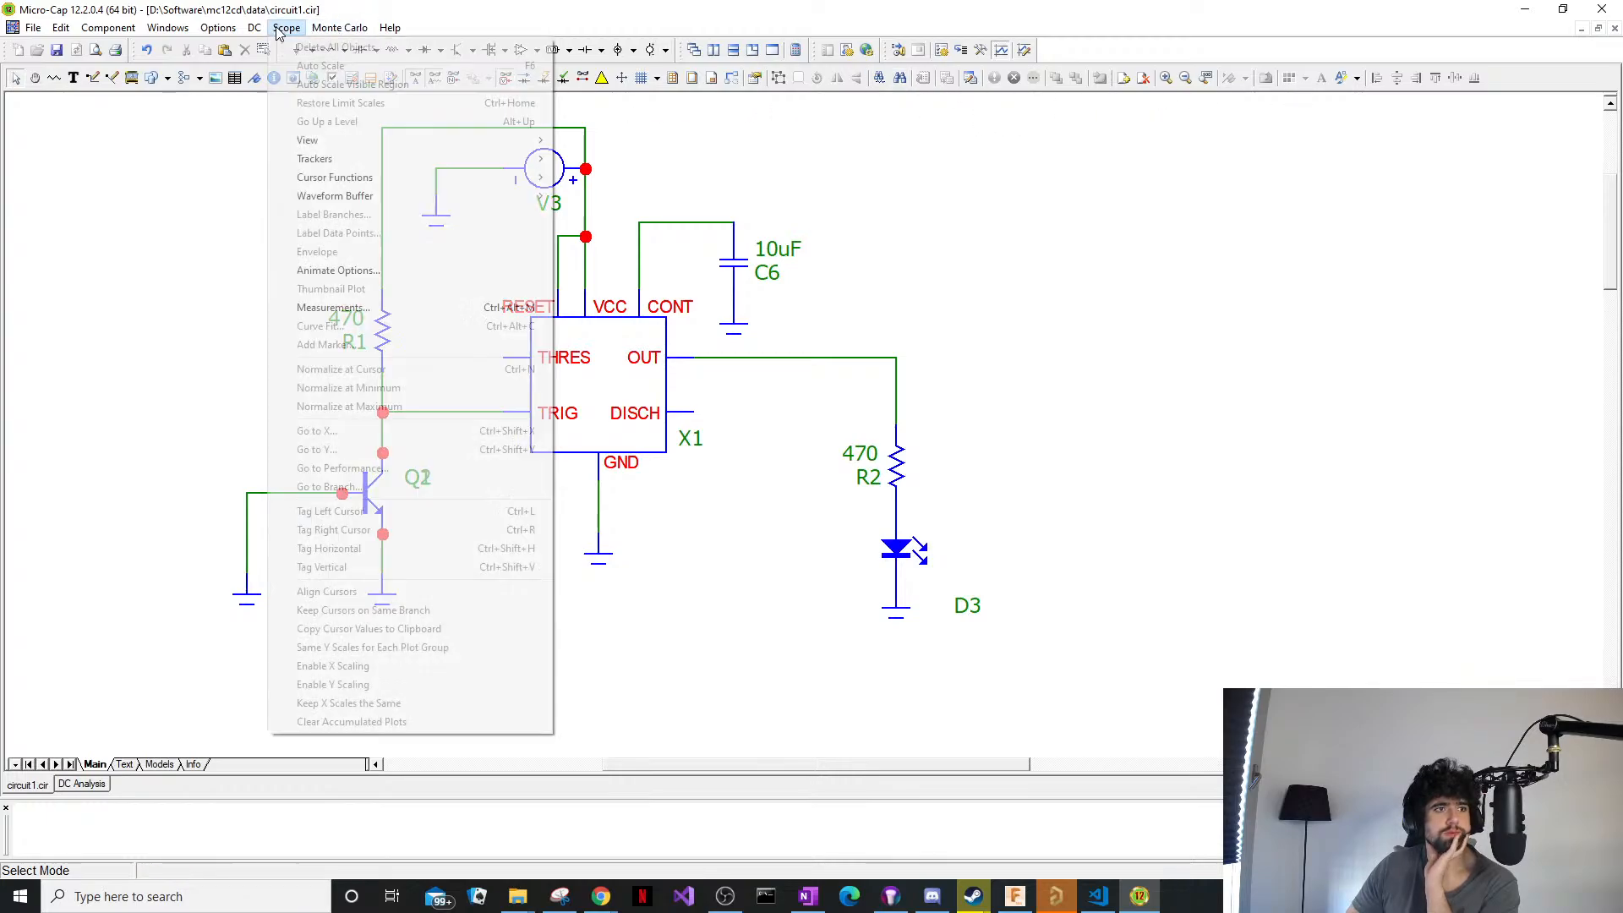
click(280, 47)
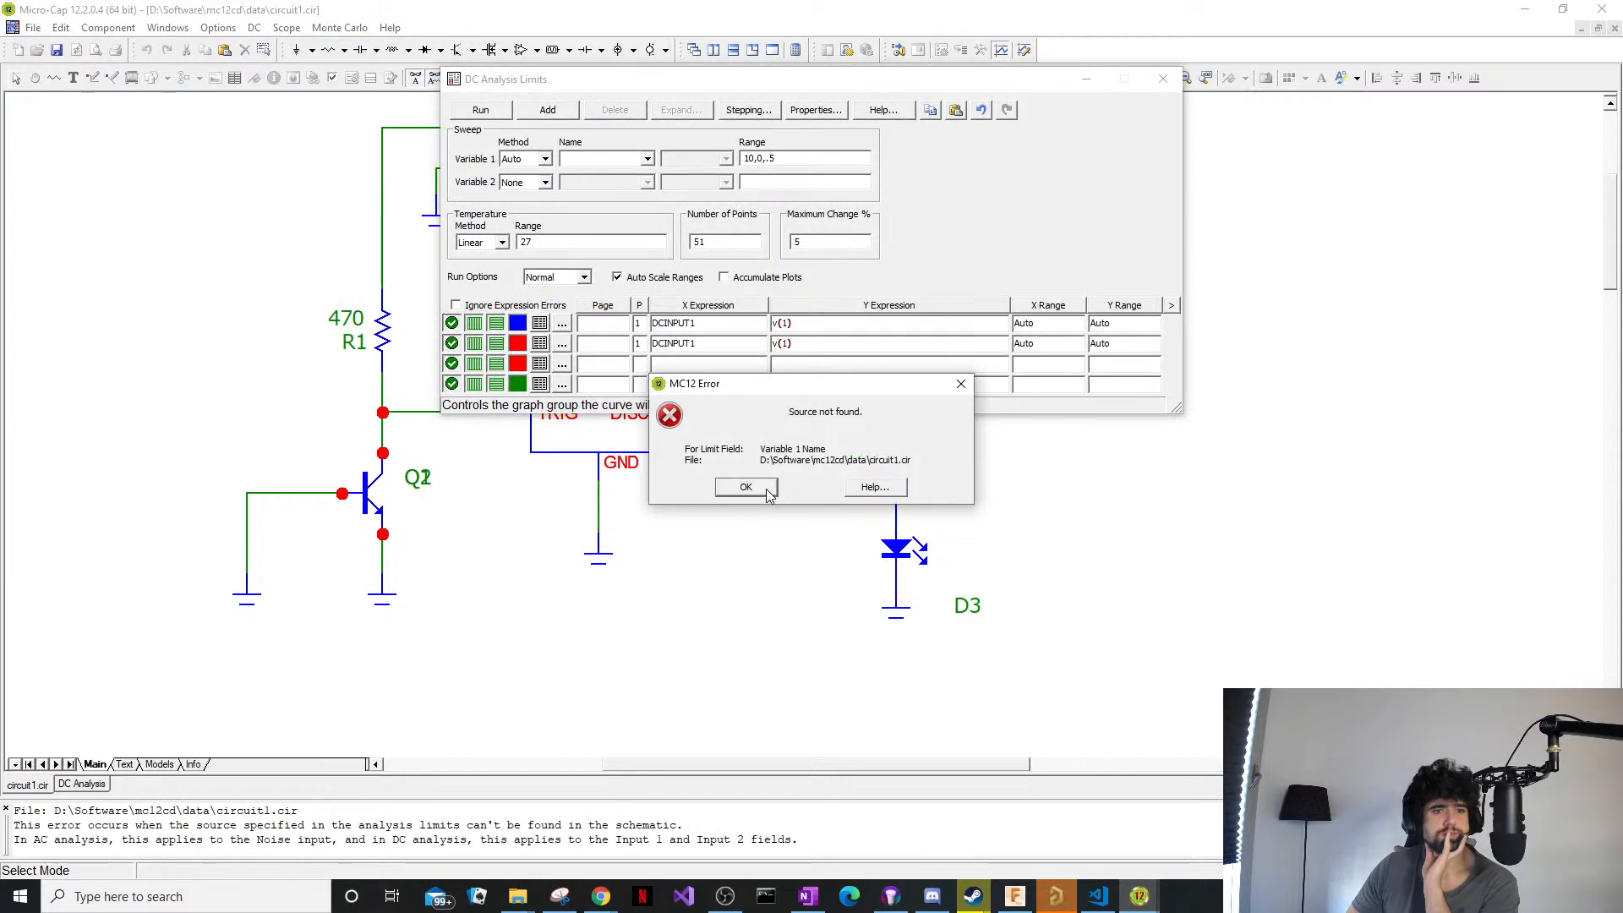
click(746, 488)
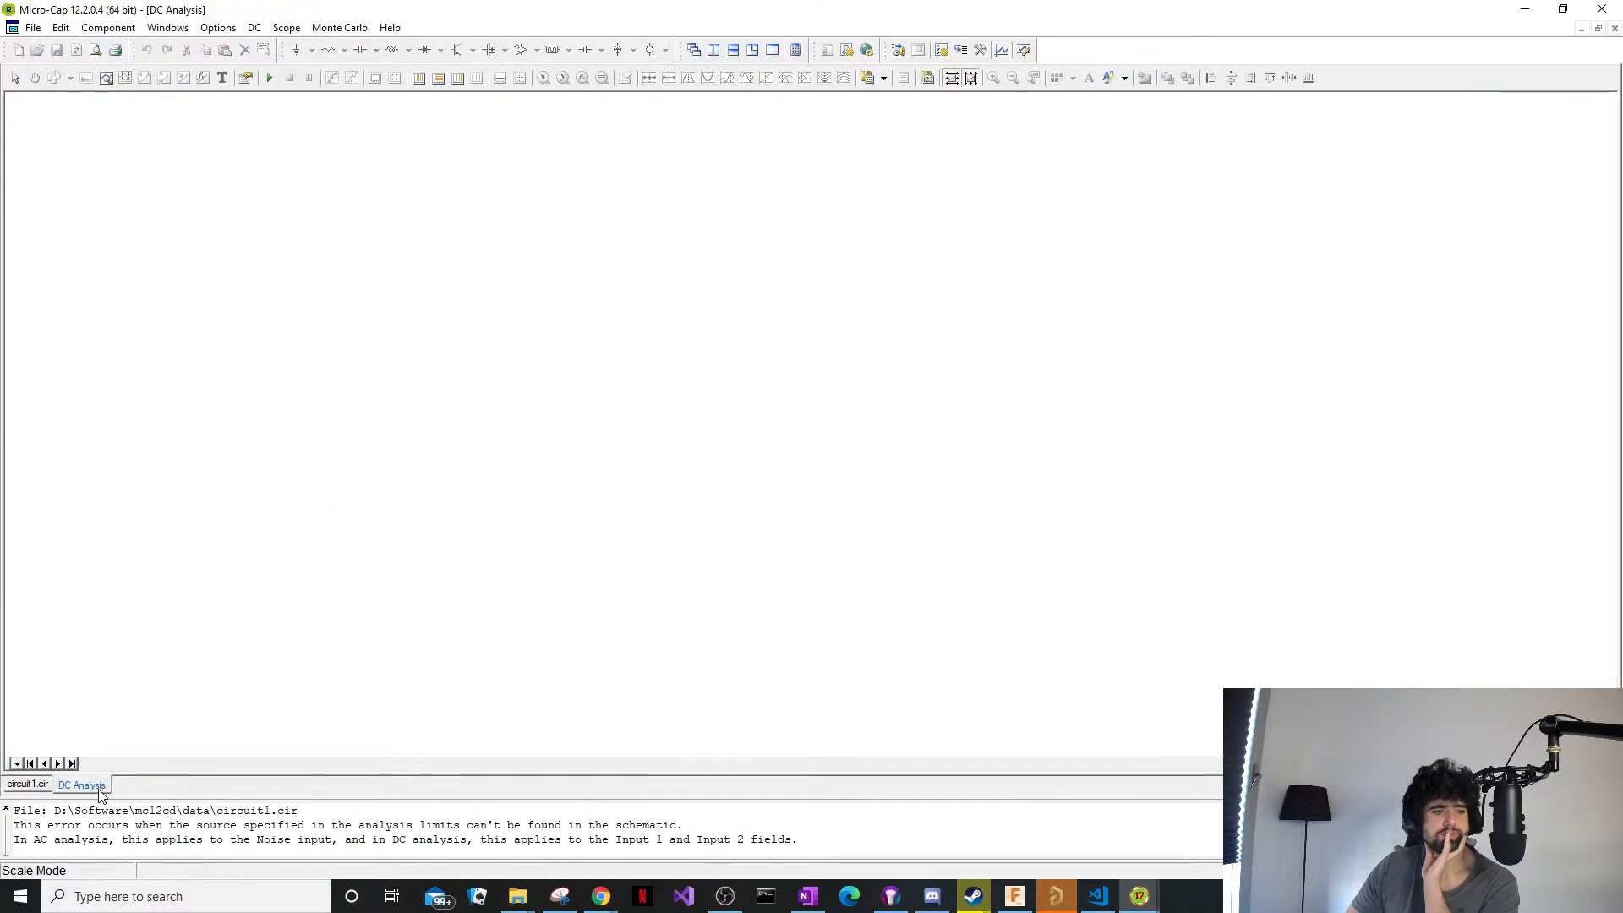
click(28, 786)
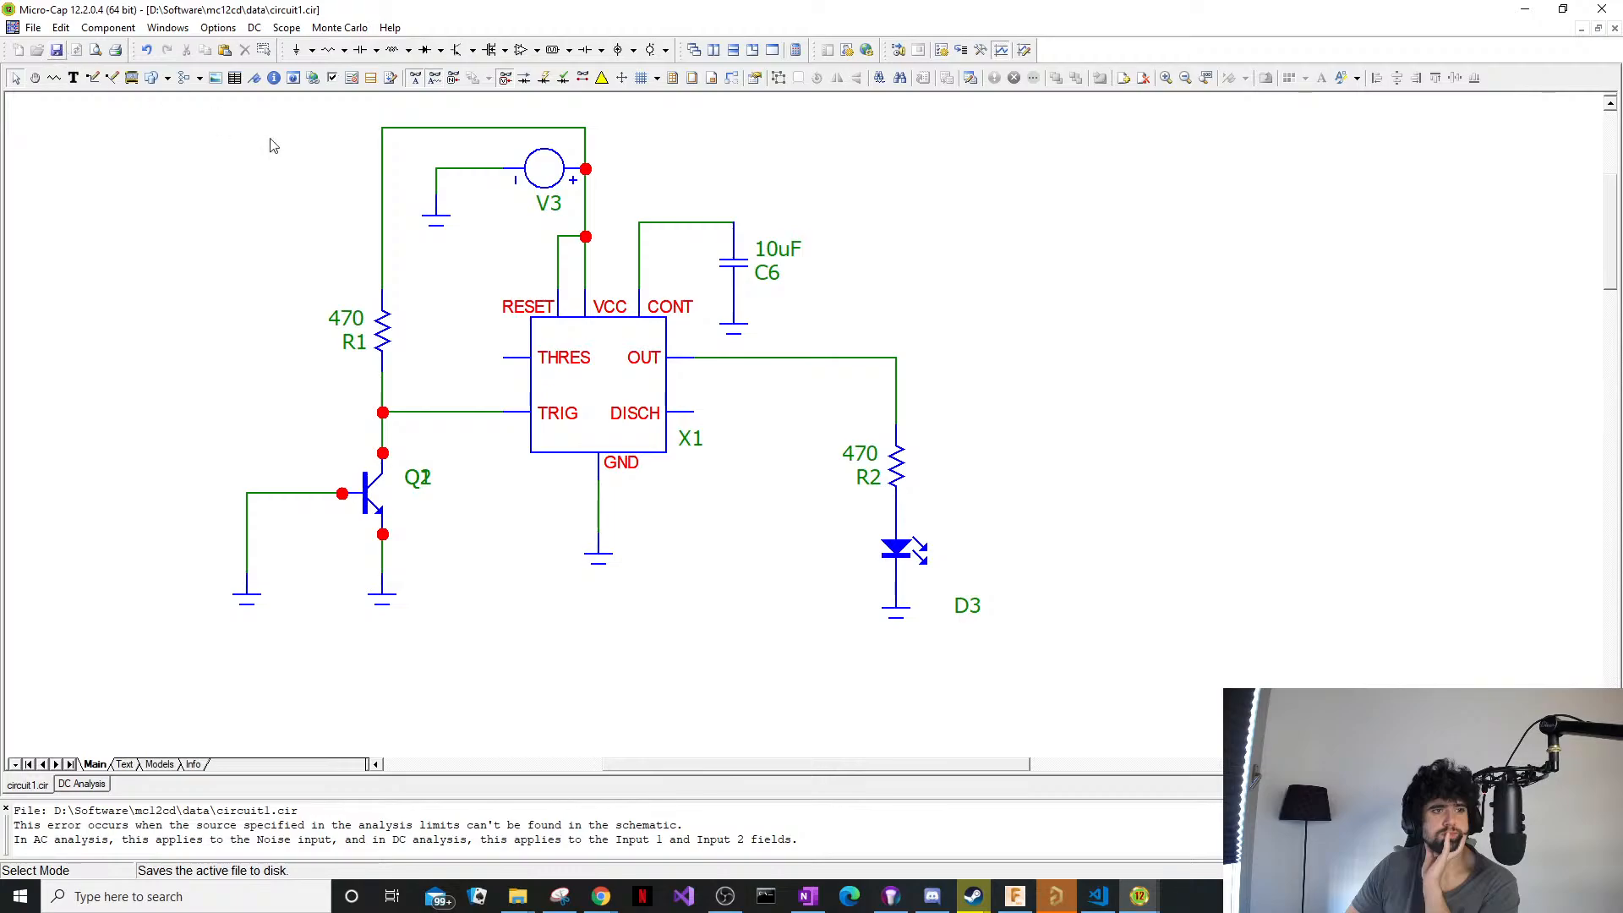
Save the schematic as "555 circuit" in the DATA folder.
key(ctrl+s)
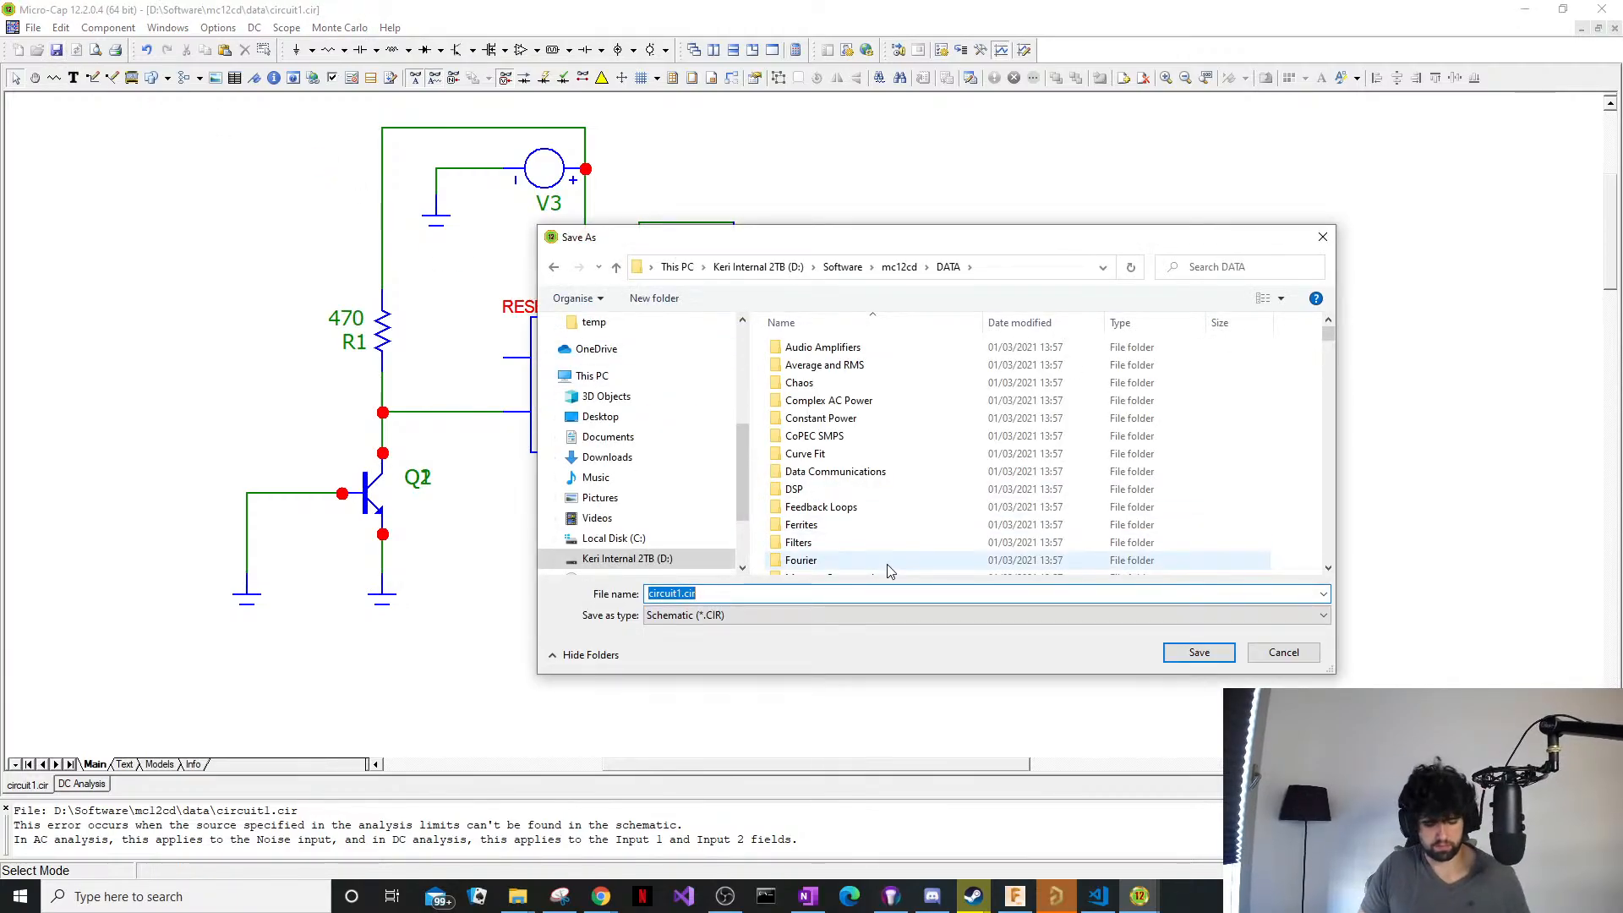
text(555 )
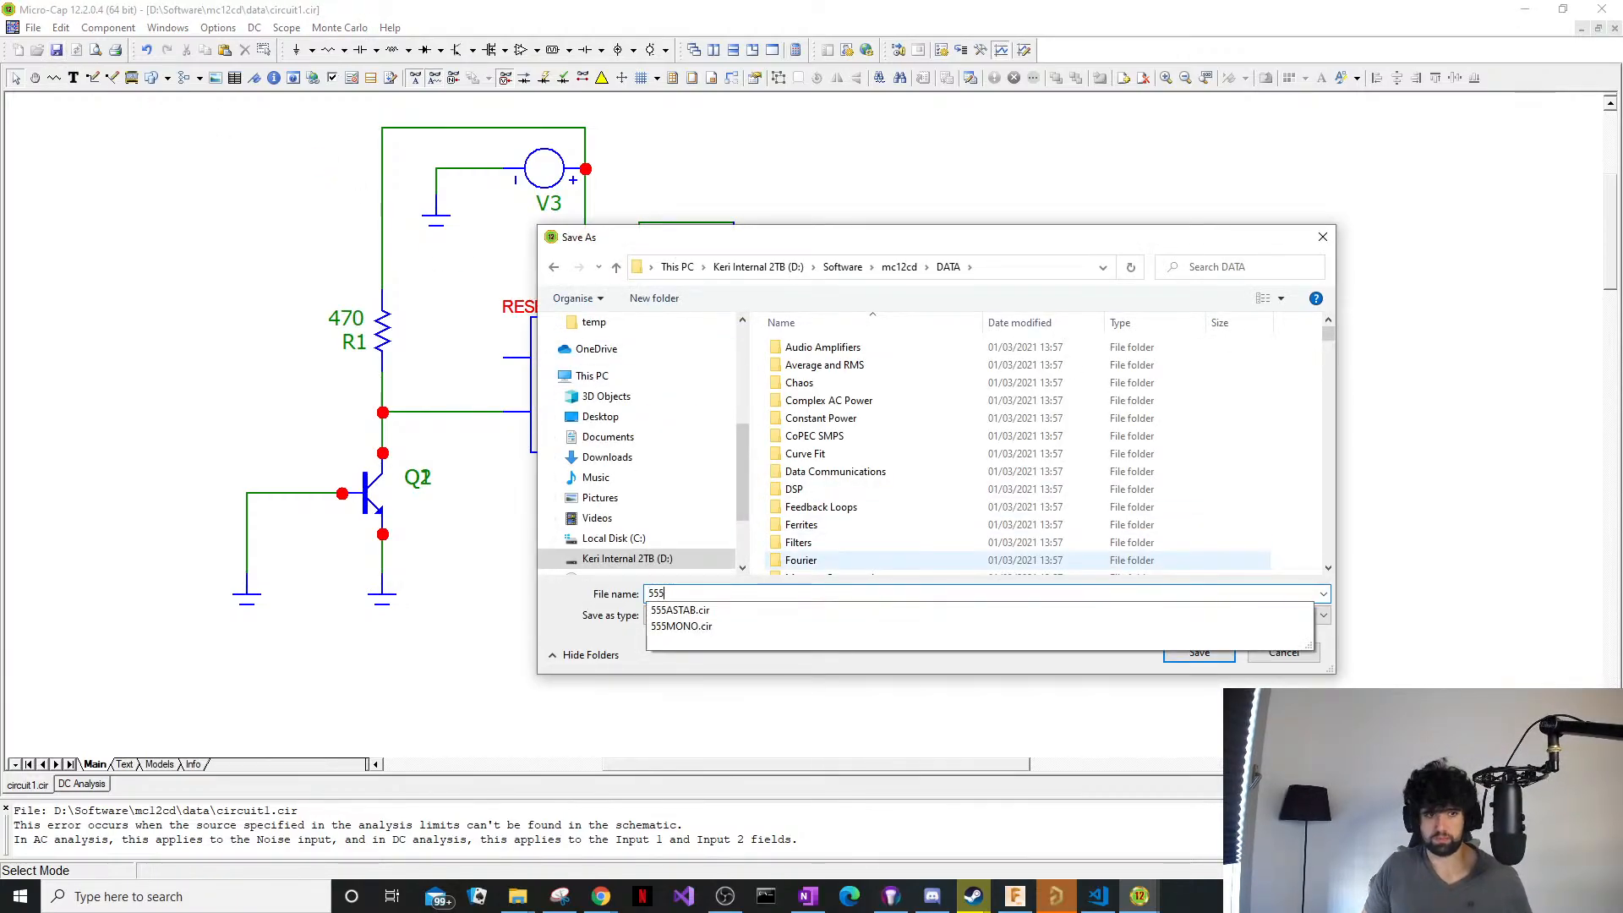
text(circuit)
key(Return)
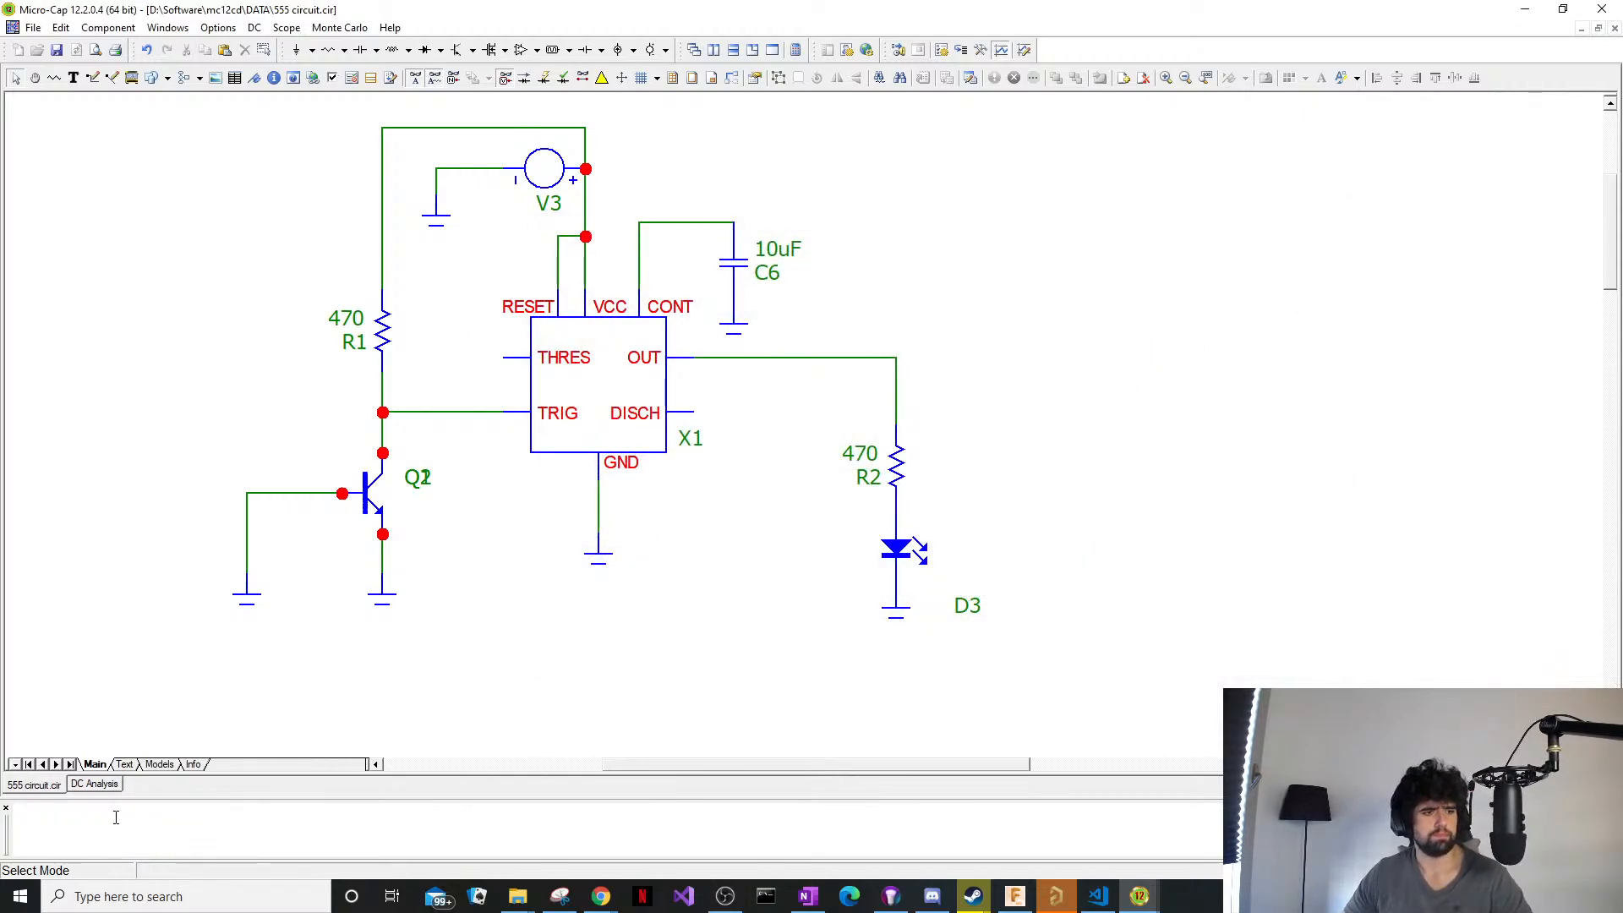
Close the DC analysis to get back to the normal schematic editing view.
click(83, 784)
right_click(83, 783)
click(123, 790)
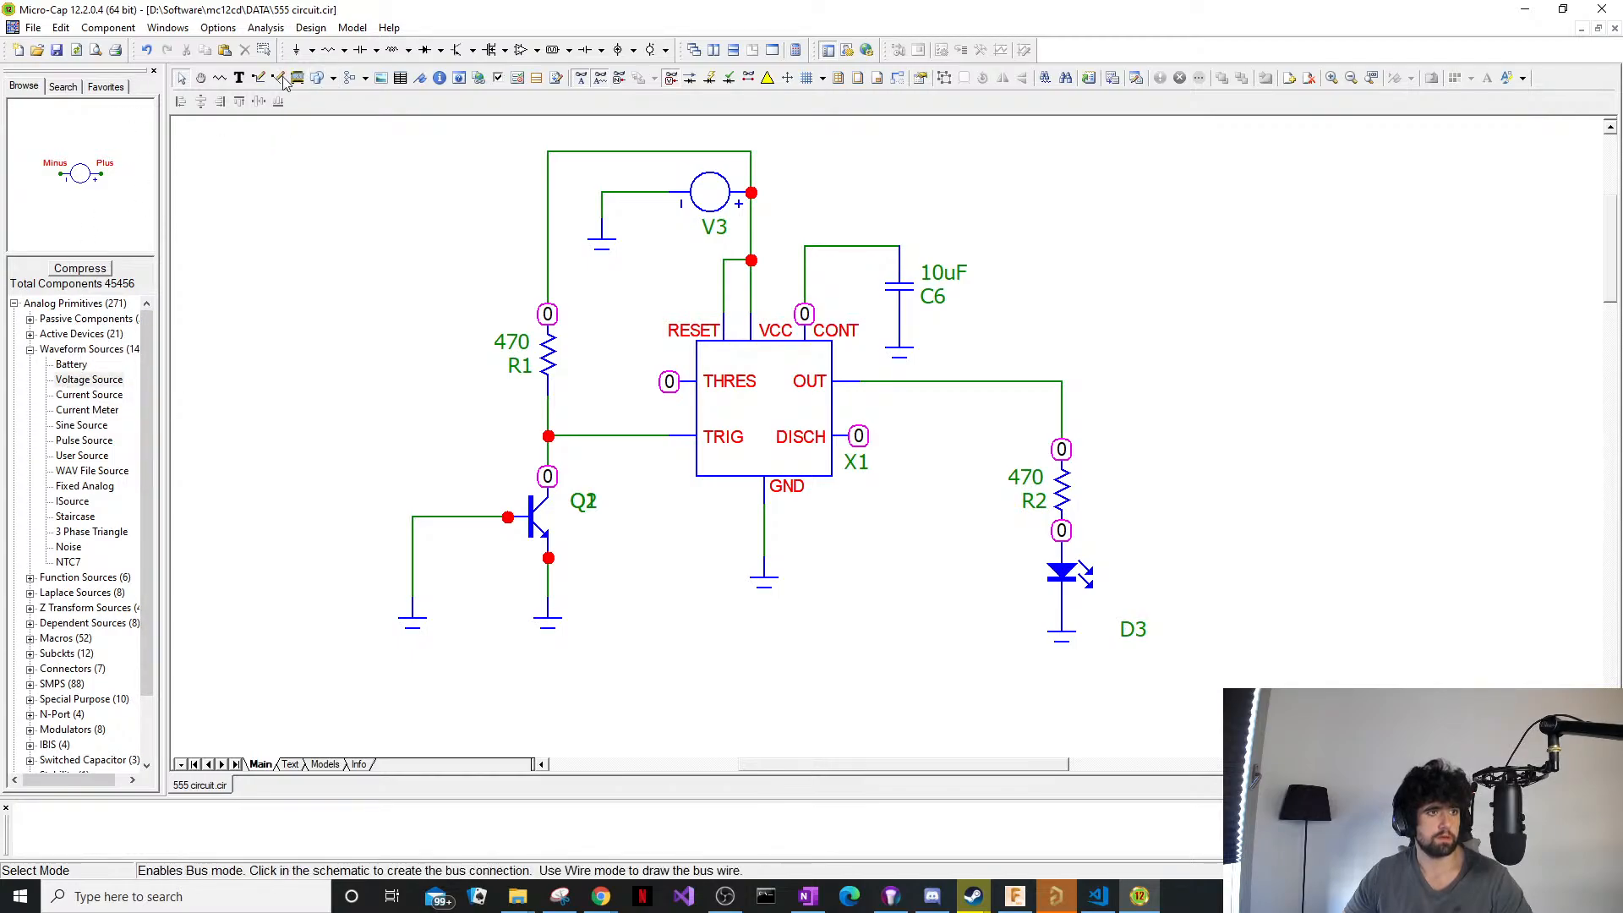
Run a Dynamic DC analysis of the circuit with the default limits to show the node voltages.
click(307, 29)
mouse_move(270, 31)
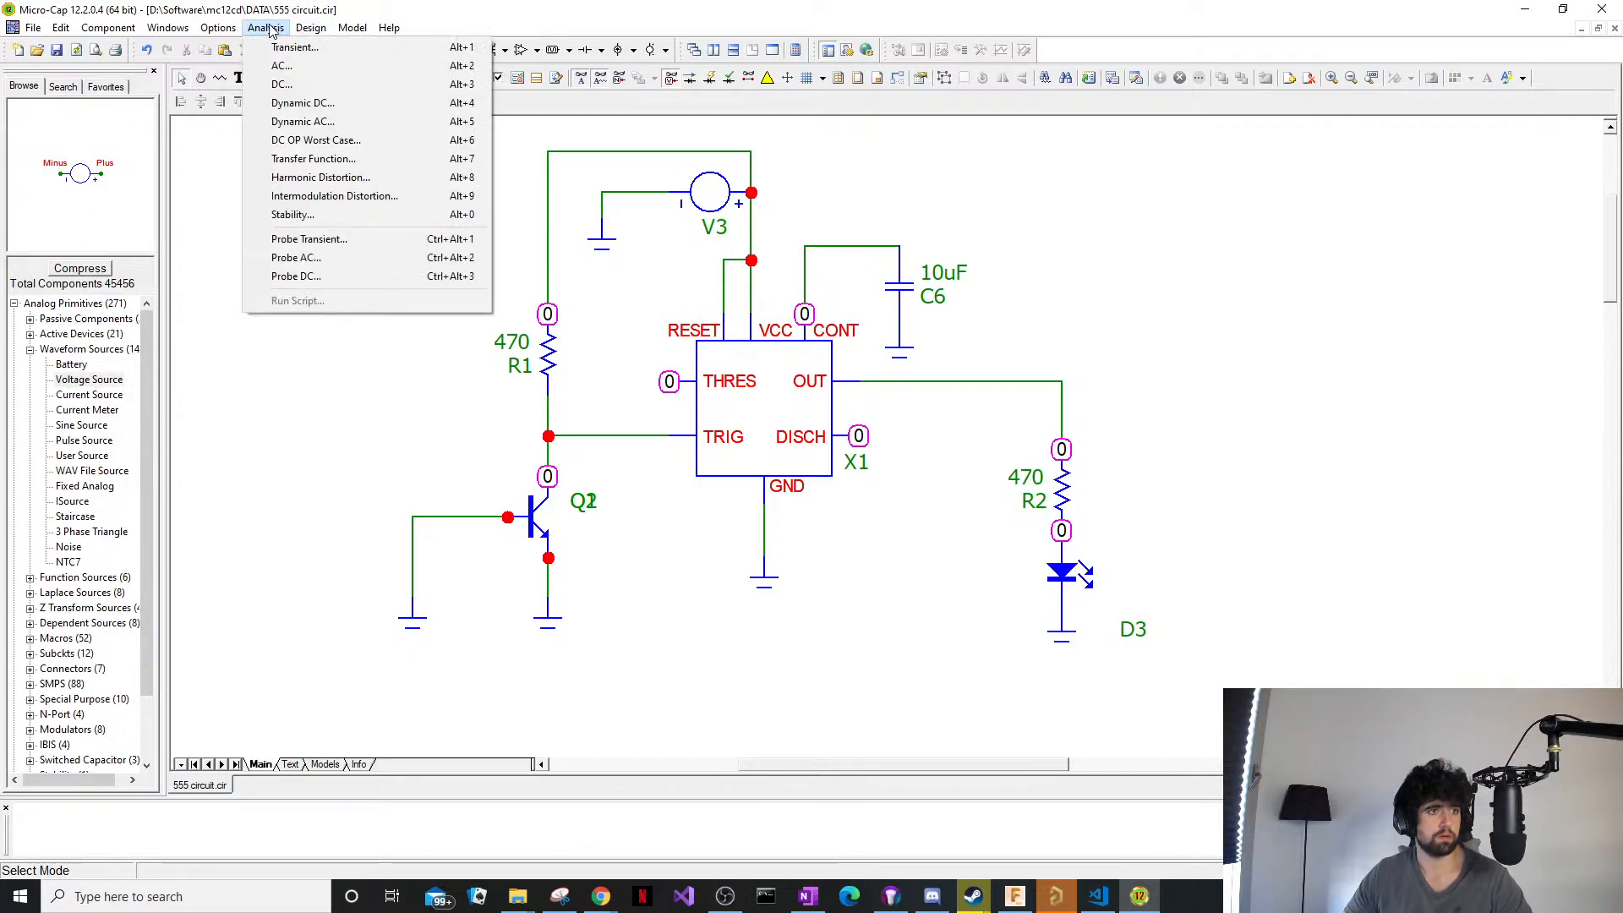
click(303, 102)
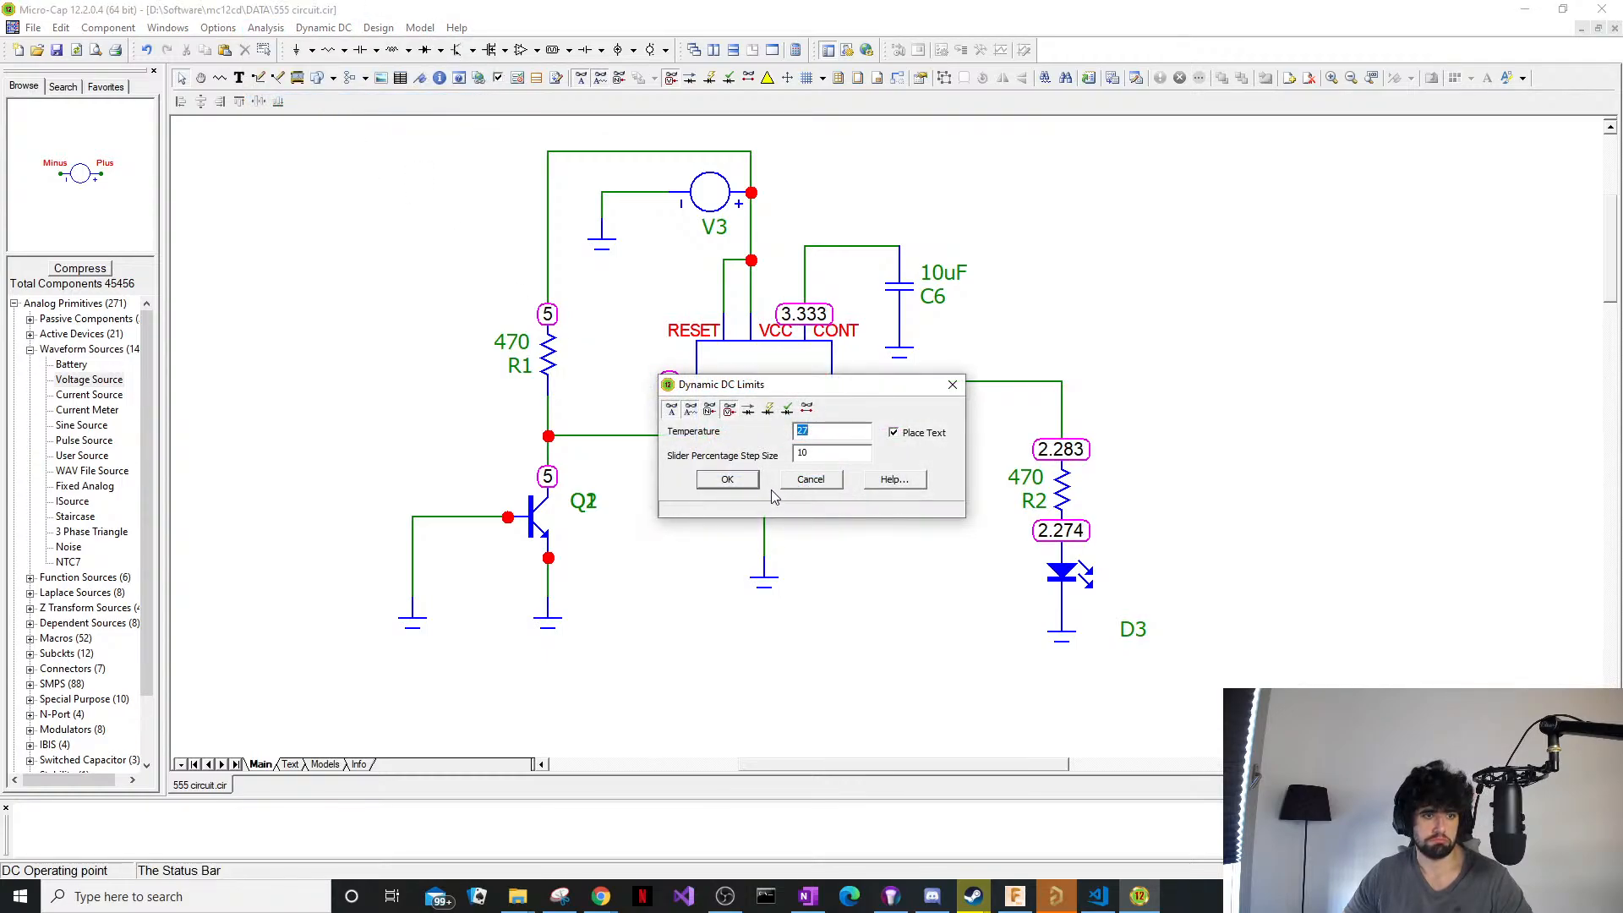
click(727, 480)
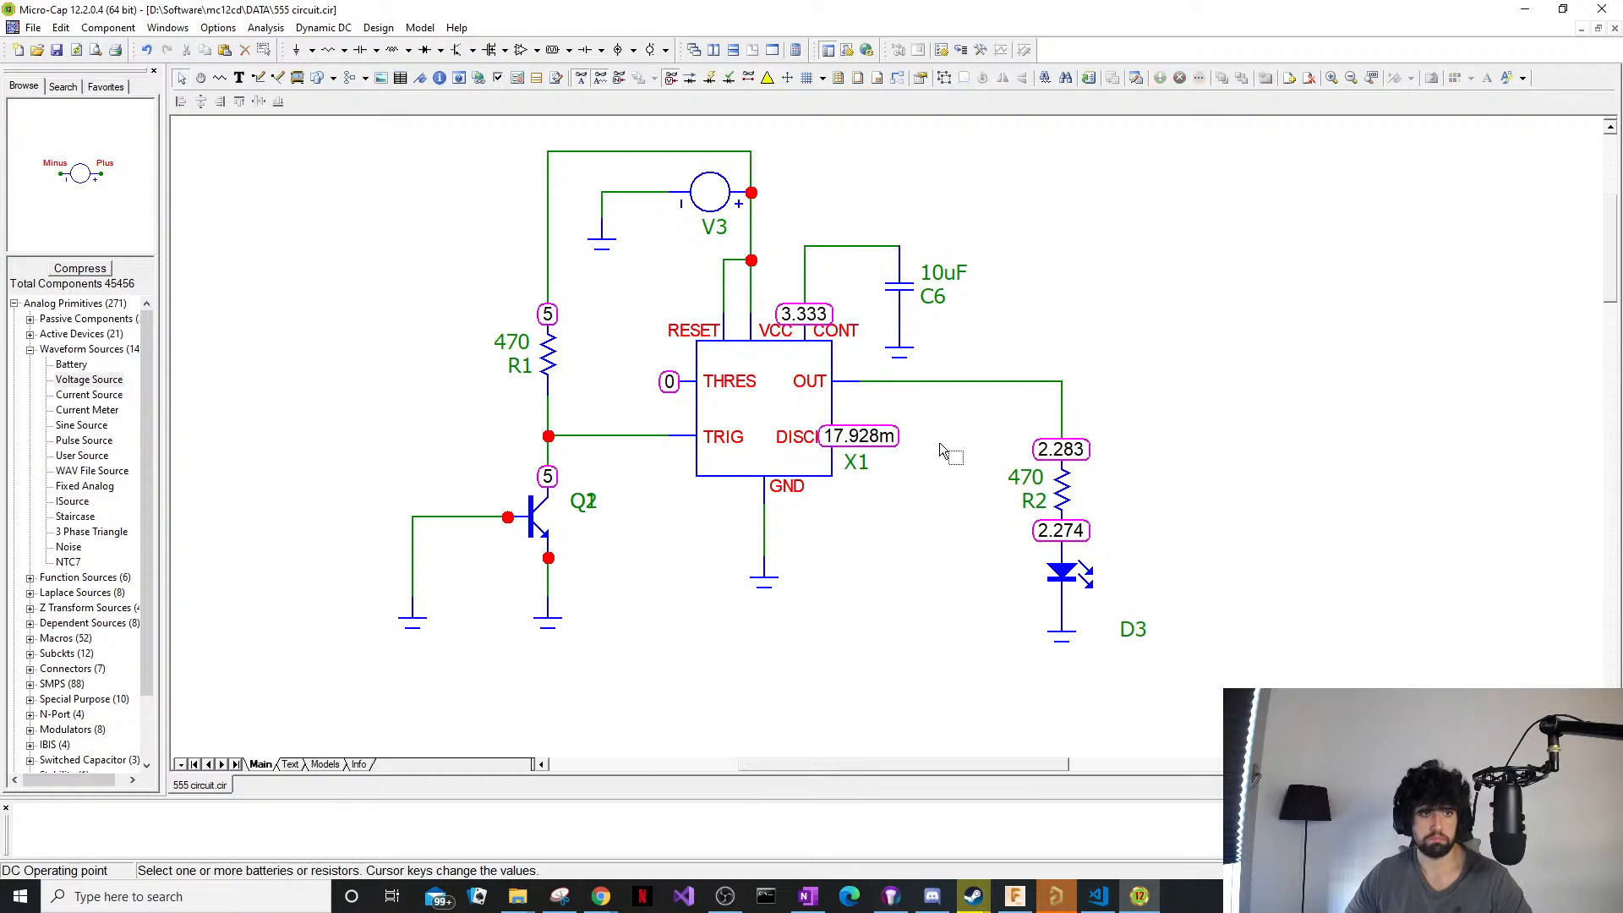
Try a DC analysis of the saved circuit, dismiss its limits, and return to the schematic.
click(347, 31)
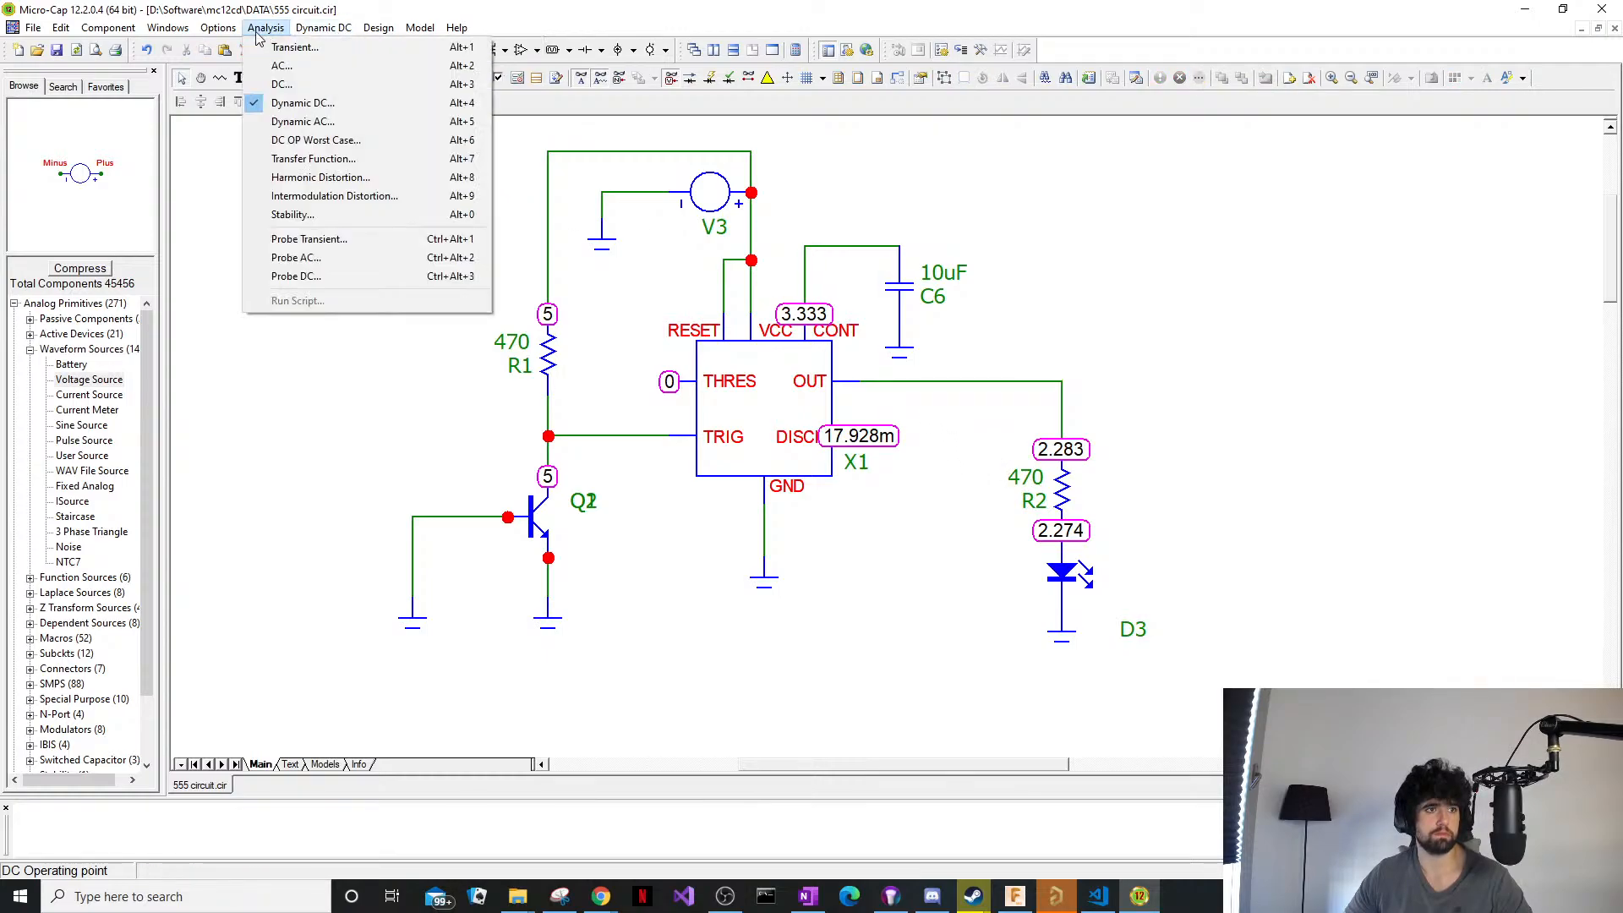
mouse_move(207, 38)
mouse_move(266, 28)
click(283, 84)
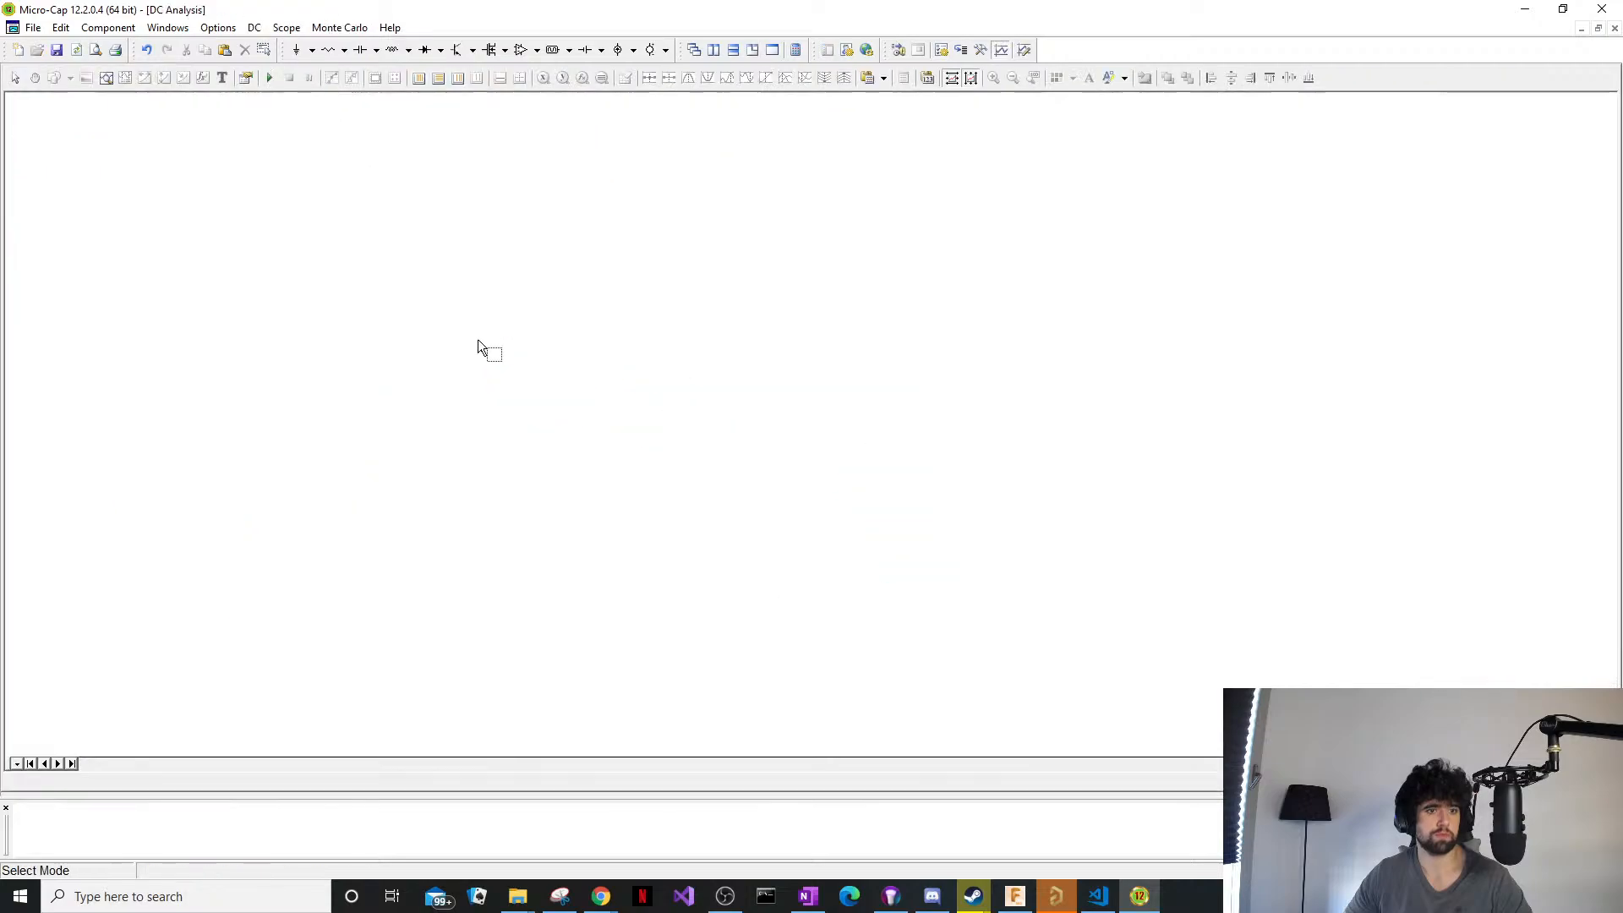
click(491, 111)
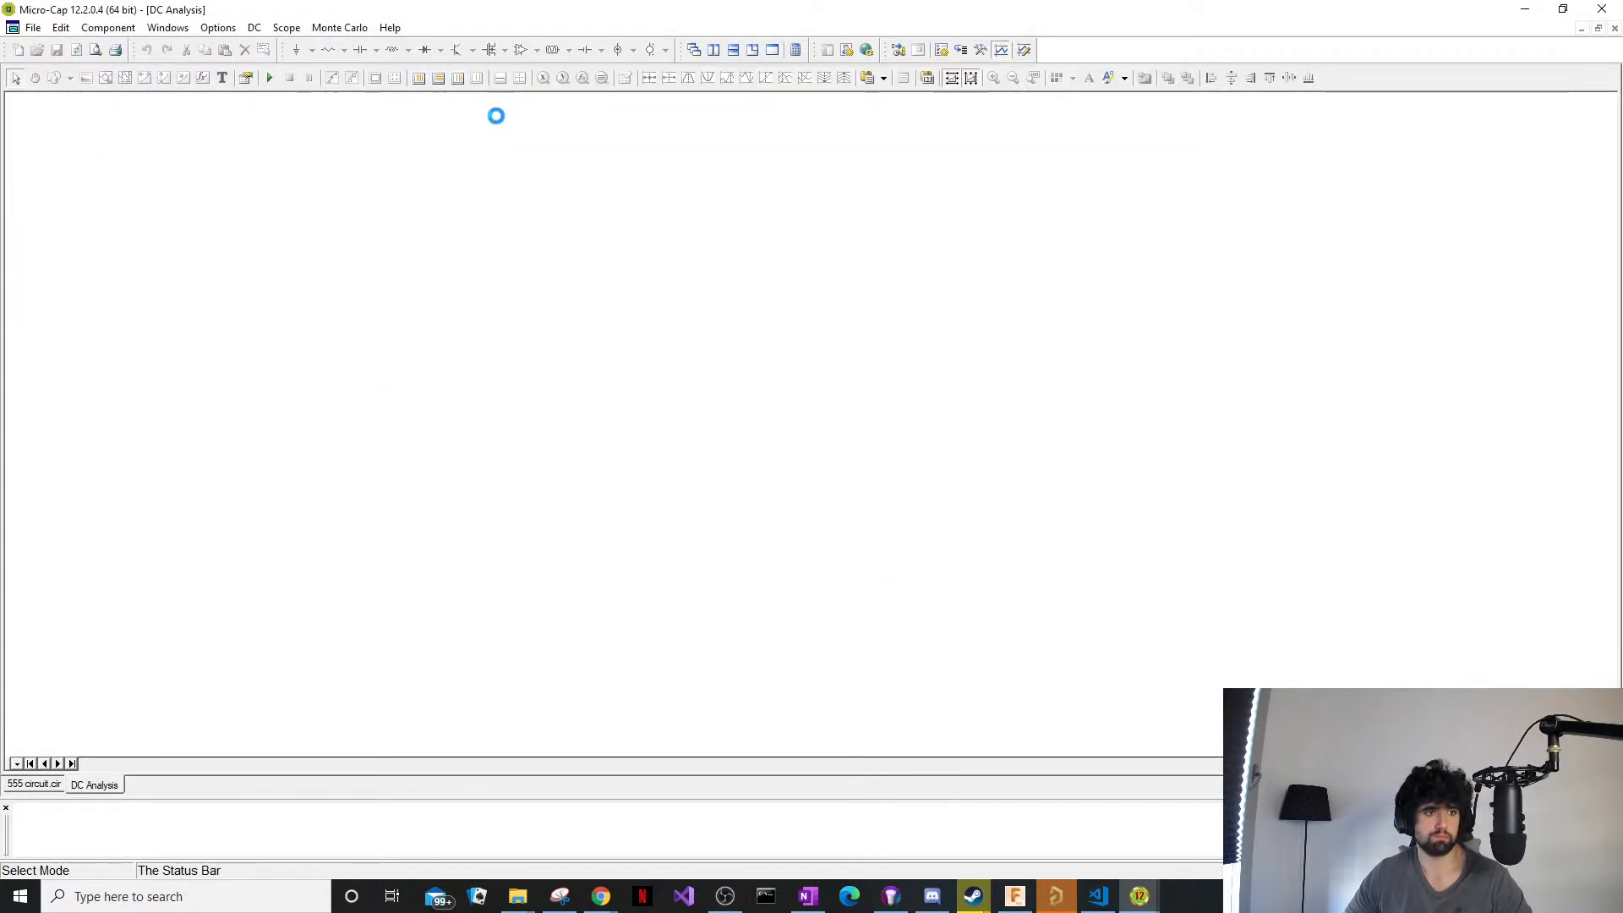
click(741, 489)
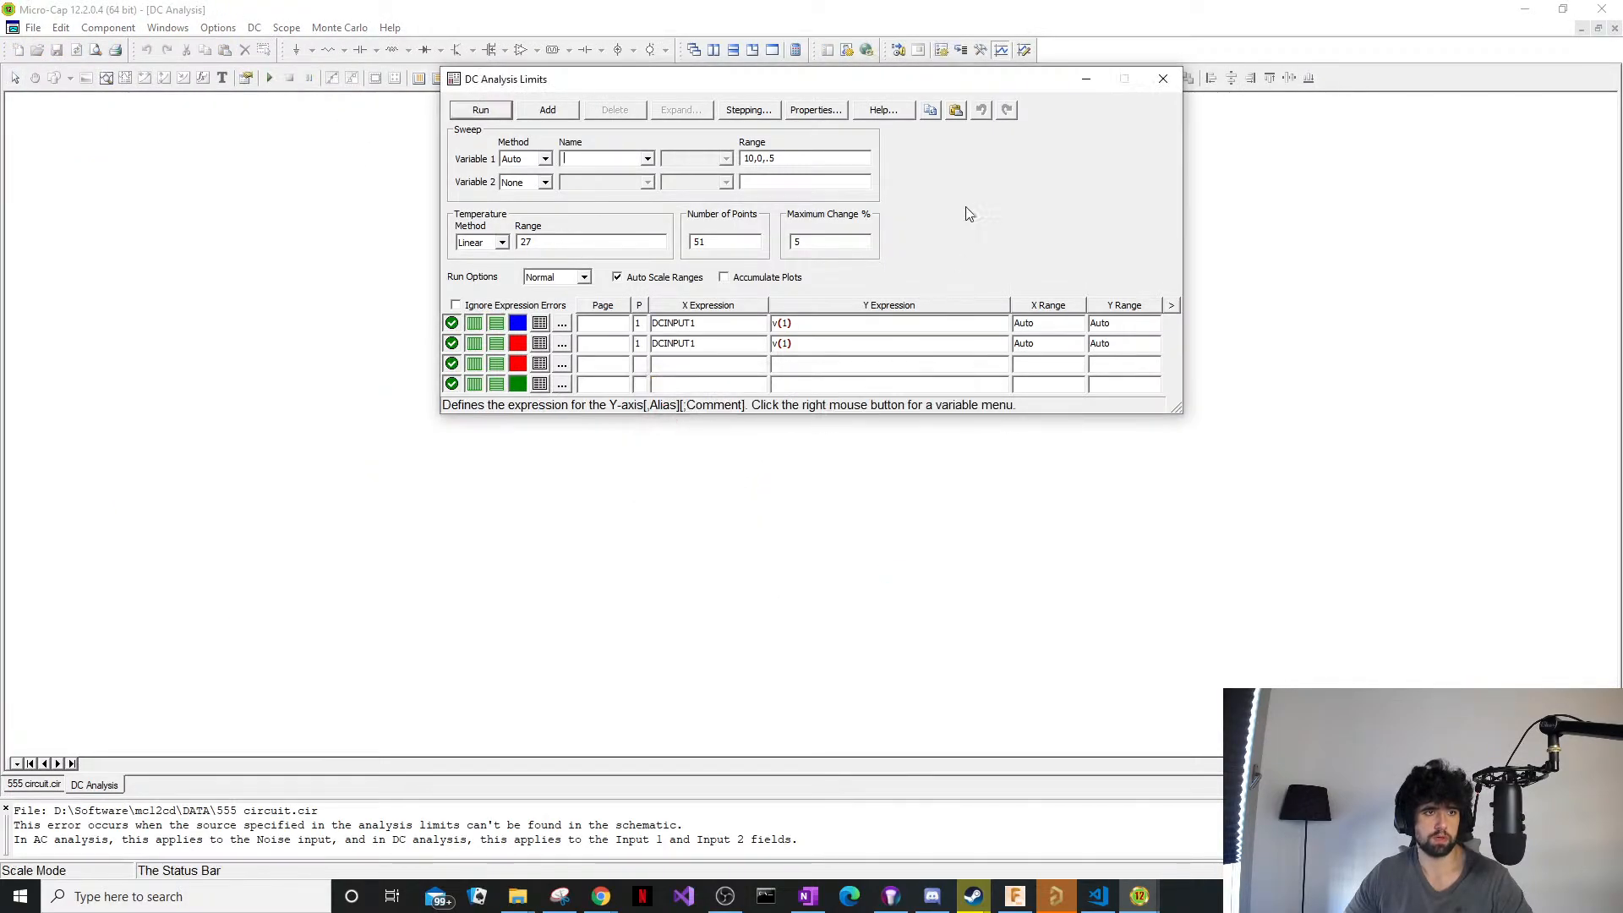
click(1163, 79)
click(49, 786)
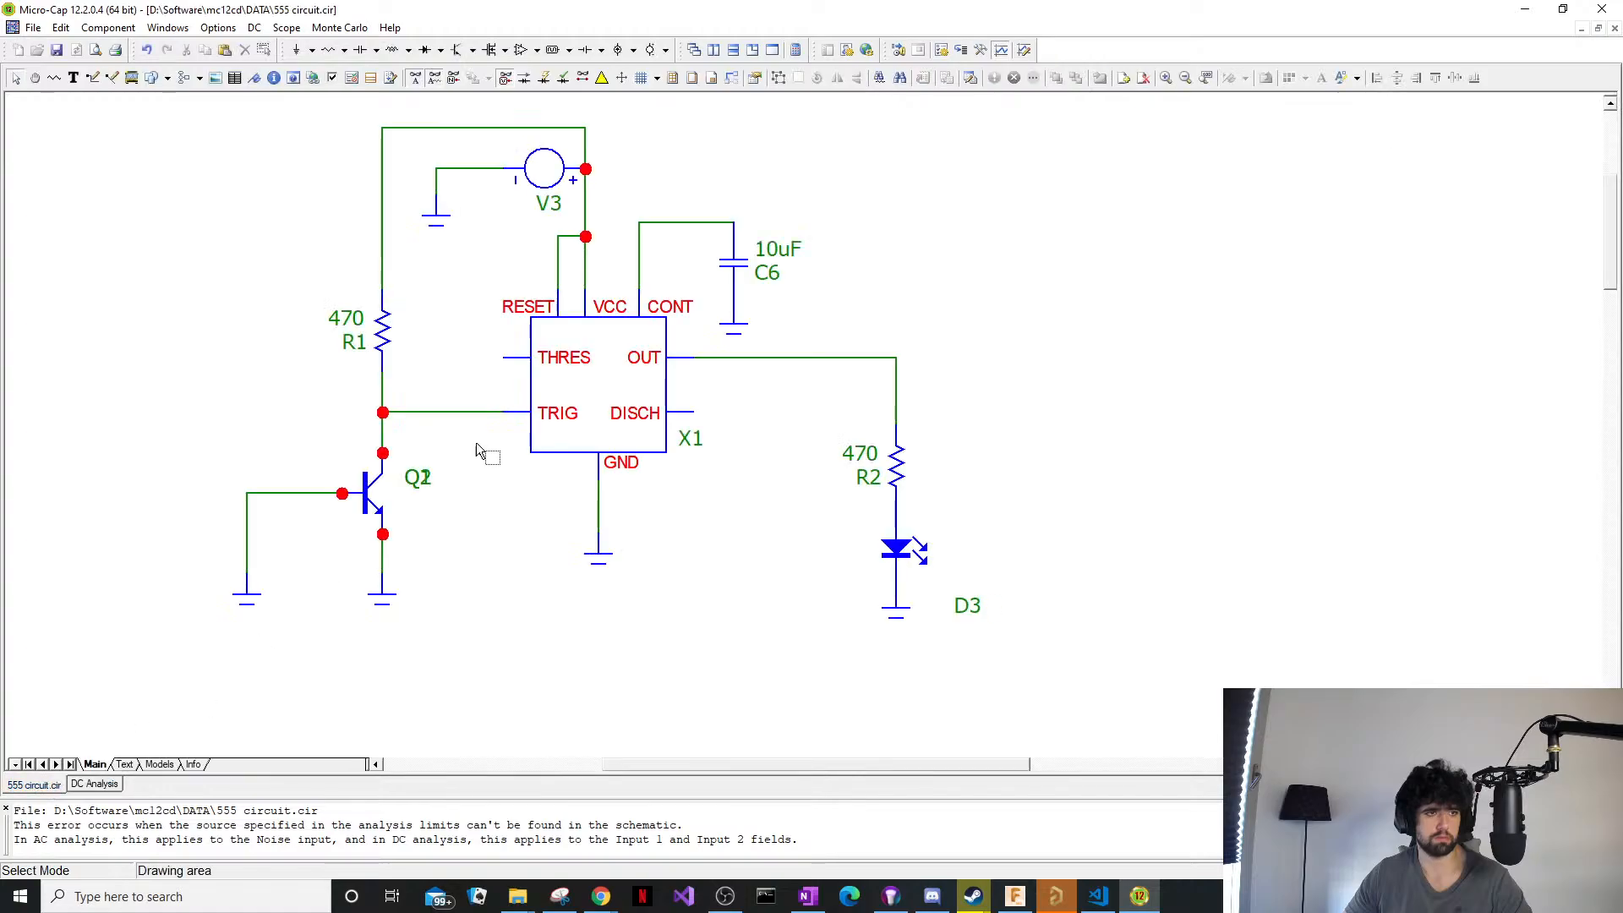
Check the DC and Monte Carlo commands, and close the DC analysis of the 555 circuit.
click(252, 29)
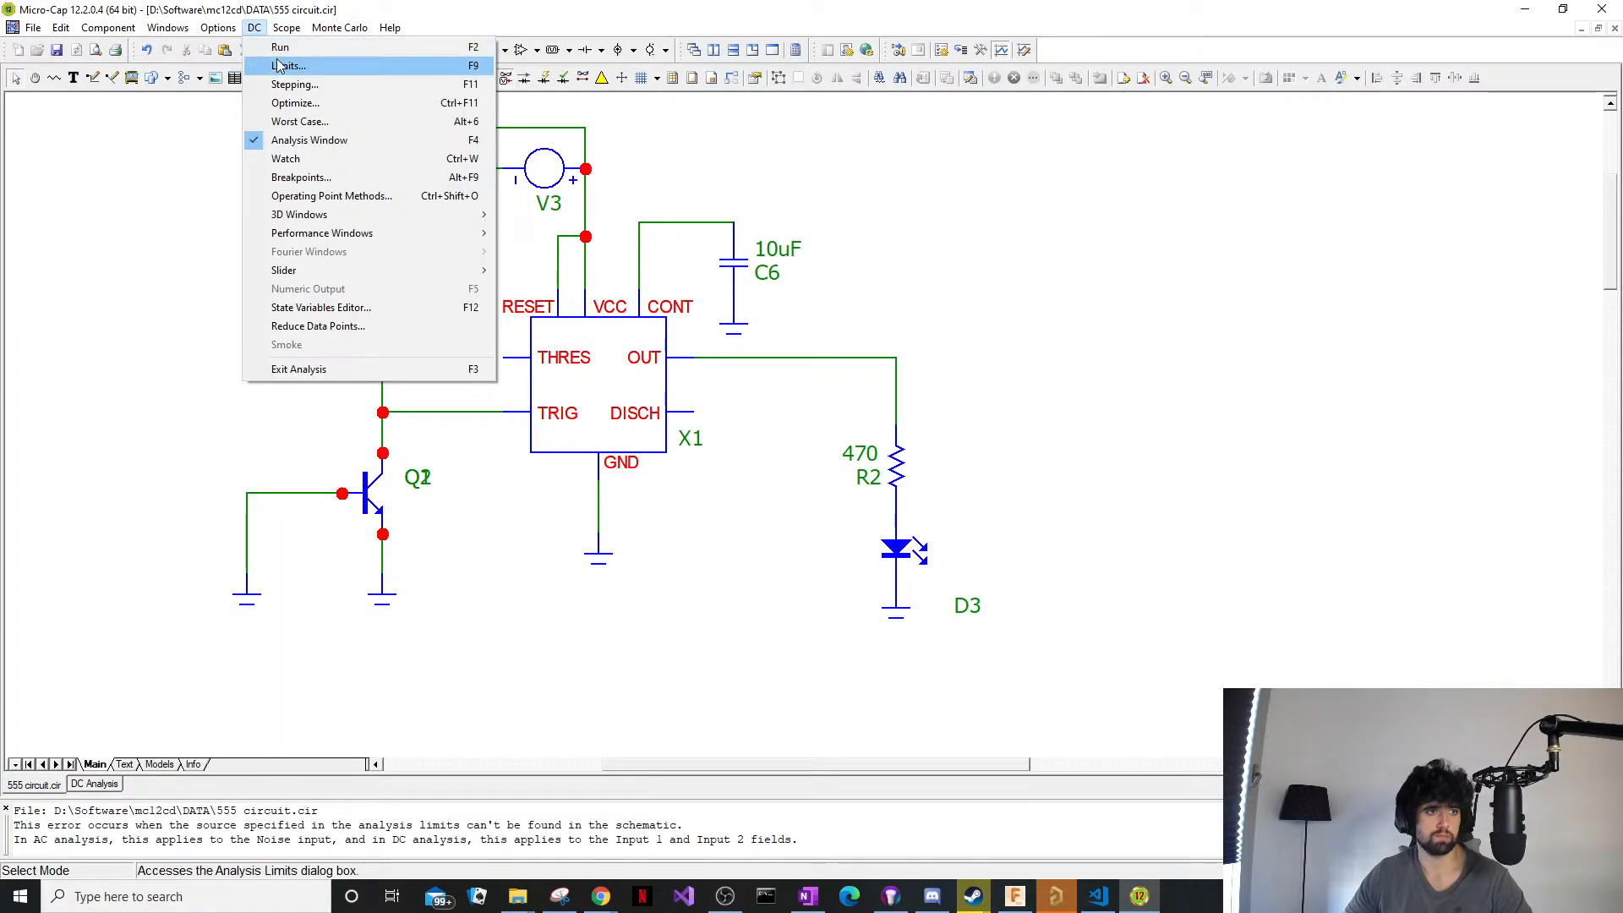
mouse_move(320, 30)
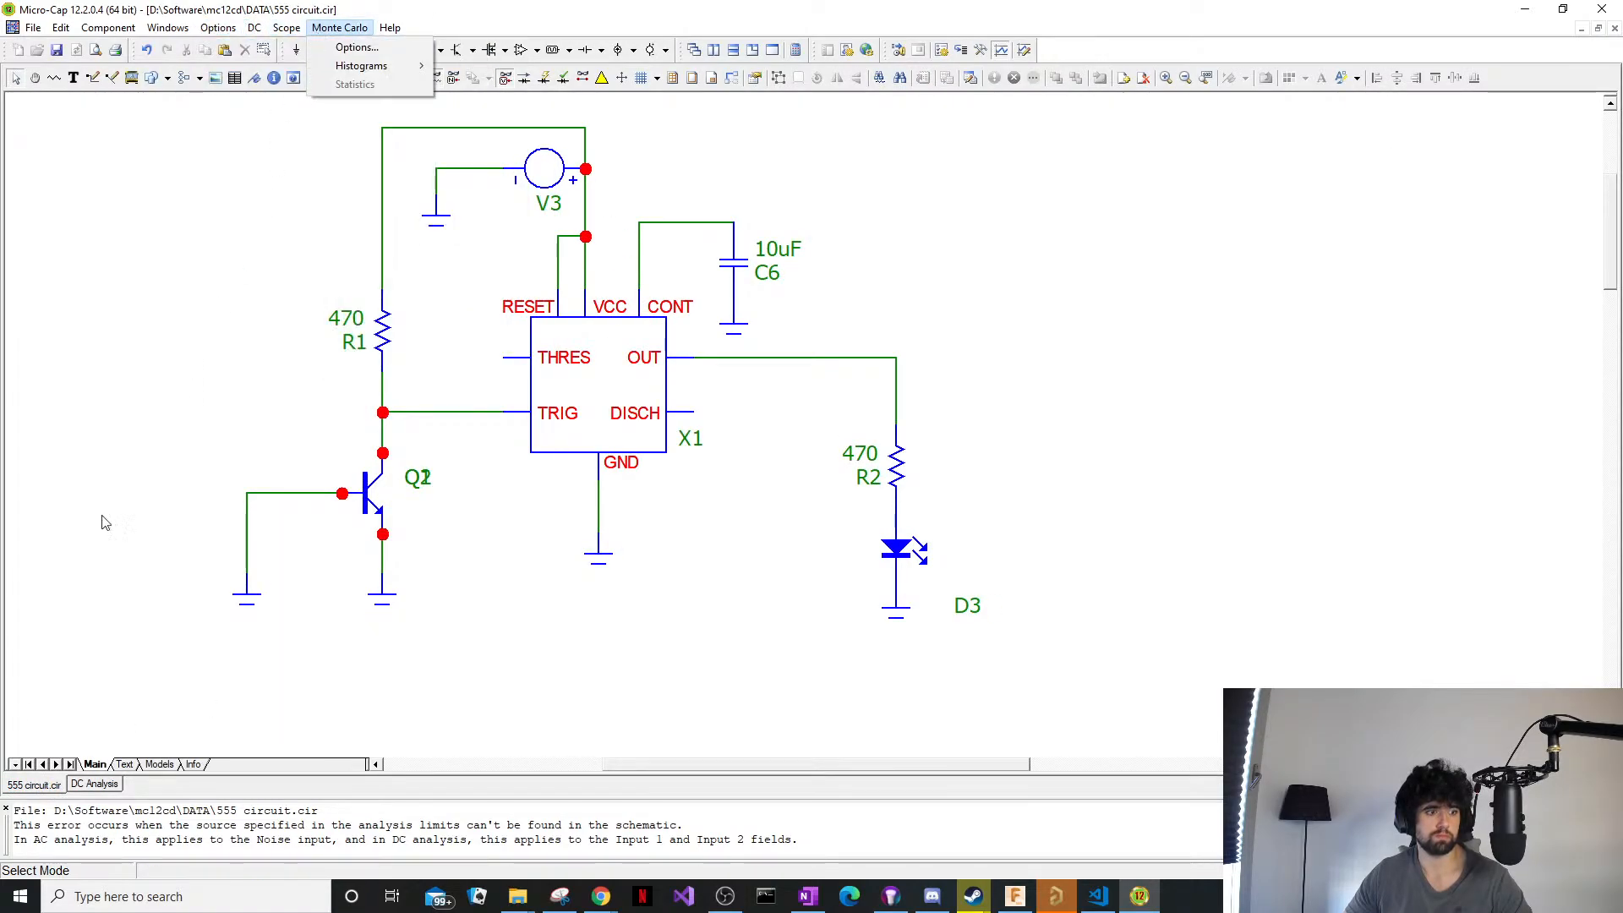
click(94, 783)
right_click(94, 784)
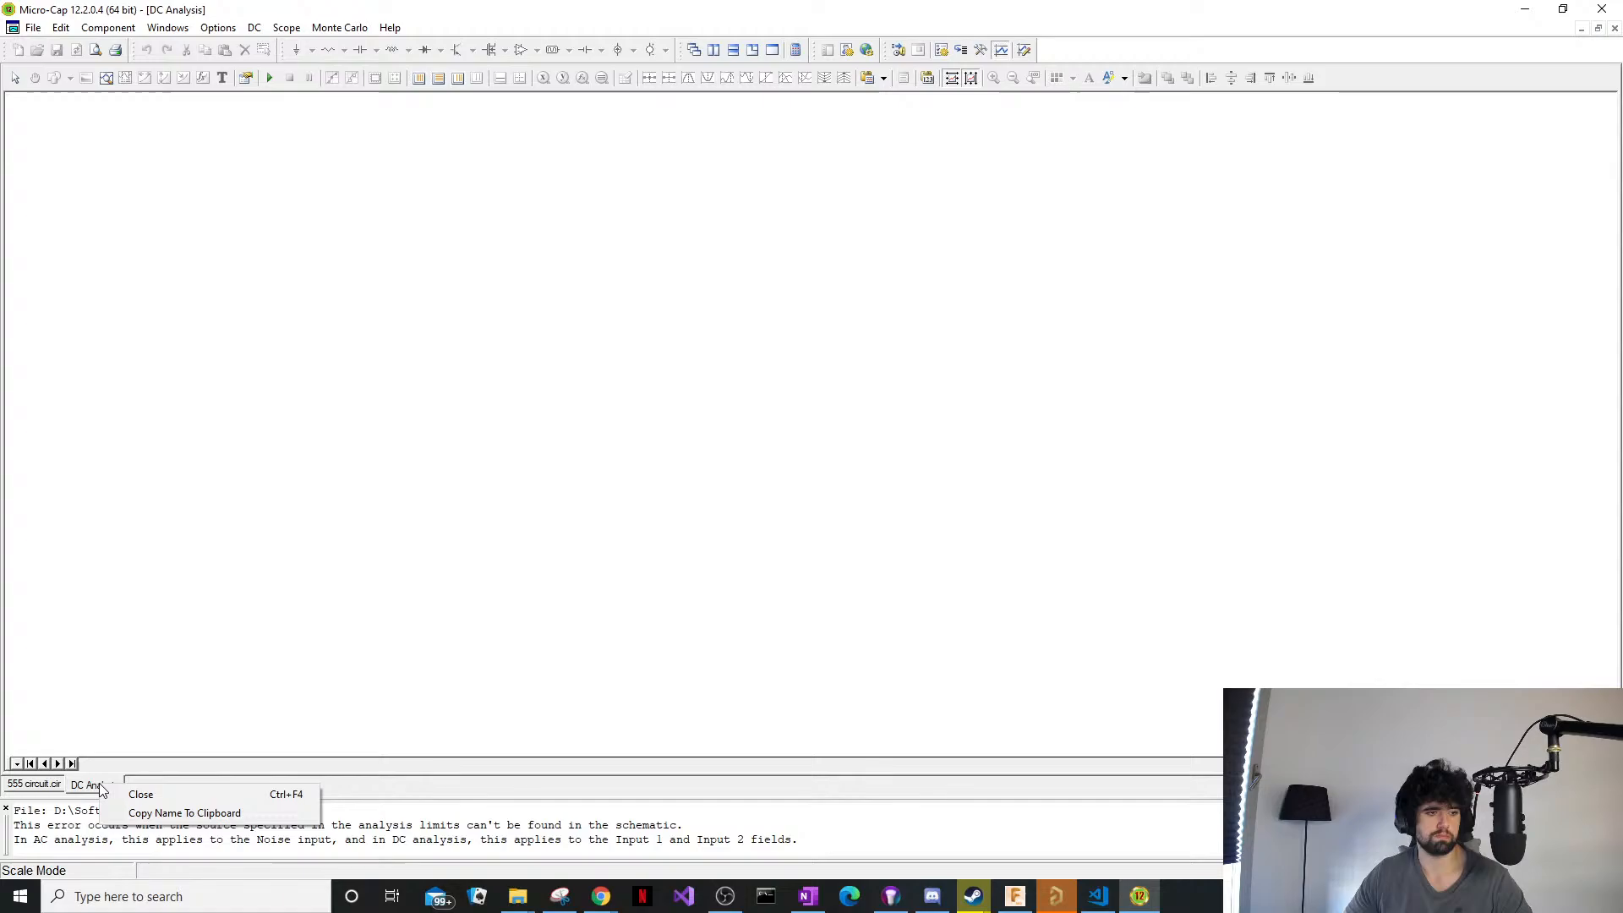
click(154, 795)
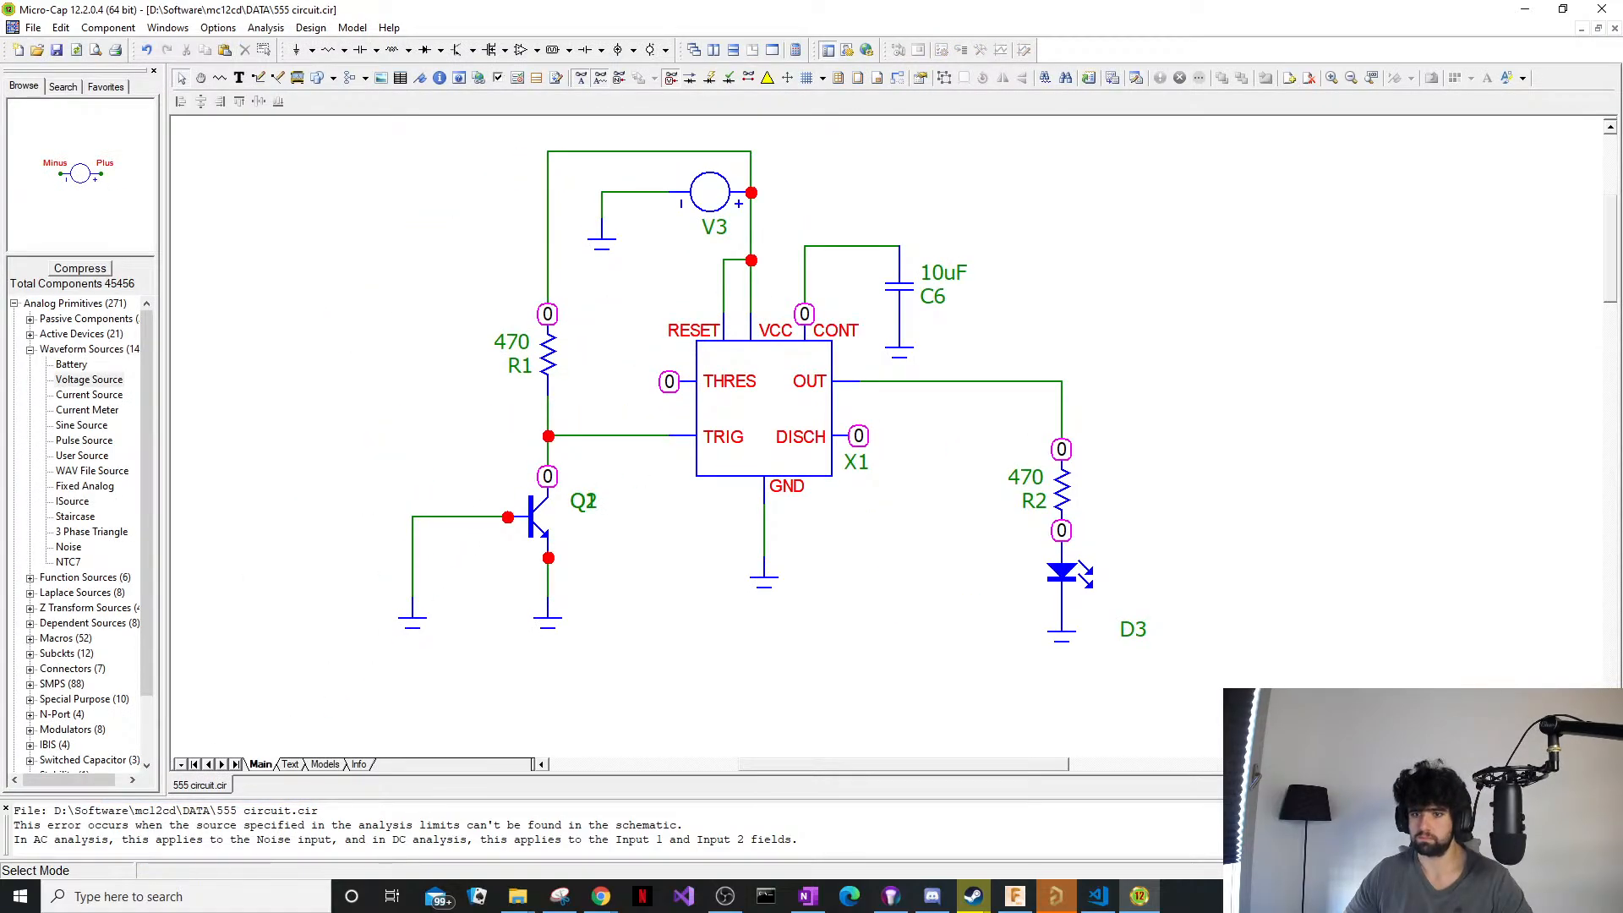
Start Dynamic DC on the 555 circuit and dismiss its limits without changing them, keeping the node voltages displayed.
click(600, 896)
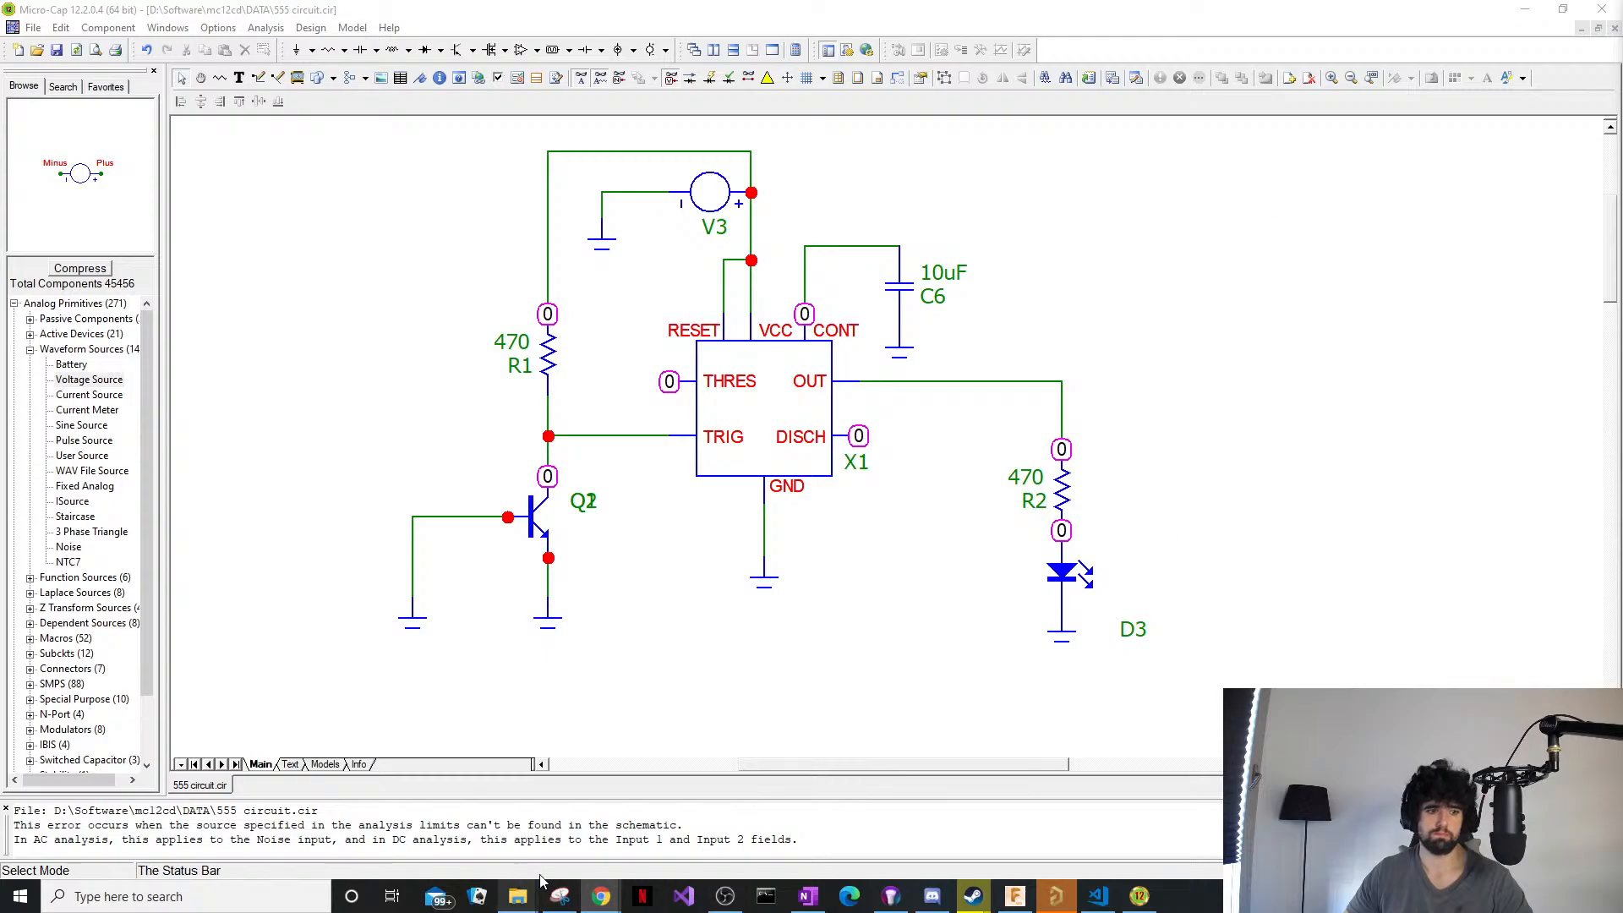
mouse_move(620, 907)
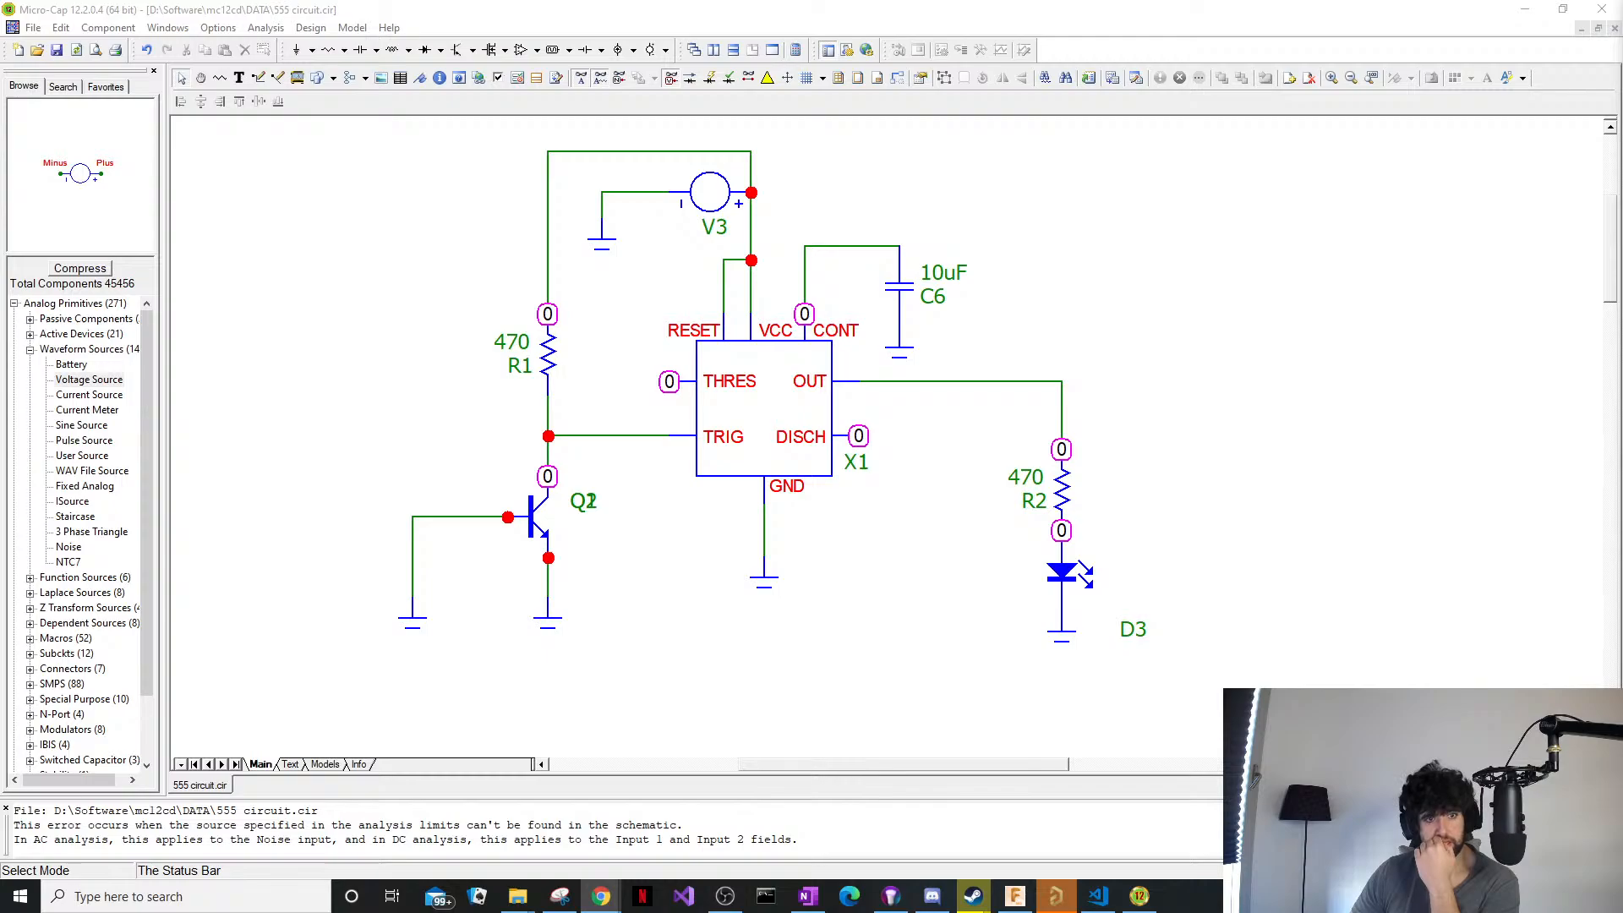
click(627, 285)
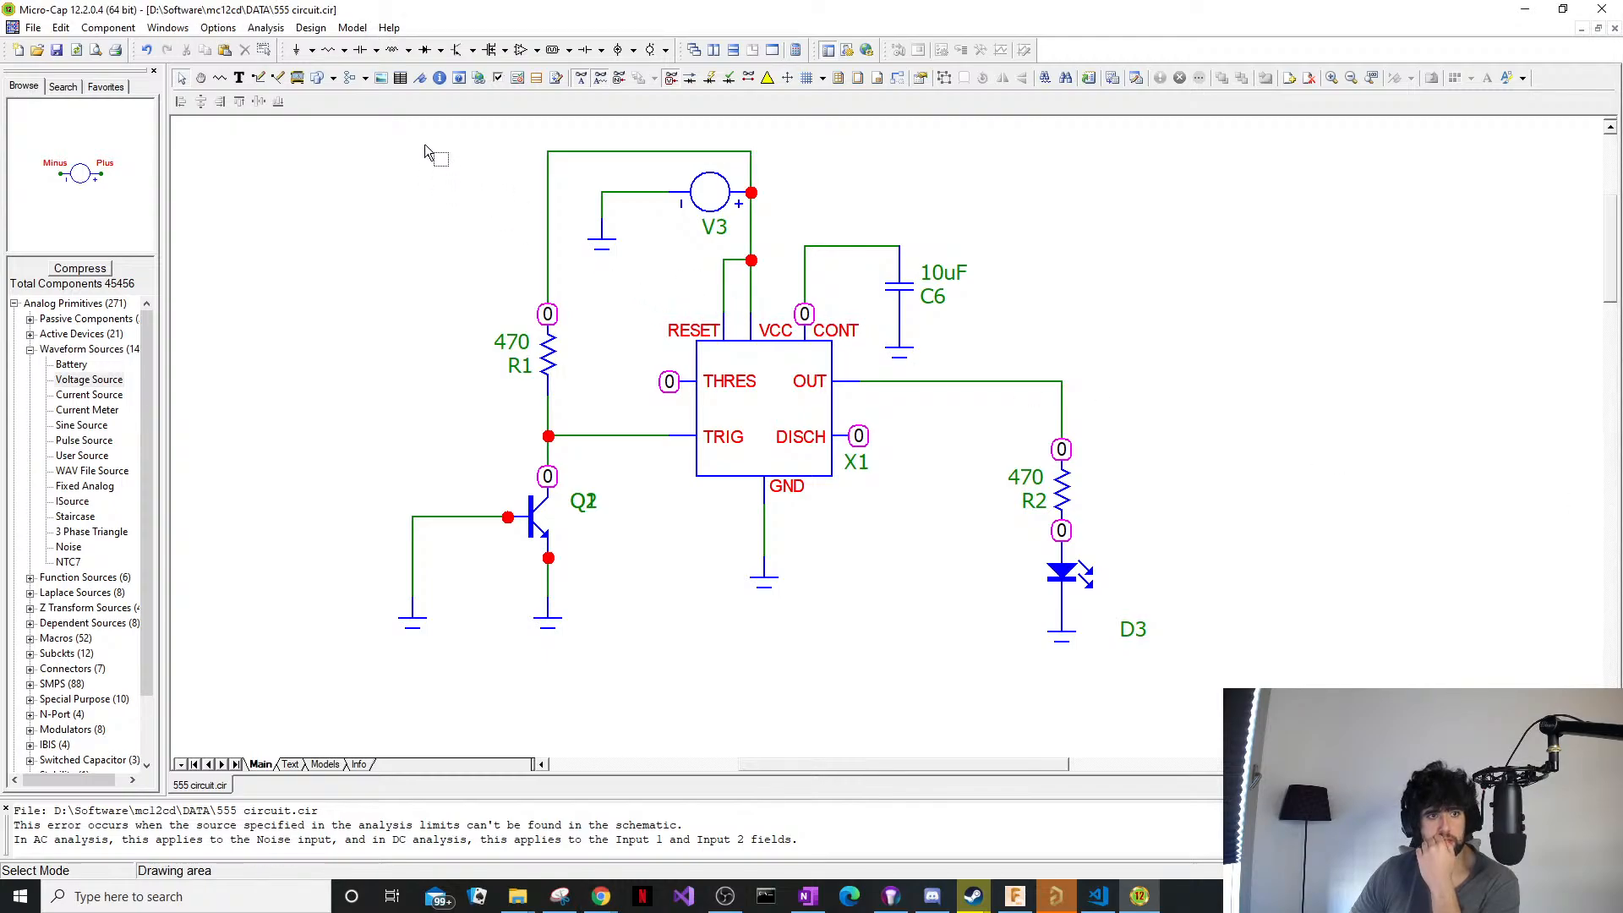
click(267, 29)
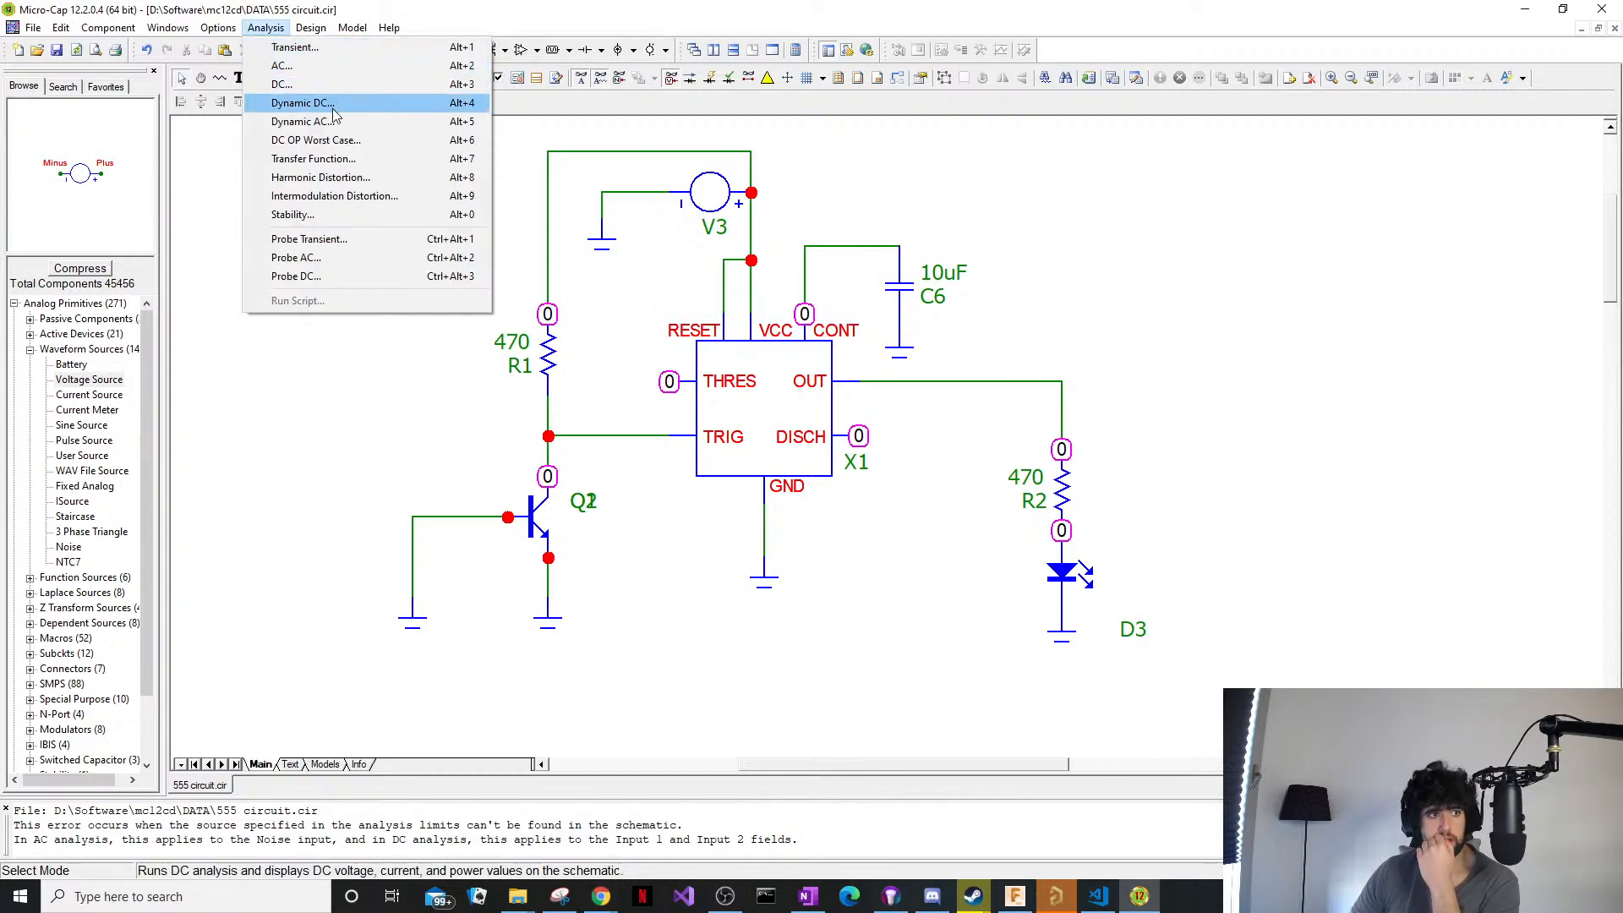
click(303, 102)
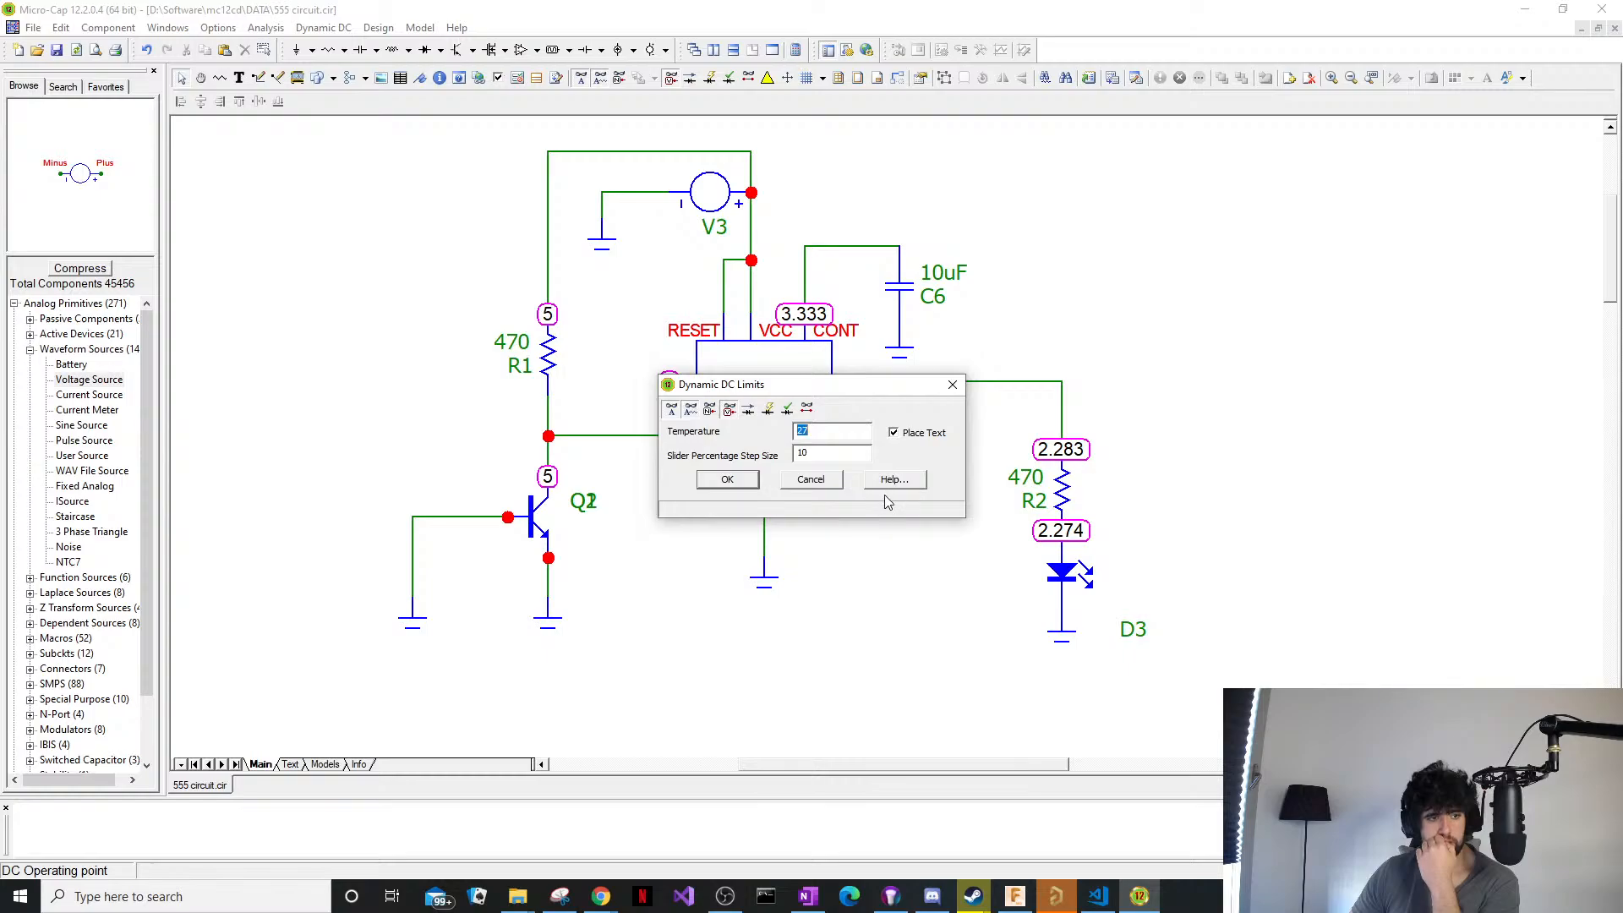
click(951, 385)
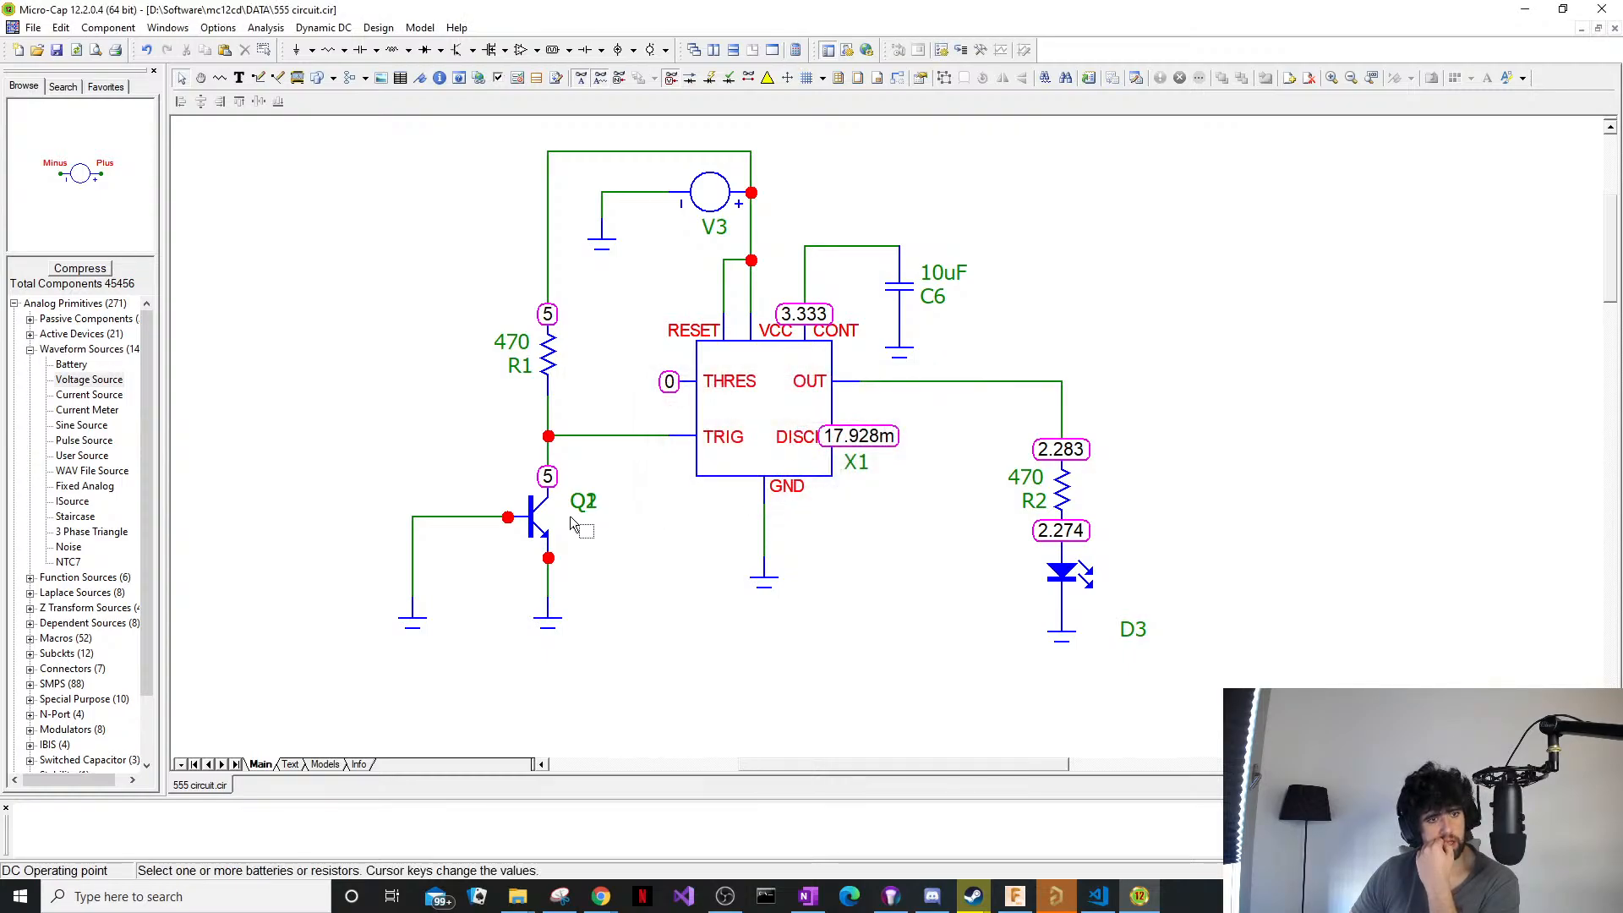
click(467, 517)
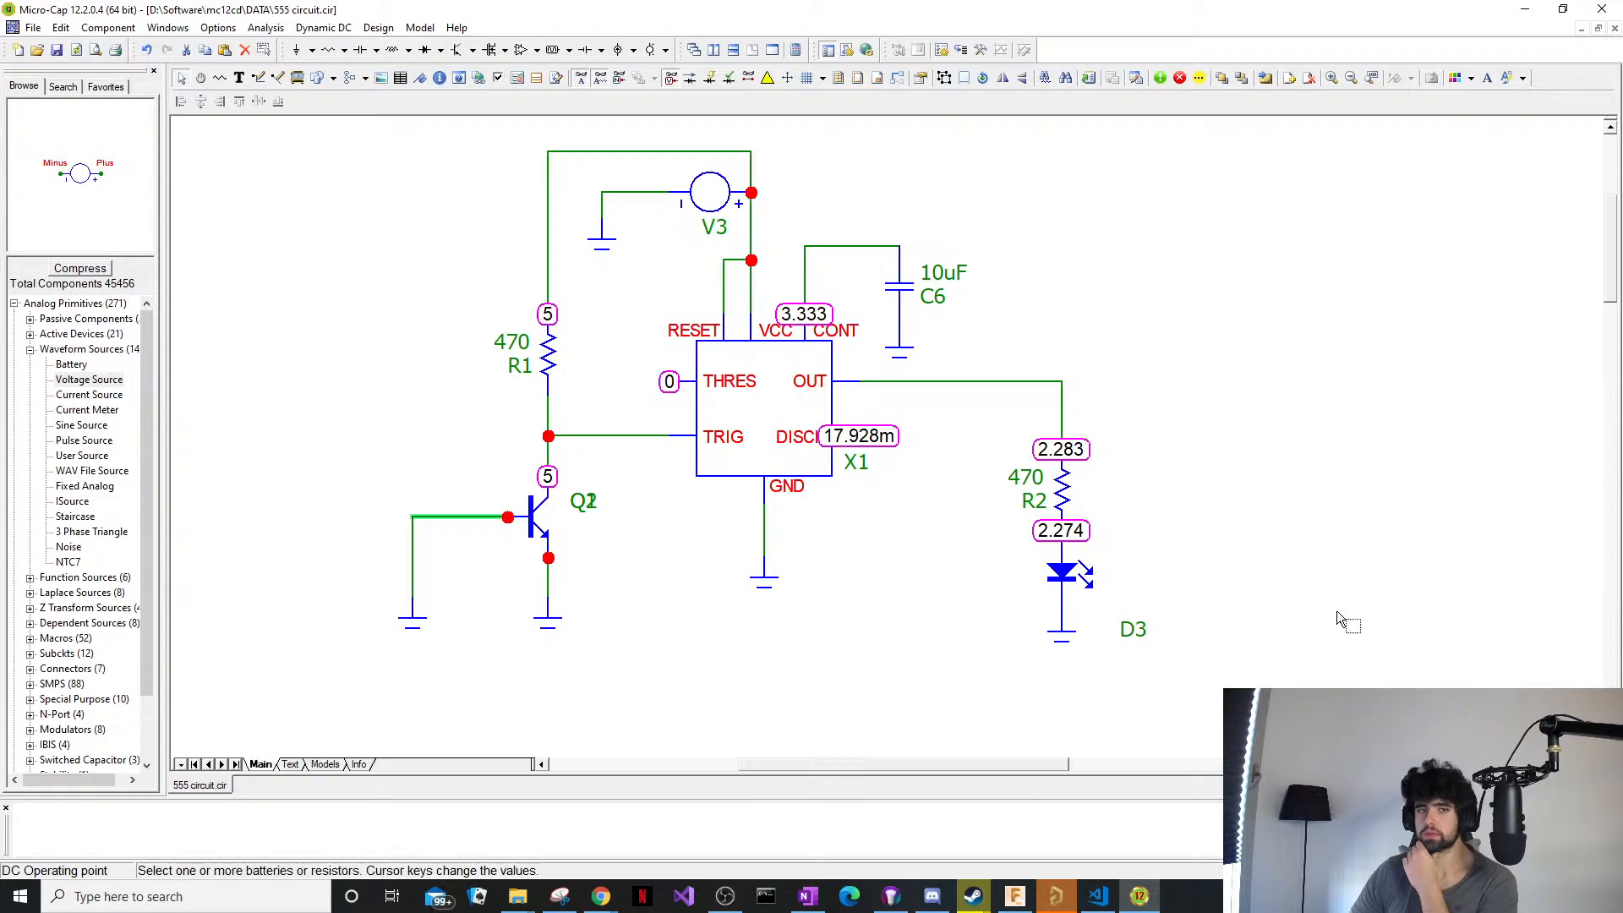
scroll(1109, 385, down, 5)
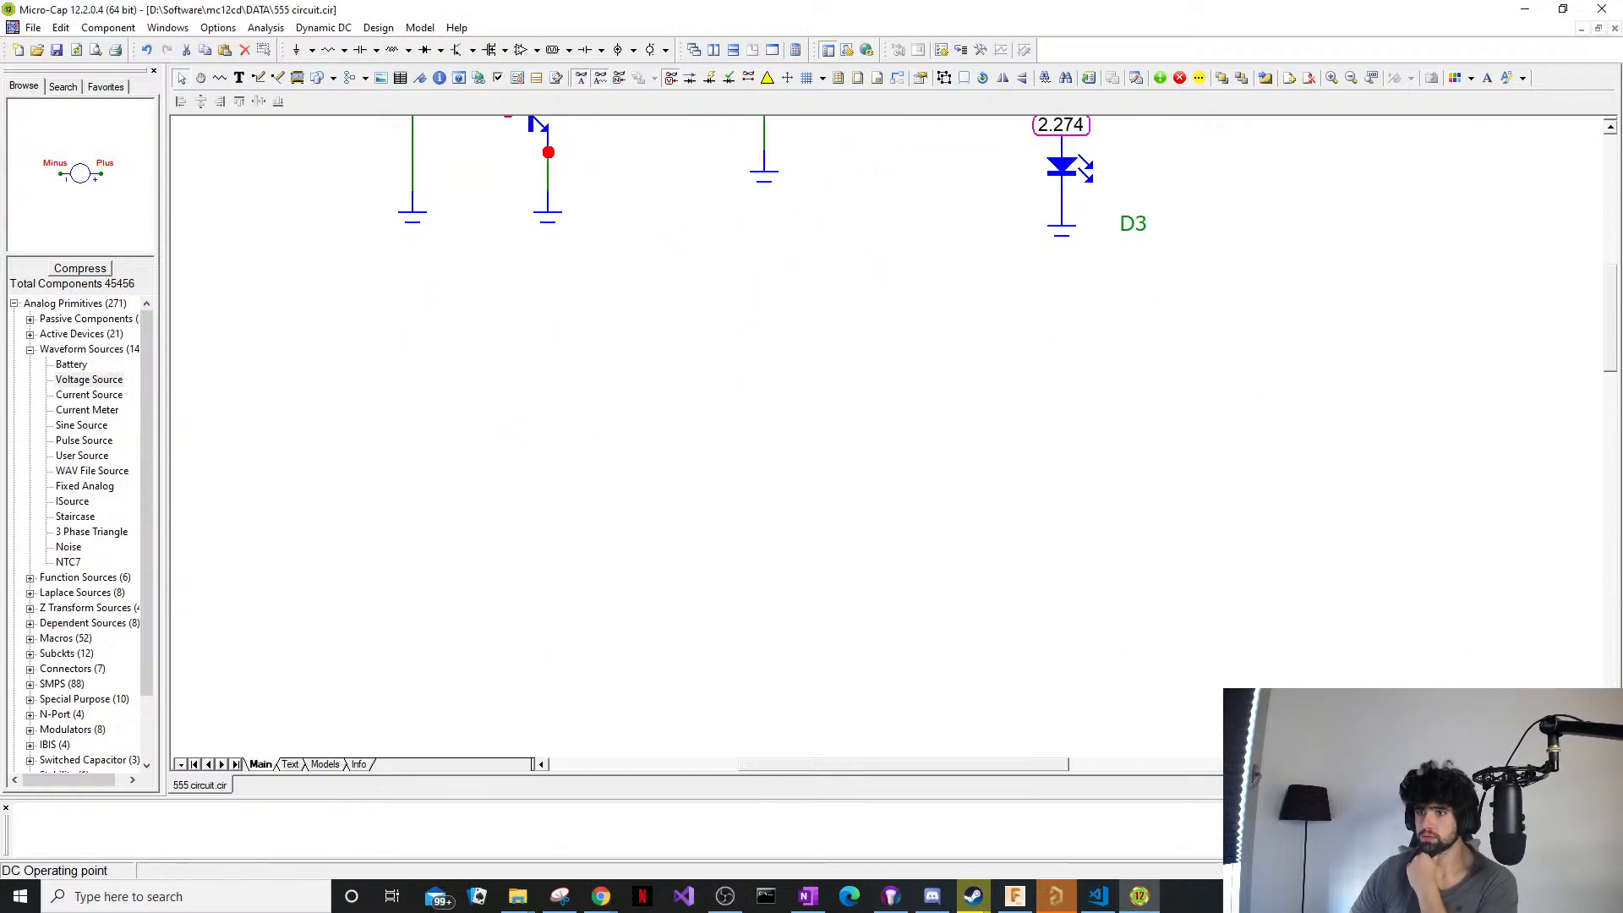
key(super+d)
key(super+d)
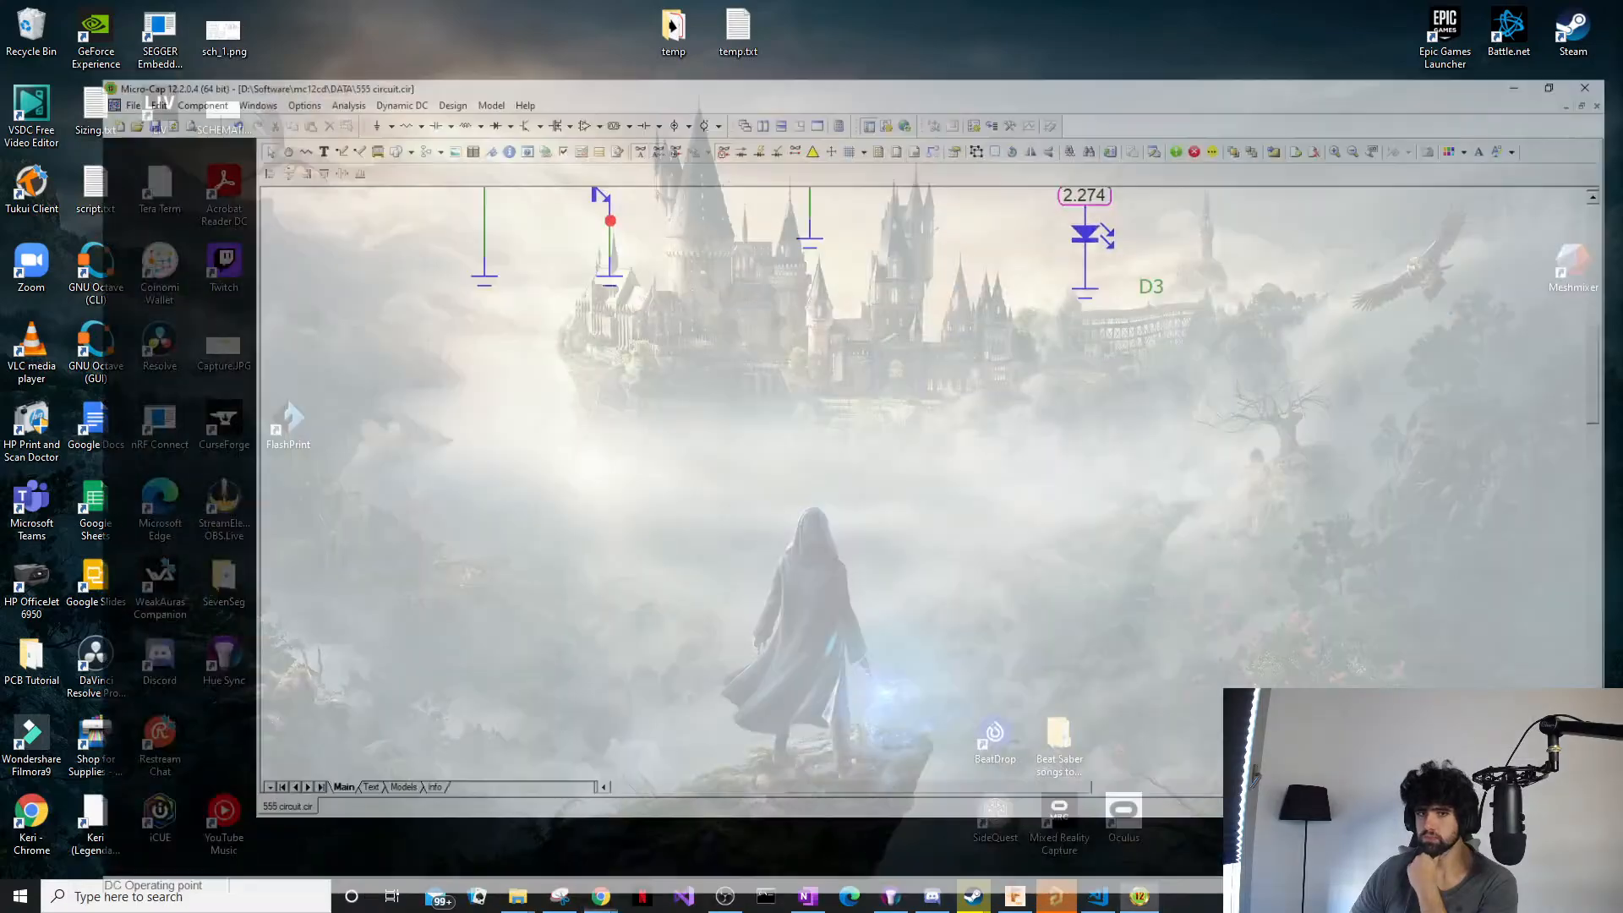
key(super+d)
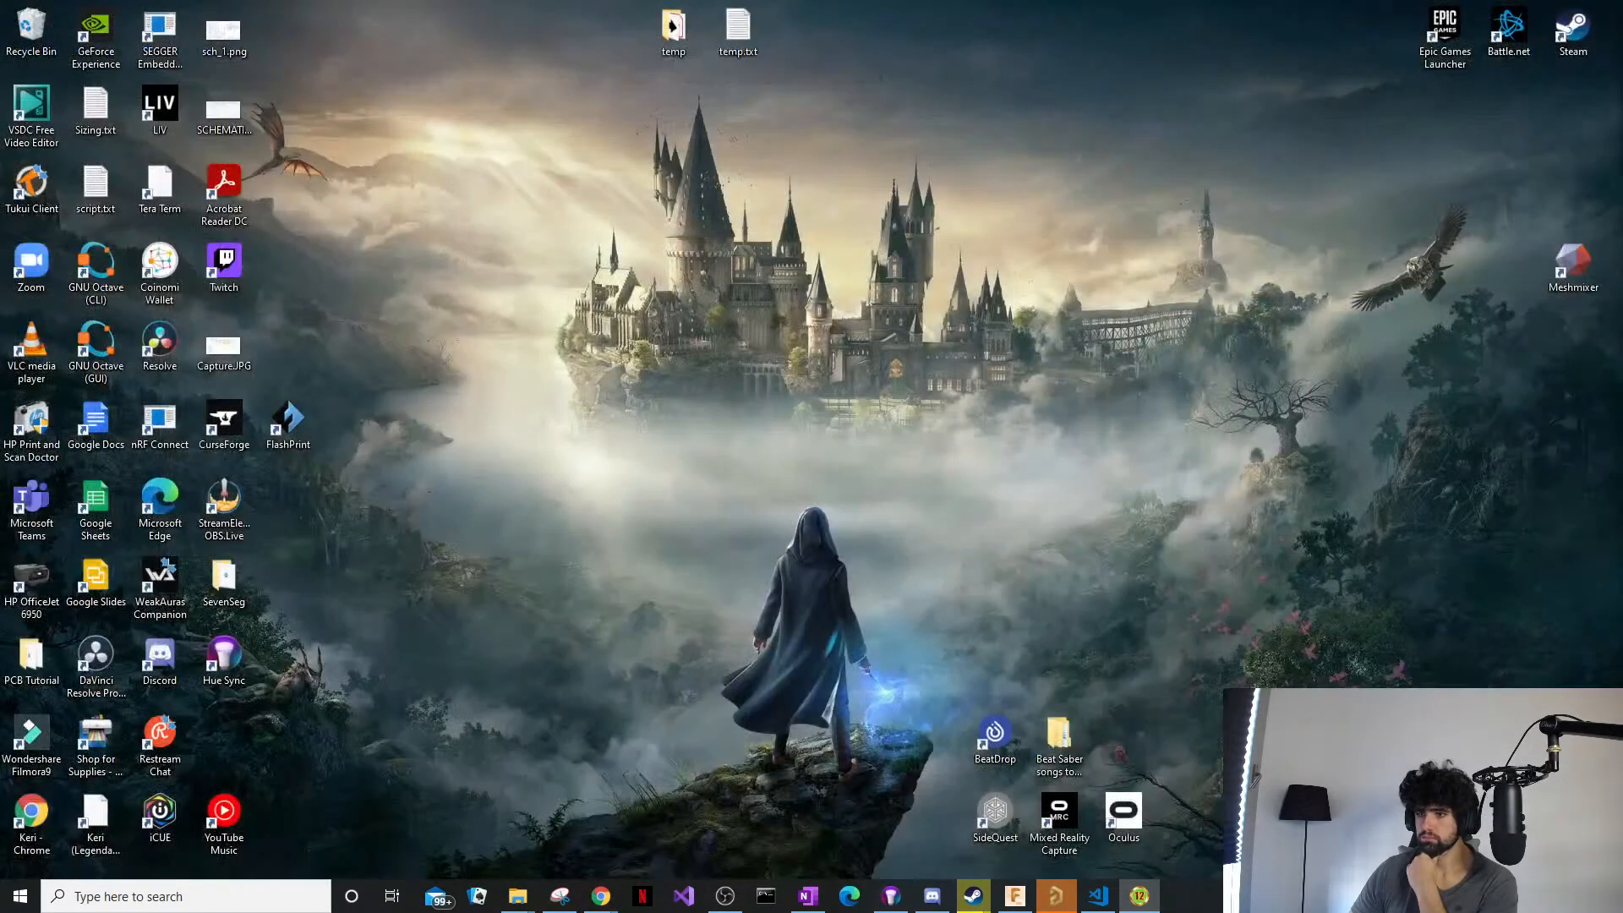
key(super+d)
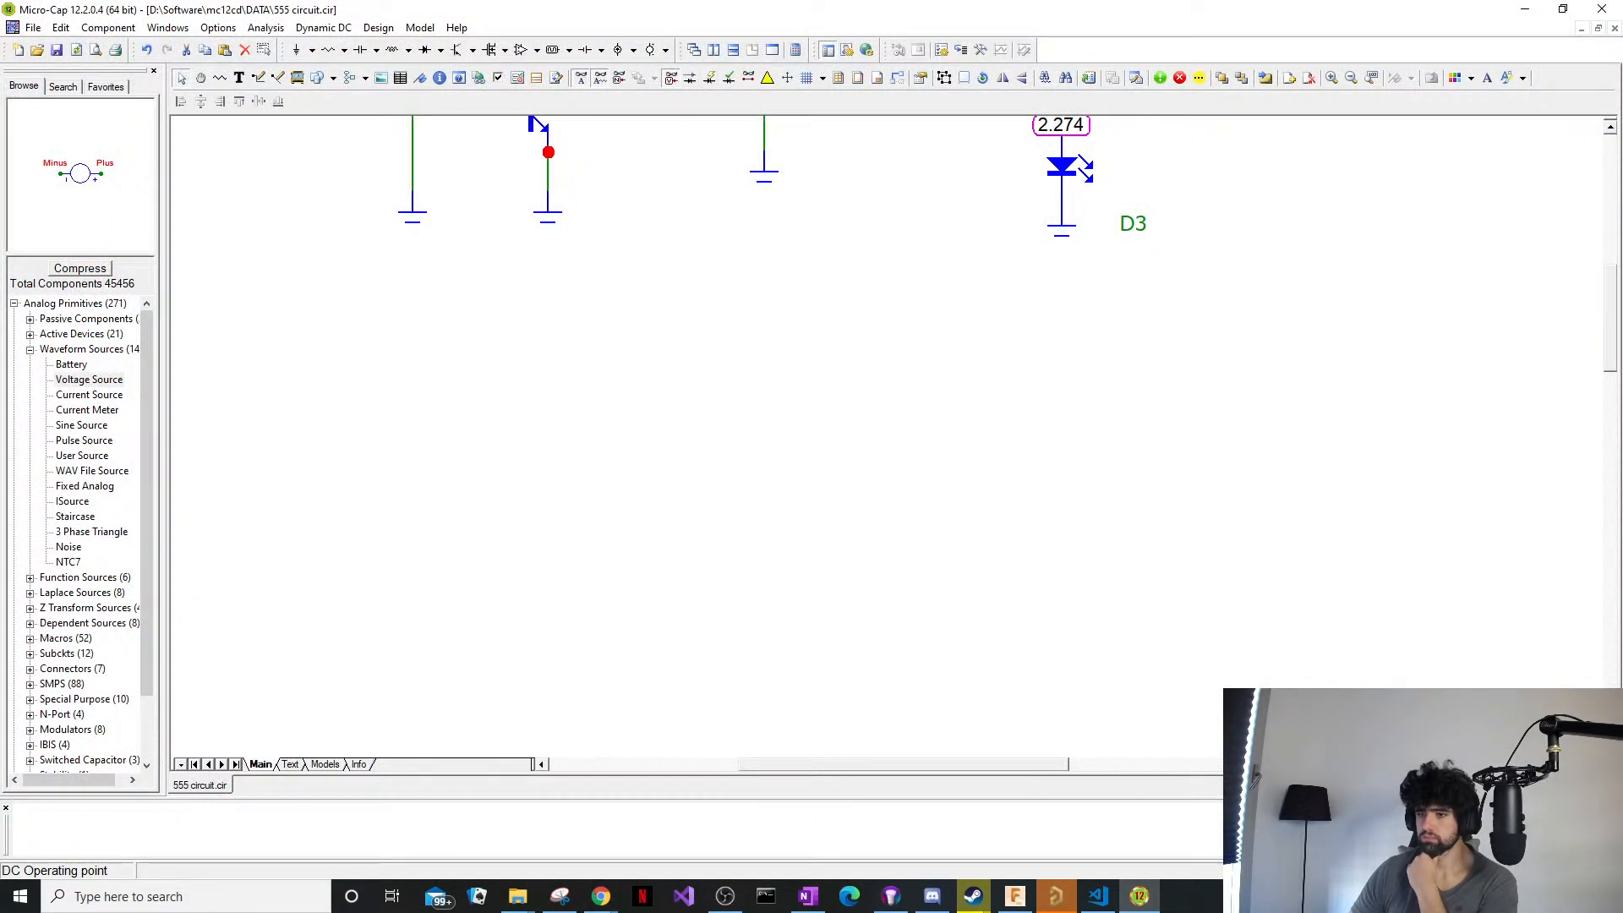
key(super+d)
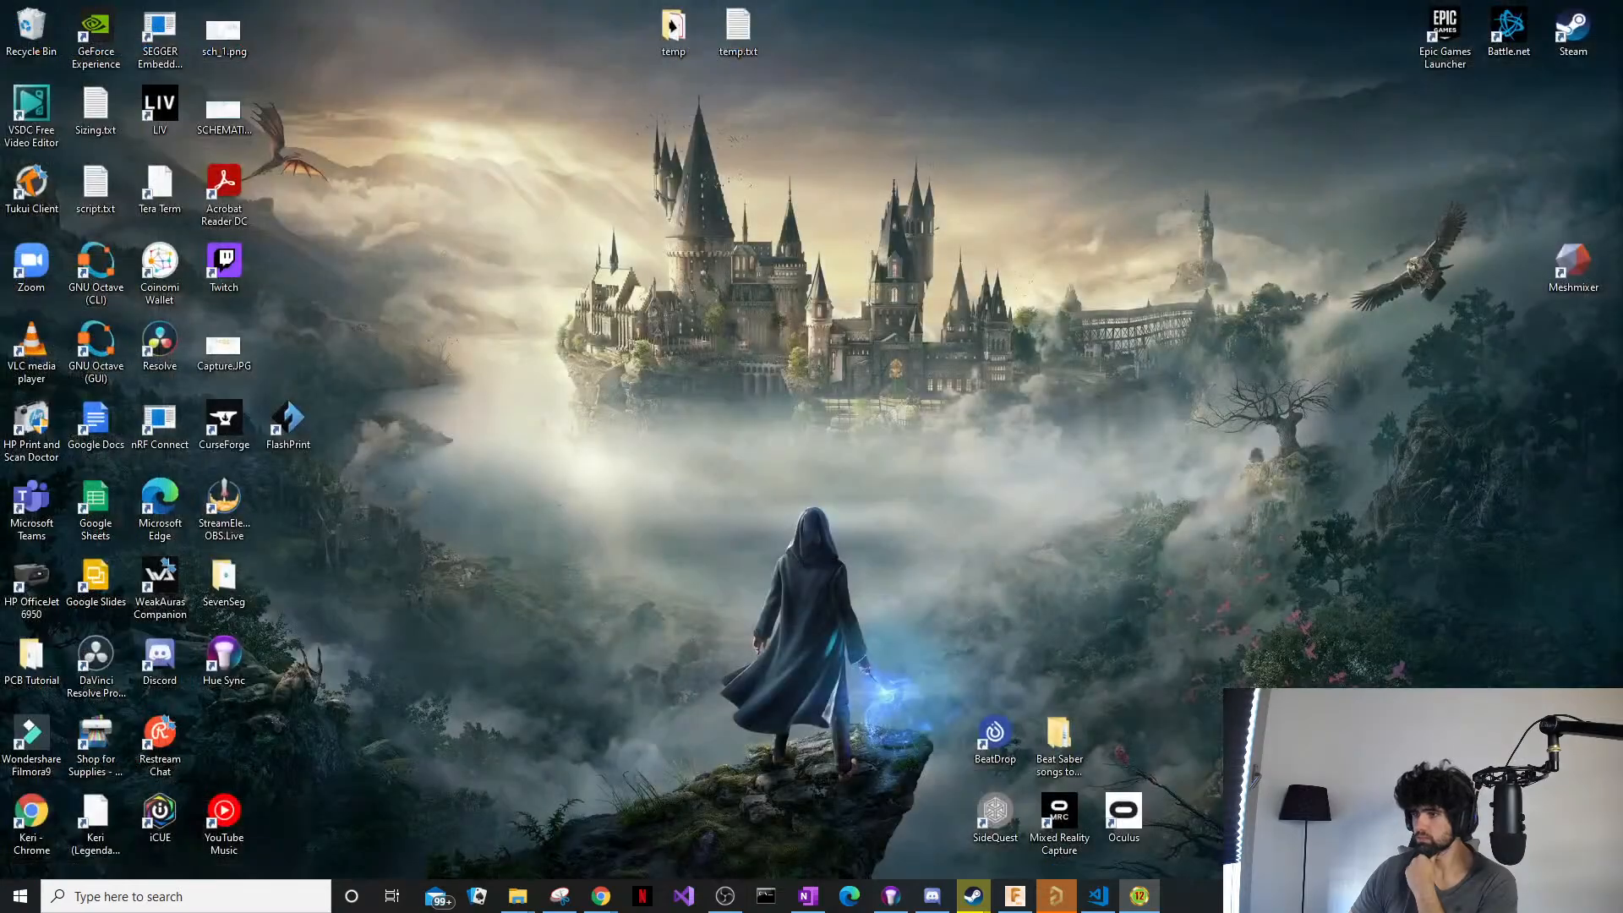
key(alt+Tab)
key(super+d)
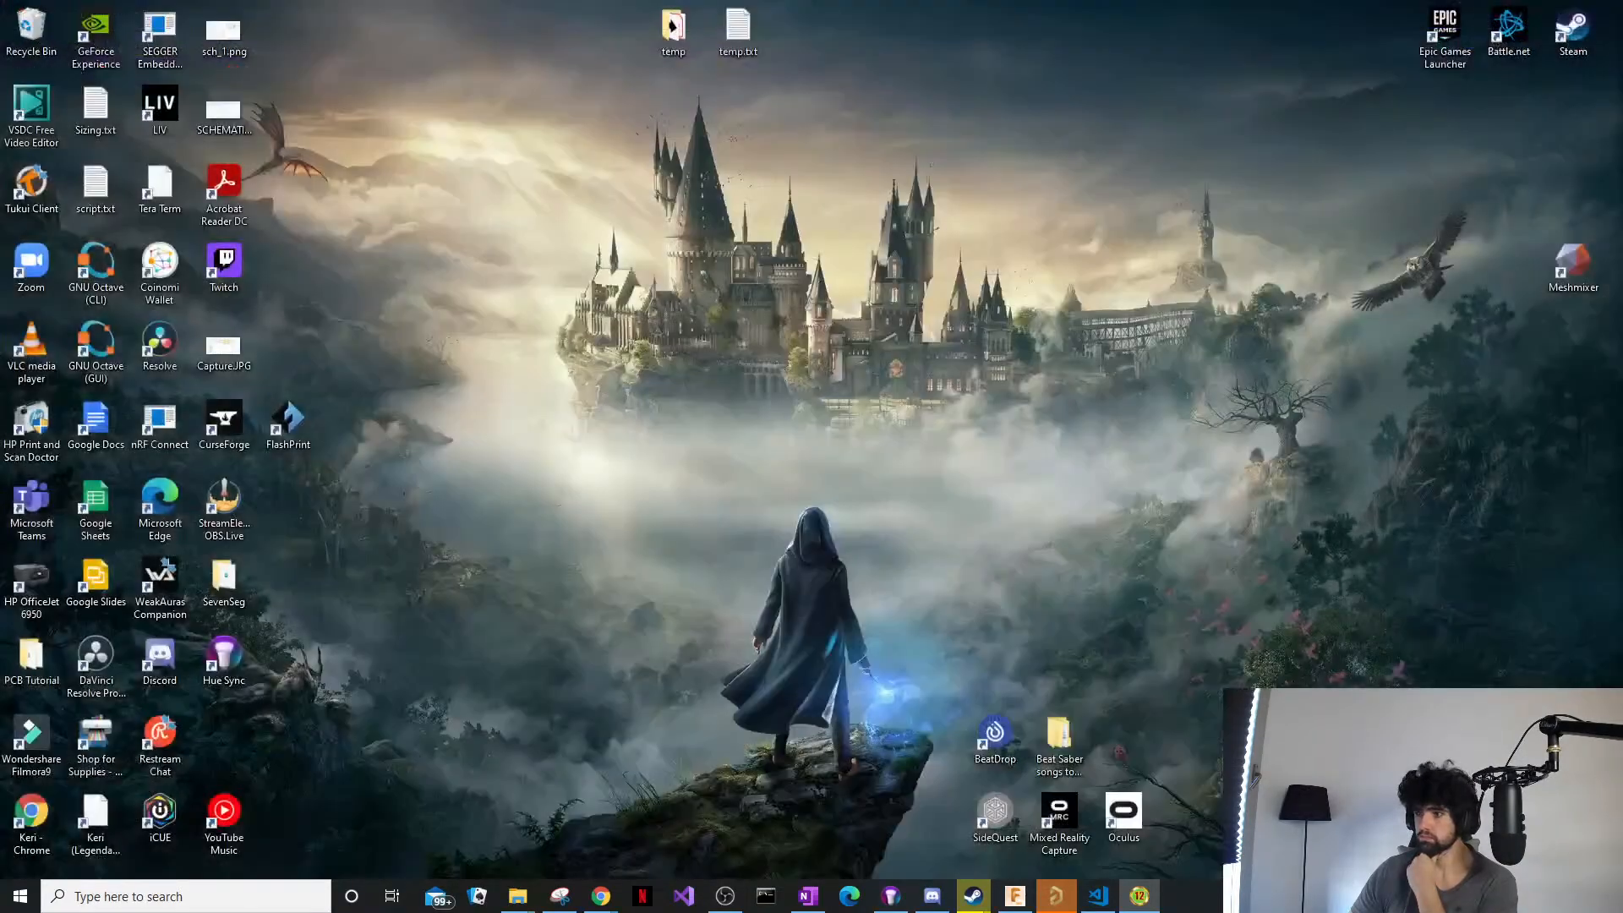
key(alt+Tab)
scroll(729, 374, up, 5)
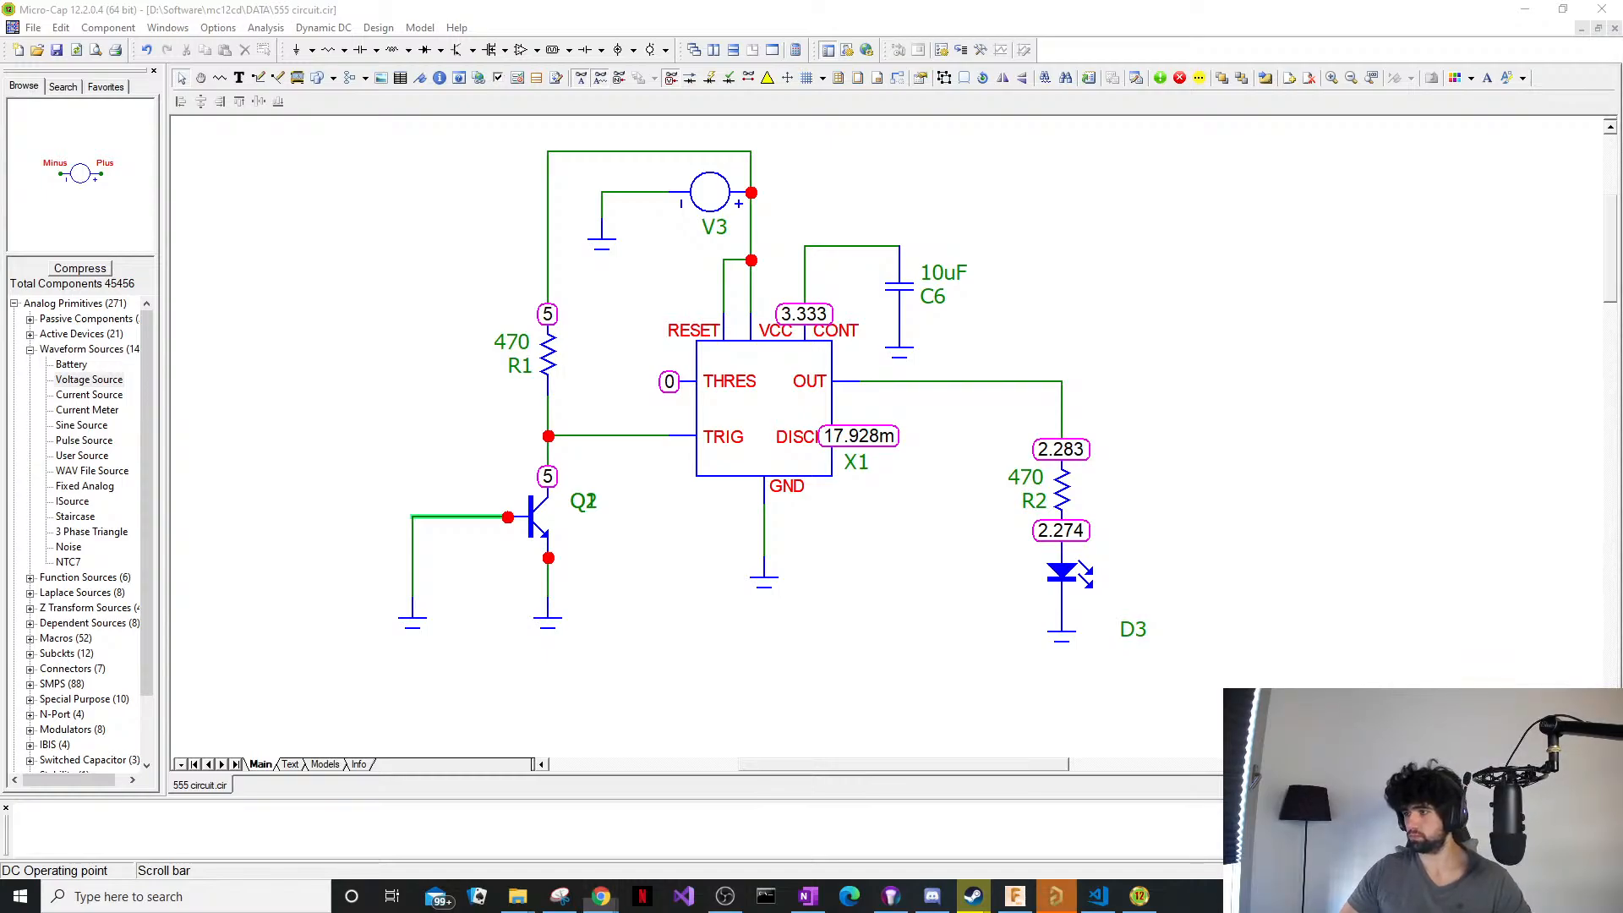
drag(954, 454, 1622, 490)
drag(1037, 495, 921, 471)
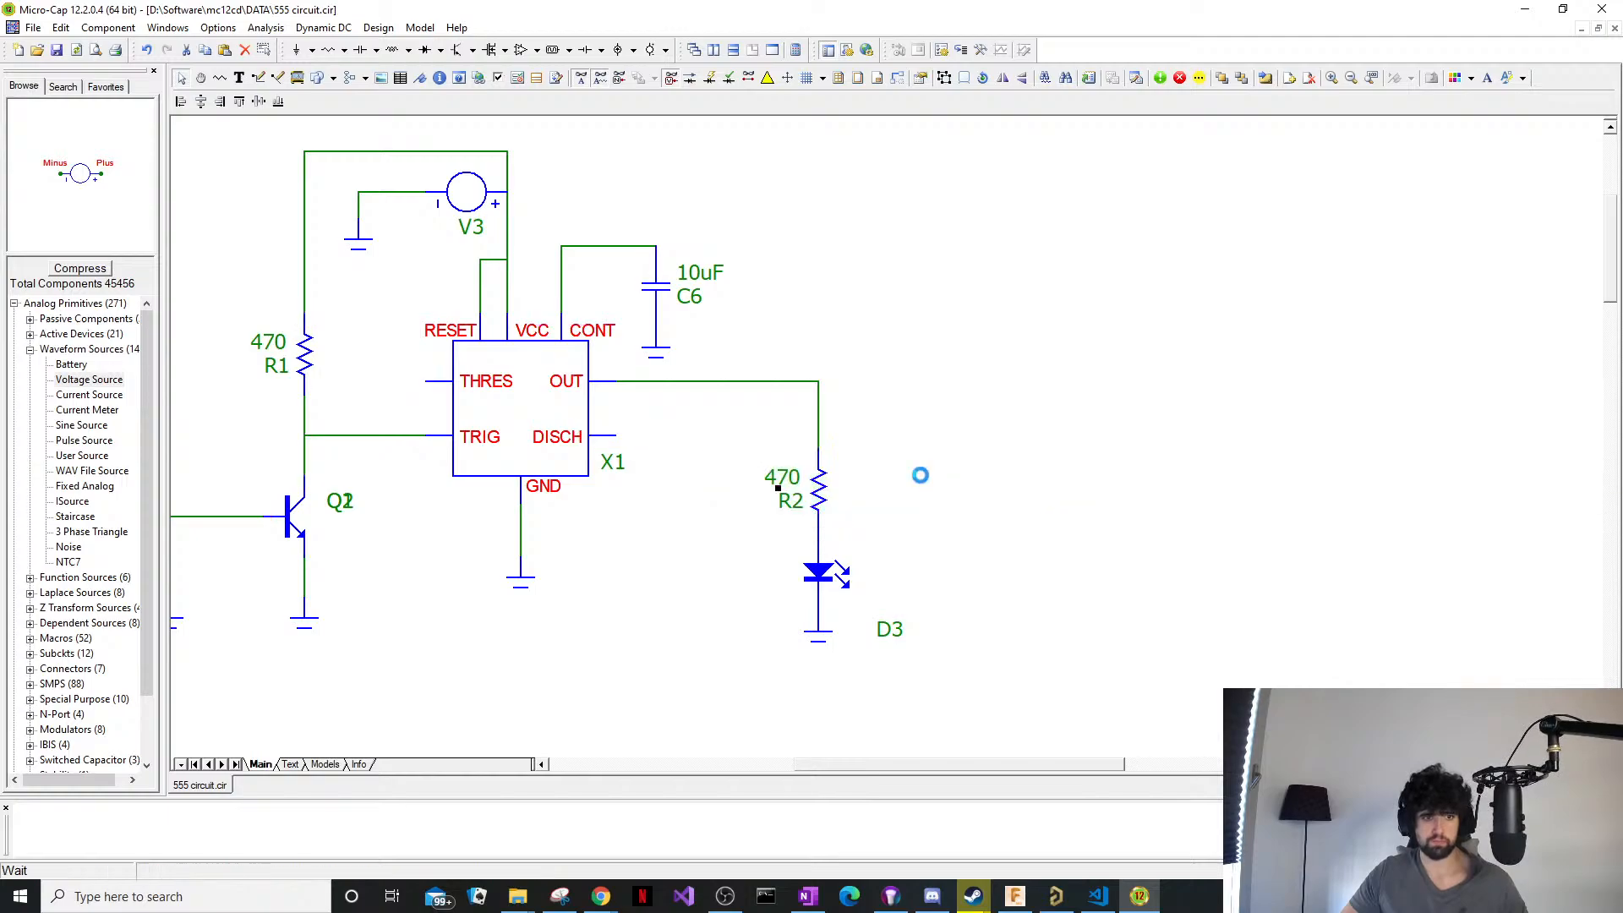
click(891, 410)
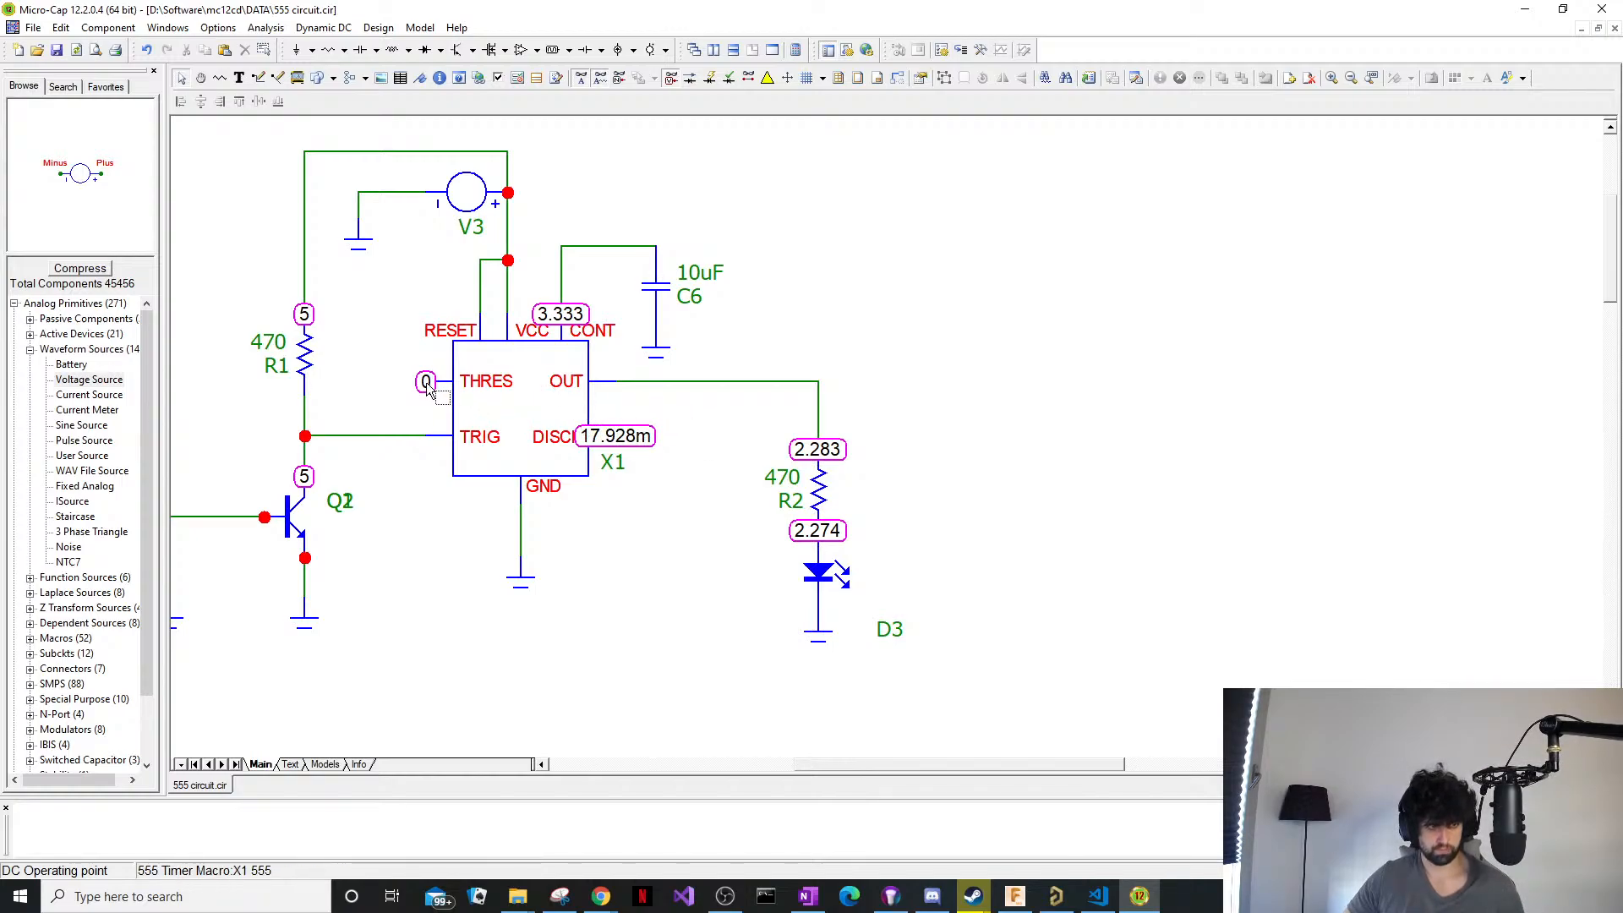
Wire the THRES pin around the underside of the 555 timer to the DISCH pin, and end the Dynamic DC analysis.
drag(426, 382, 403, 587)
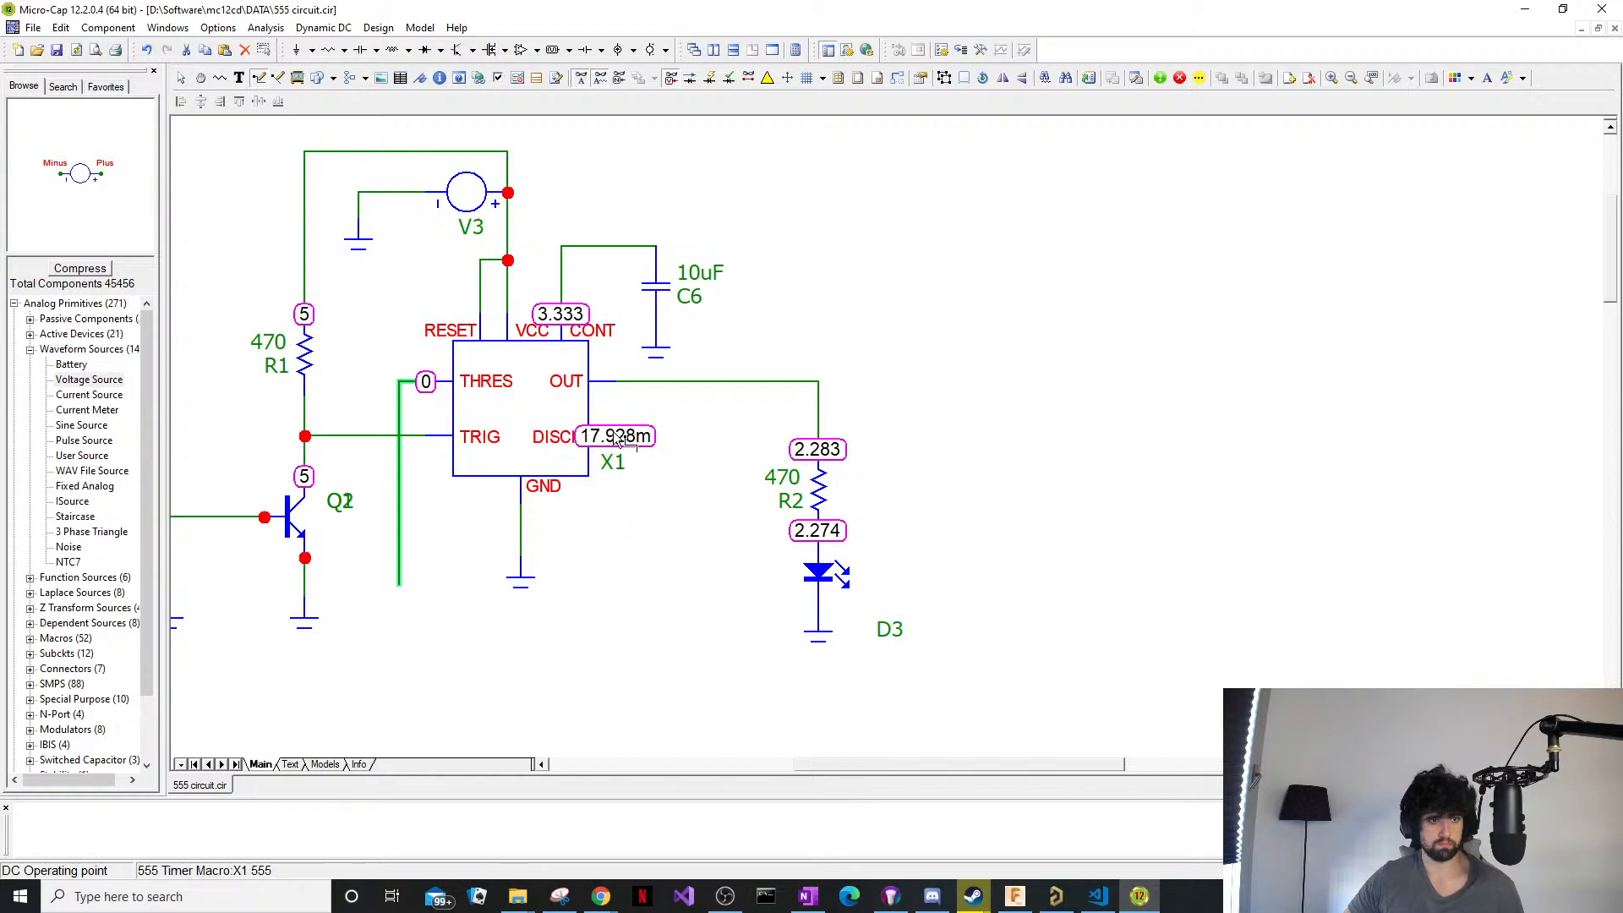
drag(615, 436, 399, 585)
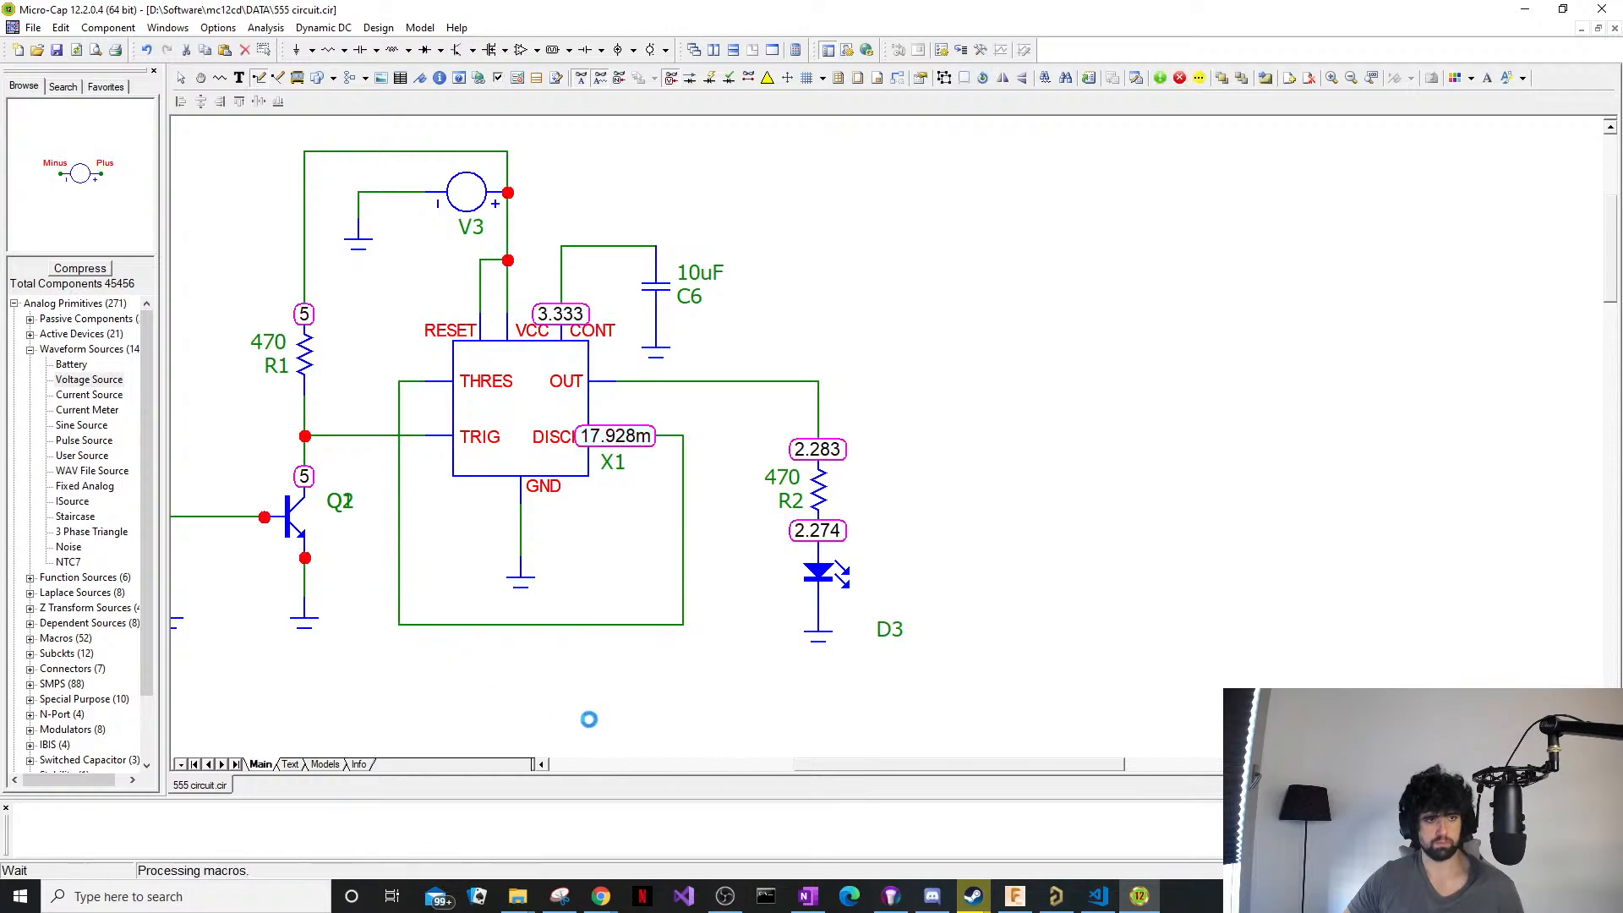
click(324, 27)
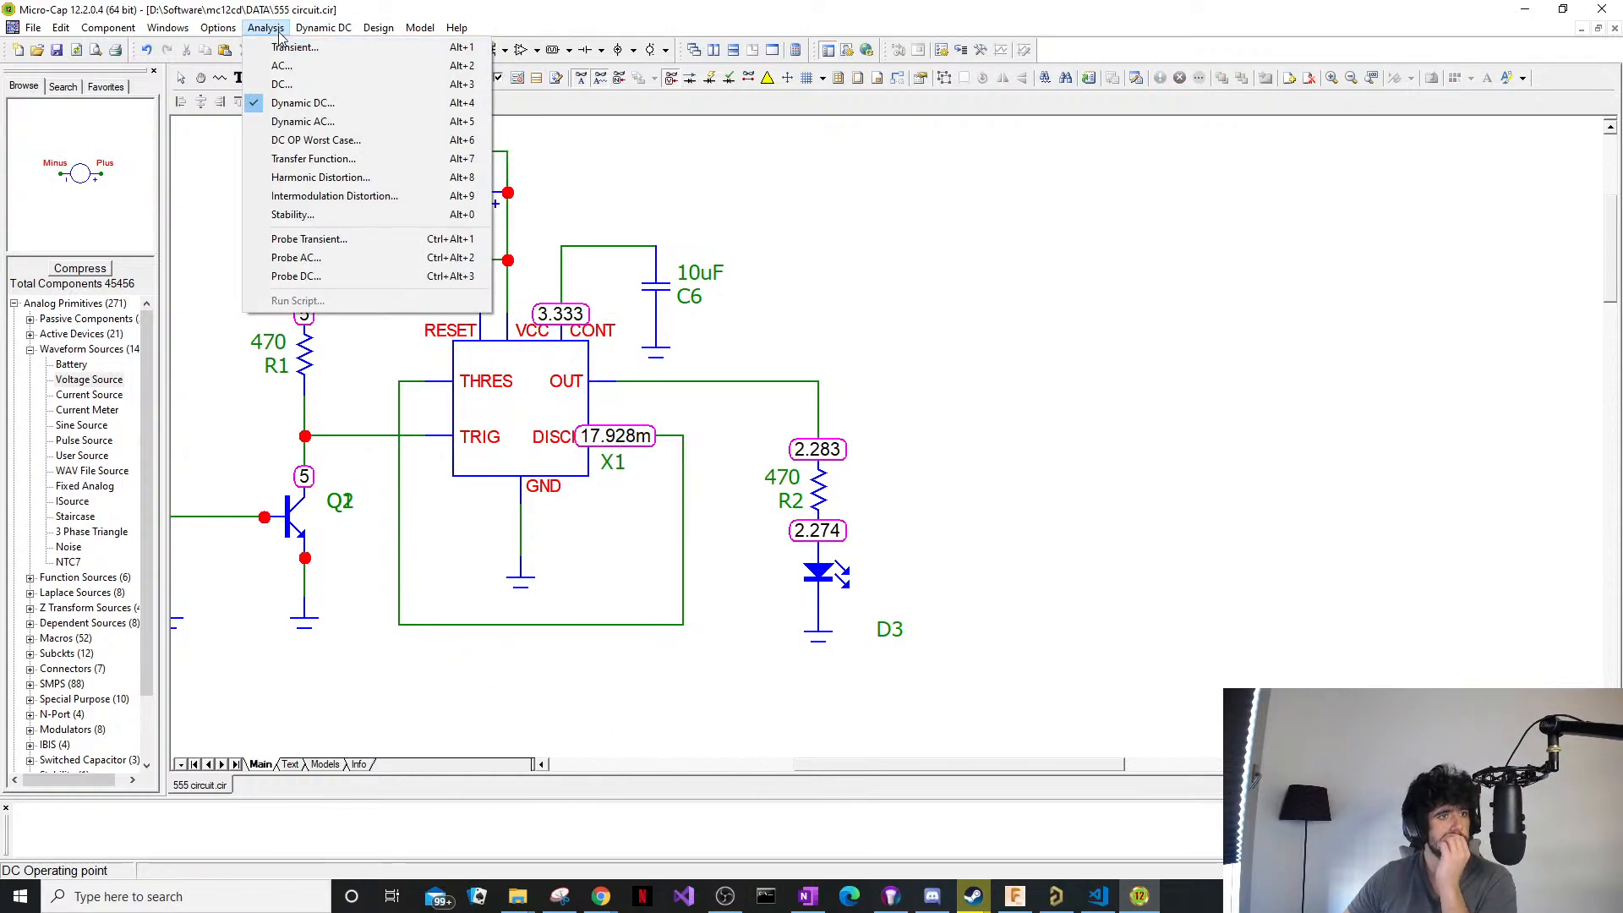
click(331, 102)
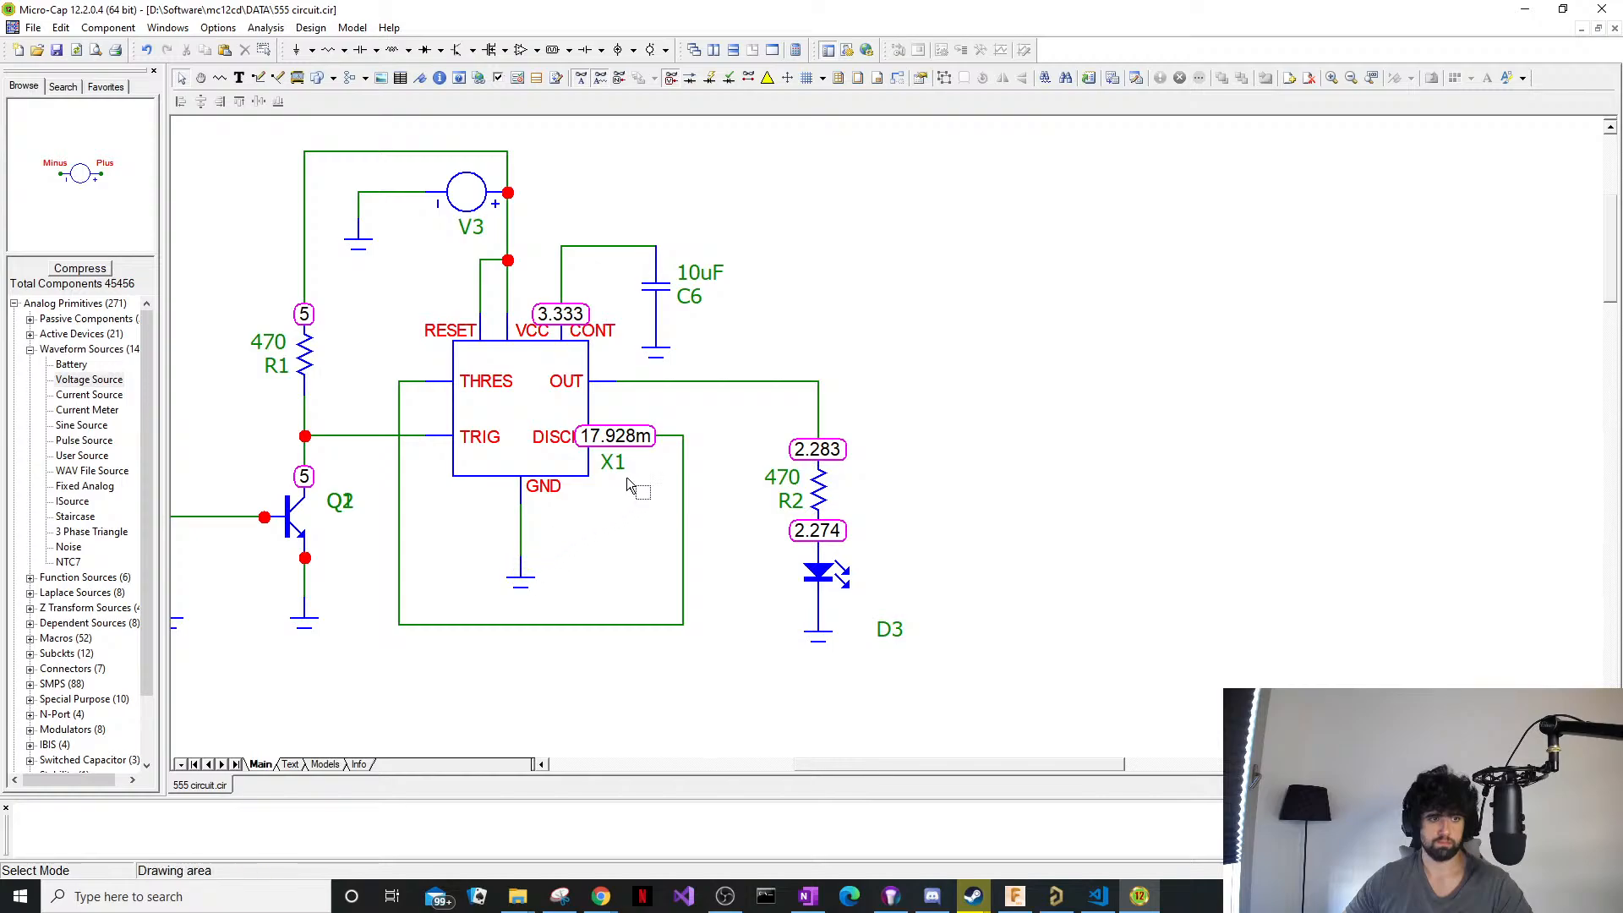
Branch a wire off the corner of the THRES connection and run it down between the transistor and the timer.
mouse_move(685, 446)
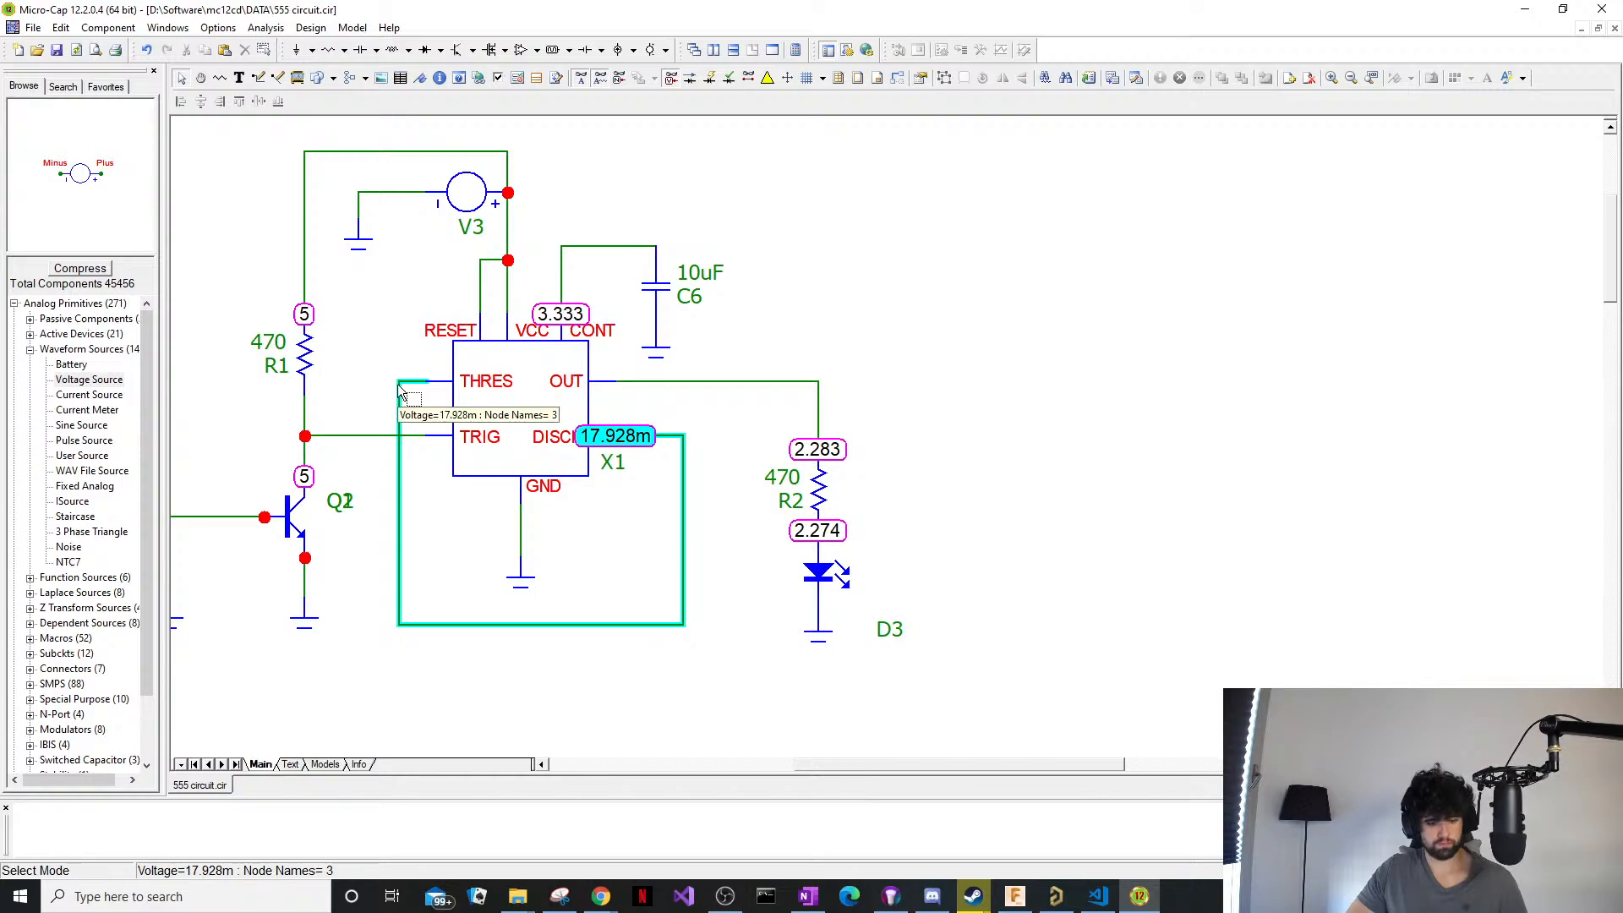
key(ctrl+w)
drag(397, 383, 376, 380)
key(ctrl+z)
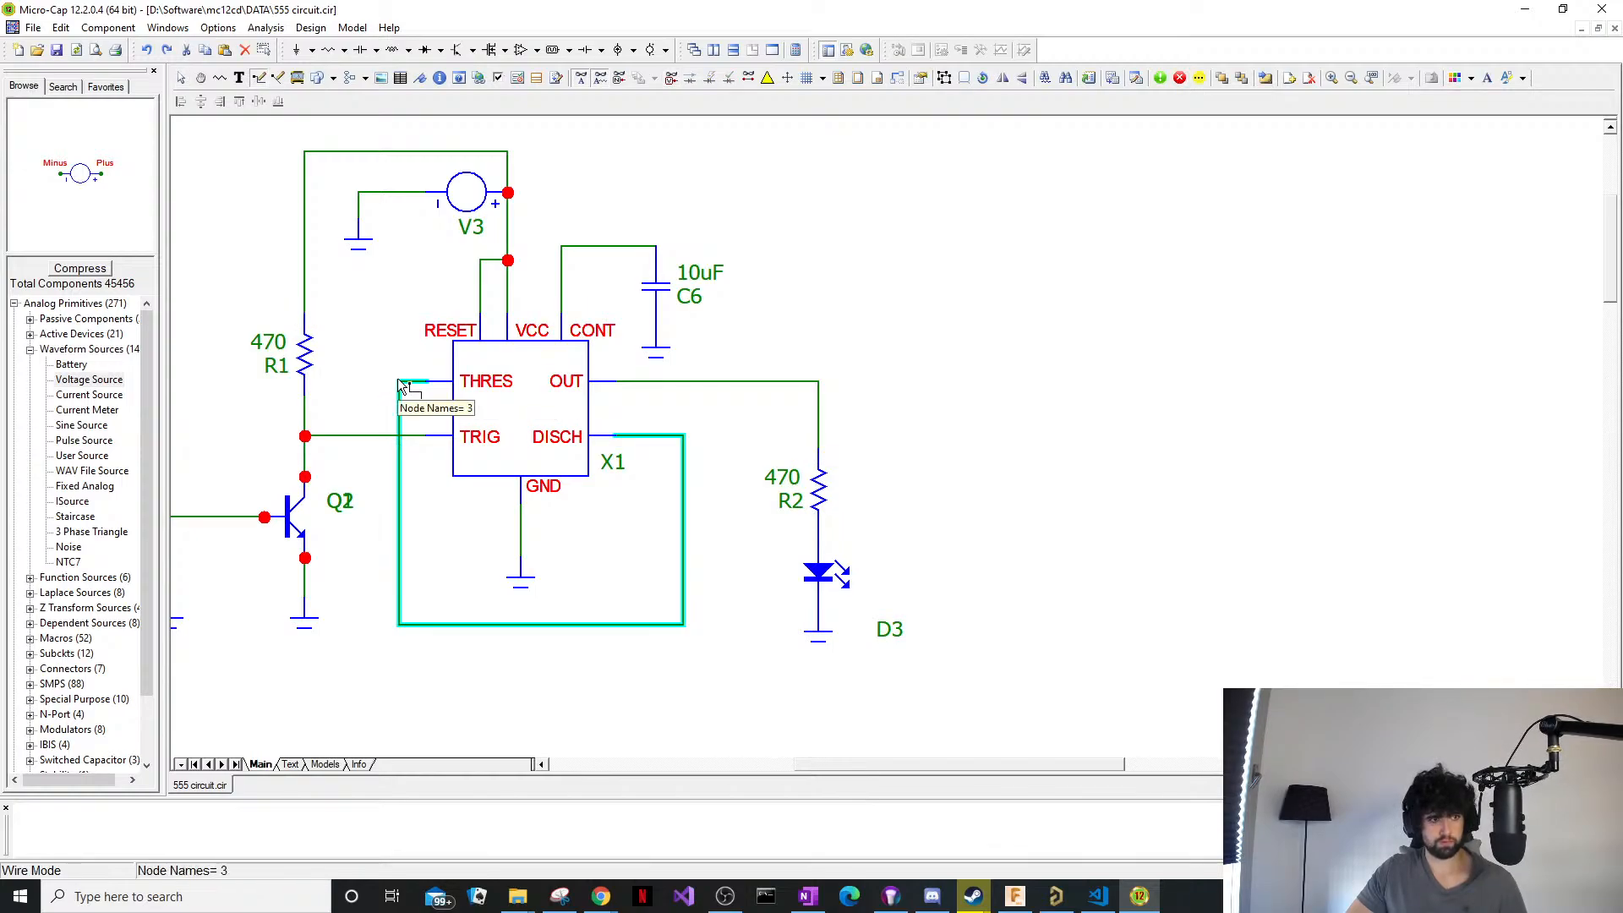
mouse_move(398, 382)
mouse_down()
mouse_move(340, 383)
mouse_move(372, 489)
mouse_up()
key(ctrl+e)
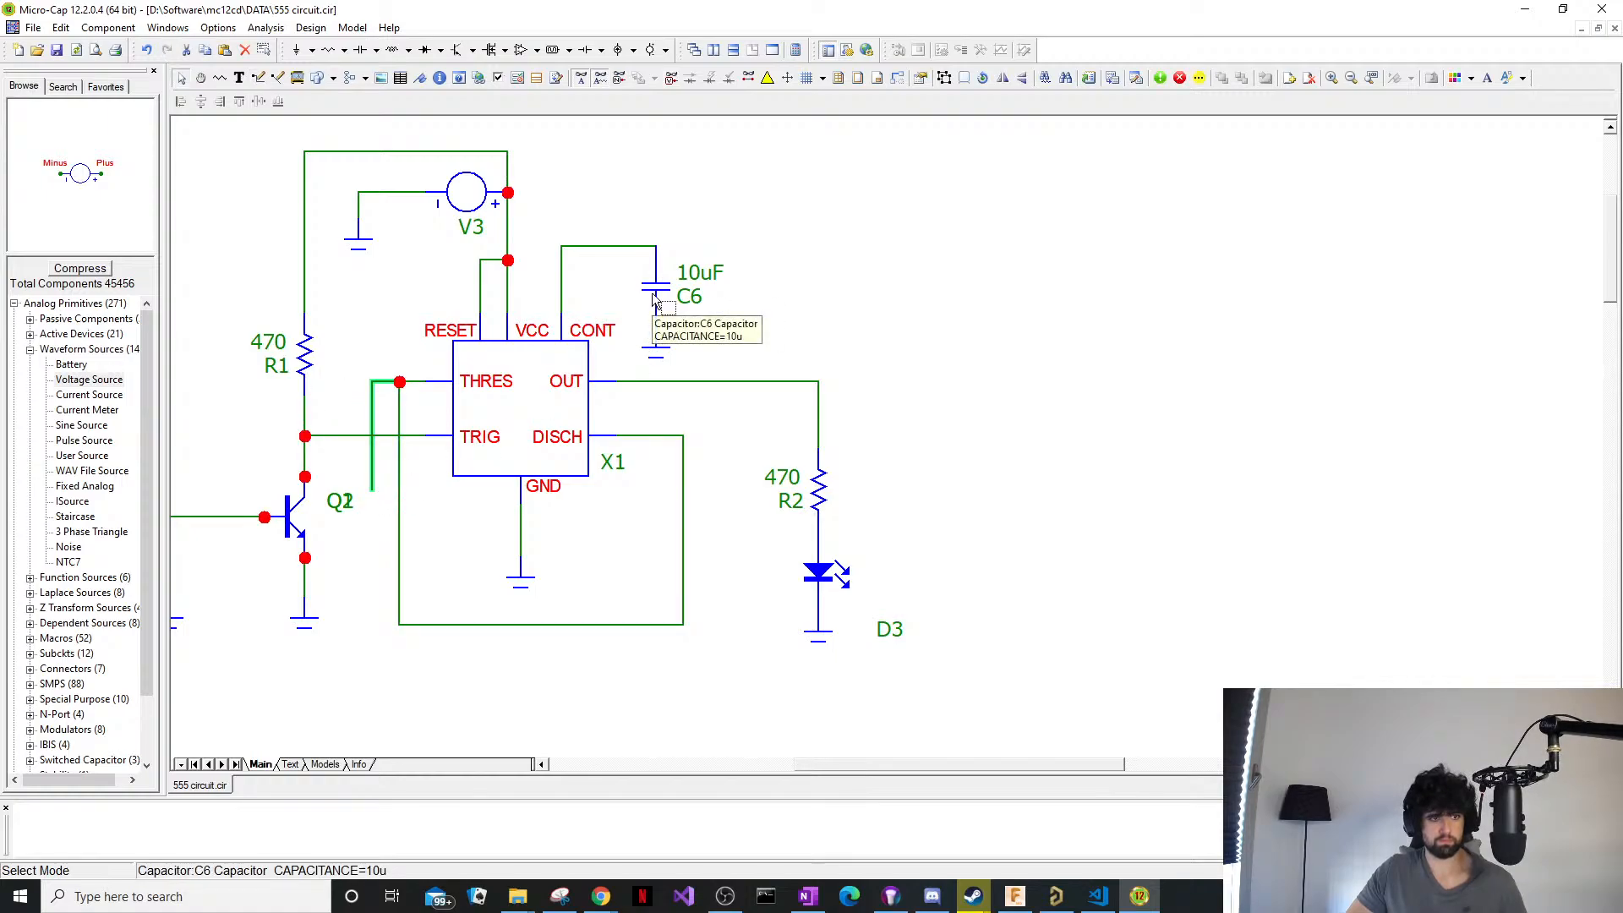
Duplicate the 10uF capacitor from the CONT pin and attach the copy to the lower end of the THRES branch wire.
click(660, 298)
key(ctrl+c)
click(347, 639)
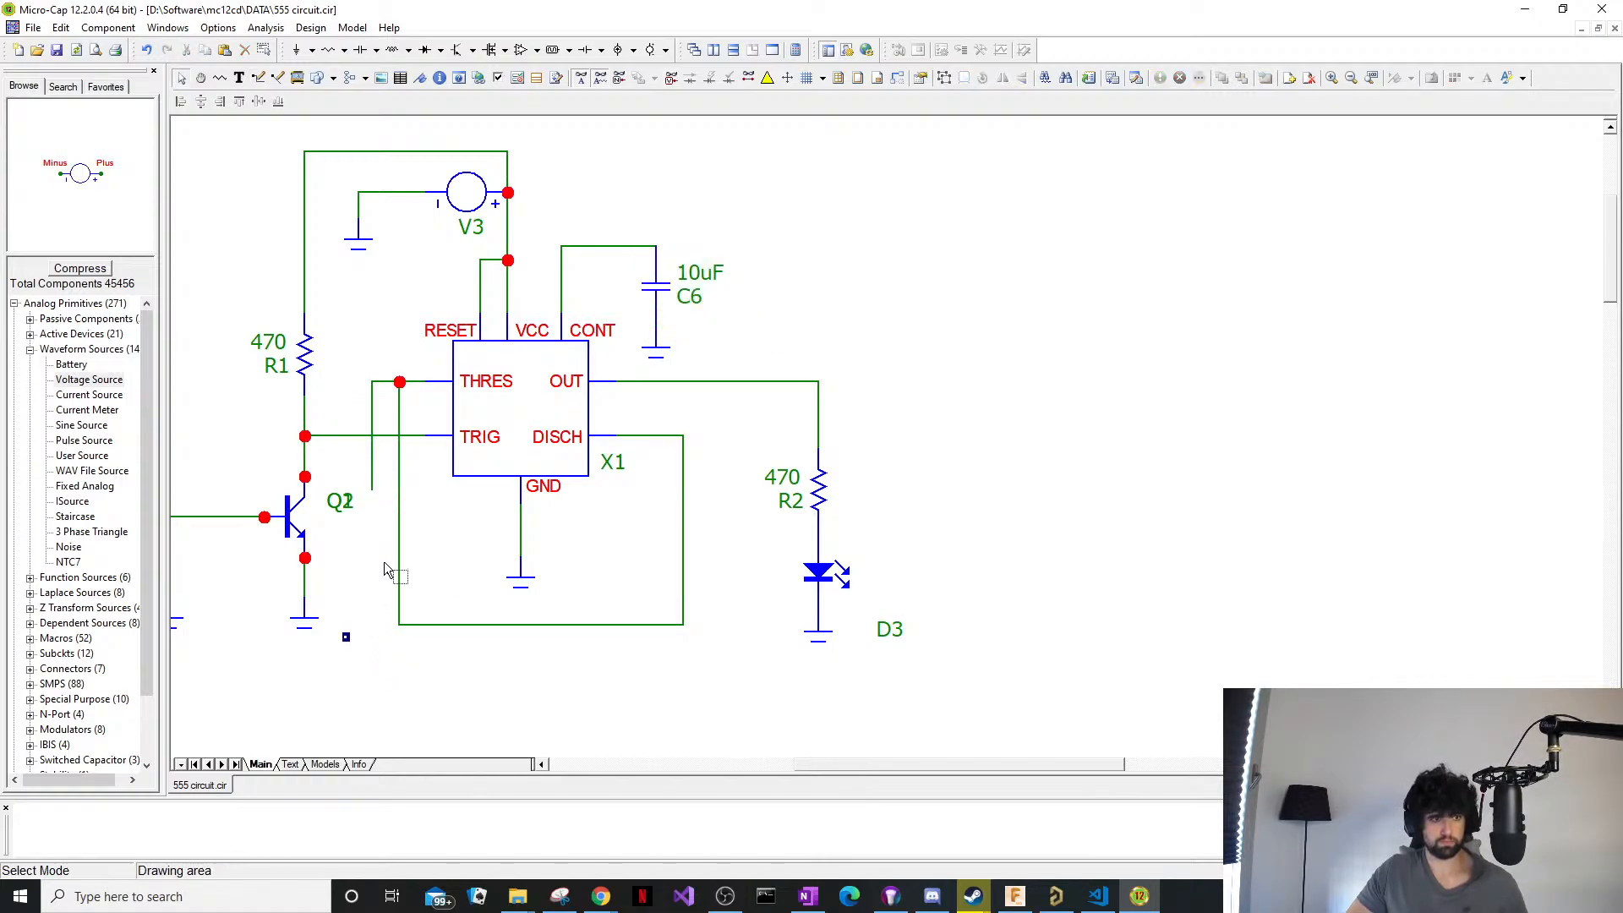
key(ctrl+v)
drag(372, 659, 367, 524)
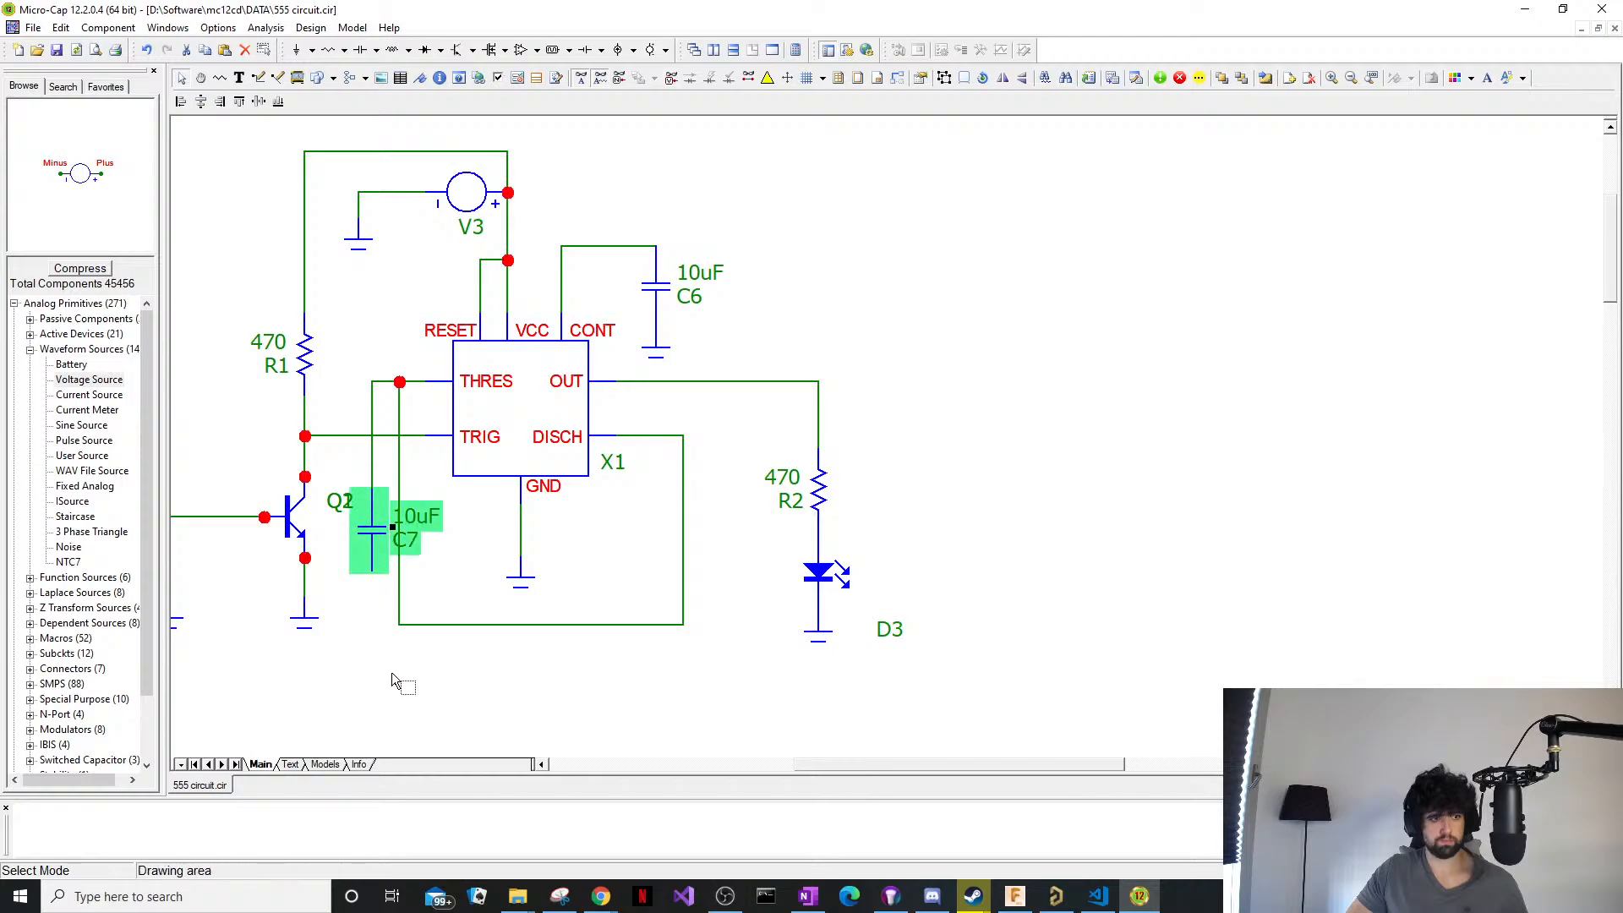
Add a copied ground symbol to the lower terminal of the new THRES capacitor.
key(ctrl+c)
click(356, 608)
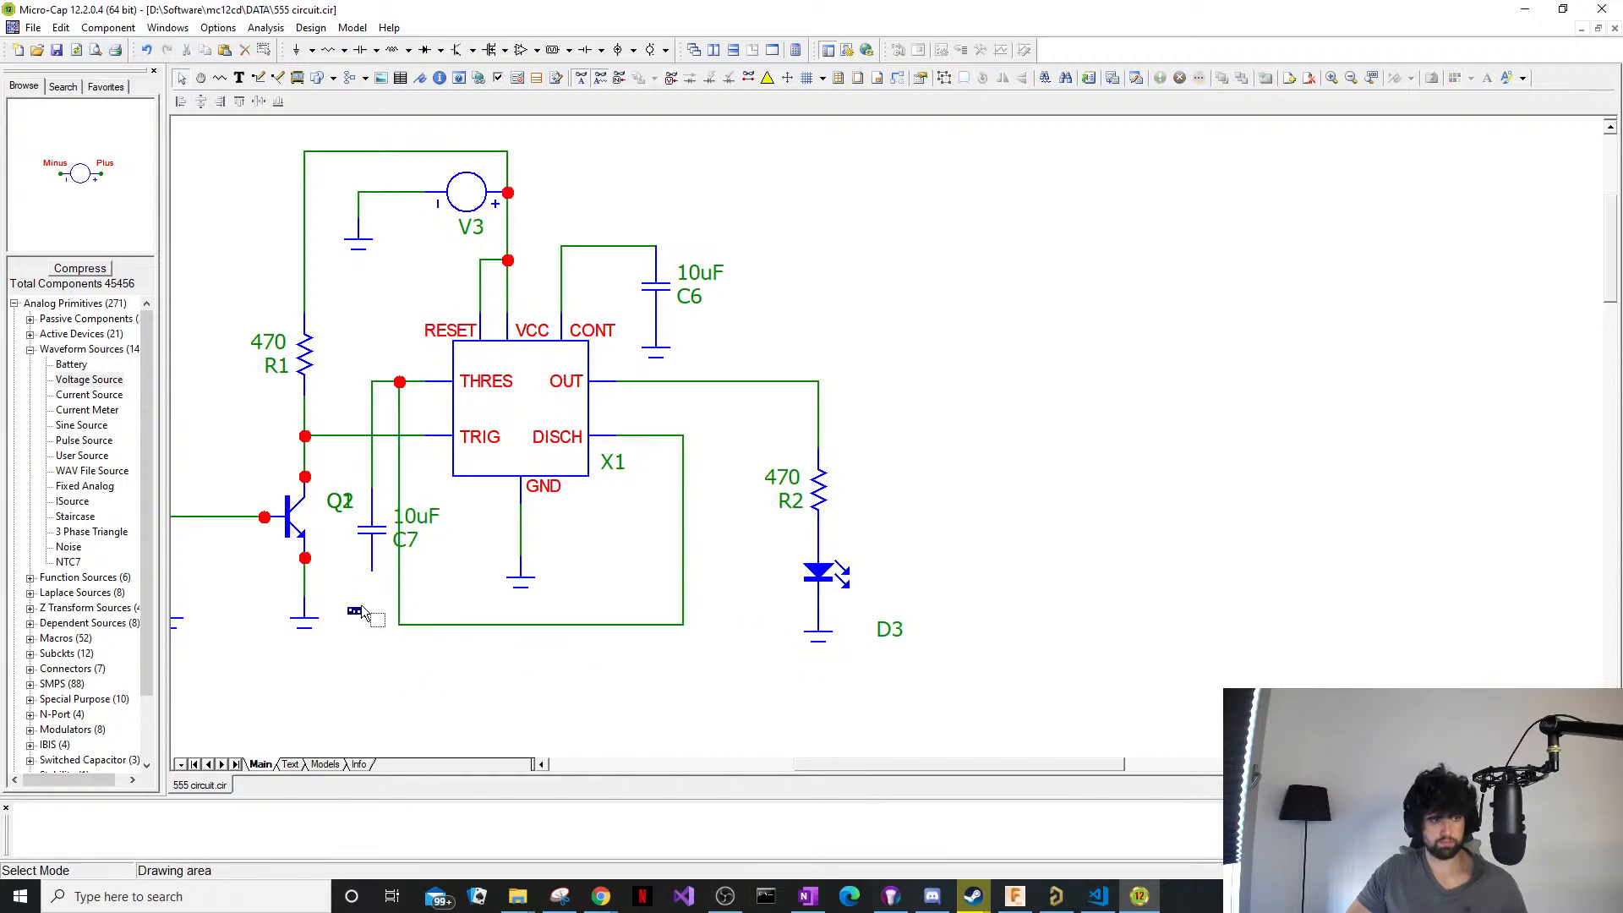
key(ctrl+v)
drag(373, 629, 376, 597)
click(397, 681)
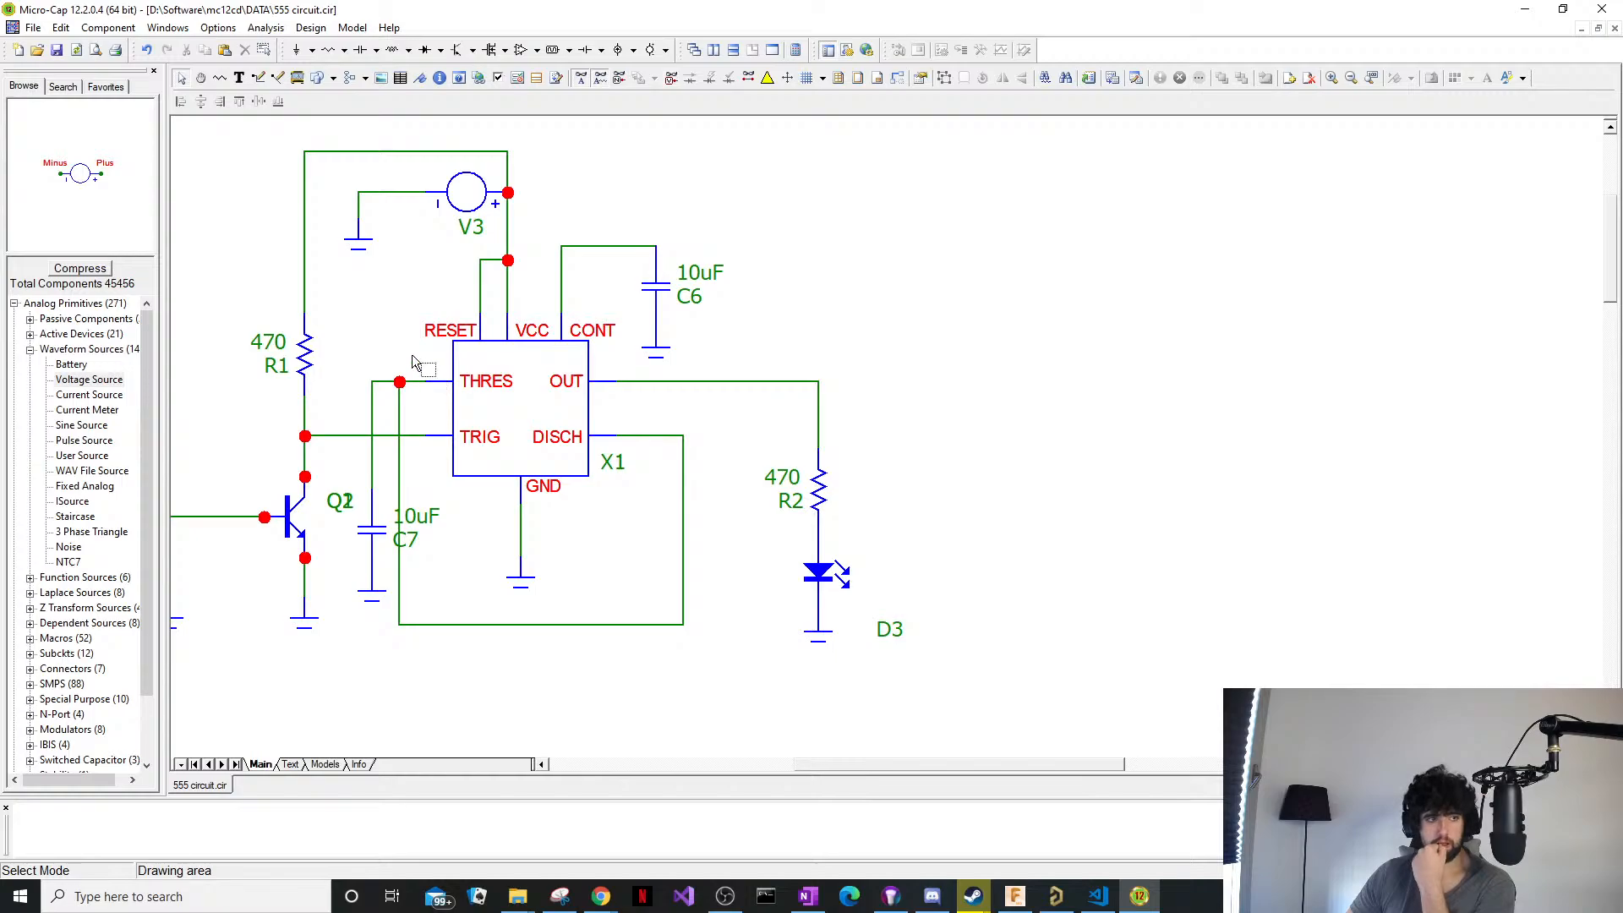
Duplicate the 470 resistor R1 and place the copy directly above the THRES capacitor, with its lower end on the THRES wire.
scroll(406, 353, up, 2)
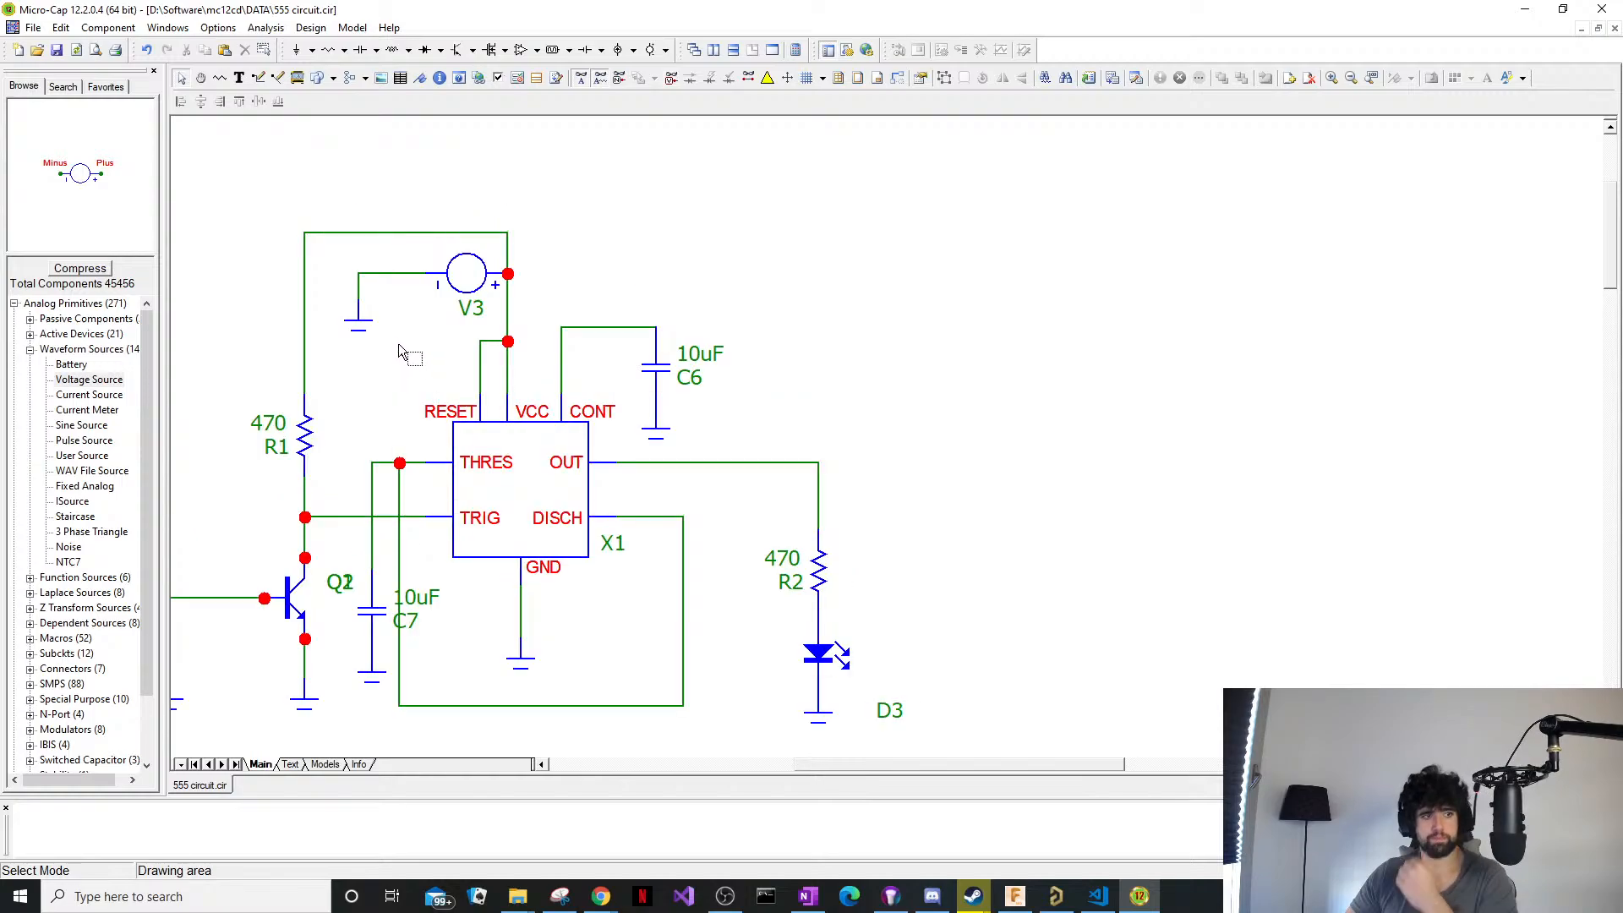
click(302, 435)
key(ctrl+c)
click(380, 423)
key(ctrl+v)
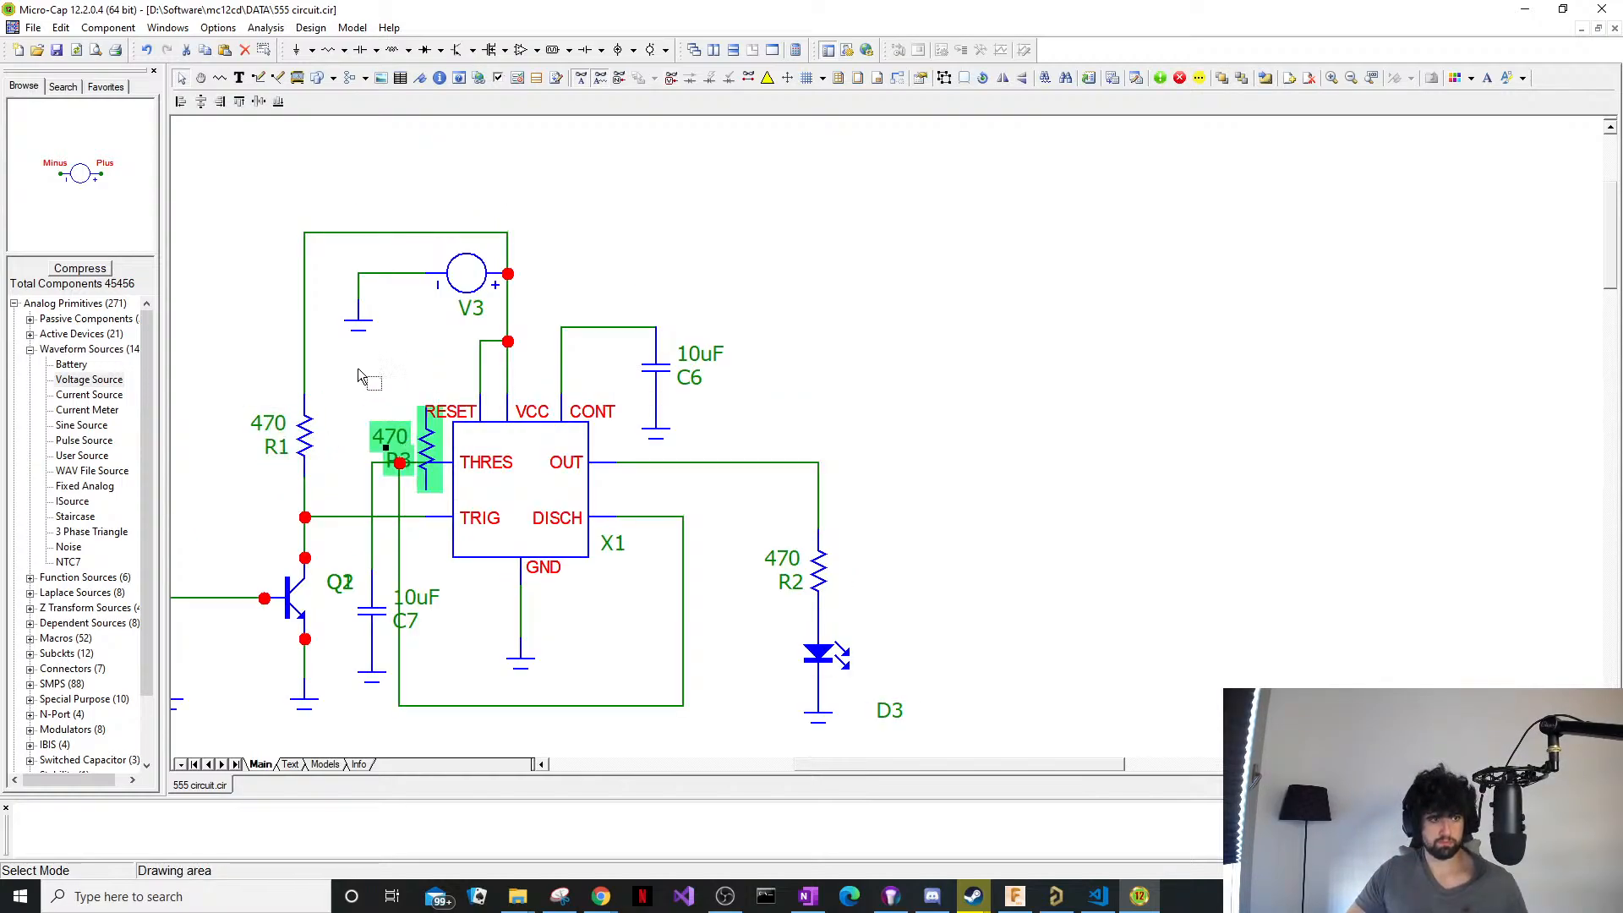
mouse_move(434, 433)
mouse_down()
mouse_move(382, 383)
mouse_move(394, 405)
mouse_up()
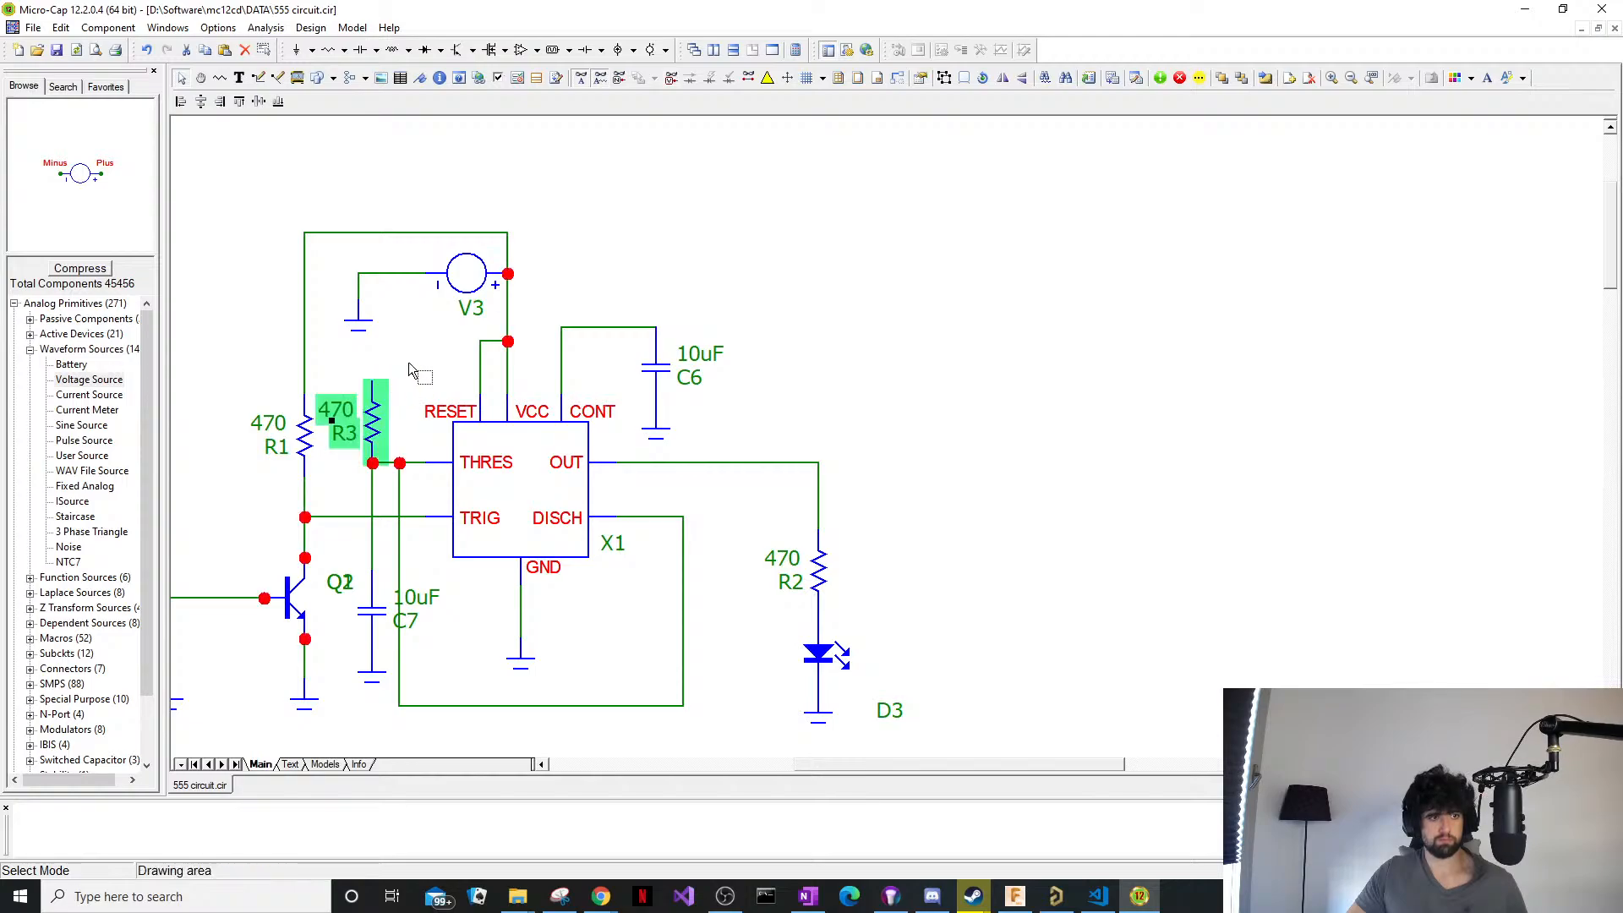
click(404, 379)
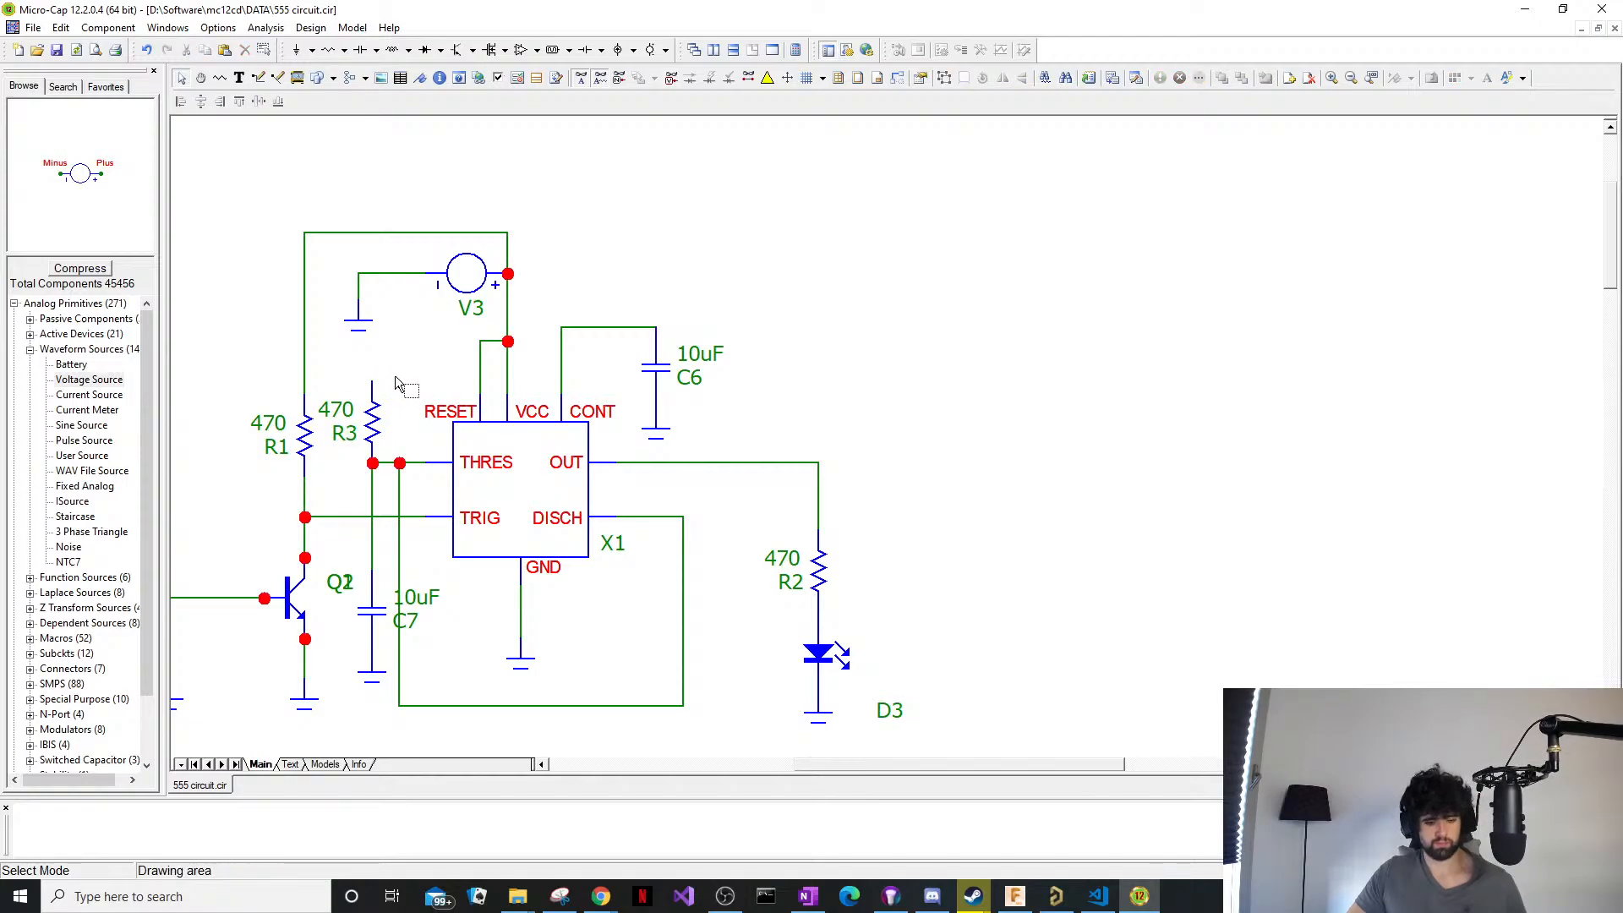
Wire the upper end of resistor R3 to the RESET supply line and remove the stray wire stub at that end.
key(ctrl+w)
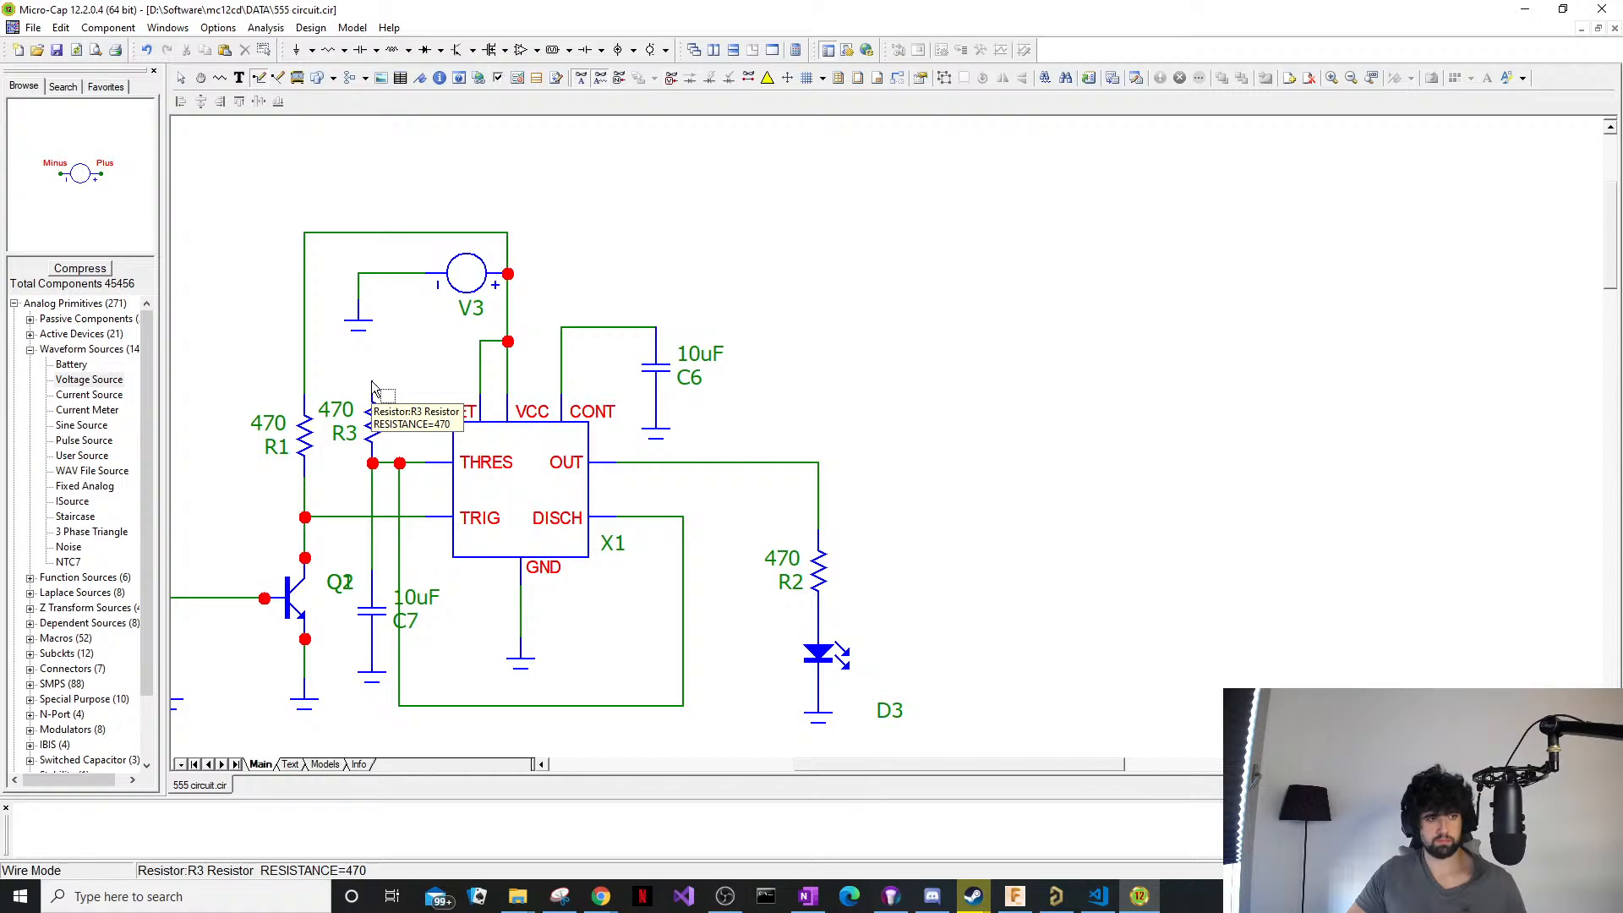
ctrl+drag(372, 382, 374, 379)
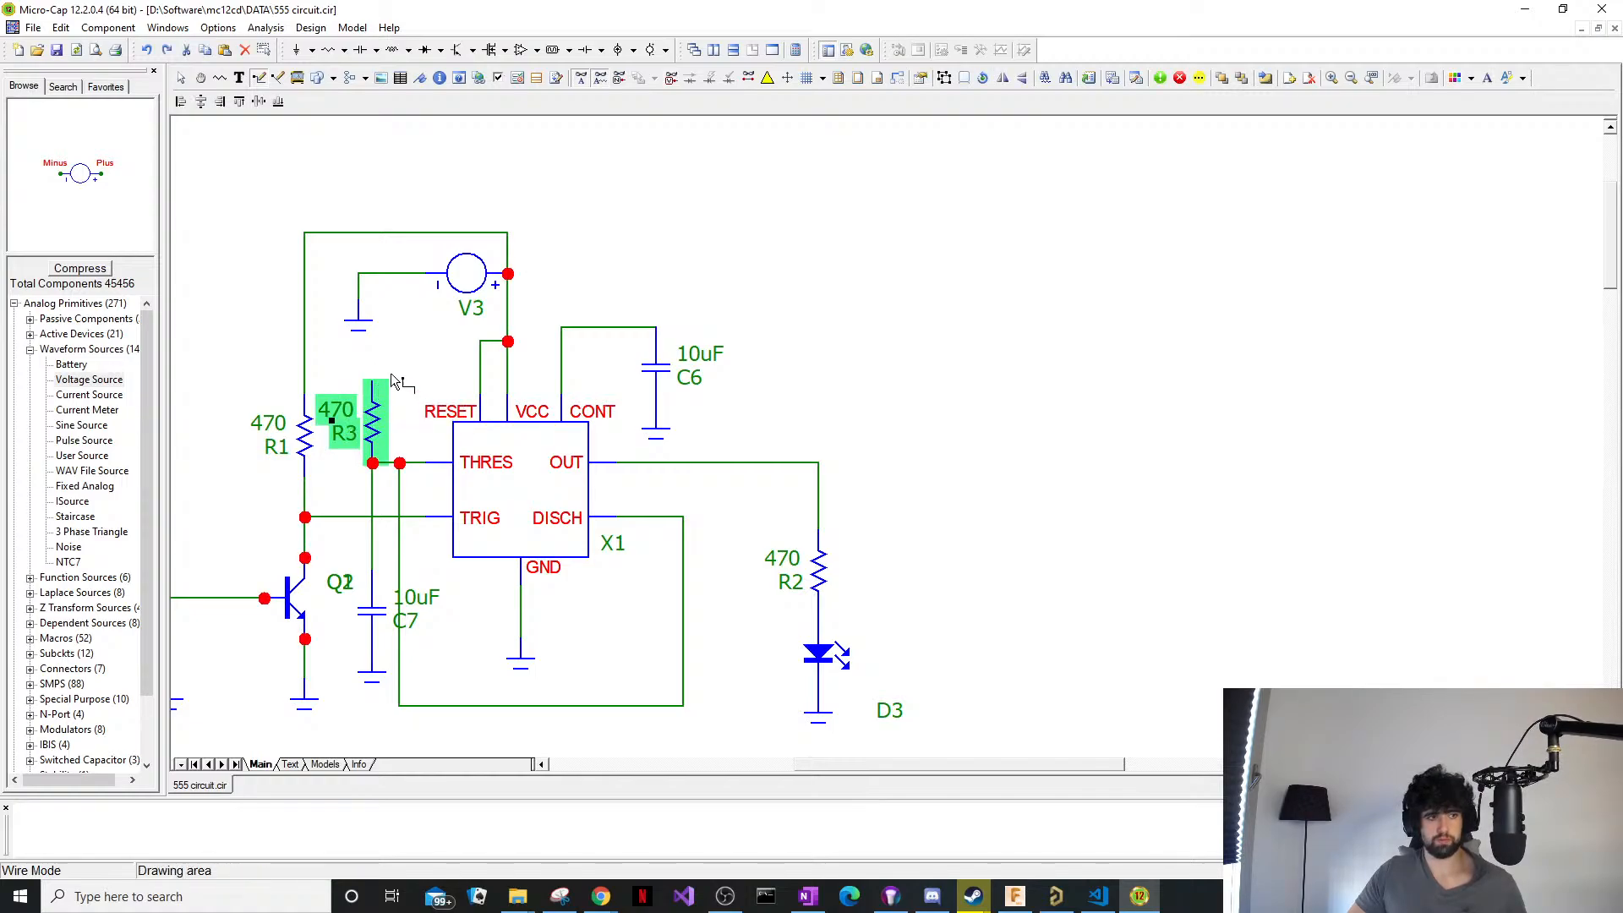
key(Delete)
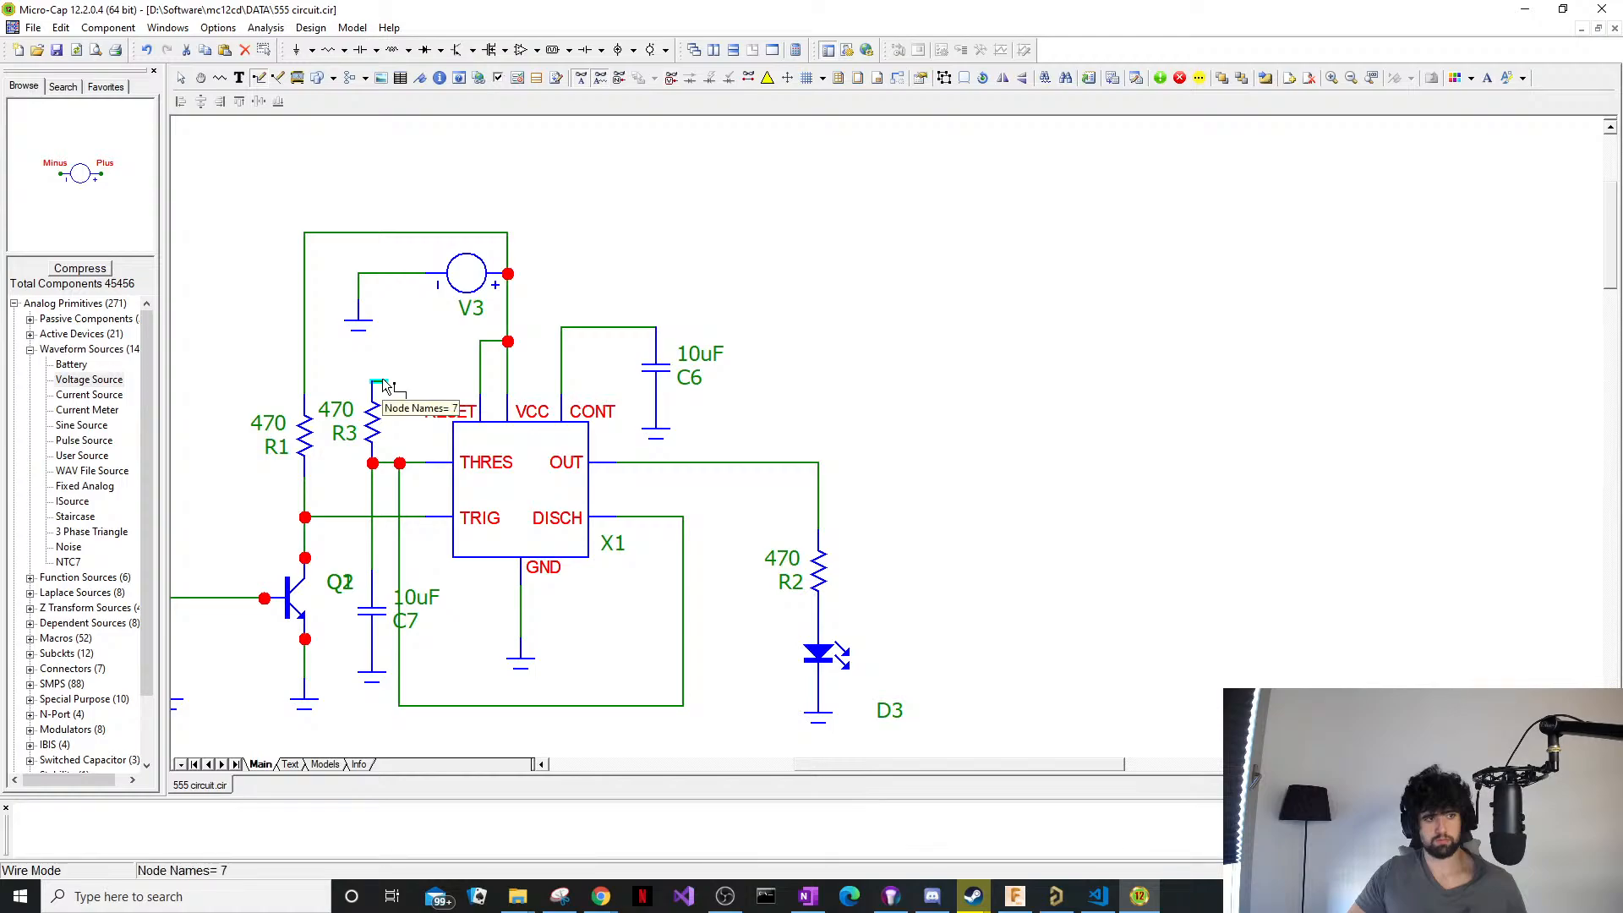
mouse_move(373, 382)
mouse_down()
mouse_move(372, 333)
mouse_move(383, 350)
mouse_move(396, 337)
mouse_move(481, 355)
mouse_up()
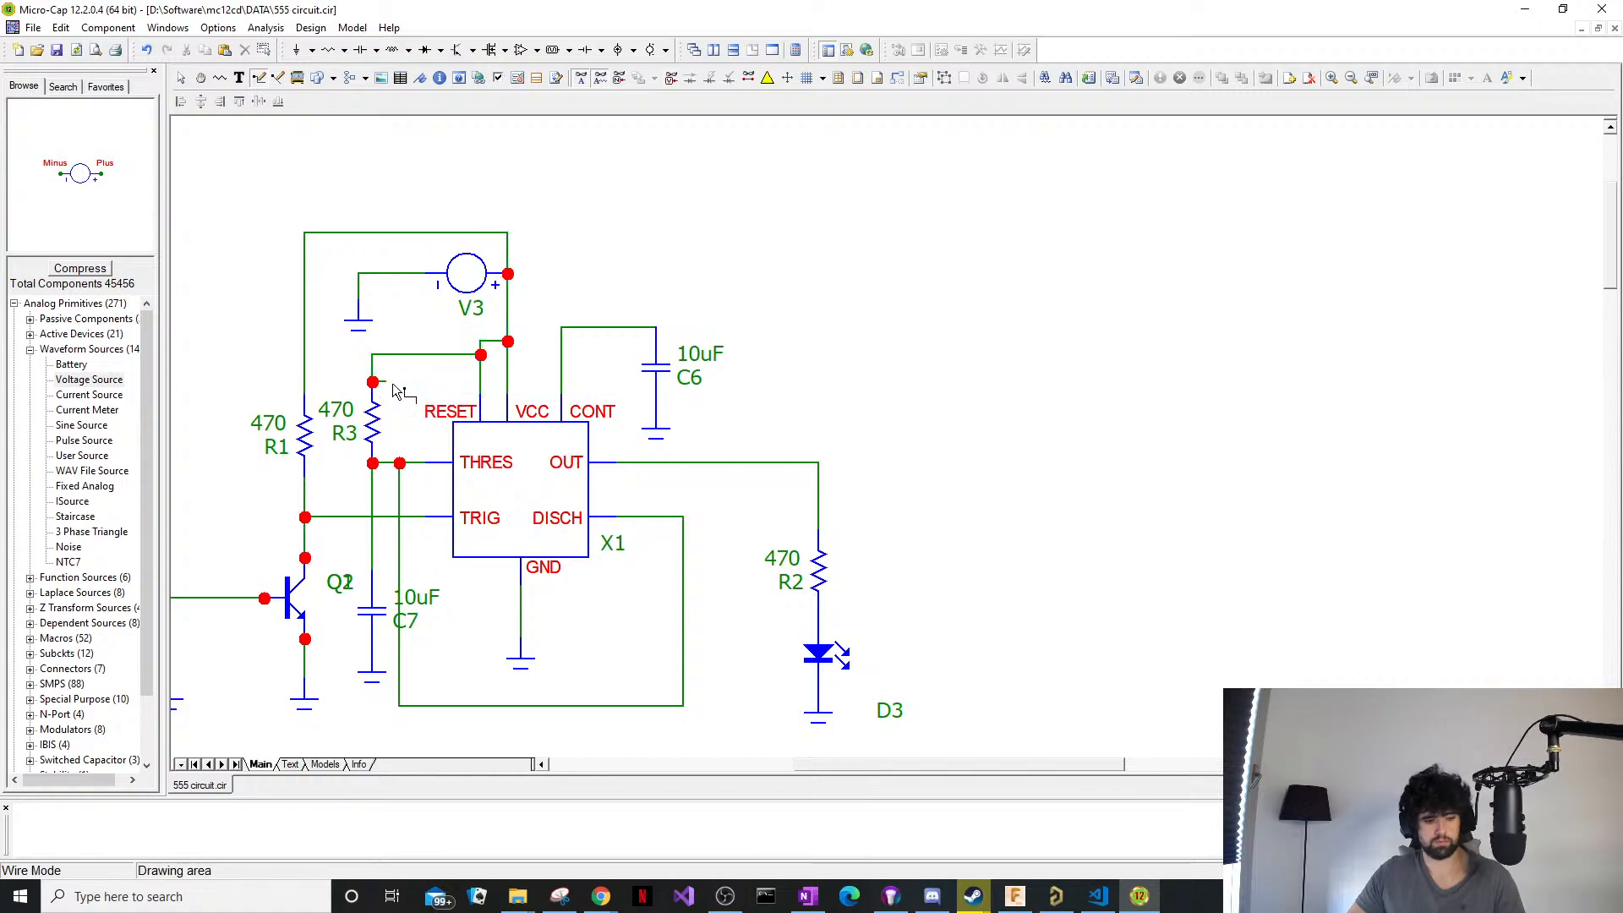
key(ctrl+e)
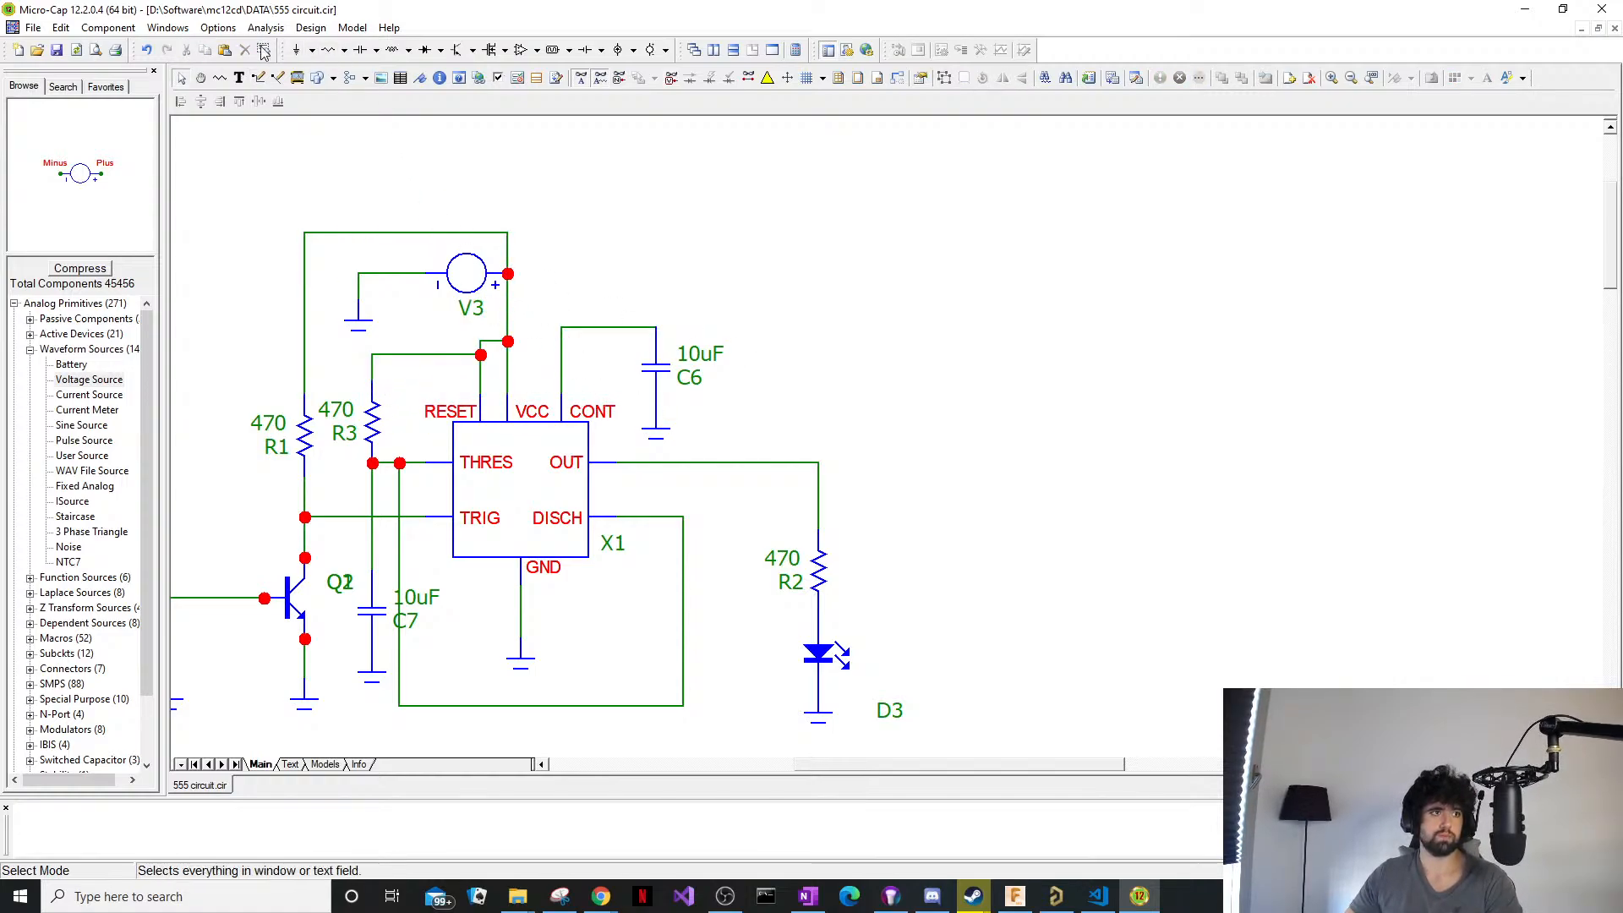
click(219, 28)
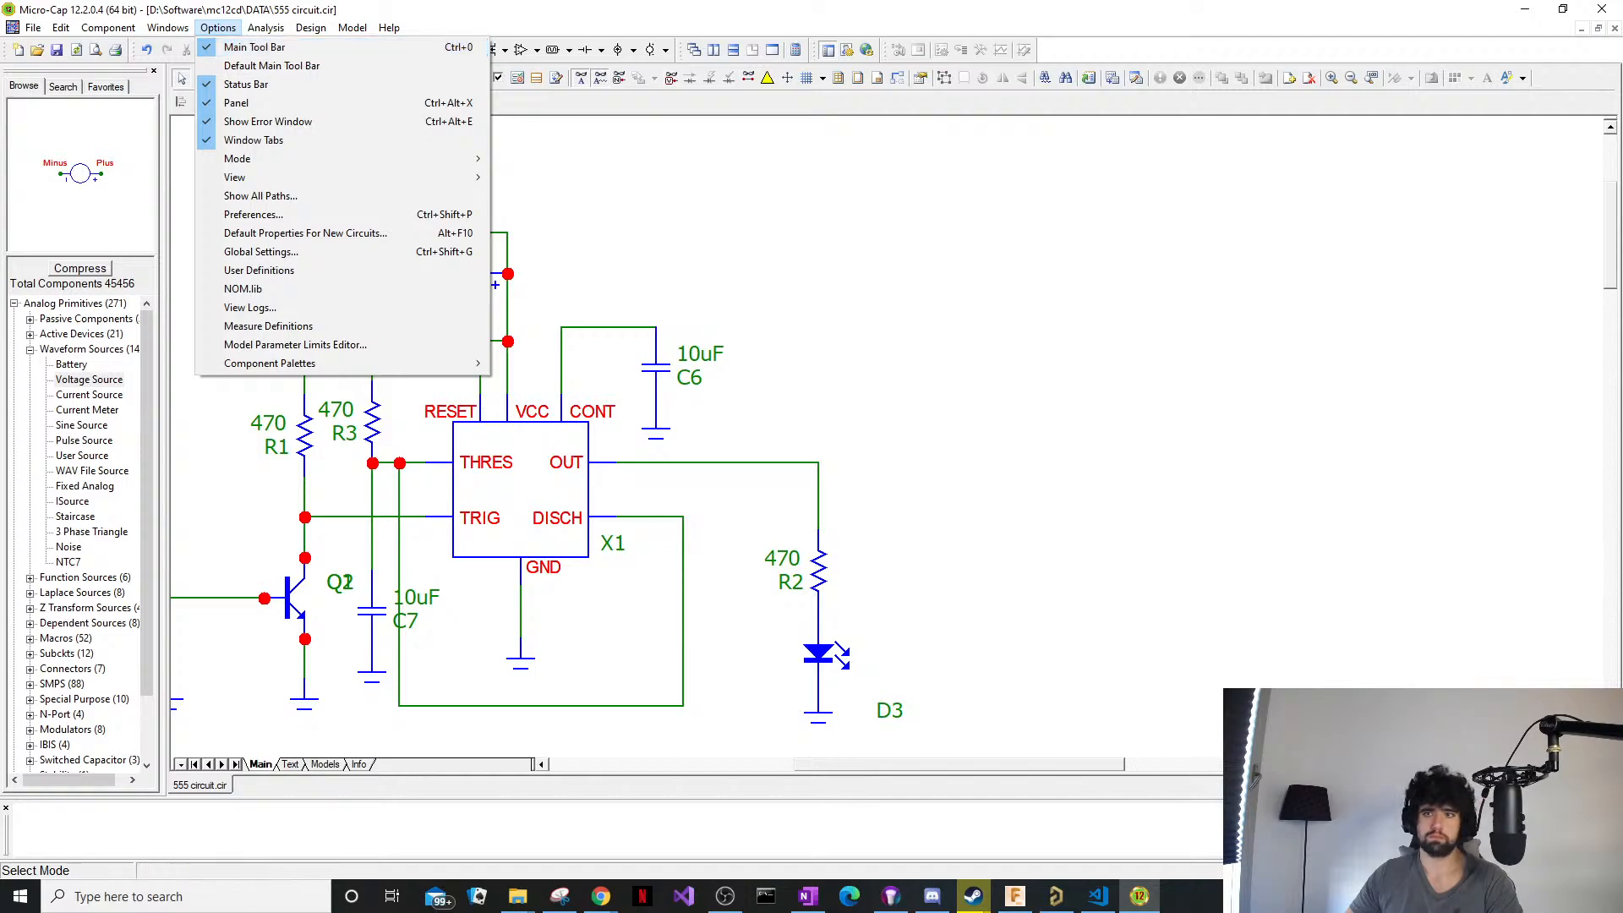
key(Escape)
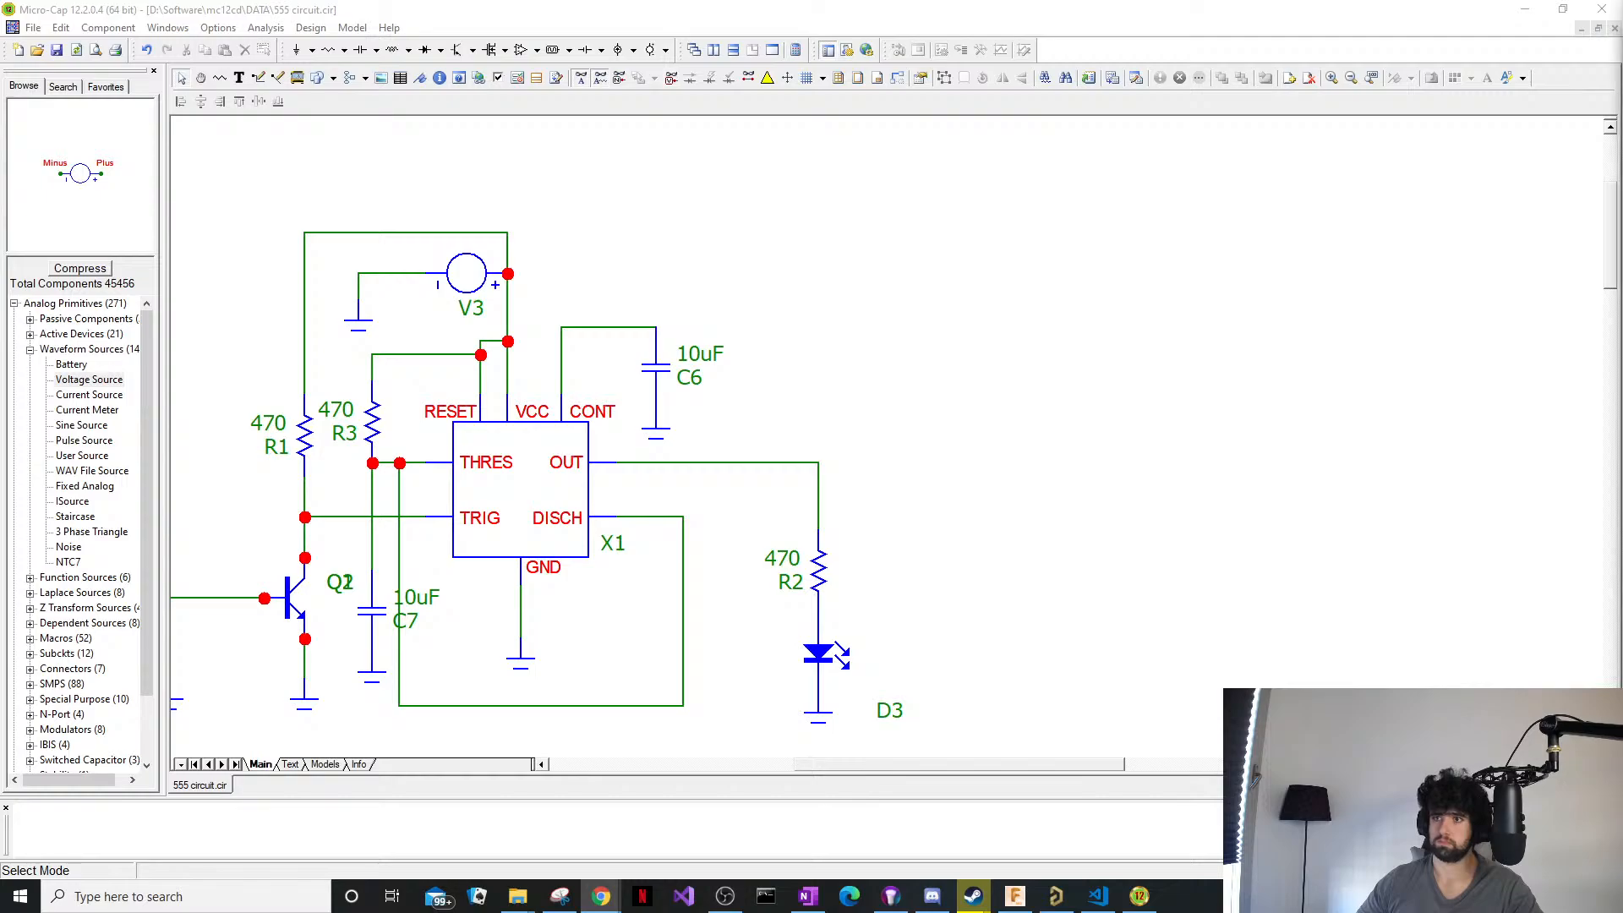
Switch to the YouTube video "Simulation of a Resistor's Ideal Model. DC analysis", rewind it to 0:07 and play it.
drag(1622, 119, 870, 217)
double_click(917, 211)
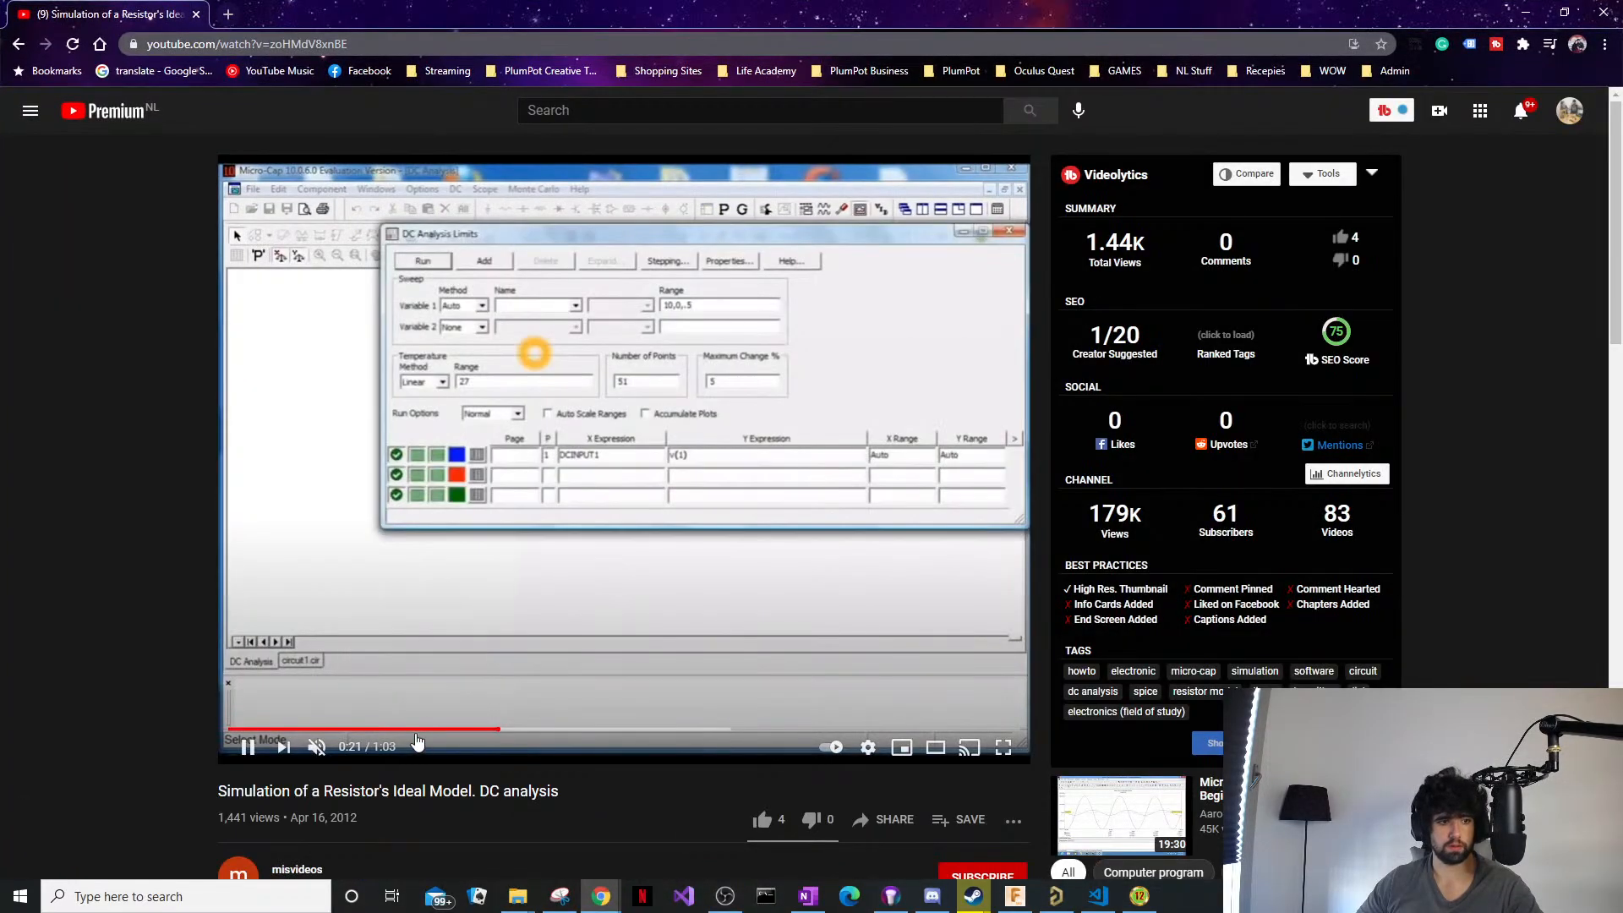
click(362, 711)
click(377, 728)
click(324, 728)
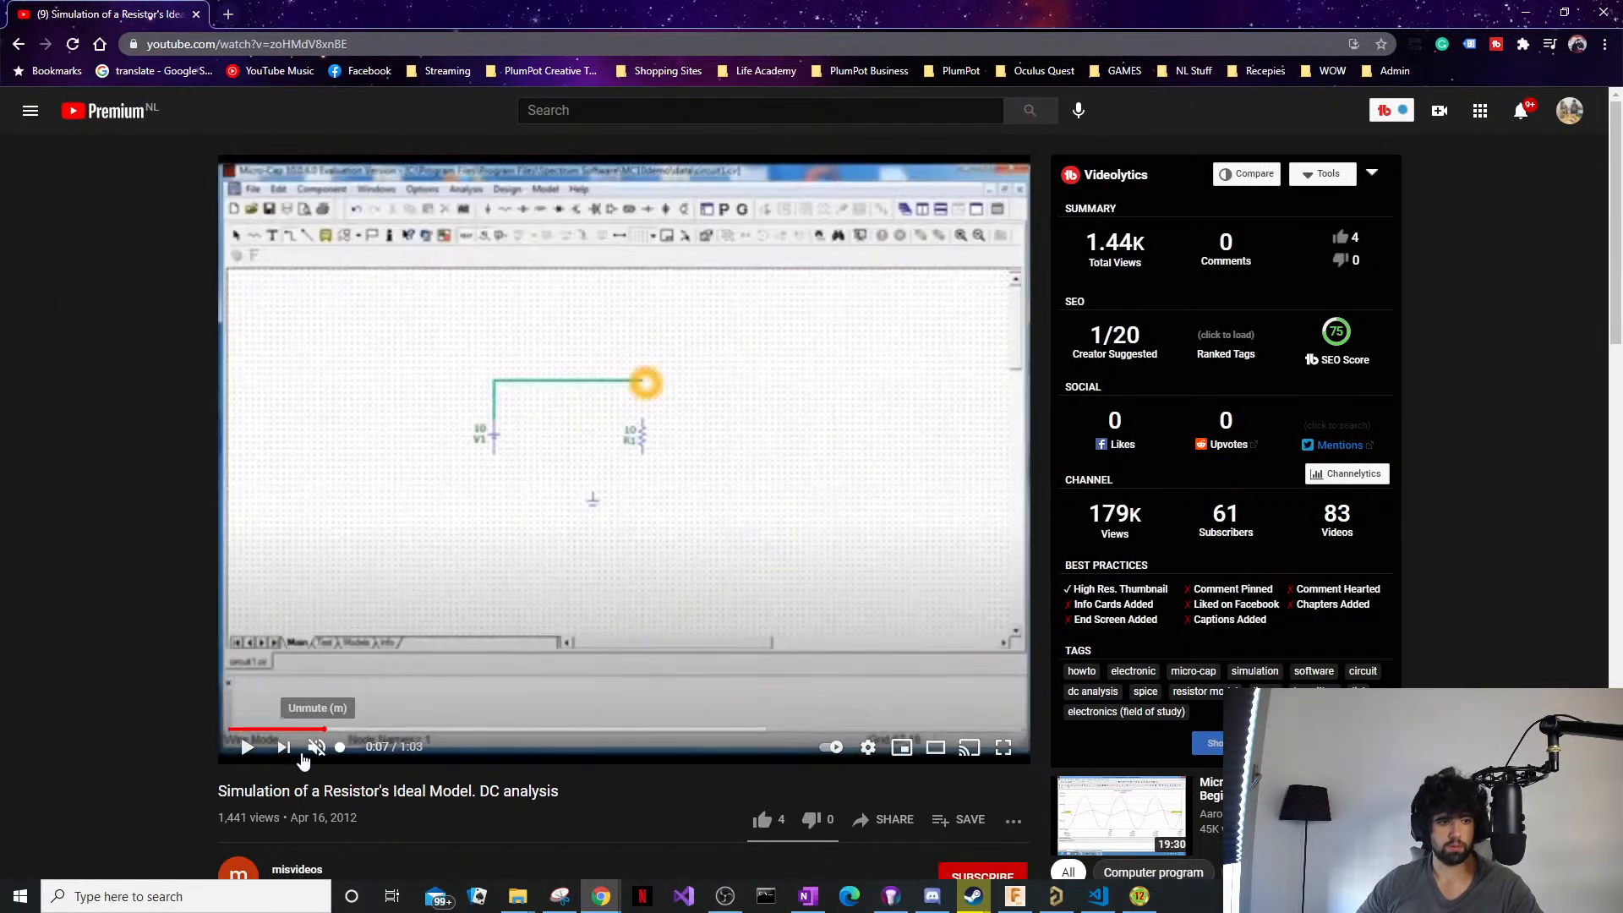
click(246, 747)
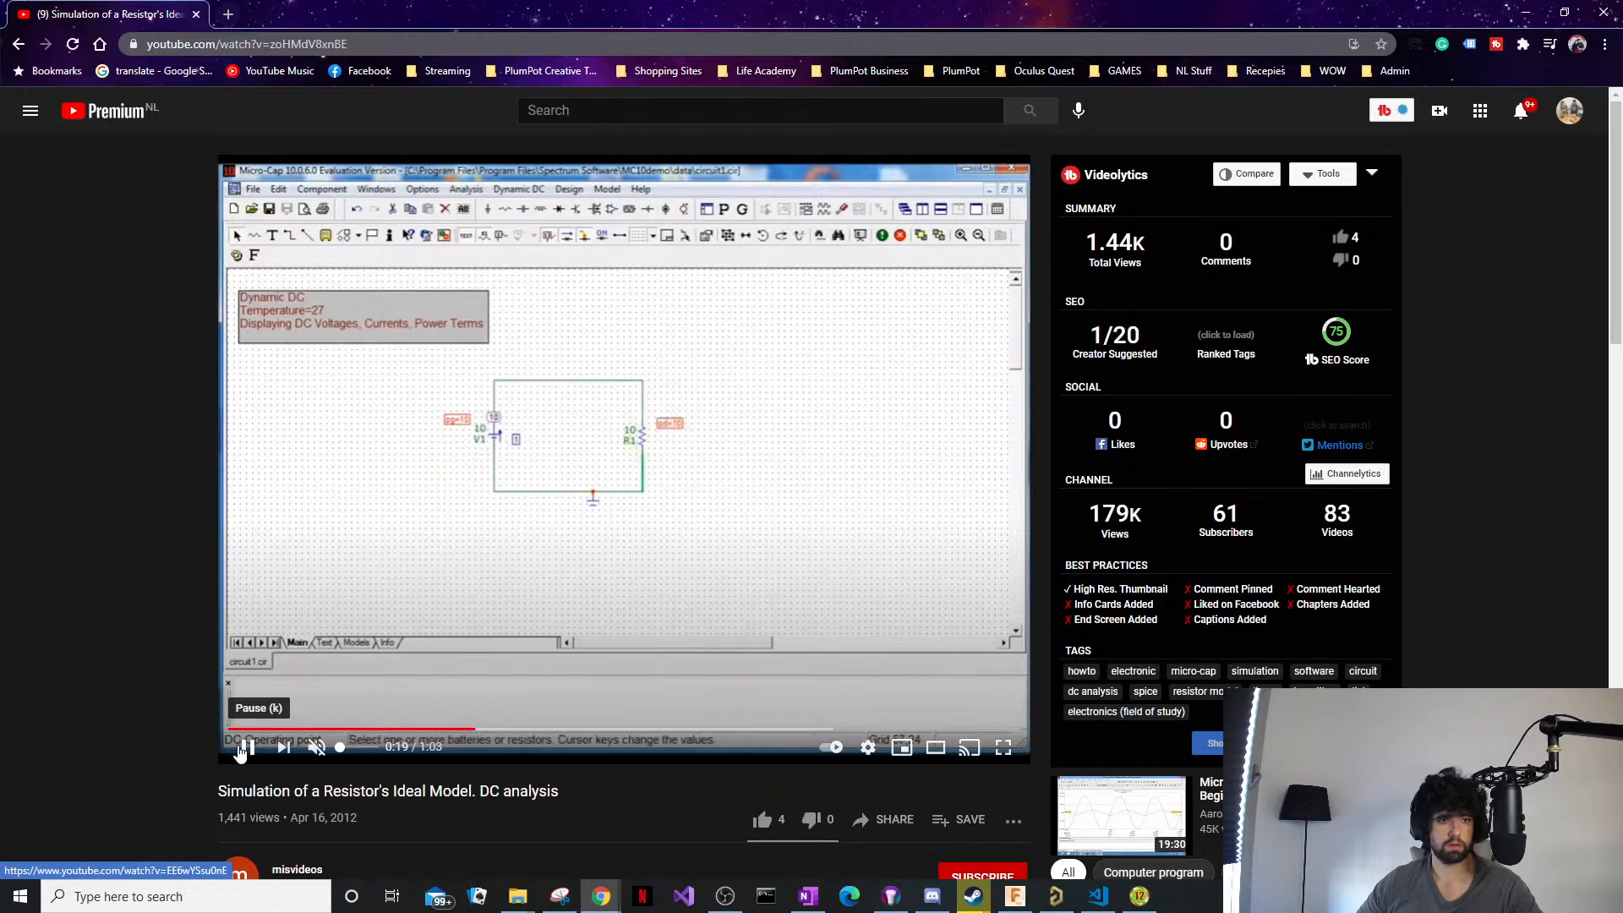
Watch the DC analysis tutorial video up to 0:38, pause it and switch back to Micro-Cap.
click(242, 748)
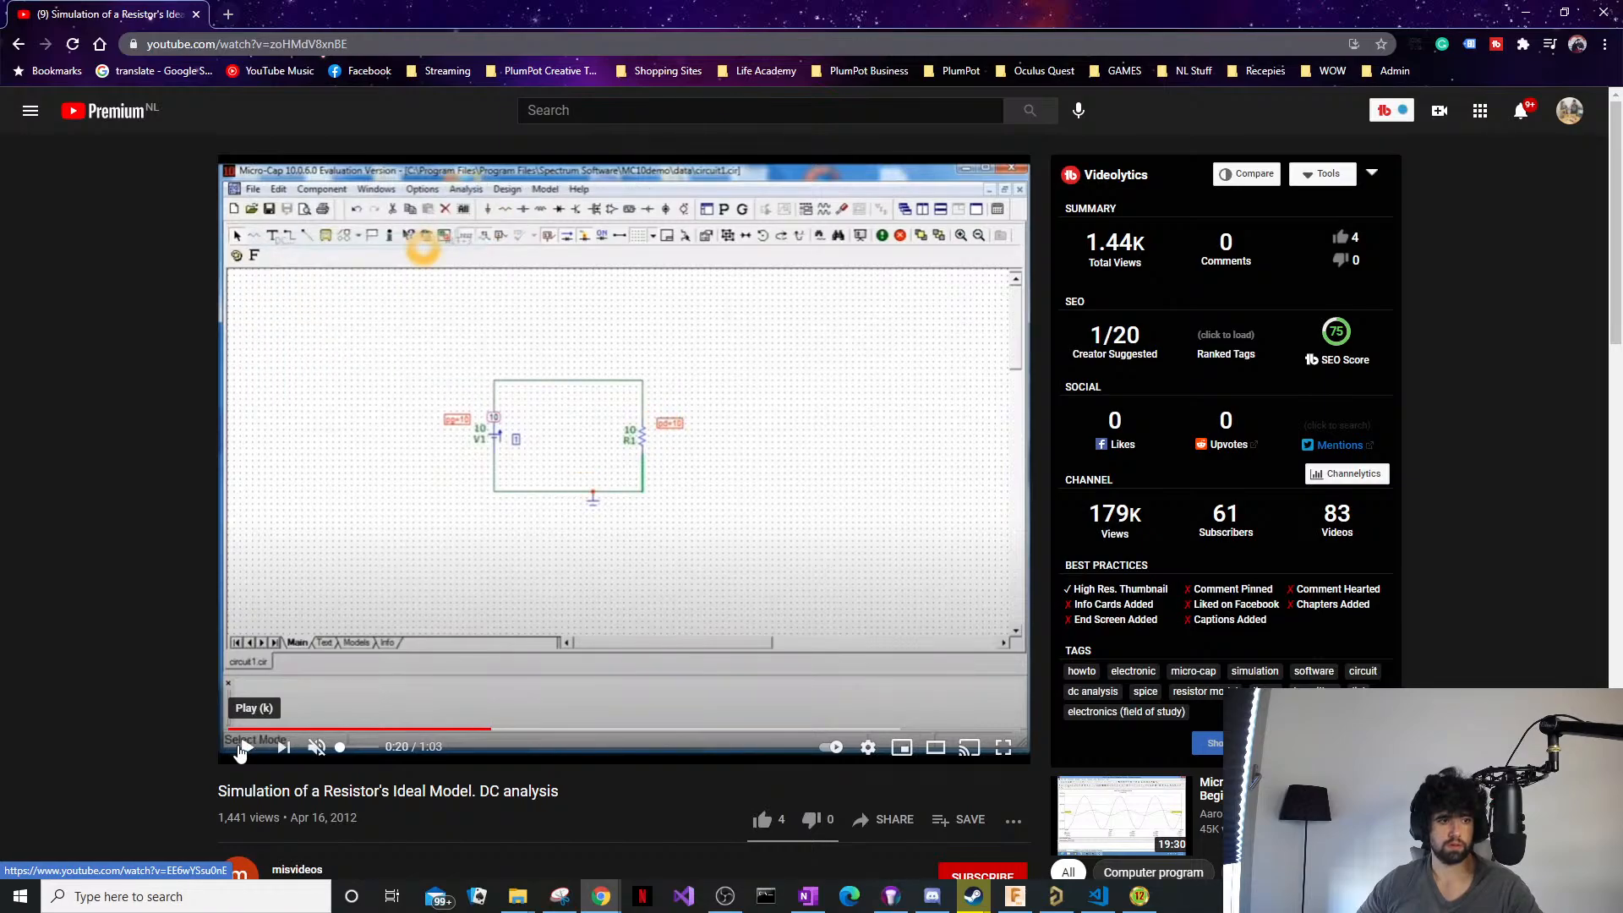
click(243, 747)
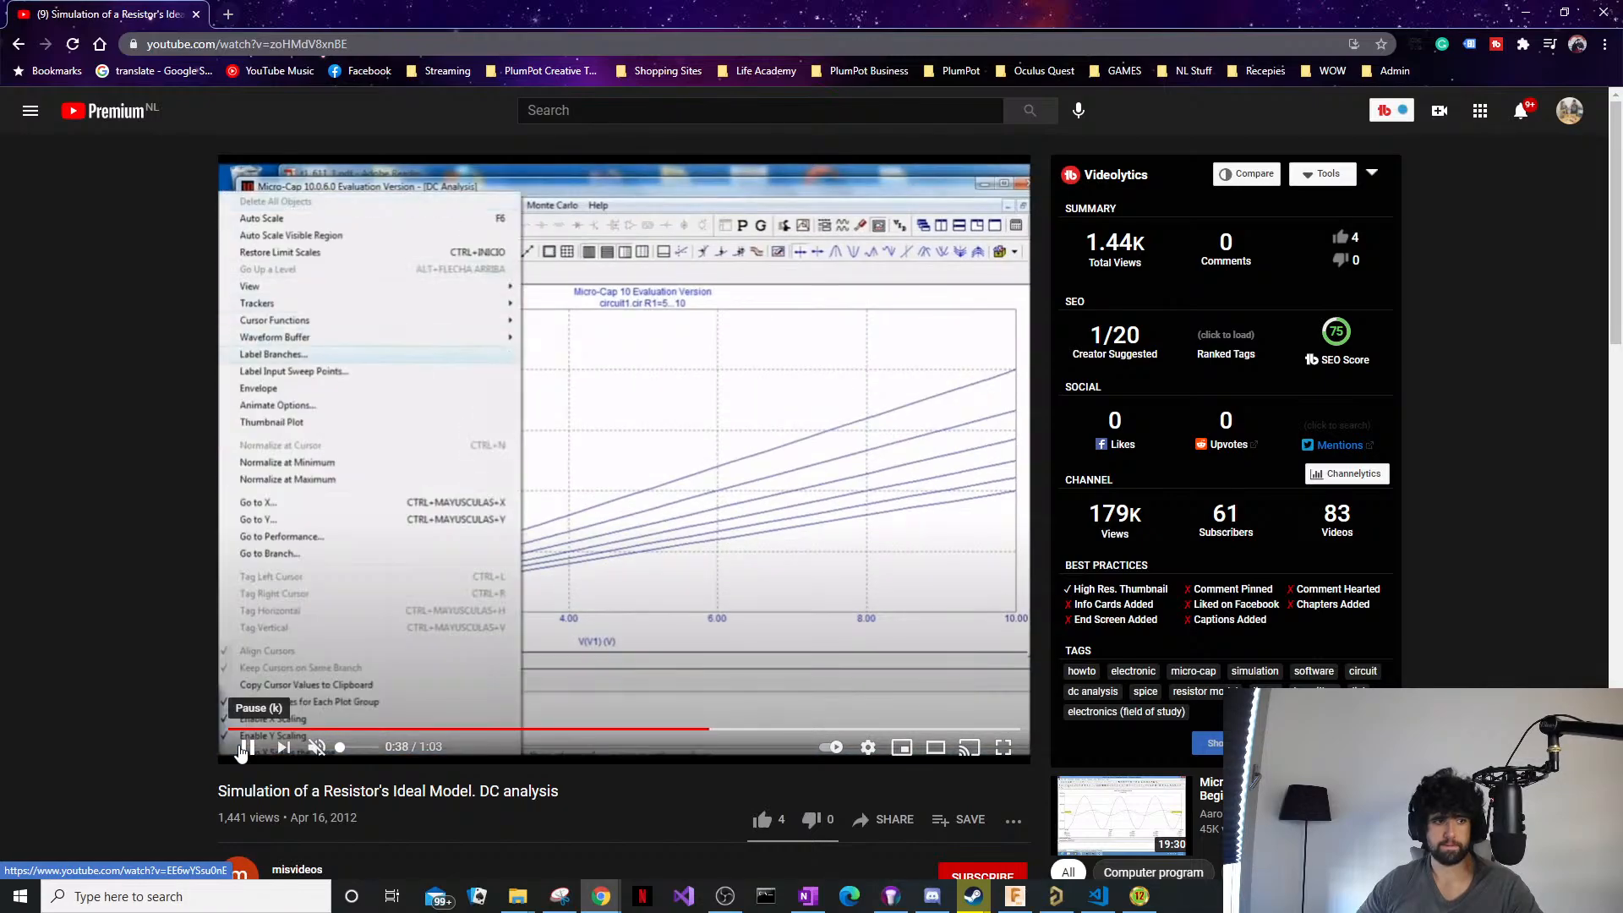
click(242, 751)
drag(1411, 10, 1381, 127)
click(1435, 126)
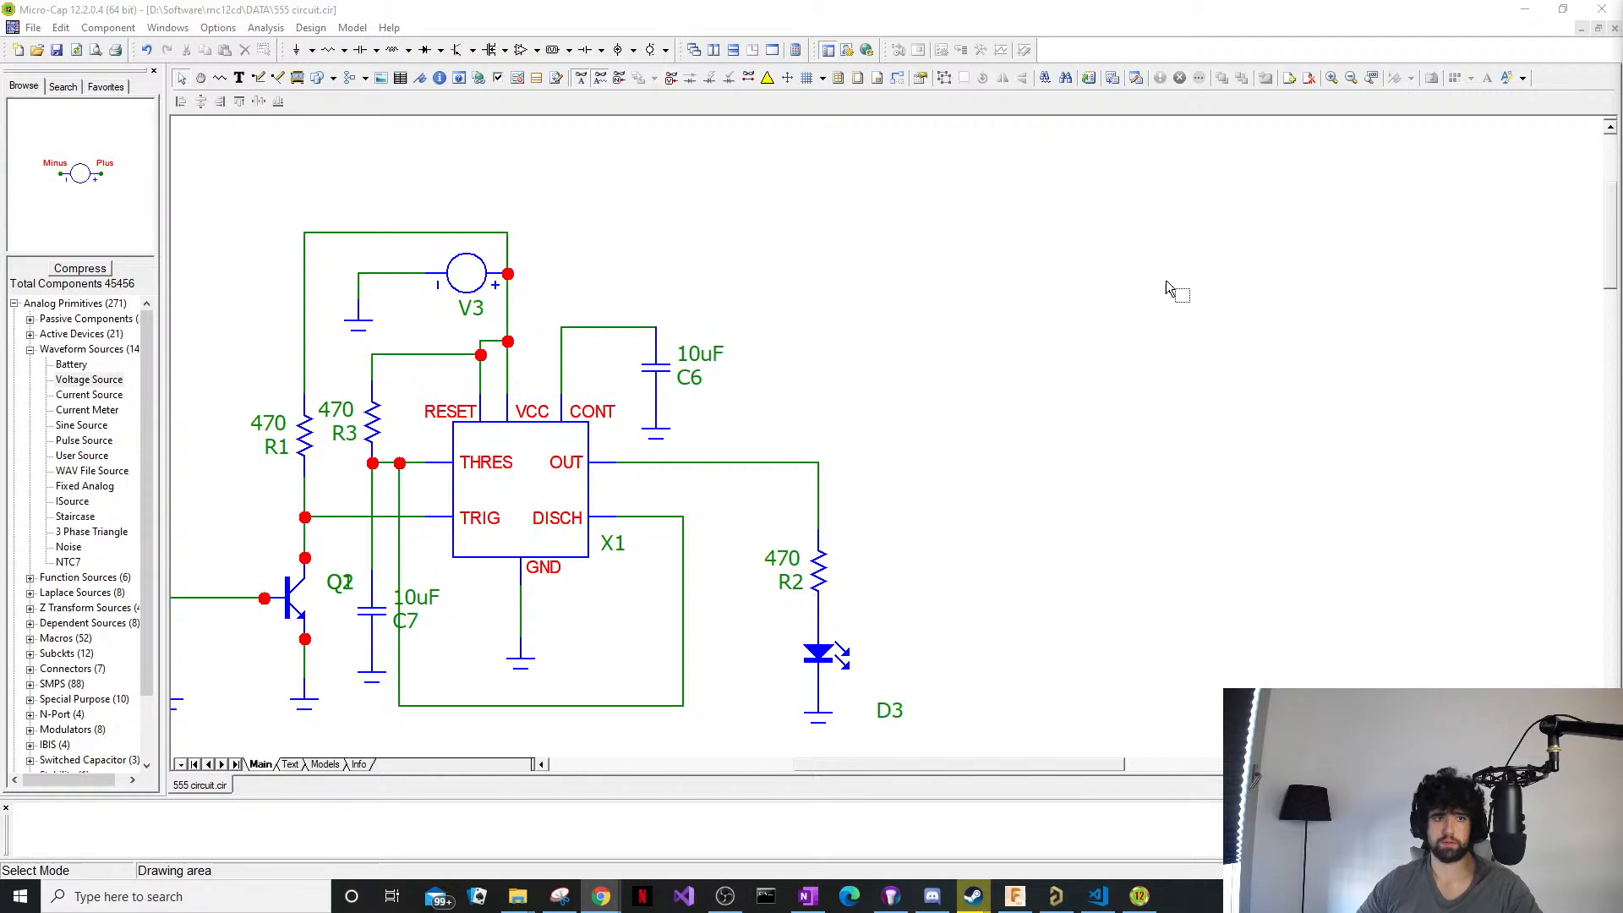
Run a Dynamic DC analysis of the 555 circuit at temperature 27 with a slider step size of 10.
click(217, 28)
mouse_move(266, 28)
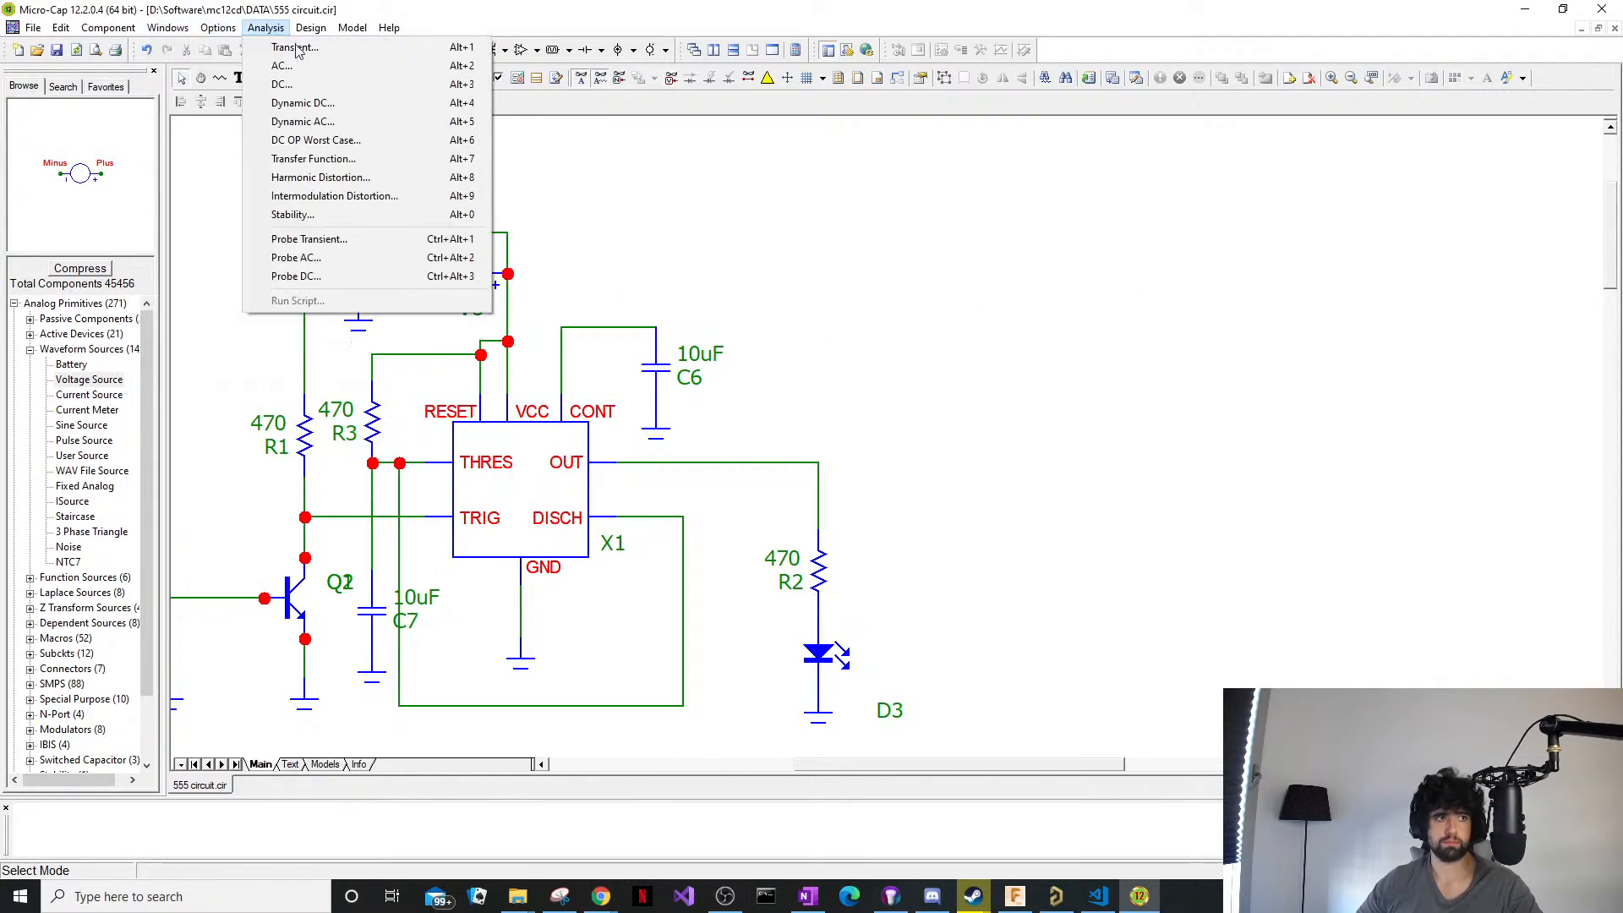
click(279, 104)
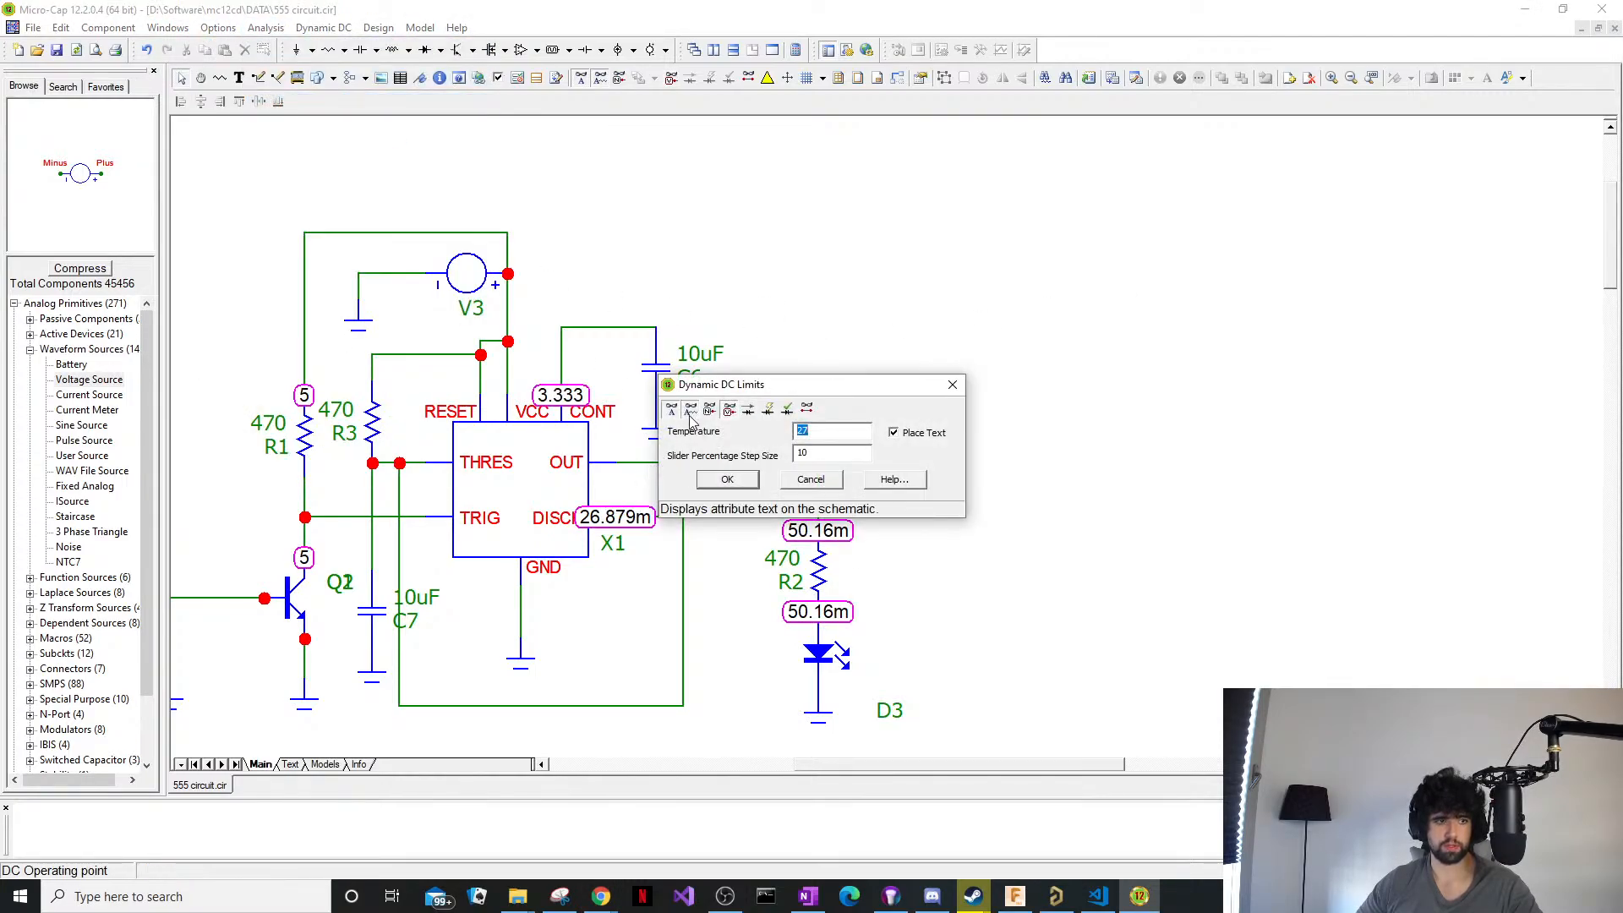
click(728, 478)
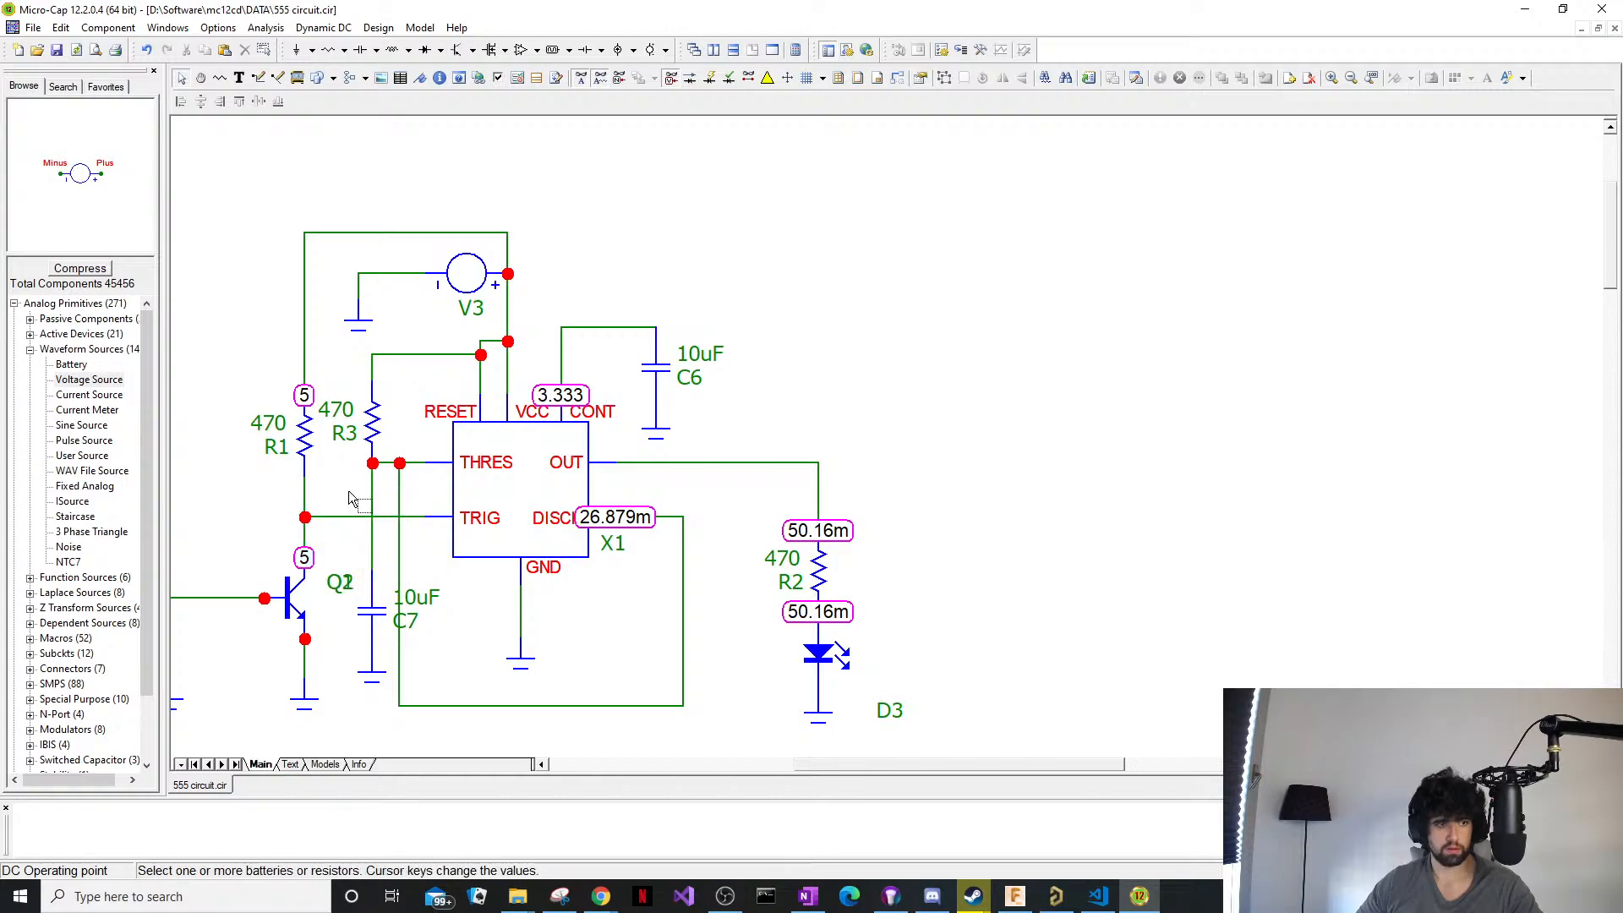
Start a DC analysis, clear the second curve row's X expression and look through the available sweep variable names for Variable 1.
click(265, 28)
click(305, 88)
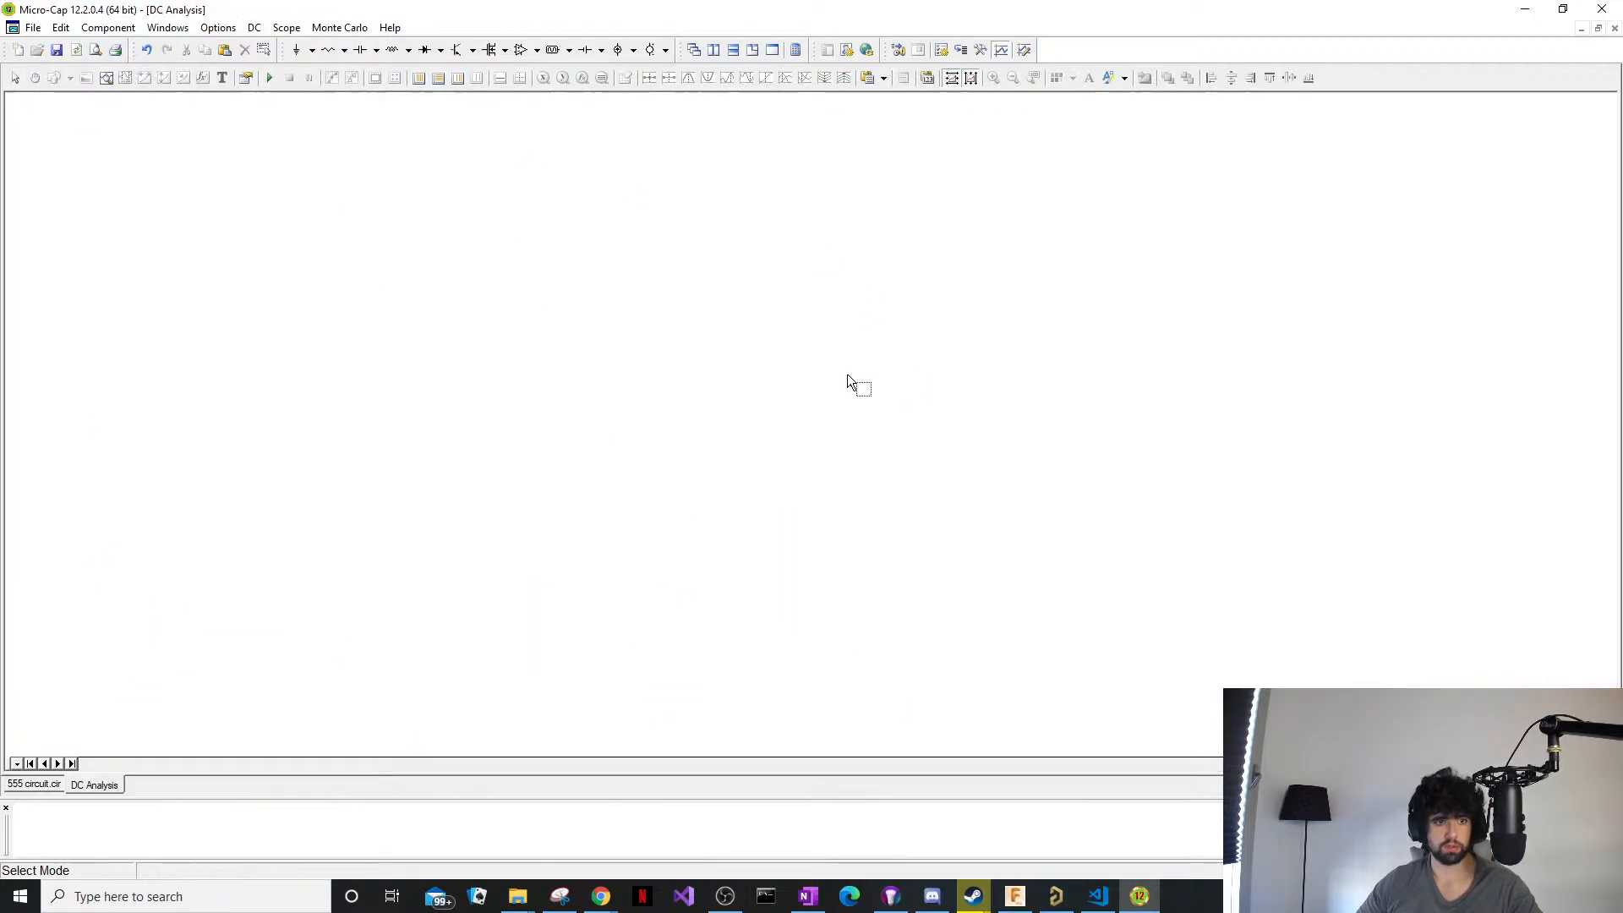
double_click(682, 344)
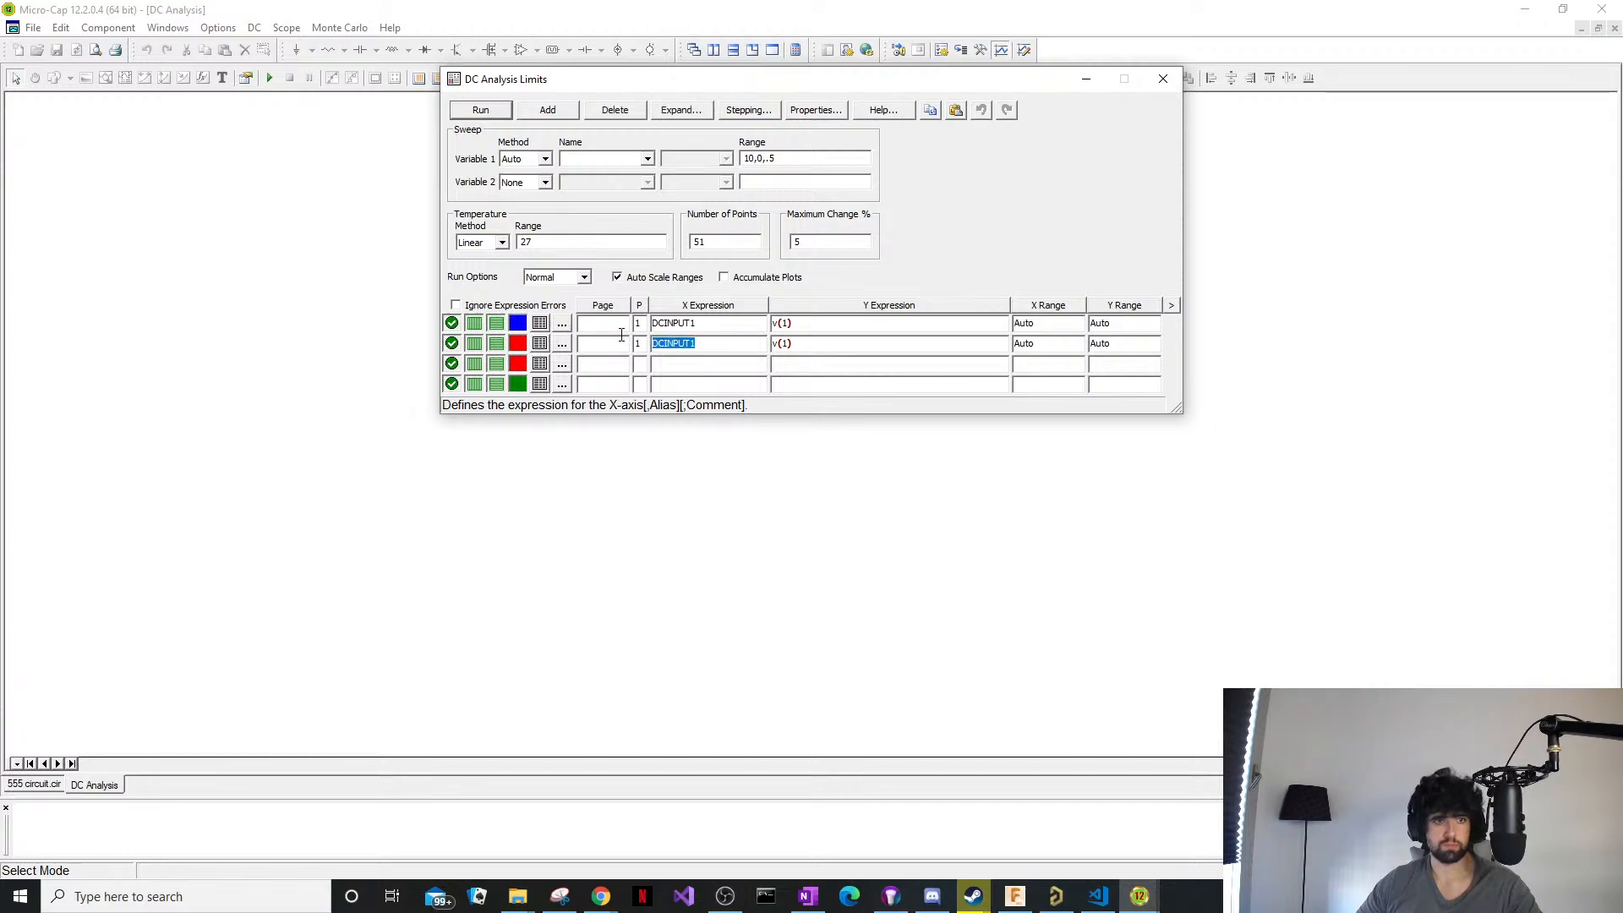
key(Delete)
click(626, 160)
click(648, 159)
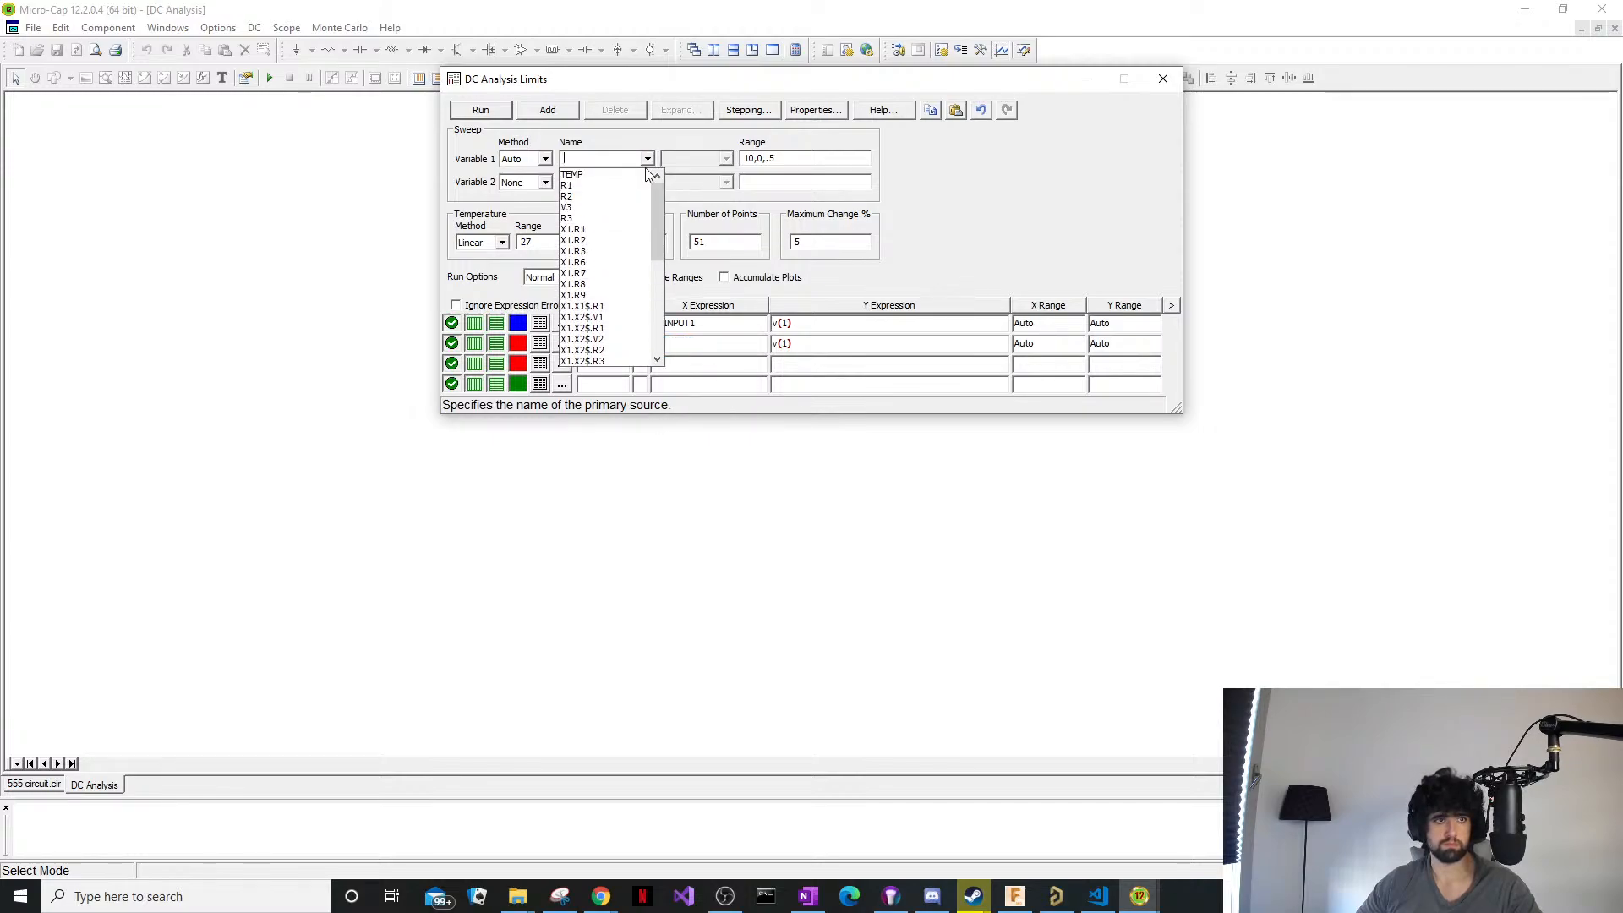
scroll(639, 198, down, 3)
scroll(638, 203, up, 6)
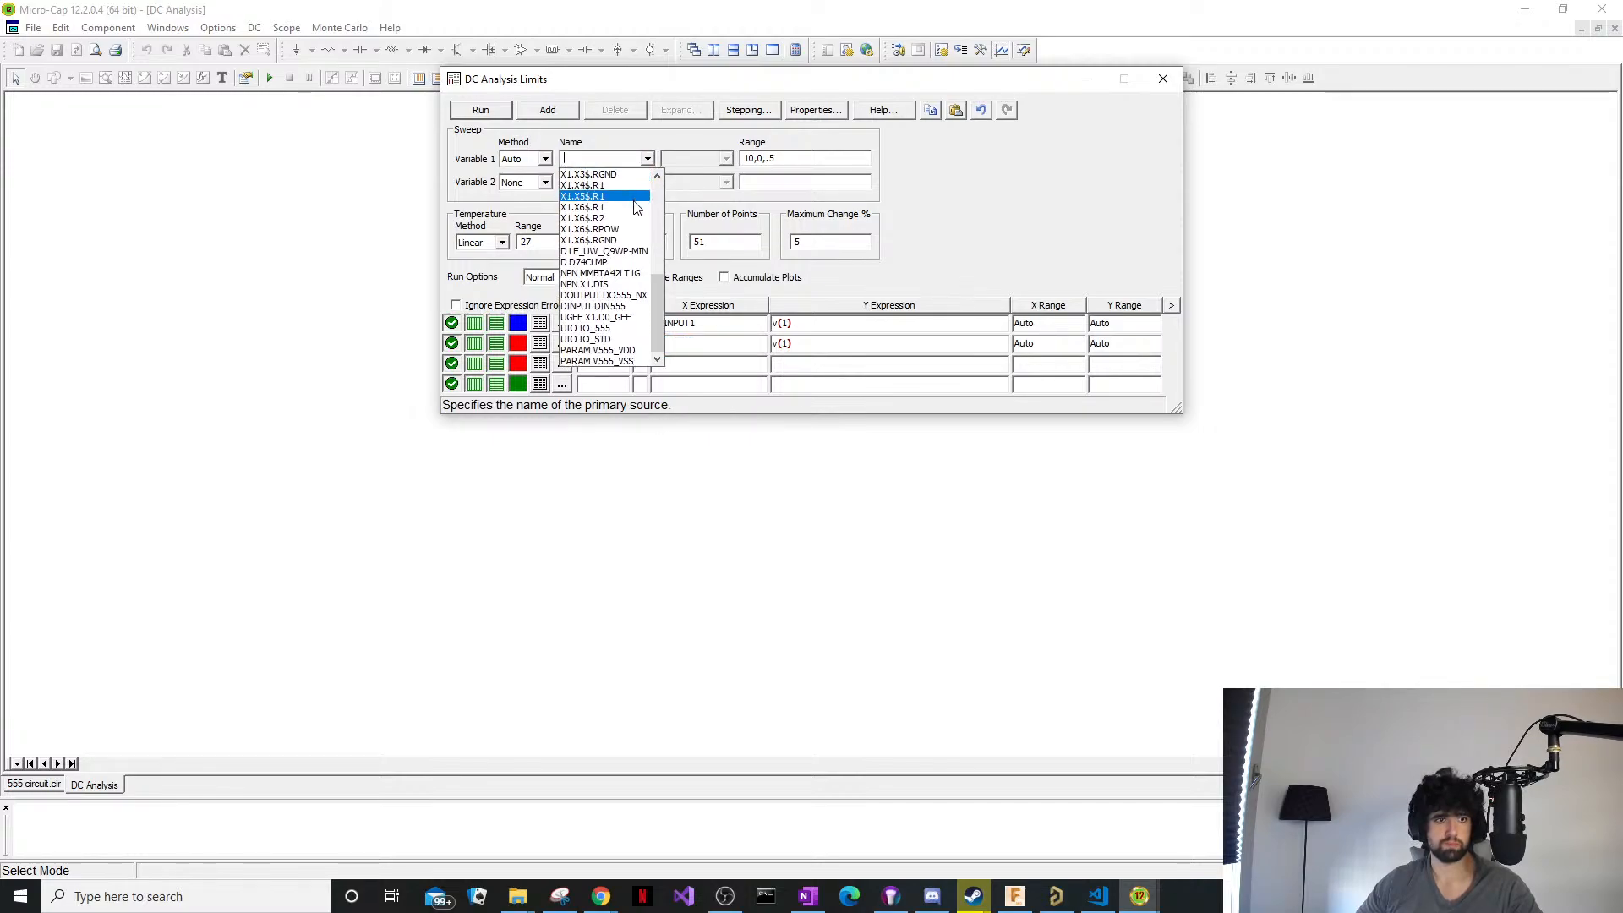
click(579, 142)
Apply DCINPUT1 as the X expression of the curve rows and clear it from the second, third and fourth rows.
click(666, 319)
right_click(682, 324)
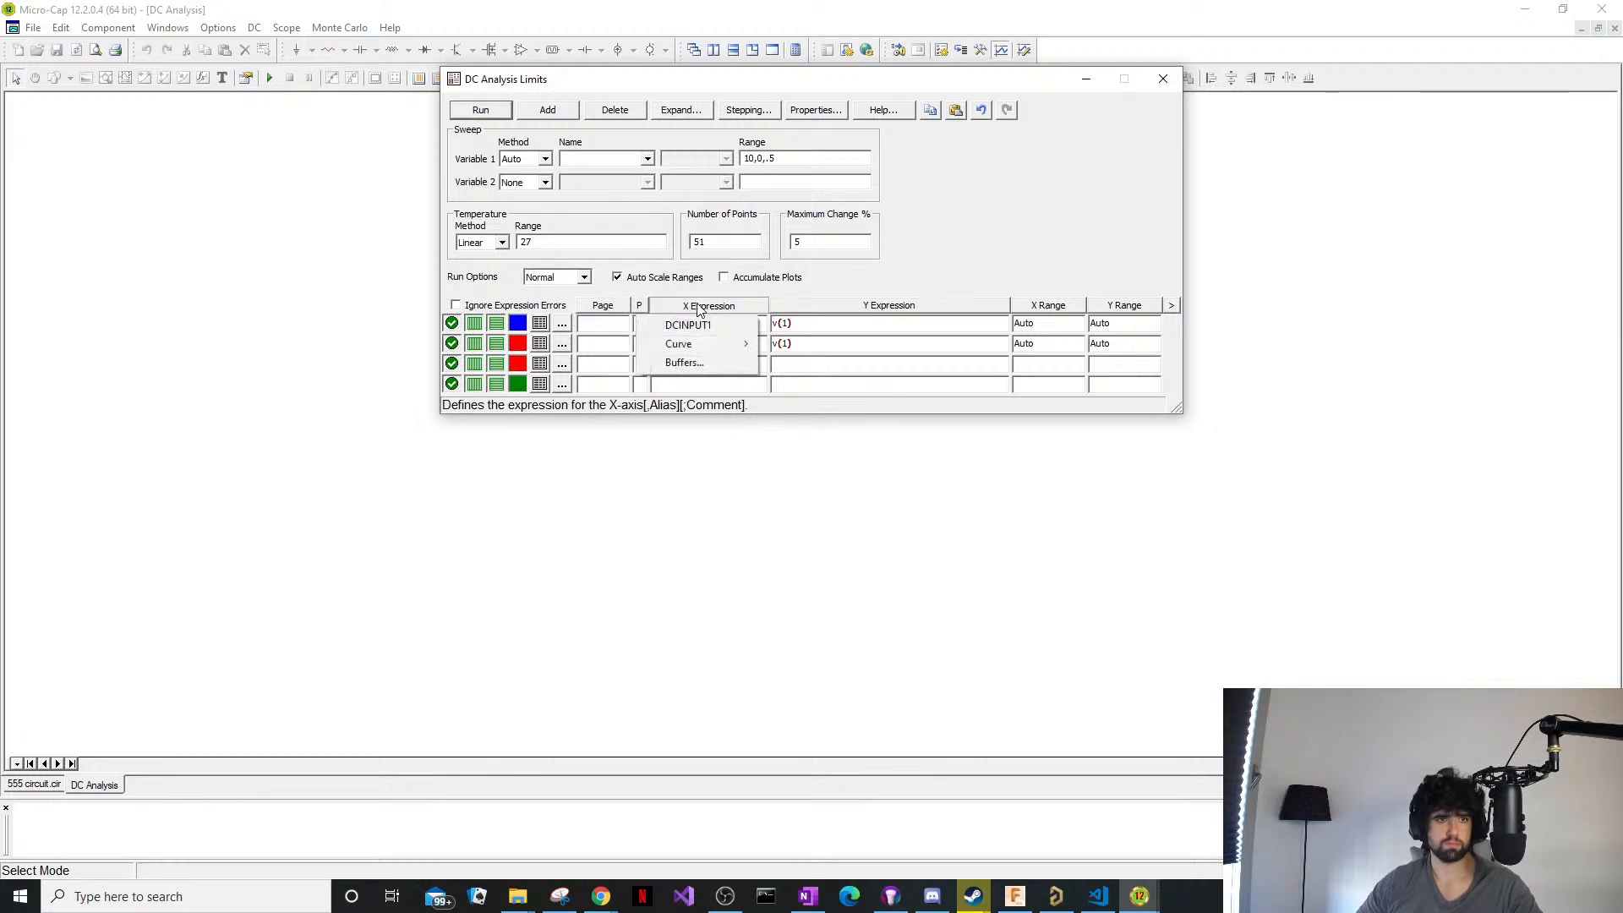
click(707, 328)
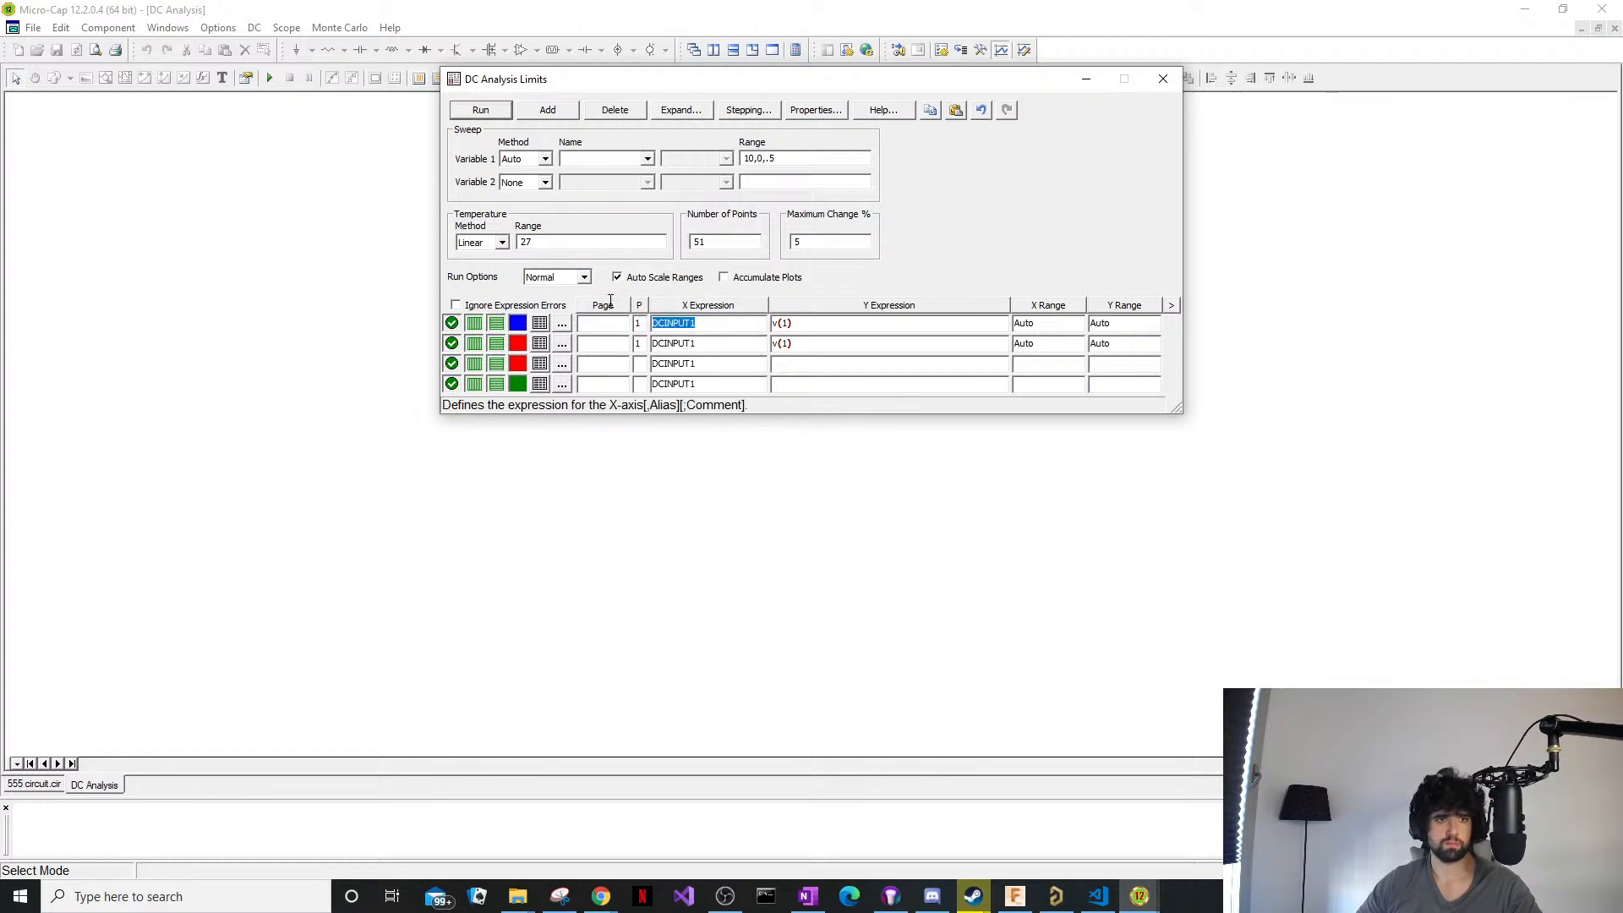
key(Down)
key(Delete)
key(Down)
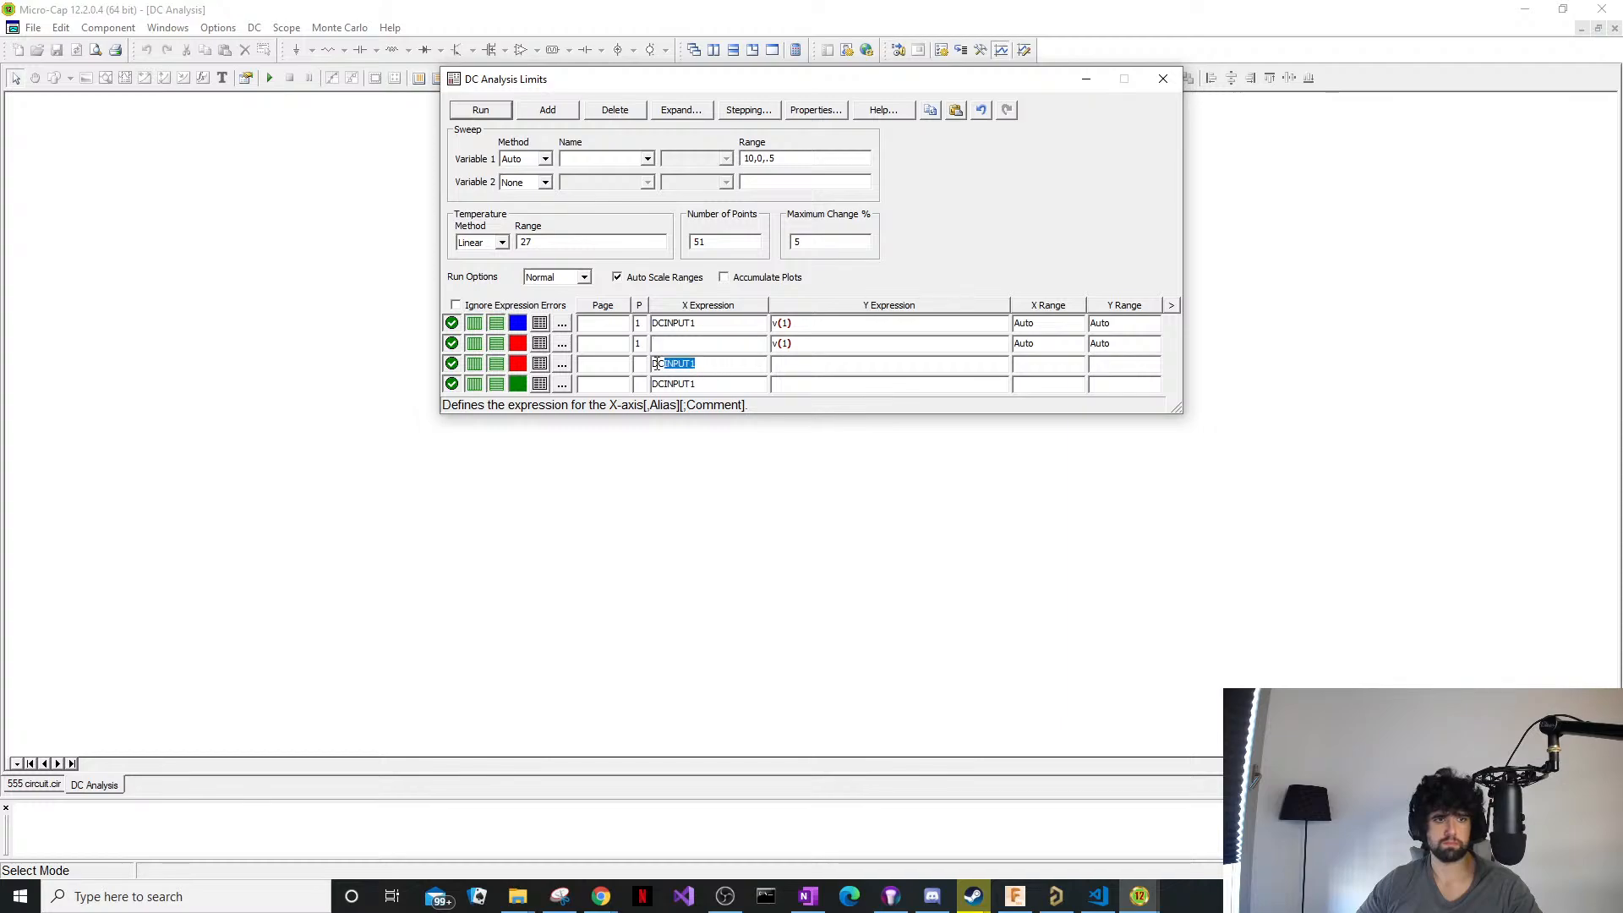
key(Delete)
key(Down)
key(Delete)
Clear the second curve row's plot group number and Y expression in the DC analysis limits.
click(640, 344)
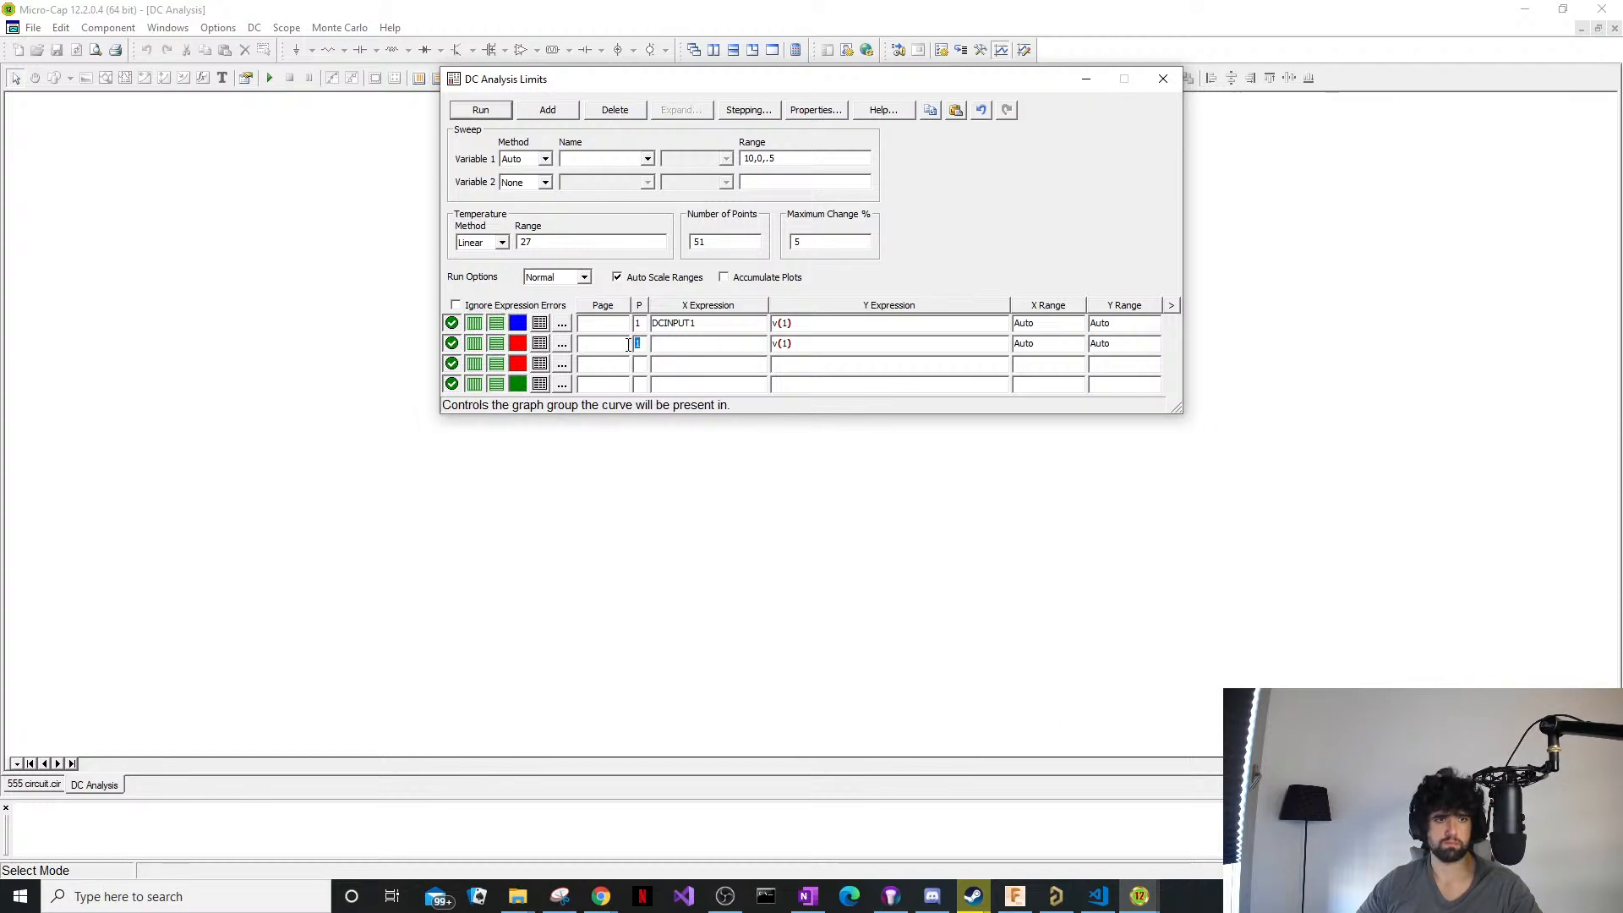
key(Delete)
click(781, 342)
key(Delete)
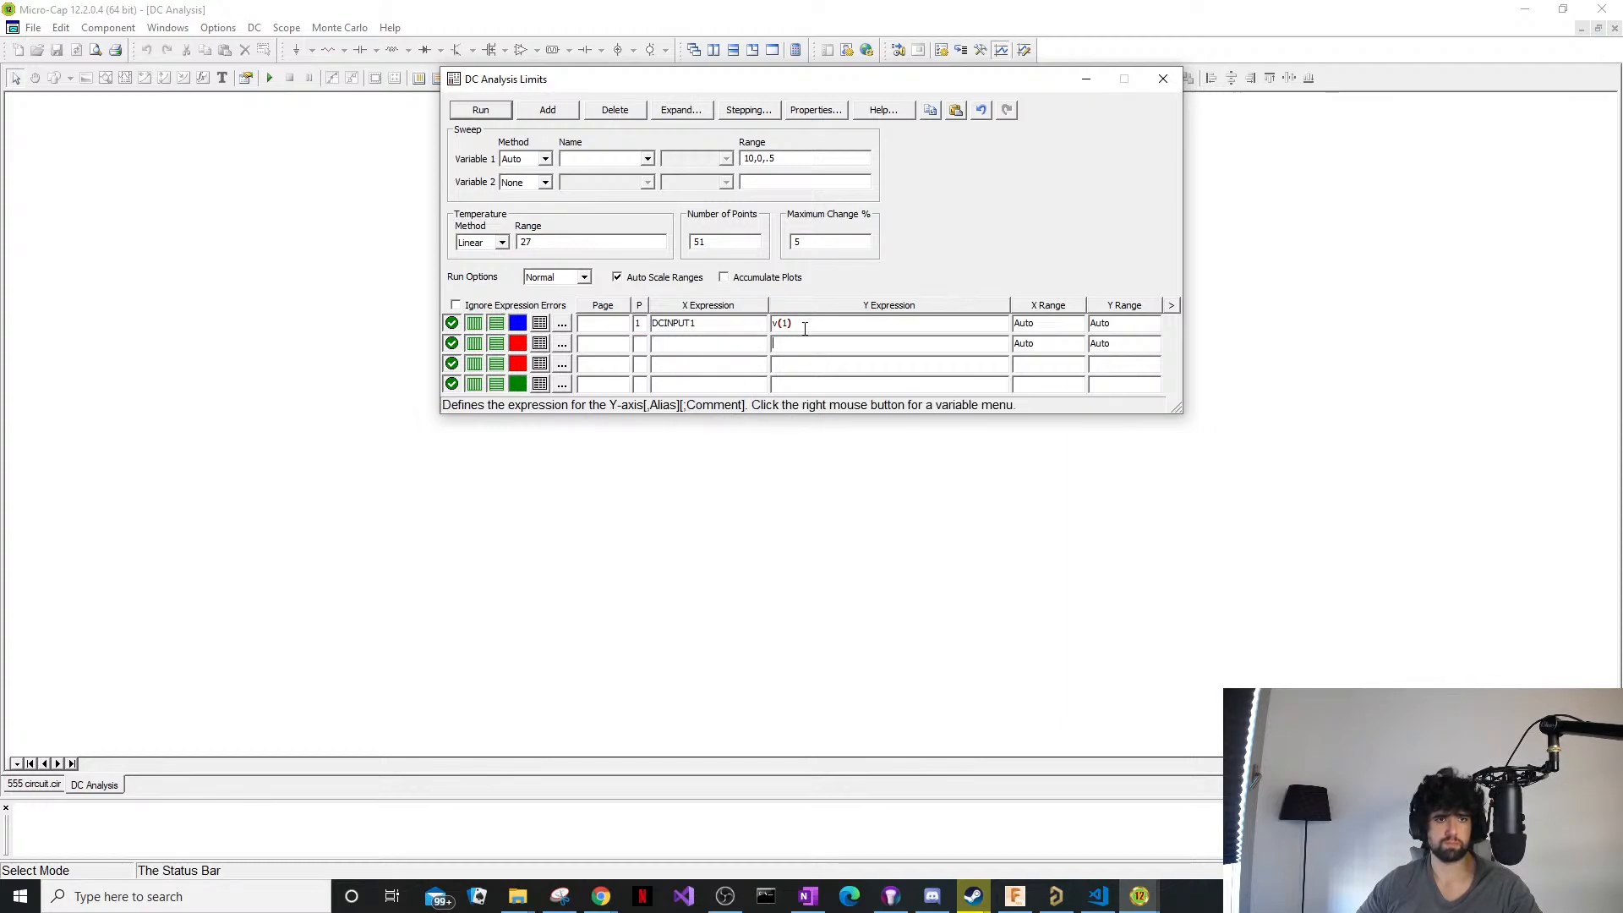
Check the 555 circuit schematic and return to the DC analysis limits.
click(602, 897)
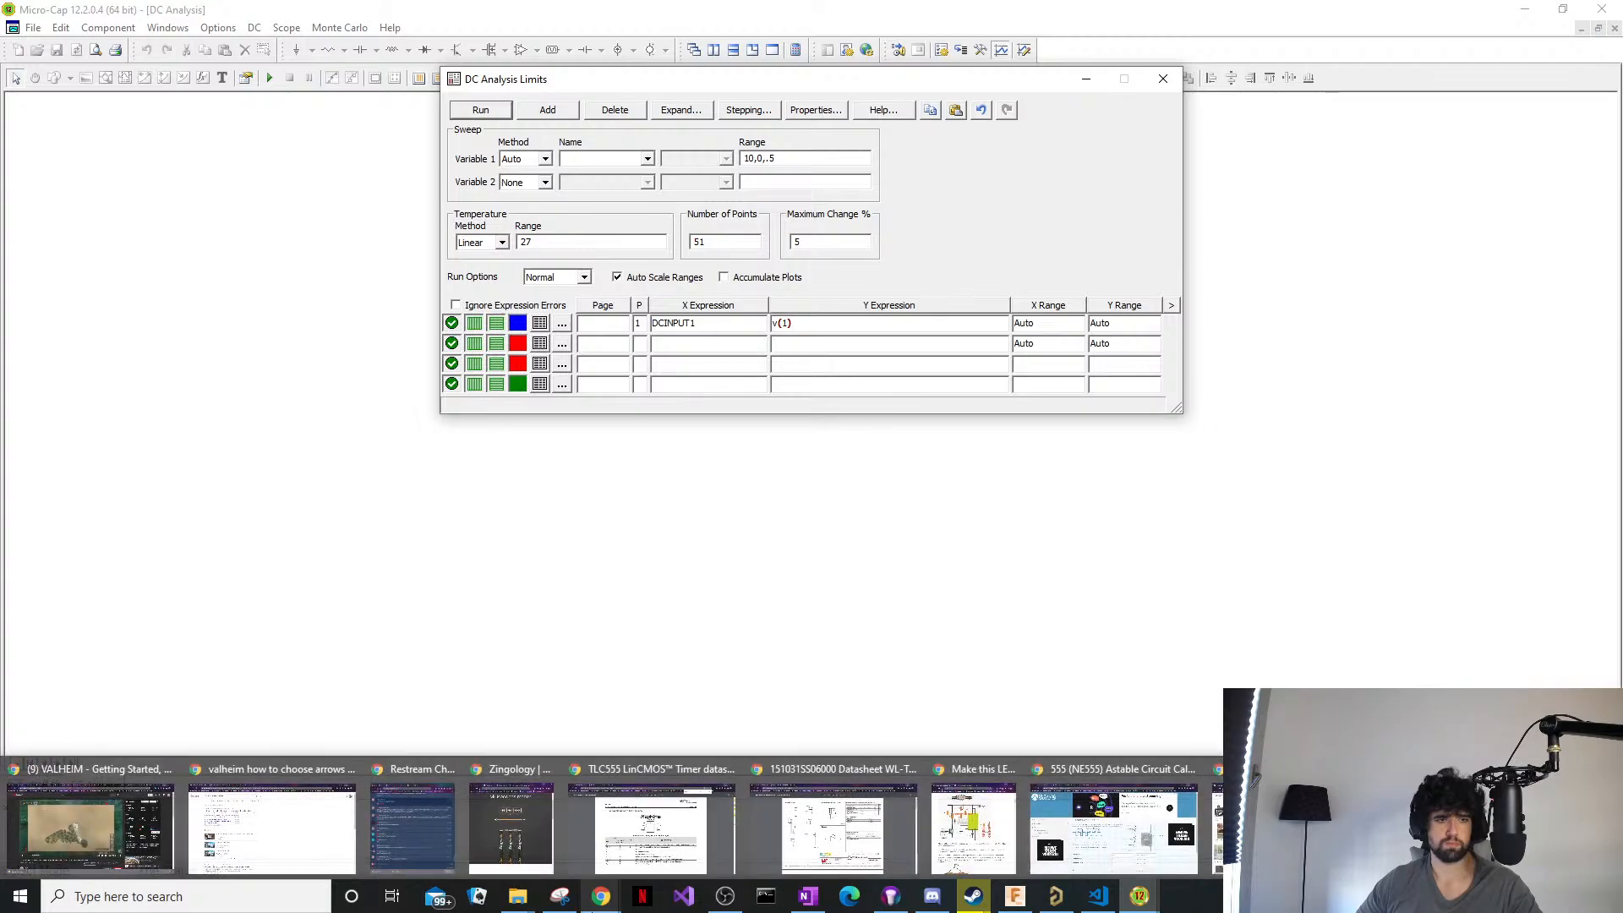
click(679, 570)
click(46, 785)
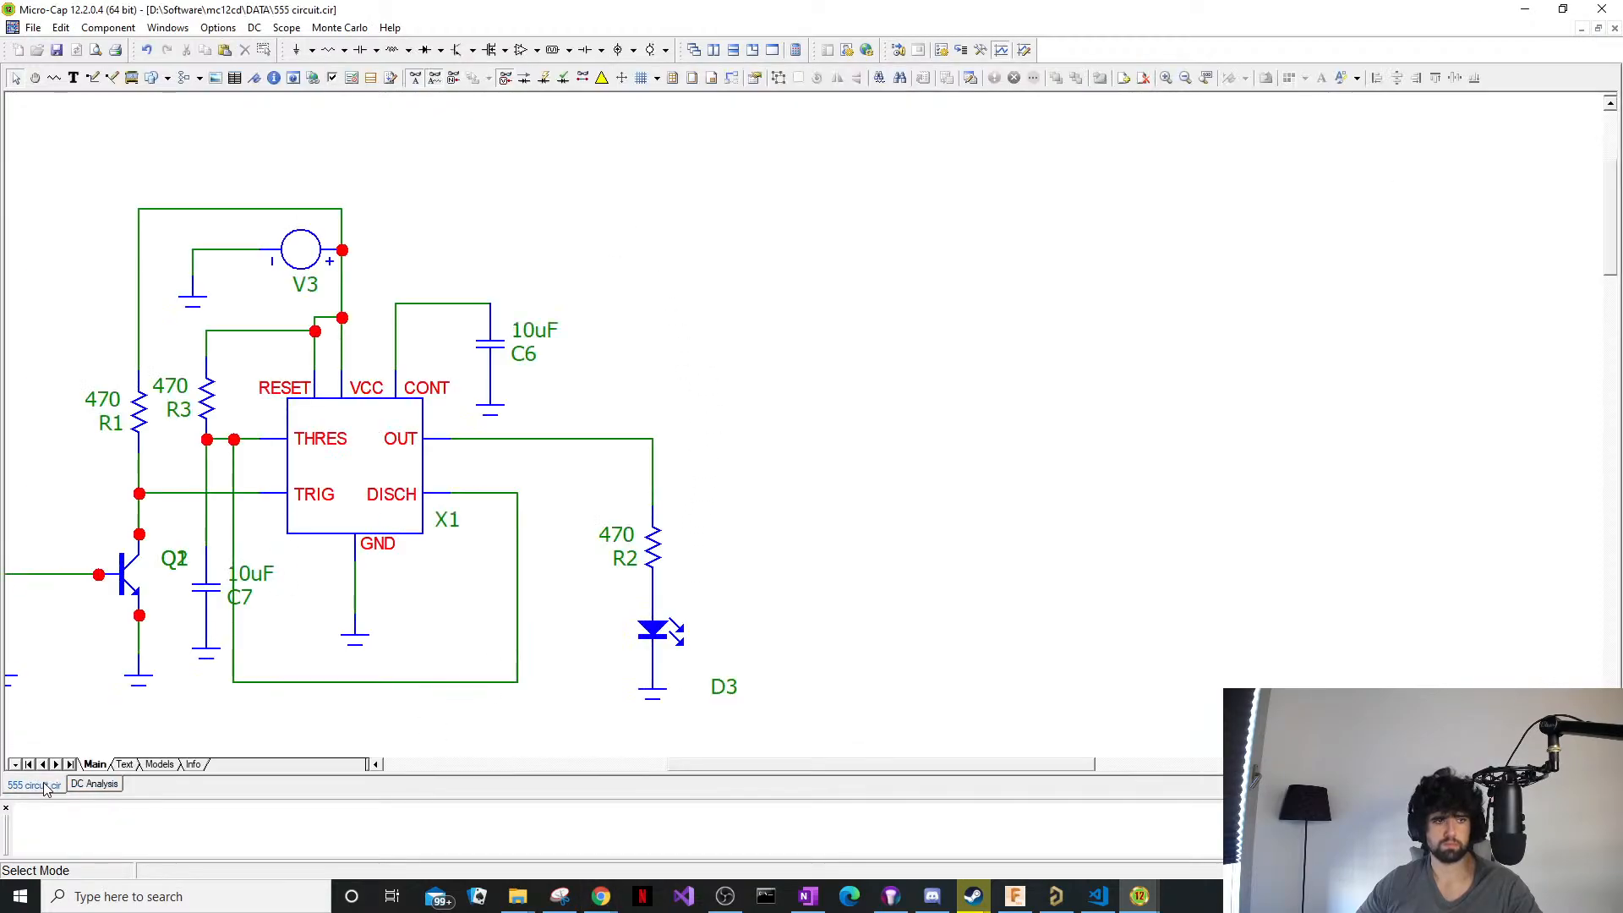
click(94, 785)
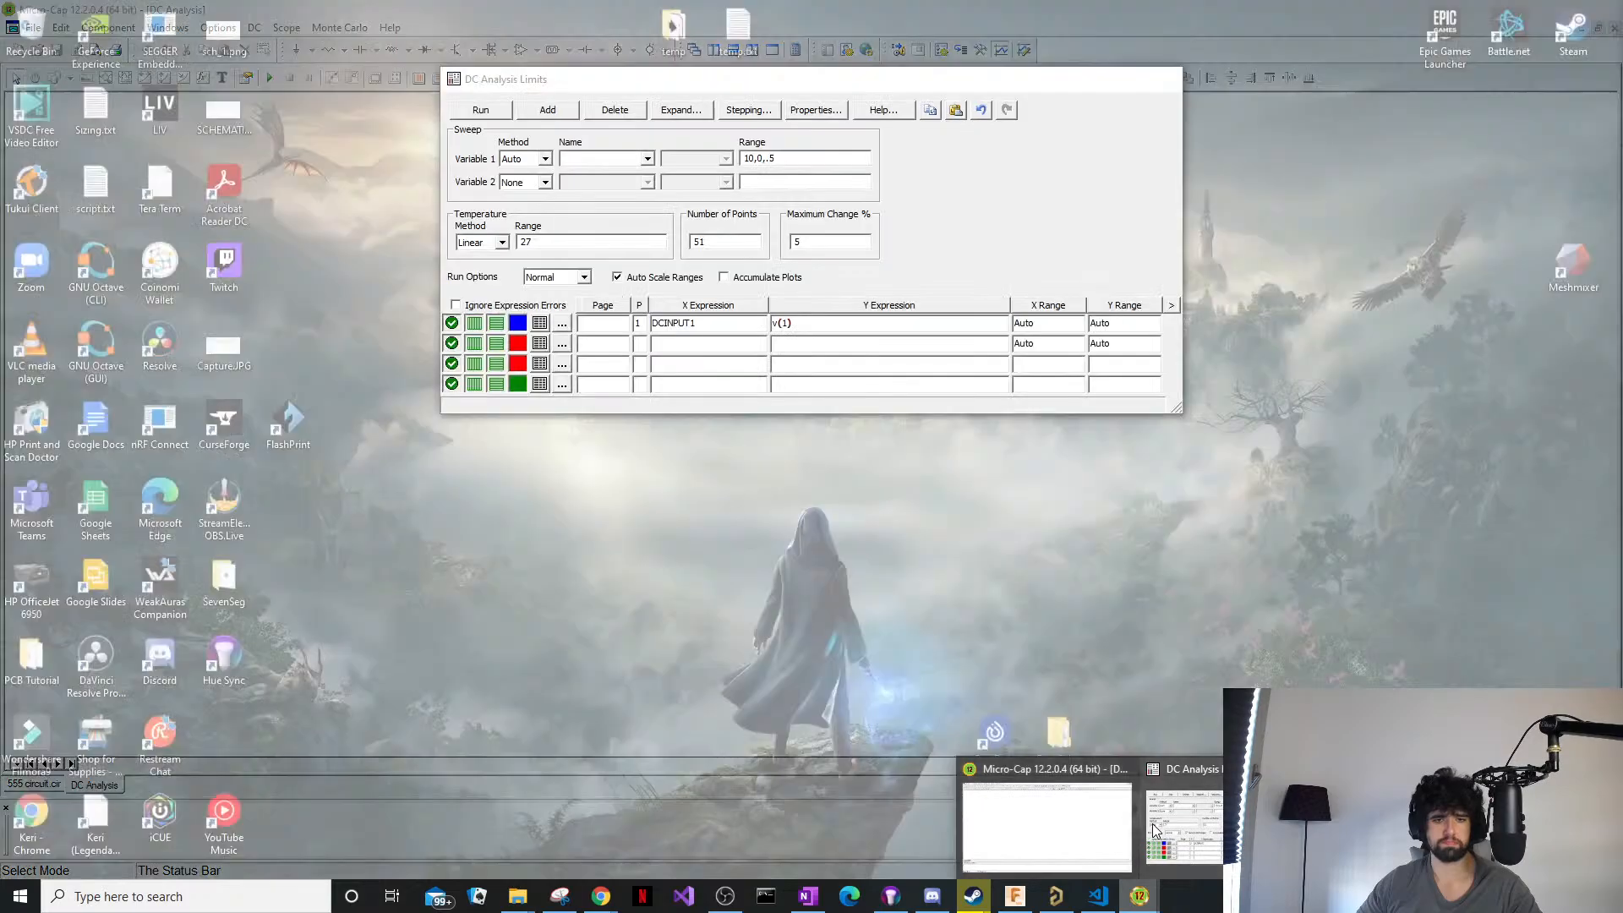
click(1153, 824)
Set the first curve's Y expression to v(3), the voltage at node 3.
double_click(678, 325)
click(798, 327)
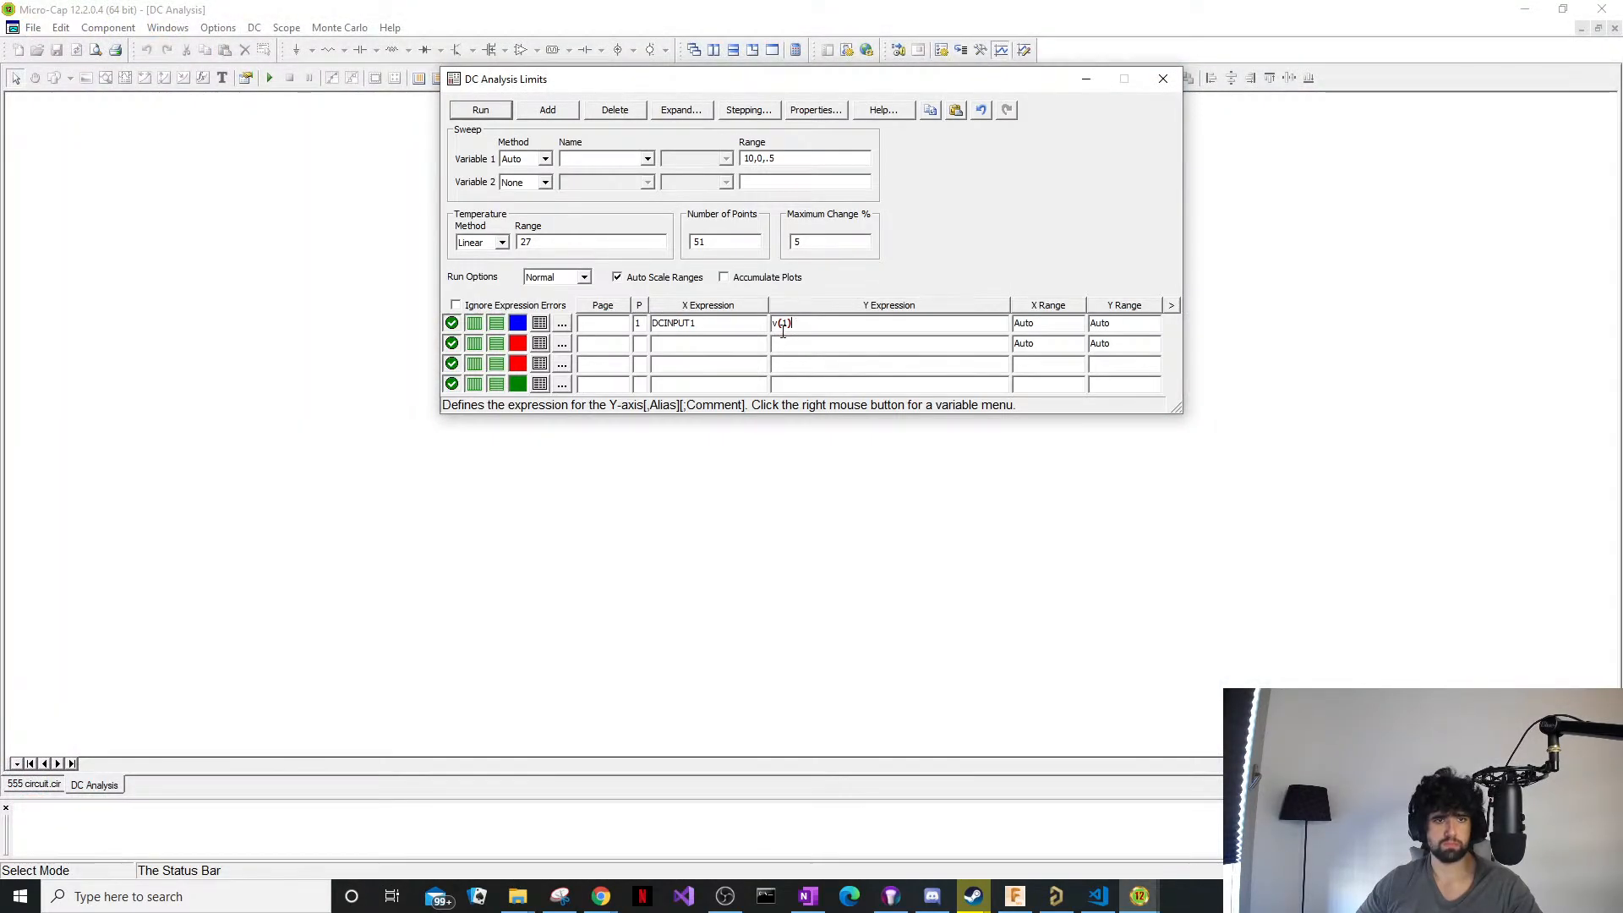
text(3)
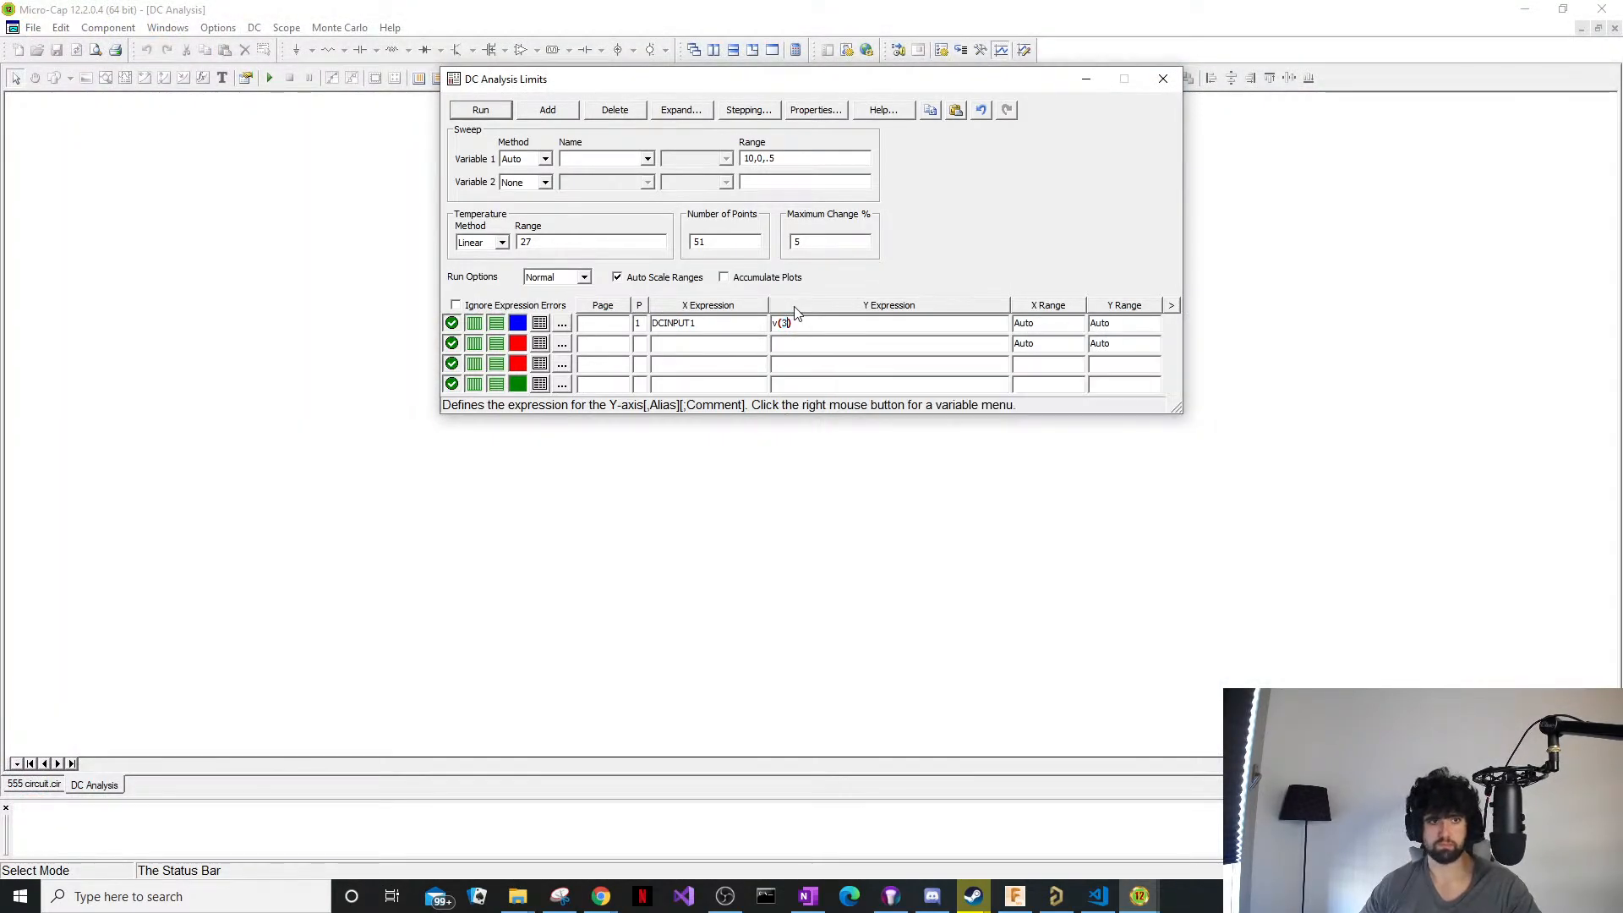
key(BackSpace)
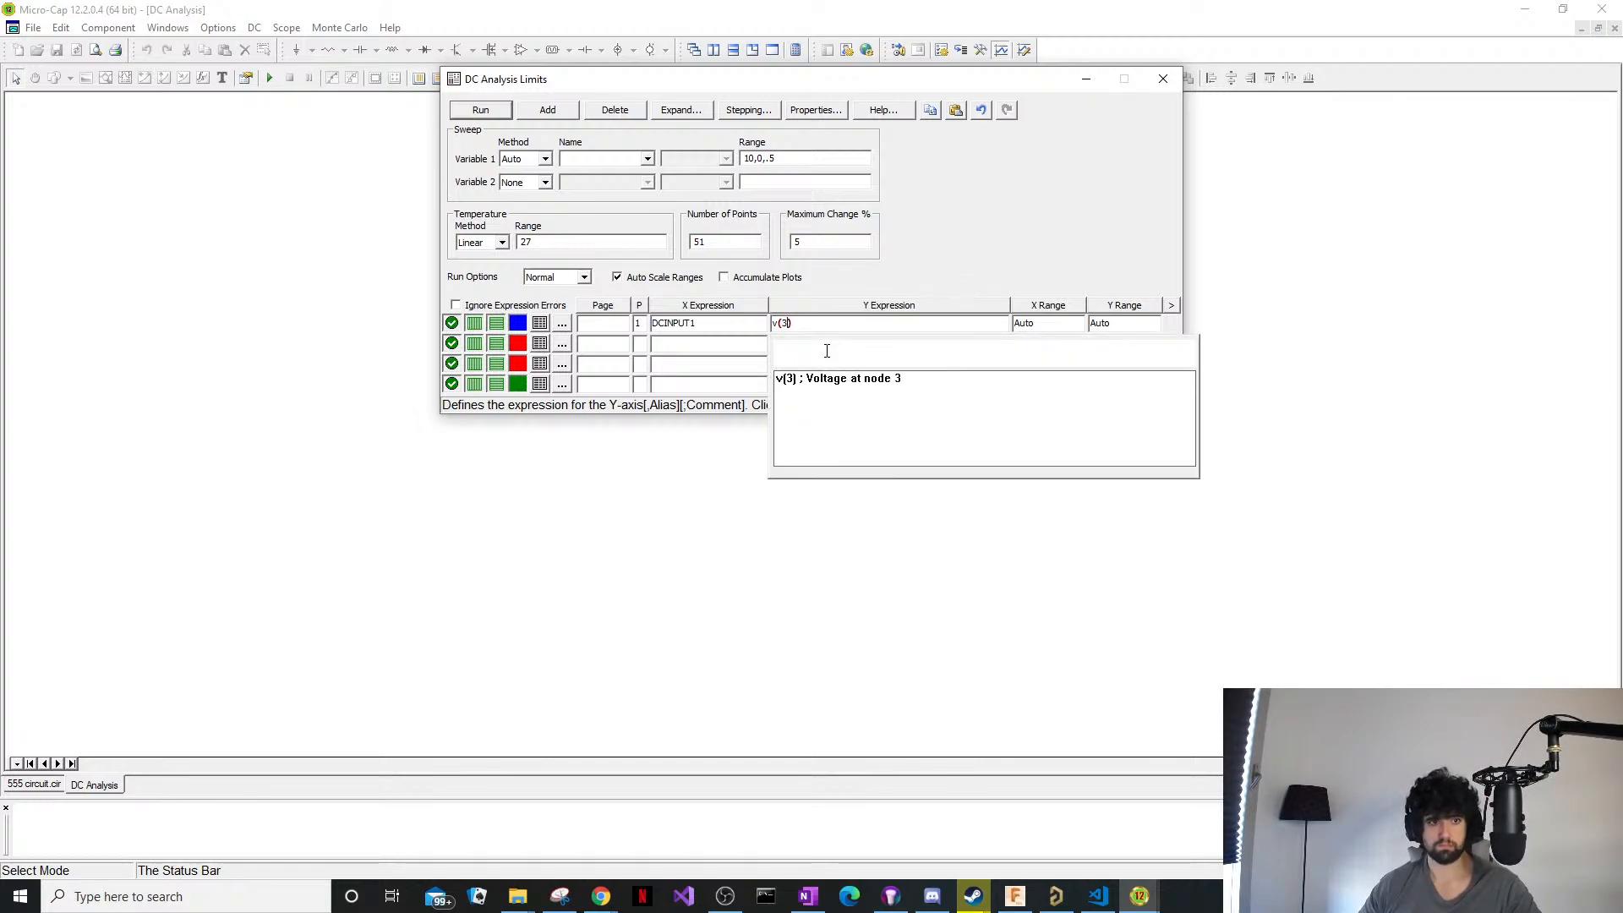
click(906, 380)
click(906, 380)
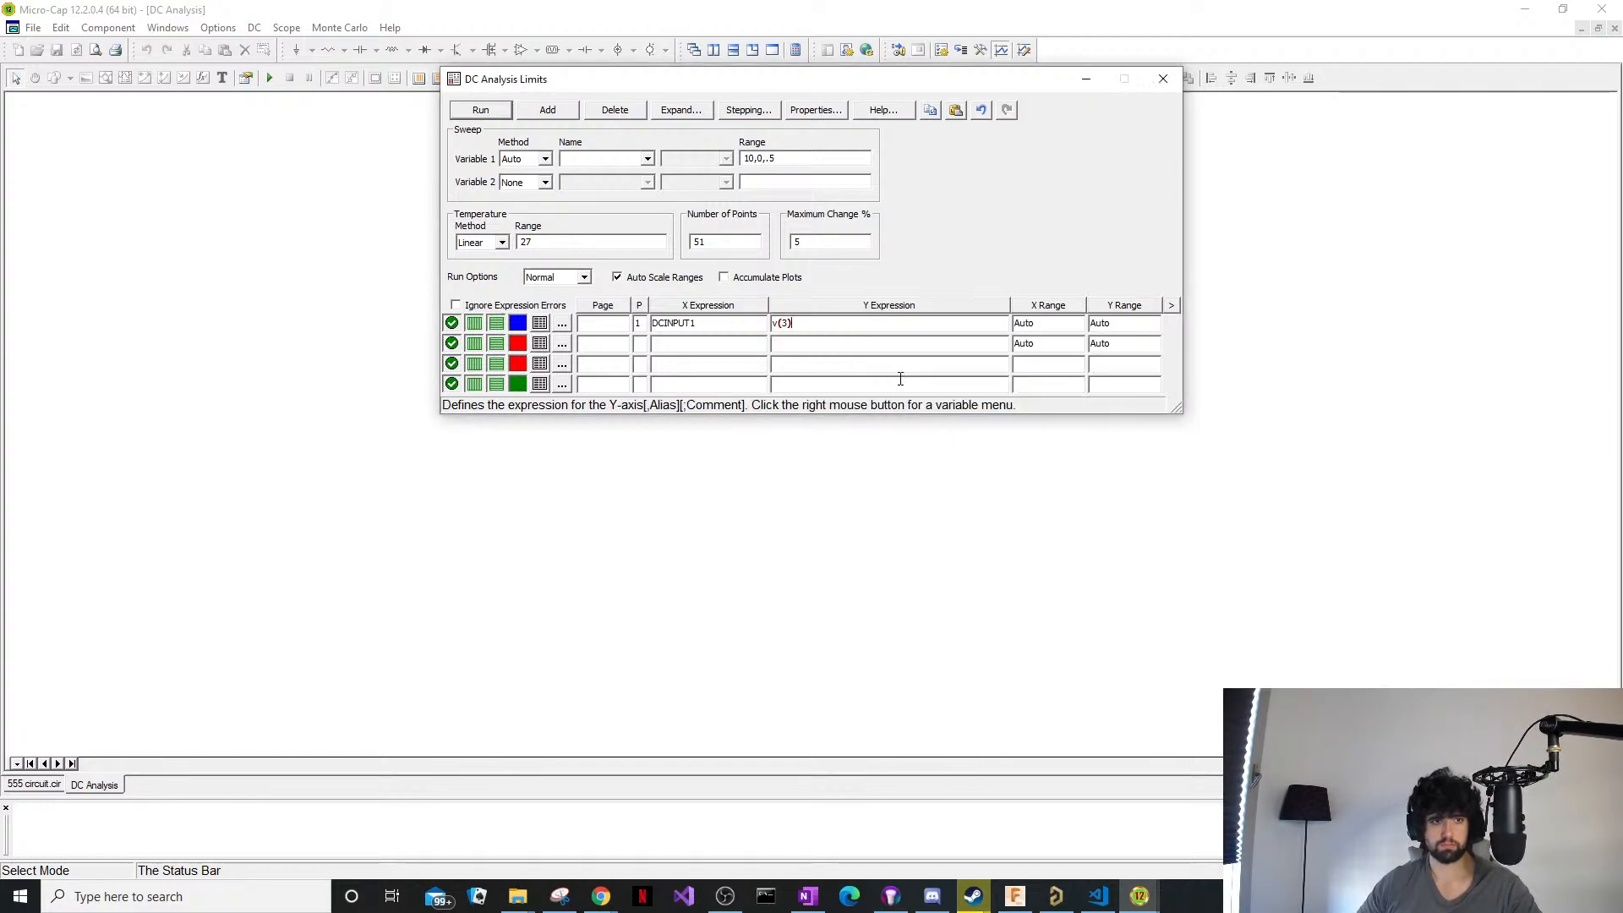
Select R1 as the name of sweep Variable 1 and run the DC analysis.
click(499, 111)
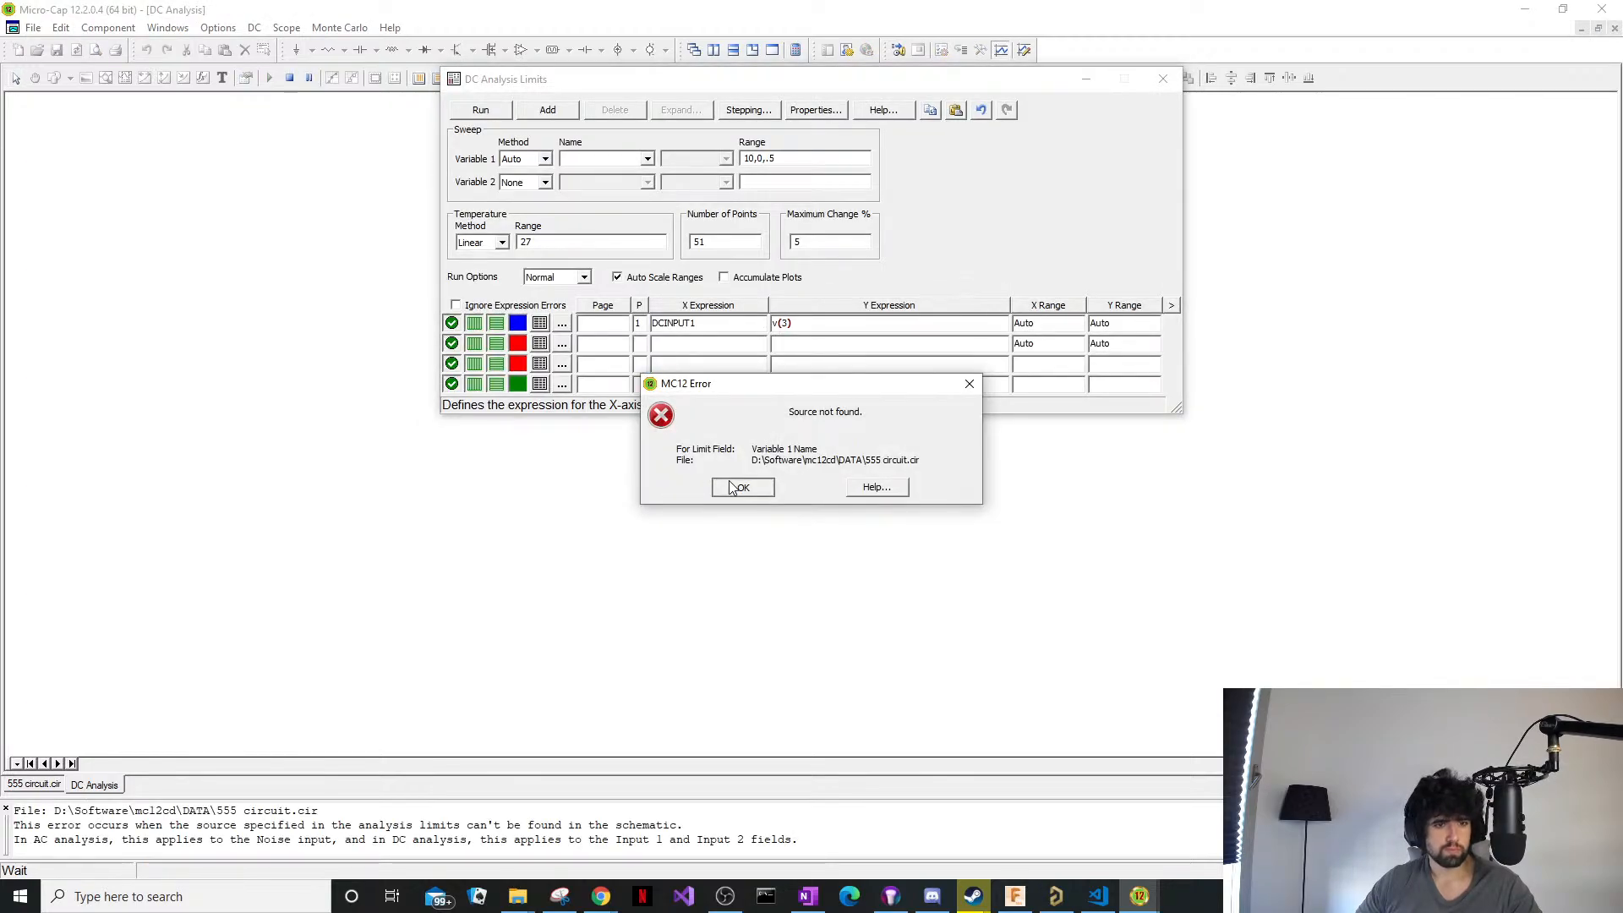
click(739, 488)
click(648, 159)
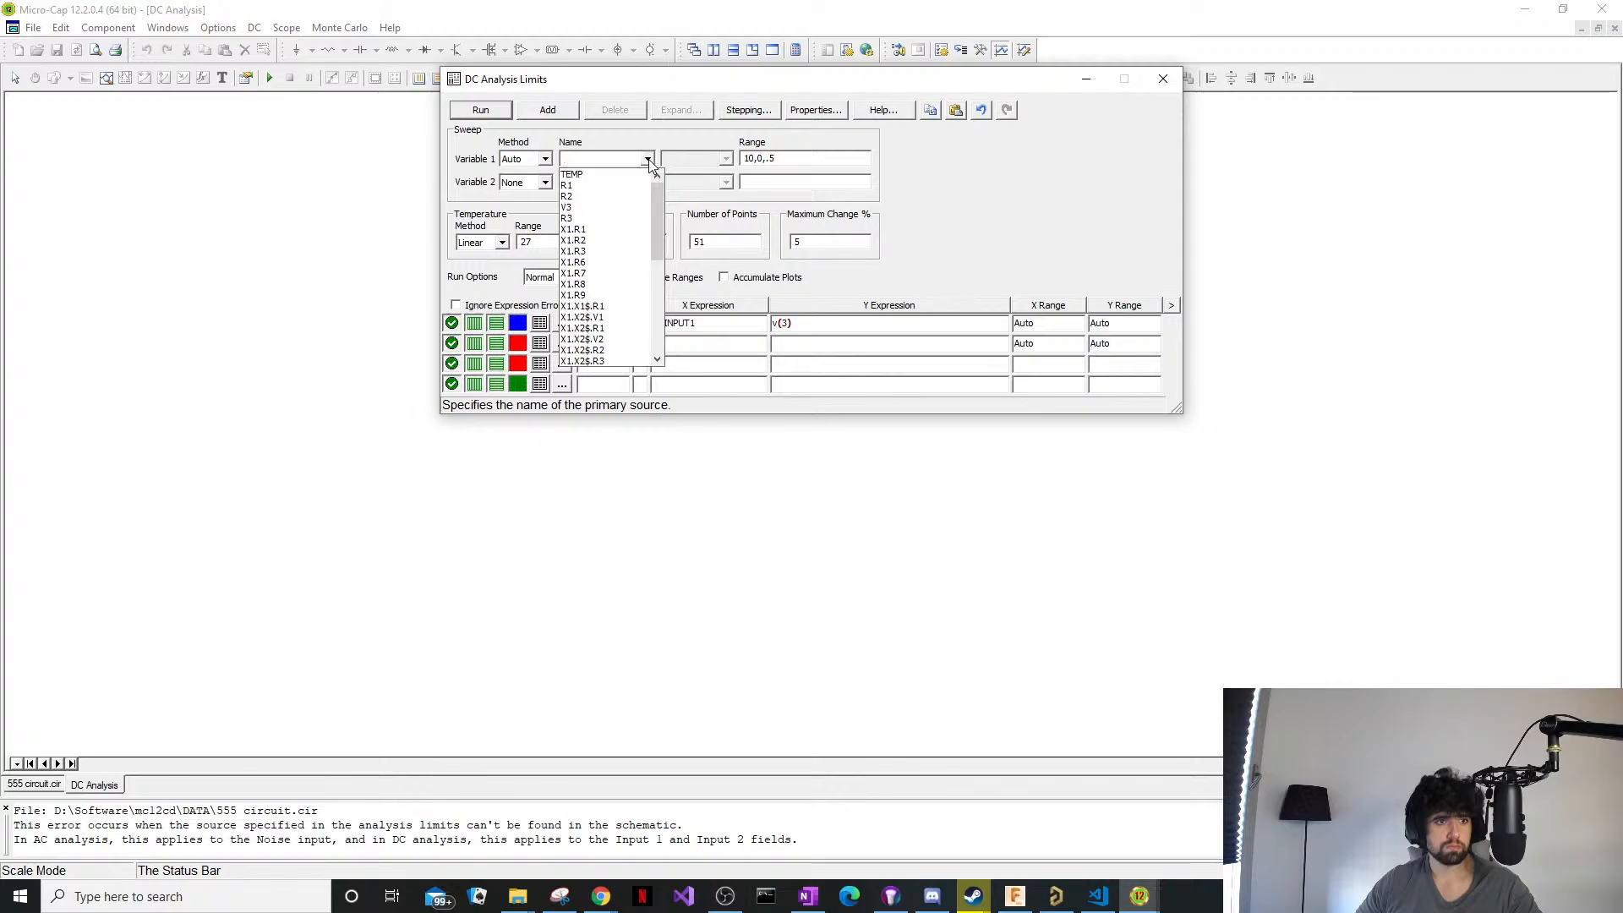
click(620, 184)
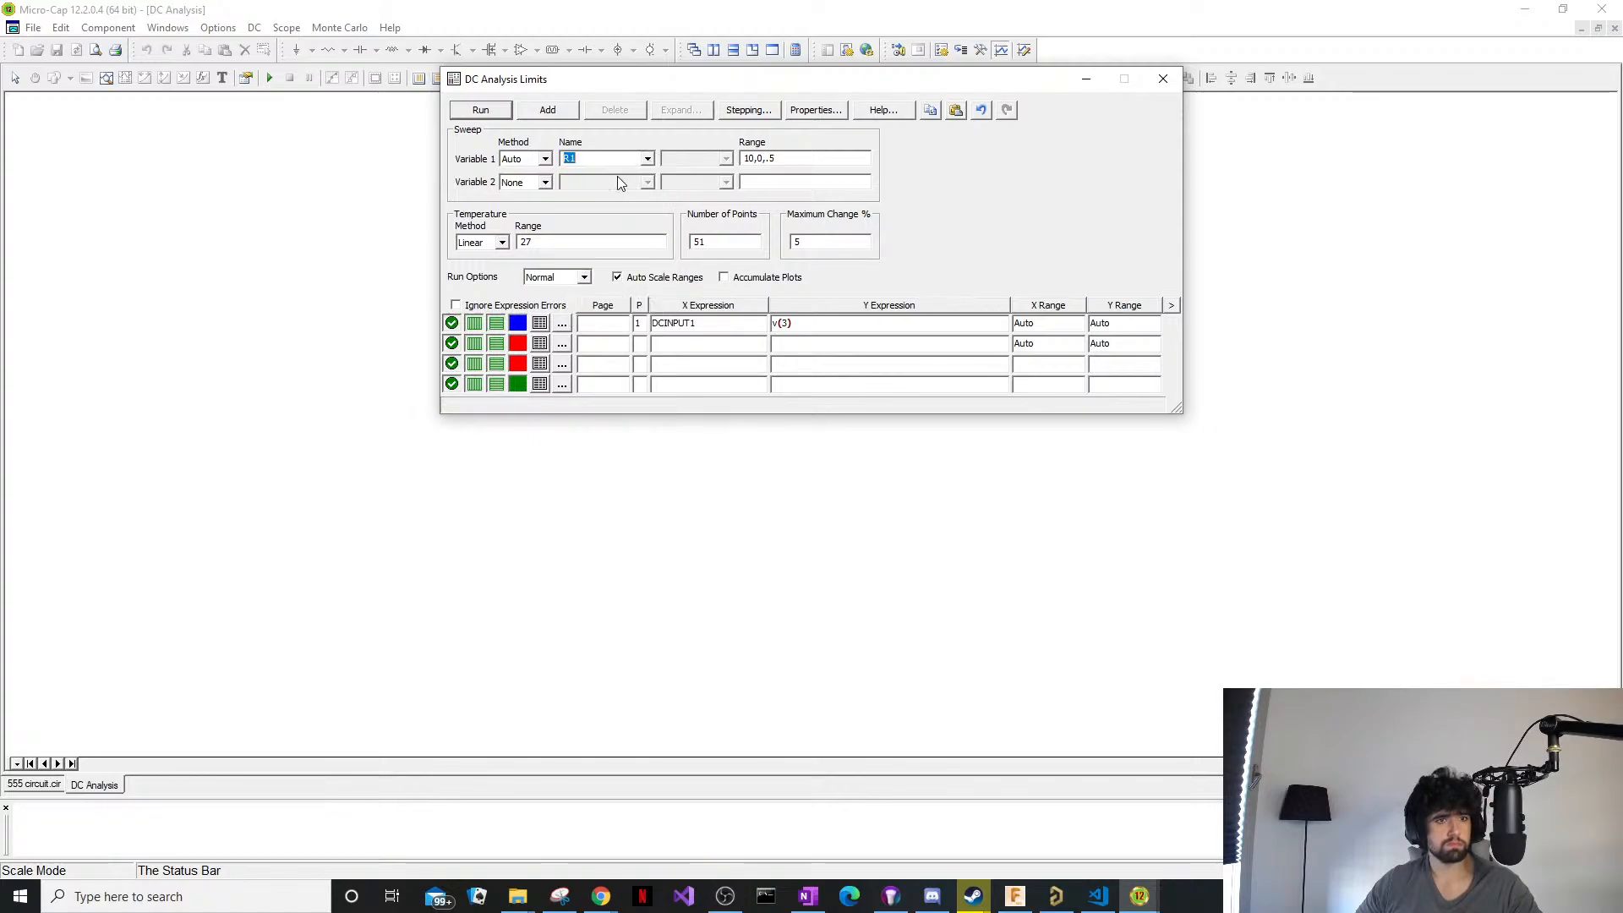
click(484, 113)
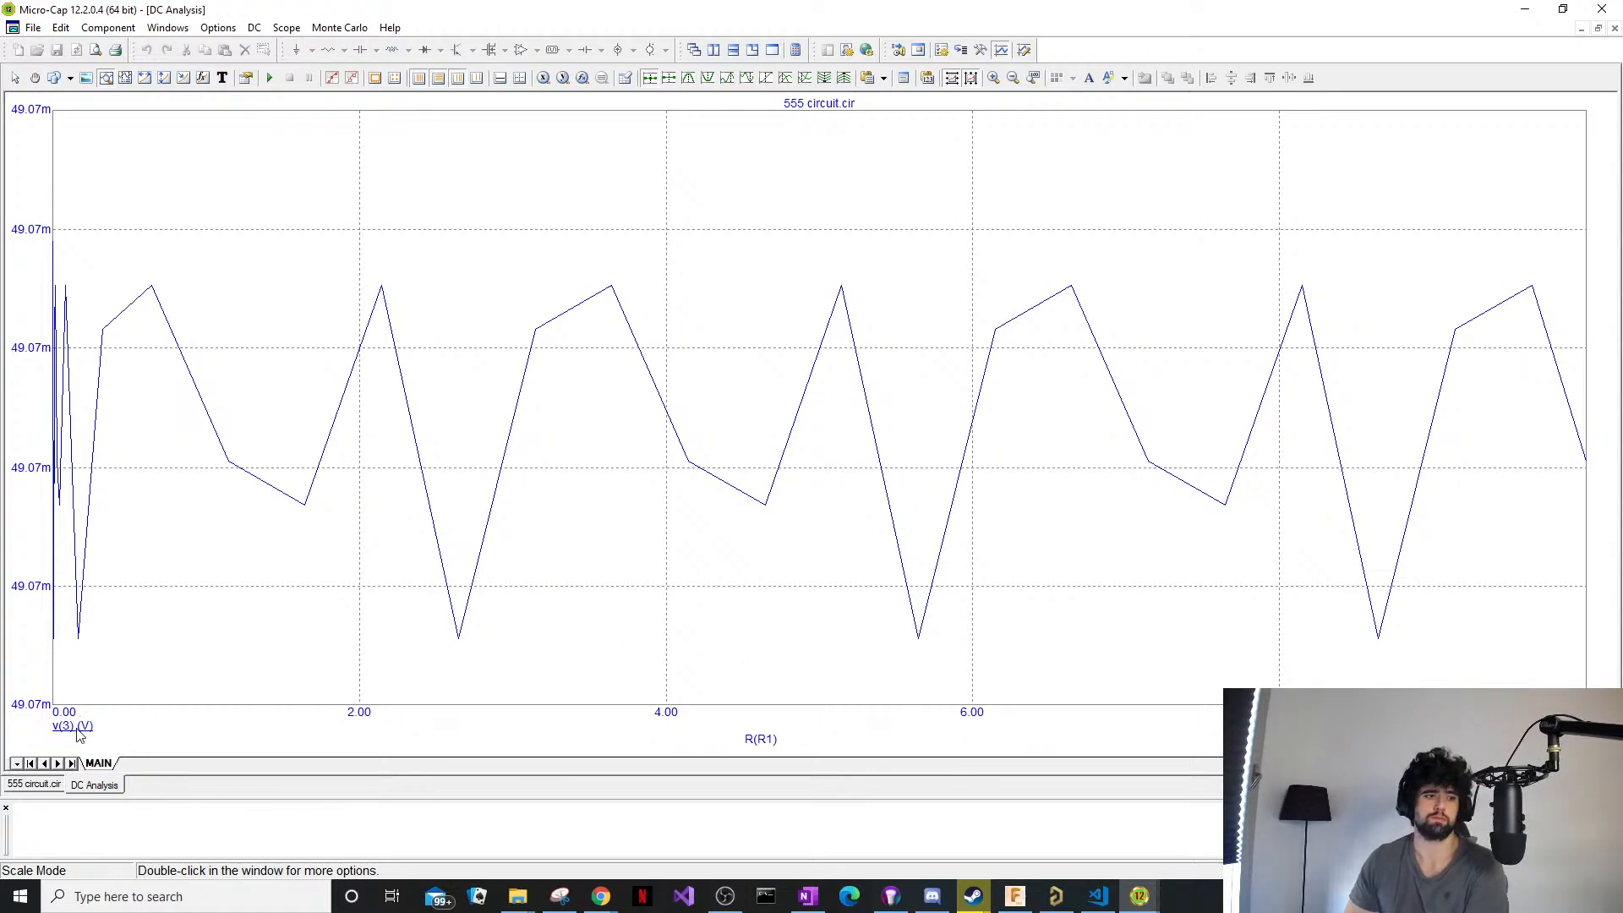
Return to the 555 schematic and inspect the node names of the wire joining DISCH to THRES without changing it.
click(32, 785)
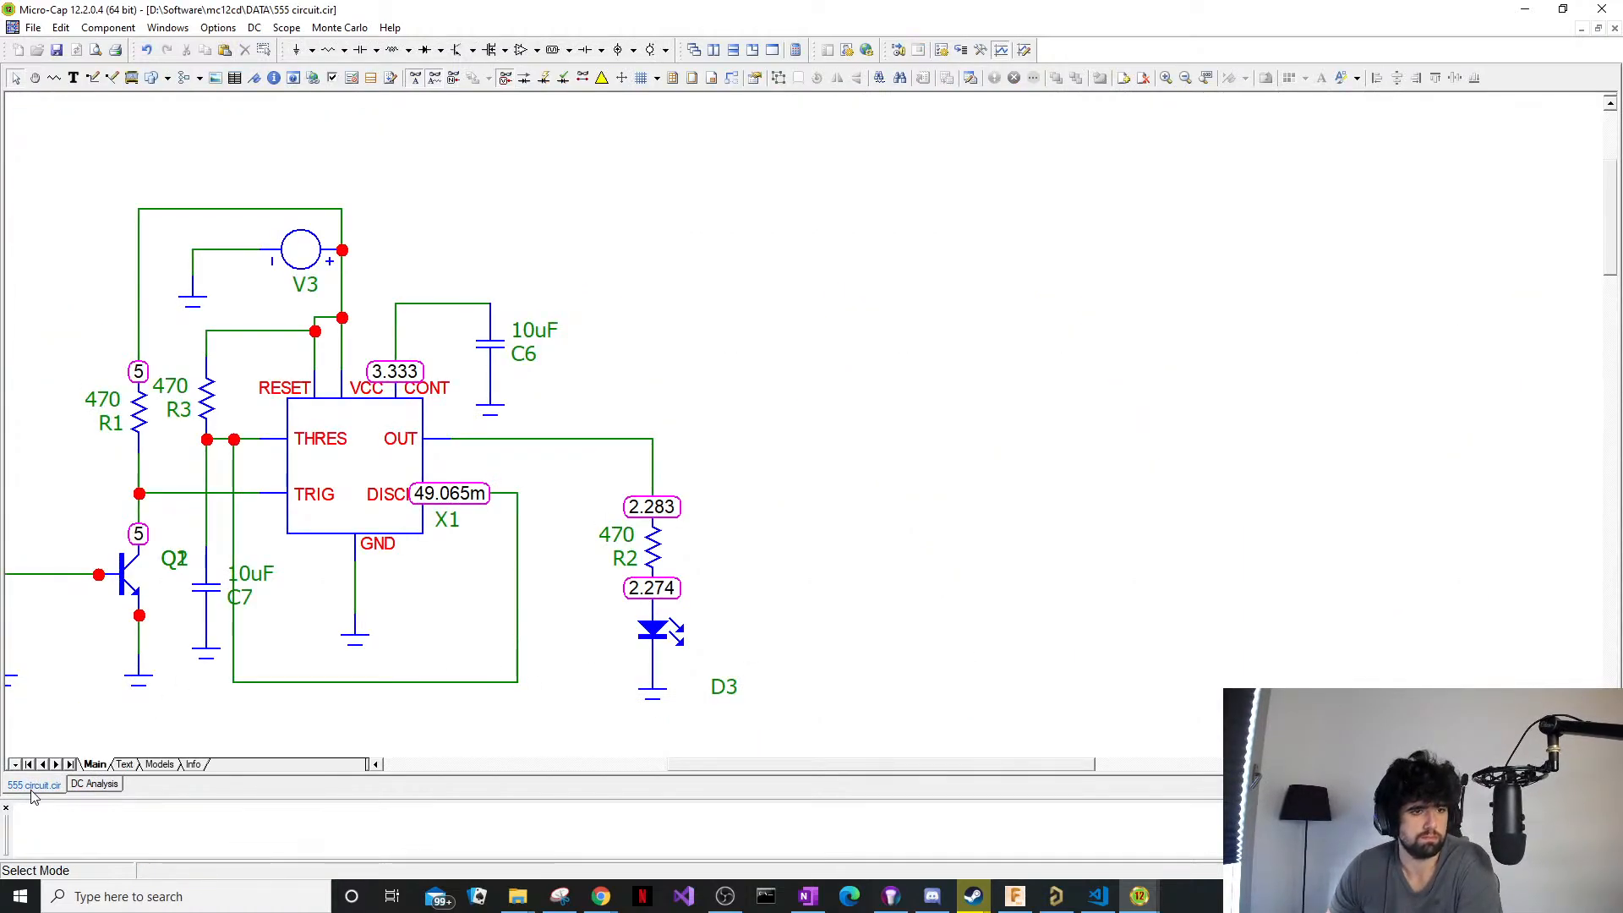
click(76, 792)
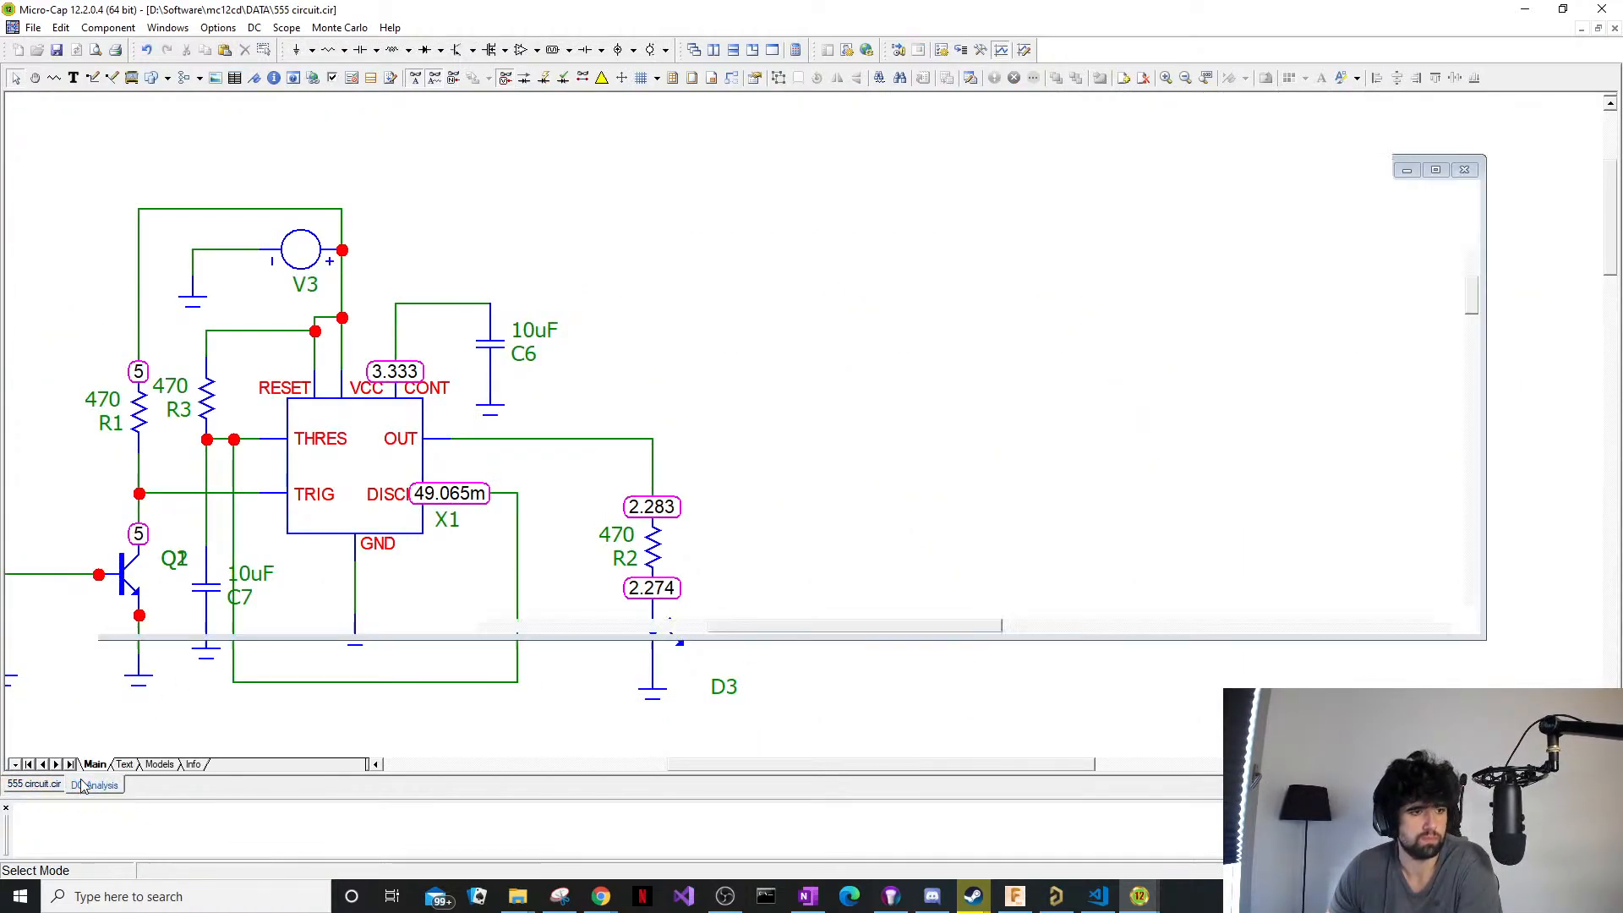
click(34, 785)
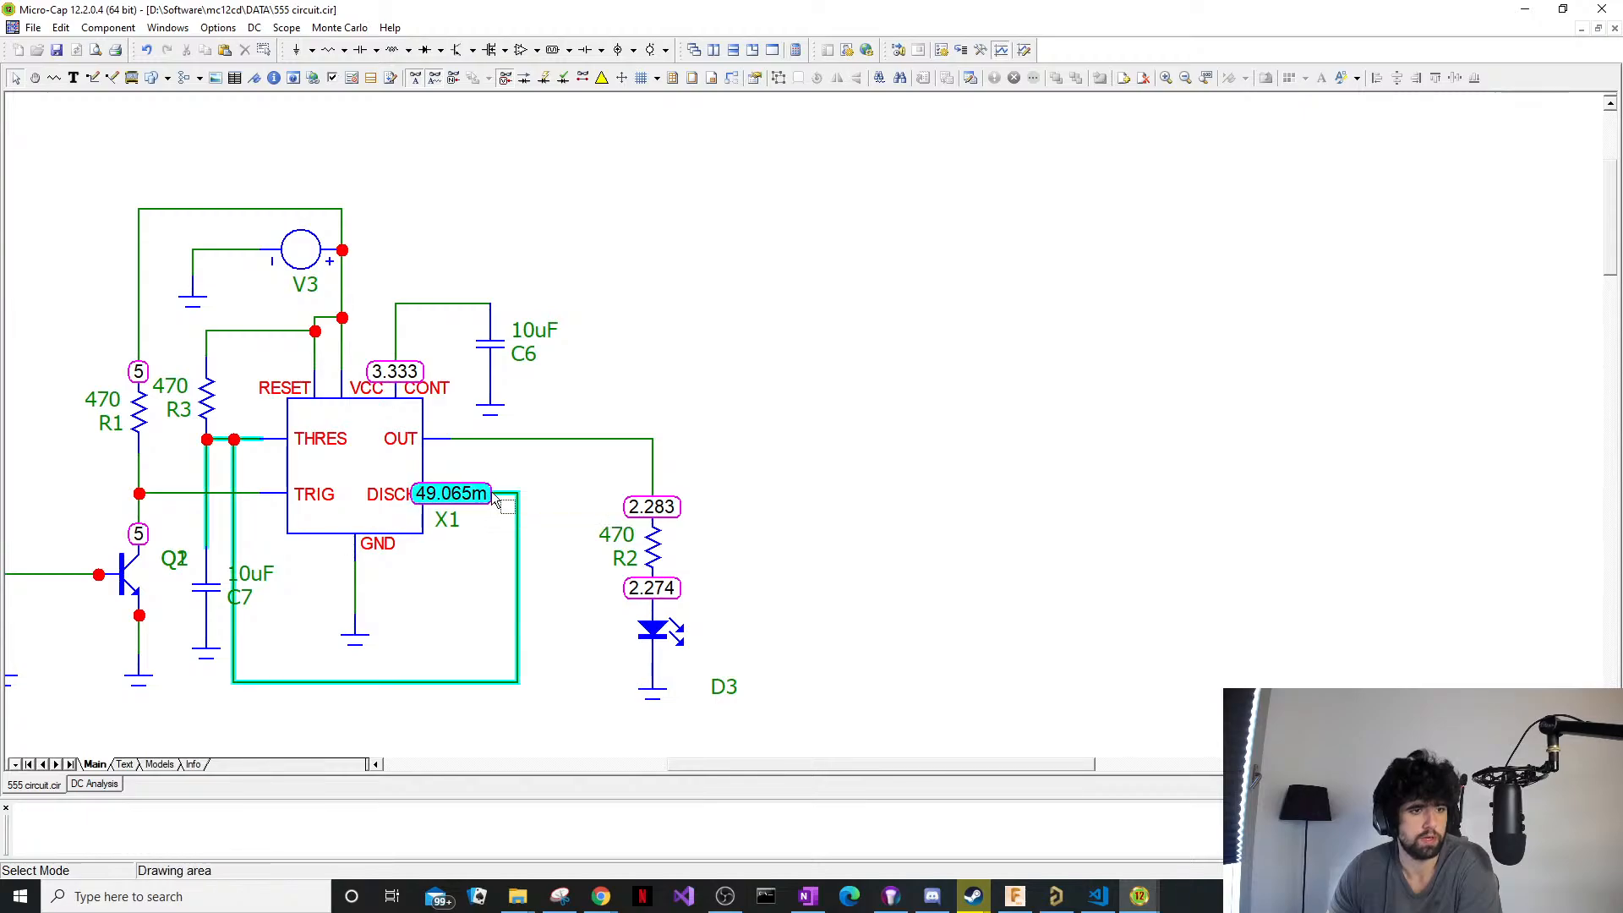
double_click(517, 506)
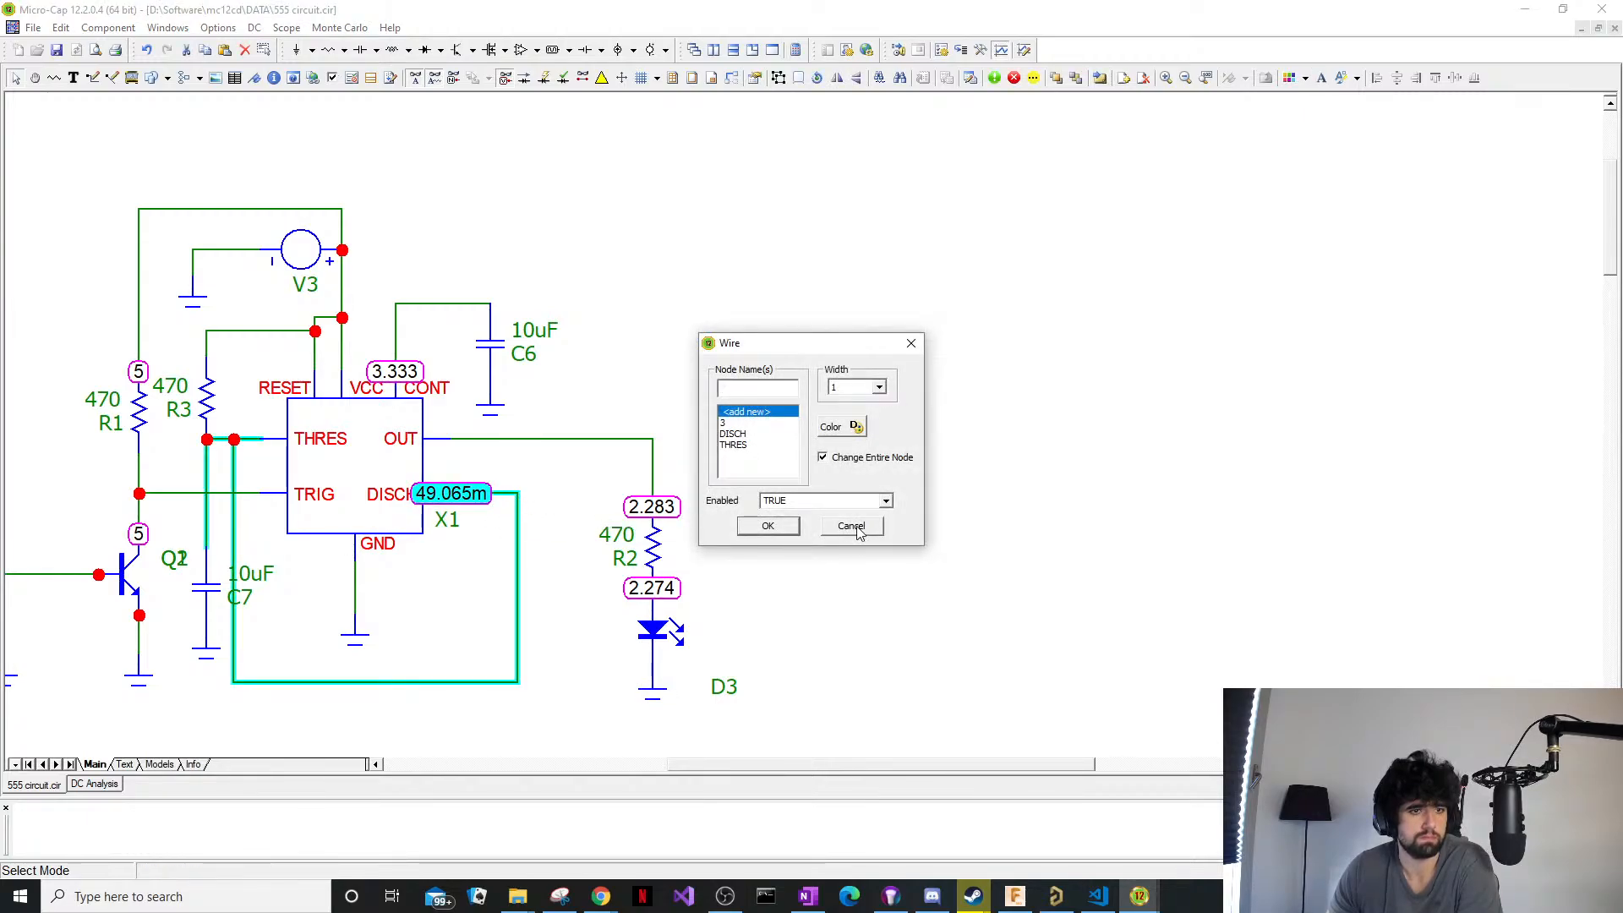
click(852, 526)
Choose node name 4 for the wire from the timer's OUT pin to R2 and recheck that wire's settings.
double_click(575, 441)
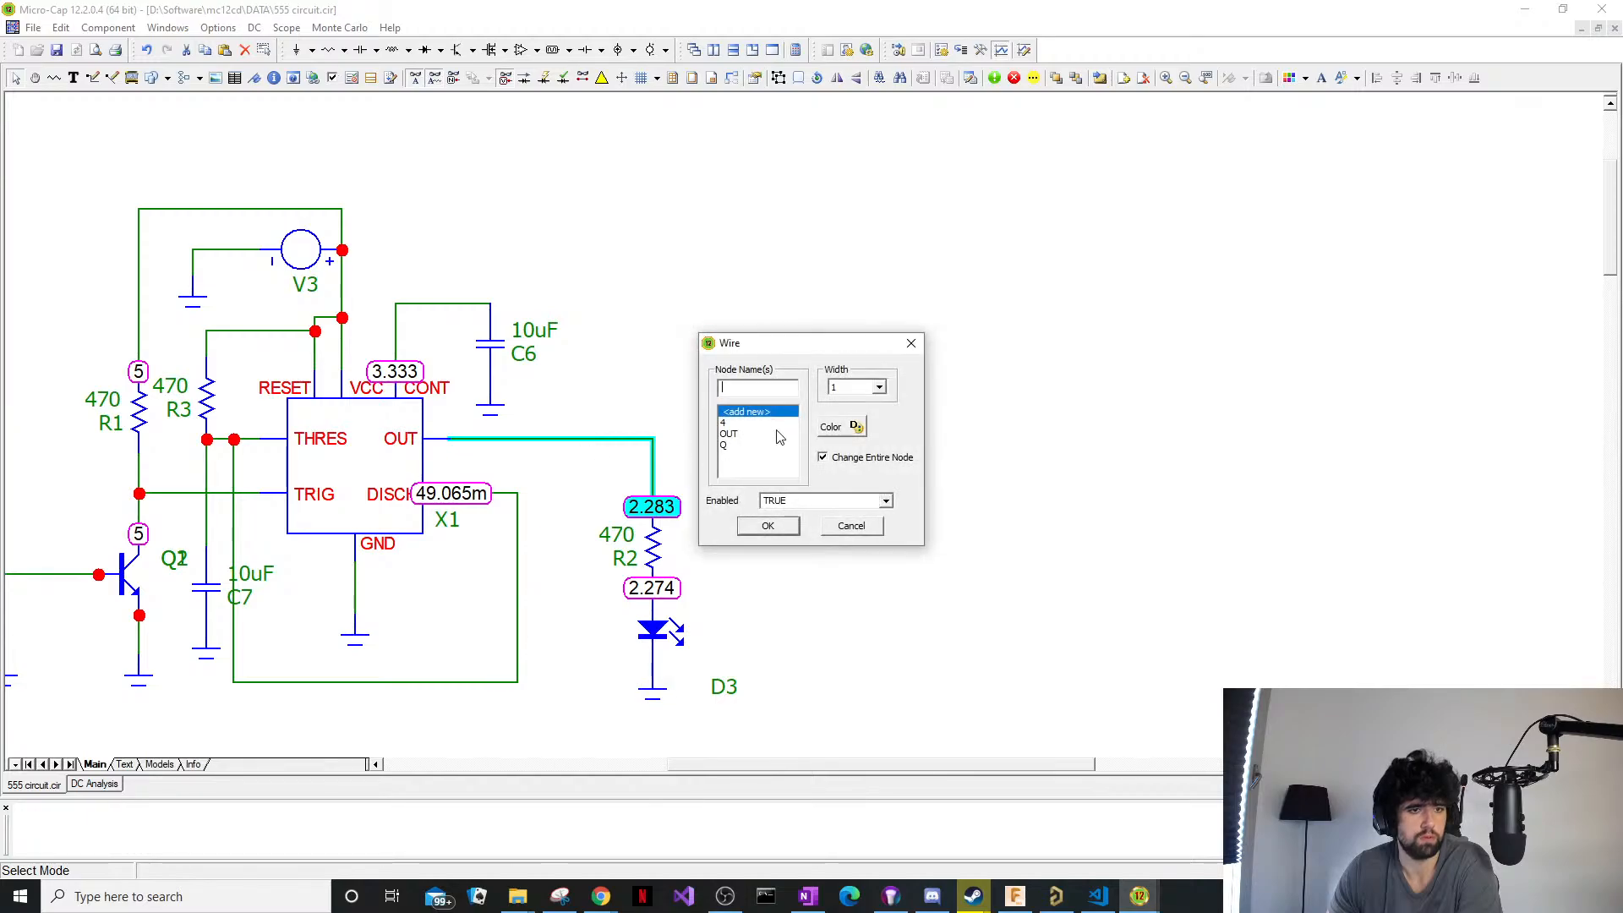
click(761, 424)
click(780, 526)
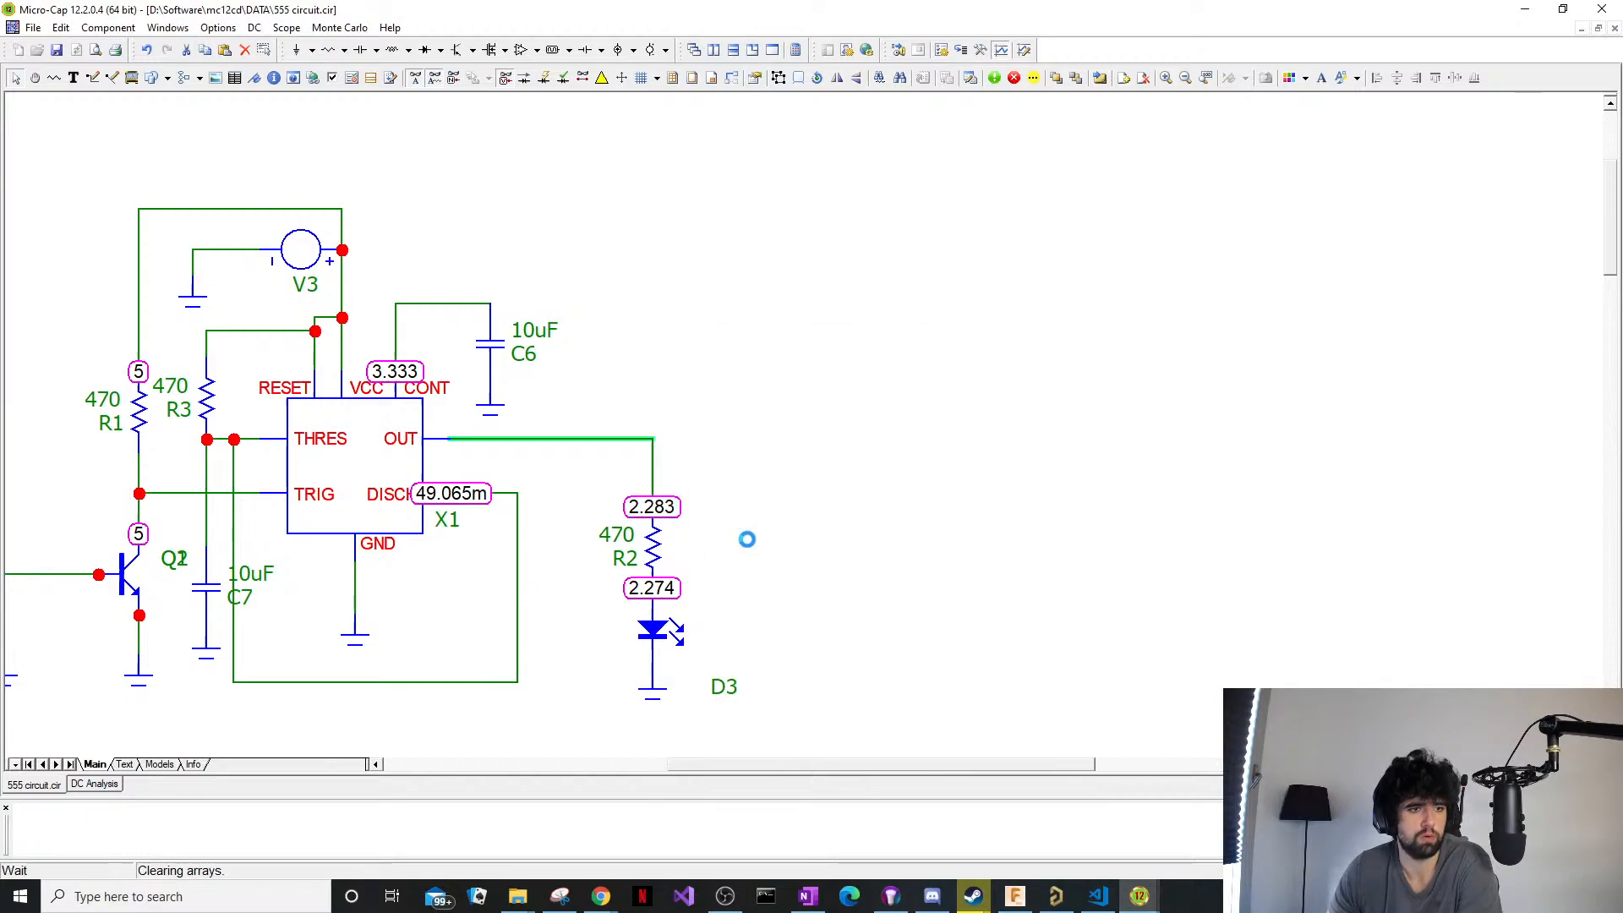
double_click(589, 441)
click(844, 526)
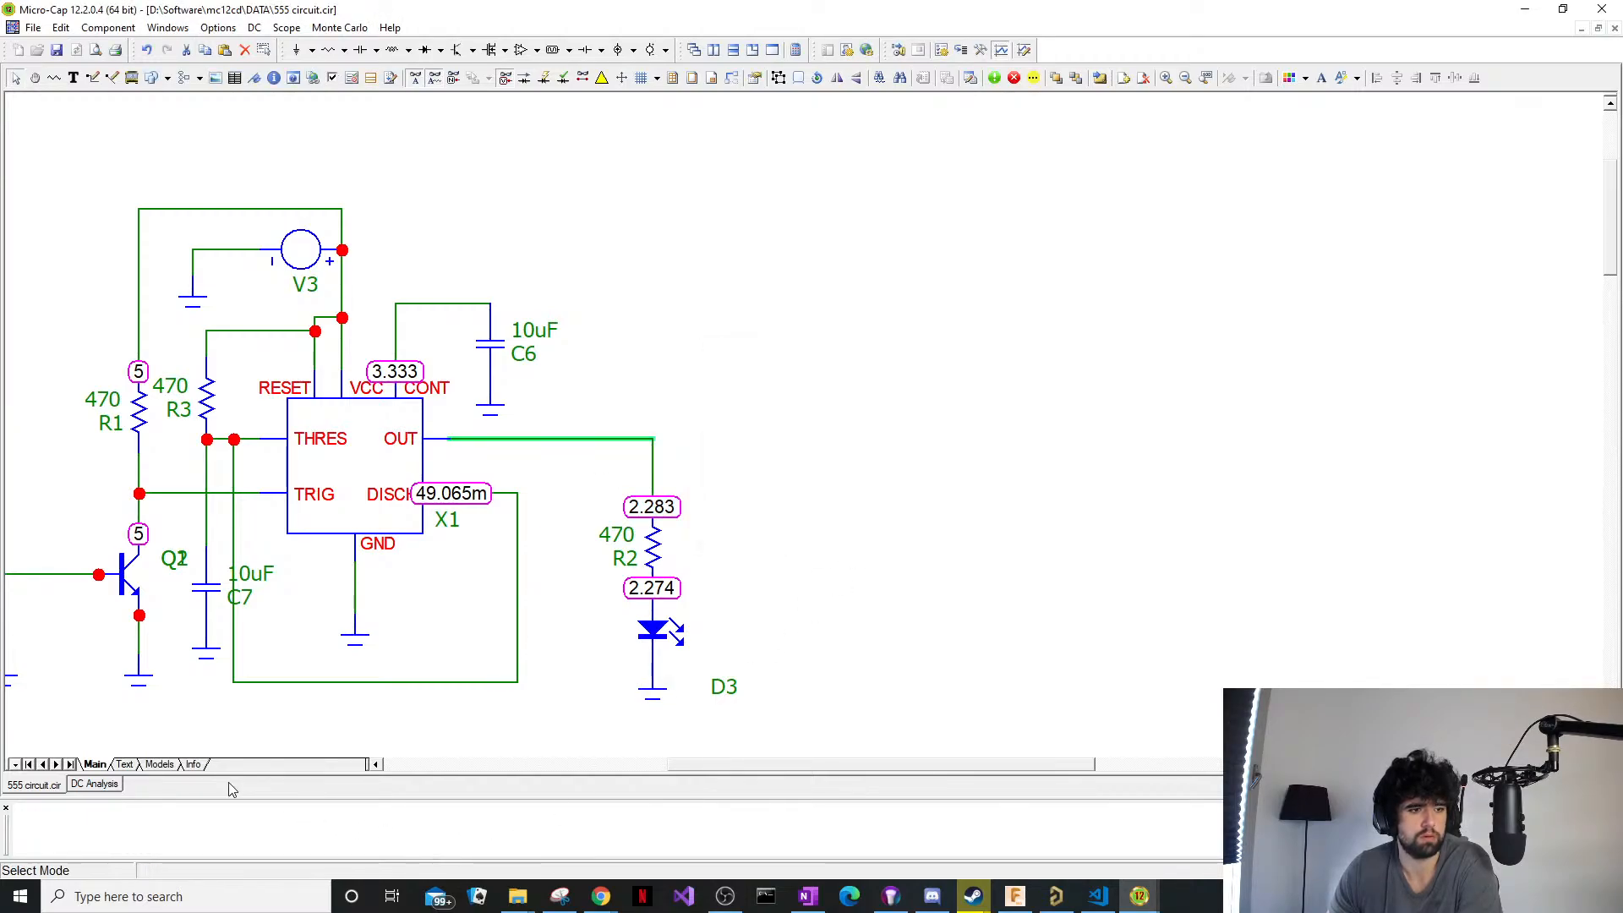
Return to the DC analysis plot and check the plot and scale properties of the v(3) curve without changing them.
click(115, 785)
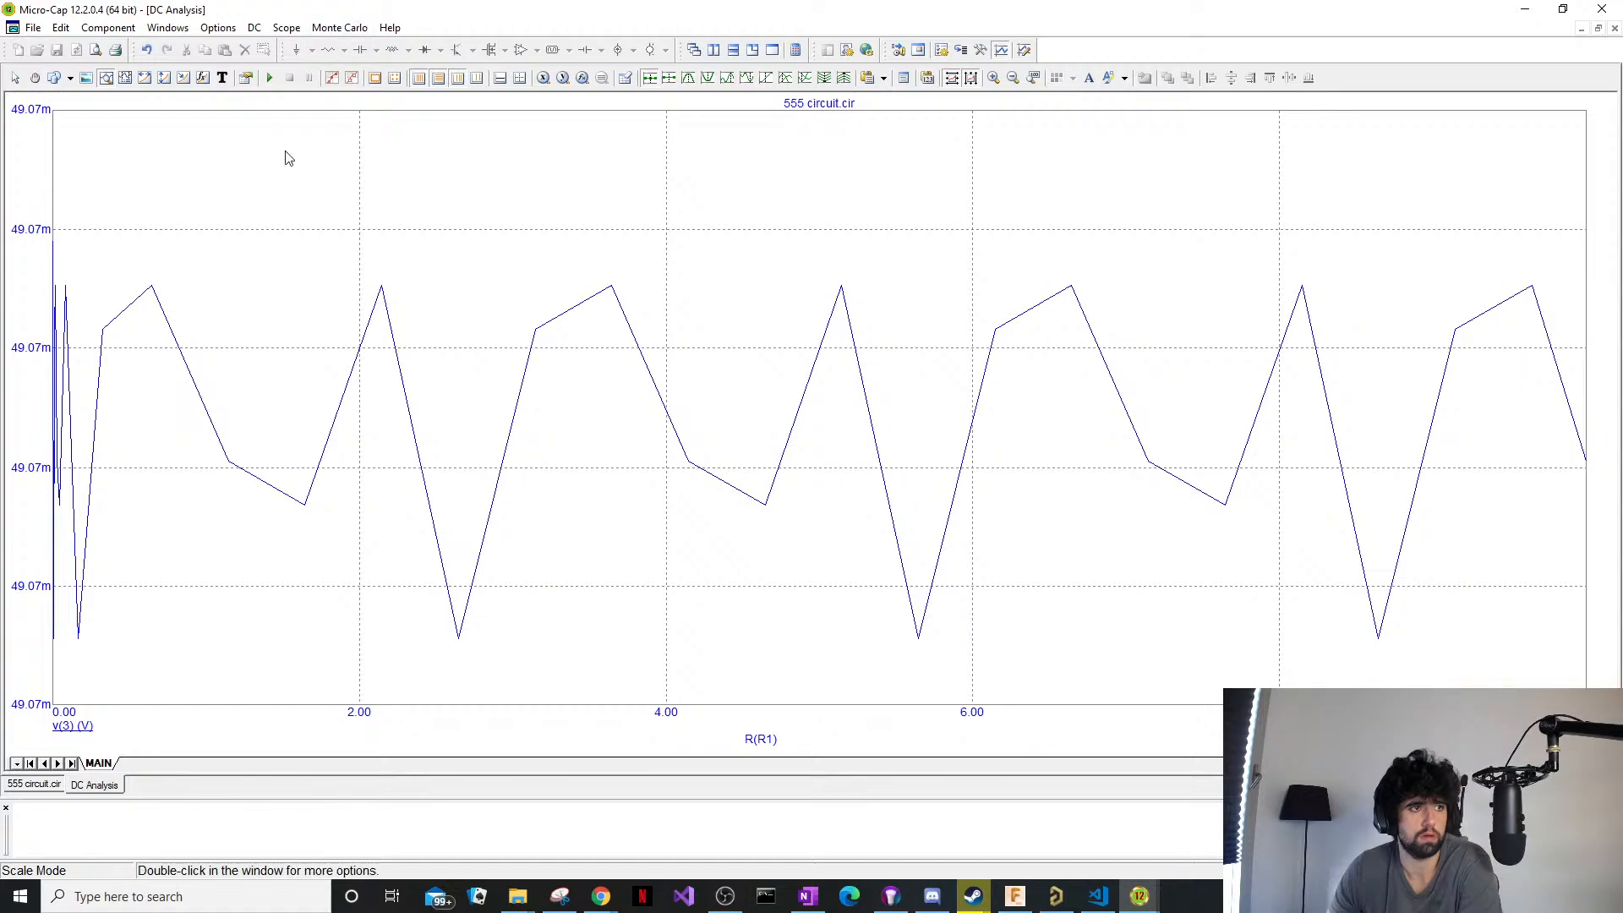
double_click(321, 311)
click(624, 263)
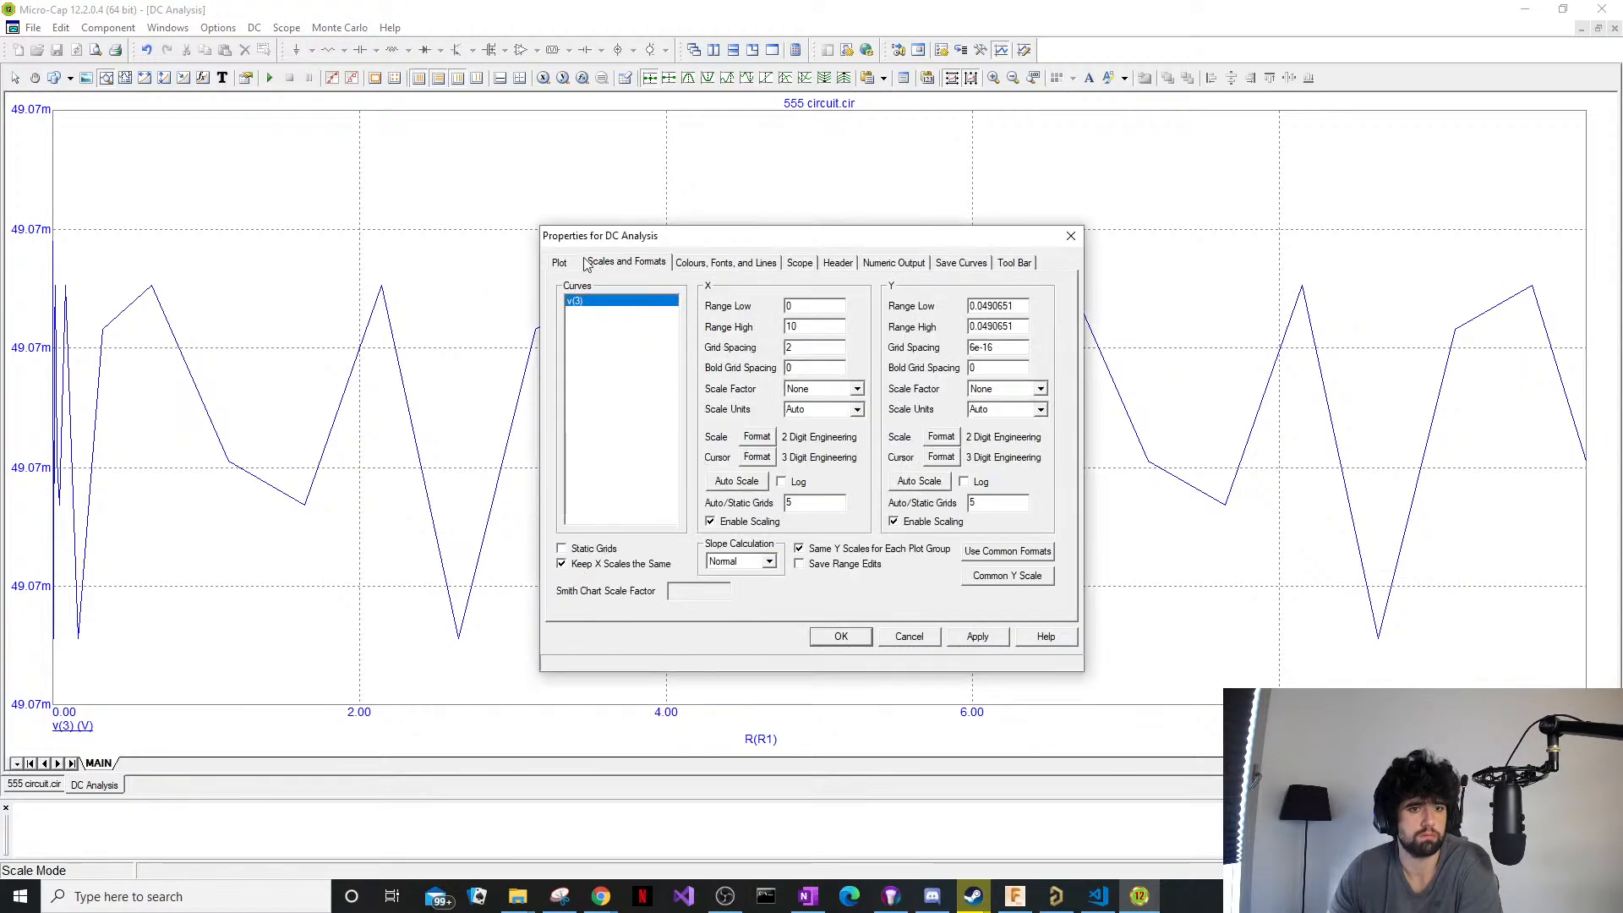
click(559, 263)
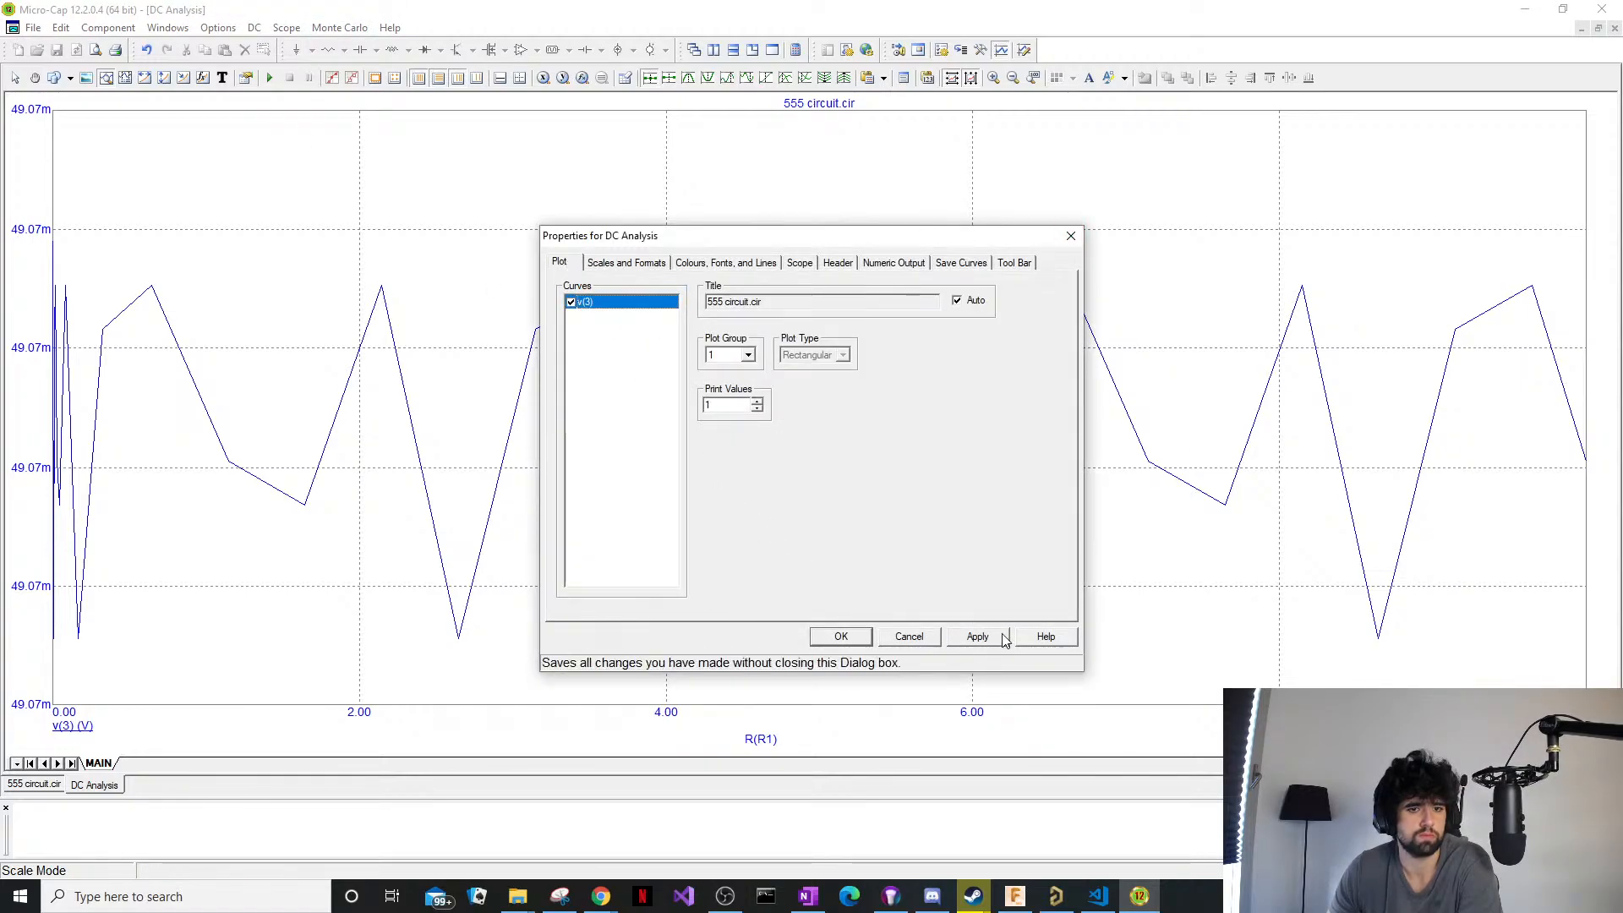
click(903, 637)
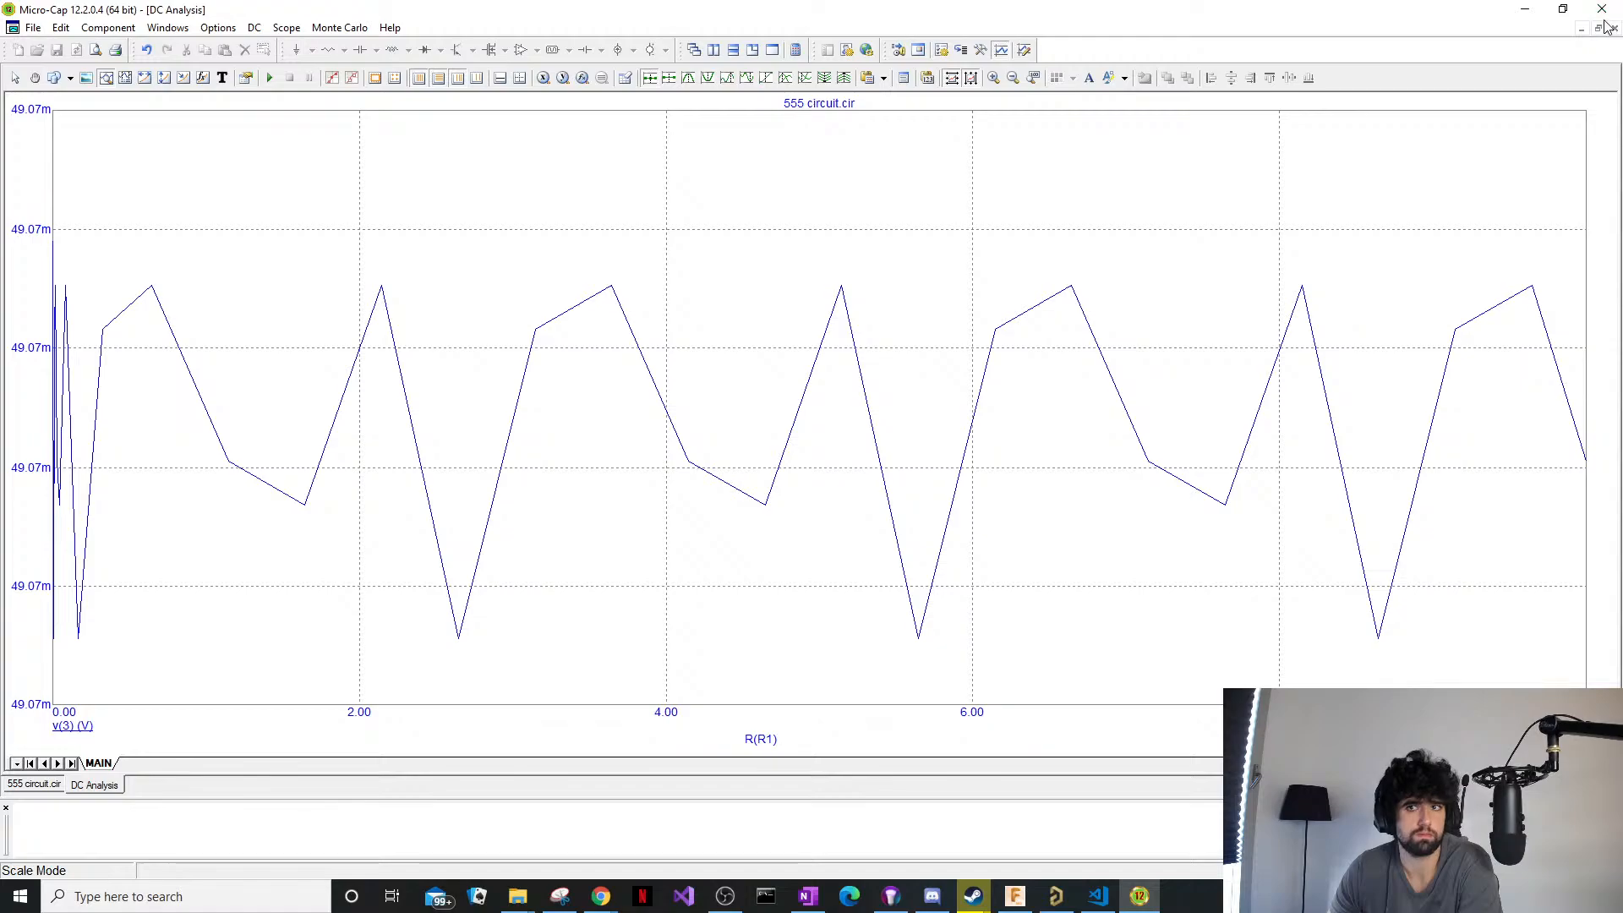
Close the current DC analysis, start a new one with the first curve's Y expression set to v(4), and run it.
right_click(109, 786)
click(139, 795)
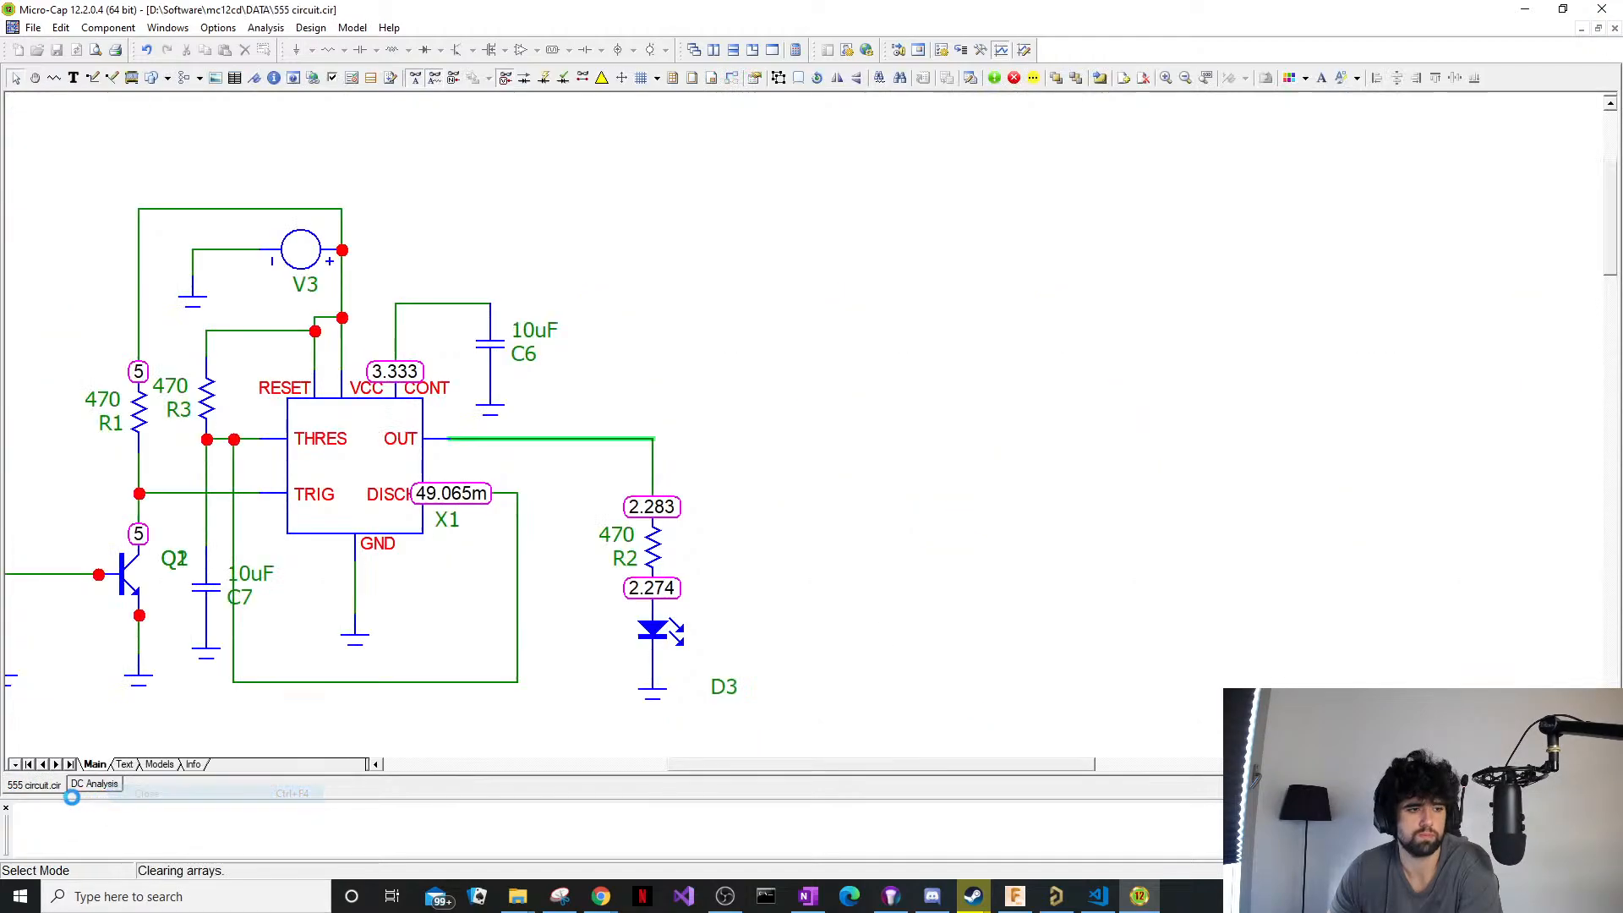
click(282, 29)
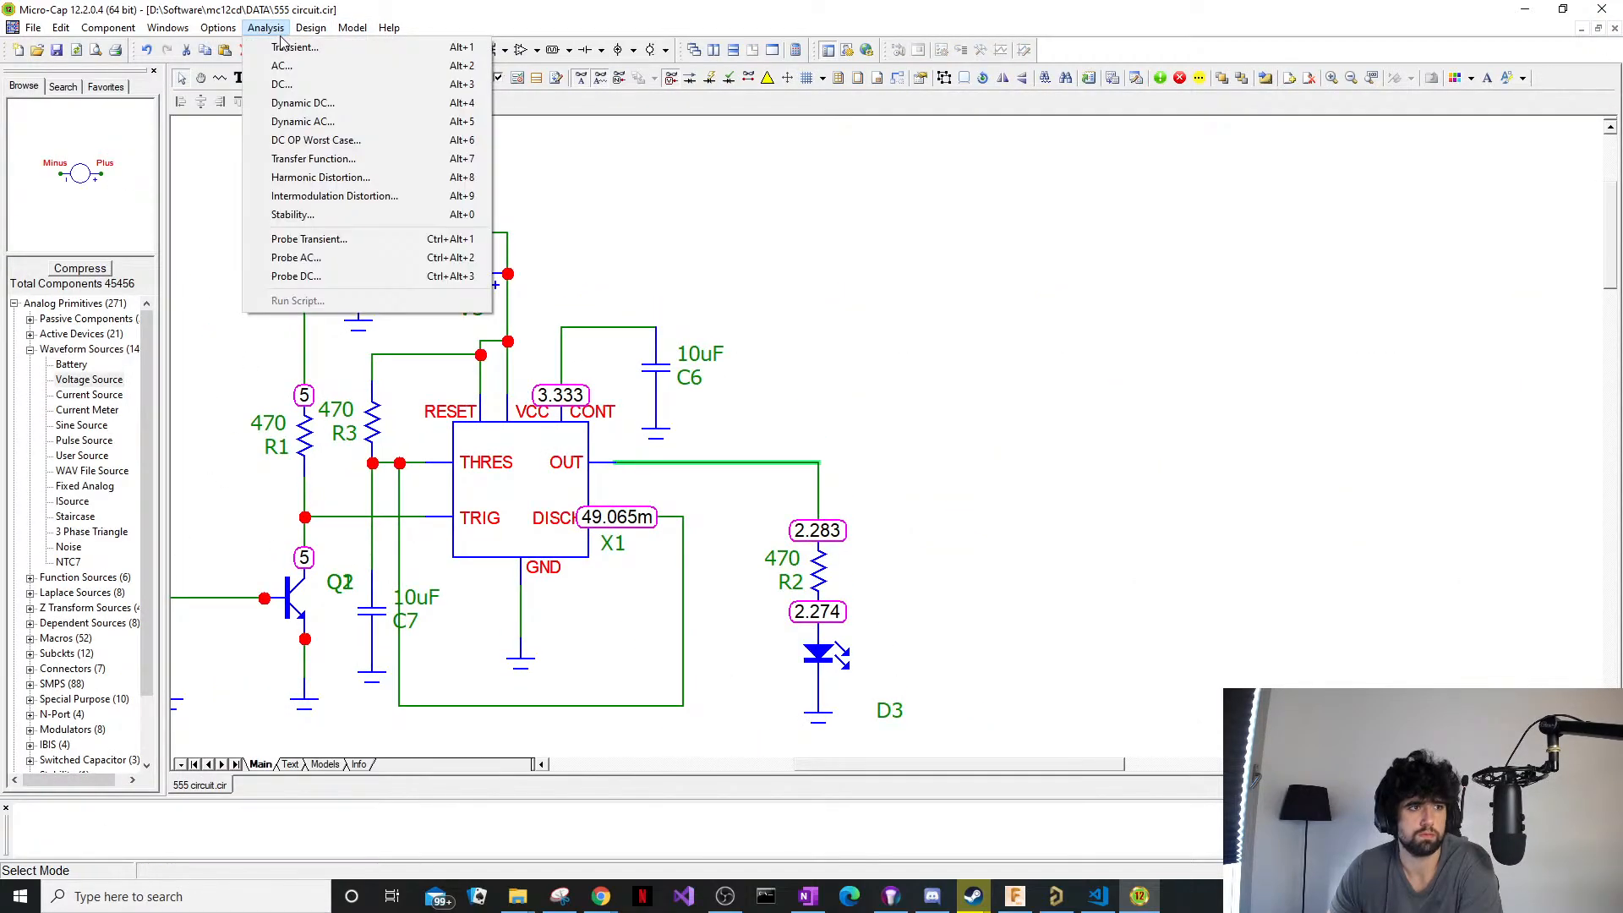
click(281, 85)
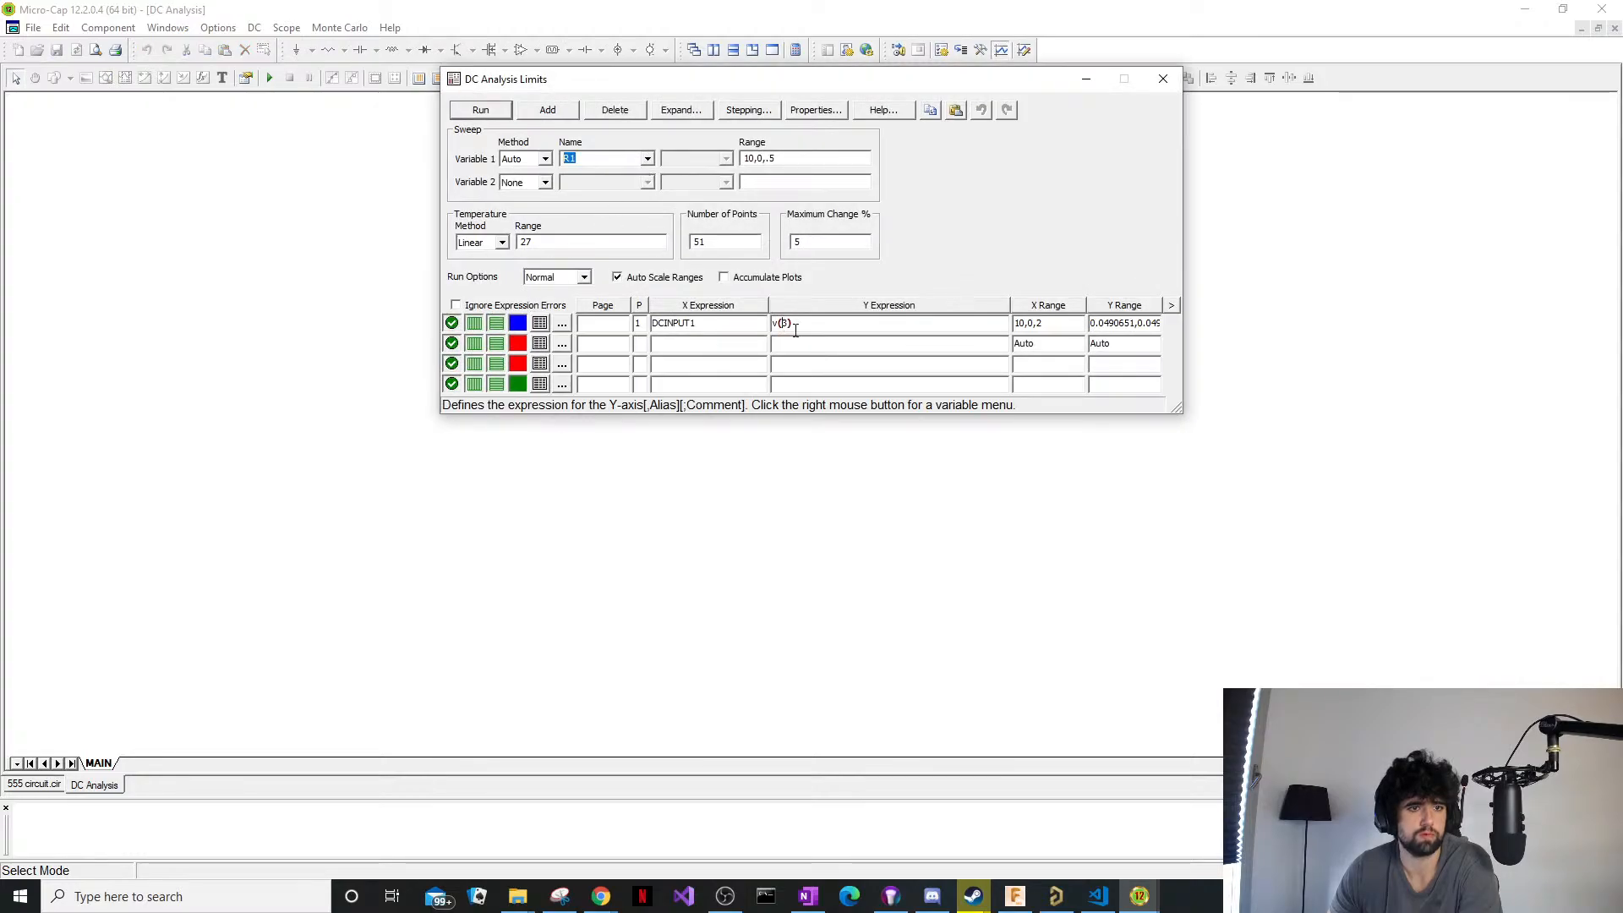
text(4)
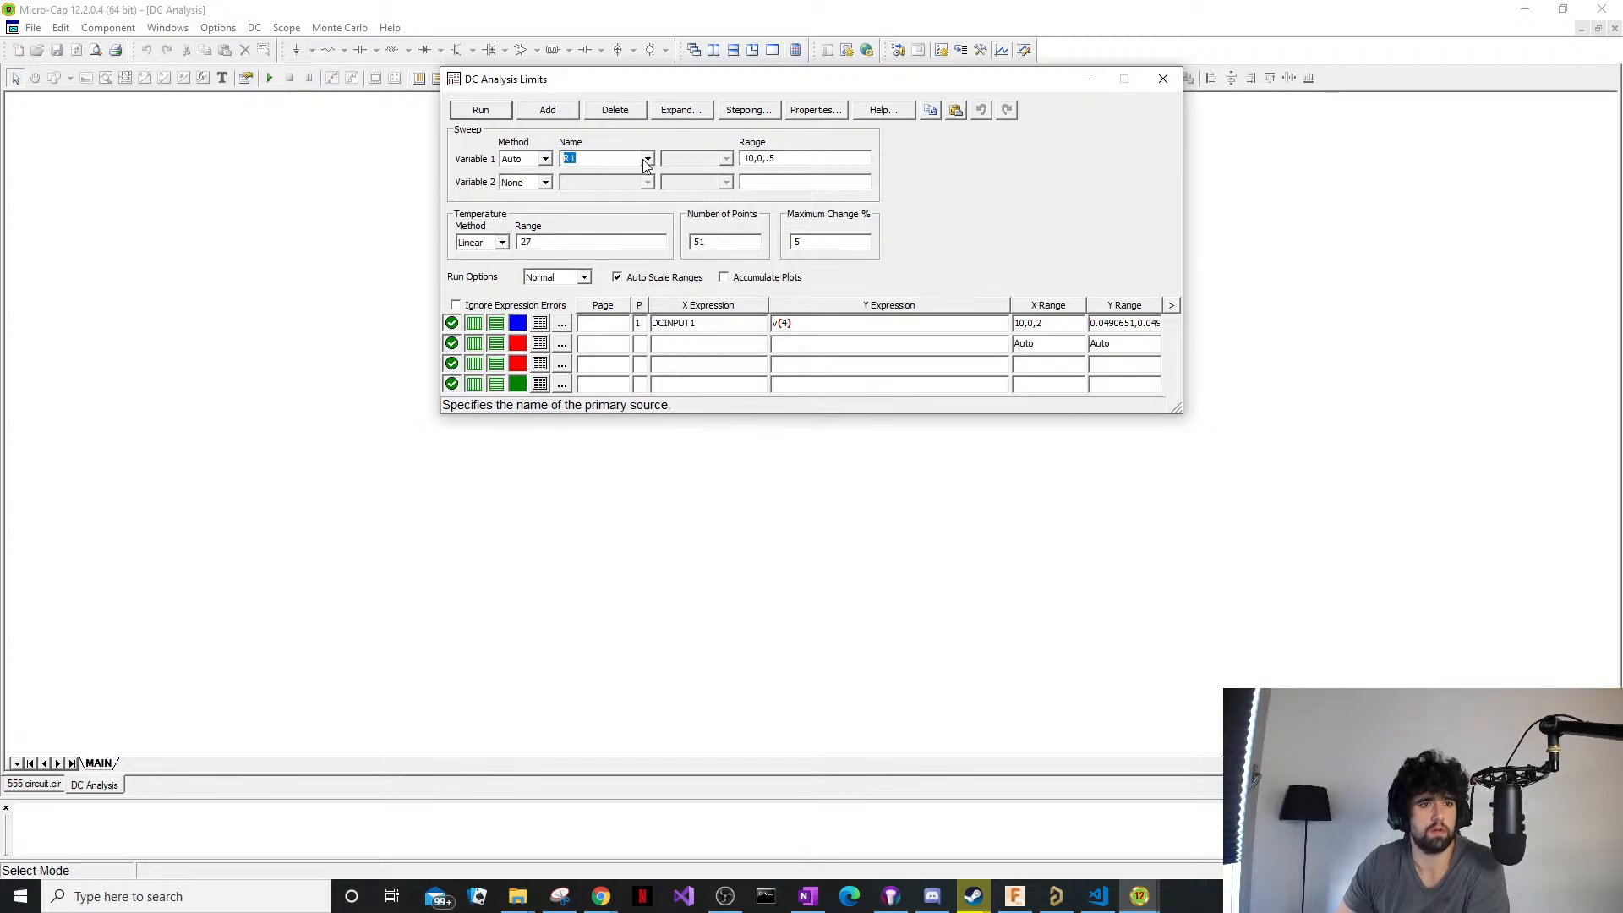
click(480, 110)
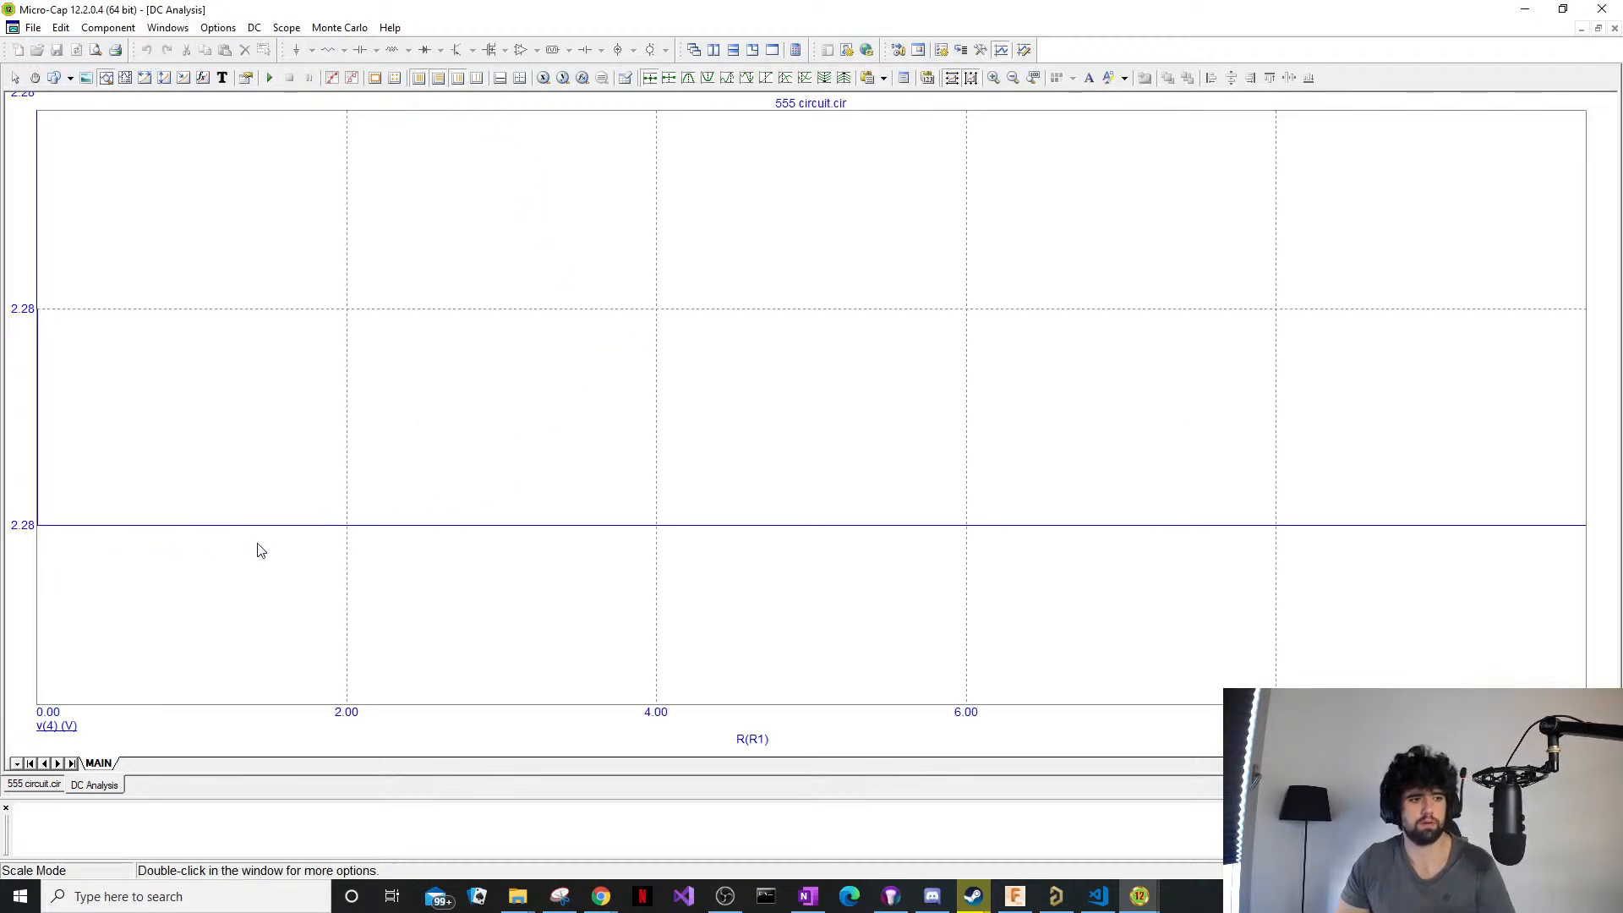
Examine the v(4) curve closely around zero R1 resistance and rerun the DC analysis to restore the full plot.
scroll(339, 541, down, 3)
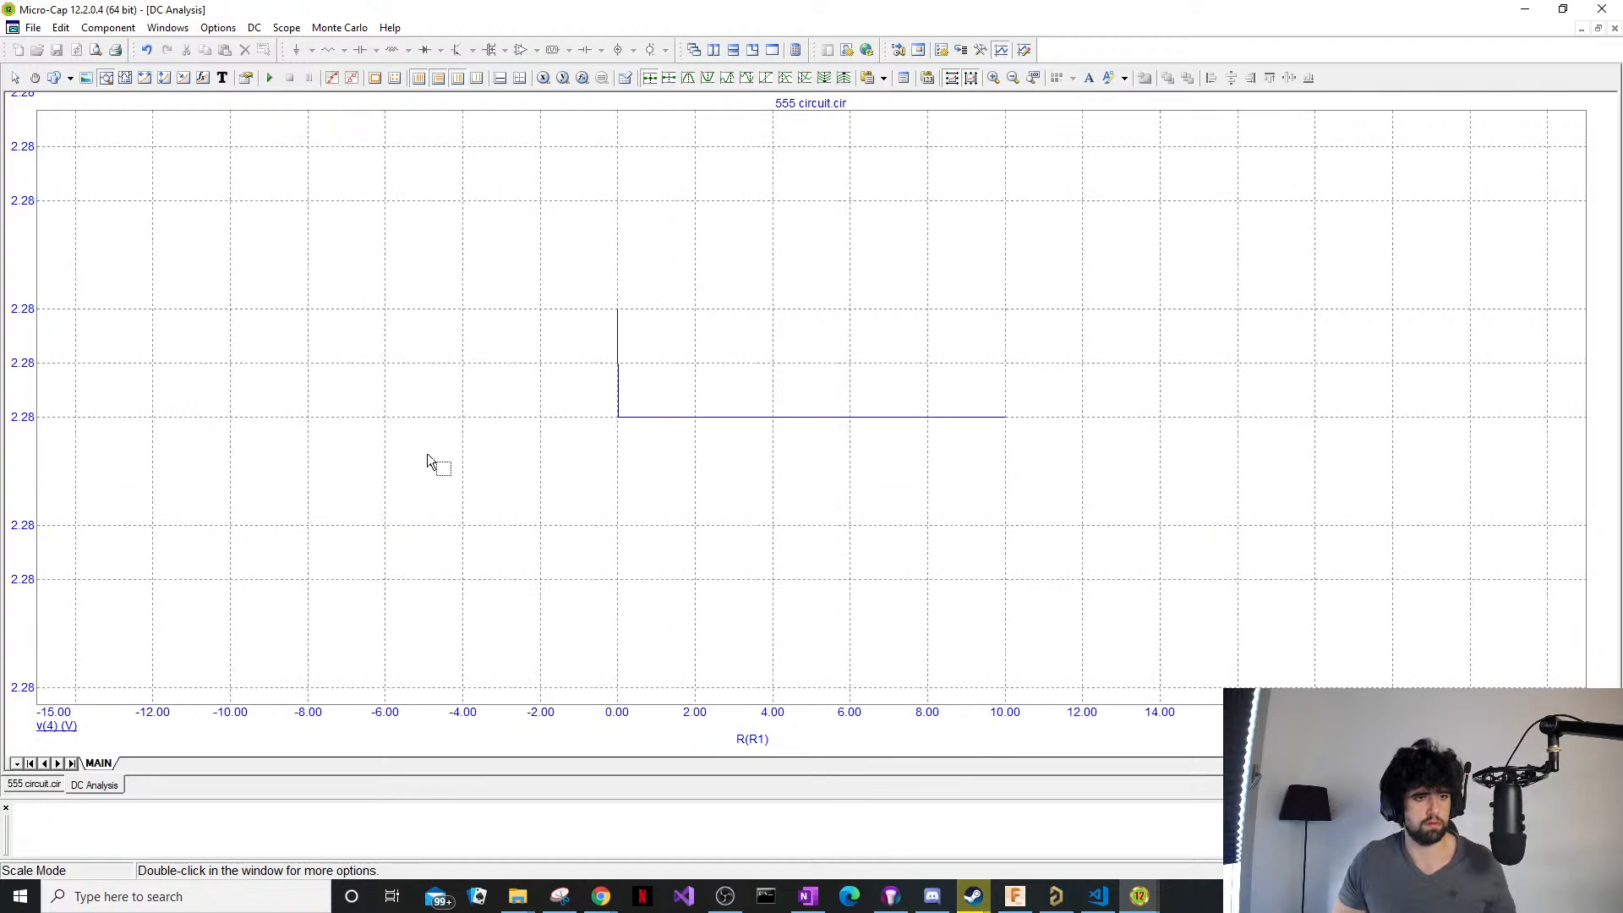
scroll(712, 411, up, 2)
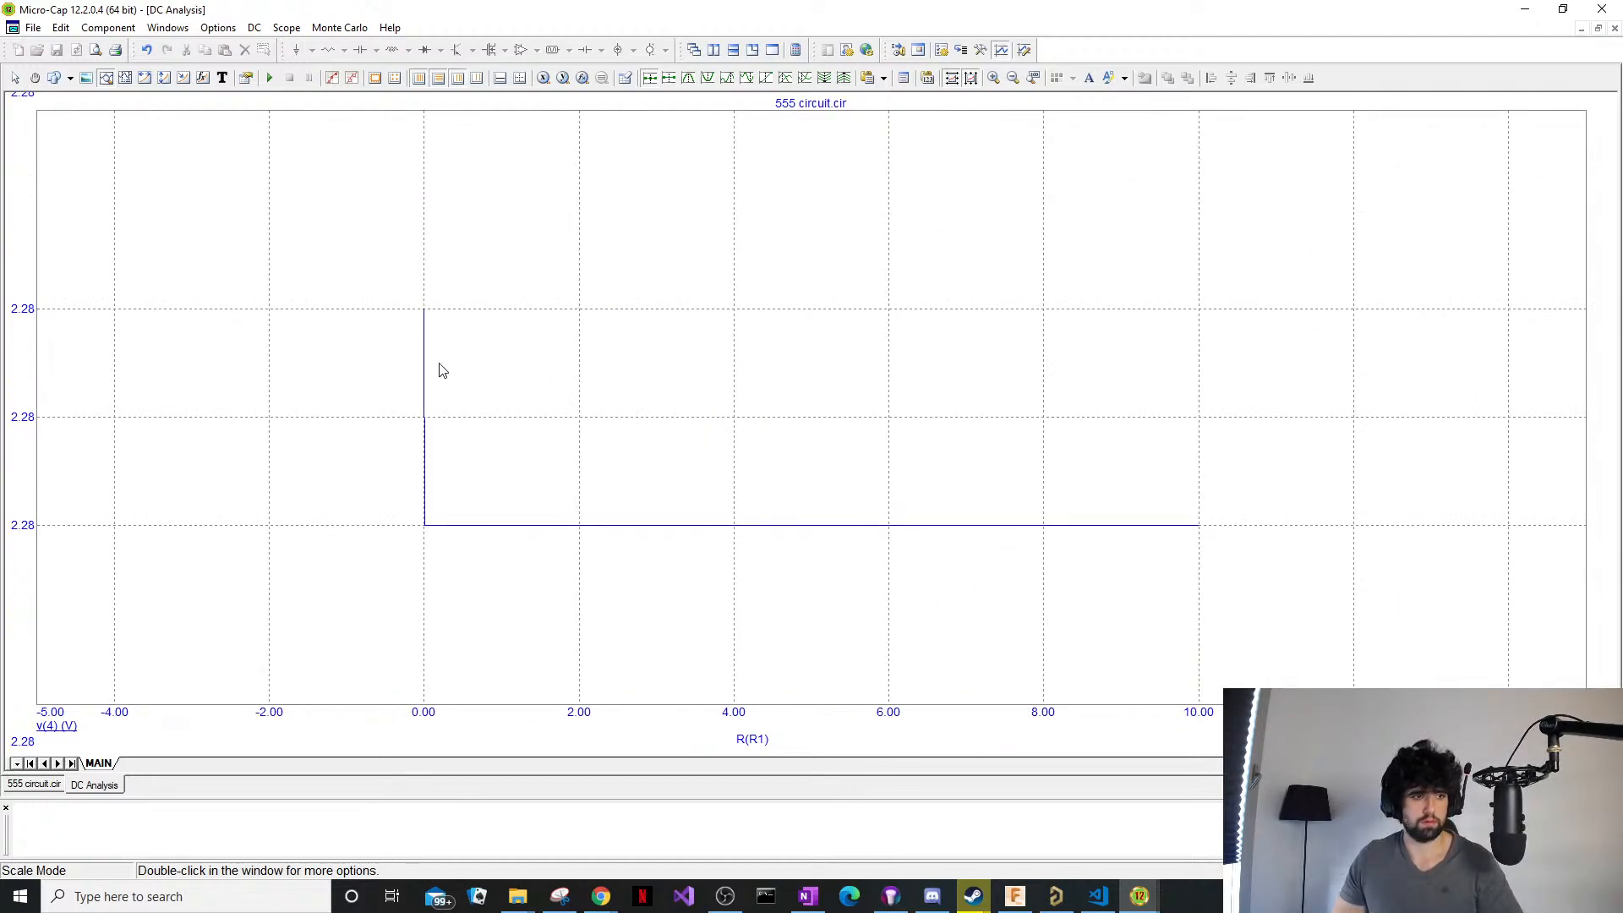
drag(425, 362, 444, 389)
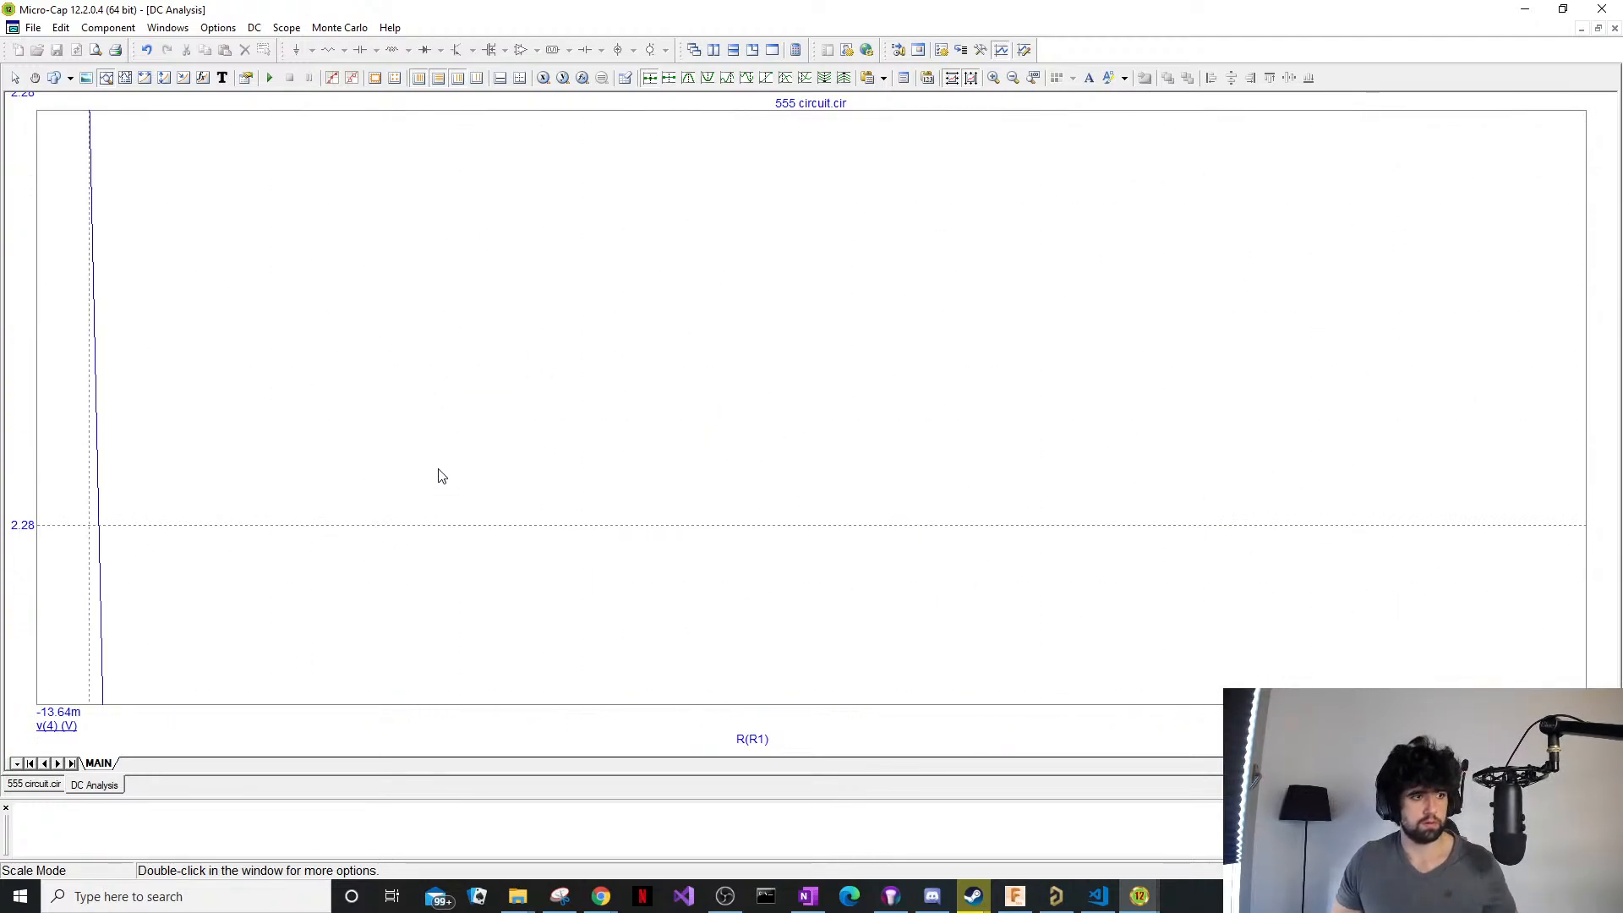
scroll(429, 467, down, 2)
scroll(741, 411, down, 3)
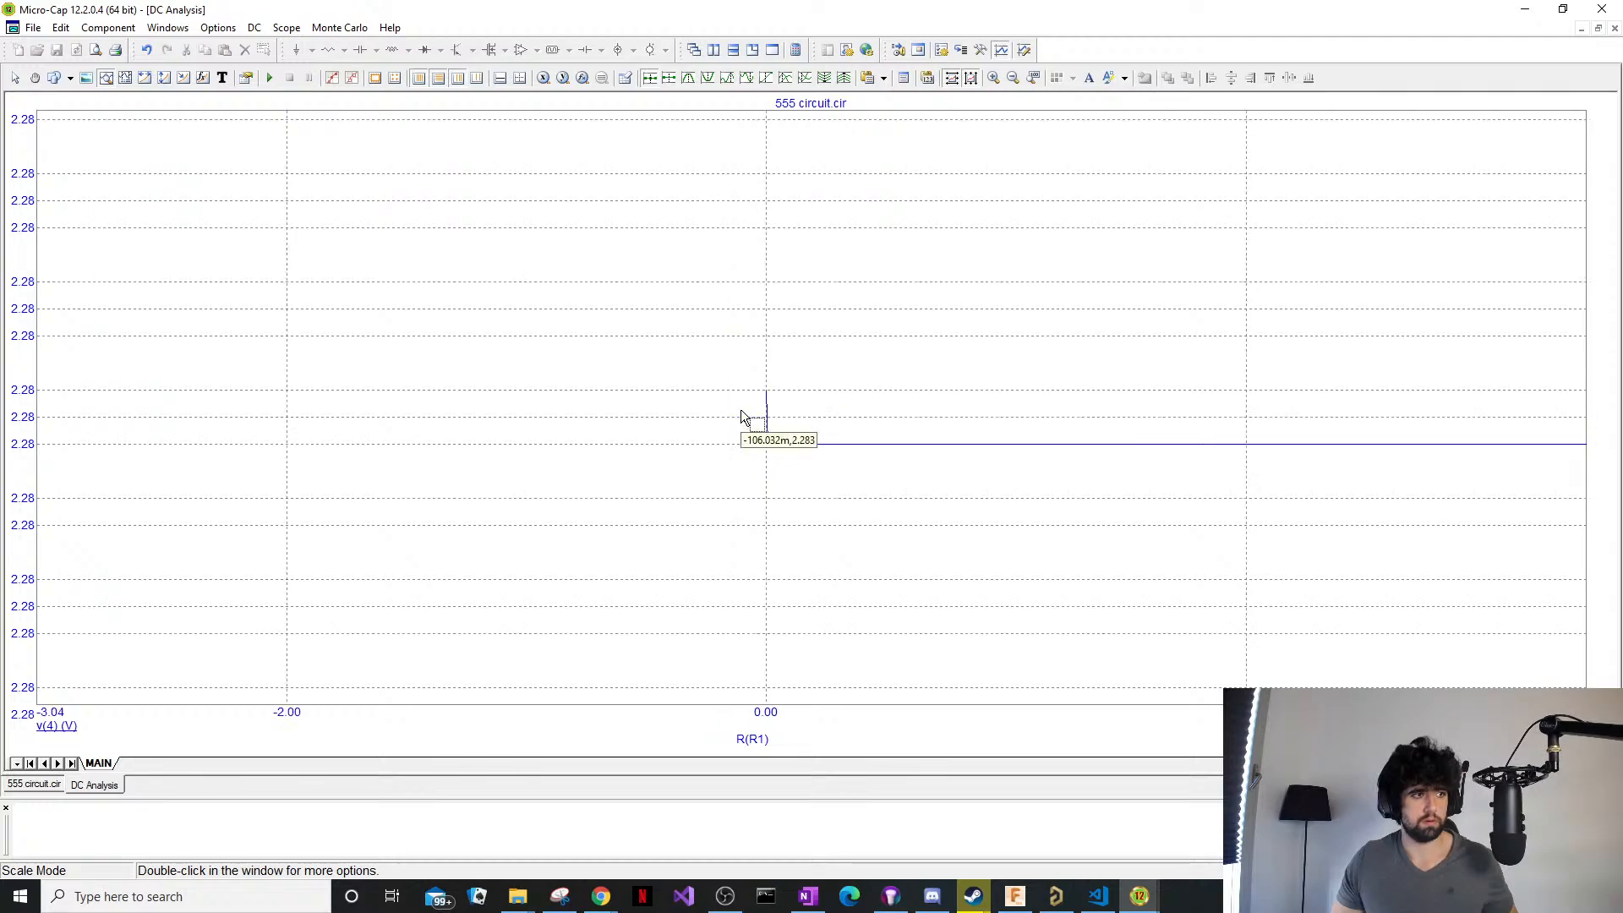
scroll(922, 413, up, 3)
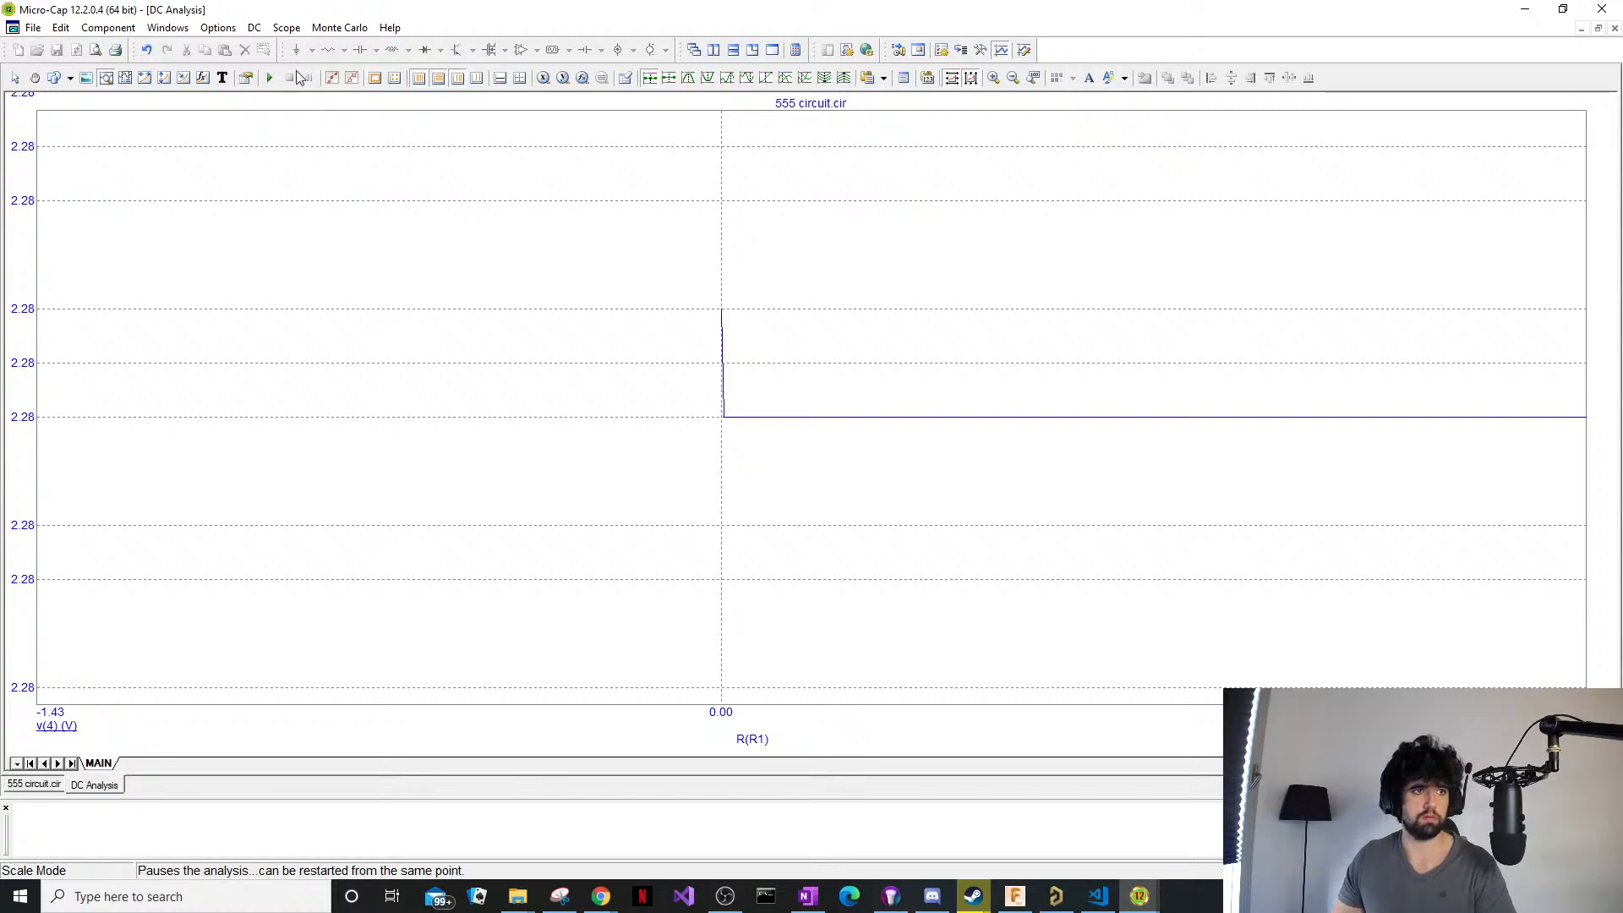
click(253, 27)
click(280, 46)
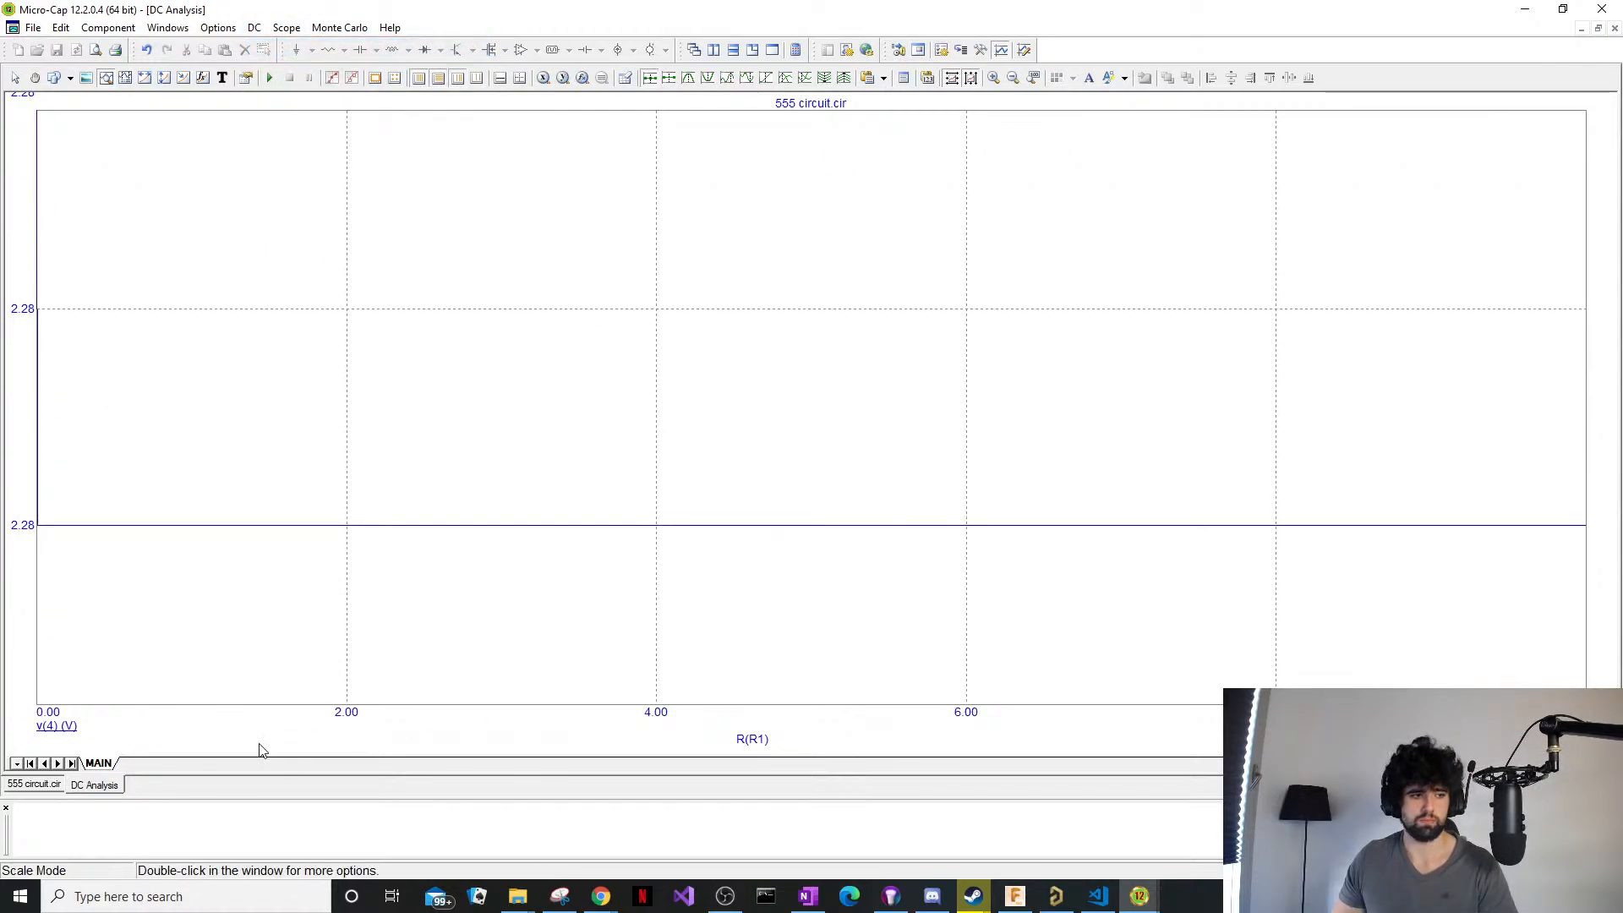
Close the plot, reopen the DC analysis limits and set the v(4) curve's Y Range to Auto.
right_click(110, 788)
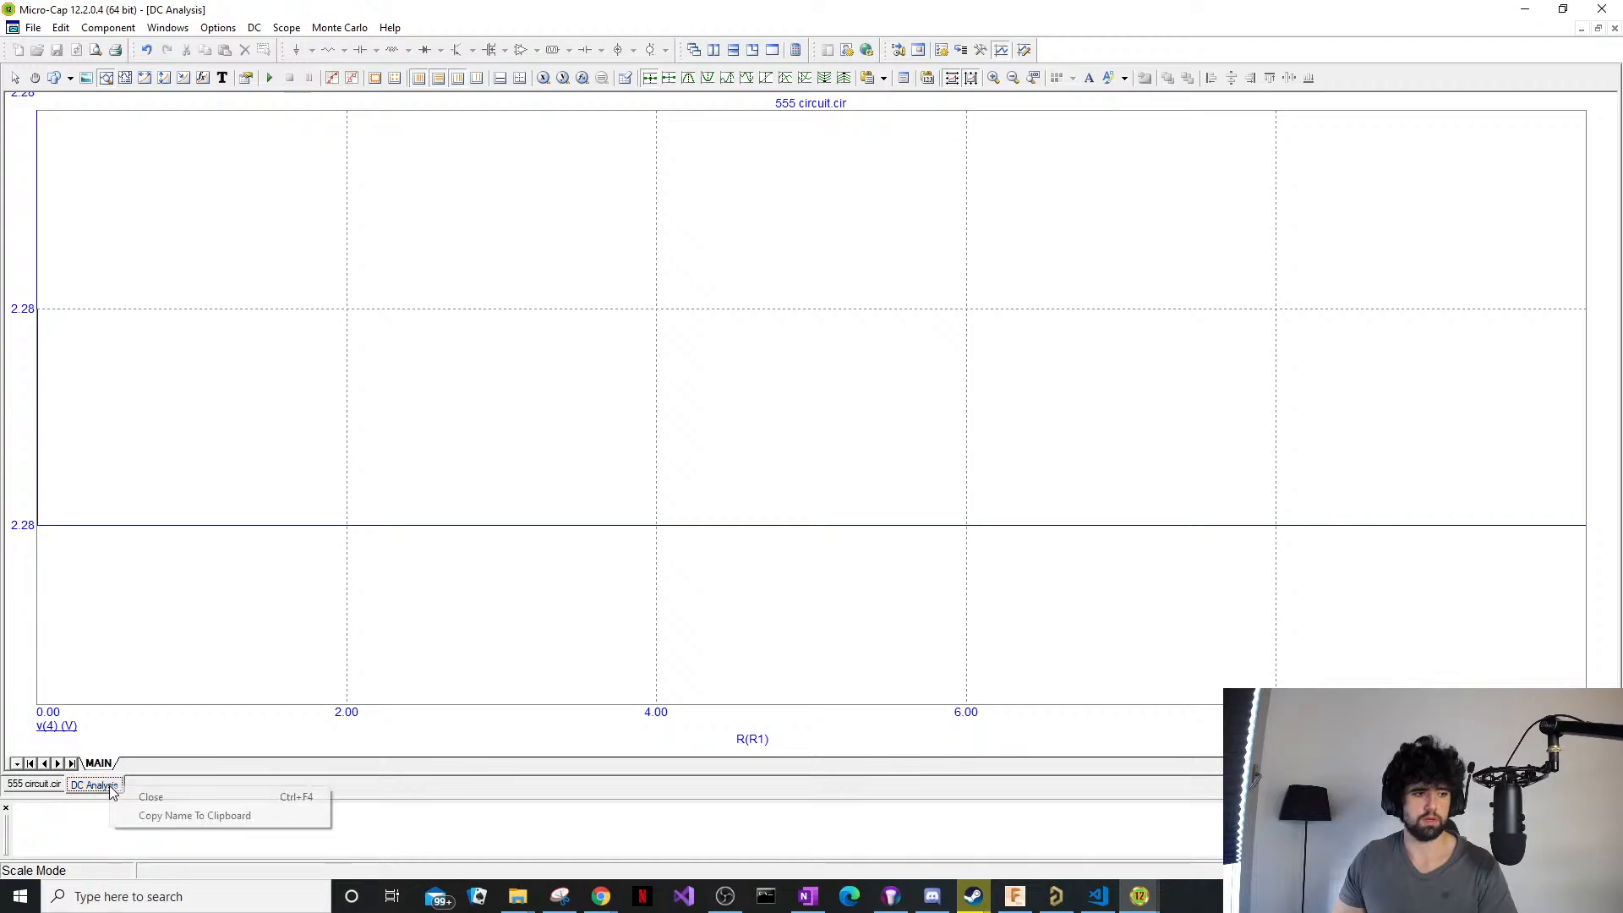
click(142, 795)
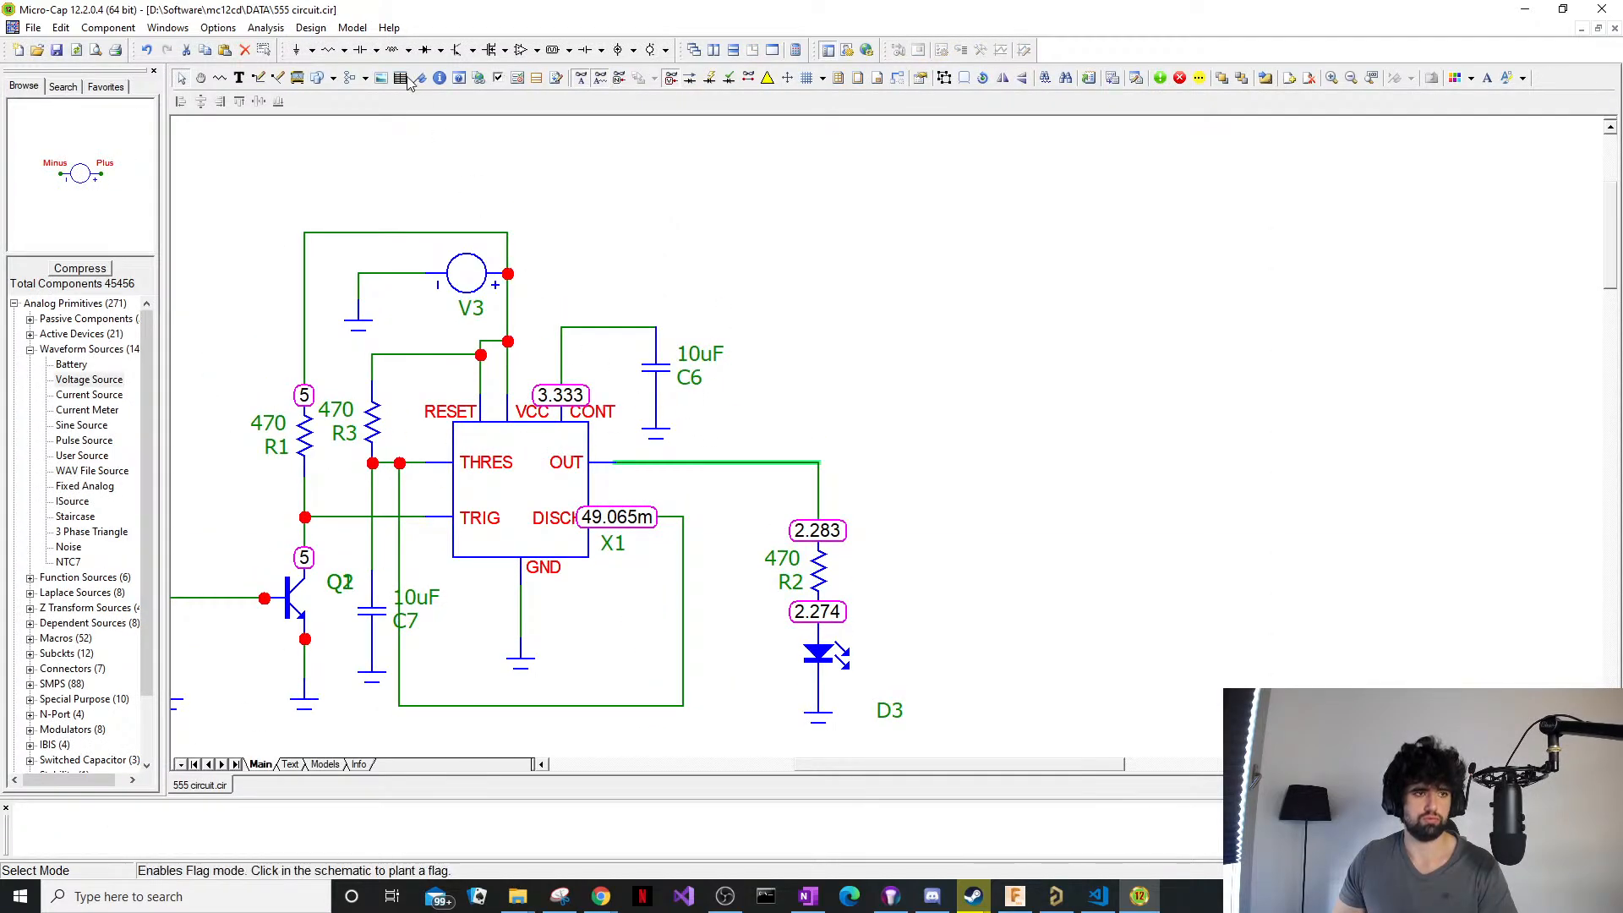
click(281, 34)
click(294, 78)
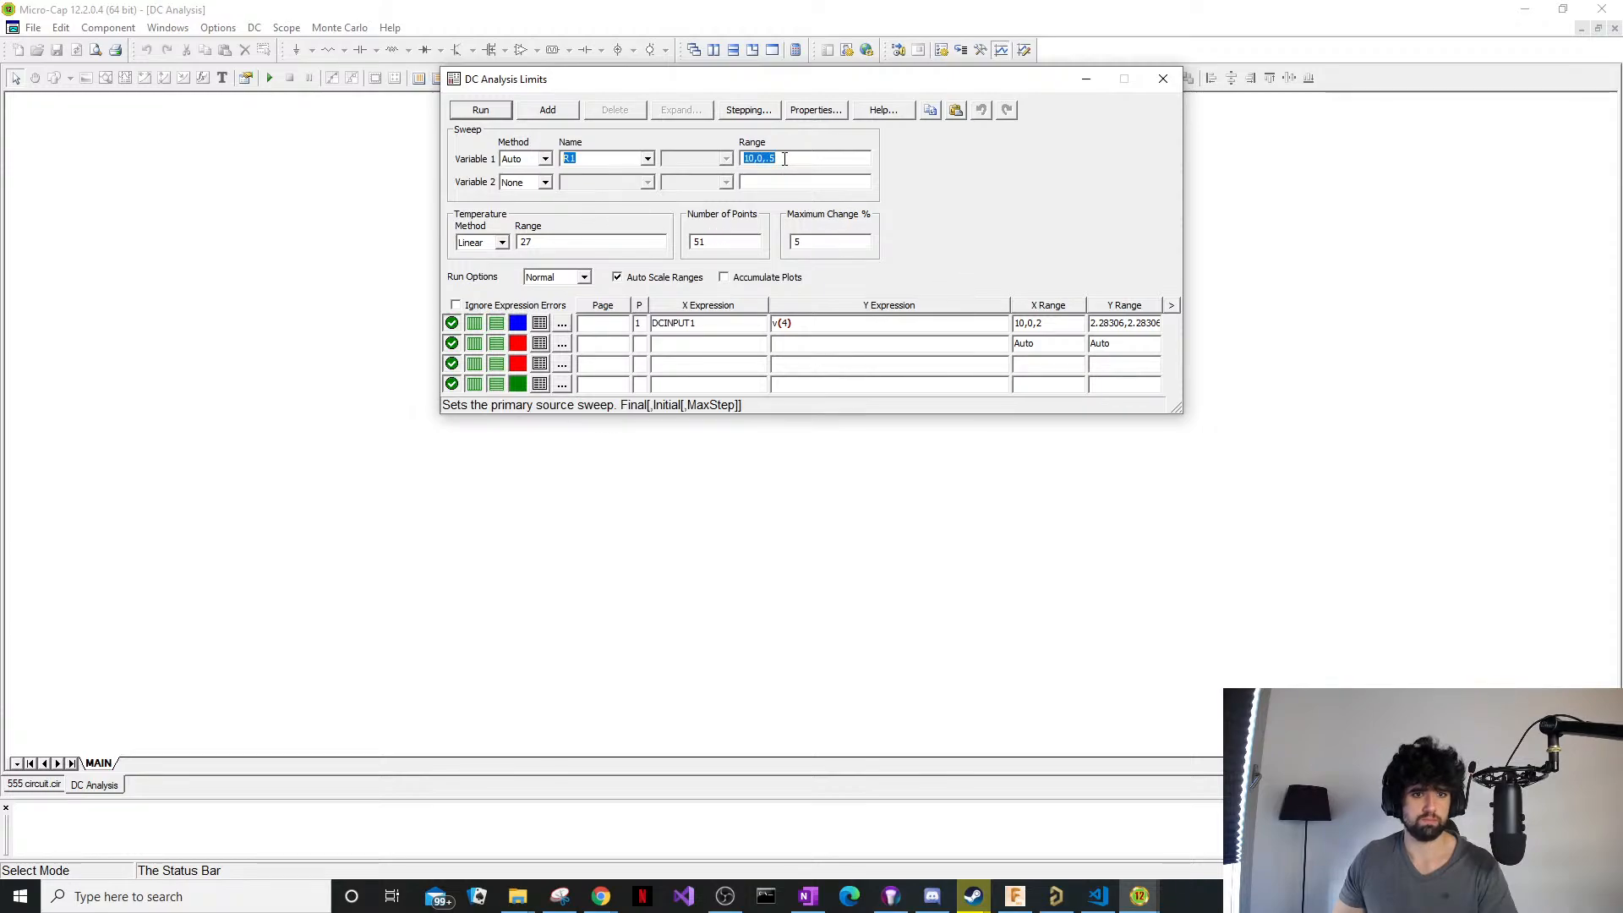
click(1050, 325)
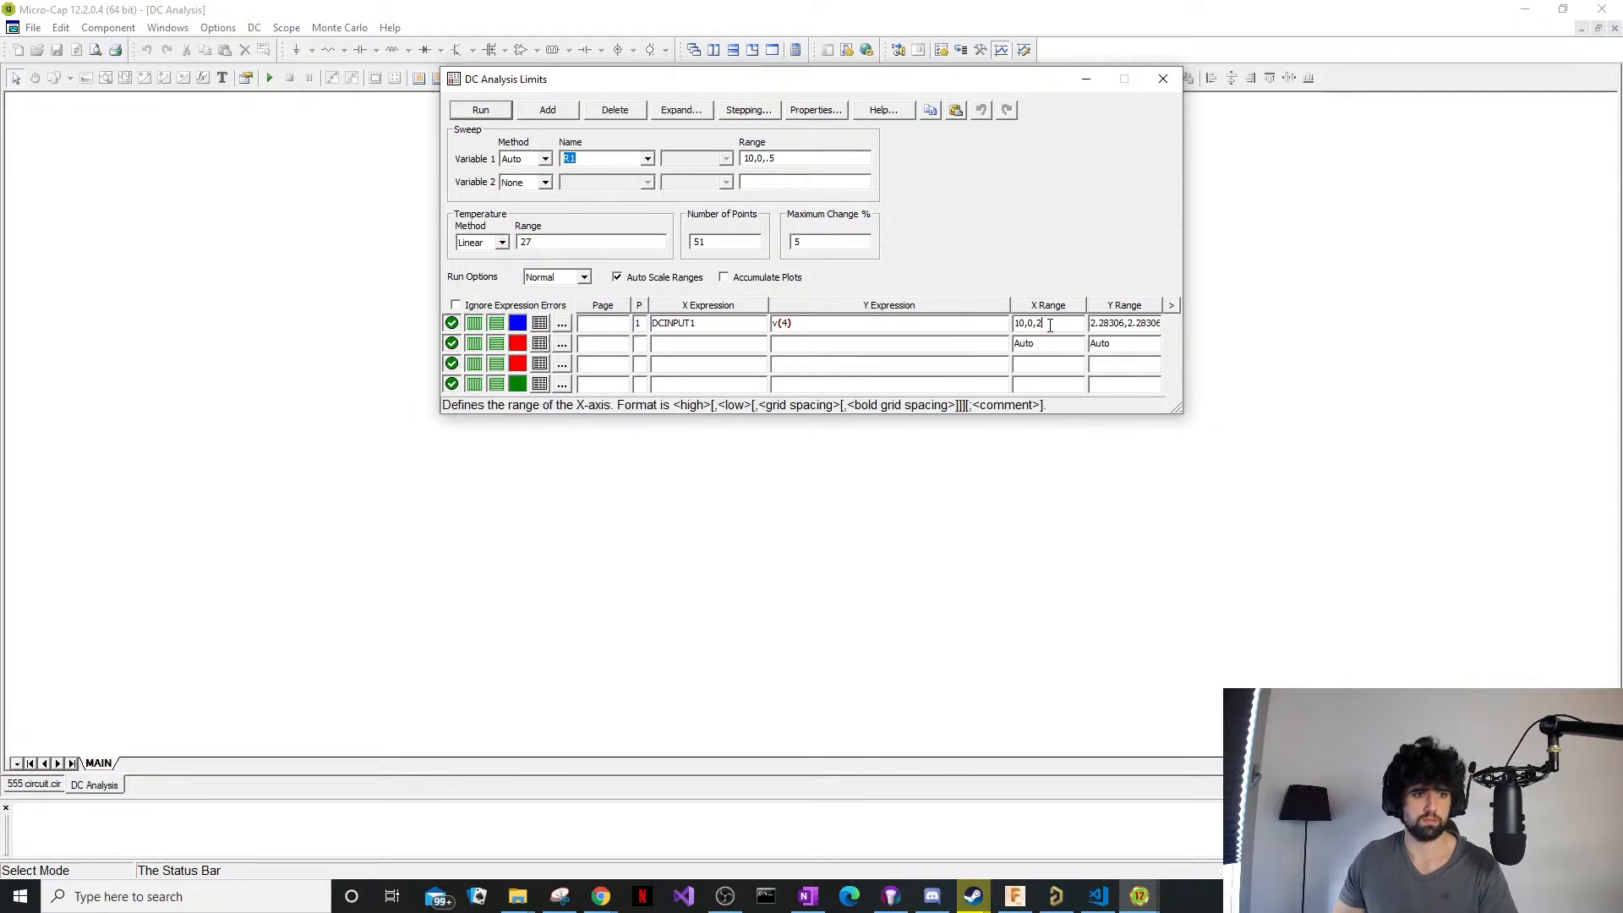
click(1100, 325)
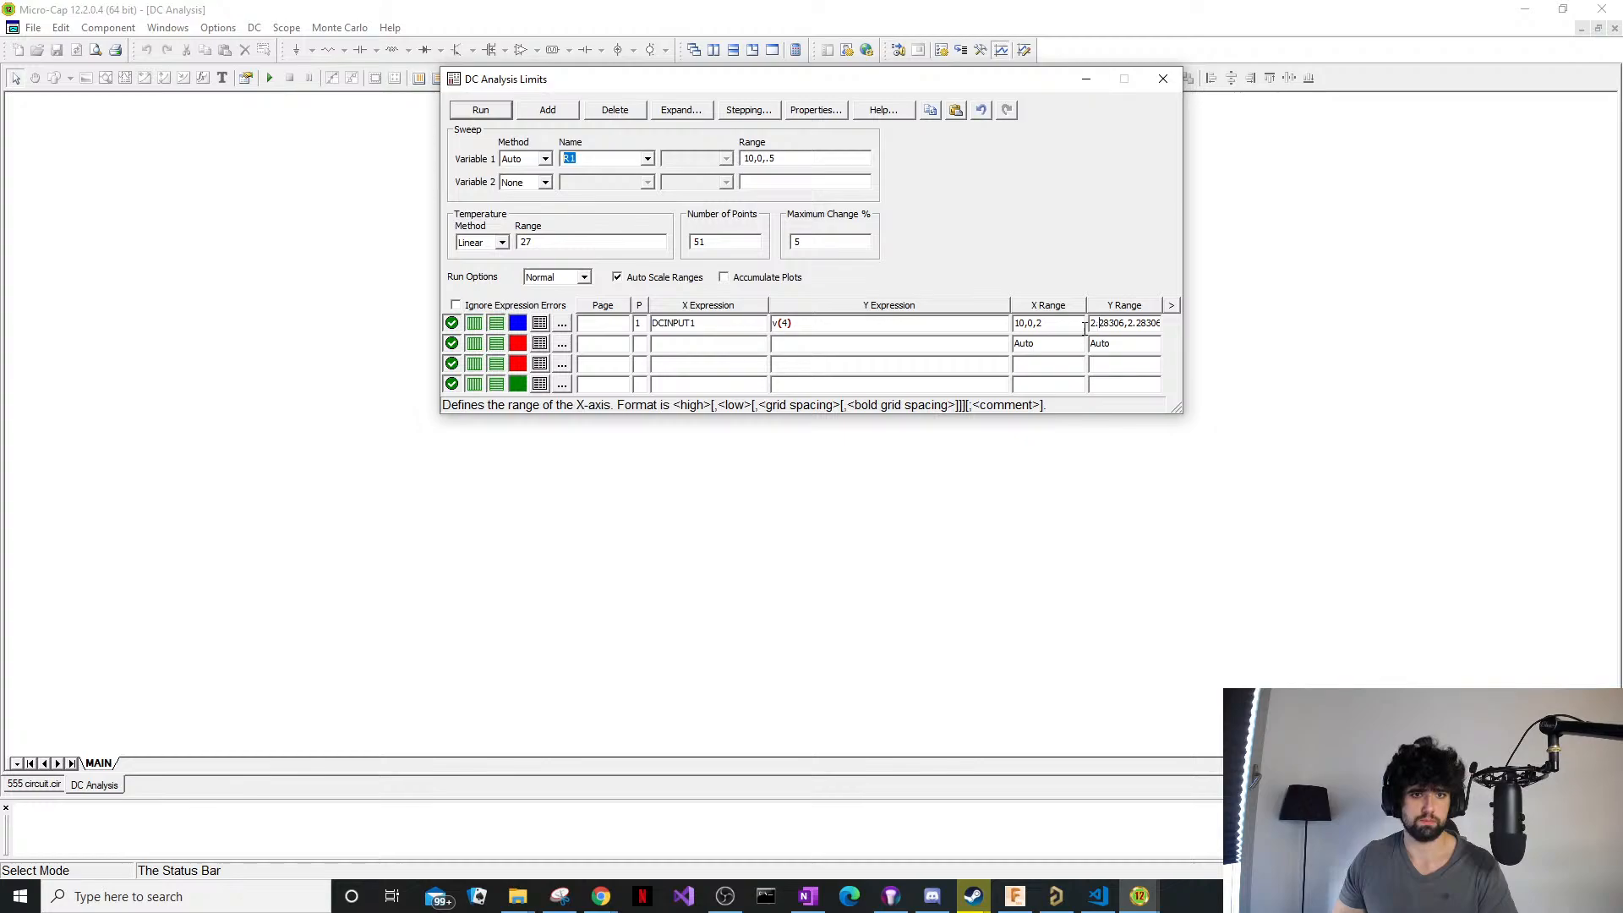
right_click(1147, 326)
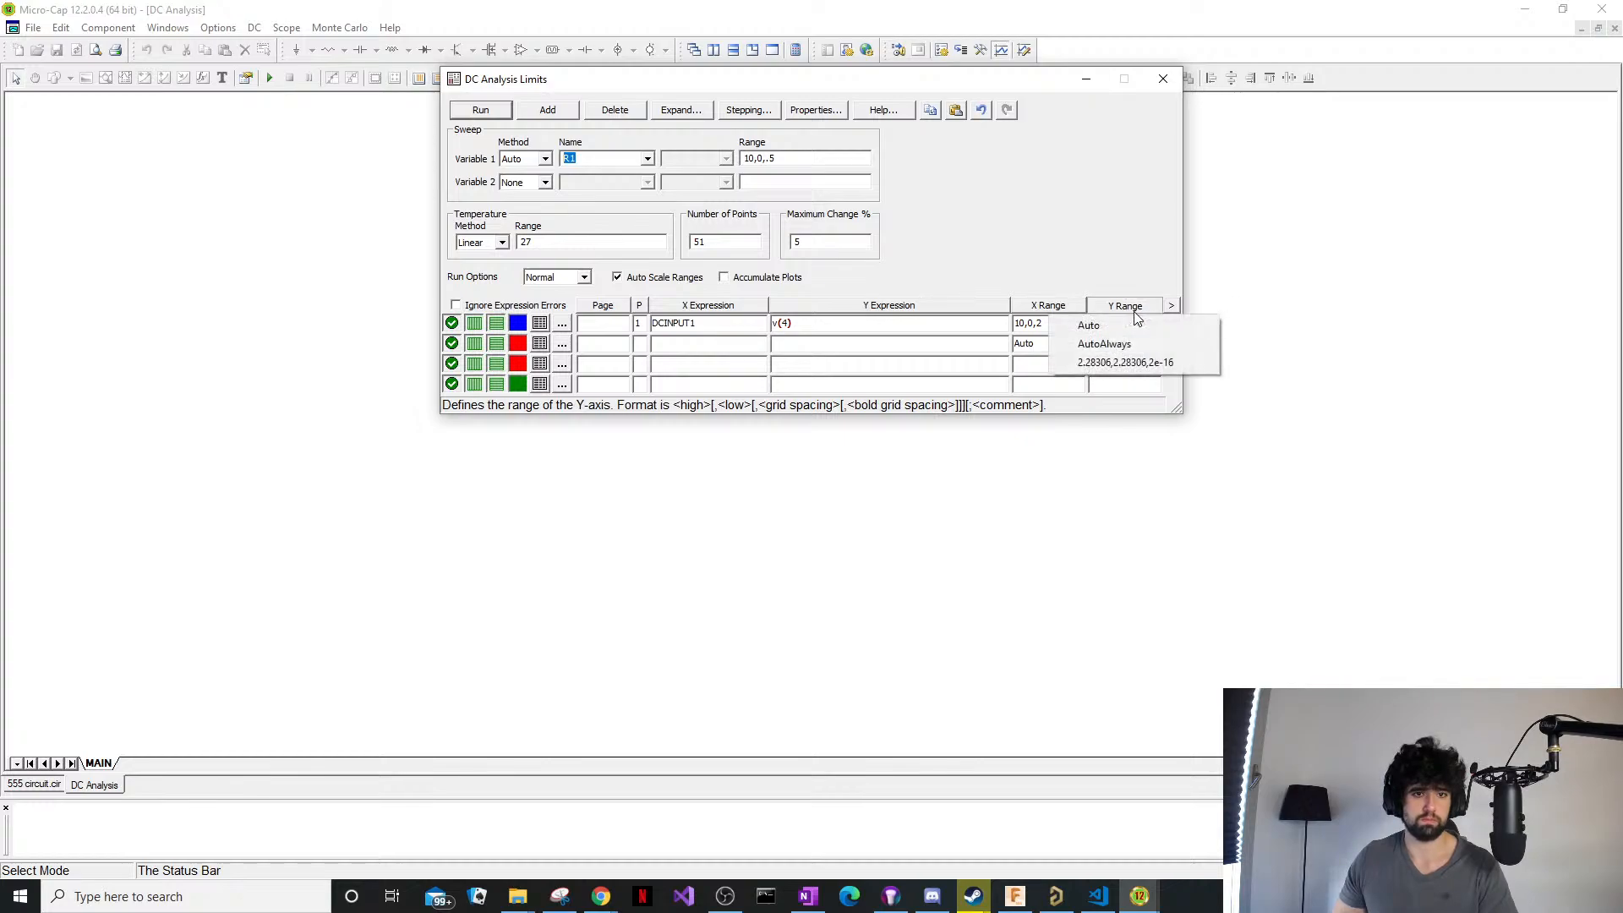
click(1129, 324)
Set the v(4) curve's X Range to Auto and run the DC analysis.
click(1047, 322)
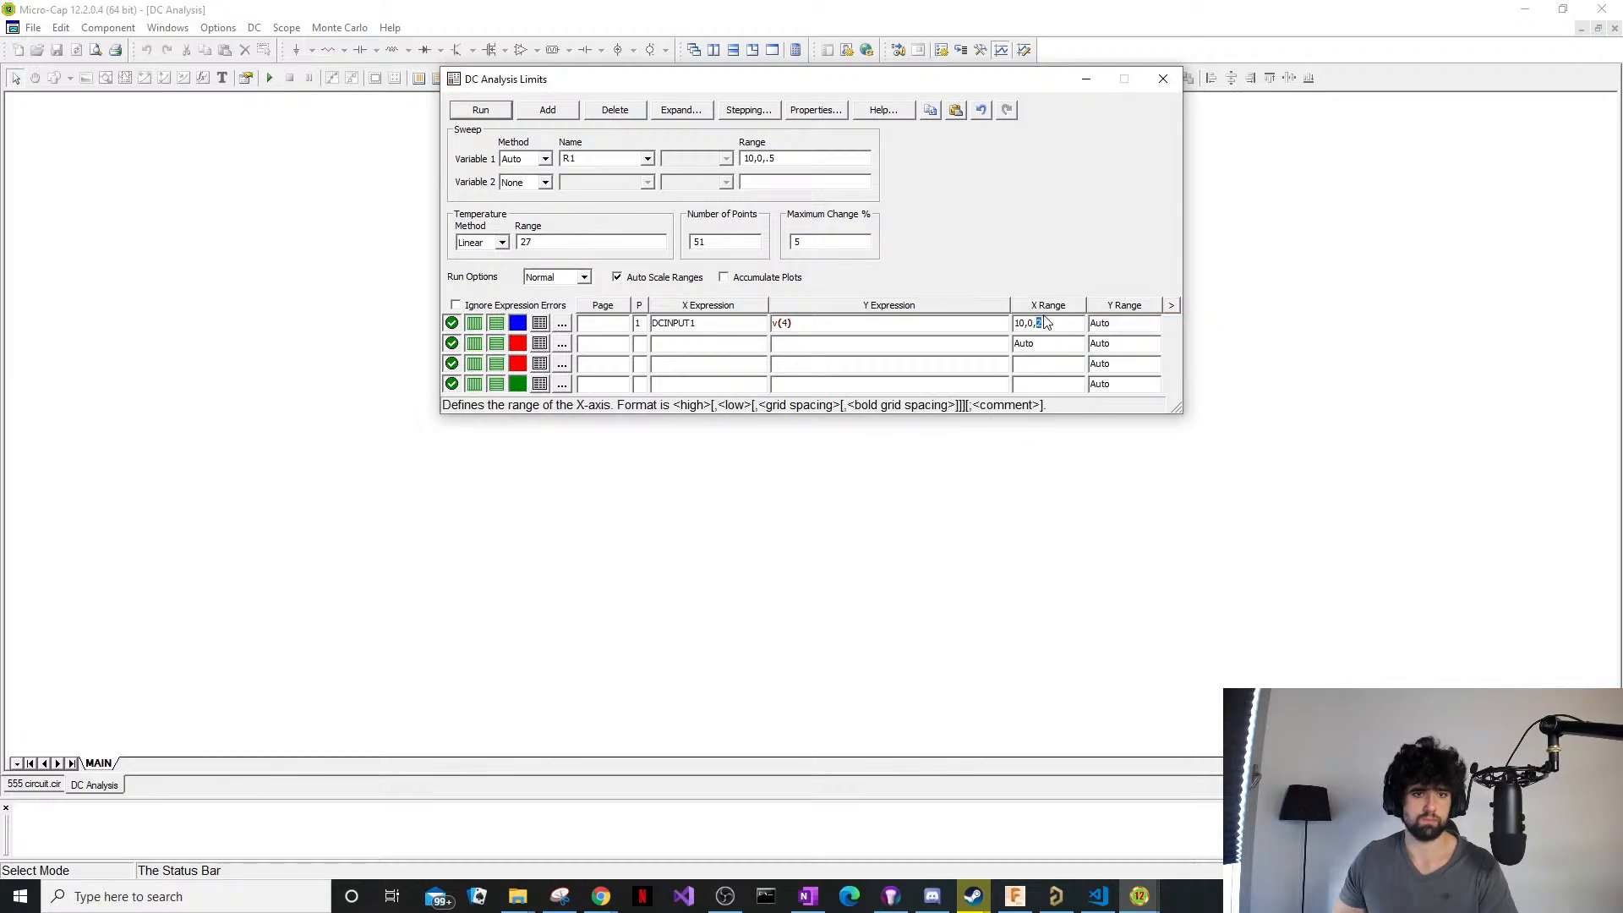
right_click(1047, 323)
click(1028, 325)
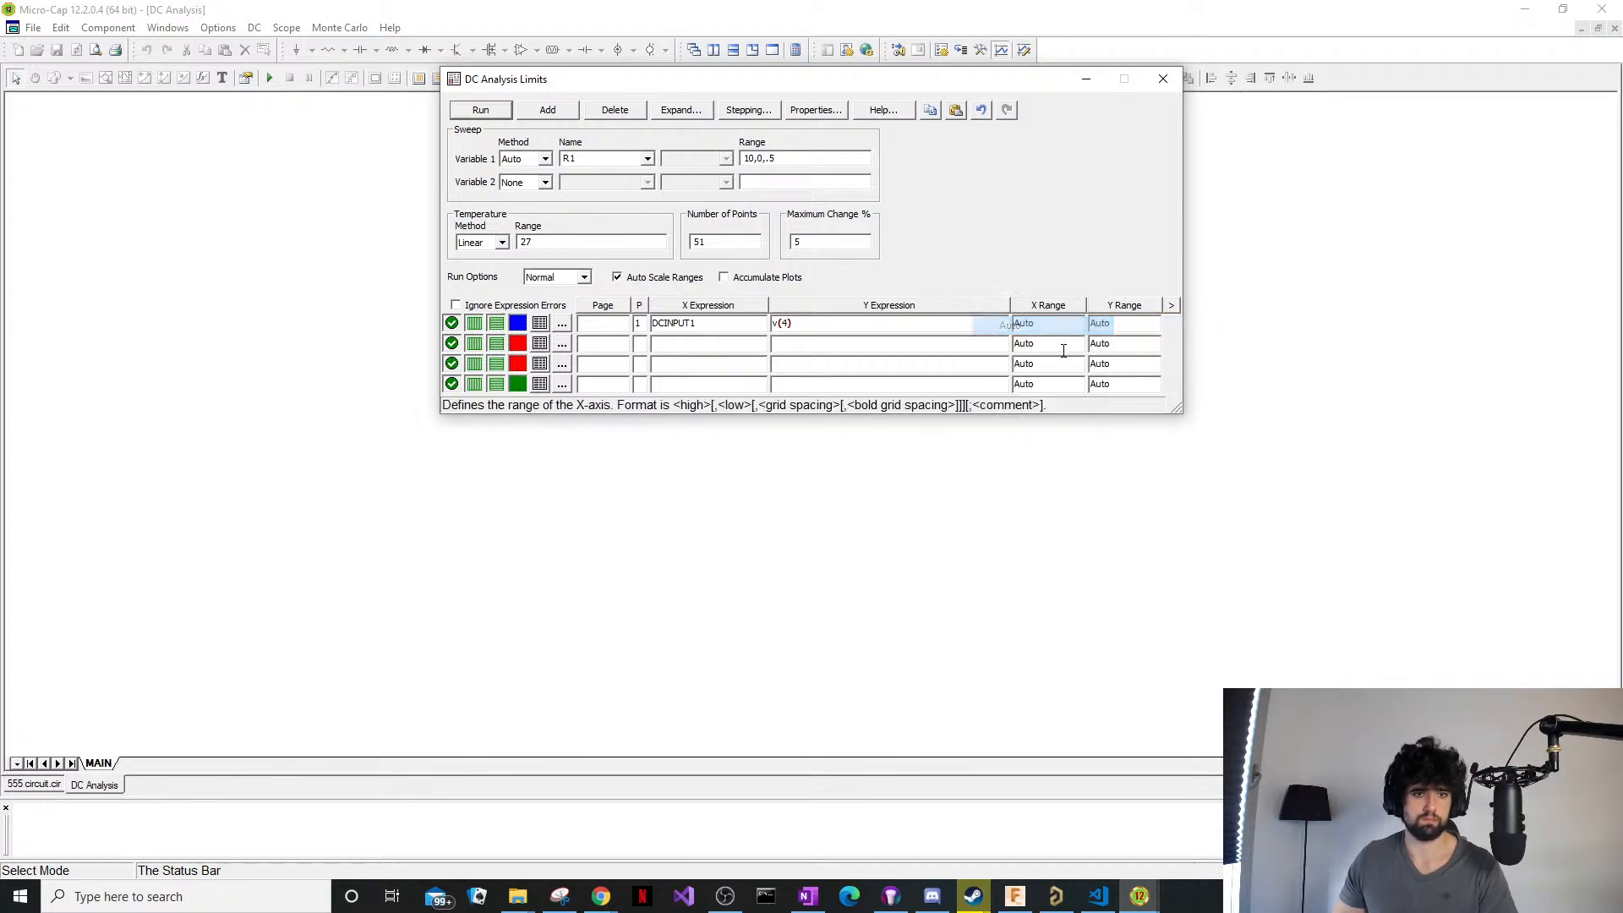
click(478, 110)
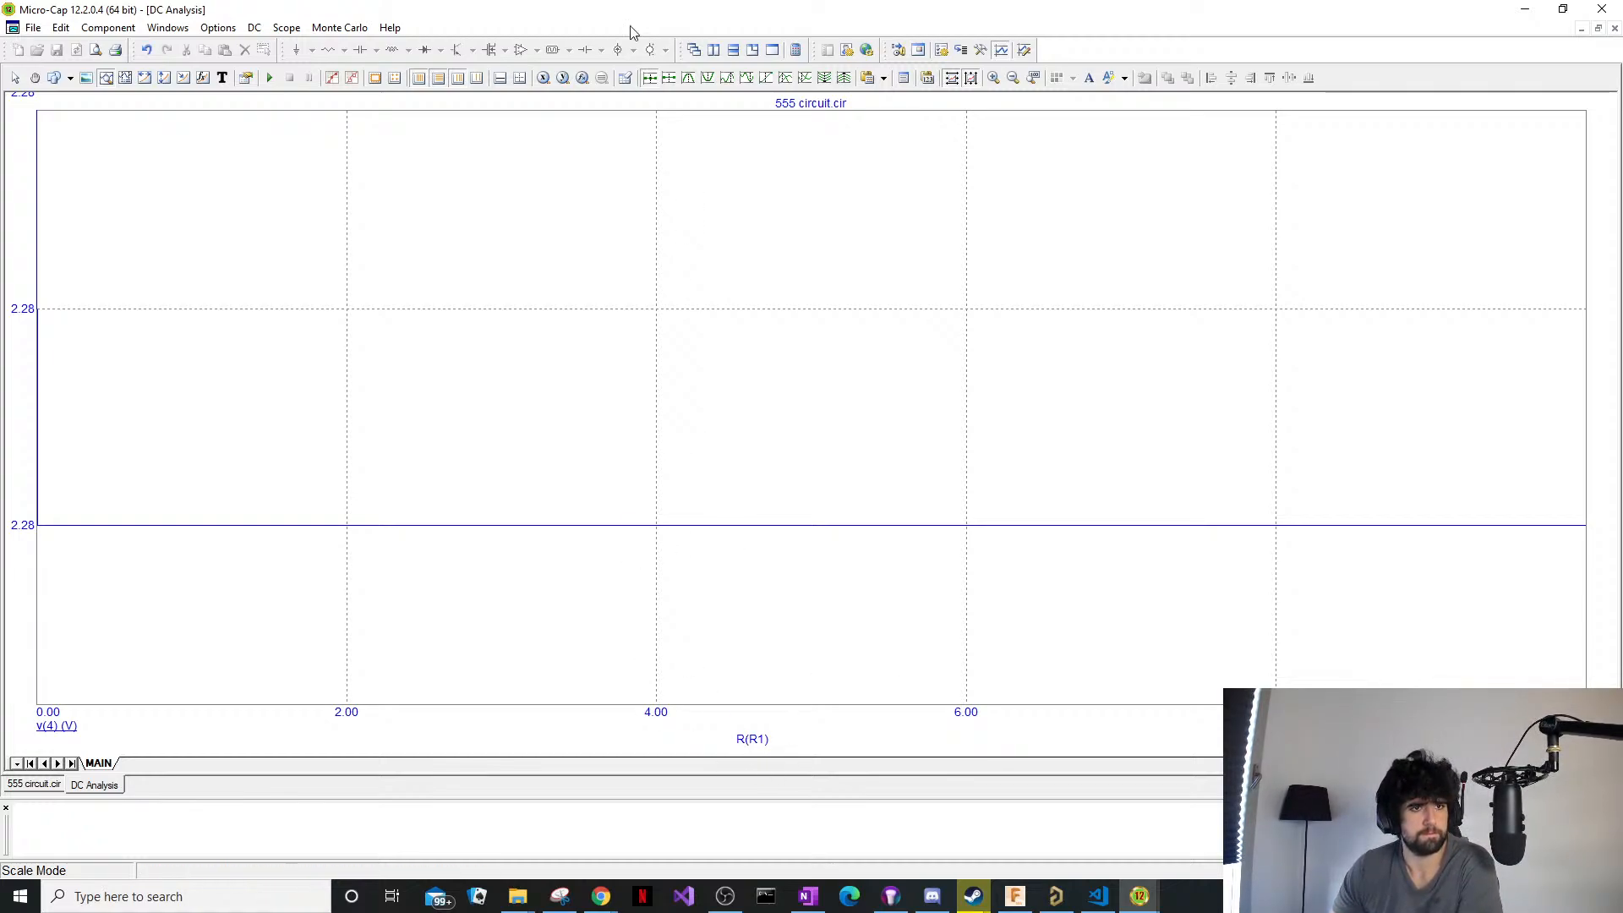
Close the DC analysis window and return to the 555 circuit schematic, keeping the program open.
click(1602, 9)
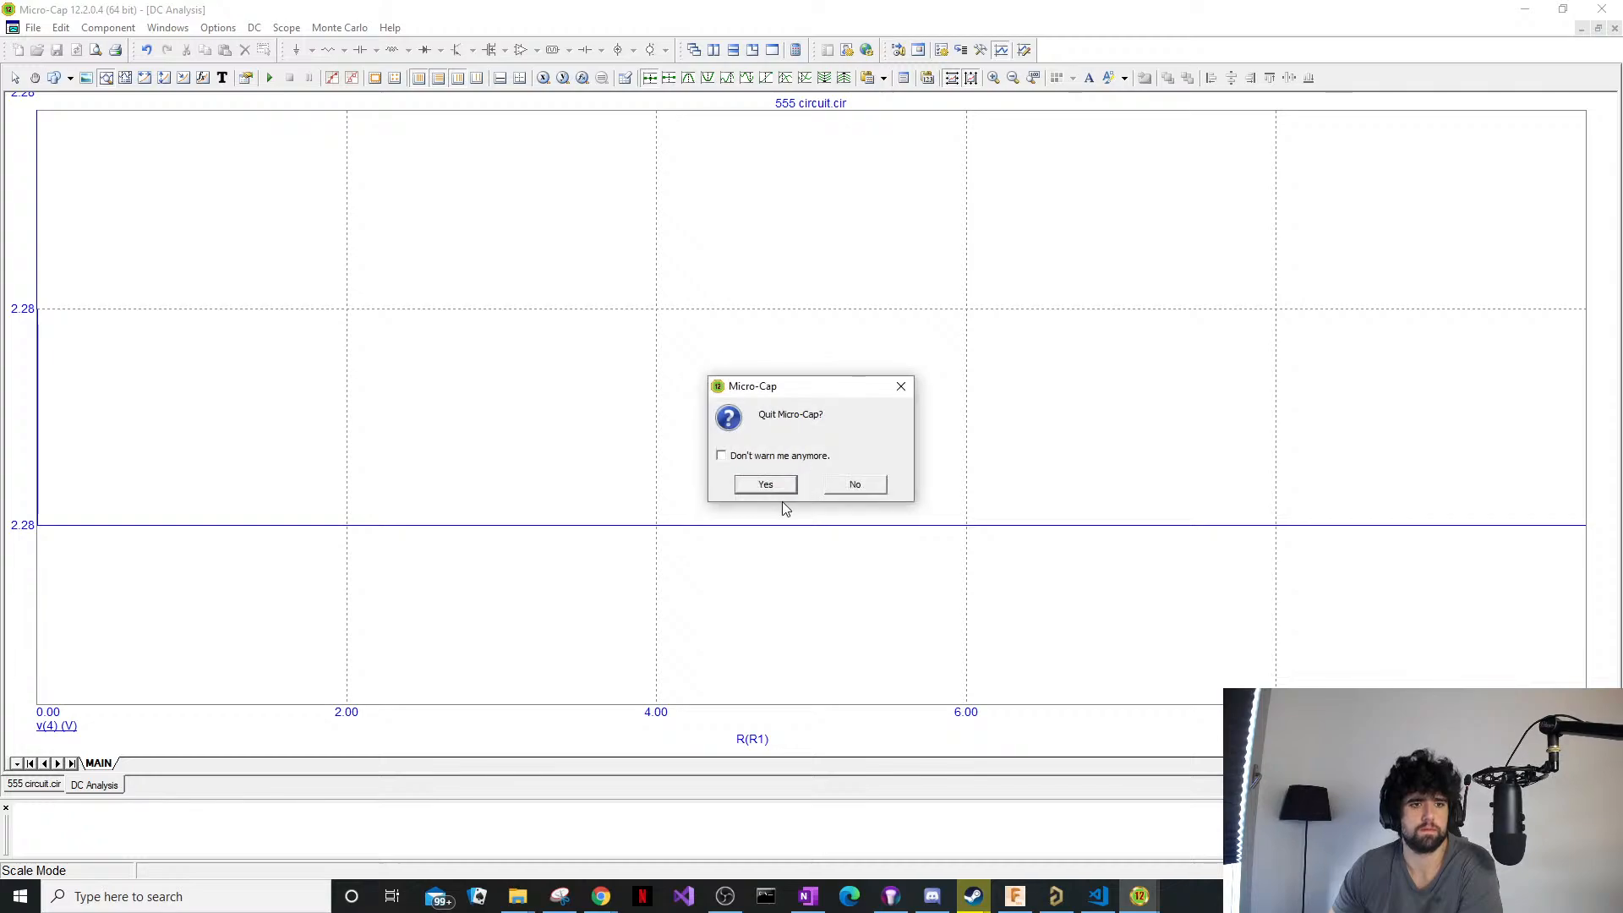
click(854, 486)
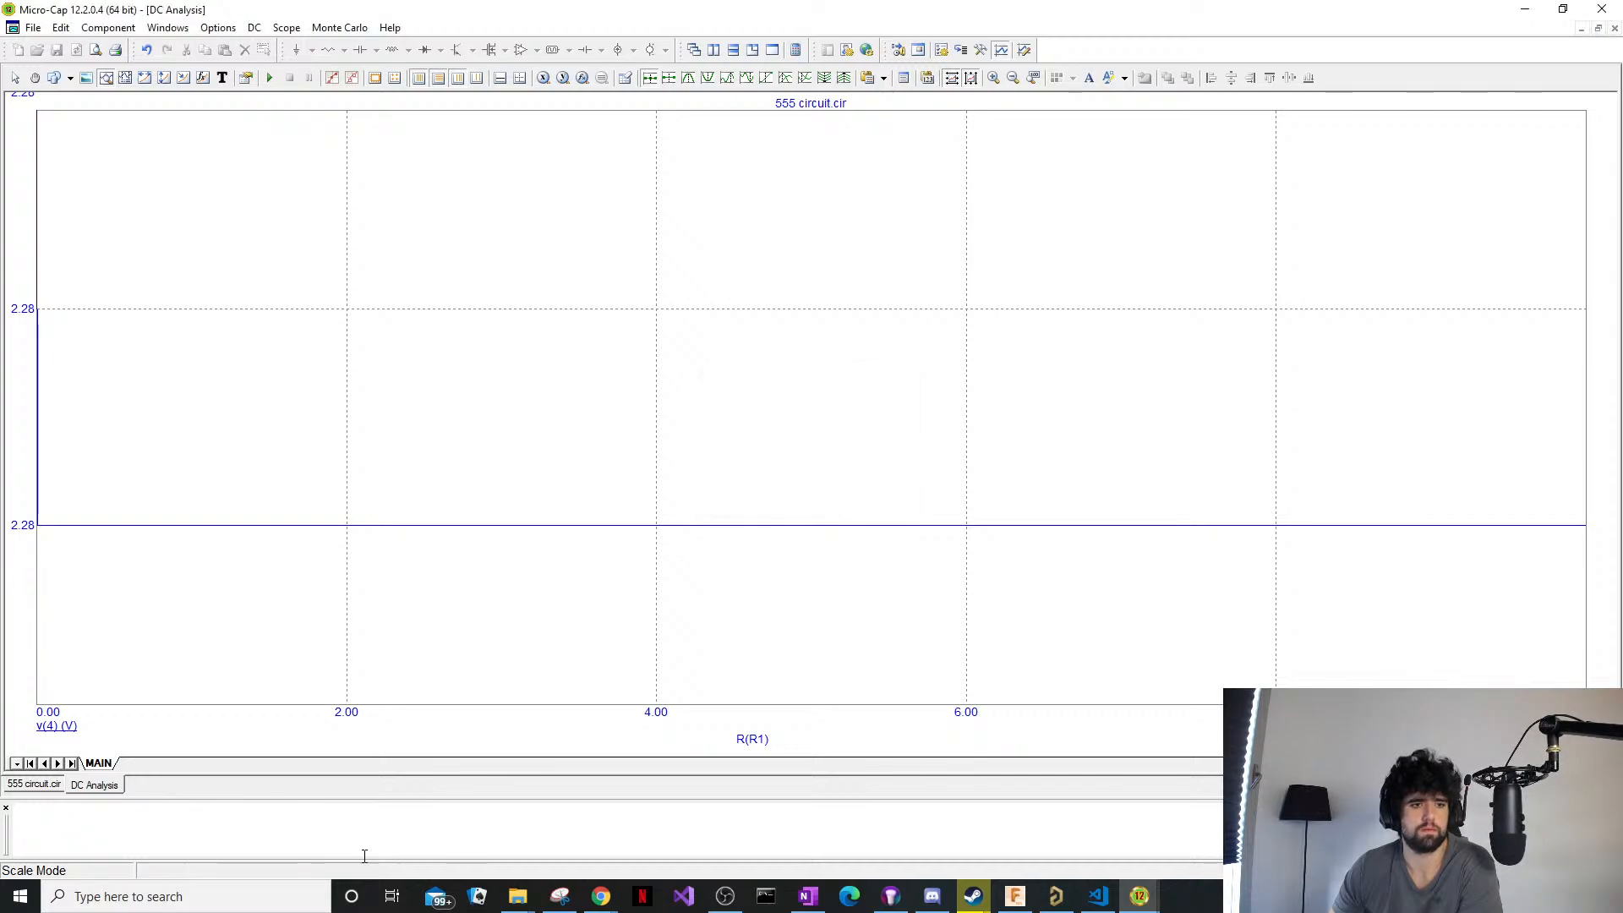
right_click(122, 784)
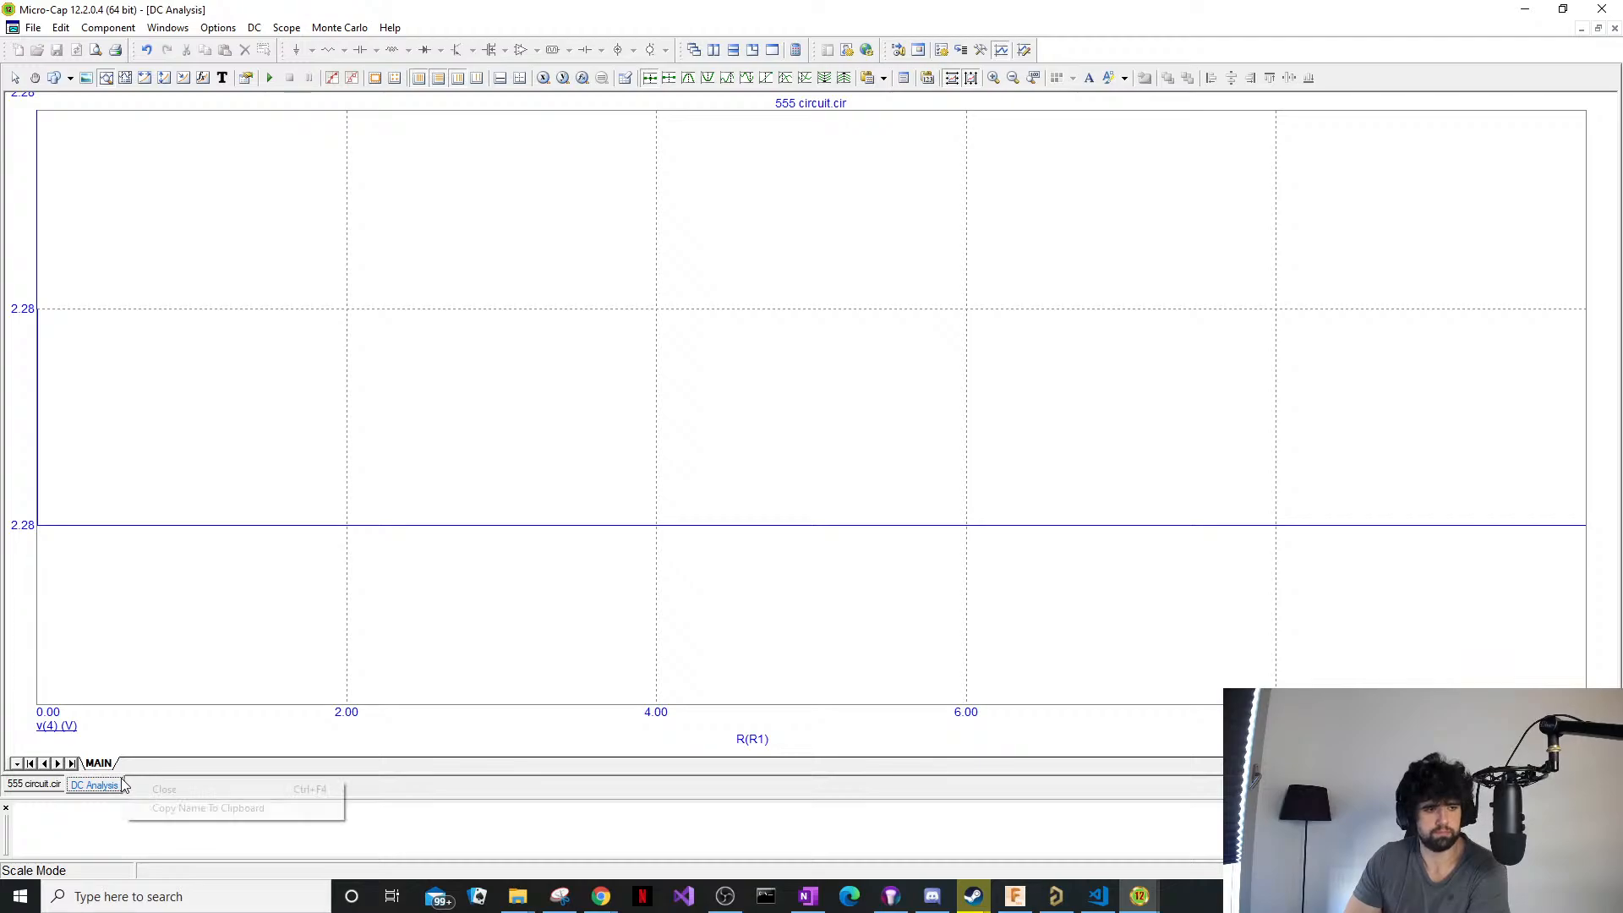
click(164, 789)
Reopen the DC analysis limits and select V3 as the name of sweep Variable 1.
click(312, 28)
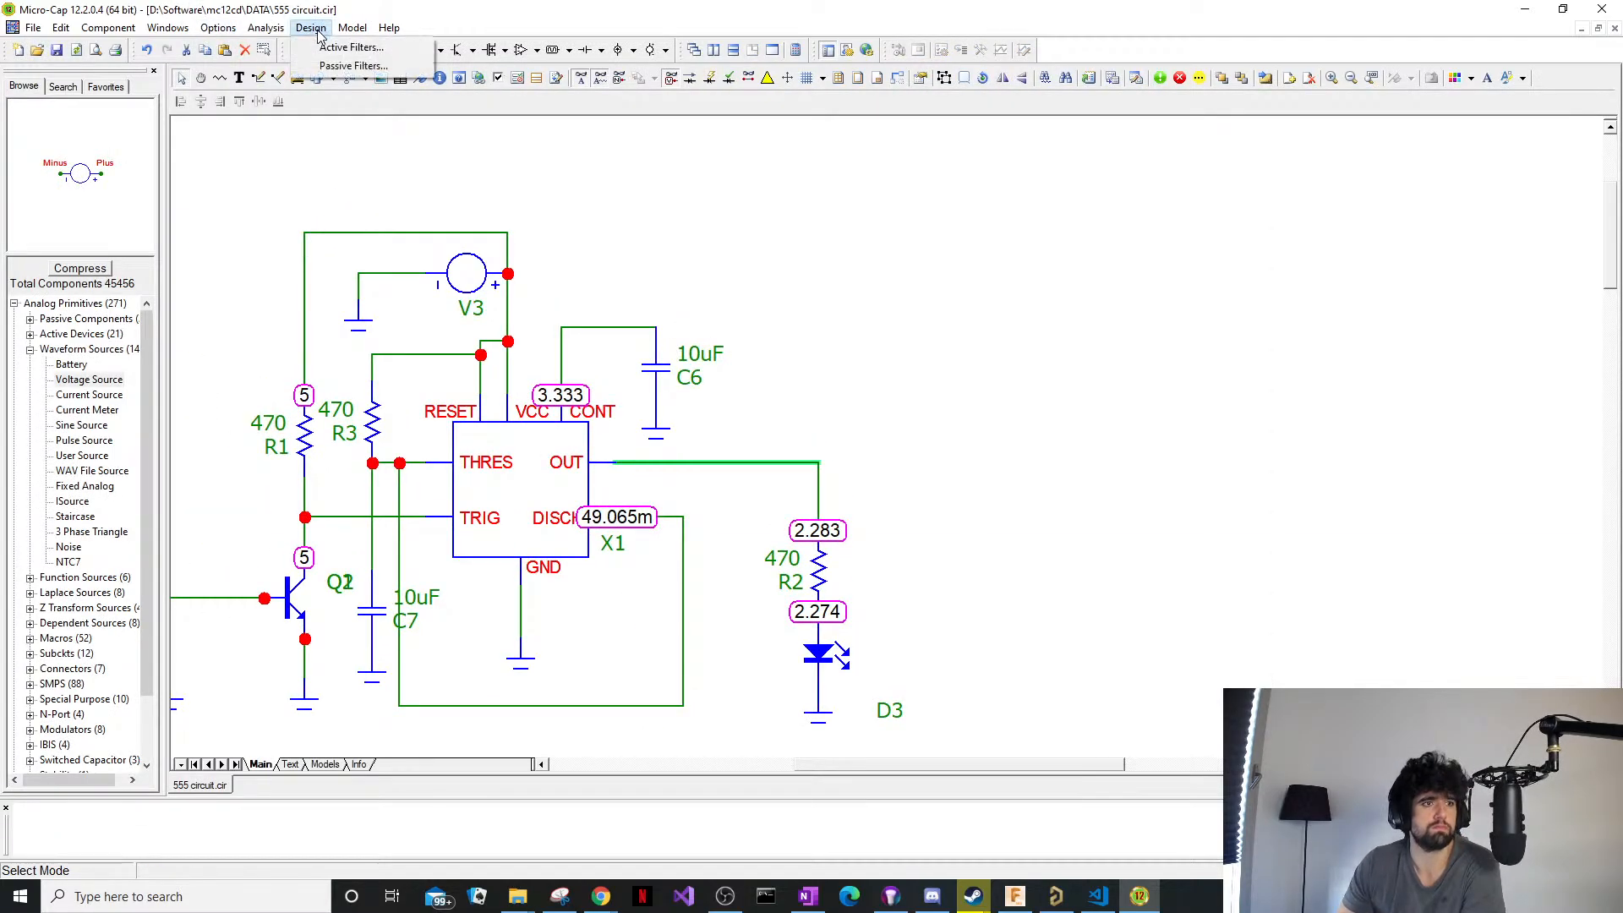
mouse_move(265, 28)
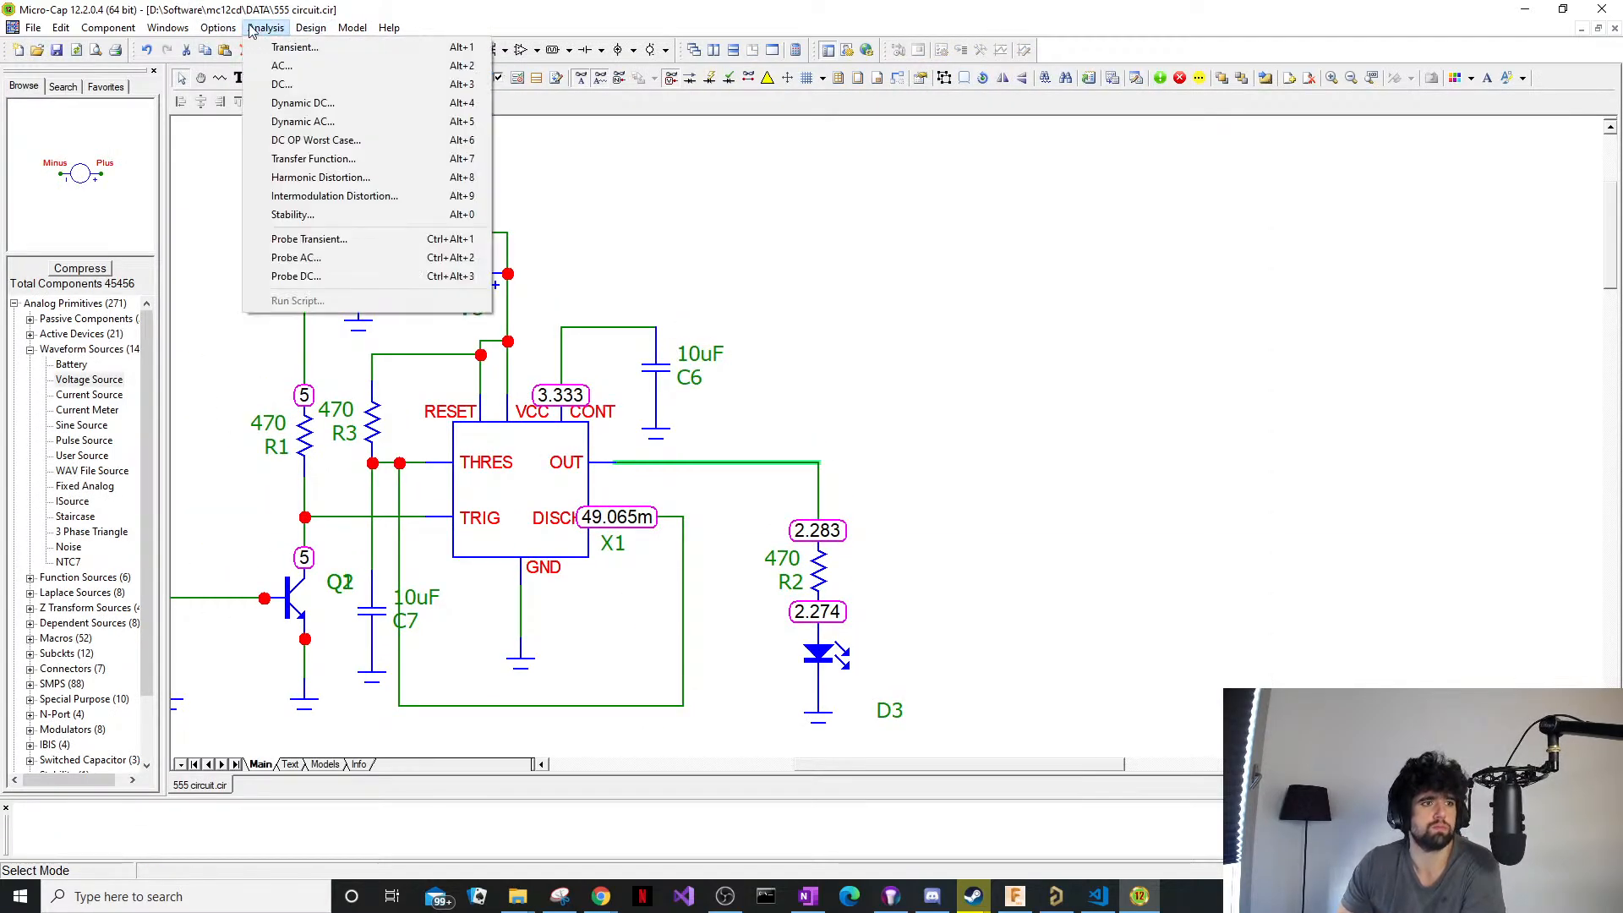
click(309, 88)
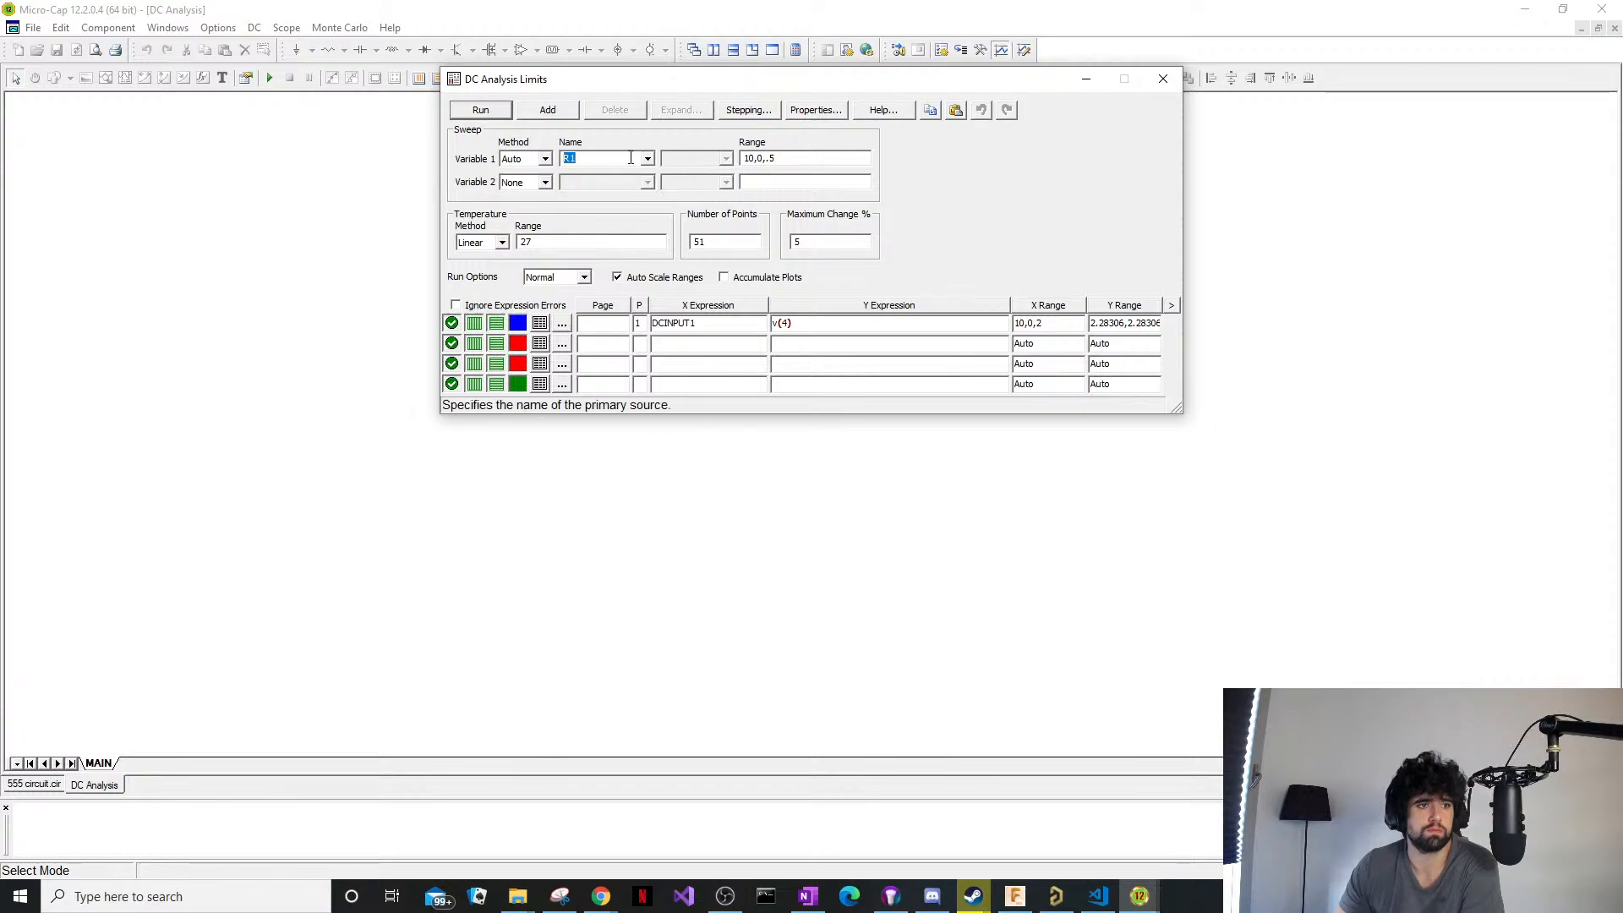
click(638, 158)
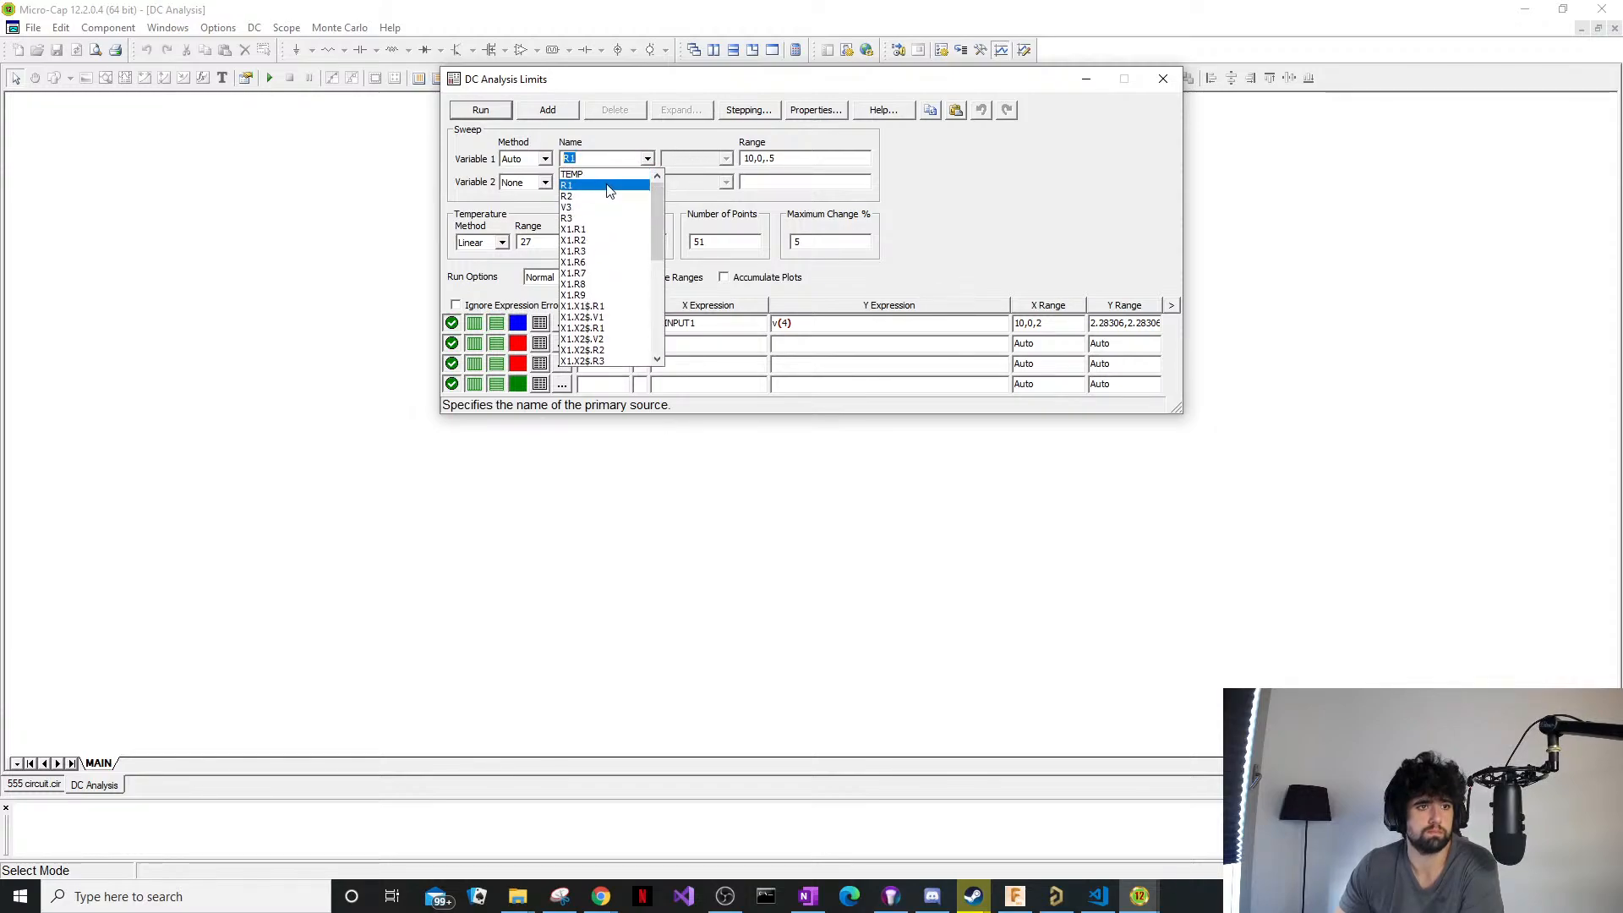
scroll(626, 235, down, 15)
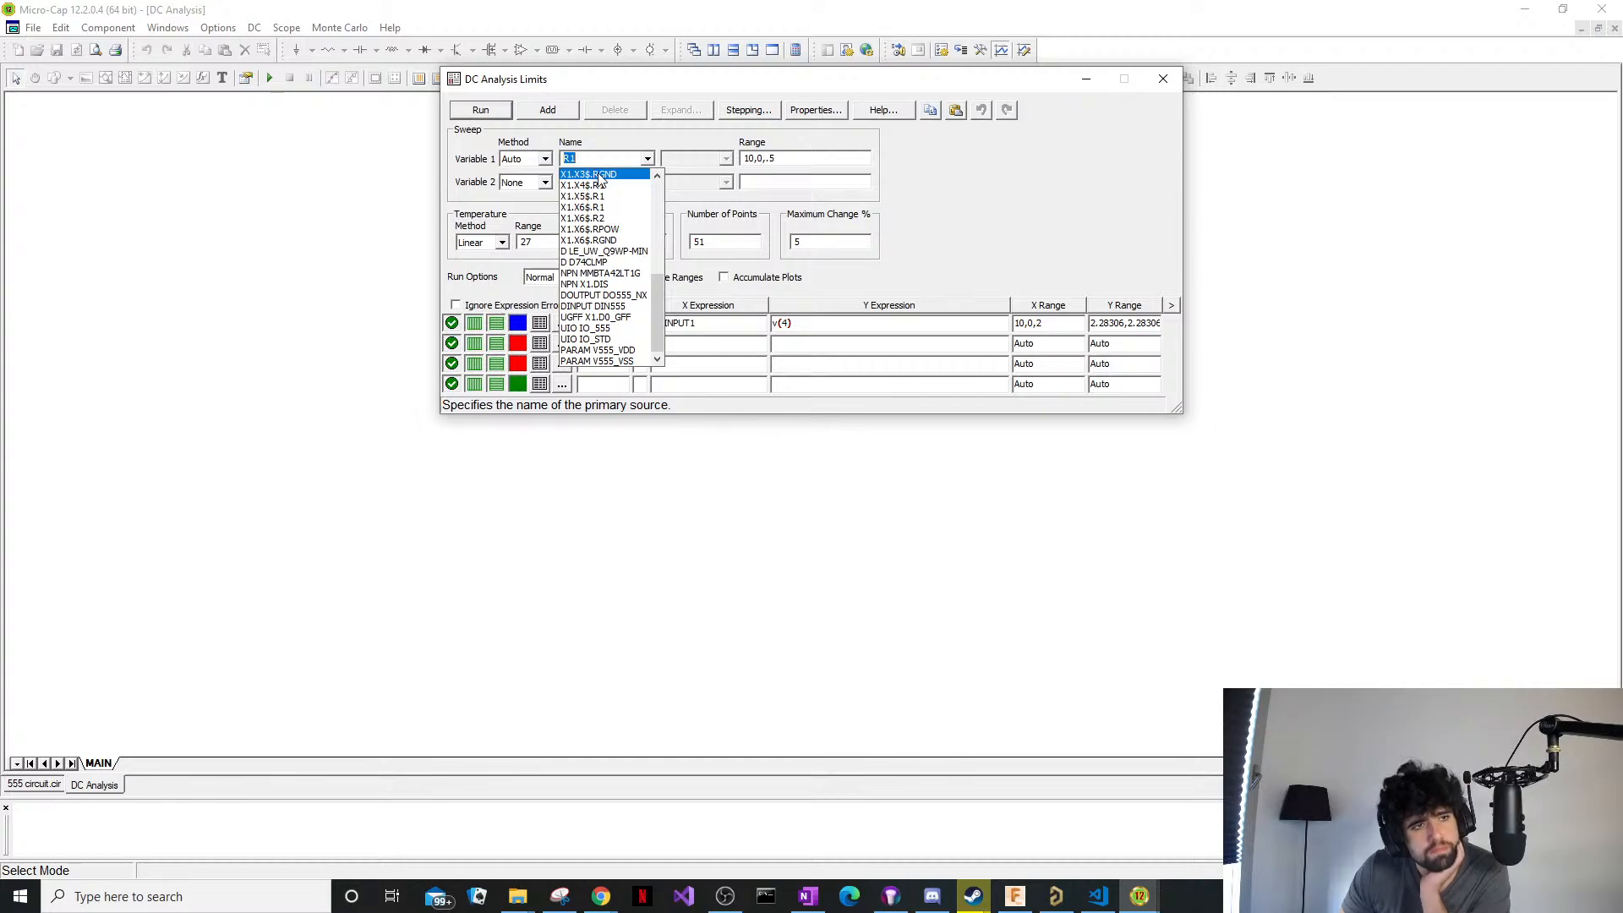
scroll(602, 182, up, 15)
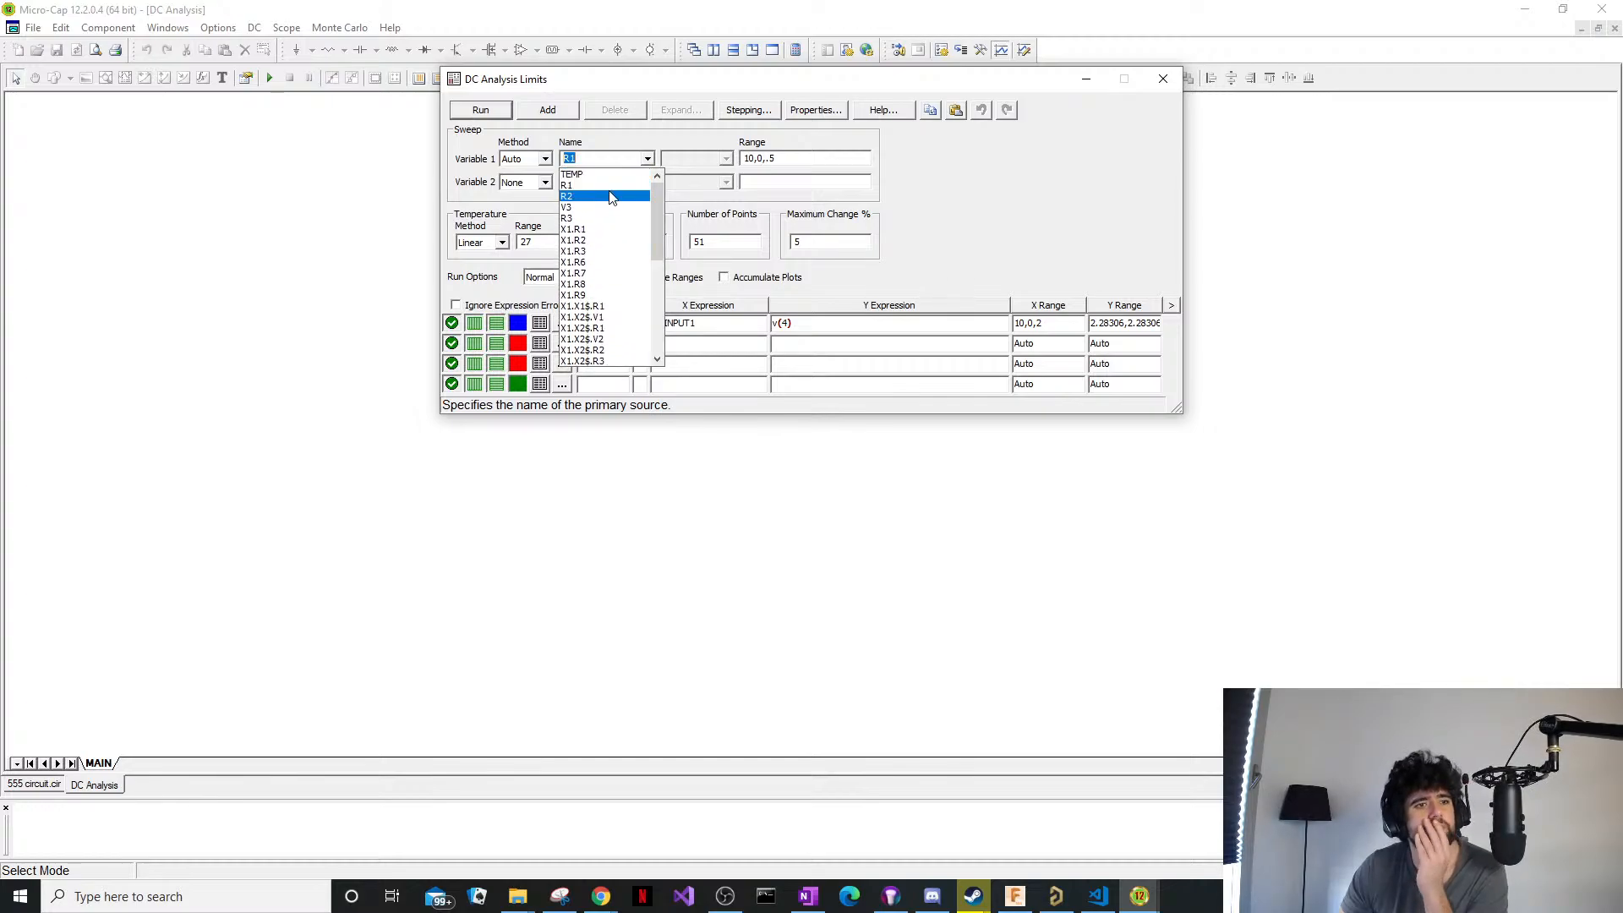
click(604, 181)
click(647, 162)
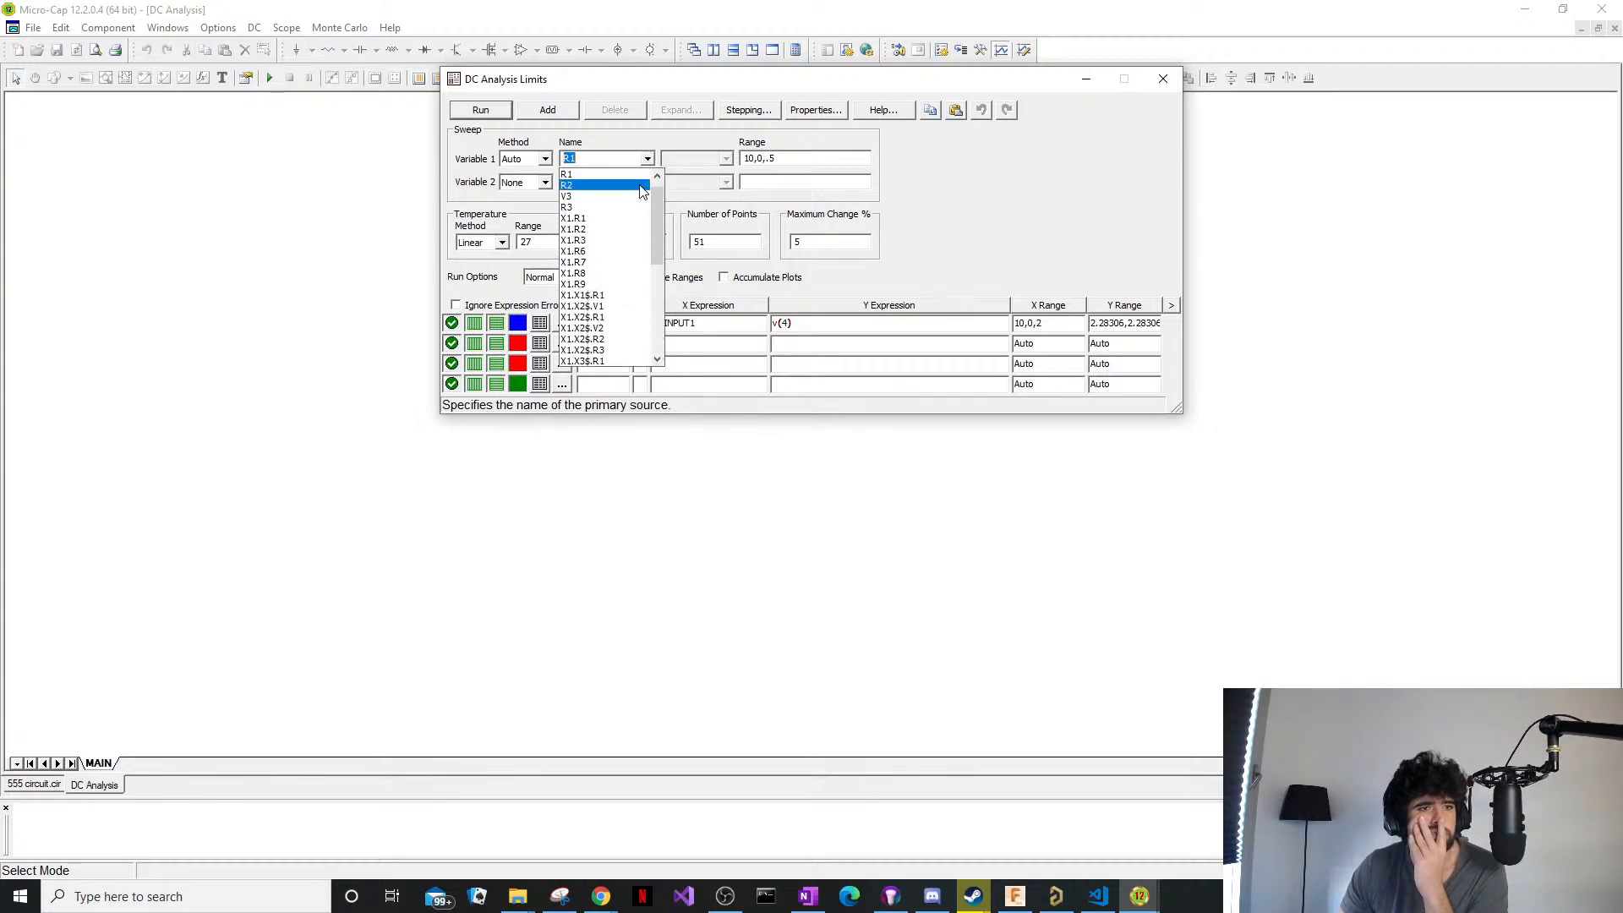
click(630, 196)
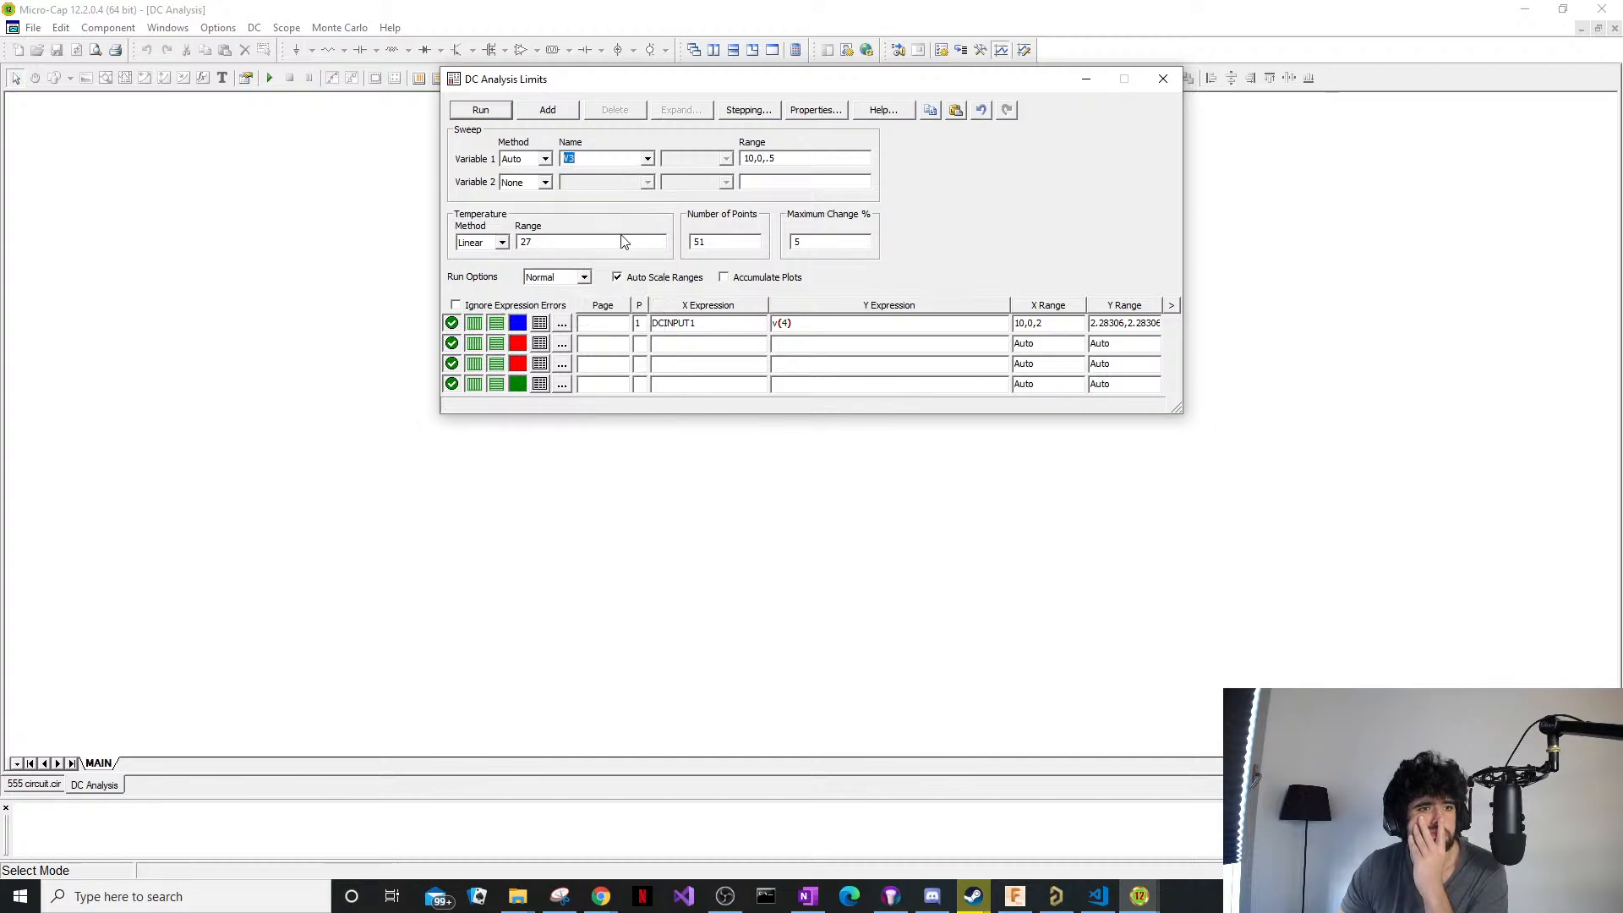
Run the DC analysis with the V3 sweep, zoom in on the start of the v(4) curve and close the analysis.
click(494, 113)
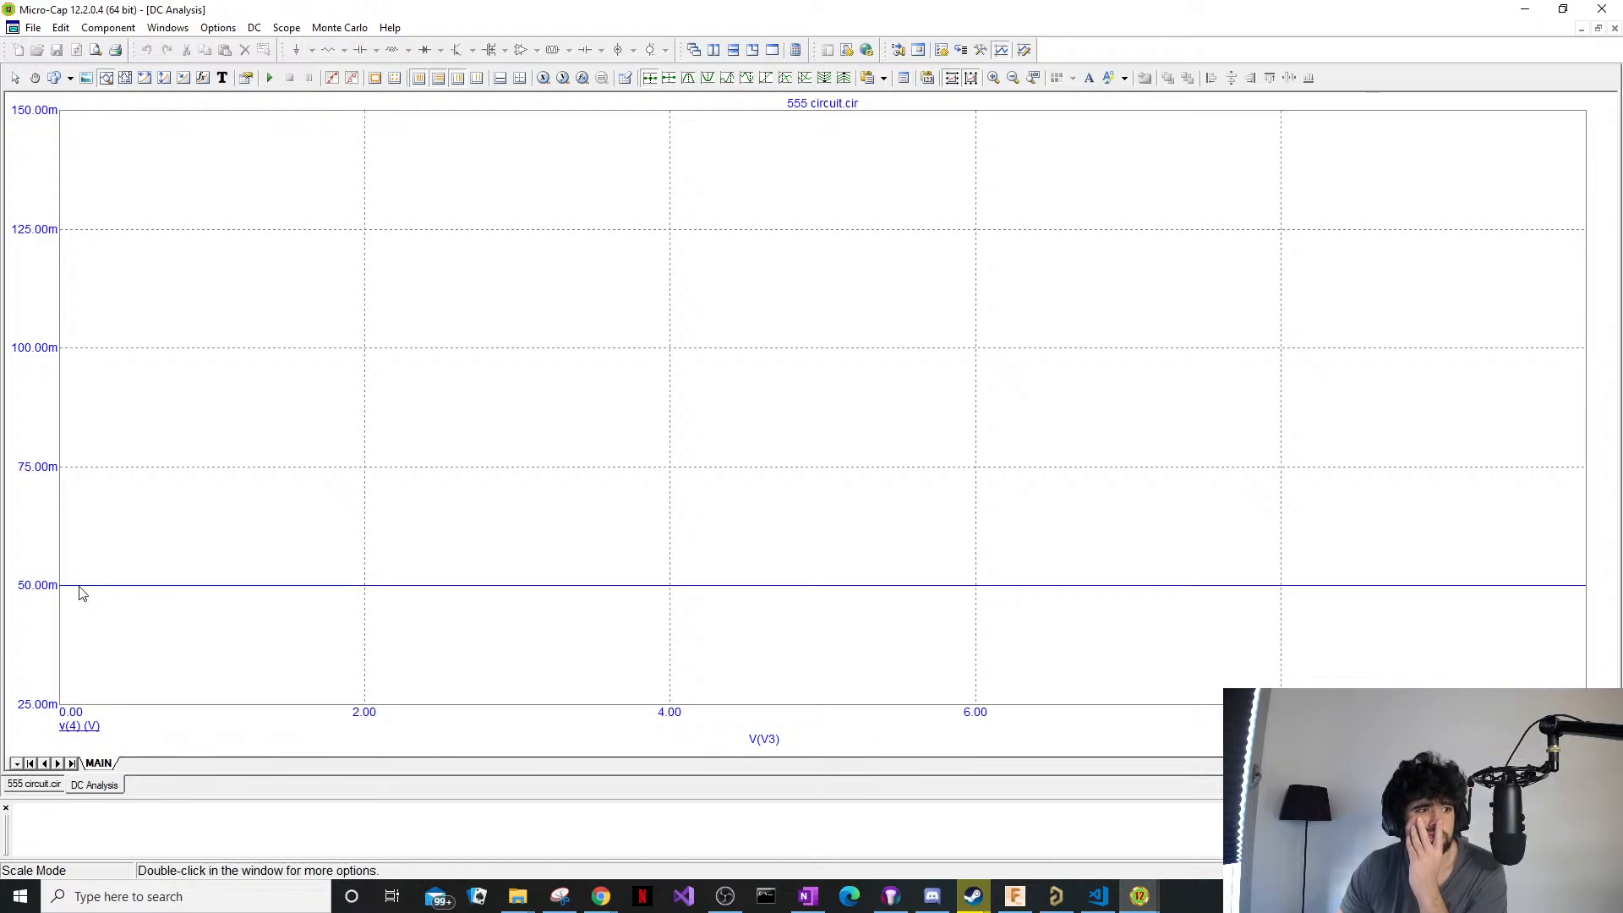
drag(68, 587, 118, 595)
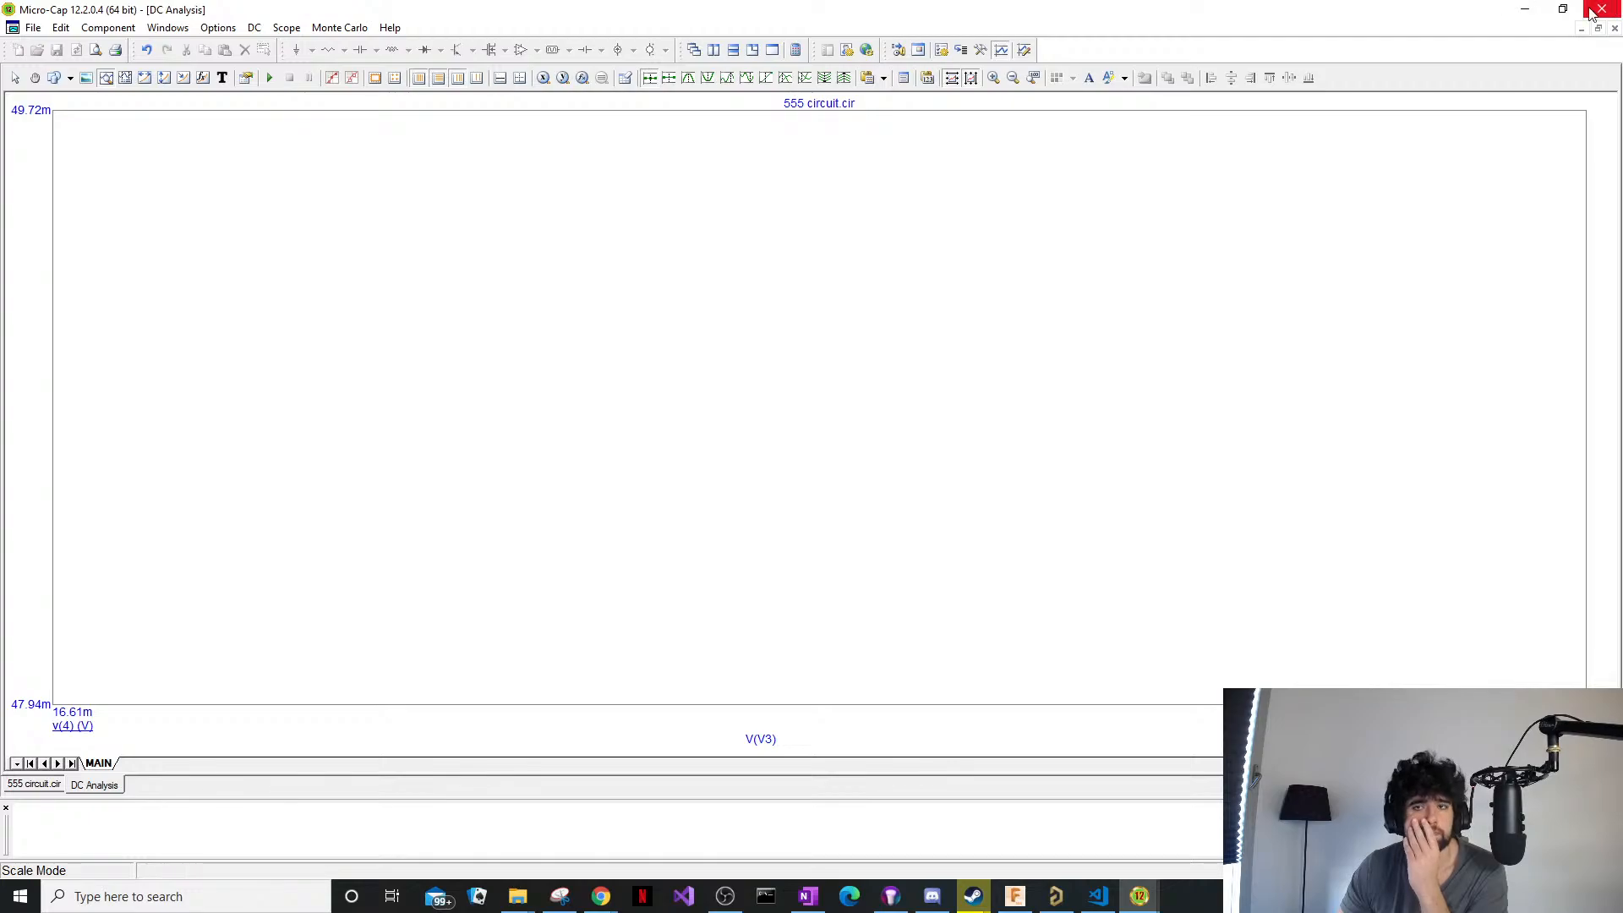
right_click(112, 786)
click(128, 791)
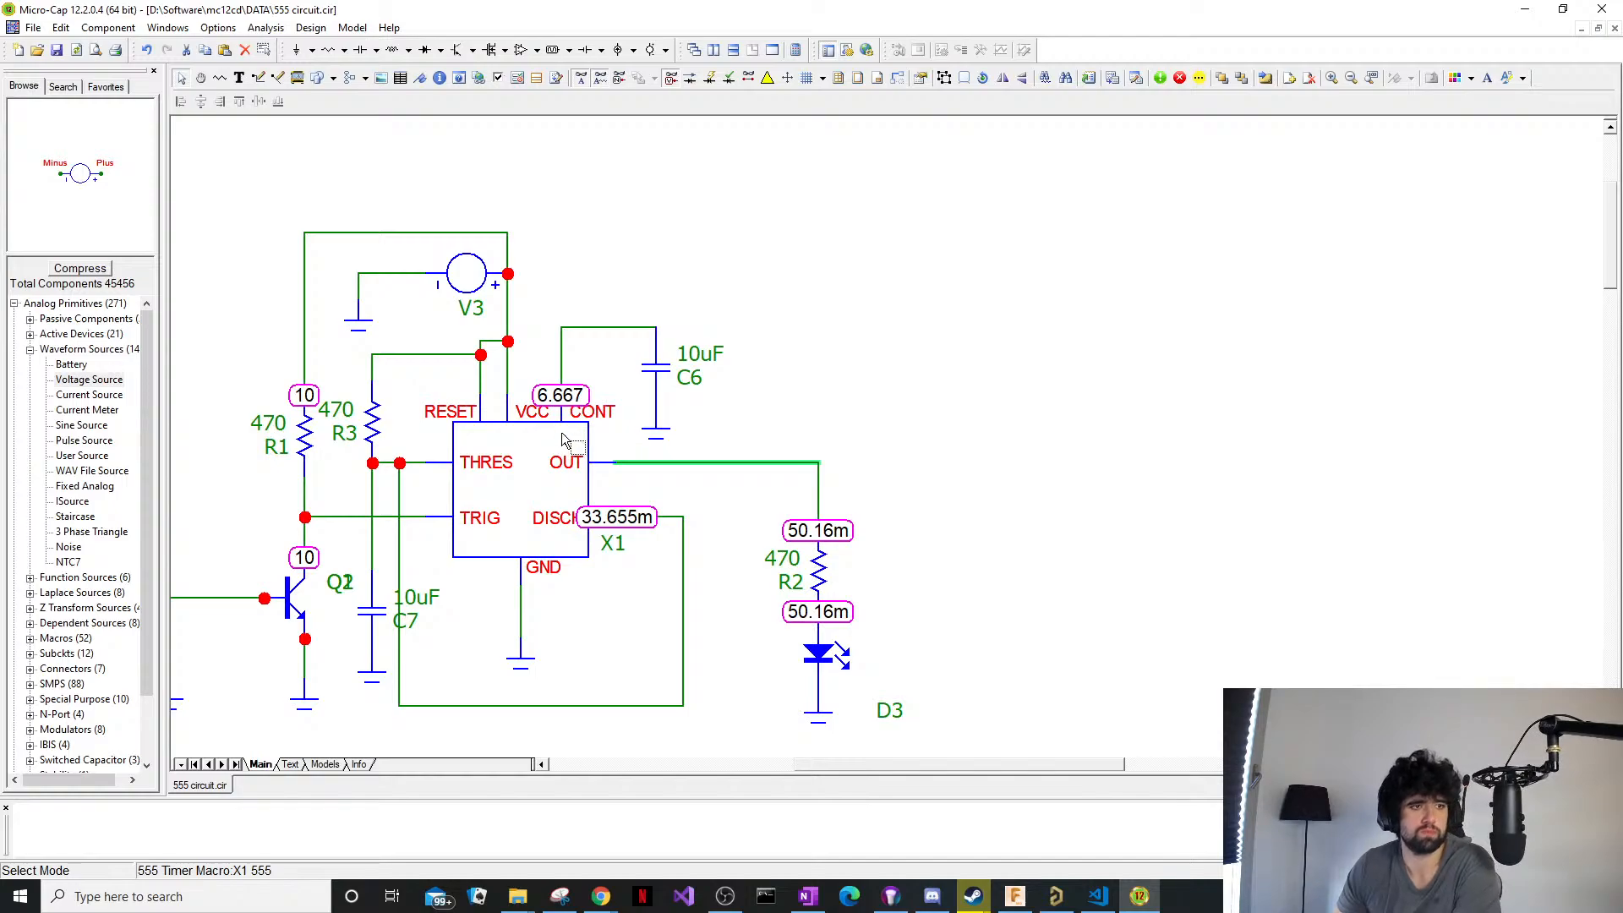
Inspect the properties of voltage source V3 and close them without changes.
click(468, 311)
double_click(467, 275)
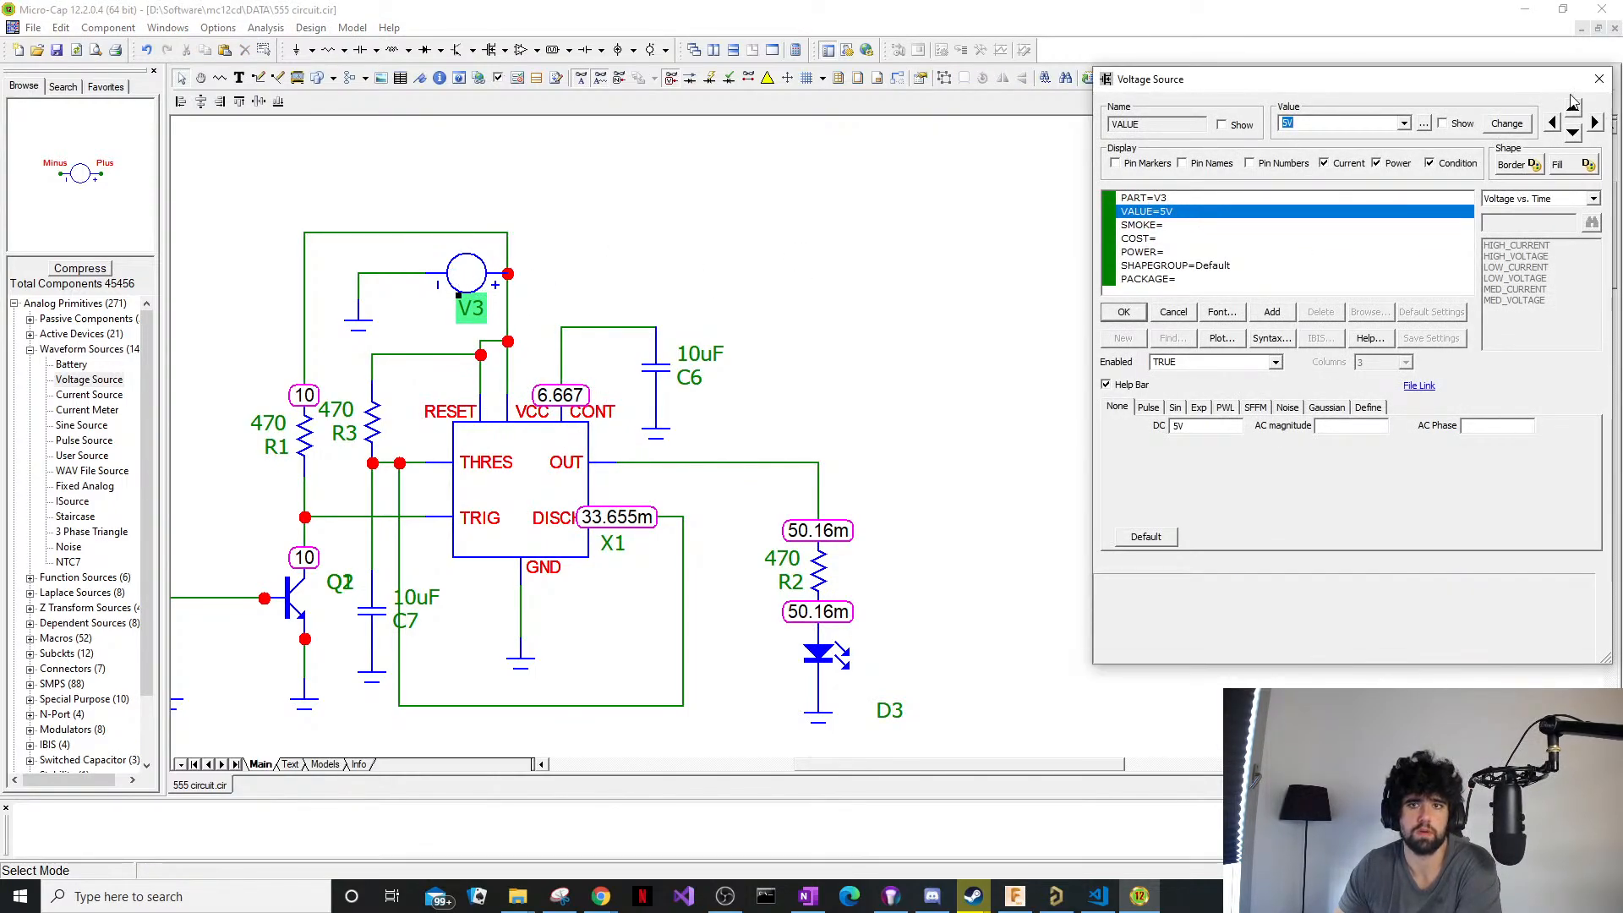
click(1599, 79)
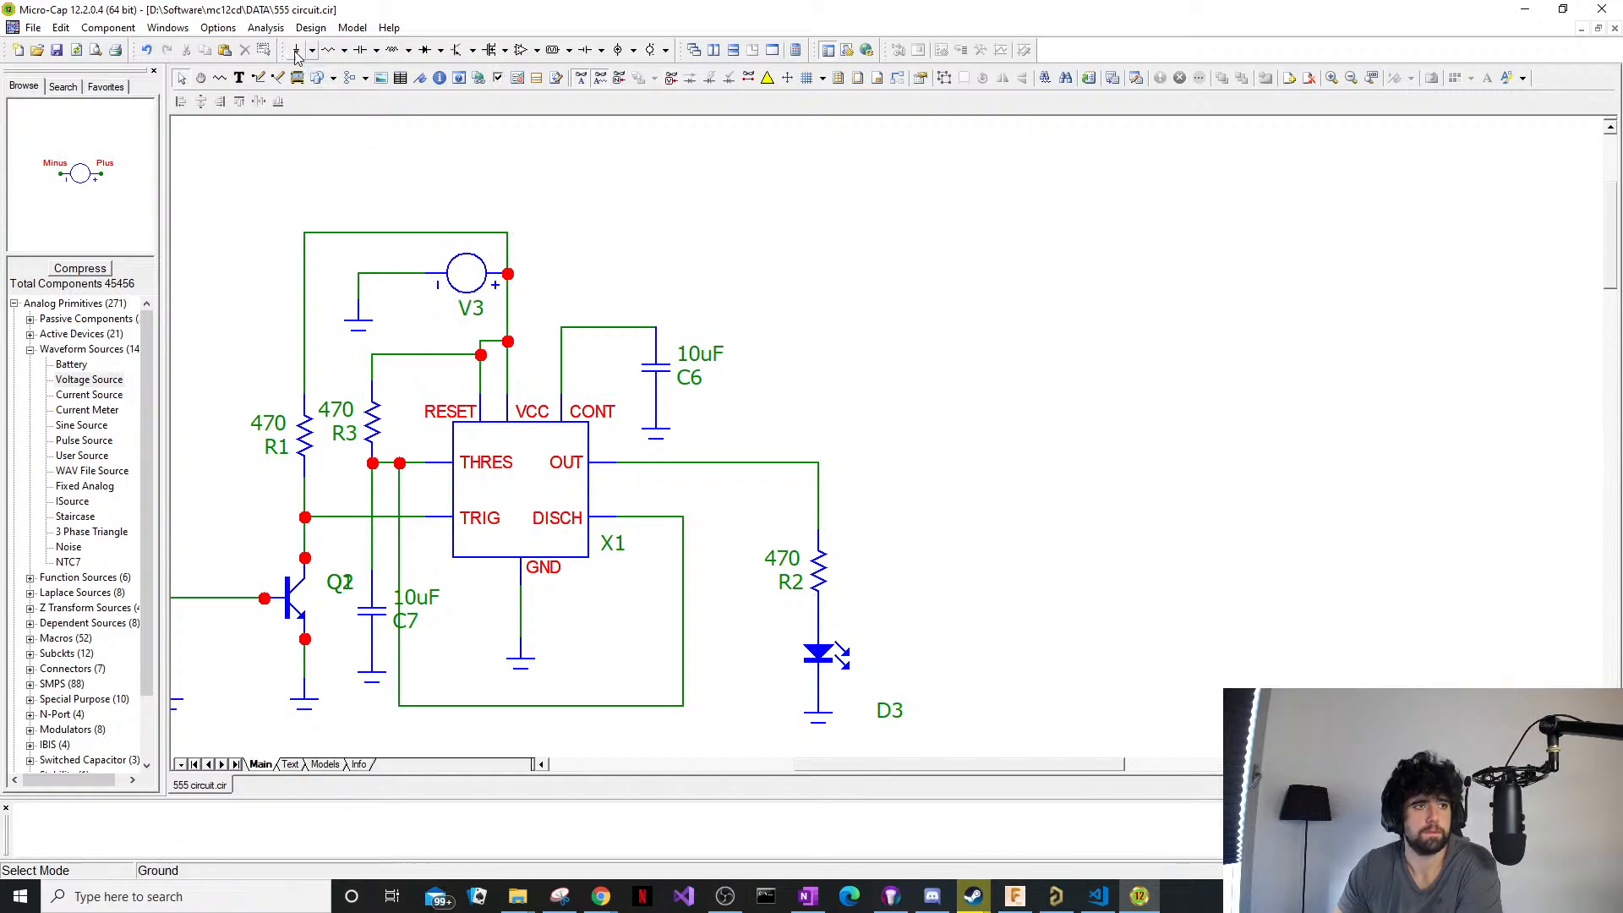
Reopen the DC analysis limits, set the v(4) curve's Y Range to Auto and the Variable 1 sweep method to Linear.
click(265, 27)
click(335, 84)
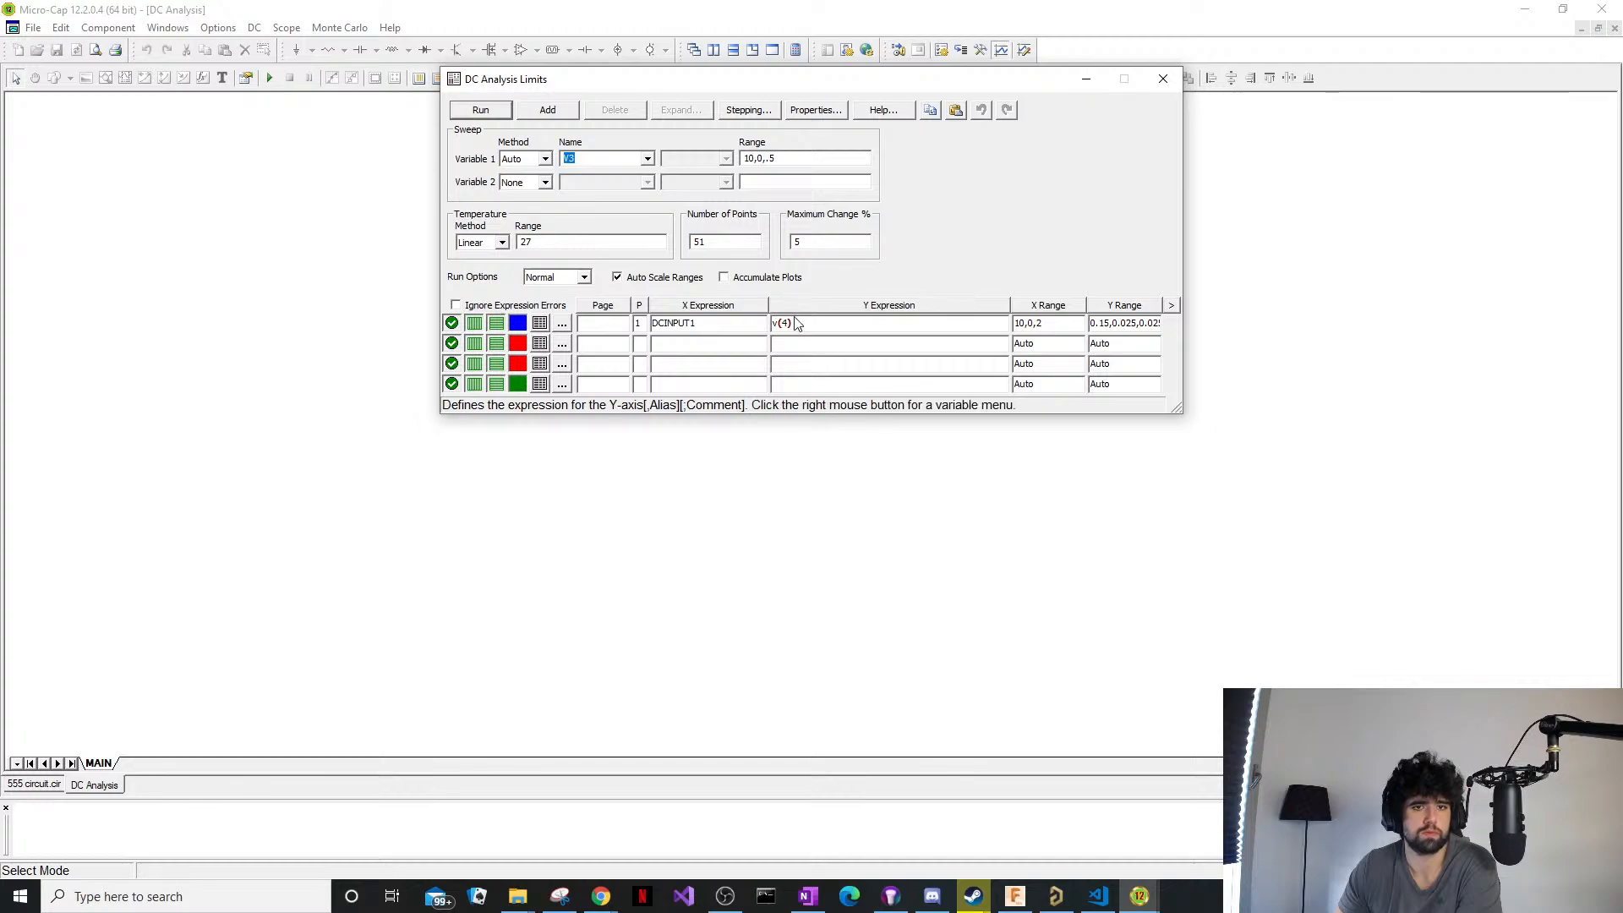
click(1128, 312)
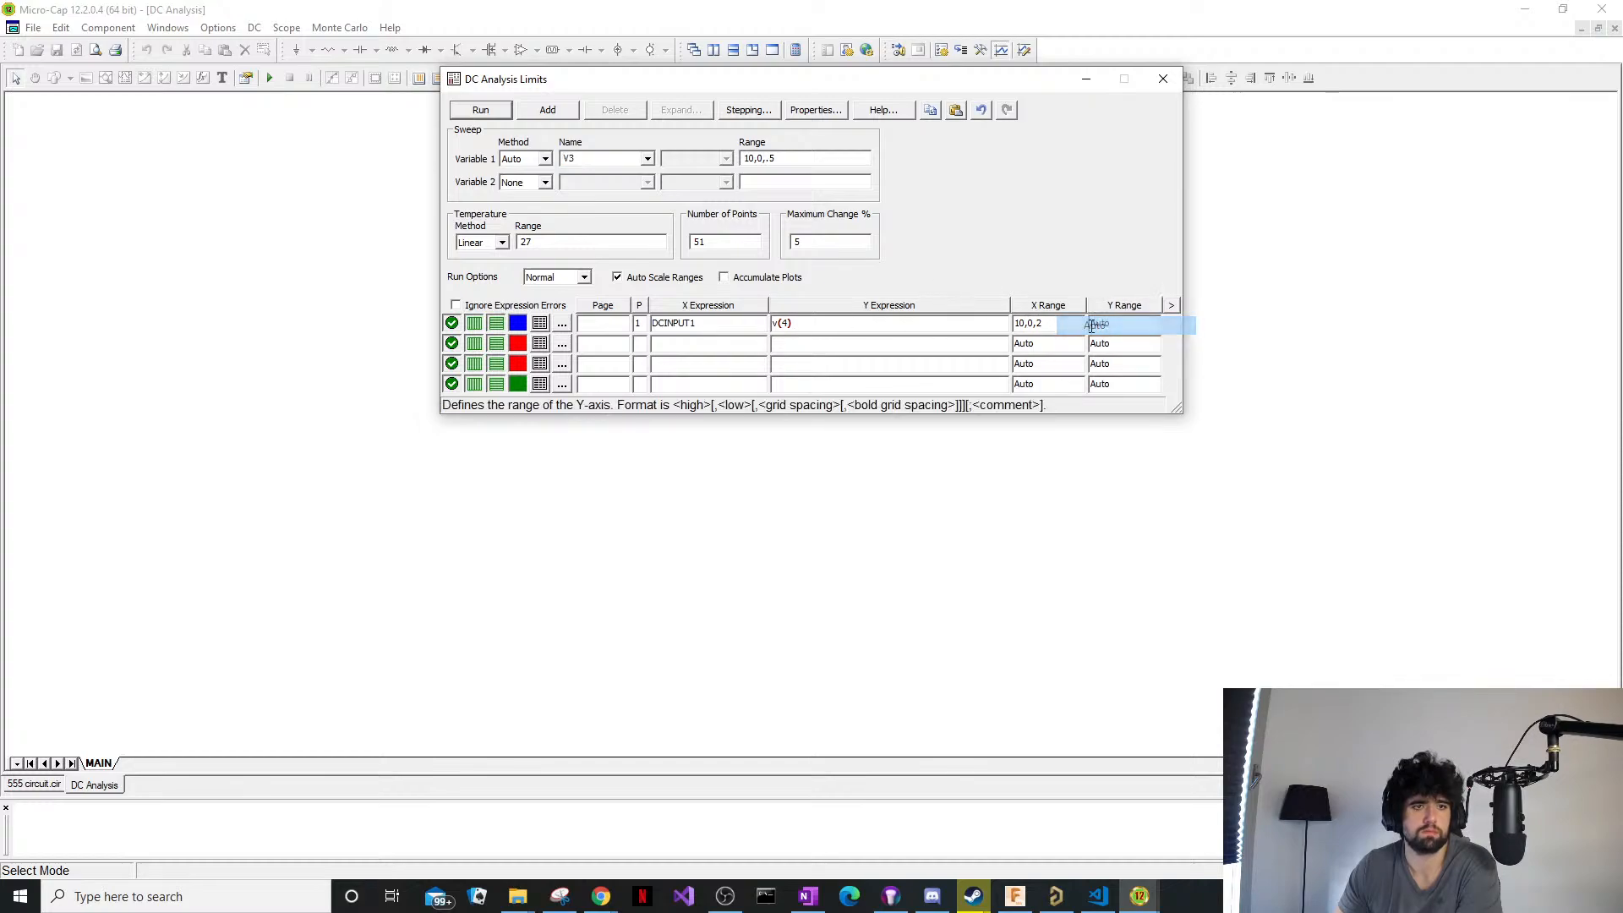
click(546, 159)
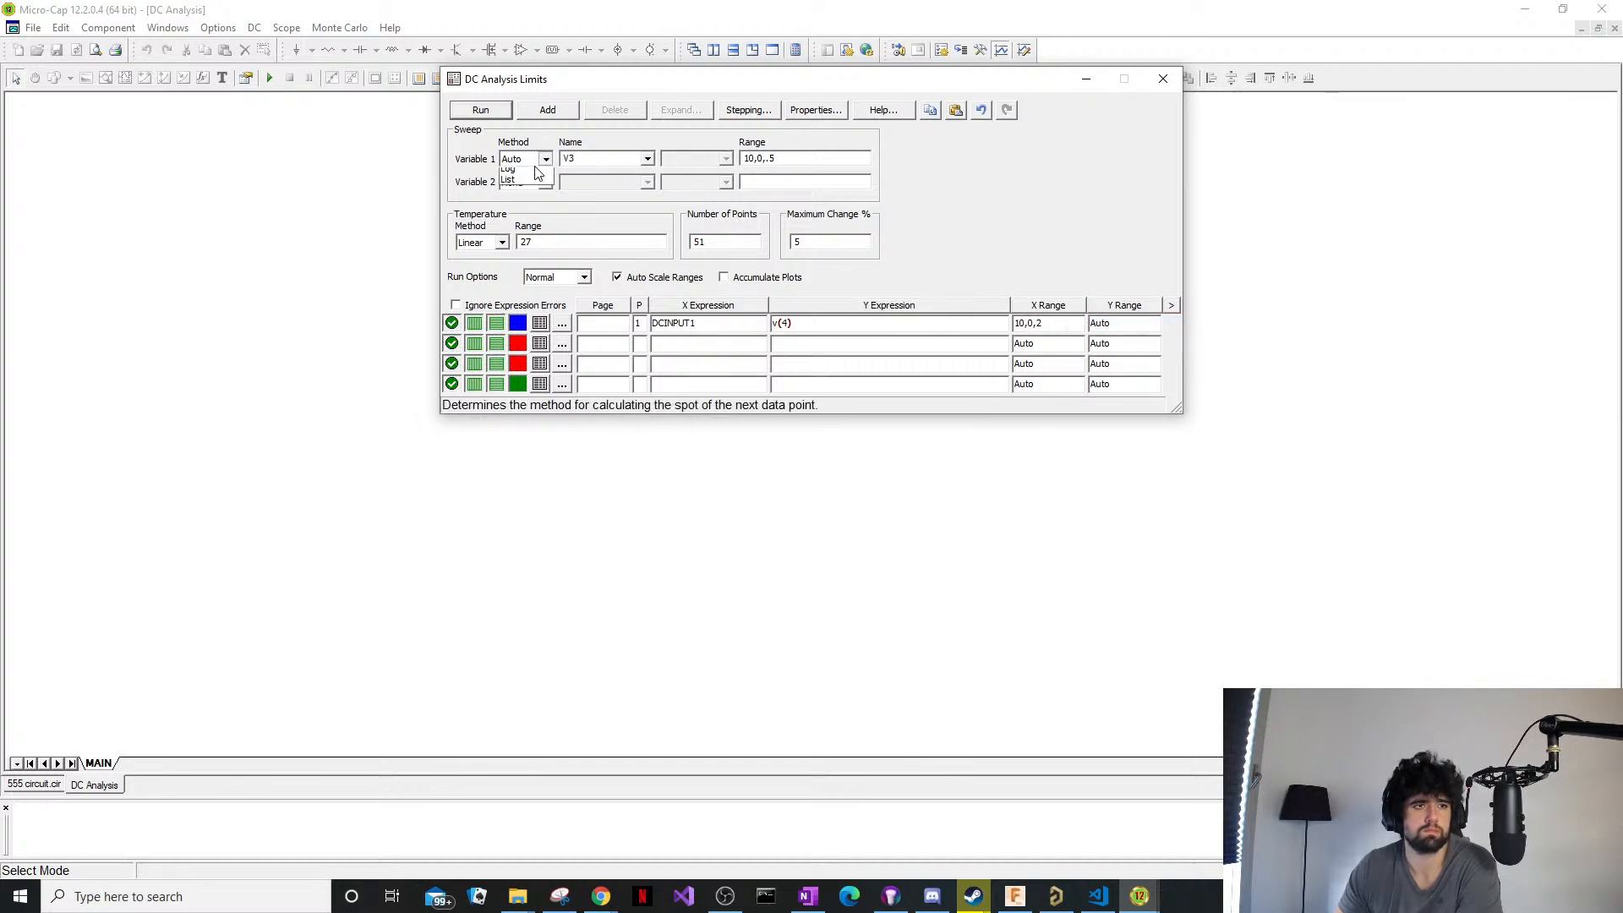
click(541, 186)
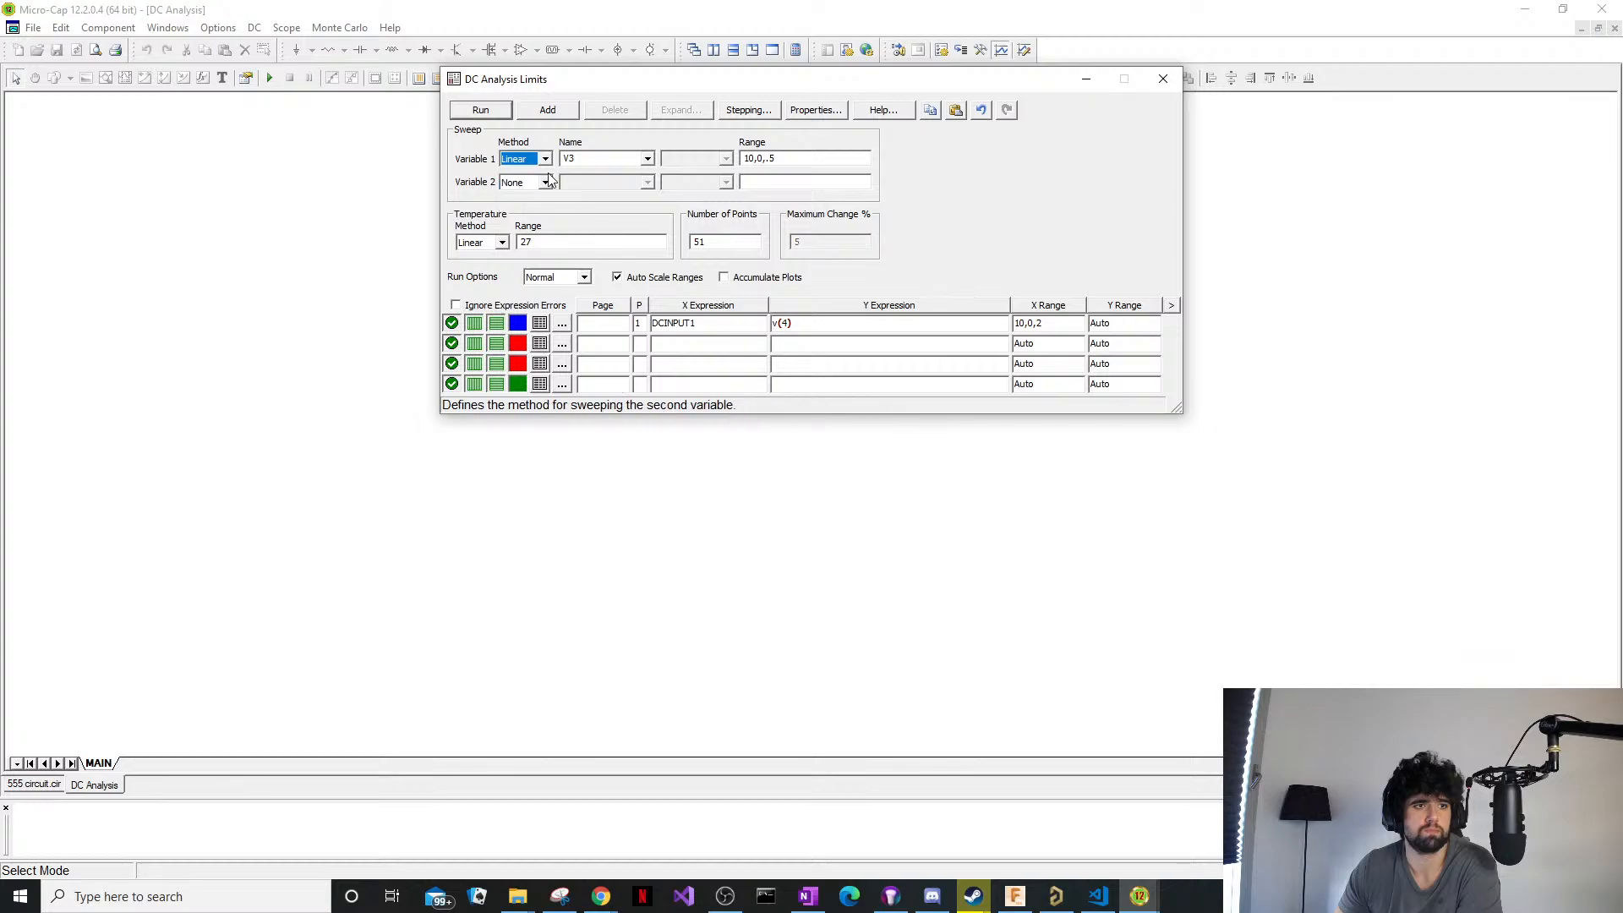
Select TEMP as the name of sweep Variable 1, run the DC analysis and close its window.
click(648, 160)
scroll(630, 182, up, 1)
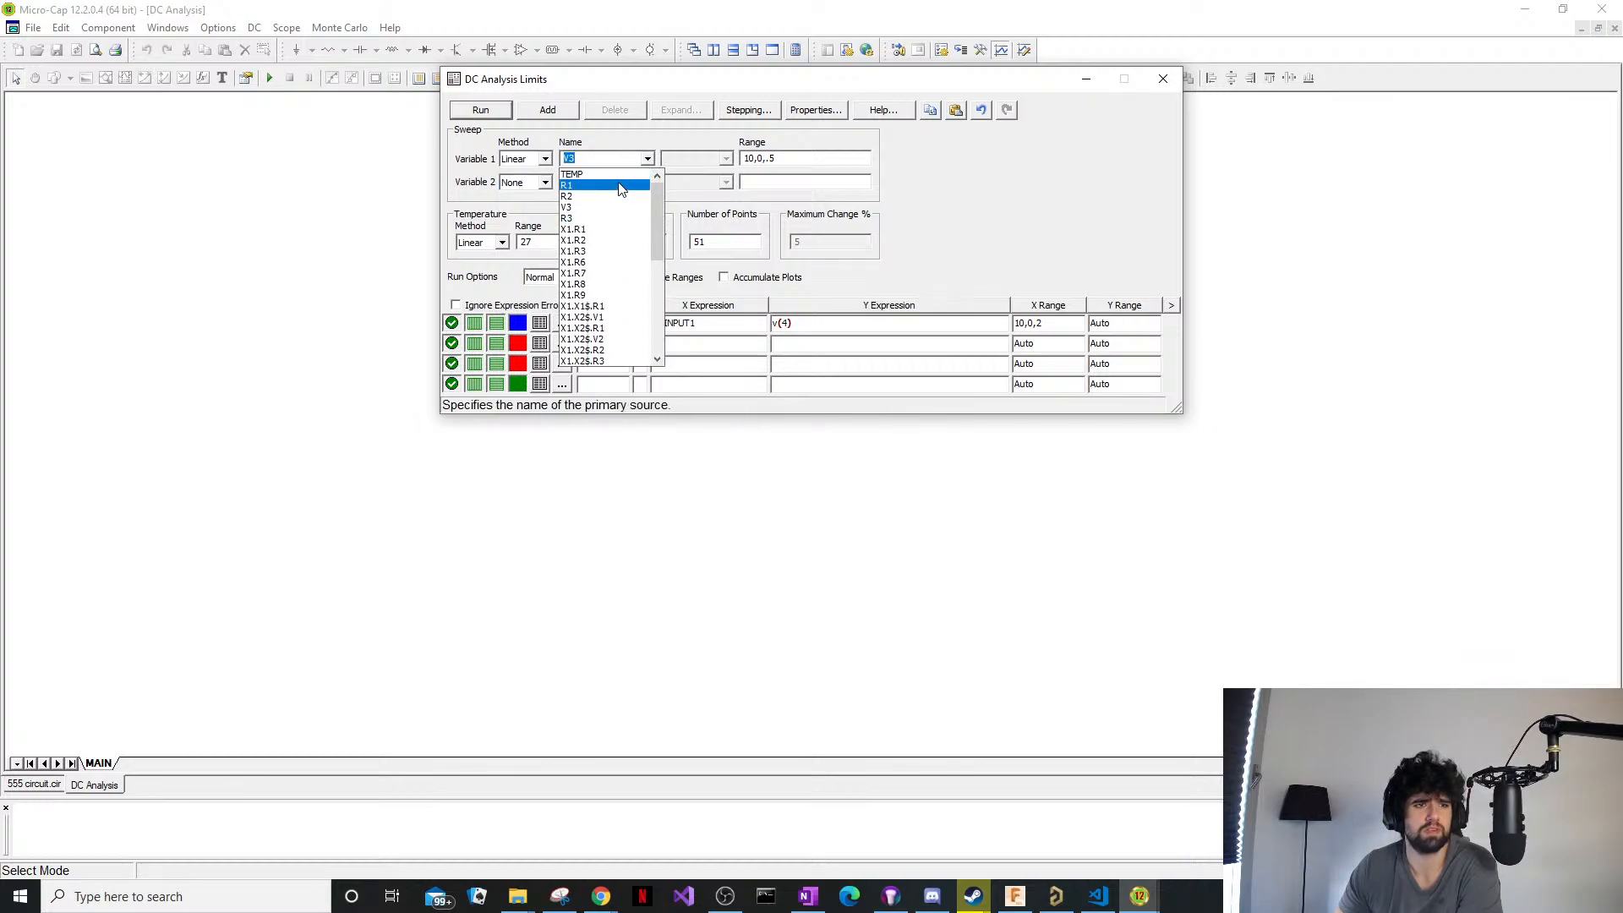
click(613, 175)
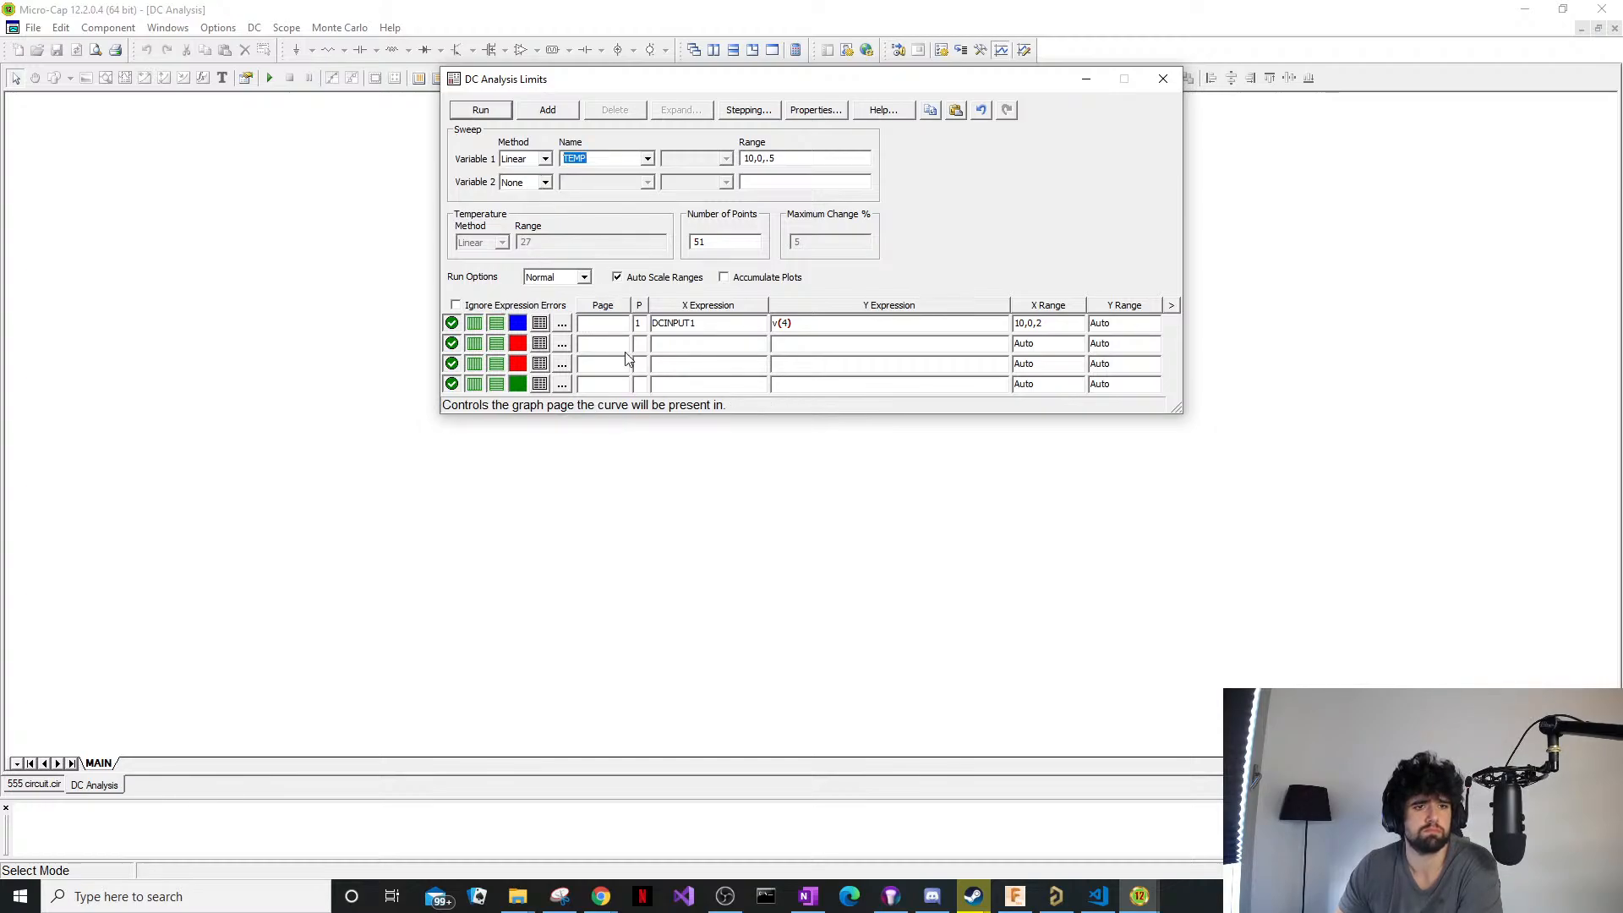
click(478, 109)
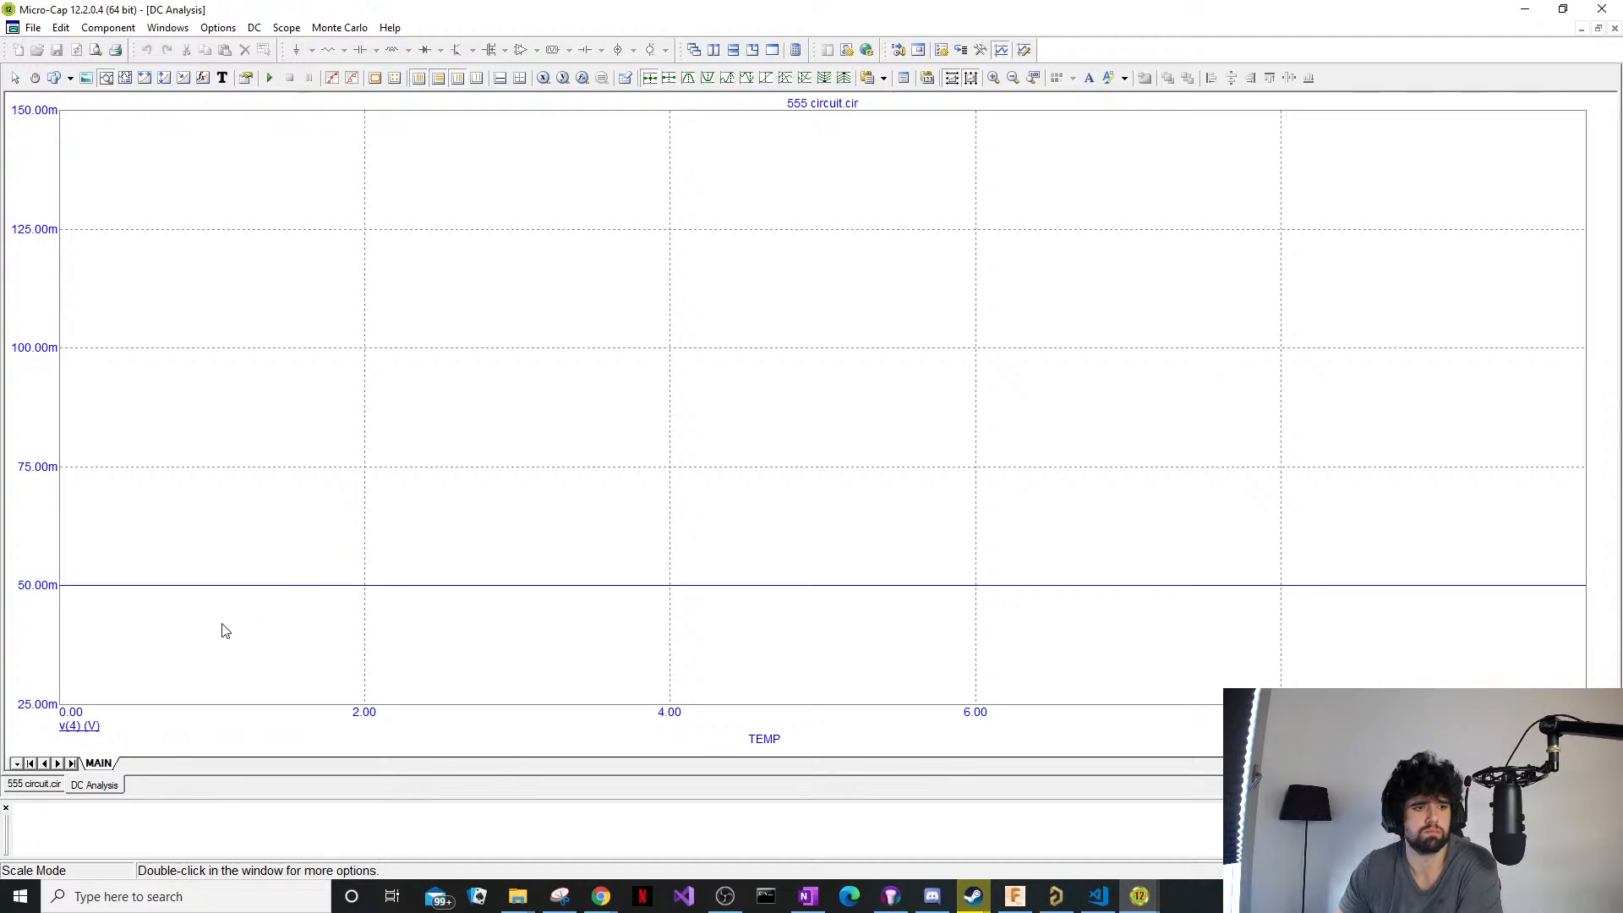
right_click(100, 785)
click(181, 793)
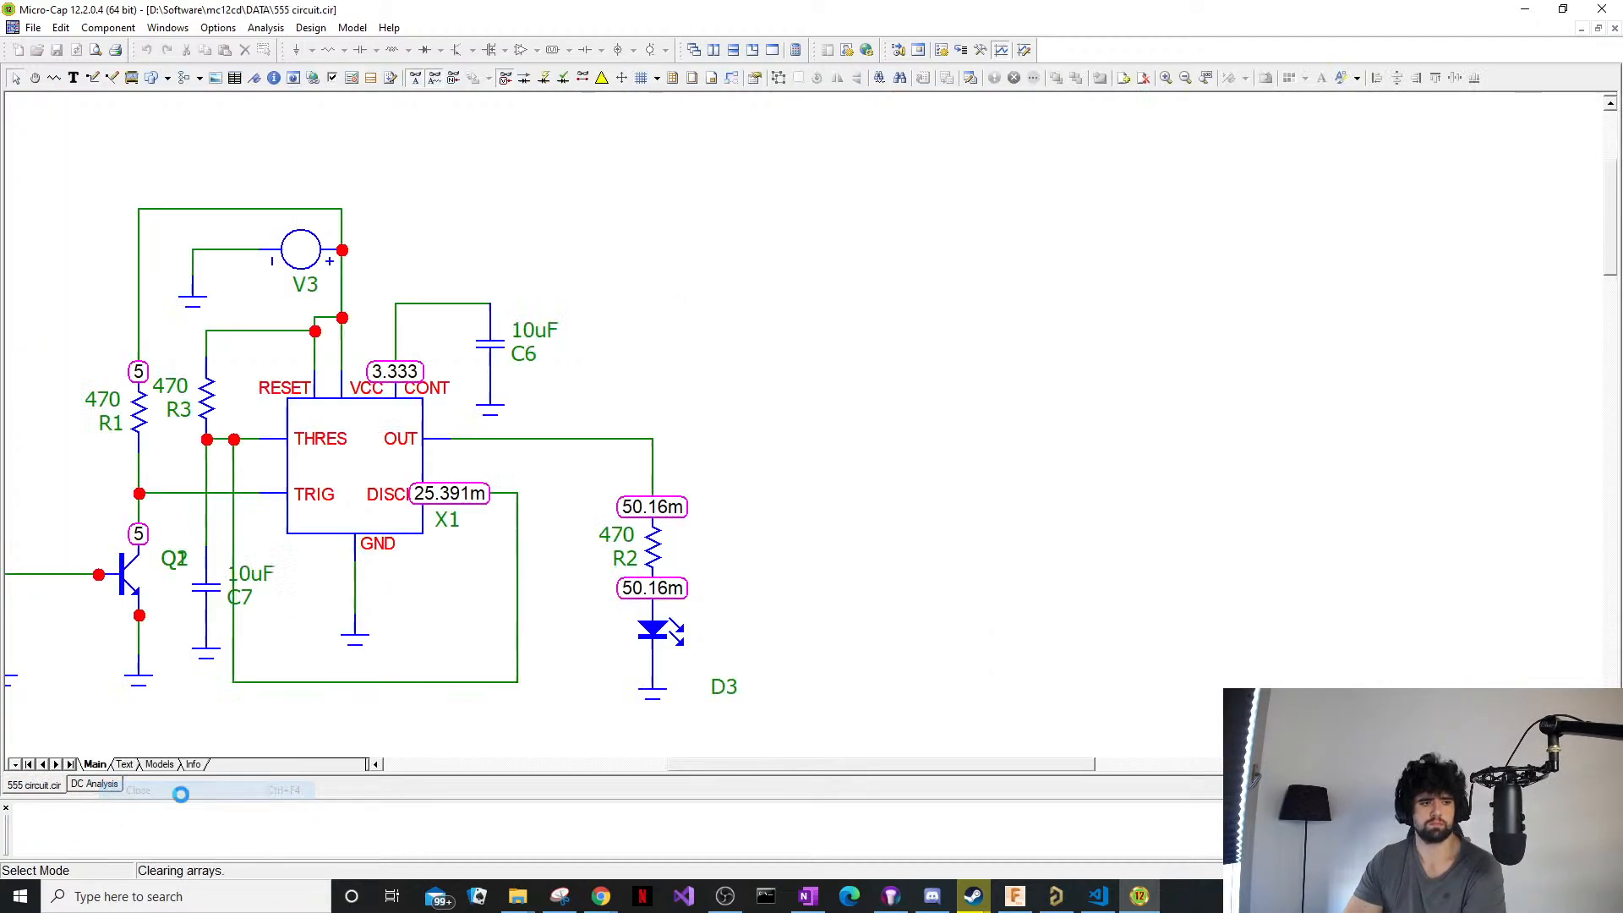
Switch to the YouTube video on DC analysis of a resistor, review its analysis limits and stepping setup, and minimize it.
mouse_move(606, 903)
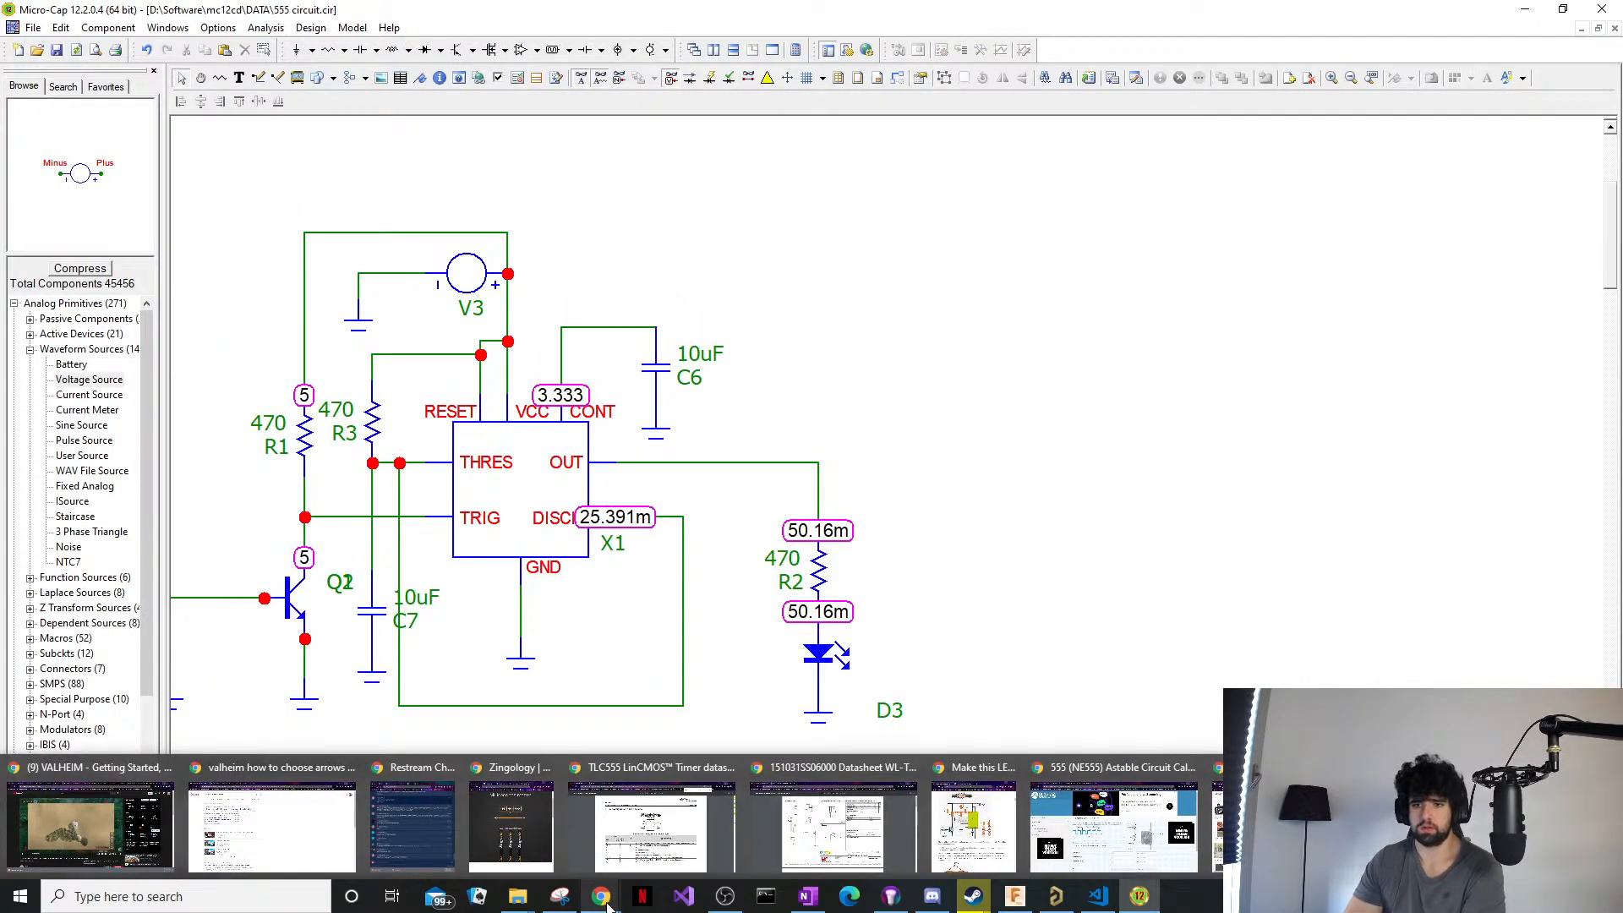
click(981, 779)
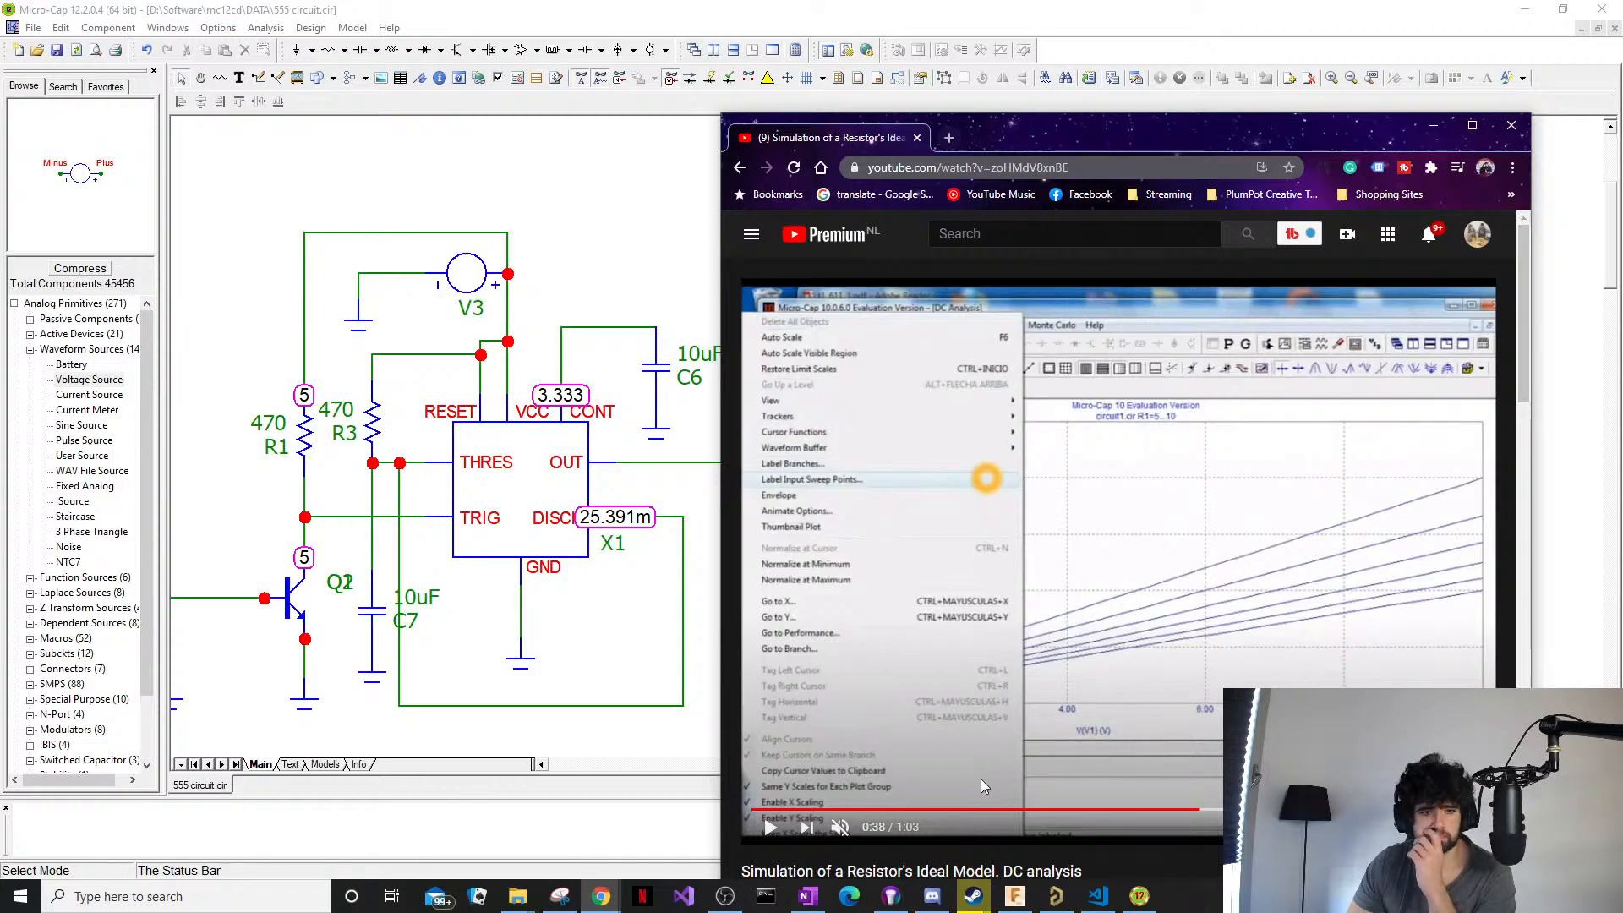
drag(958, 810, 1017, 810)
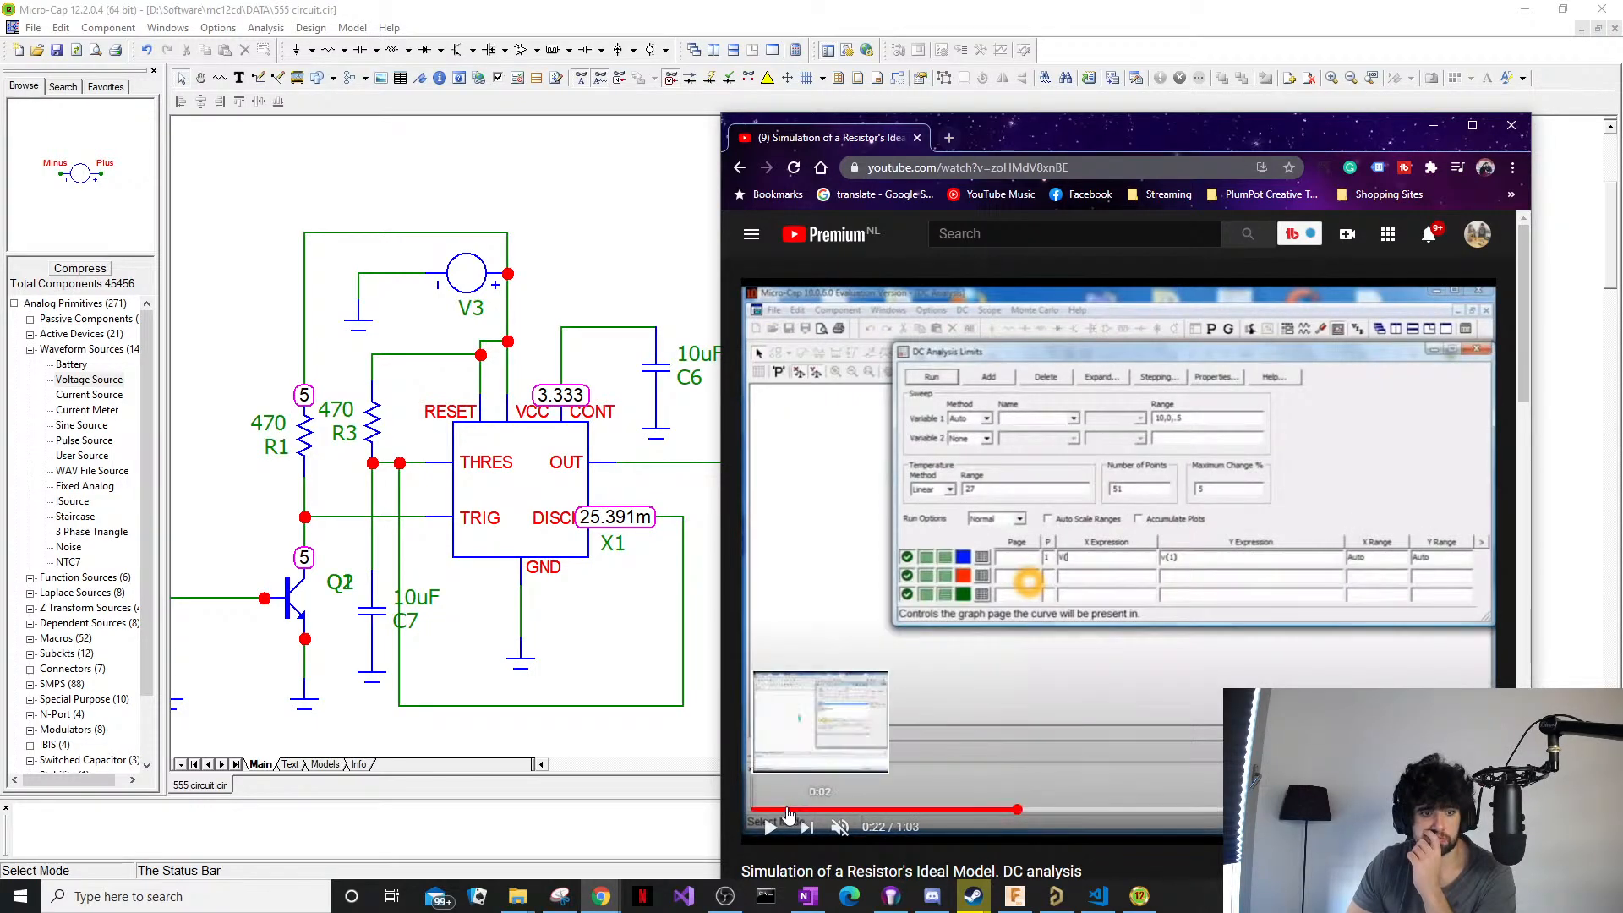
click(769, 827)
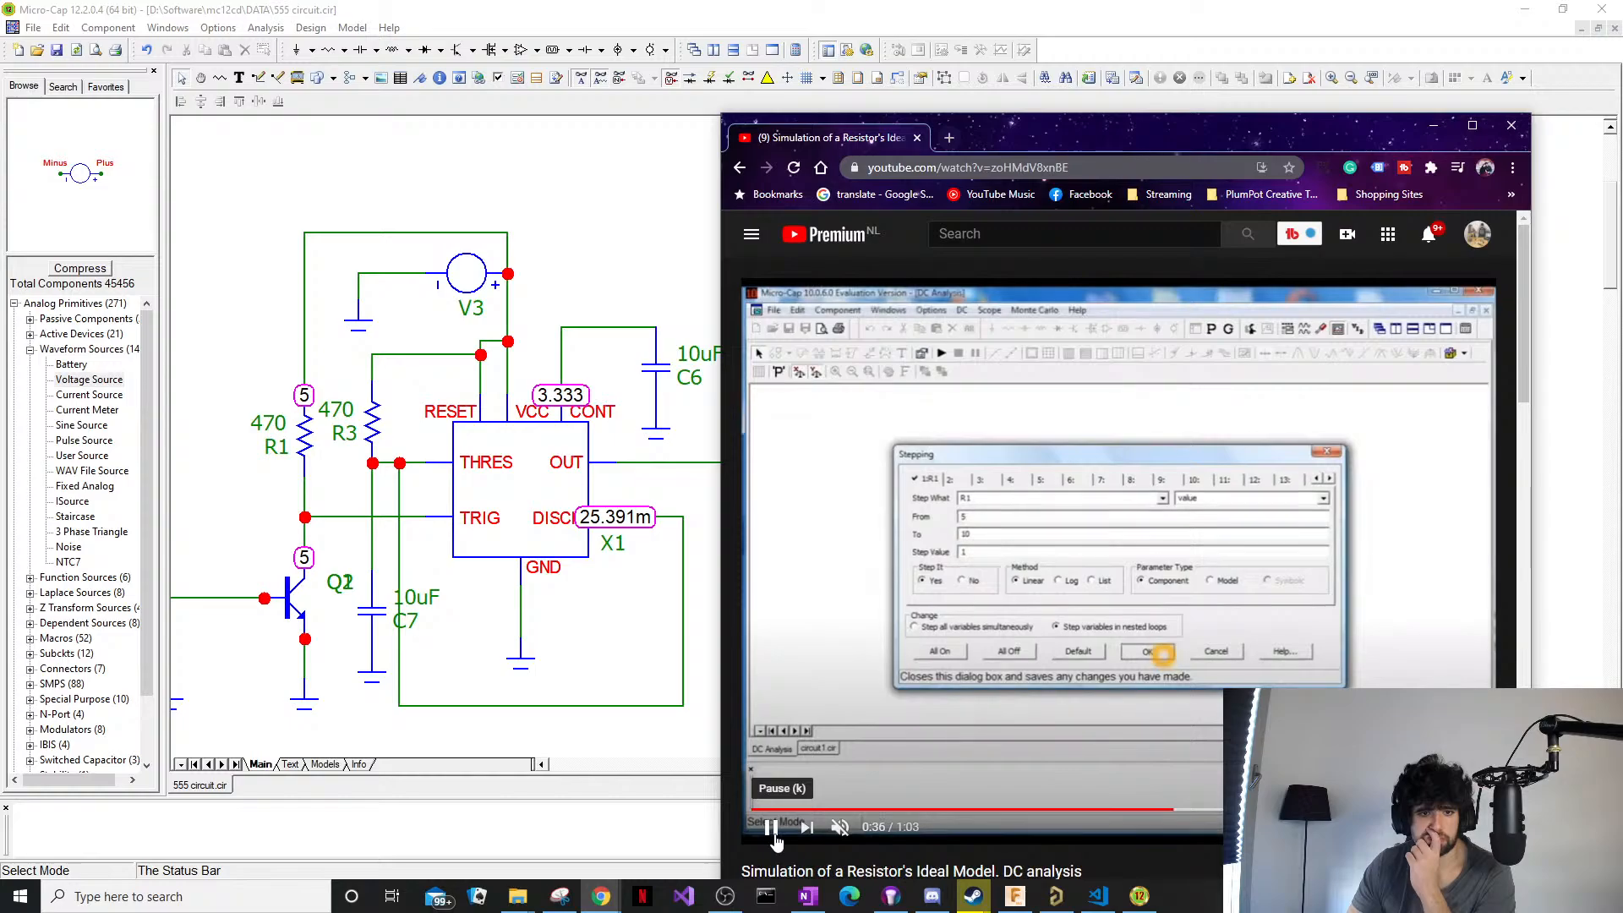
click(772, 829)
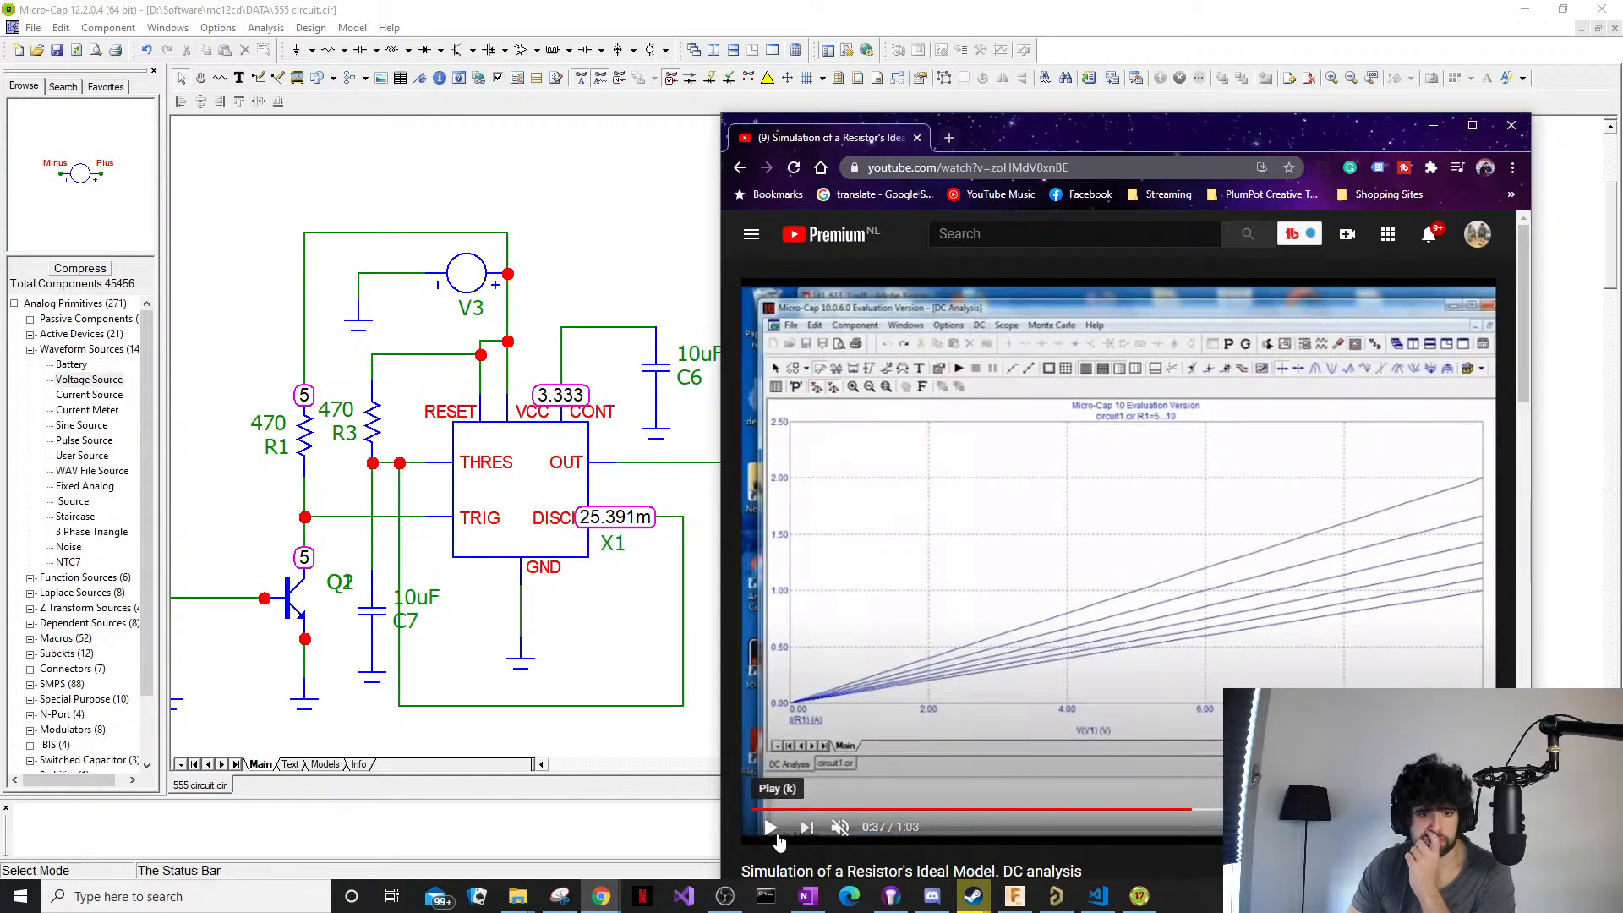
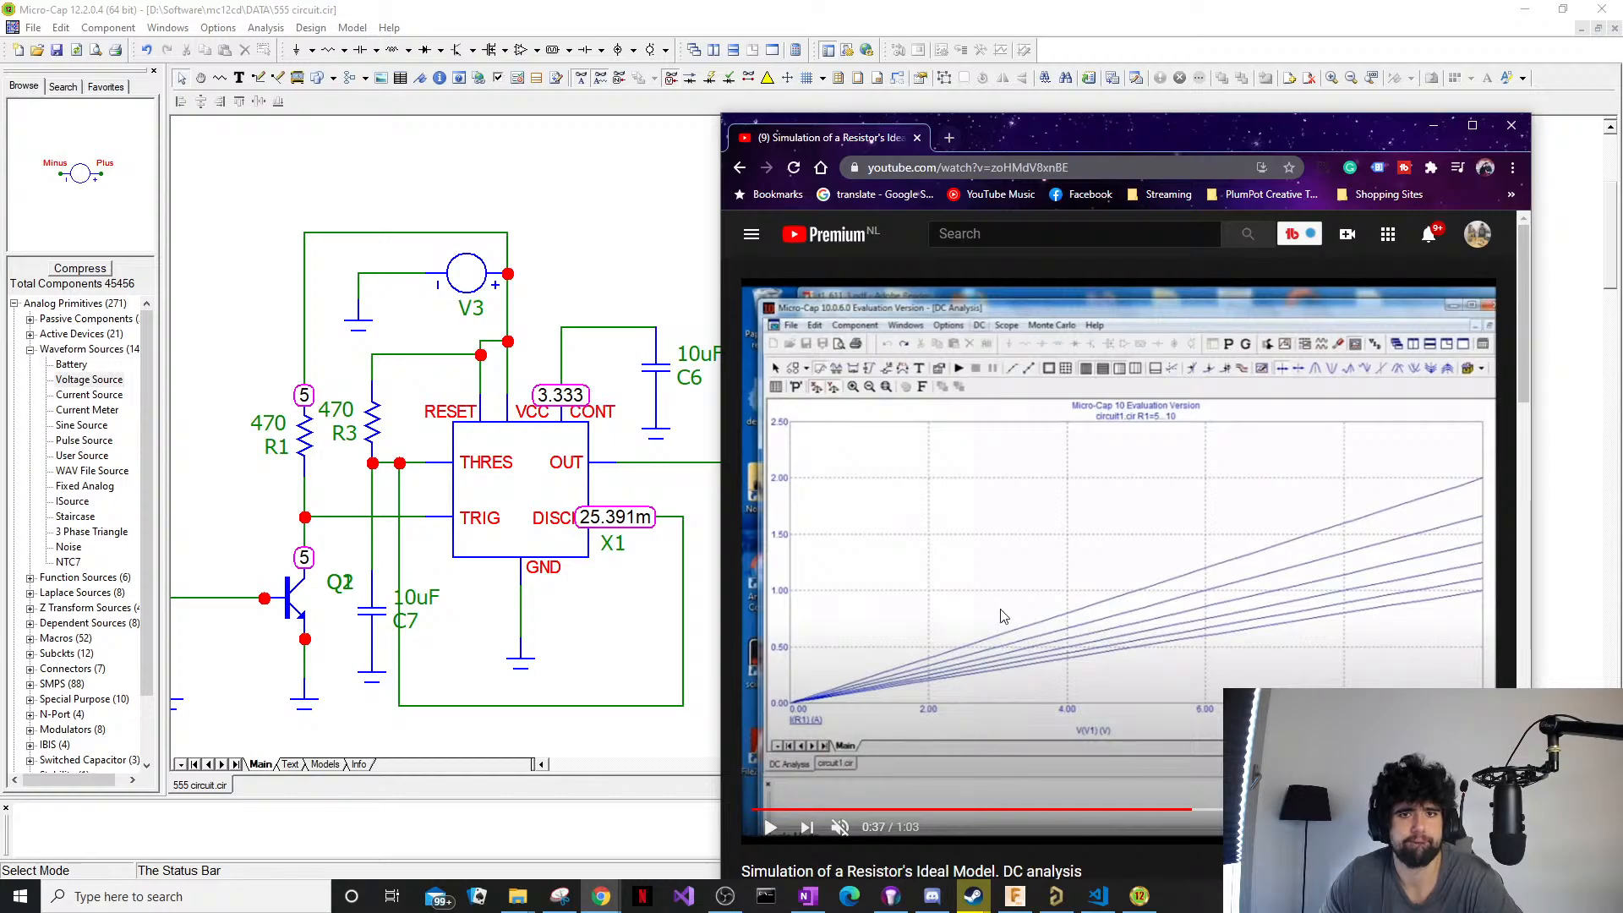
click(1444, 123)
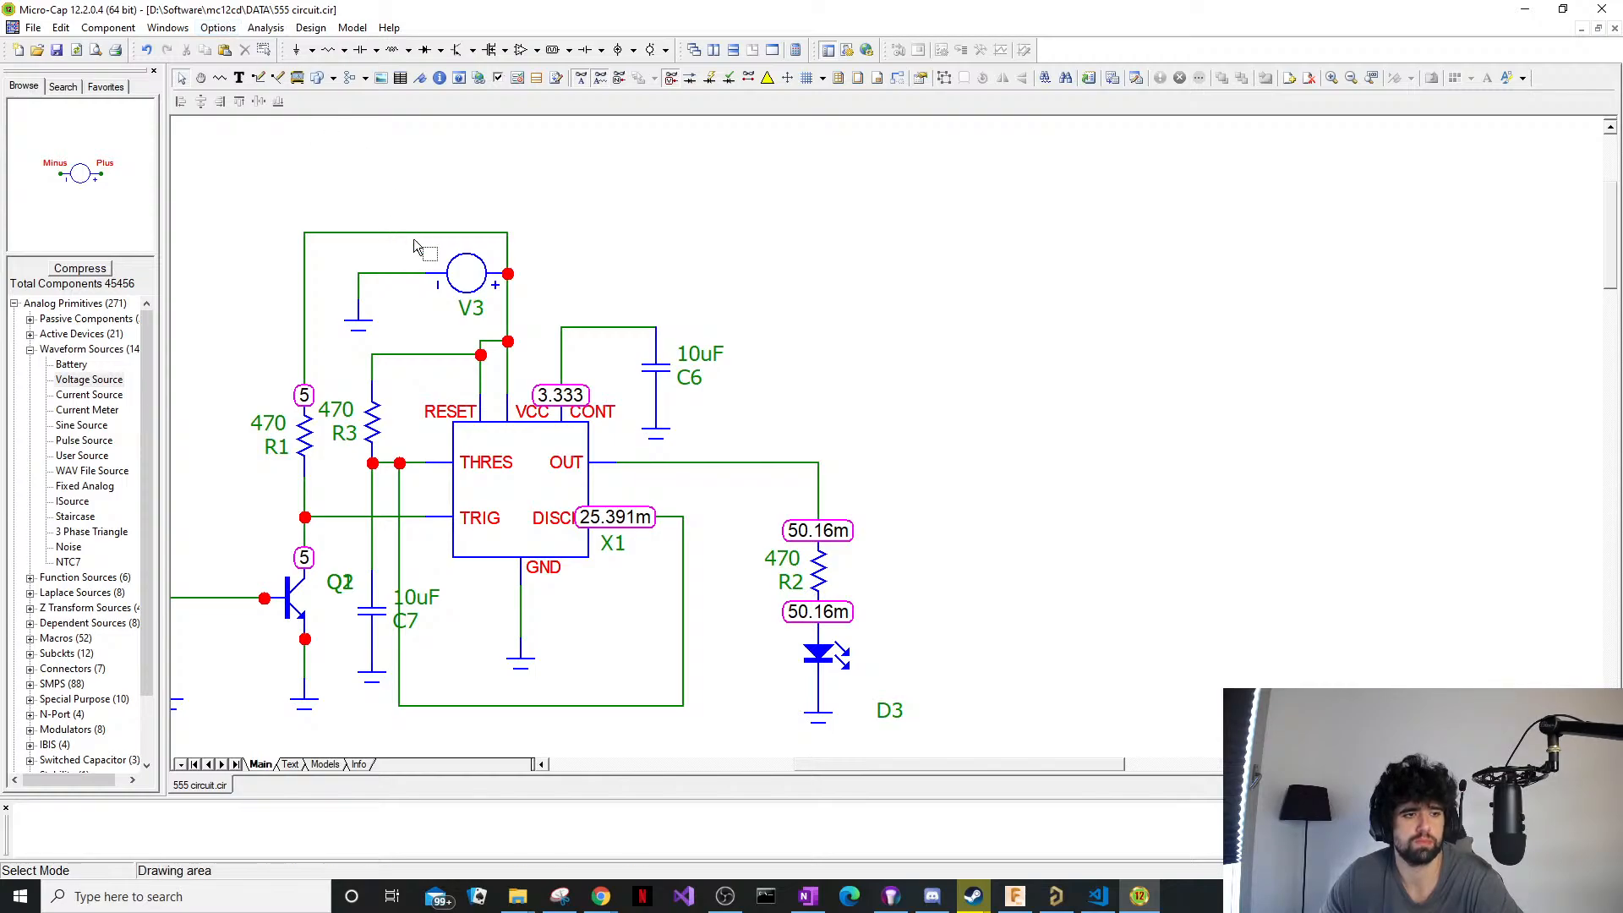
scroll(799, 372, up, 1)
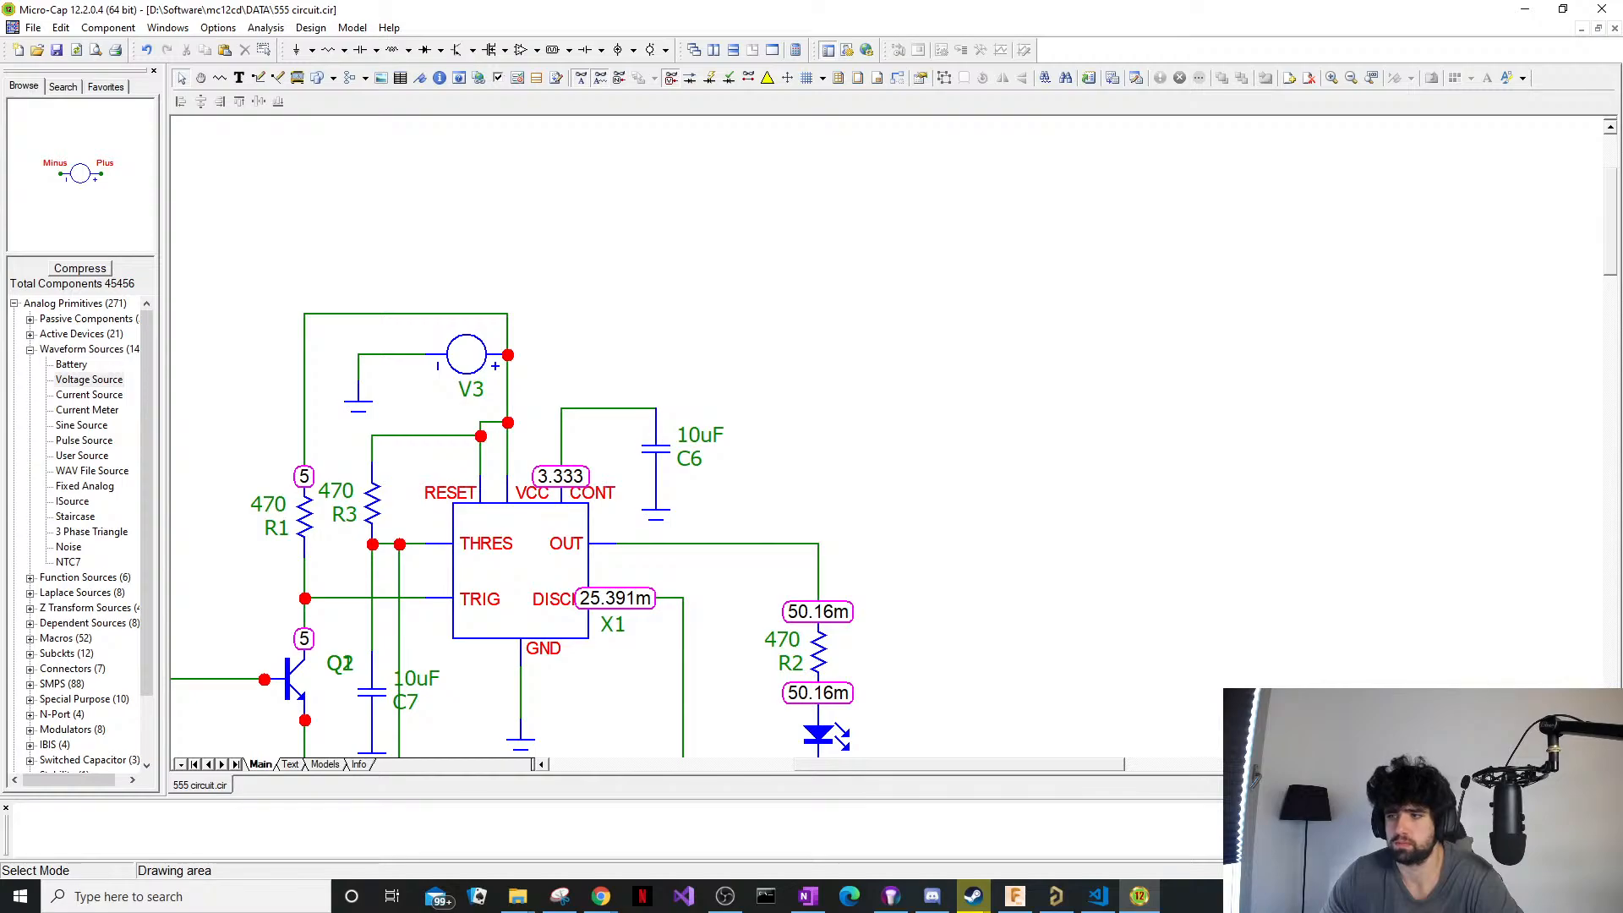
key(F1)
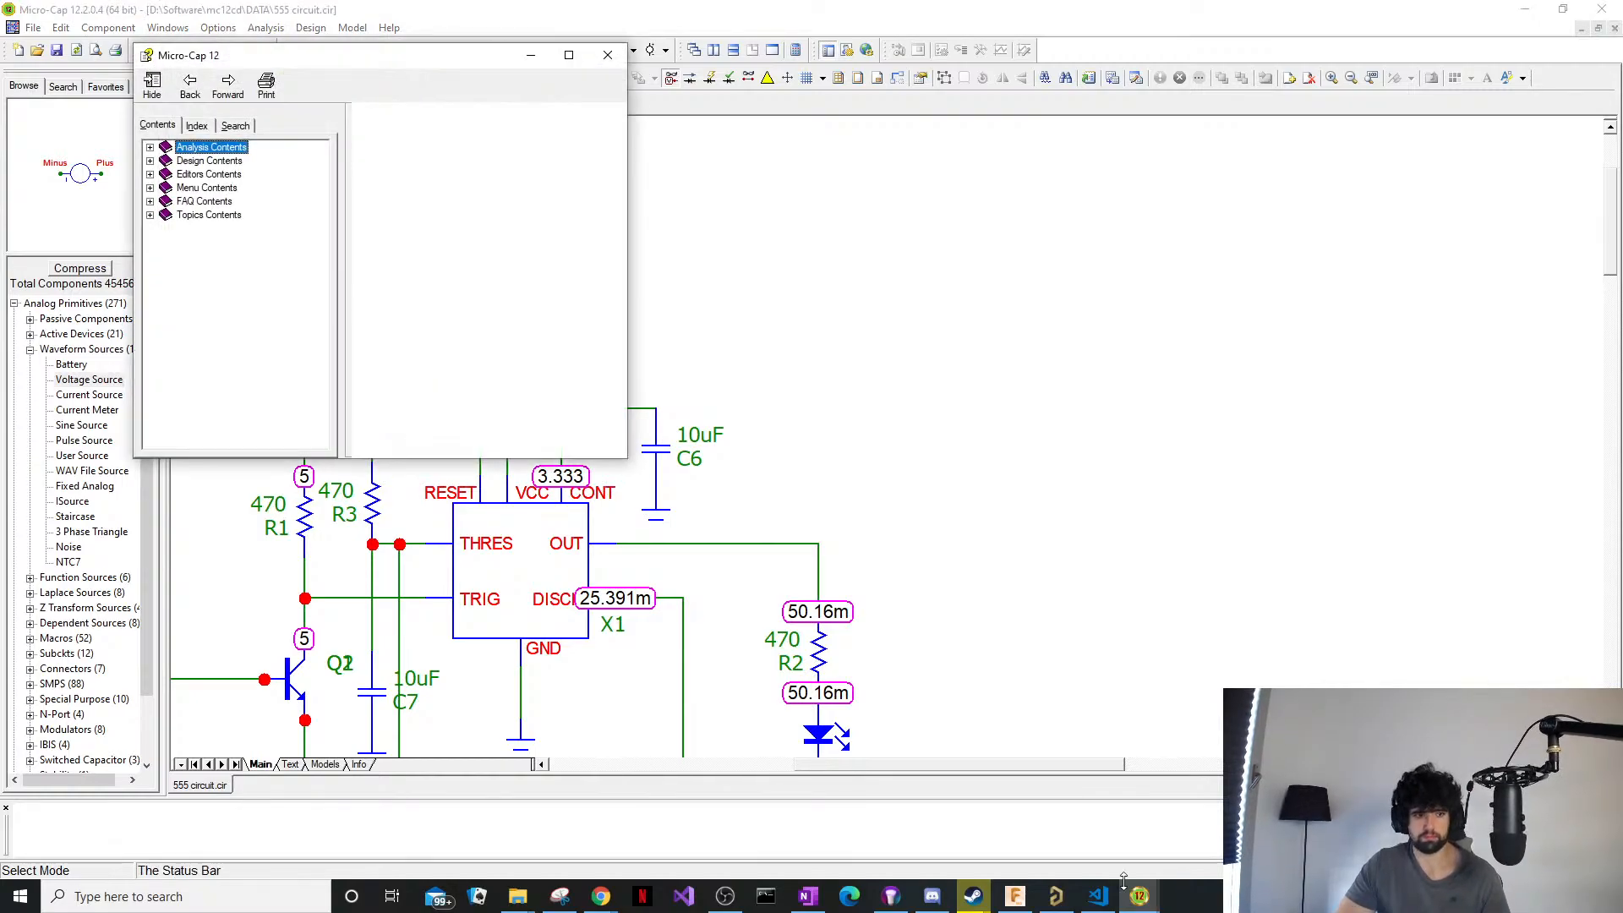
click(607, 55)
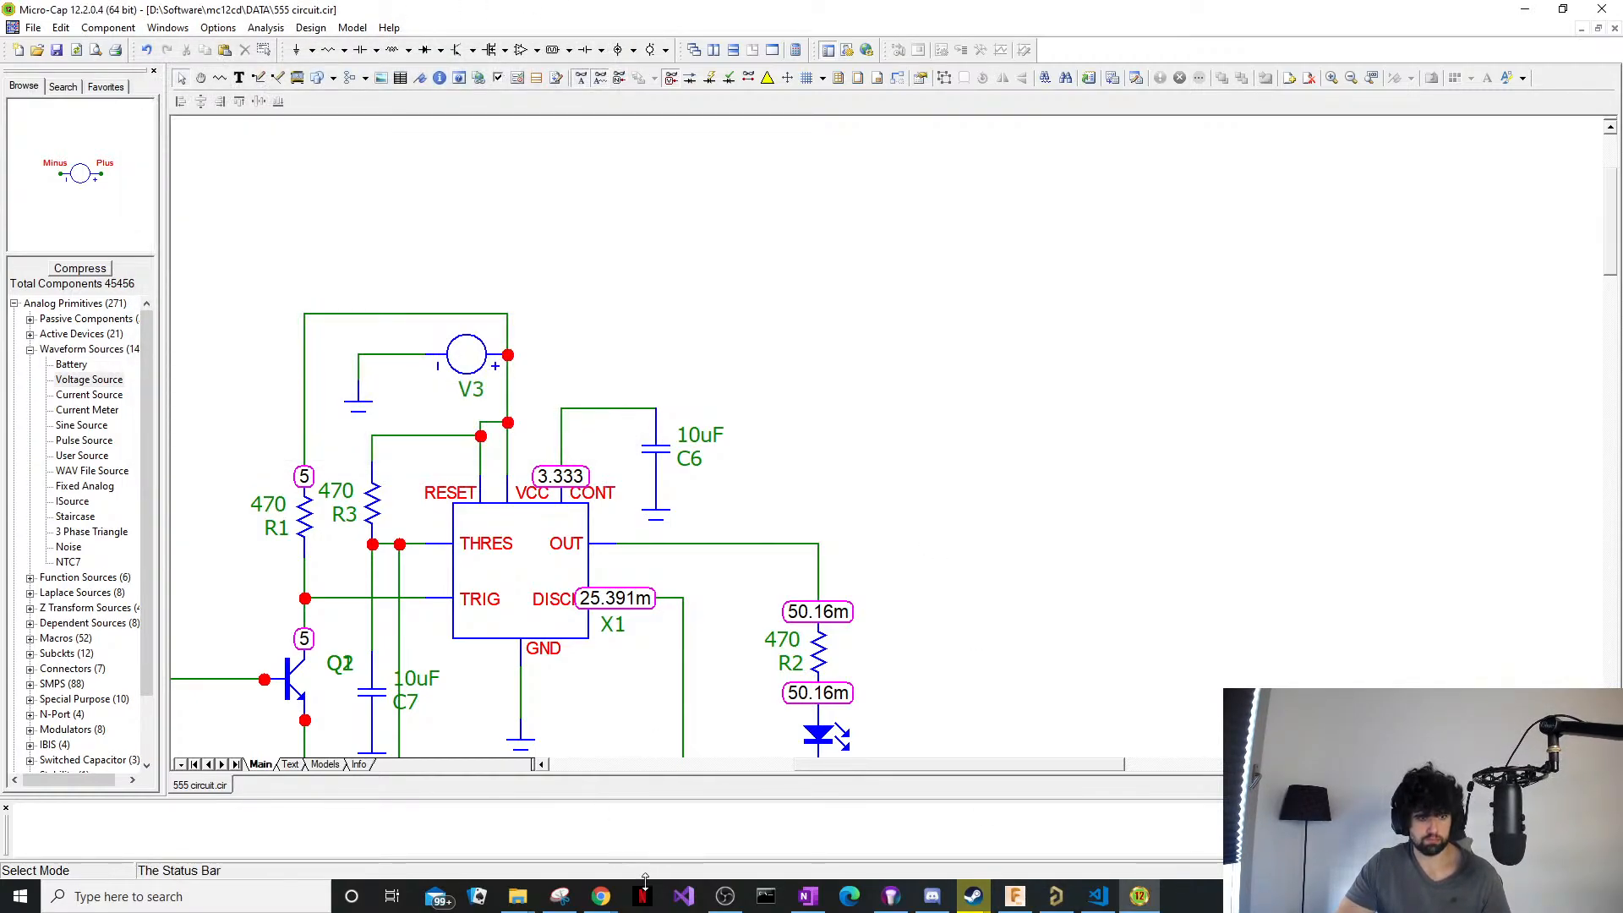
Switch to the 555 Astable Circuit Calculator page in Chrome, restore it to a smaller window and examine the NE555 wiring diagram.
mouse_move(602, 894)
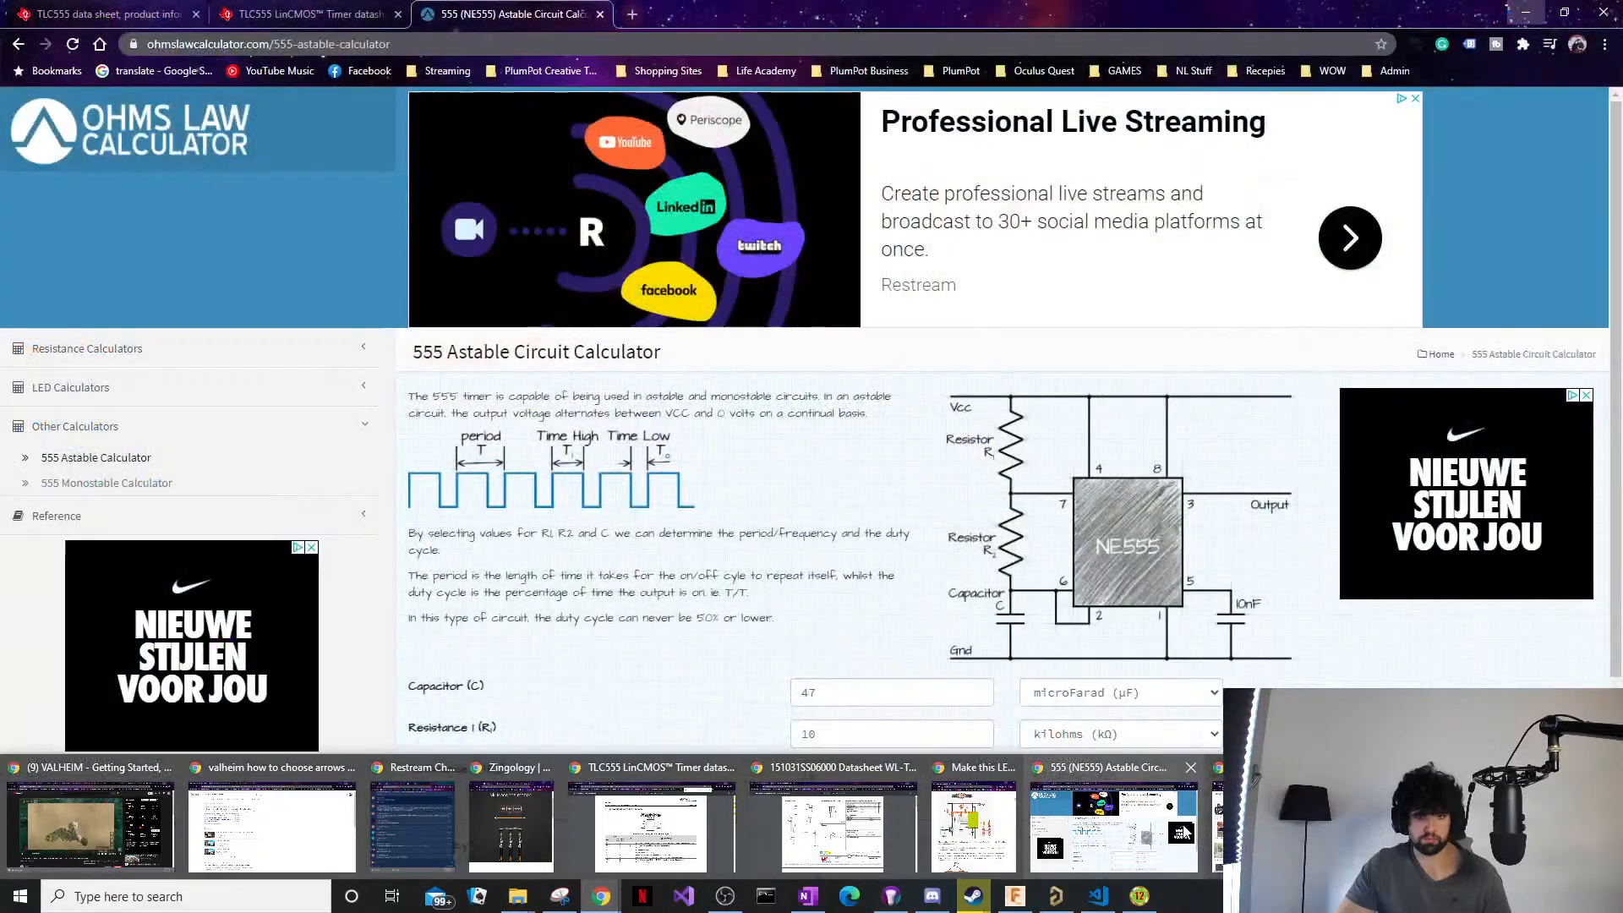
click(1155, 836)
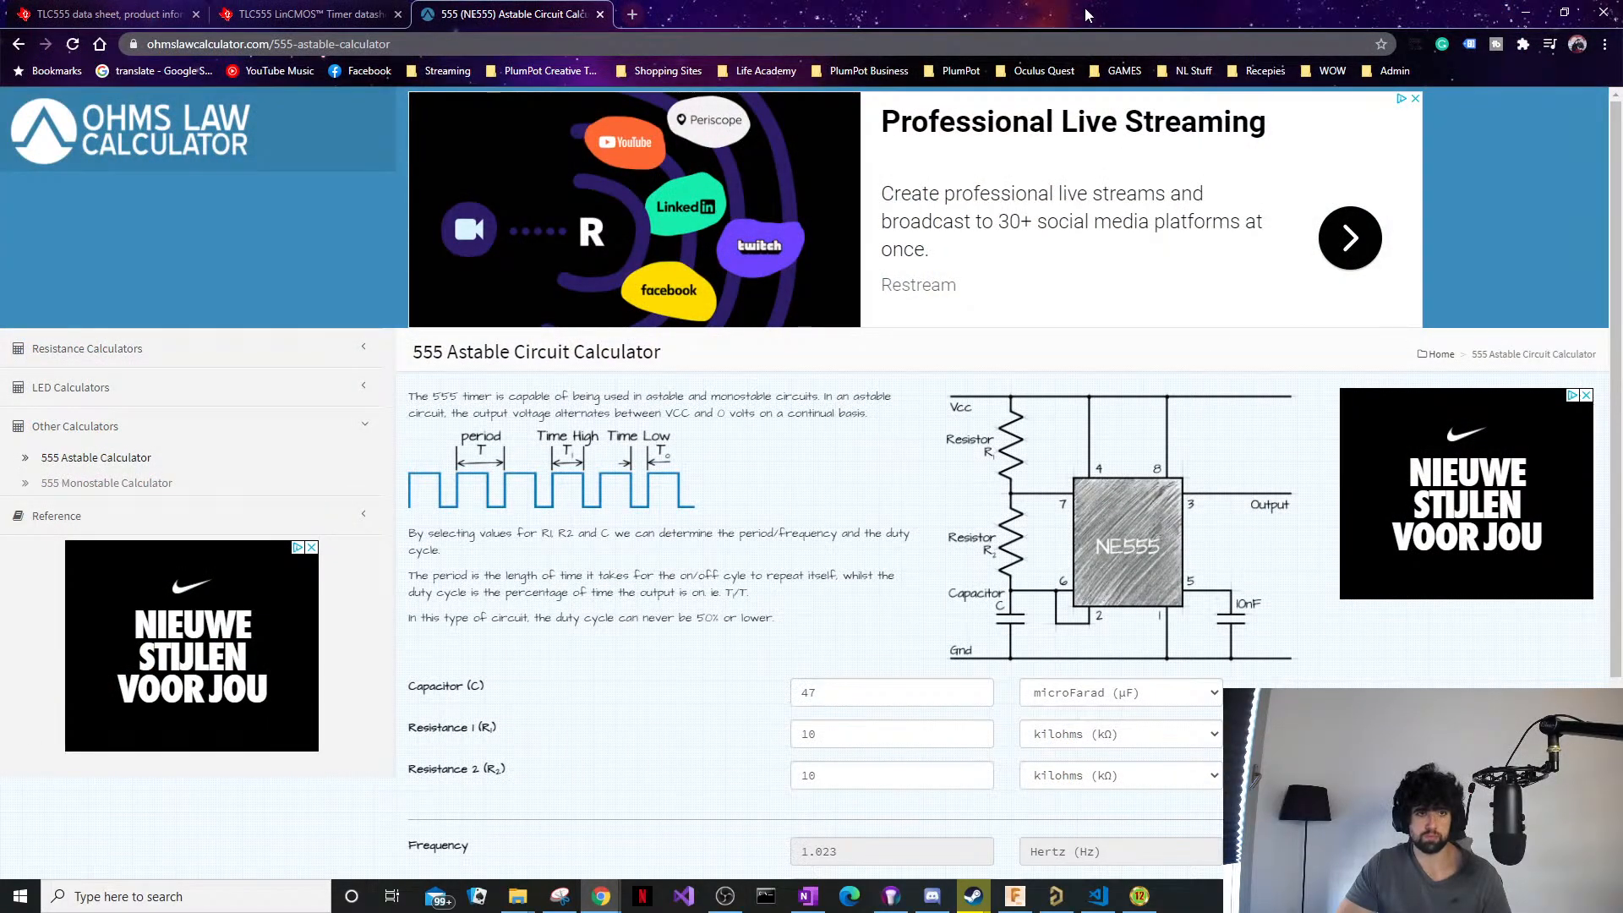
mouse_move(1087, 15)
mouse_down()
mouse_move(1019, 38)
mouse_move(1088, 32)
mouse_up()
scroll(956, 438, down, 12)
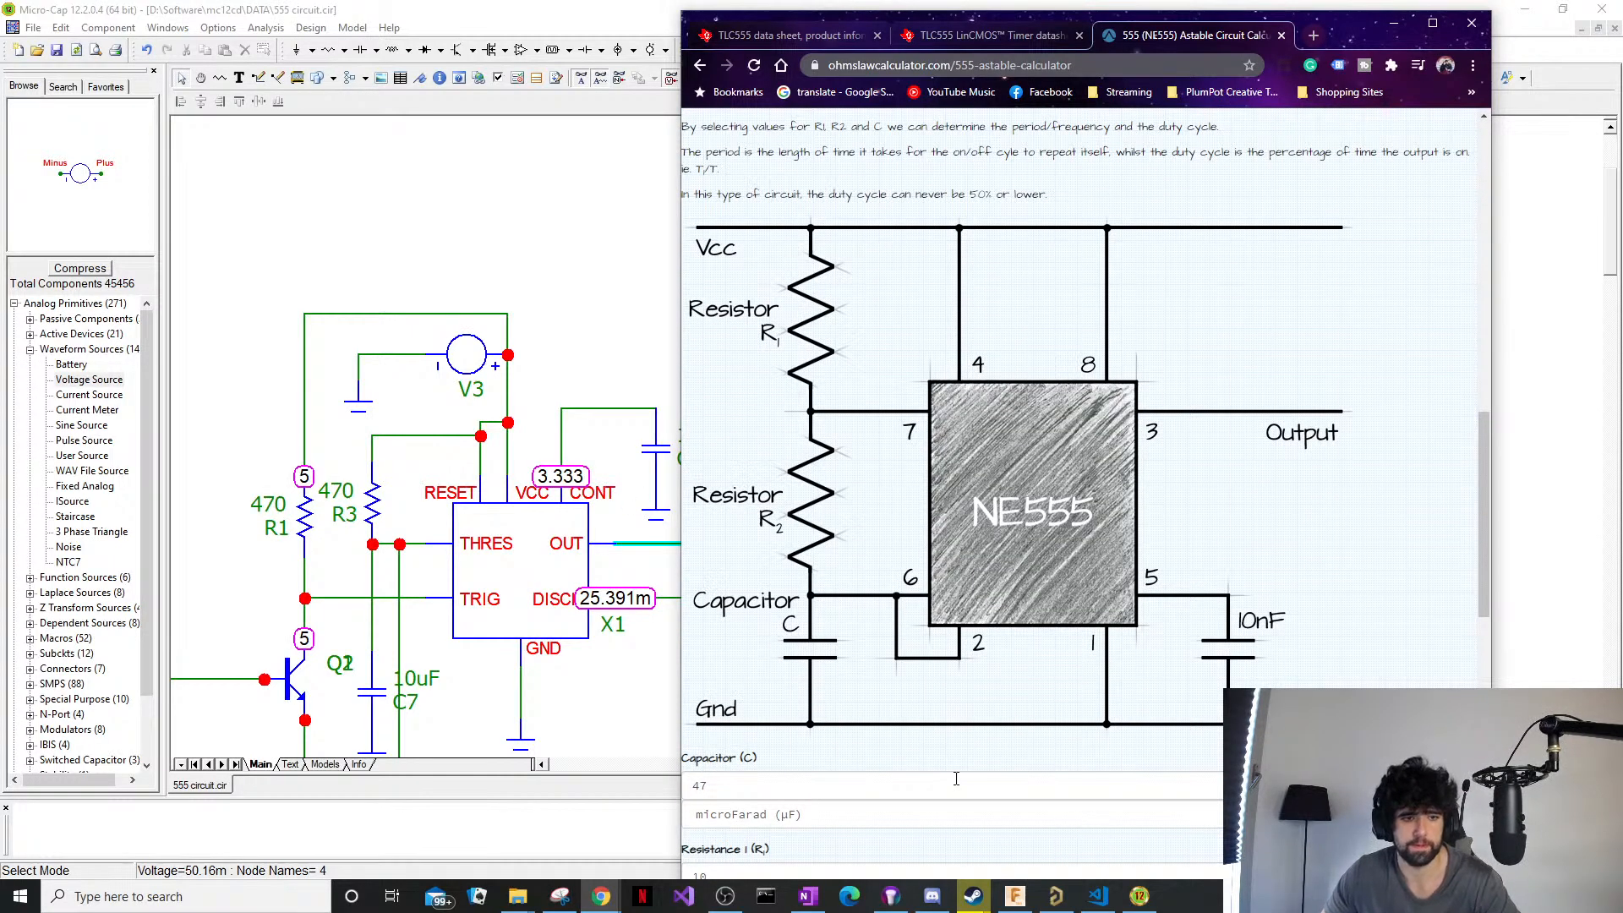
scroll(910, 765, down, 1)
scroll(911, 765, up, 1)
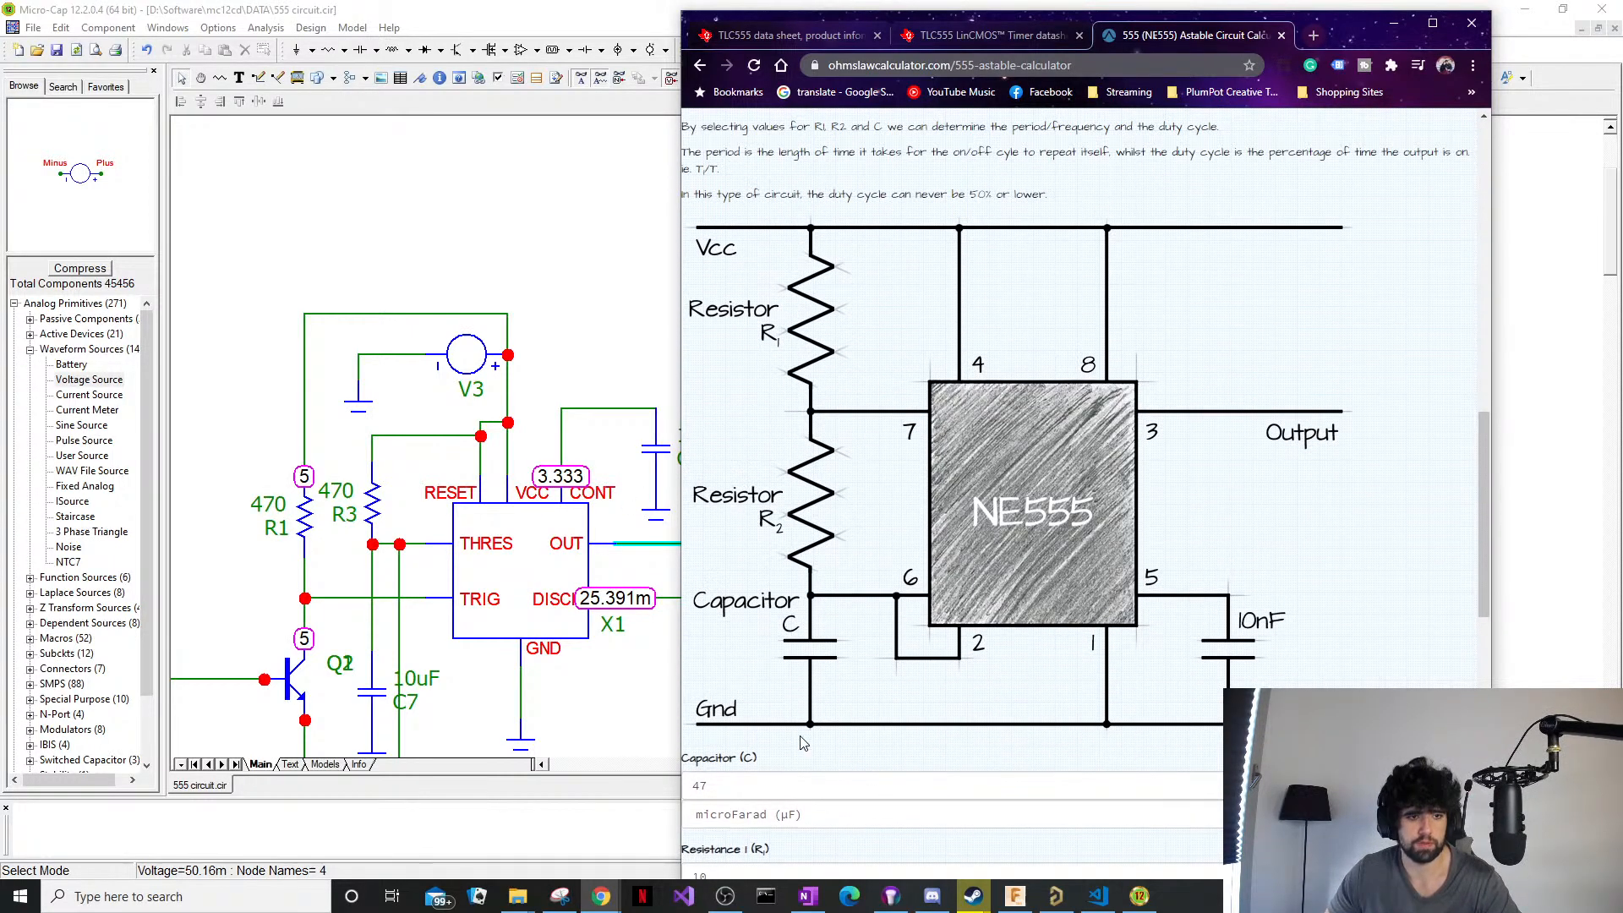
Arrange the Micro-Cap schematic and the 555 Astable Circuit Calculator page side by side, with both circuits in view.
click(494, 634)
click(747, 600)
key(super+Left)
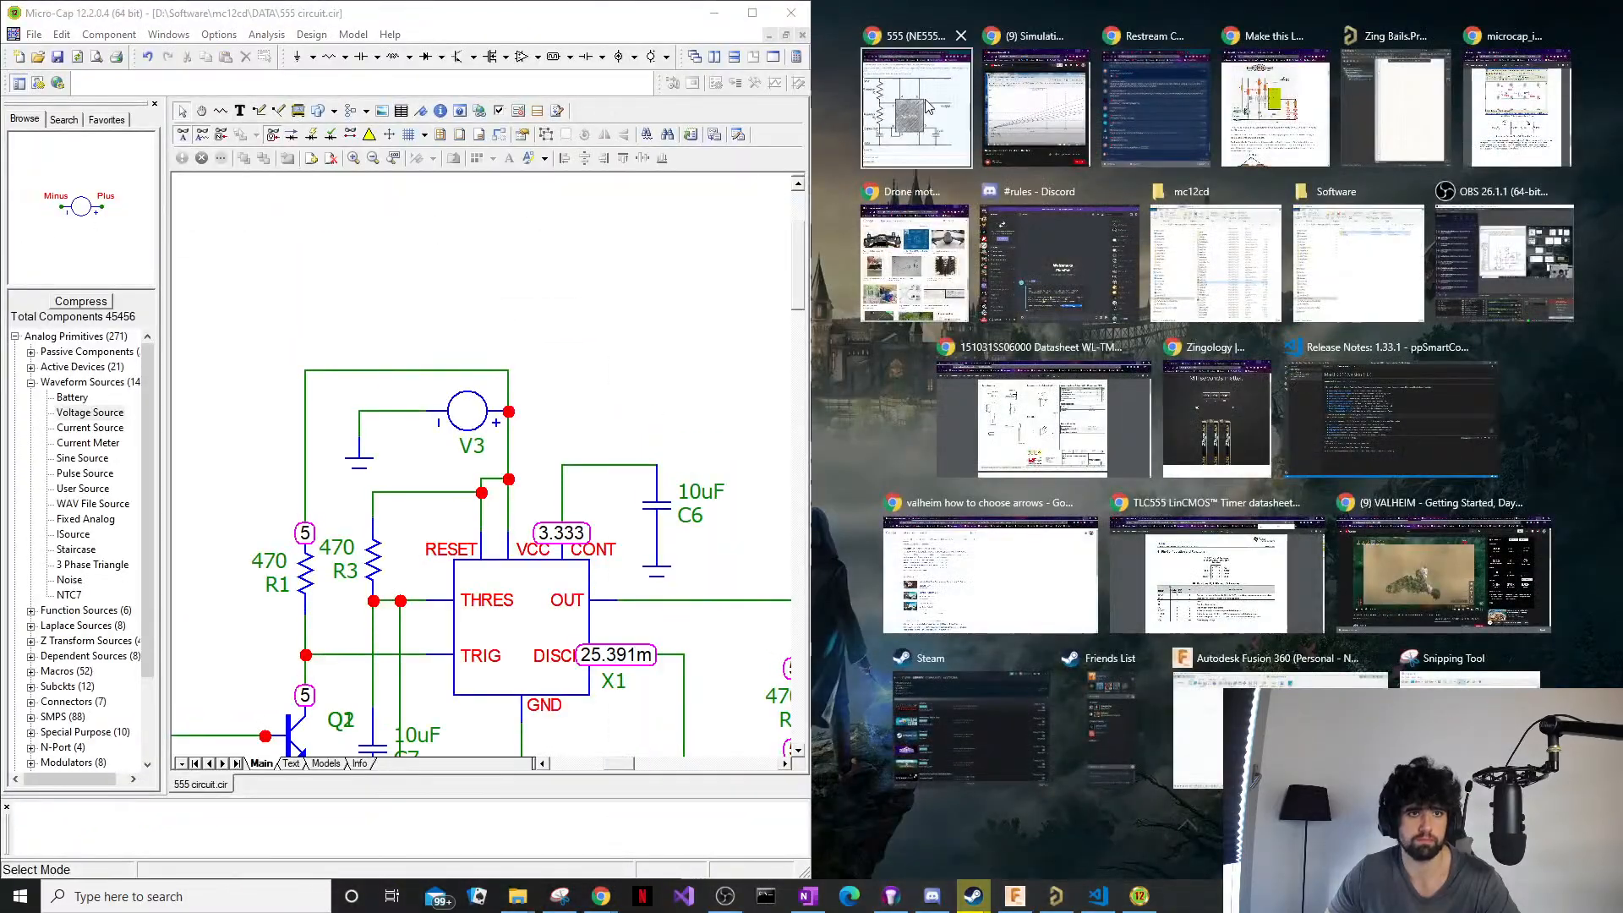
click(927, 106)
scroll(525, 497, down, 2)
scroll(525, 497, up, 1)
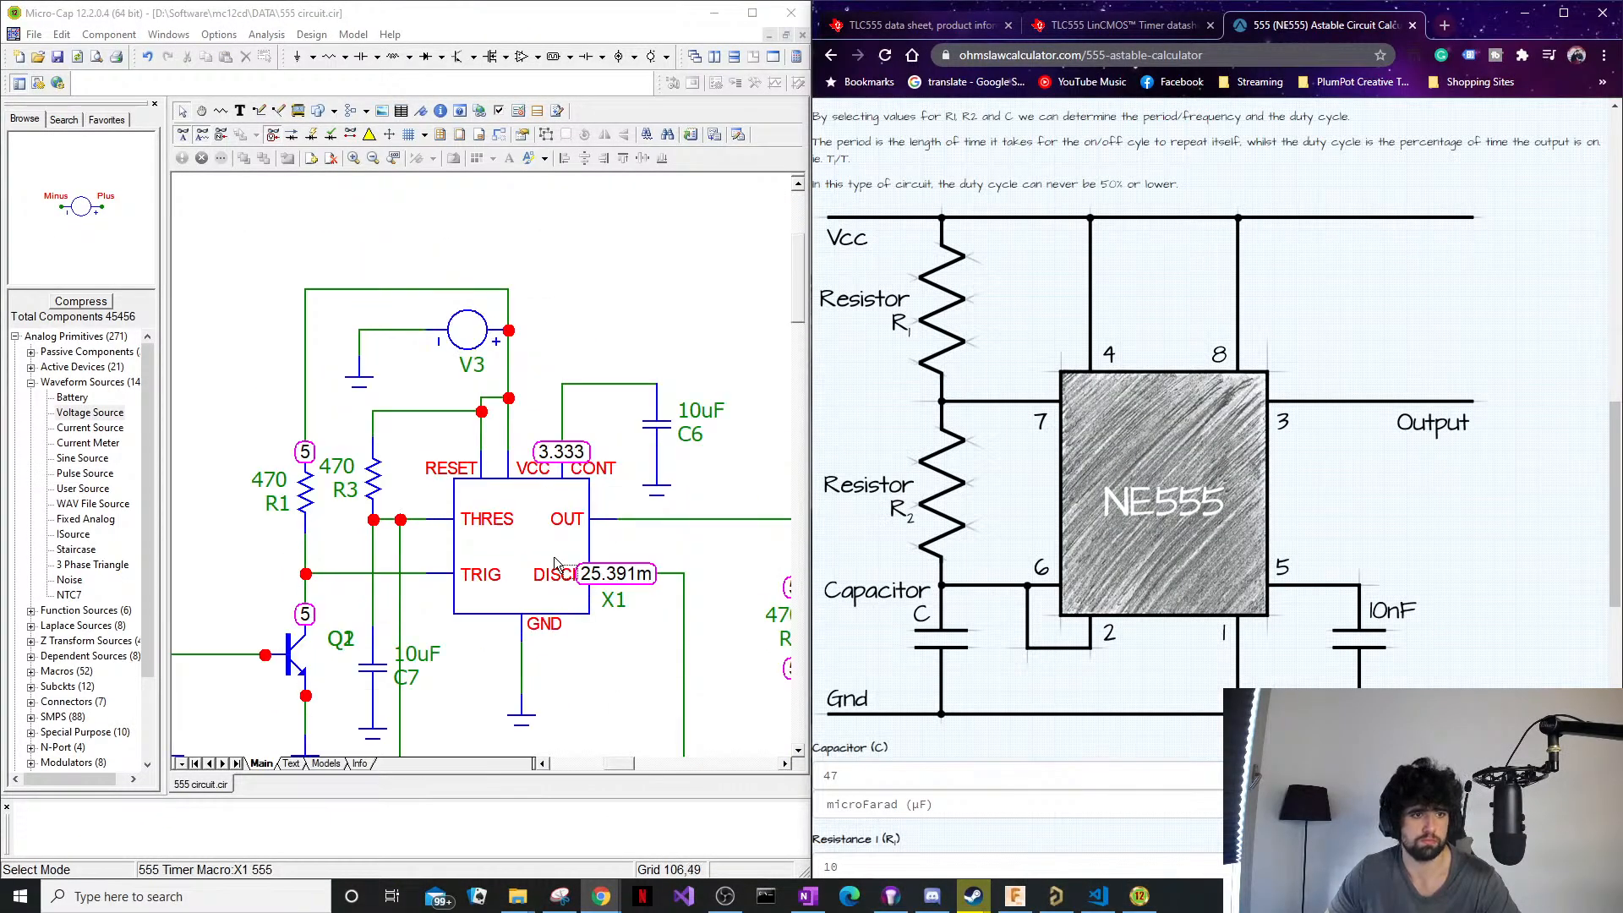
scroll(524, 497, down, 1)
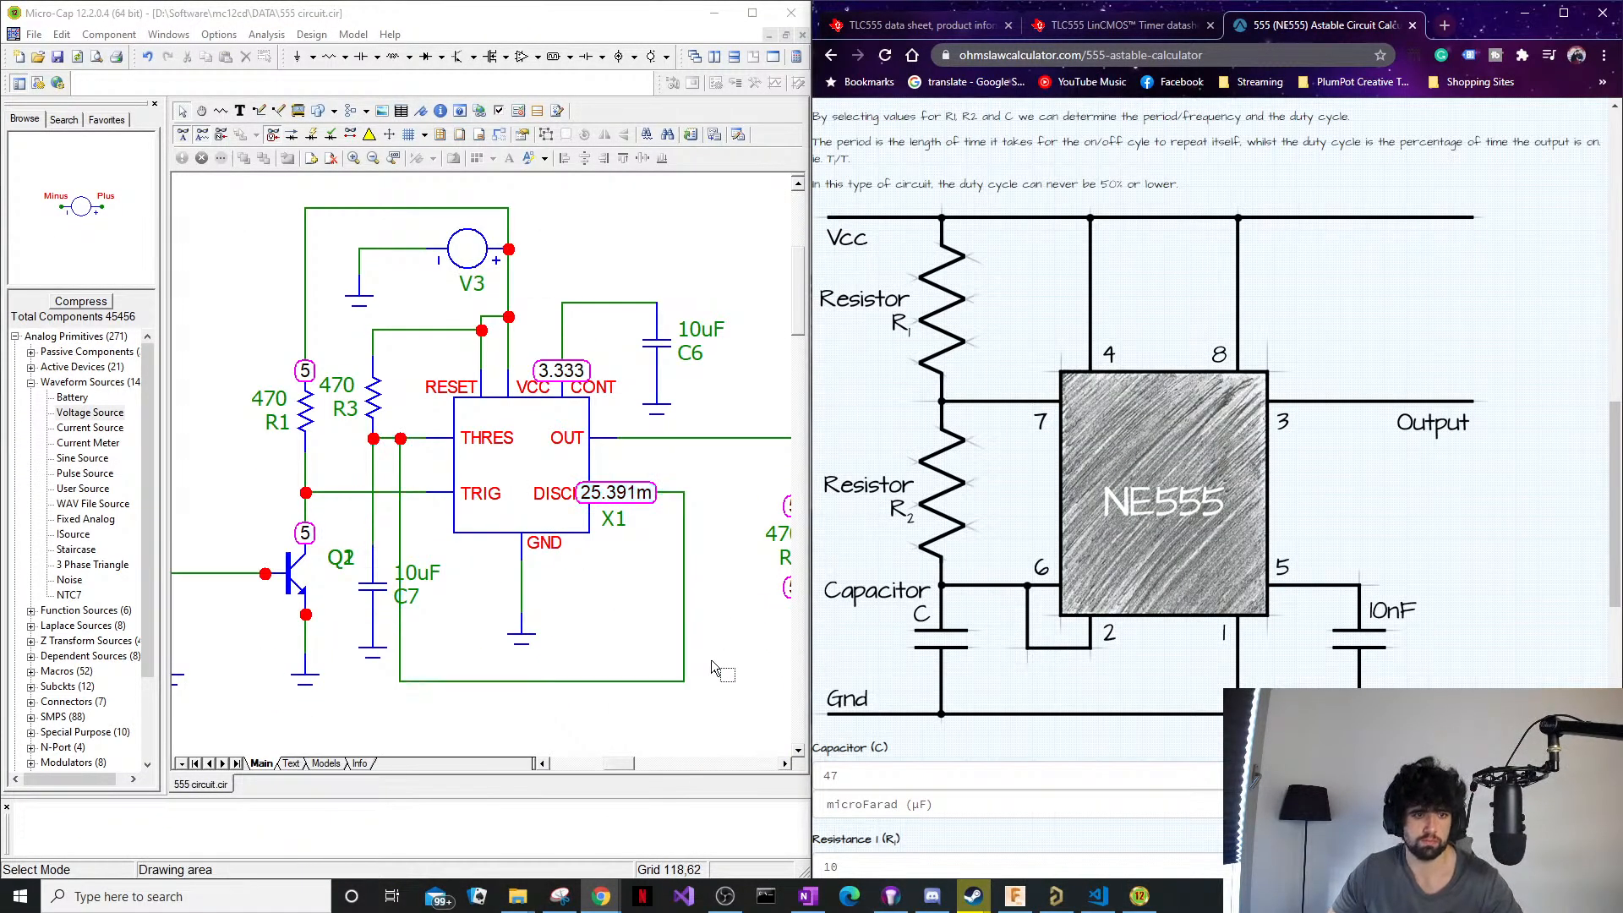
Delete the wires leading away from the timer's DISCH and OUT pins.
click(593, 683)
key(Delete)
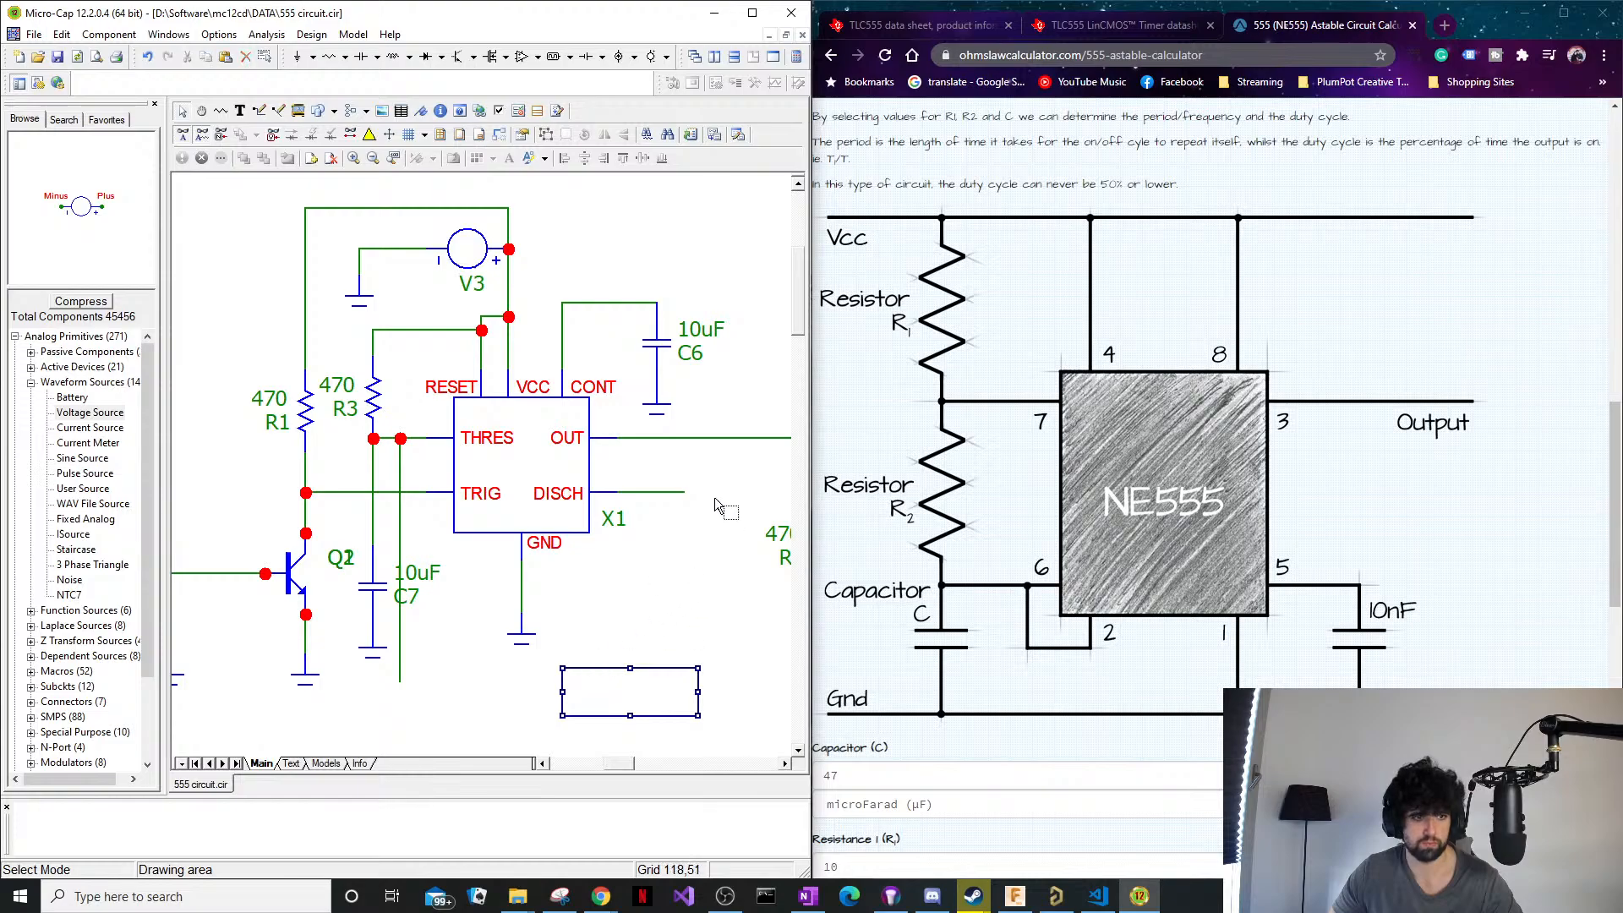
drag(693, 505, 679, 516)
key(Delete)
drag(737, 414, 713, 466)
key(Delete)
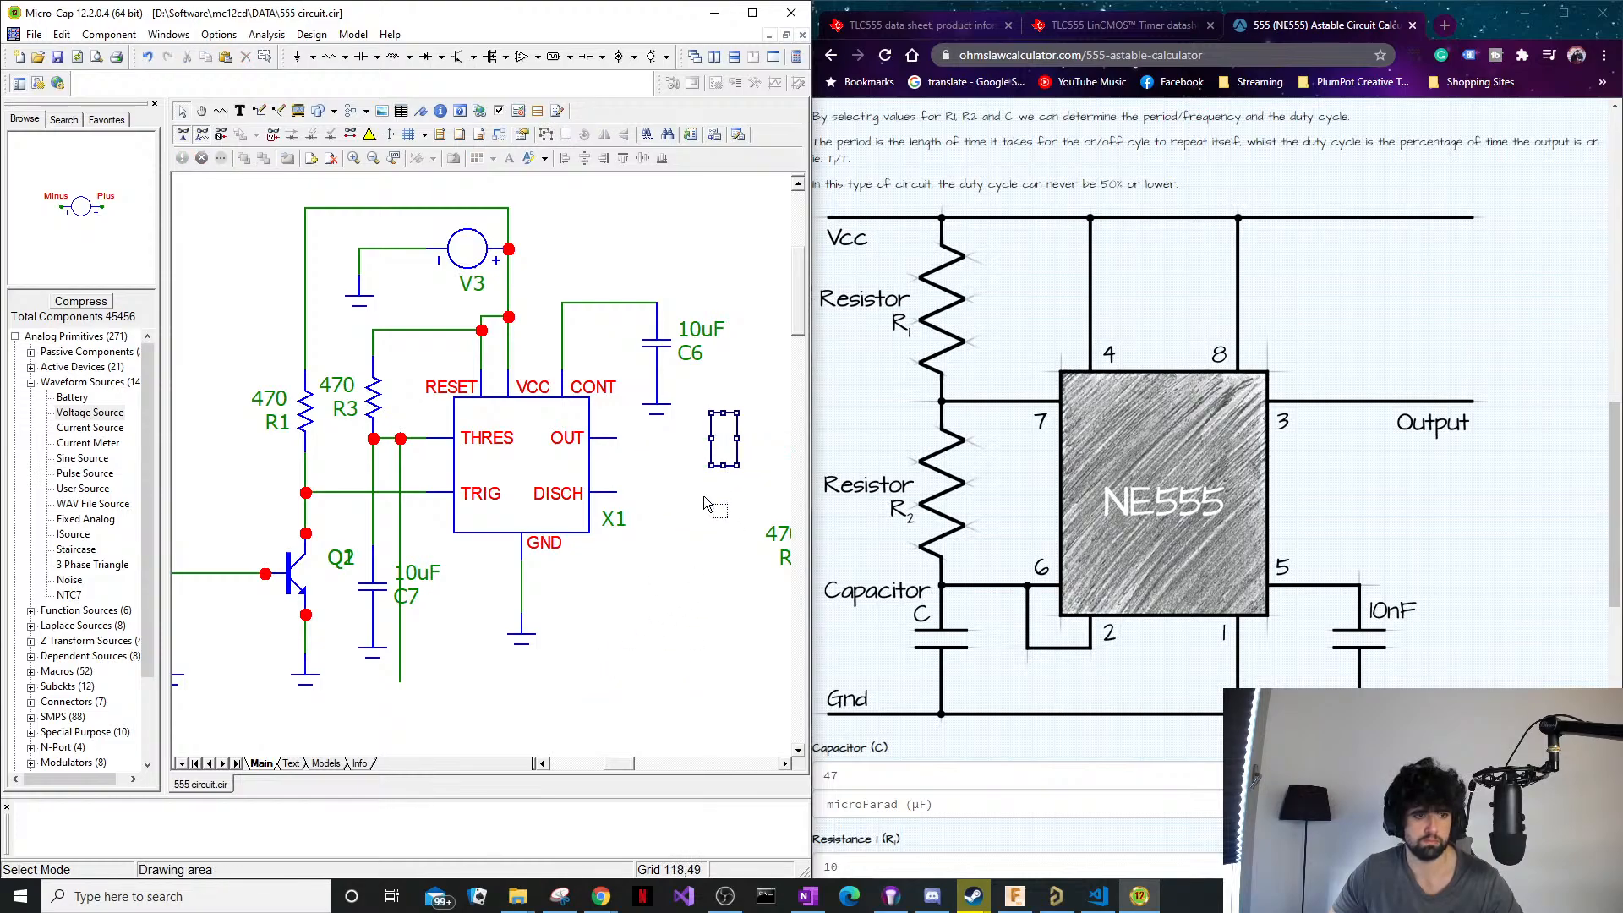
Delete the output branch with resistor R2, LED D3, its ground and the remaining wire.
mouse_move(615, 767)
mouse_down()
mouse_move(647, 767)
mouse_move(633, 767)
mouse_up()
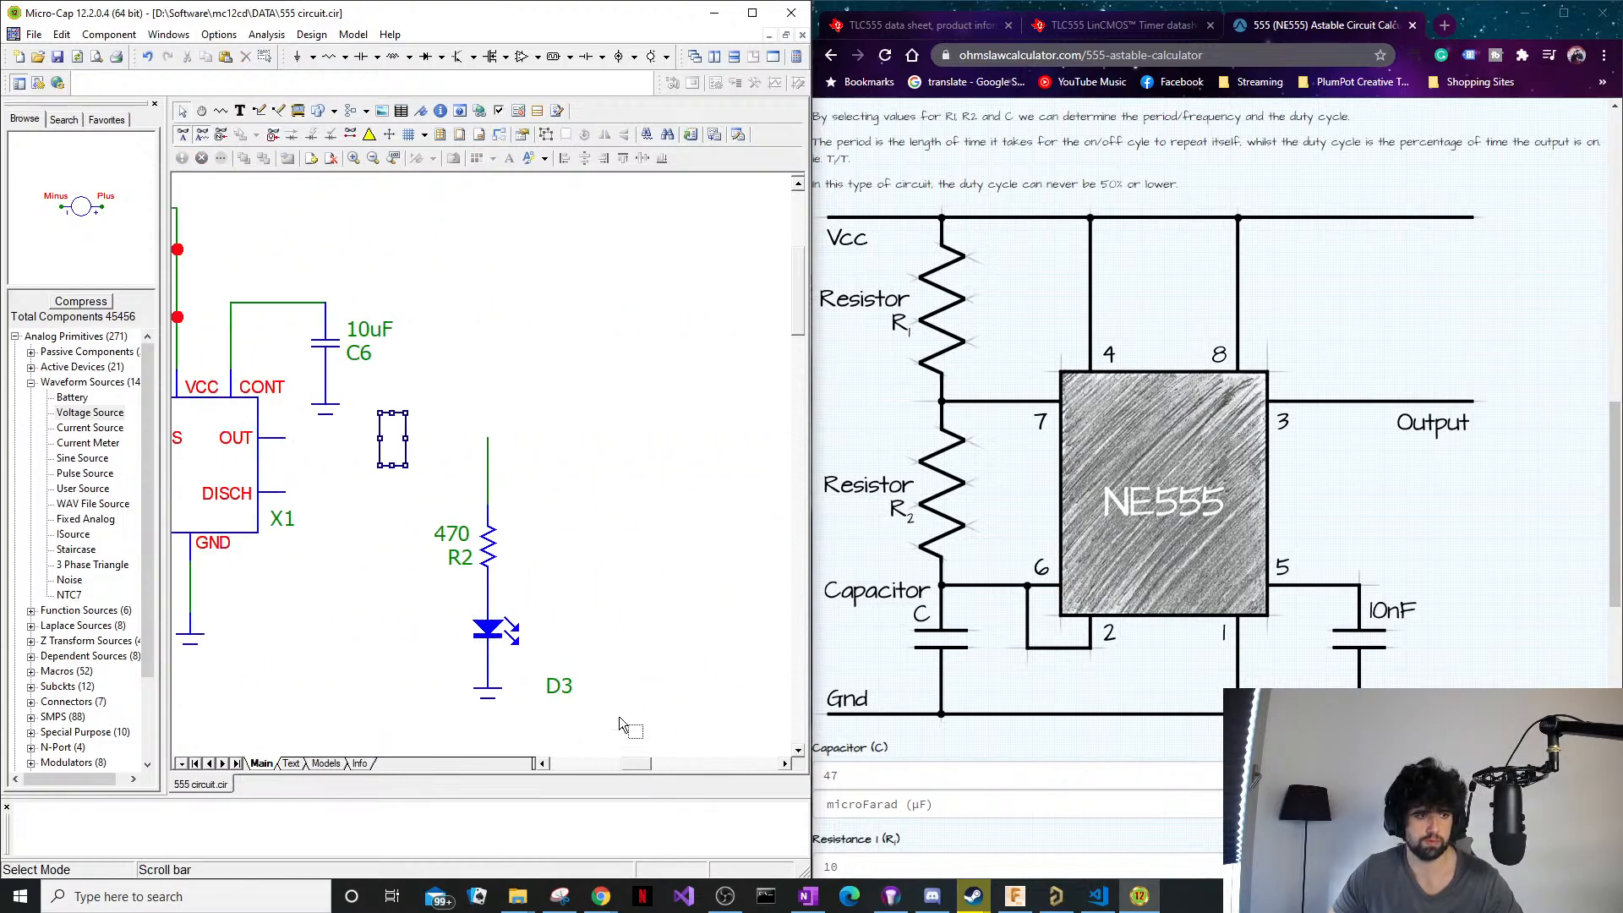
drag(515, 463, 407, 708)
key(Delete)
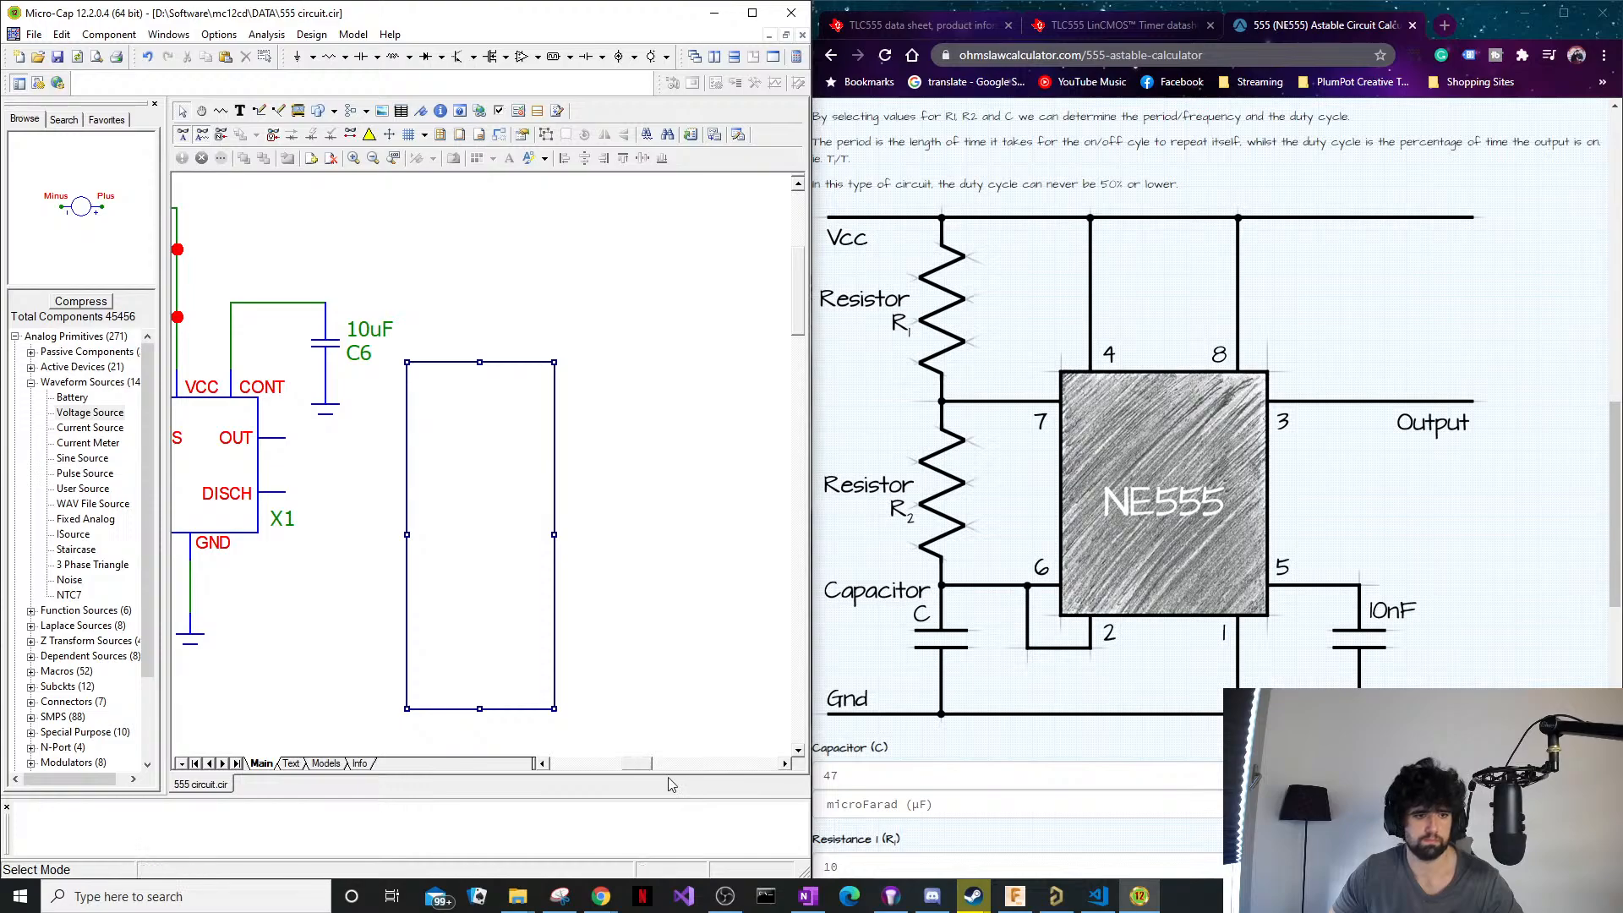
Delete voltage source V3 and capacitor C6 together with the wires attached to them.
drag(644, 765, 630, 765)
drag(712, 249, 247, 304)
key(Delete)
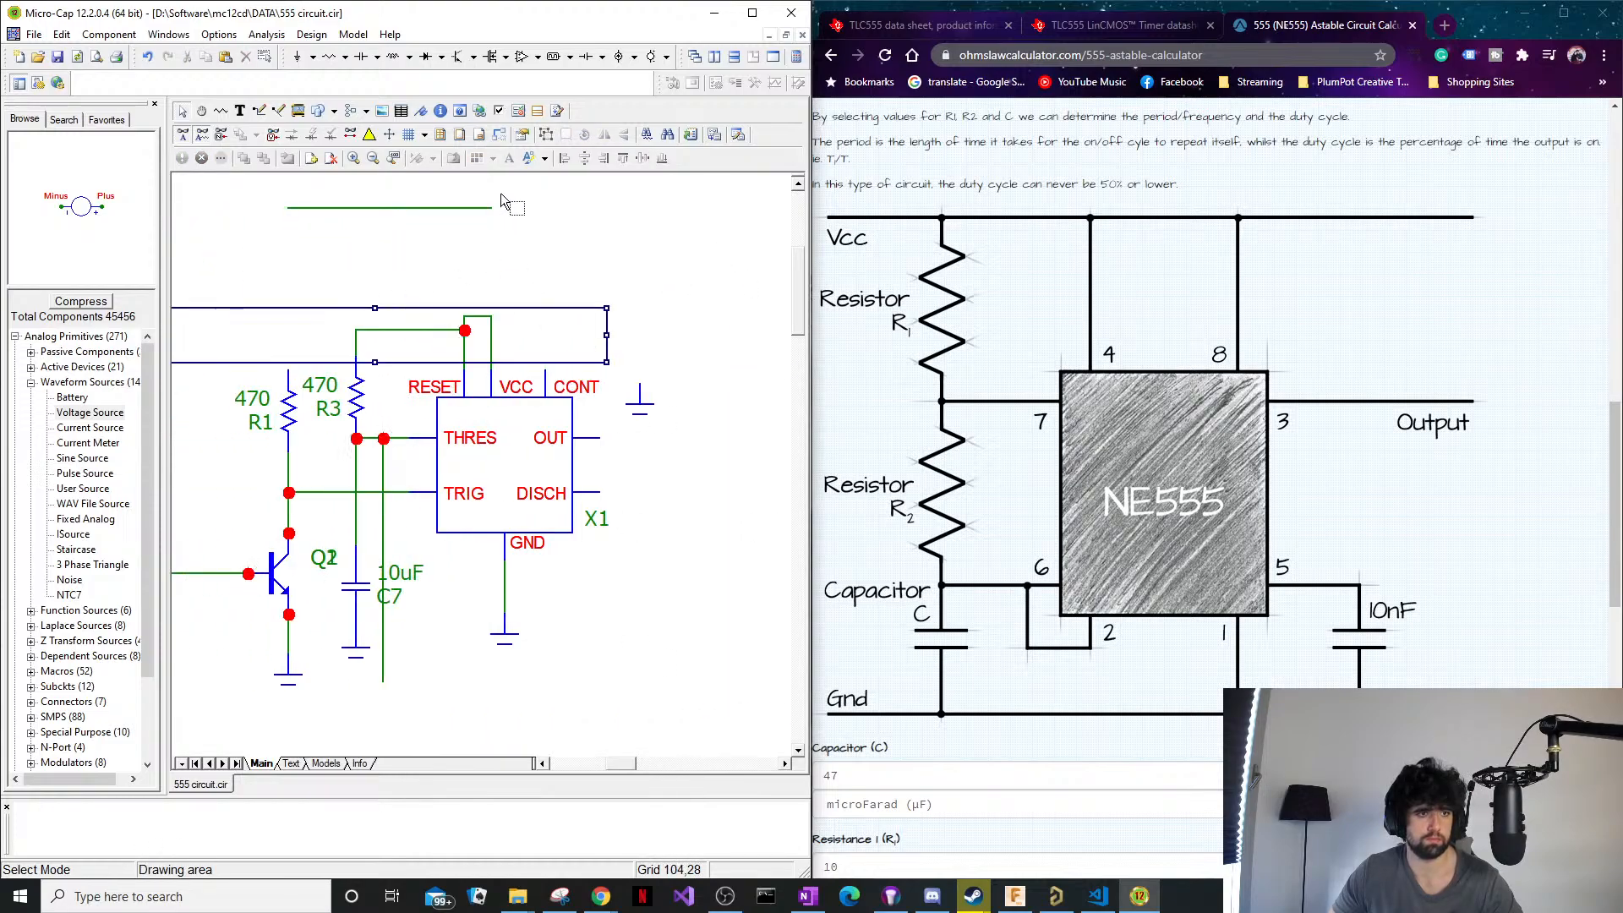
Delete the transistor, resistors R1 and R3, capacitor C7 and the remaining wires beside the timer's THRES and TRIG pins.
drag(501, 192, 243, 697)
key(Delete)
key(Delete)
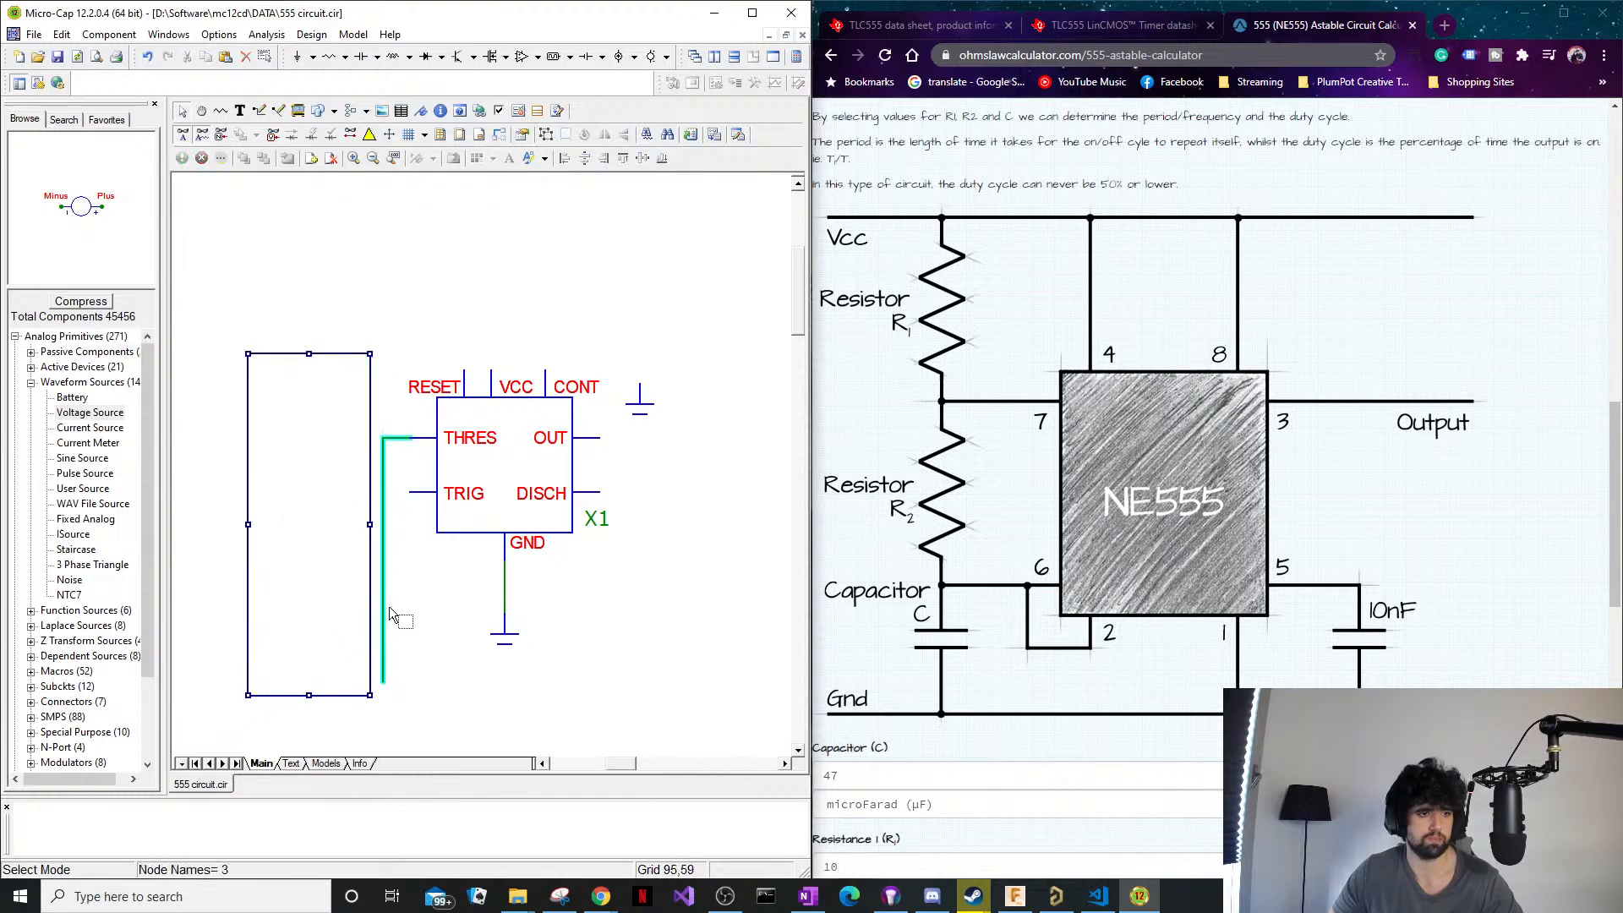
drag(400, 606, 342, 629)
key(Delete)
Move the loose ground symbol from beside the CONT pin to the area below and left of the timer.
drag(527, 576, 500, 570)
click(578, 572)
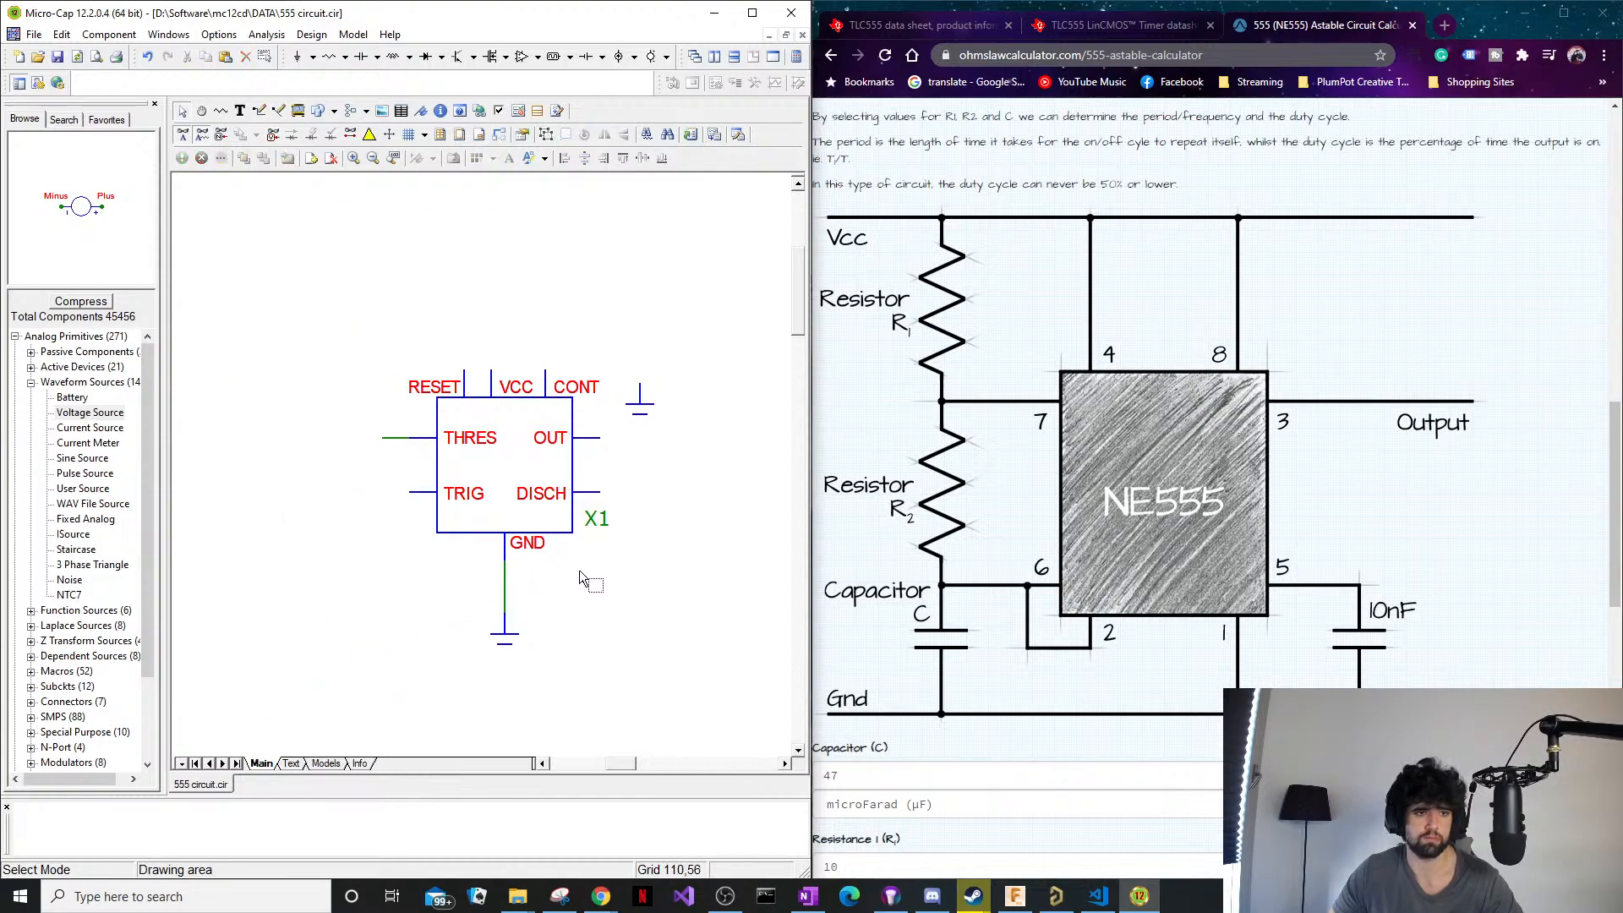
click(658, 412)
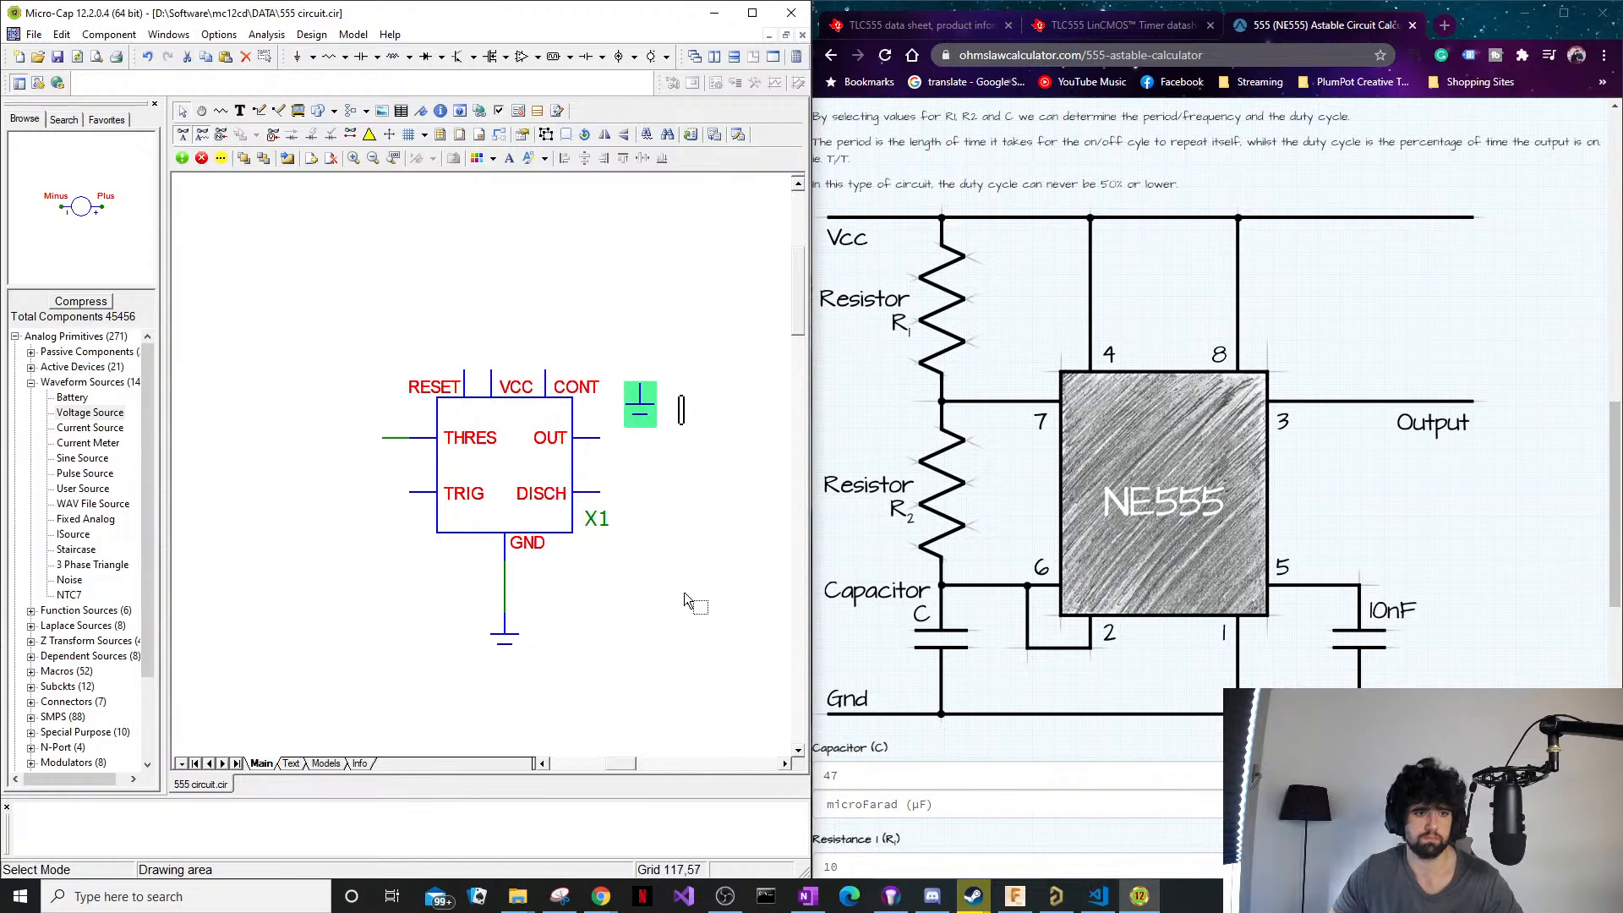
drag(640, 399, 334, 658)
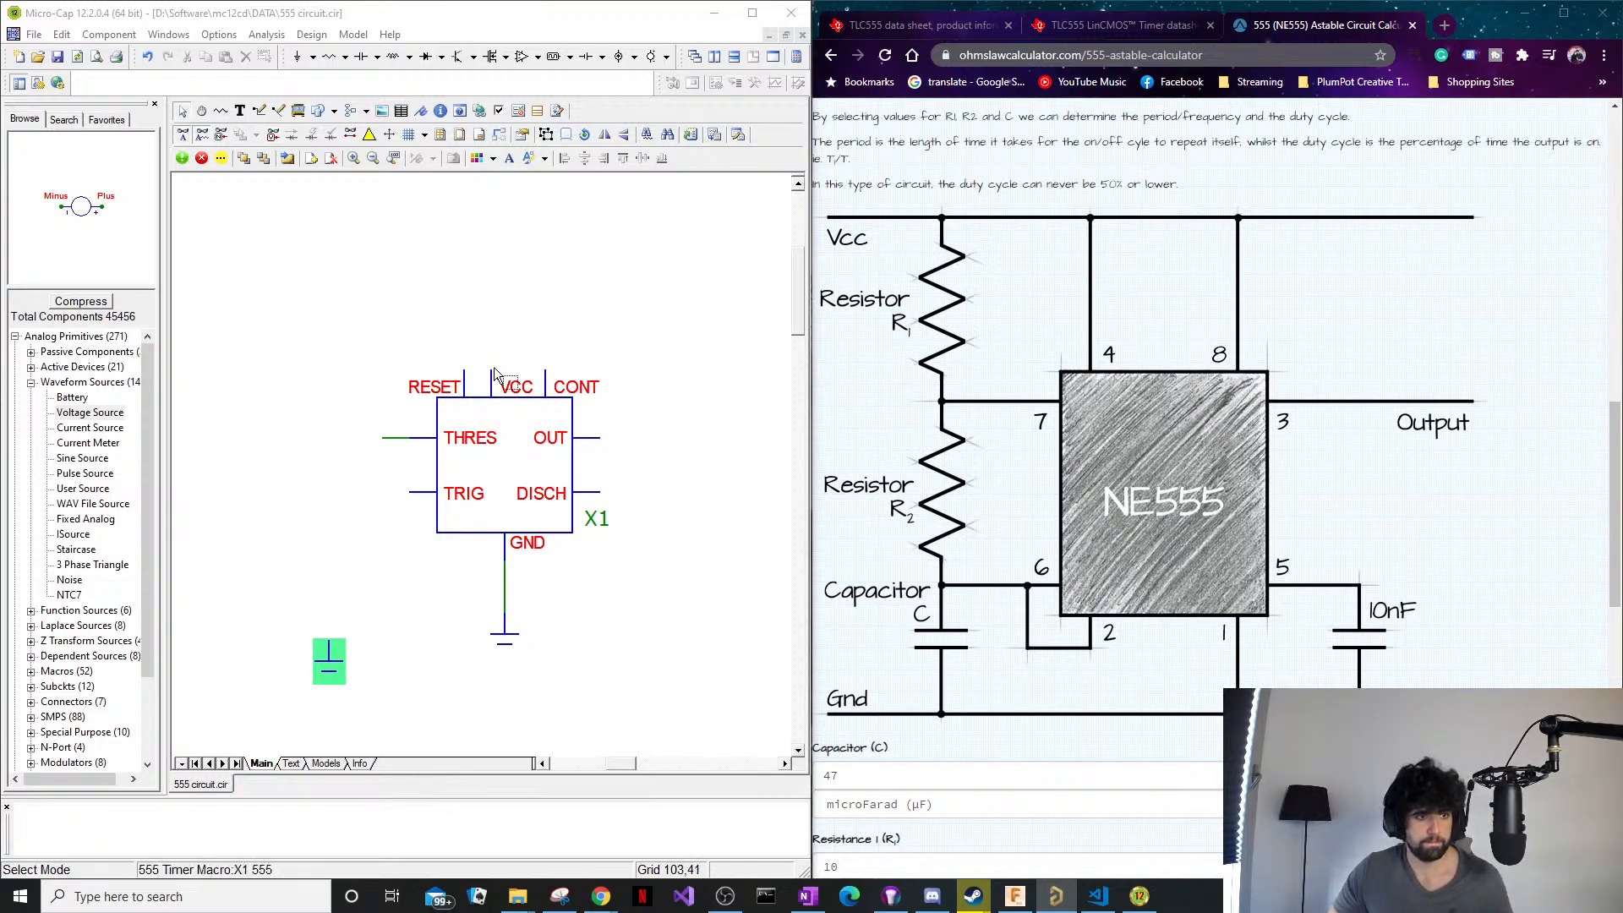
Draw a short vertical wire upward from the timer's VCC pin.
drag(491, 365, 489, 288)
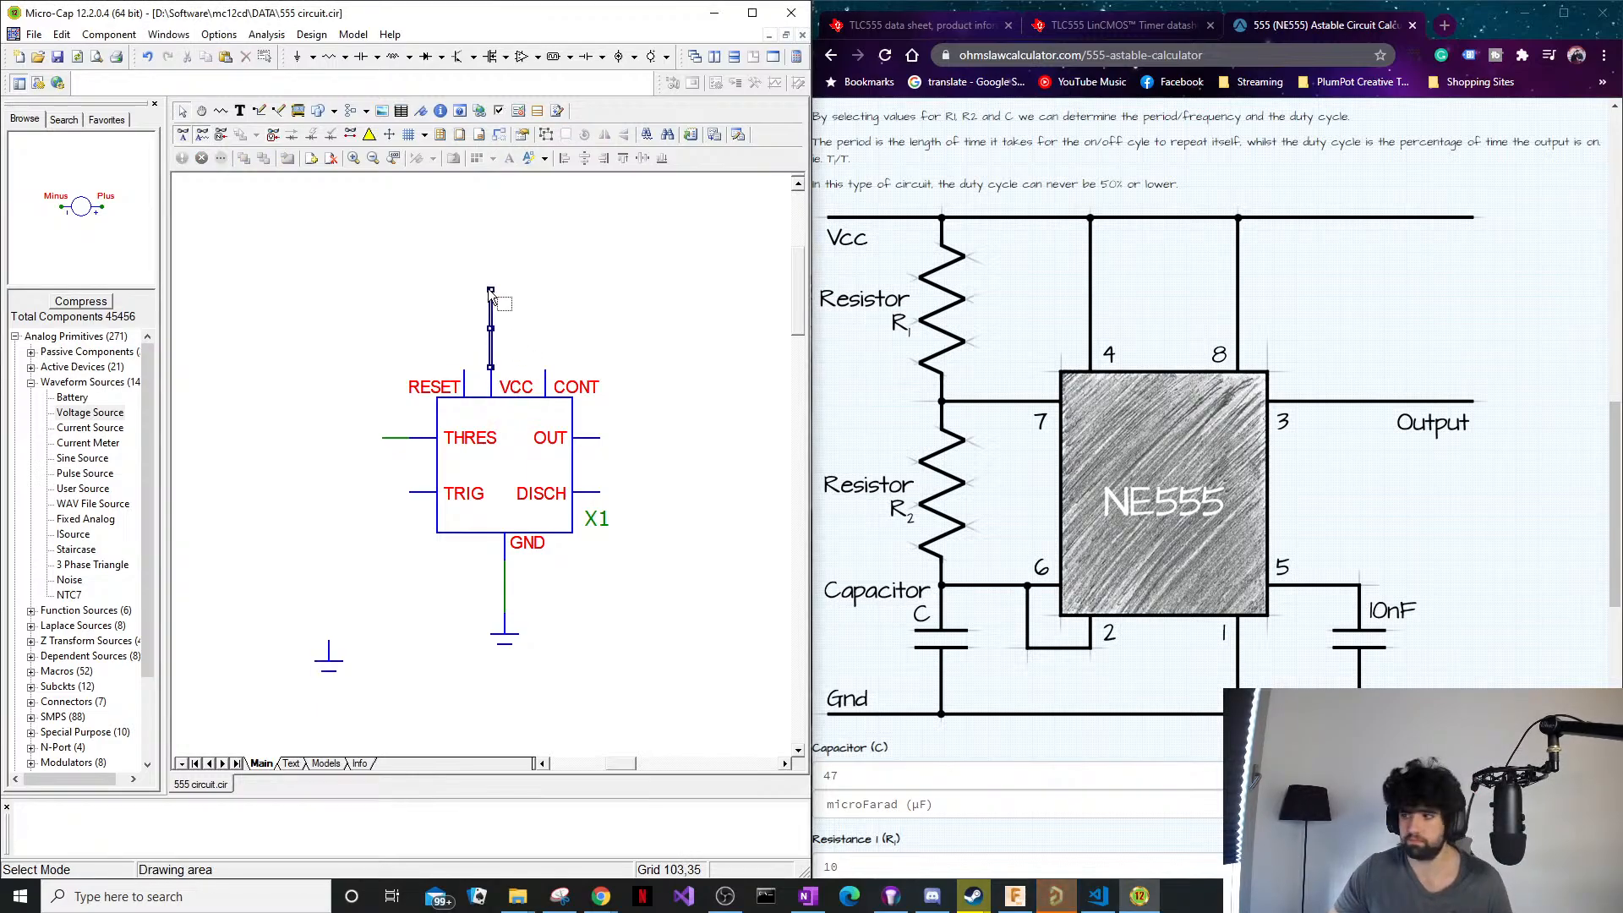
click(498, 304)
key(ctrl+w)
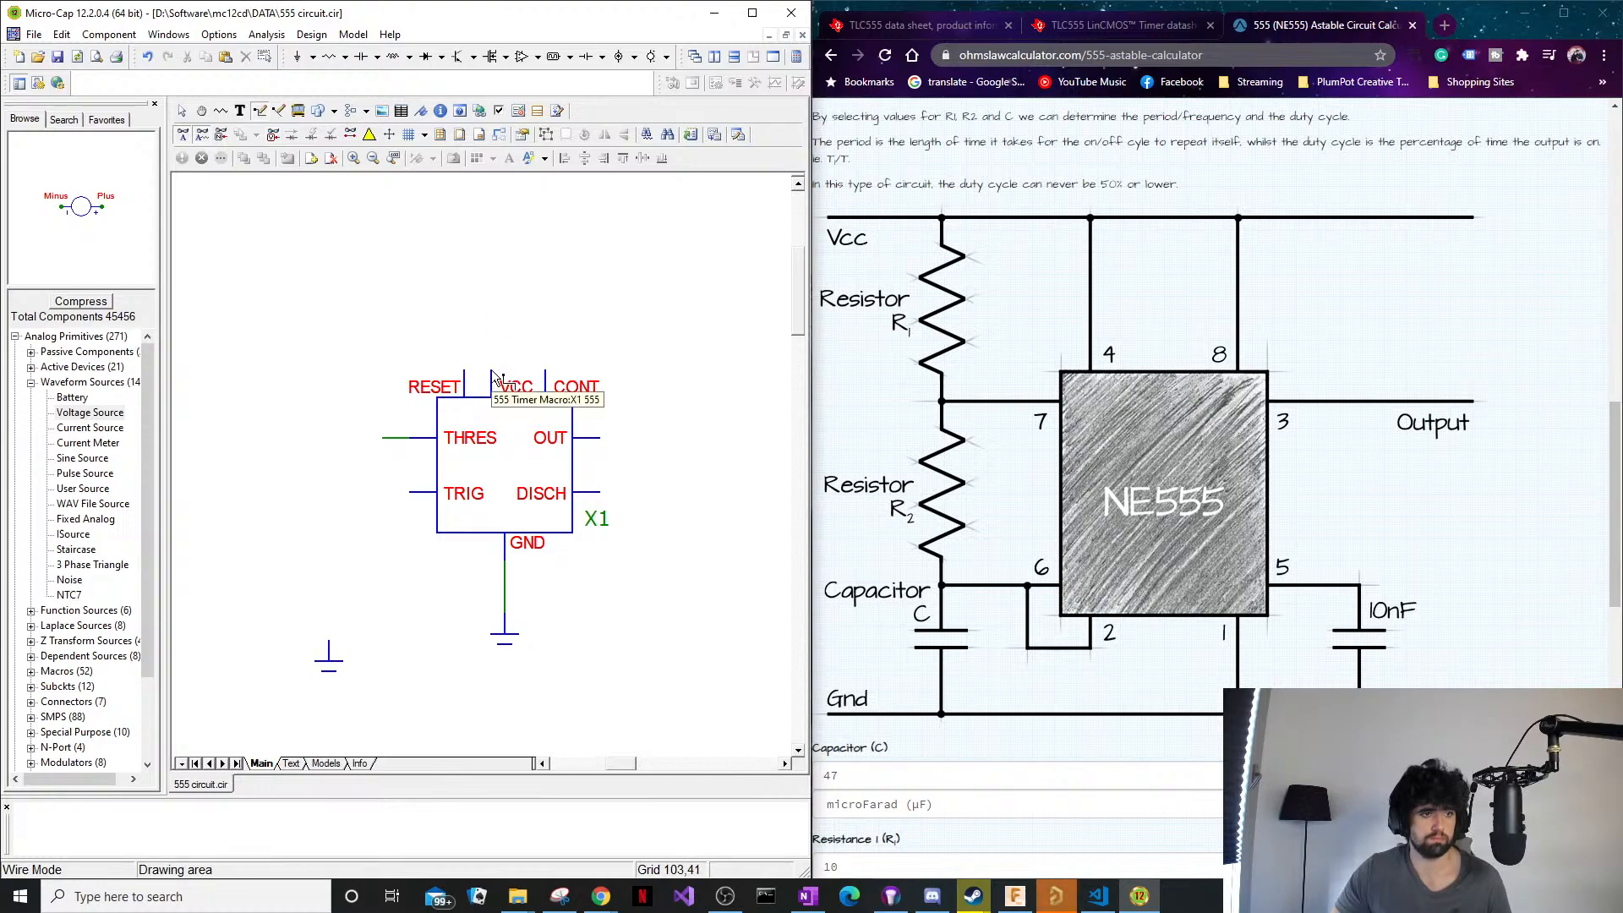
drag(492, 370, 493, 296)
key(ctrl+e)
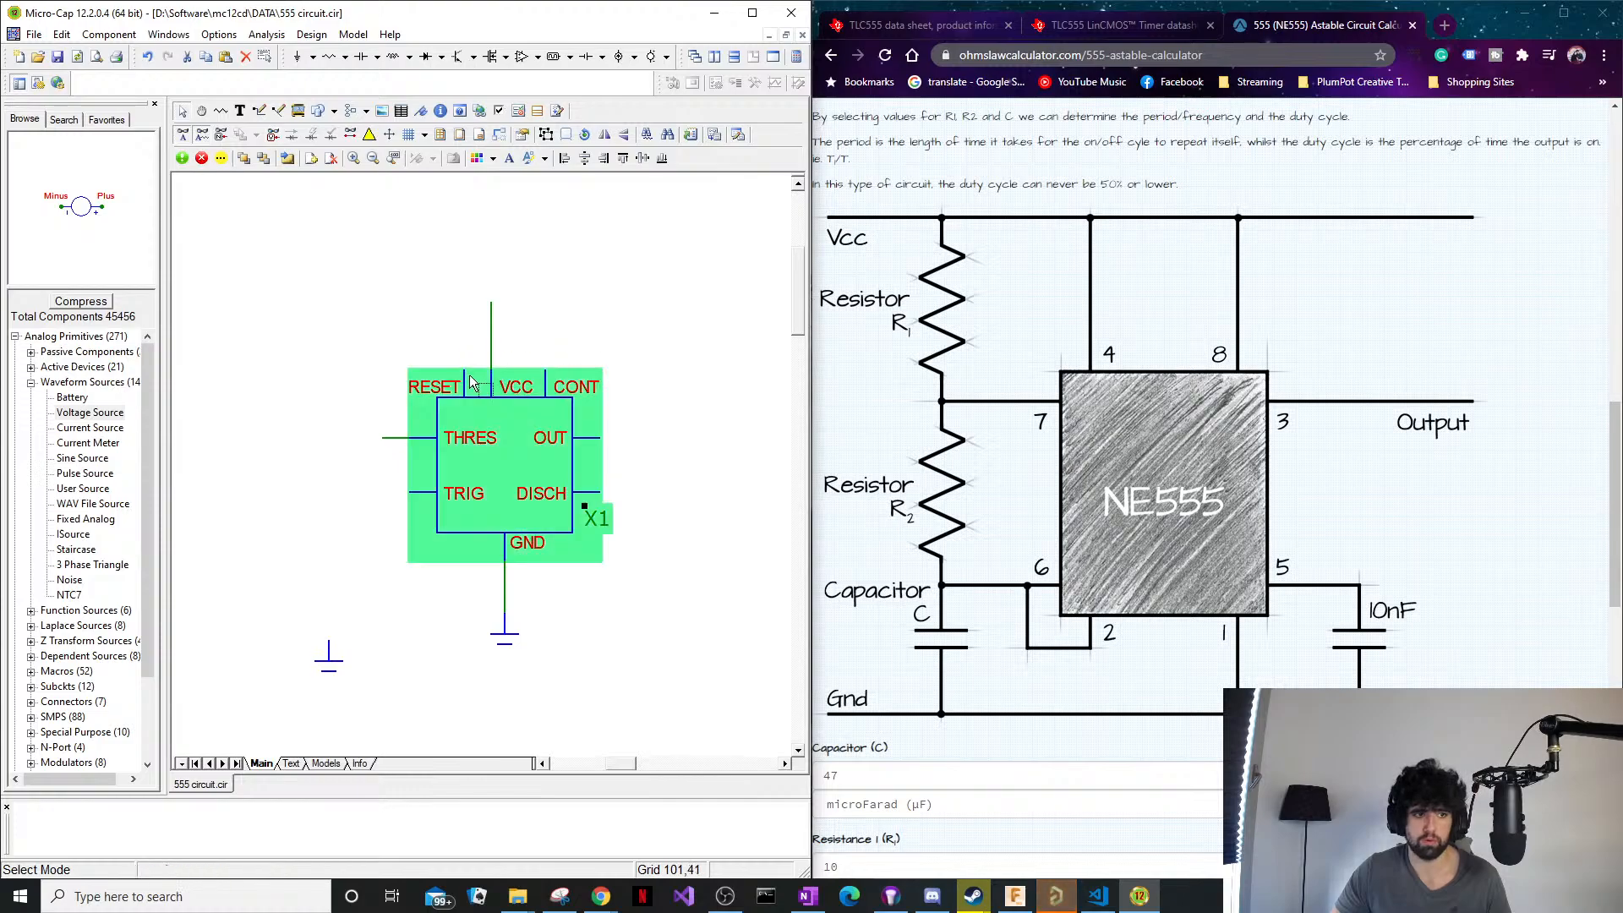
Draw a vertical wire upward from the timer's RESET pin, ending level with the VCC wire.
click(459, 372)
click(449, 321)
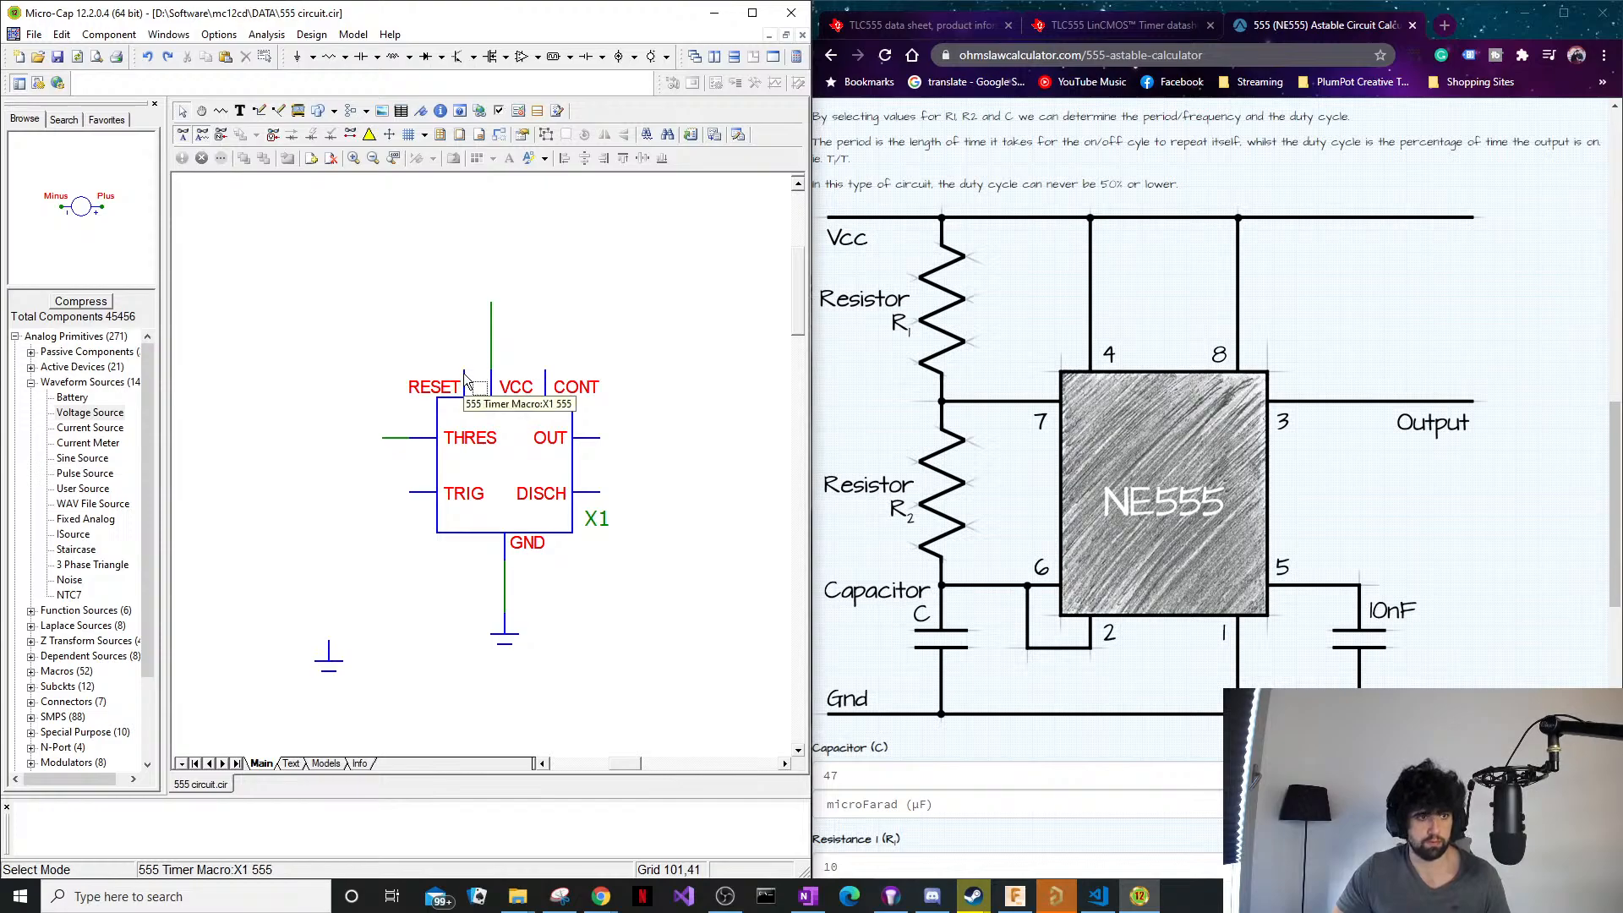
click(464, 372)
click(457, 332)
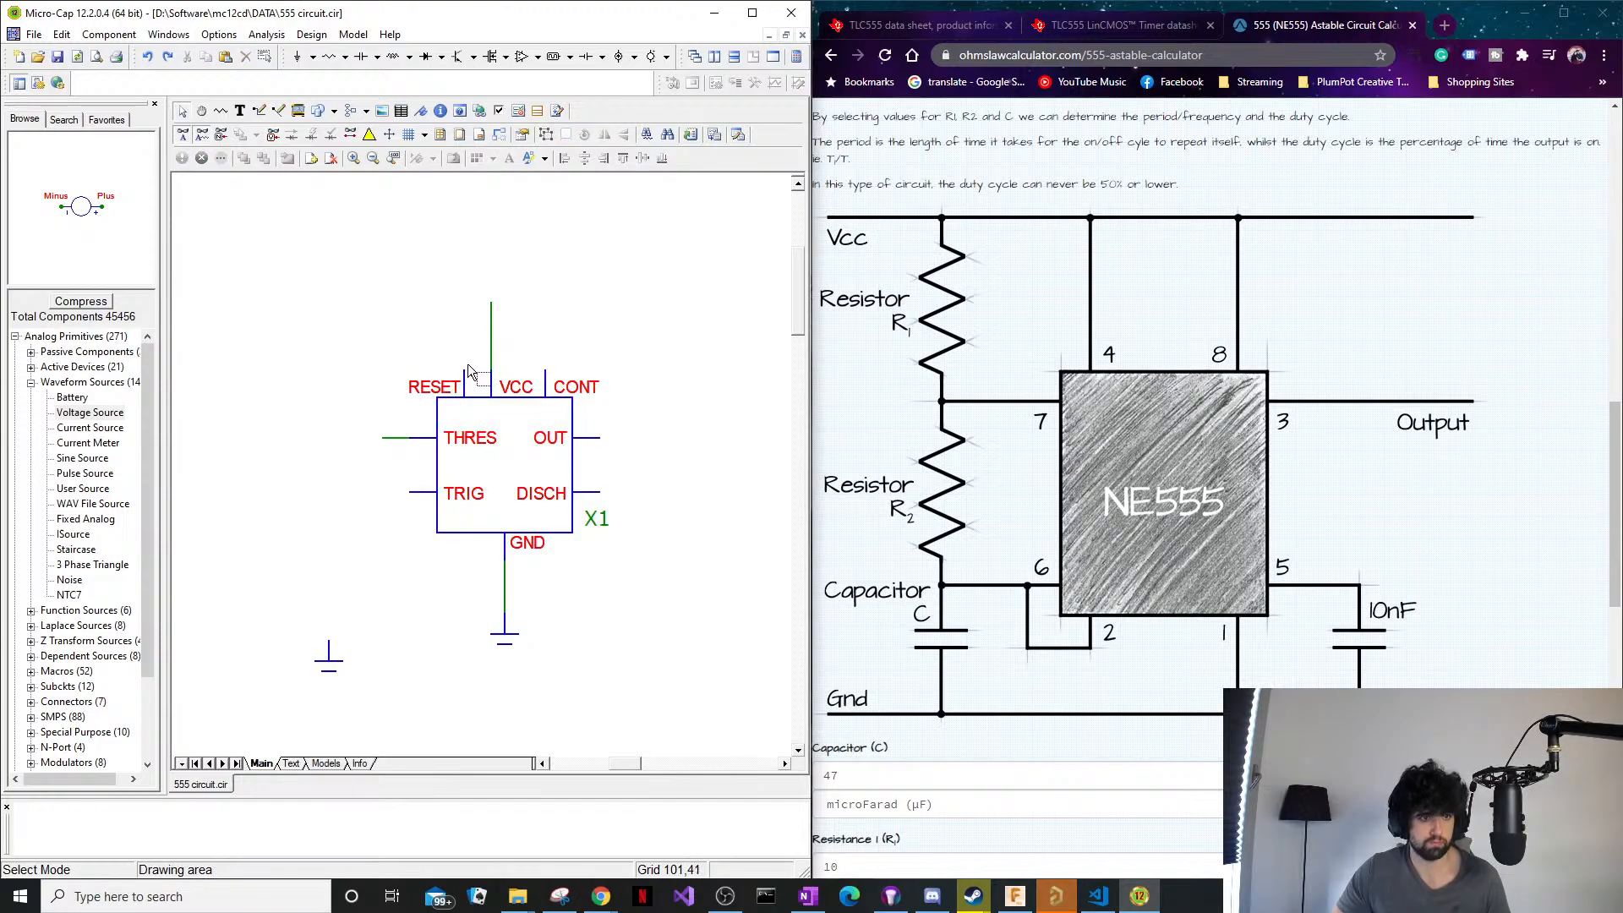
key(ctrl+w)
mouse_move(464, 370)
mouse_down()
mouse_move(489, 301)
mouse_move(459, 305)
mouse_up()
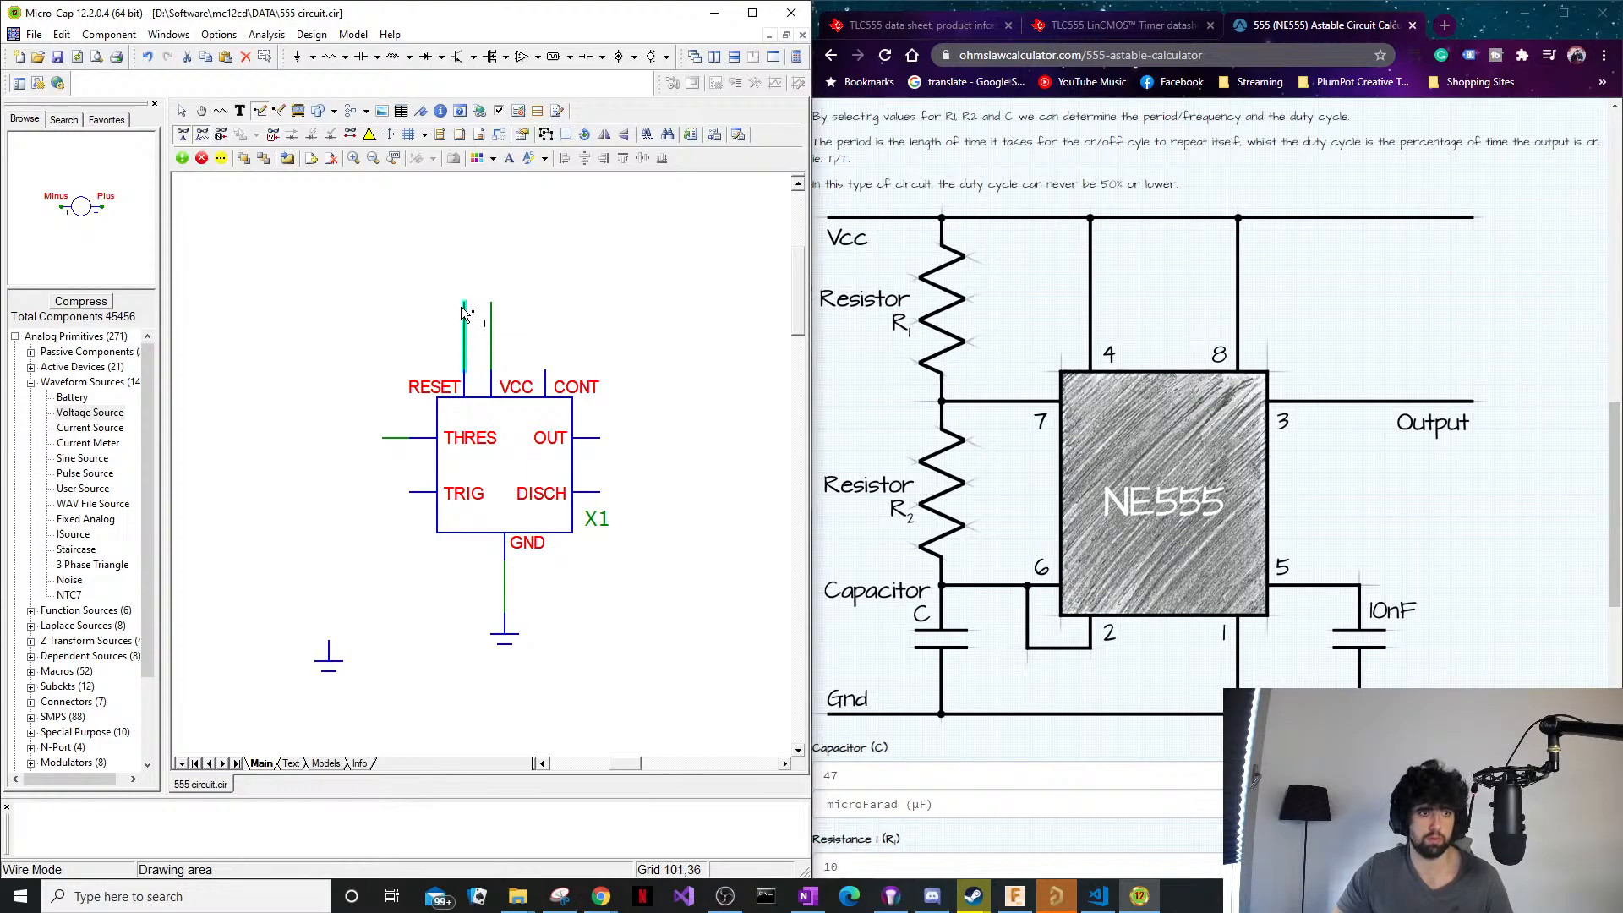
key(ctrl+e)
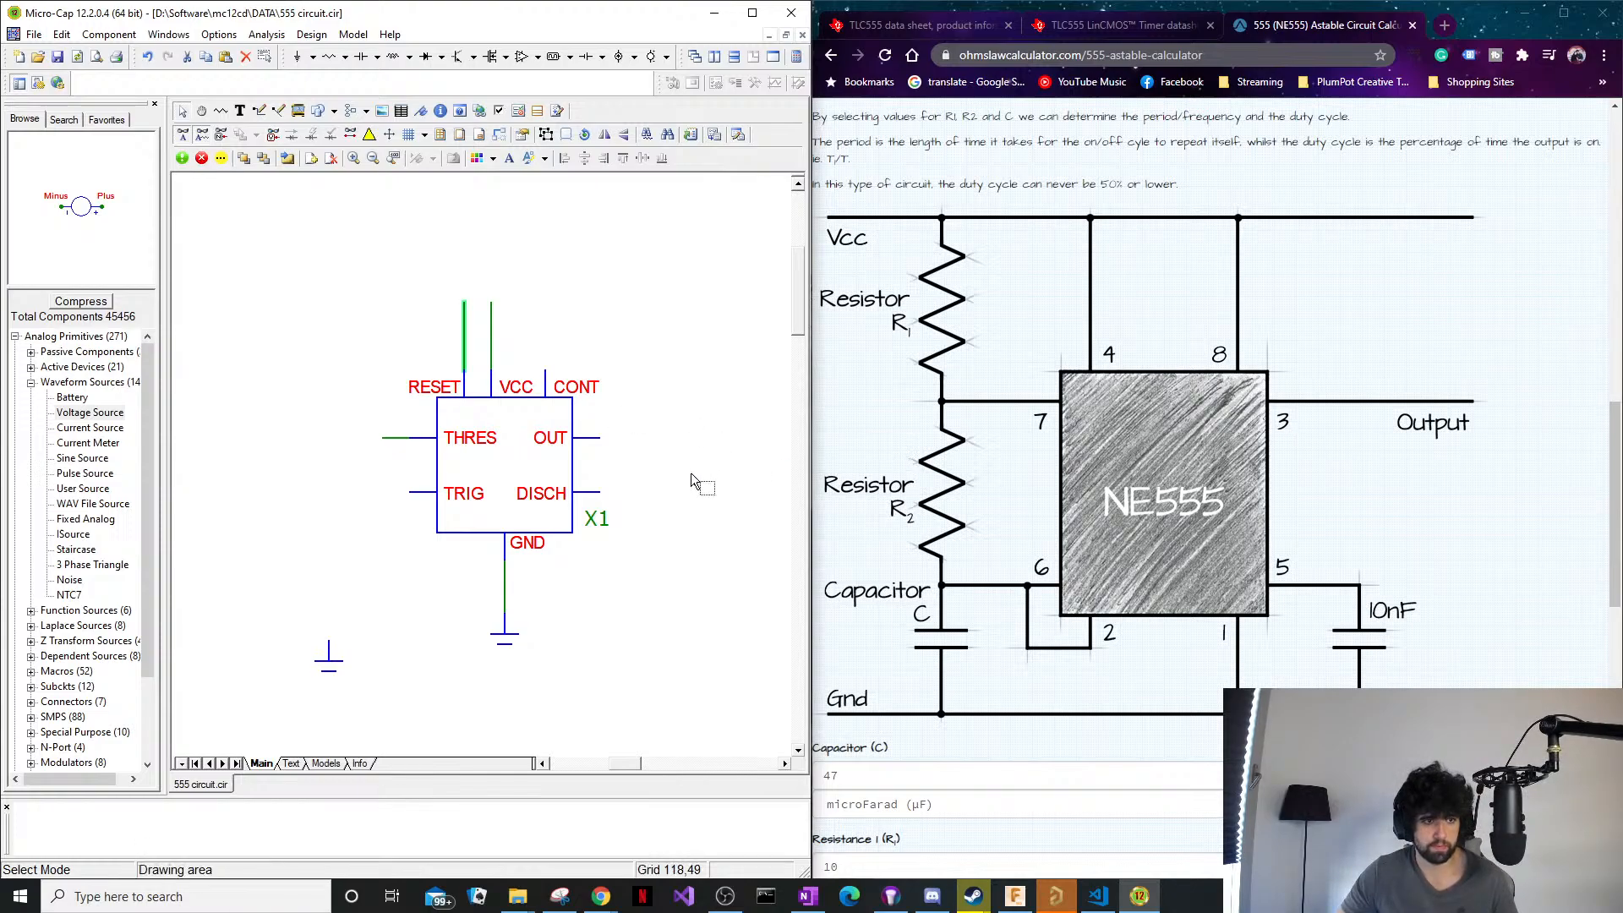
Draw a wire from the timer's CONT pin upward and then horizontally out past the timer's OUT side.
click(540, 338)
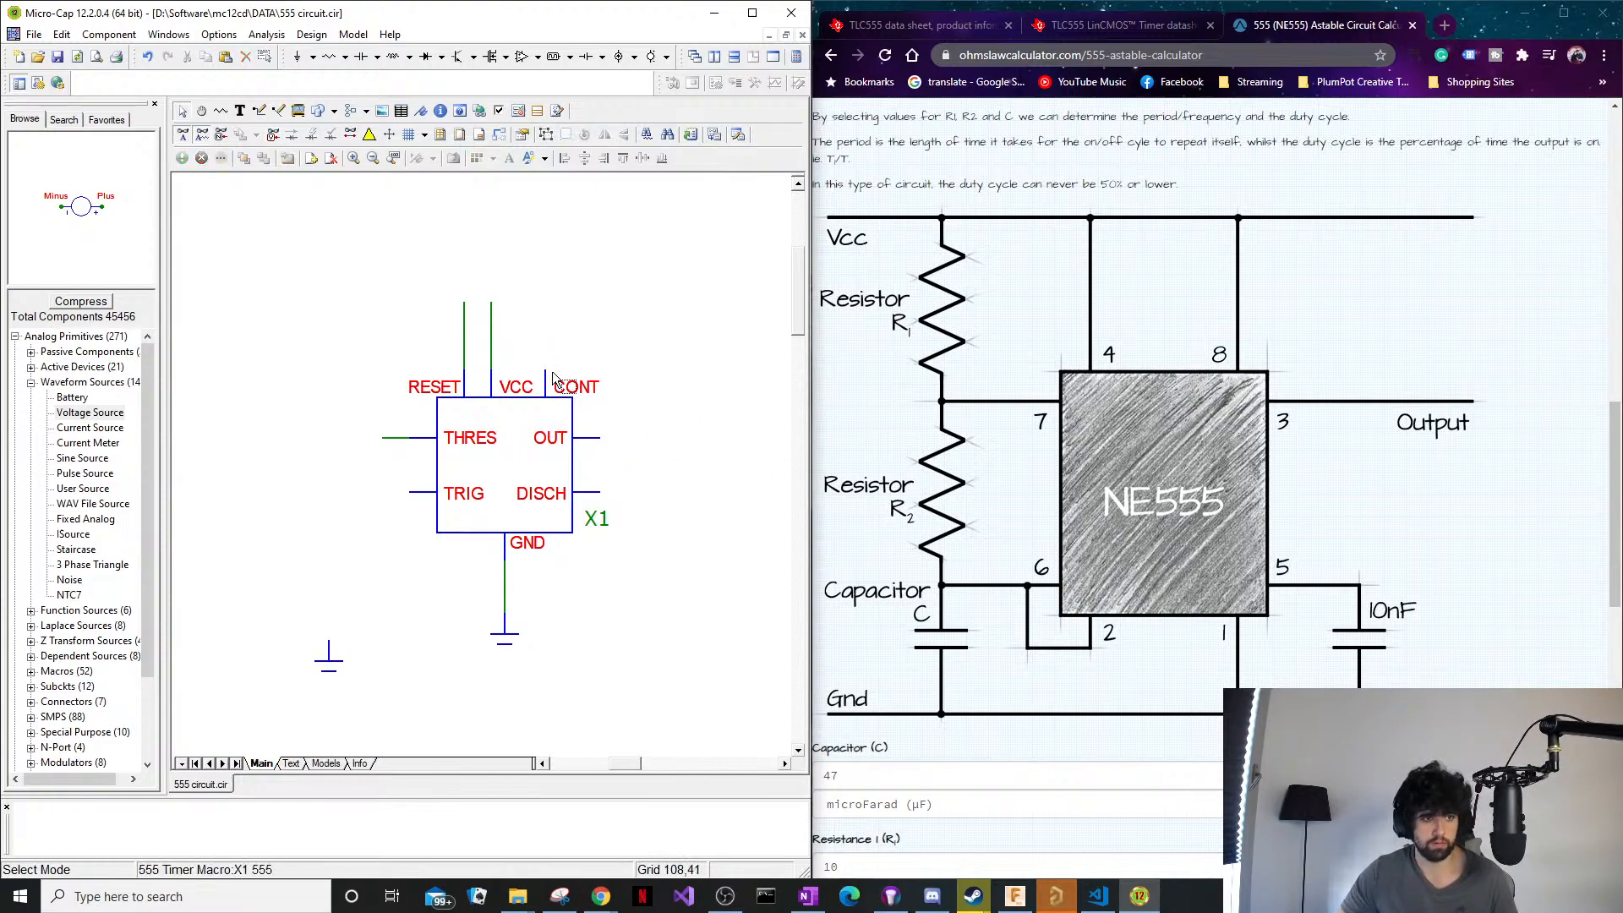
key(ctrl+w)
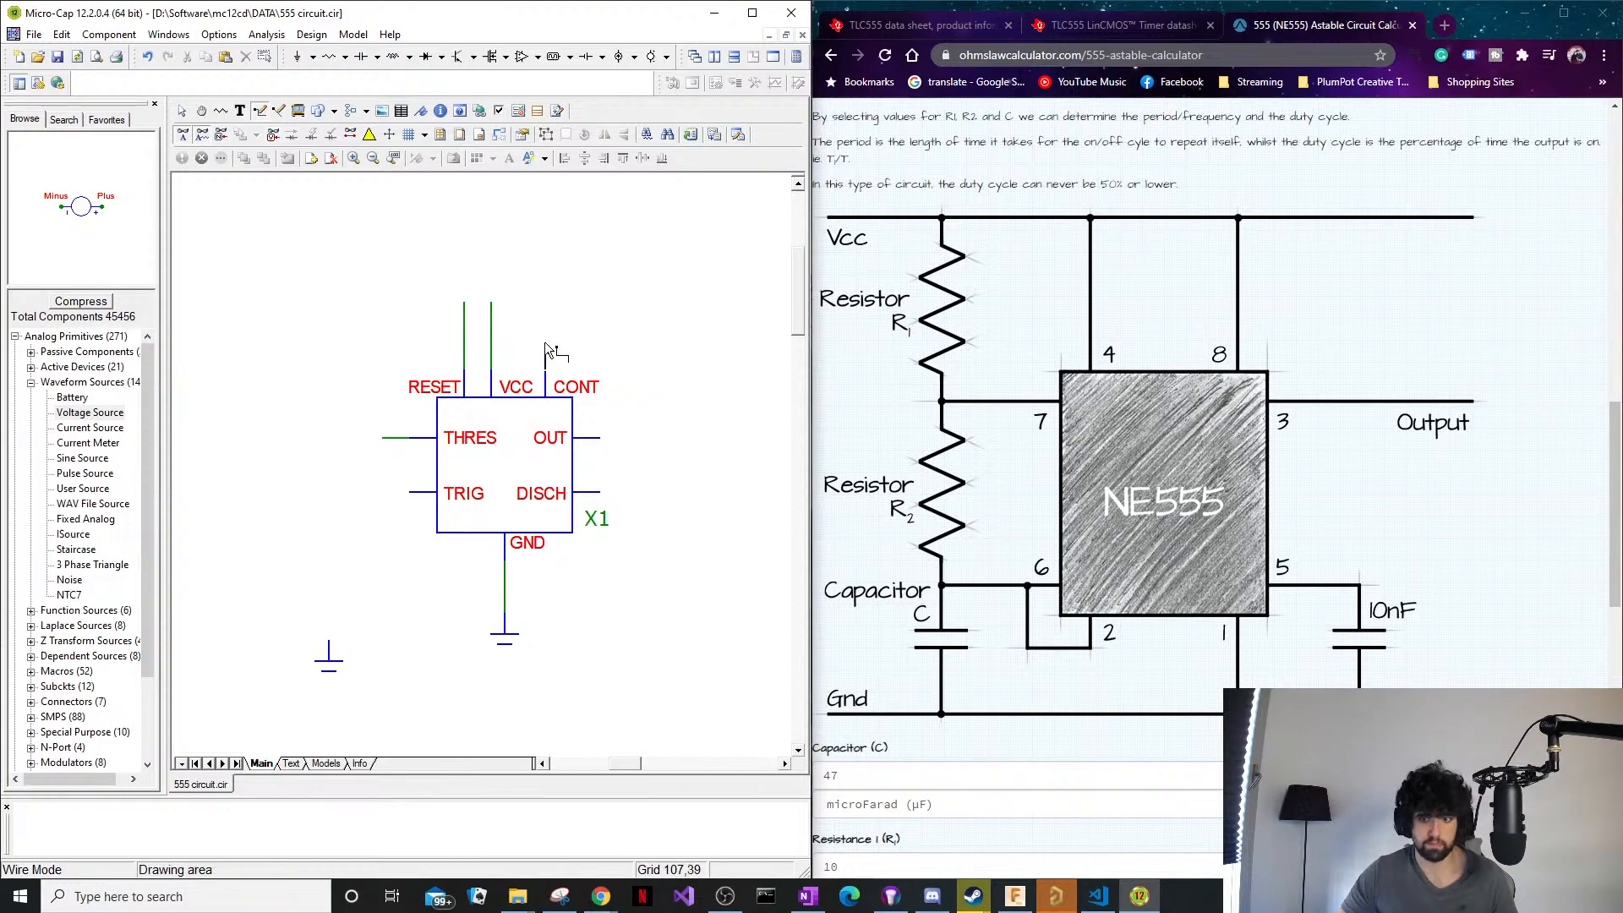
drag(646, 311, 662, 312)
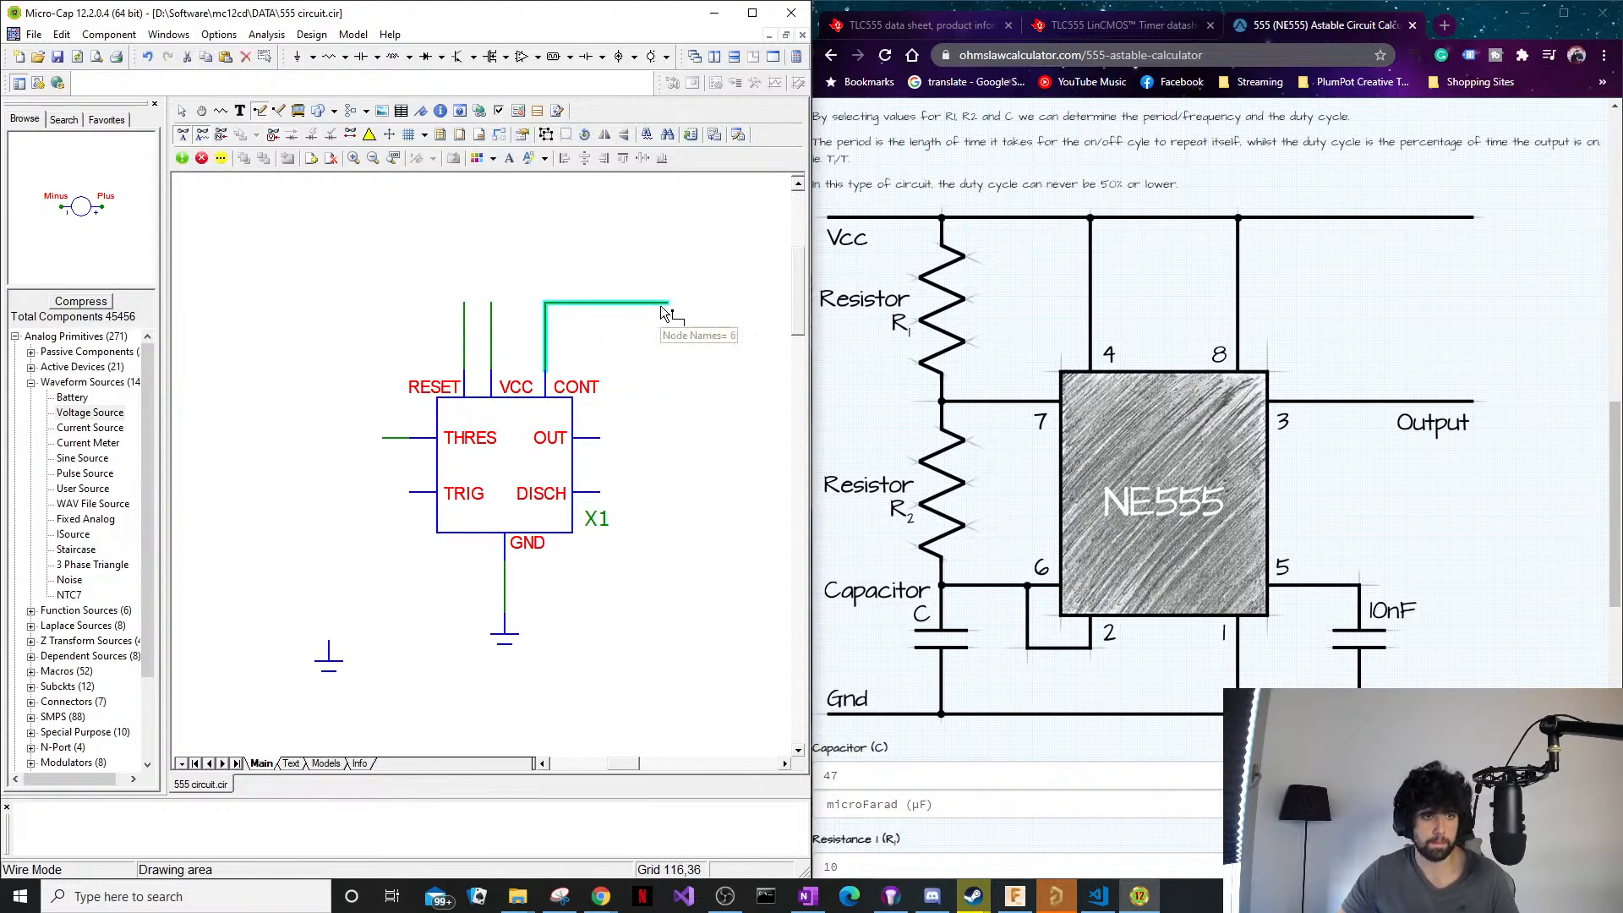
key(ctrl+e)
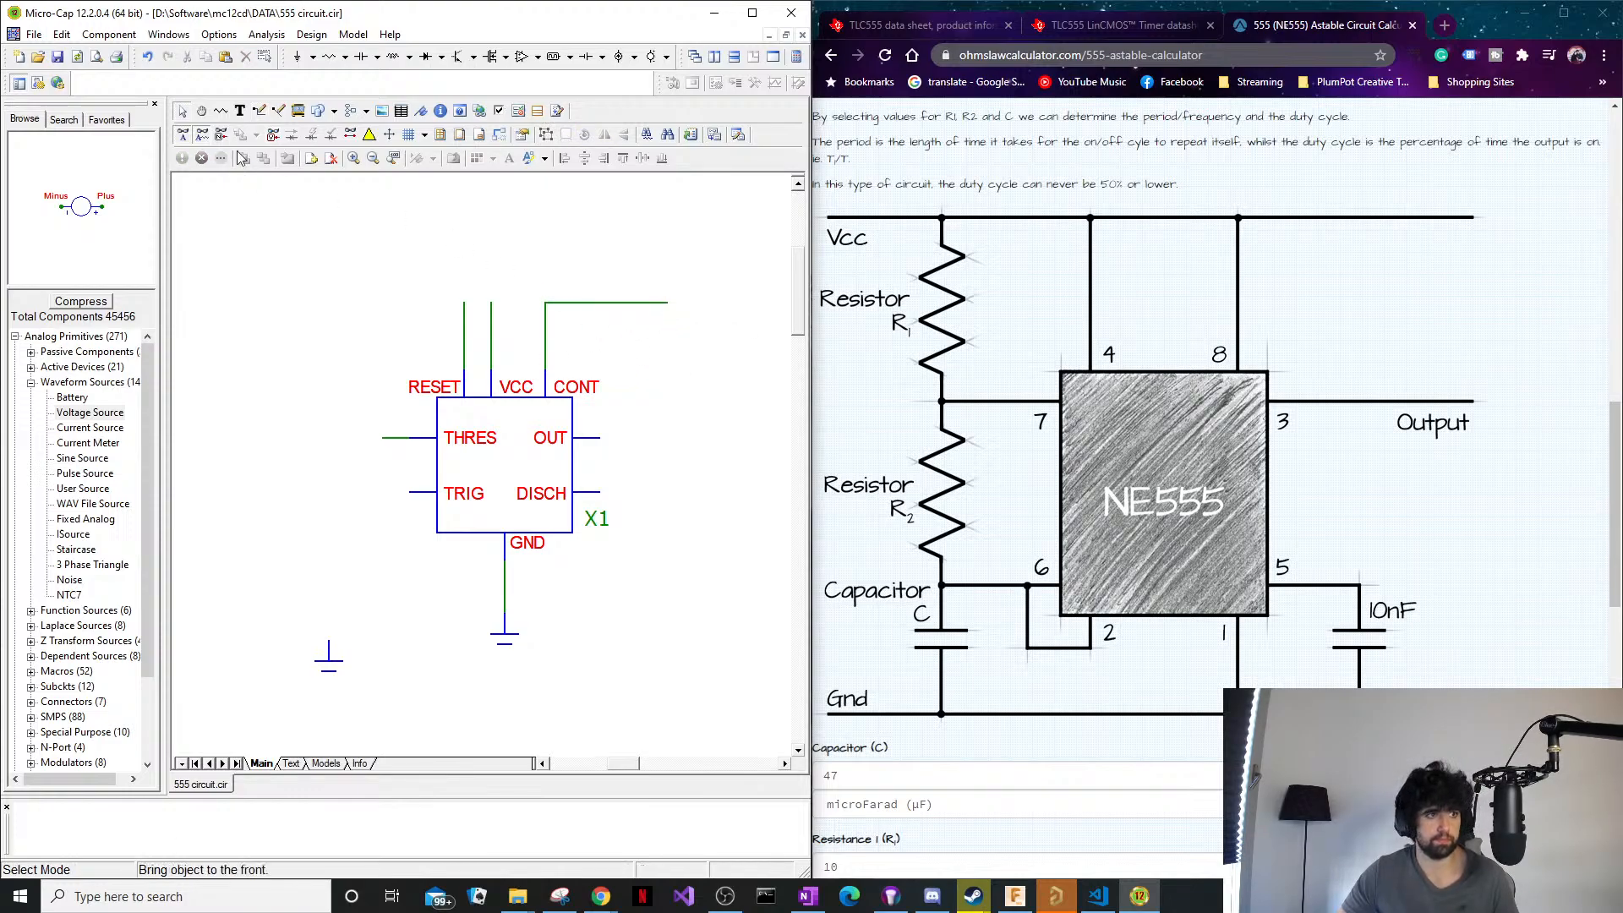
click(361, 57)
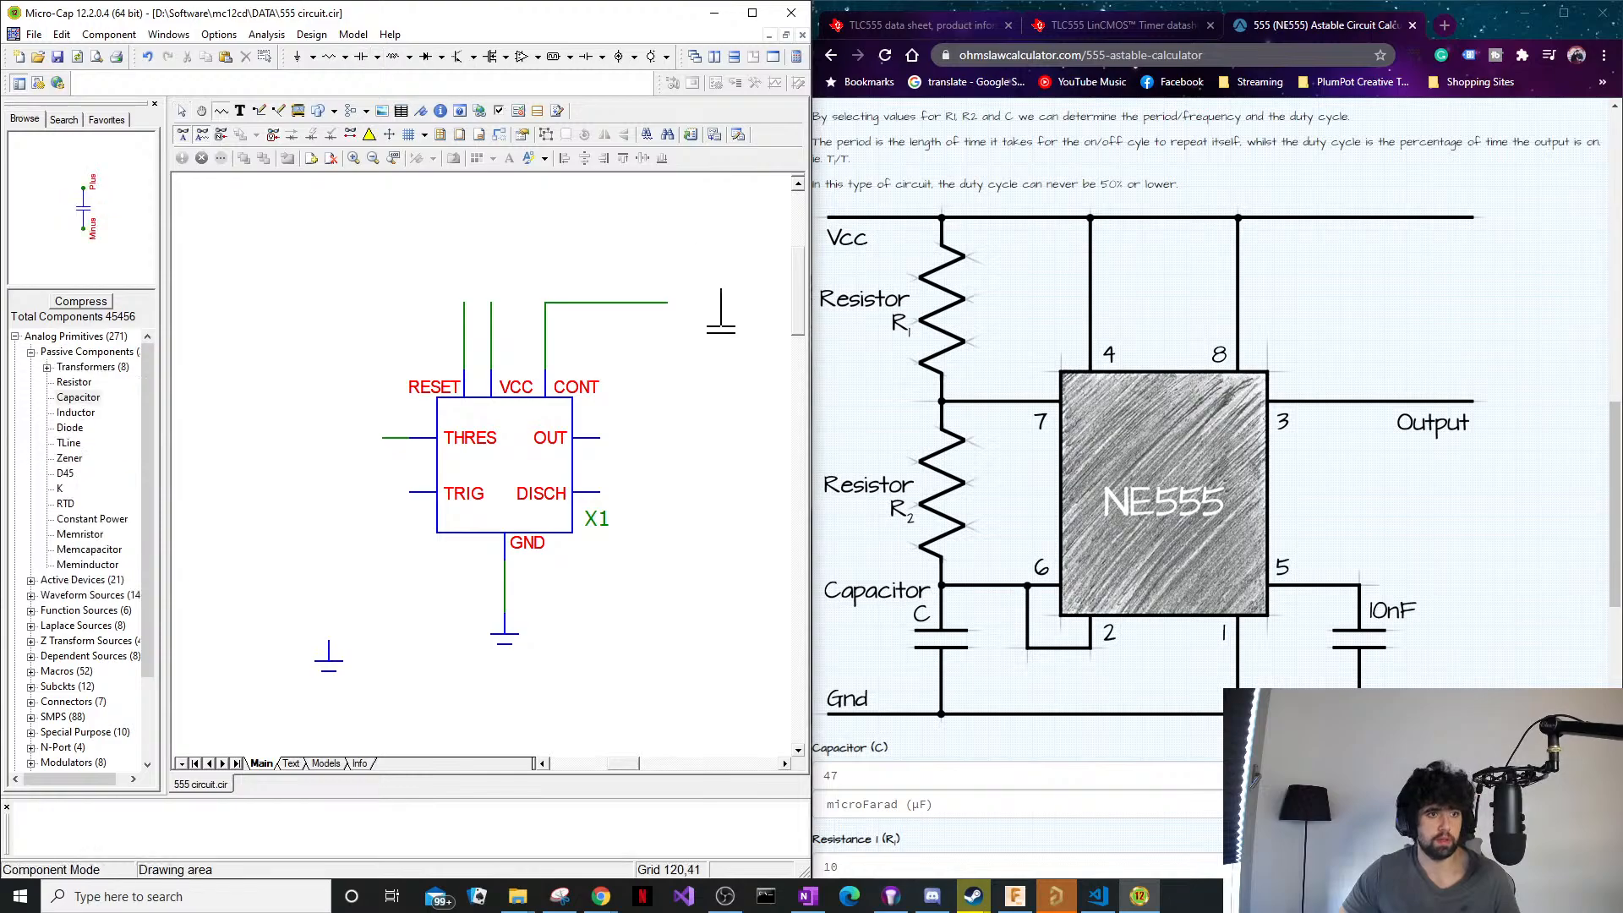
click(665, 342)
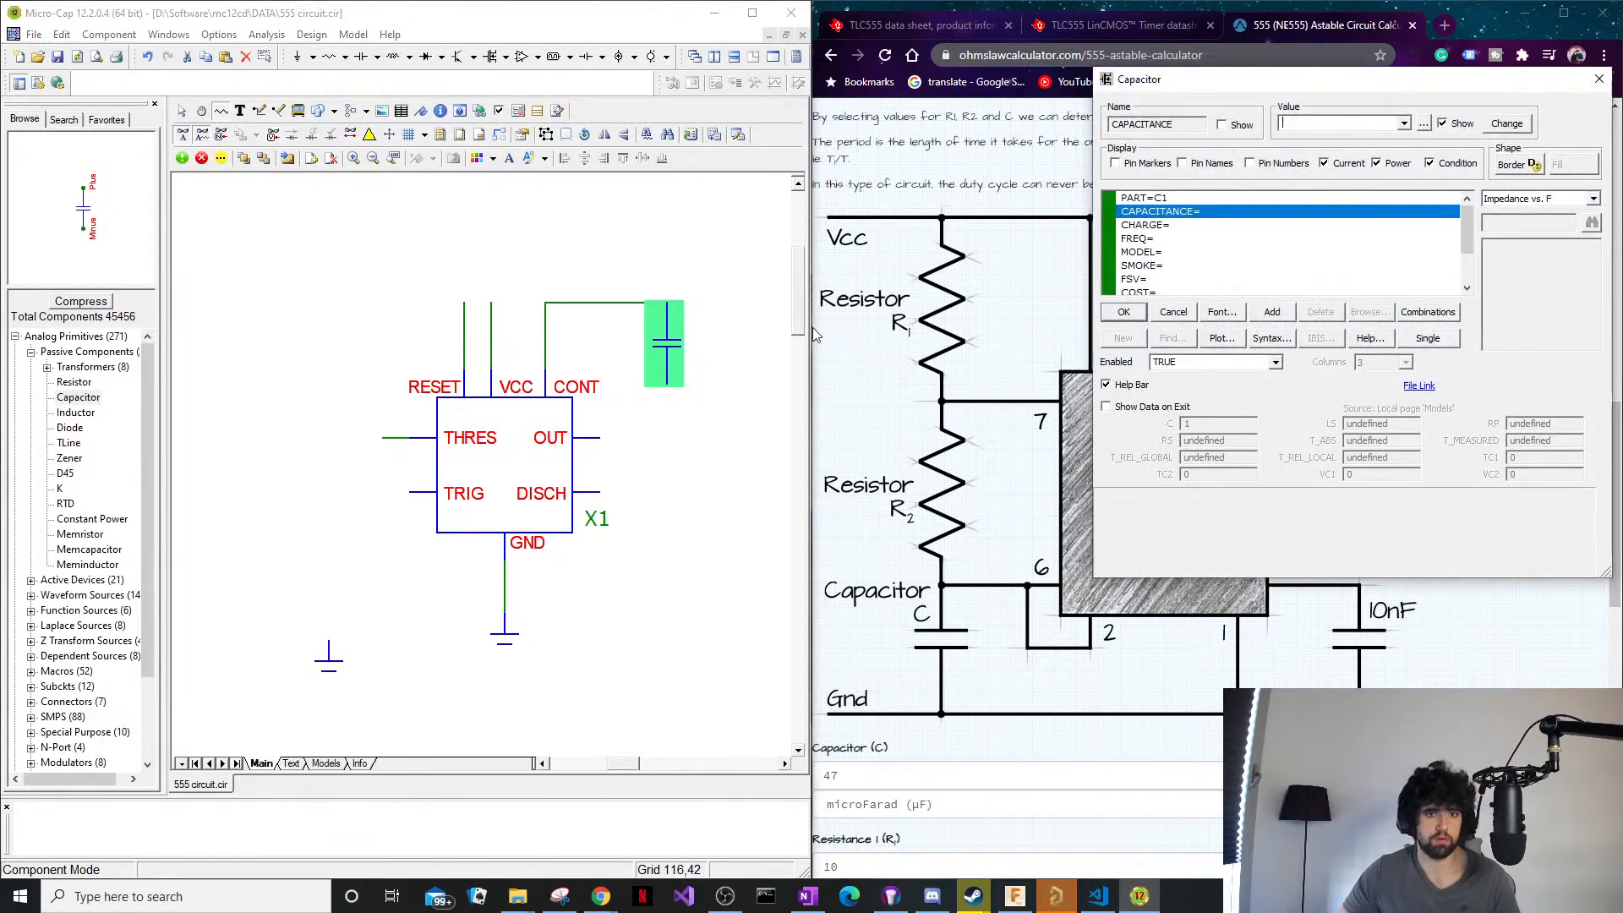
key(Escape)
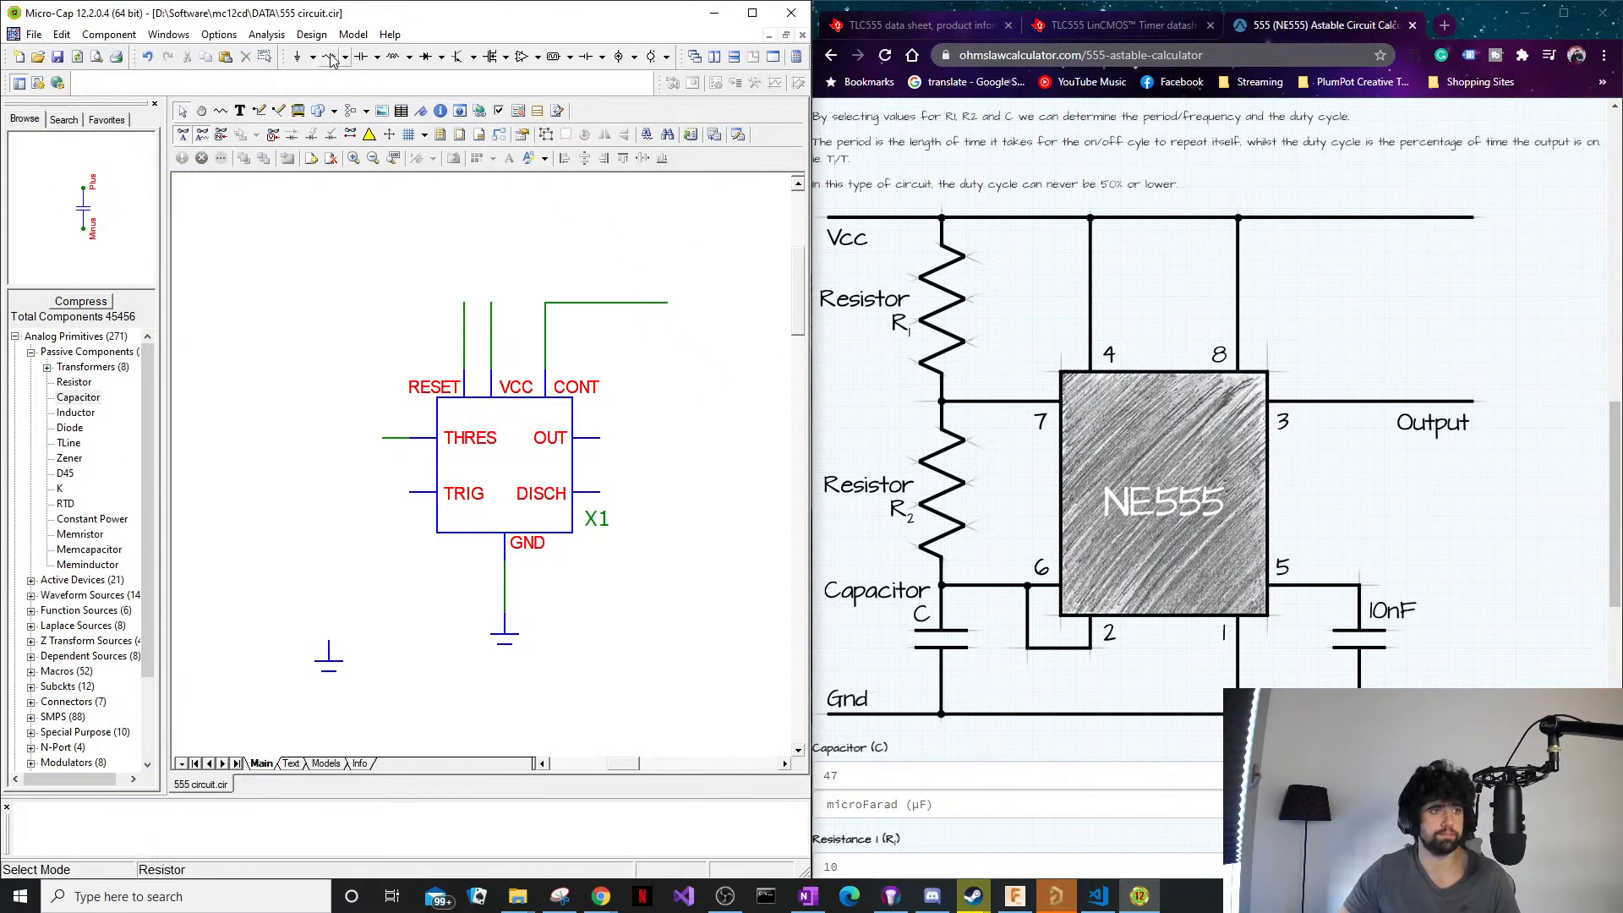
Place a vertical capacitor at the free end of the CONT wire with a capacitance of 10nF.
click(377, 58)
click(362, 61)
click(362, 61)
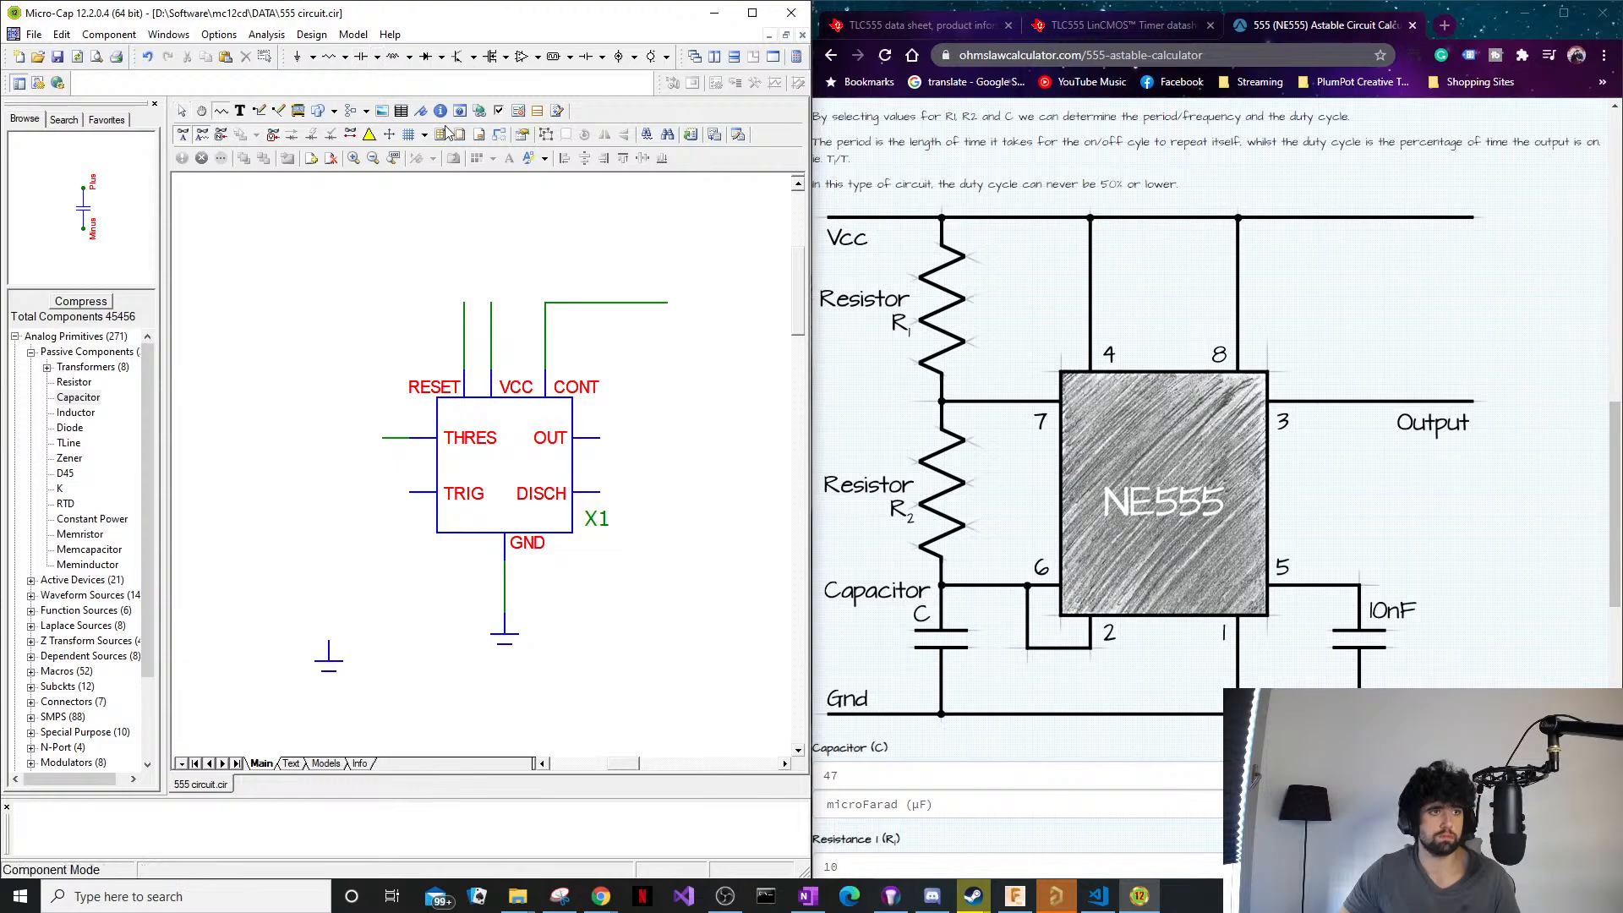
click(667, 342)
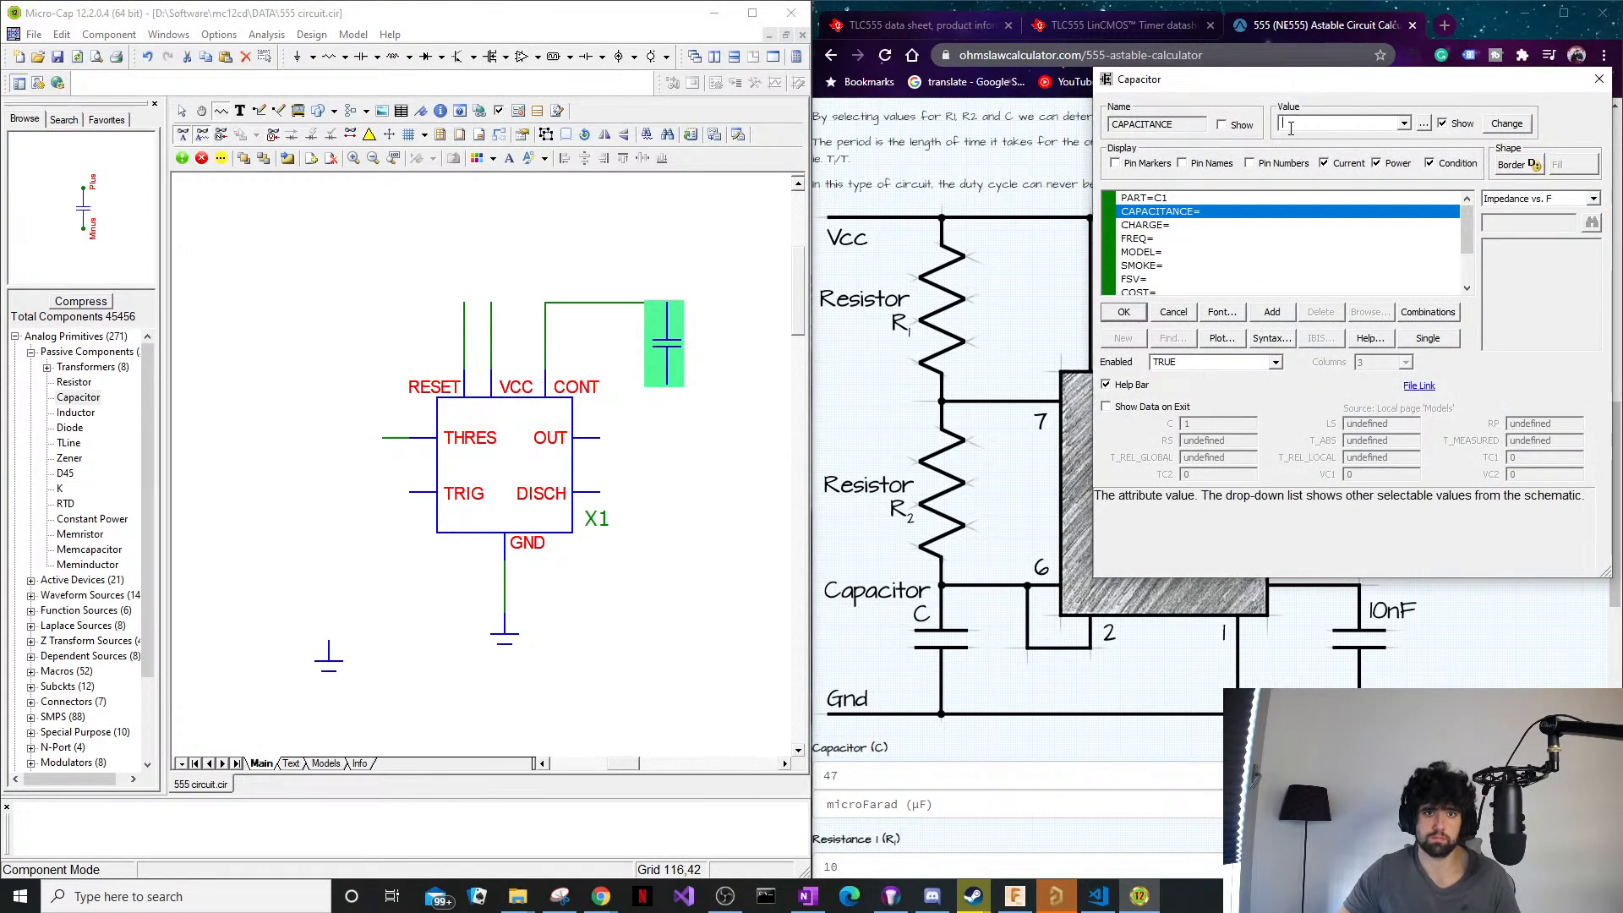
text(10nF)
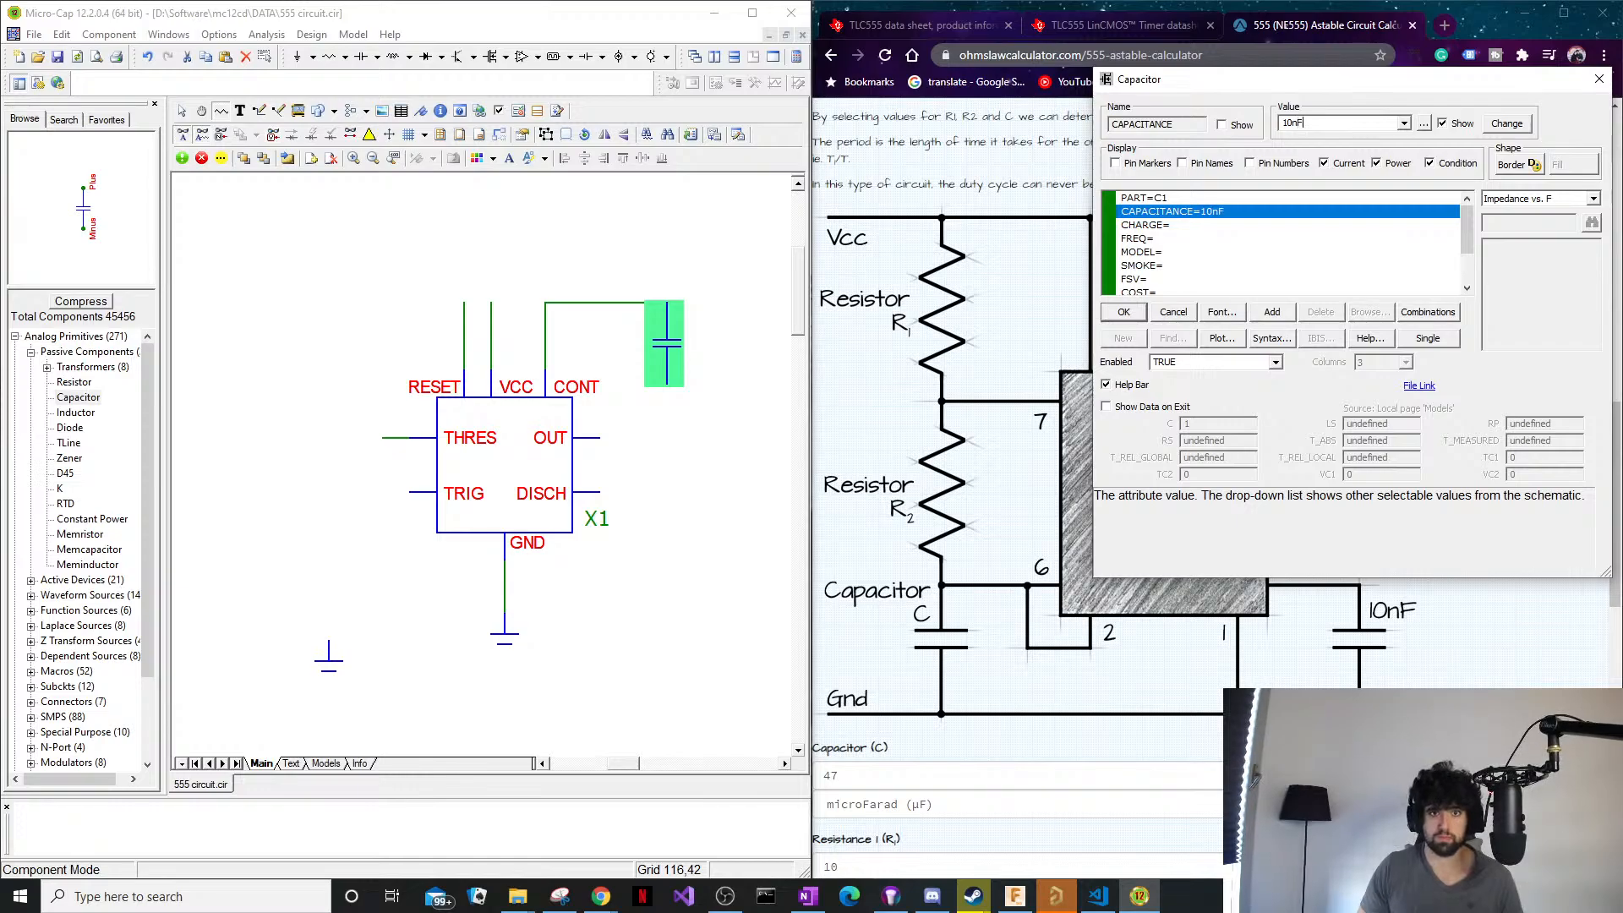
key(Return)
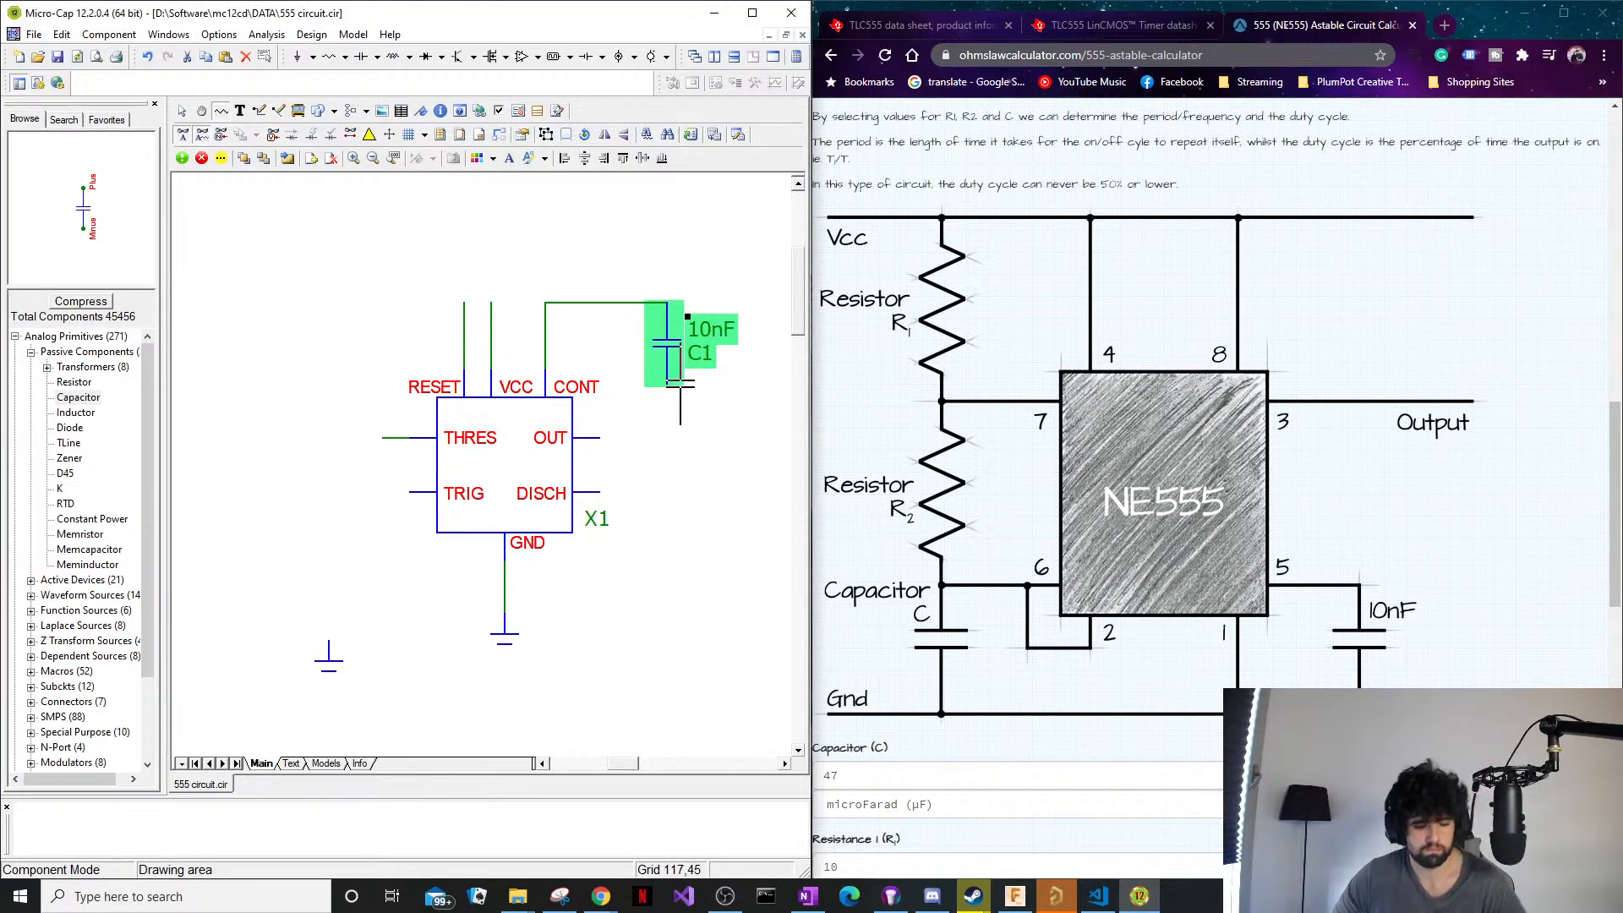
key(space)
Copy the ground symbol below the timer and attach the copy to the lower end of the 10nF capacitor.
click(507, 641)
key(ctrl+c)
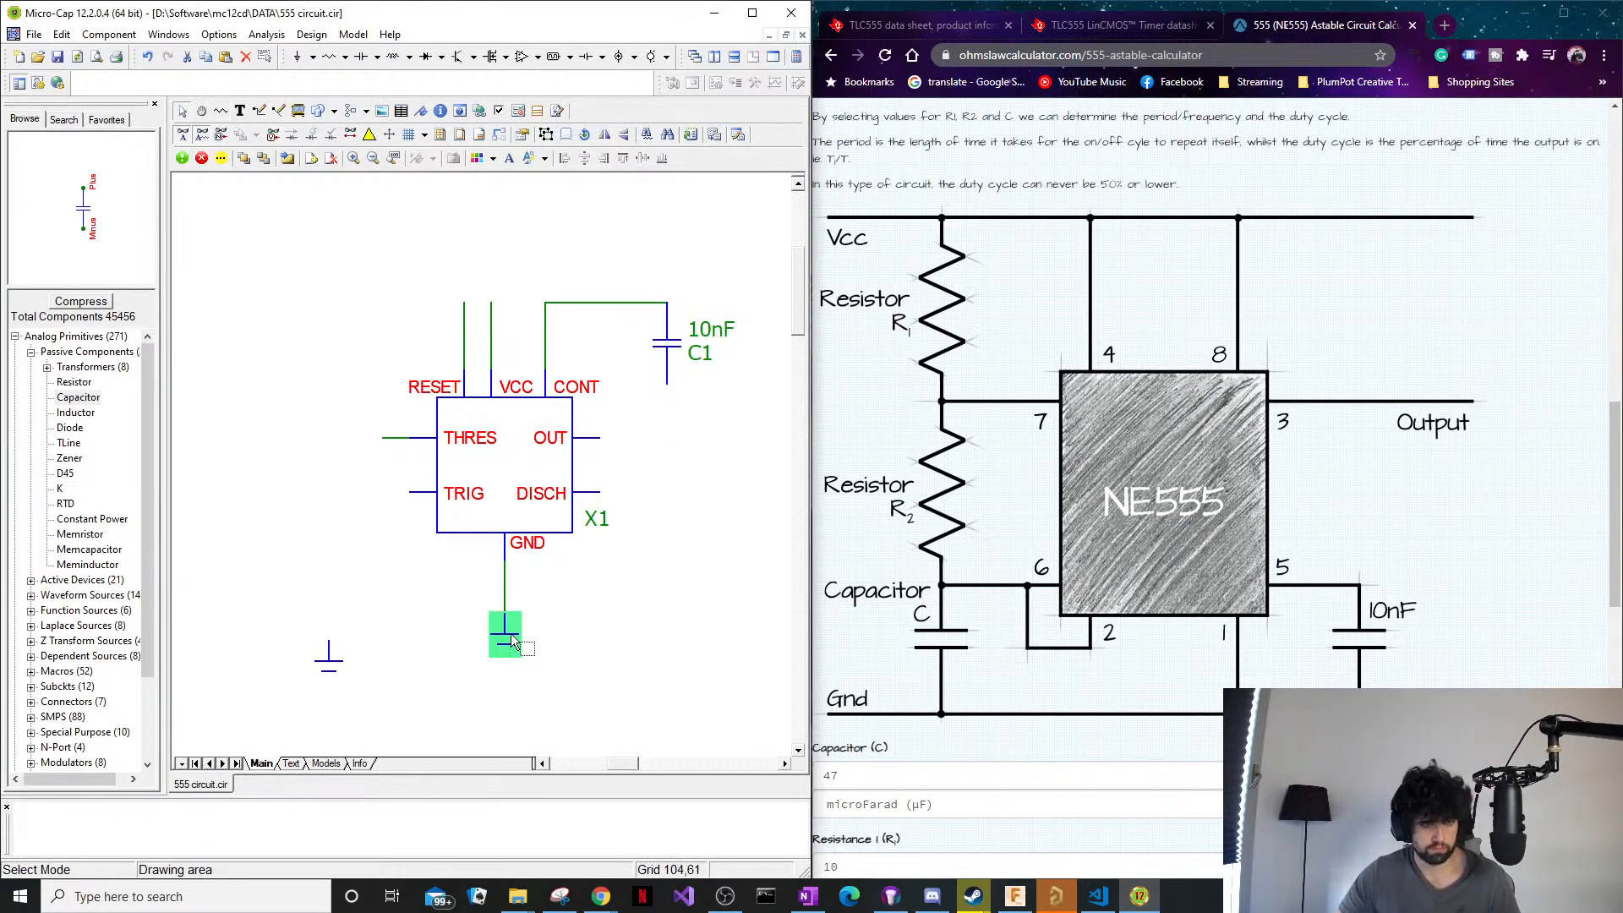
click(760, 504)
key(ctrl+v)
drag(760, 516, 667, 408)
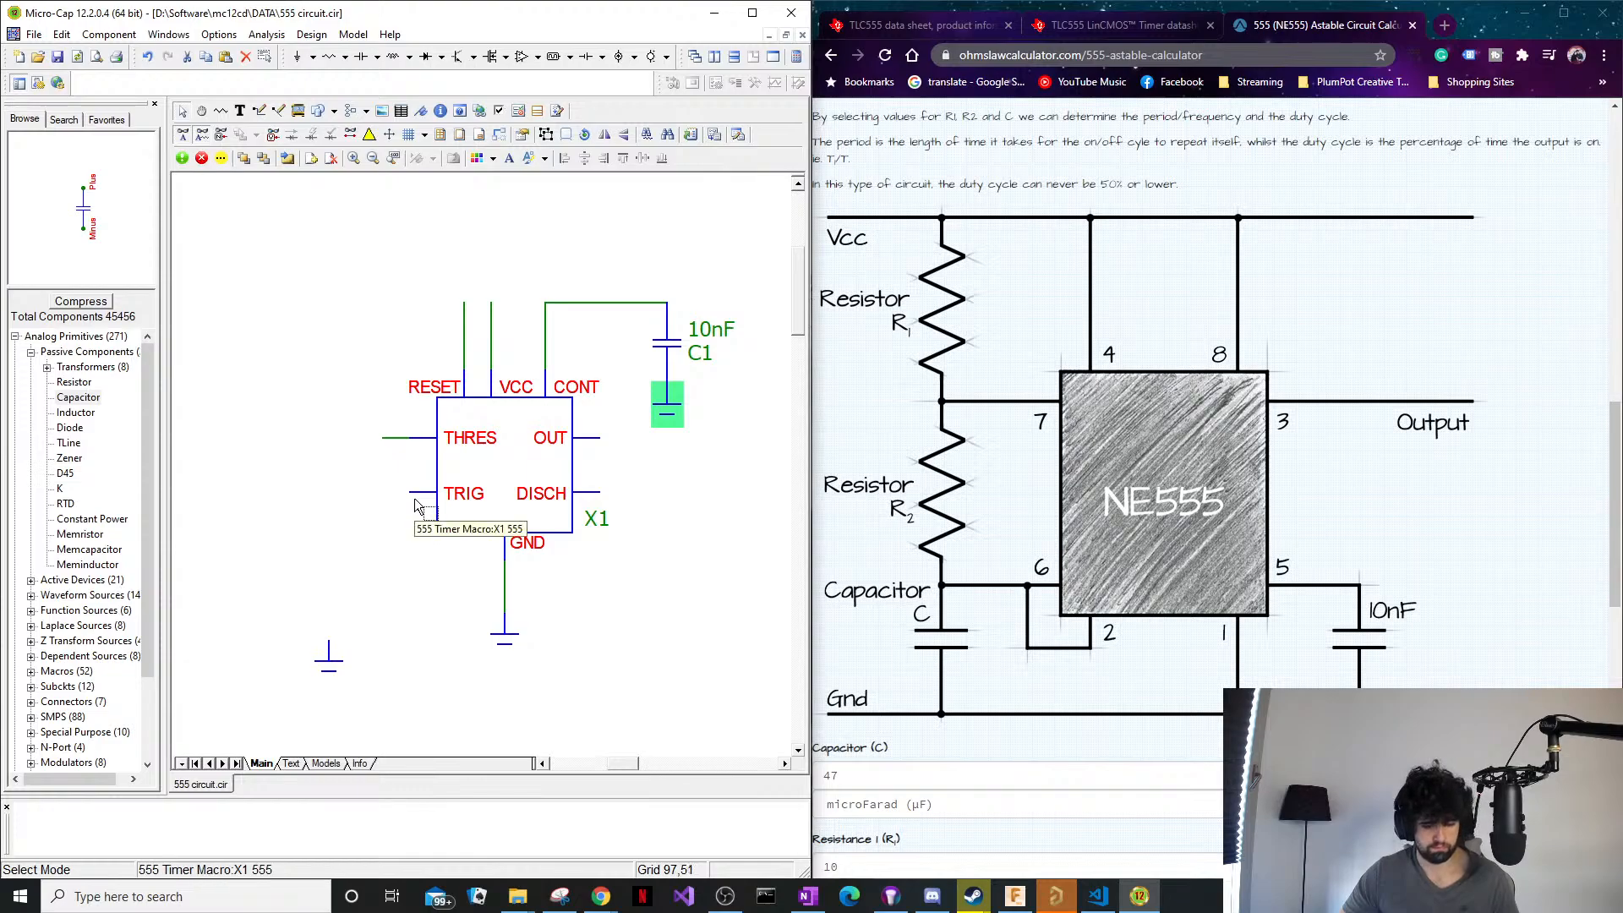
Wire the TRIG pin to the THRES pin and extend the THRES wire further away from the timer.
key(ctrl+w)
mouse_move(412, 497)
mouse_down()
mouse_move(372, 489)
mouse_move(351, 446)
mouse_move(410, 437)
mouse_up()
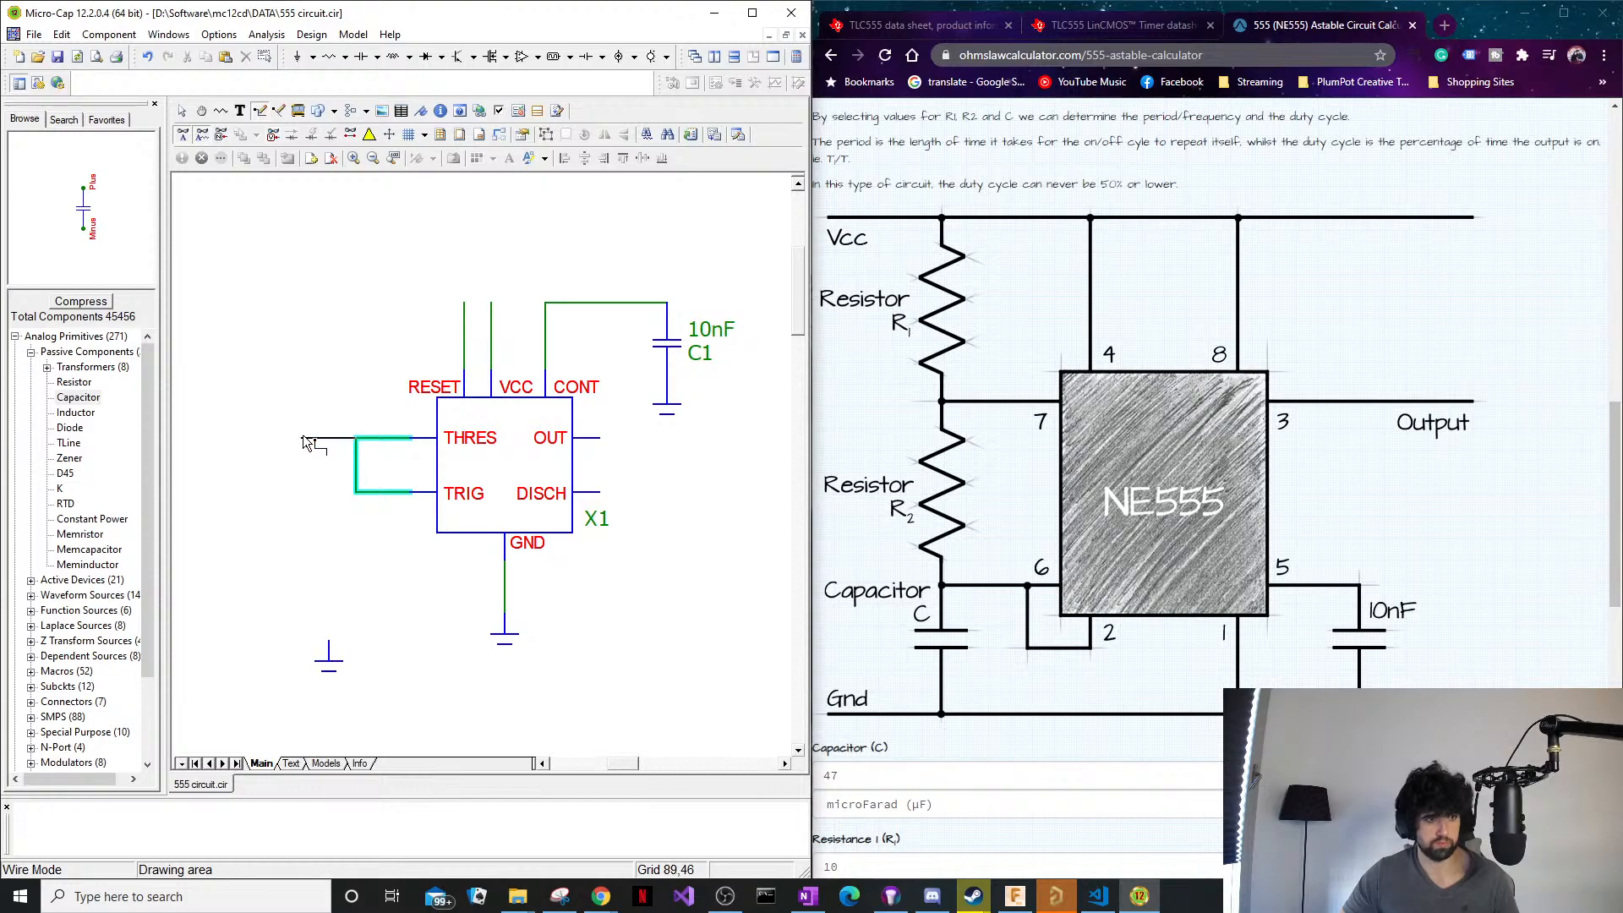
drag(302, 434, 299, 433)
key(ctrl+e)
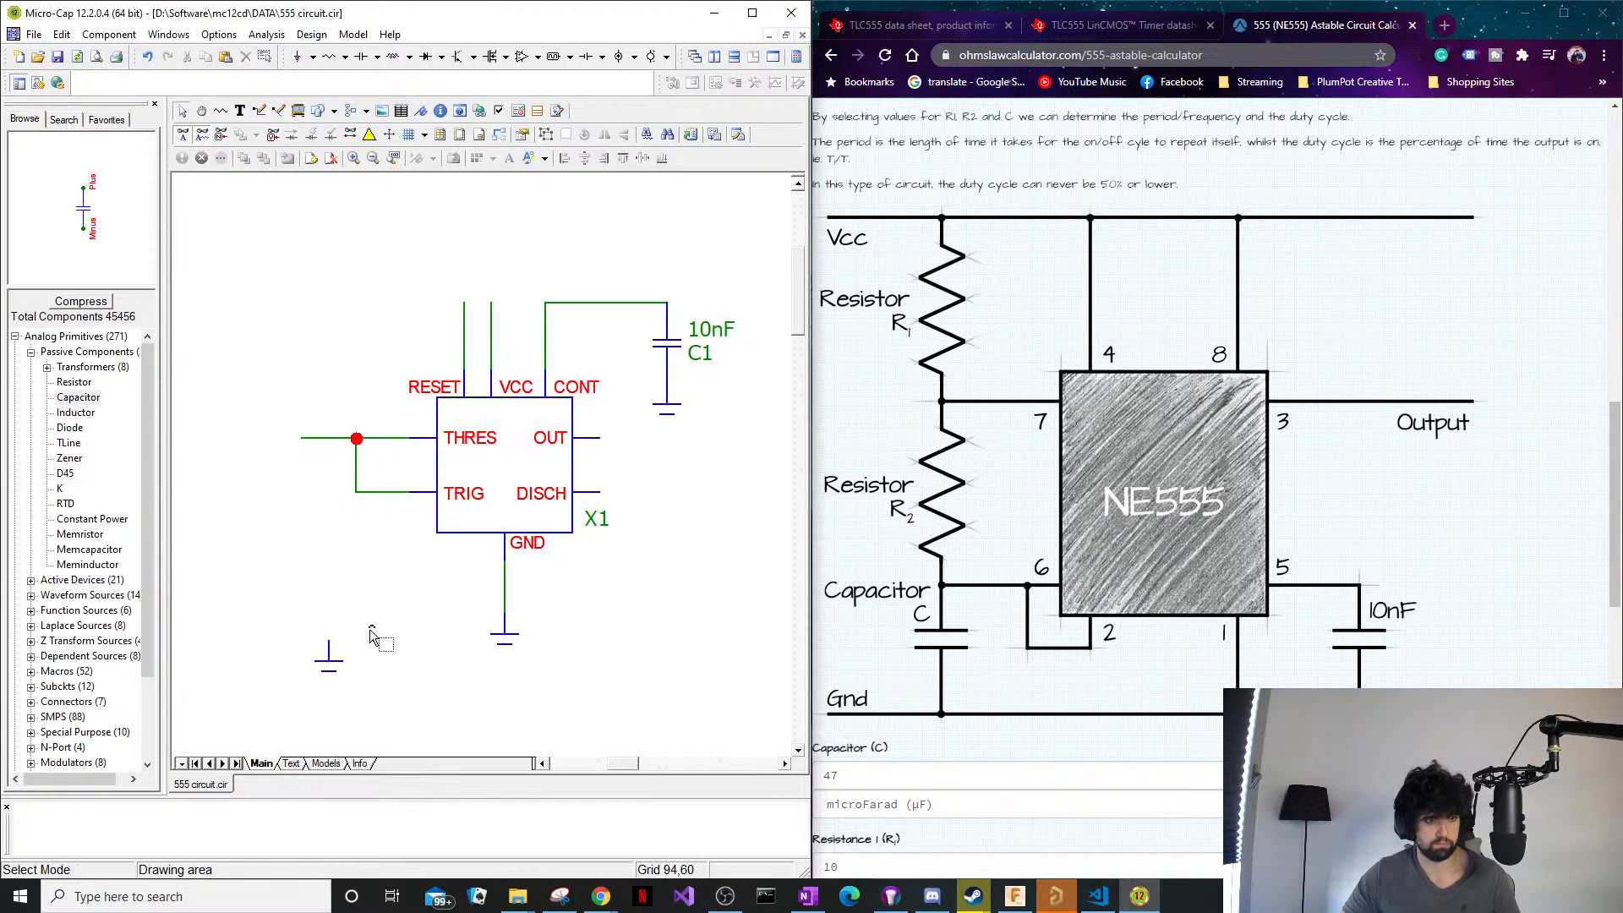
Move the loose ground symbol directly beneath the free end of the THRES wire.
drag(372, 635, 305, 611)
click(320, 568)
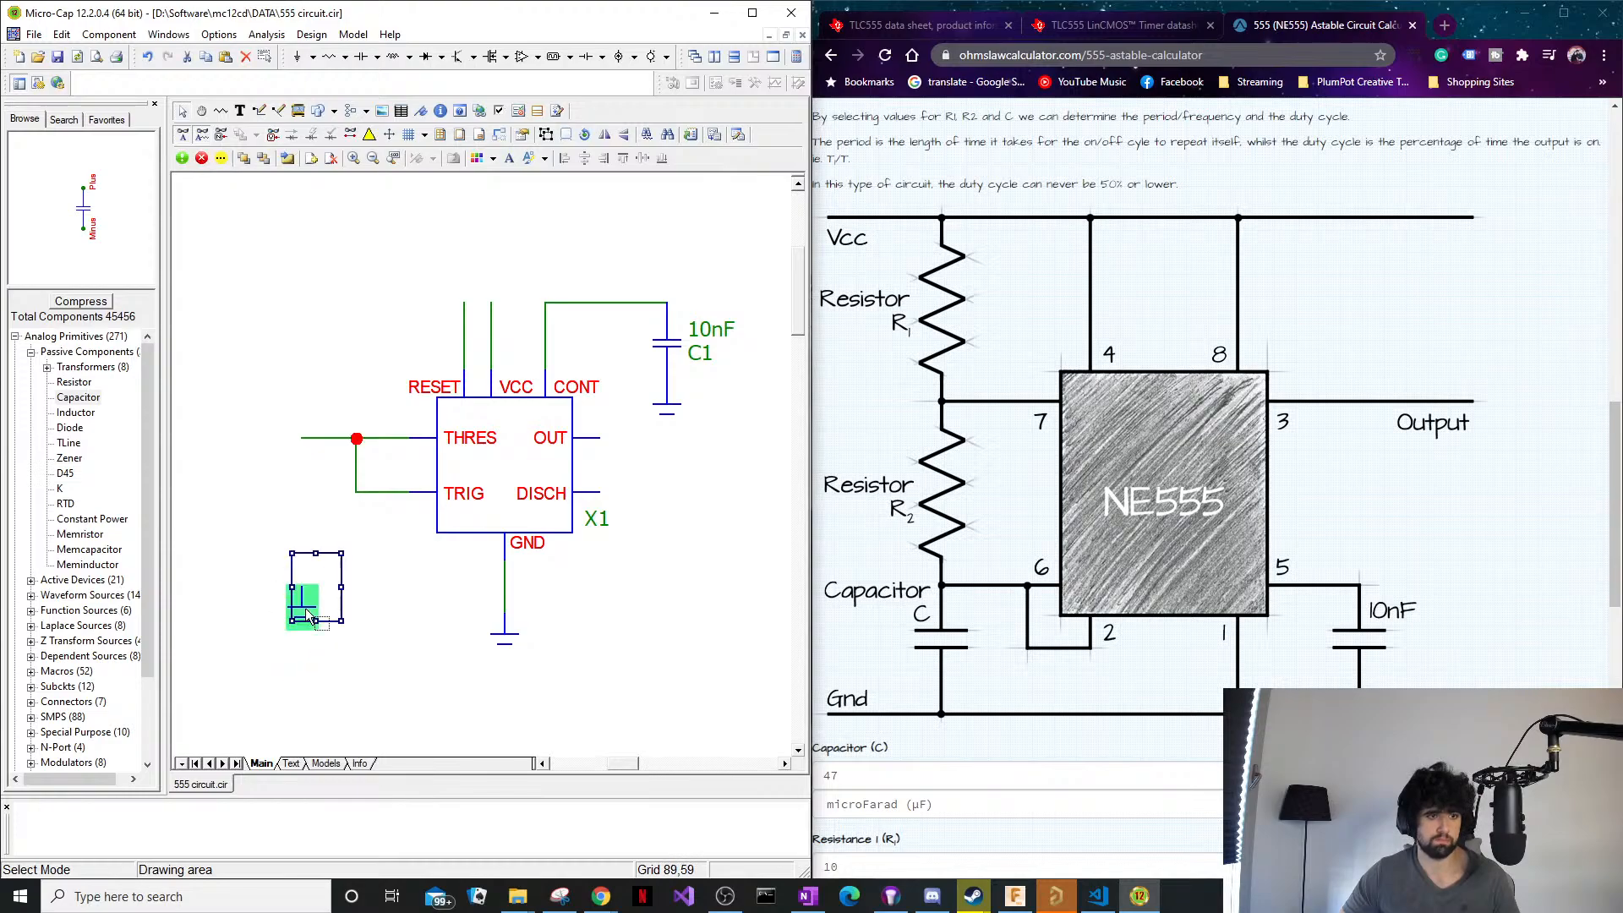
click(401, 552)
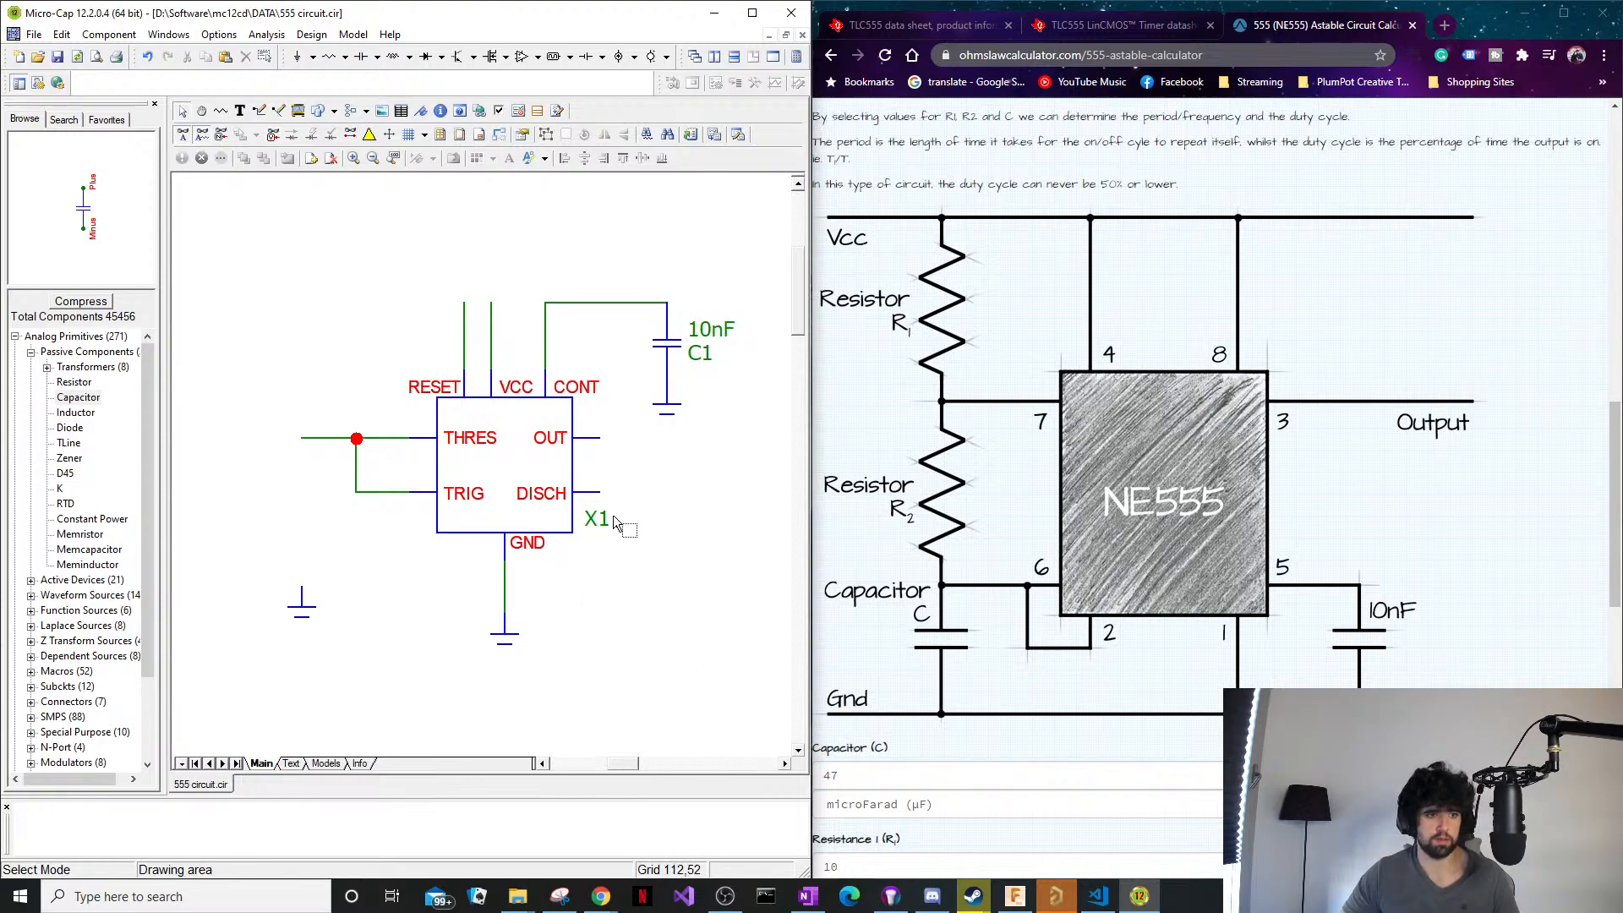
Duplicate the 10nF capacitor C1 and place the copy between the THRES wire's free end and the ground below it.
click(666, 347)
click(652, 554)
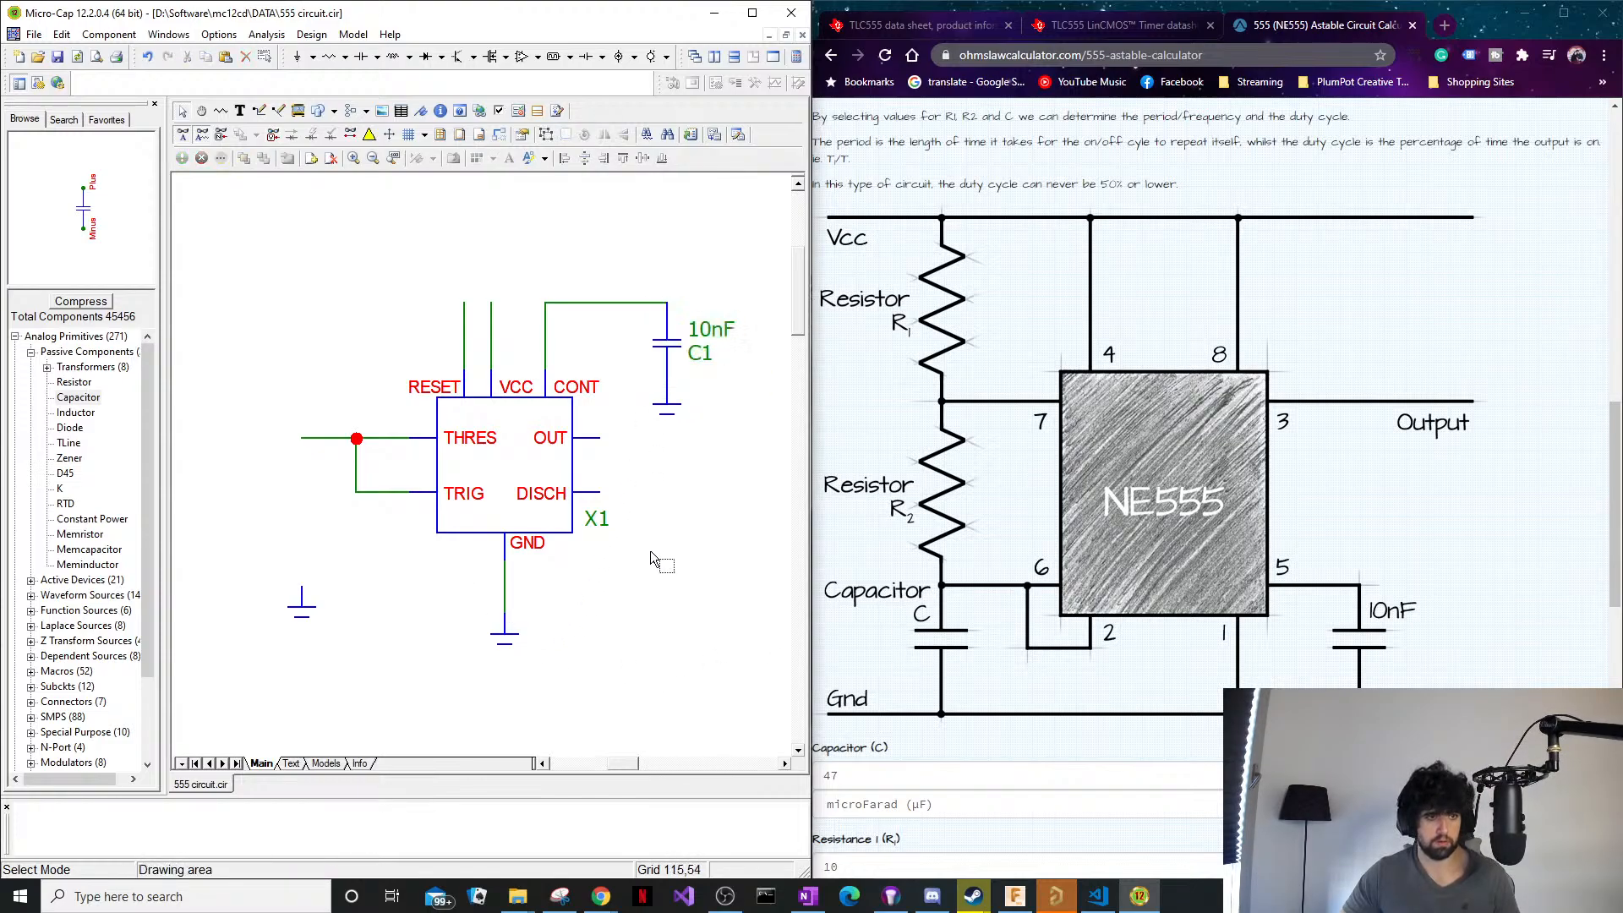
key(ctrl+v)
drag(664, 598, 304, 519)
click(342, 521)
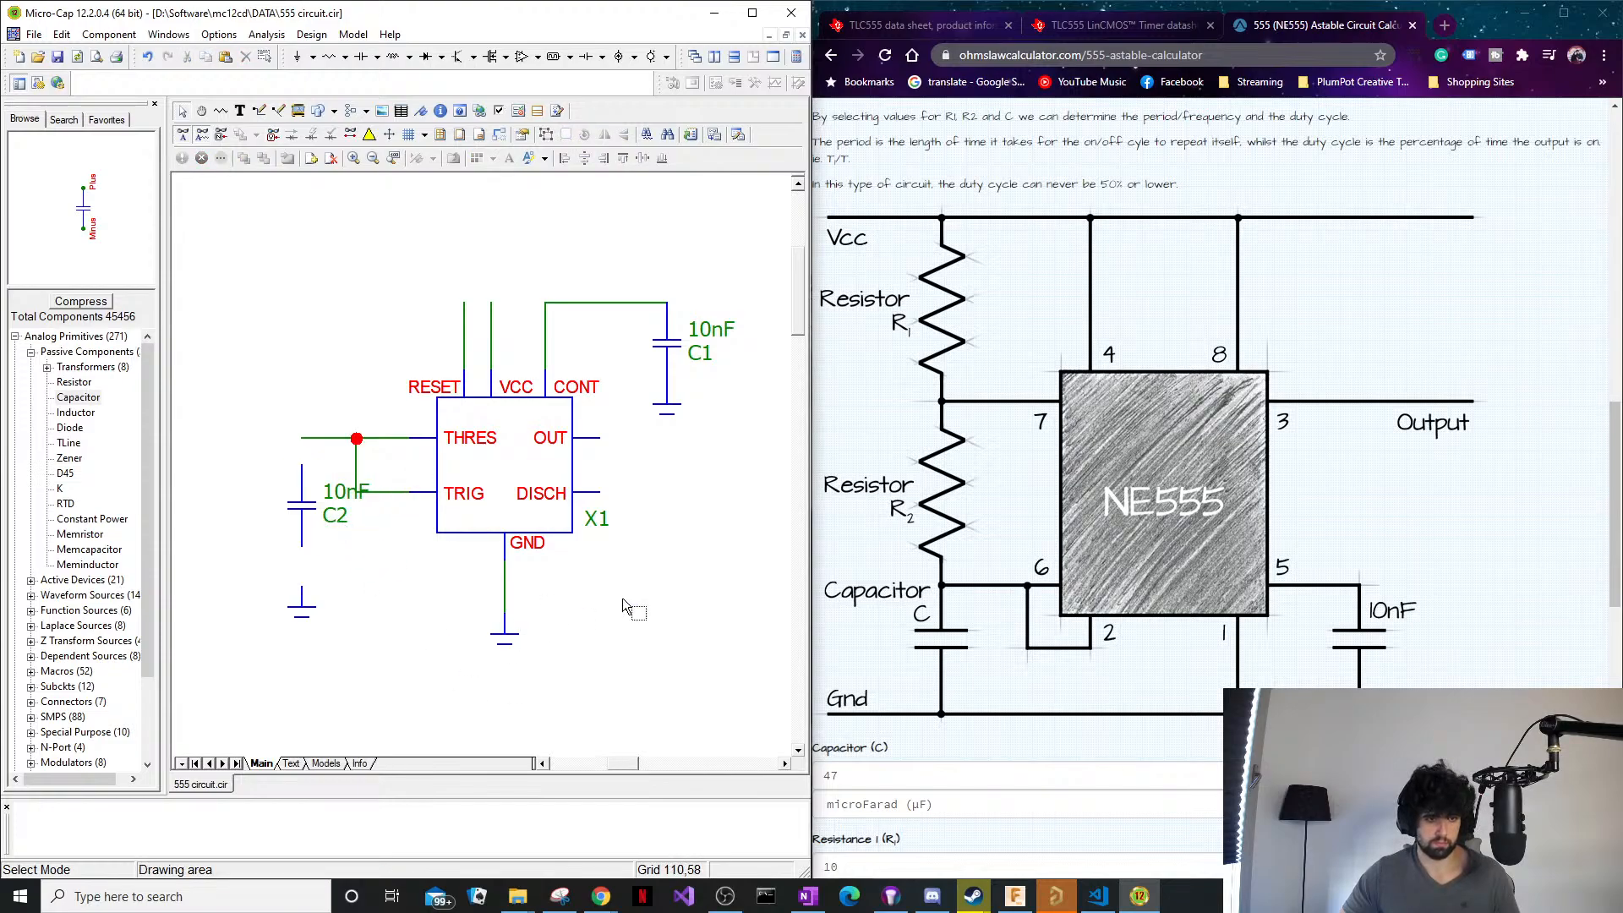
Set the capacitance of capacitor C2 beside the timer to 47uF, matching the calculator page's capacitor value.
scroll(1103, 689, down, 5)
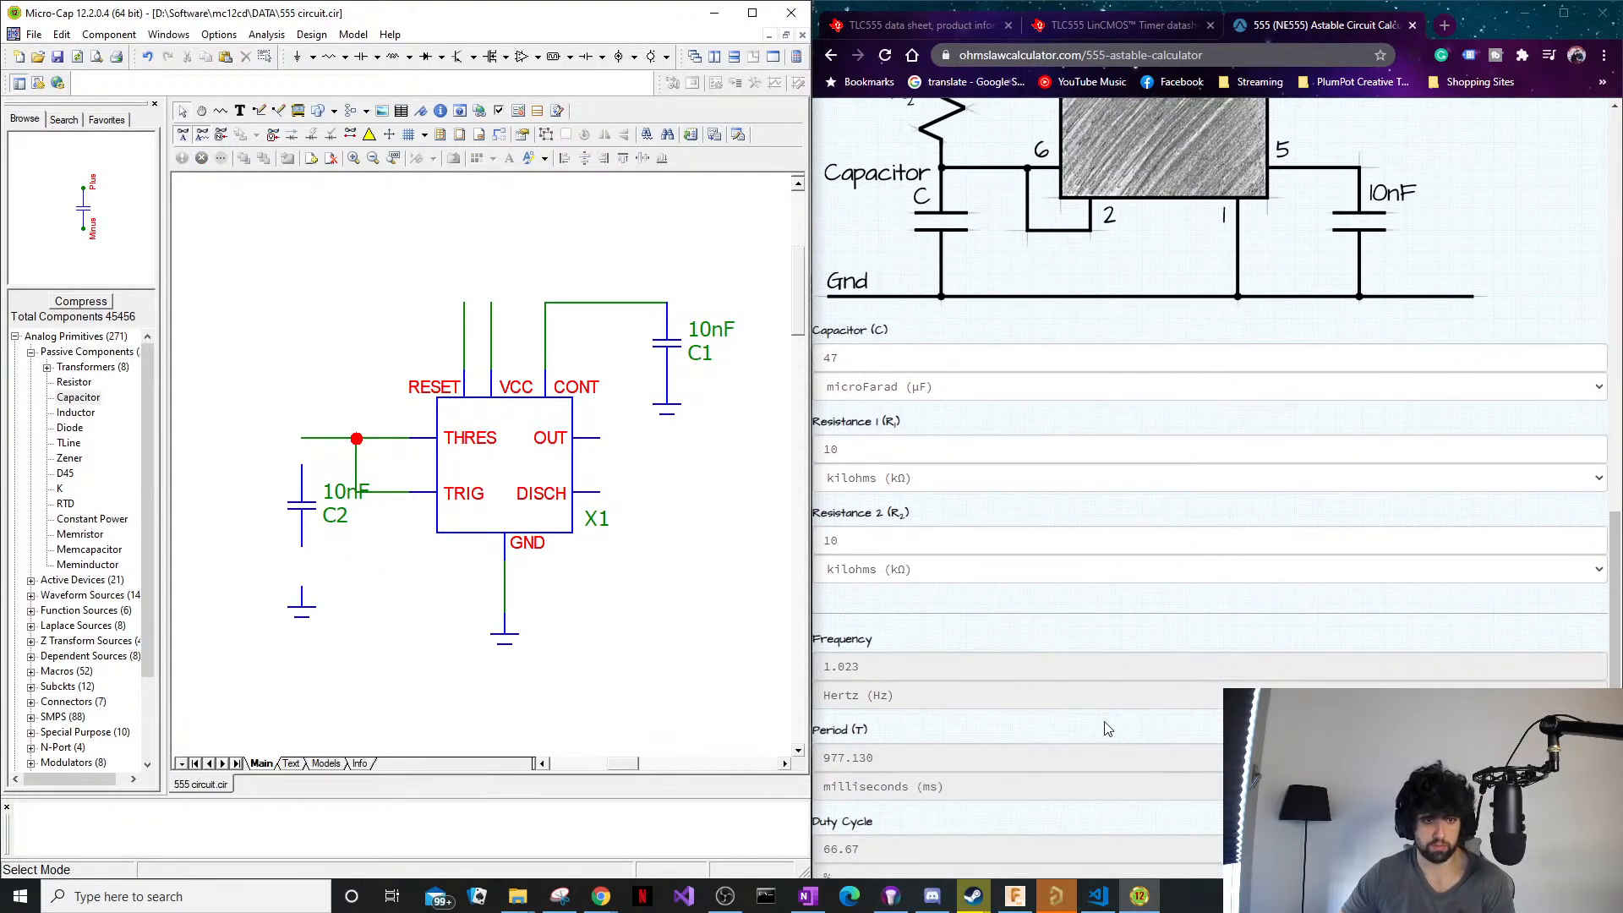
scroll(1108, 728, up, 2)
click(999, 646)
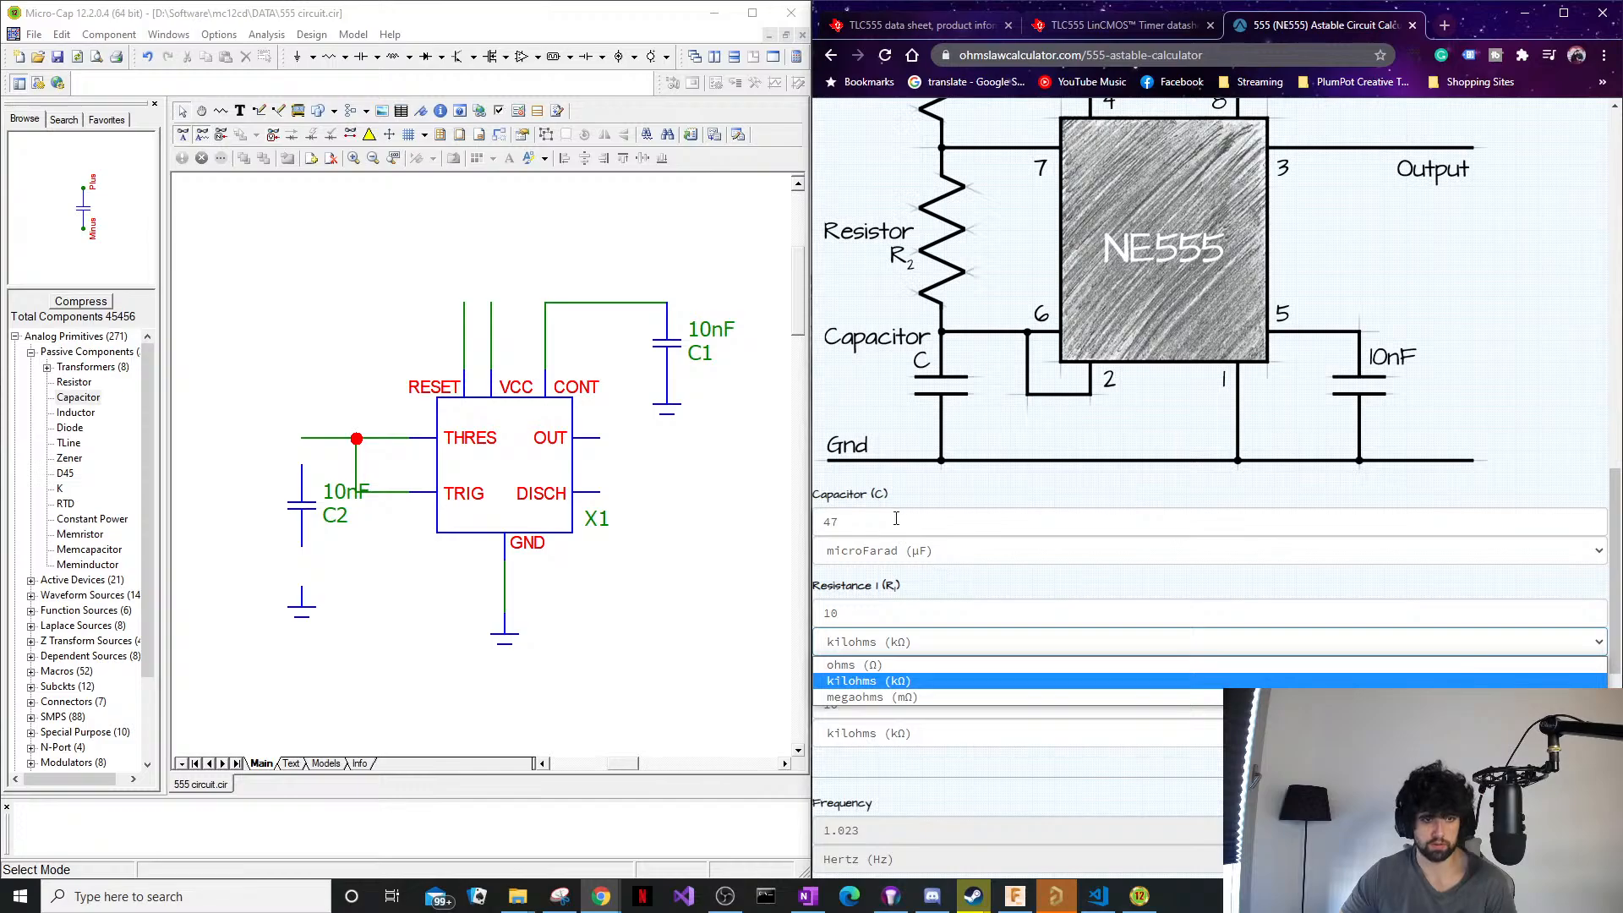
click(345, 492)
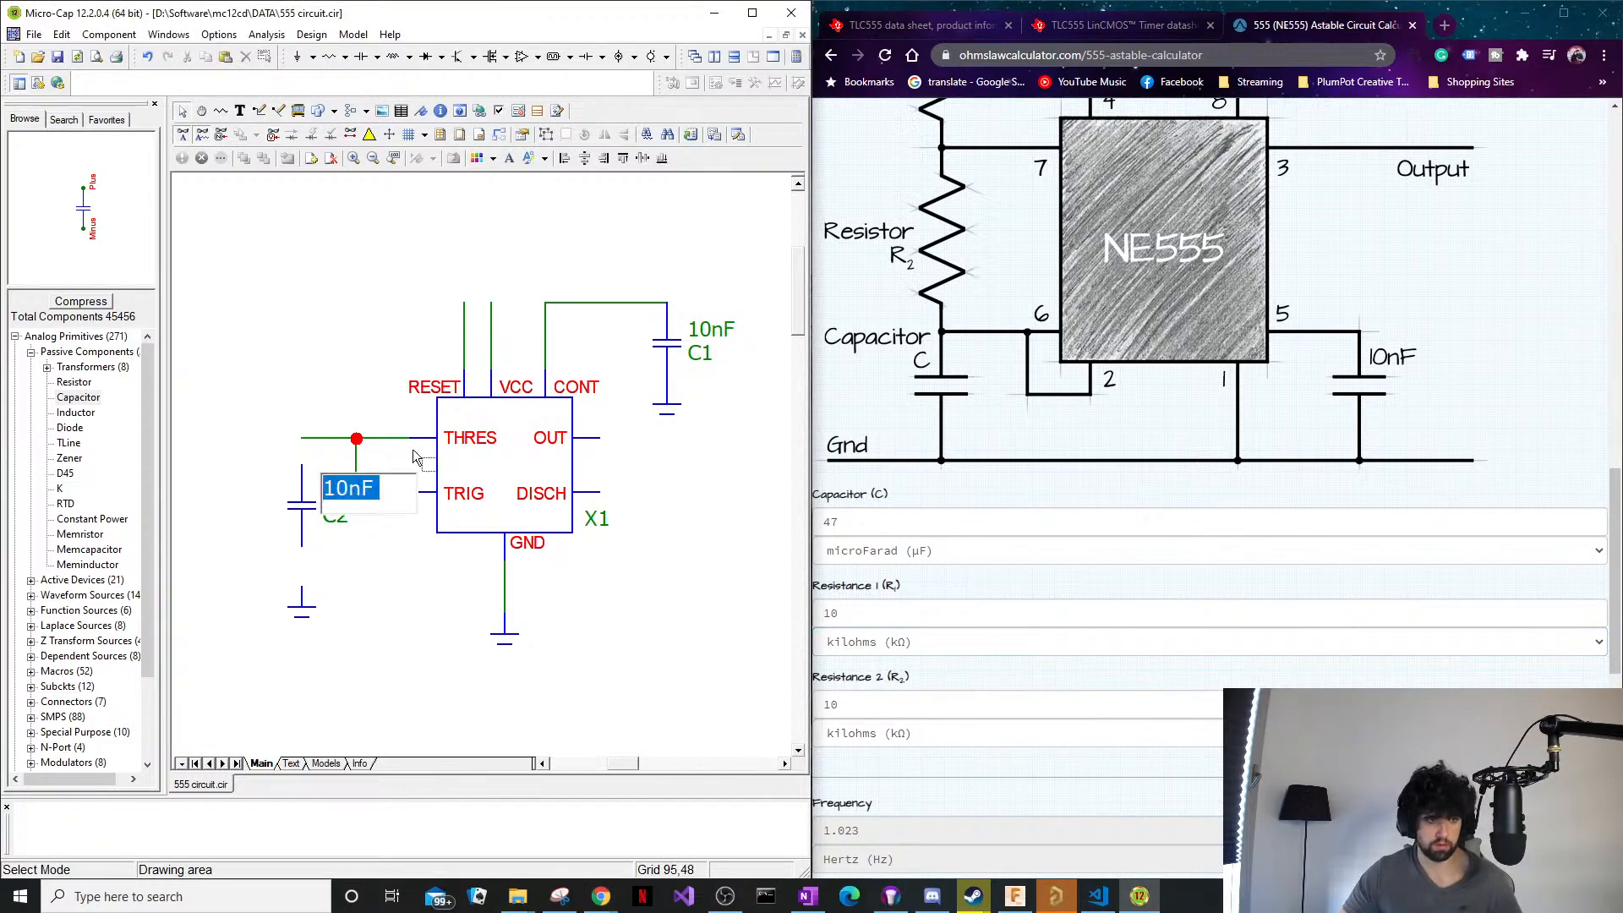
double_click(302, 511)
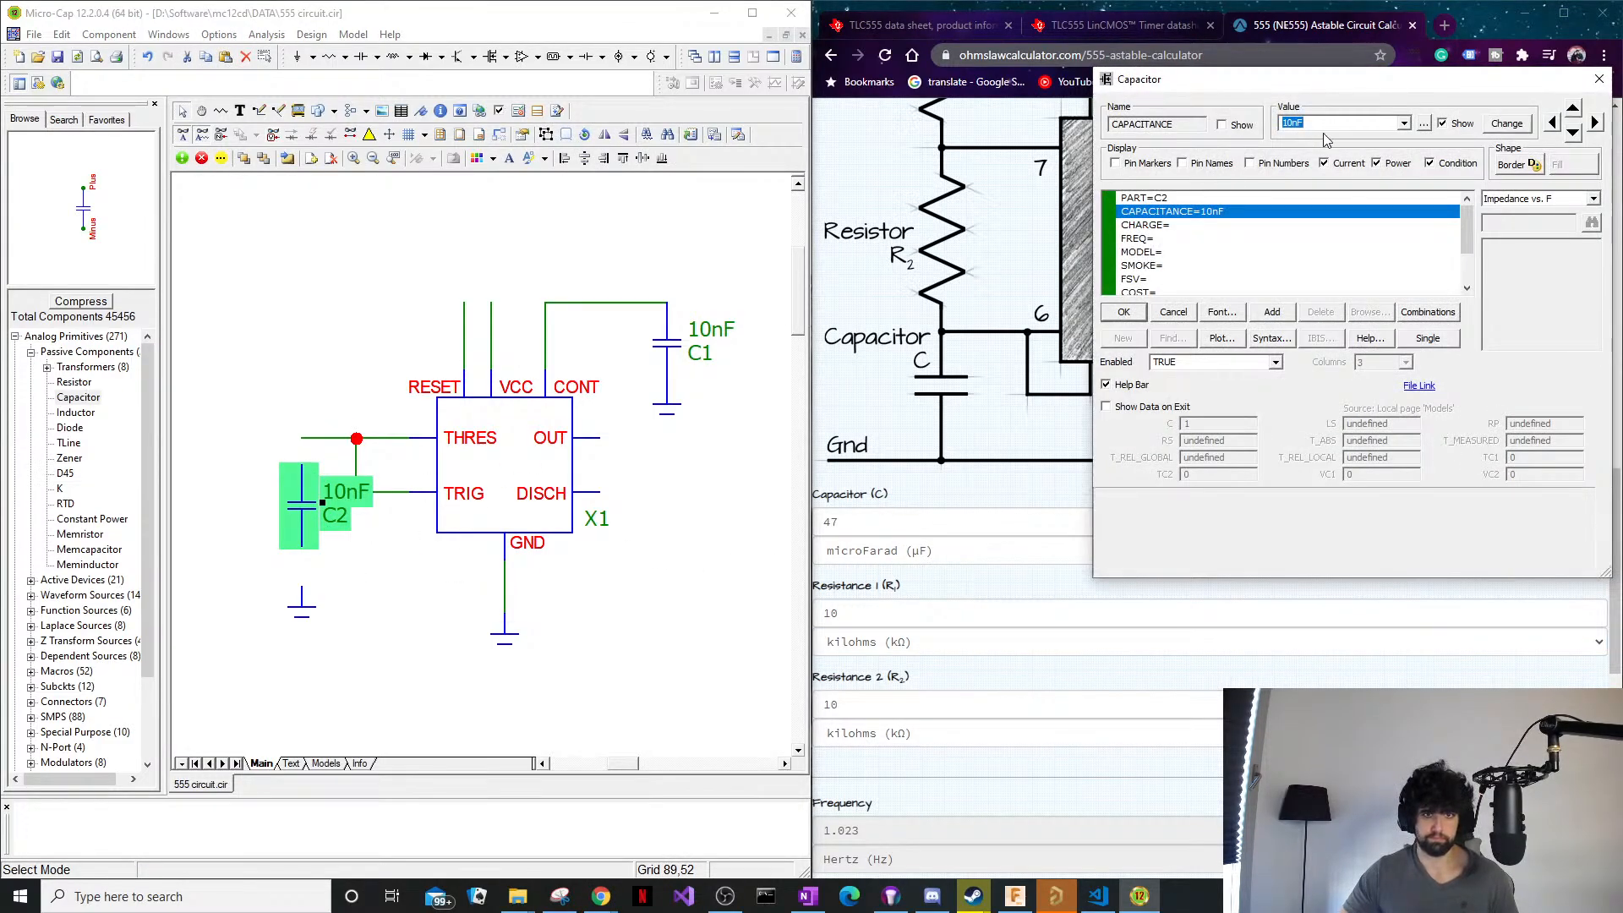
text(47uF)
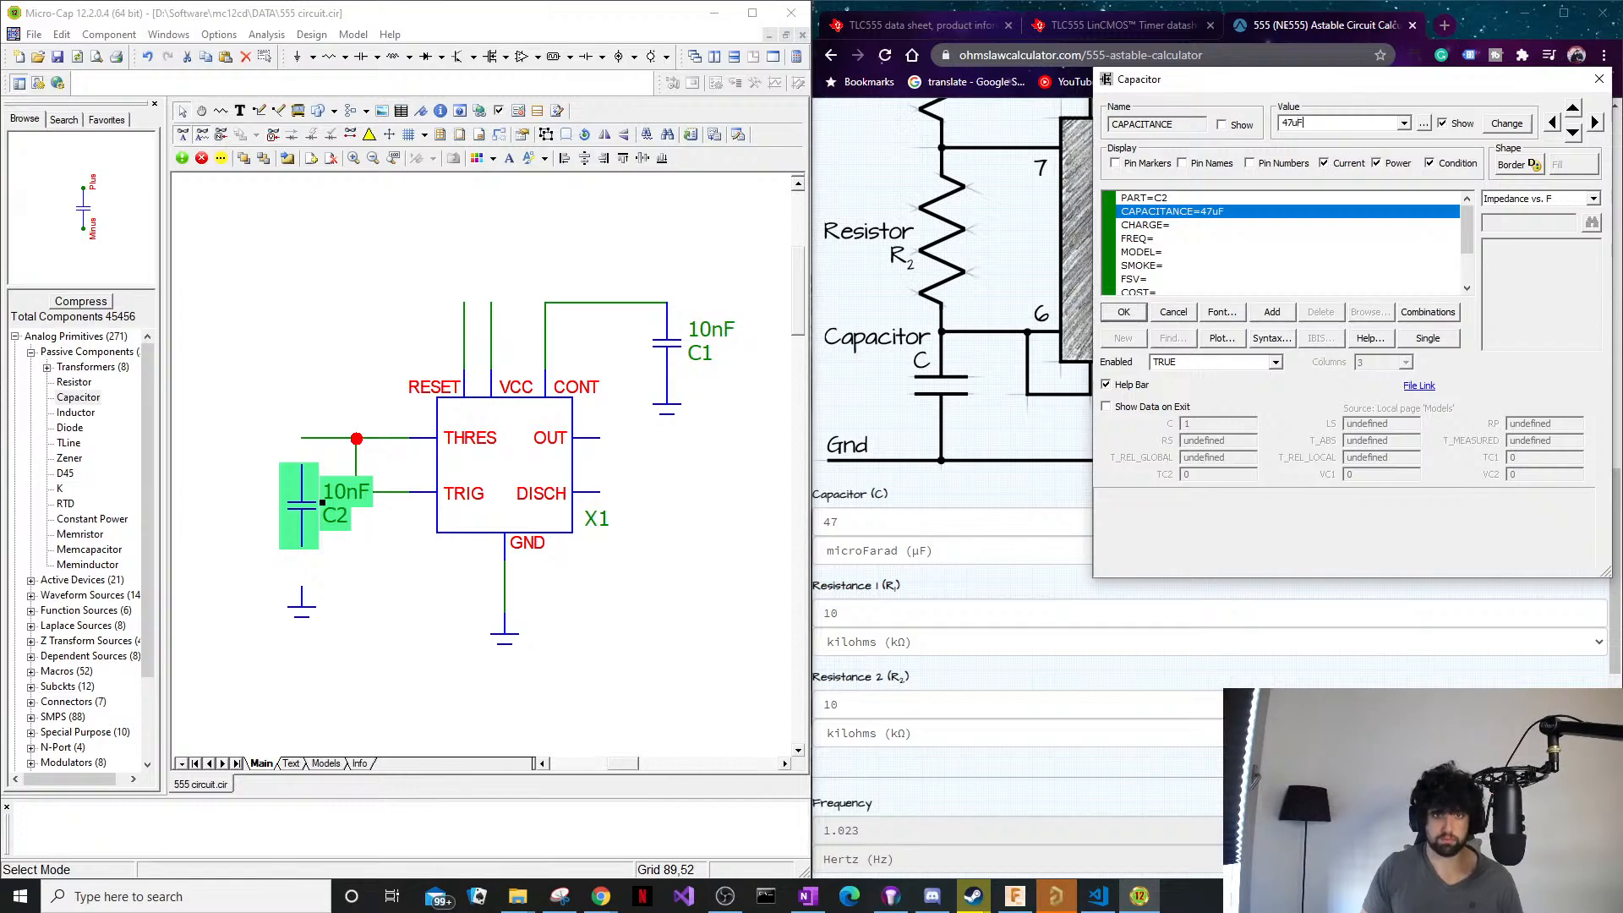
key(Return)
click(397, 601)
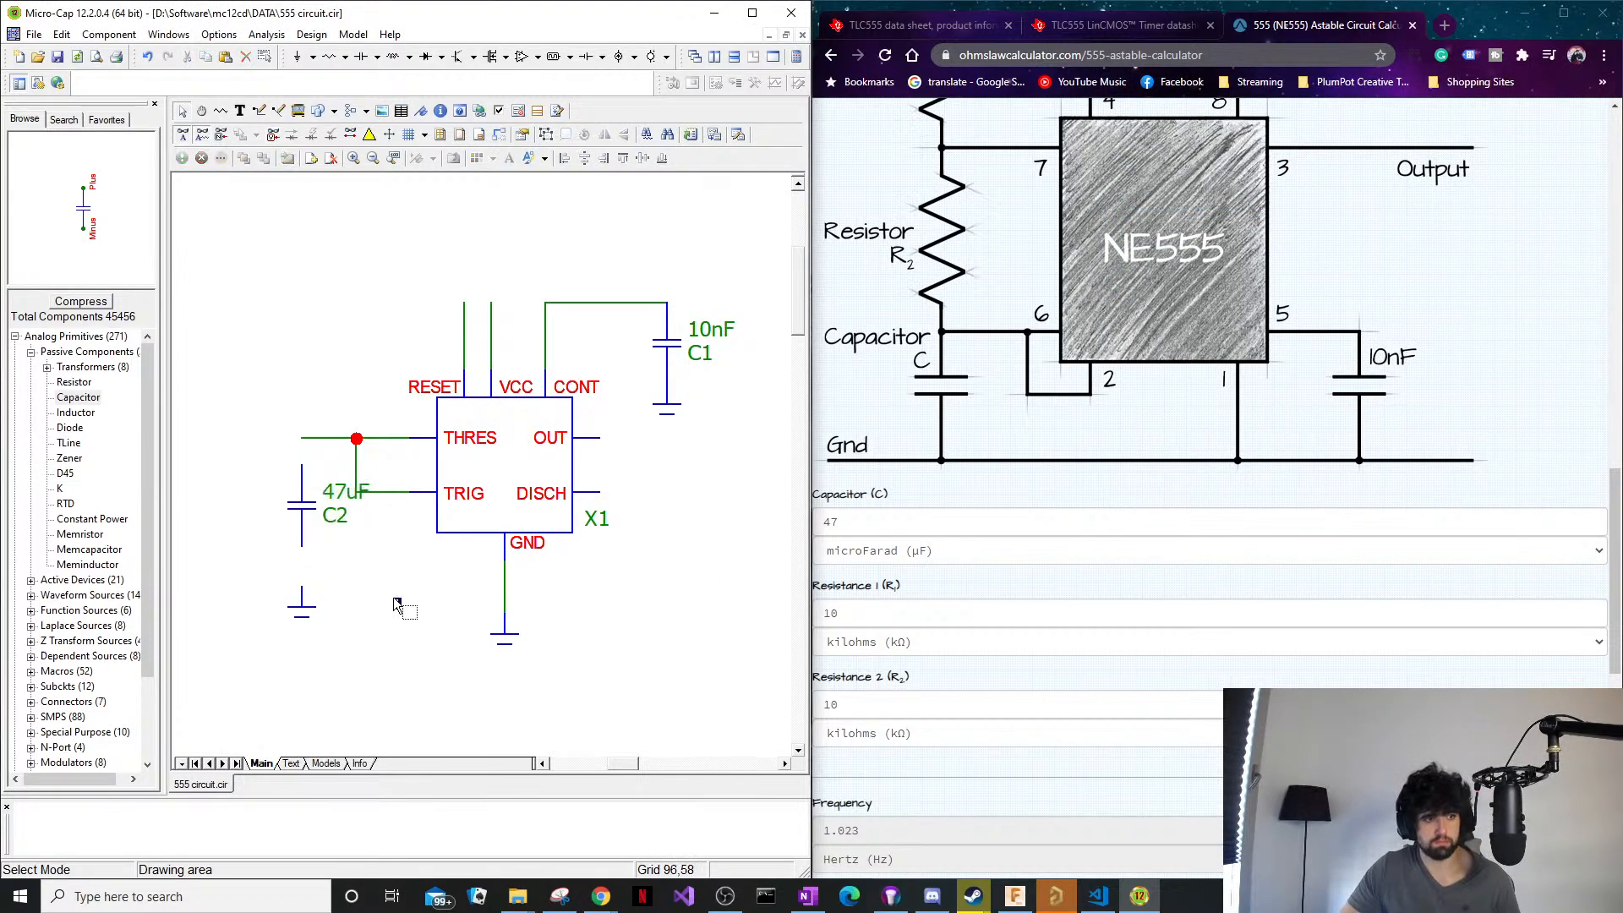
Place two 10K resistors stacked vertically above the free end of the THRES wire, in line with capacitor C2.
scroll(391, 532, up, 1)
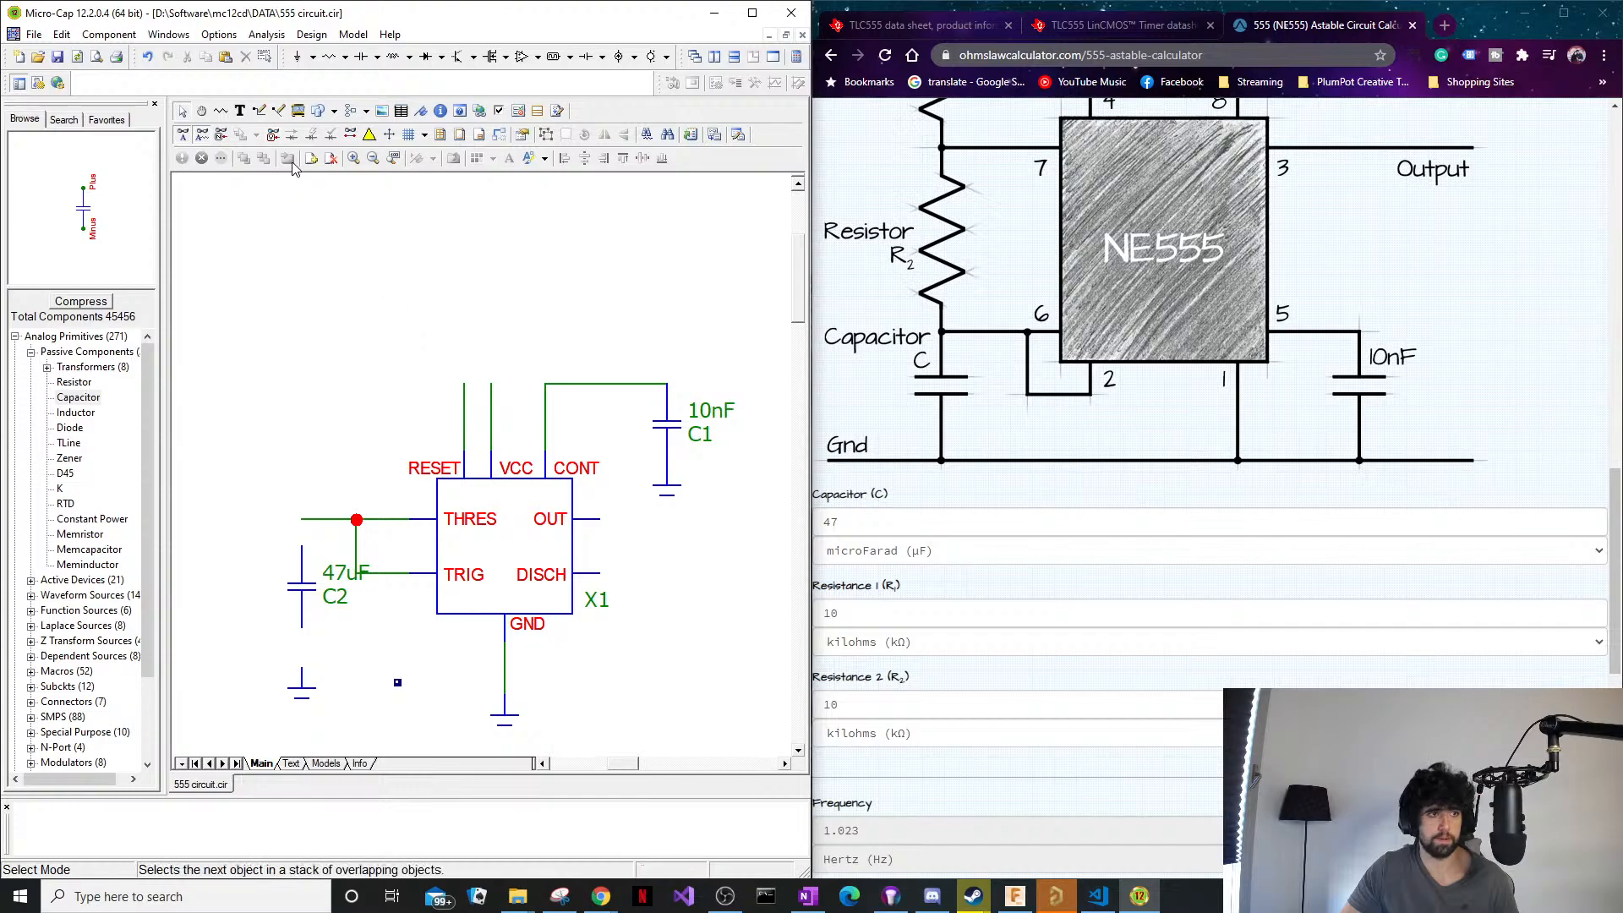
click(74, 381)
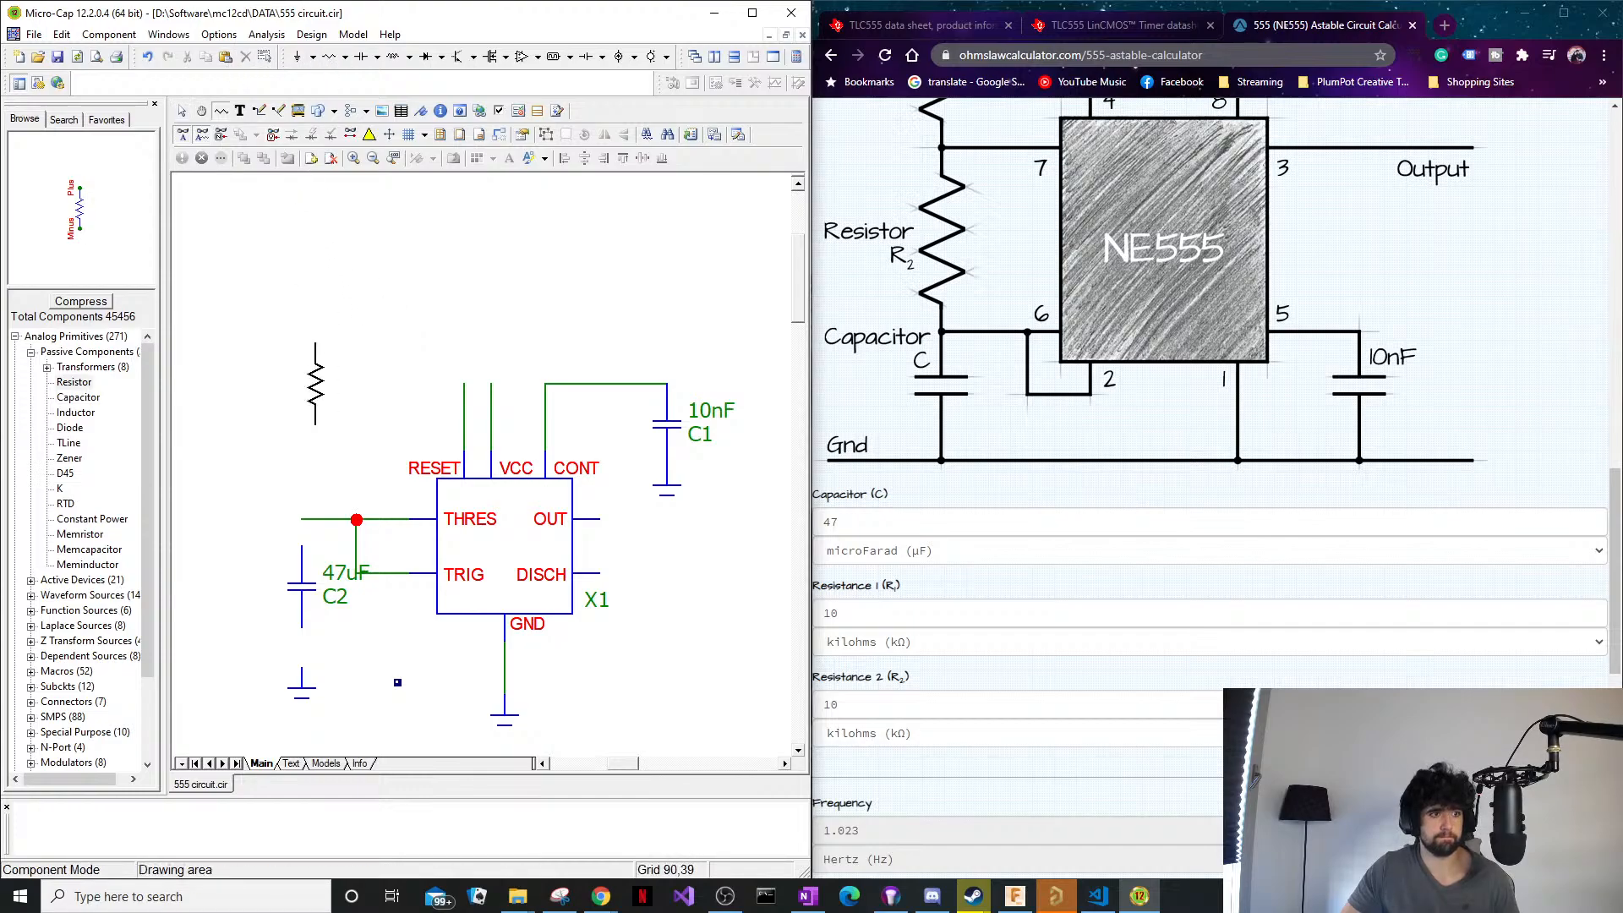
click(306, 451)
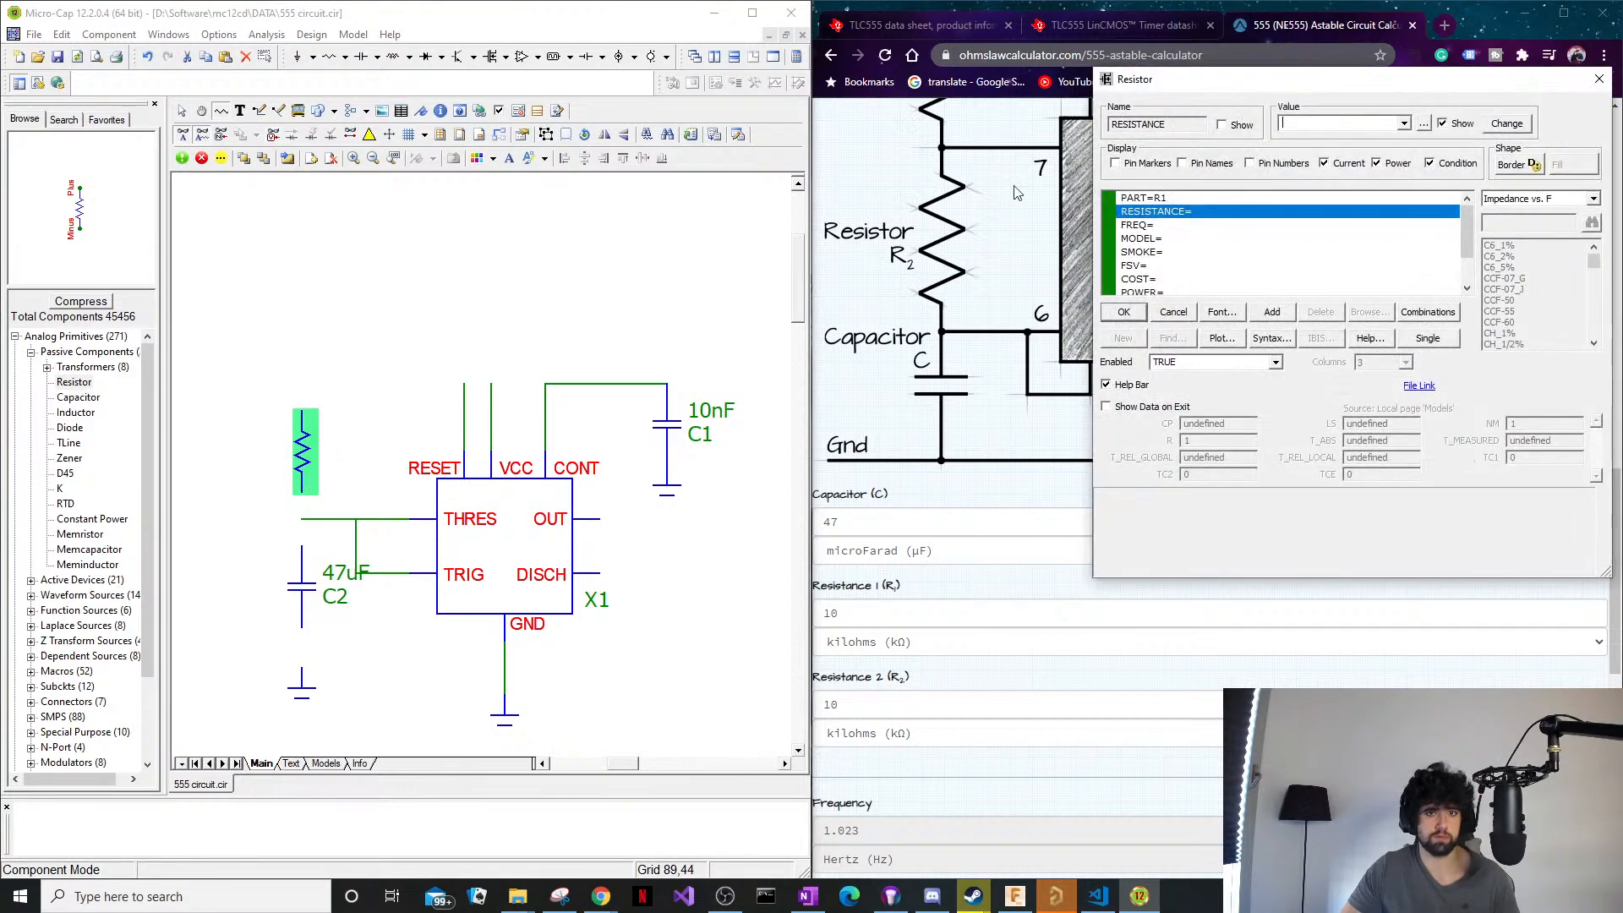
text(10K)
key(Return)
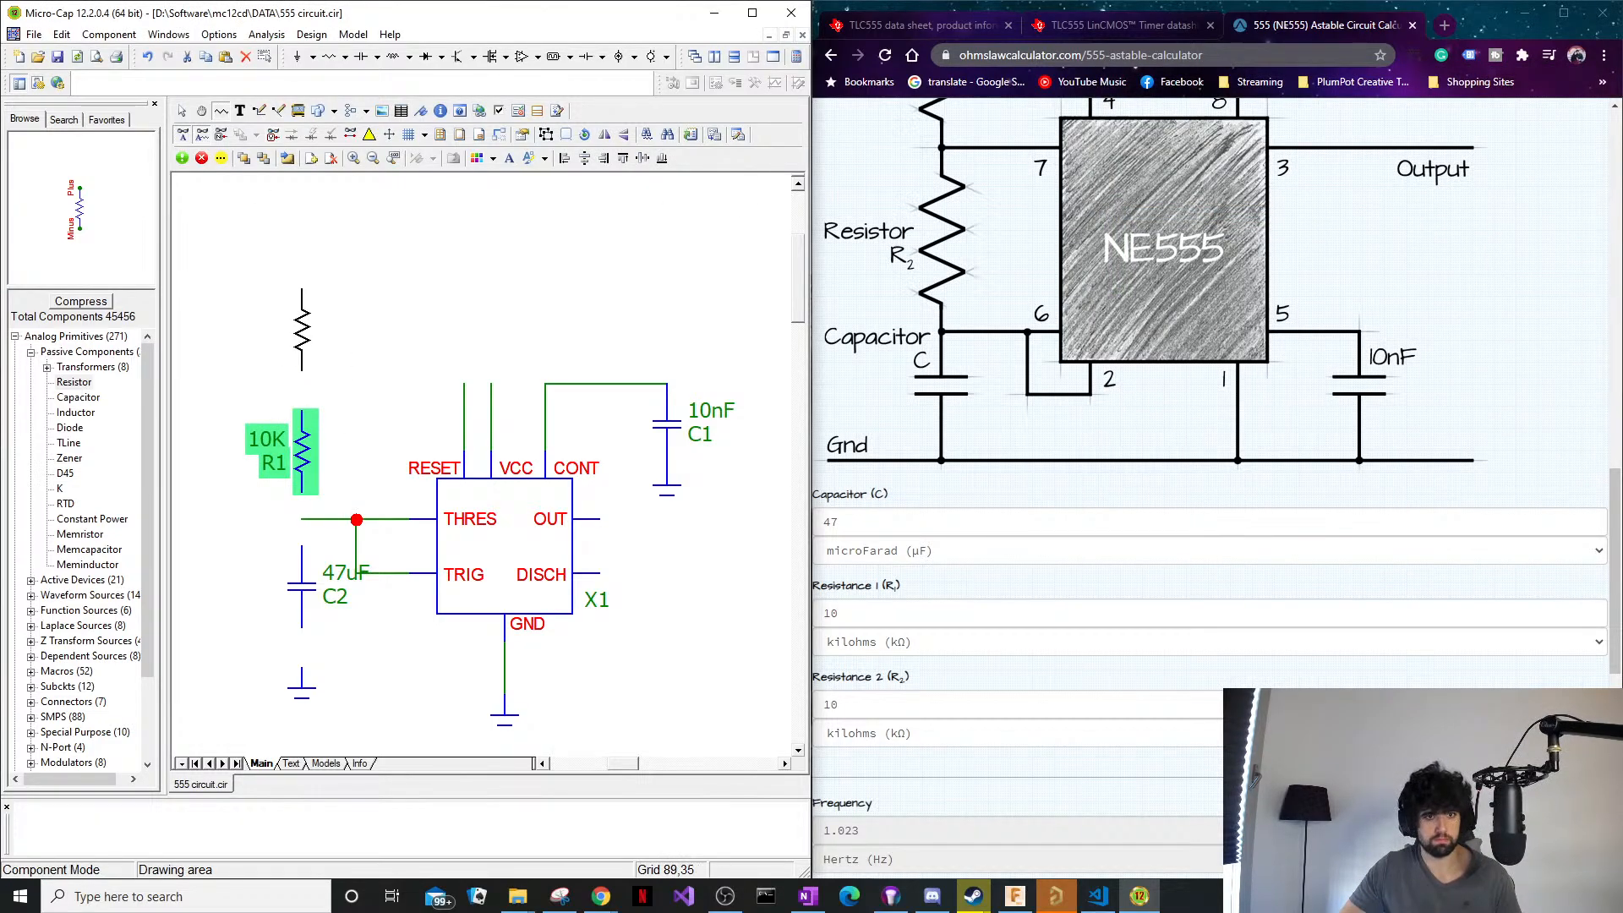
click(301, 358)
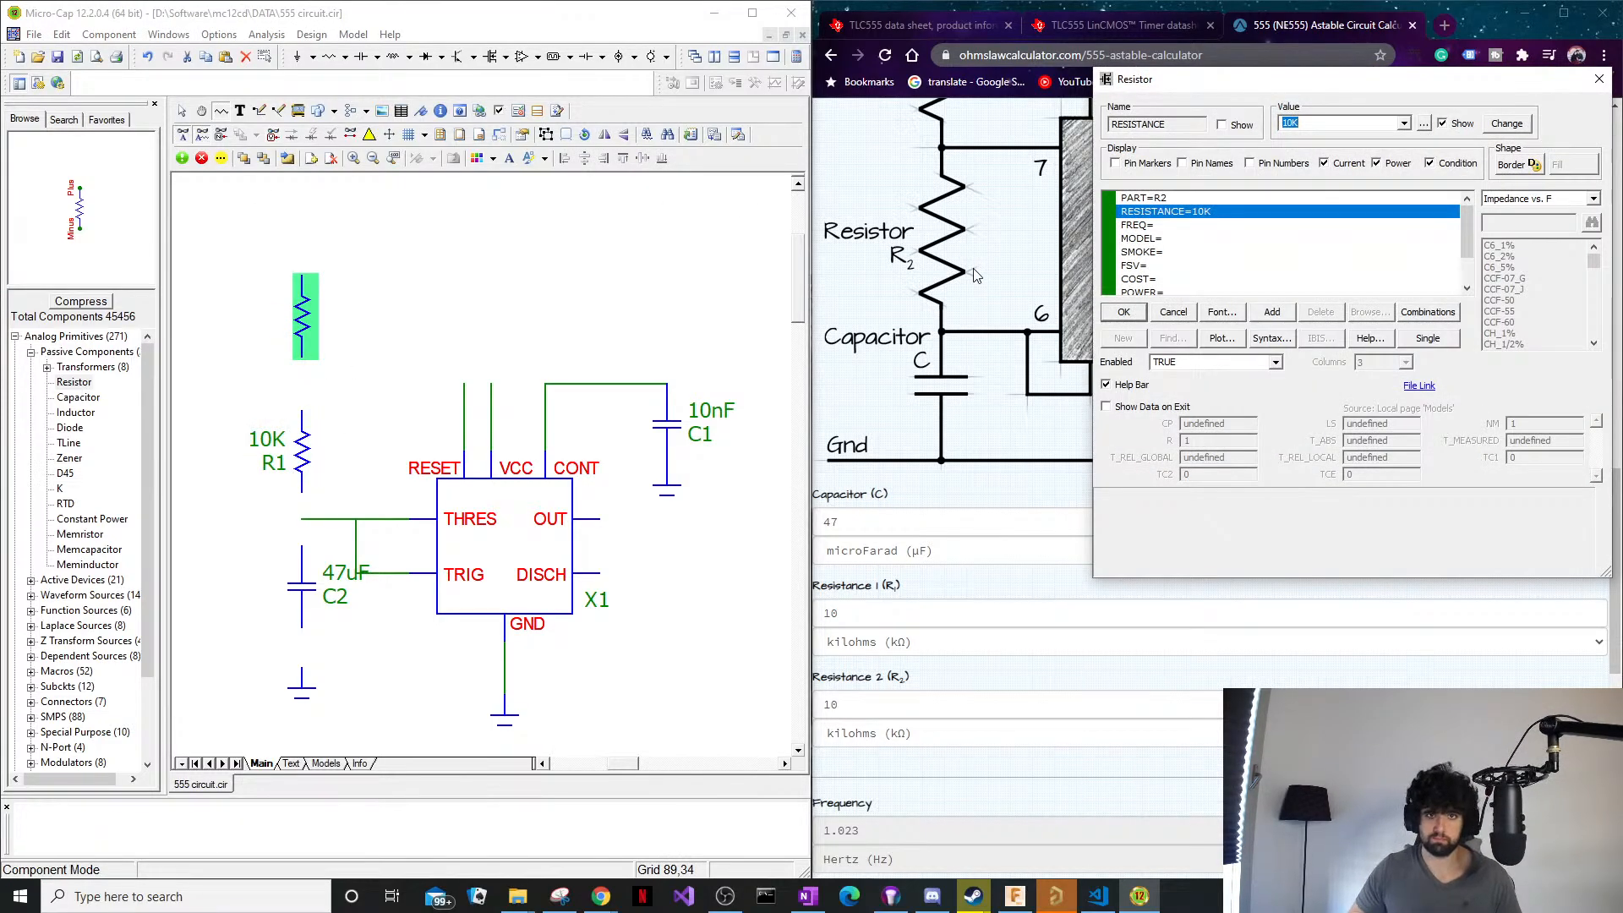
key(Return)
key(ctrl+e)
click(443, 313)
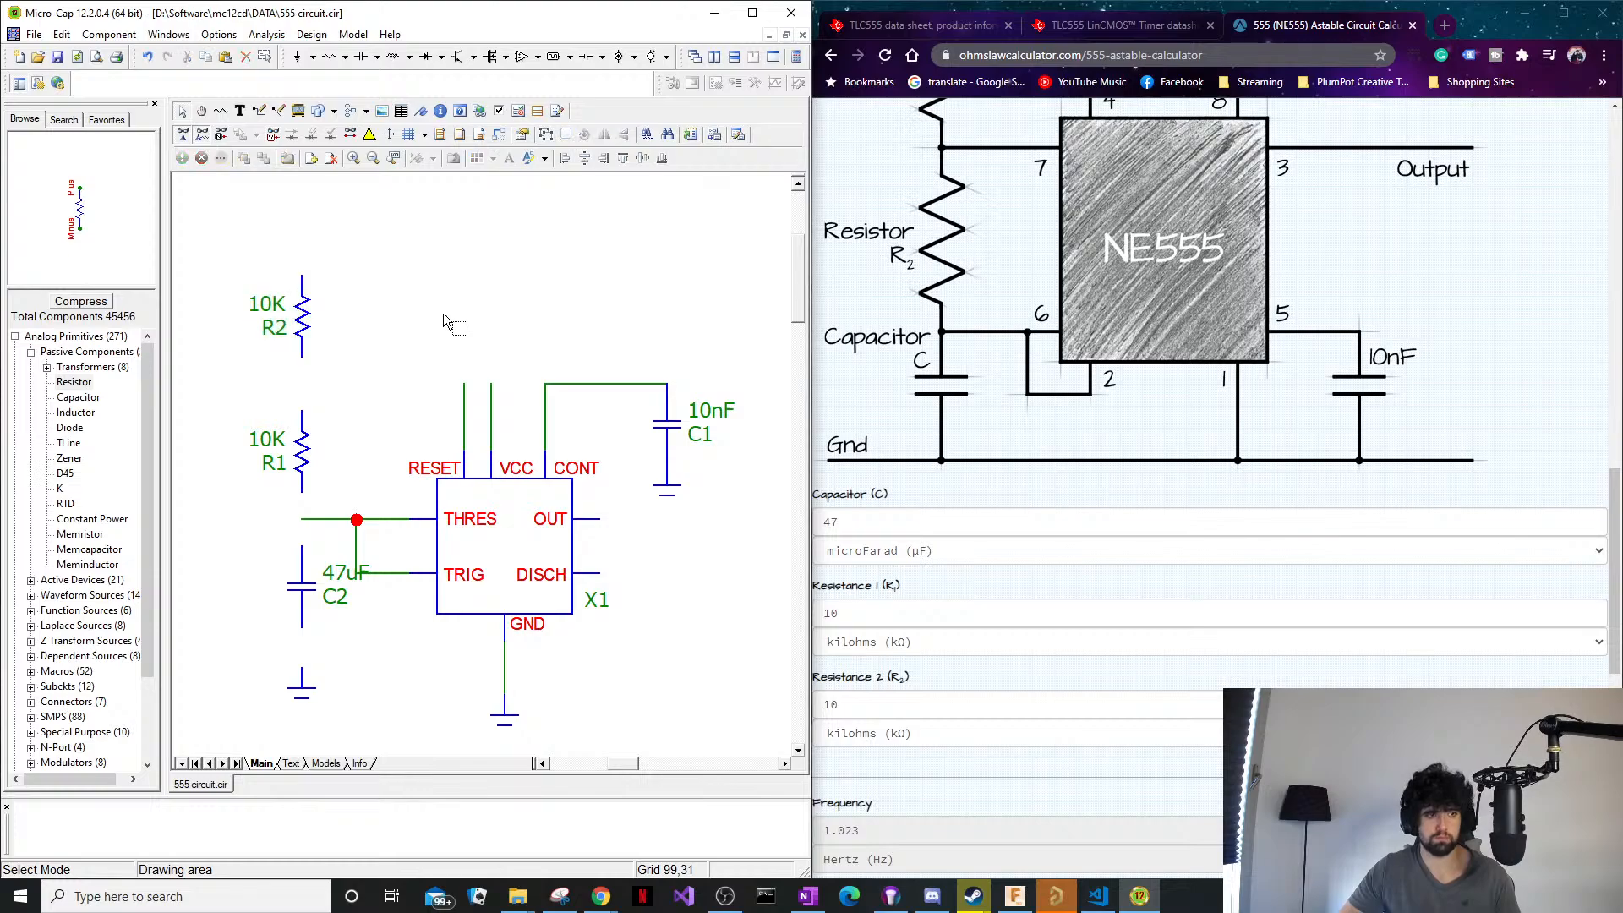
Wire the DISCH pin around the top of the timer to the node between the two 10K resistors.
scroll(1279, 357, up, 2)
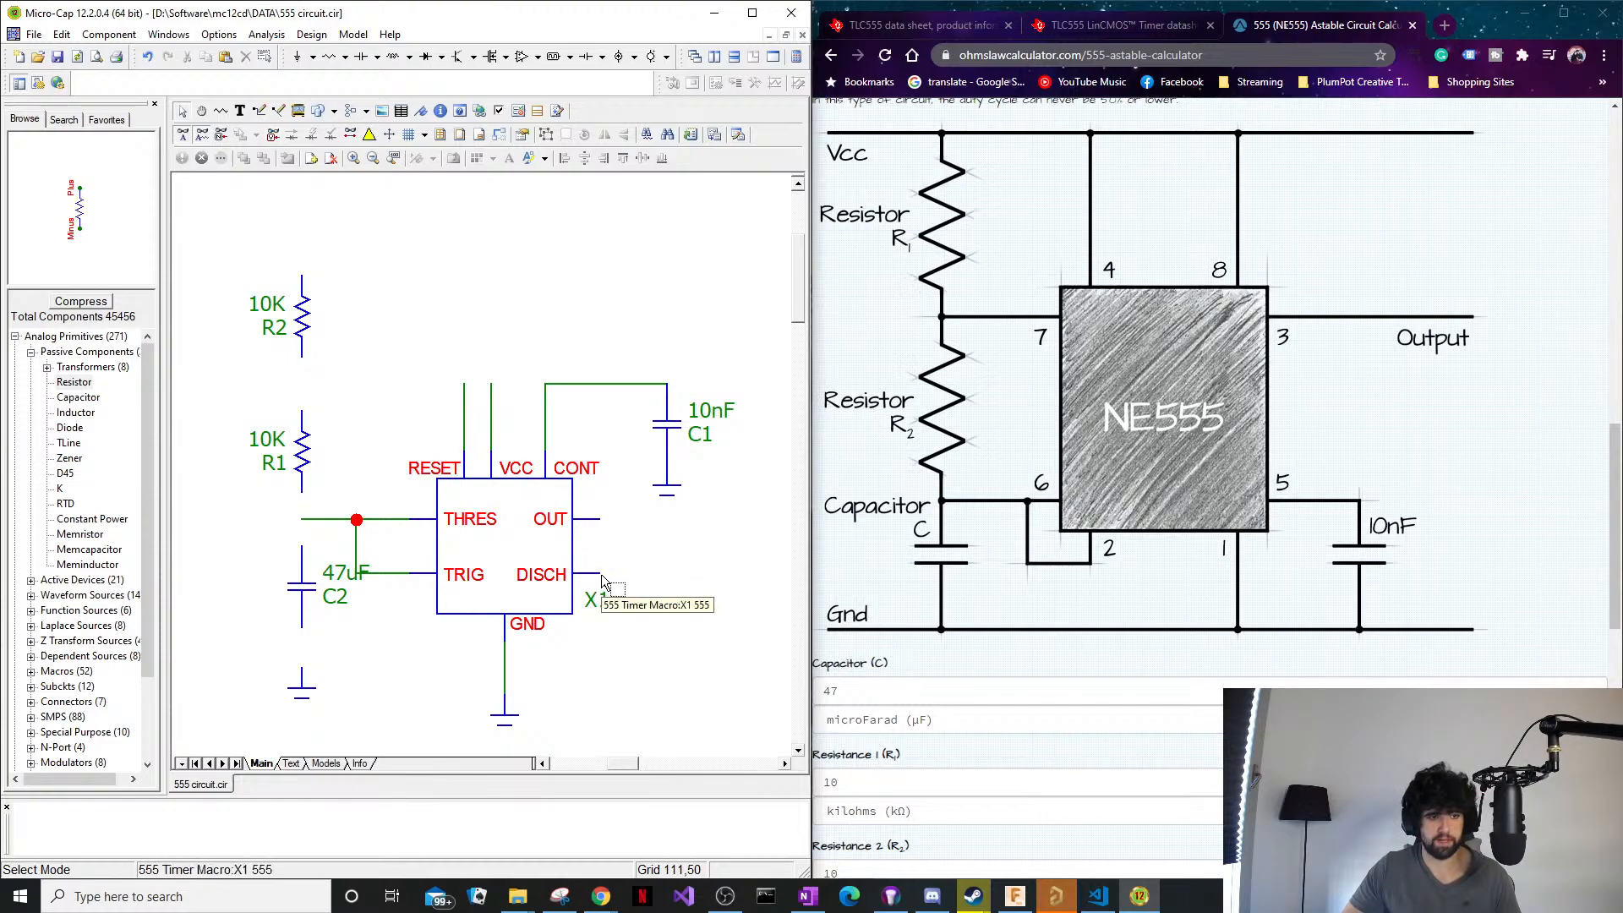
key(ctrl+w)
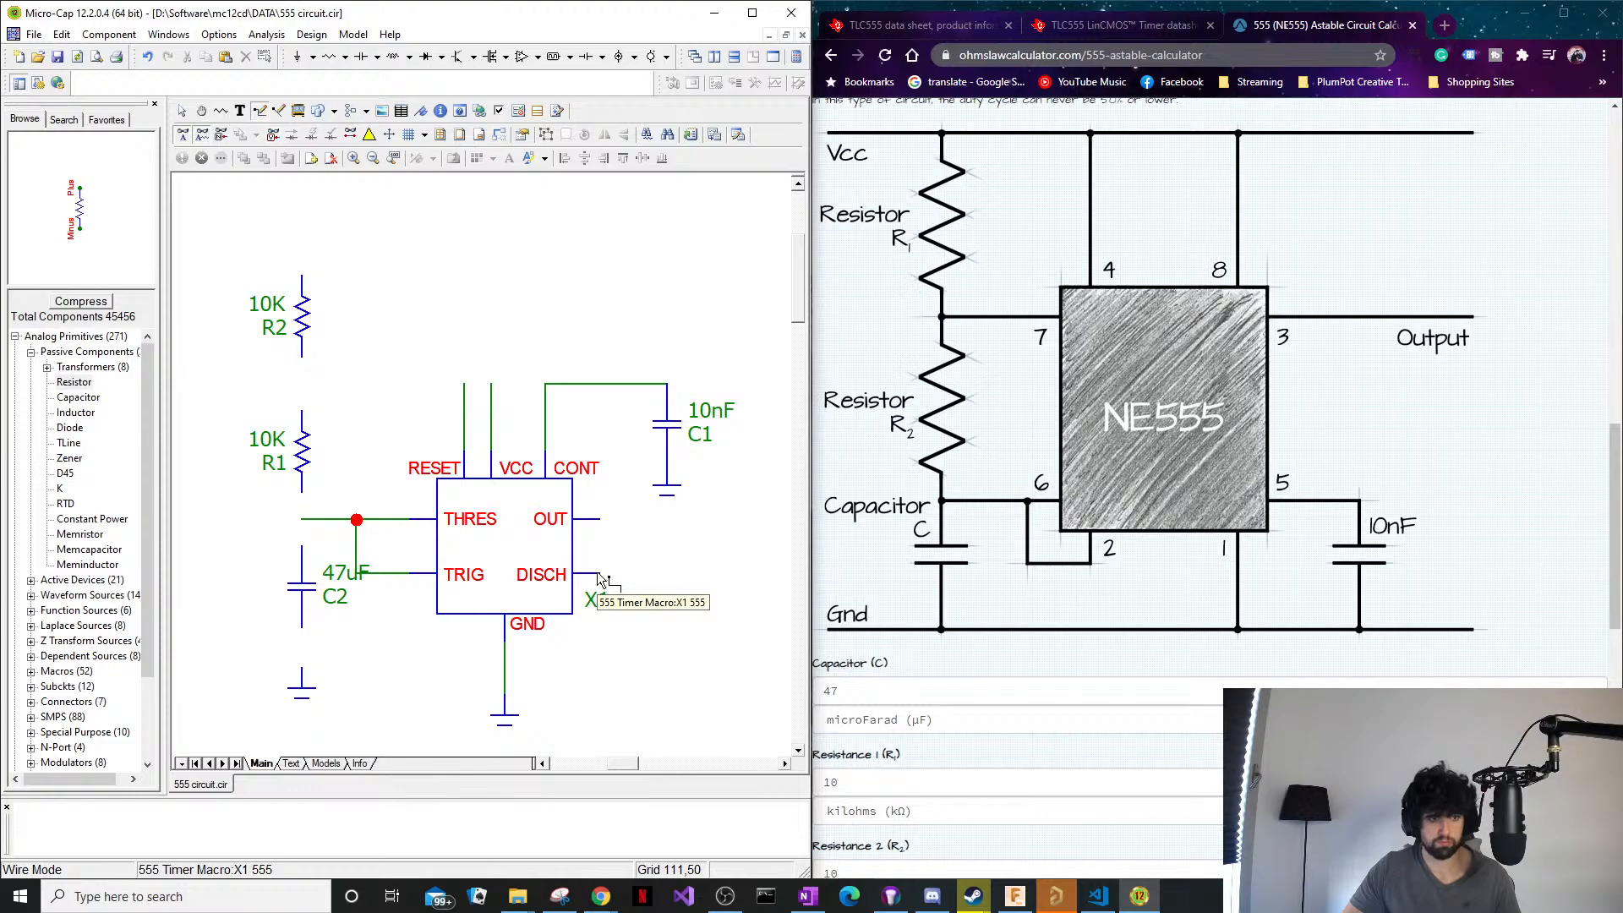
drag(600, 577, 627, 369)
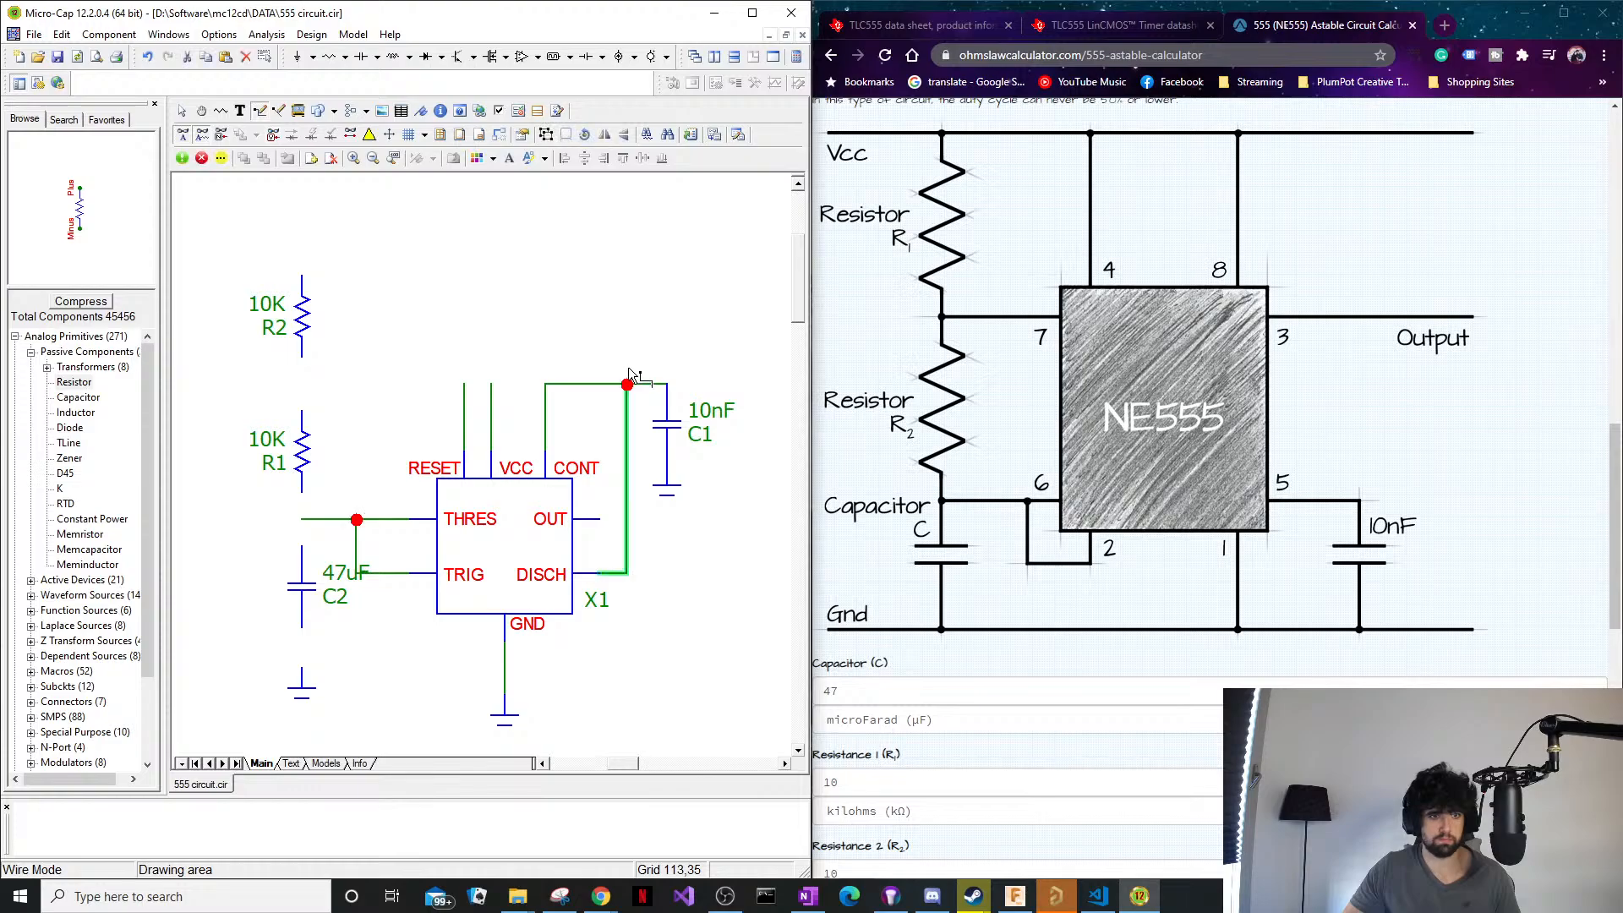
key(ctrl+z)
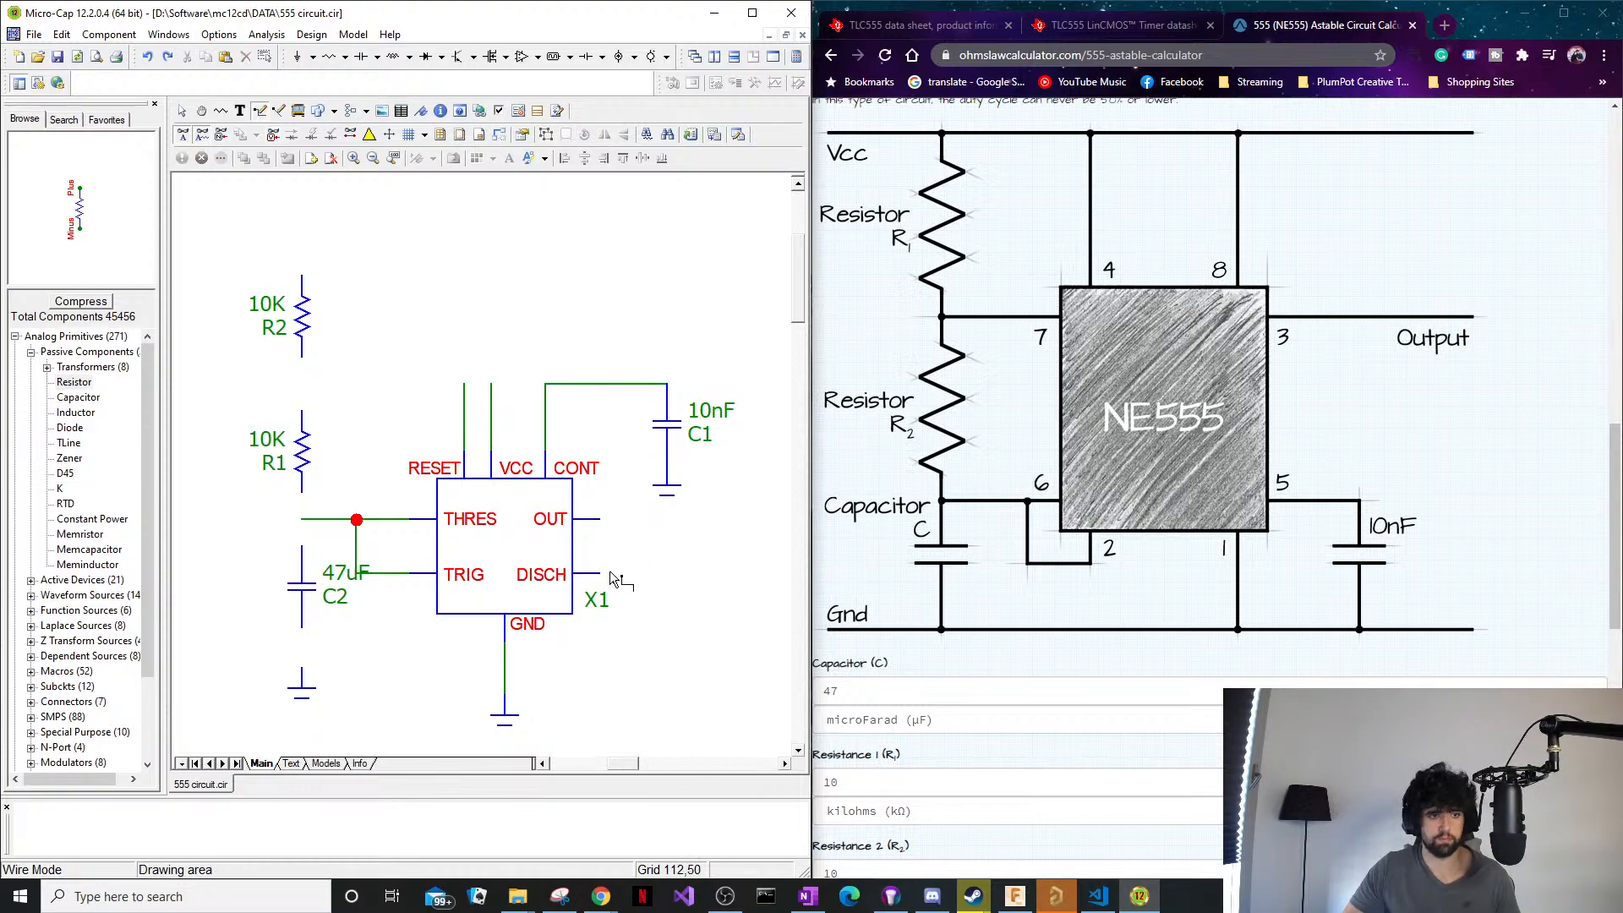
mouse_move(598, 577)
mouse_down()
mouse_move(627, 506)
mouse_move(627, 343)
mouse_move(347, 372)
mouse_move(343, 388)
mouse_move(304, 385)
mouse_move(307, 423)
mouse_up()
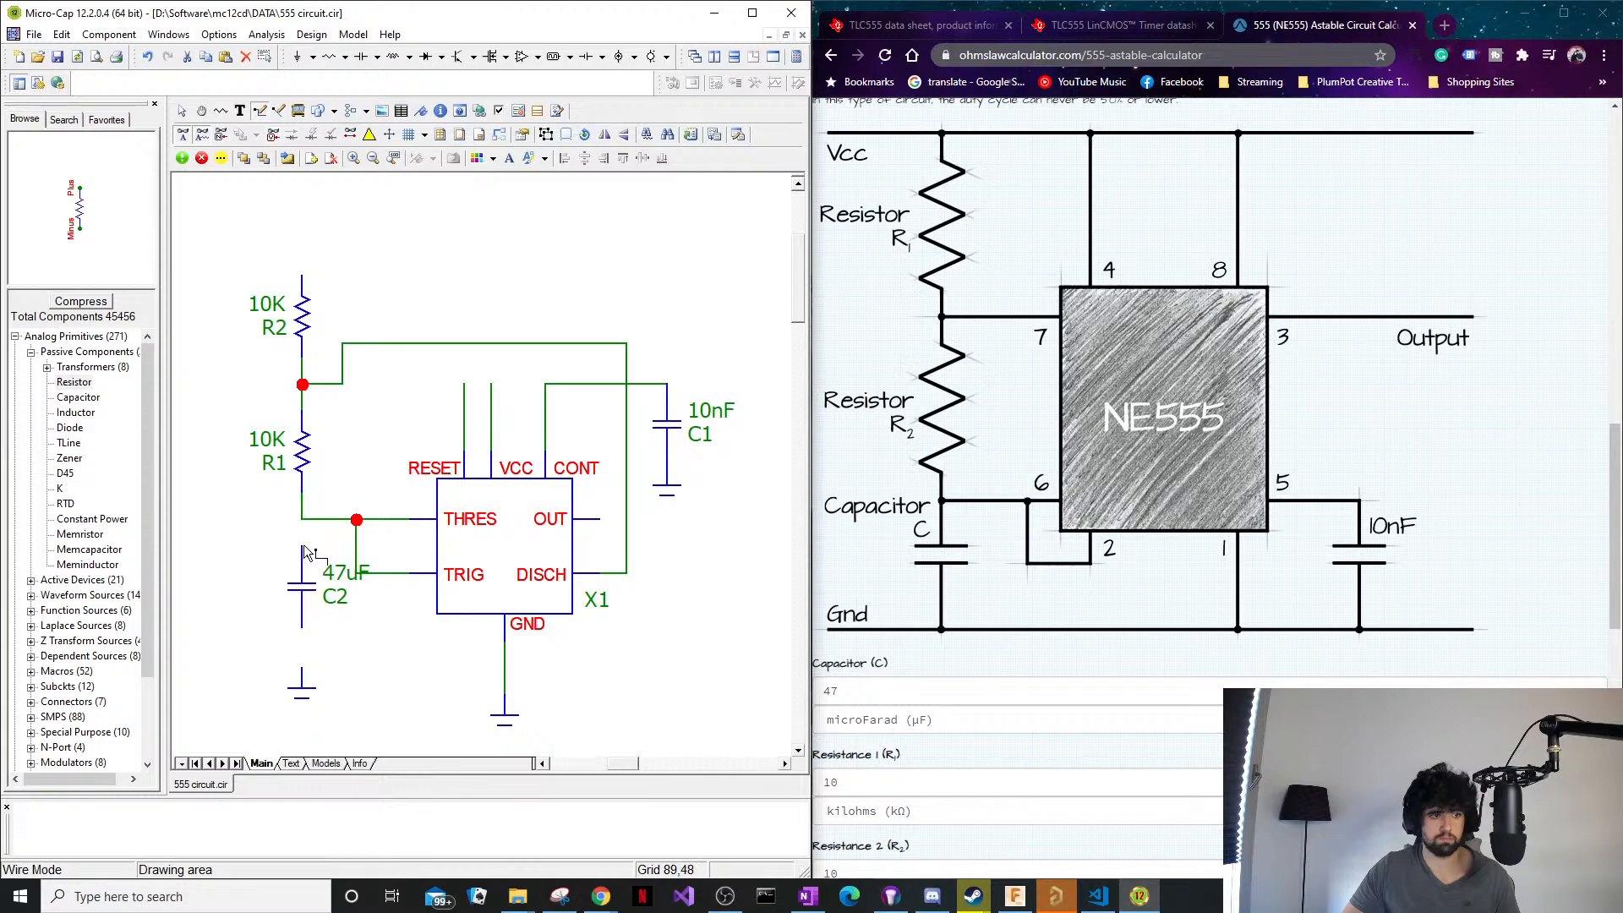
Wire the lower resistor through the THRES node and 47uF capacitor to ground, and extend a wire outwards from the OUT pin.
drag(302, 492, 308, 554)
drag(302, 669, 304, 628)
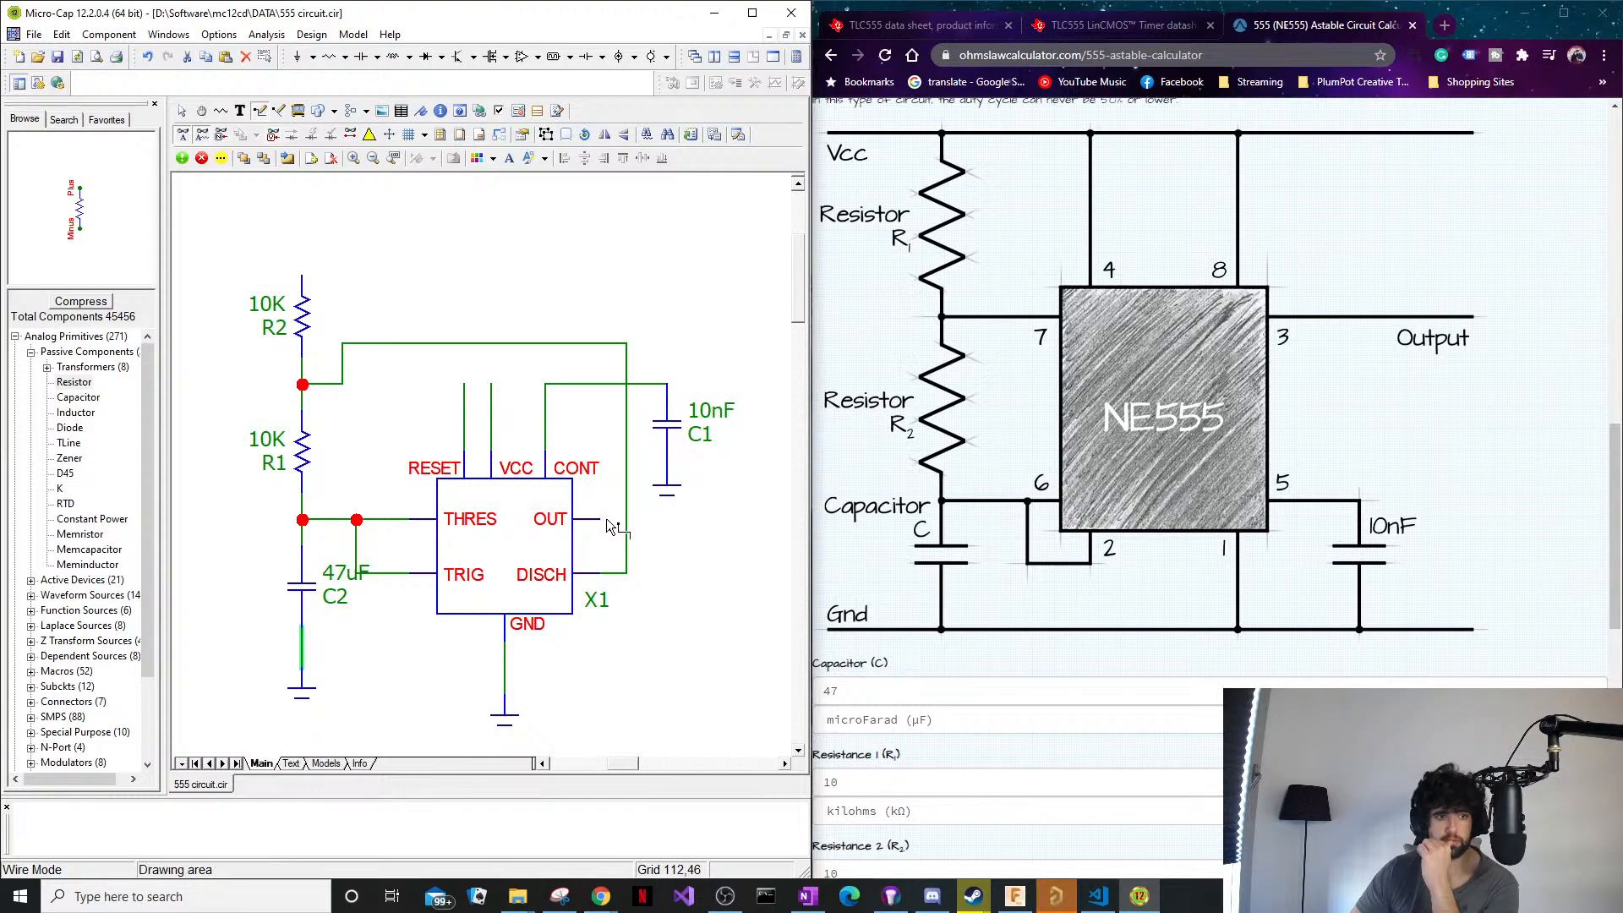
drag(600, 519, 732, 526)
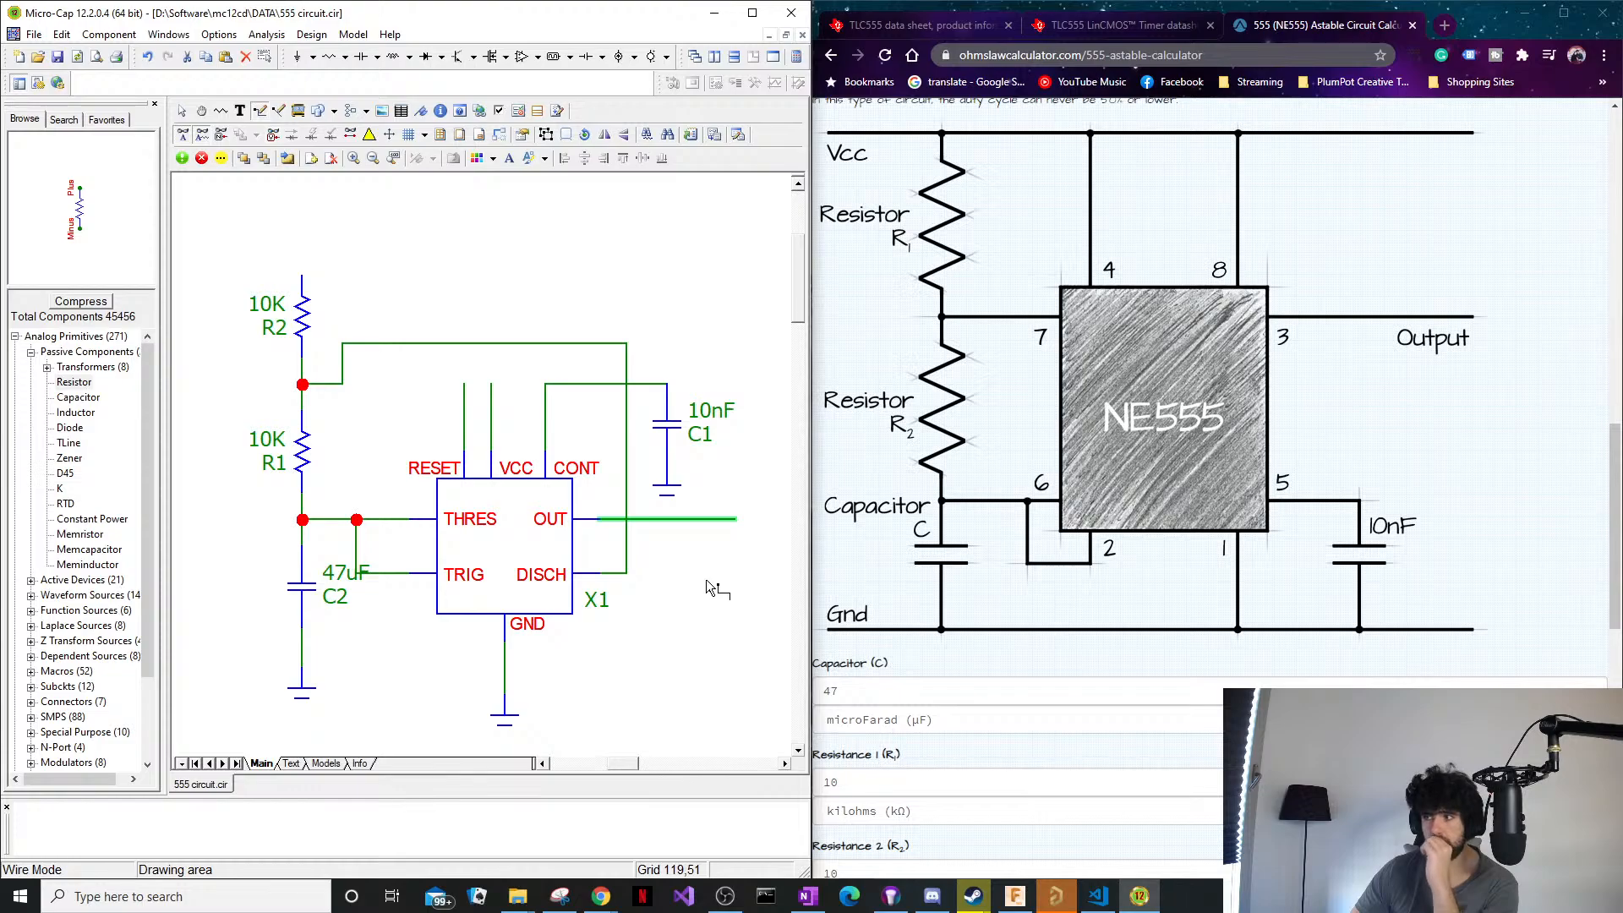
key(Escape)
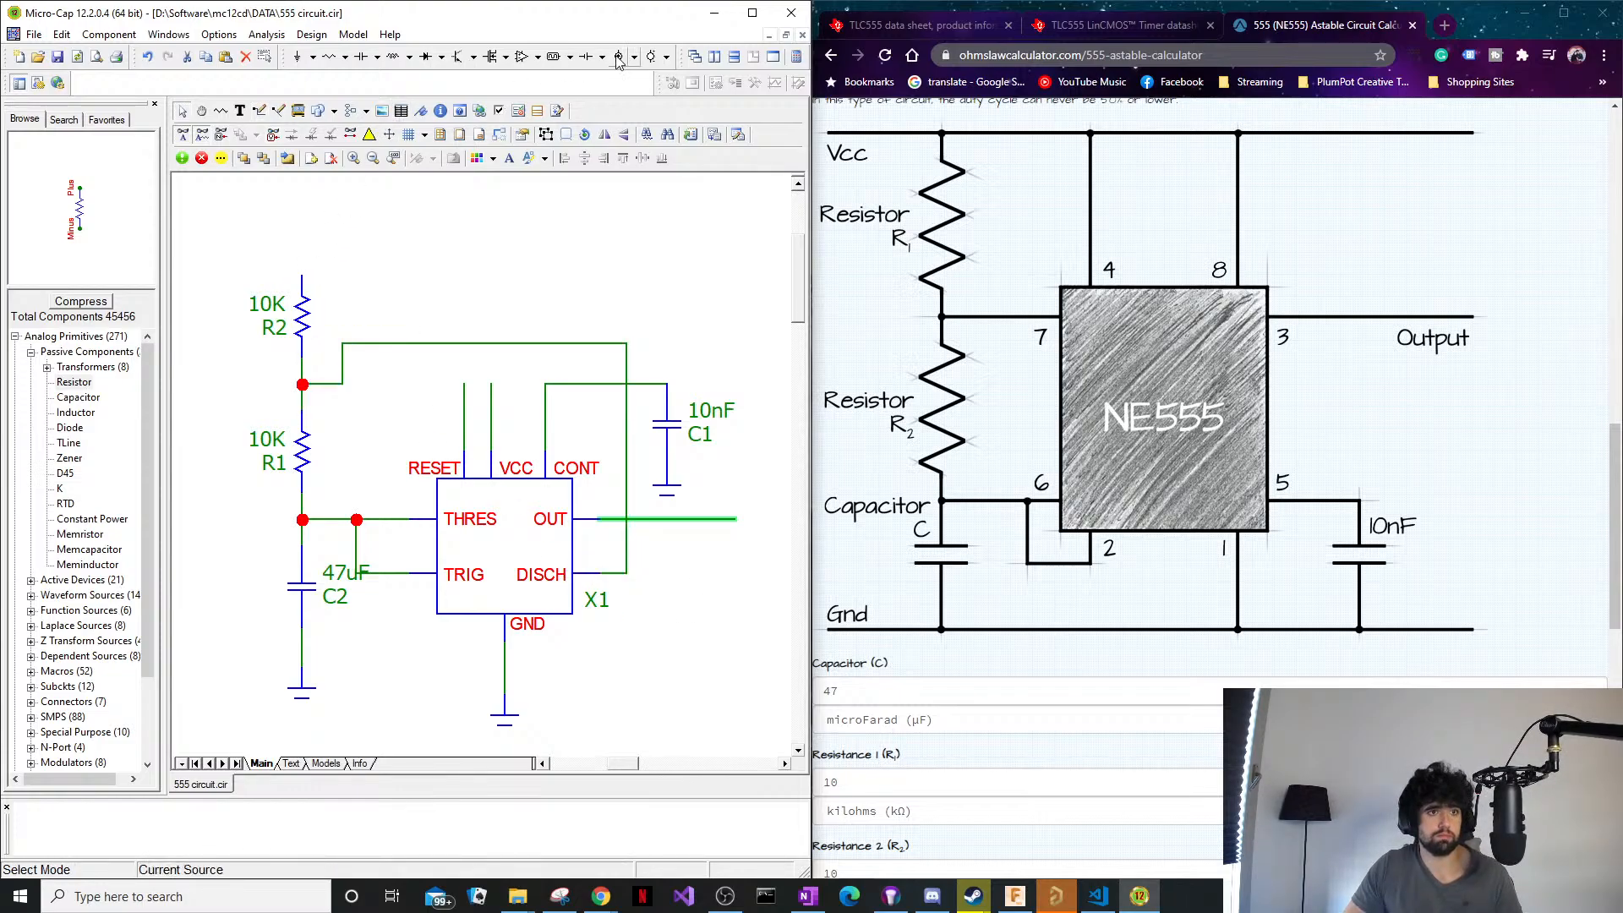
Place a voltage source above the upper 10K resistor and set its DC value to 5.
click(651, 60)
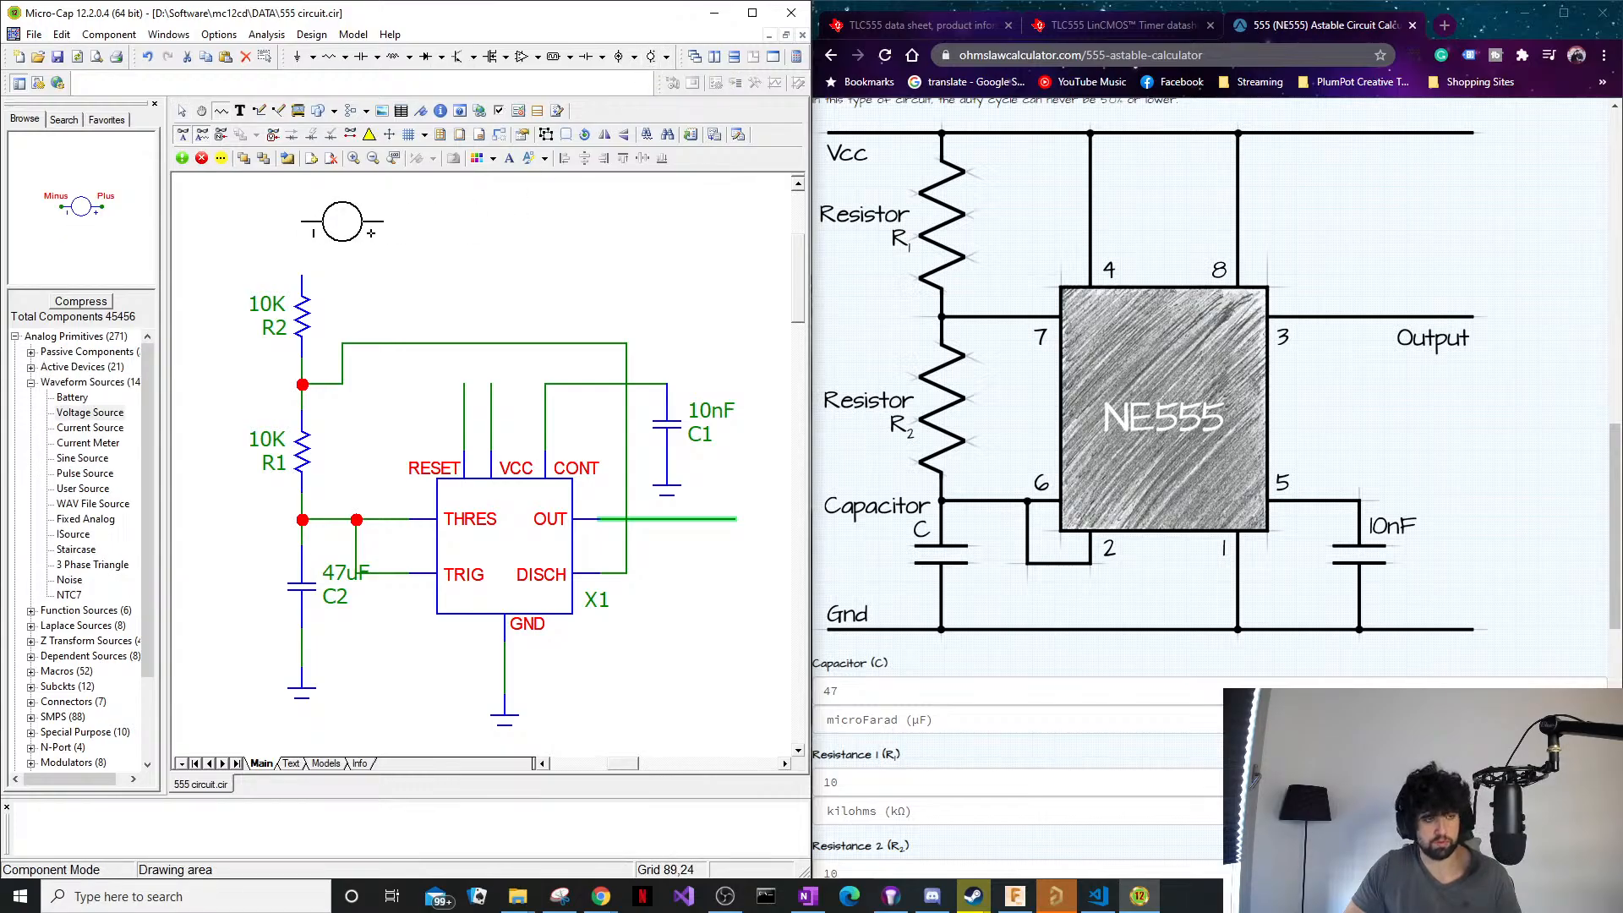
click(343, 222)
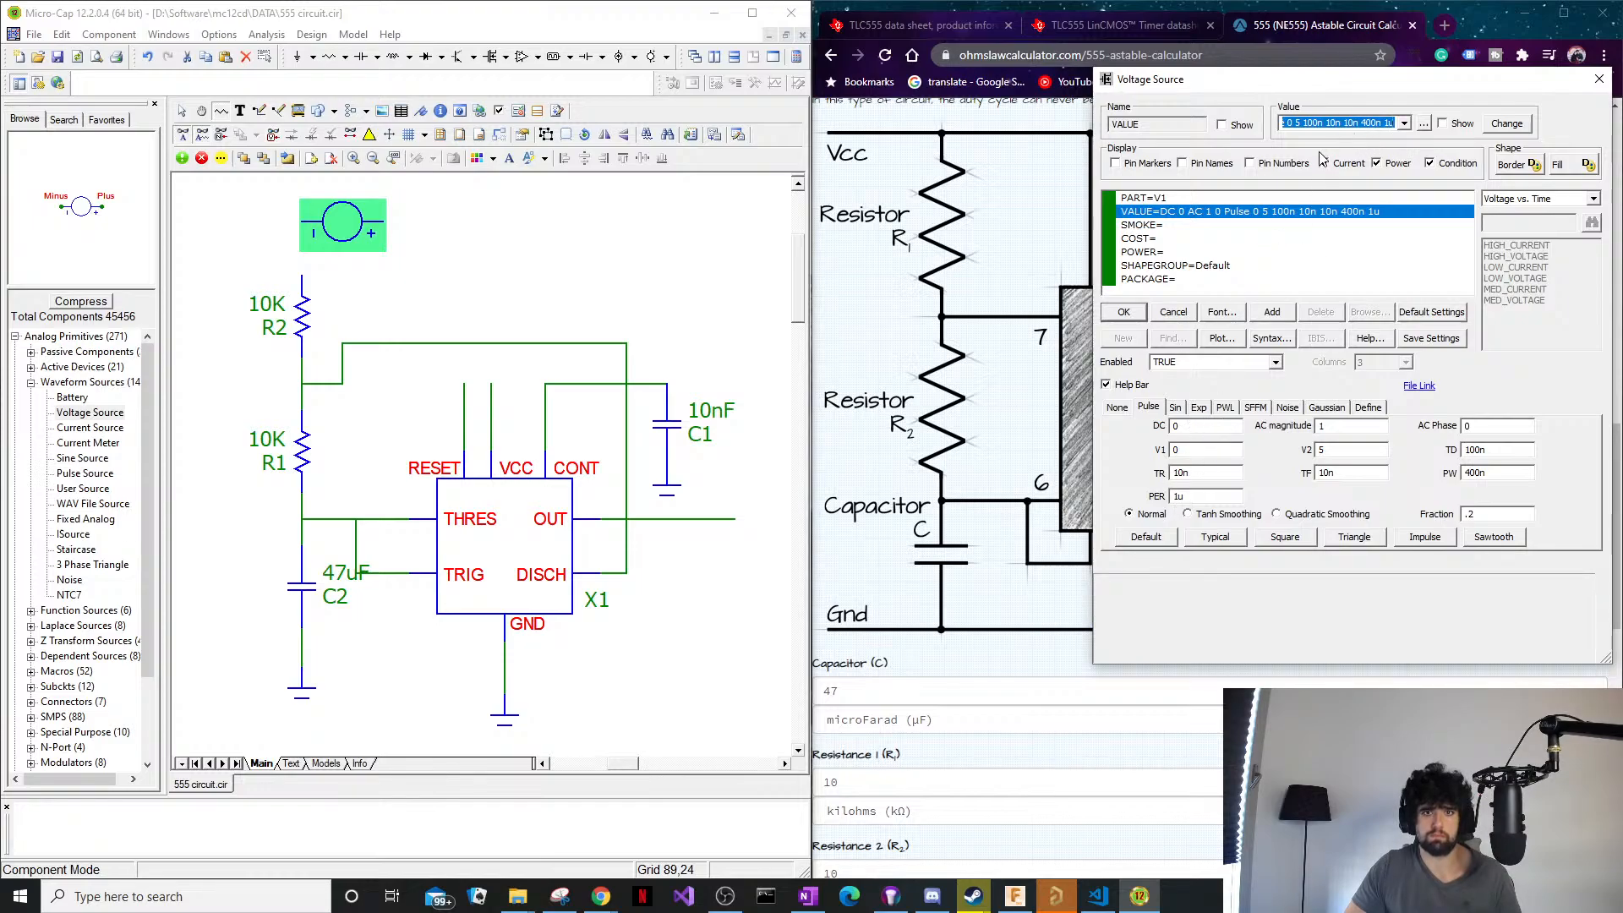
click(1404, 127)
click(1405, 127)
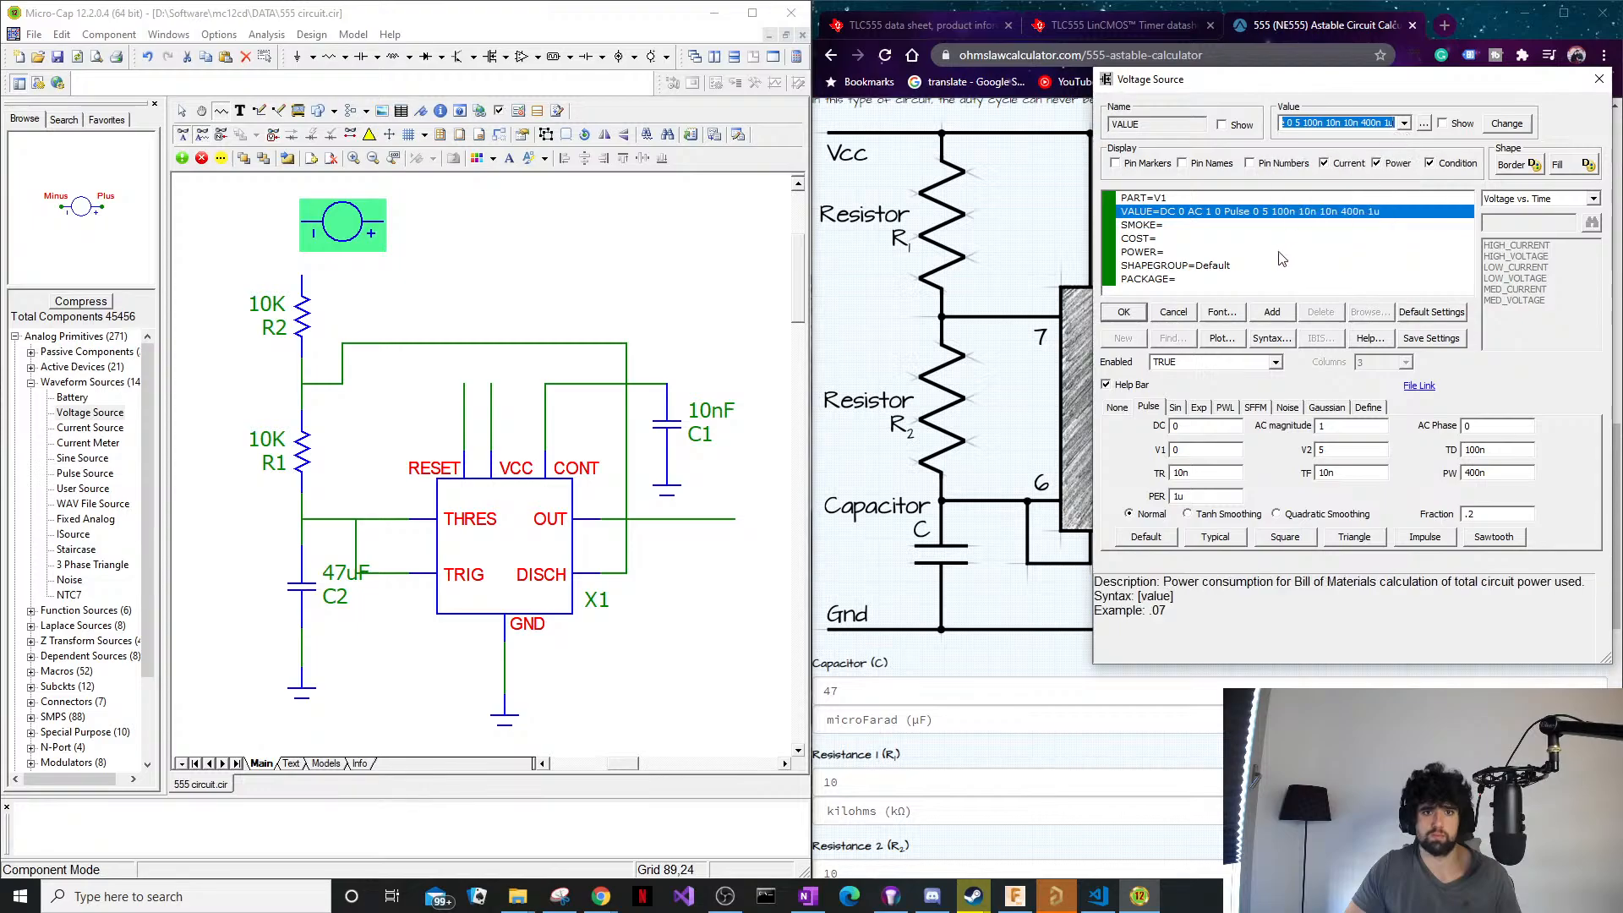
click(1183, 431)
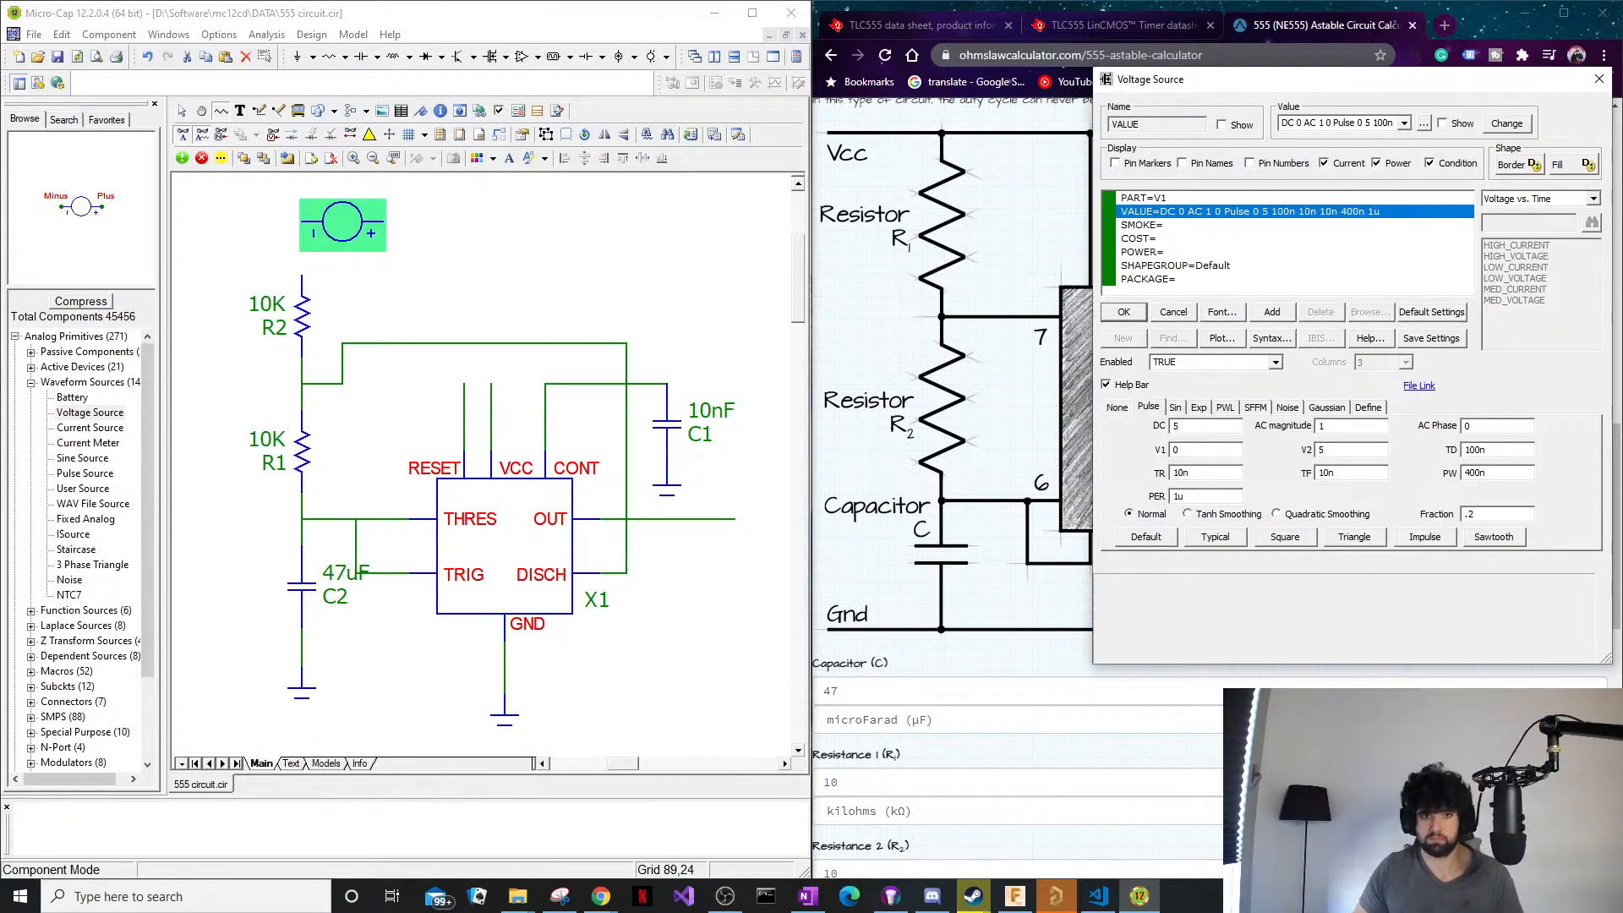
click(1124, 312)
key(Escape)
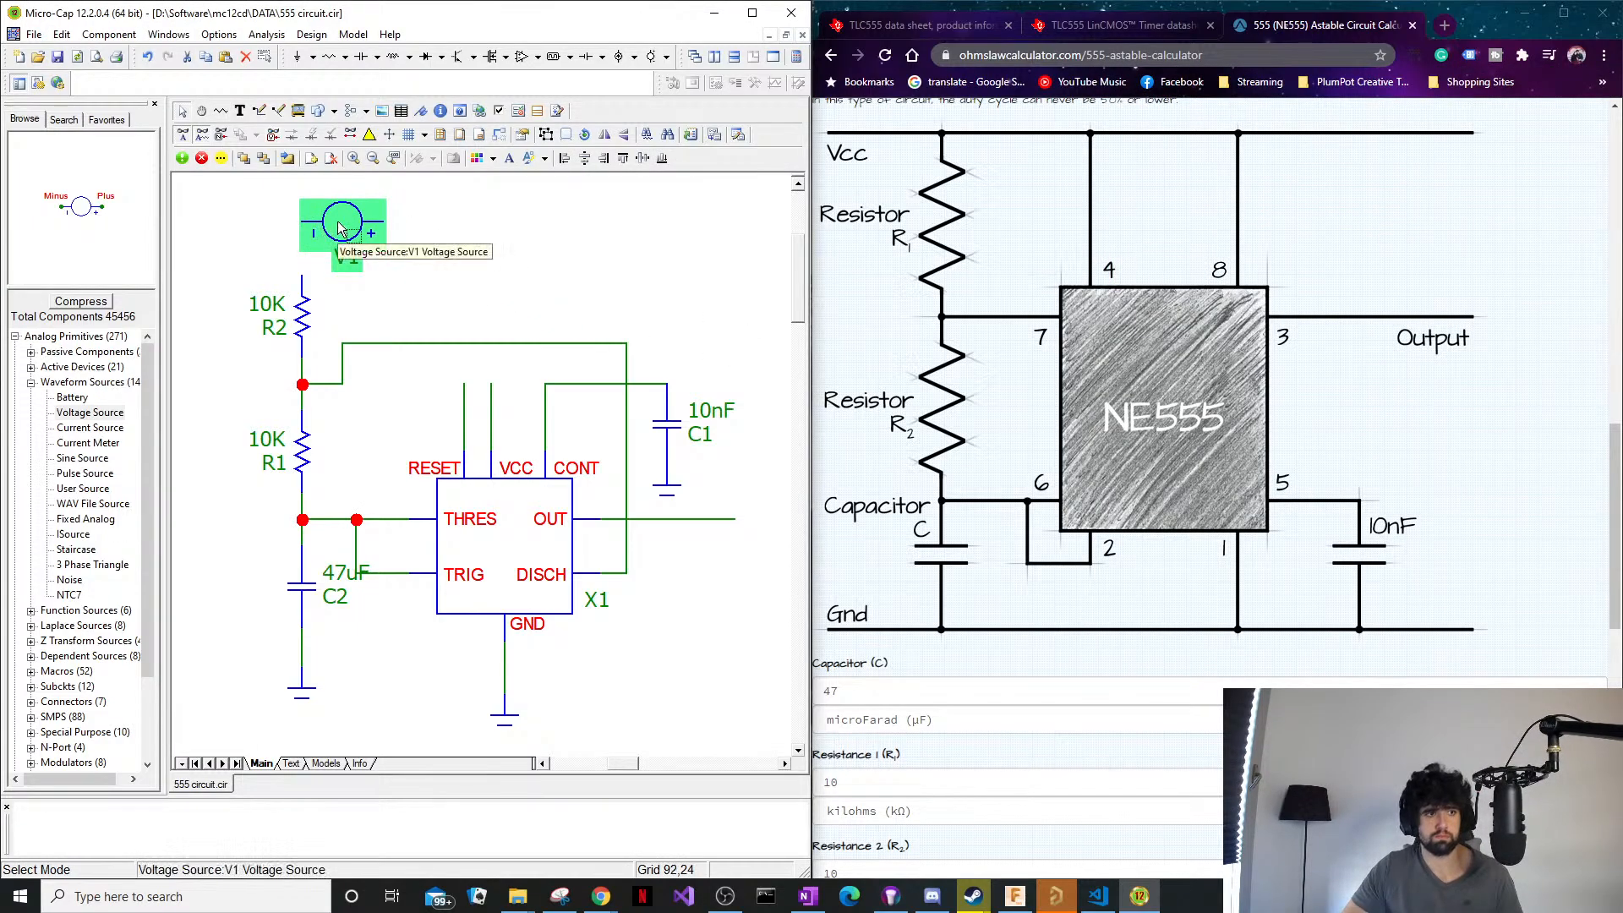
double_click(342, 225)
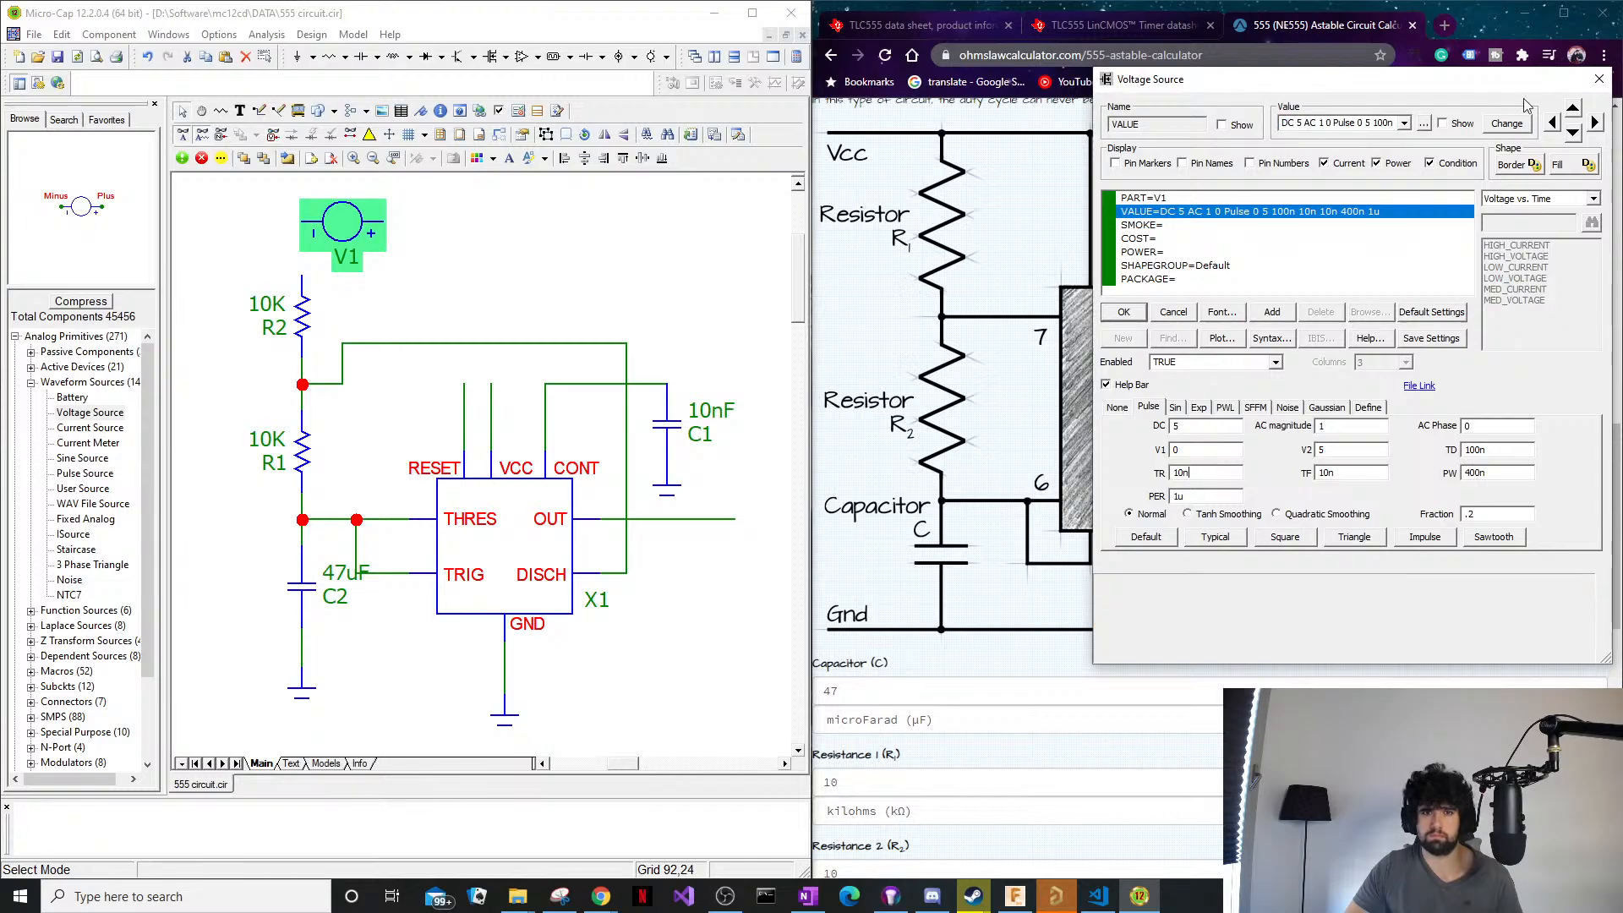
click(1599, 79)
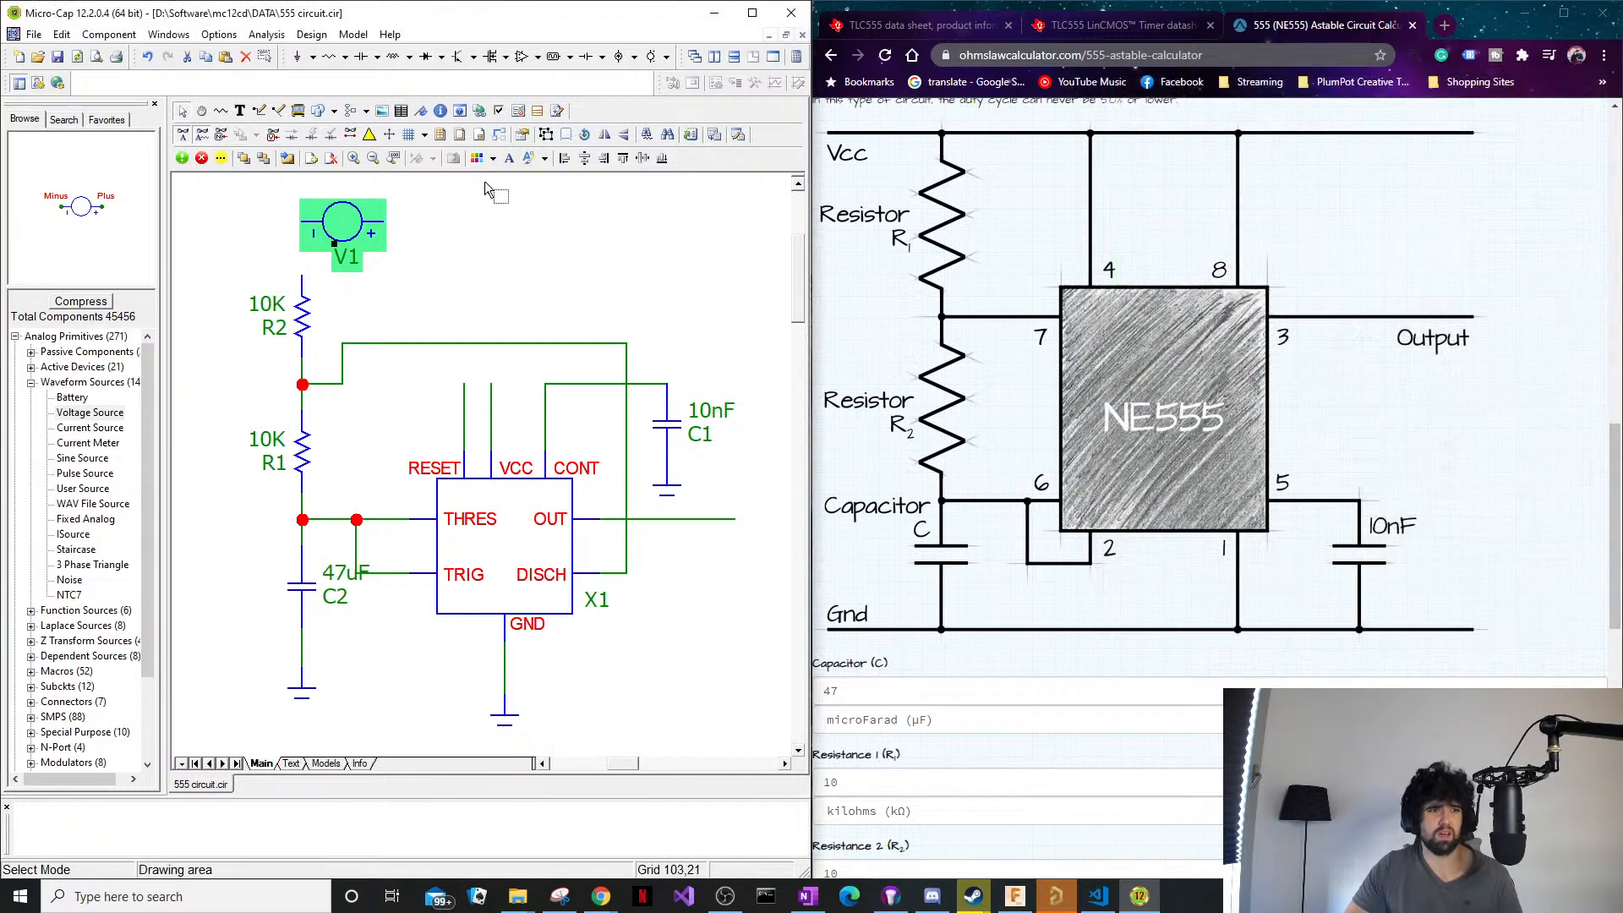
Place a 5V battery above the timer and move voltage source V1 further away from it.
click(589, 55)
click(464, 261)
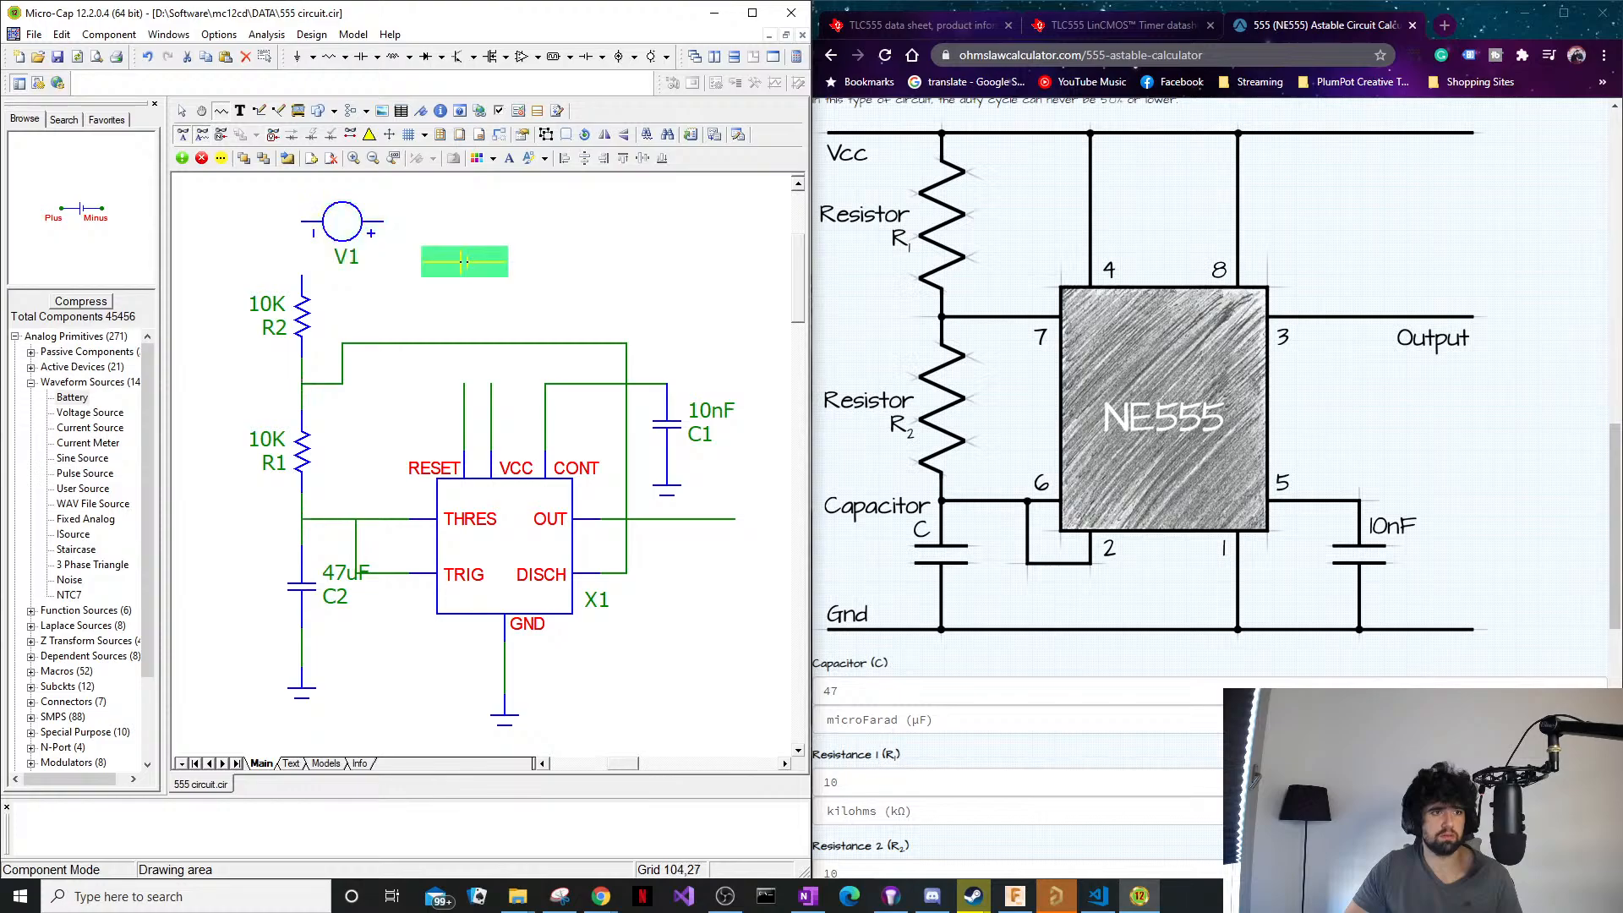
click(1316, 125)
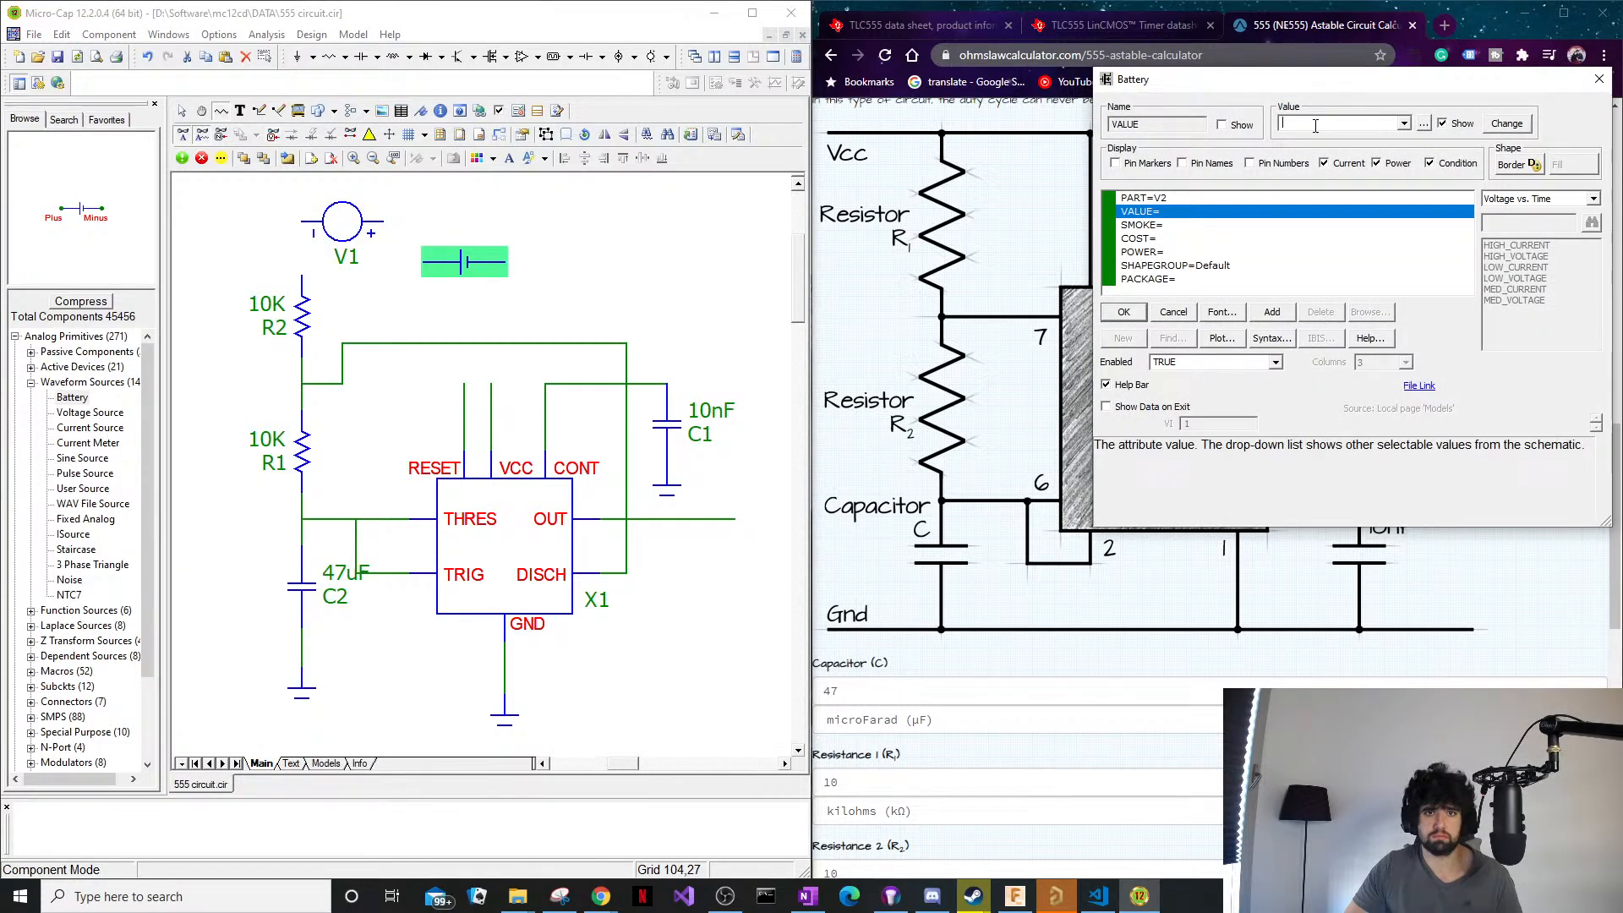
text(5V)
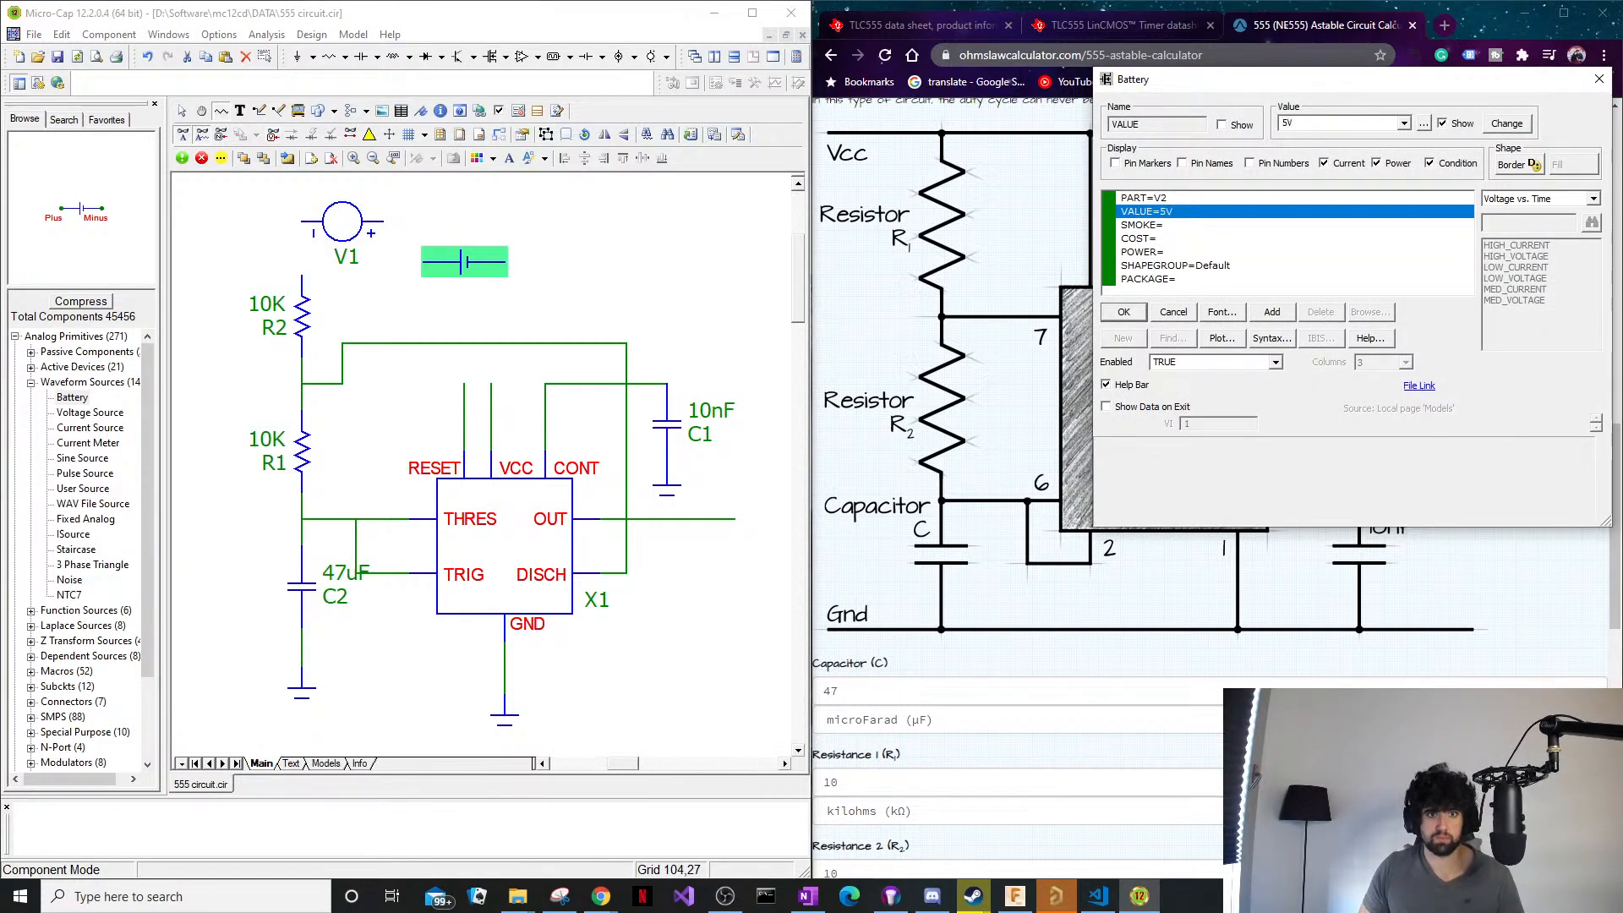
key(Return)
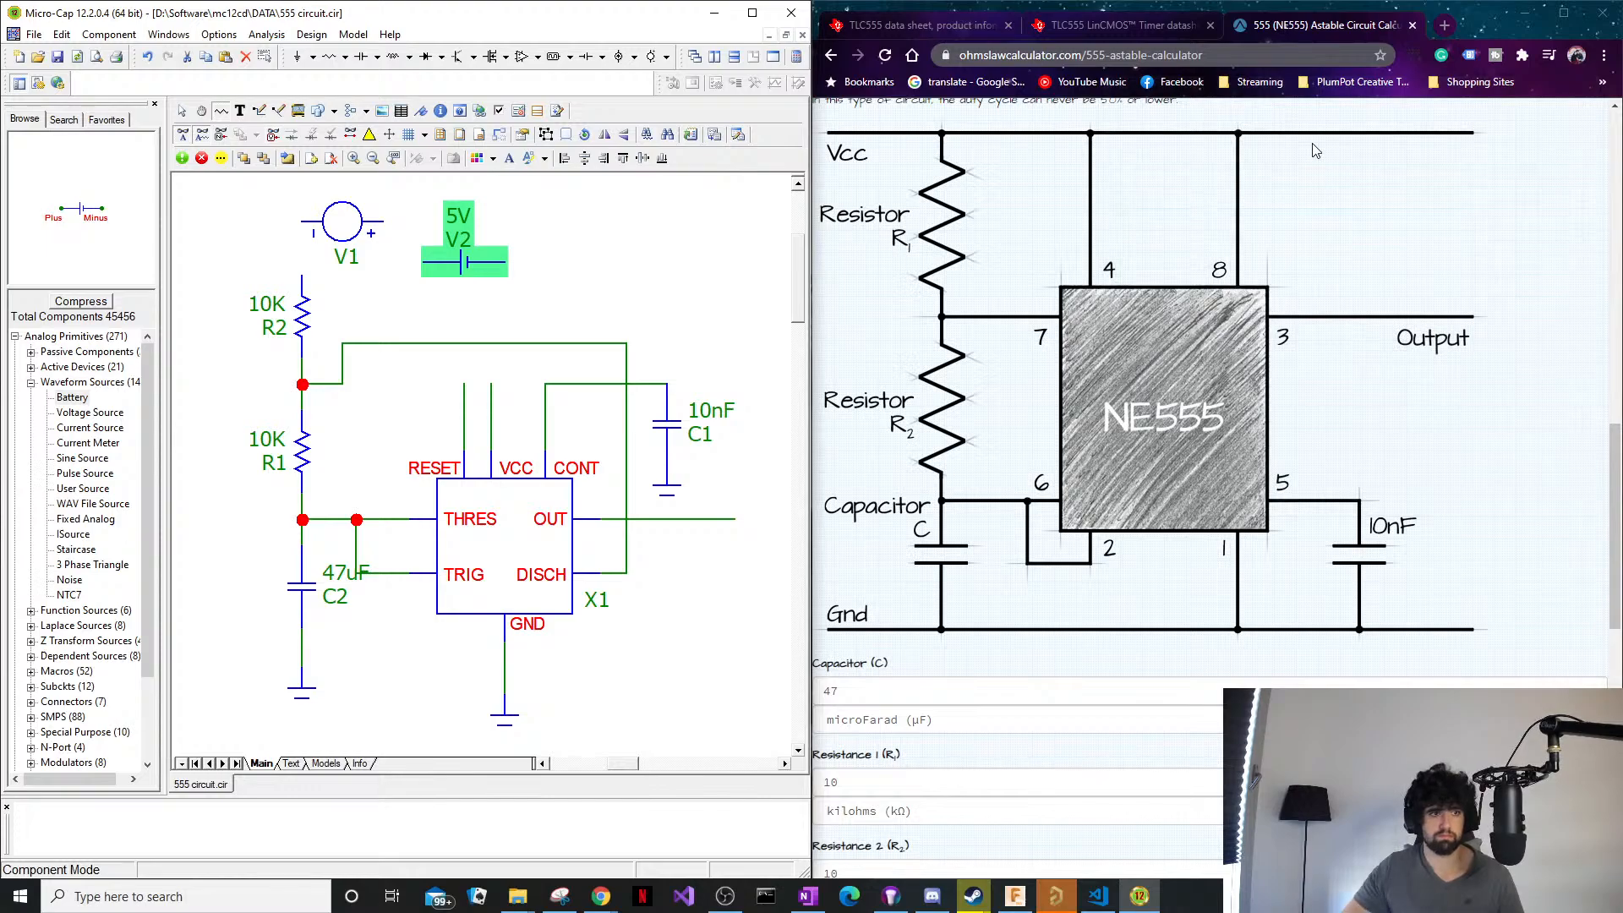
drag(391, 235, 320, 259)
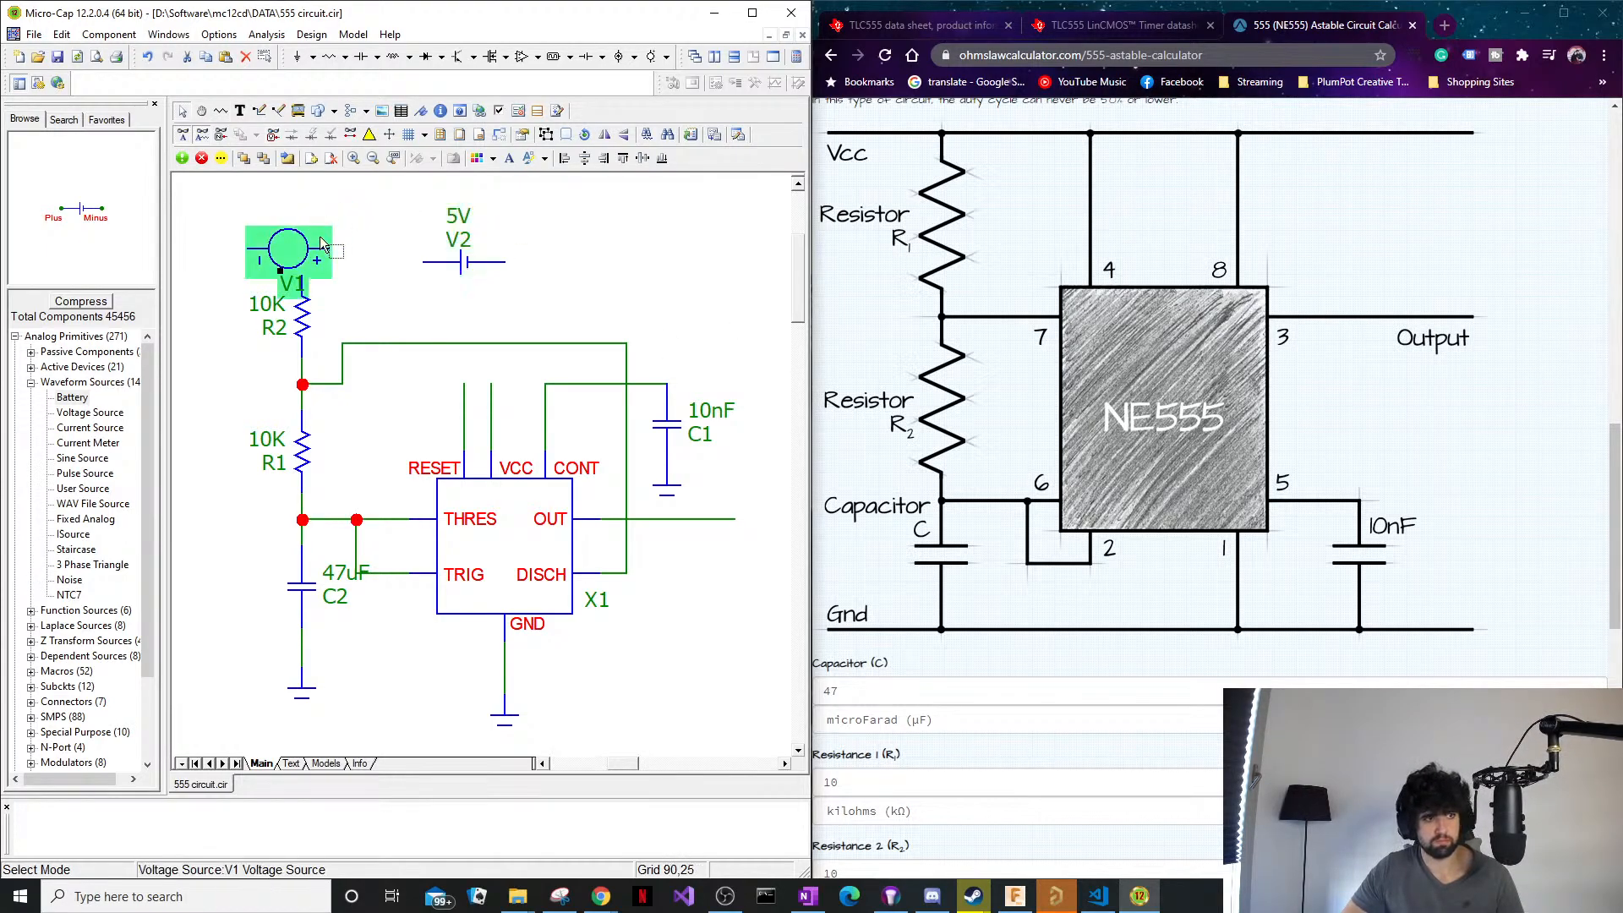
Delete the voltage source V1 and move the 5V battery V2 above resistor R2.
key(Delete)
drag(463, 264, 340, 230)
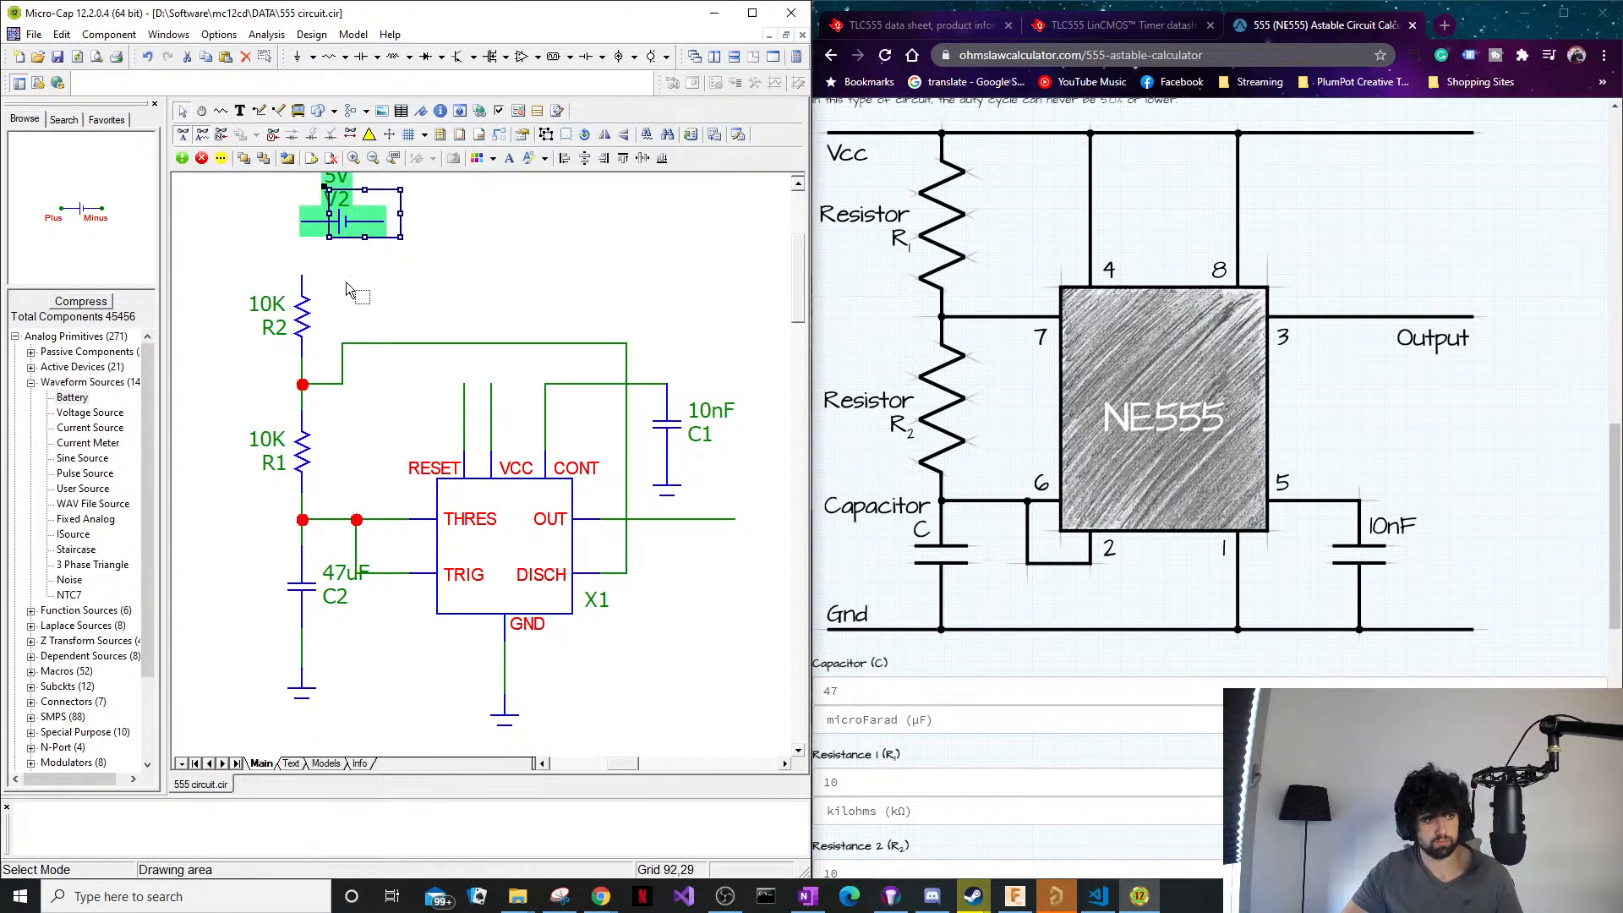
click(347, 282)
Wire the upper end of resistor R2 to the plus terminal of battery V2.
key(ctrl+w)
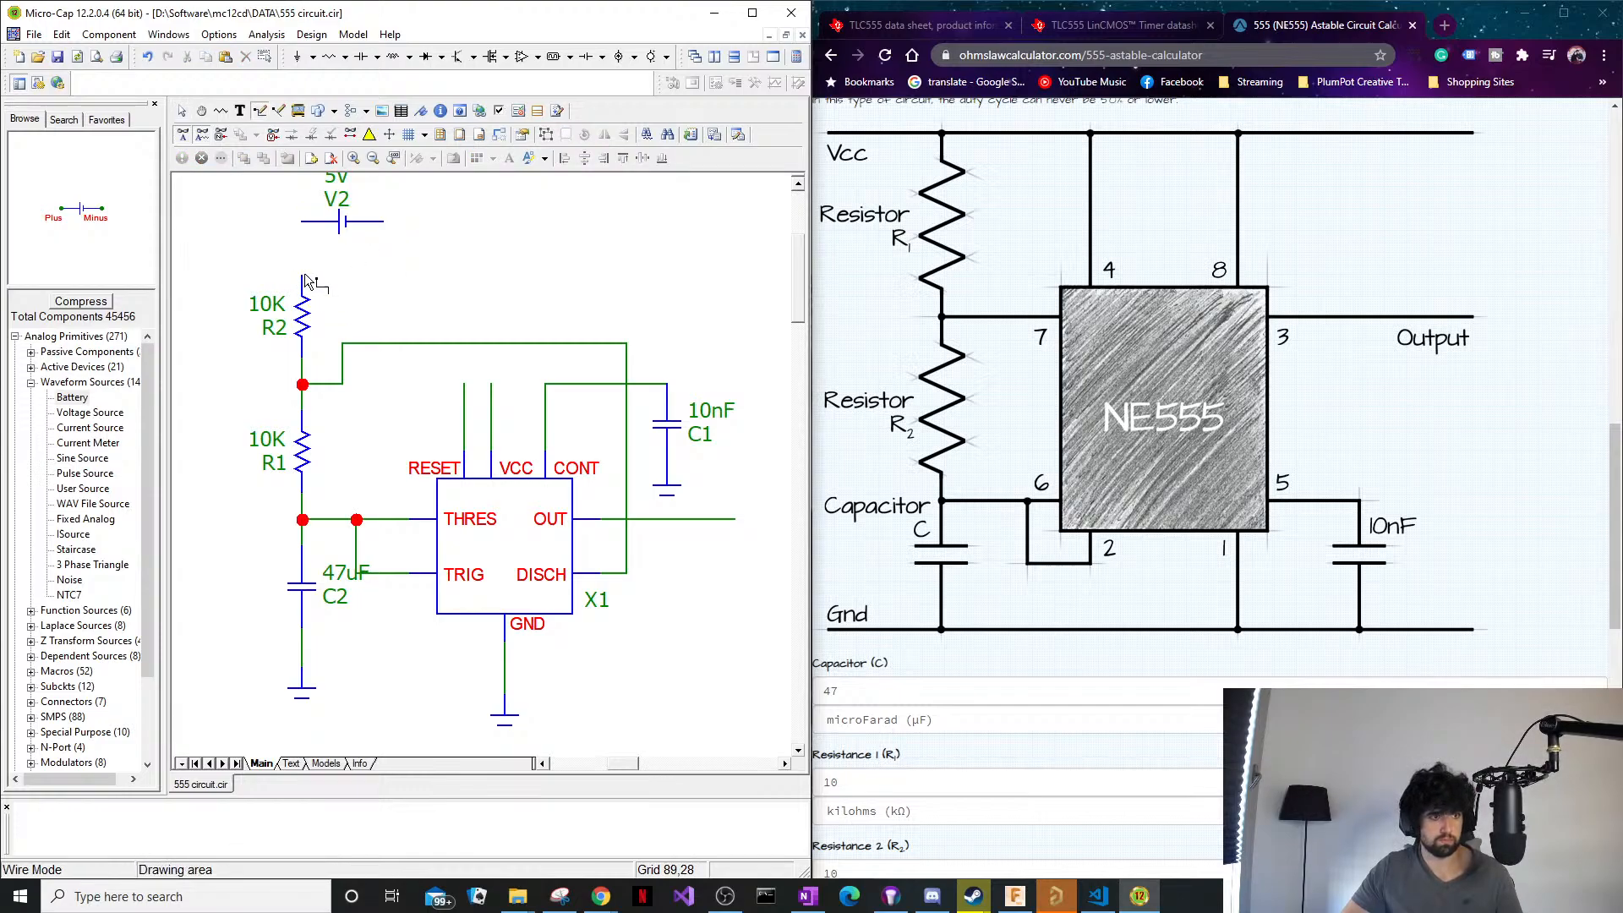
drag(302, 277, 302, 221)
key(ctrl+e)
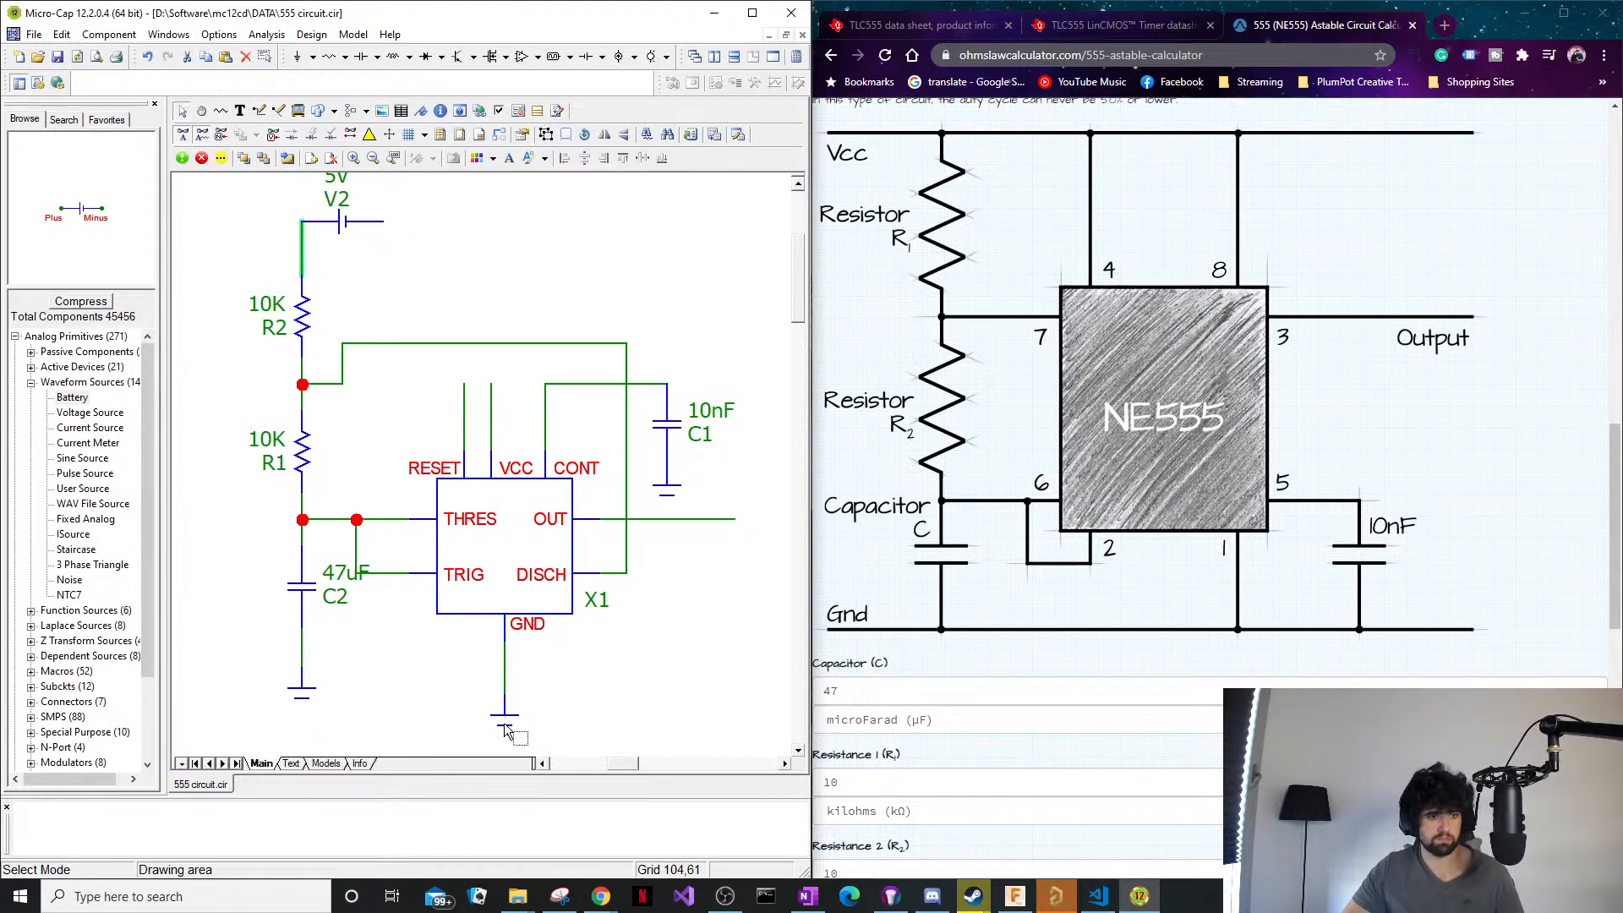
Place a copy of the ground symbol beside battery V2 and wire it to the battery's minus terminal.
click(508, 723)
click(439, 267)
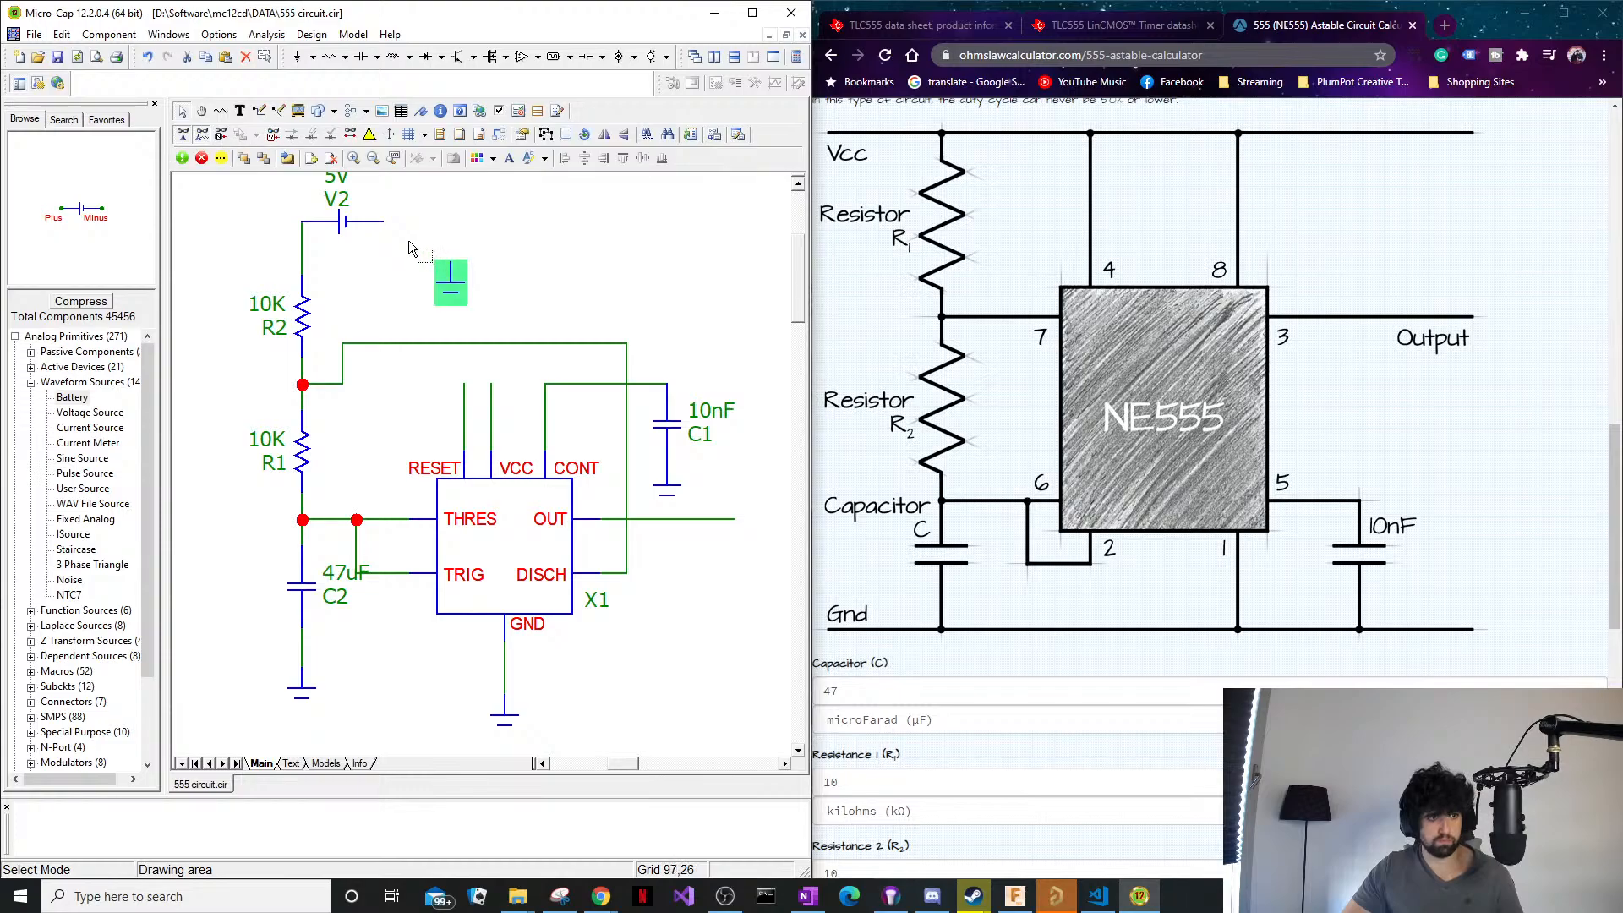
click(441, 226)
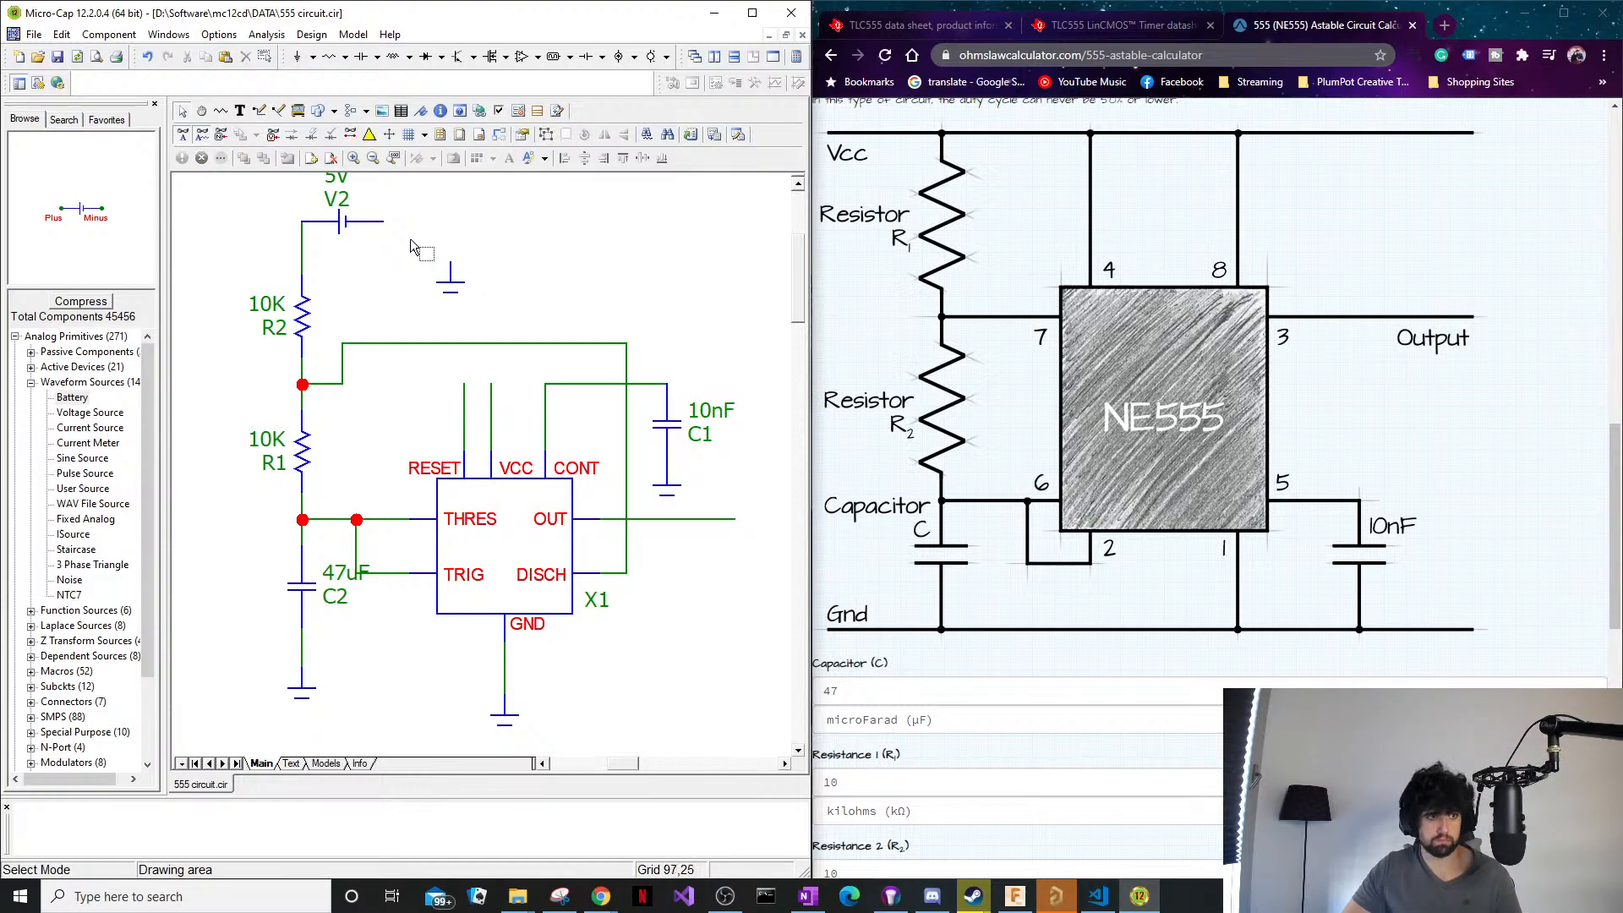
key(ctrl+w)
drag(383, 222, 451, 268)
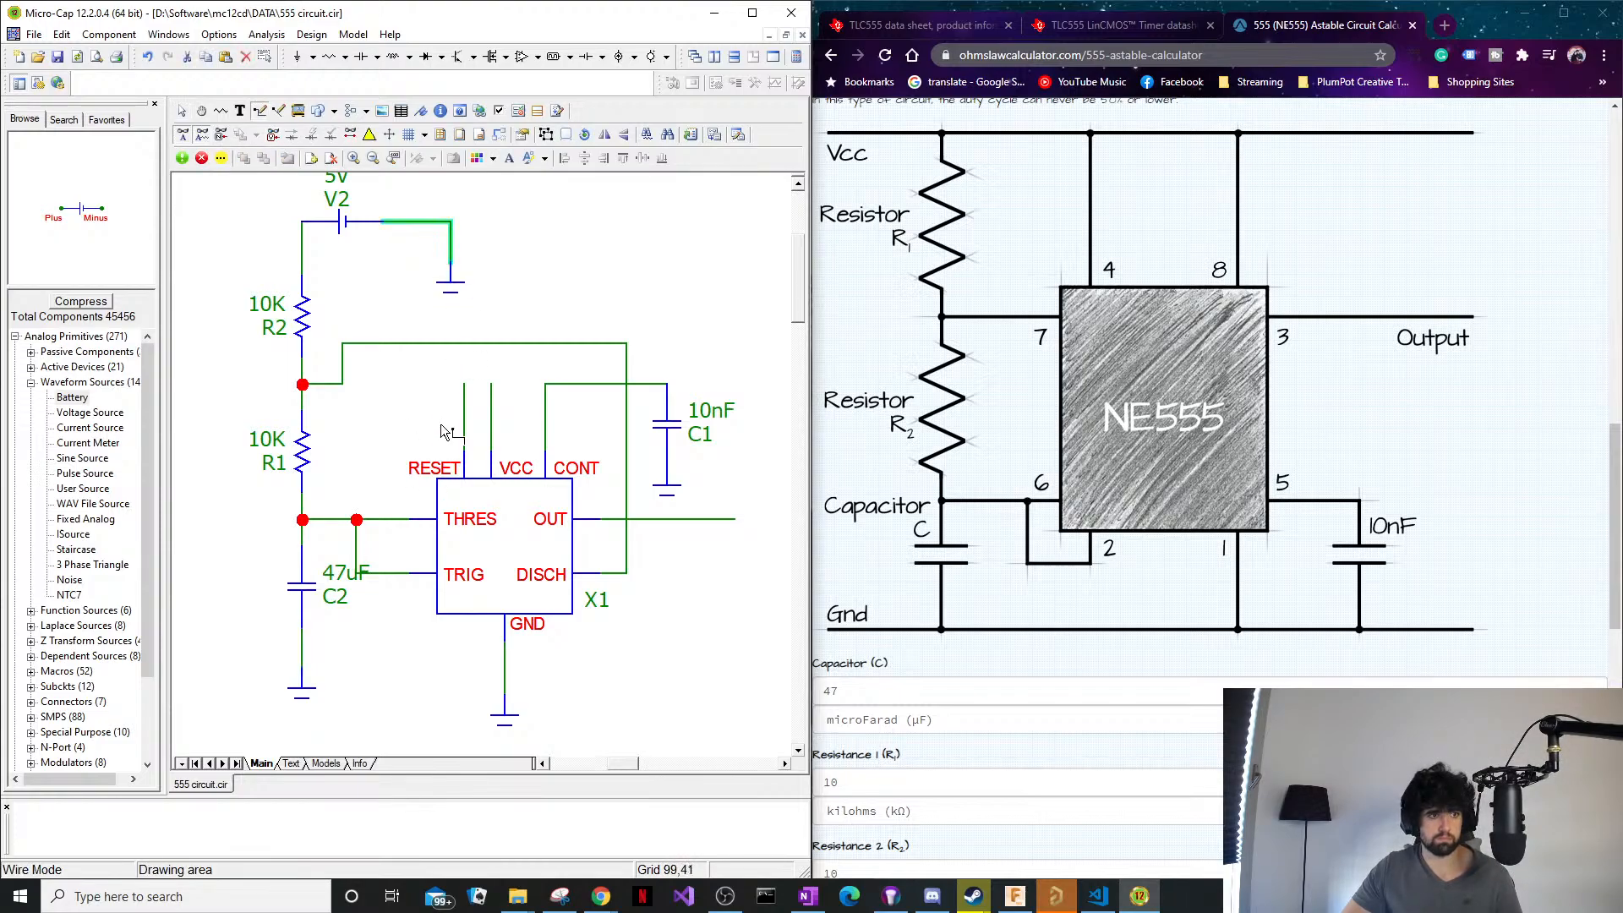
Wire the timer's RESET and VCC pins to the supply node between V2 and R2, and save the circuit.
mouse_move(464, 385)
mouse_down()
mouse_move(414, 365)
mouse_move(390, 256)
mouse_move(303, 263)
mouse_move(493, 382)
mouse_move(465, 385)
mouse_up()
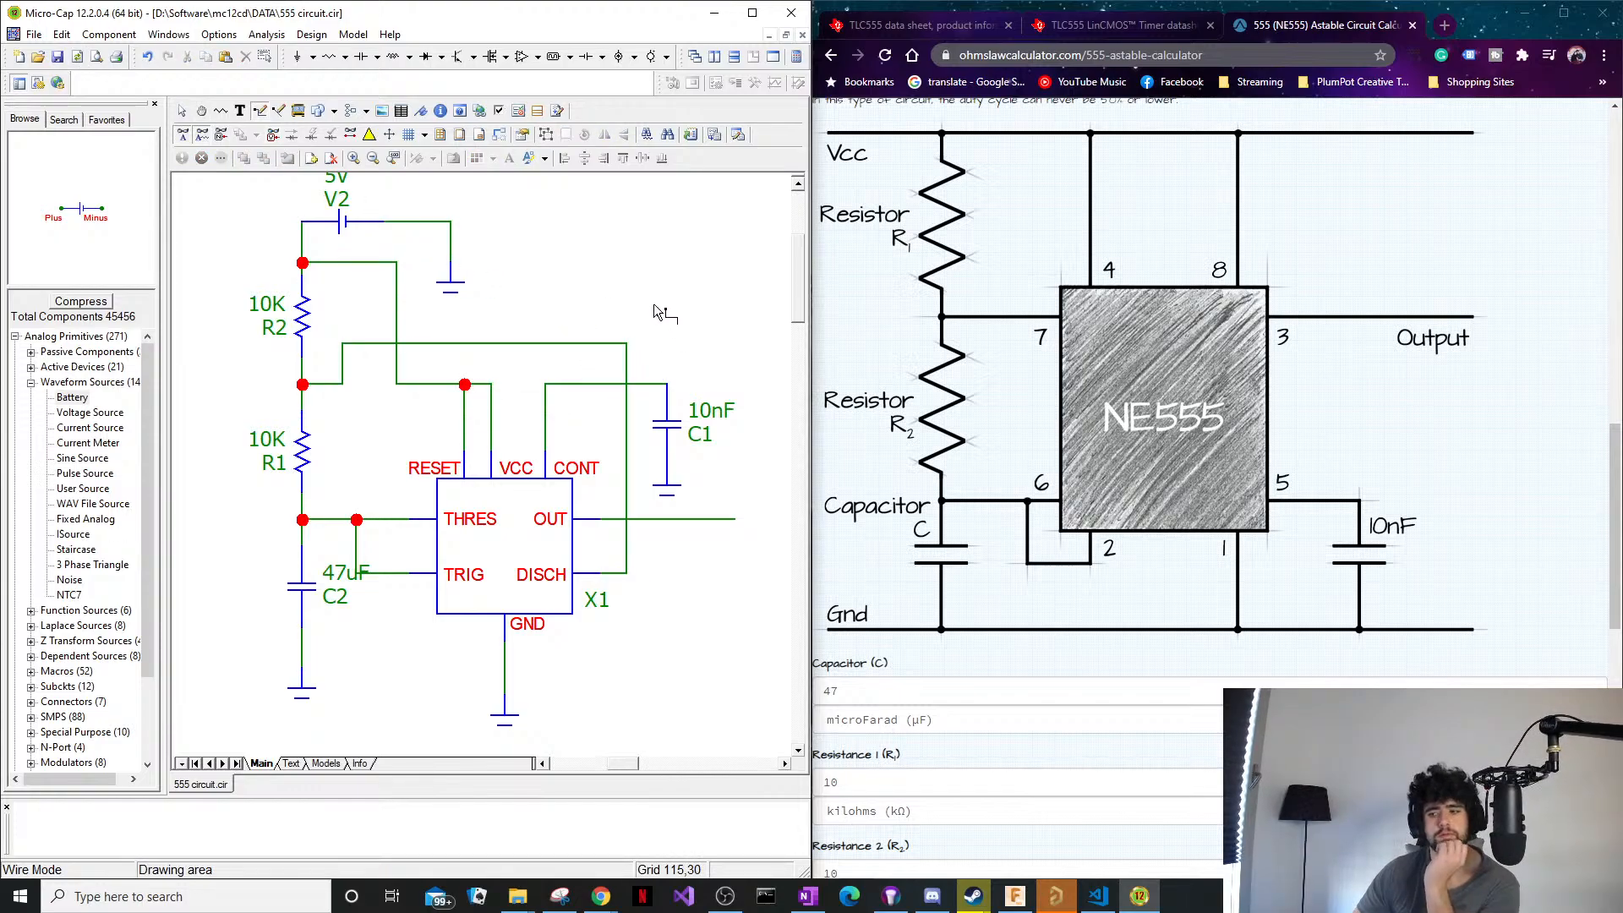
click(57, 57)
Run a Dynamic DC analysis of the circuit with the default limits.
click(205, 38)
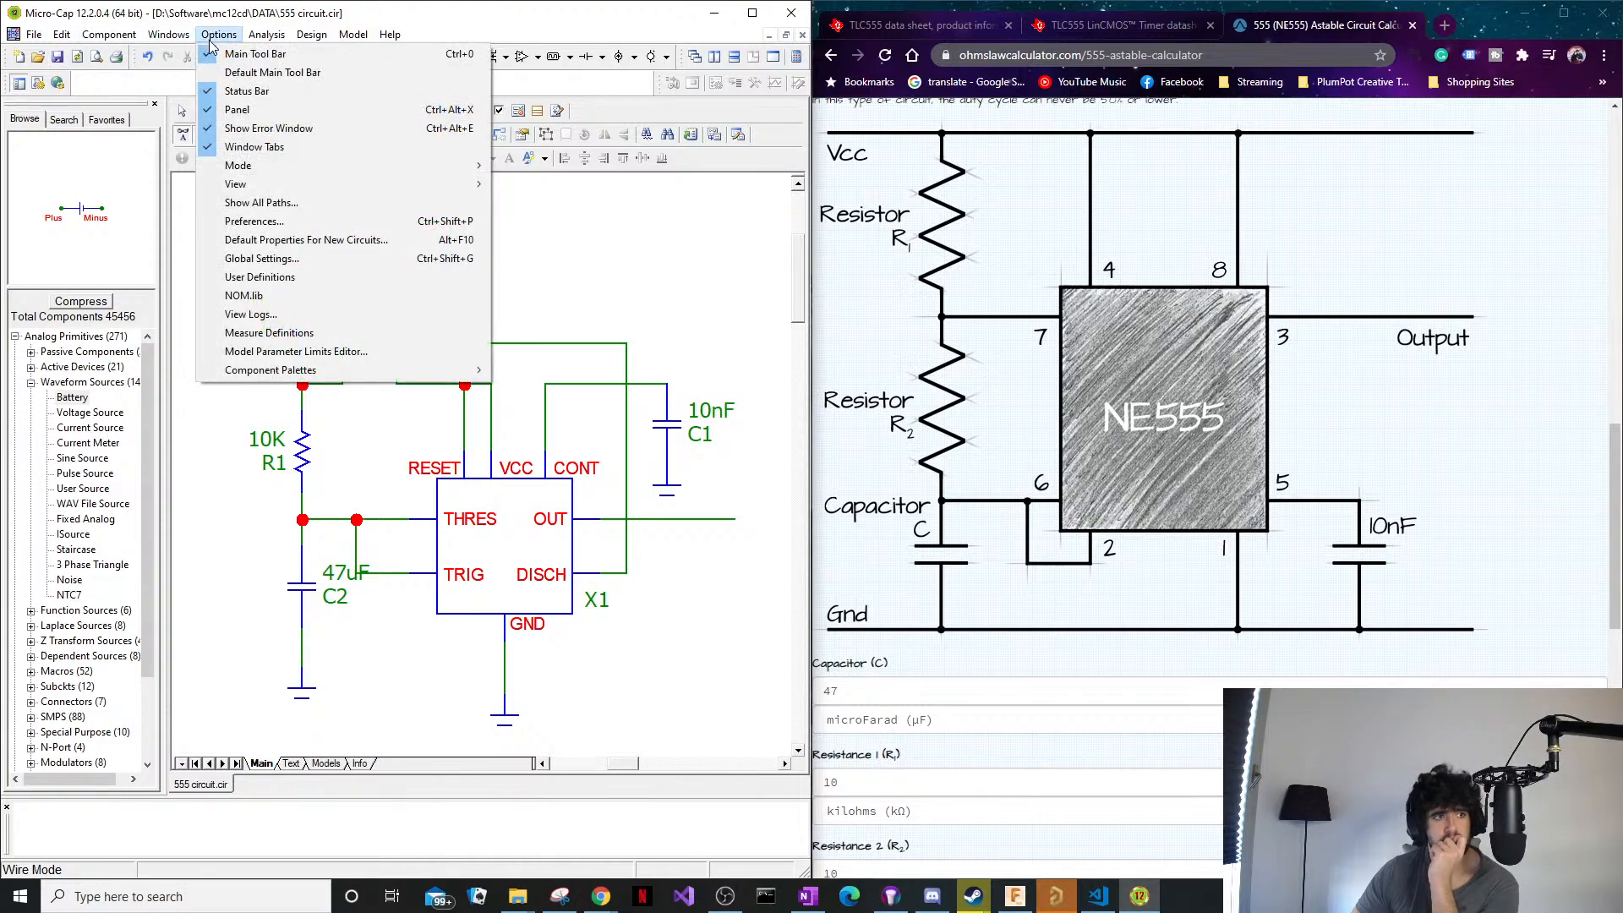
mouse_move(267, 34)
click(305, 110)
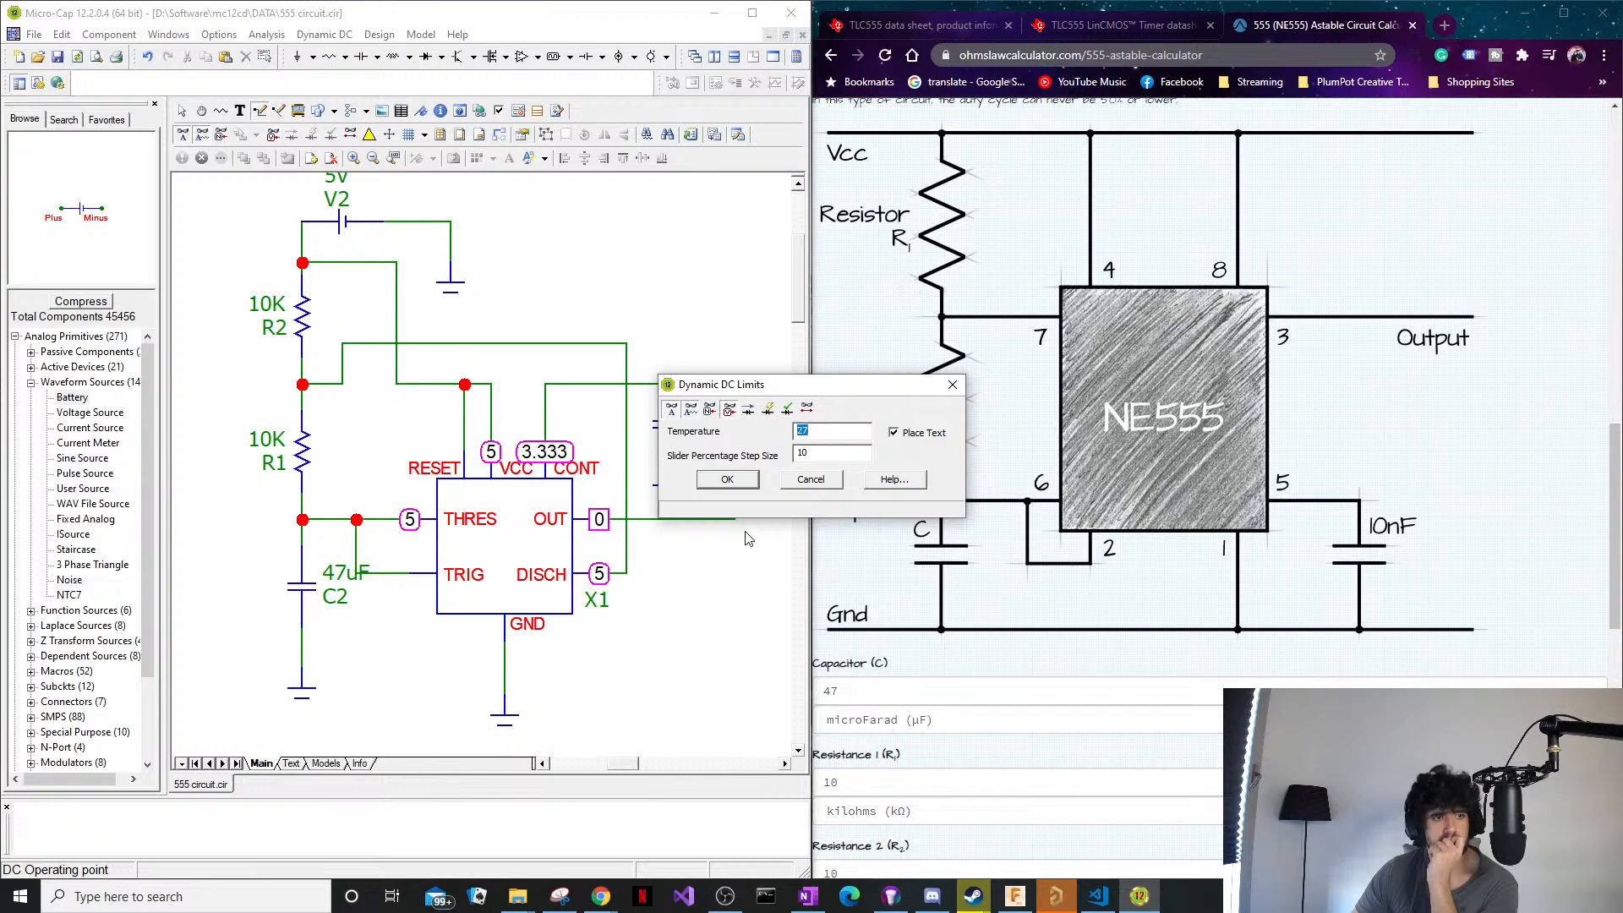
click(727, 480)
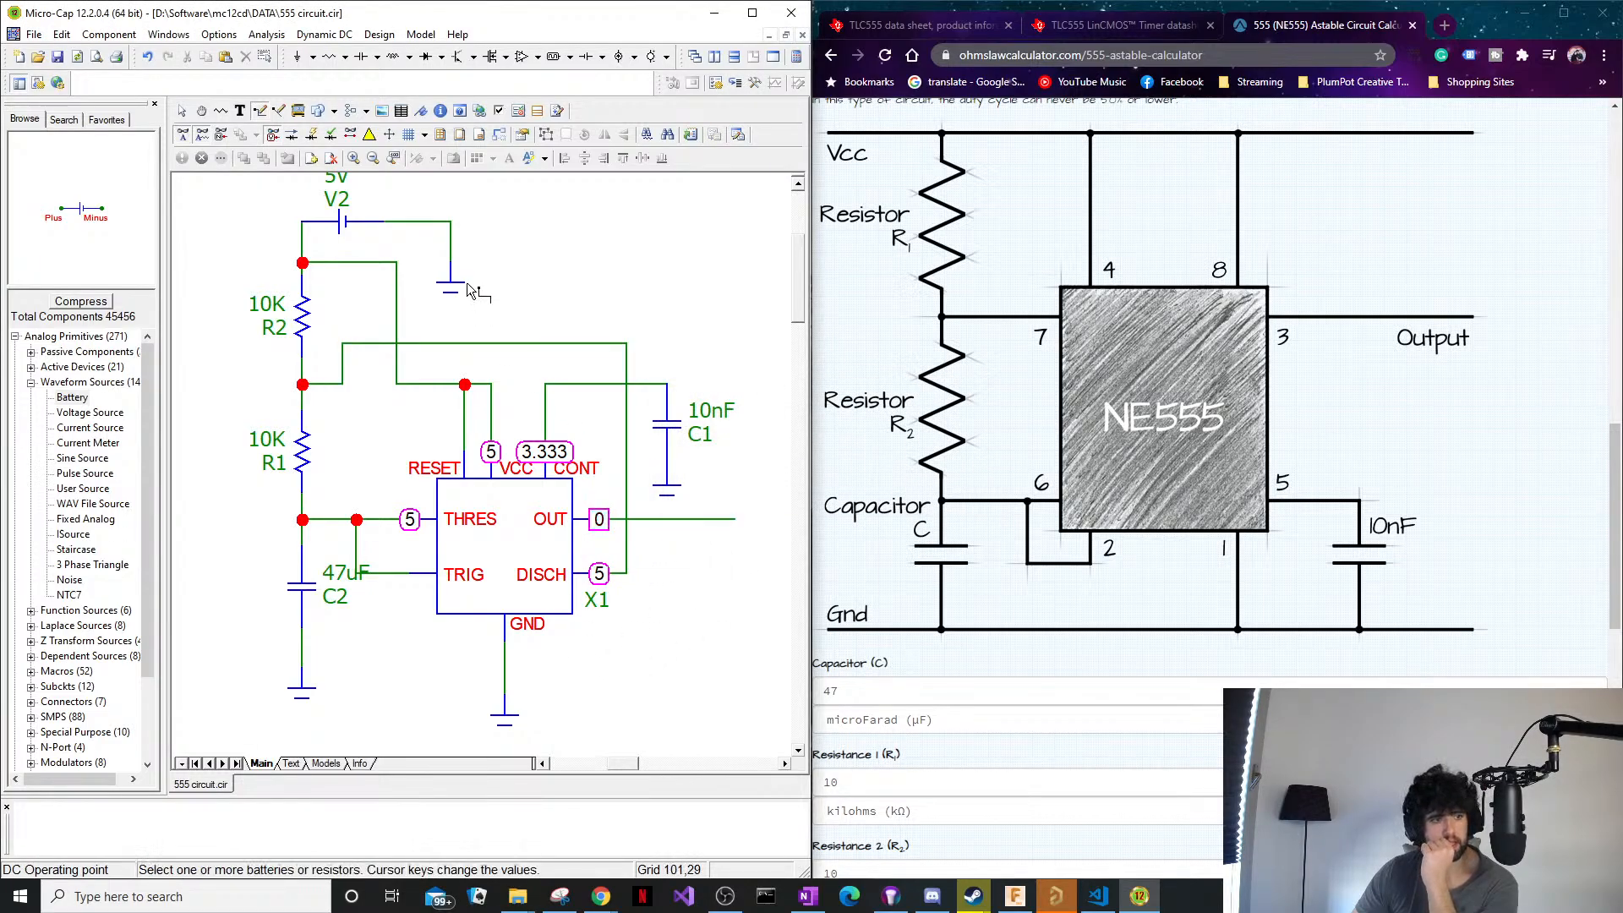
Run a DC analysis plotting v(4) over the default TEMP sweep, and close the analysis to return to the schematic.
click(279, 34)
click(287, 91)
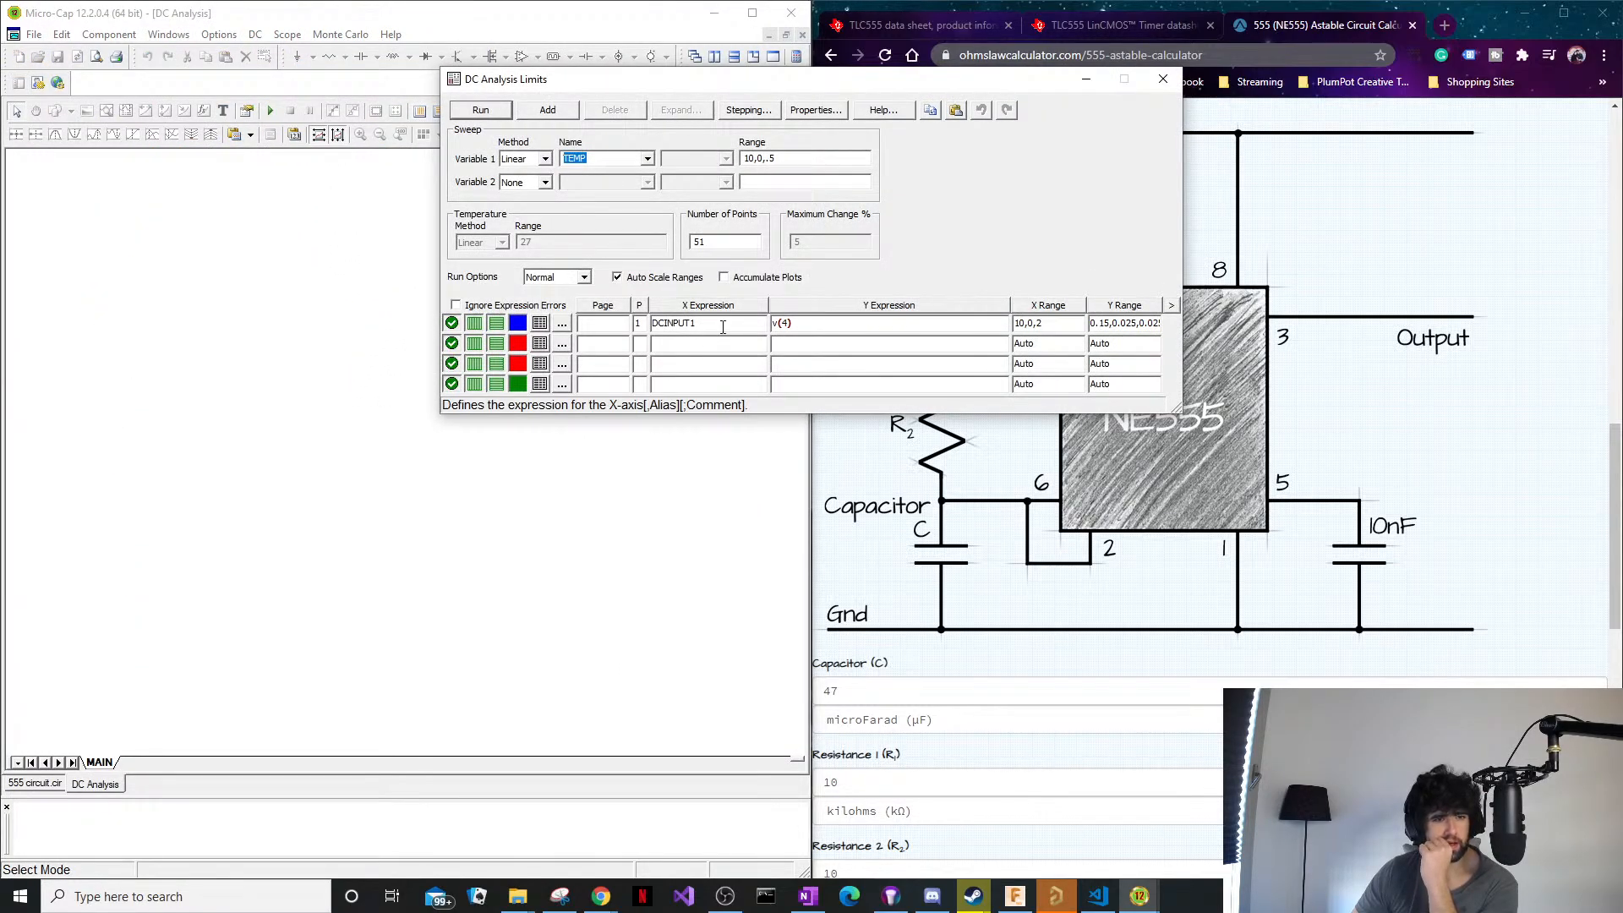
click(782, 327)
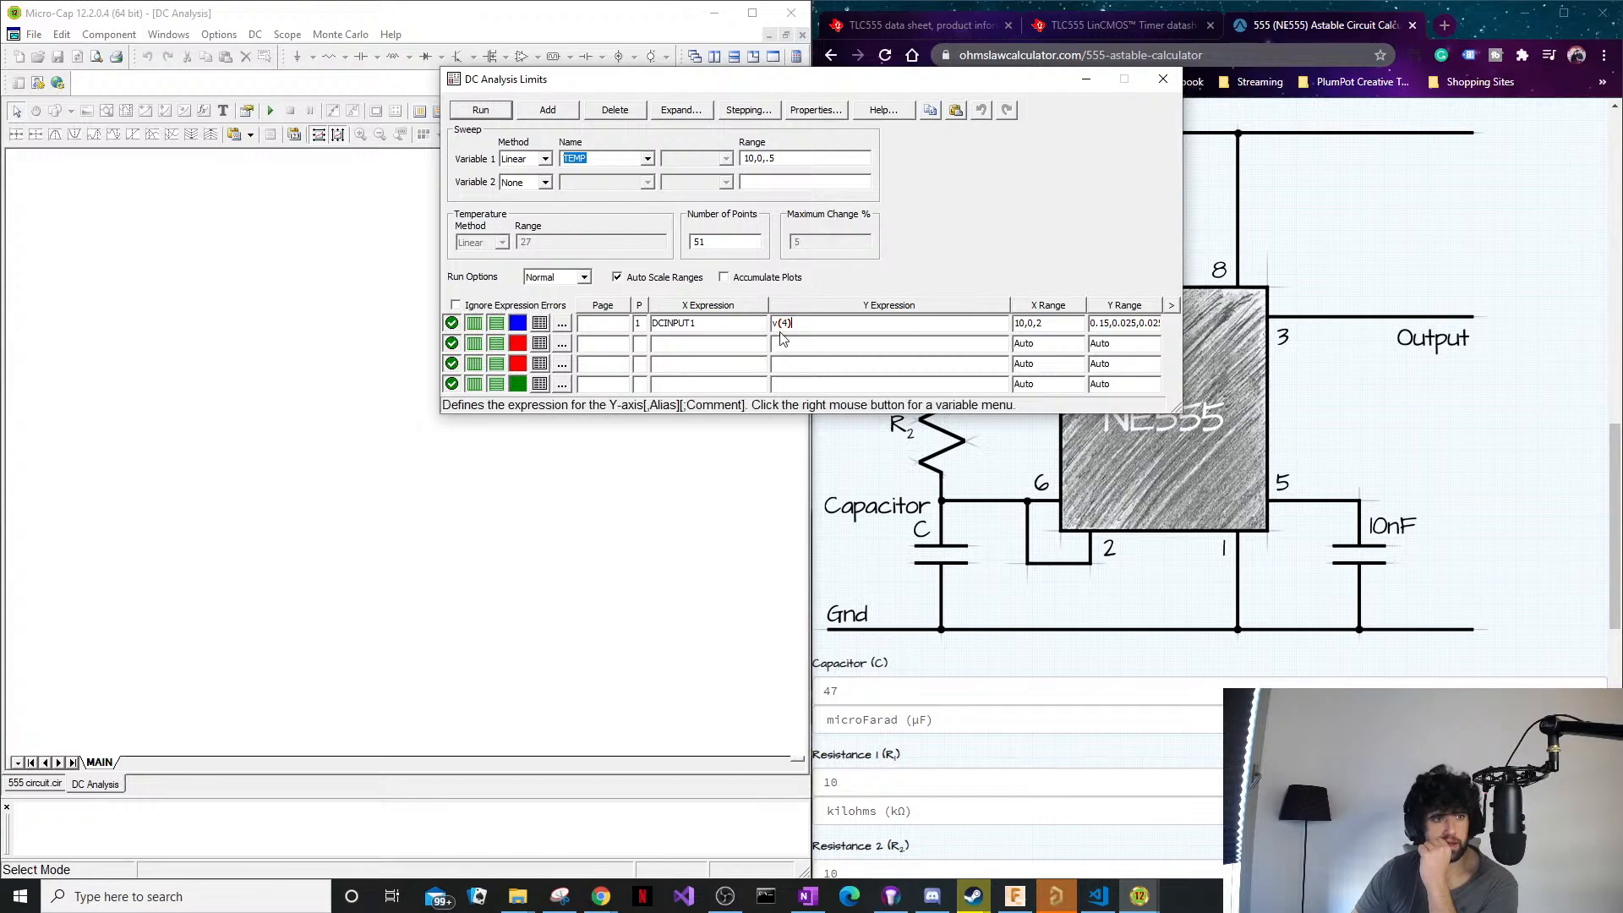
click(507, 111)
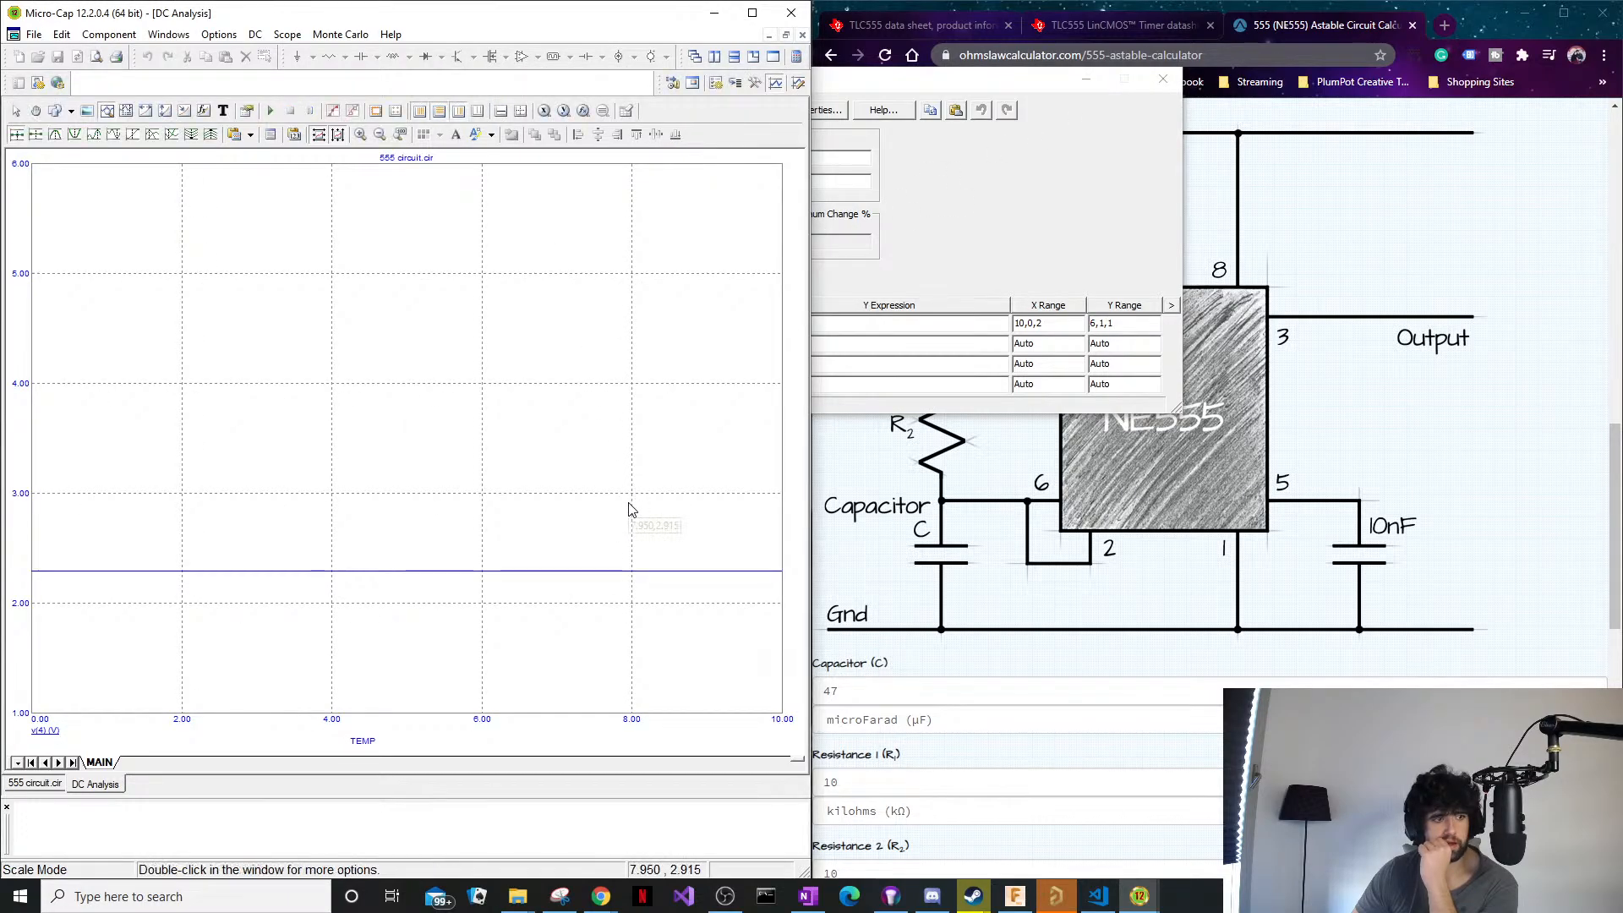
right_click(84, 787)
click(118, 803)
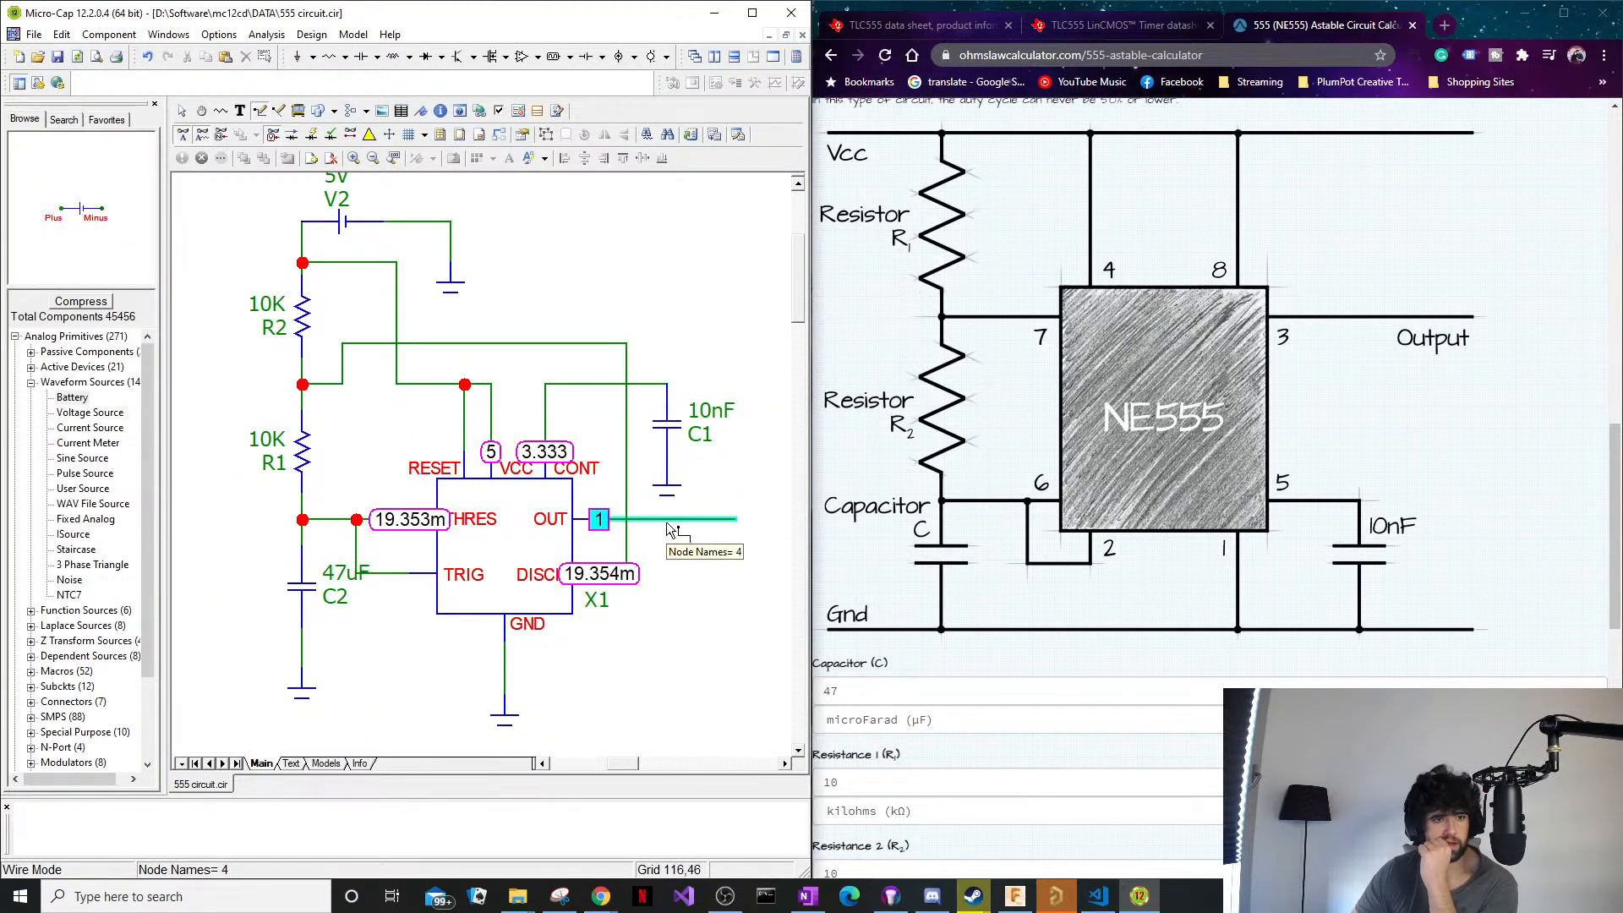
key(ctrl+e)
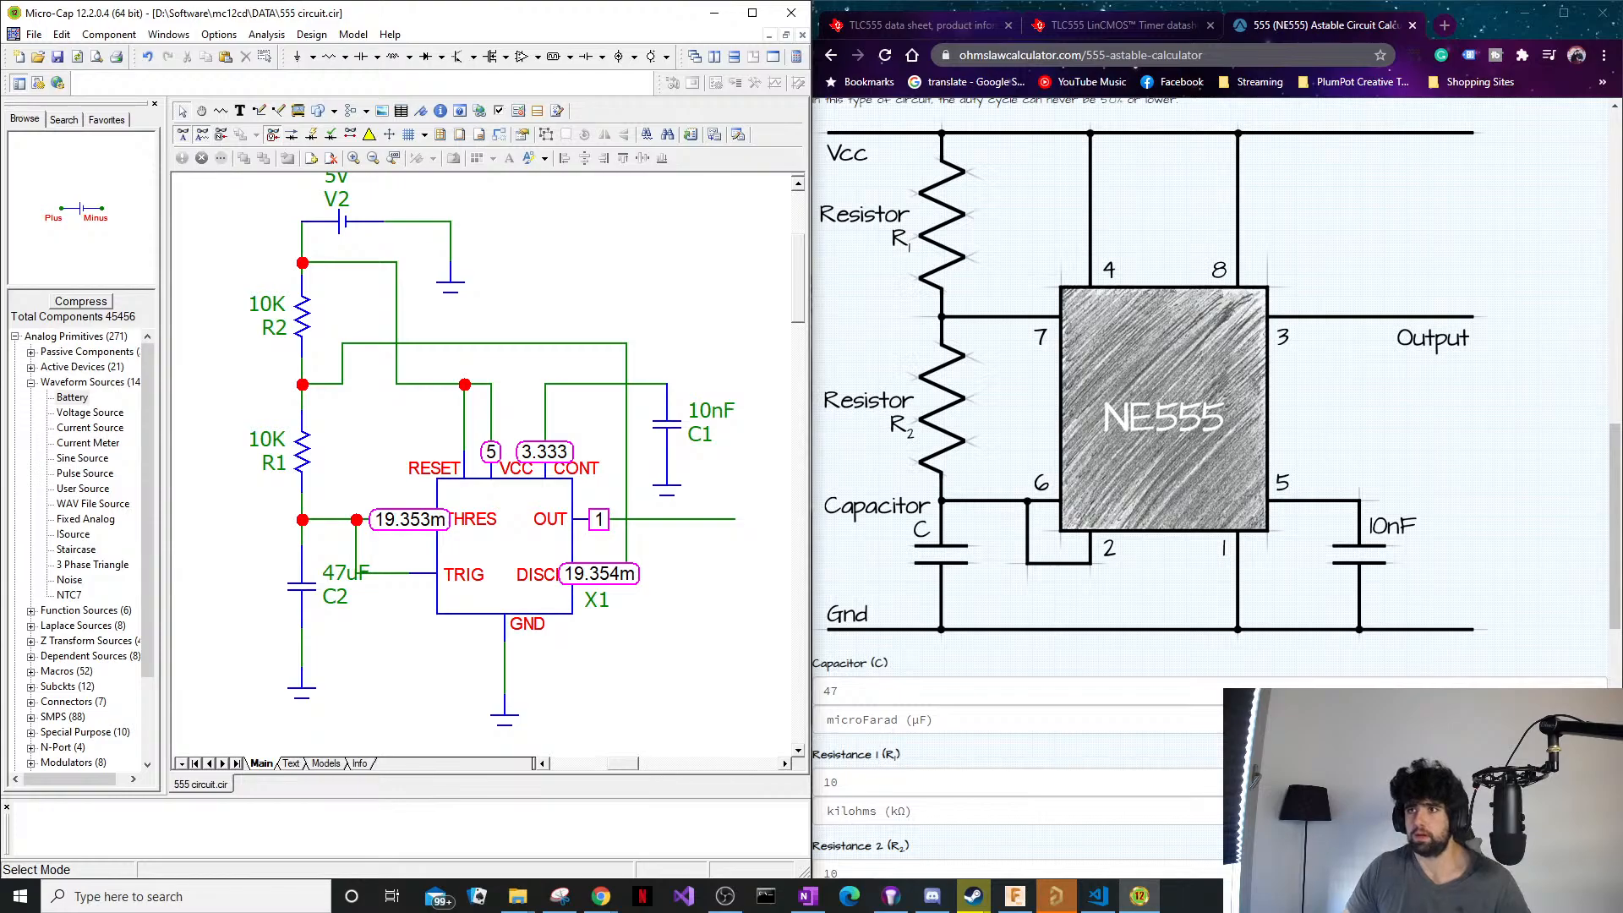
Start a probe transient analysis of the 555 circuit and dismiss the Smoke / Stress analysis notice.
key(alt+Tab)
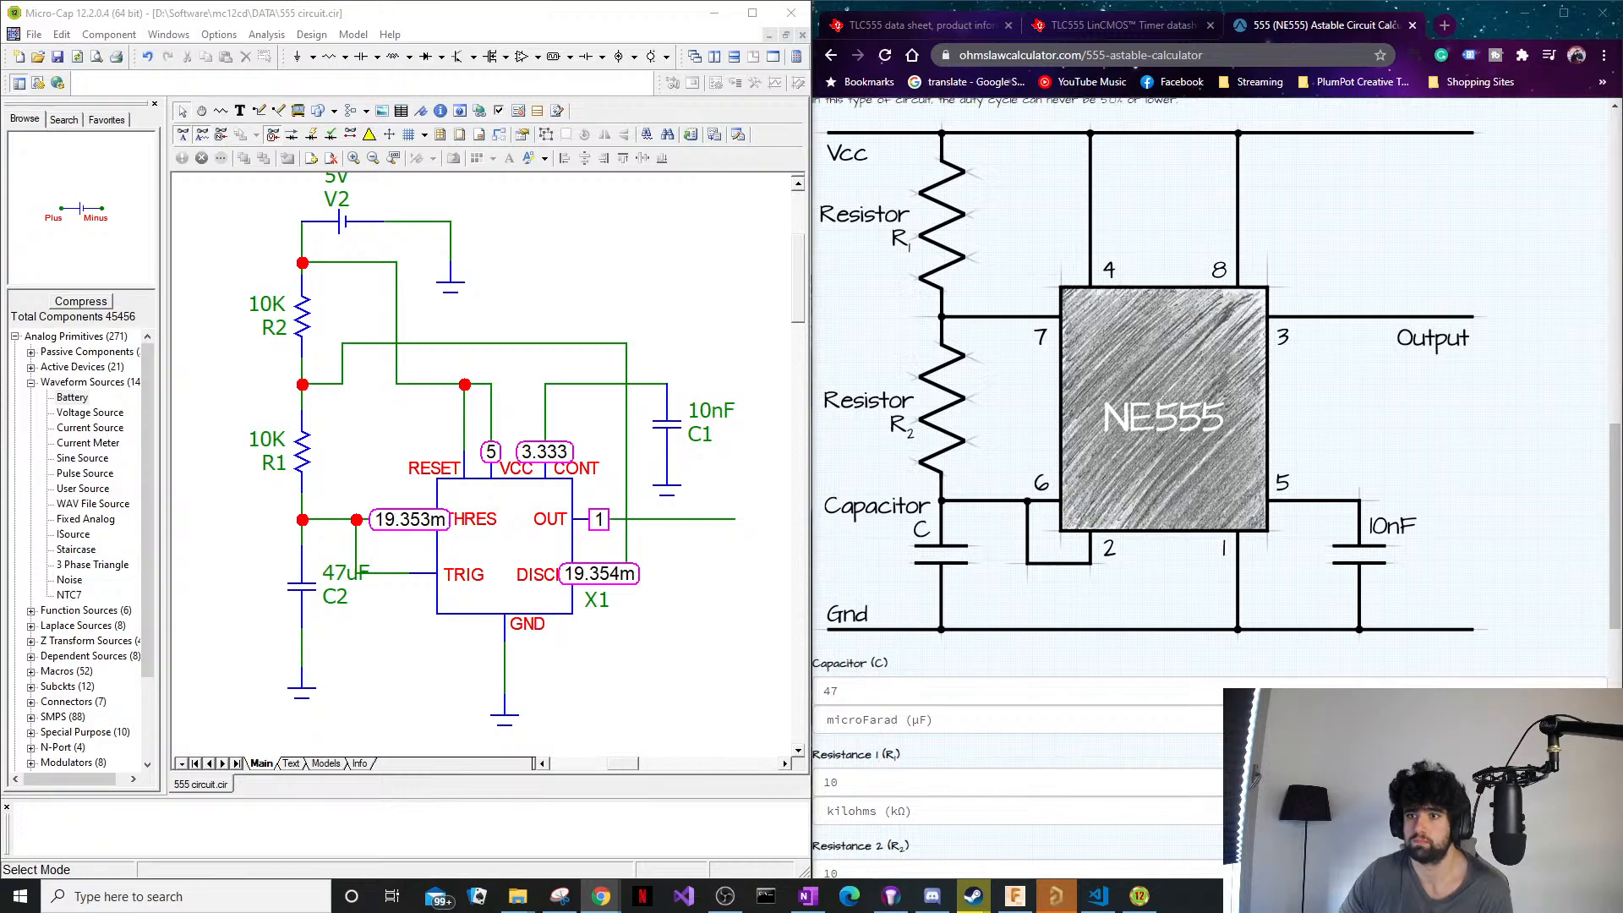
click(218, 33)
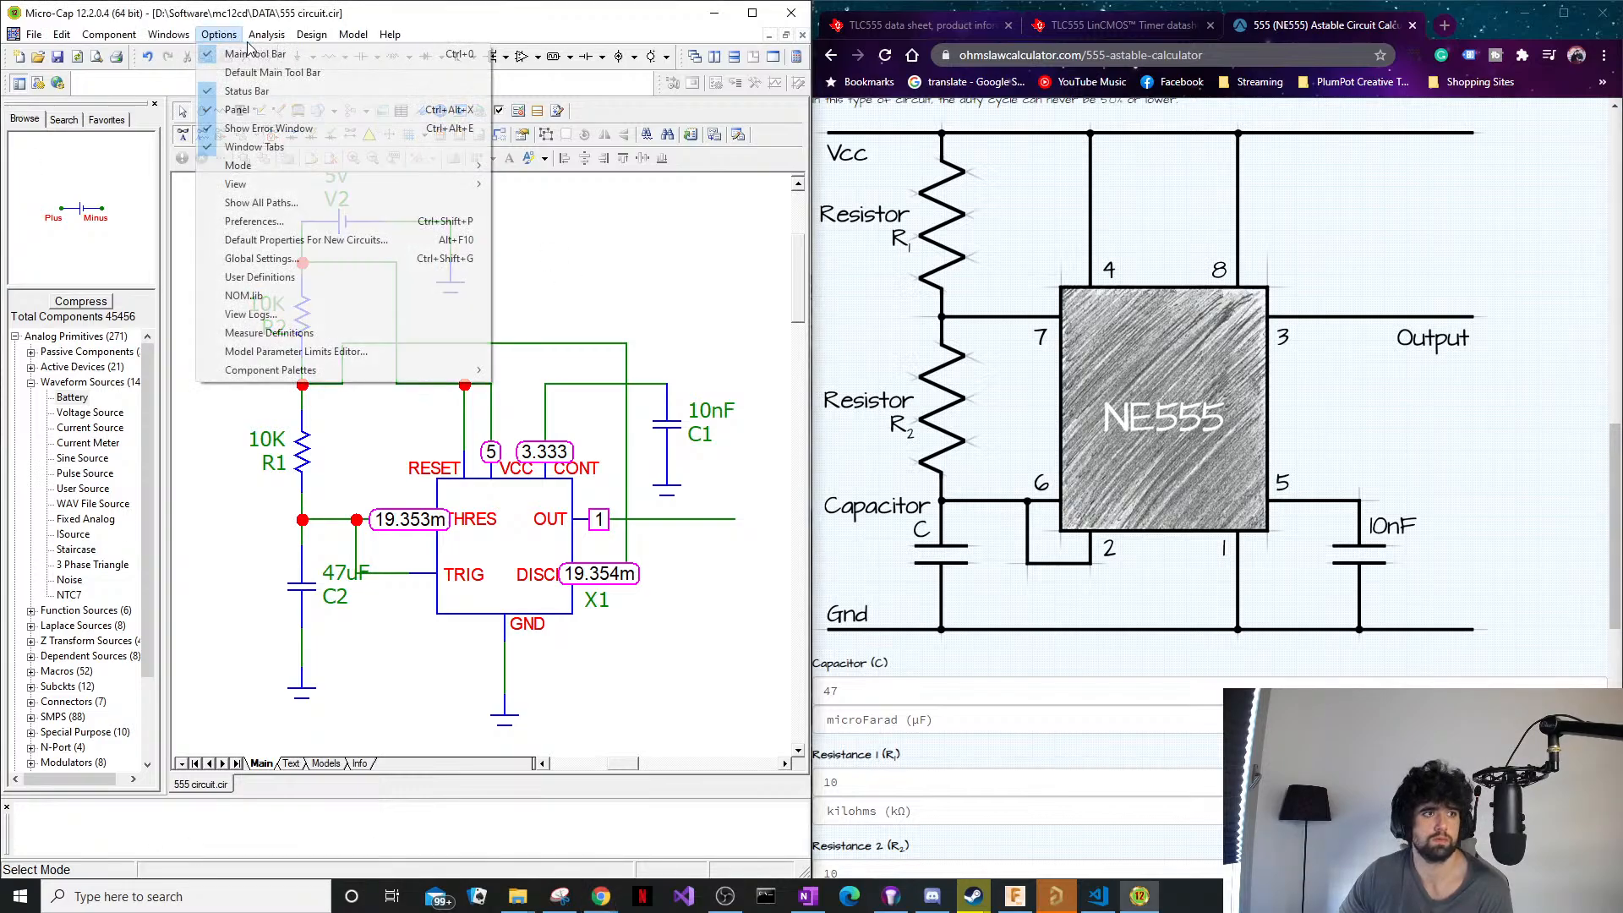
mouse_move(266, 34)
click(374, 247)
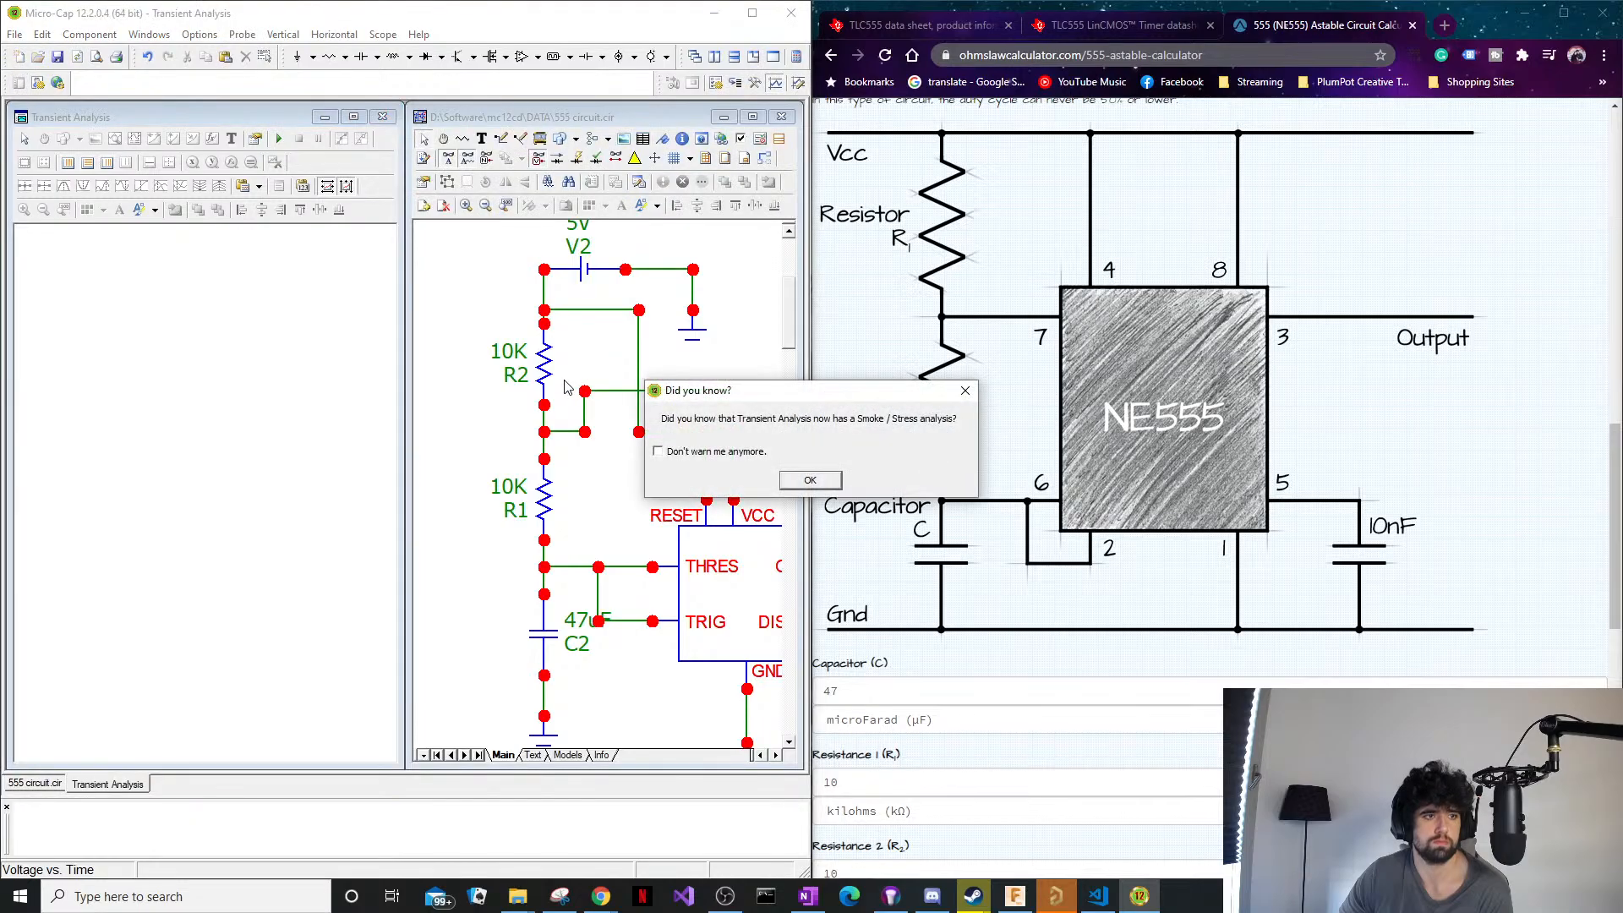
click(828, 486)
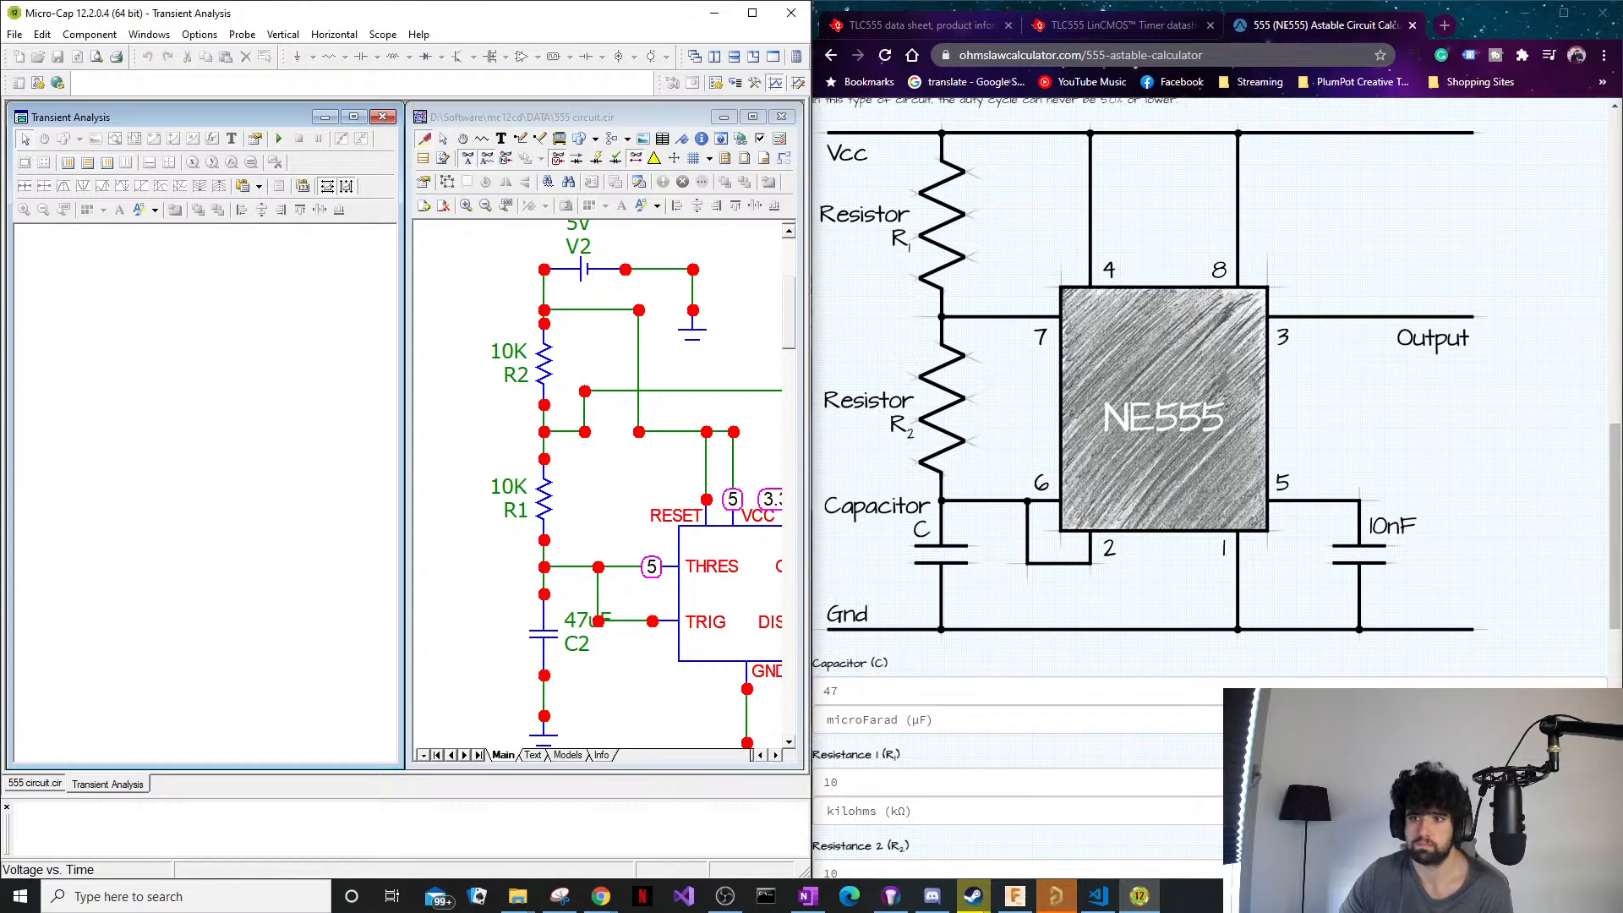
Maximize the application and circuit windows, and probe the timer's OUT wire to plot its voltage.
key(alt+Tab)
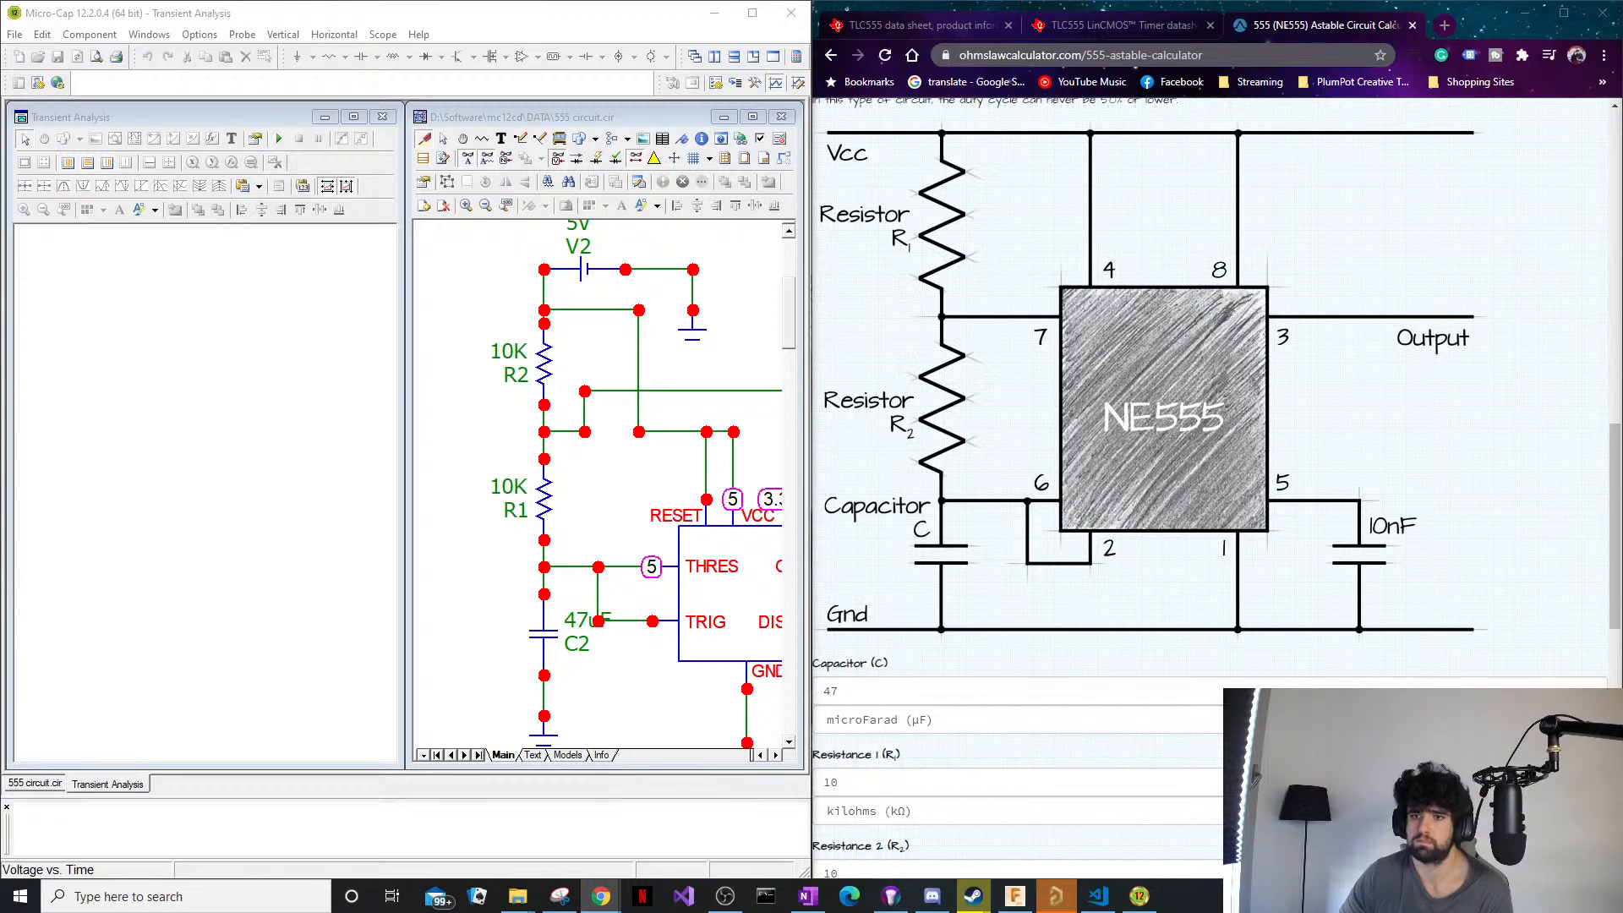
click(752, 13)
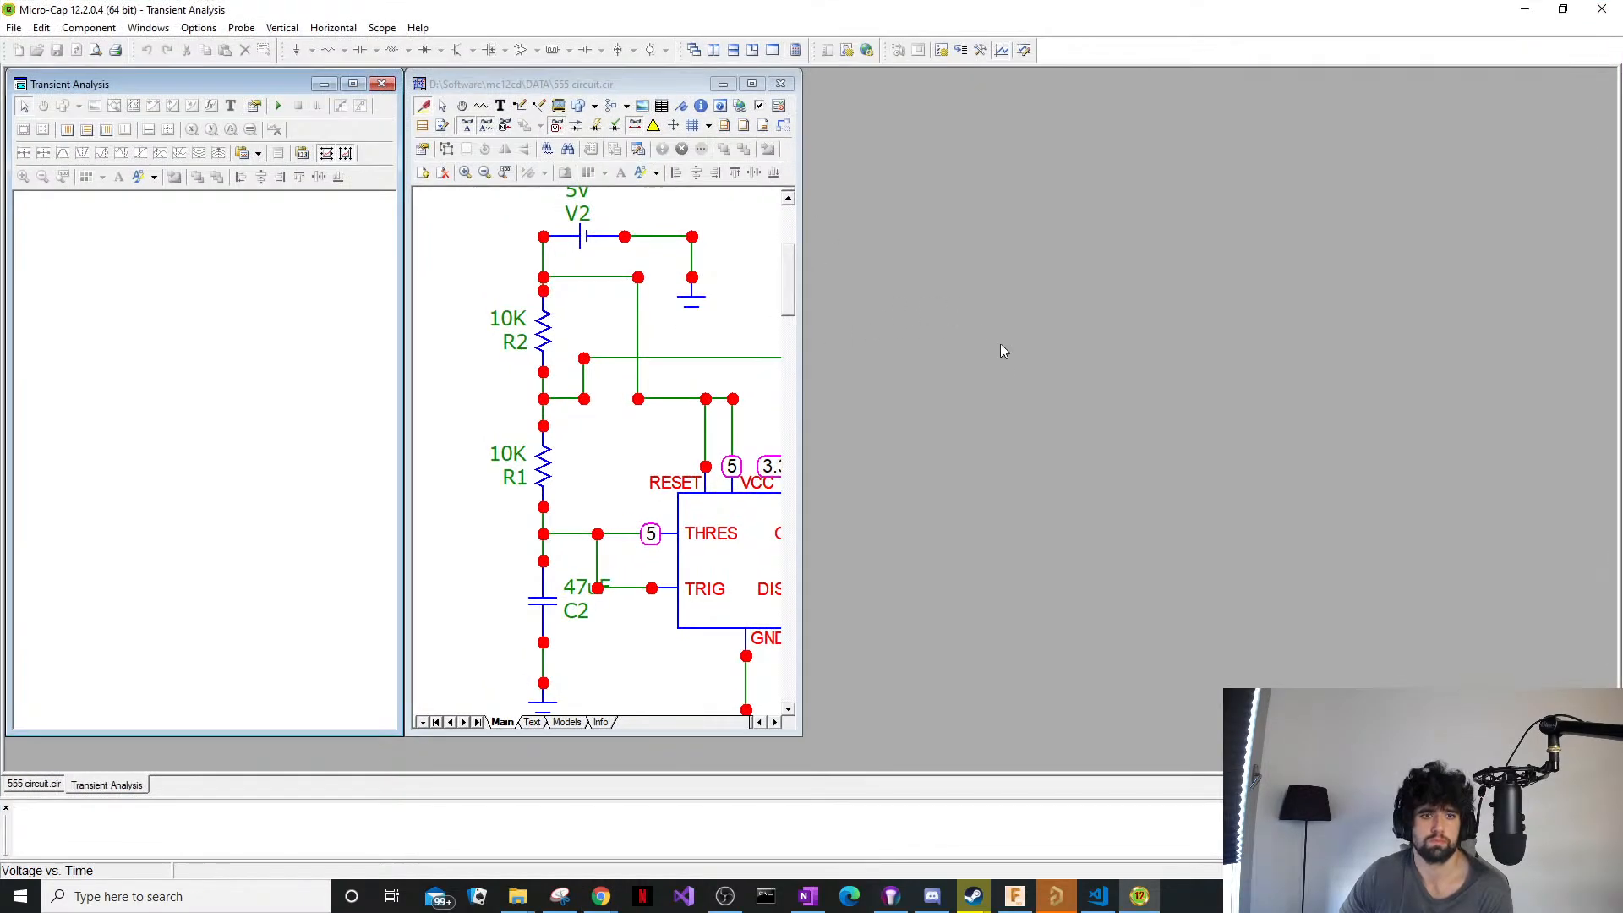
click(752, 83)
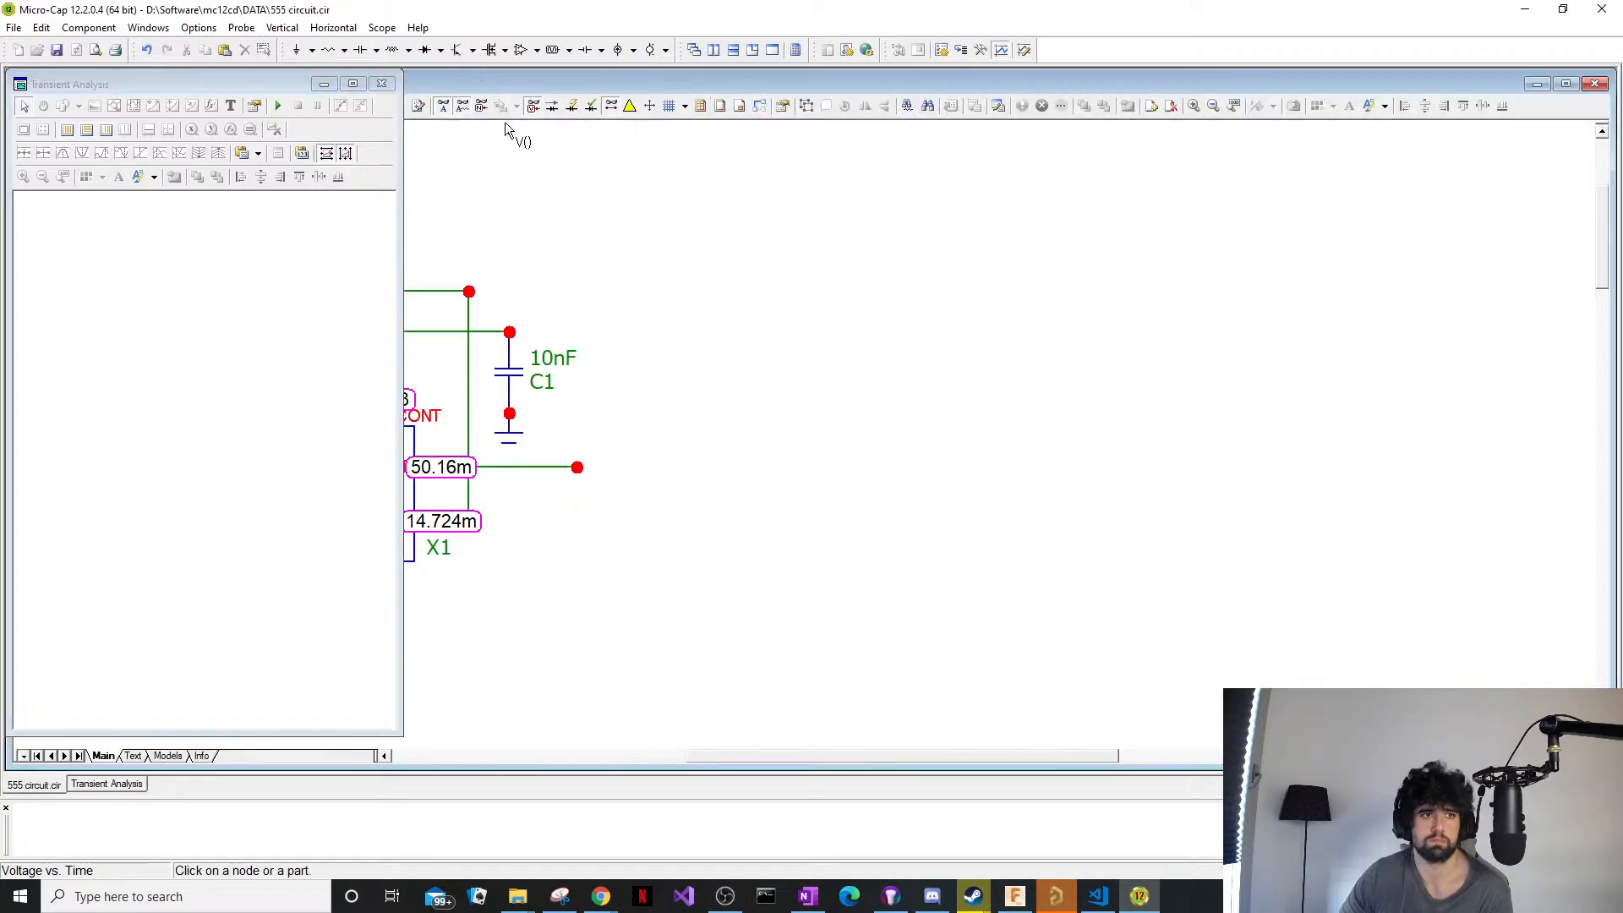
click(519, 465)
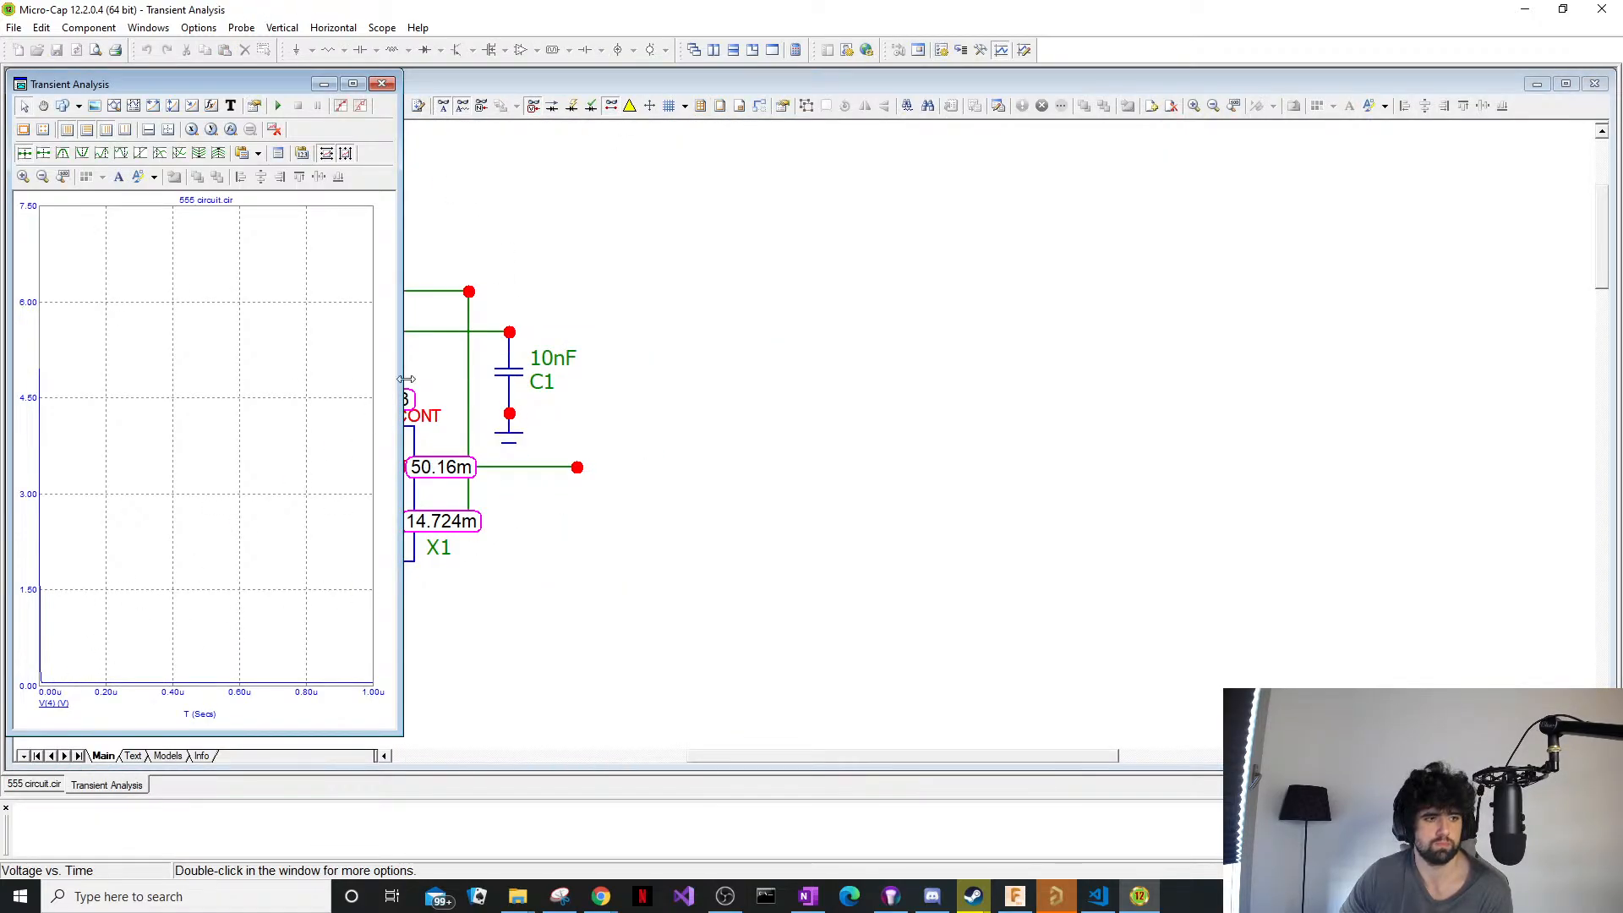
click(659, 336)
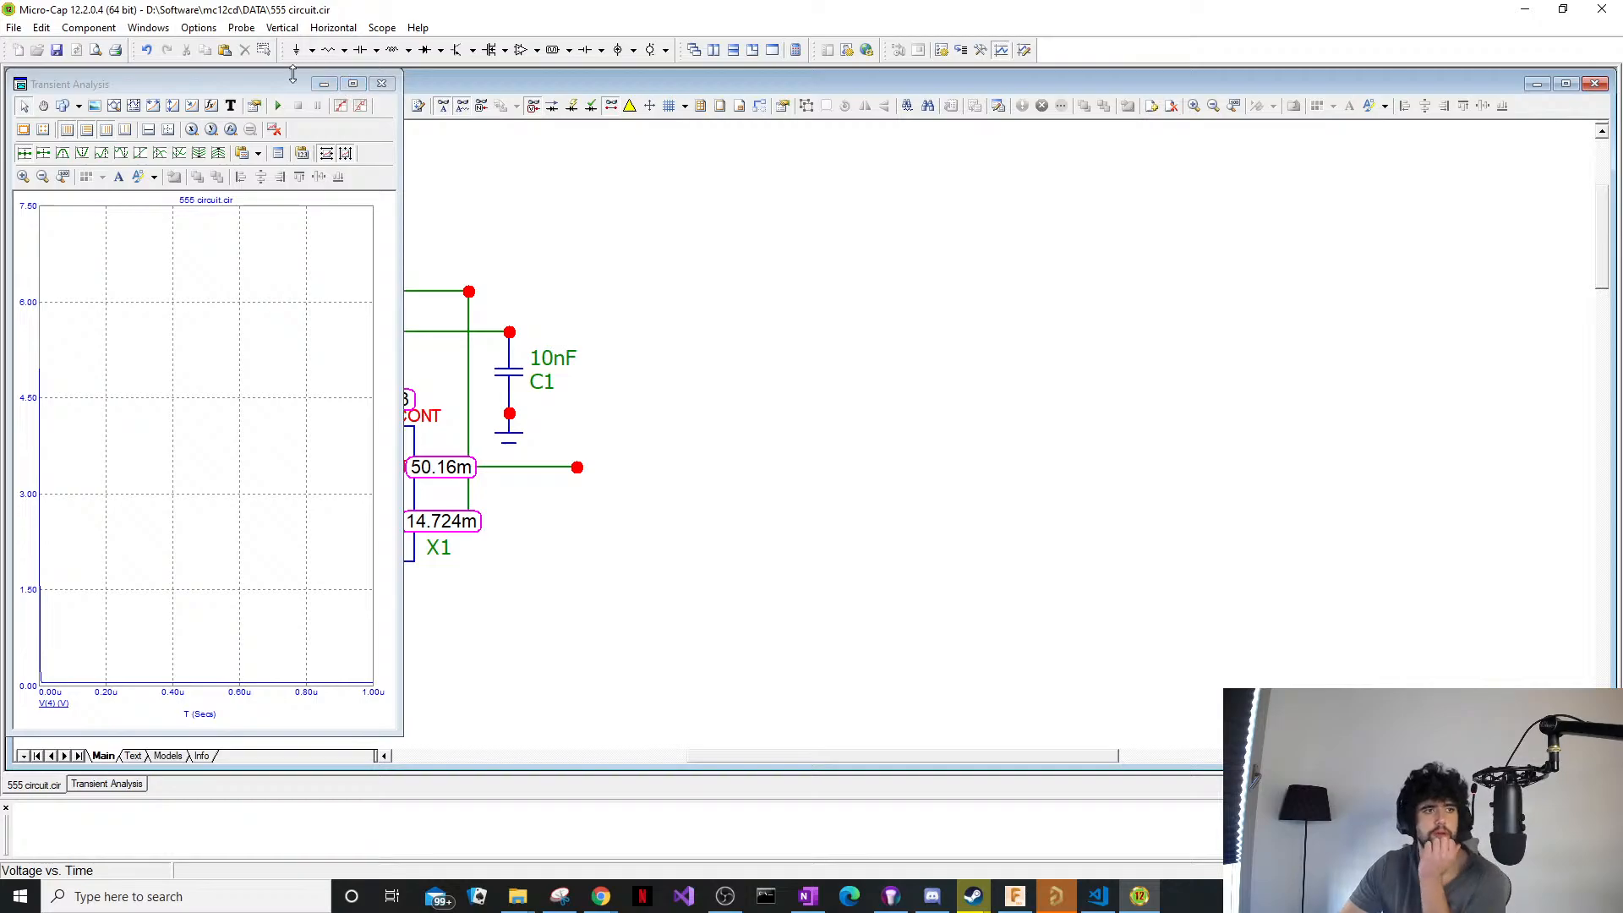
Arrange the circuit window beside the Transient Analysis plot with the whole 555 circuit in view.
mouse_move(281, 88)
mouse_down()
mouse_move(7, 192)
mouse_move(592, 197)
mouse_move(281, 91)
mouse_up()
drag(568, 83, 1099, 74)
drag(542, 279, 1058, 273)
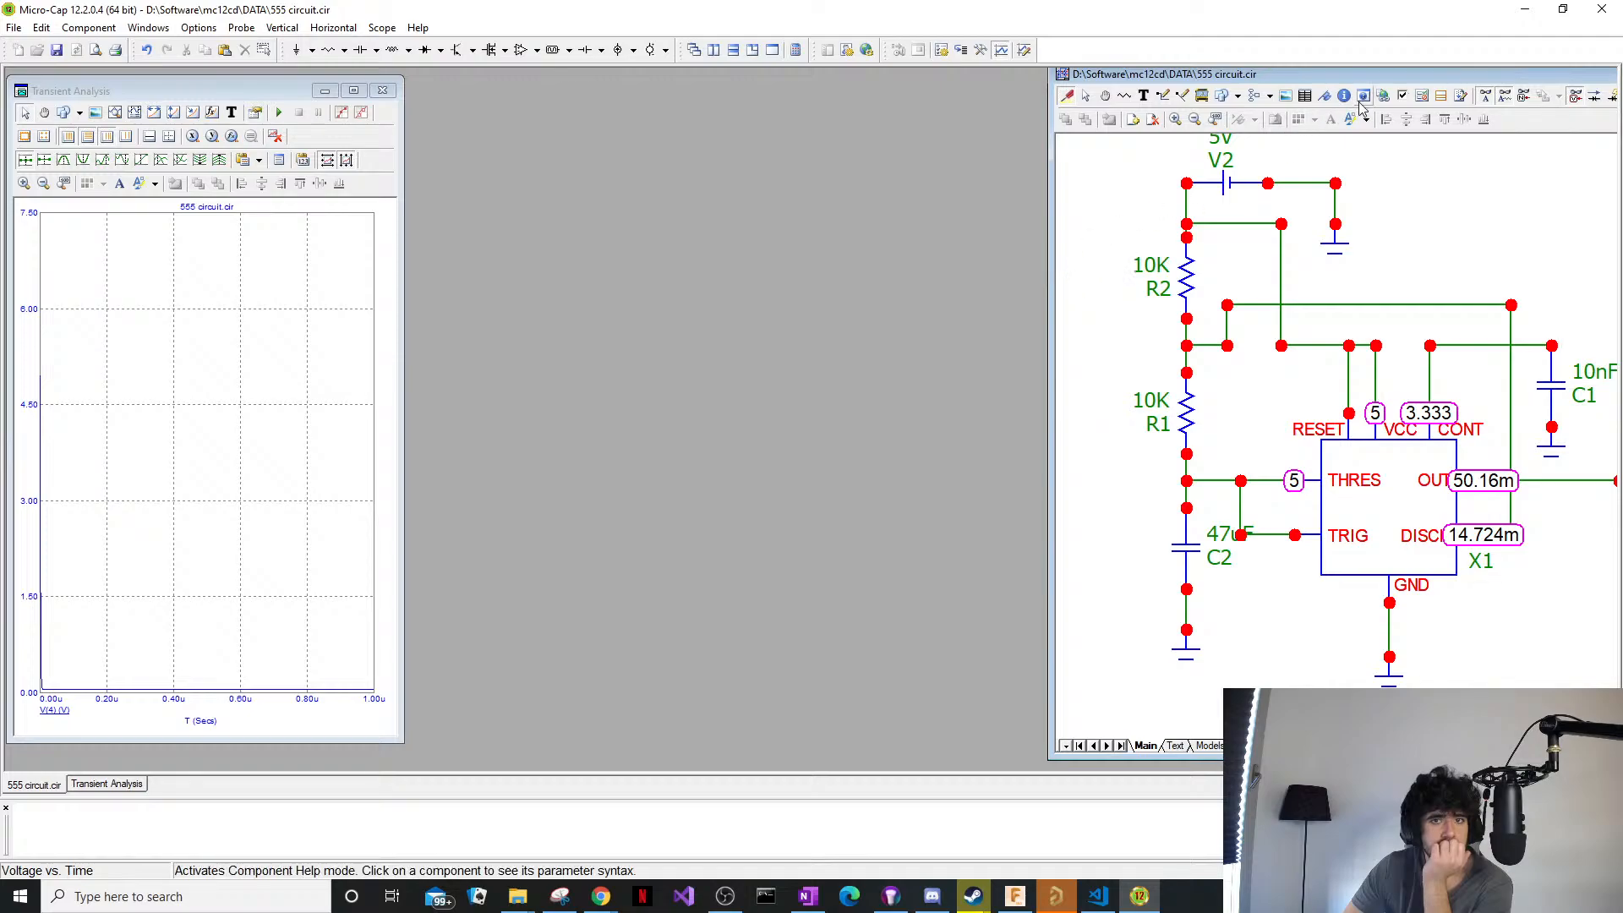
drag(1360, 76, 885, 151)
Probe the voltage across battery V2 and remove its trace from the transient plot.
click(734, 235)
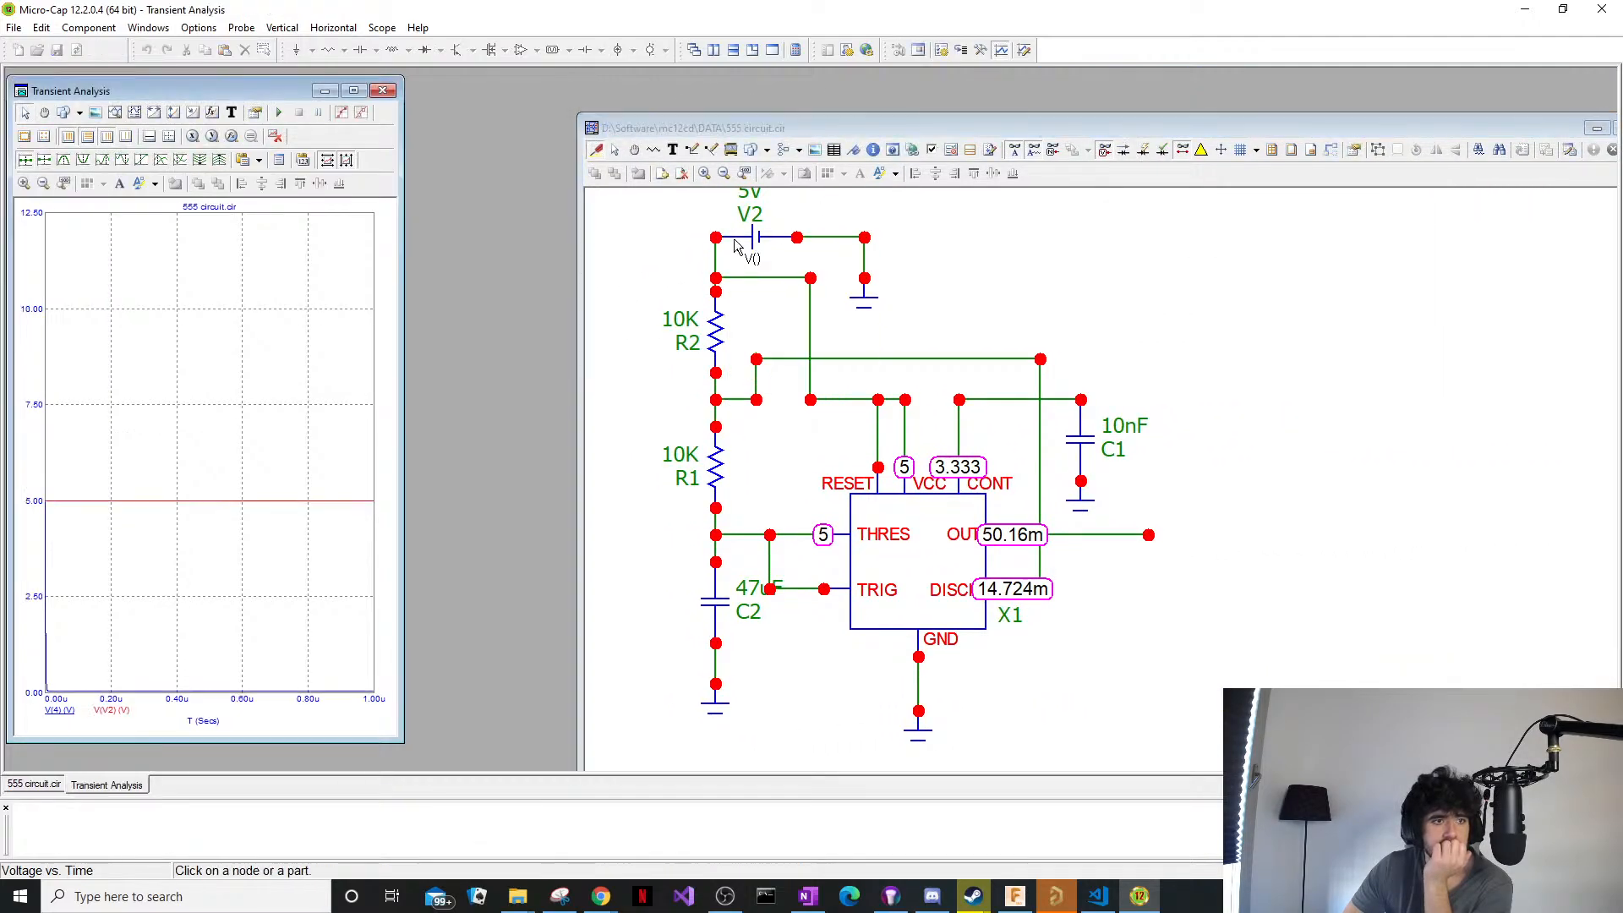
click(734, 235)
click(734, 235)
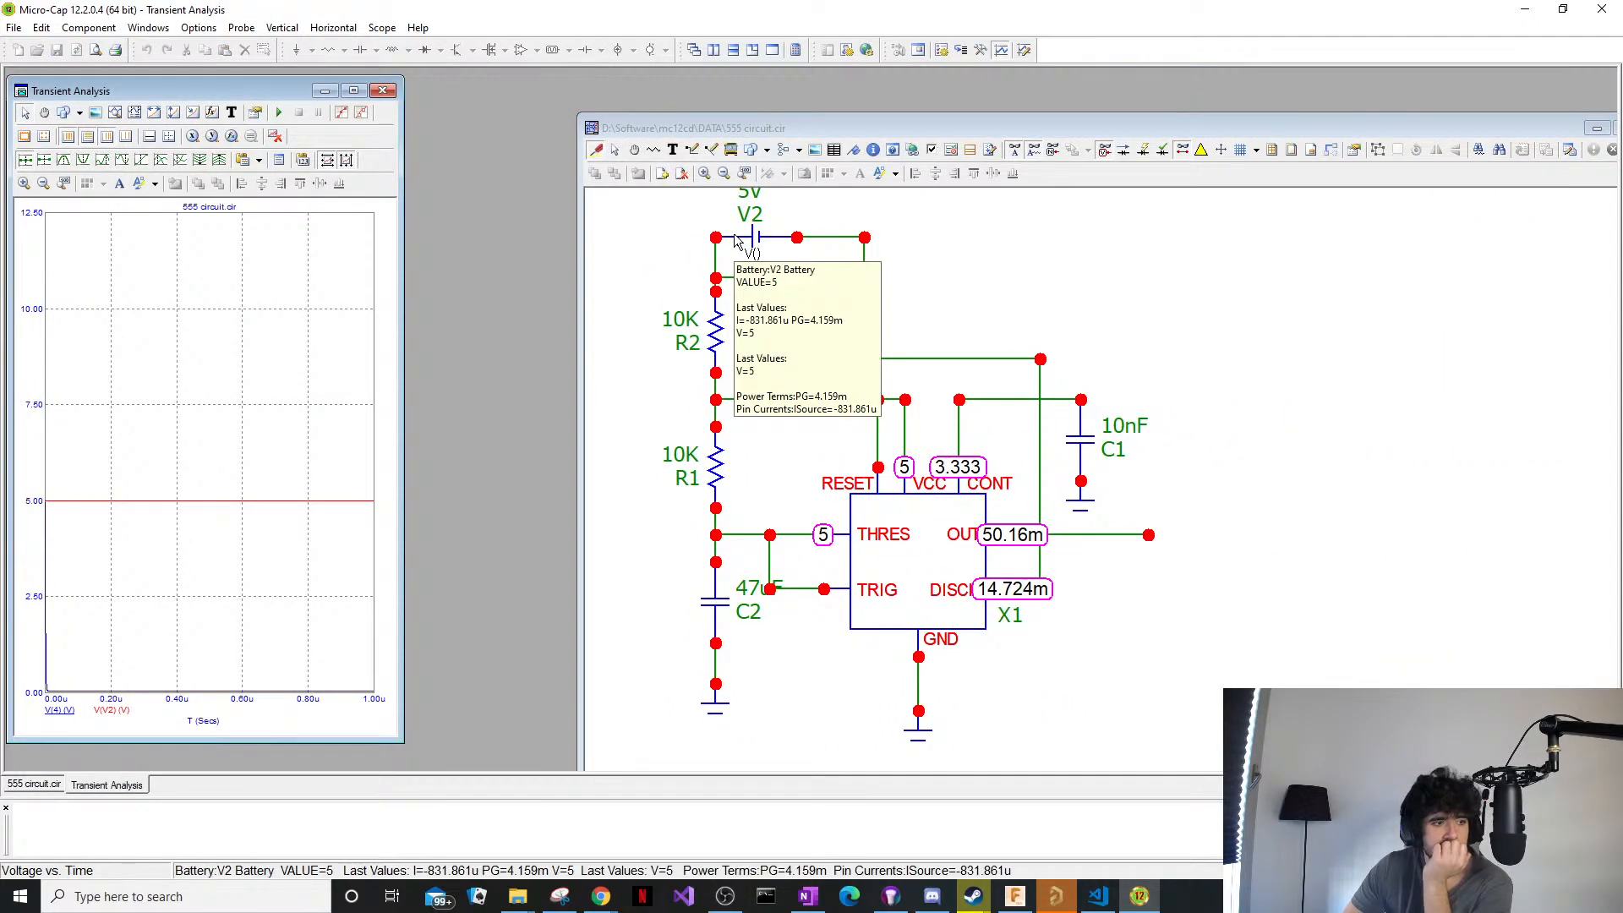
click(733, 235)
Plot the timer's OUT wire voltage again and enlarge the Transient Analysis window to inspect the trace.
click(1086, 534)
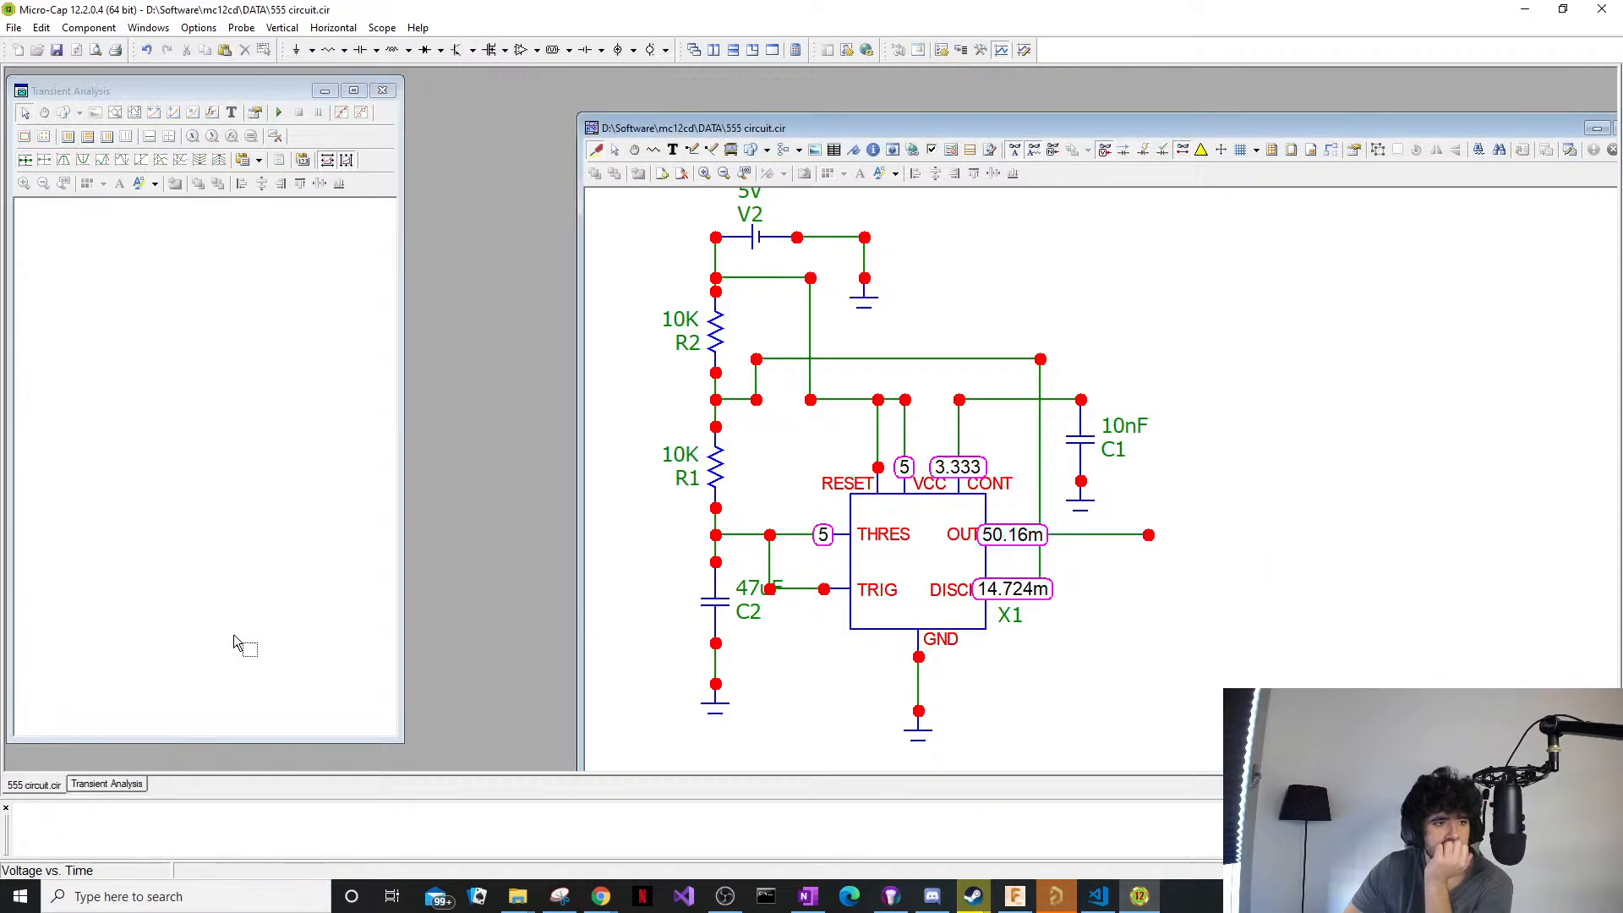
click(1085, 534)
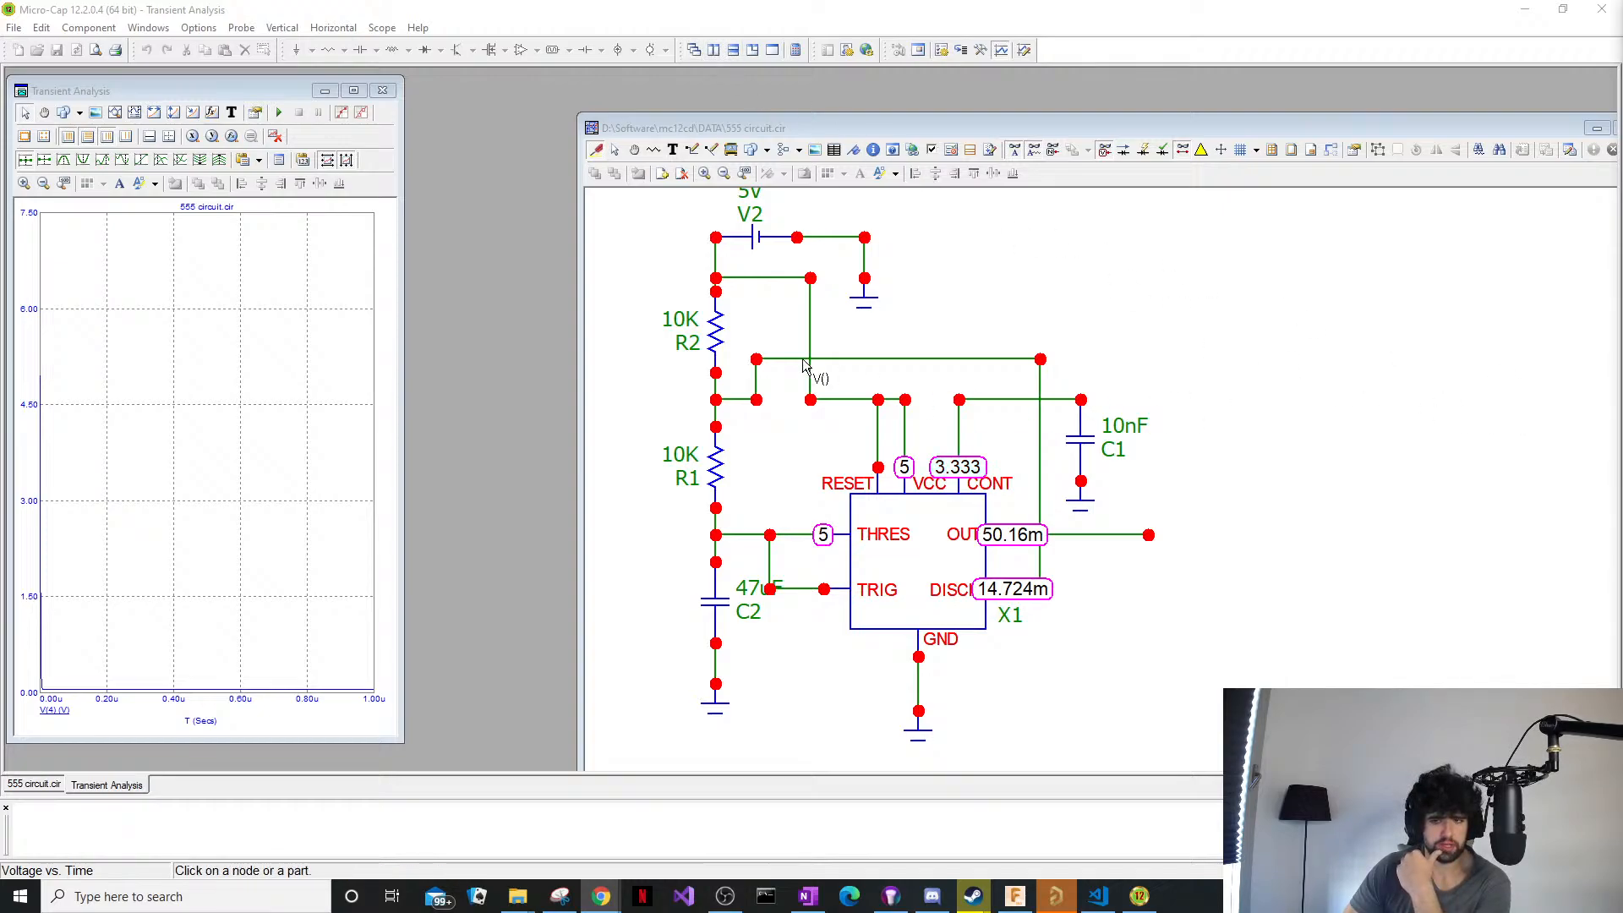
drag(264, 100, 277, 94)
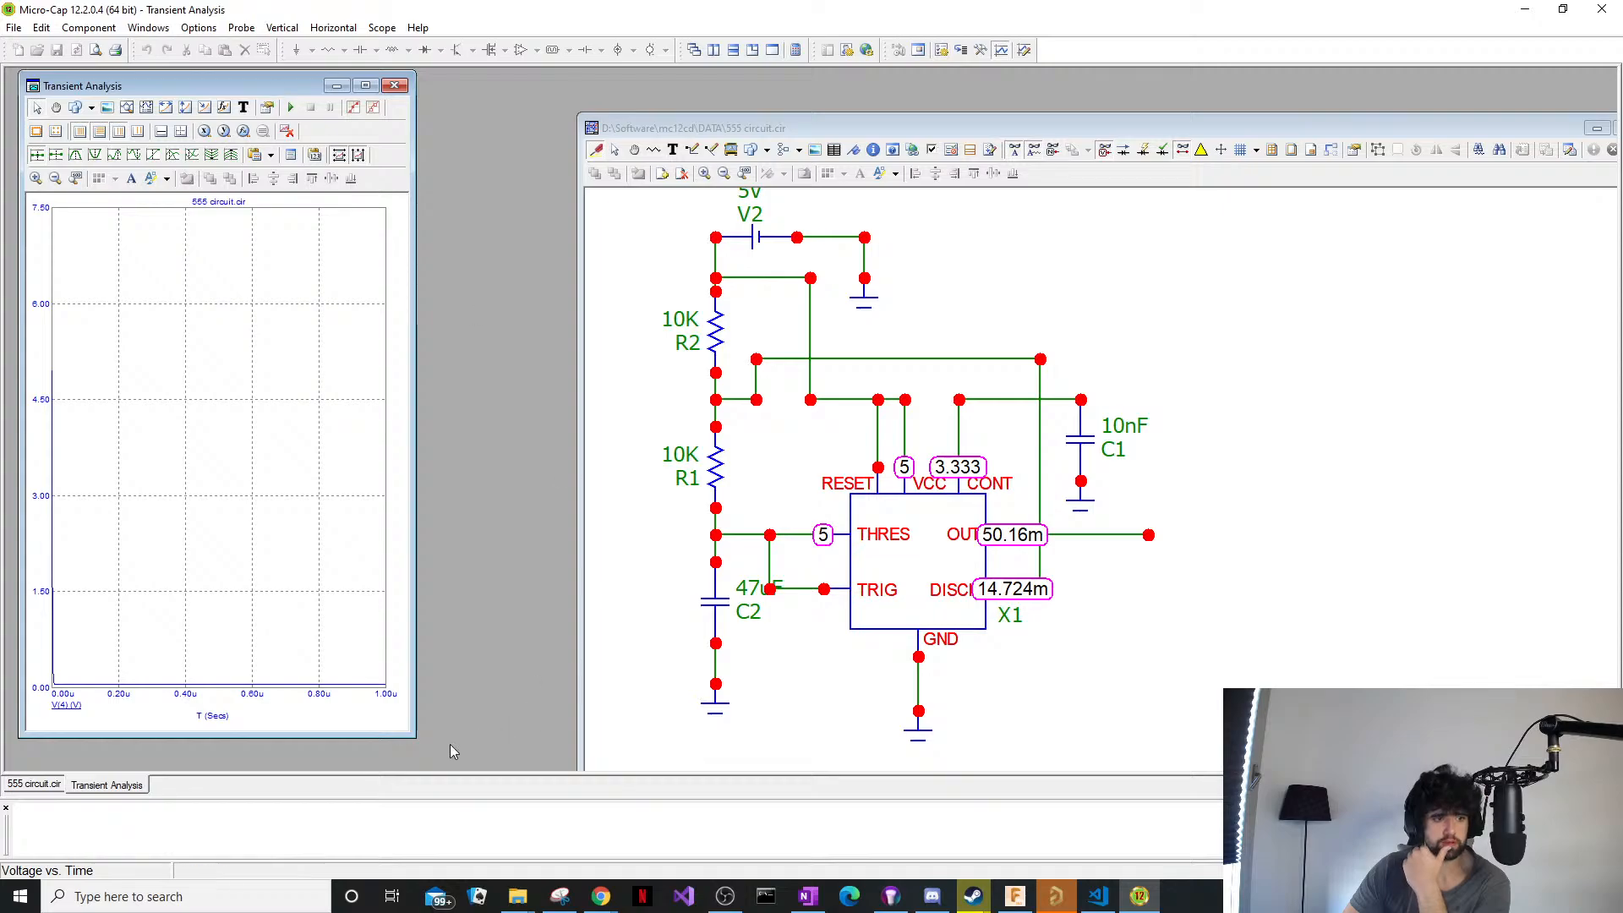
drag(414, 736, 556, 769)
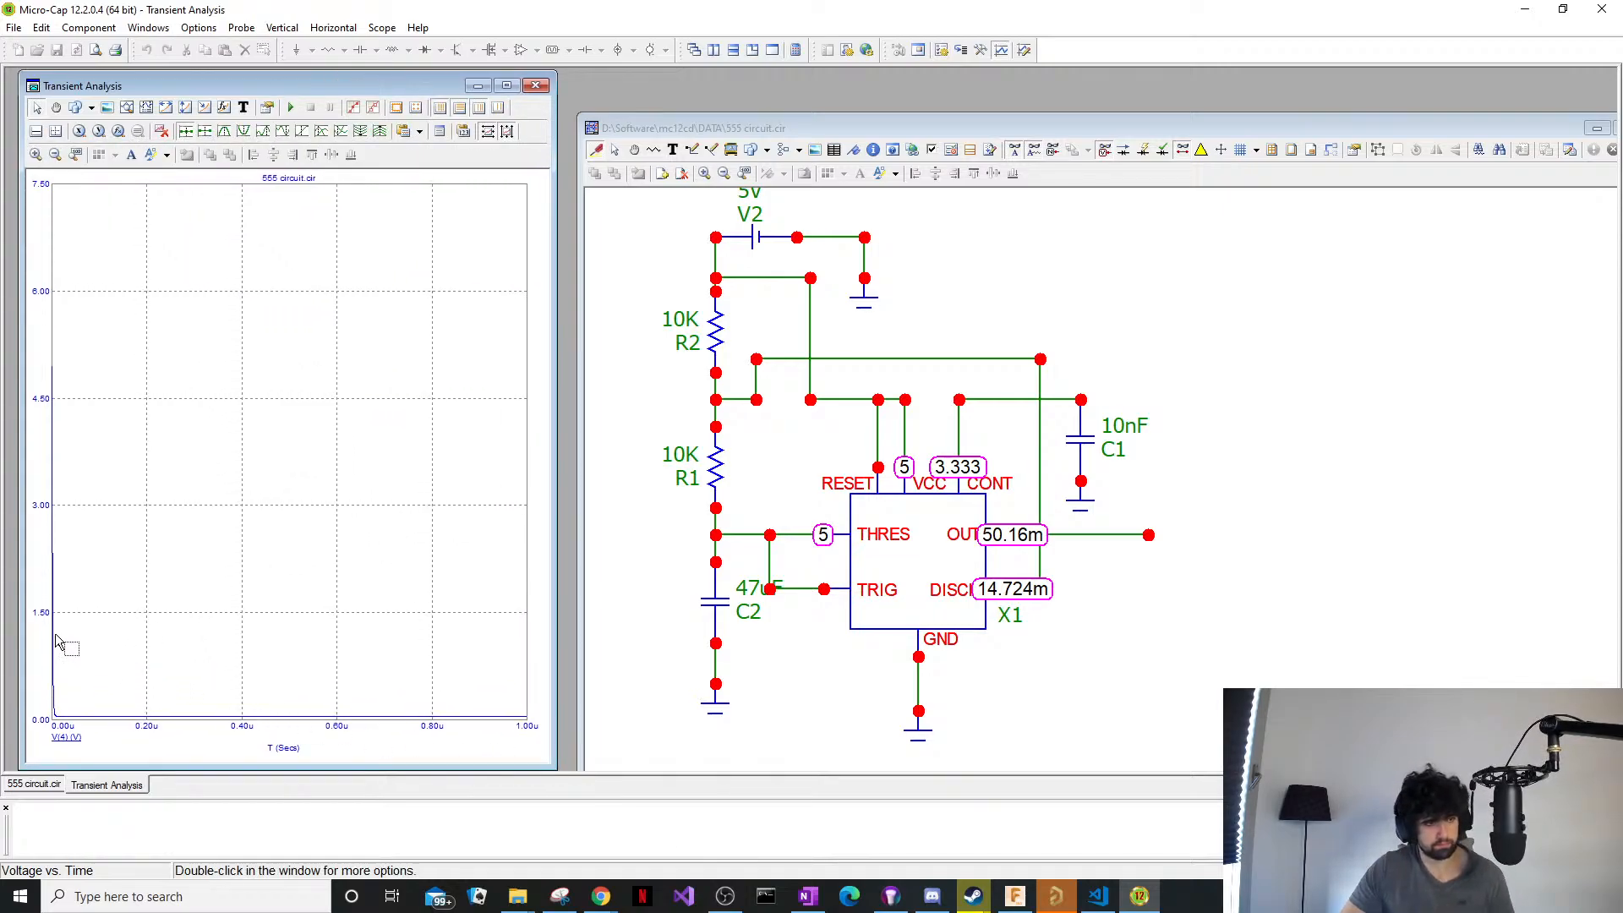
scroll(80, 627, up, 2)
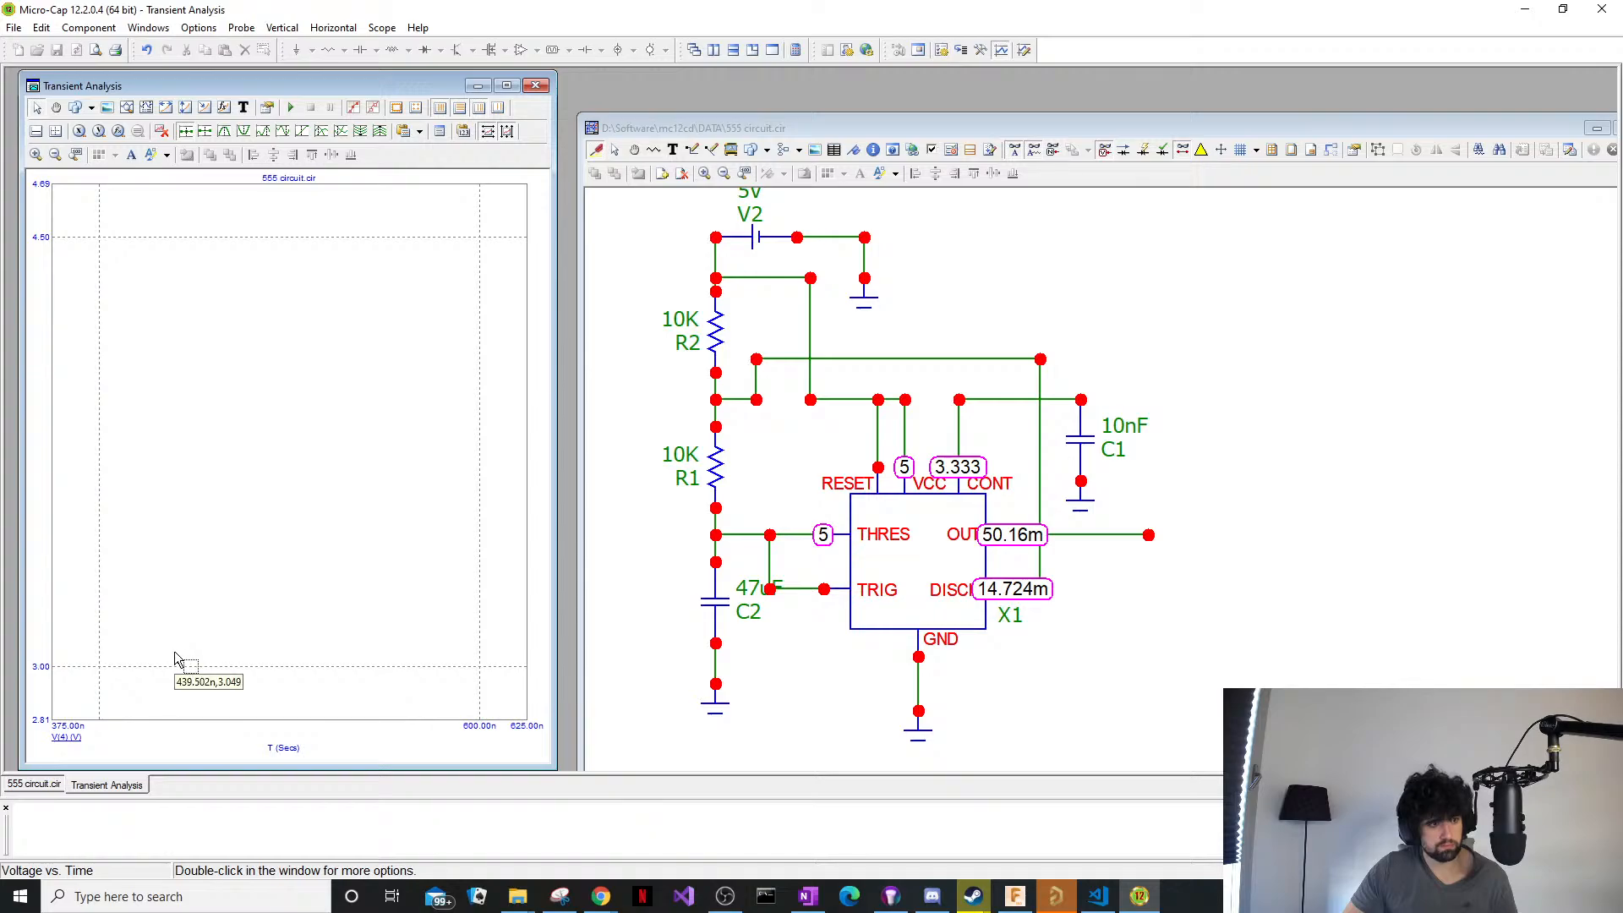
scroll(142, 672, down, 2)
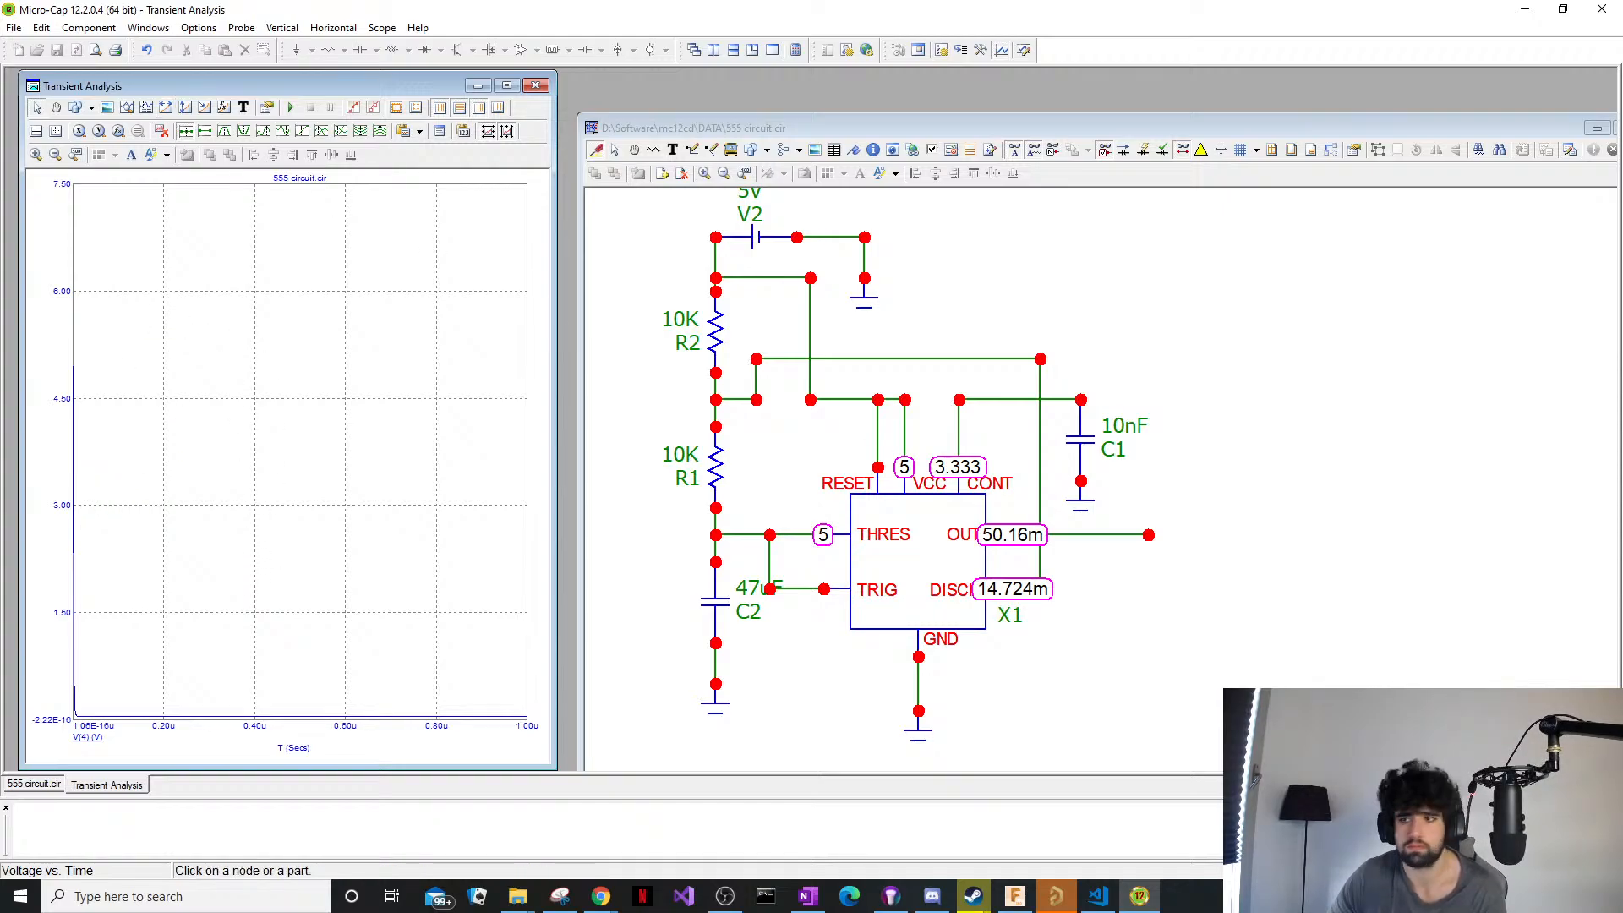
Switch to the 555 astable calculator in the browser and review its capacitor, resistance and frequency values.
click(598, 899)
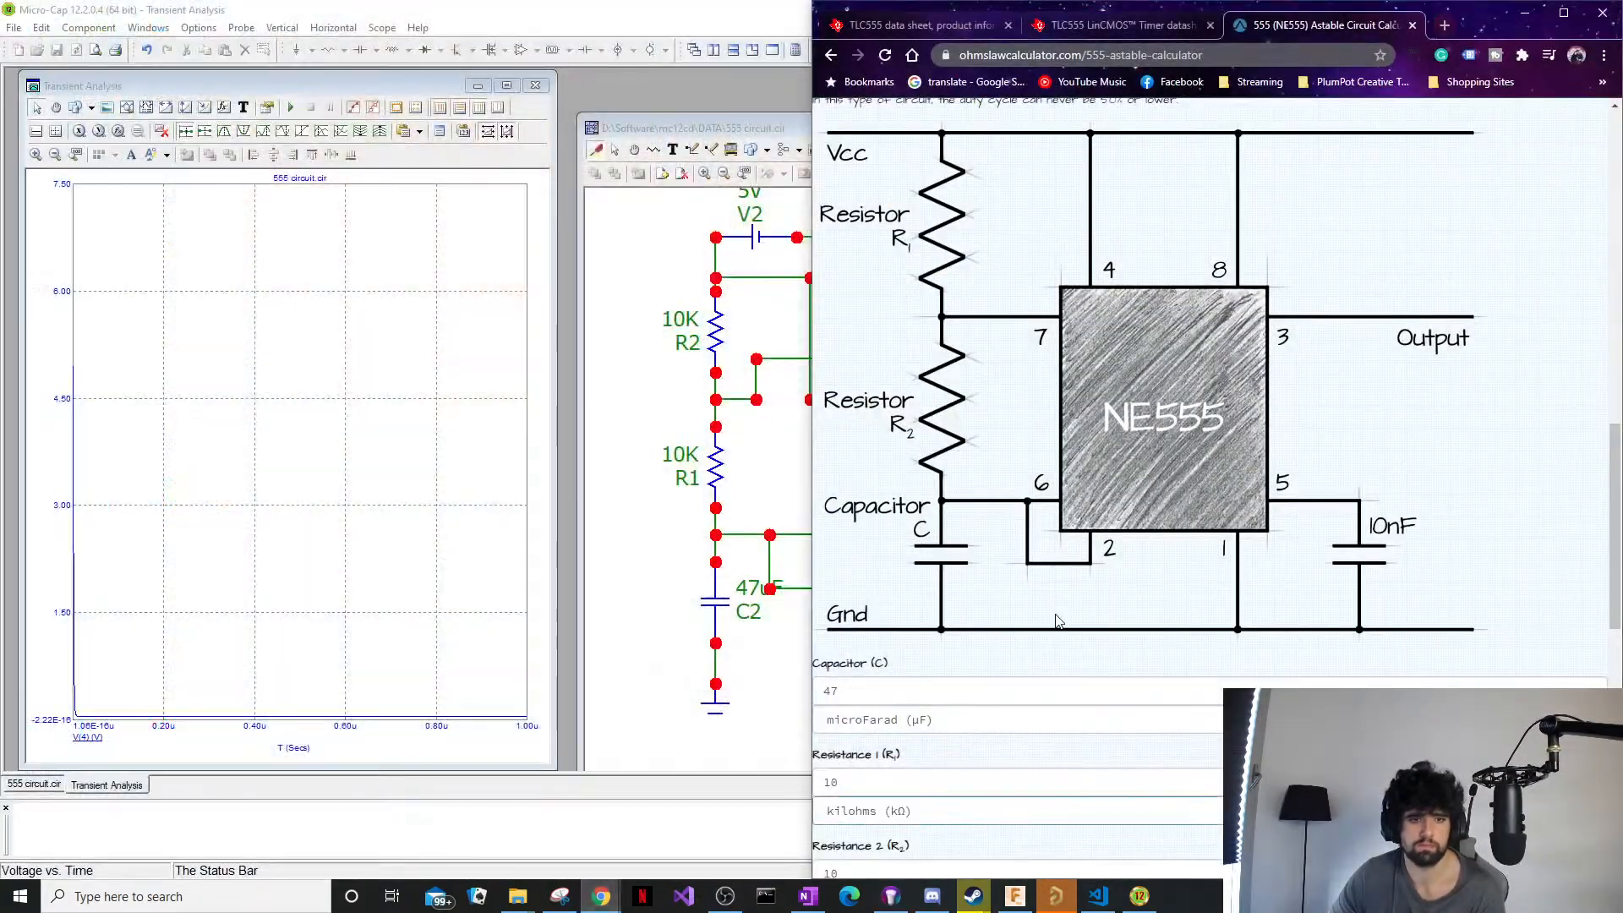
click(1067, 827)
scroll(1014, 753, down, 2)
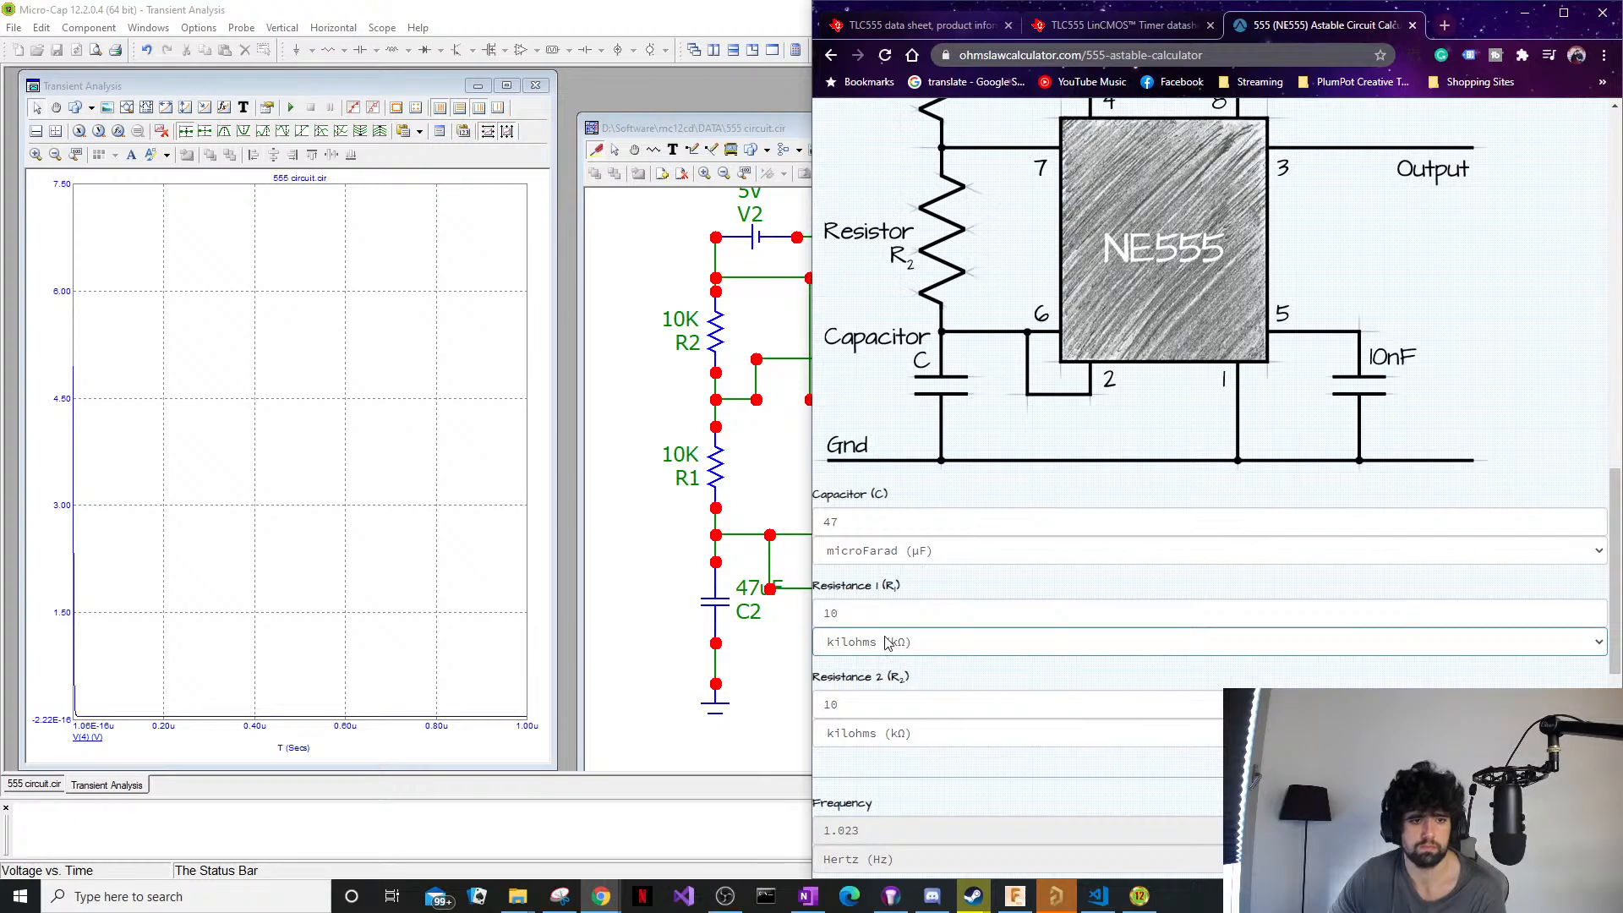
Set the calculator's Resistance 1 to 10 kilohms and Resistance 2 to 1 kilohm, keeping the capacitor at 47 µF.
scroll(886, 642, down, 2)
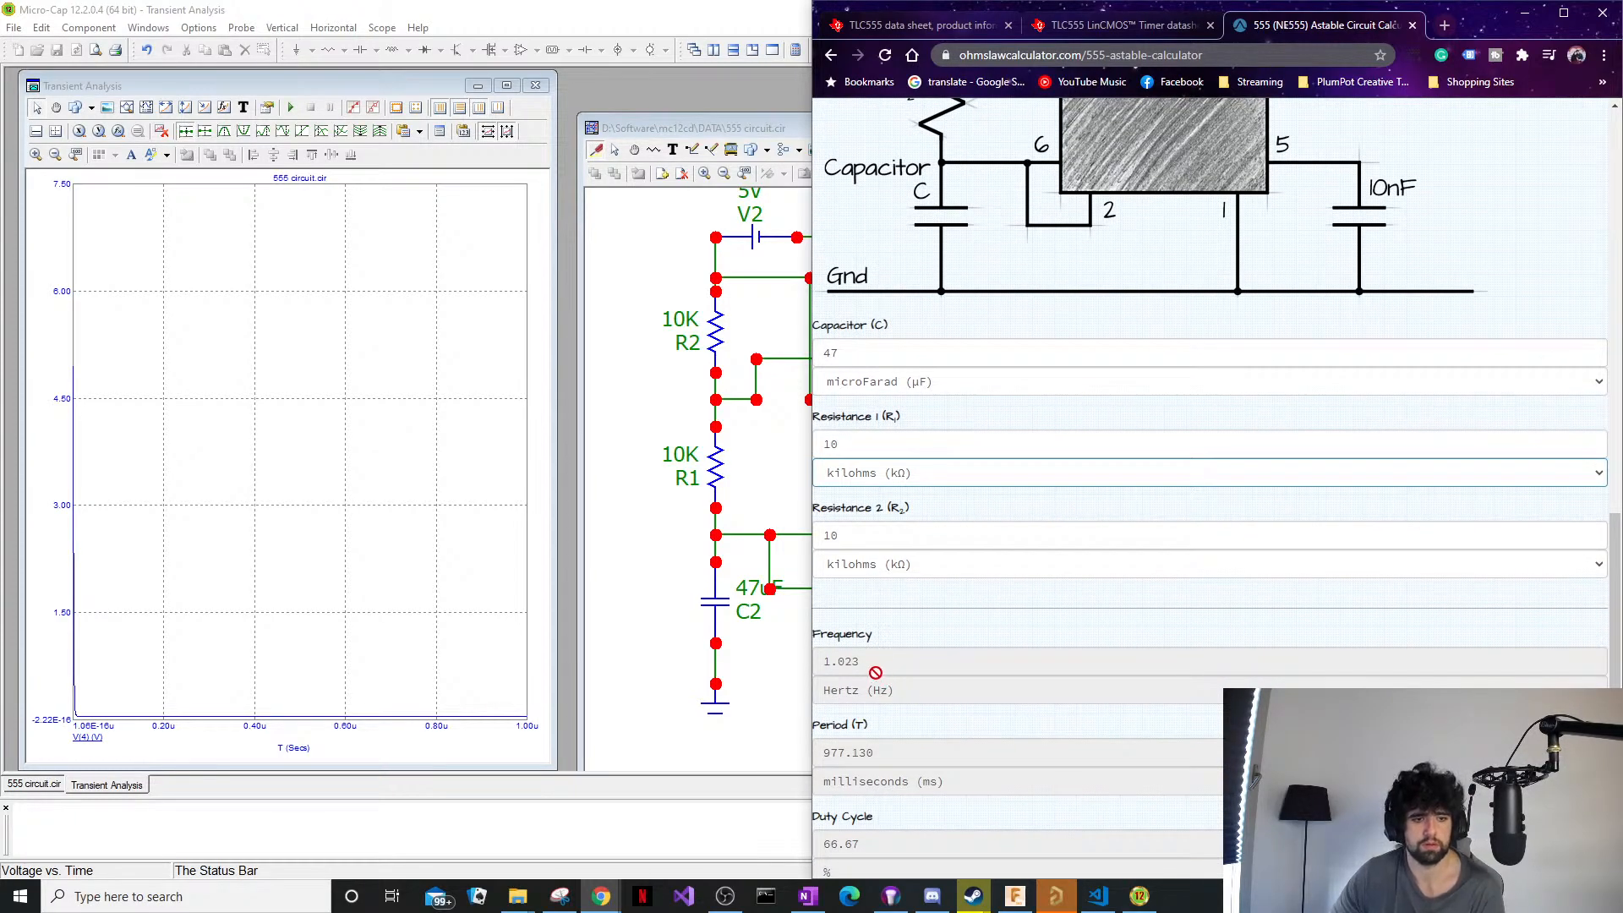
scroll(967, 740, down, 3)
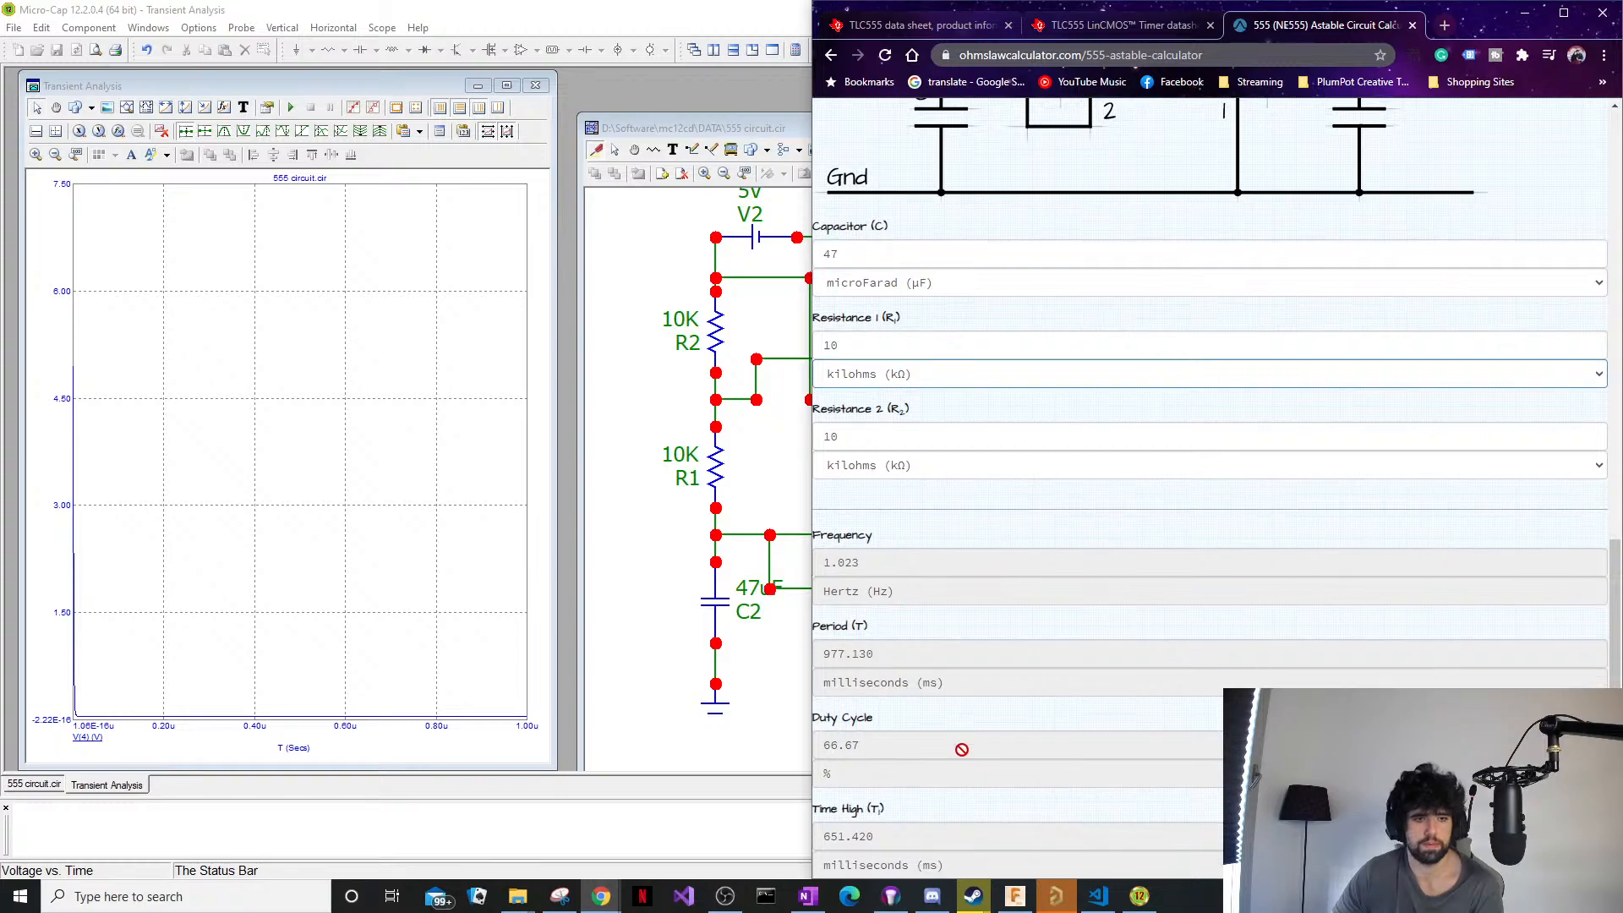
scroll(953, 748, up, 5)
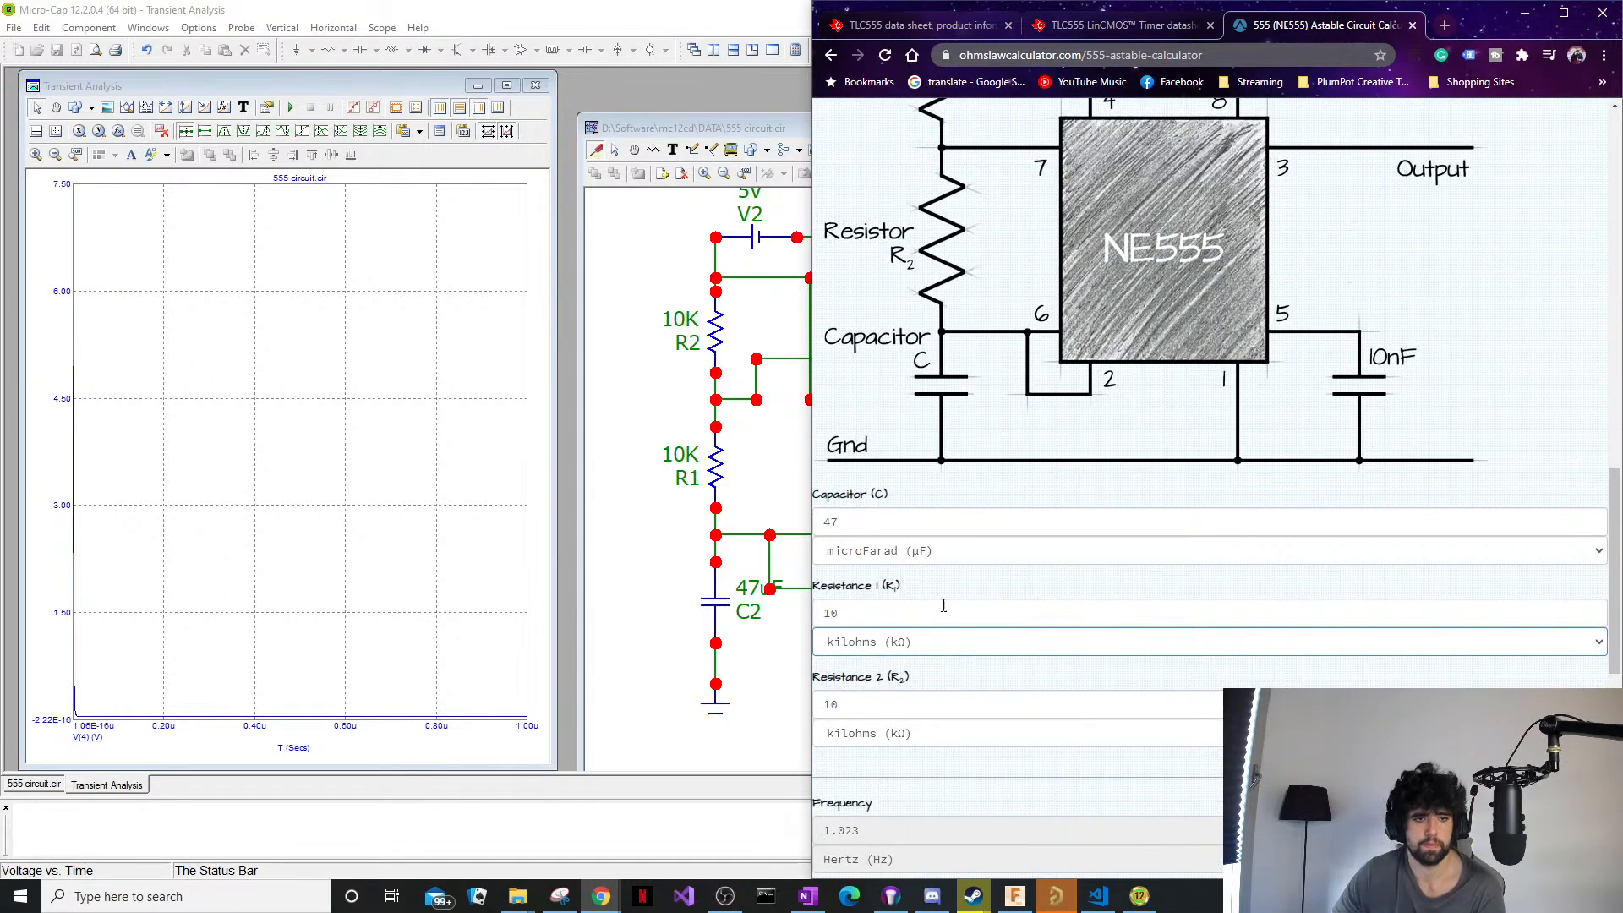
click(922, 614)
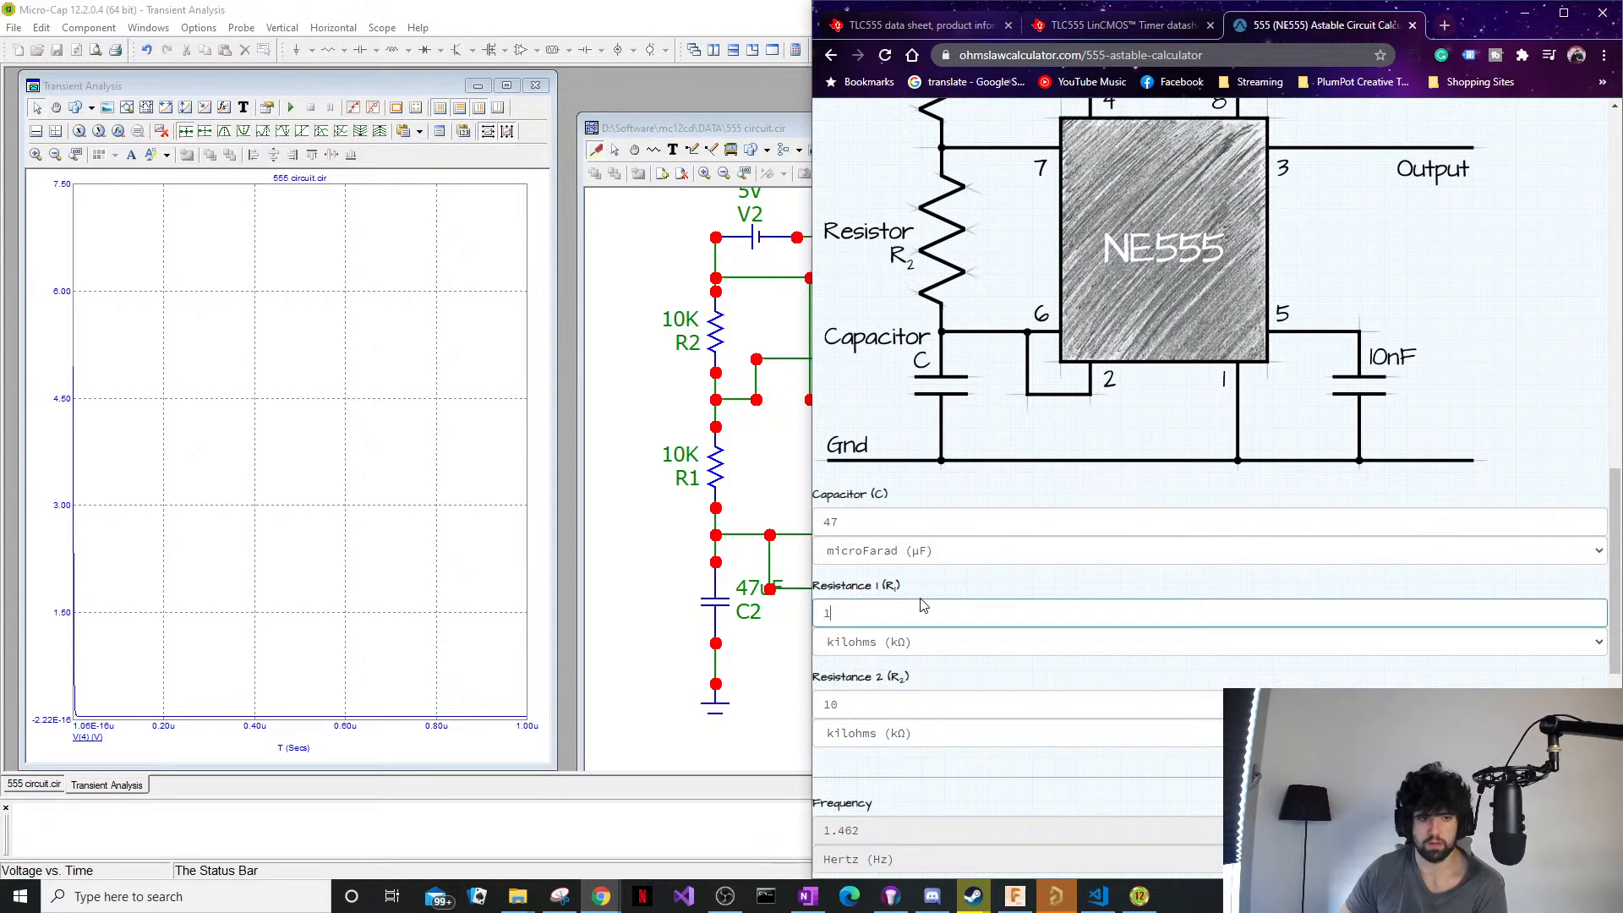
scroll(922, 622, down, 1)
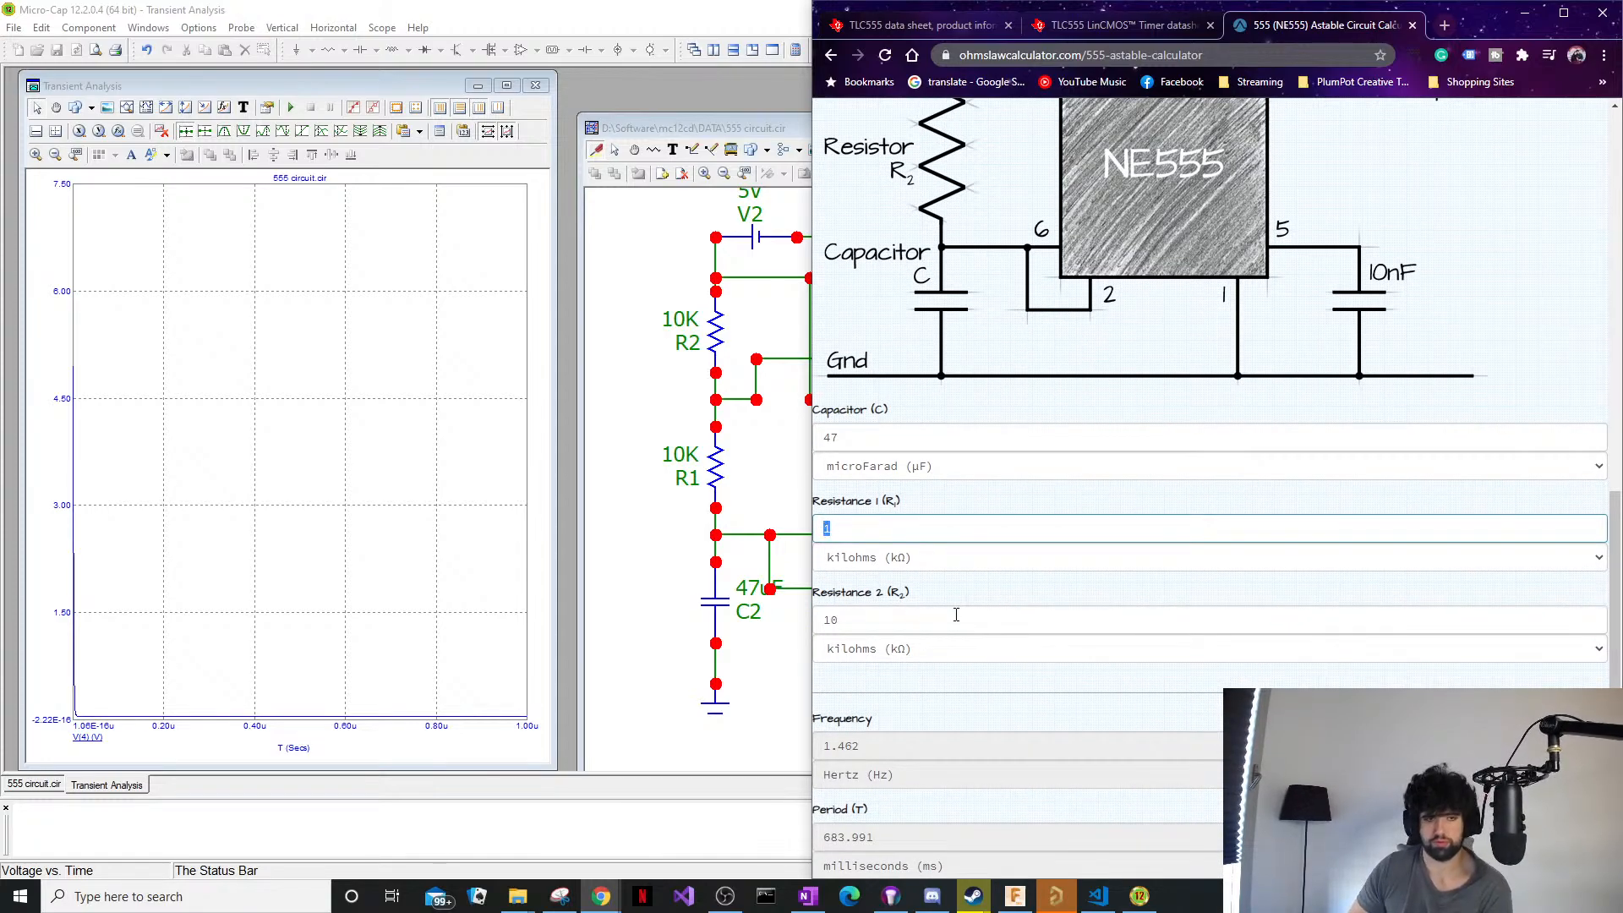
text(10)
click(845, 620)
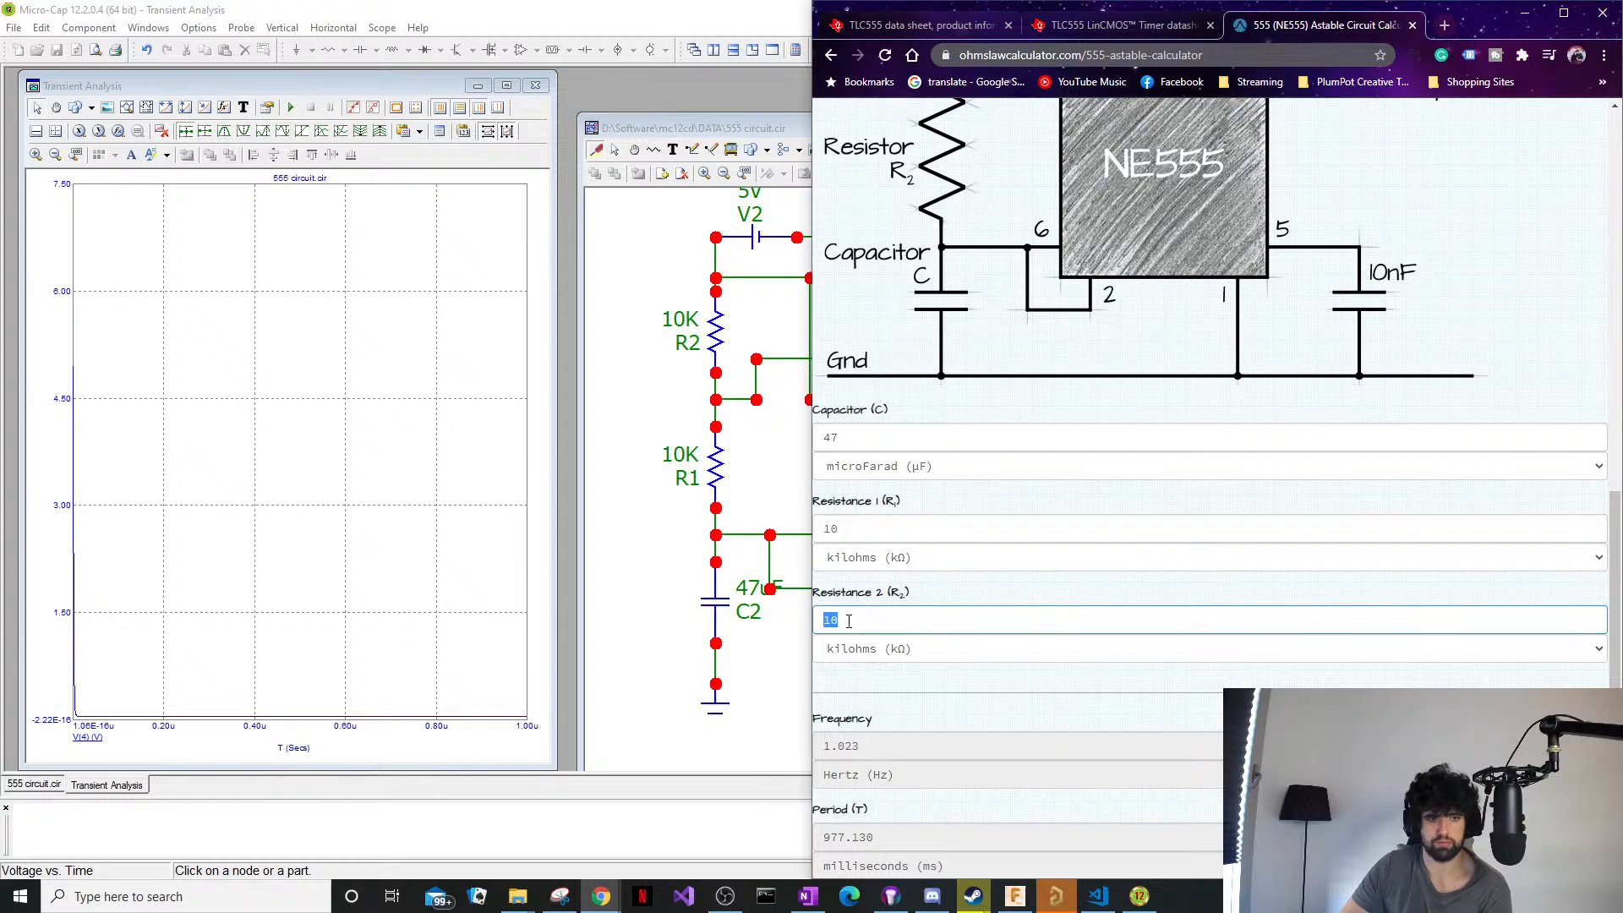
text(1)
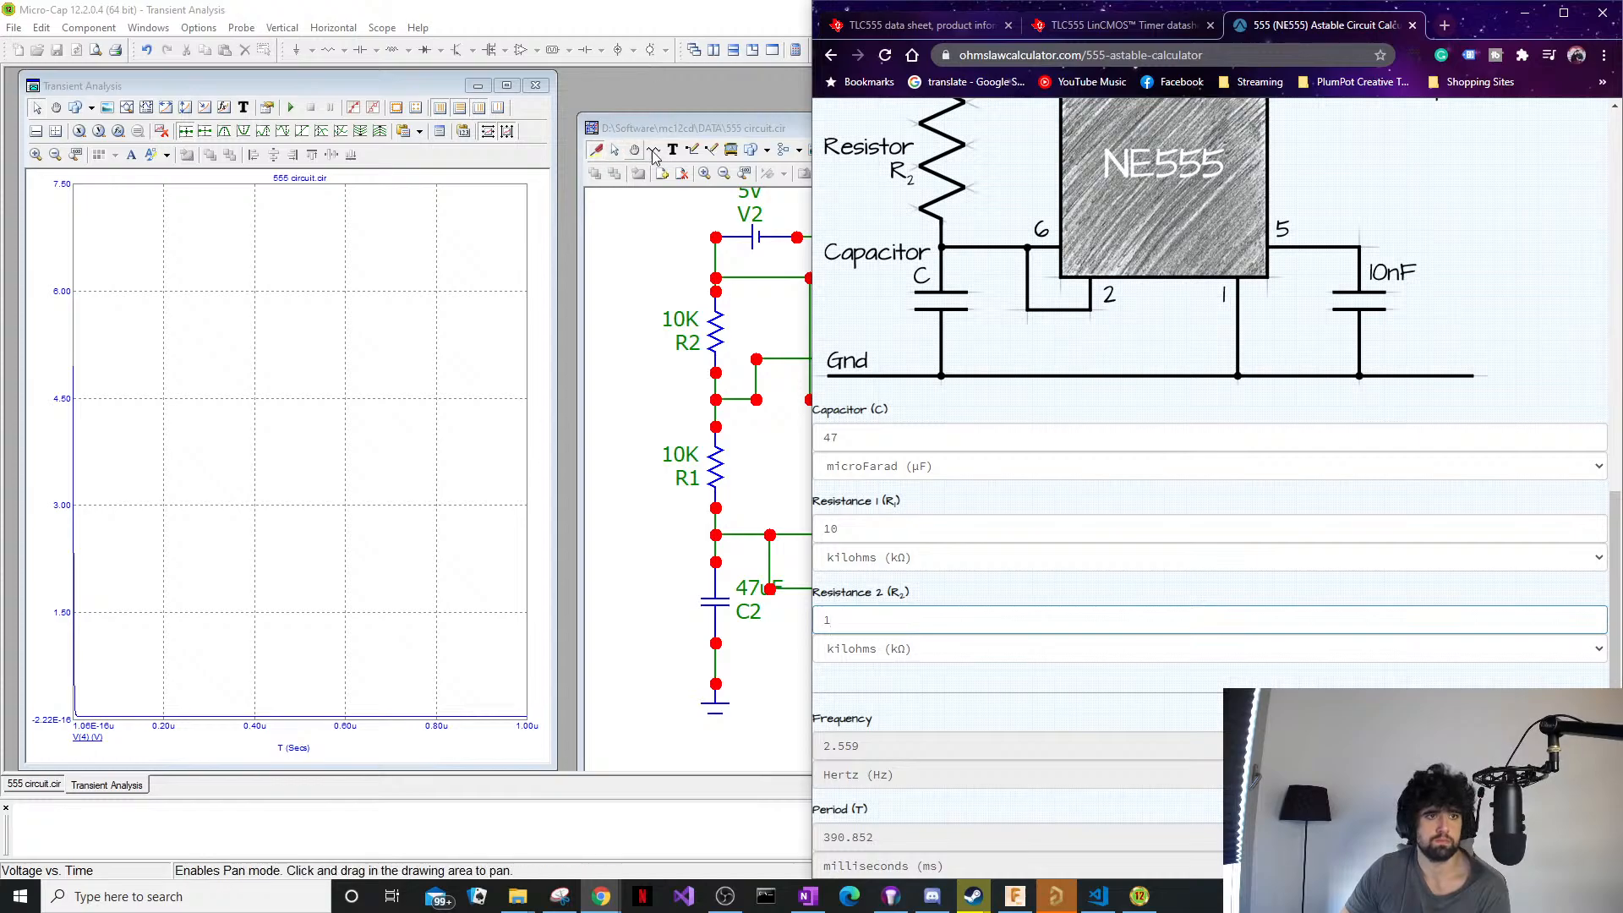
Switch back to Micro-Cap, reposition the circuit window and close the Transient Analysis.
click(672, 138)
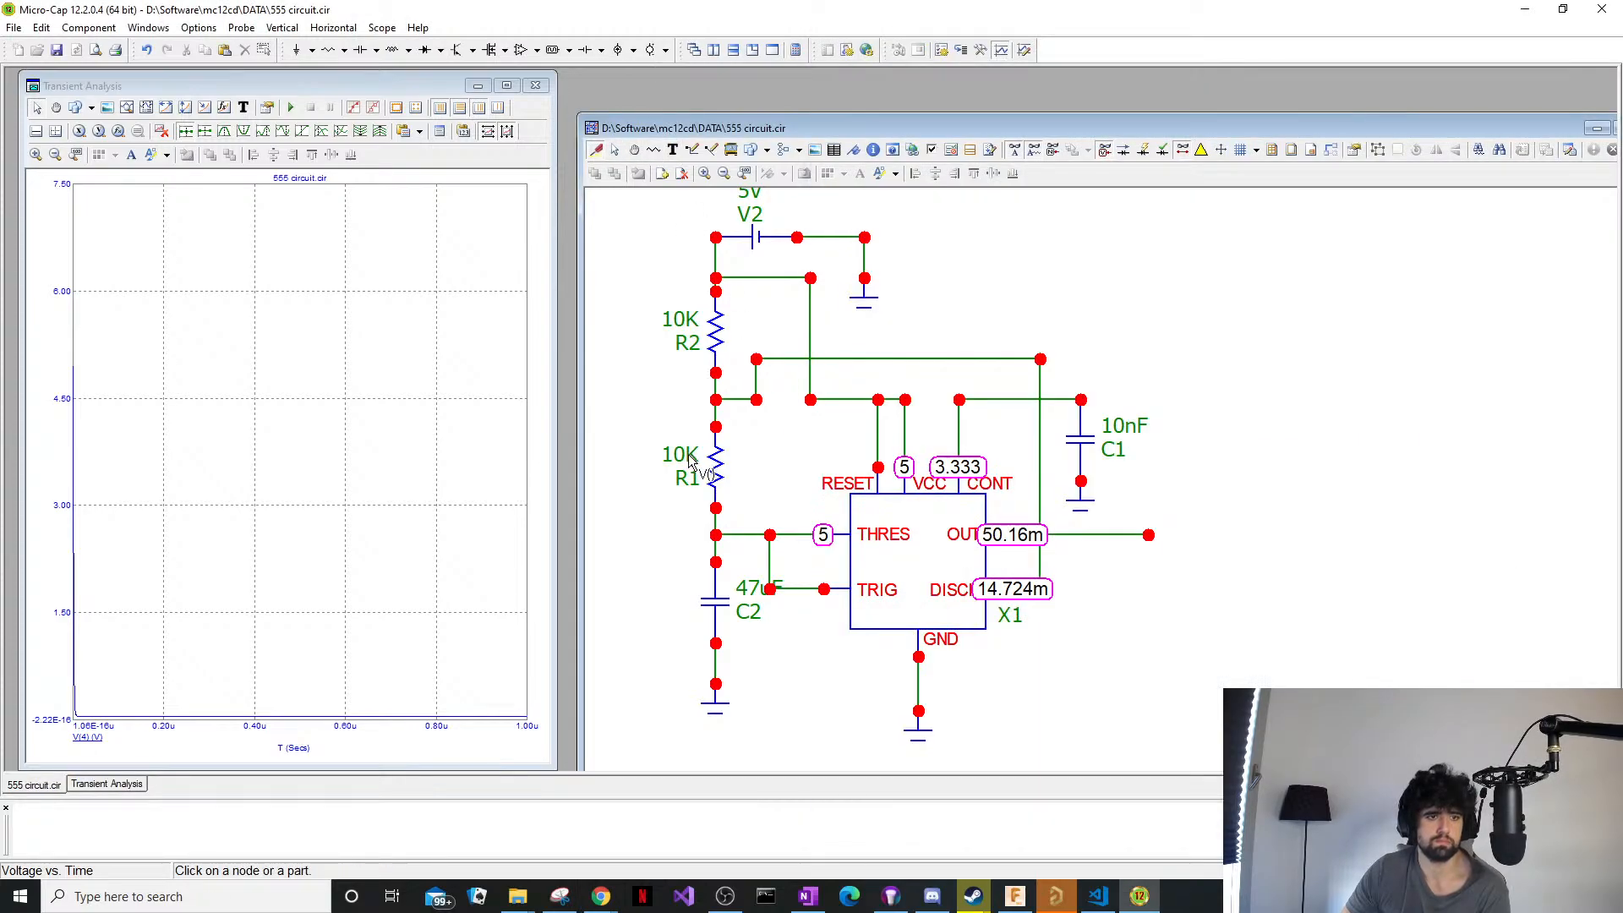
drag(1556, 129, 1489, 112)
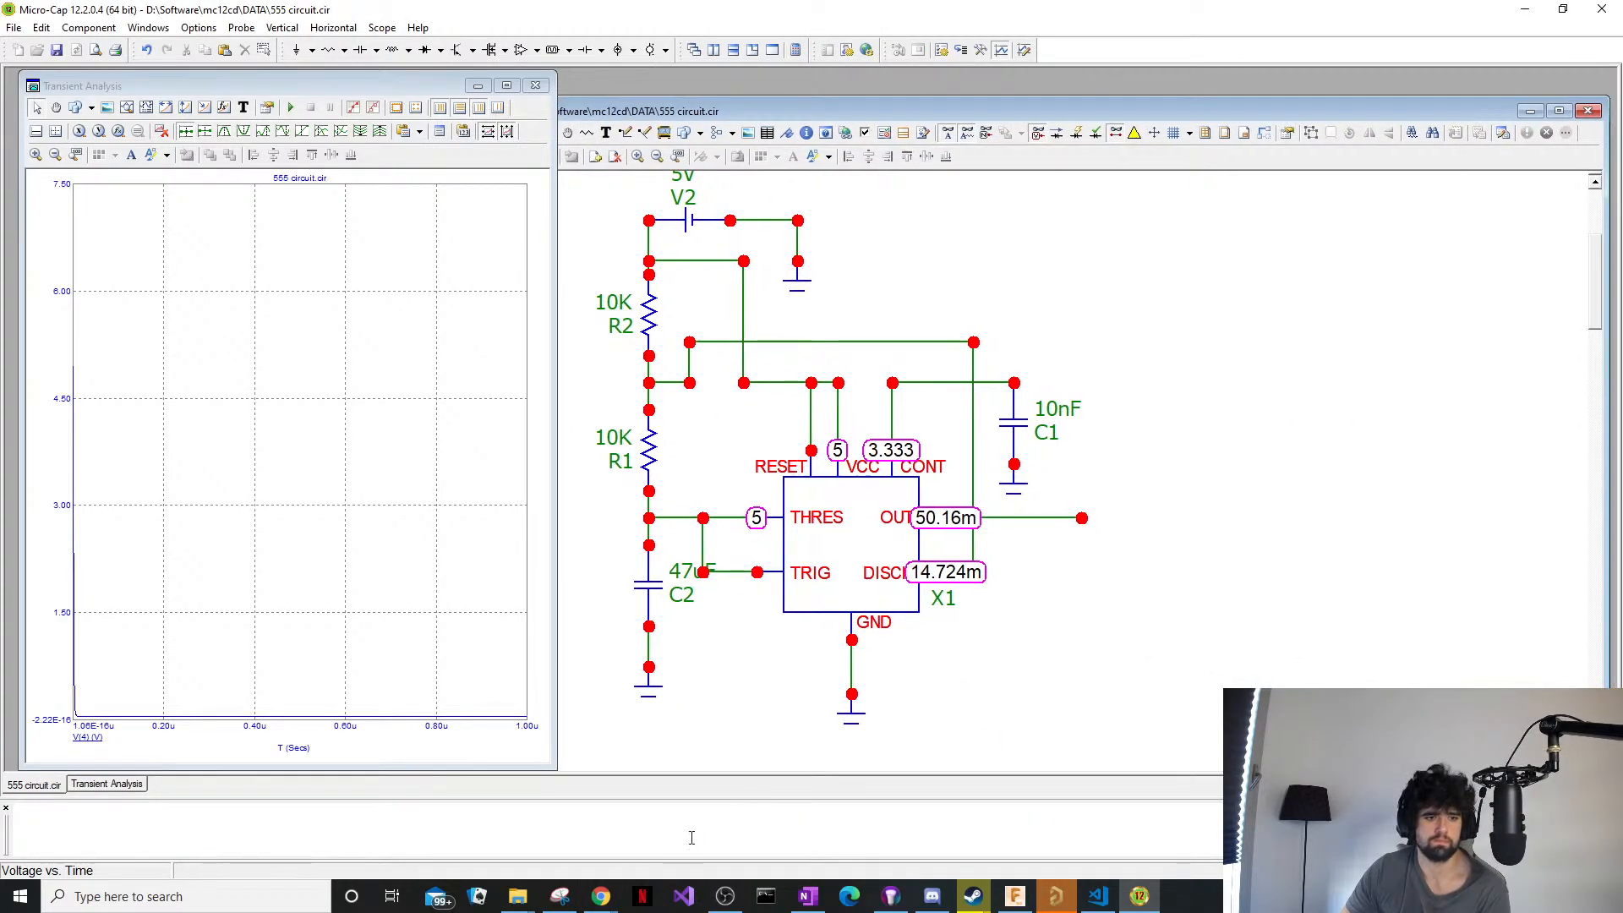
click(601, 896)
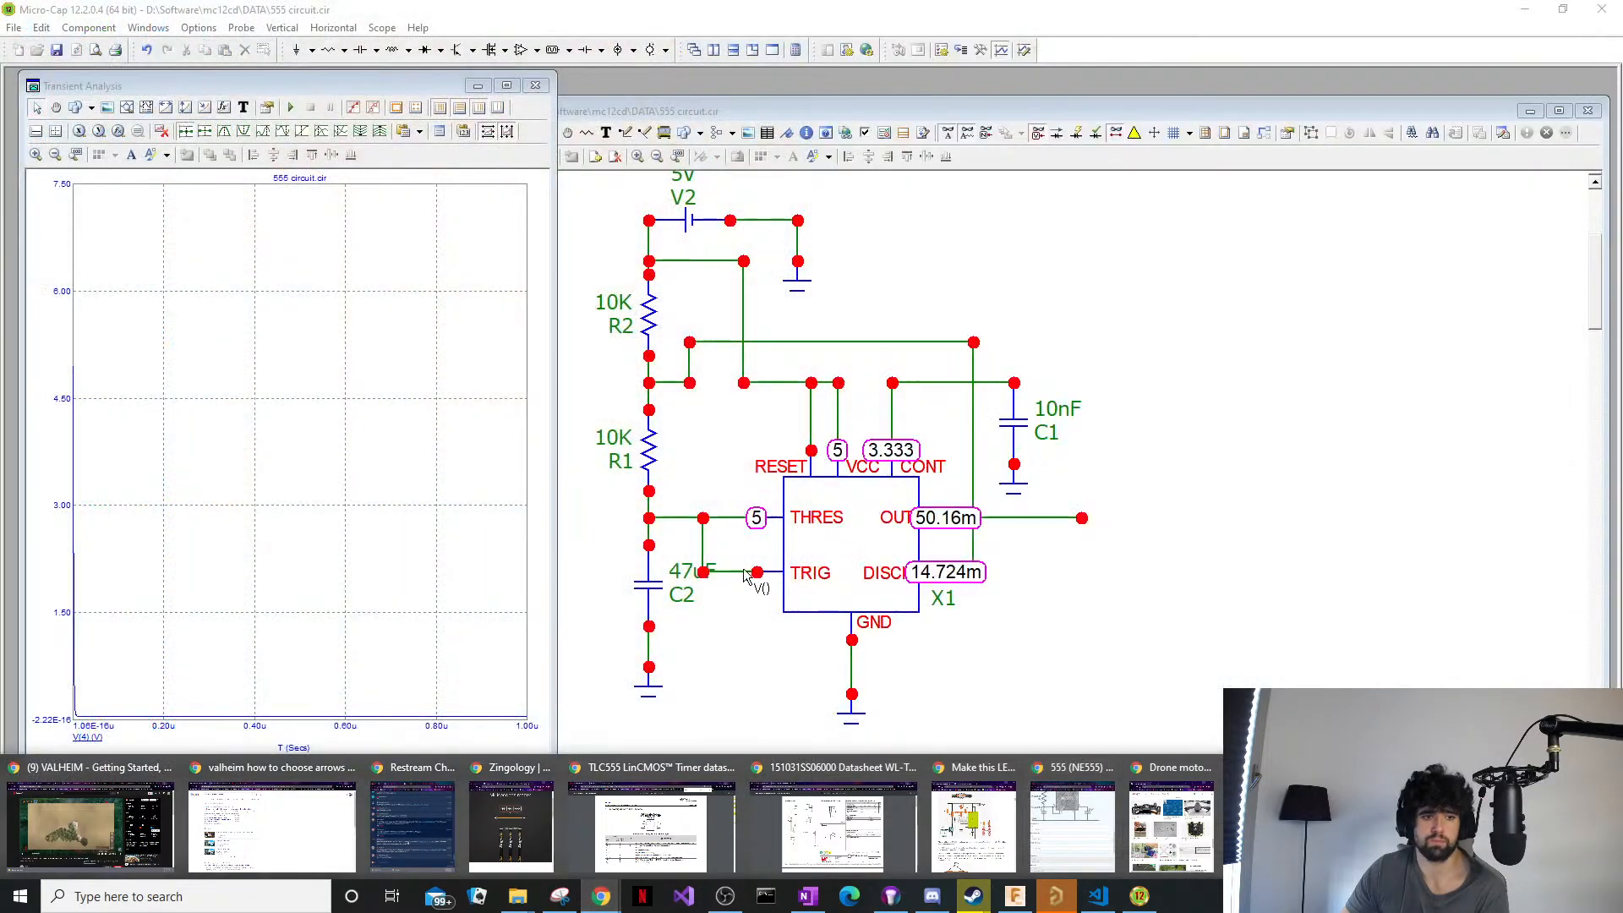
double_click(627, 466)
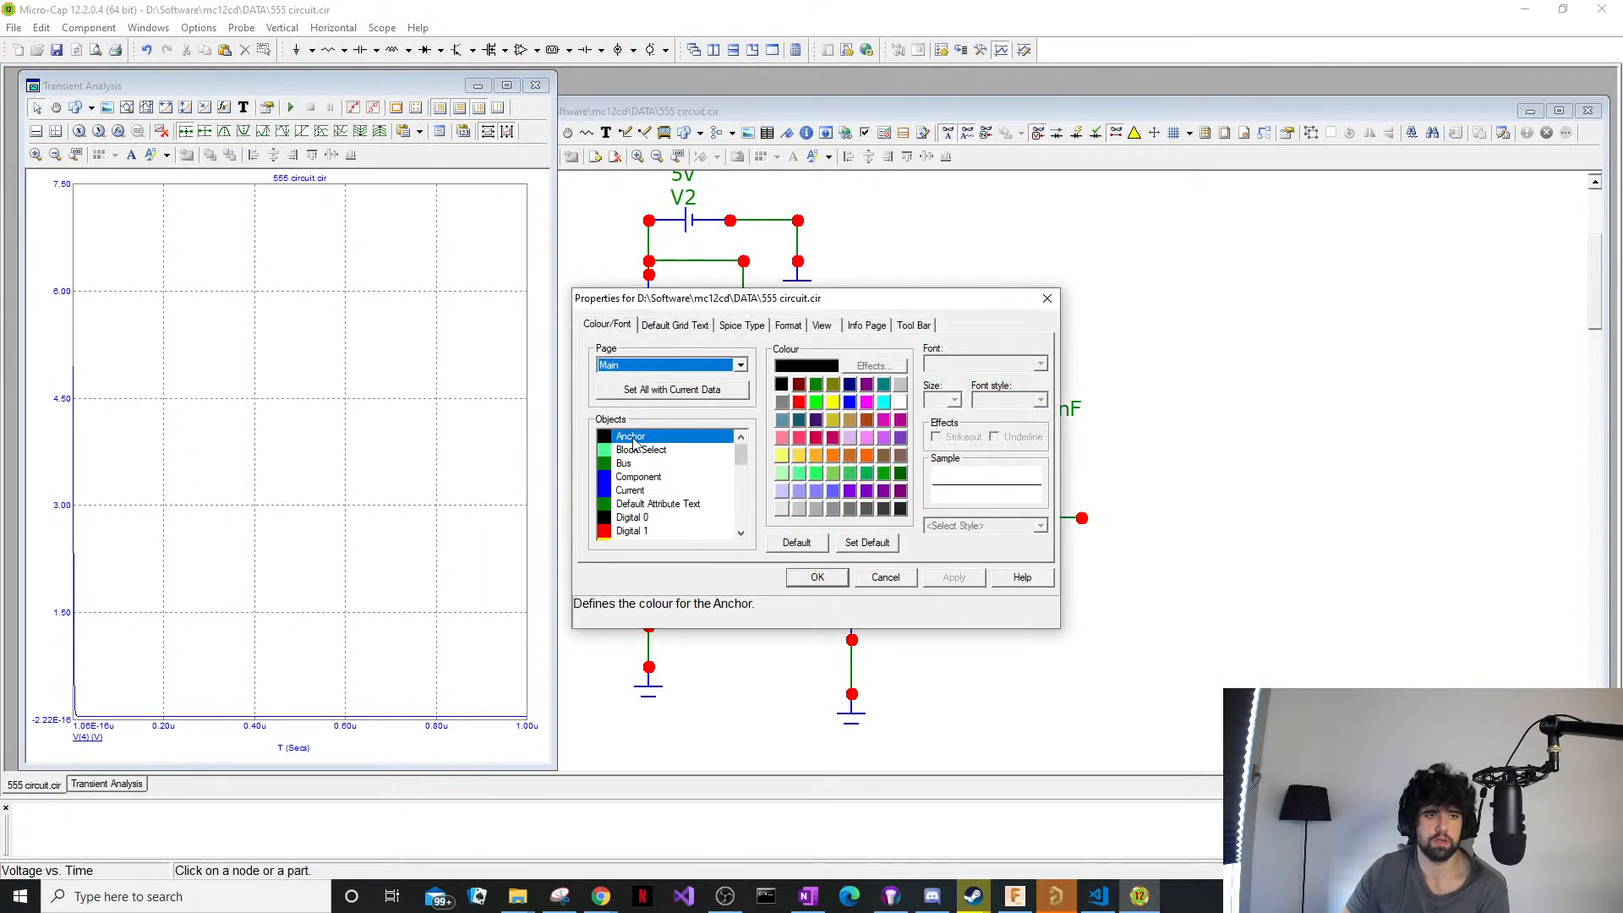
click(1046, 305)
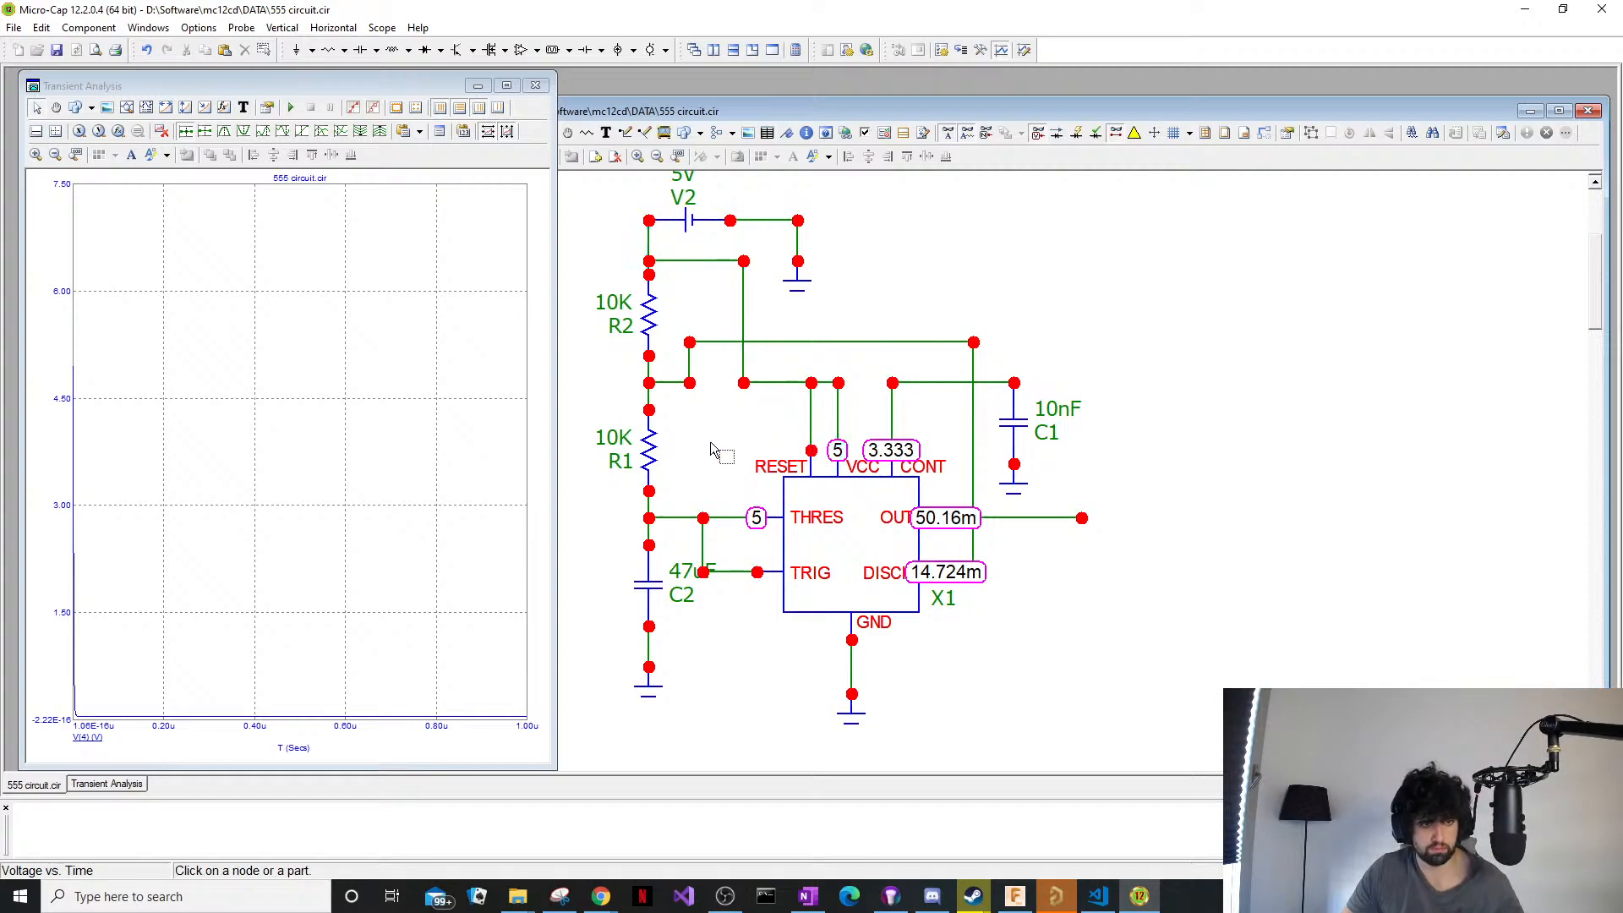
click(535, 86)
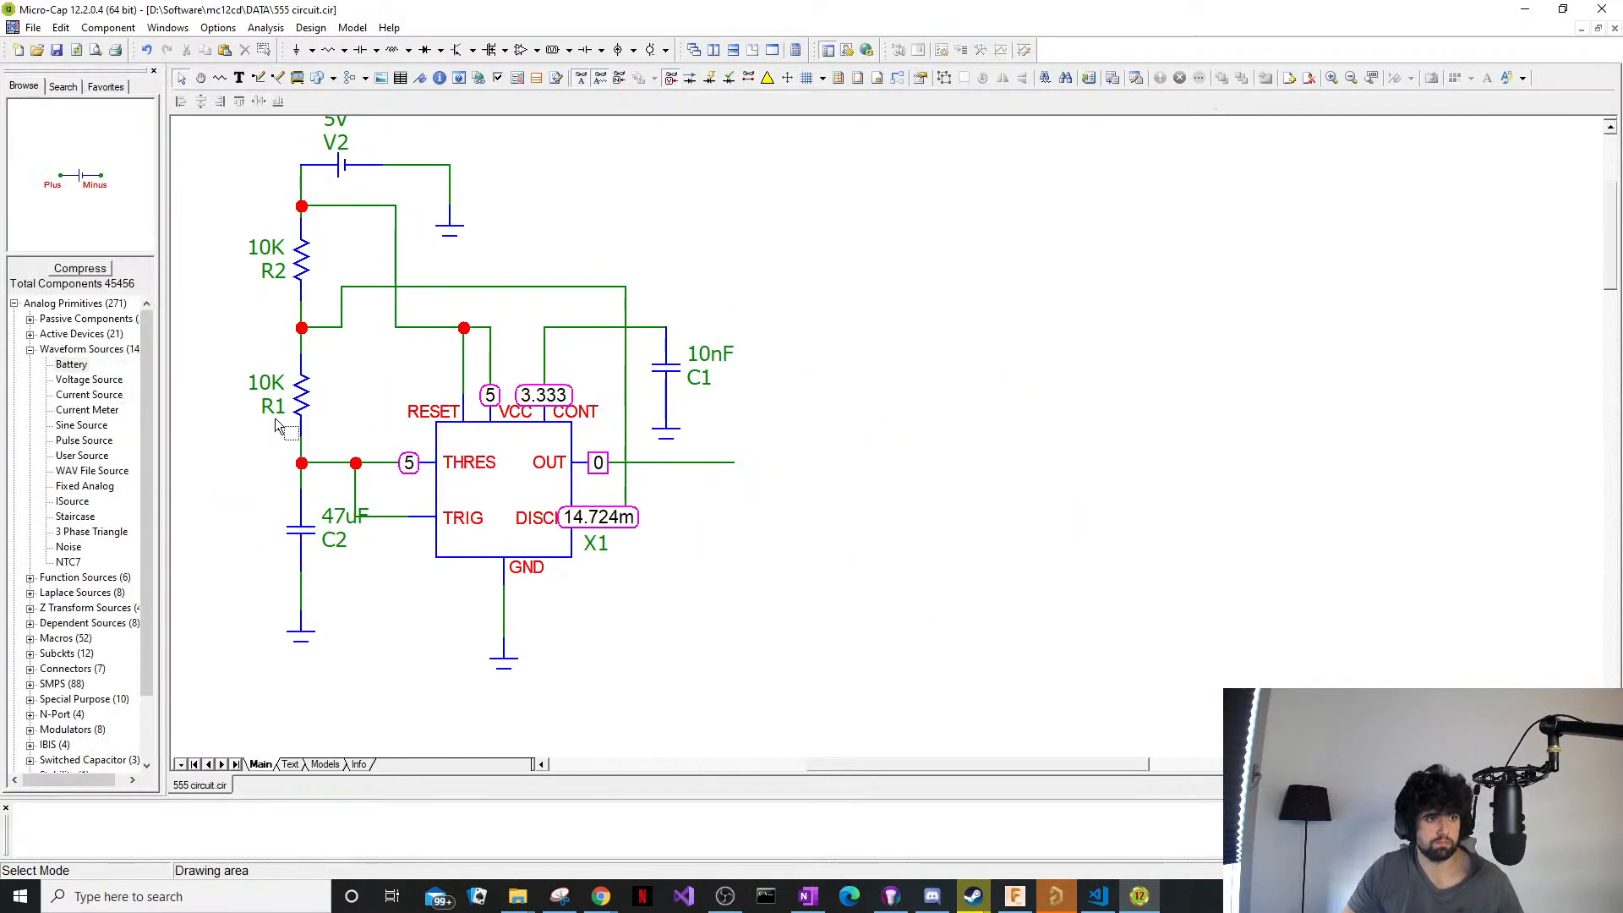
Set the resistance of resistor R1 to 1K.
double_click(272, 388)
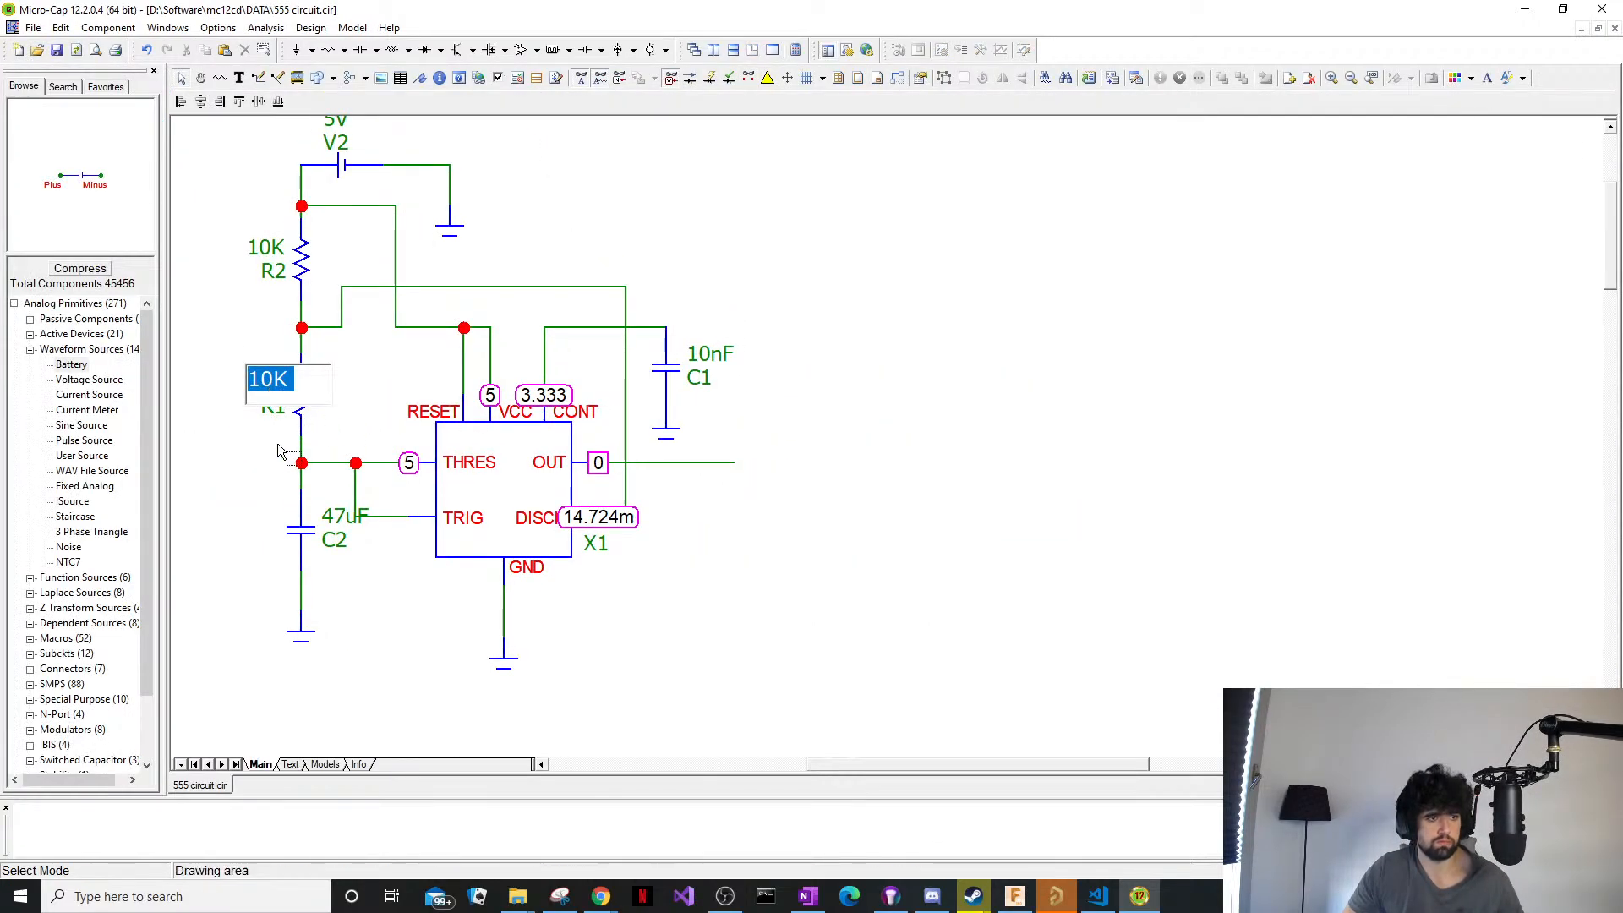
double_click(262, 393)
text(1K)
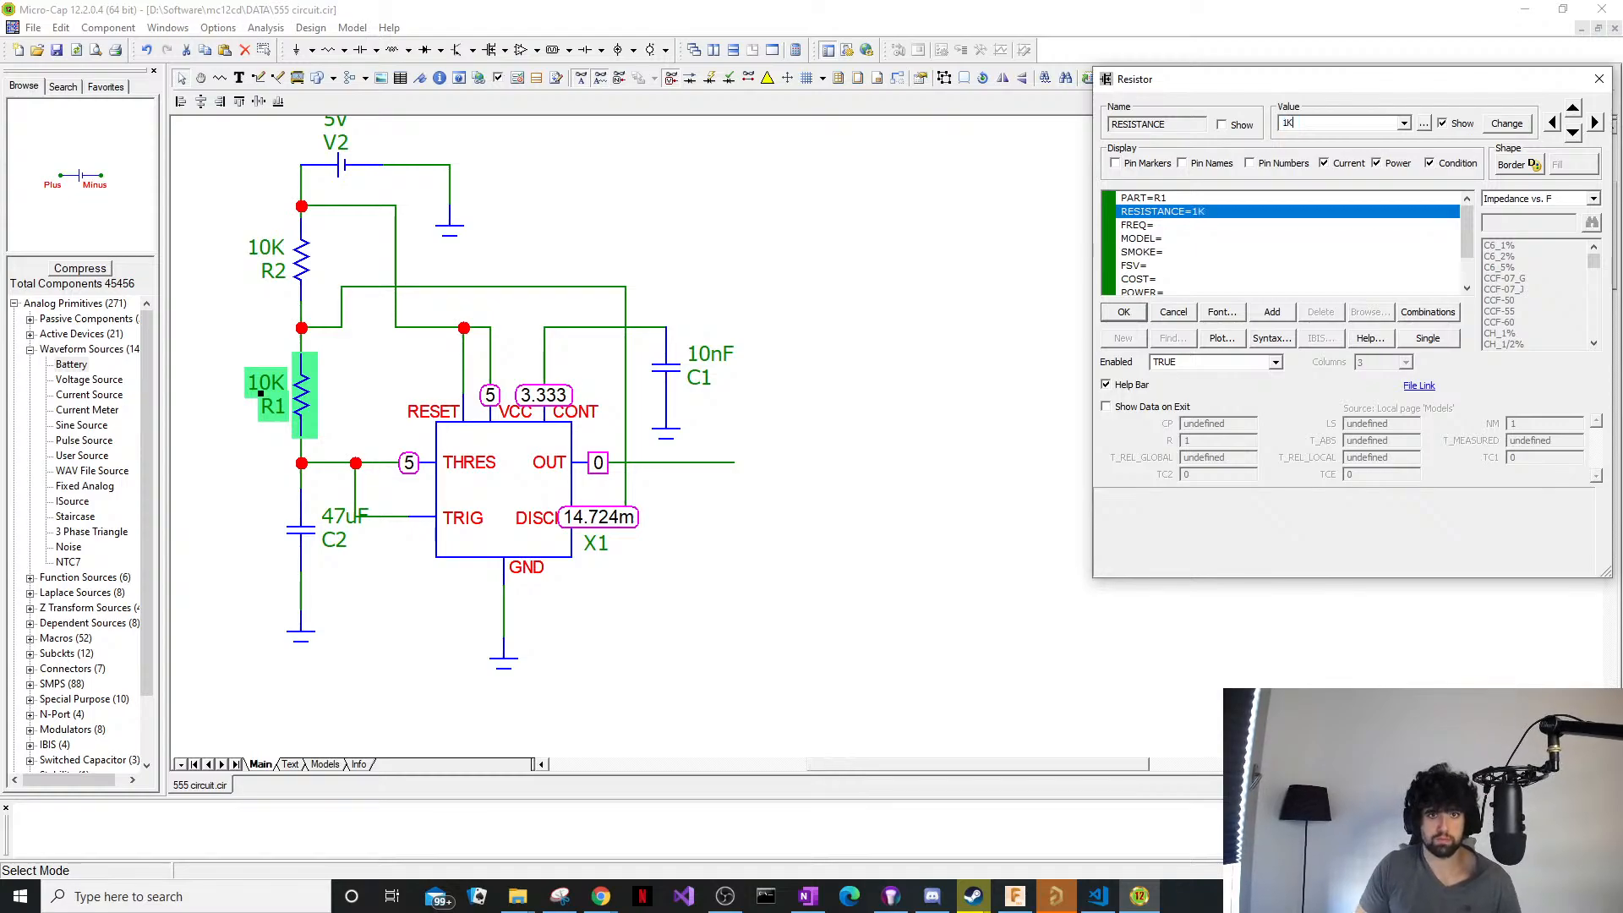
key(Return)
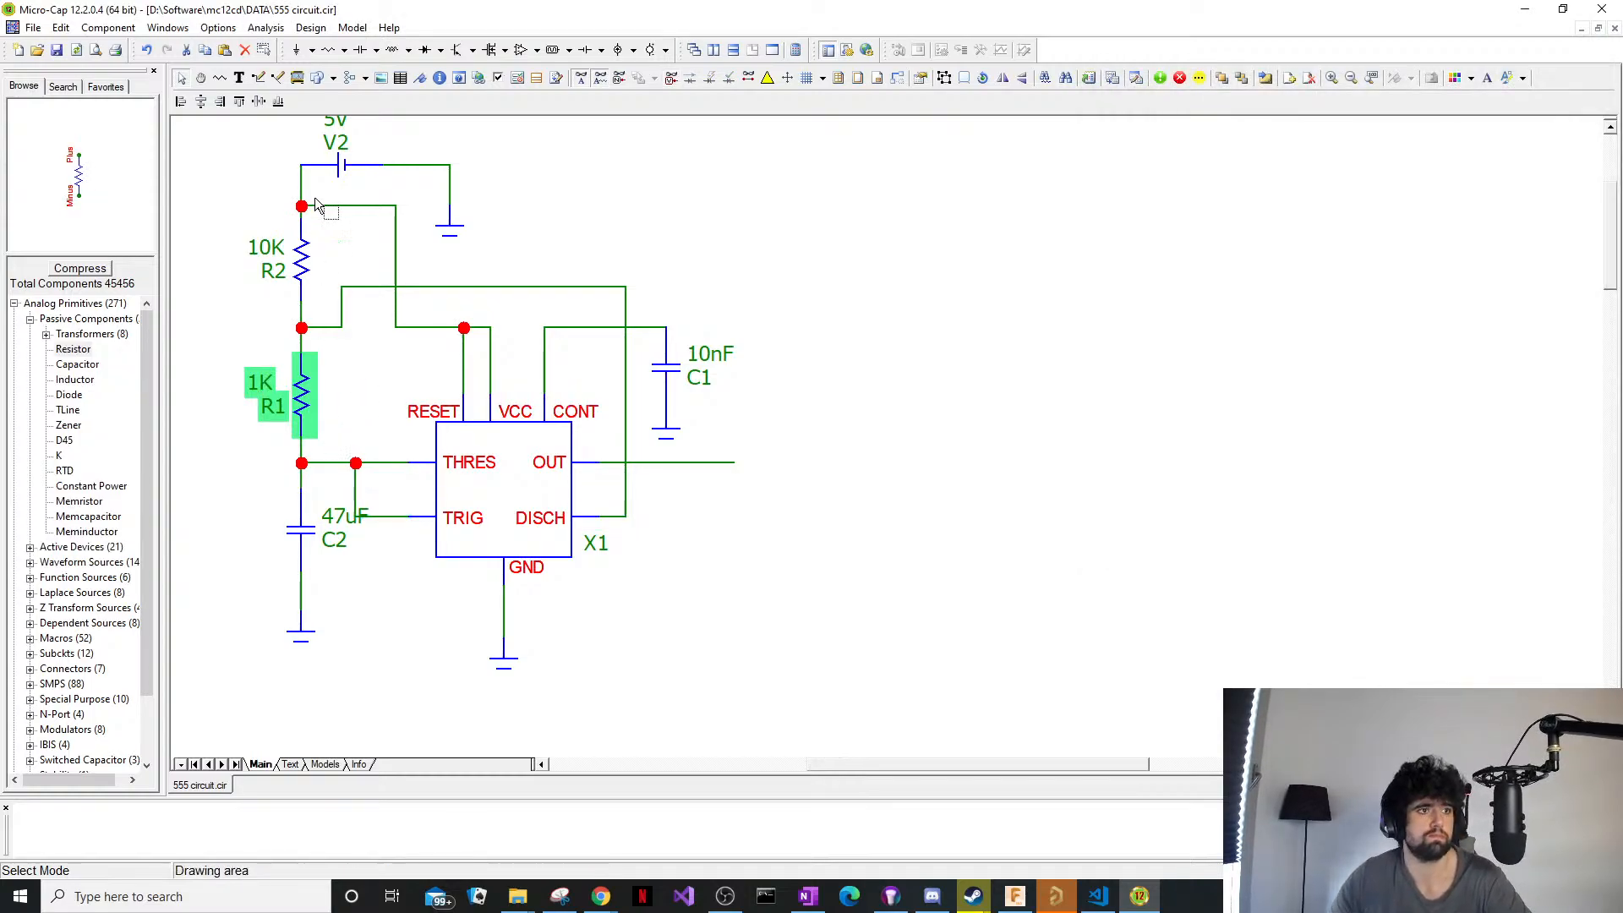
Start a Probe Transient analysis of the 555 circuit and dismiss the Smoke / Stress analysis notice.
click(265, 27)
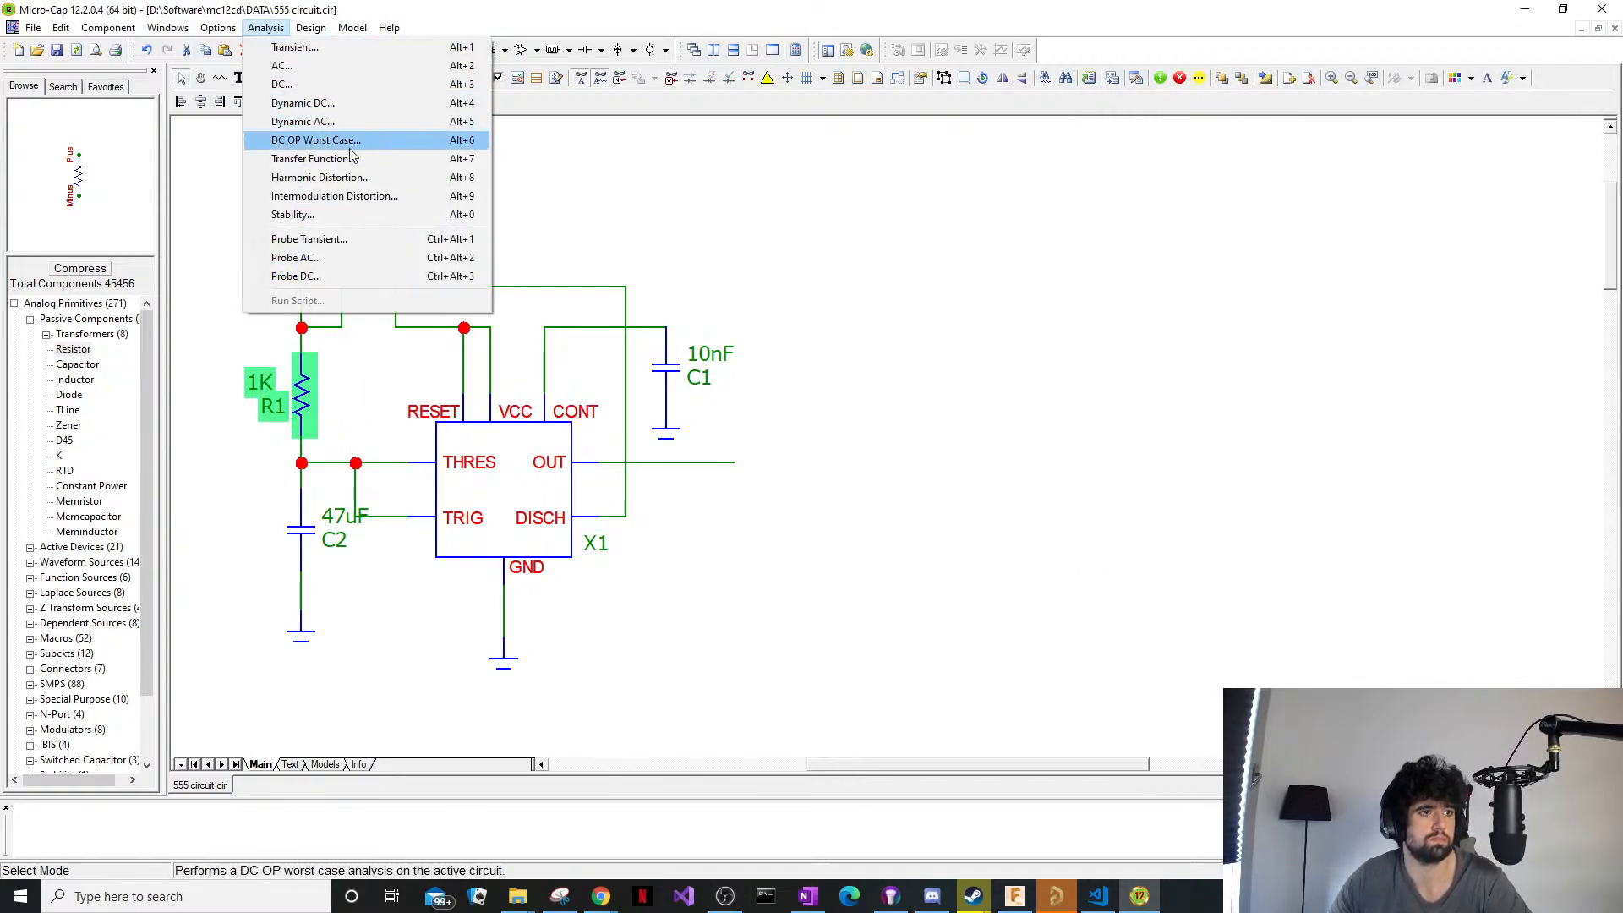
click(392, 241)
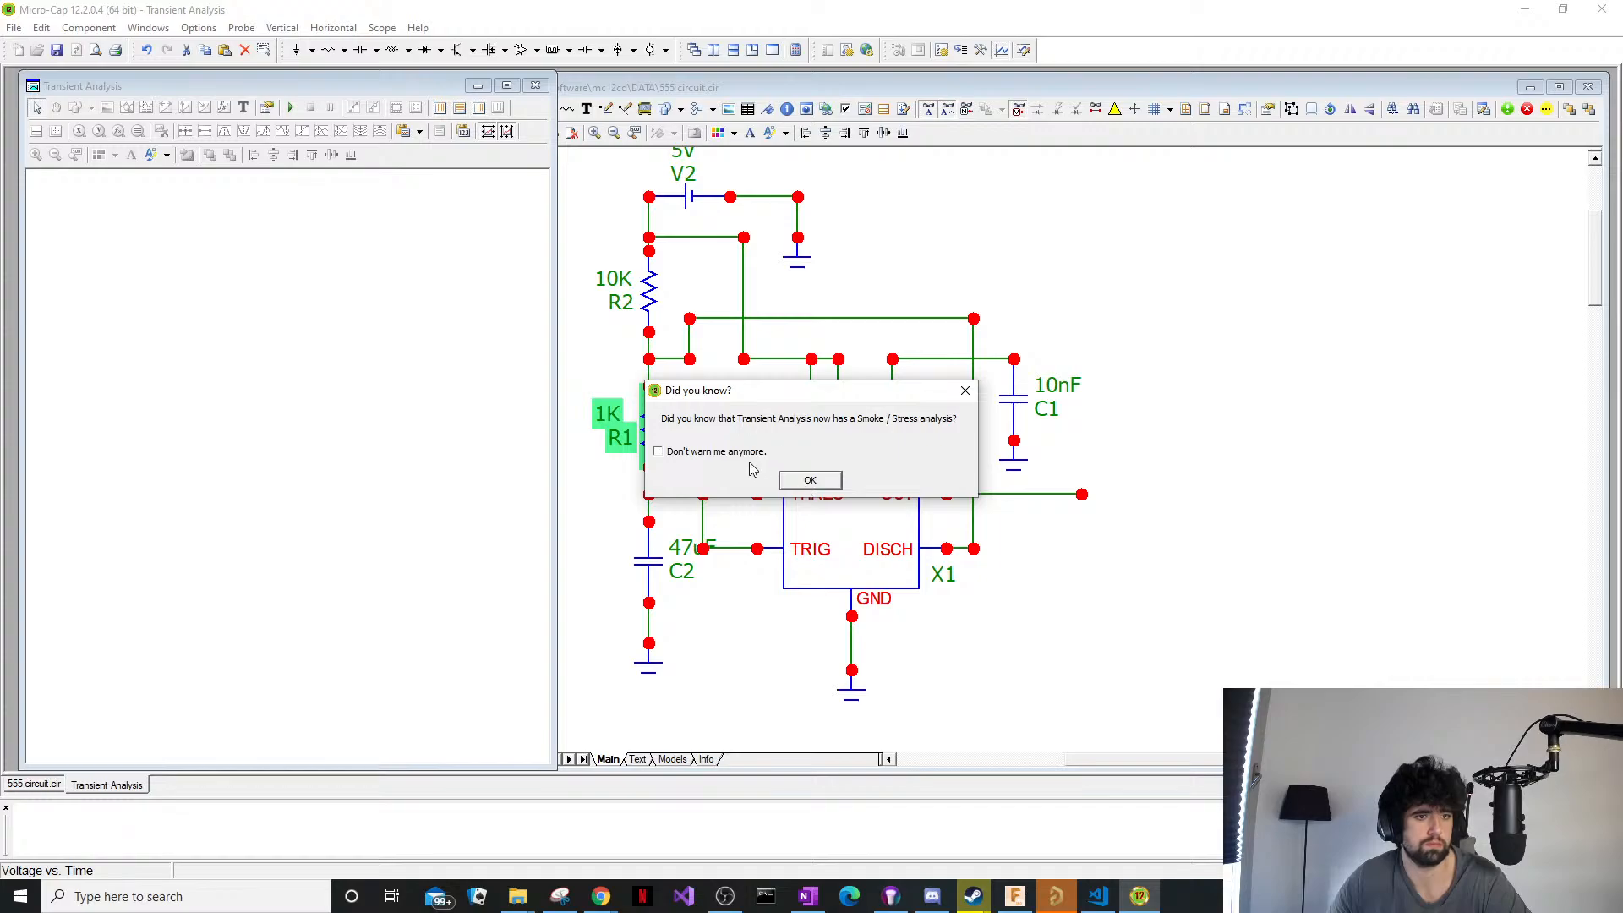
click(785, 482)
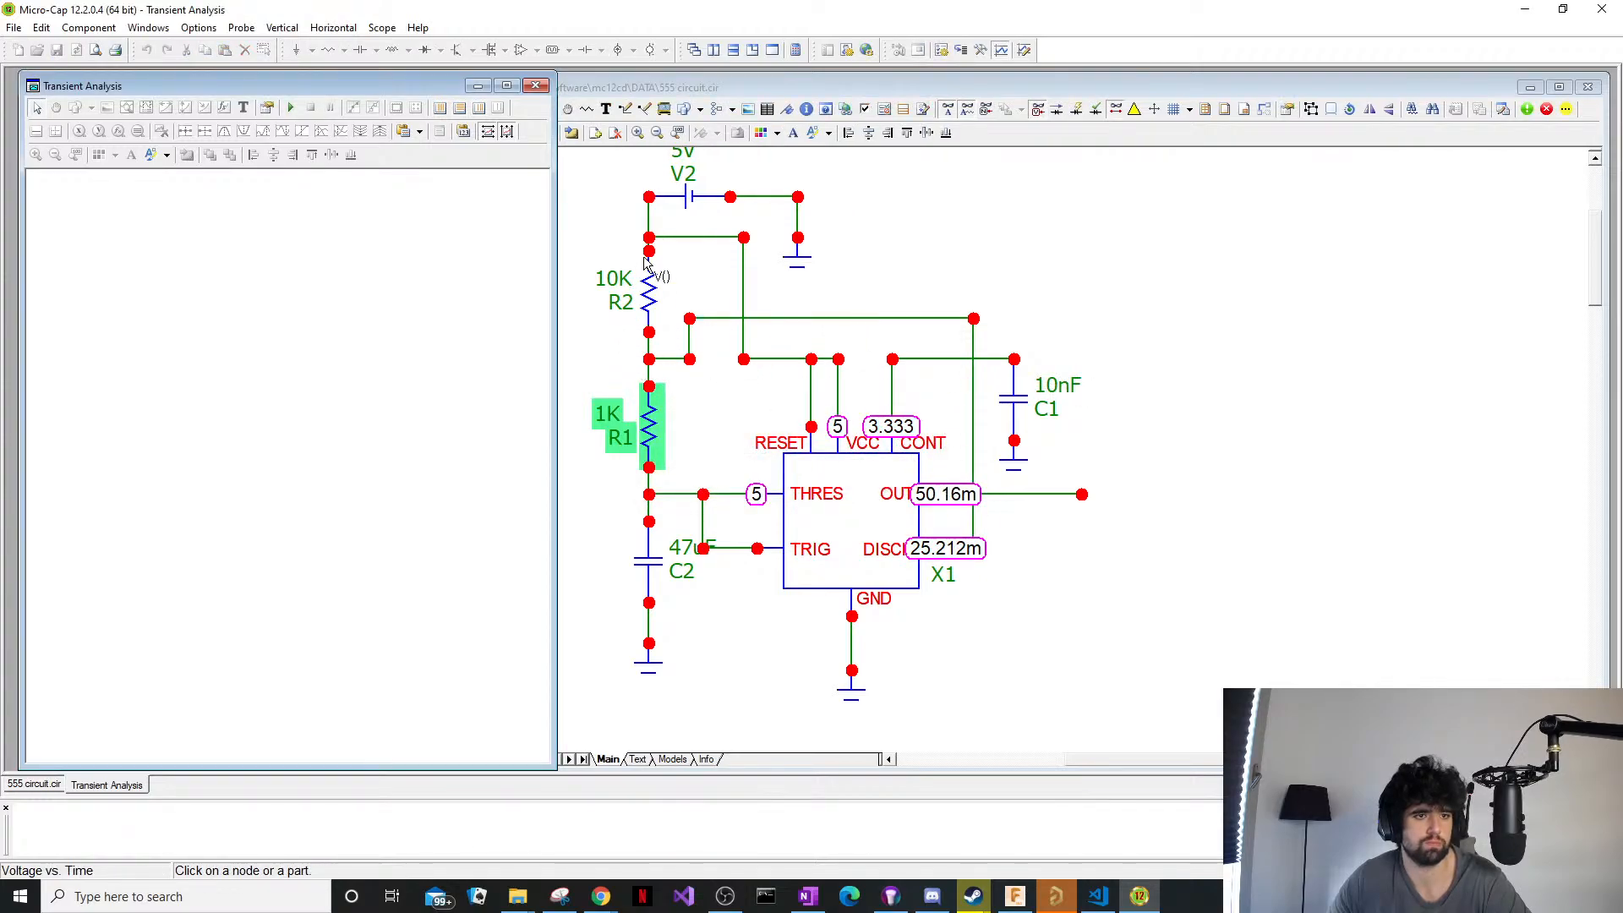
Probe the voltages of the supply wire, THRES wire, ground wire below C2 and timer's OUT wire in the transient plot.
click(674, 252)
click(674, 251)
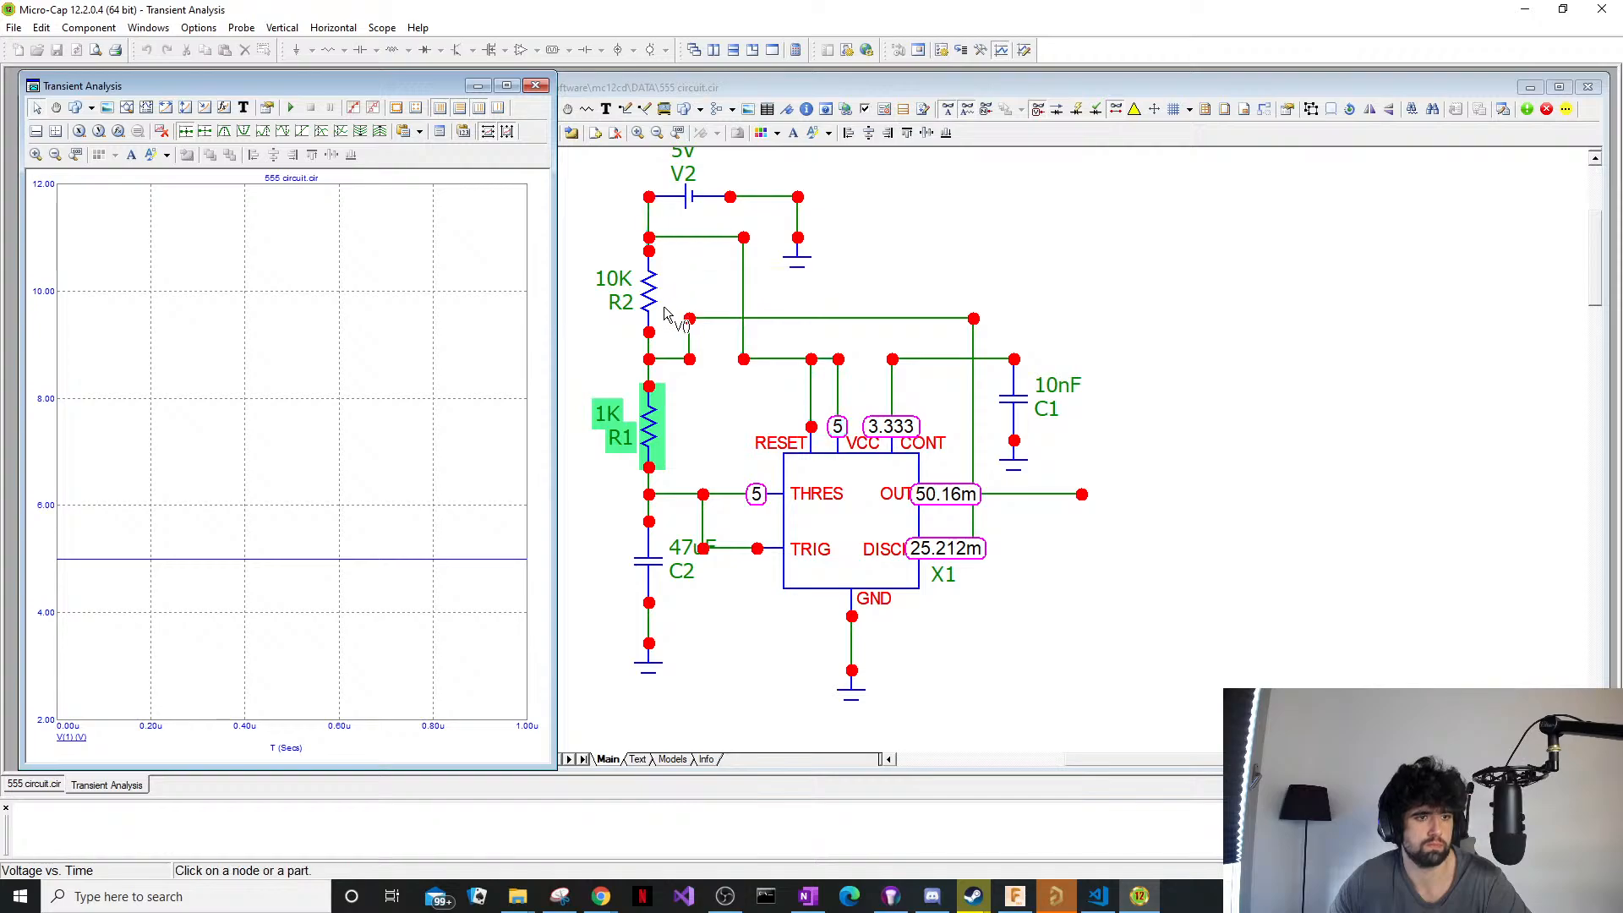
click(677, 502)
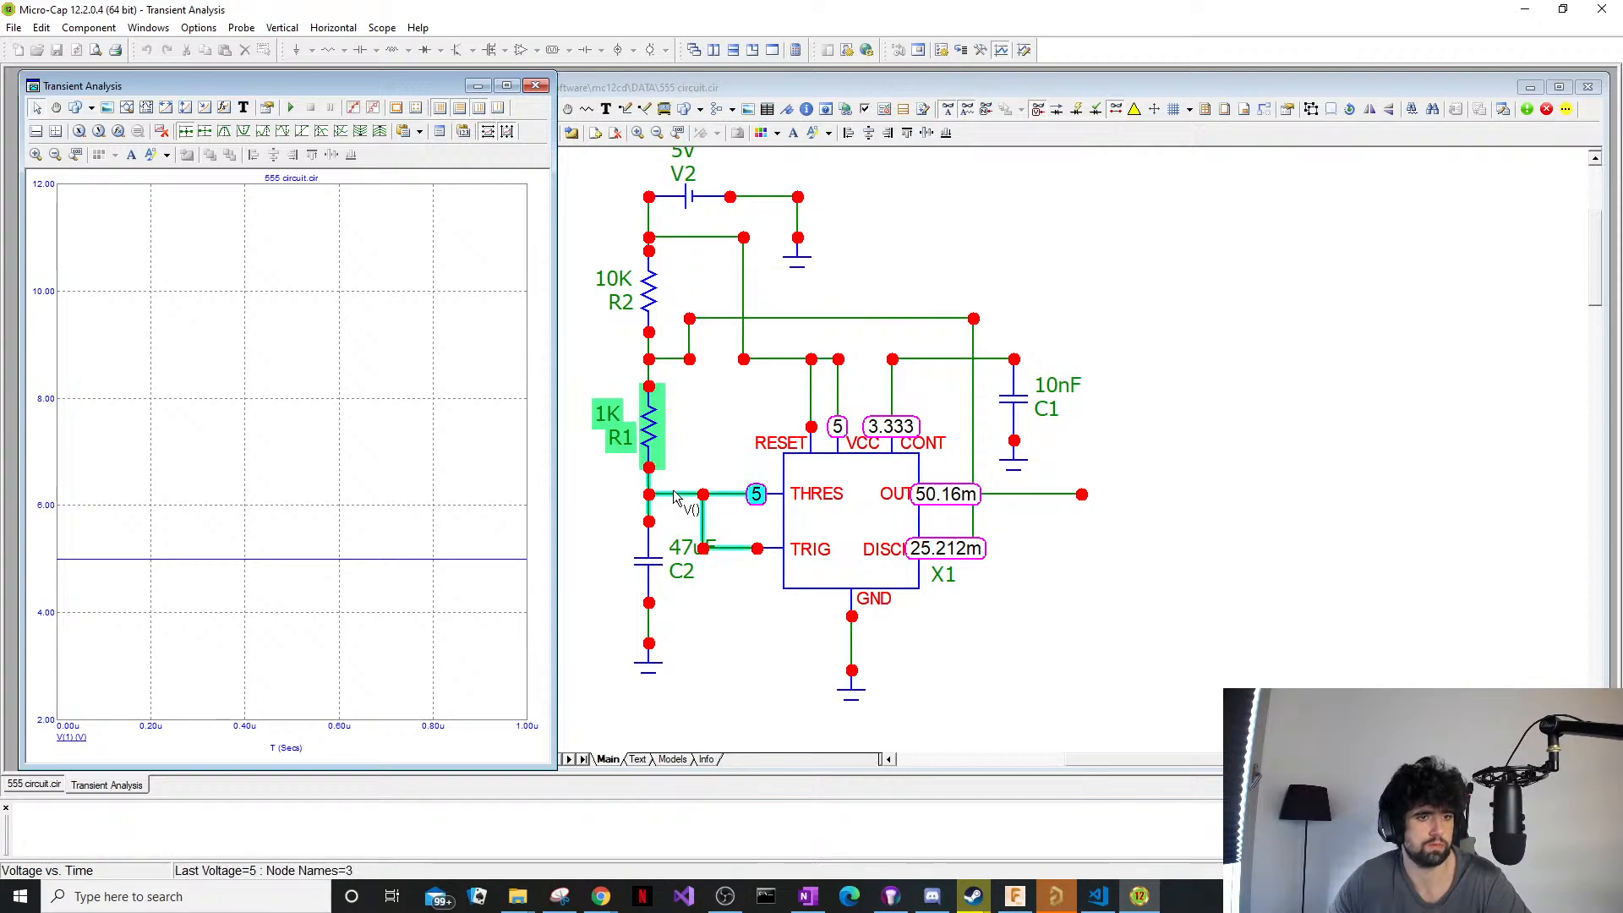
click(650, 628)
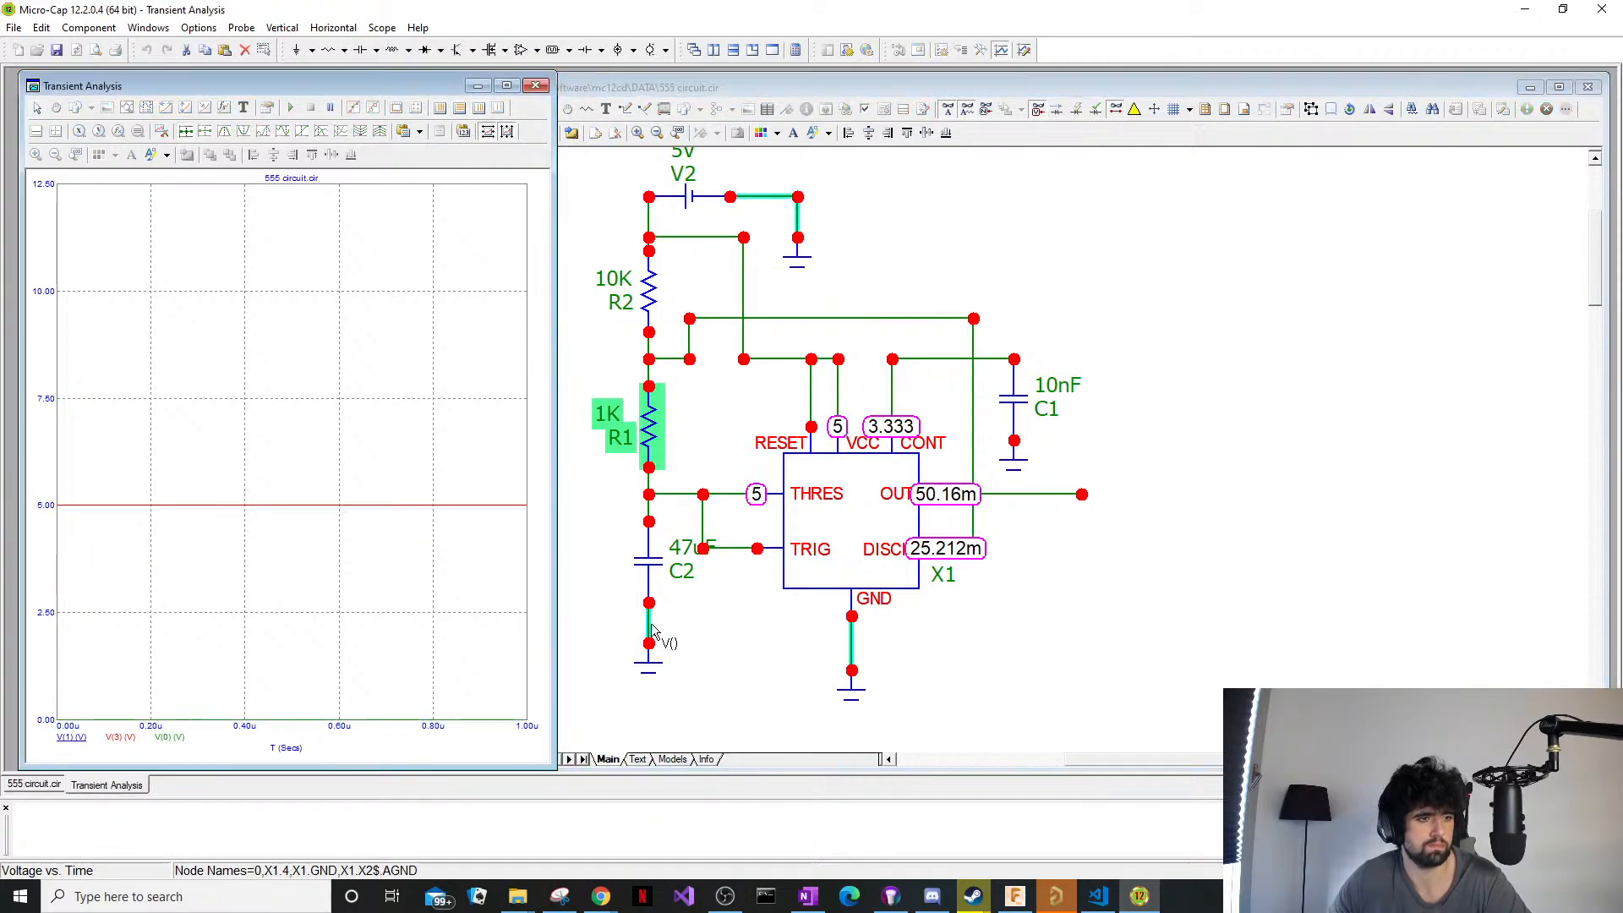
click(1009, 495)
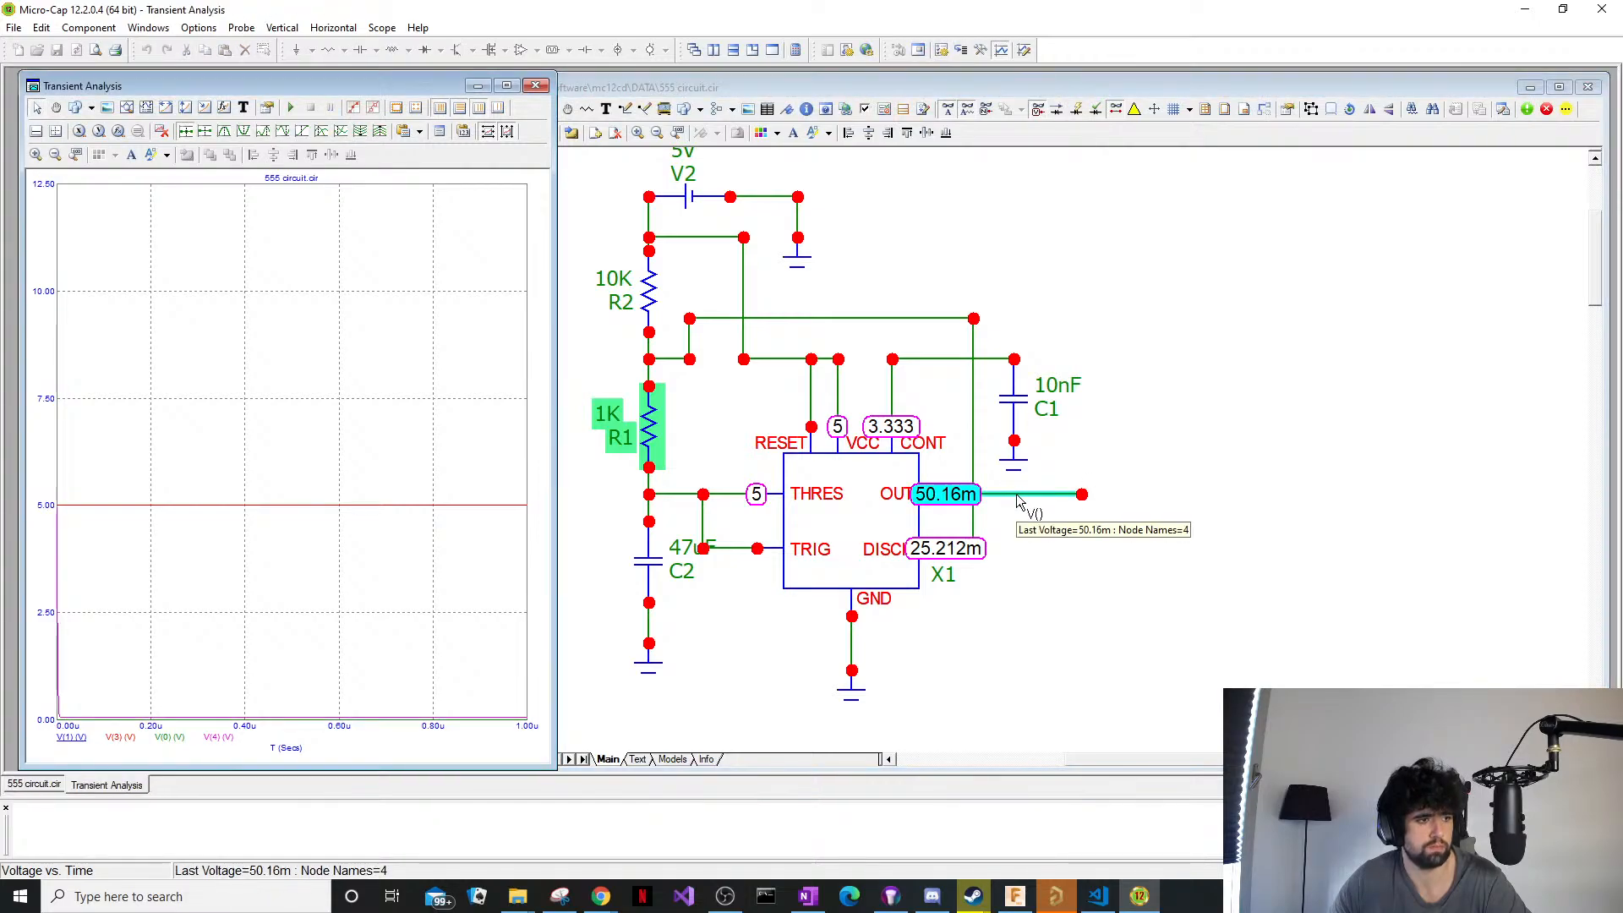
click(695, 240)
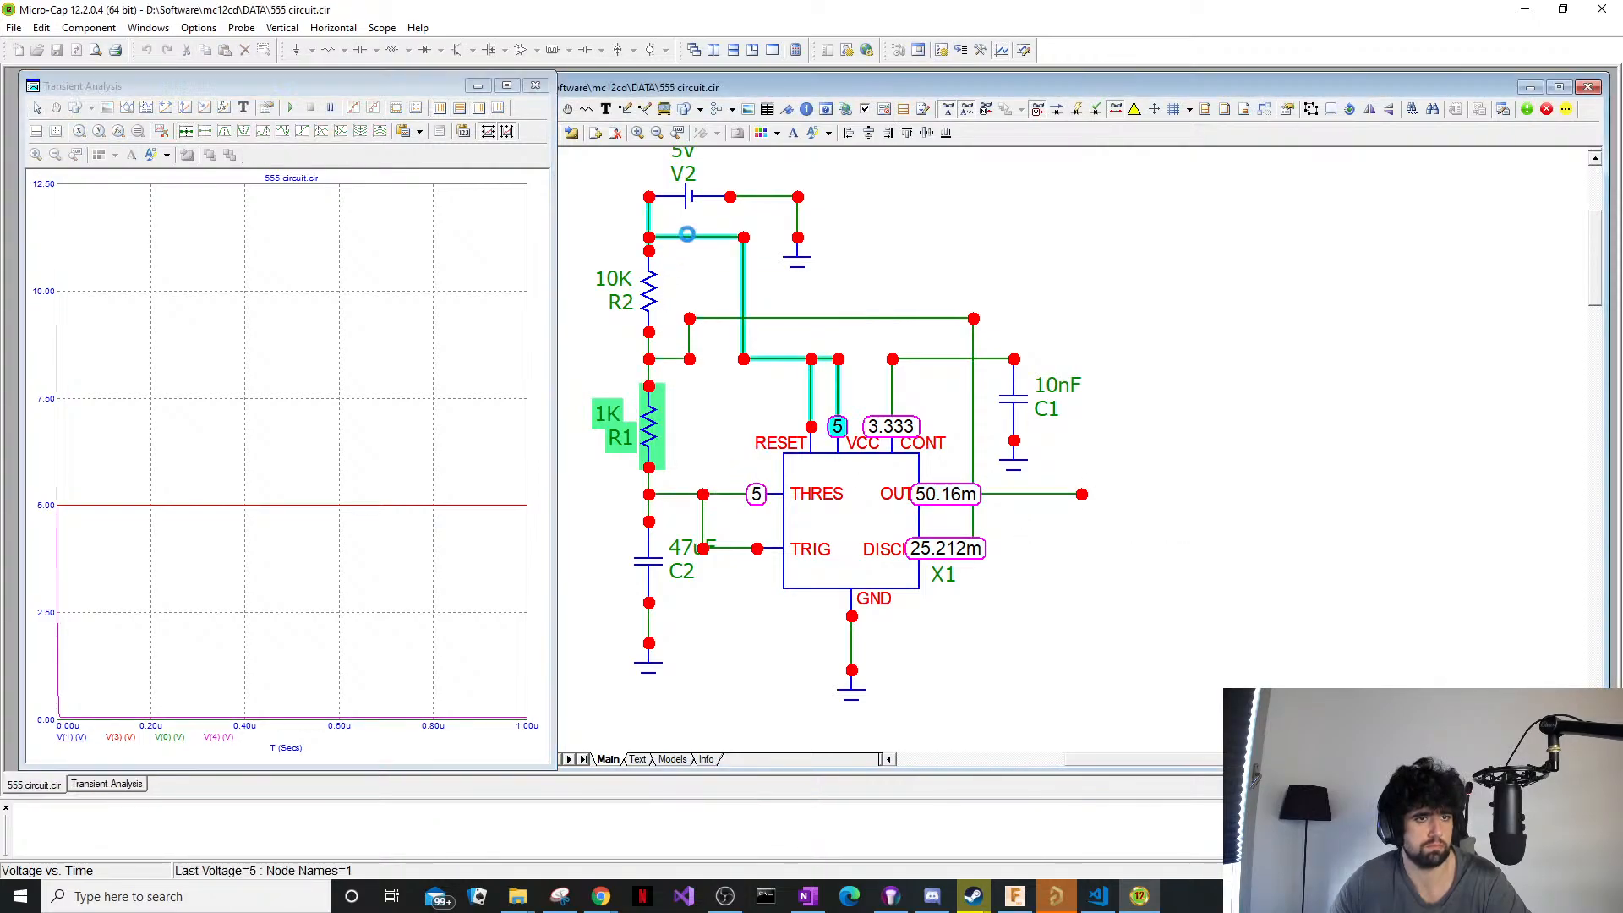
click(695, 241)
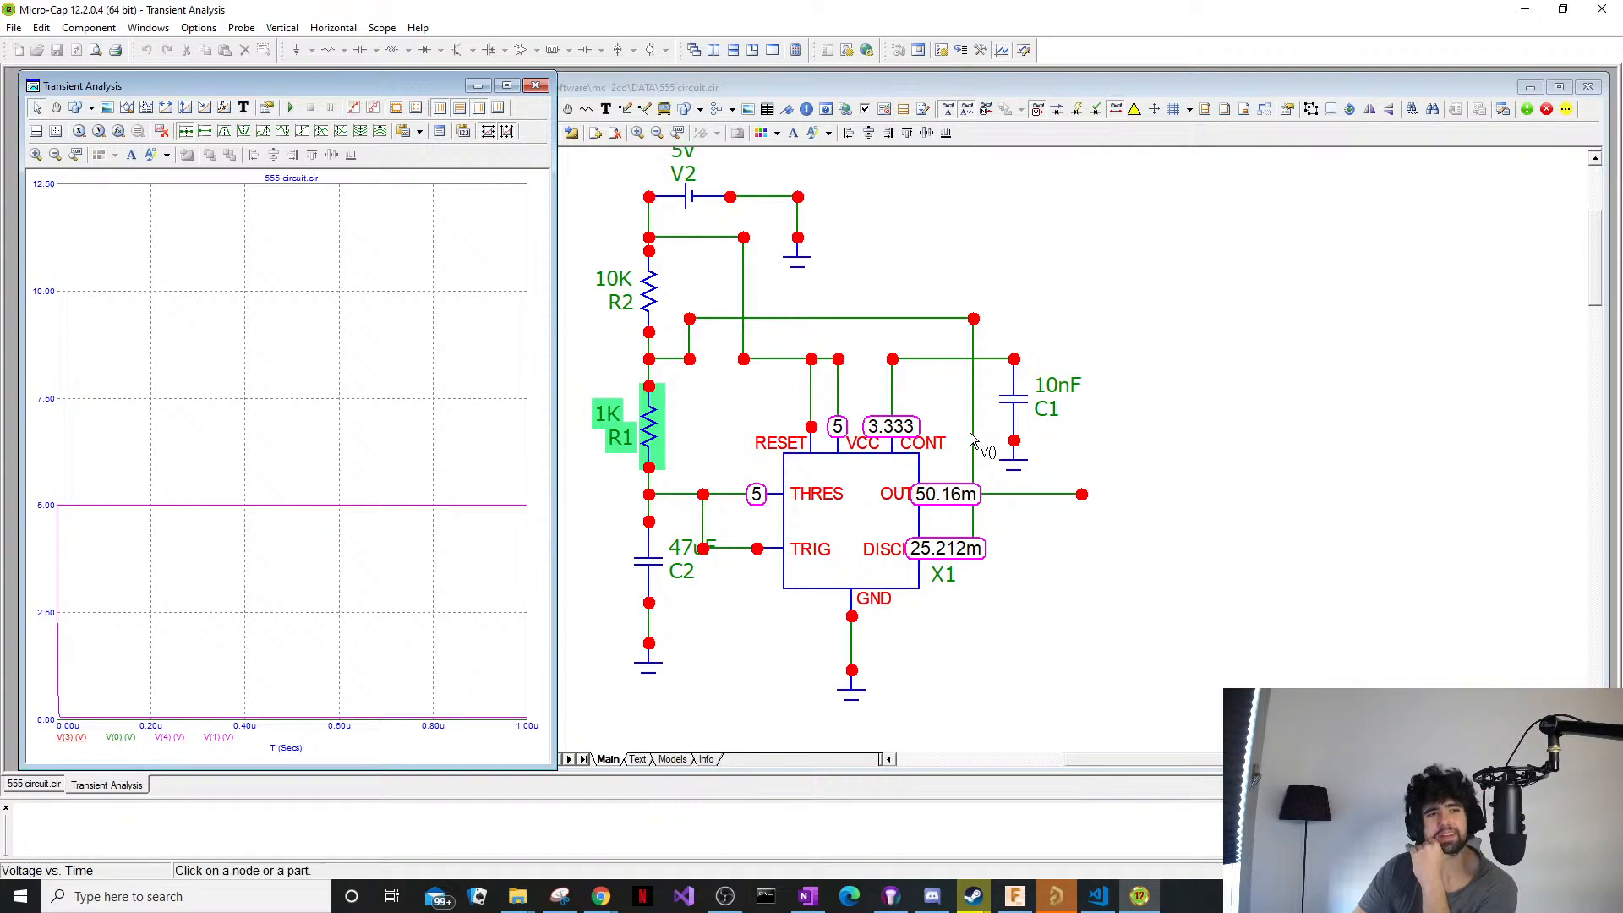
Switch to the 555 astable calculator in the browser and examine its reference schematic.
drag(1222, 89, 1284, 79)
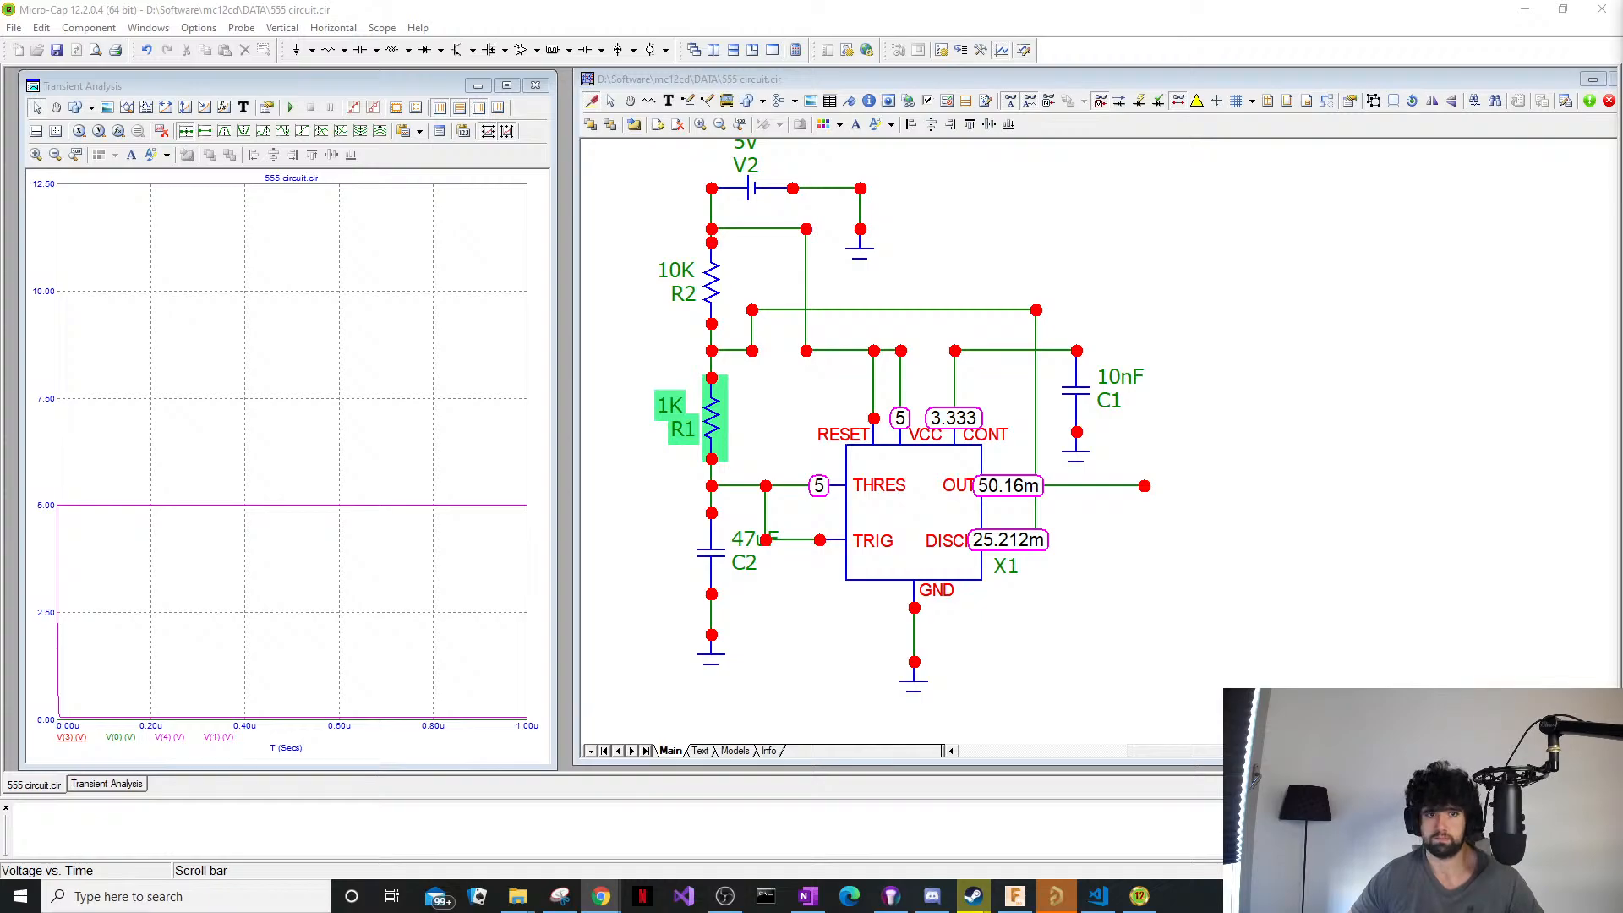
click(1419, 221)
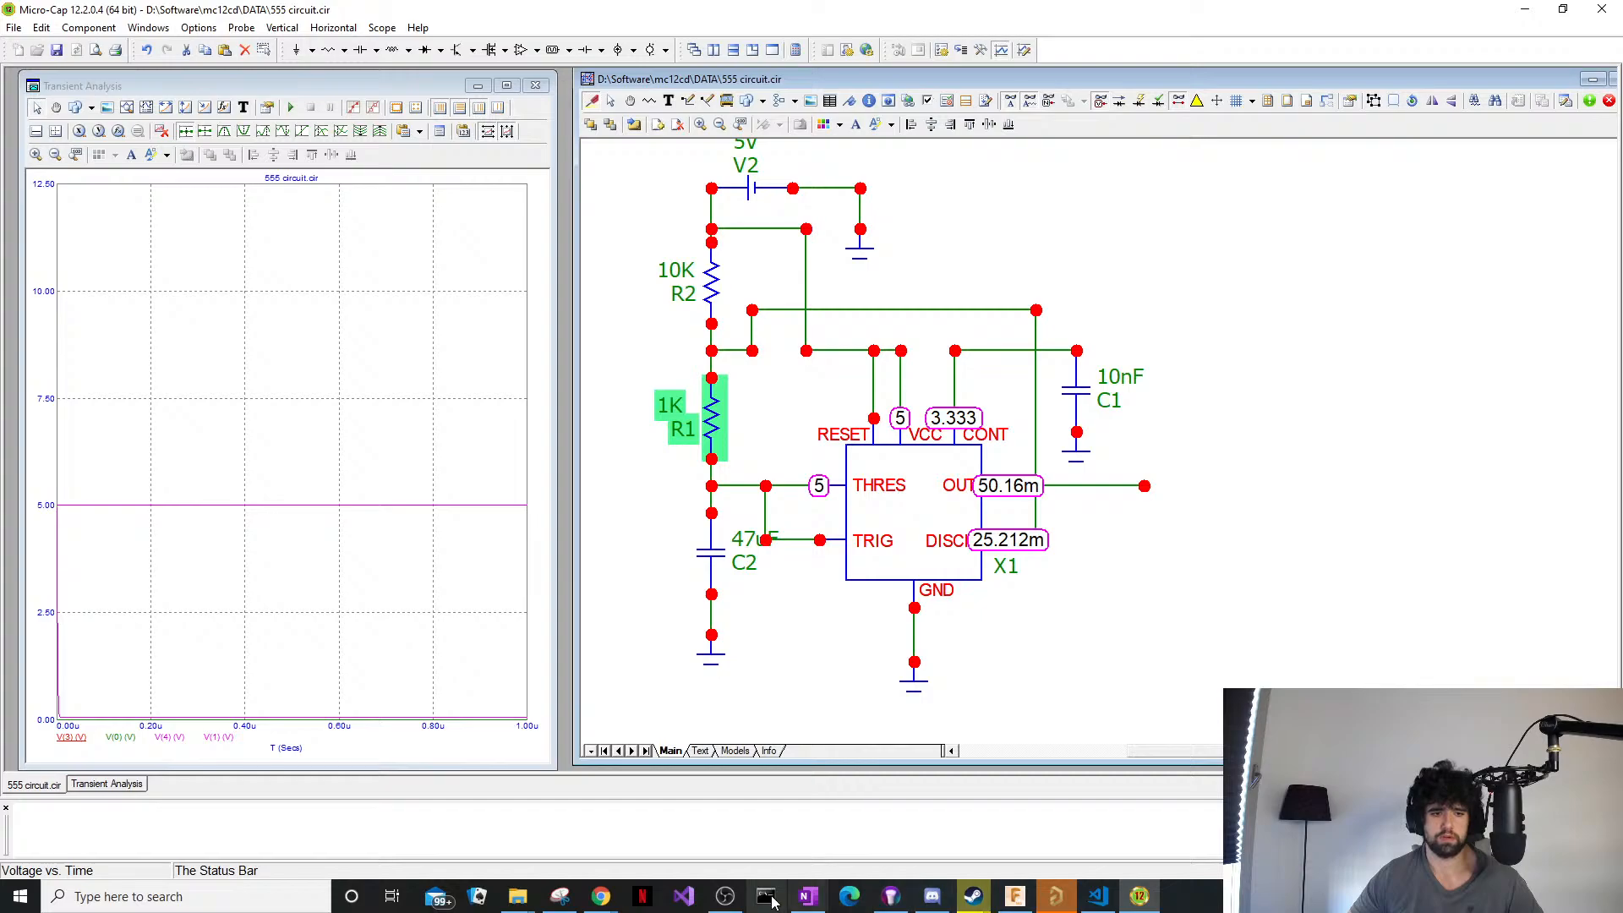
click(600, 897)
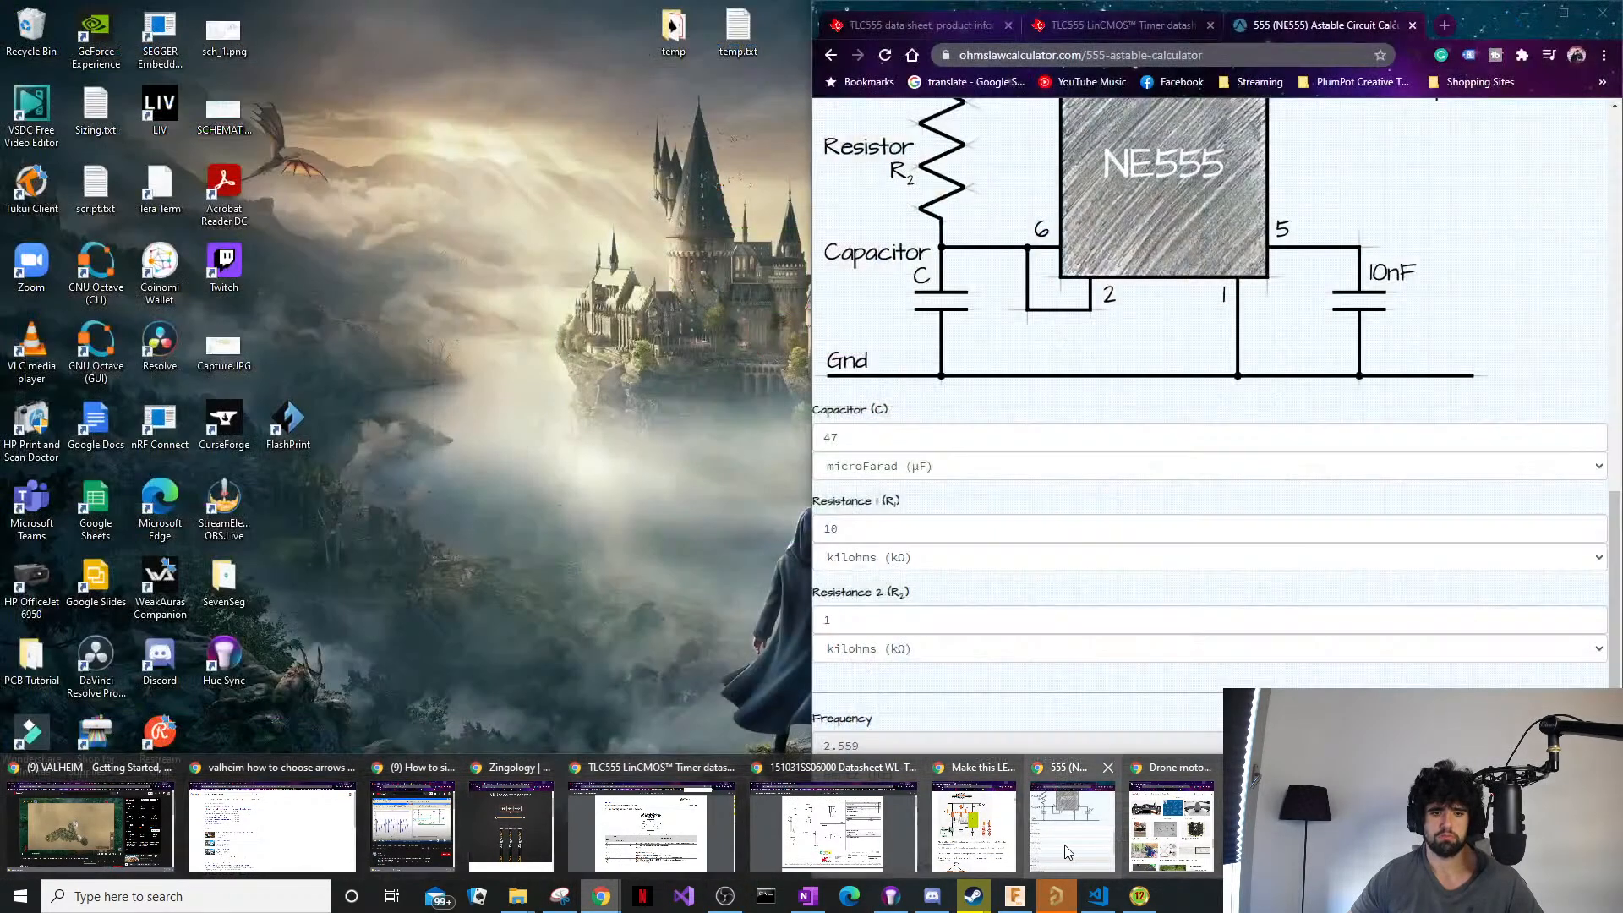
click(1072, 824)
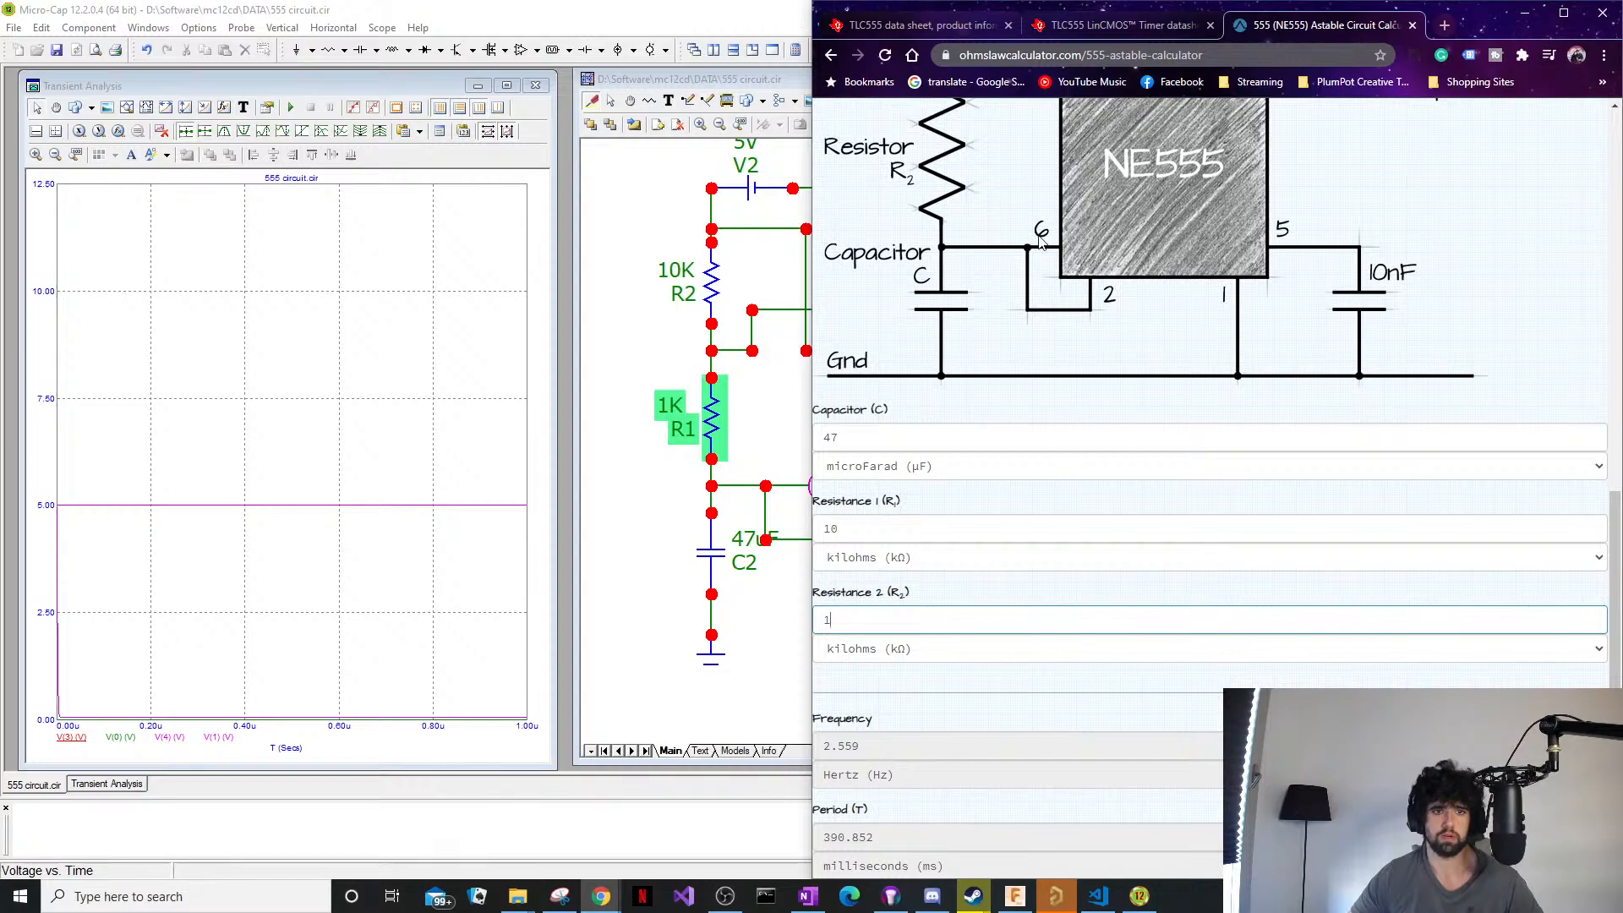
scroll(1041, 241, up, 2)
scroll(1042, 573, up, 1)
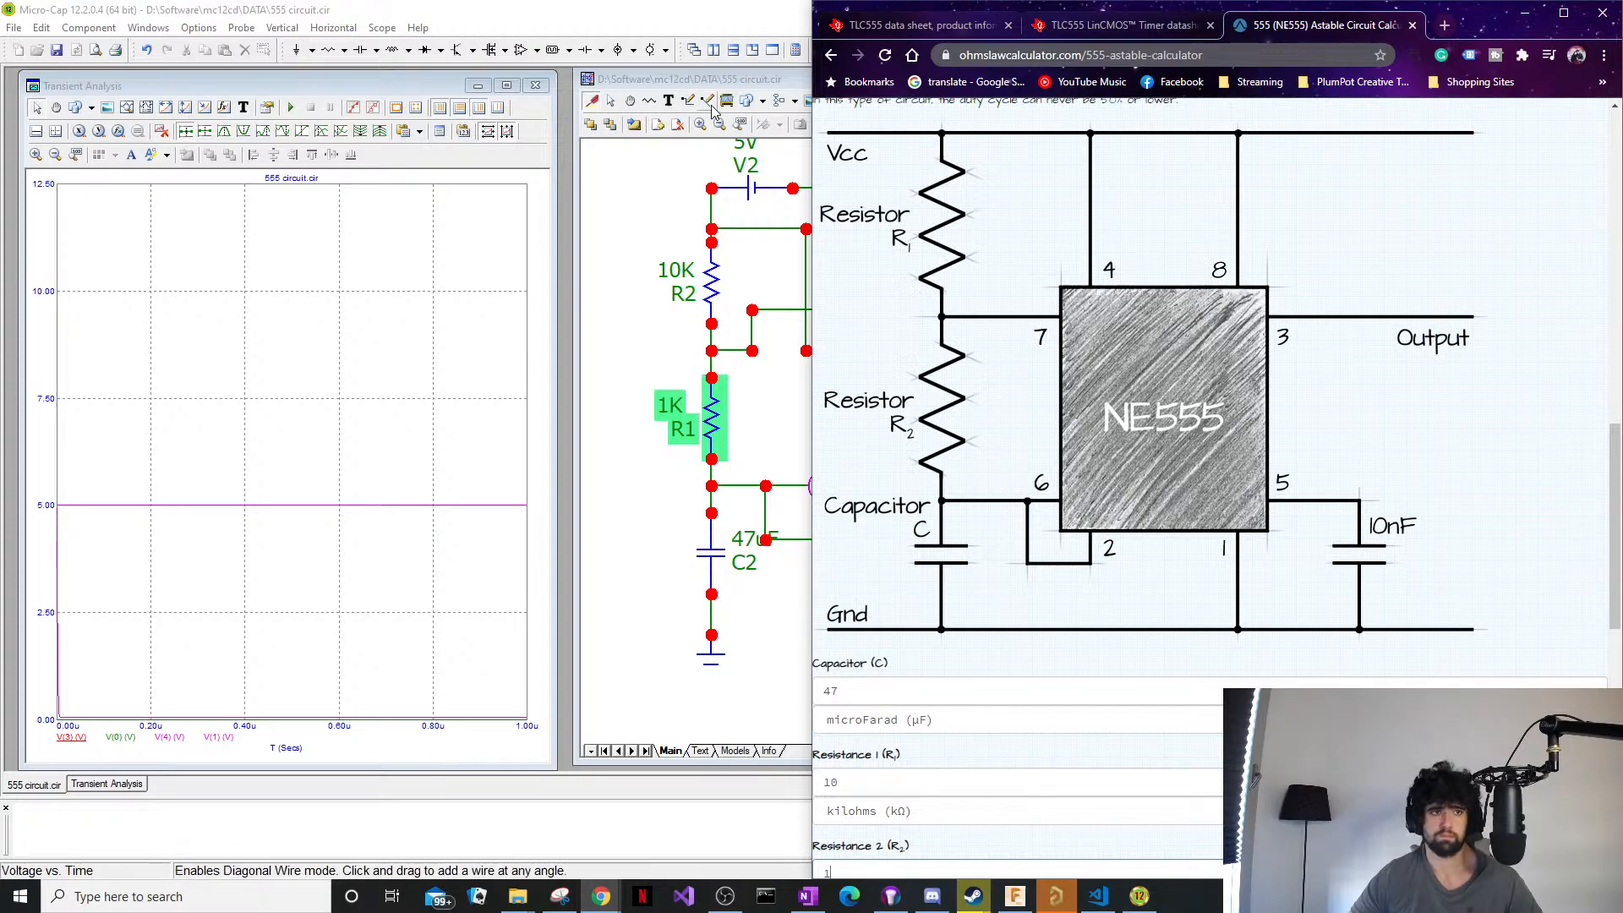
Dock the Micro-Cap window beside the calculator's reference schematic and close the Transient Analysis.
drag(741, 12, 571, 49)
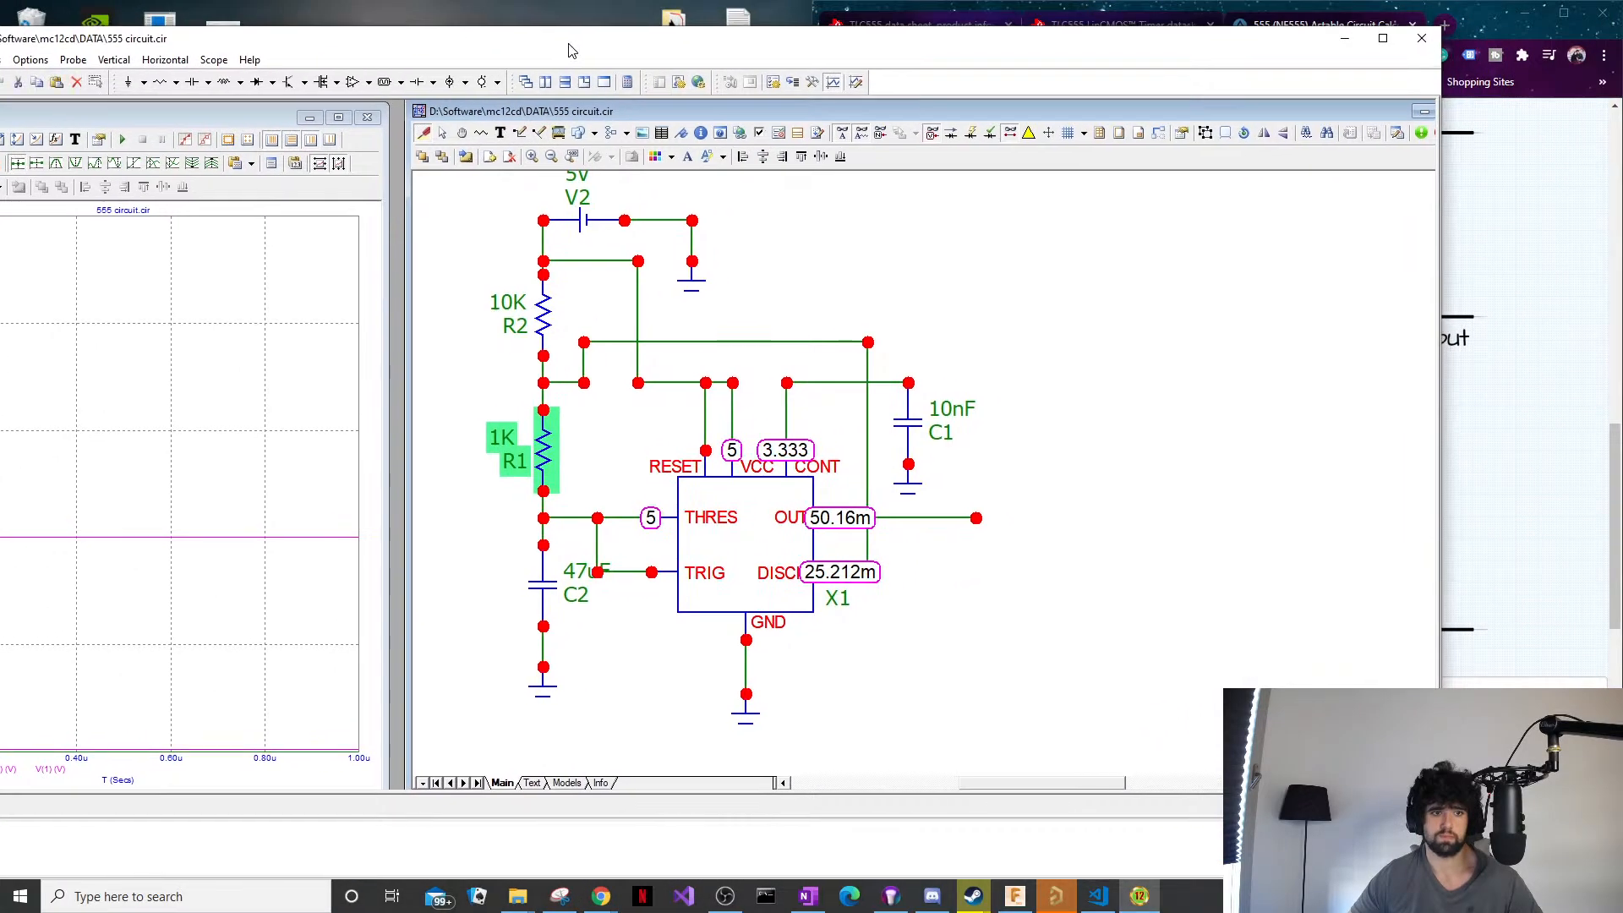
drag(1025, 45, 13, 285)
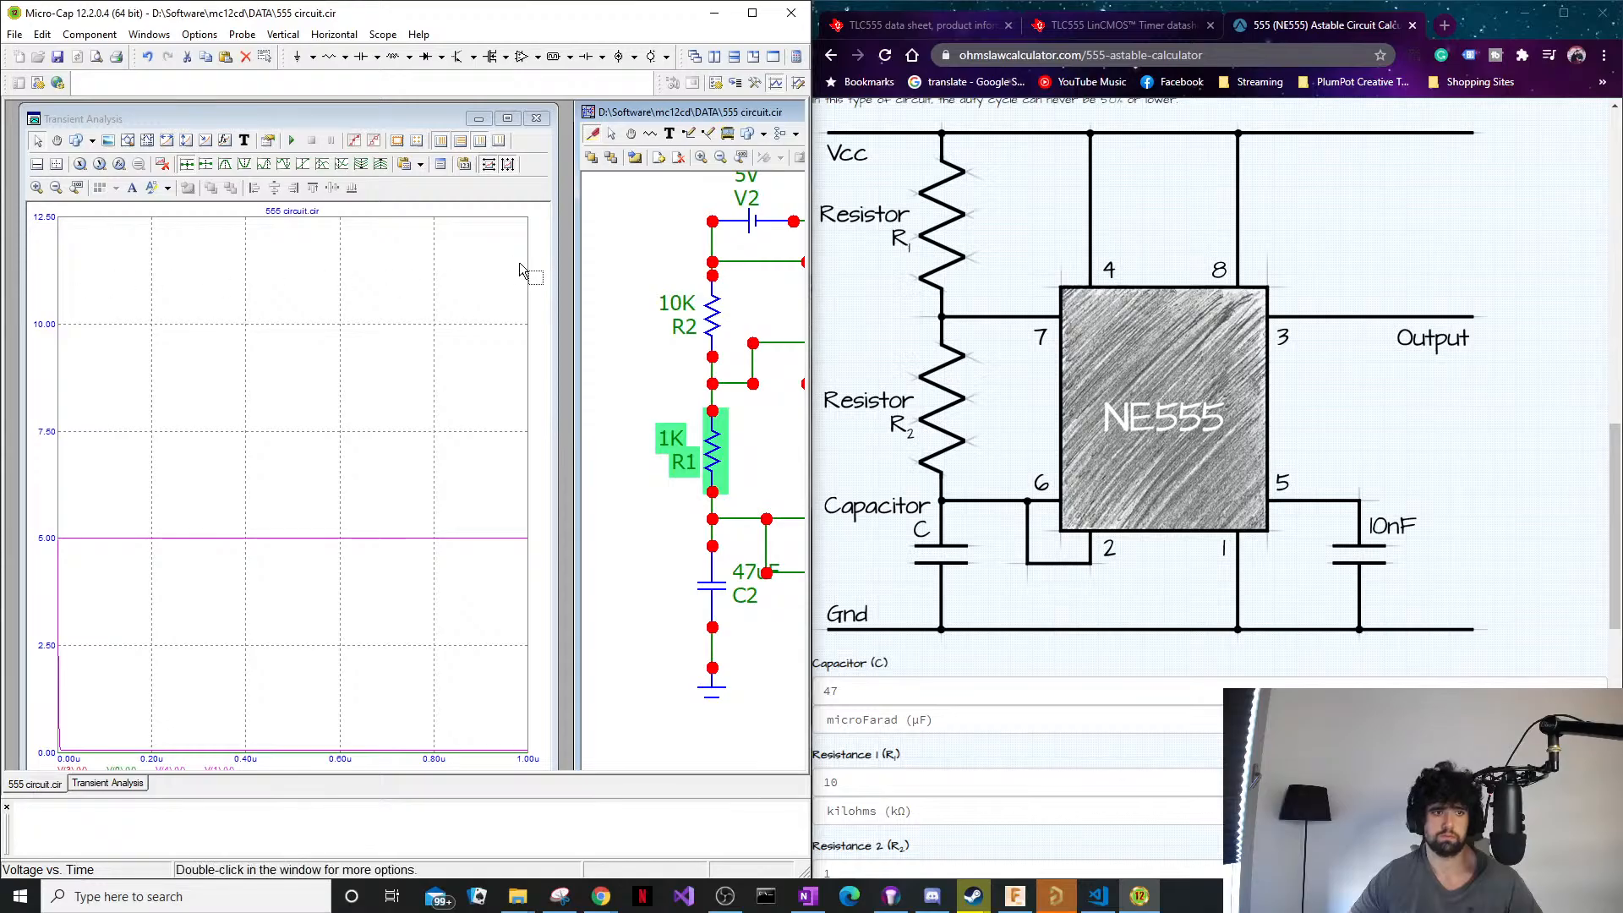
click(536, 118)
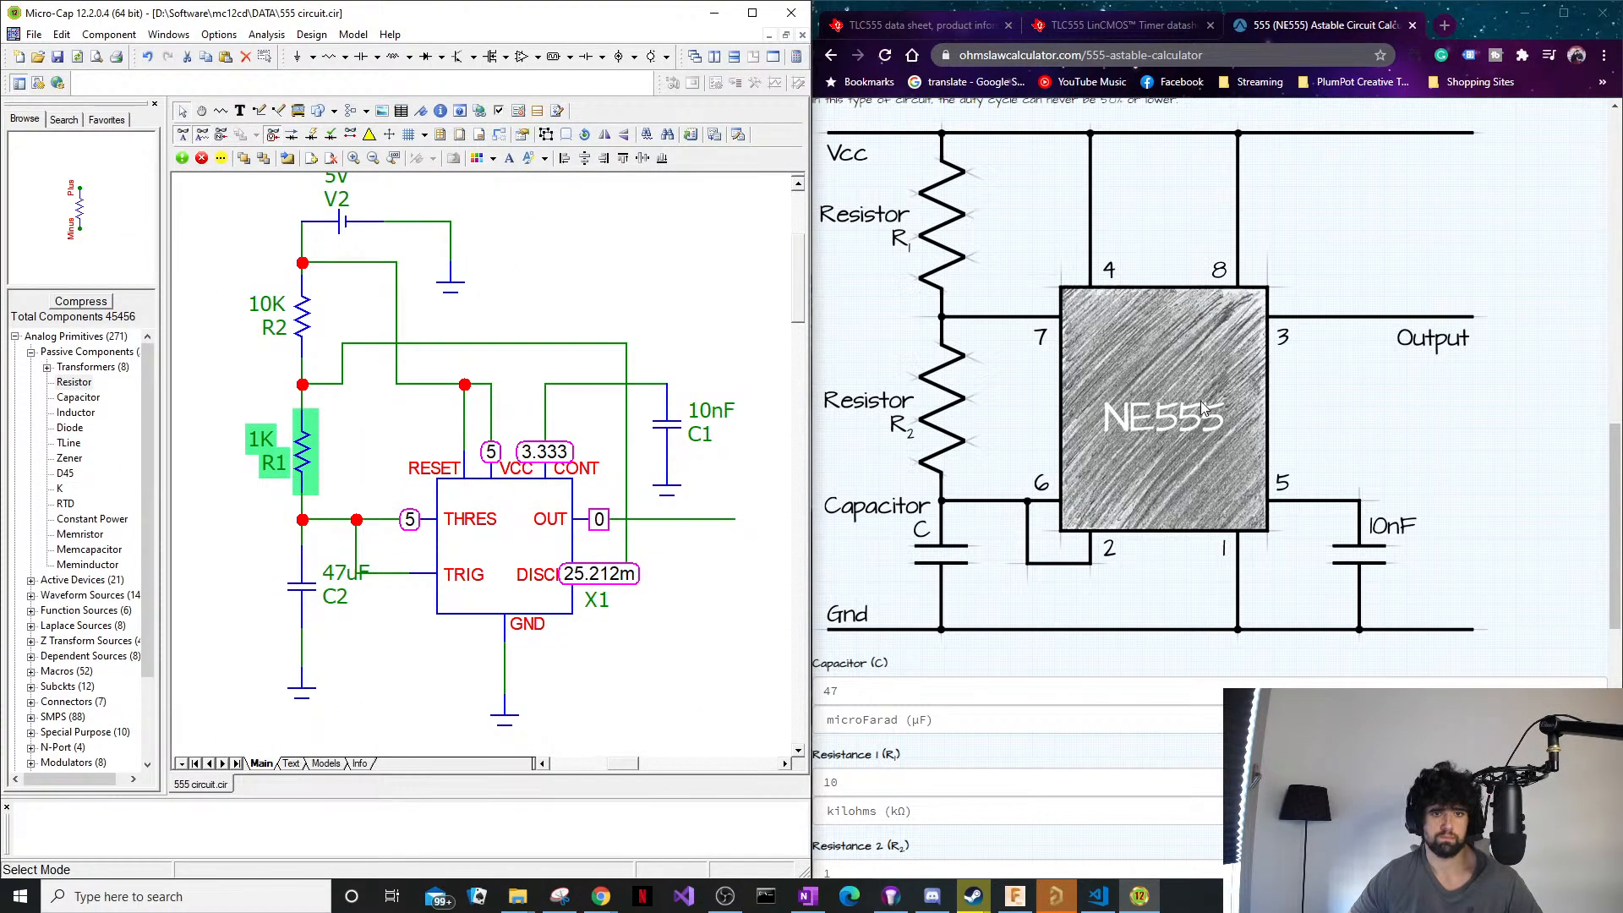
Close the Netflix window and return to the circuit and calculator side by side.
scroll(1209, 415, down, 1)
scroll(1327, 541, up, 1)
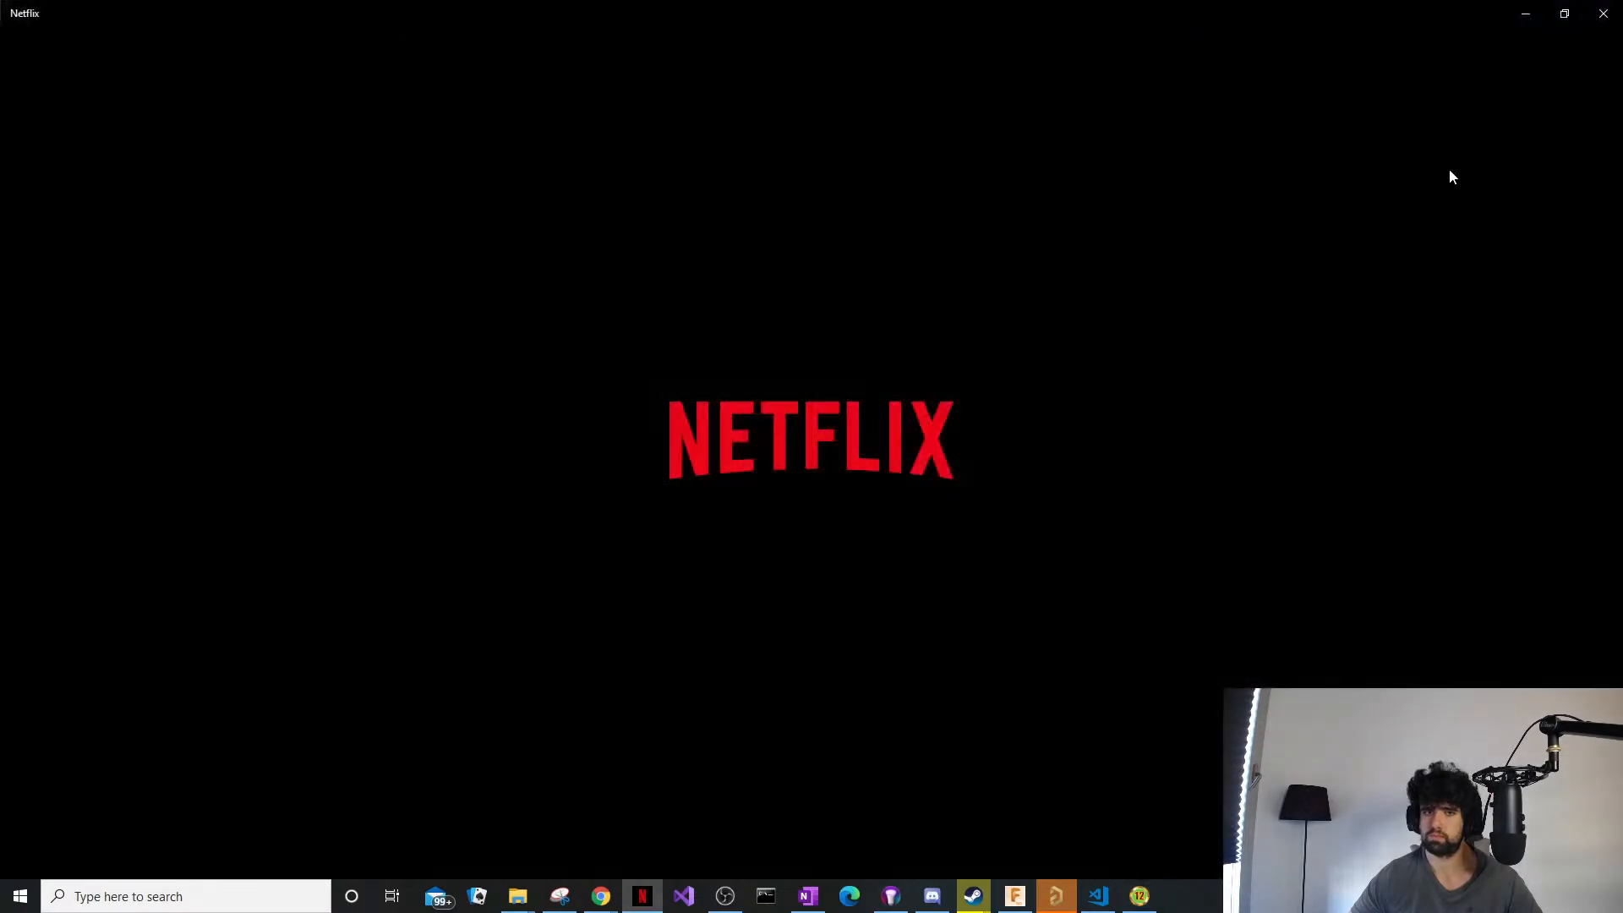
click(1605, 15)
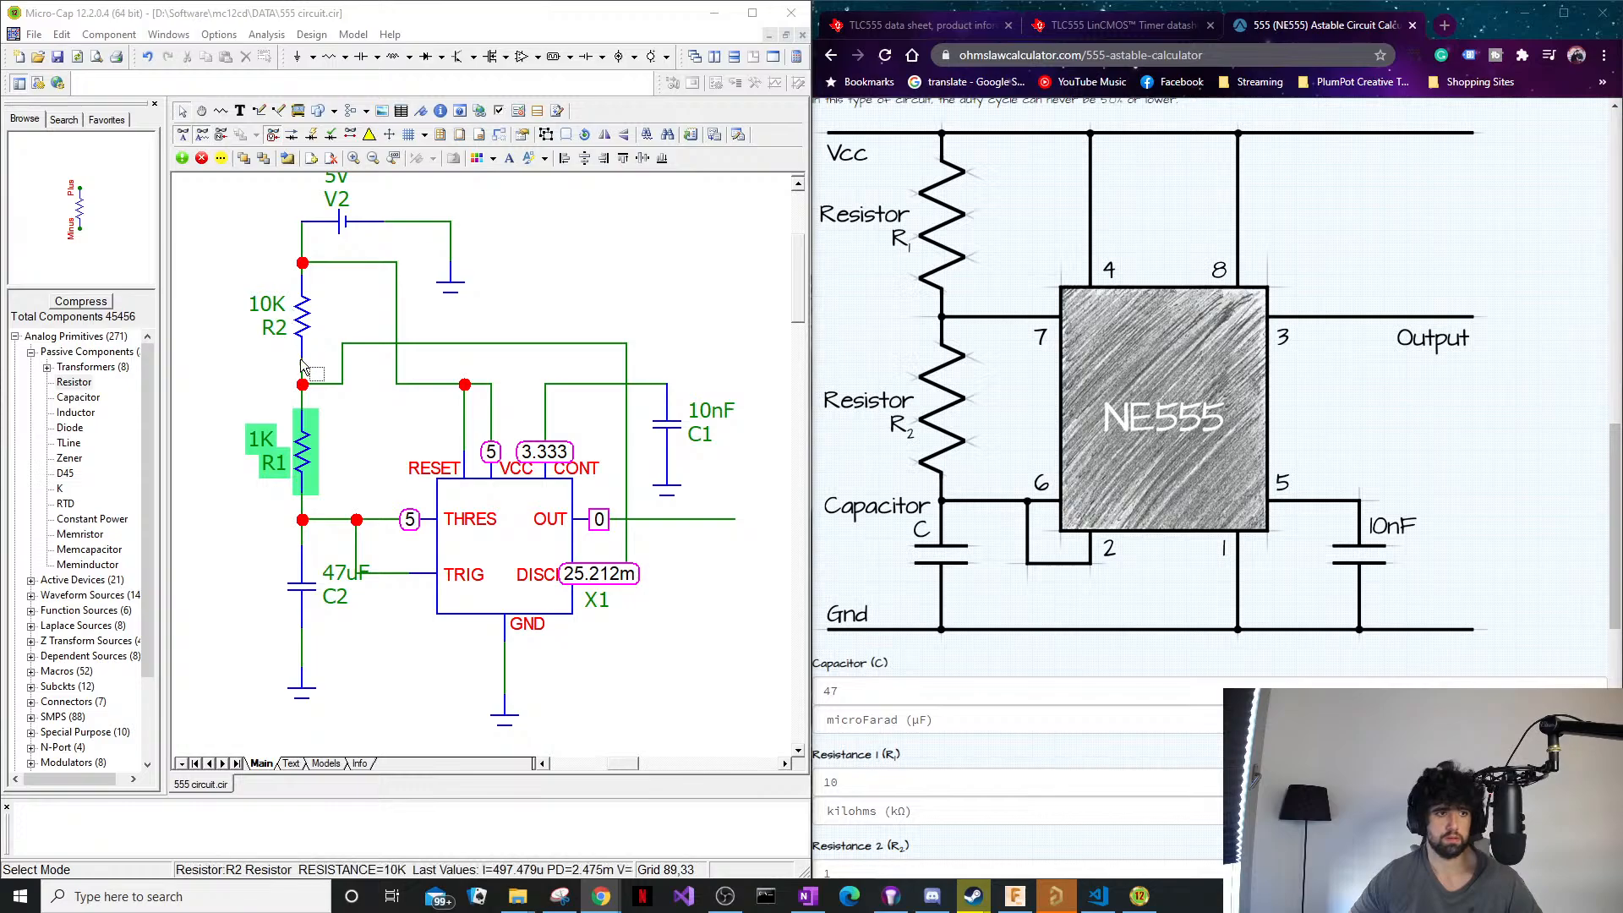
Review the astable calculator's results and set its Resistance 1 to 20 kilohms.
scroll(926, 818, down, 1)
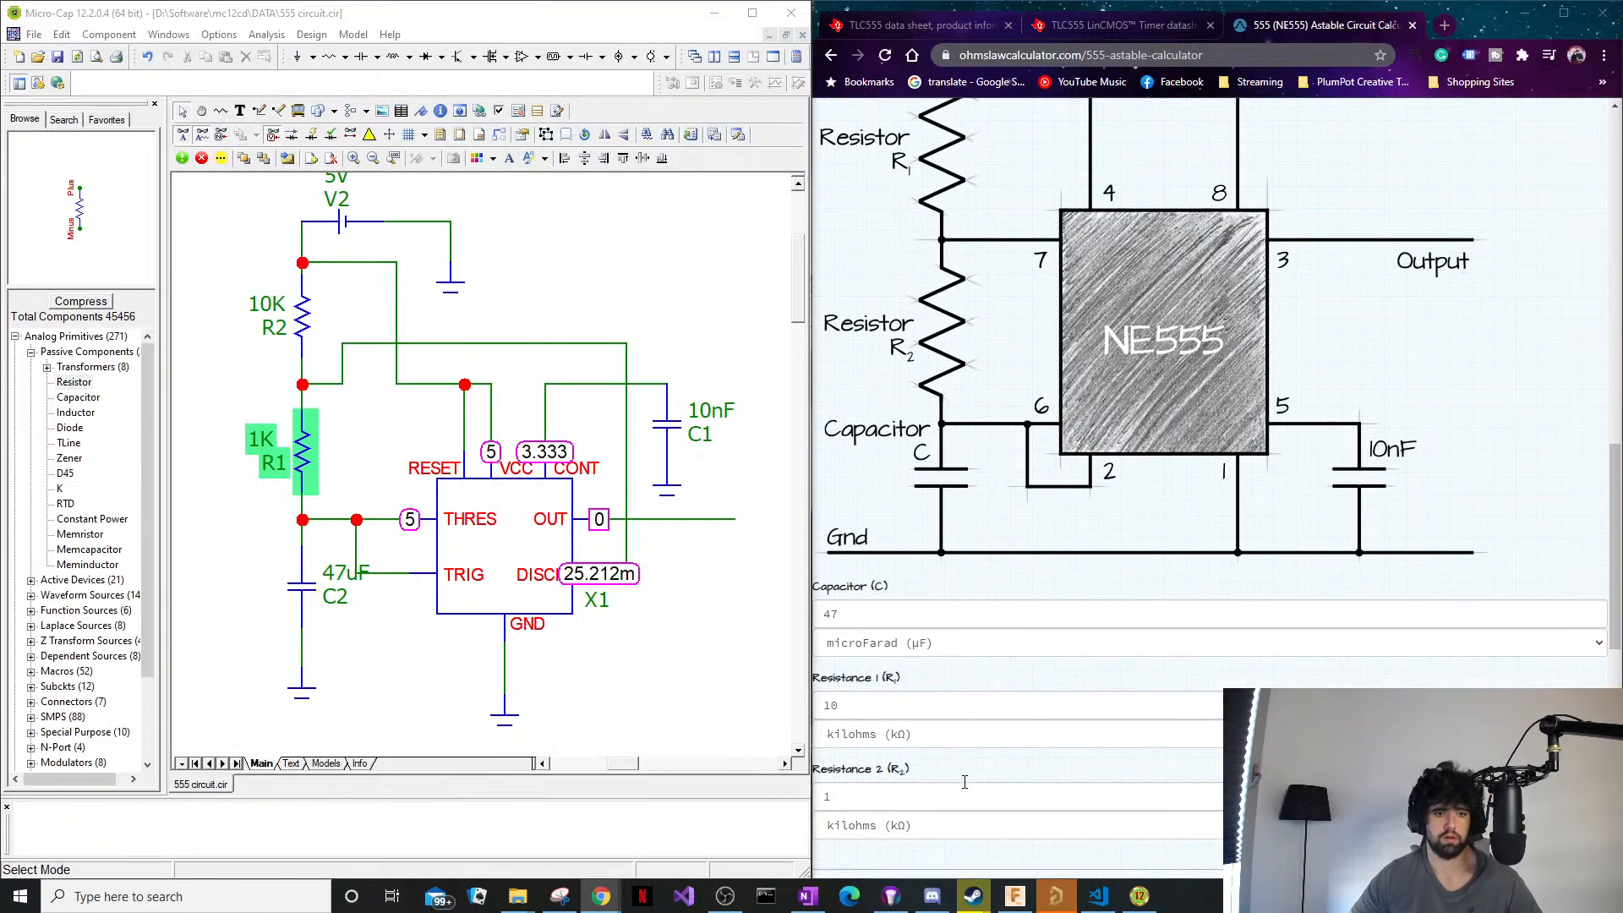
scroll(980, 814, down, 3)
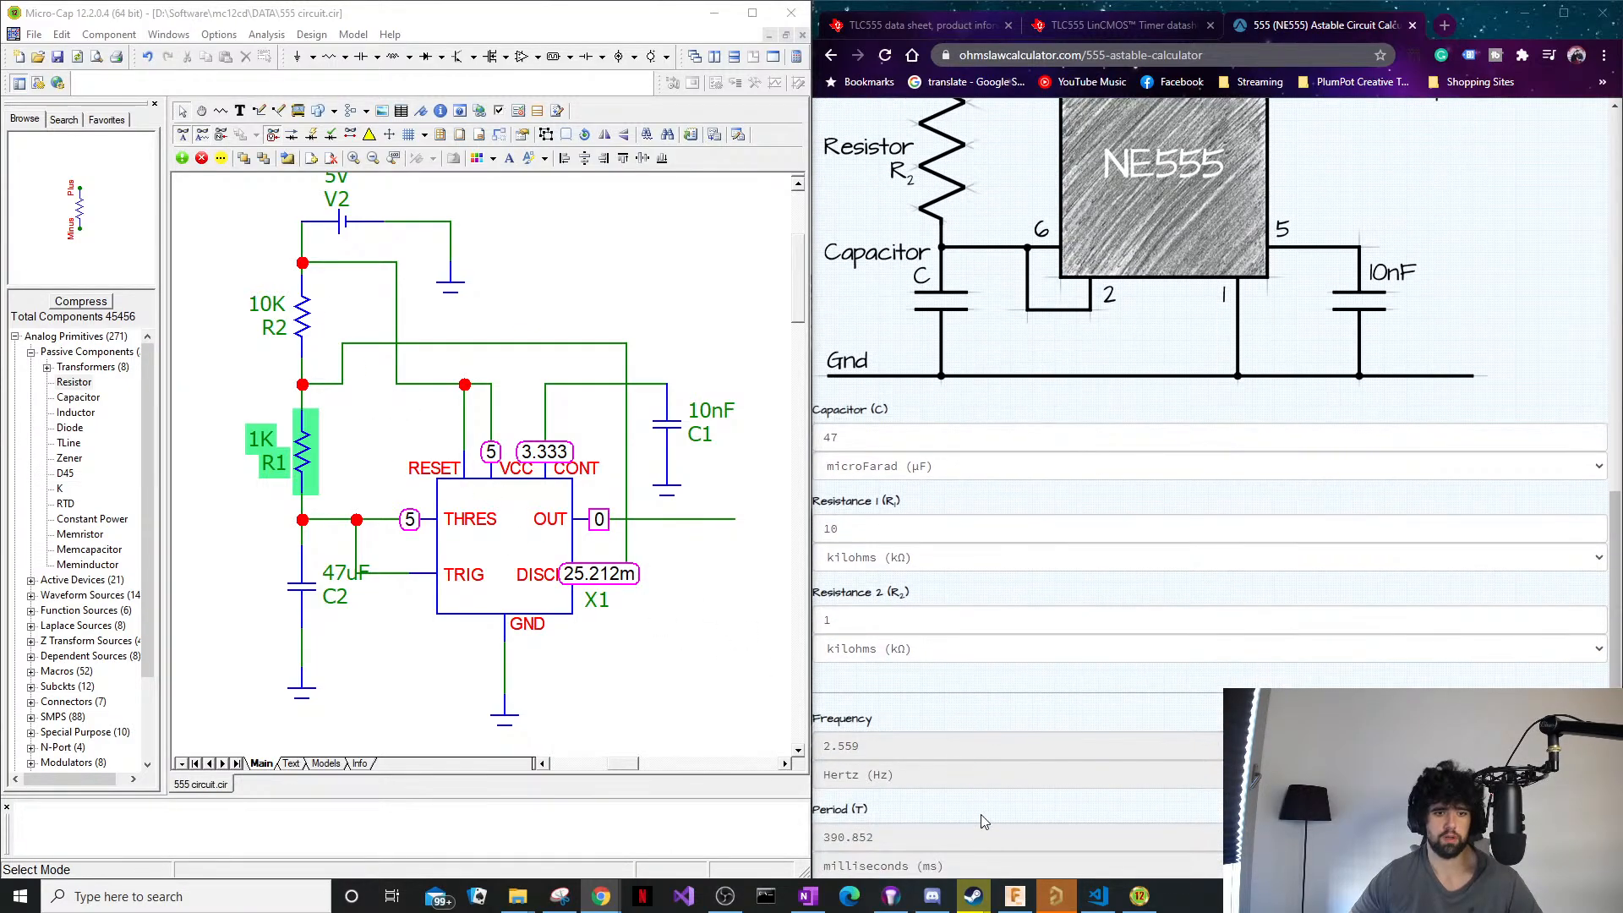
scroll(947, 792, down, 4)
scroll(924, 682, up, 1)
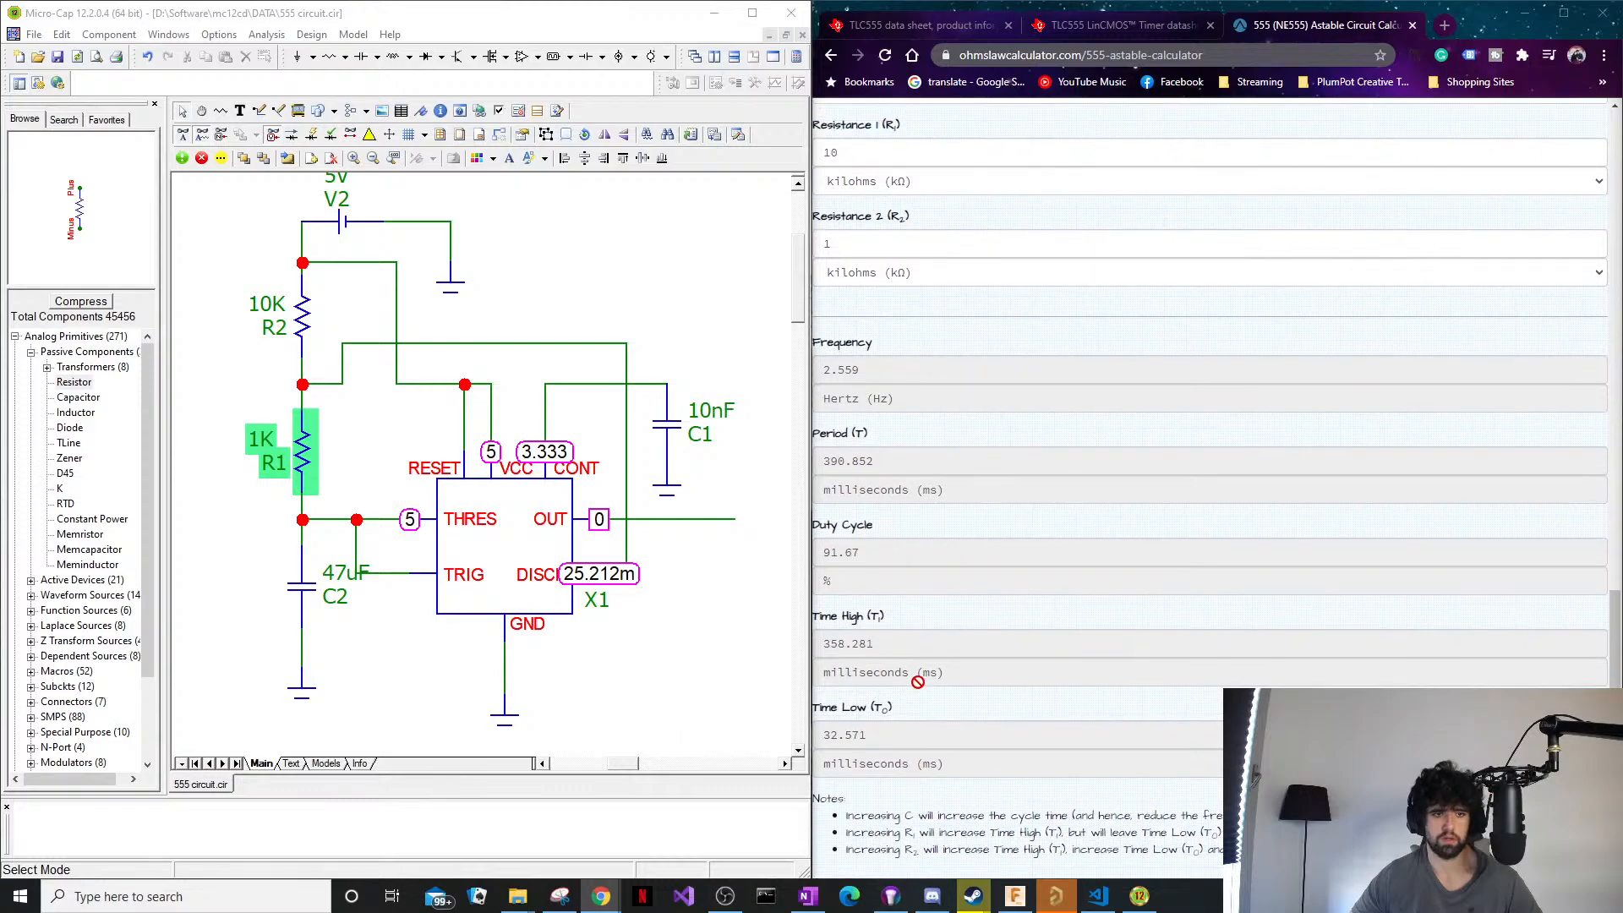
scroll(922, 516, up, 2)
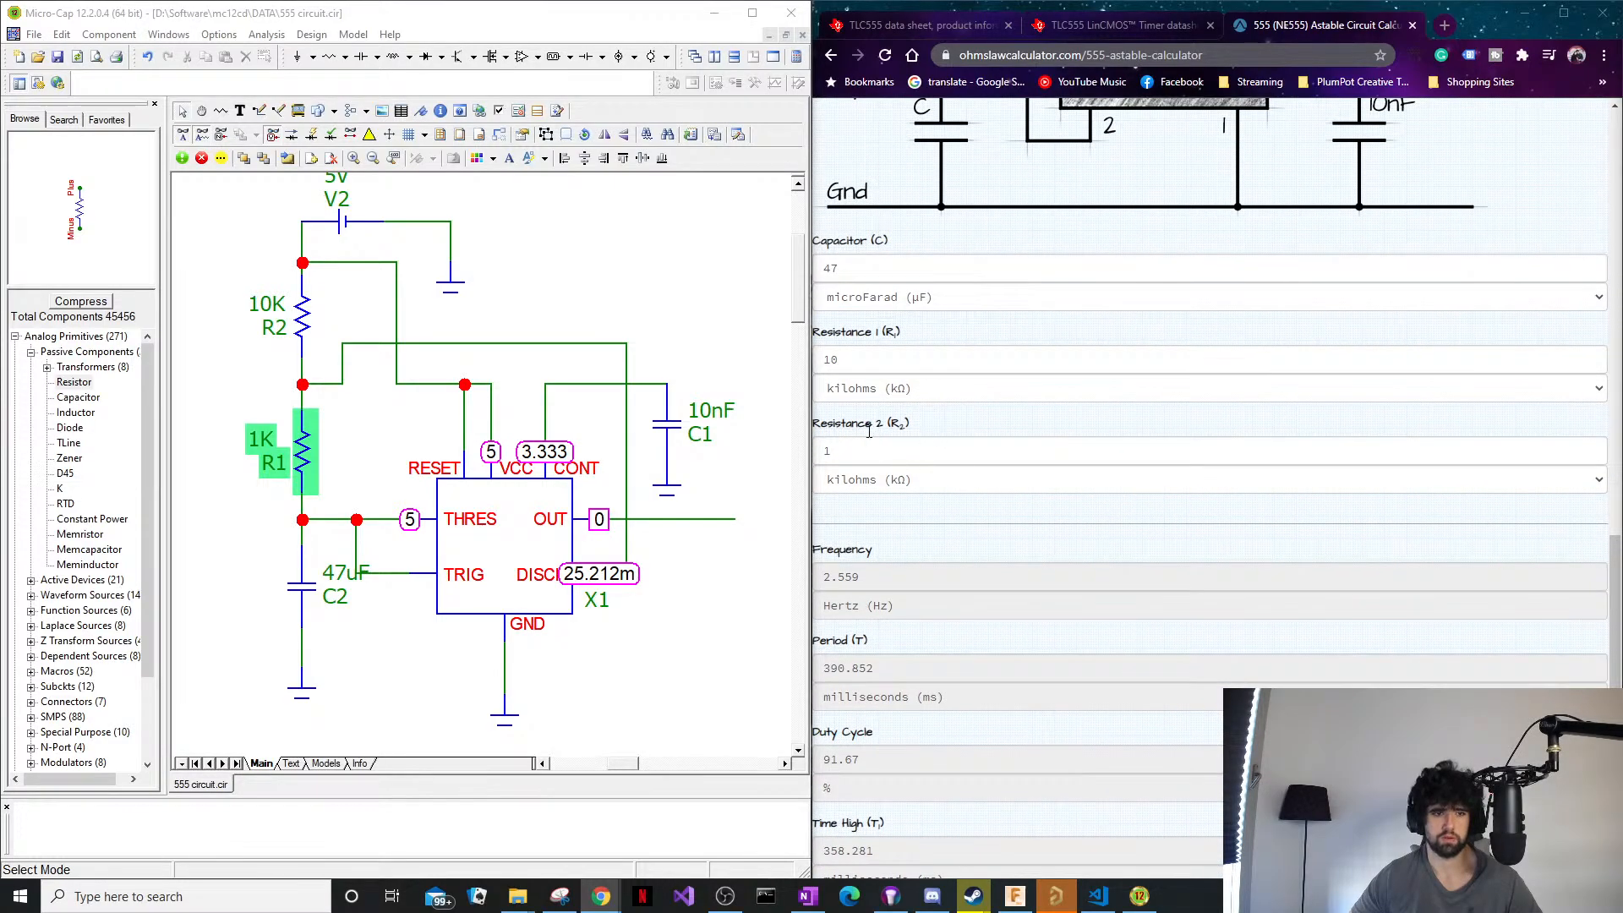
click(873, 363)
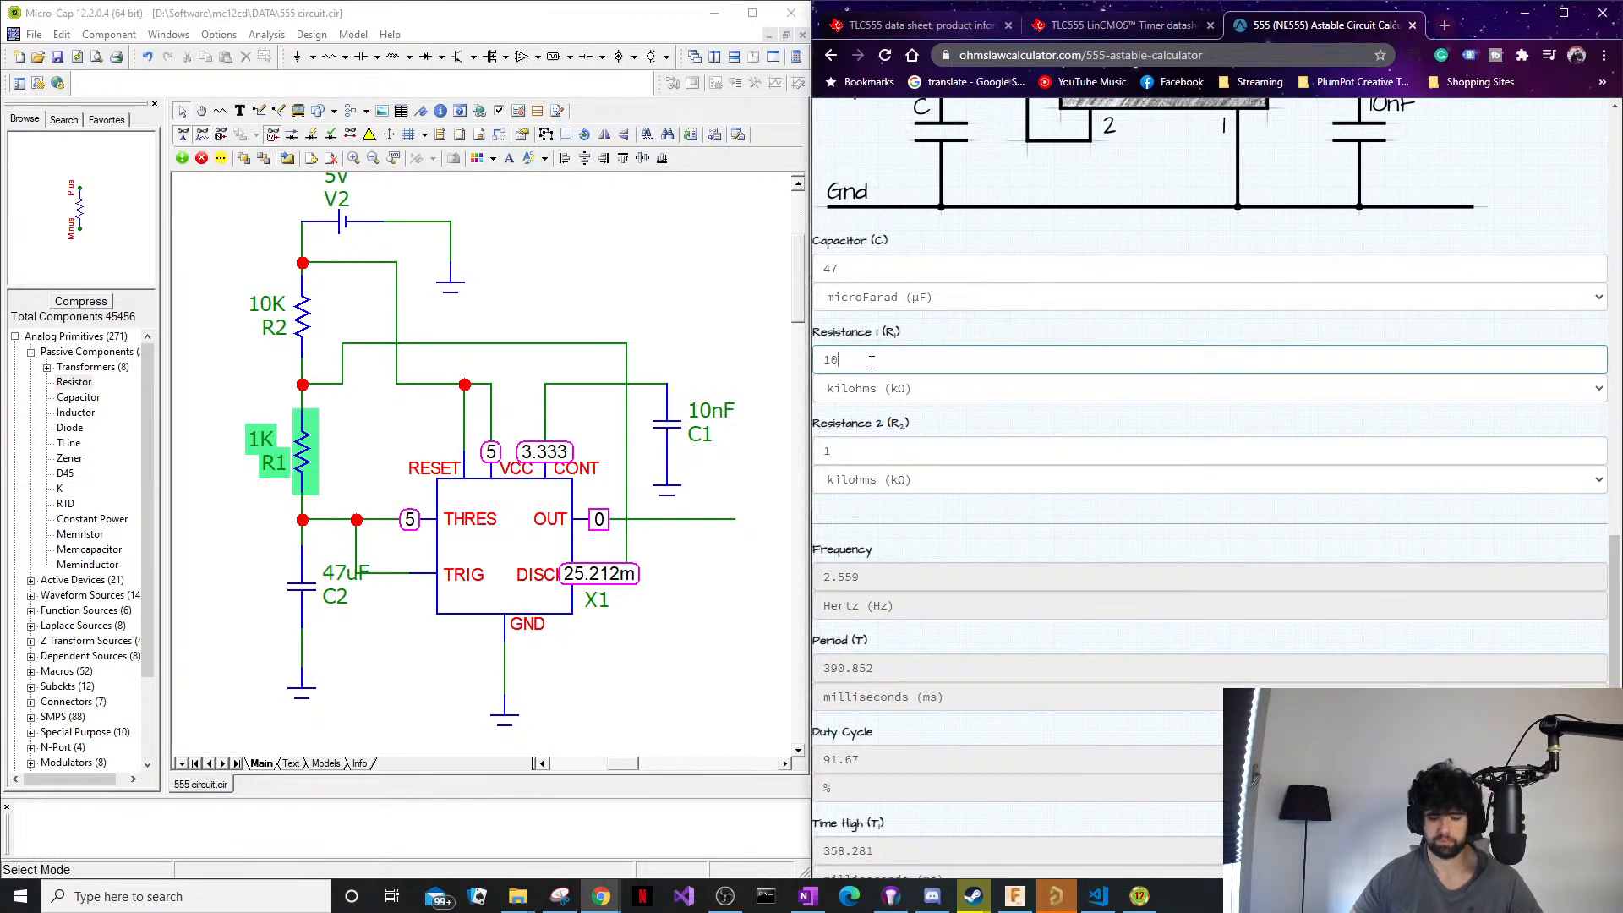
key(BackSpace)
key(BackSpace)
text(20)
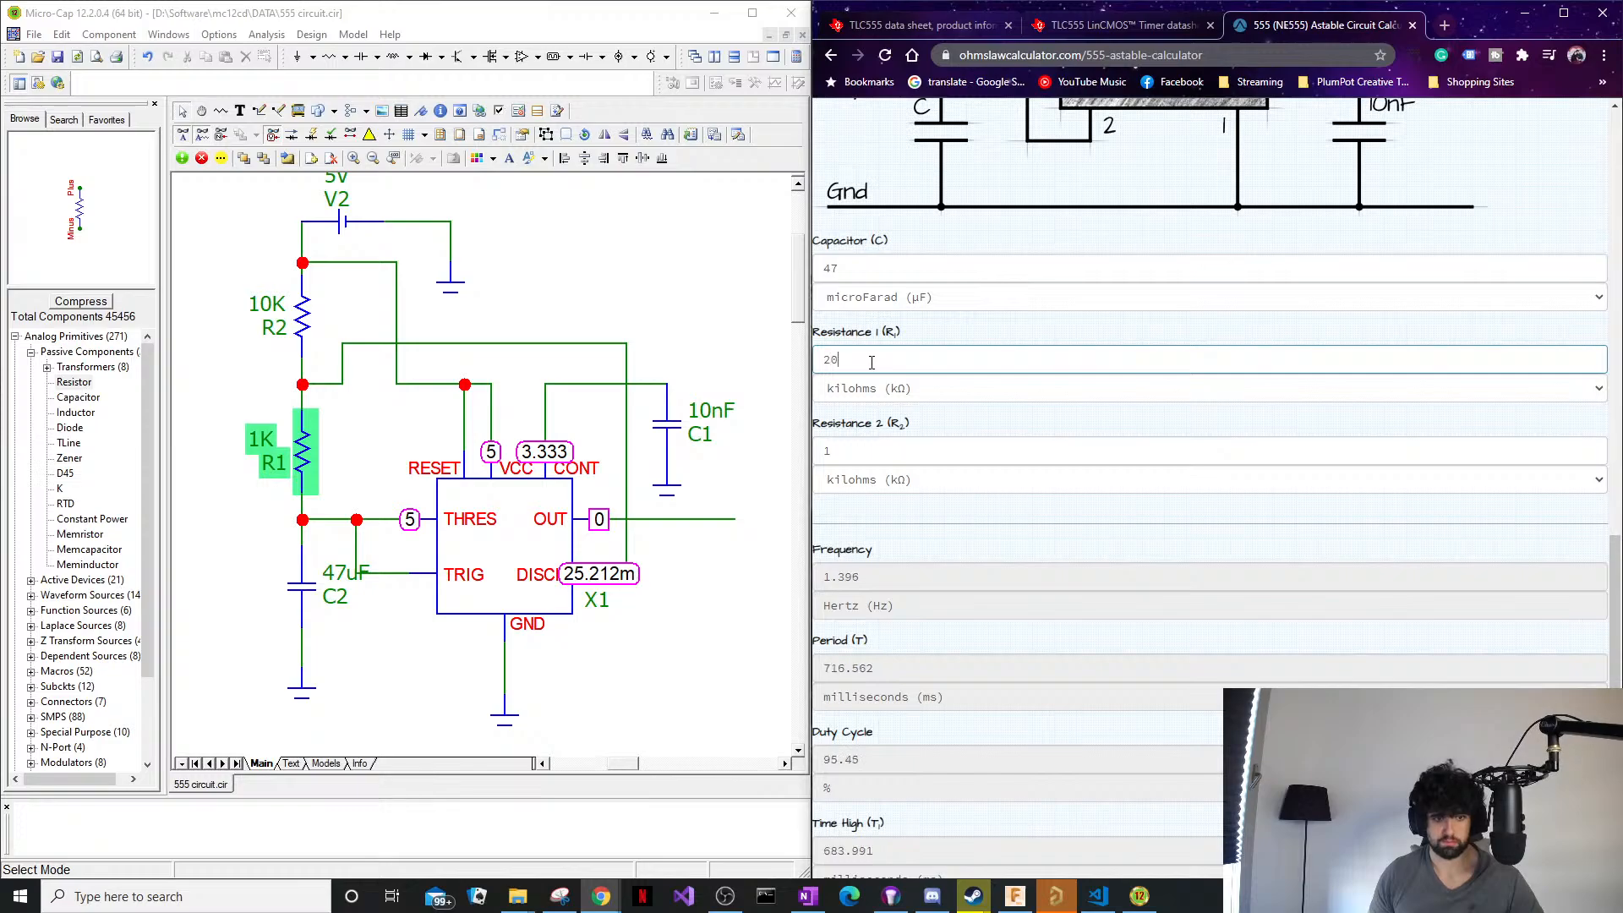
Set the calculator's Resistance 1 to 1 ohm.
key(BackSpace)
key(BackSpace)
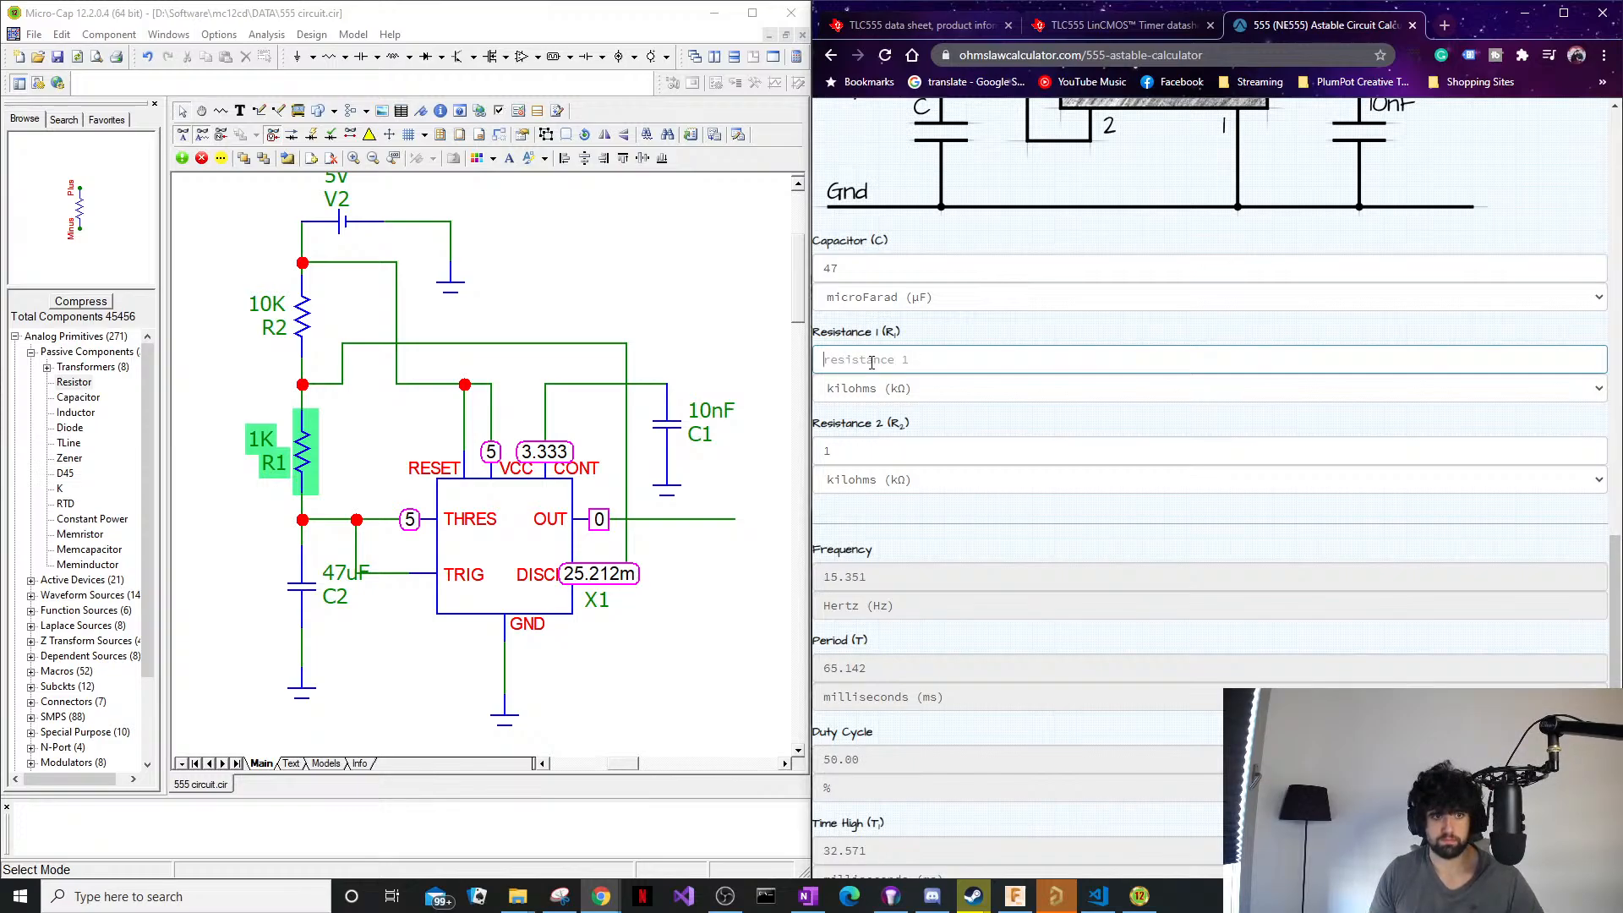
text(1)
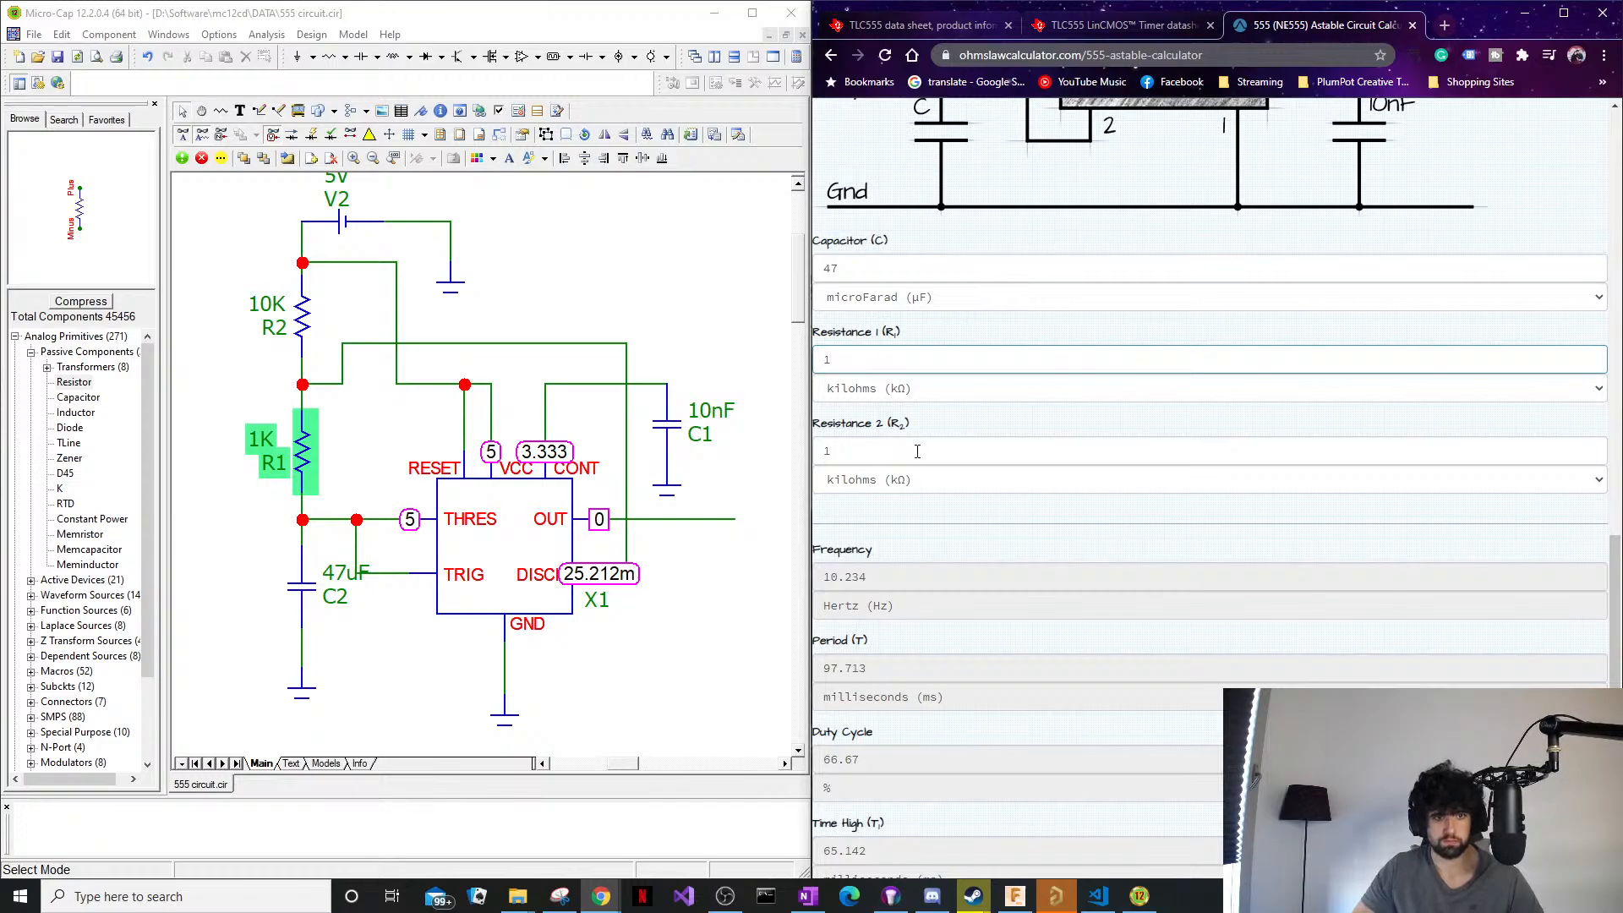
click(928, 398)
click(927, 412)
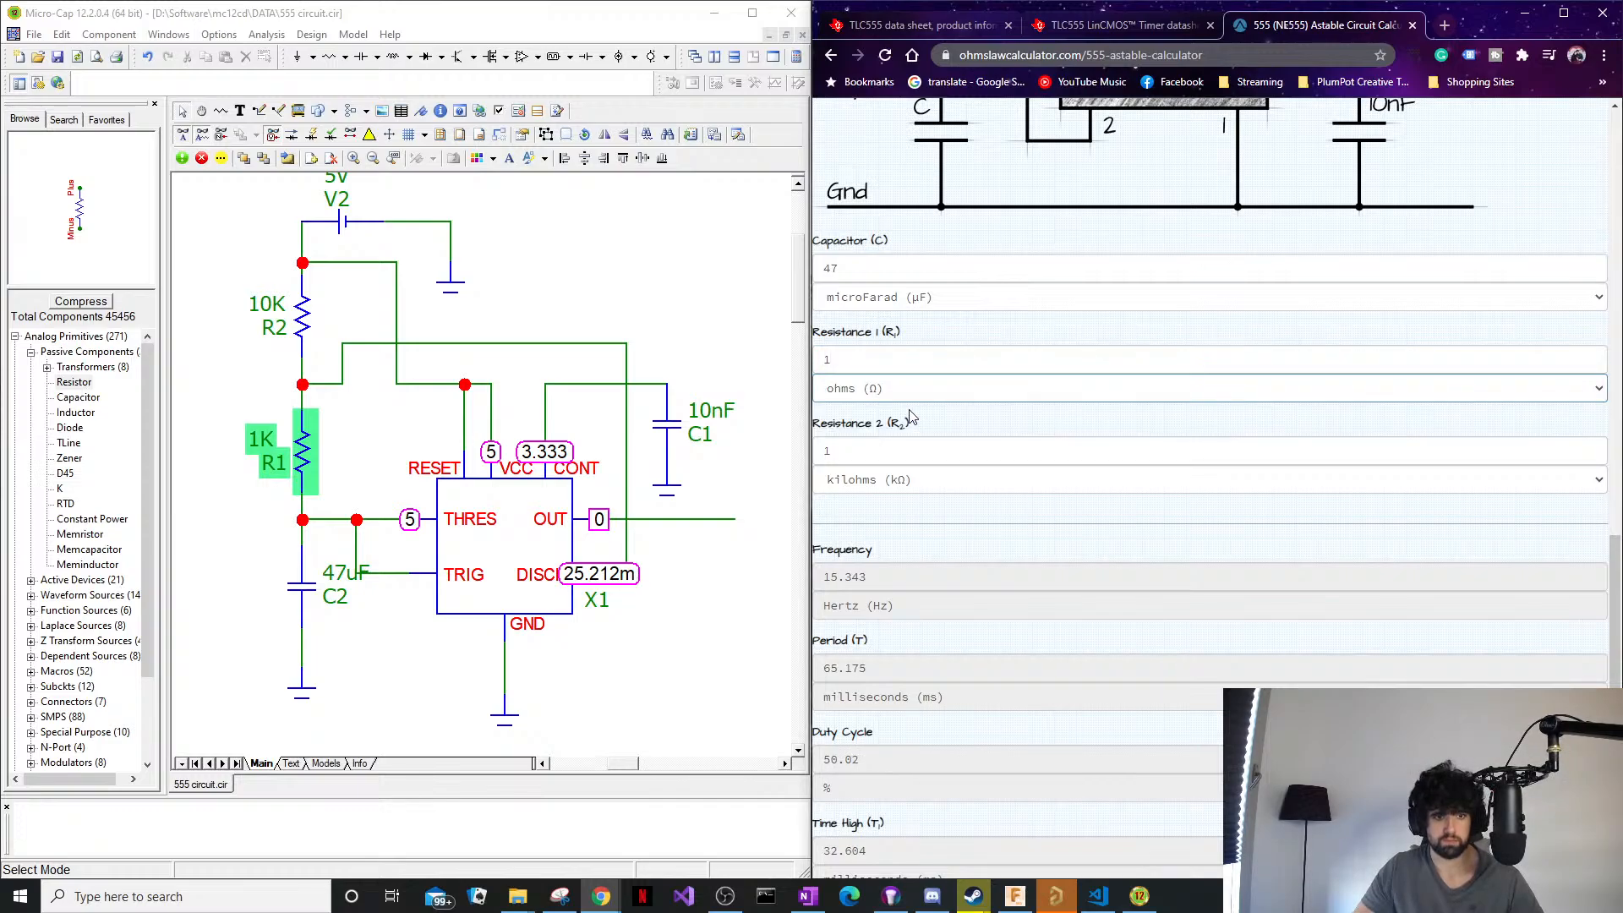
double_click(849, 356)
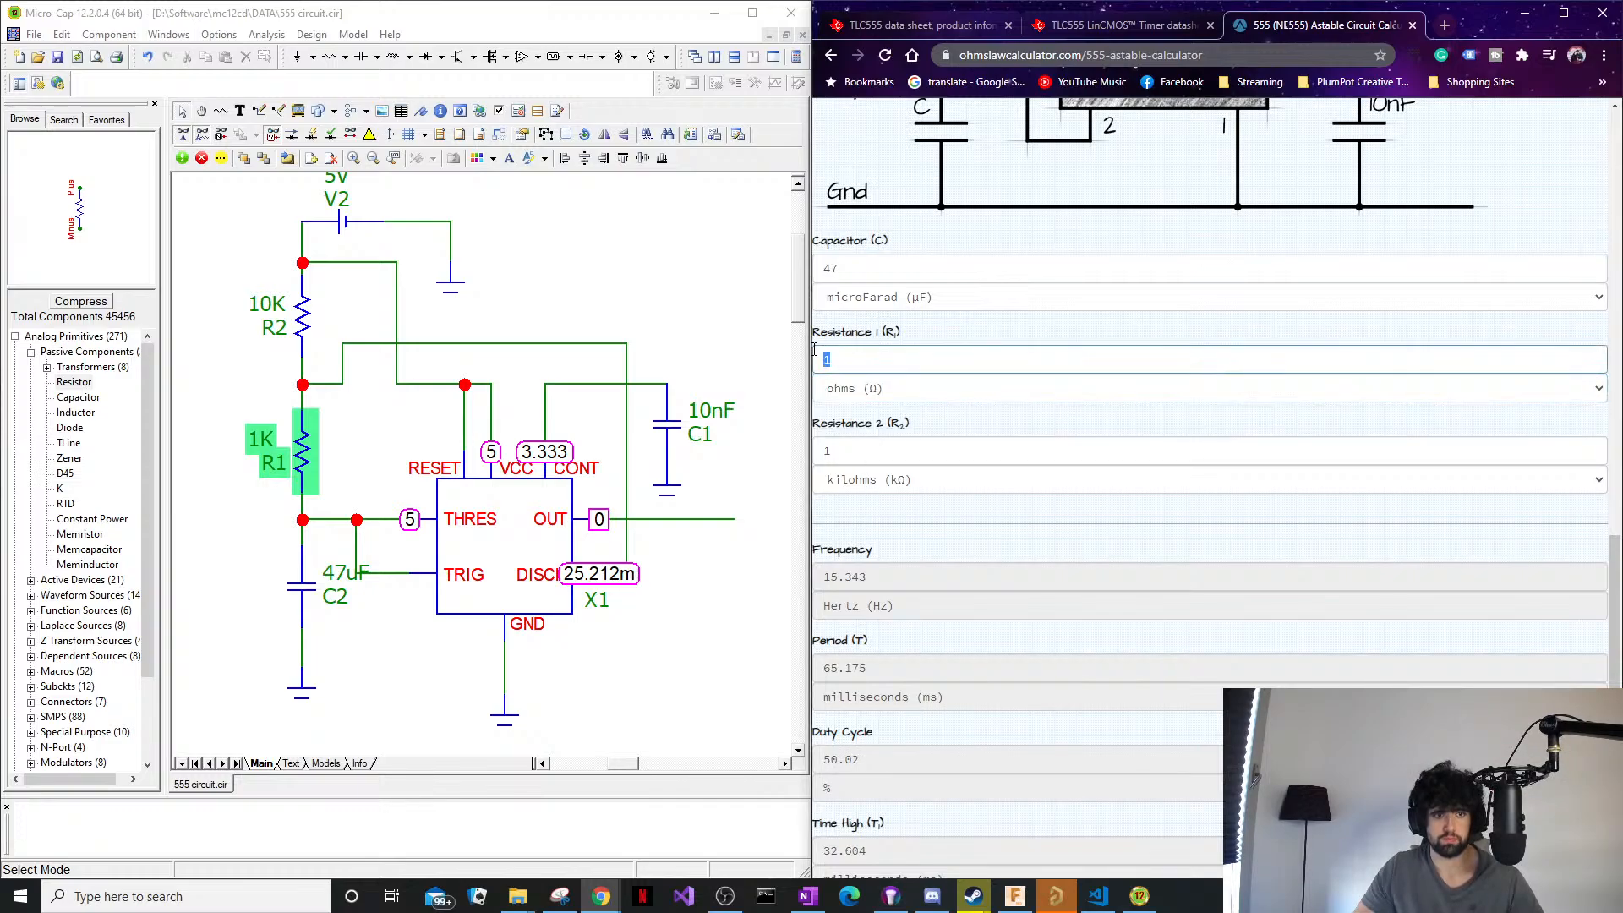
click(1033, 321)
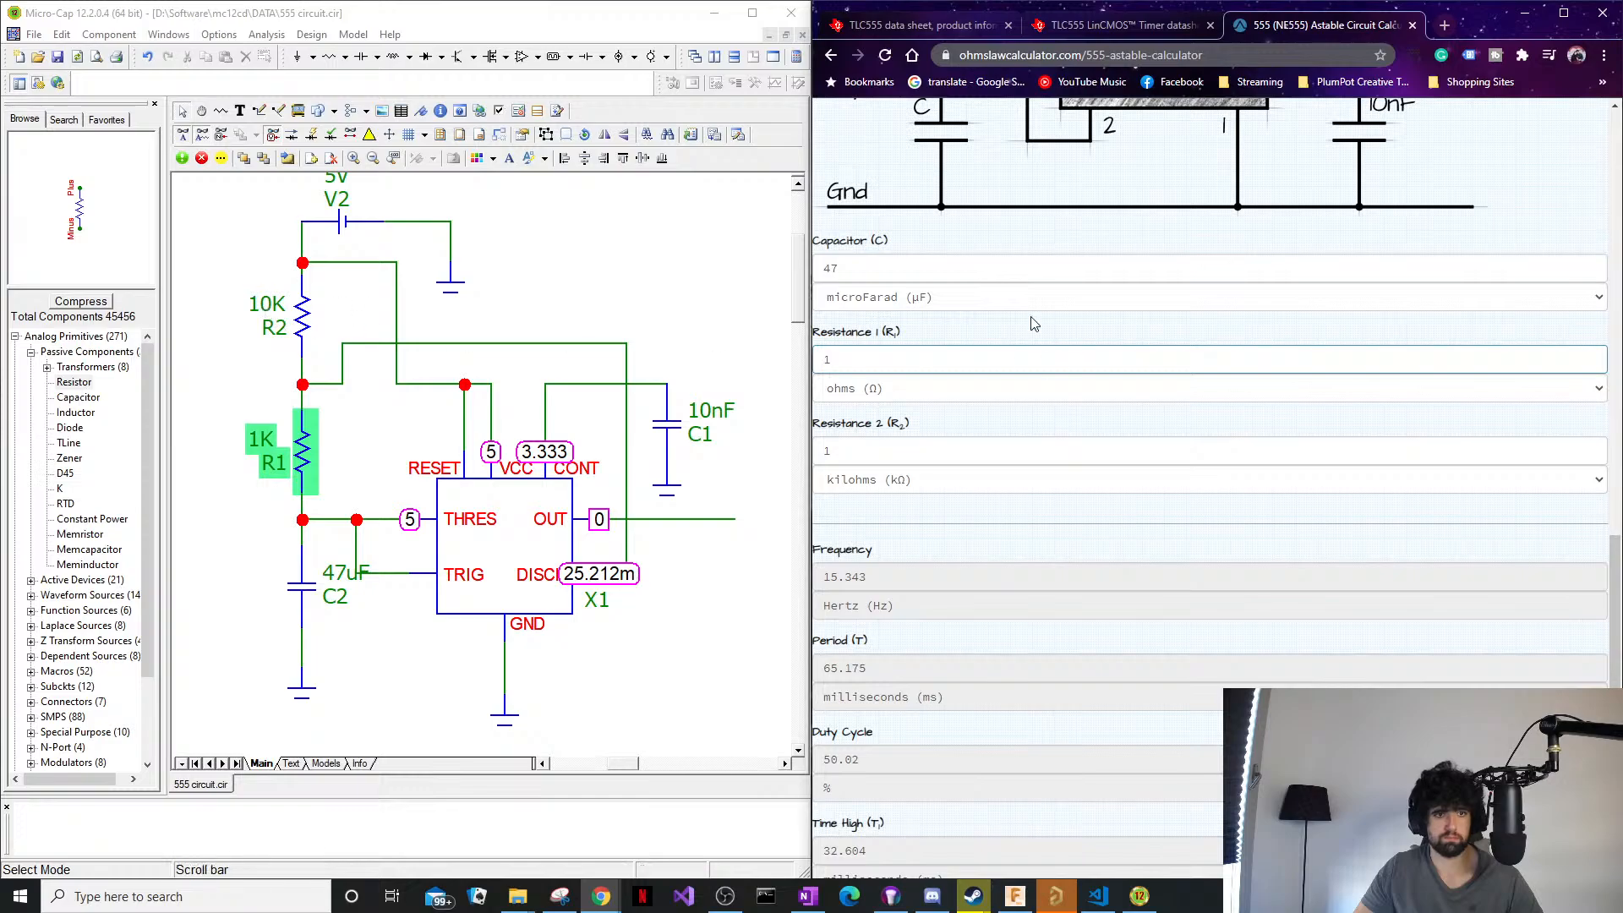
Switch to the Micro-Cap circuit and set resistor R2's resistance to 10R.
scroll(1034, 321, up, 4)
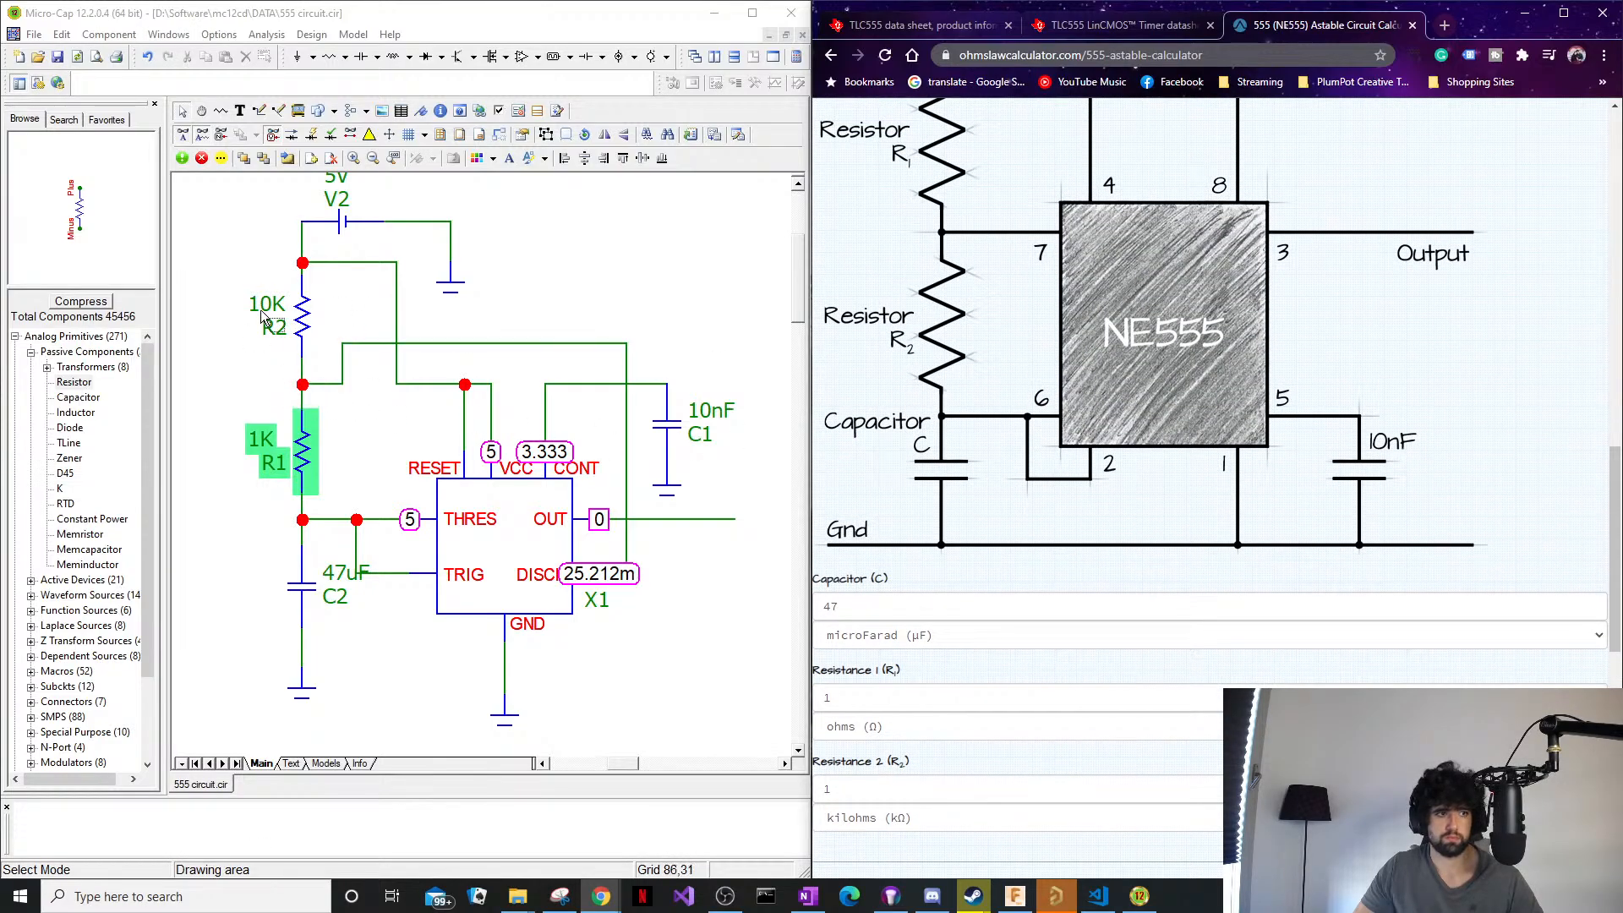
double_click(313, 321)
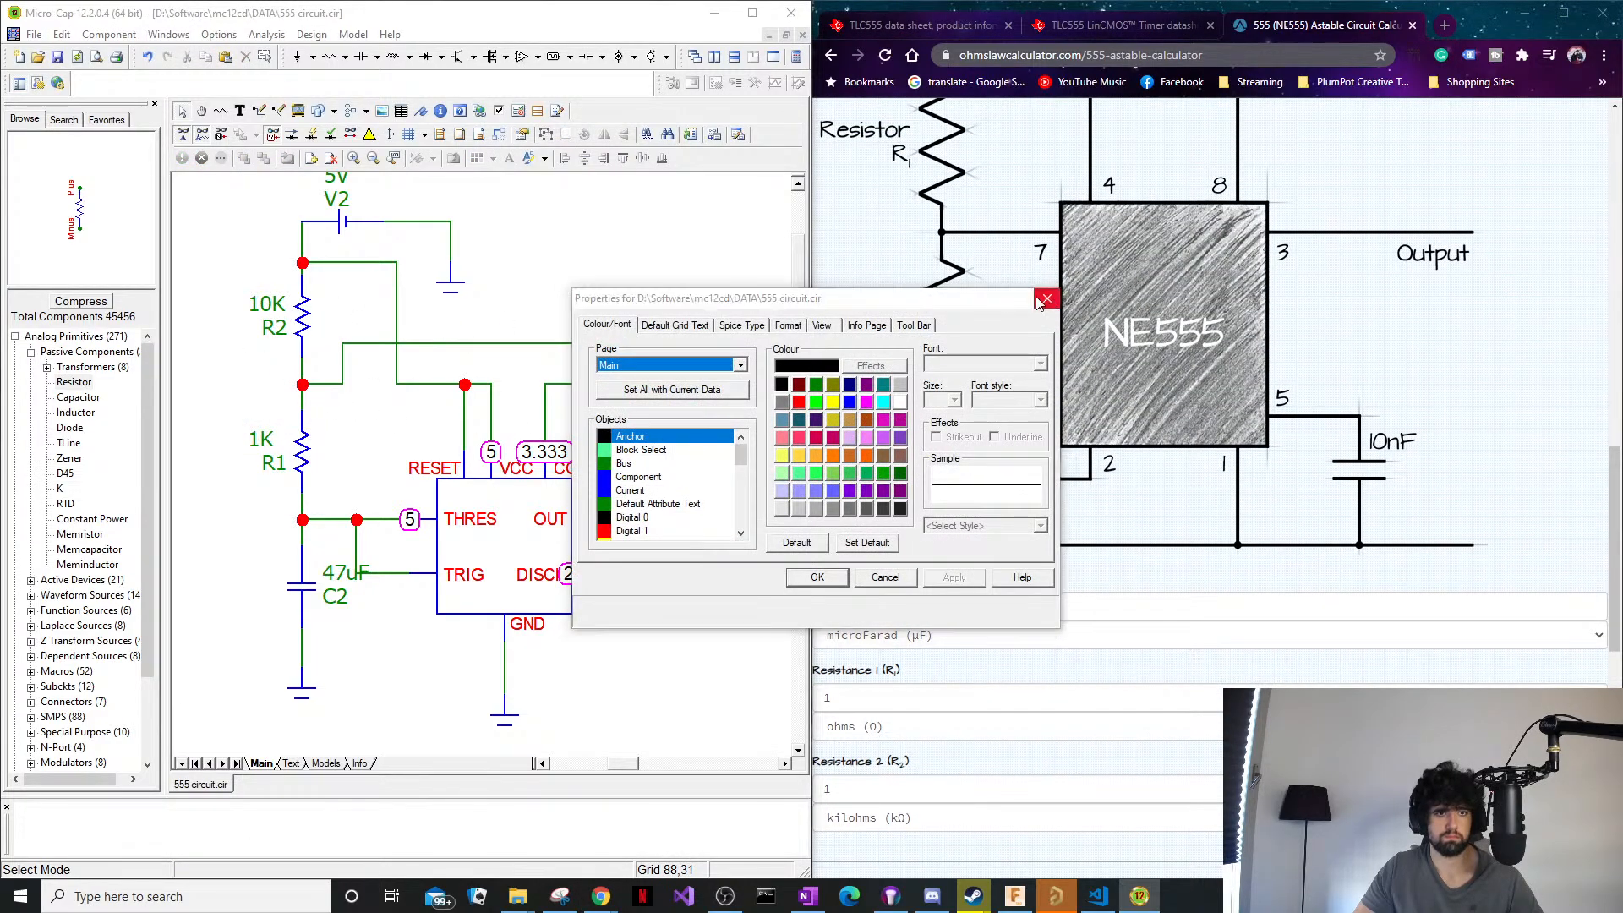
key(Escape)
double_click(306, 319)
key(Escape)
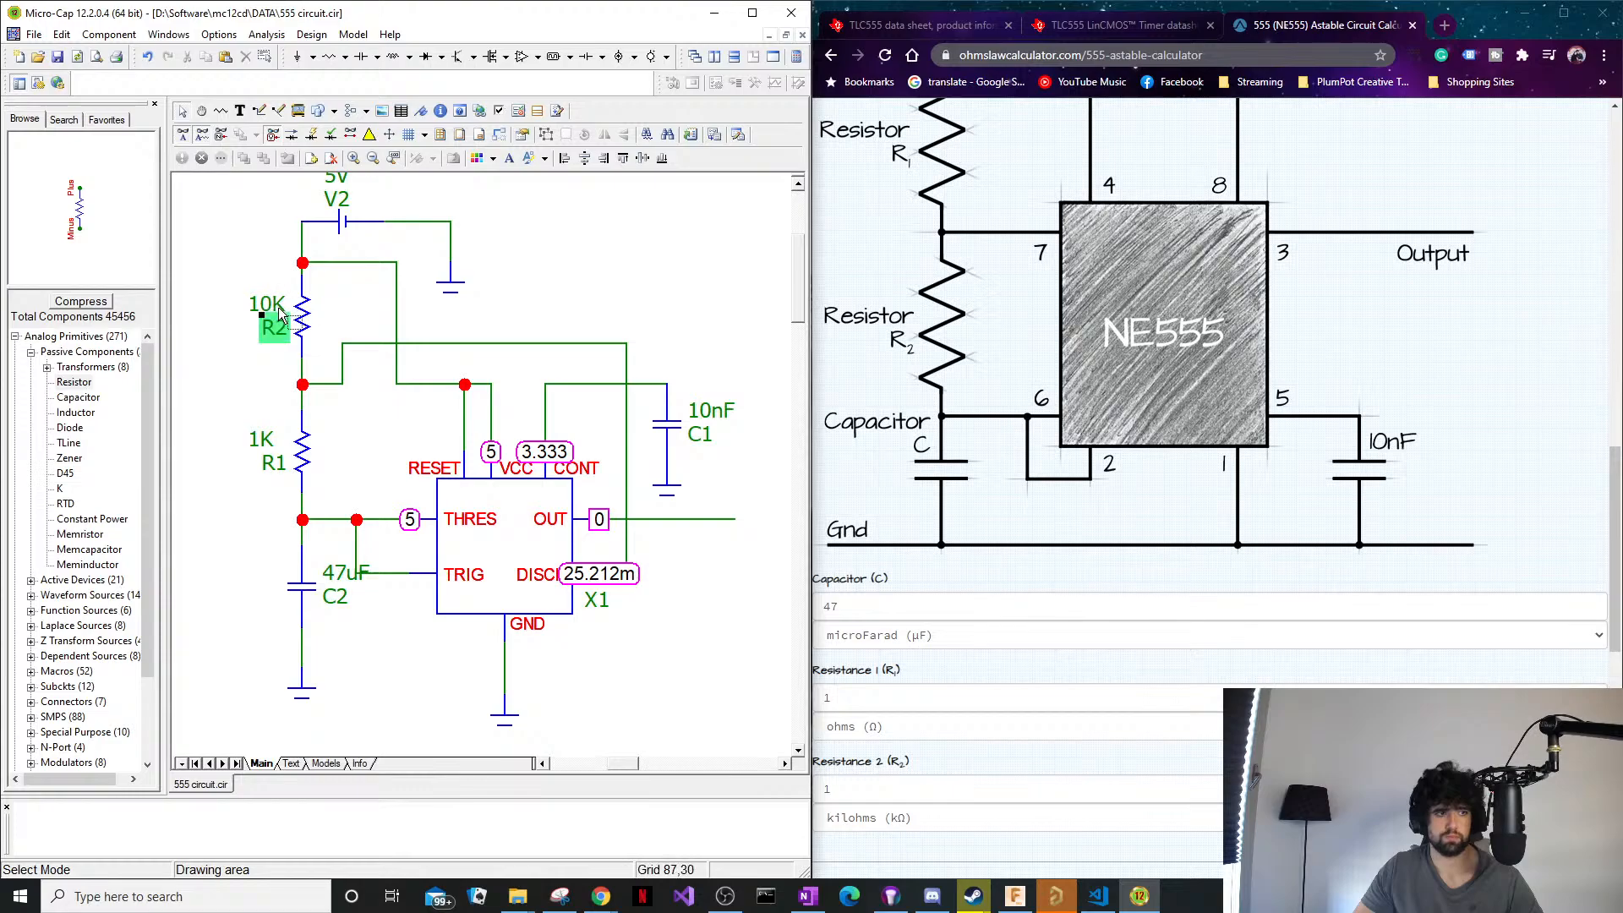
double_click(277, 306)
key(Escape)
double_click(309, 310)
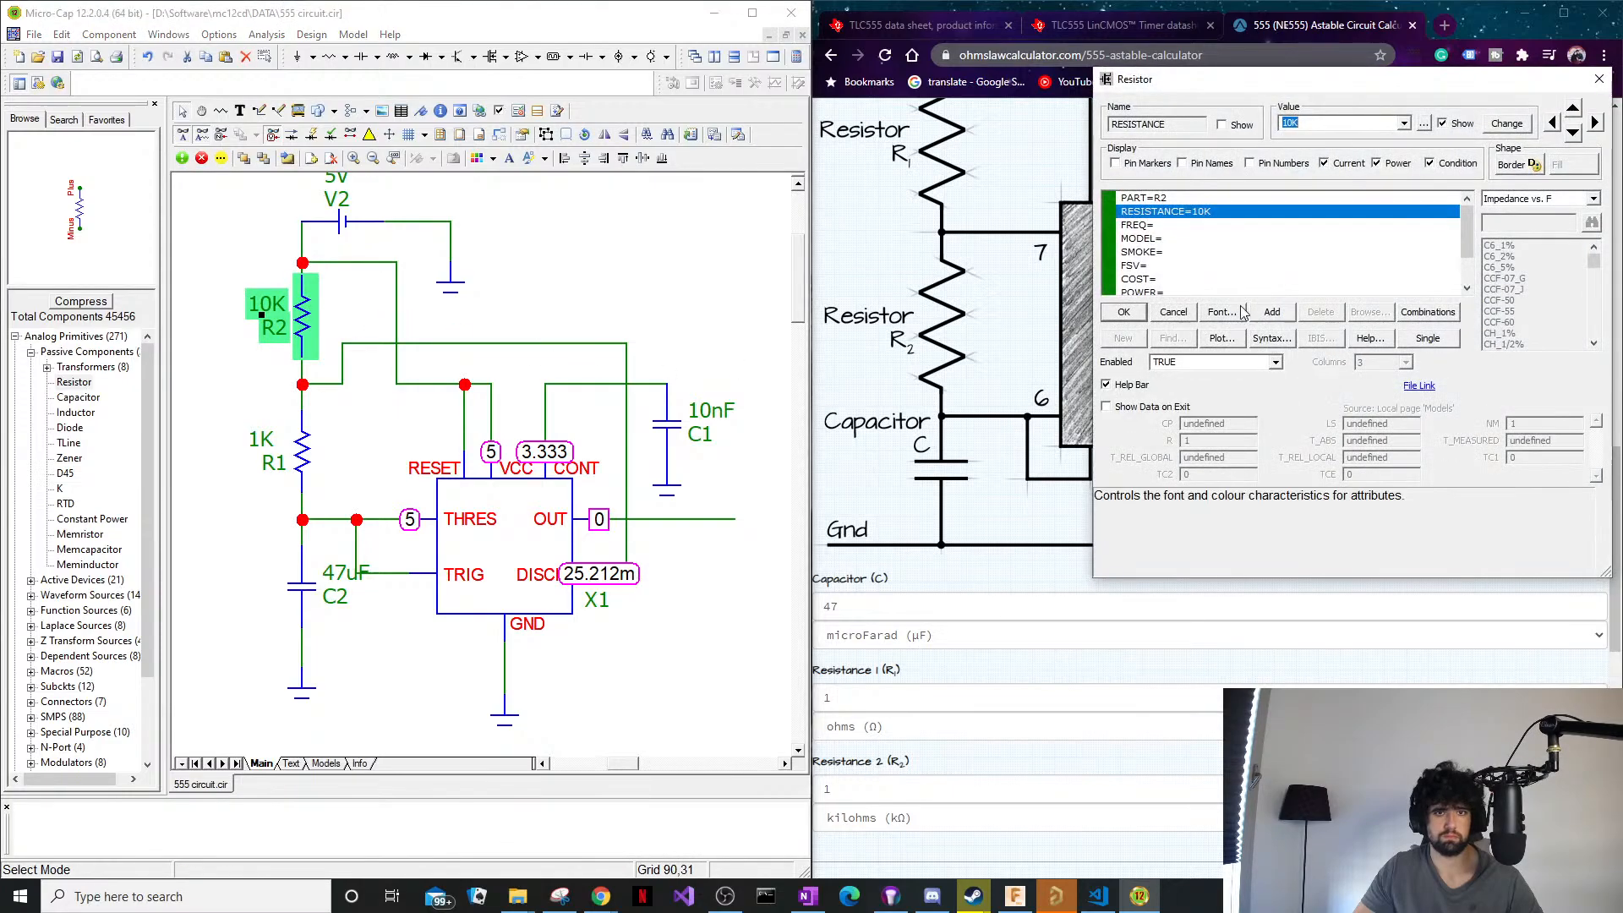
text(1)
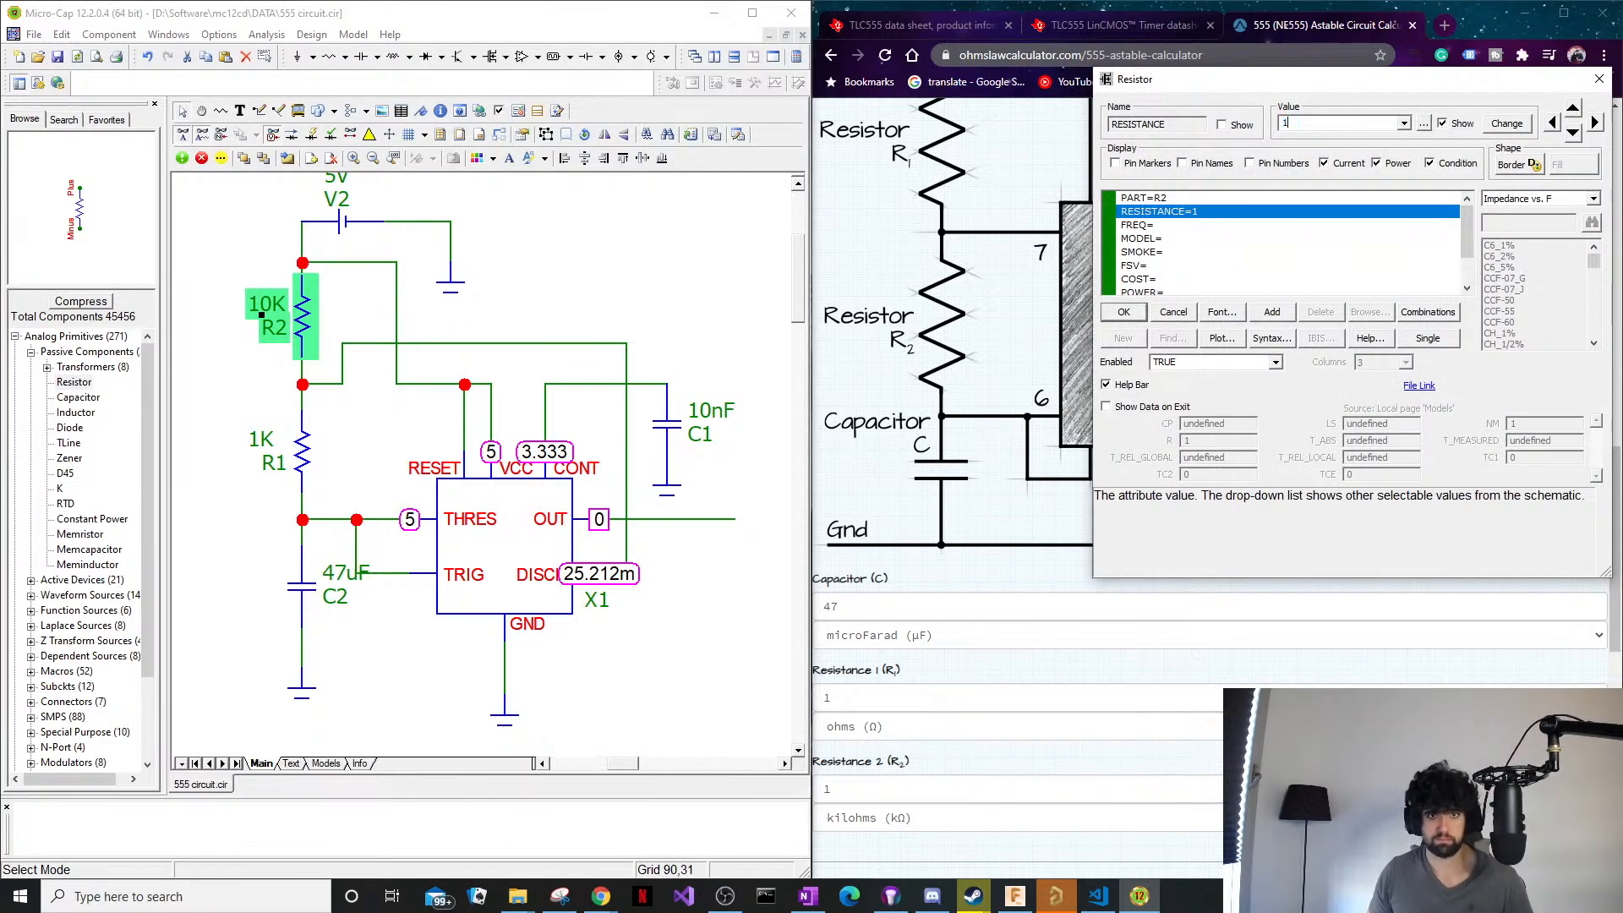
key(Return)
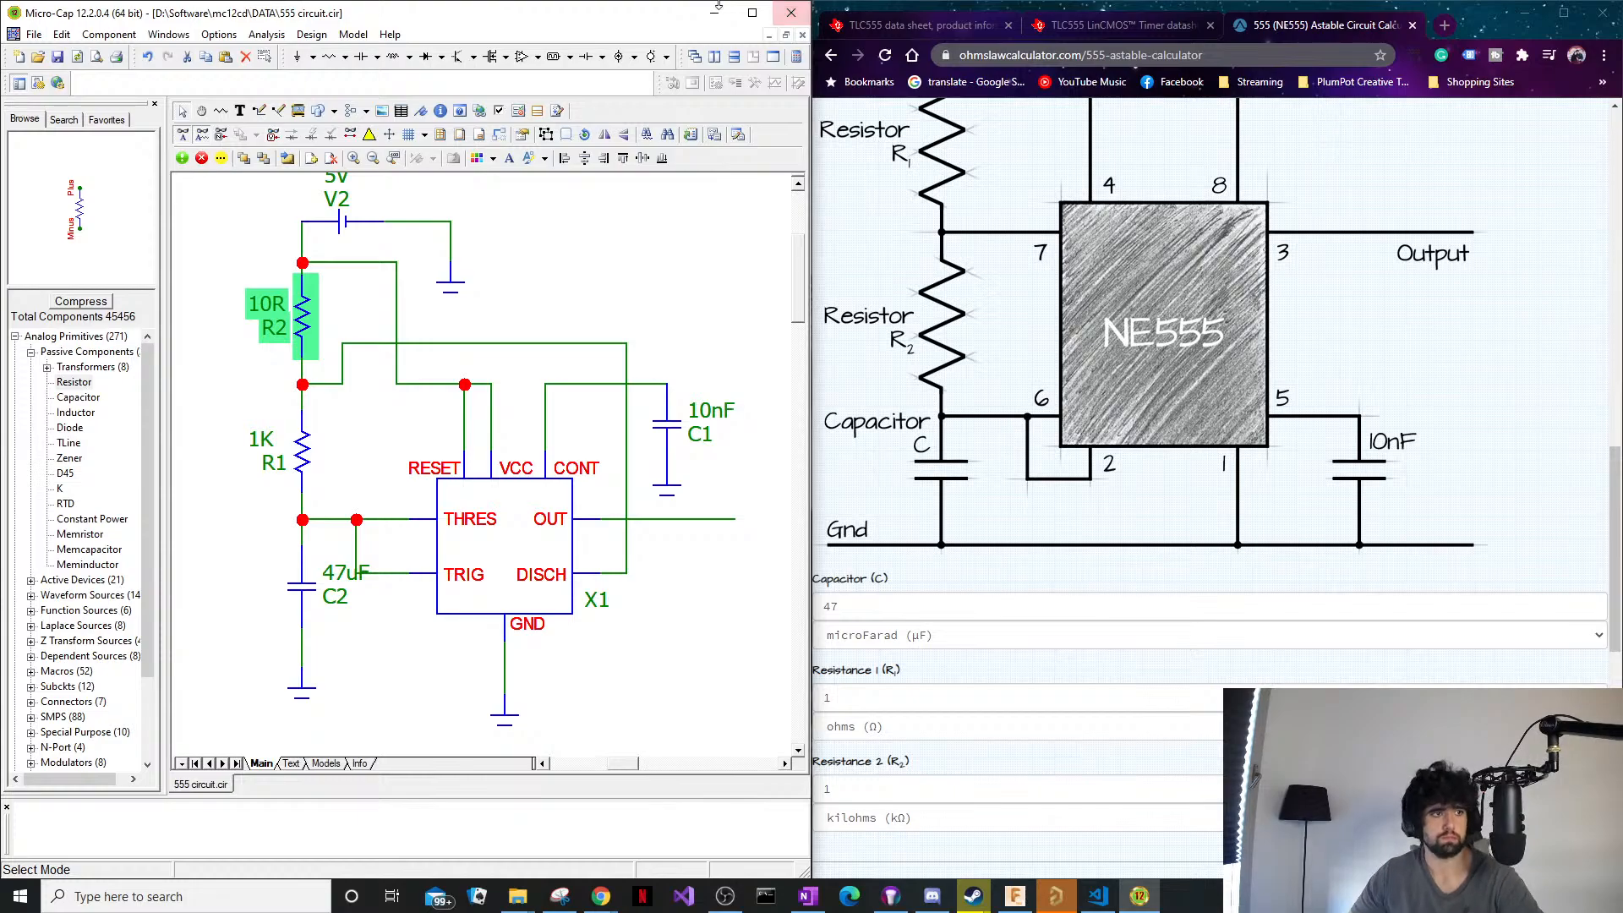
Start a transient probe analysis and plot the voltages at the timer's OUT wire and the V2 supply wire.
click(264, 35)
click(310, 246)
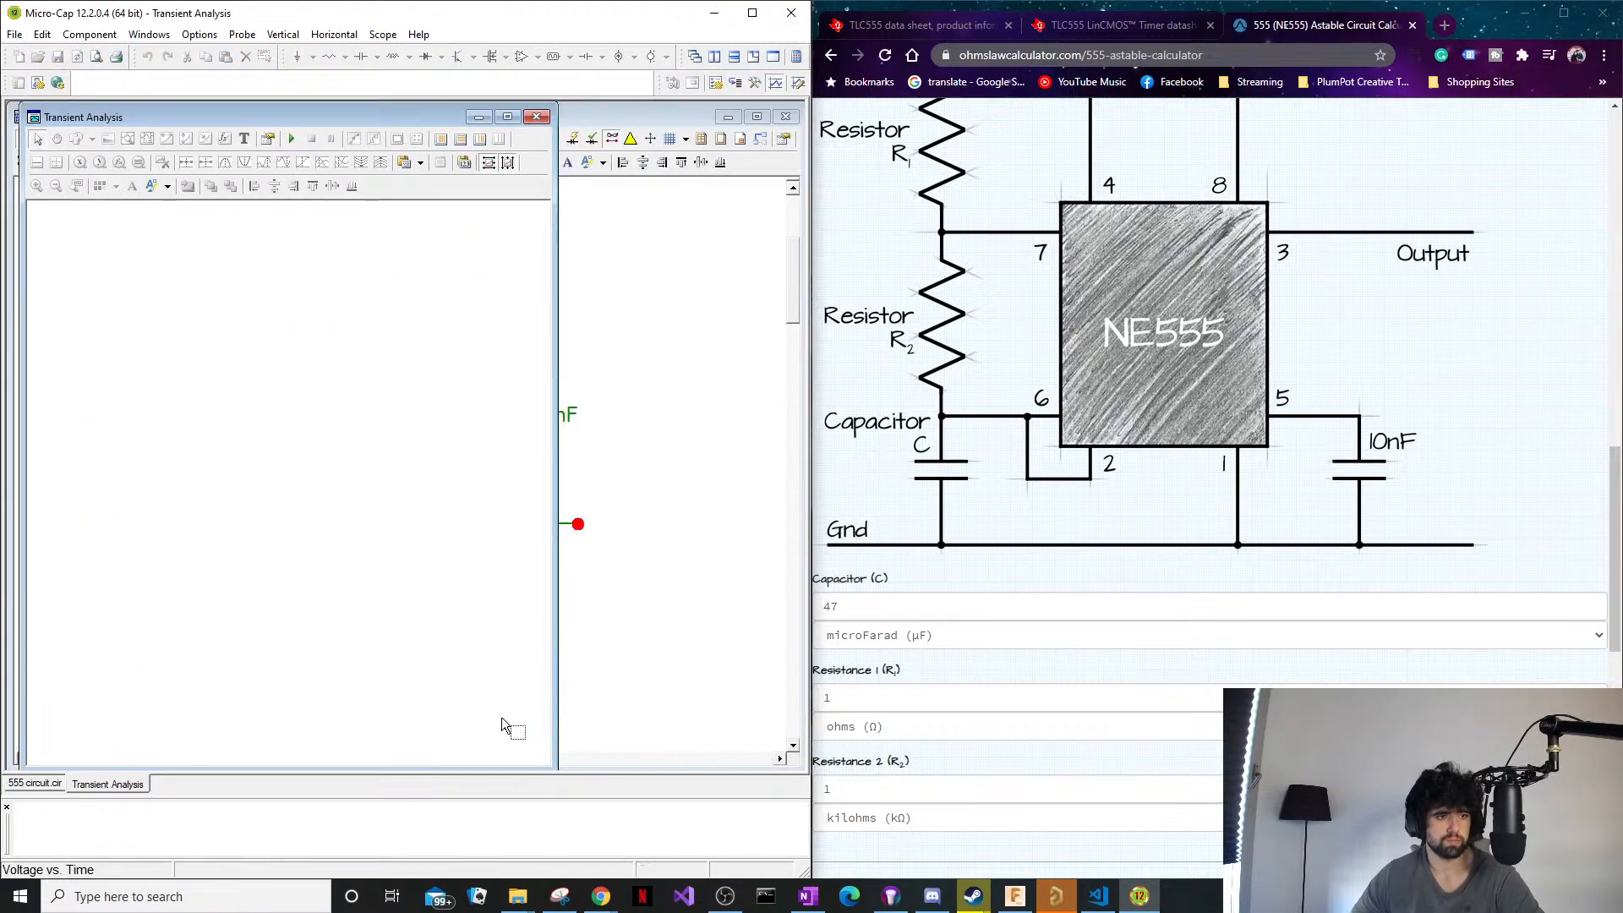
click(574, 527)
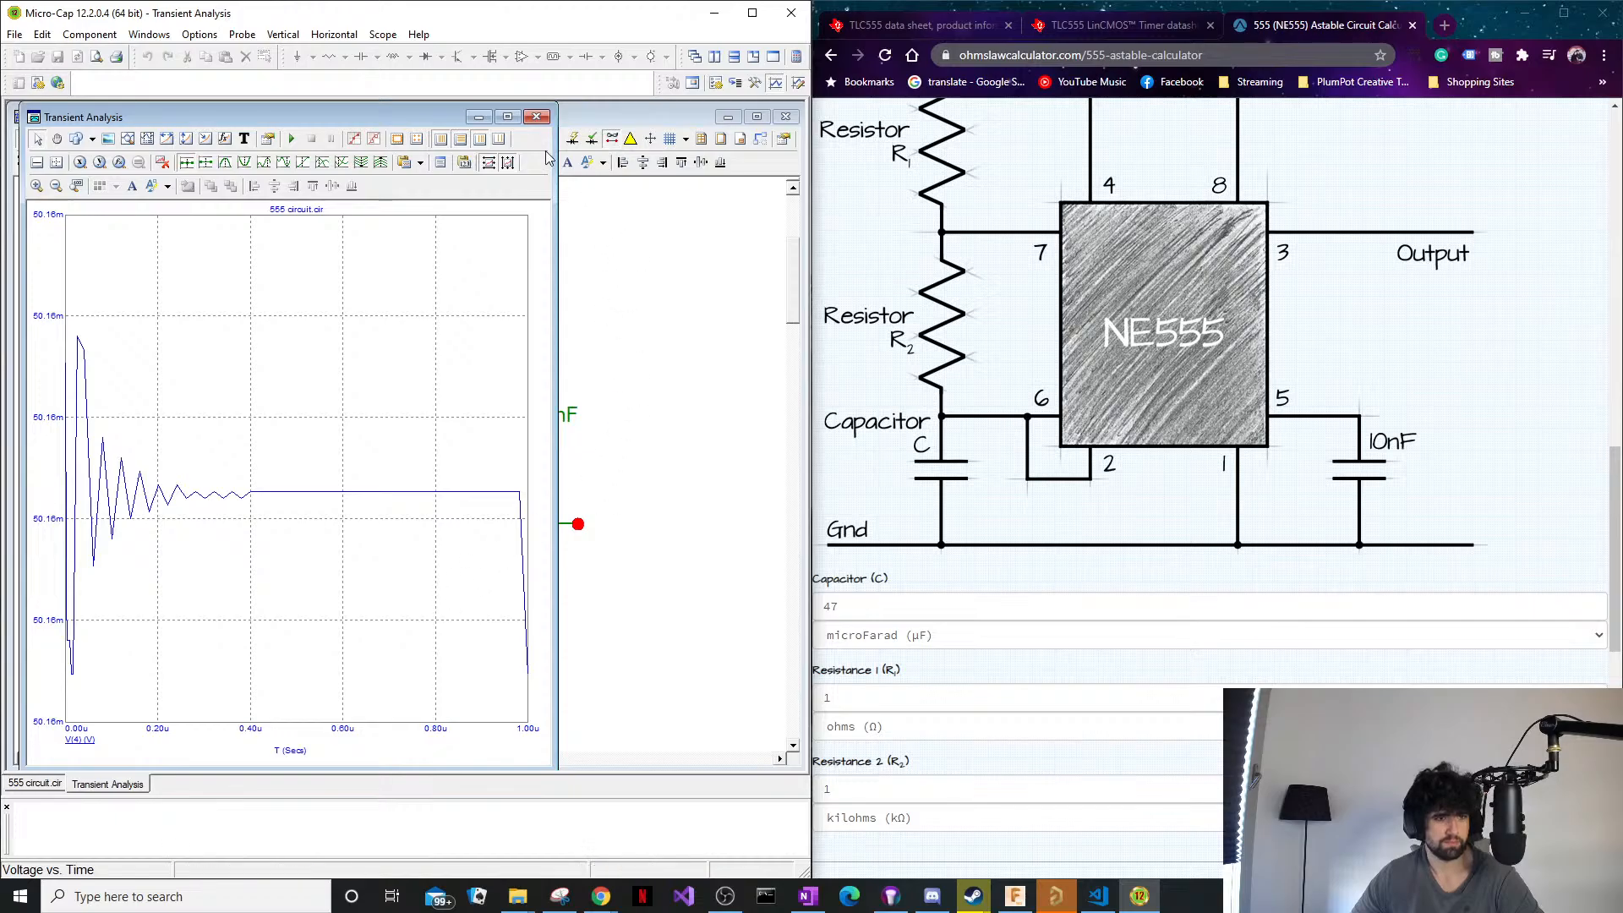
click(613, 128)
click(479, 116)
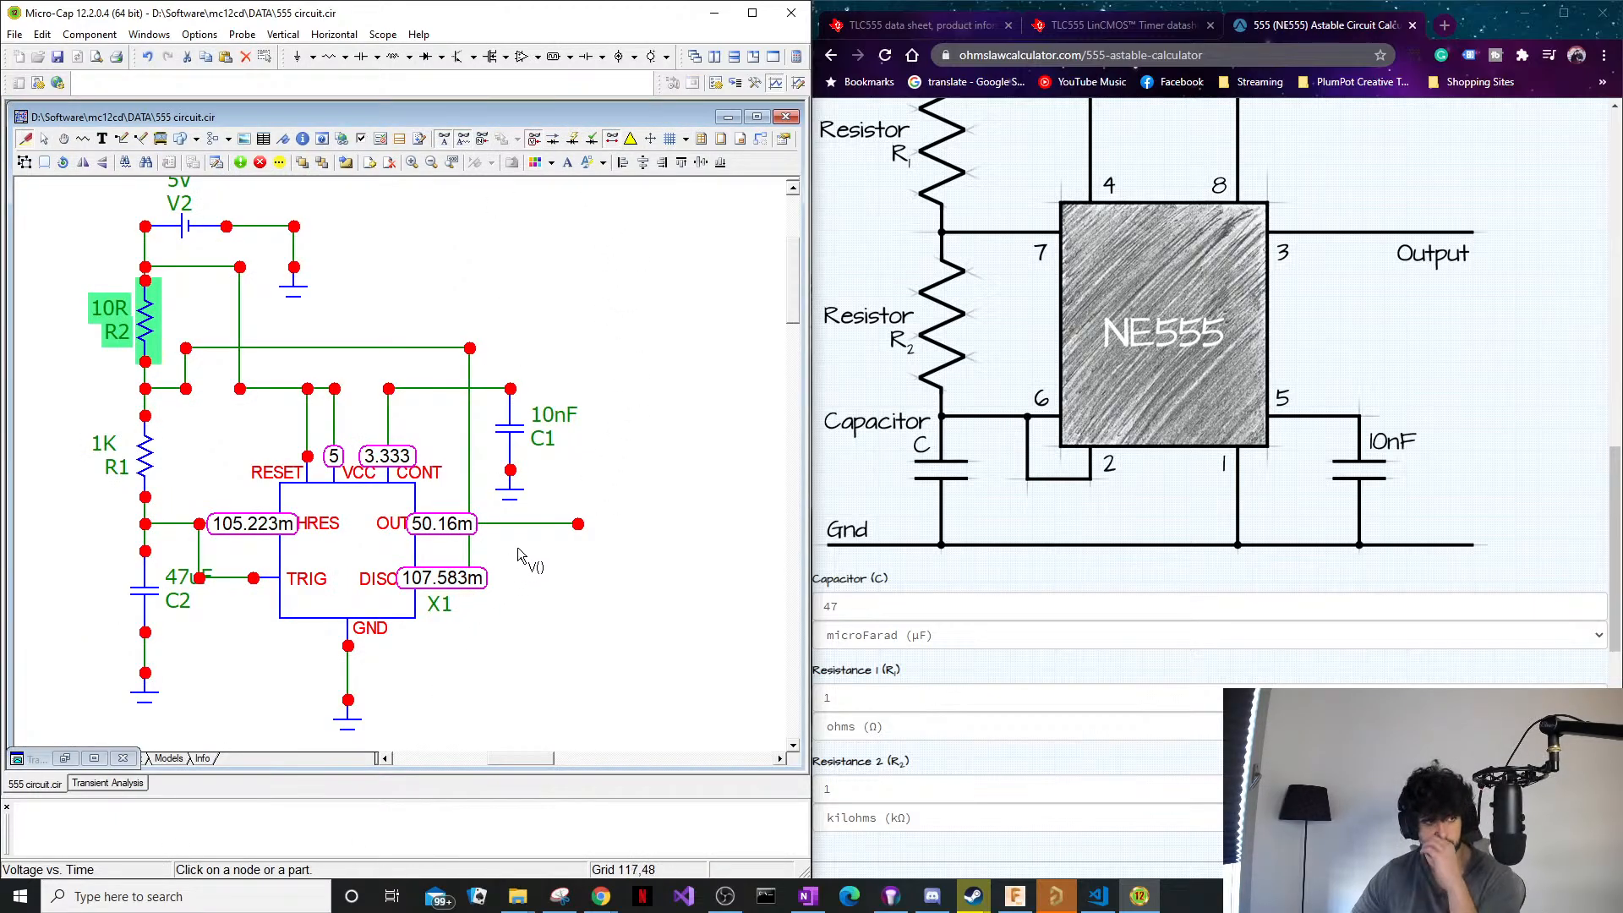
click(167, 230)
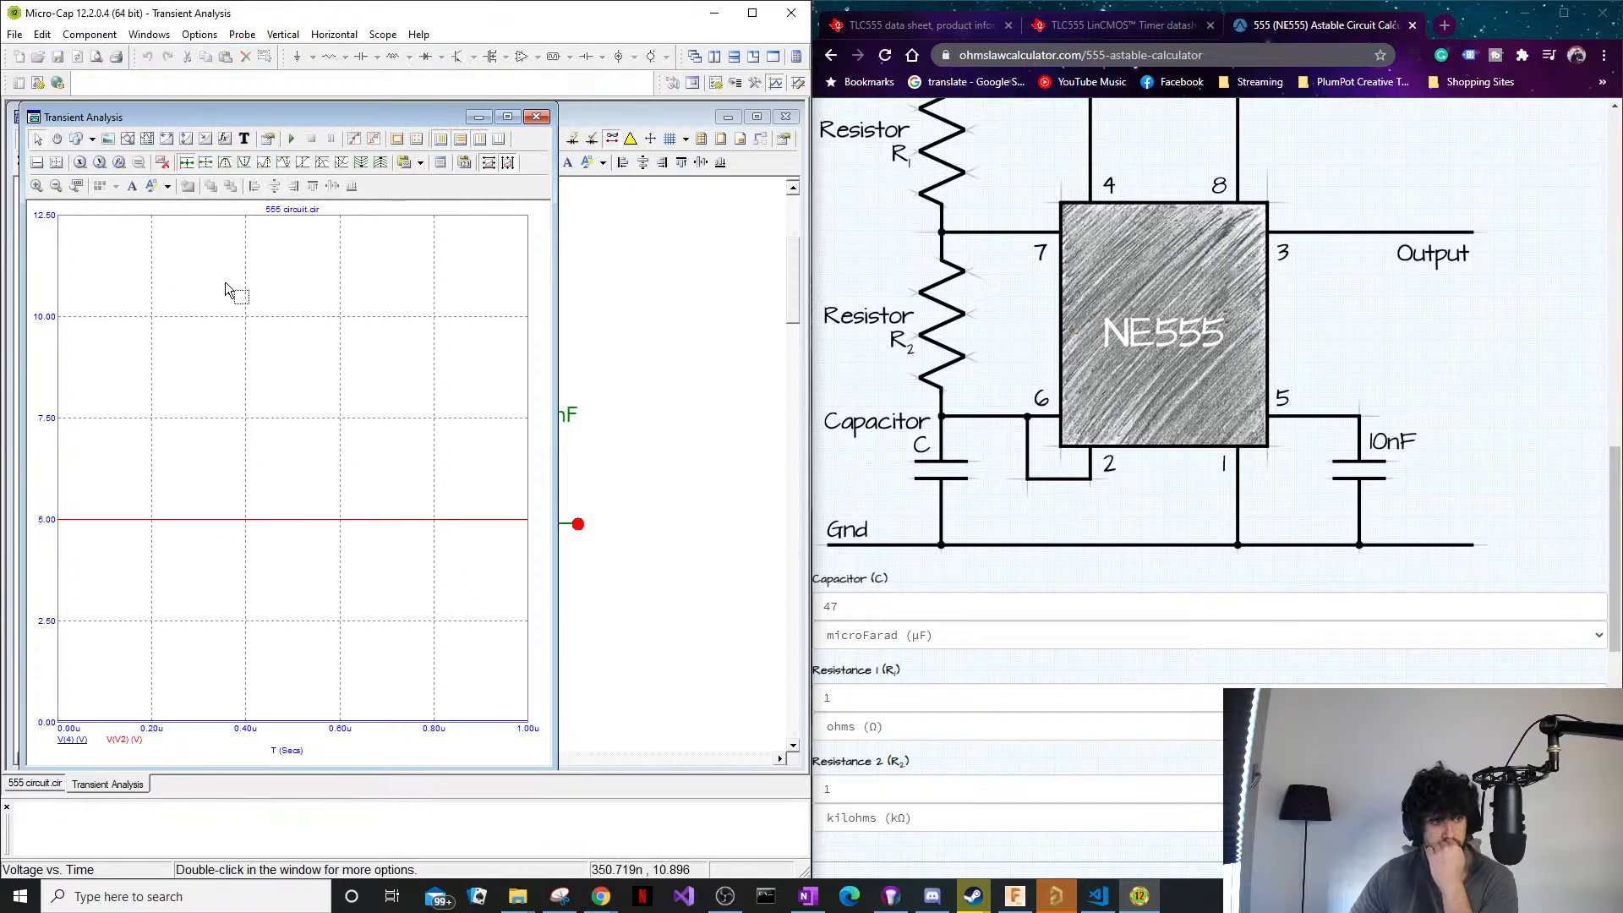
click(479, 118)
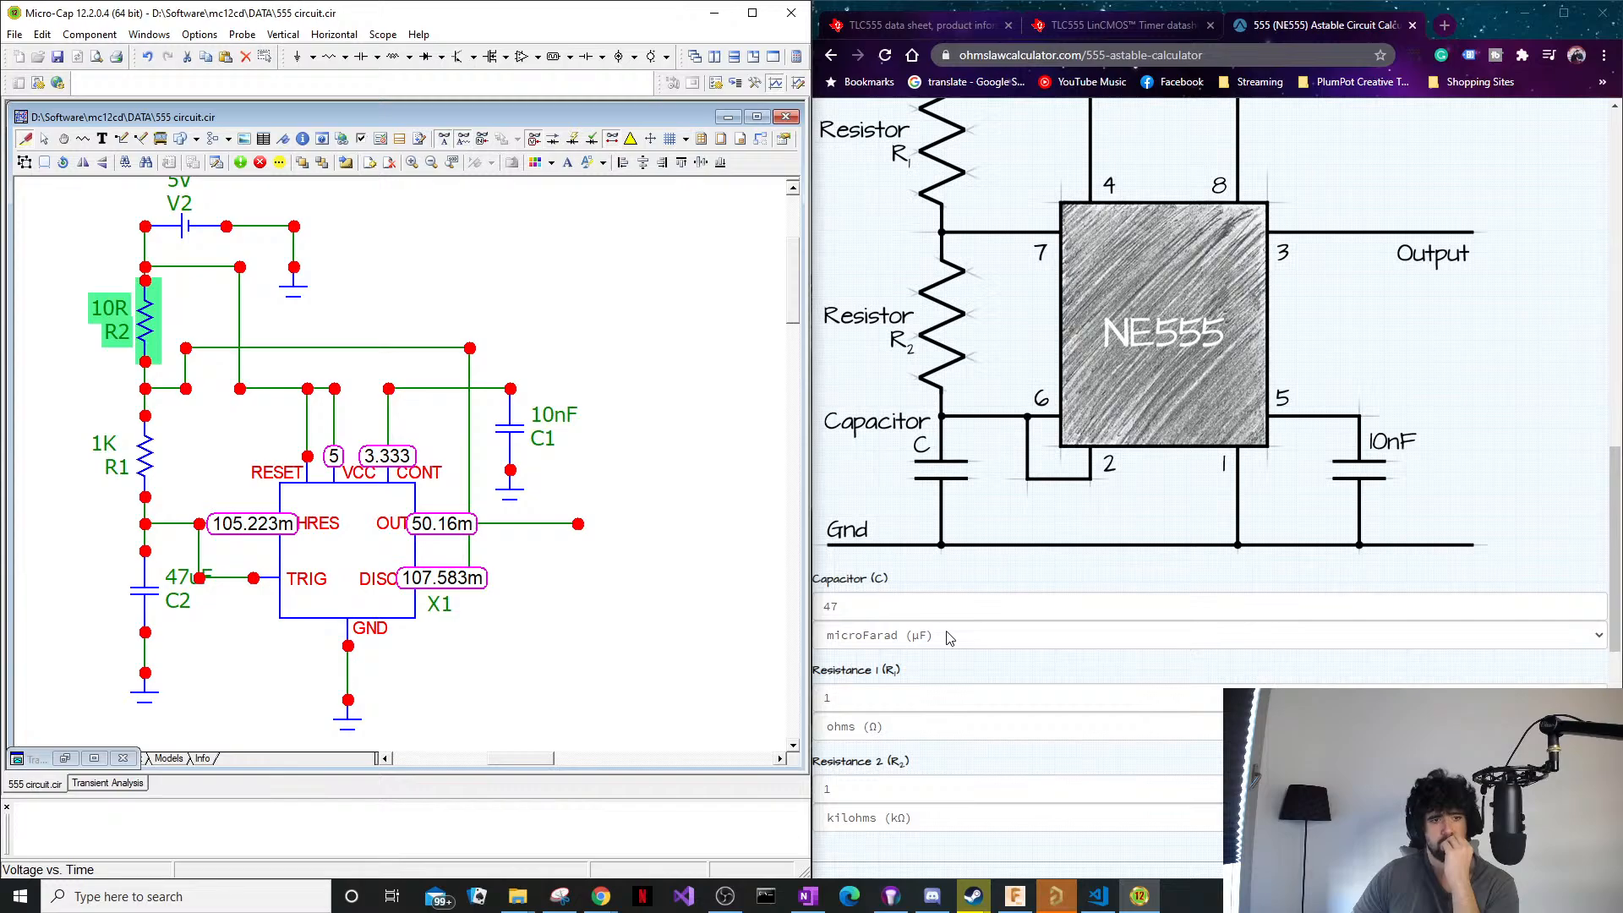
Examine the calculator's frequency, period and duty cycle results, its notes on C, R1 and R2, and the reference schematic.
scroll(947, 639, down, 5)
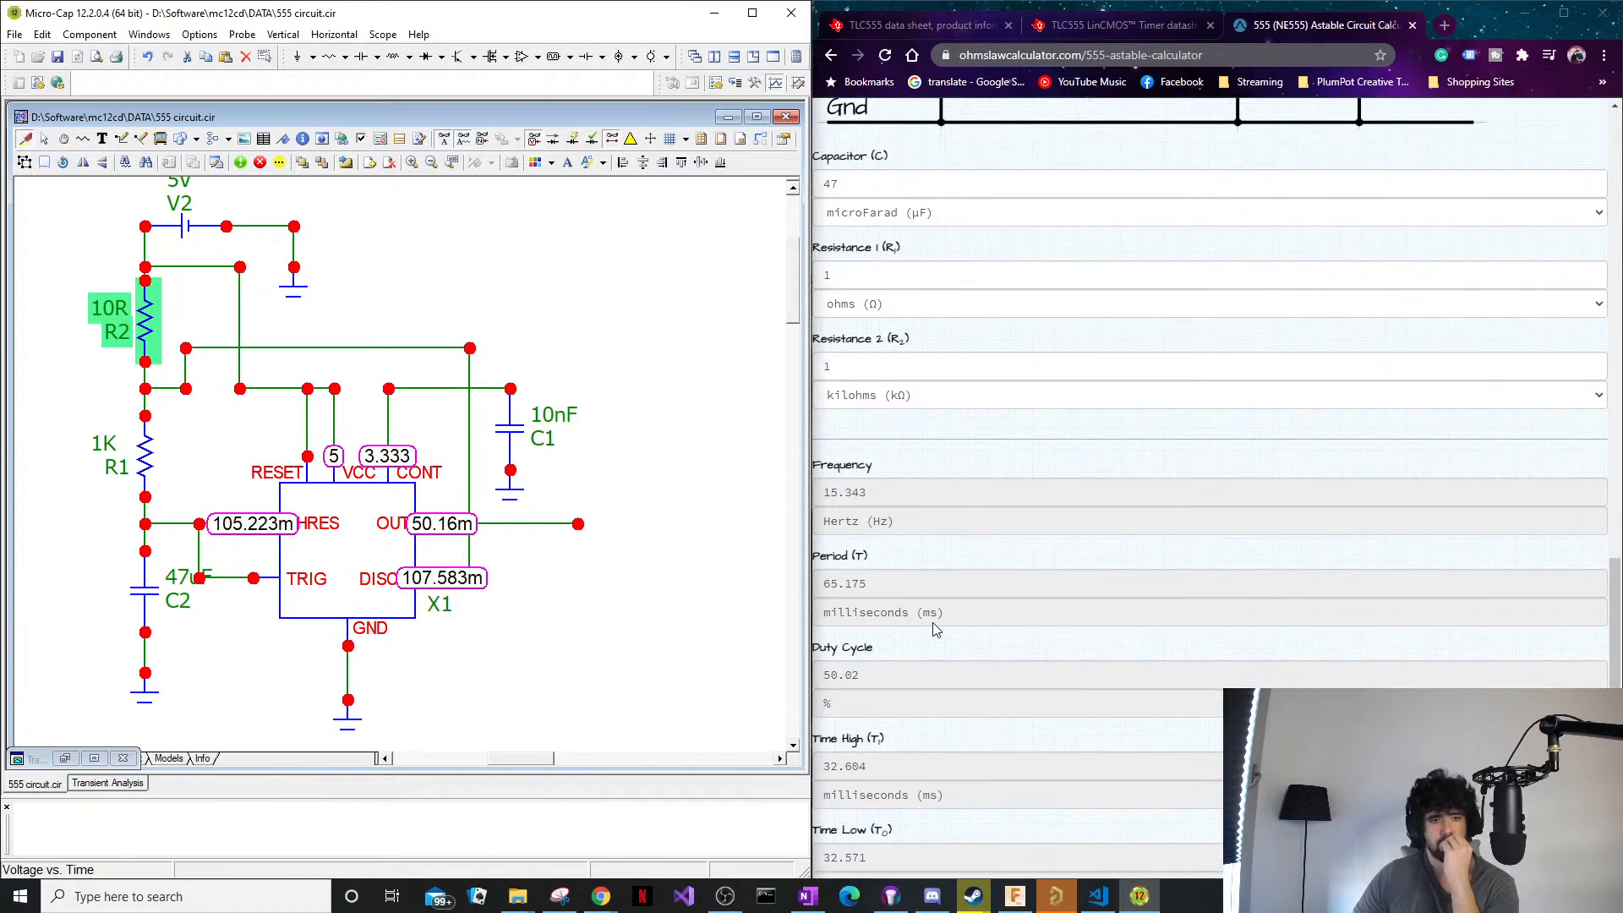
scroll(987, 670, down, 3)
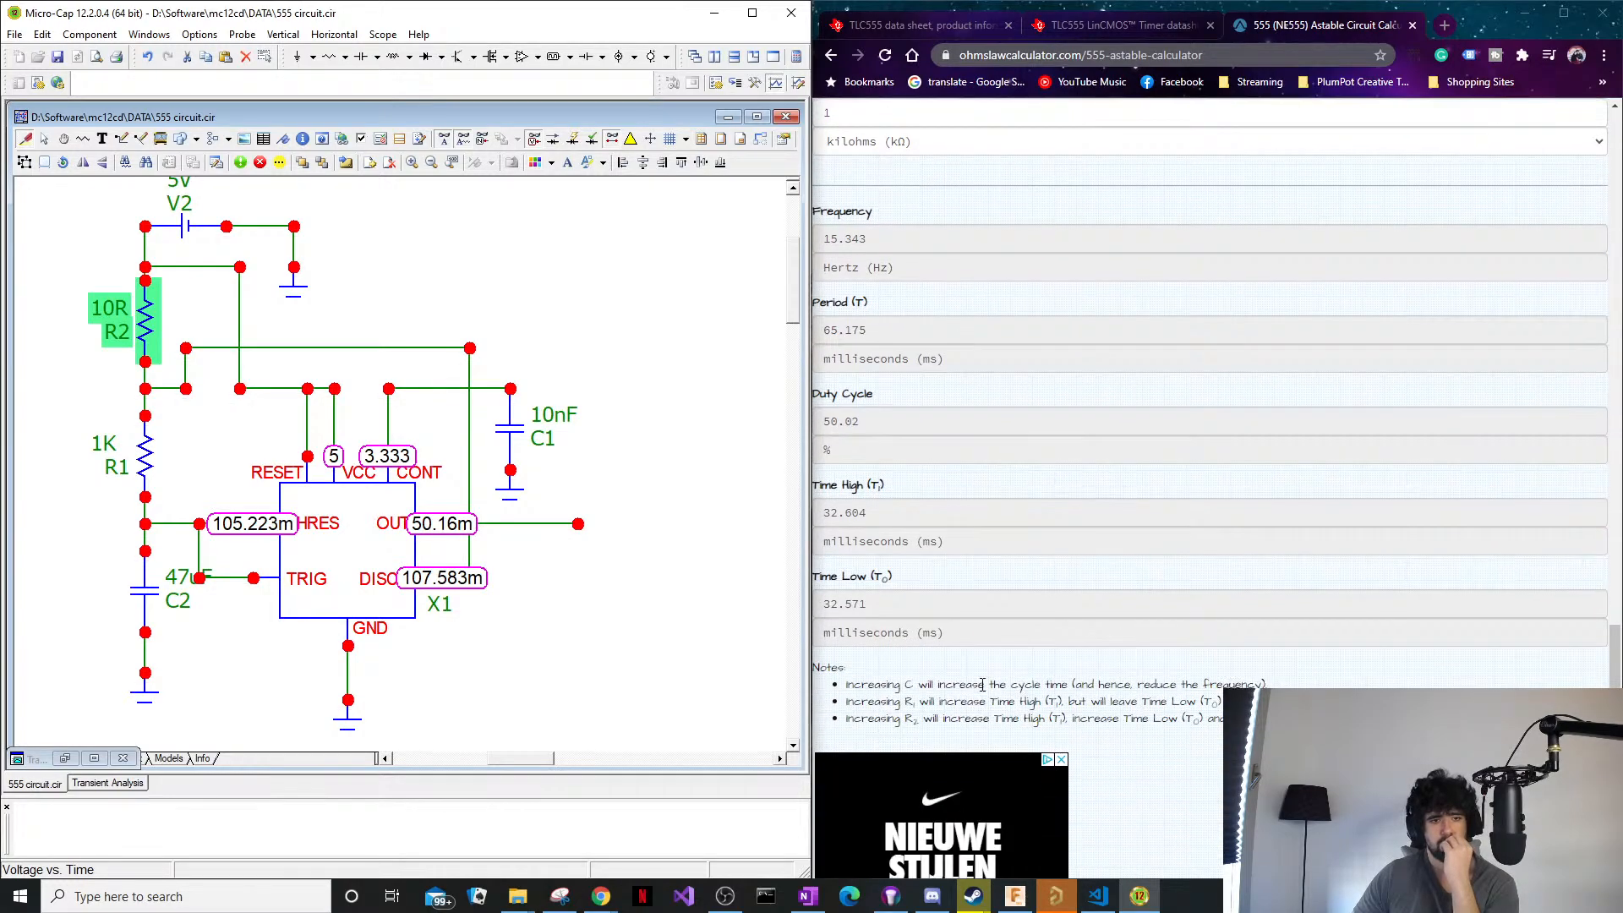
drag(977, 686, 1044, 686)
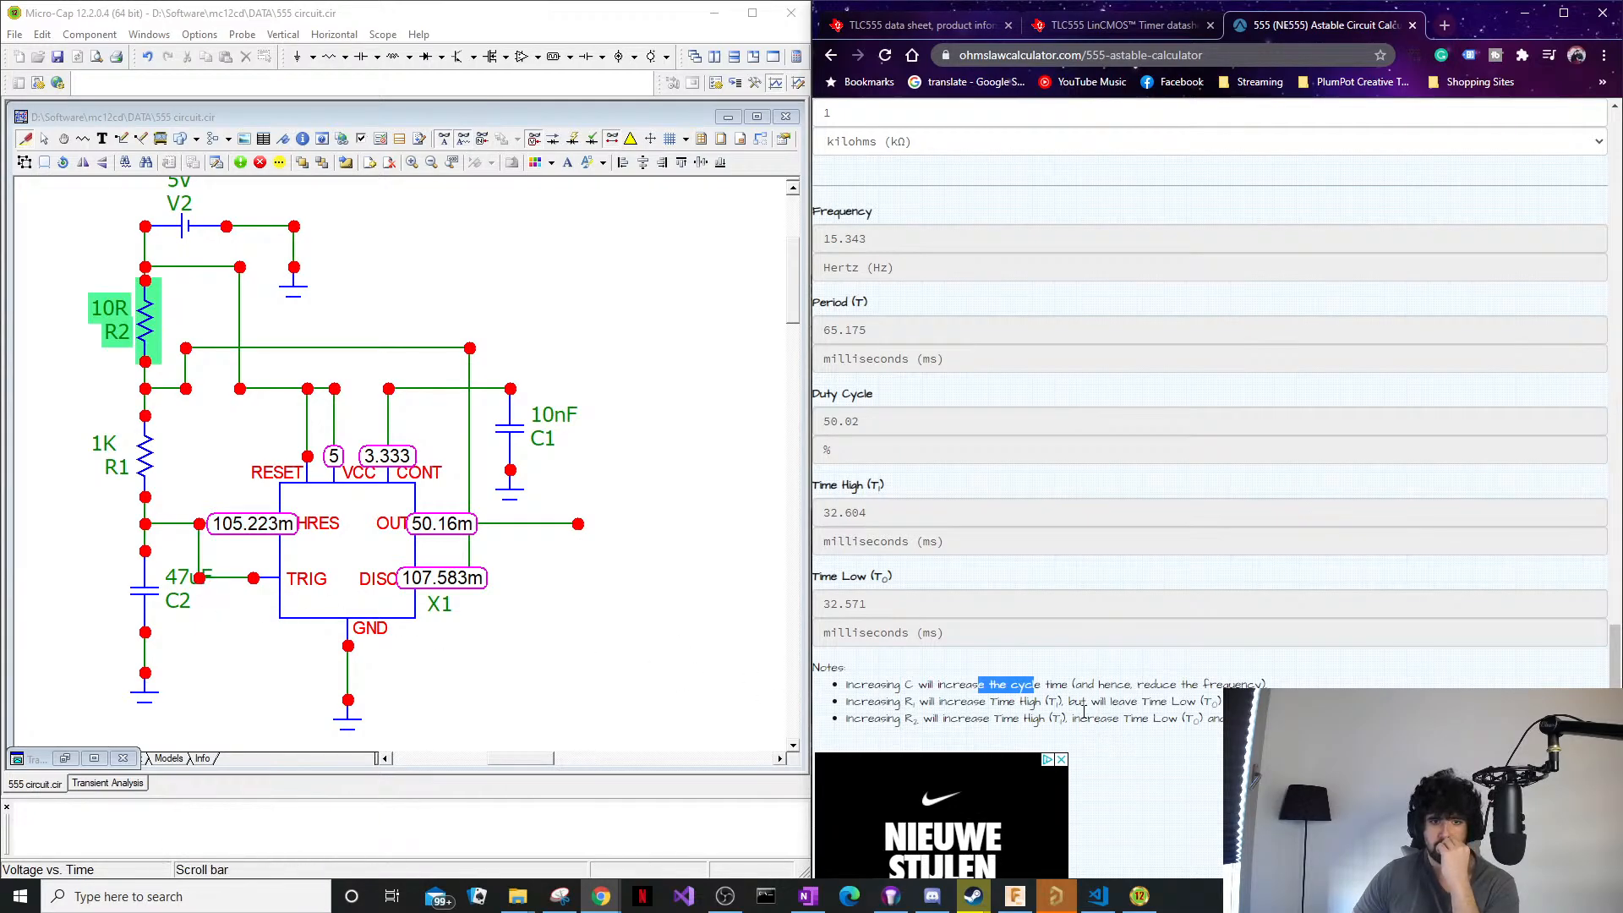
drag(1102, 704, 1153, 704)
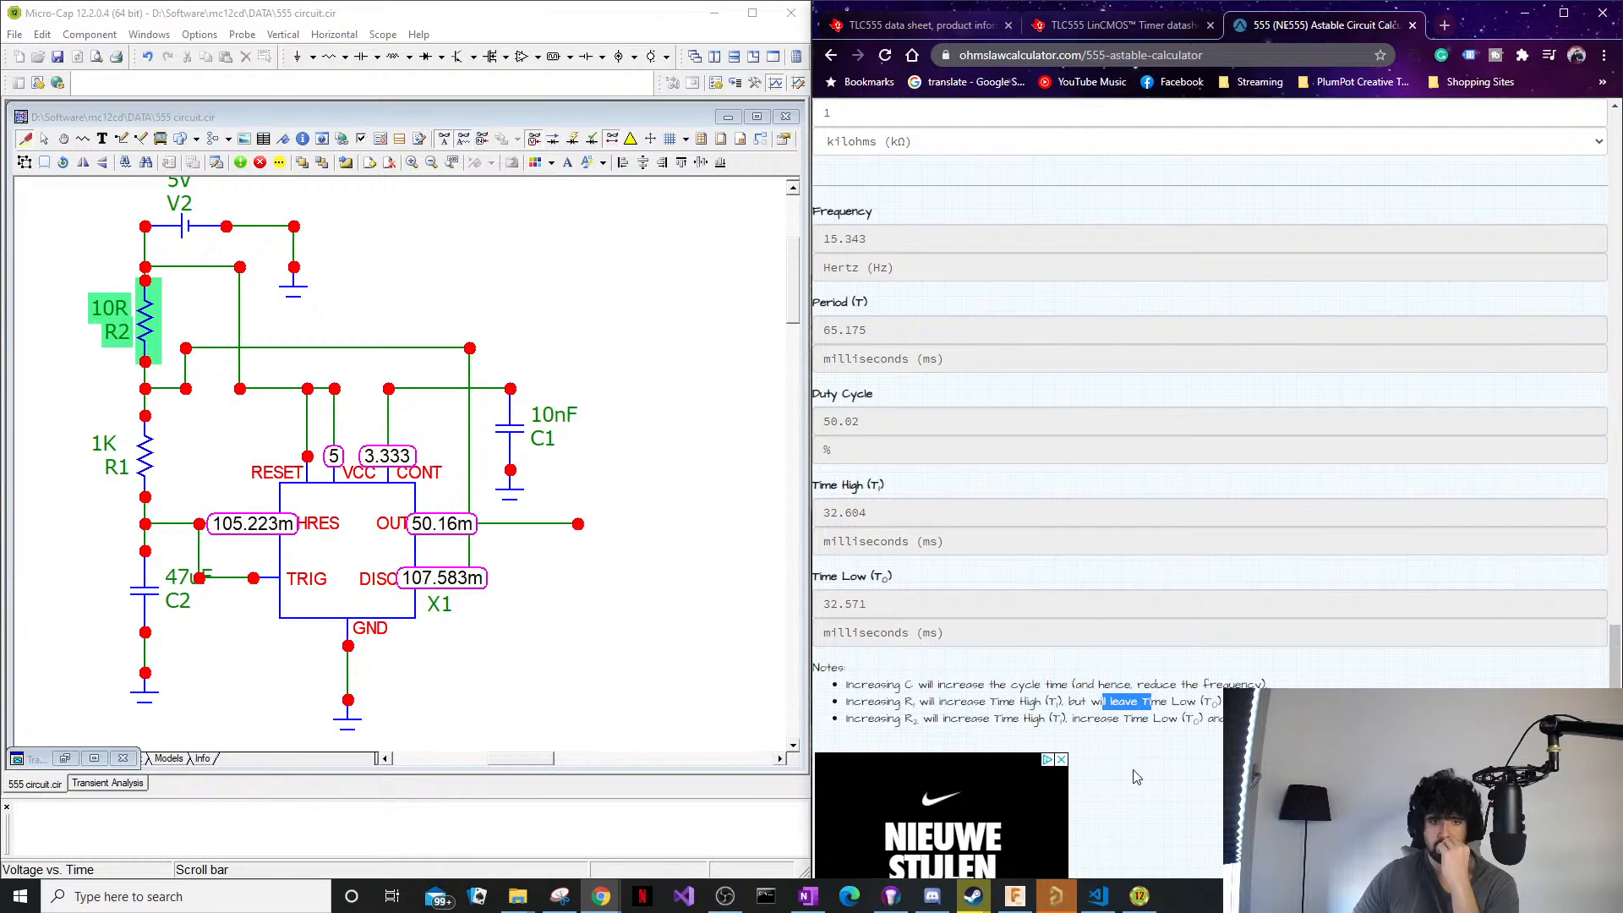
scroll(1070, 744, down, 2)
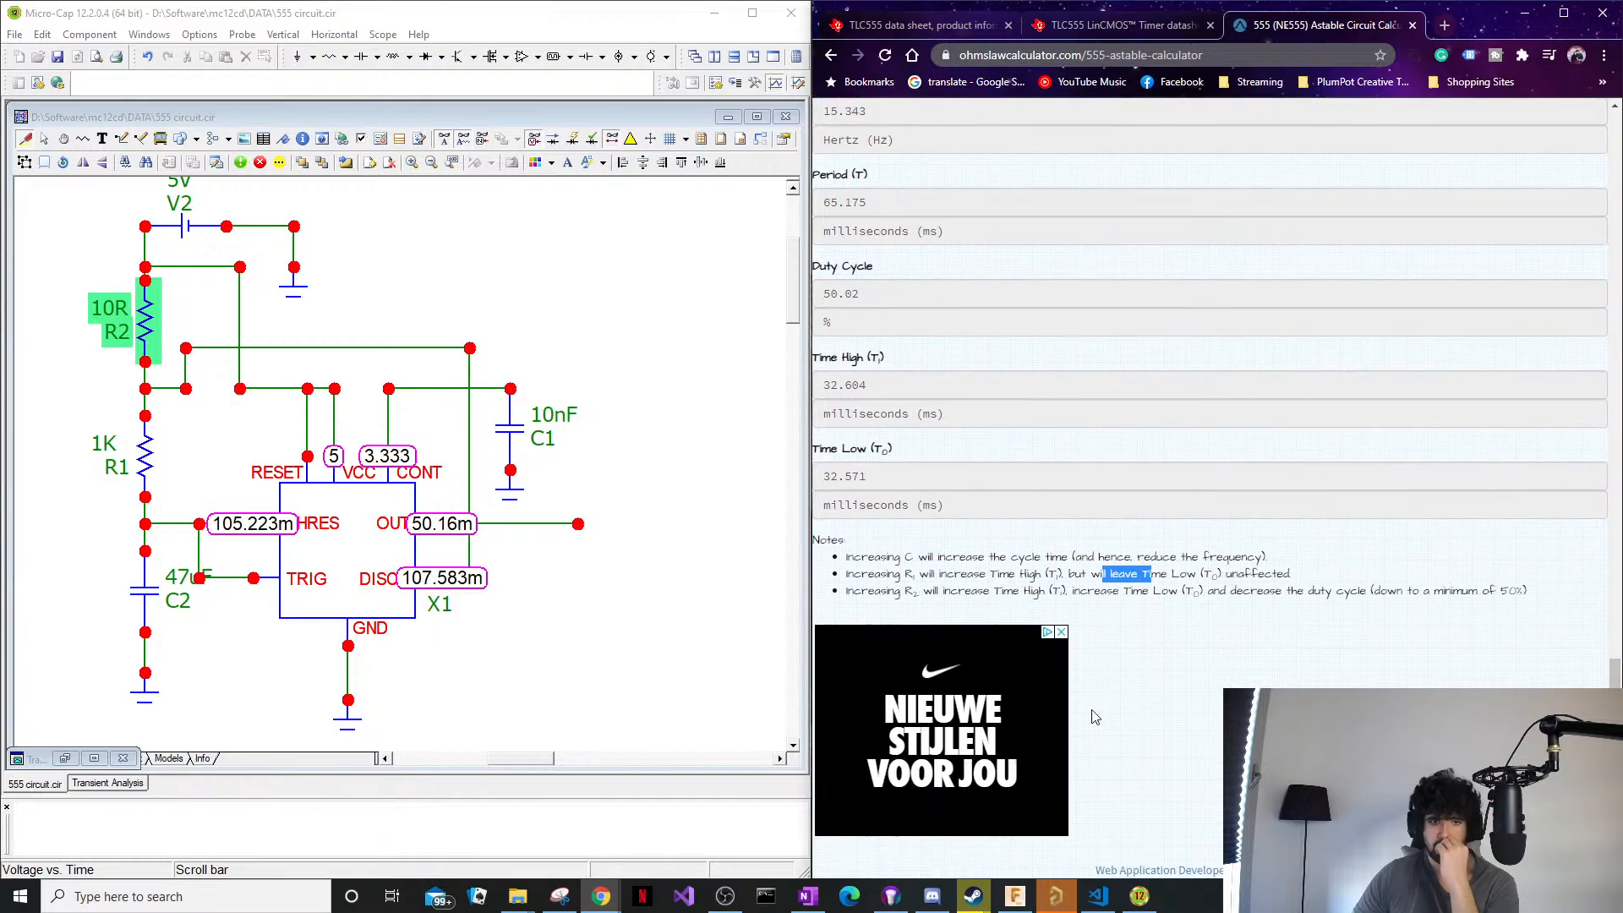
scroll(1091, 710, up, 9)
scroll(1213, 648, up, 3)
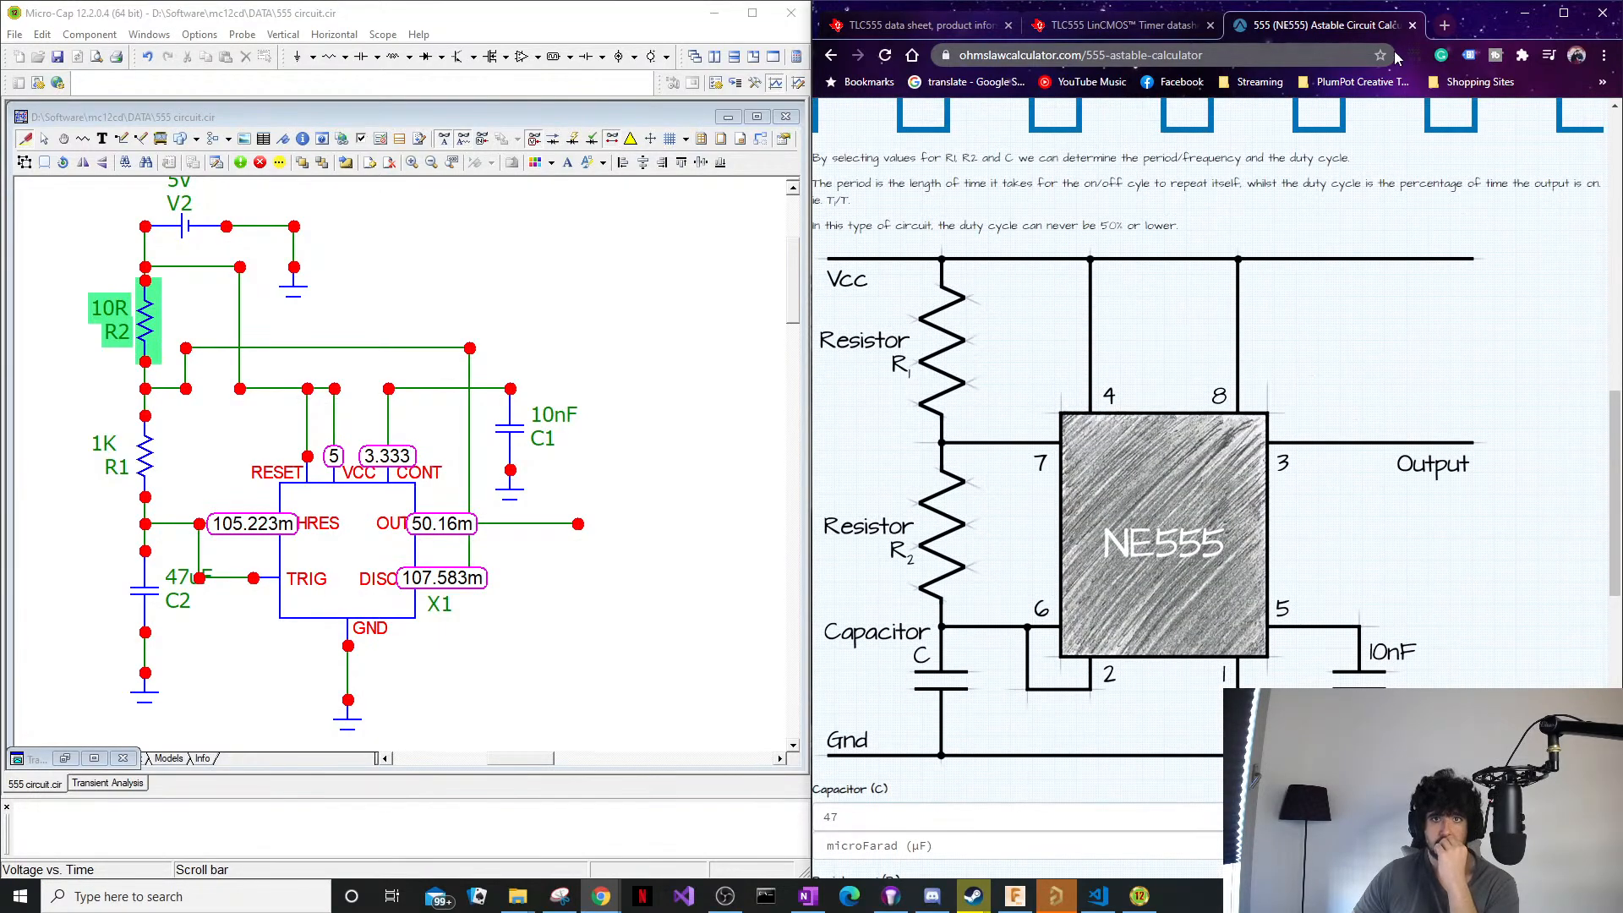
Search the web for "555 circuit", open the Electronics Tutorials 555 timer page and examine its monostable 555 timer schematic.
click(1445, 26)
text(555)
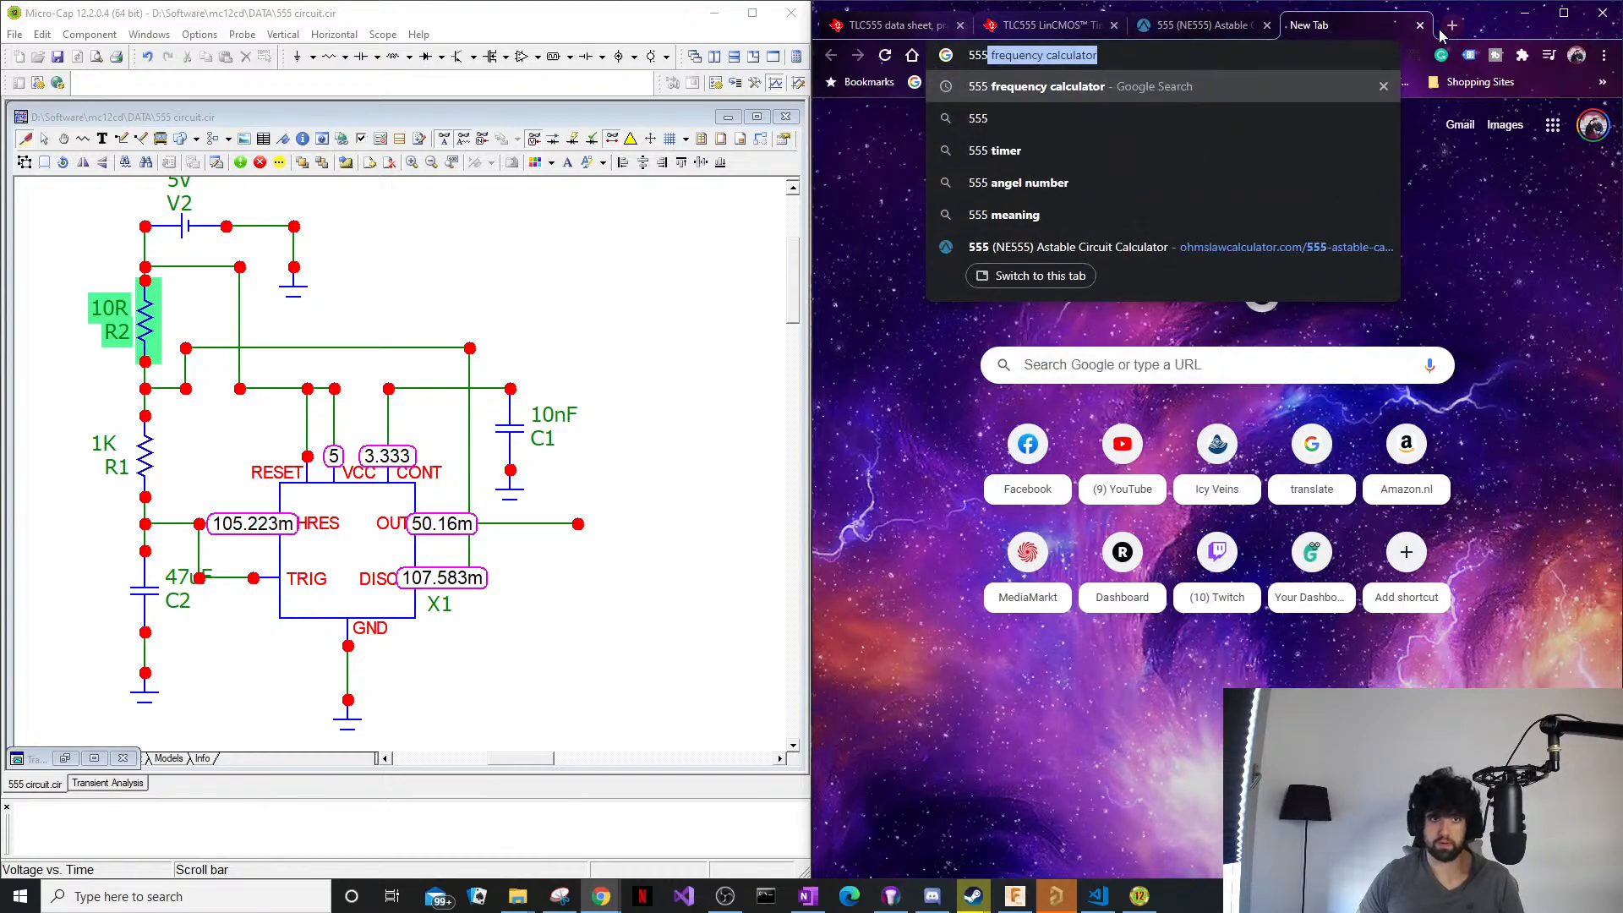
text( circuit)
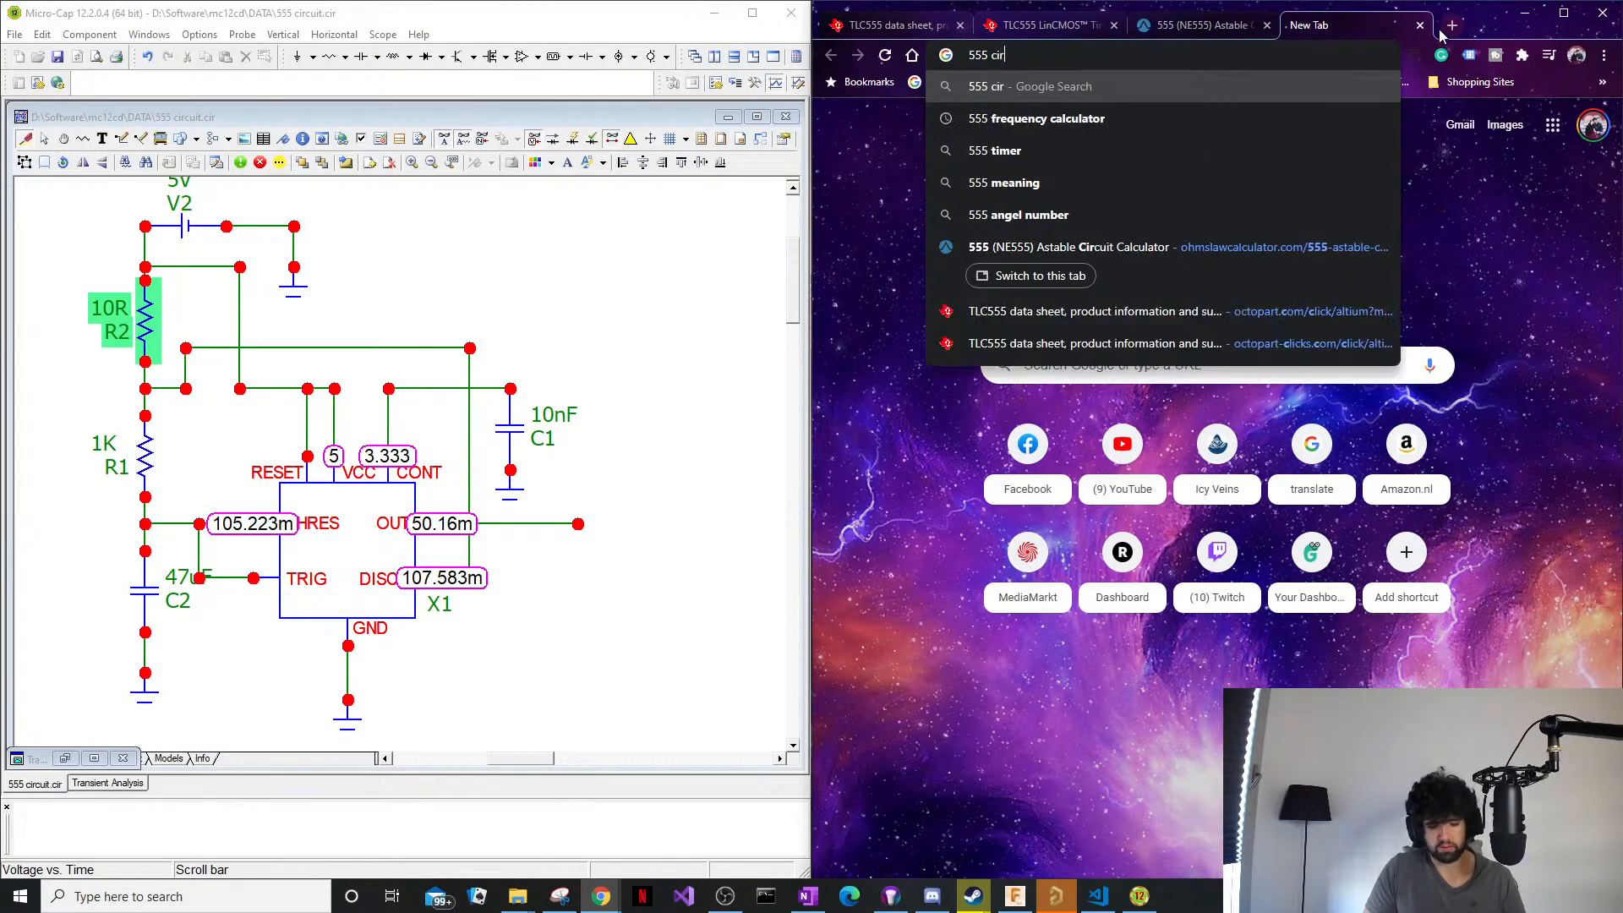
key(Return)
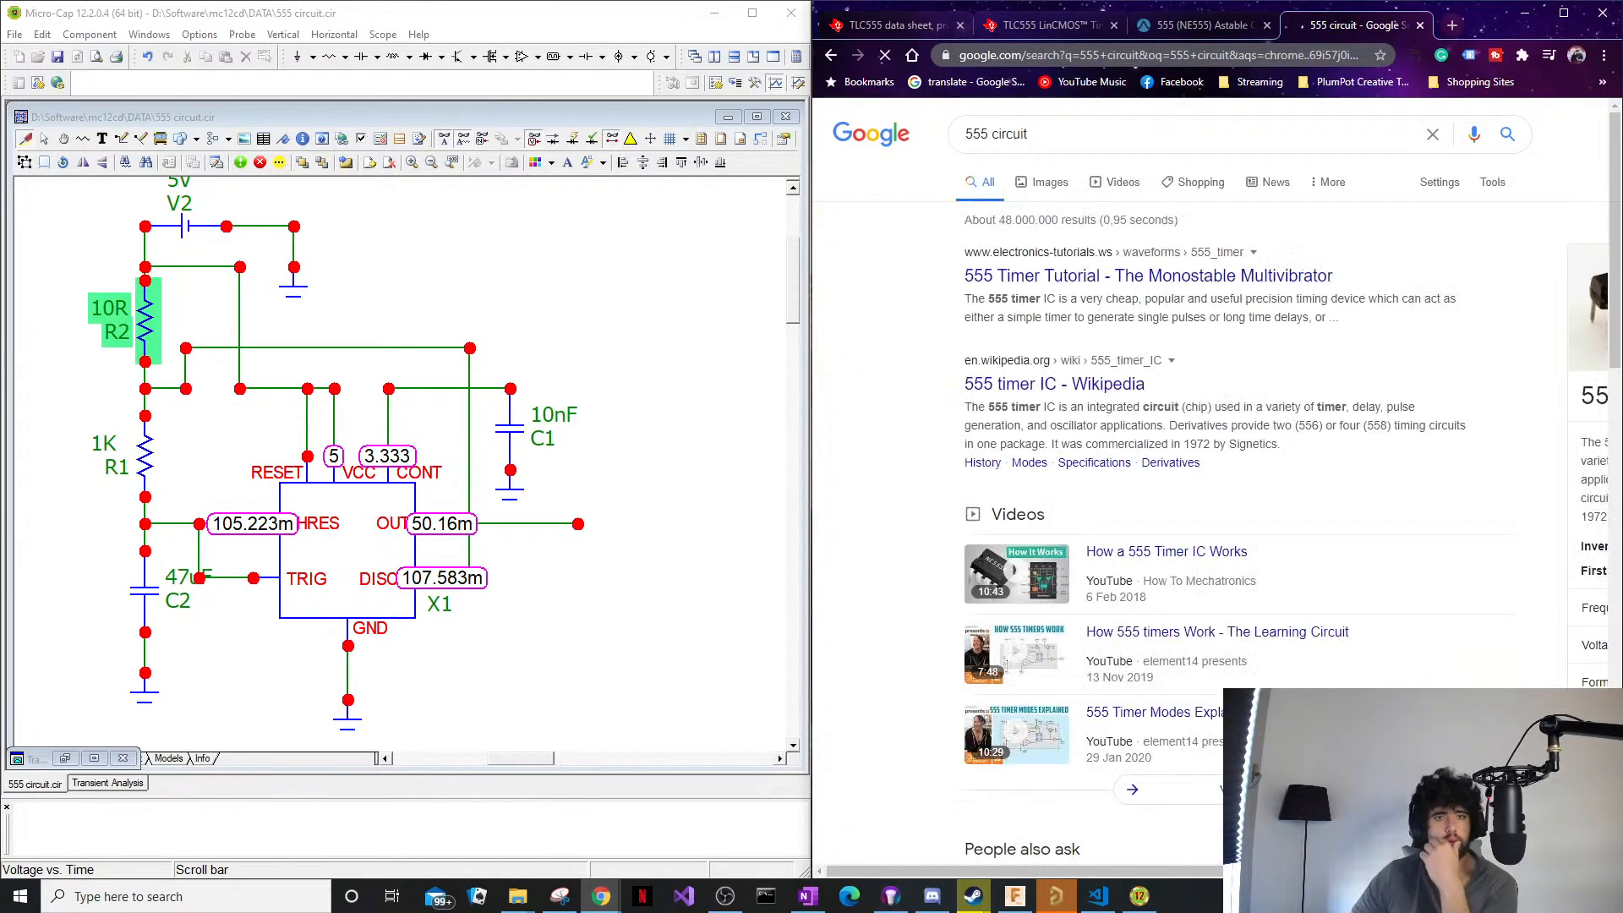
click(1027, 287)
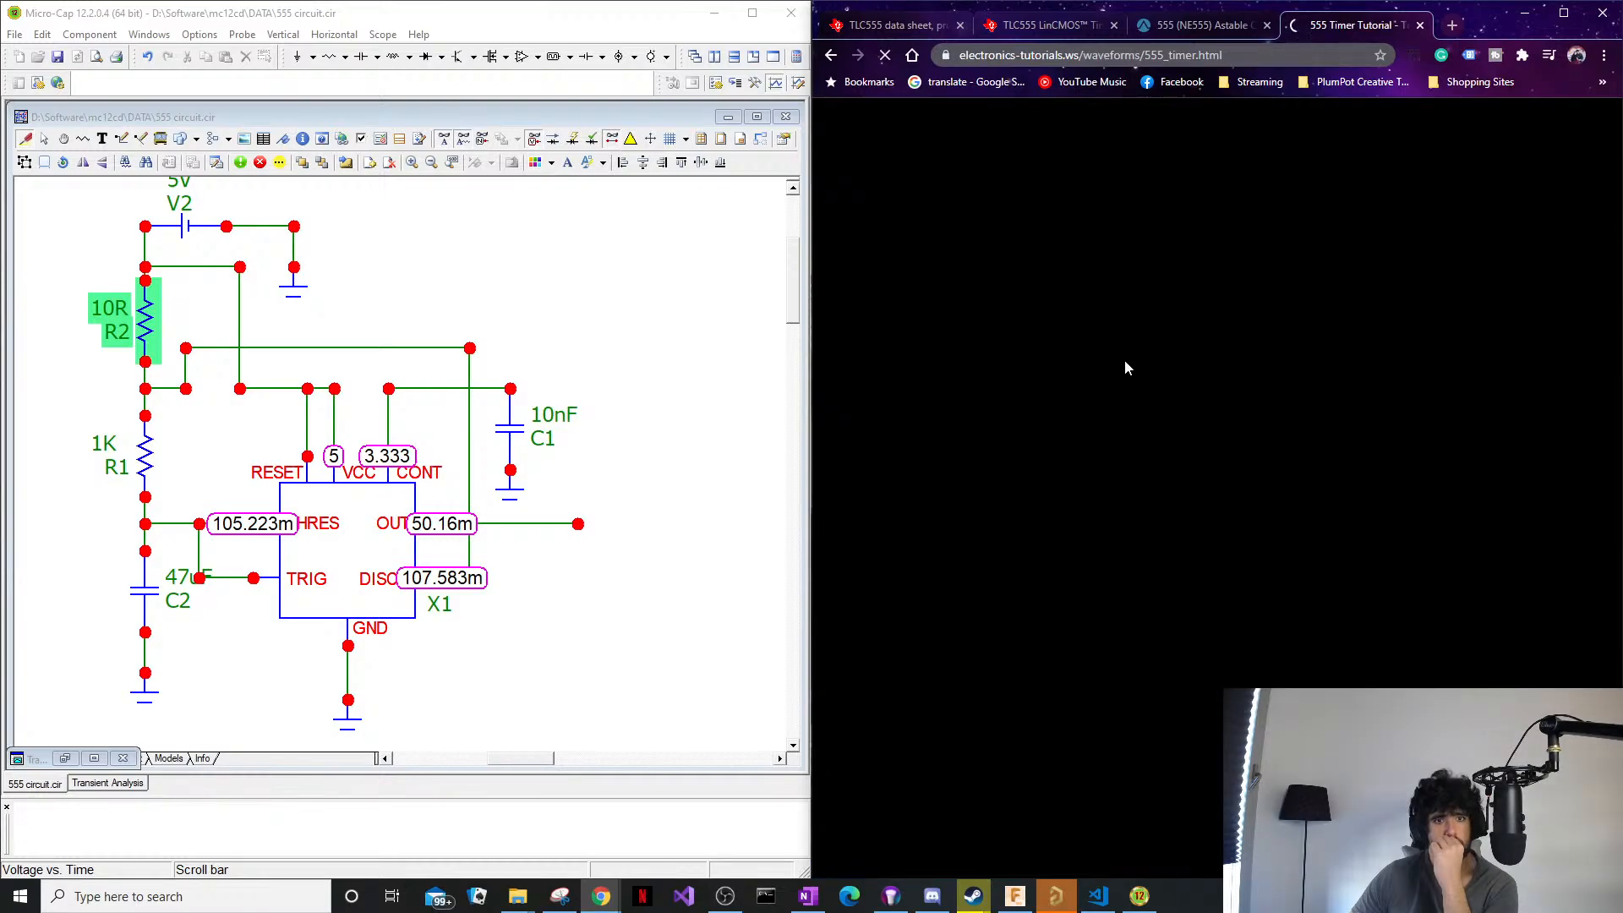
scroll(1121, 379, down, 5)
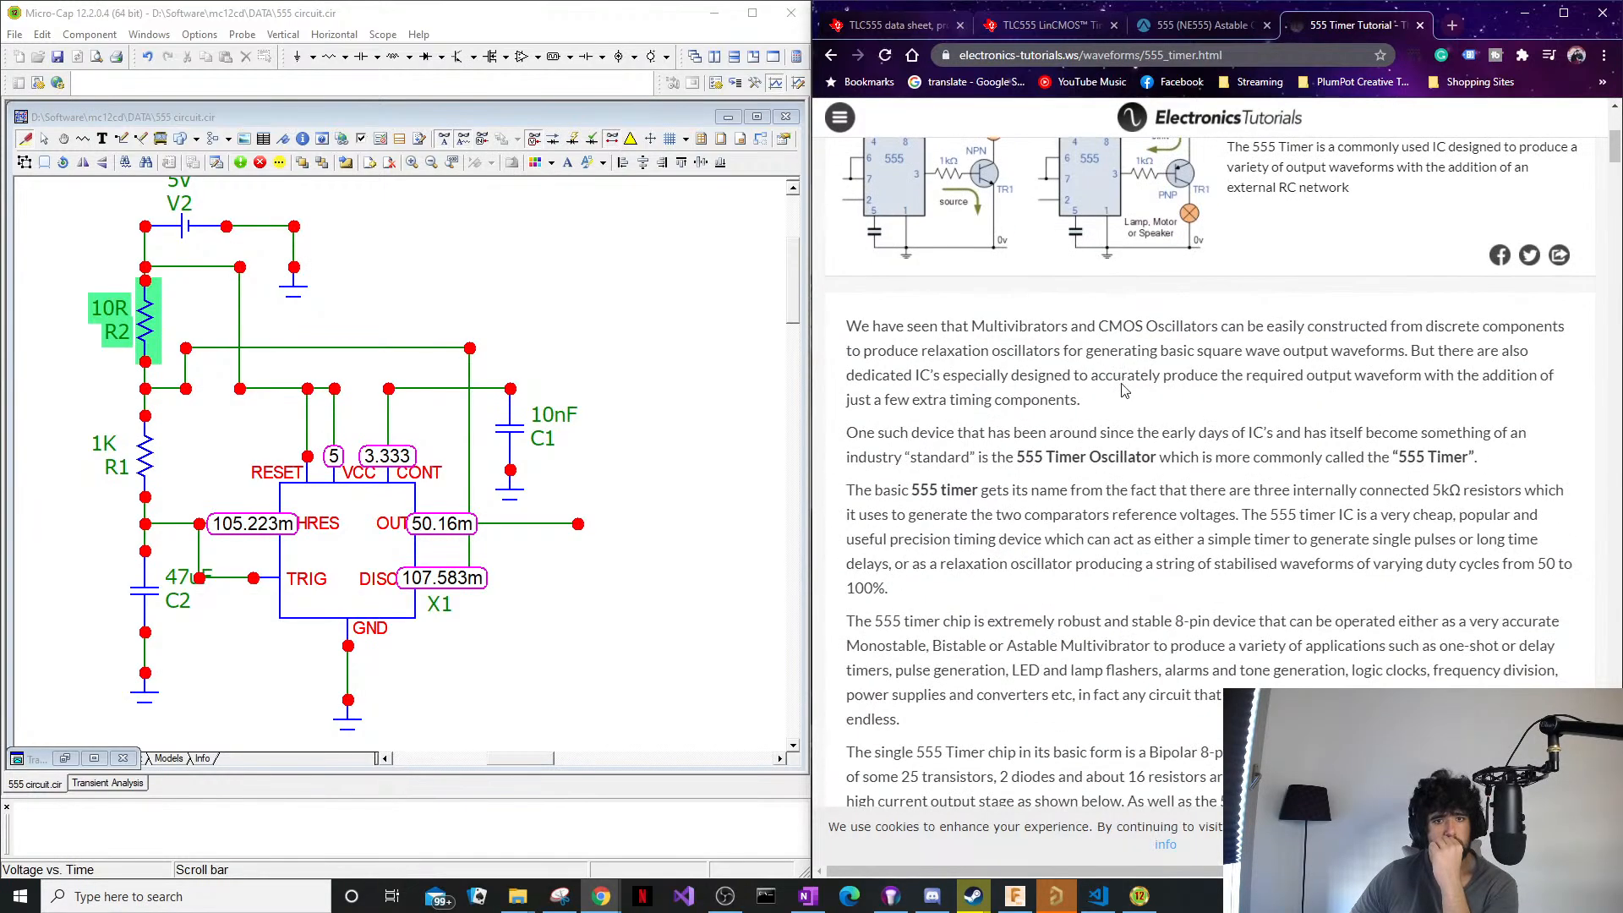
scroll(1122, 403, down, 20)
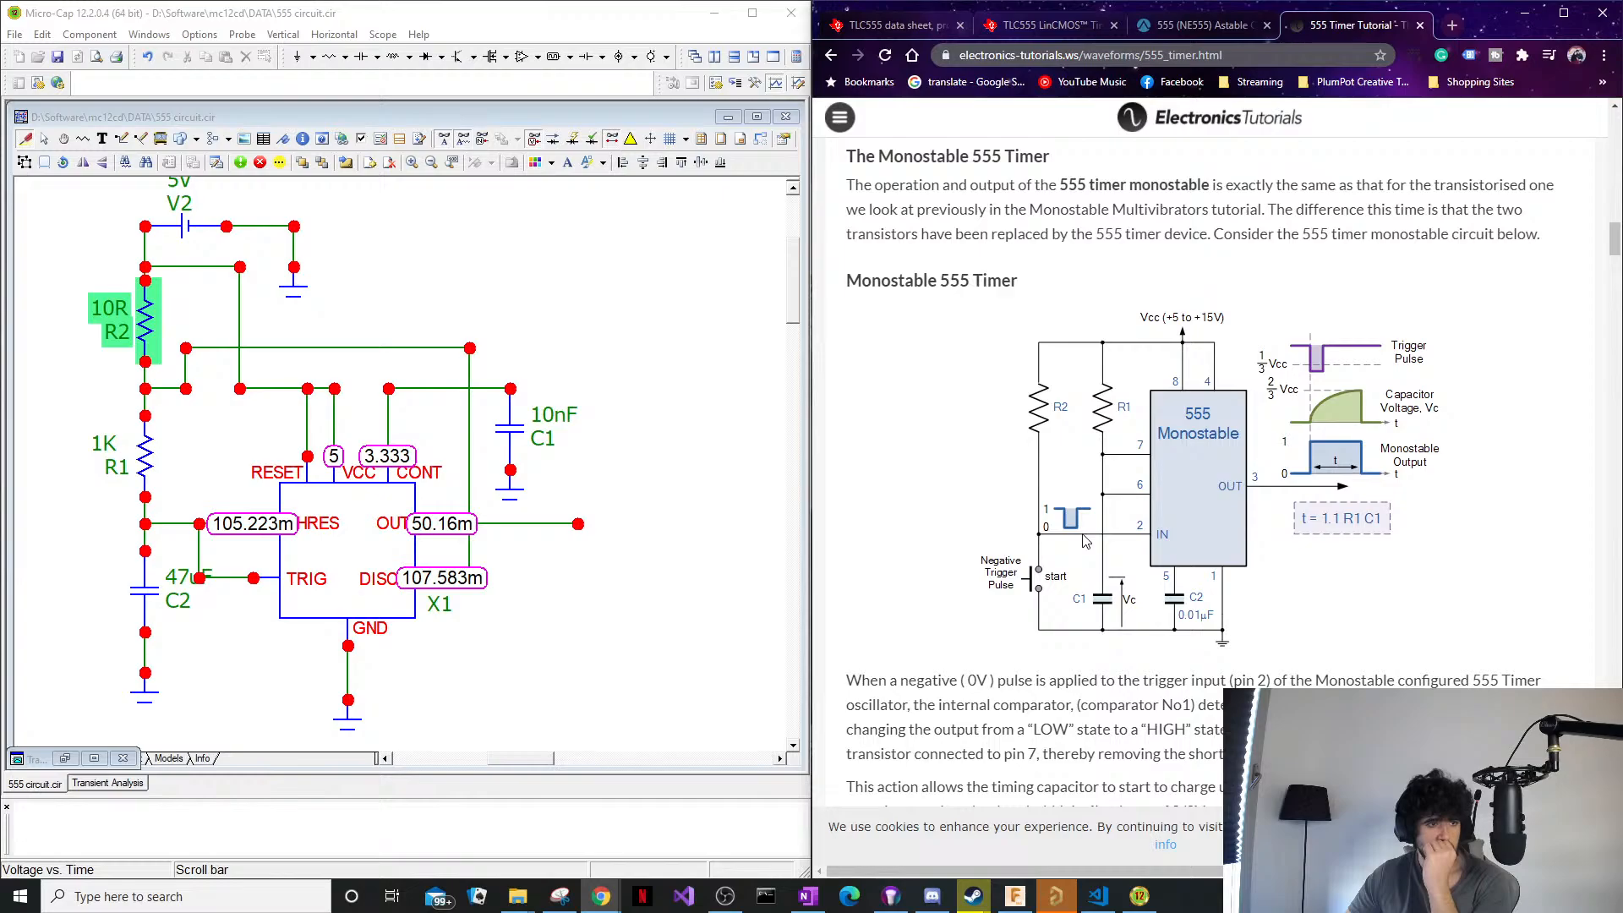
click(122, 561)
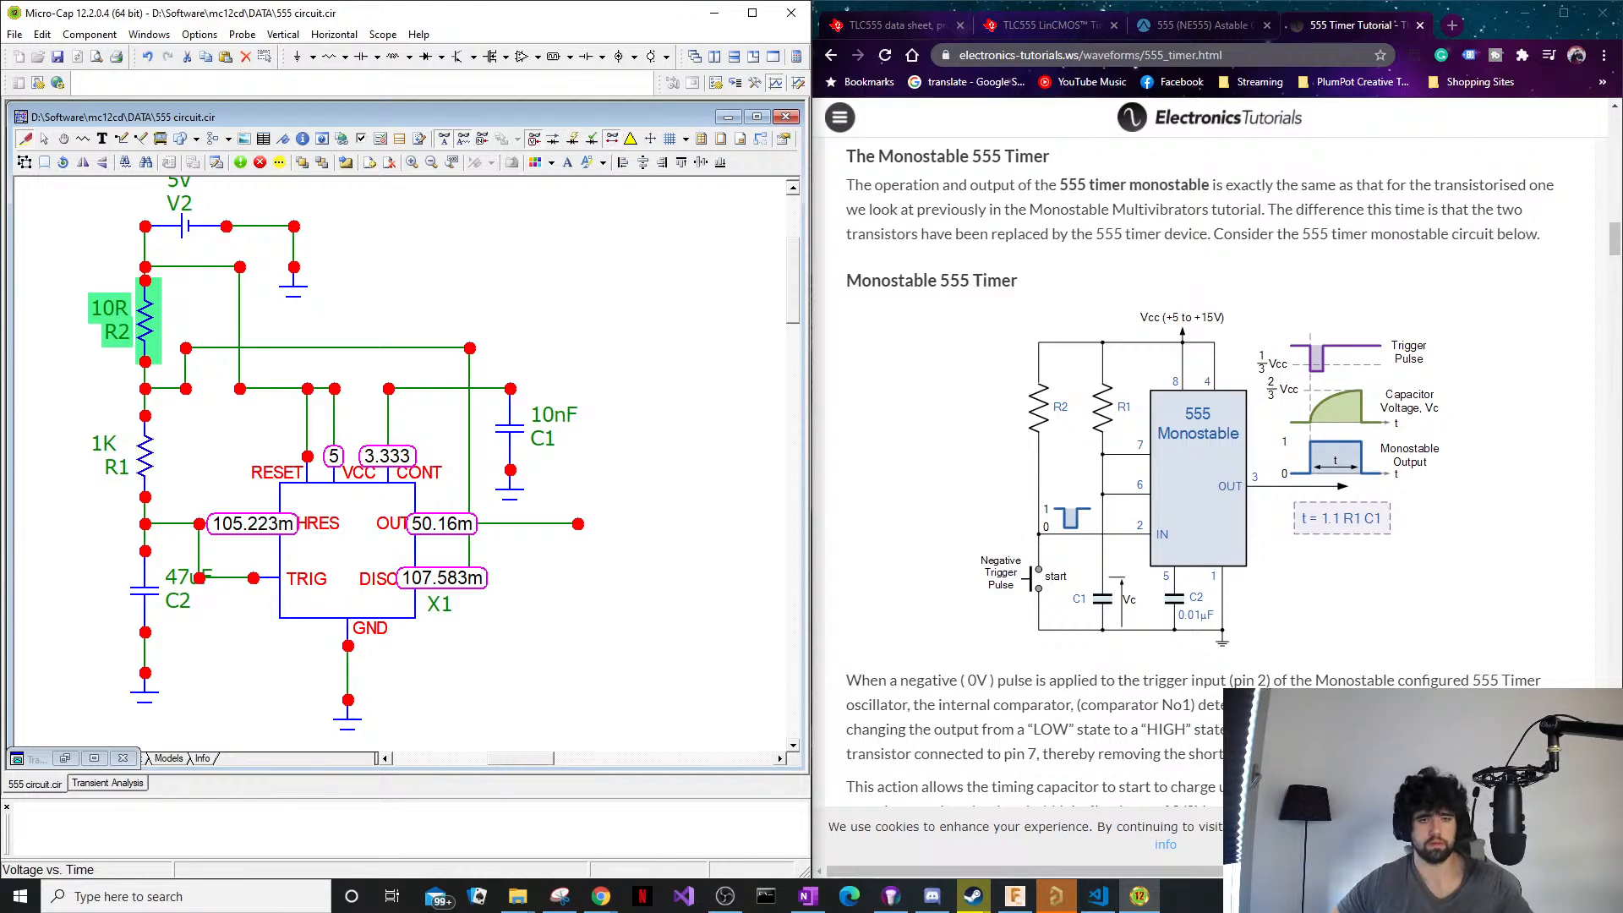
Check the astable calculator's schematic against the monostable tutorial, and close the transient analysis to return to circuit editing.
click(1215, 34)
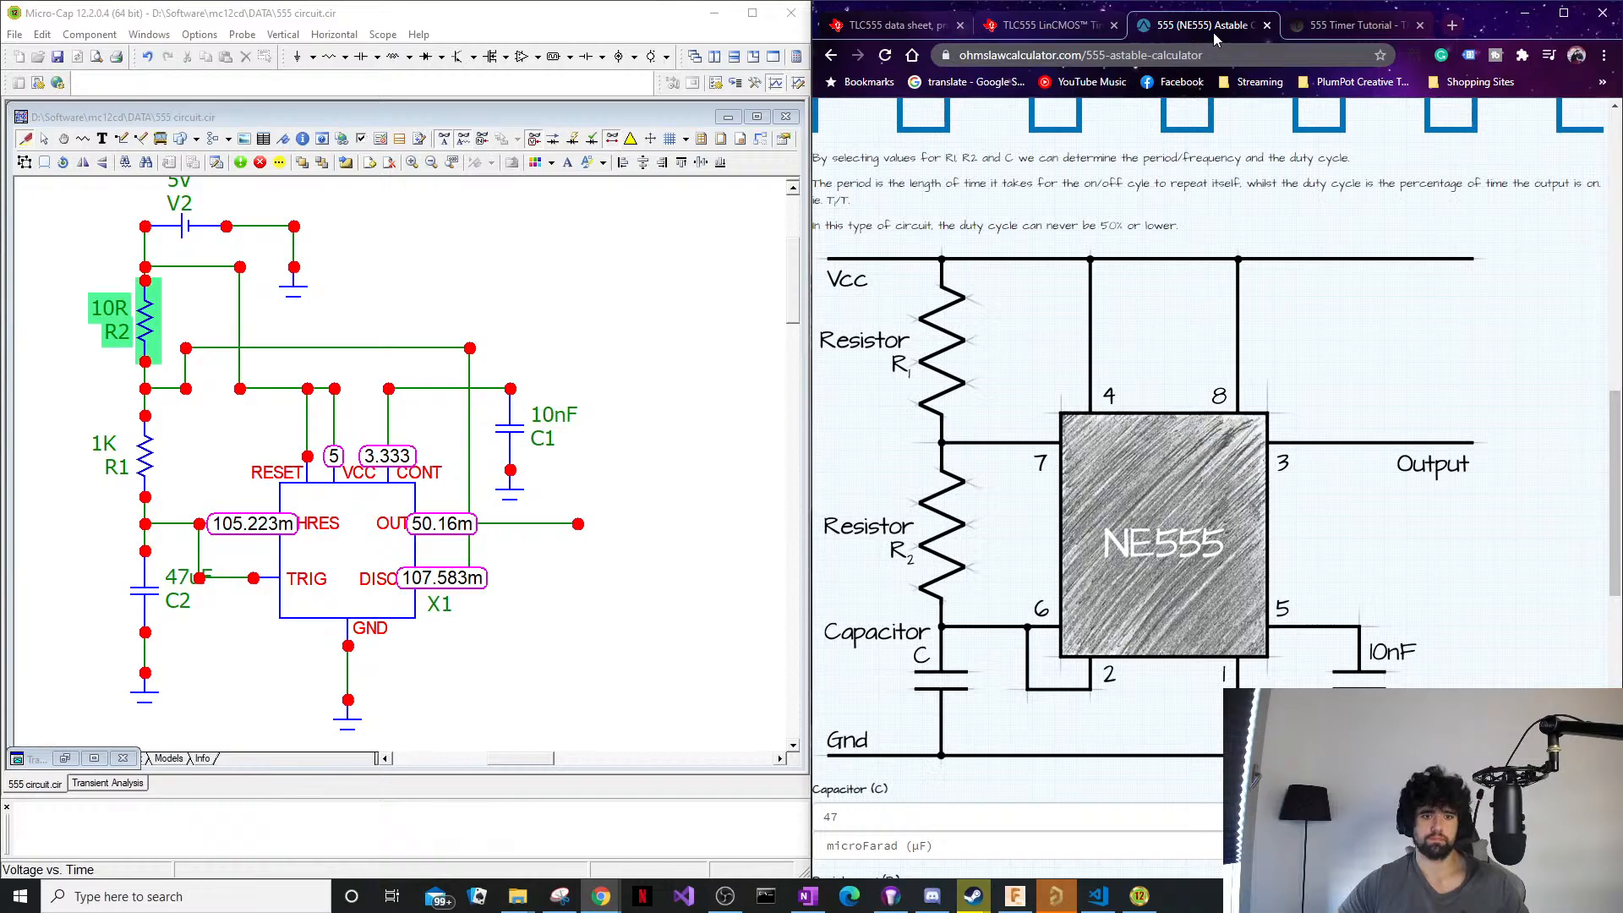
click(1325, 29)
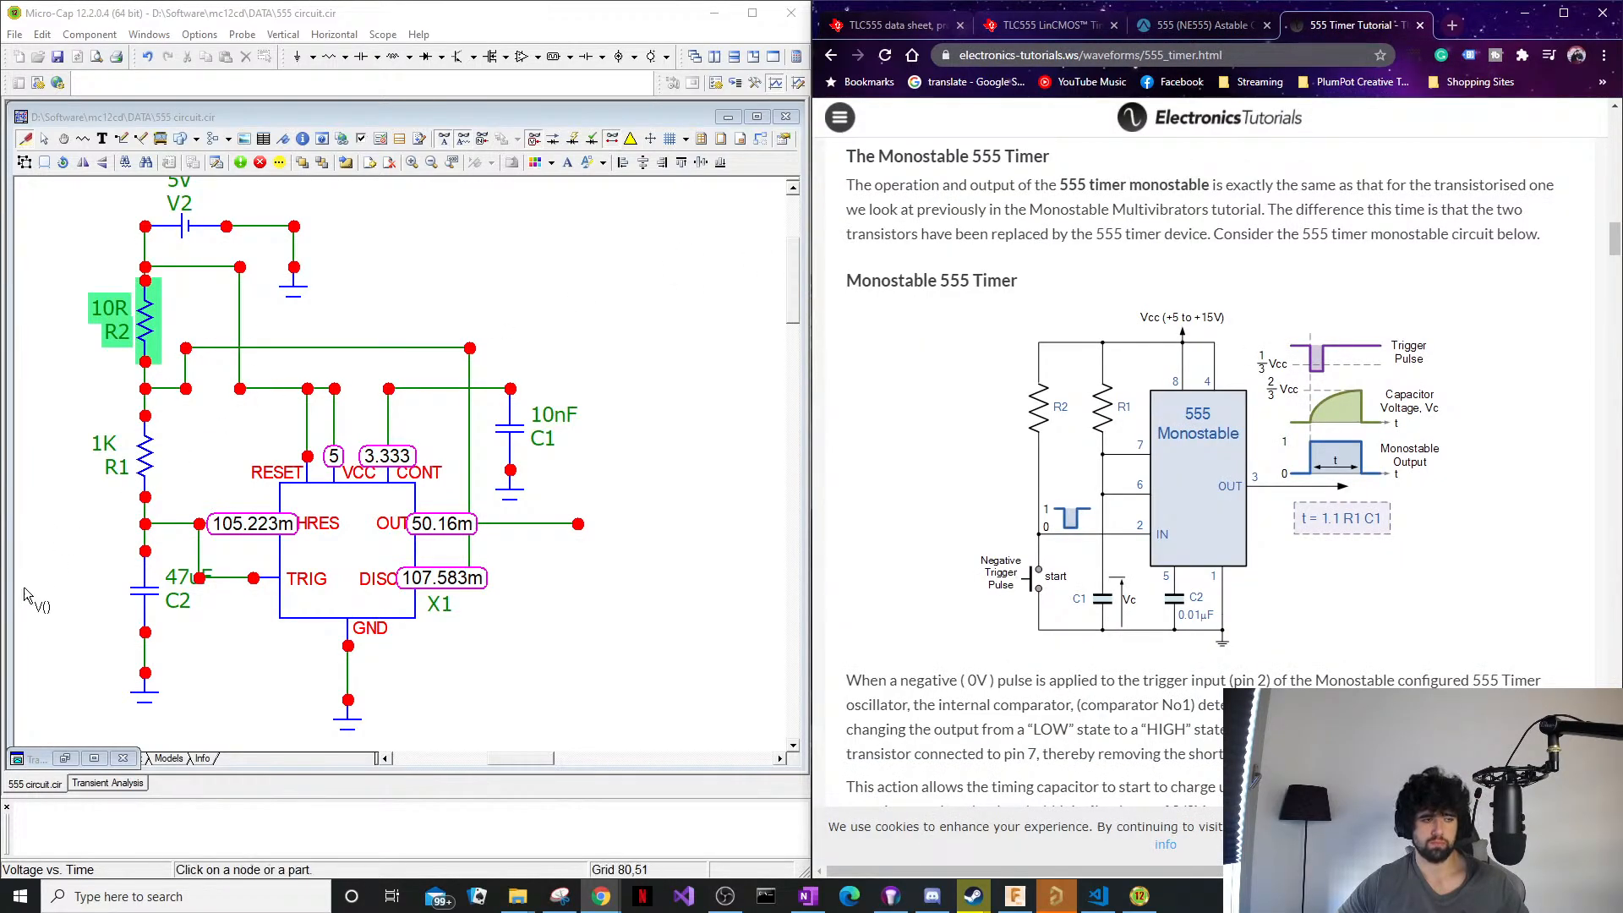
click(51, 580)
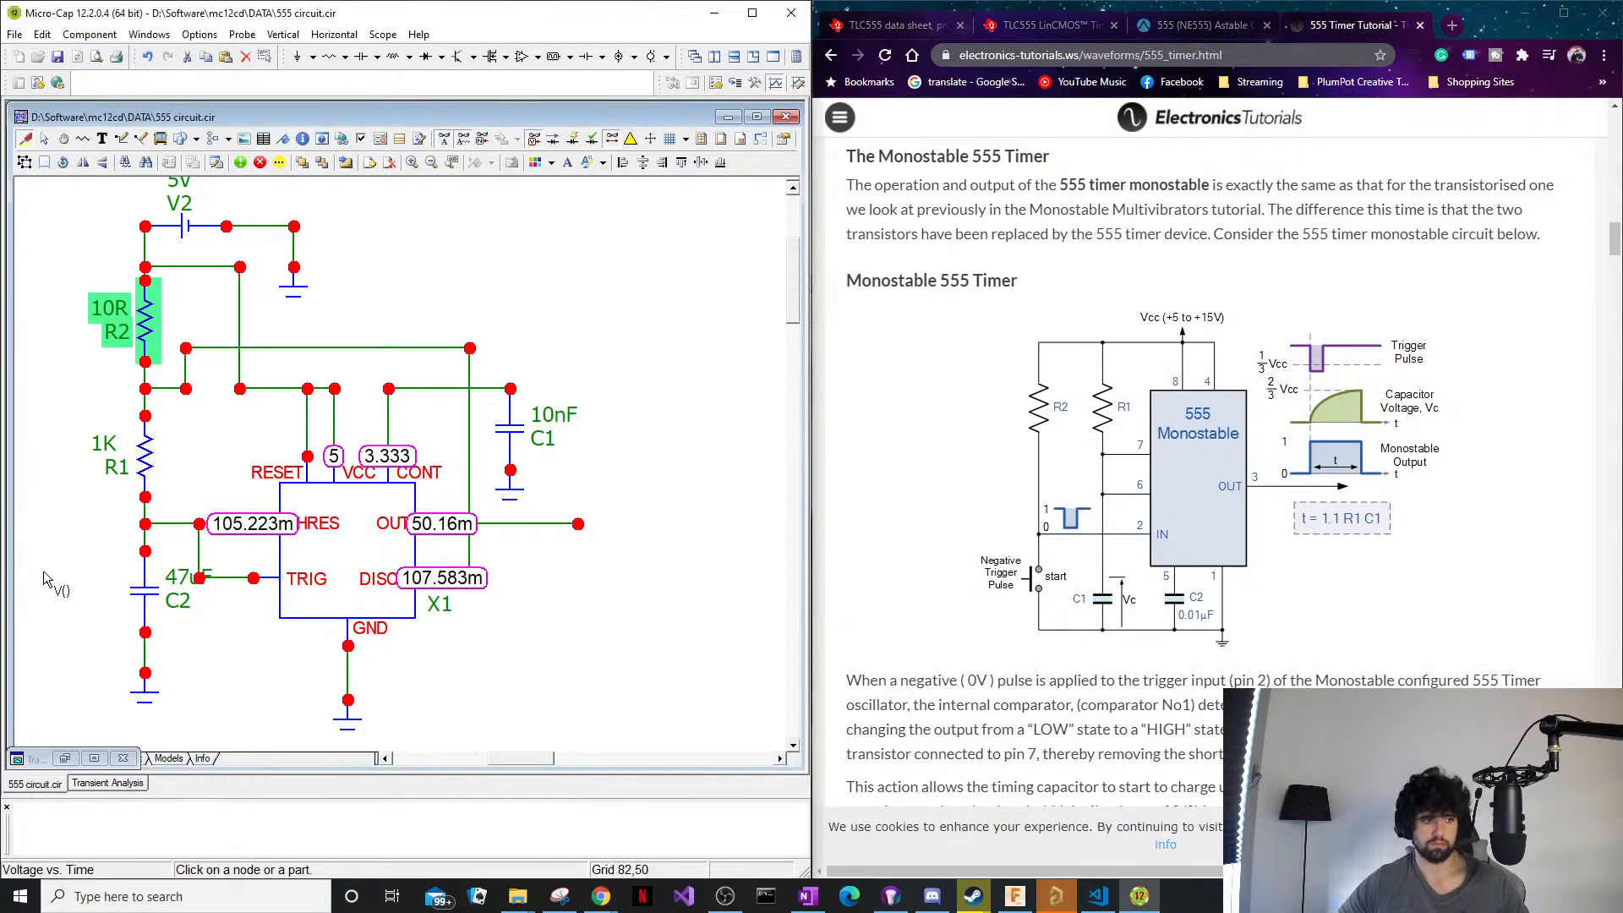
click(142, 784)
right_click(142, 784)
click(180, 791)
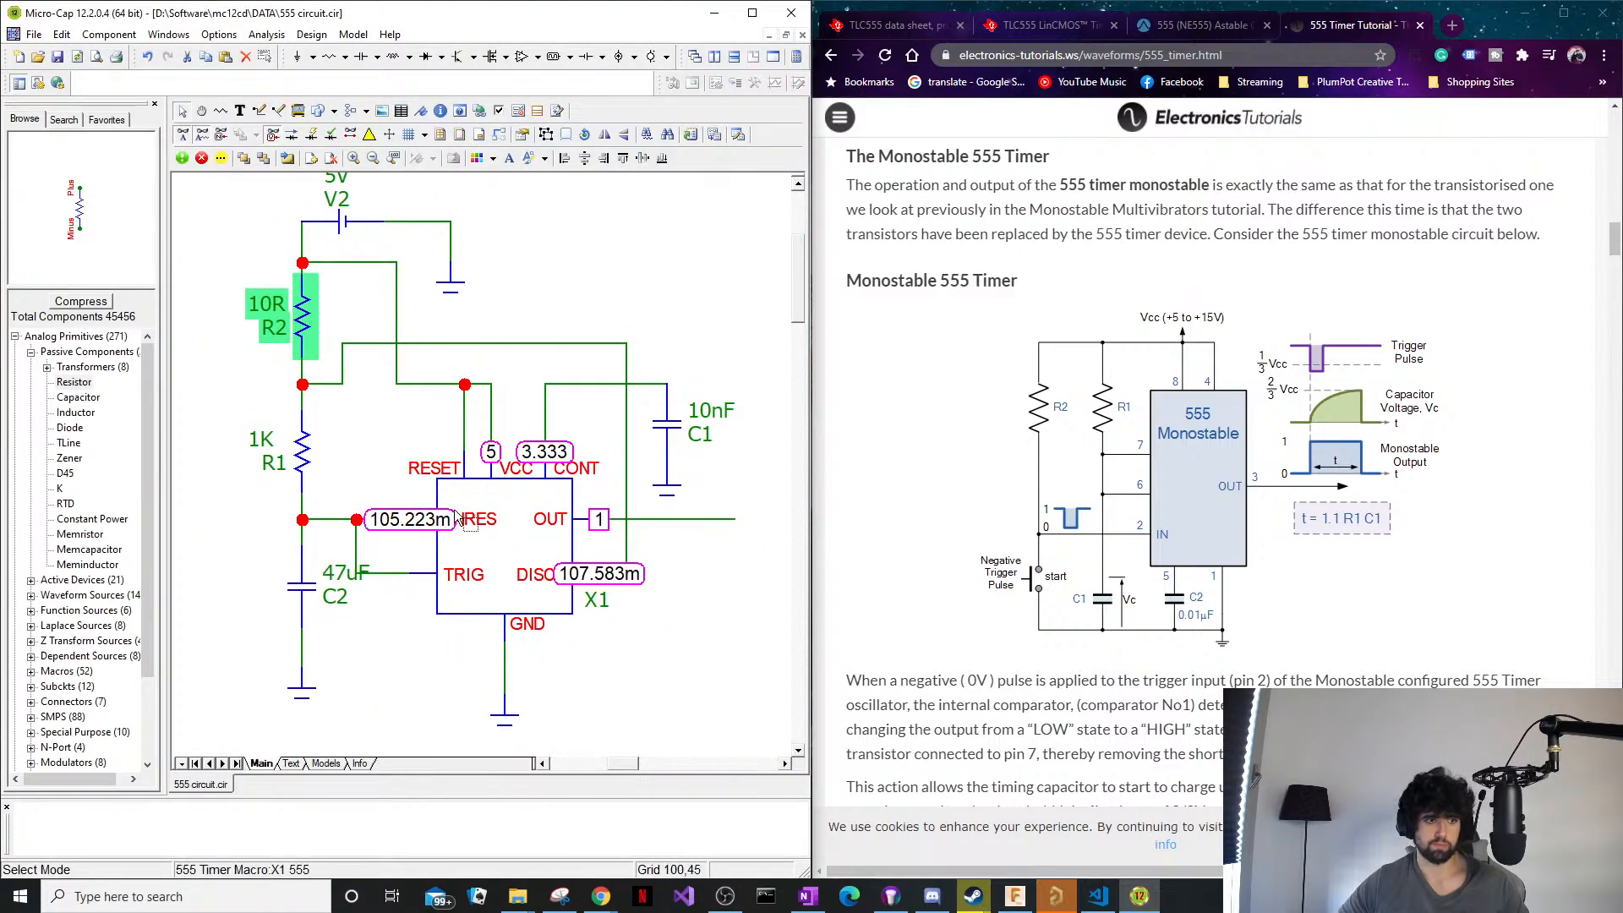
click(401, 675)
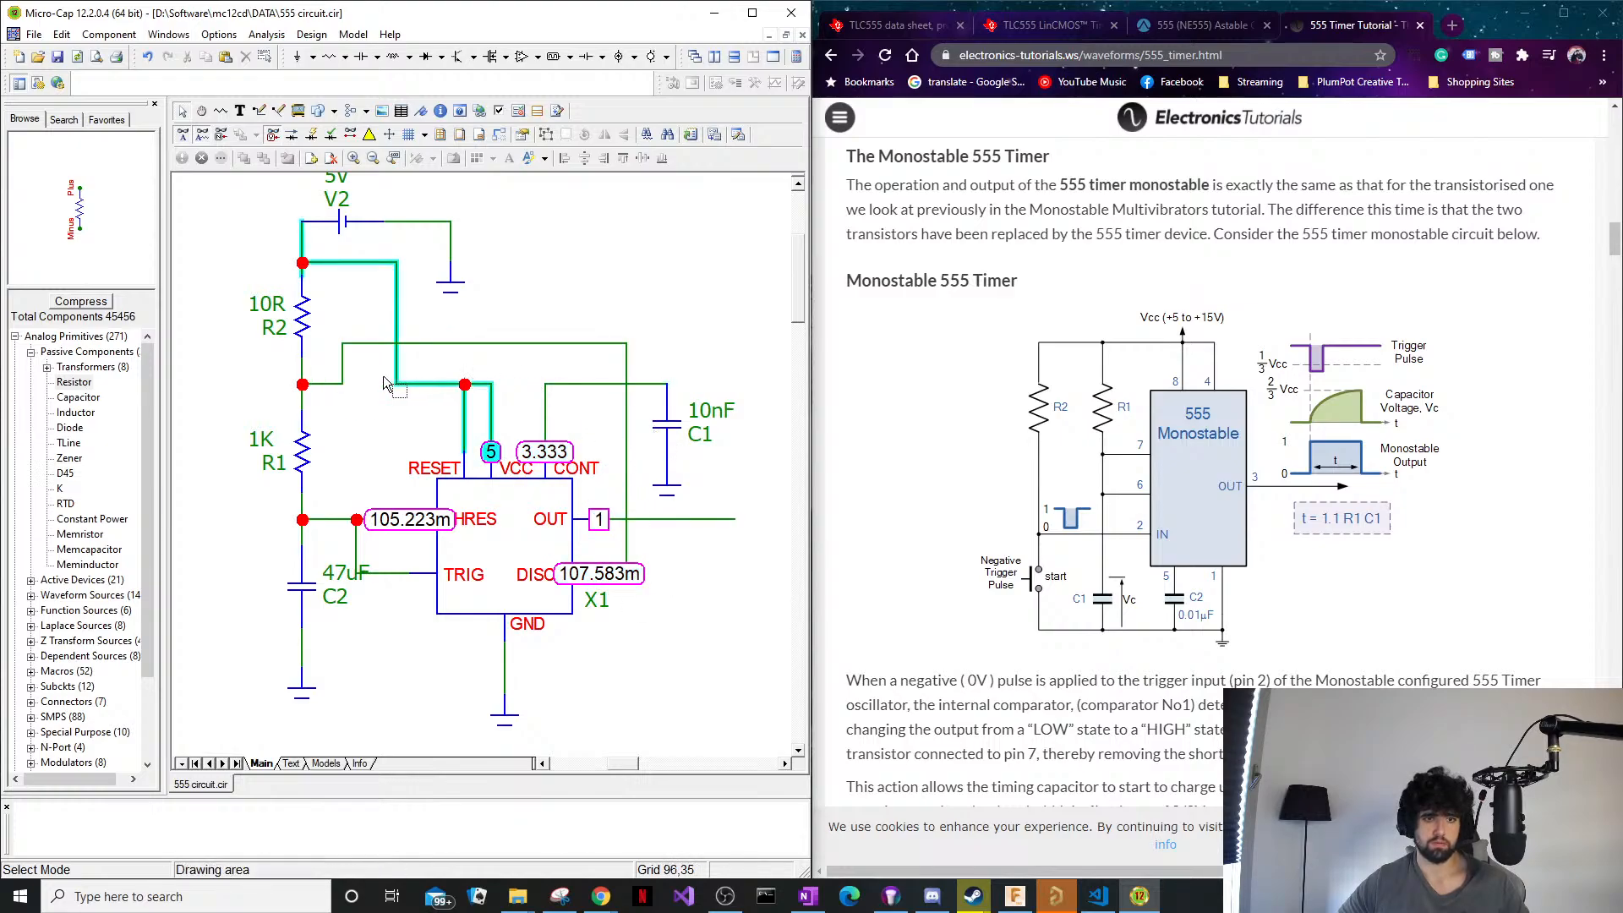
Delete resistor R1 and the wire linking TRIG to THRES, and wire R2's lower end straight to the THRES and C2 node.
click(305, 458)
key(Delete)
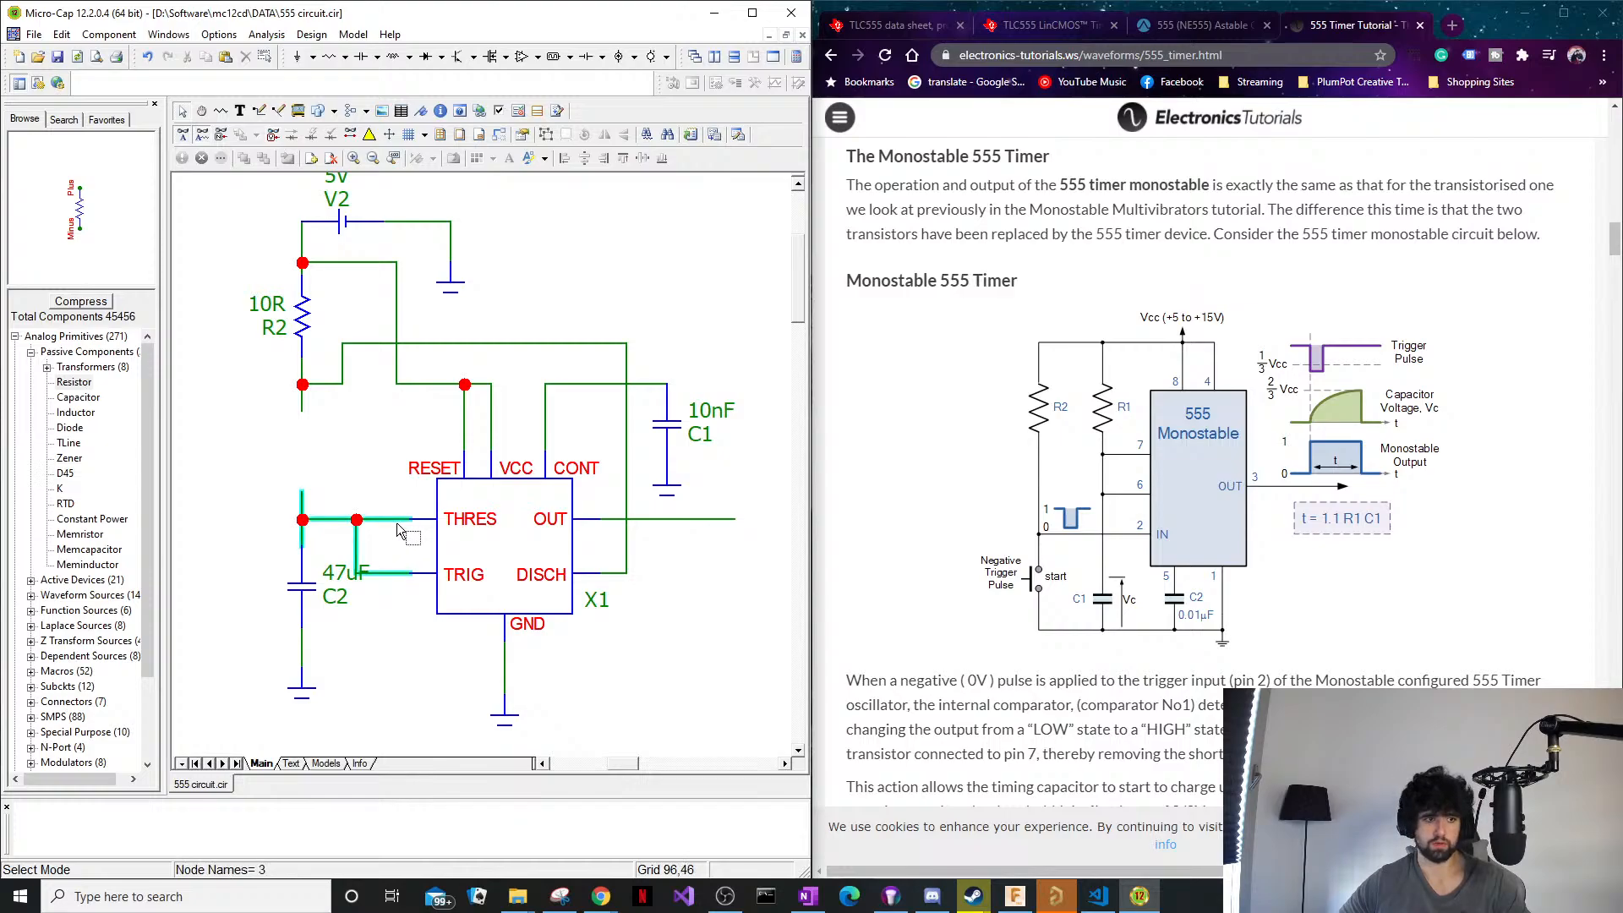
key(Delete)
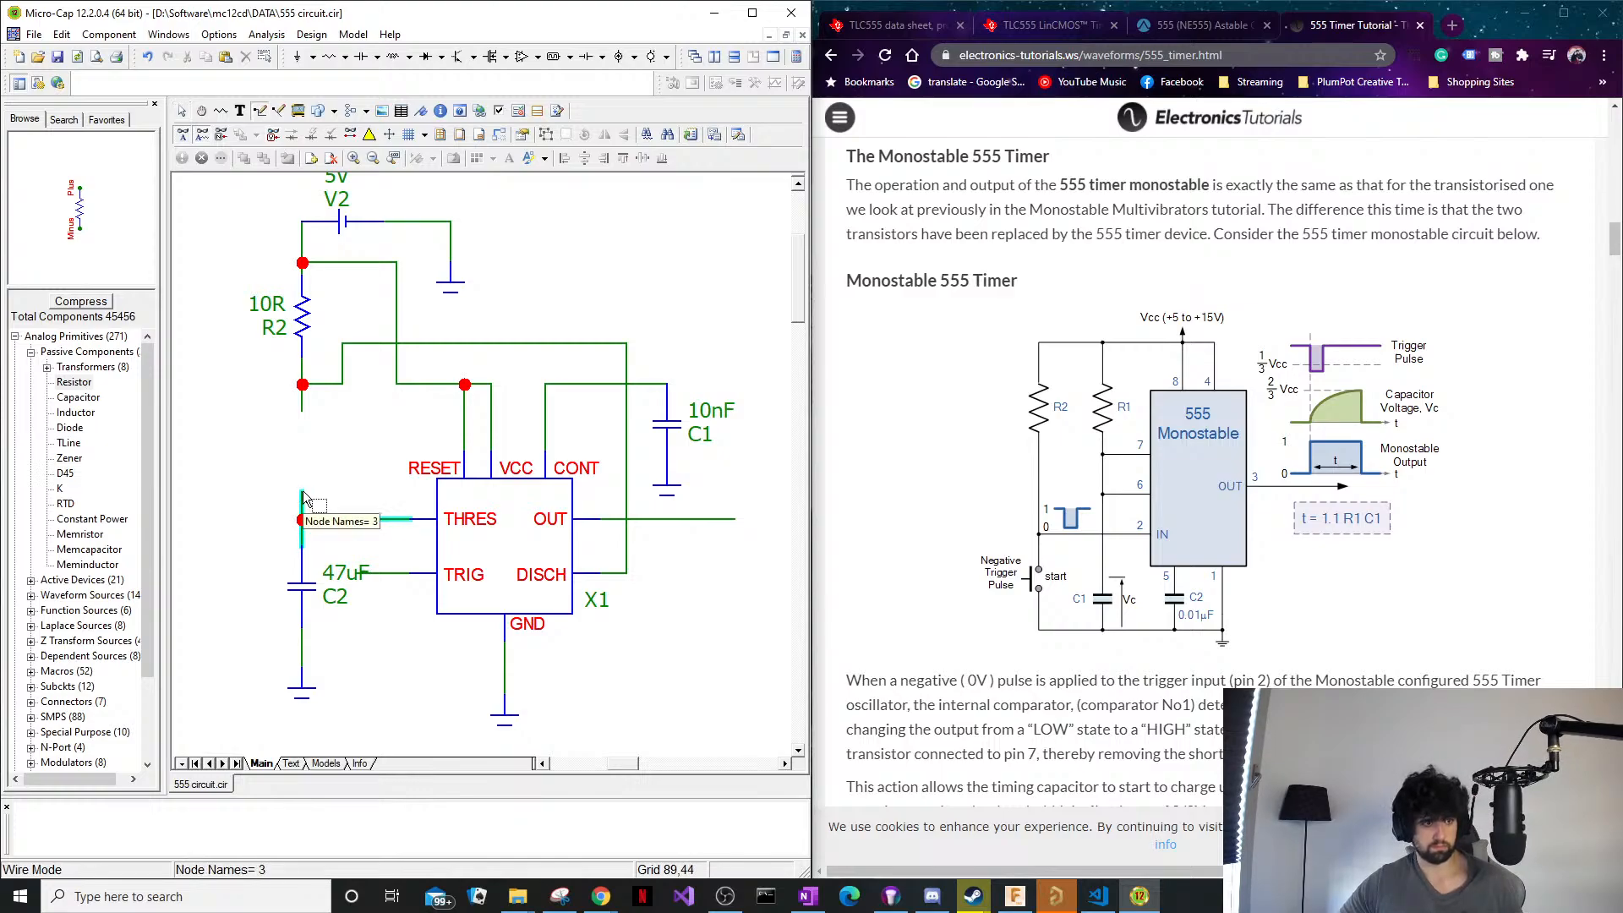
drag(302, 496, 306, 413)
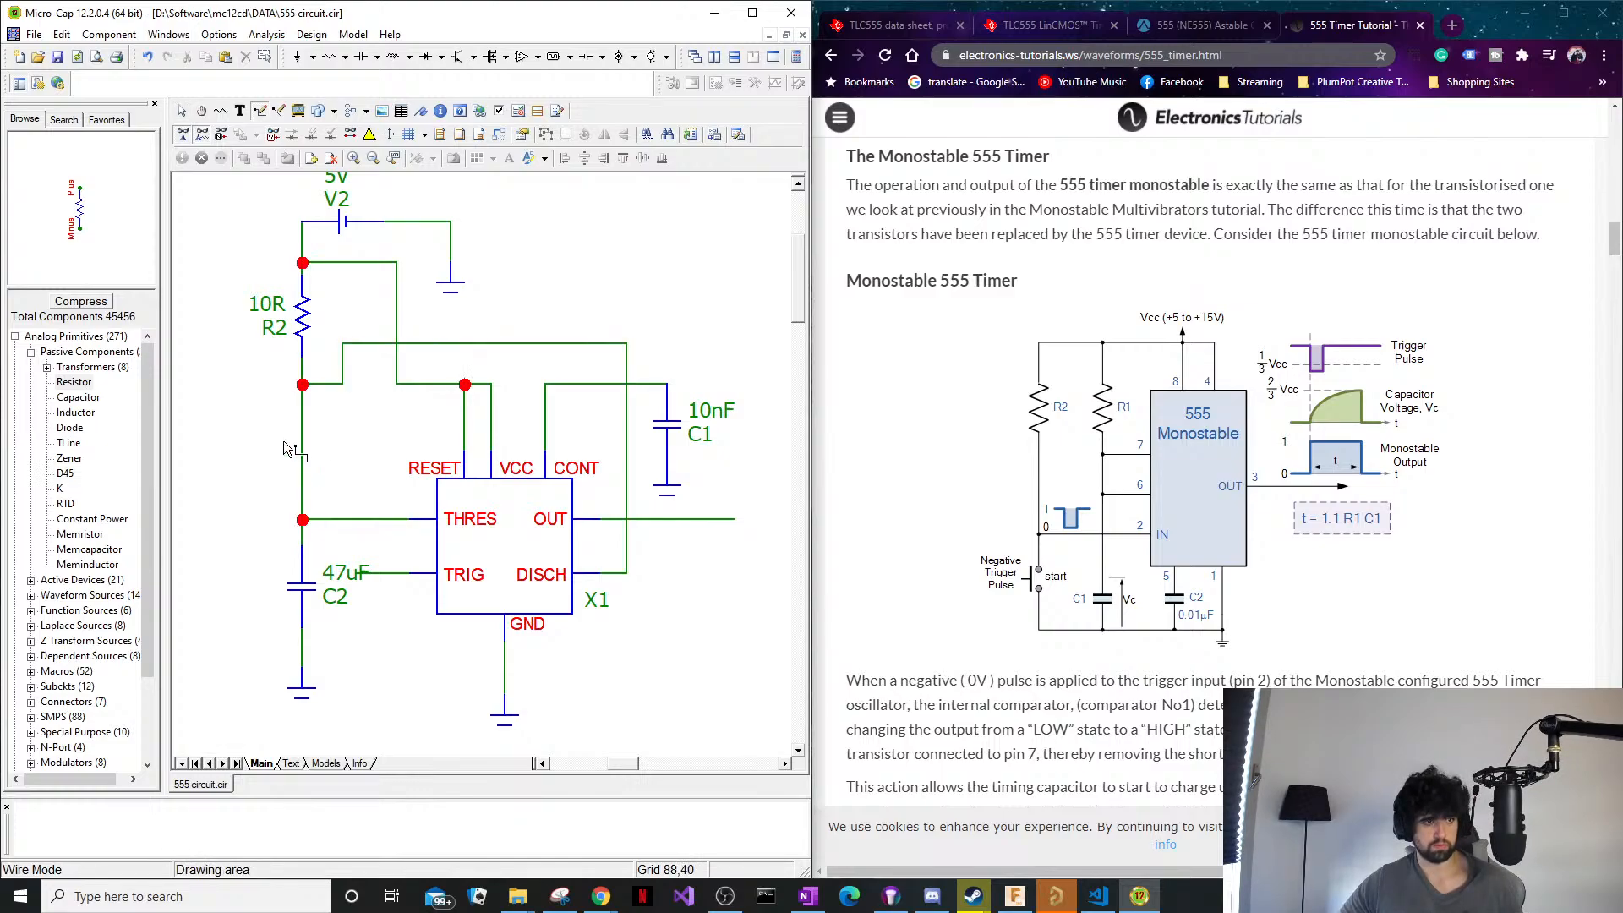
Duplicate the 10R resistor R2 alongside the original and wire the copy between the V2 supply line and the timer's TRIG pin.
key(ctrl+e)
click(308, 336)
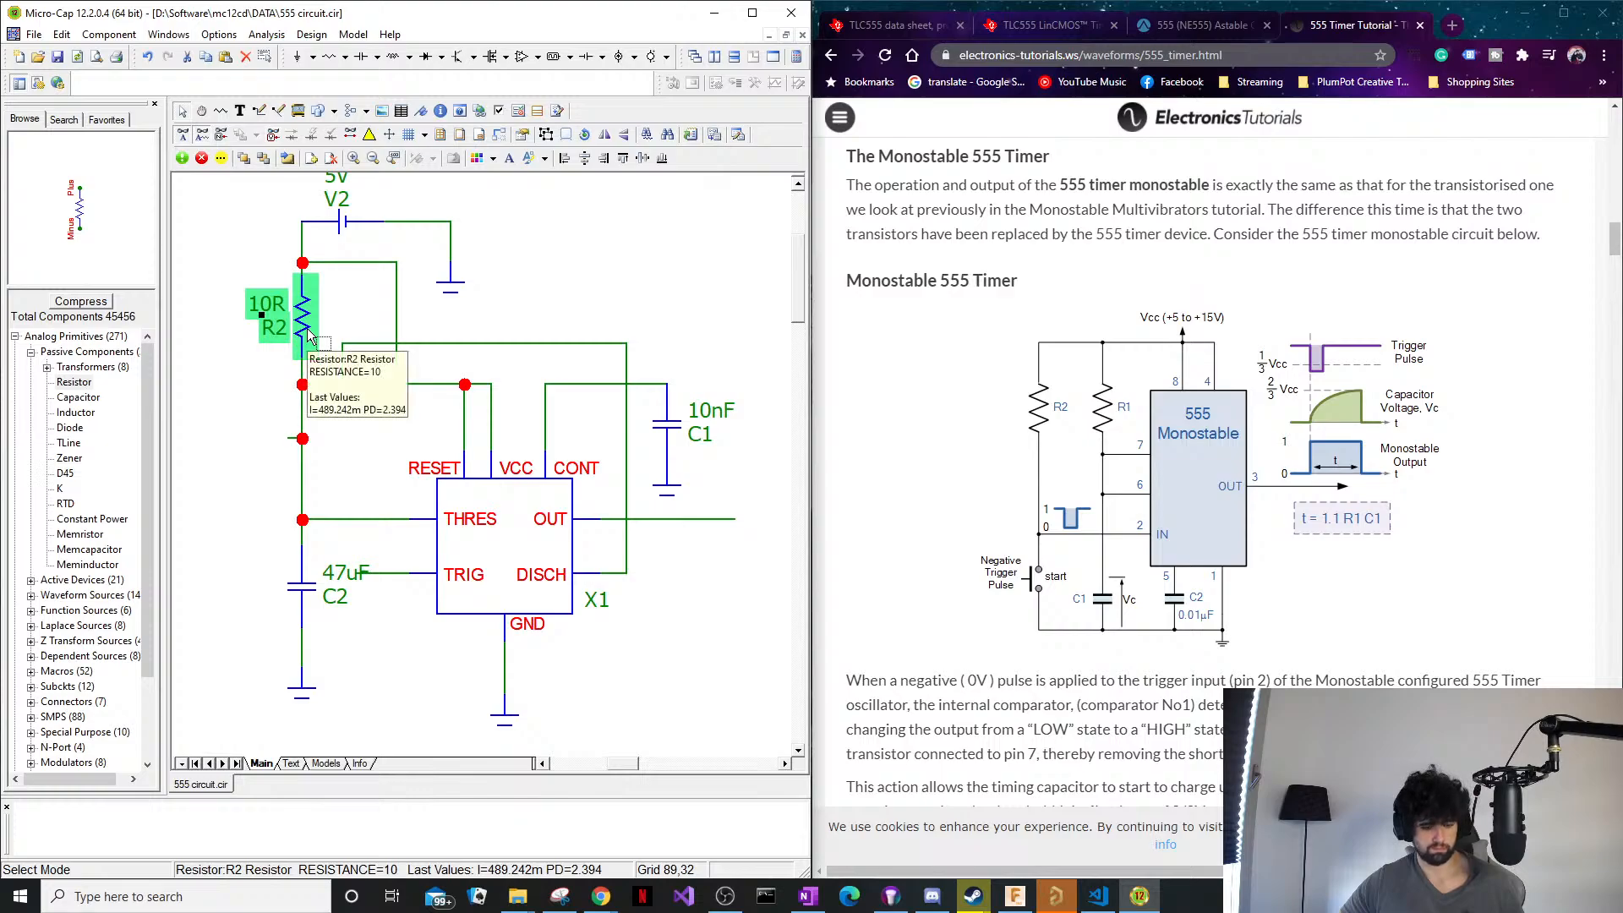
ctrl+drag(309, 337, 226, 340)
click(240, 355)
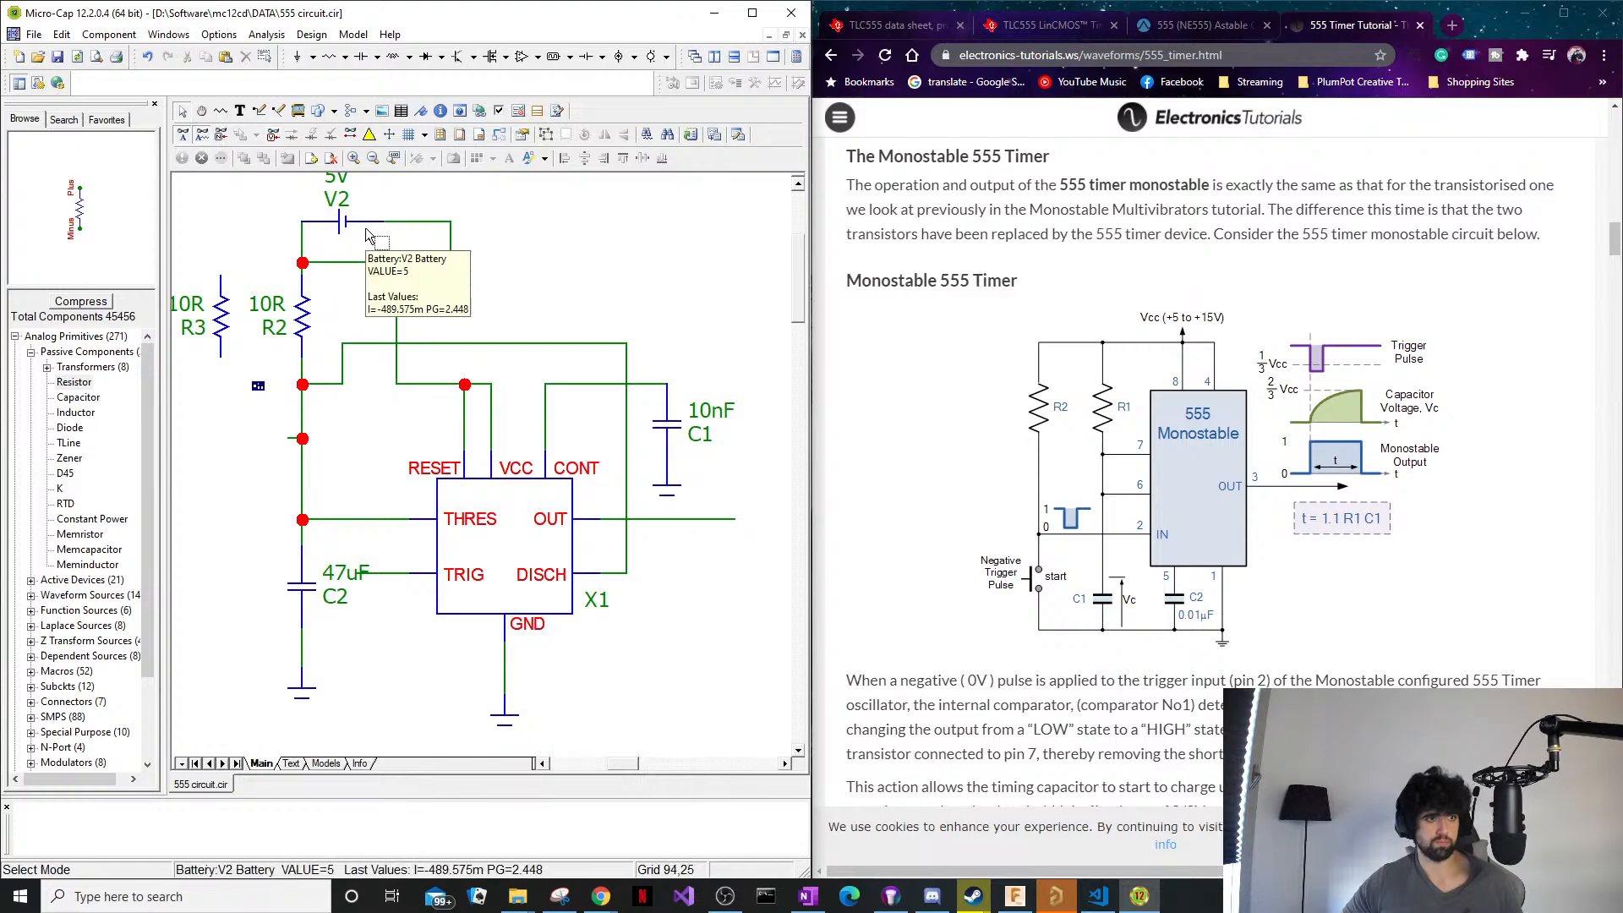
key(ctrl+w)
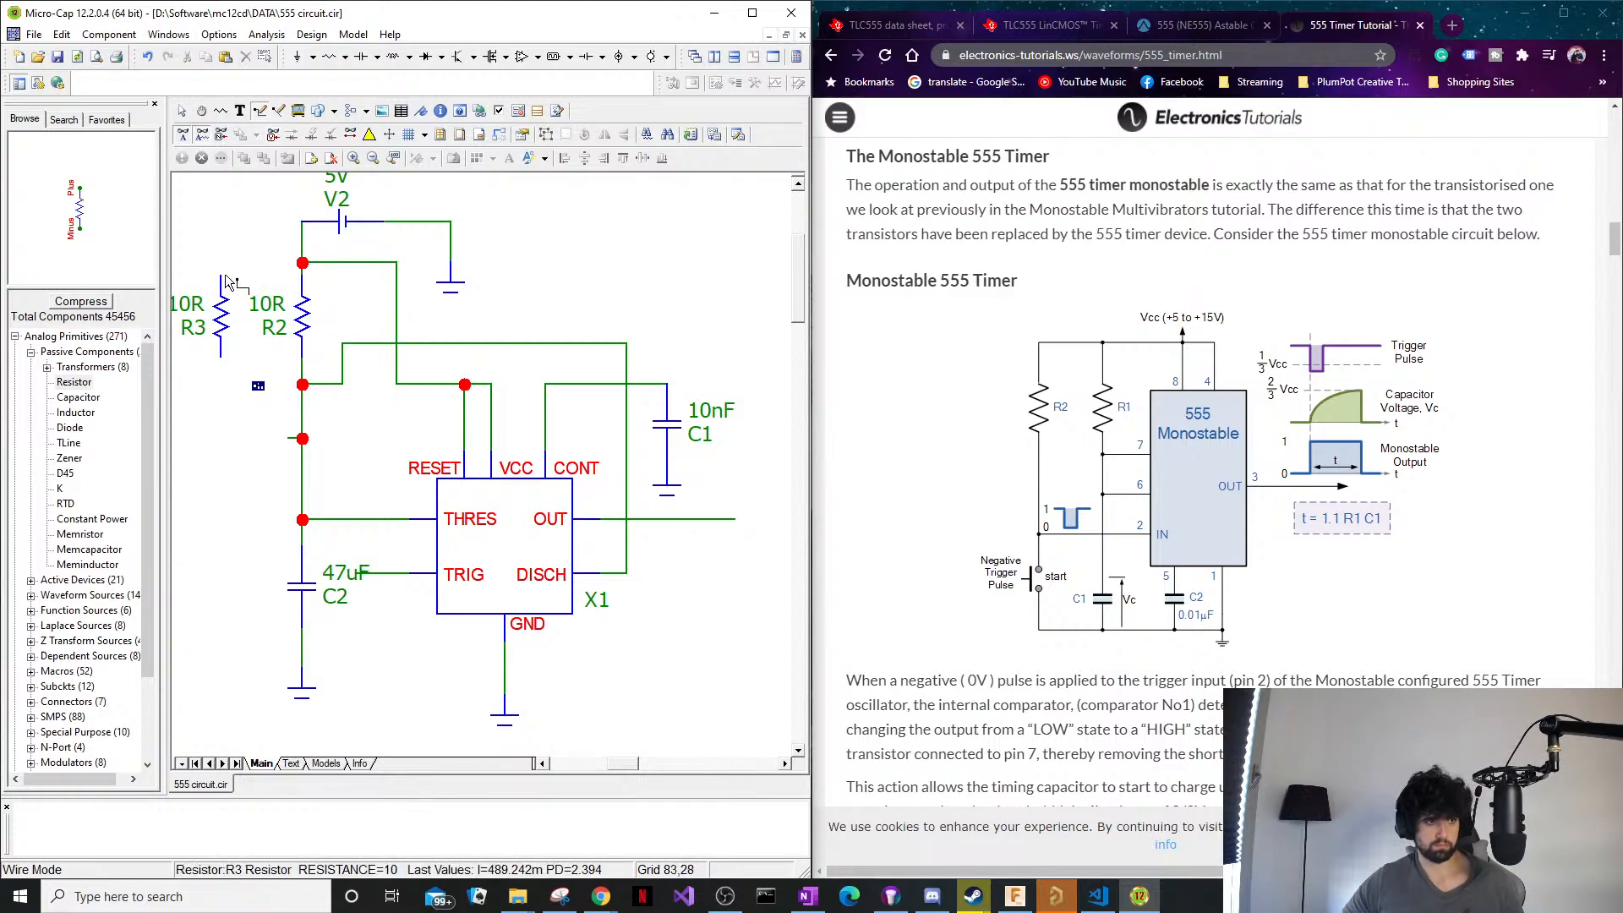
drag(221, 276, 304, 222)
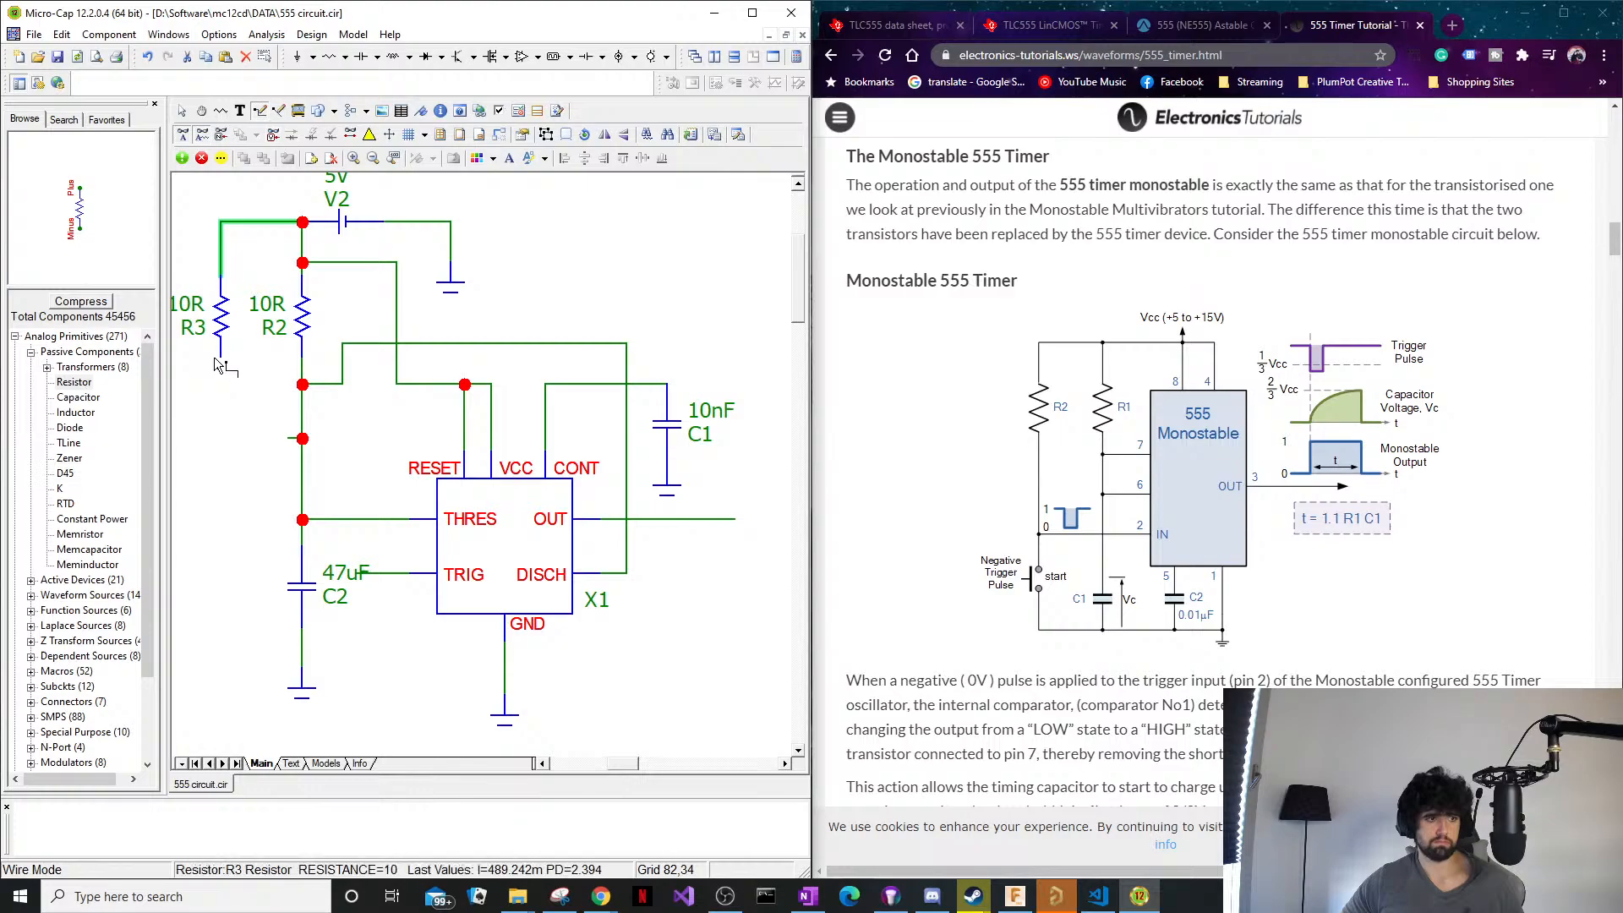
mouse_move(223, 365)
mouse_move(223, 364)
mouse_down()
mouse_move(254, 483)
mouse_move(352, 573)
mouse_up()
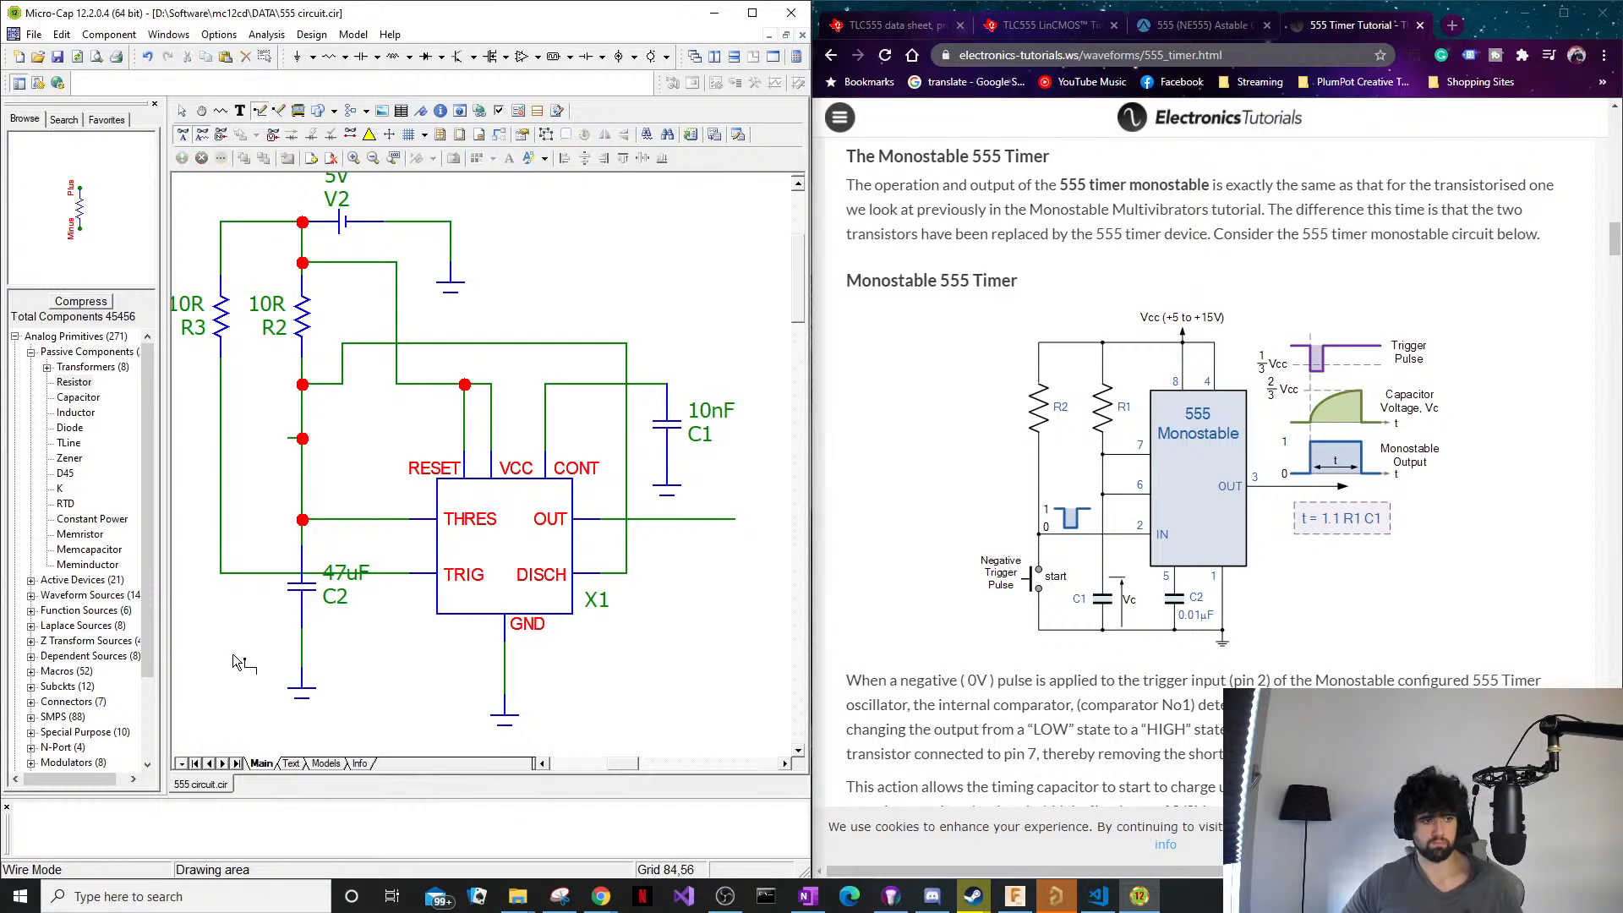
Wire the timer's TRIG line to the ground line below capacitor C2.
key(ctrl+e)
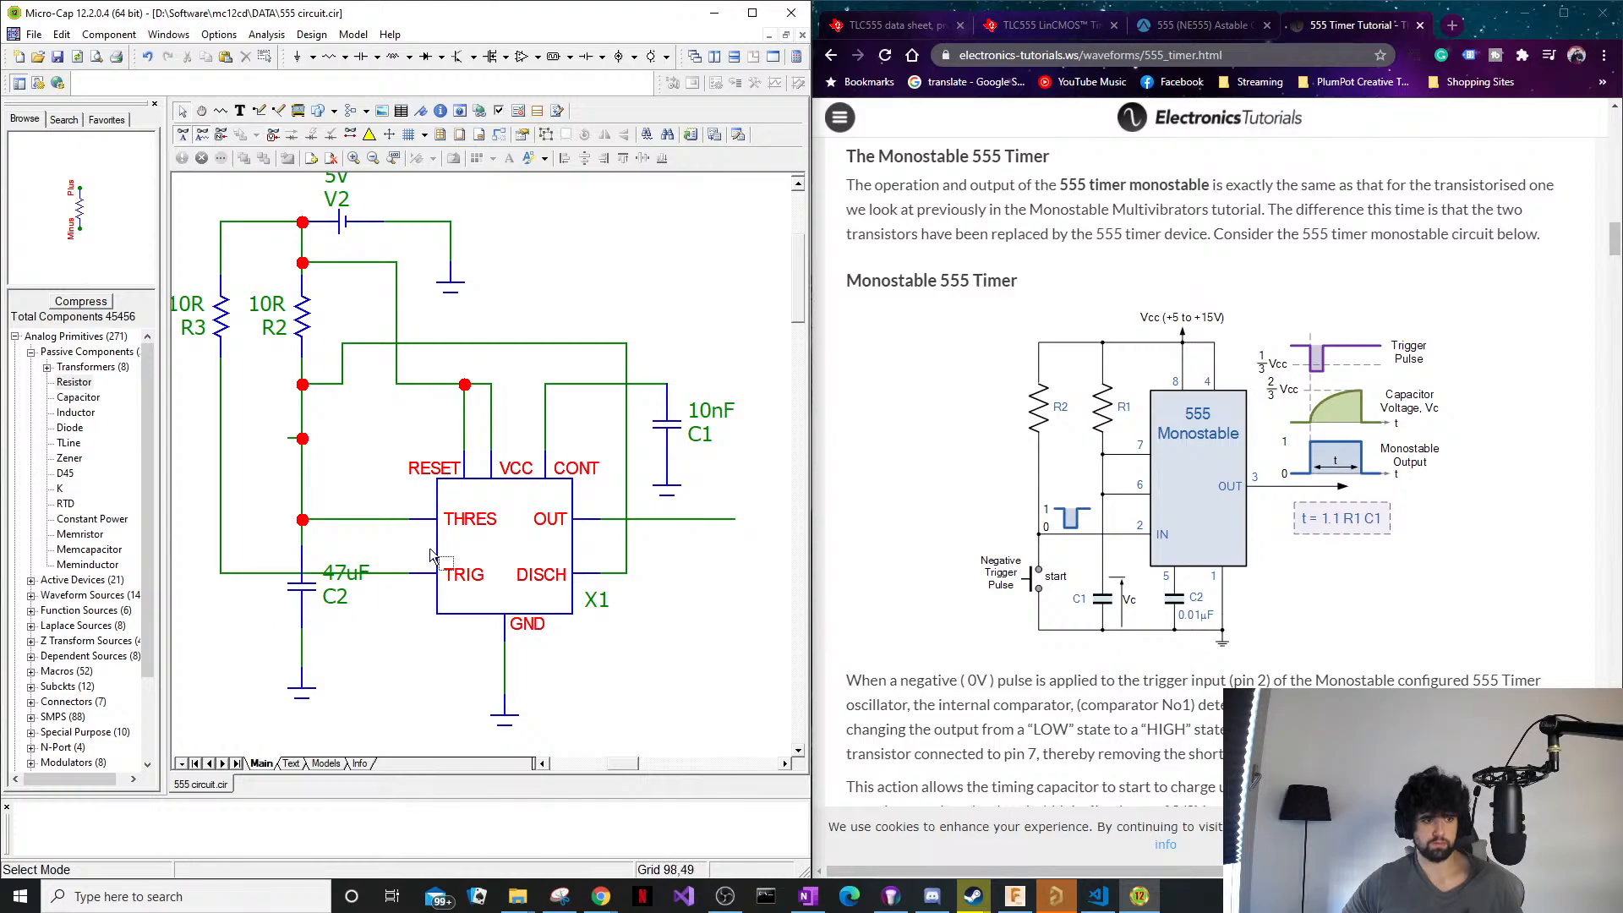
click(404, 574)
mouse_move(395, 576)
mouse_down()
mouse_move(397, 609)
mouse_move(396, 591)
mouse_move(342, 649)
mouse_move(302, 642)
mouse_up()
key(ctrl+z)
key(ctrl+w)
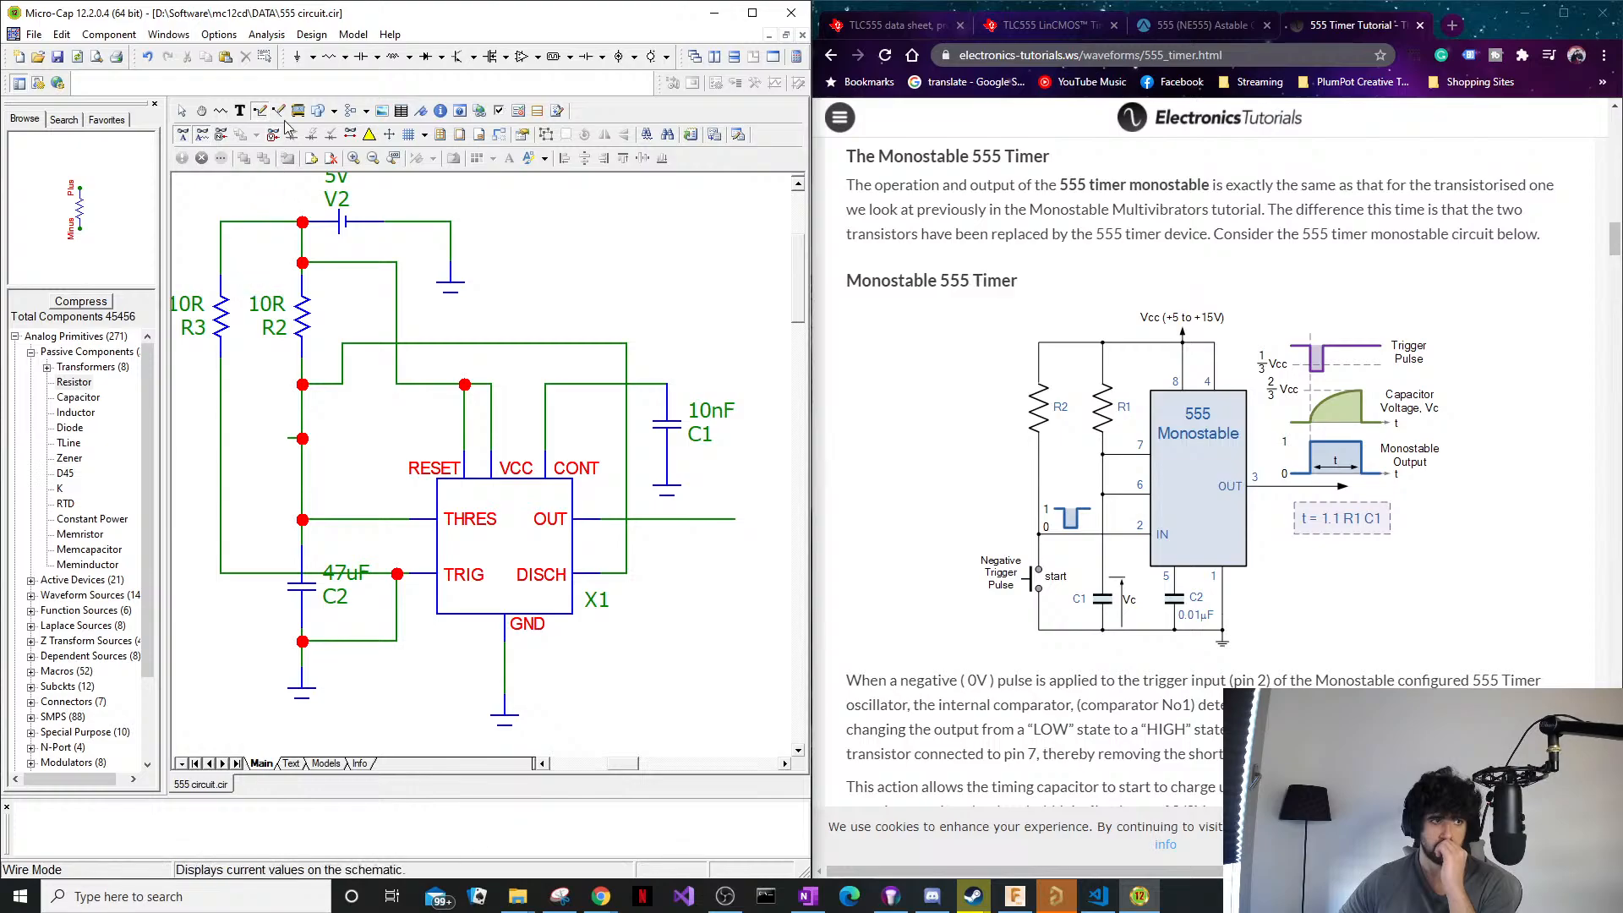
Run a transient probe analysis, plot the voltage at the timer's OUT wire and return to the schematic.
click(266, 34)
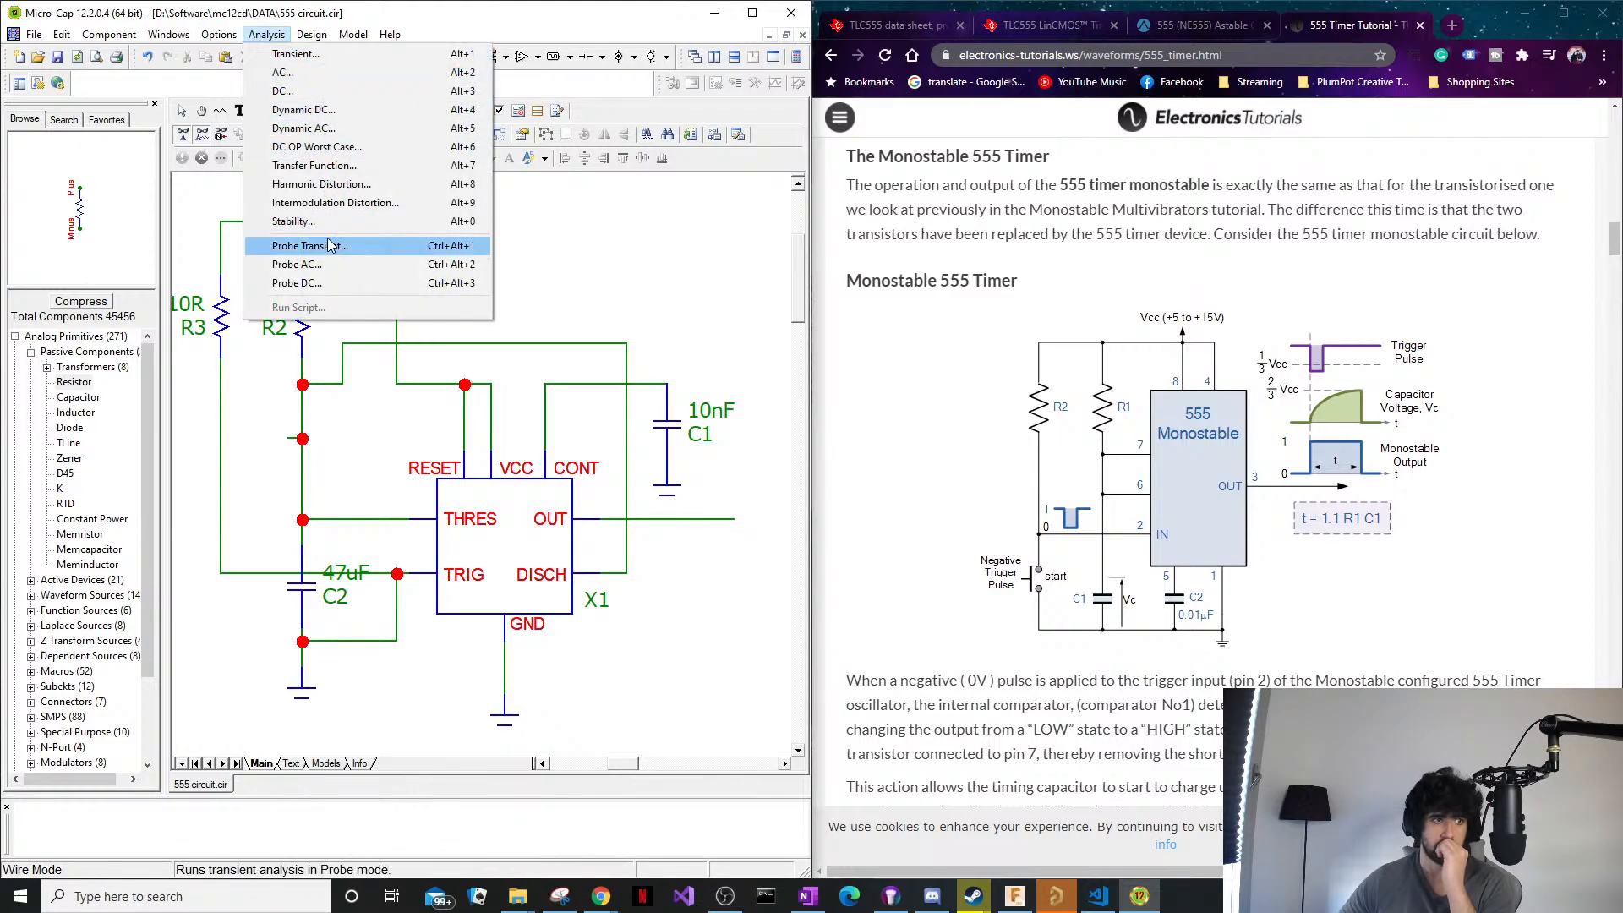
click(292, 246)
click(572, 528)
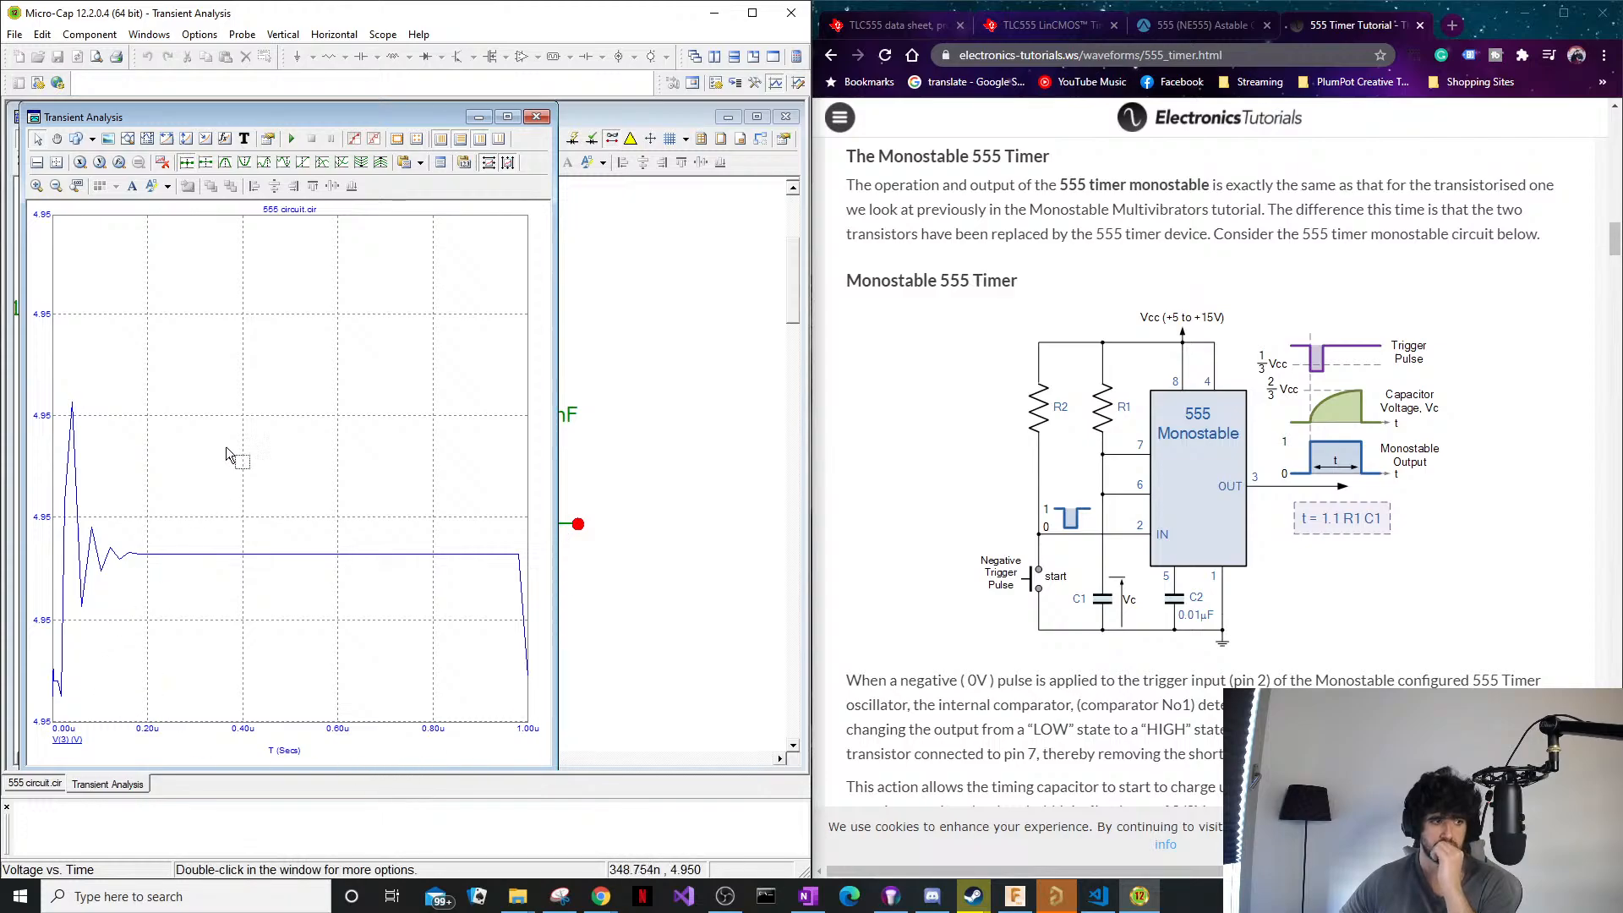
click(479, 116)
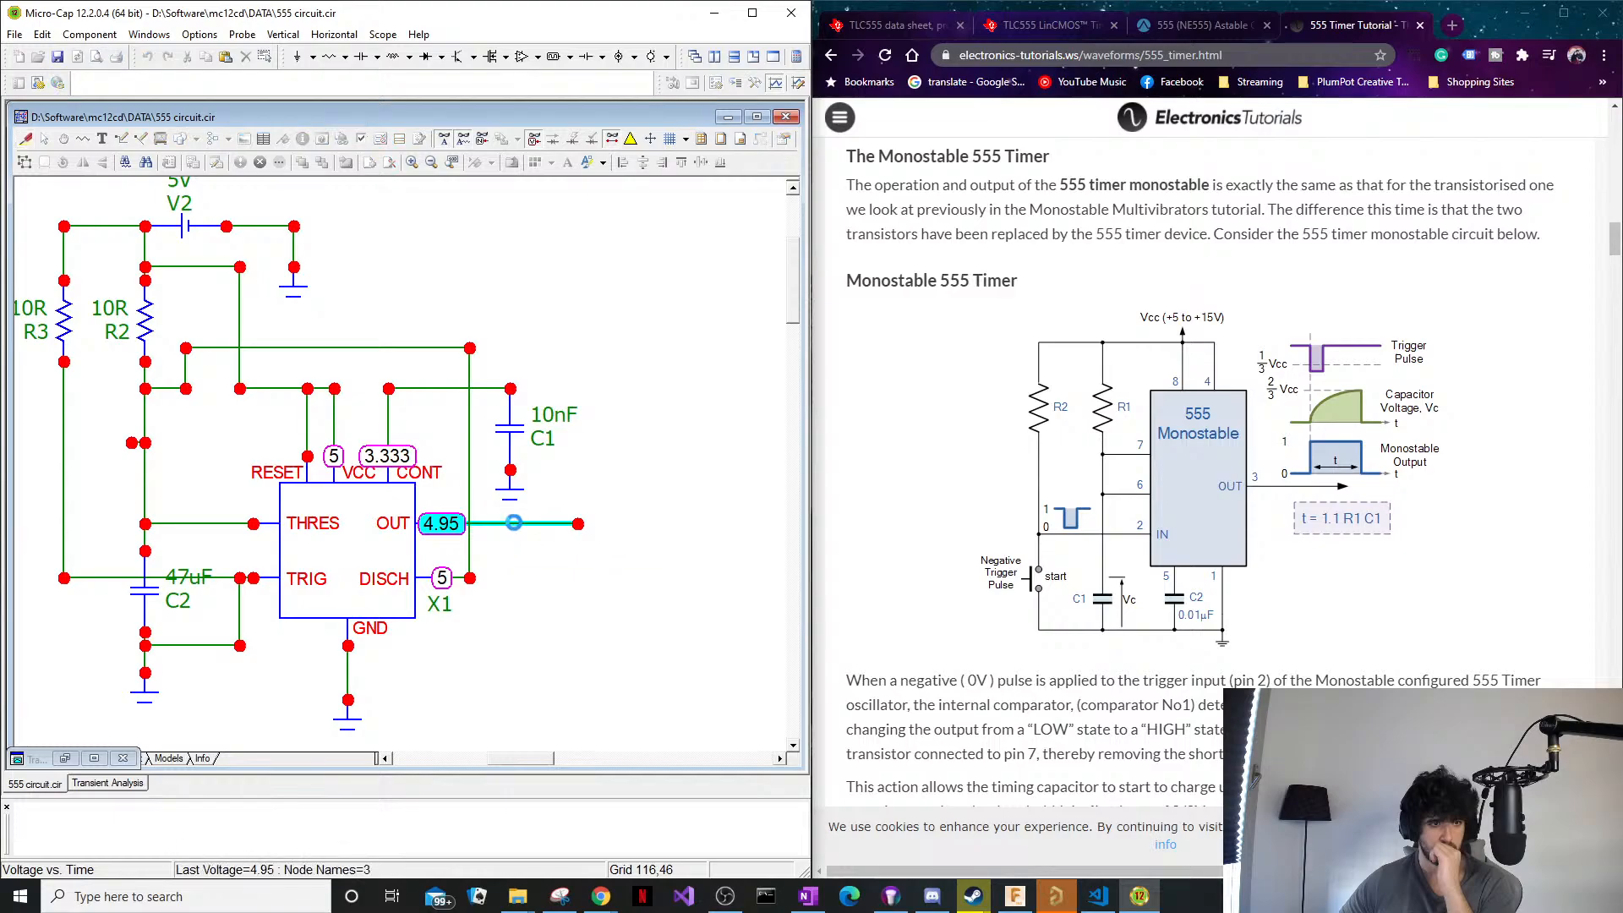
click(517, 534)
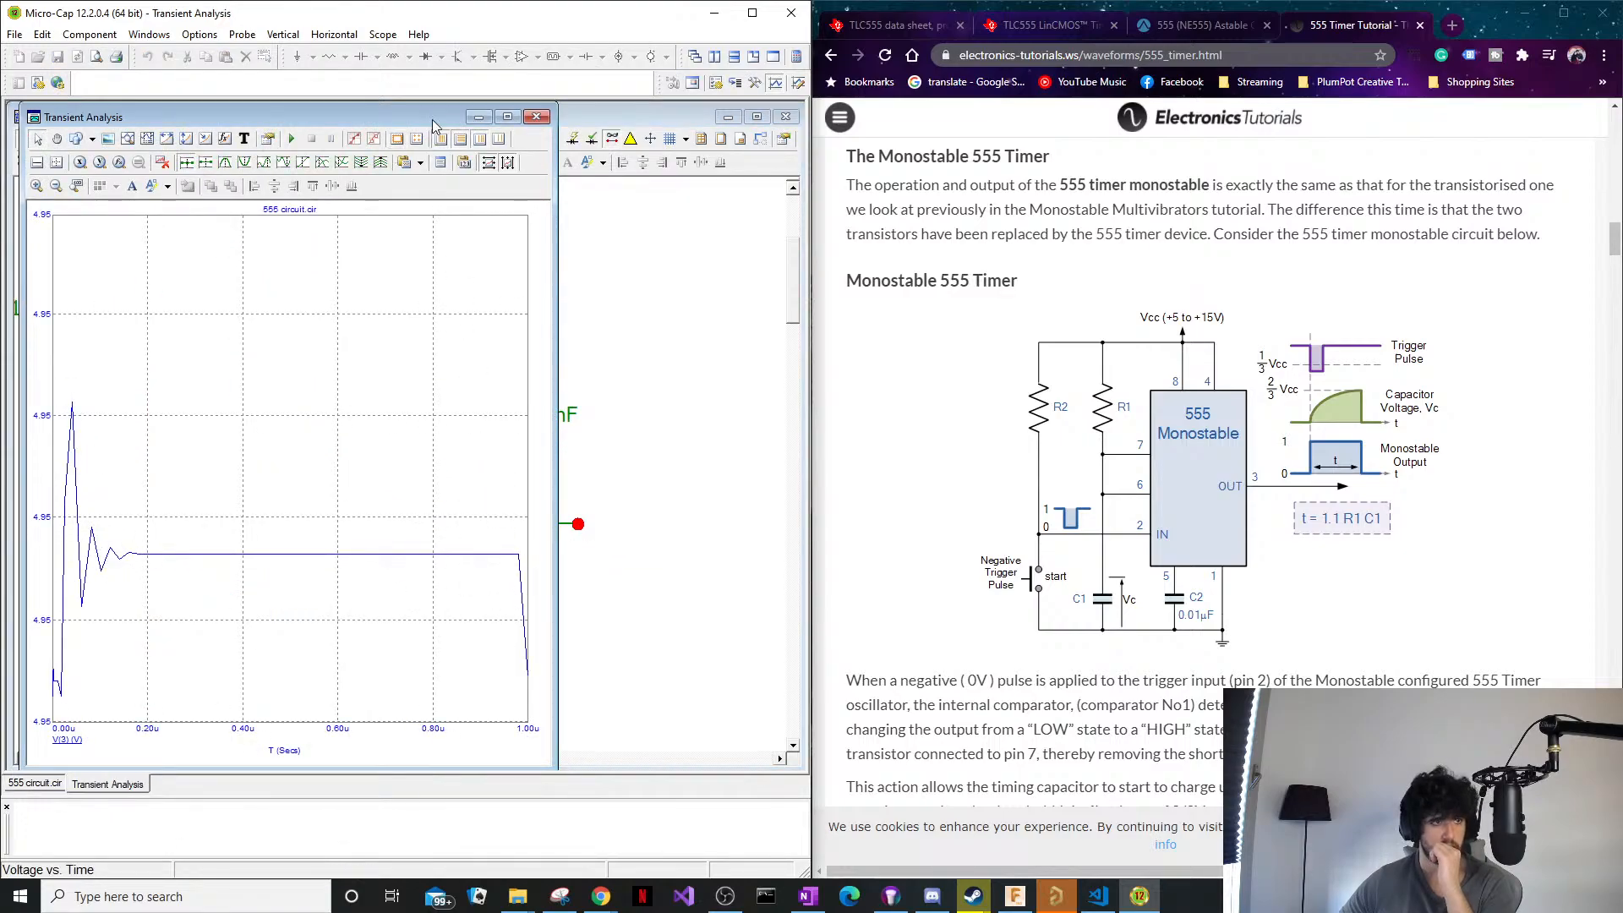
click(479, 117)
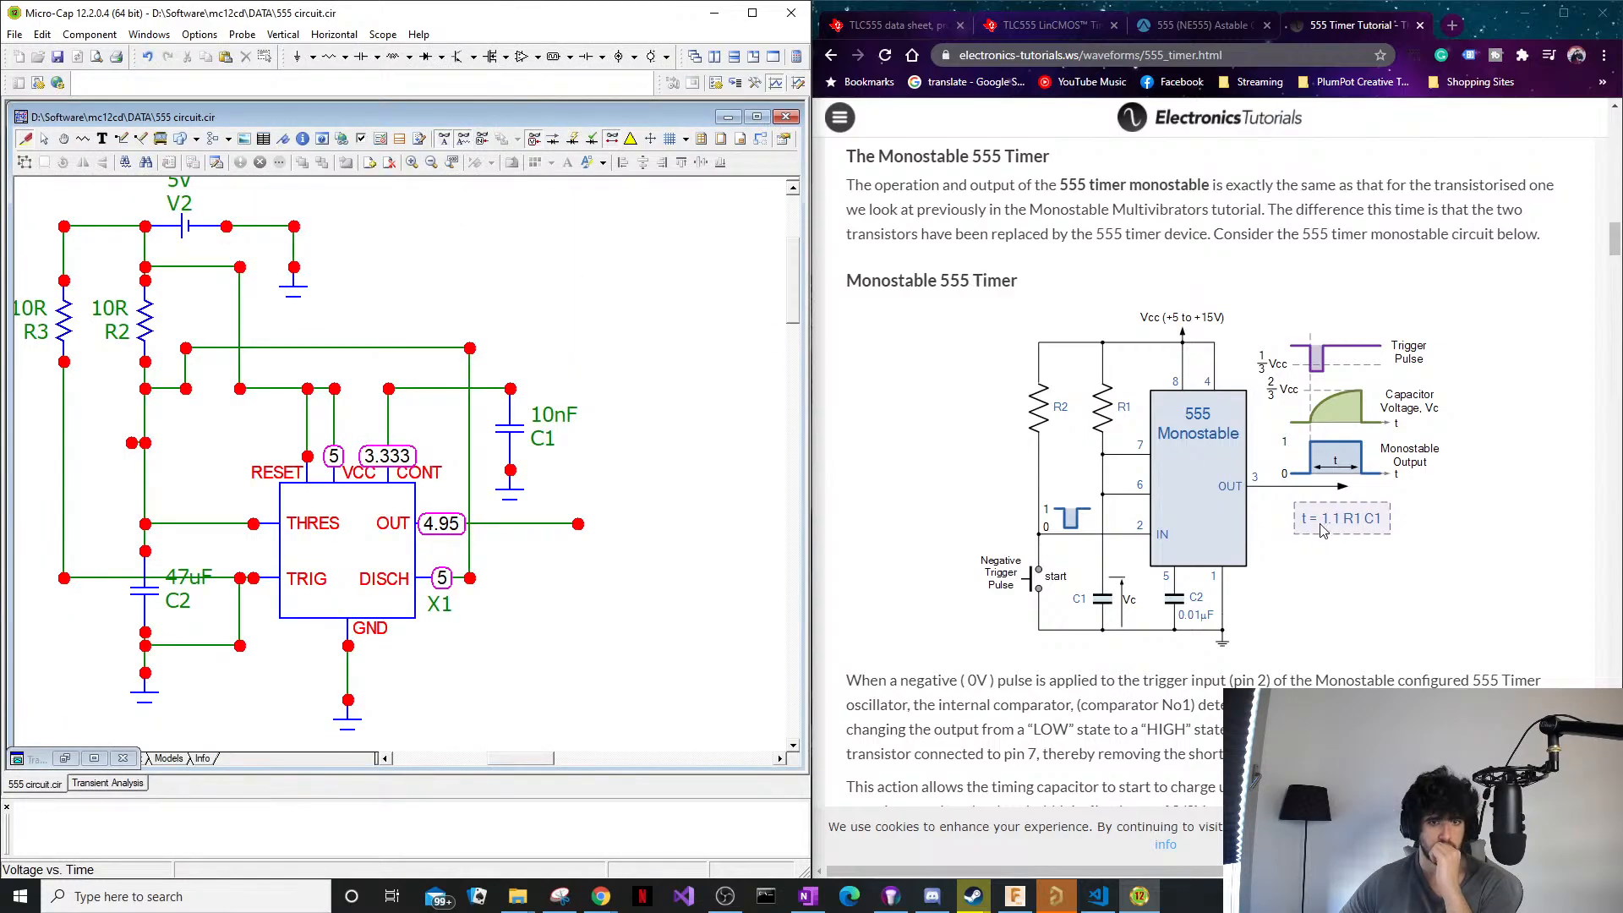
Examine the tutorial's monostable timing formula and example, the switchable, bistable and output driver circuits, and the monostable schematic again.
scroll(1324, 530, down, 6)
scroll(1281, 609, down, 5)
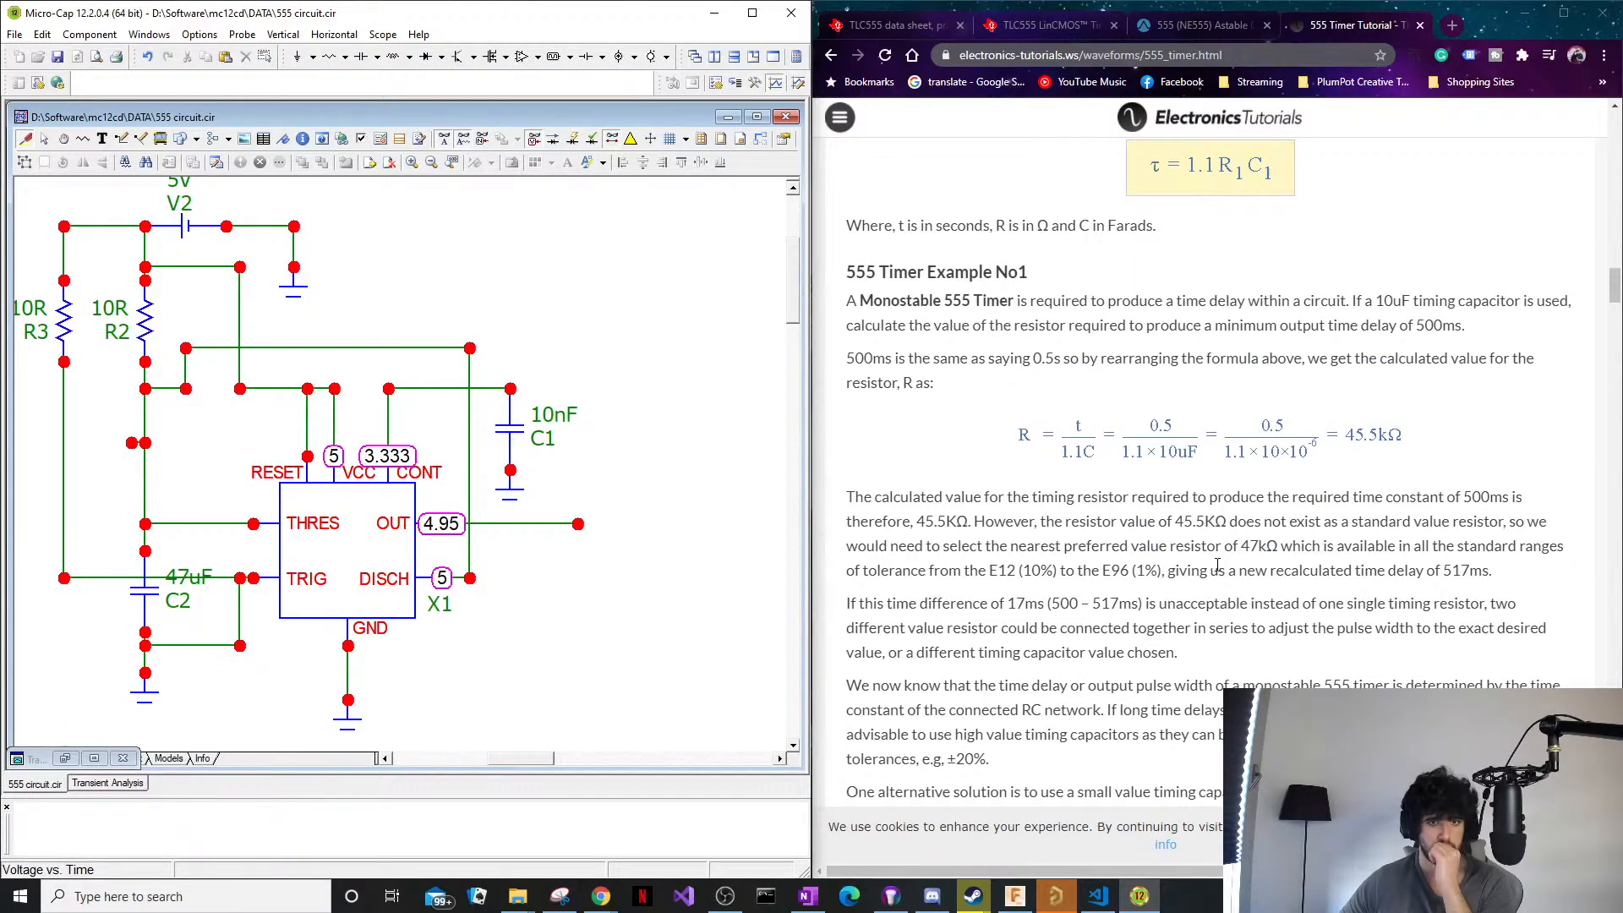
scroll(1217, 566, up, 1)
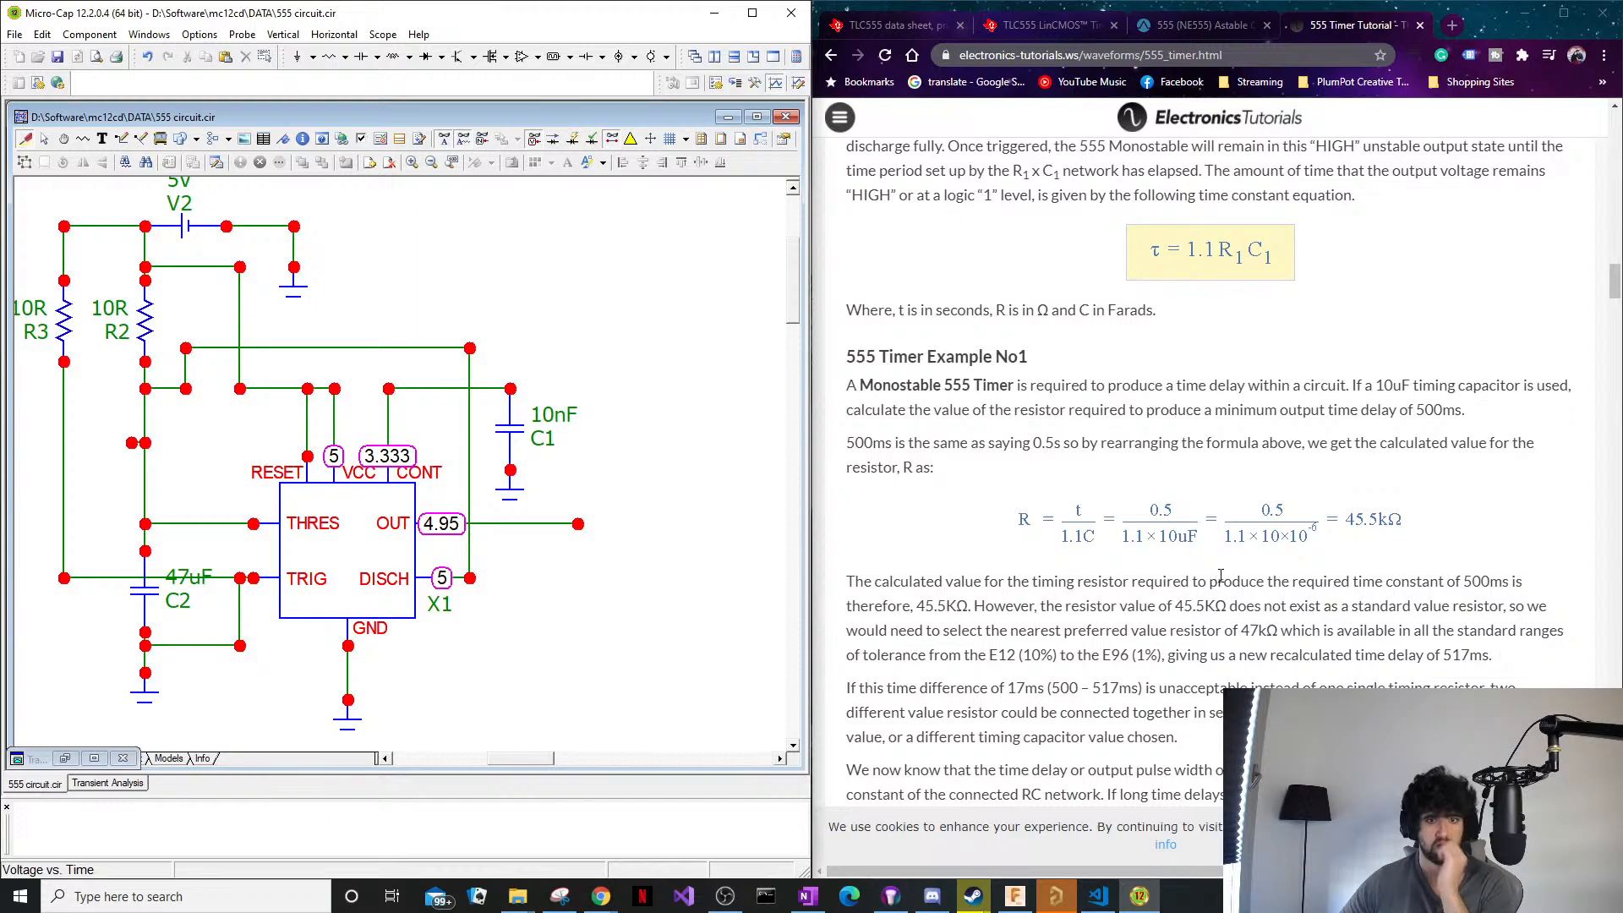
scroll(1229, 583, up, 13)
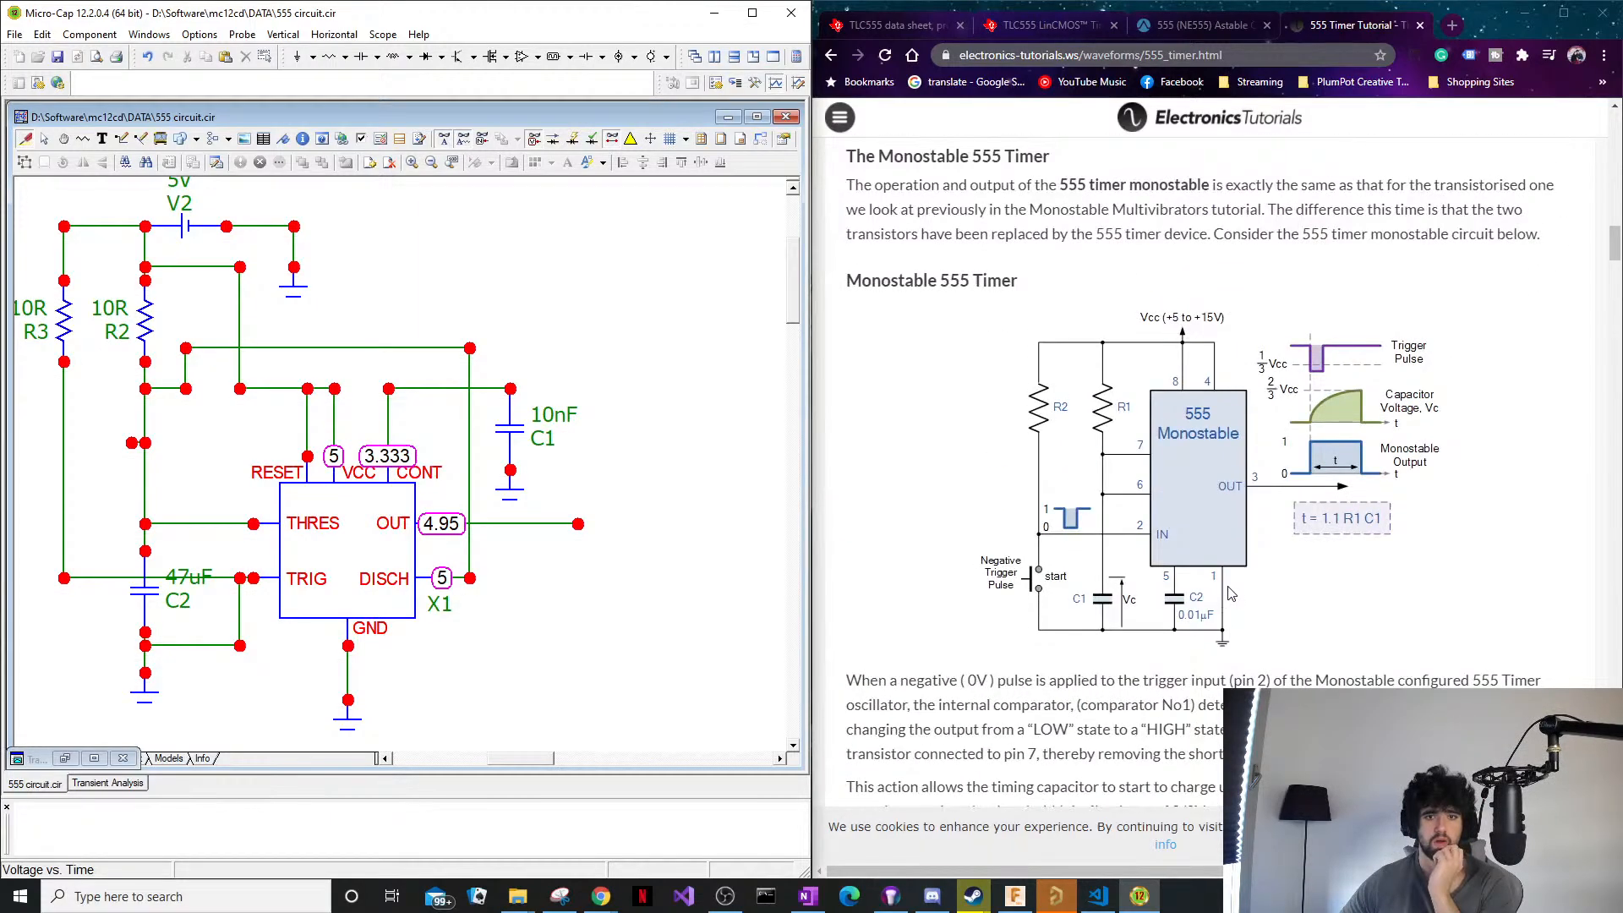
scroll(1228, 595, down, 12)
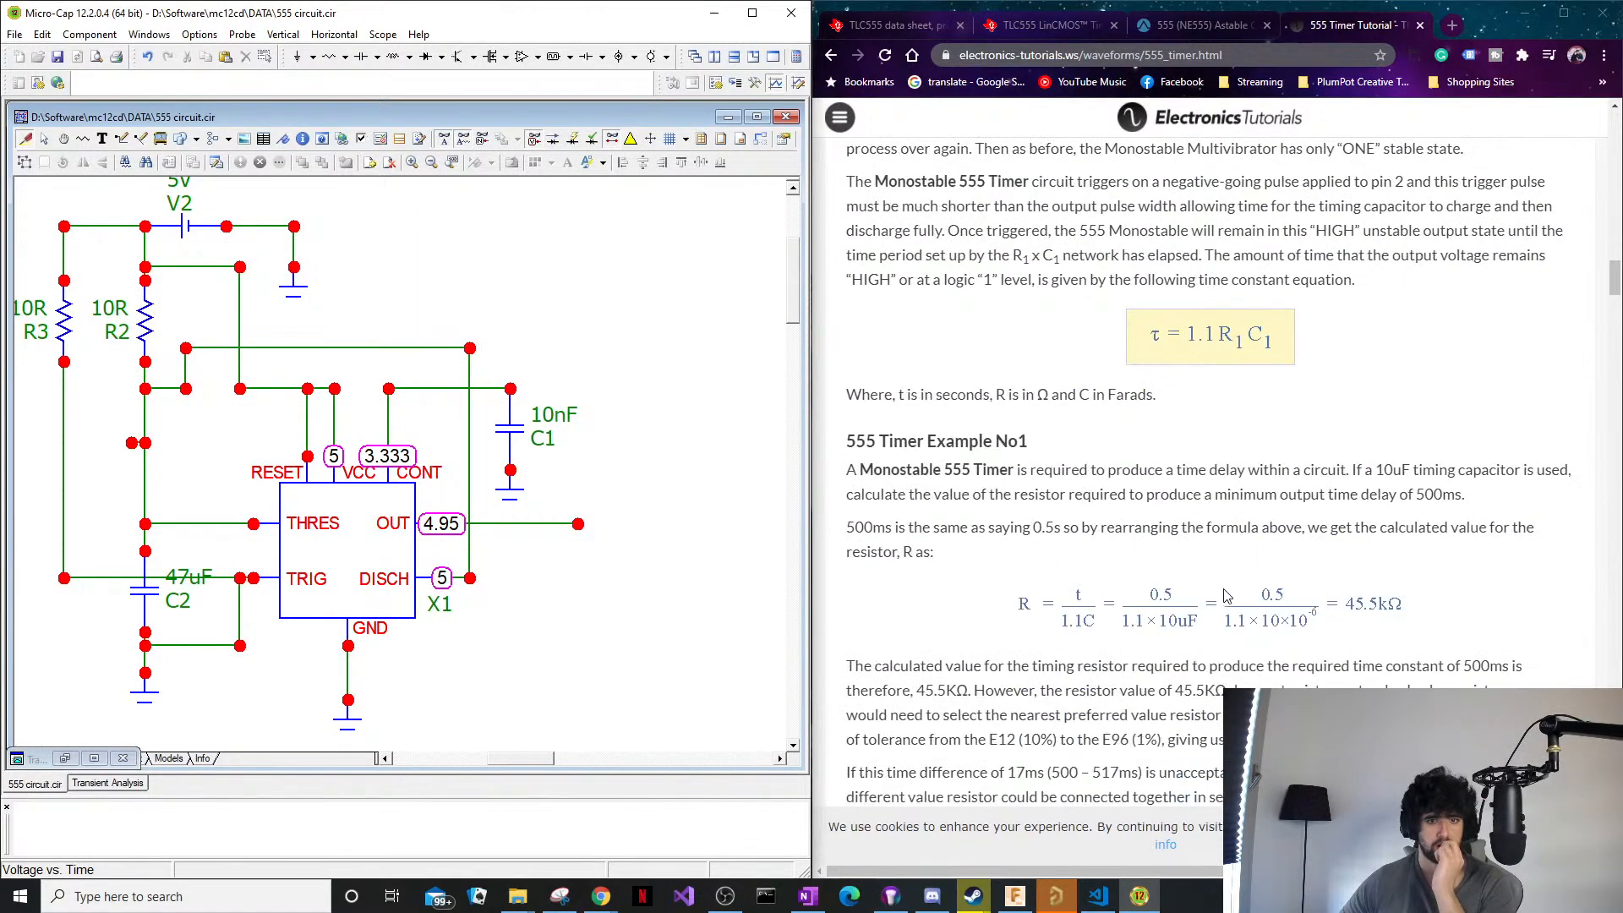
scroll(1225, 594, down, 10)
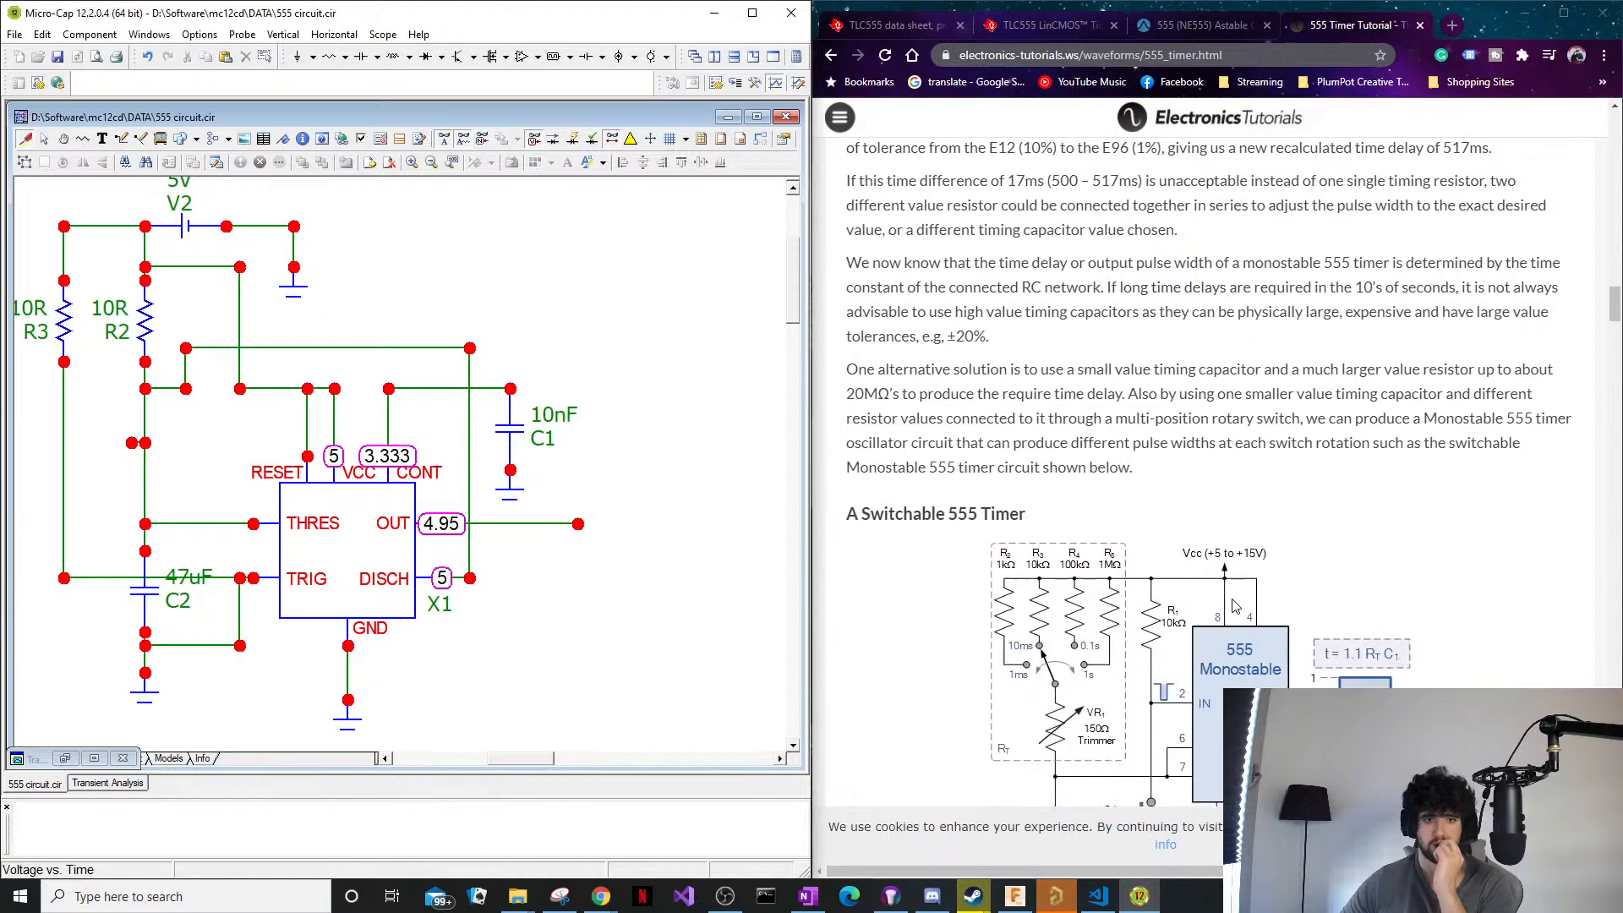
scroll(1233, 602, down, 7)
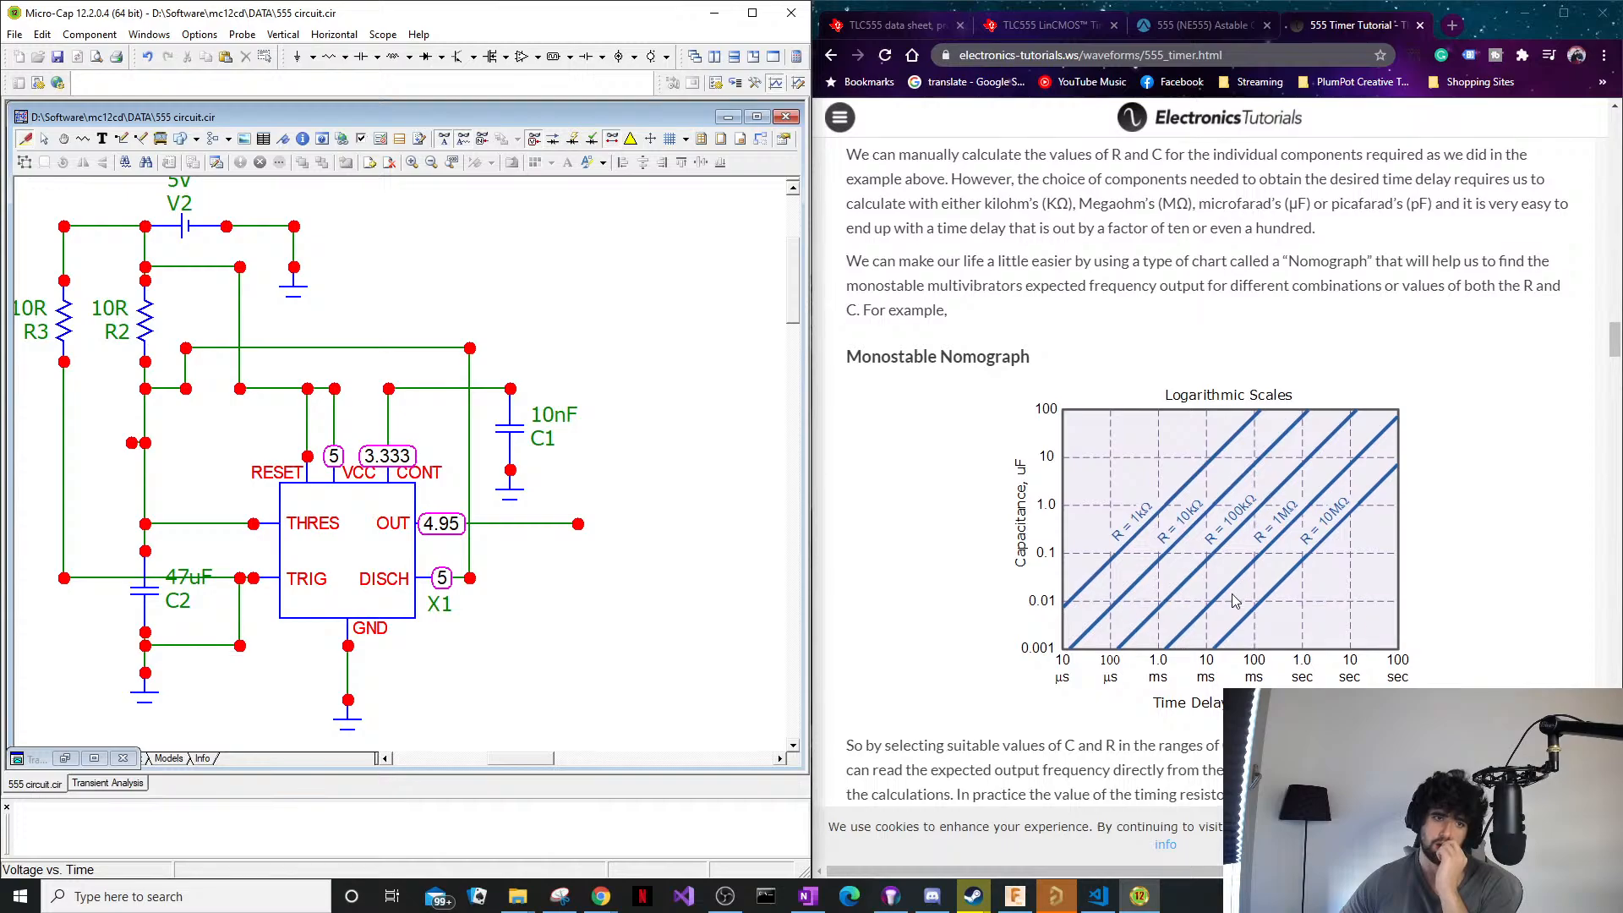
scroll(1233, 601, down, 8)
scroll(1230, 594, down, 1)
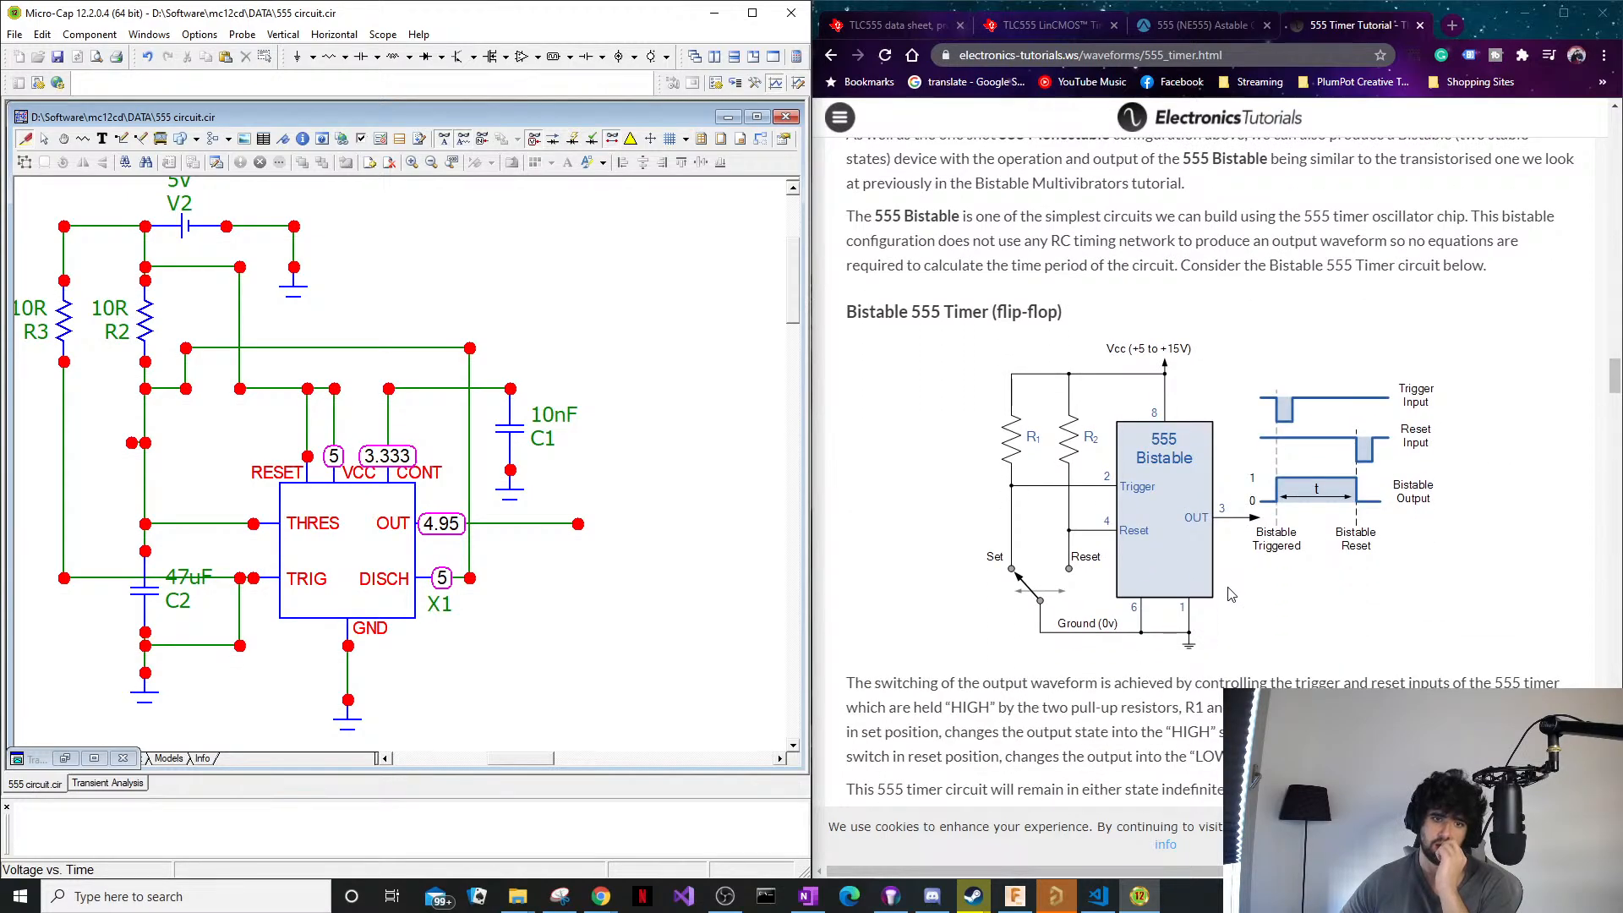
scroll(1220, 537, down, 12)
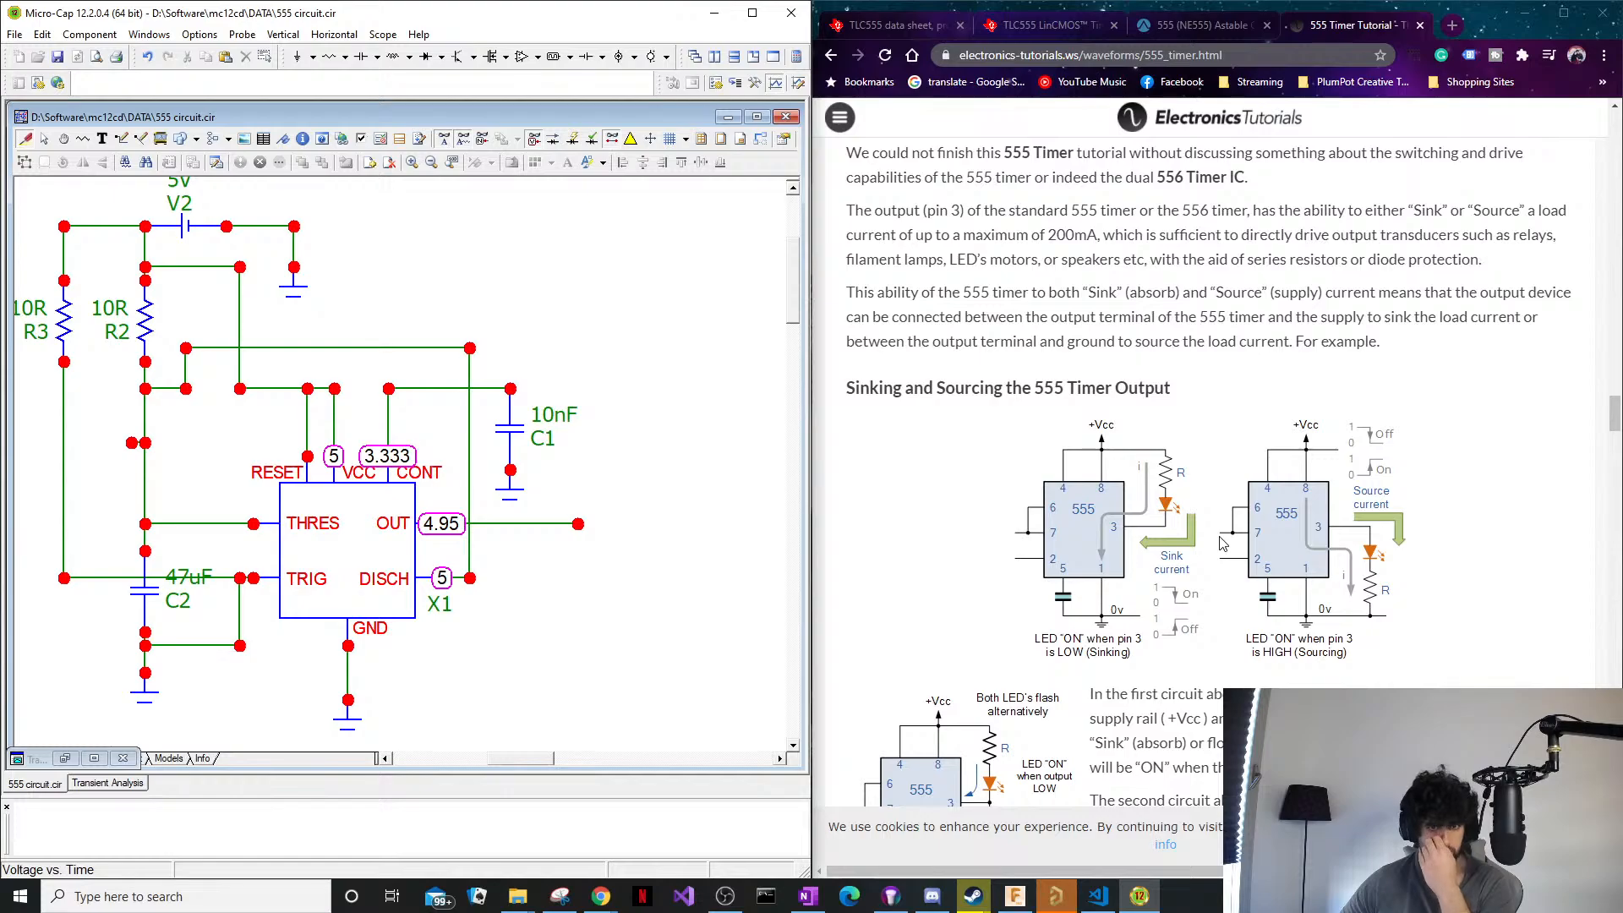
scroll(1220, 543, down, 7)
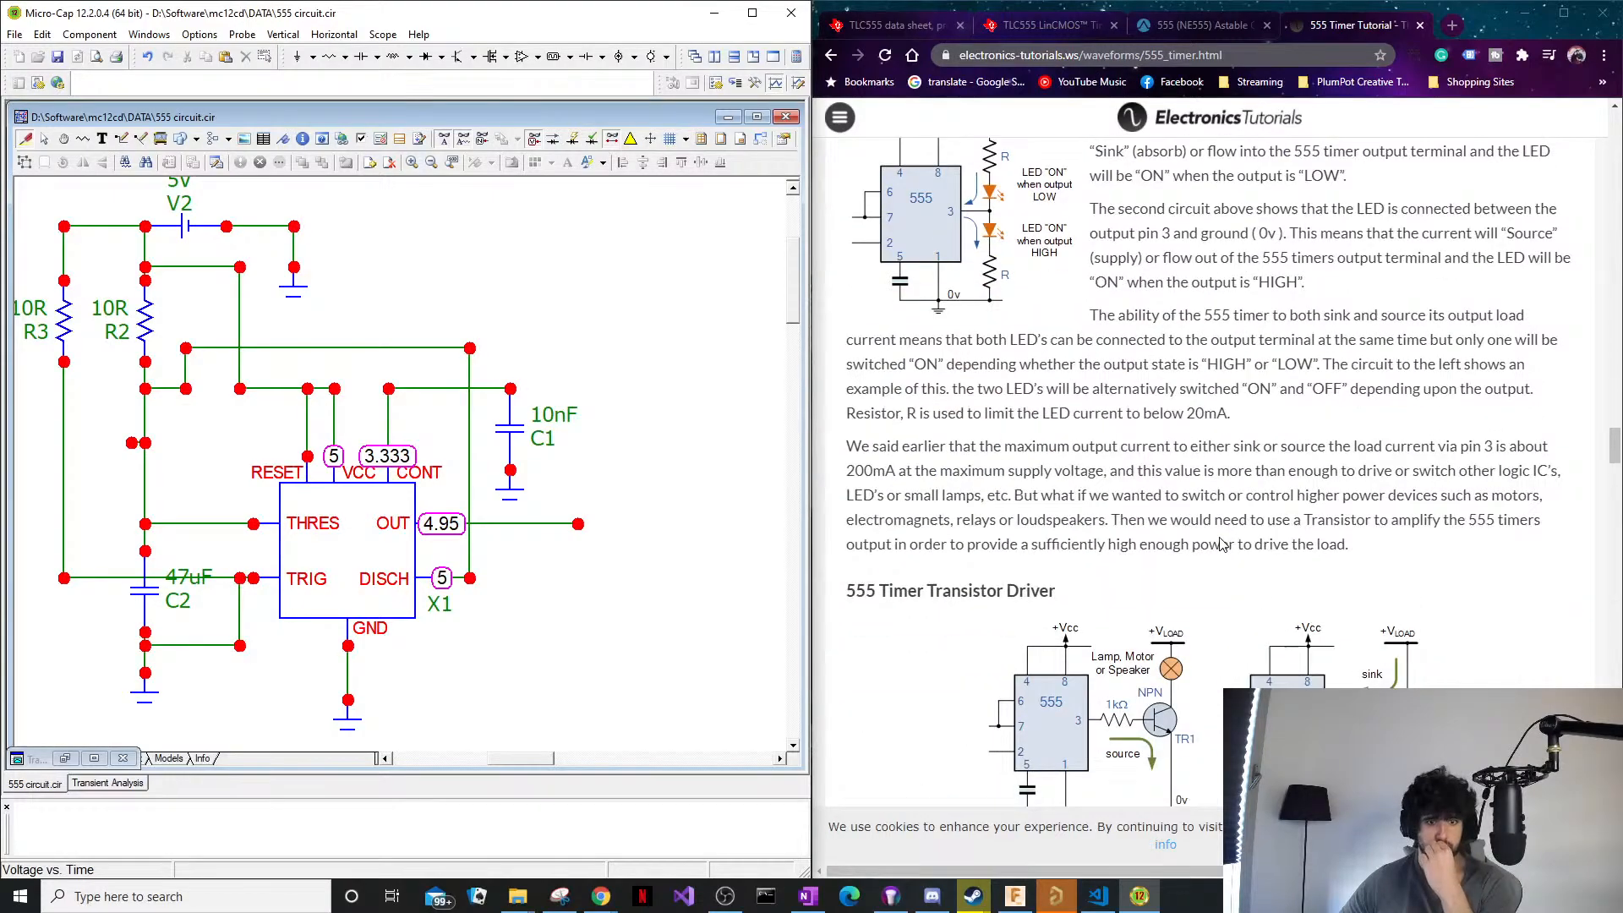
scroll(1220, 543, down, 2)
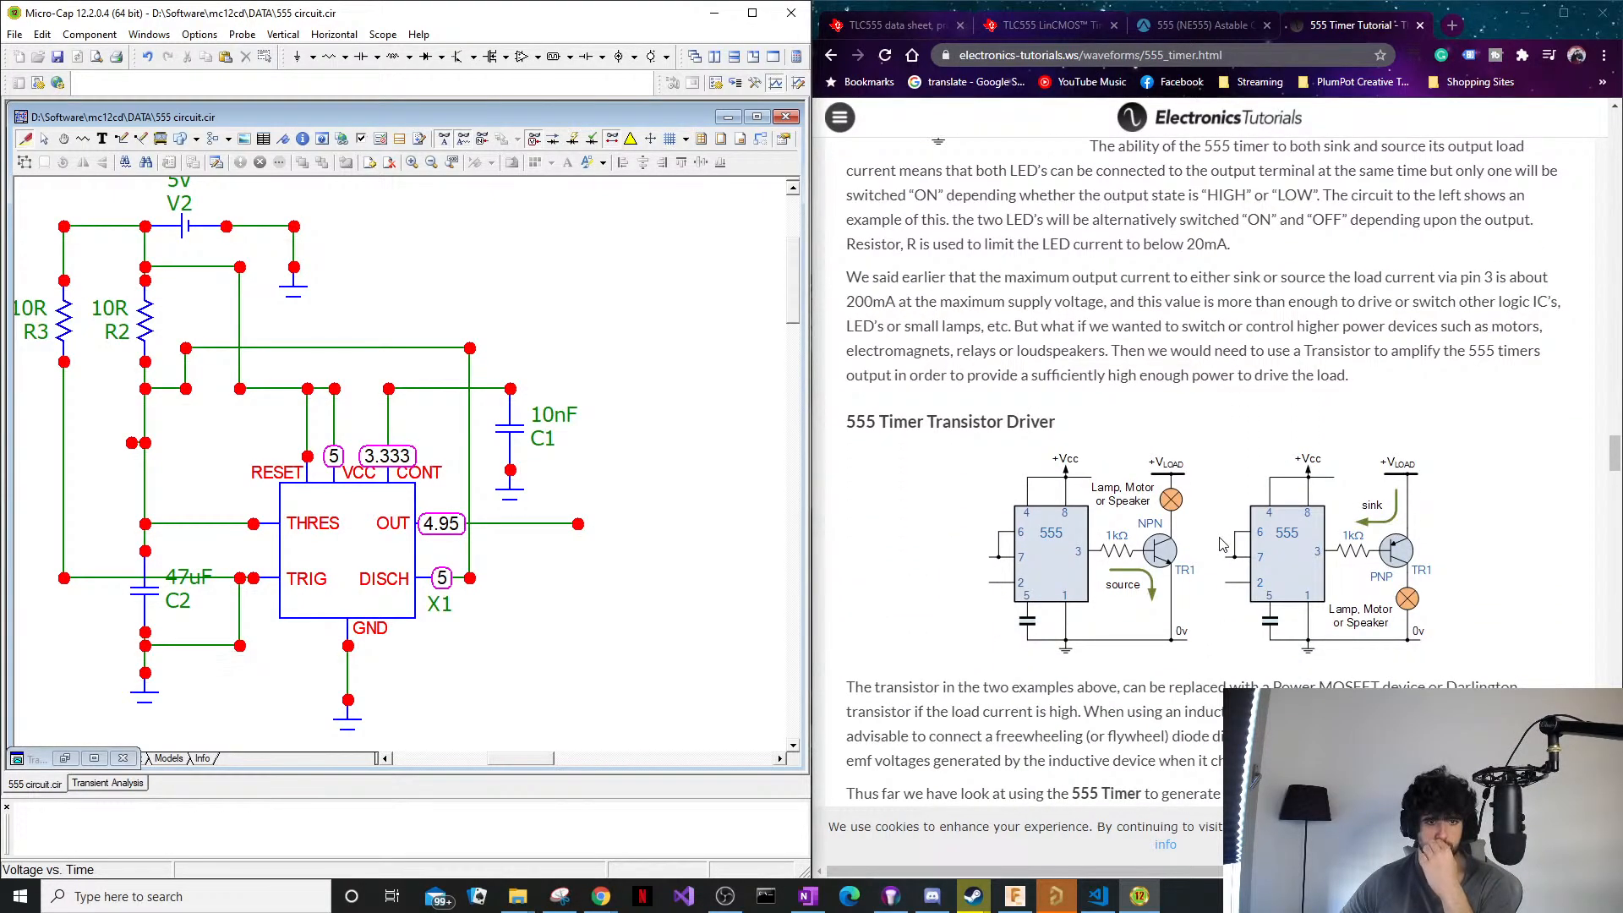
scroll(1220, 544, down, 8)
scroll(1194, 516, up, 20)
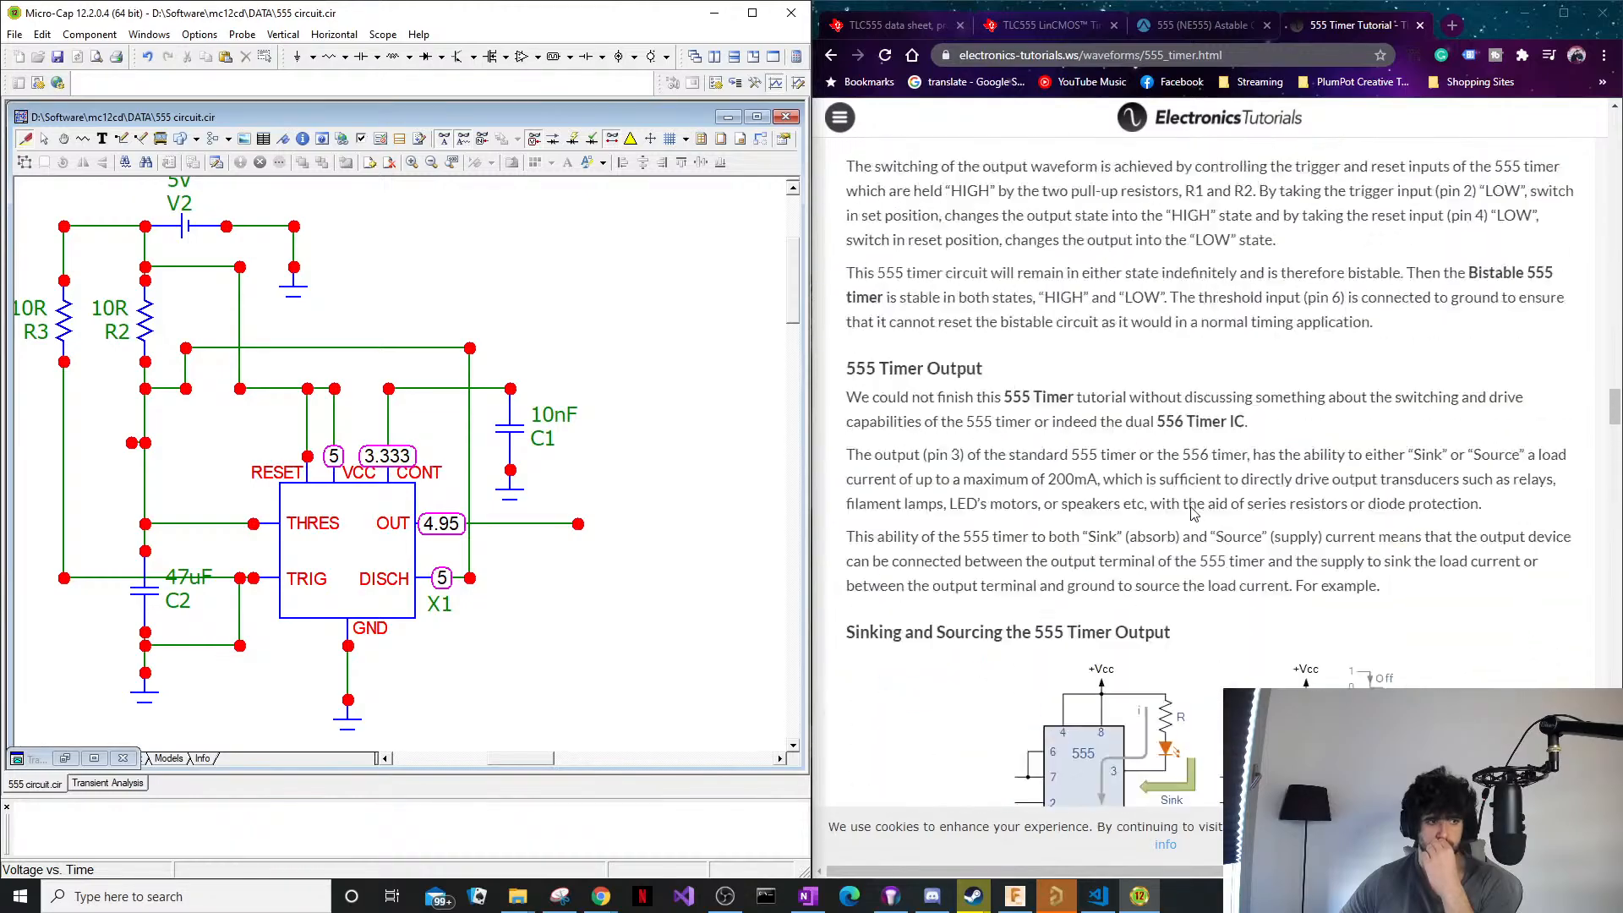
scroll(1192, 514, up, 20)
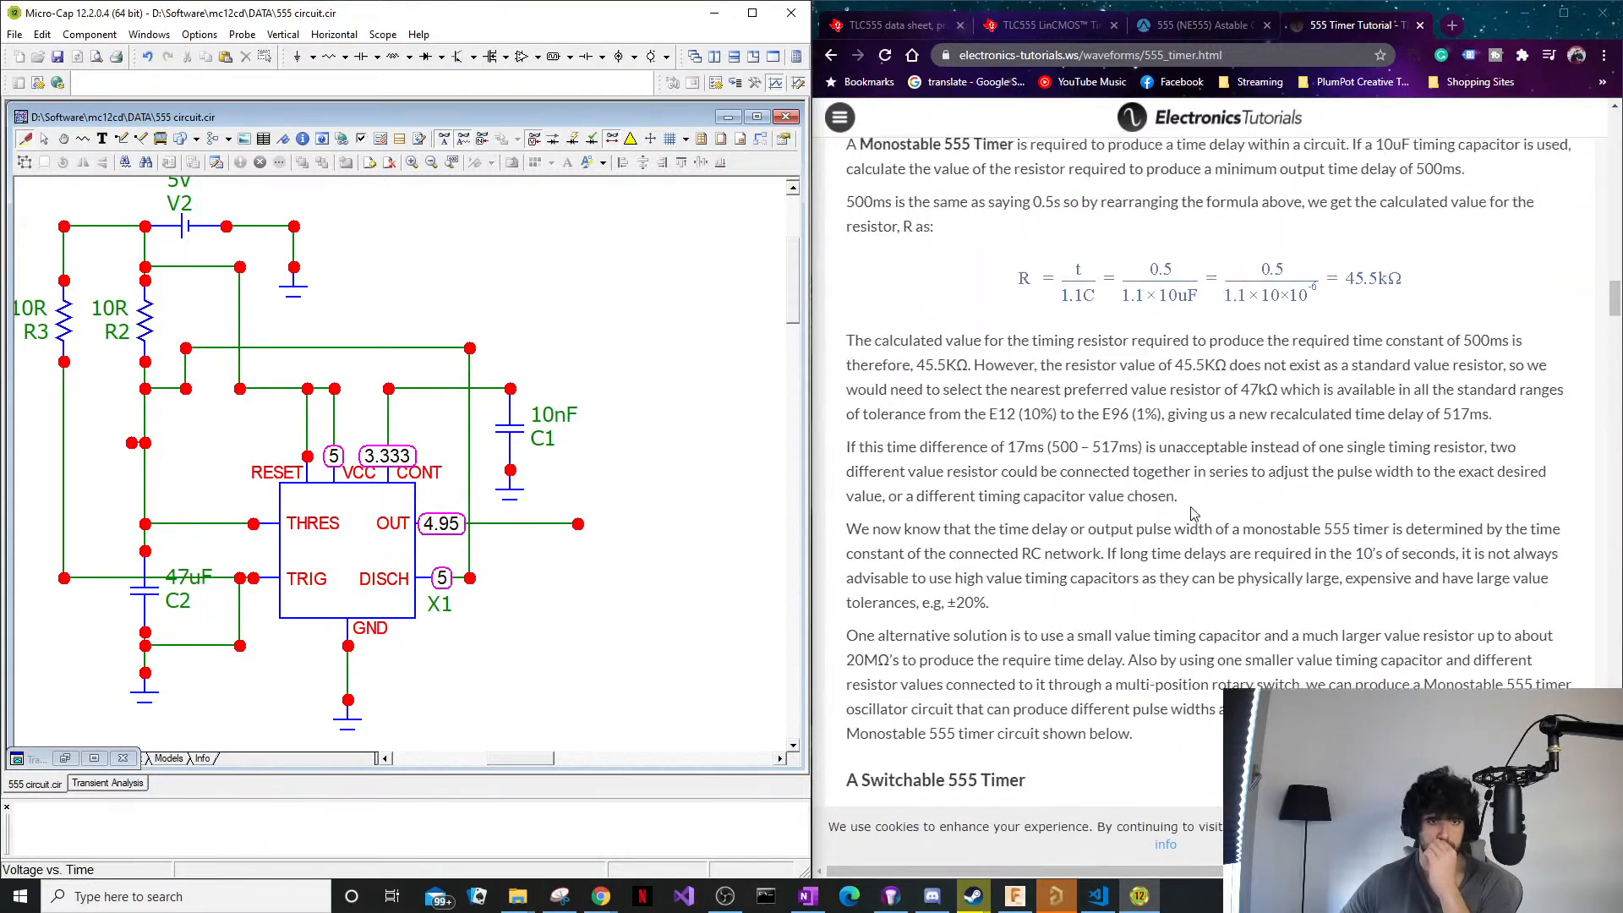
scroll(1192, 512, up, 5)
scroll(1194, 513, down, 4)
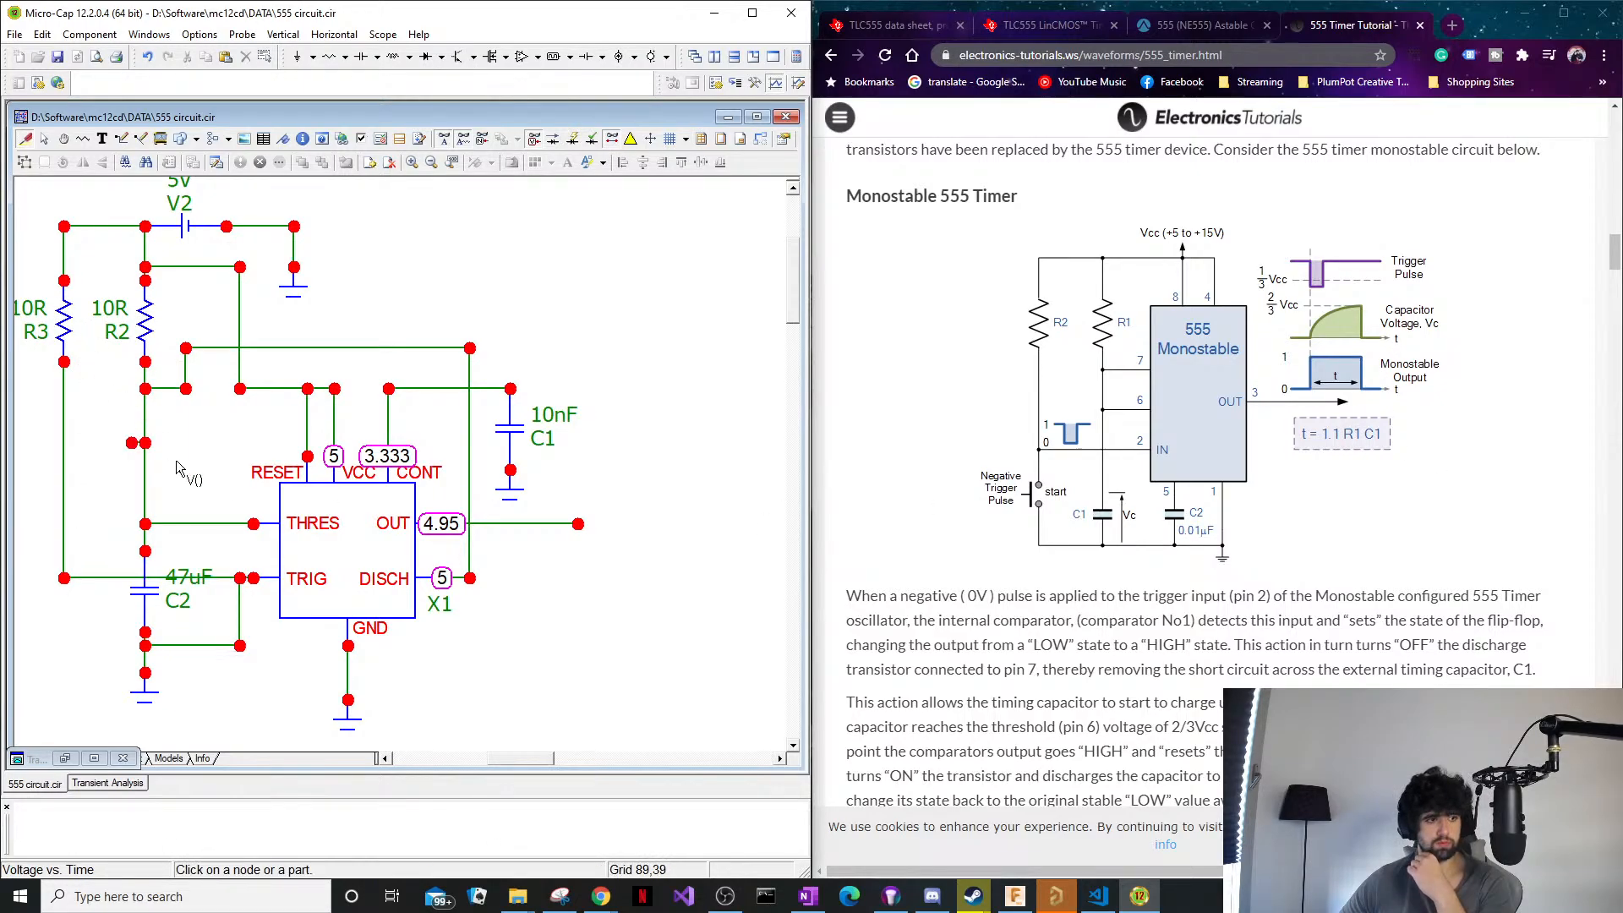
Set the resistance of R3, the resistor between the V2 supply line and the TRIG line, to 10K.
drag(507, 765, 475, 765)
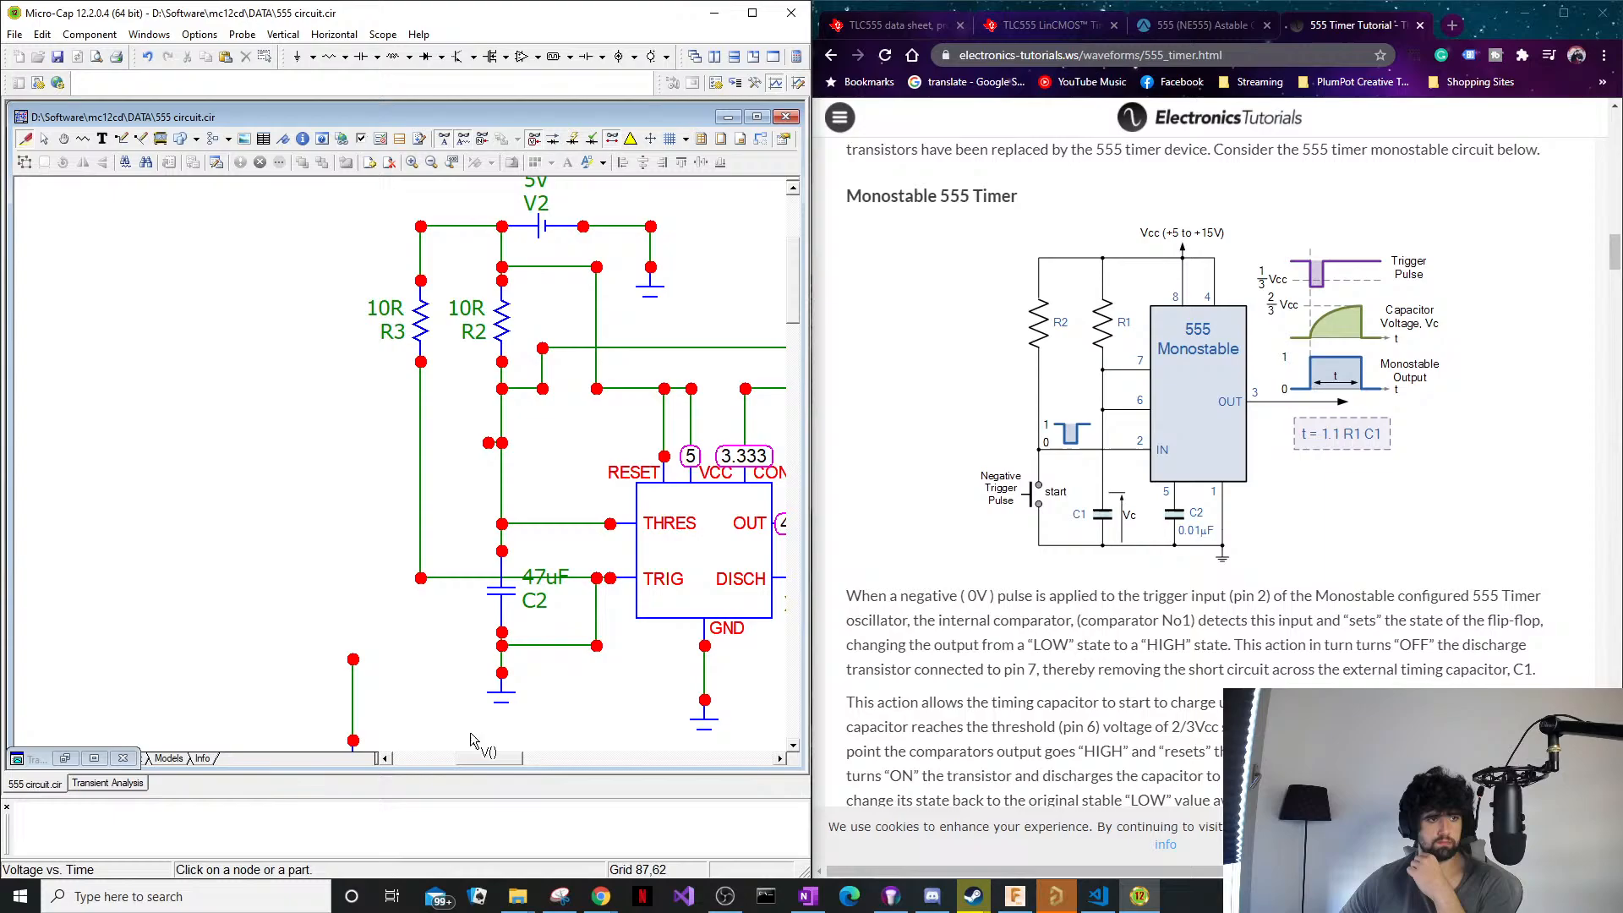
double_click(403, 318)
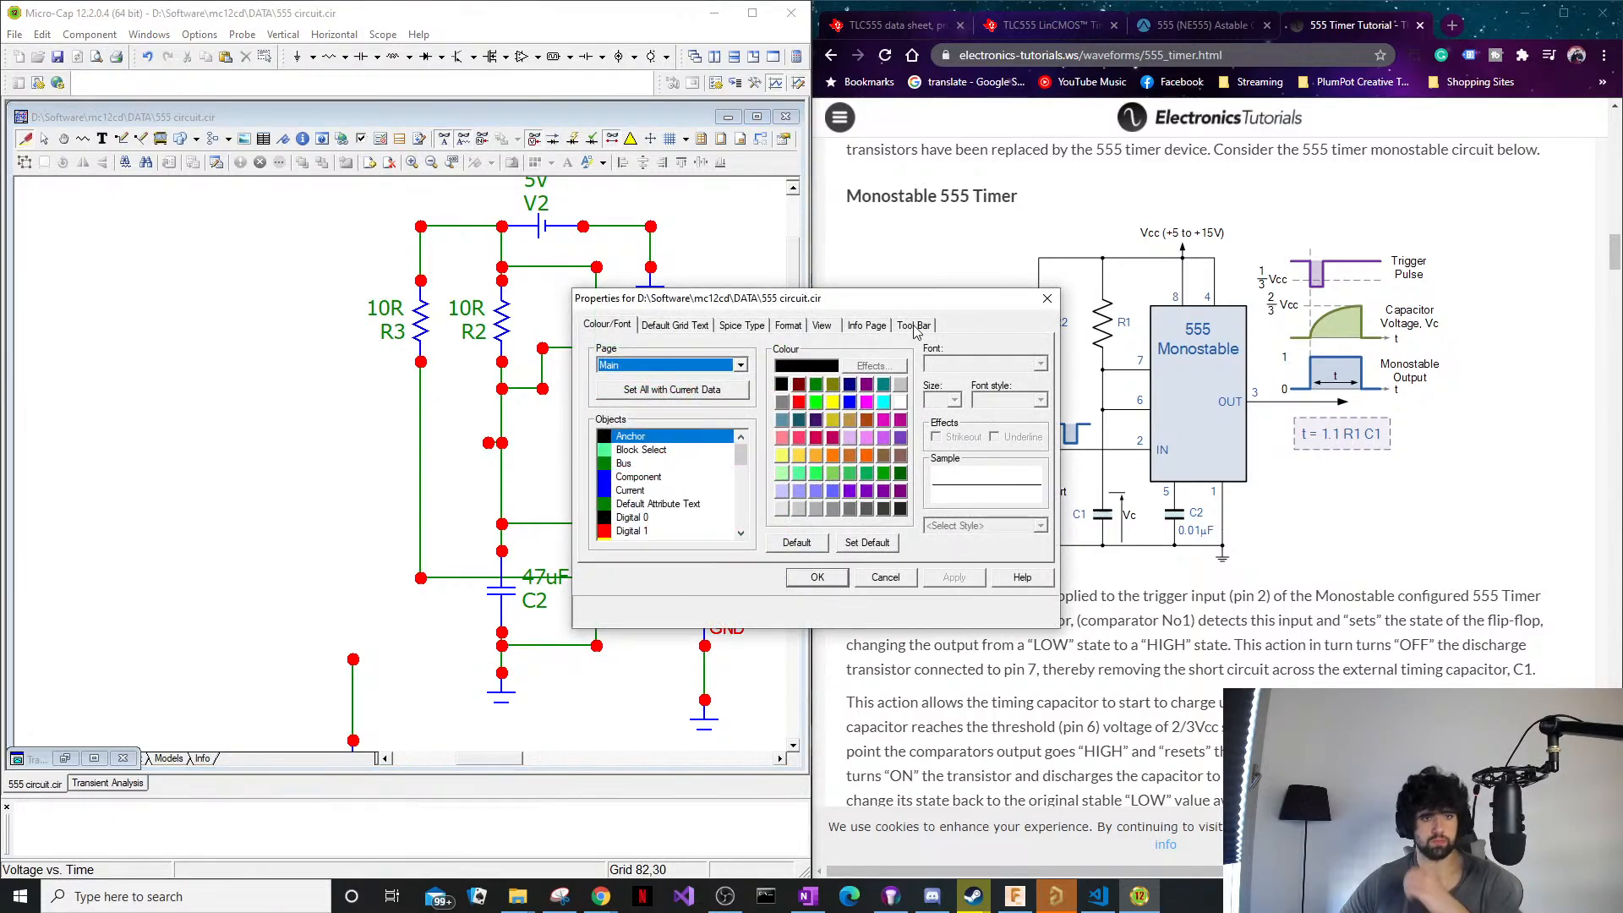
click(1047, 297)
double_click(423, 314)
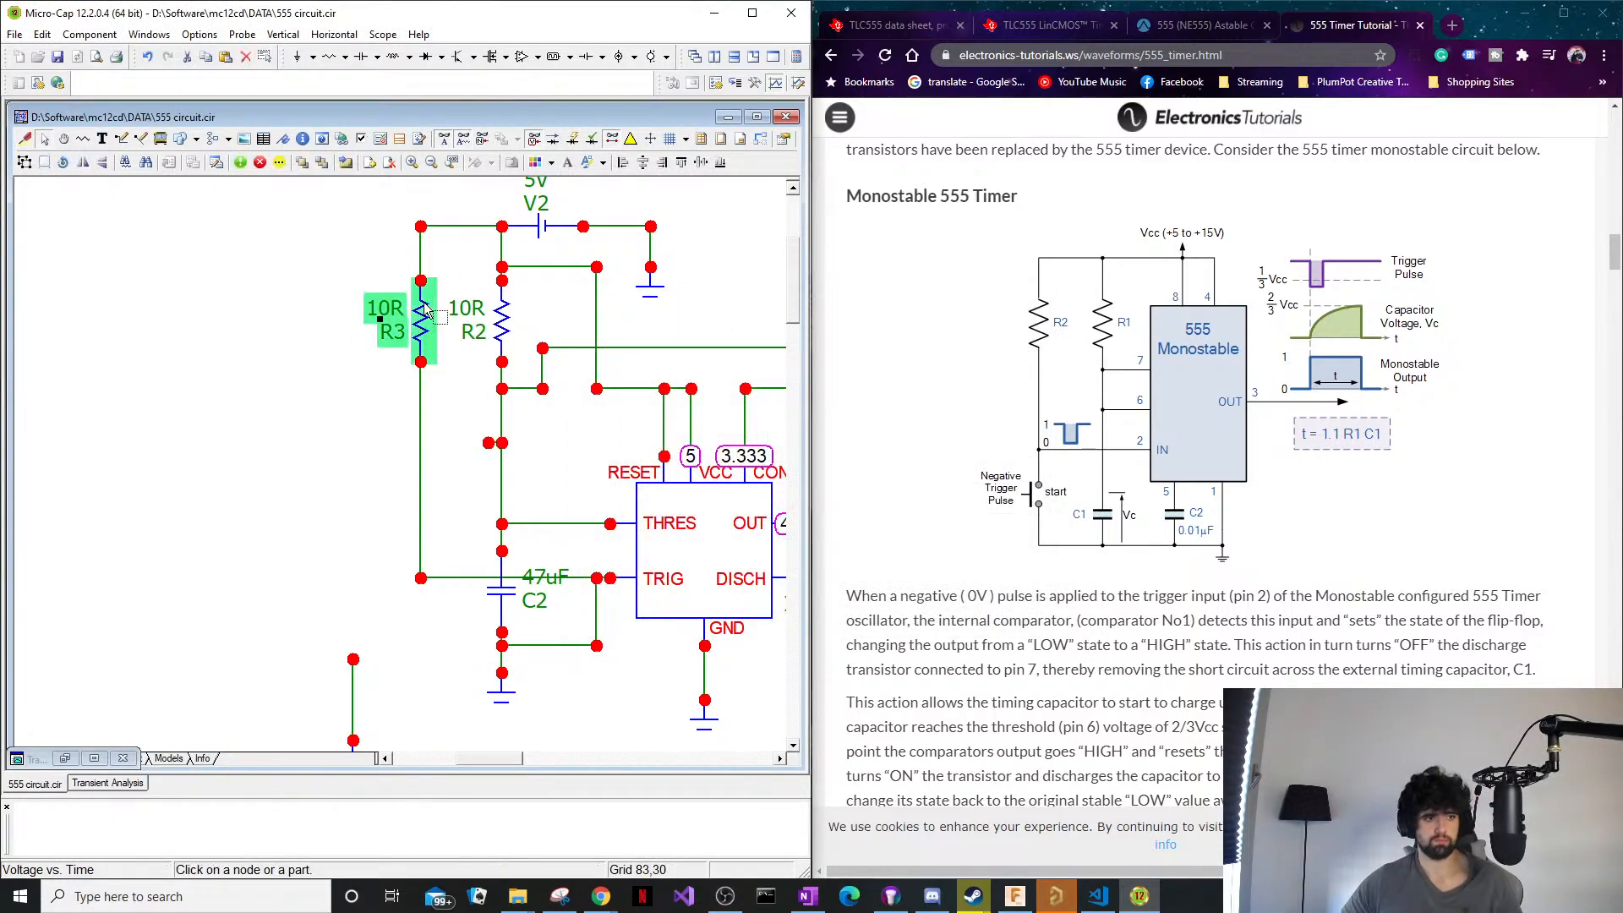
text(10K)
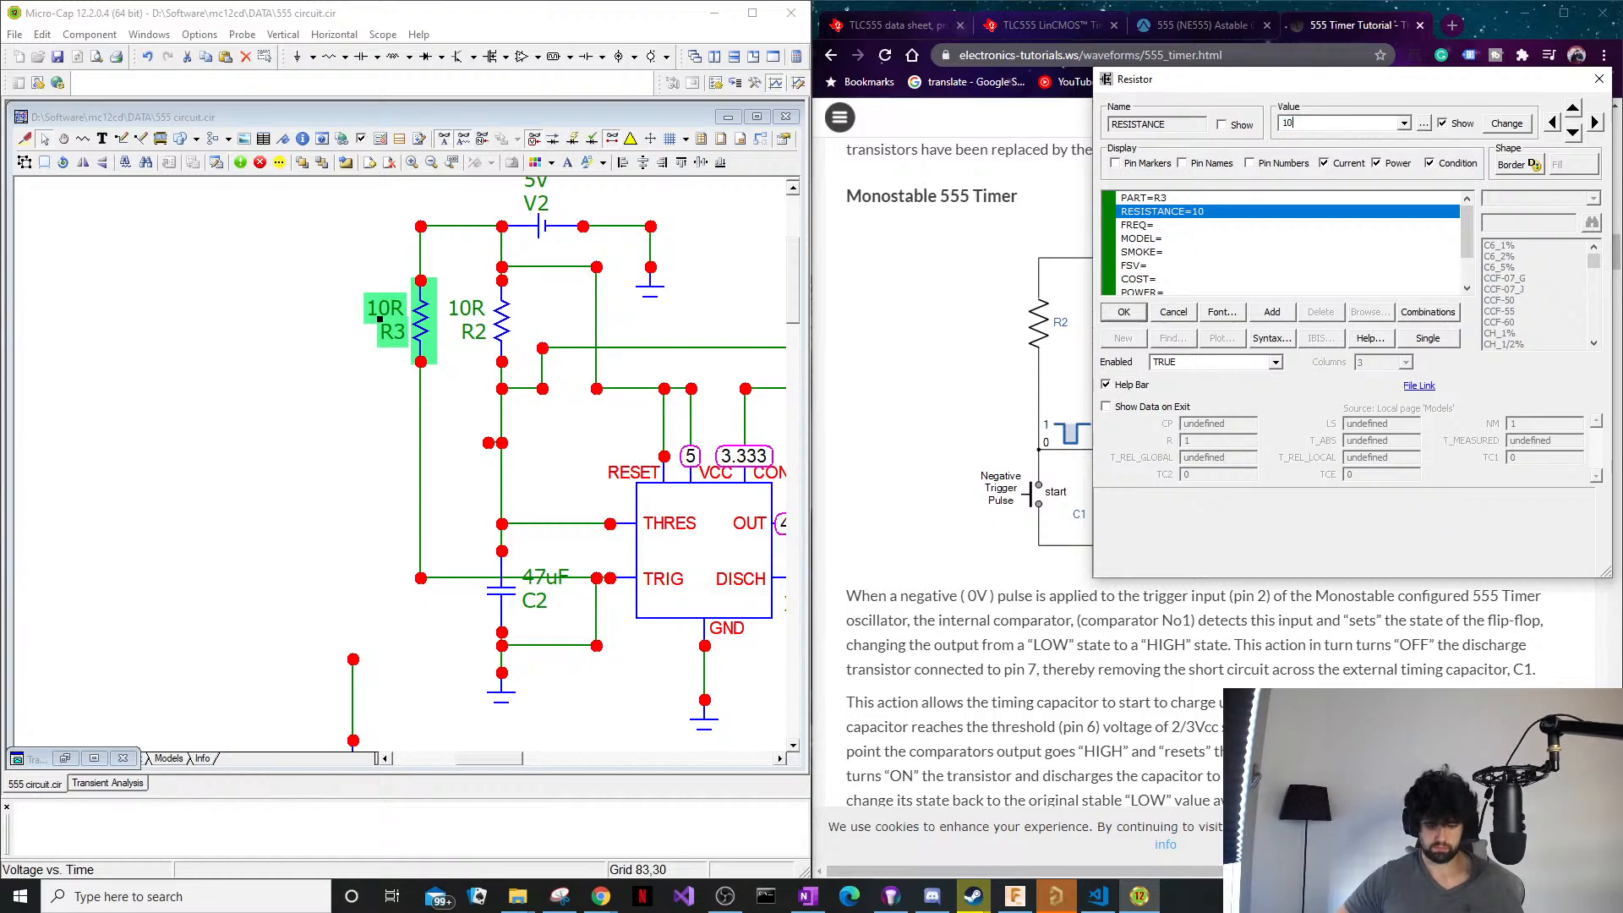
key(Return)
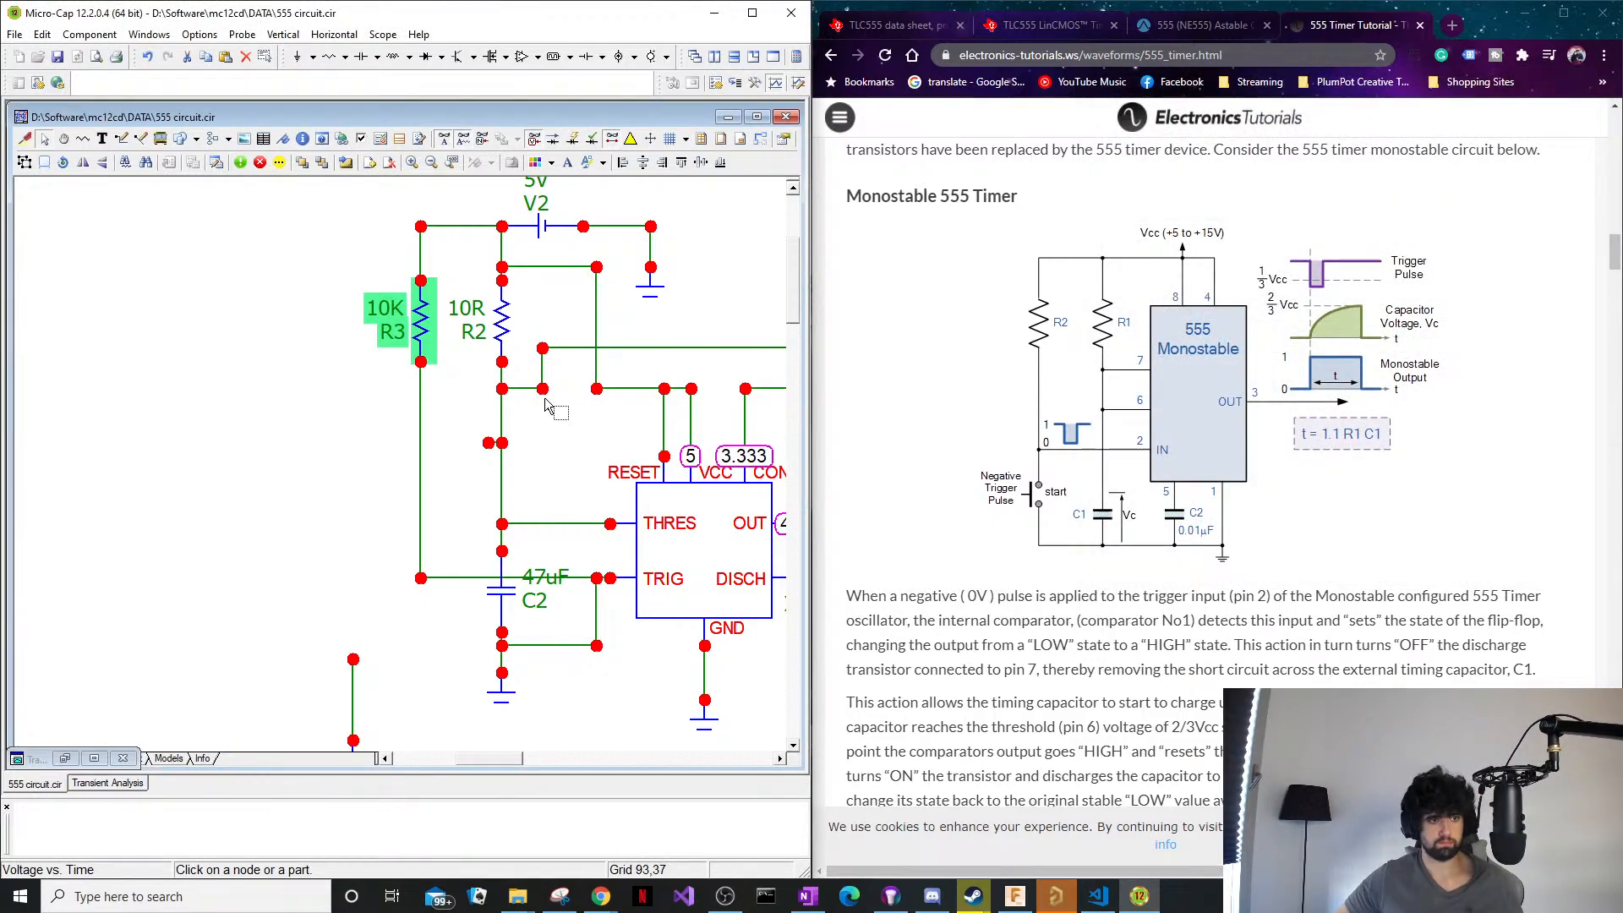
Set the resistance of the neighbouring resistor R2 to 10K as well.
double_click(502, 320)
text(10)
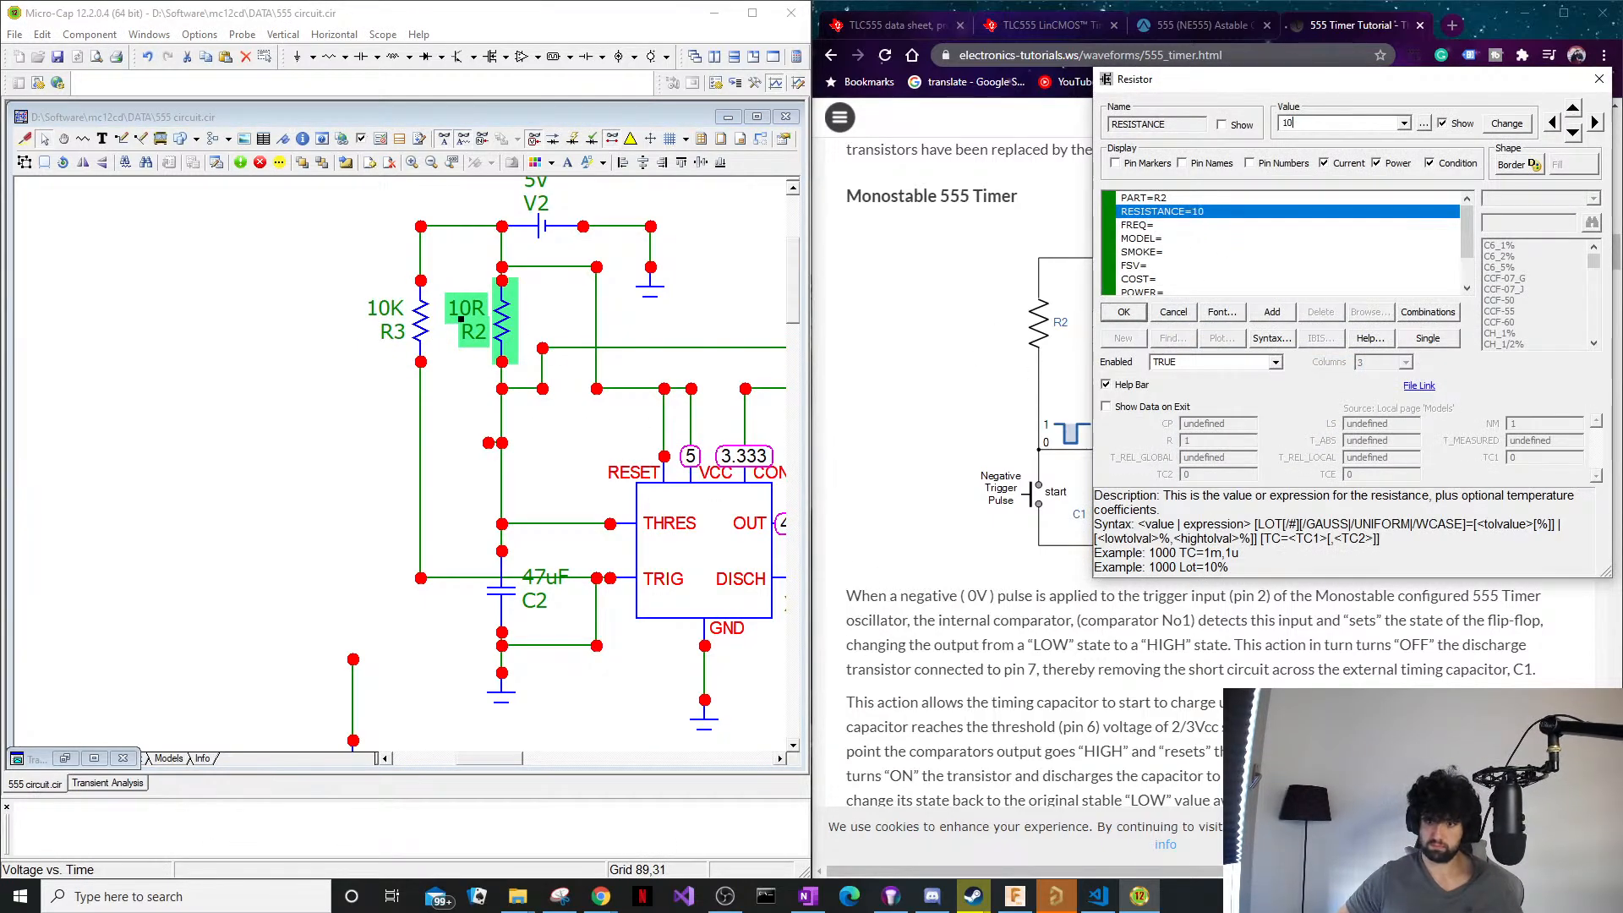
text(K)
key(Return)
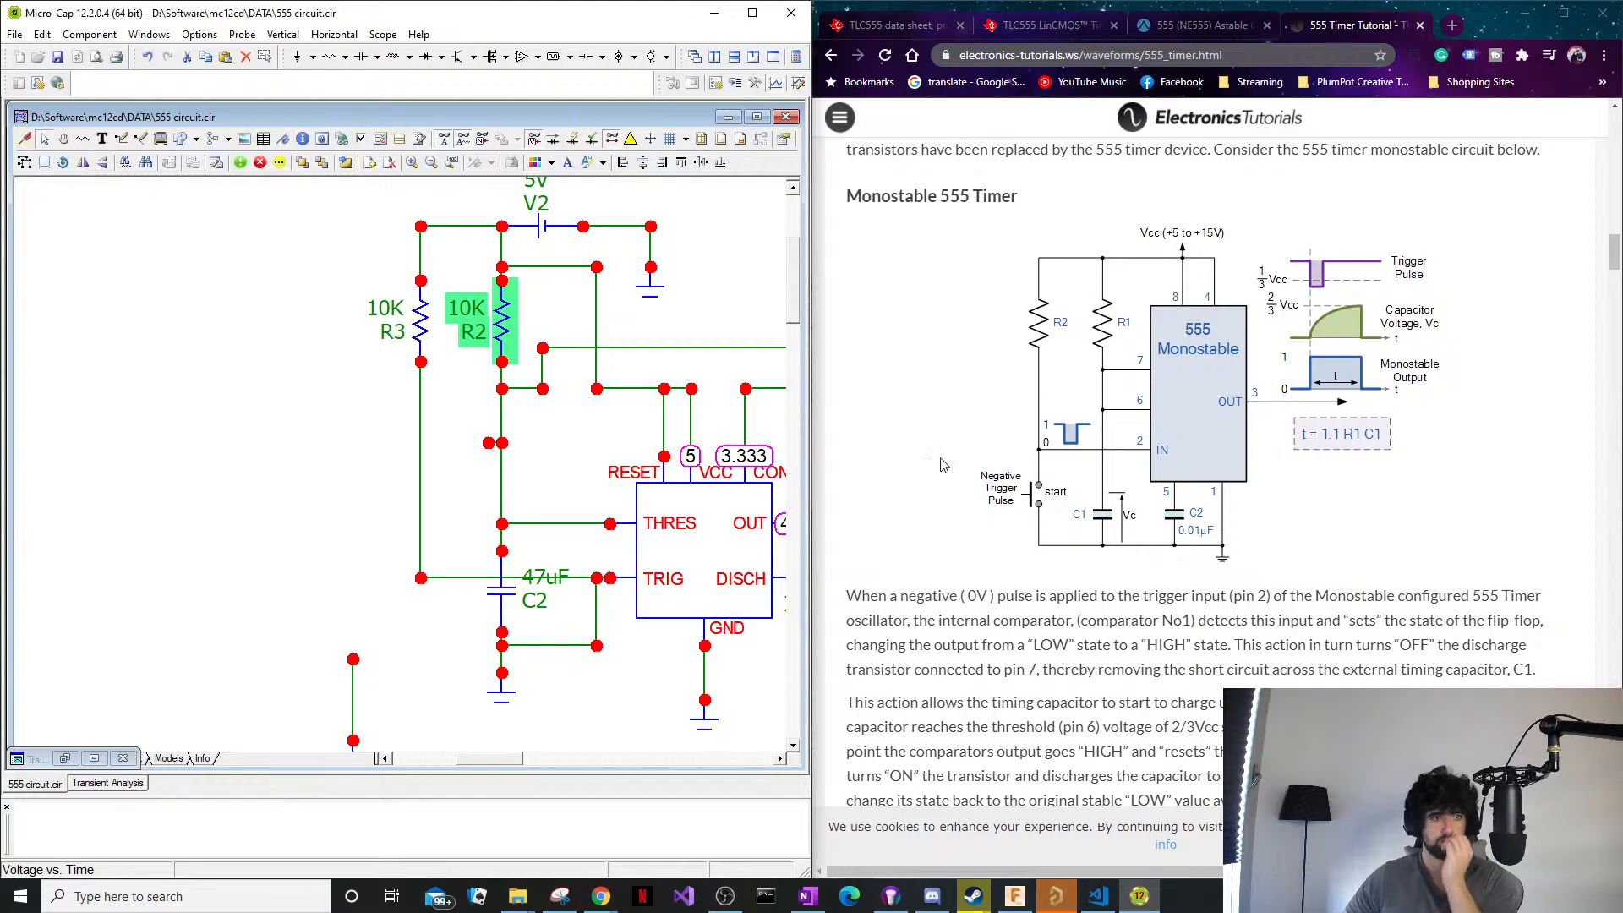
Delete the unconnected wire and its ground symbol beside capacitor C2 and close the transient analysis.
scroll(466, 542, down, 3)
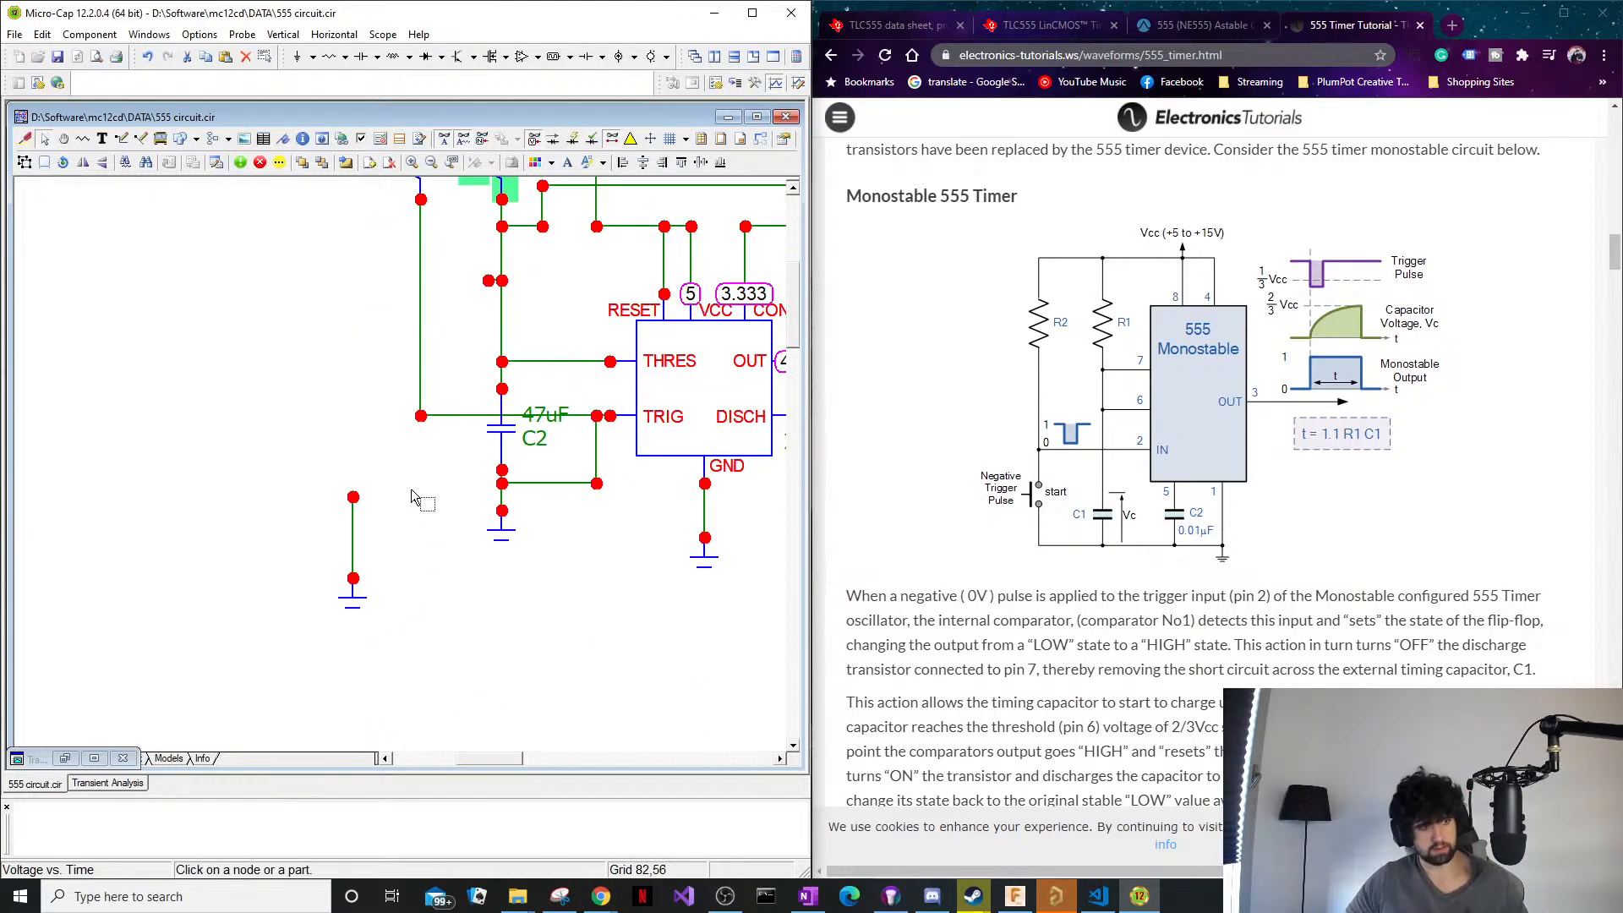
drag(414, 479, 335, 599)
key(Delete)
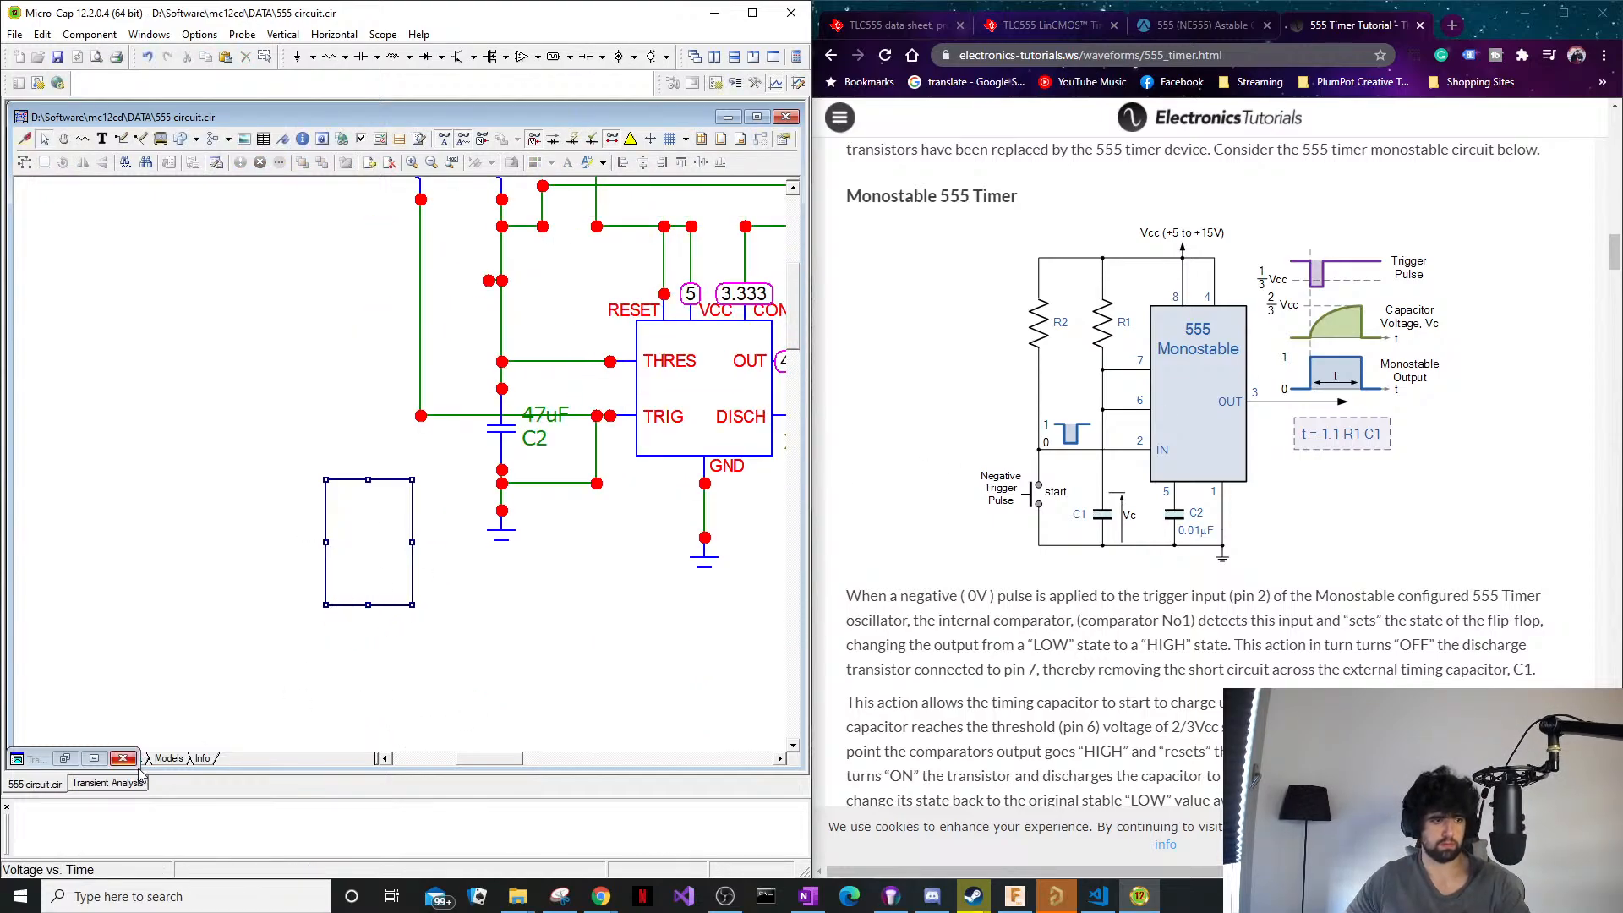
click(129, 784)
click(123, 759)
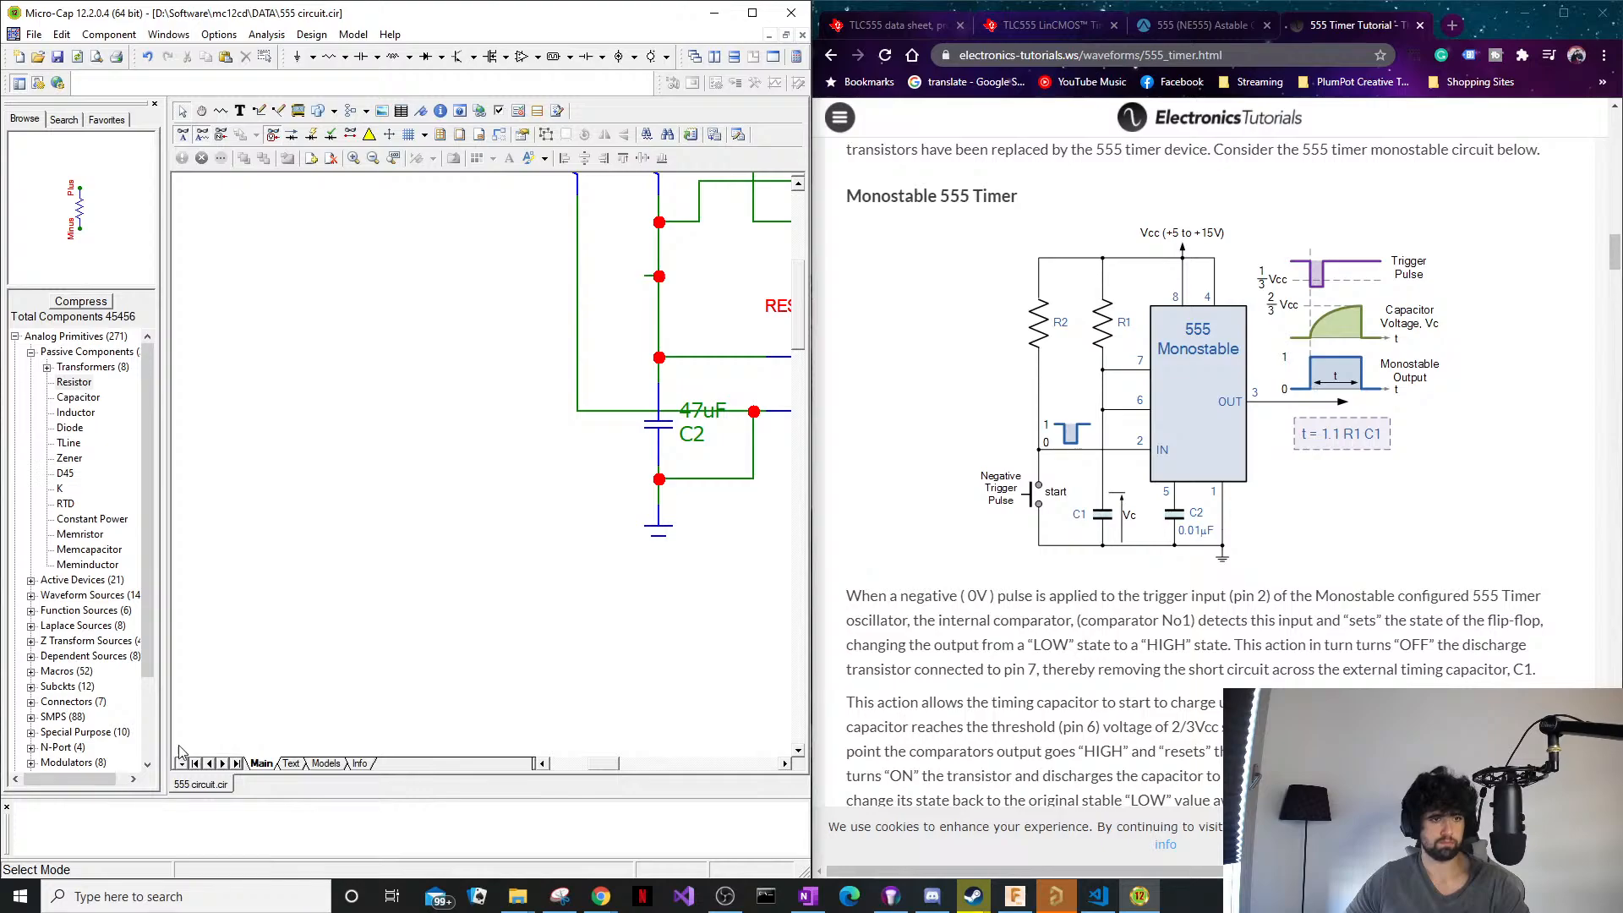
Run a new transient probe analysis, plot the voltage at the timer's OUT pin and return to the schematic.
scroll(415, 656, up, 4)
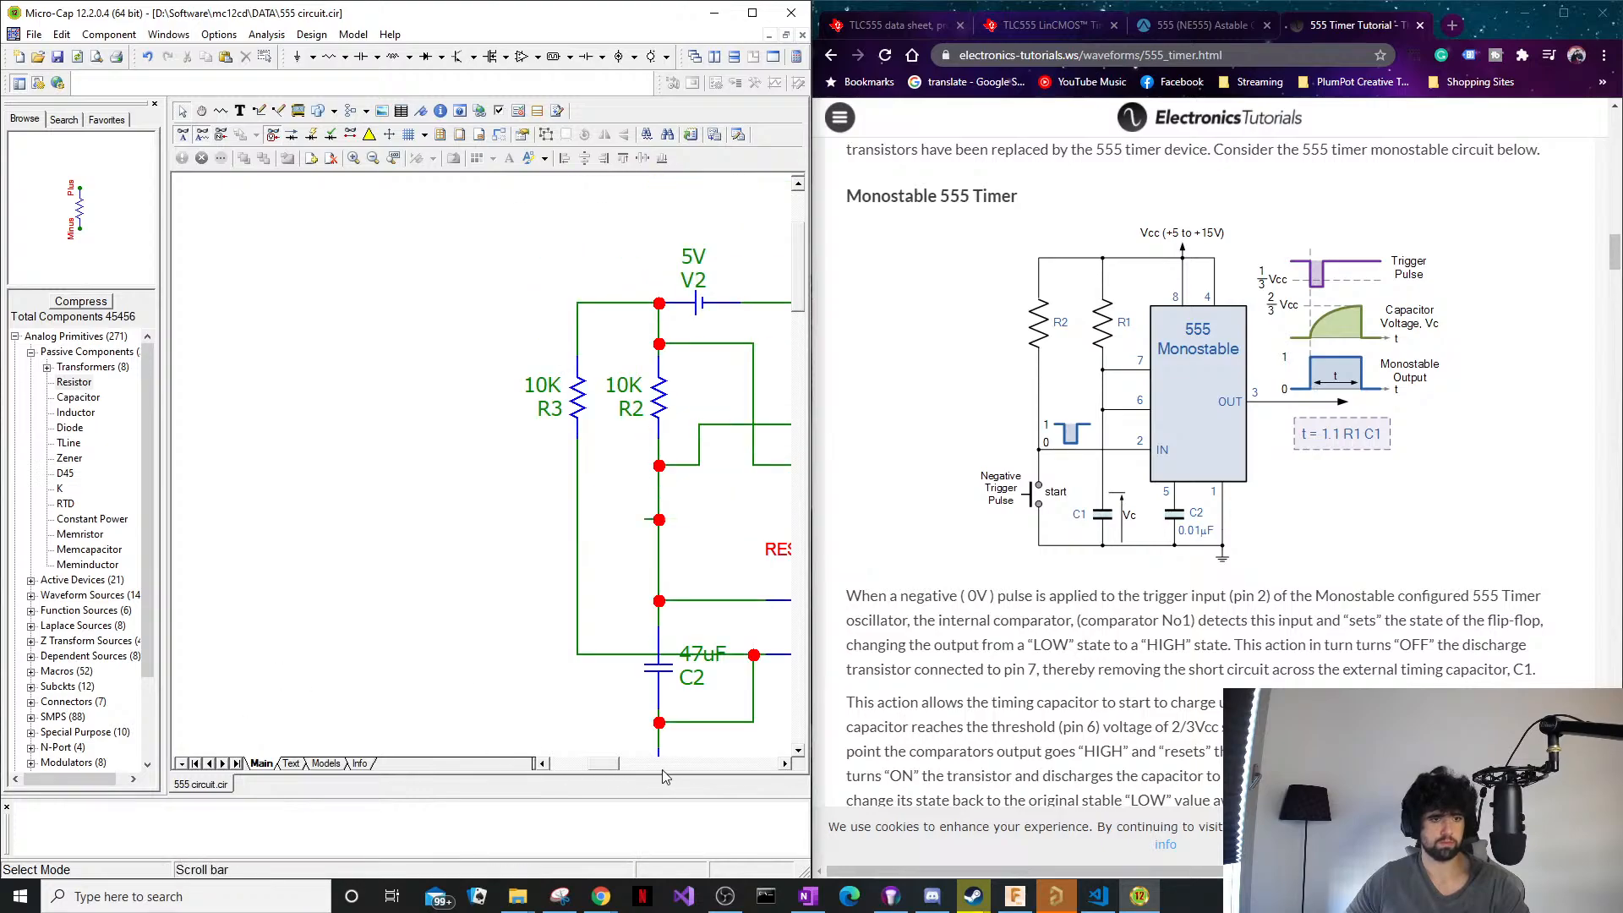
drag(615, 767, 636, 769)
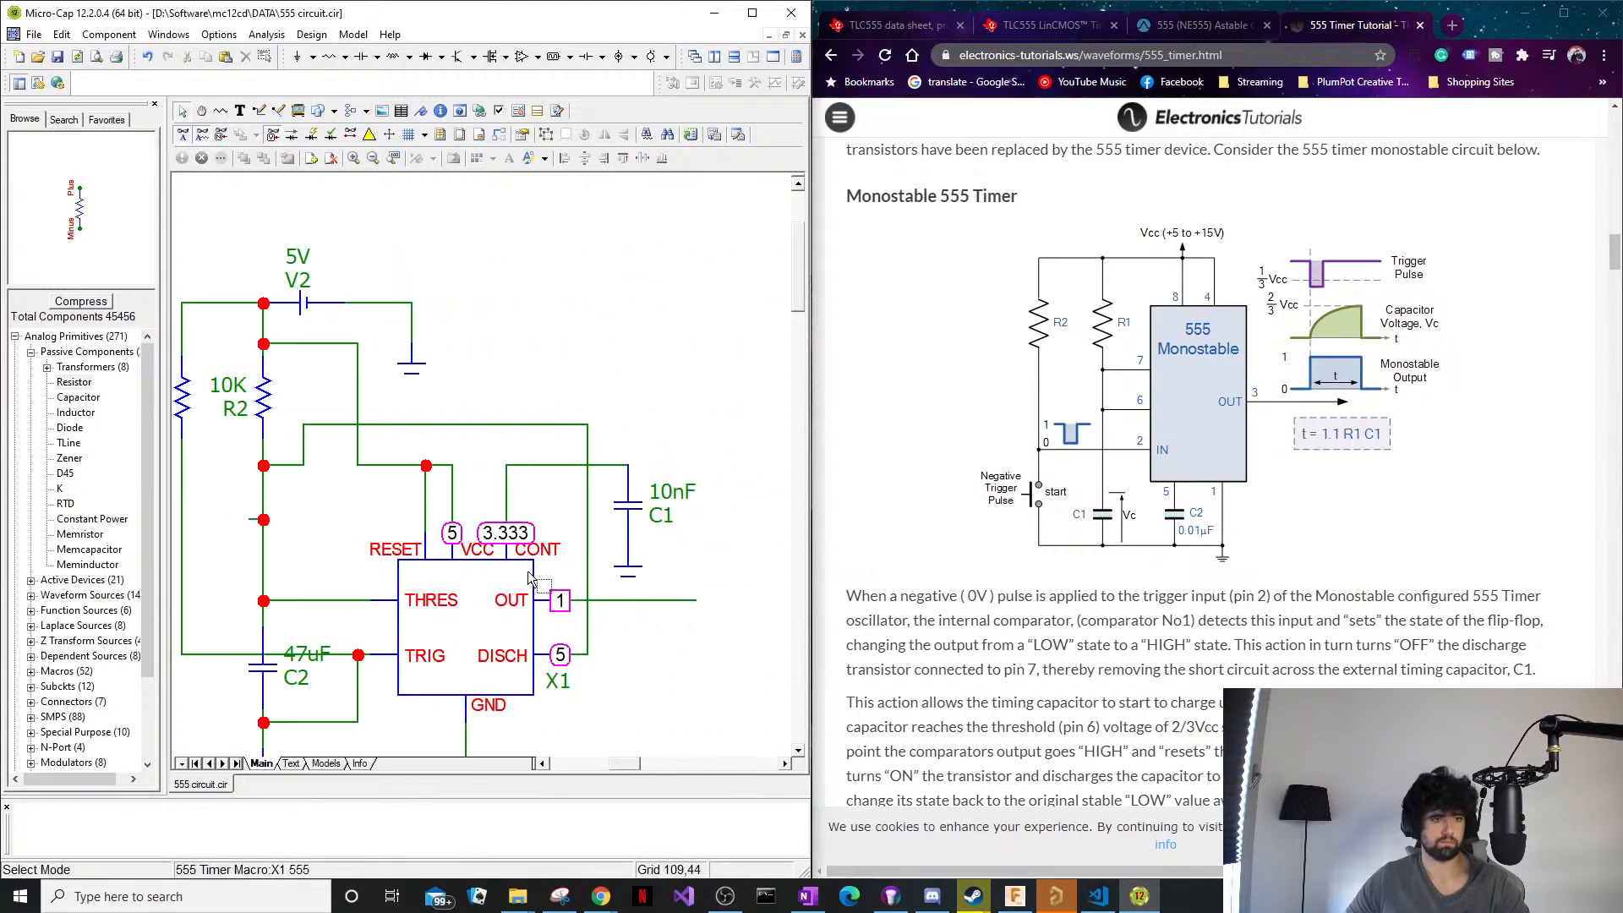
scroll(637, 541, down, 2)
click(638, 521)
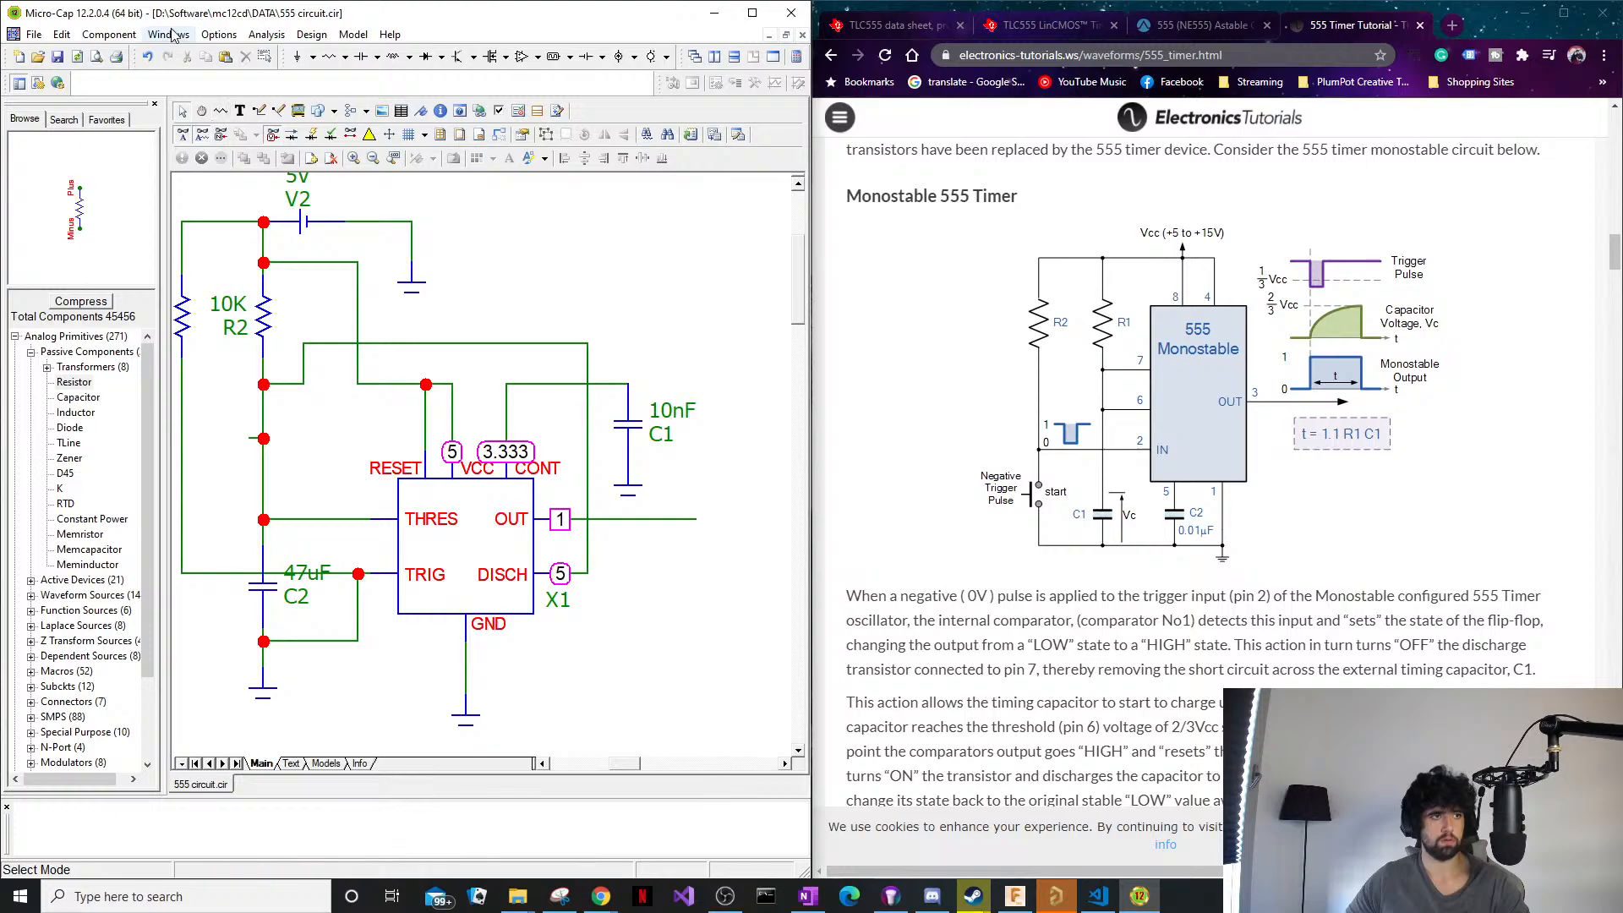
click(218, 33)
mouse_move(267, 34)
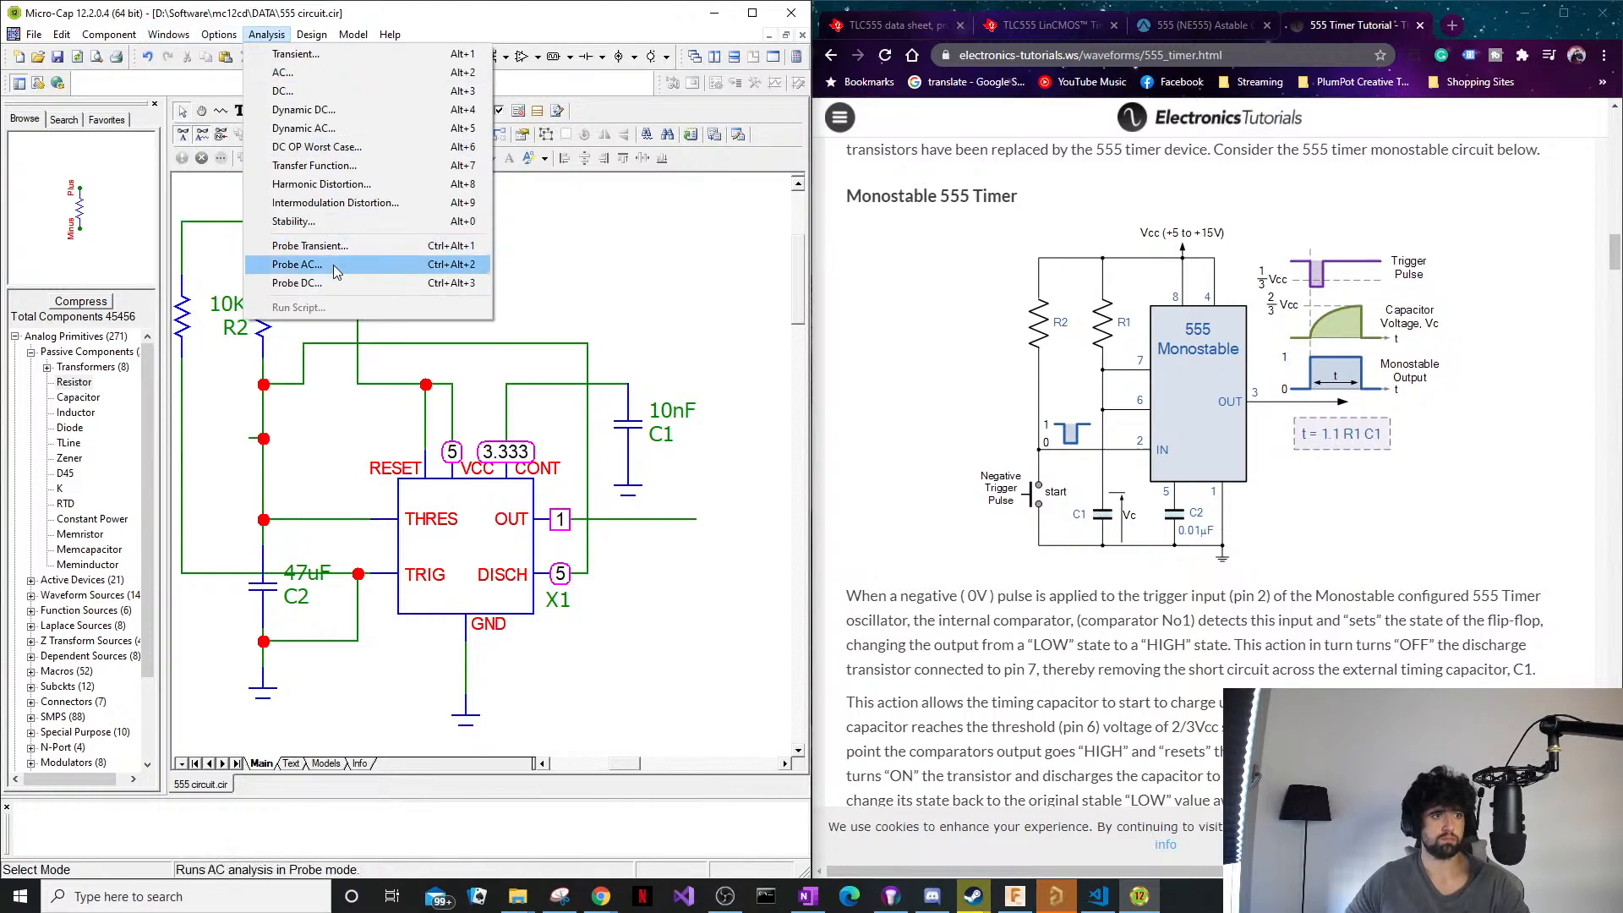
click(279, 244)
click(520, 524)
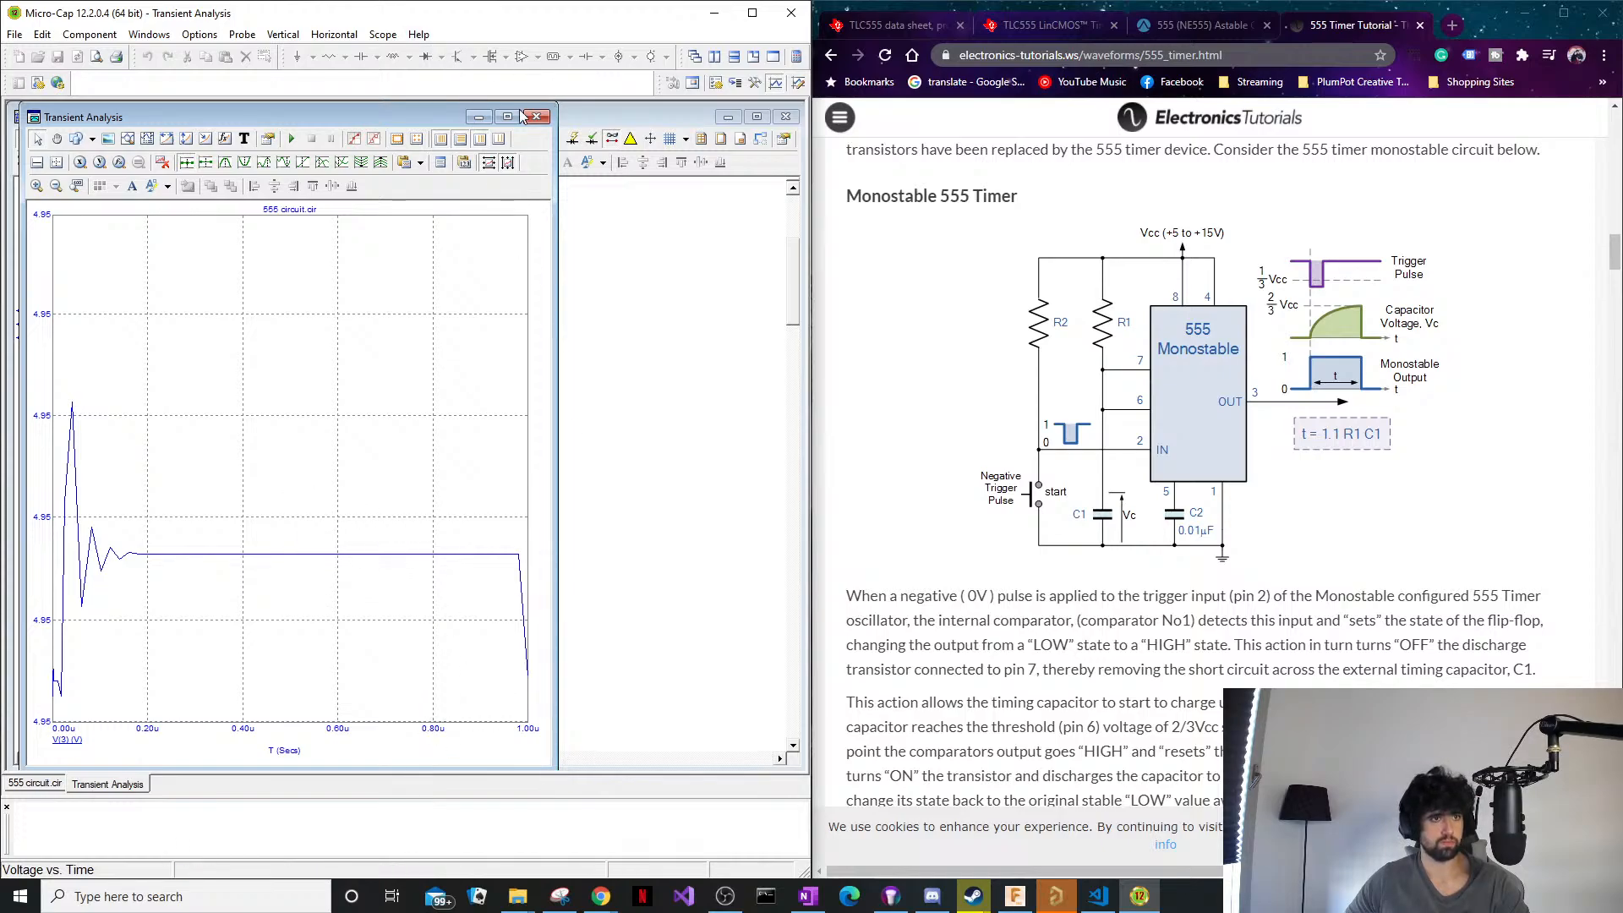
click(478, 116)
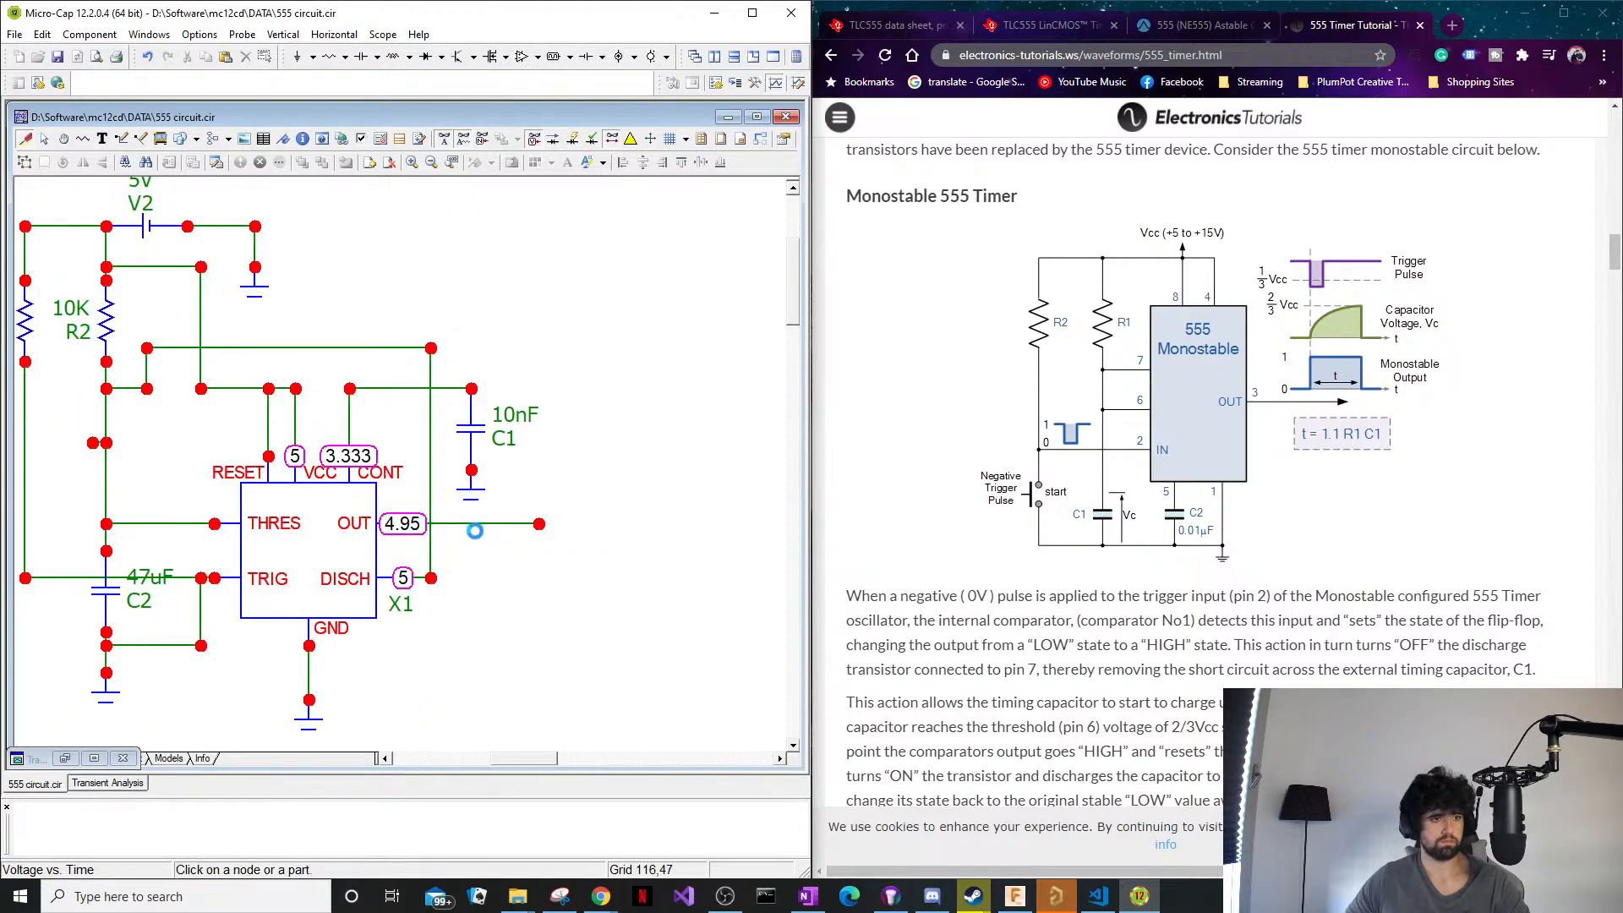
Plot the voltage on the wire below resistor R3 that feeds the TRIG pin, and return to the schematic.
mouse_move(475, 530)
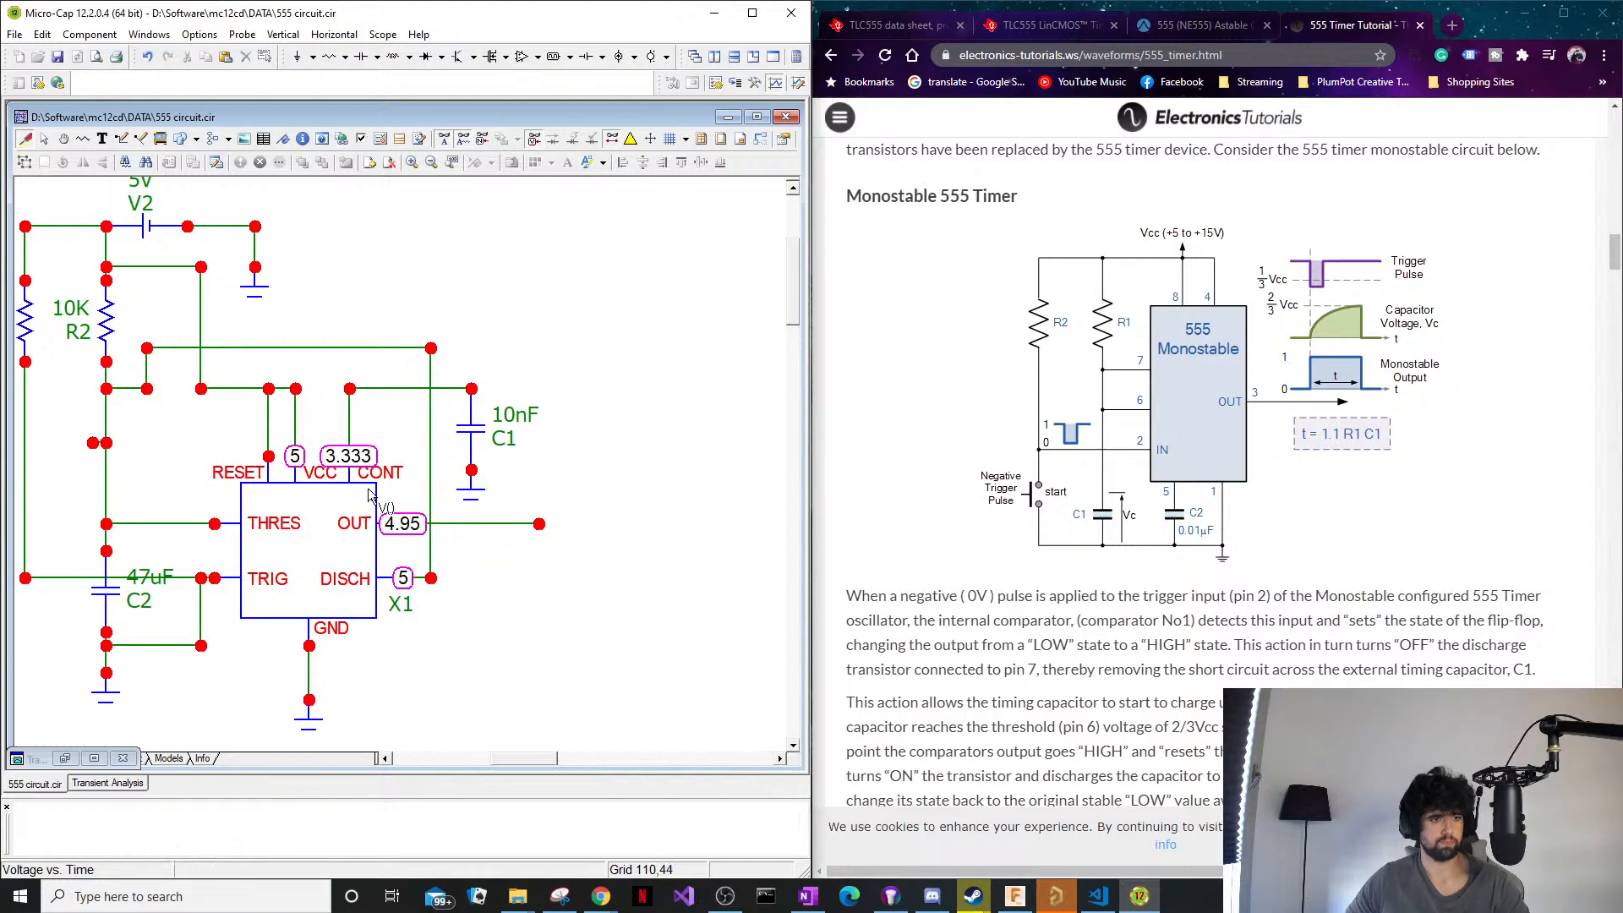
click(28, 400)
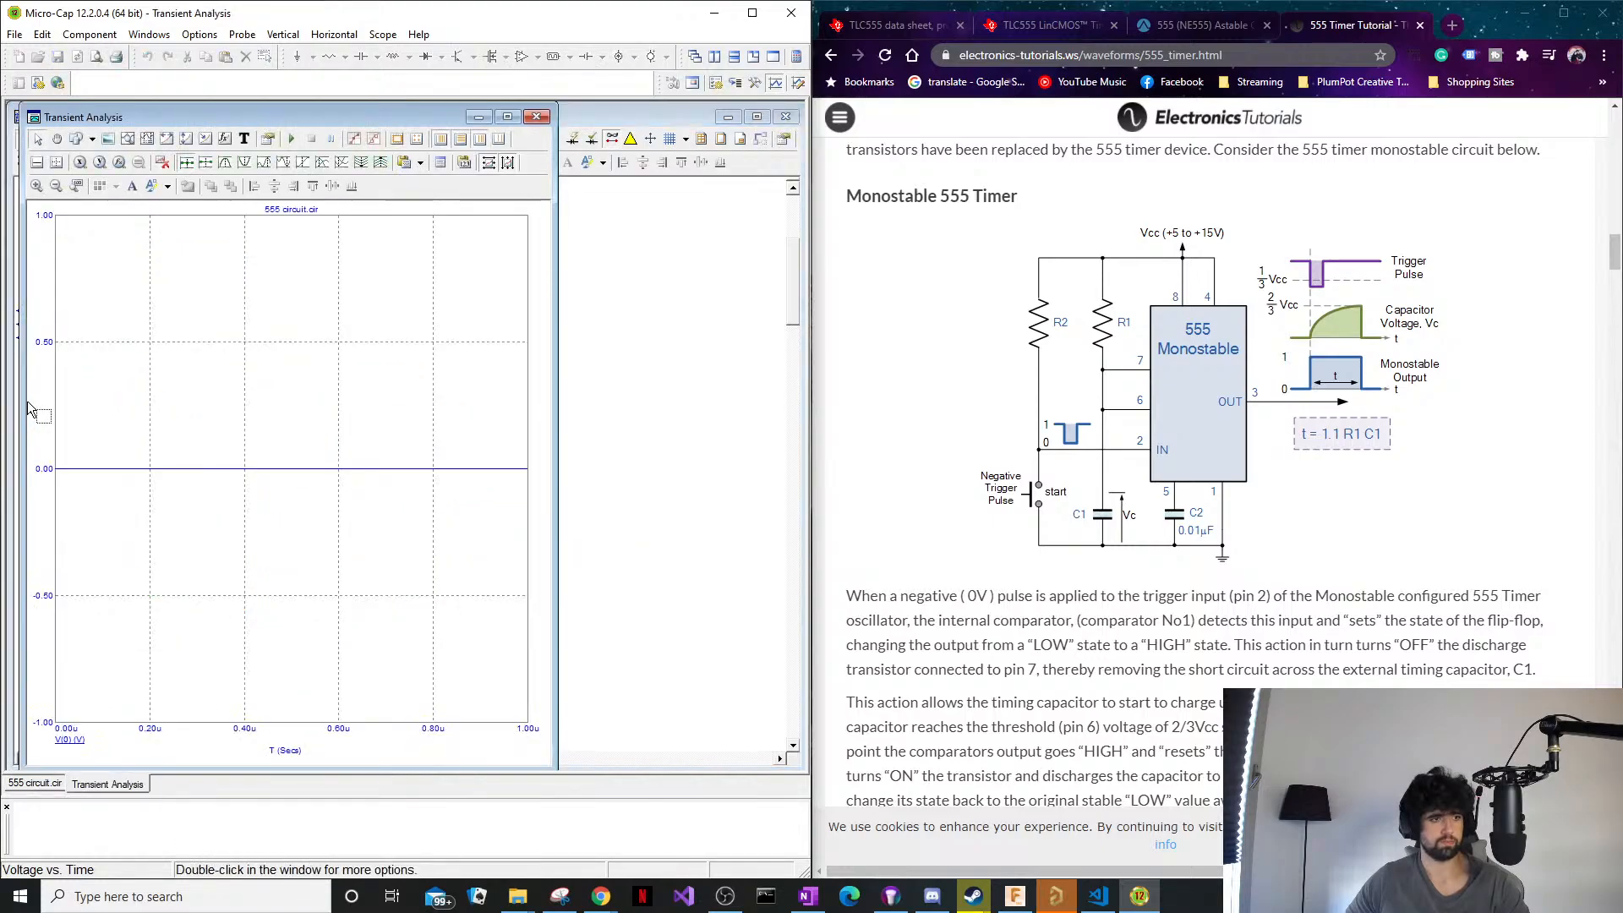
click(479, 117)
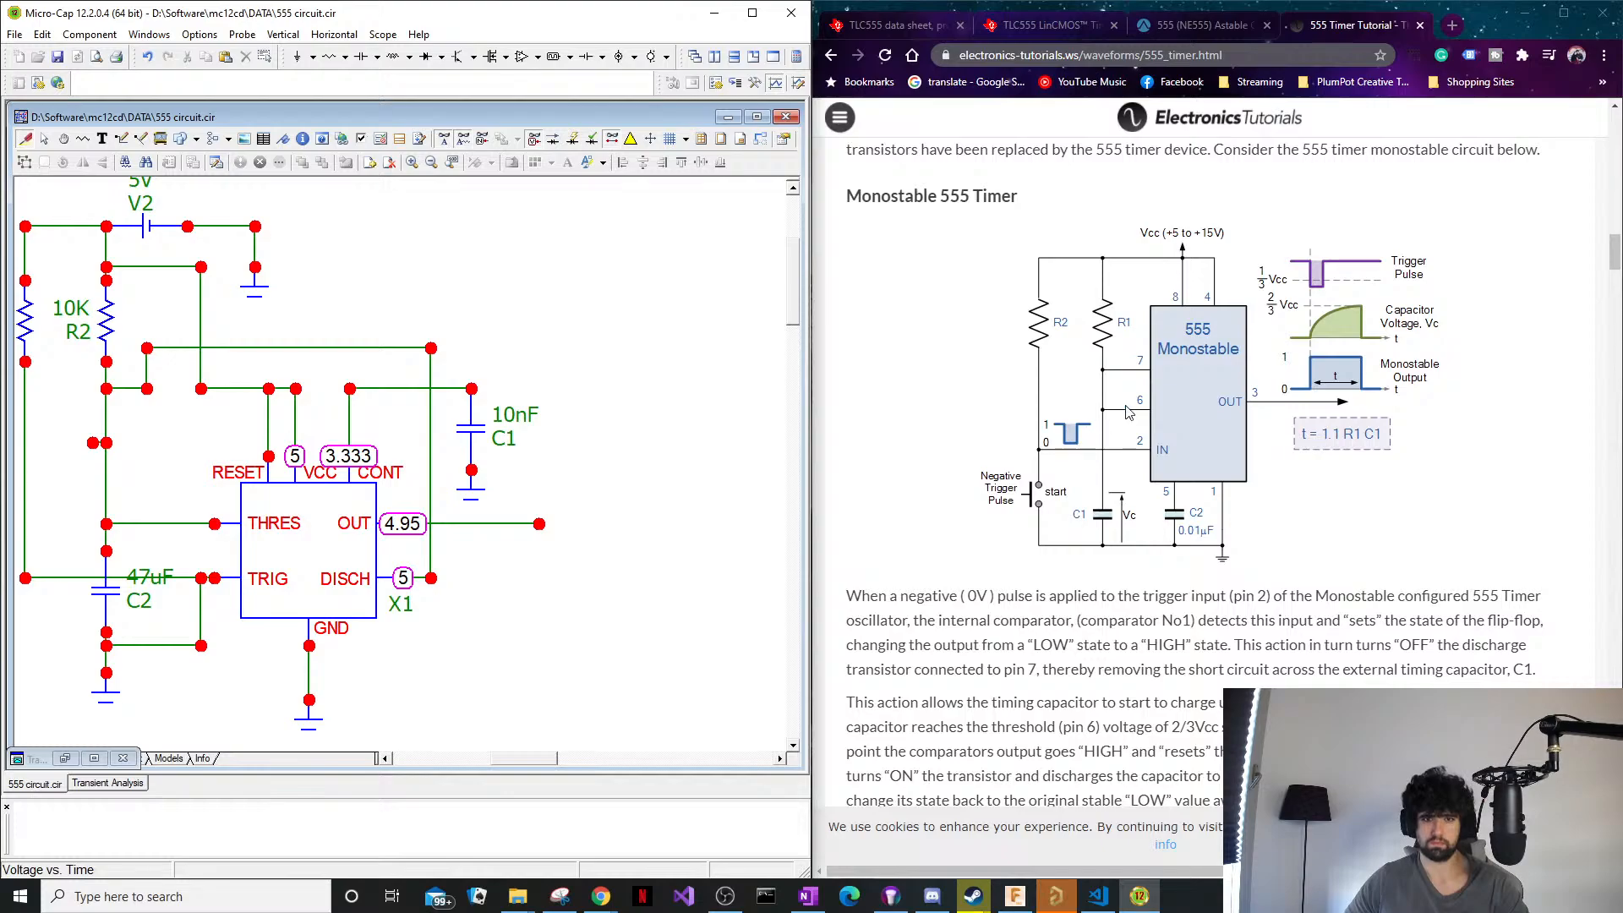
Review the 555 timer pin descriptions, block diagram and introduction above the tutorial's monostable circuit.
scroll(1133, 423, up, 3)
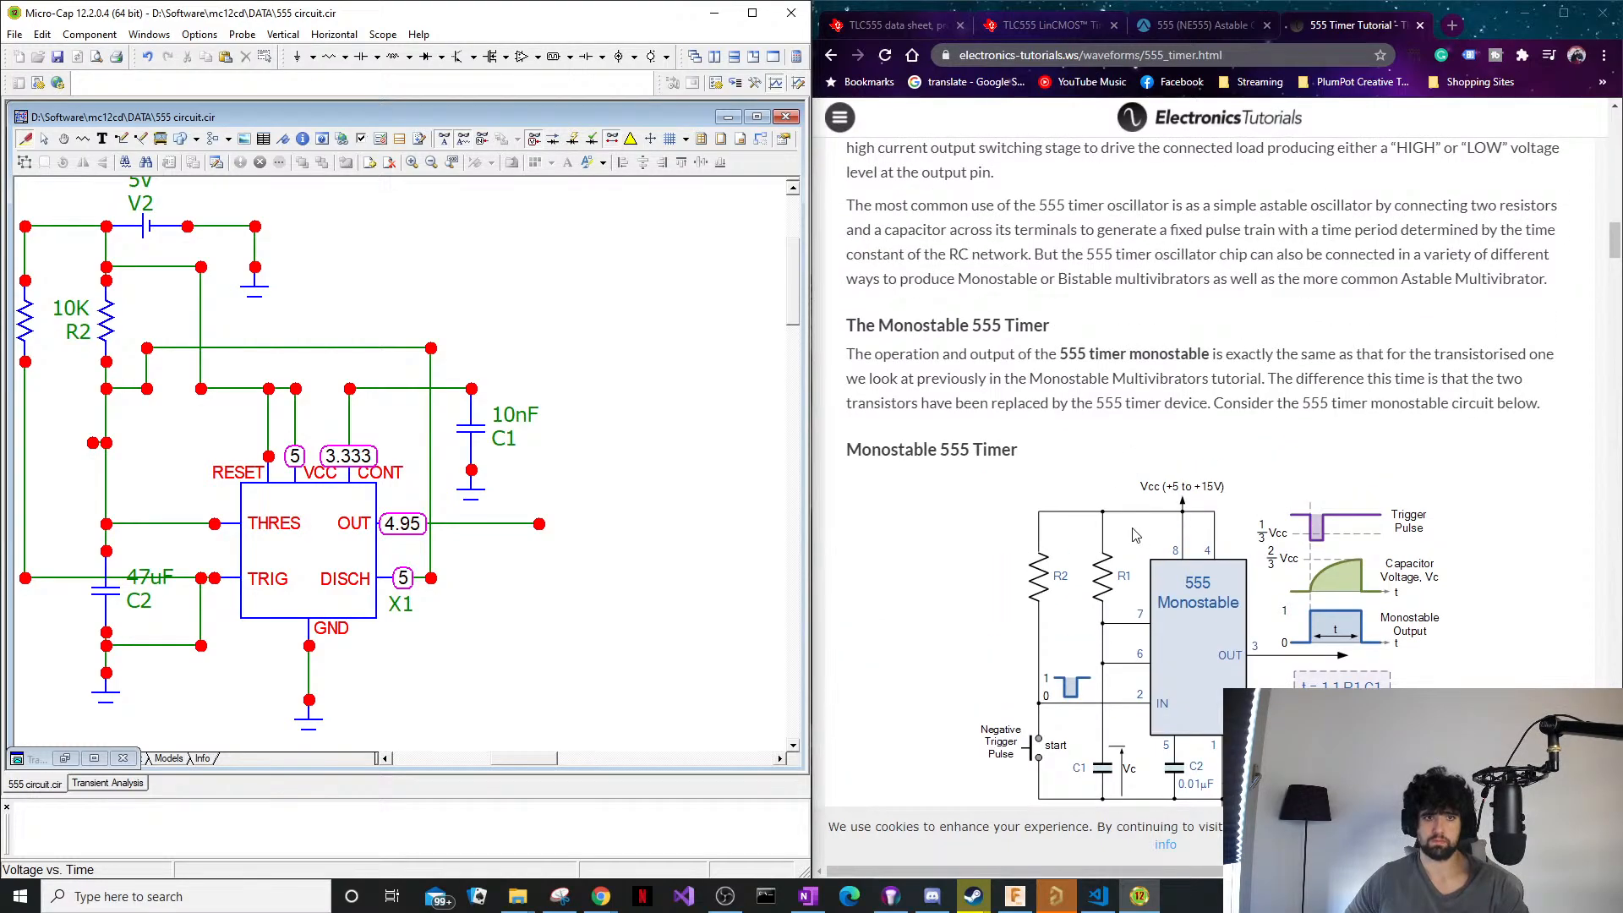
scroll(1135, 535, up, 2)
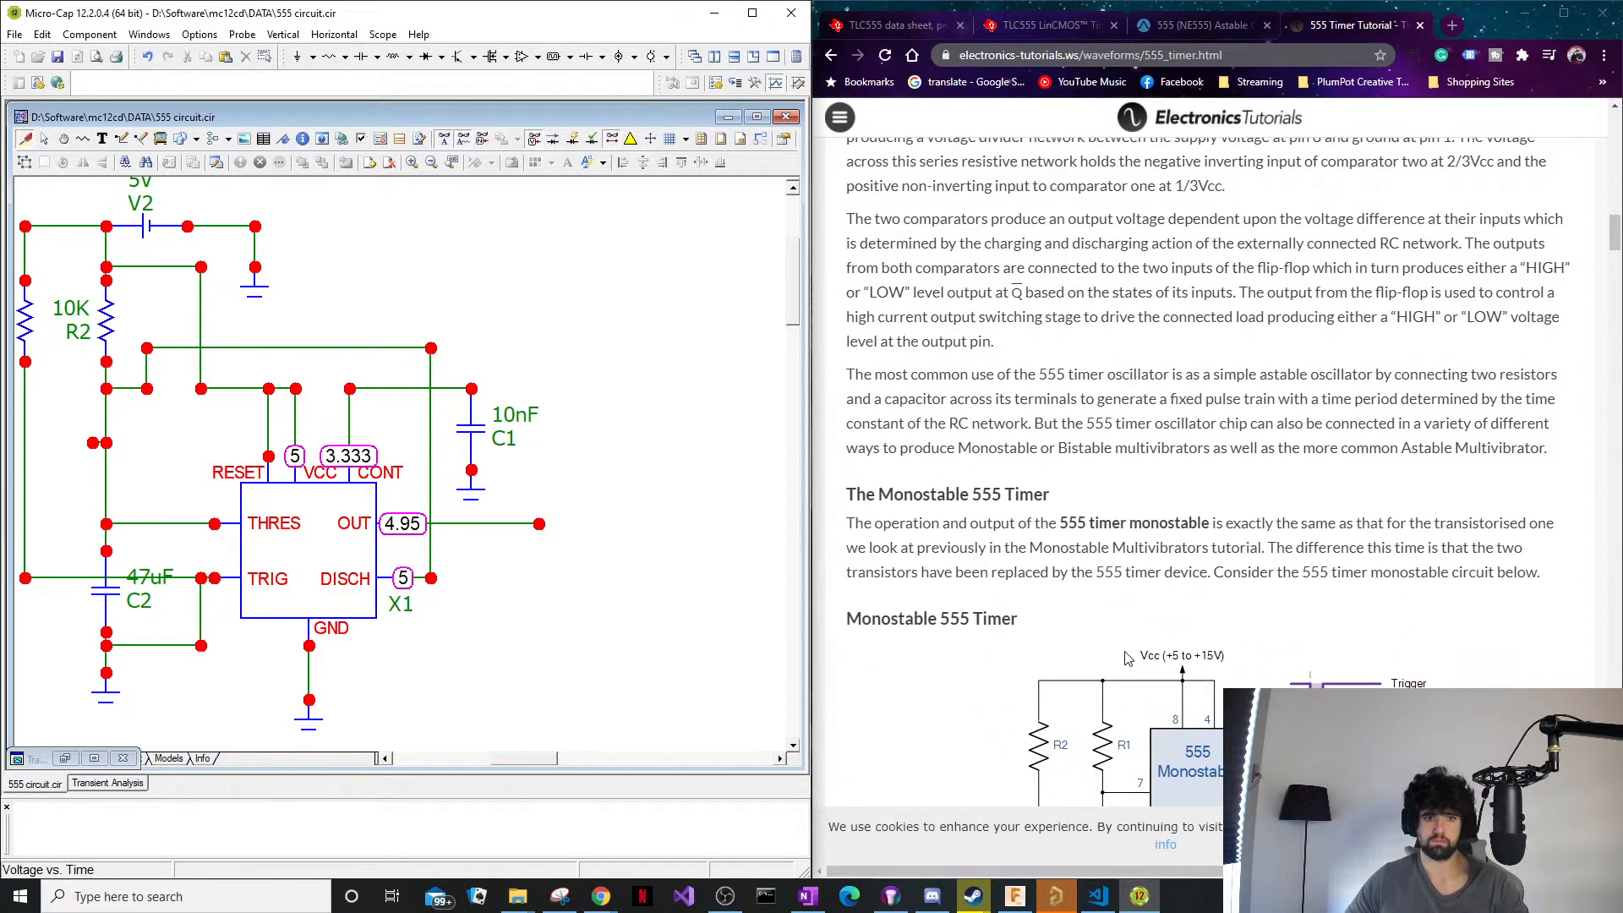
scroll(1129, 660, up, 5)
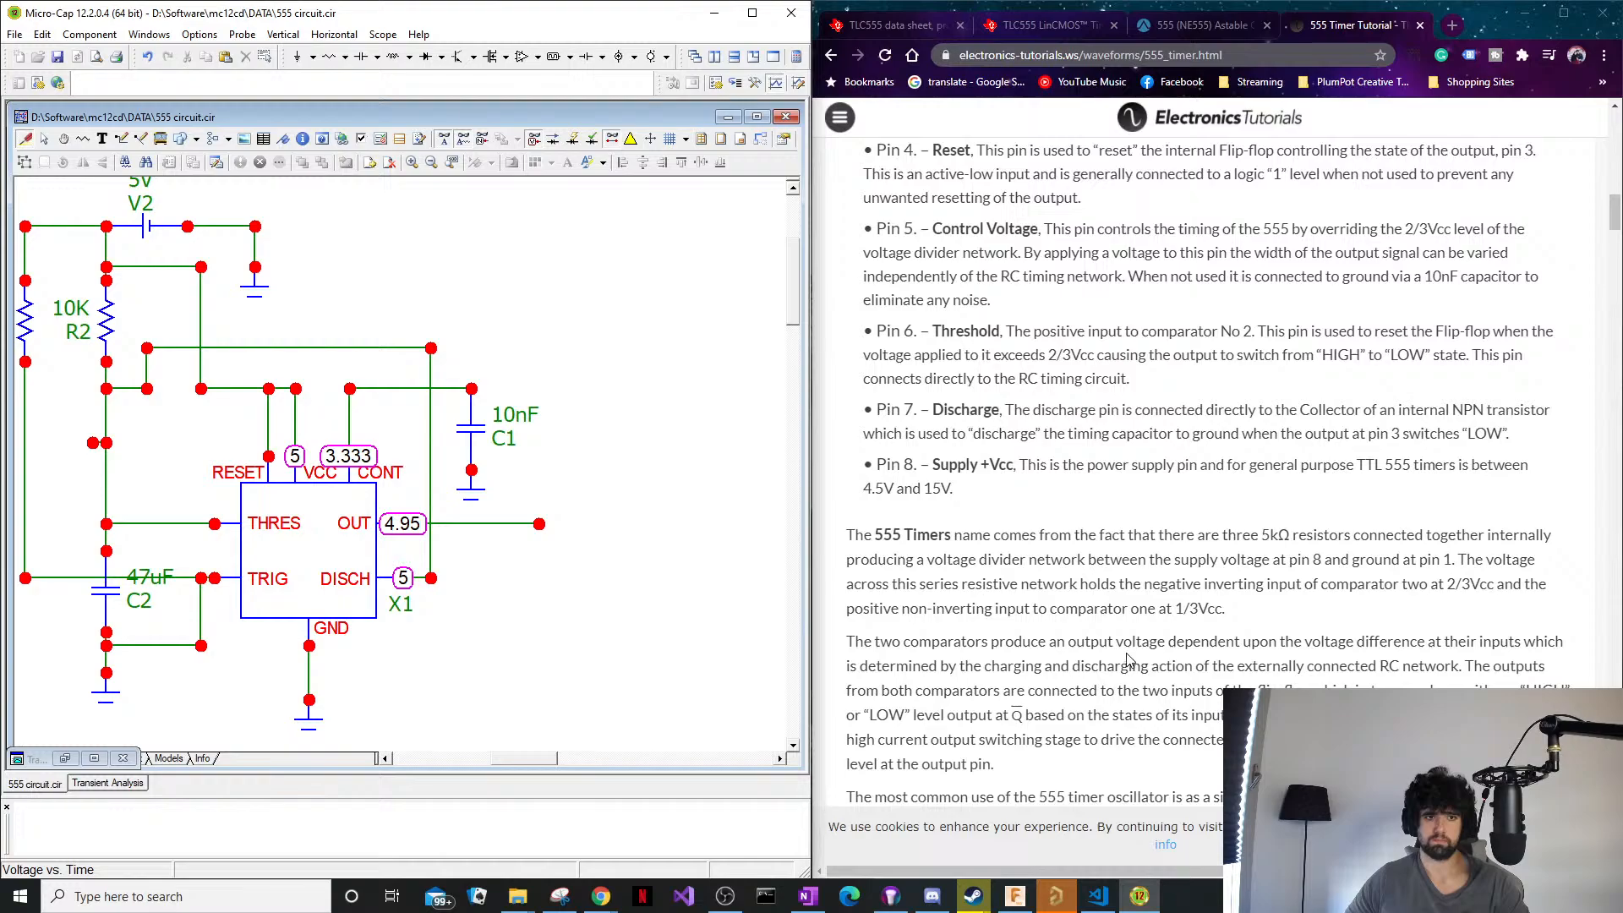
scroll(1128, 659, up, 9)
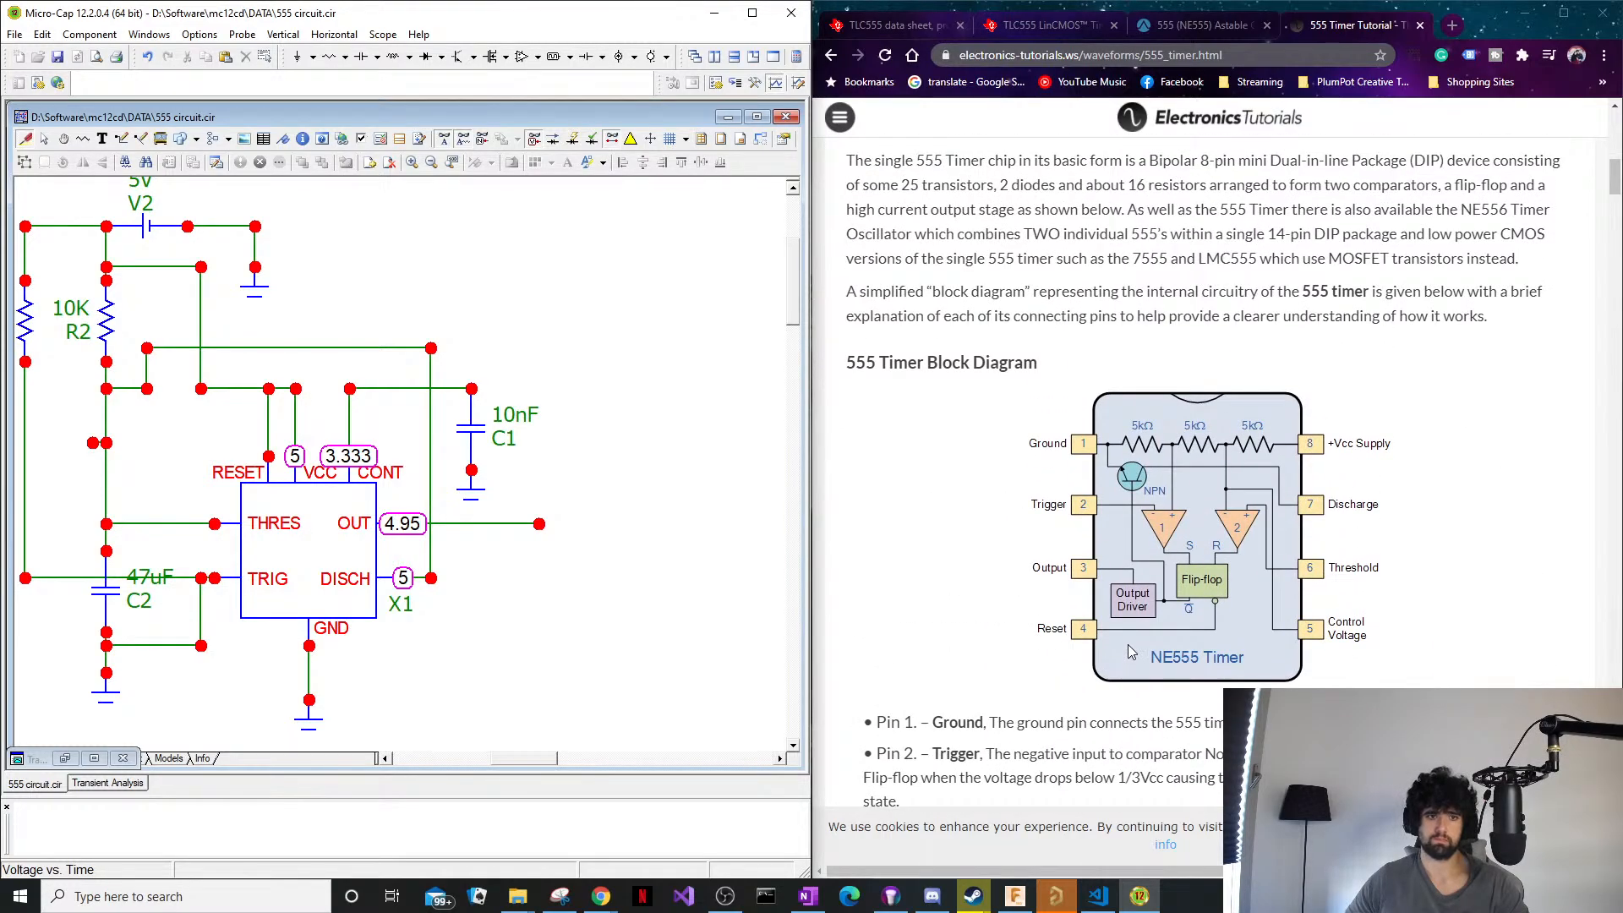
scroll(1131, 651, up, 3)
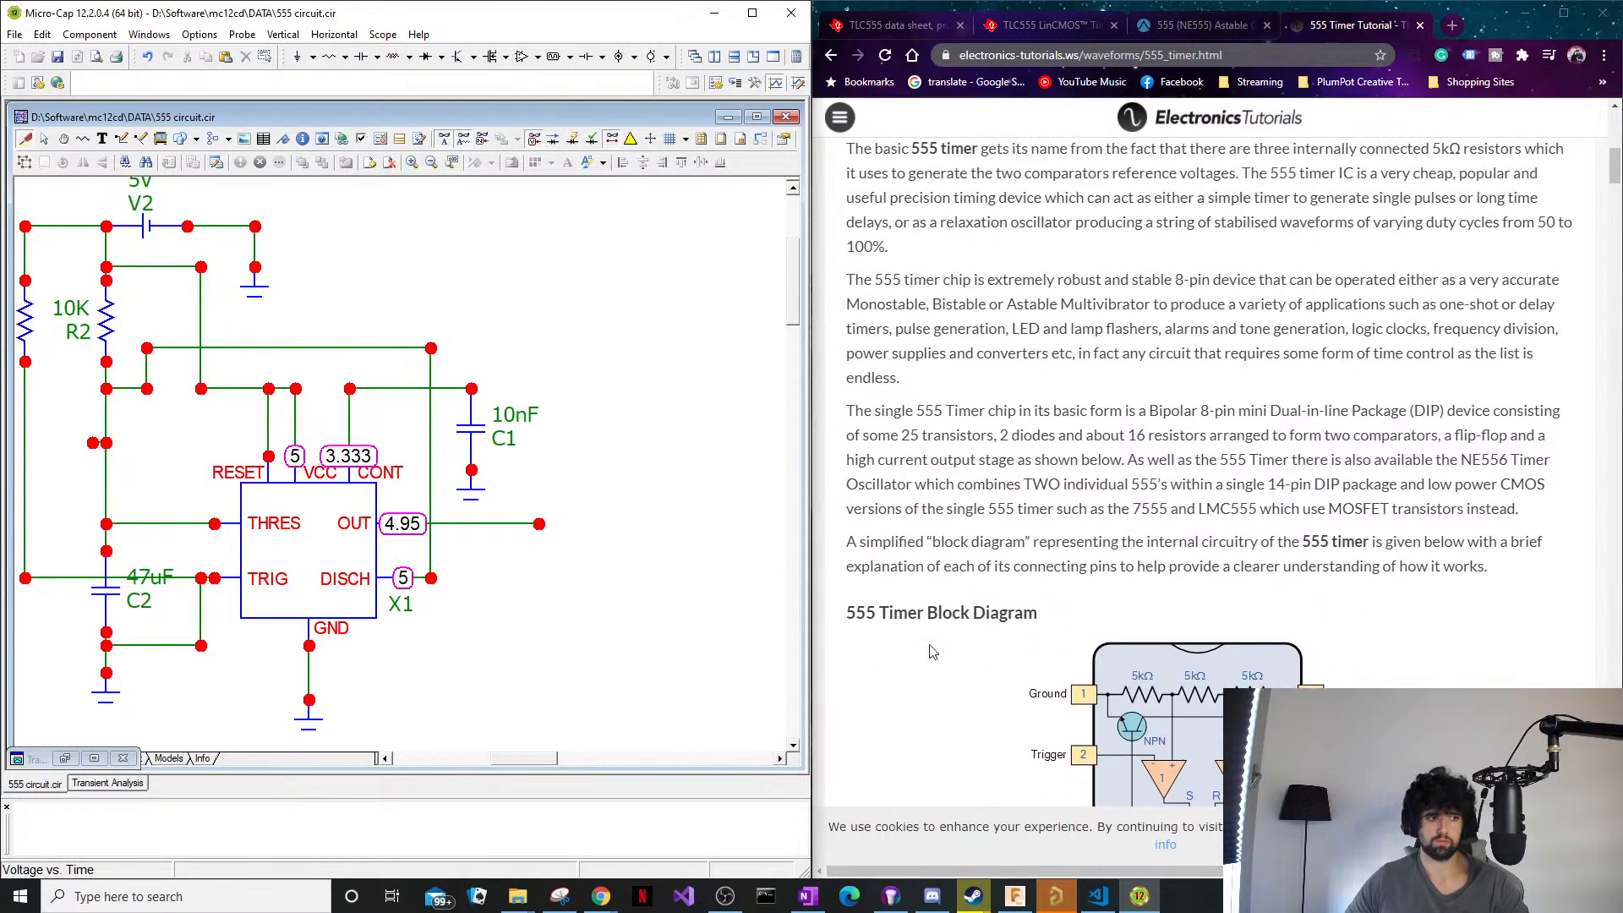
Search the web for "555 oscillator circuit", open the 555 Oscillator Tutorial and examine its basic astable circuit.
click(1453, 25)
text(555)
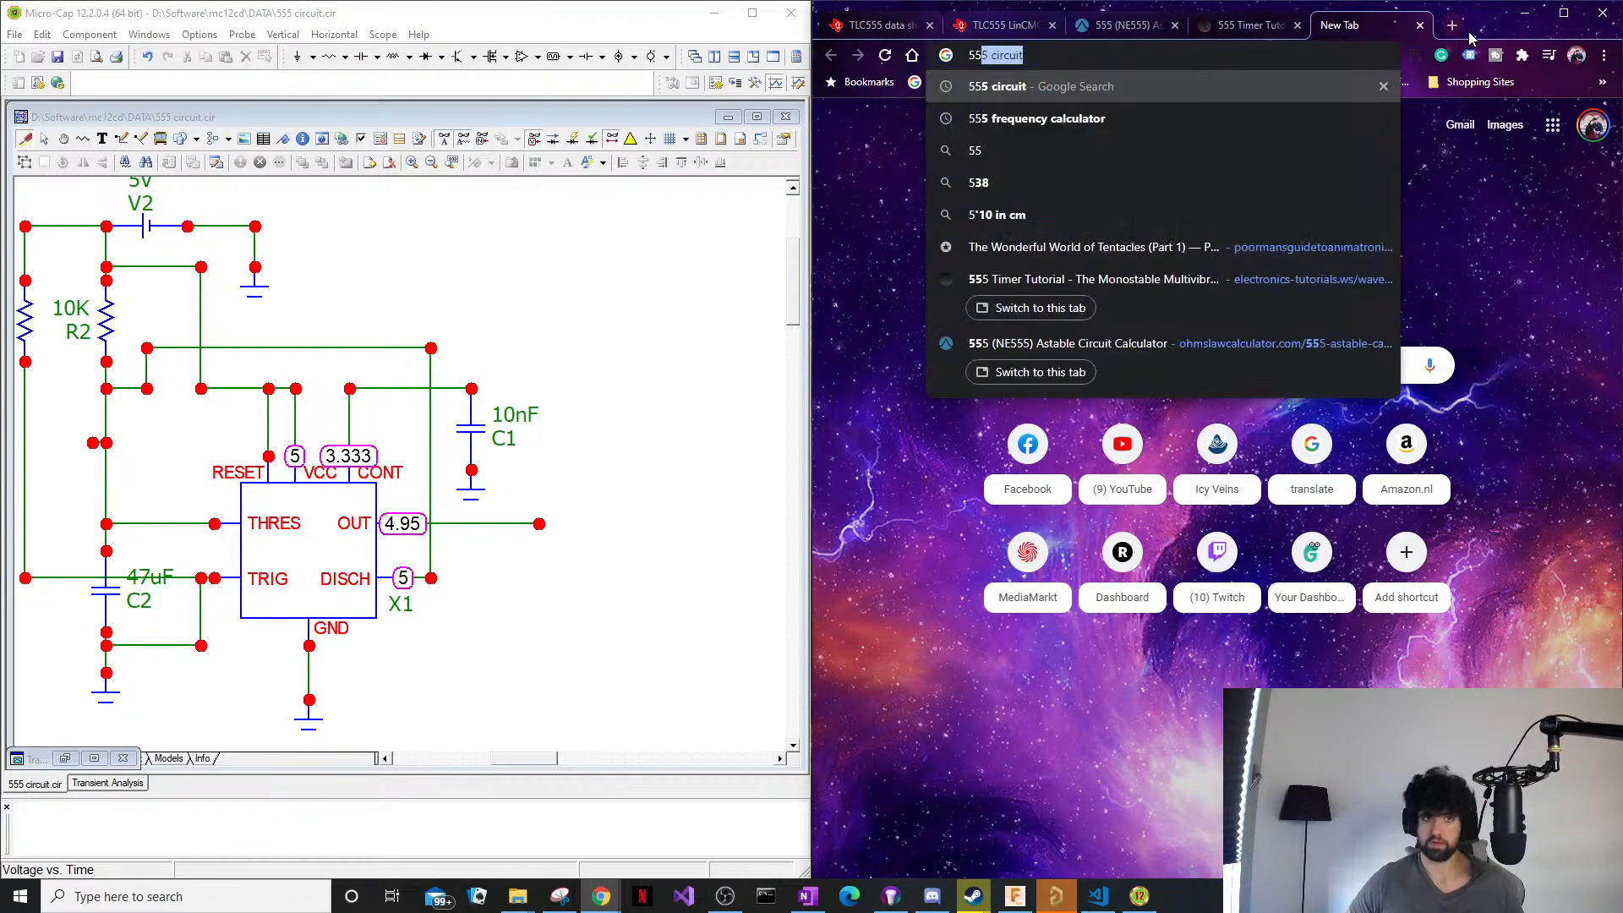
text( circuit oscila)
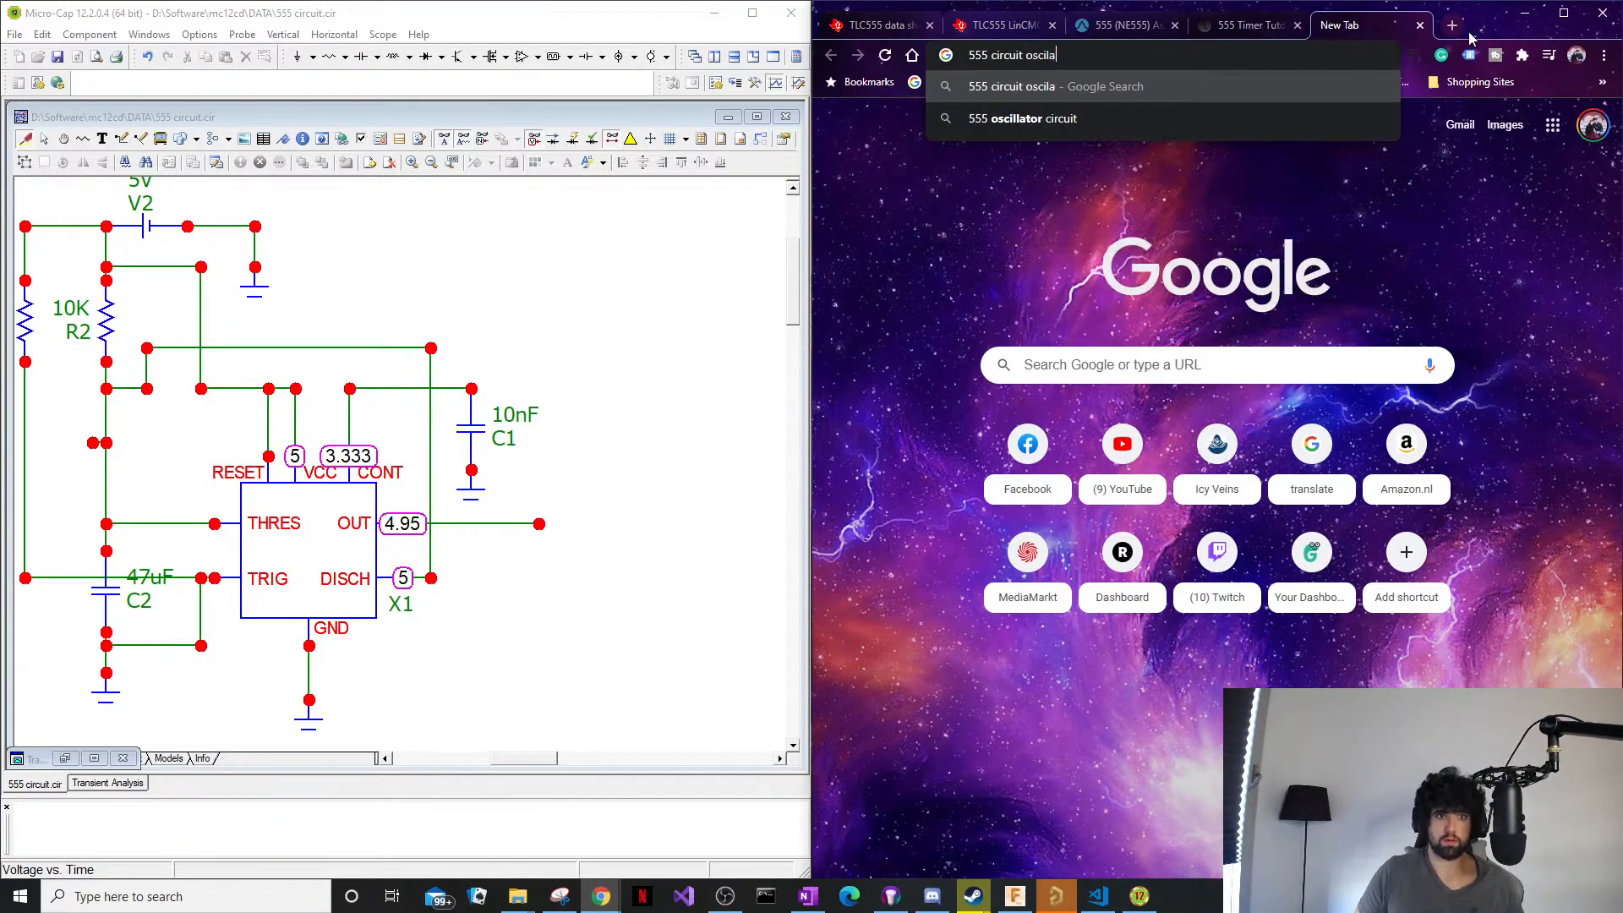
key(Down)
key(Return)
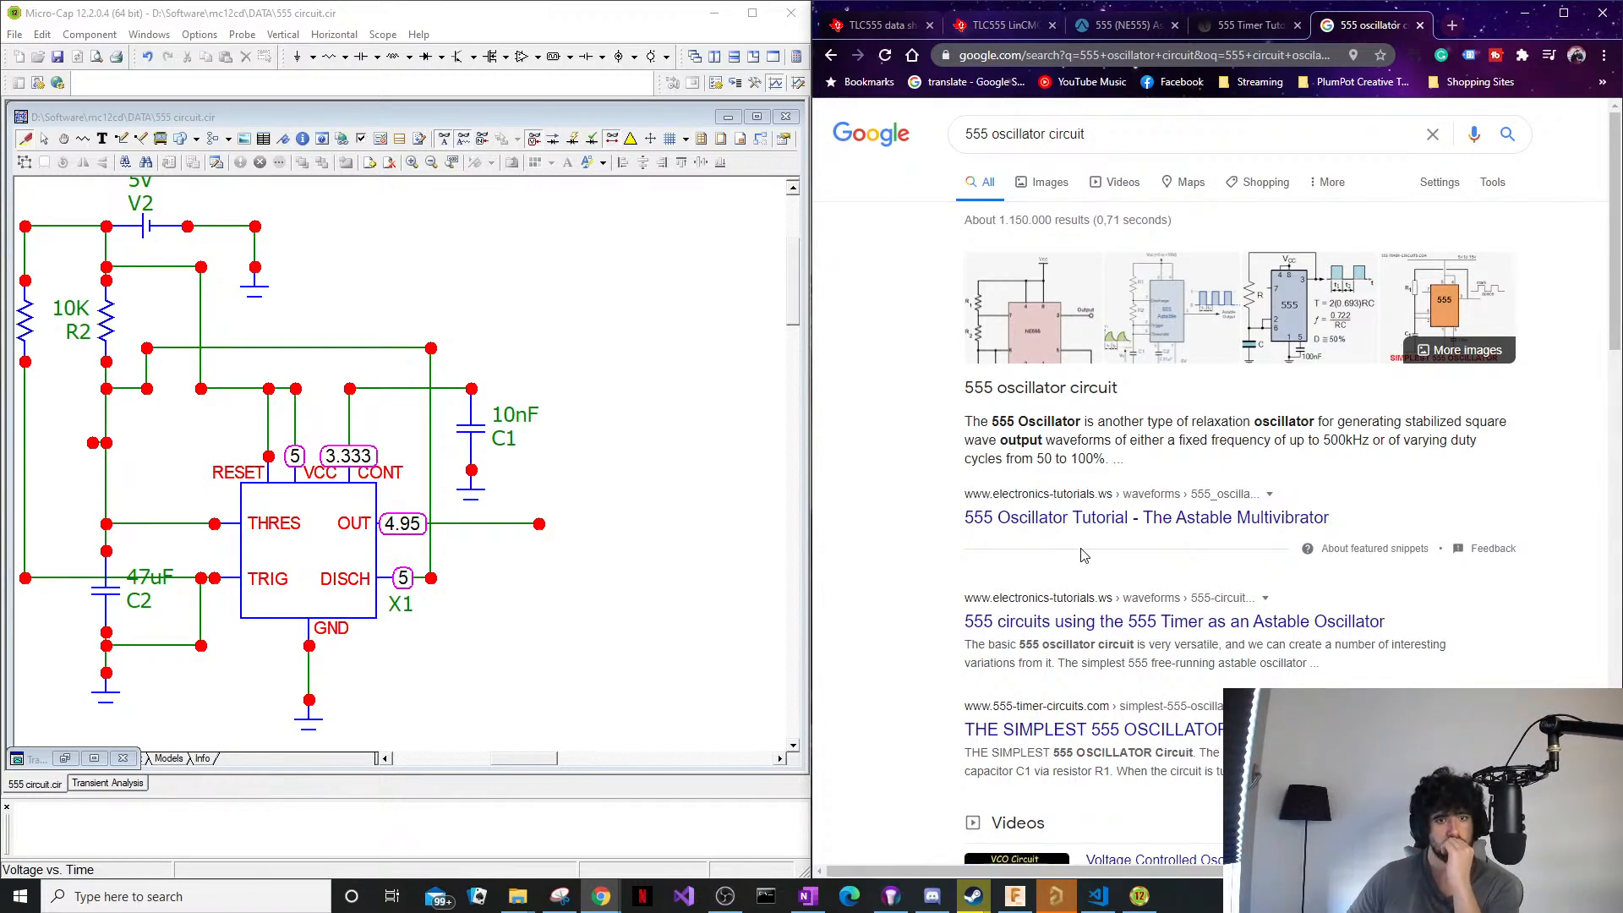
click(1073, 522)
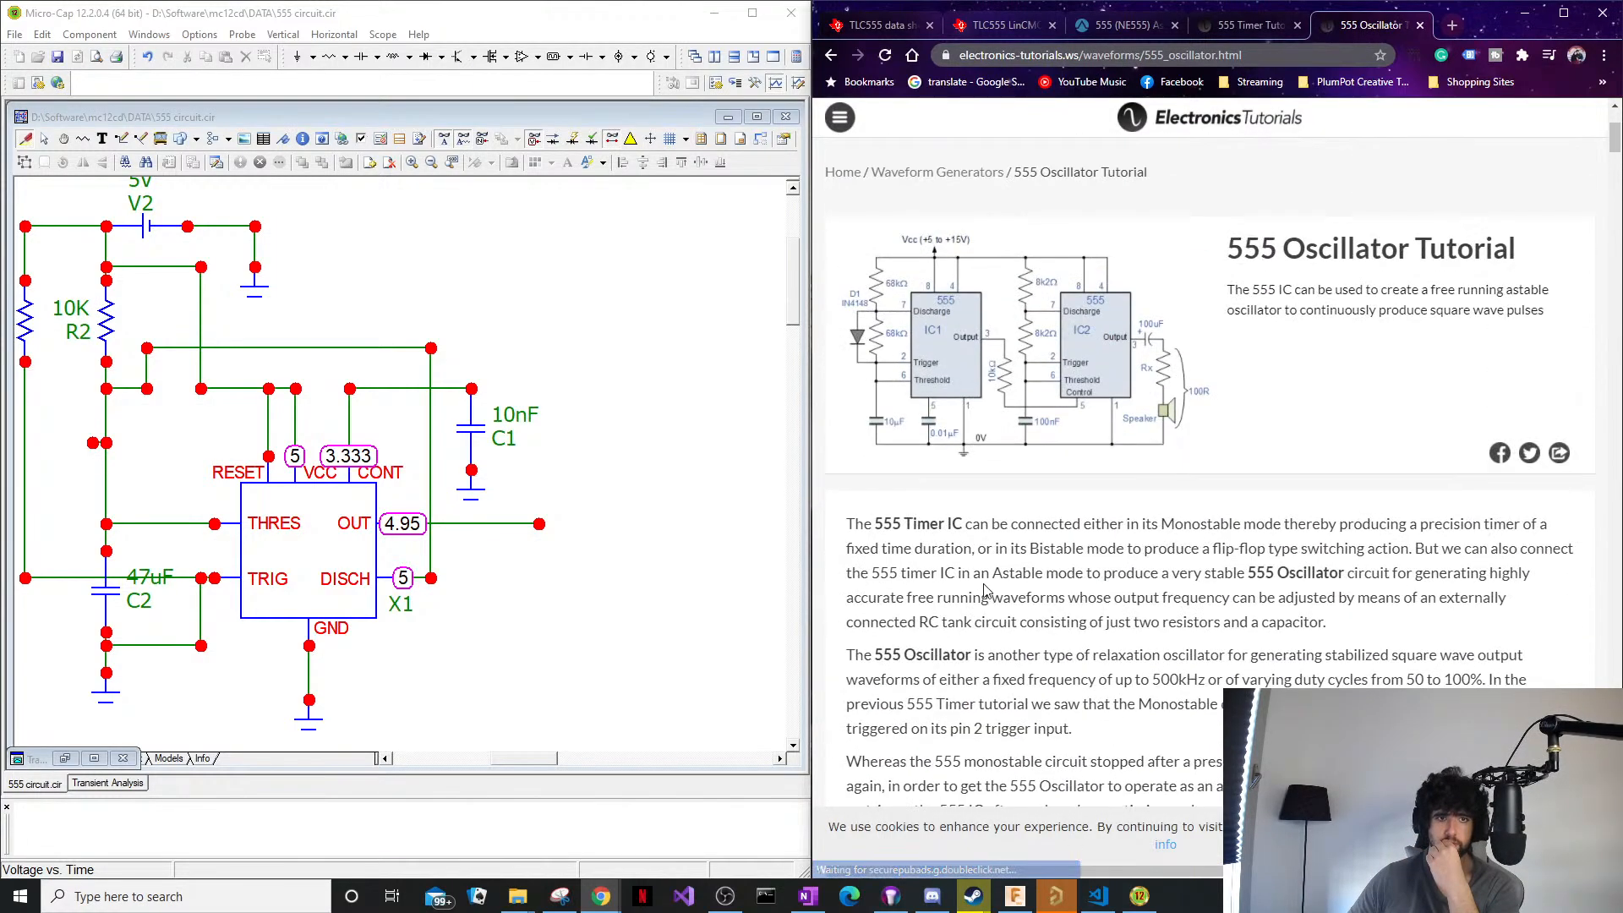
scroll(985, 566, down, 5)
scroll(978, 599, down, 3)
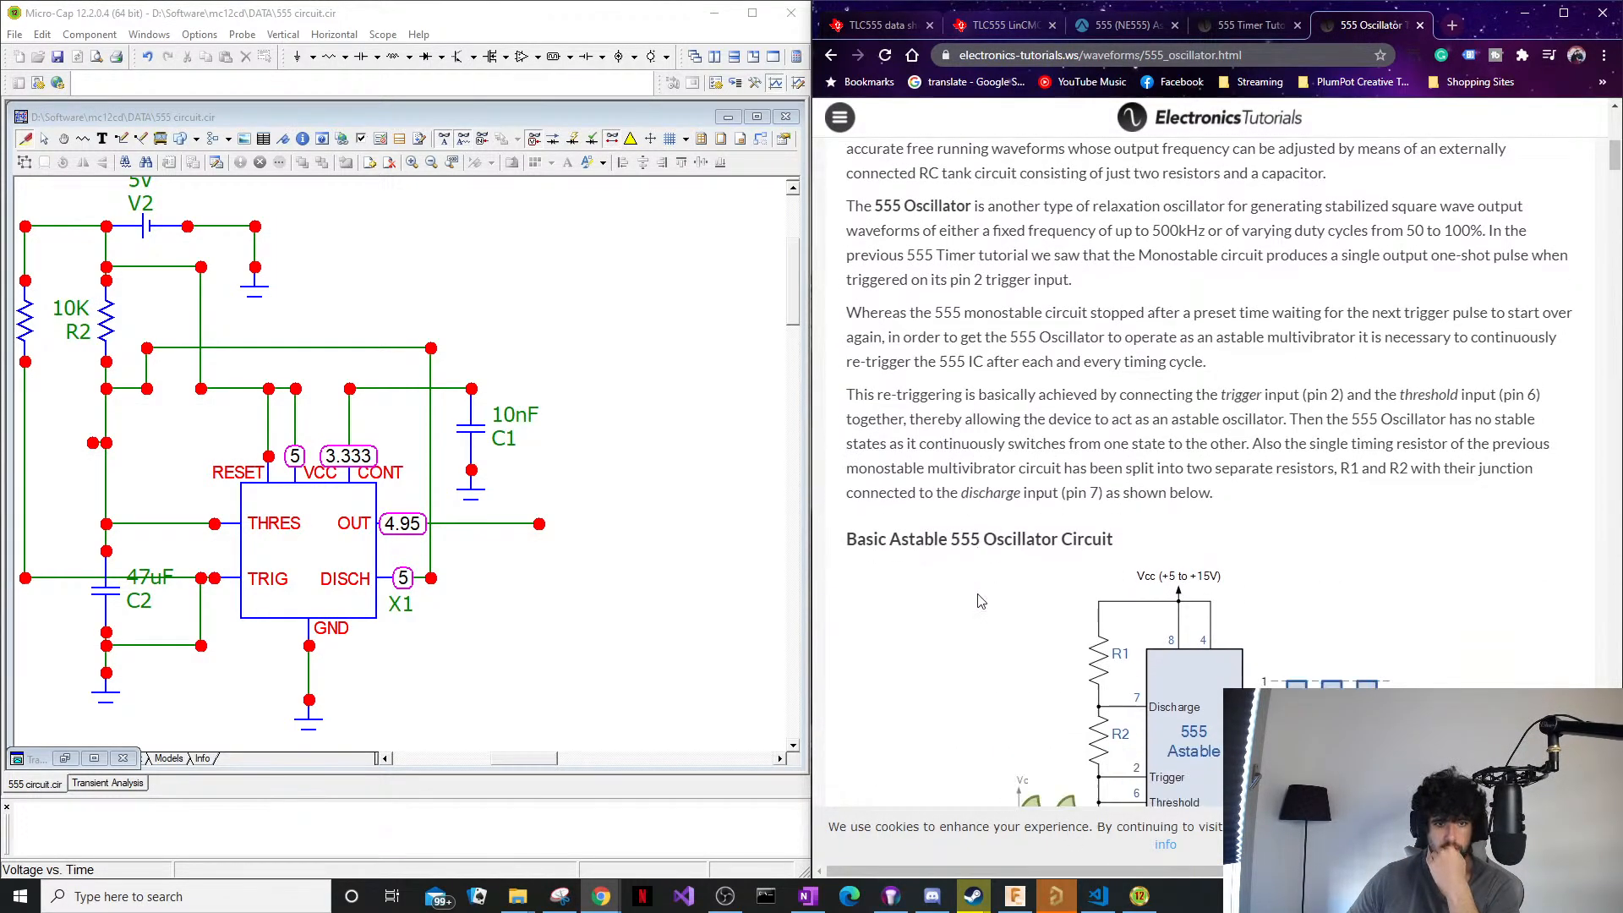
scroll(981, 601, down, 1)
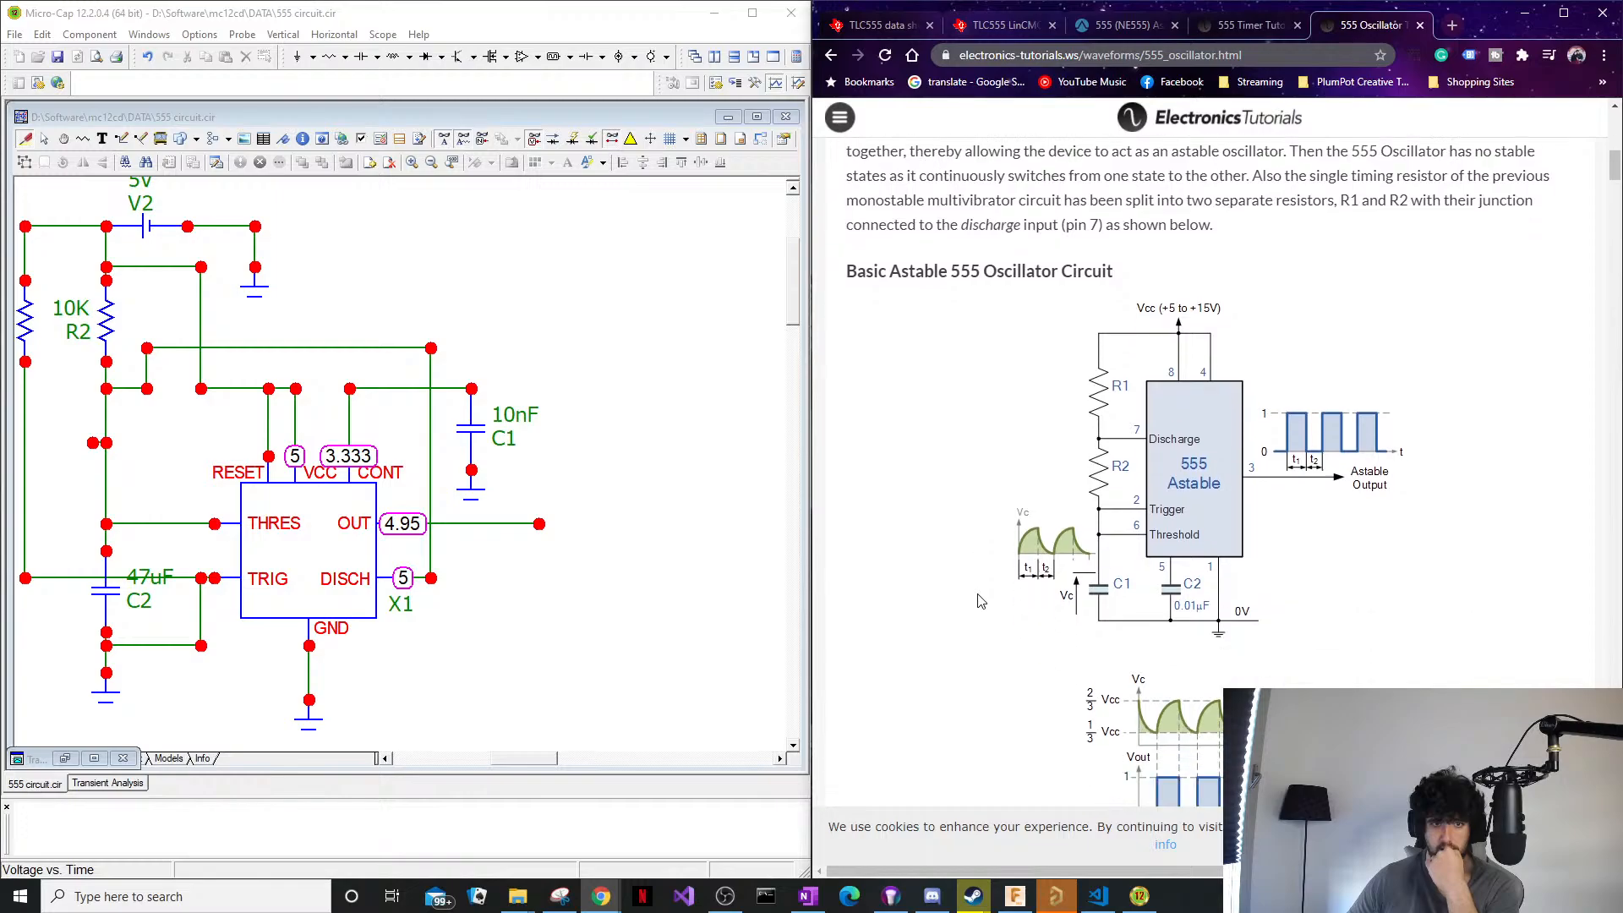
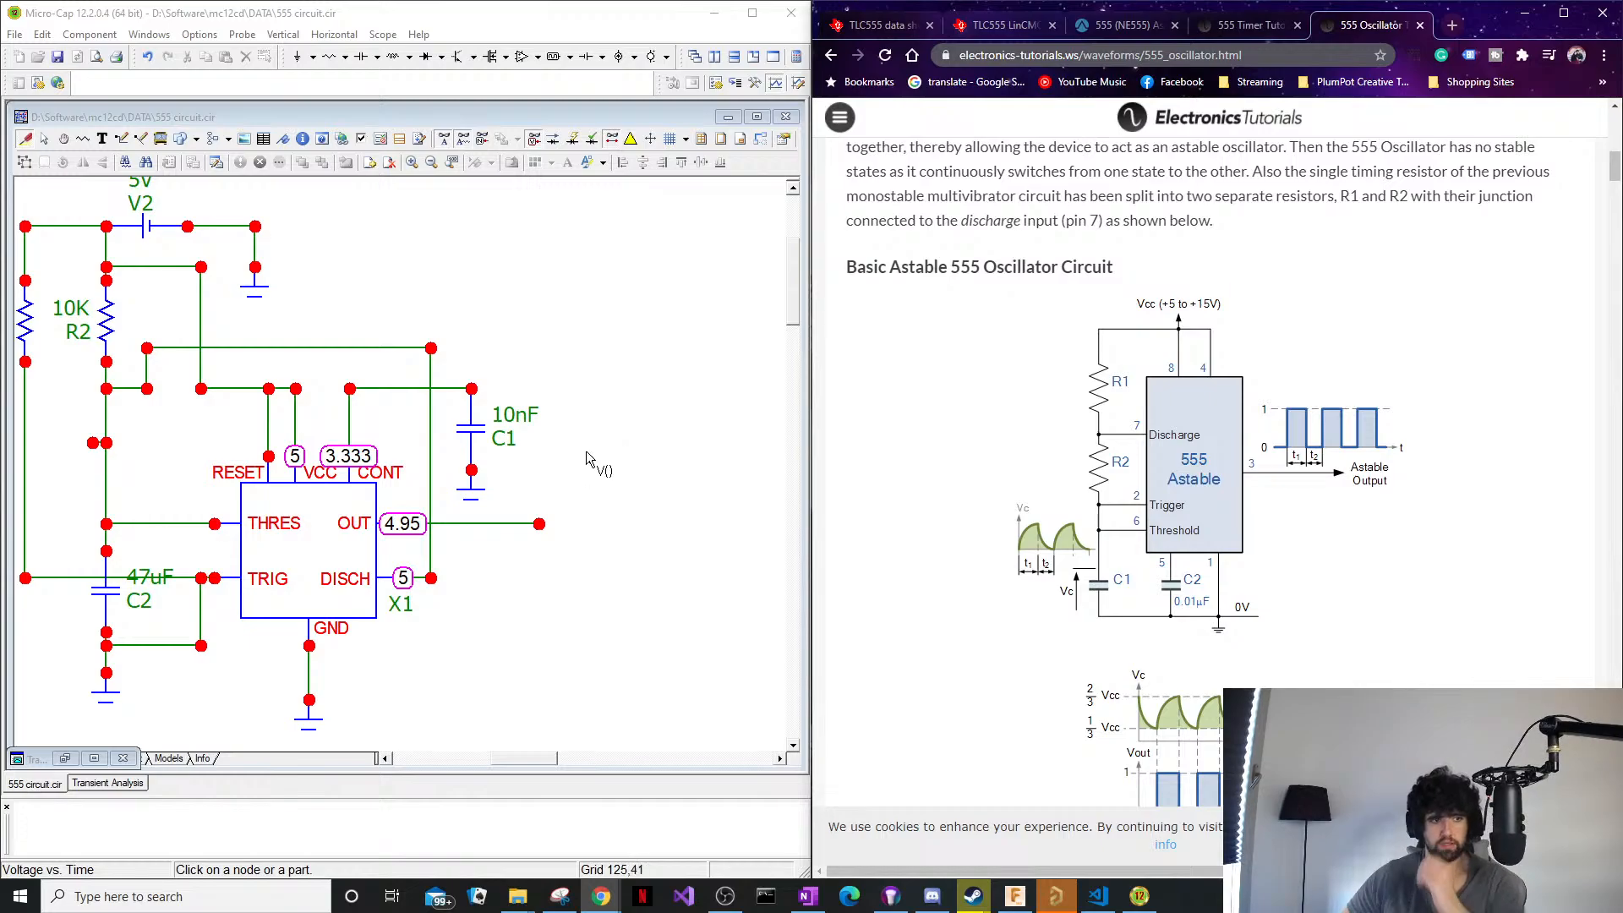
Close the transient analysis and delete the vertical wire connecting resistor R3 to the timer's TRIG line.
click(635, 647)
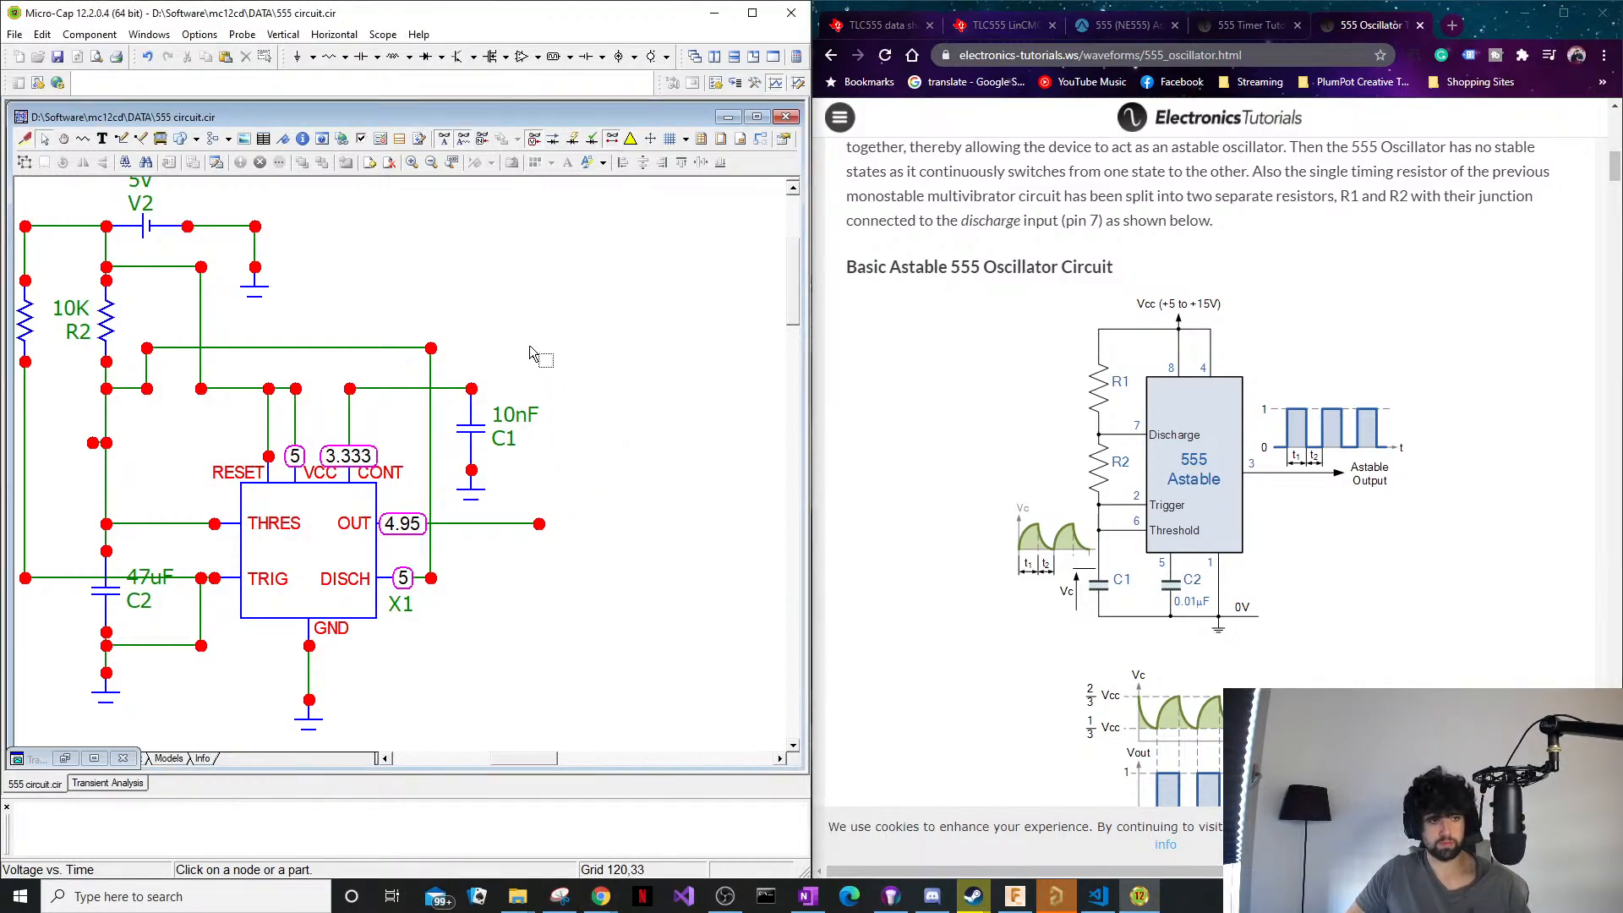
click(135, 784)
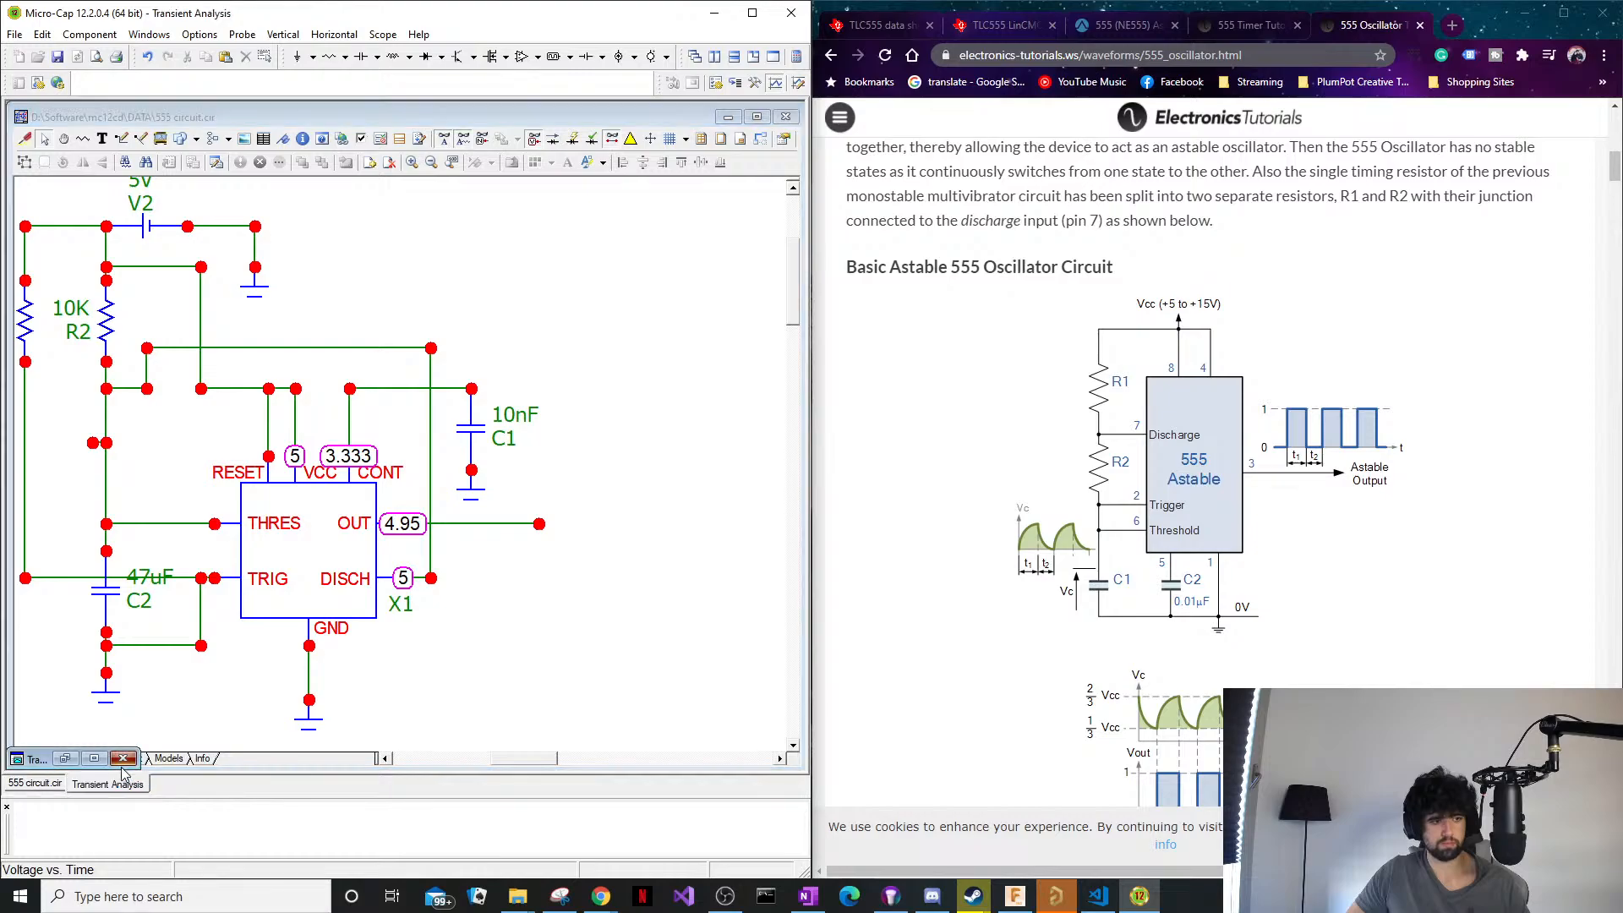
click(124, 760)
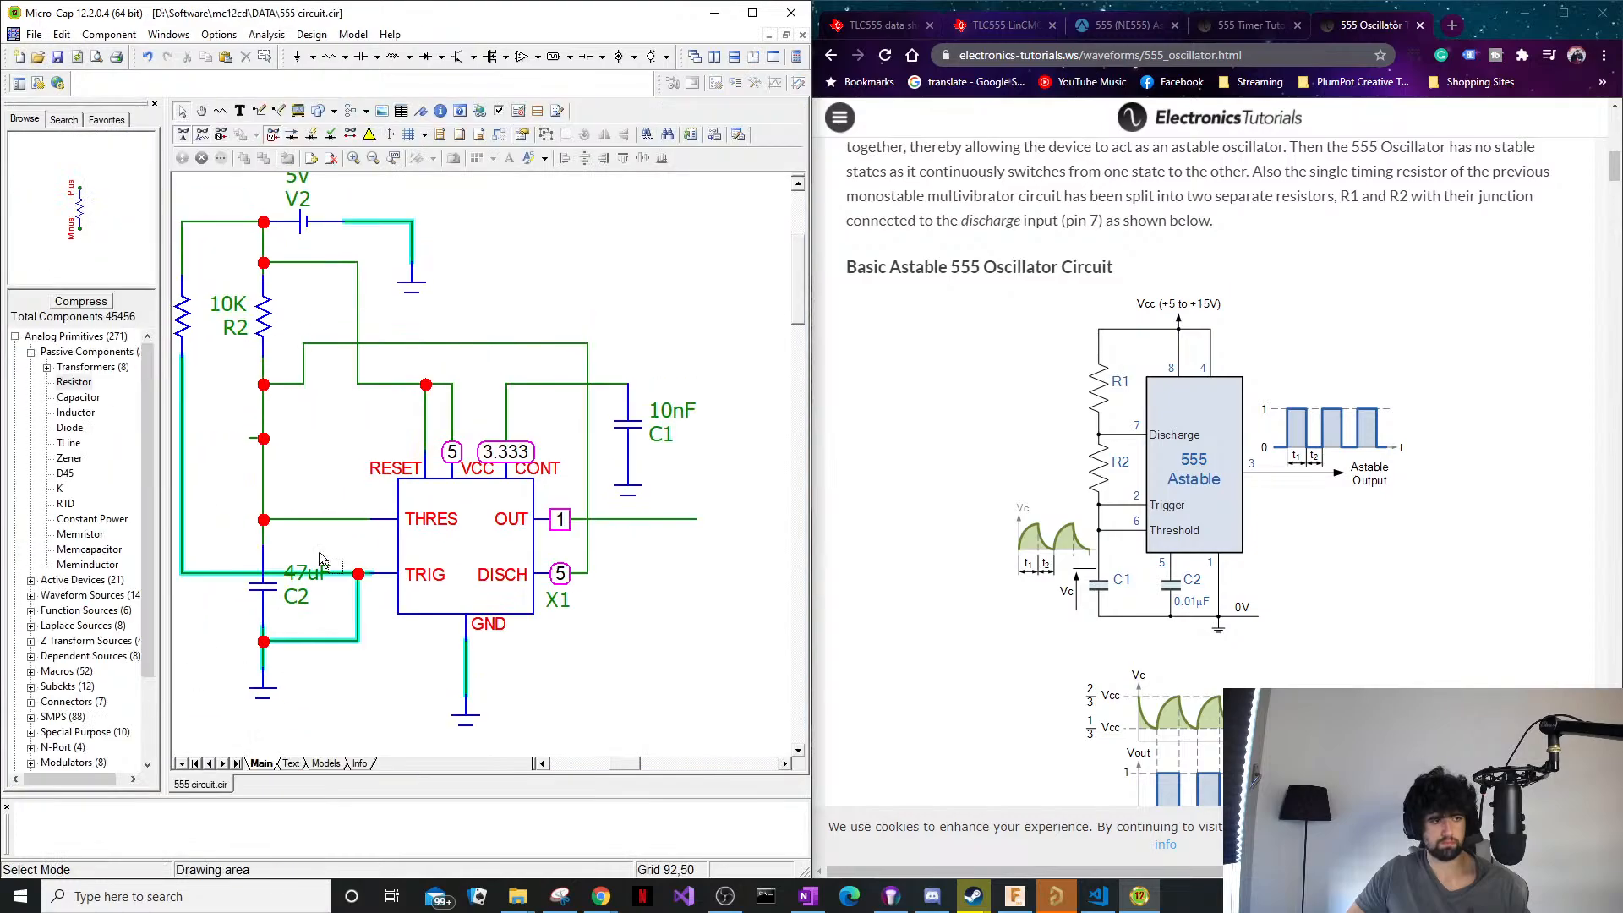
click(184, 422)
key(Delete)
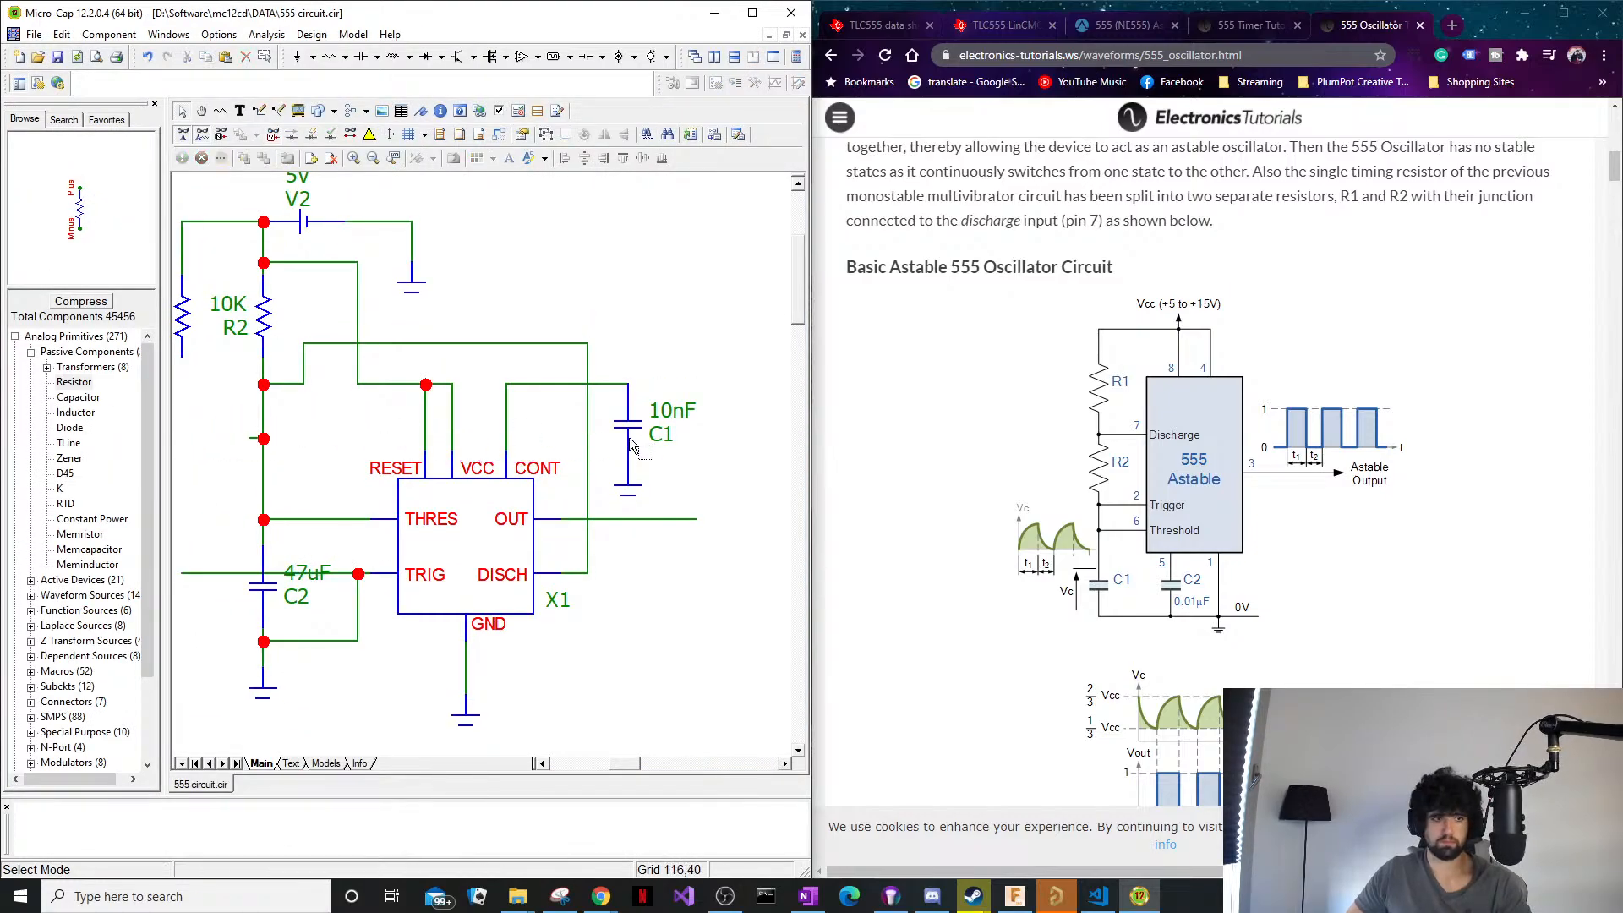
Delete voltage source V2, resistors R2 and R3, capacitor C1 and the wiring above the 555 timer.
drag(652, 310, 391, 373)
drag(372, 378, 221, 446)
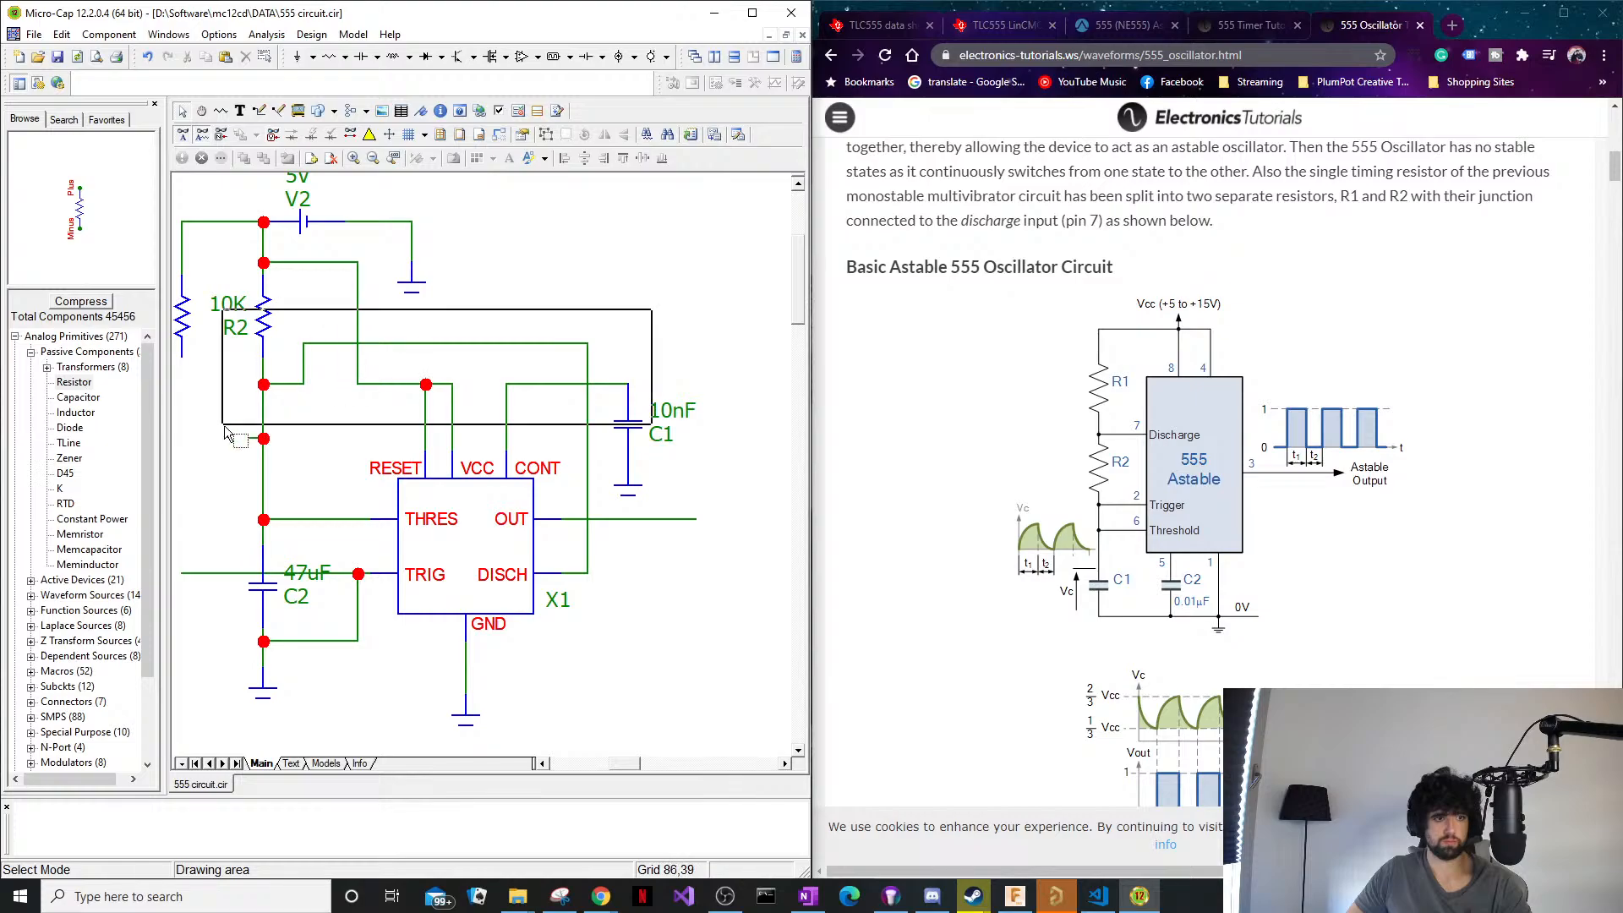
key(Delete)
drag(481, 217, 250, 358)
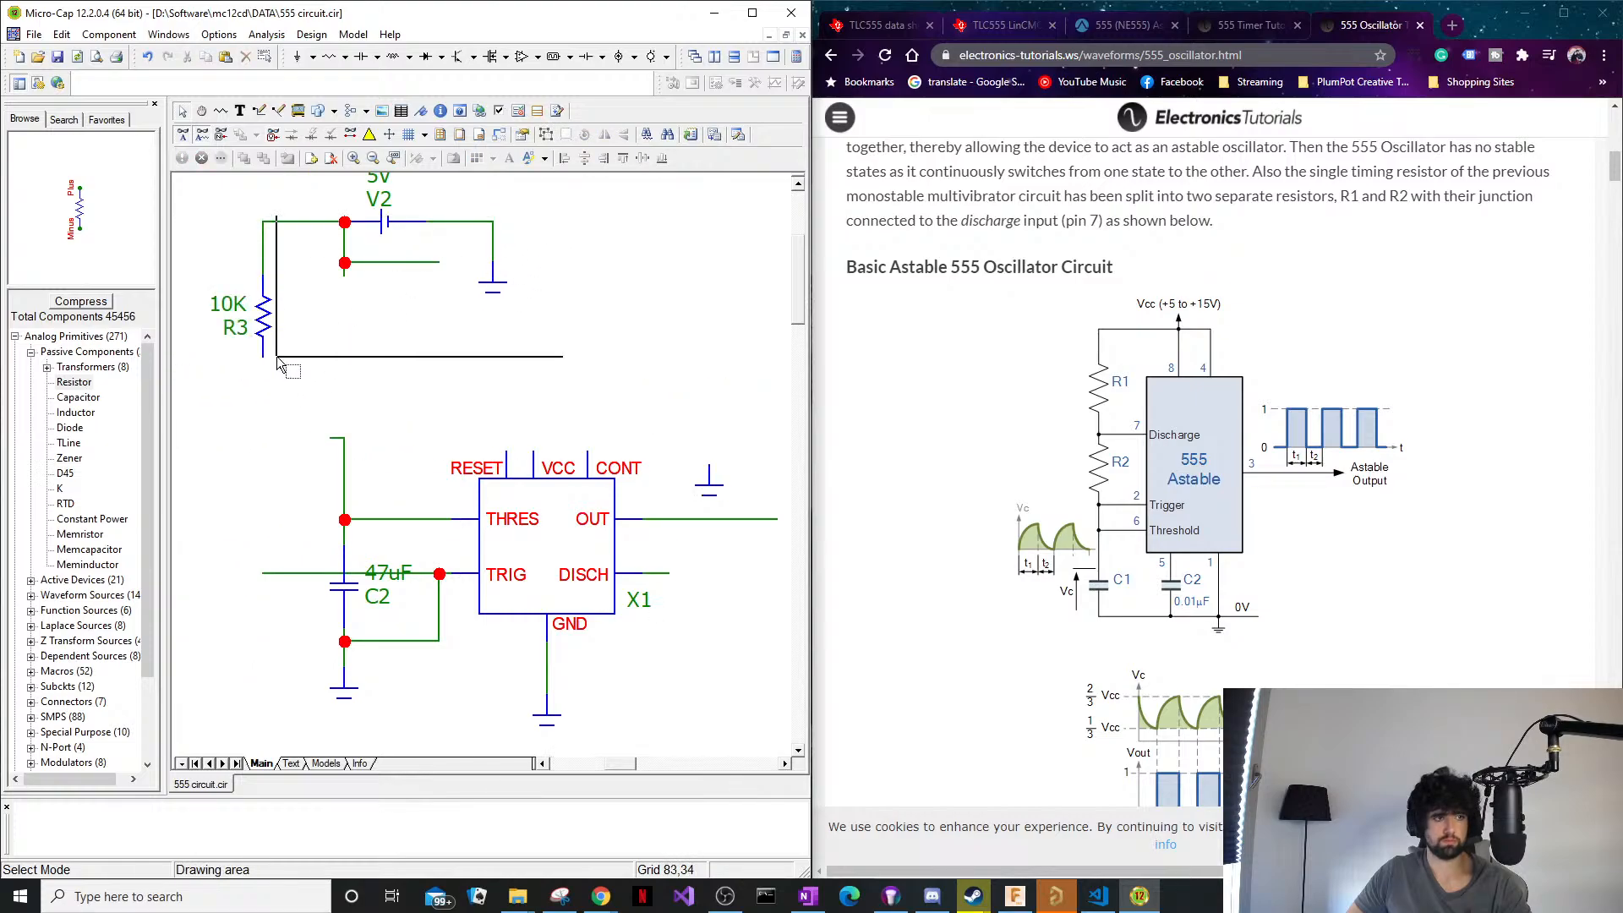
key(Delete)
click(676, 328)
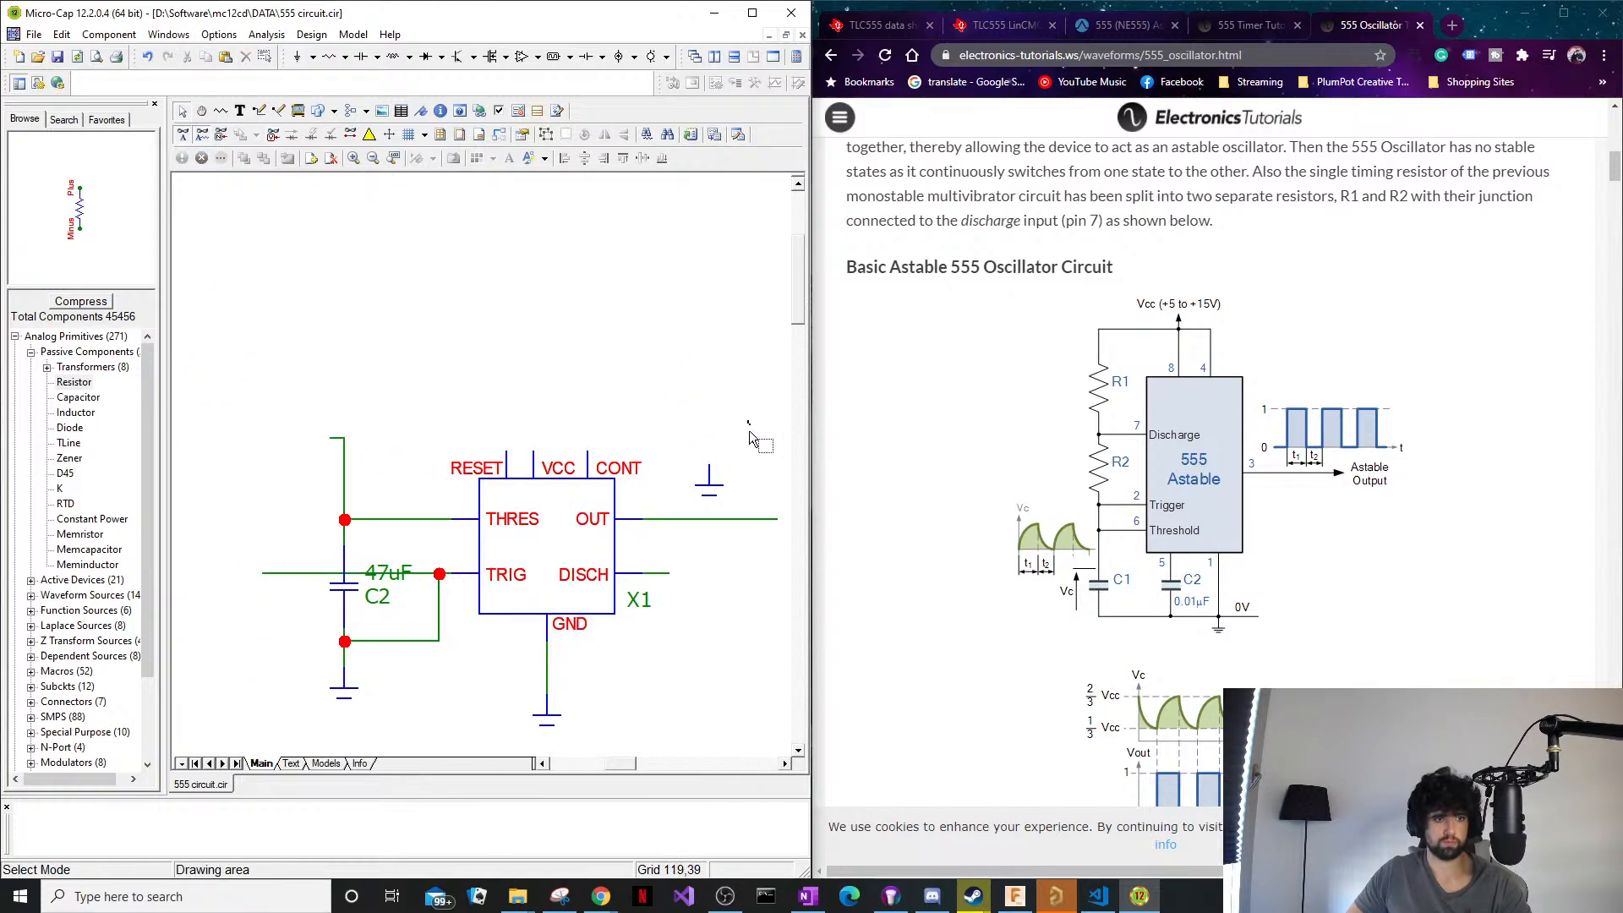
Delete the loose ground symbol, the OUT and DISCH wires, and capacitor C2 with its ground and wiring, keeping the grounded timer.
drag(750, 422, 698, 627)
key(Delete)
mouse_move(721, 461)
mouse_down()
mouse_move(670, 593)
mouse_move(691, 593)
mouse_move(667, 596)
mouse_up()
key(Delete)
drag(387, 397, 301, 693)
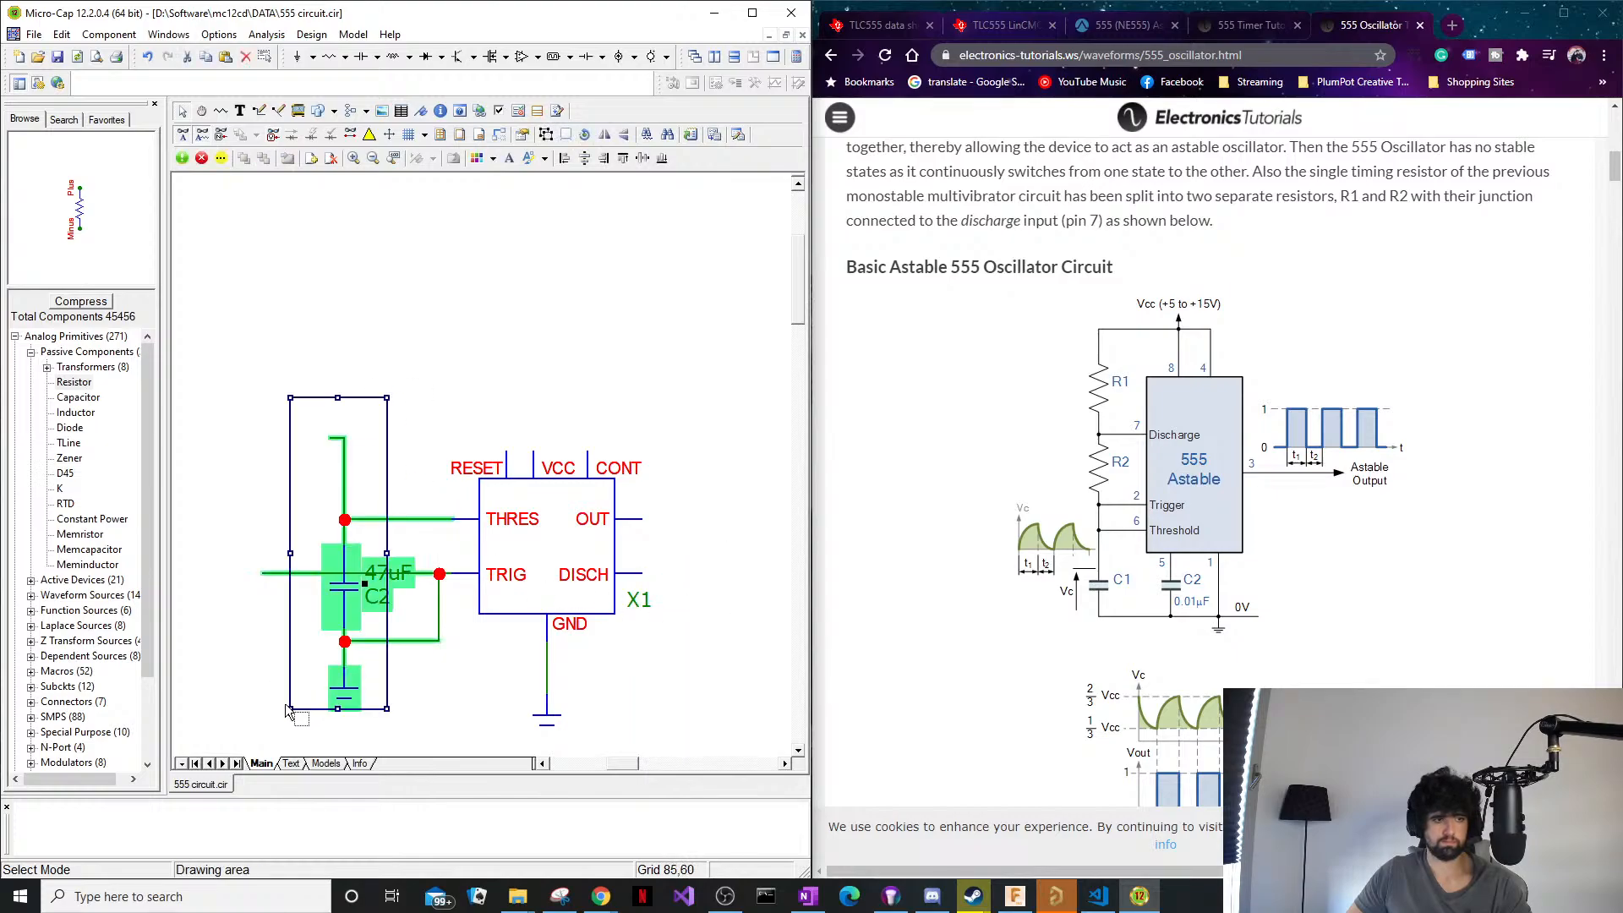
key(Delete)
click(431, 668)
drag(462, 670, 405, 610)
key(Delete)
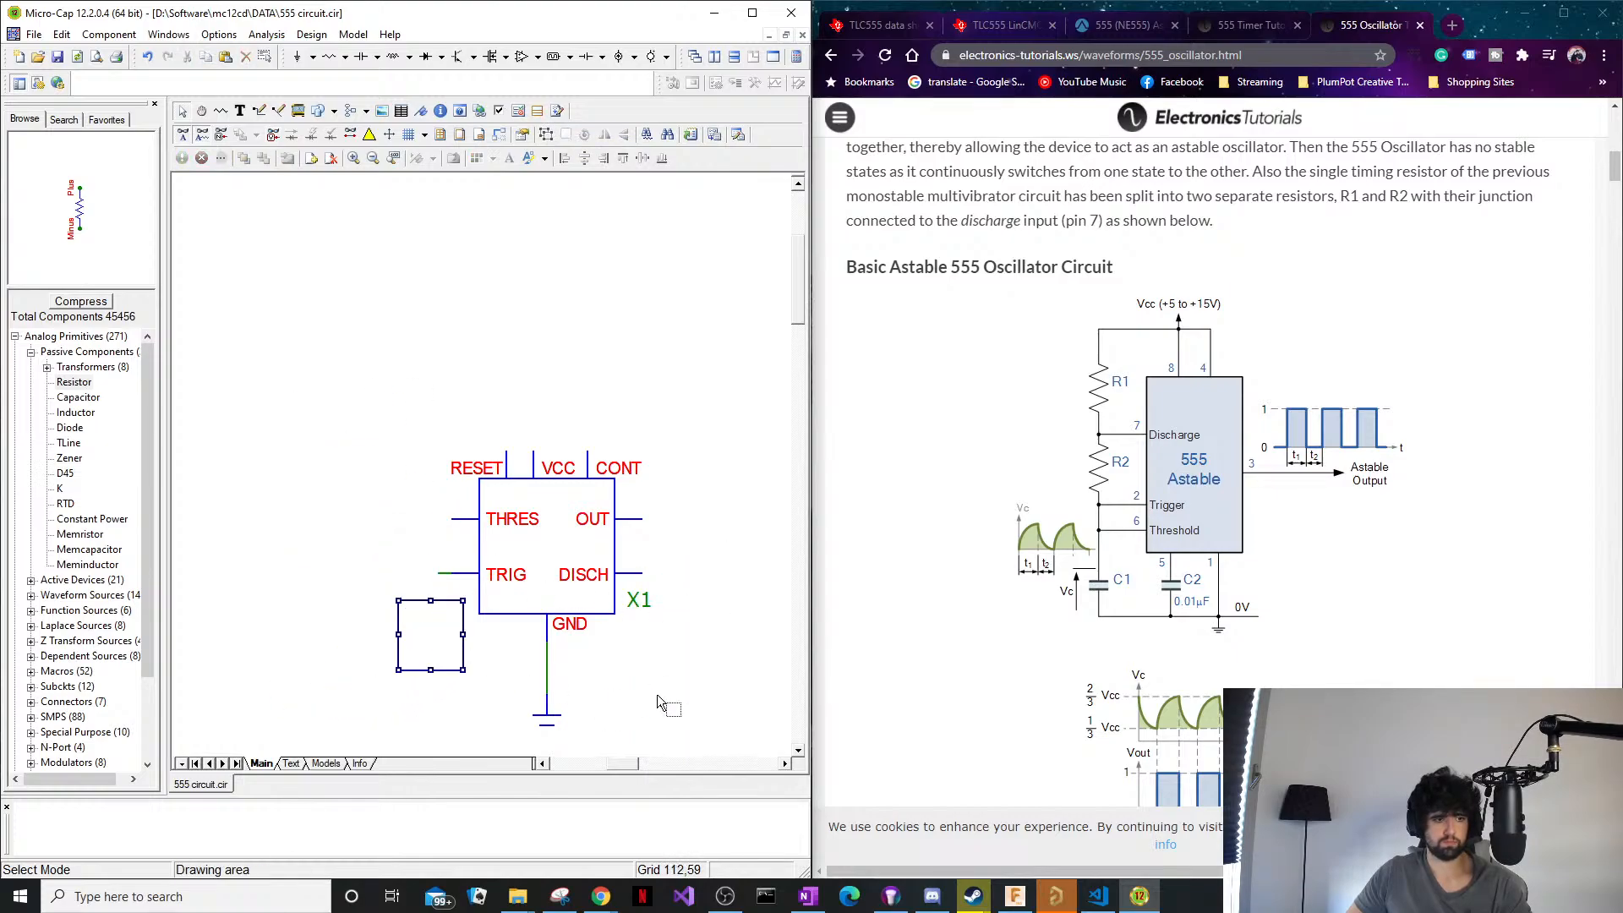
click(589, 674)
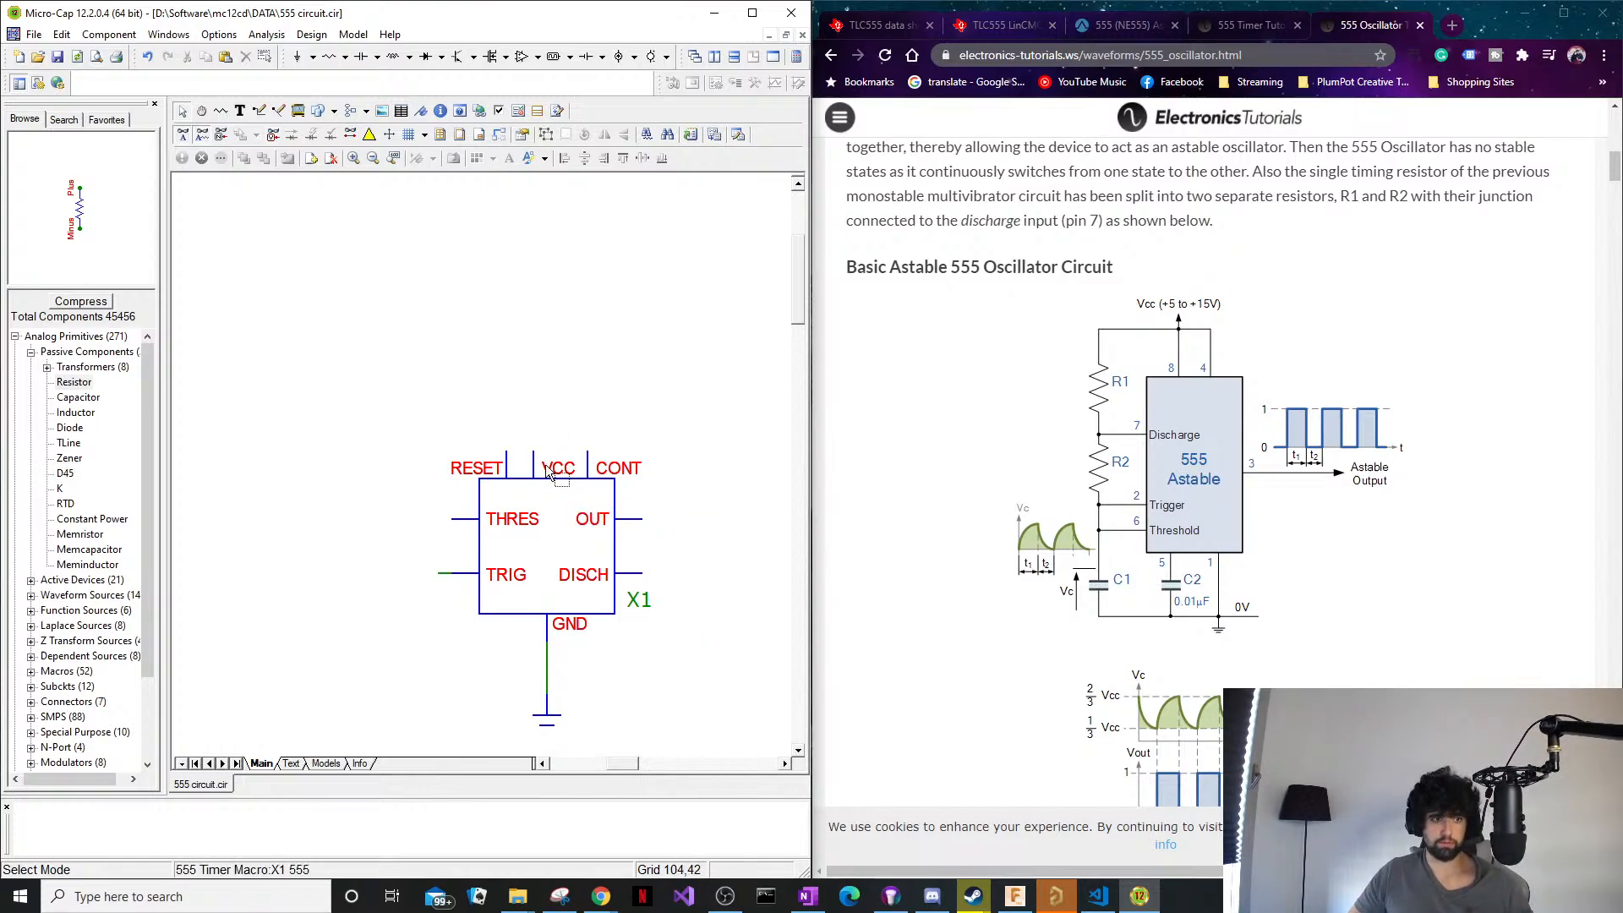
Wire the timer's RESET pin to VCC and route a wire from CONT up and over past the timer's OUT side.
key(ctrl+w)
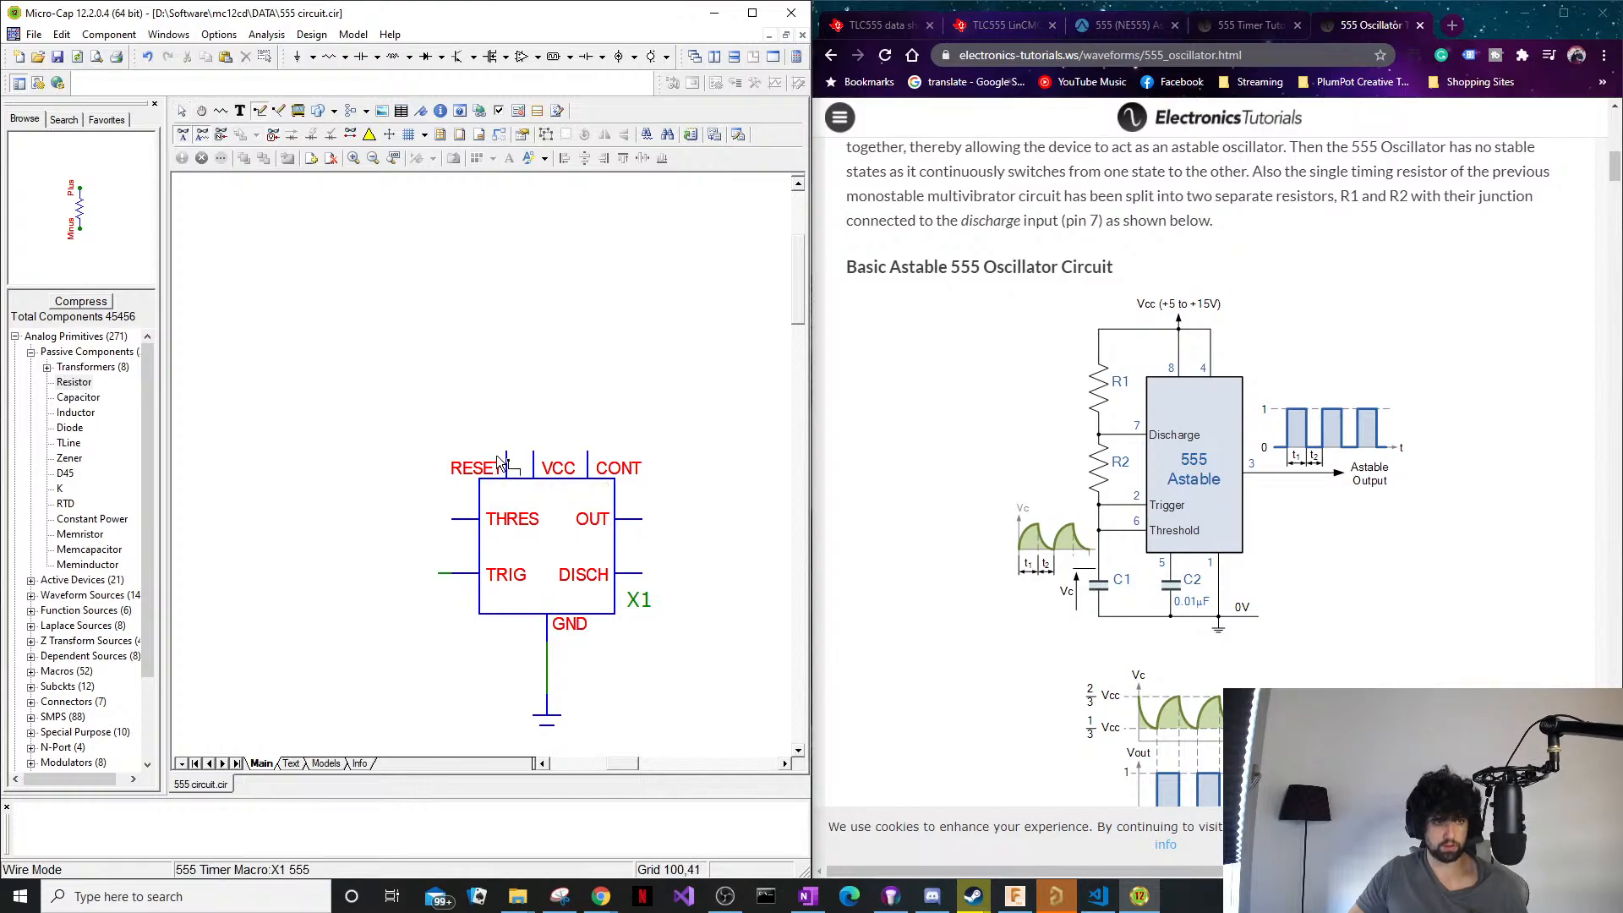
mouse_move(506, 457)
mouse_down()
mouse_move(507, 369)
mouse_move(542, 377)
mouse_move(543, 490)
mouse_up()
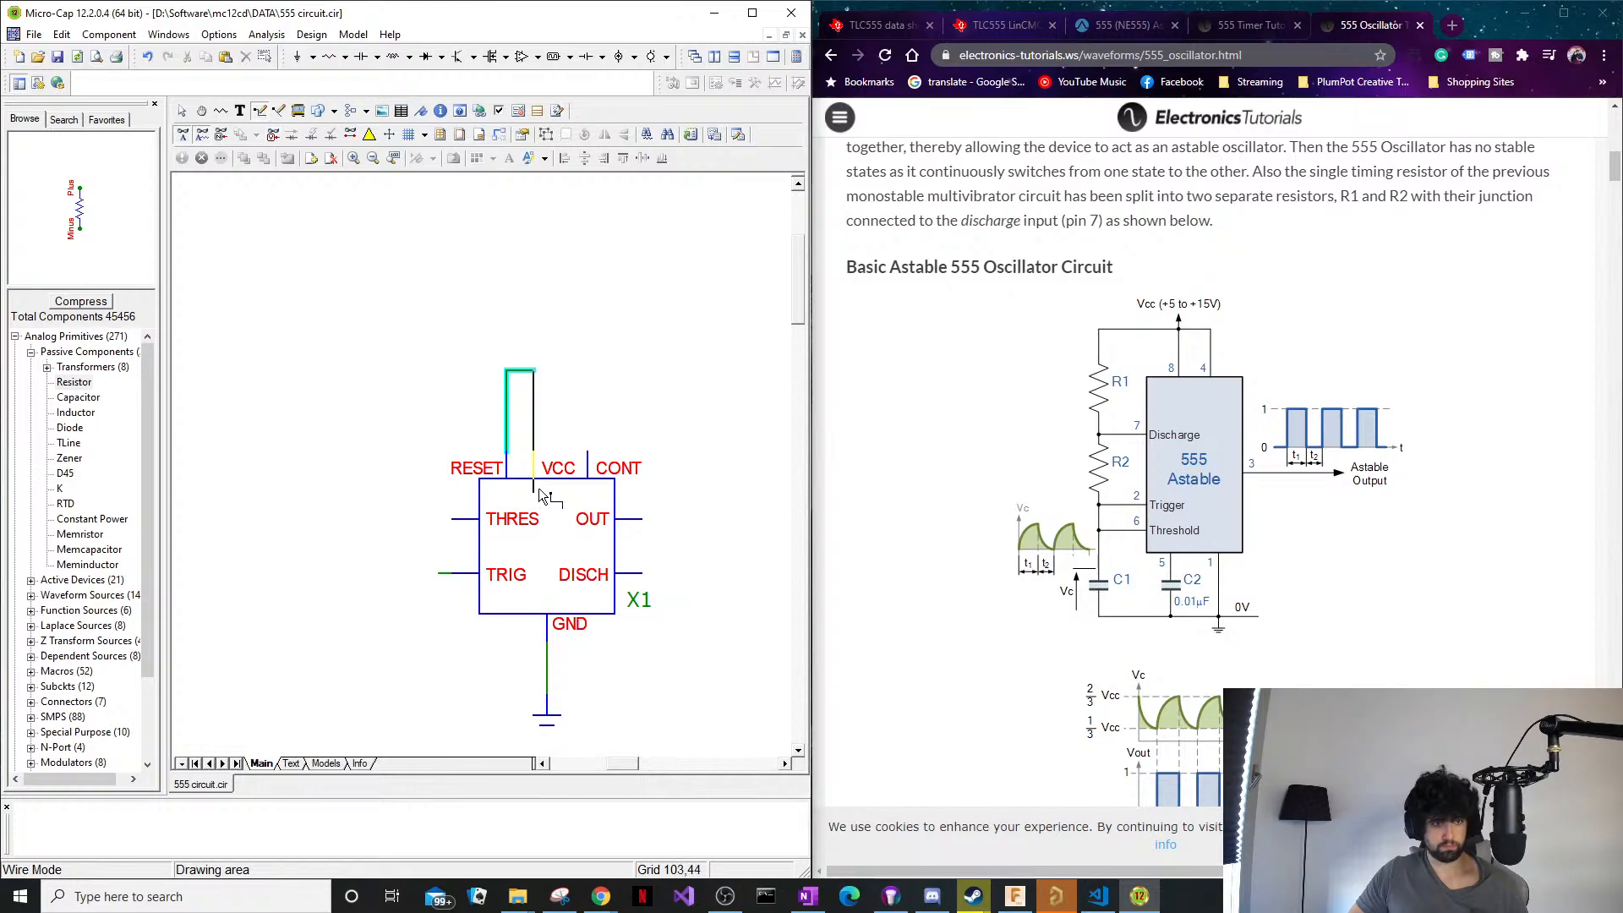
mouse_move(534, 464)
mouse_down()
mouse_move(649, 411)
mouse_move(652, 444)
mouse_move(690, 450)
mouse_up()
key(Escape)
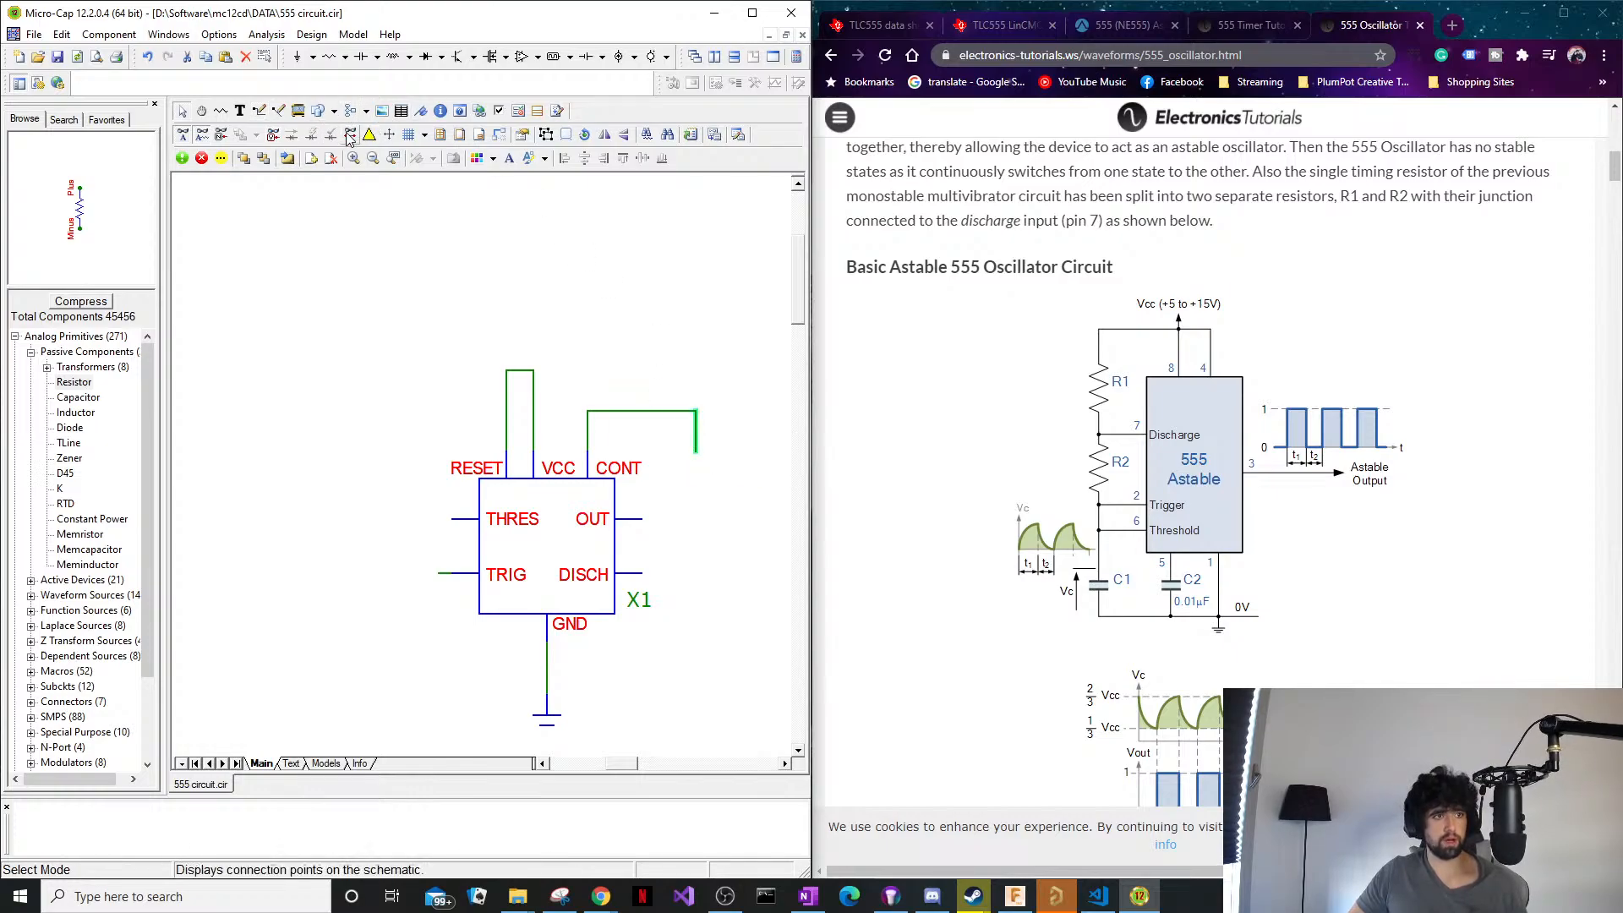
Place a 10nF capacitor at the end of the CONT wire.
click(362, 56)
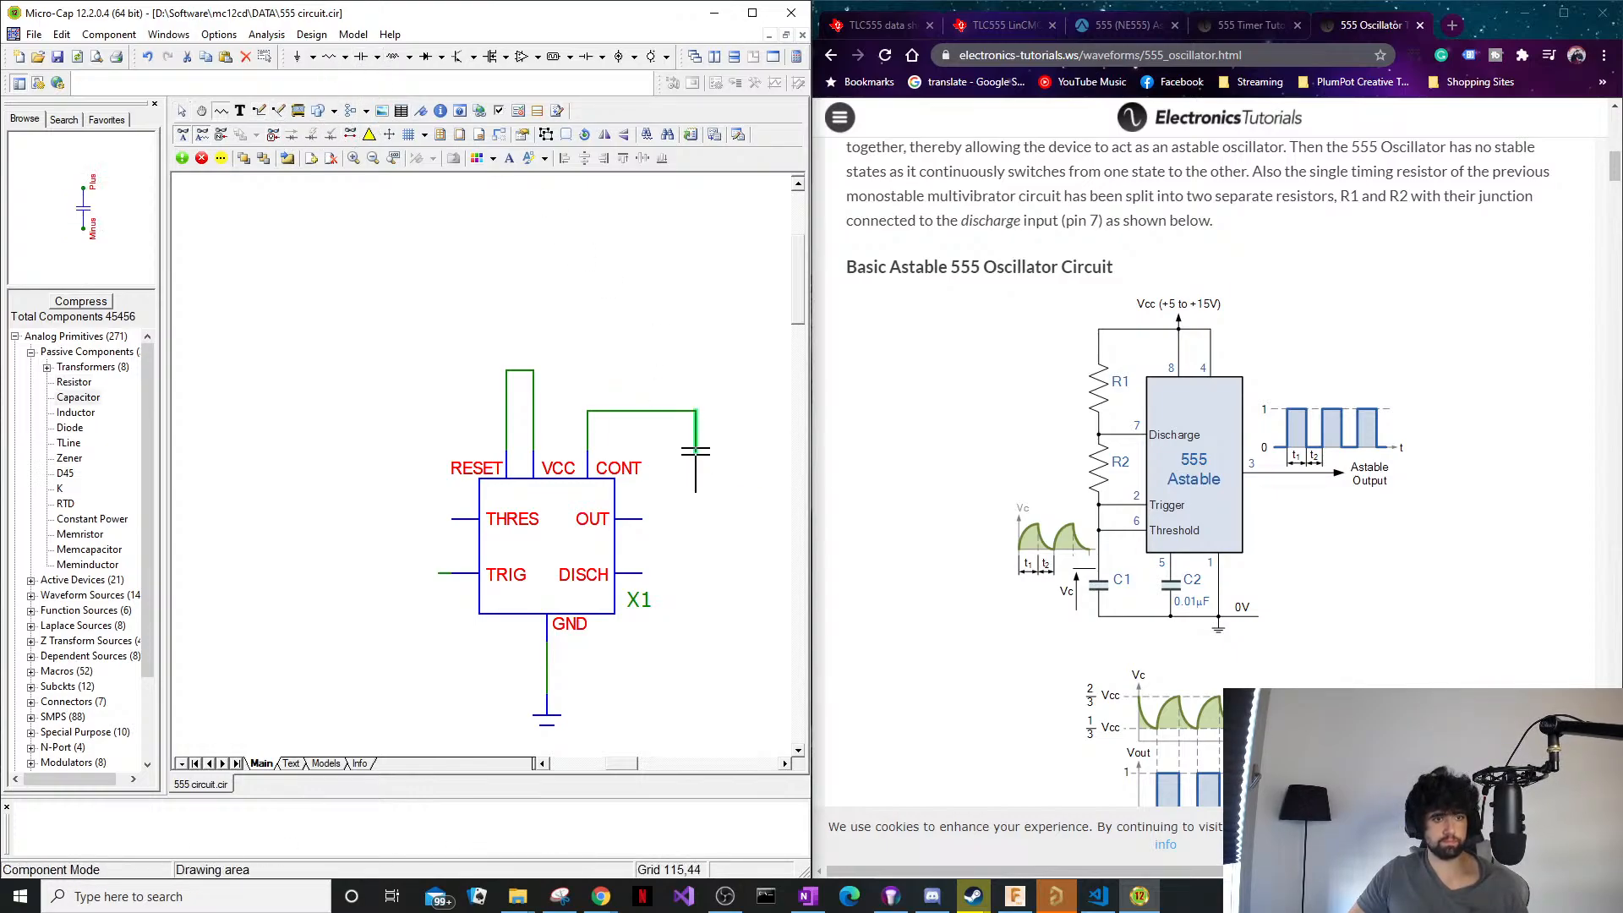
click(695, 490)
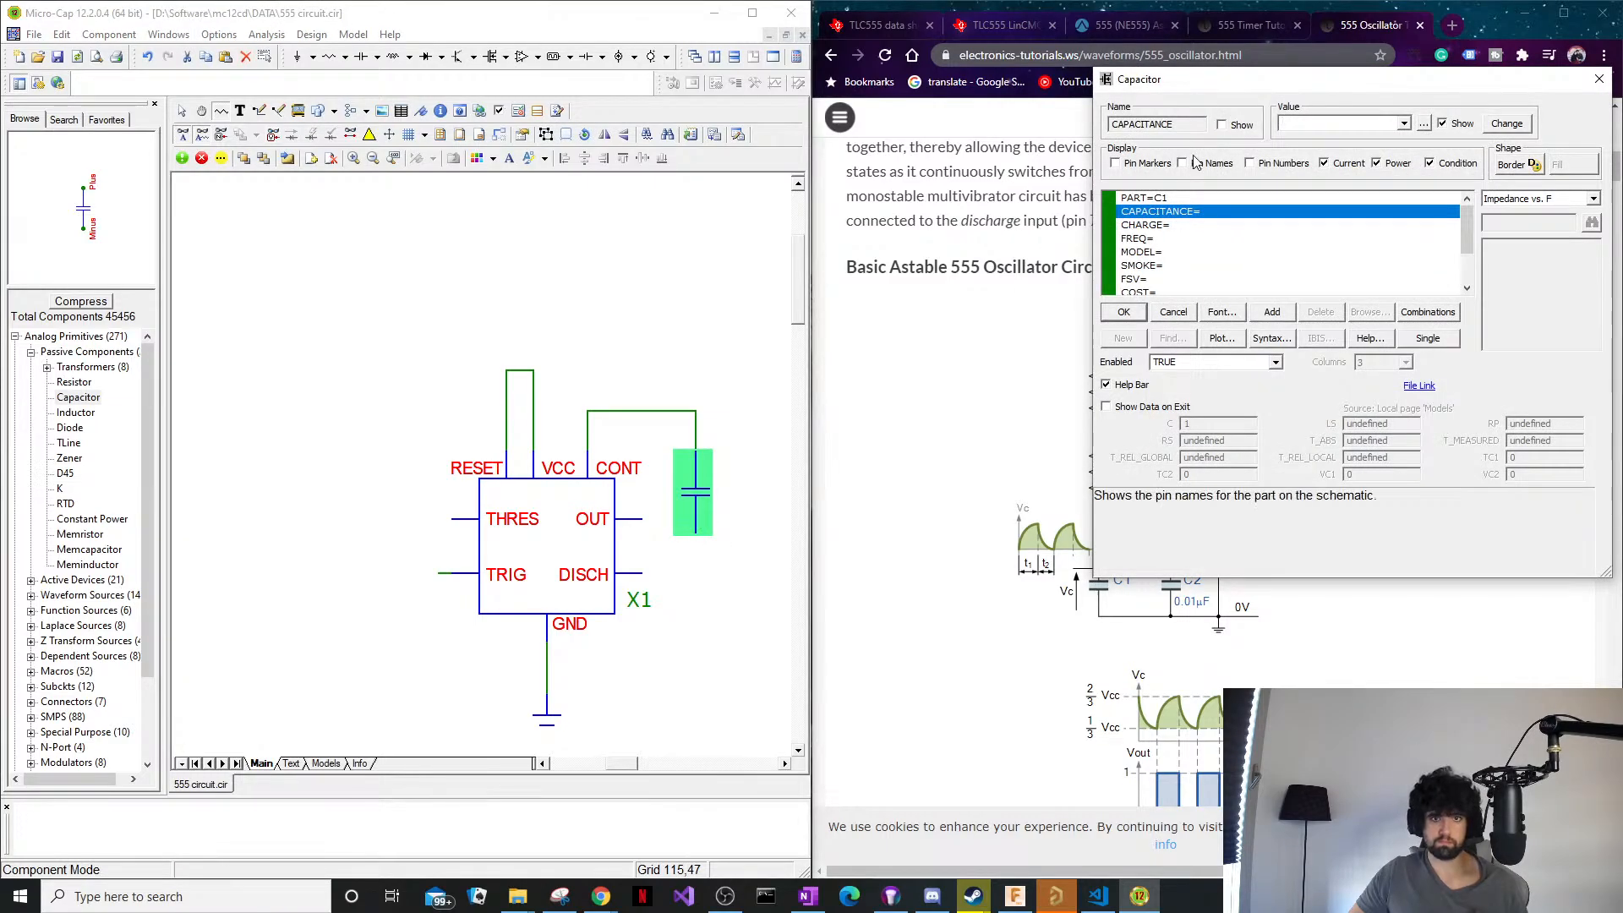
text(10)
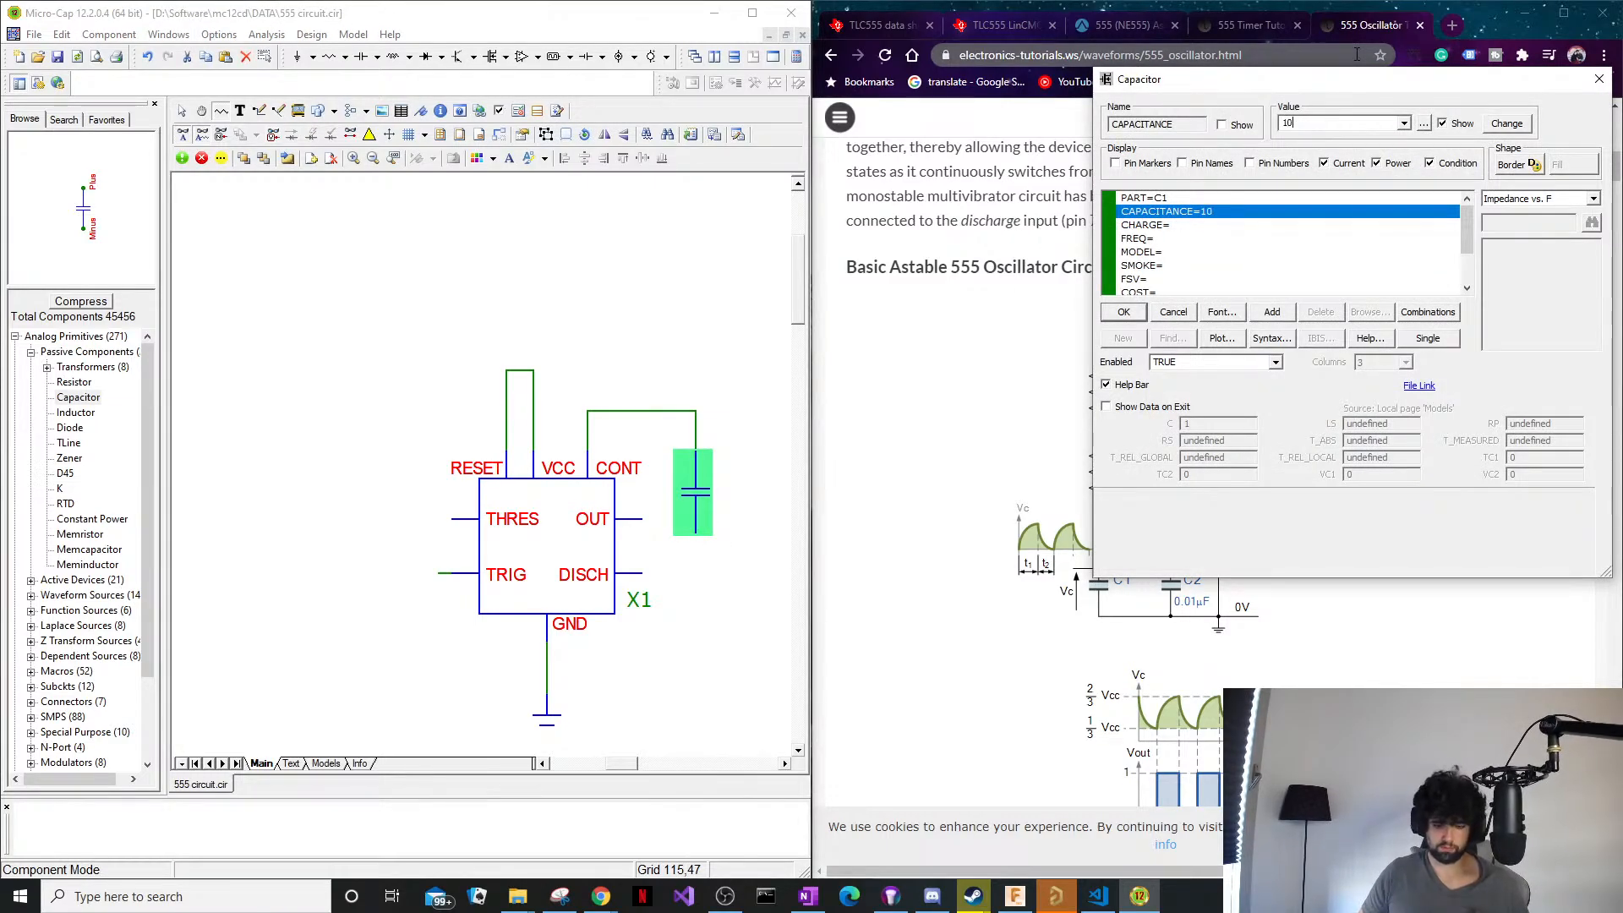
text(nF)
key(Return)
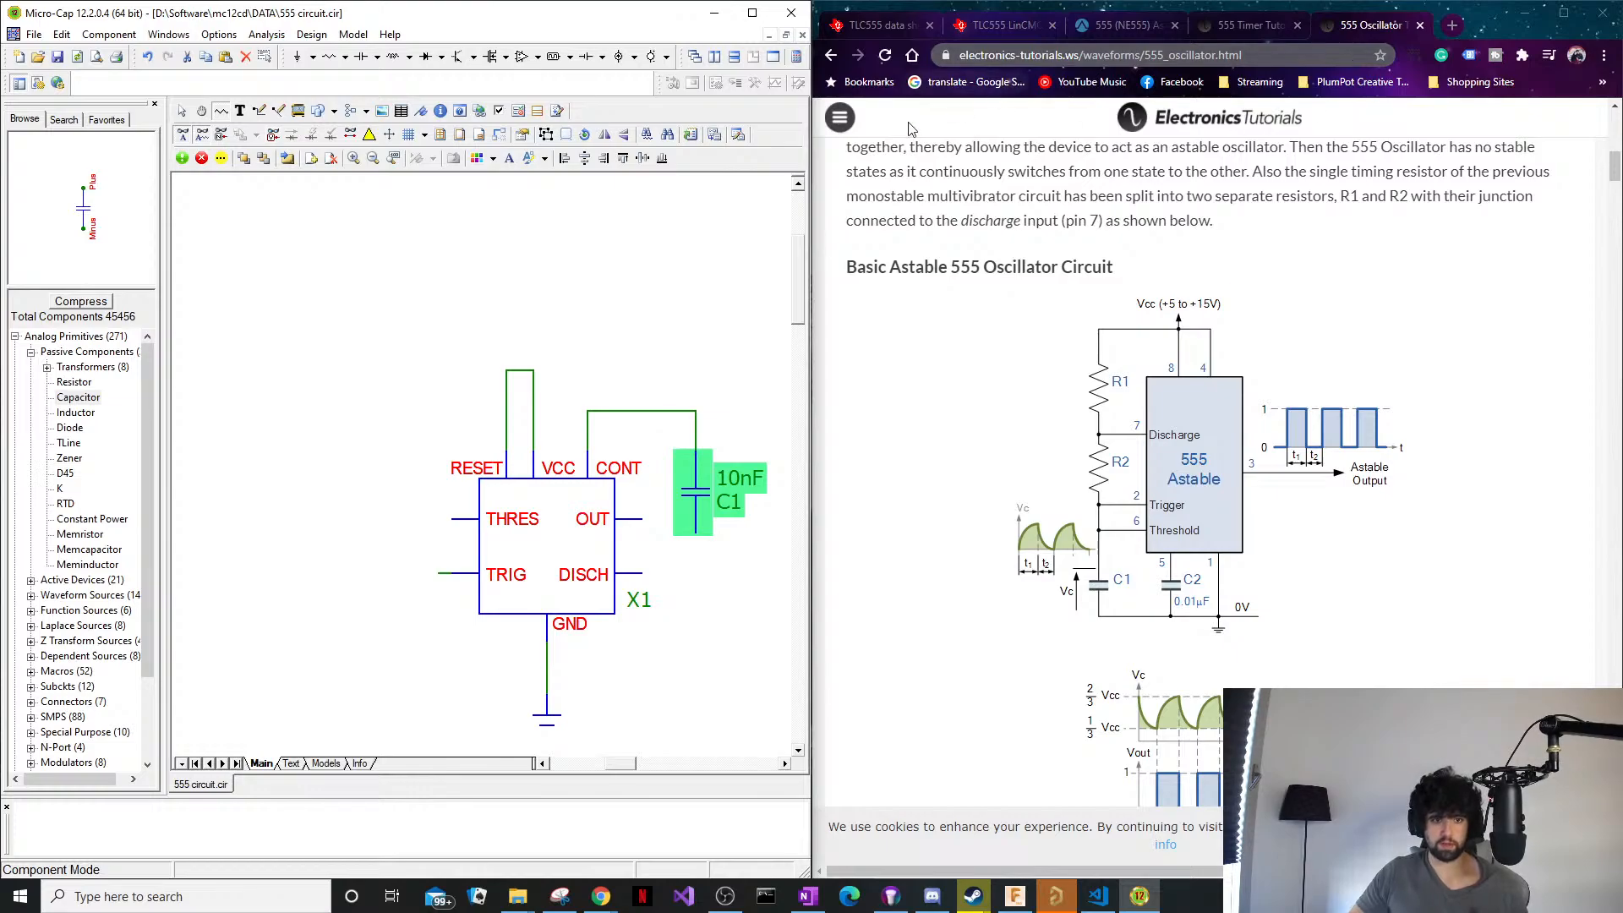
key(Escape)
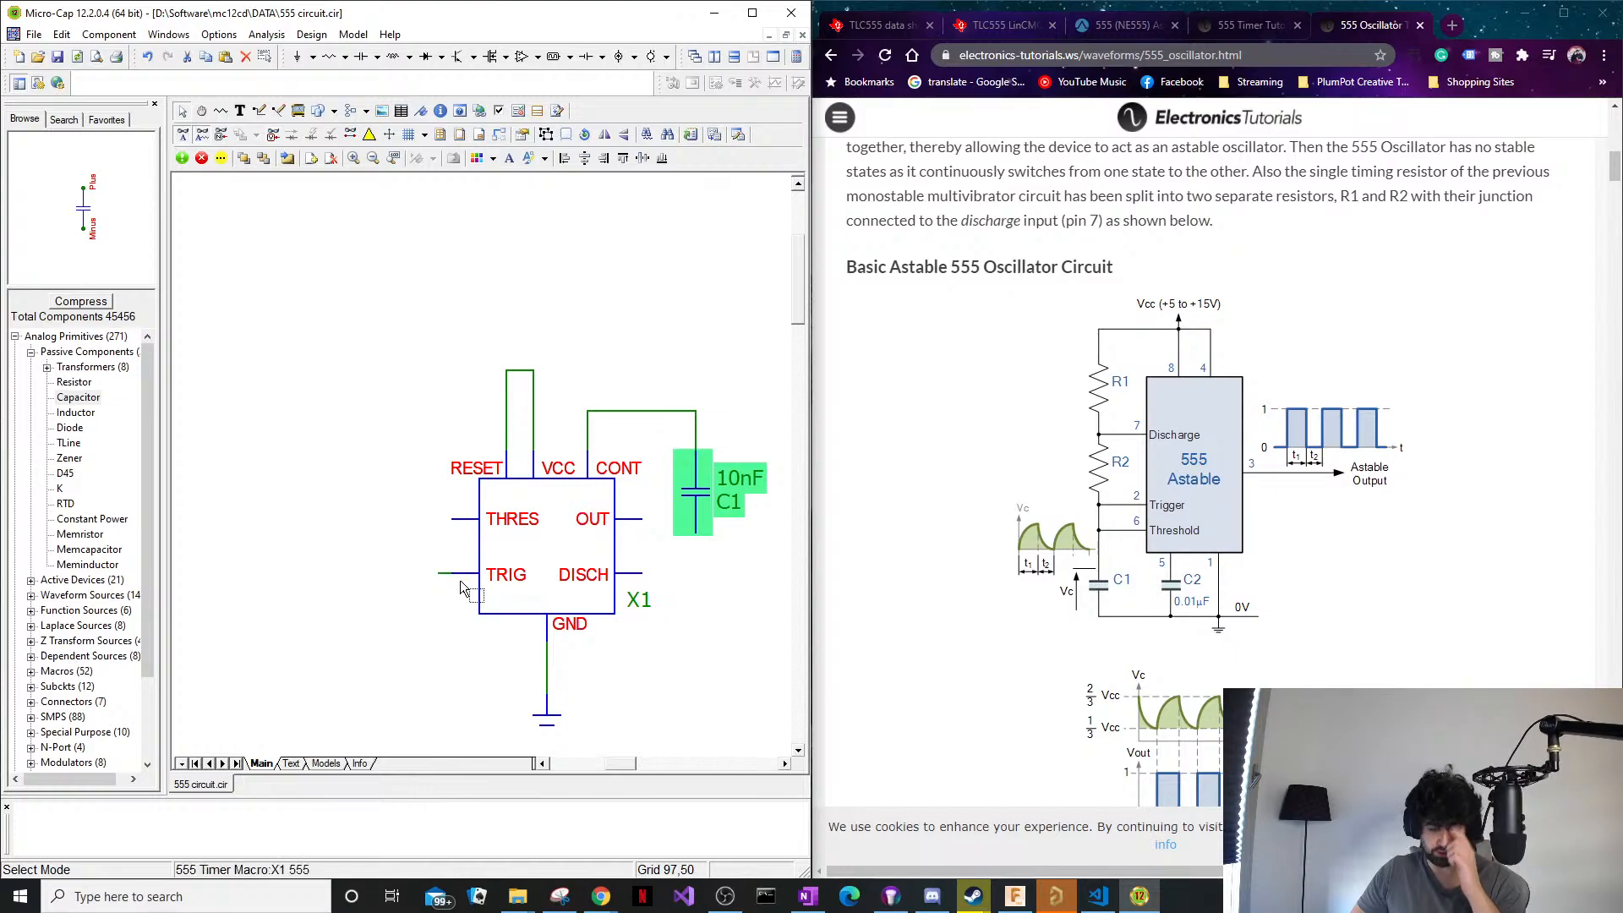
Wire the TRIG pin to THRES and extend a wire downward from their junction.
key(ctrl+w)
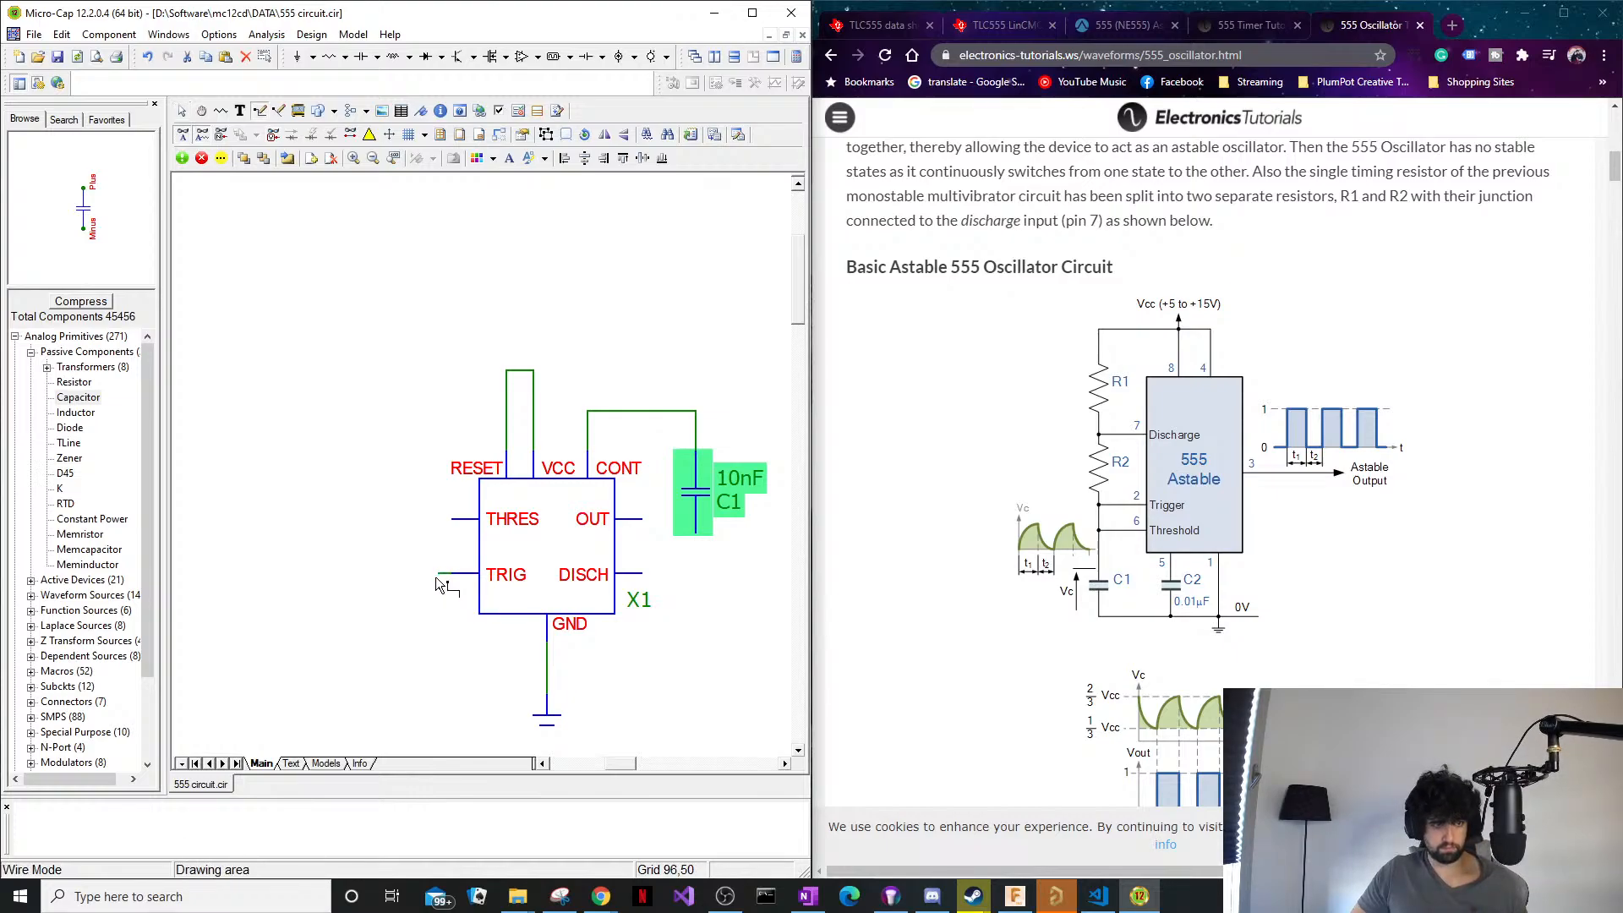
mouse_move(440, 573)
mouse_down()
mouse_move(419, 568)
mouse_move(411, 529)
mouse_move(455, 520)
mouse_up()
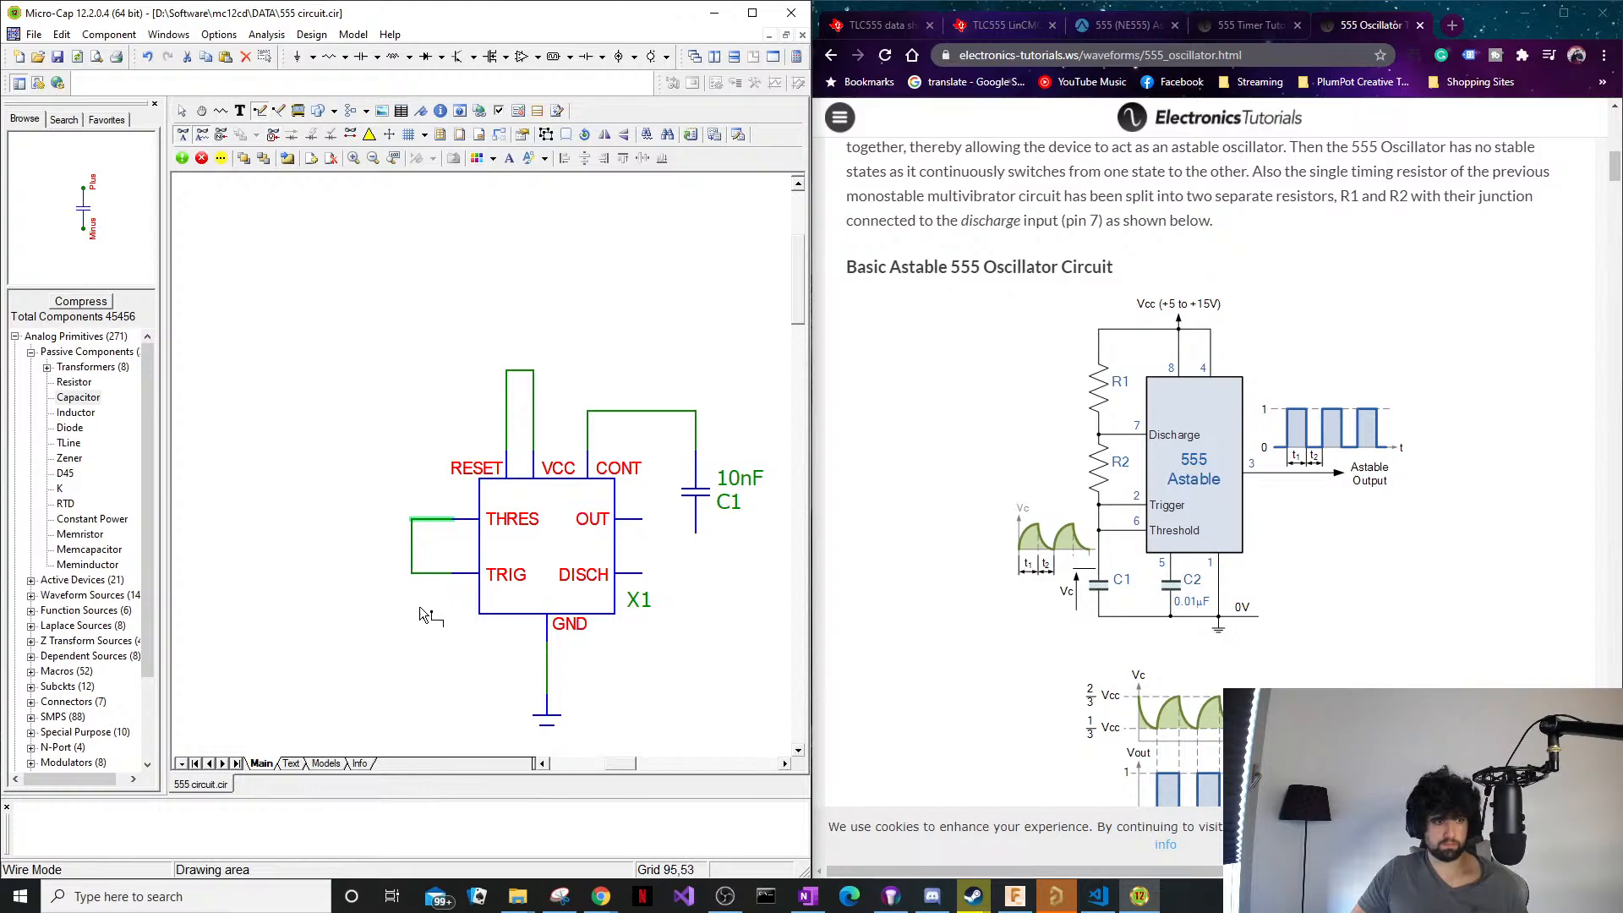
drag(412, 575, 411, 642)
key(ctrl+e)
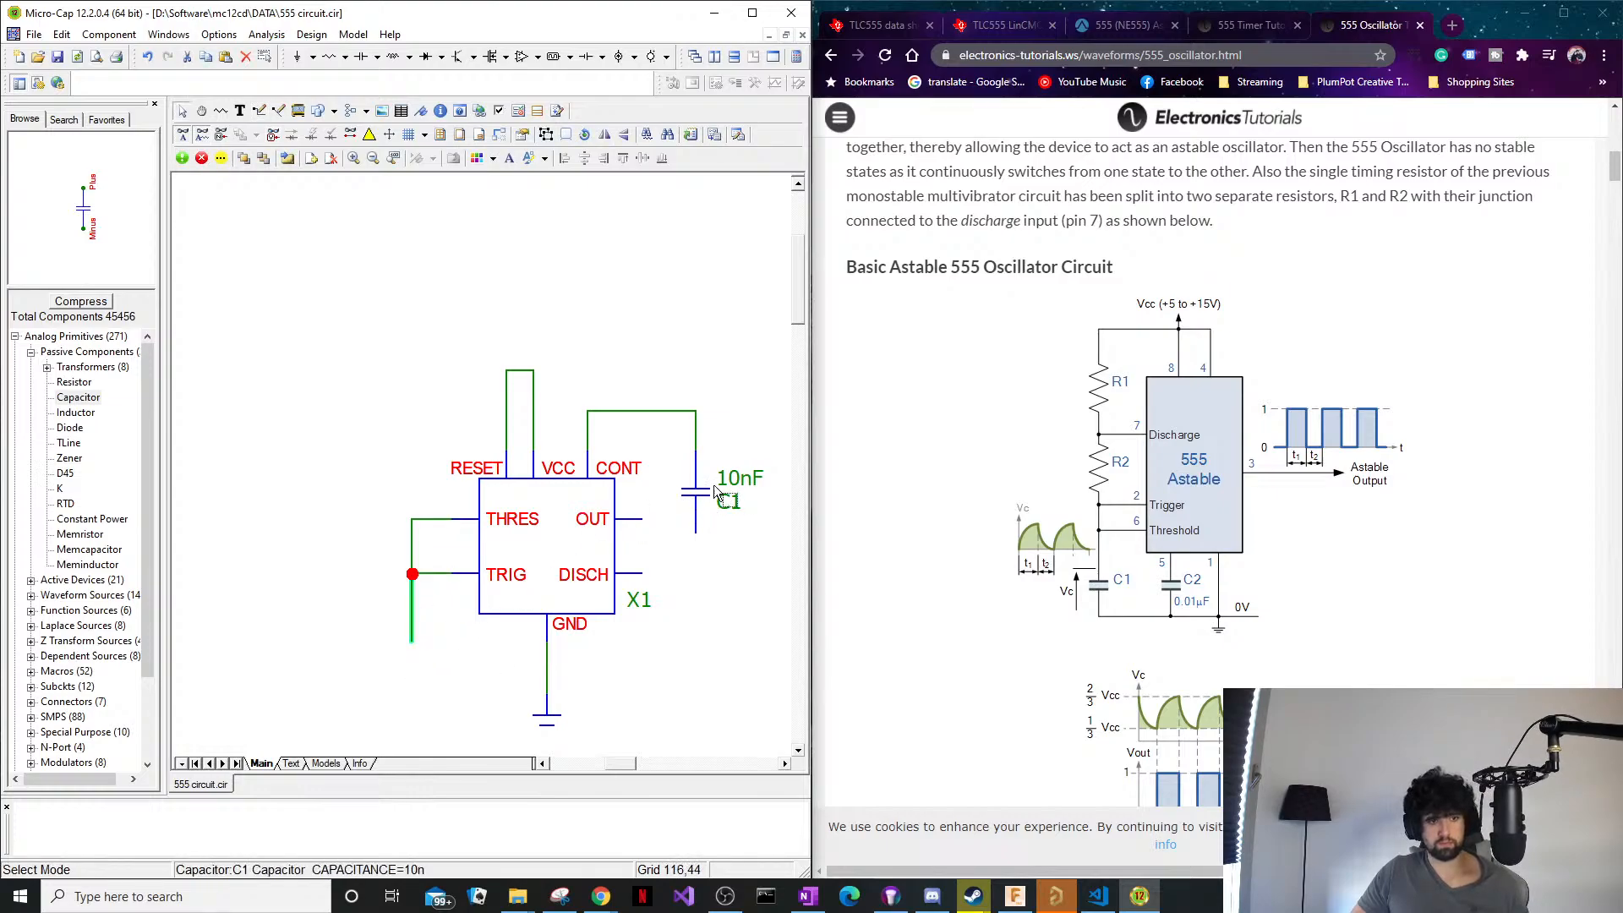
Copy the 10nF capacitor and attach the duplicate to the lower end of the TRIG and THRES wire.
click(693, 492)
key(ctrl+c)
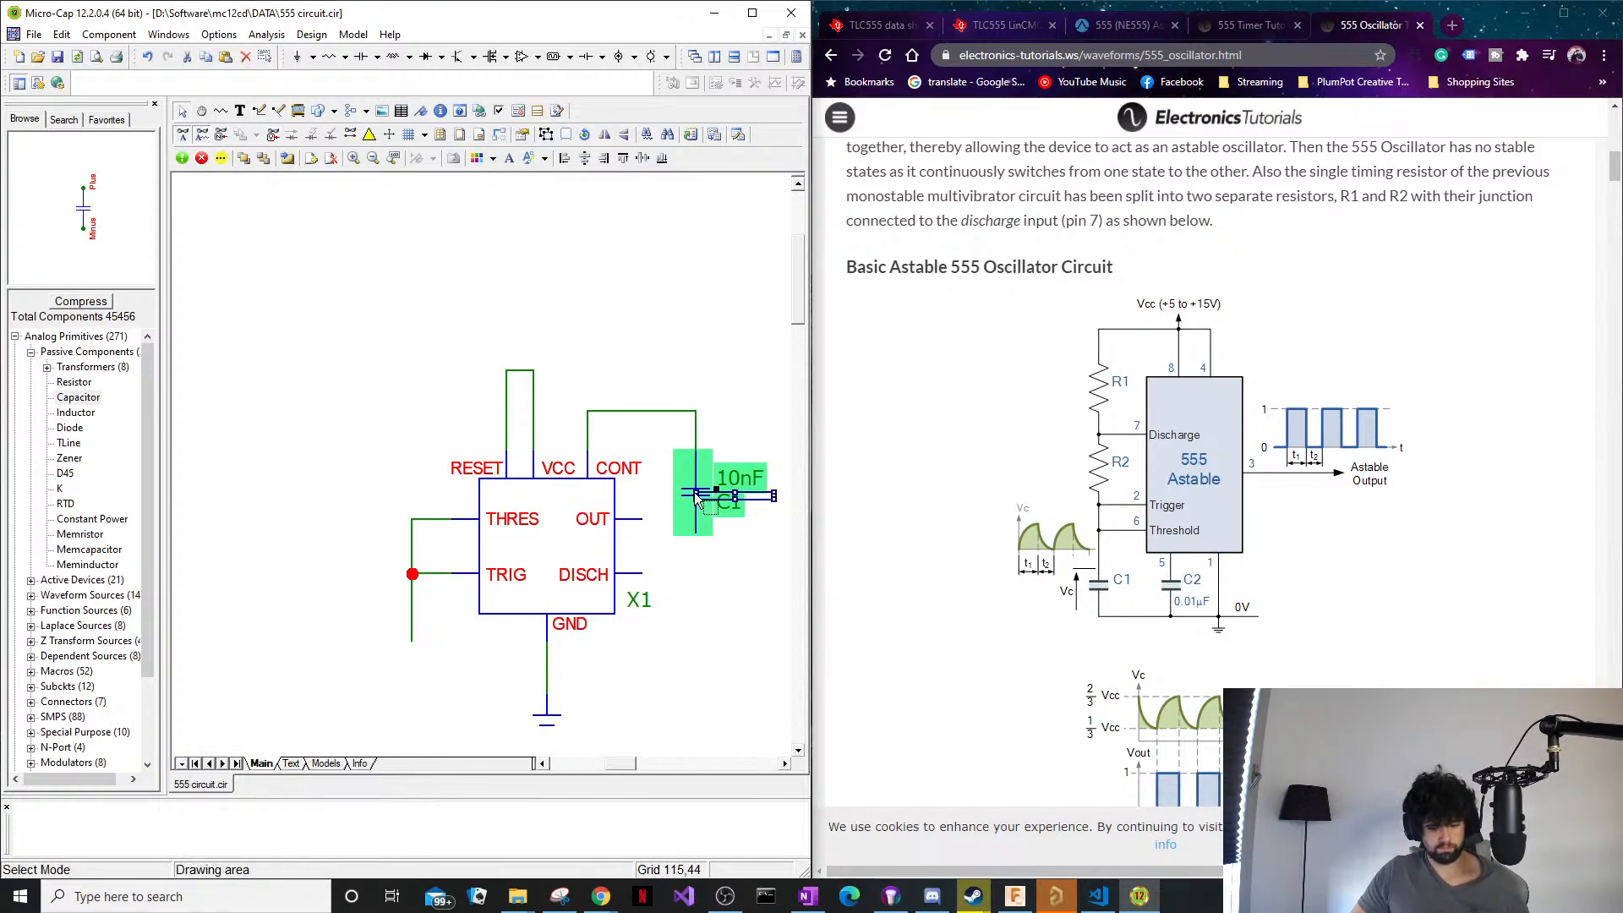
click(715, 571)
key(ctrl+v)
drag(773, 618, 435, 687)
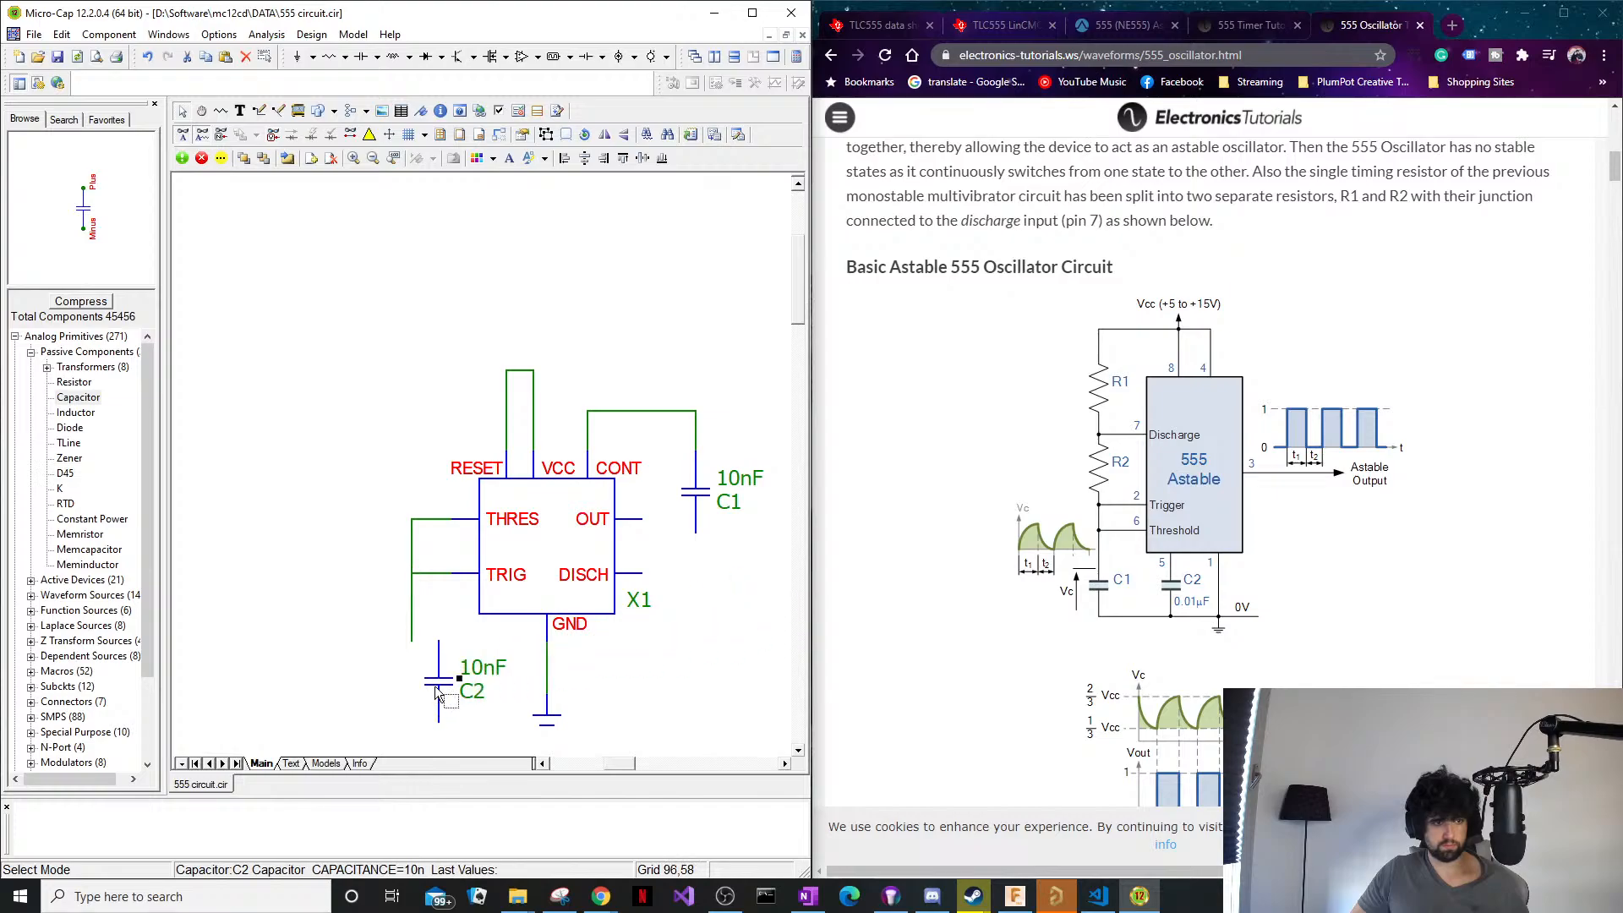
scroll(475, 607, down, 1)
scroll(475, 616, down, 1)
click(541, 587)
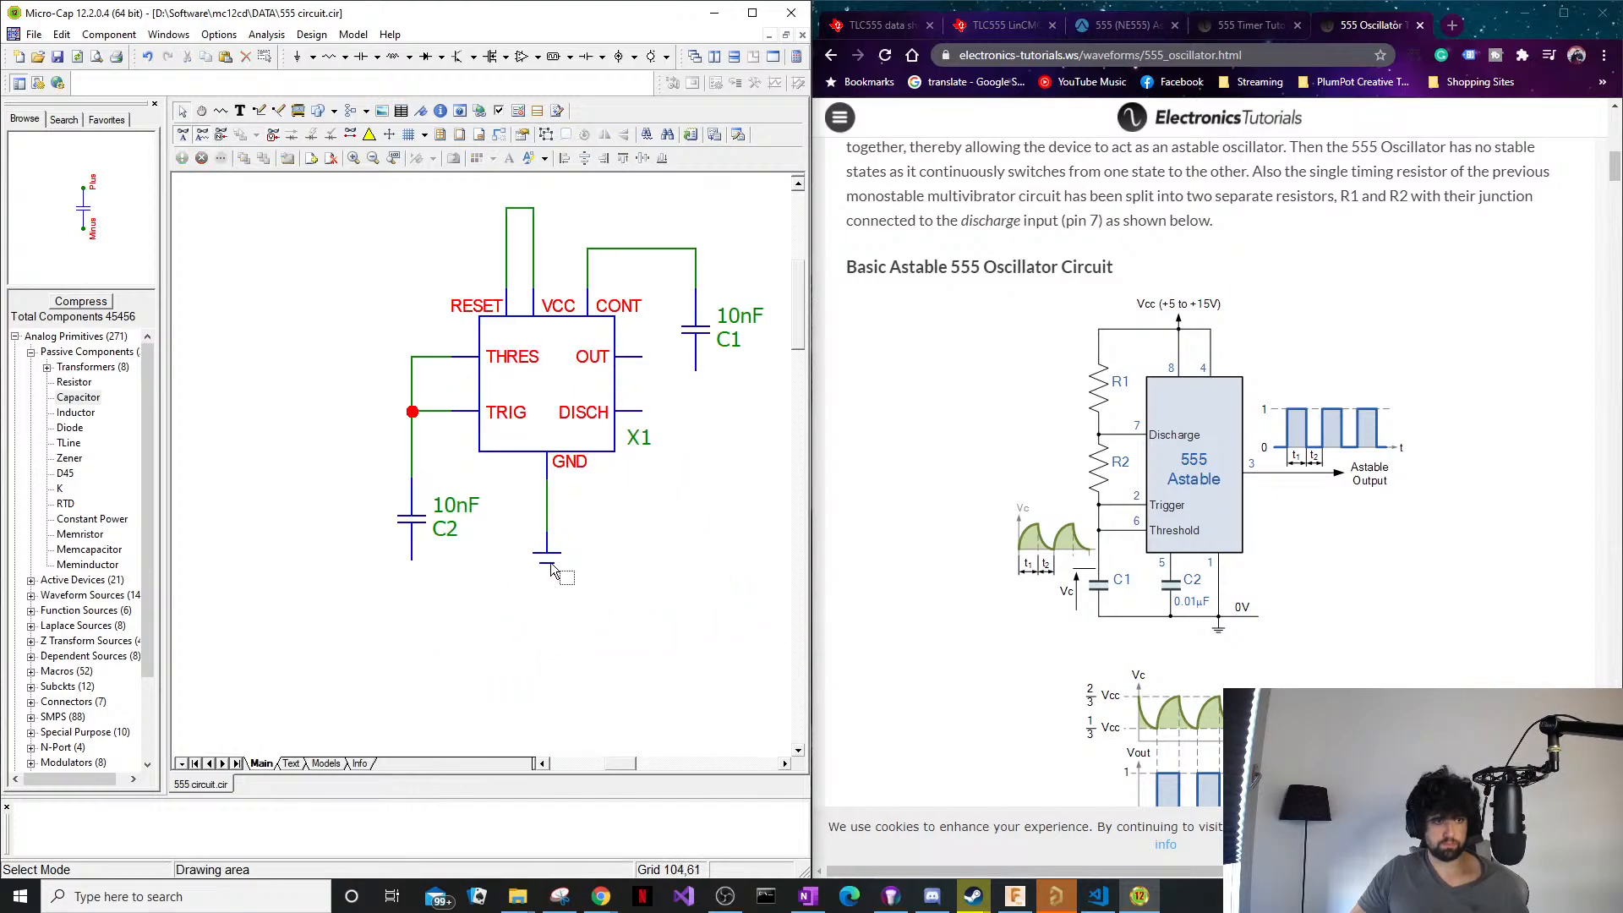
Place a copy of the ground symbol below capacitor C2 and wire the two together.
click(547, 554)
click(419, 600)
key(ctrl+v)
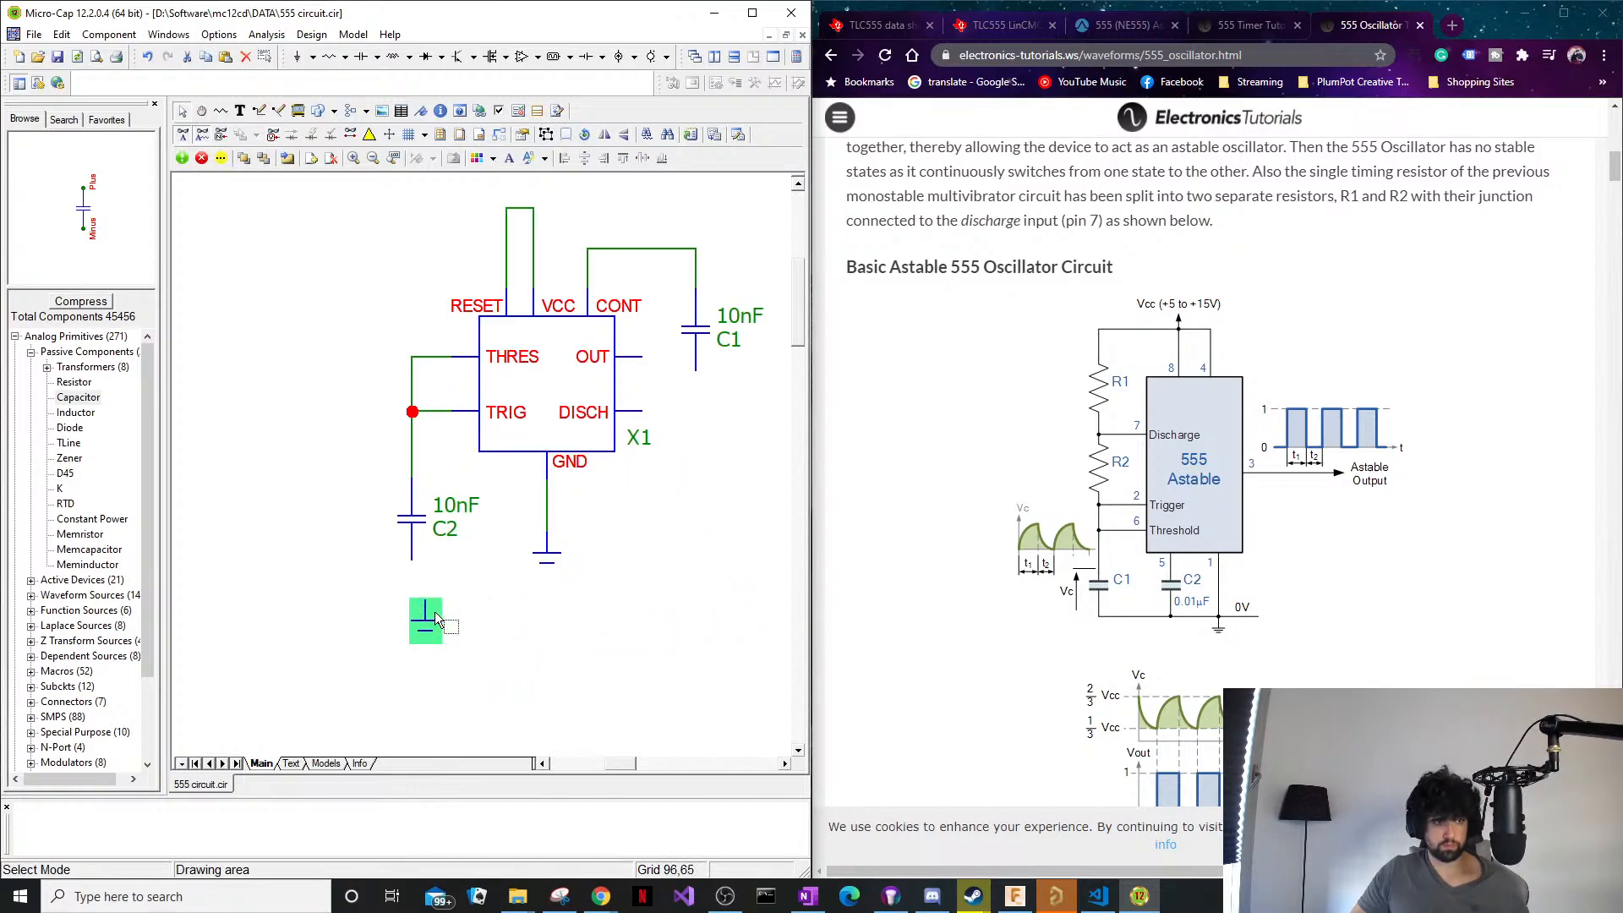
drag(429, 619, 413, 616)
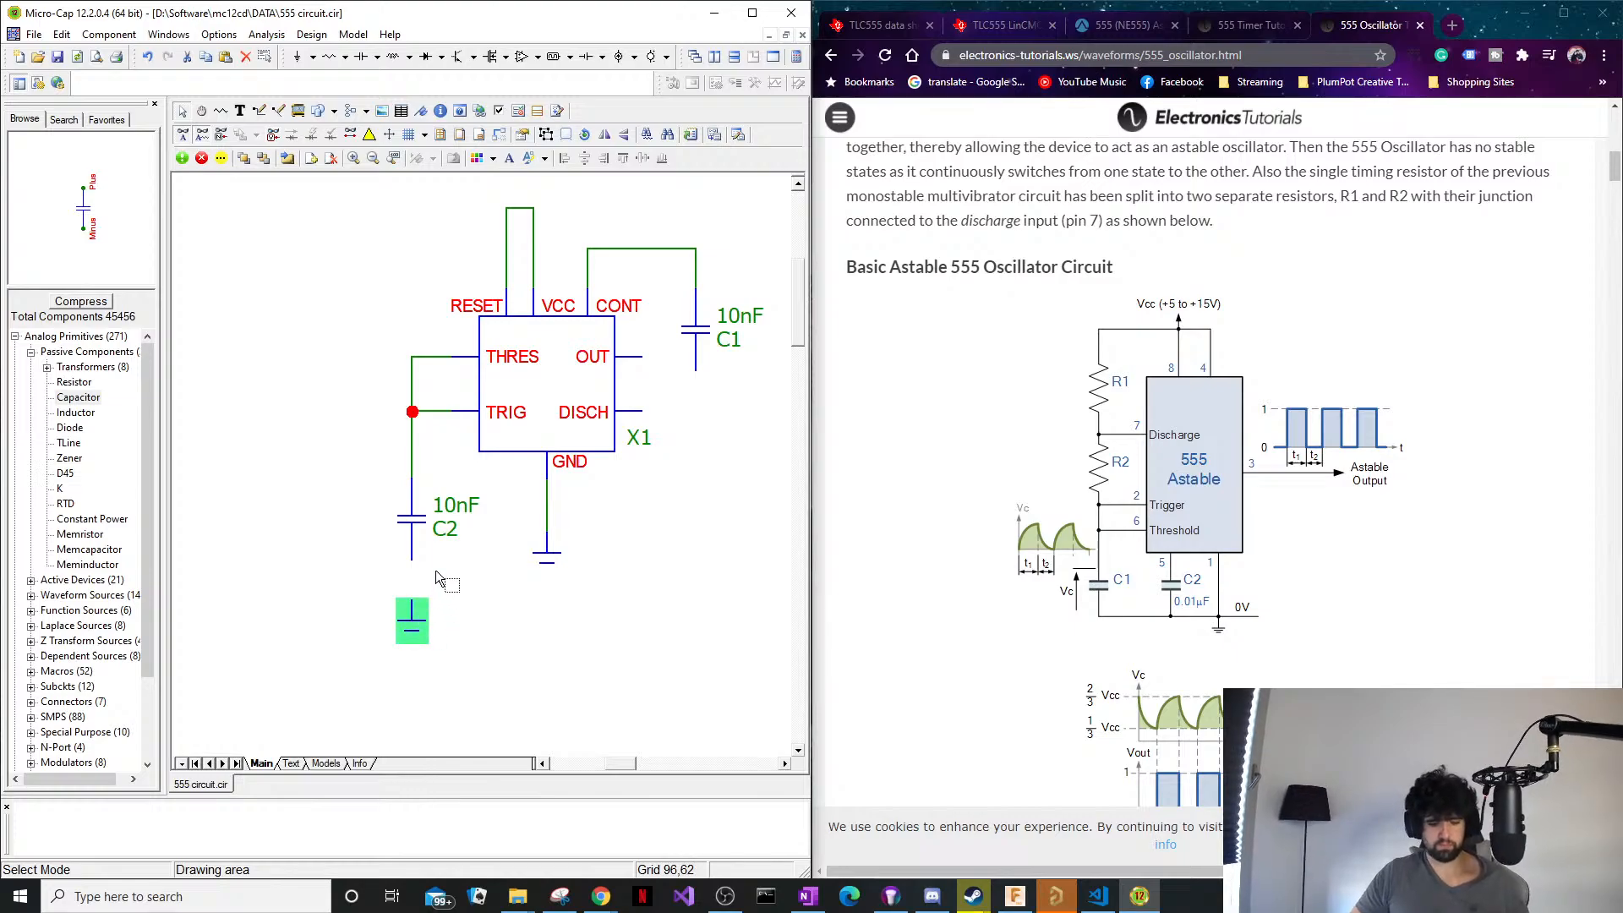
key(ctrl+w)
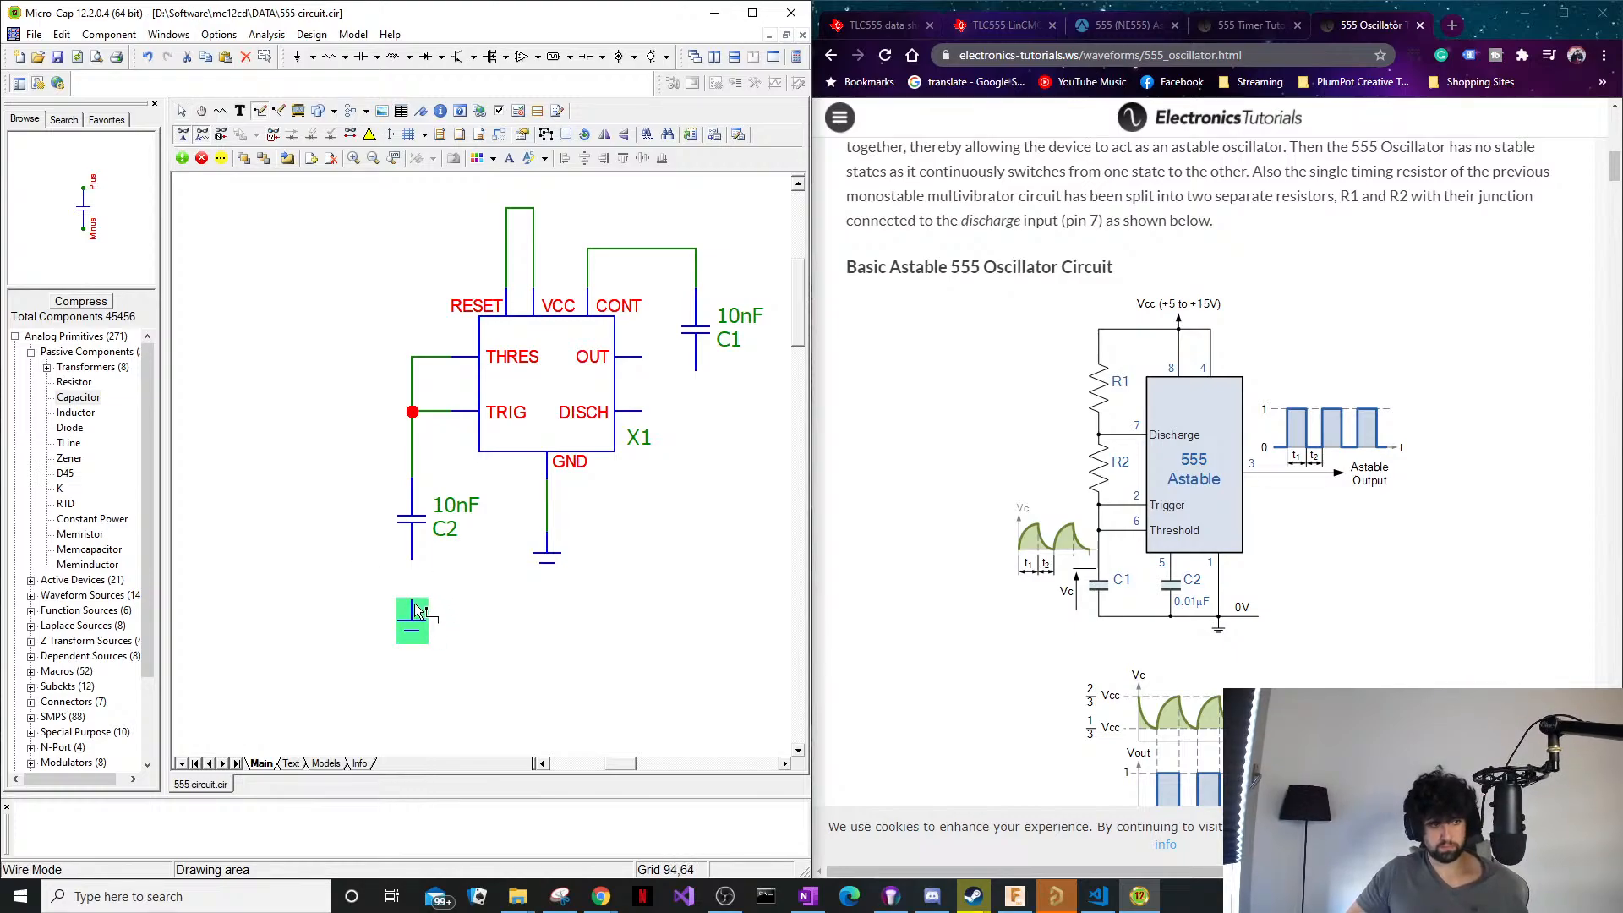
drag(409, 600, 412, 559)
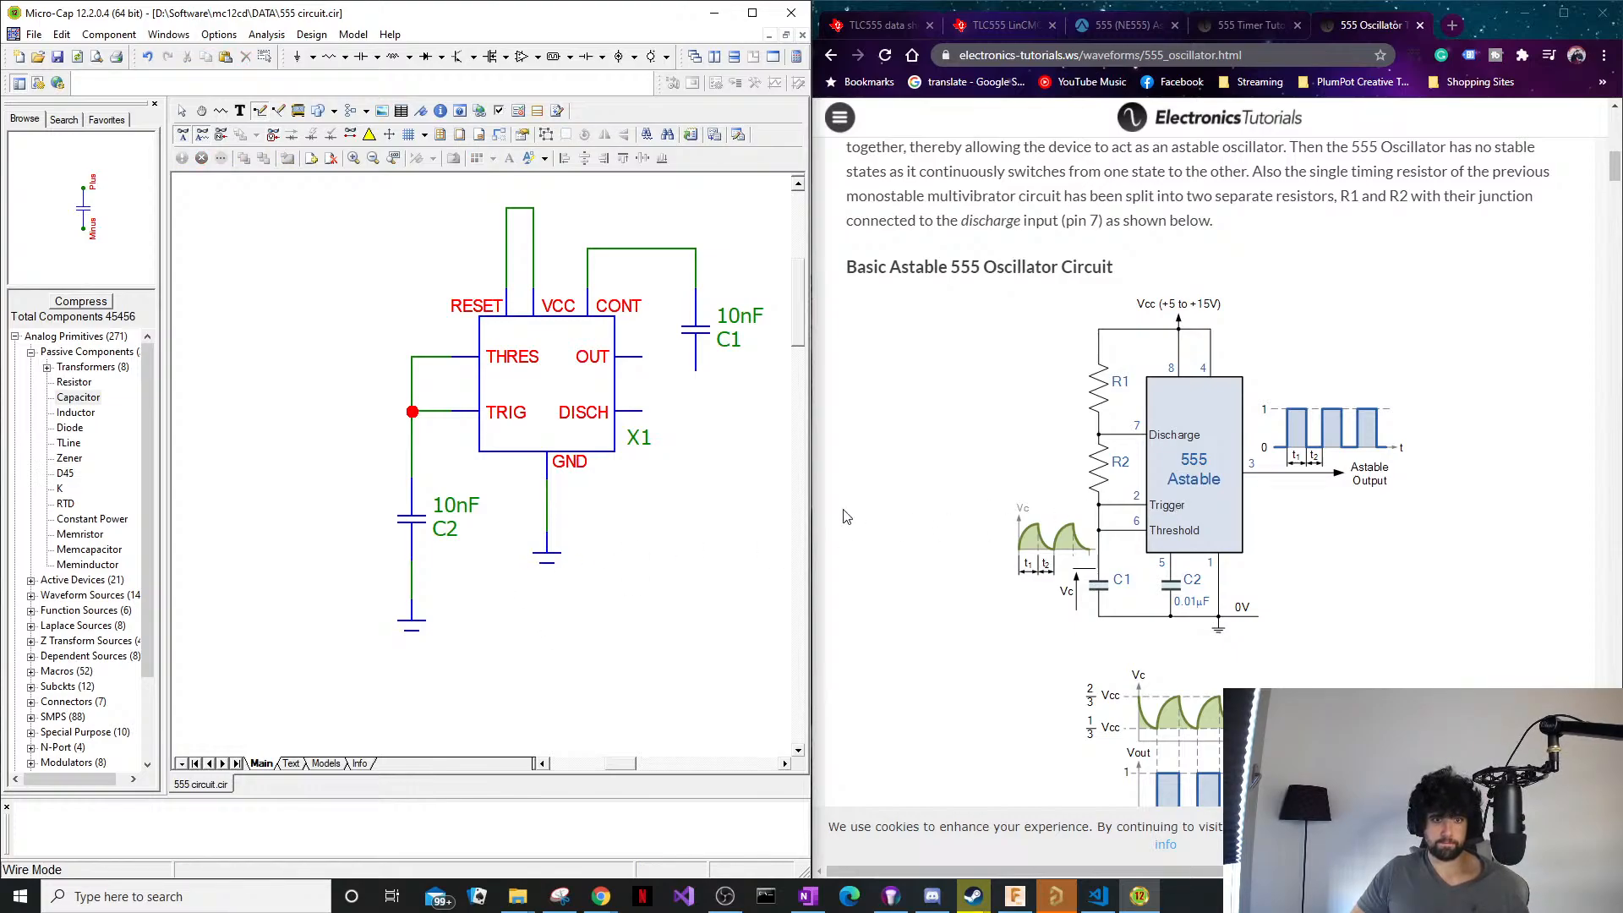
key(ctrl+e)
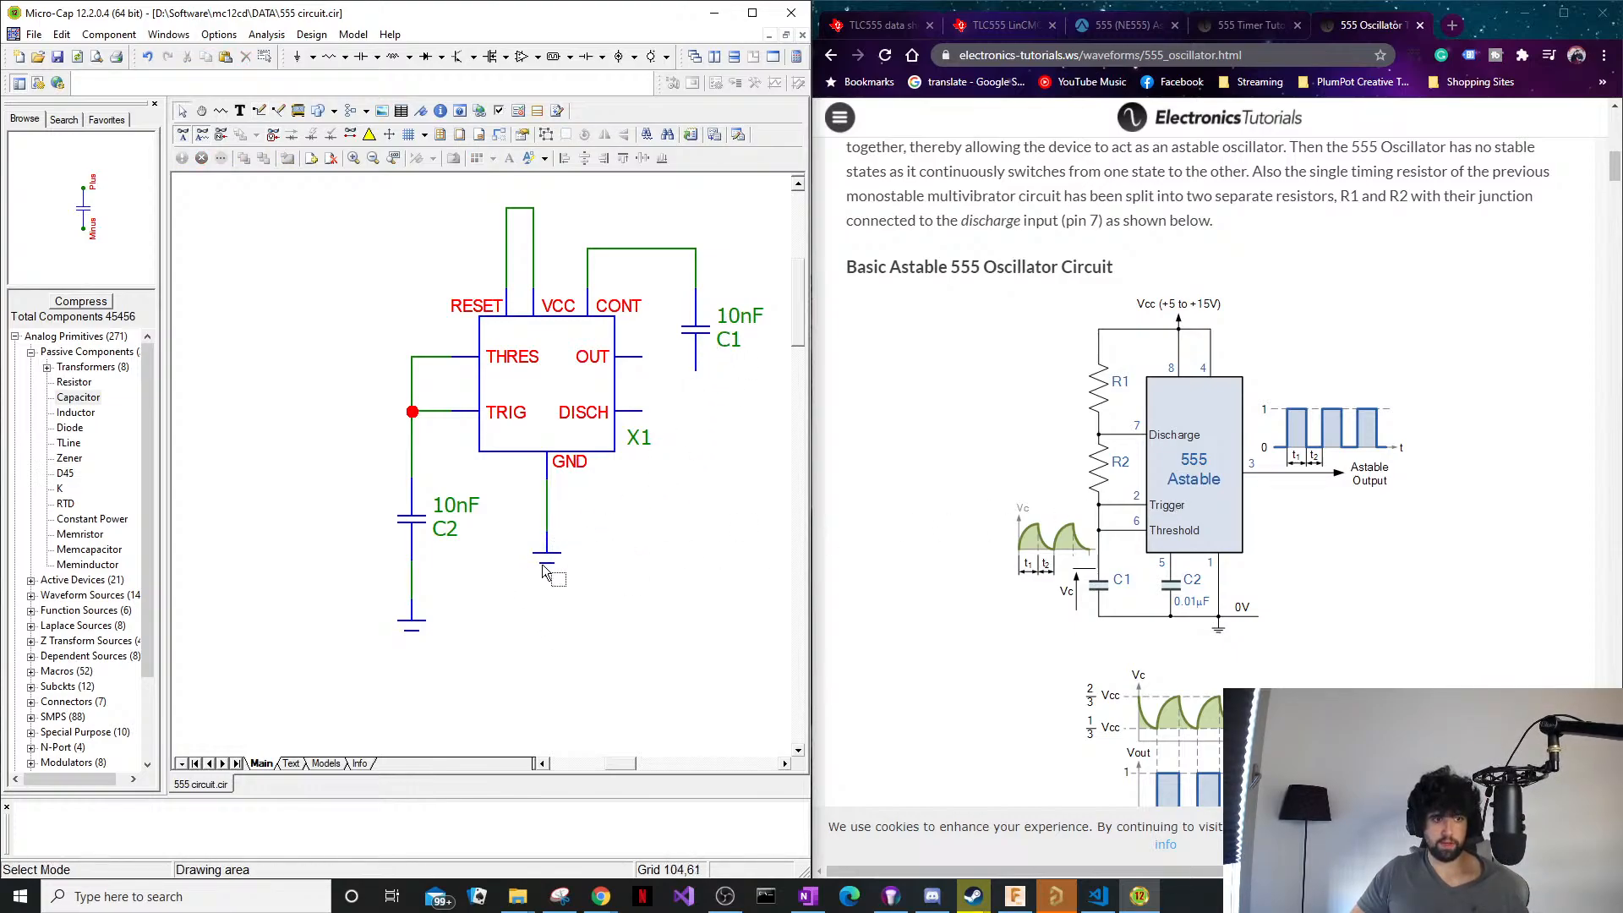
Copy the timer's ground symbol and attach the duplicate directly to the lower end of capacitor C1.
click(544, 559)
key(ctrl+c)
click(695, 488)
key(ctrl+v)
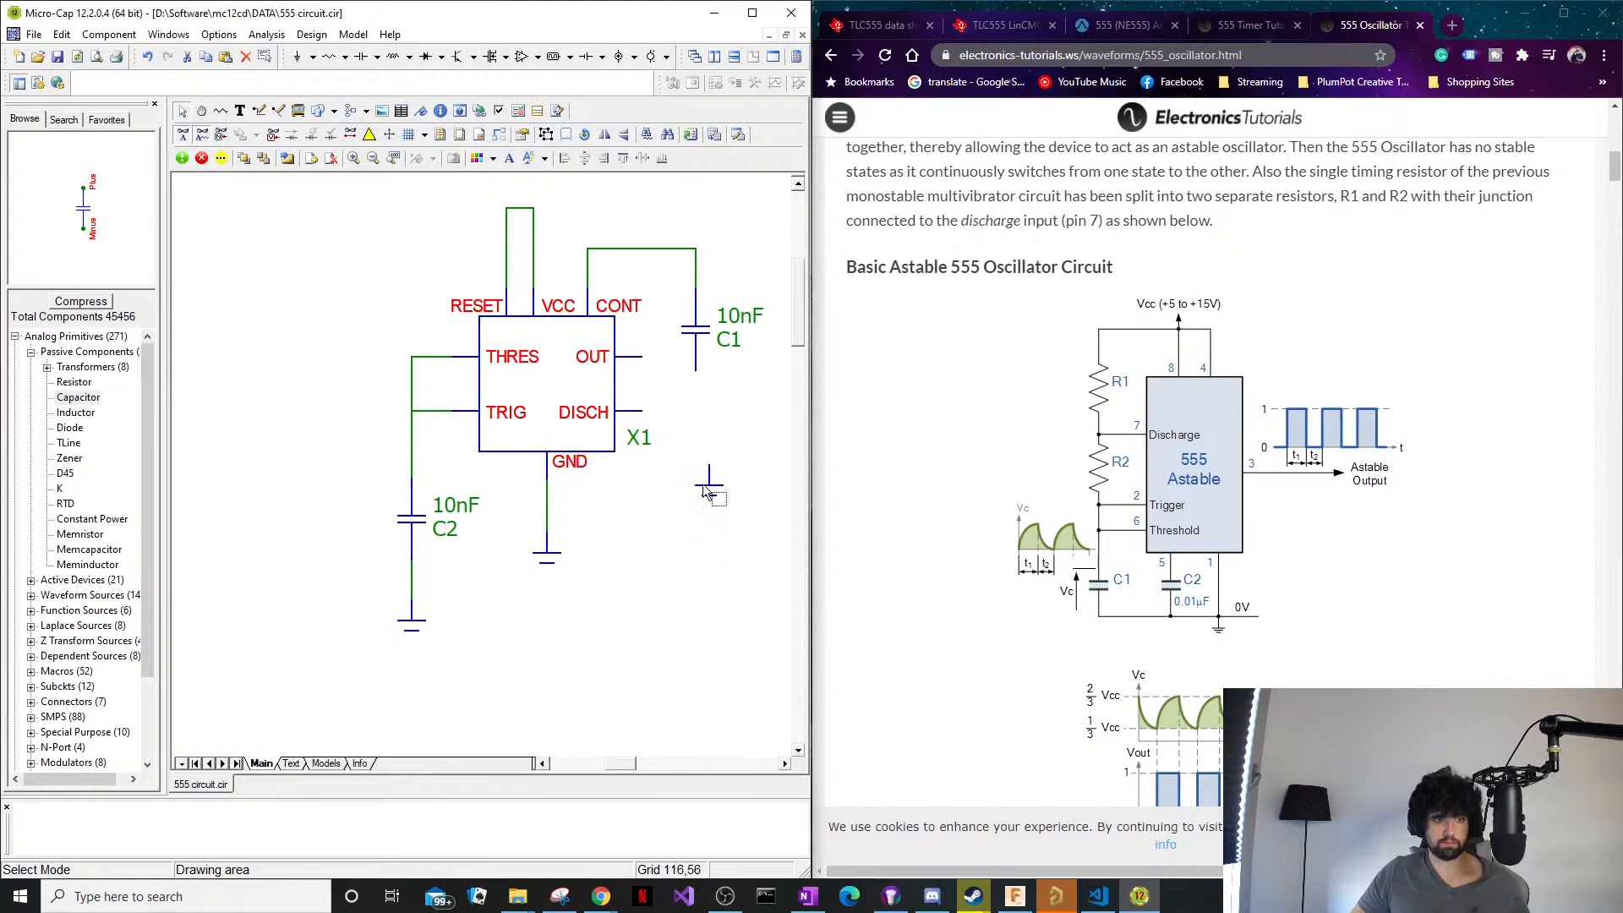
drag(707, 492, 693, 397)
click(707, 479)
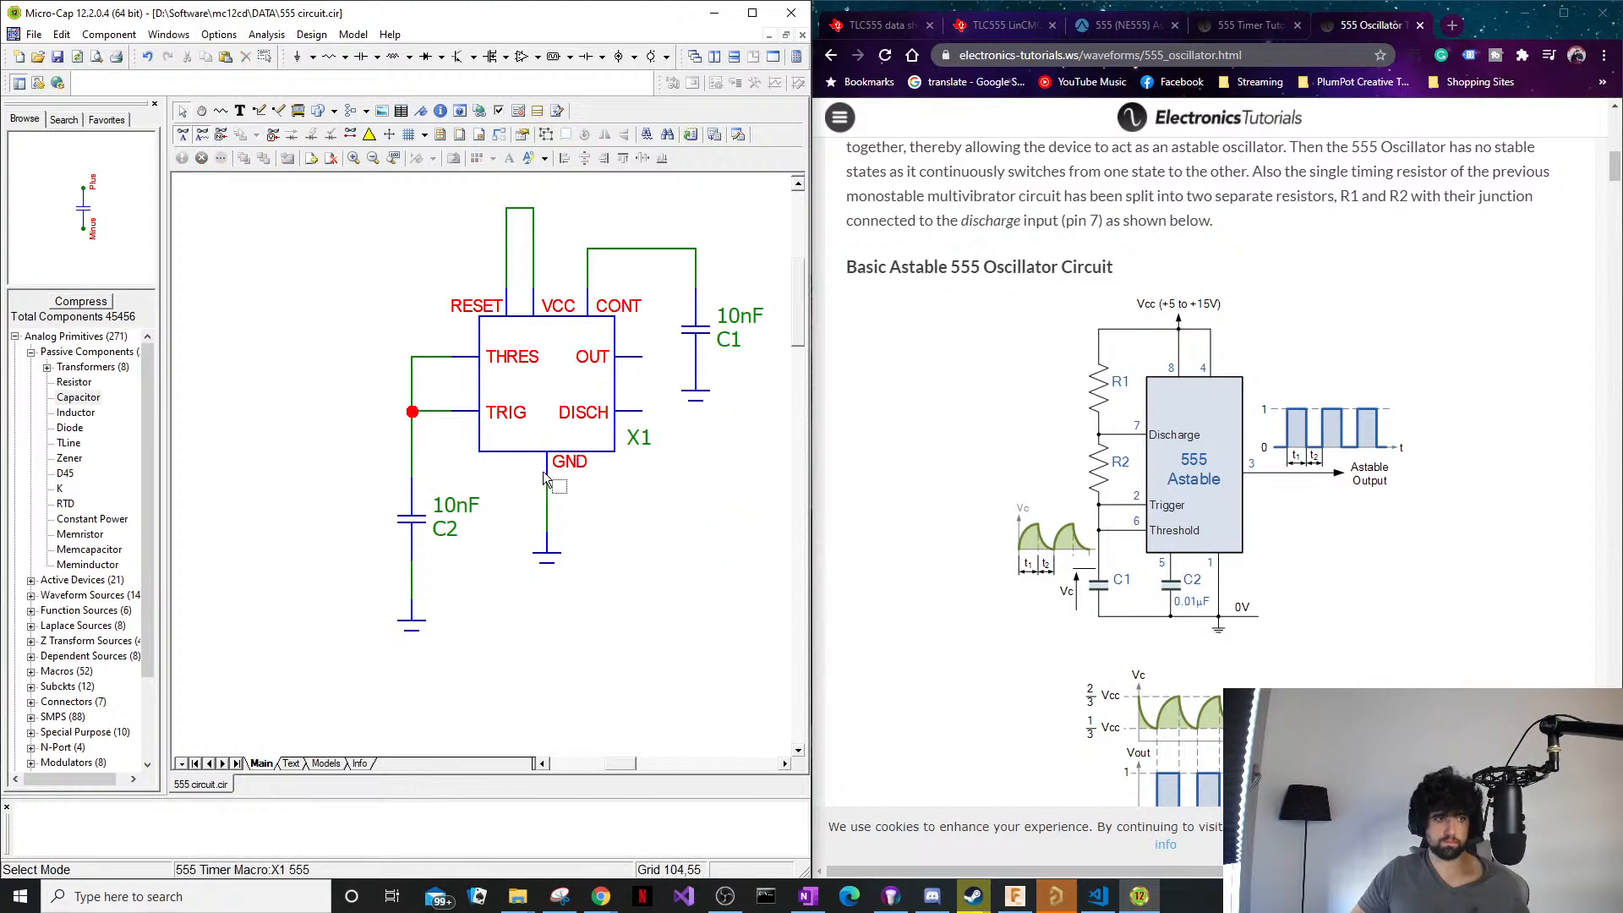
Place a 10K resistor vertically above the corner of the THRES wire.
scroll(613, 550, up, 2)
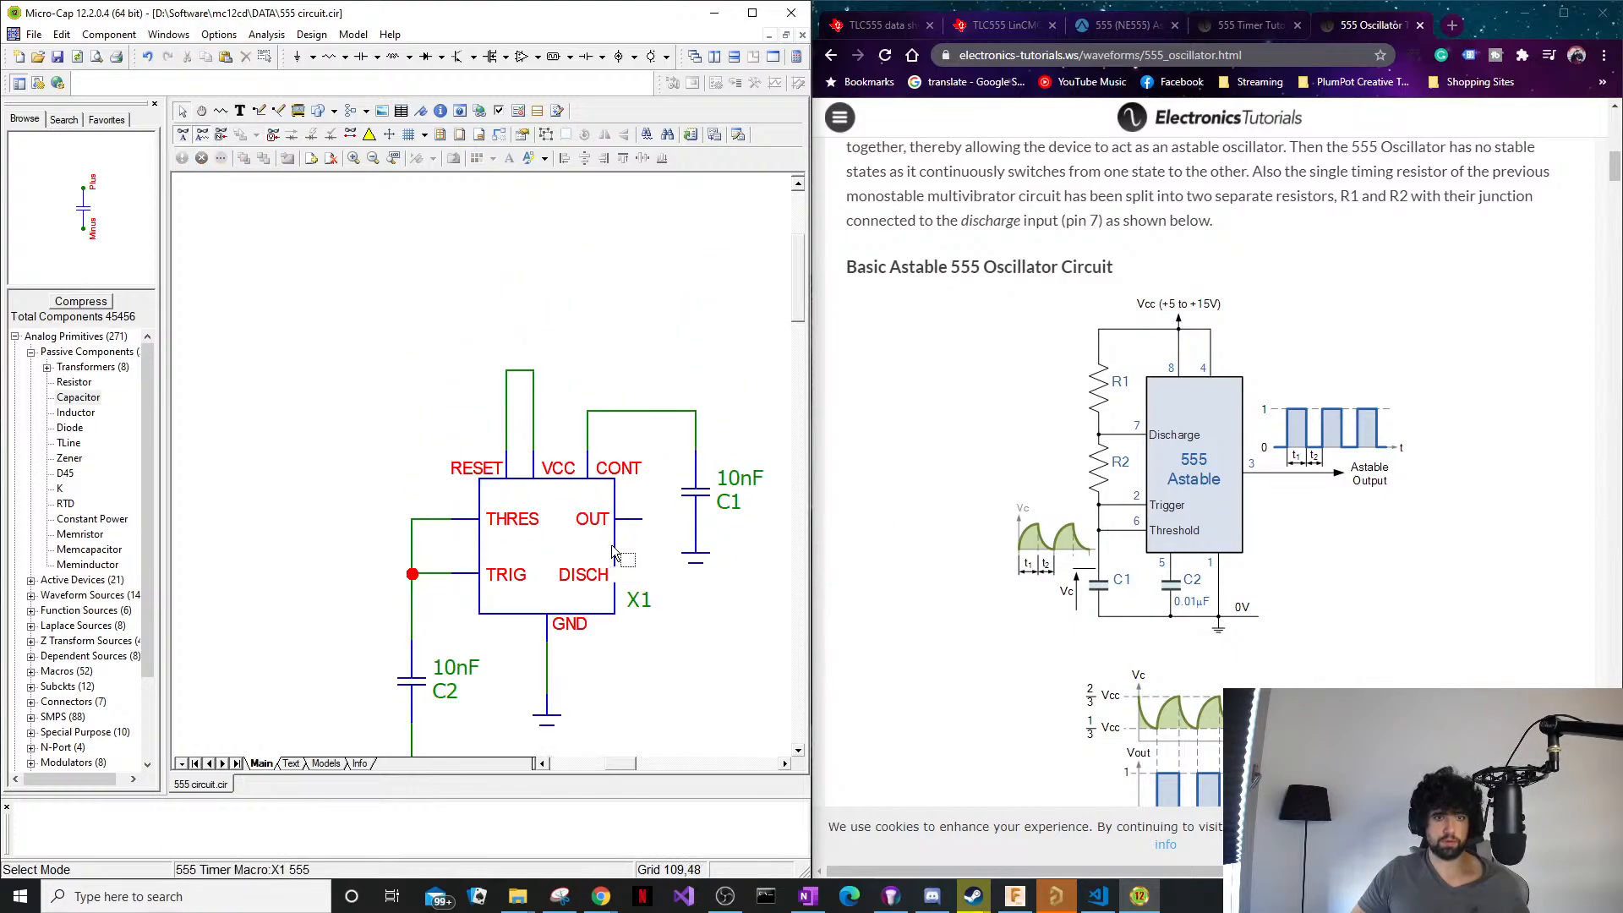
scroll(613, 550, up, 1)
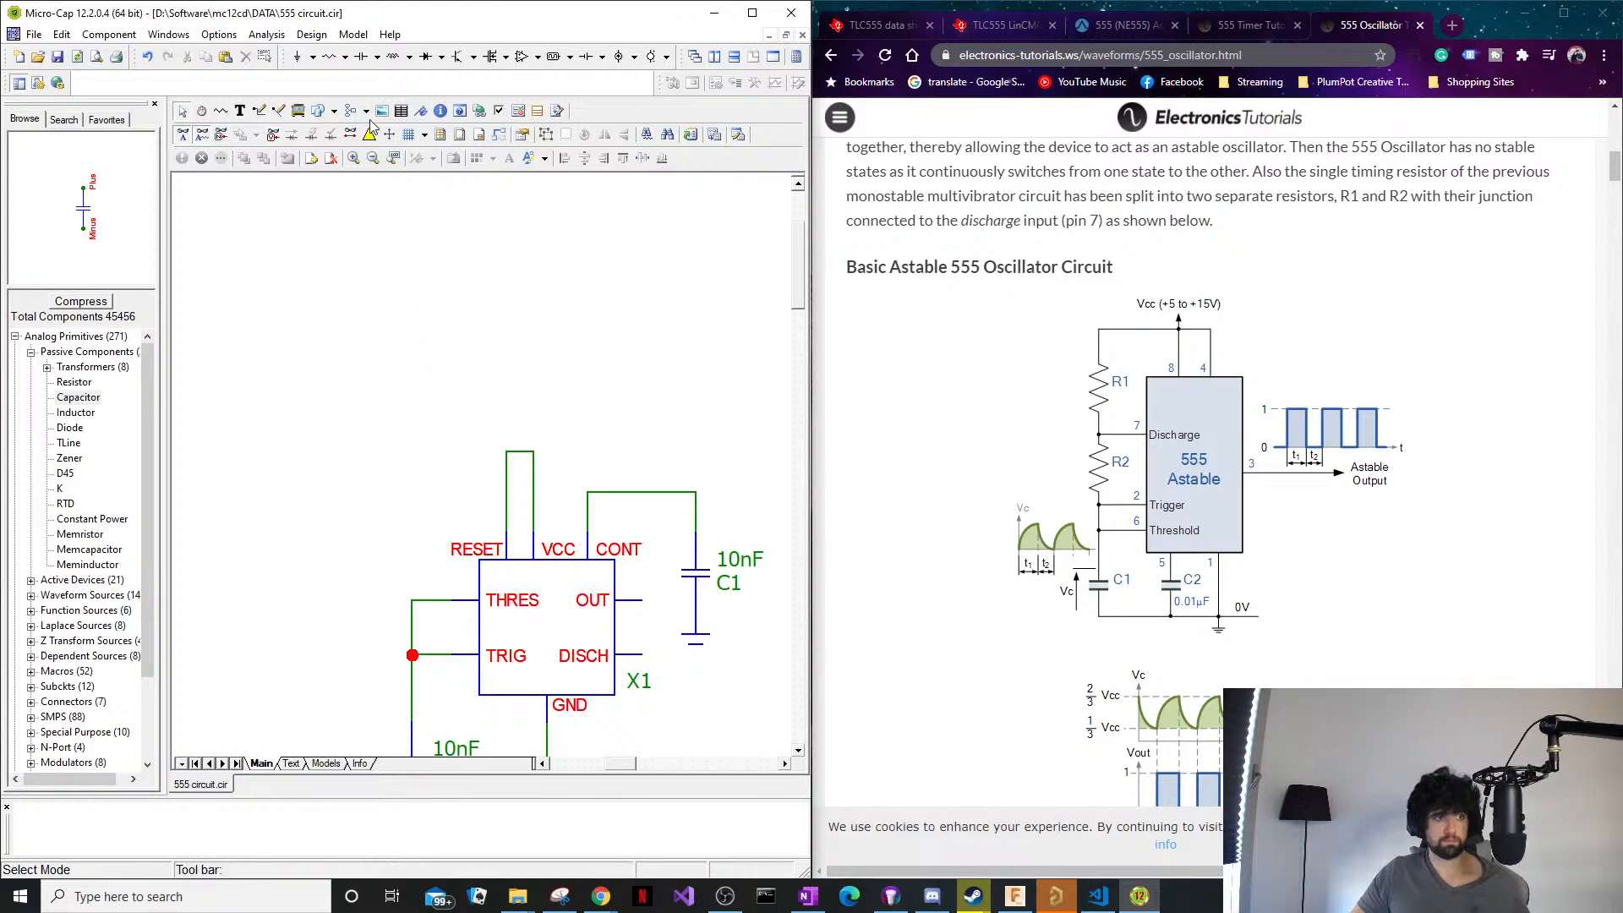
click(329, 57)
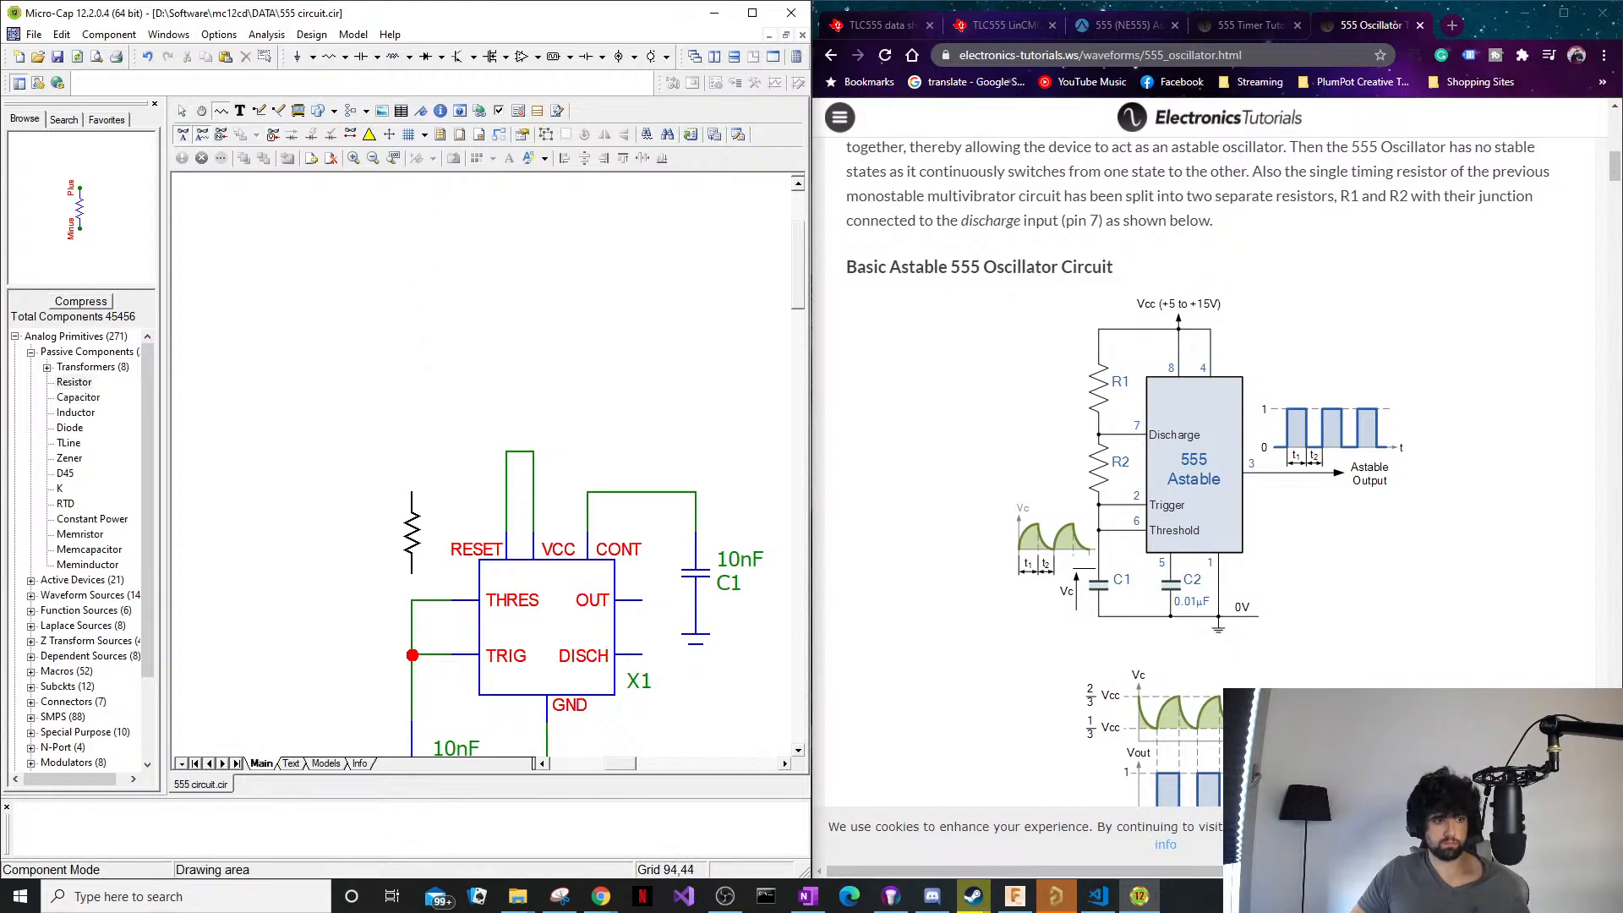
click(415, 533)
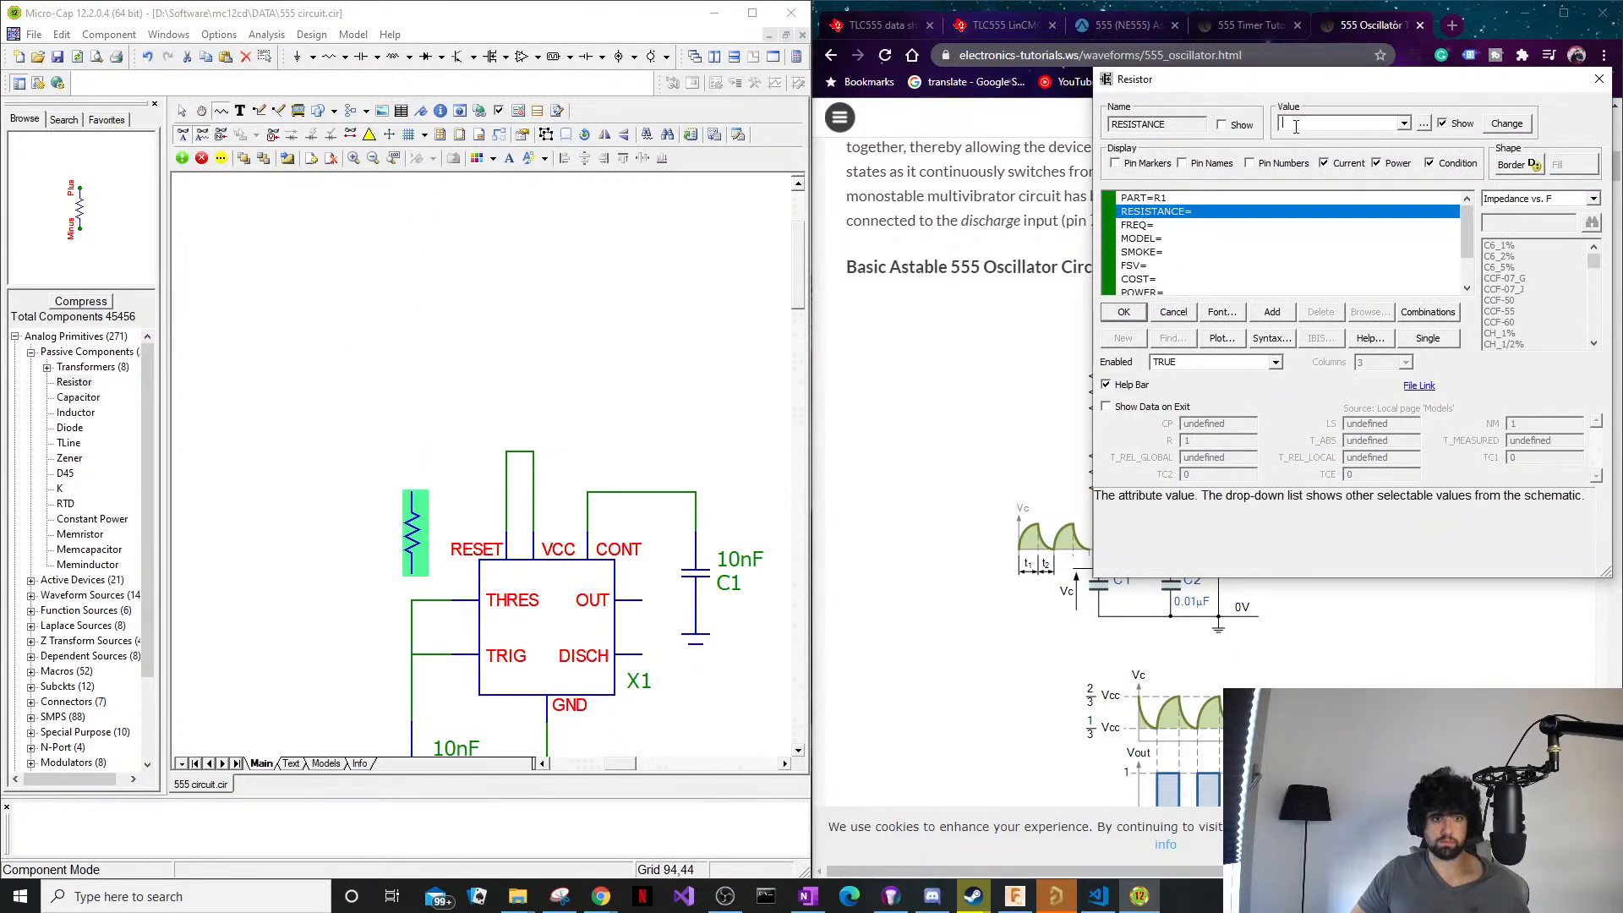
text(10K)
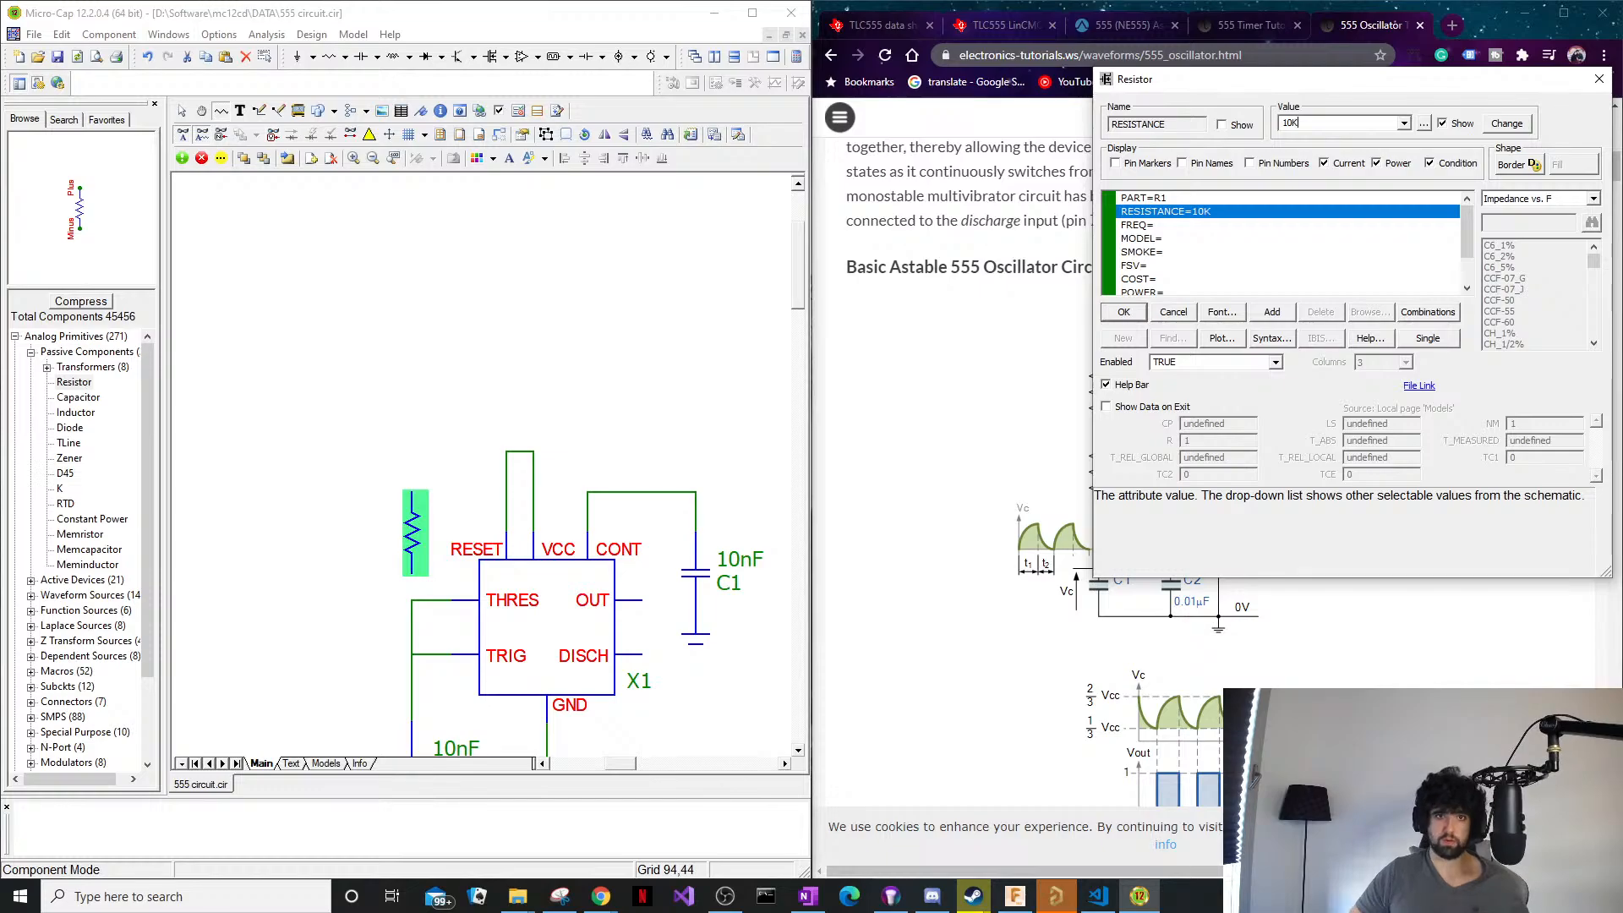
key(Return)
key(Escape)
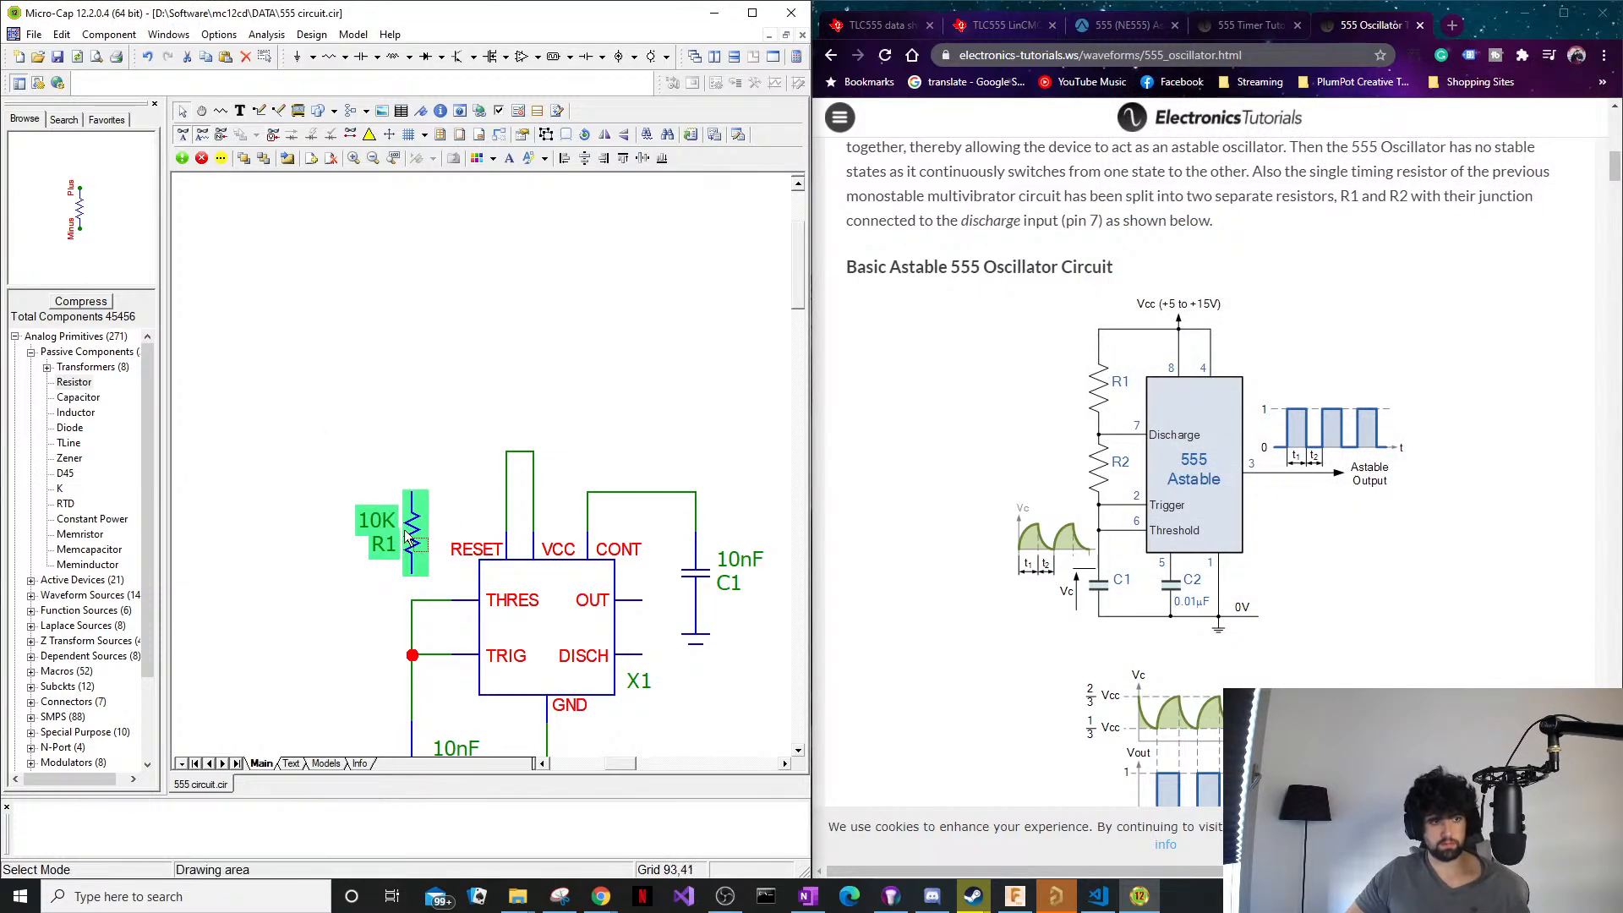
Duplicate the 10K resistor directly above itself and wire the lower resistor down to the THRES line.
ctrl+drag(407, 537, 423, 406)
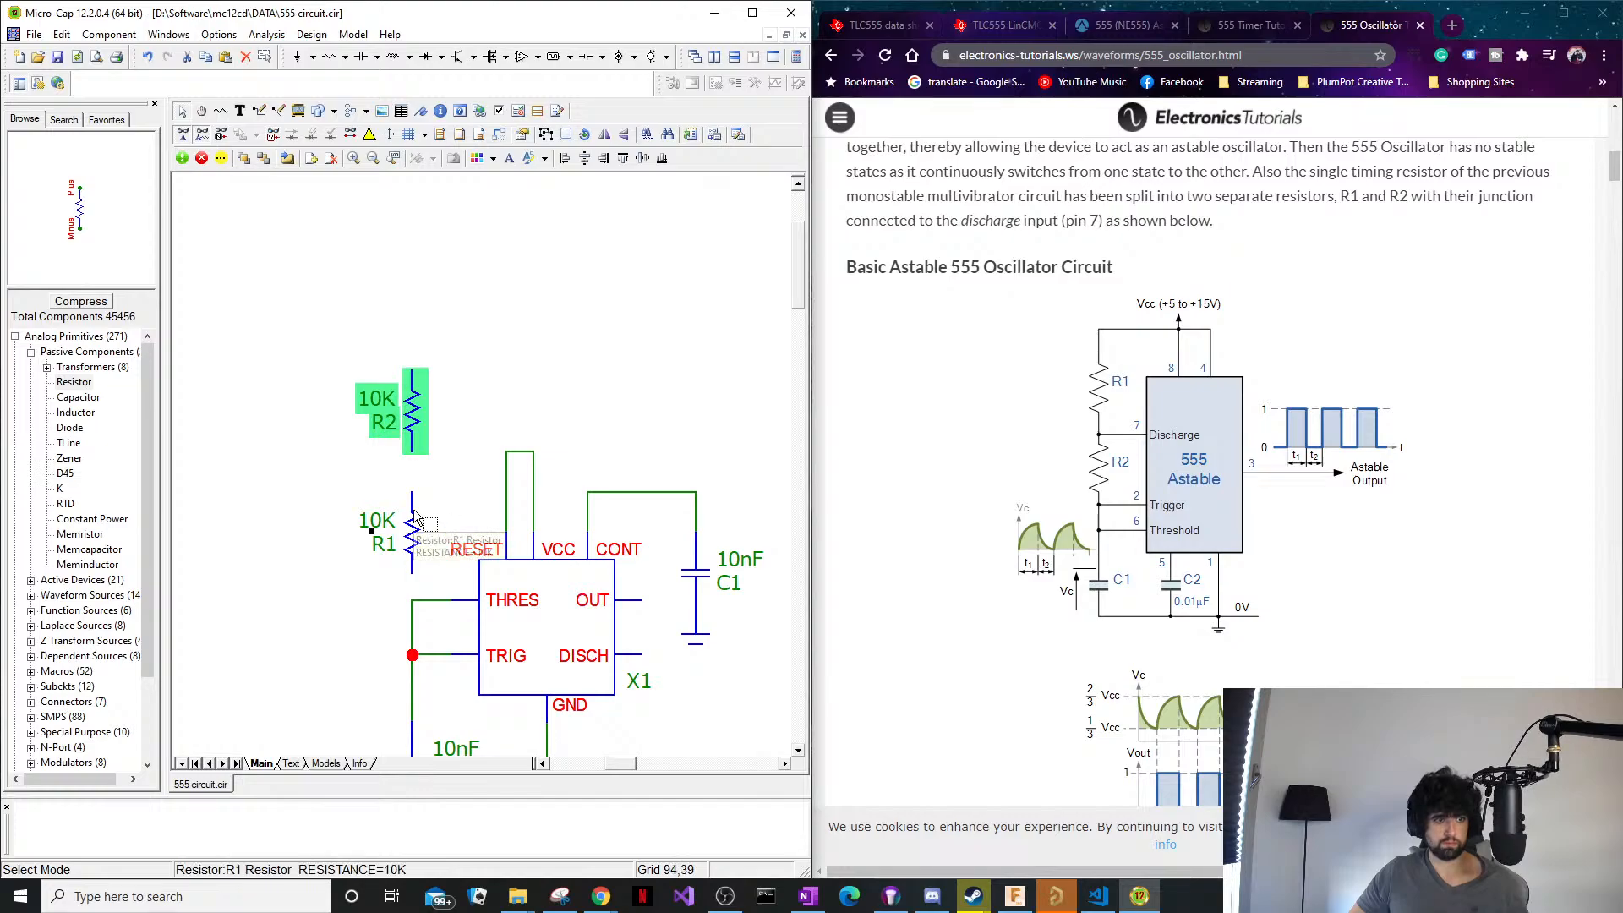
key(ctrl+w)
drag(412, 575, 412, 601)
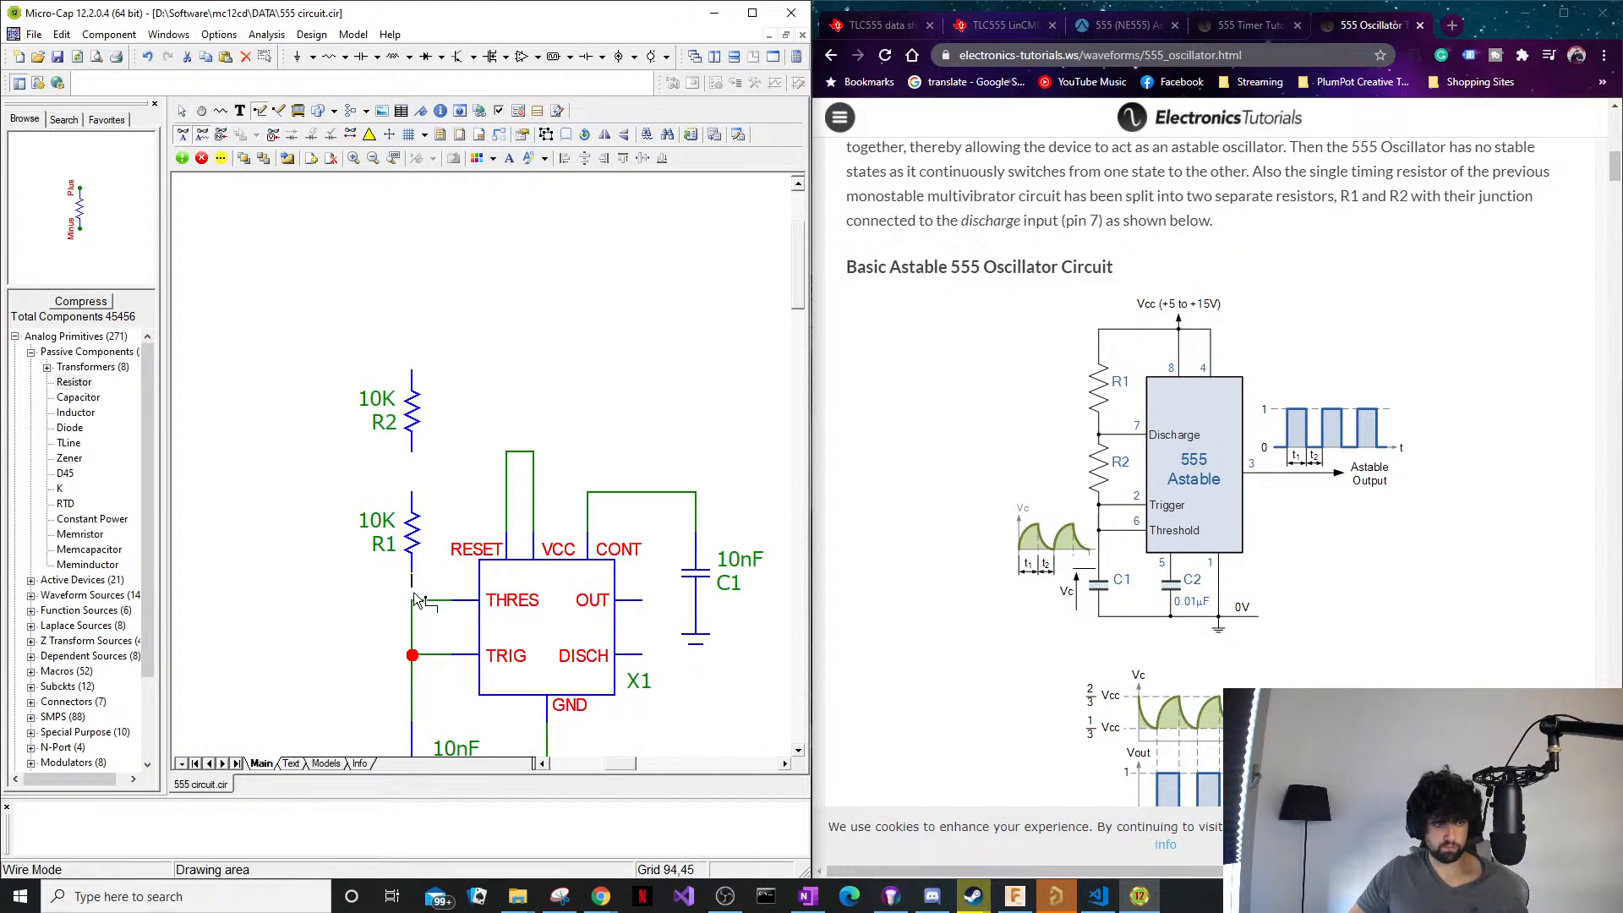
Wire resistors R1 and R2 in series and connect their junction to the timer's DISCH pin.
drag(412, 500, 412, 452)
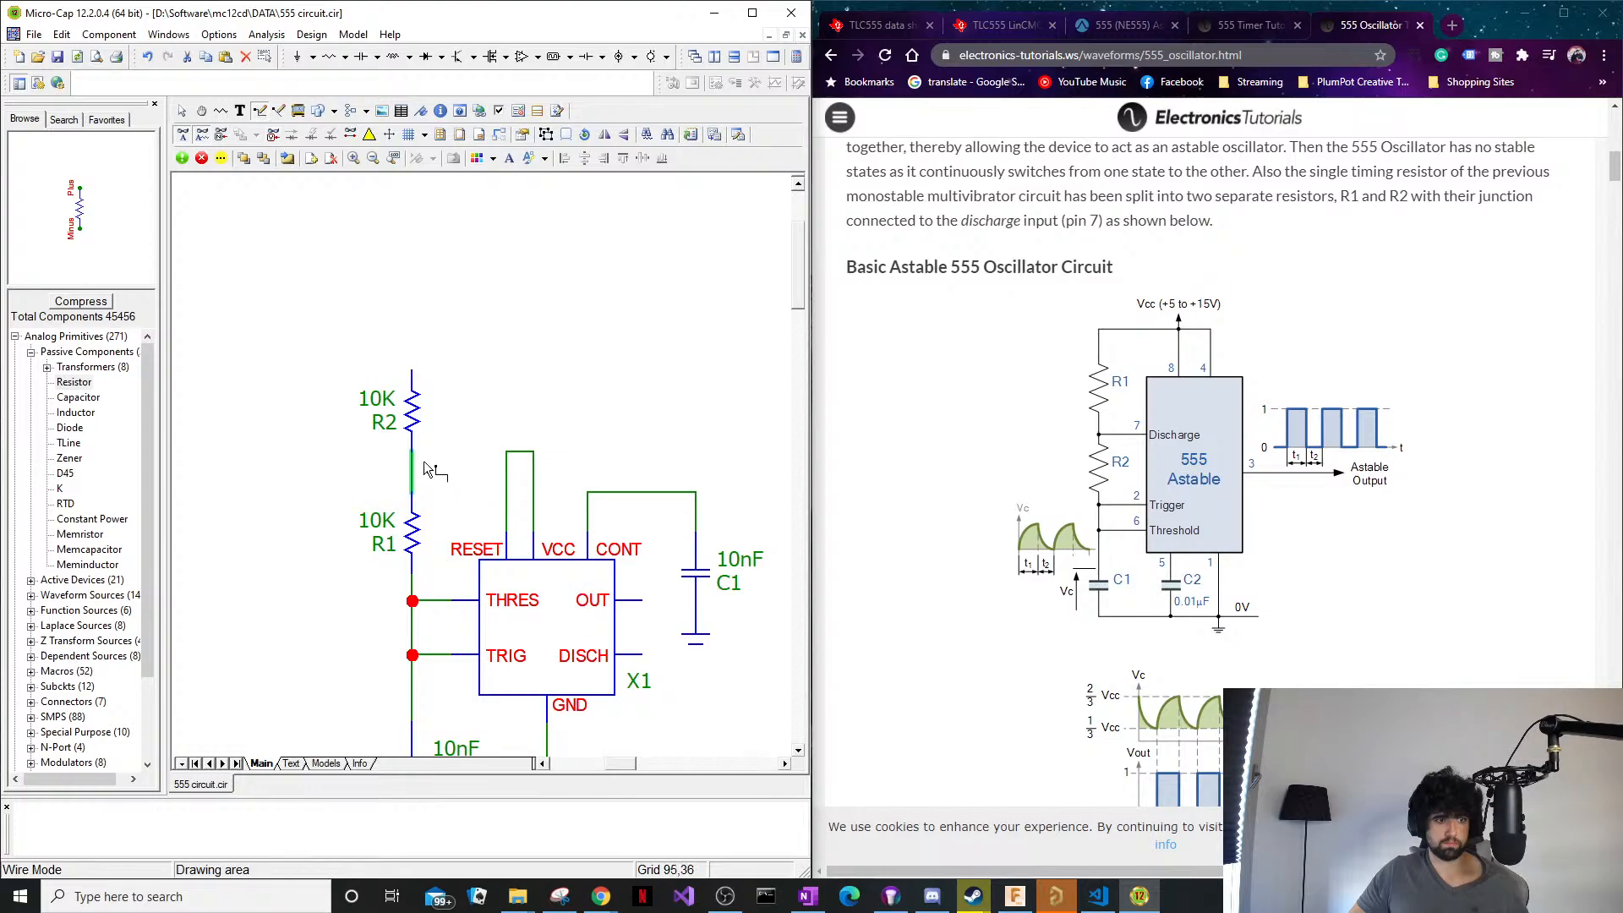
drag(411, 479, 669, 655)
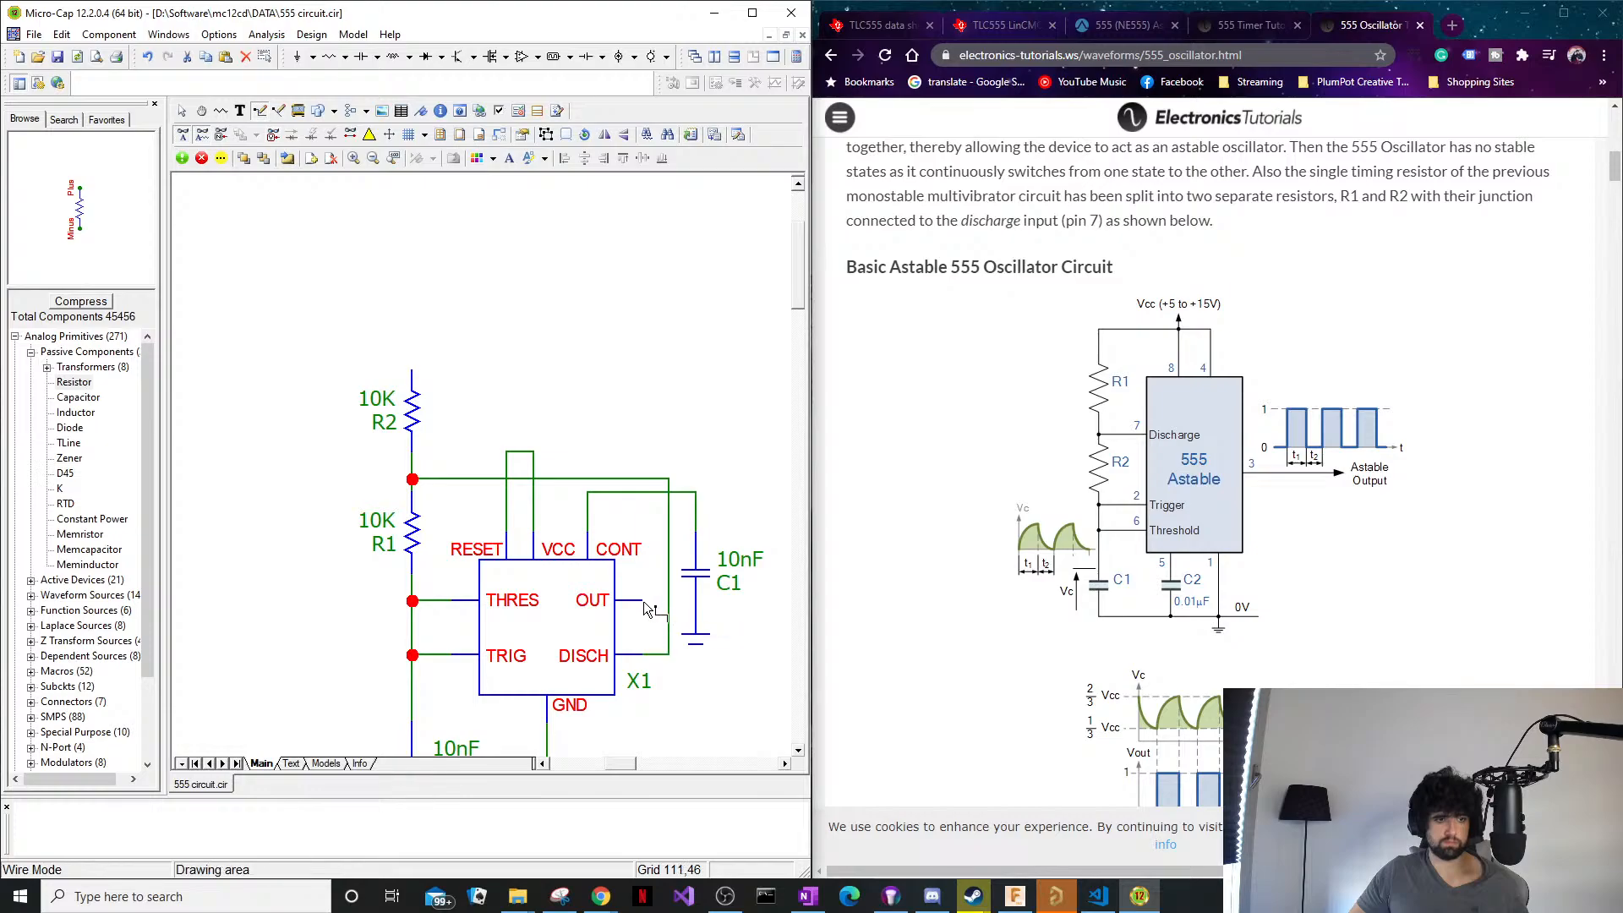
Extend an open-ended output wire from the OUT pin past capacitor C1, and wire R2's upper end to the RESET–VCC link.
drag(642, 601, 766, 606)
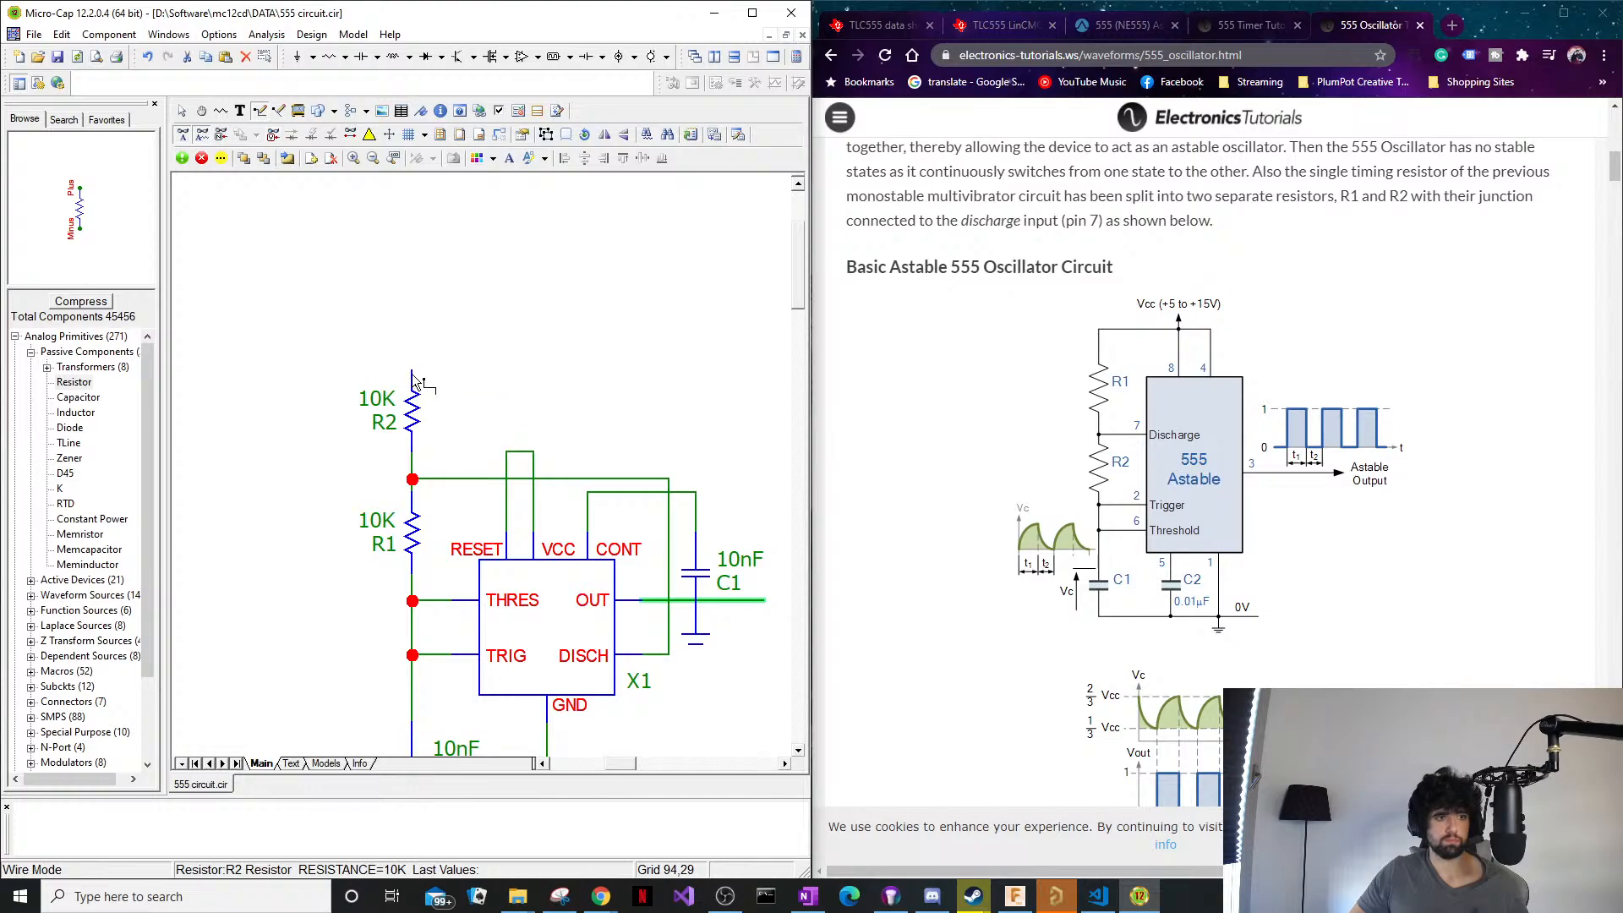
drag(509, 361, 511, 450)
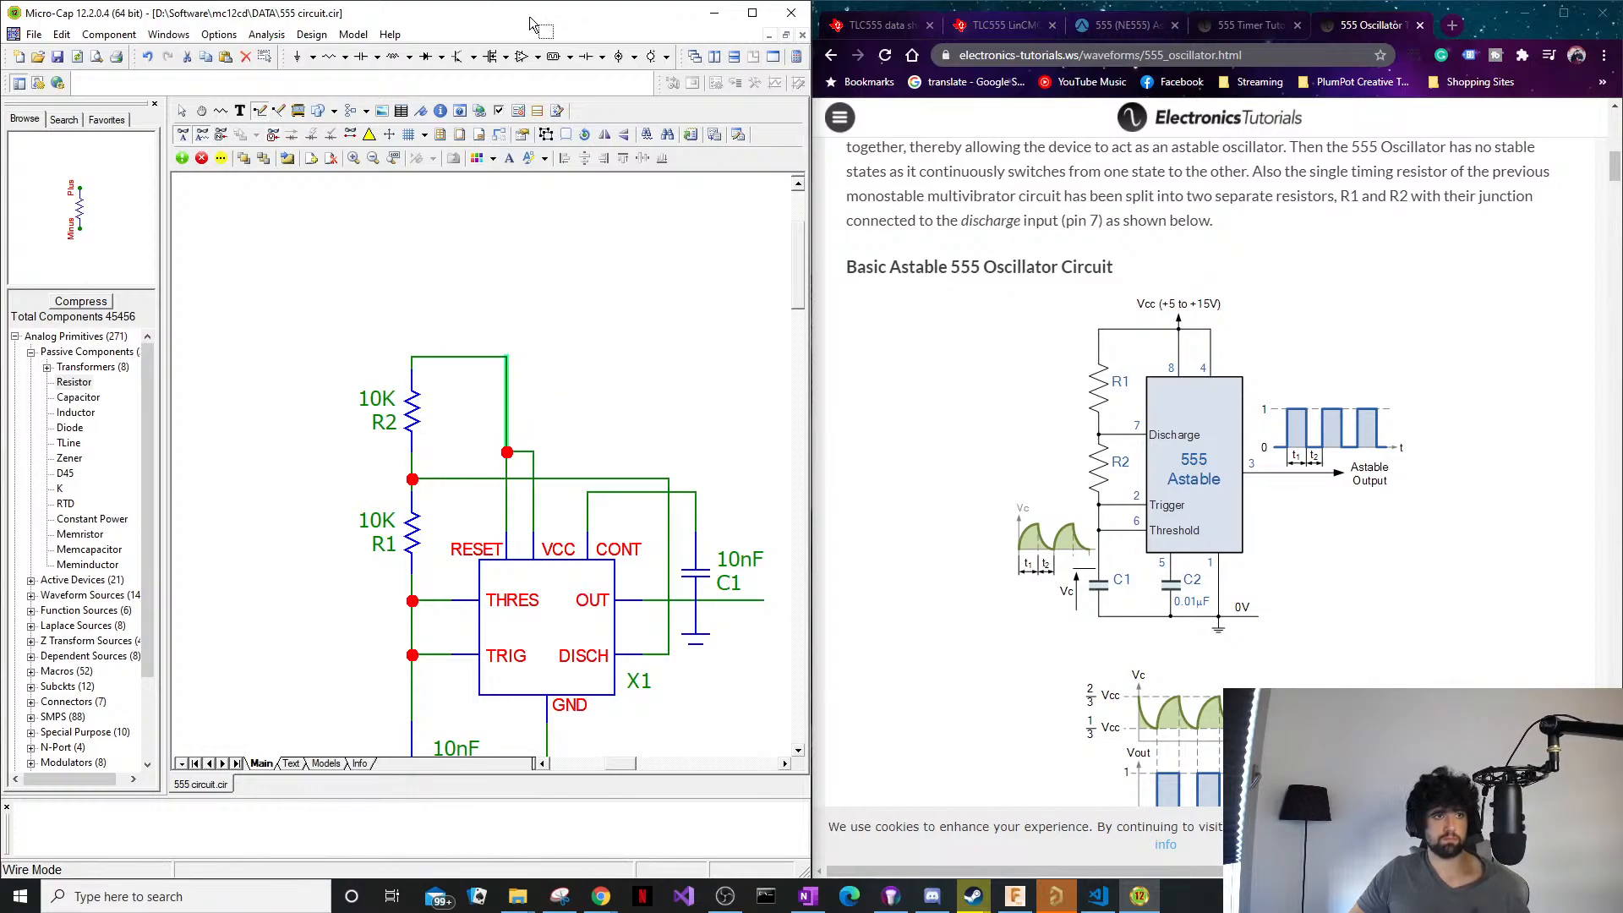
key(Escape)
Place a horizontal 5 V voltage source with its positive end on the corner of the wire joining R2 to the RESET–VCC link.
click(667, 57)
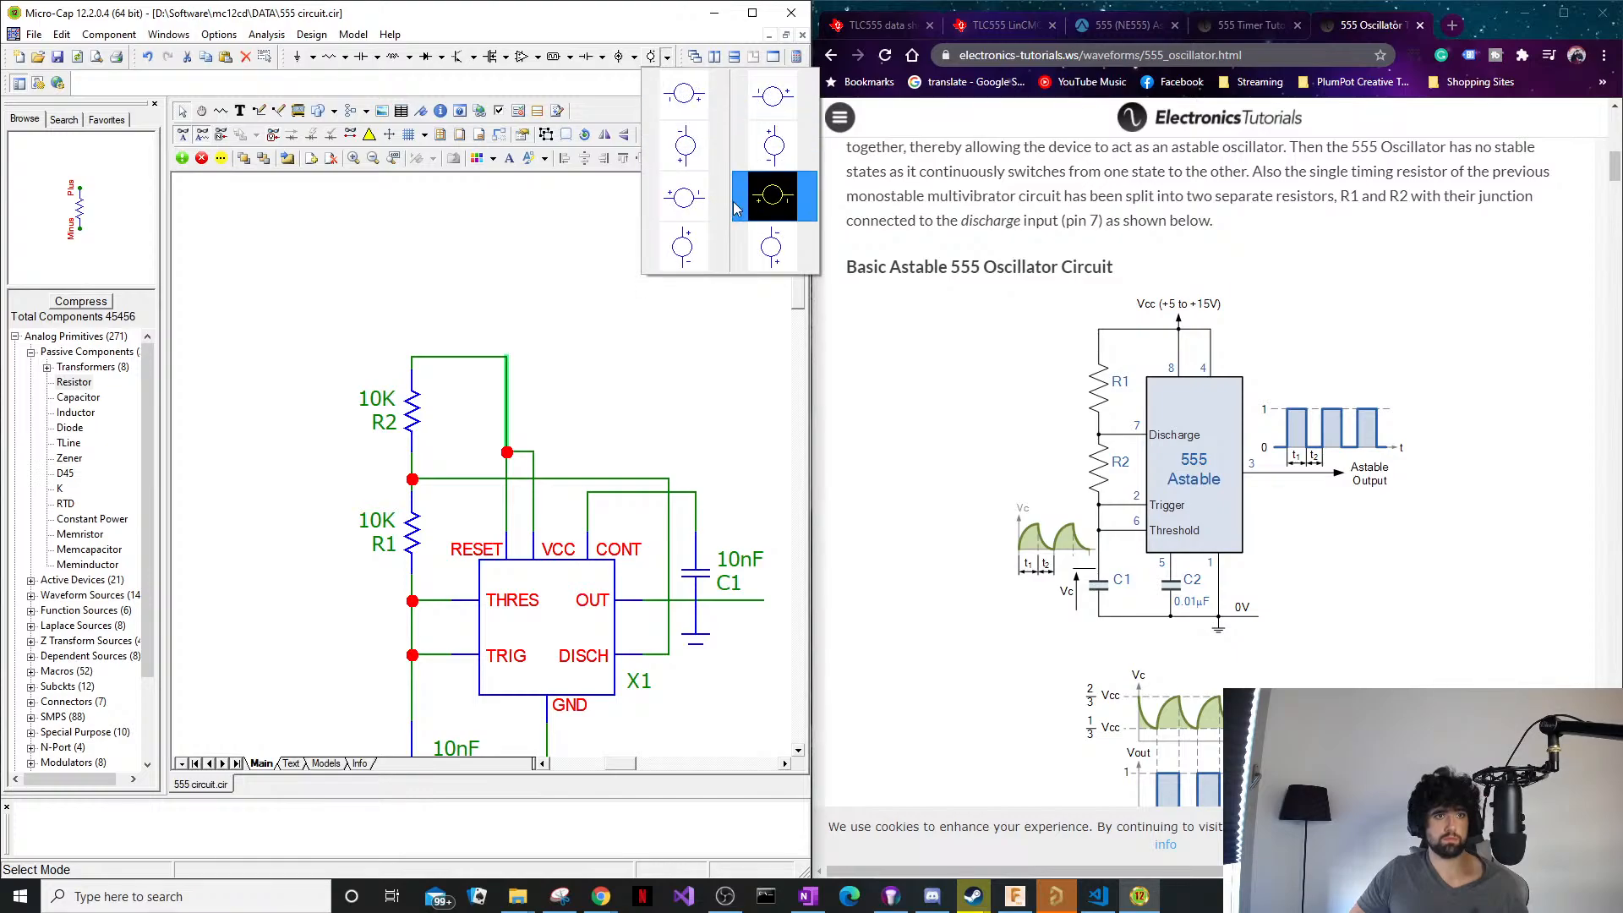
click(743, 242)
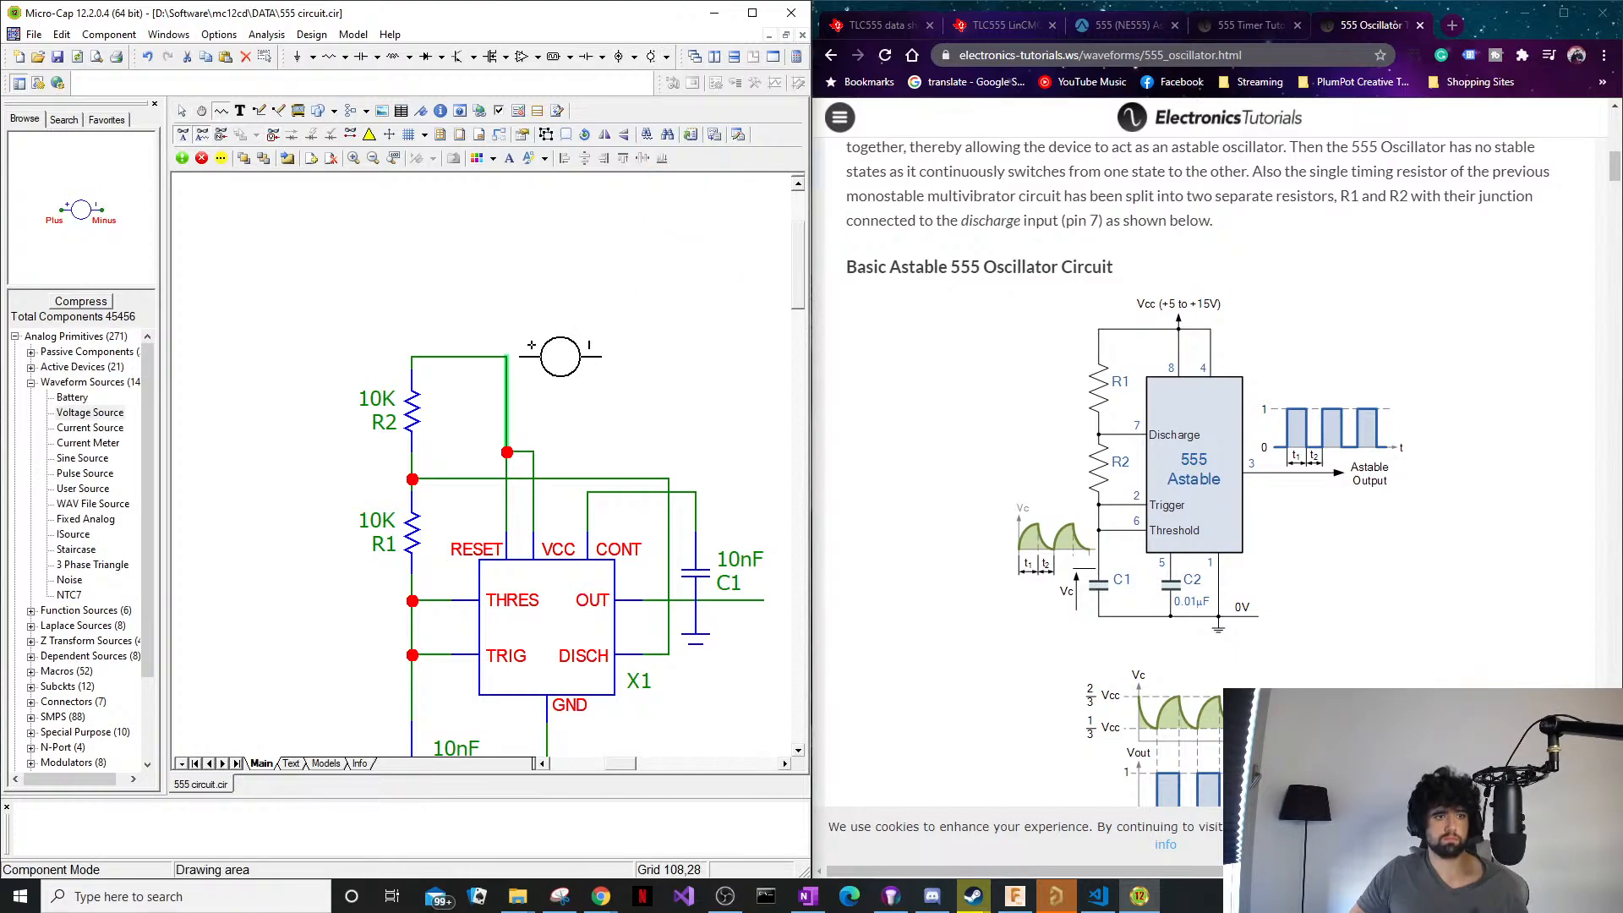
click(507, 356)
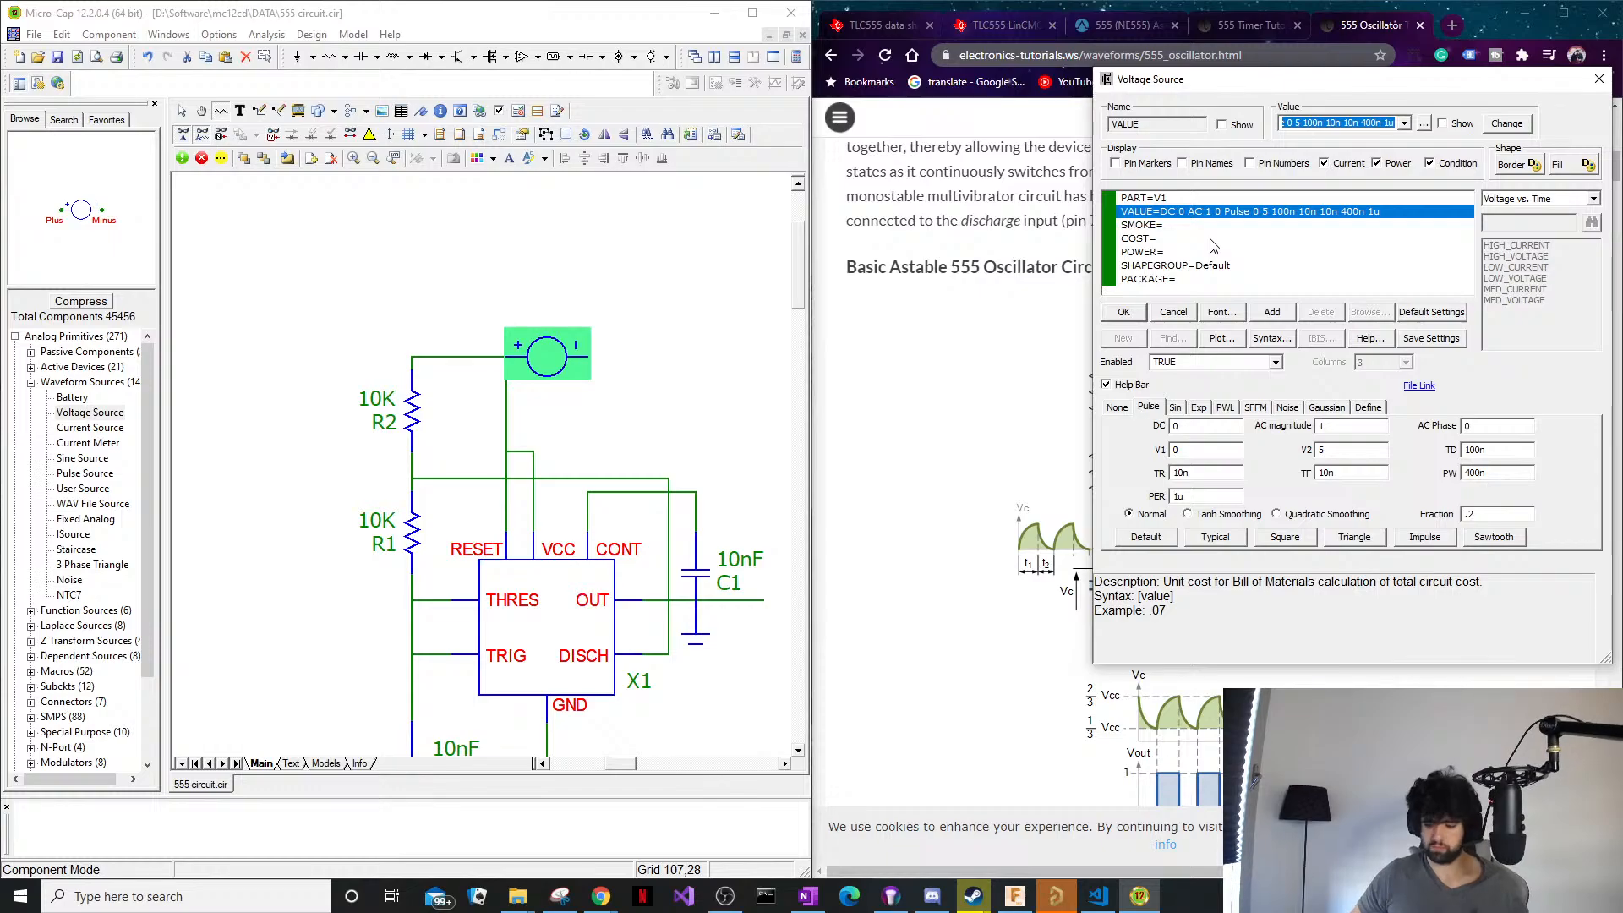
text(12)
key(Return)
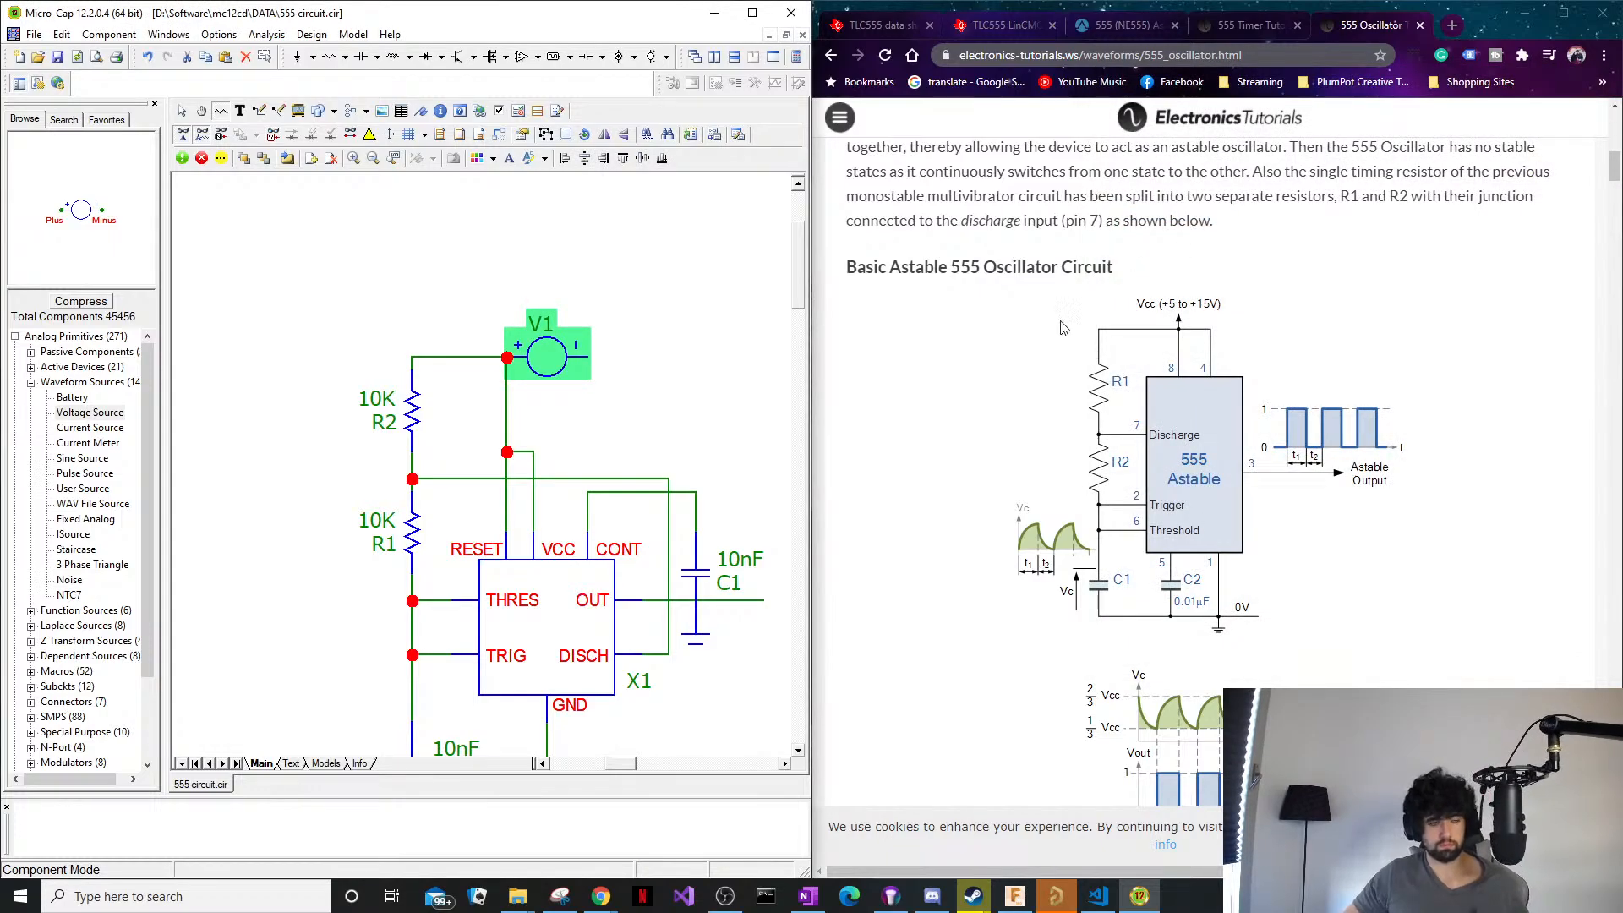
Copy the ground symbol under capacitor C1 to the voltage source's negative side and wire the two together.
key(ctrl+e)
click(707, 642)
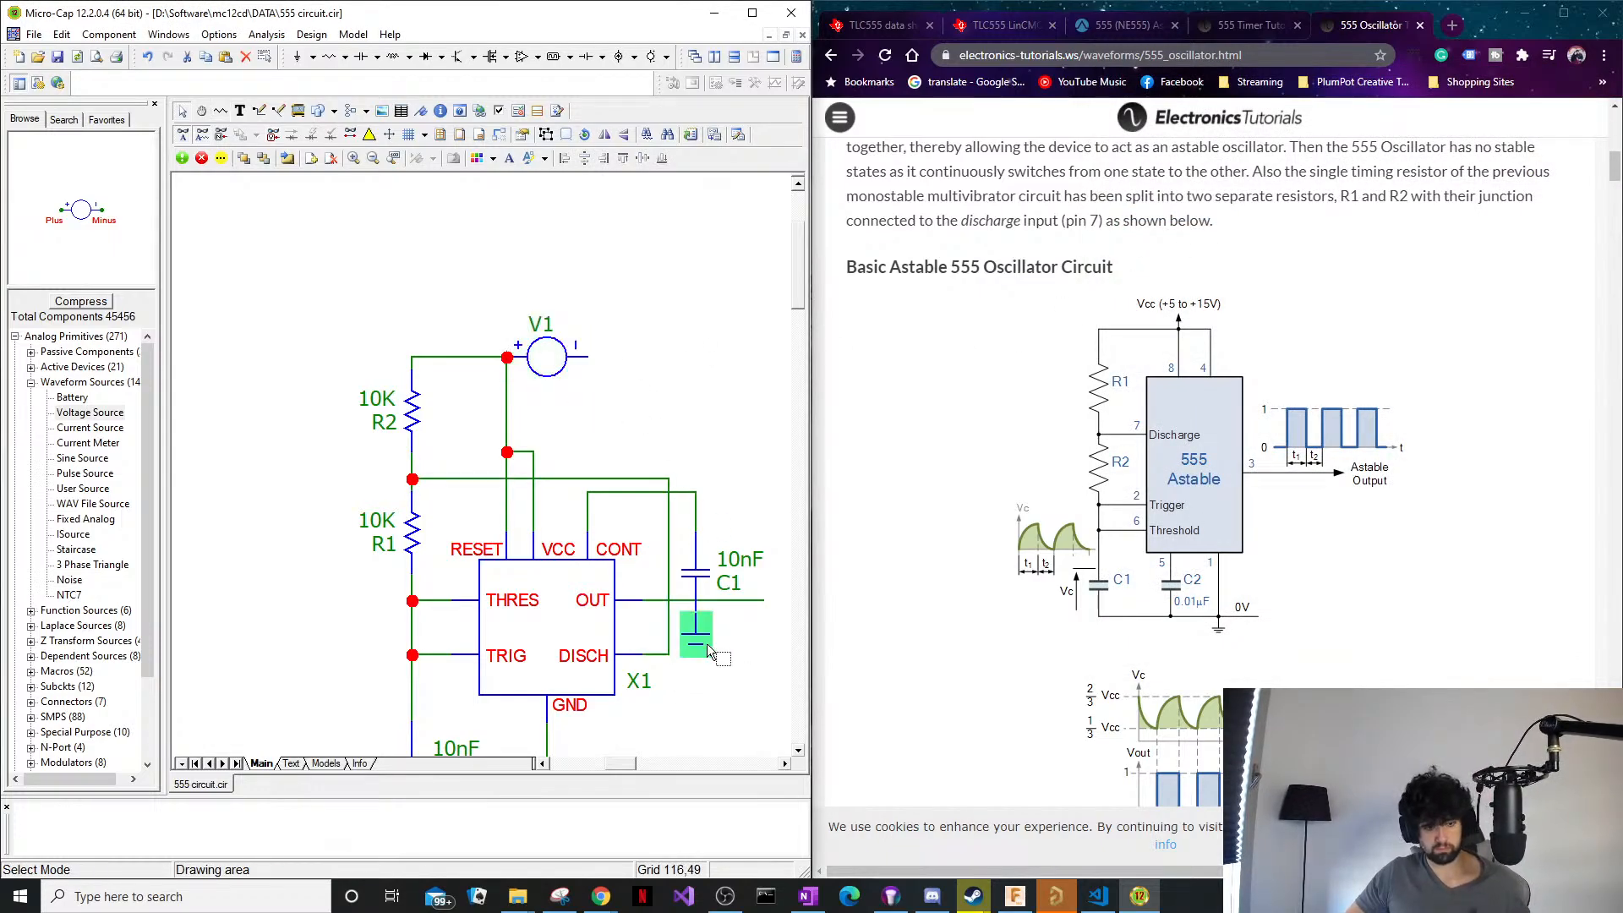
key(ctrl+c)
click(634, 388)
key(ctrl+v)
drag(654, 424, 641, 397)
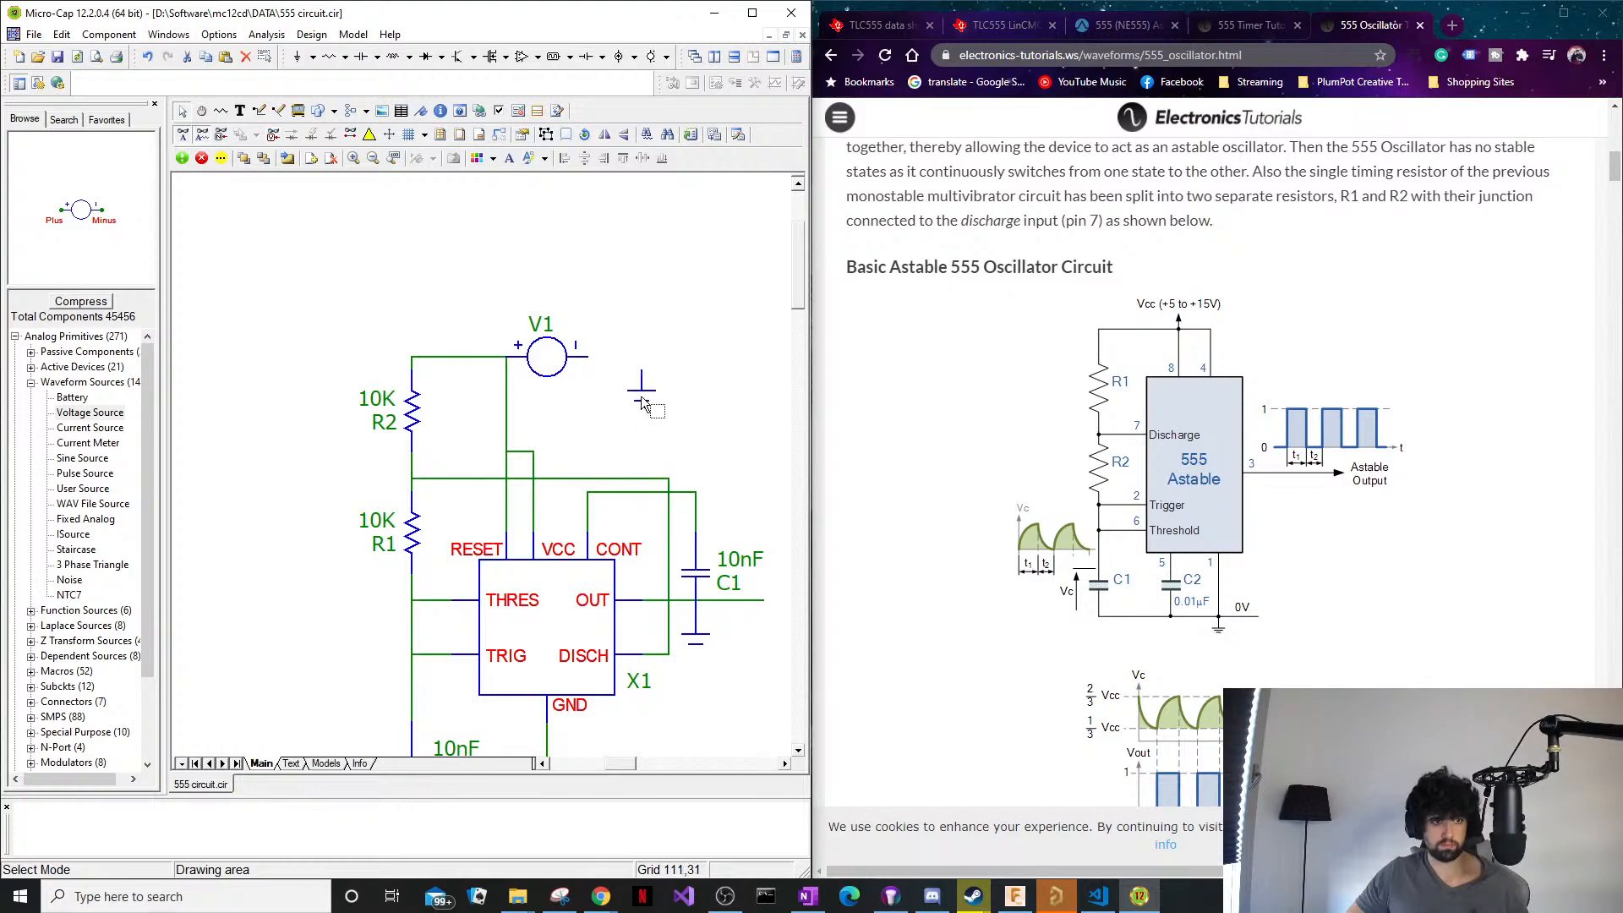
click(643, 405)
key(ctrl+w)
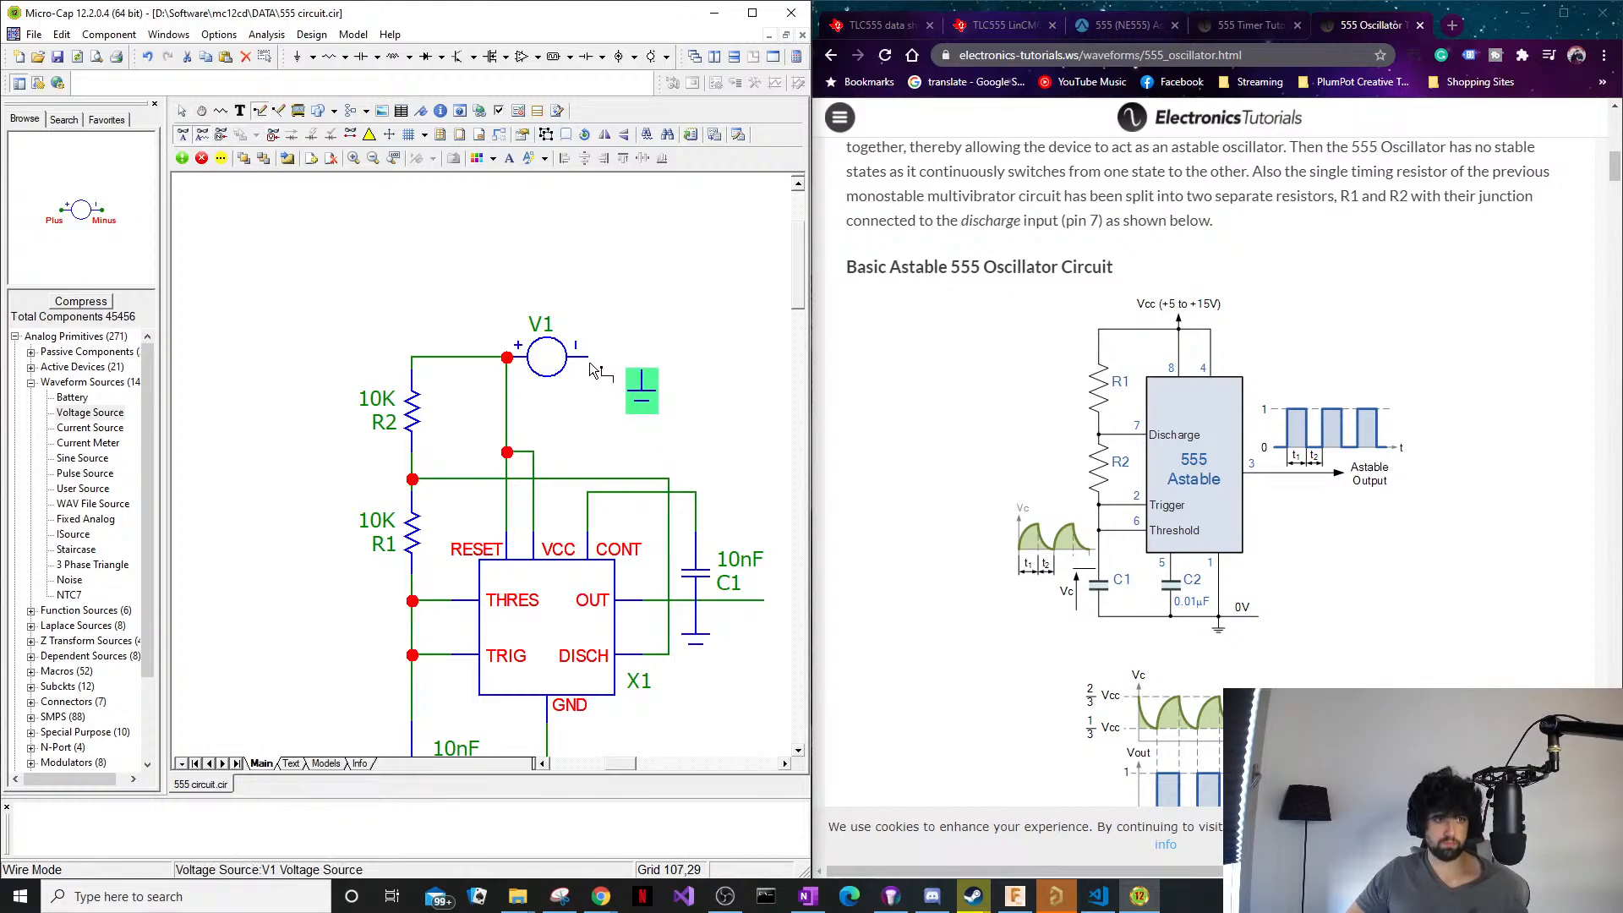
drag(640, 378, 642, 382)
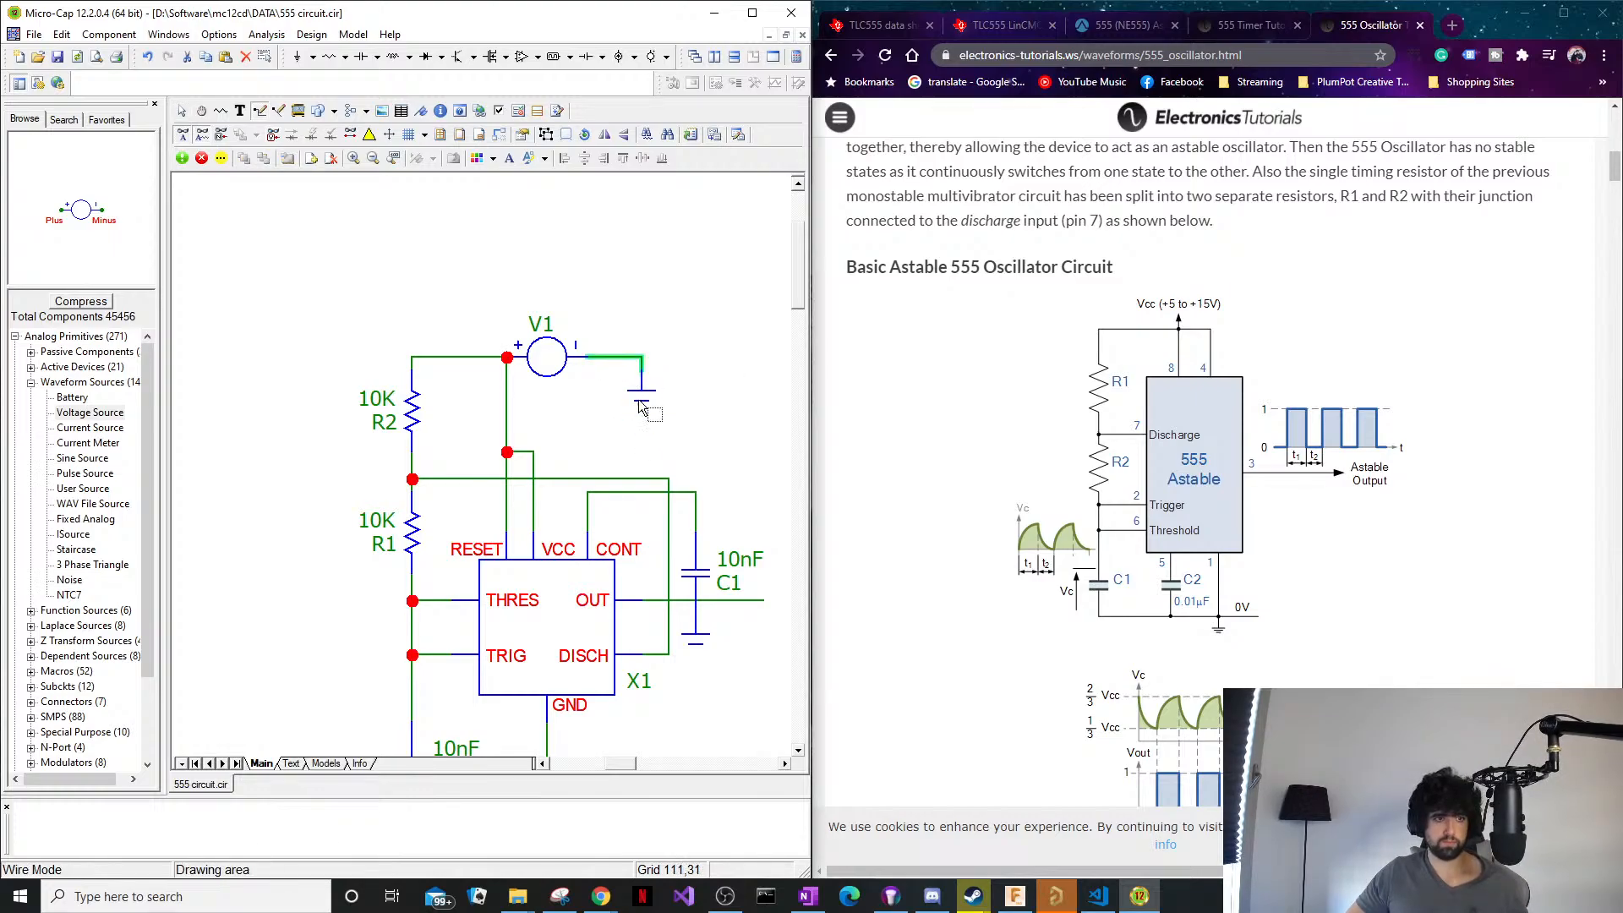
key(ctrl+e)
Set capacitor C2's capacitance to 47uF.
scroll(537, 428, down, 2)
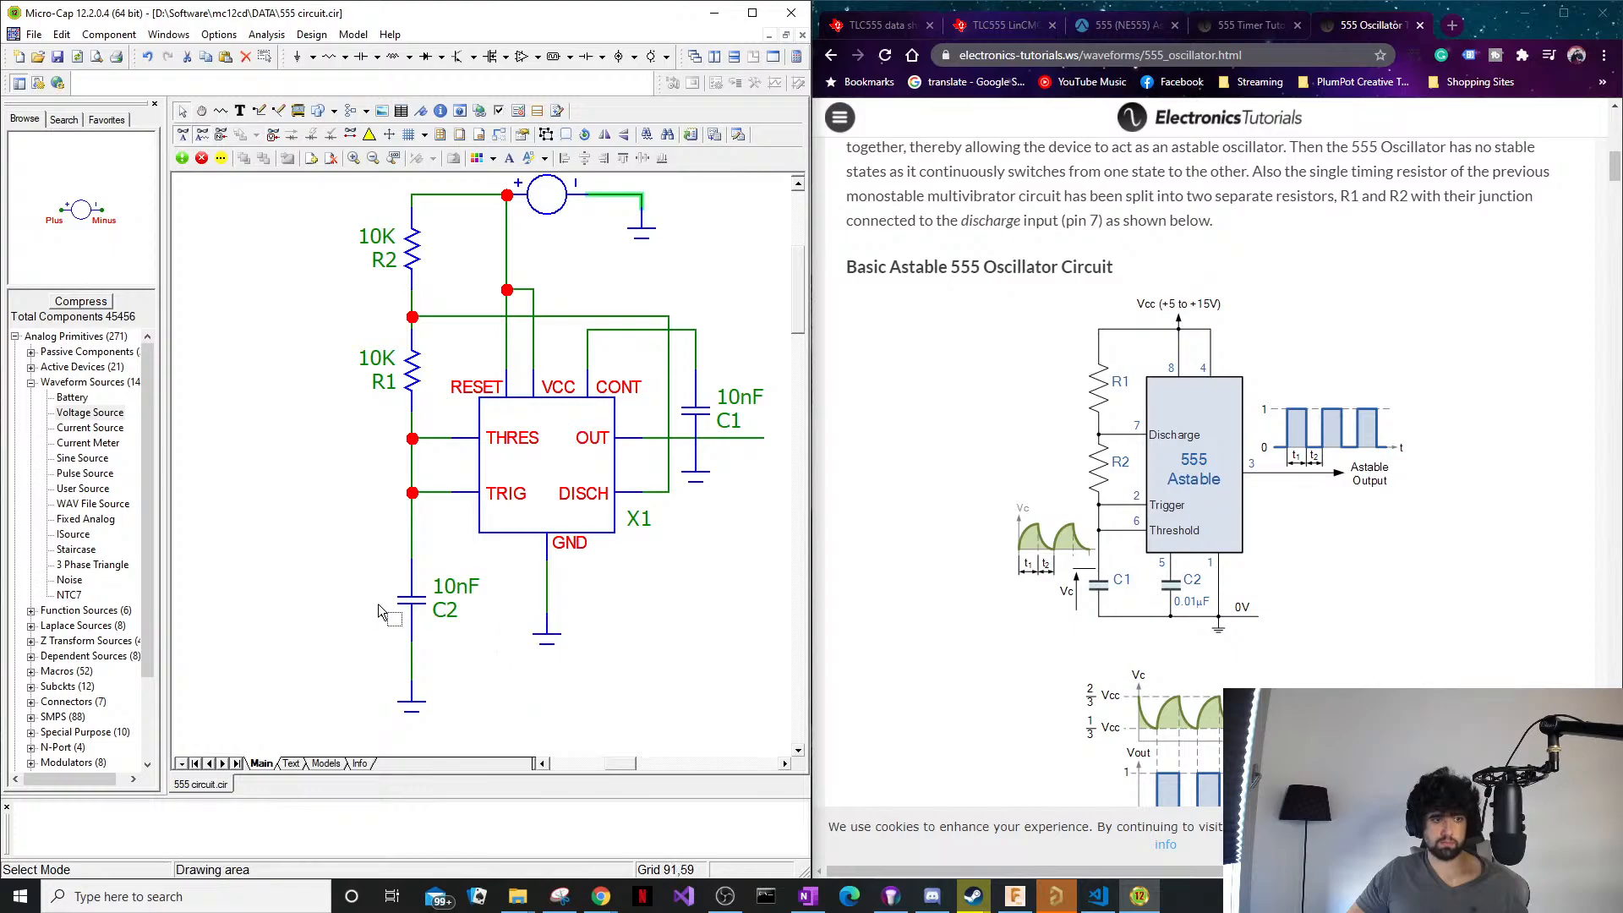
double_click(412, 597)
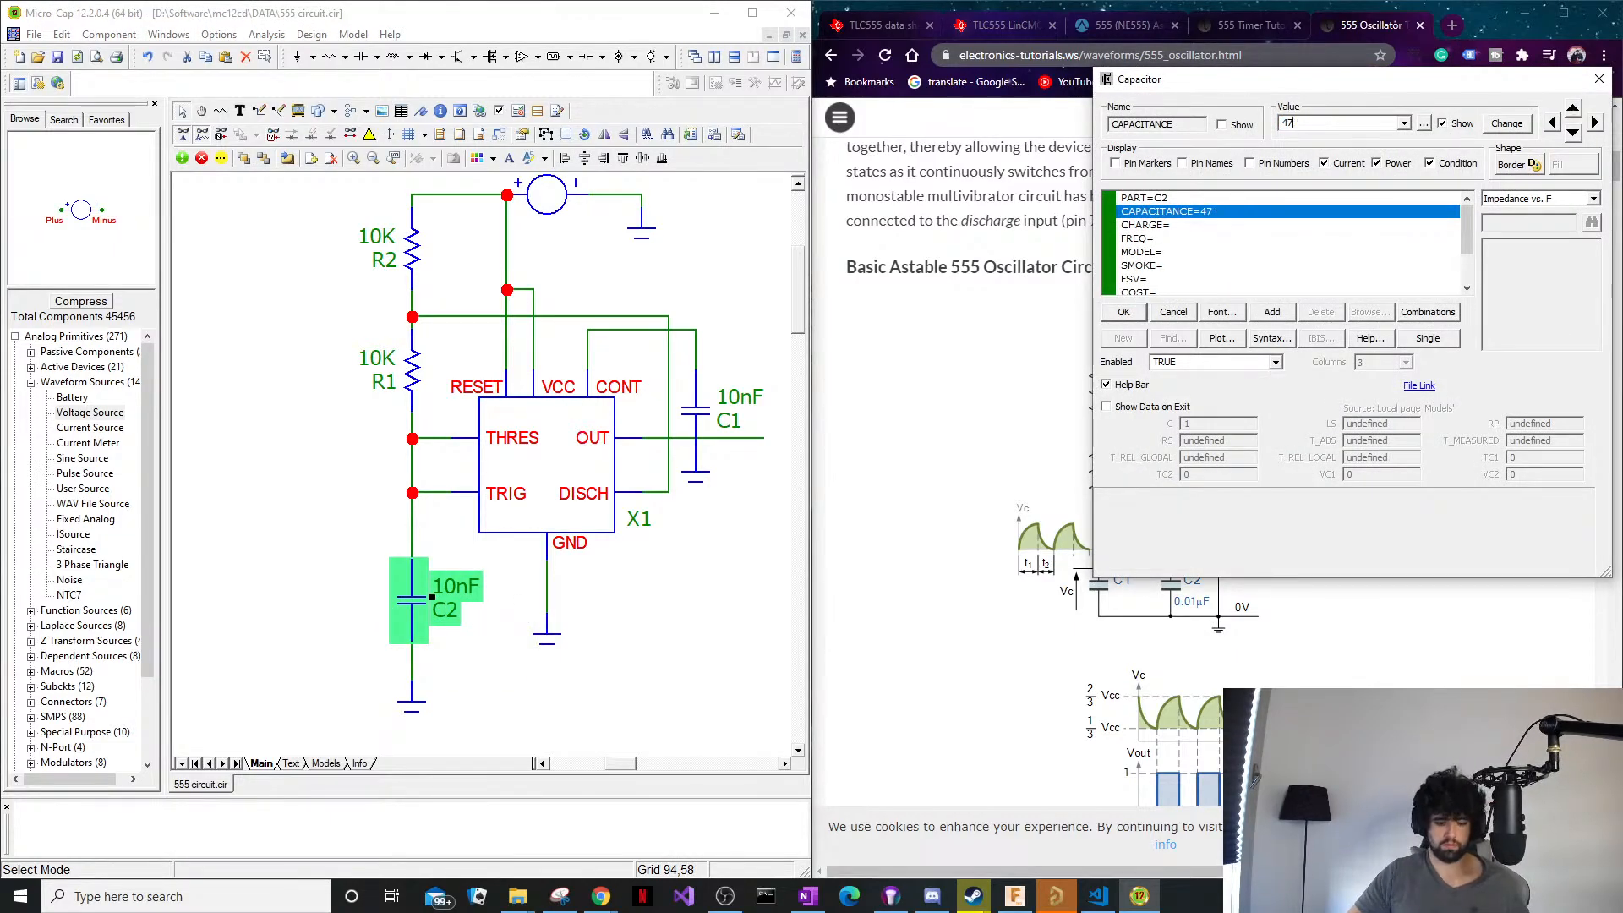
key(Return)
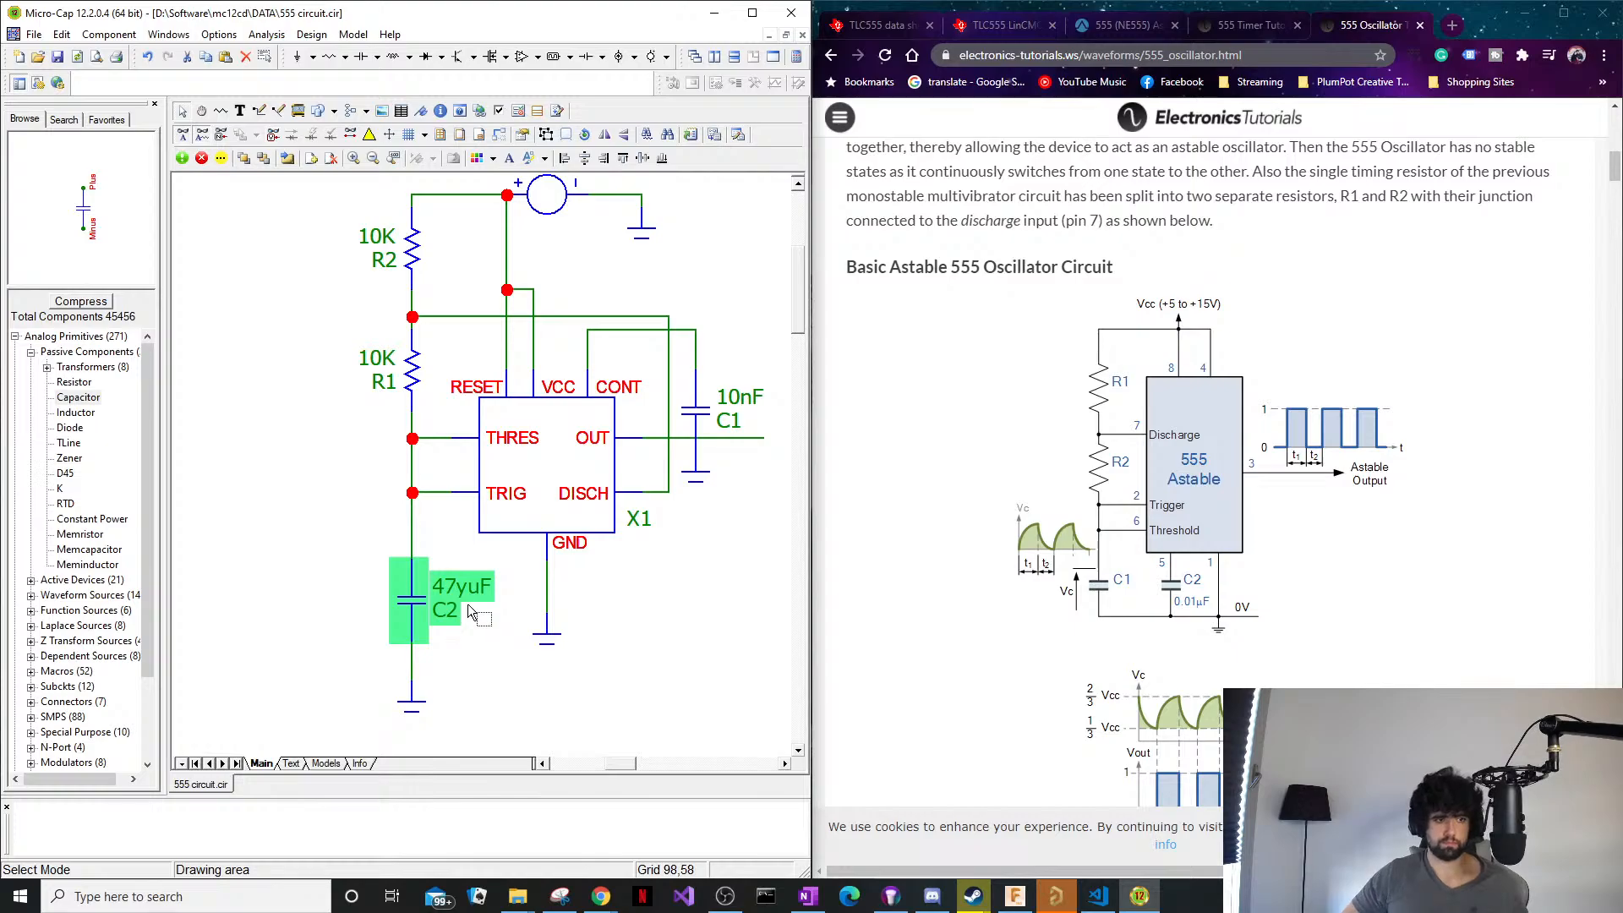
double_click(468, 603)
click(460, 592)
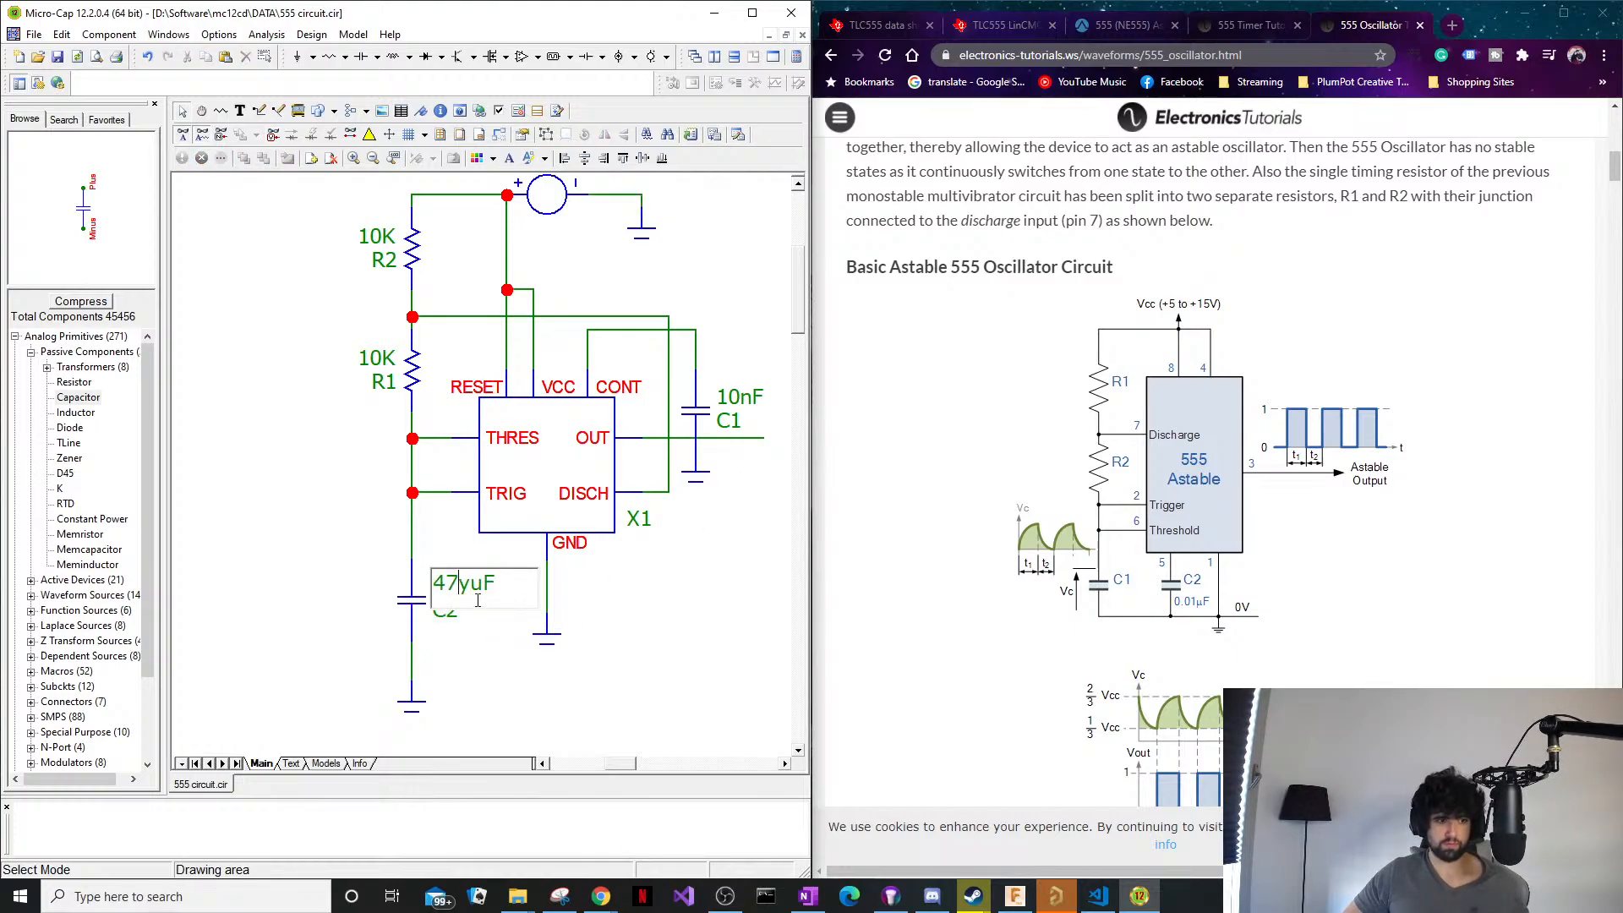
key(Delete)
key(Return)
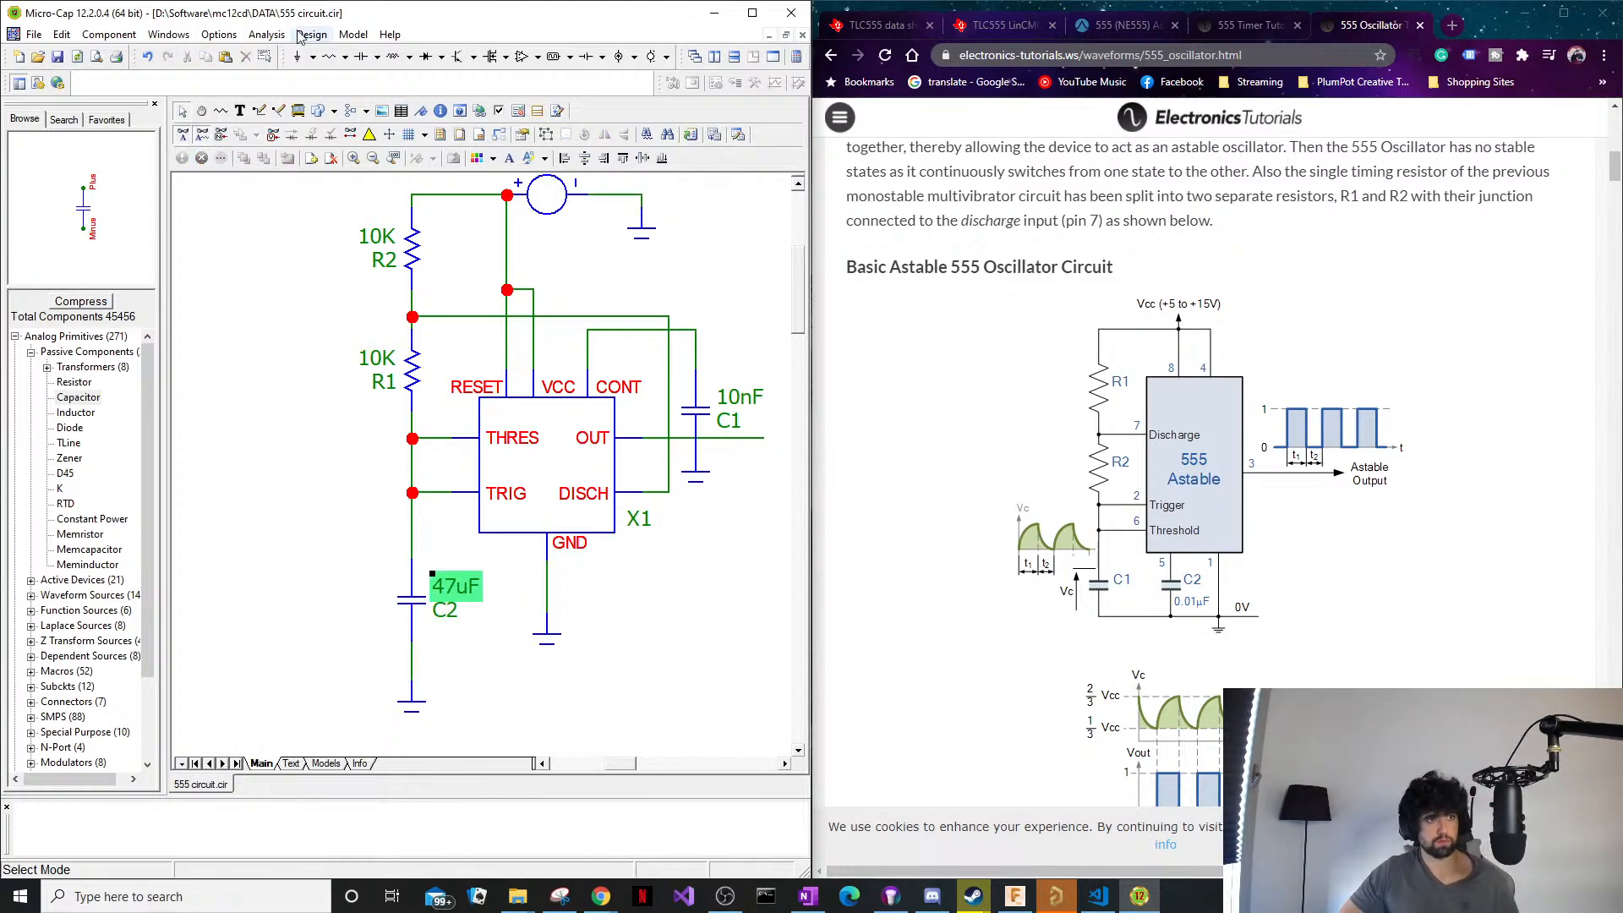
Probe the output wire's voltage in a transient analysis, and close the analysis after viewing the plot.
click(267, 34)
click(309, 245)
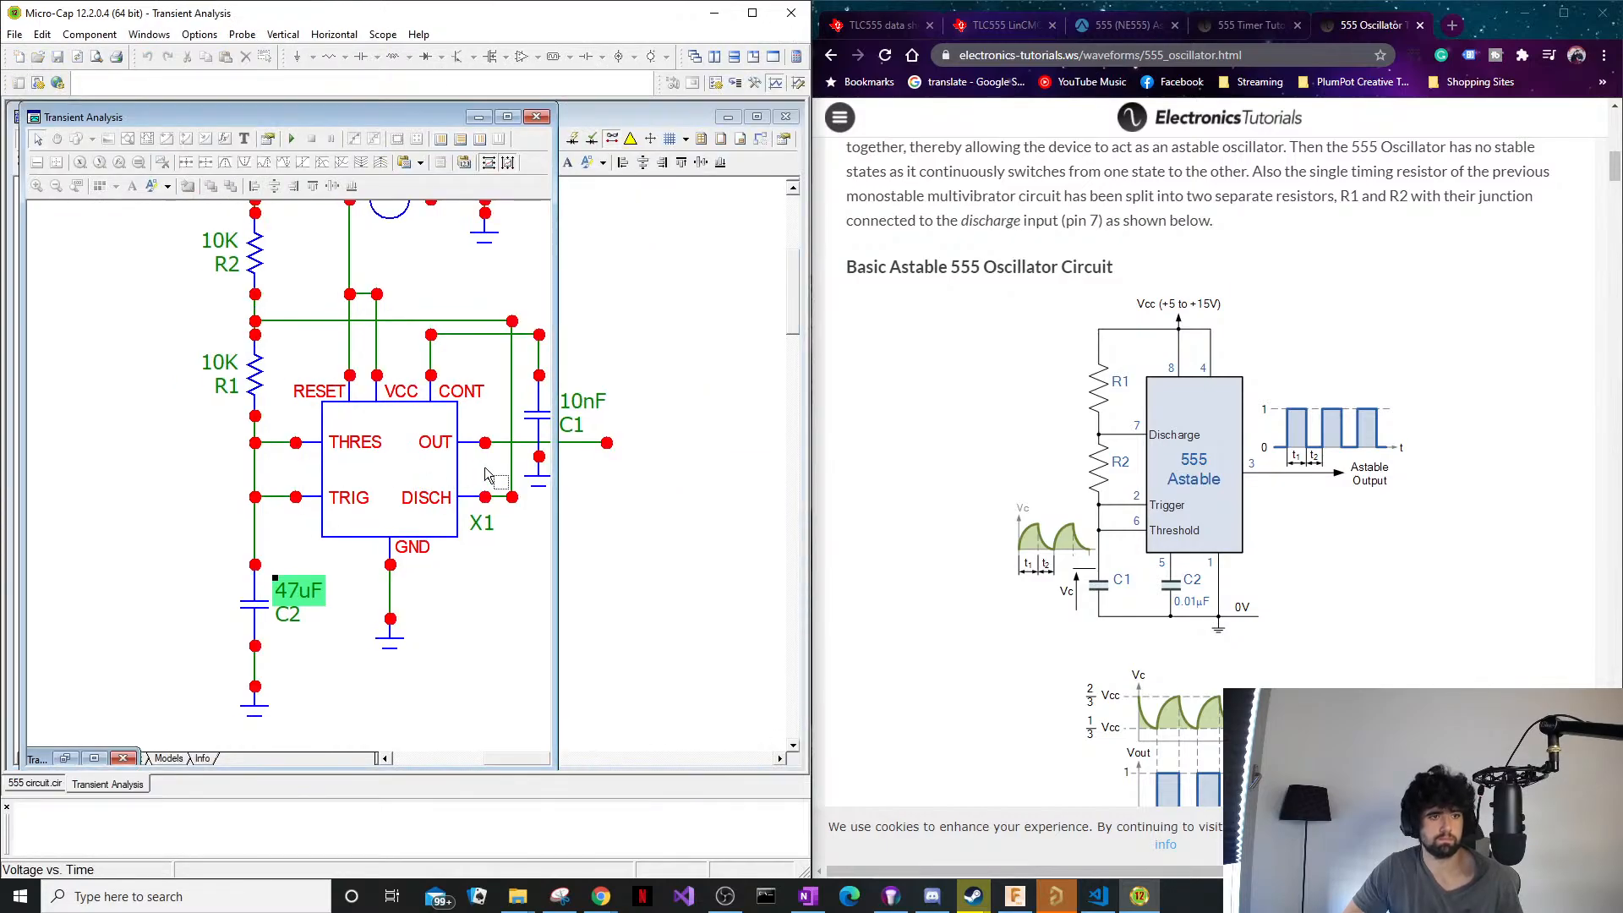
click(593, 454)
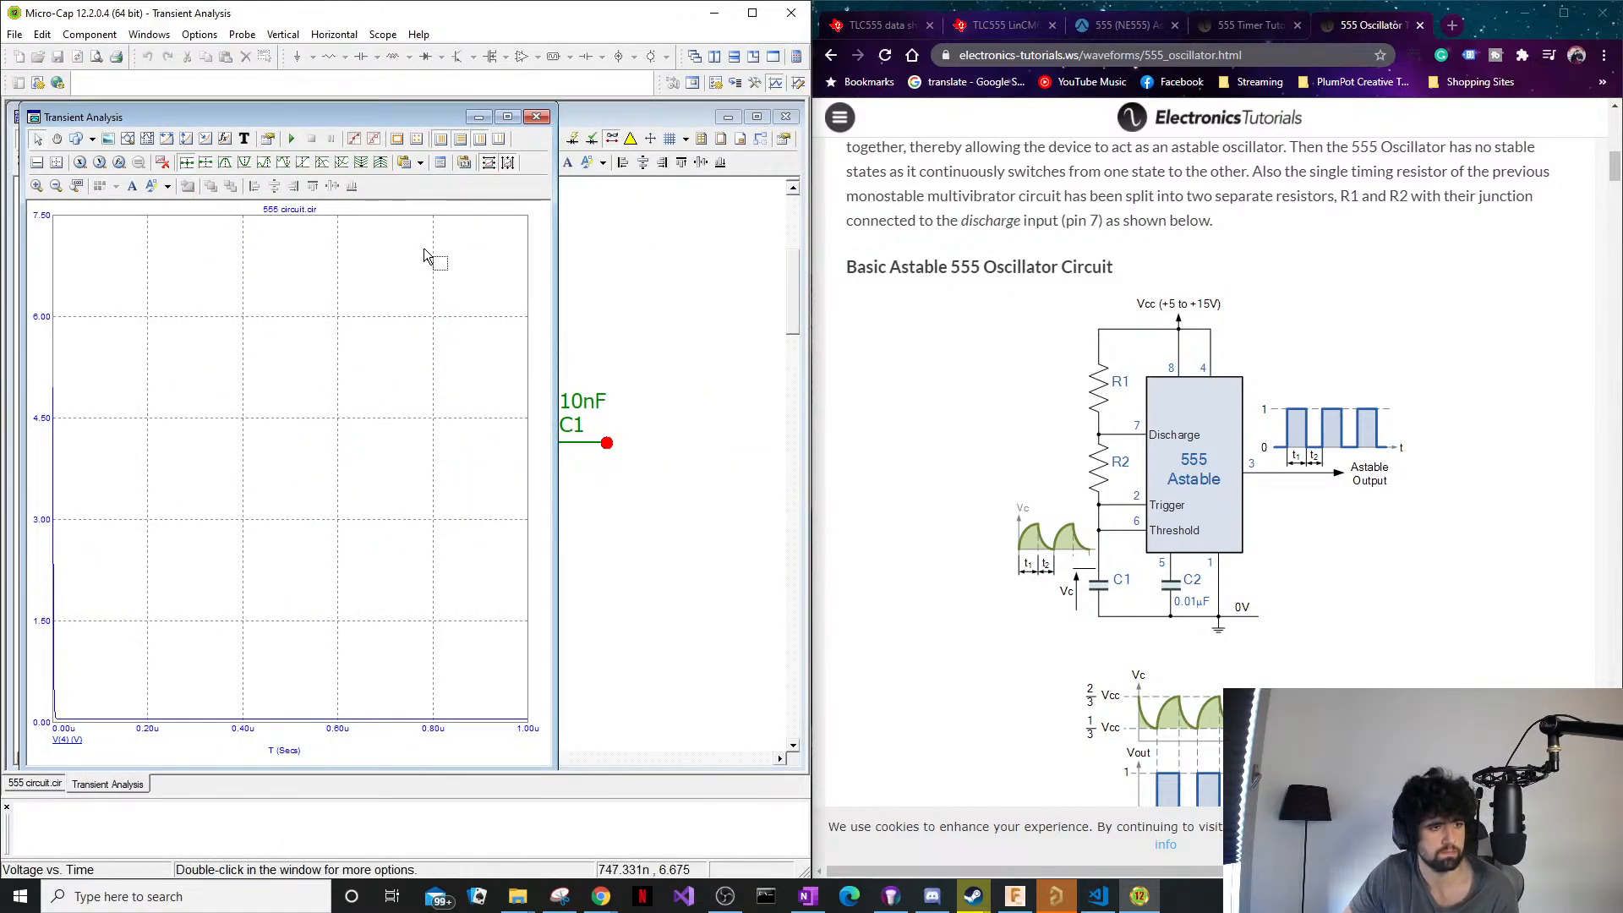
click(538, 117)
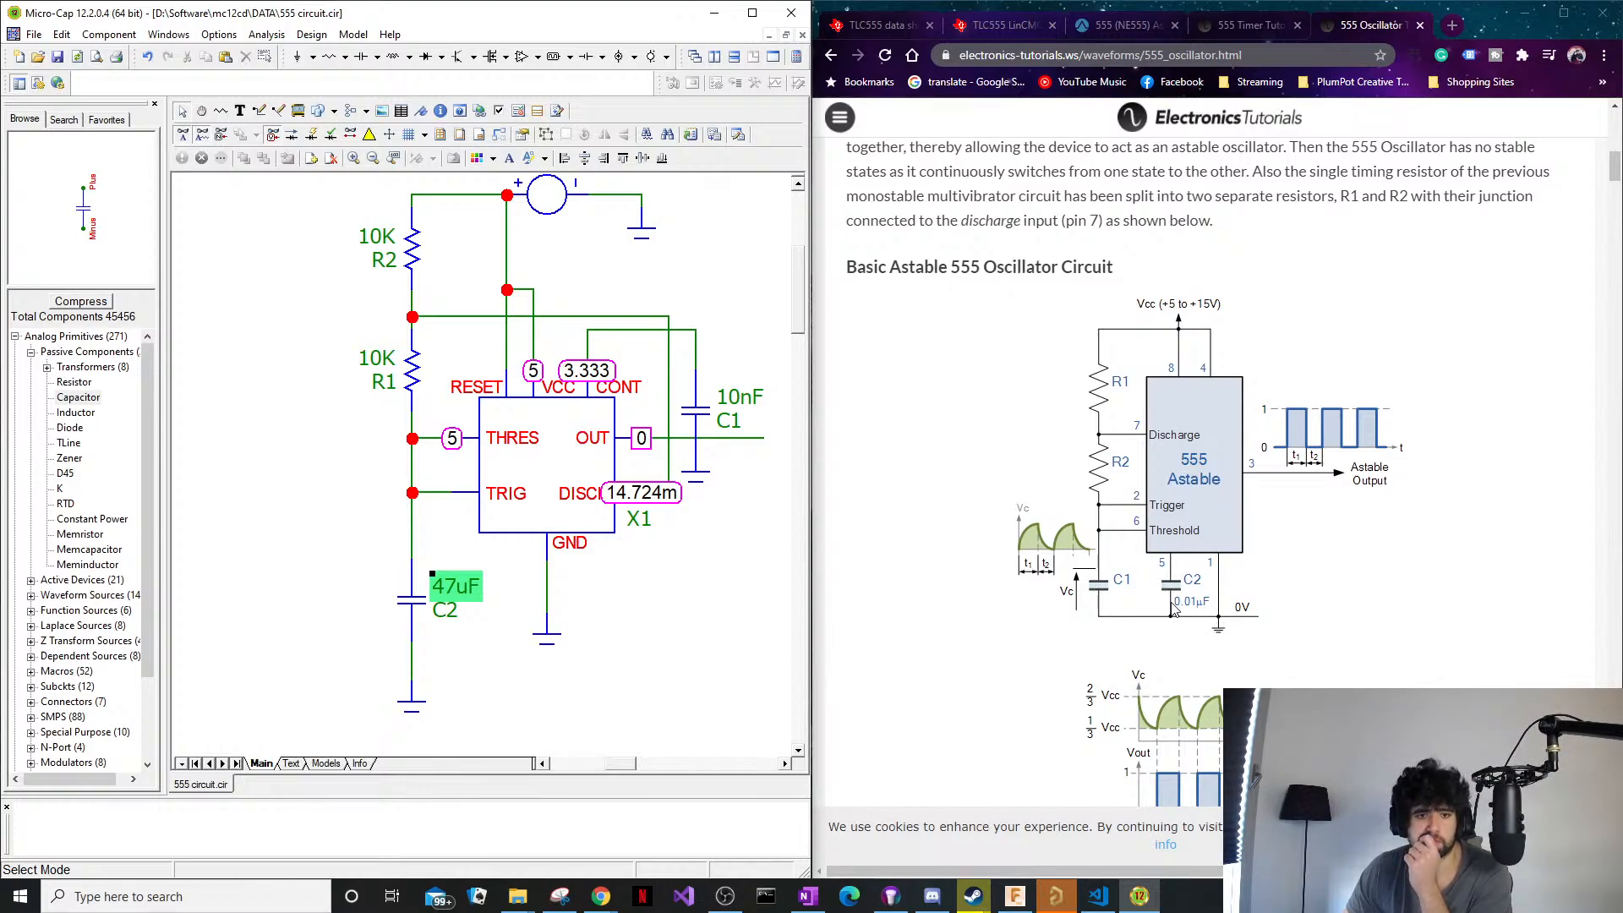
Examine the tutorial's 555 charge and discharge times, frequency and duty cycle equations and Example No1, and compare the basic astable circuit.
scroll(1173, 611, down, 3)
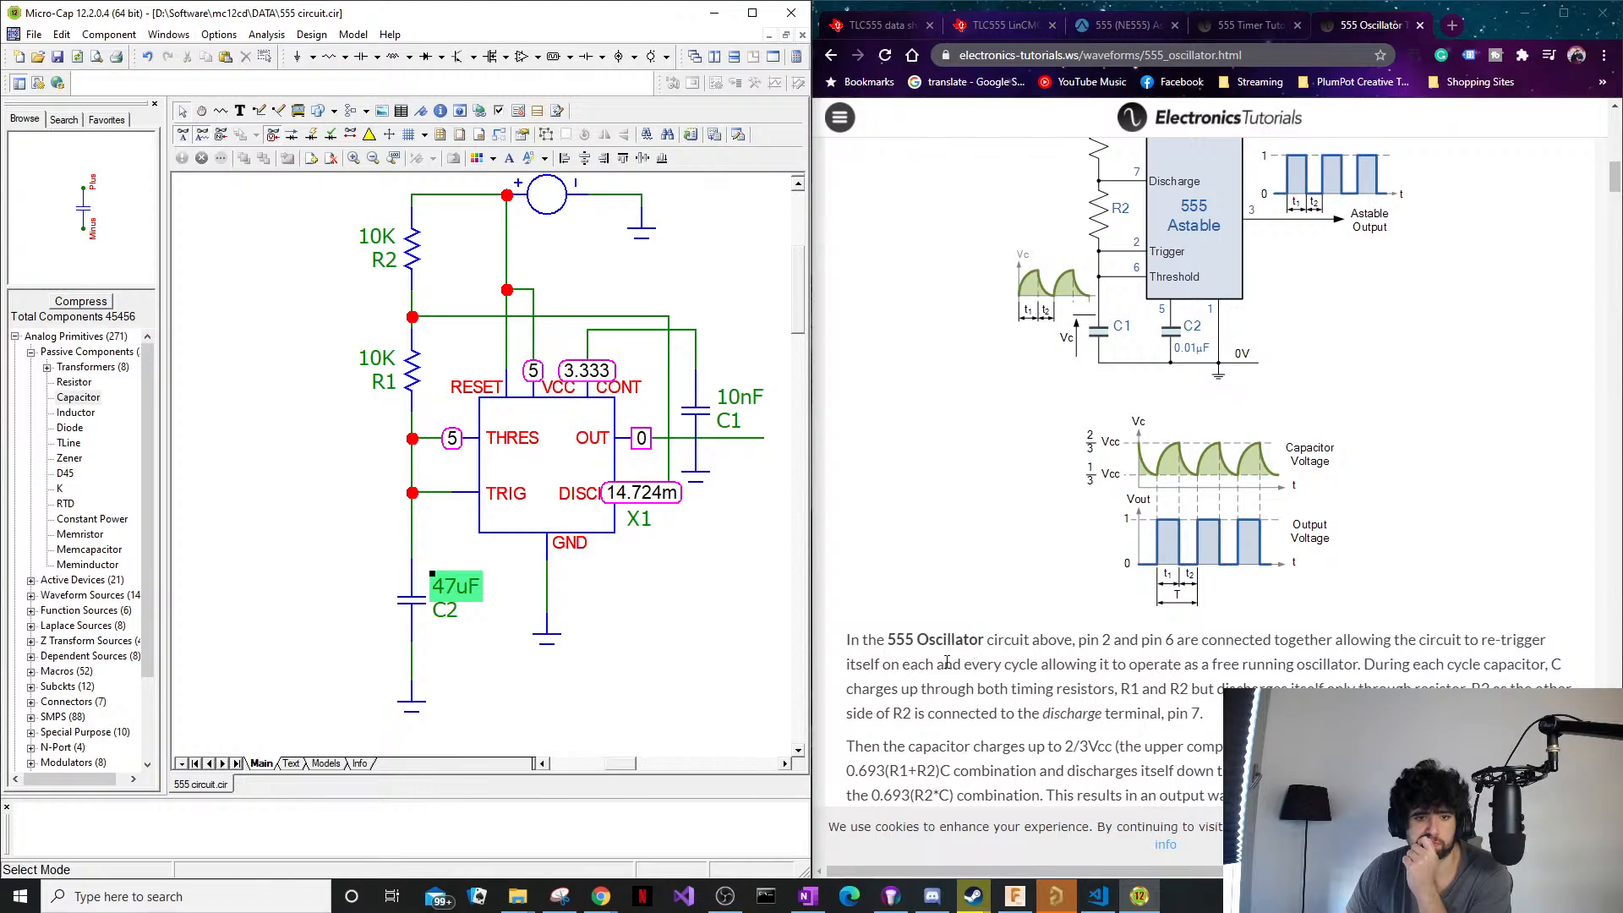
scroll(937, 664, down, 3)
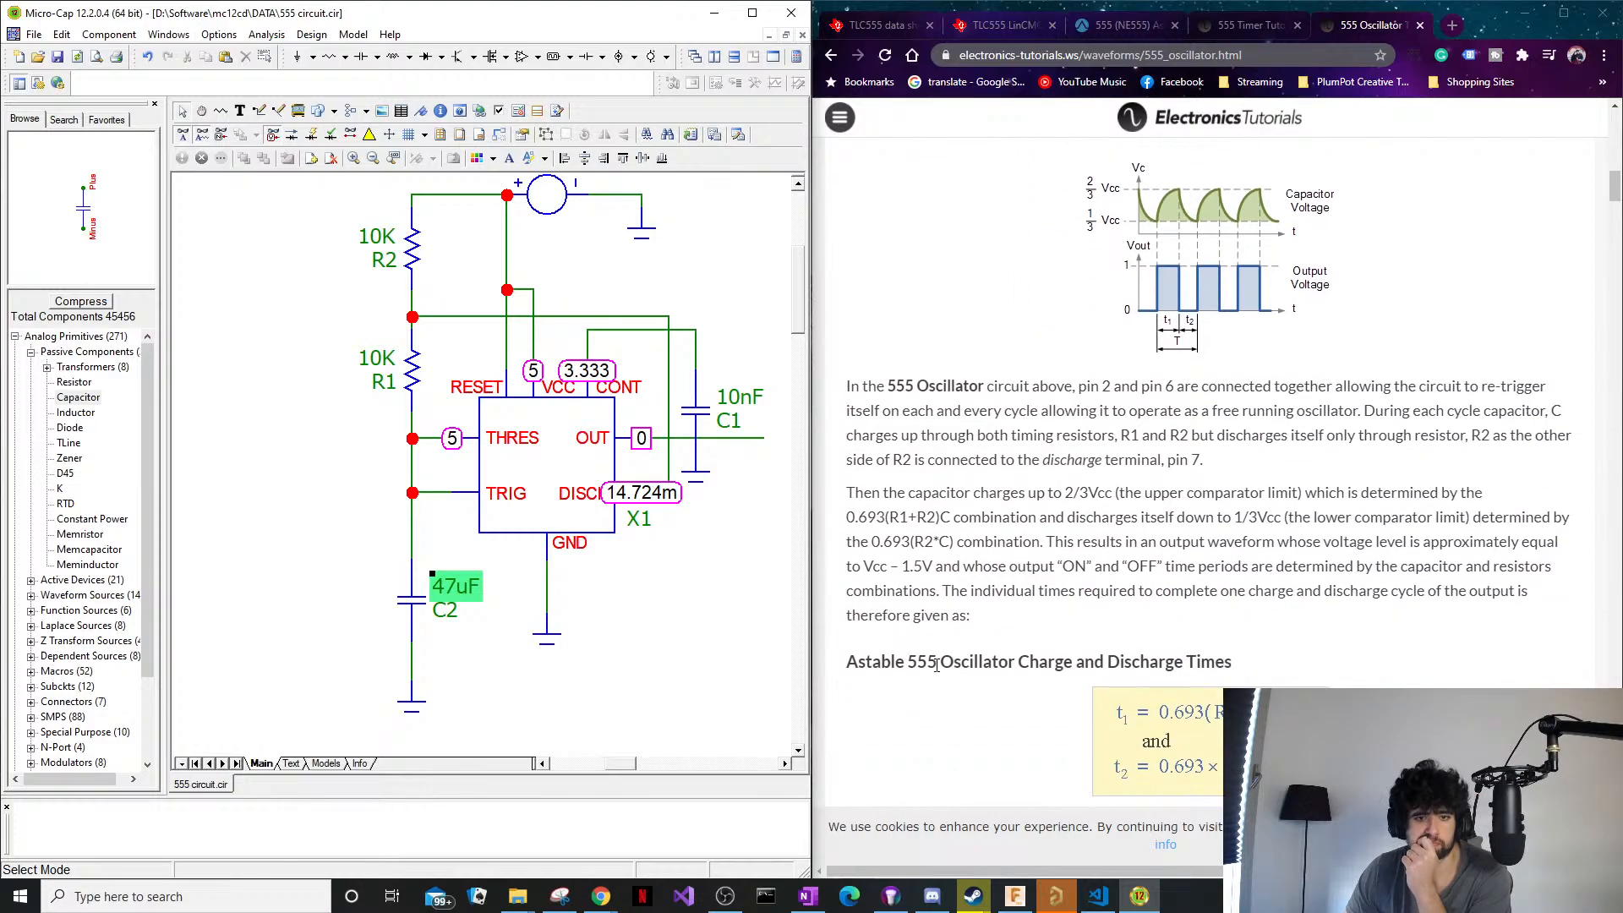
scroll(937, 664, down, 3)
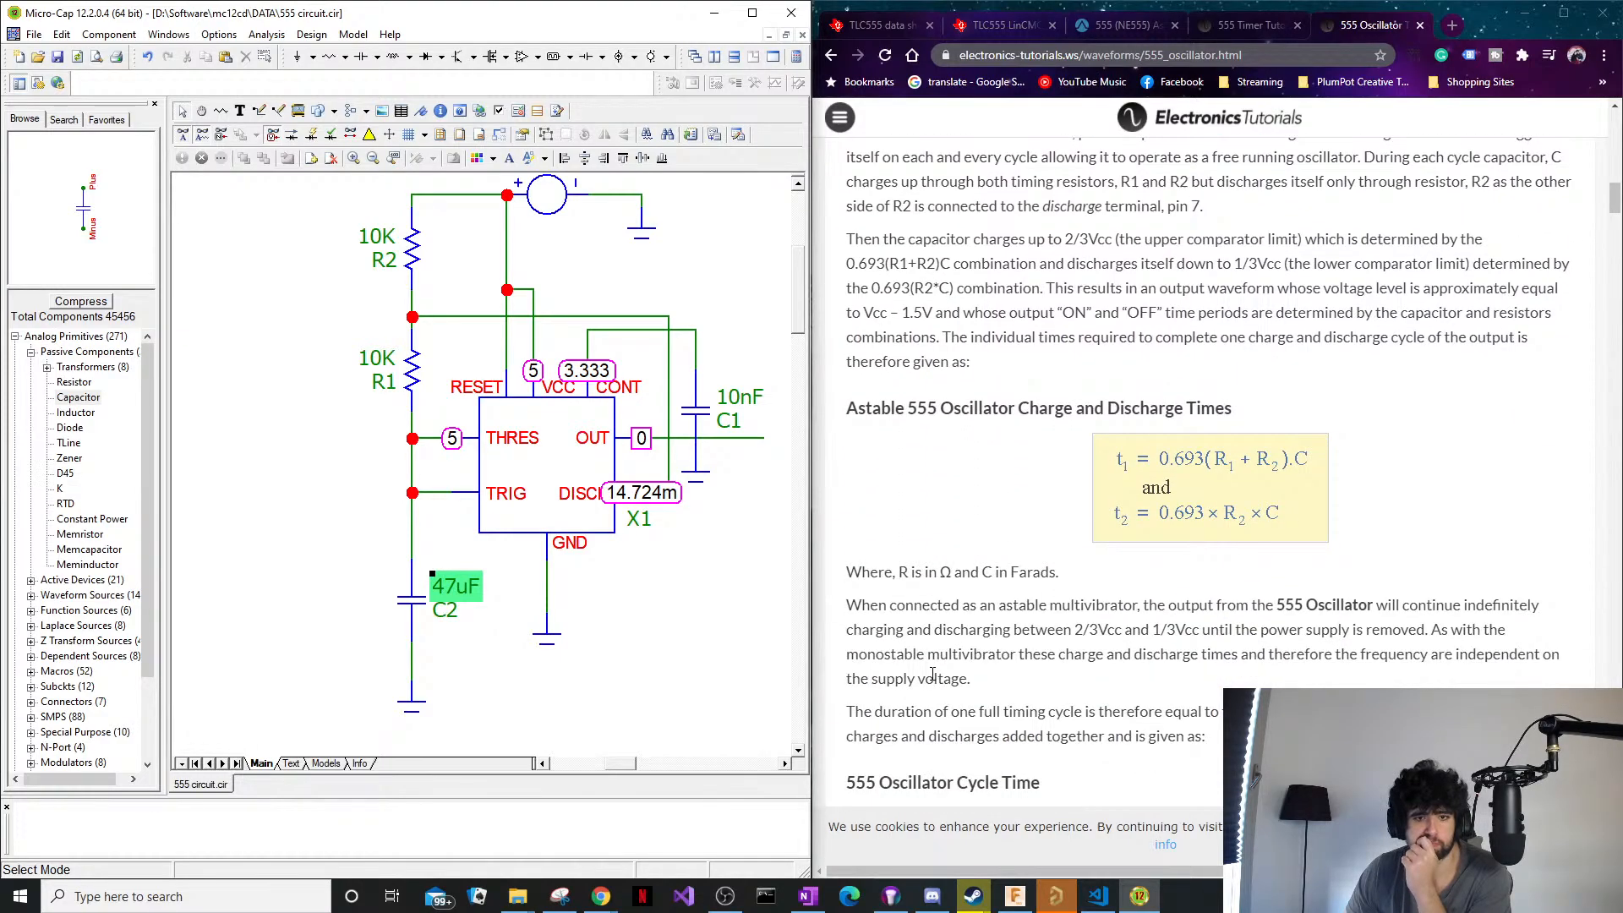
scroll(933, 674, down, 3)
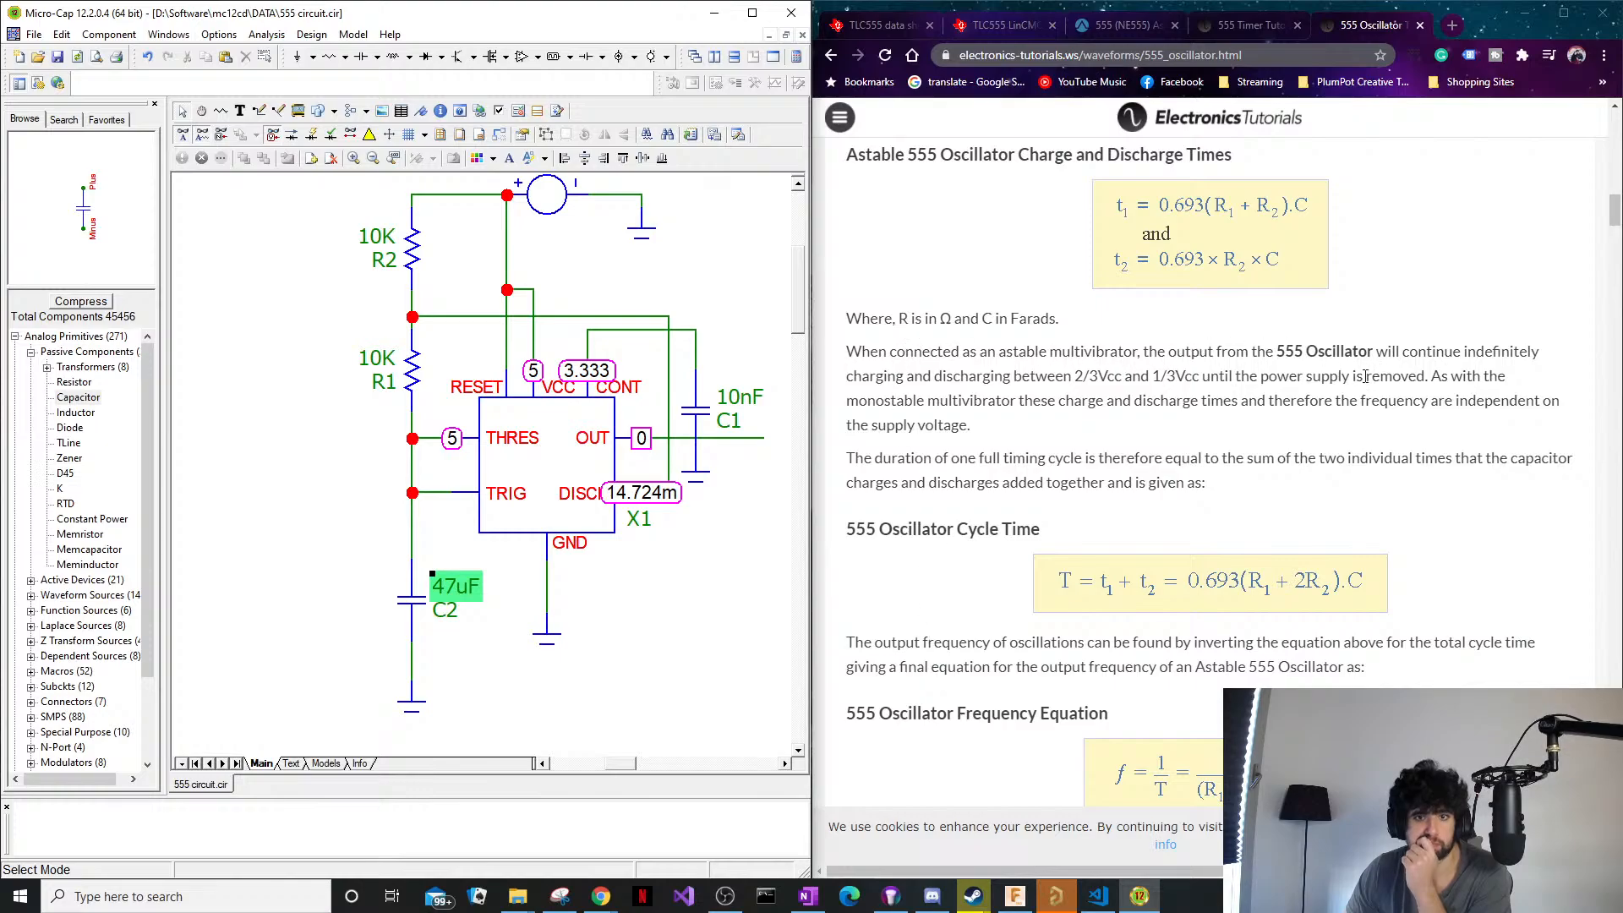
drag(863, 378, 1027, 379)
drag(1160, 378, 1213, 383)
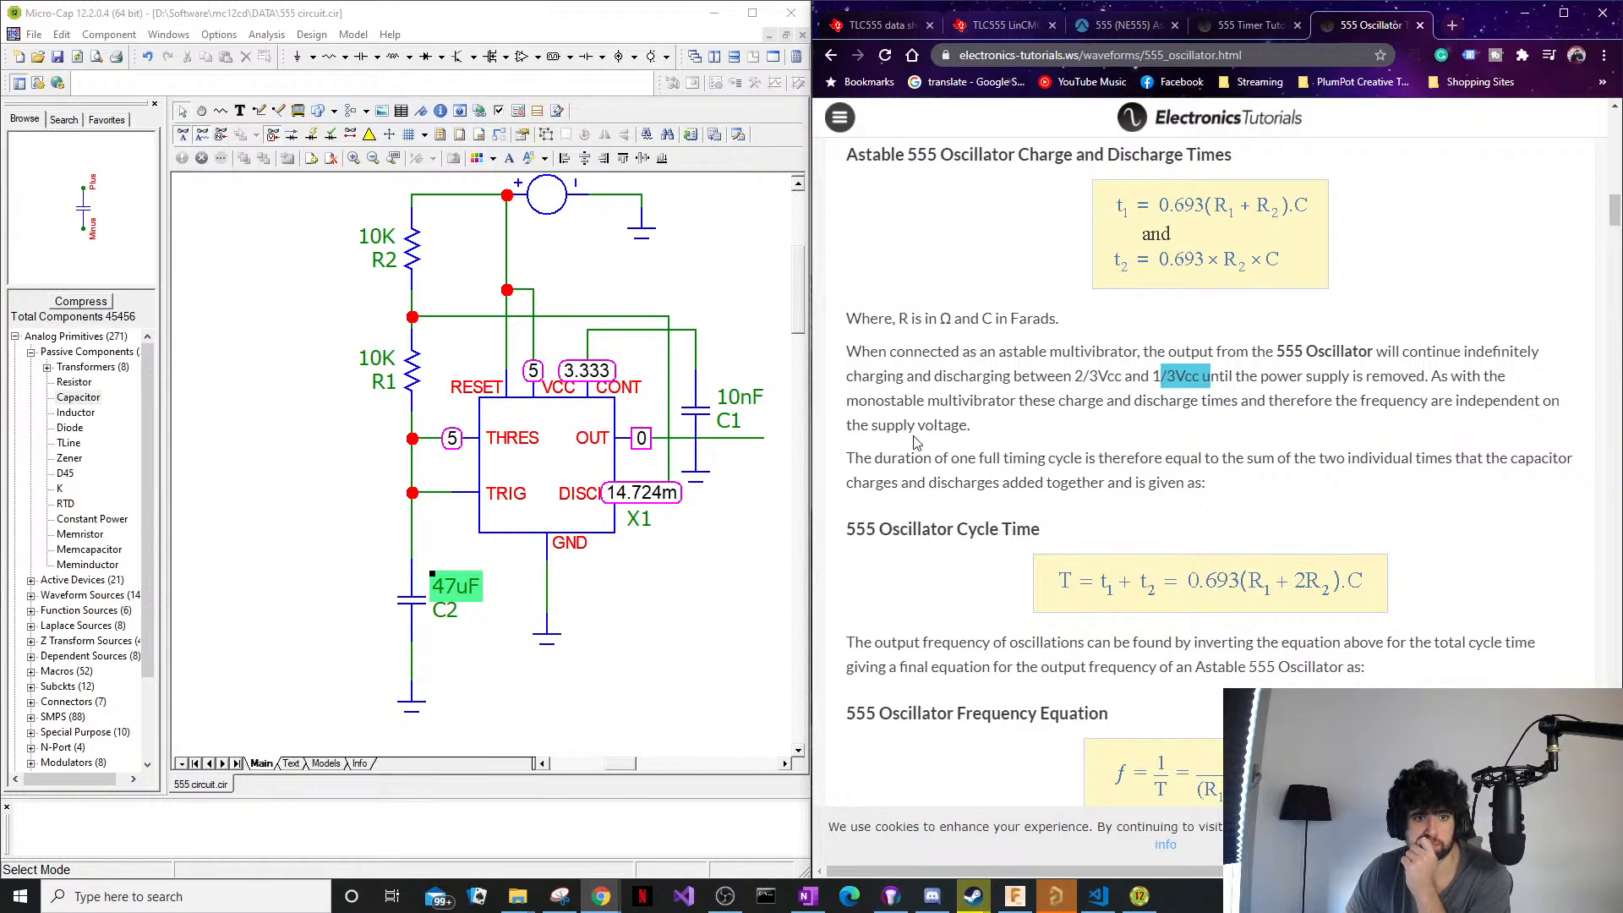
scroll(897, 571, down, 4)
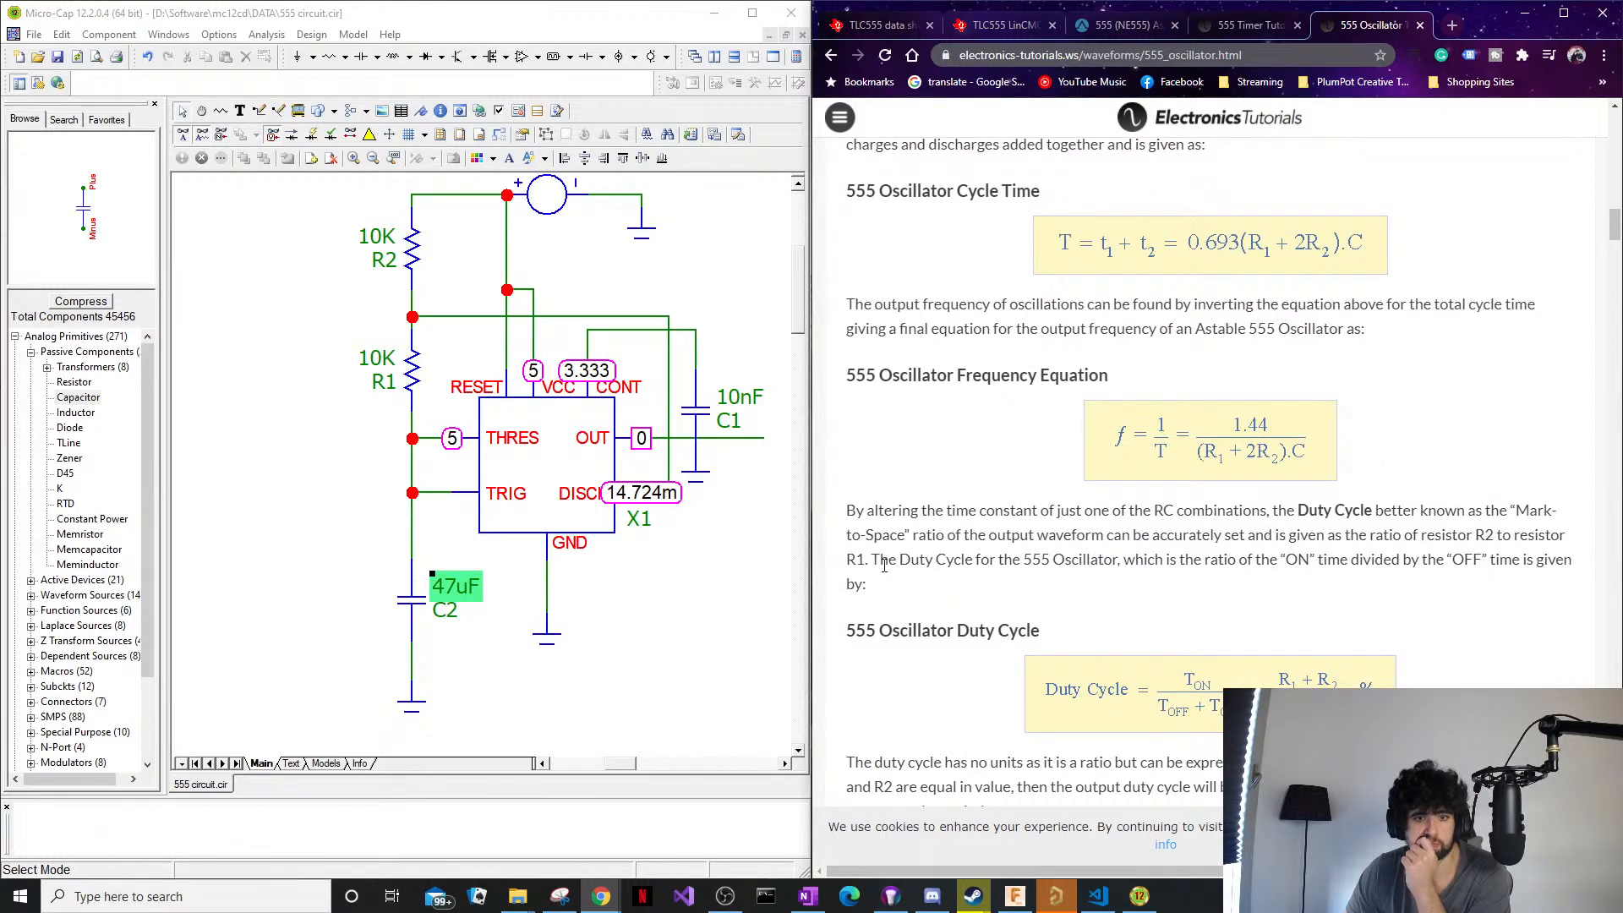
scroll(884, 566, down, 5)
scroll(862, 570, down, 3)
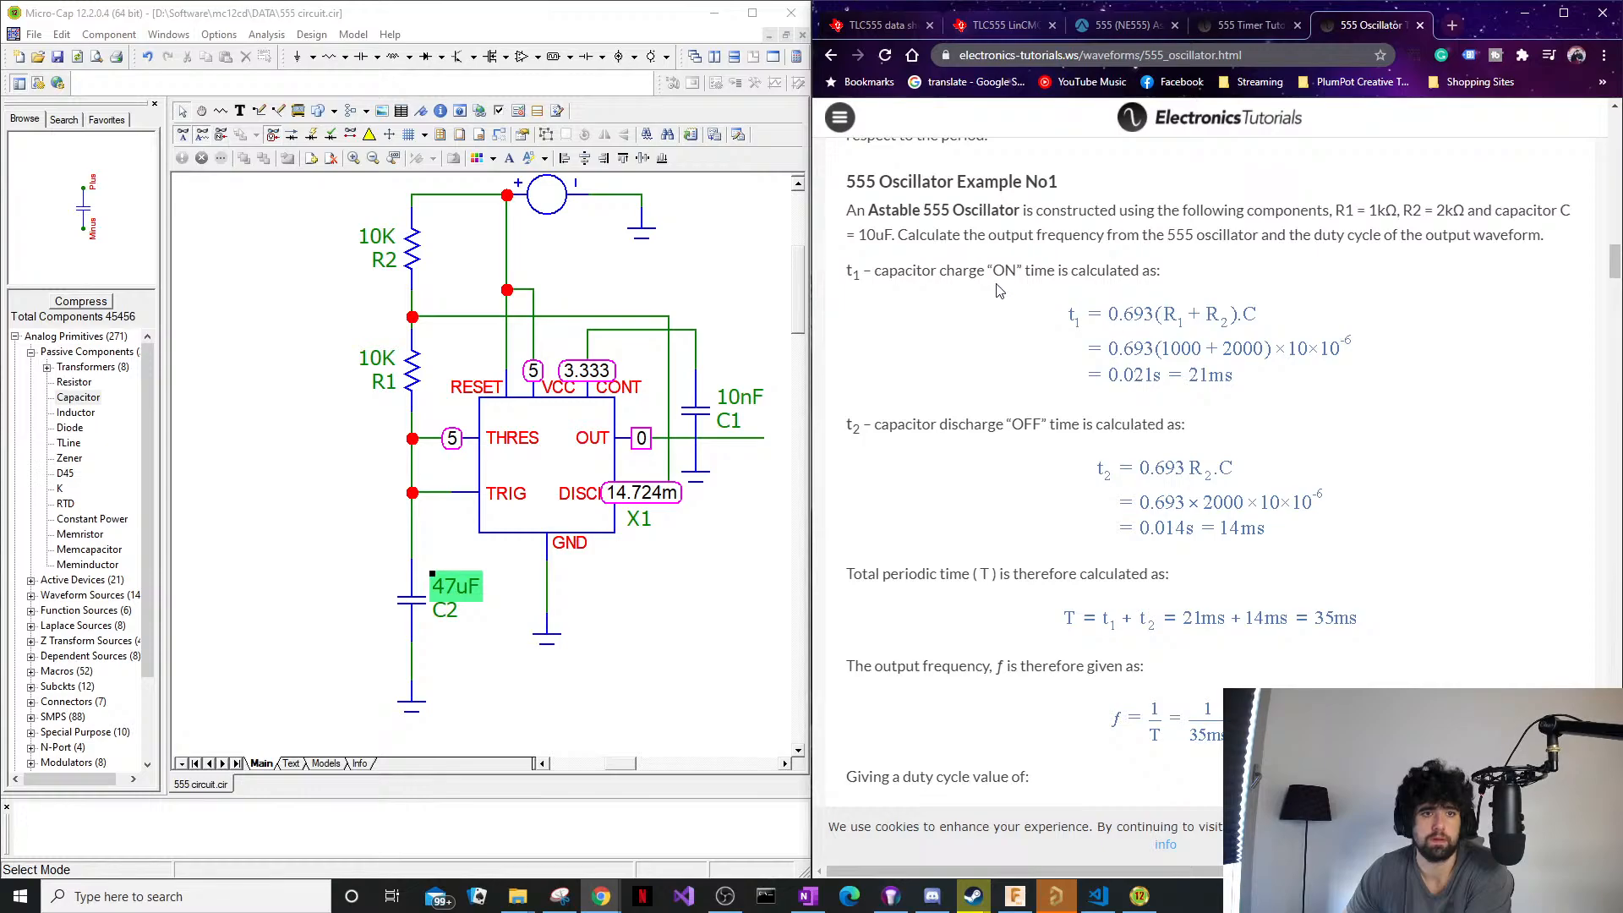
scroll(1186, 595, down, 1)
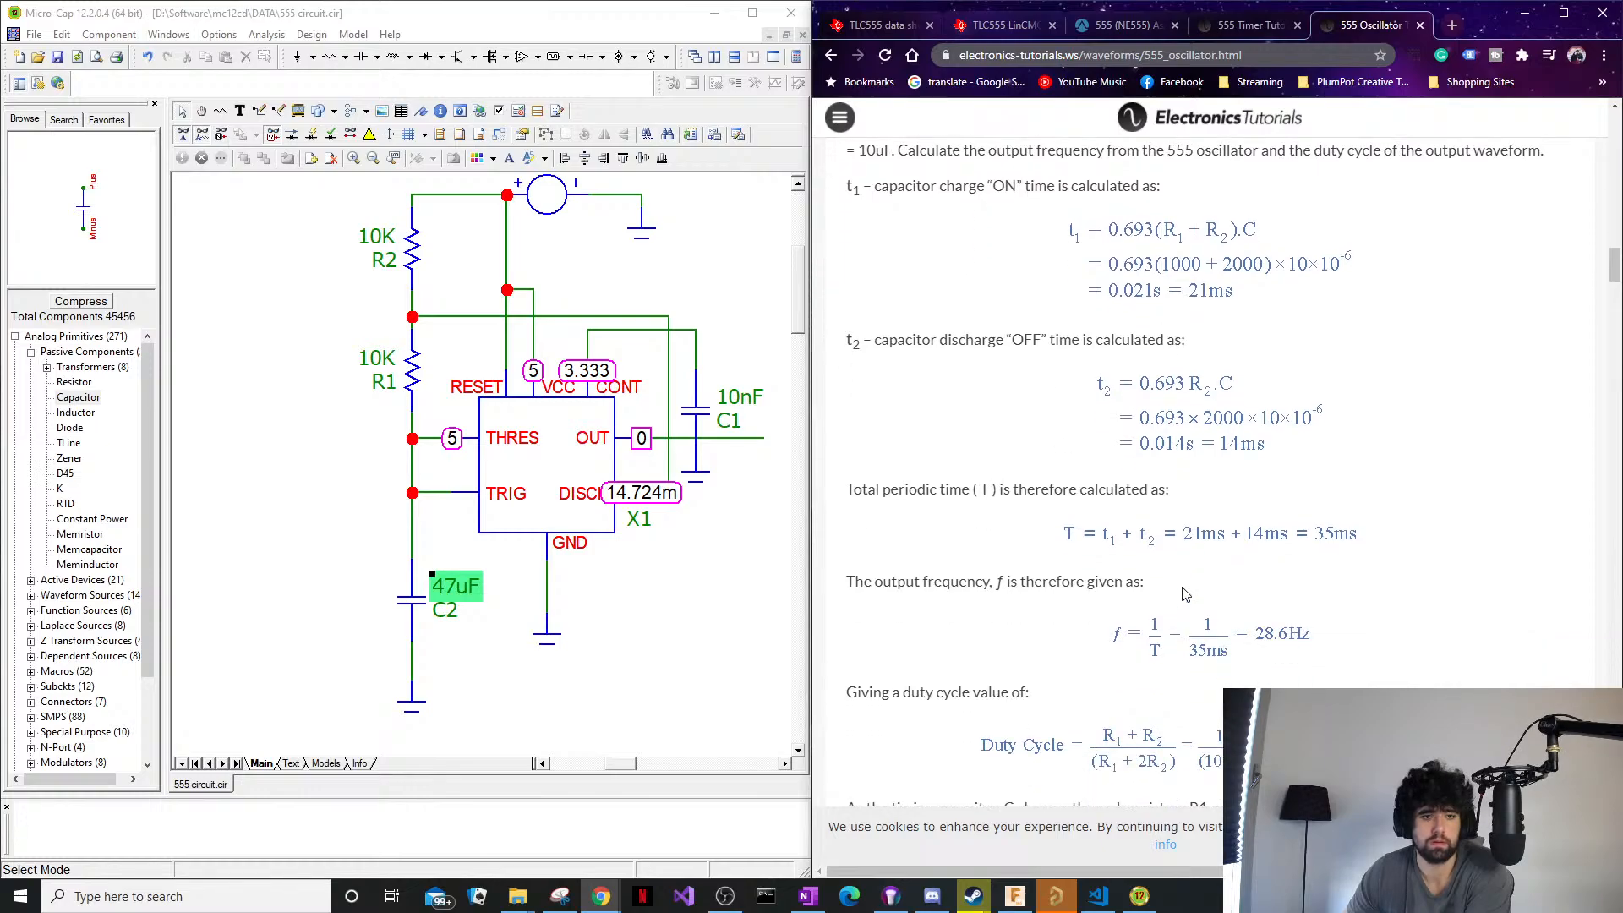
scroll(1185, 594, down, 9)
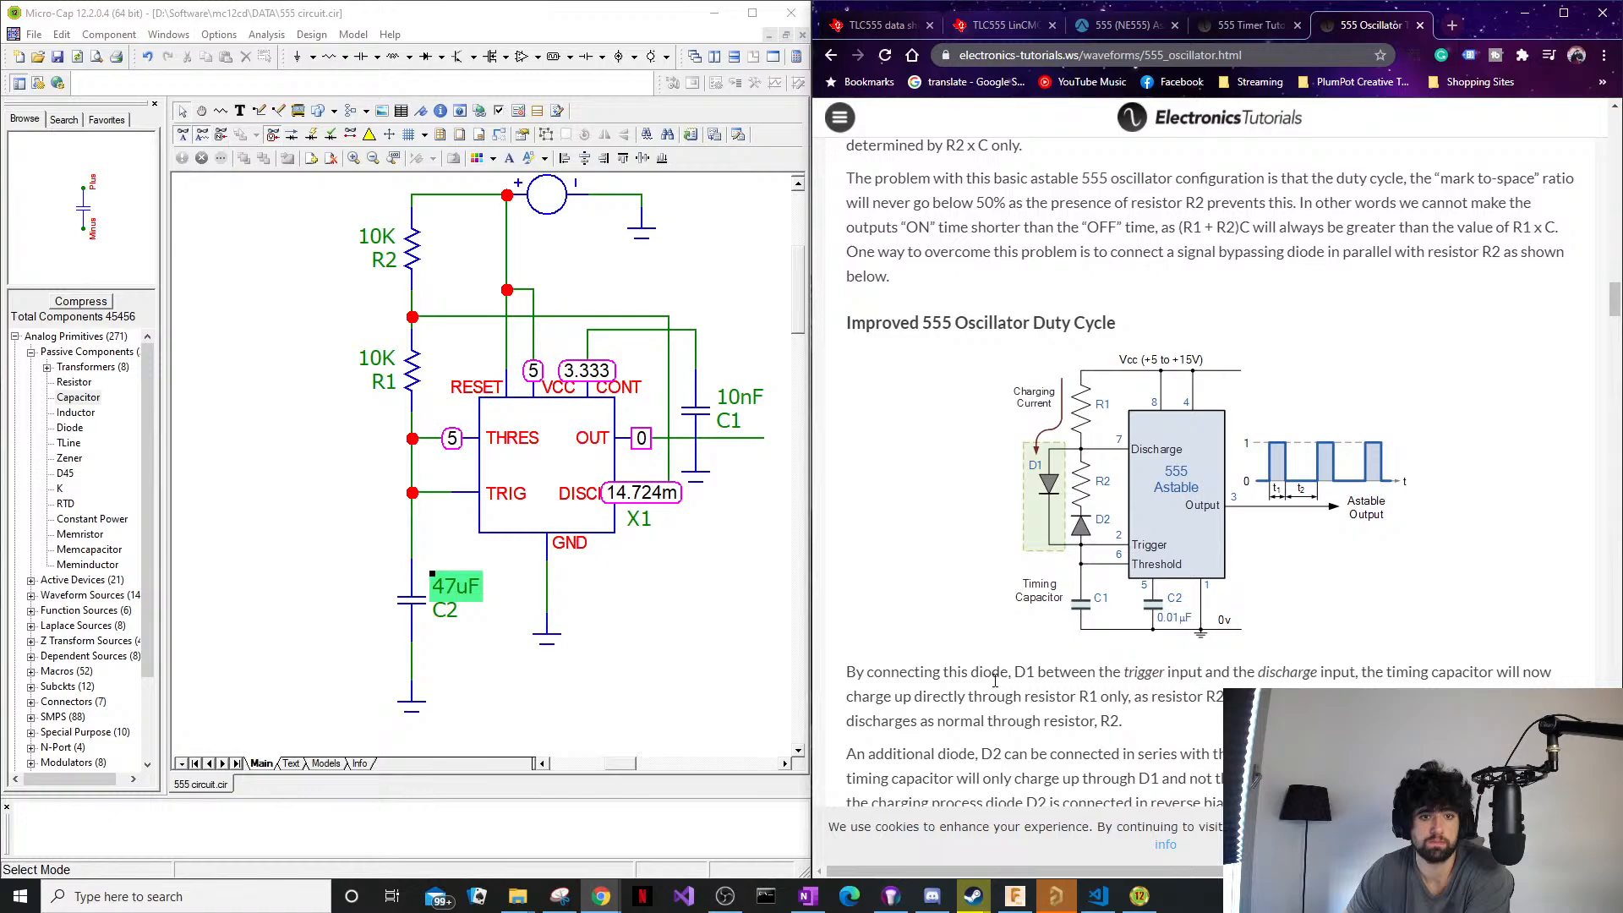
scroll(1298, 434, up, 15)
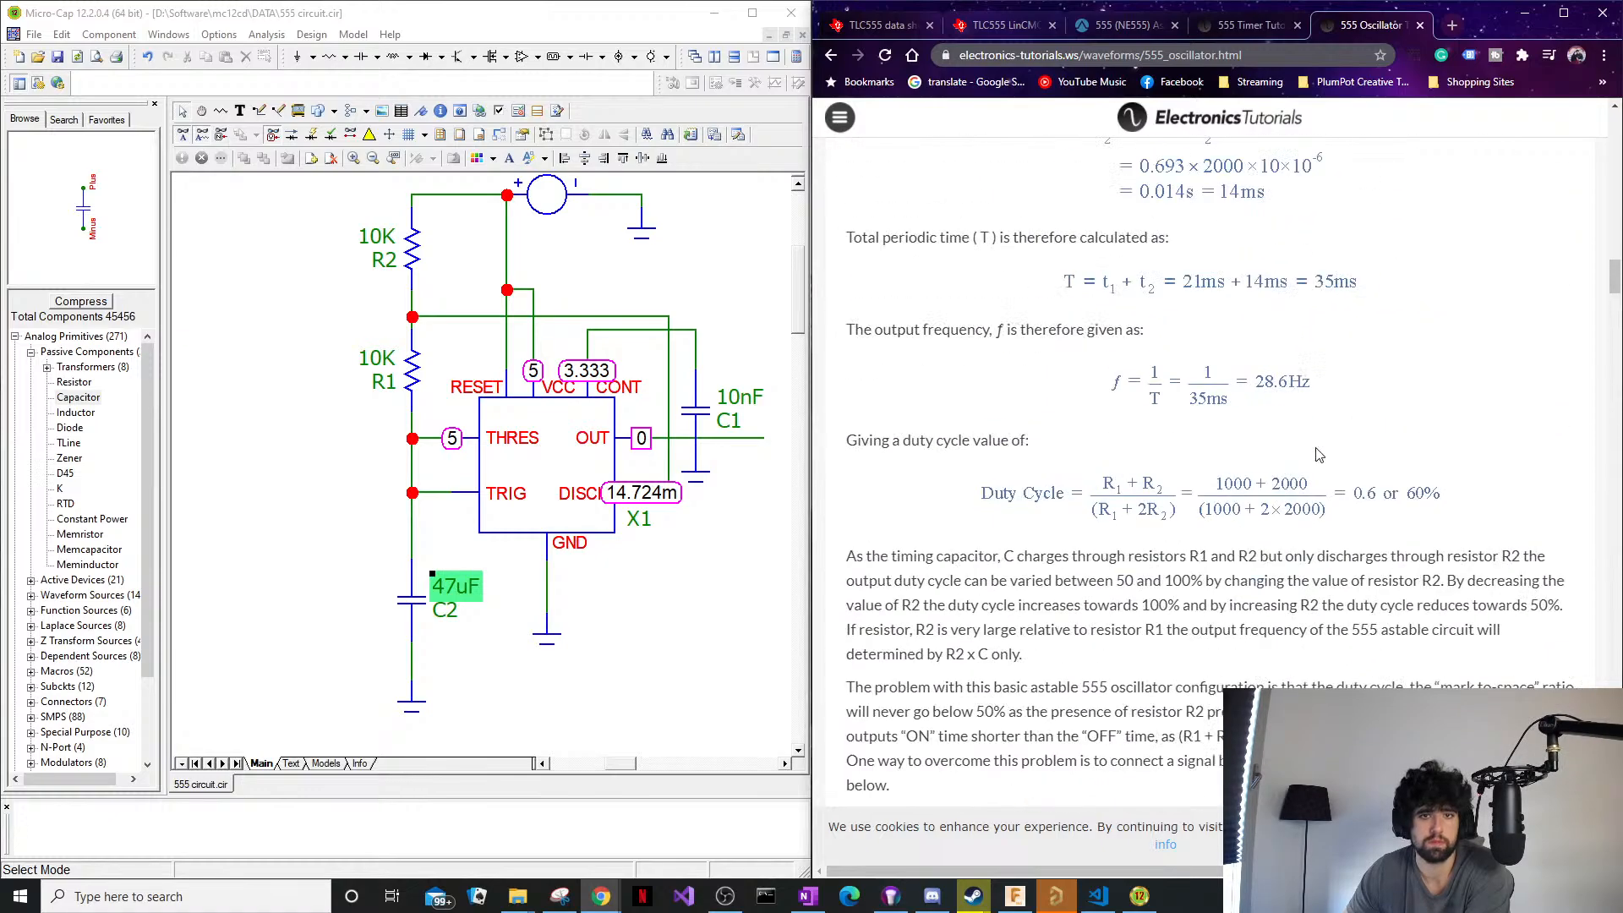
scroll(1274, 467, up, 15)
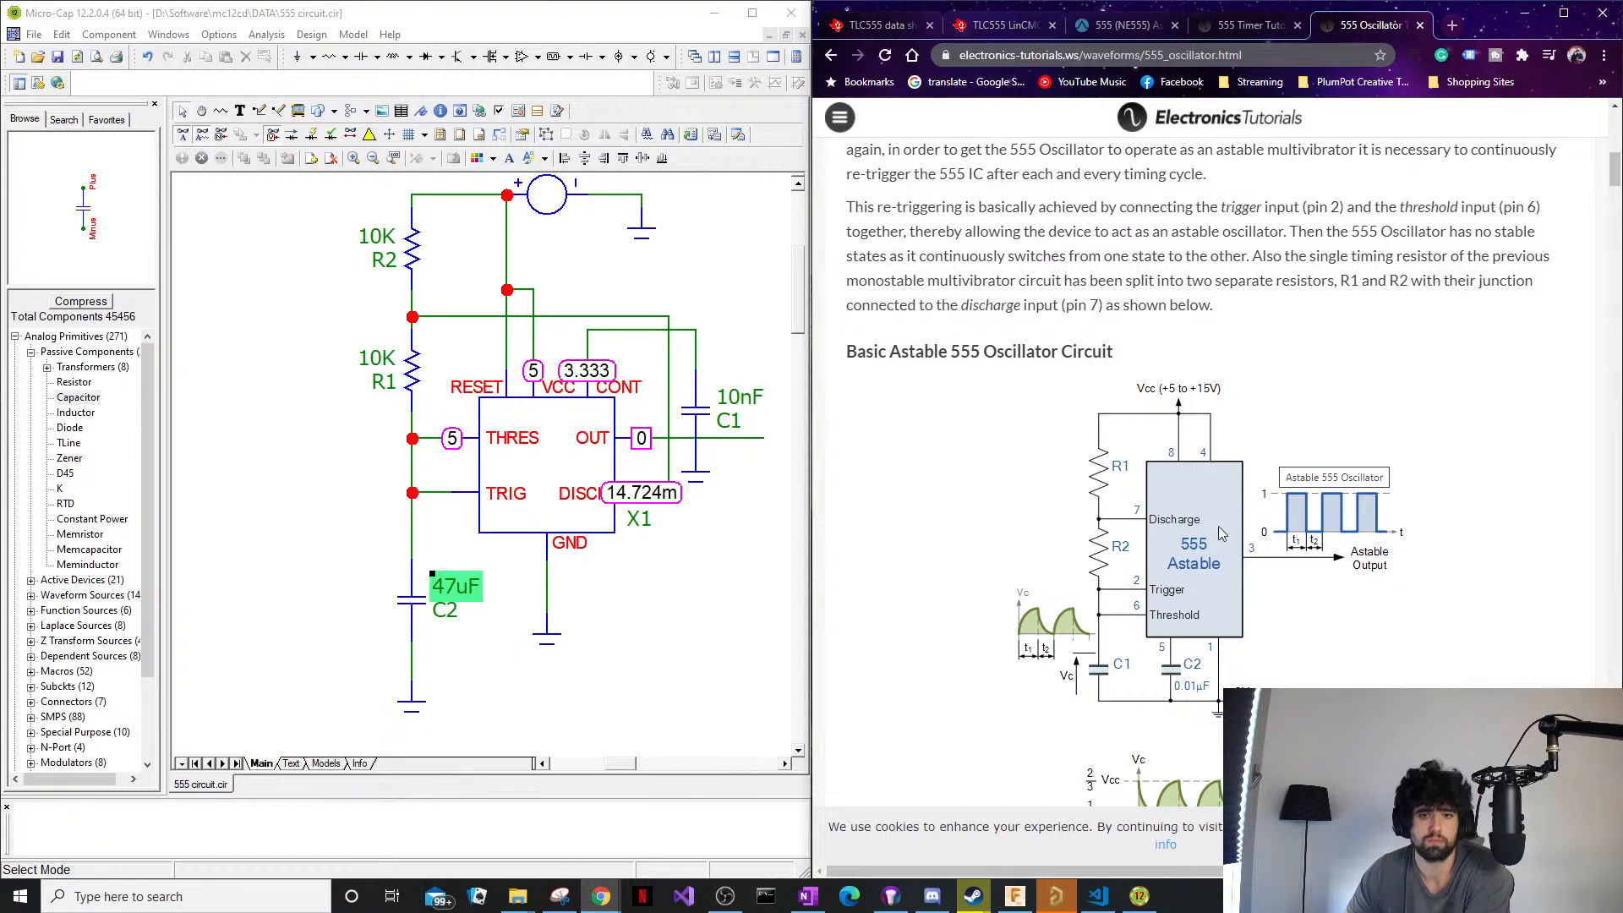
scroll(1230, 534, down, 2)
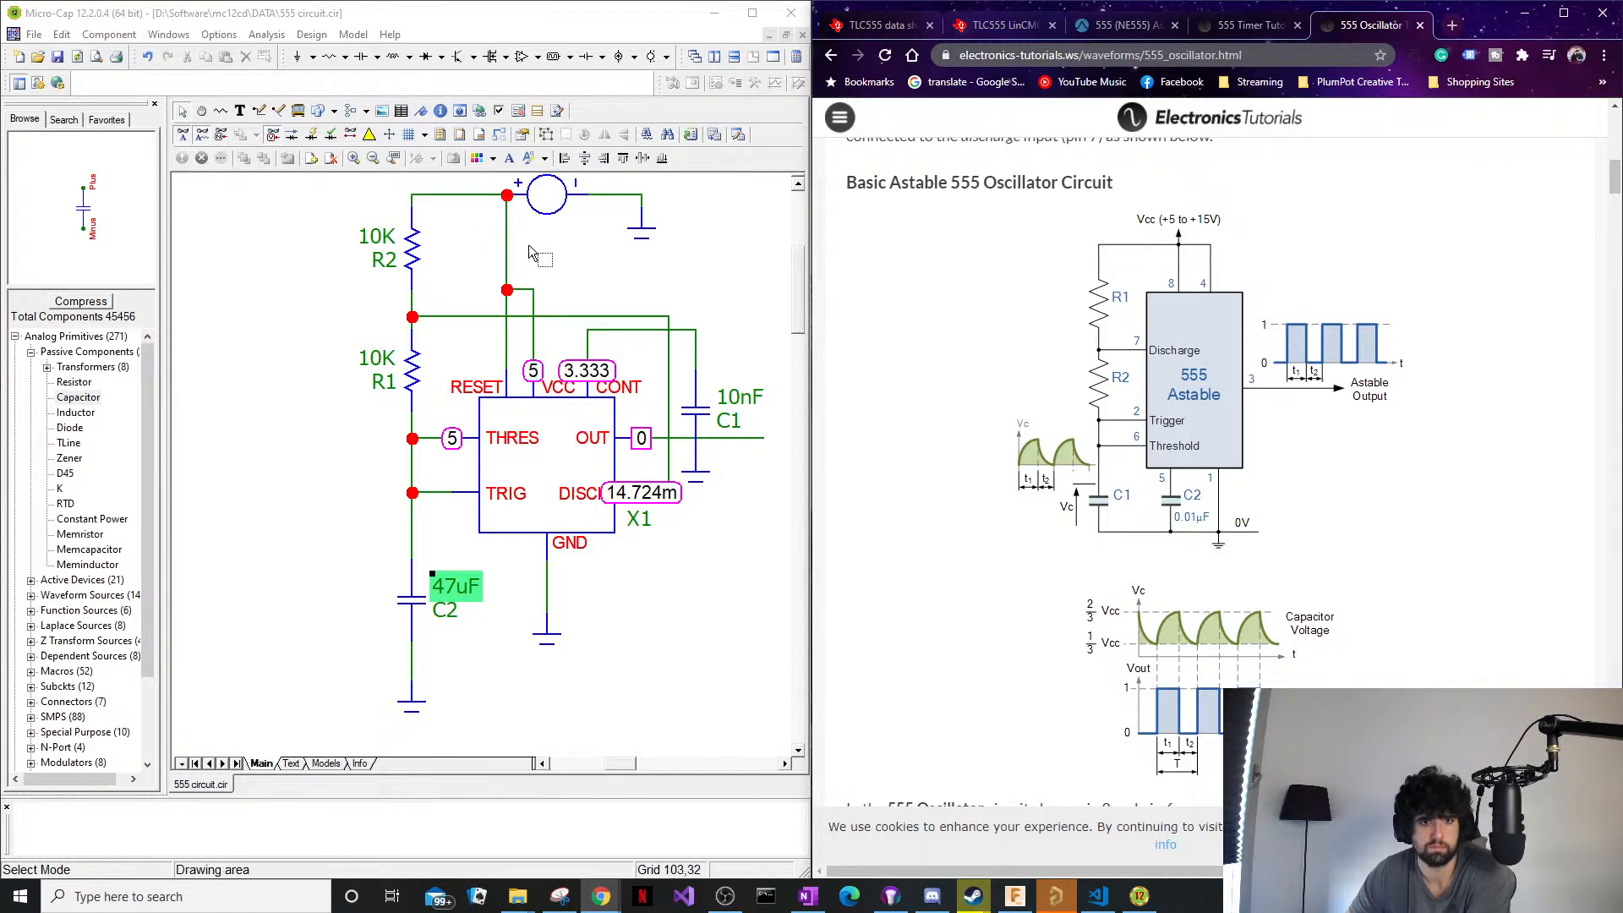
Place a 5 V battery with its value shown above voltage source V1.
scroll(533, 252, up, 2)
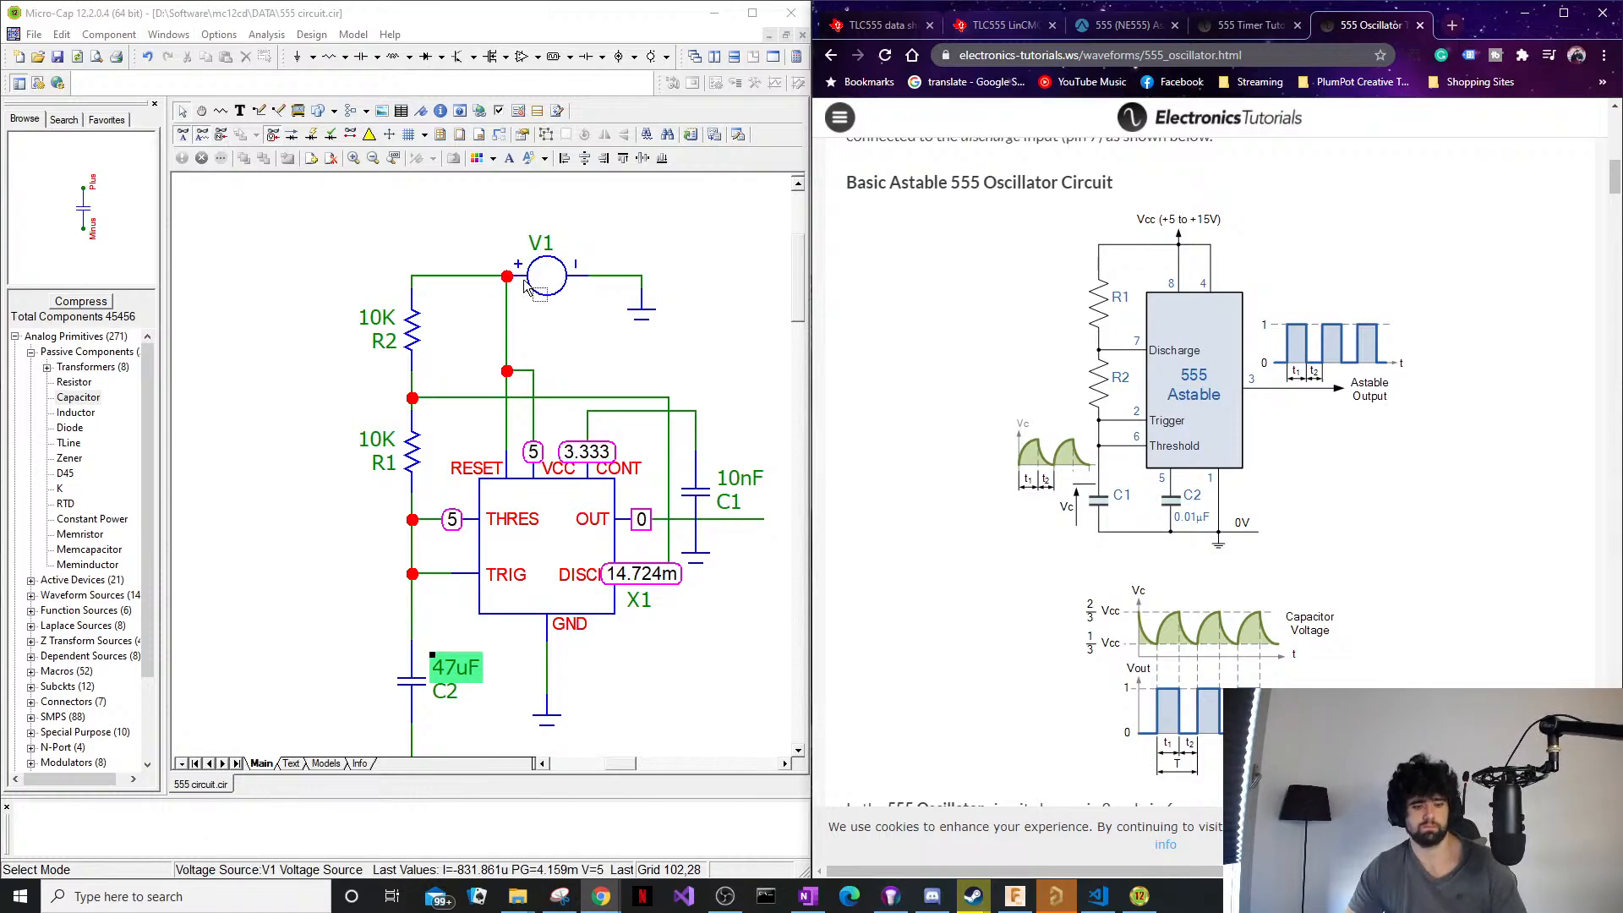
click(603, 112)
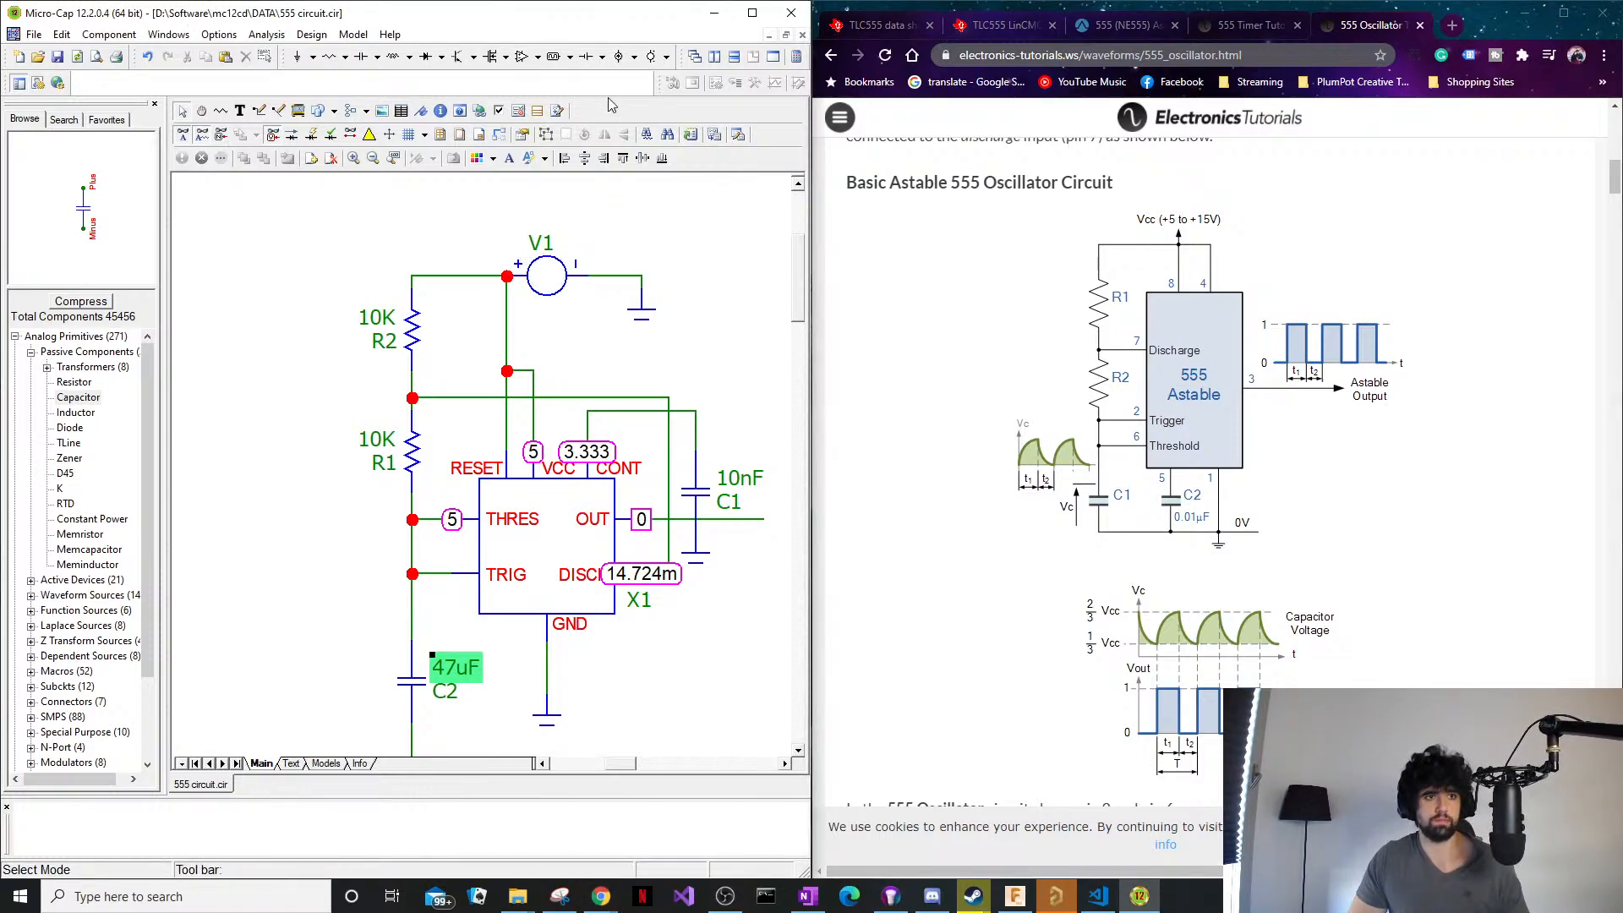
click(603, 58)
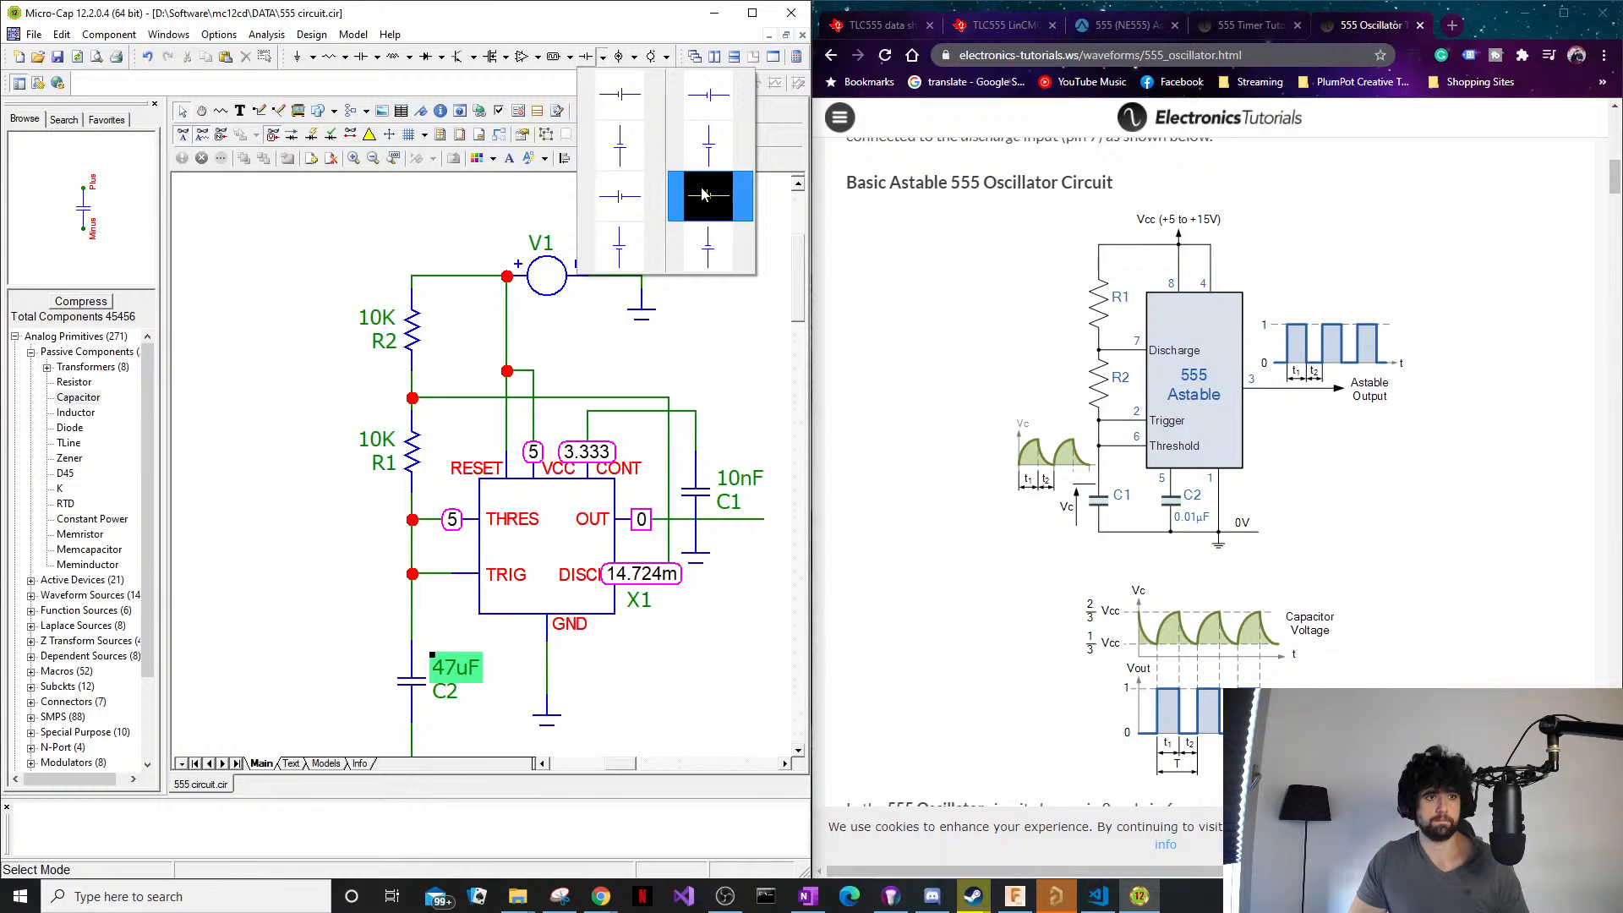
click(620, 195)
key(Escape)
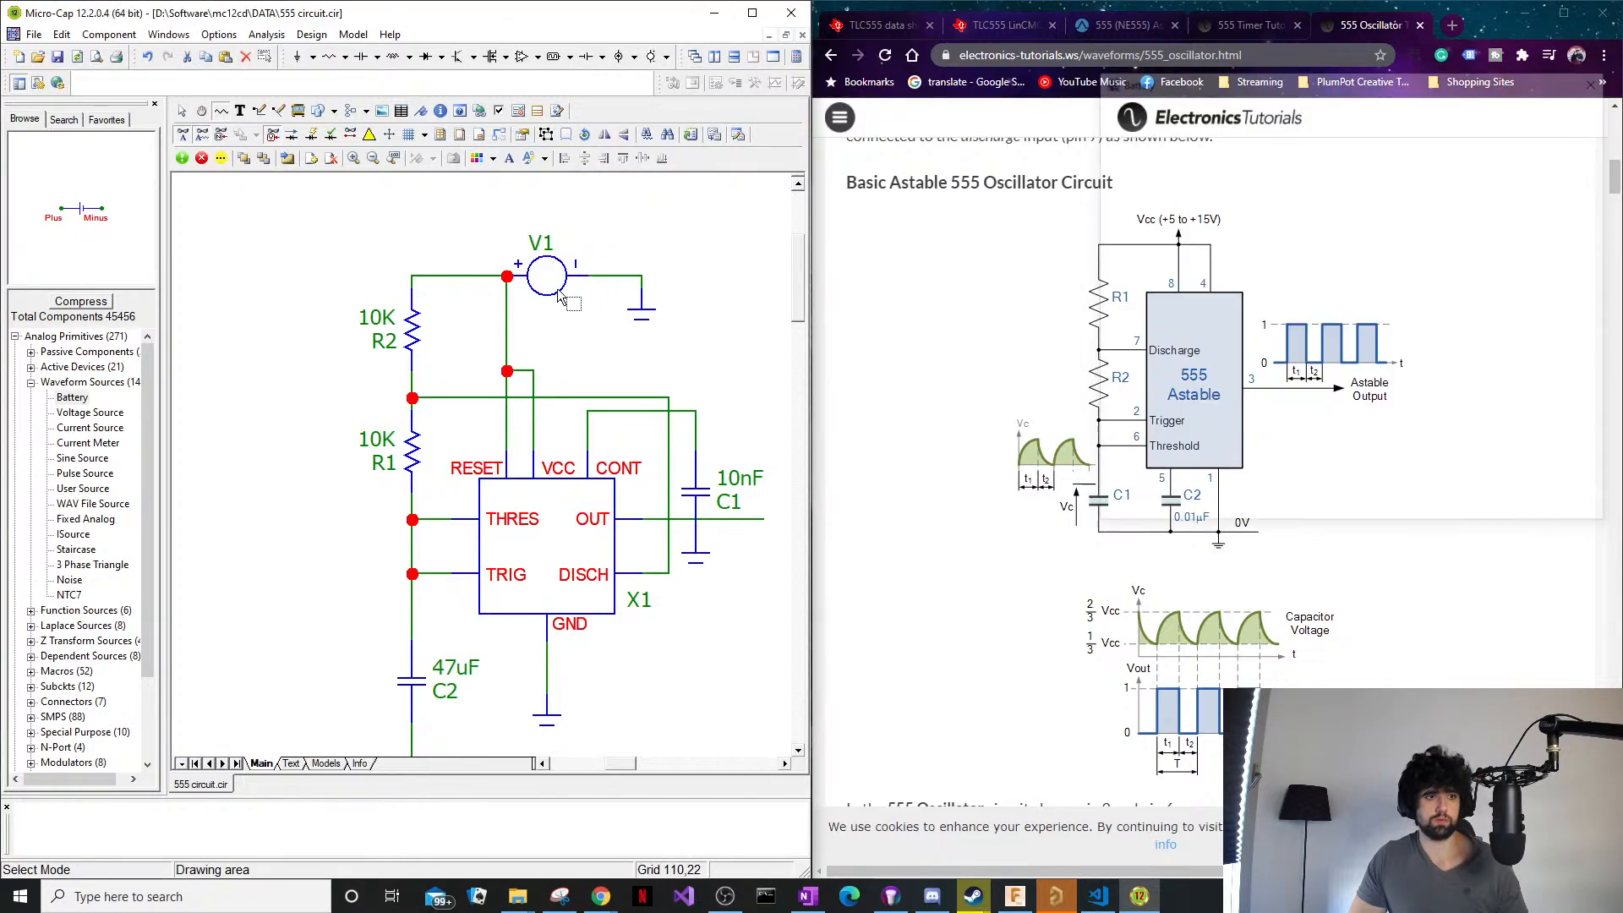
click(522, 57)
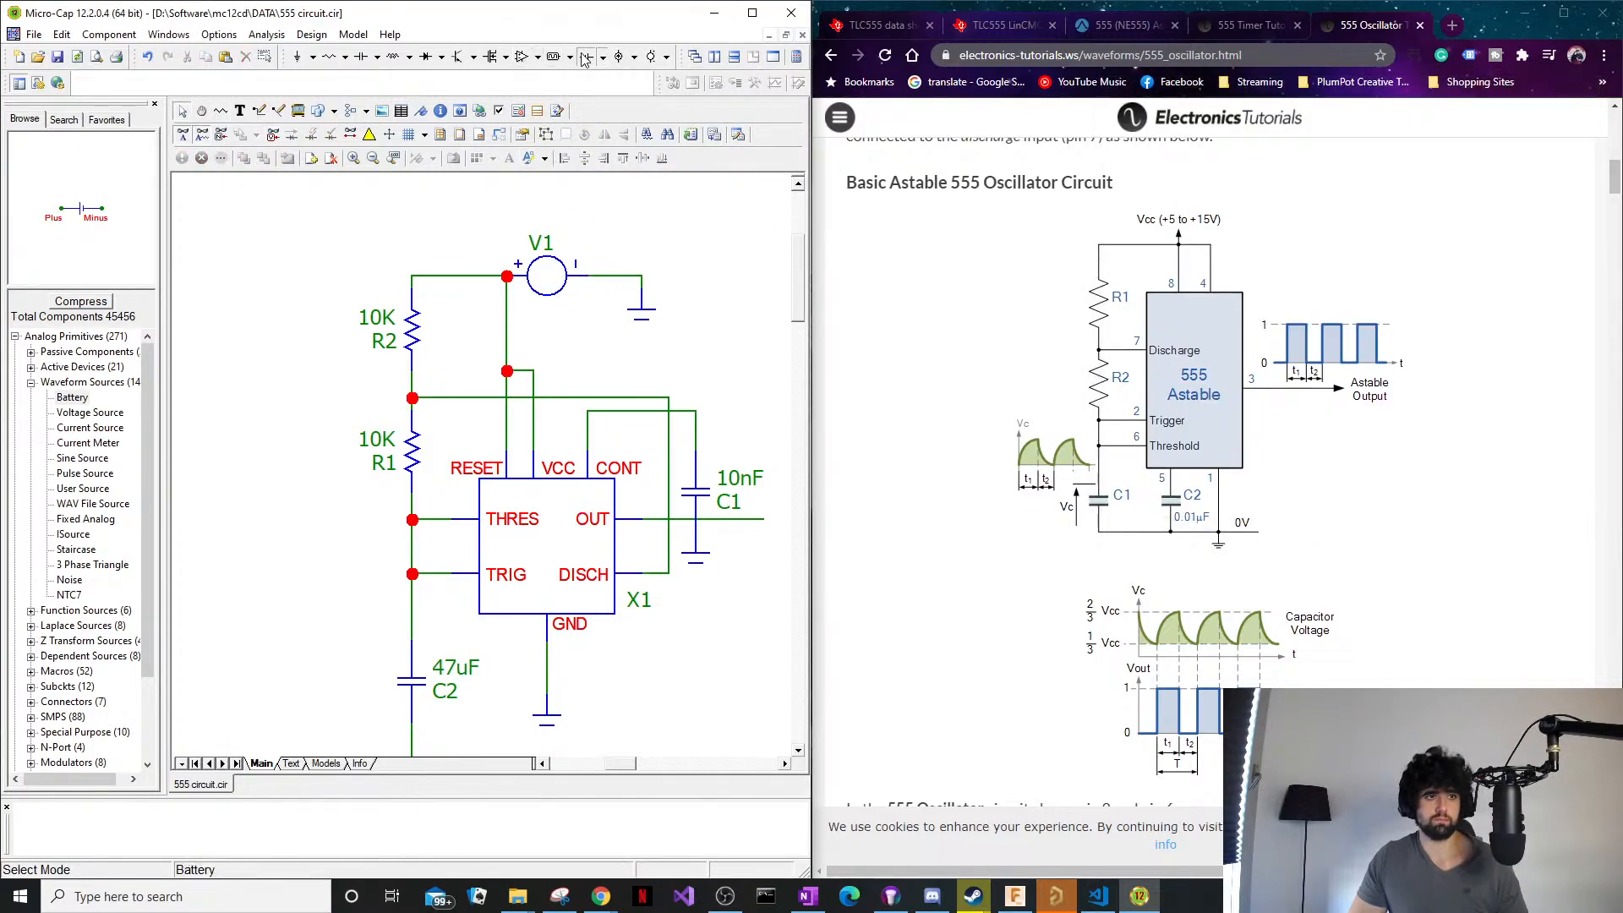
click(547, 194)
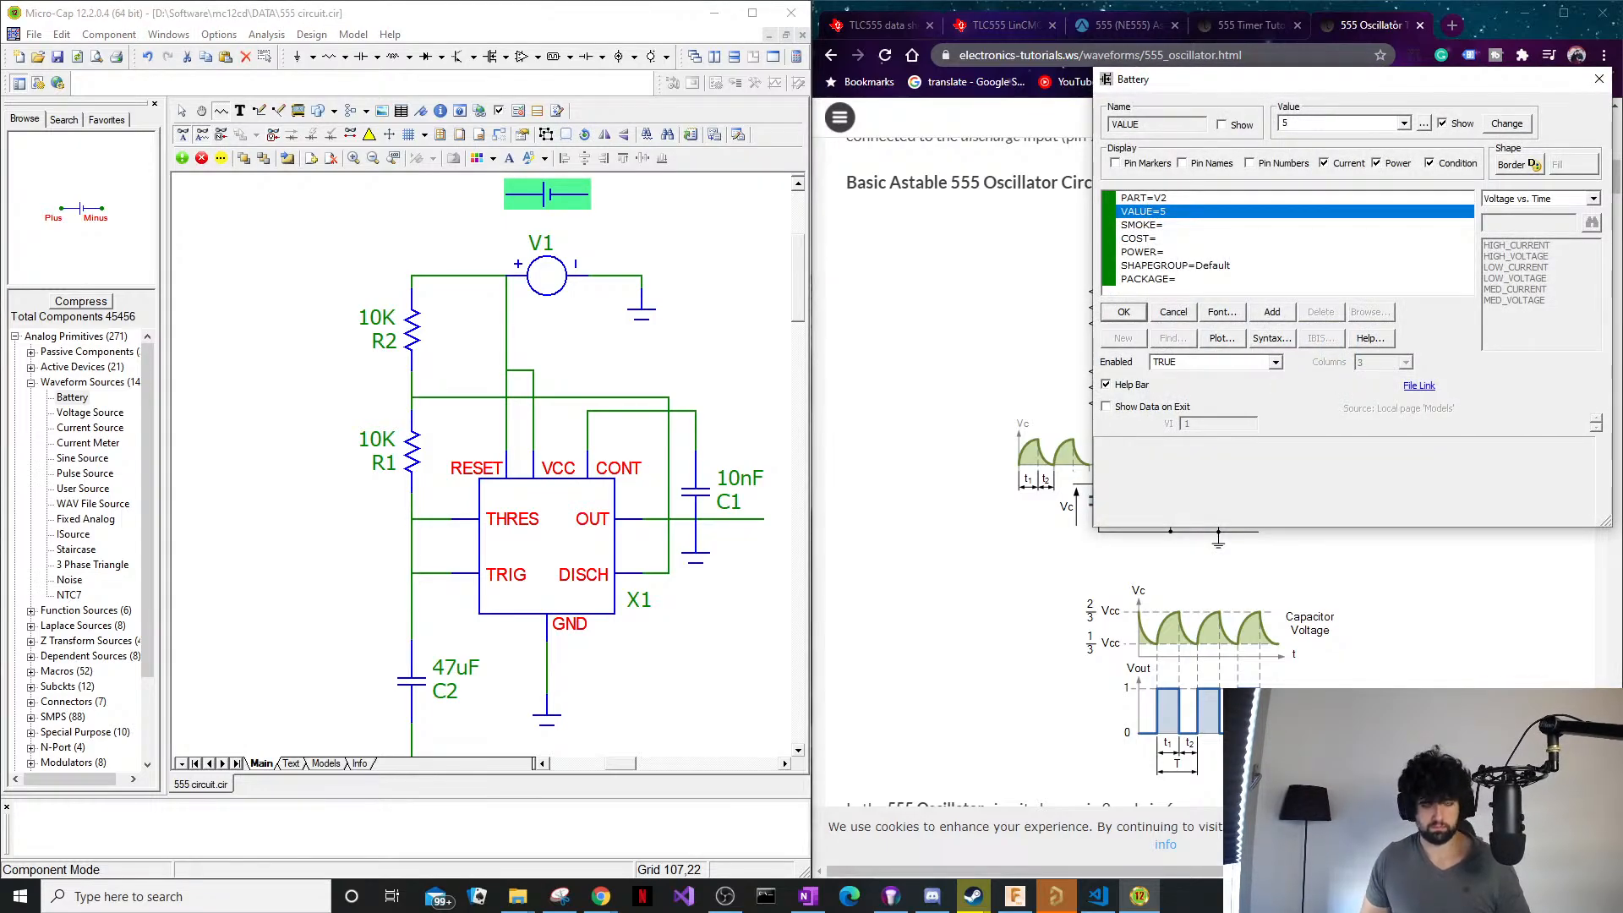
key(Return)
key(Escape)
Delete voltage source V1 and move the 5 V battery into its place between the supply and ground wires.
click(548, 280)
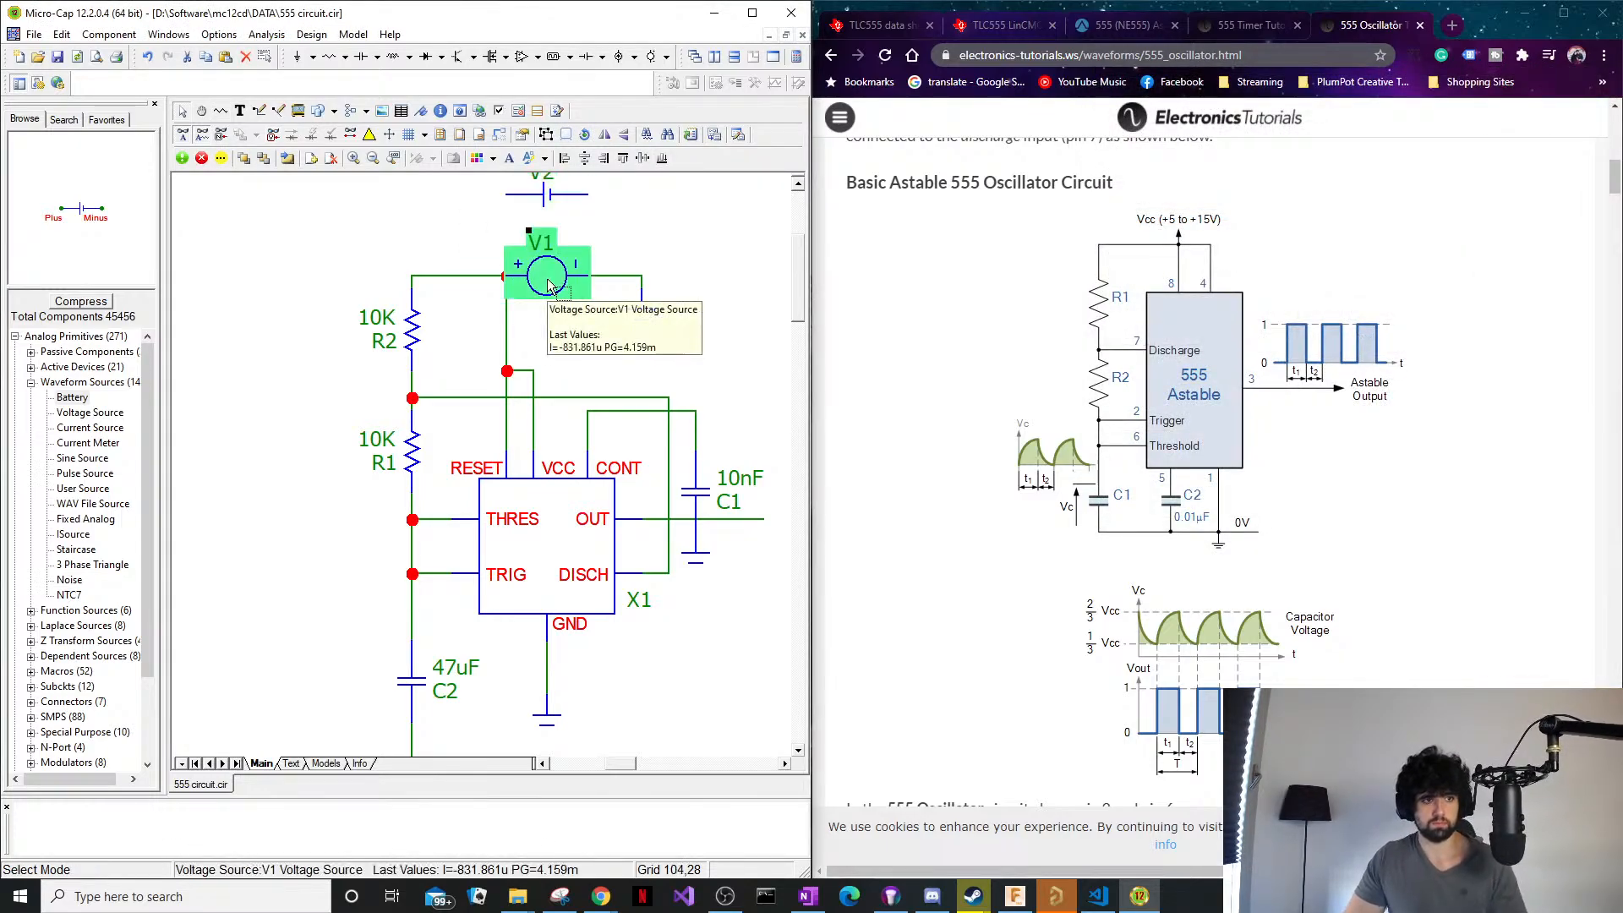
key(Delete)
drag(575, 182, 575, 258)
click(640, 241)
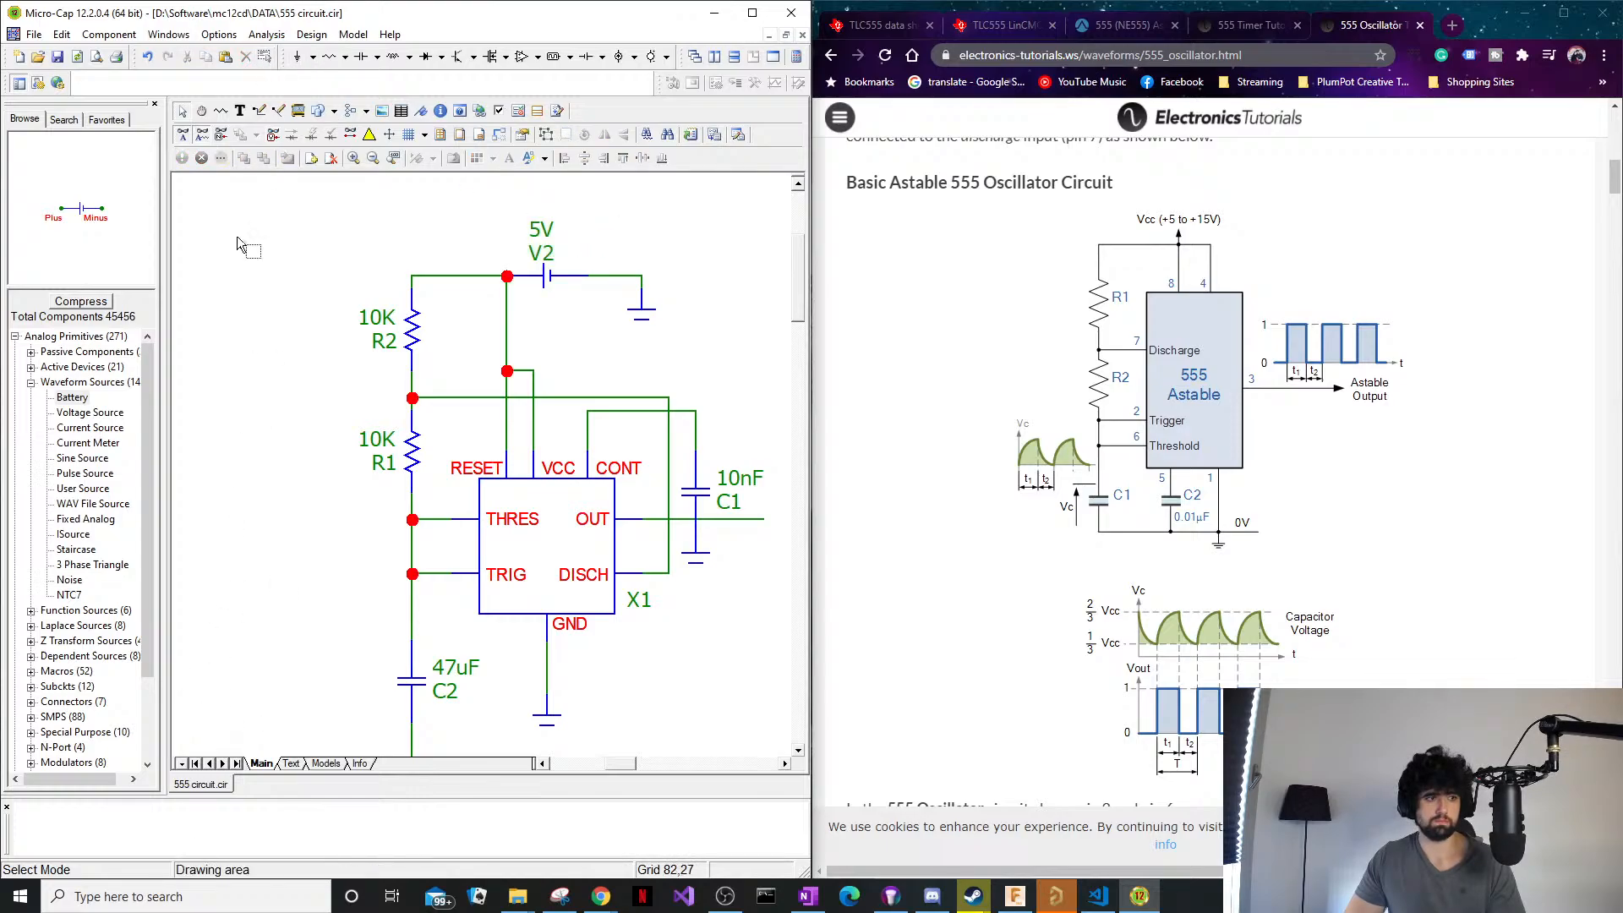
Run a Dynamic DC analysis of the circuit with the default limits.
click(266, 34)
click(287, 101)
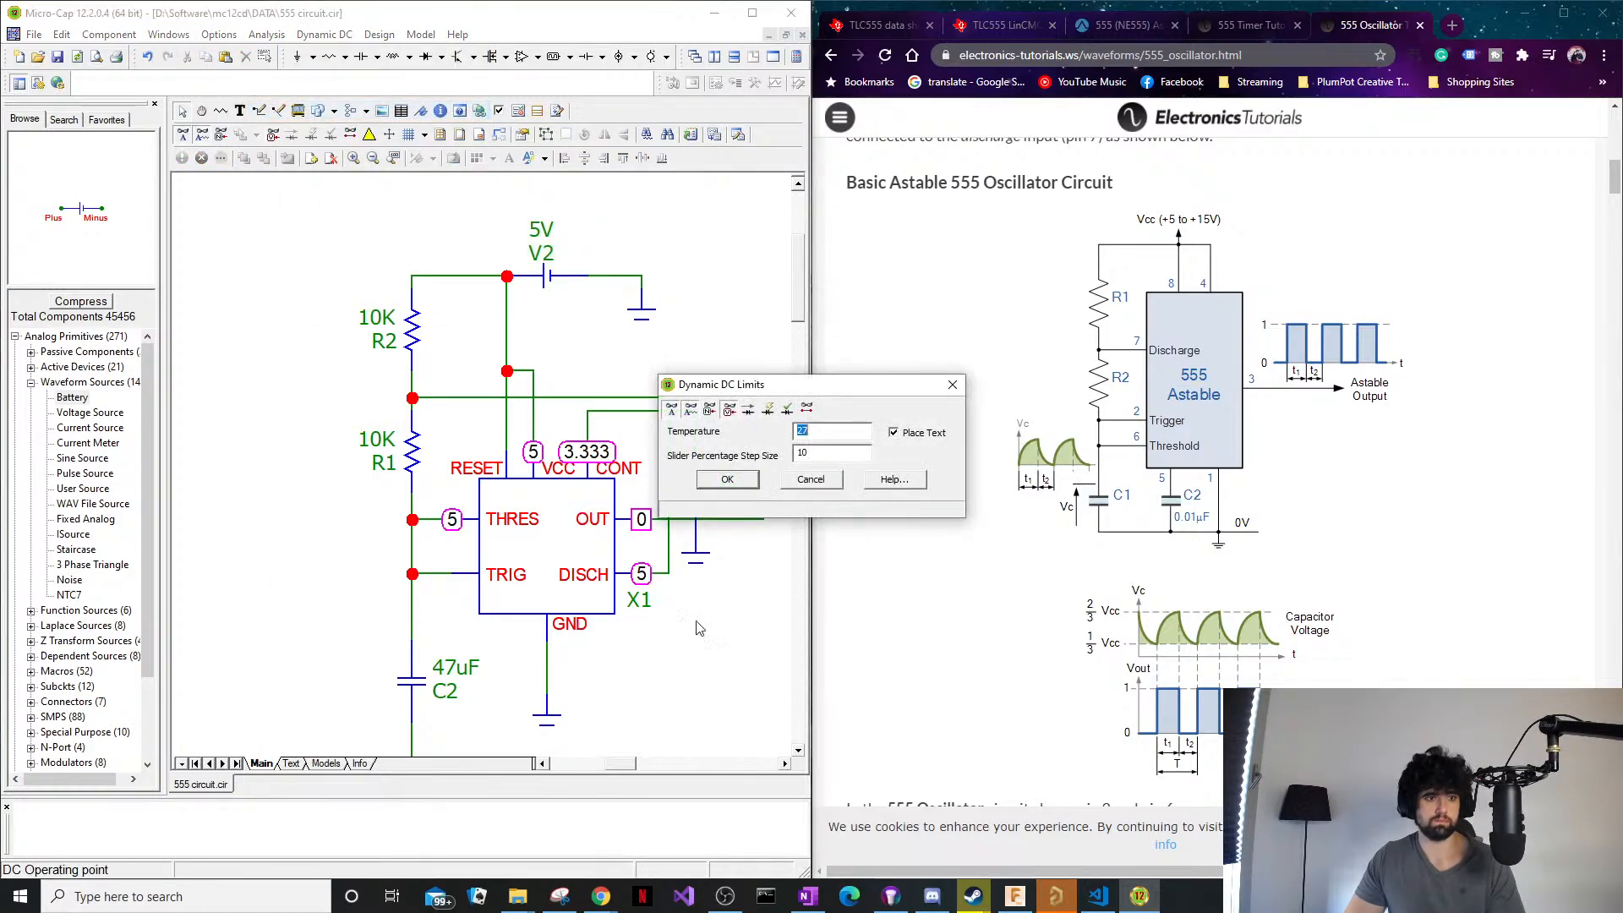
click(727, 479)
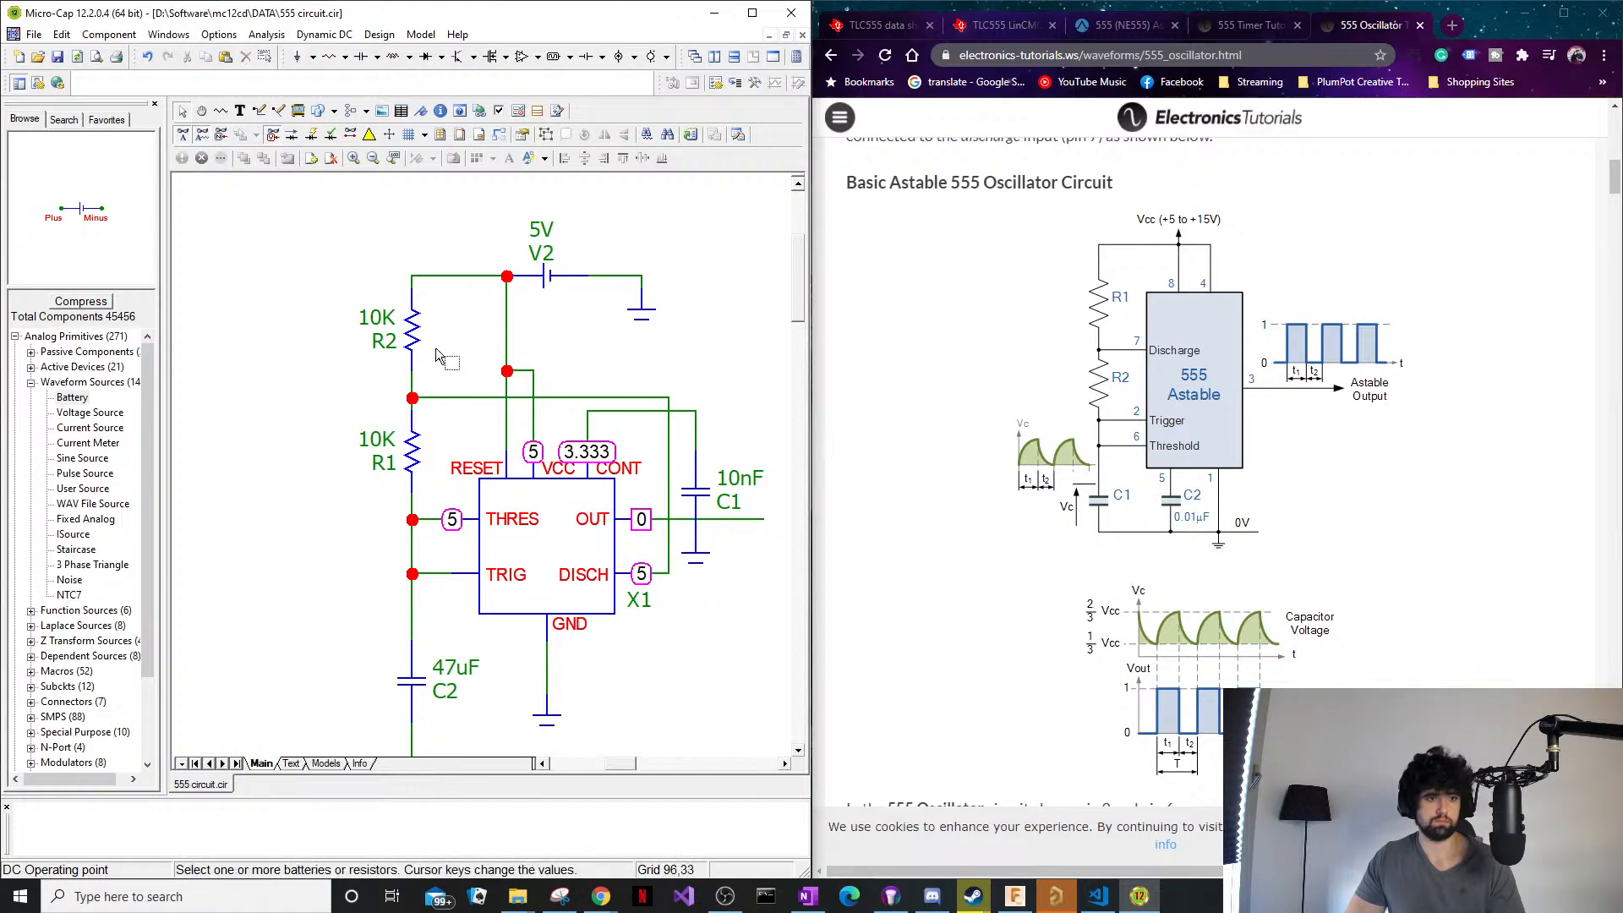
Probe the output wire's voltage in a transient analysis with the battery supply, and close the plot after viewing it.
click(337, 36)
mouse_move(275, 36)
click(355, 247)
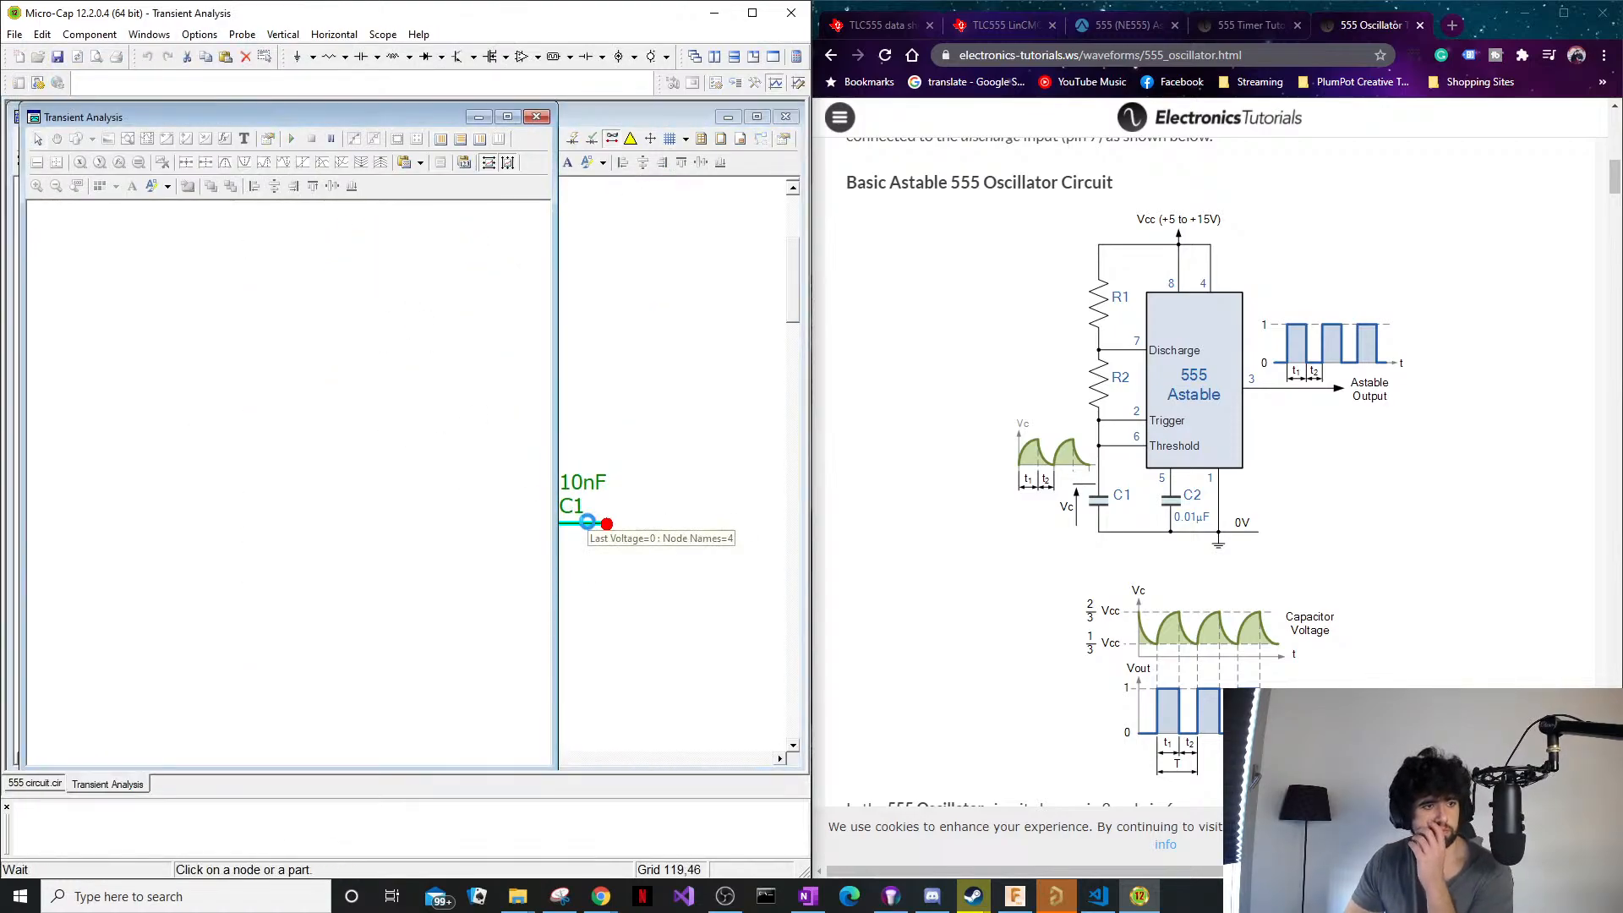
click(607, 524)
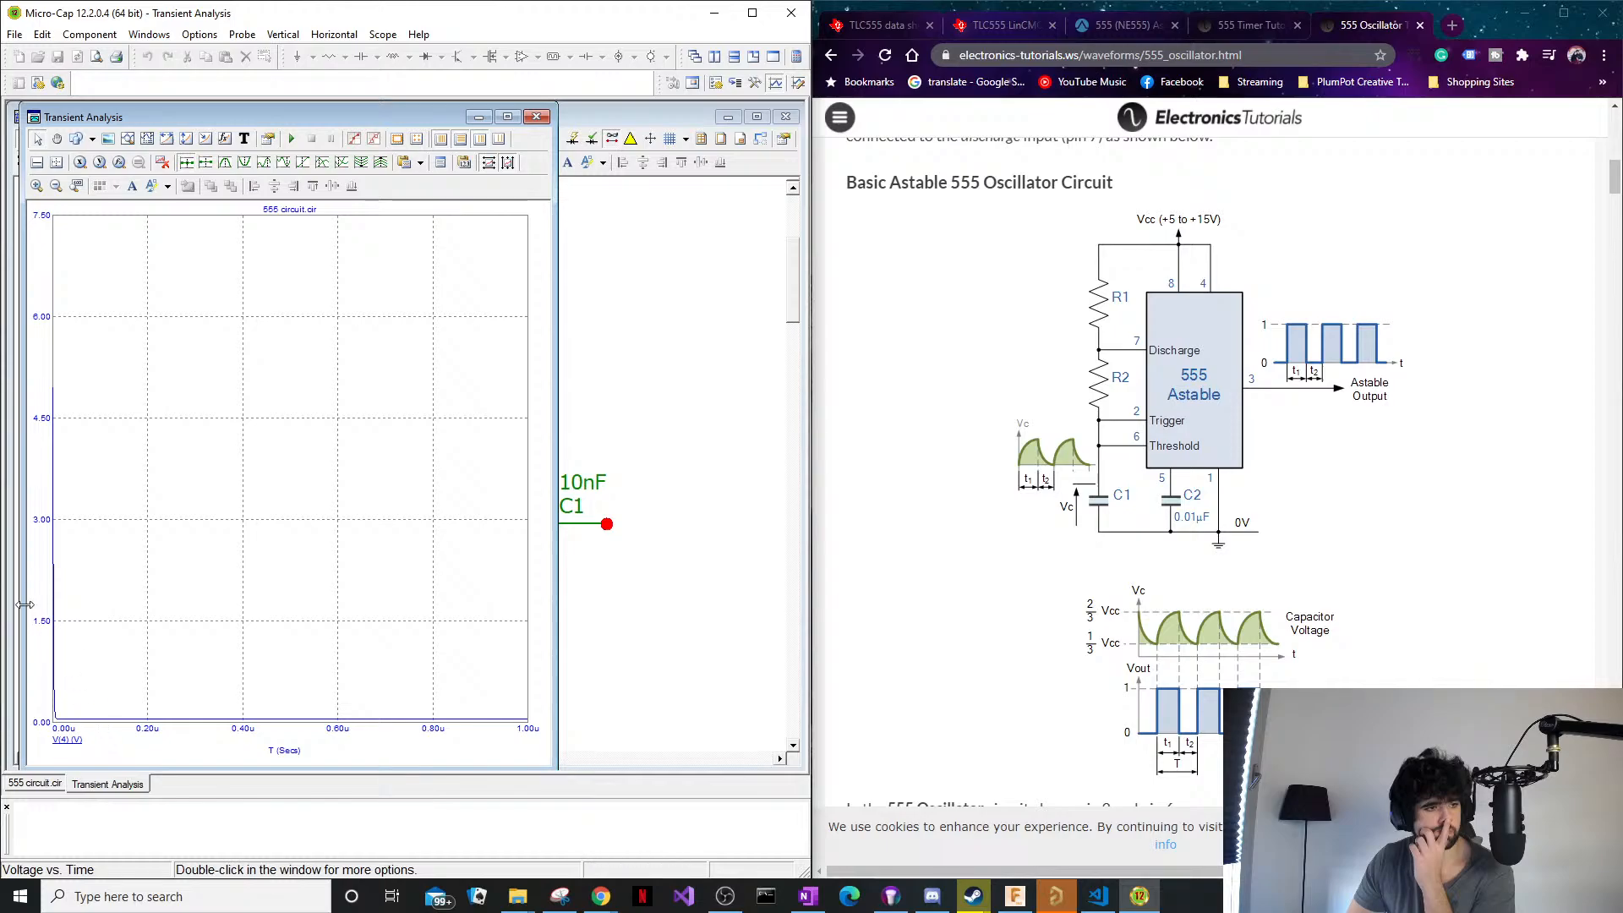
click(538, 117)
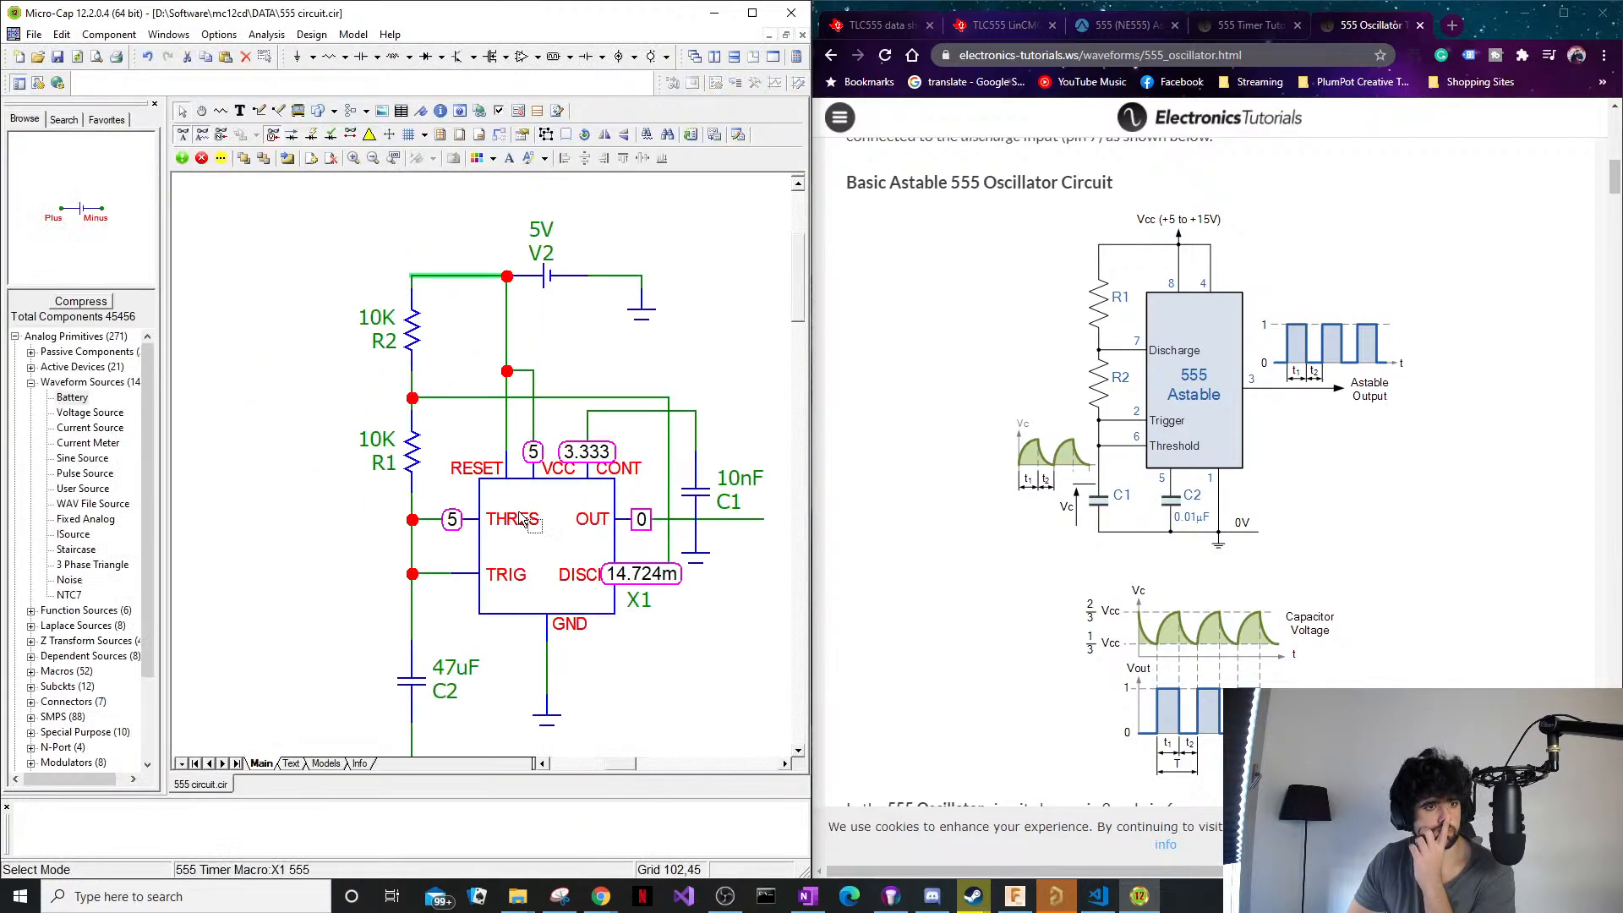
Probe the voltage at the 555's THRES node in a transient analysis, moving the plot and schematic windows apart to reach it.
click(433, 576)
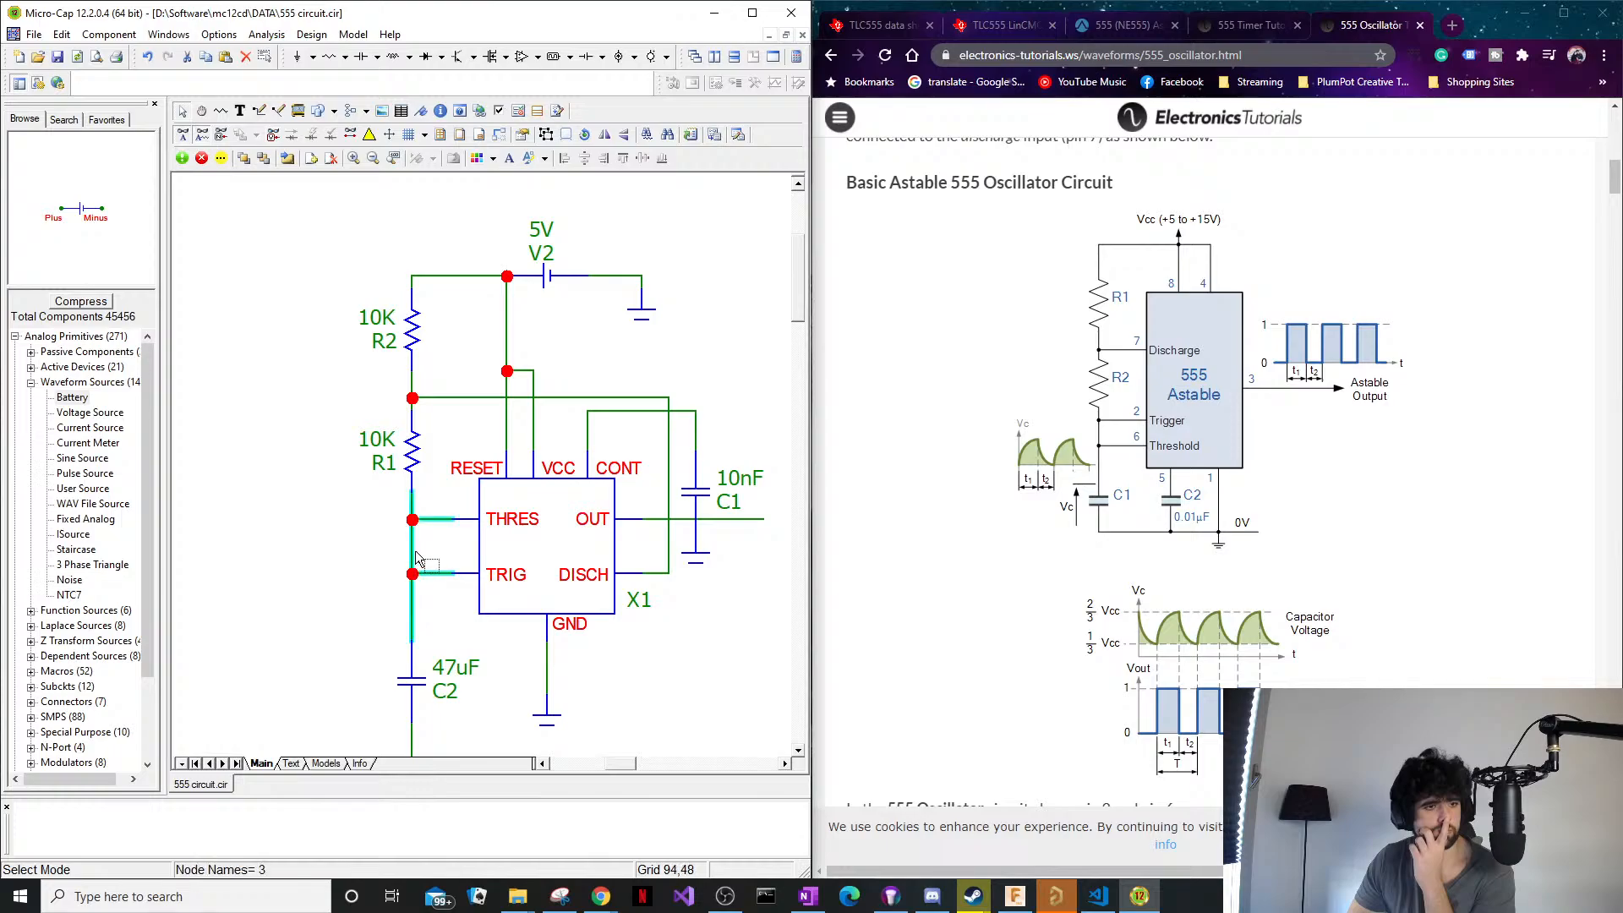
scroll(413, 556, down, 2)
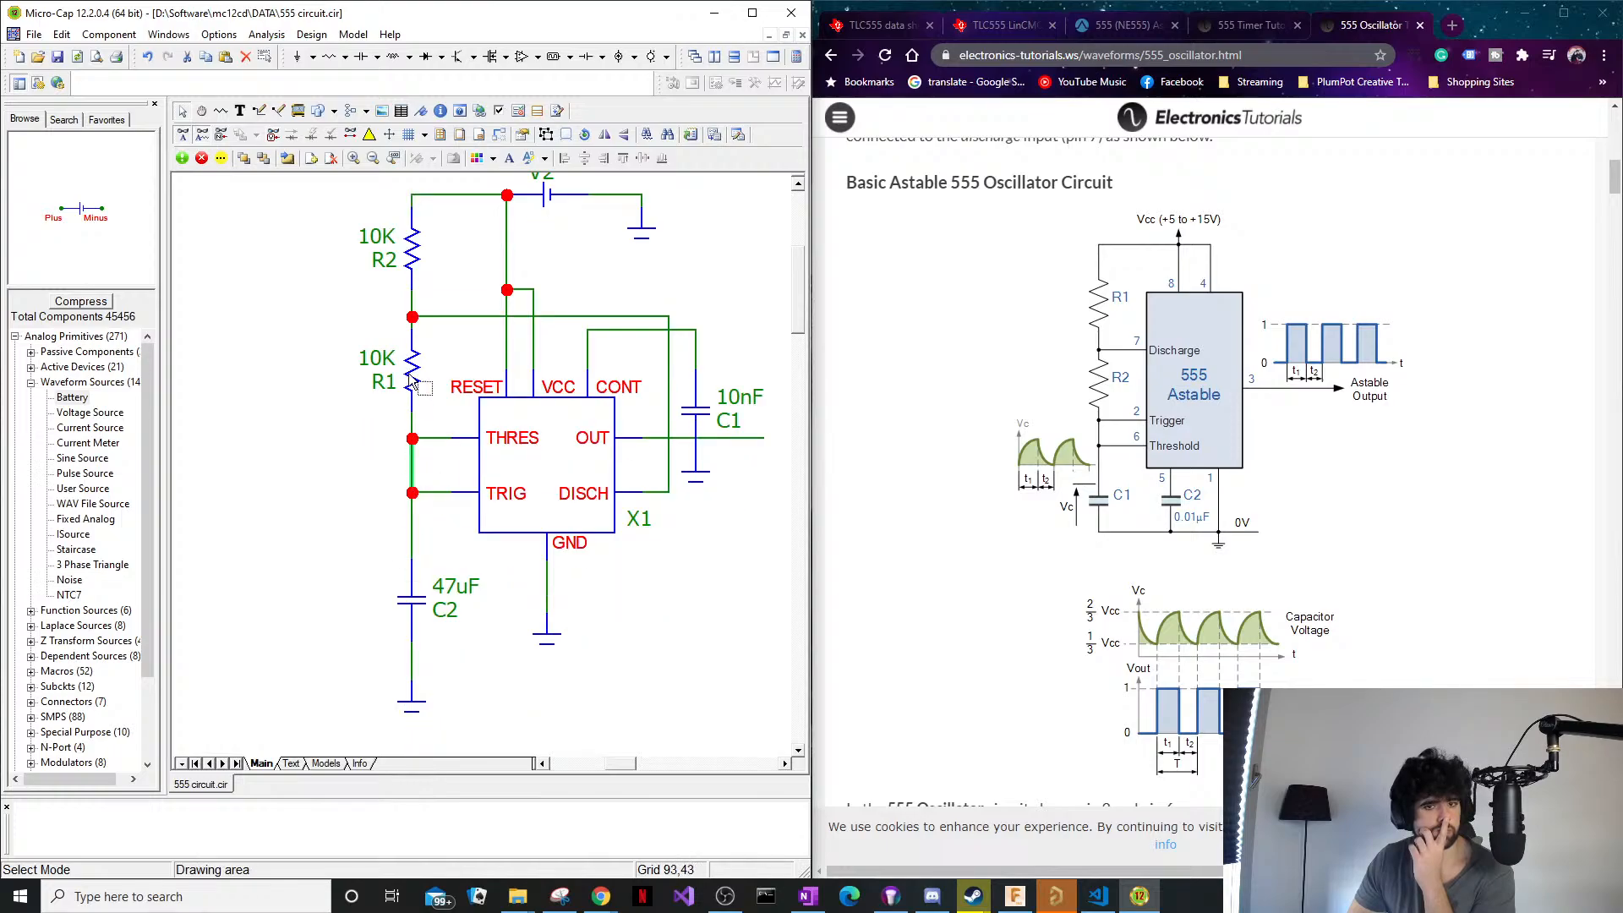
click(312, 34)
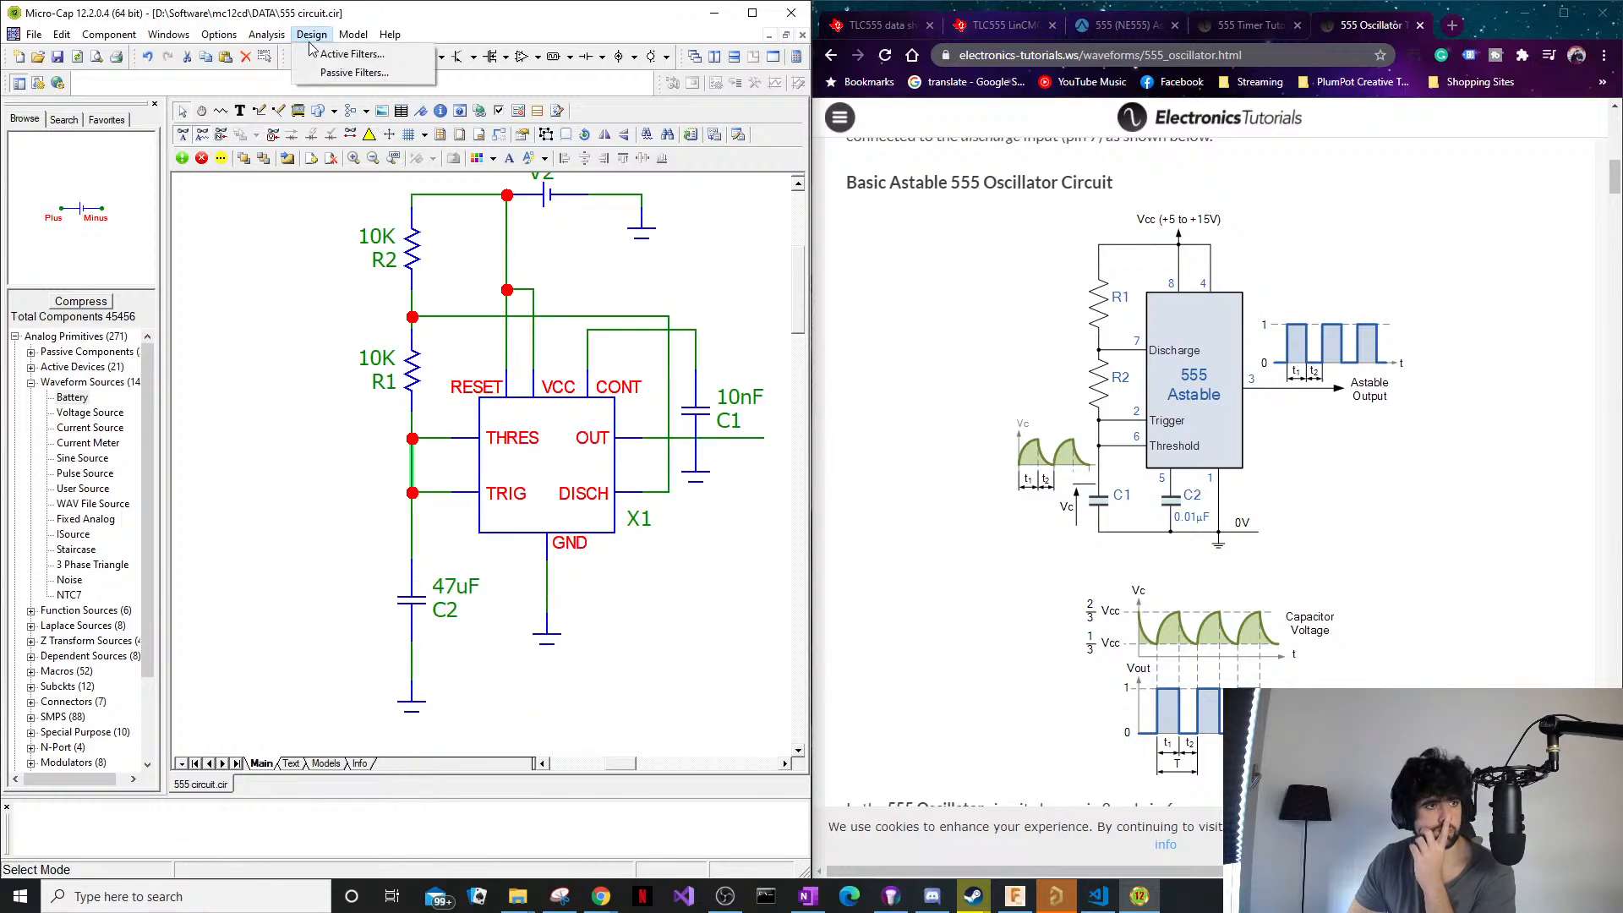
mouse_move(266, 34)
click(305, 248)
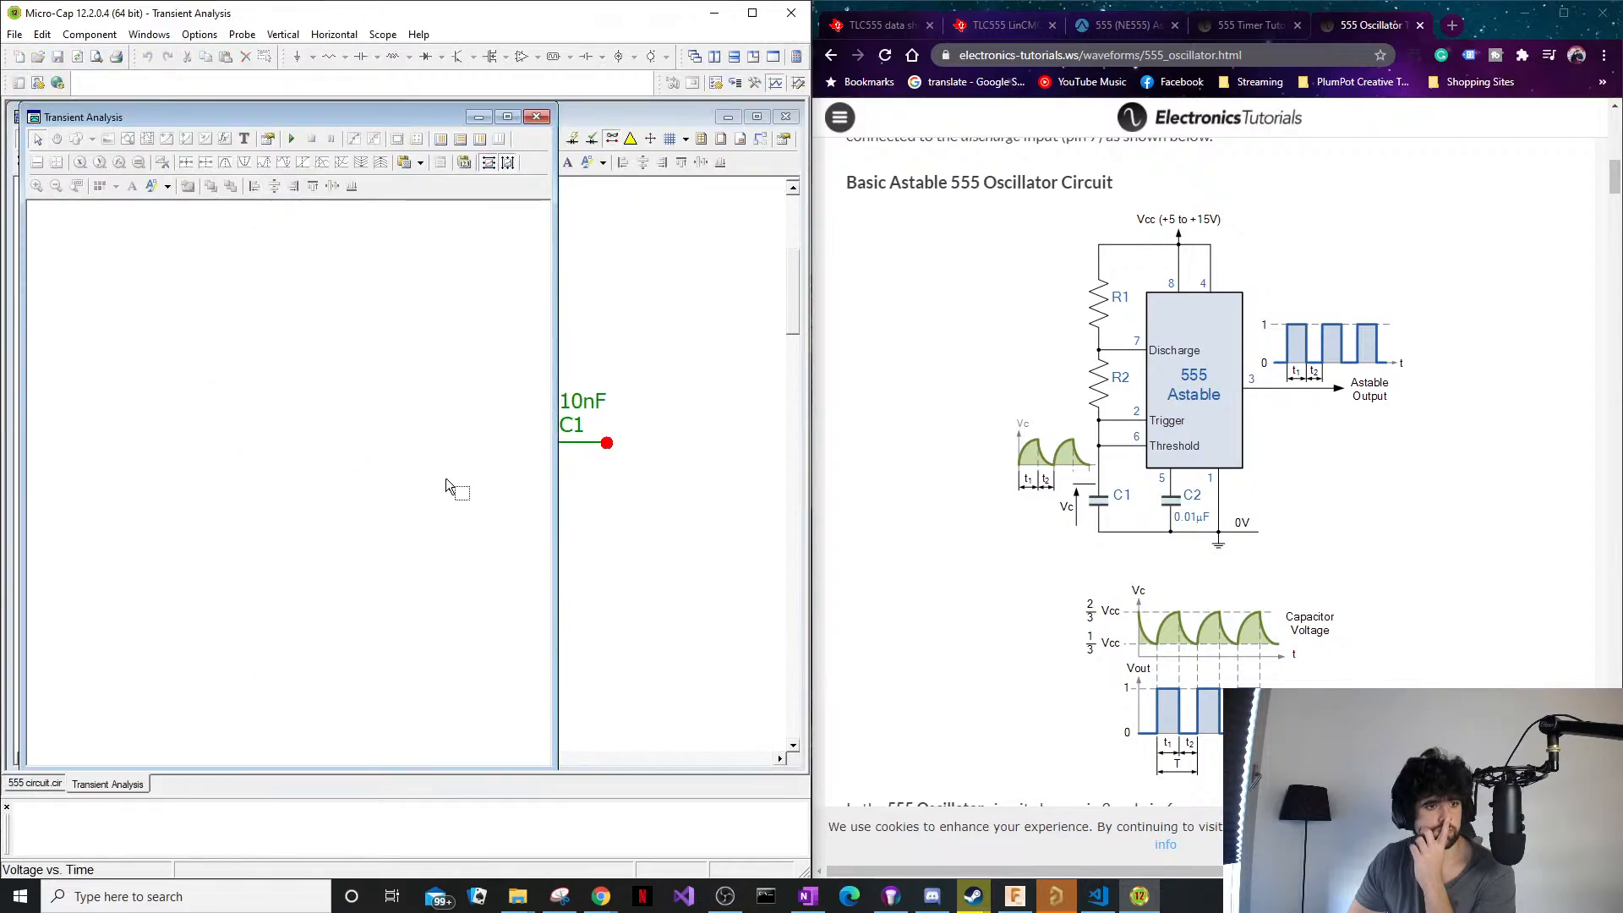
drag(338, 119, 278, 102)
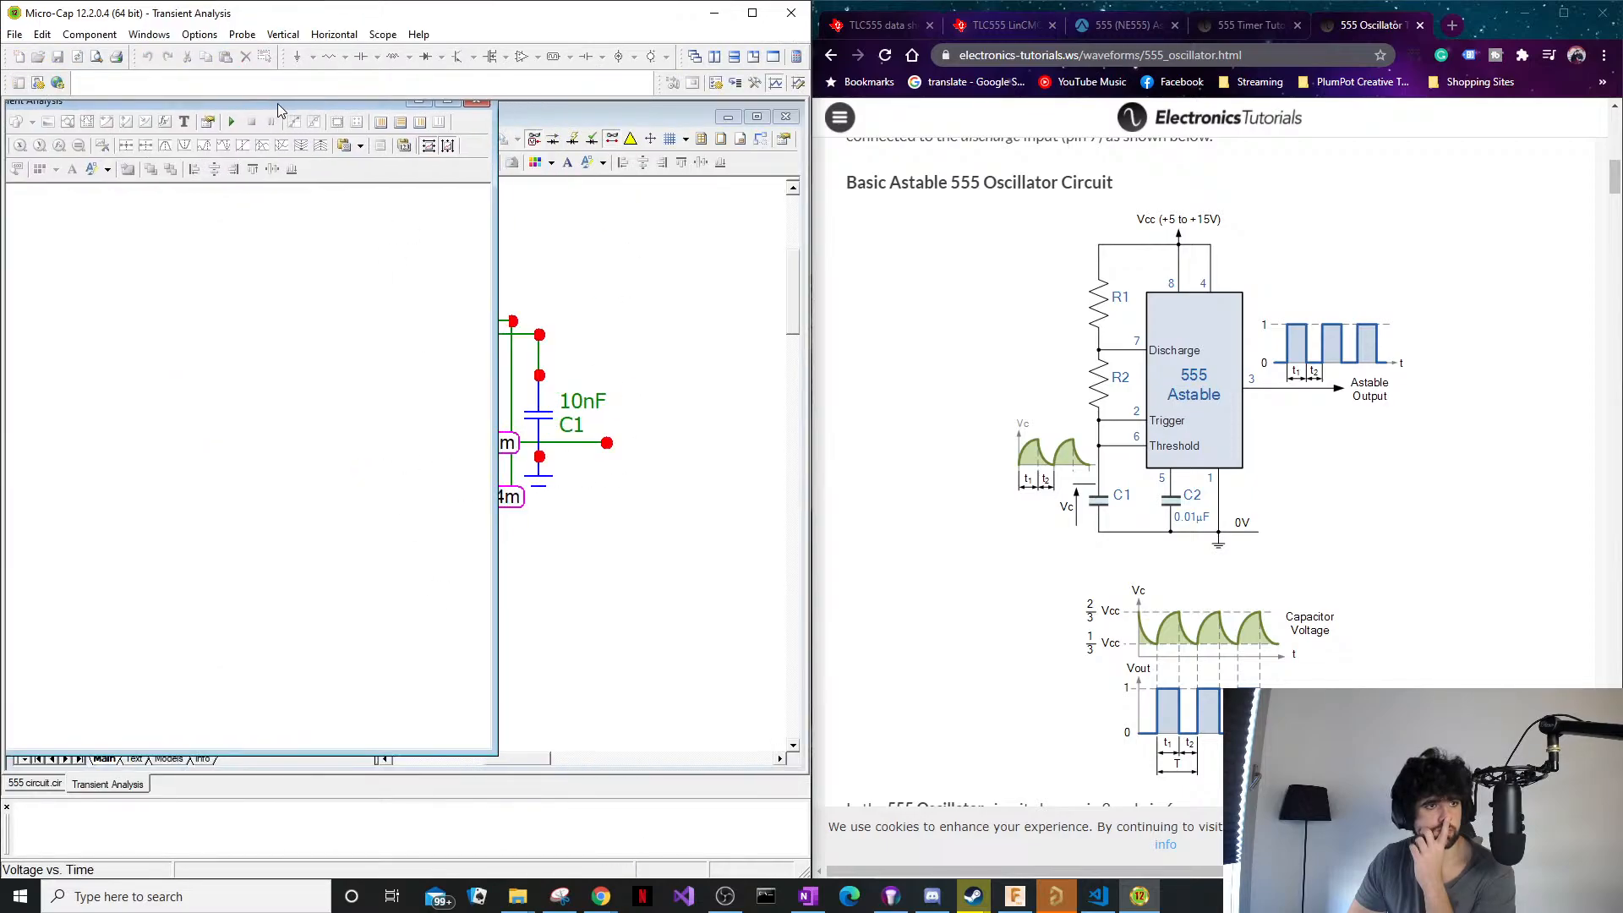
click(545, 119)
drag(568, 118, 805, 153)
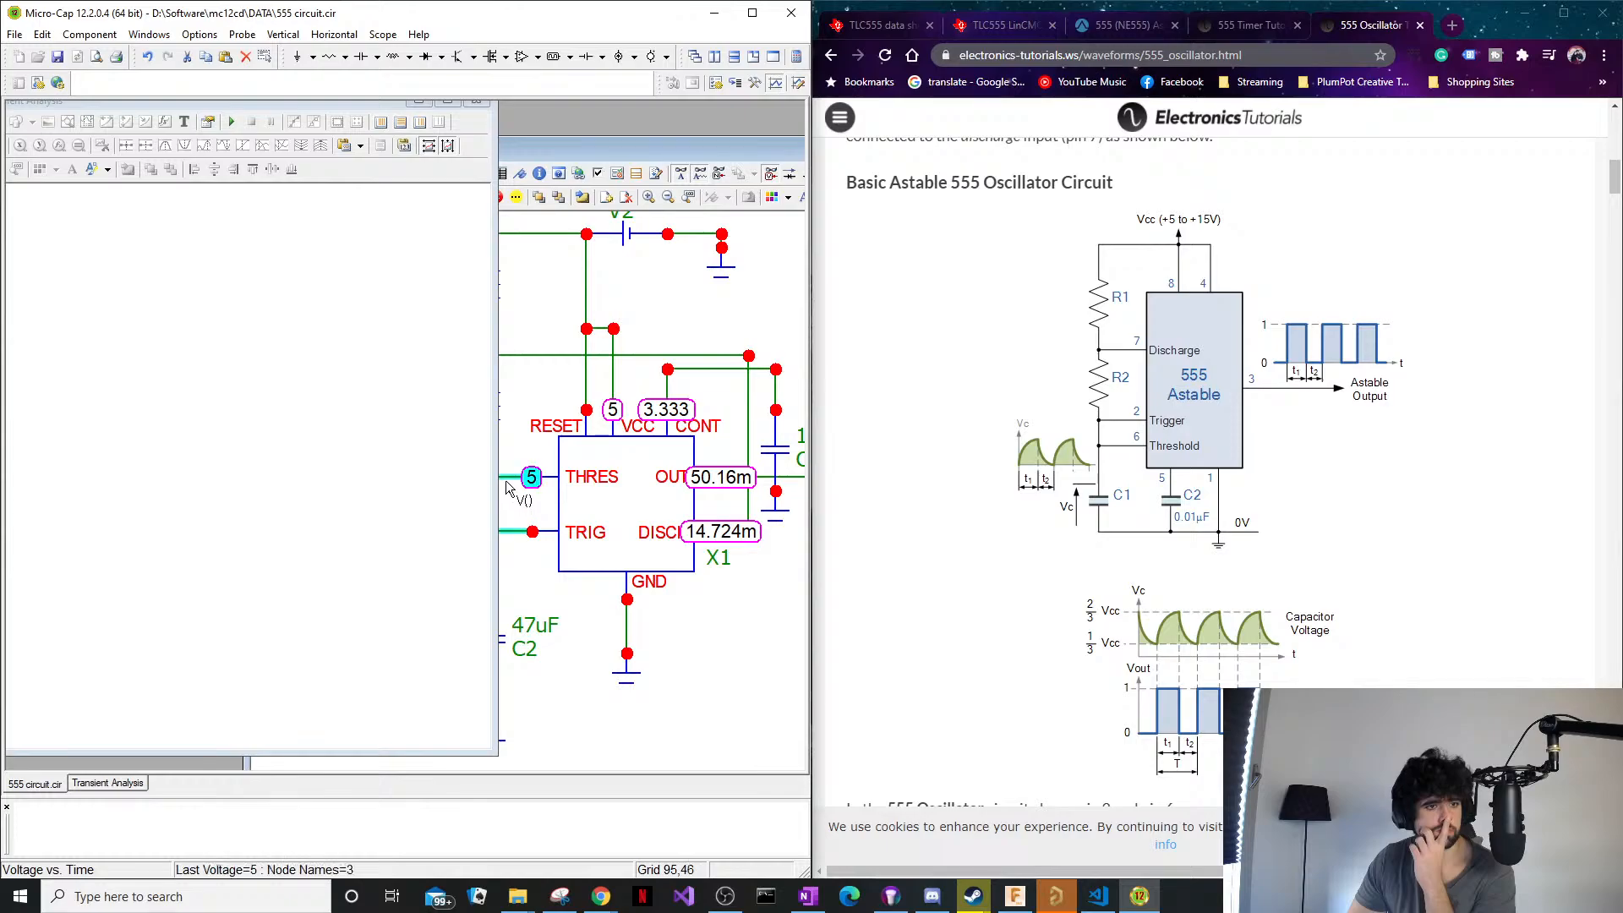
click(541, 478)
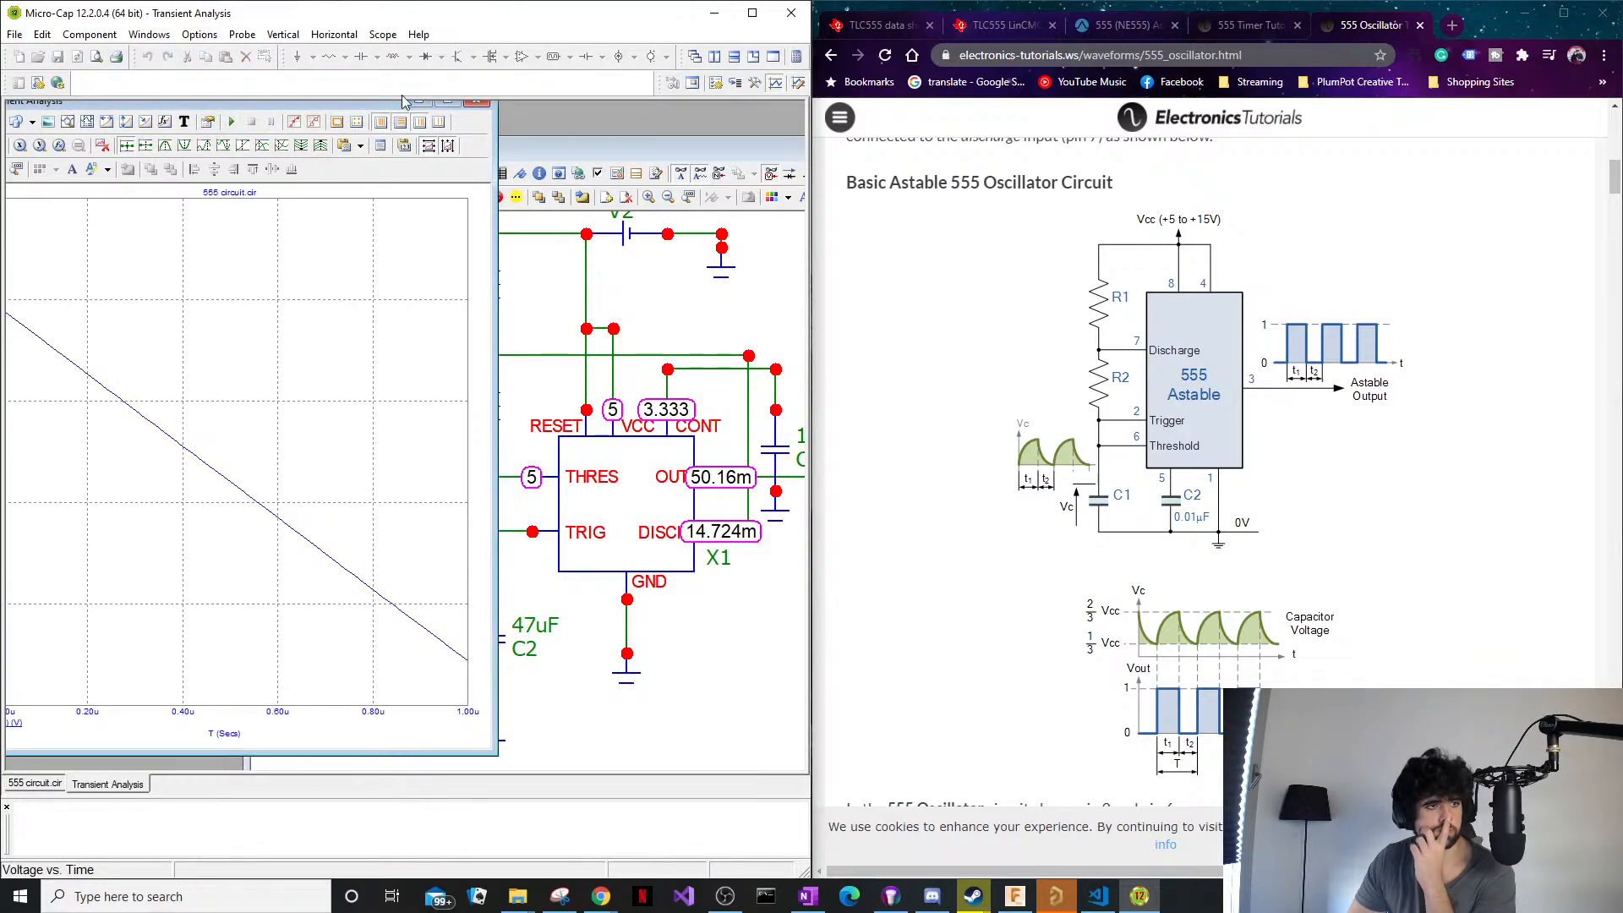
Bring the whole transient plot window into view and tag the curve's right cursor point through Go To X.
drag(375, 112, 518, 140)
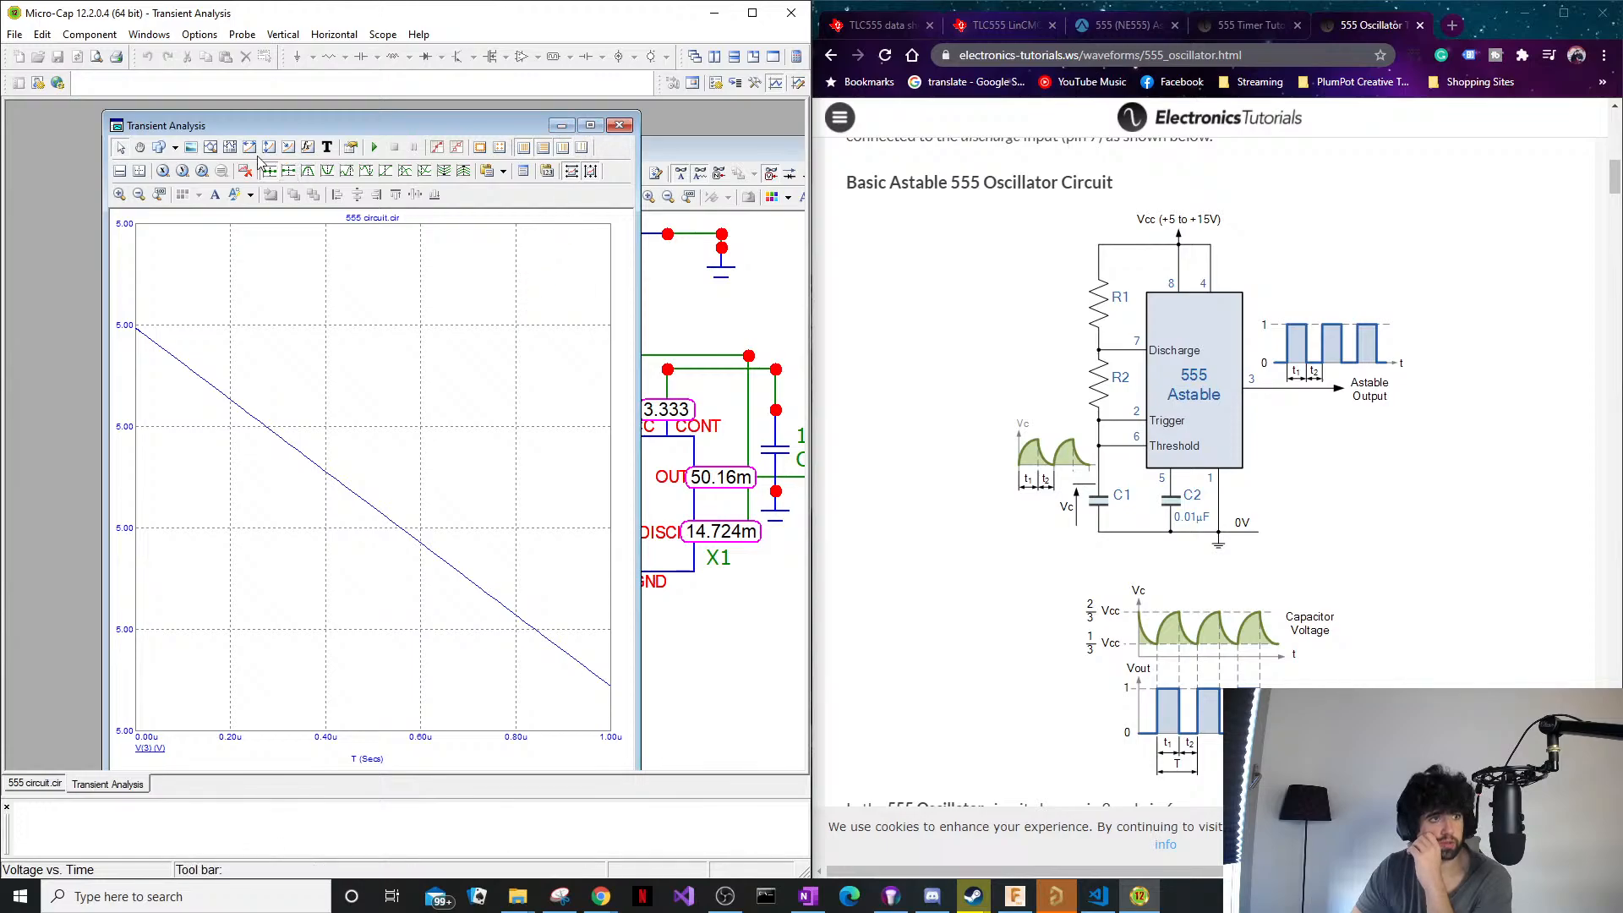
click(162, 171)
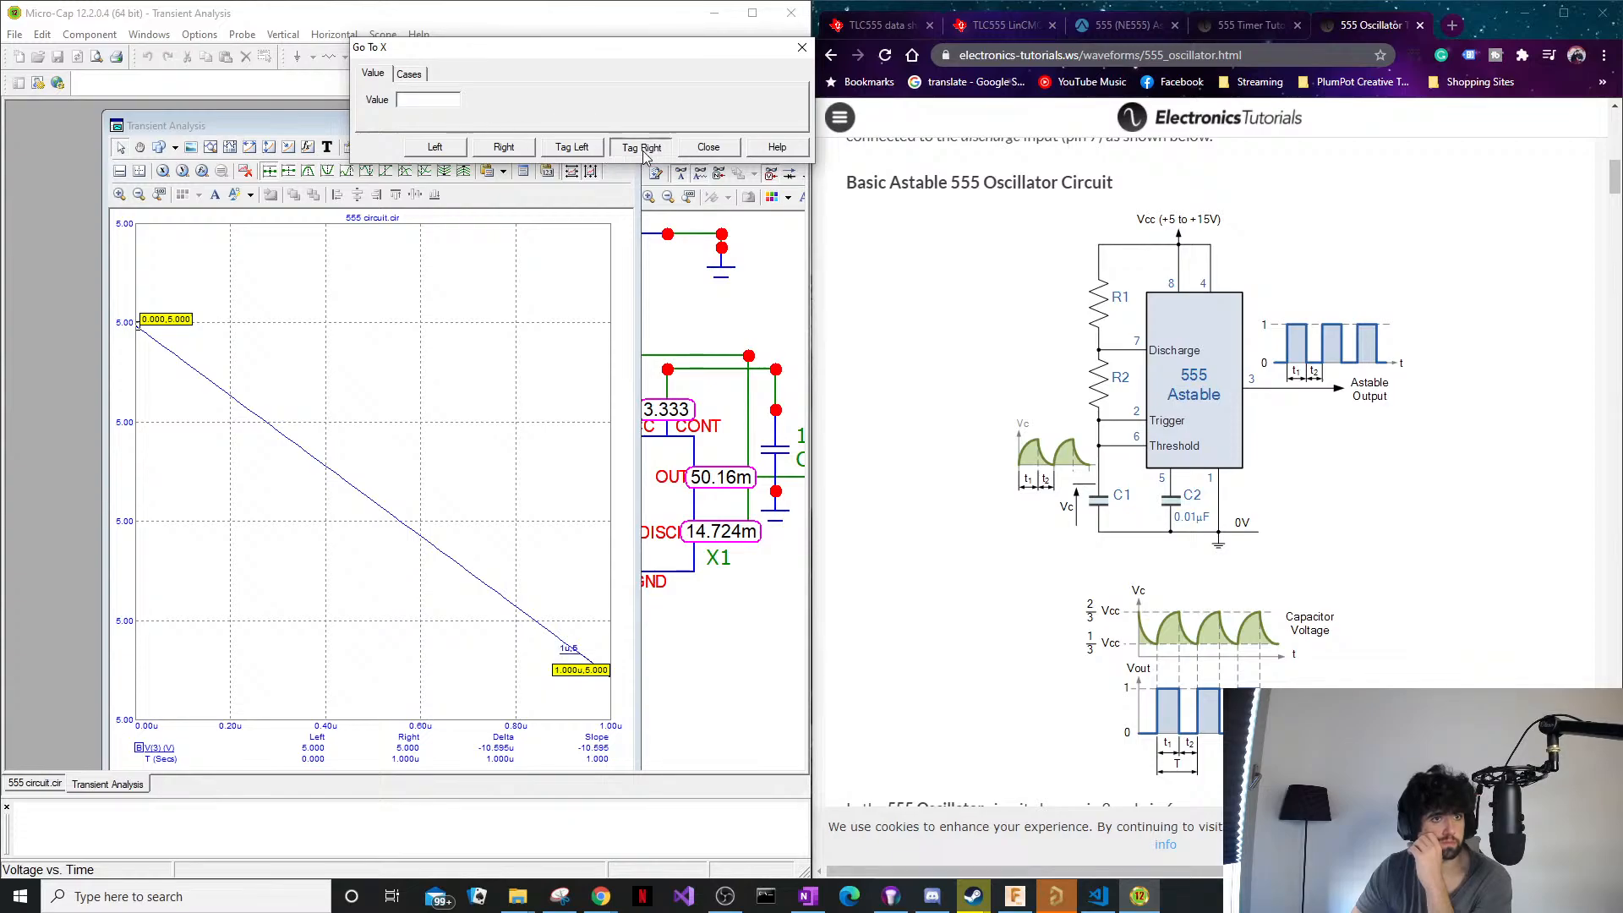
click(708, 147)
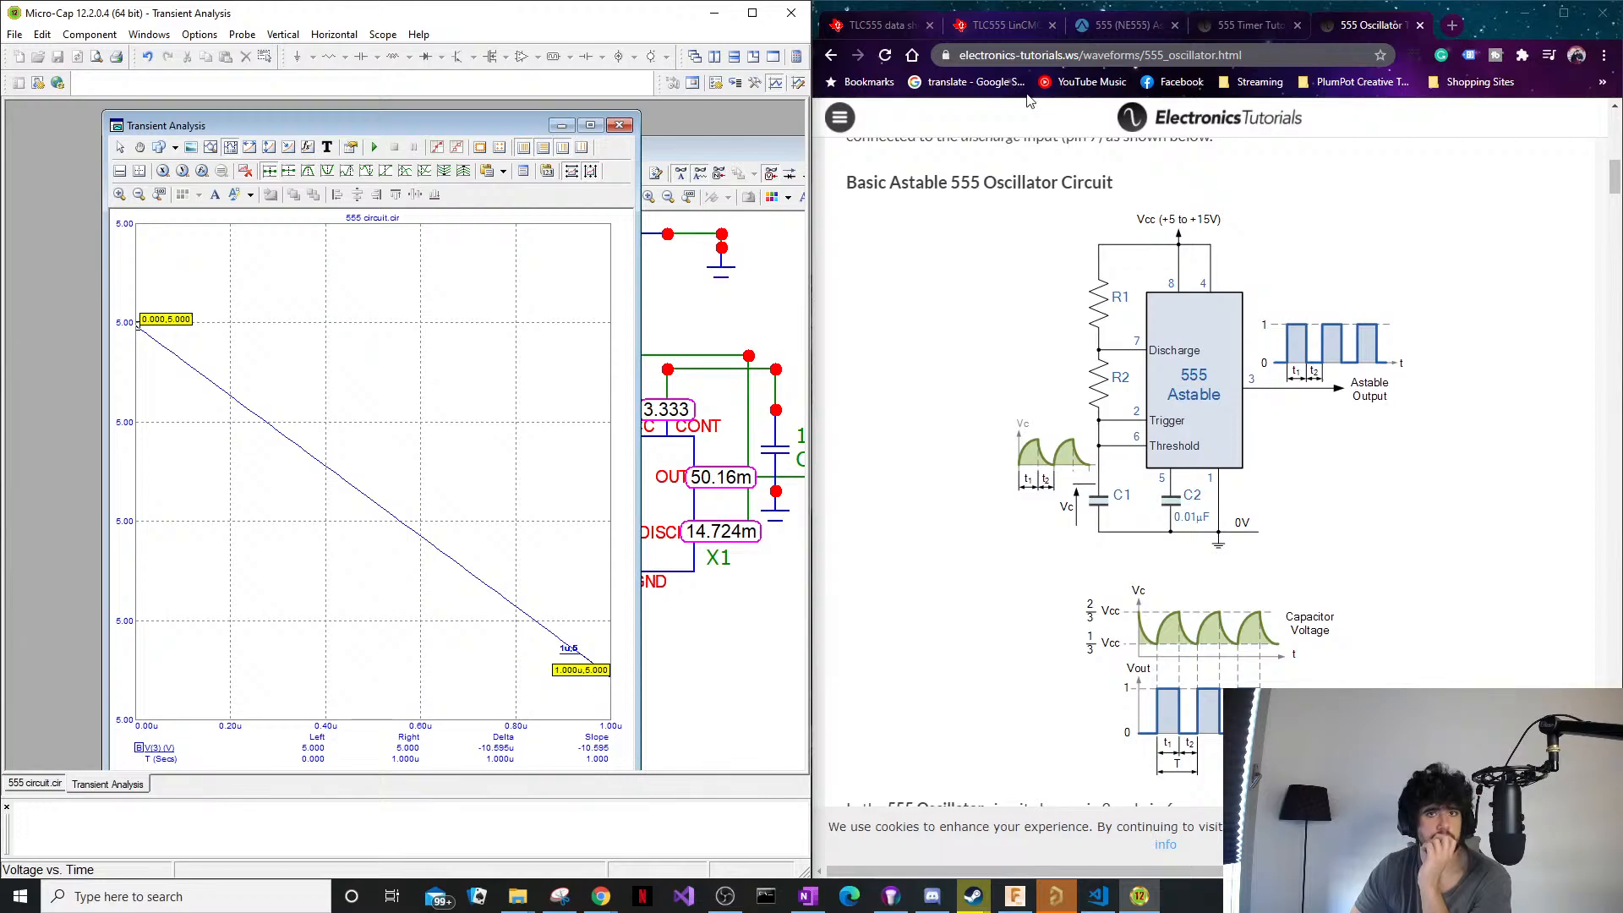
Search the web for "change time on x axis micro cap" and open the FAQ on automatically adjusting X range variables for time.
click(1450, 24)
text(C)
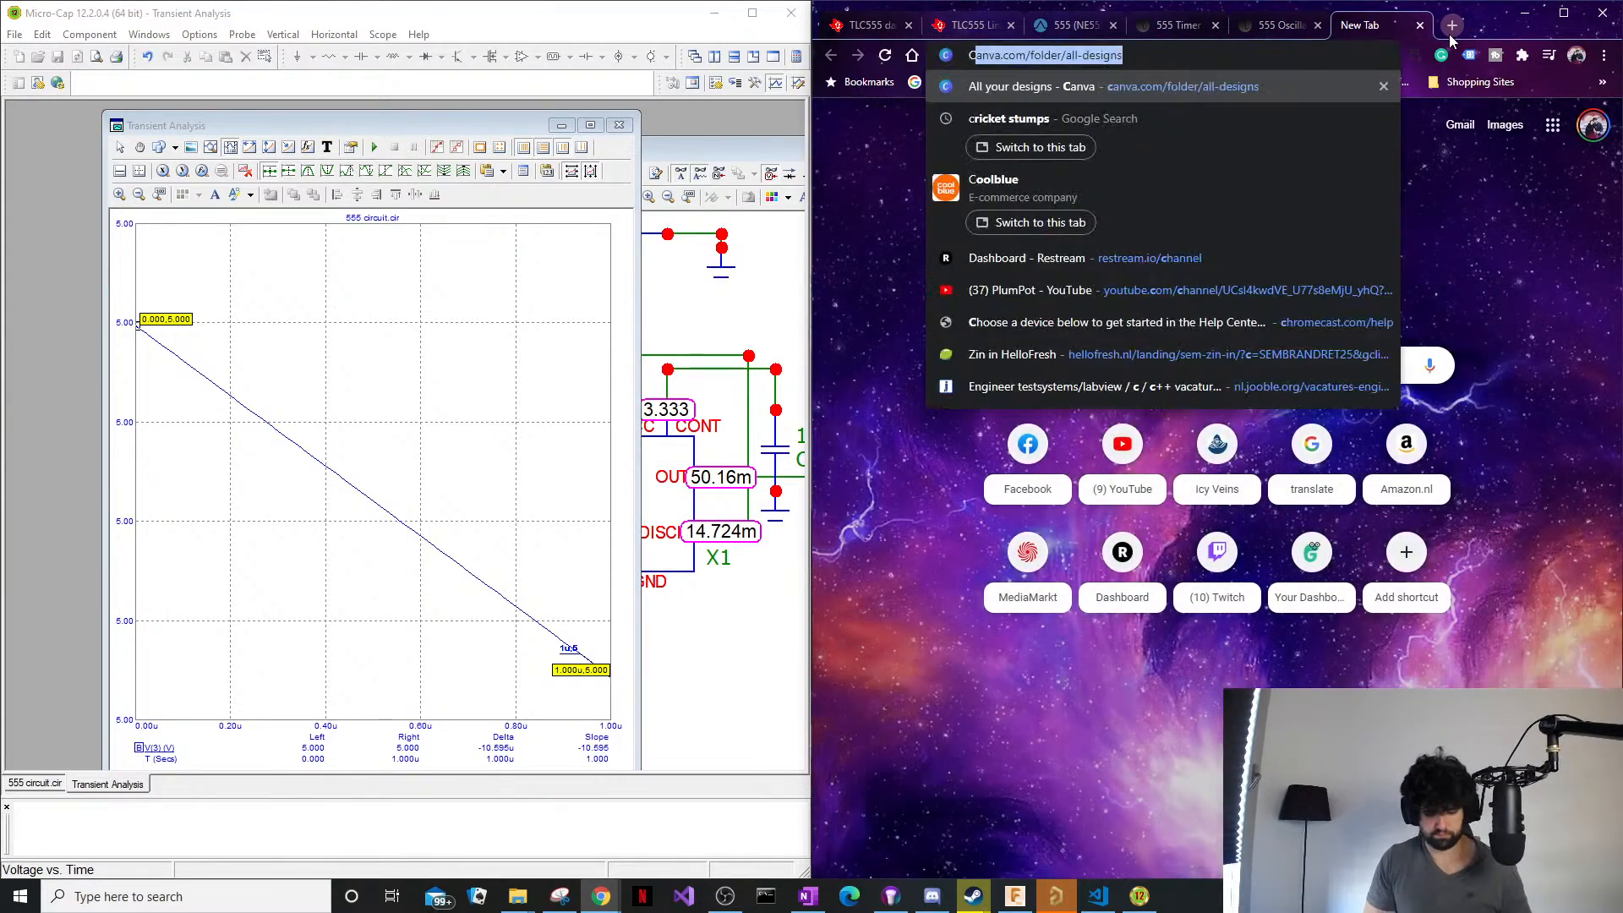
text(hange time )
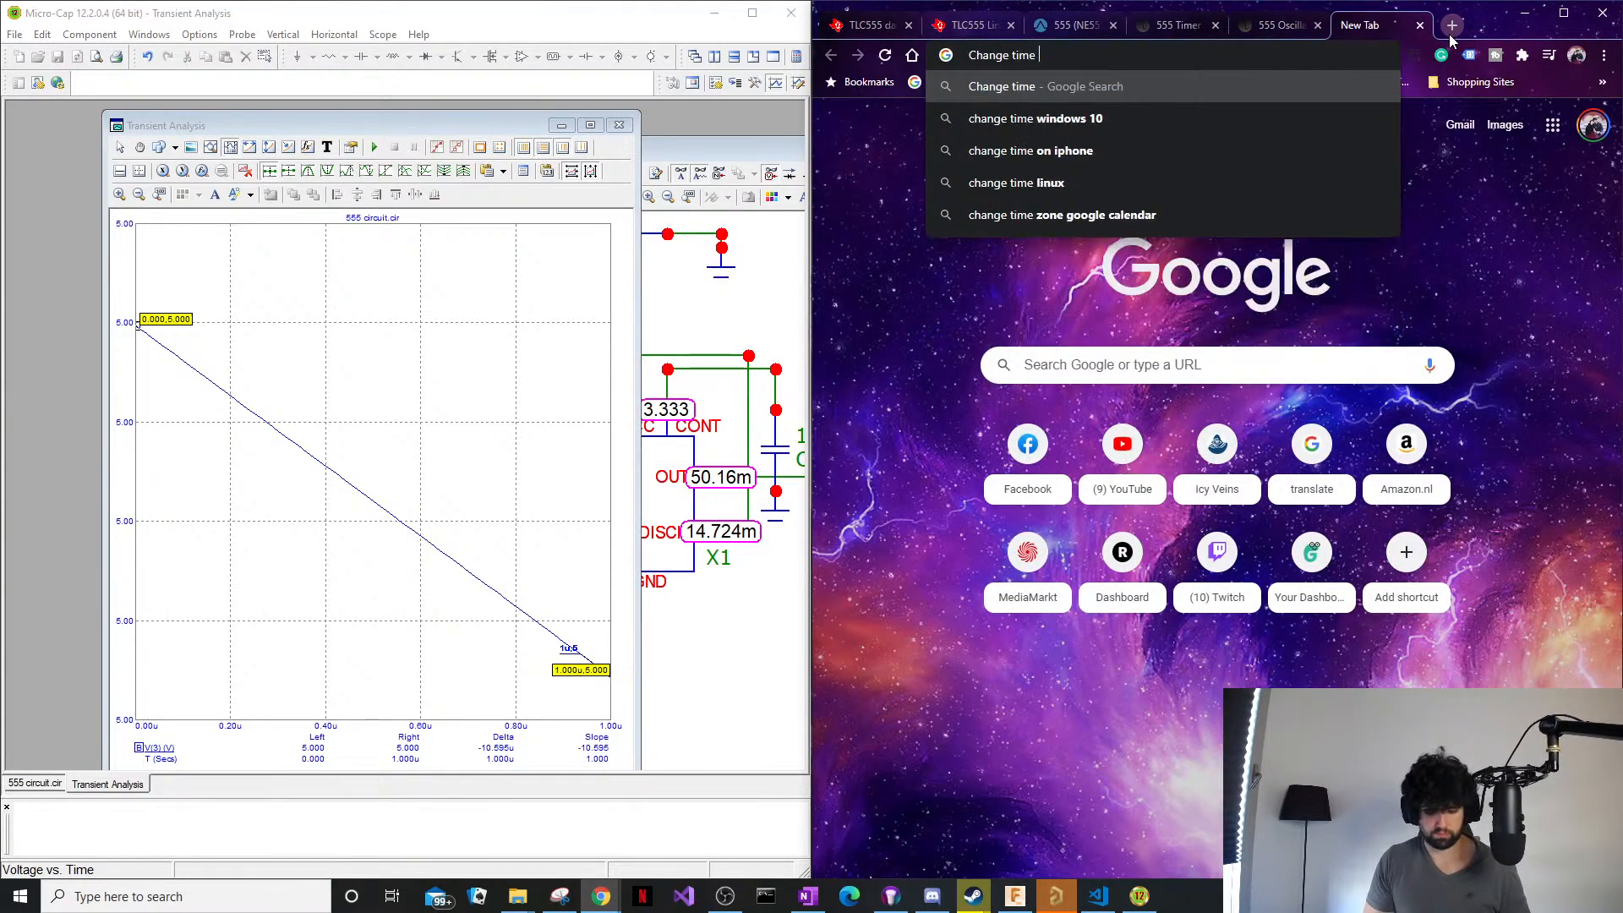
text(on x axis)
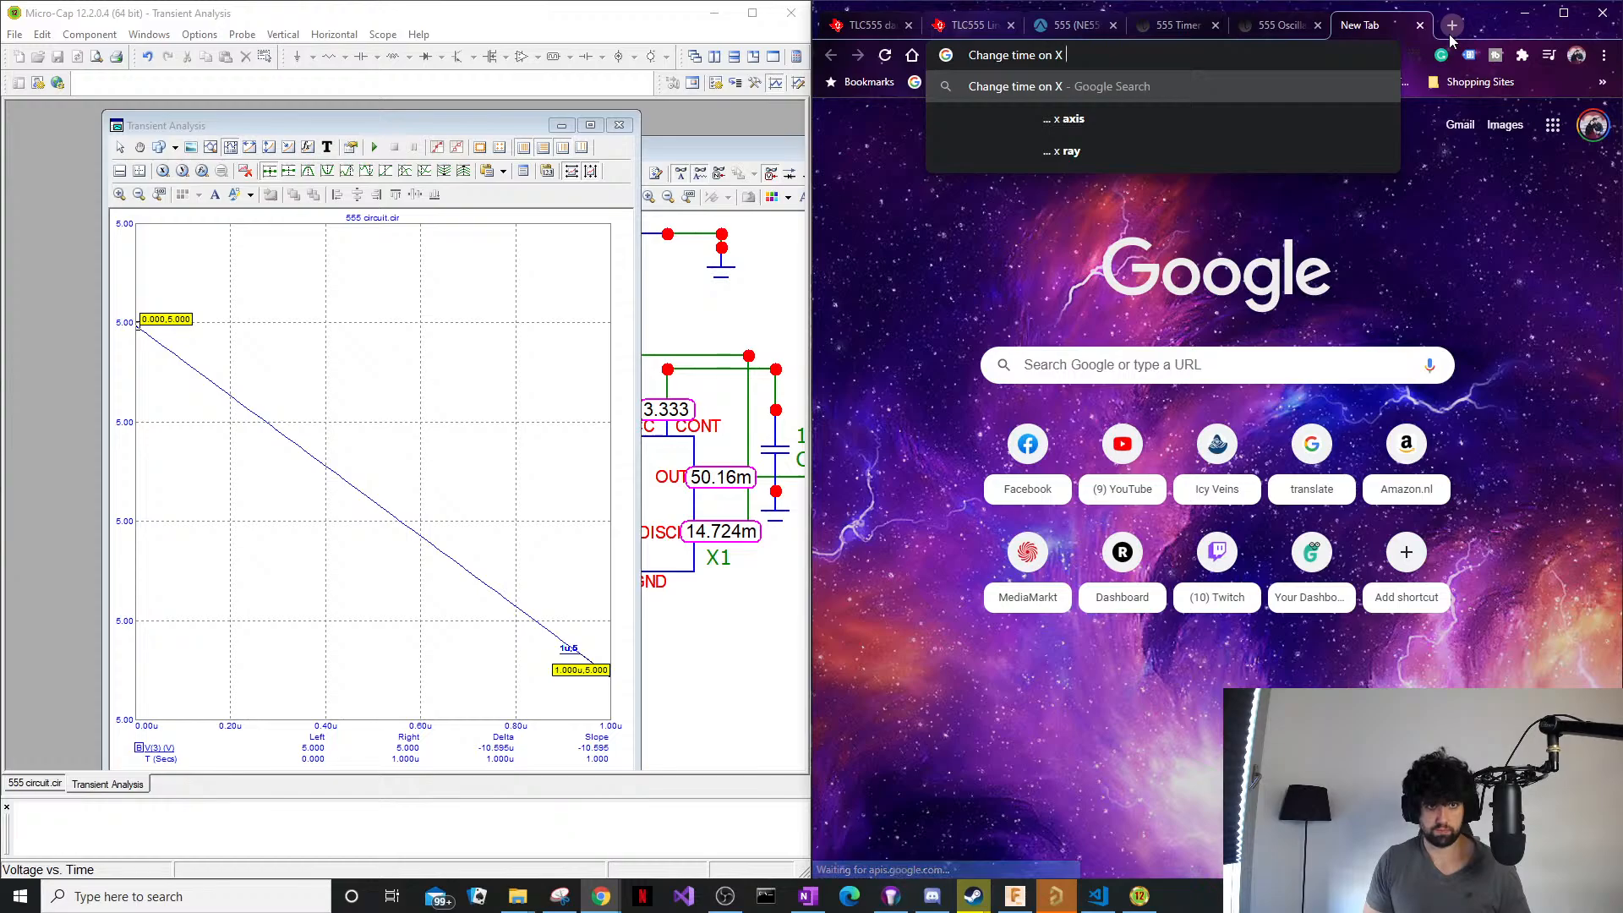
text( micro)
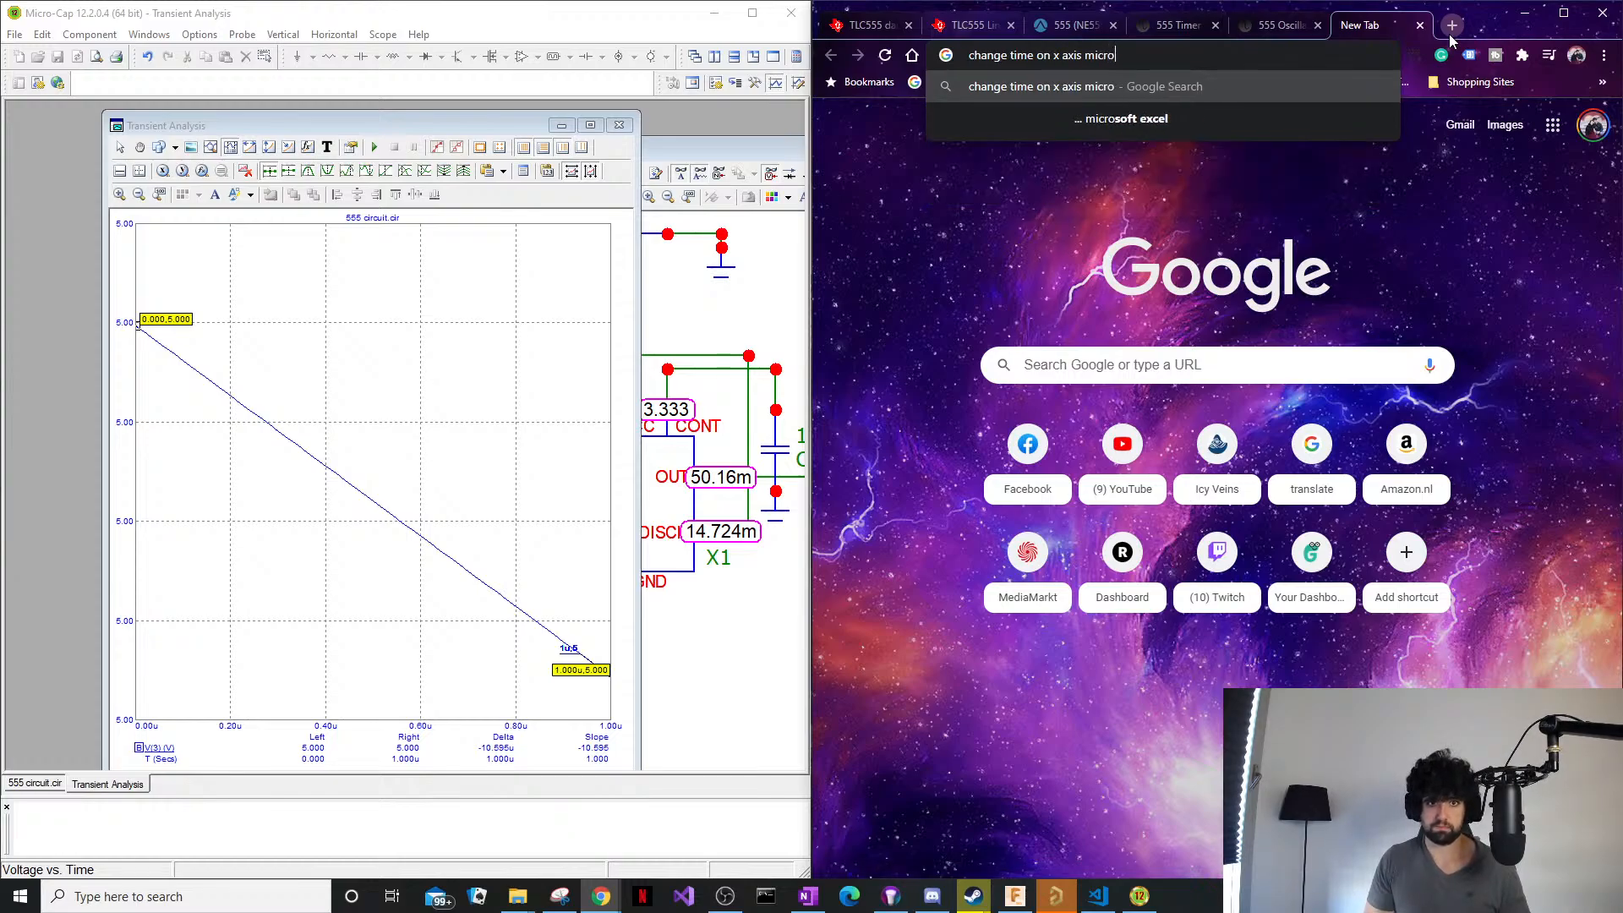
text( cap)
key(Return)
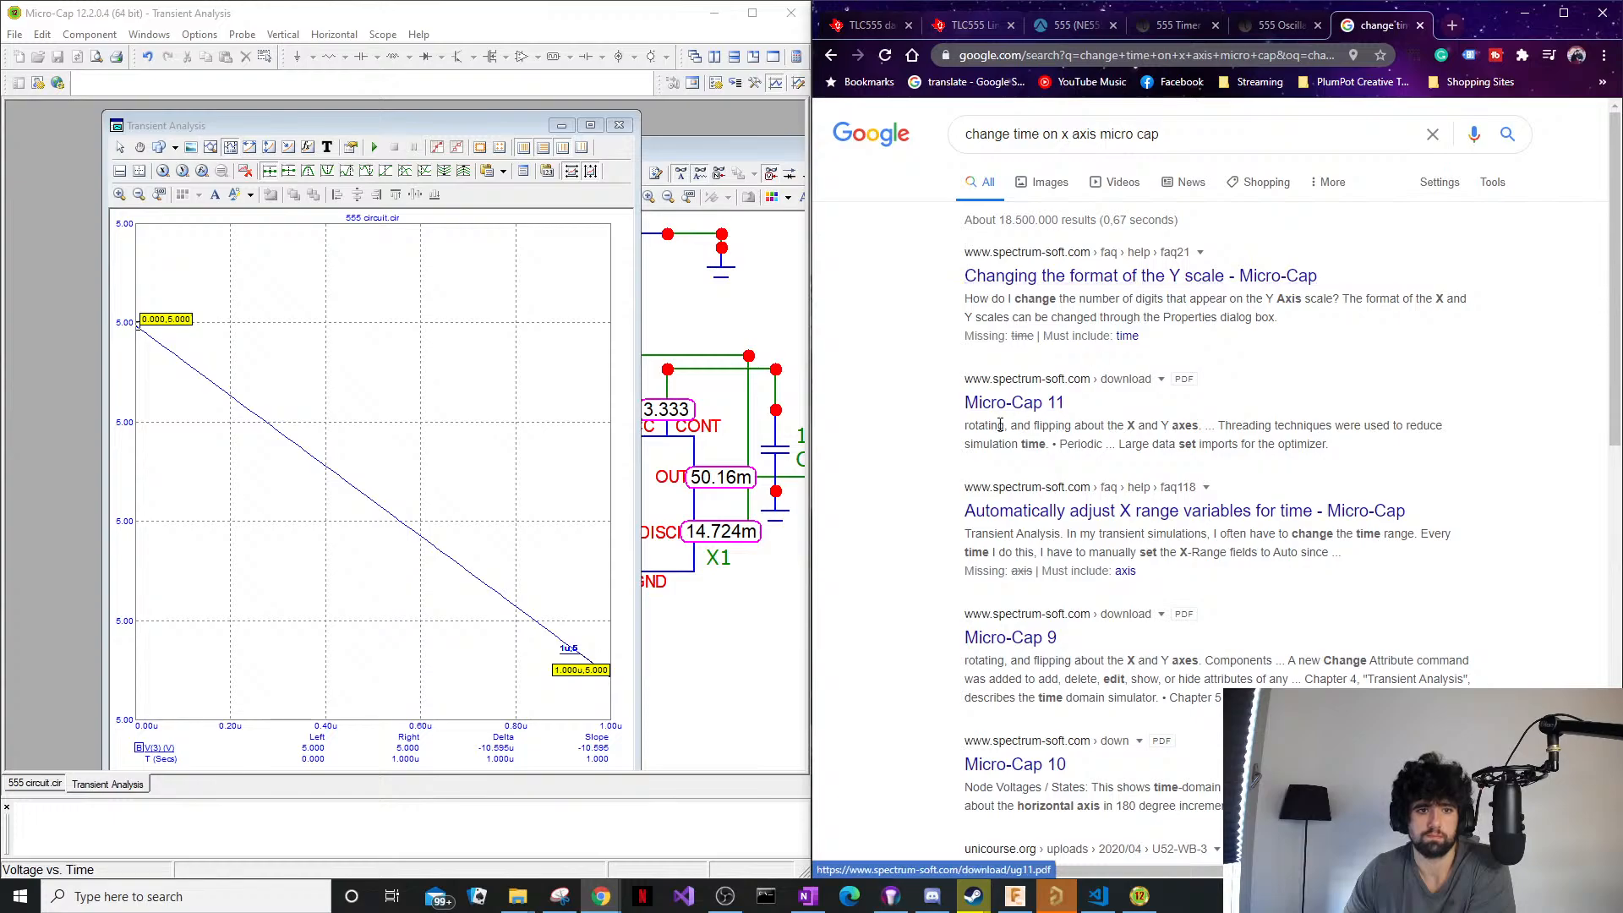
click(1089, 519)
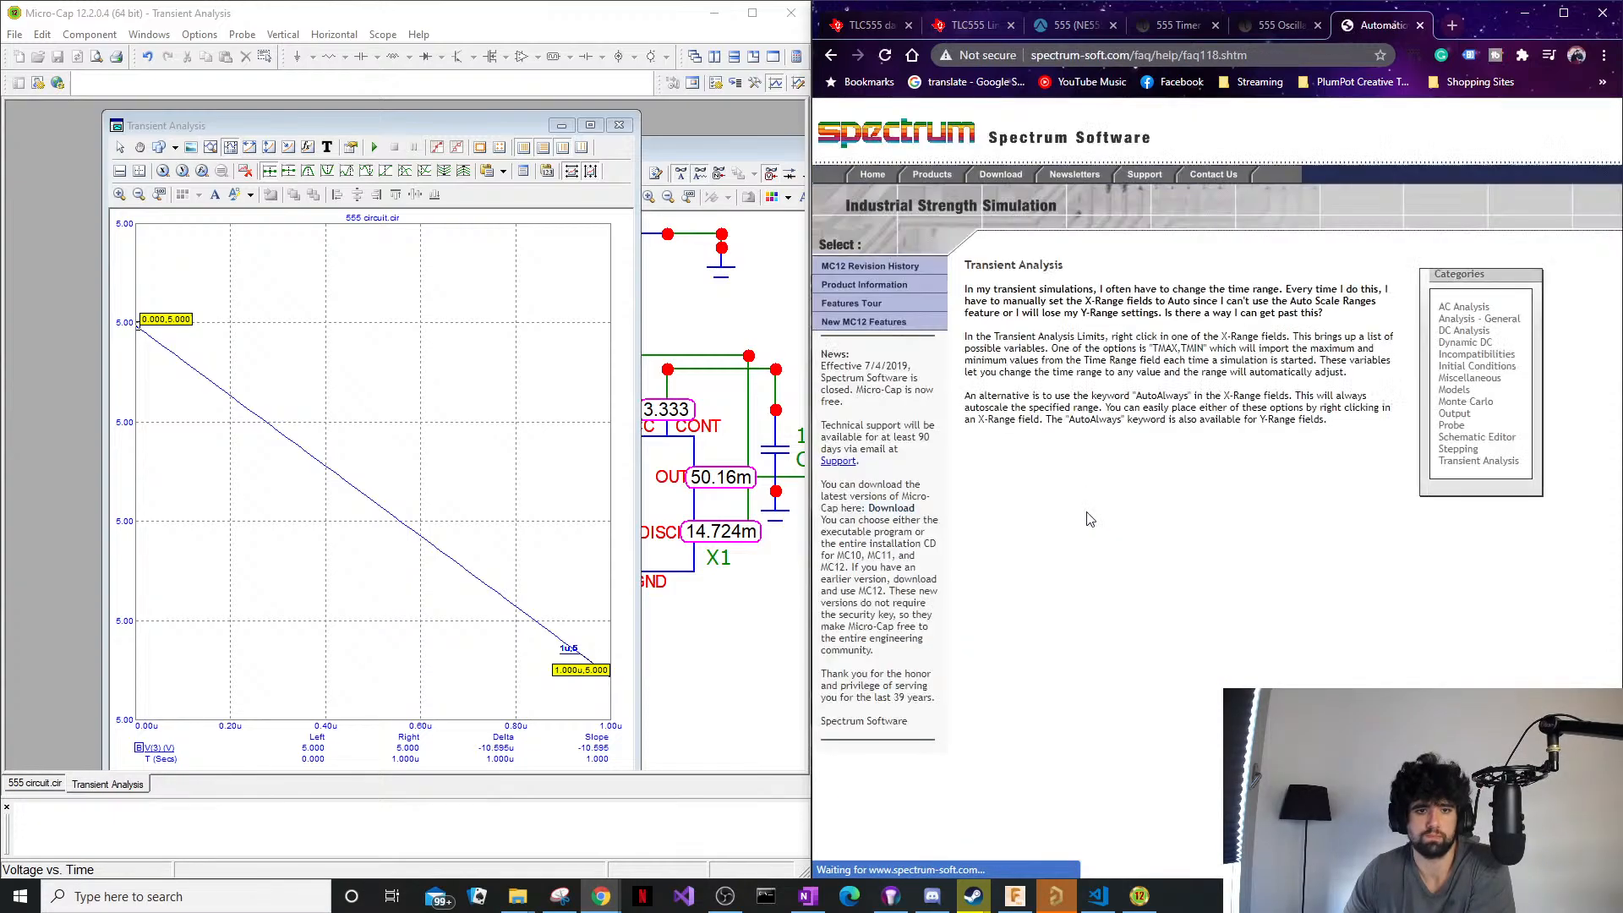
Minimize the browser, maximize Micro-Cap and place the schematic window beside the transient plot.
click(1529, 15)
click(752, 12)
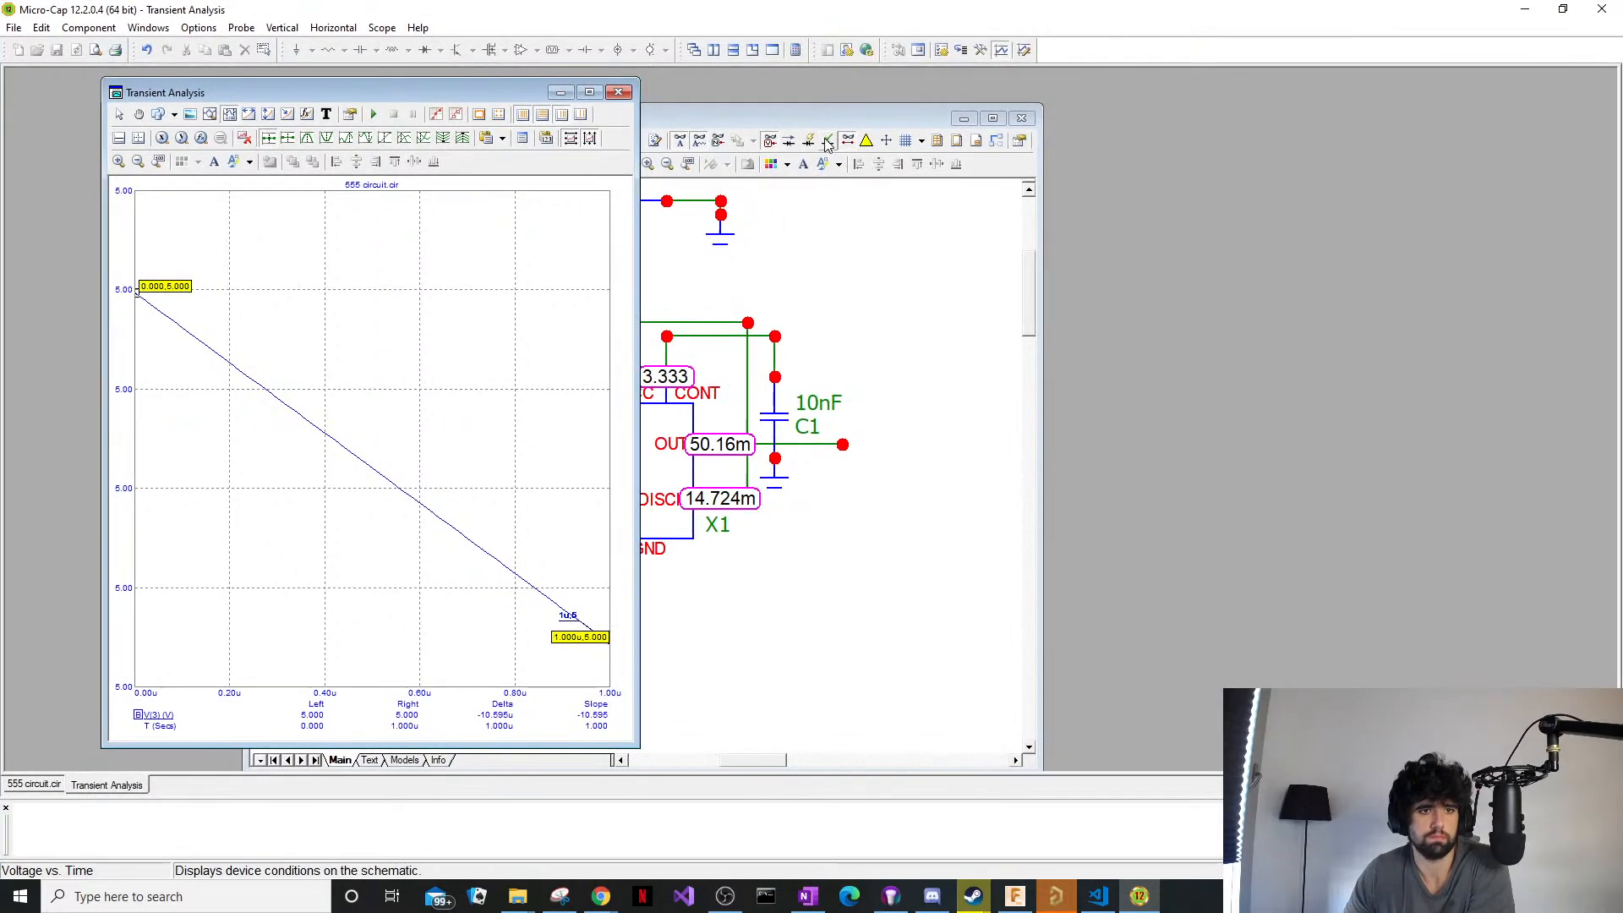
drag(829, 120, 1249, 93)
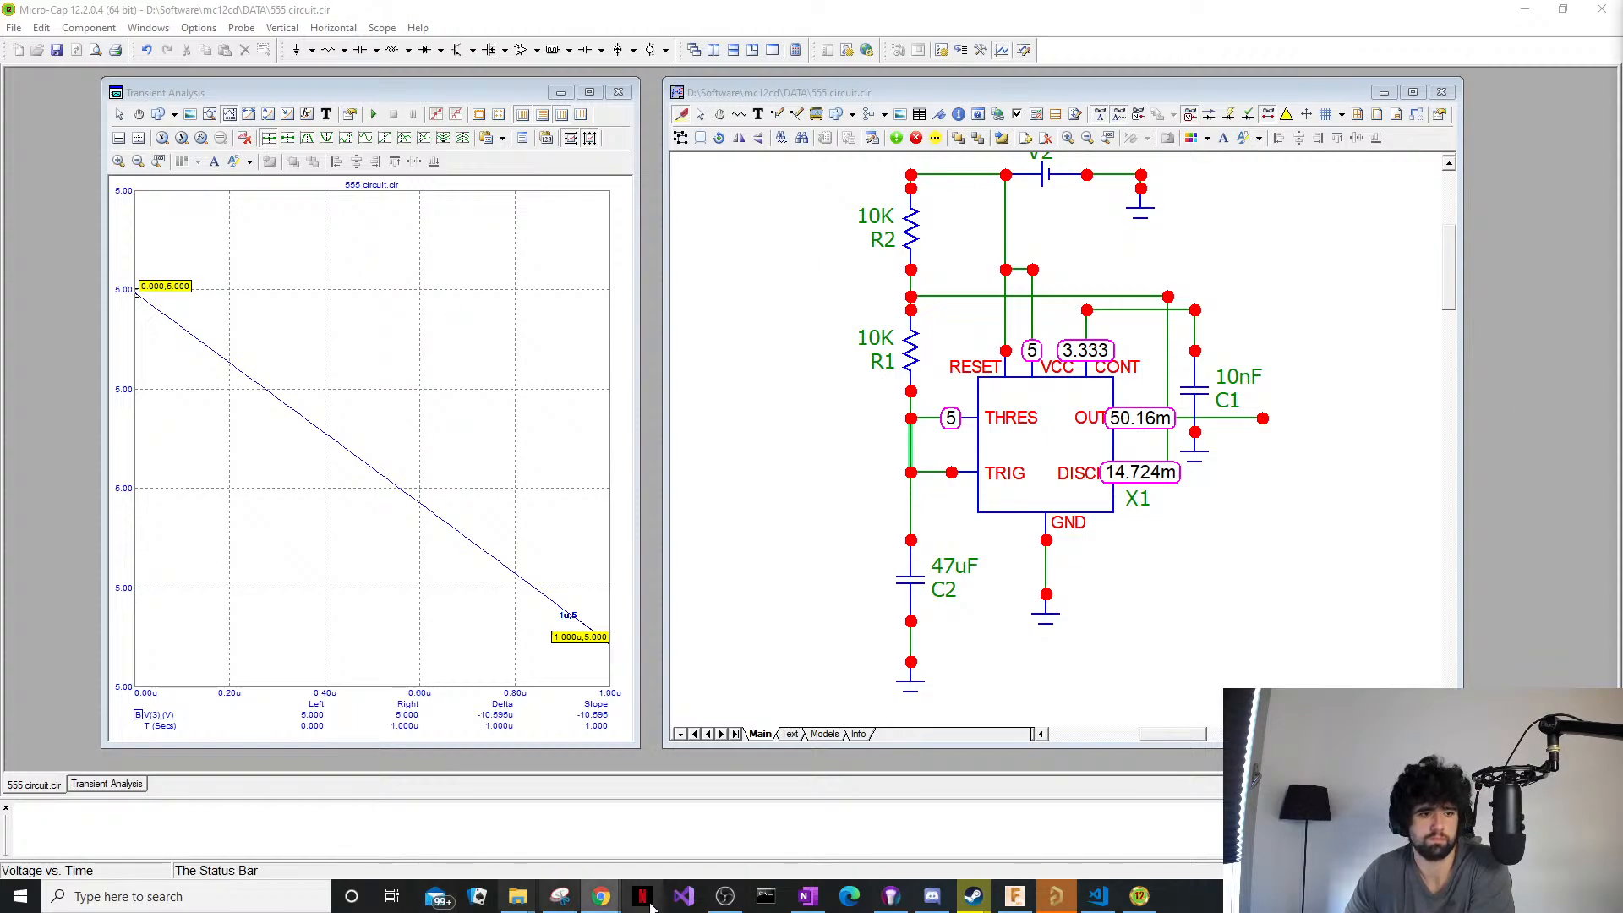
Switch back to the browser and show the tutorial's Basic Astable 555 Oscillator Circuit beside the transient plot.
mouse_move(601, 897)
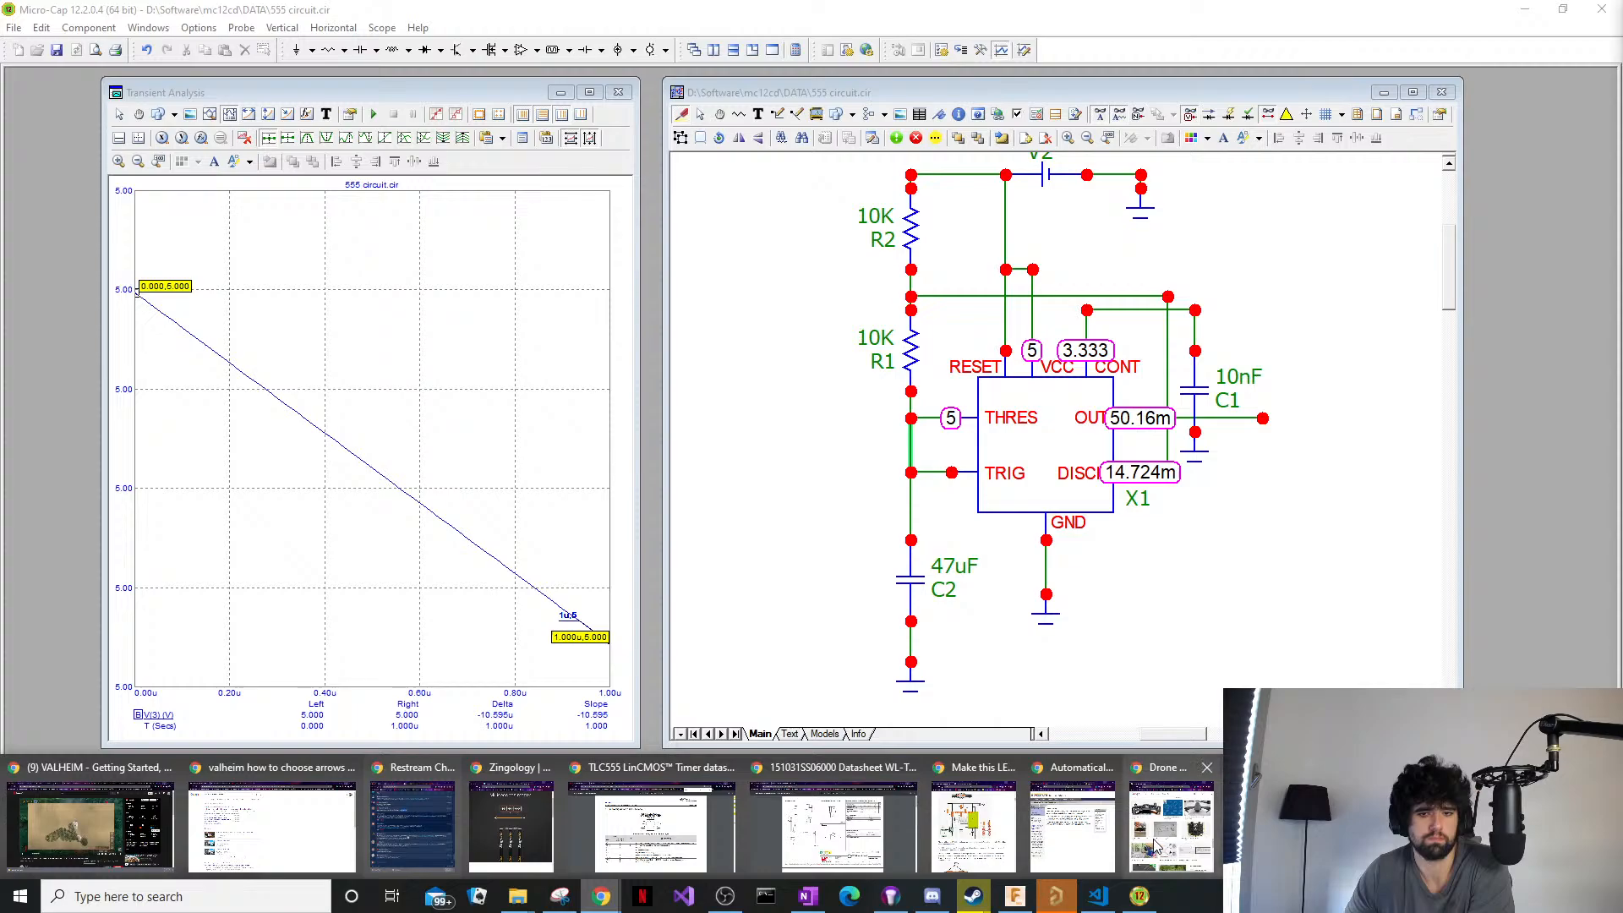
mouse_move(985, 835)
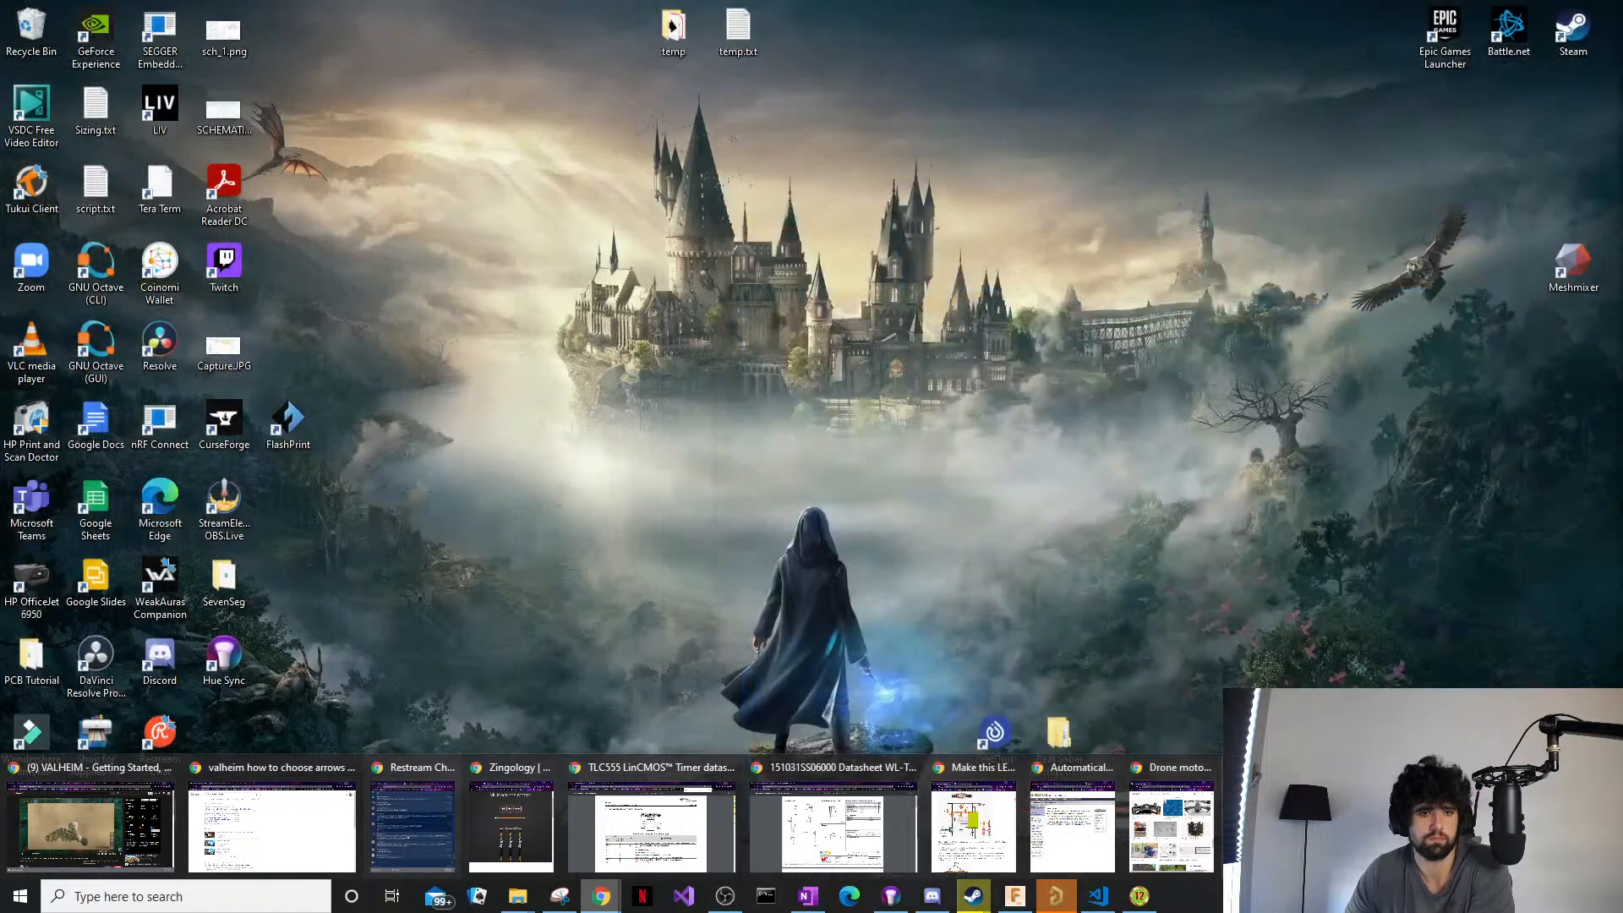
mouse_move(1040, 837)
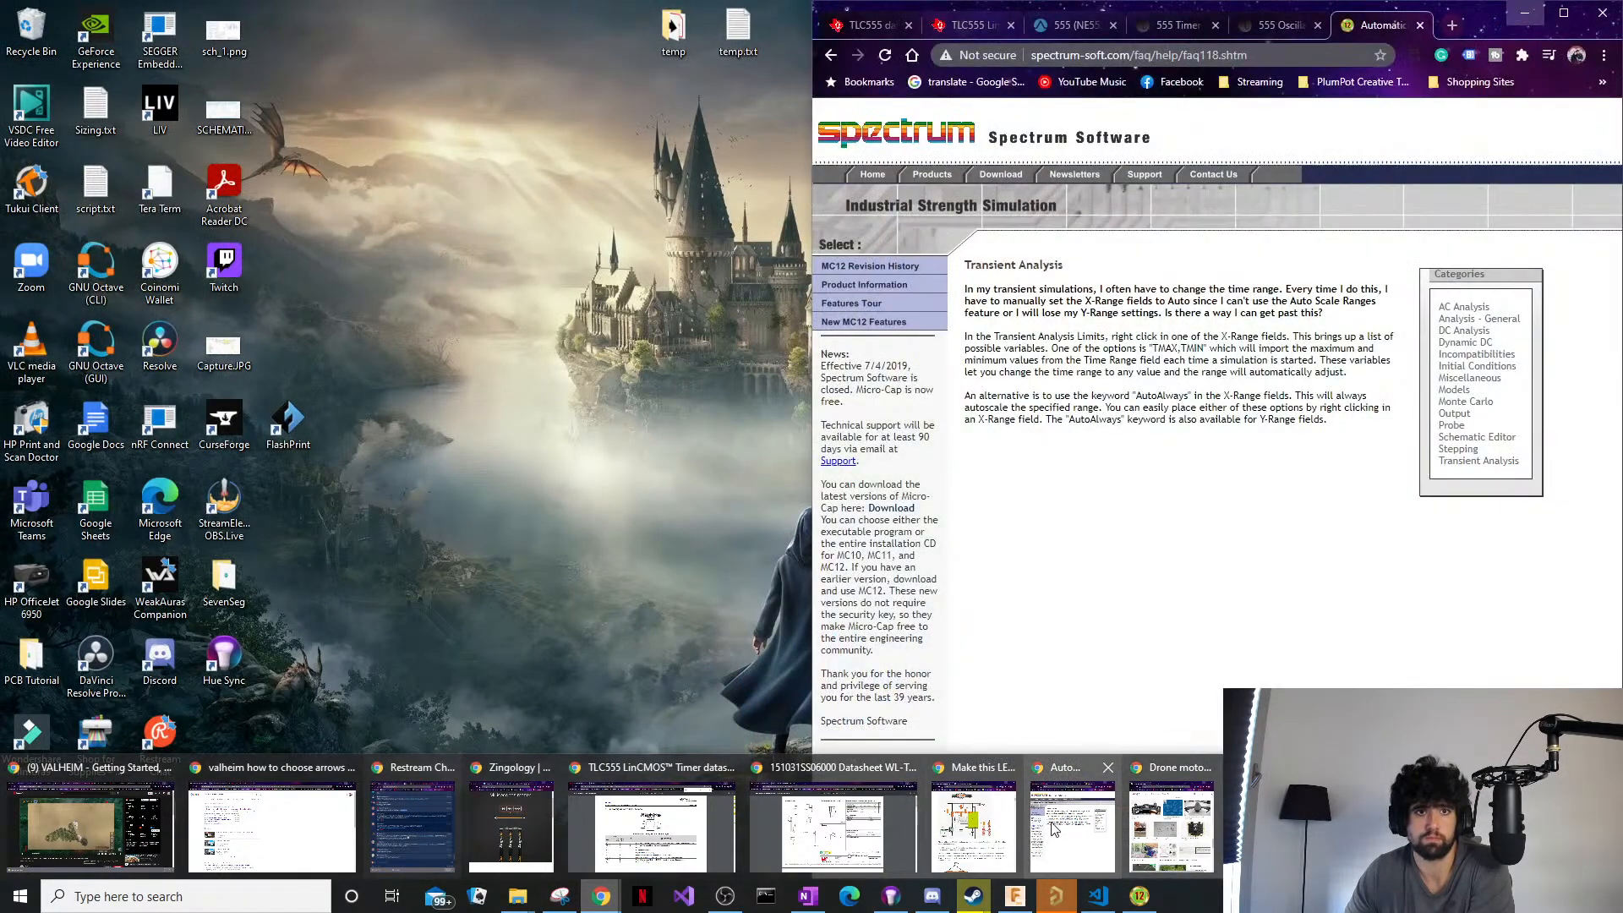
click(982, 828)
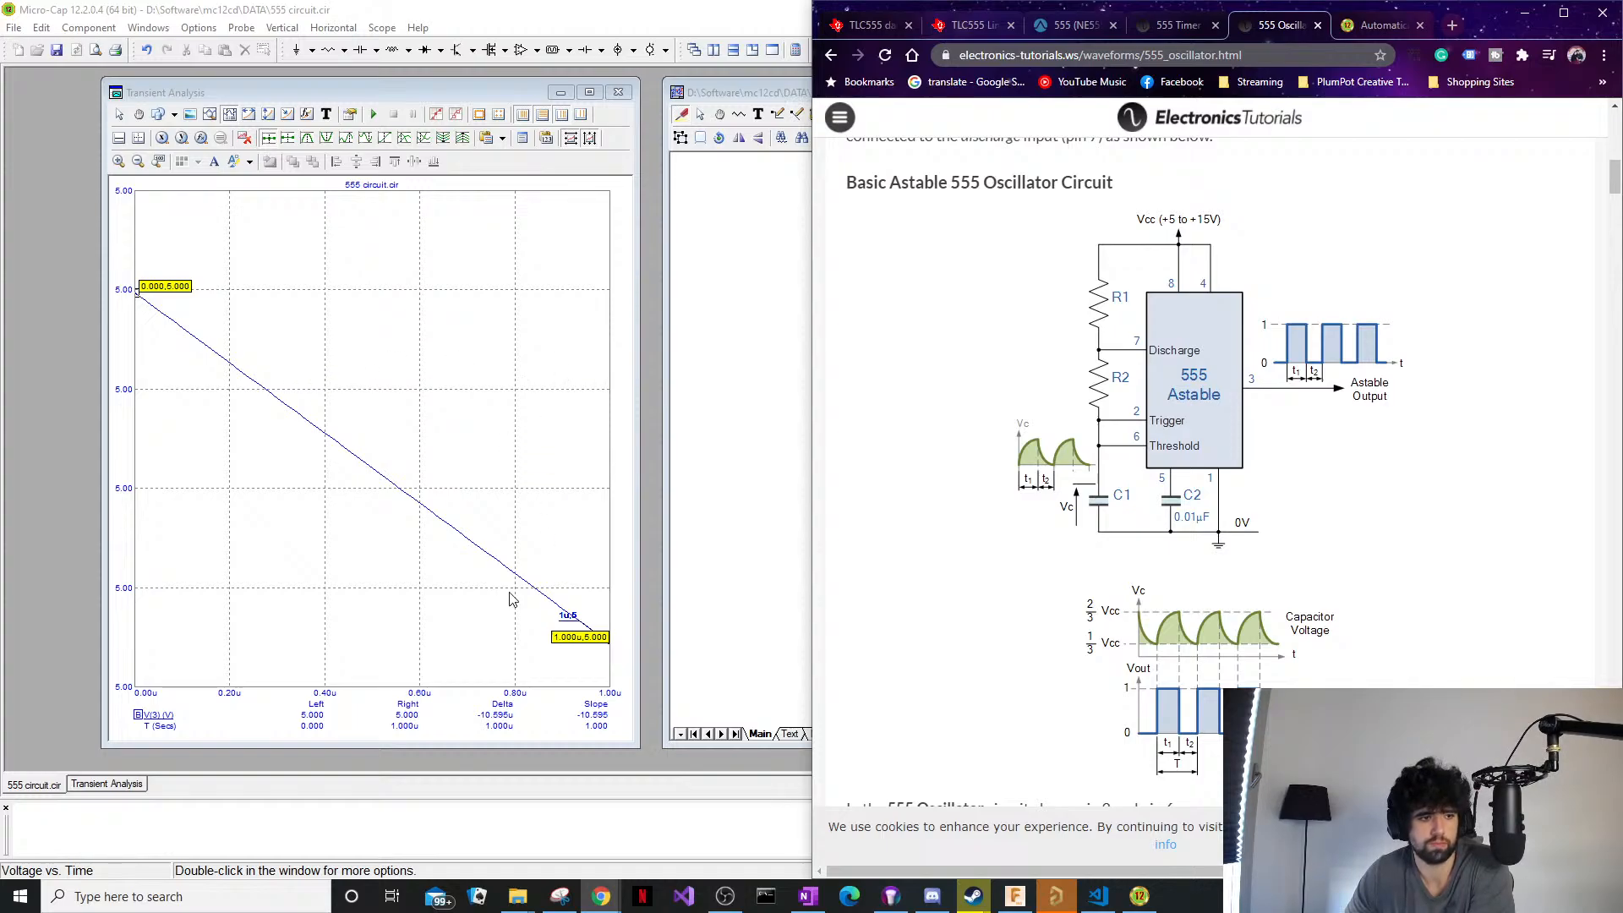
Return to Micro-Cap, replace the transient plot with a Probe DC analysis, and probe the 555's output node.
click(762, 31)
click(90, 786)
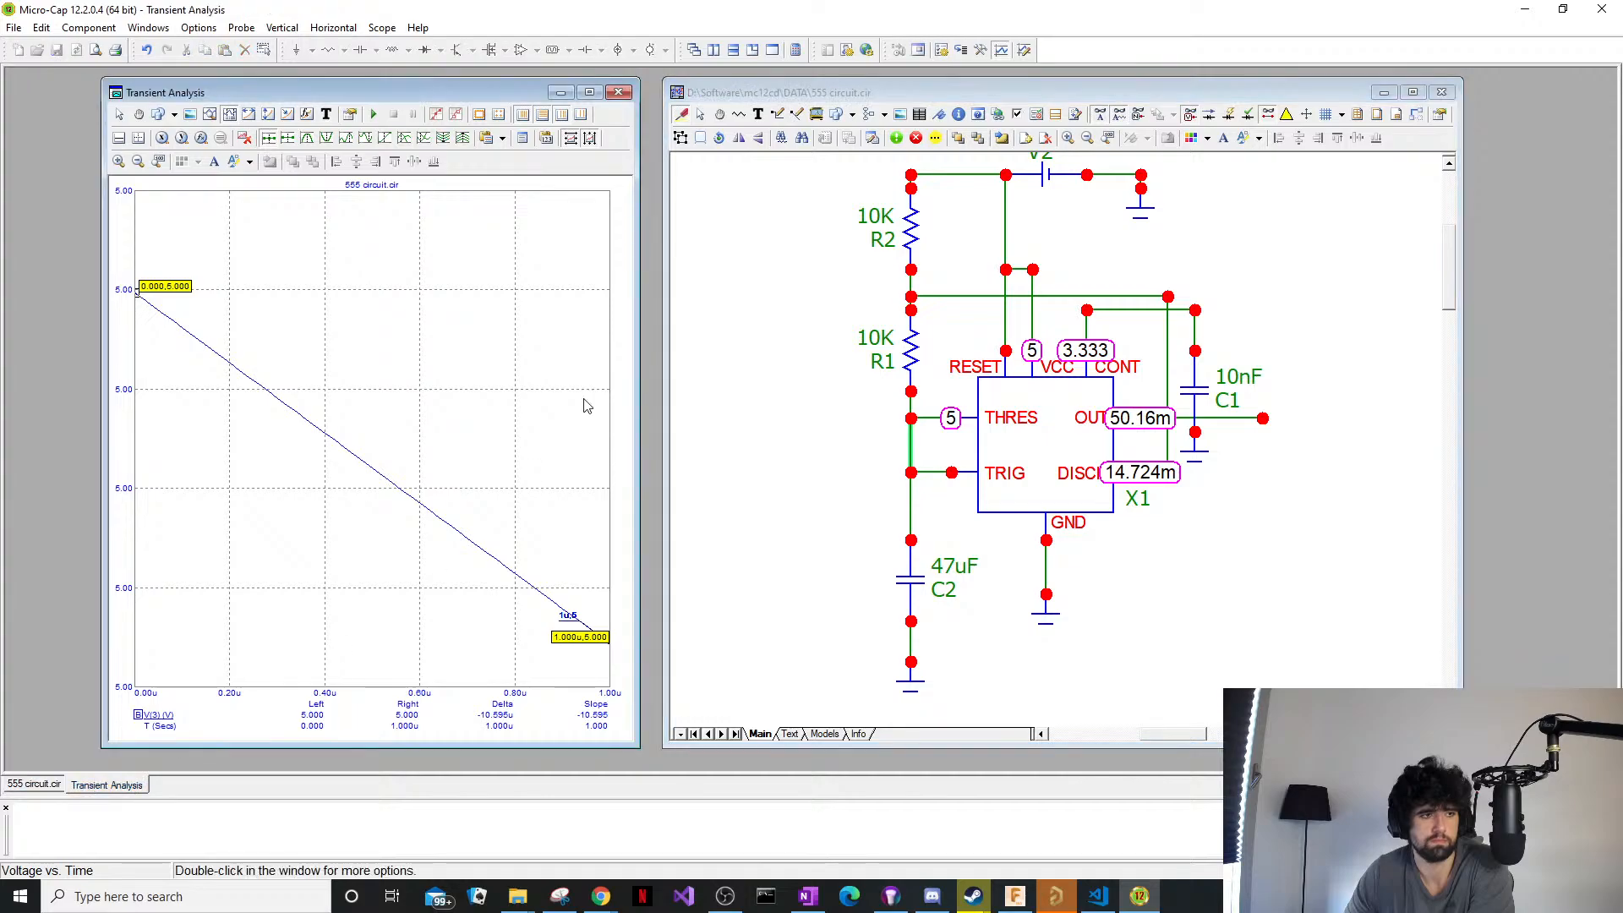
click(619, 93)
click(264, 28)
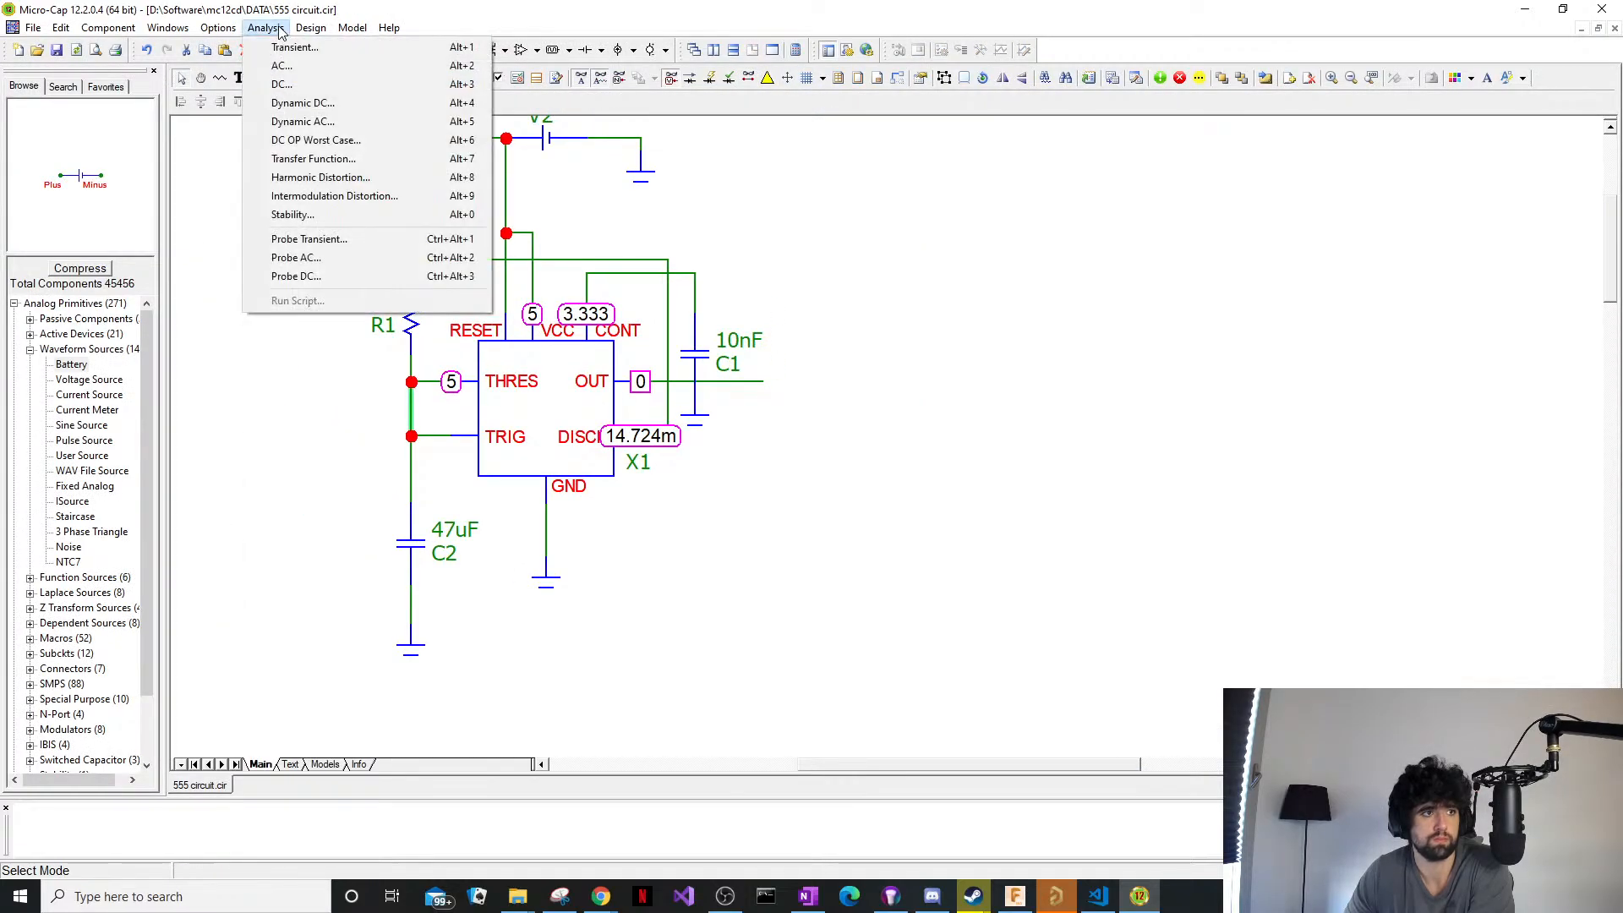
click(347, 276)
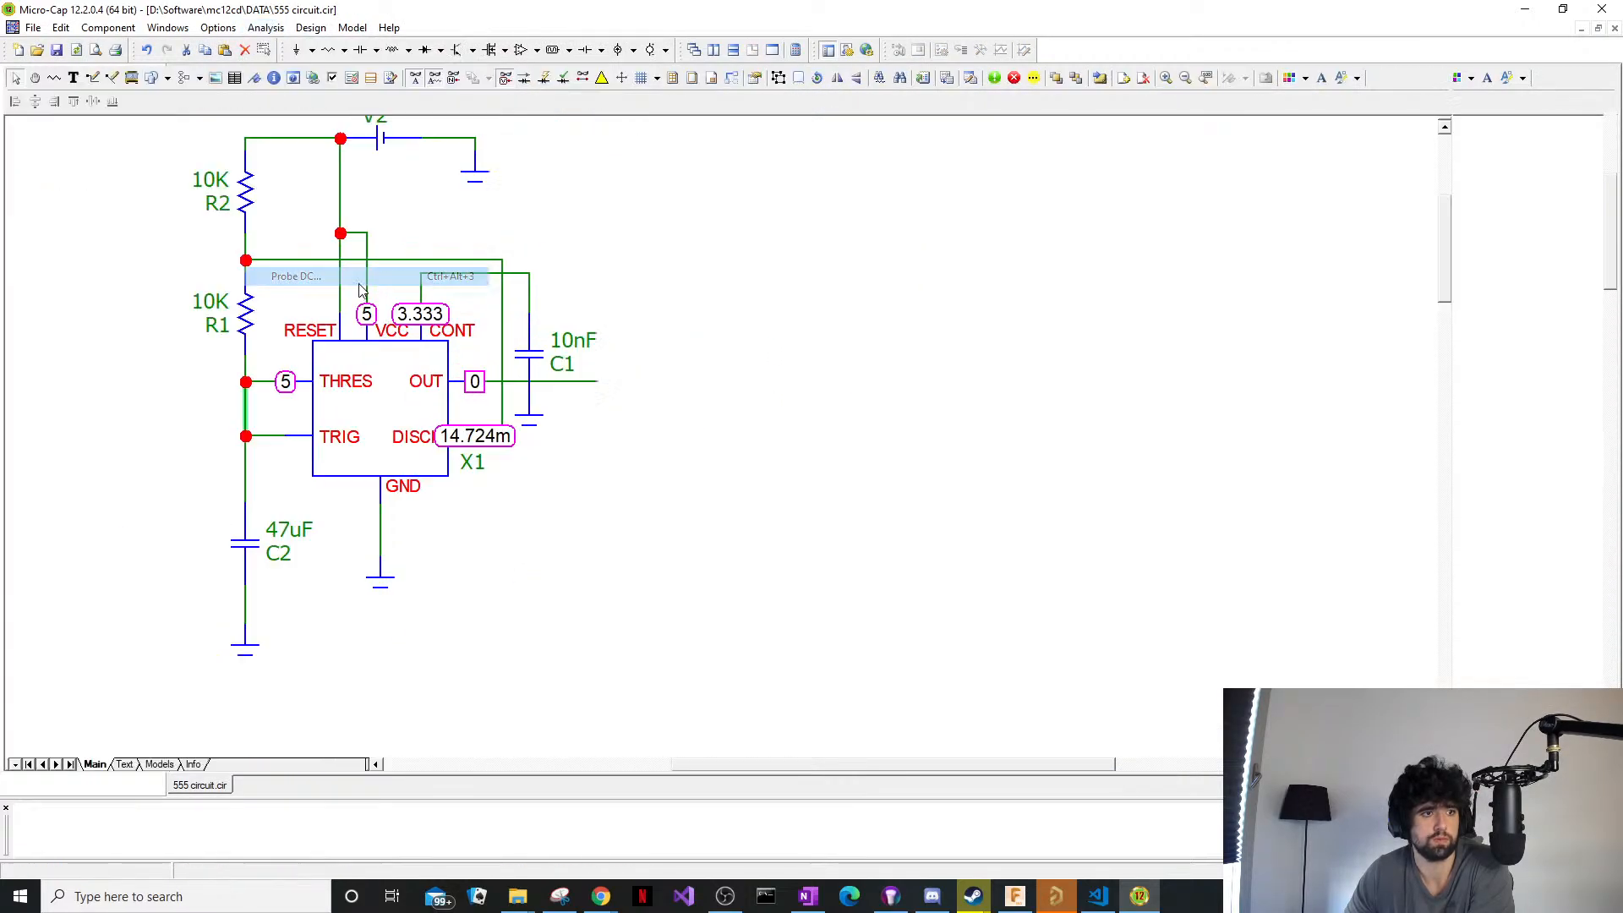
click(1378, 410)
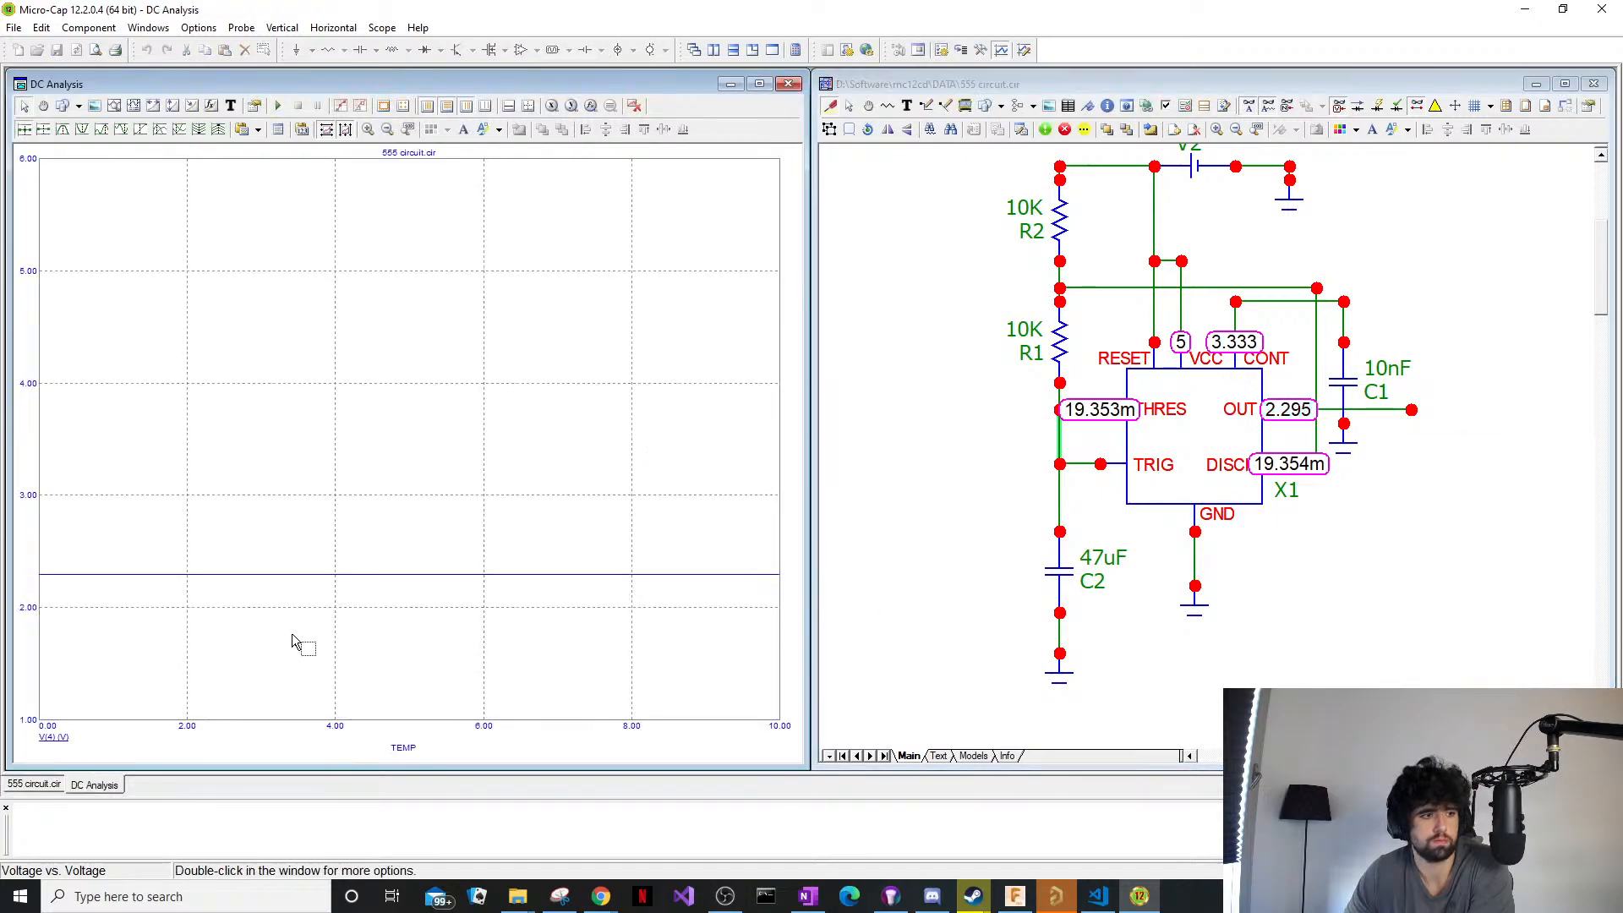
click(1372, 412)
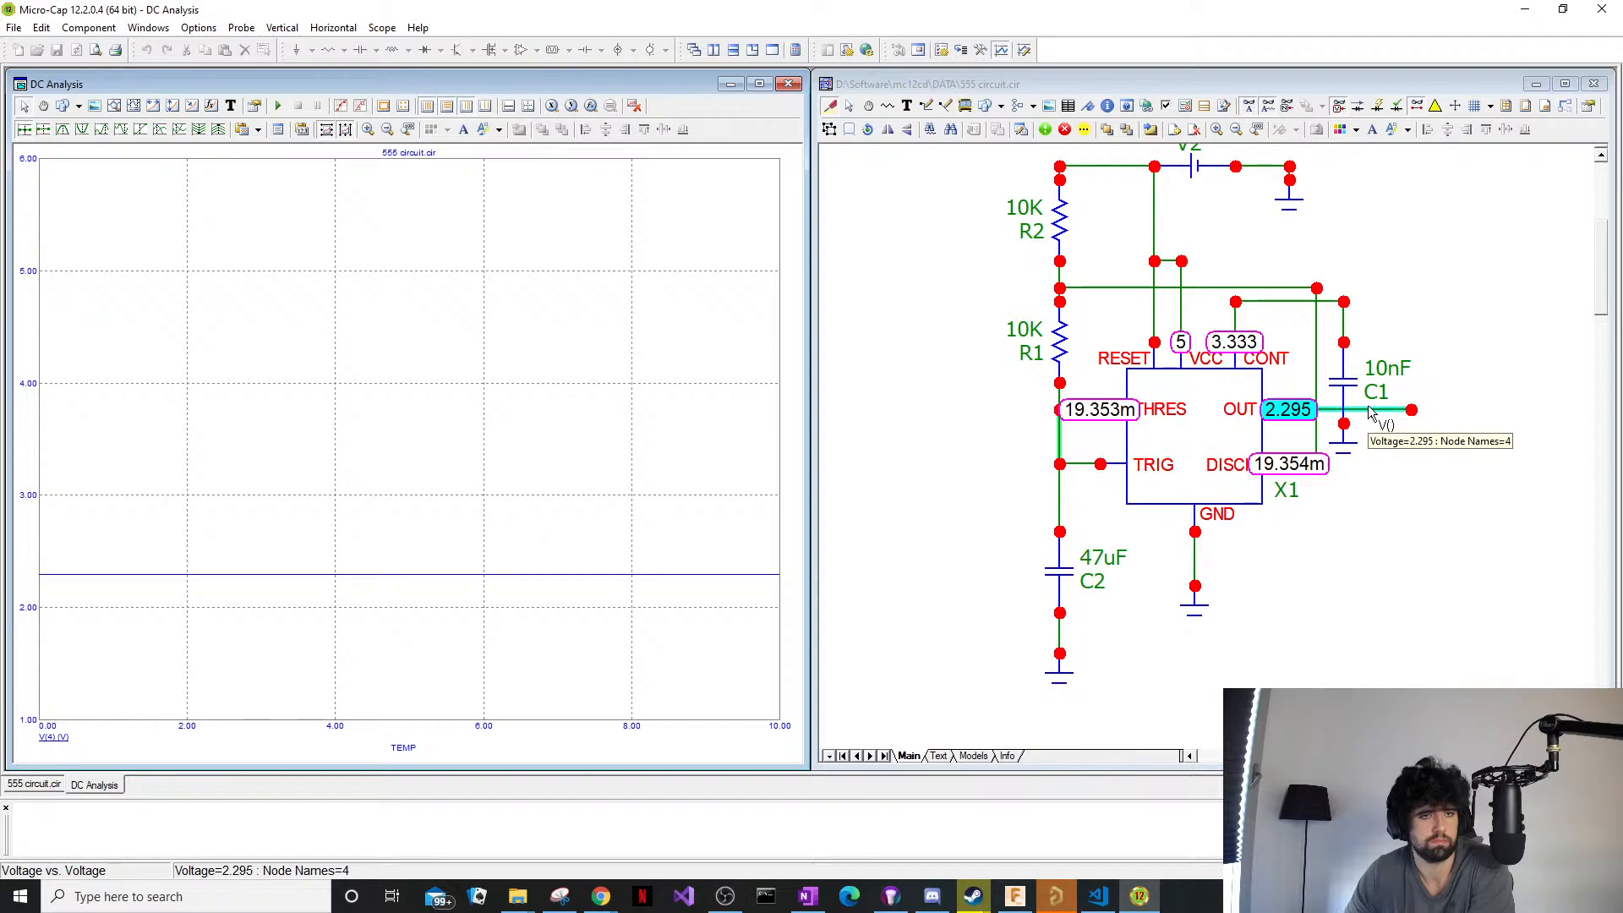
Close the DC analysis and plot the 555's output node voltage with Probe Transient.
drag(263, 18, 257, 25)
click(243, 33)
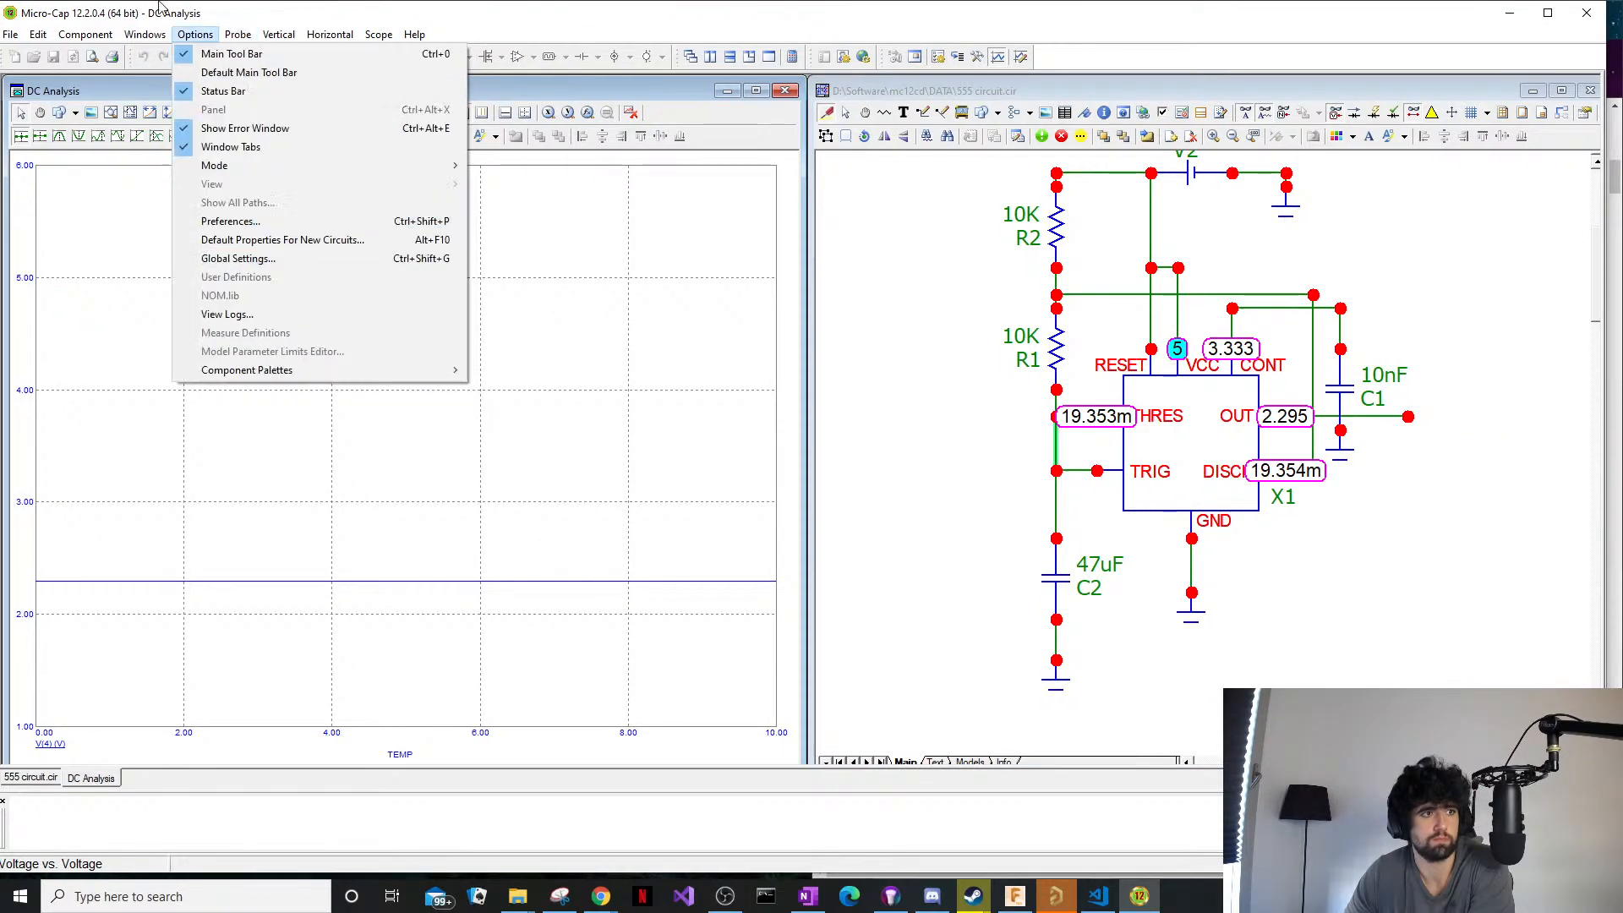
click(195, 34)
click(278, 34)
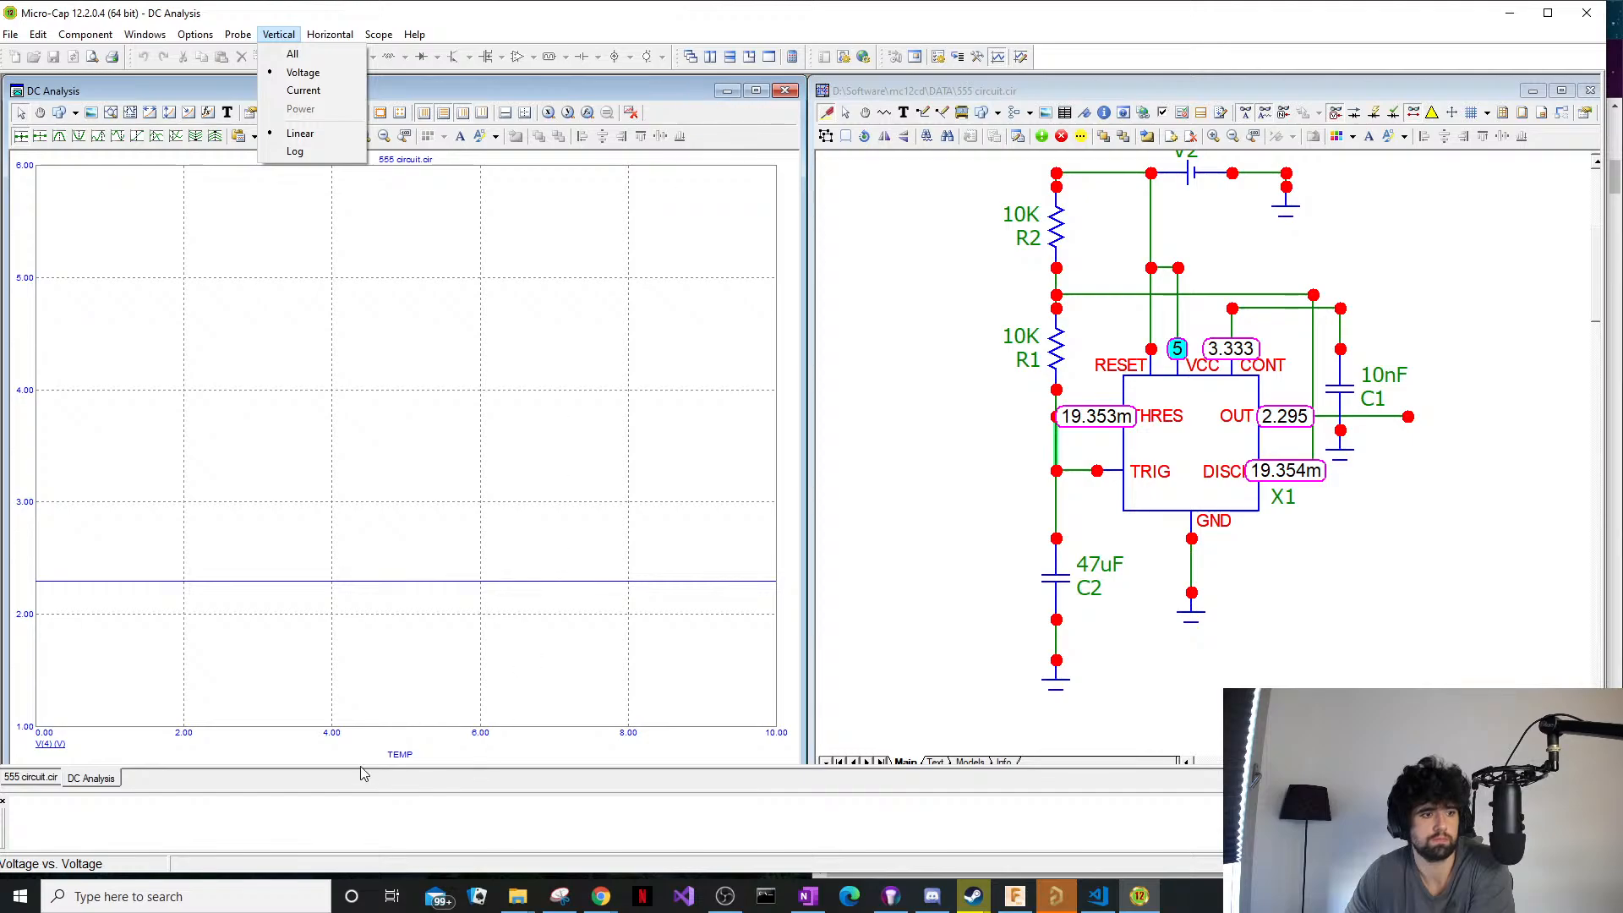
click(784, 90)
click(307, 34)
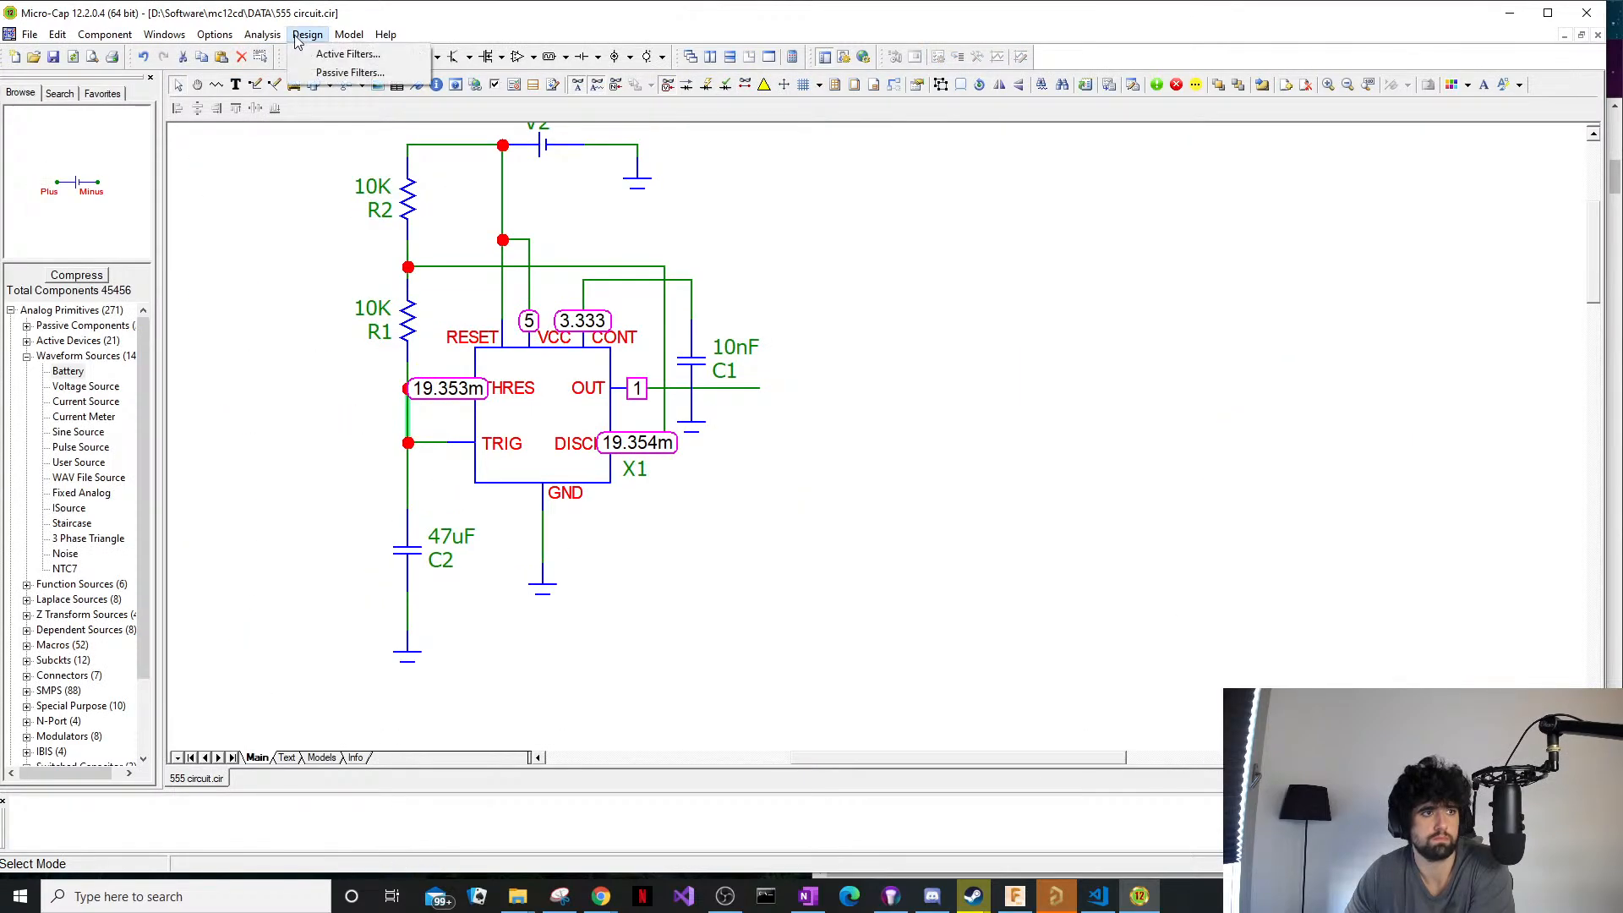
click(313, 245)
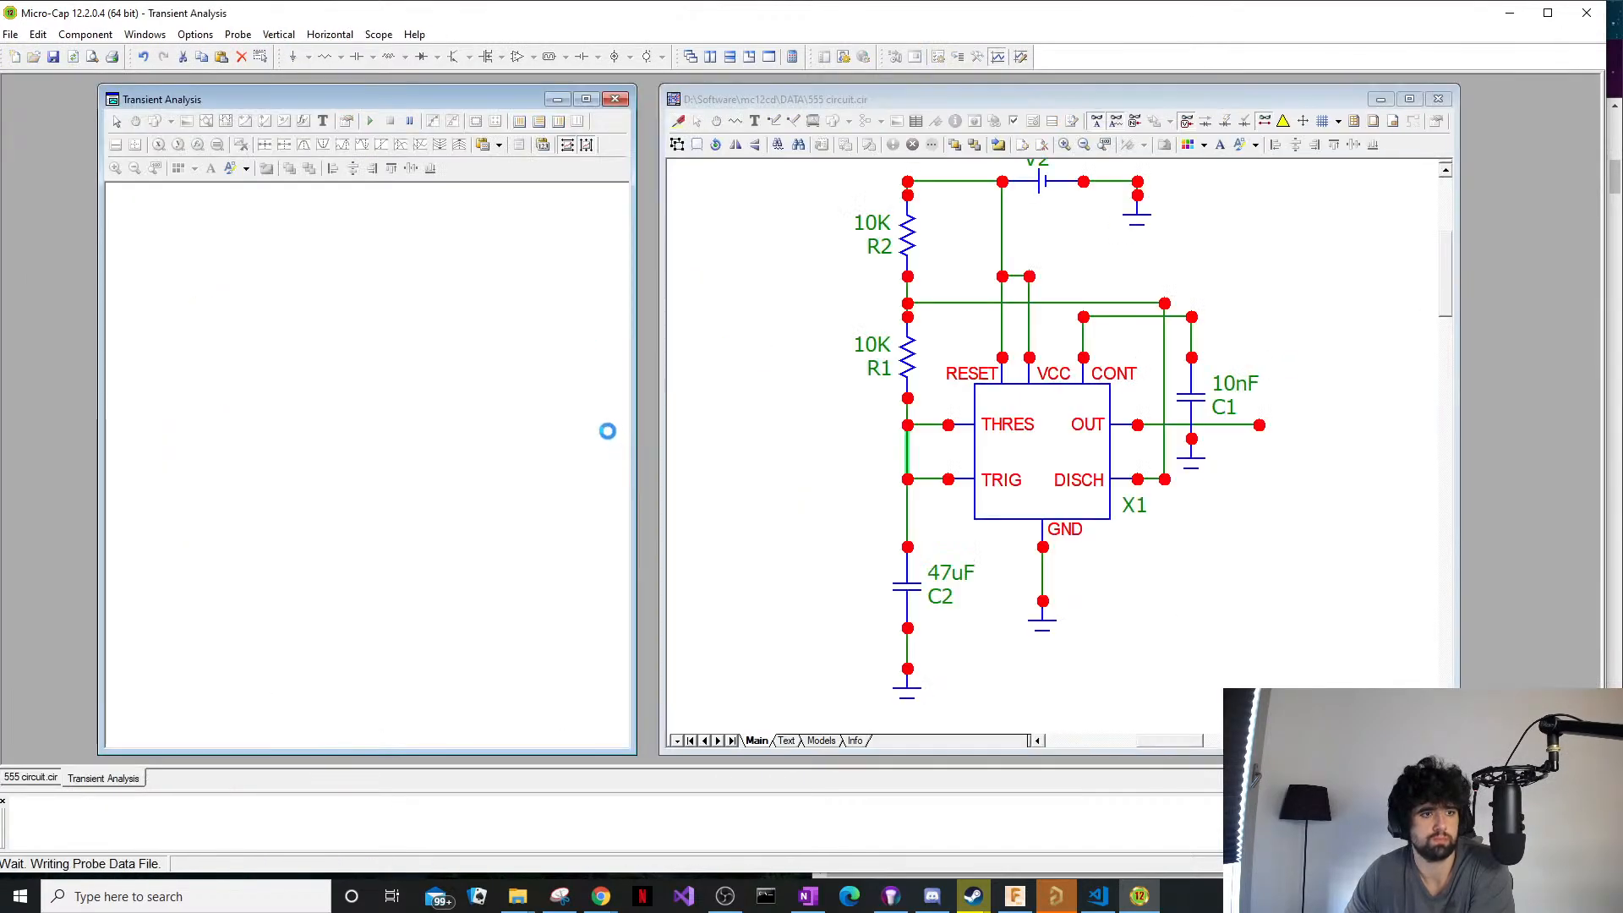
click(1203, 458)
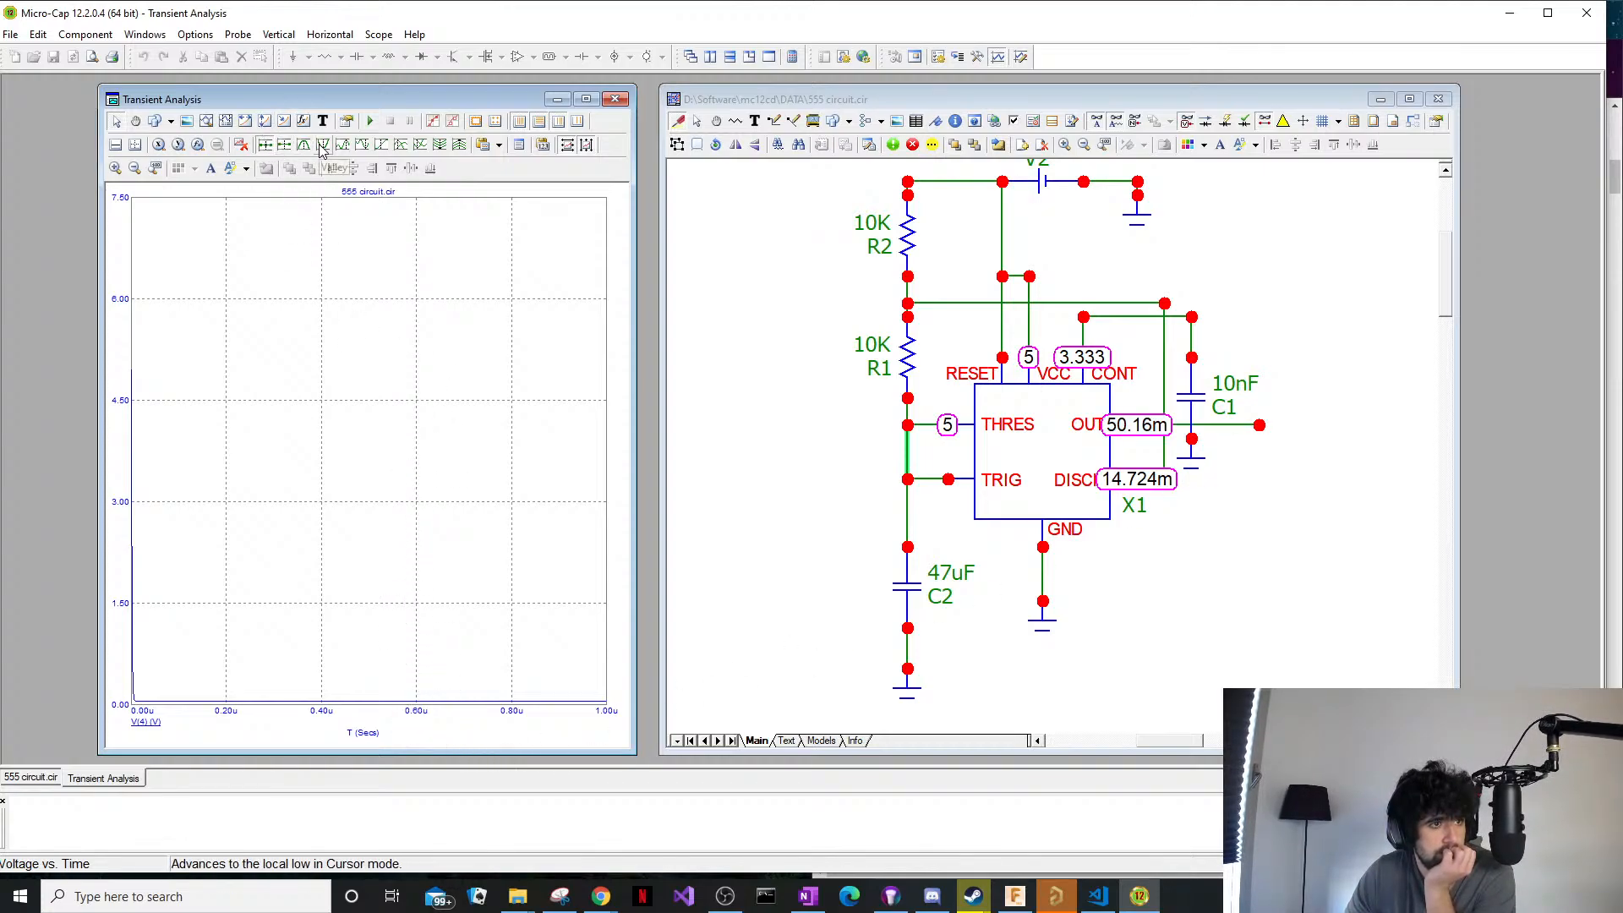
click(172, 122)
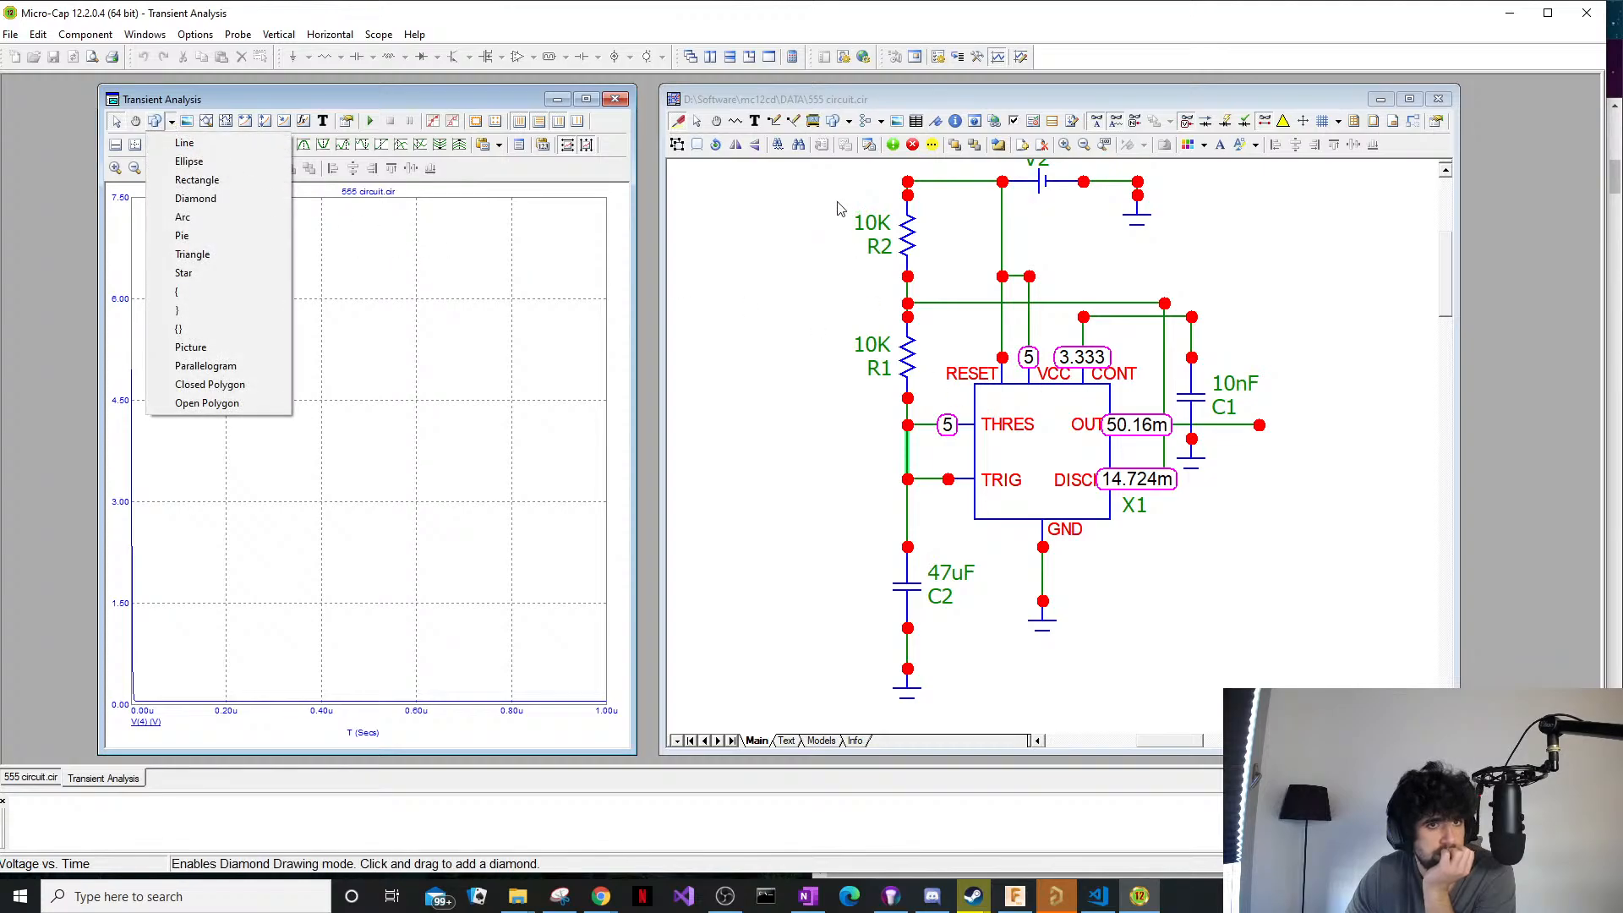
click(840, 209)
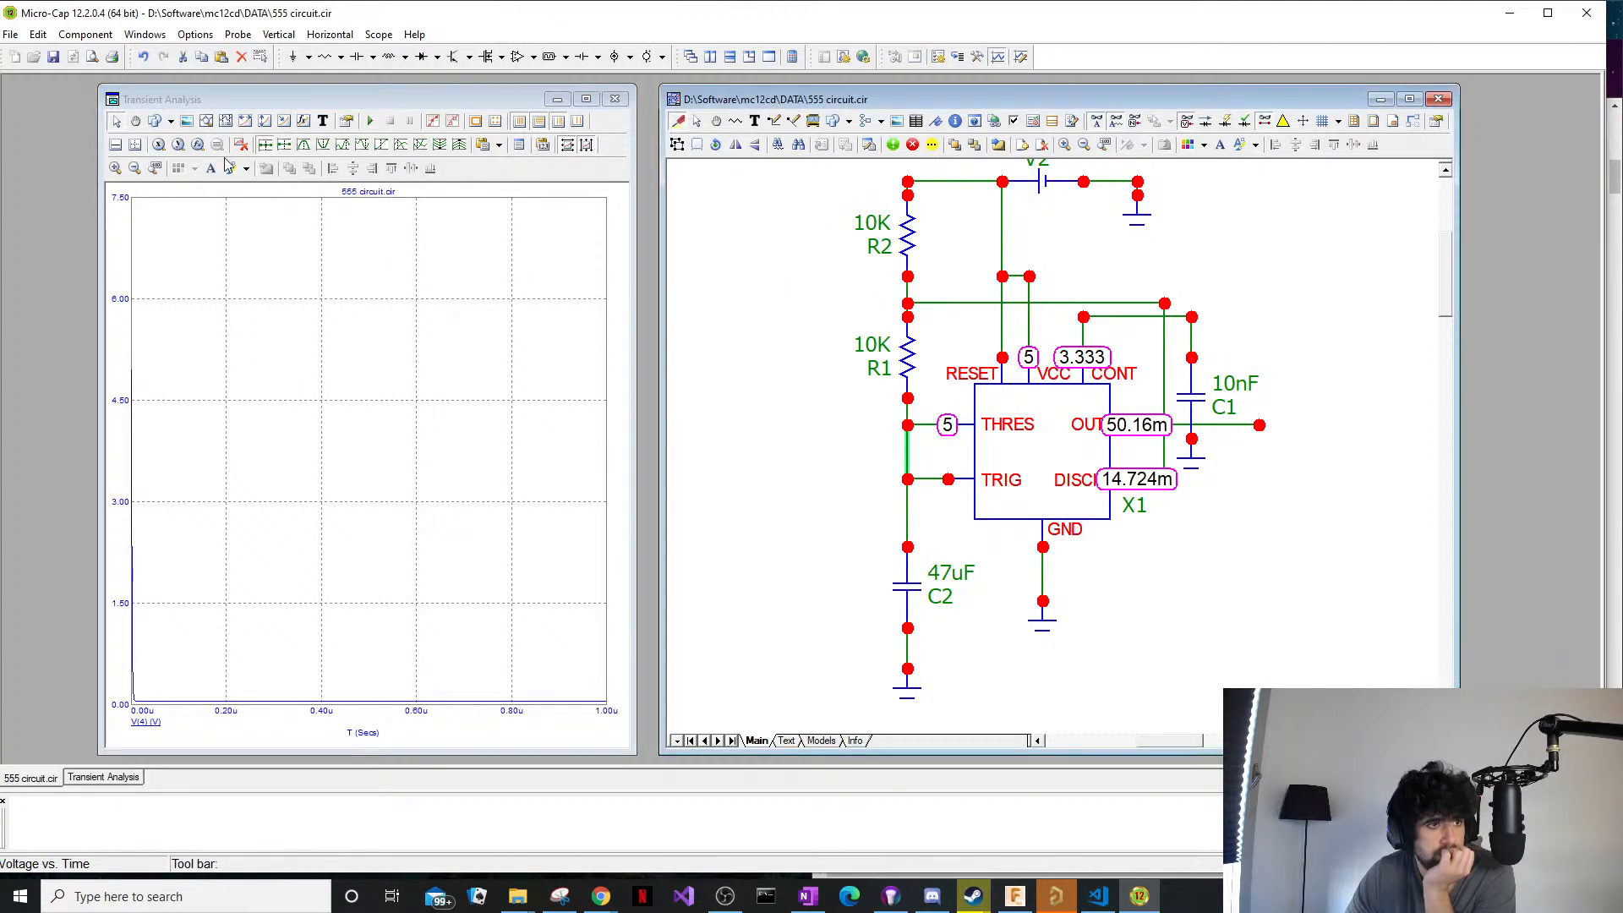
click(137, 124)
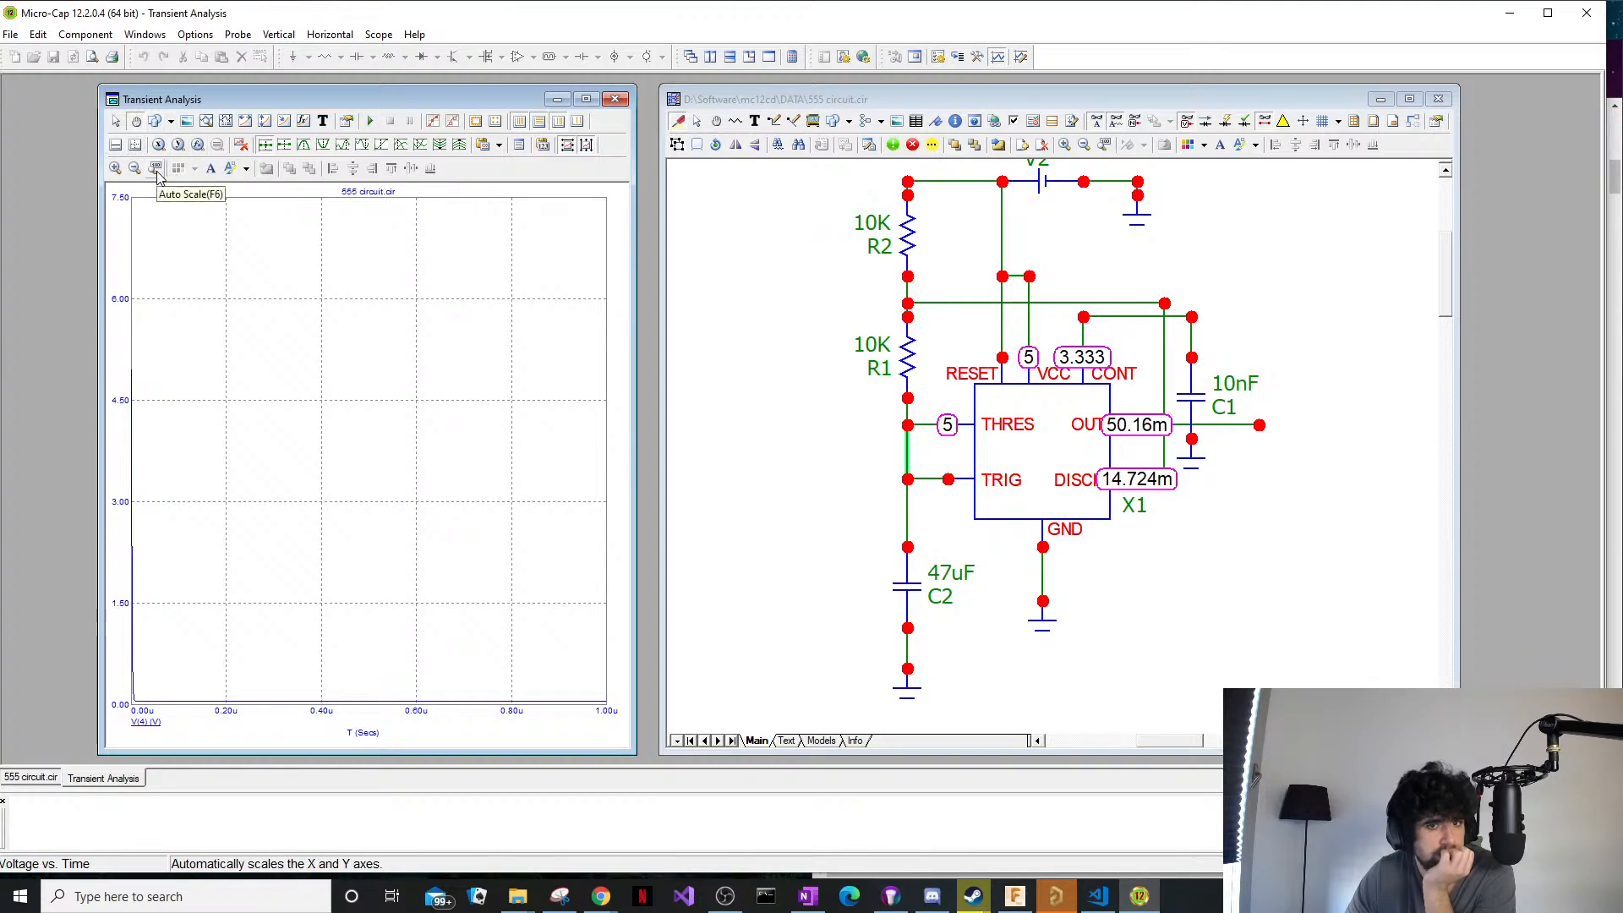
Close the probed plot and run a standard Transient analysis with the maximum run time set to 10u.
click(615, 99)
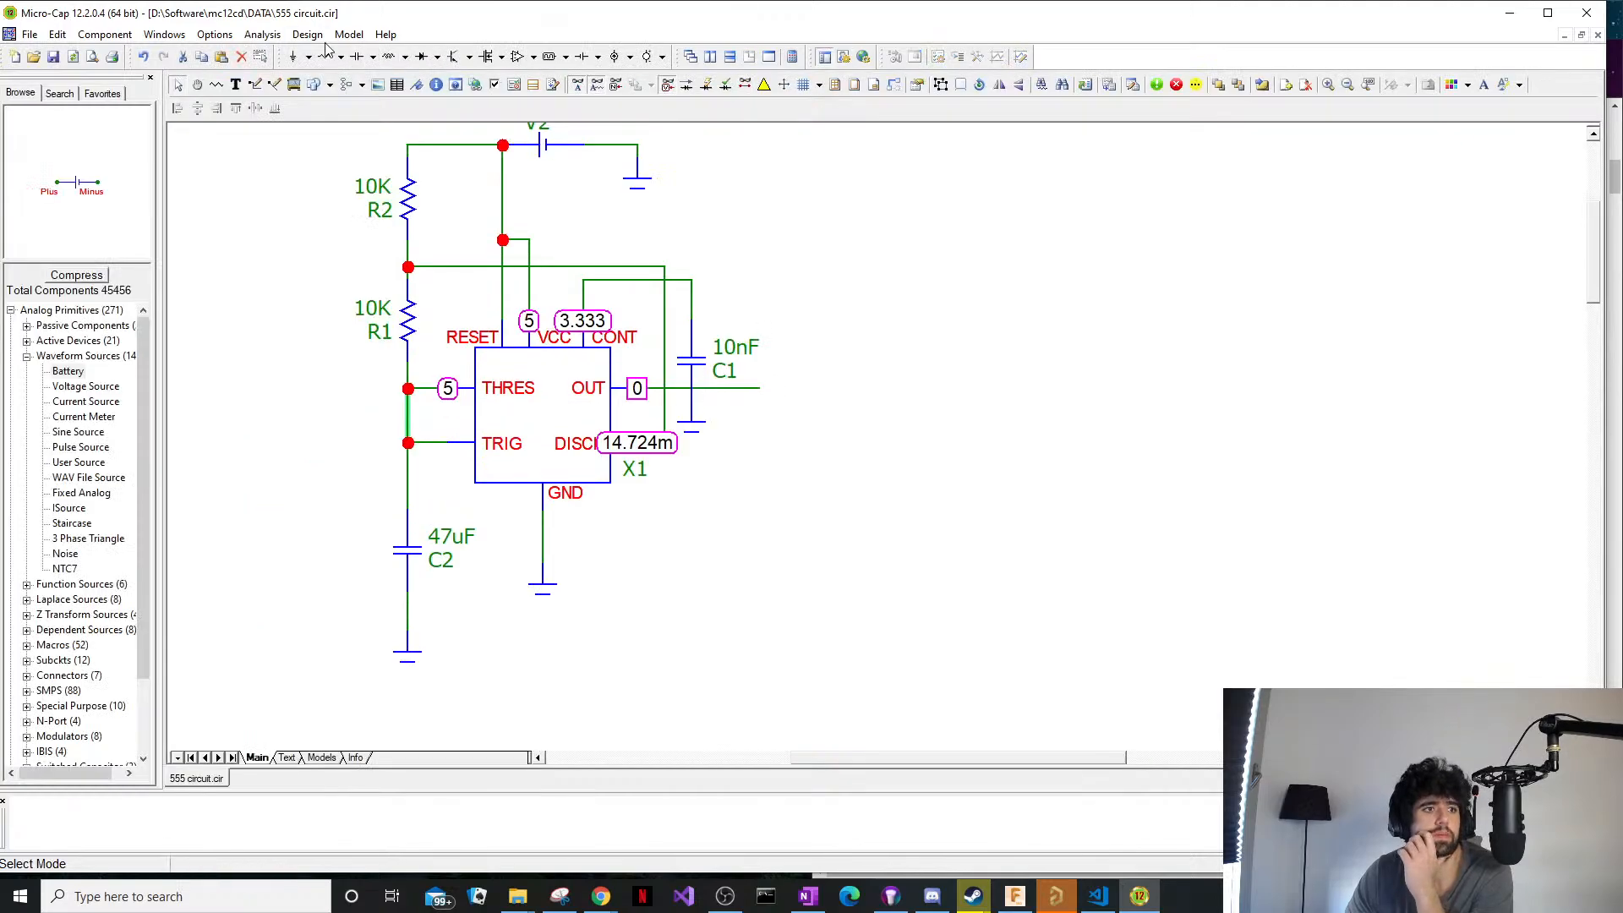
click(262, 34)
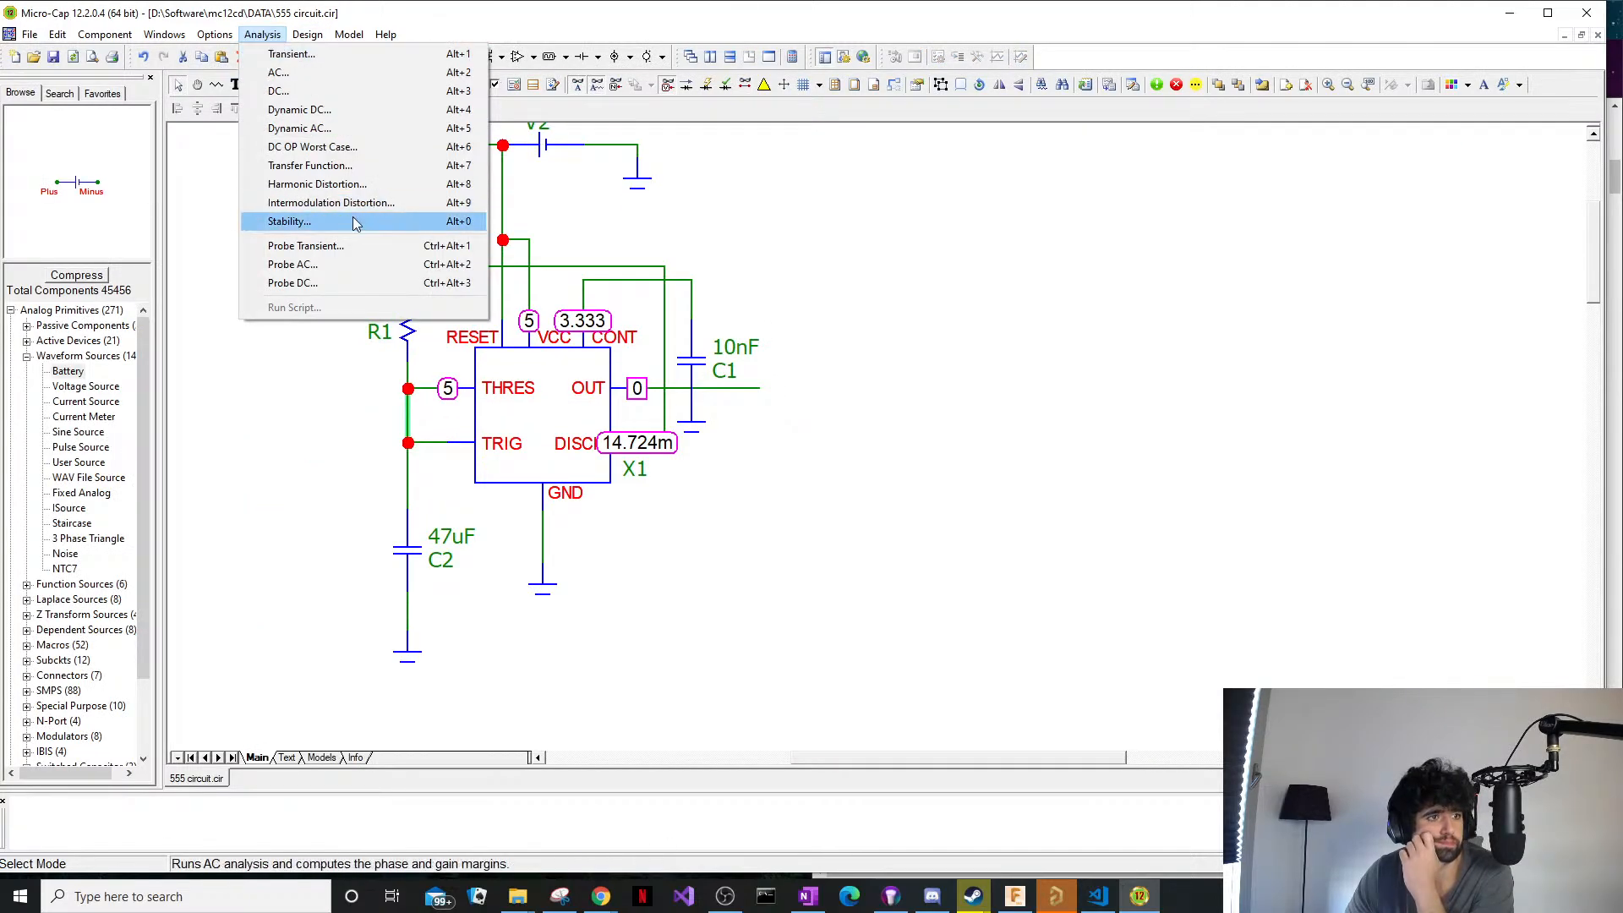
click(284, 56)
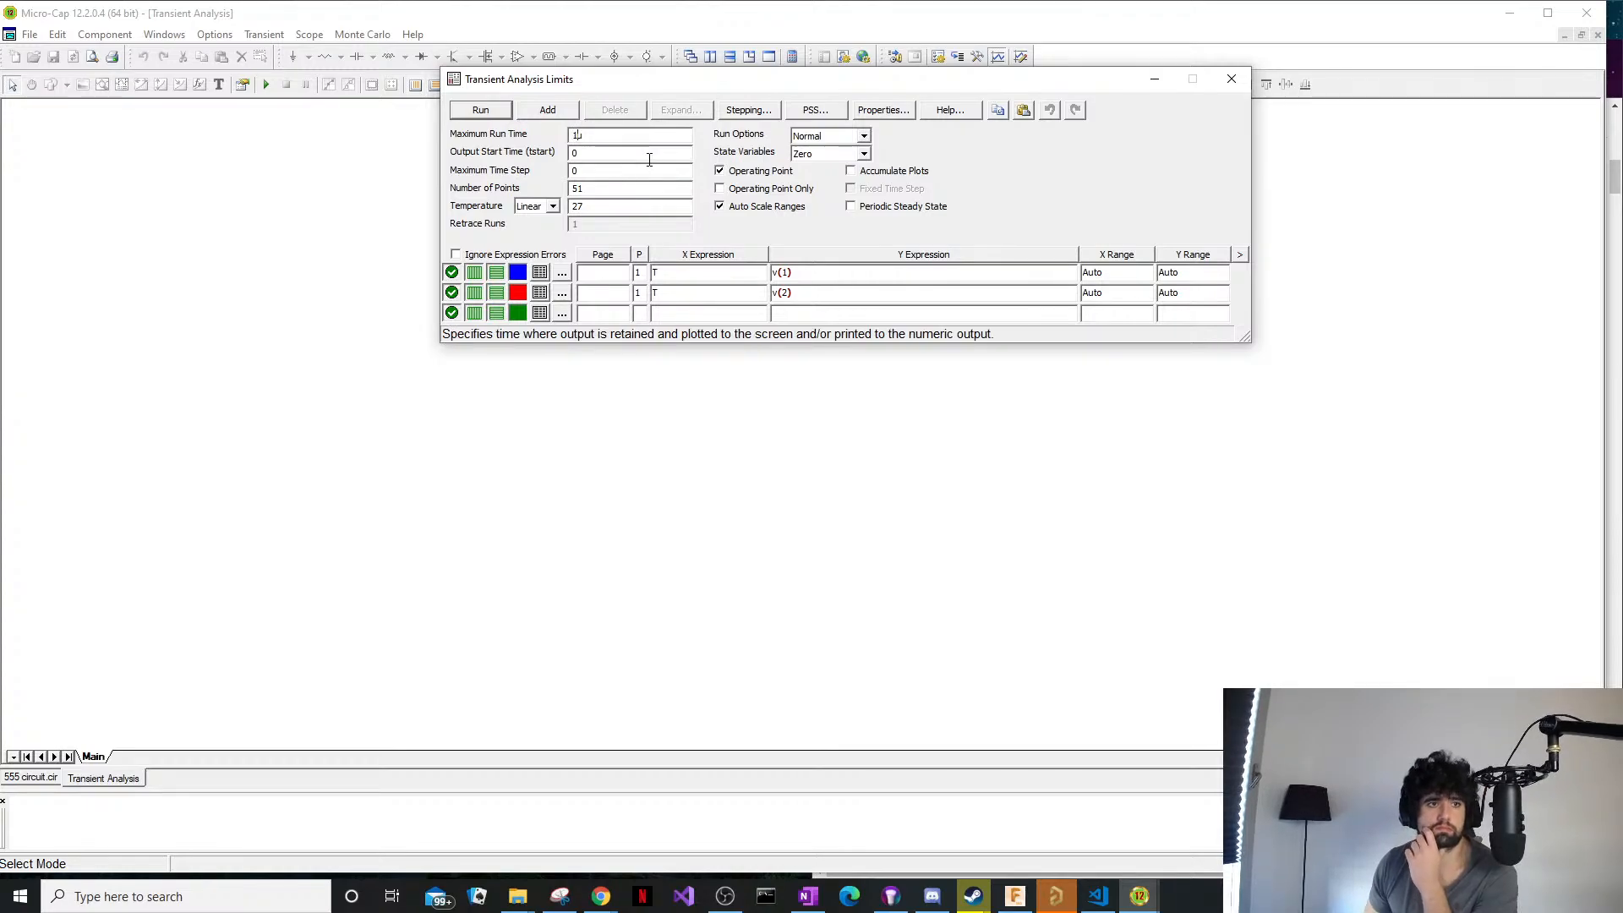
key(F2)
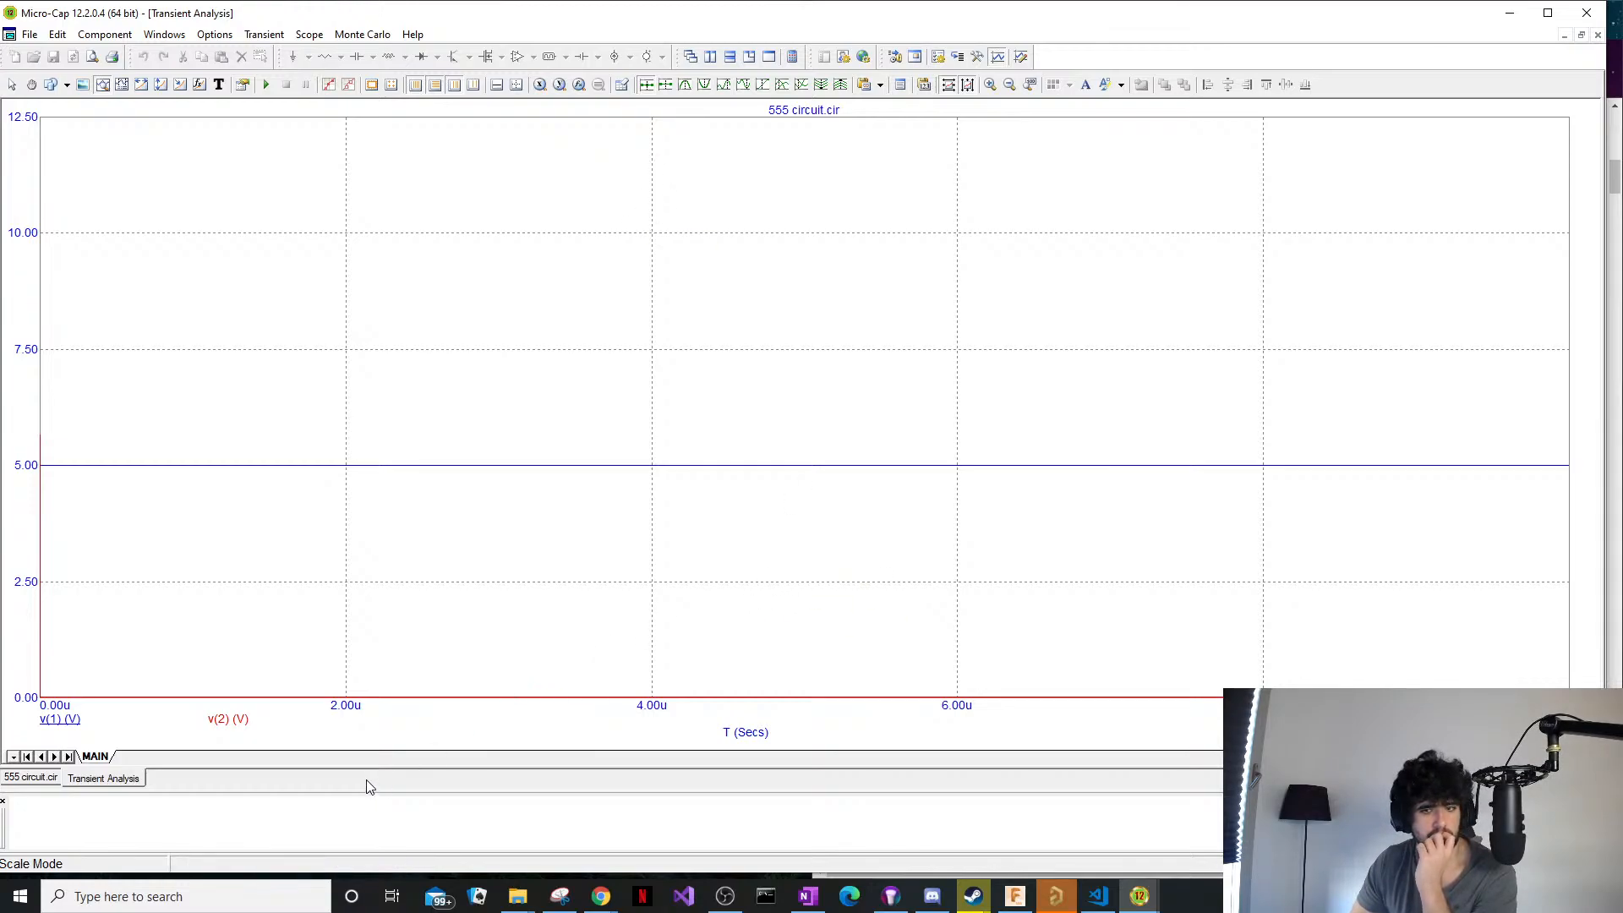
click(25, 777)
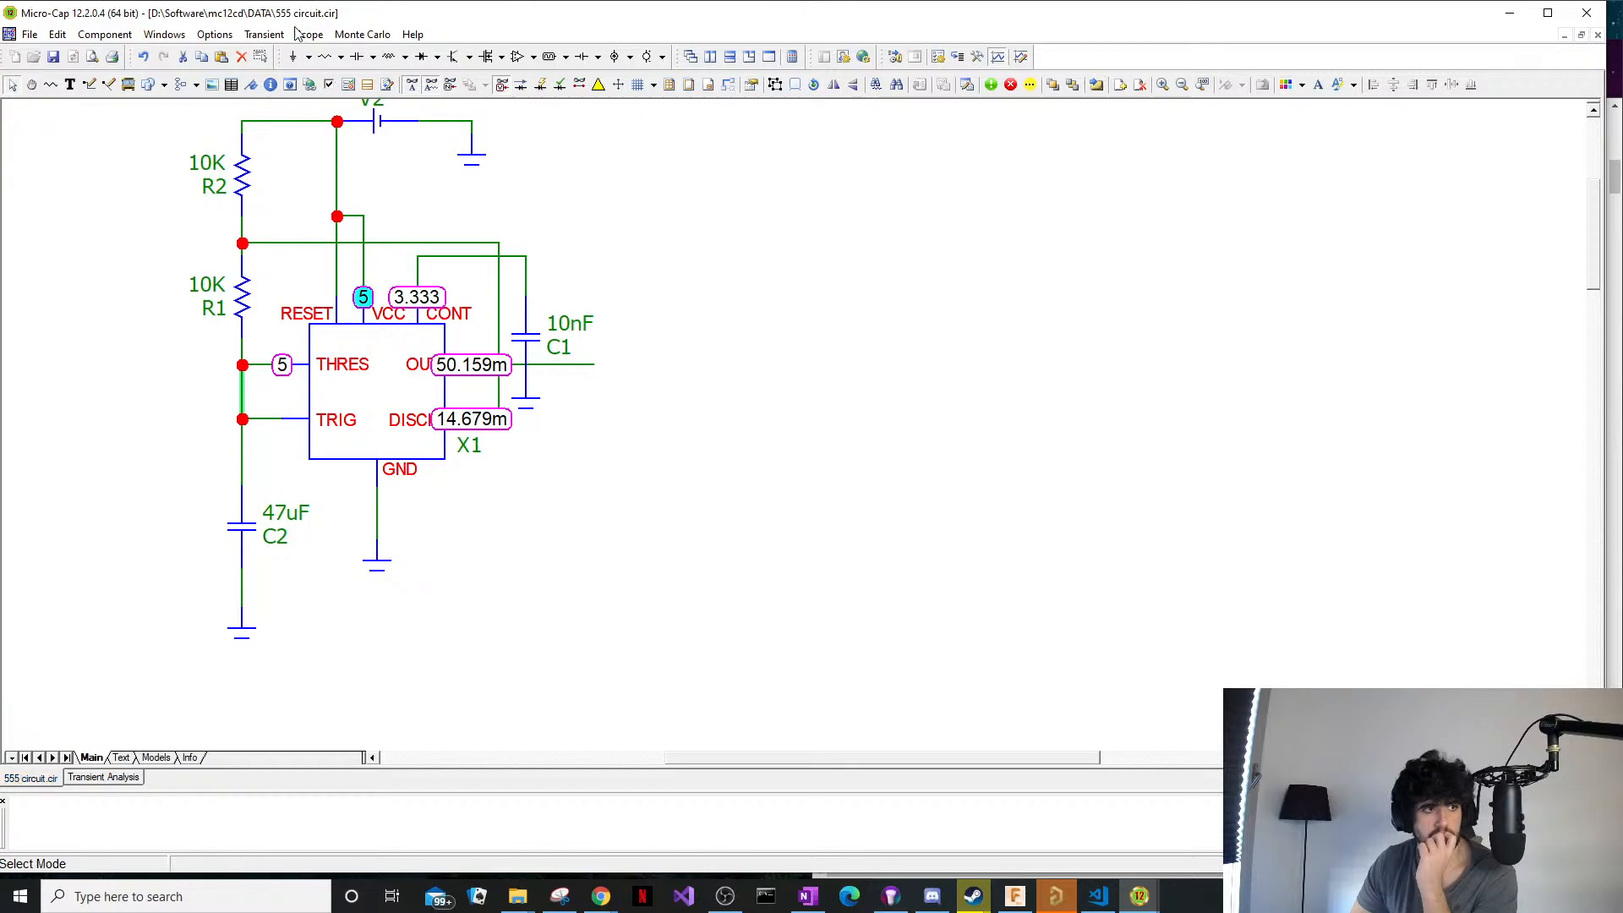
click(264, 34)
mouse_move(222, 34)
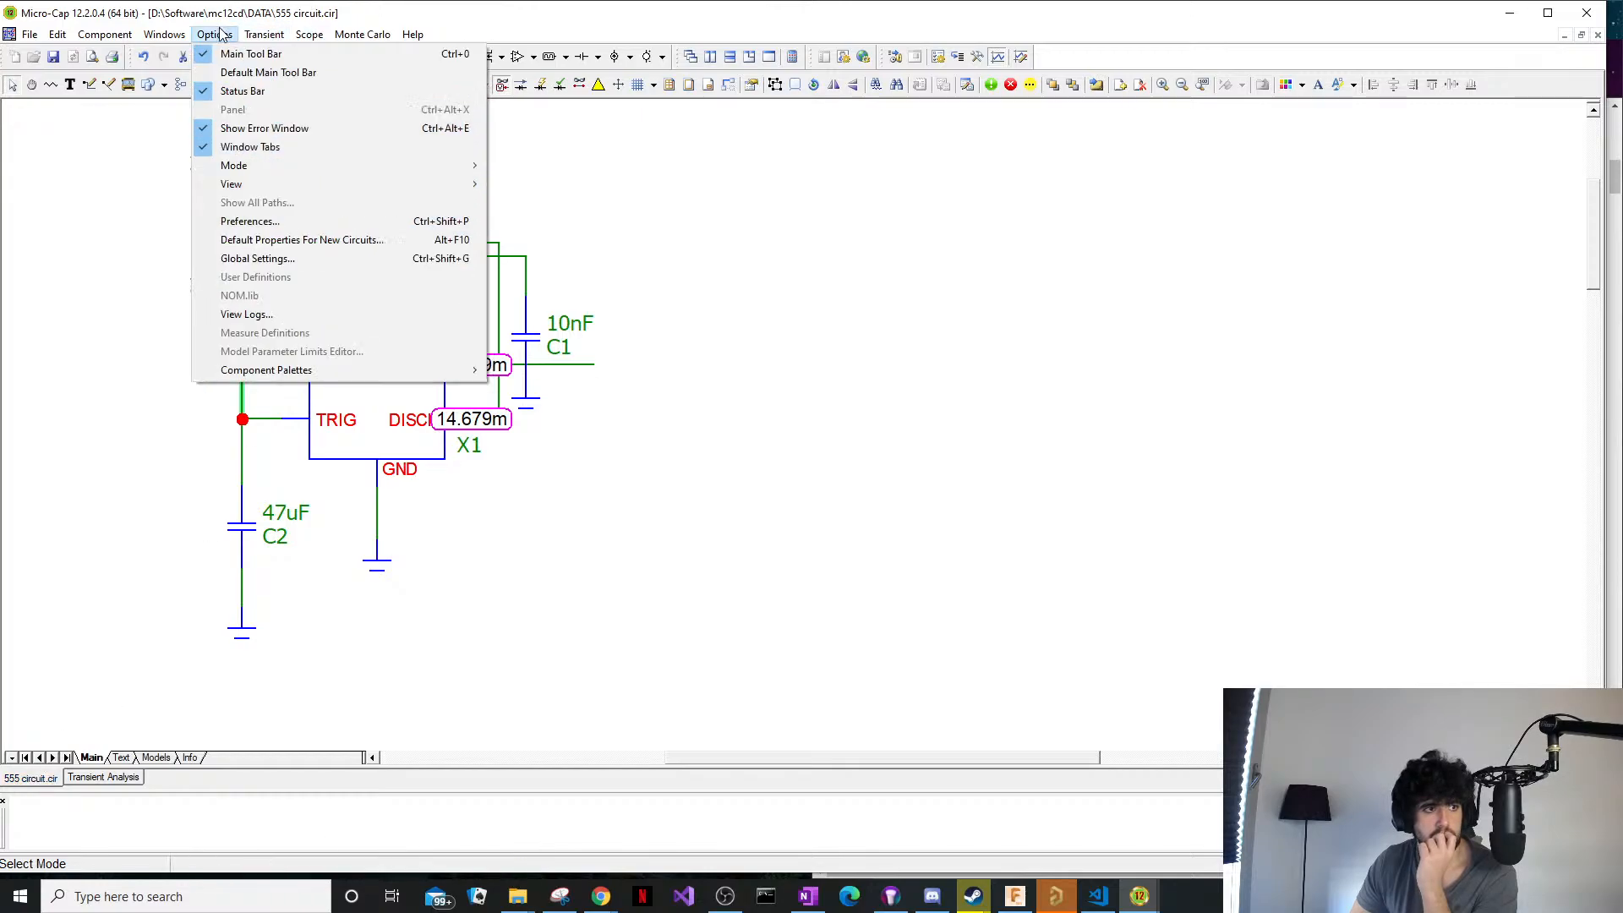
mouse_move(309, 34)
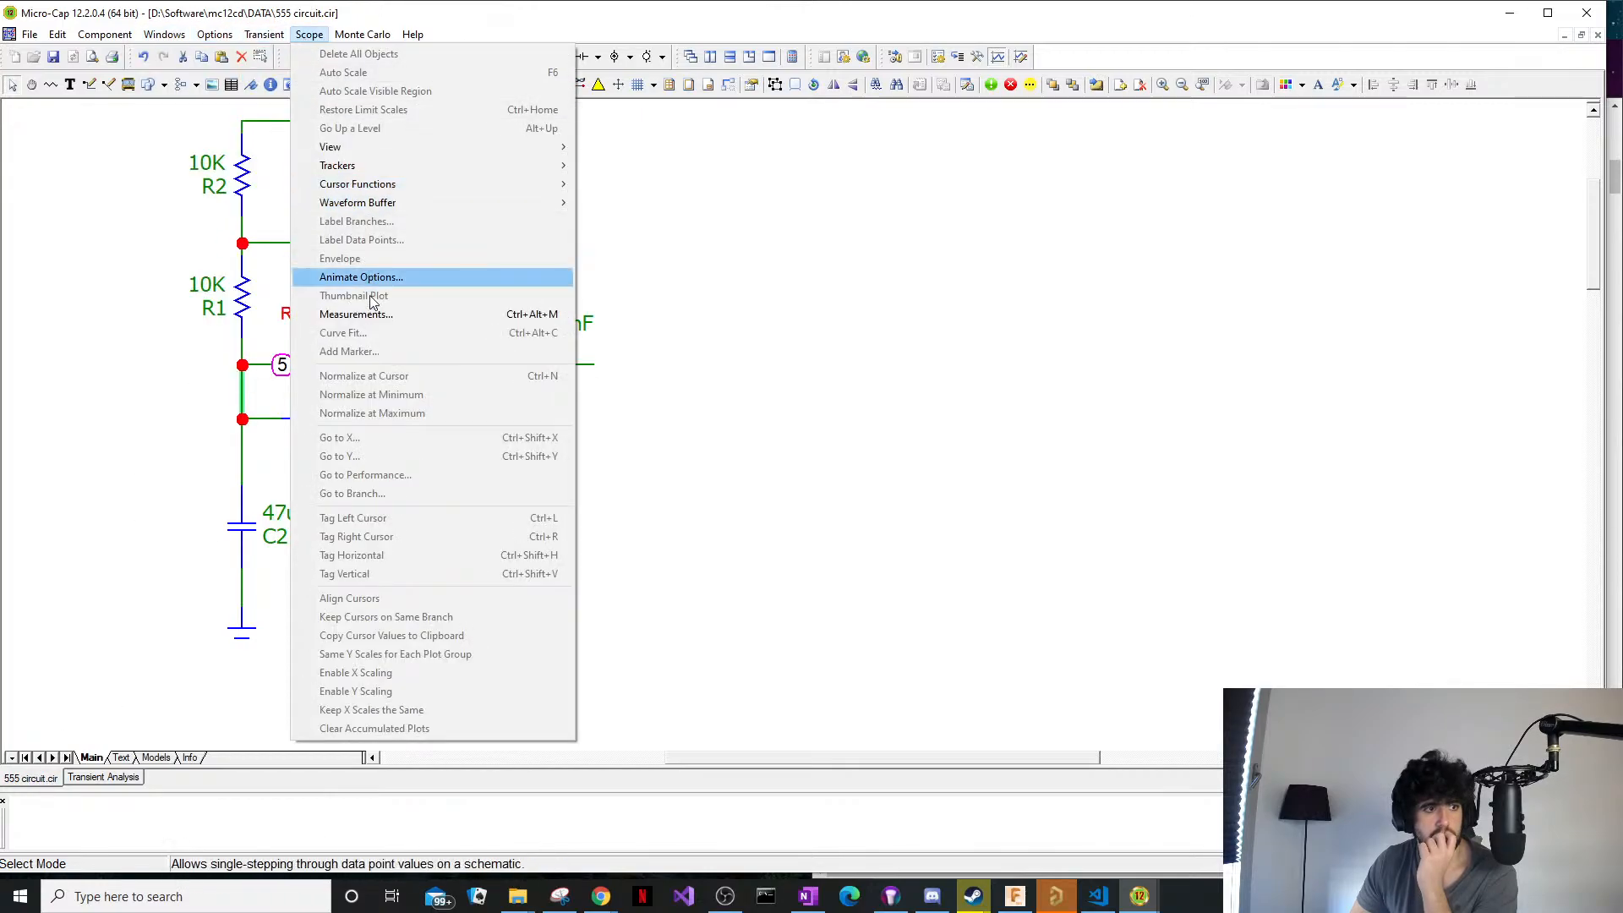
Close the standard Transient analysis, start Probe Transient and plot the 555's output voltage over the 10u run time.
right_click(102, 785)
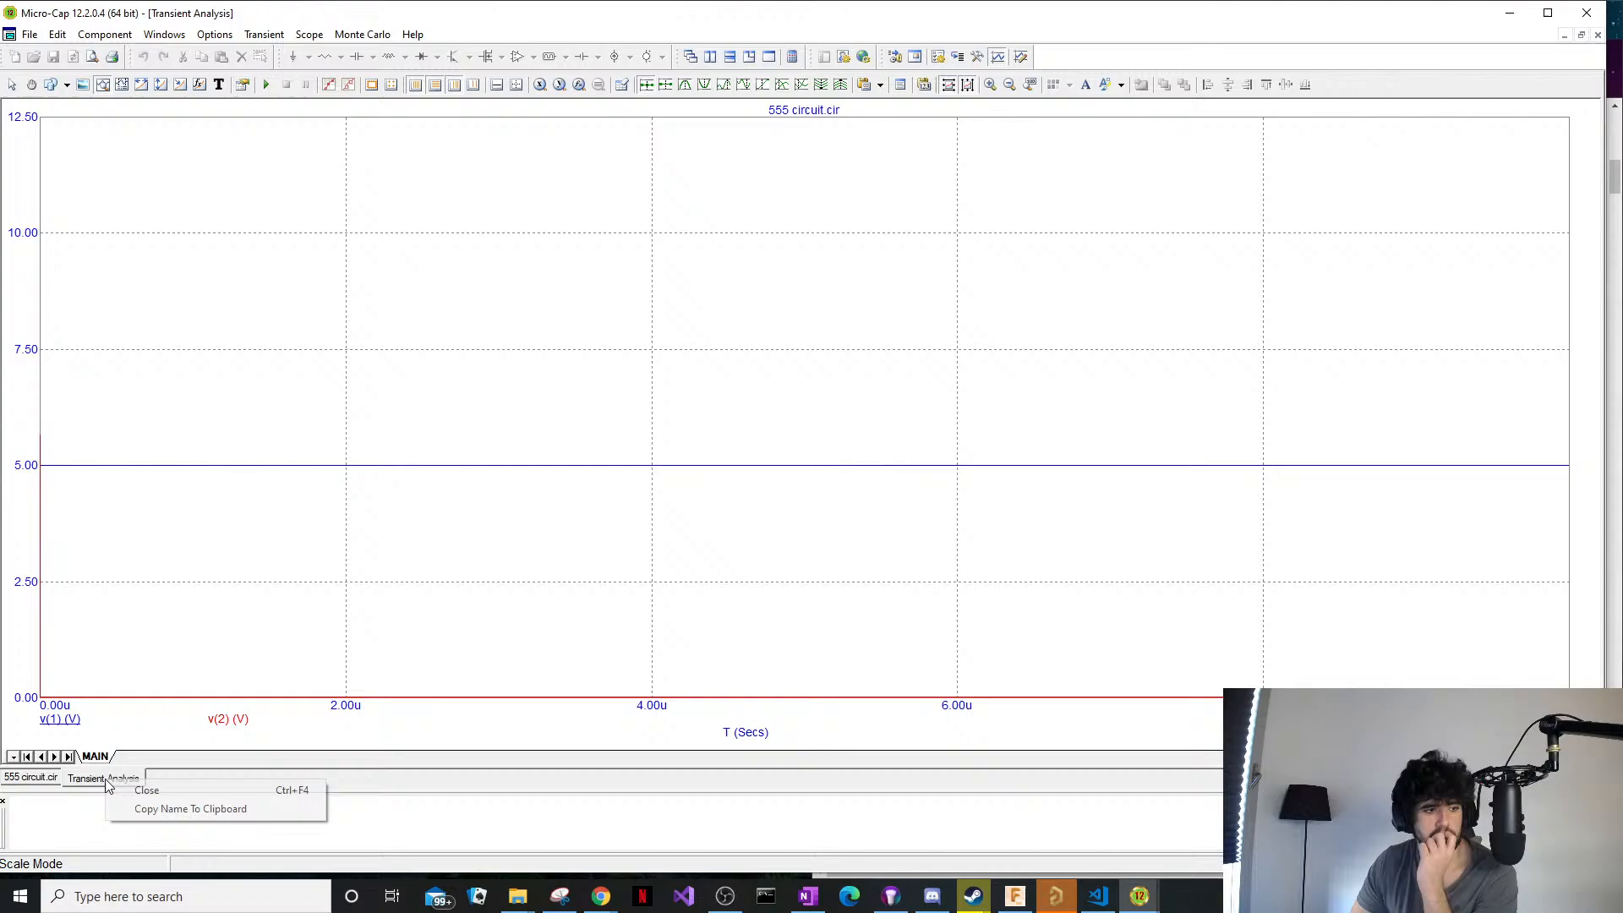
click(156, 789)
click(307, 34)
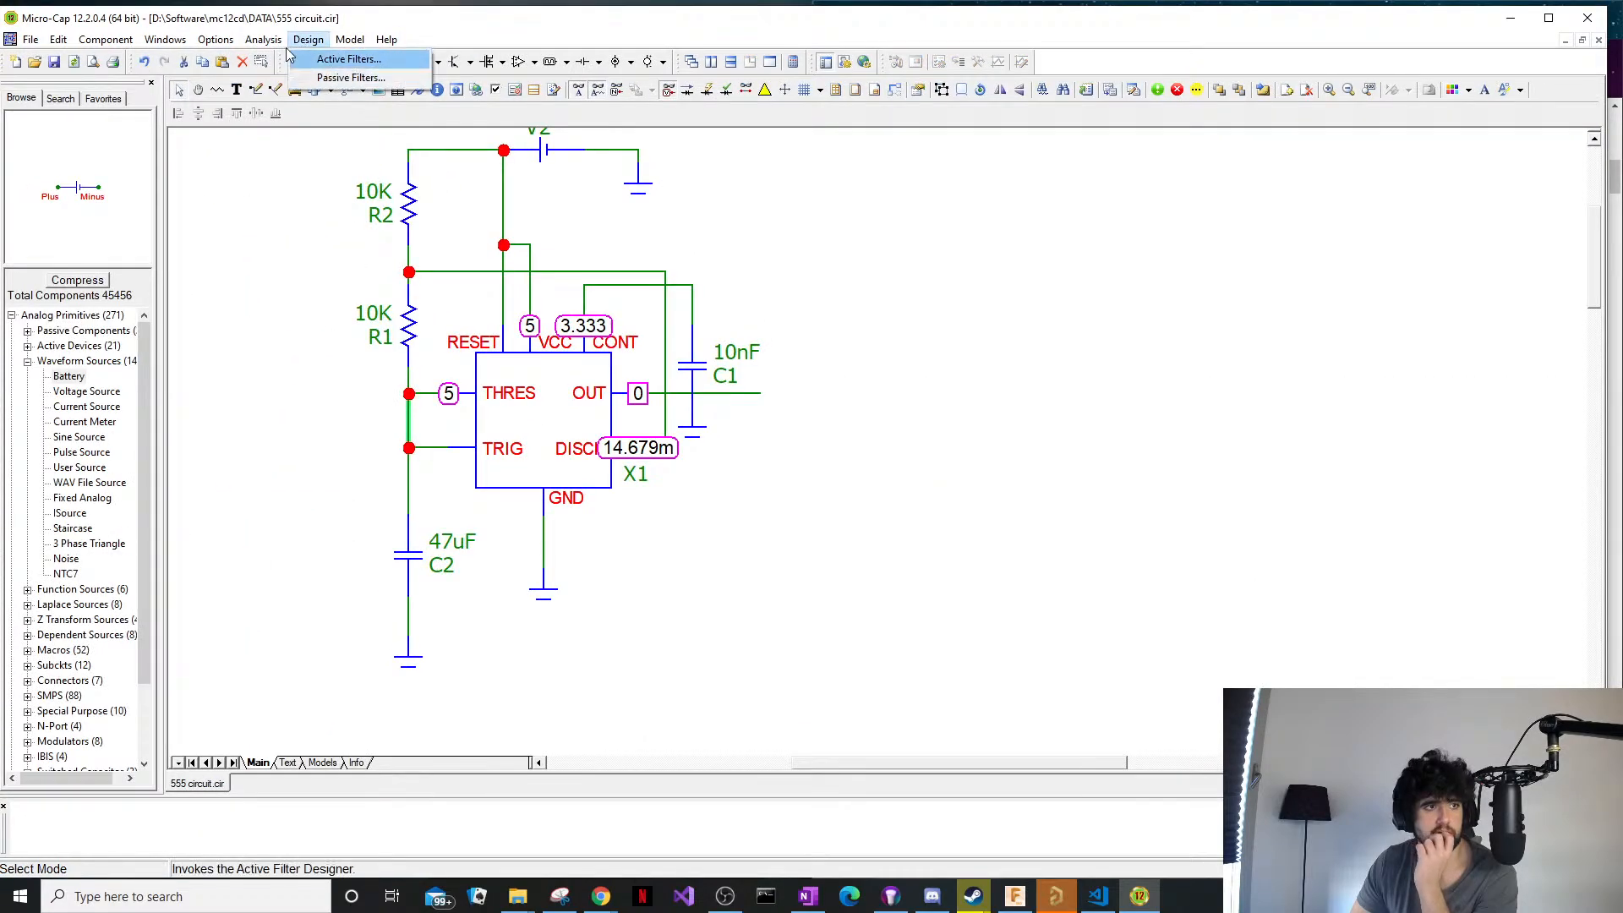
mouse_move(262, 34)
click(289, 251)
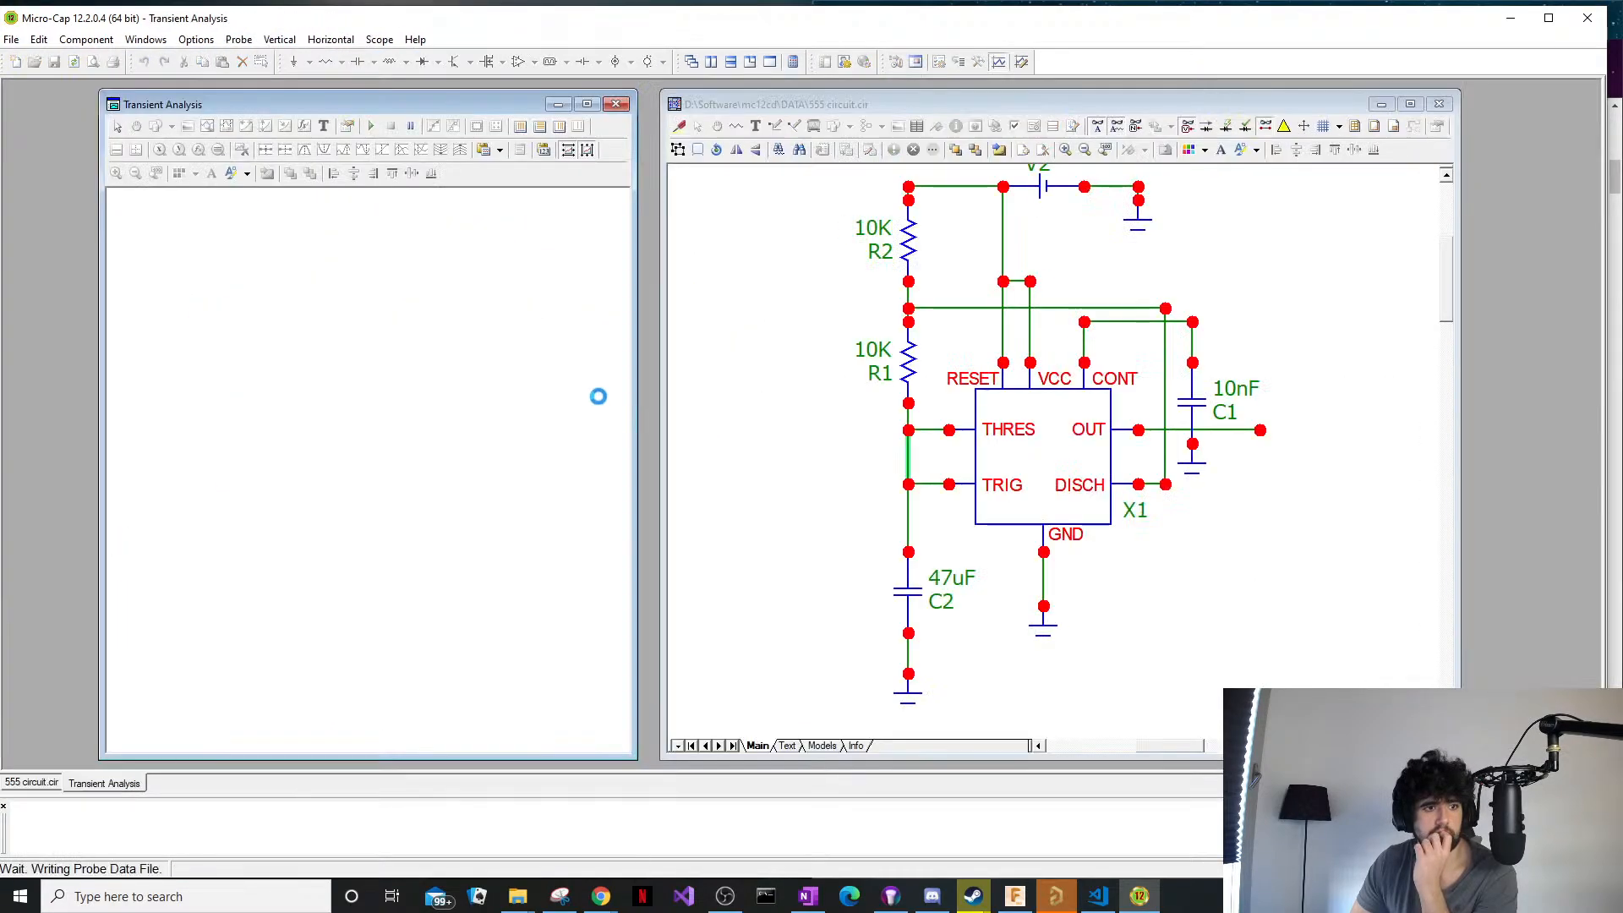
click(1208, 437)
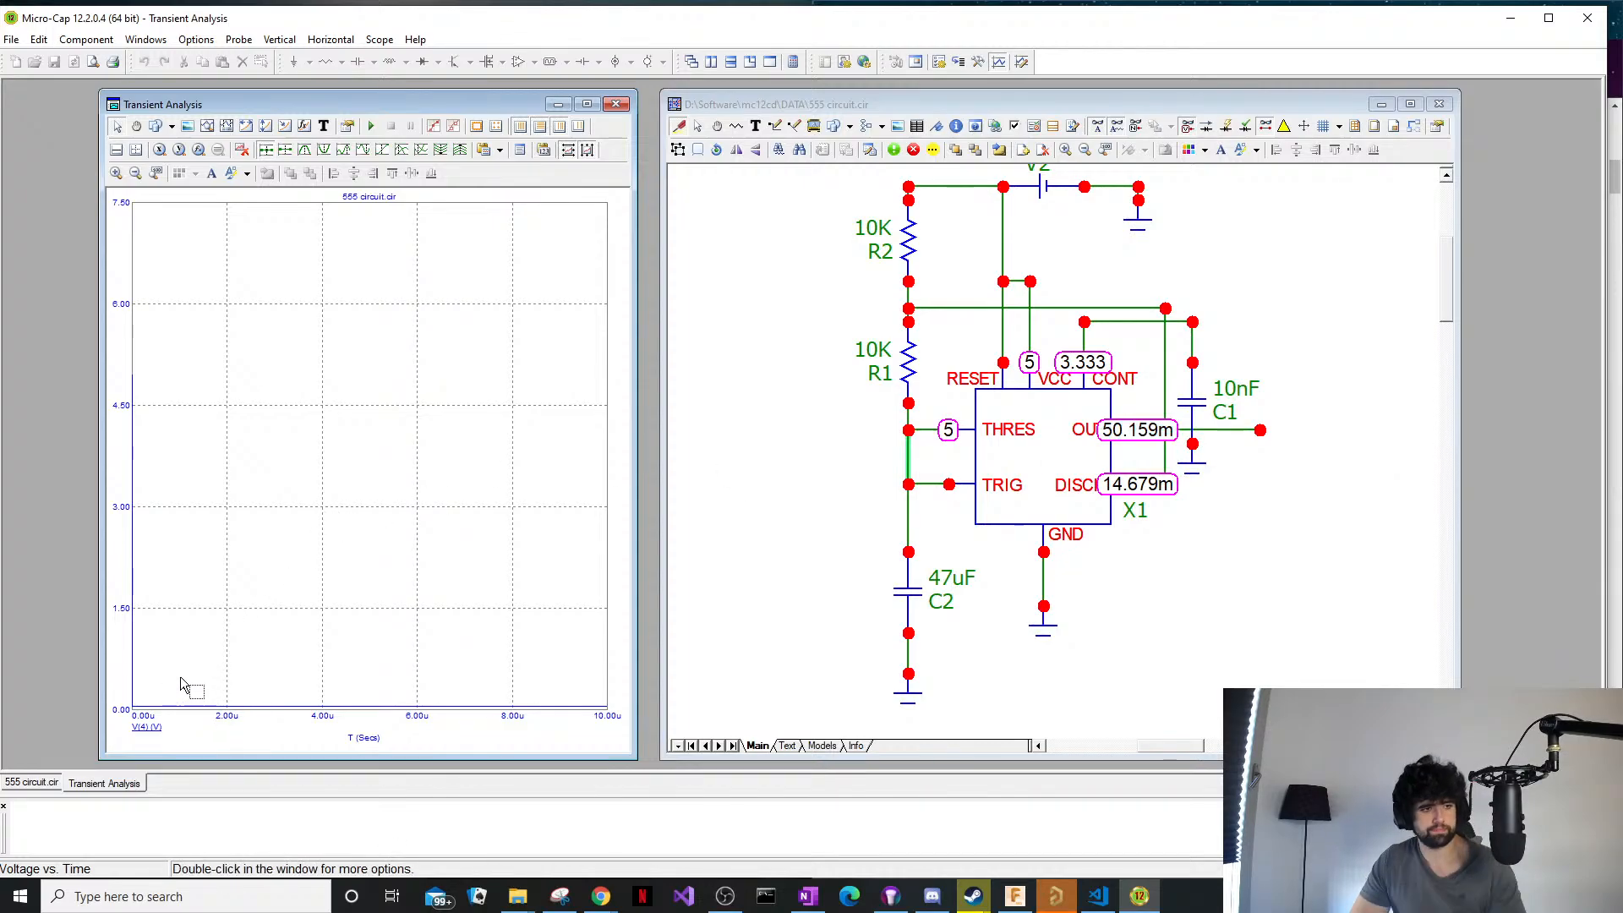
scroll(137, 634, up, 3)
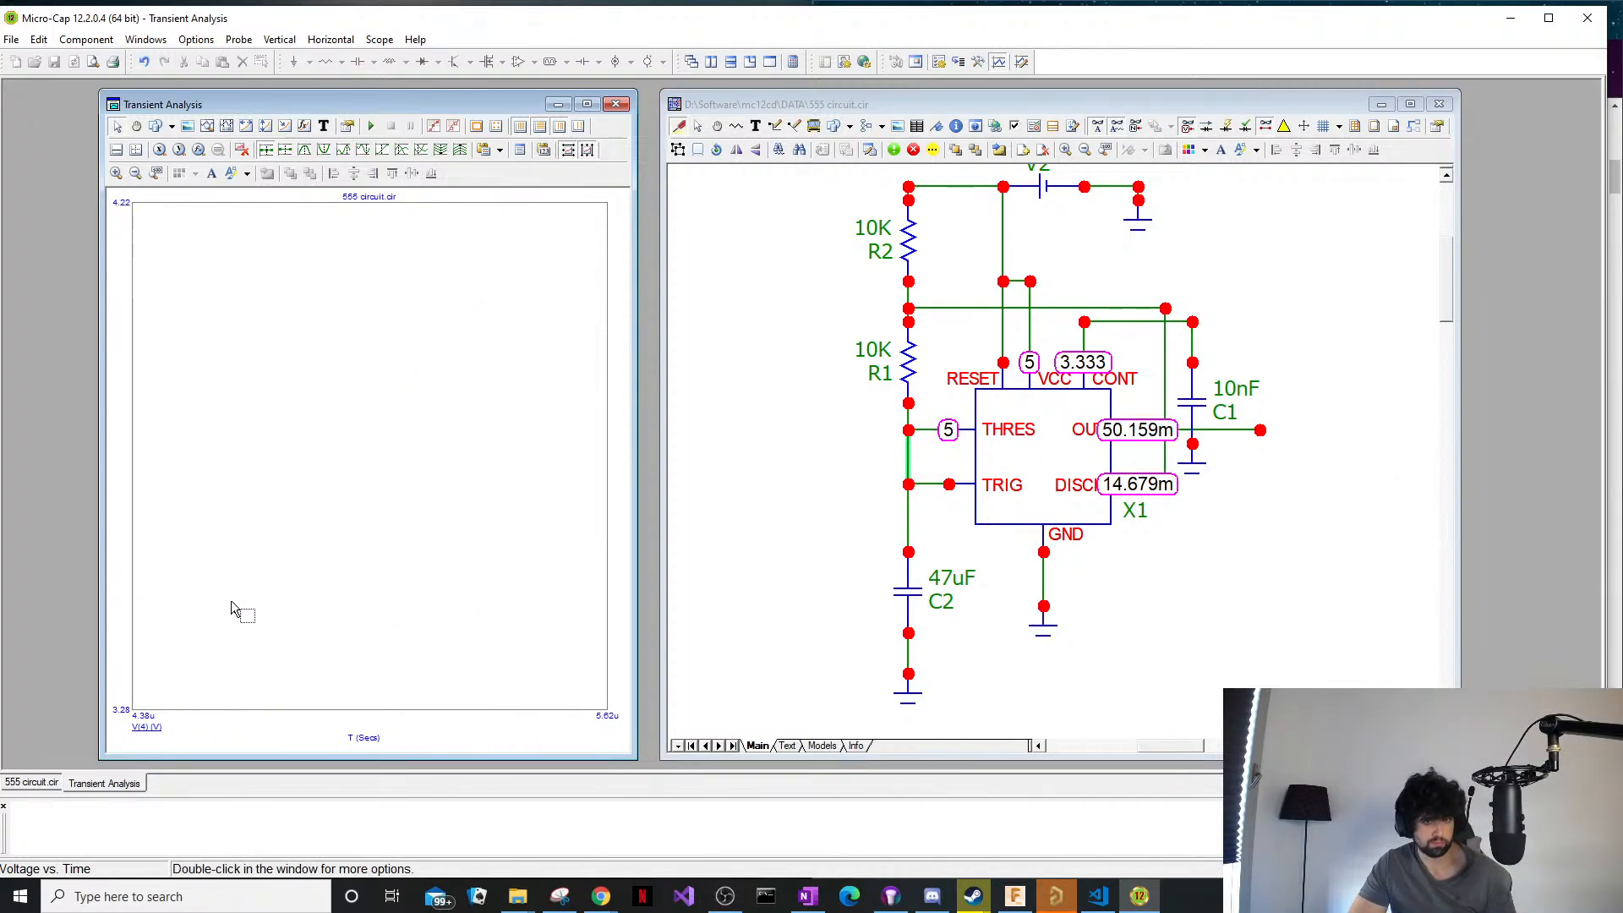
scroll(236, 608, down, 4)
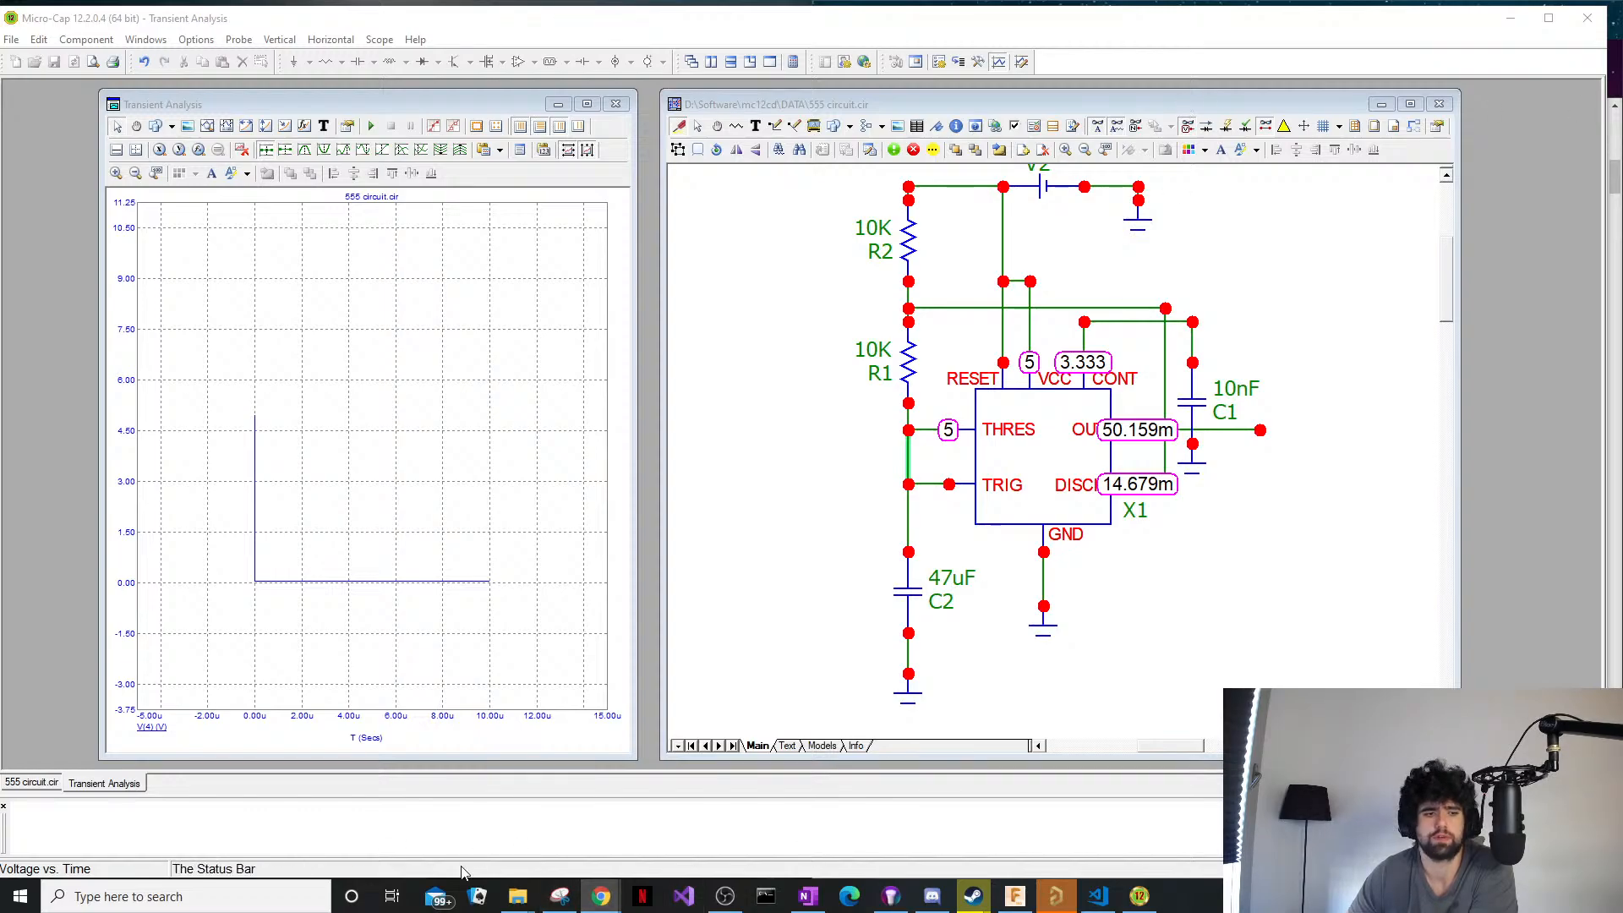
Minimize the transient plot and place the schematic window beside the browser's Basic Astable 555 Oscillator Circuit for comparison.
mouse_move(598, 897)
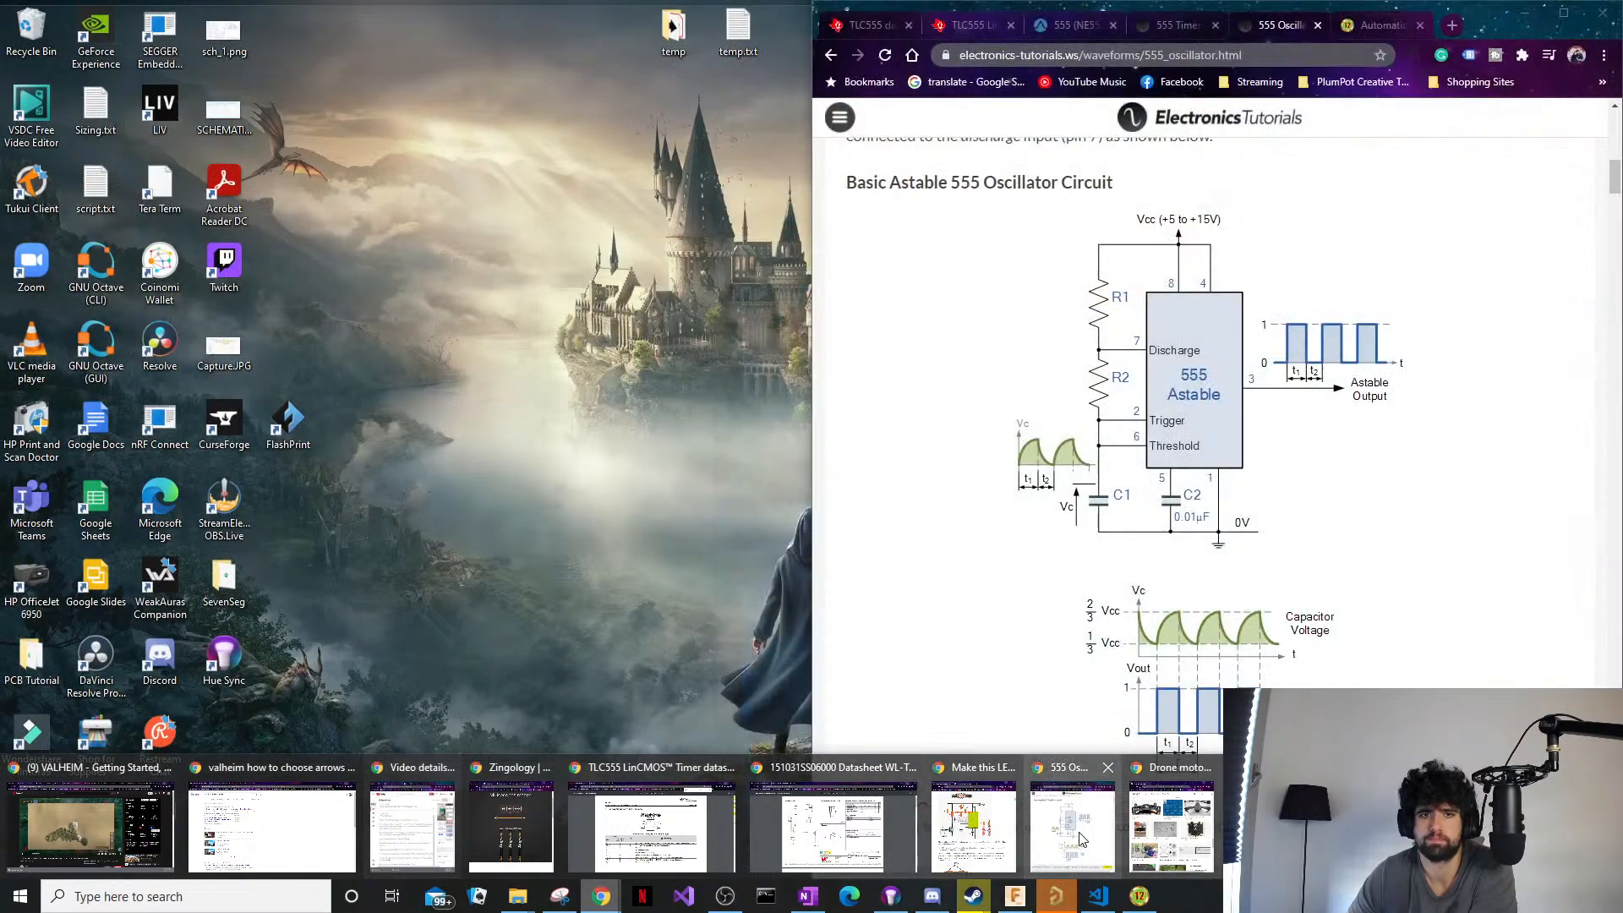
click(1080, 839)
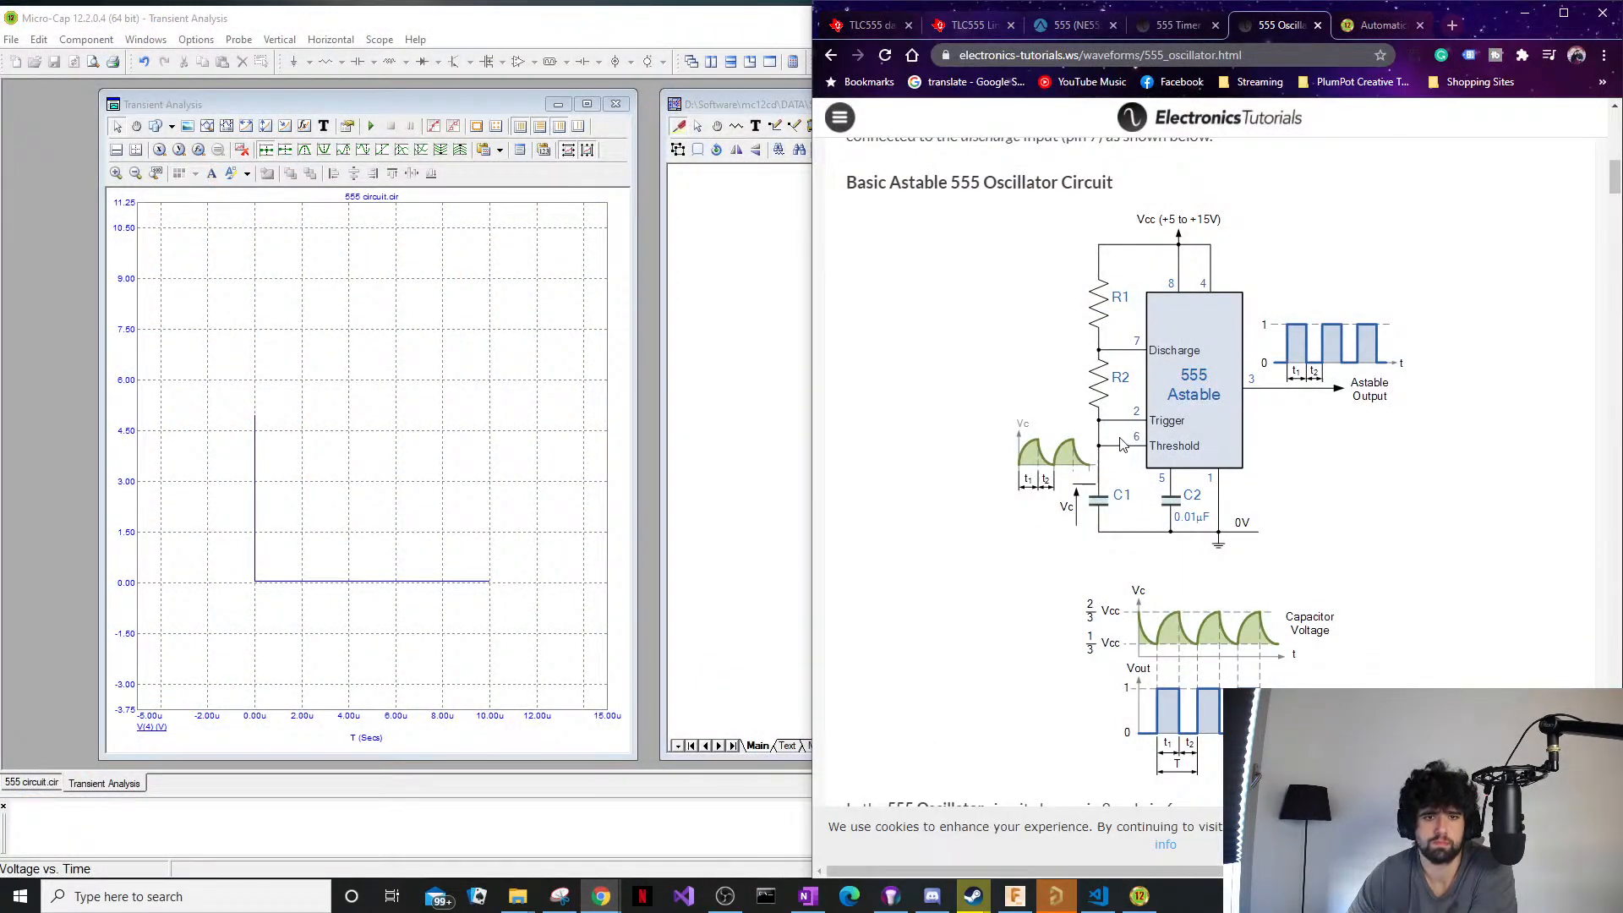
click(744, 108)
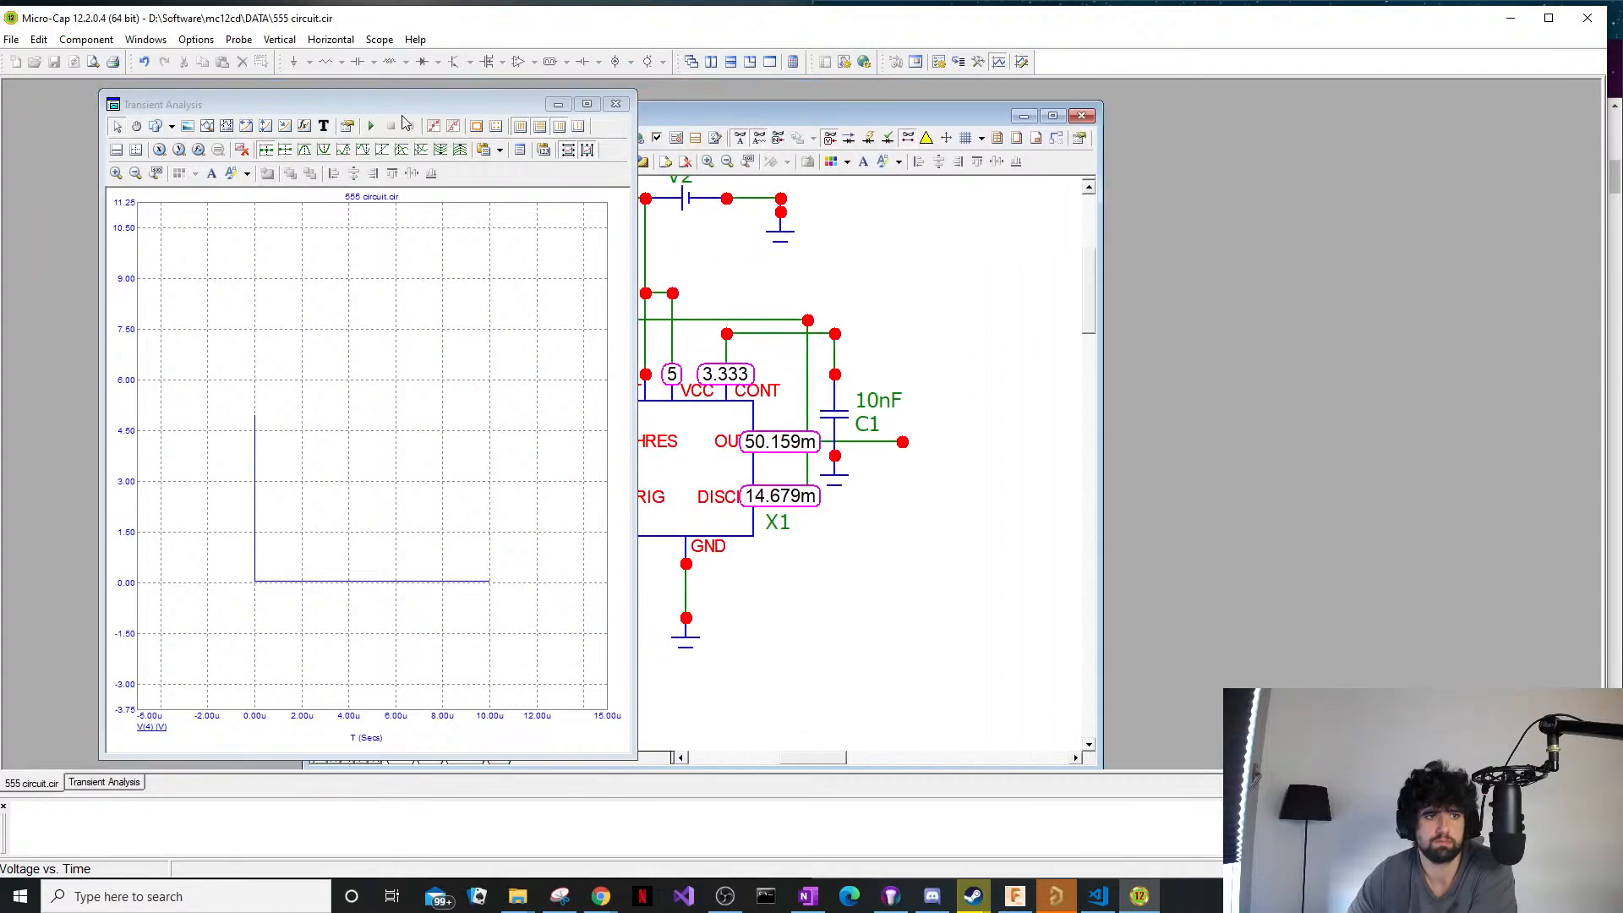
click(558, 103)
drag(620, 122, 372, 93)
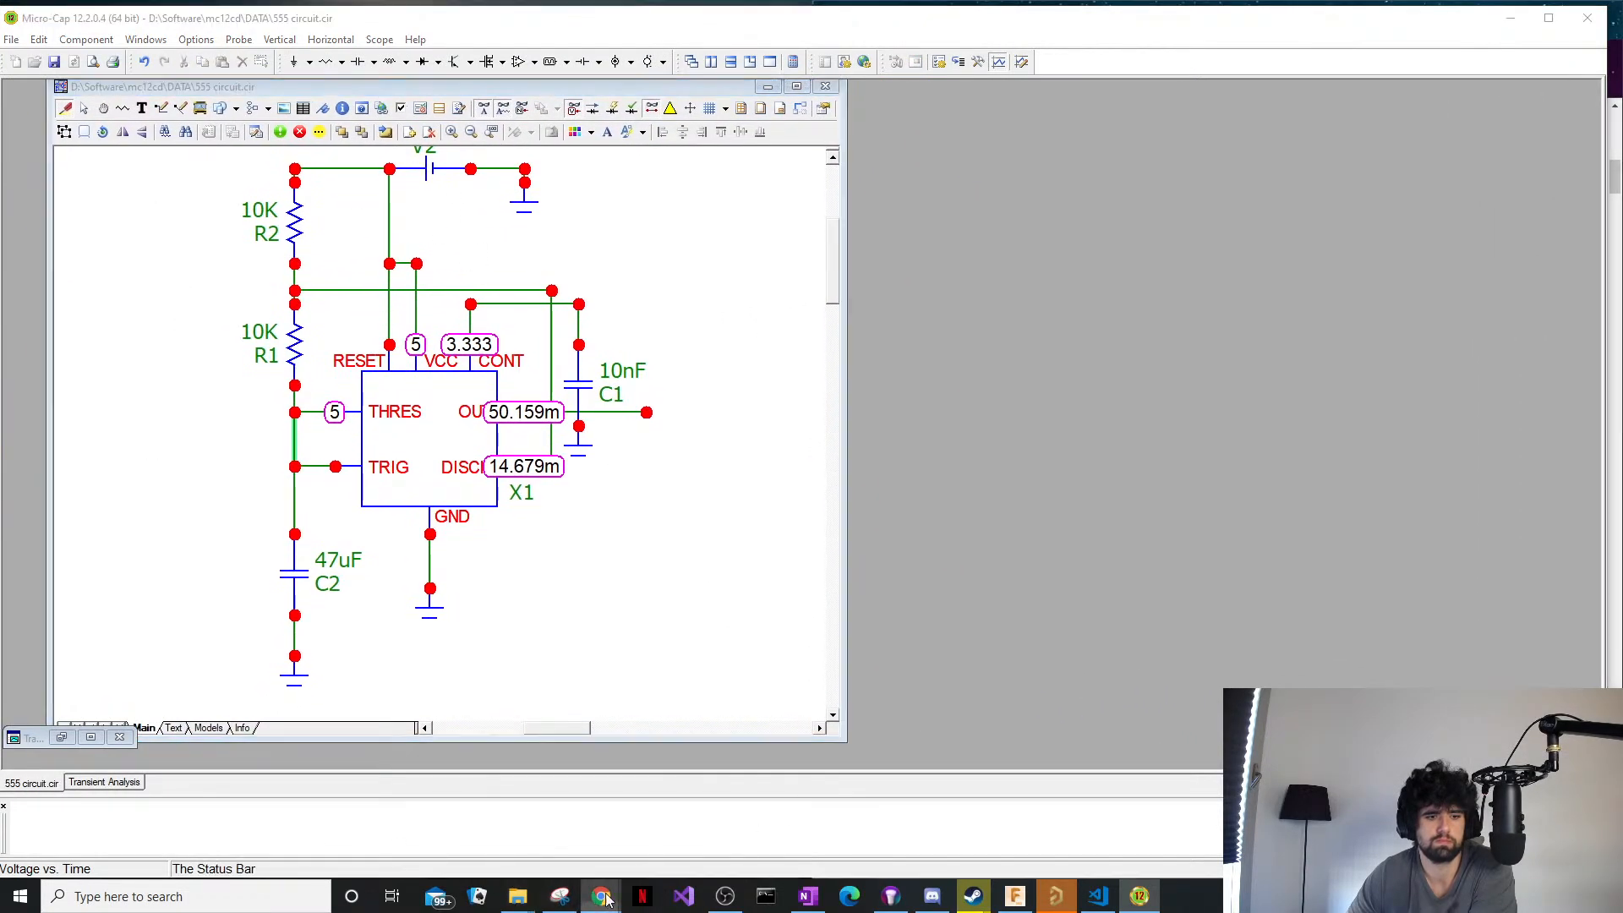
mouse_move(605, 900)
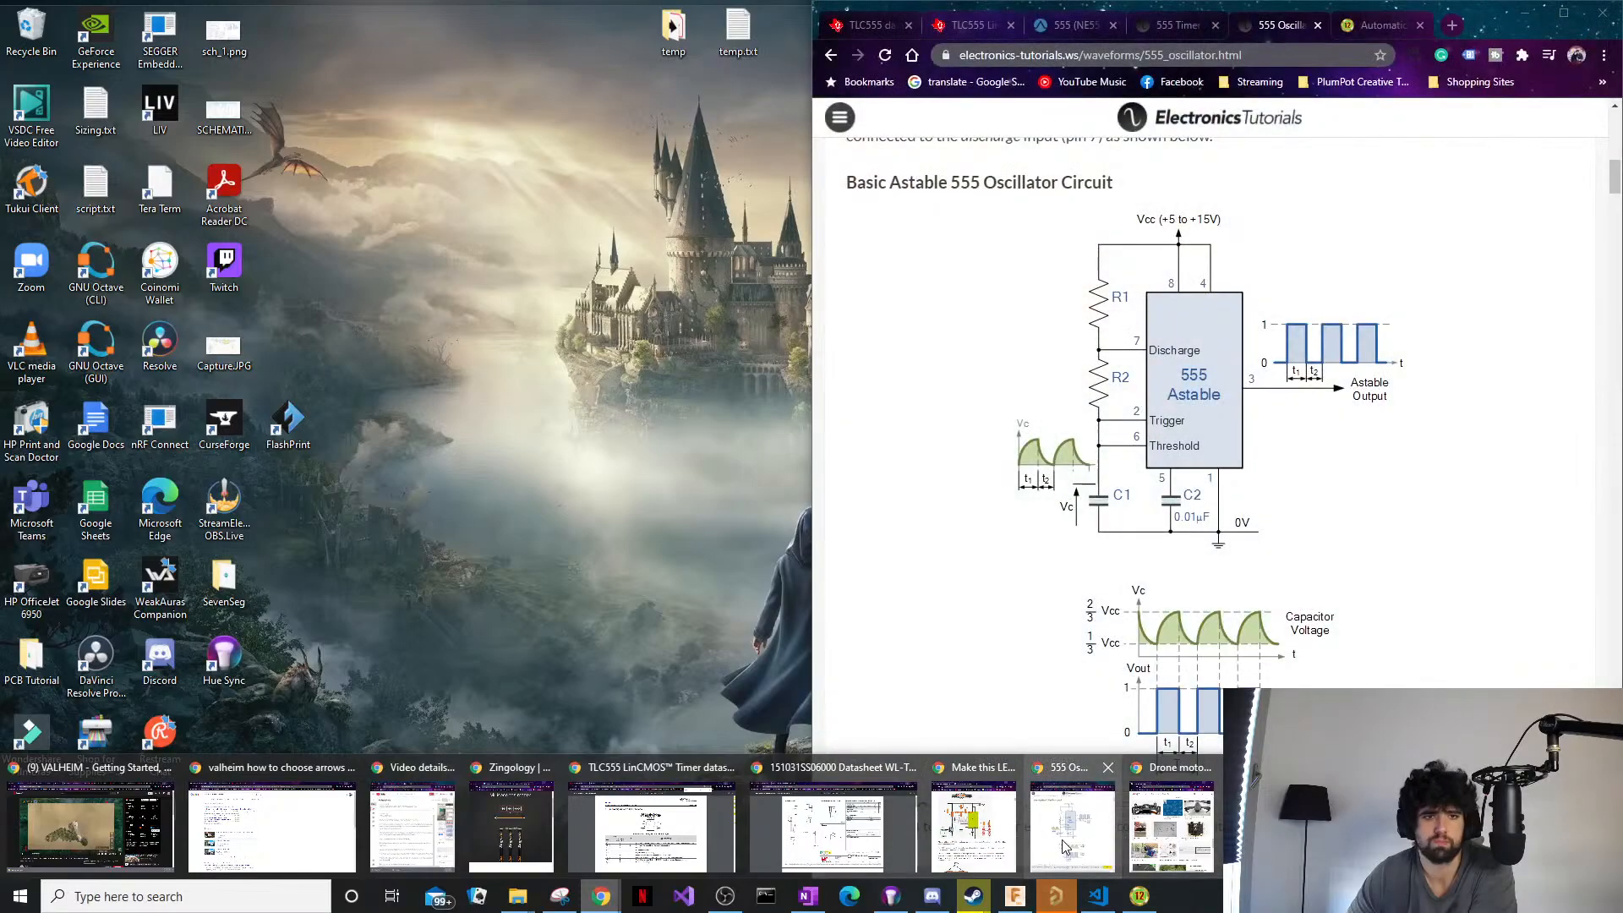
click(1051, 845)
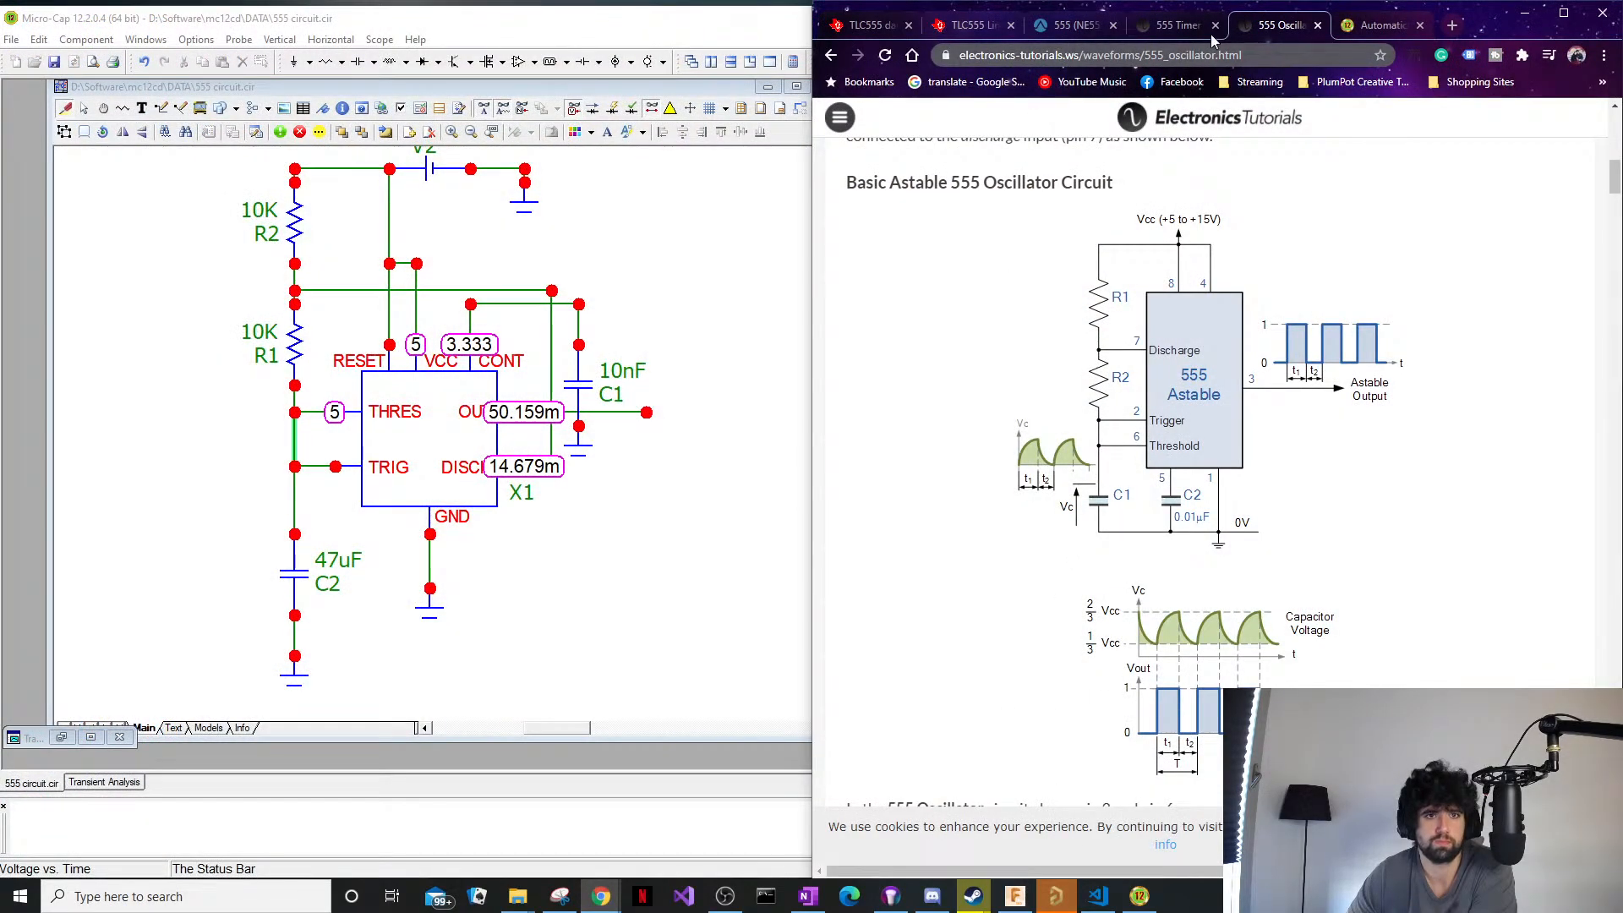
drag(697, 89, 657, 100)
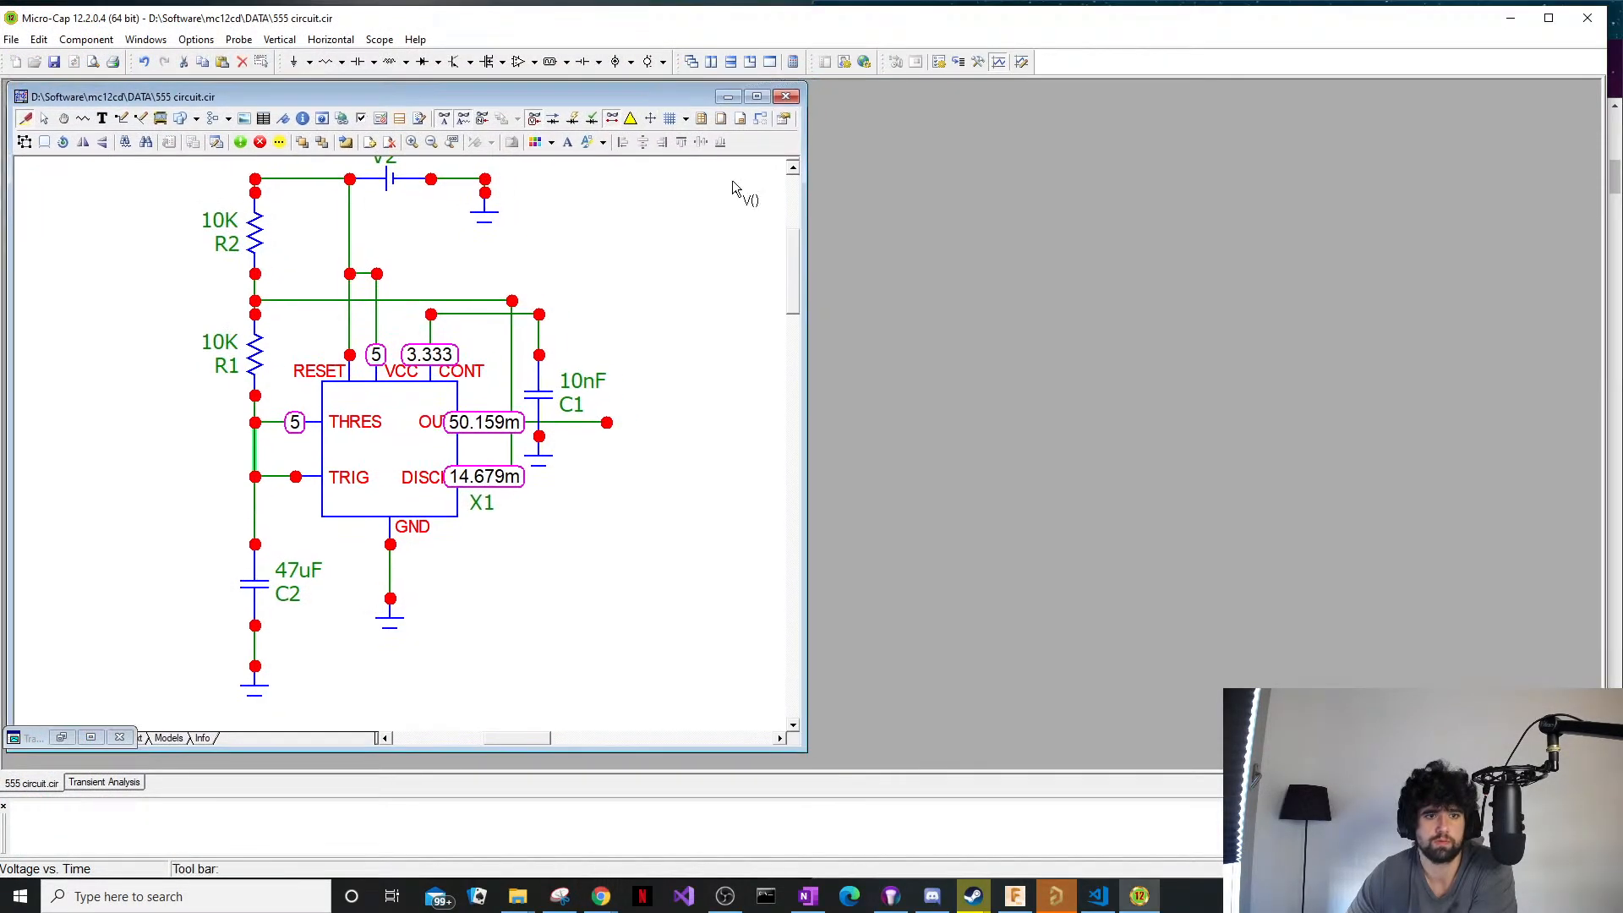
mouse_move(601, 896)
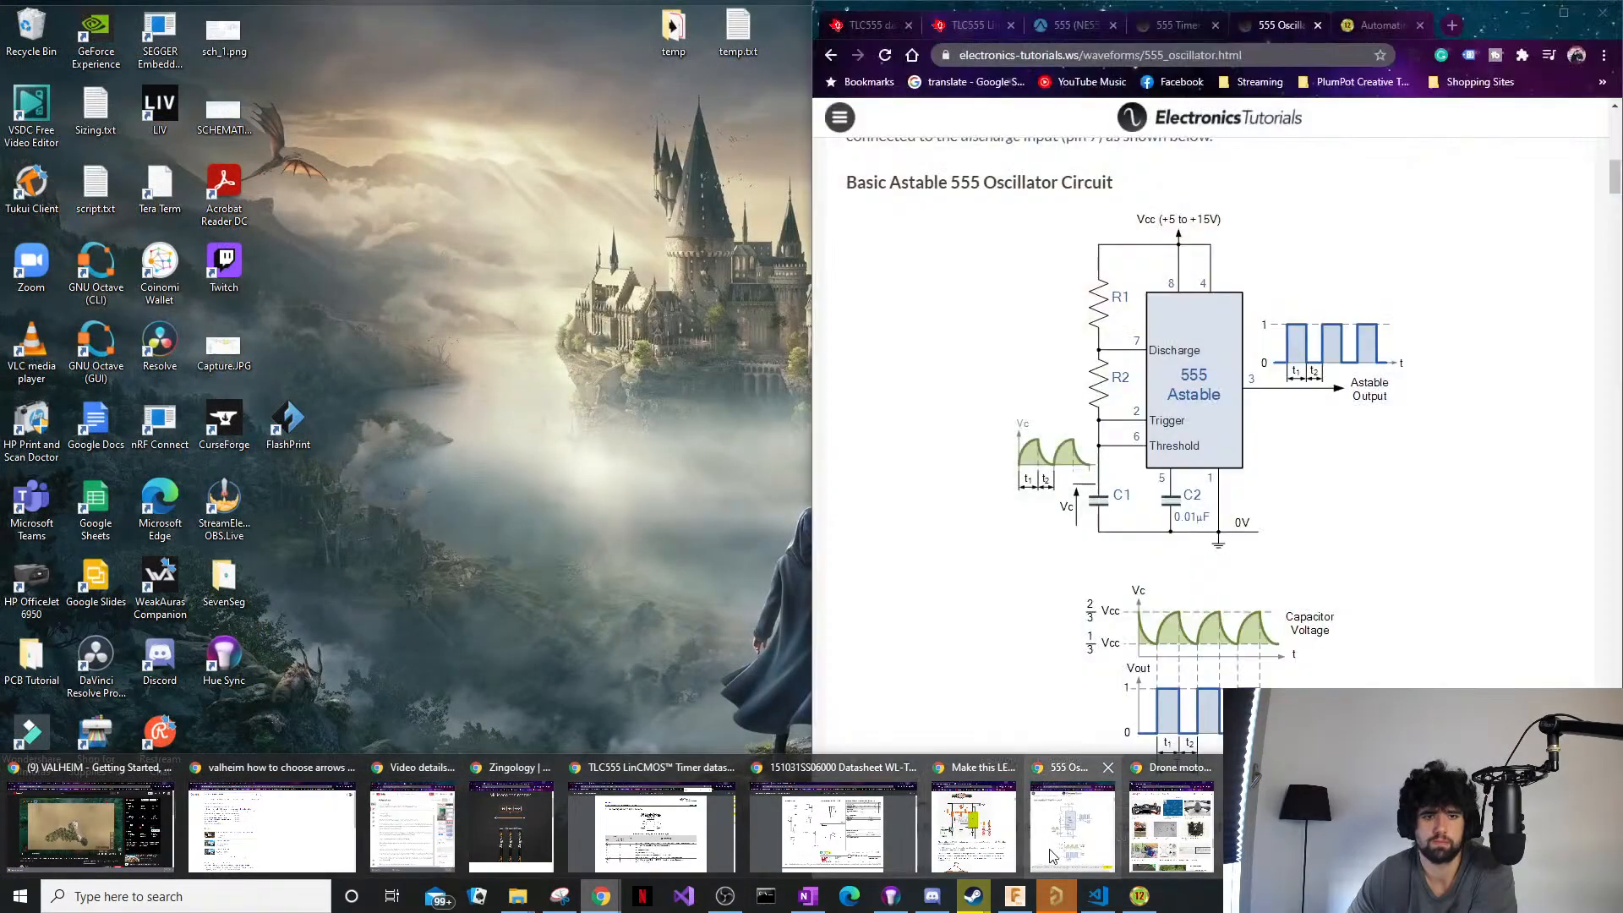
click(1091, 842)
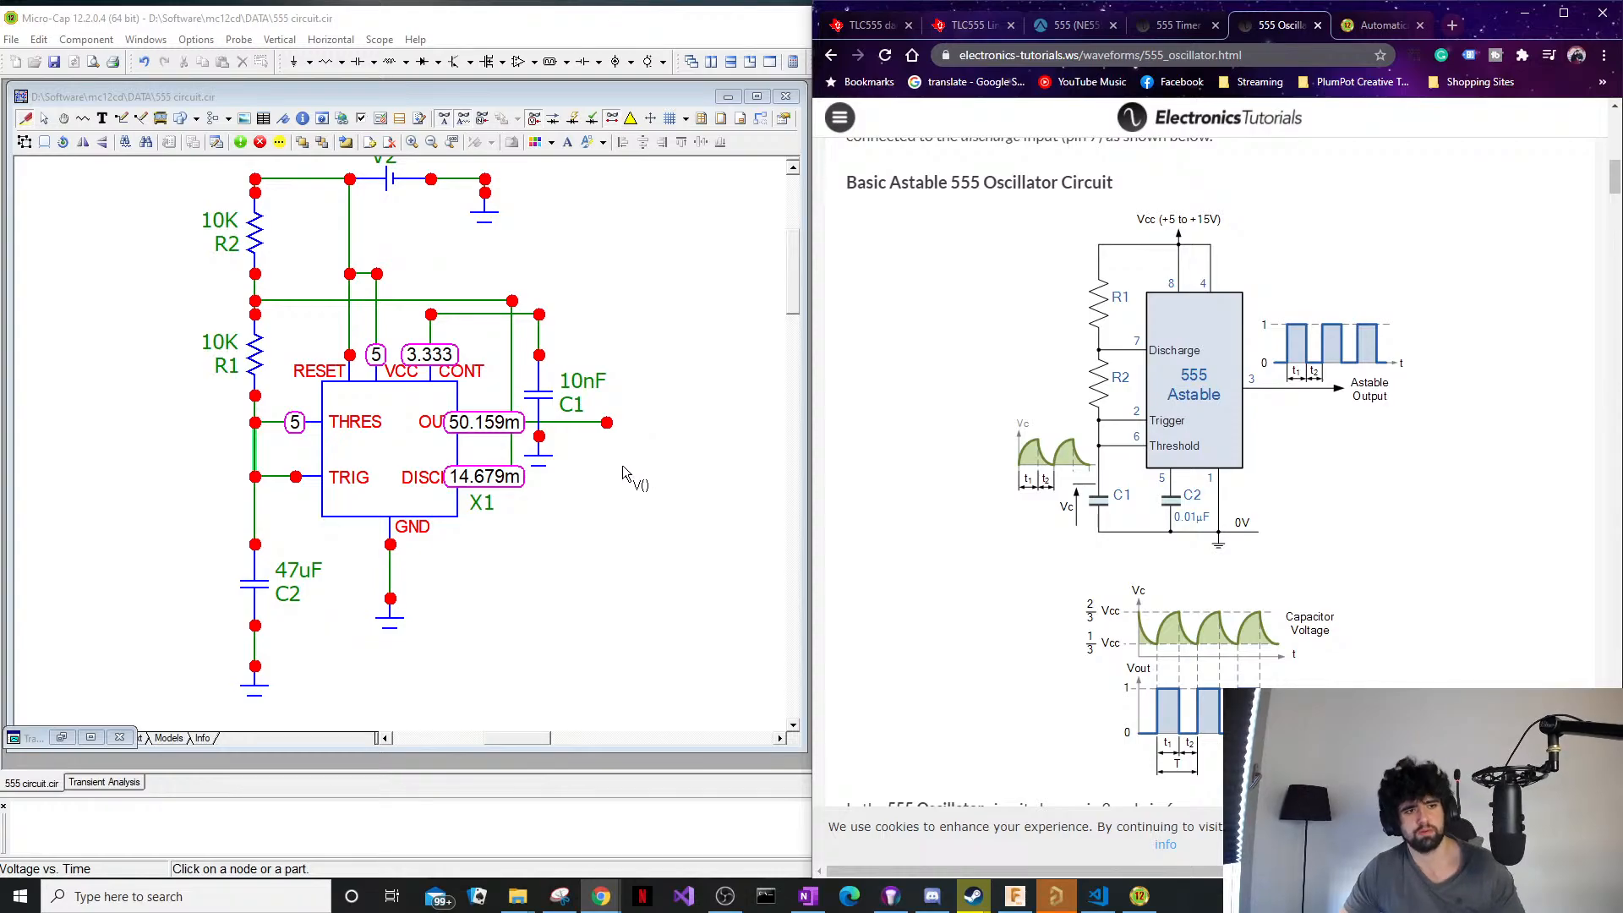
Inspect the internal circuit of 555 timer X1, return to the main schematic and close the transient analysis.
double_click(411, 449)
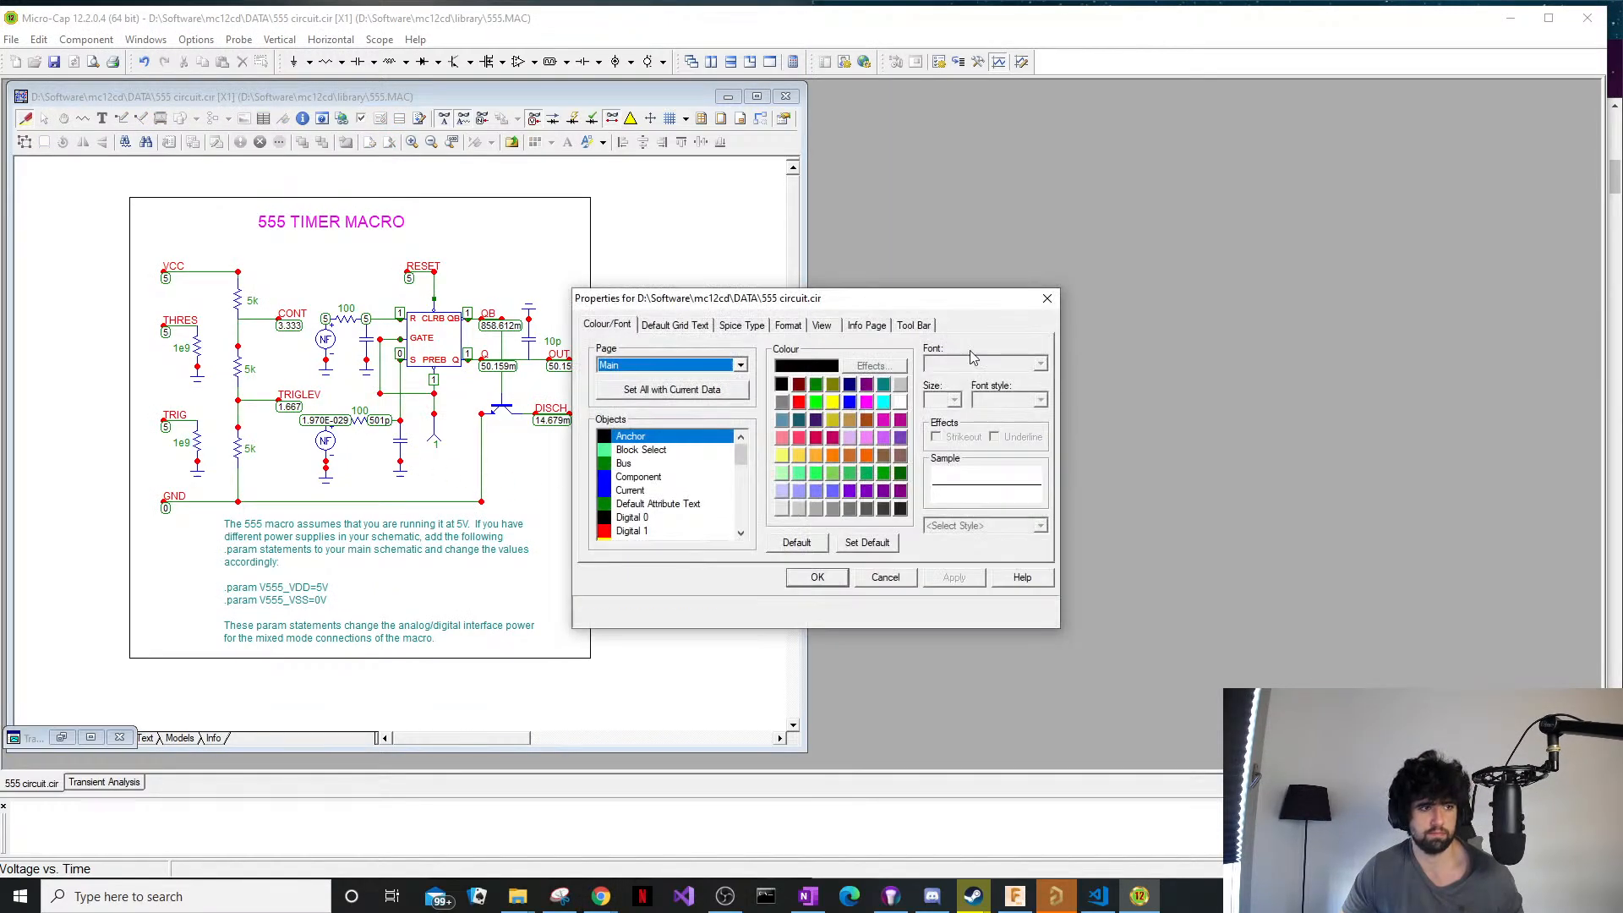
click(1046, 299)
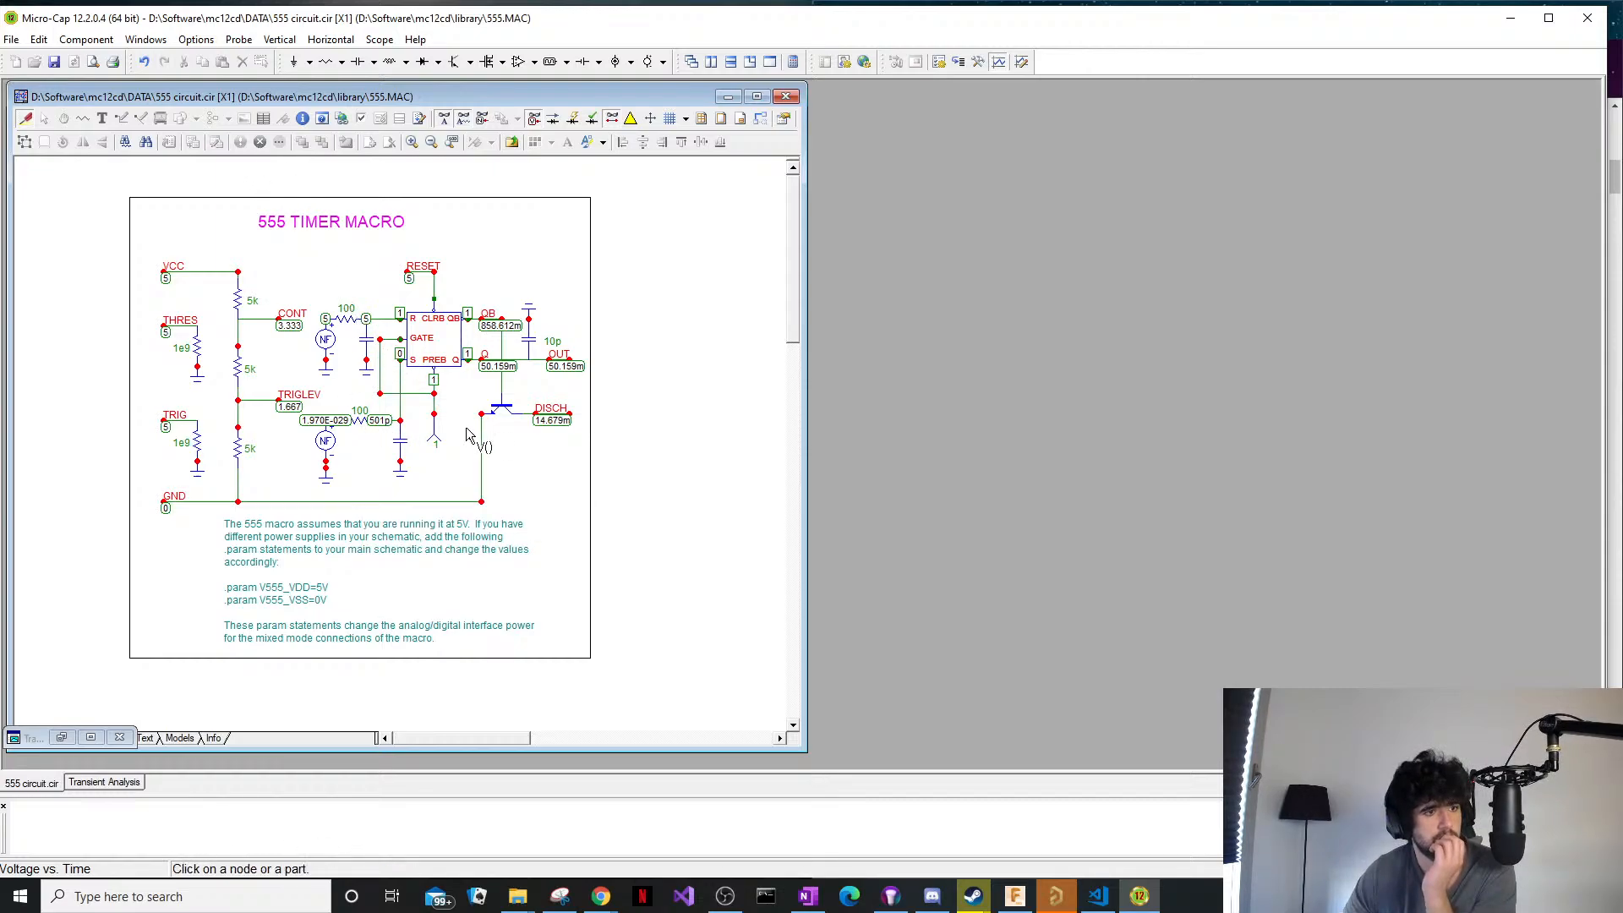
click(512, 142)
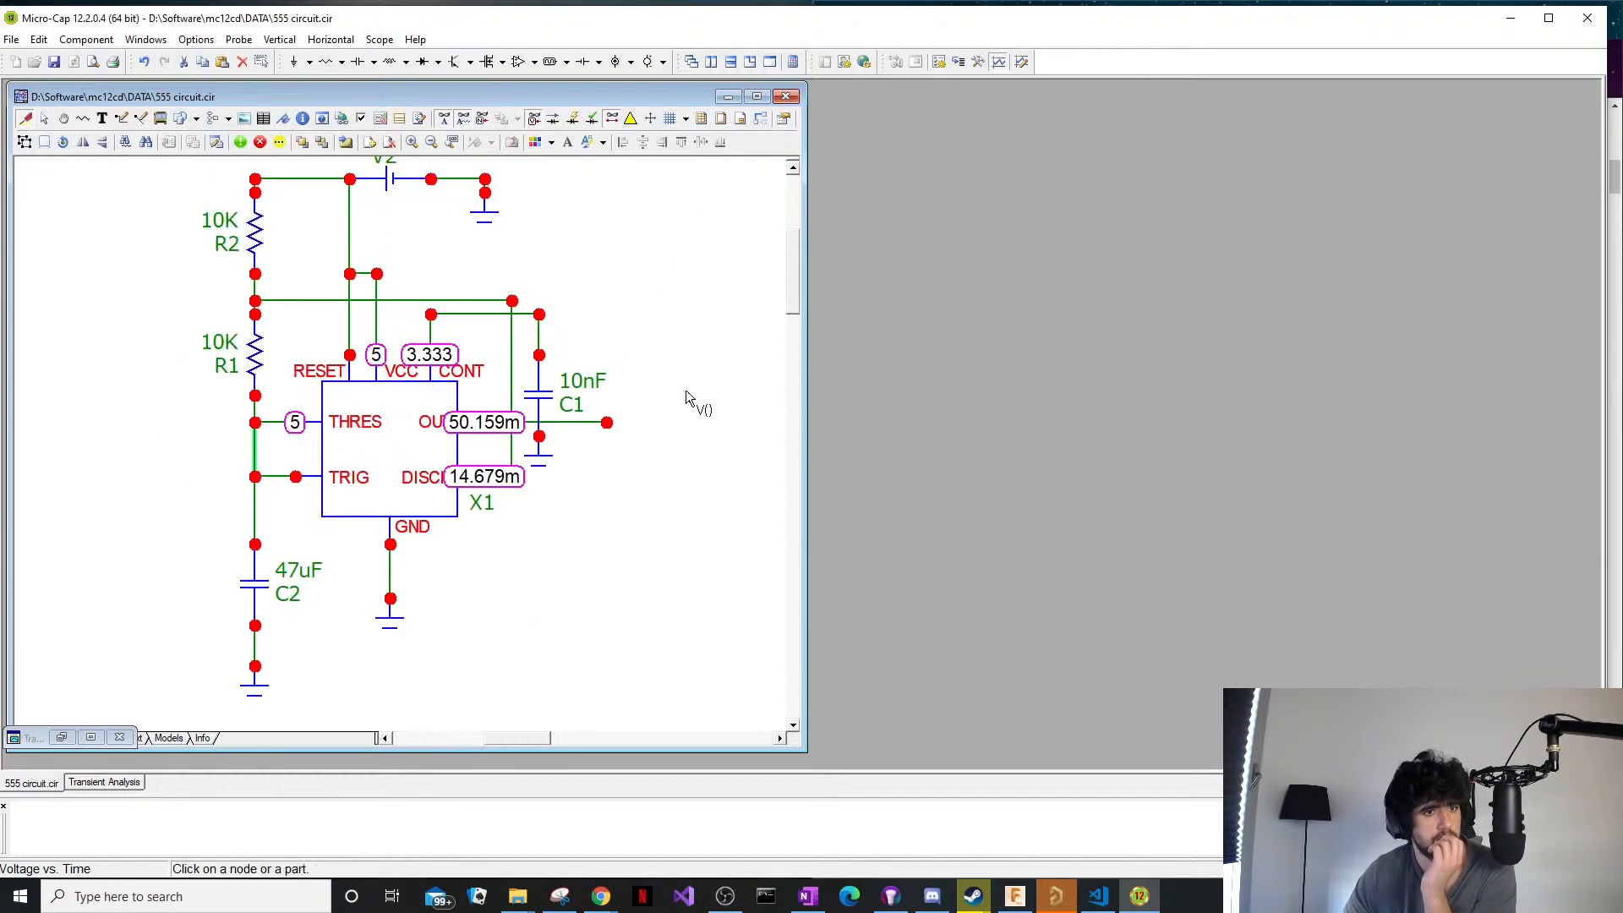
click(119, 738)
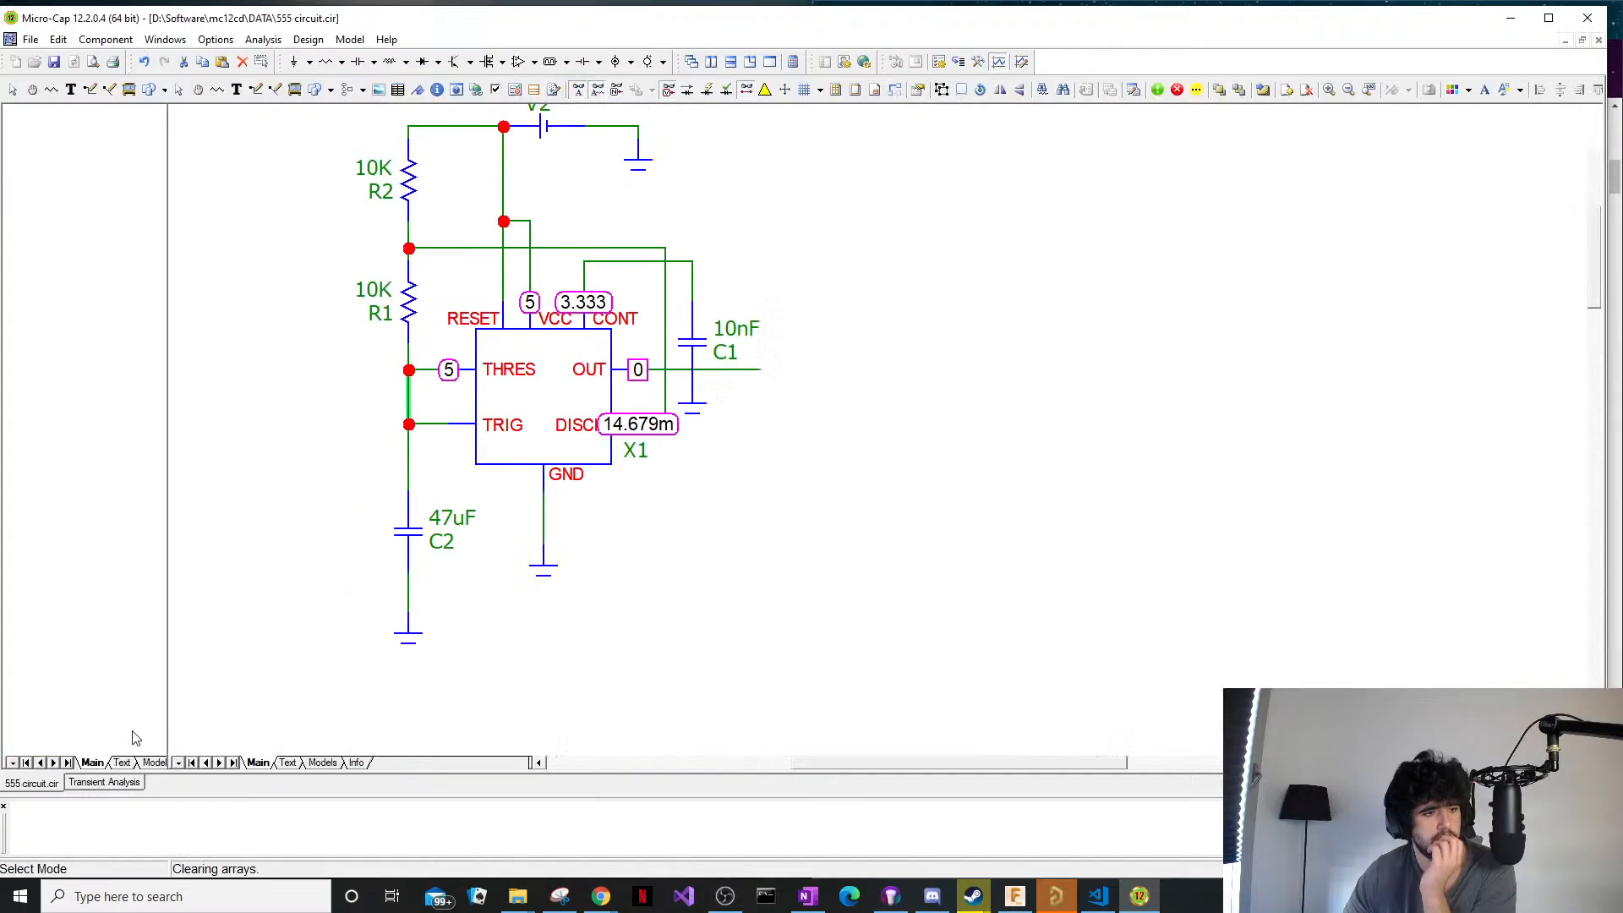
Set the FILE attribute of 555 timer X1 to 2N682 and try Probe Transient.
click(545, 438)
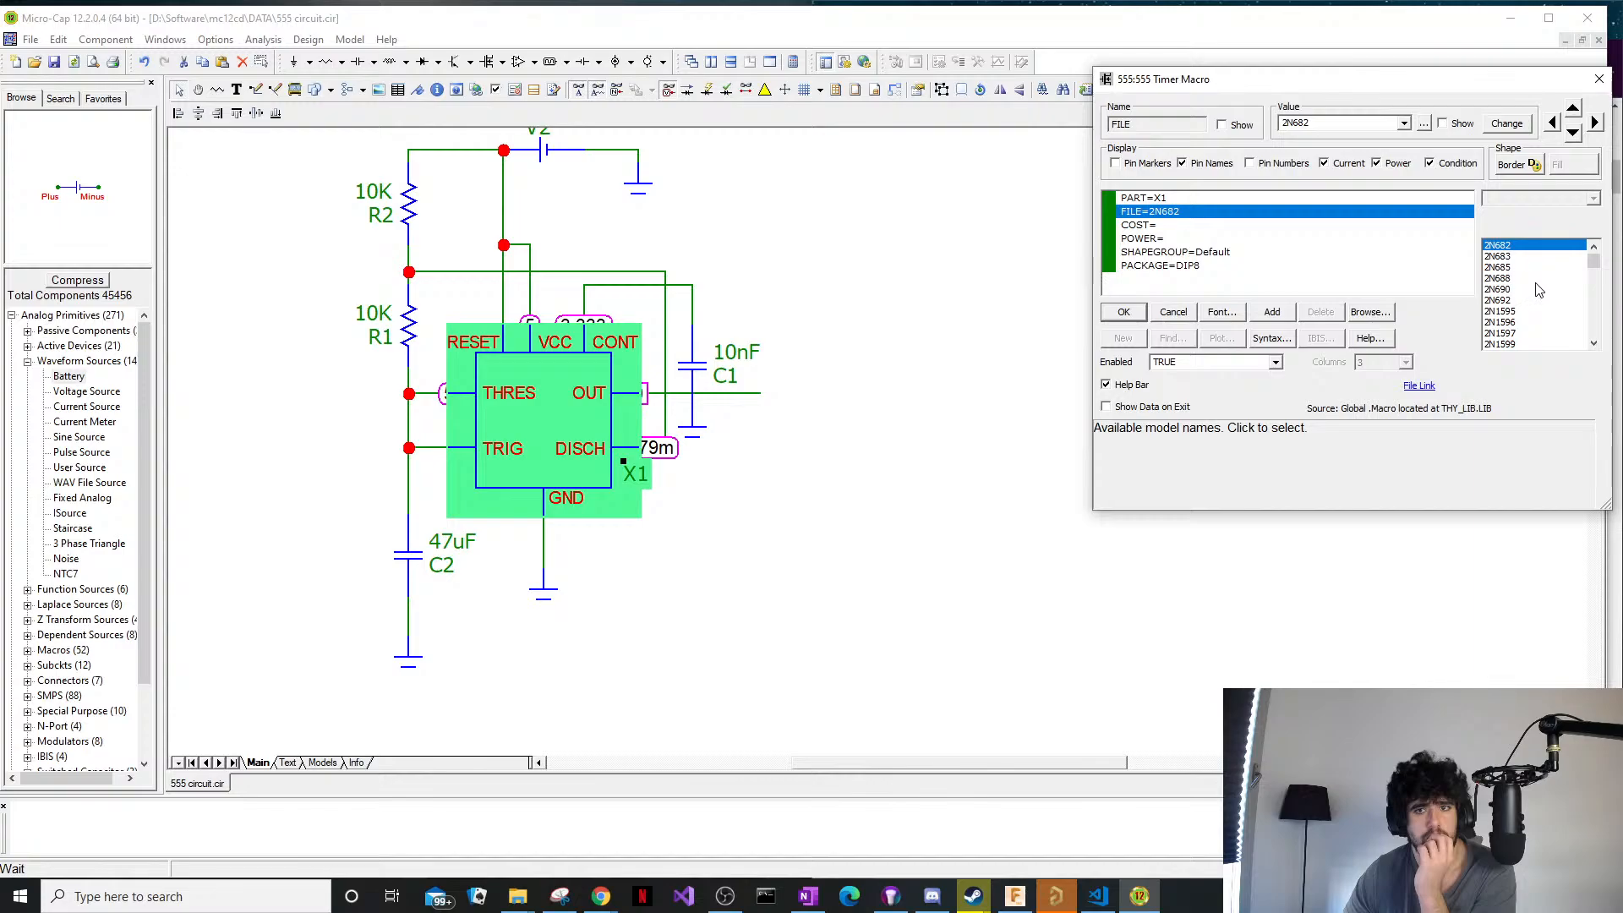
scroll(1539, 290, down, 5)
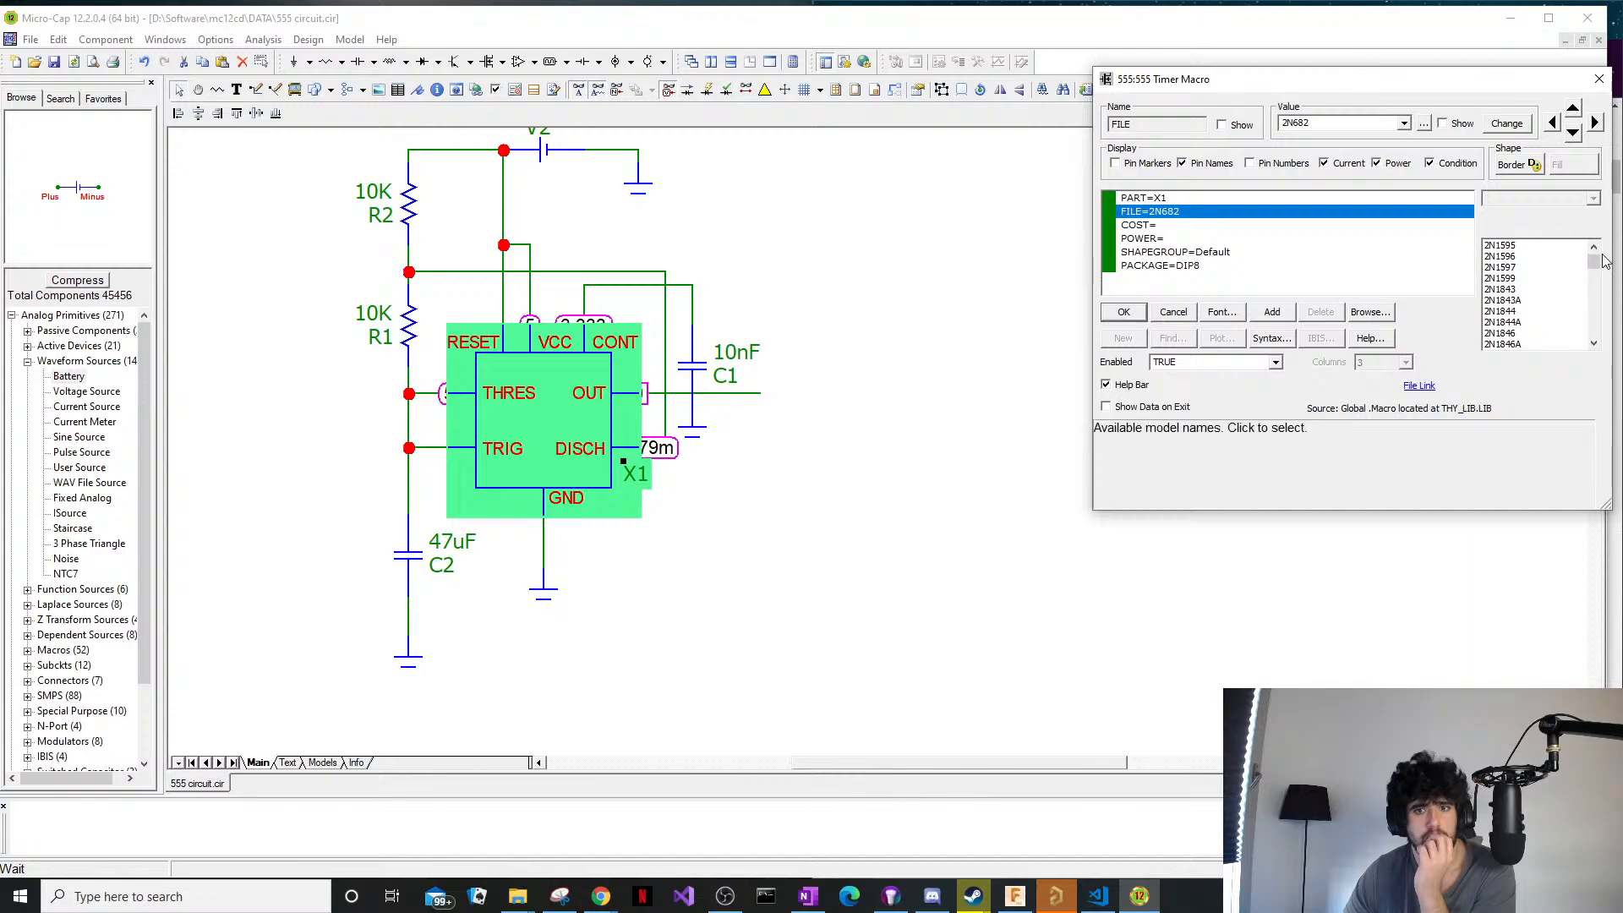
drag(1596, 273, 1619, 340)
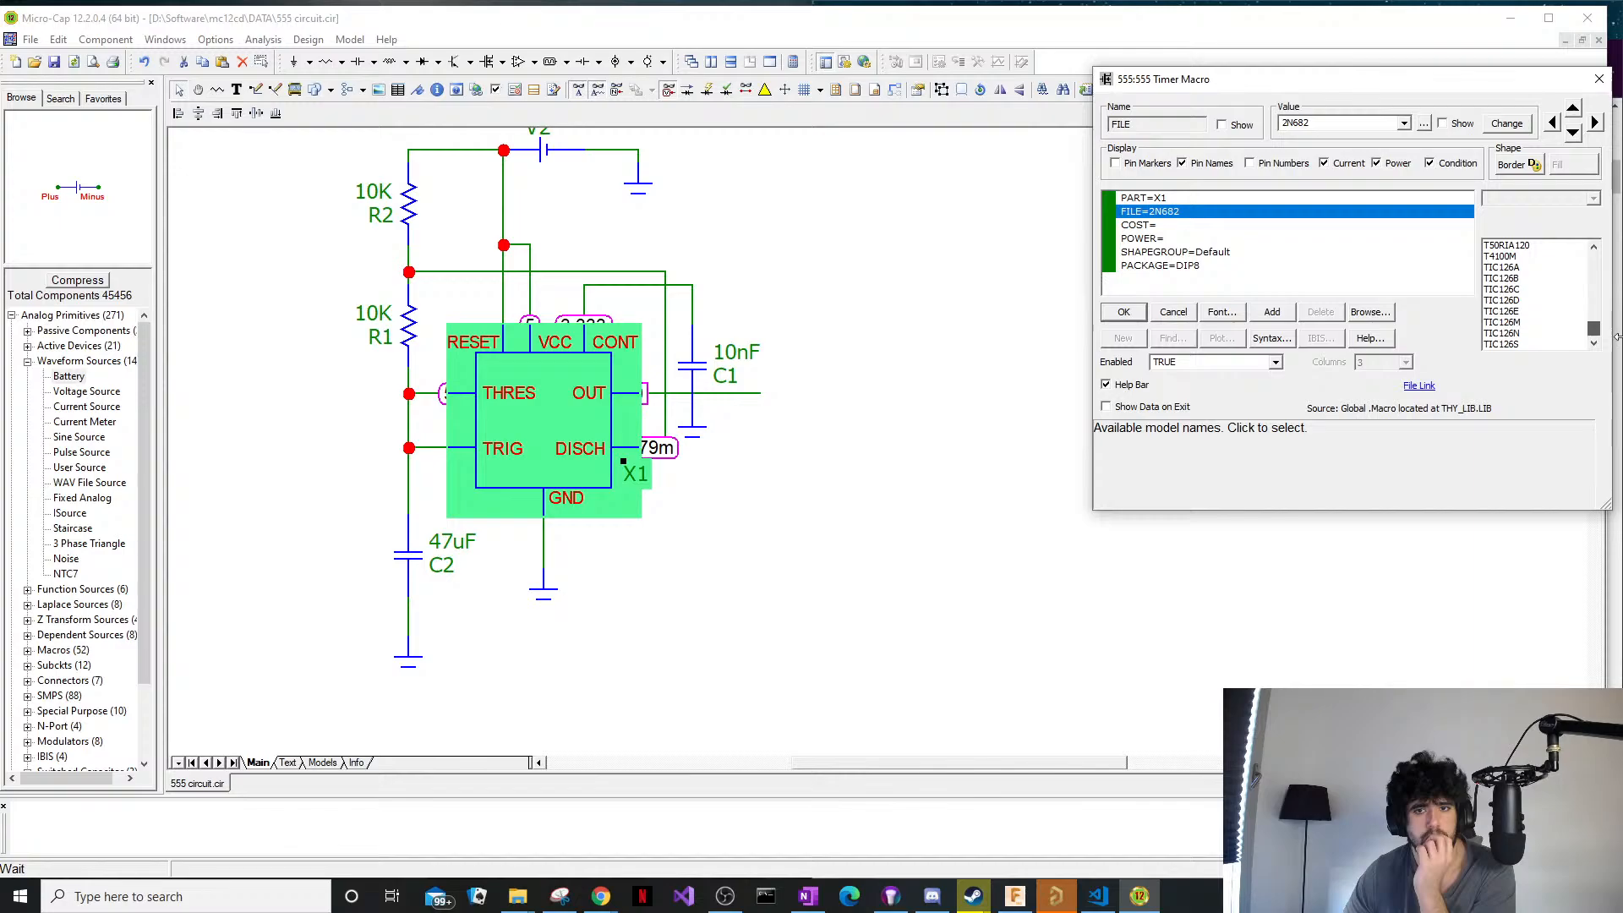
scroll(1548, 307, up, 2)
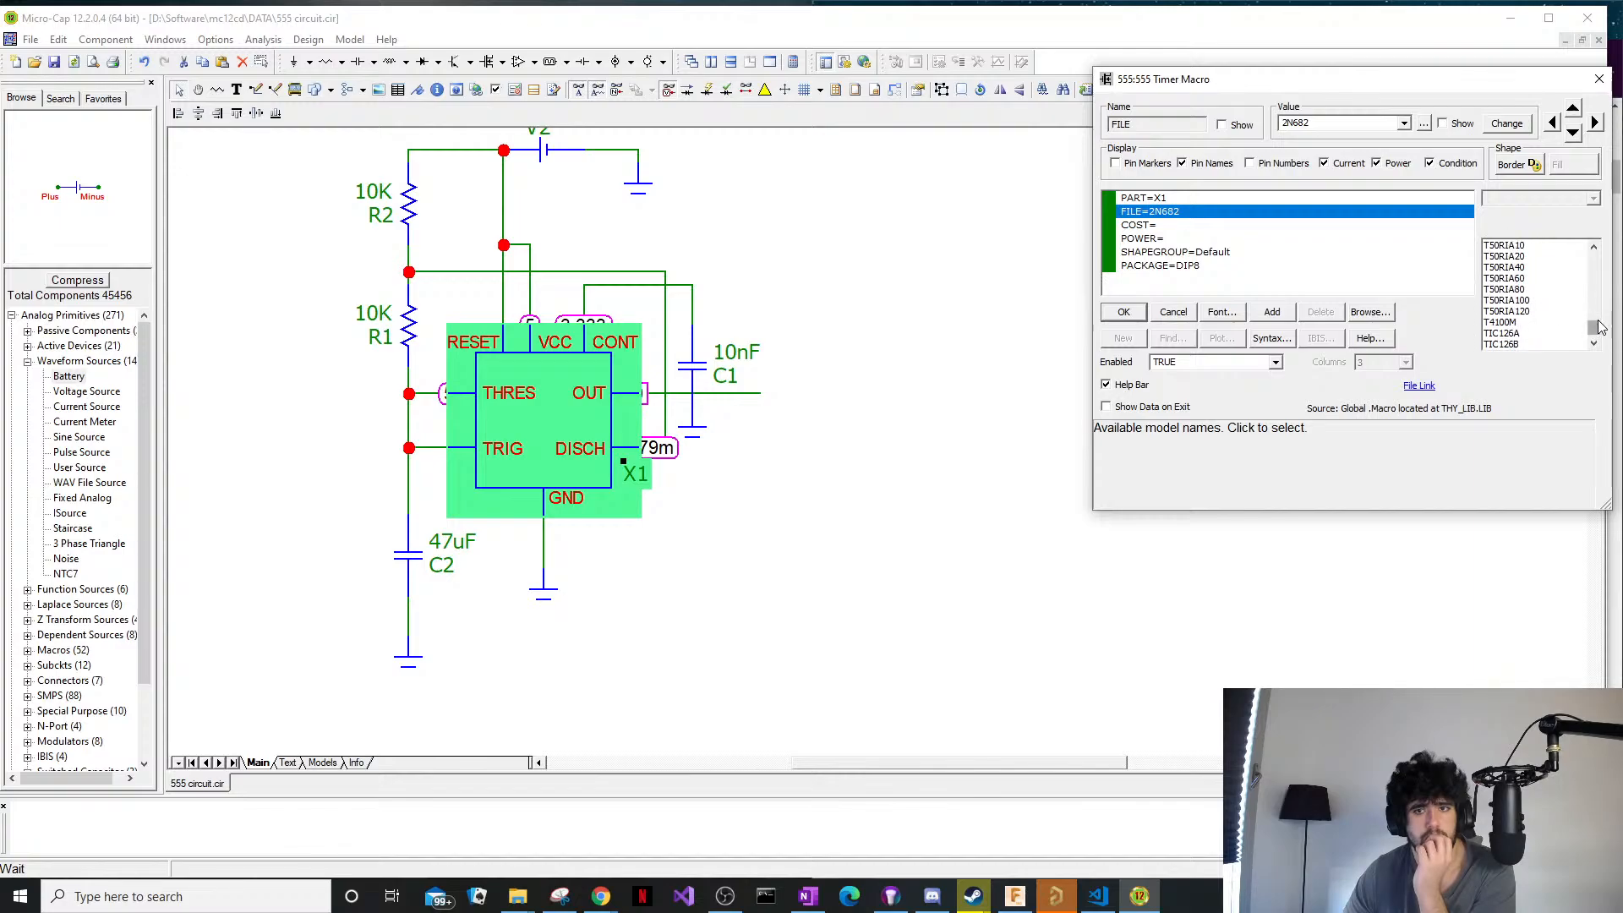
drag(1598, 325, 1561, 238)
click(1560, 257)
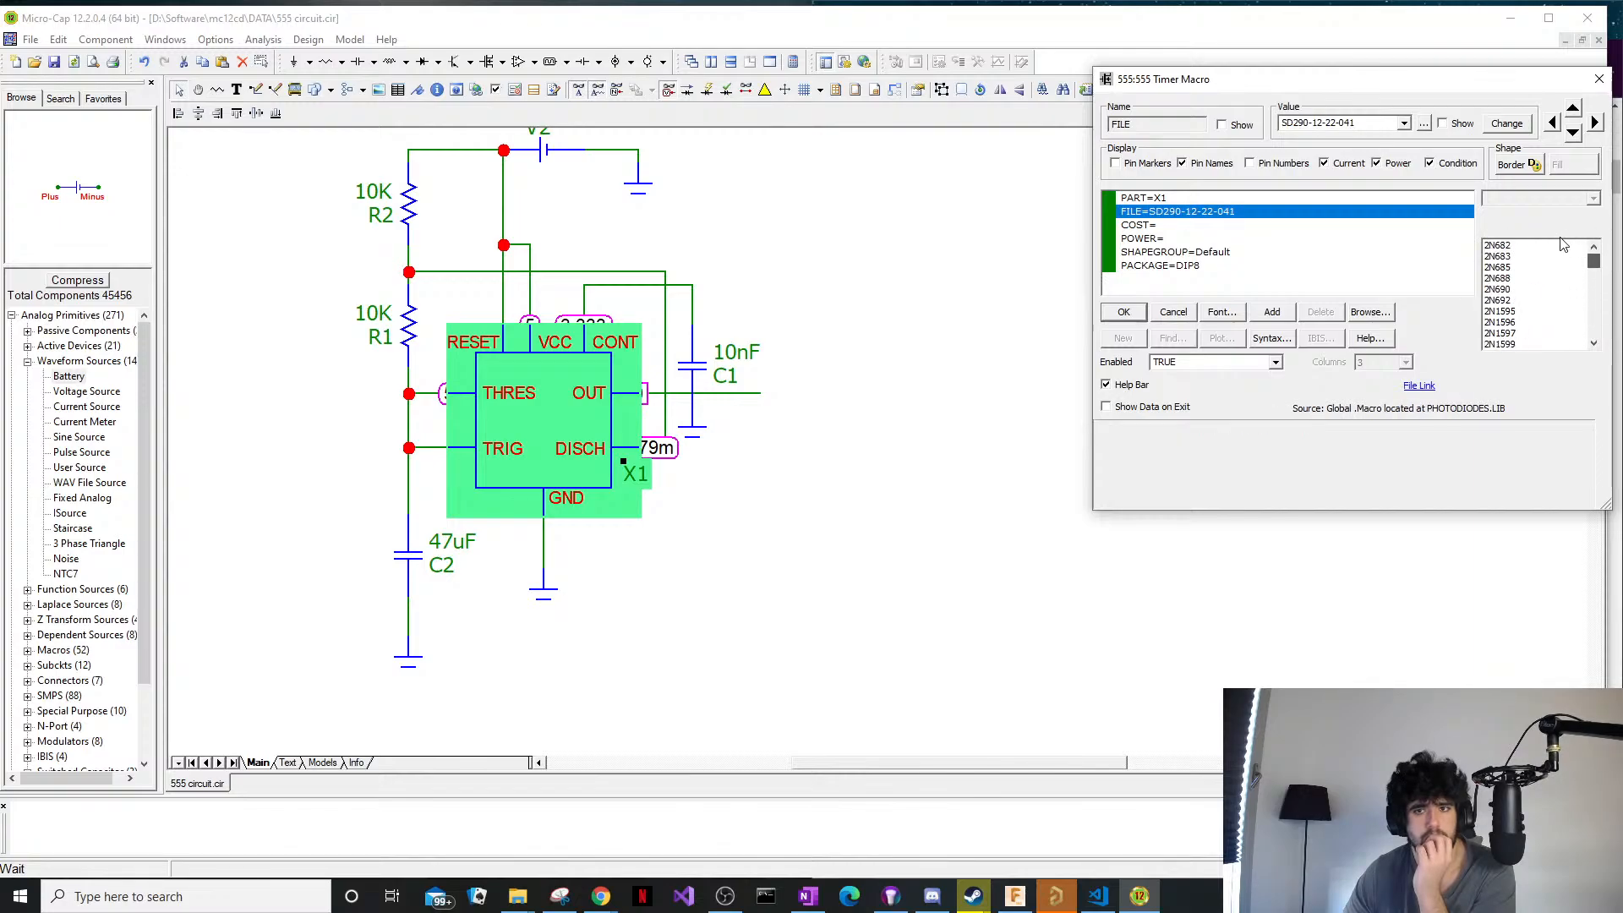
click(1563, 244)
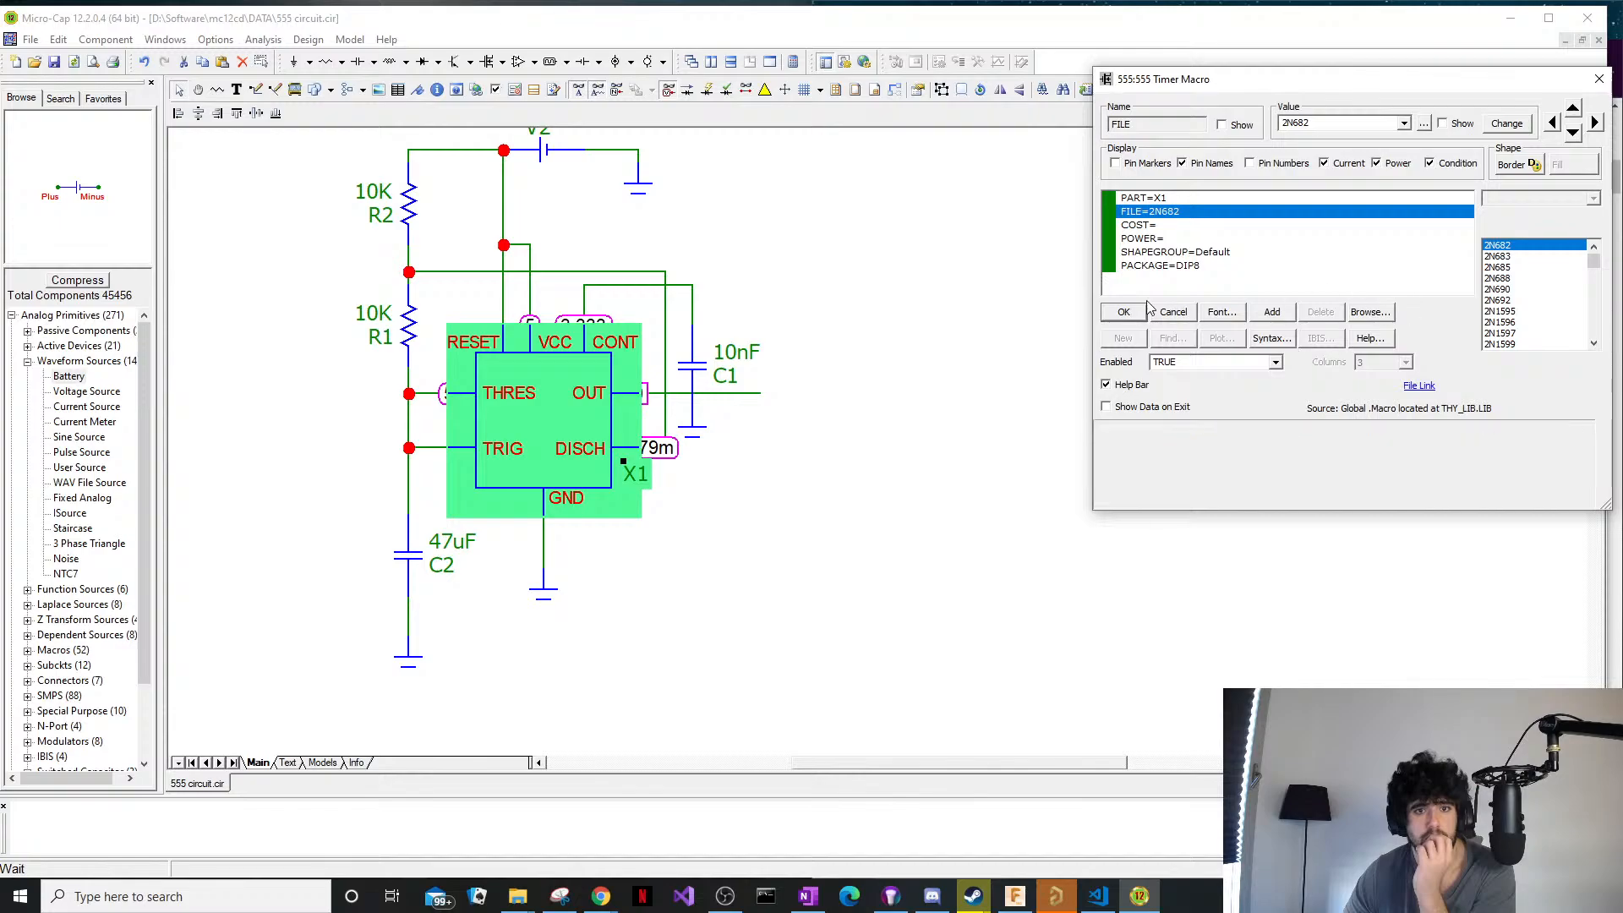
click(1120, 312)
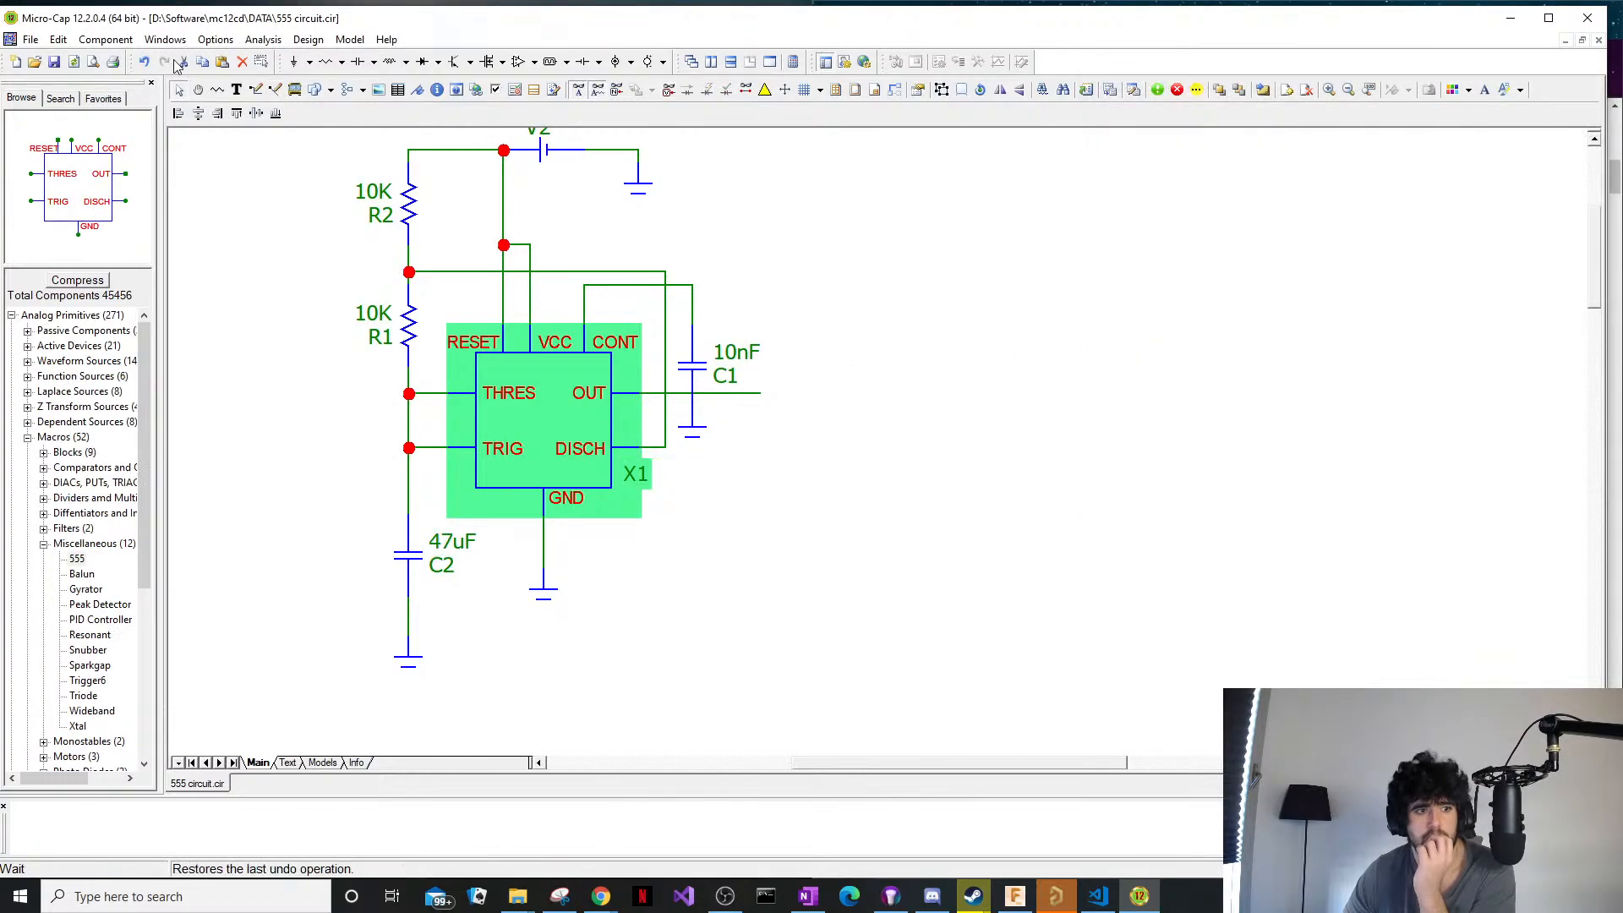
click(263, 39)
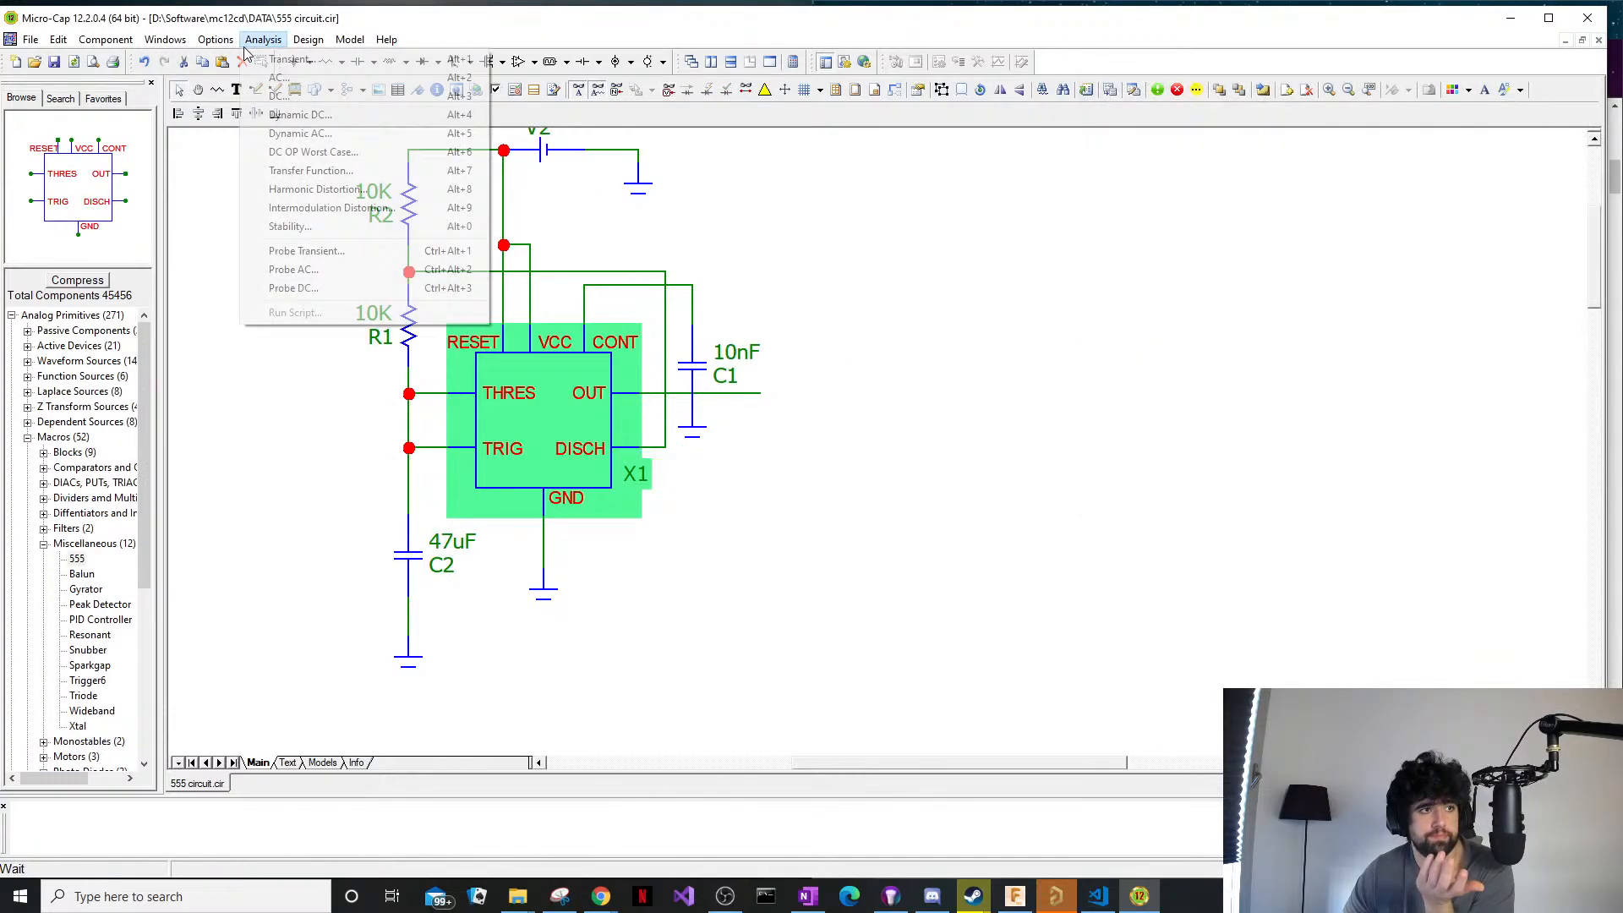
click(362, 252)
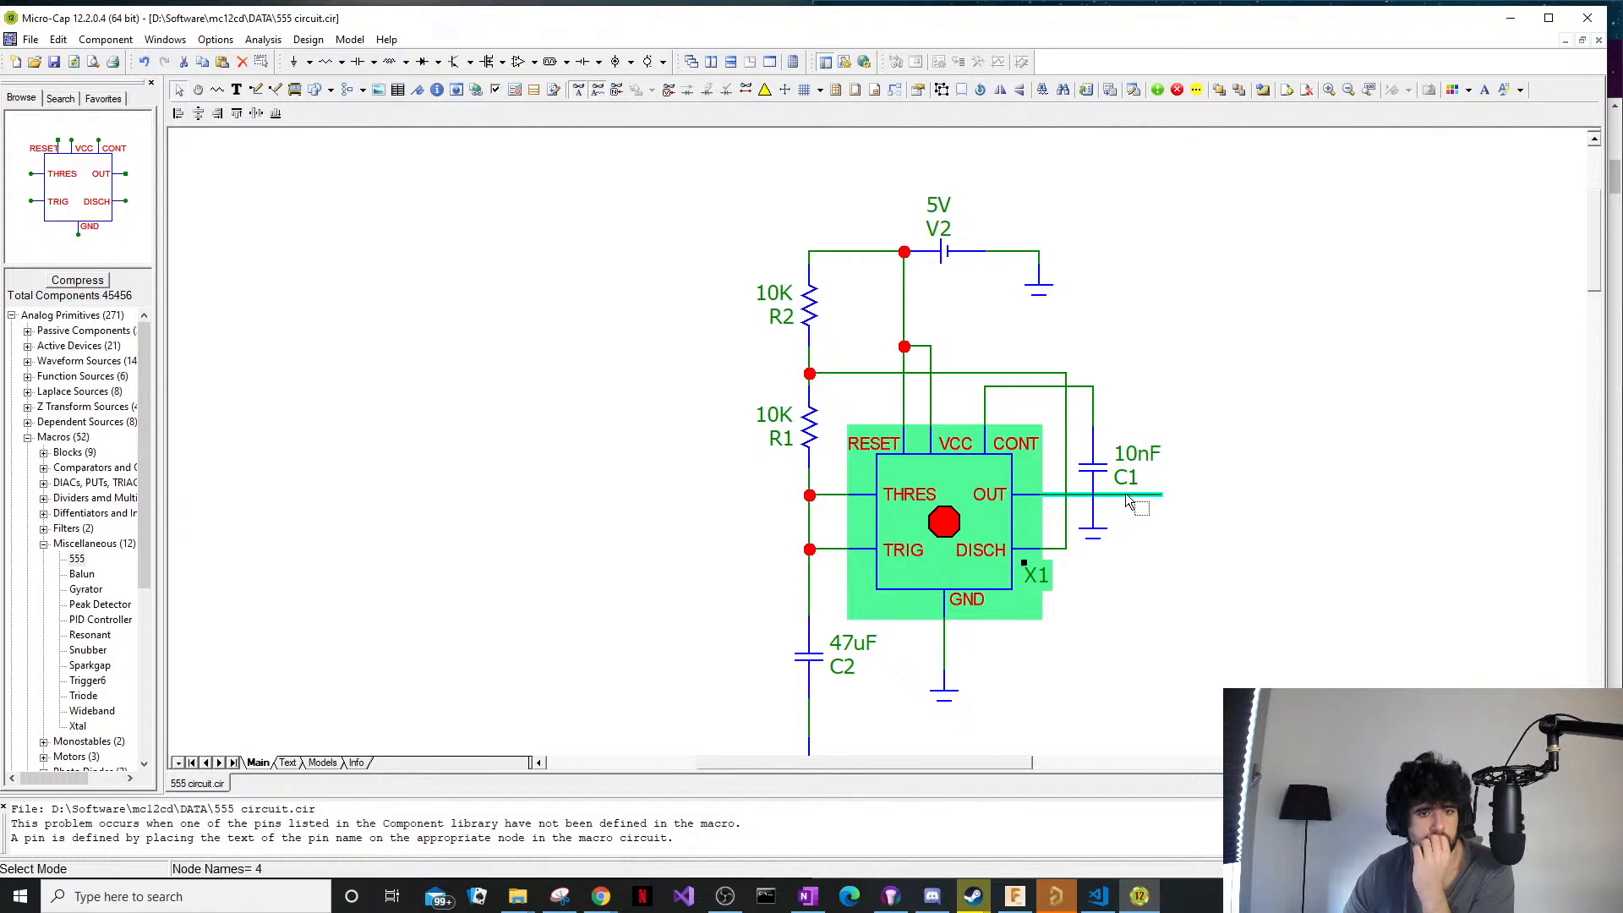
Change the FILE attribute of 555 timer X1 to TIC126B and try Probe Transient with that model.
click(958, 518)
double_click(962, 520)
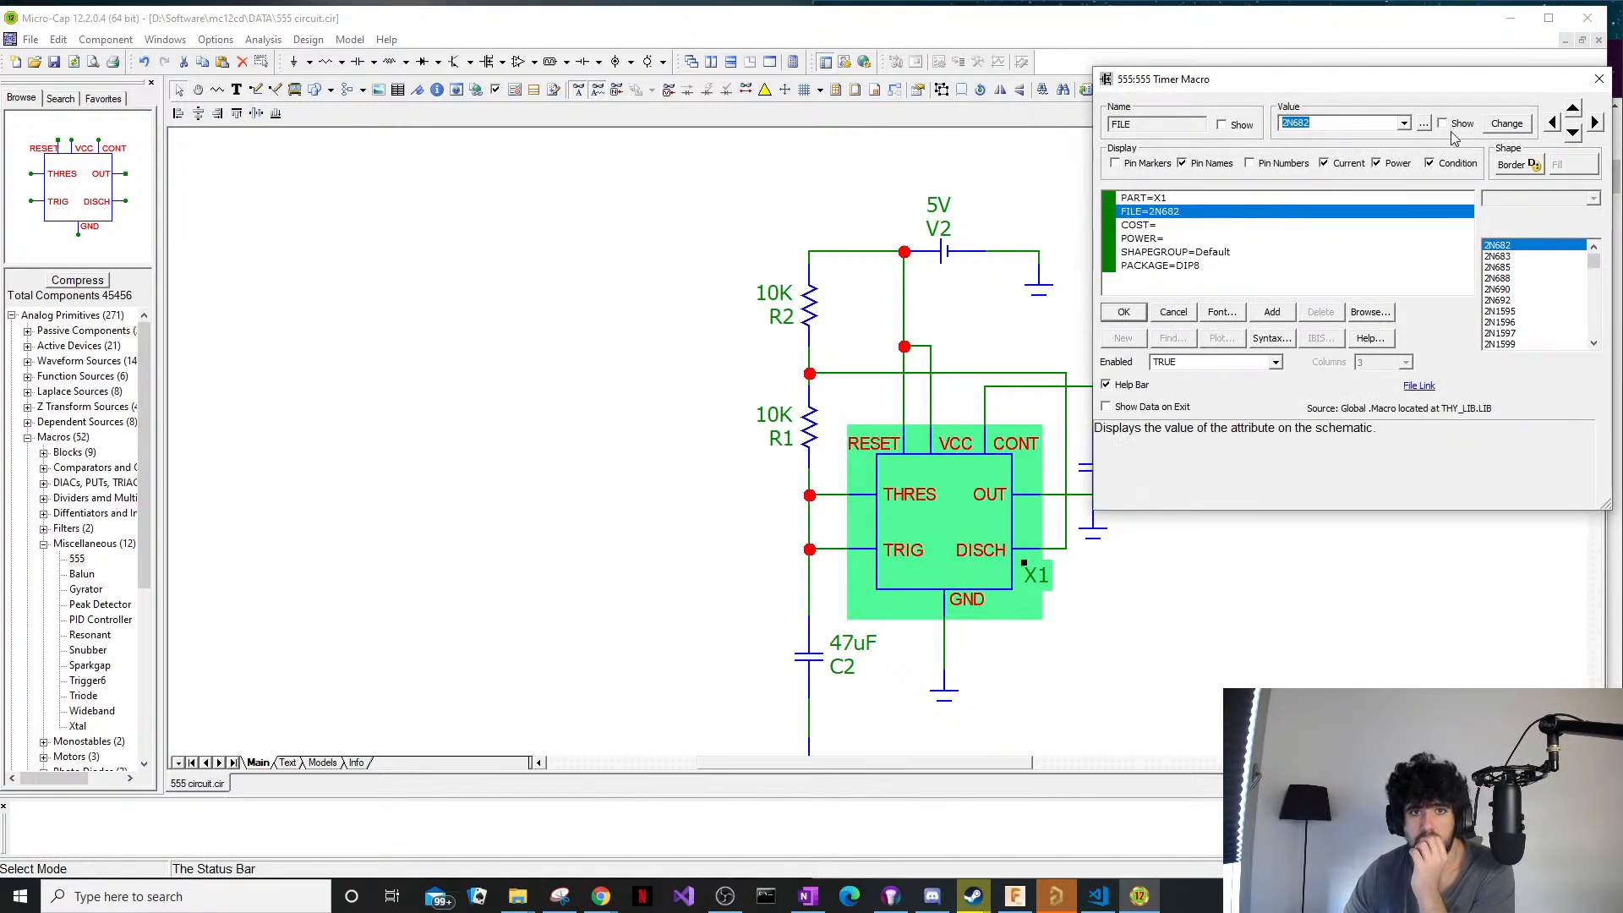
drag(1600, 264, 1595, 328)
click(1502, 278)
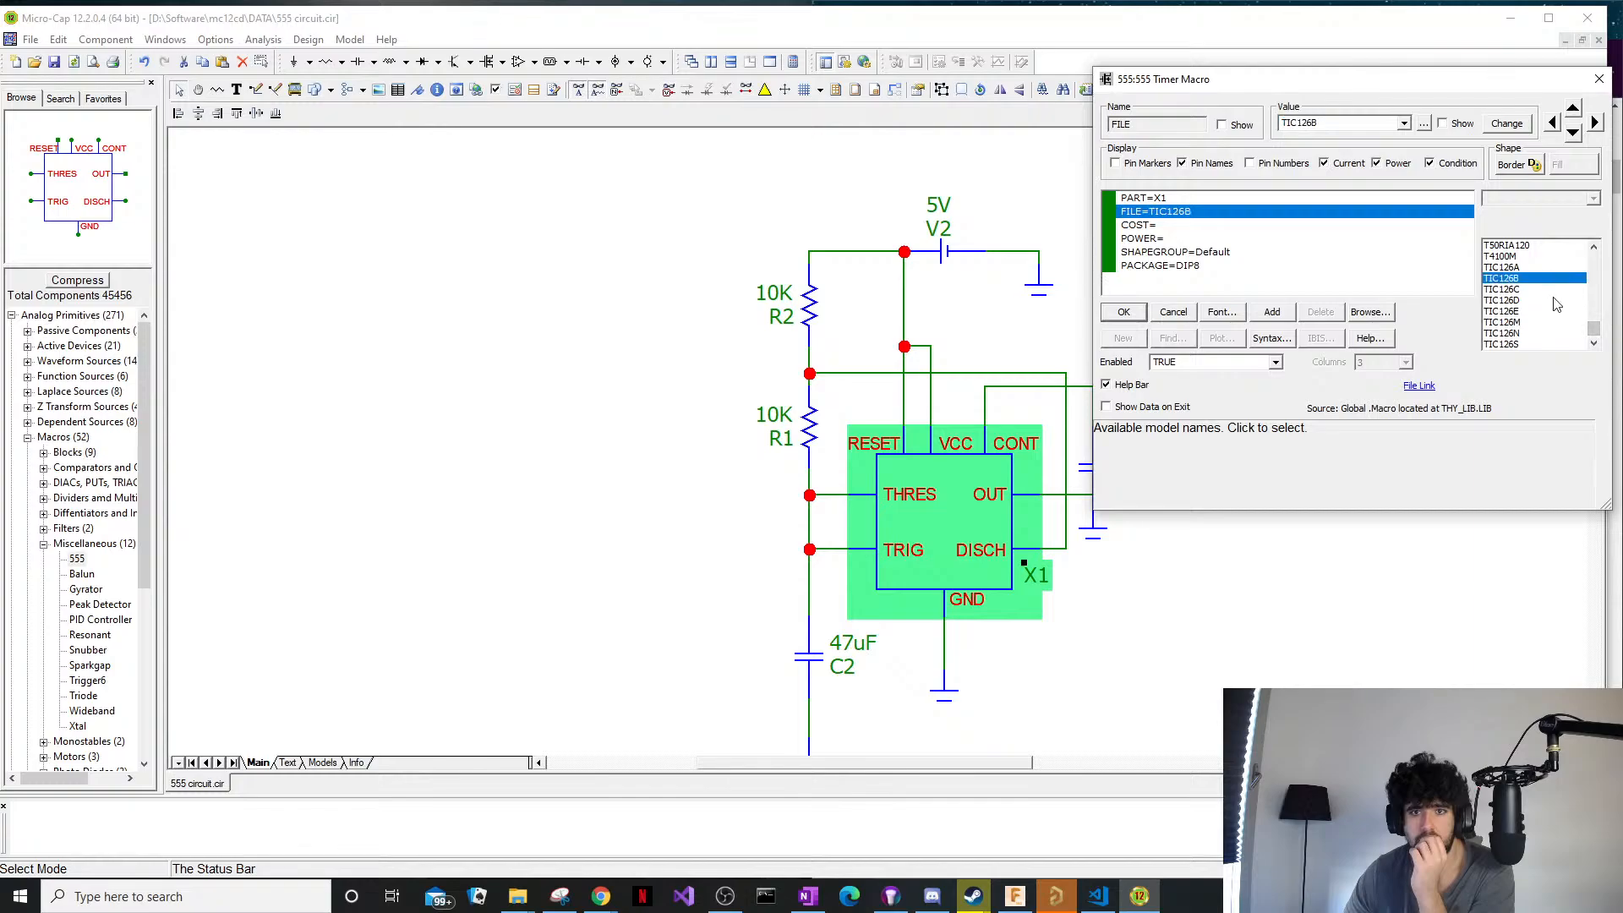
click(1122, 312)
click(705, 340)
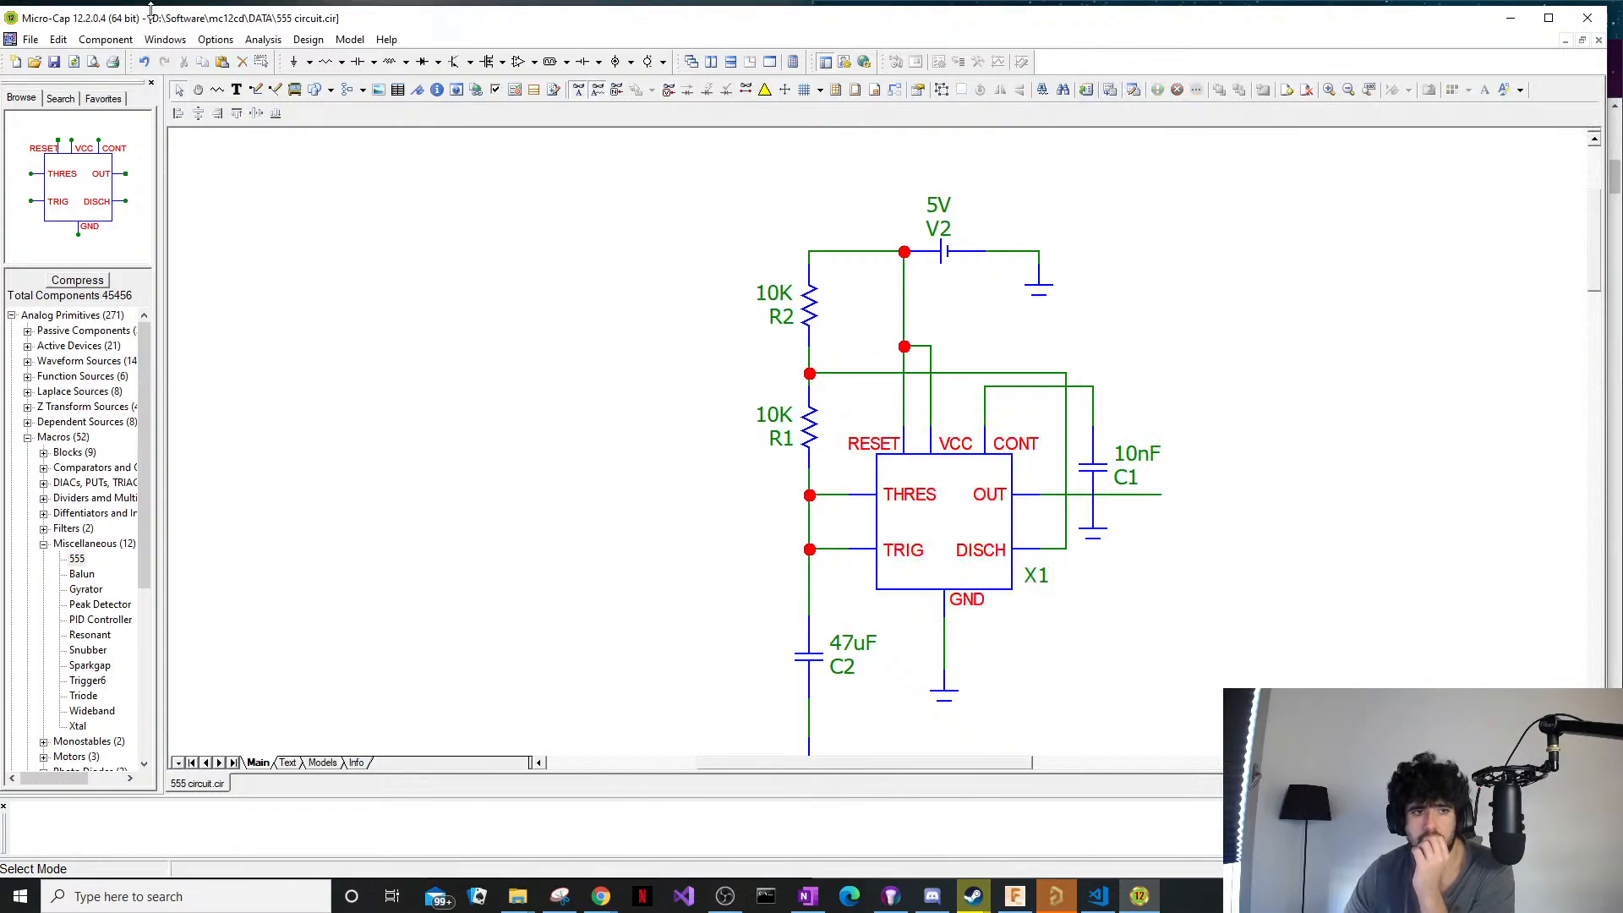
click(263, 40)
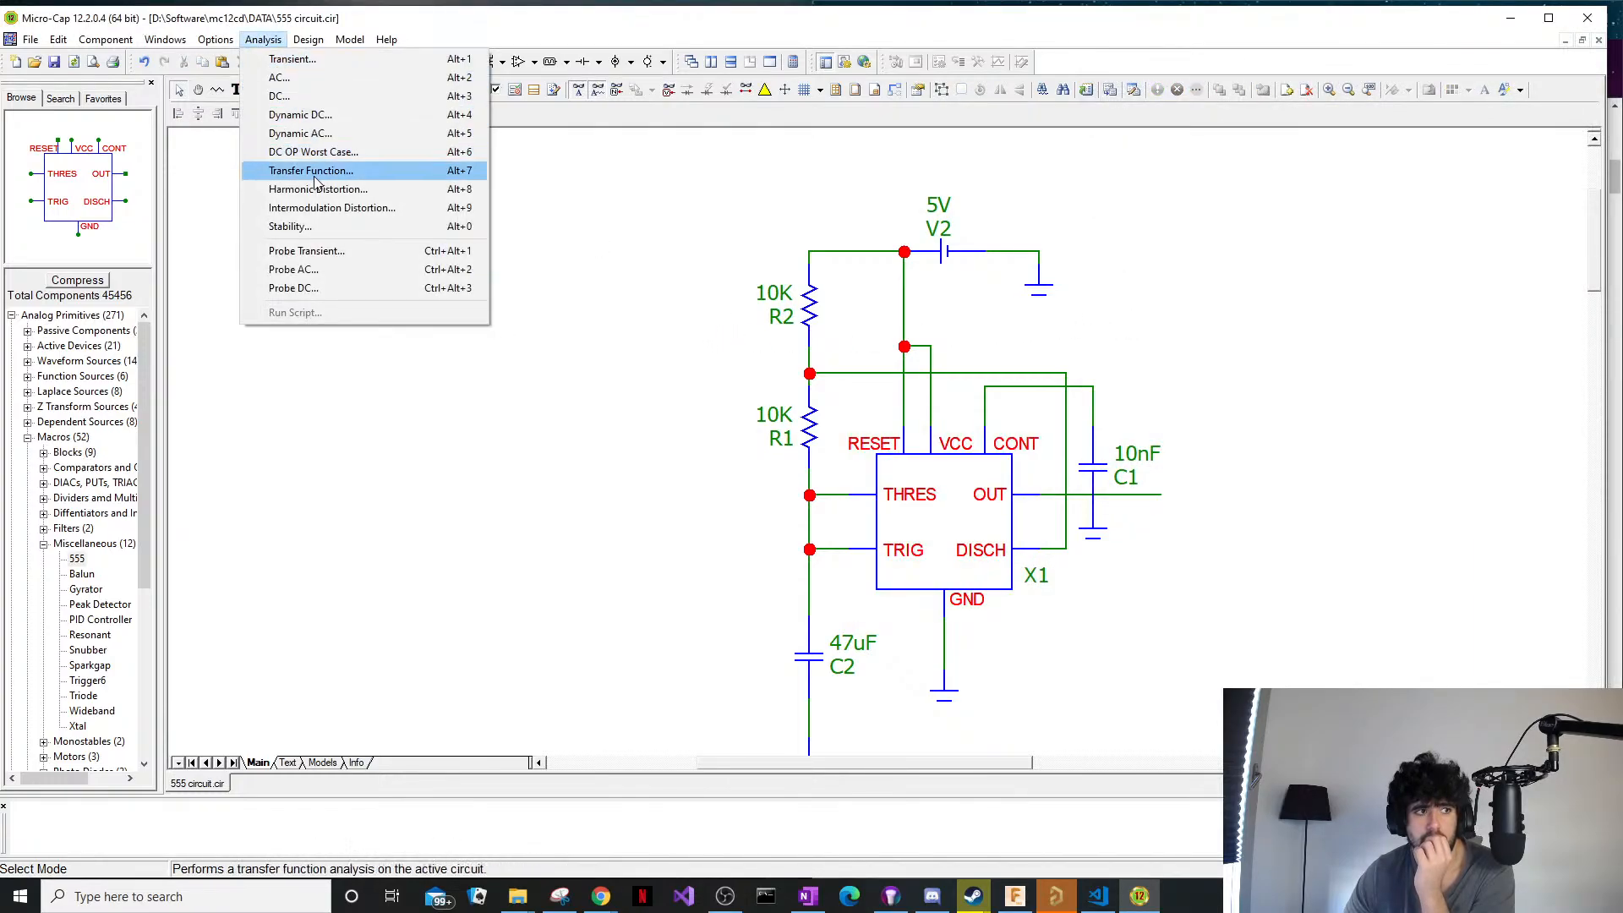
click(354, 252)
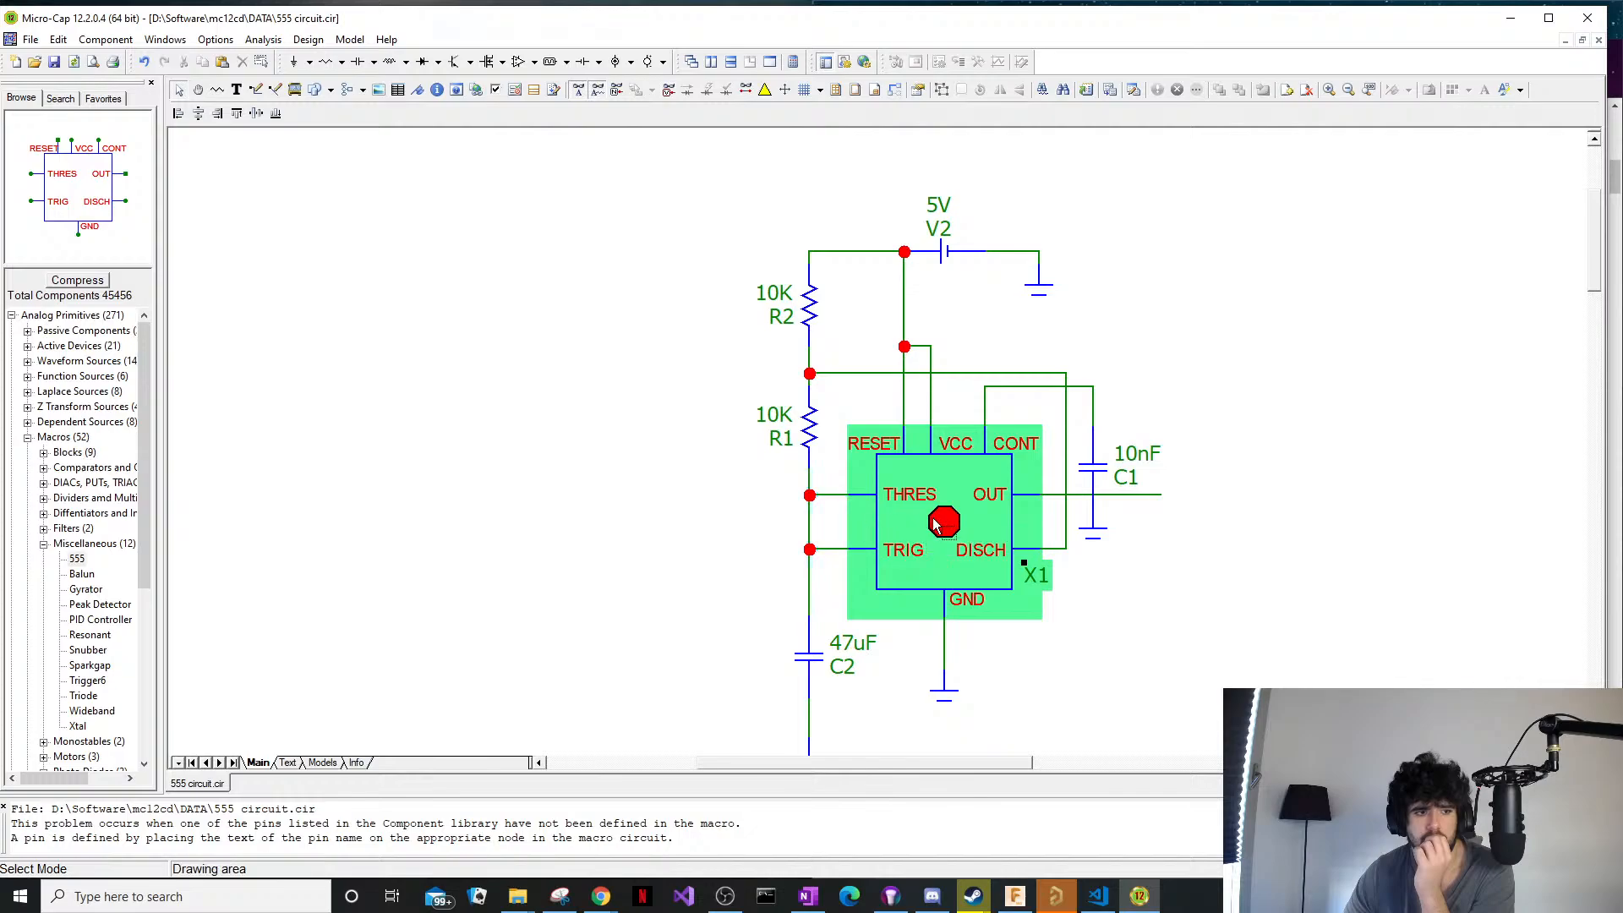
Shift the 555 timer X1 slightly on the schematic, undo the last changes and clear the selection.
mouse_move(945, 529)
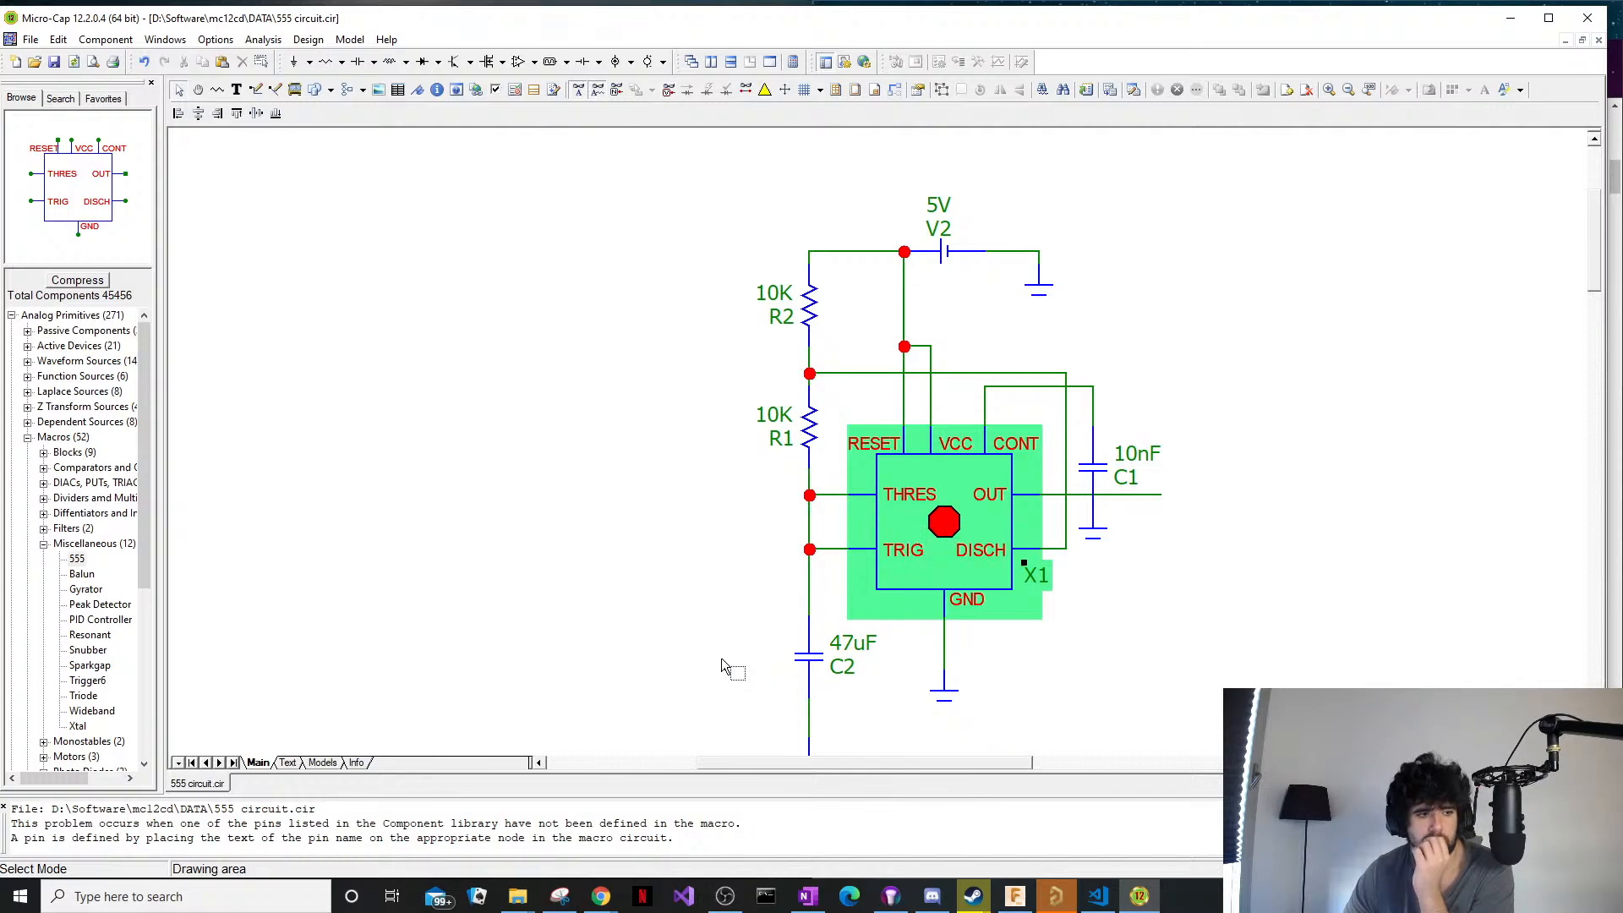
click(941, 503)
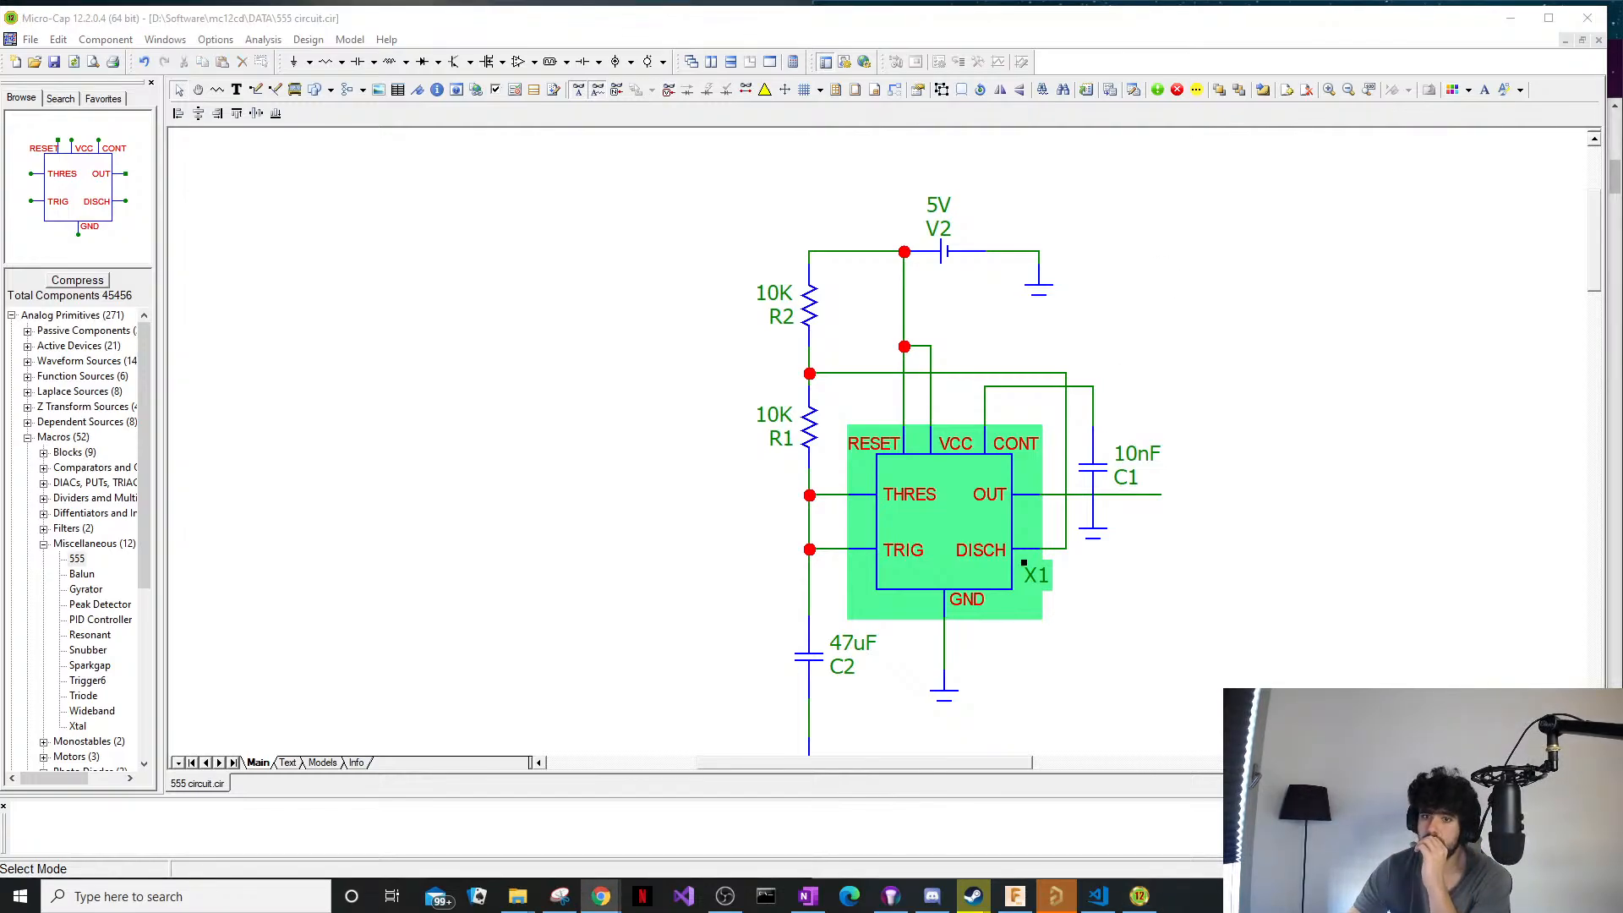
click(1058, 519)
drag(926, 520, 970, 536)
key(ctrl+z)
click(1046, 612)
key(ctrl+z)
click(837, 339)
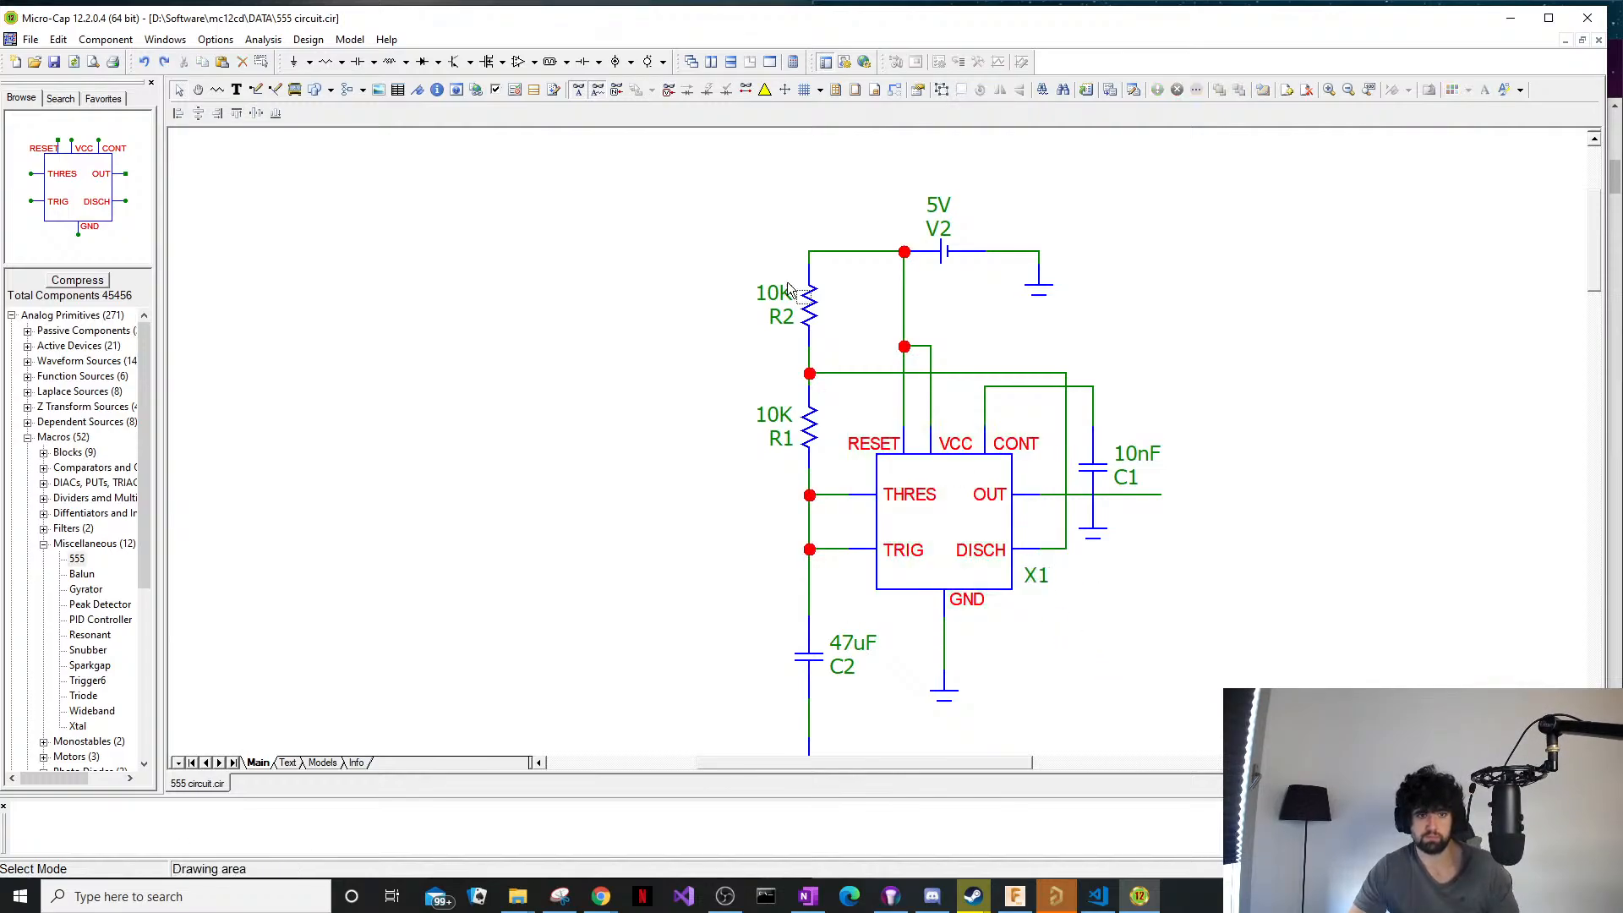
Try to run a DC analysis of the 555 circuit.
click(259, 39)
click(296, 95)
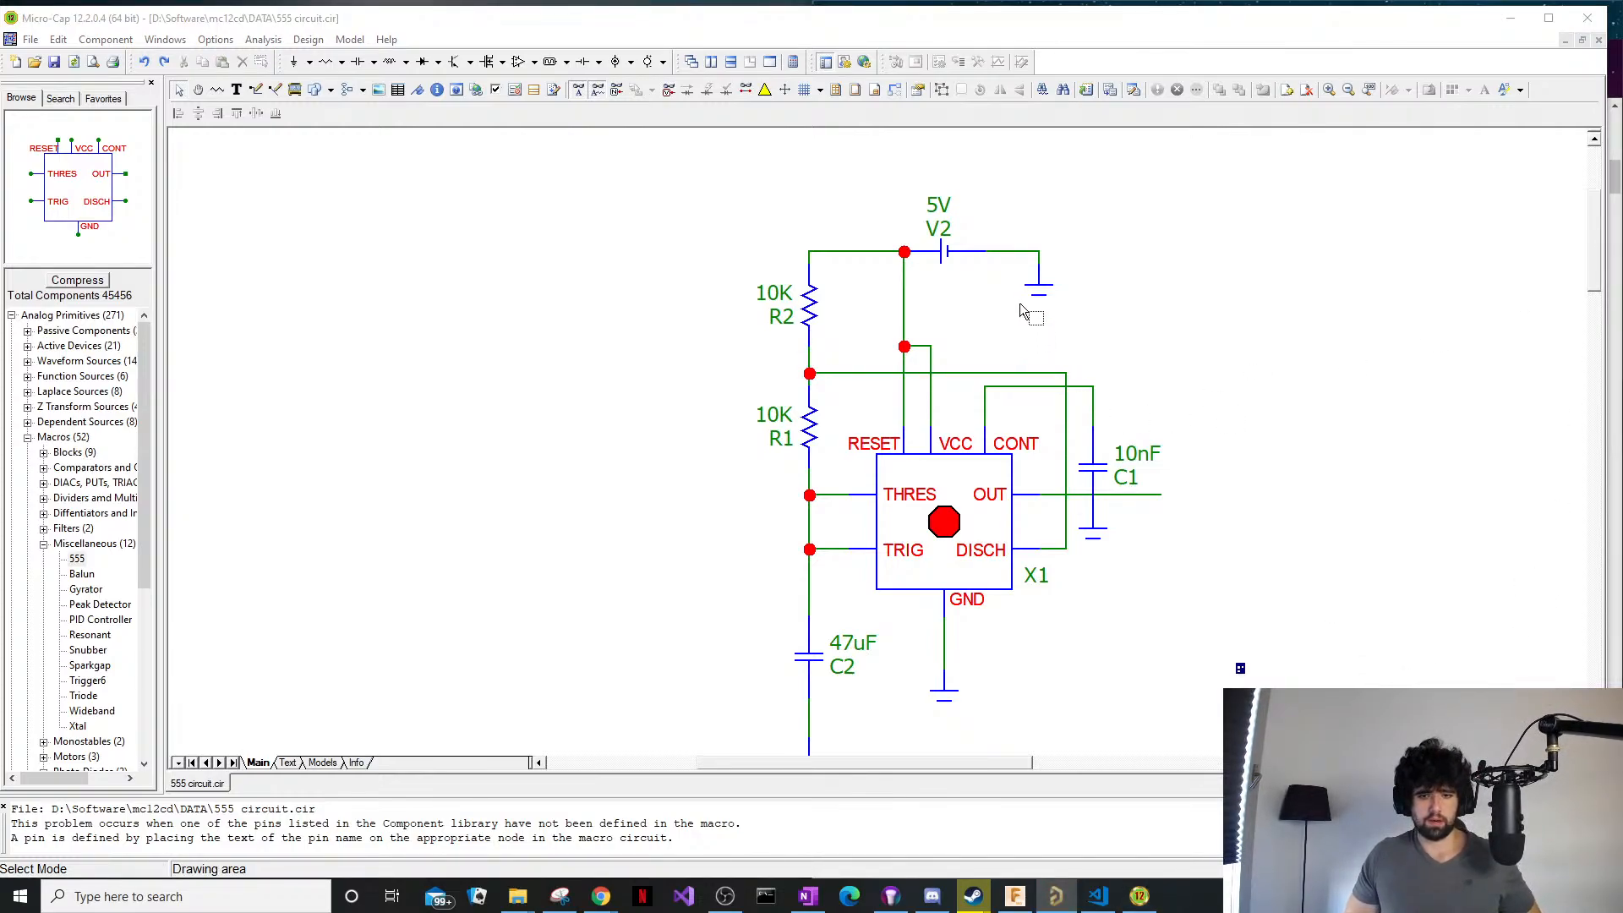
click(1540, 342)
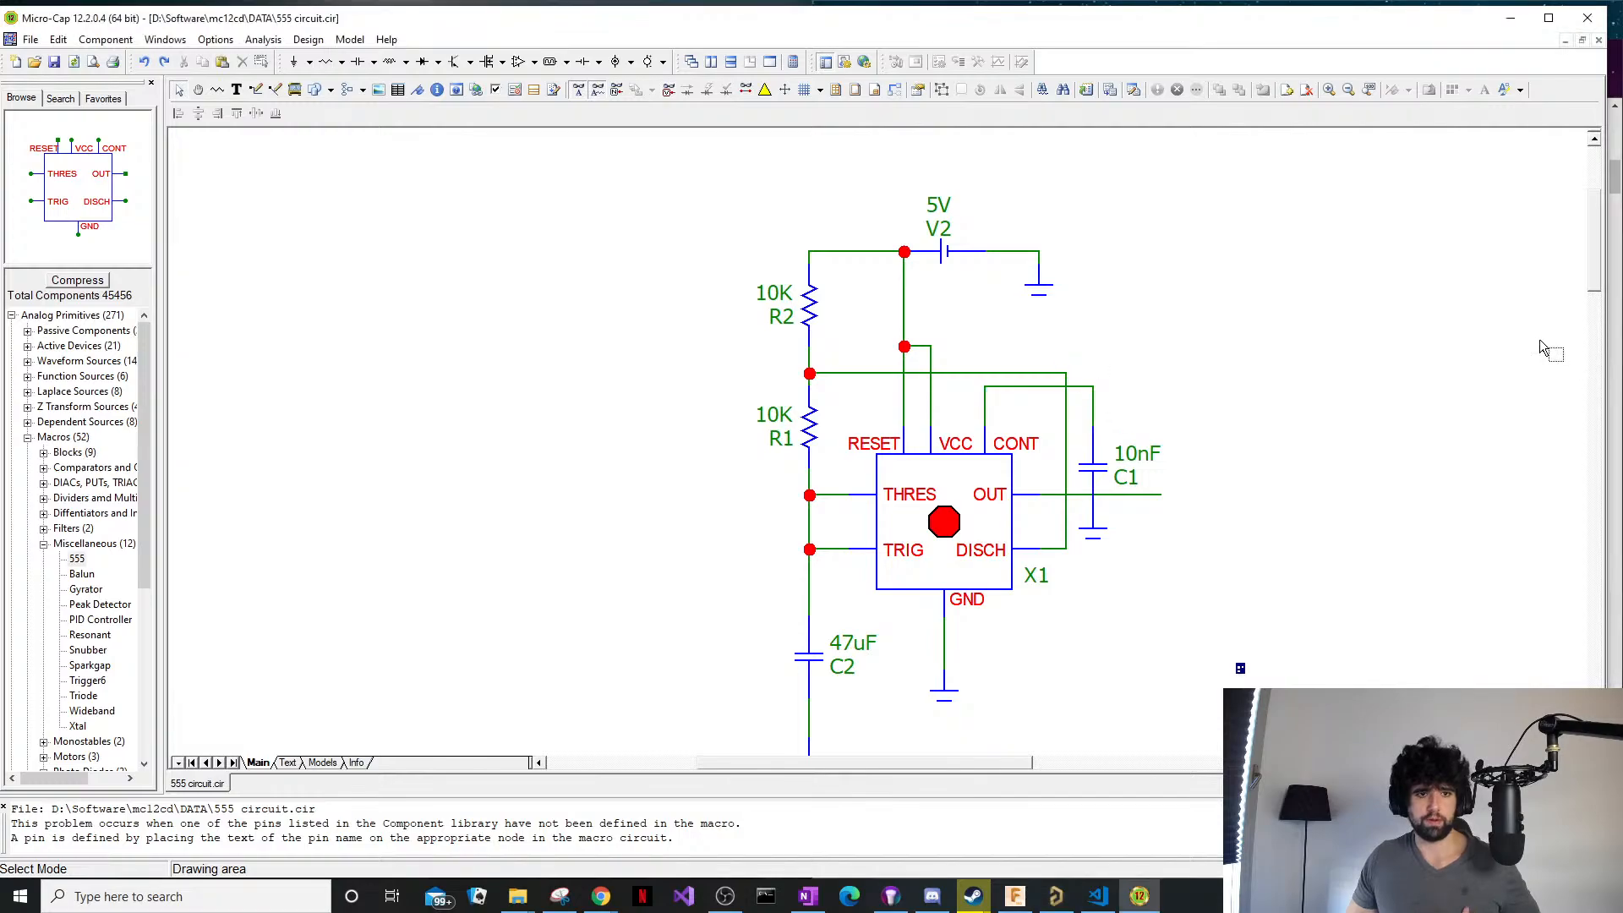
scroll(1150, 453, down, 1)
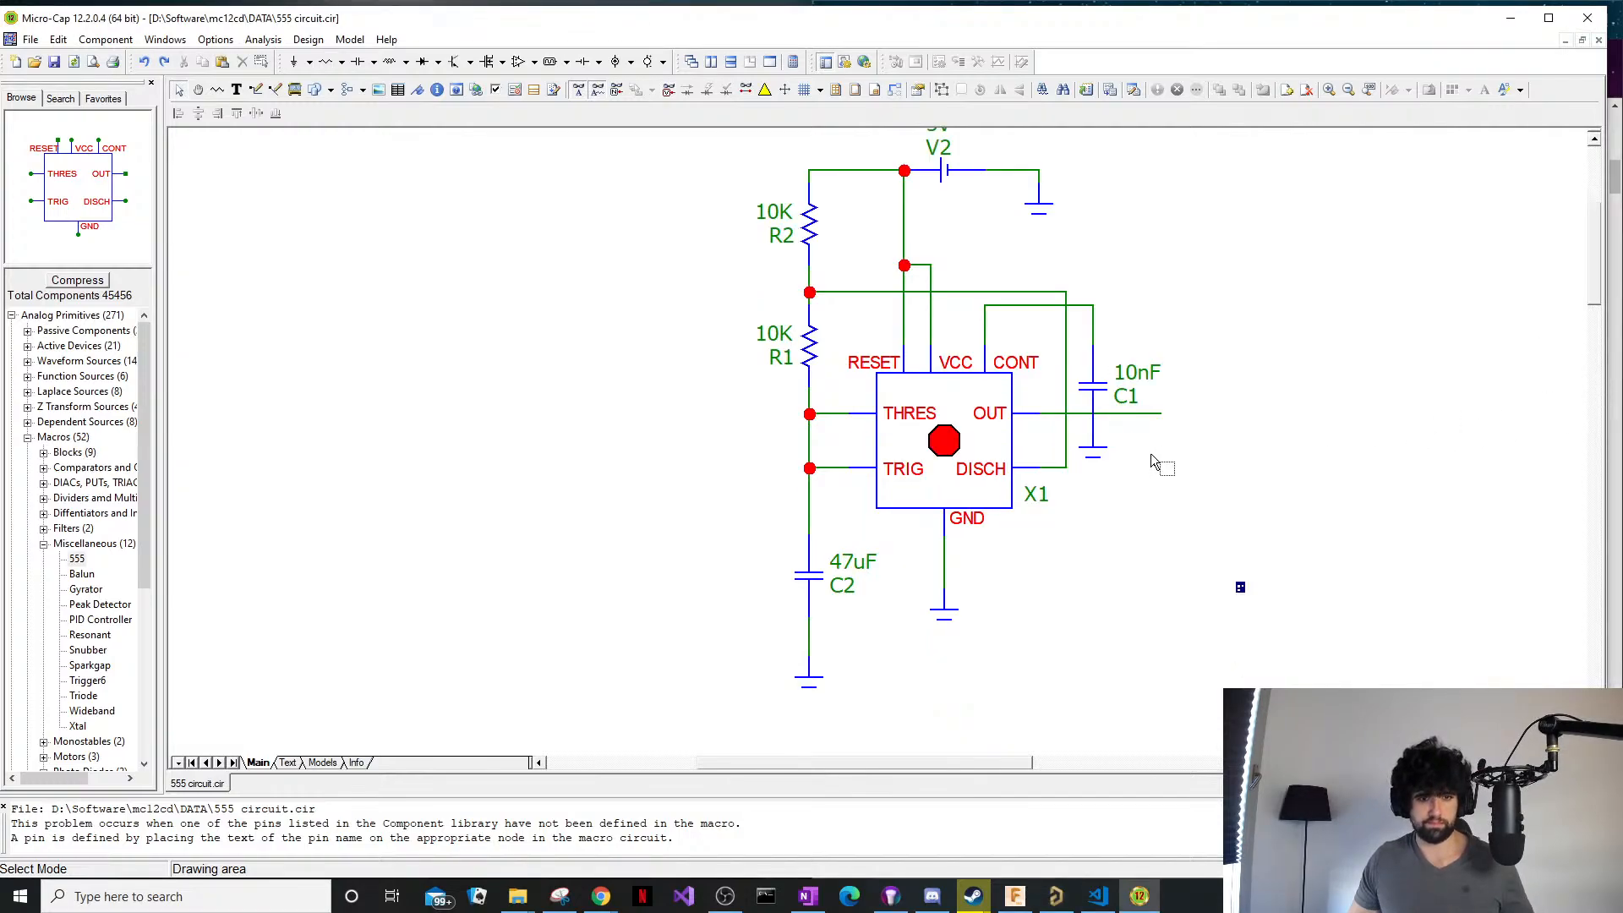
scroll(1057, 431, down, 1)
scroll(1025, 427, up, 1)
scroll(1025, 427, down, 1)
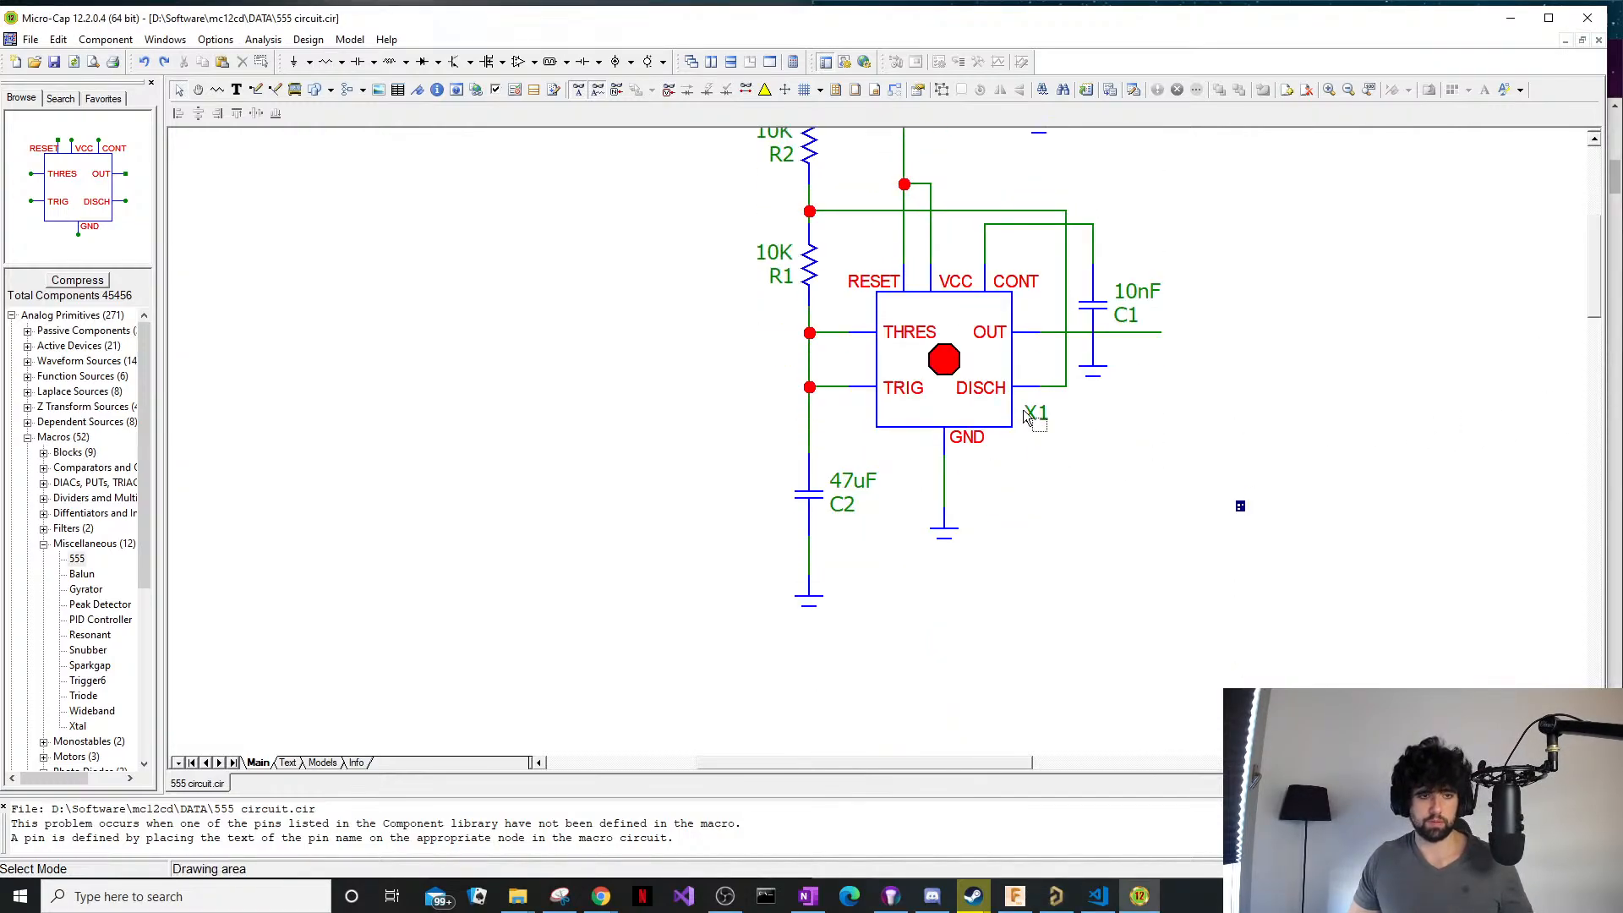
scroll(1026, 424, up, 1)
scroll(1031, 422, up, 1)
scroll(1028, 418, down, 1)
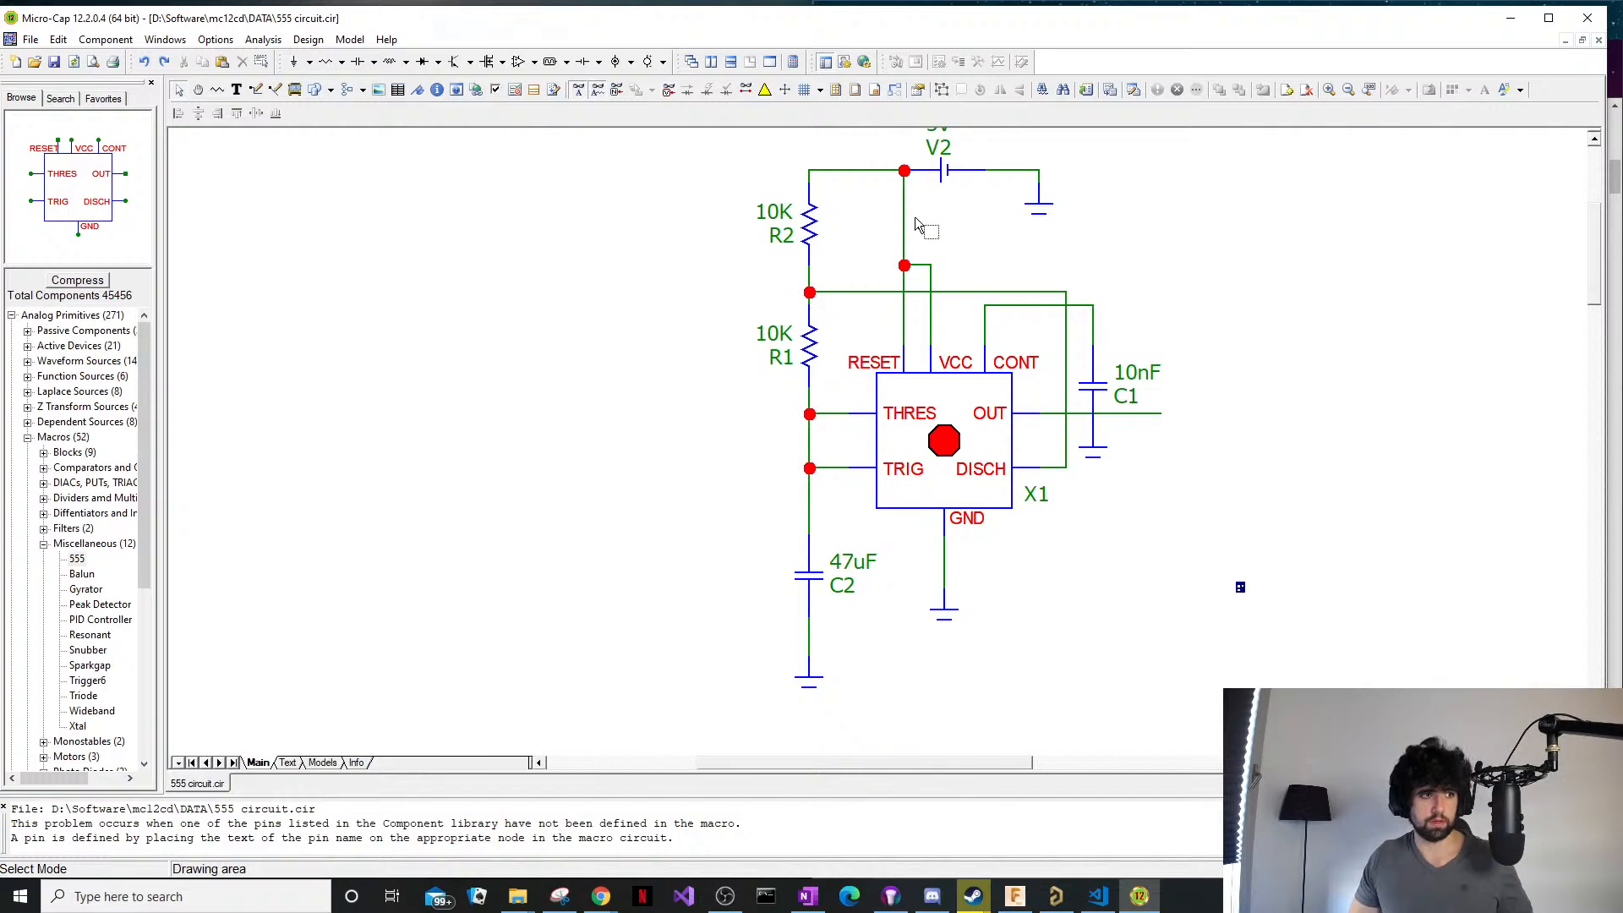